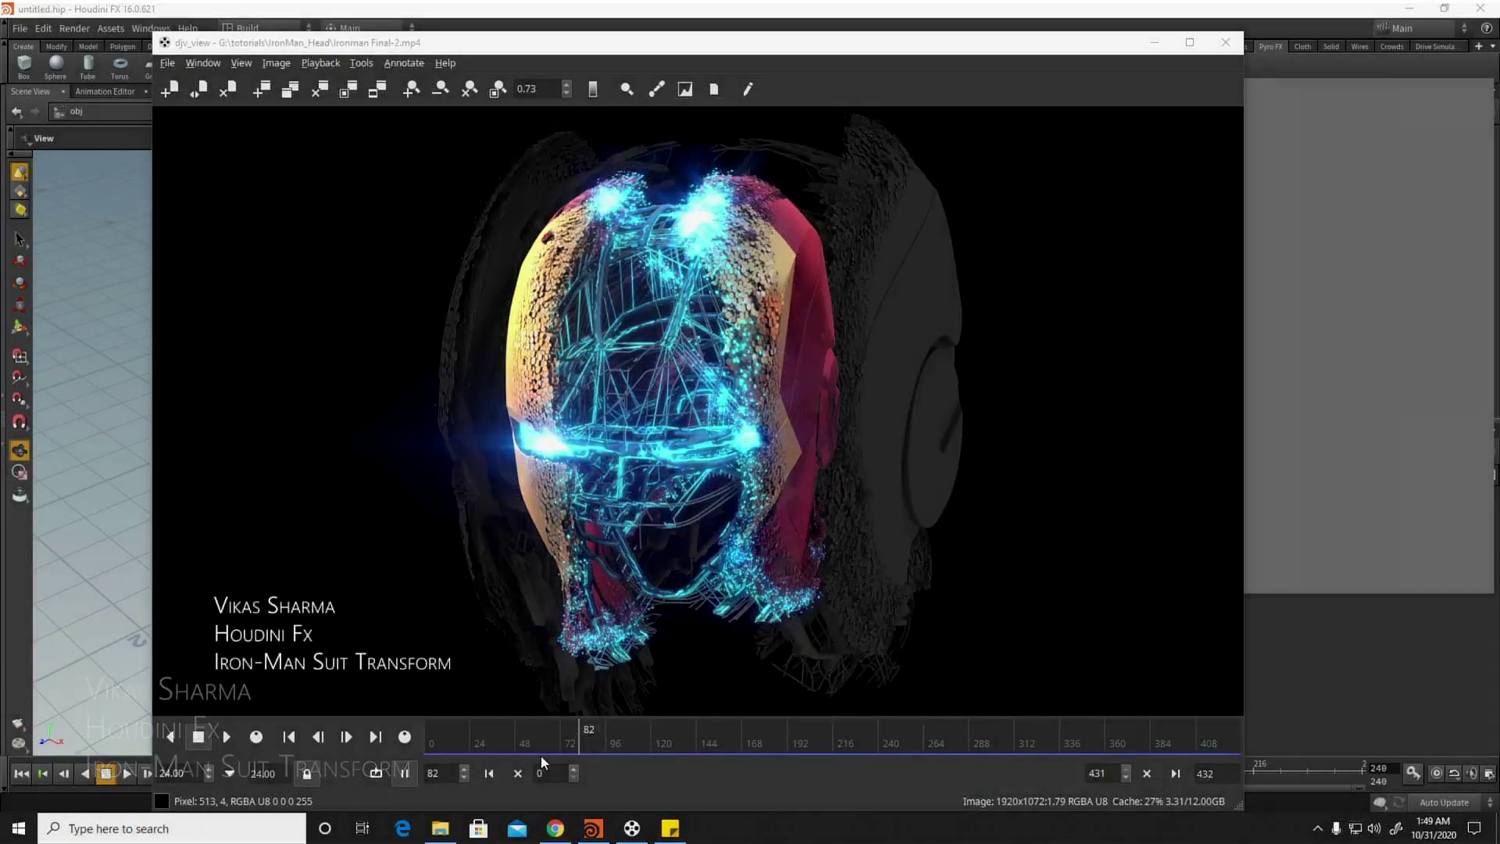
Step: Scrub through the Ironman Final-2.mp4 reference video around frames 74 to 82 to examine the helmet transformation effect
{"action": "left_click_drag", "start_coordinate": [516, 730], "coordinate": [571, 748]}
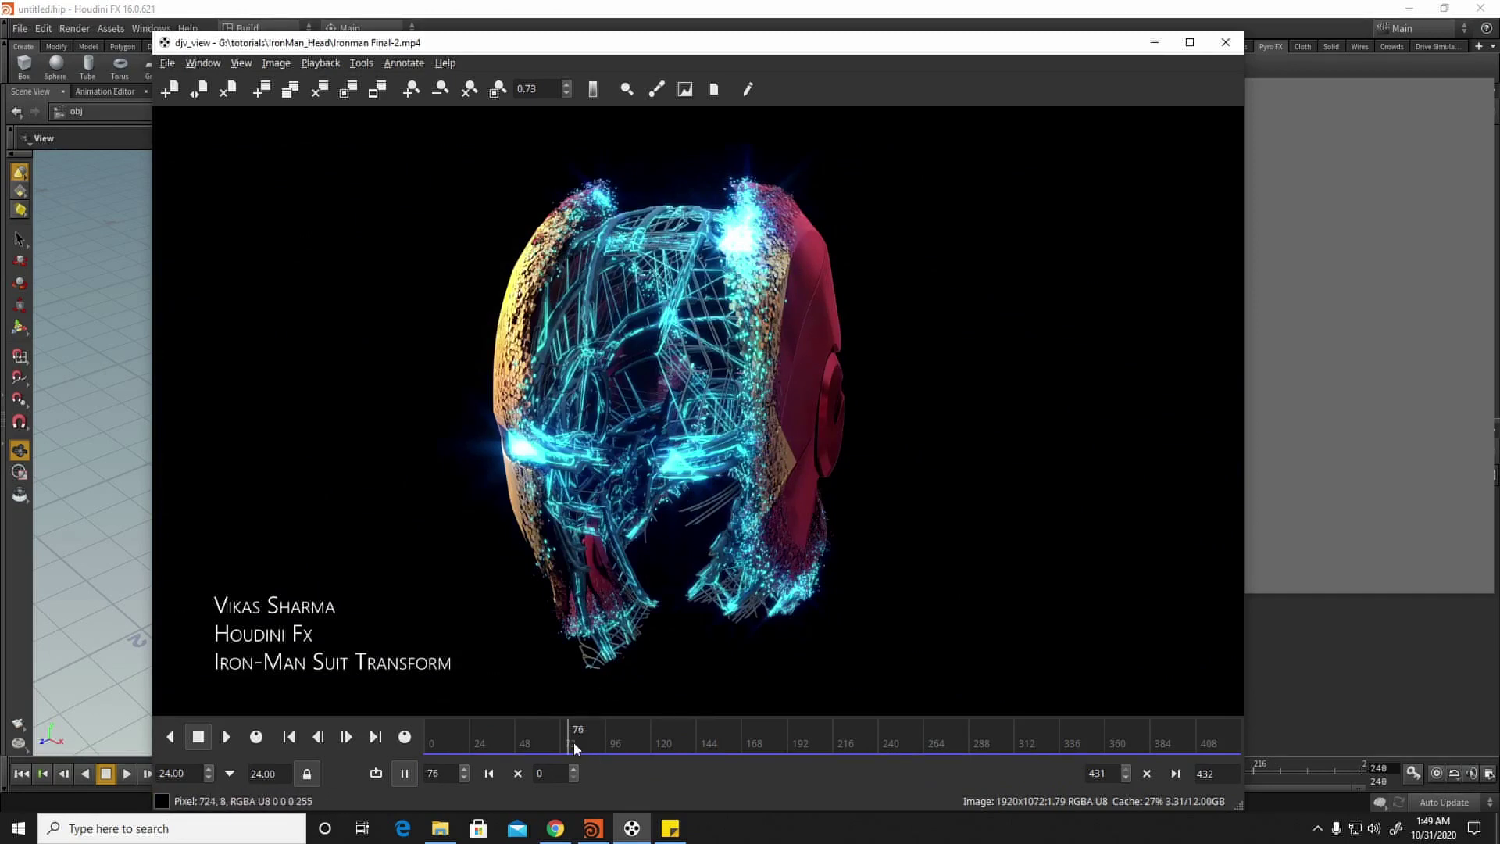
{"action": "mouse_move", "coordinate": [574, 739]}
{"action": "left_mouse_down"}
{"action": "mouse_move", "coordinate": [611, 740]}
{"action": "mouse_move", "coordinate": [564, 744]}
{"action": "left_mouse_up"}
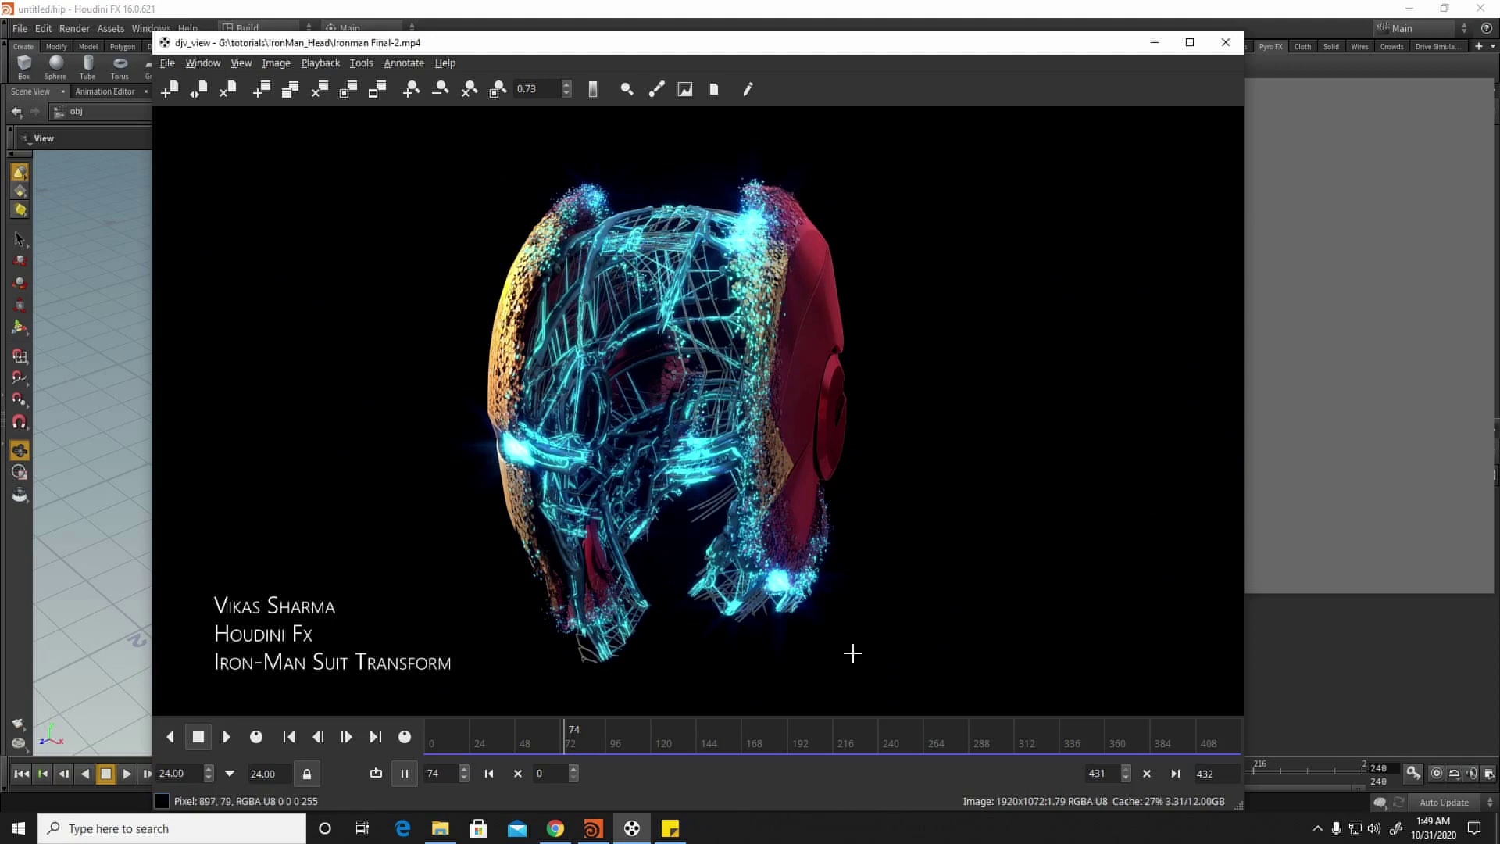
{"action": "left_click_drag", "start_coordinate": [572, 738], "coordinate": [701, 753]}
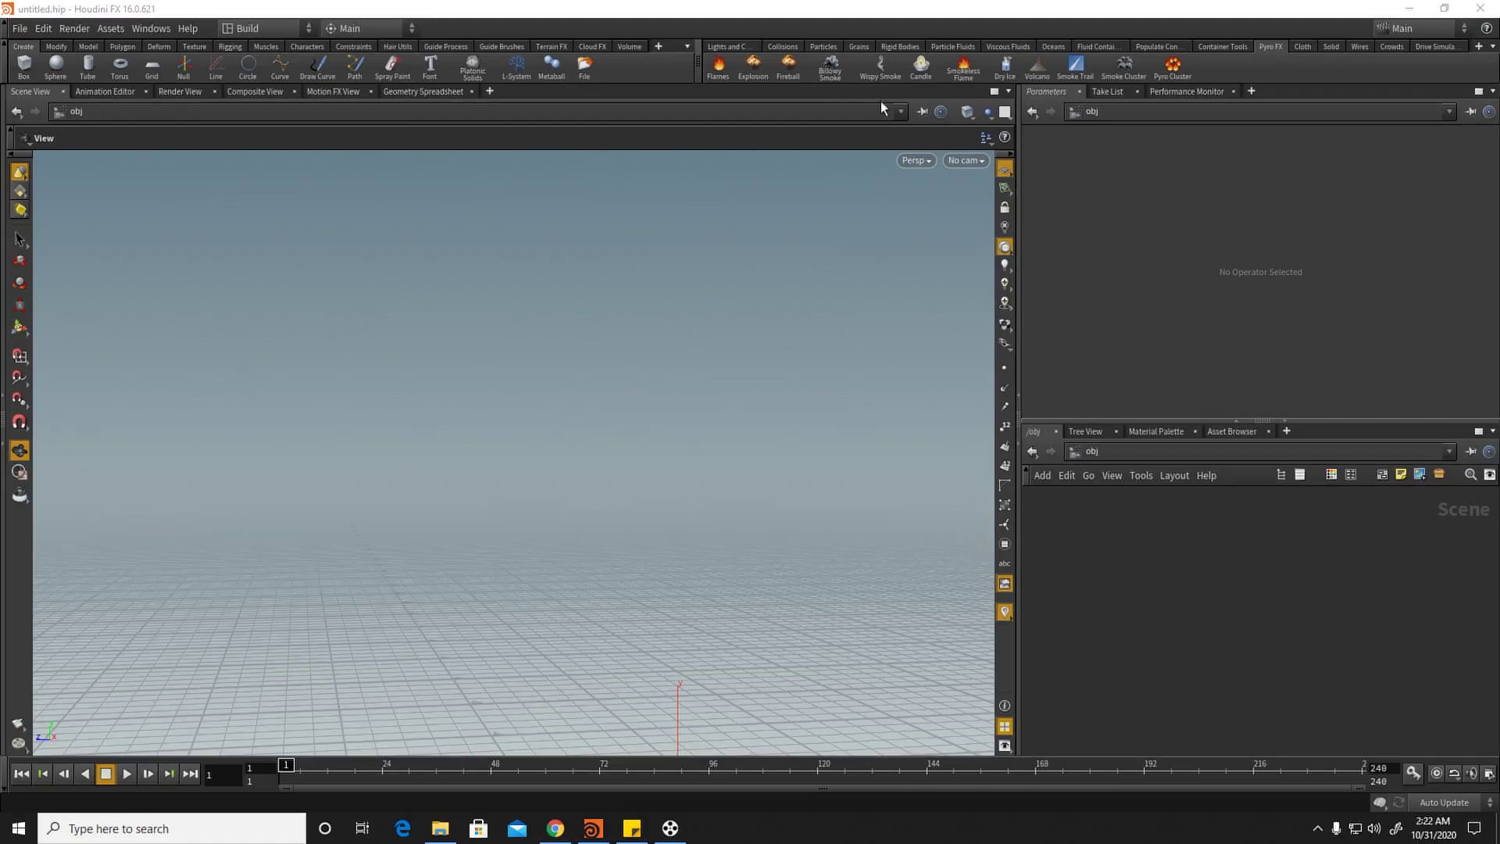
Step: Add a Geometry object to the scene network
{"action": "left_click", "coordinate": [1107, 571]}
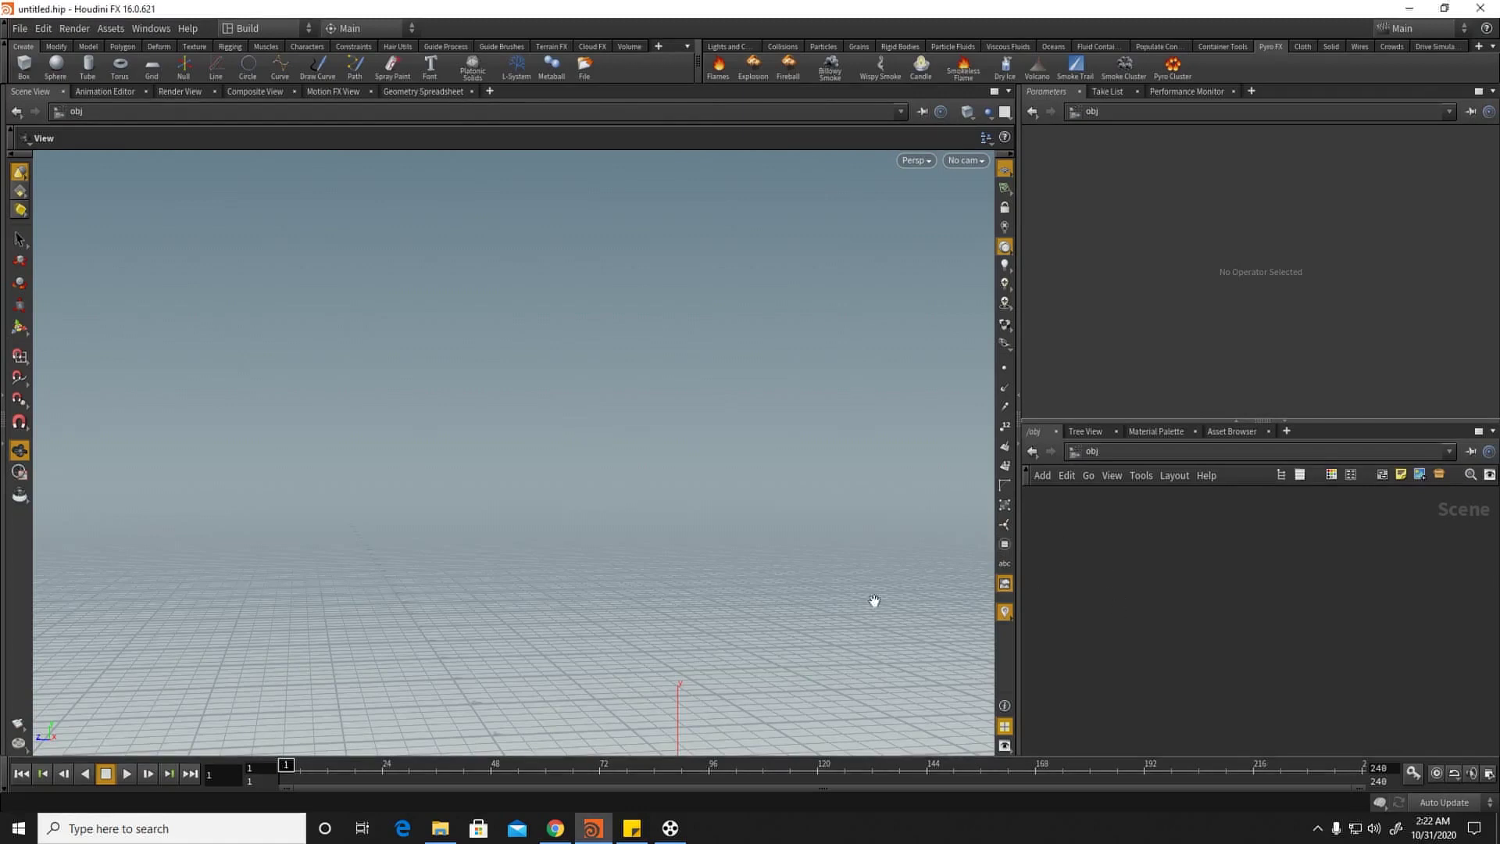
{"action": "left_click_drag", "start_coordinate": [573, 611], "coordinate": [678, 521]}
{"action": "scroll", "coordinate": [678, 521], "scroll_direction": "down", "scroll_amount": 2}
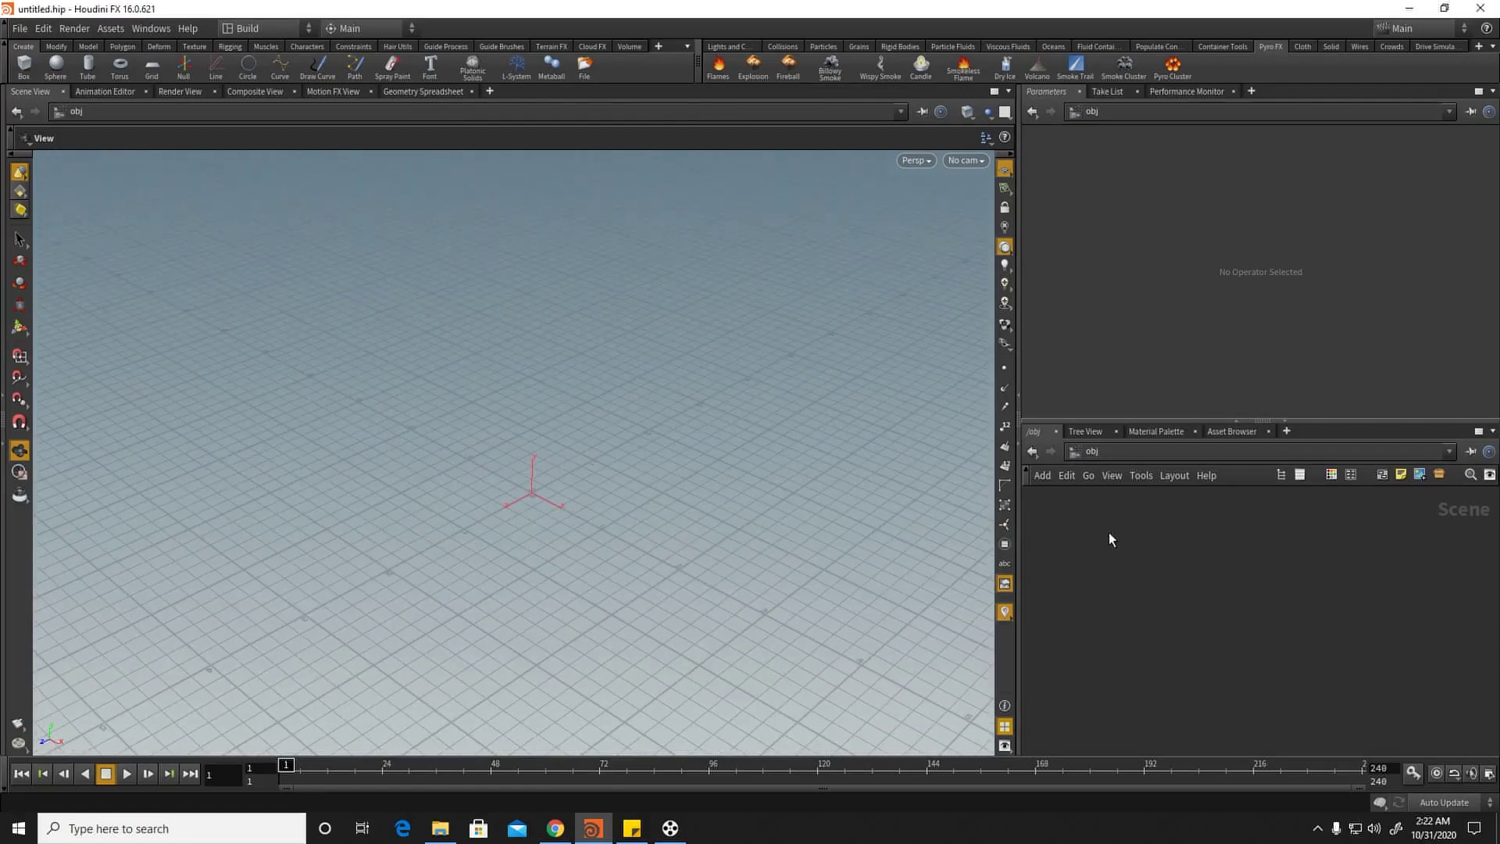
{"action": "key", "text": "Tab"}
{"action": "type", "text": "geo"}
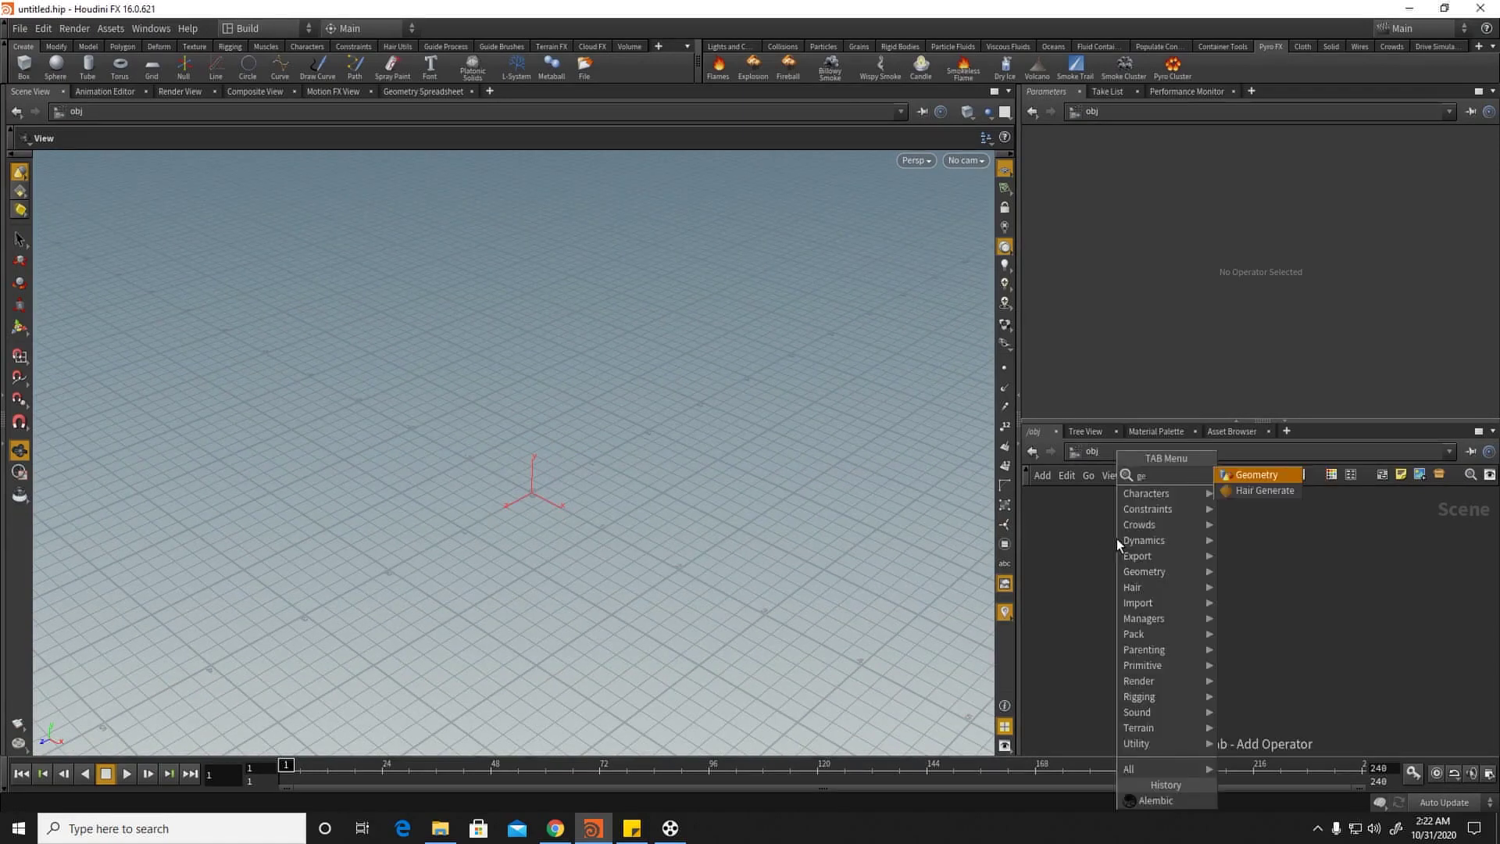
{"action": "left_click", "coordinate": [1271, 475]}
{"action": "left_click", "coordinate": [1254, 567]}
Step: Rename the new geometry object to Iron_MAn
{"action": "left_click", "coordinate": [1302, 572]}
{"action": "left_click_drag", "start_coordinate": [1329, 569], "coordinate": [1192, 547]}
{"action": "type", "text": "Ir"}
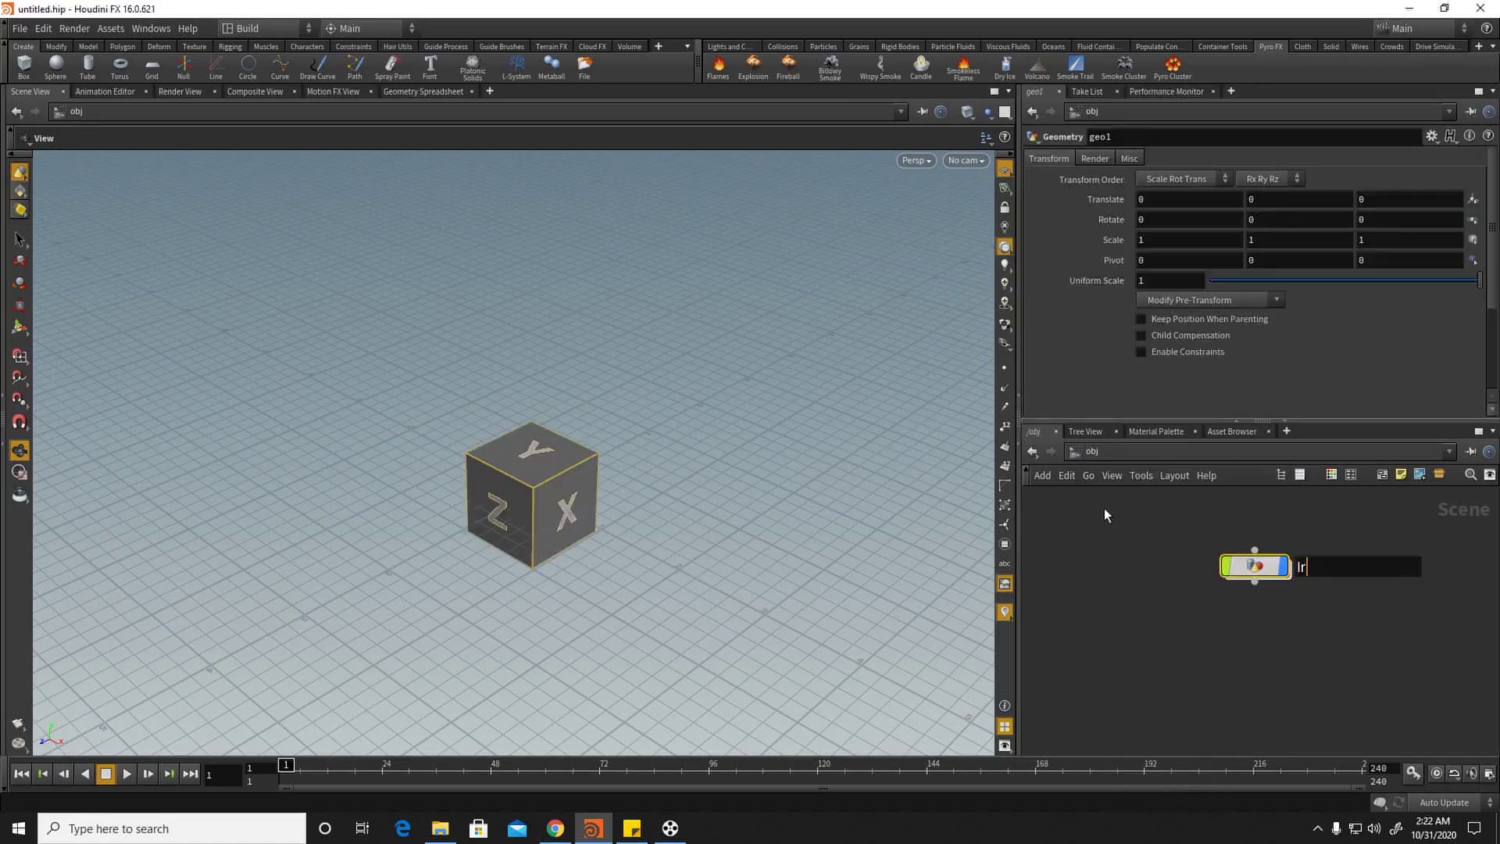
{"action": "type", "text": "on_MAn"}
{"action": "key", "text": "Return"}
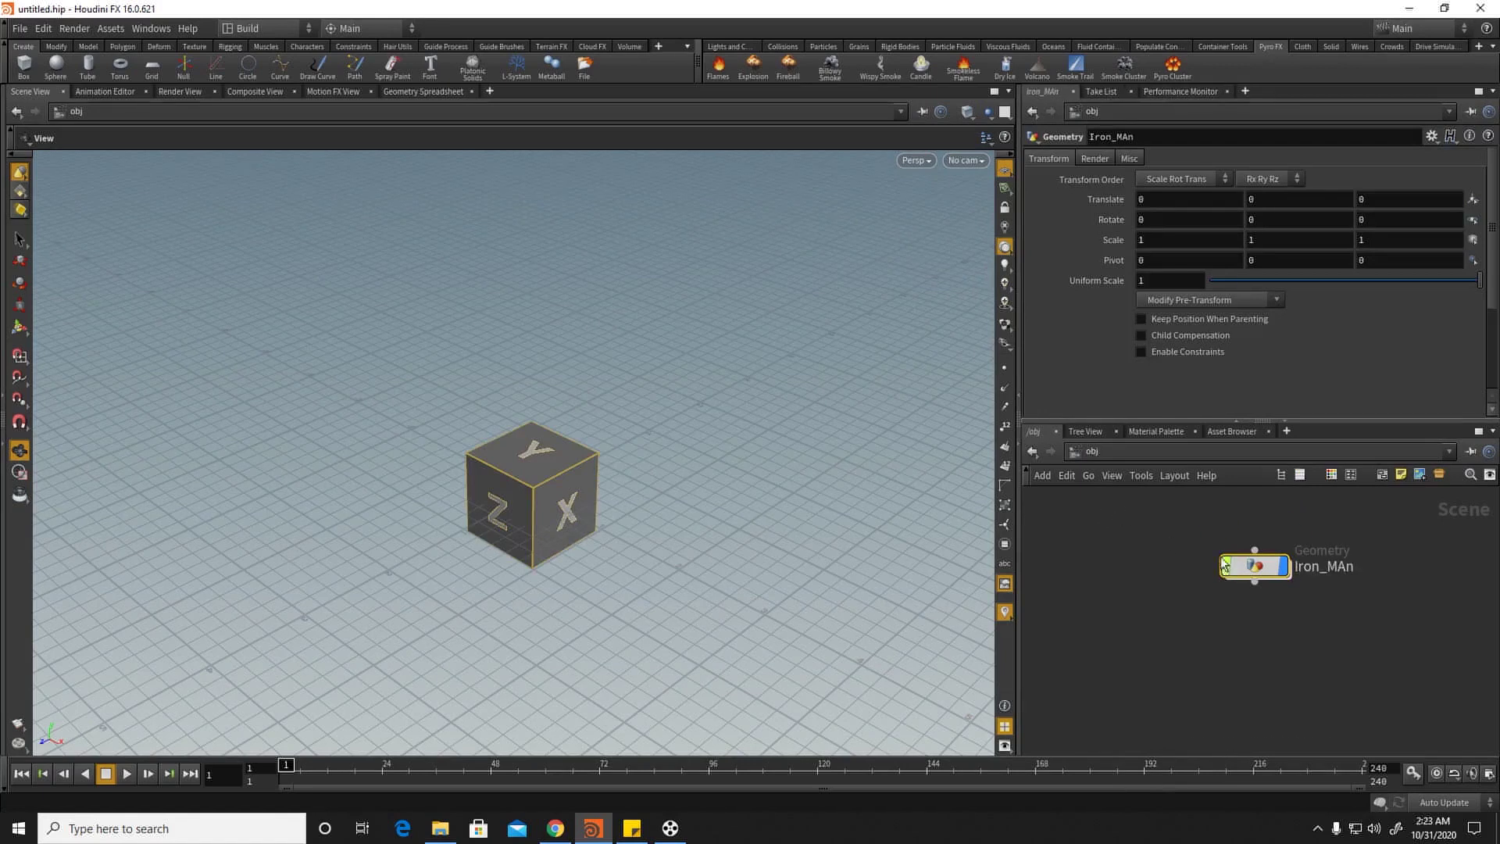
Step: Inside the Iron_MAn object, replace the default node with an Alembic node
{"action": "double_click", "coordinate": [1253, 566]}
{"action": "key", "text": "Delete"}
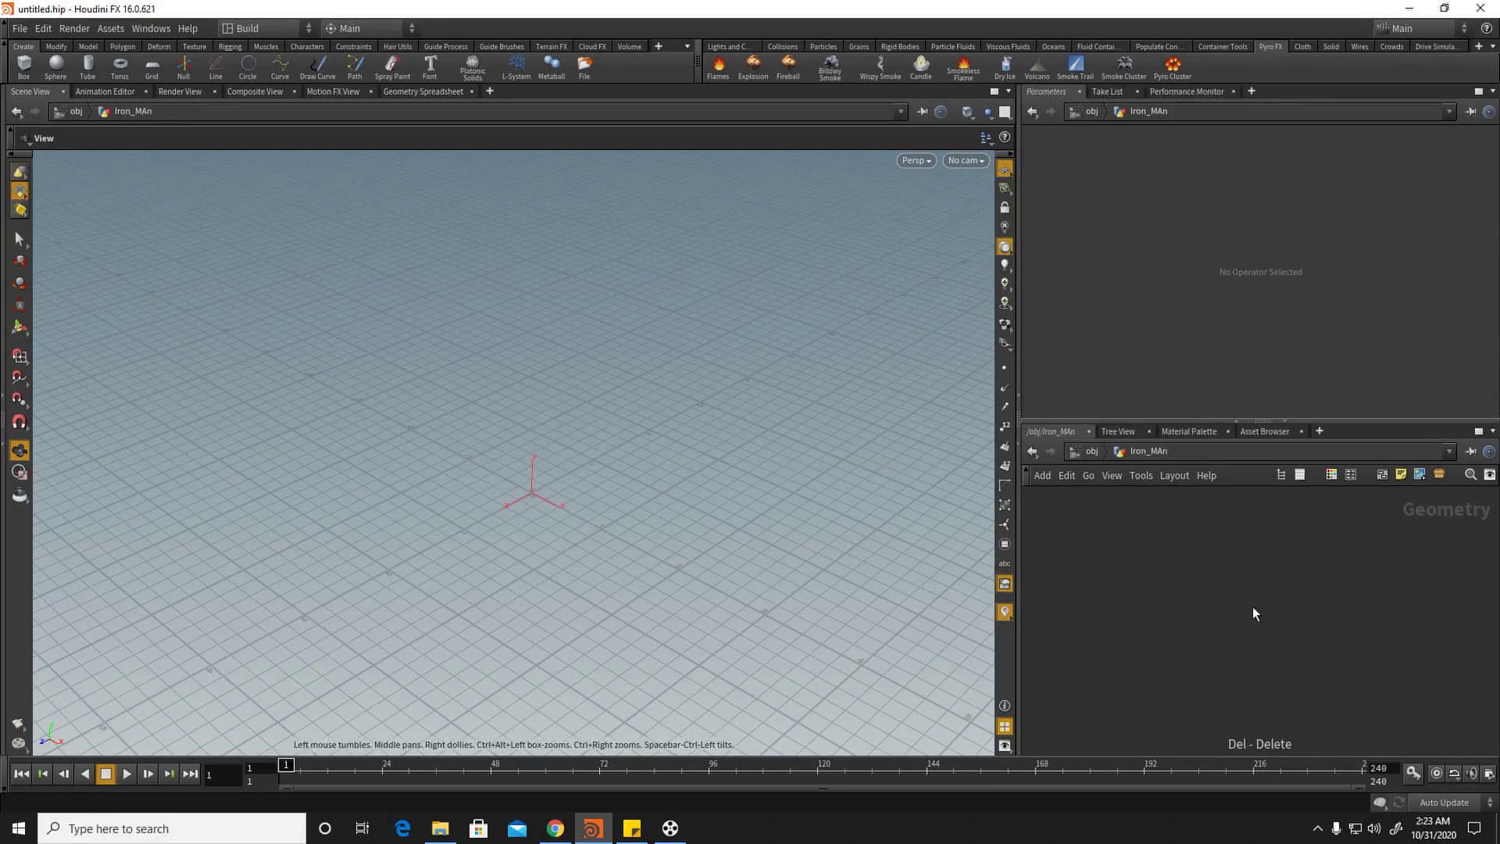
{"action": "key", "text": "Tab"}
{"action": "type", "text": "ale"}
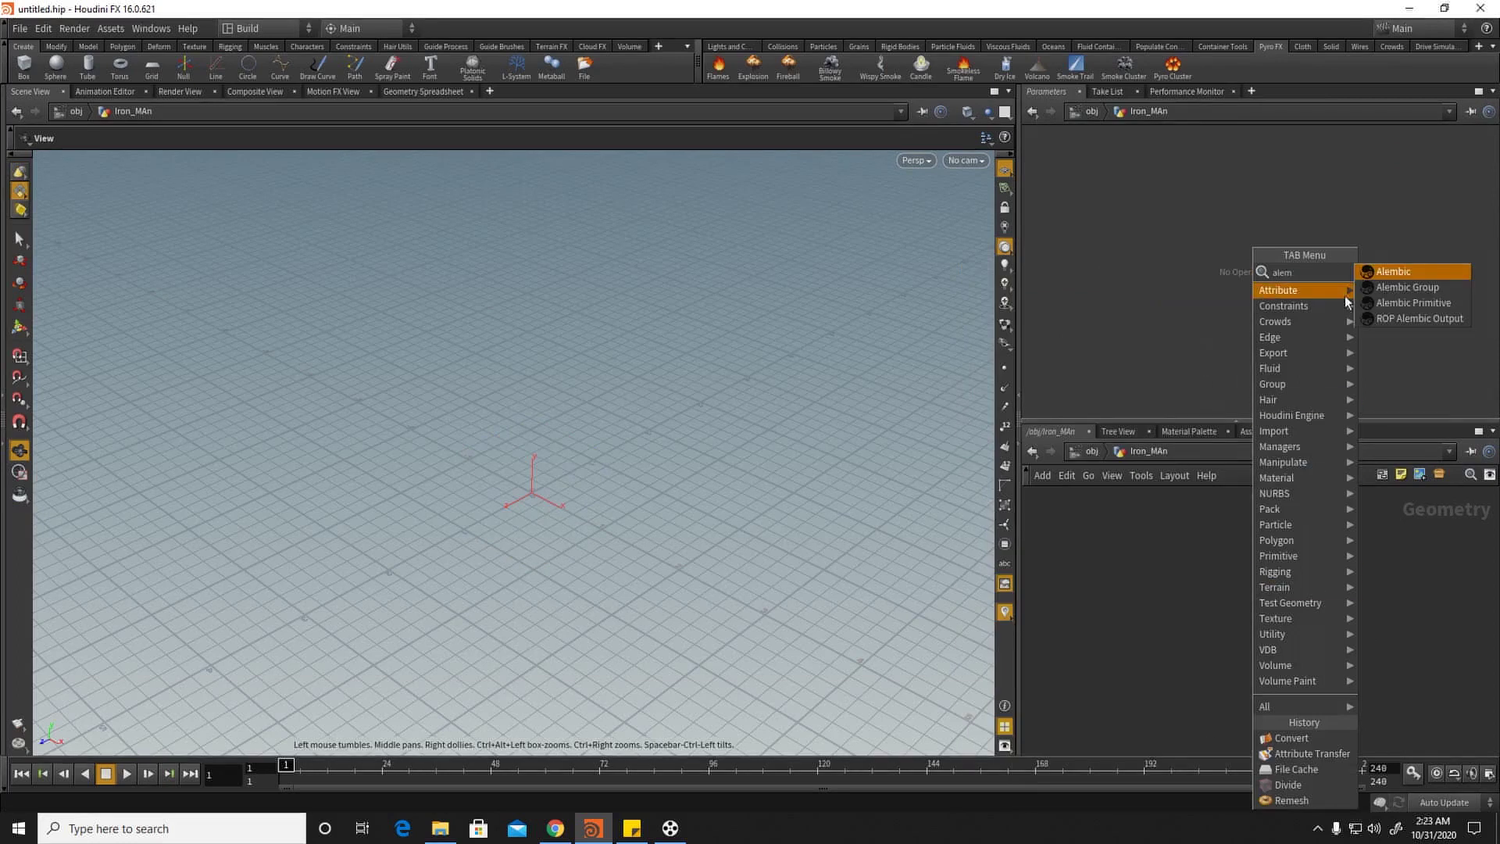
{"action": "left_click", "coordinate": [1389, 275]}
{"action": "left_click", "coordinate": [1232, 532]}
{"action": "left_click_drag", "start_coordinate": [1233, 535], "coordinate": [1205, 553]}
{"action": "middle_click_drag", "start_coordinate": [1320, 570], "coordinate": [1293, 580]}
Step: Rename the Alembic node to IronMan
{"action": "left_click", "coordinate": [1253, 560]}
{"action": "left_click_drag", "start_coordinate": [1287, 560], "coordinate": [1071, 558]}
{"action": "type", "text": "Iro"}
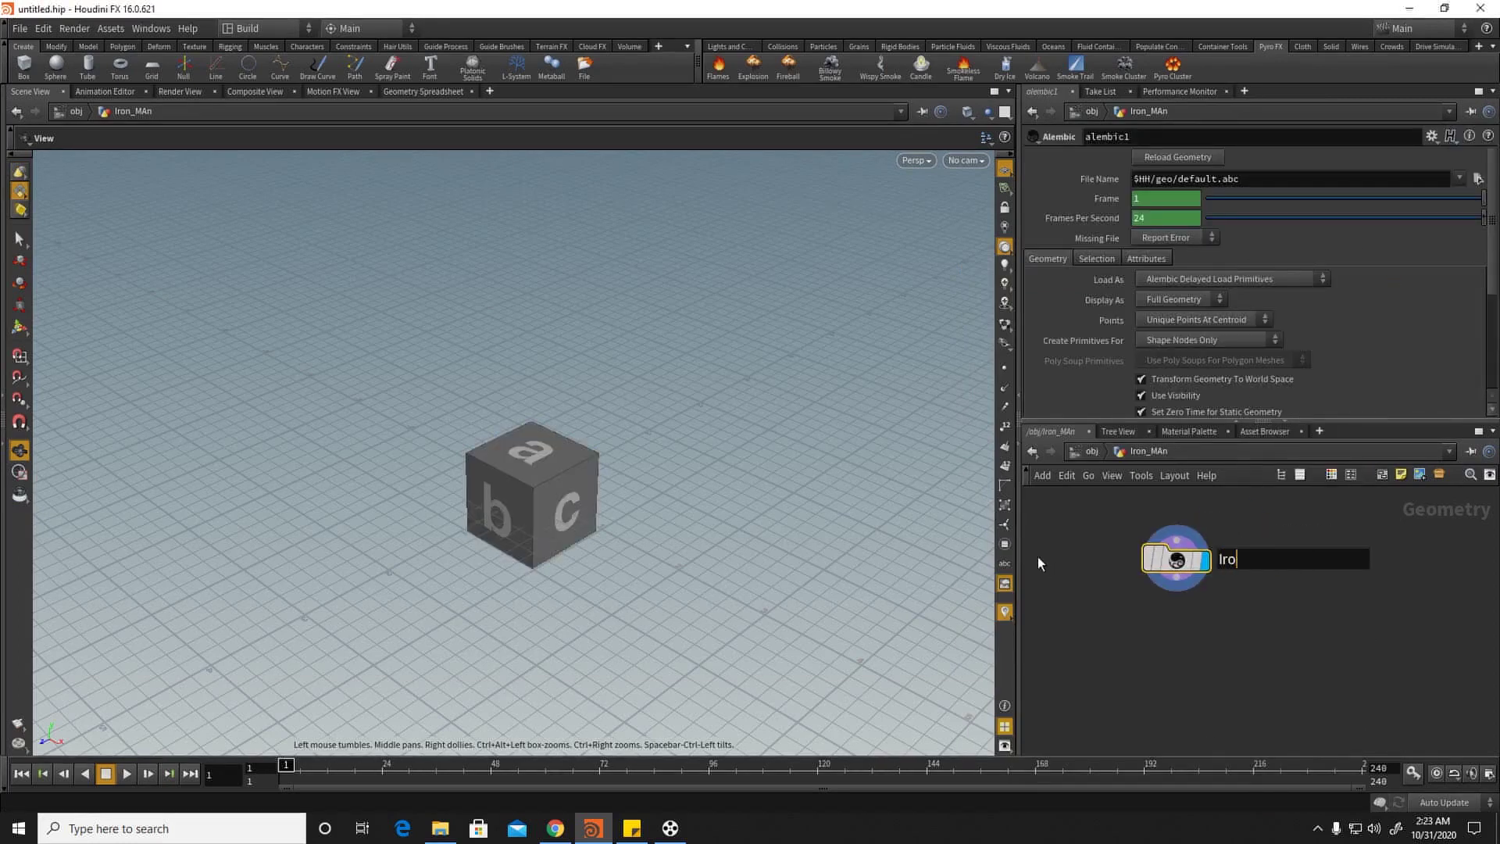
{"action": "type", "text": "nMan"}
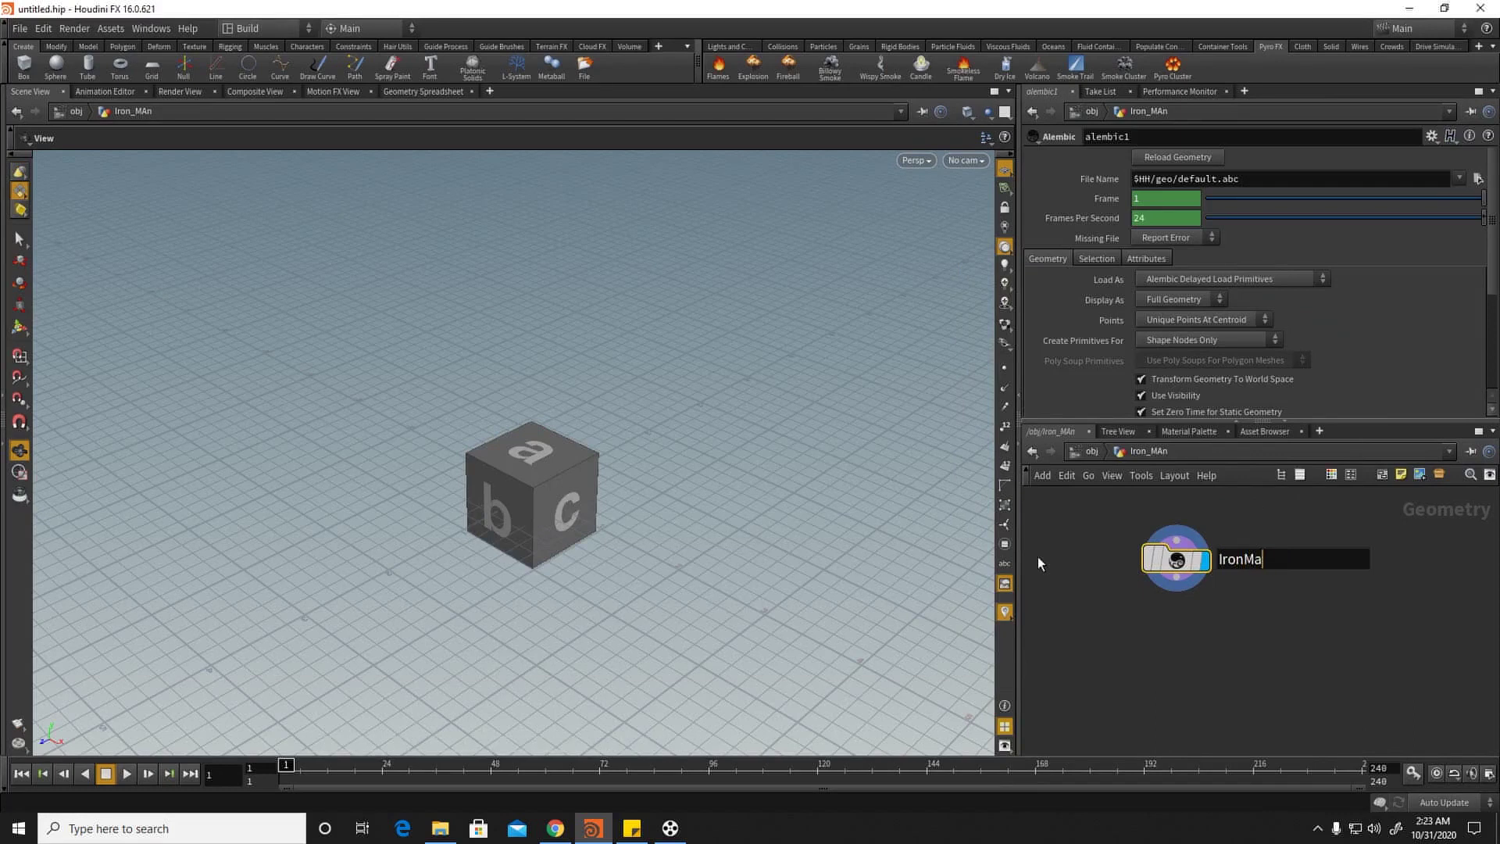
{"action": "key", "text": "Return"}
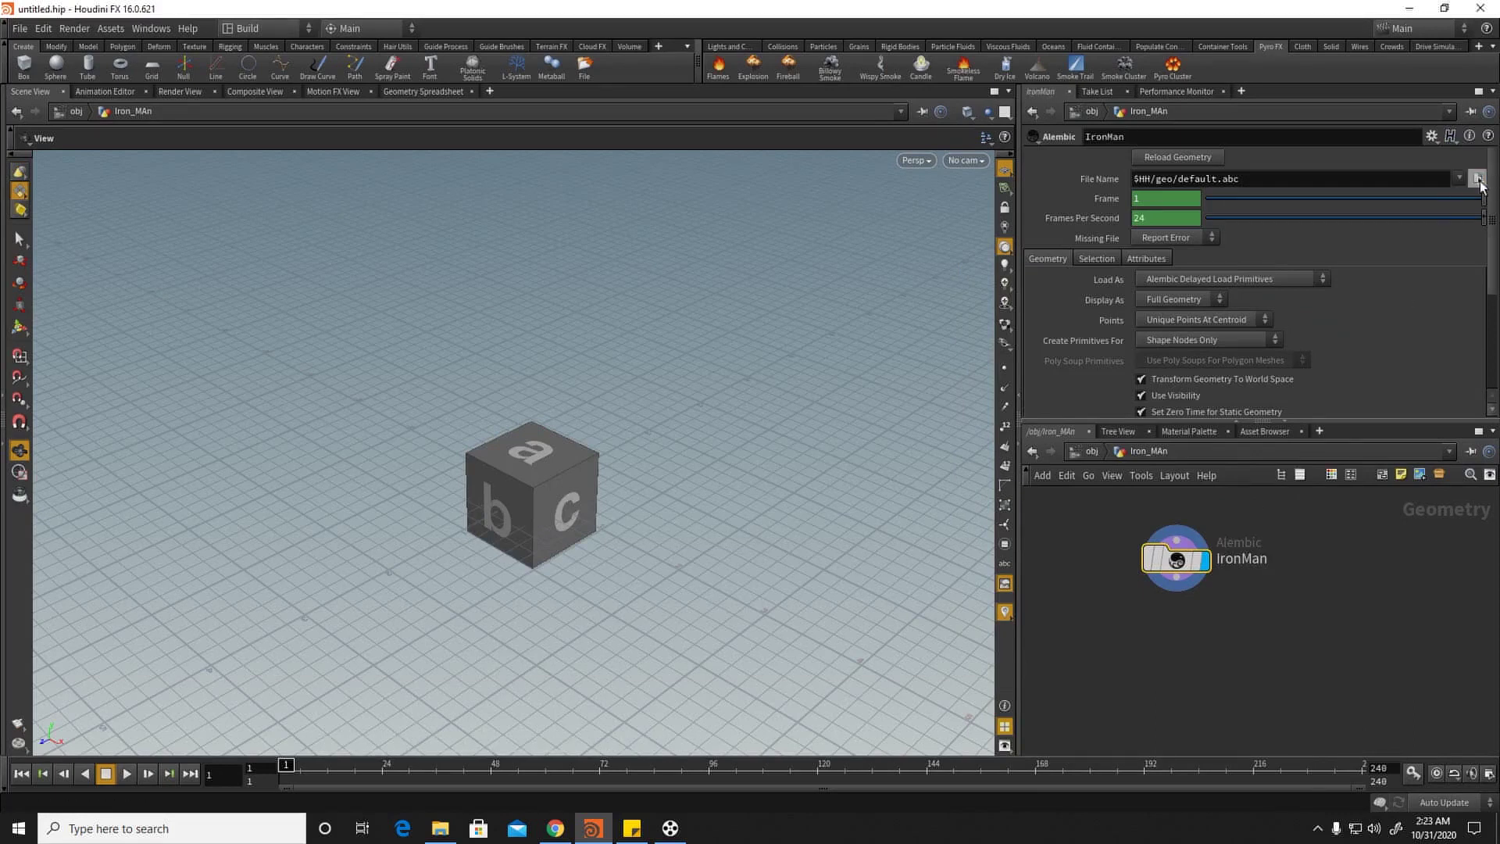
Step: Load eye_belt.abc from G:/totorials/IronMan_Head/ into the IronMan Alembic node
{"action": "left_click", "coordinate": [1477, 178]}
{"action": "left_click_drag", "start_coordinate": [1142, 49], "coordinate": [852, 46]}
{"action": "type", "text": "G:/totorials/IronMan_Head/"}
{"action": "key", "text": "Return"}
{"action": "double_click", "coordinate": [1117, 156]}
{"action": "left_click_drag", "start_coordinate": [359, 472], "coordinate": [705, 340]}
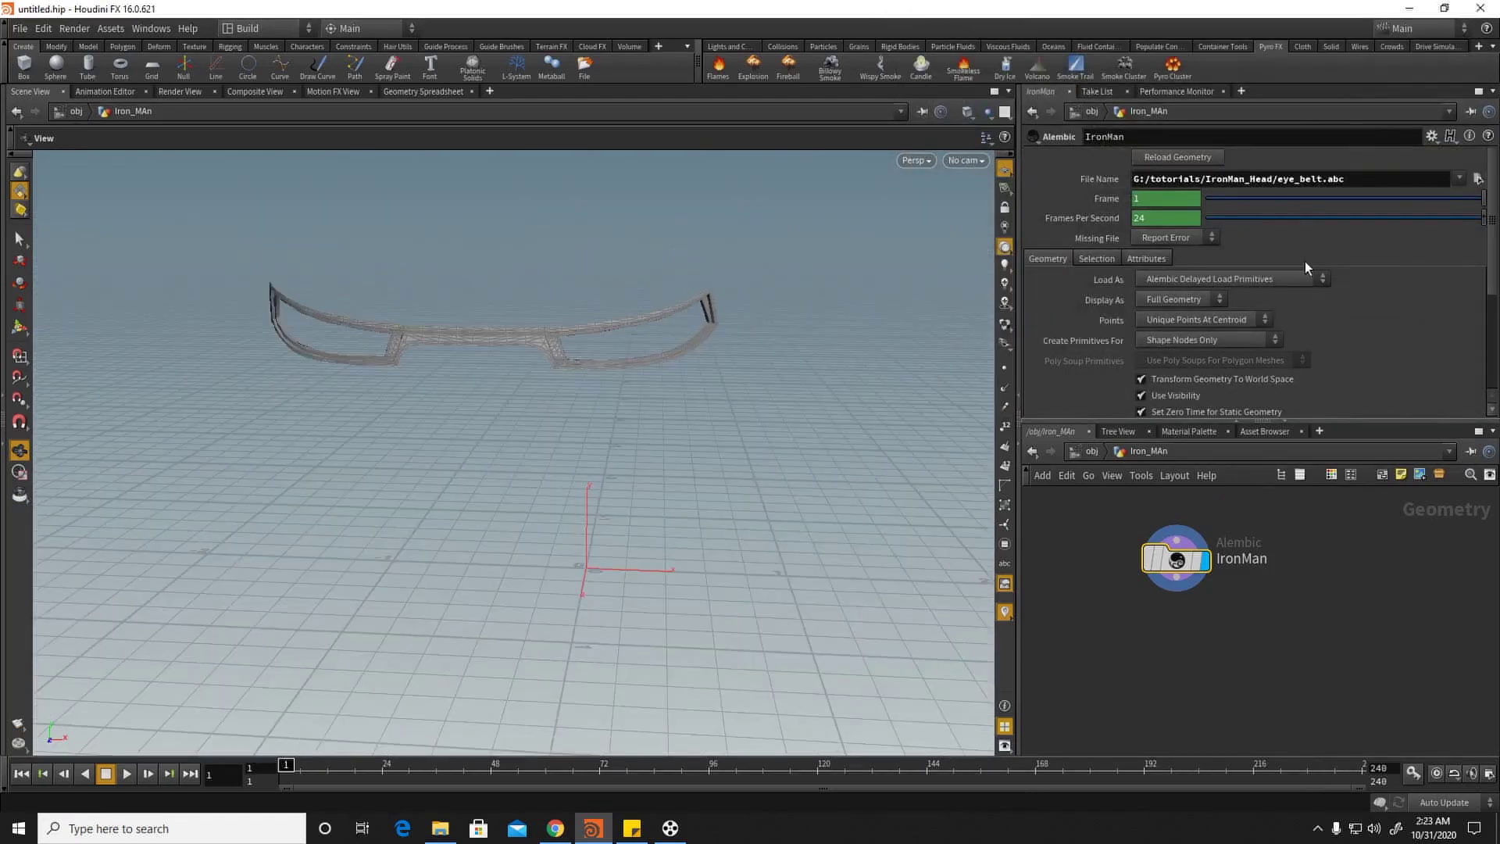
Step: Extend the IronMan Alembic node's name to IronMan_eyeBelt
{"action": "double_click", "coordinate": [1253, 564]}
{"action": "left_click", "coordinate": [1295, 558]}
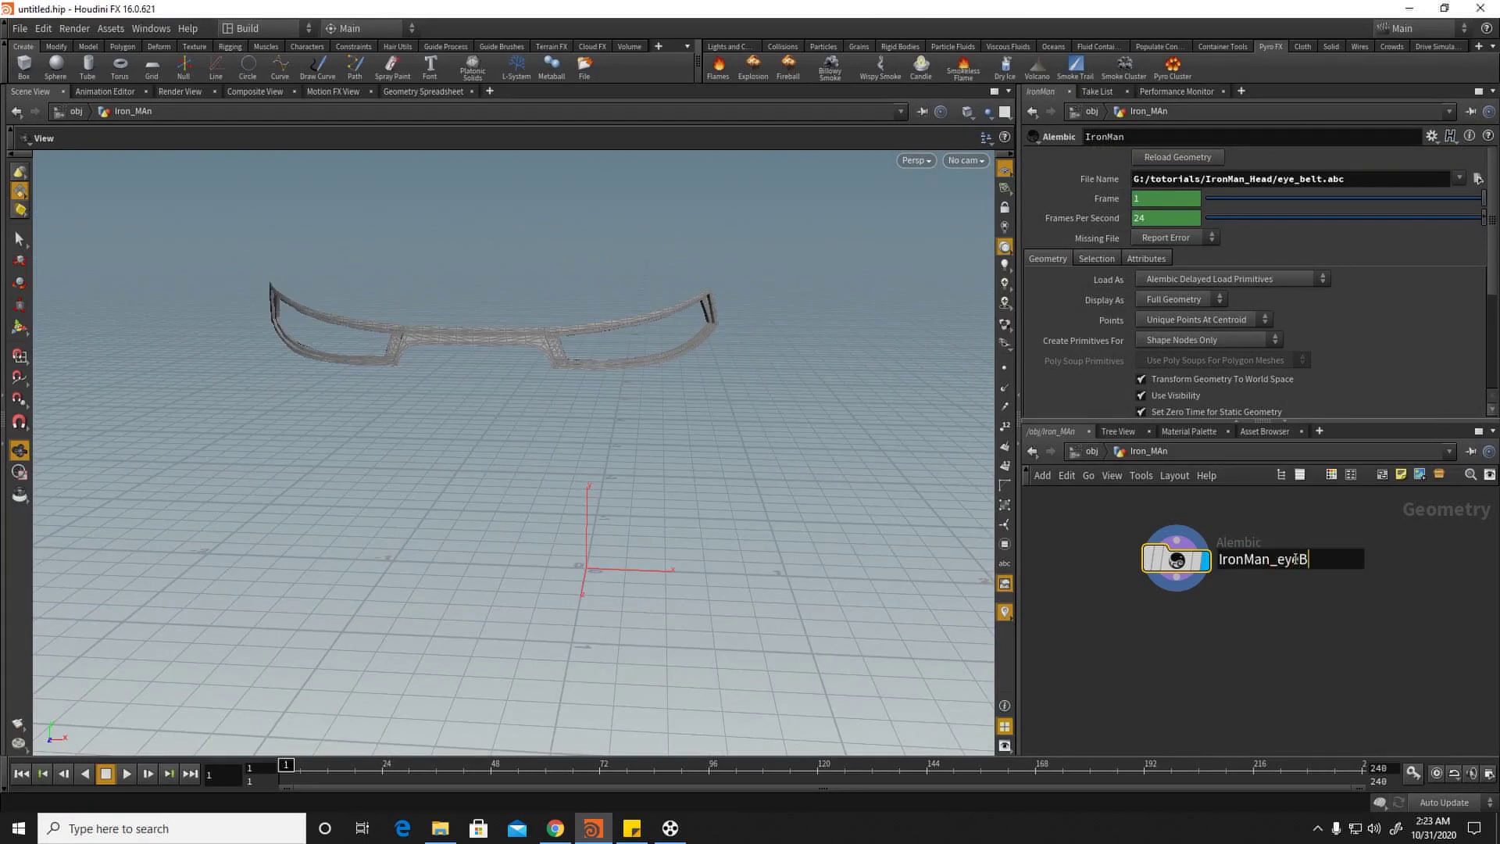
{"action": "key", "text": "Return"}
Step: Duplicate the IronMan_eyeBelt node beside the original and load eyes_Enterior.abc into the copy
{"action": "key", "text": "ctrl+c"}
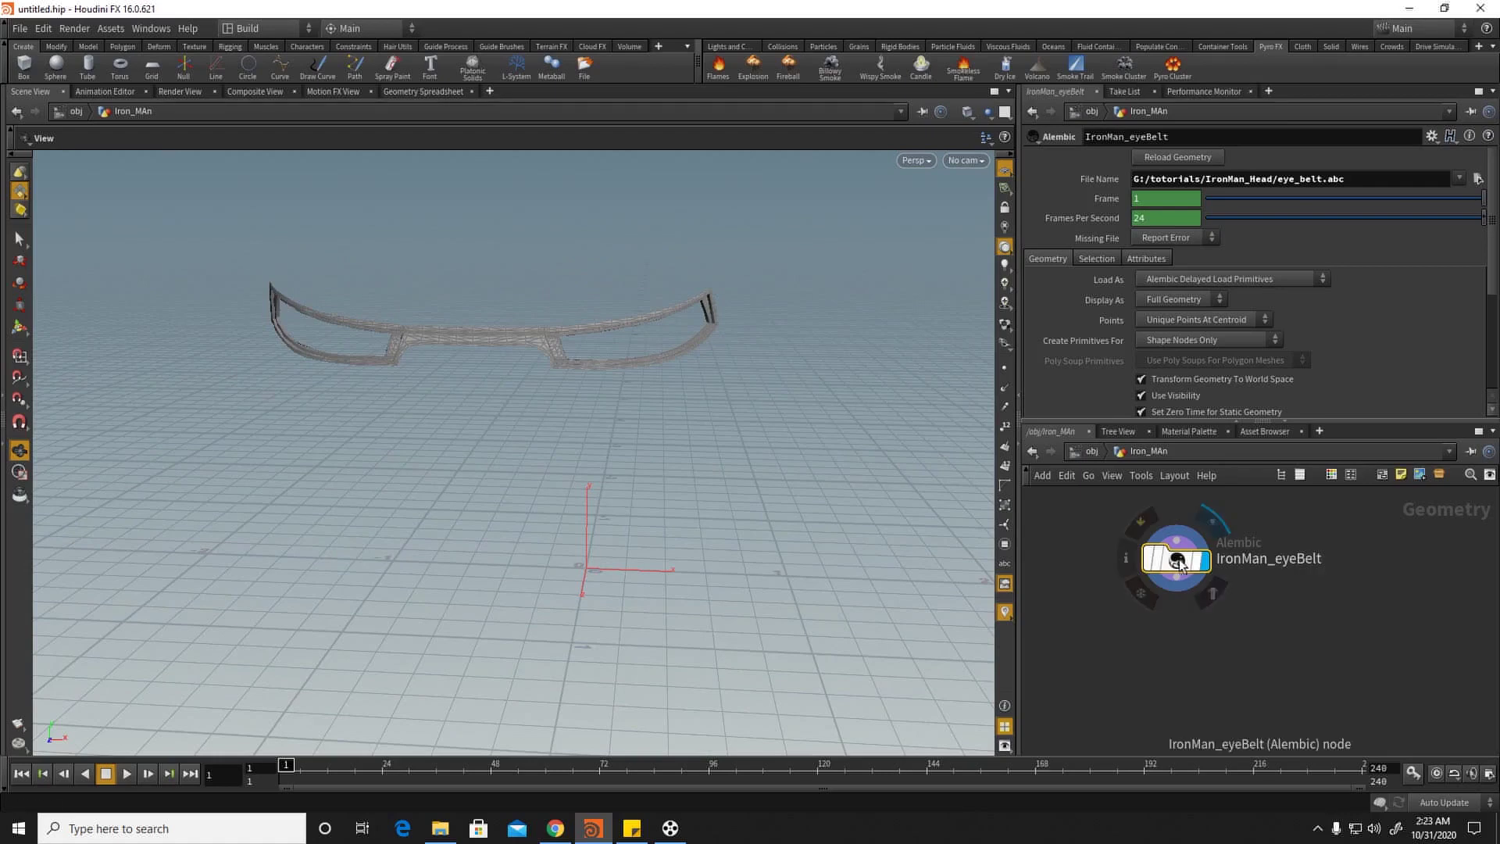
{"action": "key", "text": "ctrl+v"}
{"action": "left_click_drag", "start_coordinate": [1204, 569], "coordinate": [1426, 577]}
{"action": "middle_click_drag", "start_coordinate": [1364, 608], "coordinate": [1113, 644]}
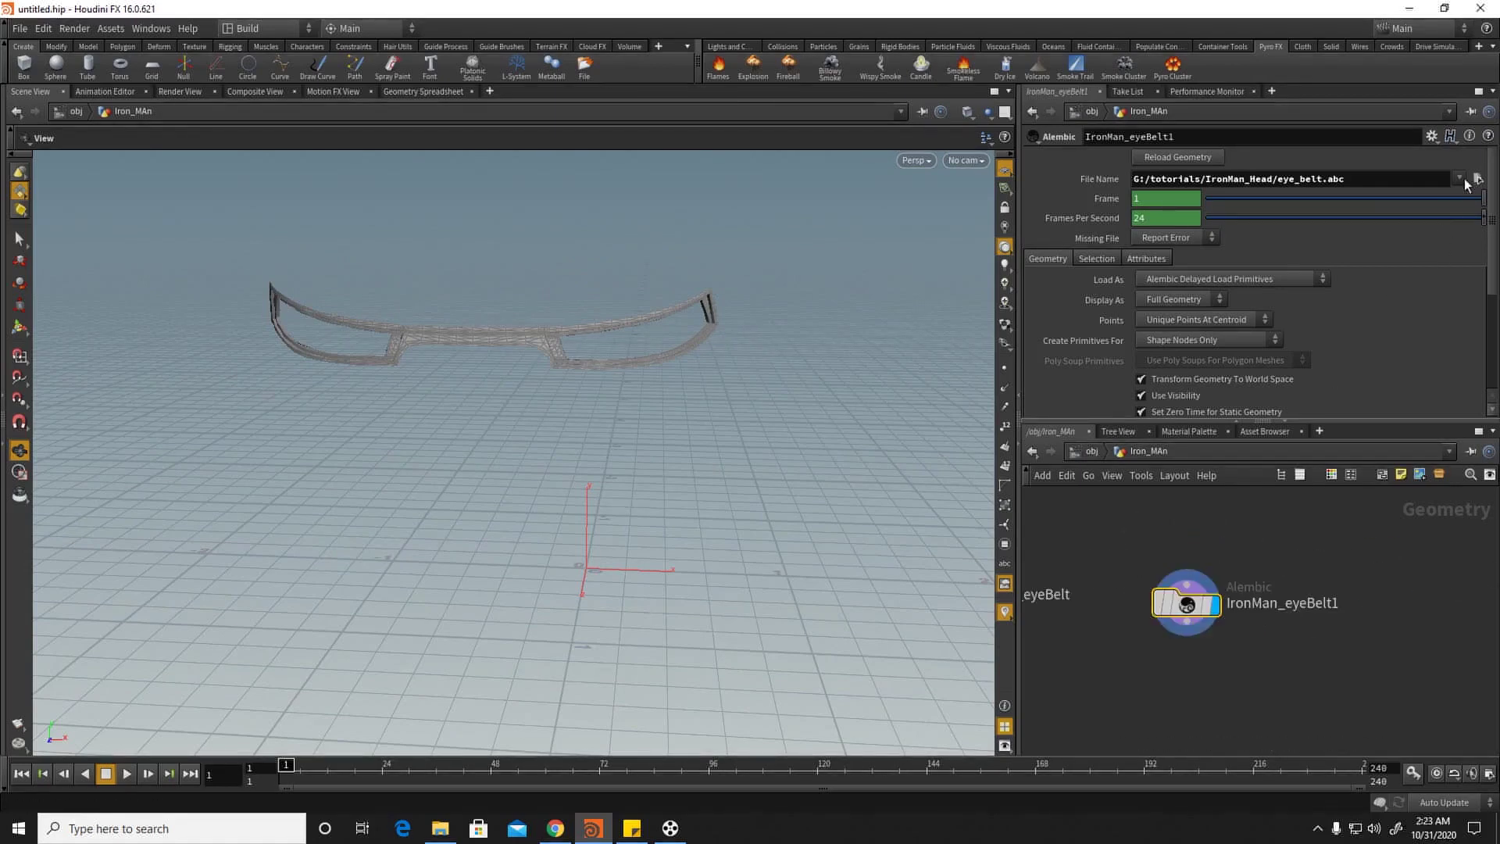
{"action": "left_click", "coordinate": [1476, 179]}
{"action": "double_click", "coordinate": [1129, 172]}
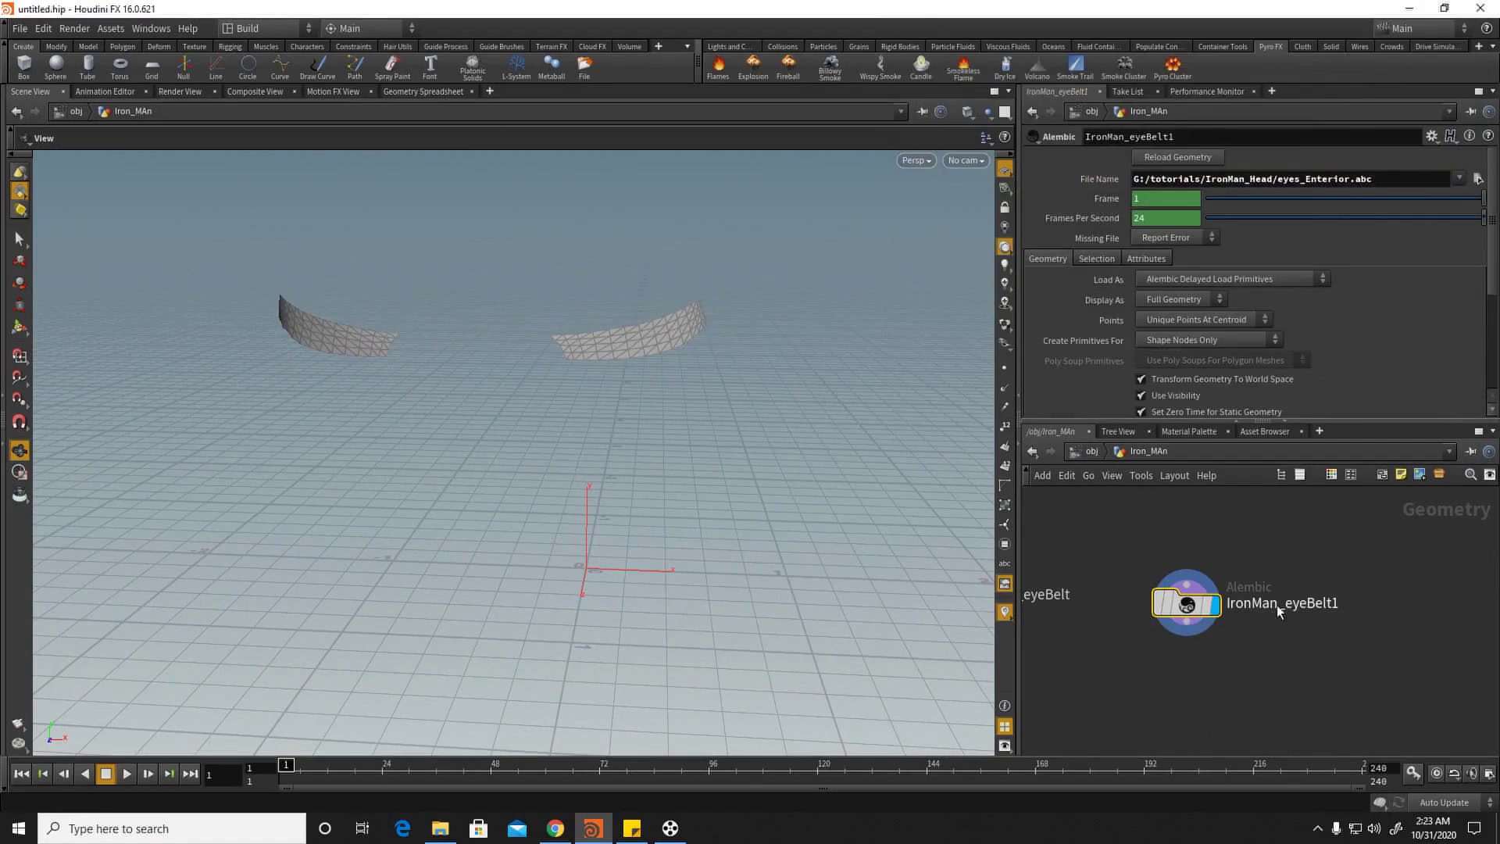
Step: Rename the copied Alembic node to IronMan_eyeINT
{"action": "double_click", "coordinate": [1320, 604]}
{"action": "type", "text": "INT"}
{"action": "key", "text": "Return"}
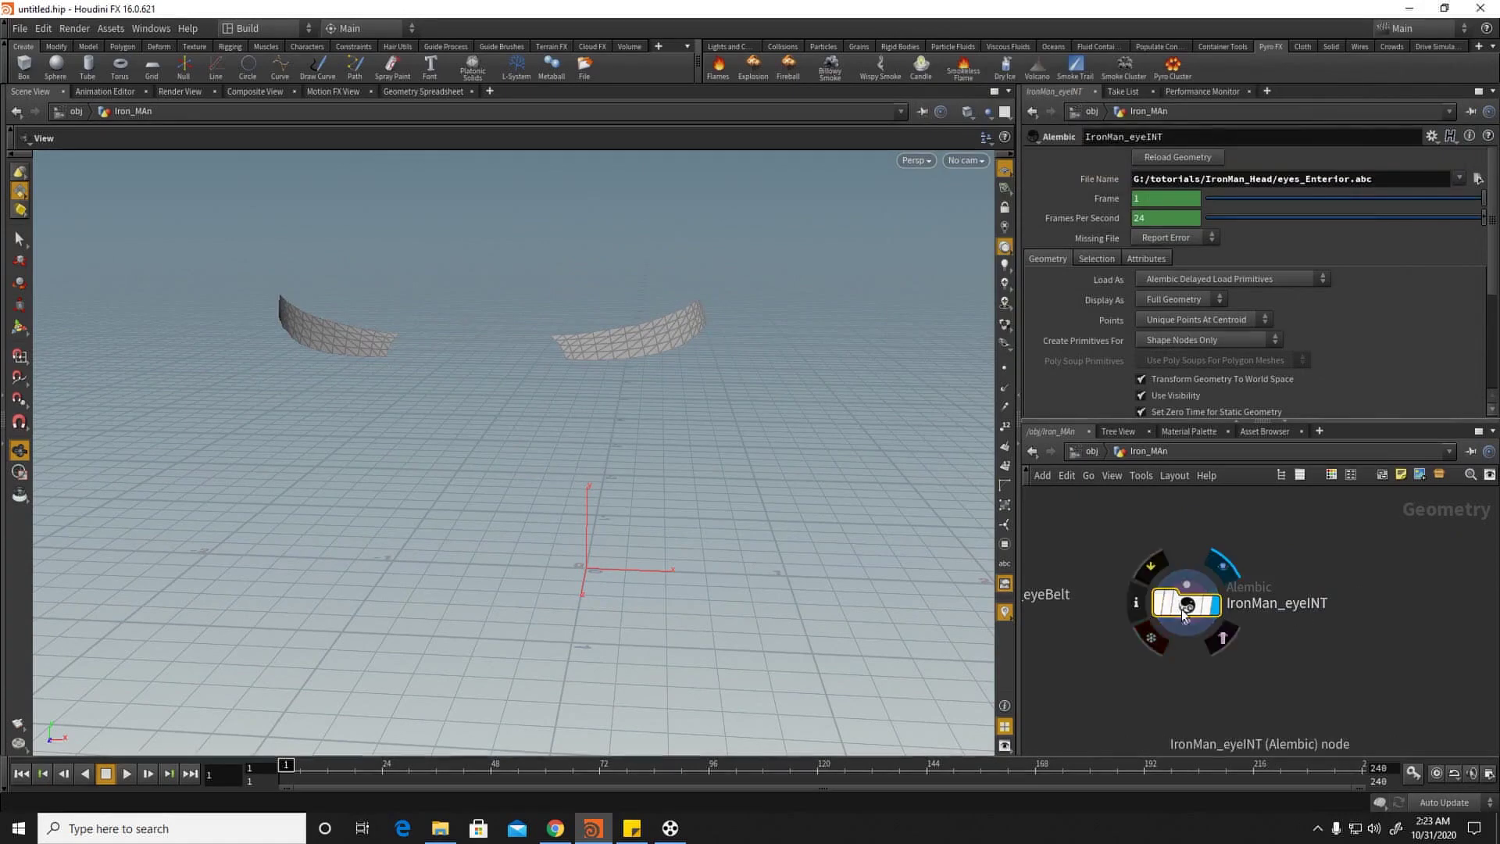
Step: Duplicate the IronMan_eyeINT node, place the copy left of the other nodes, and load red_Shell.abc into it
{"action": "key", "text": "ctrl+c"}
{"action": "key", "text": "ctrl+v"}
{"action": "left_click_drag", "start_coordinate": [1205, 623], "coordinate": [1171, 660]}
{"action": "middle_click_drag", "start_coordinate": [1170, 660], "coordinate": [1399, 688]}
{"action": "scroll", "coordinate": [1379, 666], "scroll_direction": "down", "scroll_amount": 4}
{"action": "left_click_drag", "start_coordinate": [1294, 664], "coordinate": [1106, 638]}
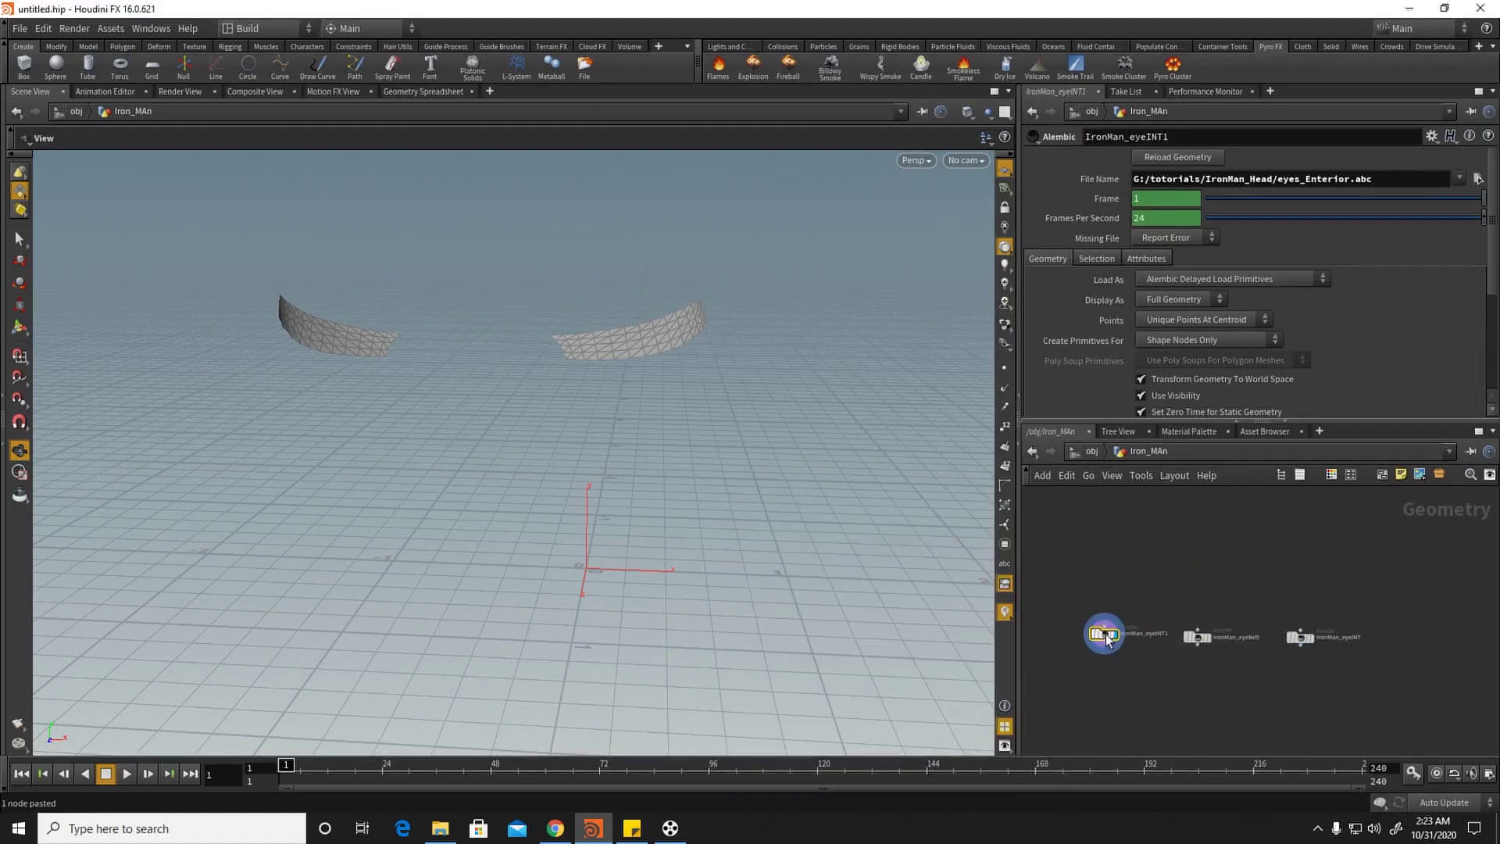
{"action": "left_click", "coordinate": [1475, 179]}
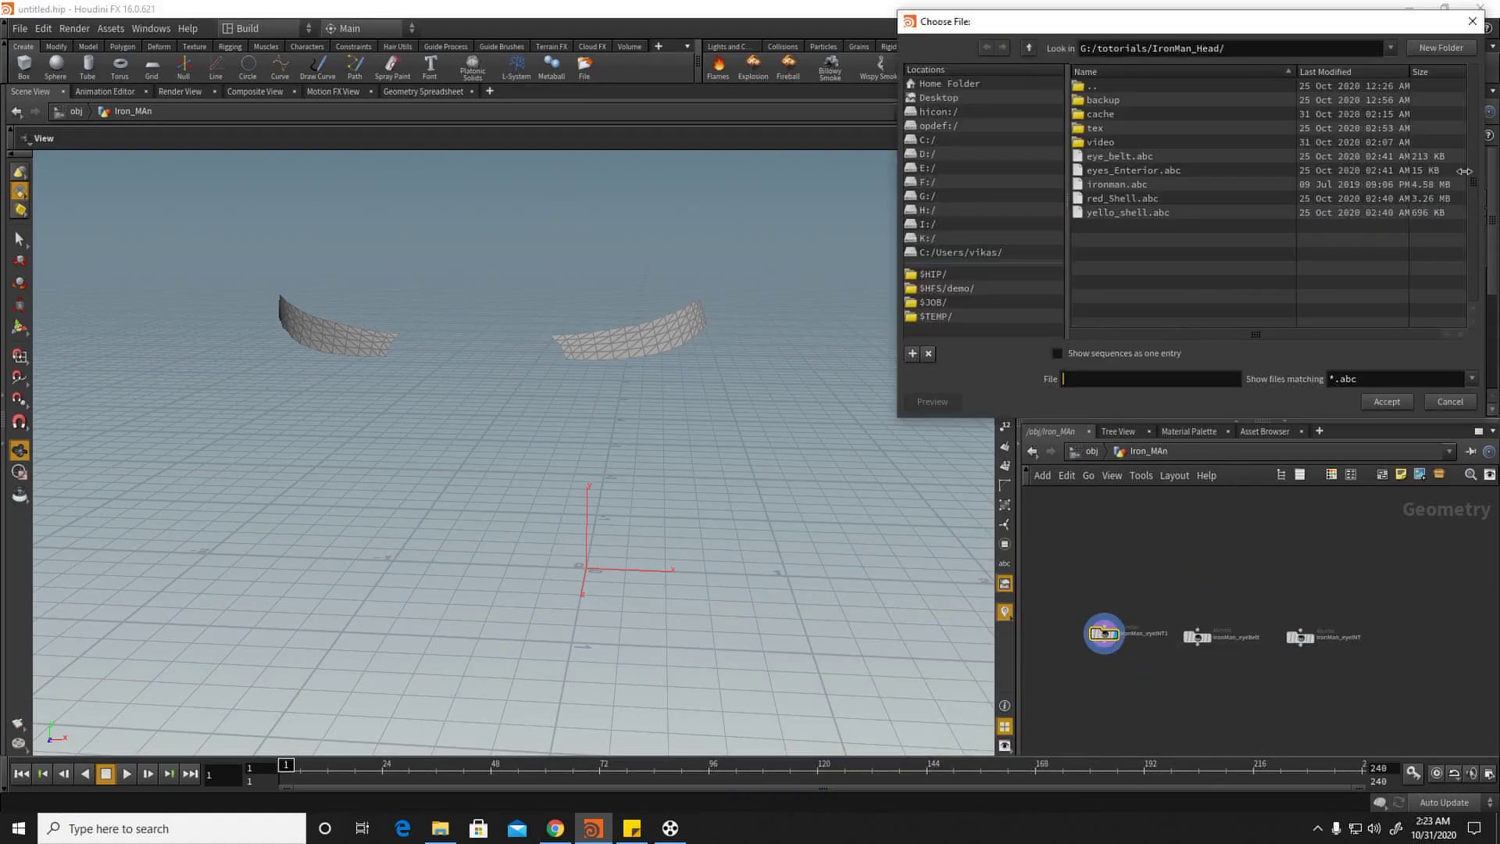
{"action": "double_click", "coordinate": [1111, 199]}
{"action": "left_click_drag", "start_coordinate": [493, 392], "coordinate": [635, 351]}
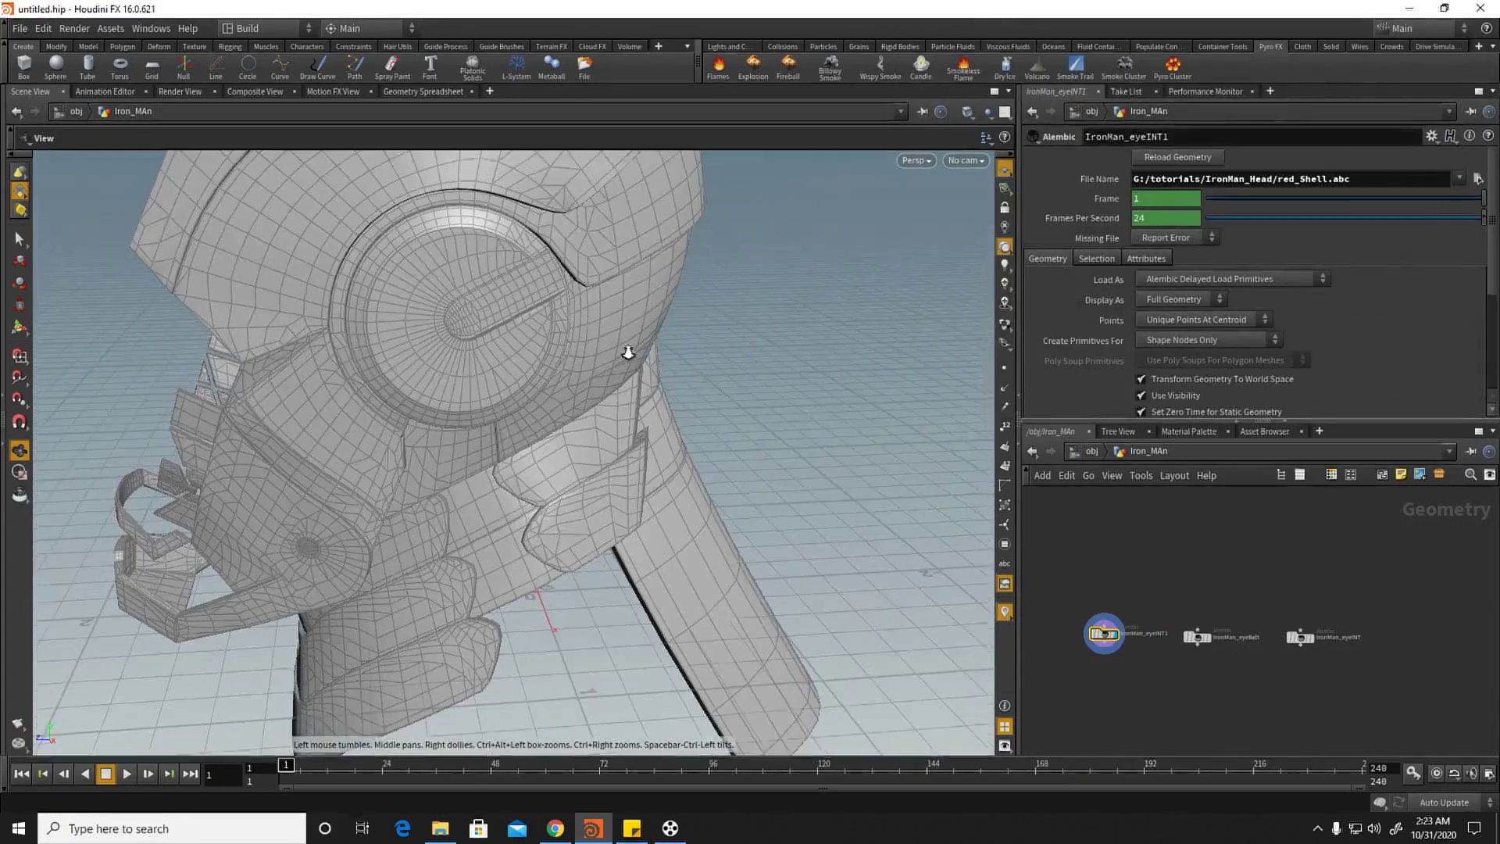
Step: Rename the red shell's Alembic node to IronMan_RedShell
{"action": "scroll", "coordinate": [635, 352], "scroll_direction": "down", "scroll_amount": 2}
{"action": "middle_click_drag", "start_coordinate": [1166, 596], "coordinate": [1183, 591]}
{"action": "scroll", "coordinate": [1182, 592], "scroll_direction": "up", "scroll_amount": 3}
{"action": "double_click", "coordinate": [1273, 576]}
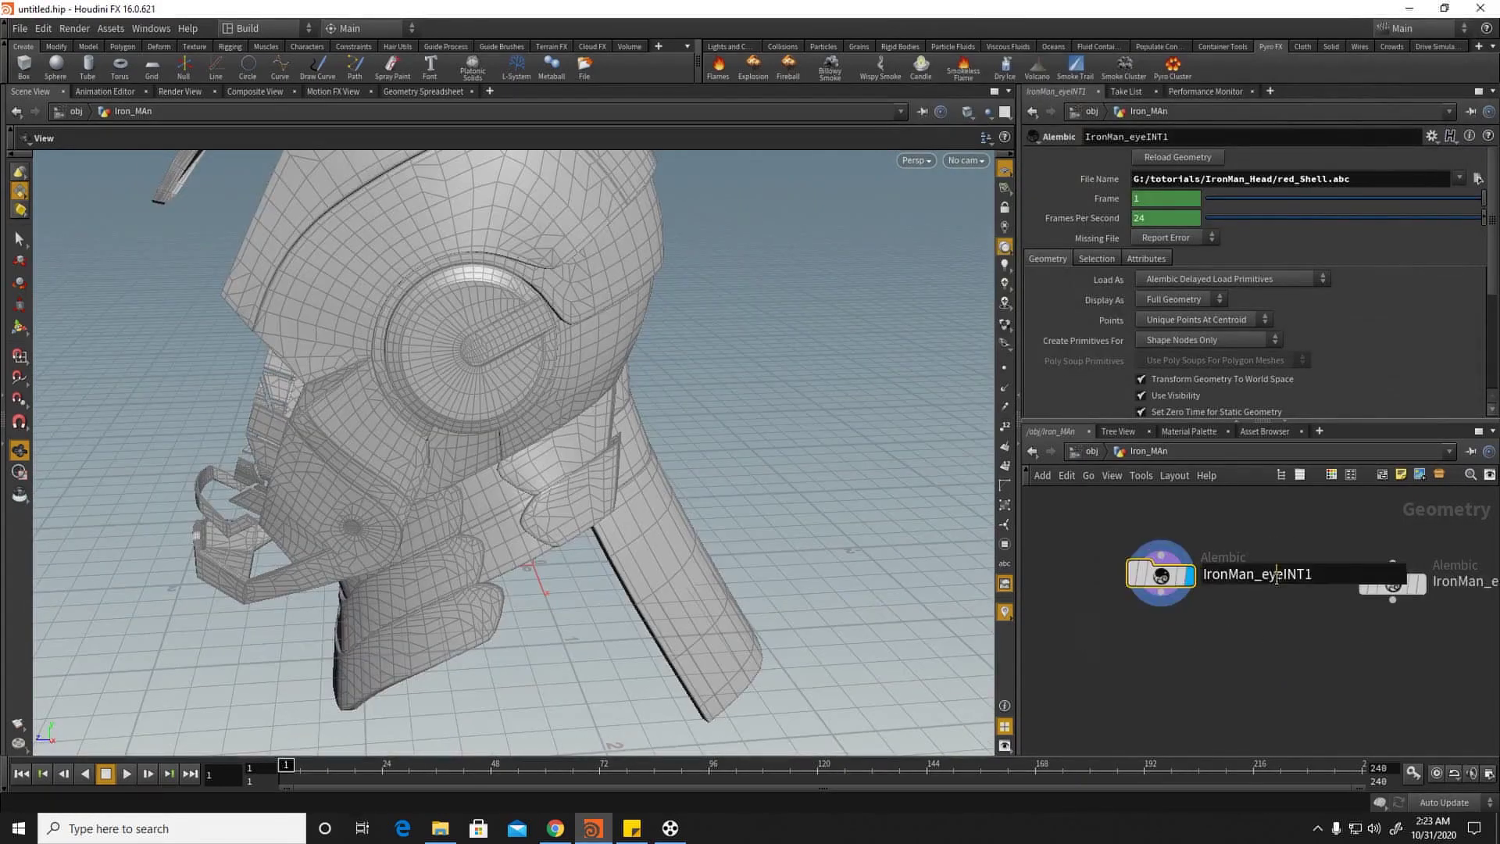
{"action": "left_click_drag", "start_coordinate": [1311, 576], "coordinate": [1283, 578]}
{"action": "type", "text": "RedShell"}
{"action": "key", "text": "Return"}
Step: Duplicate the IronMan_RedShell node to its left and load yello_shell.abc into the copy
{"action": "key", "text": "ctrl+c"}
{"action": "key", "text": "ctrl+v"}
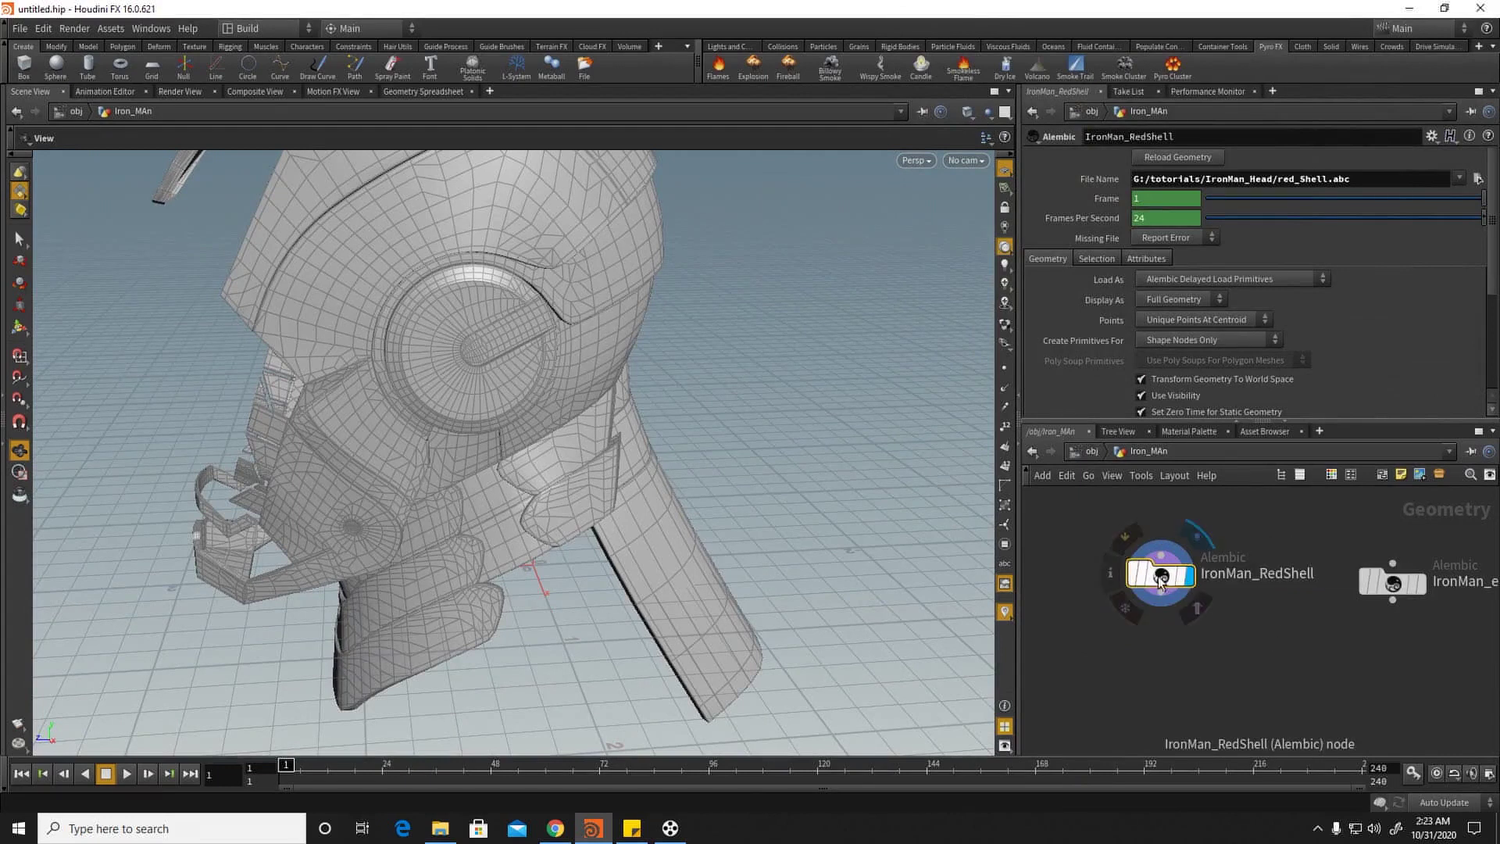
{"action": "middle_click_drag", "start_coordinate": [1175, 636], "coordinate": [1329, 638]}
{"action": "left_click_drag", "start_coordinate": [1331, 598], "coordinate": [1118, 597]}
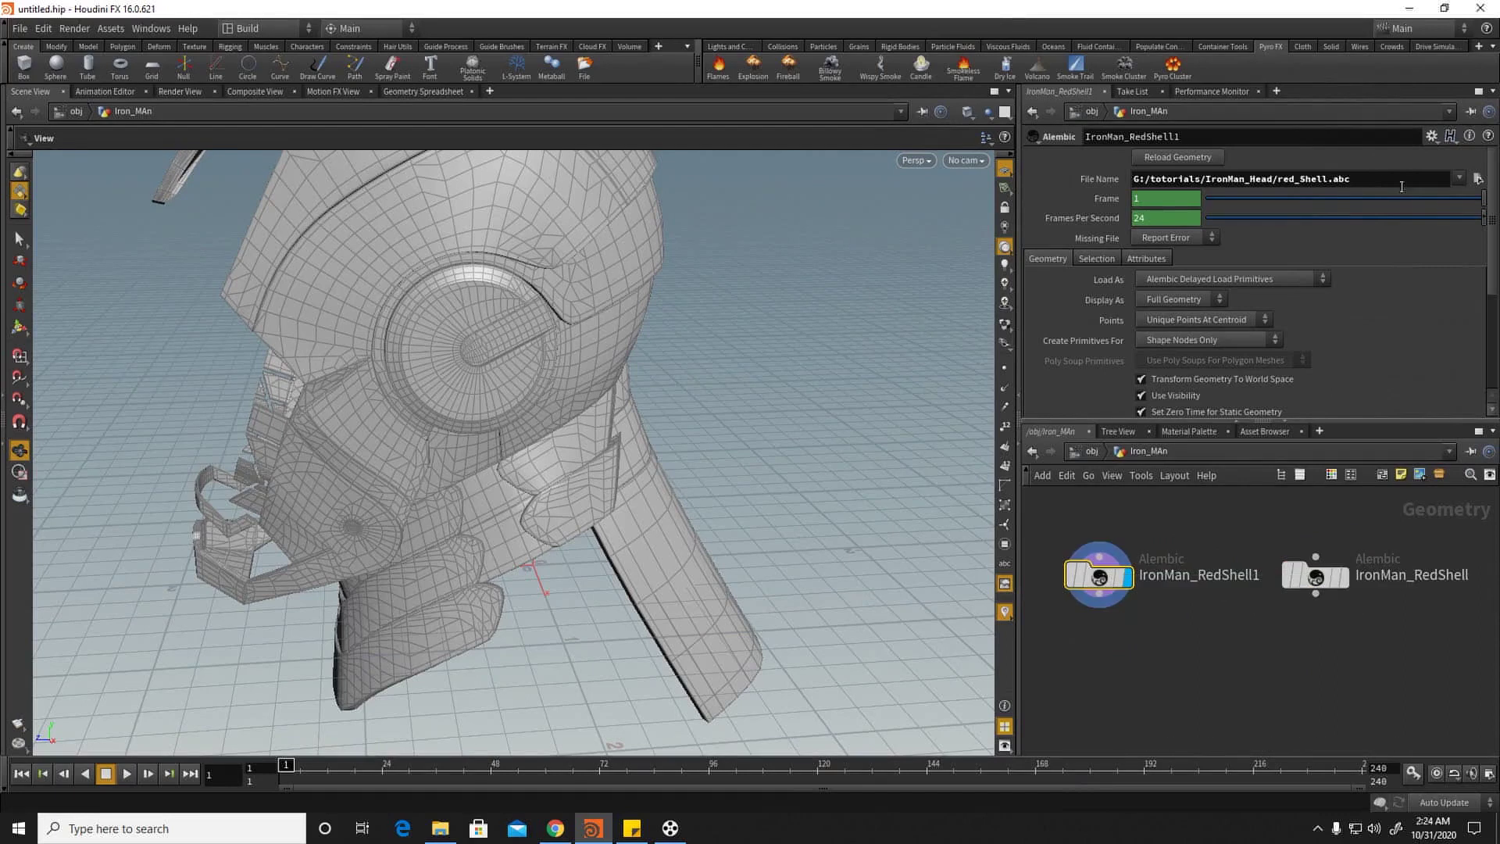
{"action": "left_click", "coordinate": [1477, 179]}
{"action": "double_click", "coordinate": [1133, 215]}
Step: Rename the yellow shell's Alembic node to IronMan_YellowShell1
{"action": "left_click", "coordinate": [1209, 574]}
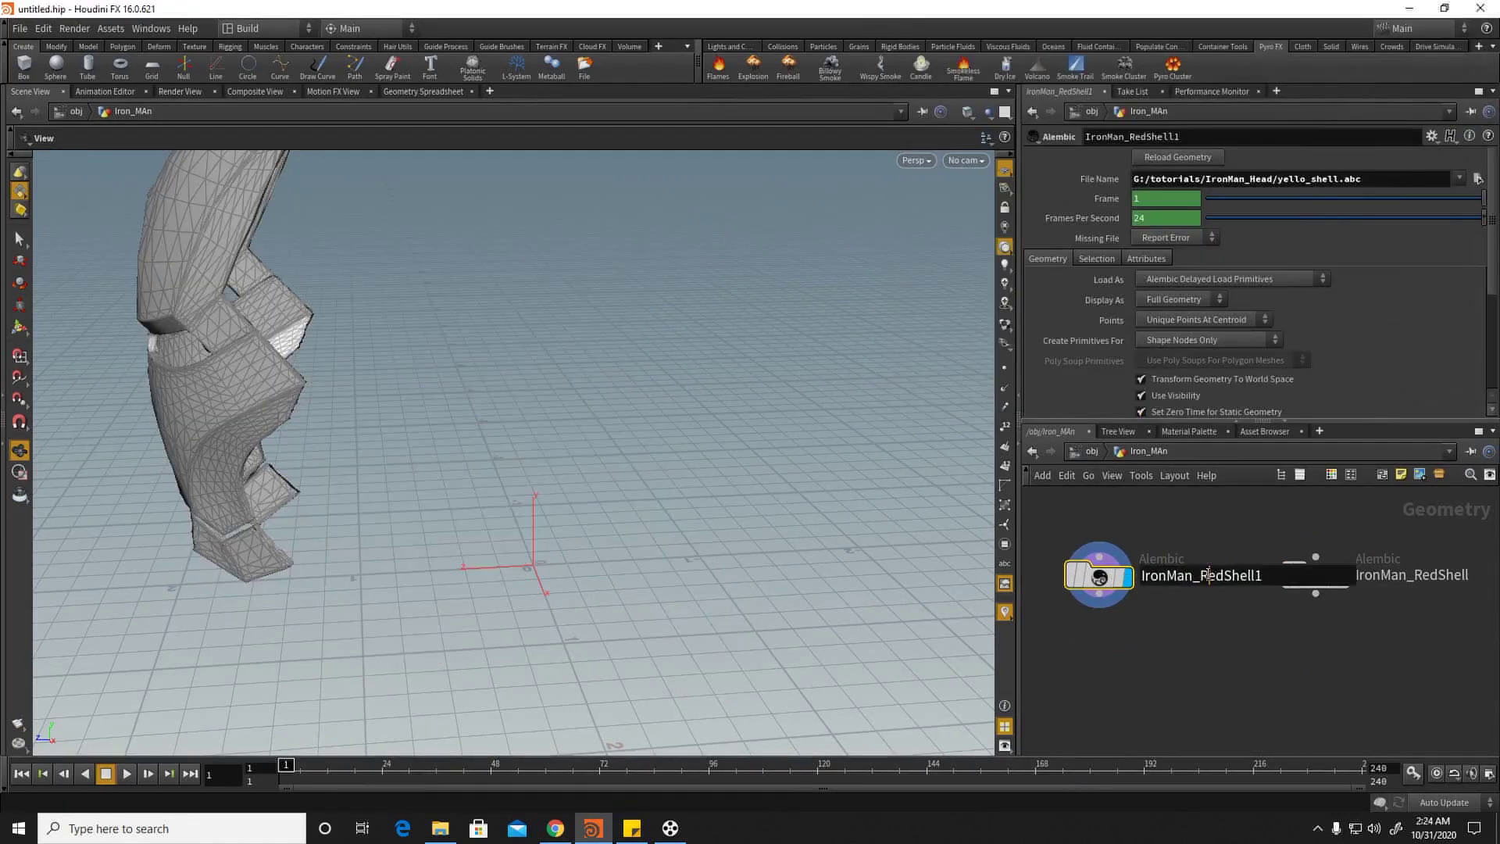
{"action": "key", "text": "BackSpace"}
{"action": "key", "text": "BackSpace"}
{"action": "key", "text": "BackSpace"}
{"action": "type", "text": "Yellow"}
{"action": "key", "text": "Return"}
{"action": "scroll", "coordinate": [1222, 579], "scroll_direction": "down", "scroll_amount": 2}
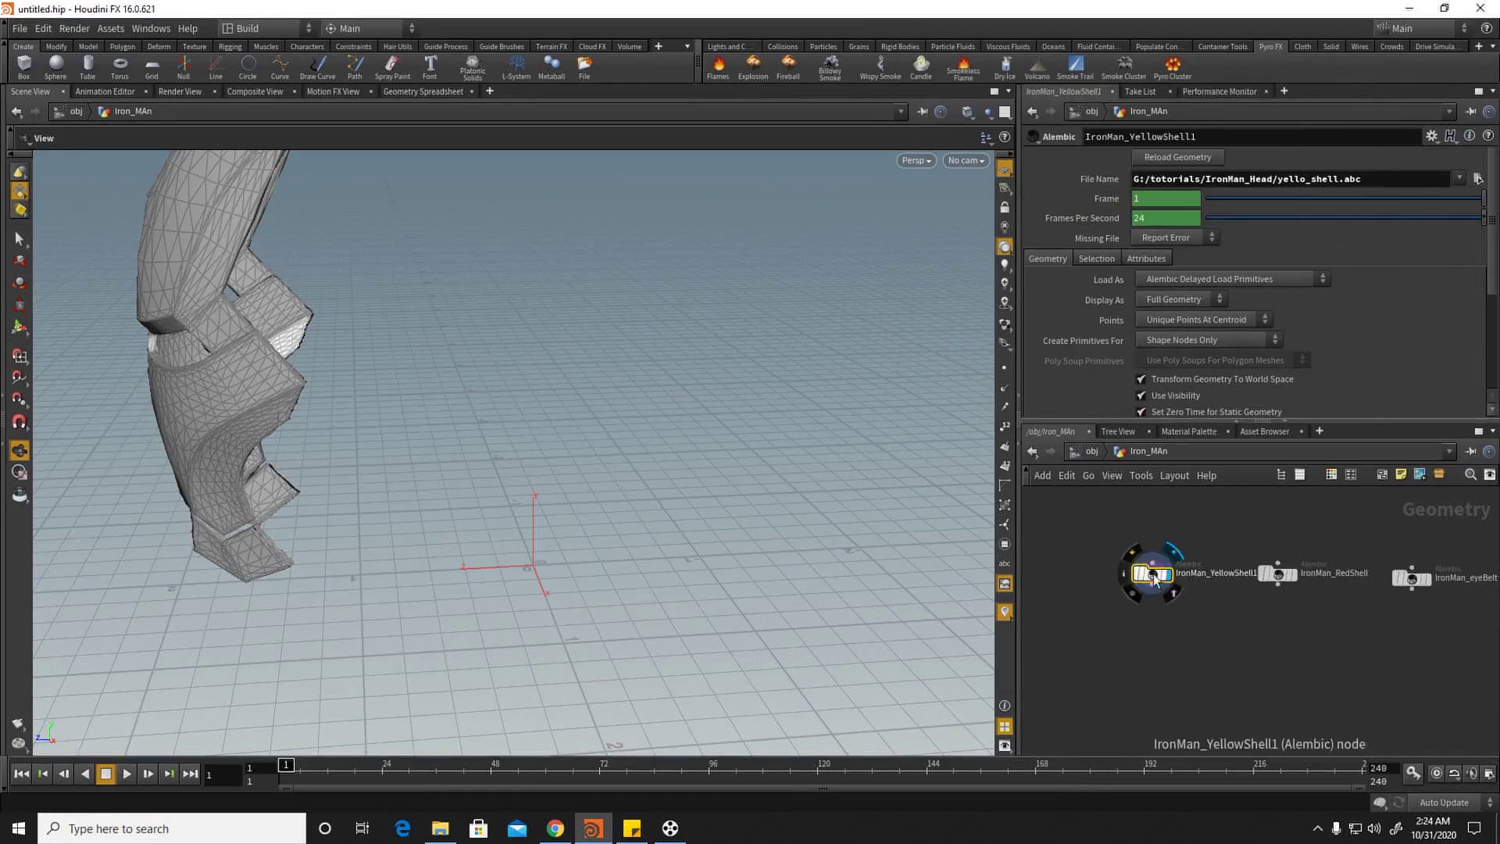
Step: Switch to the djv_view reference video, examine the helmet effect up to frame 90, and return to the Houdini scene
{"action": "left_click", "coordinate": [673, 828]}
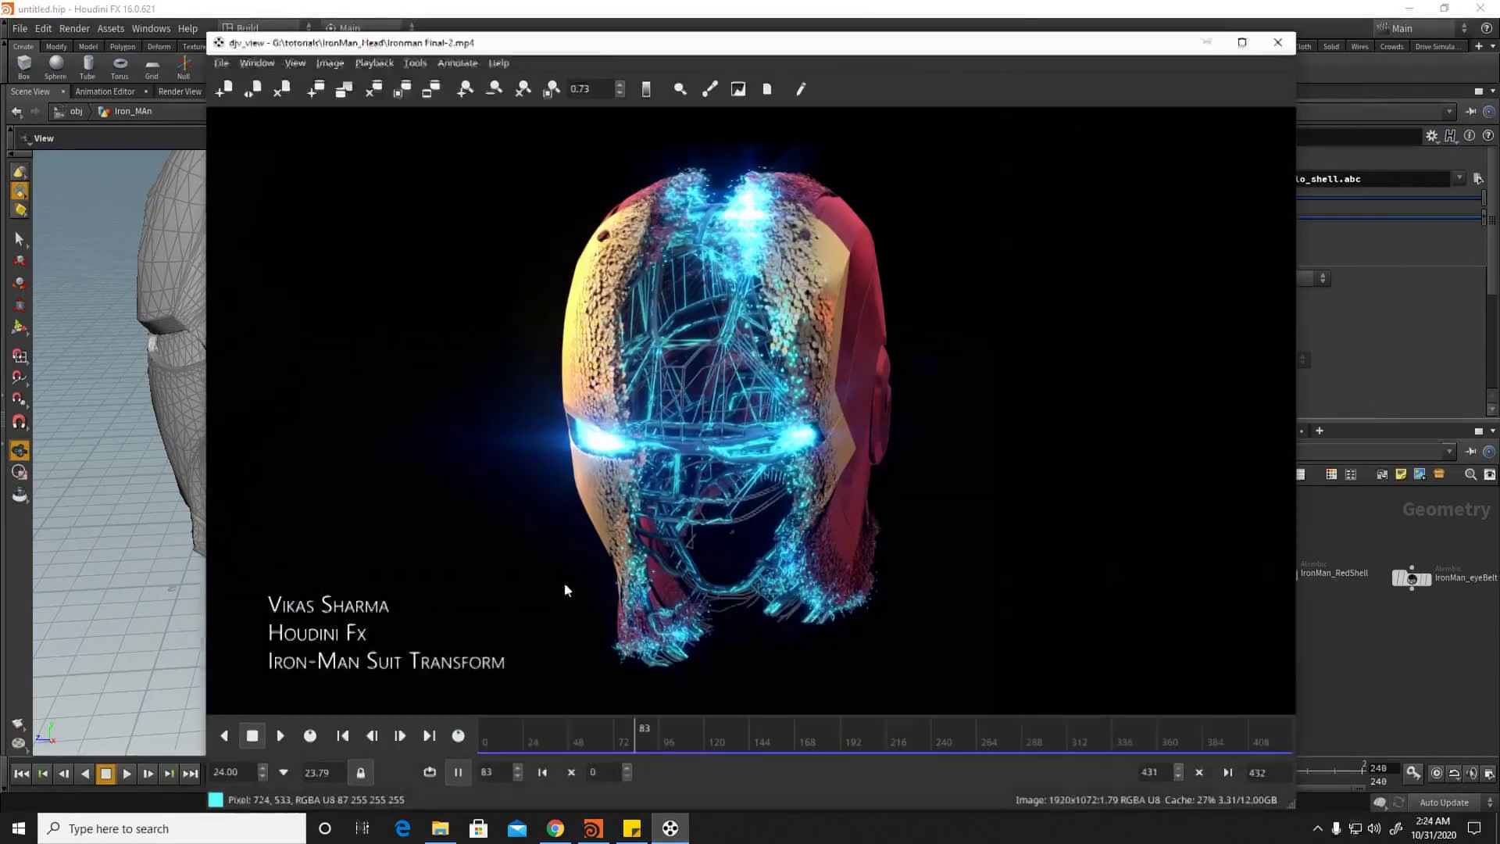
{"action": "left_click_drag", "start_coordinate": [600, 739], "coordinate": [649, 721]}
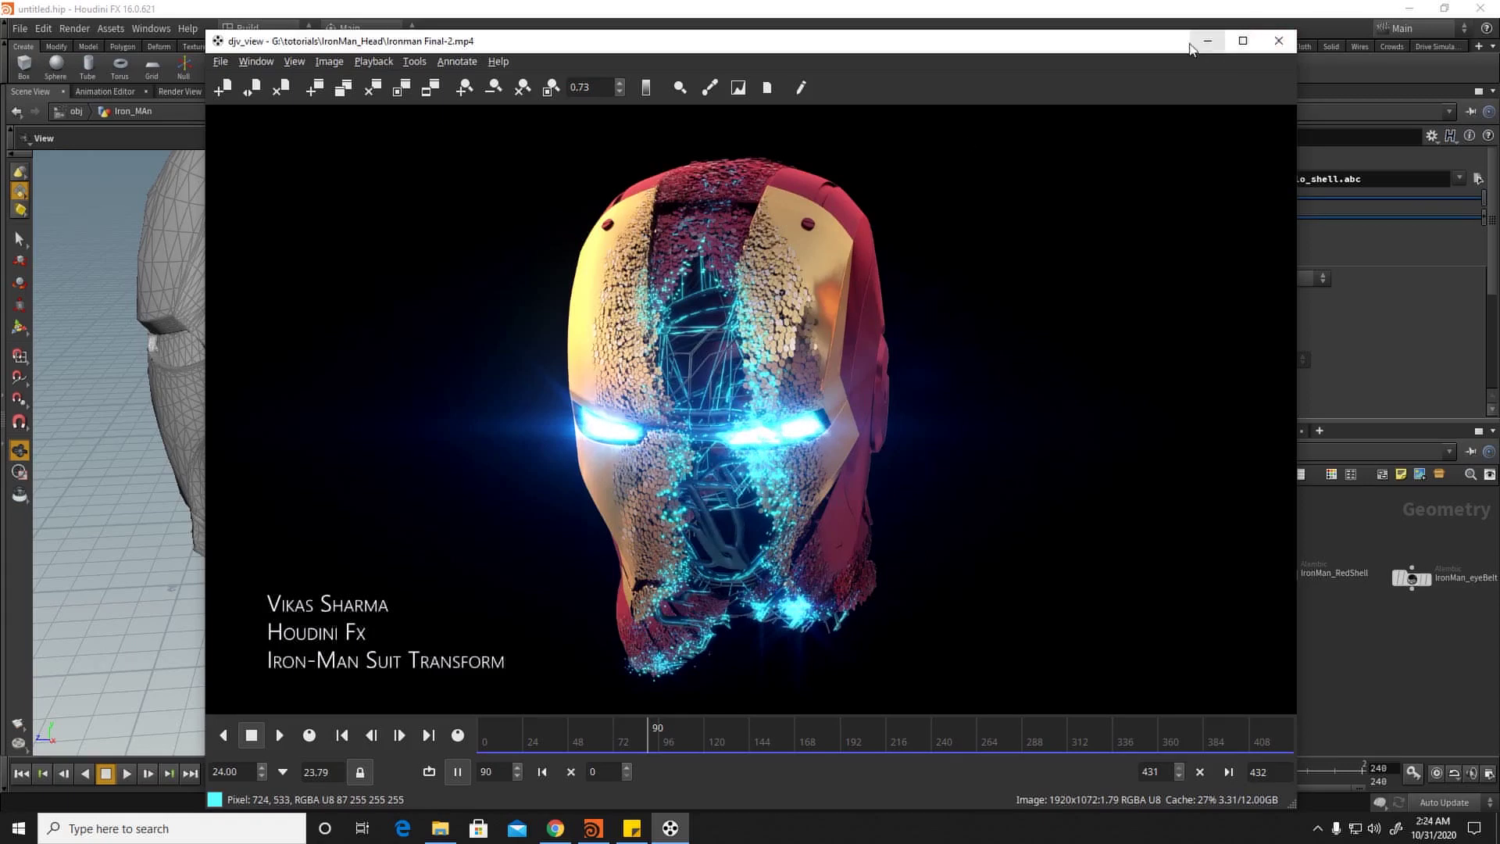
{"action": "left_click", "coordinate": [1207, 41]}
Step: Display the IronMan_RedShell geometry and examine the helmet shell from the side
{"action": "scroll", "coordinate": [1148, 550], "scroll_direction": "up", "scroll_amount": 3}
{"action": "scroll", "coordinate": [1133, 571], "scroll_direction": "down", "scroll_amount": 2}
{"action": "middle_click_drag", "start_coordinate": [1132, 587], "coordinate": [1161, 603]}
{"action": "middle_click_drag", "start_coordinate": [1242, 633], "coordinate": [1171, 610]}
{"action": "left_click_drag", "start_coordinate": [1240, 548], "coordinate": [1211, 548]}
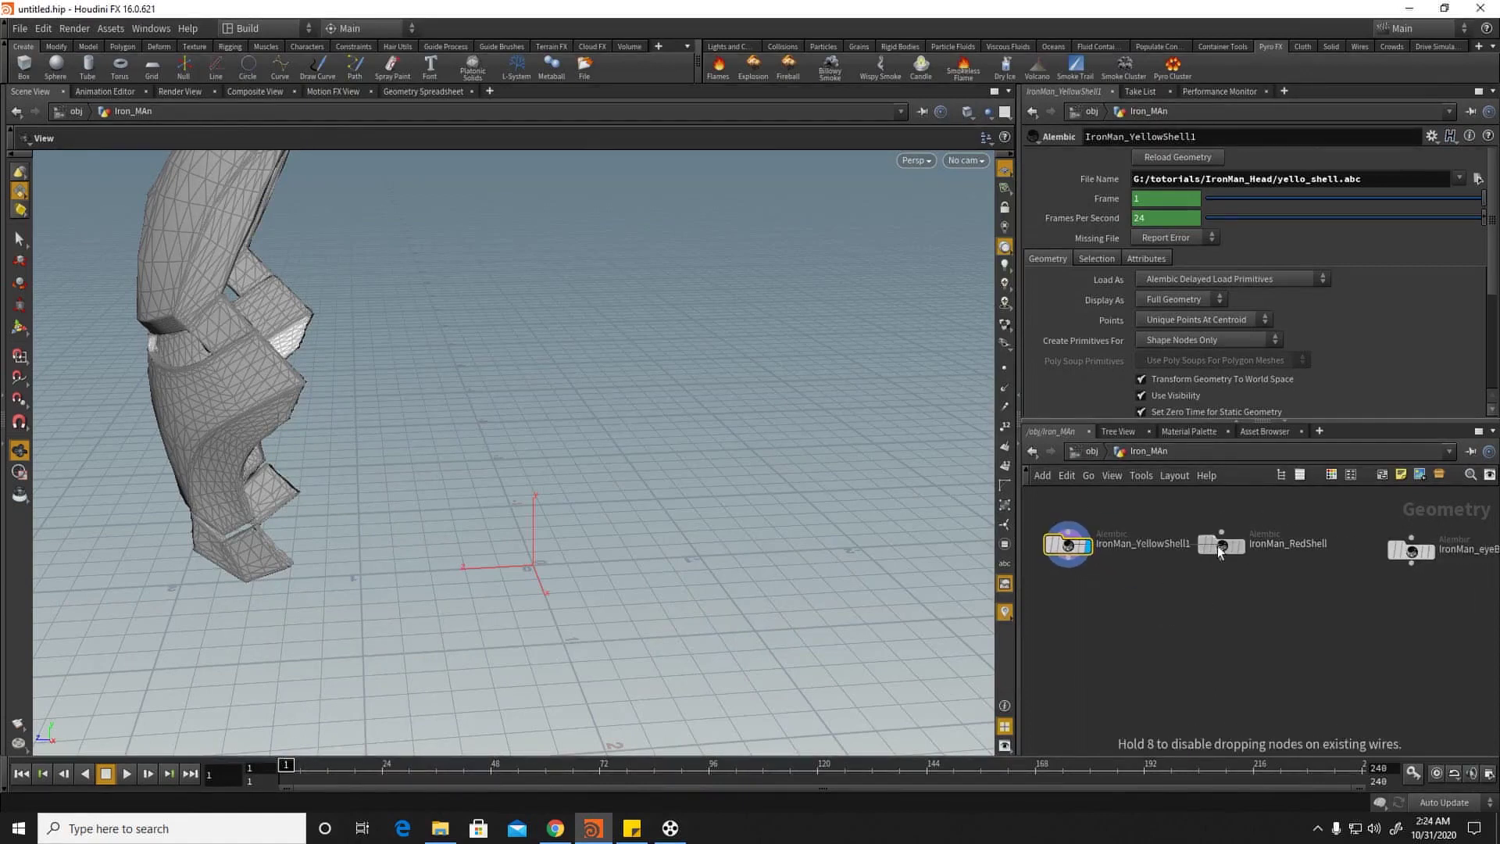
{"action": "left_click", "coordinate": [1241, 548]}
{"action": "left_click_drag", "start_coordinate": [475, 363], "coordinate": [565, 371]}
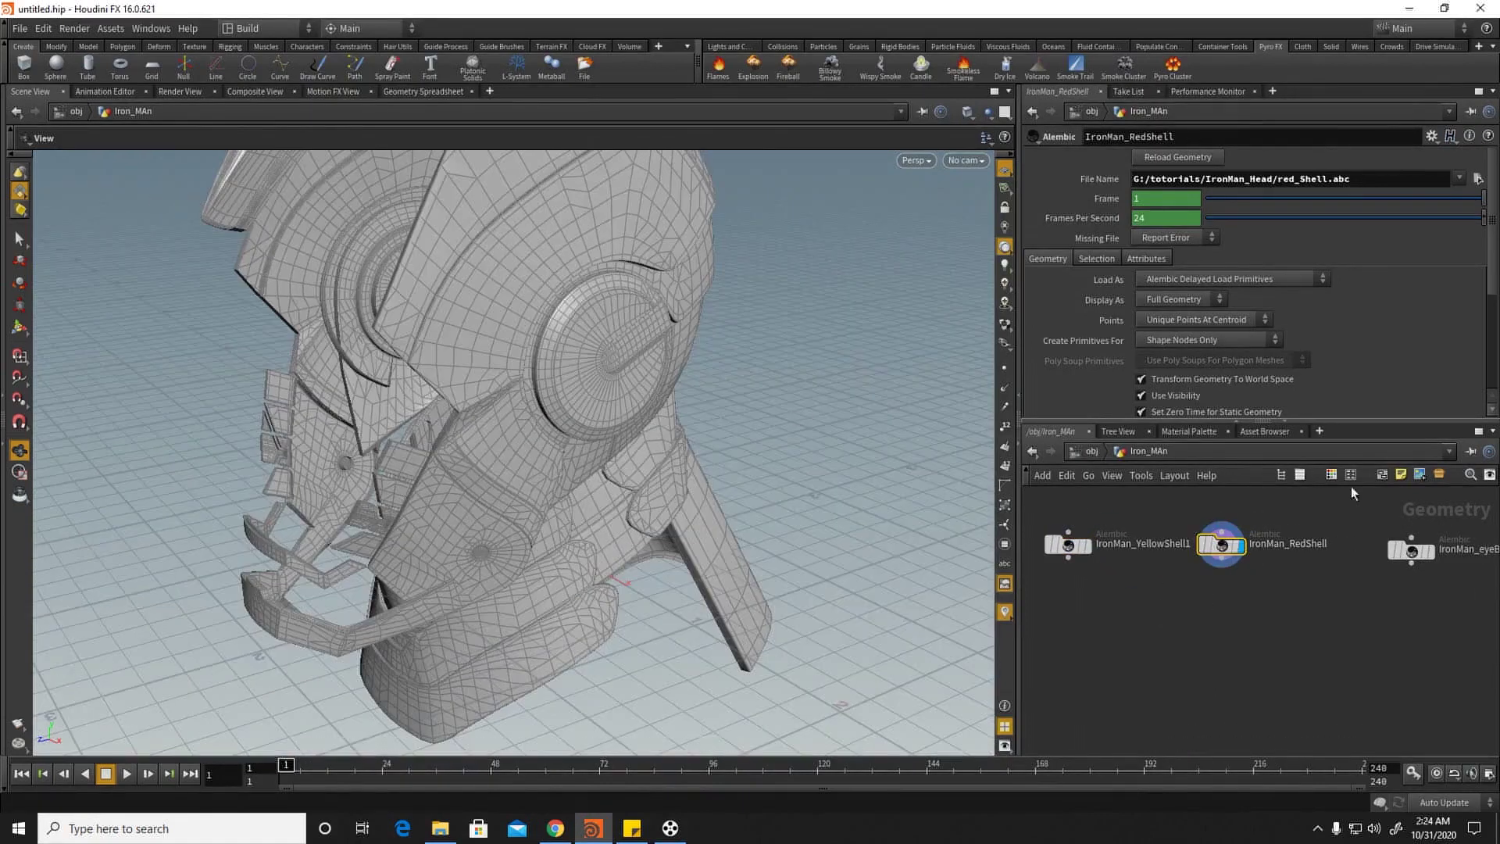
Step: Display the IronMan_eyeBelt and IronMan_eyeINT geometry in turn and select both nodes
{"action": "middle_click_drag", "start_coordinate": [1385, 553], "coordinate": [1180, 561]}
{"action": "left_click", "coordinate": [1223, 557]}
{"action": "left_click", "coordinate": [1206, 564]}
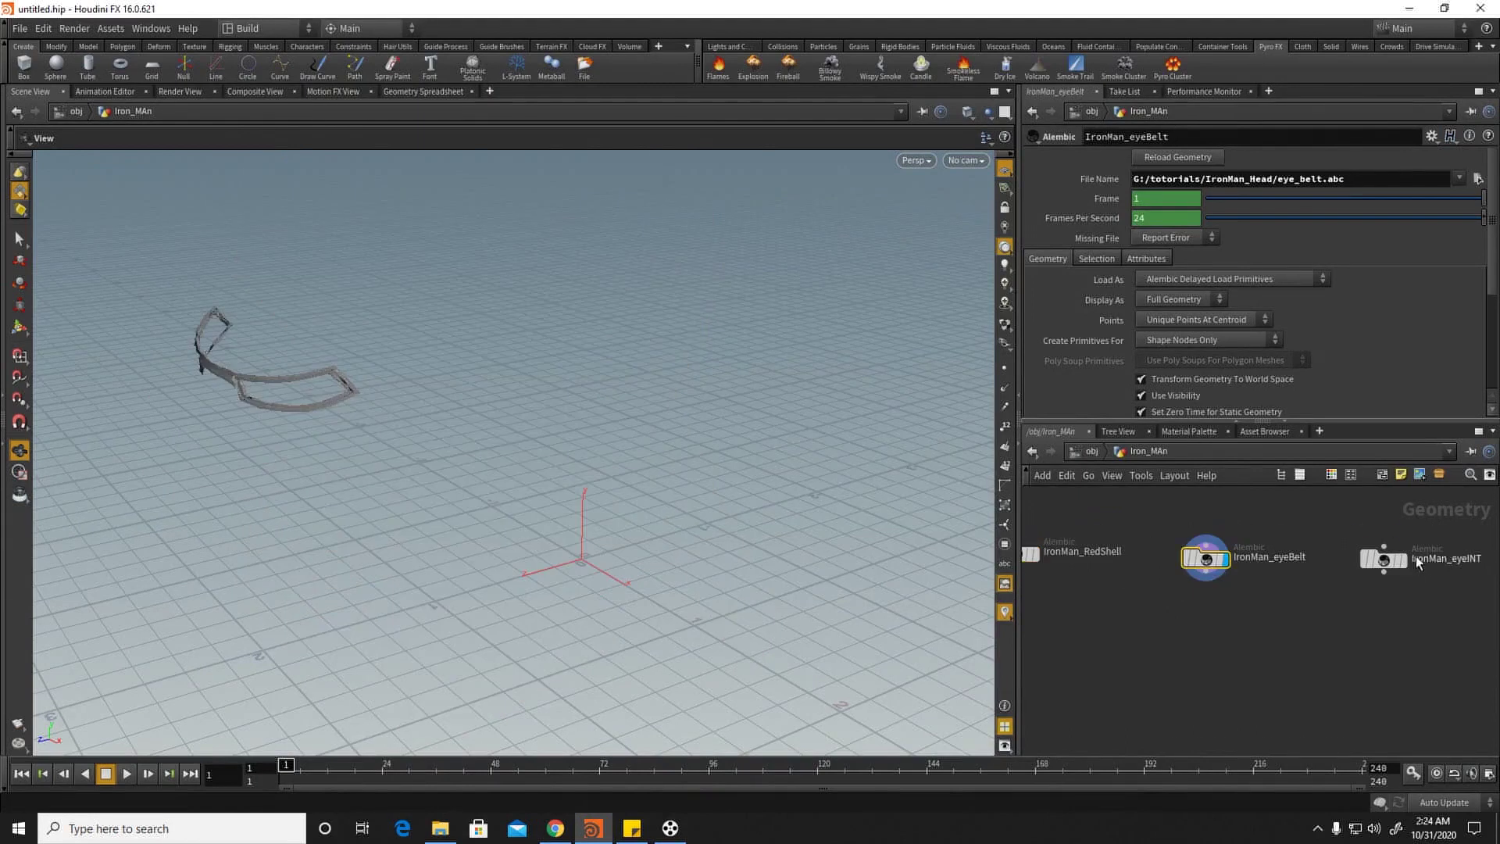
{"action": "left_click", "coordinate": [1403, 560]}
{"action": "left_click", "coordinate": [1383, 561]}
{"action": "middle_click_drag", "start_coordinate": [1181, 618], "coordinate": [1252, 623]}
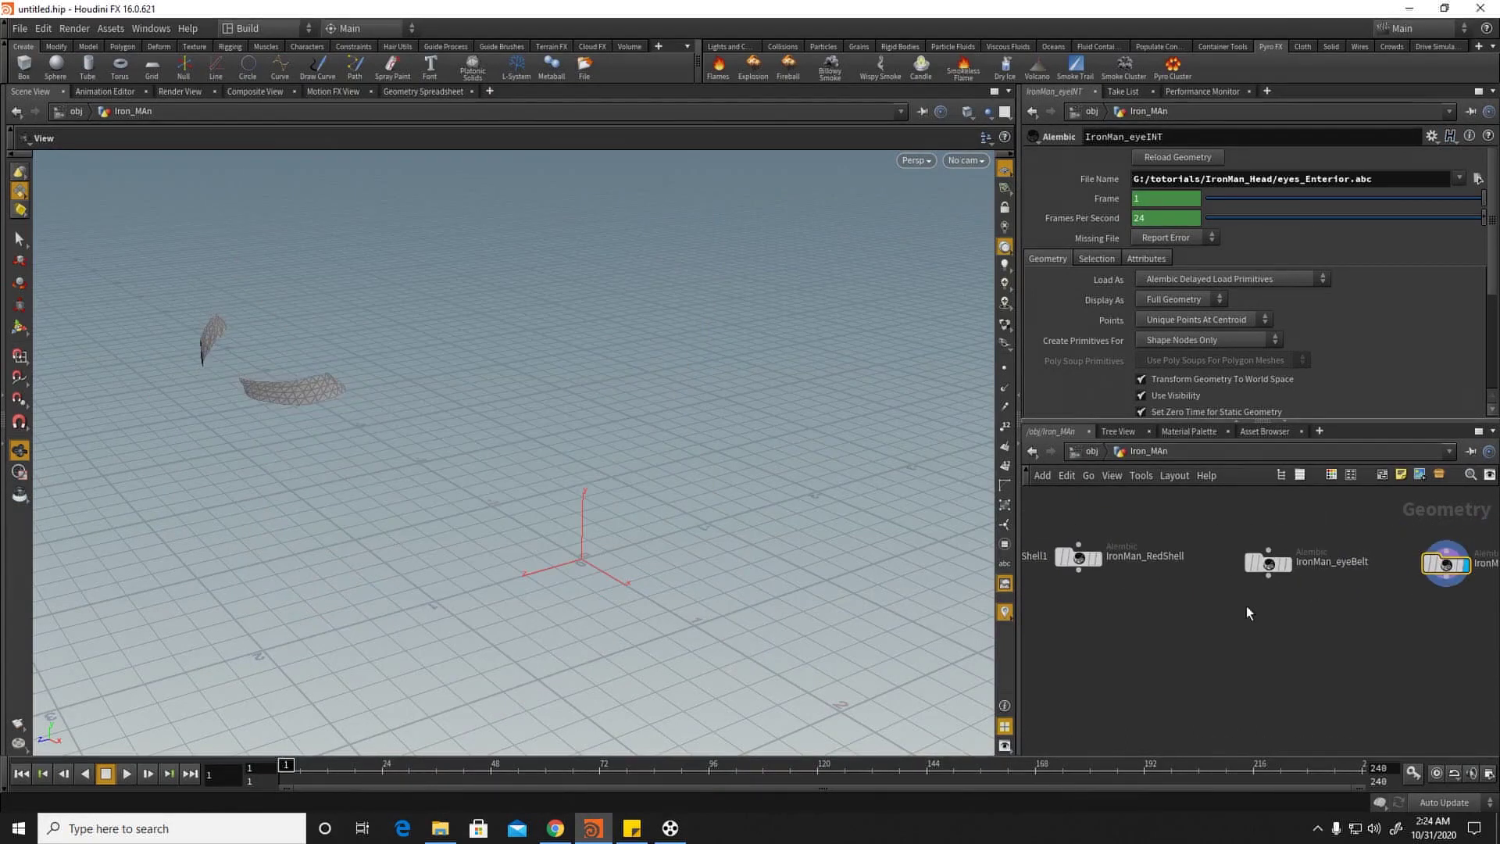
{"action": "left_click_drag", "start_coordinate": [1224, 513], "coordinate": [1454, 612]}
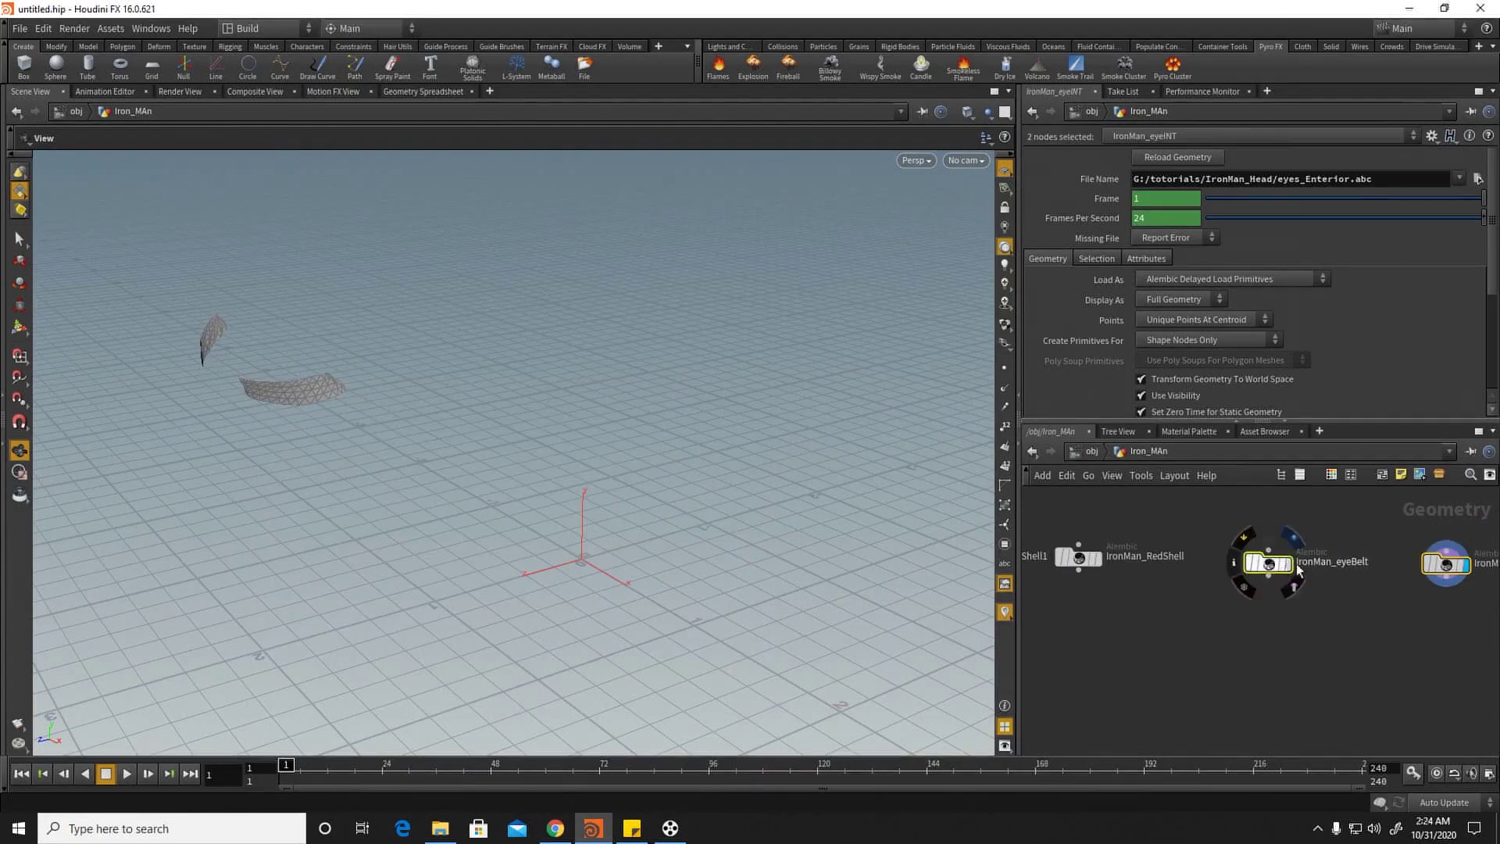
{"action": "left_click", "coordinate": [1287, 564]}
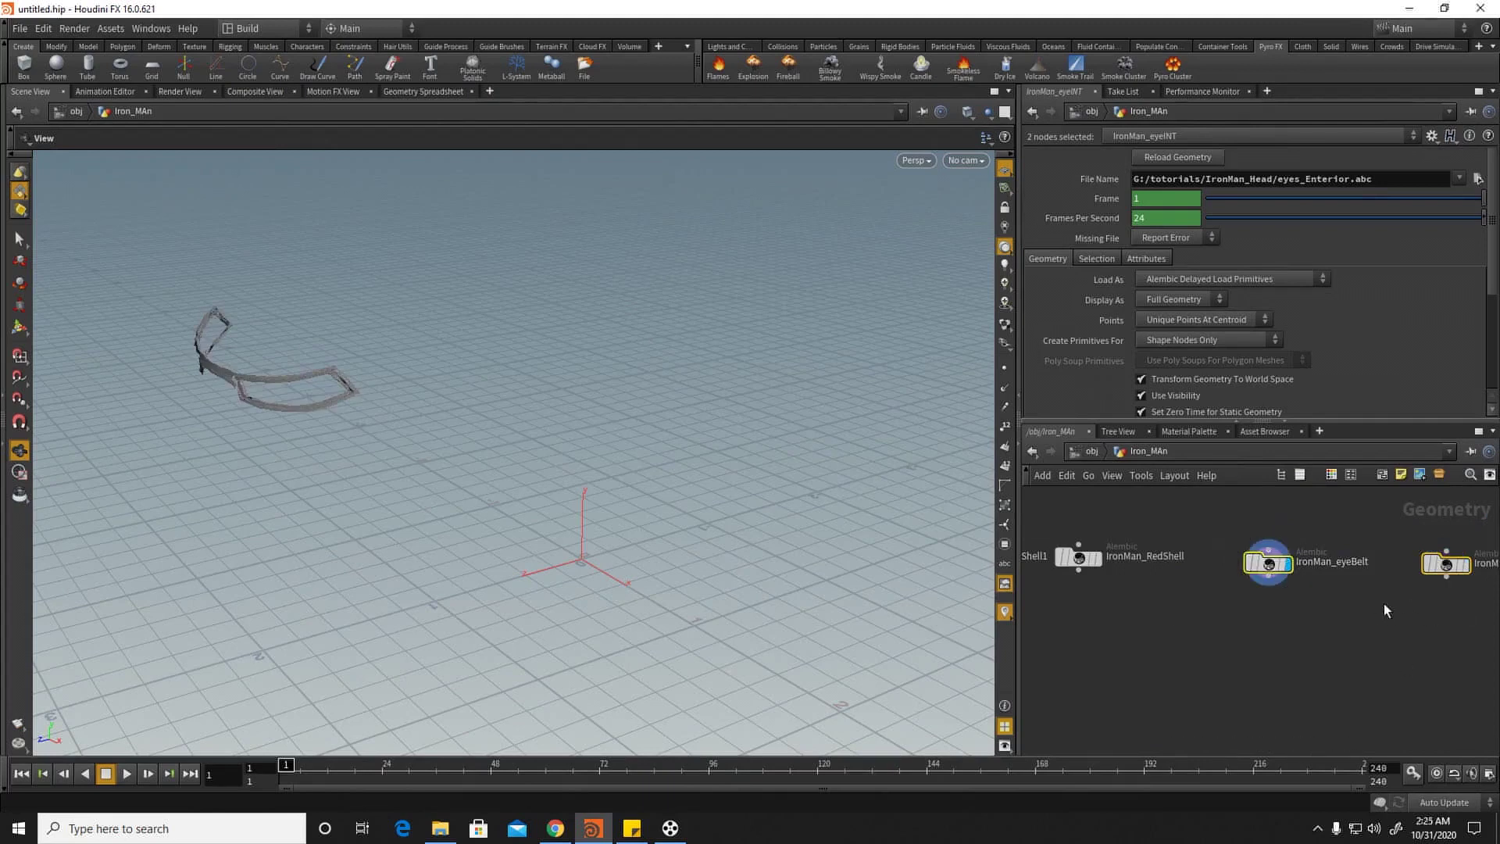
Step: Display the IronMan_YellowShell1 geometry in place of the eye parts
{"action": "middle_click_drag", "start_coordinate": [1385, 611], "coordinate": [1279, 627]}
{"action": "middle_click_drag", "start_coordinate": [1381, 621], "coordinate": [1483, 616]}
{"action": "middle_click_drag", "start_coordinate": [1086, 649], "coordinate": [1330, 642]}
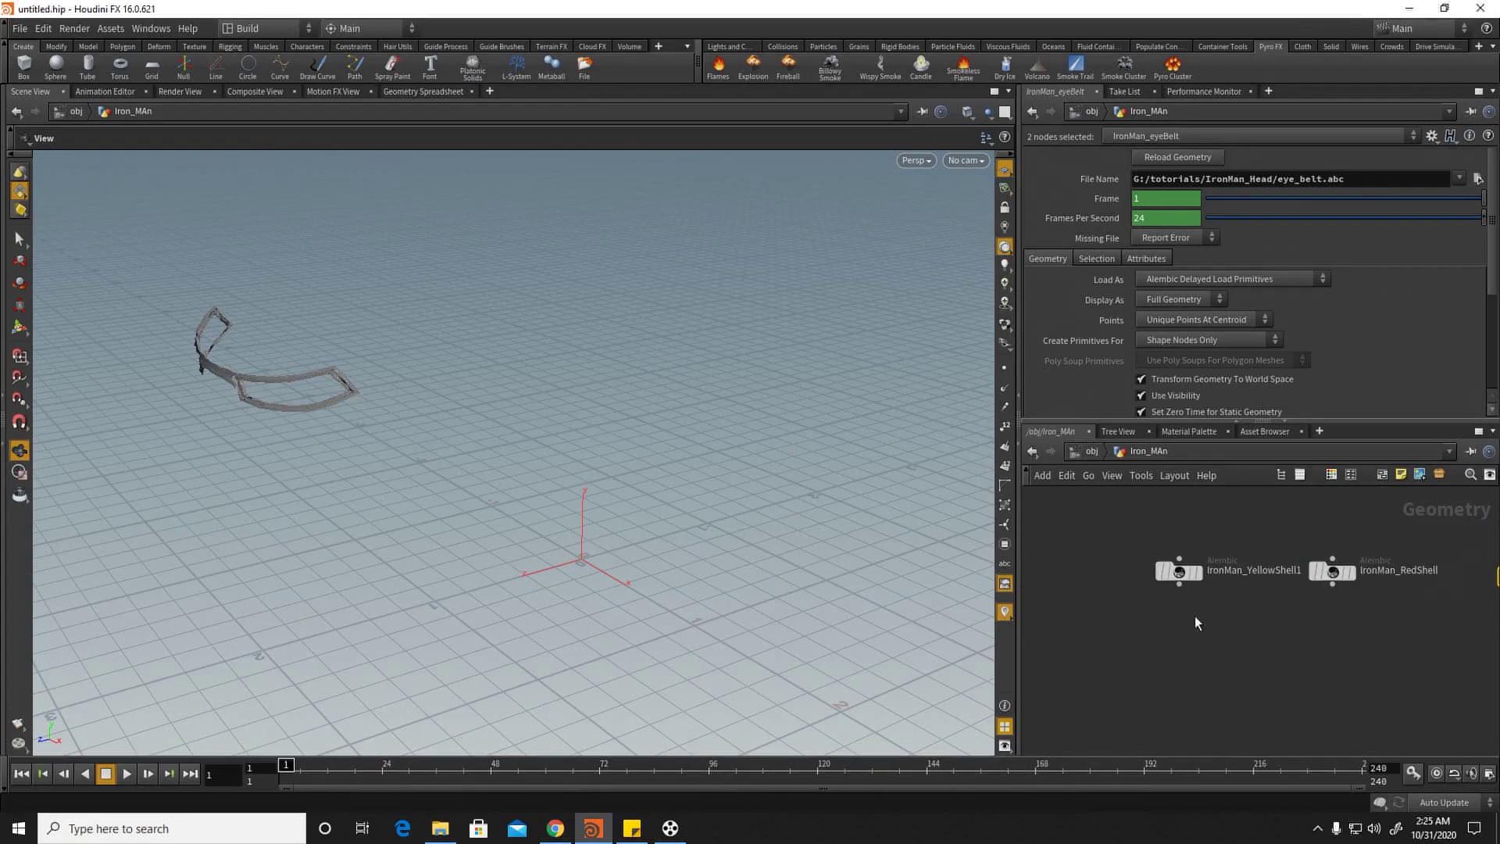
{"action": "left_click", "coordinate": [1199, 573]}
{"action": "left_click", "coordinate": [1178, 576]}
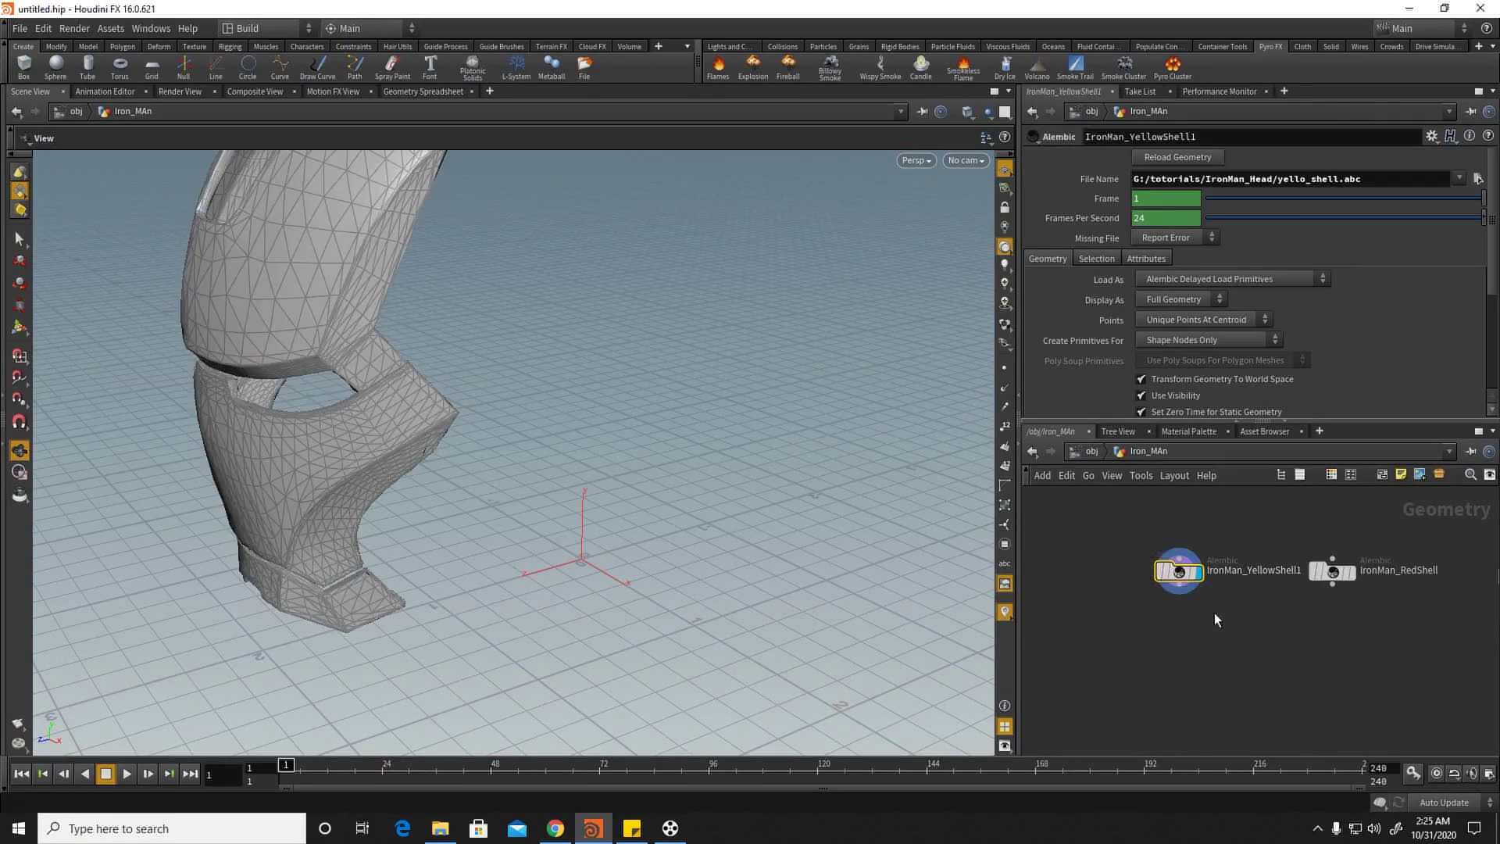
Step: Add a Convert node fed by IronMan_YellowShell1 and display it
{"action": "key", "text": "Tab"}
{"action": "type", "text": "con"}
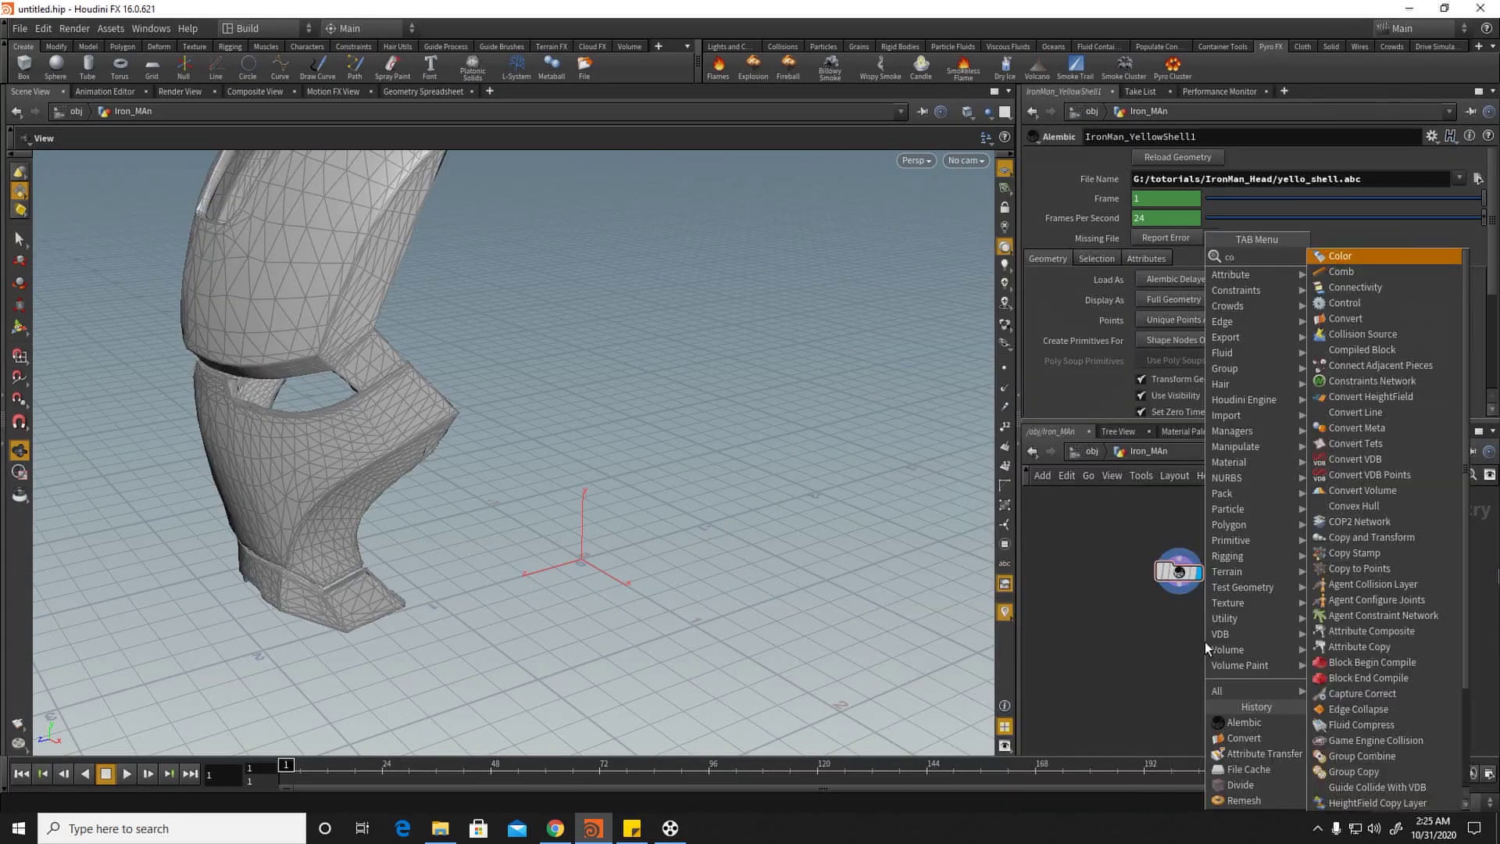
{"action": "left_click", "coordinate": [1337, 290]}
{"action": "left_click", "coordinate": [1188, 639]}
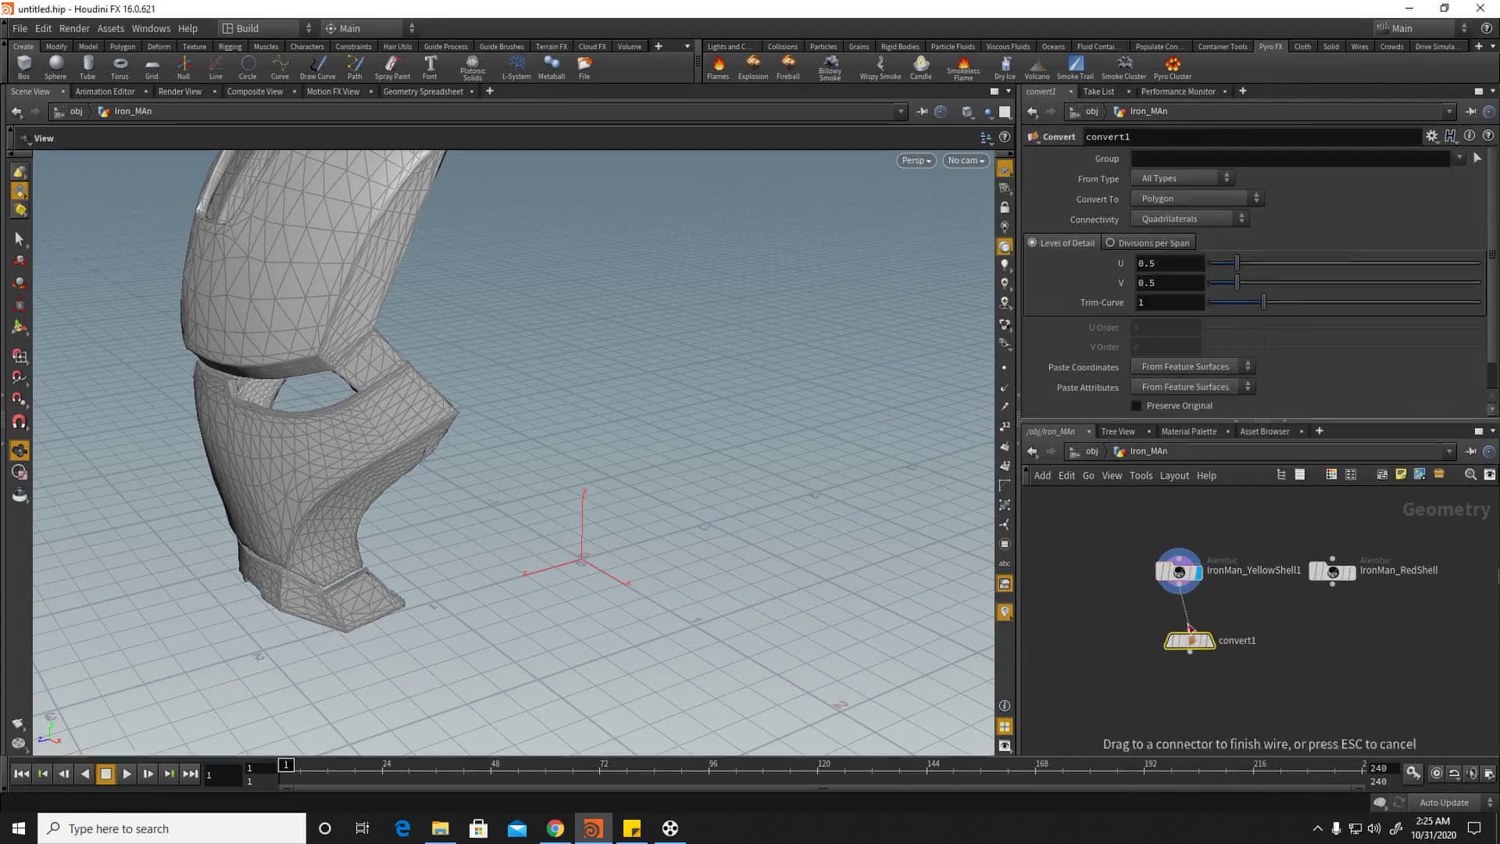
{"action": "left_click_drag", "start_coordinate": [1180, 629], "coordinate": [1171, 614]}
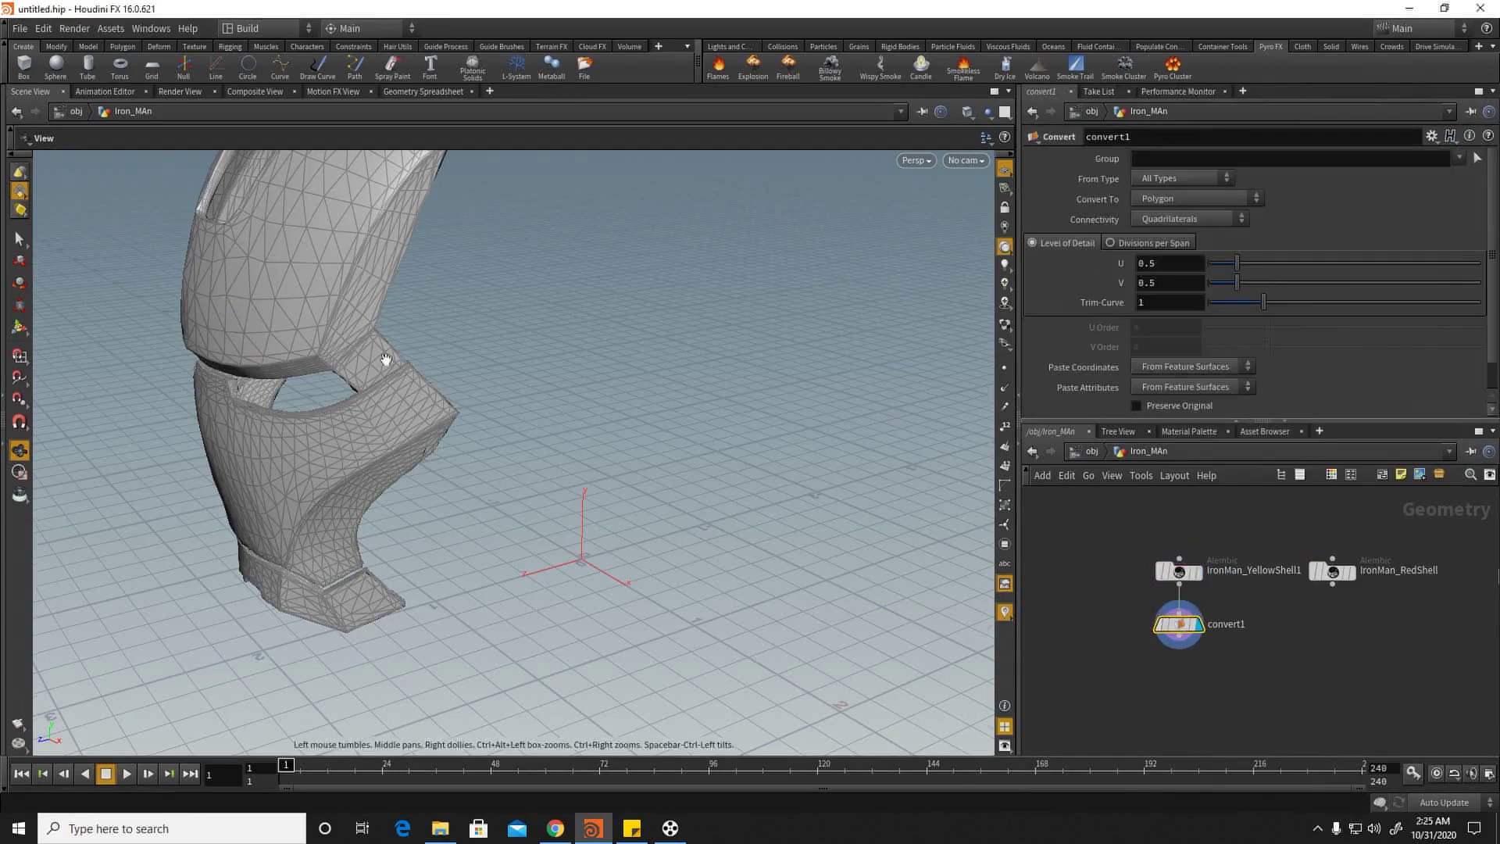
Step: Examine the converted yellow shell's polygons and shading from inside, outside and close to the eye opening
{"action": "key", "text": "space+g"}
{"action": "right_click_drag", "start_coordinate": [449, 358], "coordinate": [563, 392]}
{"action": "left_click_drag", "start_coordinate": [562, 392], "coordinate": [513, 365]}
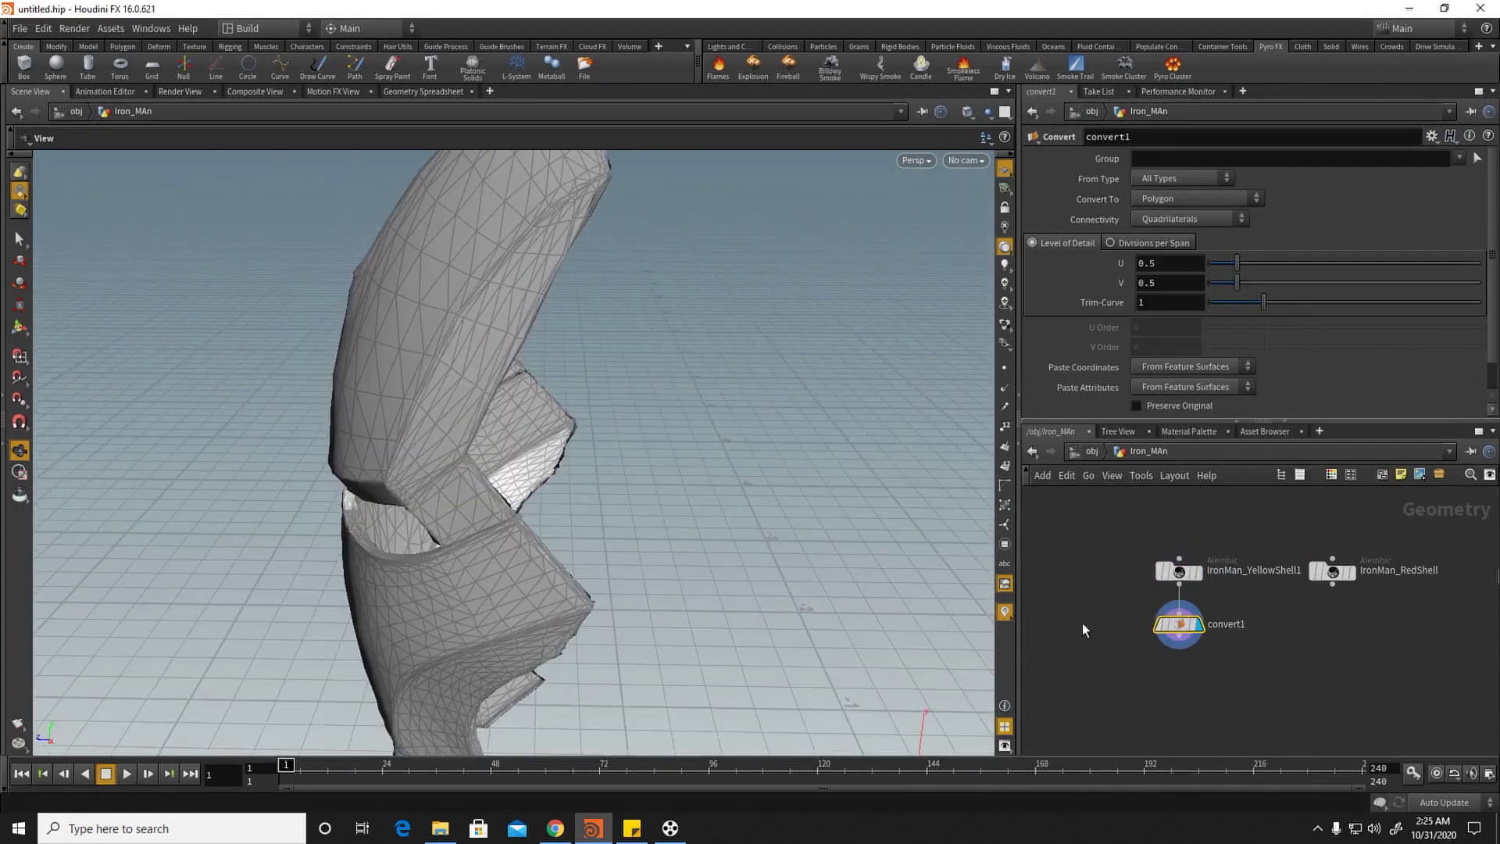
{"action": "scroll", "coordinate": [419, 479], "scroll_direction": "up", "scroll_amount": 10}
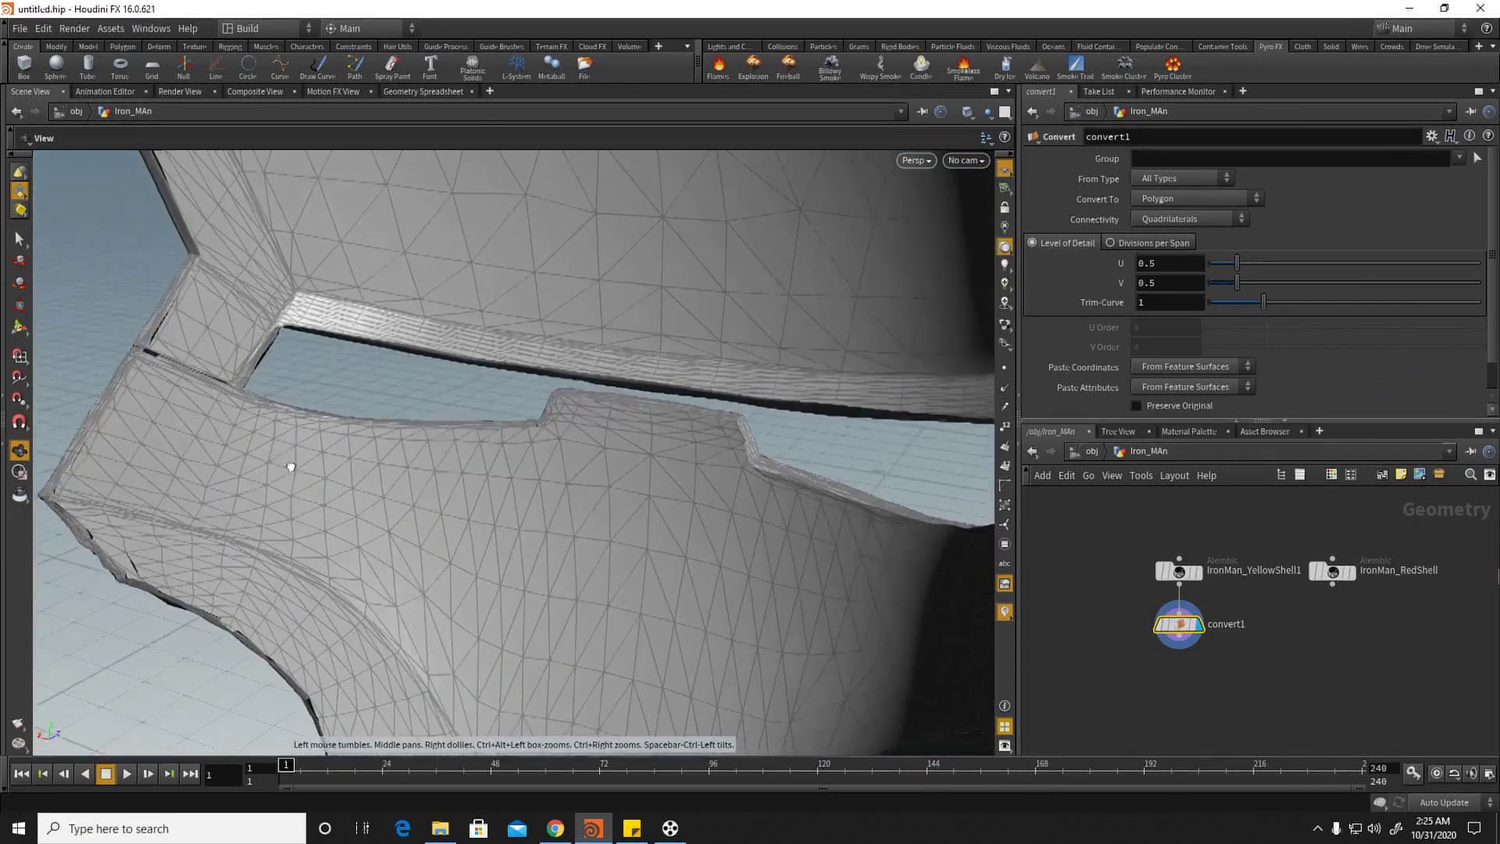
{"action": "left_click_drag", "start_coordinate": [291, 466], "coordinate": [617, 533]}
{"action": "scroll", "coordinate": [332, 482], "scroll_direction": "down", "scroll_amount": 8}
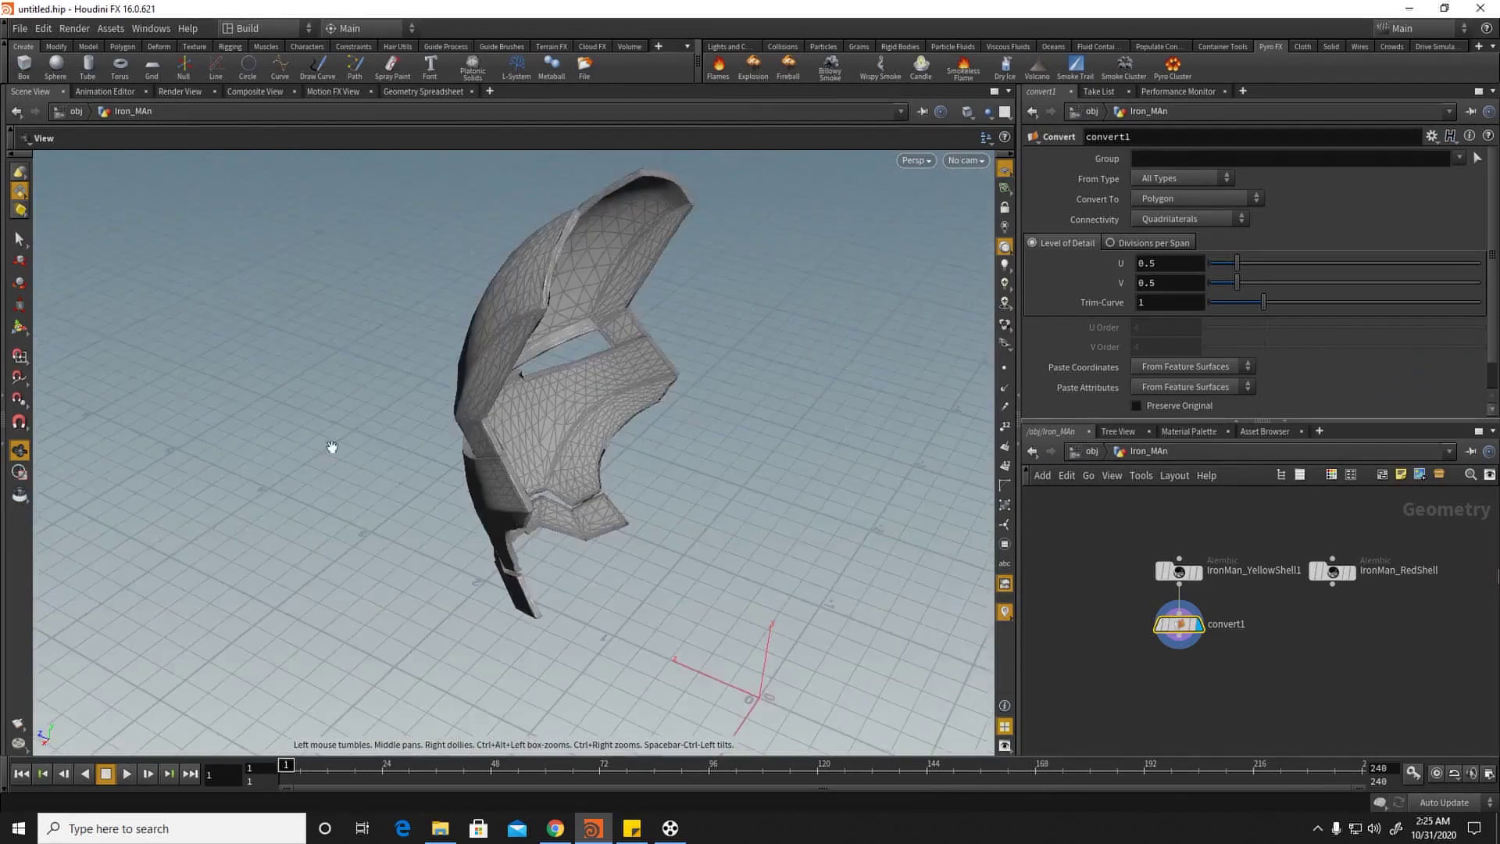
{"action": "left_click_drag", "start_coordinate": [302, 455], "coordinate": [604, 406]}
{"action": "scroll", "coordinate": [551, 406], "scroll_direction": "up", "scroll_amount": 4}
Step: Add a Normal node after convert1 and display it
{"action": "key", "text": "Tab"}
{"action": "type", "text": "nor"}
{"action": "left_click", "coordinate": [1335, 257]}
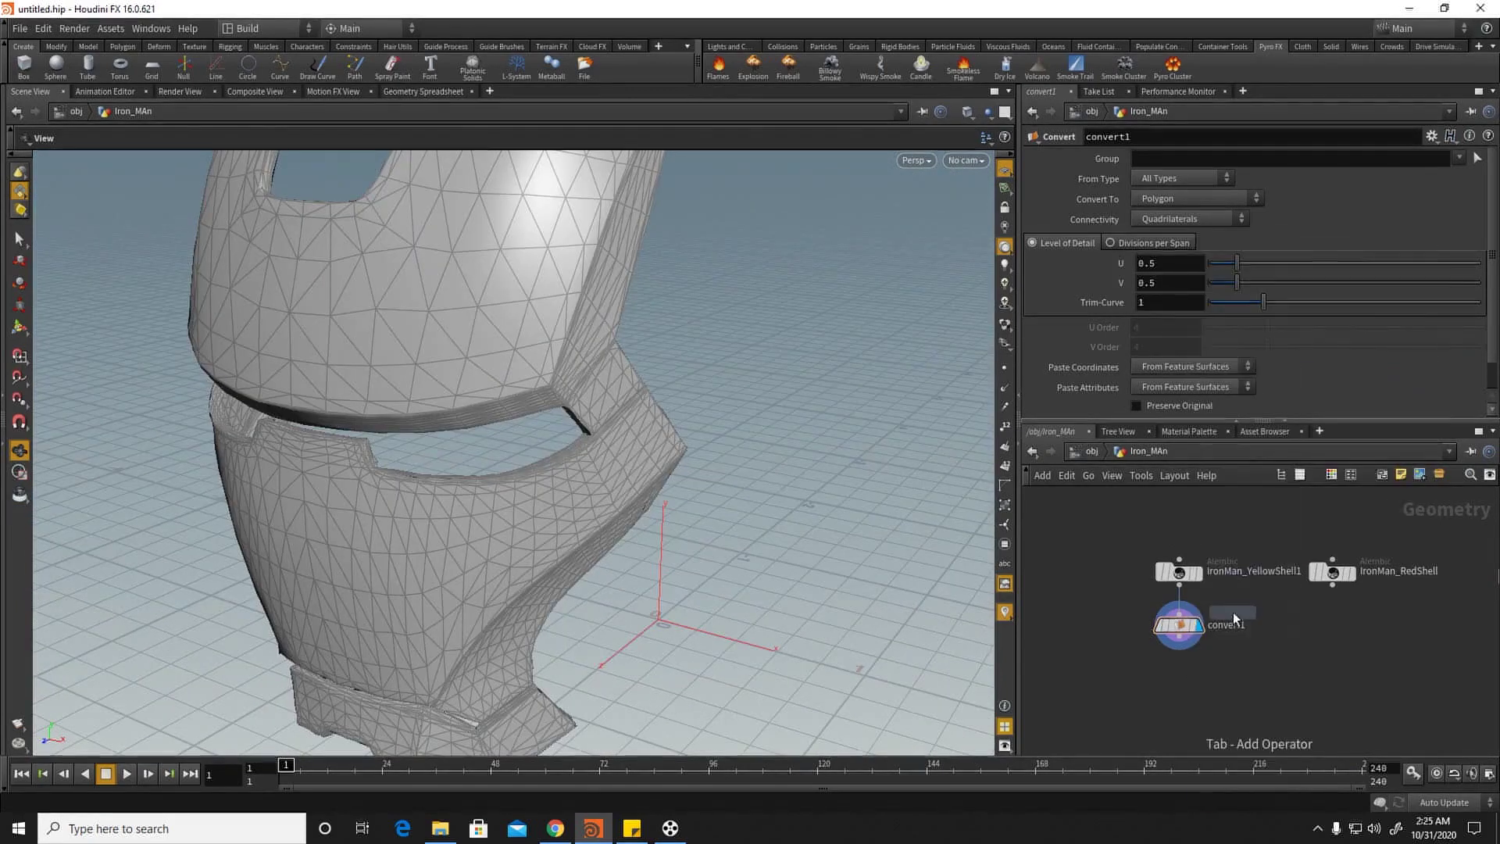
{"action": "middle_click_drag", "start_coordinate": [1196, 673], "coordinate": [1200, 618]}
{"action": "left_click", "coordinate": [1181, 622]}
Step: Examine the shading of the yellow shell with the new normals from several angles
{"action": "left_click_drag", "start_coordinate": [258, 347], "coordinate": [427, 467]}
{"action": "right_click_drag", "start_coordinate": [493, 532], "coordinate": [625, 499]}
{"action": "left_click_drag", "start_coordinate": [626, 499], "coordinate": [522, 402]}
{"action": "right_click_drag", "start_coordinate": [522, 401], "coordinate": [667, 401]}
{"action": "left_click_drag", "start_coordinate": [668, 402], "coordinate": [512, 417]}
{"action": "right_click_drag", "start_coordinate": [513, 414], "coordinate": [425, 448]}
{"action": "left_click_drag", "start_coordinate": [425, 448], "coordinate": [536, 518]}
Step: Add a Divide node fed by normal1 and display it
{"action": "middle_click_drag", "start_coordinate": [1140, 682], "coordinate": [1113, 666]}
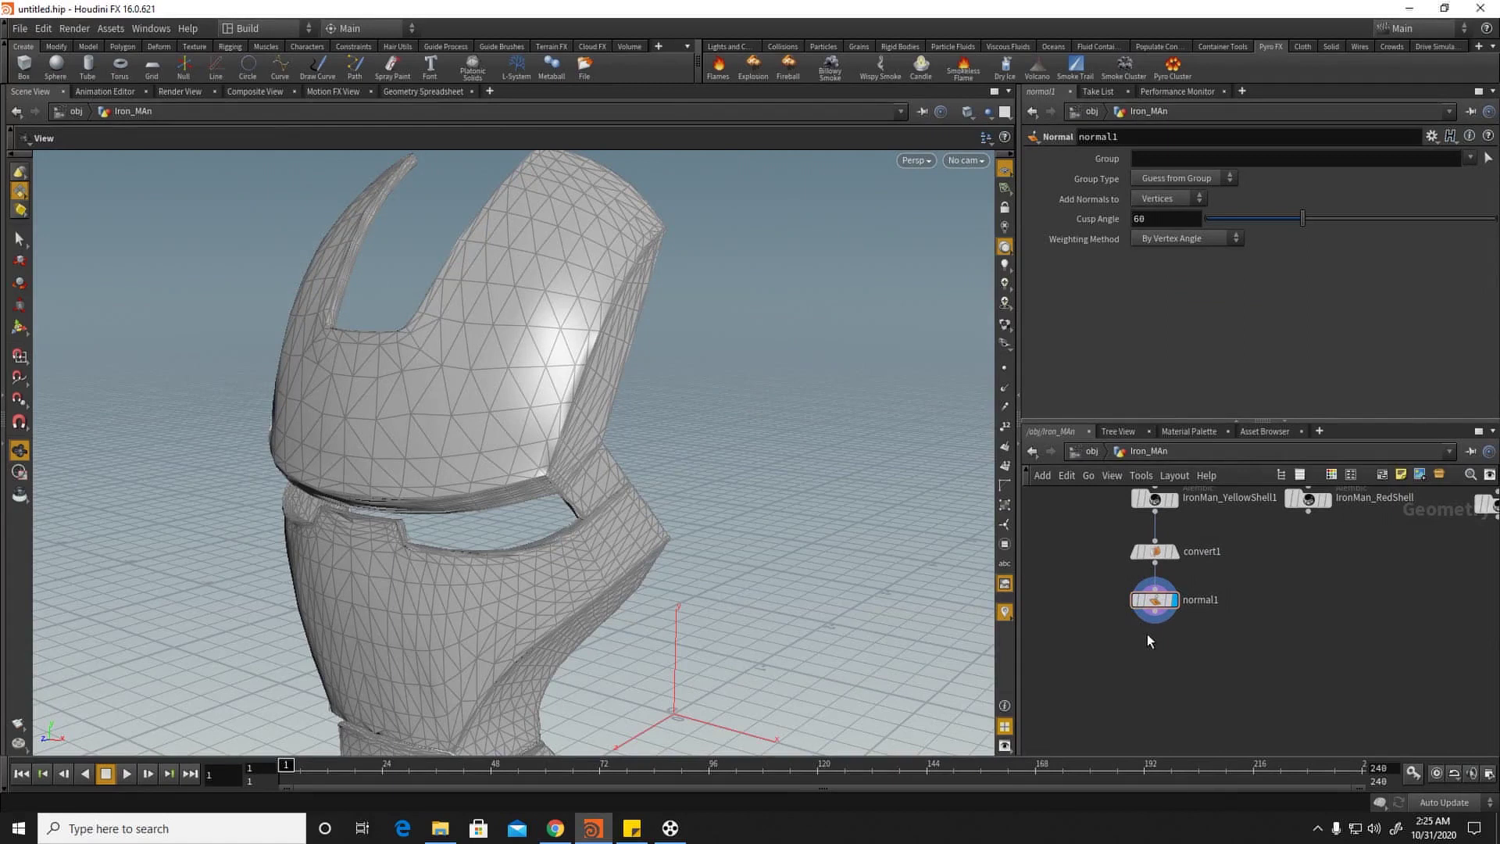
{"action": "key", "text": "Tab"}
{"action": "type", "text": "div"}
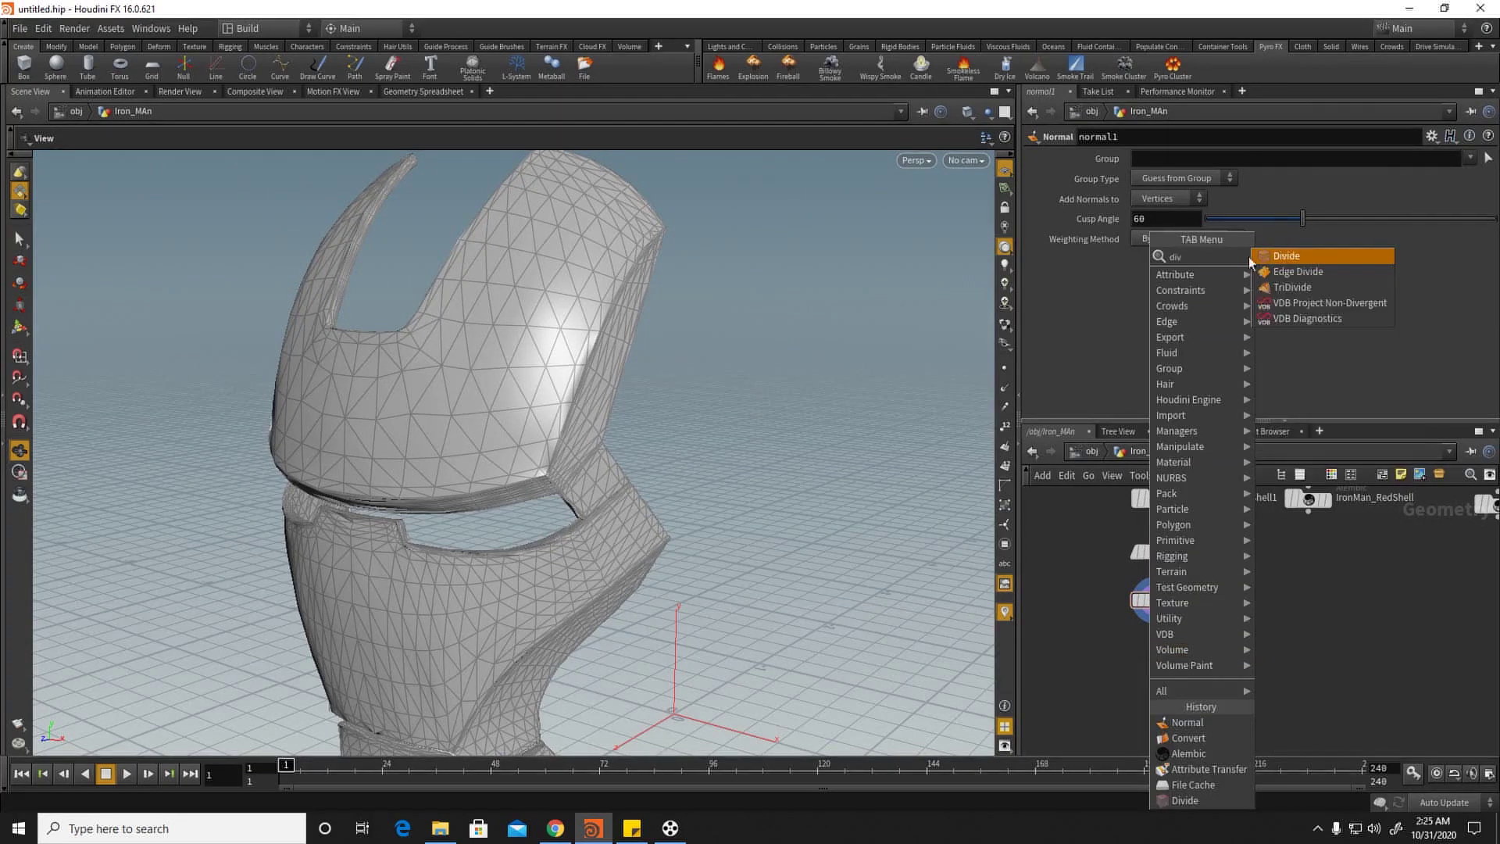
{"action": "key", "text": "Escape"}
{"action": "left_click", "coordinate": [1115, 669]}
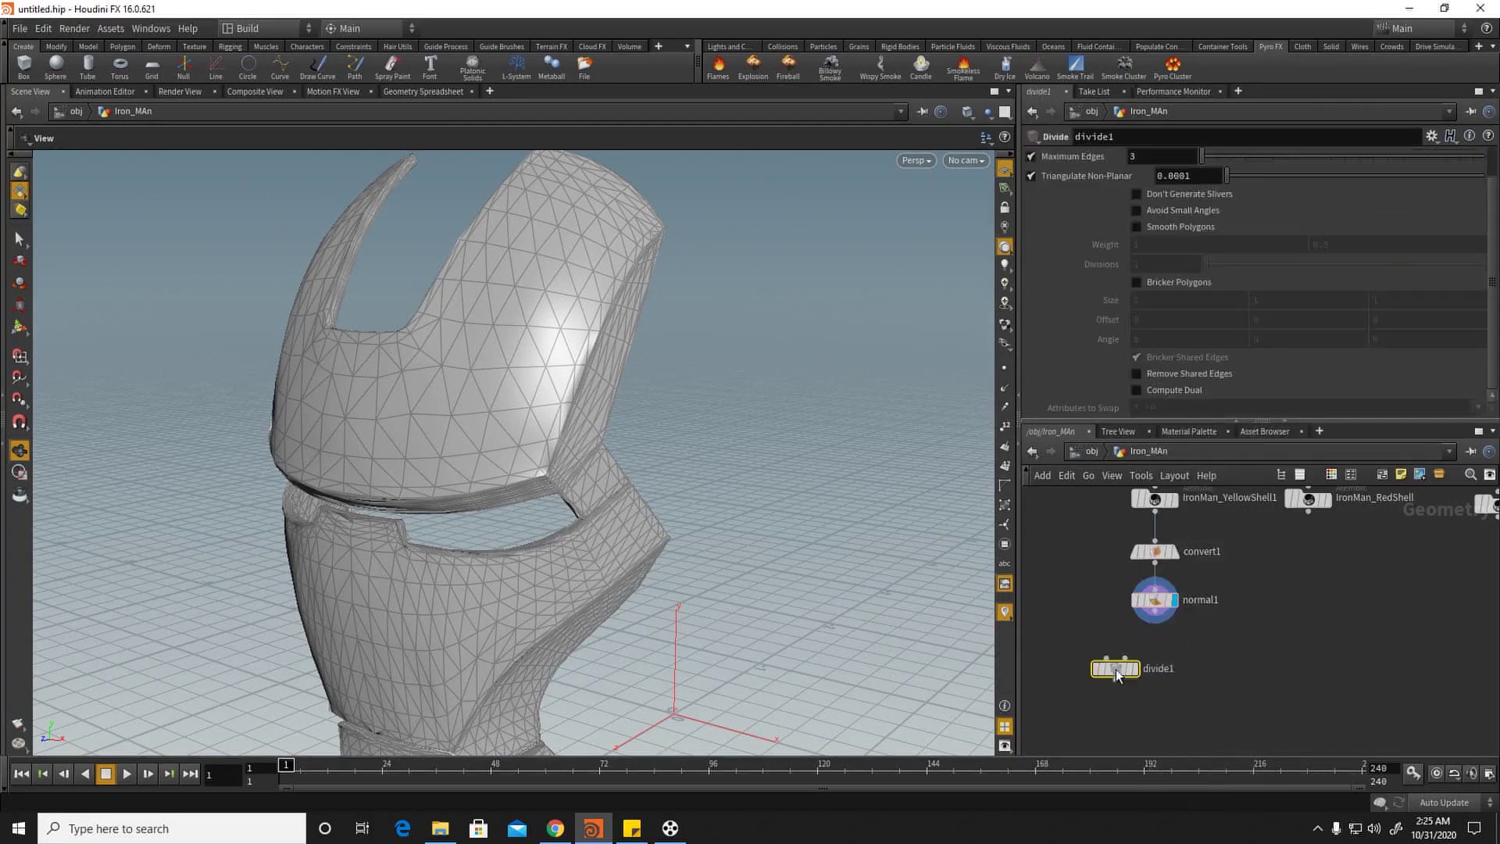
{"action": "left_click_drag", "start_coordinate": [1154, 622], "coordinate": [1107, 657]}
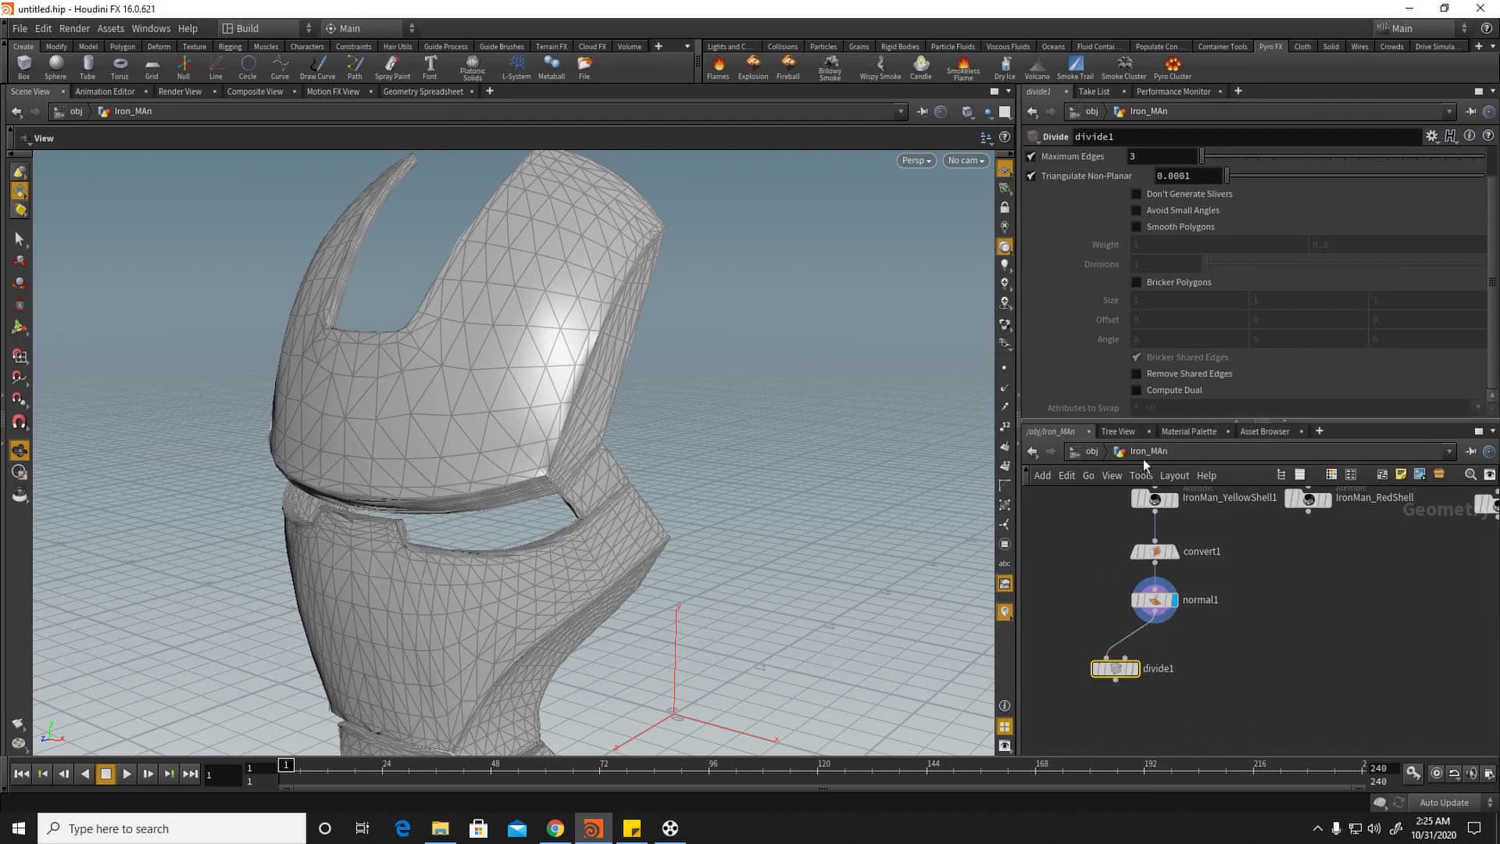
{"action": "left_click", "coordinate": [1134, 669]}
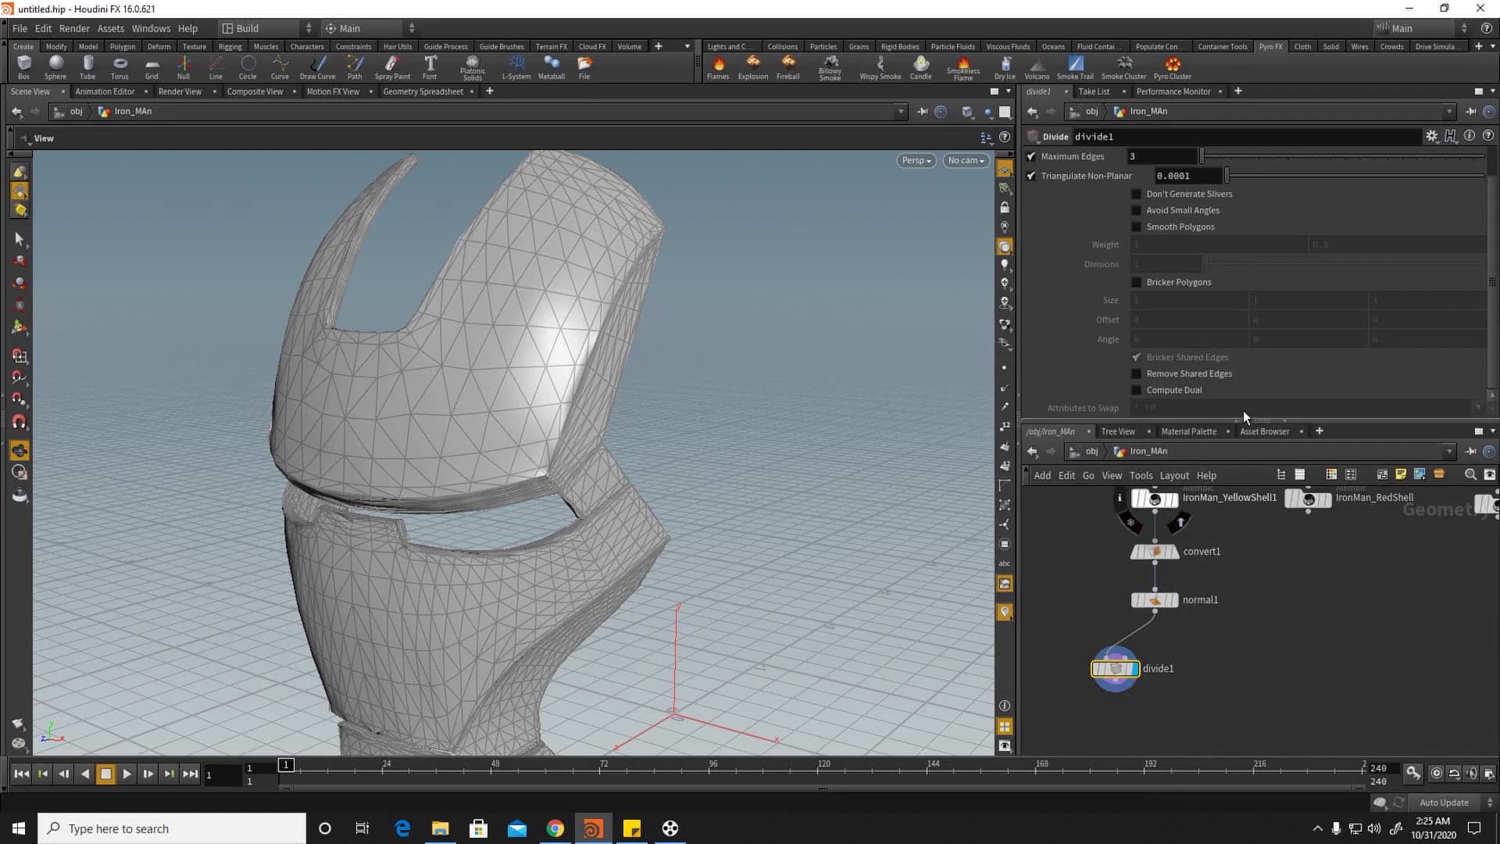
Step: Enable Compute Dual on divide1 and inspect the cells around the eye opening and forehead
{"action": "left_click", "coordinate": [1136, 389]}
{"action": "left_click_drag", "start_coordinate": [438, 375], "coordinate": [551, 459]}
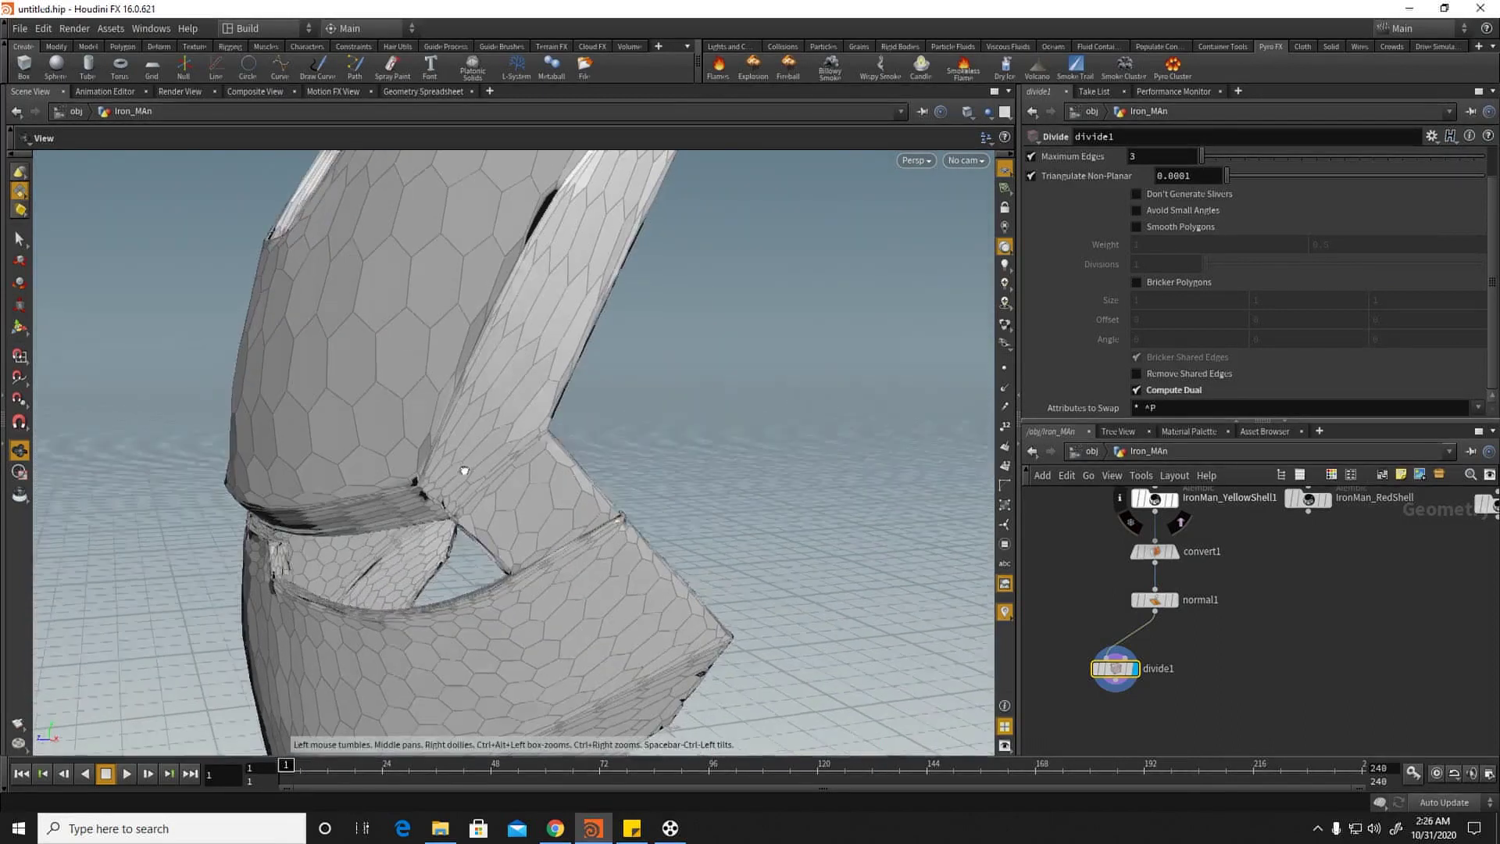
{"action": "left_click_drag", "start_coordinate": [494, 413], "coordinate": [539, 410]}
{"action": "right_click_drag", "start_coordinate": [500, 416], "coordinate": [737, 416]}
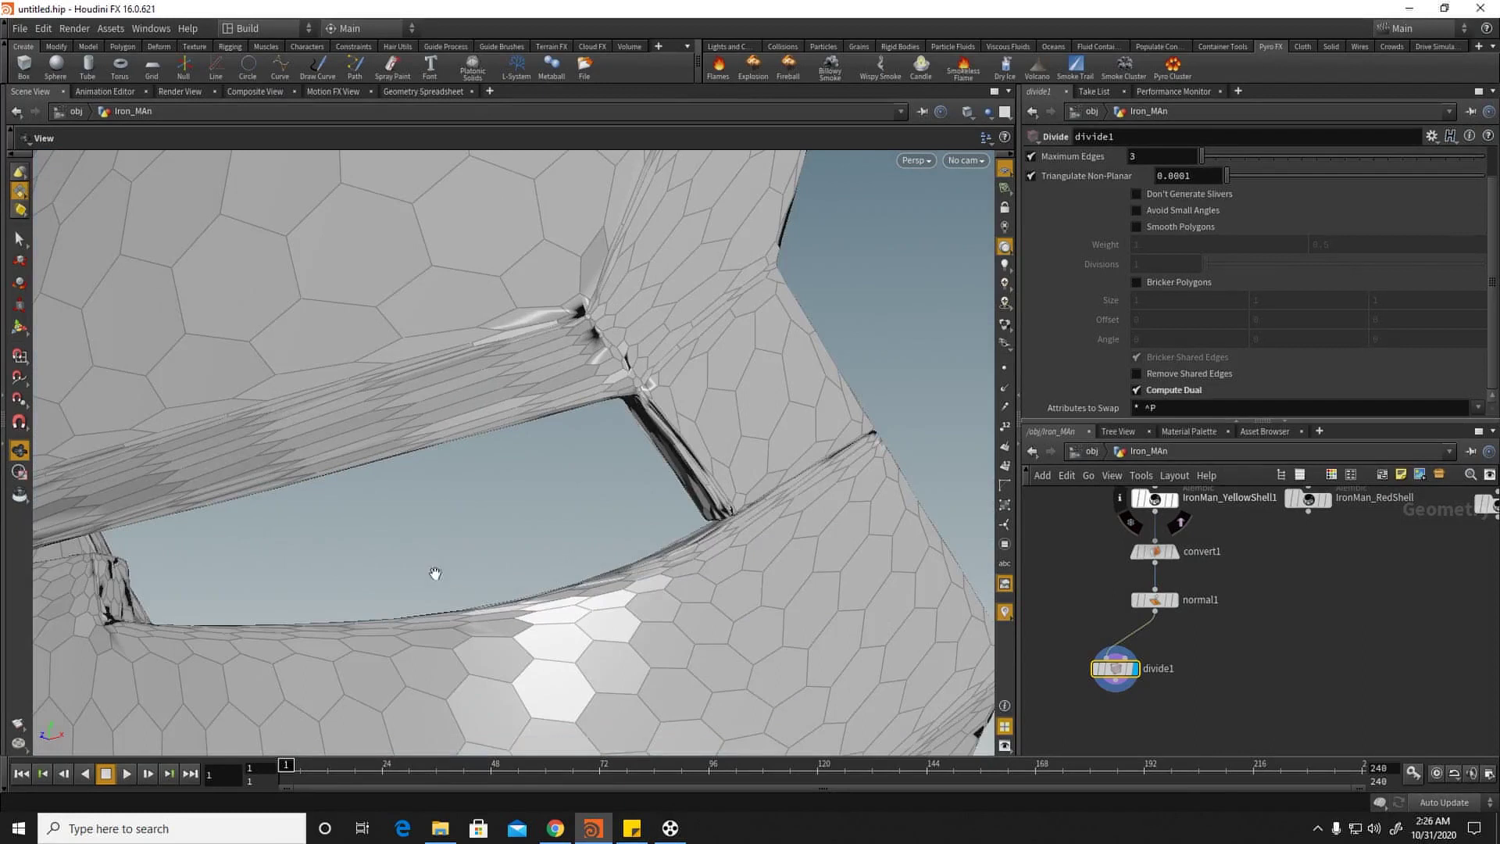
{"action": "right_click_drag", "start_coordinate": [674, 342], "coordinate": [413, 342]}
{"action": "left_click_drag", "start_coordinate": [429, 295], "coordinate": [363, 478]}
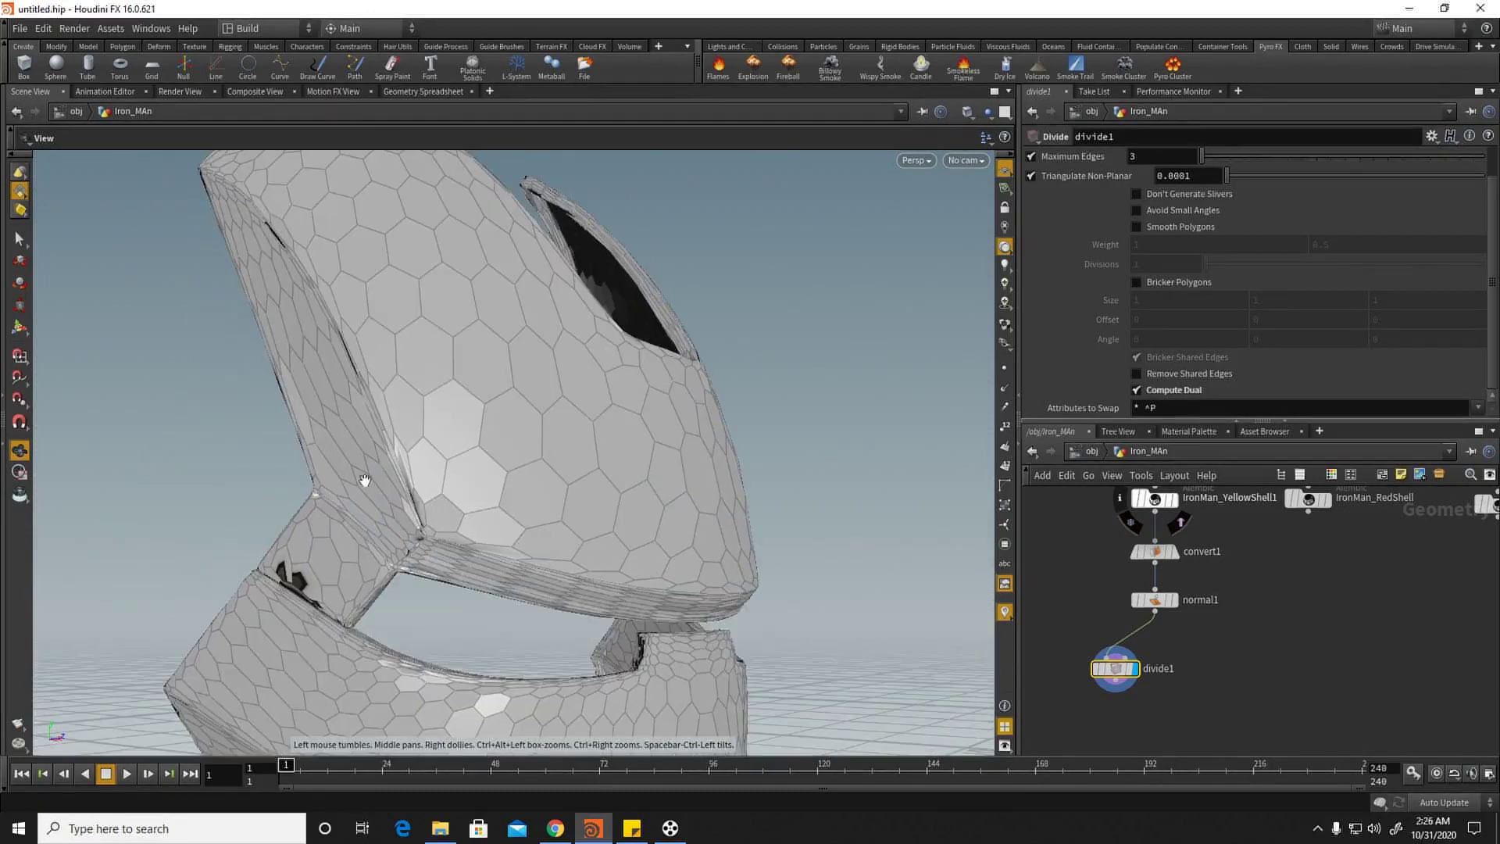
Step: Display normal1 again, then branch a Remesh node off it and display the remeshed shell
{"action": "left_click", "coordinate": [1174, 600]}
{"action": "left_click", "coordinate": [1158, 600]}
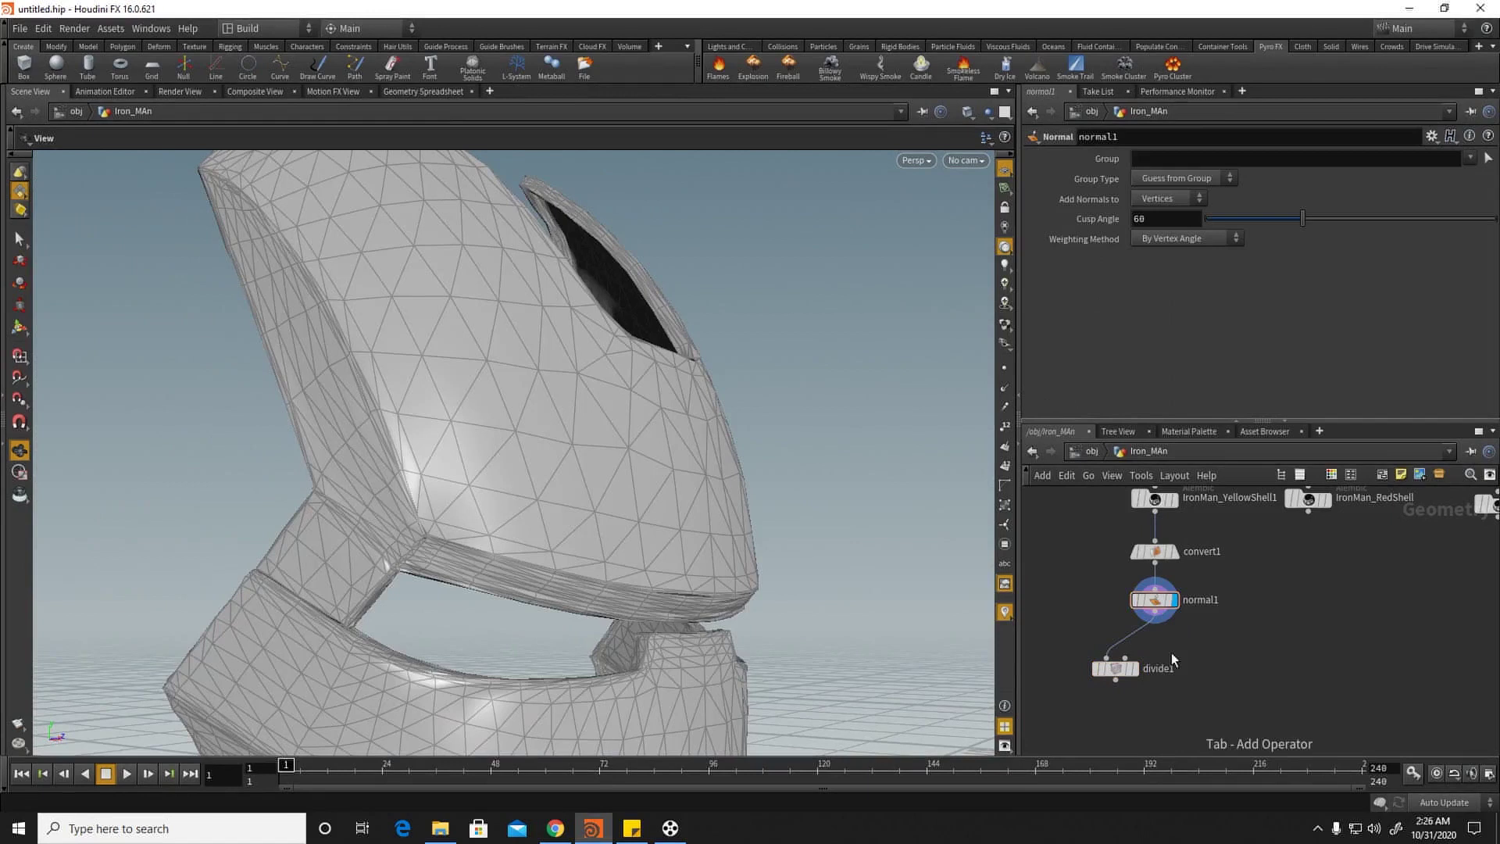
{"action": "key", "text": "Tab"}
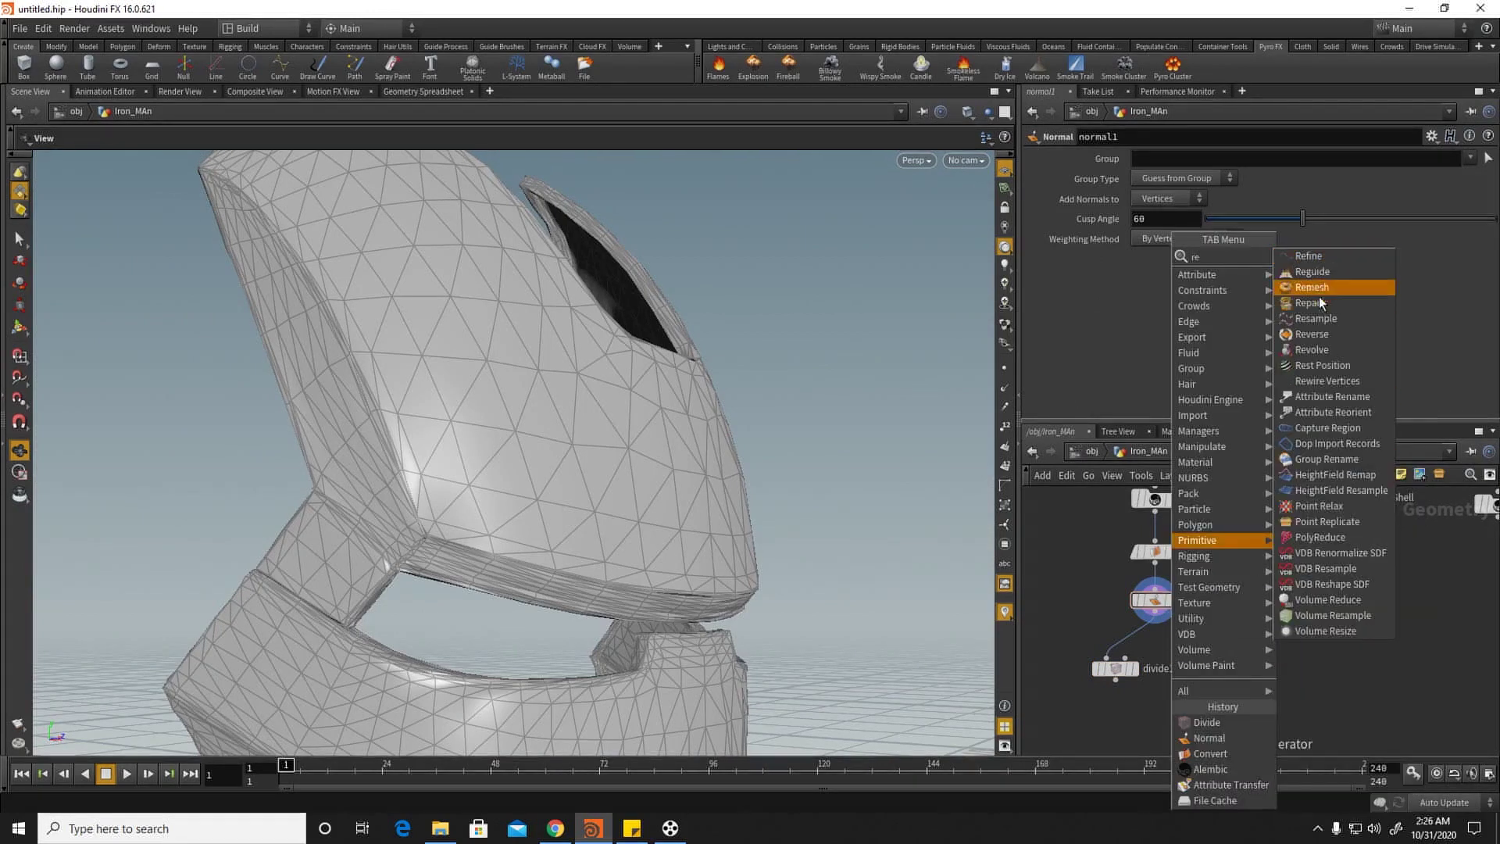
{"action": "key", "text": "Escape"}
{"action": "left_click", "coordinate": [1061, 626]}
{"action": "left_click", "coordinate": [1155, 612]}
{"action": "left_click", "coordinate": [1053, 613]}
{"action": "left_click", "coordinate": [1080, 625]}
Step: Inspect the remeshed shell and set remesh1's Target Edge Length to 0.02
{"action": "left_click_drag", "start_coordinate": [627, 445], "coordinate": [509, 498]}
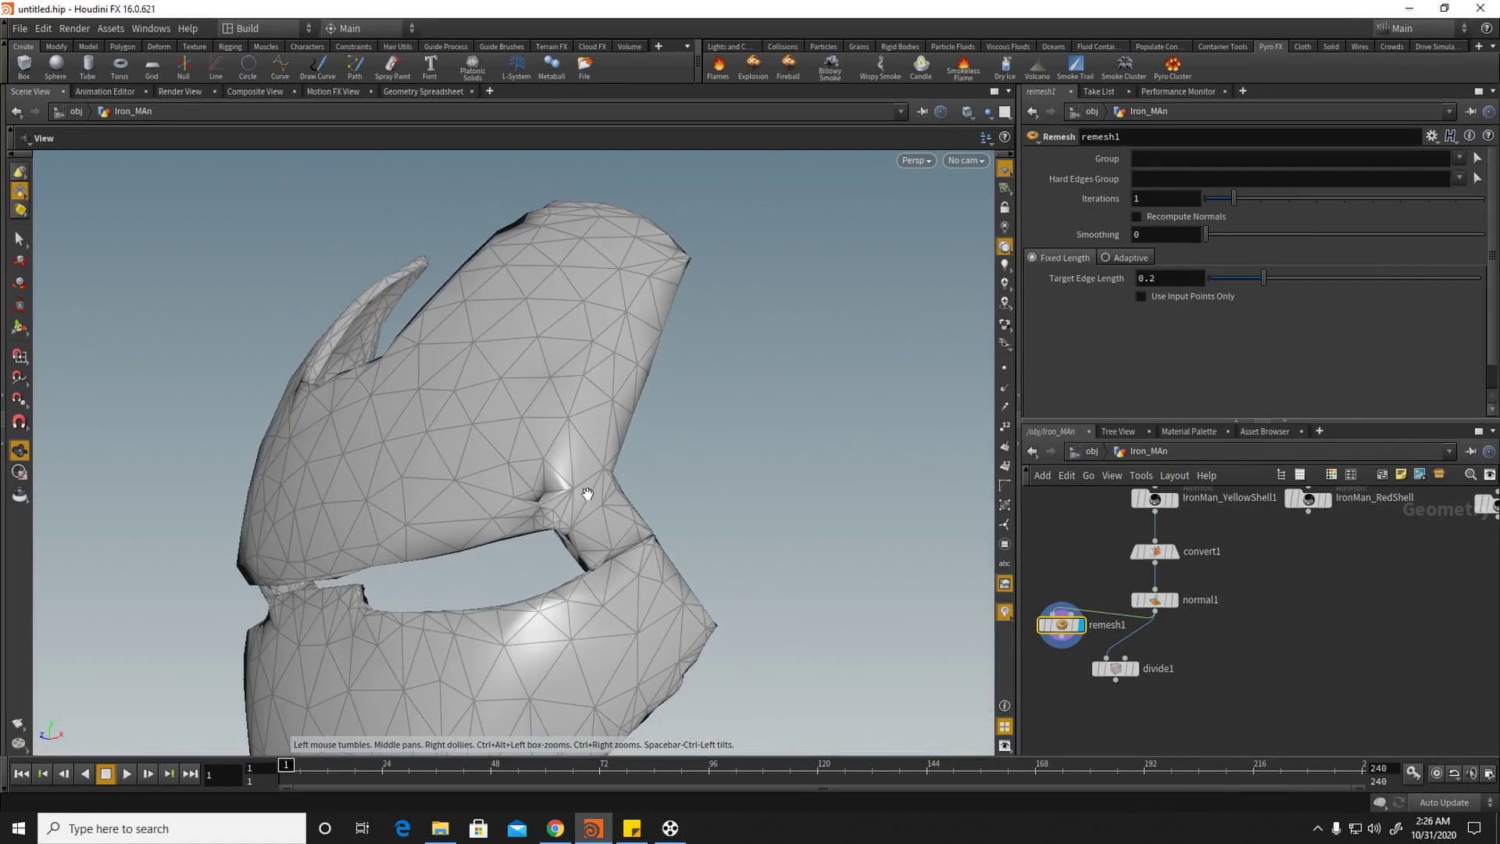
{"action": "middle_click_drag", "start_coordinate": [438, 547], "coordinate": [502, 485]}
{"action": "right_click_drag", "start_coordinate": [502, 485], "coordinate": [656, 522]}
{"action": "left_click_drag", "start_coordinate": [656, 522], "coordinate": [638, 623]}
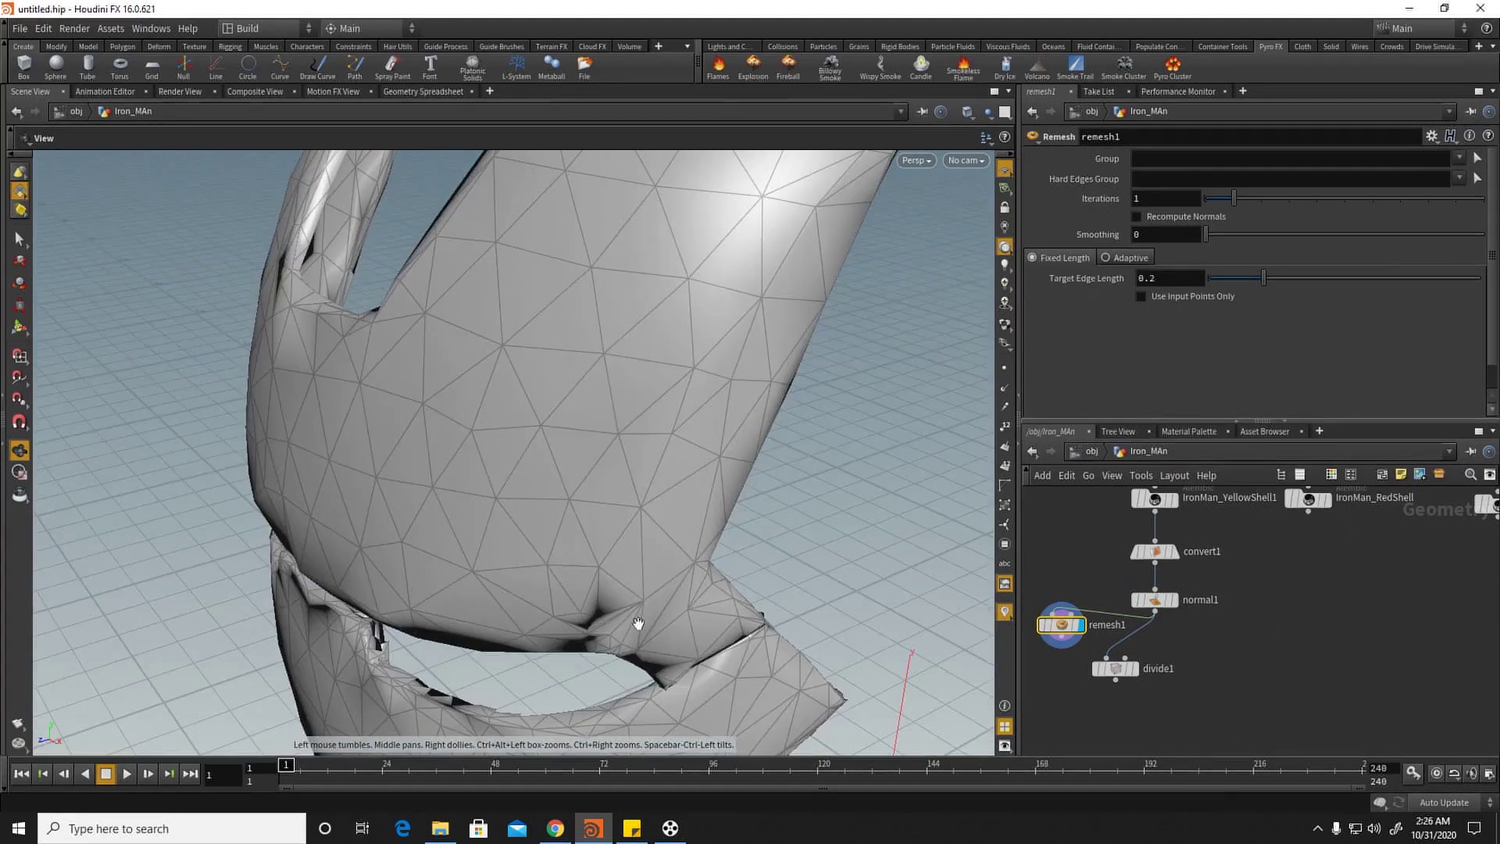
{"action": "right_click_drag", "start_coordinate": [741, 363], "coordinate": [539, 351]}
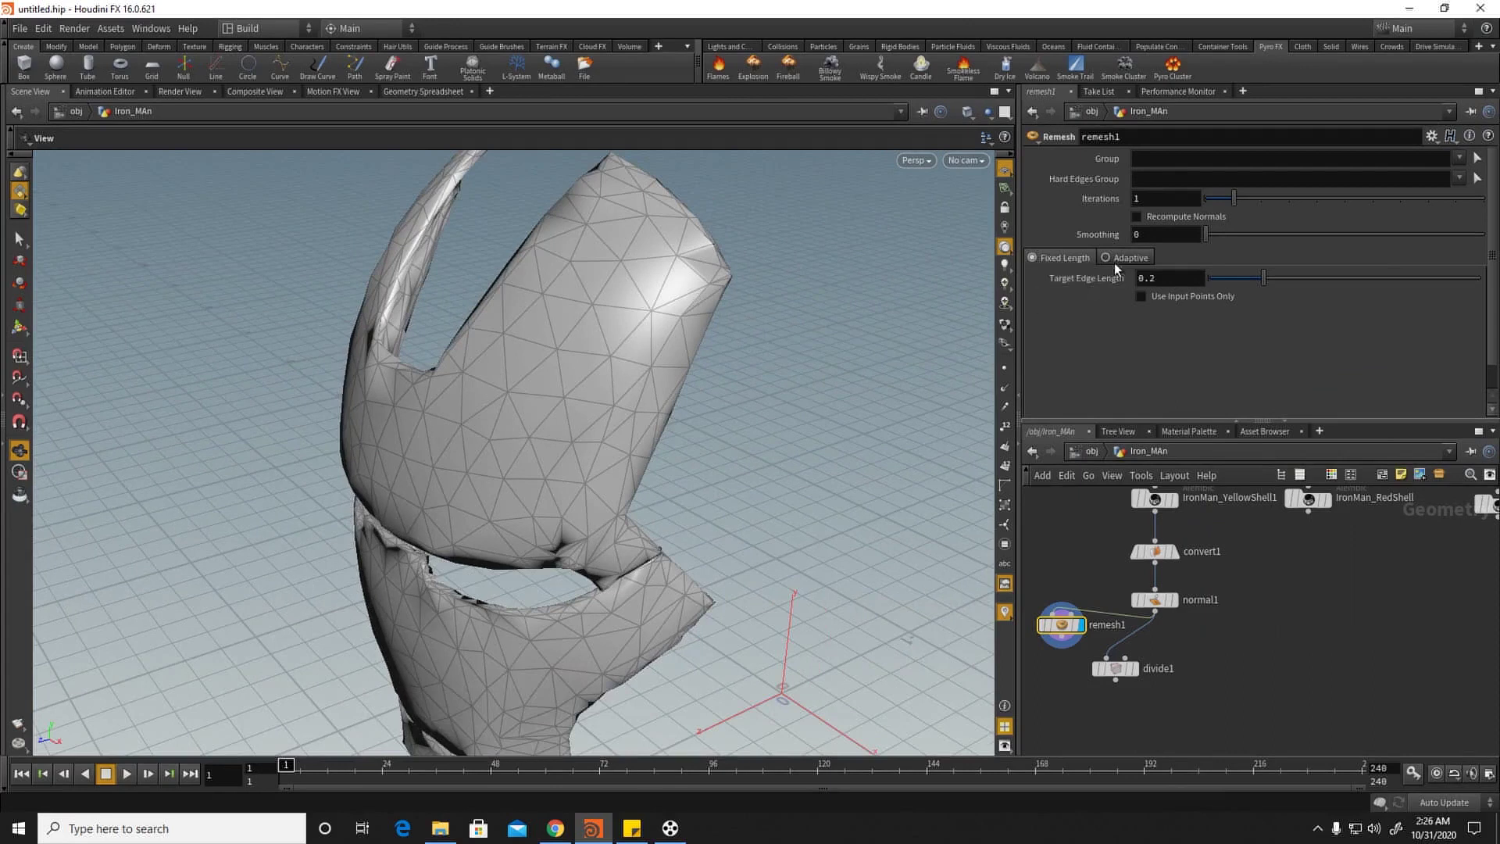
{"action": "type", "text": "."}
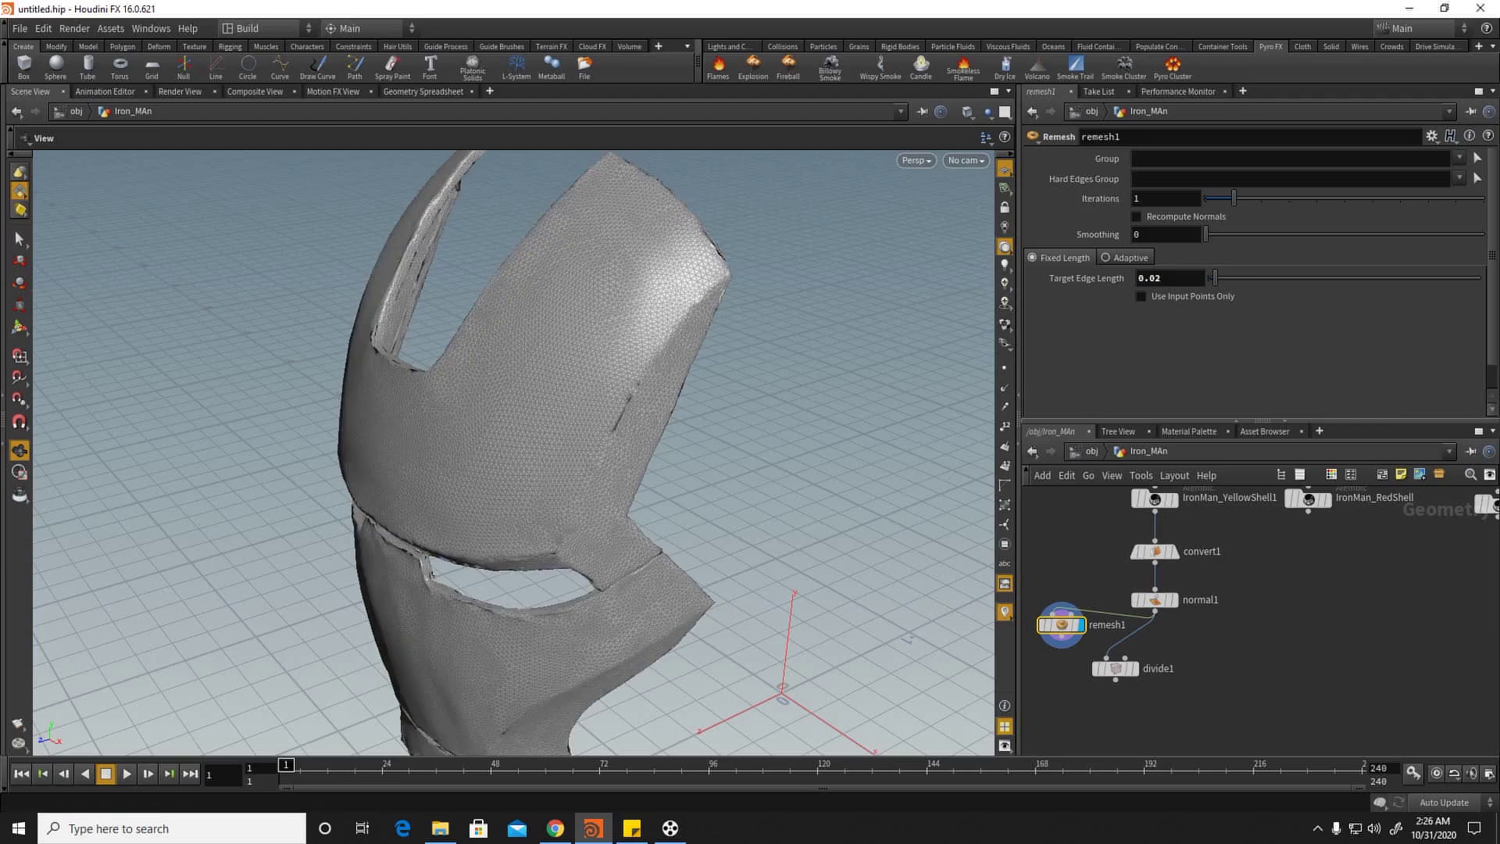
Step: Bypass normal1 and move it out of the chain so that convert1 feeds remesh1 directly
{"action": "right_click_drag", "start_coordinate": [422, 441], "coordinate": [686, 438]}
{"action": "left_click_drag", "start_coordinate": [687, 438], "coordinate": [558, 423]}
{"action": "mouse_move", "coordinate": [566, 498]}
{"action": "left_mouse_down"}
{"action": "mouse_move", "coordinate": [552, 452]}
{"action": "mouse_move", "coordinate": [567, 496]}
{"action": "left_mouse_up"}
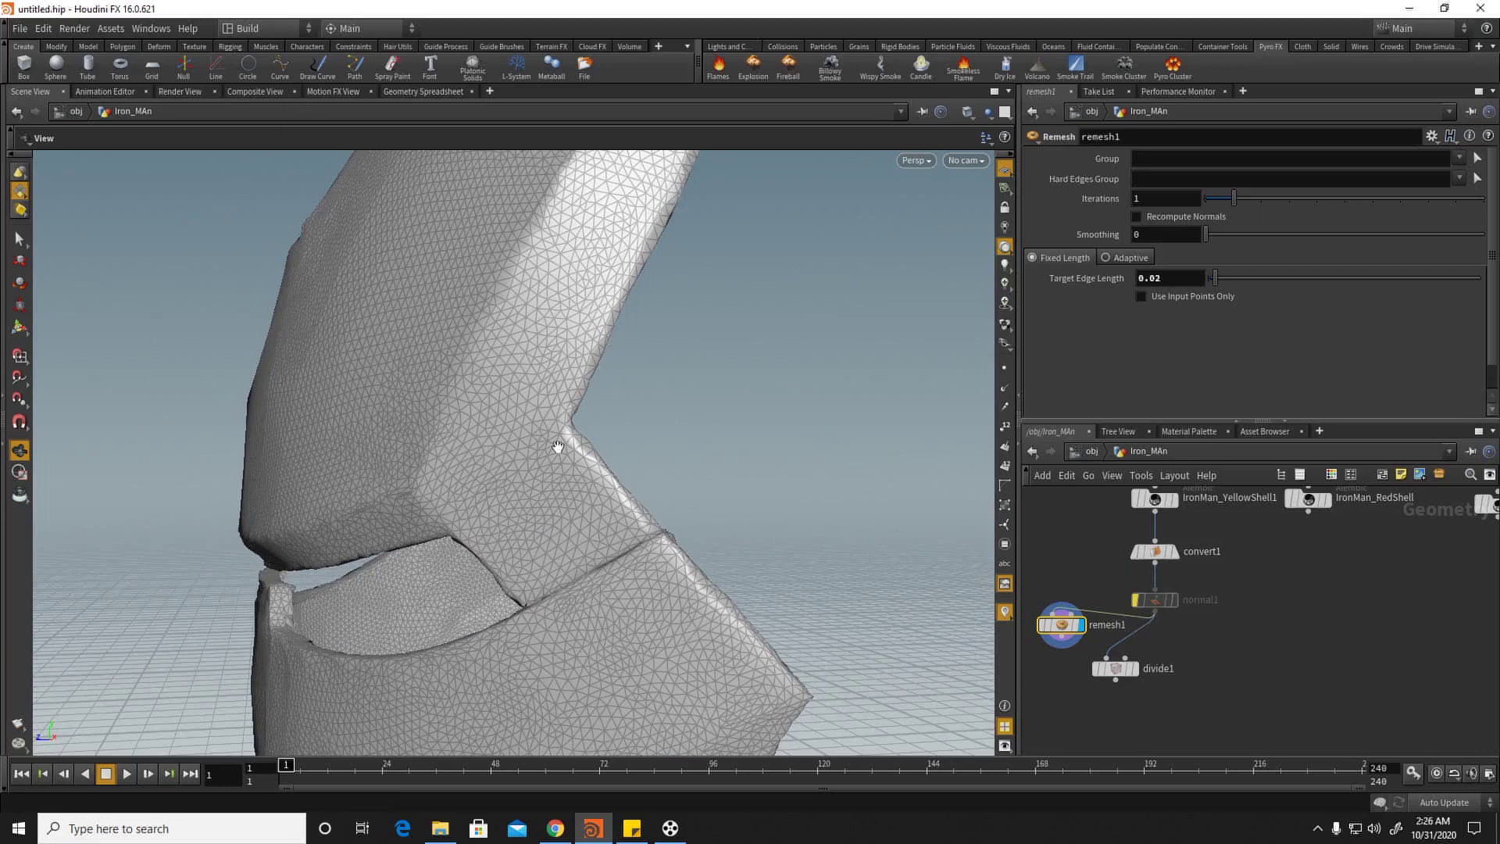
{"action": "right_click_drag", "start_coordinate": [553, 442], "coordinate": [324, 442]}
{"action": "left_click_drag", "start_coordinate": [324, 443], "coordinate": [593, 473]}
{"action": "left_click_drag", "start_coordinate": [1147, 601], "coordinate": [1147, 676]}
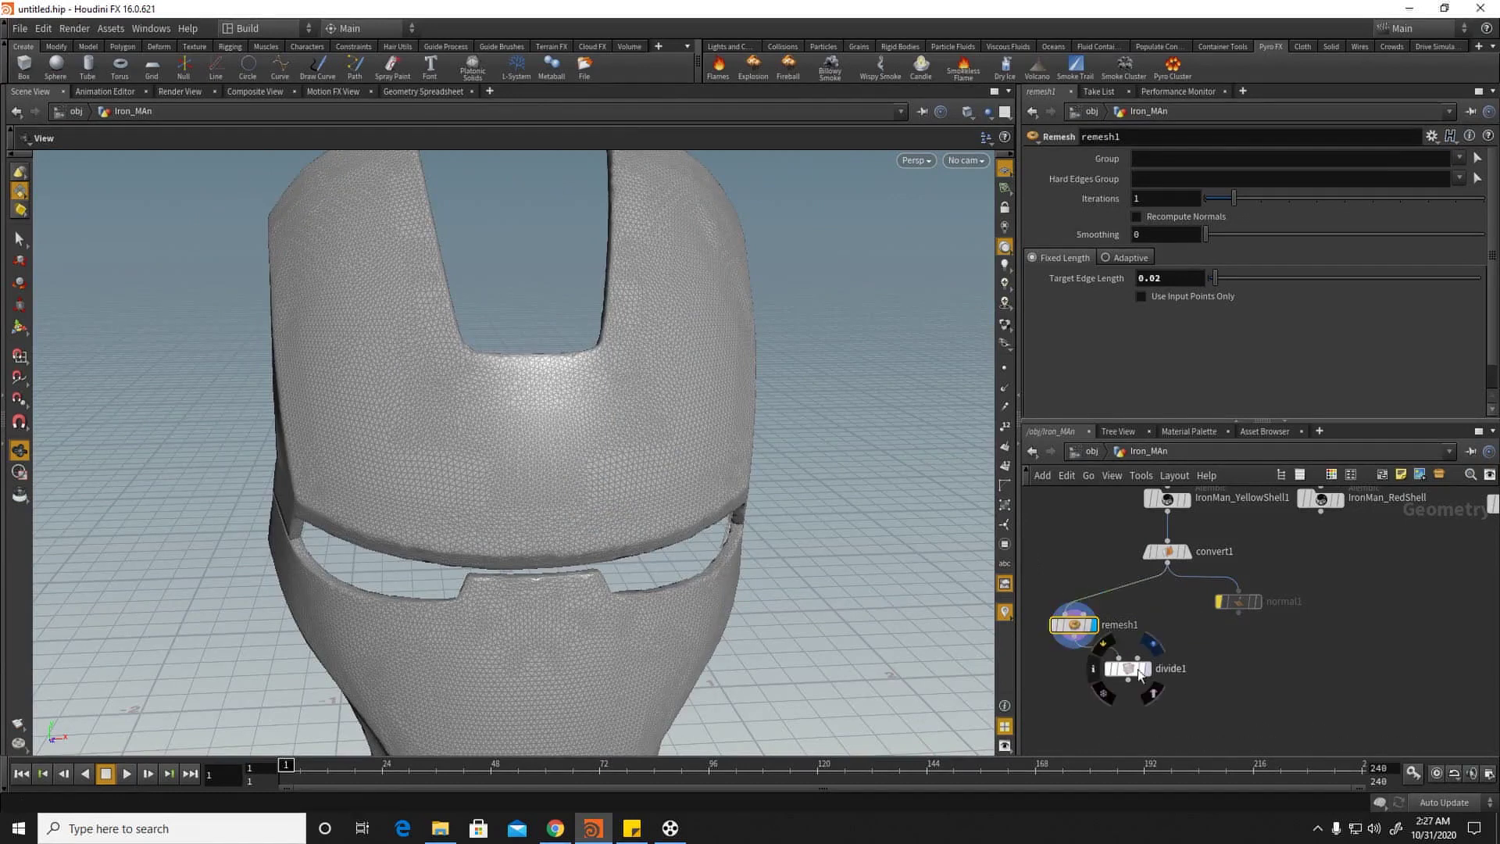
Step: Feed remesh1 into divide1, display divide1, and inspect the cell pattern across the mask
{"action": "left_click", "coordinate": [1145, 676]}
{"action": "left_click_drag", "start_coordinate": [636, 419], "coordinate": [750, 449]}
{"action": "left_click_drag", "start_coordinate": [468, 485], "coordinate": [626, 476]}
{"action": "right_click_drag", "start_coordinate": [626, 475], "coordinate": [875, 382]}
{"action": "left_click_drag", "start_coordinate": [748, 353], "coordinate": [512, 453]}
{"action": "right_click_drag", "start_coordinate": [512, 453], "coordinate": [583, 469]}
{"action": "middle_click_drag", "start_coordinate": [375, 492], "coordinate": [573, 427]}
{"action": "right_click_drag", "start_coordinate": [672, 408], "coordinate": [227, 434]}
{"action": "left_click_drag", "start_coordinate": [328, 441], "coordinate": [521, 549]}
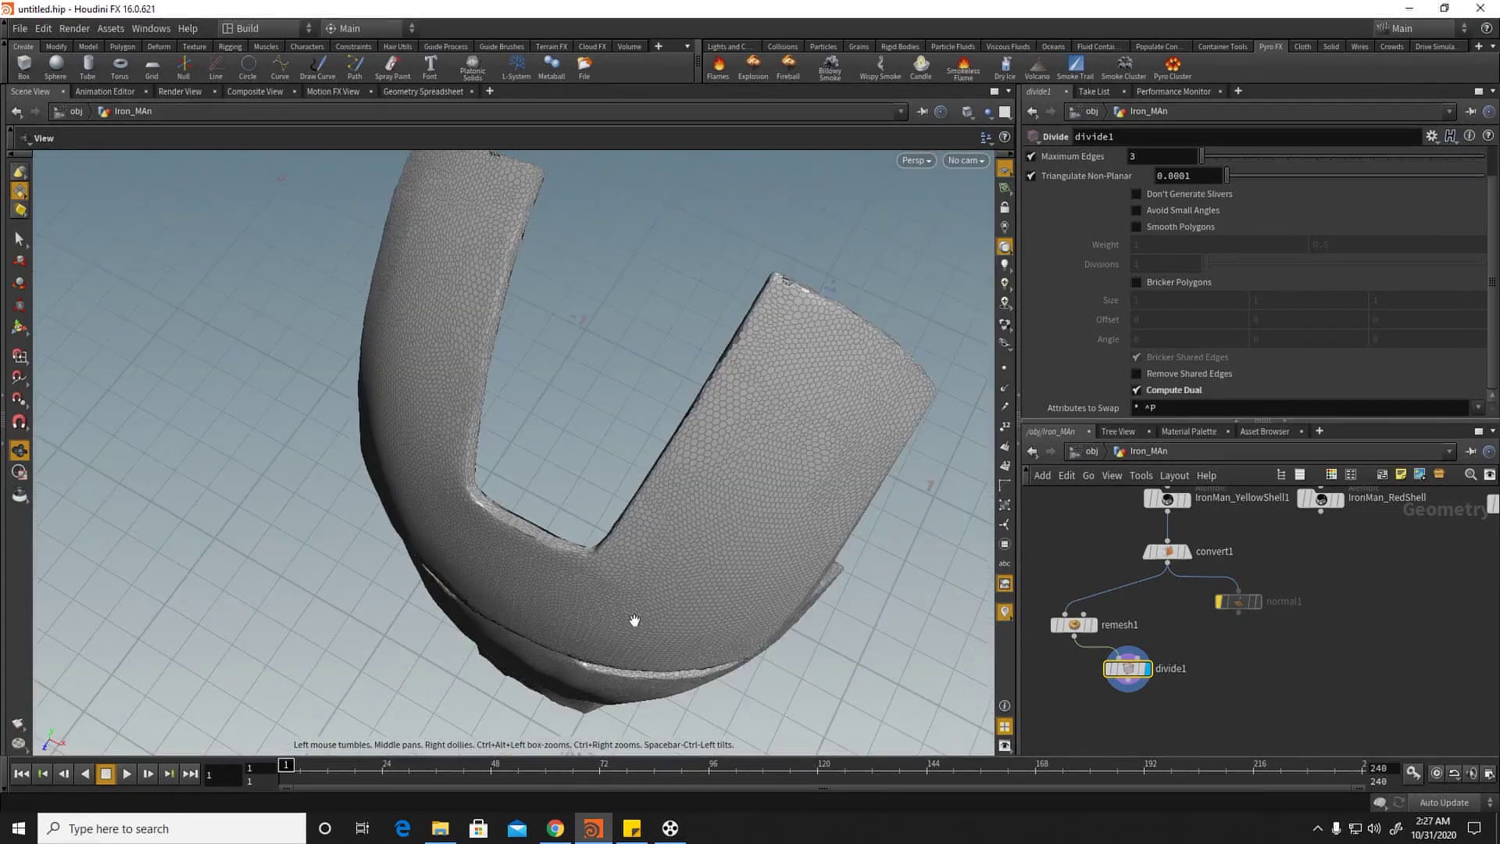
Step: Switch to the djv_view reference video to compare the size of the suit's scales, and return to the Houdini scene
{"action": "left_click", "coordinate": [669, 828]}
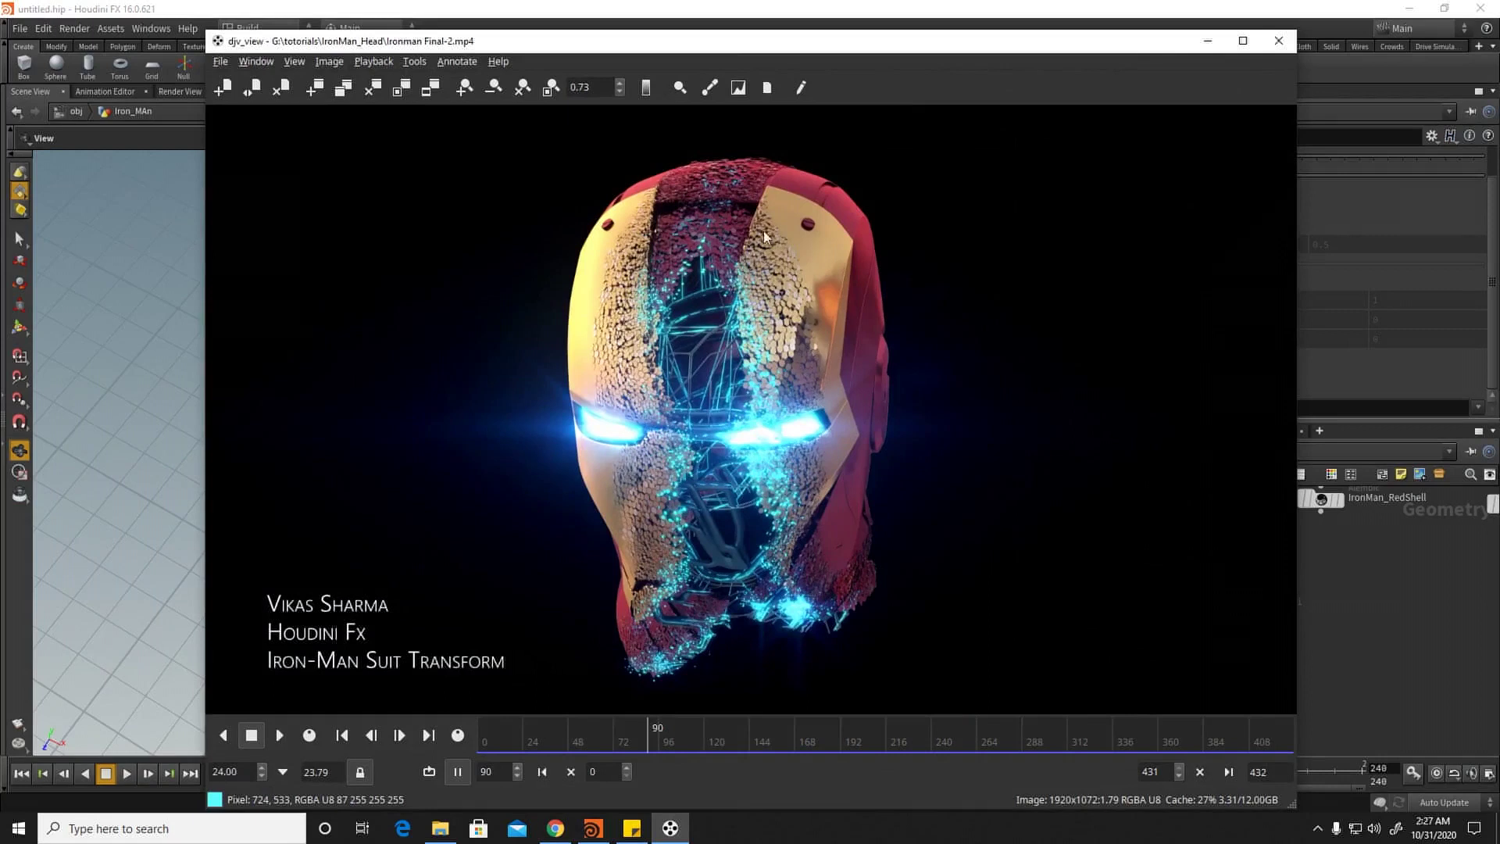
{"action": "left_click_drag", "start_coordinate": [621, 746], "coordinate": [638, 720]}
{"action": "left_click", "coordinate": [1278, 39]}
{"action": "left_click_drag", "start_coordinate": [733, 409], "coordinate": [808, 411]}
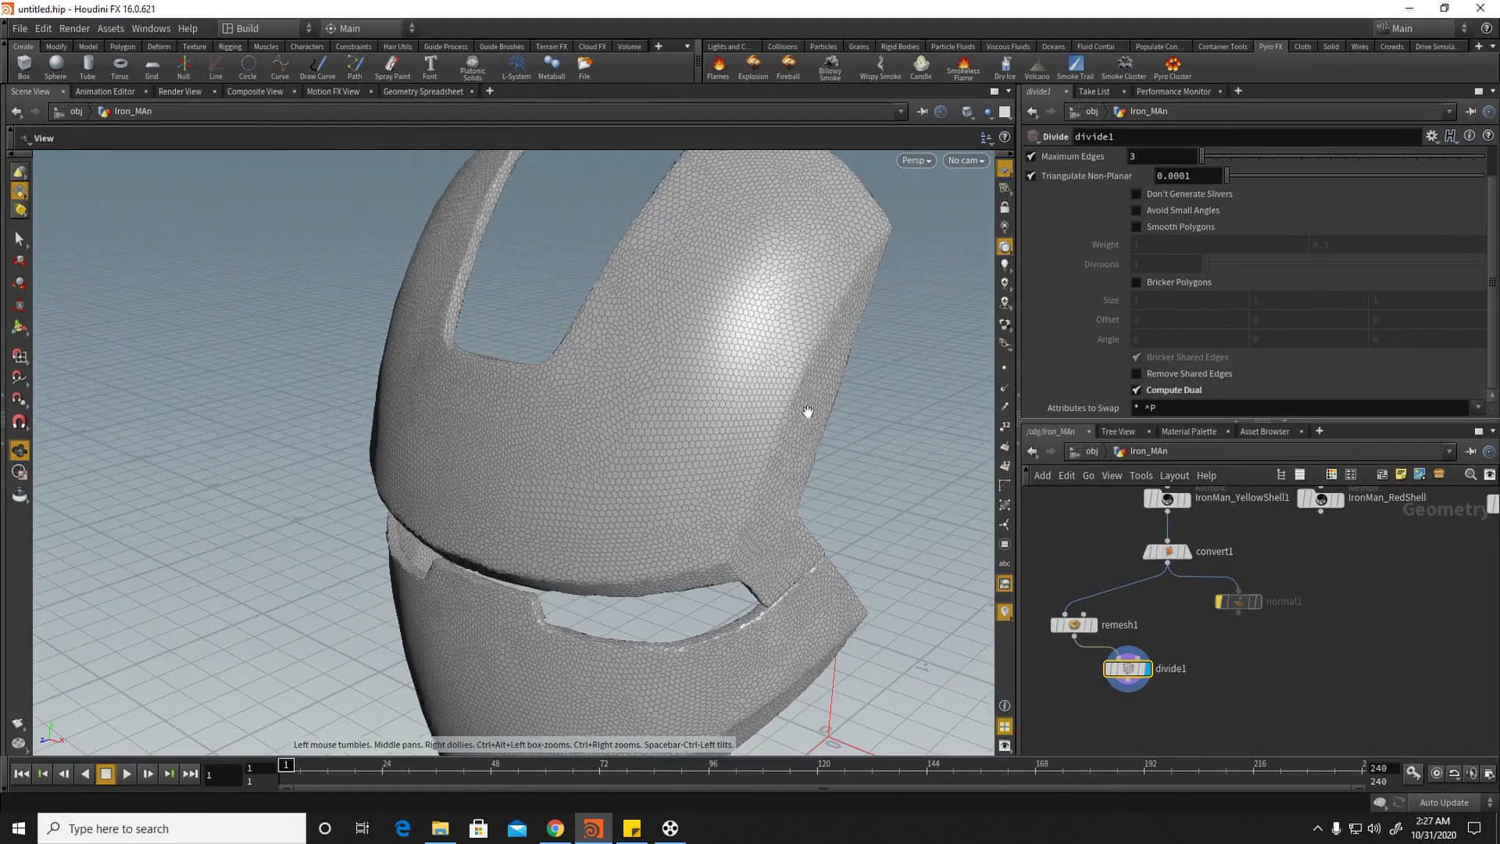
Step: Set remesh1's Target Edge Length to 0.03 and check the whole mask from the front
{"action": "left_click", "coordinate": [1082, 630]}
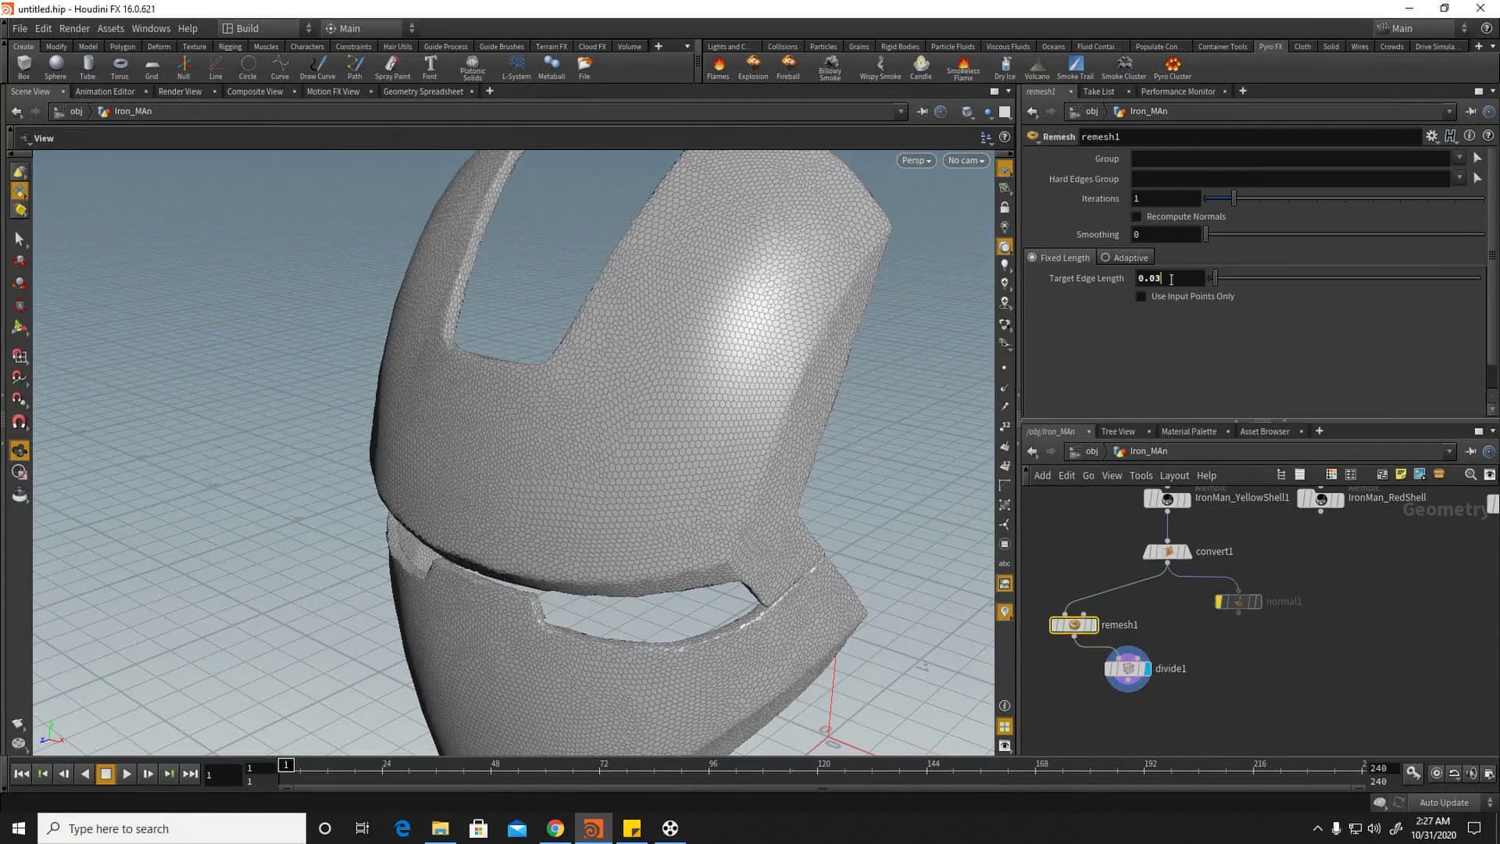
{"action": "left_click_drag", "start_coordinate": [807, 410], "coordinate": [659, 442]}
{"action": "right_click_drag", "start_coordinate": [659, 442], "coordinate": [563, 482]}
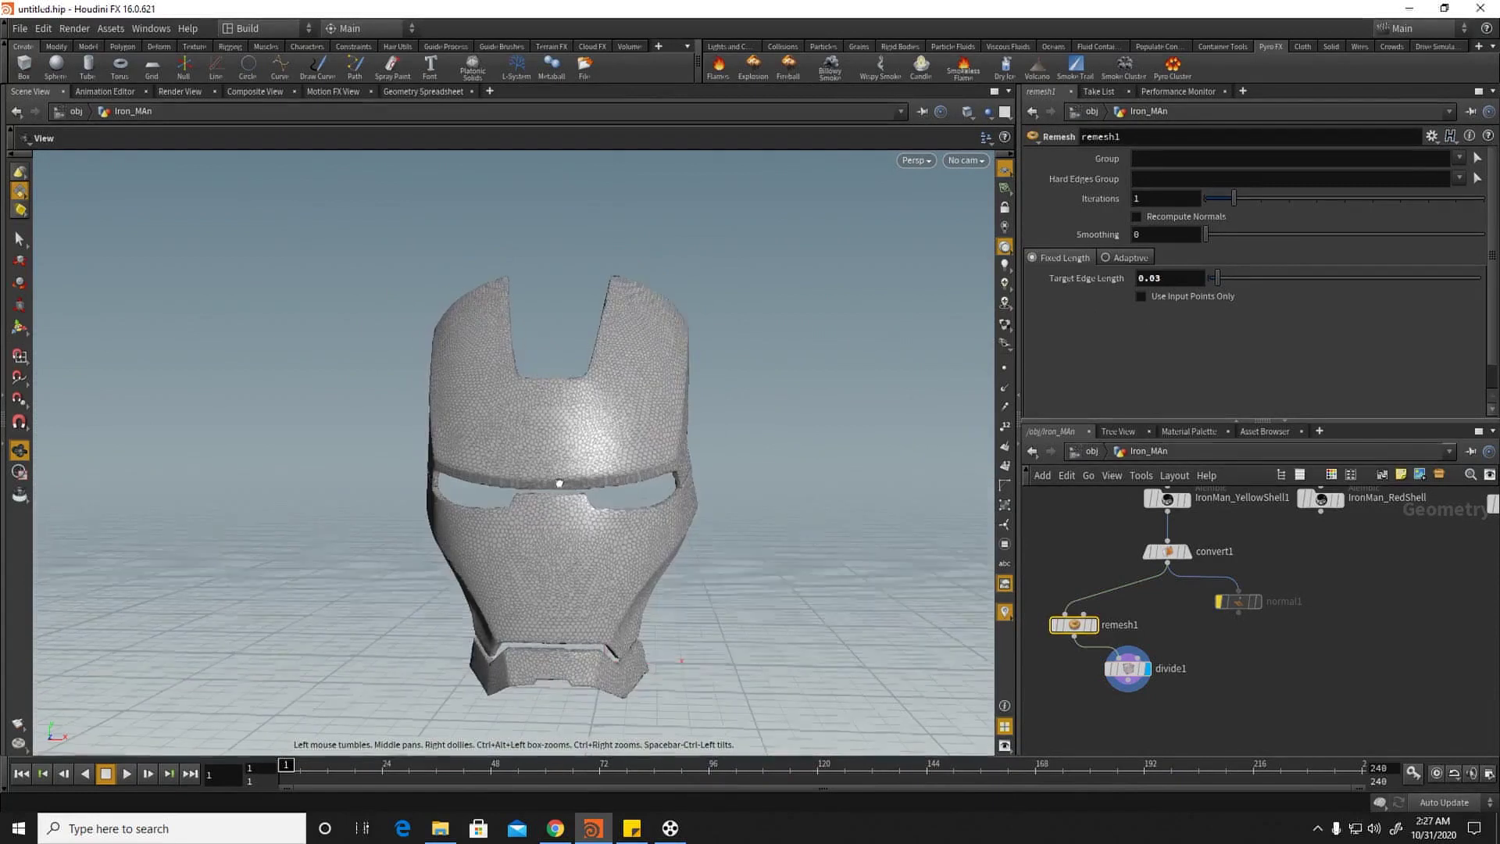
Step: Line up remesh1 and divide1 vertically in the network and select divide1
{"action": "left_click_drag", "start_coordinate": [1078, 624], "coordinate": [1157, 608]}
{"action": "left_click_drag", "start_coordinate": [1129, 671], "coordinate": [1154, 669]}
{"action": "scroll", "coordinate": [1150, 688], "scroll_direction": "up", "scroll_amount": 4}
{"action": "middle_click_drag", "start_coordinate": [1154, 701], "coordinate": [1137, 661]}
{"action": "left_click", "coordinate": [1134, 669]}
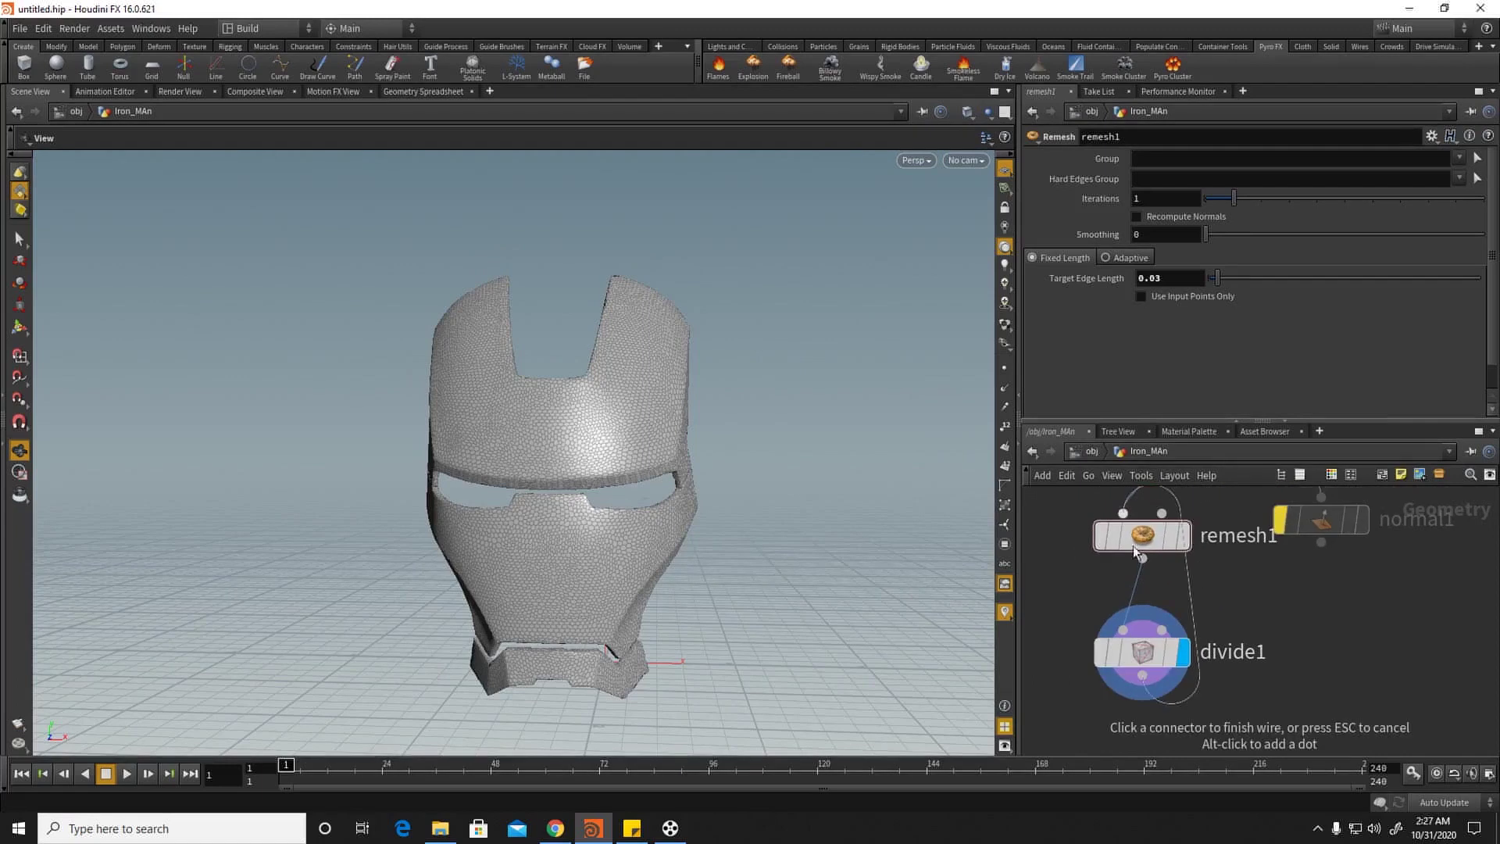
{"action": "key", "text": "Escape"}
{"action": "left_click", "coordinate": [1151, 655]}
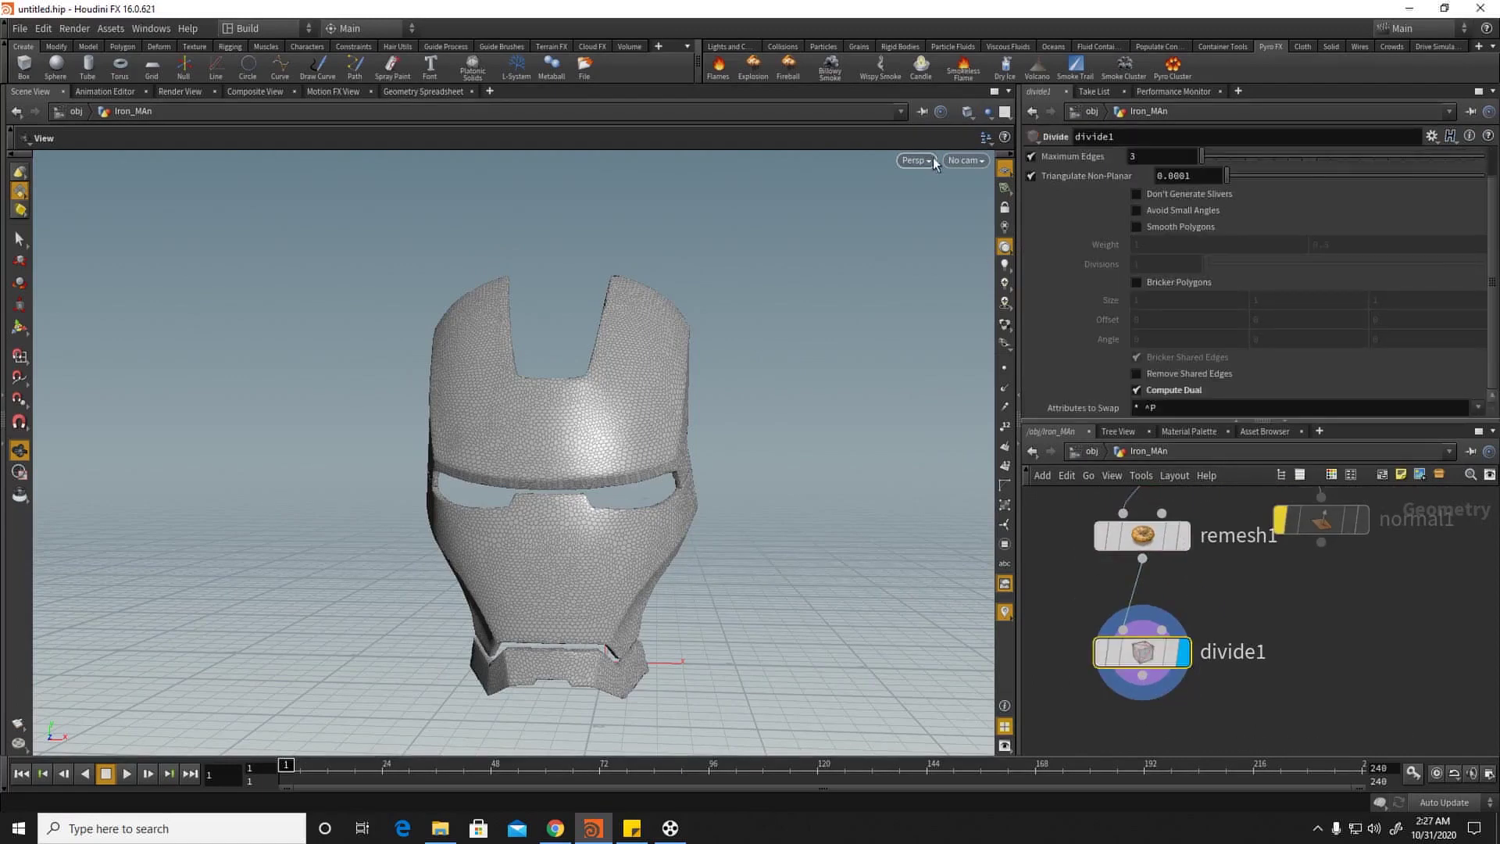
Step: Switch the viewport to the UV view and examine divide1's UV layout
{"action": "left_click", "coordinate": [924, 162]}
{"action": "mouse_move", "coordinate": [967, 193]}
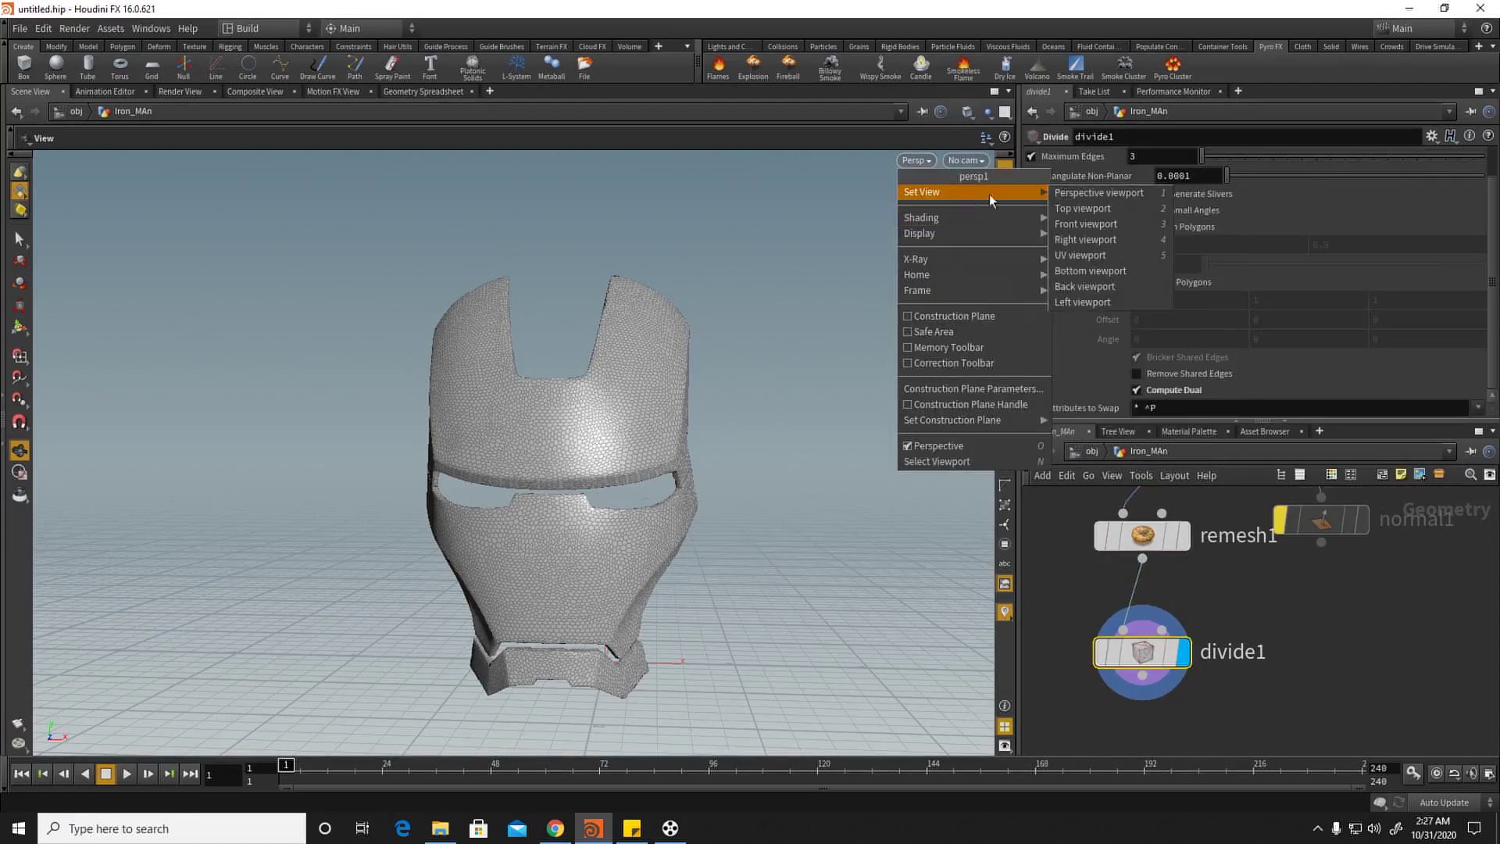
{"action": "left_click", "coordinate": [1078, 255]}
{"action": "scroll", "coordinate": [706, 362], "scroll_direction": "down", "scroll_amount": 5}
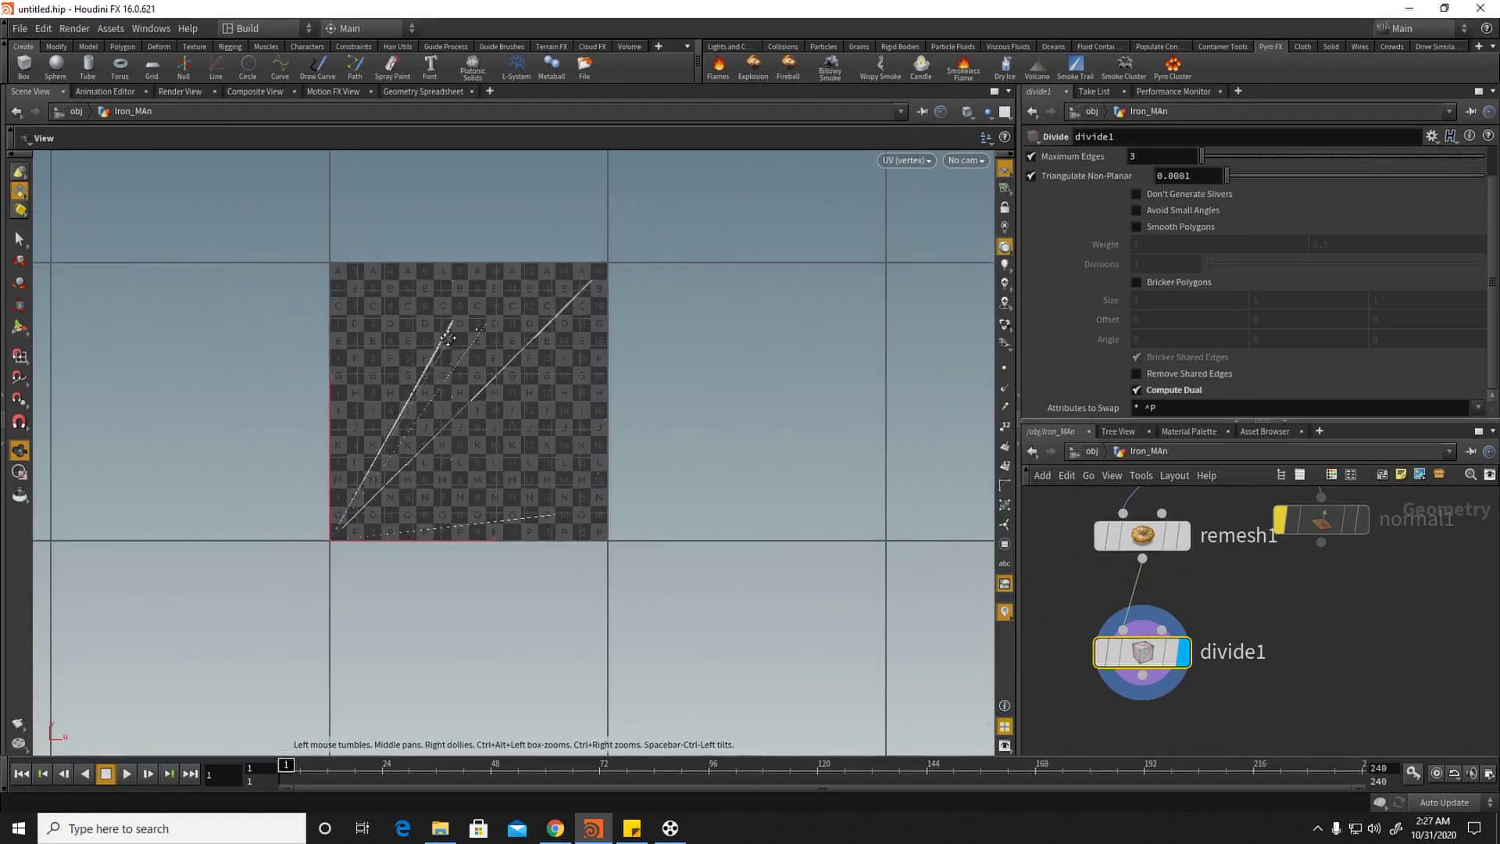
{"action": "scroll", "coordinate": [453, 389], "scroll_direction": "up", "scroll_amount": 6}
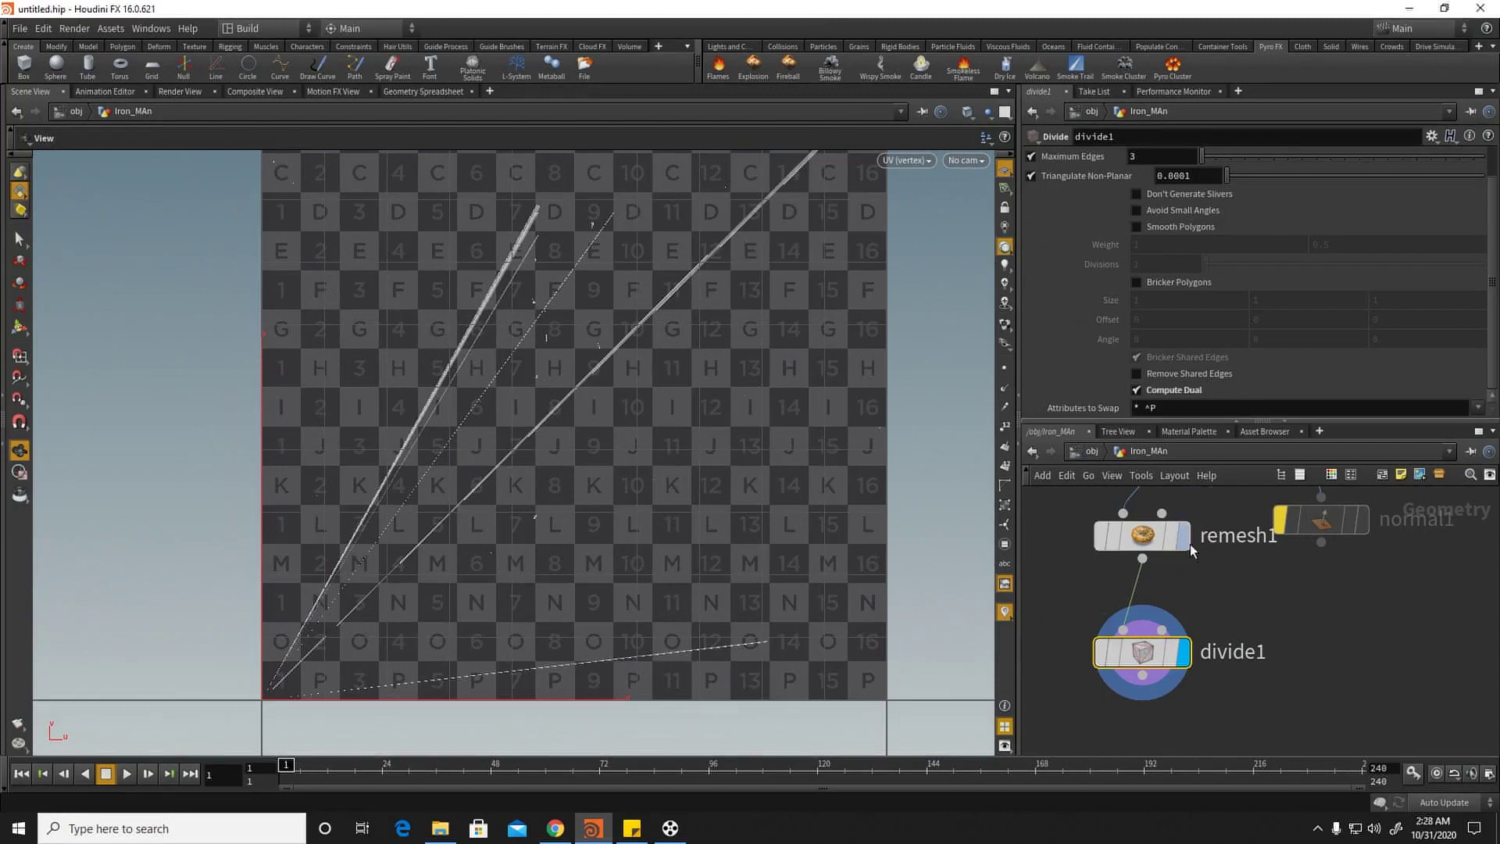
Step: Display convert1, remesh1 and divide1 in turn to compare their UV layouts
{"action": "middle_click_drag", "start_coordinate": [1219, 511], "coordinate": [1208, 607]}
{"action": "left_click", "coordinate": [1210, 561]}
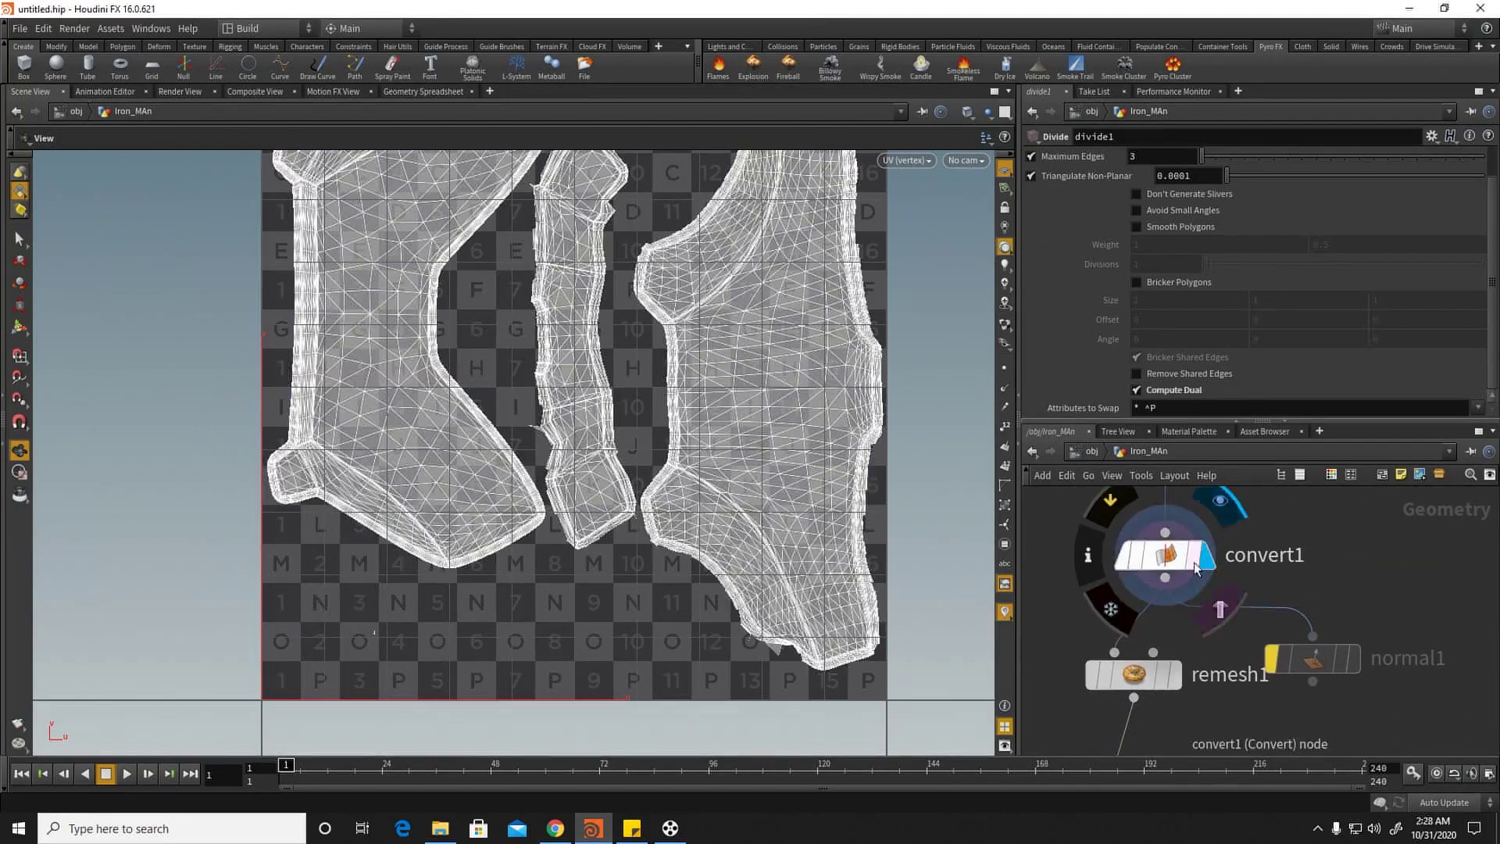
{"action": "left_click", "coordinate": [1151, 562]}
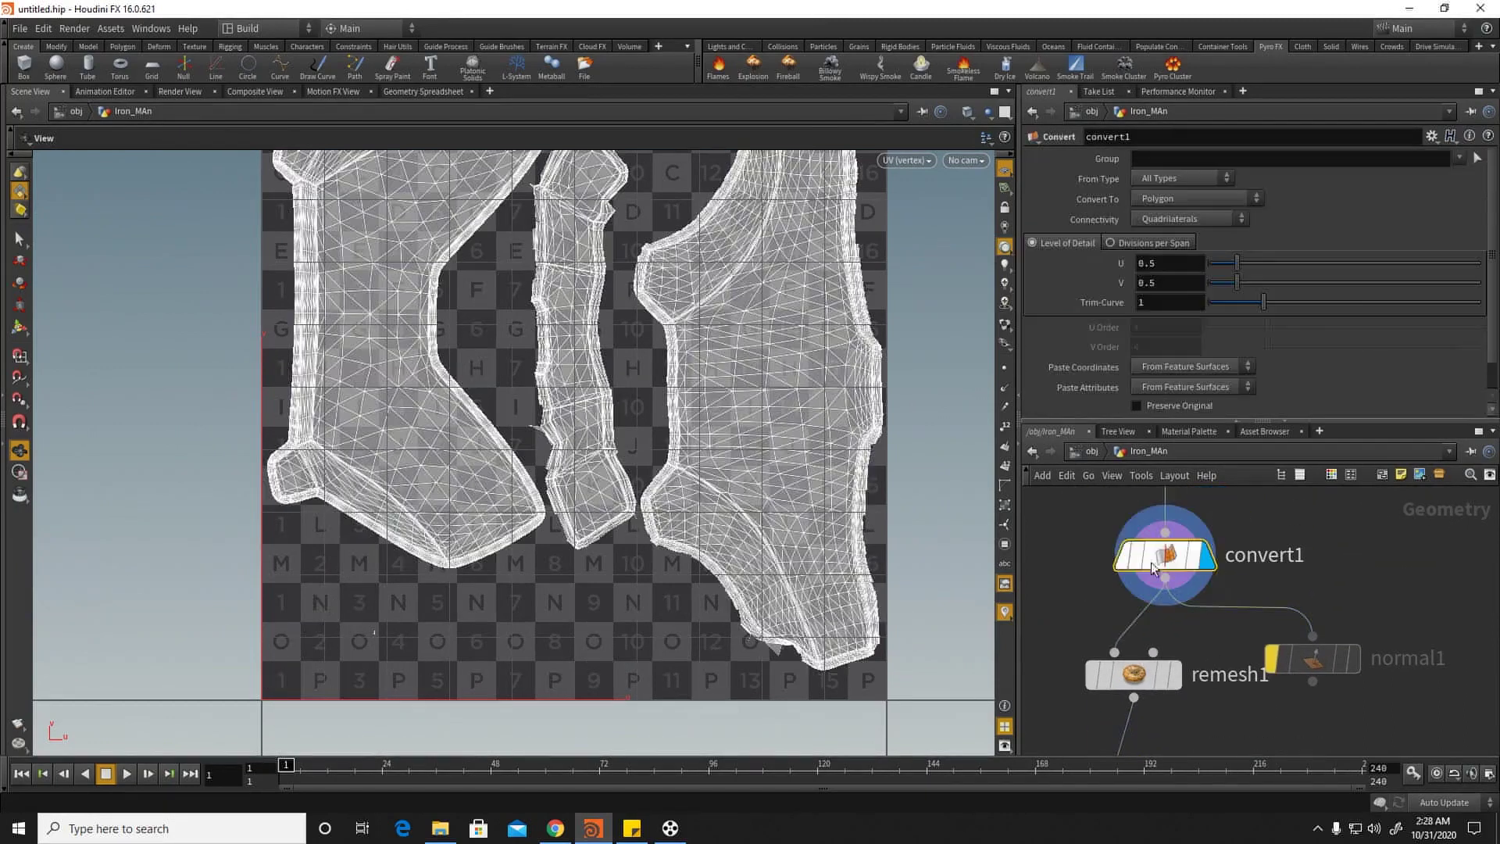
{"action": "left_click", "coordinate": [1174, 674]}
{"action": "left_click", "coordinate": [1132, 674]}
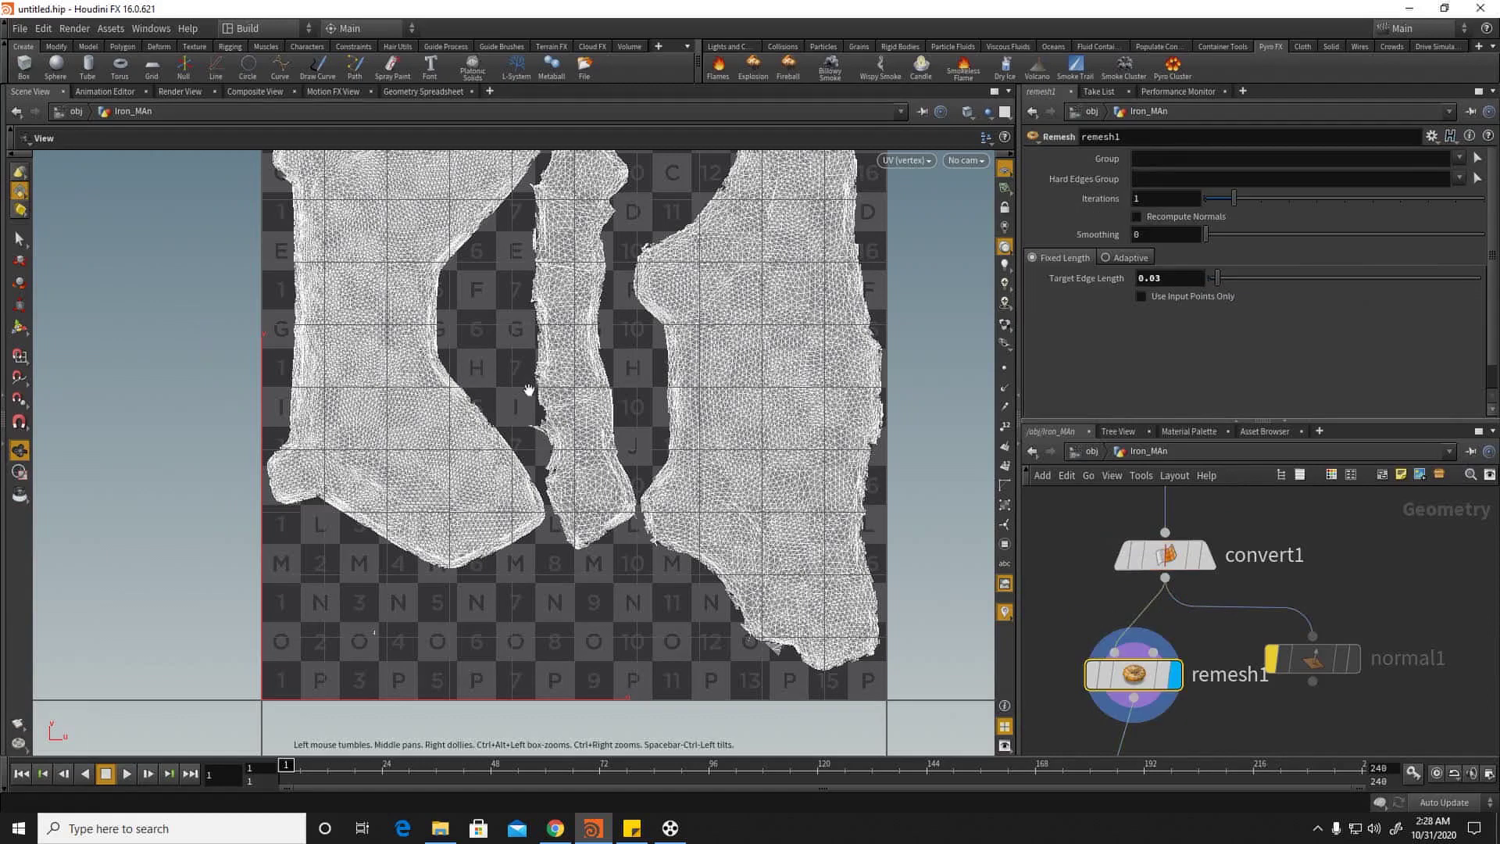
{"action": "scroll", "coordinate": [525, 367], "scroll_direction": "up", "scroll_amount": 5}
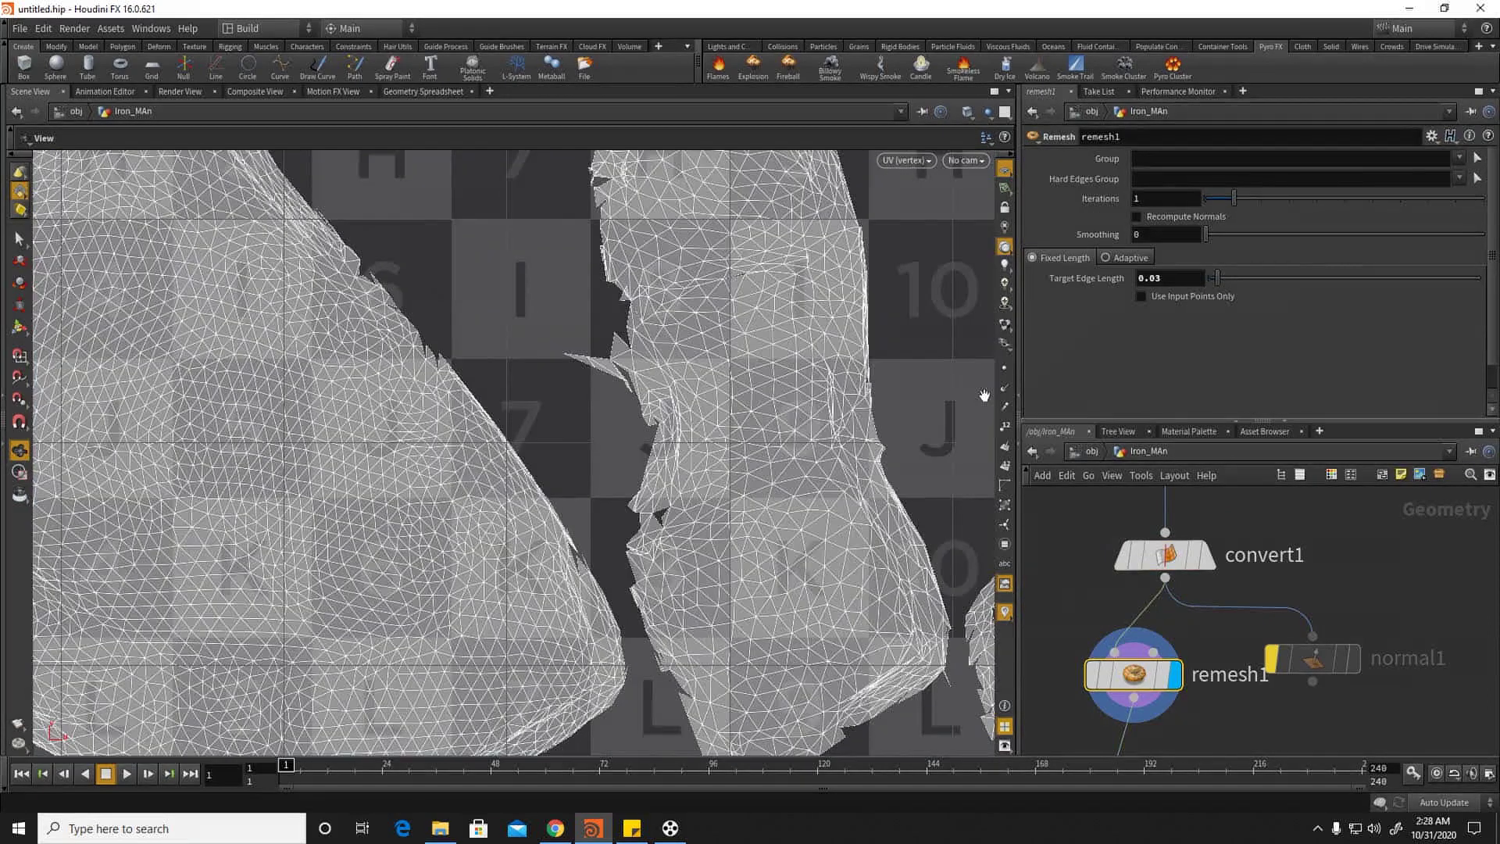
{"action": "middle_click_drag", "start_coordinate": [1077, 605], "coordinate": [1063, 476]}
{"action": "left_click", "coordinate": [1162, 658]}
{"action": "left_click", "coordinate": [1125, 661]}
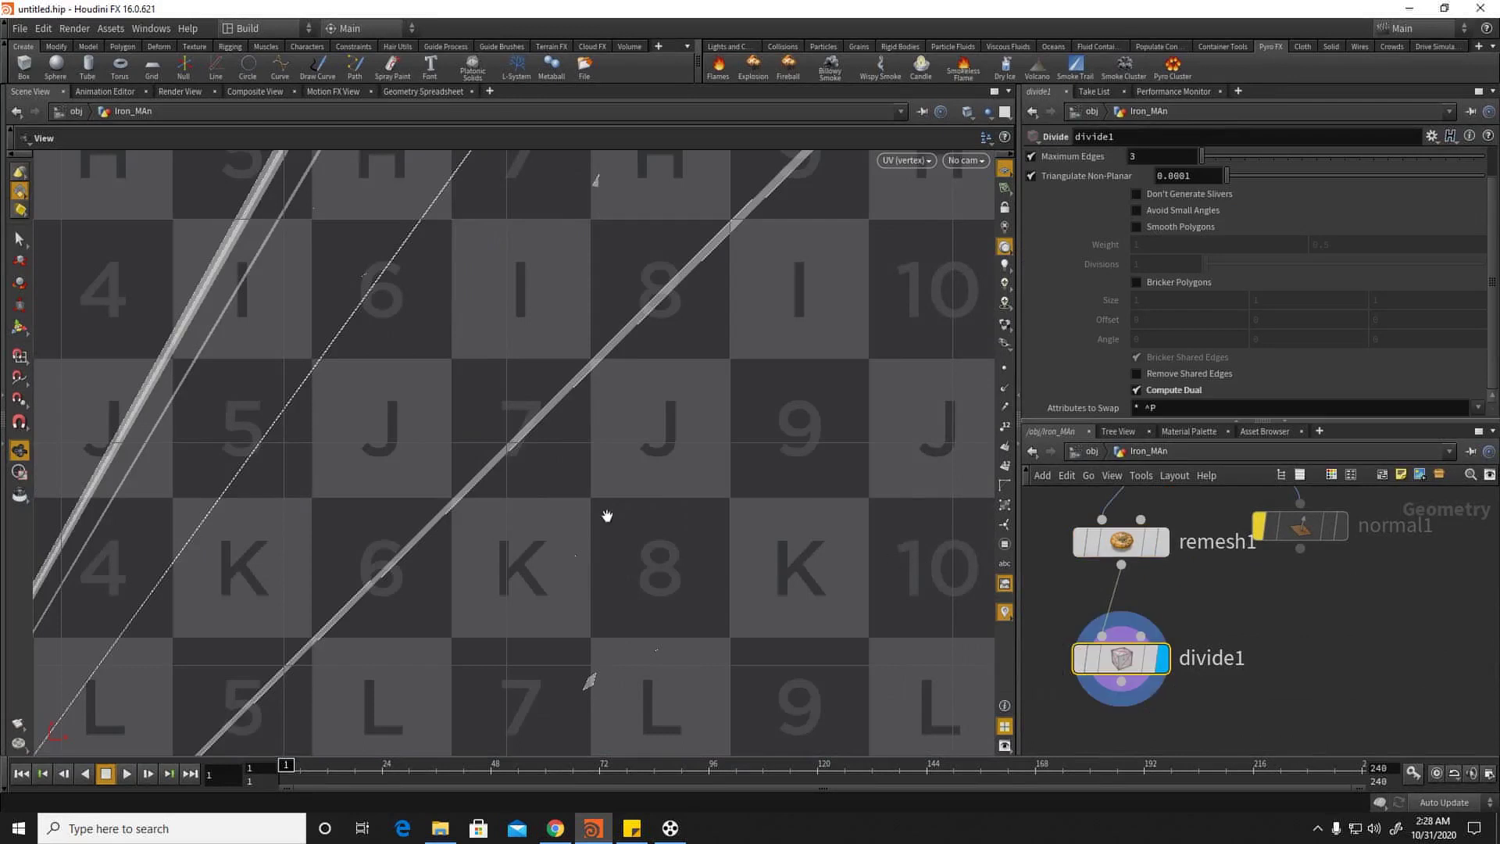
{"action": "key", "text": "h"}
{"action": "right_click_drag", "start_coordinate": [490, 549], "coordinate": [576, 518]}
{"action": "middle_click_drag", "start_coordinate": [577, 519], "coordinate": [628, 372]}
Step: Add an Attribute Transfer node below divide1 in the network
{"action": "middle_click_drag", "start_coordinate": [1215, 731], "coordinate": [1204, 696]}
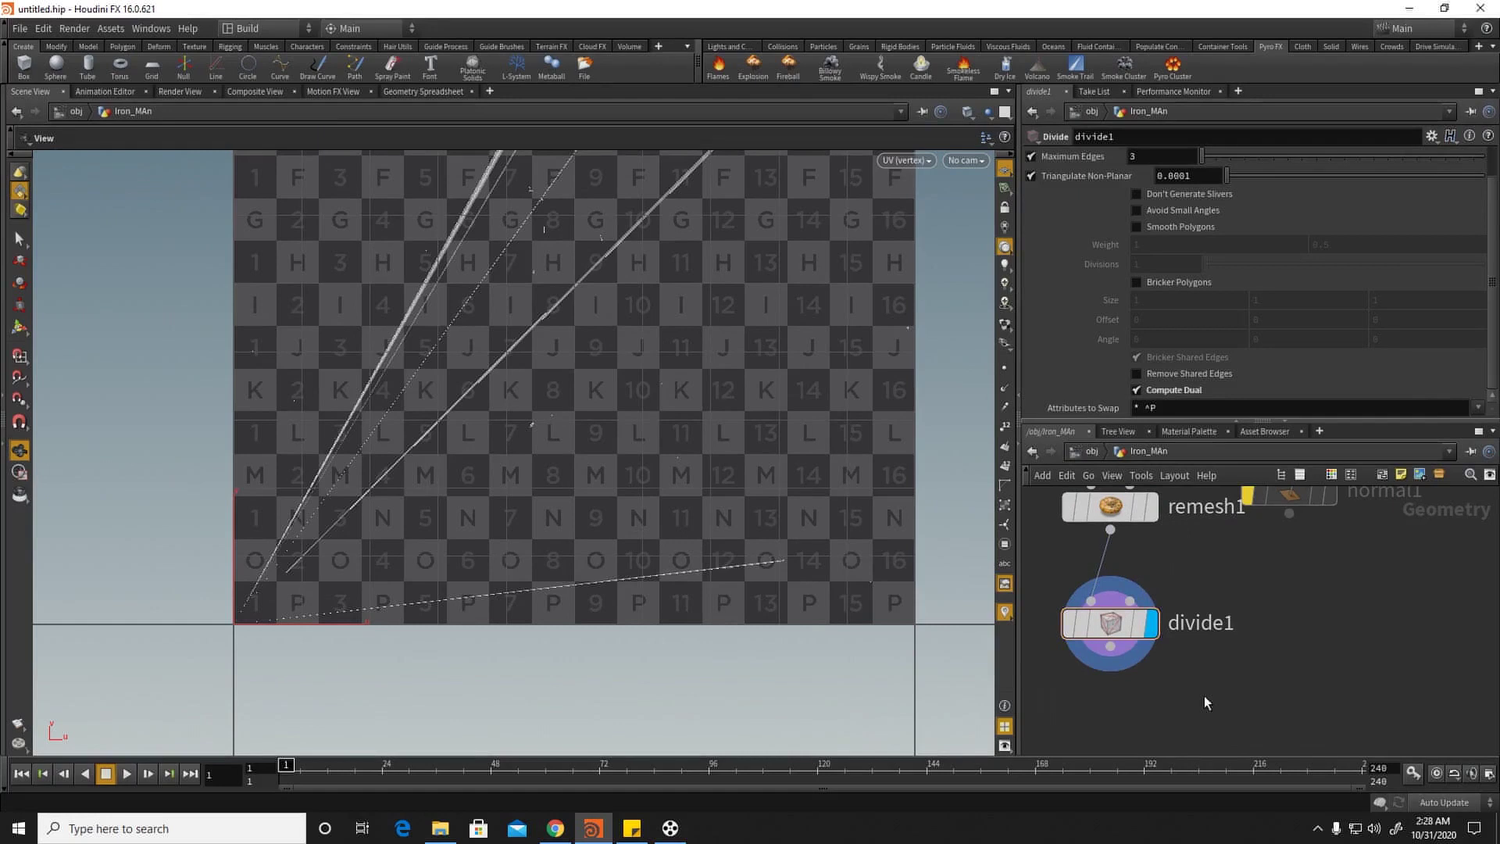
{"action": "key", "text": "Tab"}
{"action": "type", "text": "a"}
{"action": "key", "text": "BackSpace"}
{"action": "type", "text": "tr"}
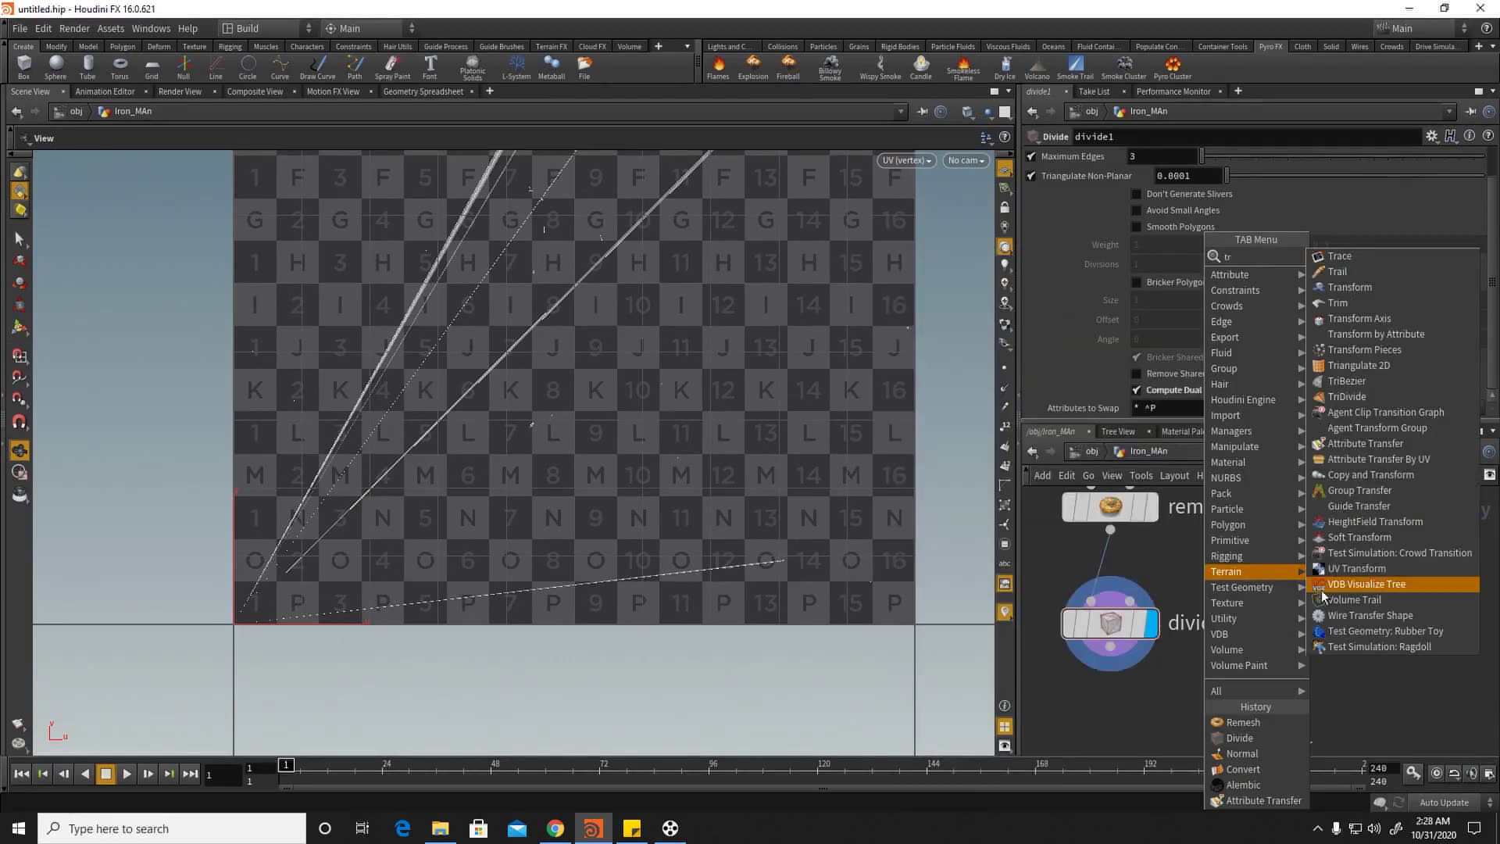
{"action": "left_click", "coordinate": [1357, 451]}
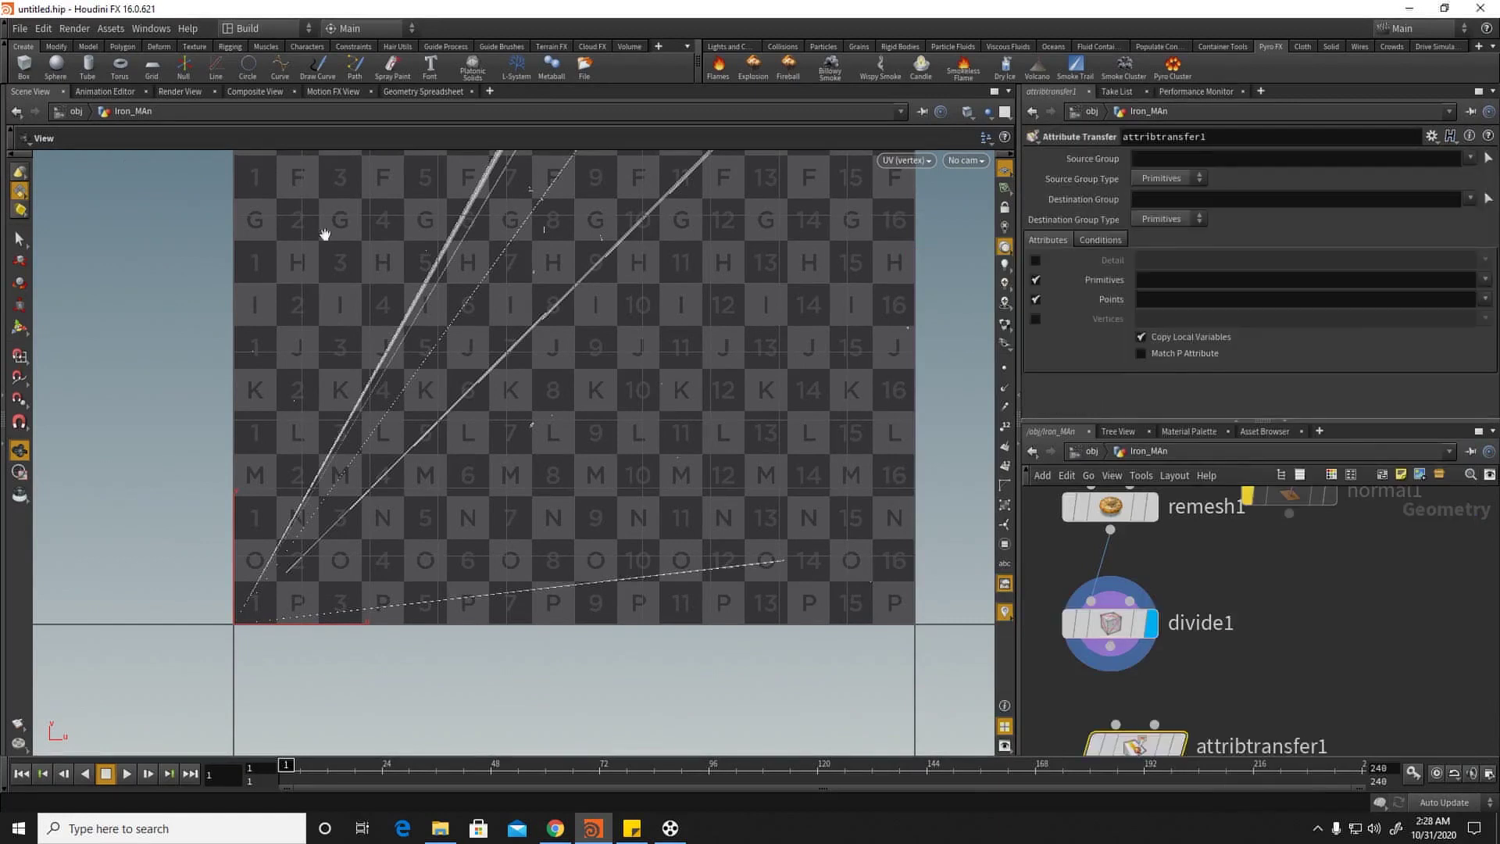
Step: Return to the perspective view, wire divide1 and convert1 into attribtransfer1's first and second inputs, and display the node
{"action": "left_click", "coordinate": [900, 161]}
{"action": "mouse_move", "coordinate": [984, 193]}
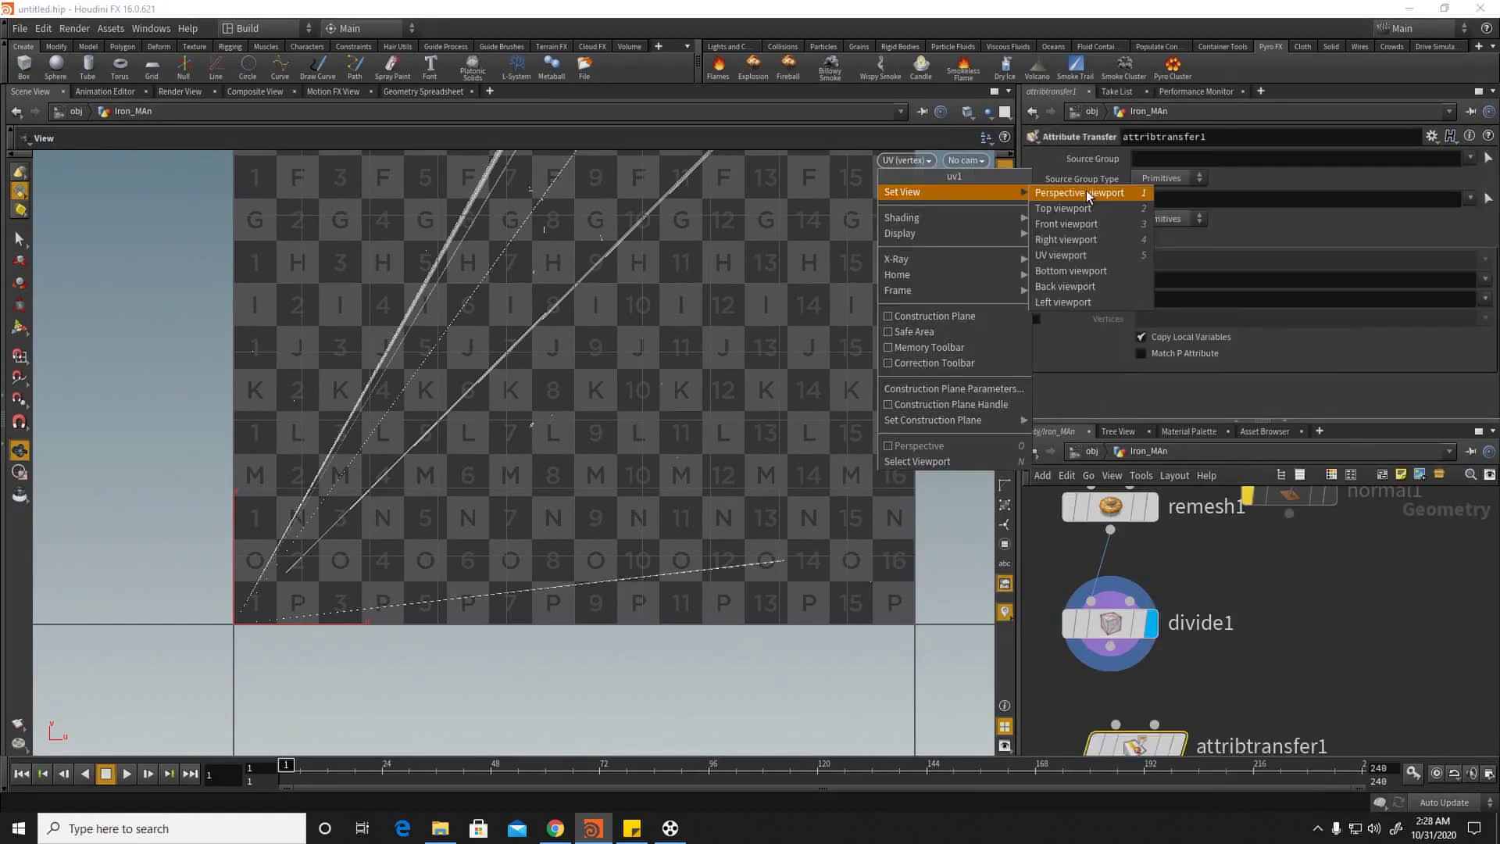
{"action": "left_click", "coordinate": [1083, 197]}
{"action": "left_click_drag", "start_coordinate": [1108, 655], "coordinate": [1112, 713]}
{"action": "left_click", "coordinate": [1153, 720]}
{"action": "middle_click_drag", "start_coordinate": [1202, 529], "coordinate": [1127, 446]}
{"action": "left_click", "coordinate": [1121, 567]}
{"action": "left_click", "coordinate": [1131, 676]}
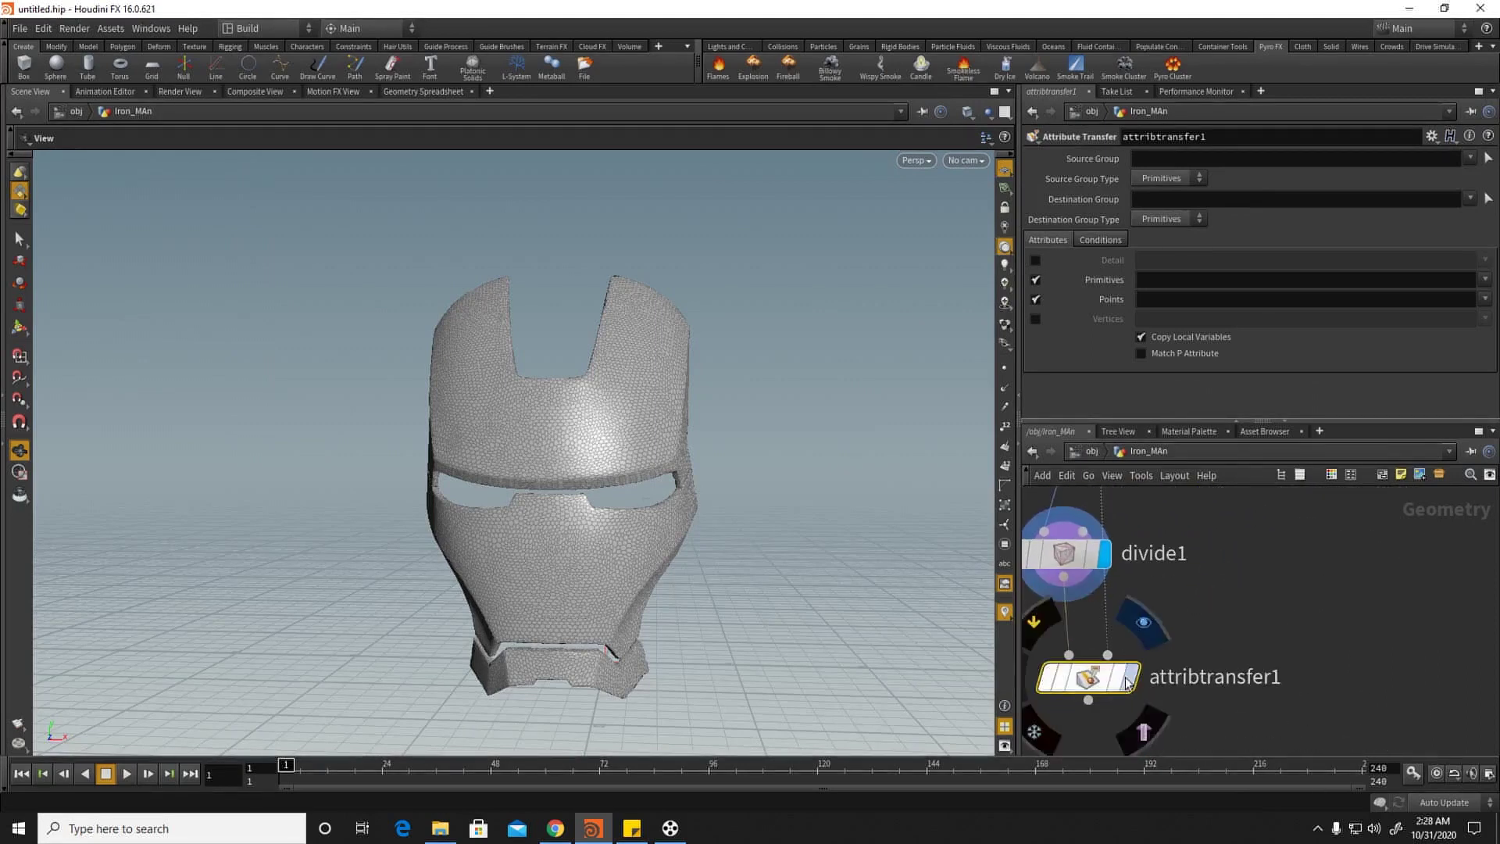
Step: Disable attribtransfer1's primitive and point attributes and transfer only the vertex attribute uv
{"action": "left_click", "coordinate": [1036, 279]}
{"action": "left_click", "coordinate": [1036, 299]}
{"action": "left_click", "coordinate": [1036, 318]}
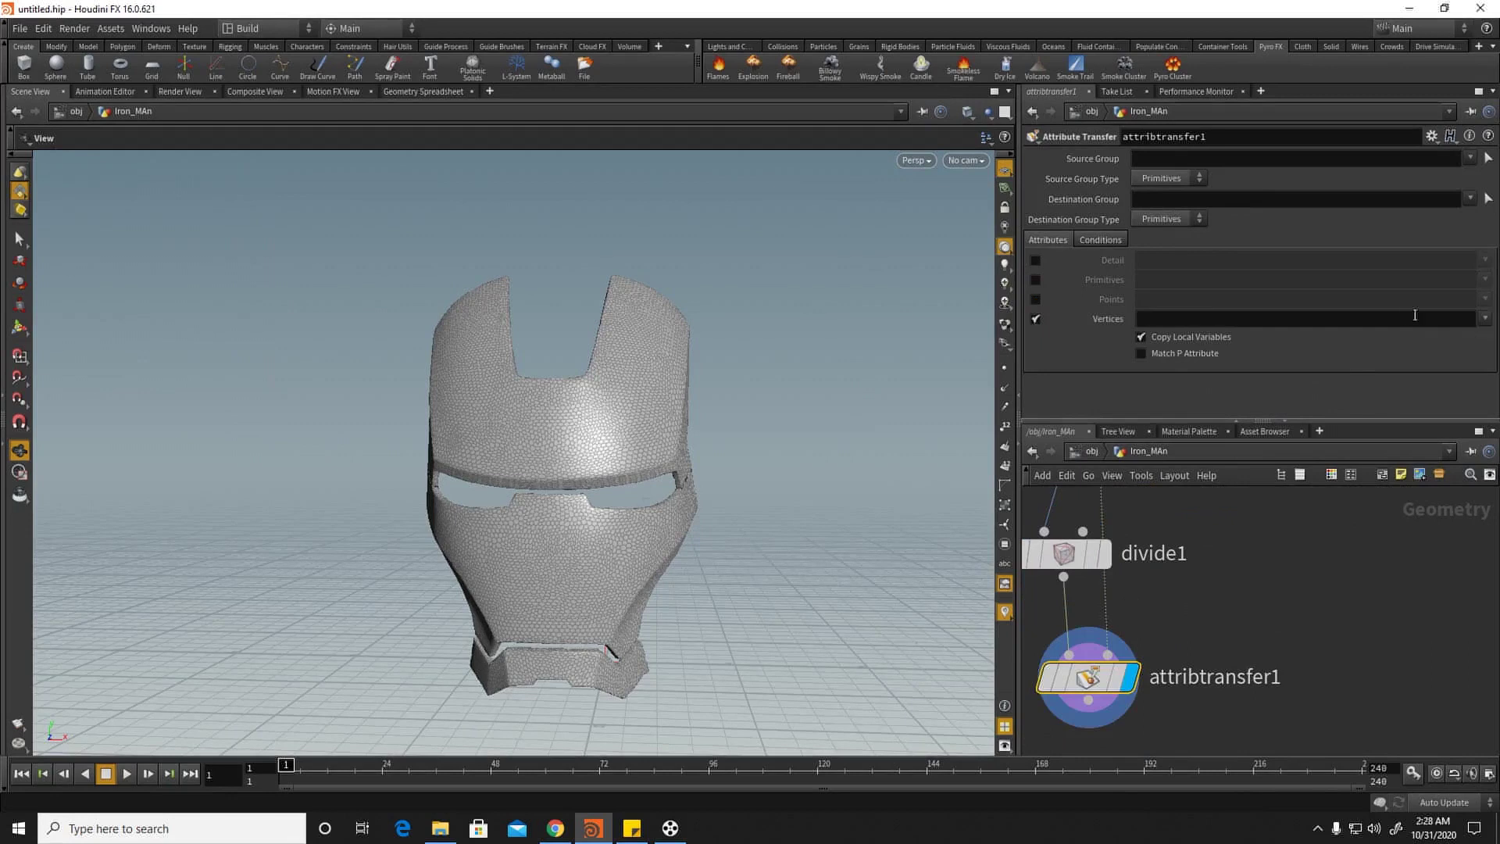
{"action": "left_click", "coordinate": [1483, 319]}
{"action": "left_click", "coordinate": [1477, 353]}
Step: Switch the viewport to the UV view and examine the transferred UV layout close up and as a whole
{"action": "left_click", "coordinate": [926, 162]}
{"action": "mouse_move", "coordinate": [1071, 195]}
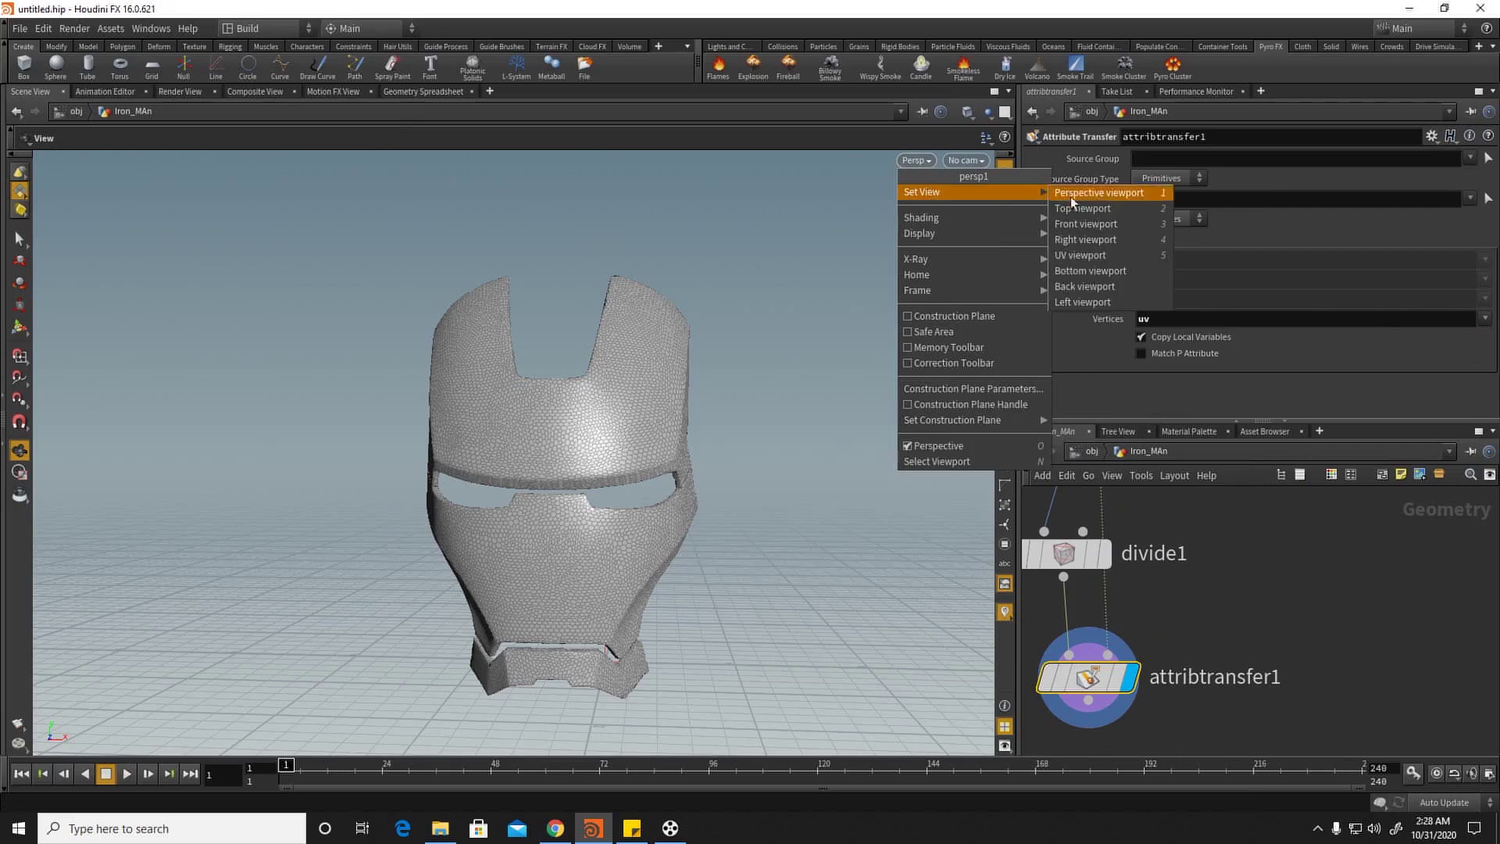
{"action": "left_click", "coordinate": [1078, 254]}
{"action": "right_click_drag", "start_coordinate": [368, 446], "coordinate": [927, 502]}
{"action": "middle_click_drag", "start_coordinate": [927, 502], "coordinate": [576, 372]}
{"action": "right_click_drag", "start_coordinate": [575, 371], "coordinate": [663, 307]}
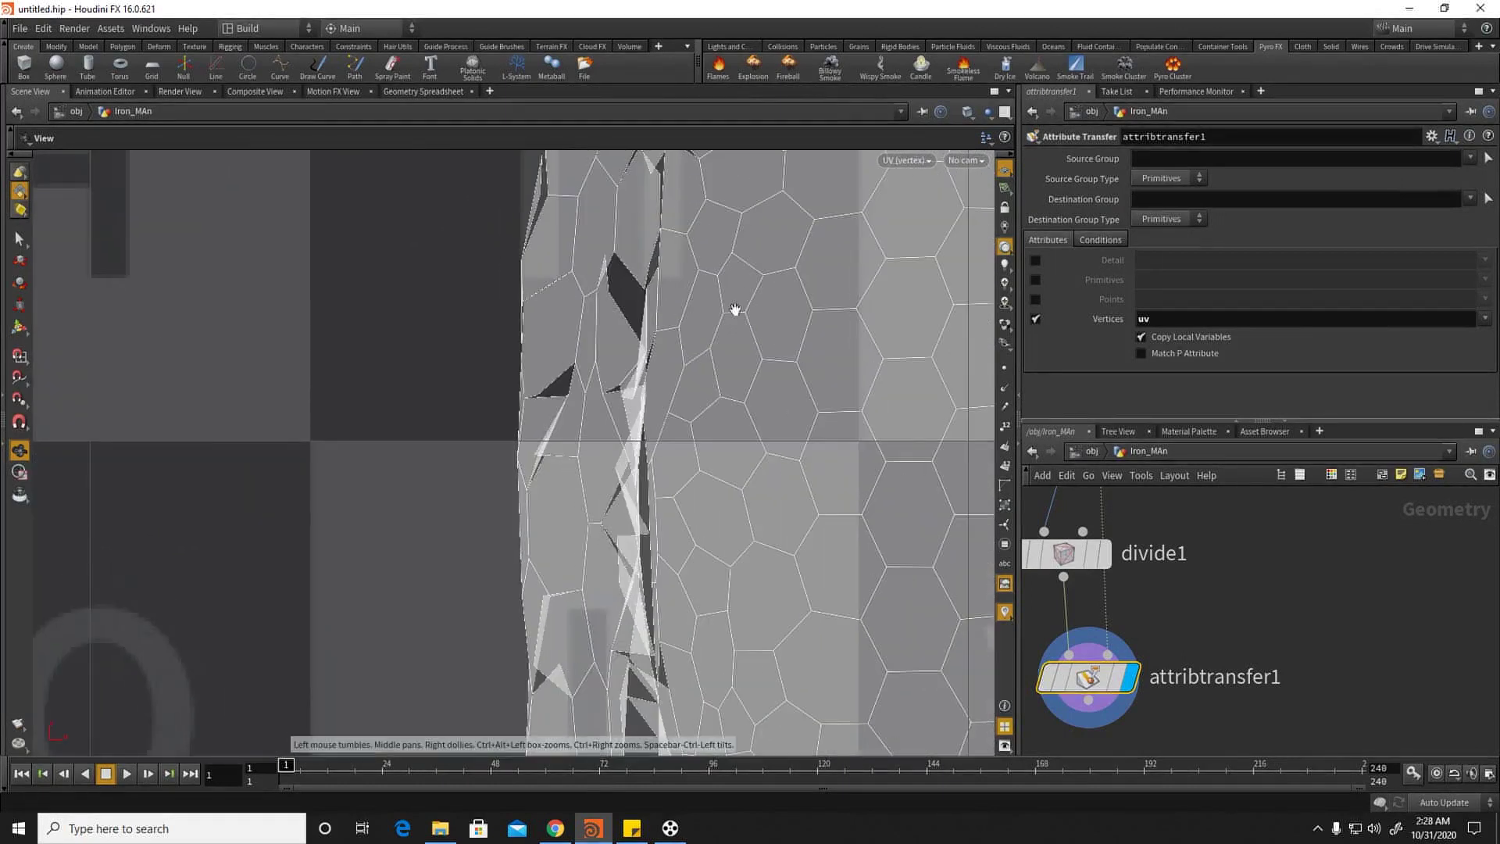
{"action": "scroll", "coordinate": [699, 309], "scroll_direction": "down", "scroll_amount": 10}
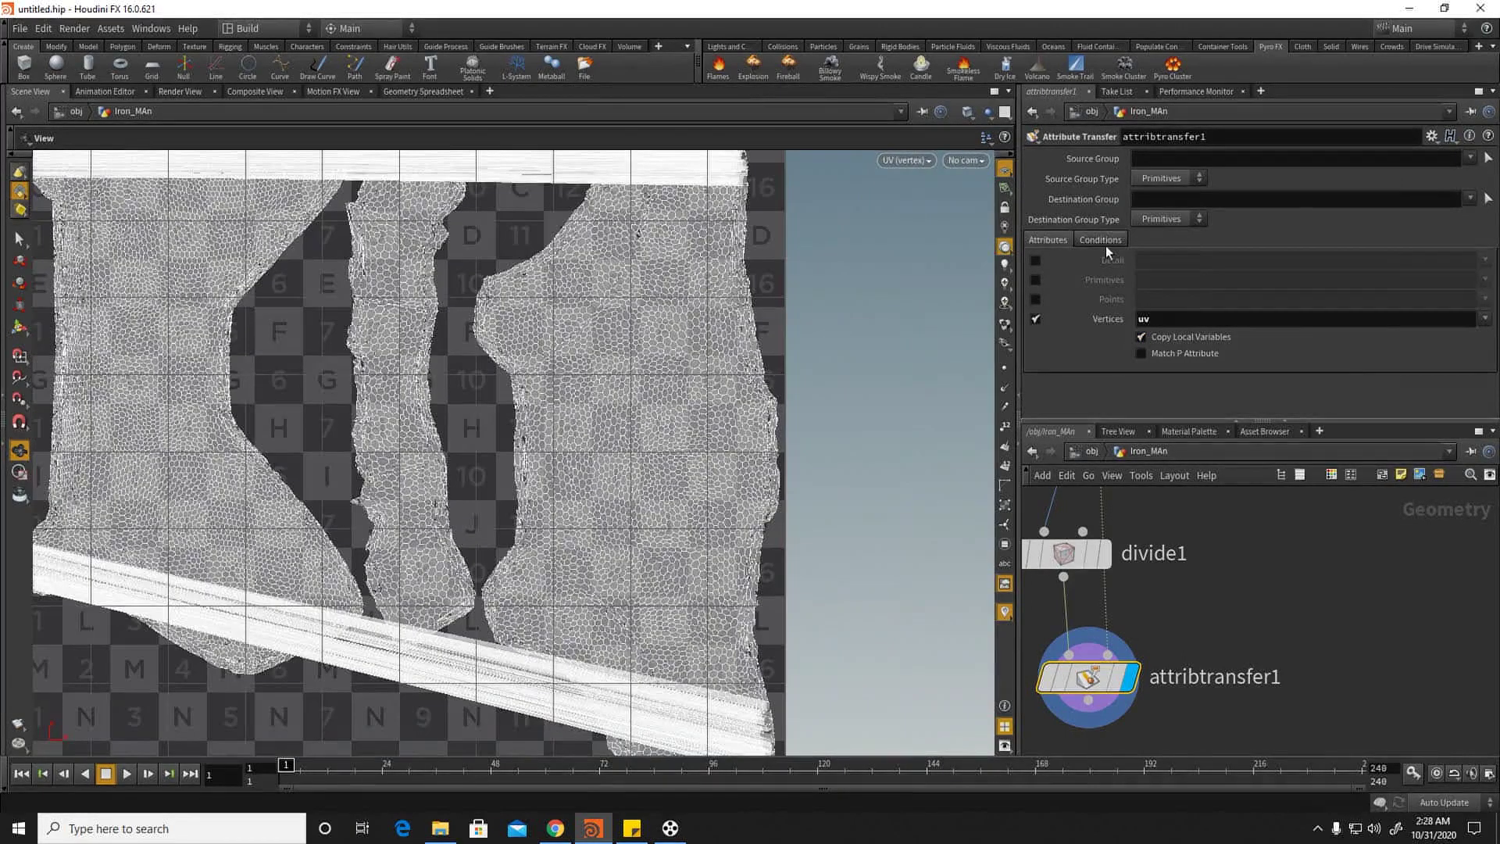
Step: In attribtransfer1's transfer conditions, set the Distance Threshold to 0 and the Blend Width to 50
{"action": "left_click", "coordinate": [1100, 239]}
{"action": "left_click_drag", "start_coordinate": [1232, 340], "coordinate": [1425, 335]}
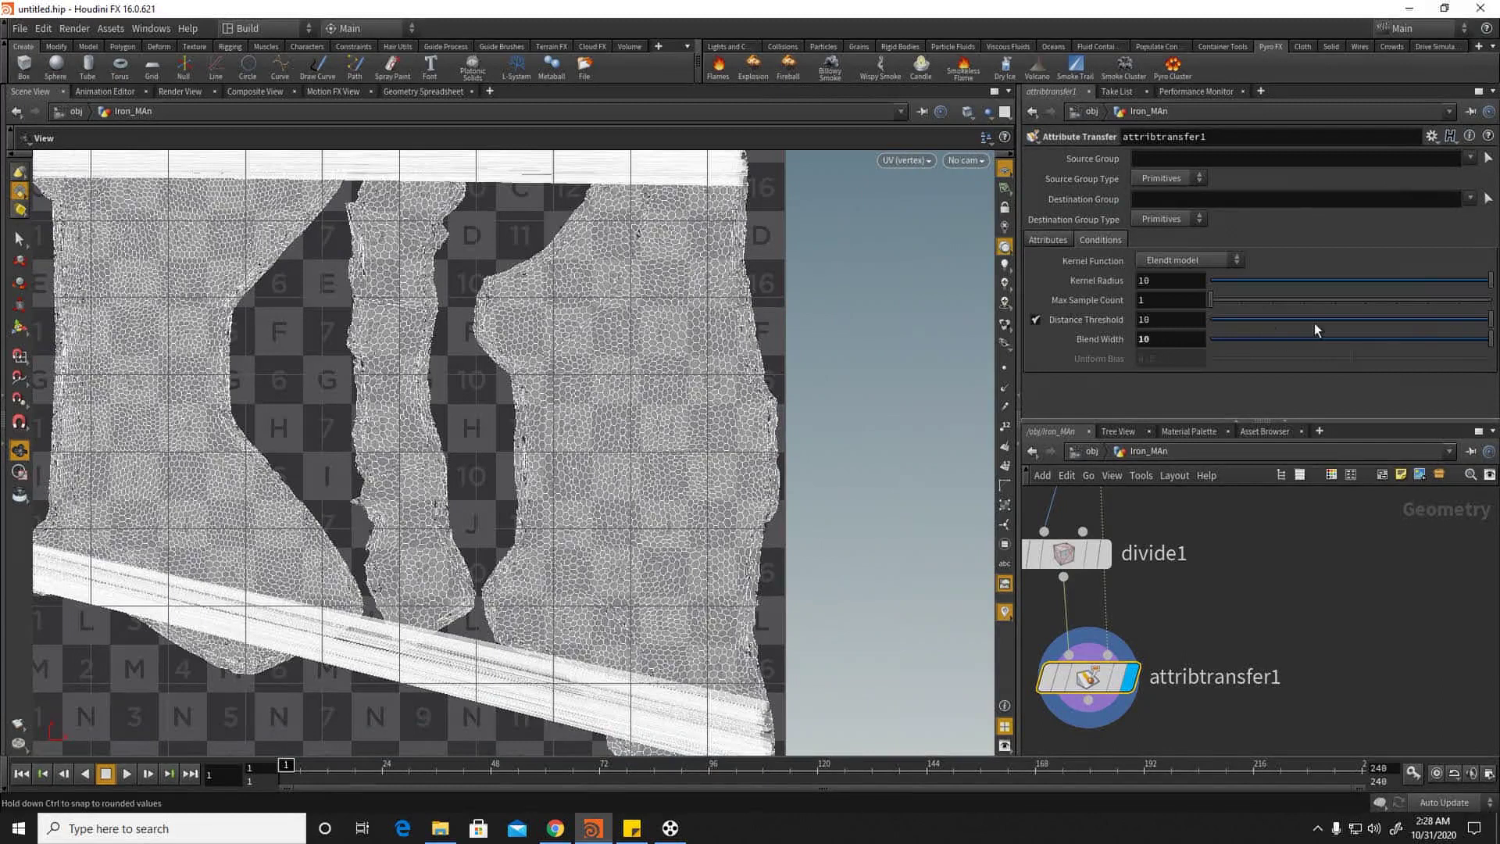
{"action": "type", "text": "200"}
{"action": "key", "text": "Return"}
{"action": "type", "text": "0"}
{"action": "left_click", "coordinate": [1167, 339]}
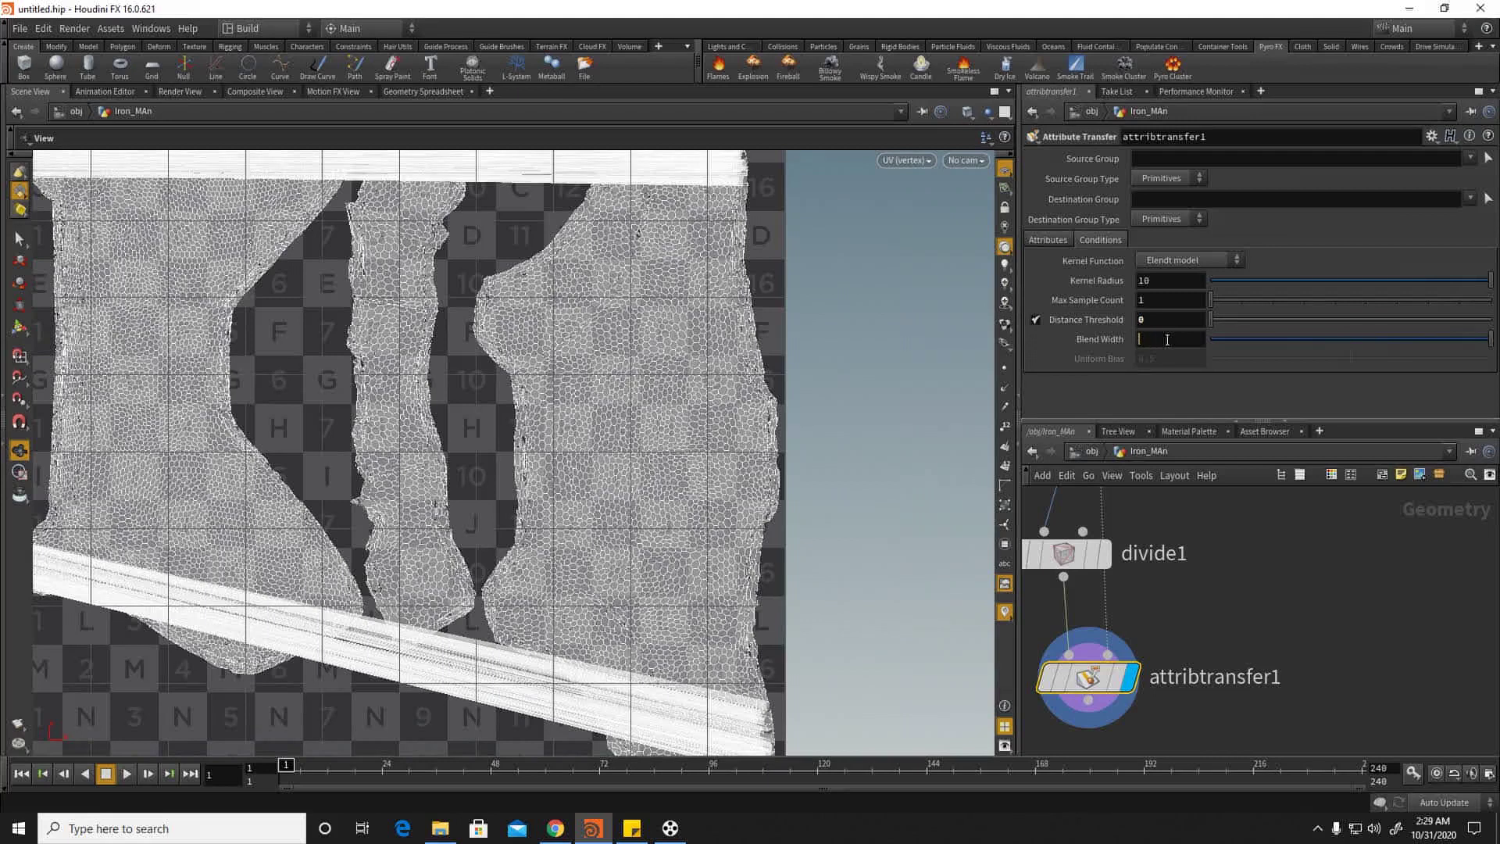
{"action": "key", "text": "BackSpace"}
{"action": "key", "text": "Return"}
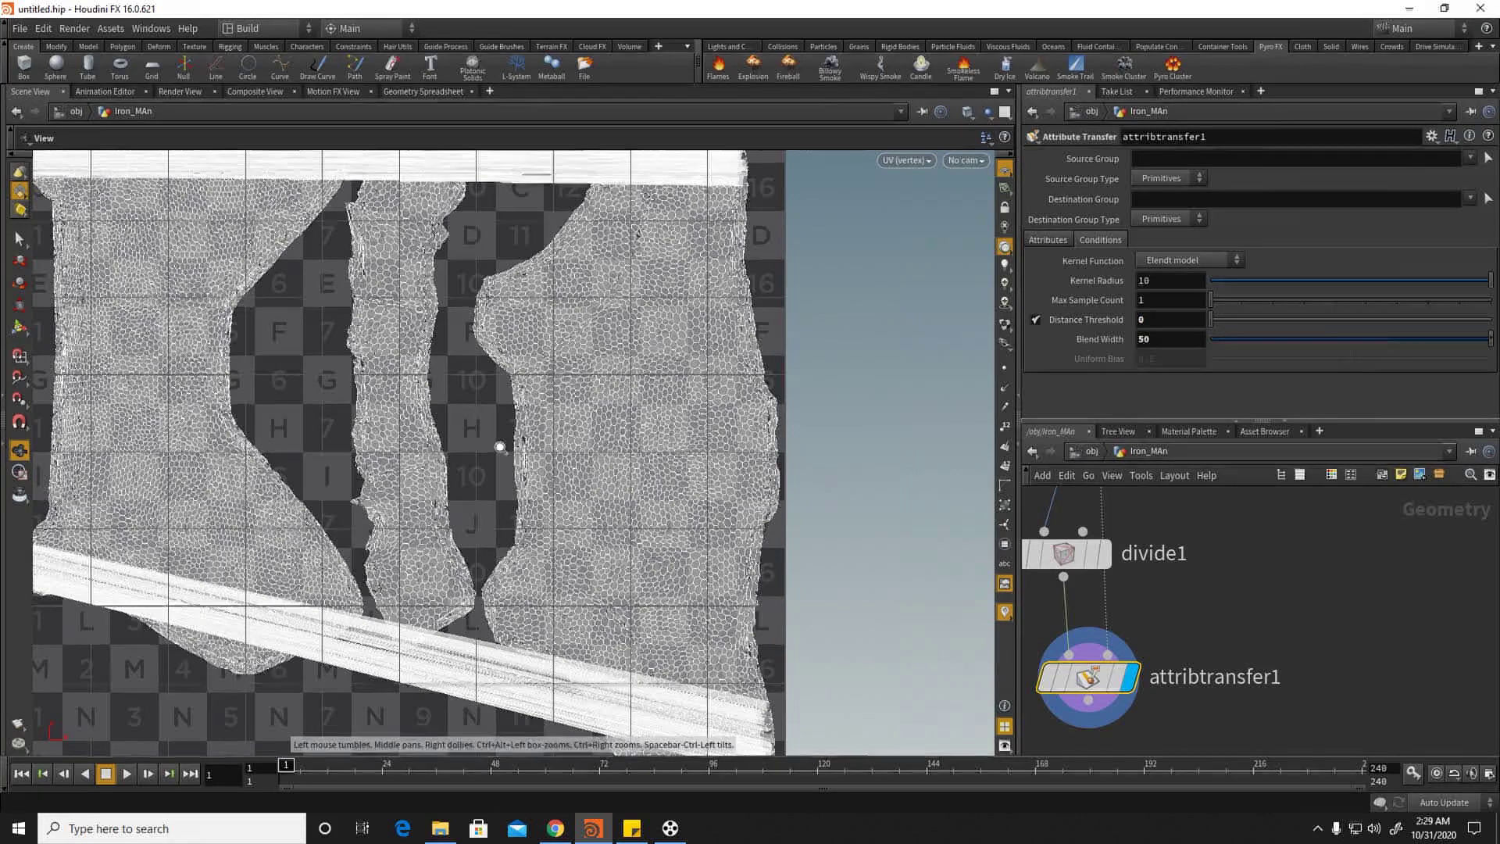
Step: Check the UV island edges up close and return attribtransfer1's Blend Width to 10
{"action": "scroll", "coordinate": [547, 457], "scroll_direction": "up", "scroll_amount": 6}
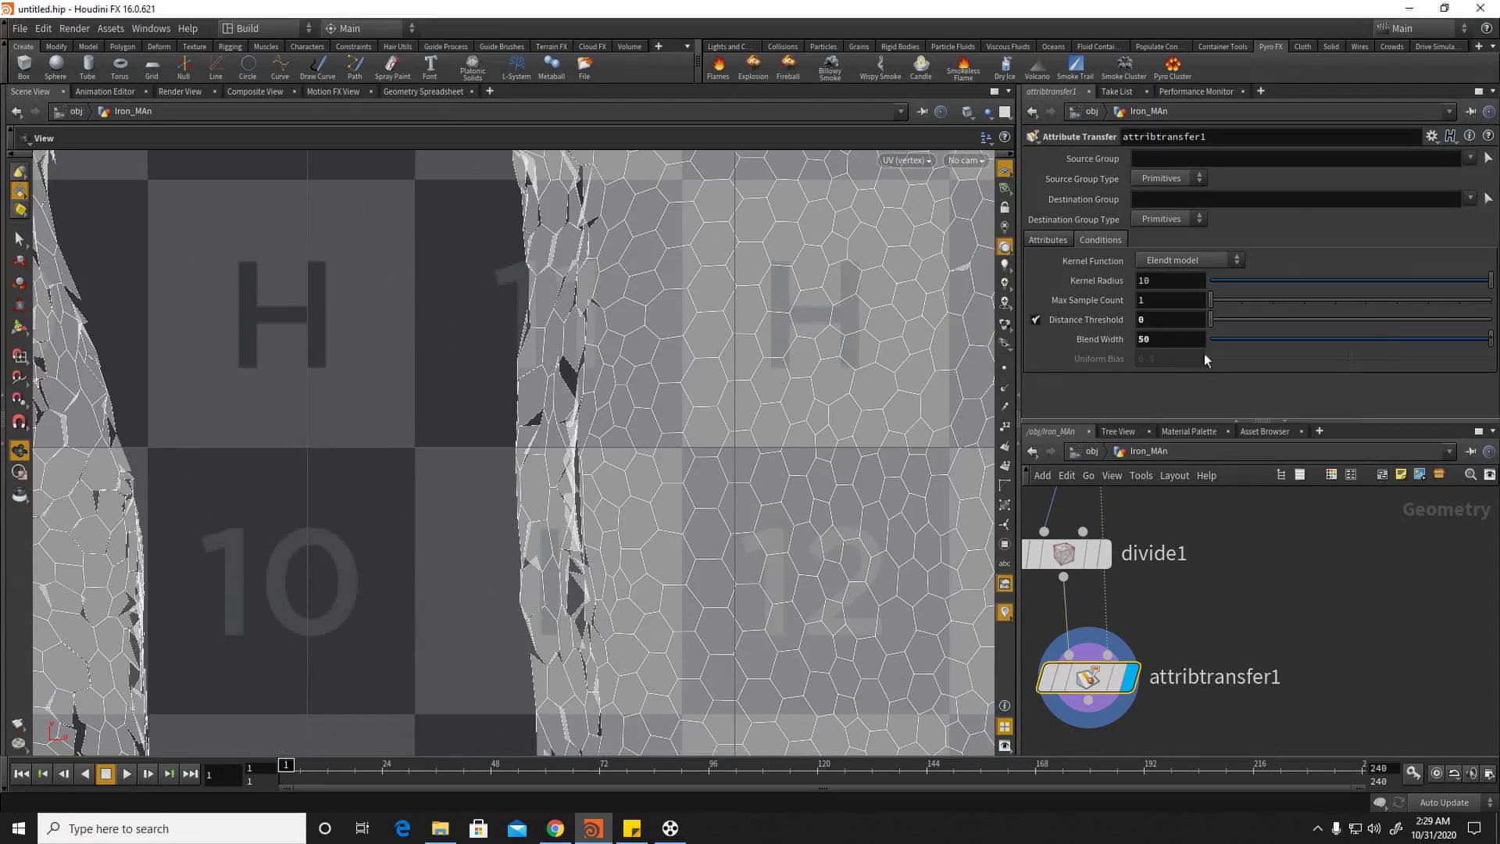
{"action": "middle_click", "coordinate": [1037, 341], "text": "ctrl"}
{"action": "type", "text": "0"}
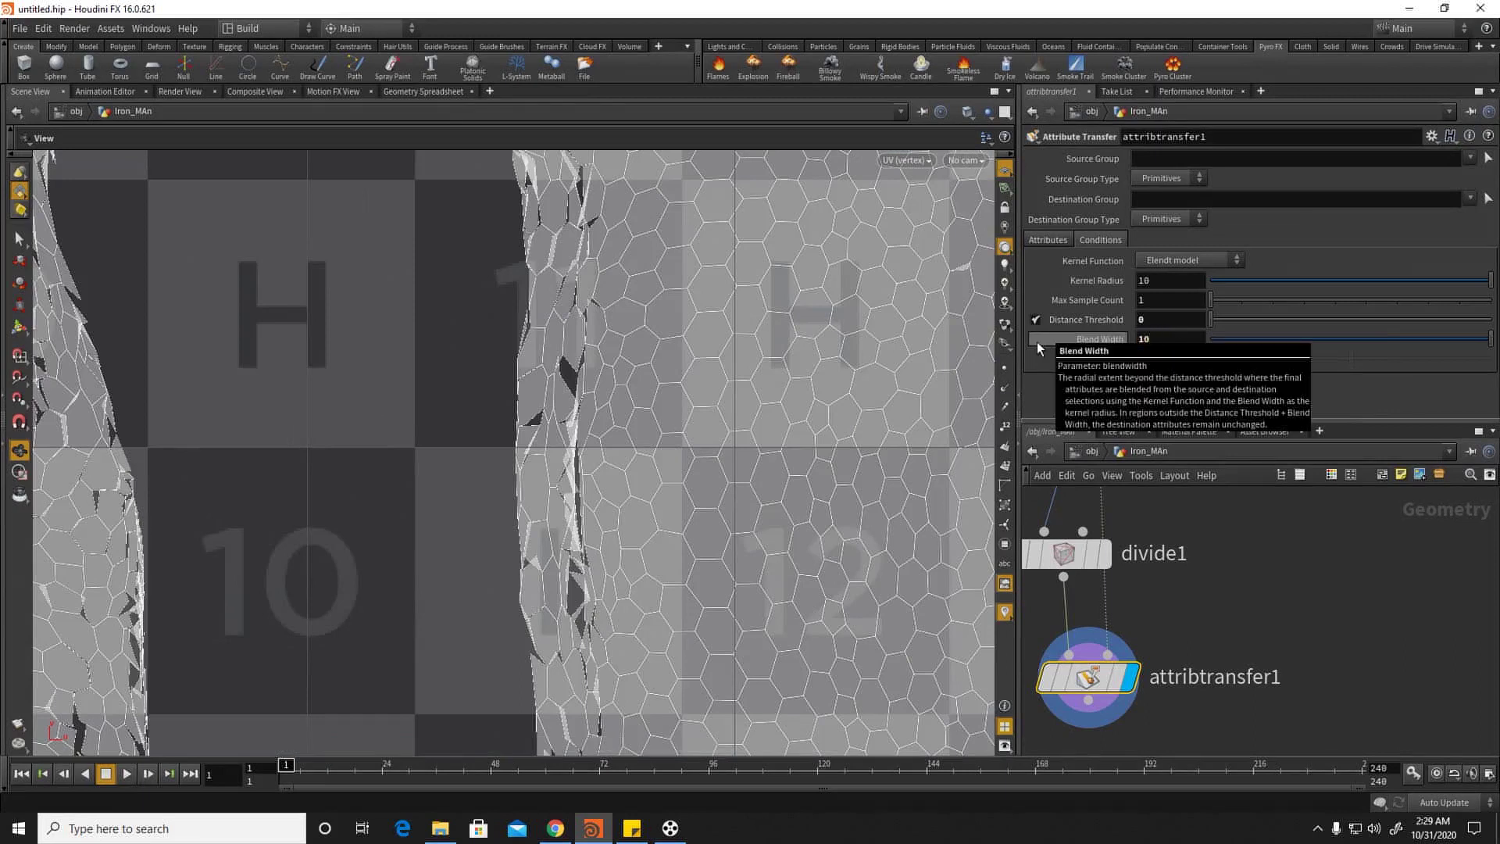
{"action": "scroll", "coordinate": [576, 324], "scroll_direction": "down", "scroll_amount": 8}
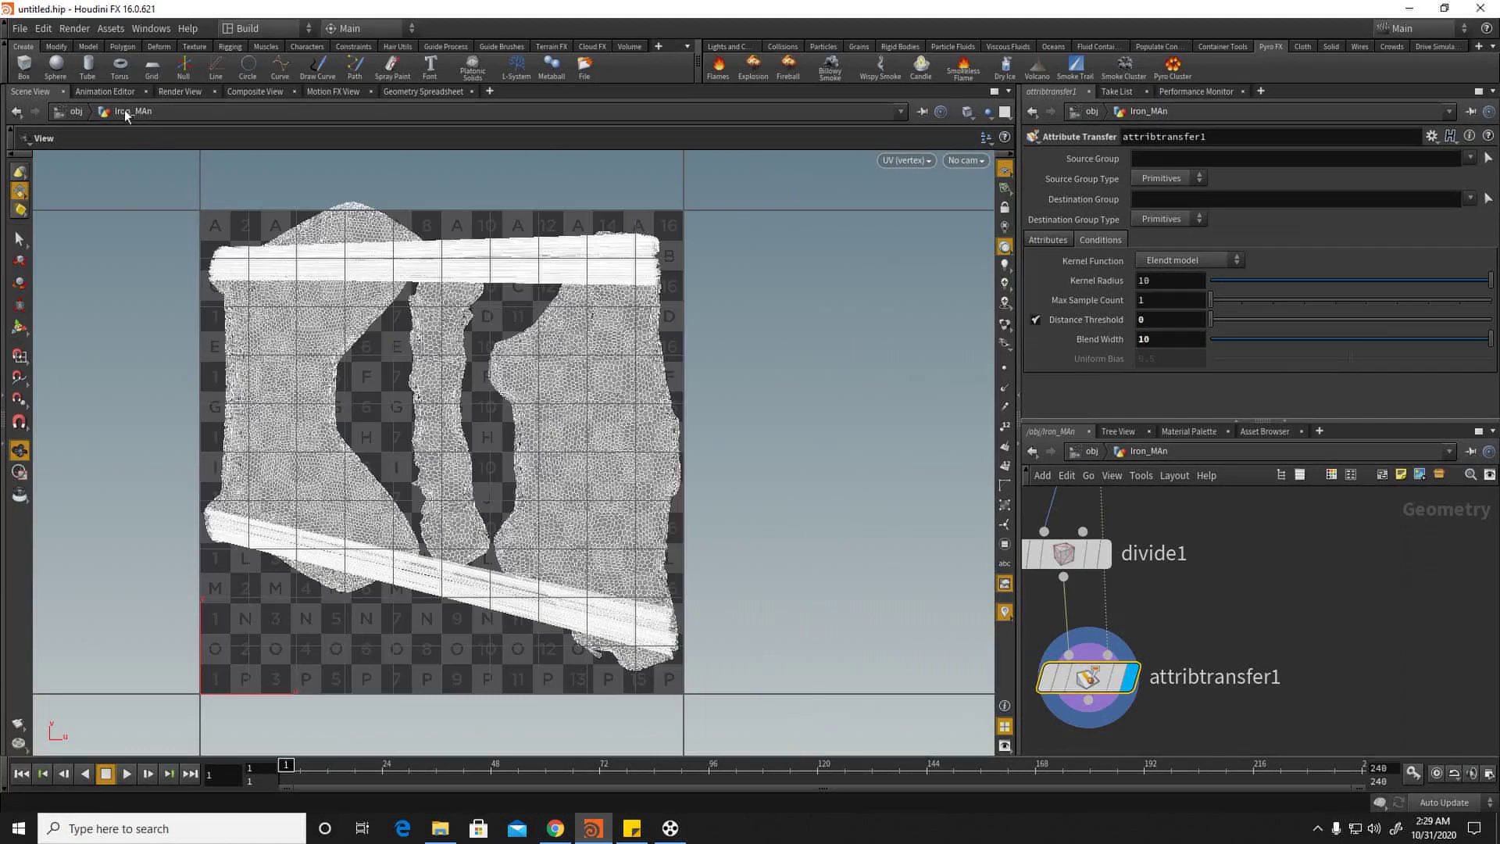
Step: Reposition attribtransfer1 in the network and view the mask at an angle in the perspective viewport
{"action": "left_click_drag", "start_coordinate": [1089, 680], "coordinate": [1143, 663]}
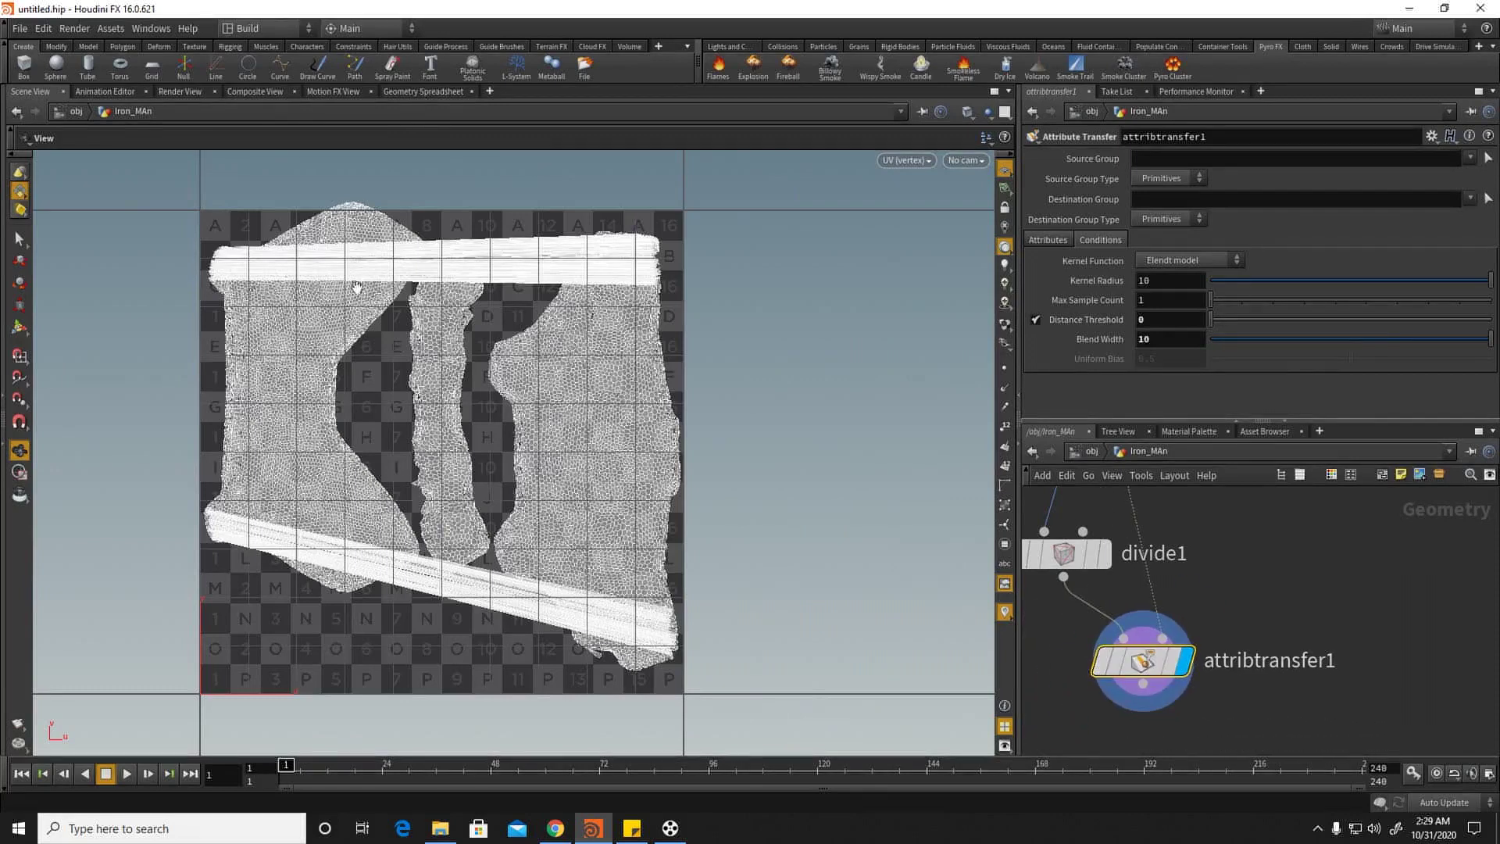
{"action": "left_click", "coordinate": [908, 160]}
{"action": "mouse_move", "coordinate": [1007, 192]}
{"action": "left_click", "coordinate": [1065, 194]}
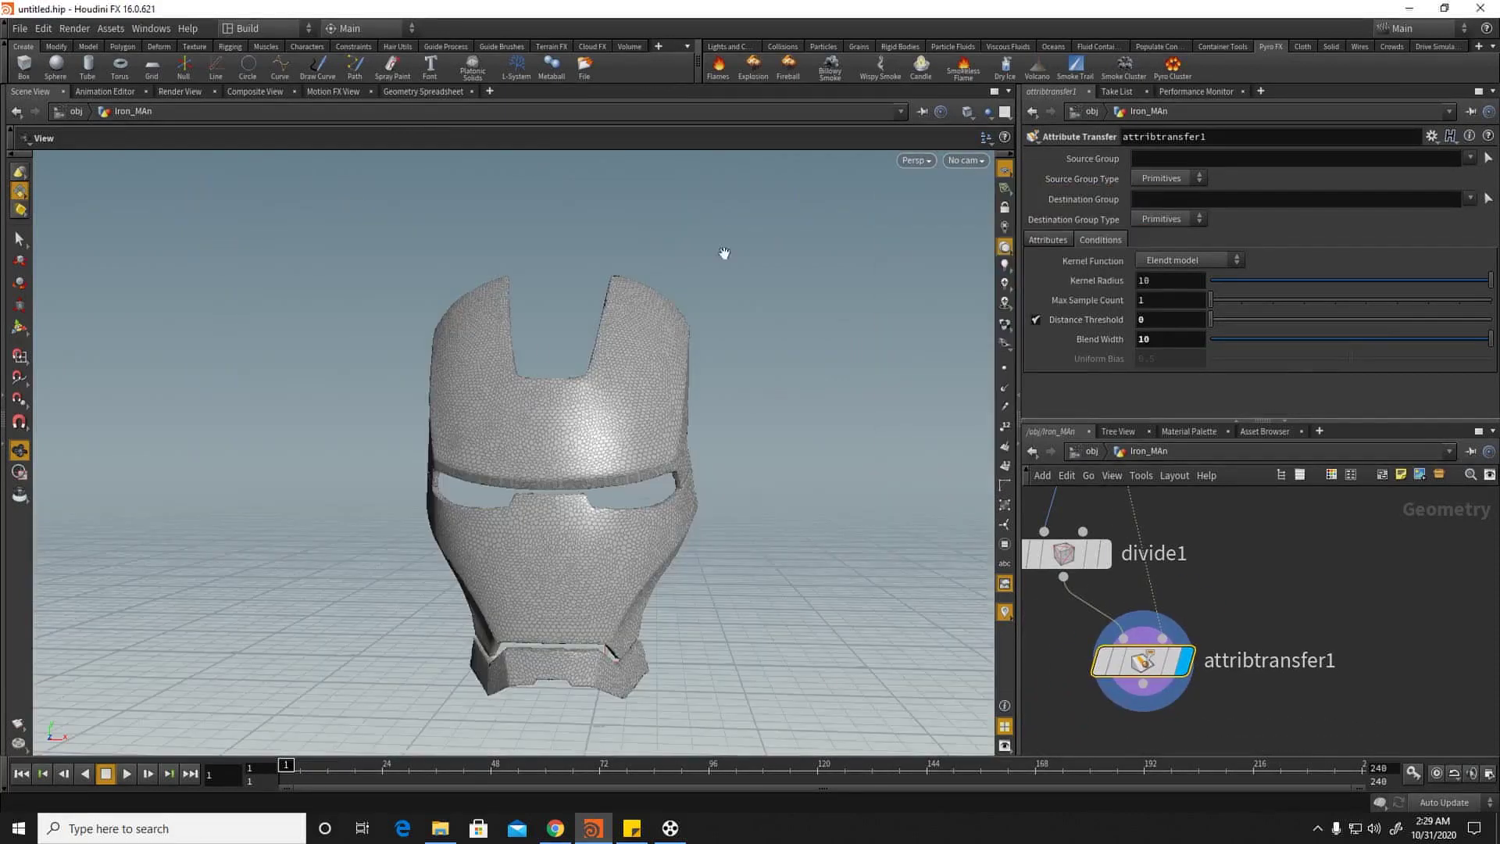
{"action": "left_click_drag", "start_coordinate": [509, 366], "coordinate": [531, 438]}
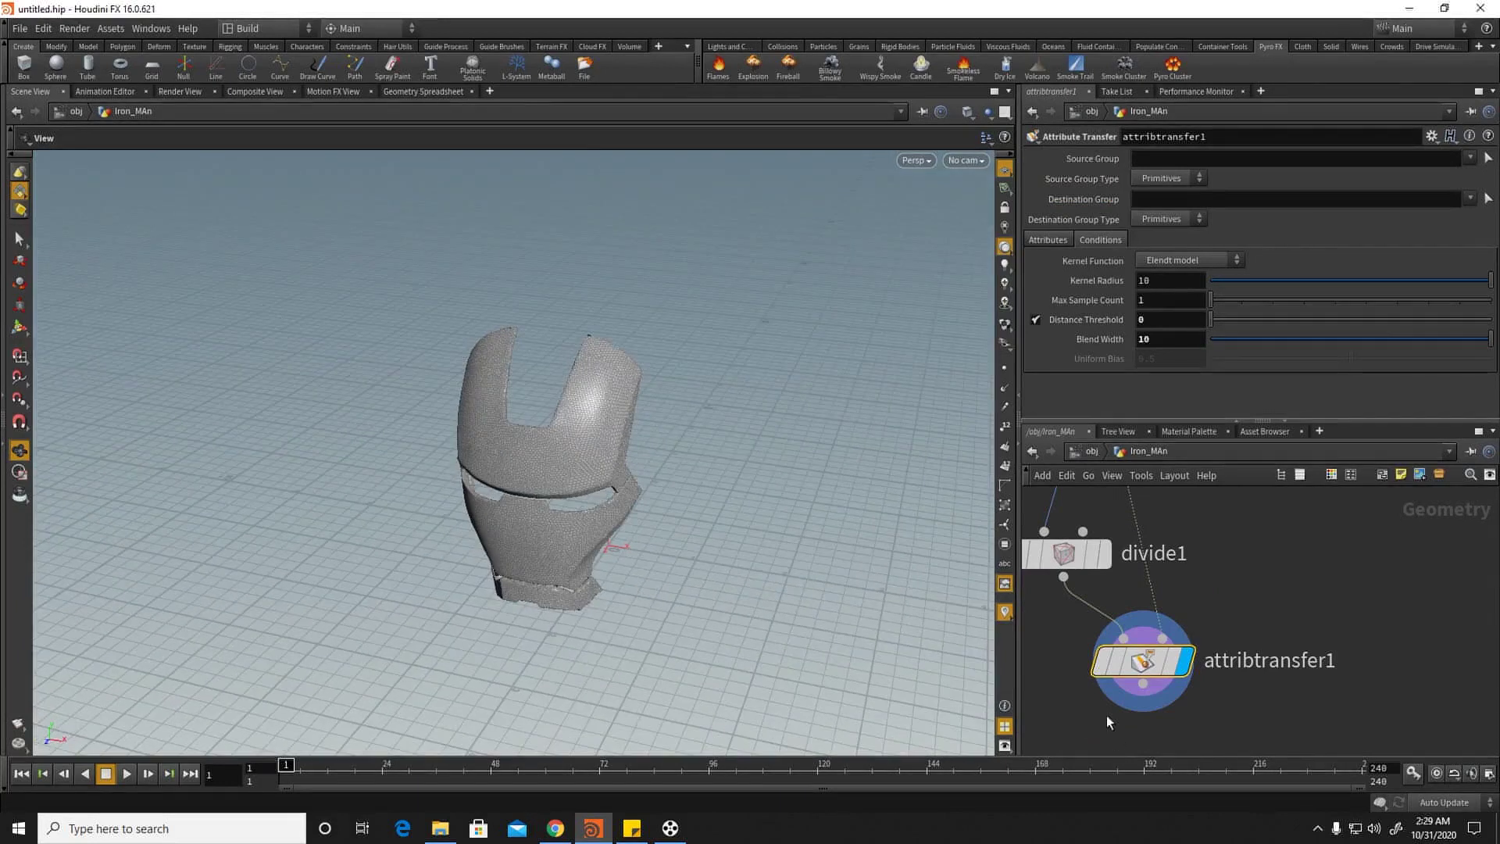
Step: Add a File Cache node below attribtransfer1 and set its Valid Frame Range to Save Current Frame
{"action": "key", "text": "Tab"}
{"action": "type", "text": "fil"}
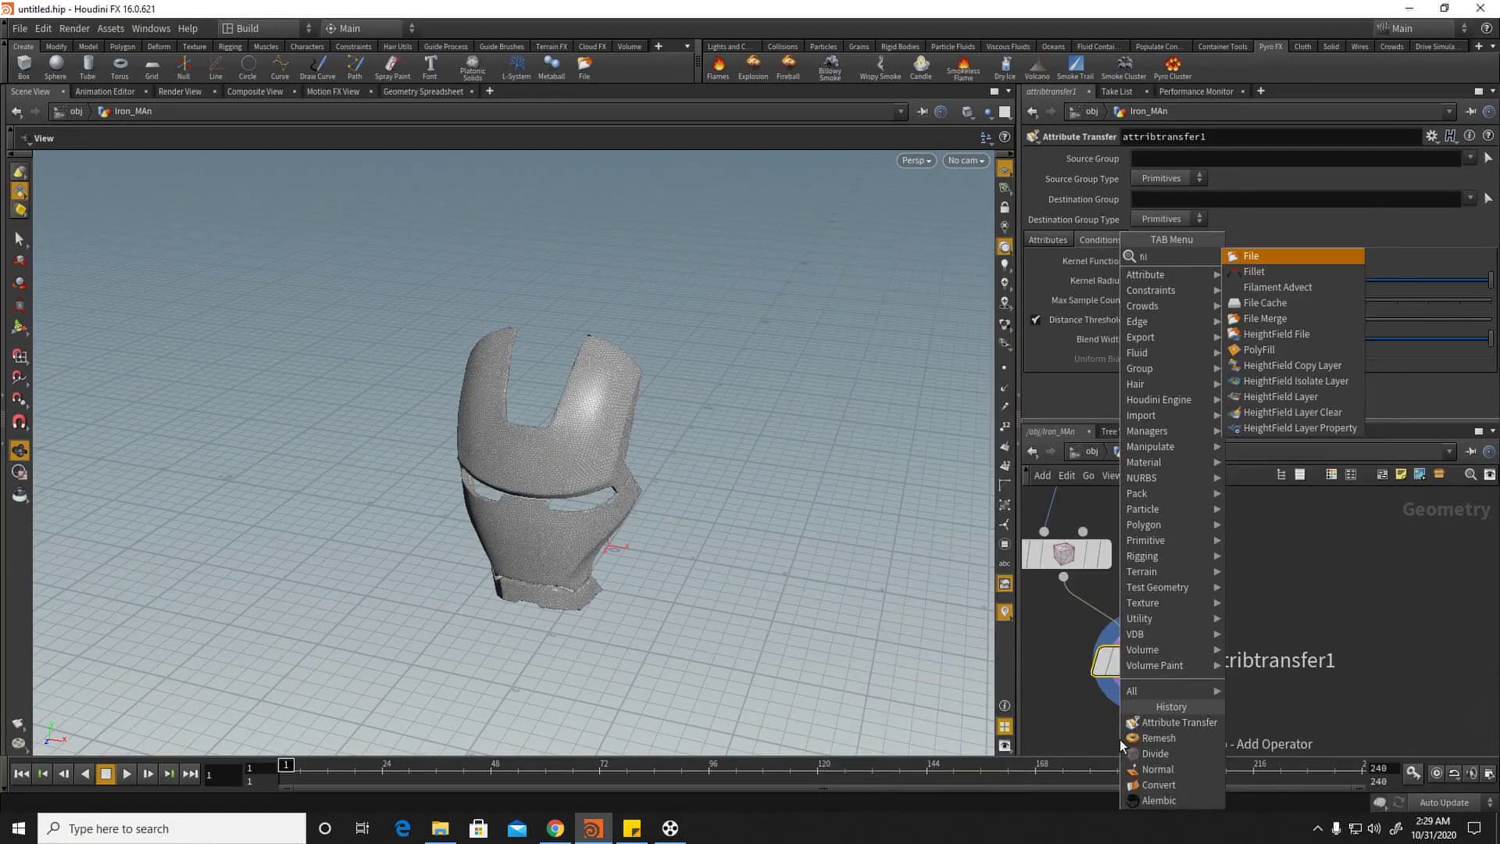
{"action": "left_click", "coordinate": [1277, 305]}
{"action": "left_click", "coordinate": [1107, 645]}
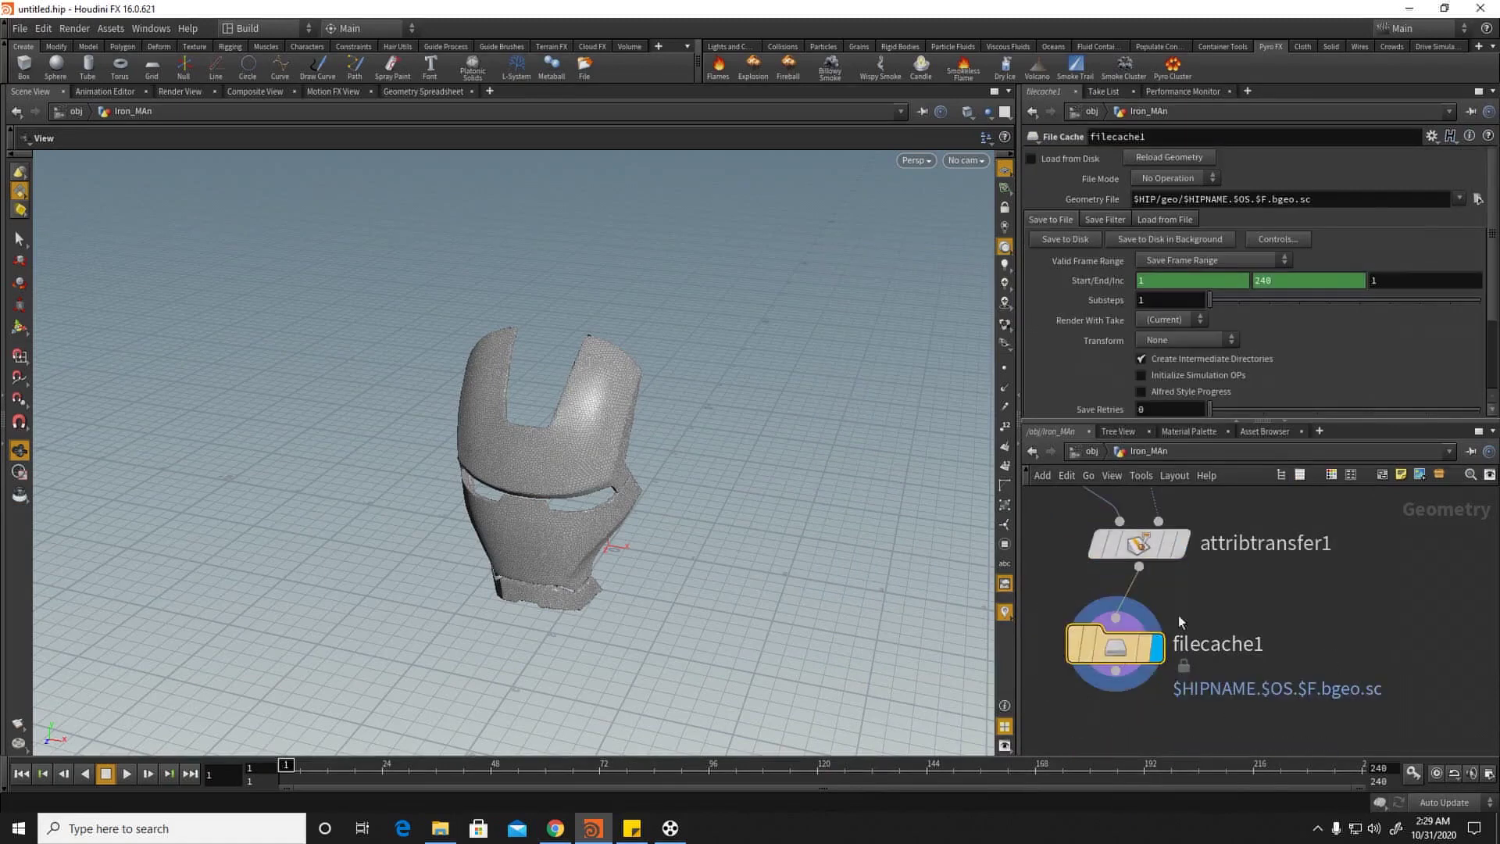
{"action": "left_click", "coordinate": [1212, 260]}
{"action": "left_click", "coordinate": [1184, 278]}
Step: Review remesh1 and the rest of the node chain, and align filecache1 directly beneath attribtransfer1
{"action": "middle_click_drag", "start_coordinate": [1249, 580], "coordinate": [1272, 661]}
{"action": "scroll", "coordinate": [1240, 697], "scroll_direction": "down", "scroll_amount": 5}
{"action": "left_click", "coordinate": [1162, 649]}
{"action": "scroll", "coordinate": [1208, 694], "scroll_direction": "up", "scroll_amount": 5}
{"action": "left_click_drag", "start_coordinate": [1148, 670], "coordinate": [1169, 678]}
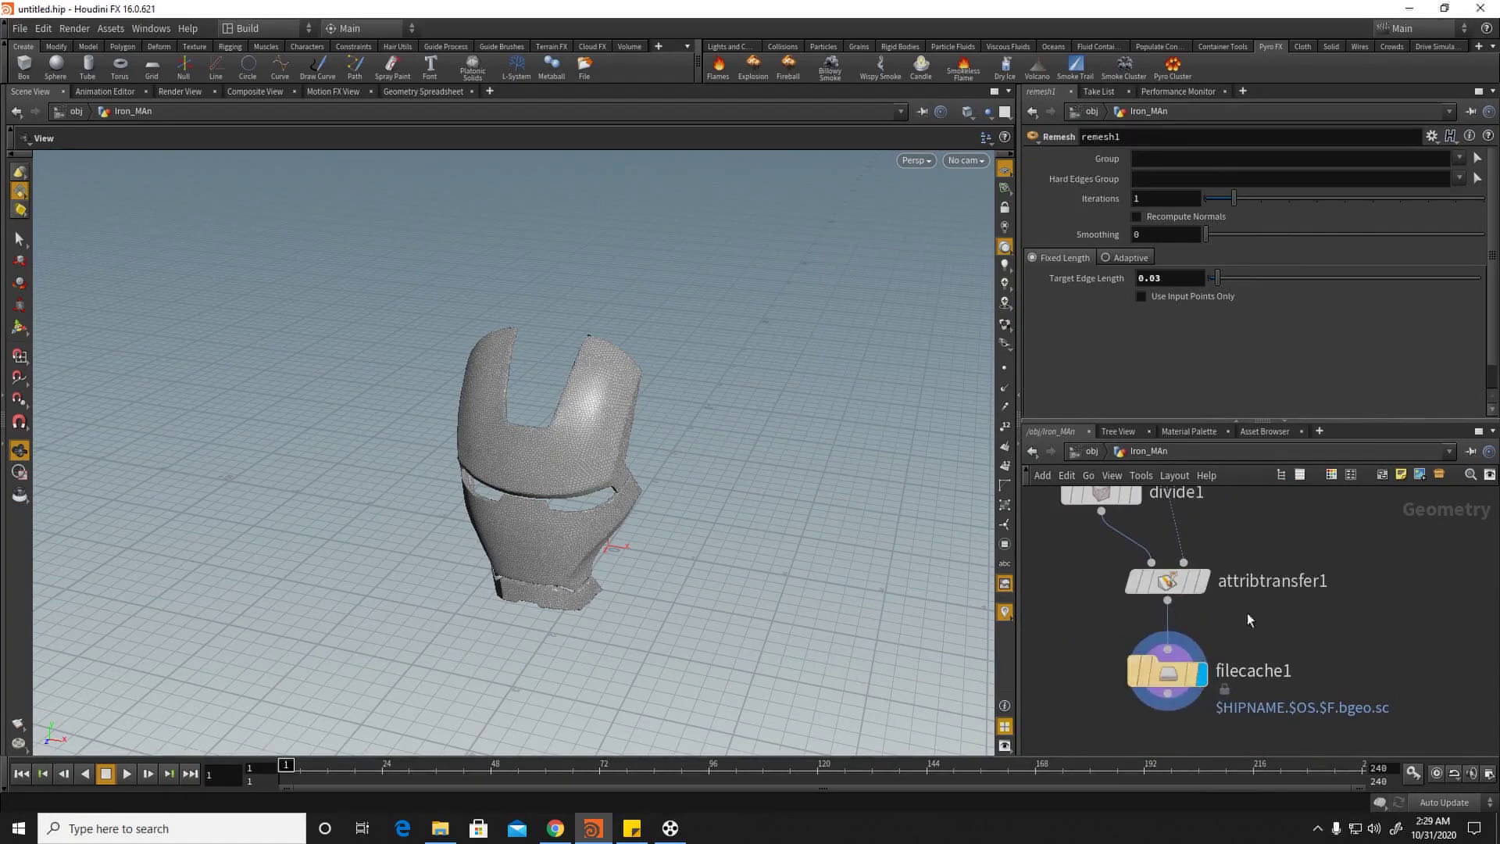
{"action": "middle_click_drag", "start_coordinate": [1209, 674], "coordinate": [1187, 754]}
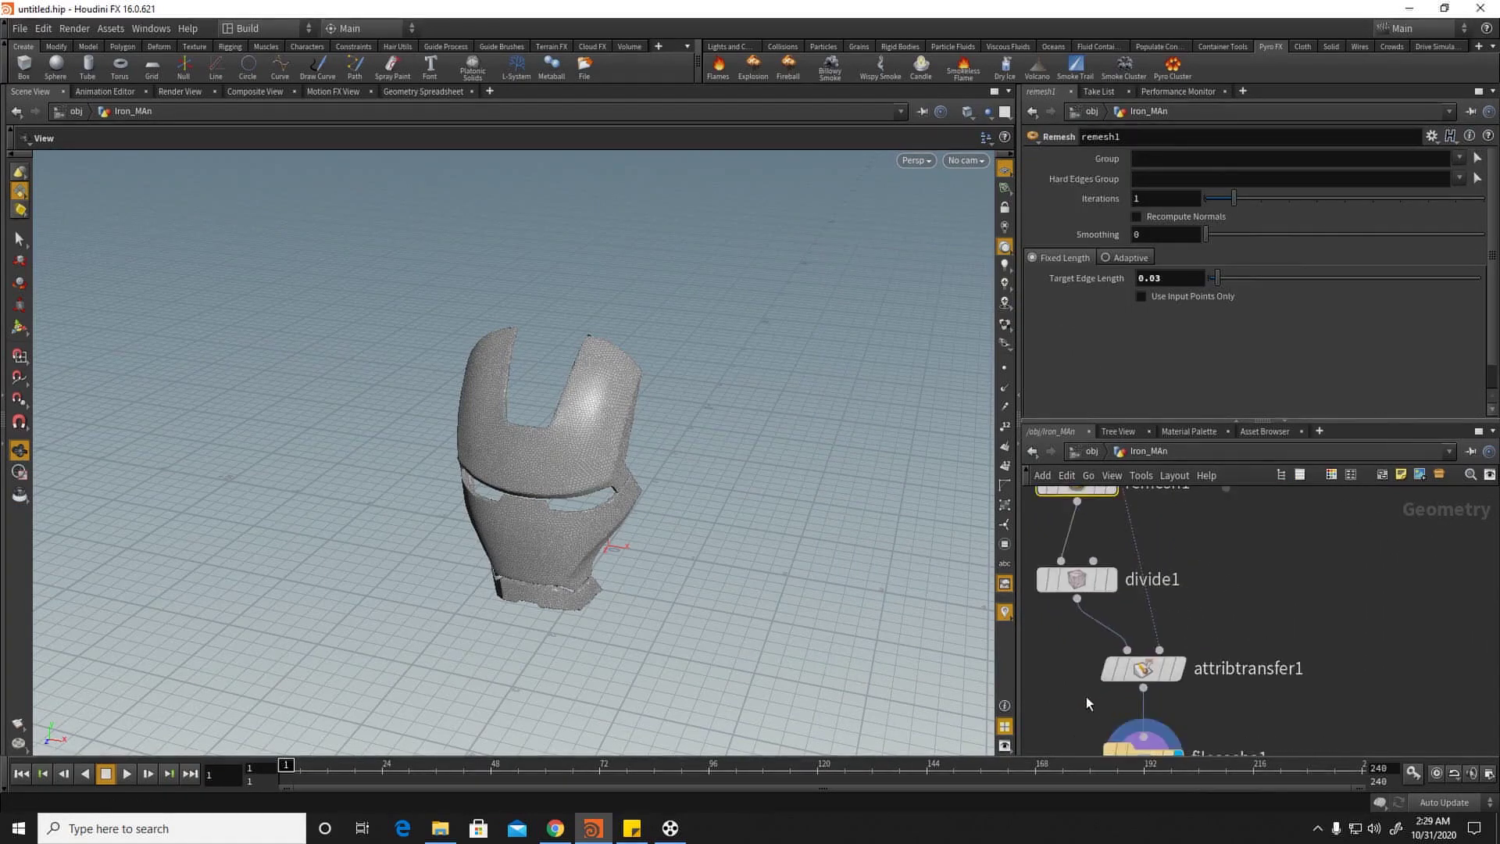
{"action": "middle_click_drag", "start_coordinate": [1095, 700], "coordinate": [1066, 598]}
Step: Set filecache1's Geometry File to yellowShellHoneycom.bgeo.sc in the IronMan_Head/cache folder on drive G
{"action": "left_click", "coordinate": [1148, 658]}
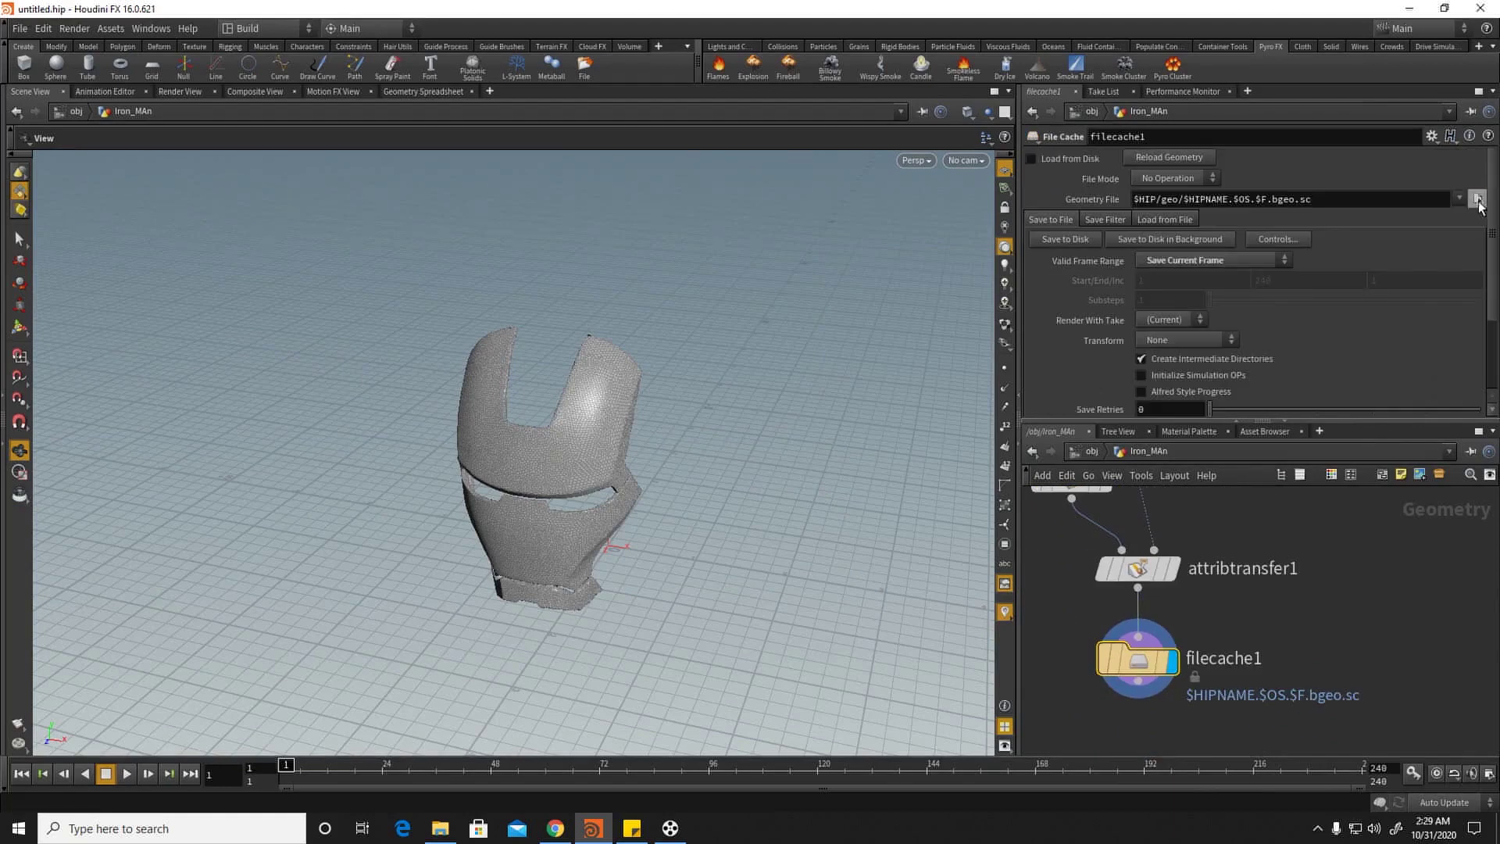
{"action": "left_click", "coordinate": [1477, 199]}
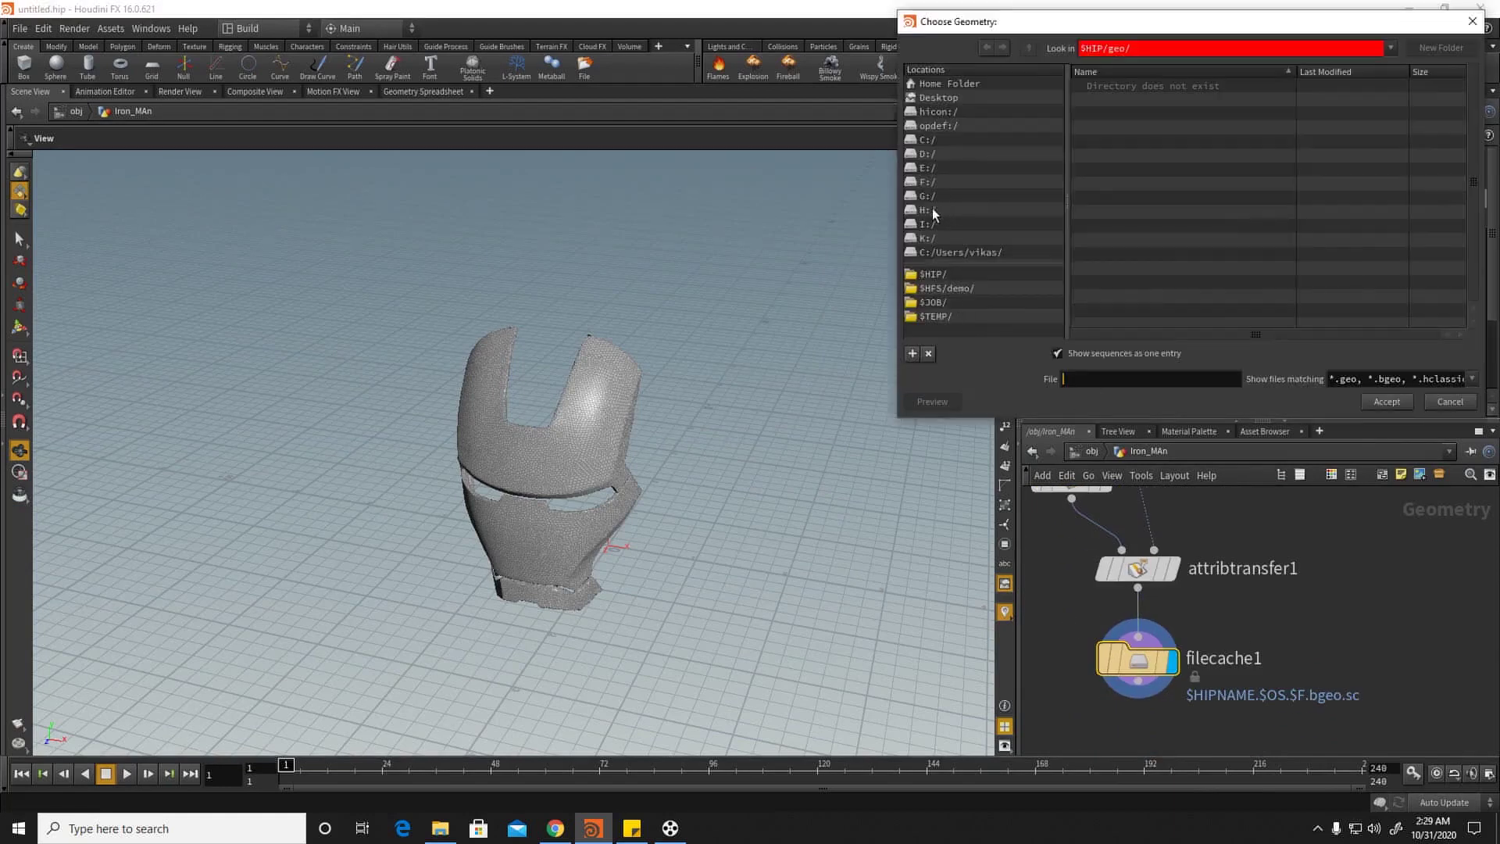
{"action": "left_click", "coordinate": [927, 196]}
{"action": "scroll", "coordinate": [1194, 223], "scroll_direction": "down", "scroll_amount": 5}
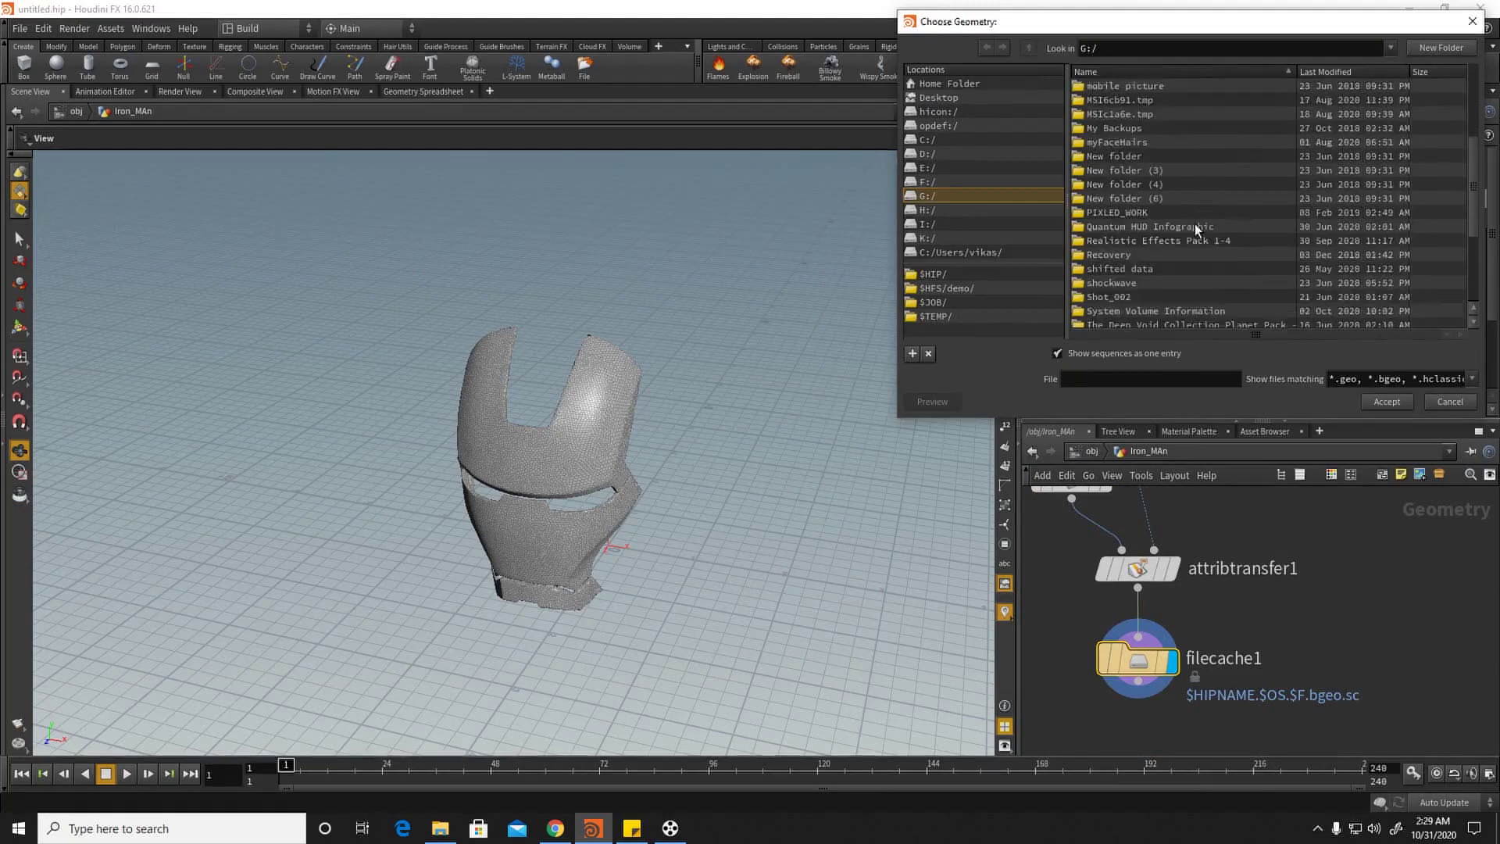
{"action": "scroll", "coordinate": [1195, 228], "scroll_direction": "down", "scroll_amount": 1}
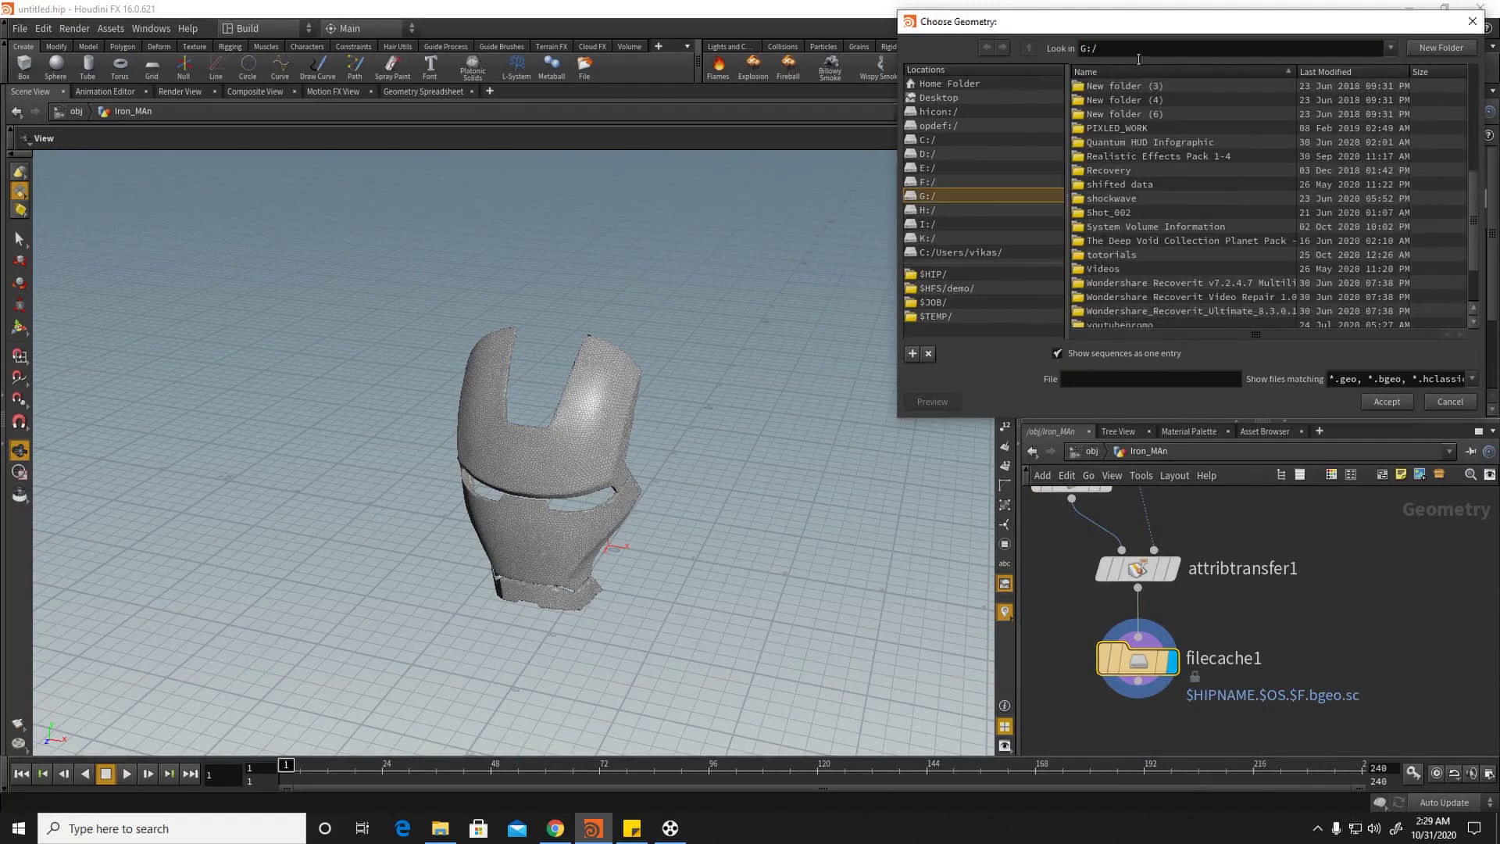
{"action": "double_click", "coordinate": [1103, 254]}
{"action": "double_click", "coordinate": [1111, 101]}
{"action": "double_click", "coordinate": [1104, 114]}
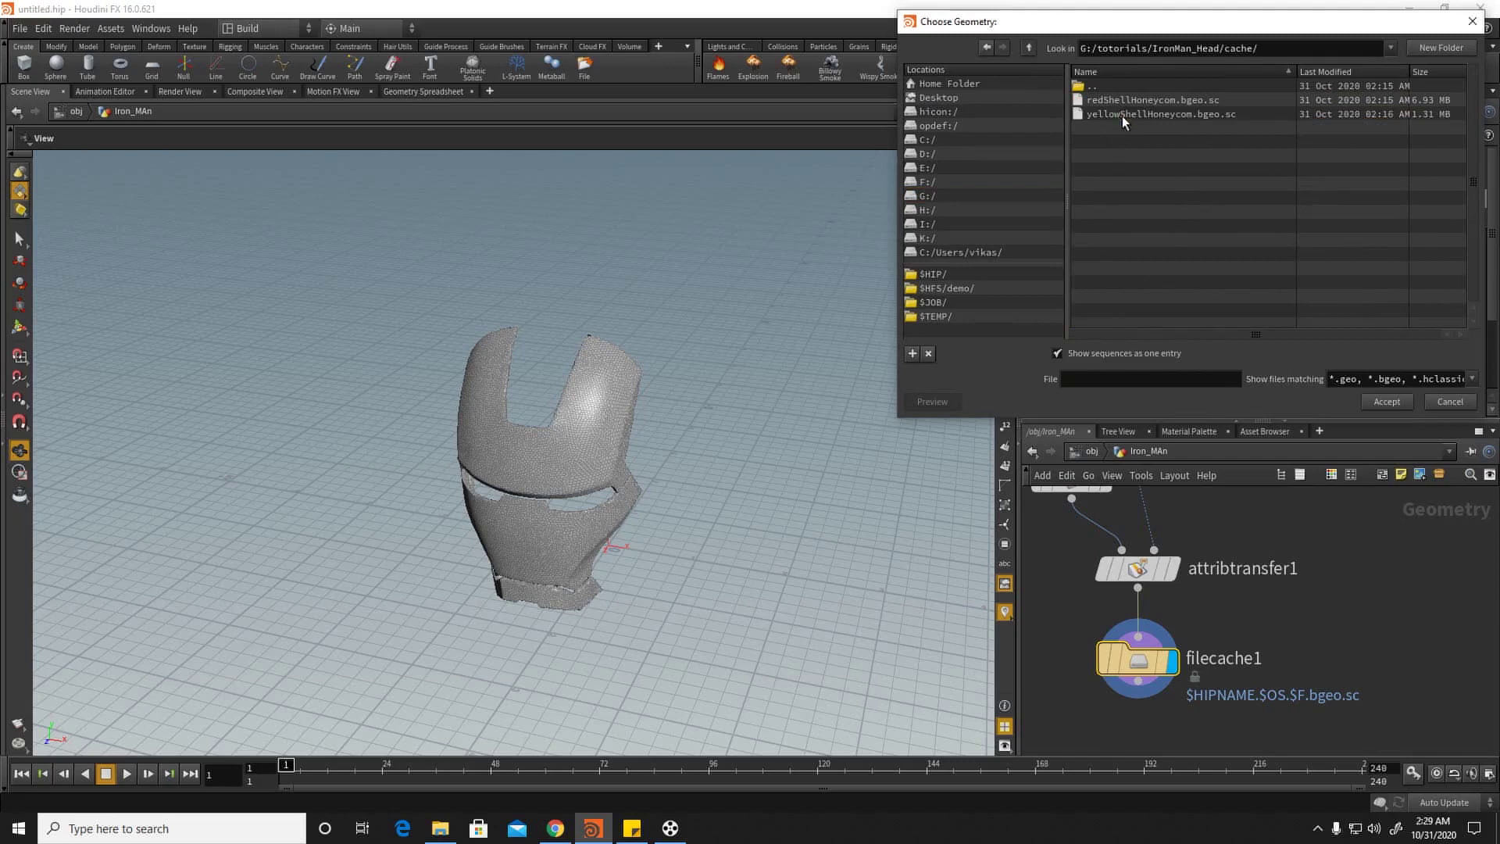
{"action": "left_click", "coordinate": [1120, 115]}
{"action": "left_click", "coordinate": [1386, 402]}
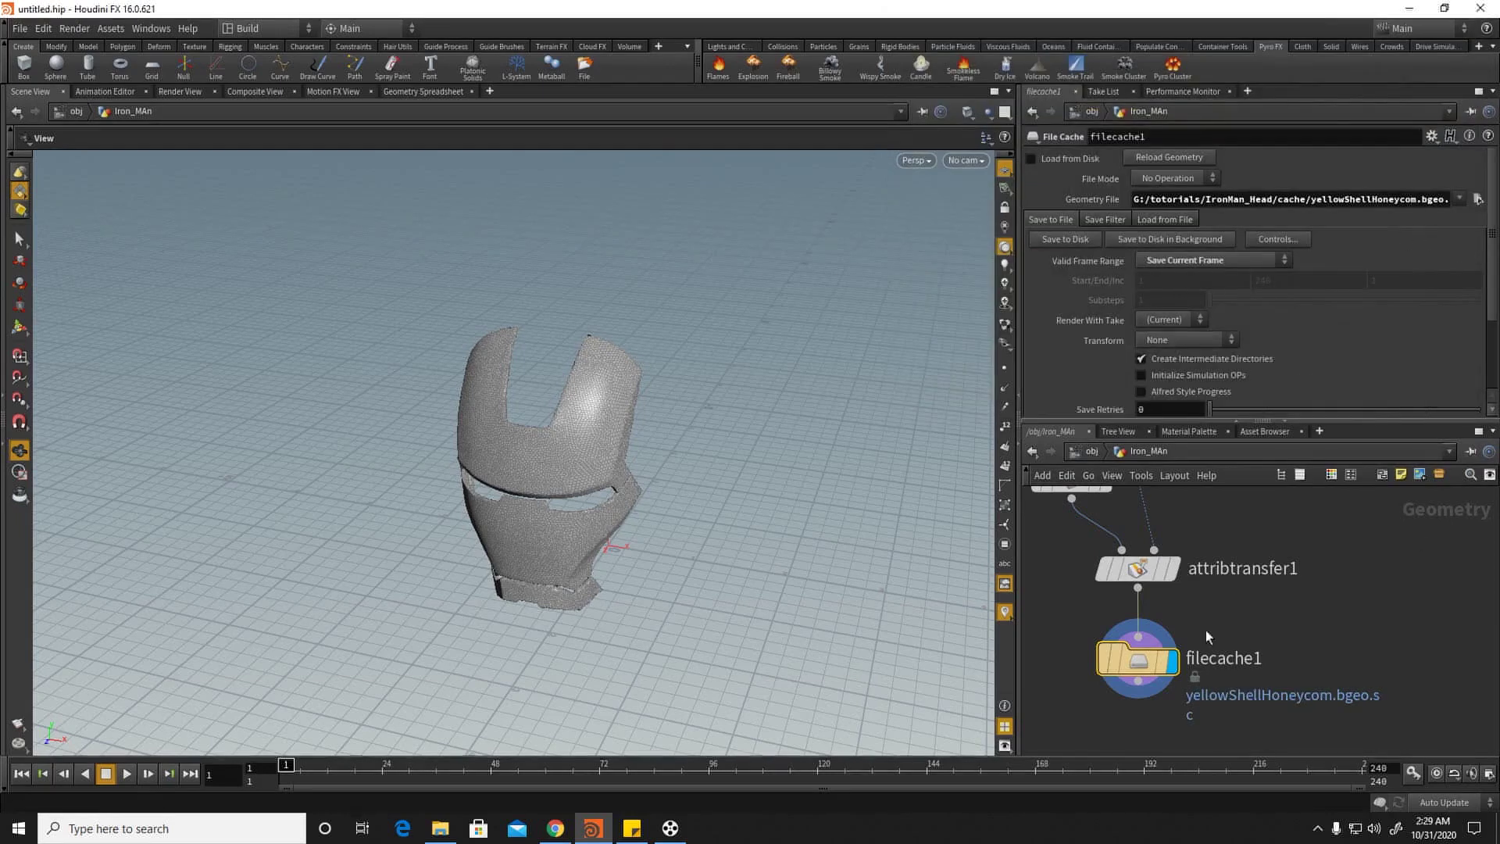
Step: Duplicate the six-node chain from convert1 to filecache1 and place the copy beside the original
{"action": "scroll", "coordinate": [1203, 648], "scroll_direction": "down", "scroll_amount": 5}
{"action": "left_click_drag", "start_coordinate": [1206, 671], "coordinate": [1134, 568]}
{"action": "key", "text": "ctrl+c"}
{"action": "key", "text": "ctrl+v"}
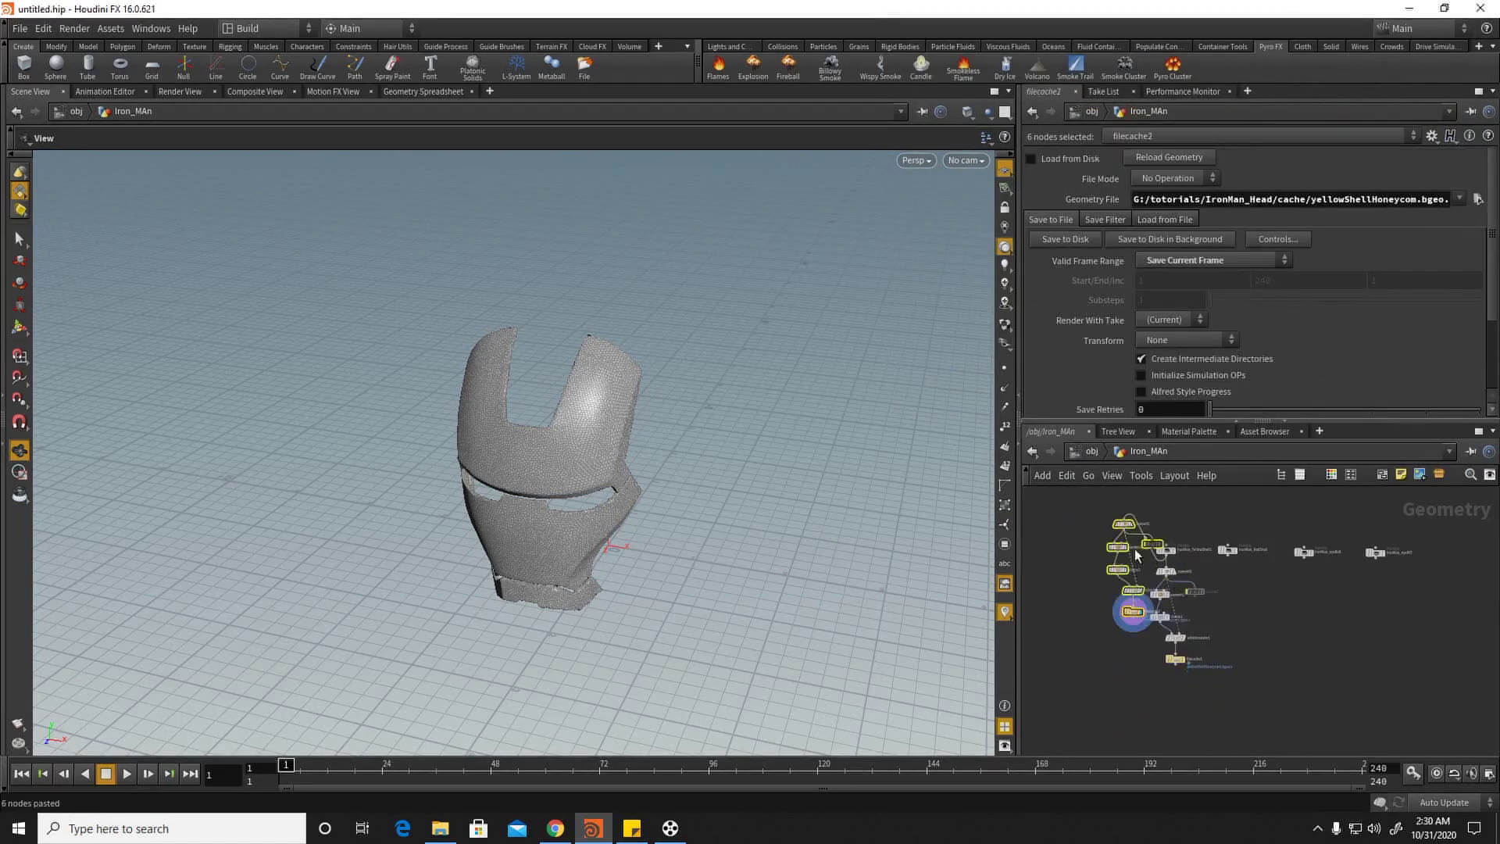
{"action": "left_click", "coordinate": [1243, 575]}
{"action": "scroll", "coordinate": [1240, 574], "scroll_direction": "up", "scroll_amount": 5}
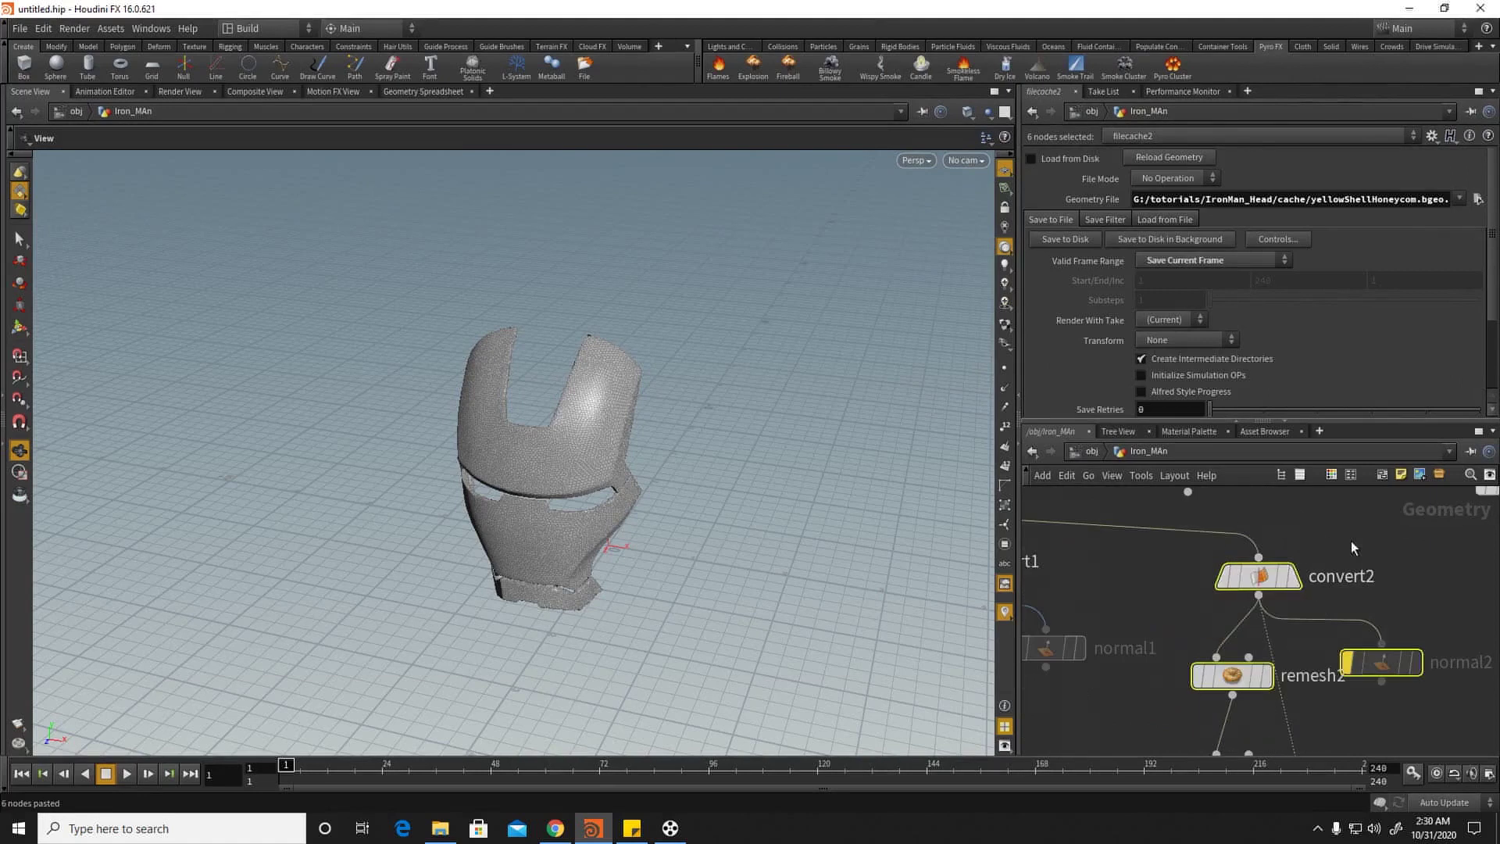
Step: Connect the IronMan_RedShell output to convert2 and inspect the honeycomb cells on the red shell
{"action": "middle_click_drag", "start_coordinate": [1351, 541], "coordinate": [1345, 575]}
{"action": "left_click", "coordinate": [1284, 568]}
{"action": "left_click_drag", "start_coordinate": [1182, 529], "coordinate": [1242, 591]}
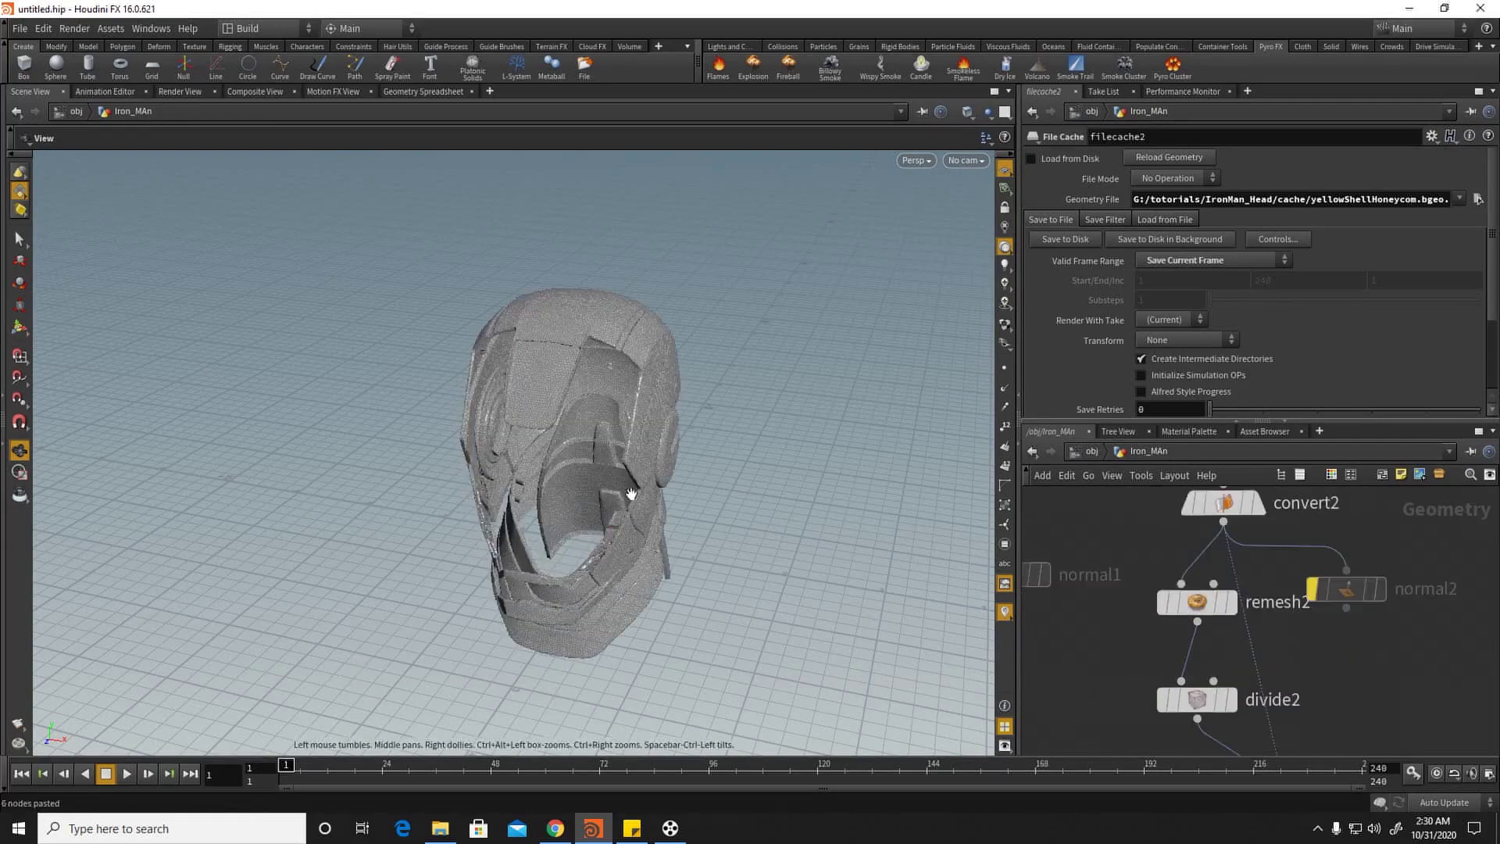
{"action": "left_click_drag", "start_coordinate": [359, 651], "coordinate": [517, 465]}
{"action": "right_click_drag", "start_coordinate": [517, 465], "coordinate": [860, 484]}
{"action": "middle_click_drag", "start_coordinate": [891, 469], "coordinate": [626, 479]}
{"action": "right_click_drag", "start_coordinate": [626, 479], "coordinate": [780, 523]}
Step: Set filecache2's Geometry File to redShellHoneycom.bgeo.sc in the IronMan_Head/cache folder
{"action": "middle_click_drag", "start_coordinate": [1328, 742], "coordinate": [1247, 463]}
{"action": "left_click", "coordinate": [1157, 573]}
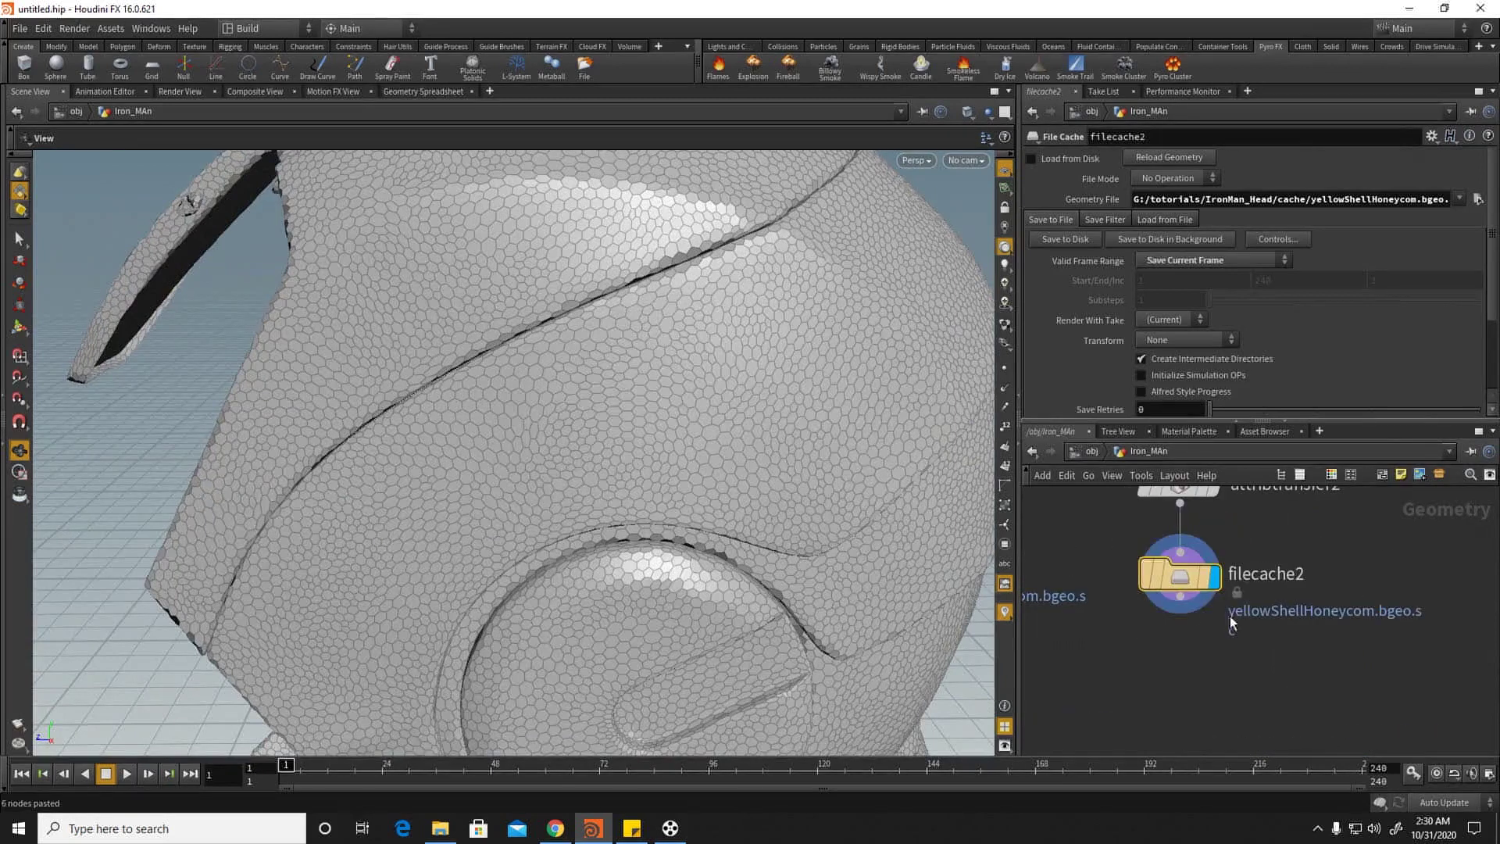
{"action": "left_click", "coordinate": [1476, 200]}
{"action": "double_click", "coordinate": [1117, 101]}
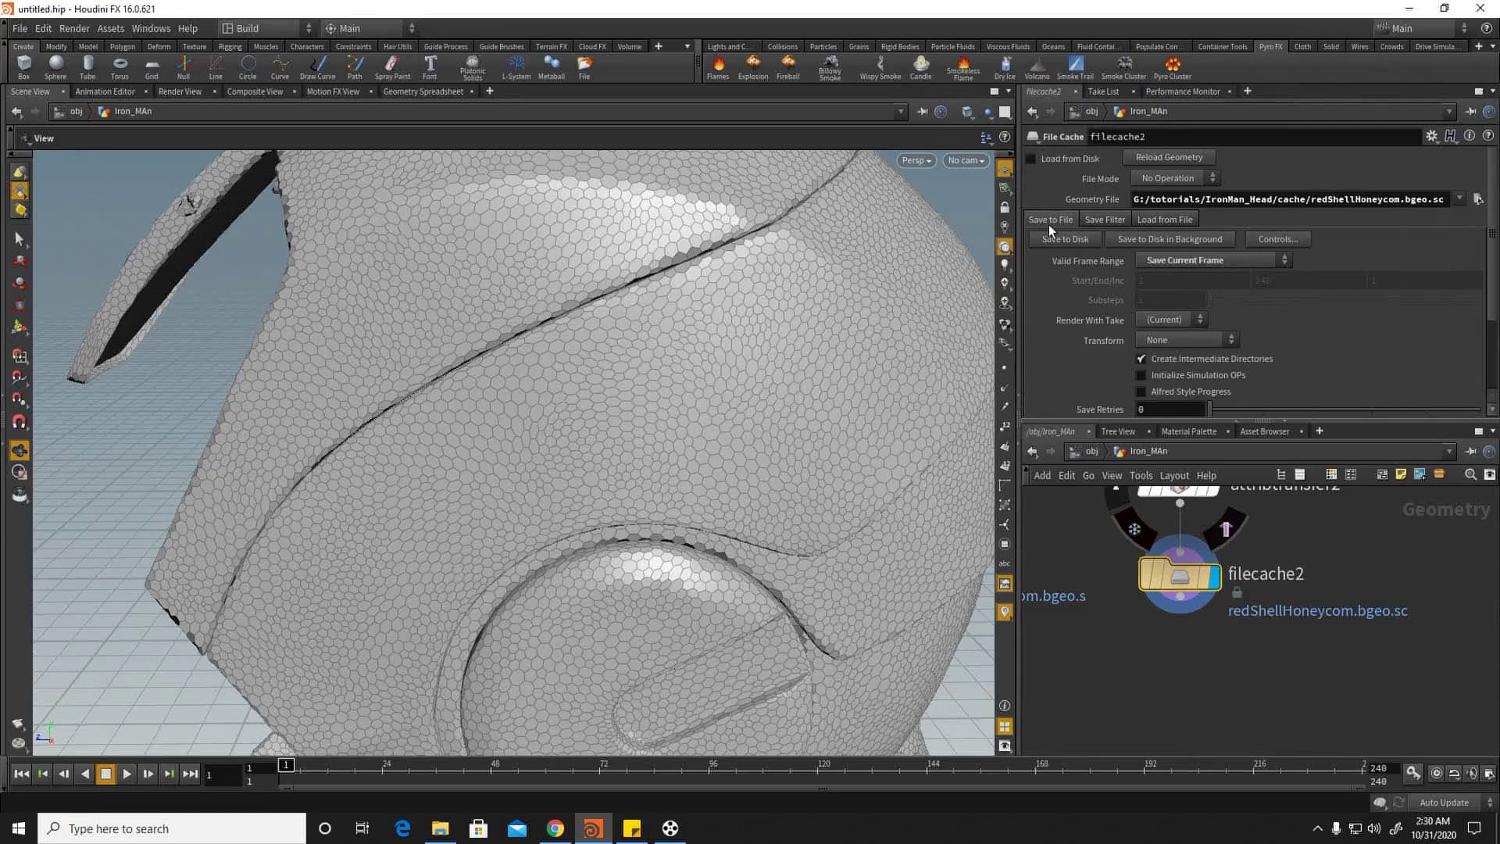
Step: Turn on Load from Disk for both filecache2 and filecache1
{"action": "left_click", "coordinate": [1032, 159]}
{"action": "scroll", "coordinate": [1315, 617], "scroll_direction": "down", "scroll_amount": 5}
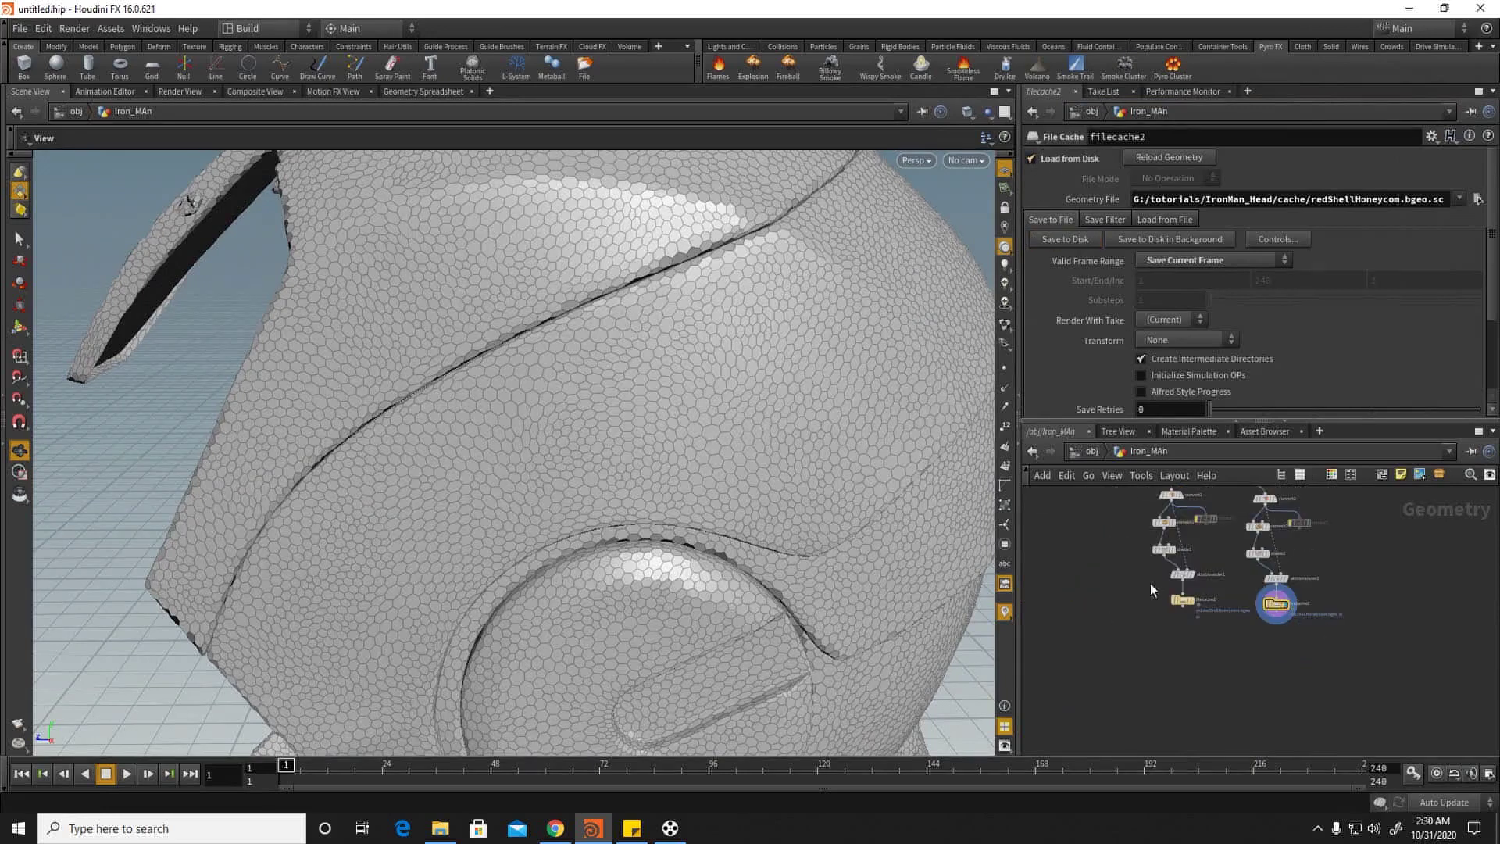
{"action": "left_click", "coordinate": [1183, 600]}
{"action": "left_click", "coordinate": [1070, 161]}
Step: Duplicate the six-node chain from convert2 to filecache2 and place the copy beneath IronMan_eyeBelt
{"action": "scroll", "coordinate": [1186, 570], "scroll_direction": "up", "scroll_amount": 5}
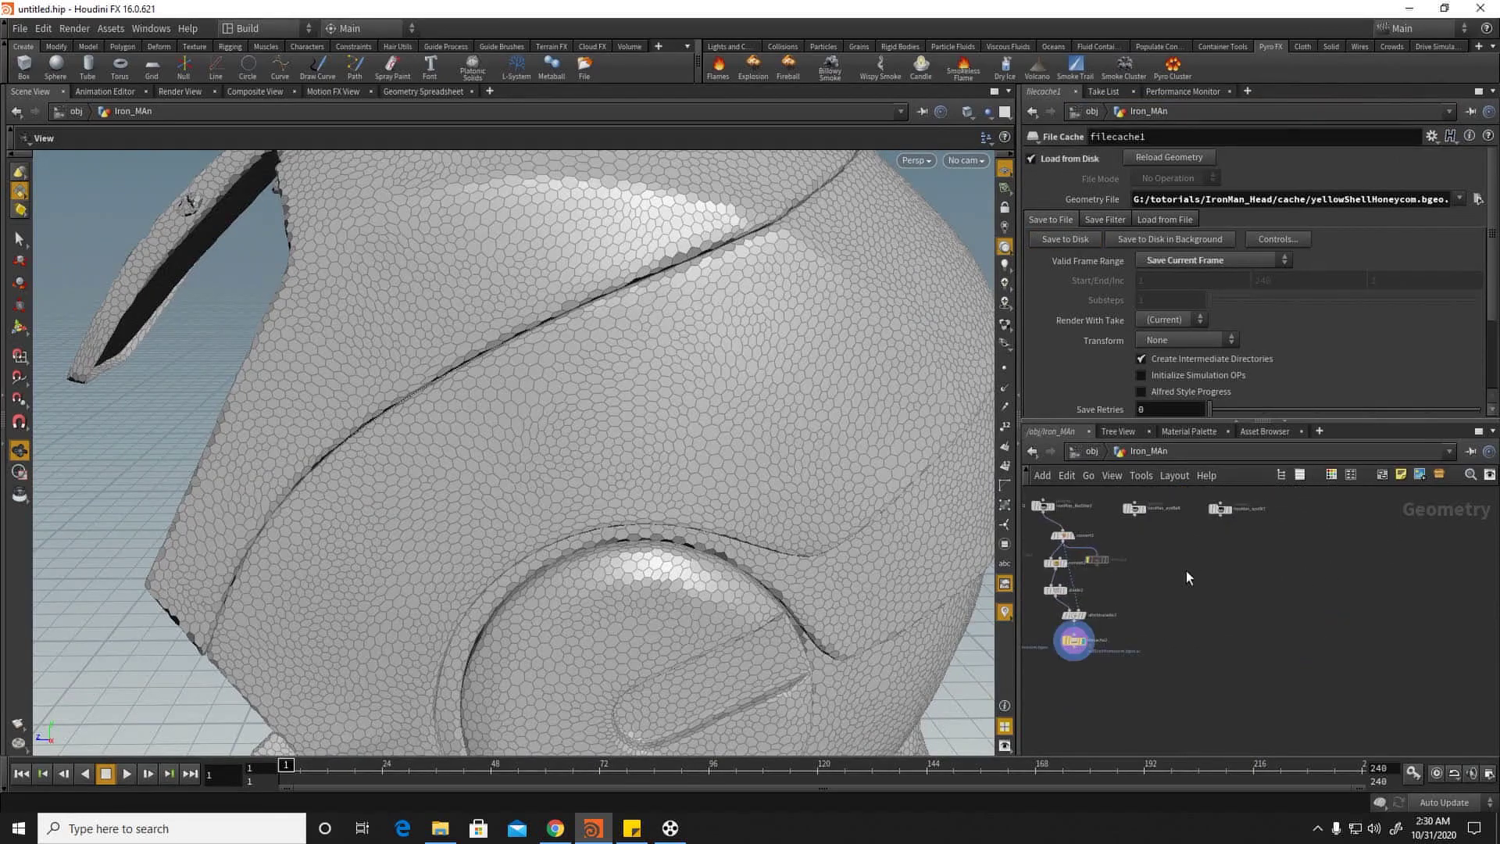
{"action": "left_click_drag", "start_coordinate": [1184, 731], "coordinate": [1099, 574]}
{"action": "key", "text": "ctrl+c"}
{"action": "key", "text": "ctrl+v"}
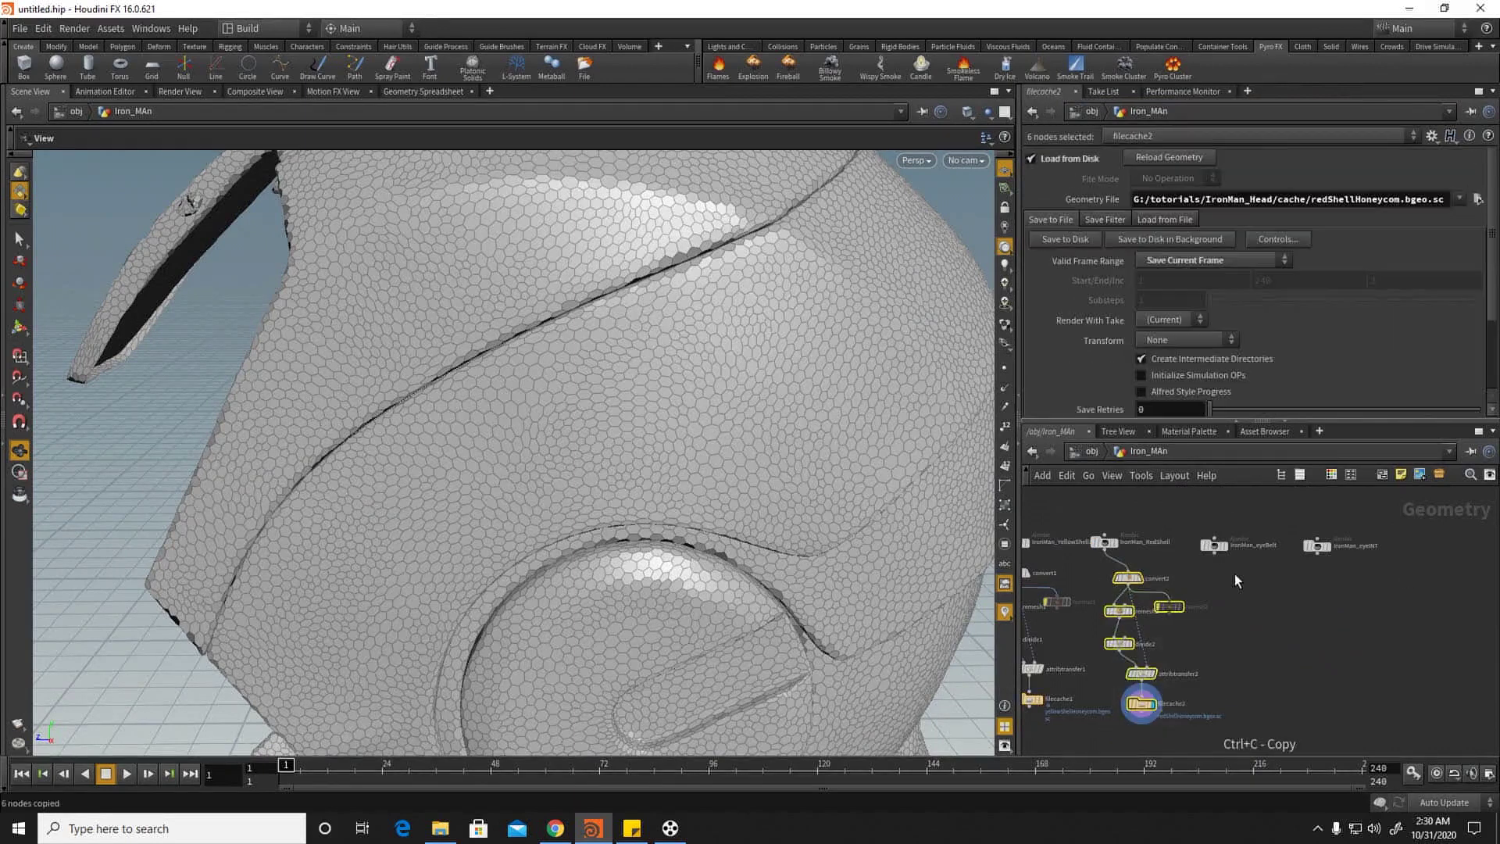
{"action": "left_click", "coordinate": [1240, 584]}
Step: Connect IronMan_eyeBelt to convert3, display IronMan_eyeBelt and inspect its mesh up close
{"action": "scroll", "coordinate": [1241, 569], "scroll_direction": "up", "scroll_amount": 5}
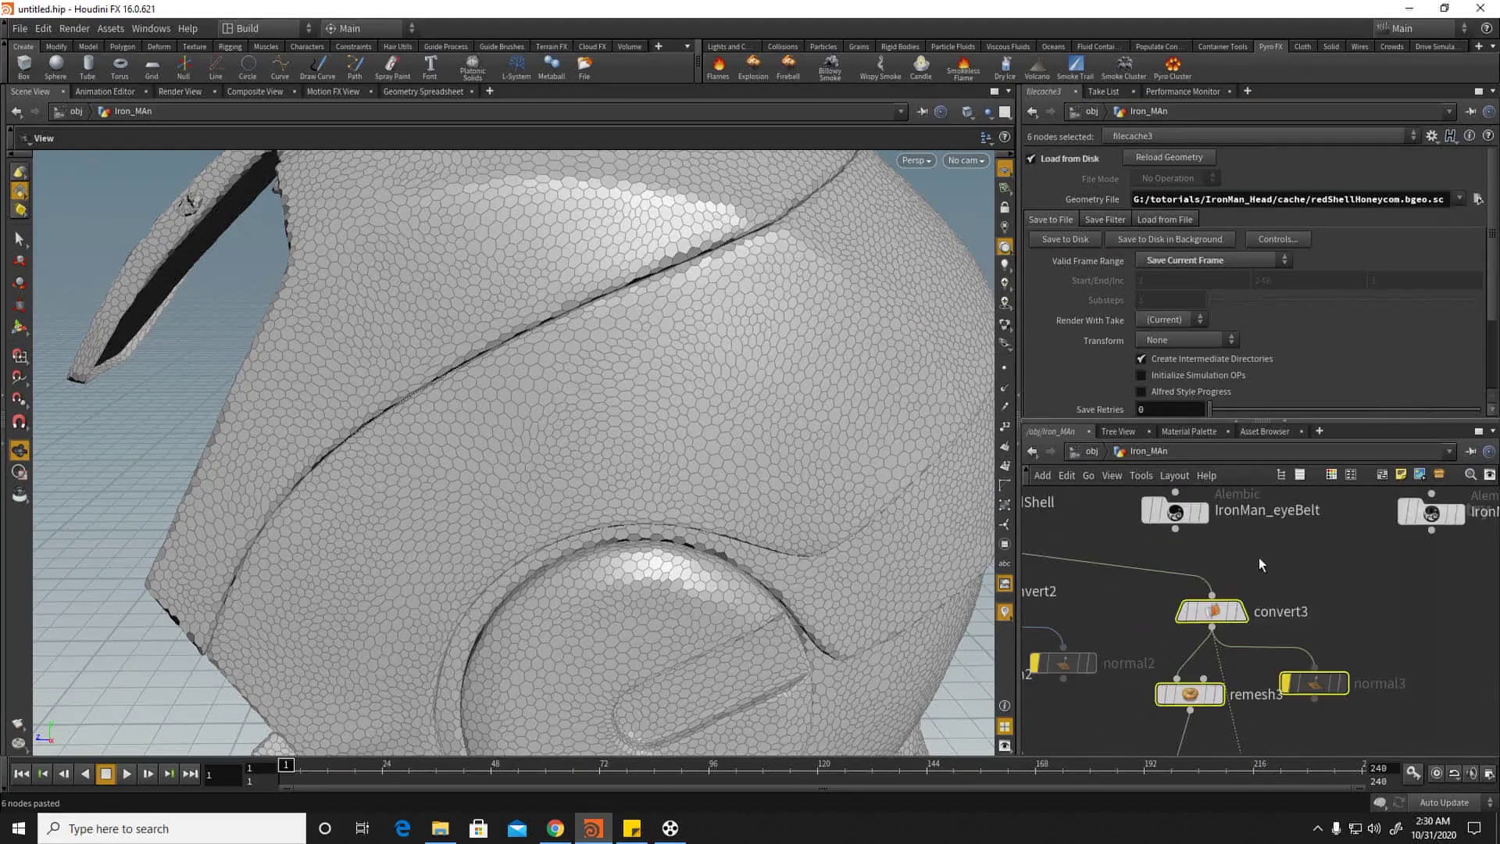
{"action": "left_click", "coordinate": [1243, 566]}
{"action": "left_click_drag", "start_coordinate": [1174, 528], "coordinate": [1217, 586]}
{"action": "middle_click_drag", "start_coordinate": [1266, 695], "coordinate": [1264, 644]}
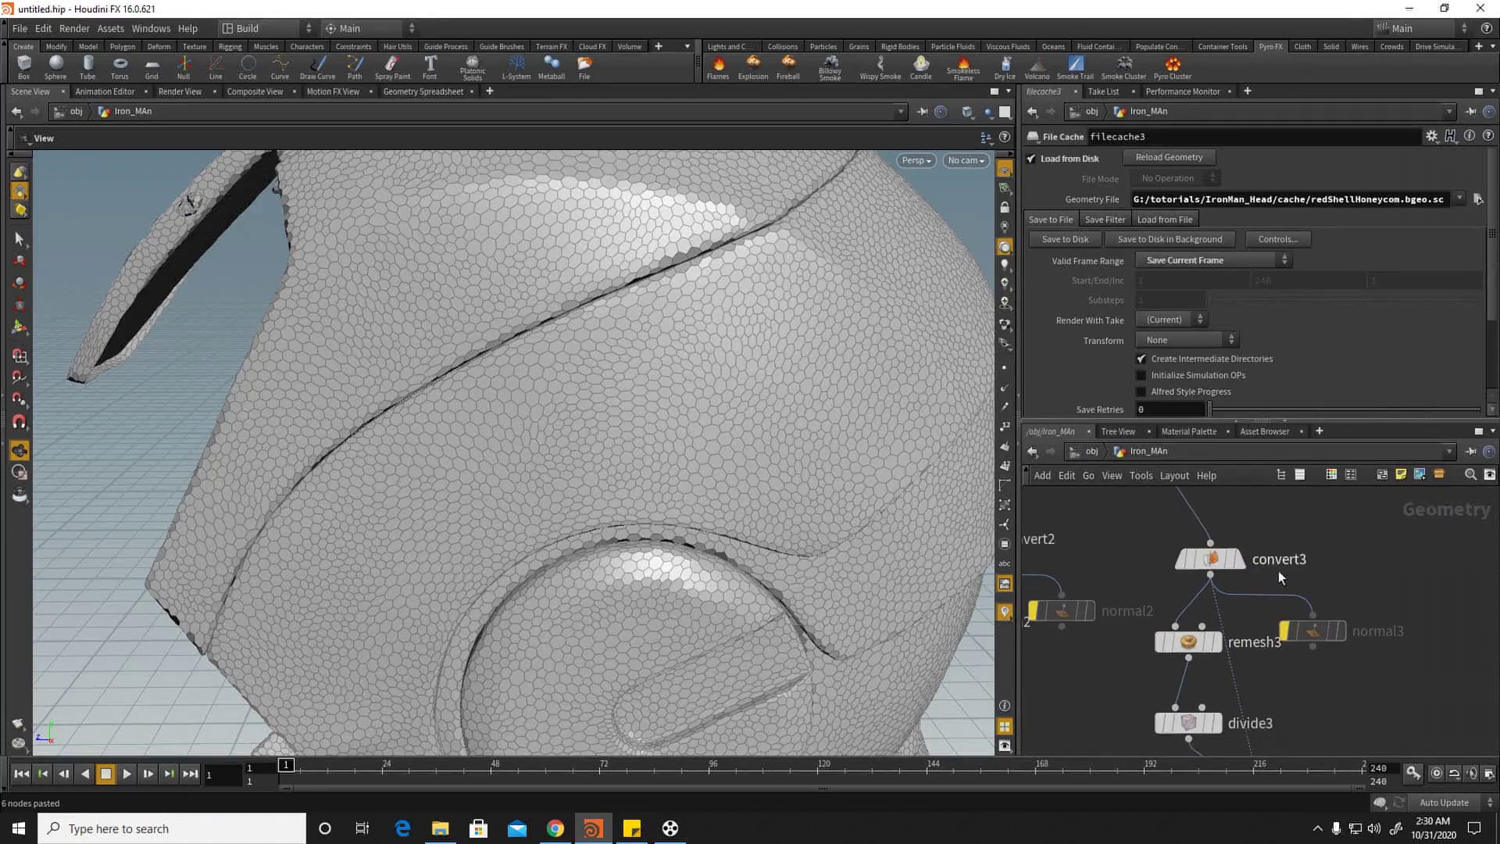
{"action": "middle_click_drag", "start_coordinate": [1276, 575], "coordinate": [1273, 697]}
{"action": "left_click", "coordinate": [1197, 582]}
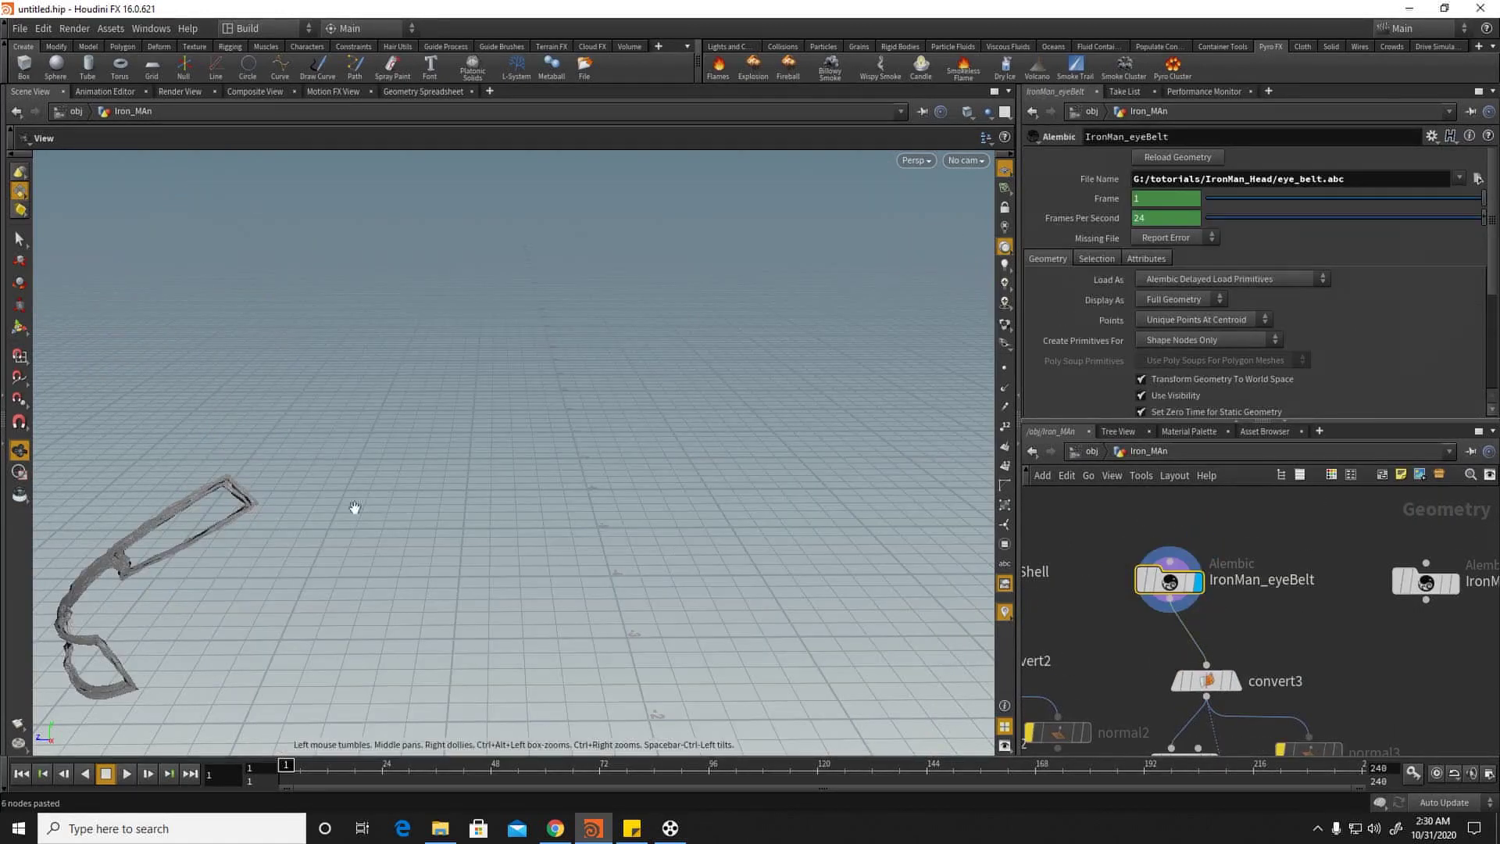
{"action": "middle_click_drag", "start_coordinate": [146, 552], "coordinate": [318, 462]}
{"action": "right_click_drag", "start_coordinate": [318, 462], "coordinate": [415, 502]}
{"action": "left_click_drag", "start_coordinate": [415, 503], "coordinate": [498, 462]}
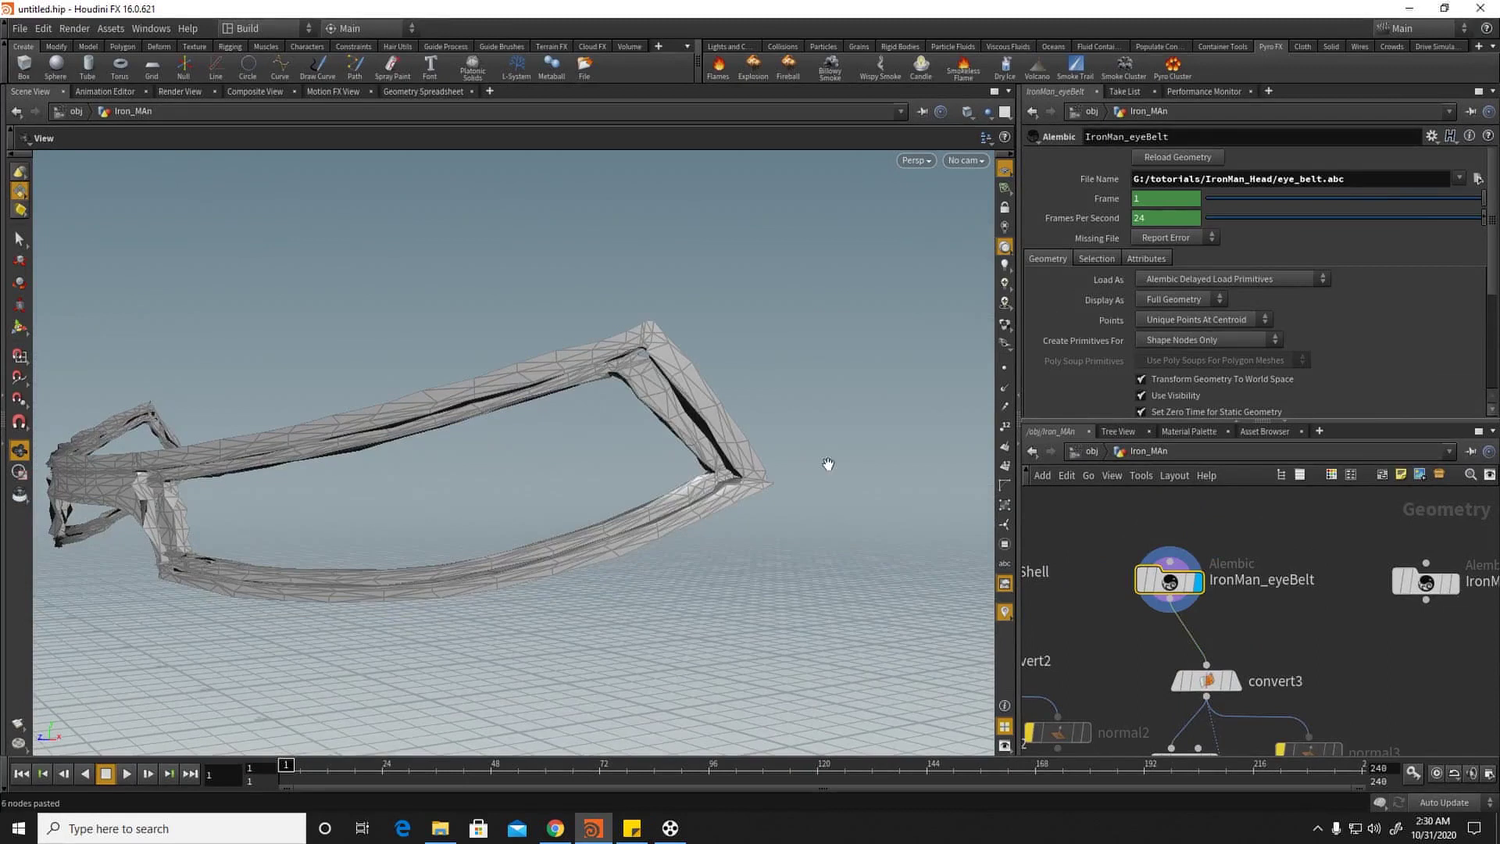
{"action": "key", "text": "Tab"}
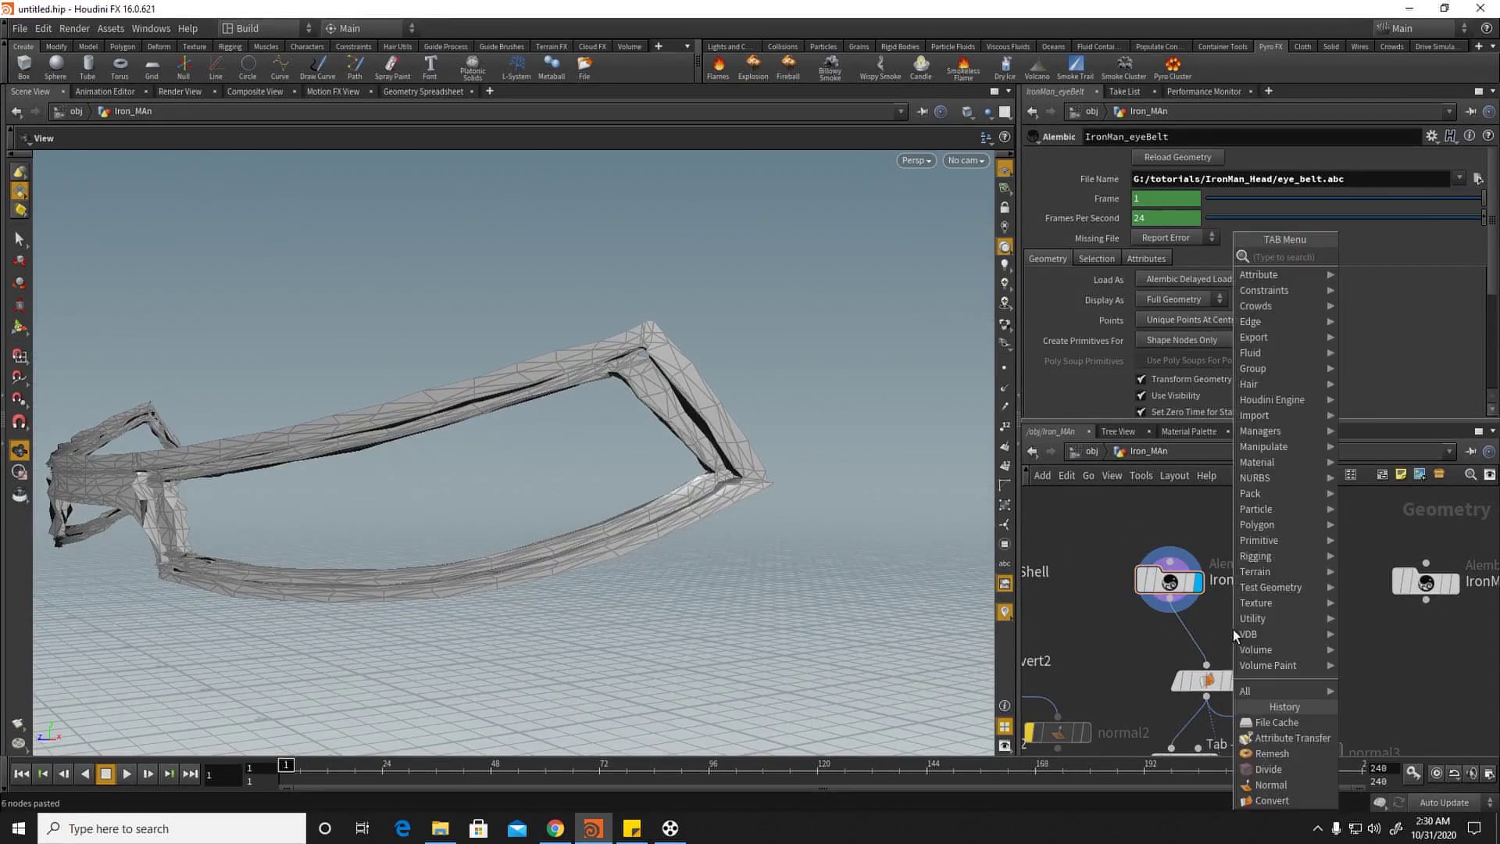
{"action": "type", "text": "u"}
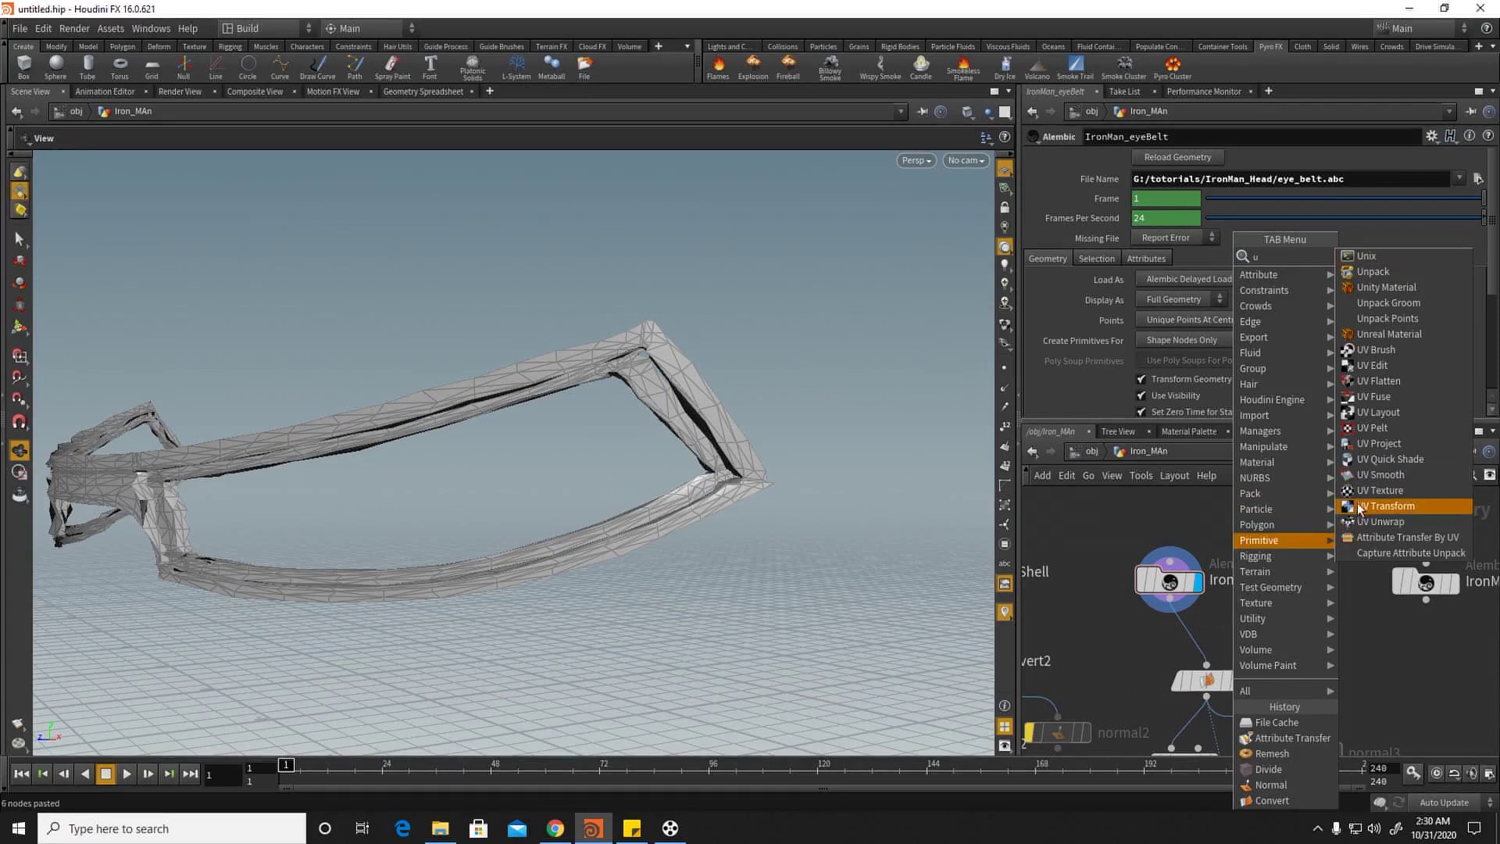
{"action": "left_click", "coordinate": [1161, 625]}
Step: Wire divide3 directly into filecache3 and delete attribtransfer3
{"action": "scroll", "coordinate": [1141, 664], "scroll_direction": "up", "scroll_amount": 1}
{"action": "middle_click_drag", "start_coordinate": [1130, 680], "coordinate": [1128, 479]}
{"action": "middle_click_drag", "start_coordinate": [1128, 654], "coordinate": [1122, 525]}
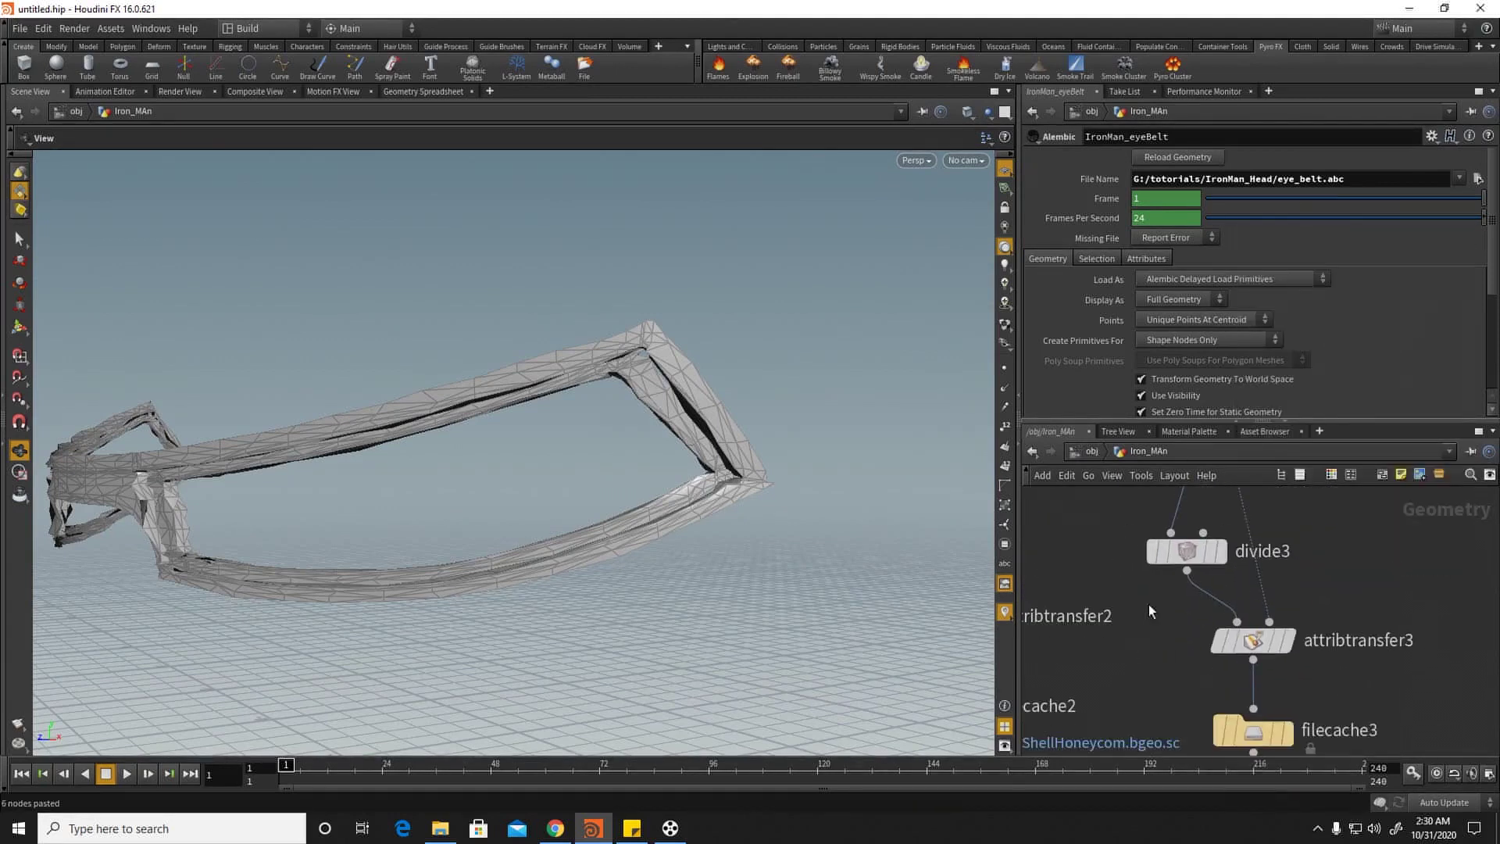
{"action": "left_click", "coordinate": [1251, 641]}
{"action": "left_click", "coordinate": [1253, 708]}
{"action": "left_click", "coordinate": [1186, 571]}
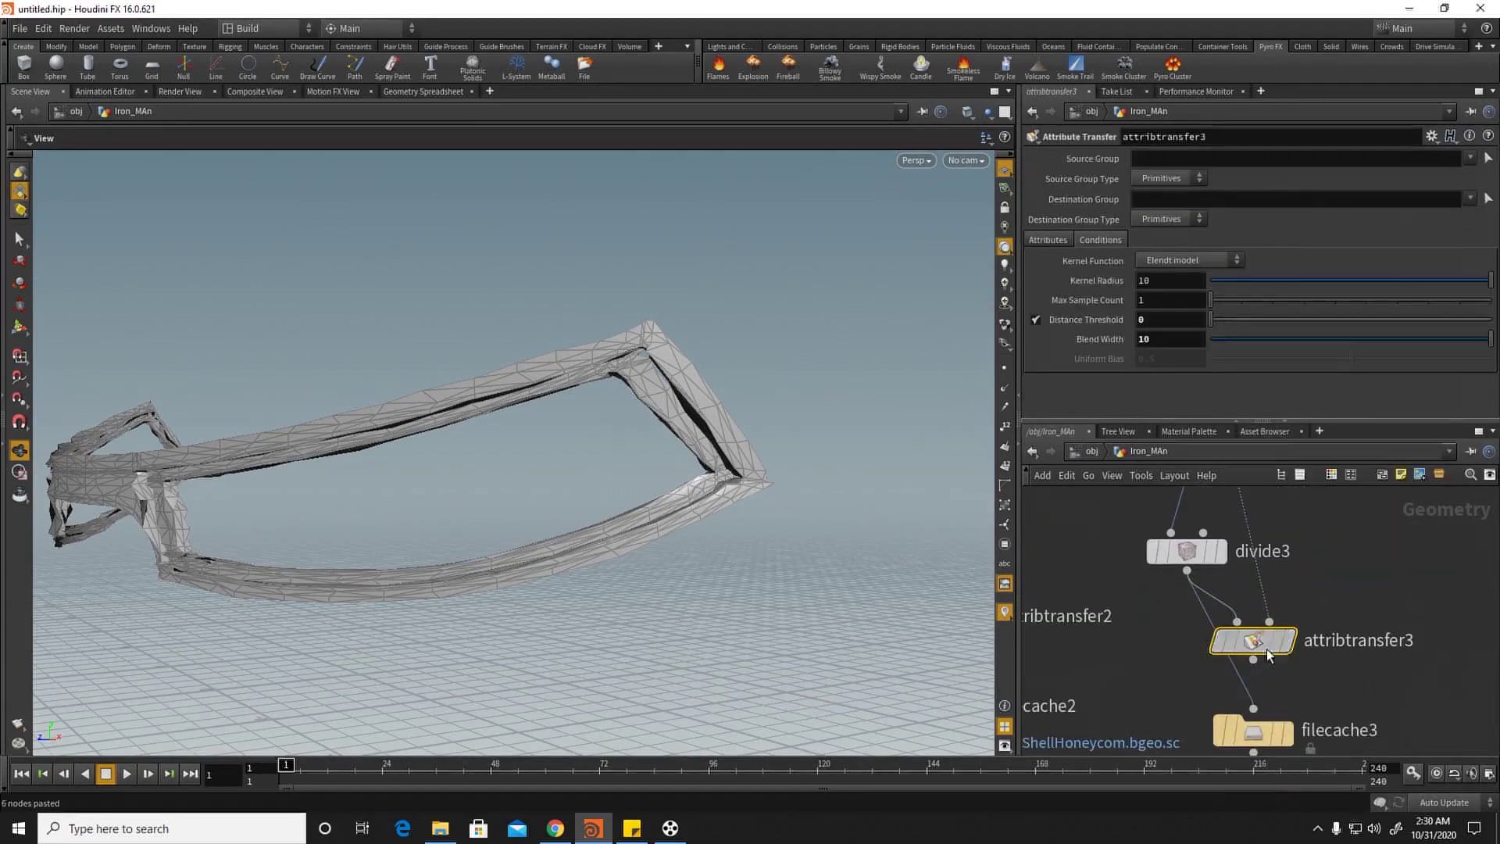
{"action": "left_click_drag", "start_coordinate": [1250, 641], "coordinate": [1355, 615]}
{"action": "middle_click_drag", "start_coordinate": [1277, 579], "coordinate": [1250, 678]}
{"action": "left_click_drag", "start_coordinate": [1394, 737], "coordinate": [1270, 653]}
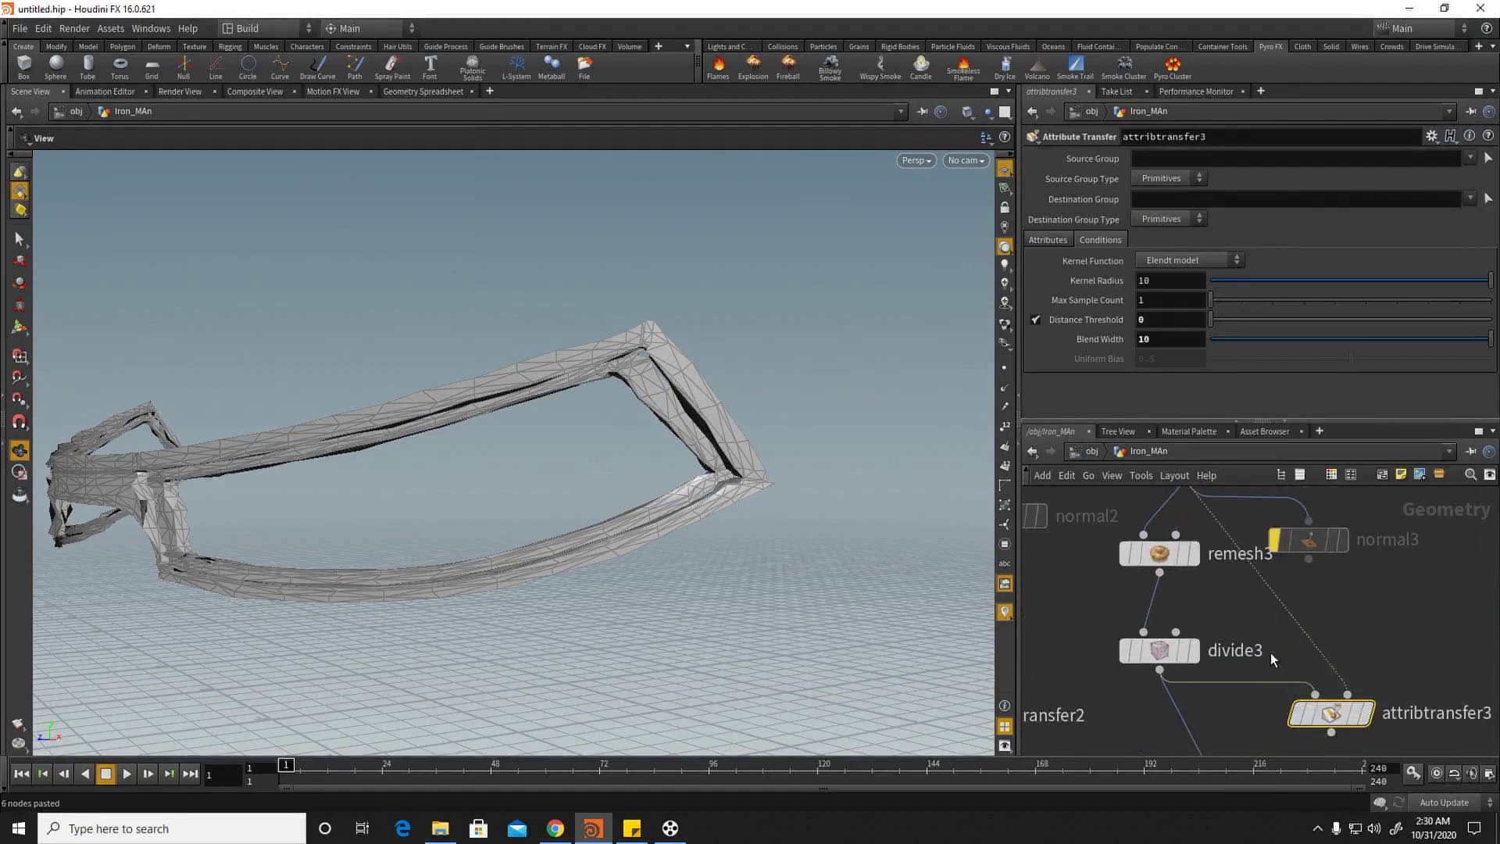
{"action": "key", "text": "Delete"}
Step: Switch to djv_view, scrub the Ironman Final-2.mp4 render to frame 136, and return to Houdini
{"action": "left_click", "coordinate": [669, 828]}
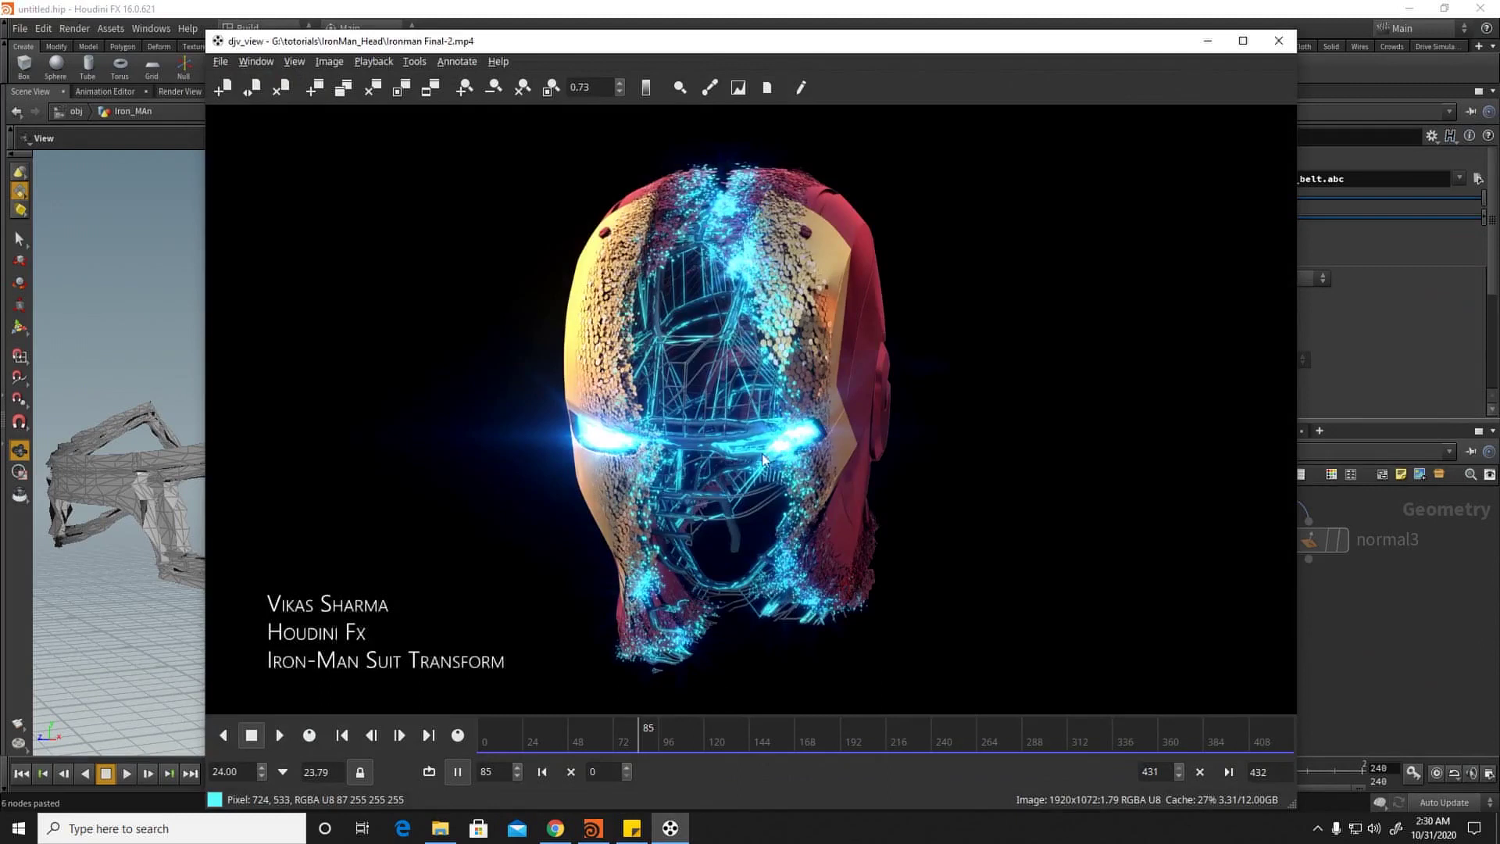
{"action": "left_click_drag", "start_coordinate": [603, 741], "coordinate": [734, 742]}
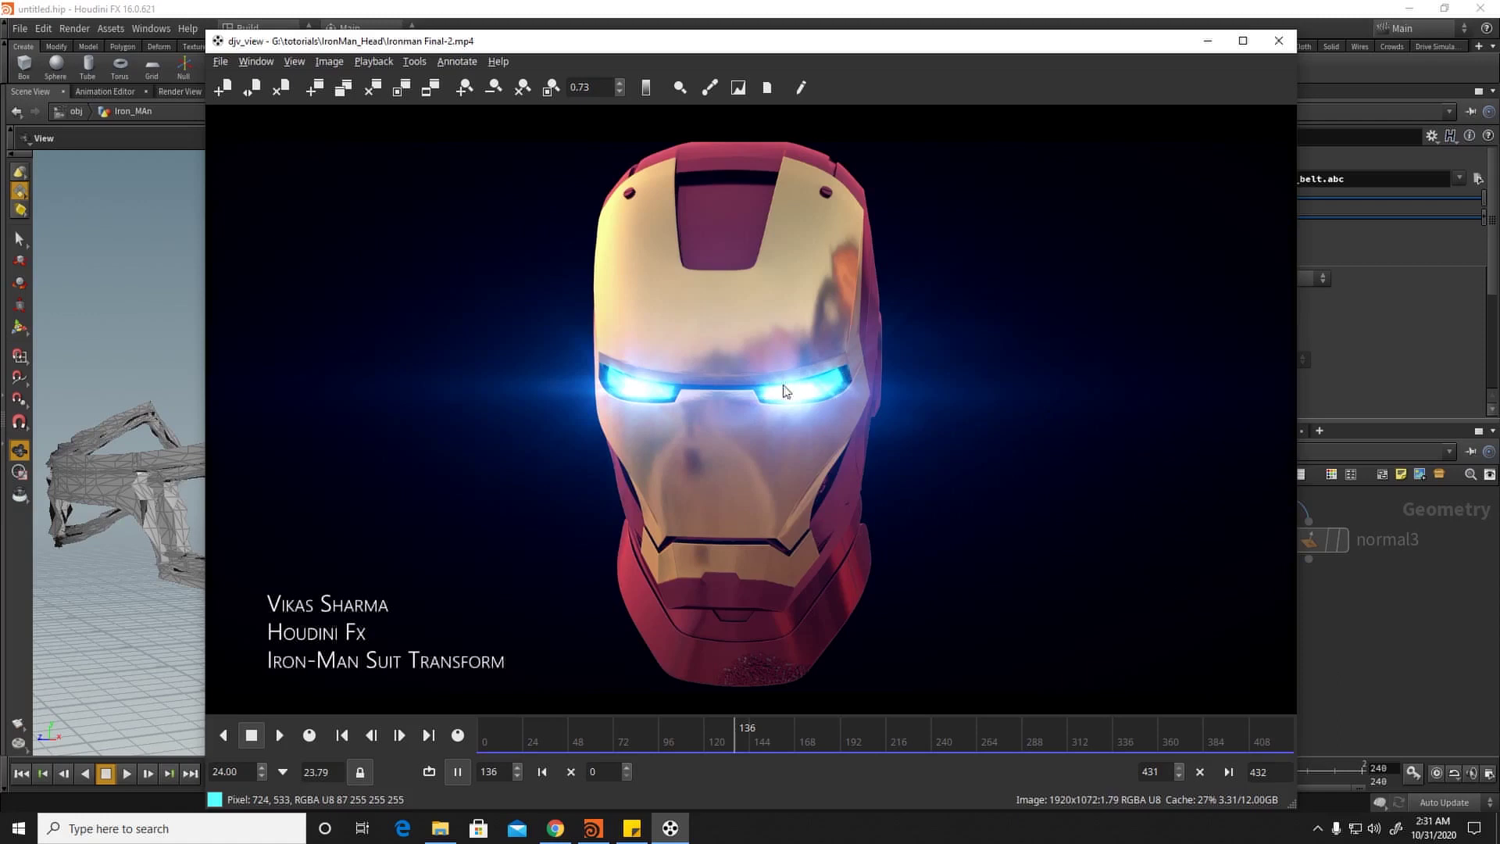
{"action": "left_click", "coordinate": [1206, 41]}
Step: Display filecache3 and examine the geometry it loads from disk
{"action": "middle_click_drag", "start_coordinate": [1248, 576], "coordinate": [1242, 528]}
{"action": "middle_click_drag", "start_coordinate": [1266, 634], "coordinate": [1228, 518]}
{"action": "left_click", "coordinate": [1210, 631]}
{"action": "right_click_drag", "start_coordinate": [792, 430], "coordinate": [529, 447]}
{"action": "left_click_drag", "start_coordinate": [529, 447], "coordinate": [536, 512]}
{"action": "right_click_drag", "start_coordinate": [536, 513], "coordinate": [655, 482]}
{"action": "left_click_drag", "start_coordinate": [654, 482], "coordinate": [679, 448]}
{"action": "key", "text": "h"}
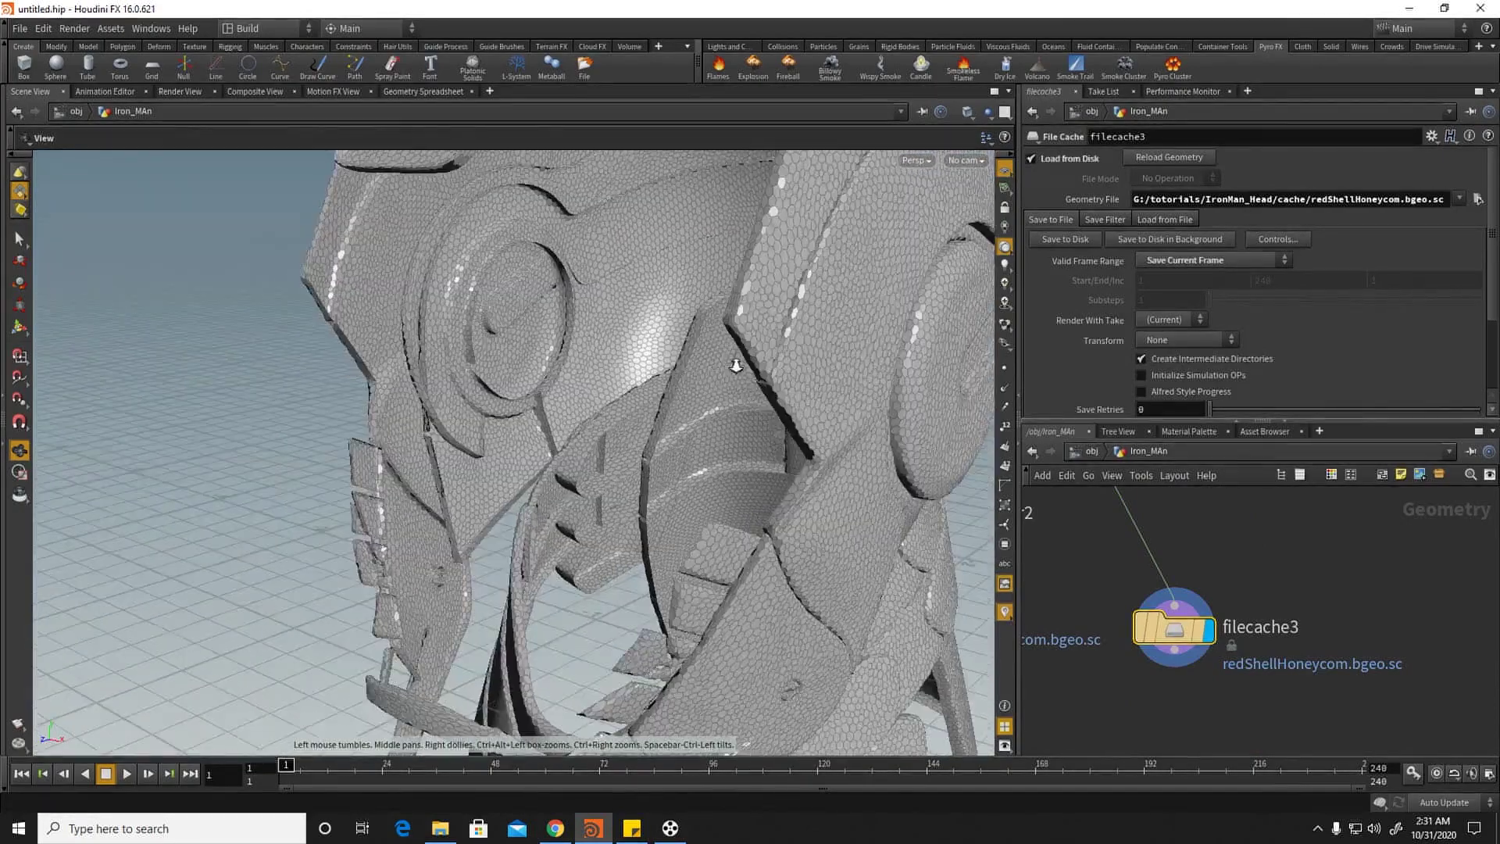
{"action": "left_click", "coordinate": [1172, 600]}
{"action": "scroll", "coordinate": [1177, 593], "scroll_direction": "down", "scroll_amount": 5}
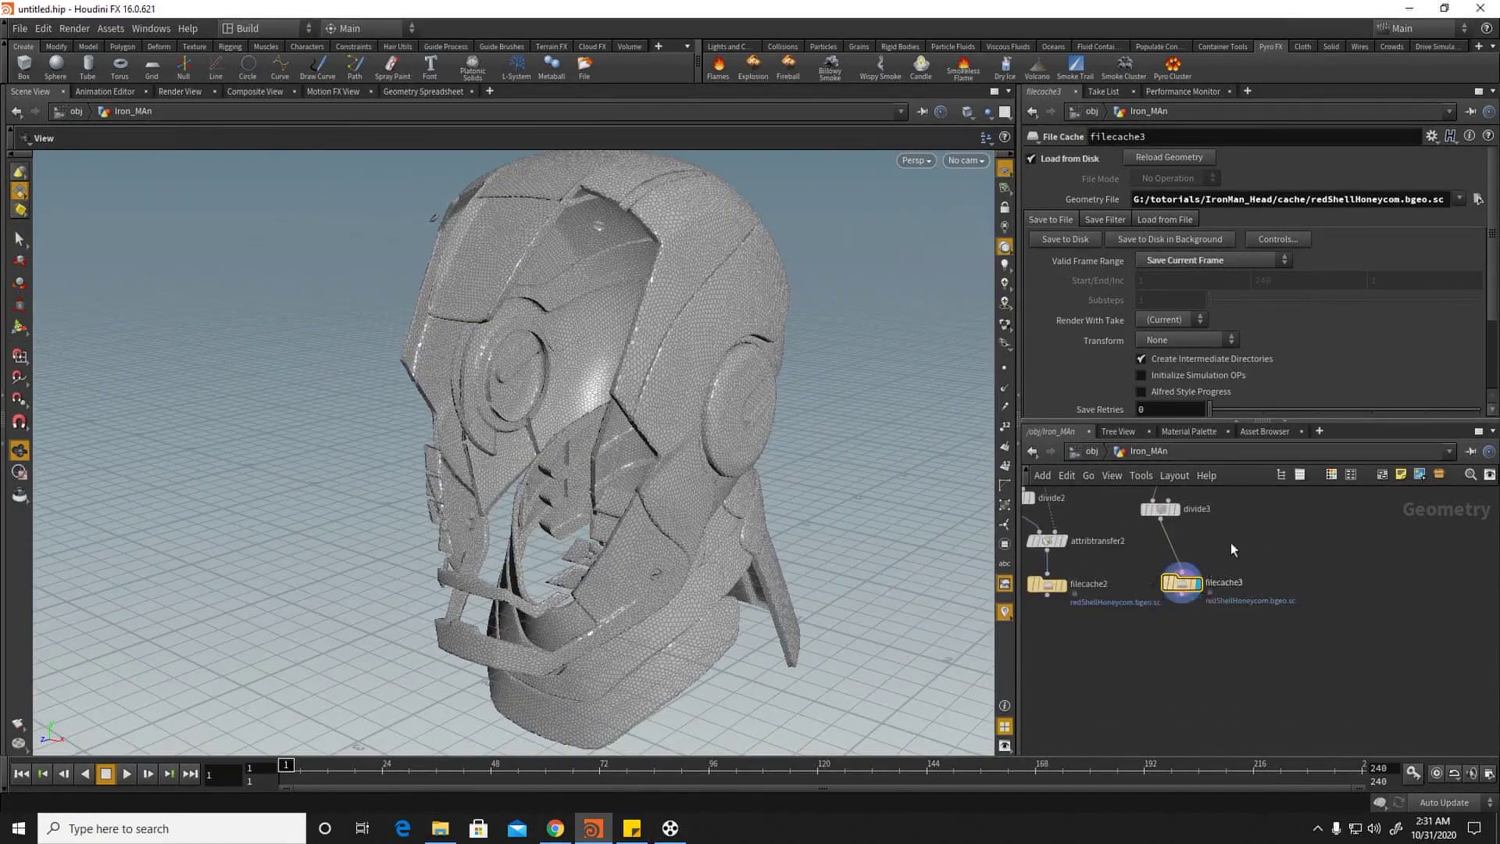
Step: Set filecache3's Geometry File to eyeBeltHoneycom.bgeo.sc and save the cache to disk
{"action": "middle_click_drag", "start_coordinate": [1186, 515], "coordinate": [1179, 582]}
{"action": "scroll", "coordinate": [1179, 582], "scroll_direction": "up", "scroll_amount": 4}
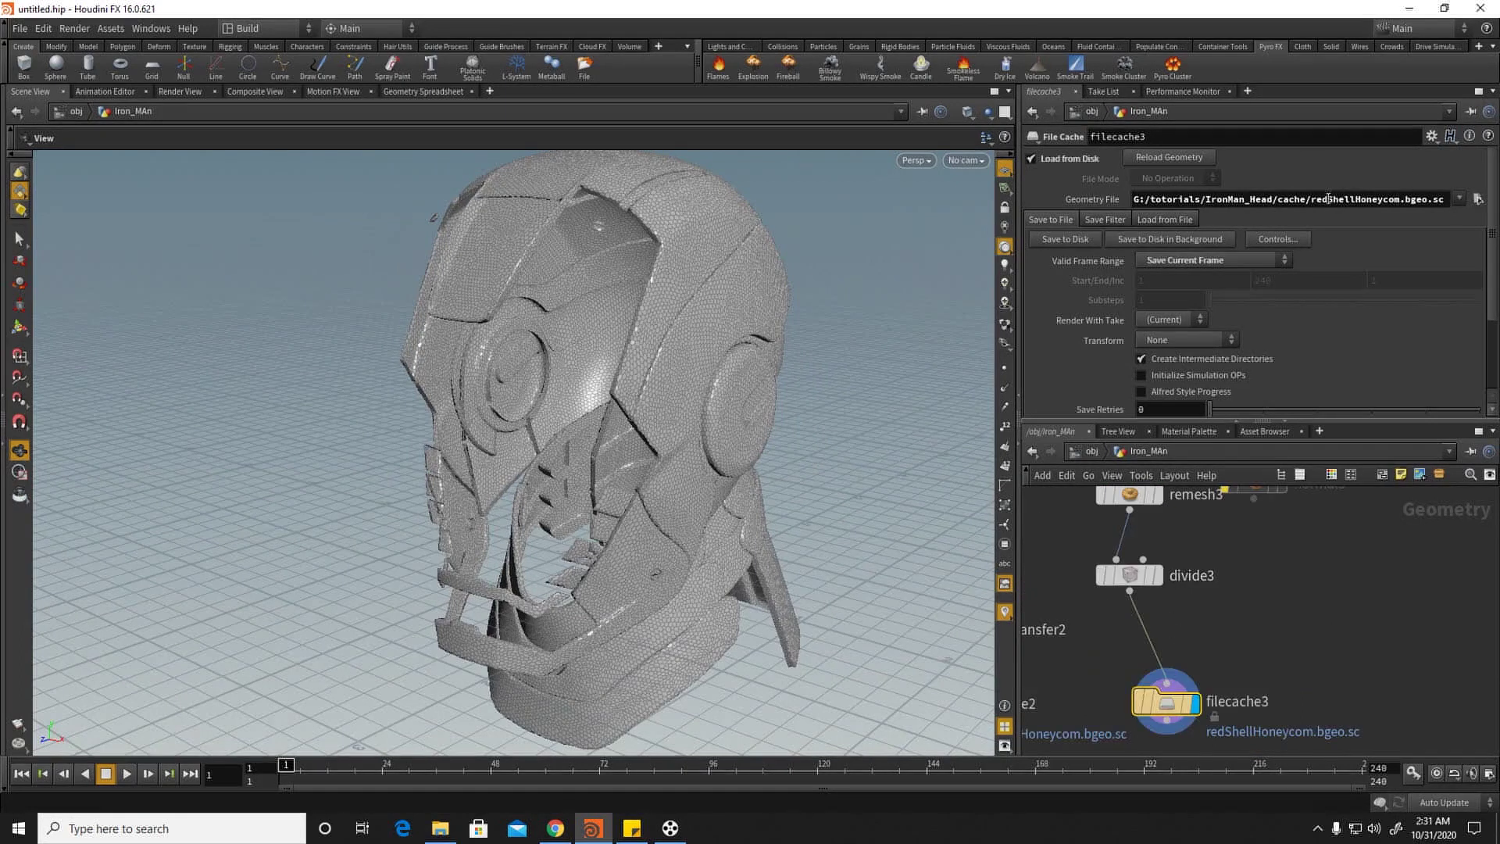
{"action": "left_click_drag", "start_coordinate": [1355, 198], "coordinate": [1317, 204]}
{"action": "middle_click_drag", "start_coordinate": [1263, 563], "coordinate": [1291, 513]}
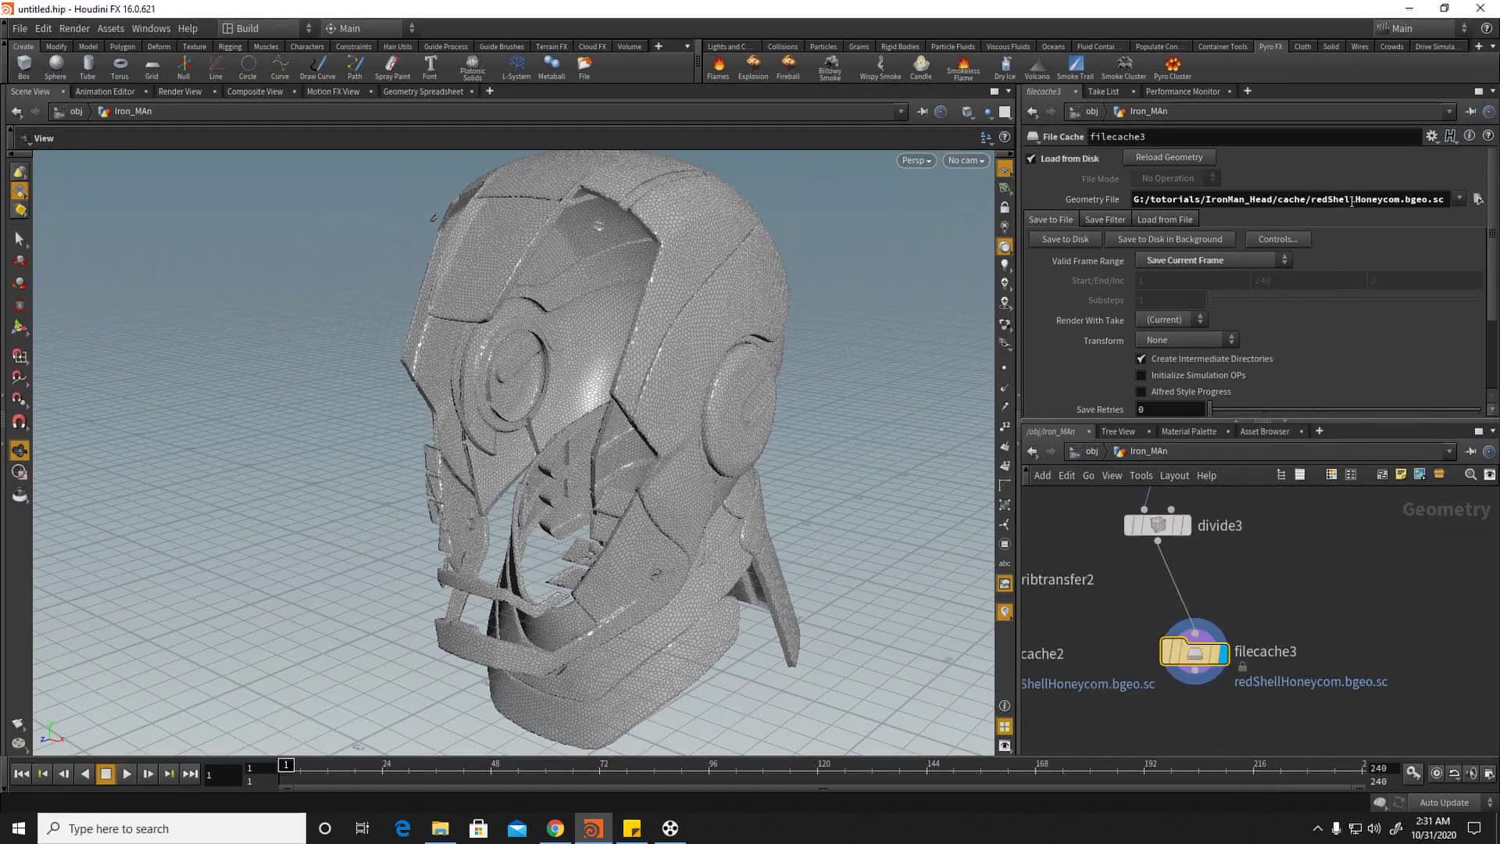
{"action": "left_click_drag", "start_coordinate": [1349, 201], "coordinate": [1306, 209]}
{"action": "type", "text": "eyeBelt"}
{"action": "key", "text": "Return"}
{"action": "left_click", "coordinate": [1079, 245]}
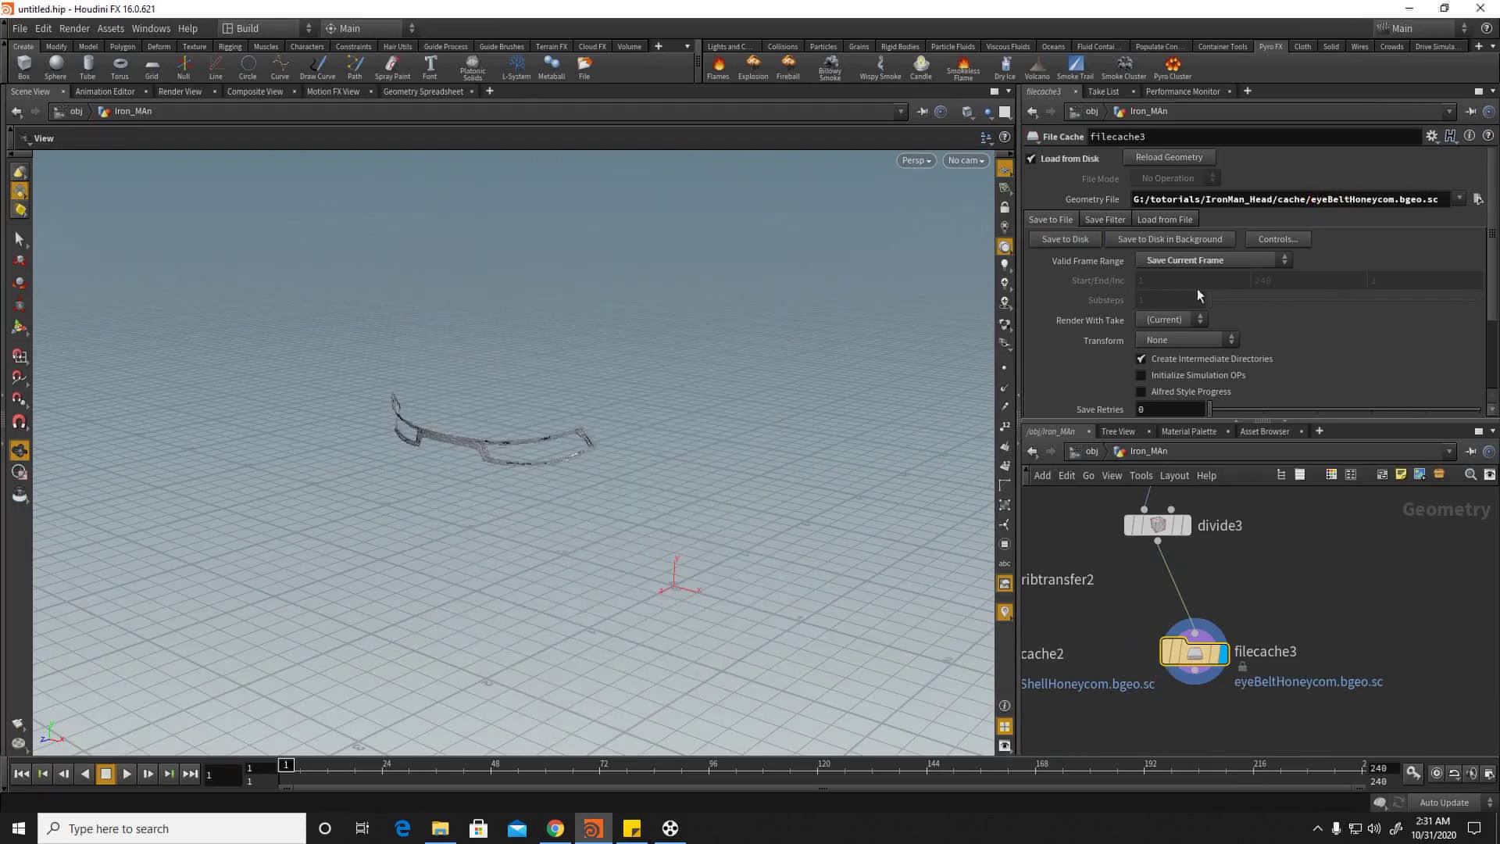
Step: Duplicate remesh3, divide3, normal3 and filecache3, and place the copies beneath IronMan_eyeINT
{"action": "scroll", "coordinate": [1135, 595], "scroll_direction": "down", "scroll_amount": 5}
{"action": "left_click_drag", "start_coordinate": [1197, 667], "coordinate": [1132, 507]}
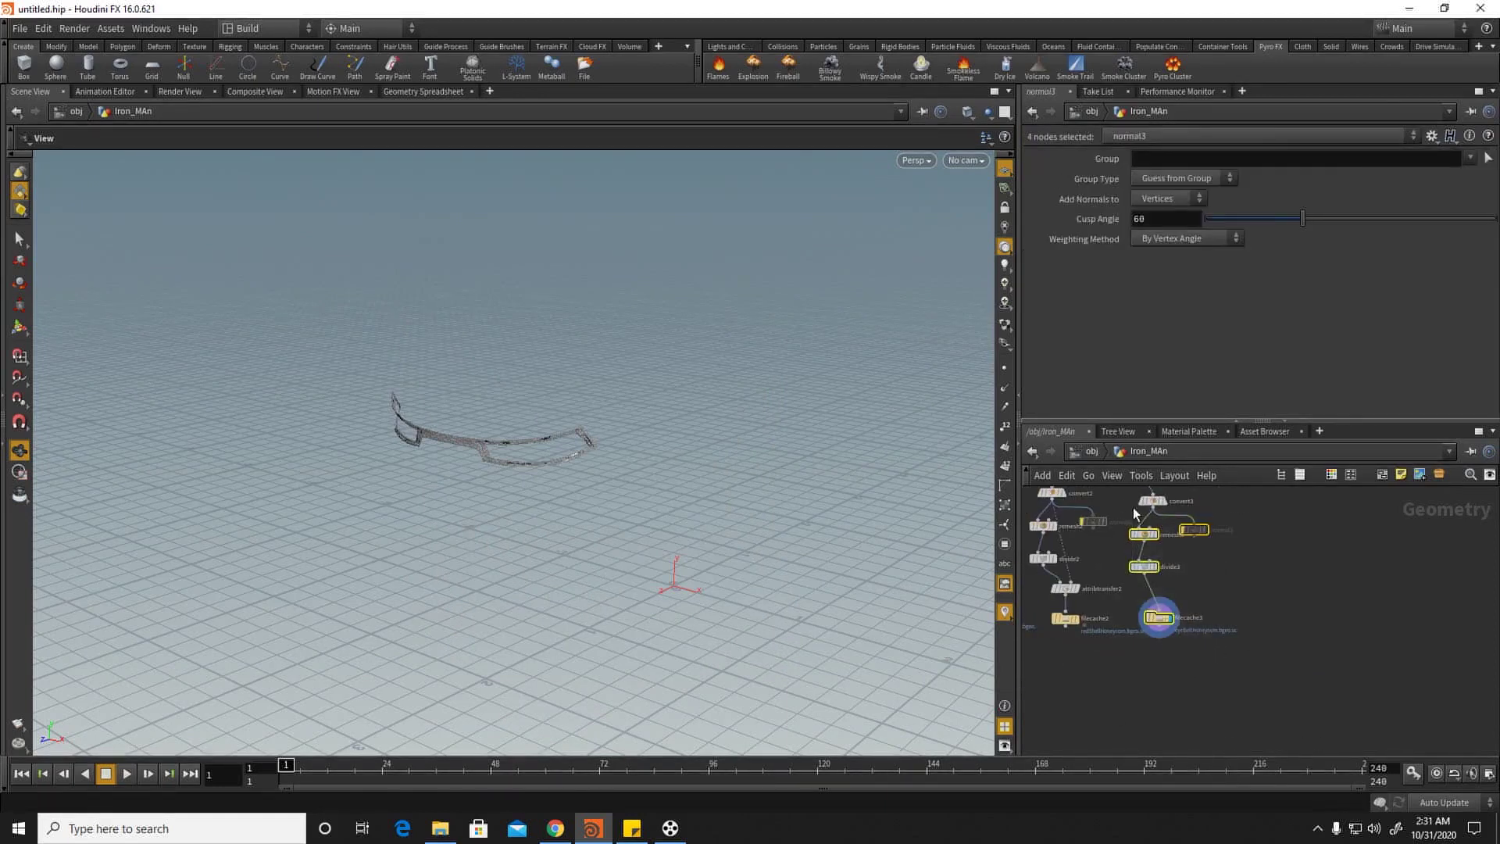
{"action": "key", "text": "ctrl+c"}
{"action": "key", "text": "ctrl+v"}
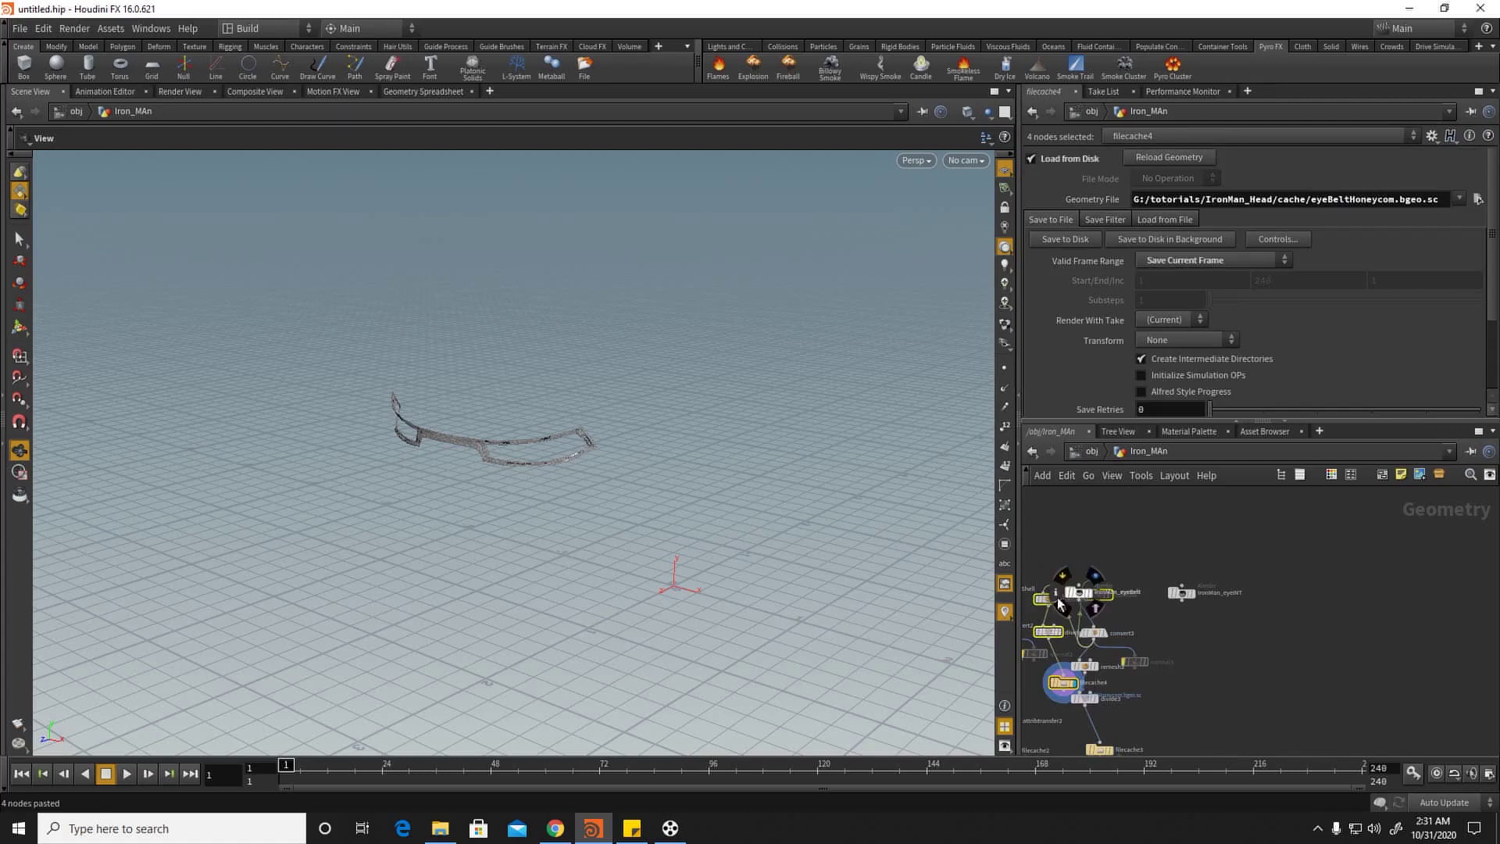
{"action": "left_click_drag", "start_coordinate": [1050, 602], "coordinate": [1199, 665]}
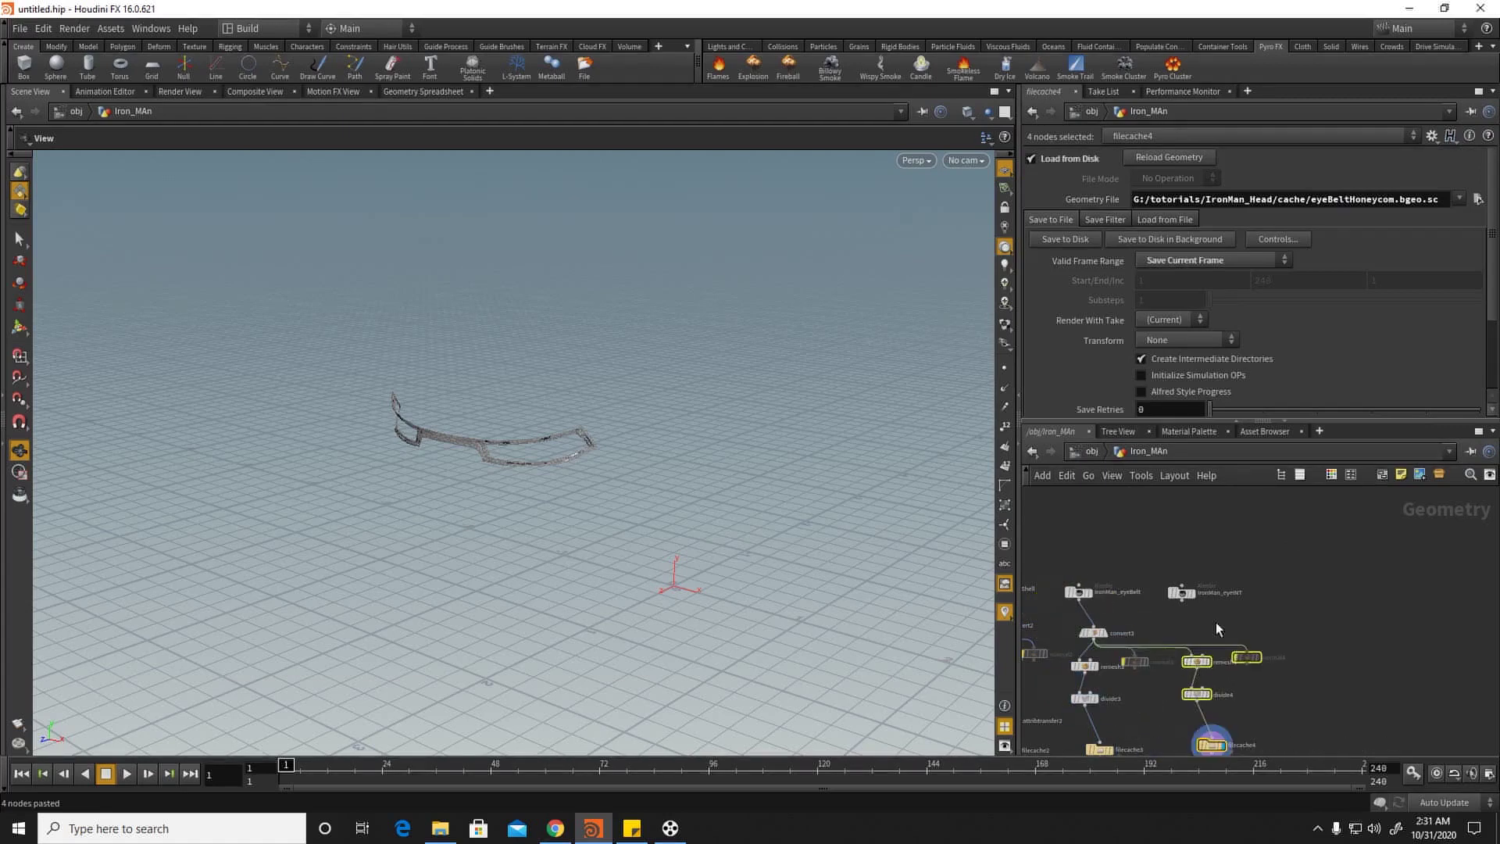
Step: Delete the unused normal nodes beside the remesh nodes
{"action": "left_click", "coordinate": [1215, 622]}
{"action": "scroll", "coordinate": [1160, 616], "scroll_direction": "up", "scroll_amount": 3}
{"action": "left_click", "coordinate": [1122, 693]}
{"action": "key", "text": "Delete"}
{"action": "left_click", "coordinate": [1312, 686]}
{"action": "key", "text": "Delete"}
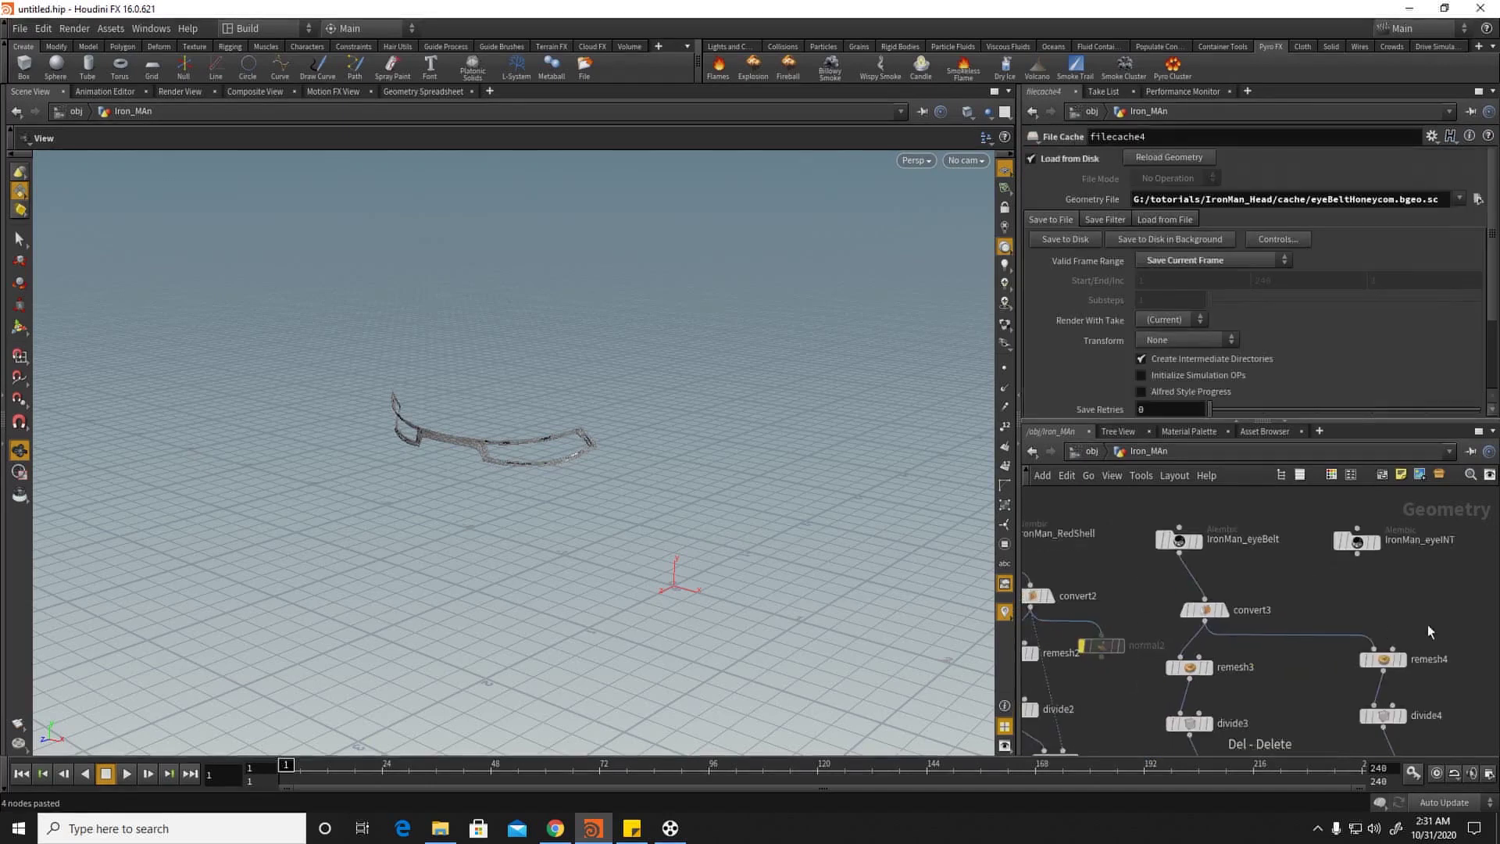
{"action": "scroll", "coordinate": [1133, 625], "scroll_direction": "down", "scroll_amount": 4}
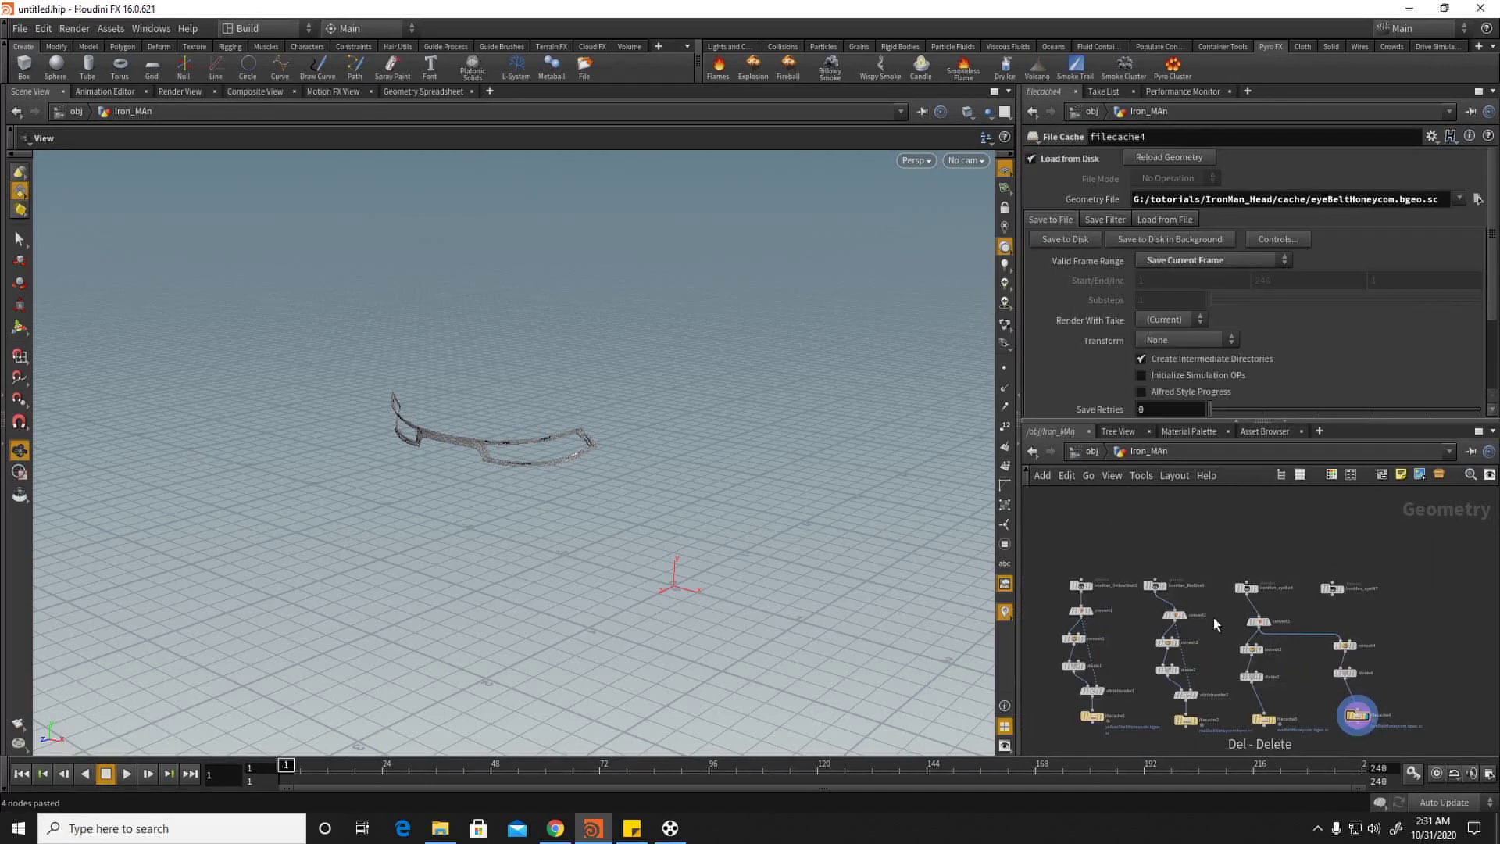
Step: Duplicate convert3 and wire the copy between IronMan_eyeINT and remesh4
{"action": "left_click", "coordinate": [1257, 622]}
{"action": "key", "text": "ctrl+c"}
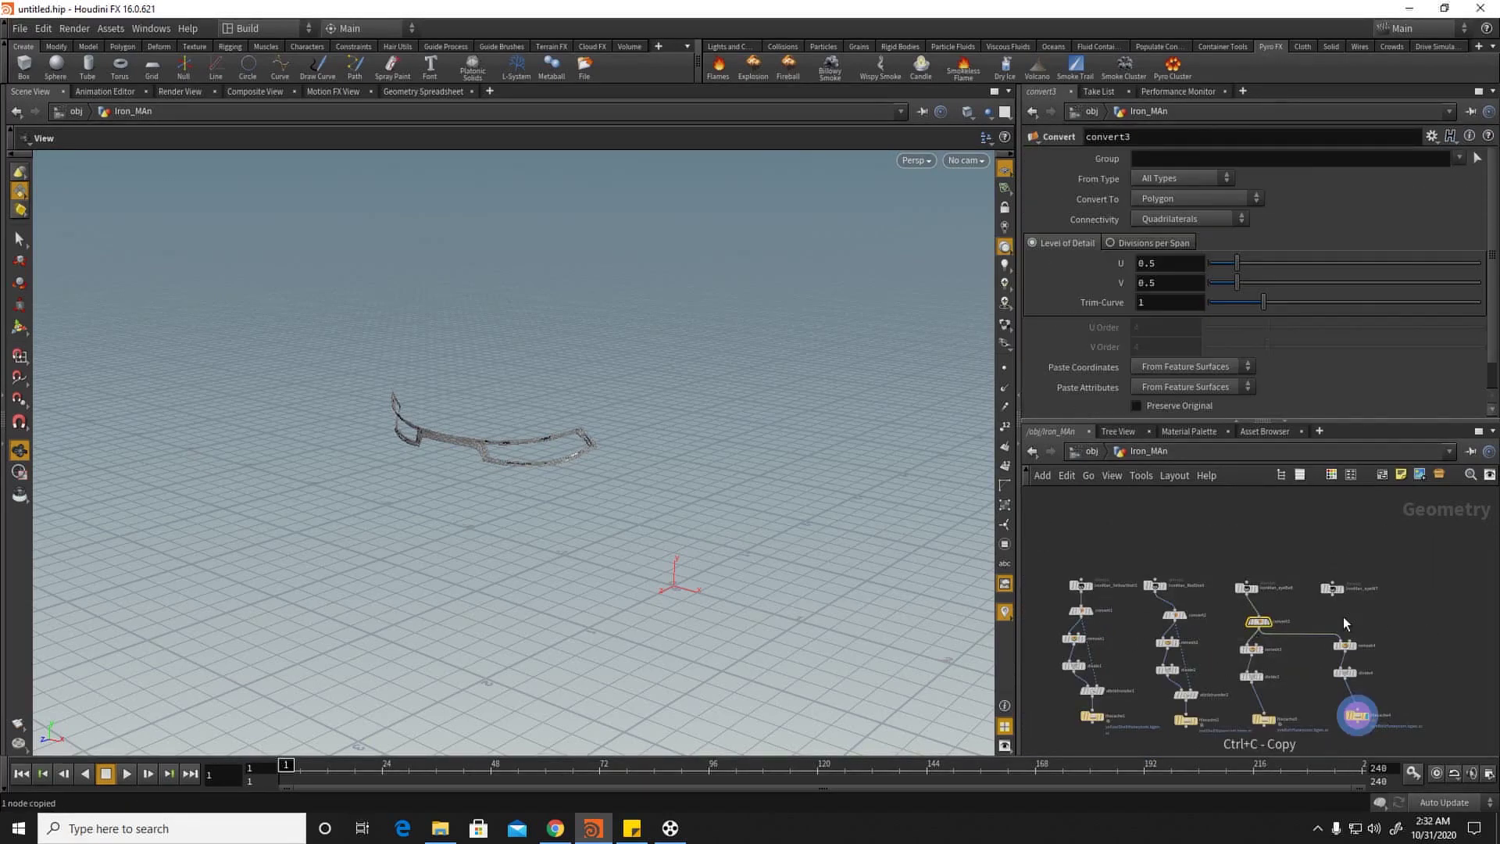
{"action": "key", "text": "ctrl+v"}
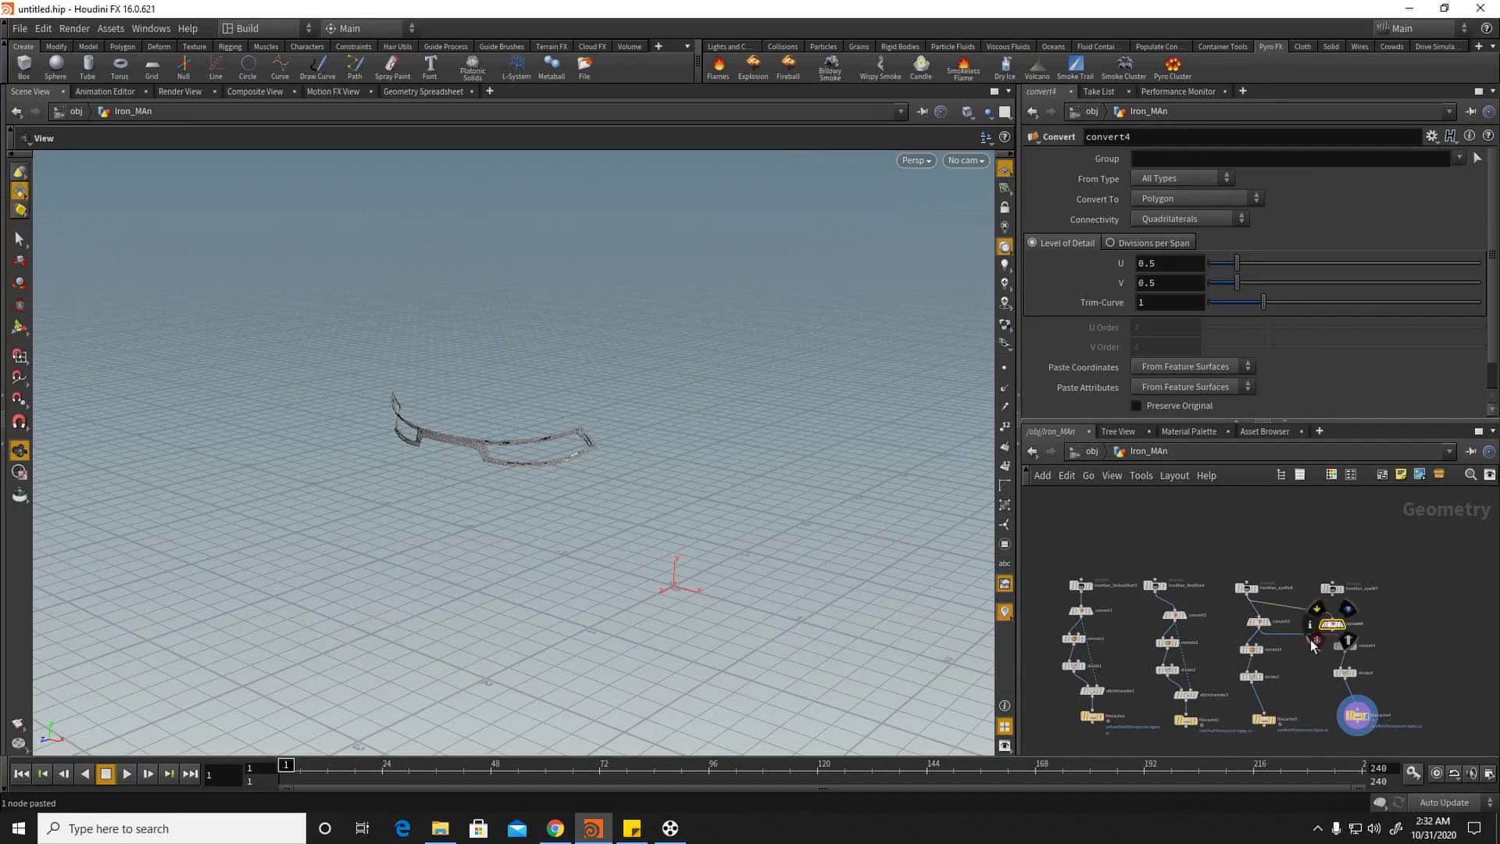
{"action": "scroll", "coordinate": [1313, 633], "scroll_direction": "up", "scroll_amount": 5}
{"action": "left_click_drag", "start_coordinate": [1362, 627], "coordinate": [1381, 654]}
{"action": "left_click_drag", "start_coordinate": [1361, 600], "coordinate": [1363, 546]}
Step: Set filecache4's Geometry File to eyeIntHoneycom.bgeo.sc in the IronMan_Head/cache folder
{"action": "middle_click_drag", "start_coordinate": [1309, 662], "coordinate": [1287, 560]}
{"action": "middle_click_drag", "start_coordinate": [1316, 717], "coordinate": [1292, 580]}
{"action": "left_click", "coordinate": [1374, 599]}
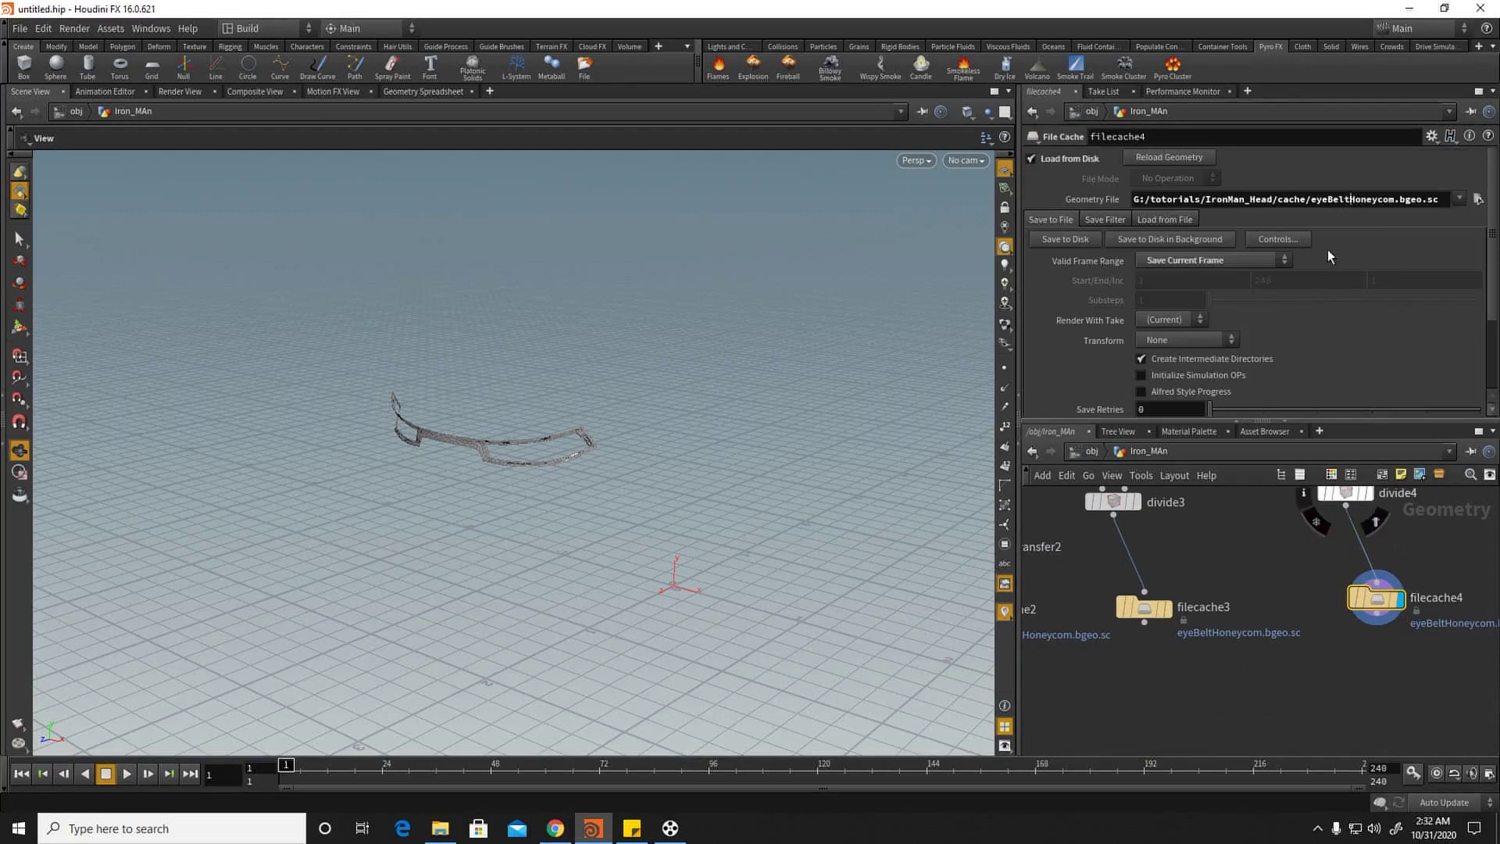
{"action": "key", "text": "BackSpace"}
{"action": "key", "text": "BackSpace"}
{"action": "key", "text": "BackSpace"}
{"action": "key", "text": "BackSpace"}
{"action": "type", "text": "Int"}
{"action": "key", "text": "Return"}
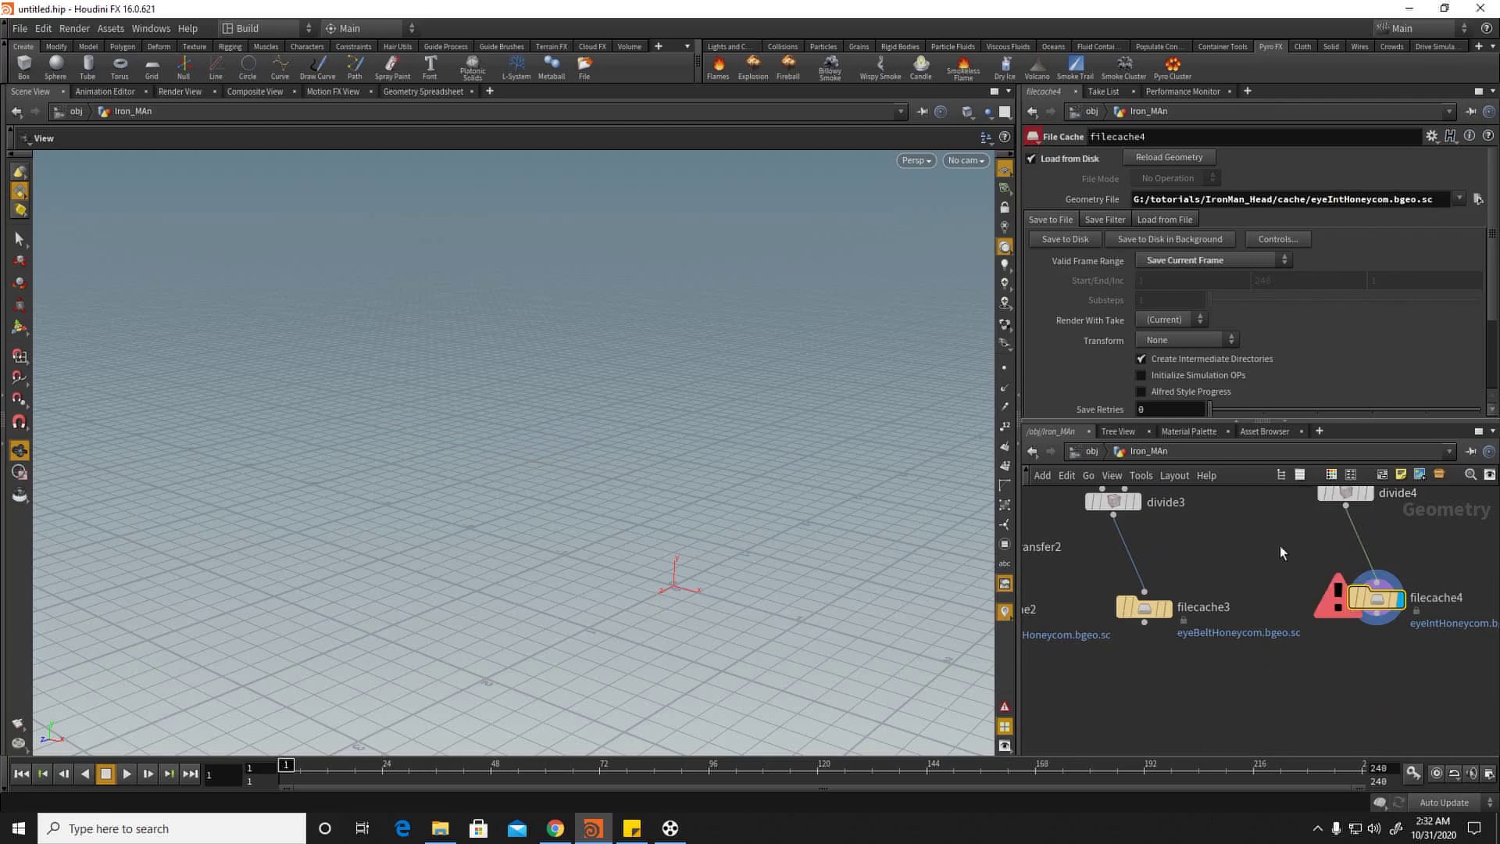
Step: Save filecache4's geometry to disk and inspect the divided eye pieces
{"action": "left_click", "coordinate": [1076, 239]}
{"action": "right_click_drag", "start_coordinate": [633, 462], "coordinate": [769, 469]}
{"action": "left_click_drag", "start_coordinate": [523, 461], "coordinate": [574, 447]}
{"action": "right_click_drag", "start_coordinate": [575, 447], "coordinate": [391, 439]}
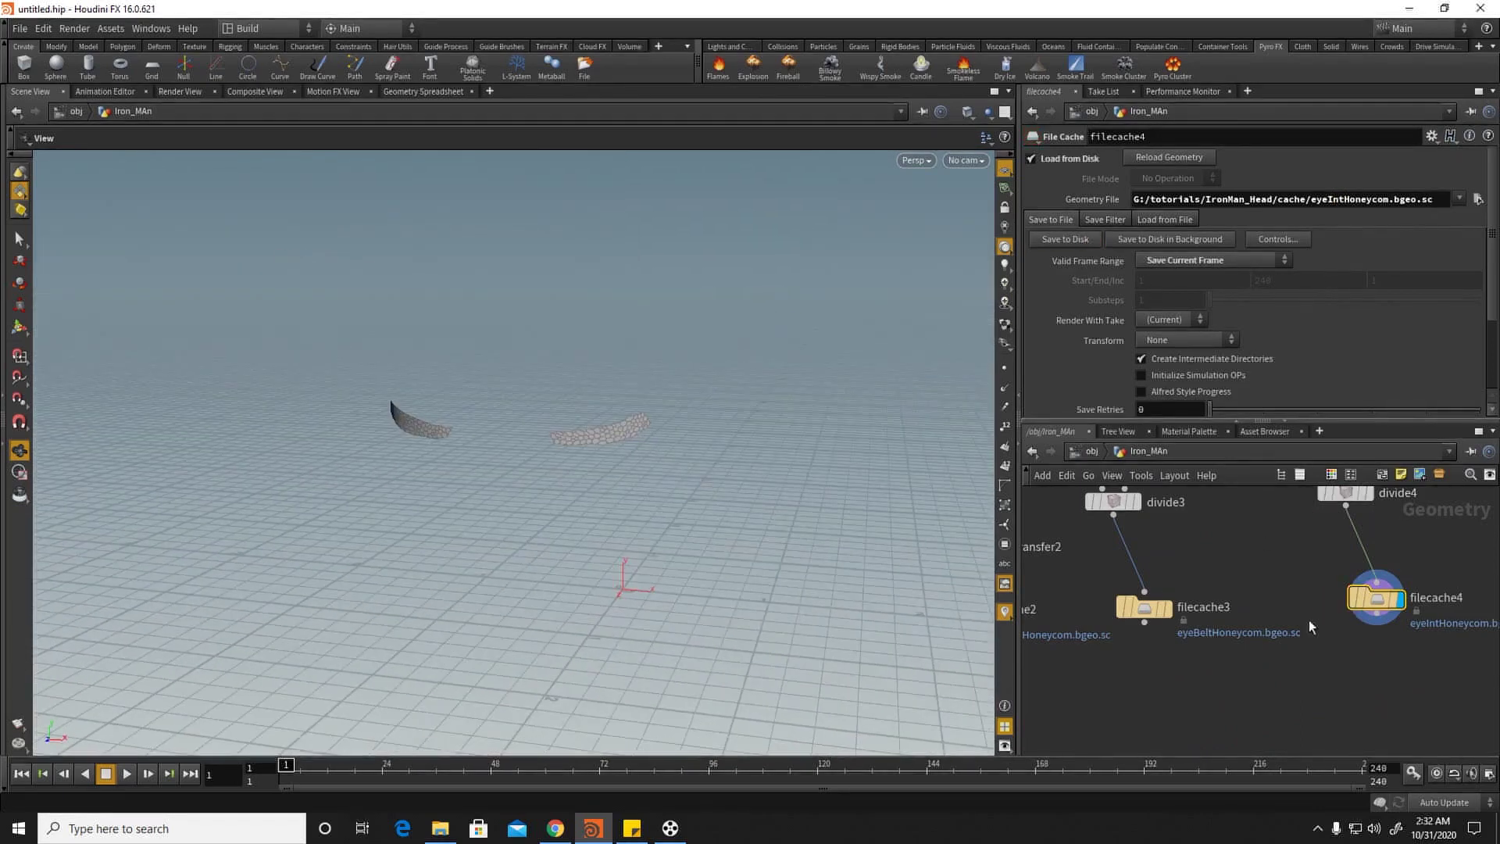
Step: Add a Merge node beneath the chains and connect all four File Cache nodes to it
{"action": "scroll", "coordinate": [1300, 593], "scroll_direction": "down", "scroll_amount": 5}
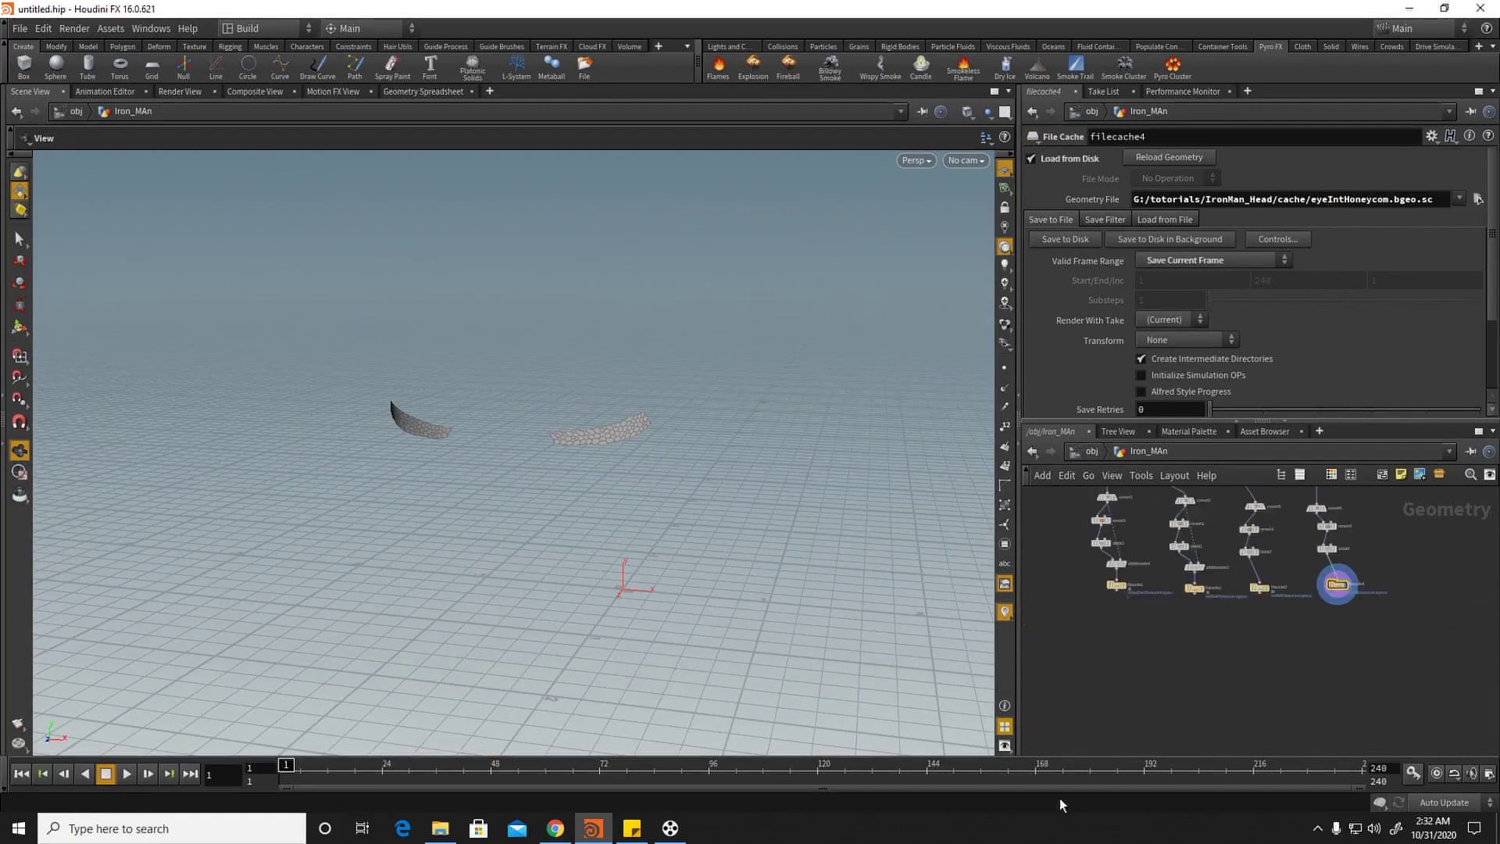
{"action": "left_click_drag", "start_coordinate": [705, 506], "coordinate": [769, 508]}
{"action": "middle_click_drag", "start_coordinate": [1182, 683], "coordinate": [1173, 668]}
{"action": "key", "text": "Tab"}
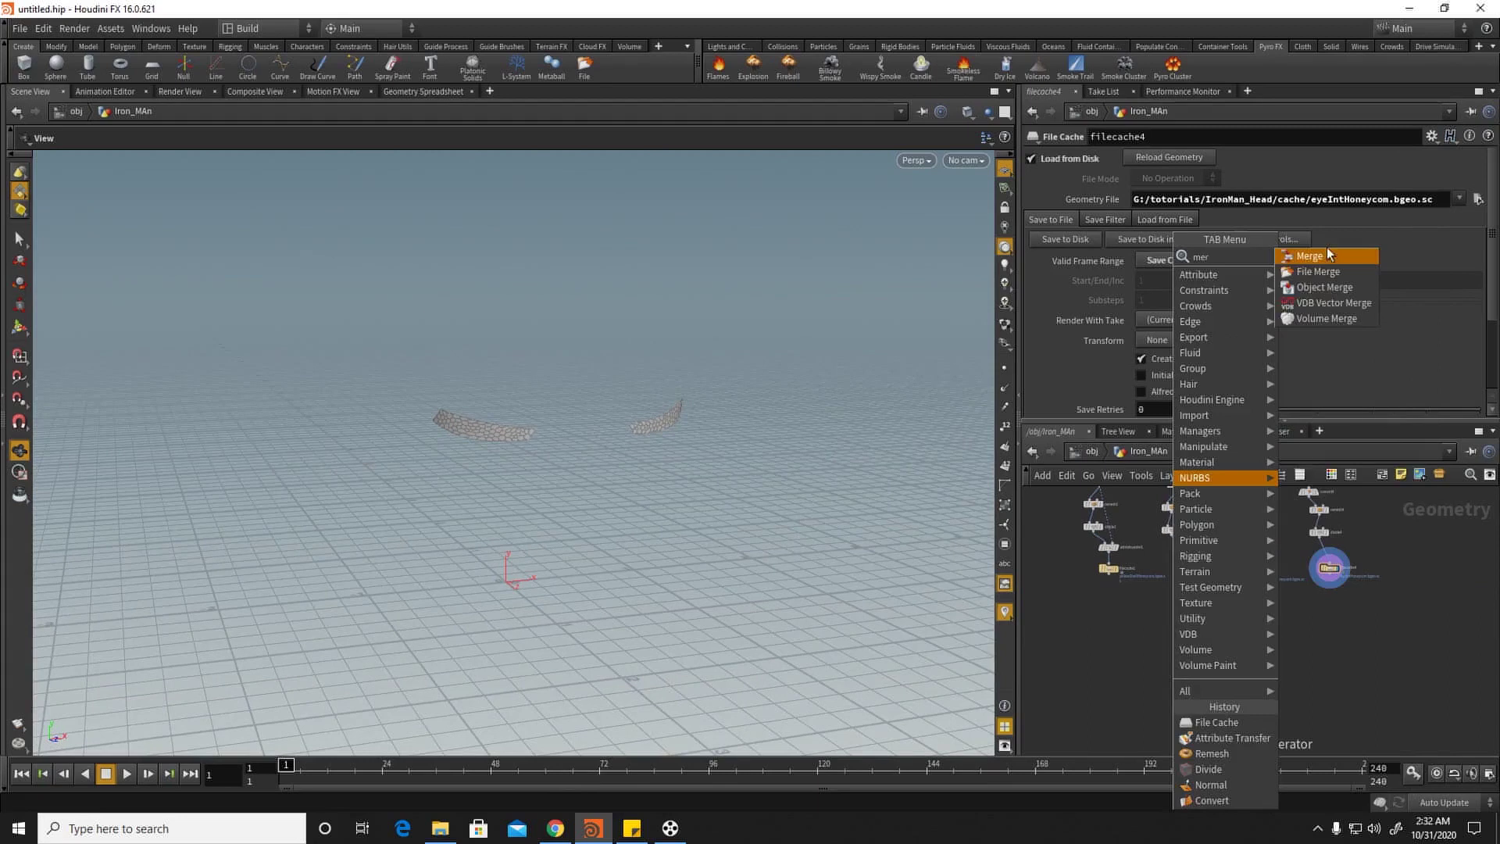
{"action": "left_click", "coordinate": [1330, 248]}
{"action": "left_click", "coordinate": [1226, 645]}
{"action": "left_click_drag", "start_coordinate": [1076, 573], "coordinate": [1226, 637]}
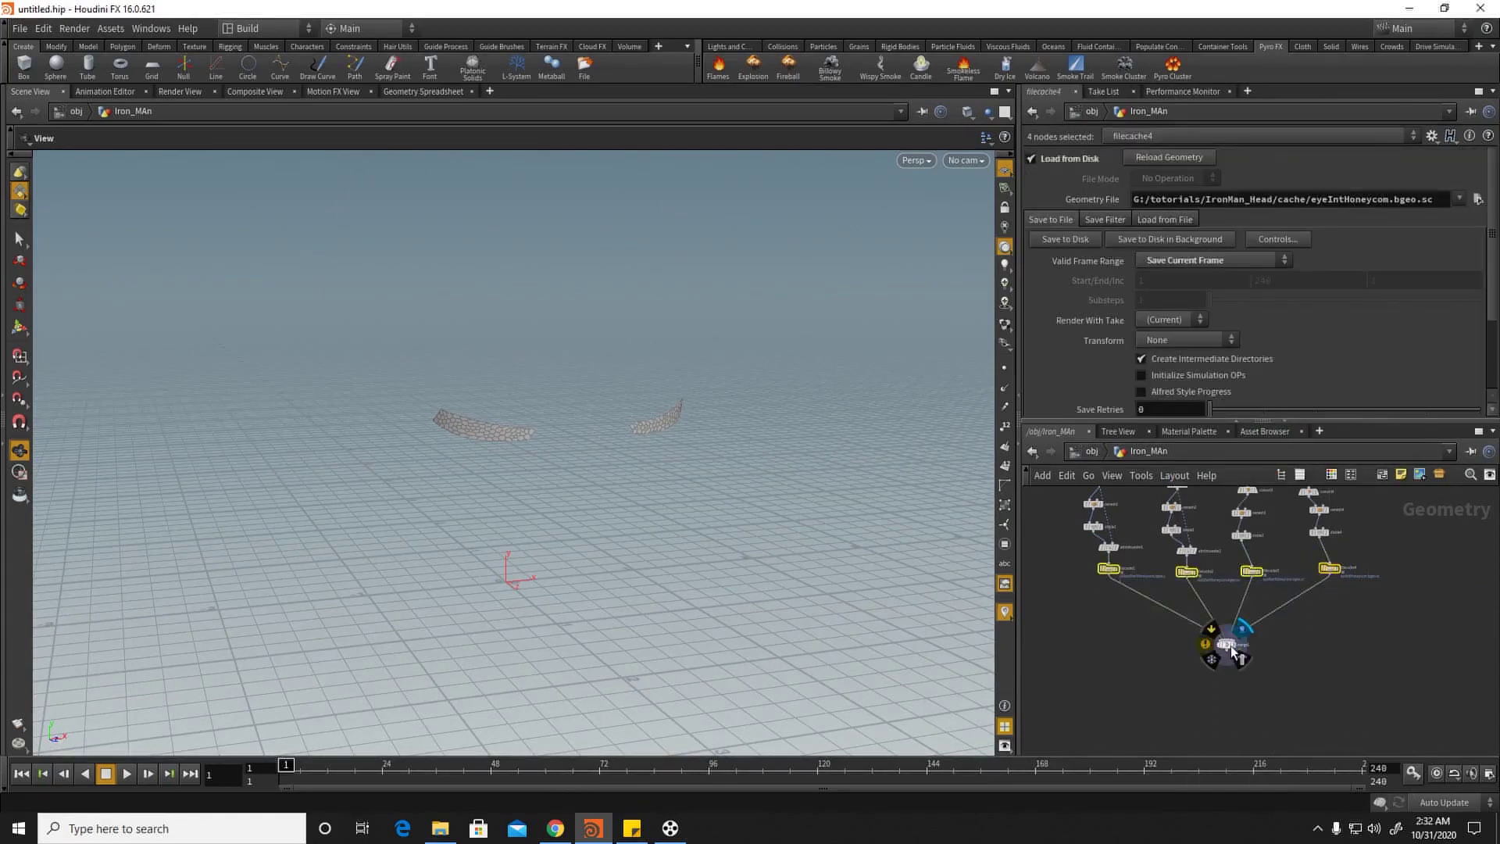
Step: Display the merged geometry of all four caches and inspect the cell pattern around the eye and across the whole helmet
{"action": "left_click", "coordinate": [1226, 644]}
{"action": "scroll", "coordinate": [985, 478], "scroll_direction": "up", "scroll_amount": 5}
{"action": "left_click_drag", "start_coordinate": [976, 478], "coordinate": [681, 424]}
{"action": "scroll", "coordinate": [682, 424], "scroll_direction": "down", "scroll_amount": 5}
{"action": "left_click_drag", "start_coordinate": [536, 395], "coordinate": [467, 342]}
{"action": "scroll", "coordinate": [468, 342], "scroll_direction": "up", "scroll_amount": 10}
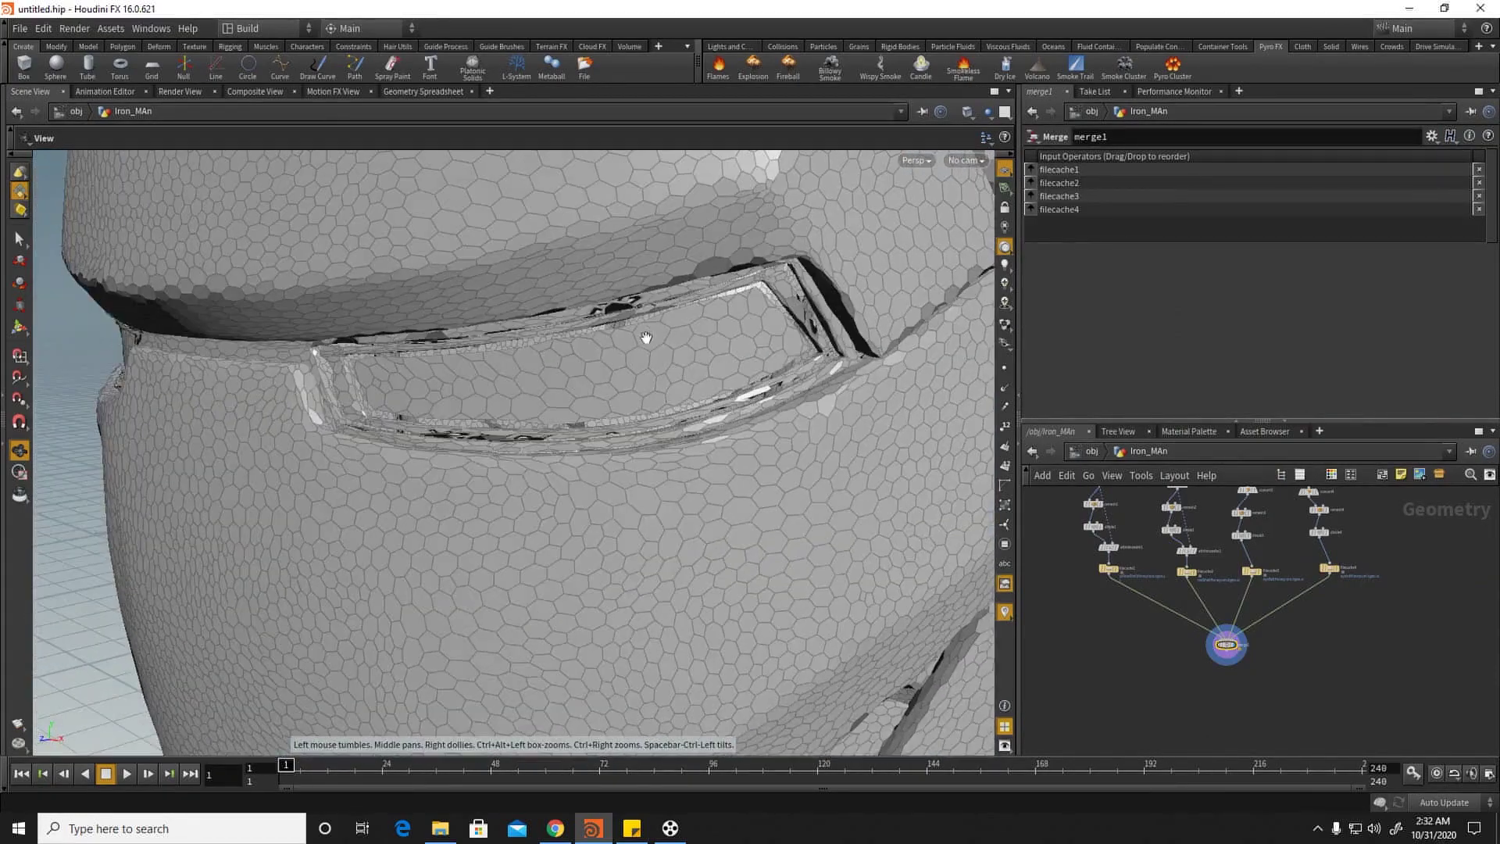
{"action": "right_click_drag", "start_coordinate": [674, 395], "coordinate": [766, 399]}
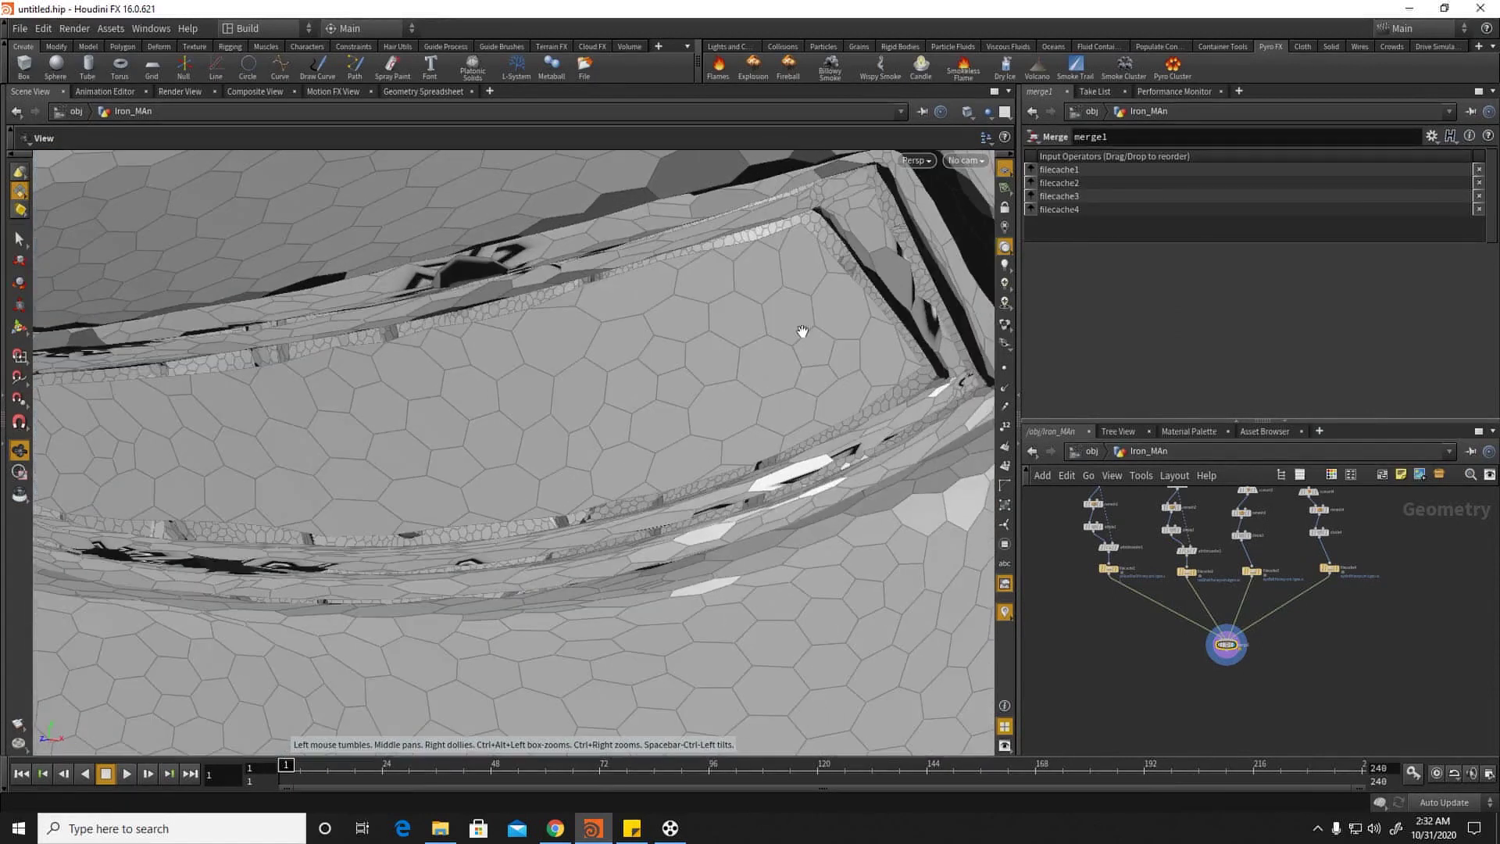
{"action": "left_click_drag", "start_coordinate": [803, 493], "coordinate": [522, 451]}
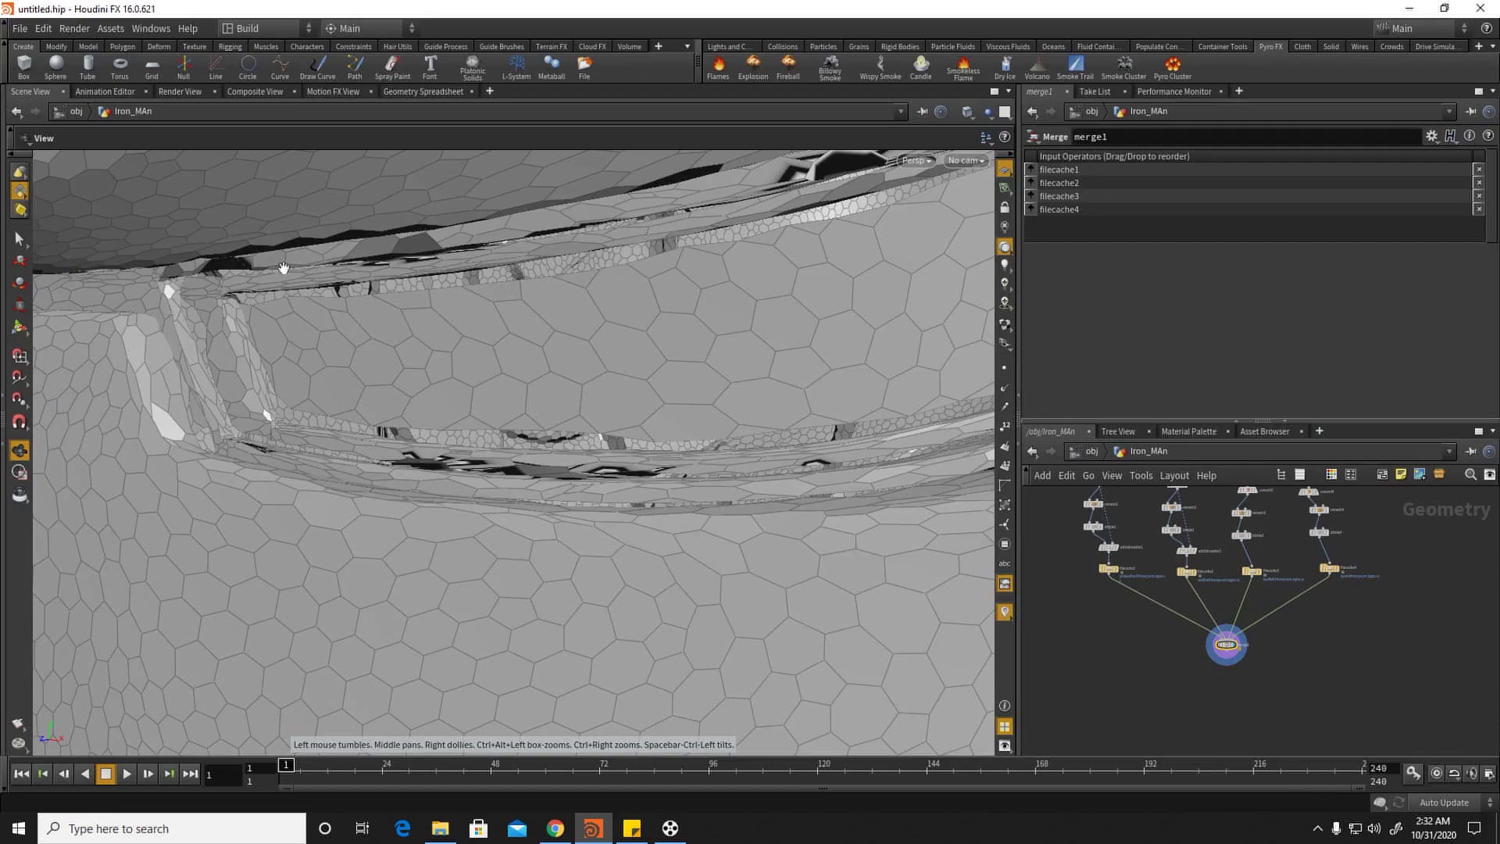
{"action": "scroll", "coordinate": [477, 271], "scroll_direction": "down", "scroll_amount": 10}
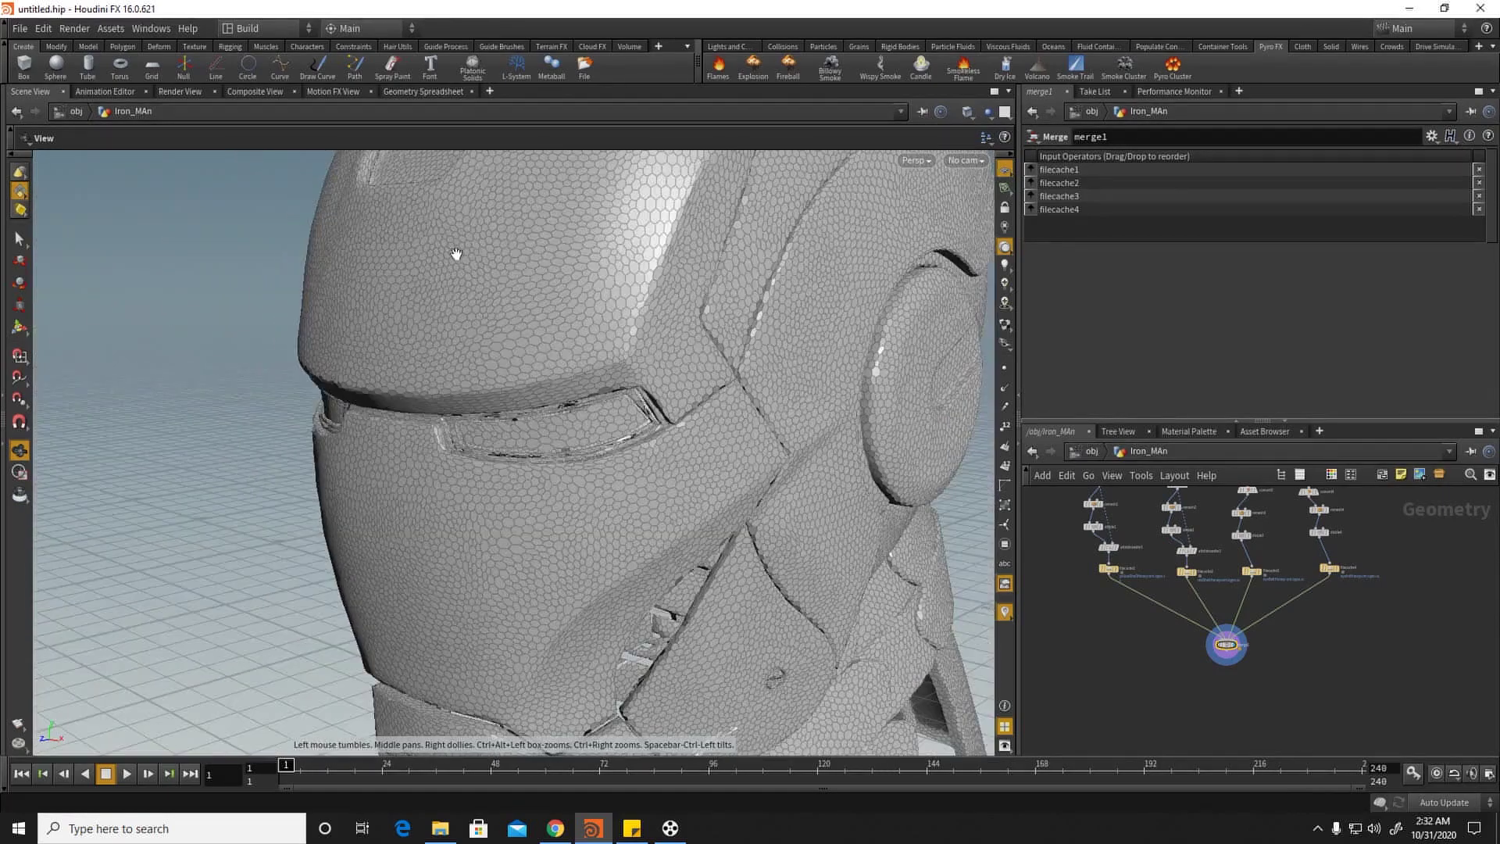
{"action": "left_click_drag", "start_coordinate": [515, 246], "coordinate": [639, 373]}
{"action": "left_click_drag", "start_coordinate": [497, 365], "coordinate": [447, 426]}
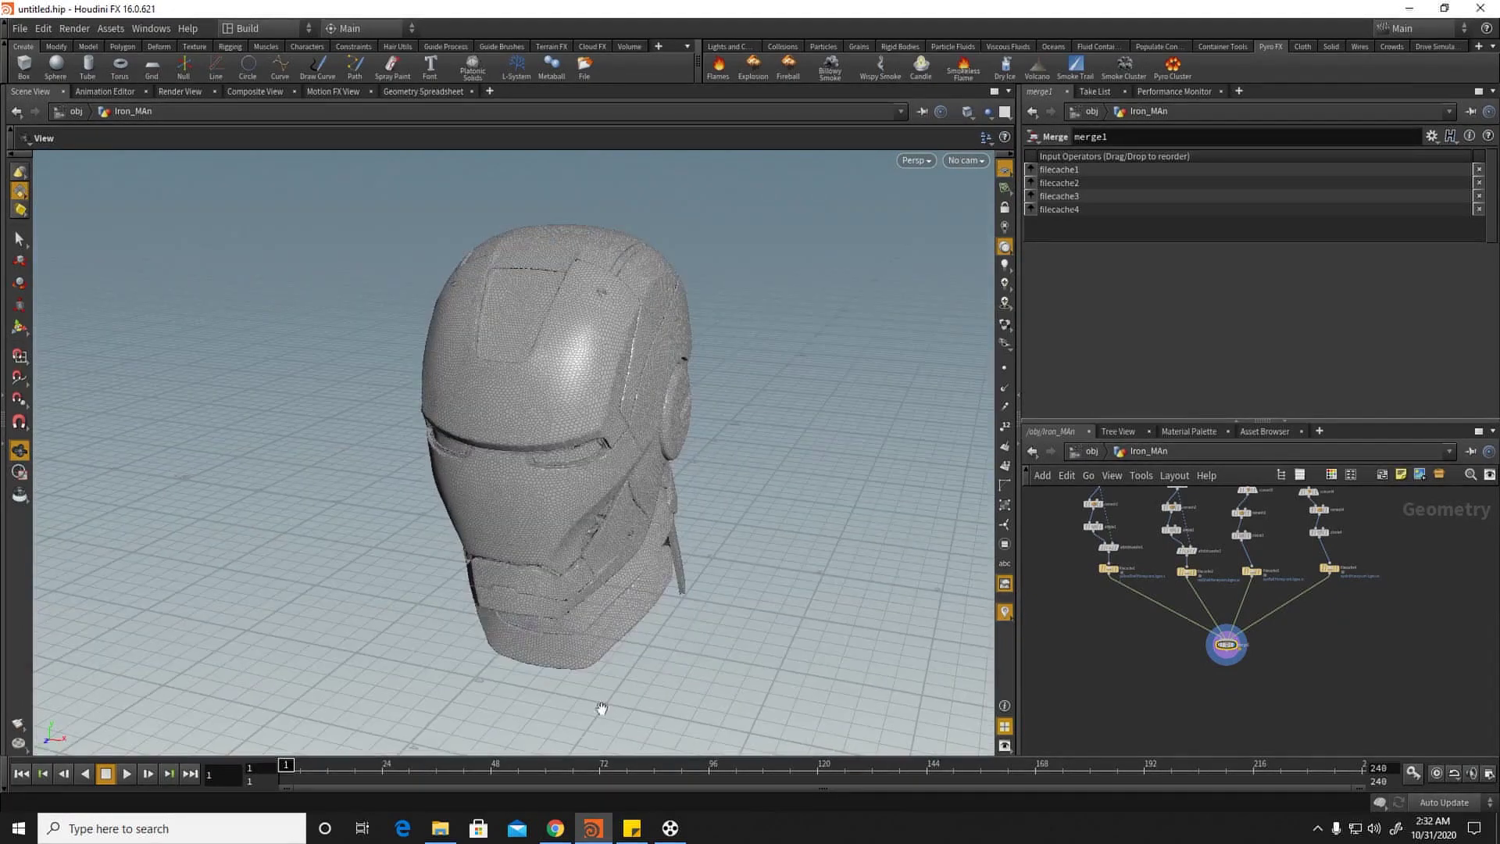
Step: Switch to djv_view, review the suit-transform reference Ironman Final-2.mp4 at frame 70, and return to Houdini
{"action": "left_click", "coordinate": [670, 828]}
{"action": "left_click_drag", "start_coordinate": [670, 737], "coordinate": [610, 735]}
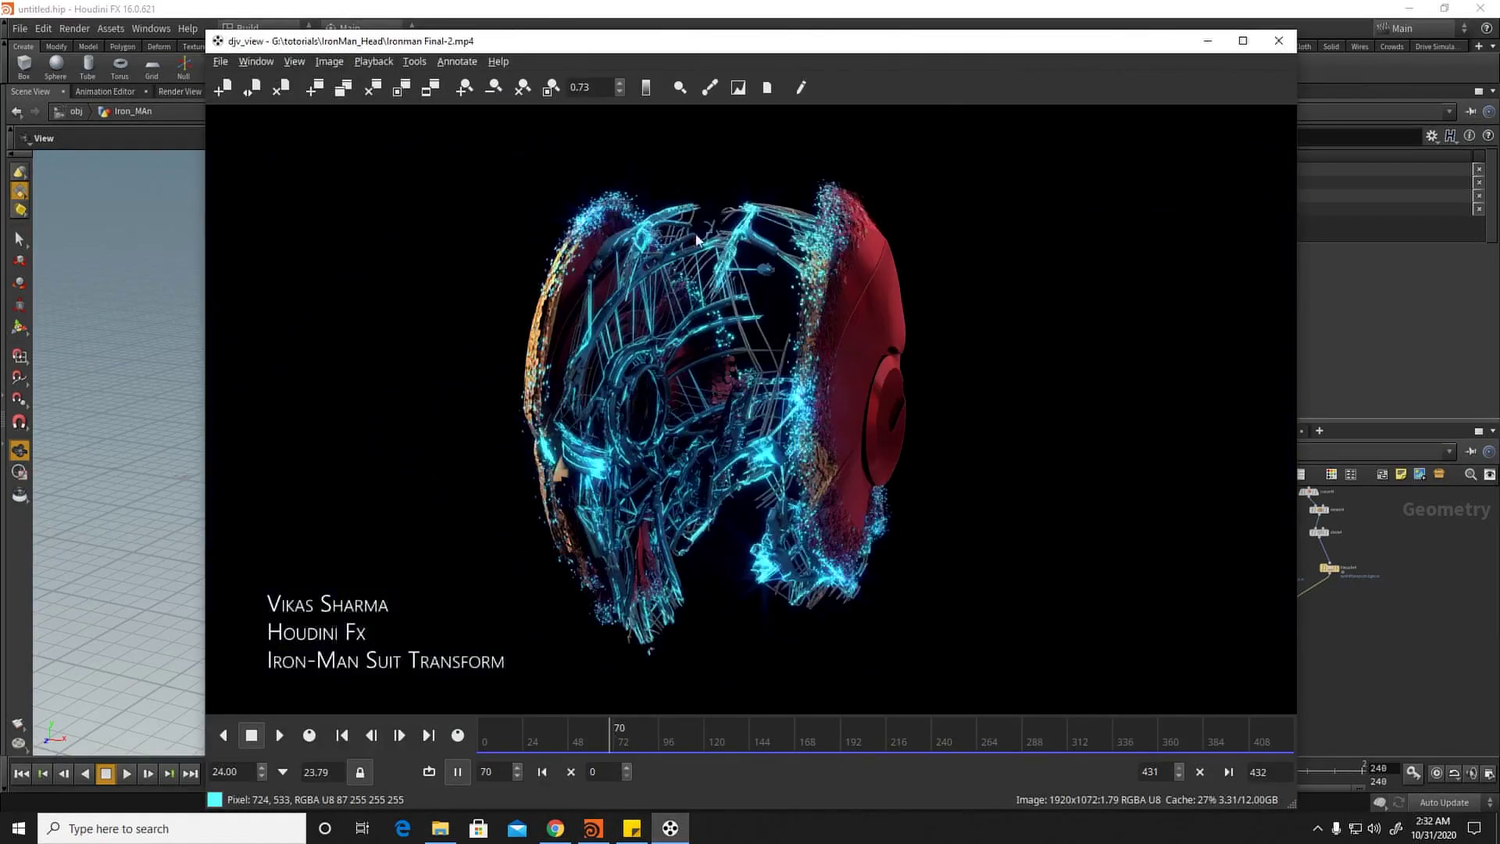
{"action": "left_click", "coordinate": [1207, 41]}
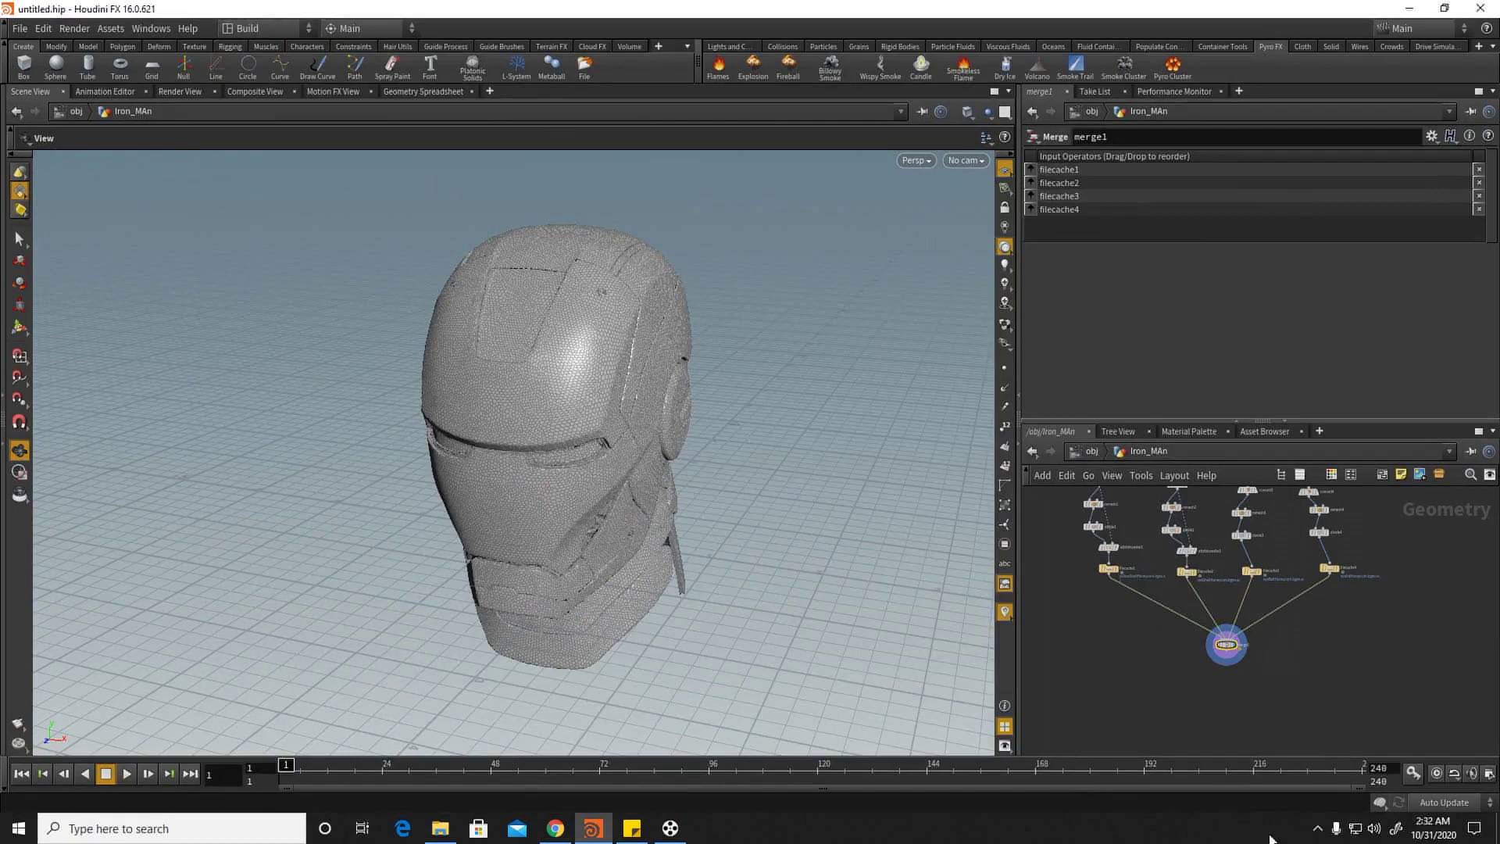
{"action": "left_click", "coordinate": [1318, 828]}
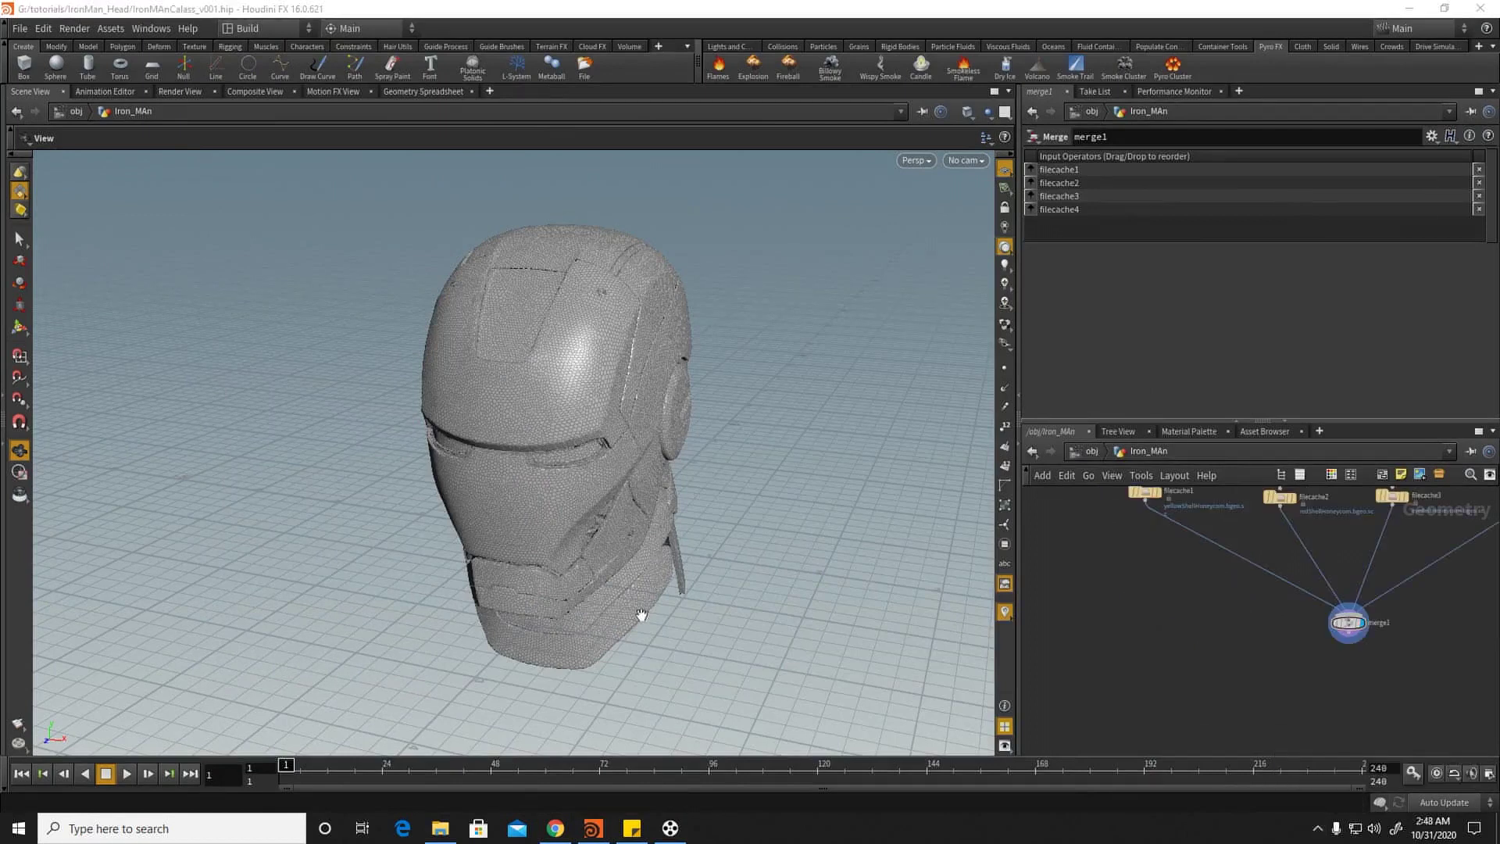
{"action": "left_click", "coordinate": [670, 828]}
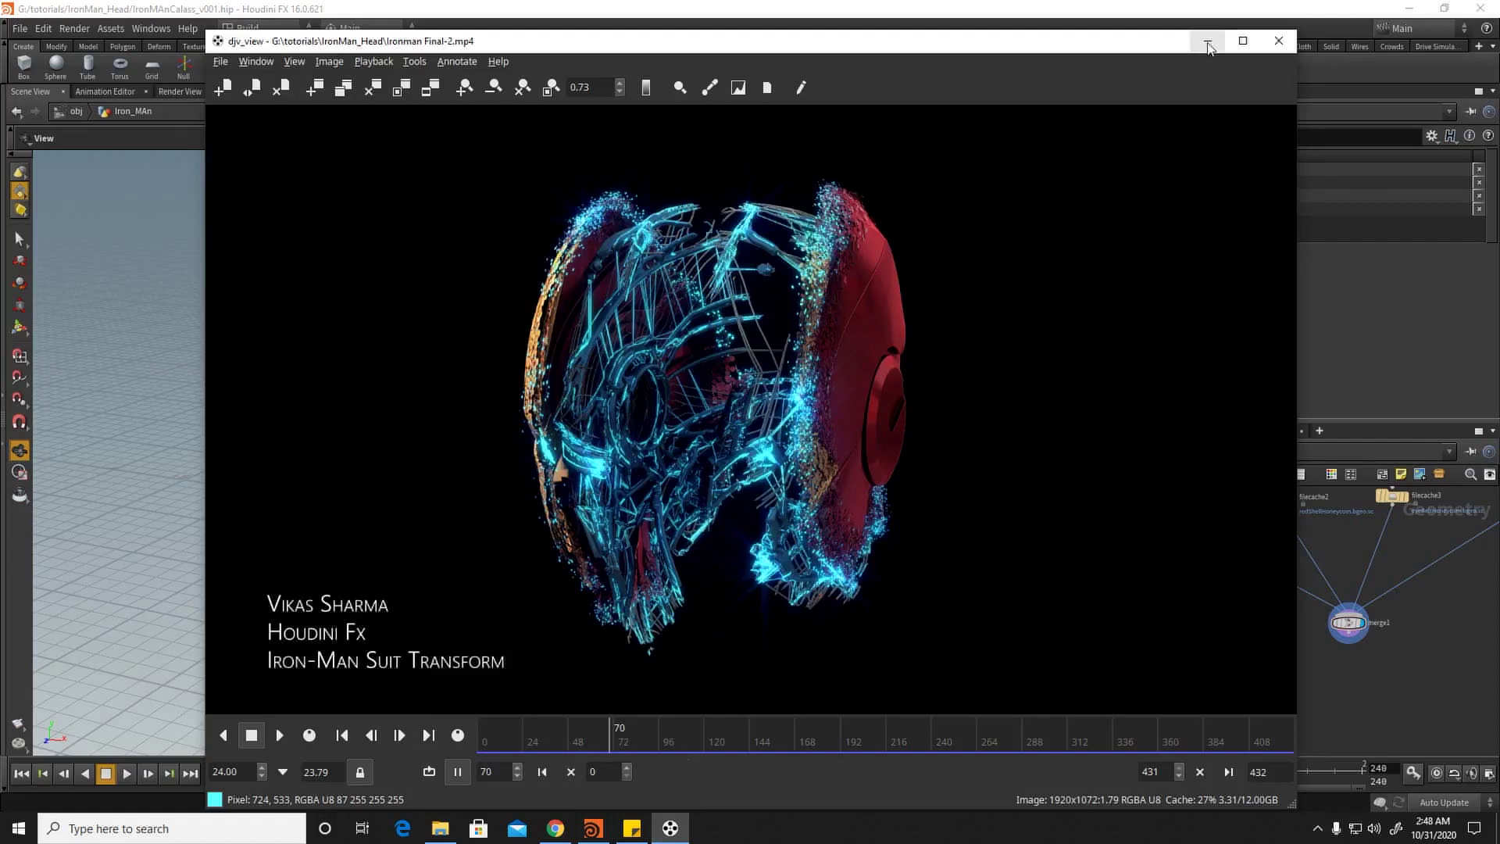
{"action": "left_click", "coordinate": [1207, 43]}
{"action": "scroll", "coordinate": [1265, 676], "scroll_direction": "down", "scroll_amount": 5}
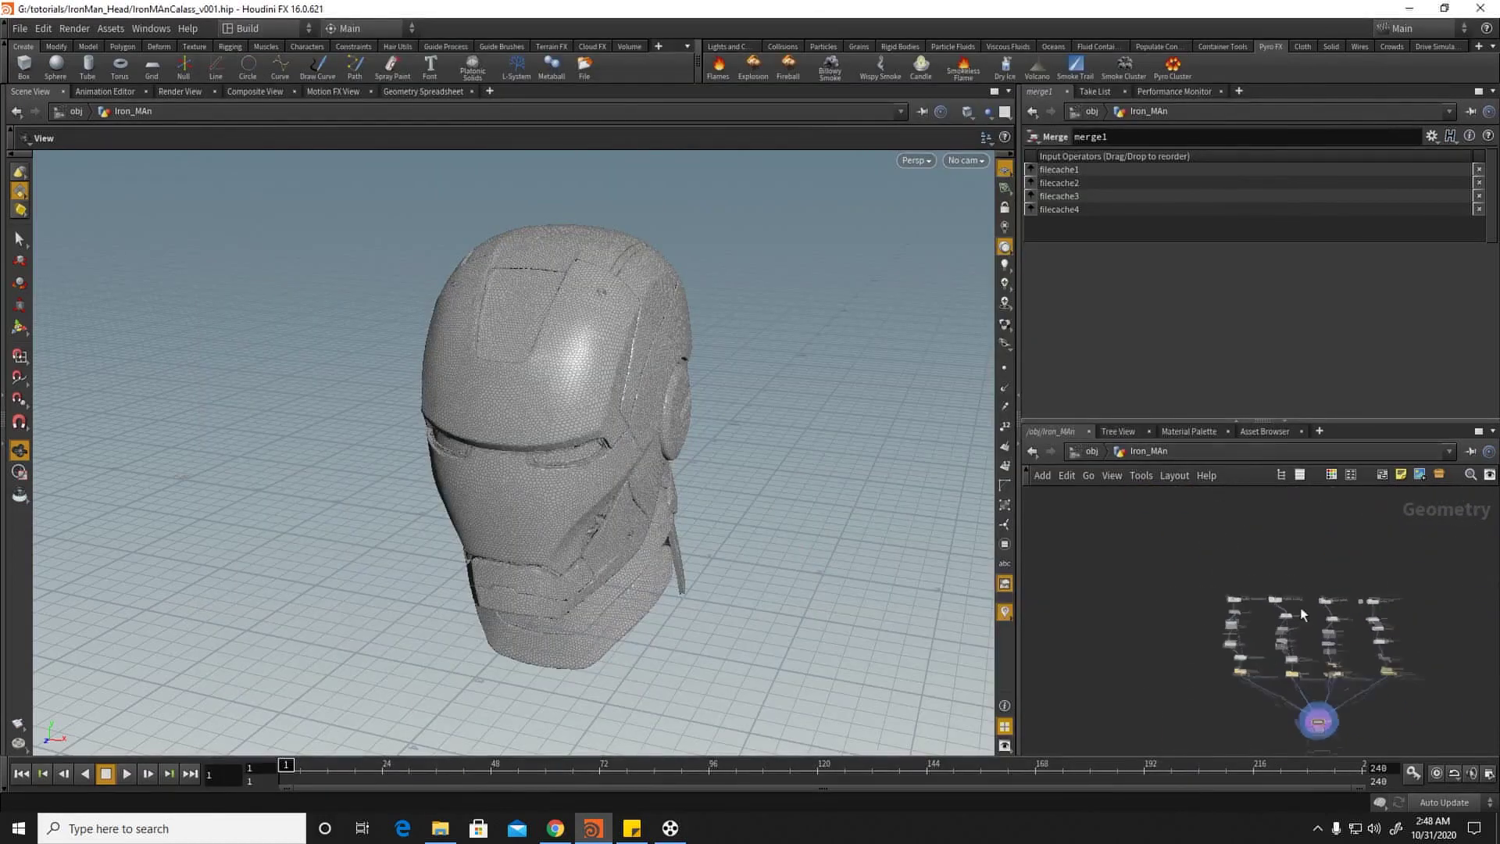
{"action": "scroll", "coordinate": [1226, 625], "scroll_direction": "up", "scroll_amount": 8}
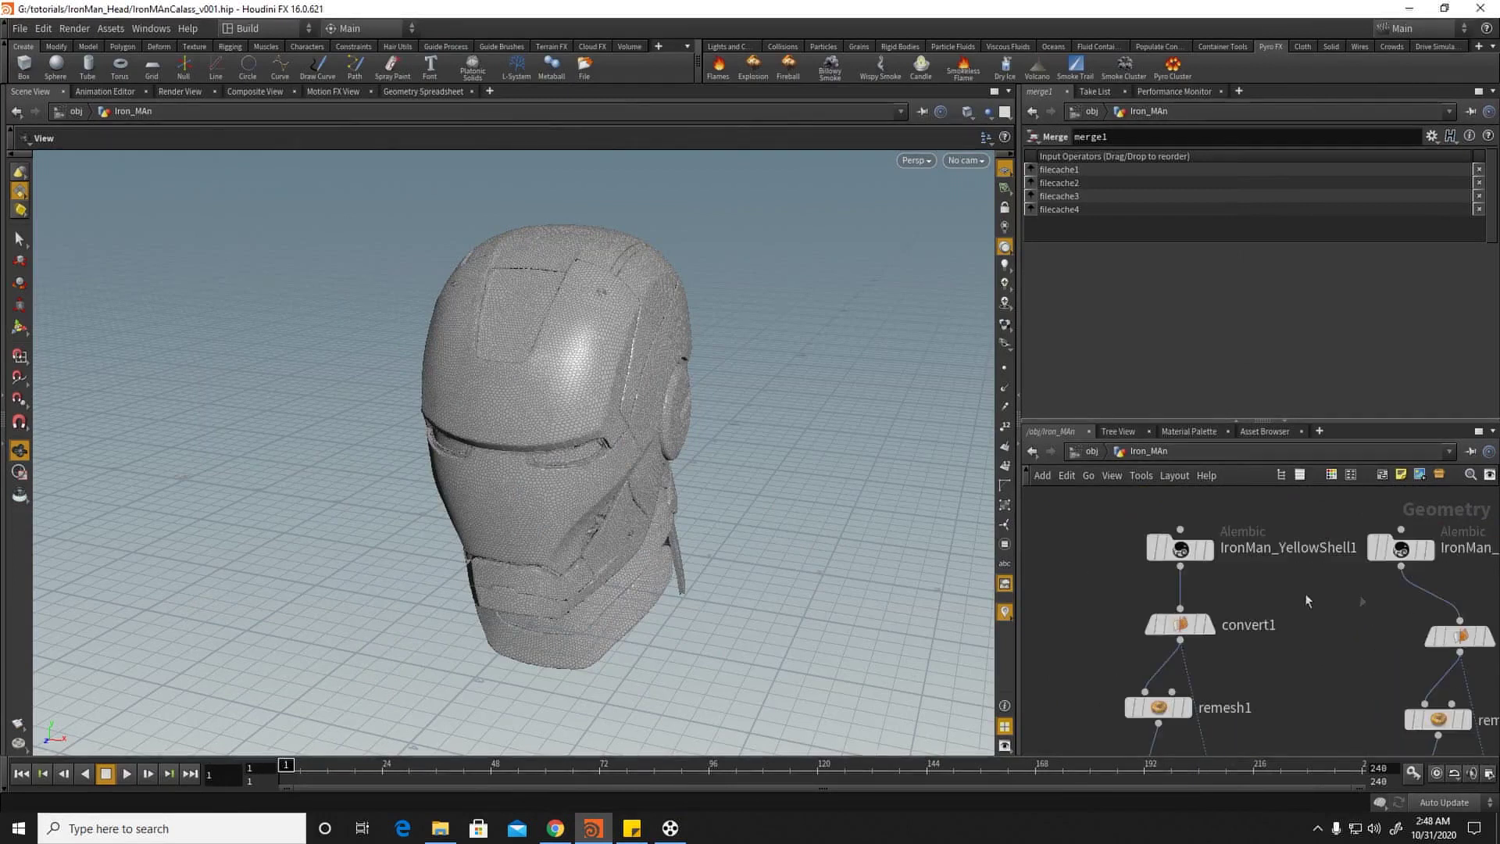
{"action": "scroll", "coordinate": [1375, 586], "scroll_direction": "down", "scroll_amount": 6}
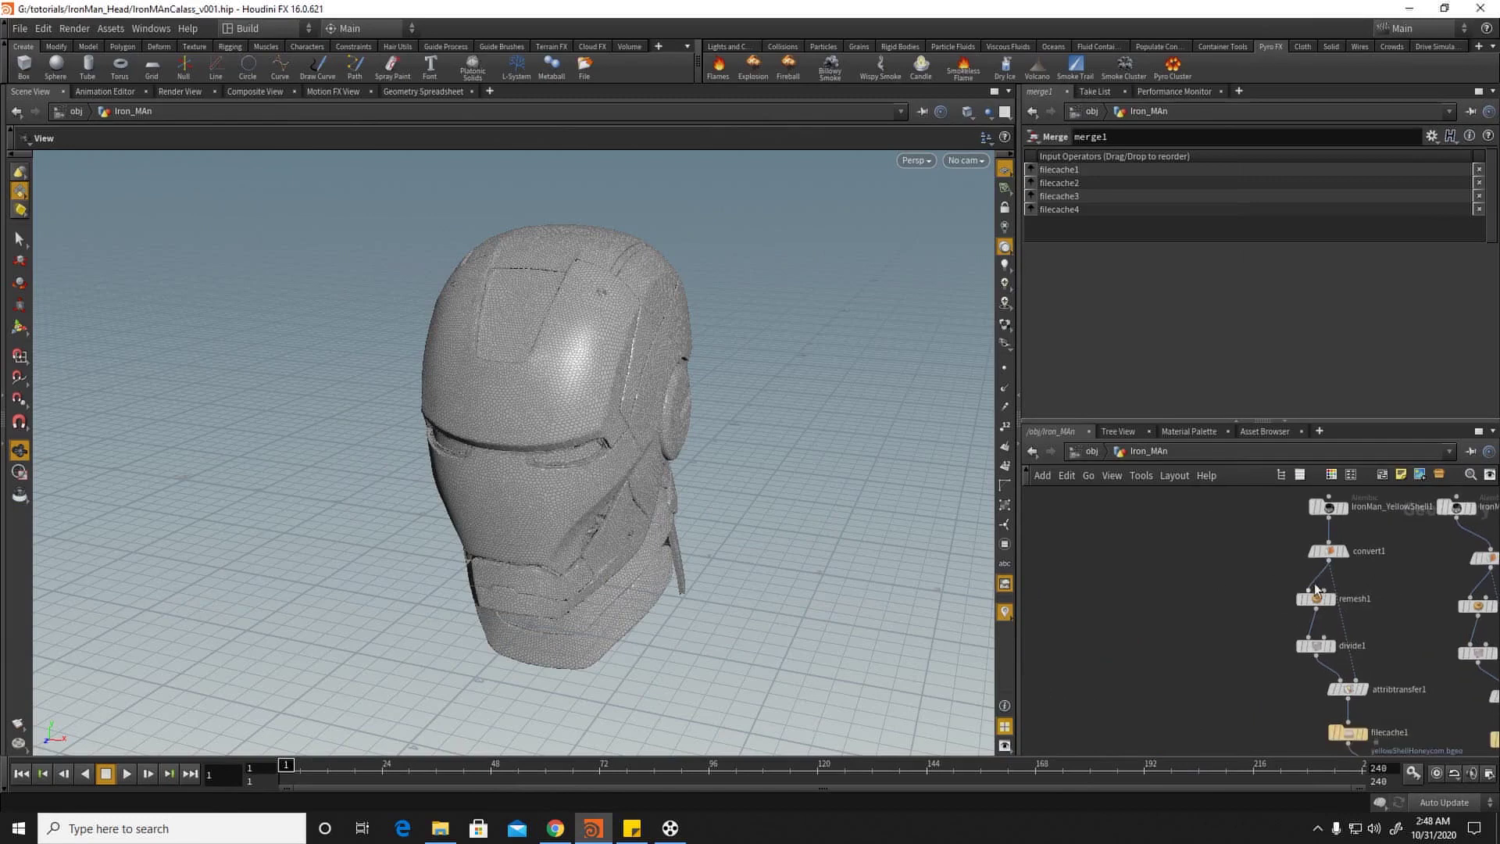
{"action": "key", "text": "Tab"}
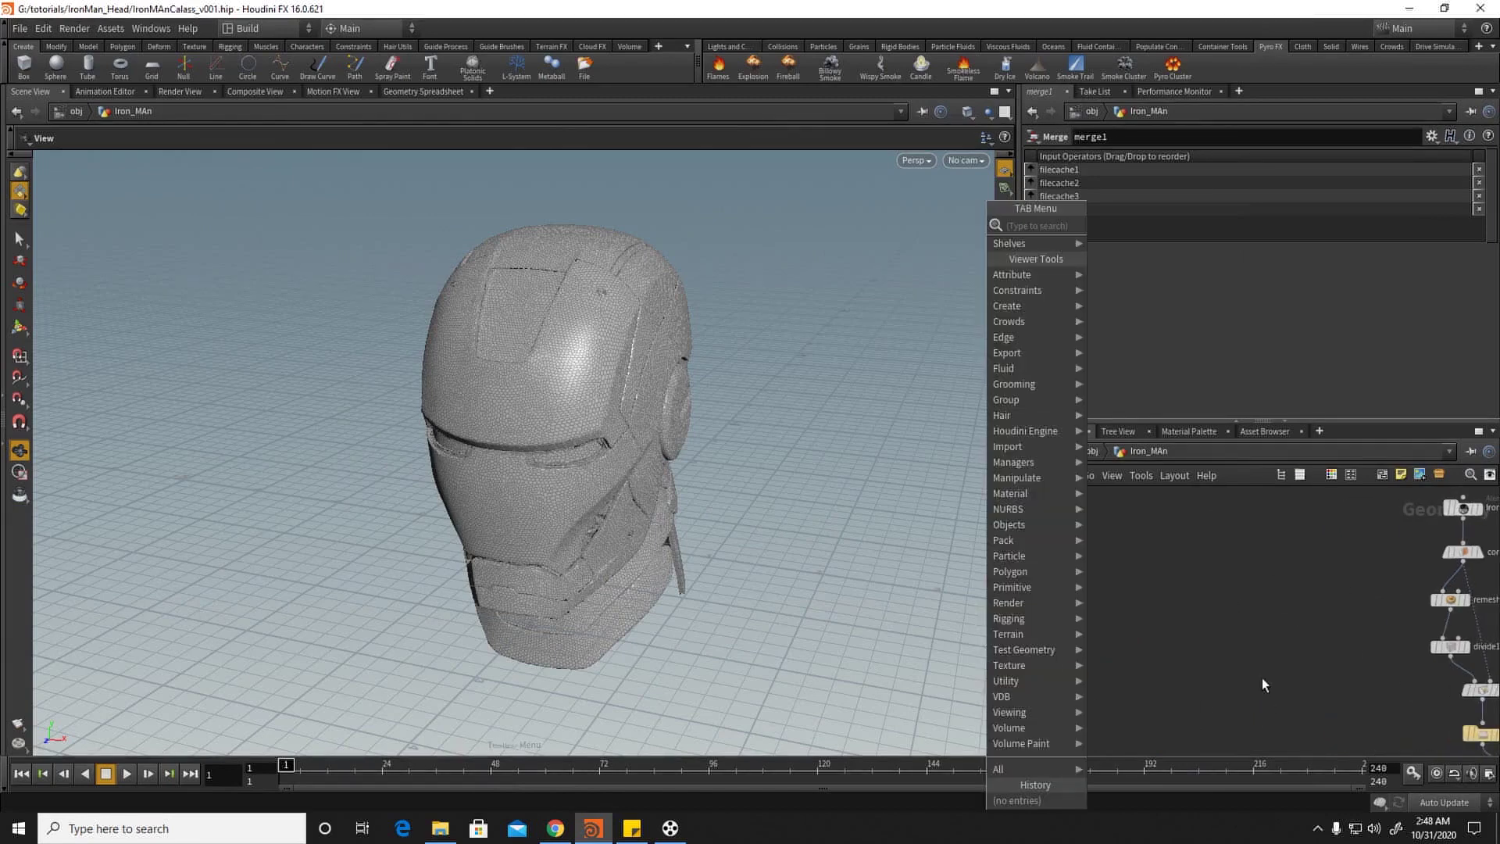
{"action": "type", "text": "mer"}
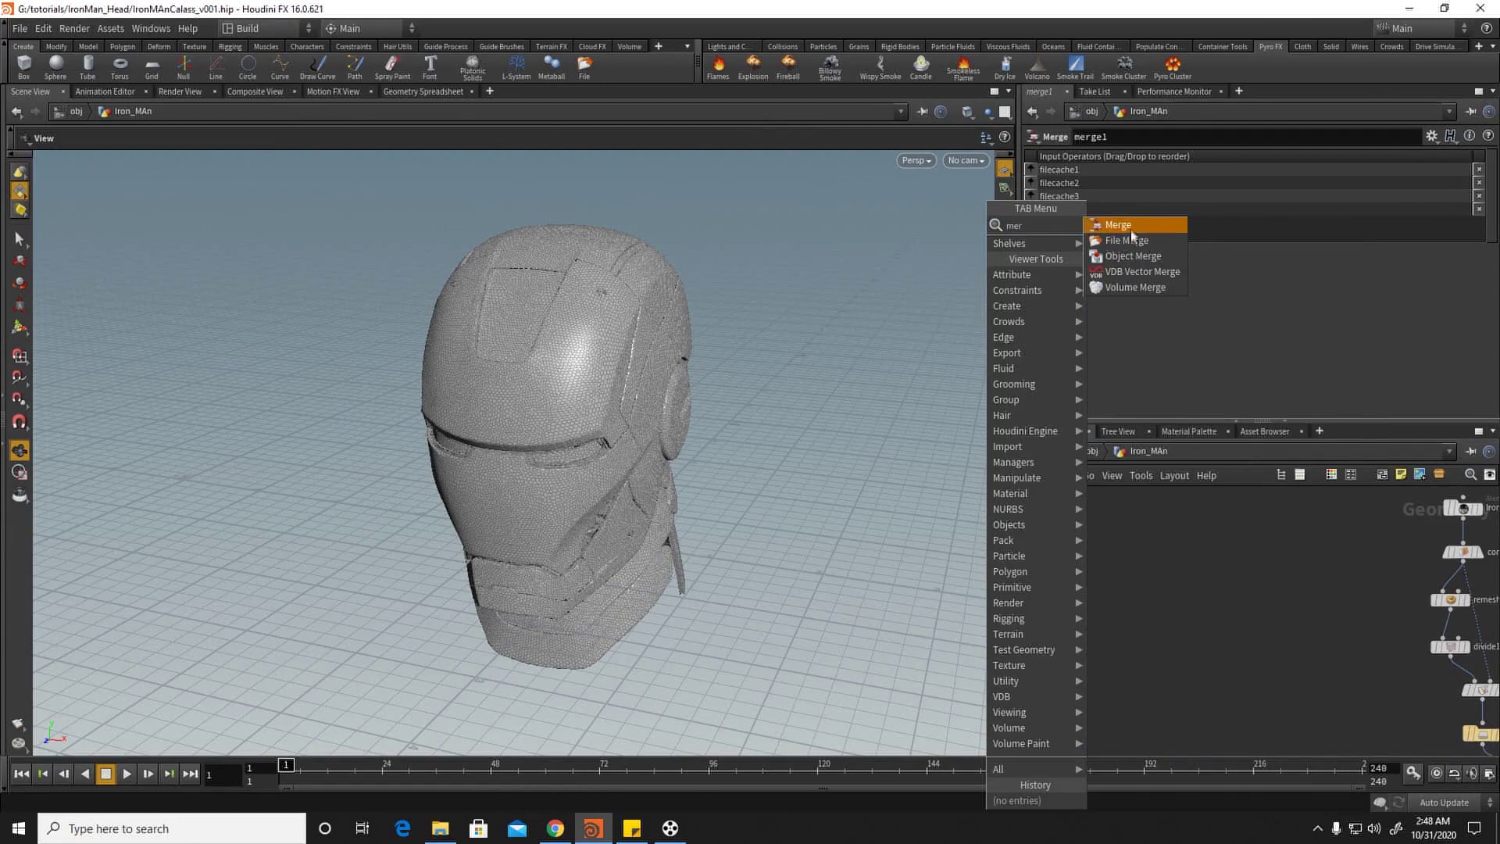
{"action": "left_click", "coordinate": [1127, 235]}
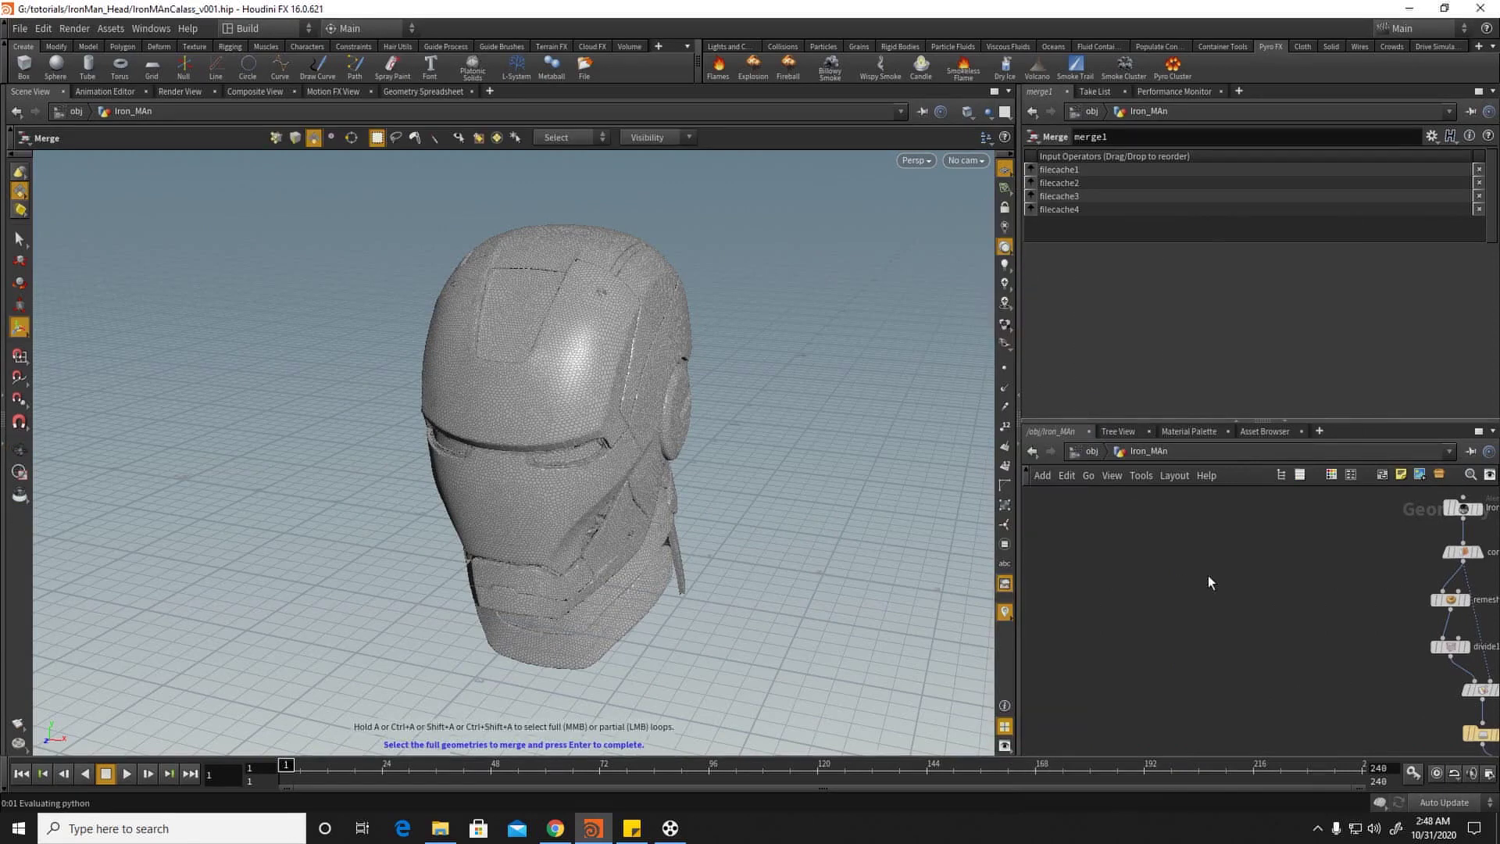
Step: Add a second Merge node beside the yellow shell chain, connect convert2 and convert1 to it, and display the combined original shells
{"action": "key", "text": "Tab"}
{"action": "type", "text": "mer"}
{"action": "key", "text": "Return"}
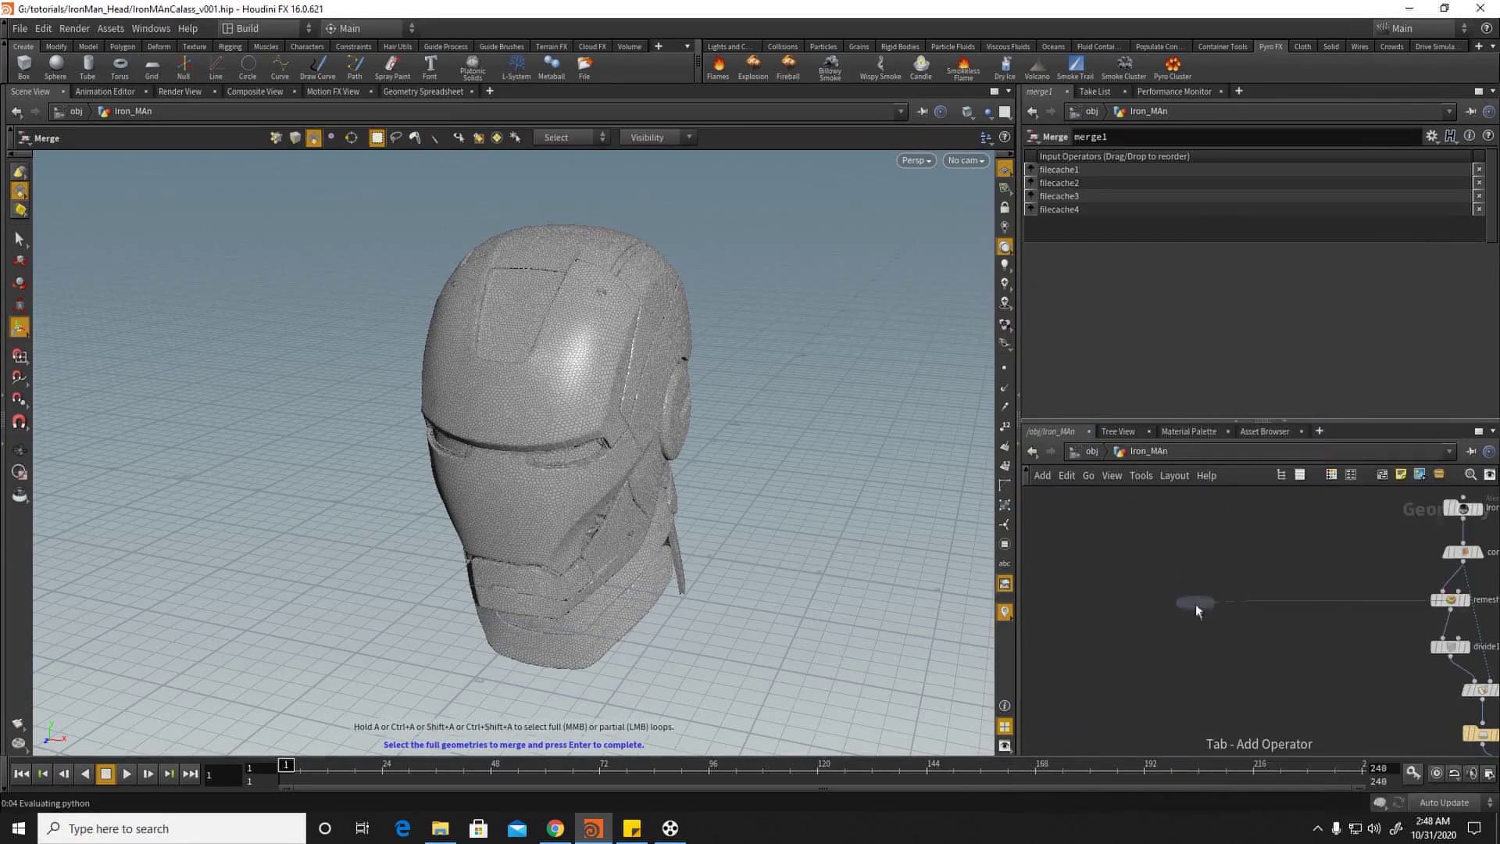
{"action": "left_click", "coordinate": [1423, 558]}
{"action": "middle_click_drag", "start_coordinate": [1211, 582], "coordinate": [1370, 555]}
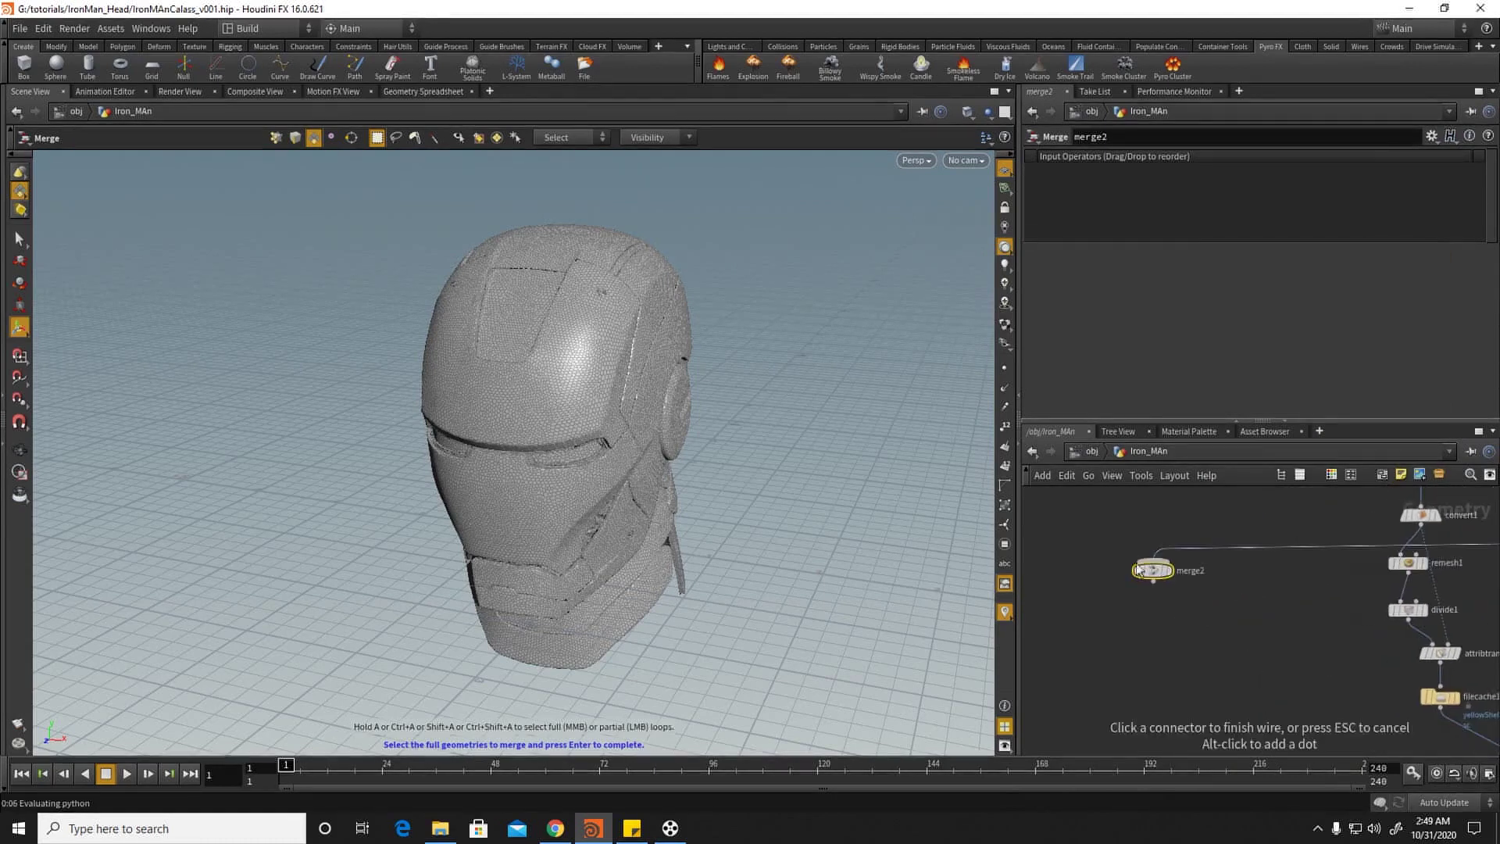
{"action": "left_click", "coordinate": [1153, 561]}
{"action": "left_click", "coordinate": [1419, 525]}
{"action": "left_click", "coordinate": [1154, 559]}
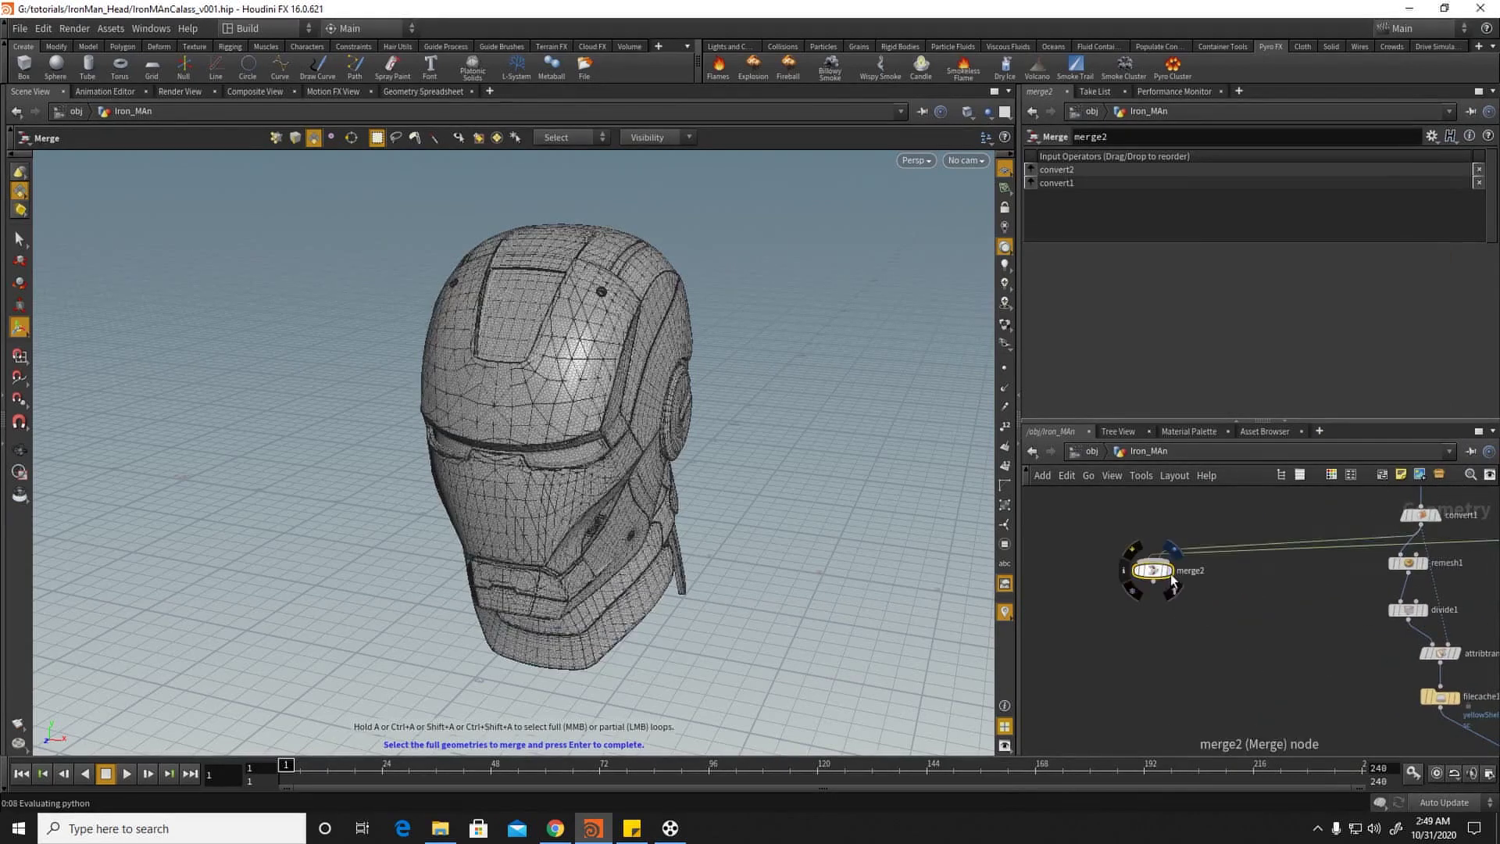
{"action": "left_click", "coordinate": [1170, 572]}
{"action": "left_click_drag", "start_coordinate": [539, 410], "coordinate": [673, 367], "text": "alt"}
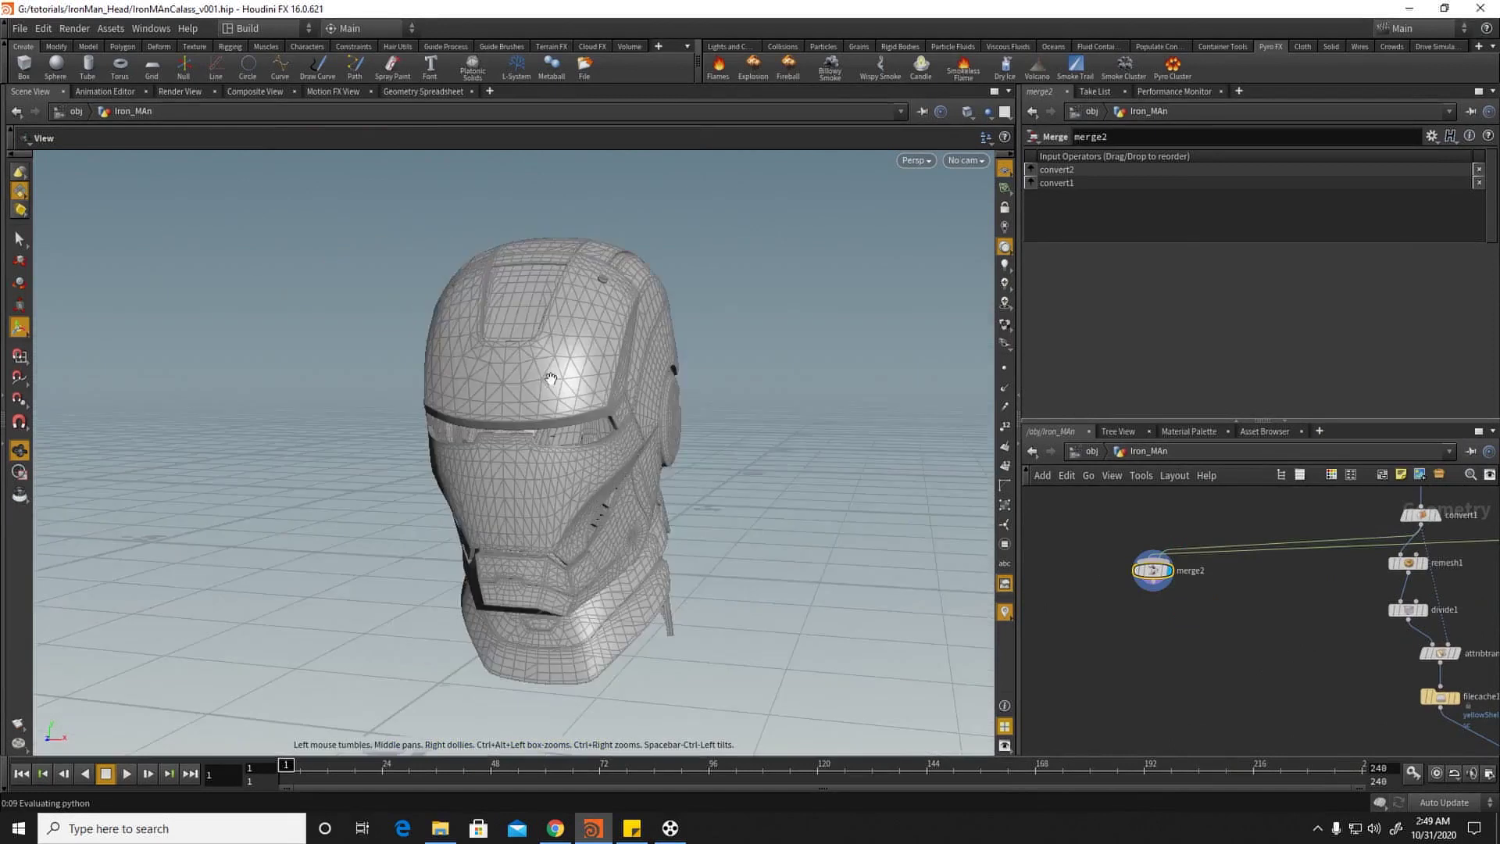
{"action": "right_click_drag", "start_coordinate": [673, 368], "coordinate": [693, 425], "text": "alt"}
{"action": "left_click_drag", "start_coordinate": [830, 578], "coordinate": [754, 528], "text": "alt"}
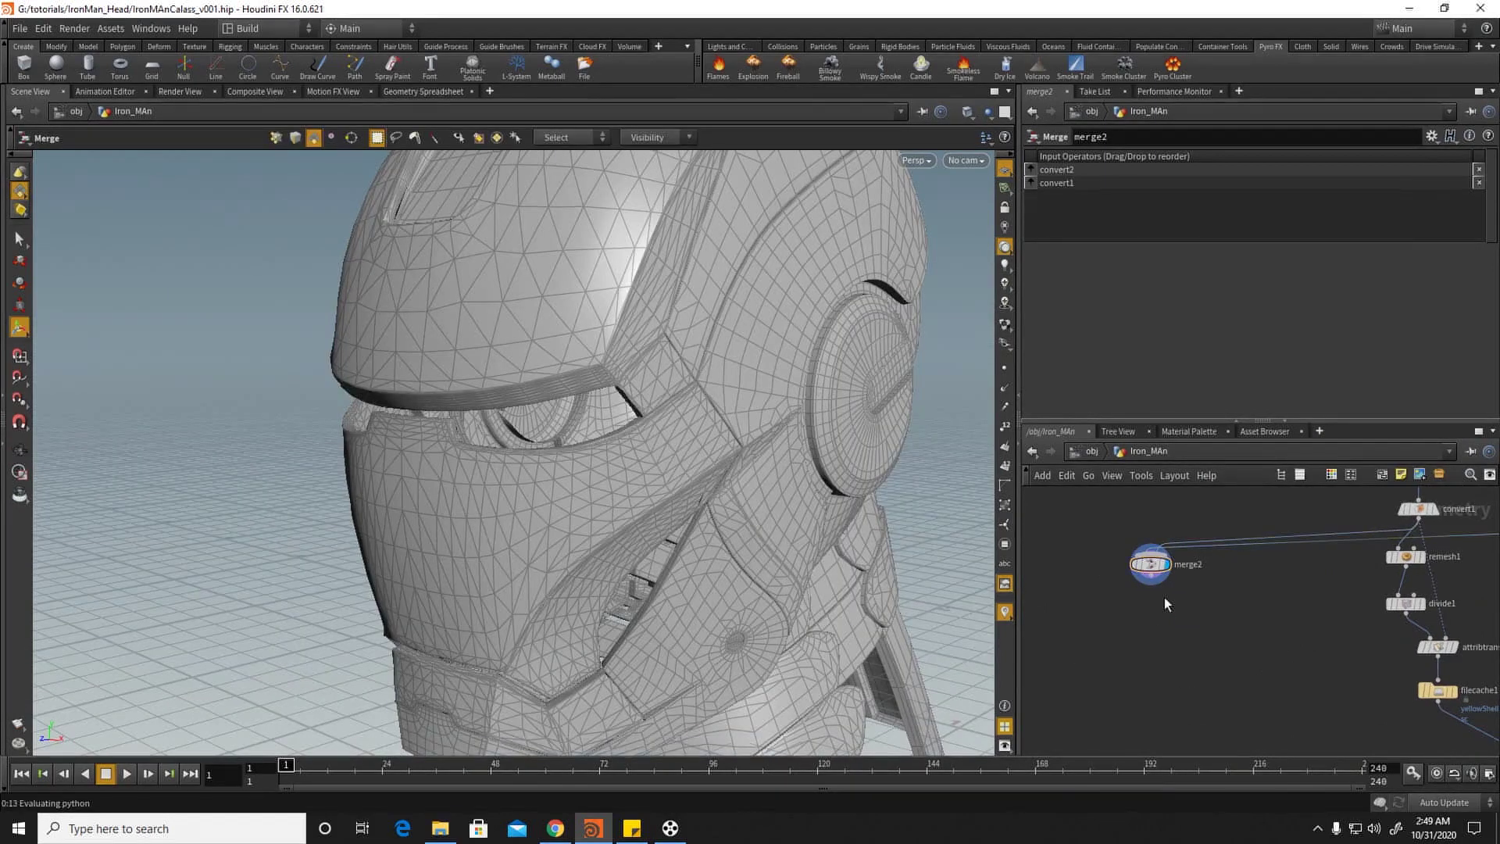
Step: Add a Peak node beneath merge2 to offset the combined shells
{"action": "key", "text": "Tab"}
{"action": "type", "text": "pea"}
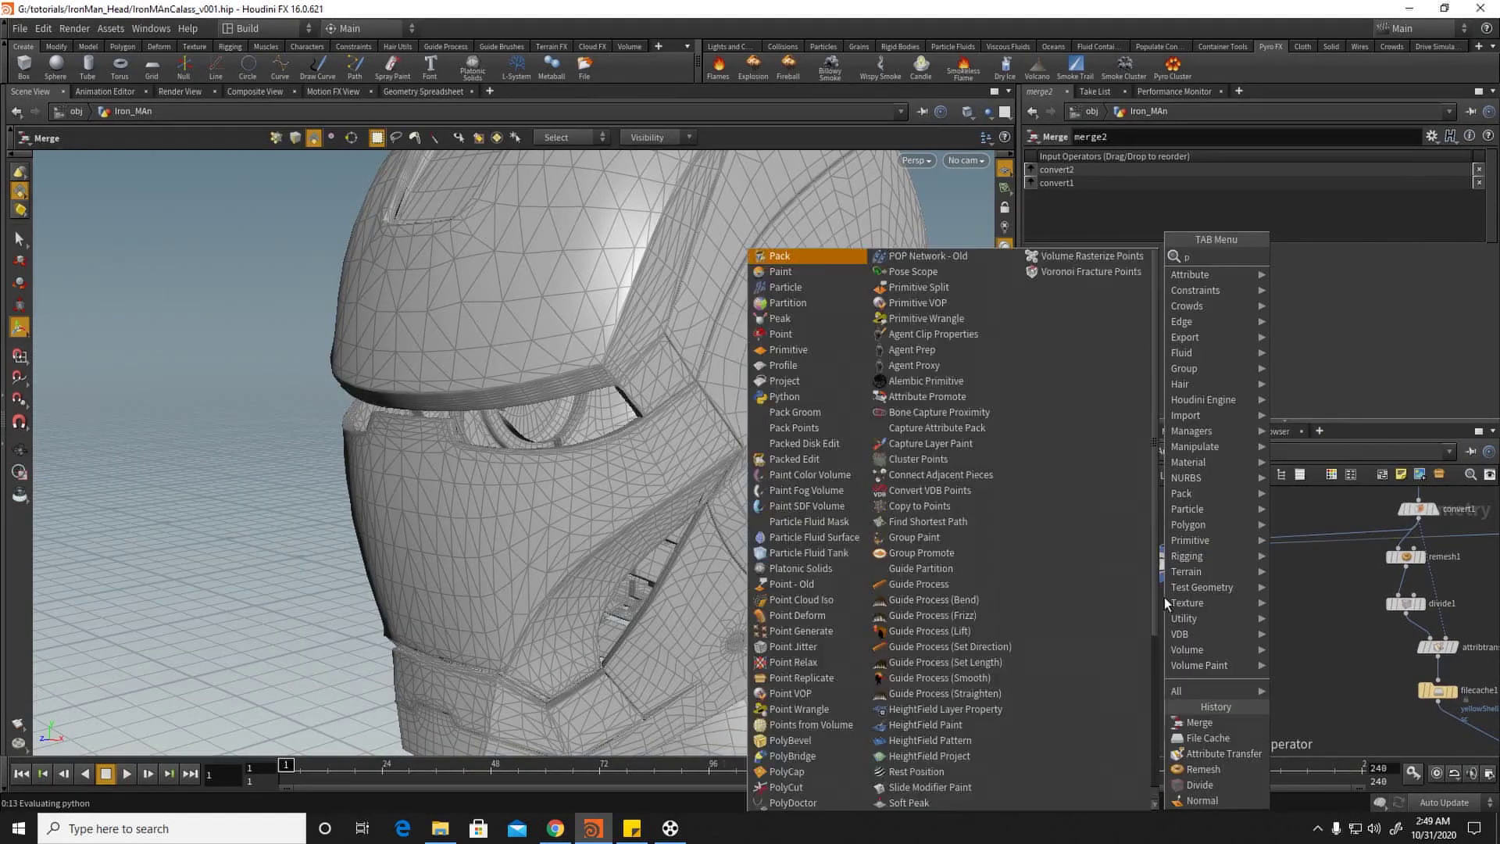
{"action": "left_click", "coordinate": [1309, 261]}
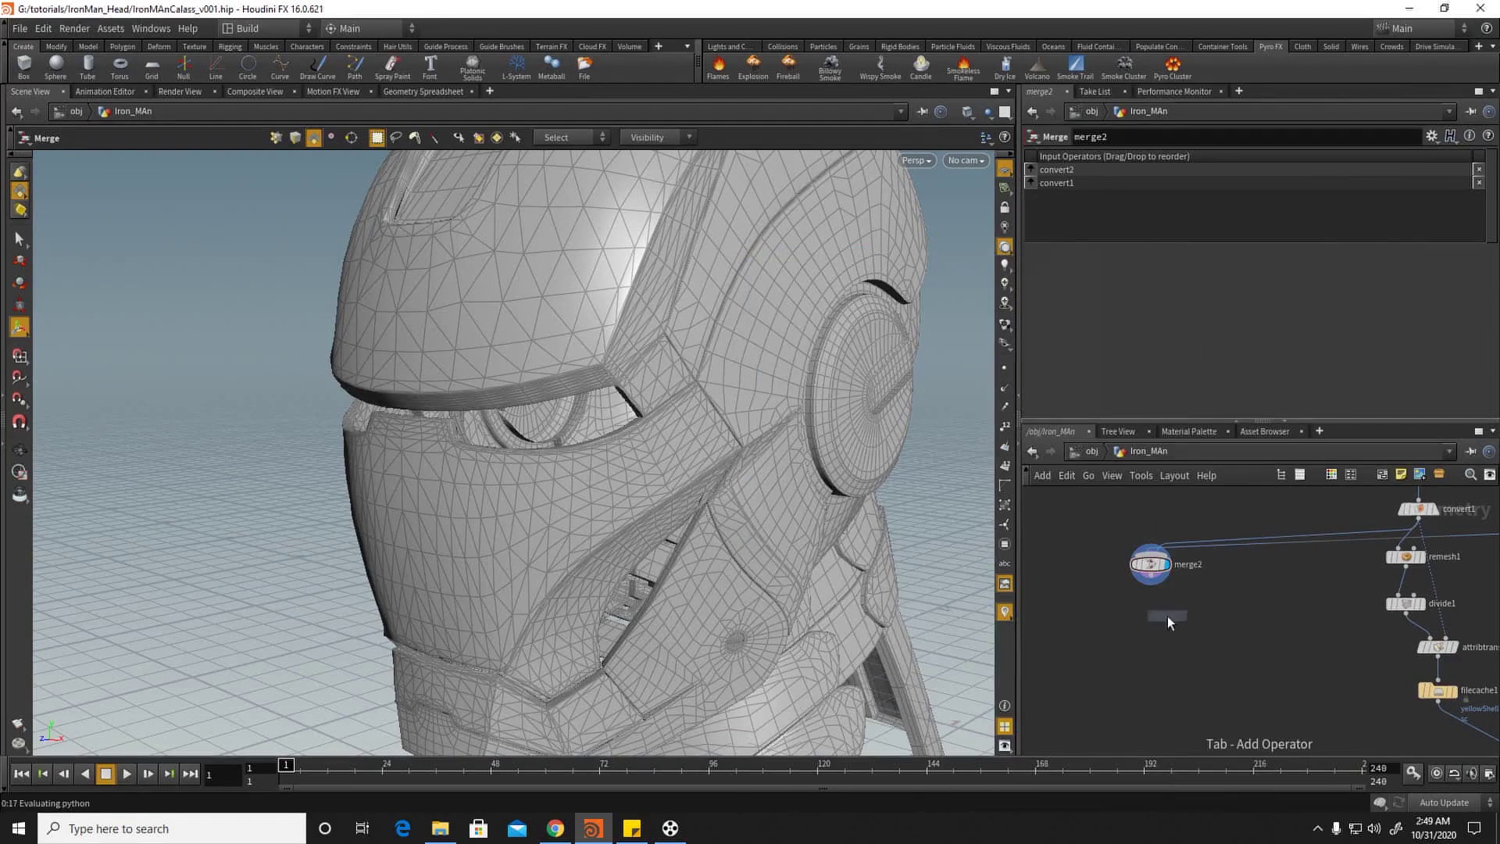
{"action": "left_click", "coordinate": [1170, 616]}
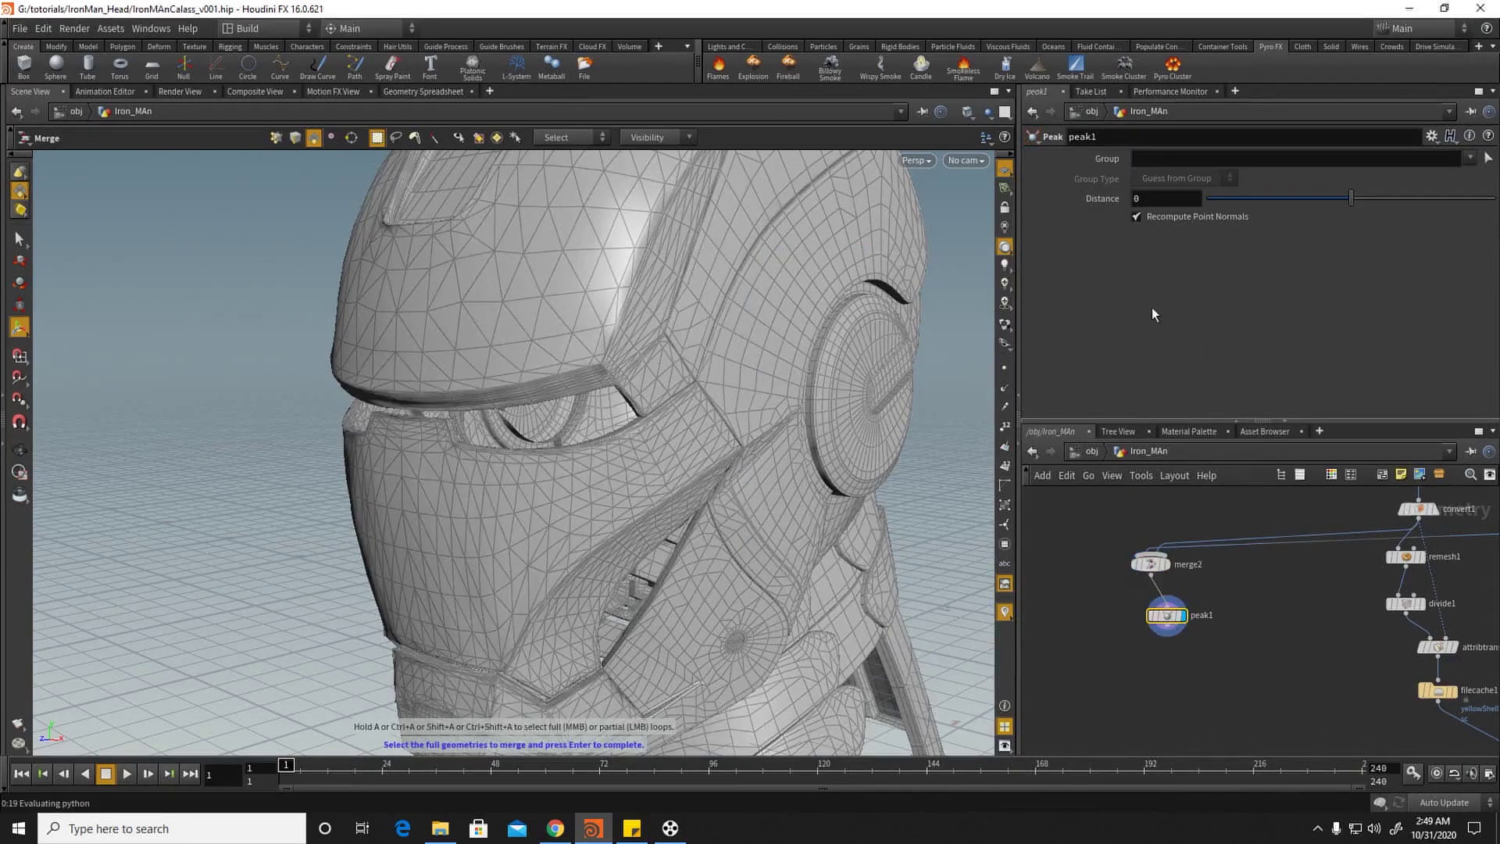
Step: Set peak1's Distance to -0.03, template merge2 and display peak1 to compare the shrunken shell with the original
{"action": "left_click_drag", "start_coordinate": [1351, 196], "coordinate": [1349, 195]}
{"action": "key", "text": "Escape"}
{"action": "left_click_drag", "start_coordinate": [765, 359], "coordinate": [684, 437]}
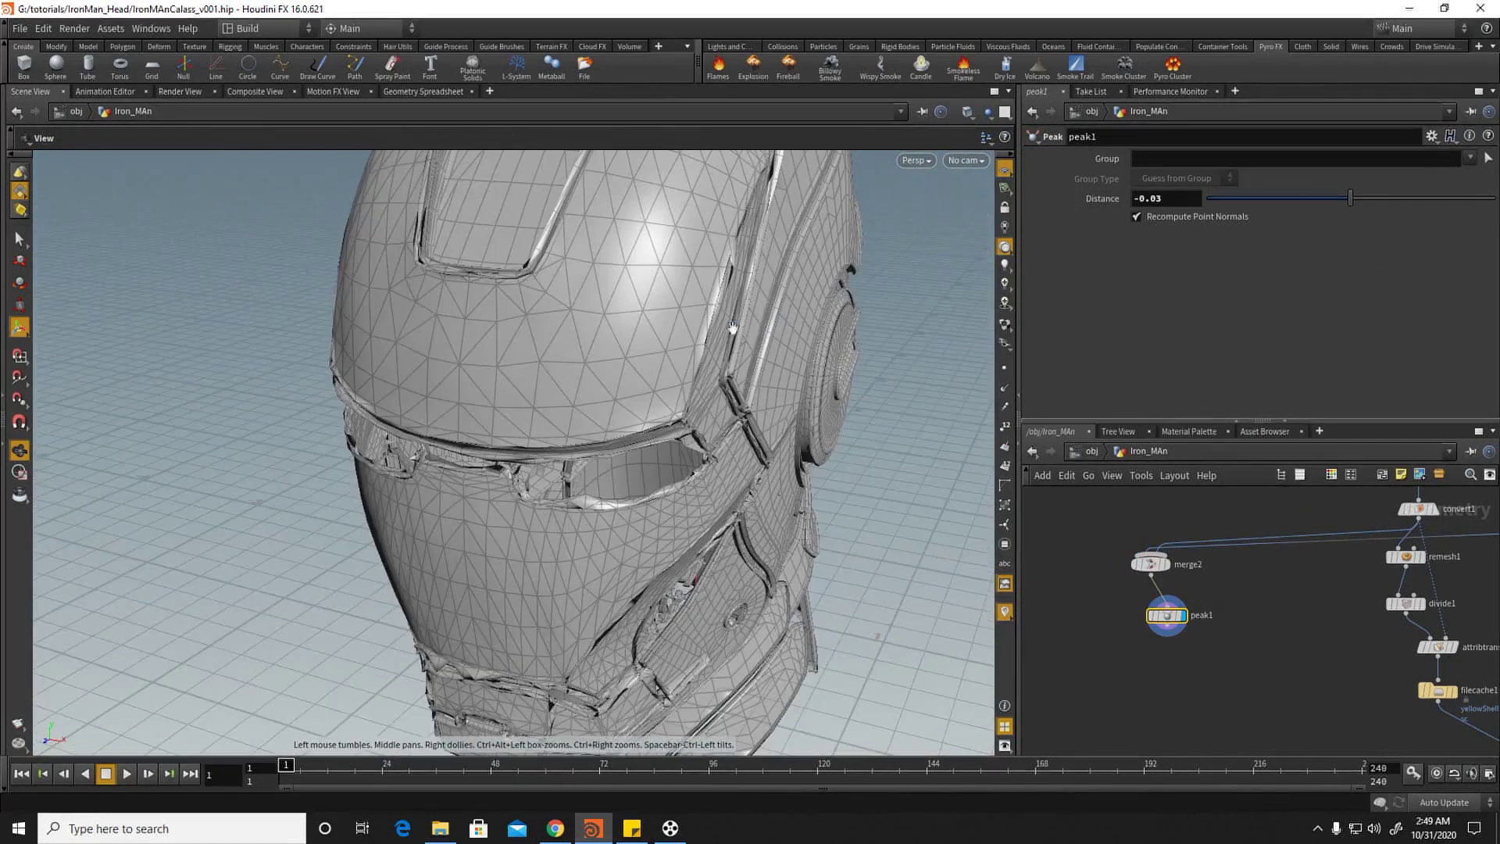
{"action": "left_click", "coordinate": [1138, 568]}
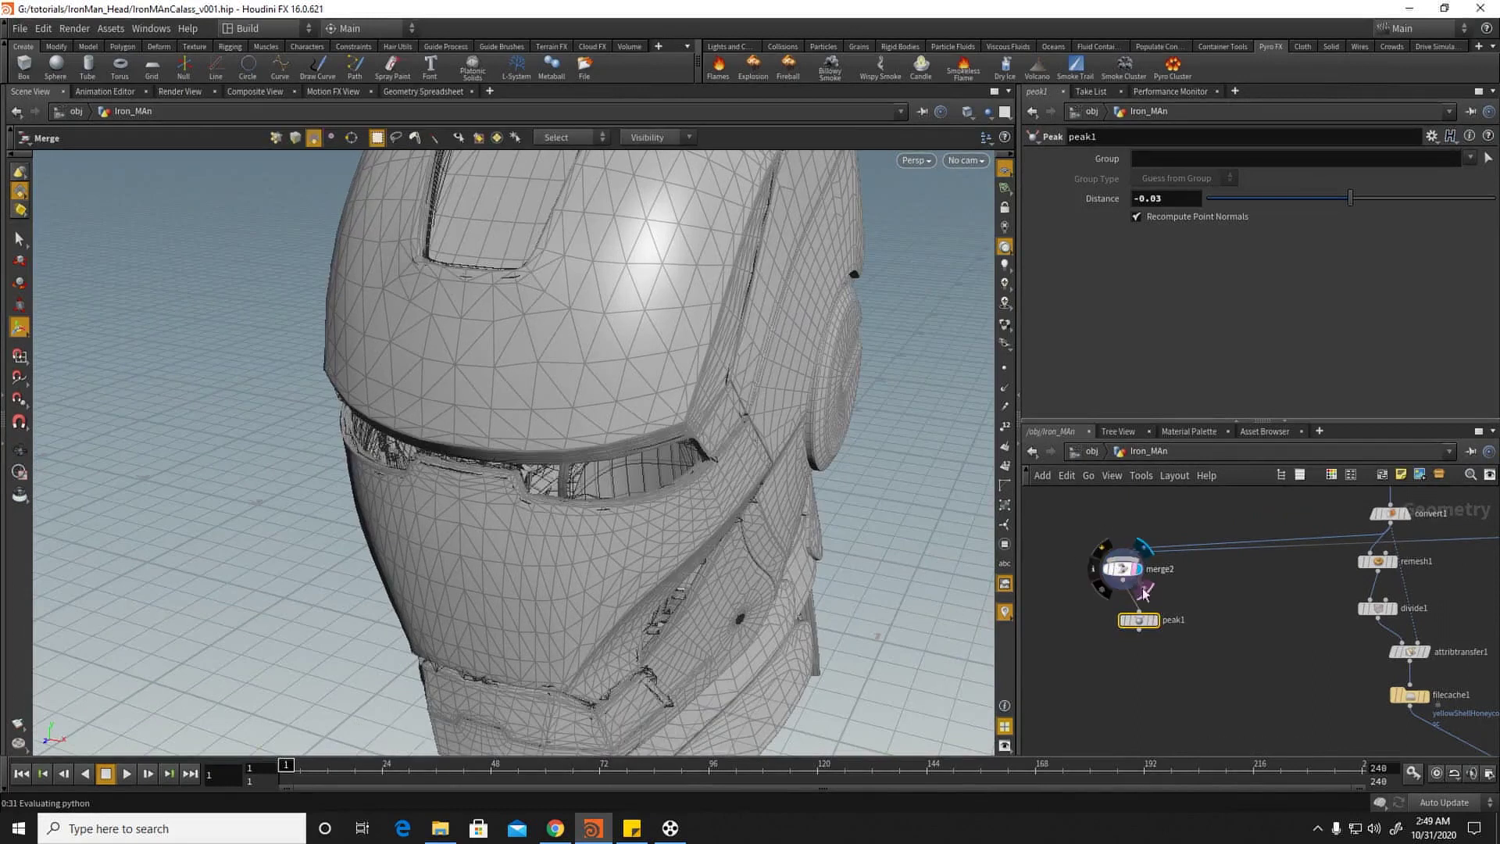
{"action": "left_click", "coordinate": [1150, 620]}
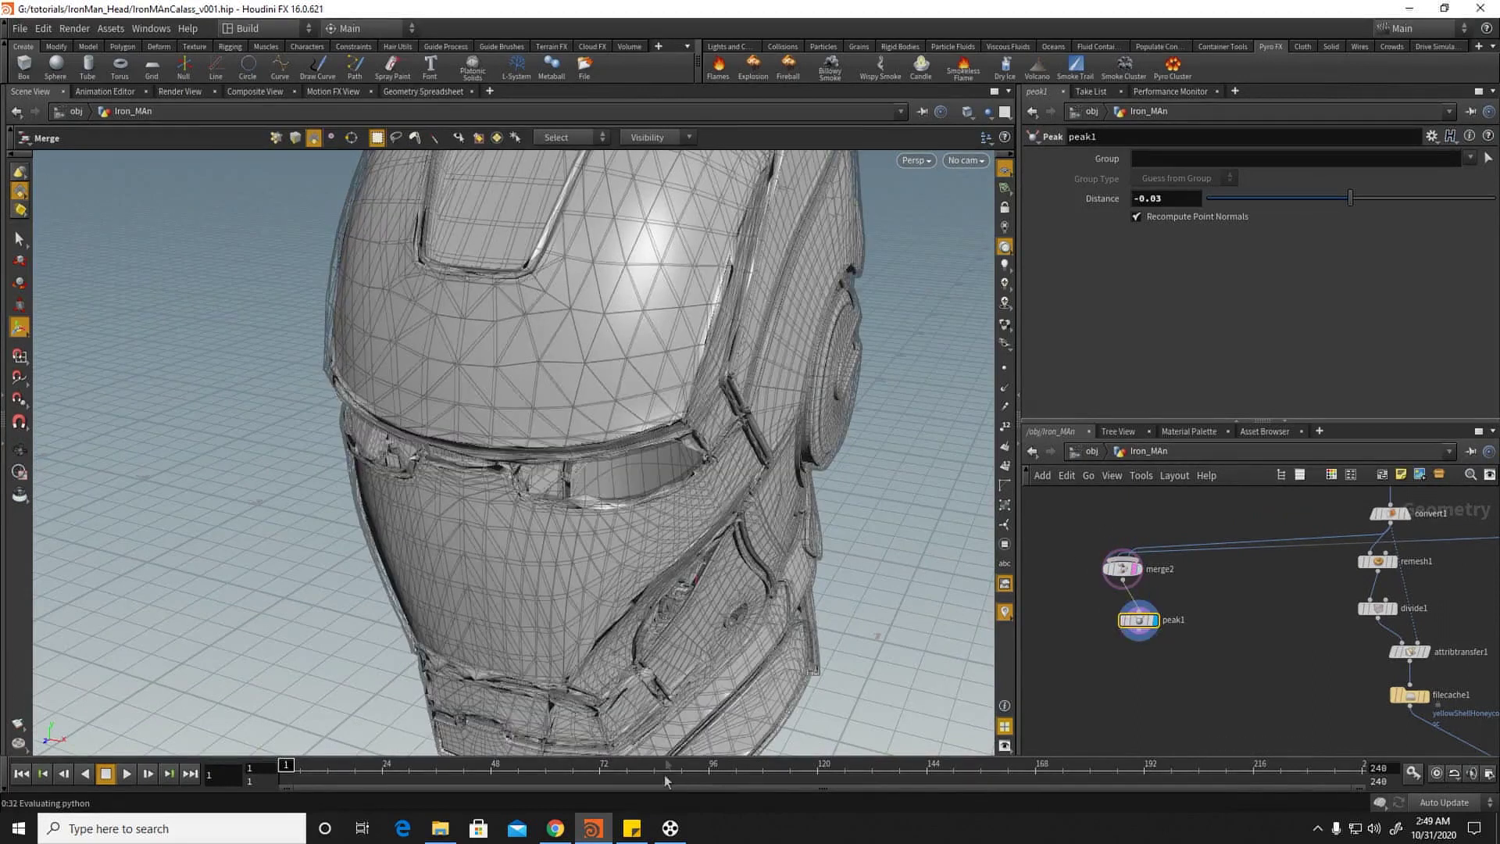
Step: Switch to Sticky Notes, open a new blank note and enlarge it as a drawing area
{"action": "left_click", "coordinate": [632, 828]}
{"action": "double_click", "coordinate": [586, 47]}
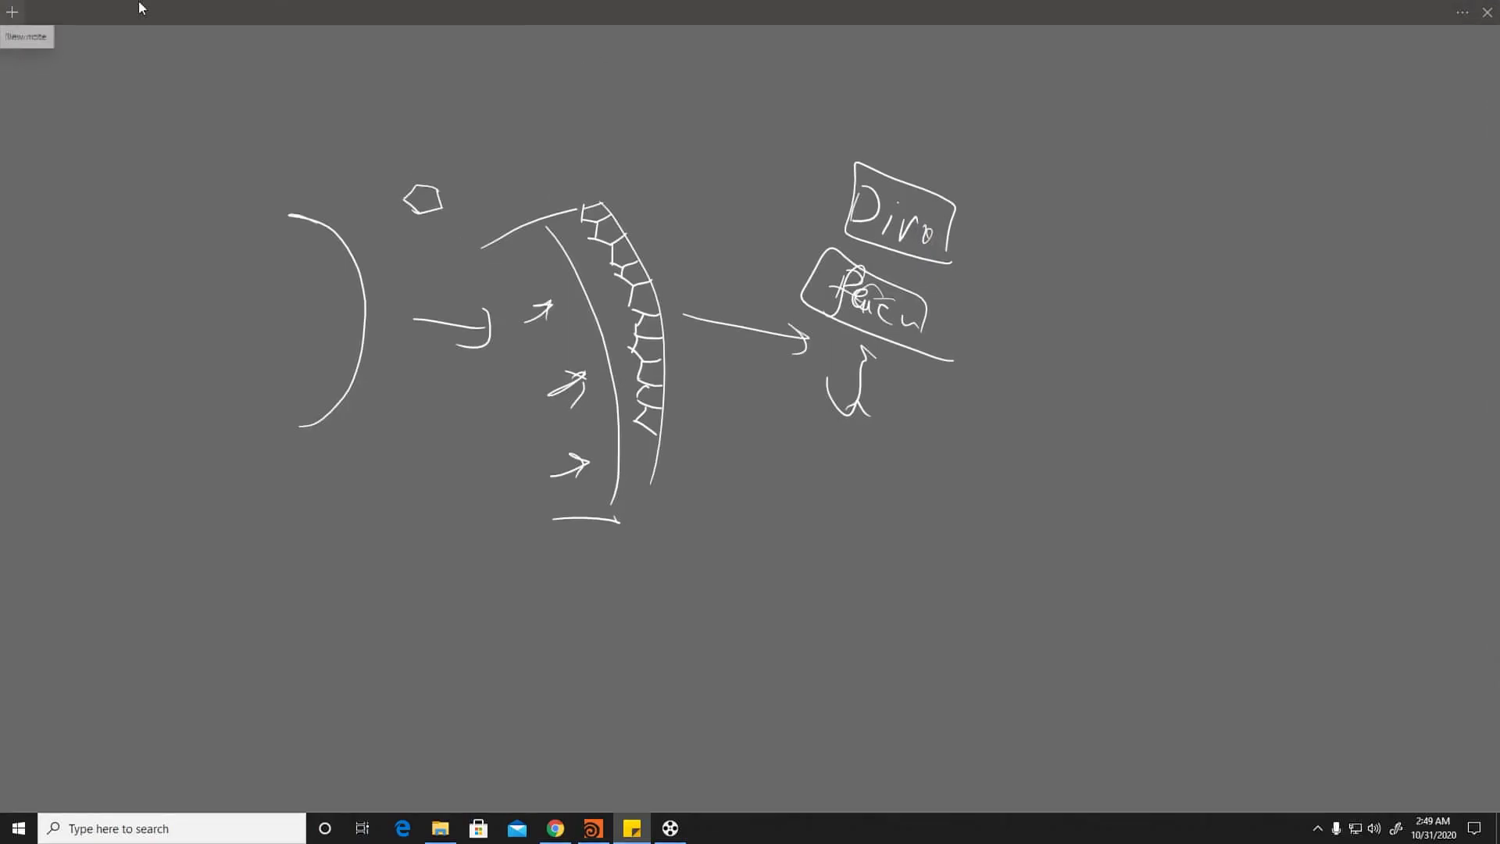
{"action": "left_click", "coordinate": [12, 12]}
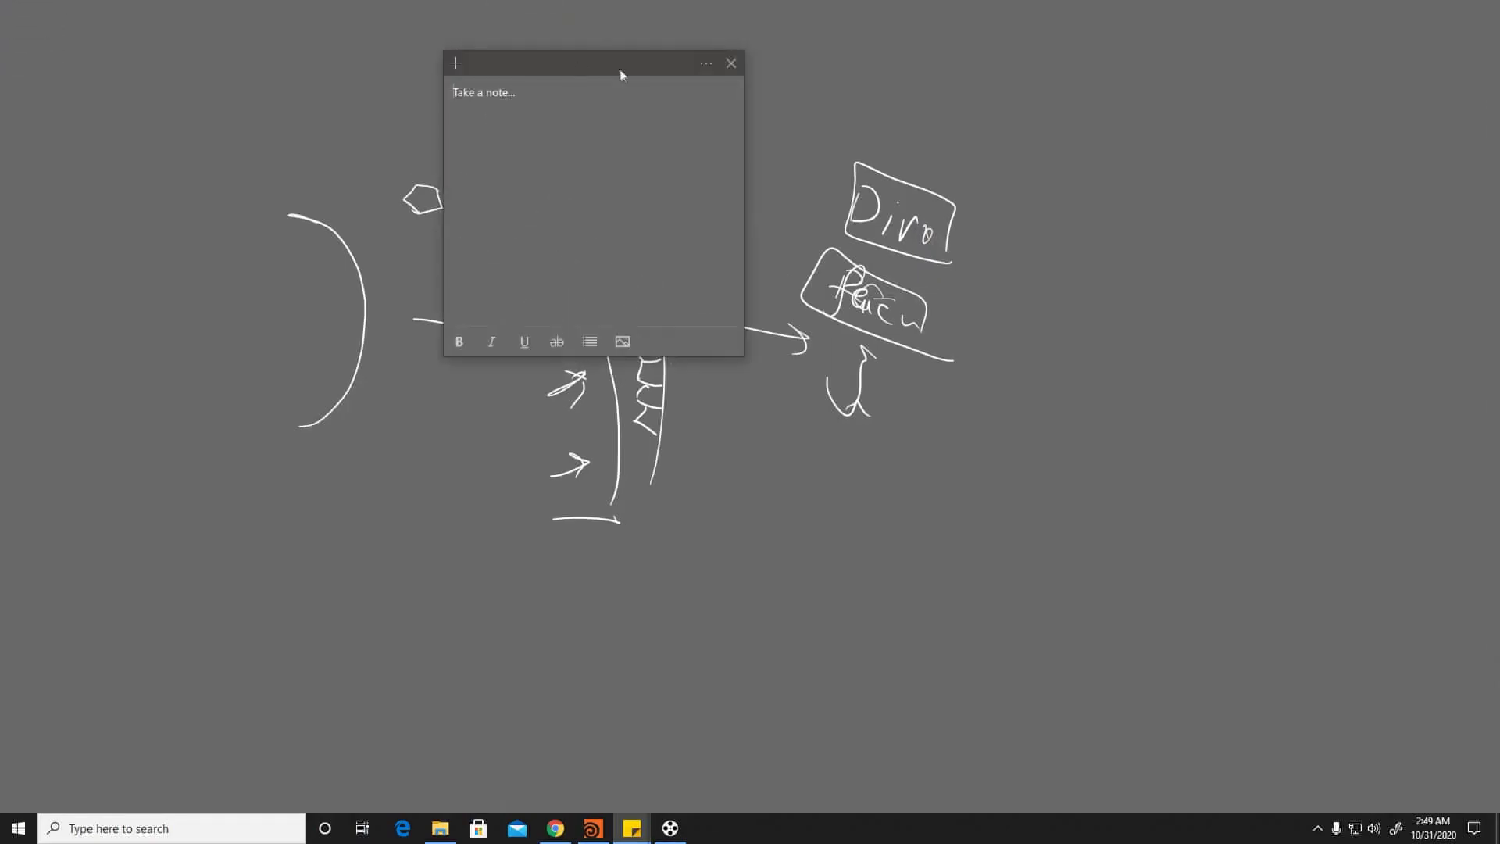
{"action": "left_click", "coordinate": [731, 64]}
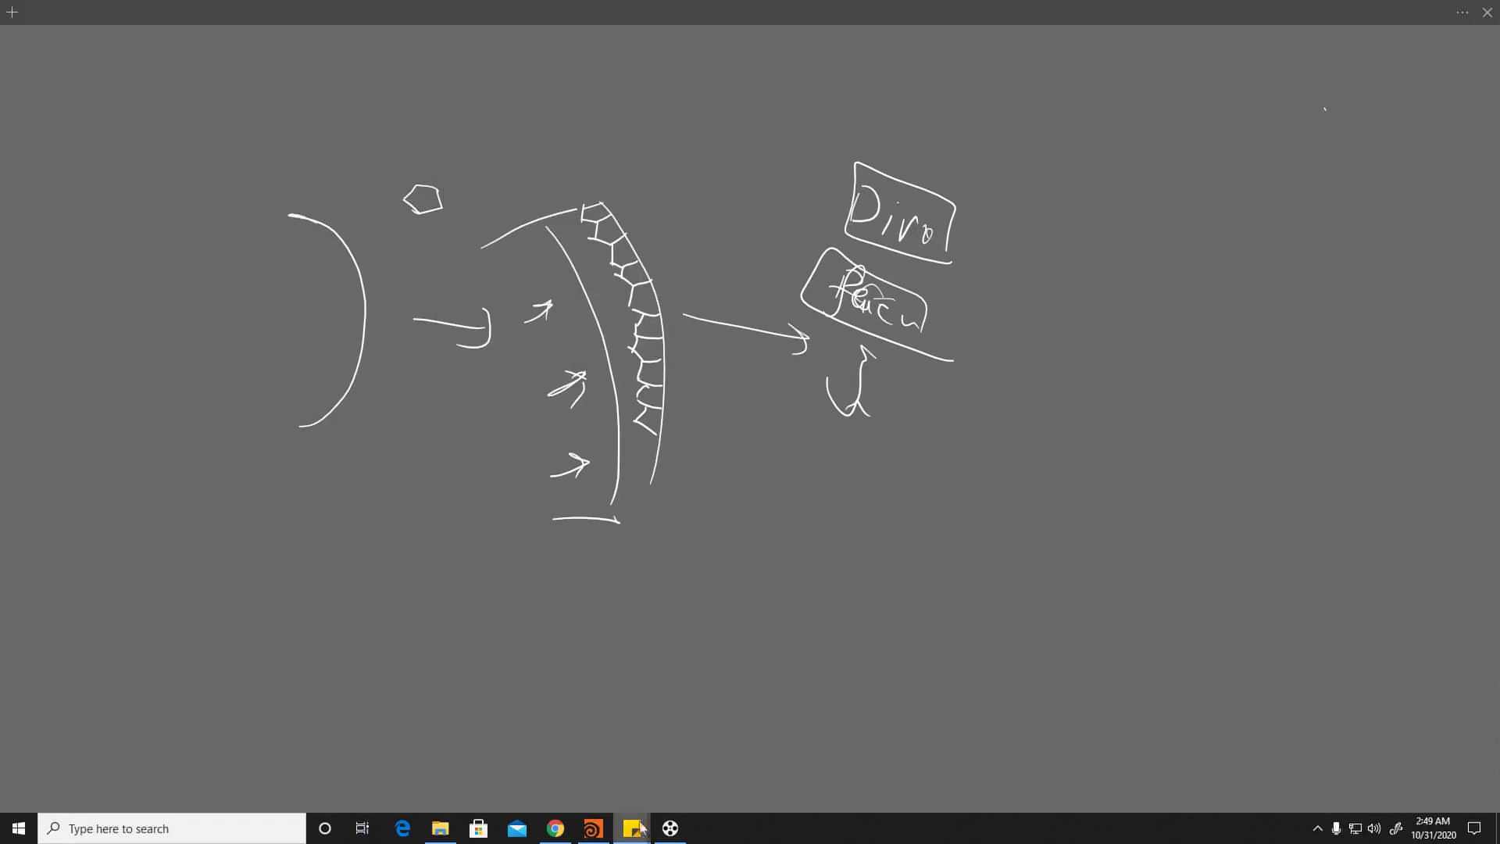
{"action": "left_click", "coordinate": [631, 828]}
{"action": "left_click", "coordinate": [718, 787]}
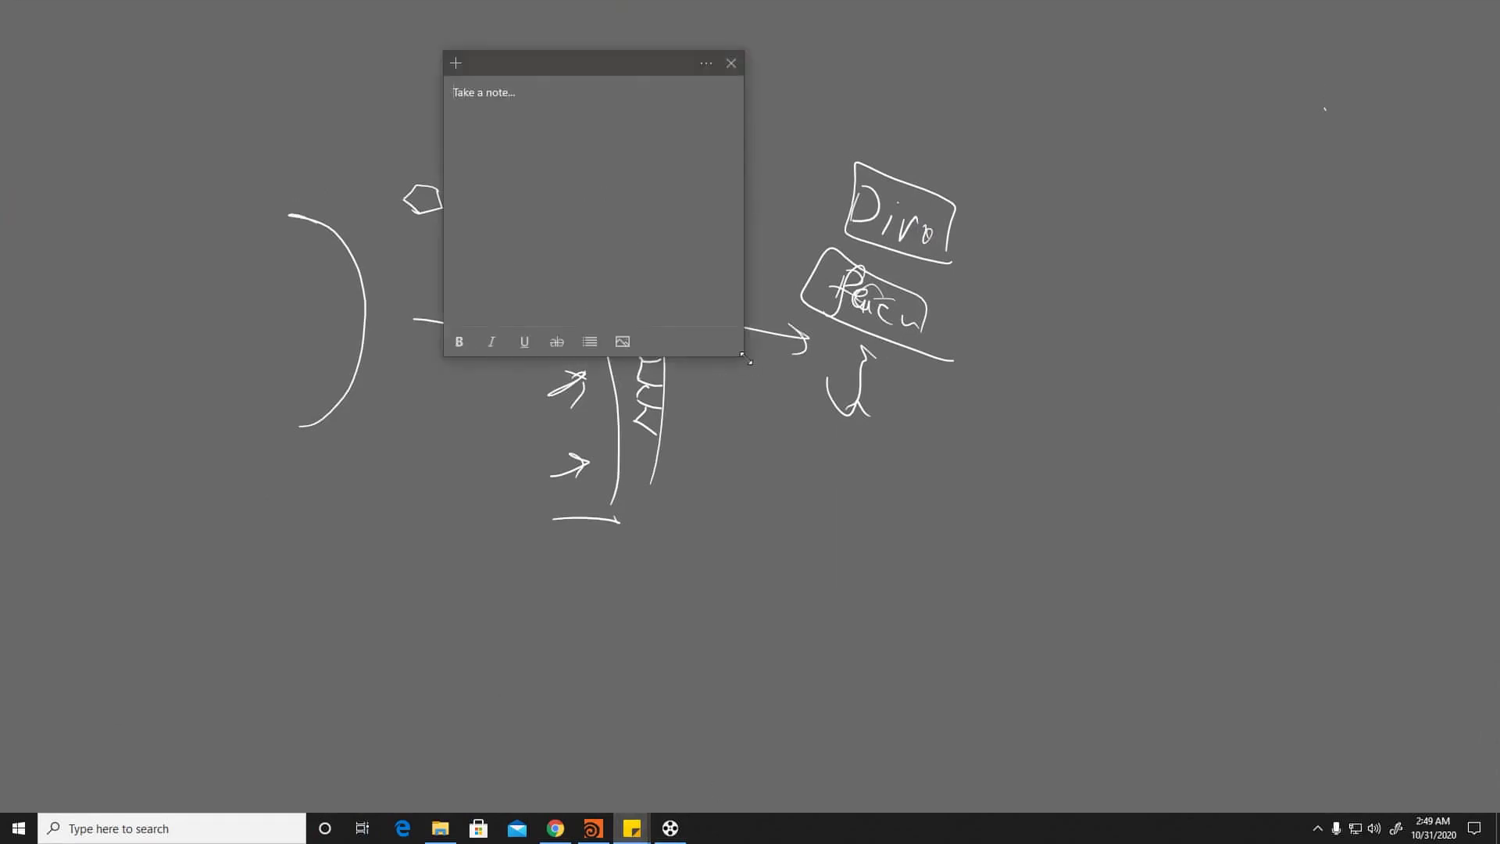
{"action": "left_click_drag", "start_coordinate": [748, 360], "coordinate": [1195, 742]}
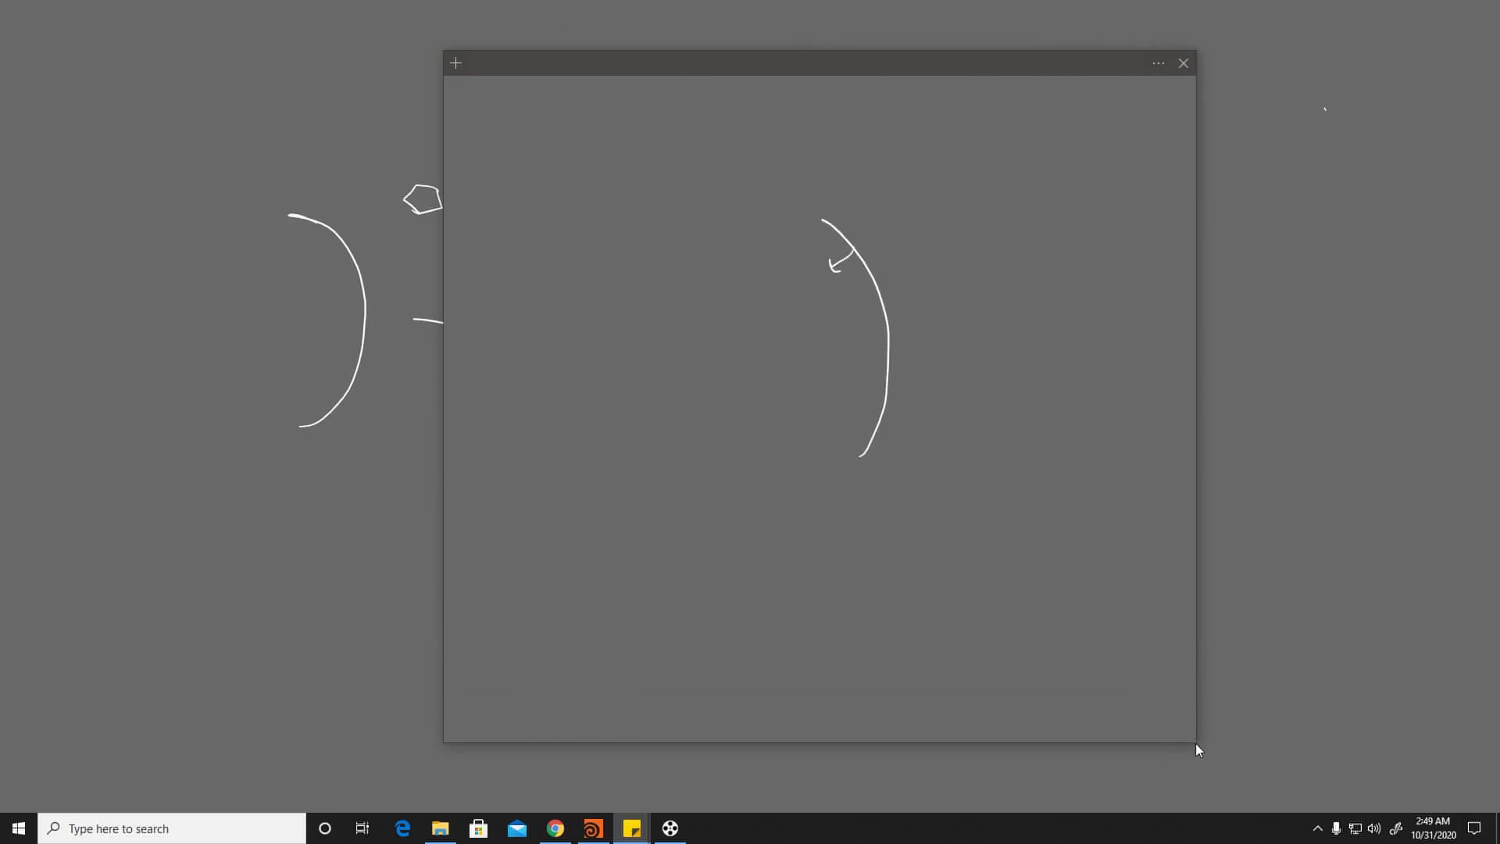
Step: Sketch a curved shell with tangled lines along its inner side and a second curve with inward-pointing arrows, and return to Houdini
{"action": "mouse_move", "coordinate": [823, 415]}
{"action": "left_mouse_down"}
{"action": "mouse_move", "coordinate": [845, 340]}
{"action": "mouse_move", "coordinate": [792, 238]}
{"action": "mouse_move", "coordinate": [832, 346]}
{"action": "left_mouse_up"}
{"action": "mouse_move", "coordinate": [824, 423]}
{"action": "left_mouse_down"}
{"action": "mouse_move", "coordinate": [828, 283]}
{"action": "mouse_move", "coordinate": [792, 227]}
{"action": "mouse_move", "coordinate": [820, 418]}
{"action": "left_mouse_up"}
{"action": "left_click_drag", "start_coordinate": [821, 250], "coordinate": [848, 326]}
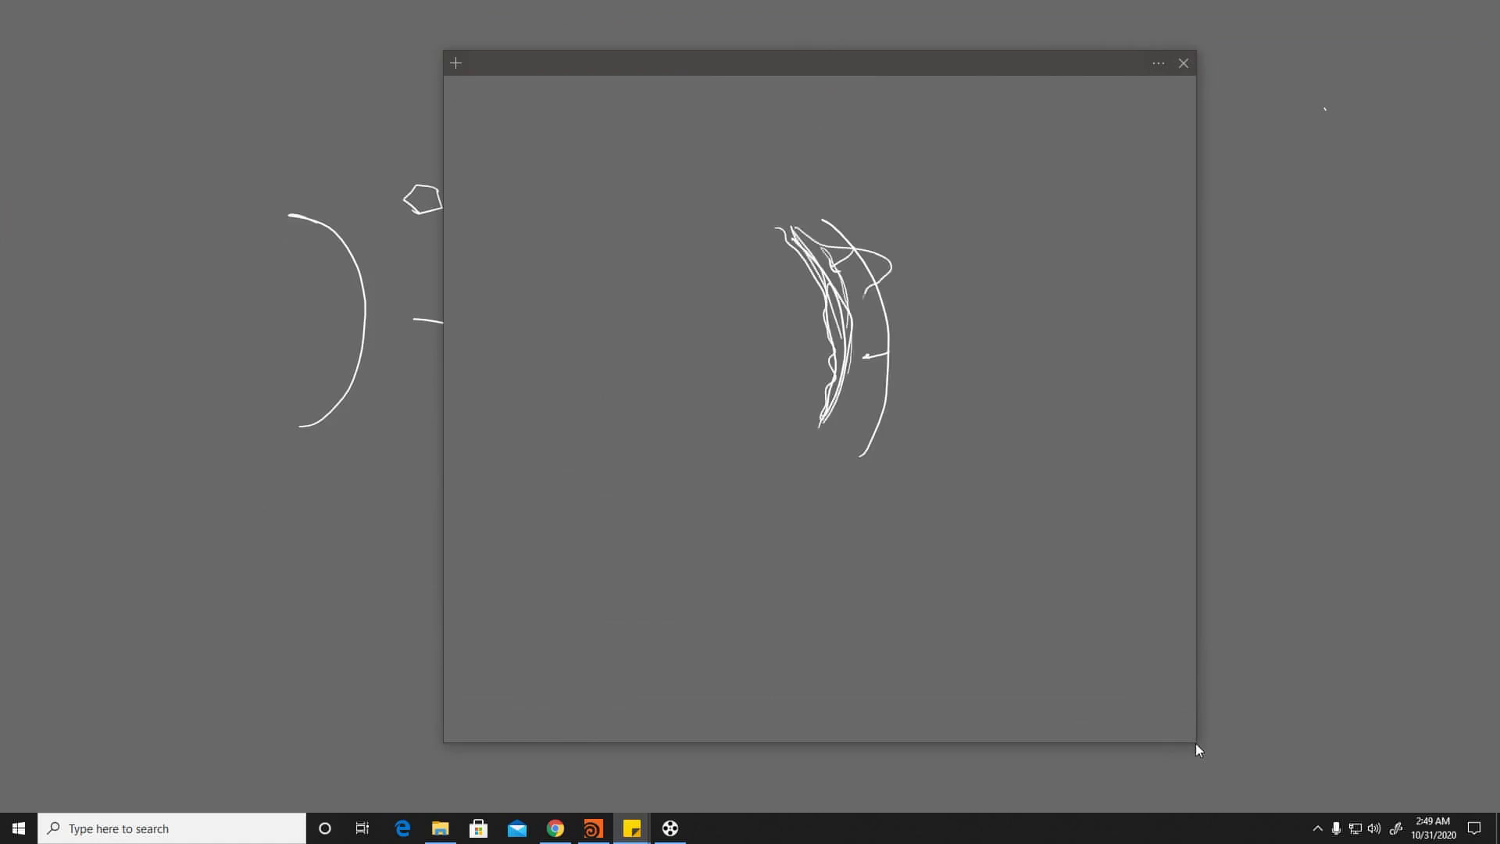
{"action": "left_click_drag", "start_coordinate": [801, 238], "coordinate": [882, 316]}
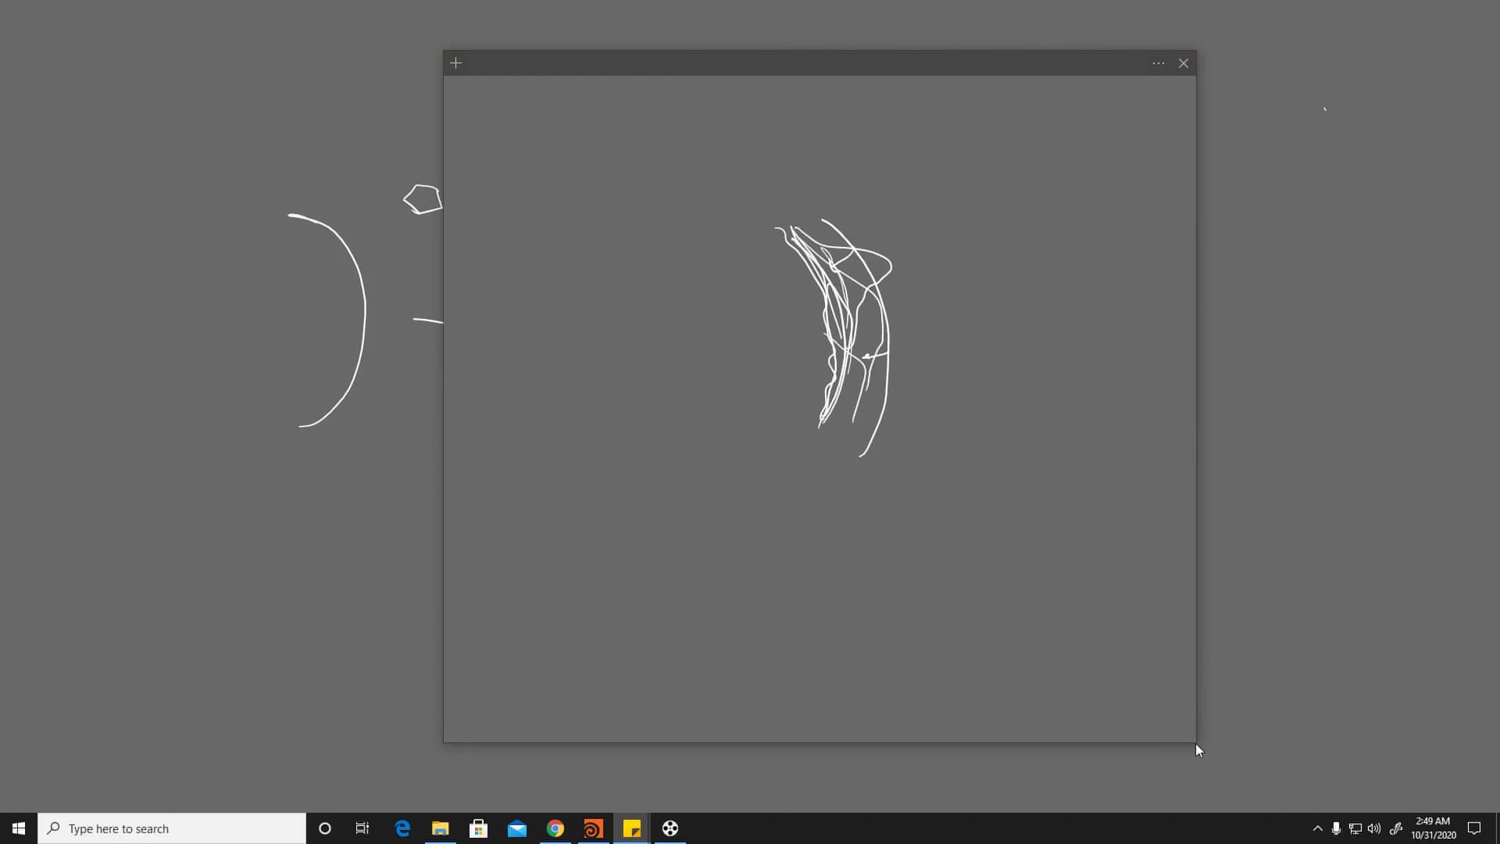
{"action": "mouse_move", "coordinate": [670, 302]}
{"action": "left_mouse_down"}
{"action": "mouse_move", "coordinate": [708, 439]}
{"action": "mouse_move", "coordinate": [688, 575]}
{"action": "left_mouse_up"}
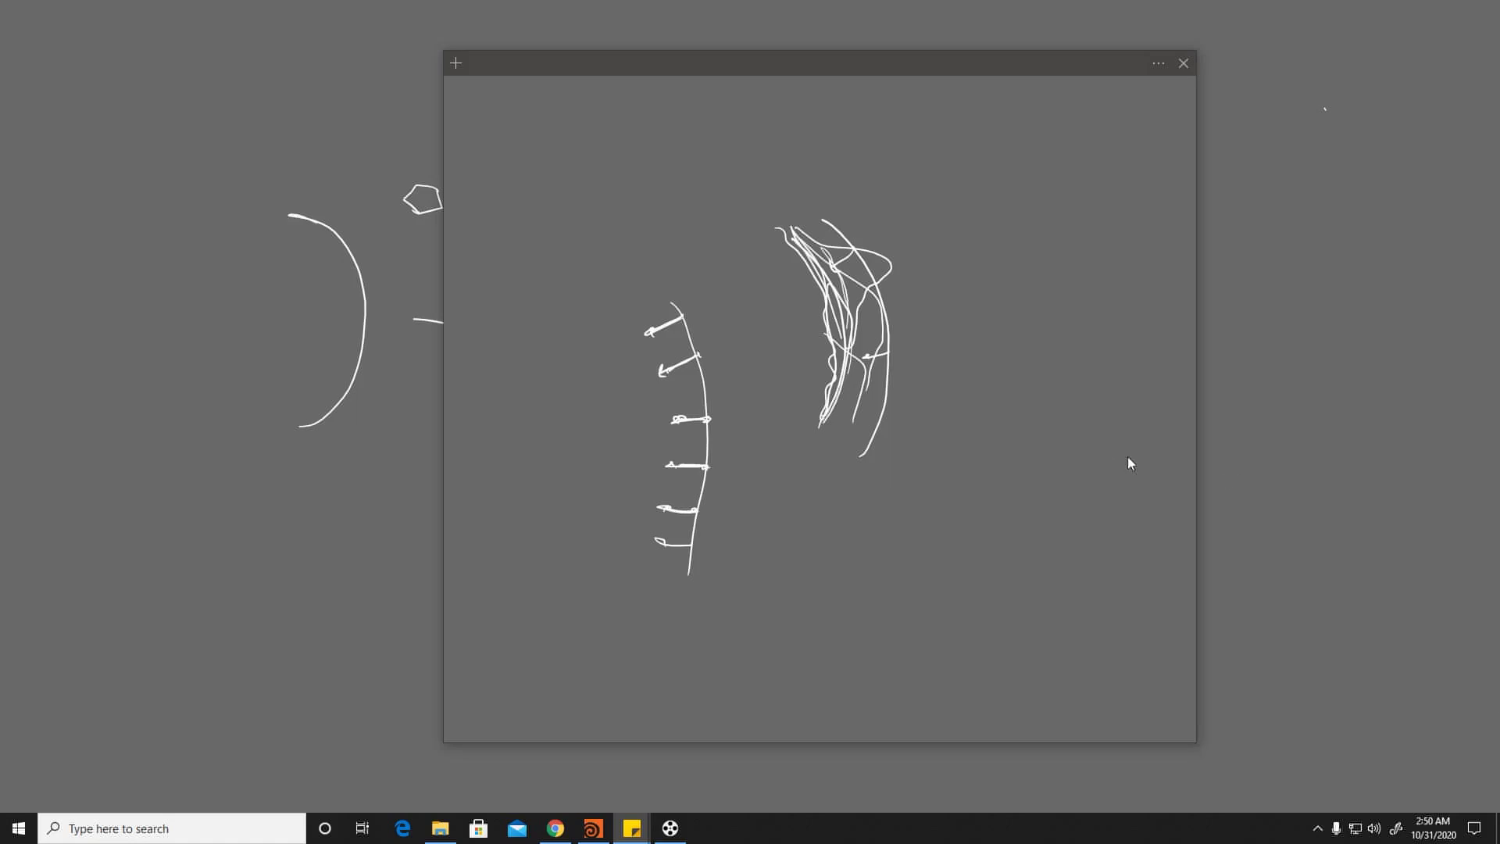
{"action": "left_click", "coordinate": [593, 828]}
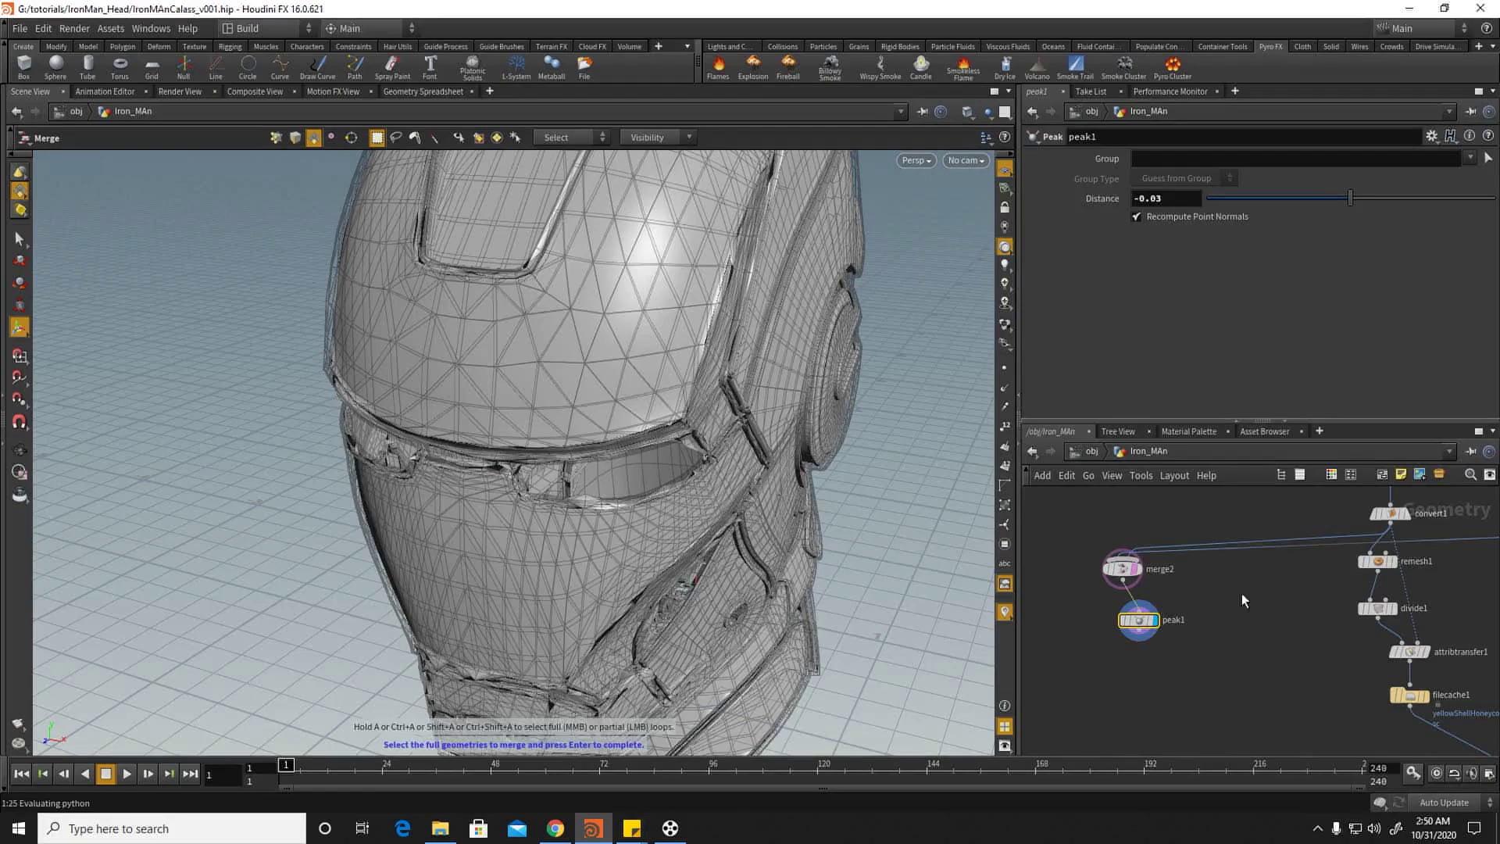
Step: Delete the peak1 node beneath merge2
{"action": "middle_click_drag", "start_coordinate": [1145, 631], "coordinate": [1176, 605]}
{"action": "scroll", "coordinate": [1176, 605], "scroll_direction": "up", "scroll_amount": 4}
{"action": "key", "text": "Return"}
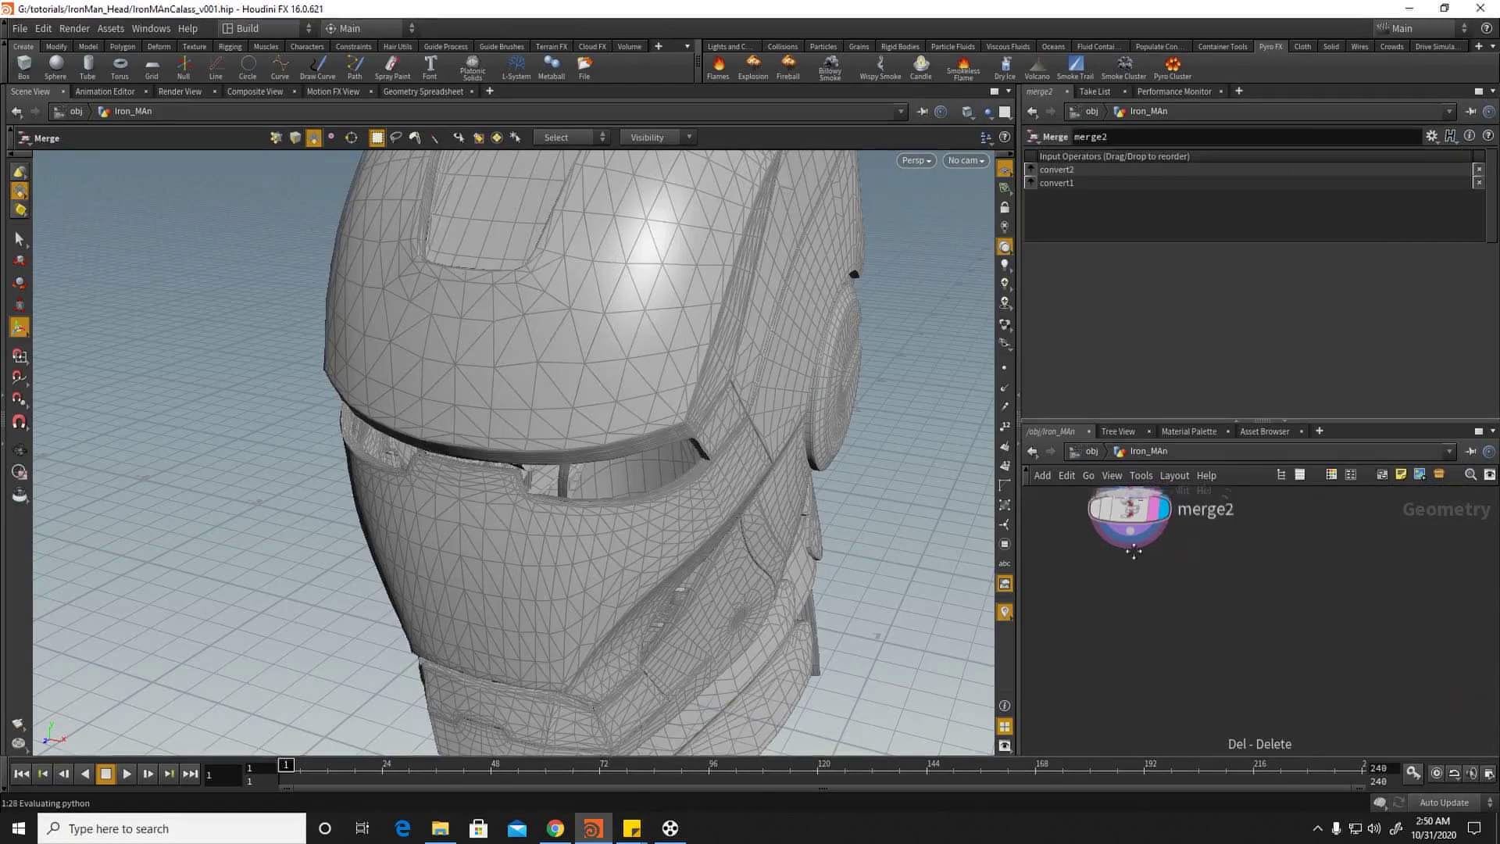
Step: Add a Point - Old node beneath merge2, wire merge2 into it and display it
{"action": "key", "text": "Tab"}
{"action": "type", "text": "poi"}
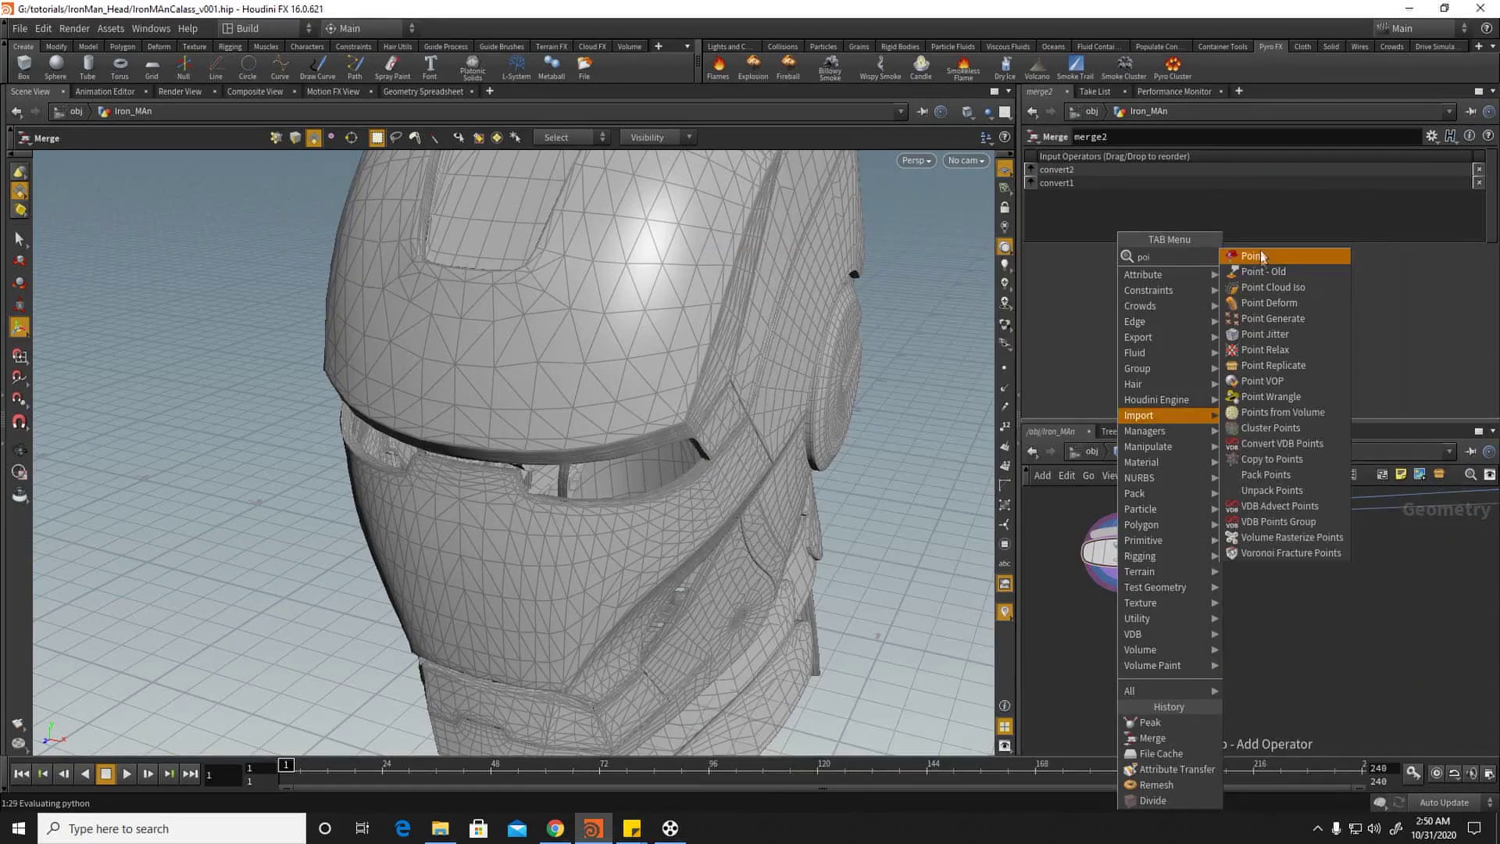
{"action": "left_click", "coordinate": [1265, 276]}
{"action": "left_click", "coordinate": [1147, 654]}
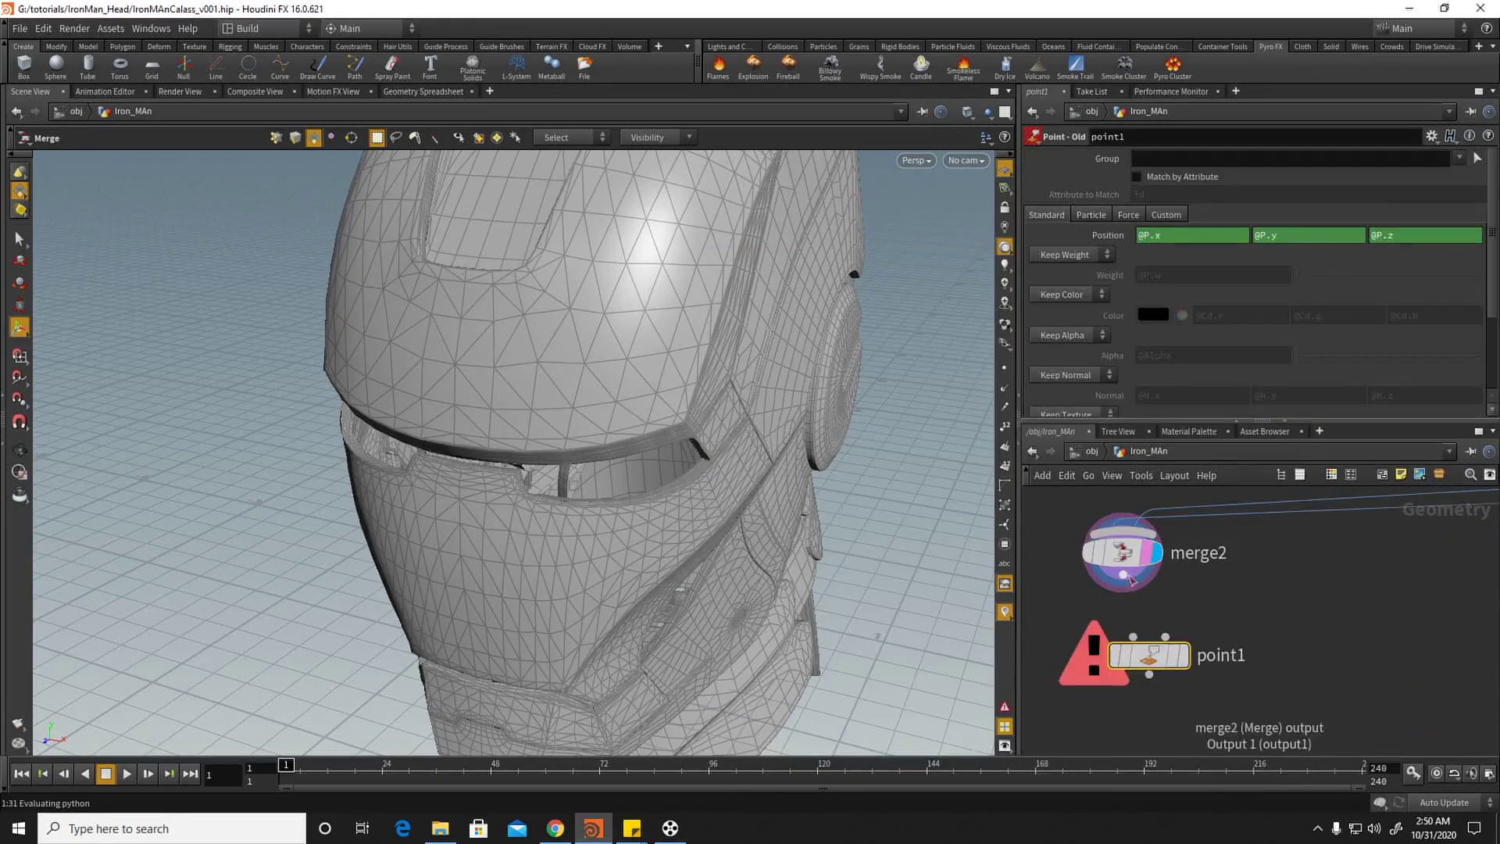
{"action": "left_click", "coordinate": [1186, 664]}
Step: Show point normals in the viewport, and switch point1 to Add Normal with the default normal channel expressions deleted
{"action": "left_click", "coordinate": [1004, 388]}
{"action": "scroll", "coordinate": [609, 461], "scroll_direction": "down", "scroll_amount": 4}
{"action": "left_click_drag", "start_coordinate": [609, 461], "coordinate": [575, 436], "text": "alt"}
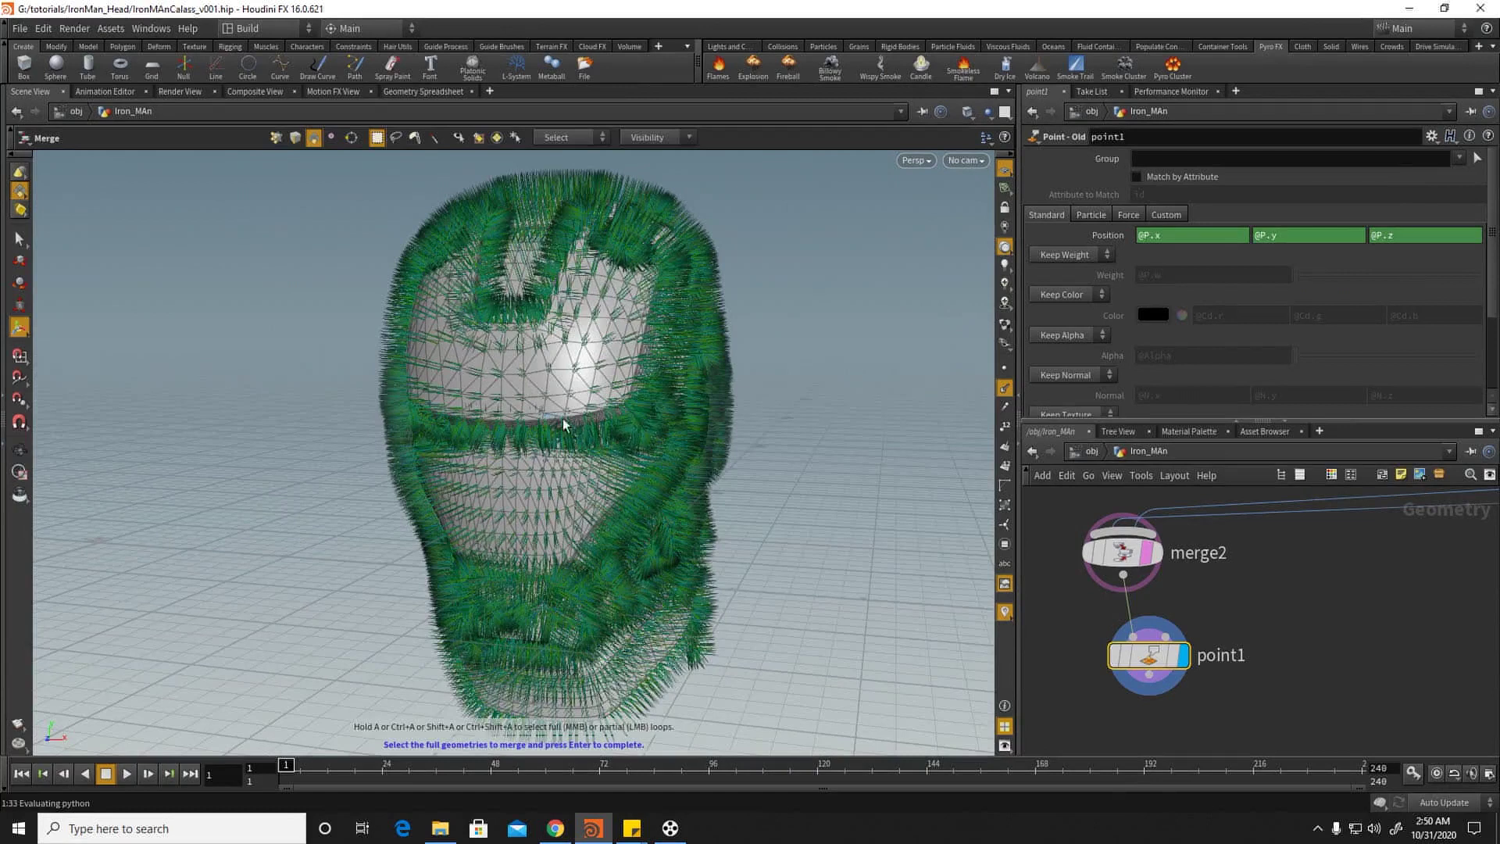
{"action": "scroll", "coordinate": [1081, 372], "scroll_direction": "down", "scroll_amount": 2}
{"action": "left_click", "coordinate": [1080, 335]}
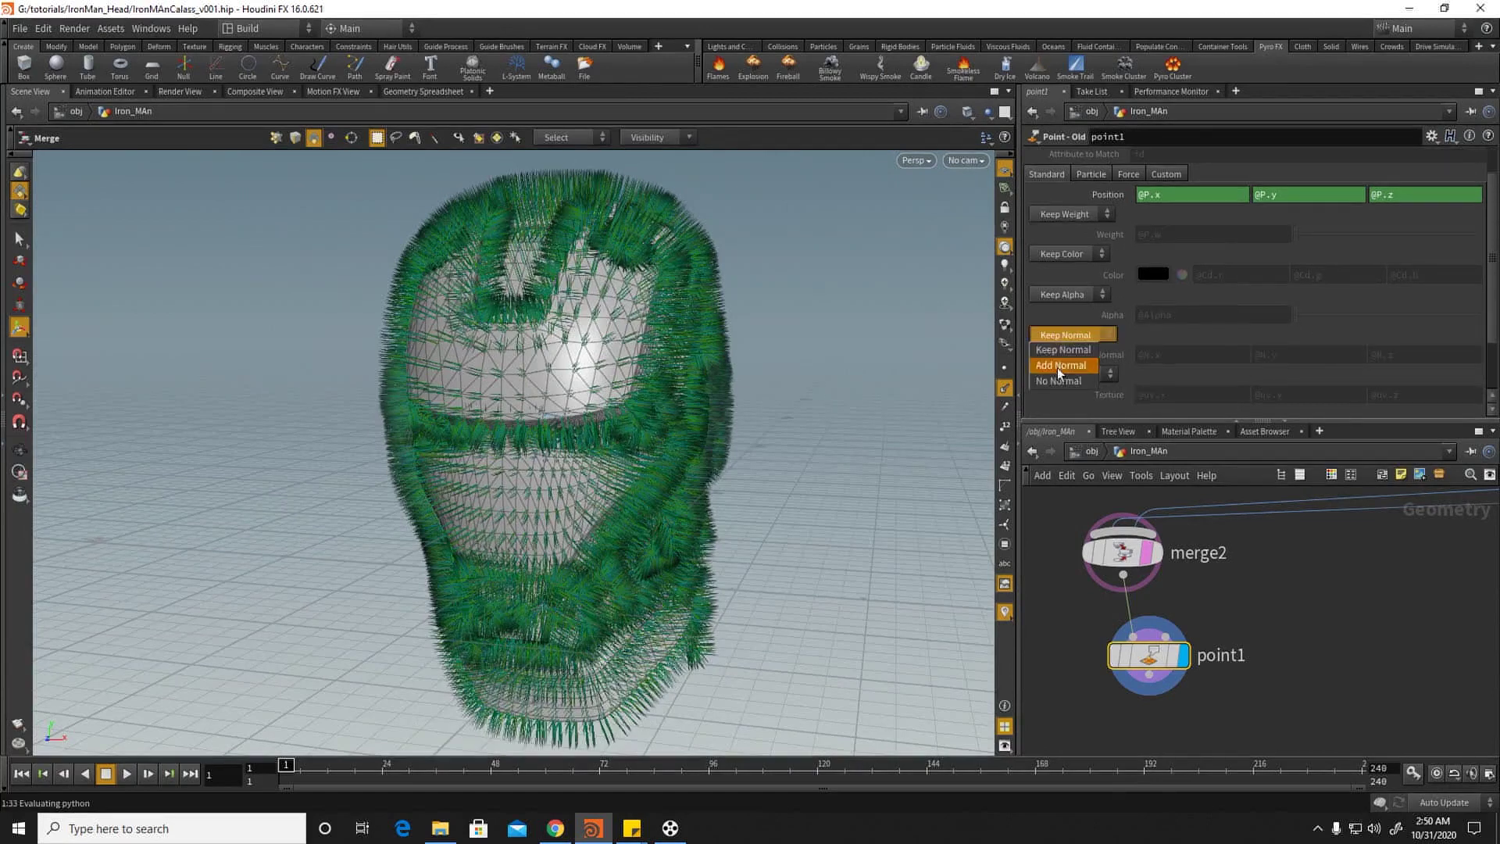
{"action": "left_click", "coordinate": [1060, 365]}
{"action": "right_click", "coordinate": [1107, 354]}
{"action": "left_click", "coordinate": [1142, 503]}
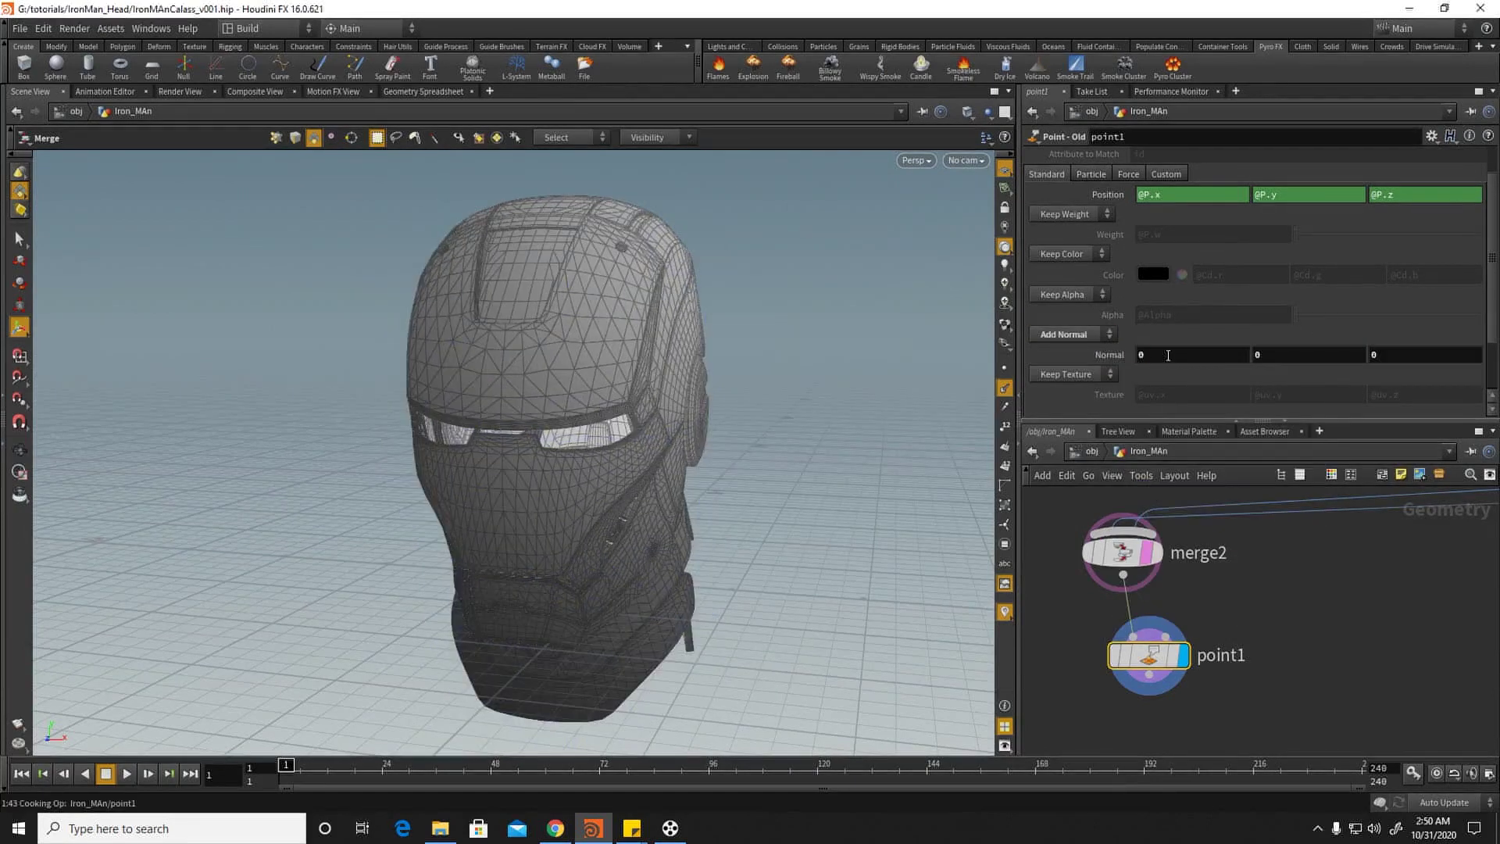
Step: Set point1's Normal expressions to $CEX-$TX, $CEY-$TY and $CEZ-$TZ
{"action": "left_click", "coordinate": [1070, 354]}
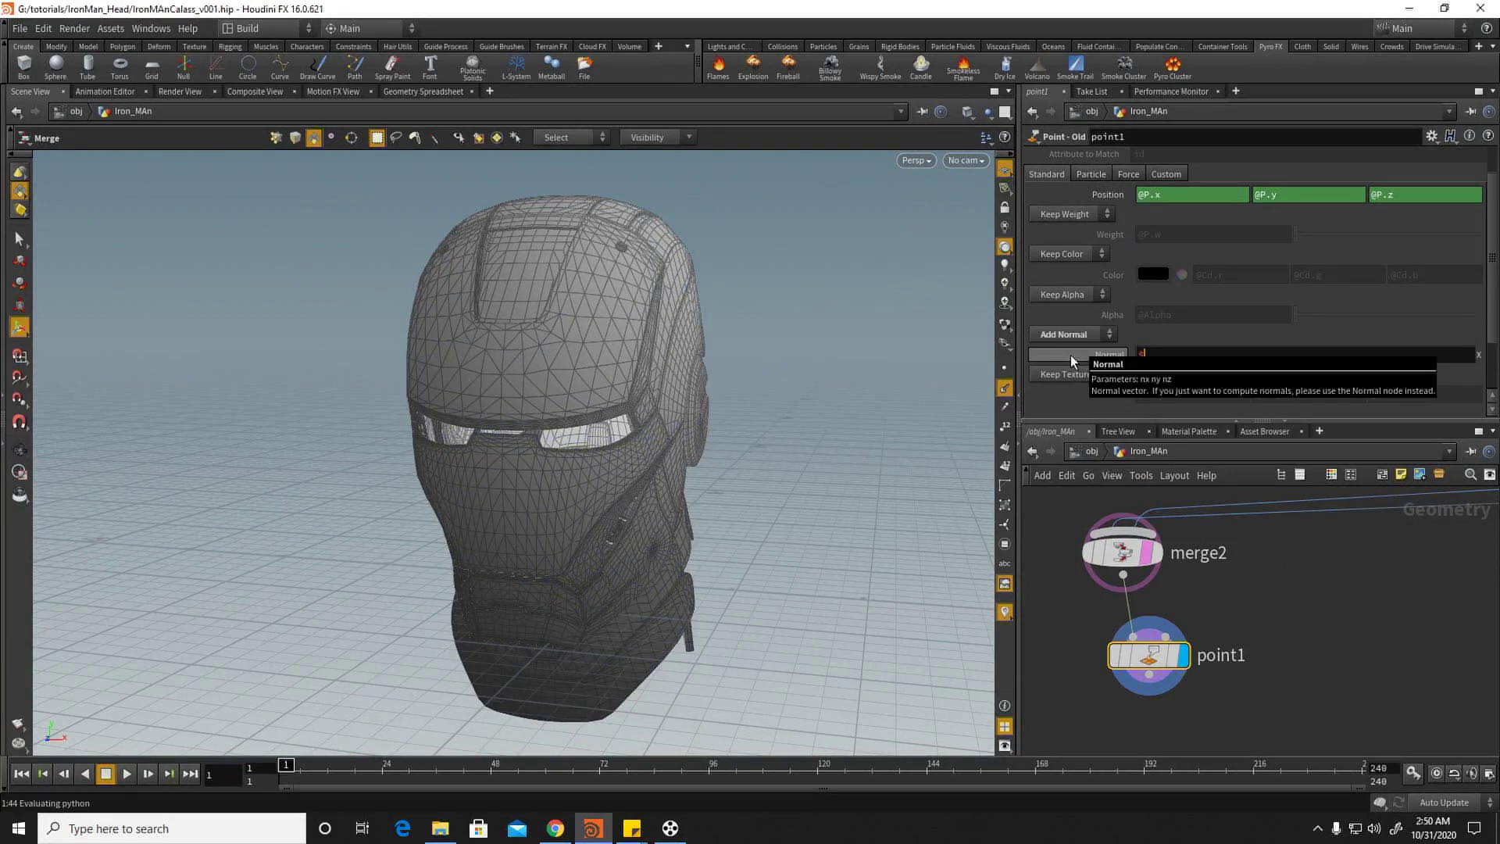
{"action": "type", "text": "$CEX"}
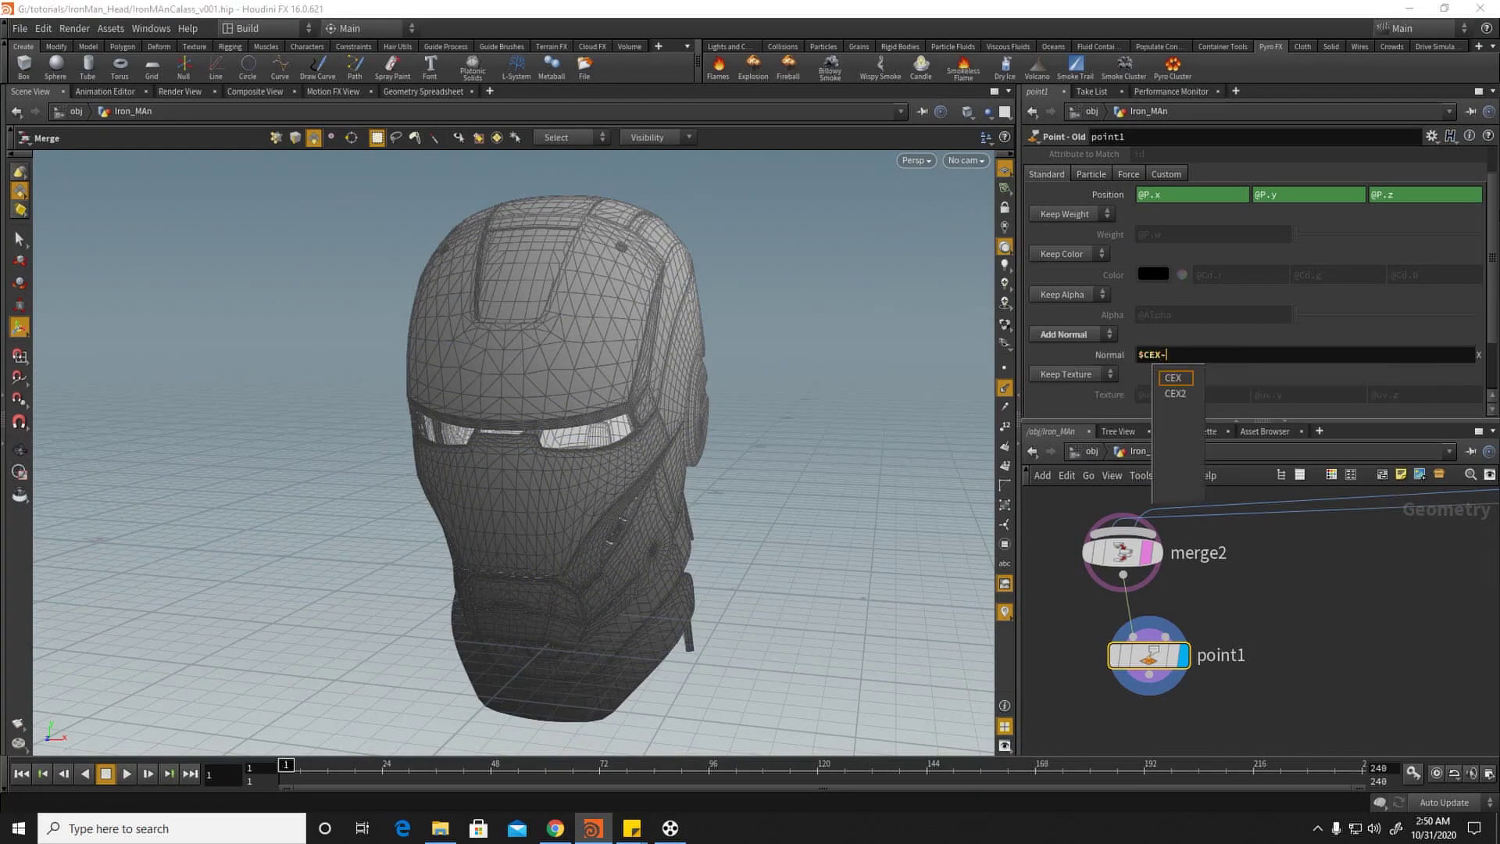
{"action": "type", "text": "-$TX"}
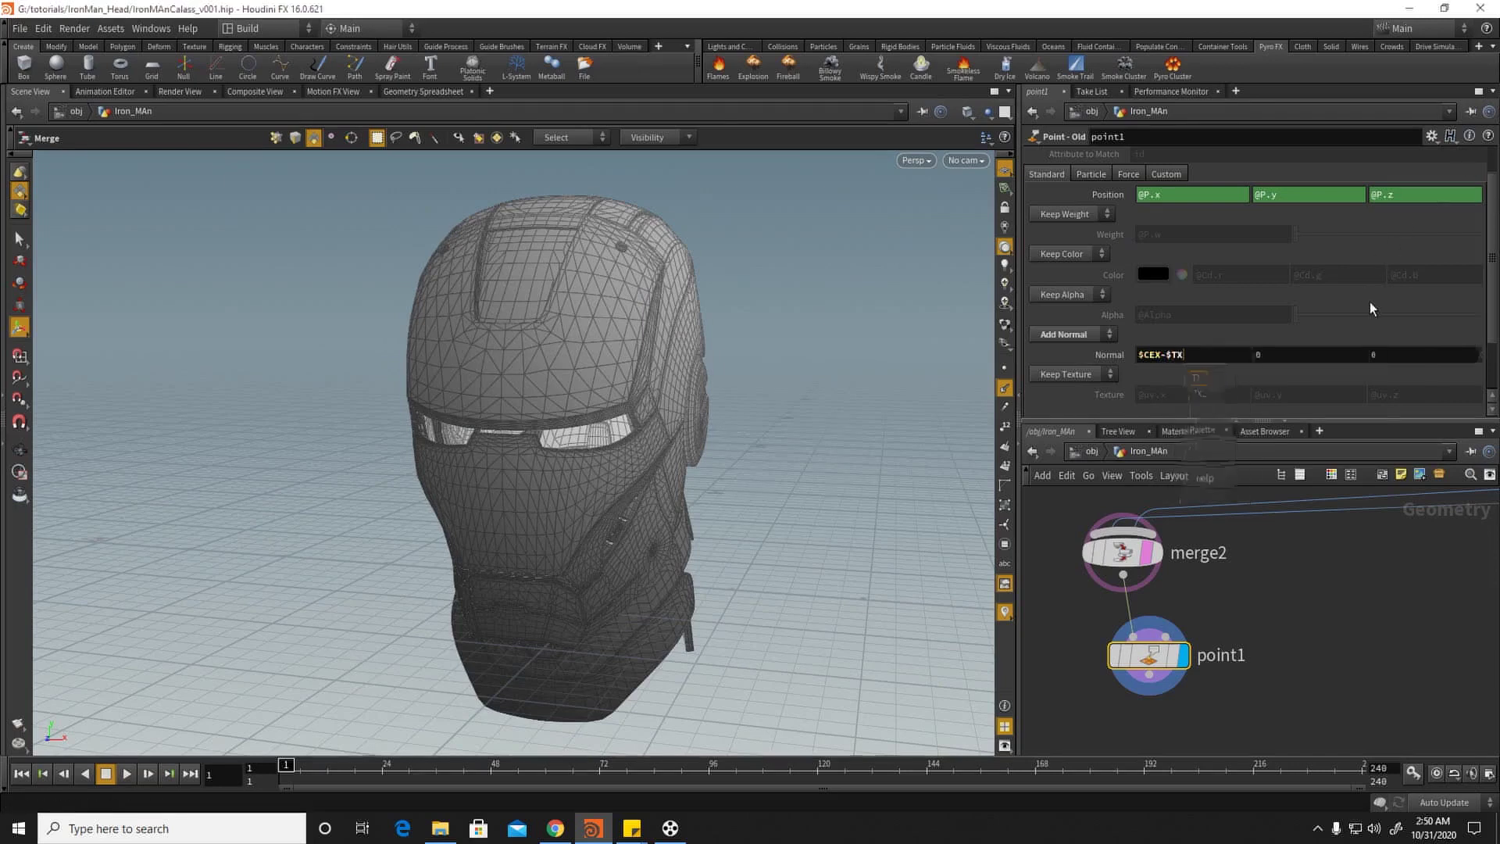
{"action": "key", "text": "Return"}
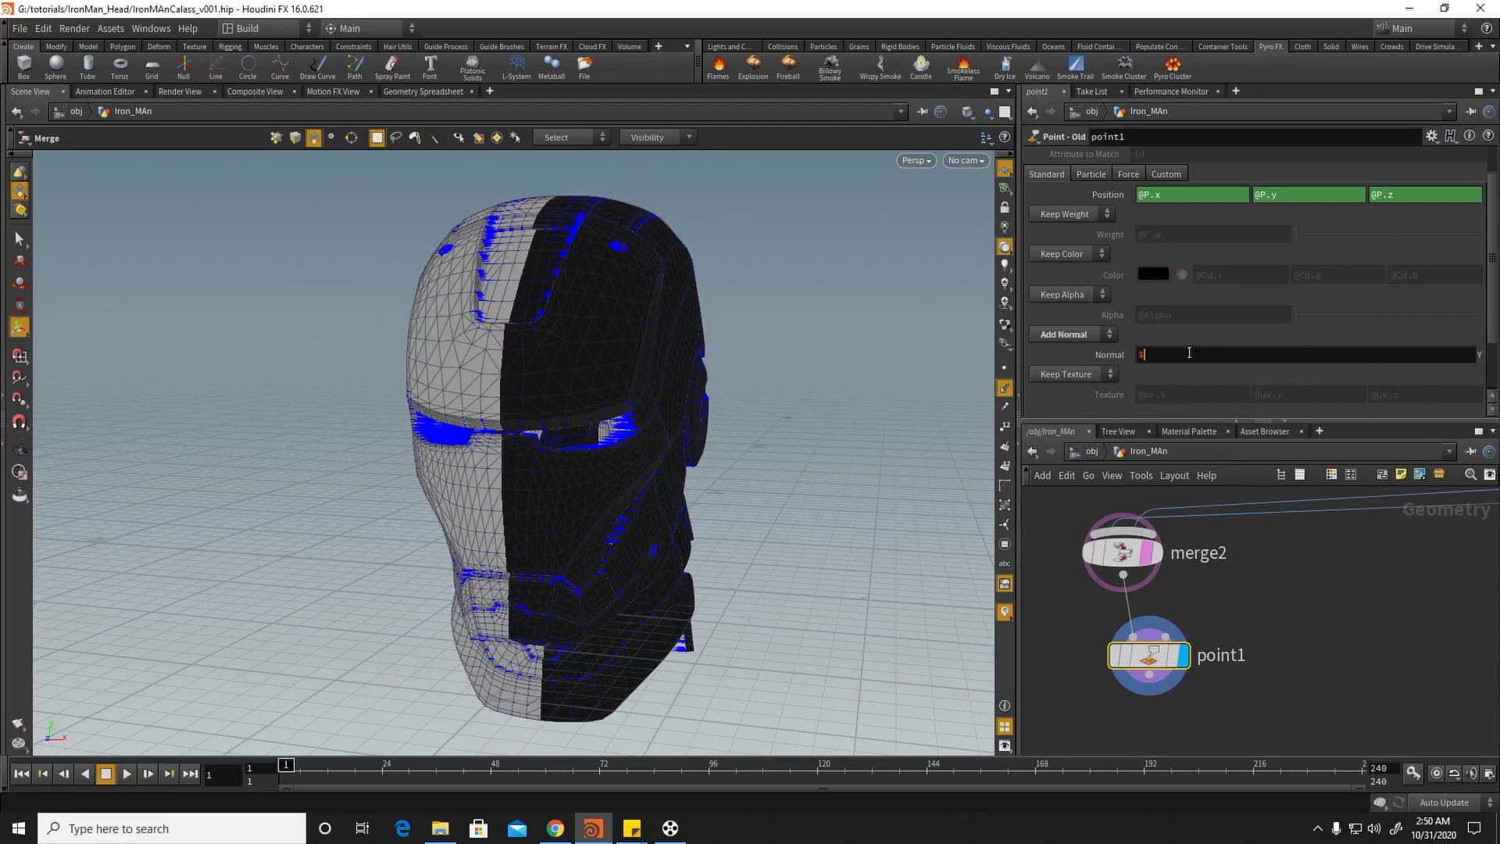
{"action": "type", "text": "$CEY-"}
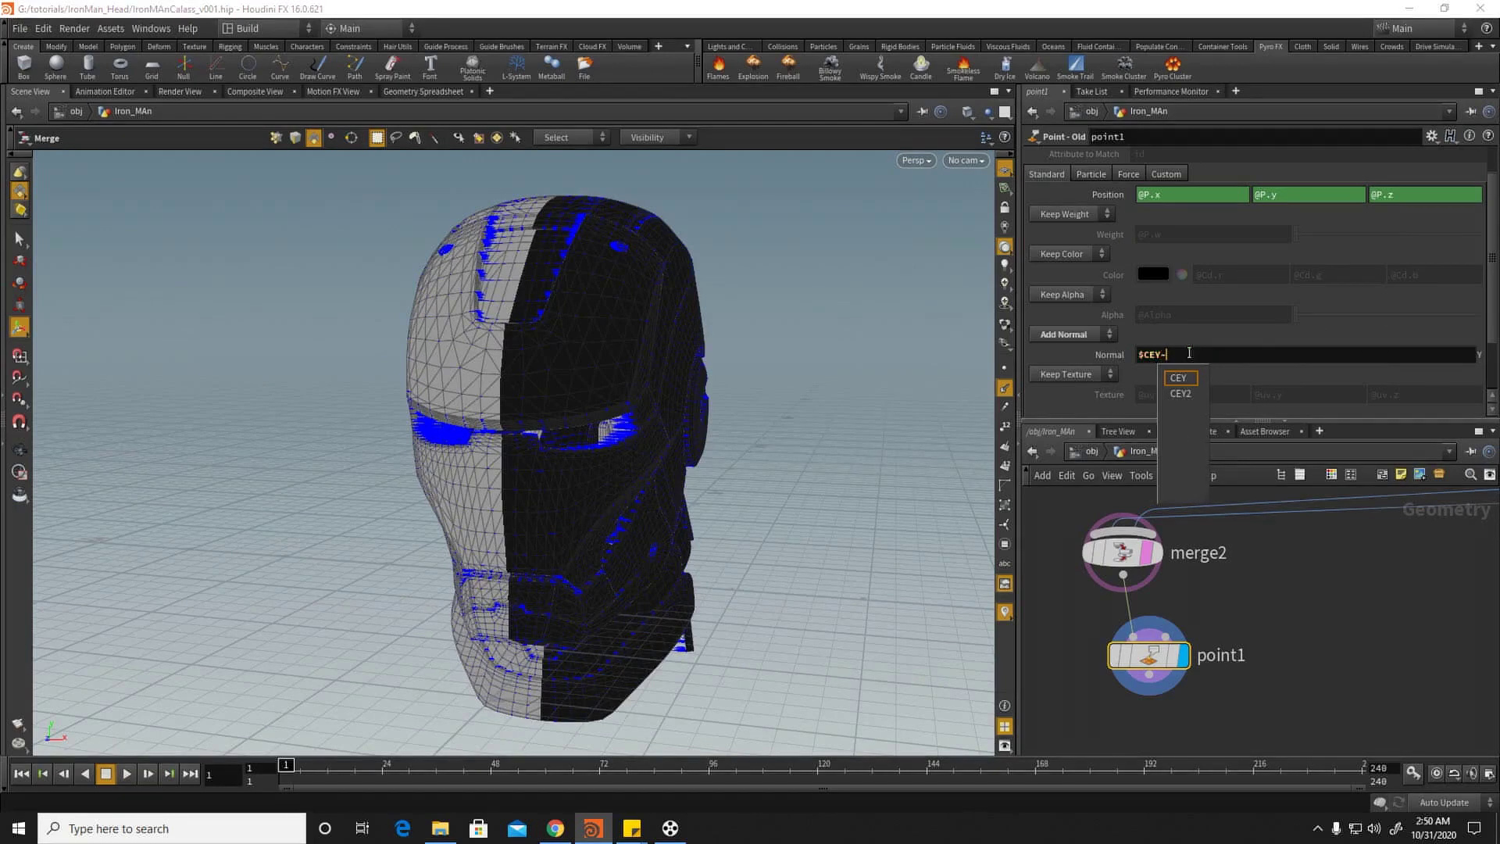
{"action": "type", "text": "1"}
{"action": "key", "text": "Tab"}
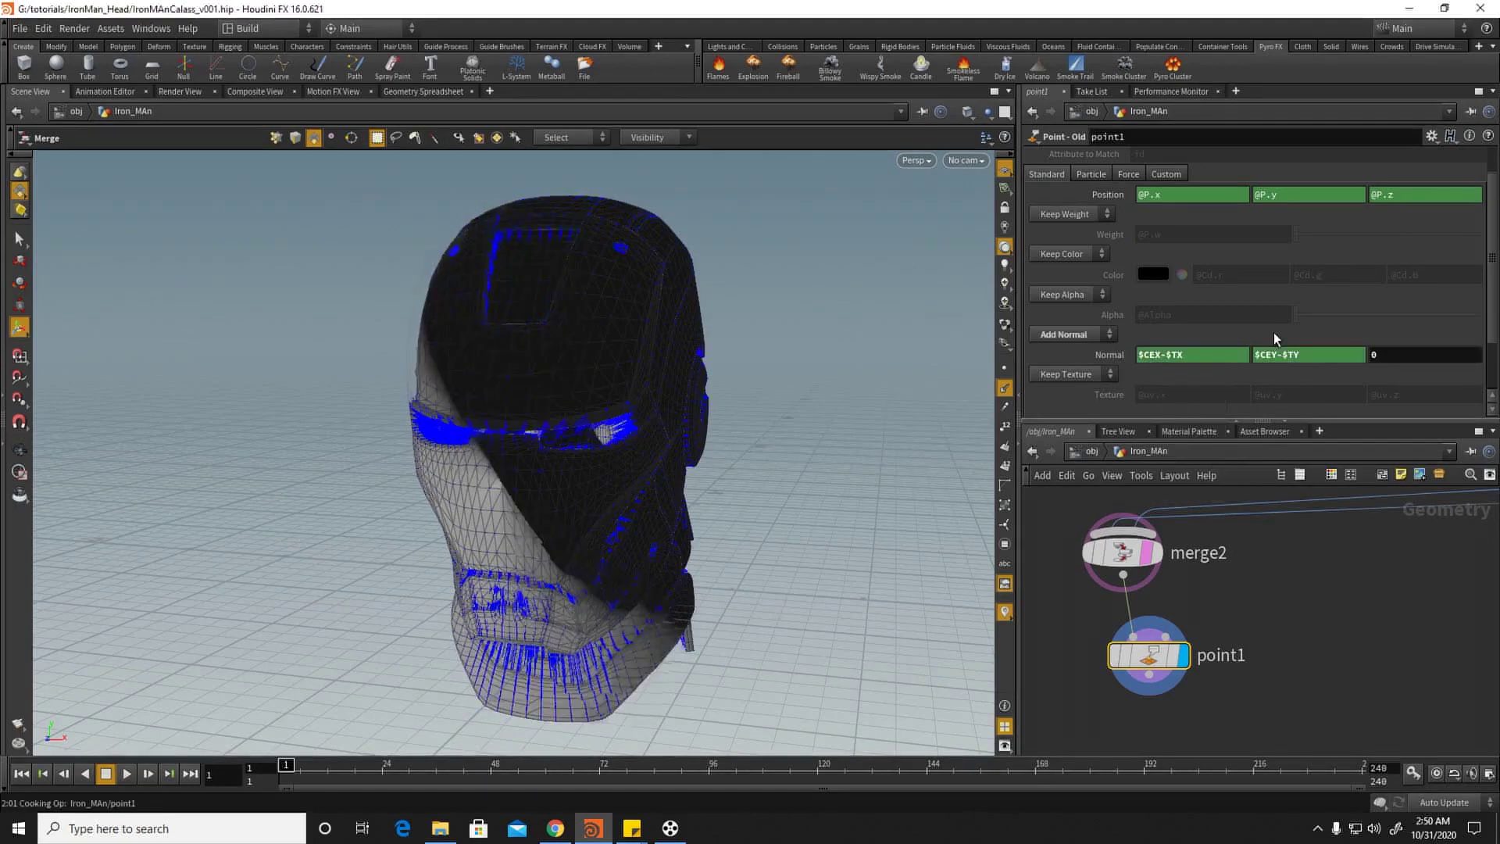
{"action": "type", "text": "$"}
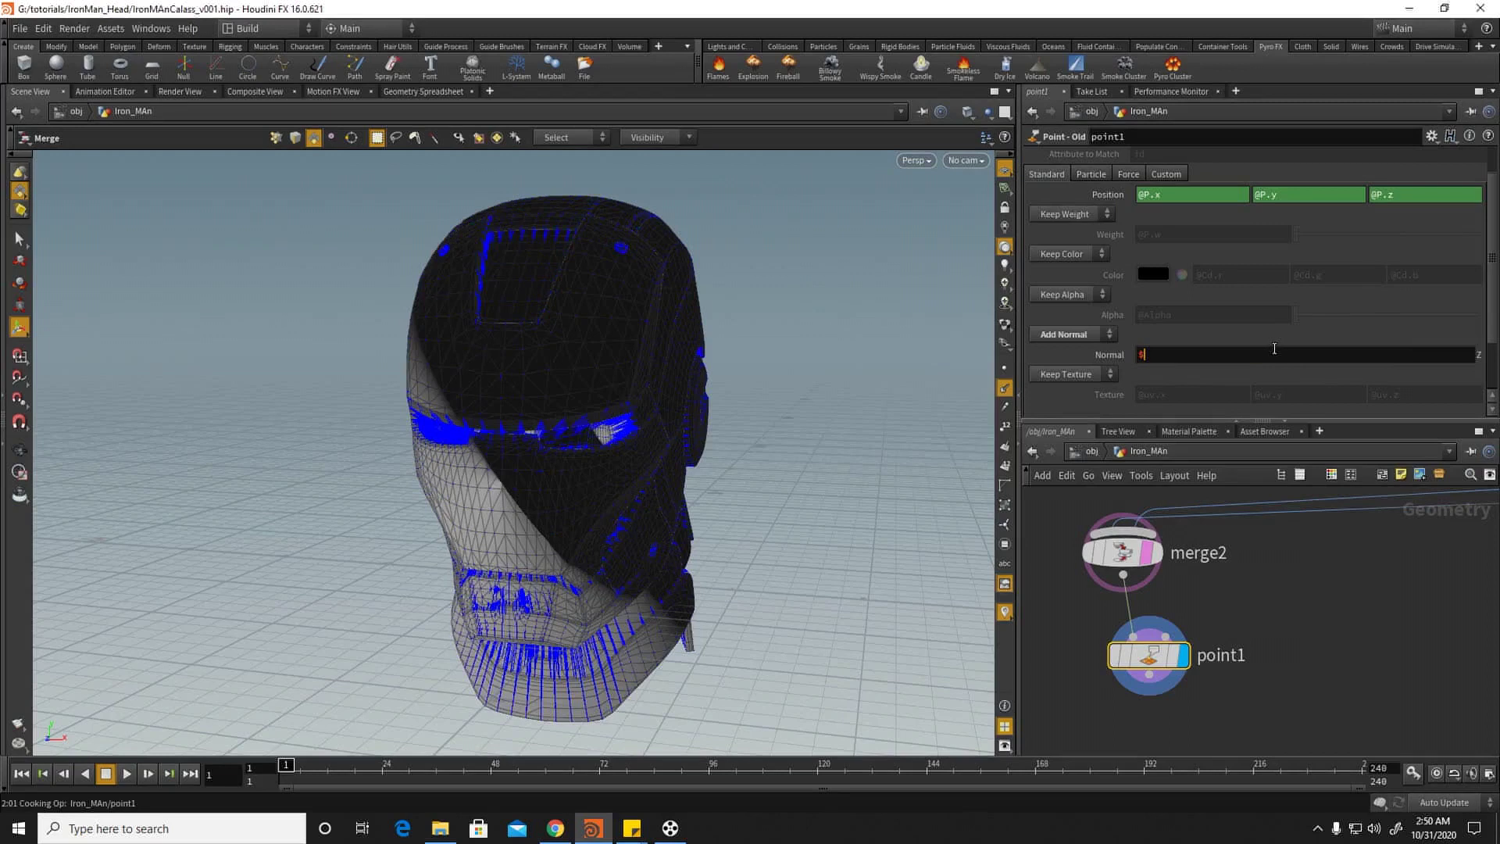
{"action": "type", "text": "CEZ-$TZ"}
{"action": "key", "text": "Return"}
Step: Inspect the normals around the helmet and reverse point1's X normal expression to $TX-$CEX
{"action": "left_click_drag", "start_coordinate": [541, 375], "coordinate": [574, 168], "text": "alt"}
{"action": "left_click_drag", "start_coordinate": [539, 492], "coordinate": [532, 395], "text": "alt"}
{"action": "right_click_drag", "start_coordinate": [532, 396], "coordinate": [803, 439], "text": "alt"}
{"action": "left_click_drag", "start_coordinate": [710, 447], "coordinate": [556, 551], "text": "alt"}
{"action": "right_click_drag", "start_coordinate": [555, 551], "coordinate": [396, 489], "text": "alt"}
{"action": "left_click", "coordinate": [1207, 356]}
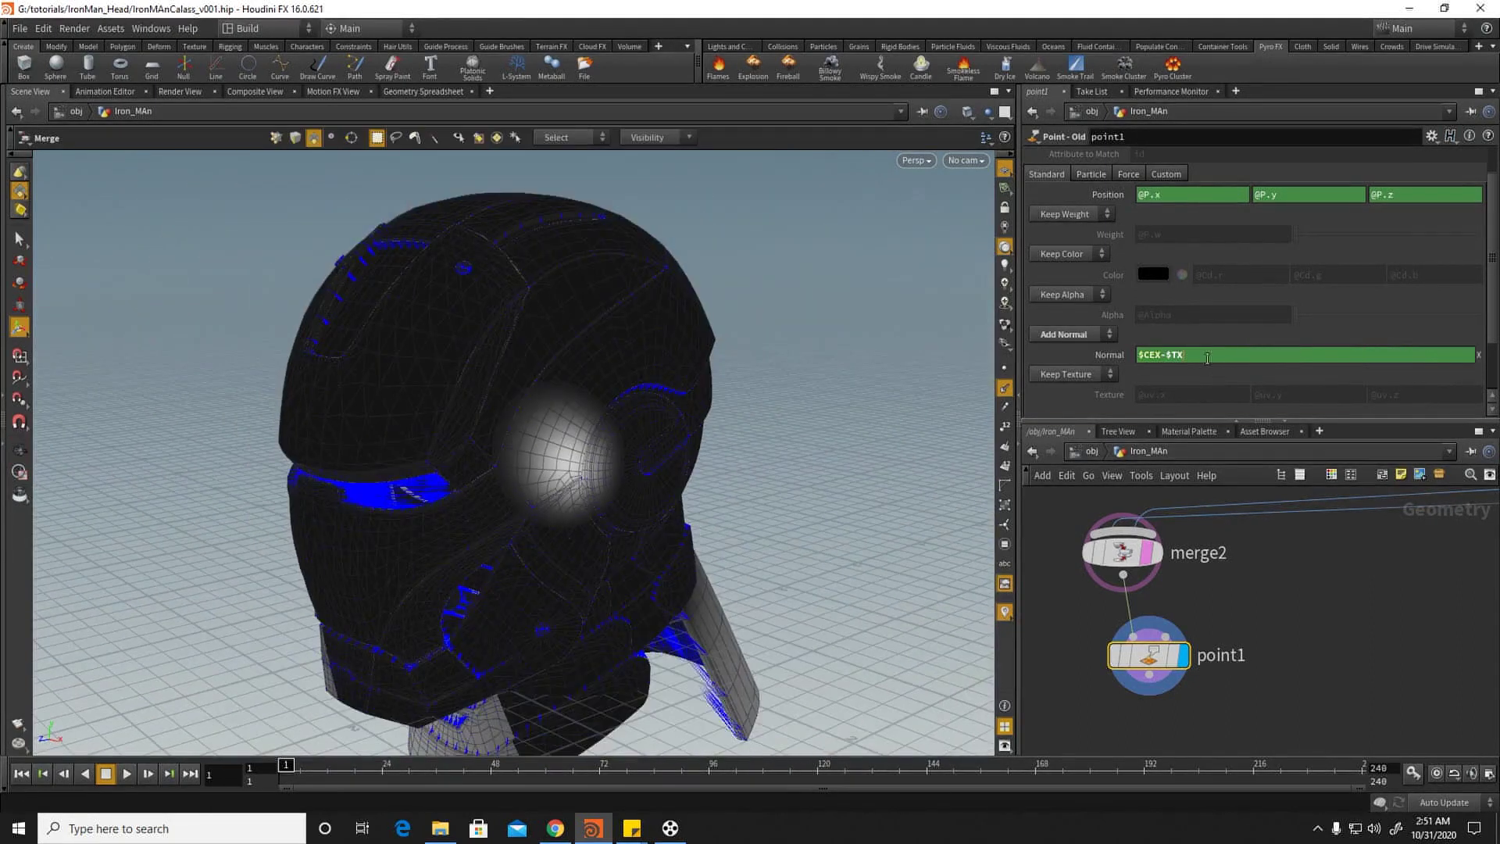
{"action": "left_click_drag", "start_coordinate": [1188, 353], "coordinate": [1167, 357]}
{"action": "left_click_drag", "start_coordinate": [1203, 354], "coordinate": [1032, 359]}
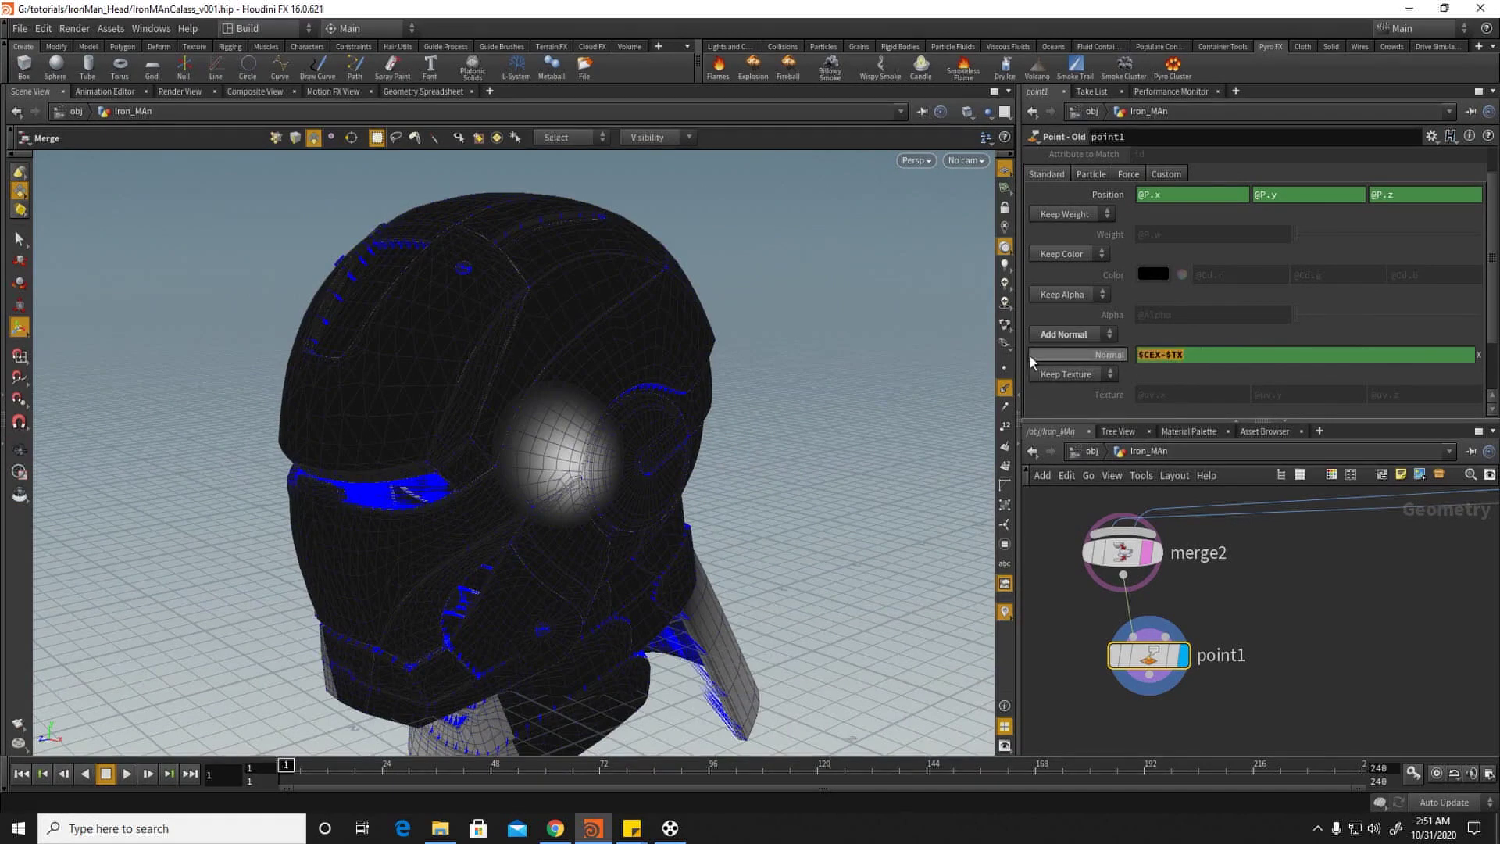
{"action": "type", "text": "$T"}
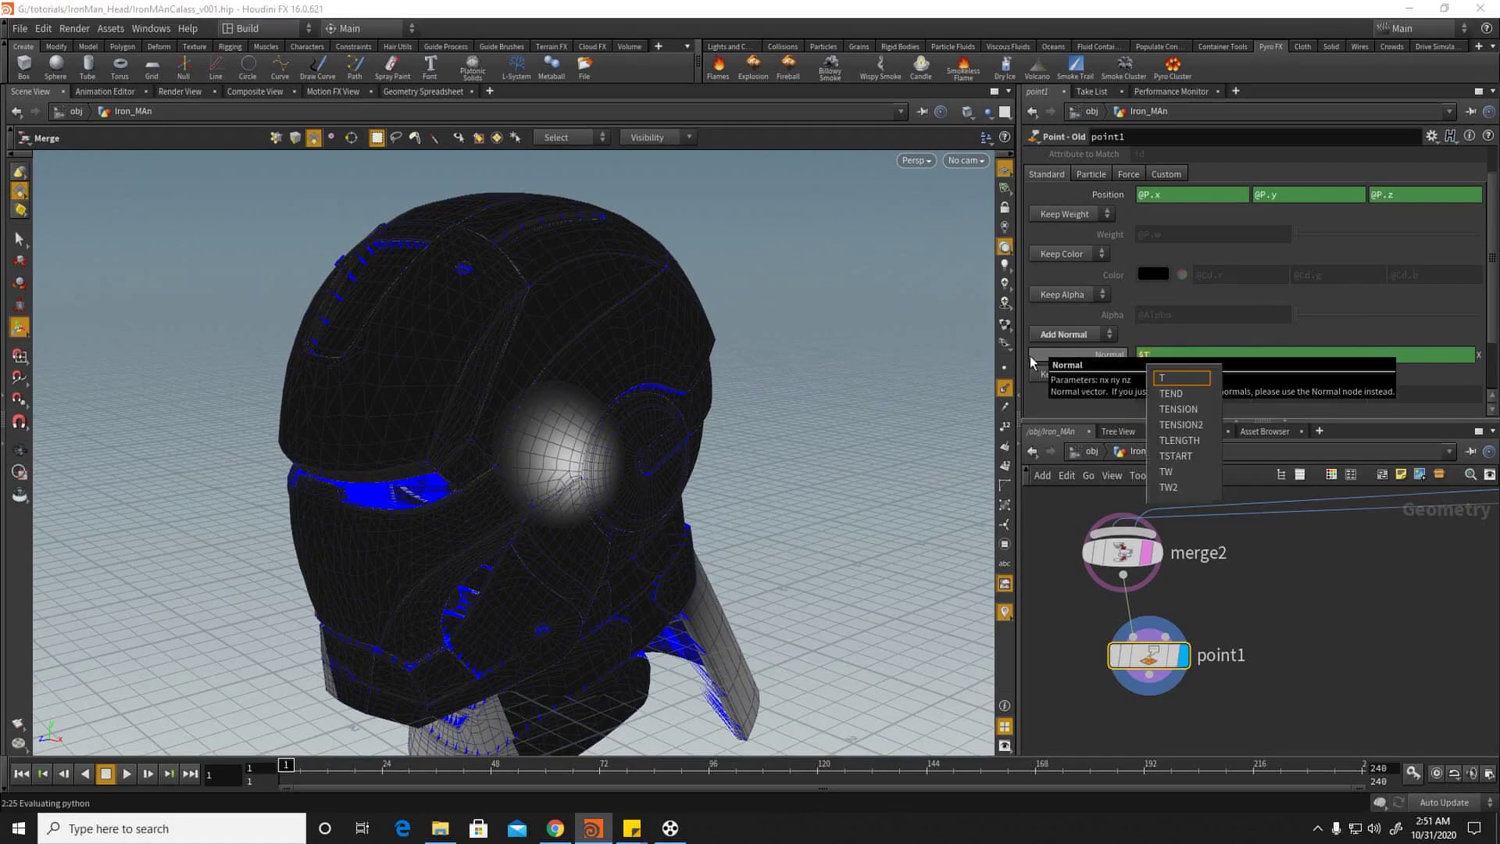
{"action": "type", "text": "X-$CEX"}
{"action": "key", "text": "Return"}
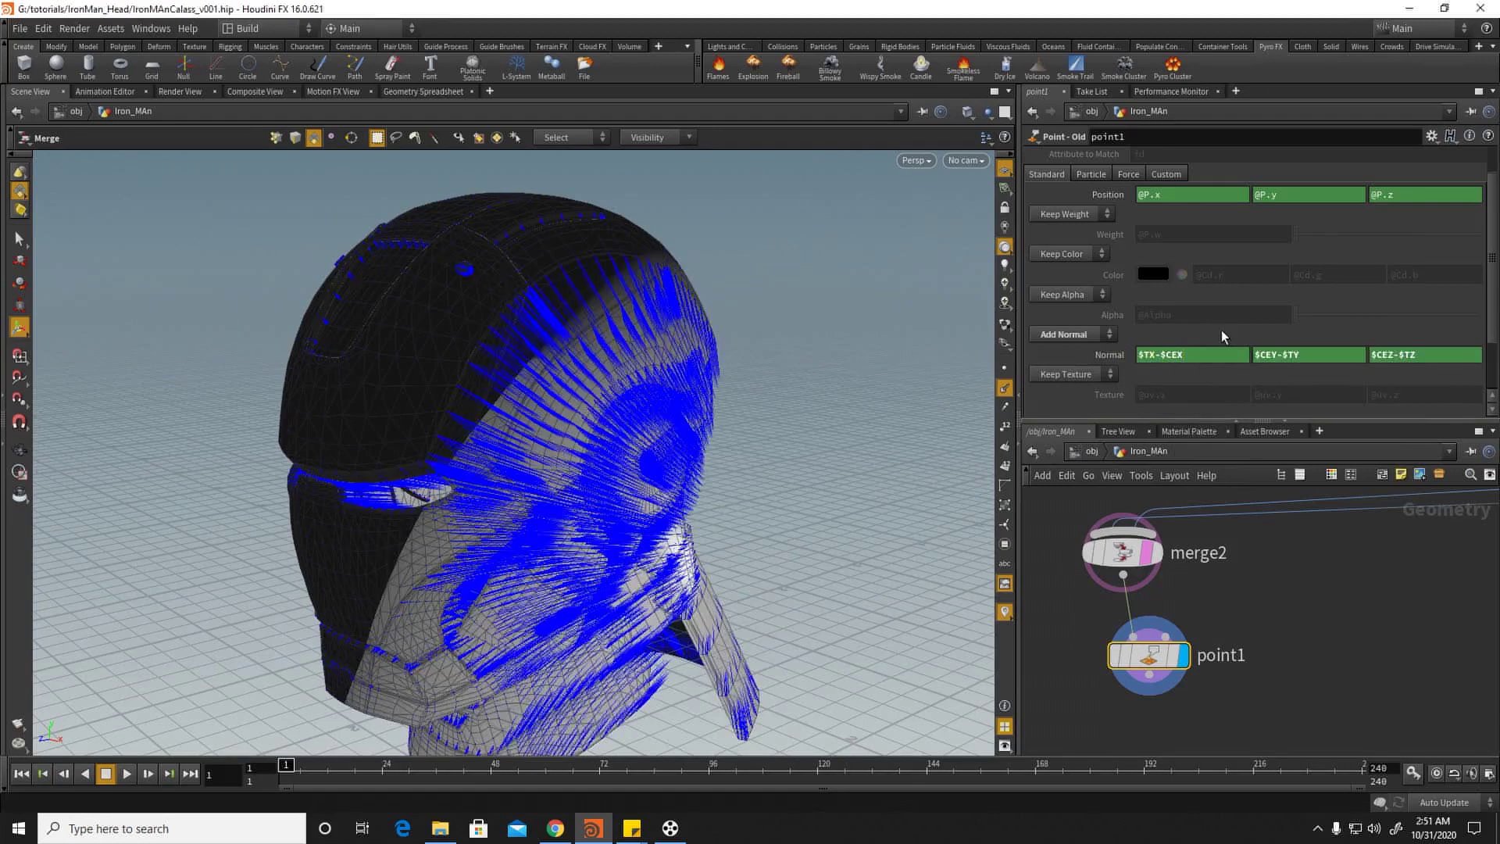
Step: Reverse point1's Y and Z normal expressions to $TY-$CEY and $TZ-$CEZ
{"action": "left_click", "coordinate": [1321, 357]}
{"action": "type", "text": "$TY-$CEY"}
{"action": "key", "text": "Return"}
{"action": "left_click", "coordinate": [1416, 355]}
{"action": "key", "text": "BackSpace"}
{"action": "type", "text": "$TZ-$CEZ"}
{"action": "key", "text": "Return"}
{"action": "key", "text": "Escape"}
Step: Turn off merge2's template display and examine the direction of the normals around the helmet
{"action": "right_click_drag", "start_coordinate": [578, 300], "coordinate": [546, 218]}
{"action": "left_click_drag", "start_coordinate": [546, 218], "coordinate": [518, 324]}
{"action": "right_click_drag", "start_coordinate": [519, 325], "coordinate": [570, 372]}
{"action": "left_click_drag", "start_coordinate": [570, 372], "coordinate": [536, 386]}
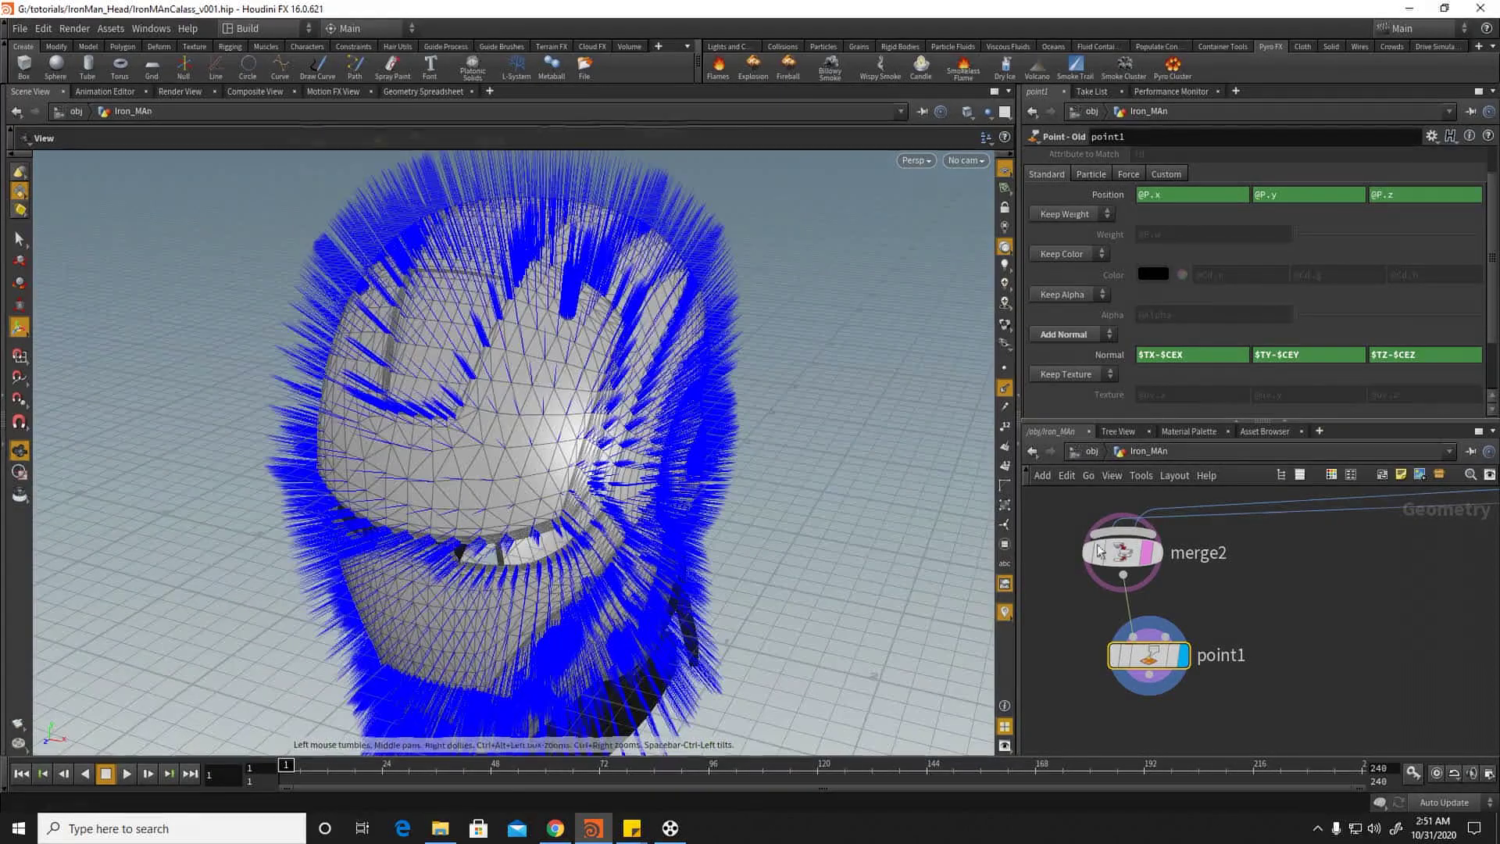
{"action": "middle_click_drag", "start_coordinate": [1093, 643], "coordinate": [1092, 612]}
{"action": "left_click", "coordinate": [1145, 523]}
{"action": "left_click_drag", "start_coordinate": [529, 375], "coordinate": [628, 381]}
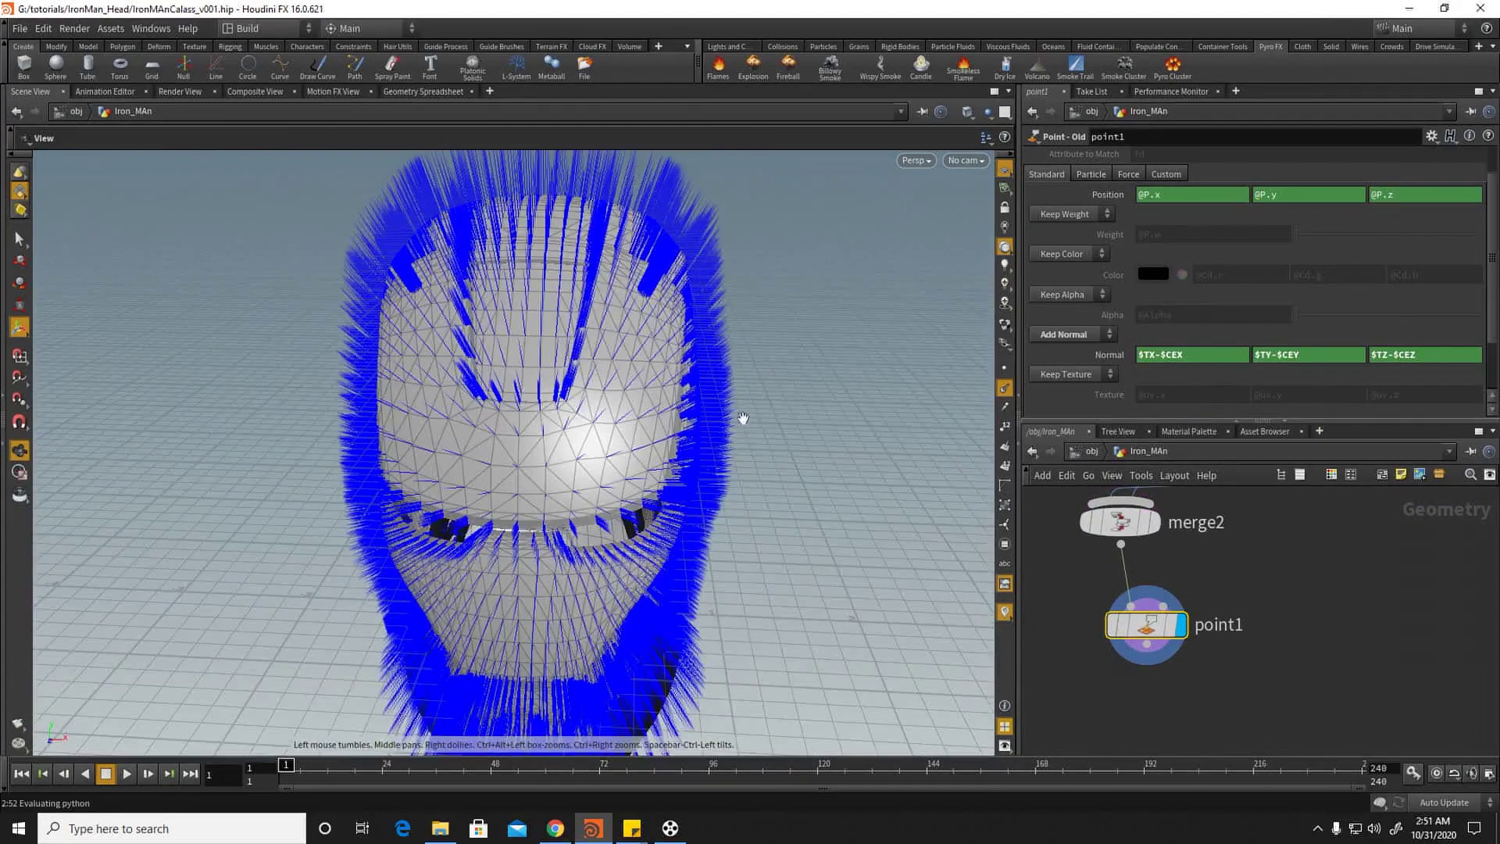
{"action": "left_click_drag", "start_coordinate": [870, 554], "coordinate": [648, 468]}
{"action": "right_click_drag", "start_coordinate": [648, 468], "coordinate": [641, 361]}
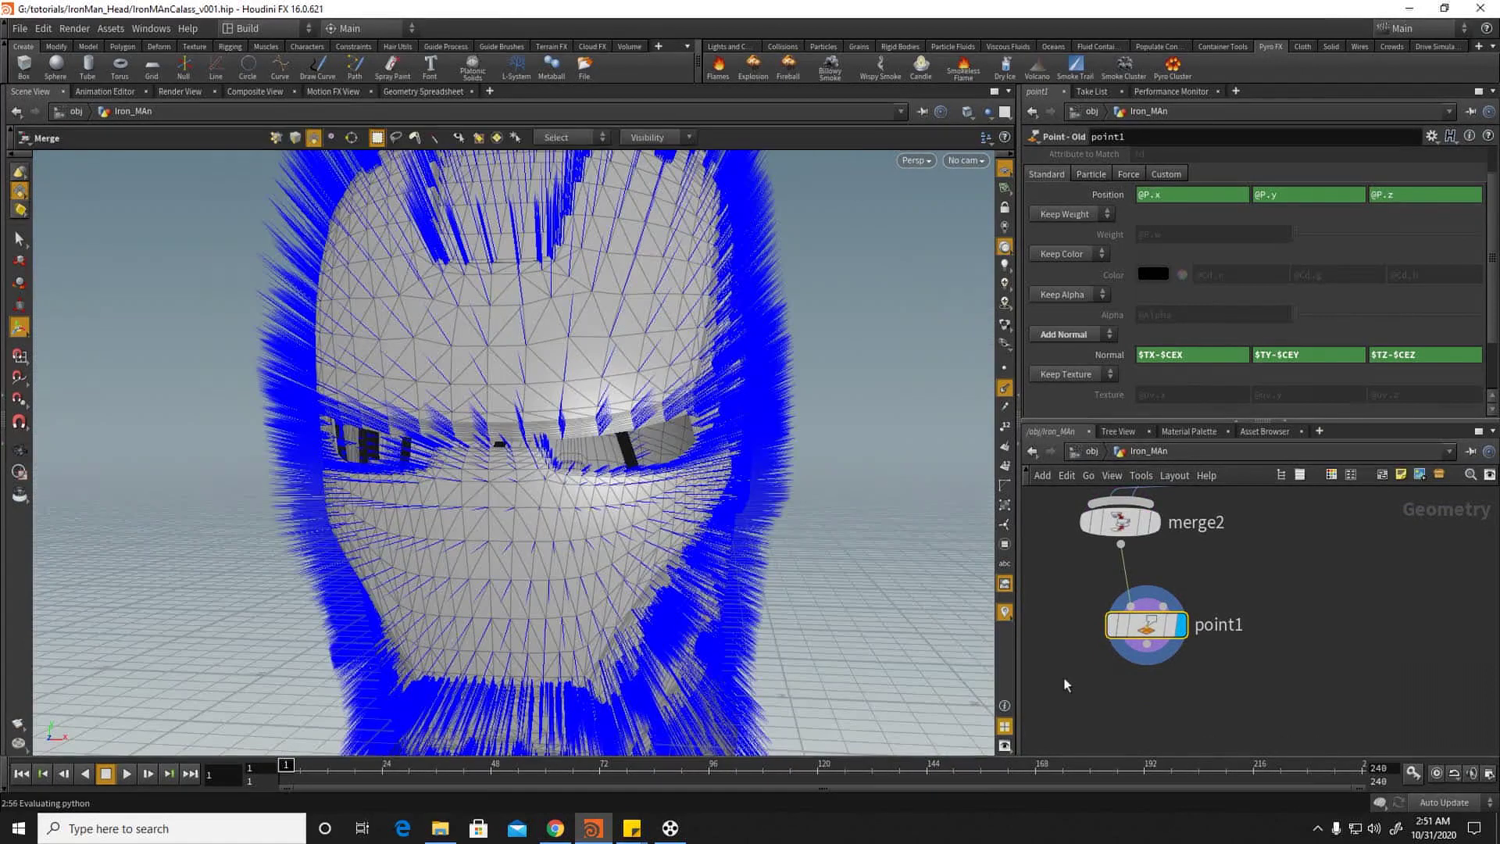
Step: Add a Point Wrangle node beneath point1, connect it to point1's output and display it
{"action": "key", "text": "Tab"}
{"action": "type", "text": "wr"}
{"action": "left_click", "coordinate": [1257, 302]}
{"action": "left_click", "coordinate": [1127, 691]}
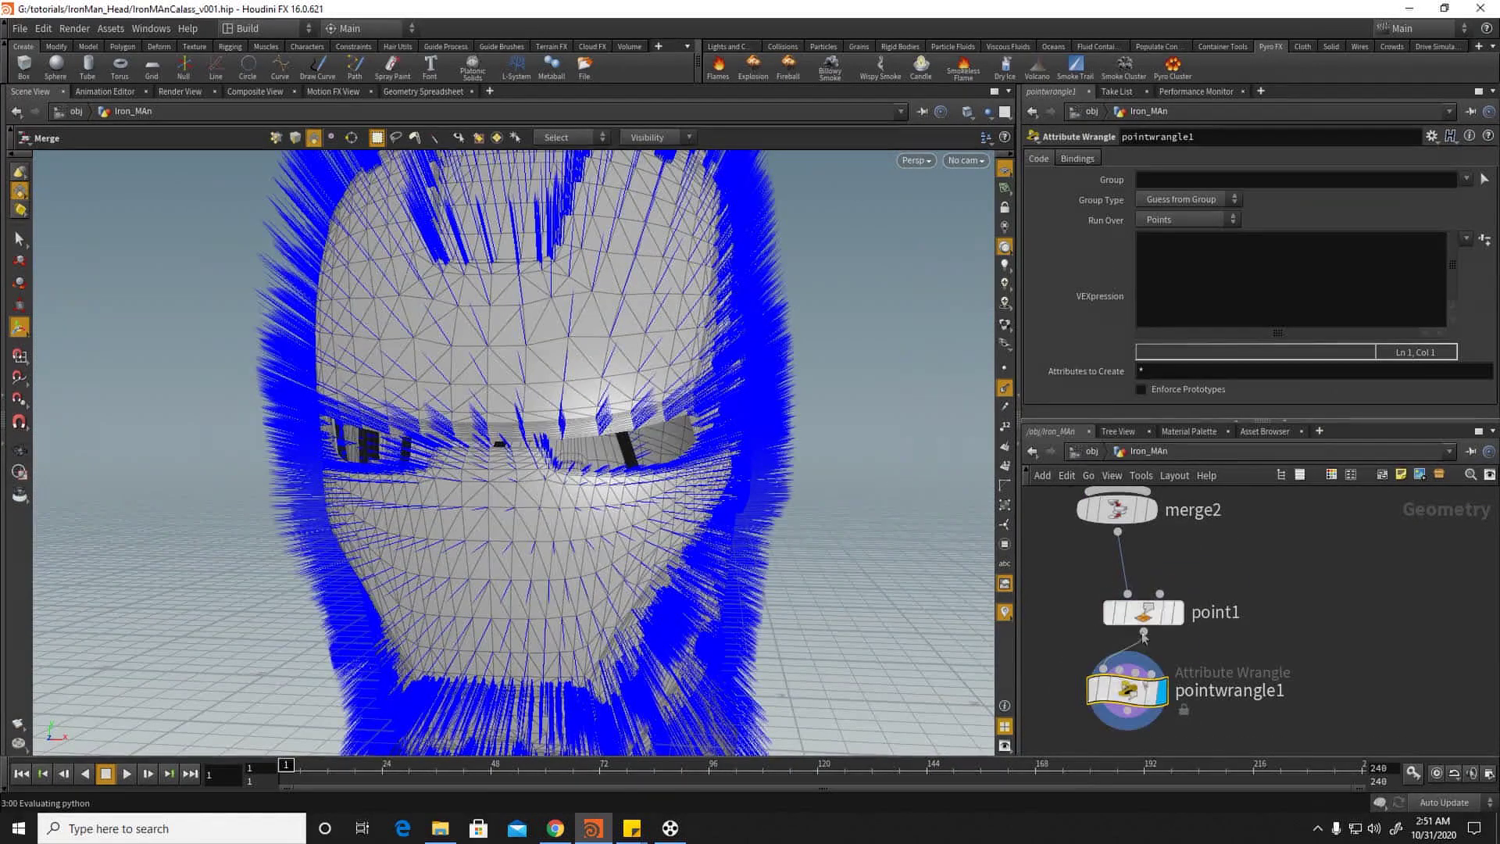
Step: Enter the VEX expression @P=@P*@N; in pointwrangle1
{"action": "left_click", "coordinate": [1172, 262]}
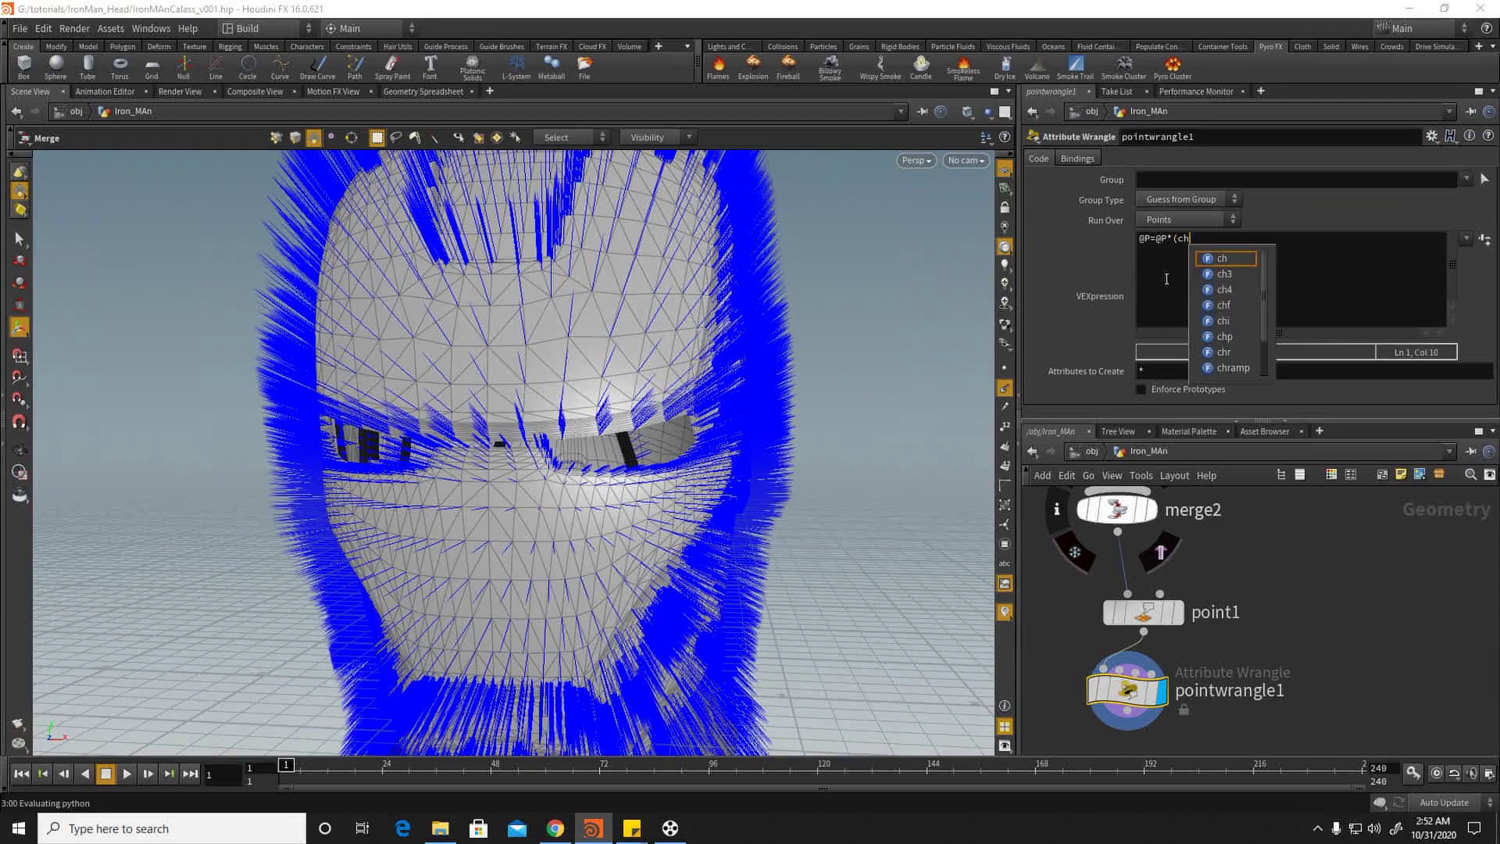
{"action": "key", "text": "BackSpace"}
{"action": "key", "text": "BackSpace"}
{"action": "key", "text": "BackSpace"}
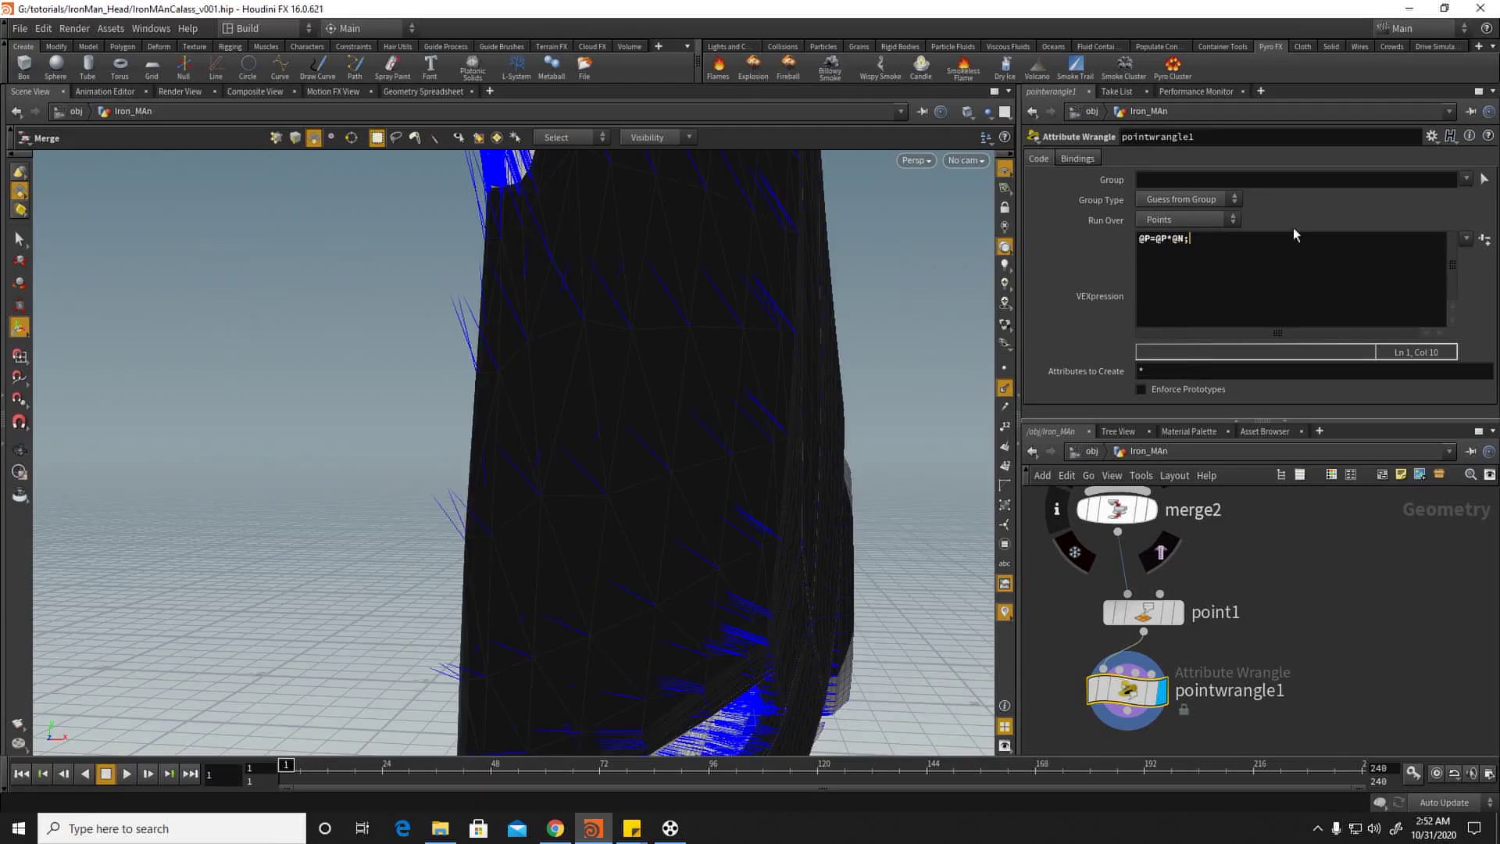
Step: Change pointwrangle1's expression to @P=@P+@N; and display point1 to compare the helmet before the offset
{"action": "key", "text": "Escape"}
{"action": "left_click_drag", "start_coordinate": [783, 352], "coordinate": [766, 518]}
{"action": "scroll", "coordinate": [765, 517], "scroll_direction": "up", "scroll_amount": 5}
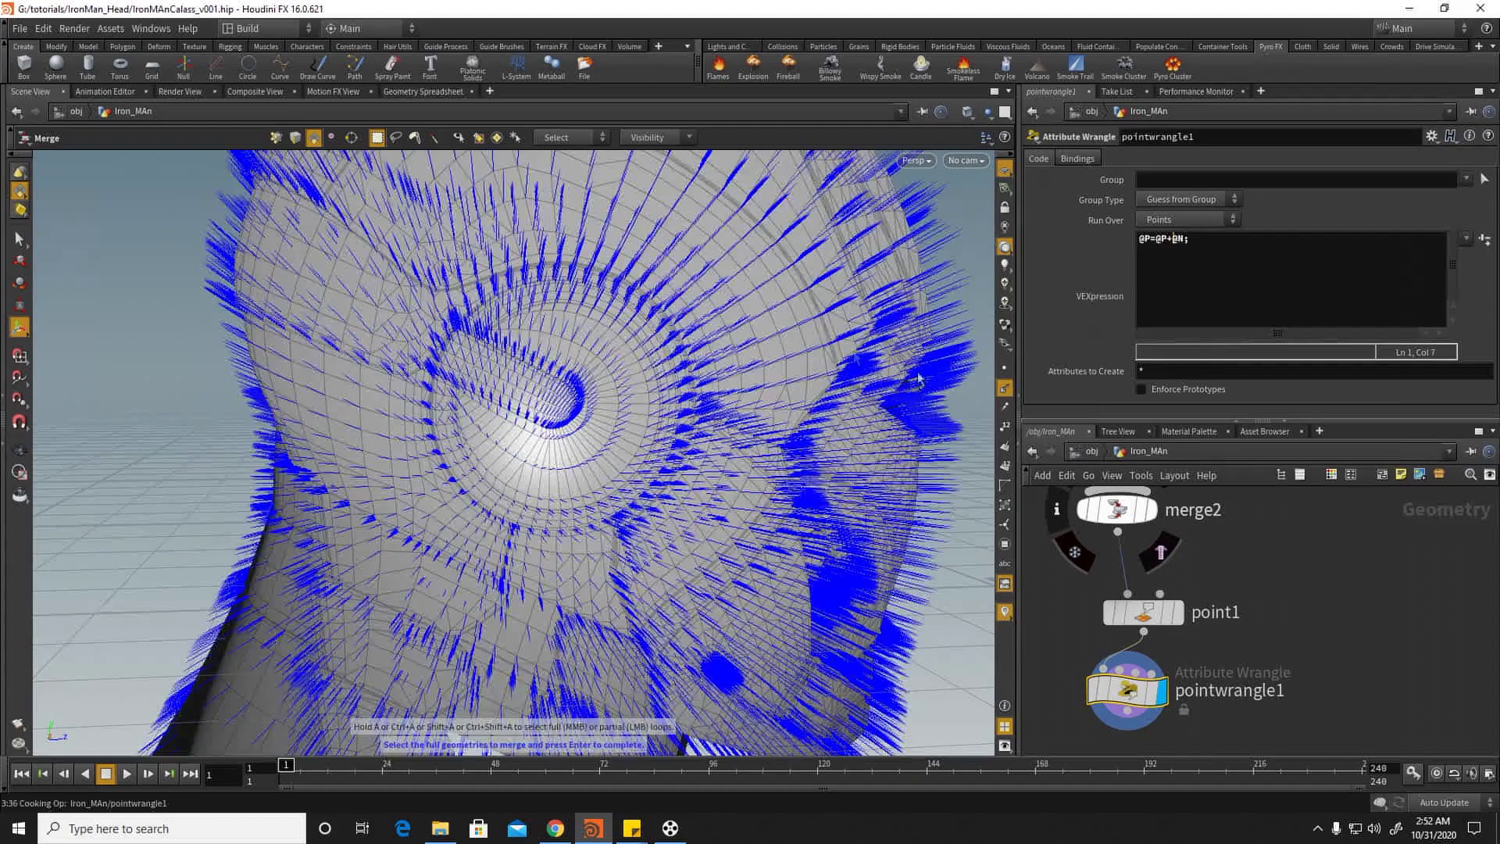
{"action": "right_click", "coordinate": [812, 332]}
{"action": "left_click", "coordinate": [610, 360]}
{"action": "left_click_drag", "start_coordinate": [623, 343], "coordinate": [594, 328]}
{"action": "left_click", "coordinate": [1176, 611]}
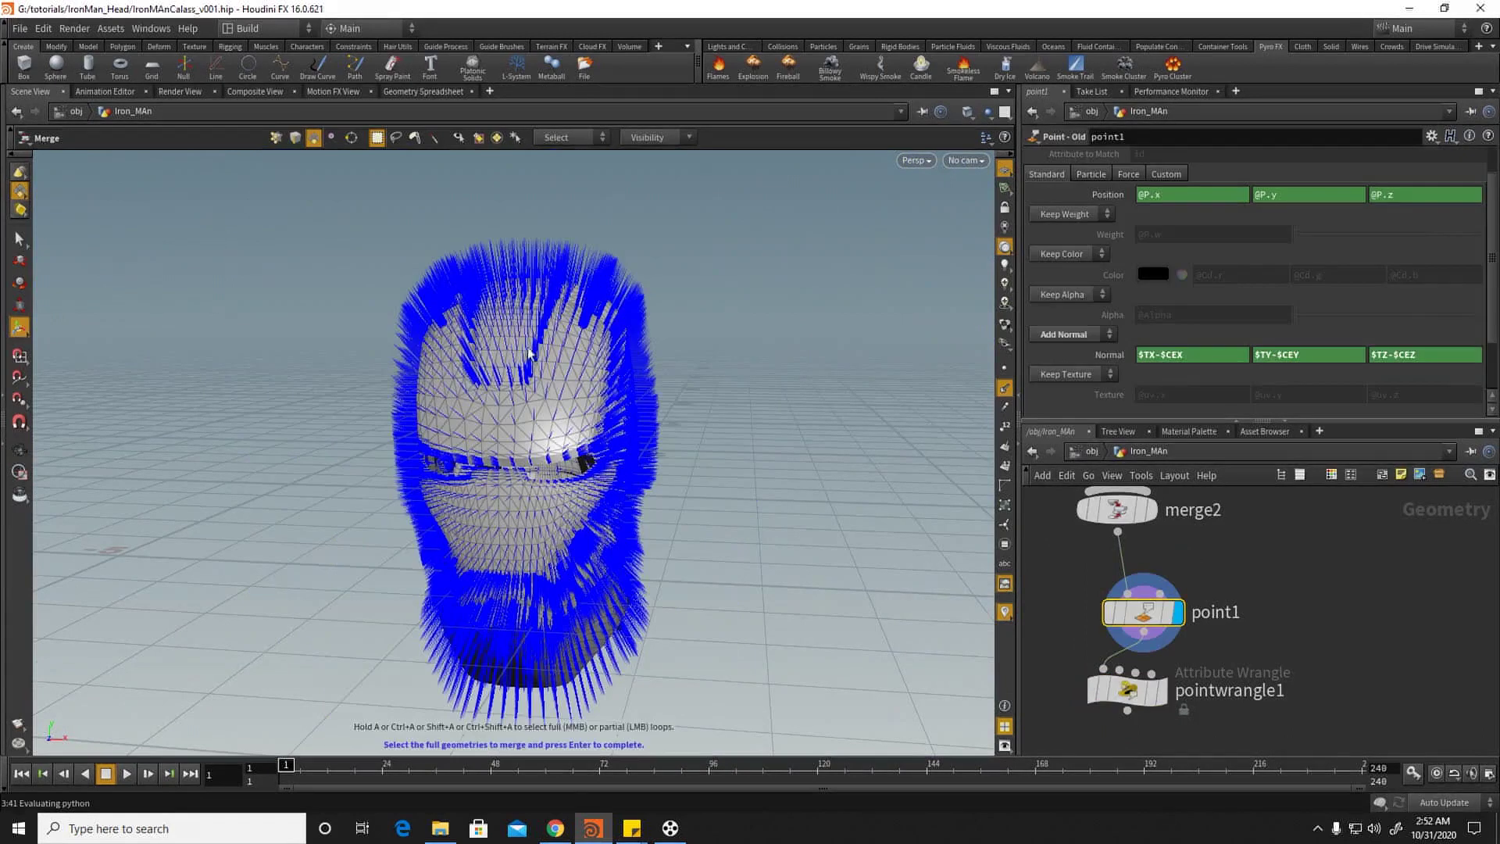
Step: Redisplay pointwrangle1, change its expression to @P=@P+(ch("mult")*@N); and create the Mult parameter from it
{"action": "left_click", "coordinate": [1161, 690]}
{"action": "left_click", "coordinate": [1127, 689]}
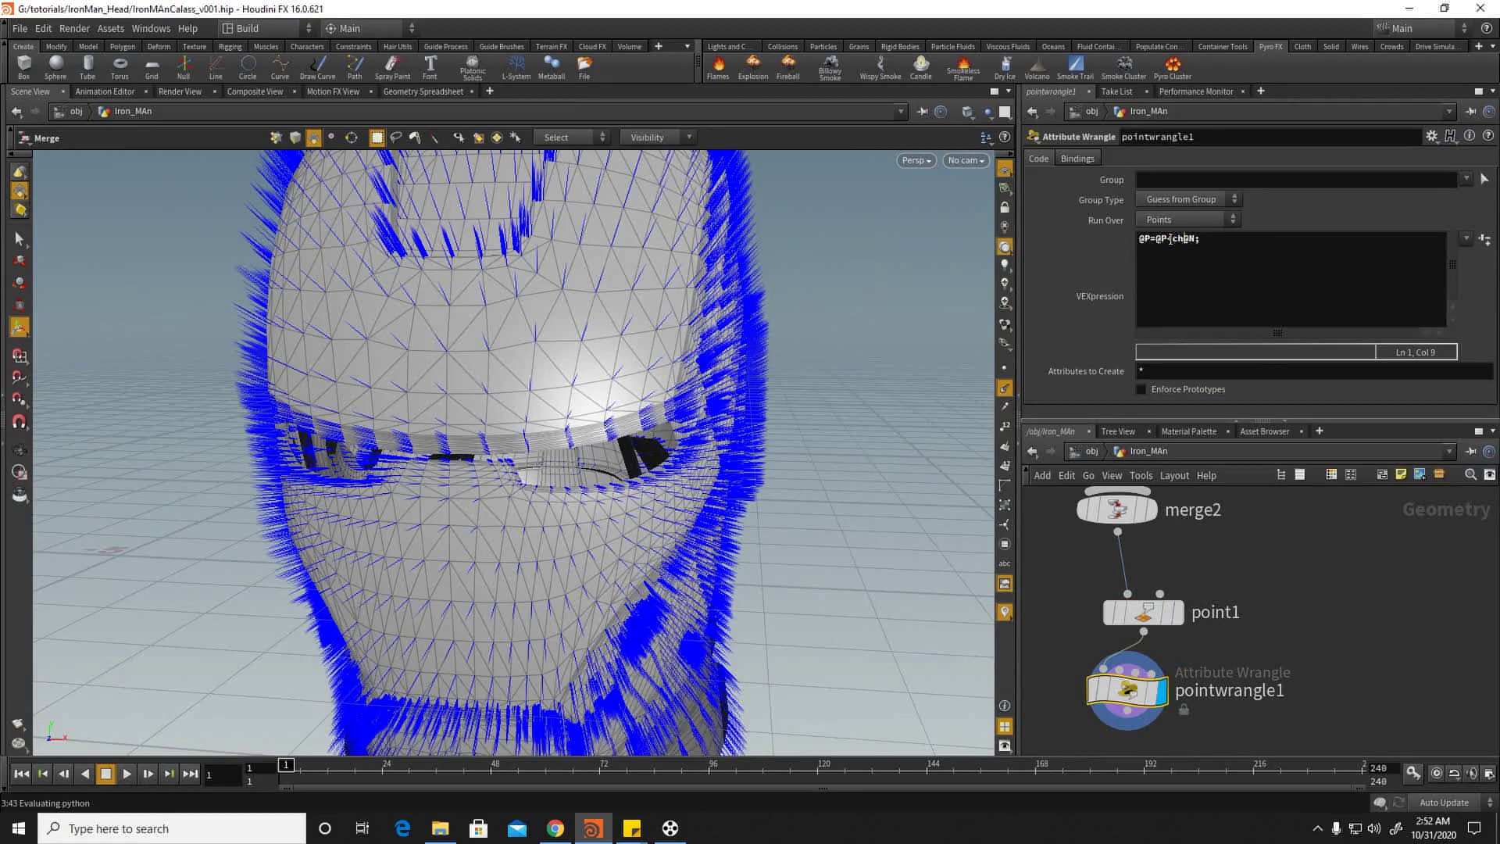
{"action": "type", "text": "("}
{"action": "type", "text": "\"in"}
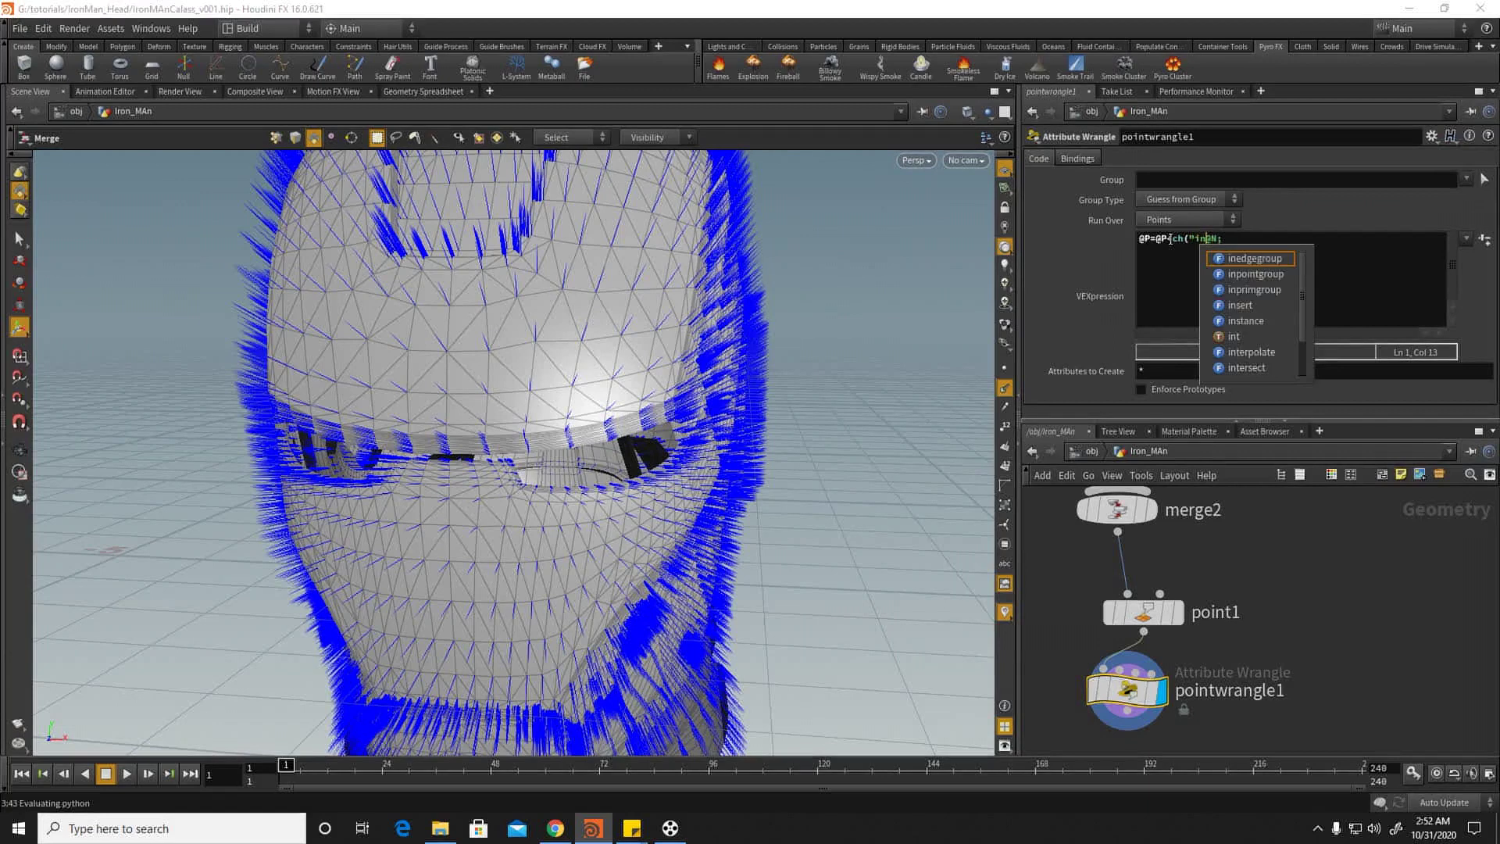
{"action": "key", "text": "BackSpace"}
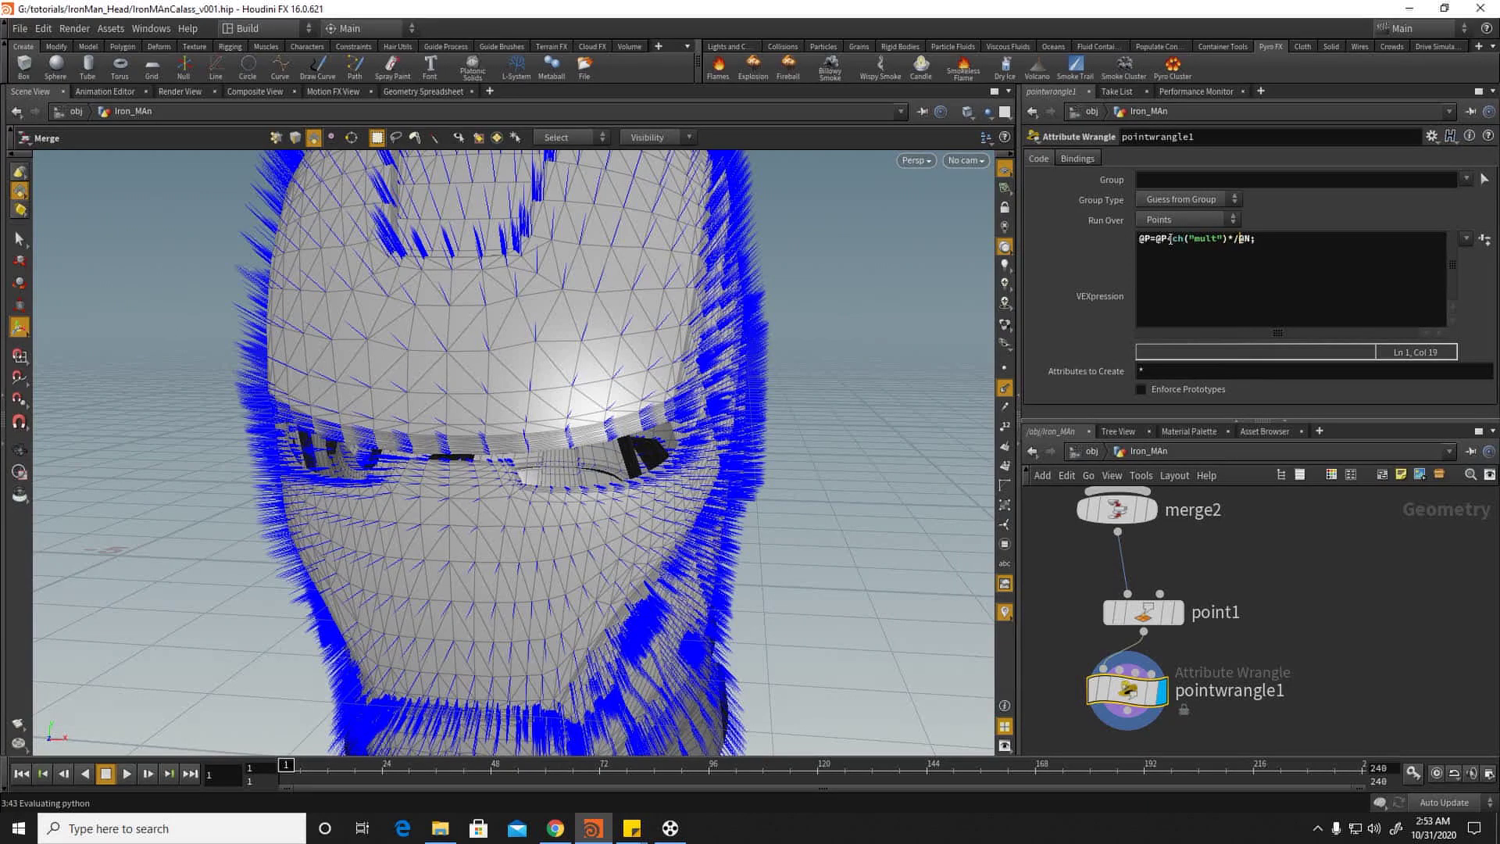
{"action": "type", "text": "("}
{"action": "left_click", "coordinate": [1488, 242]}
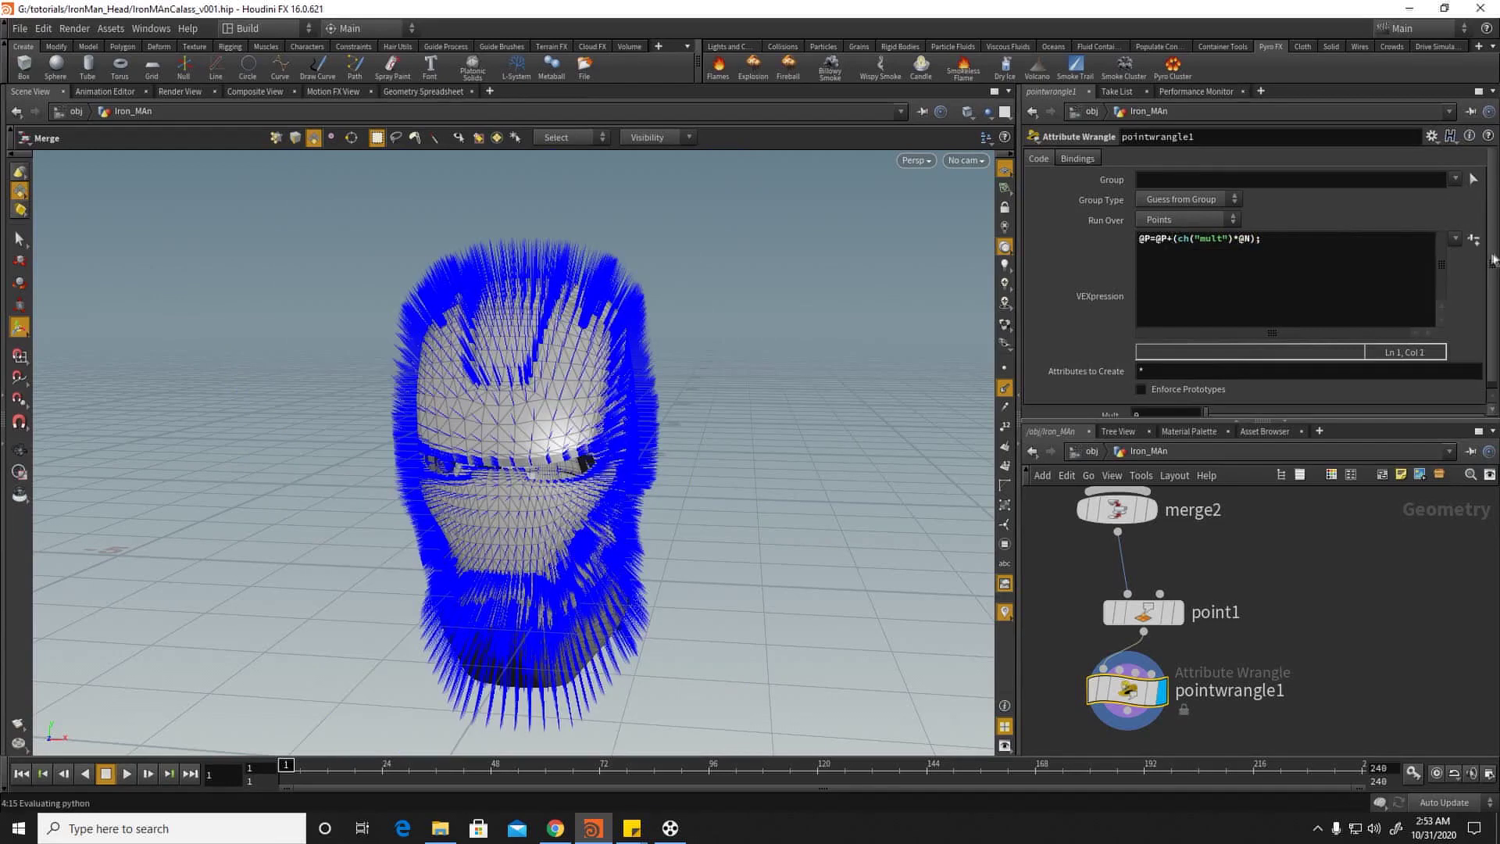
{"action": "left_click_drag", "start_coordinate": [1211, 411], "coordinate": [1151, 414]}
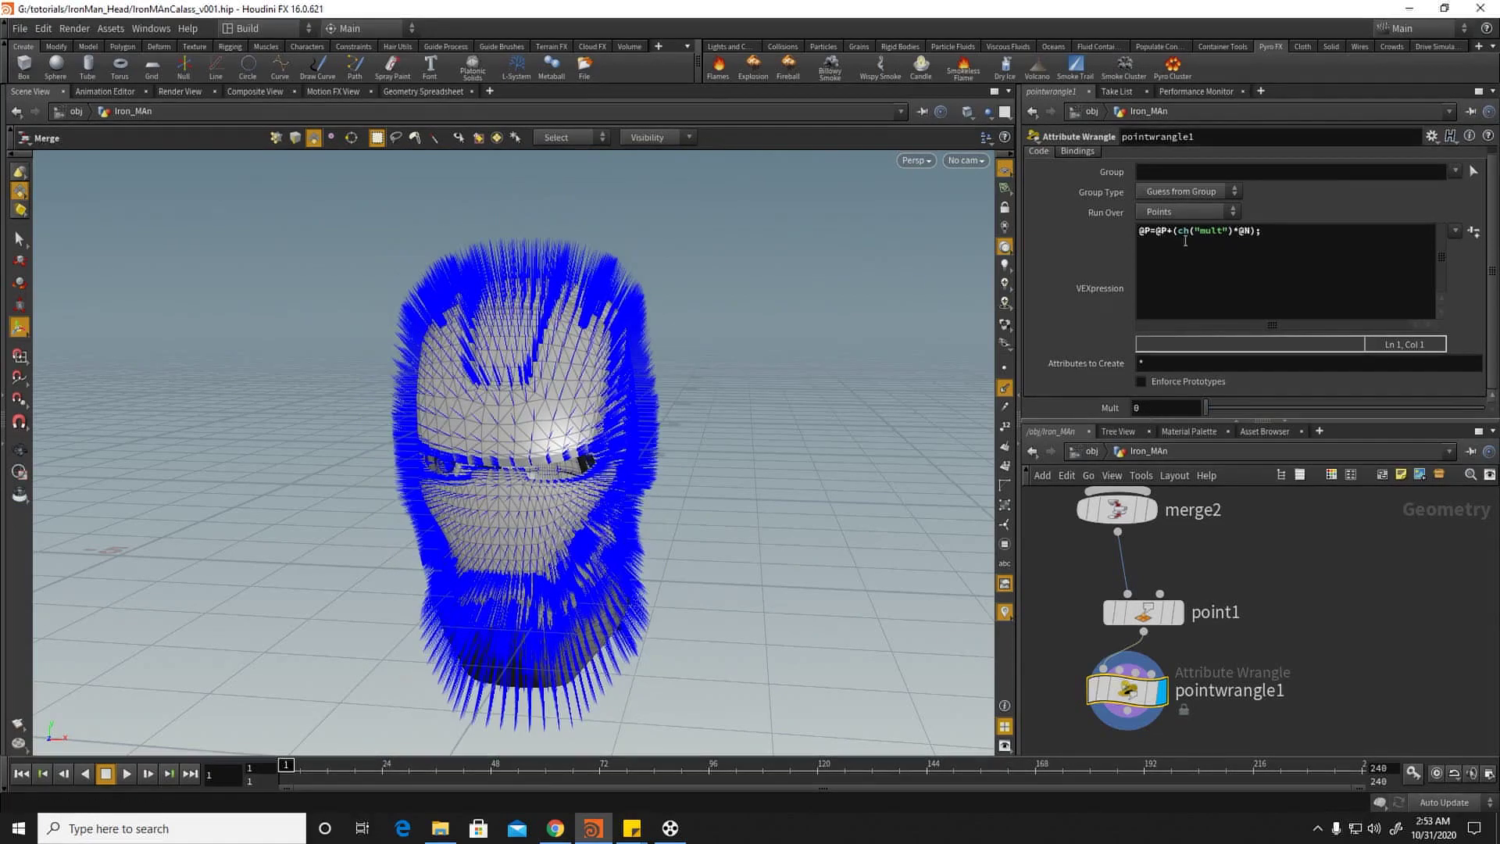
Step: Display point1 and hide the point normals in the viewport
{"action": "left_click", "coordinate": [1142, 612]}
{"action": "left_click", "coordinate": [1003, 389]}
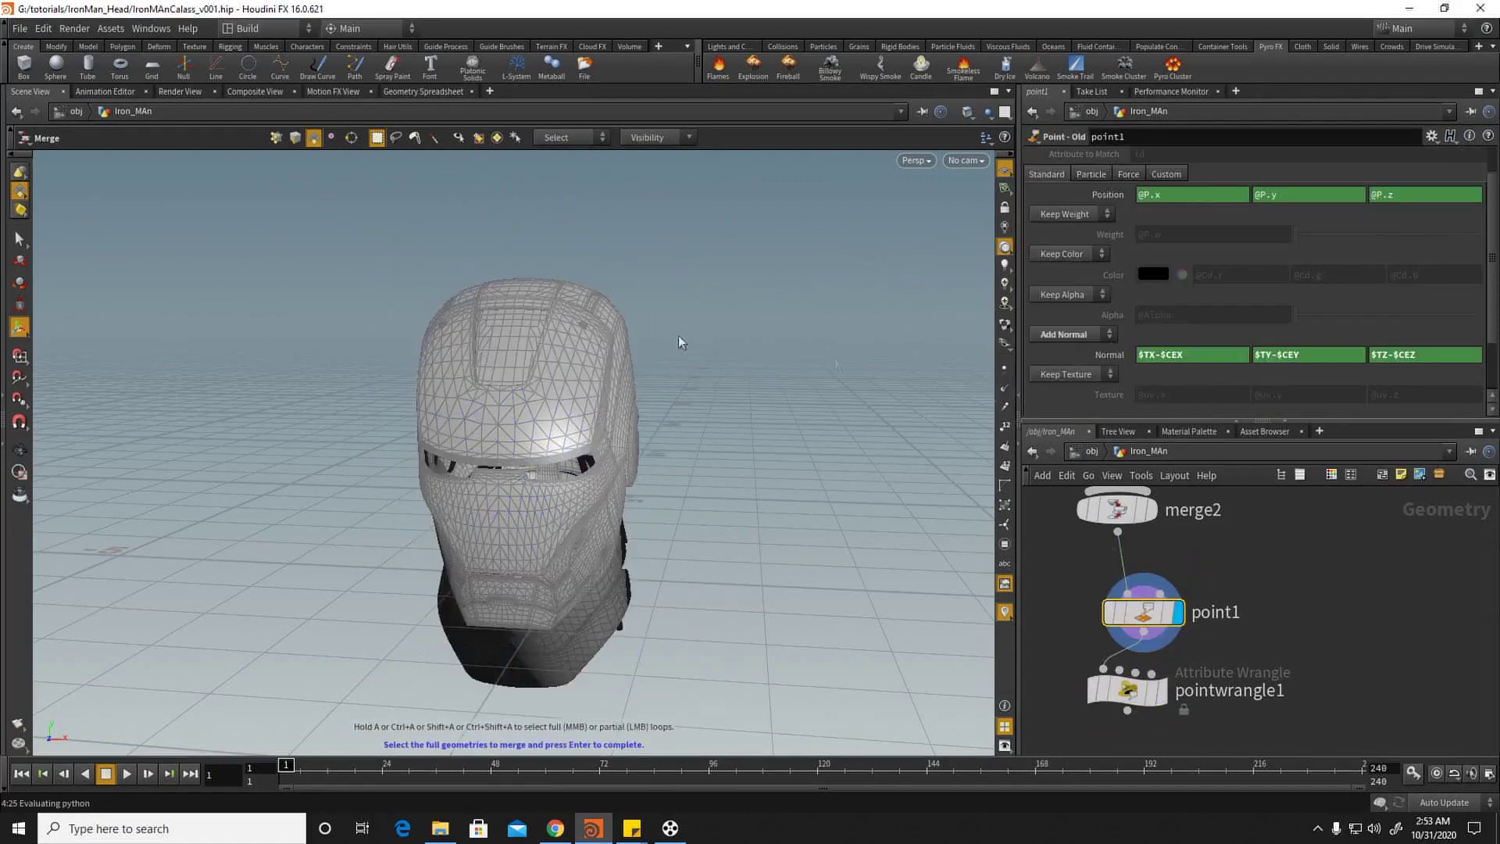
{"action": "scroll", "coordinate": [794, 341], "scroll_direction": "up", "scroll_amount": 5}
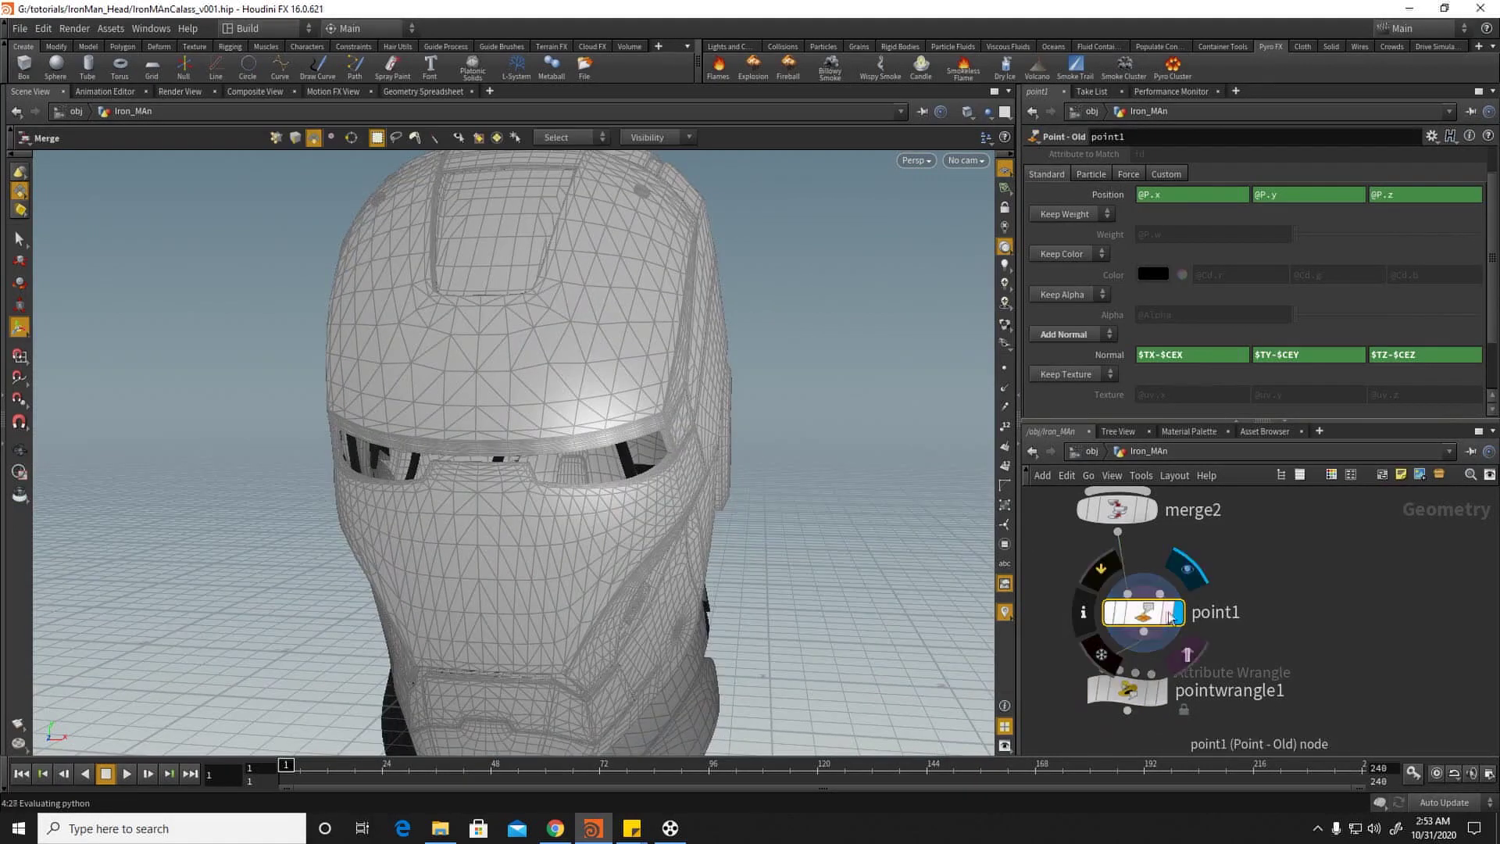
Step: Template point1 behind the displayed pointwrangle1 and set the wrangle's Mult to -0.08
{"action": "left_click", "coordinate": [1159, 690]}
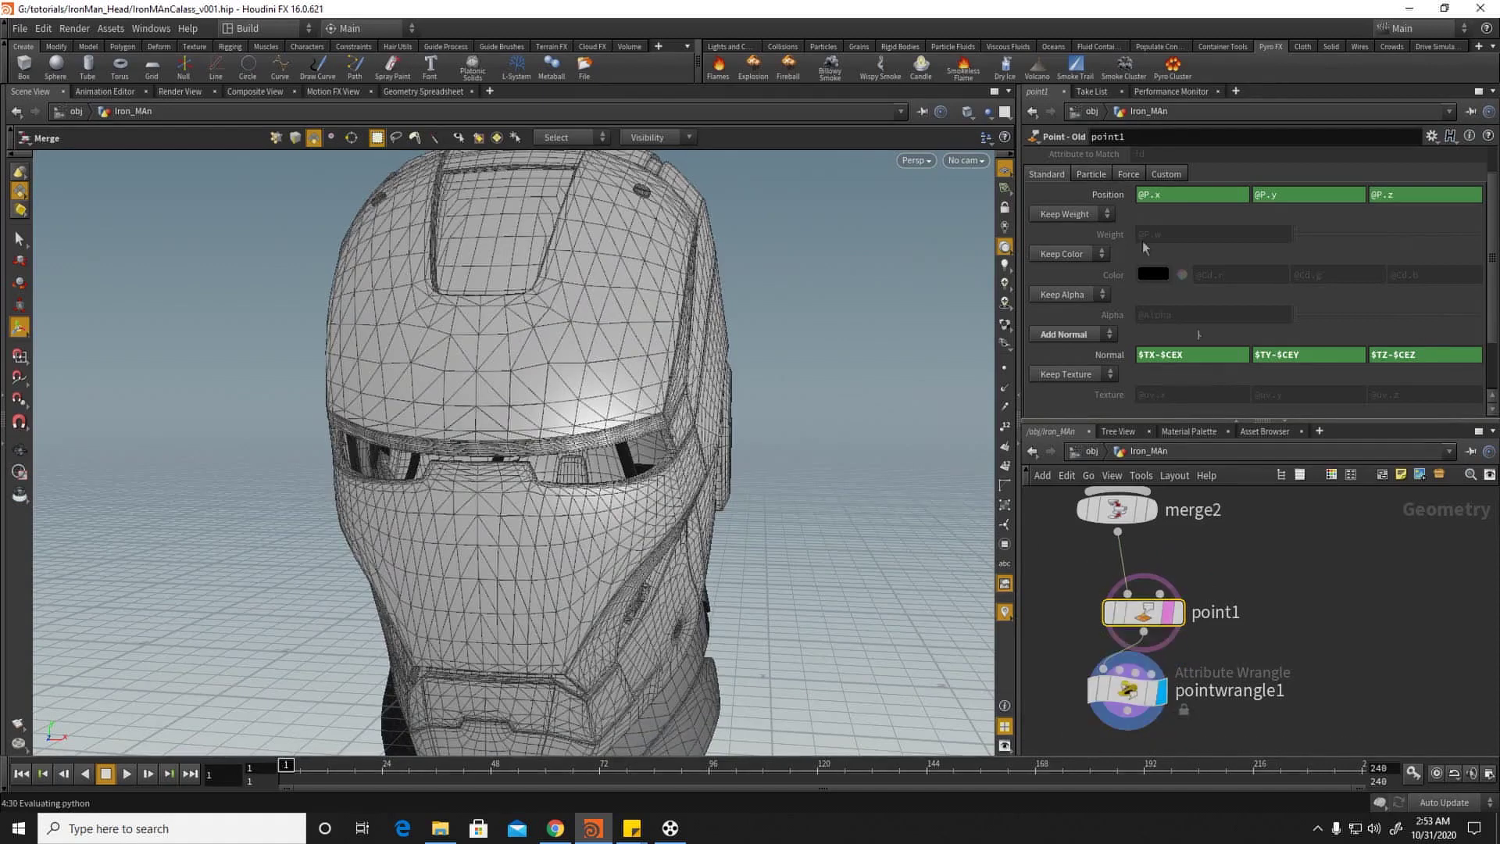
{"action": "left_click", "coordinate": [1128, 690]}
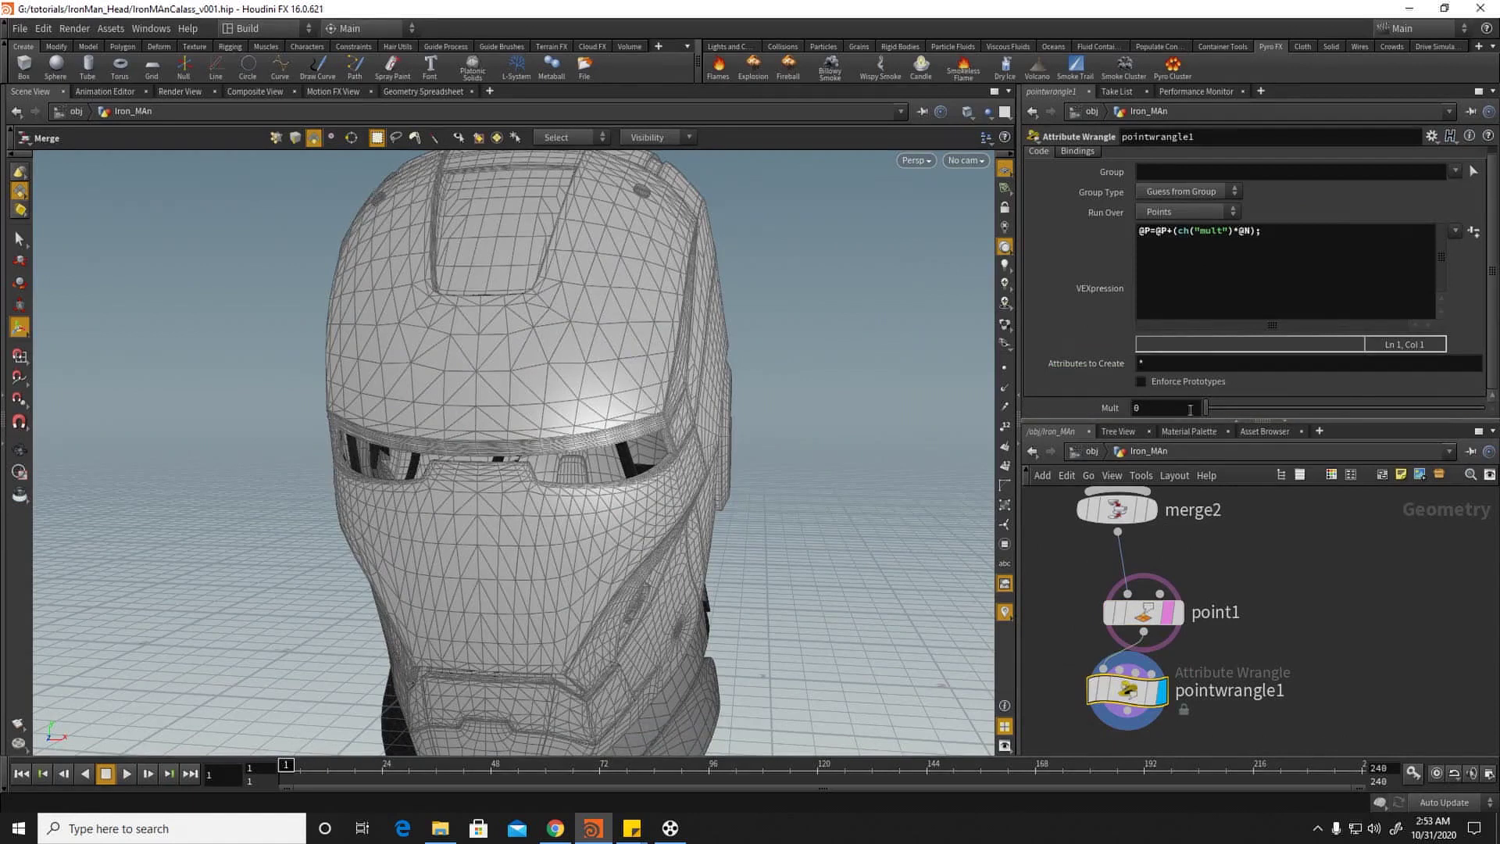
{"action": "middle_click_drag", "start_coordinate": [1185, 408], "coordinate": [1118, 447]}
Step: Add a Peak node fed by point1, display it and set its Distance to -0.3
{"action": "middle_click_drag", "start_coordinate": [1318, 580], "coordinate": [1234, 580]}
{"action": "scroll", "coordinate": [1218, 595], "scroll_direction": "down", "scroll_amount": 3}
{"action": "key", "text": "Tab"}
{"action": "type", "text": "pe"}
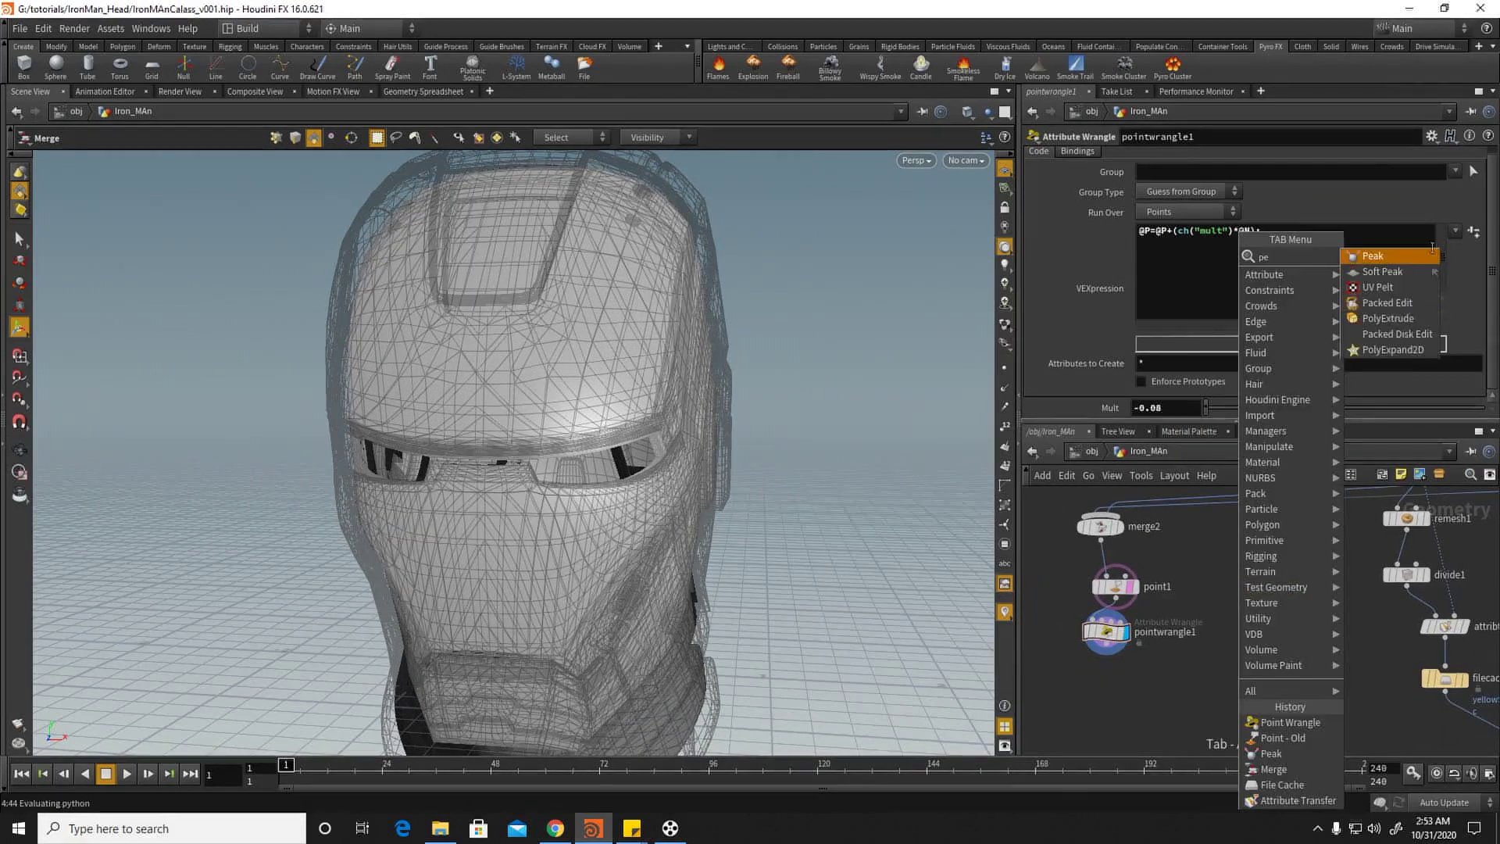
{"action": "left_click", "coordinate": [1407, 257]}
{"action": "left_click", "coordinate": [1227, 630]}
{"action": "left_click_drag", "start_coordinate": [1115, 598], "coordinate": [1228, 621]}
{"action": "left_click", "coordinate": [1248, 631]}
{"action": "left_click_drag", "start_coordinate": [1336, 201], "coordinate": [1347, 200]}
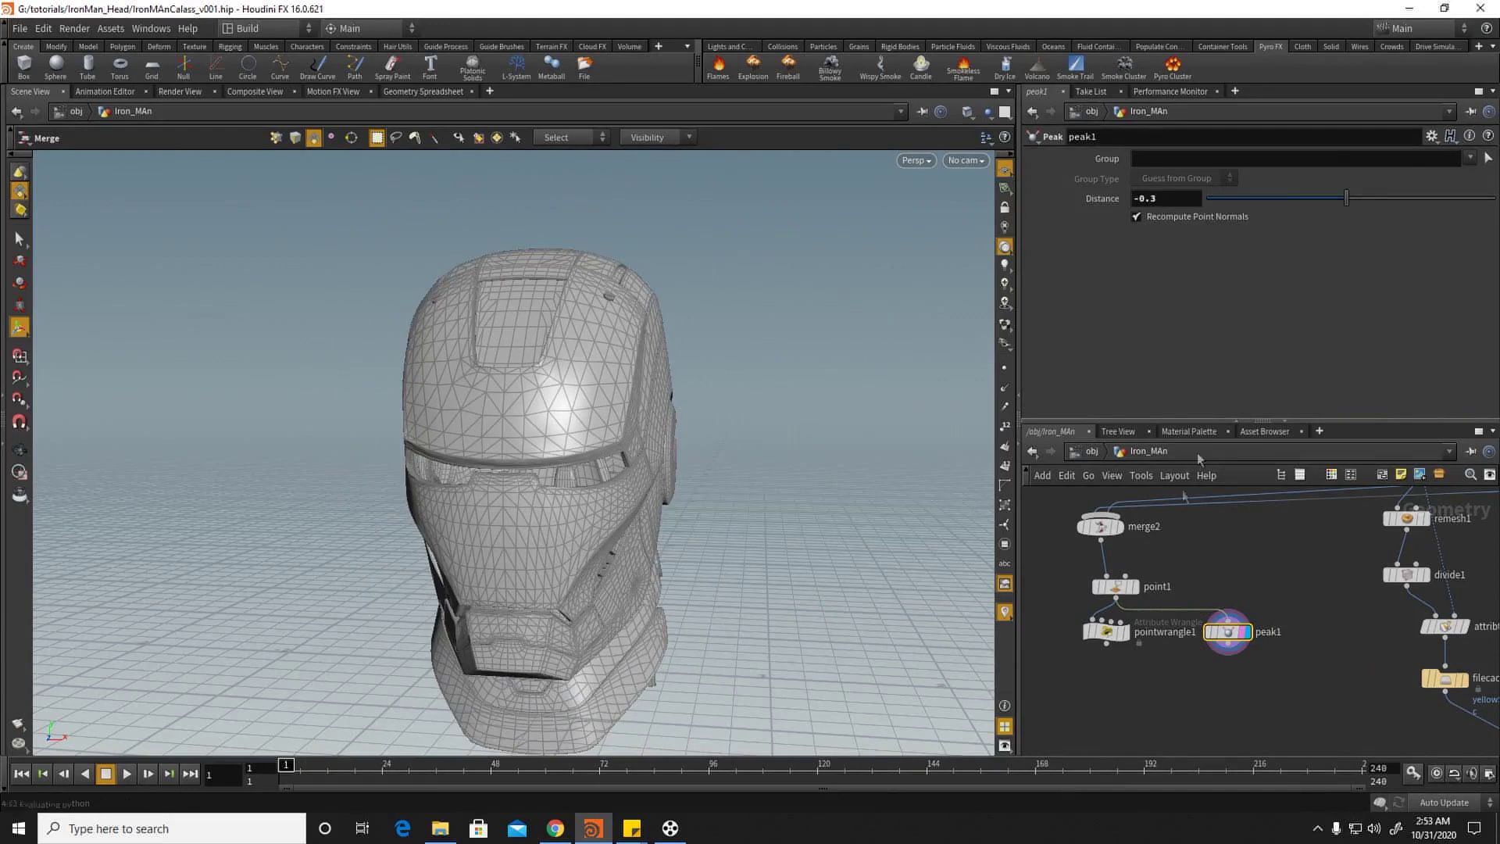
Step: Compare point1 with peak1 by displaying each in turn with point normals shown in the viewport
{"action": "left_click", "coordinate": [1135, 588]}
{"action": "left_click", "coordinate": [1123, 590]}
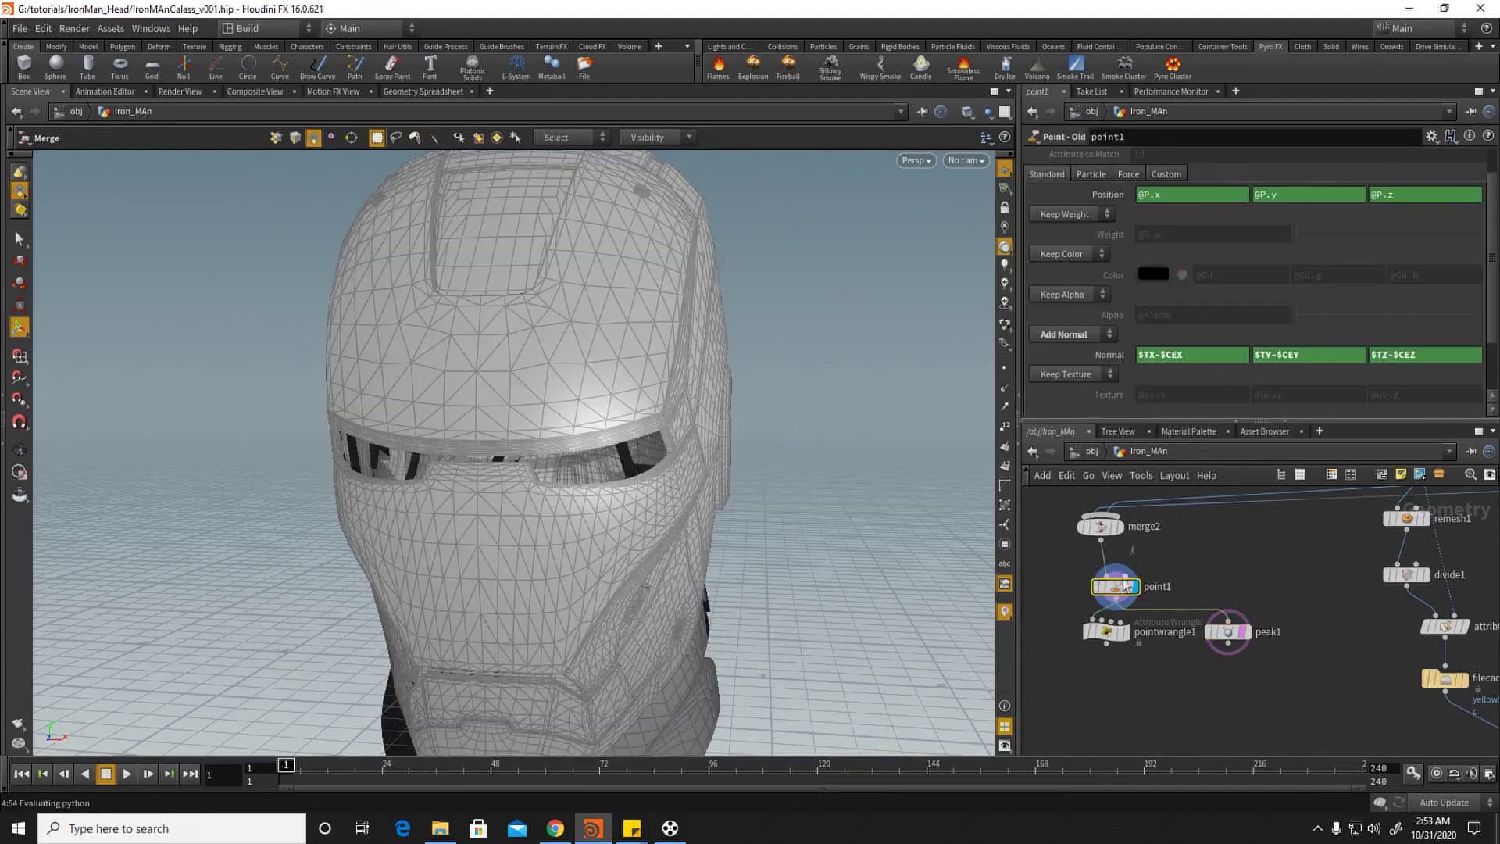
{"action": "left_click", "coordinate": [1005, 389]}
{"action": "left_click_drag", "start_coordinate": [562, 313], "coordinate": [507, 269], "text": "alt"}
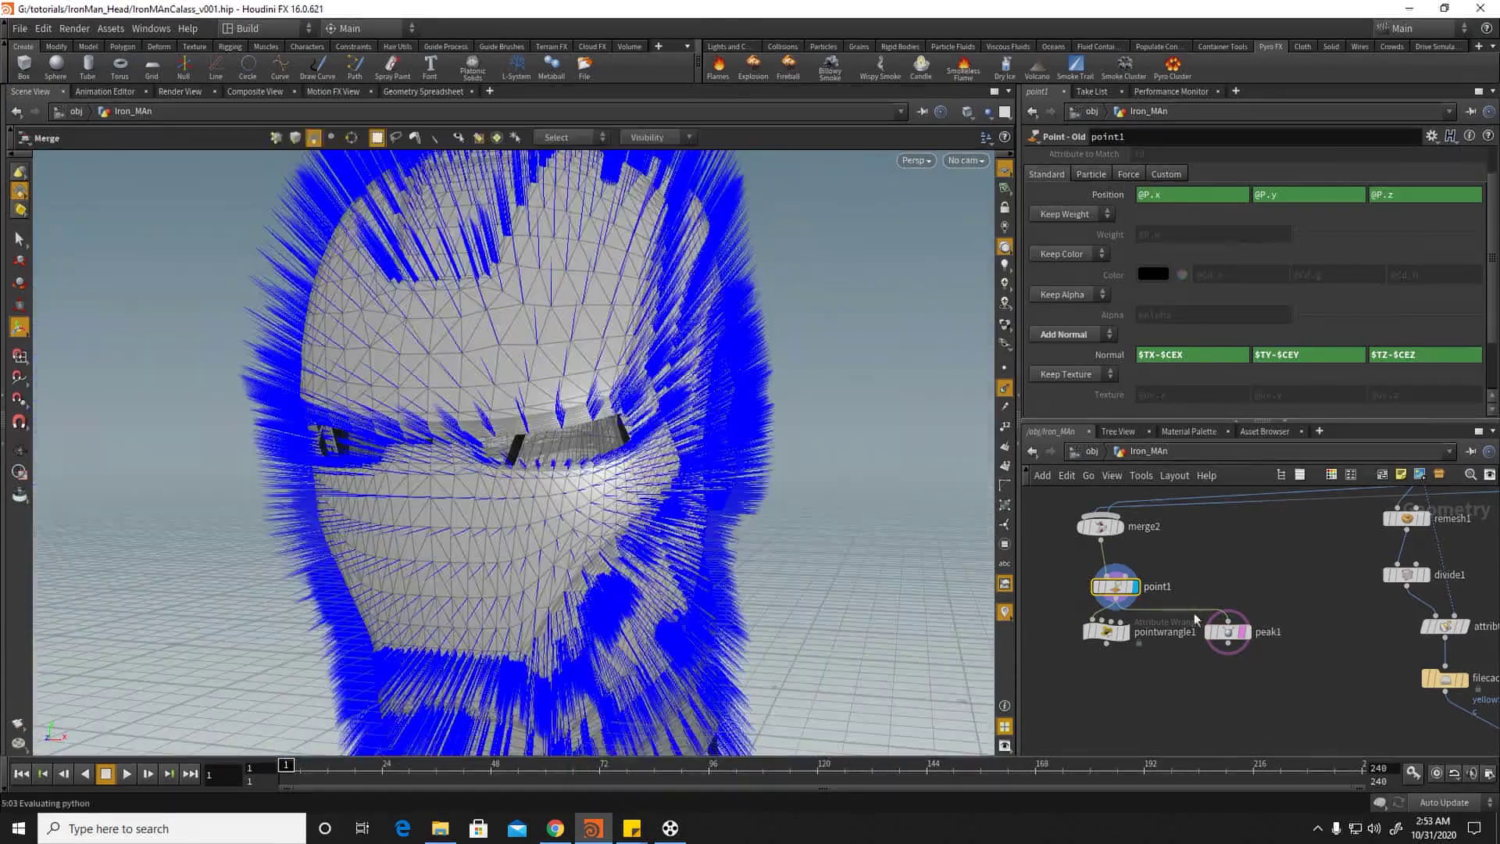
{"action": "left_click", "coordinate": [1248, 639]}
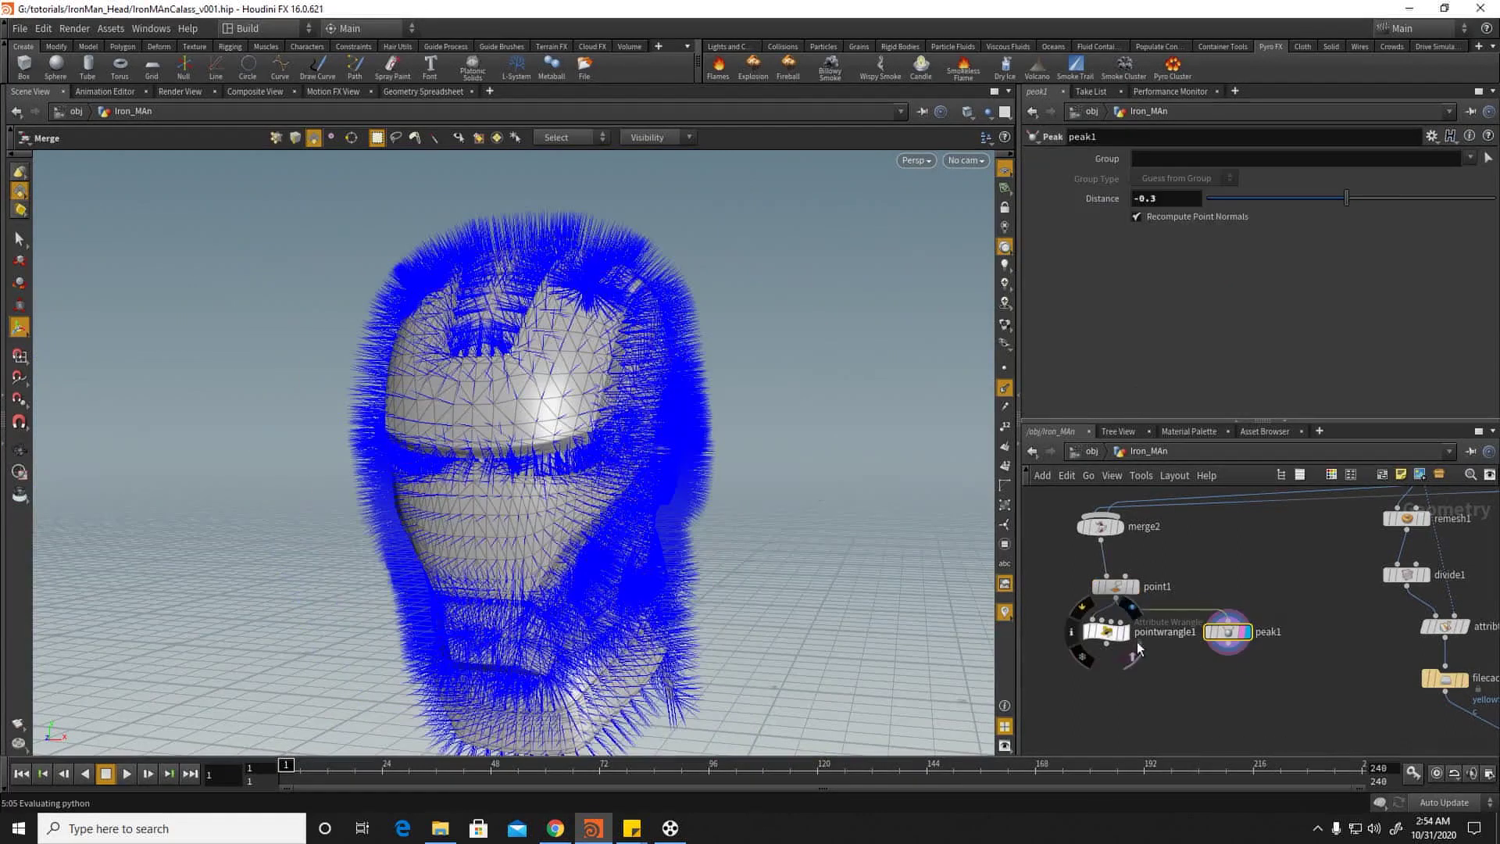
Step: Return the display to pointwrangle1 and delete the peak1 node
{"action": "left_click", "coordinate": [1132, 642]}
{"action": "left_click", "coordinate": [1228, 631]}
{"action": "key", "text": "Delete"}
{"action": "left_click_drag", "start_coordinate": [461, 414], "coordinate": [536, 396], "text": "alt"}
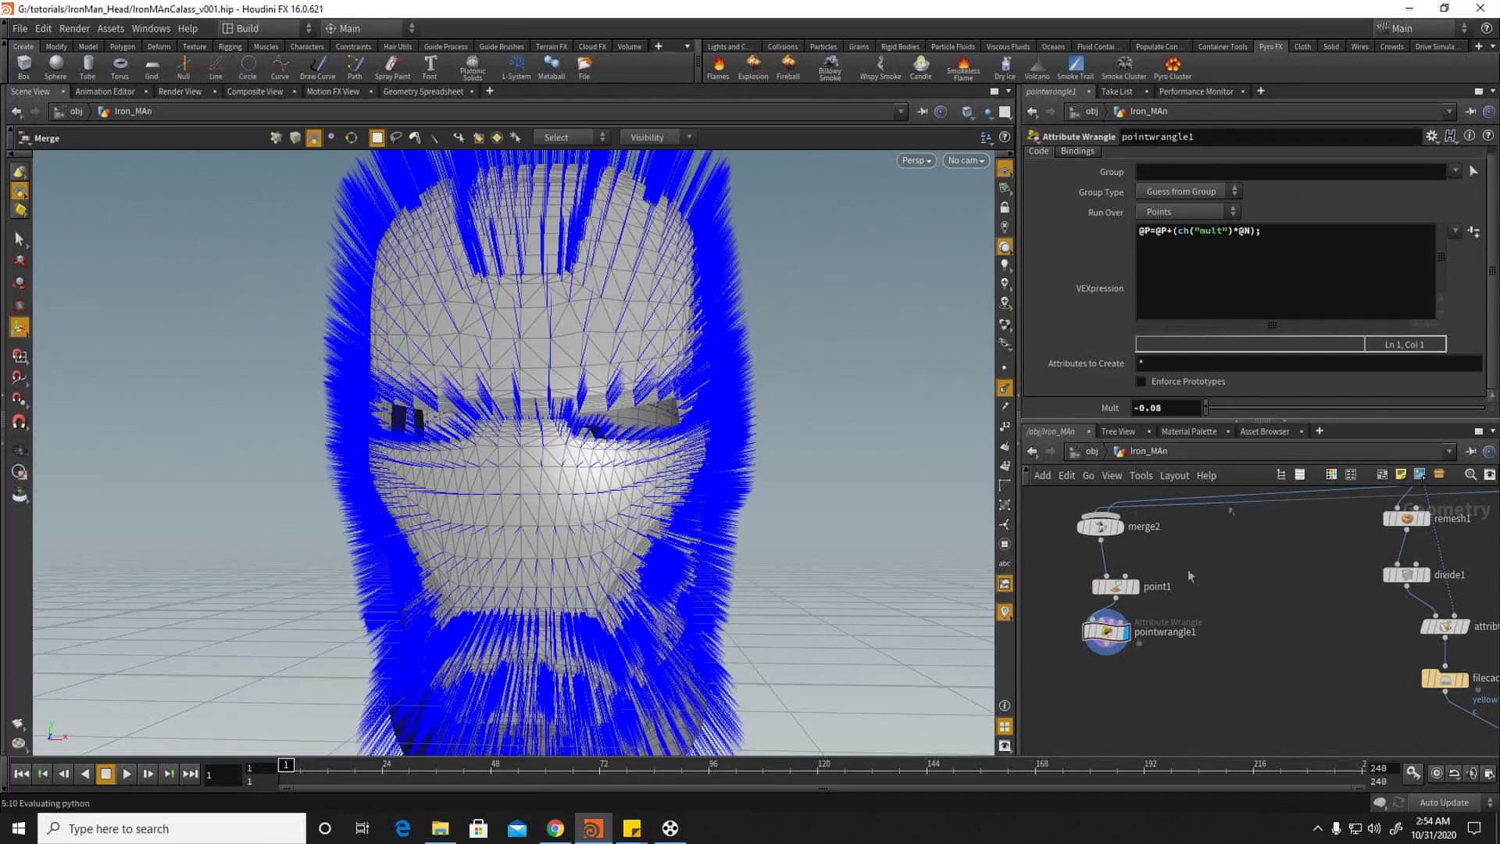
Step: Set pointwrangle1's Mult to -0.09 and template point1 to compare the inner shell with the original helmet
{"action": "middle_click_drag", "start_coordinate": [1174, 407], "coordinate": [1157, 449]}
{"action": "left_click", "coordinate": [1129, 590]}
{"action": "left_click_drag", "start_coordinate": [664, 375], "coordinate": [673, 500], "text": "alt"}
{"action": "right_click_drag", "start_coordinate": [673, 500], "coordinate": [697, 500], "text": "alt"}
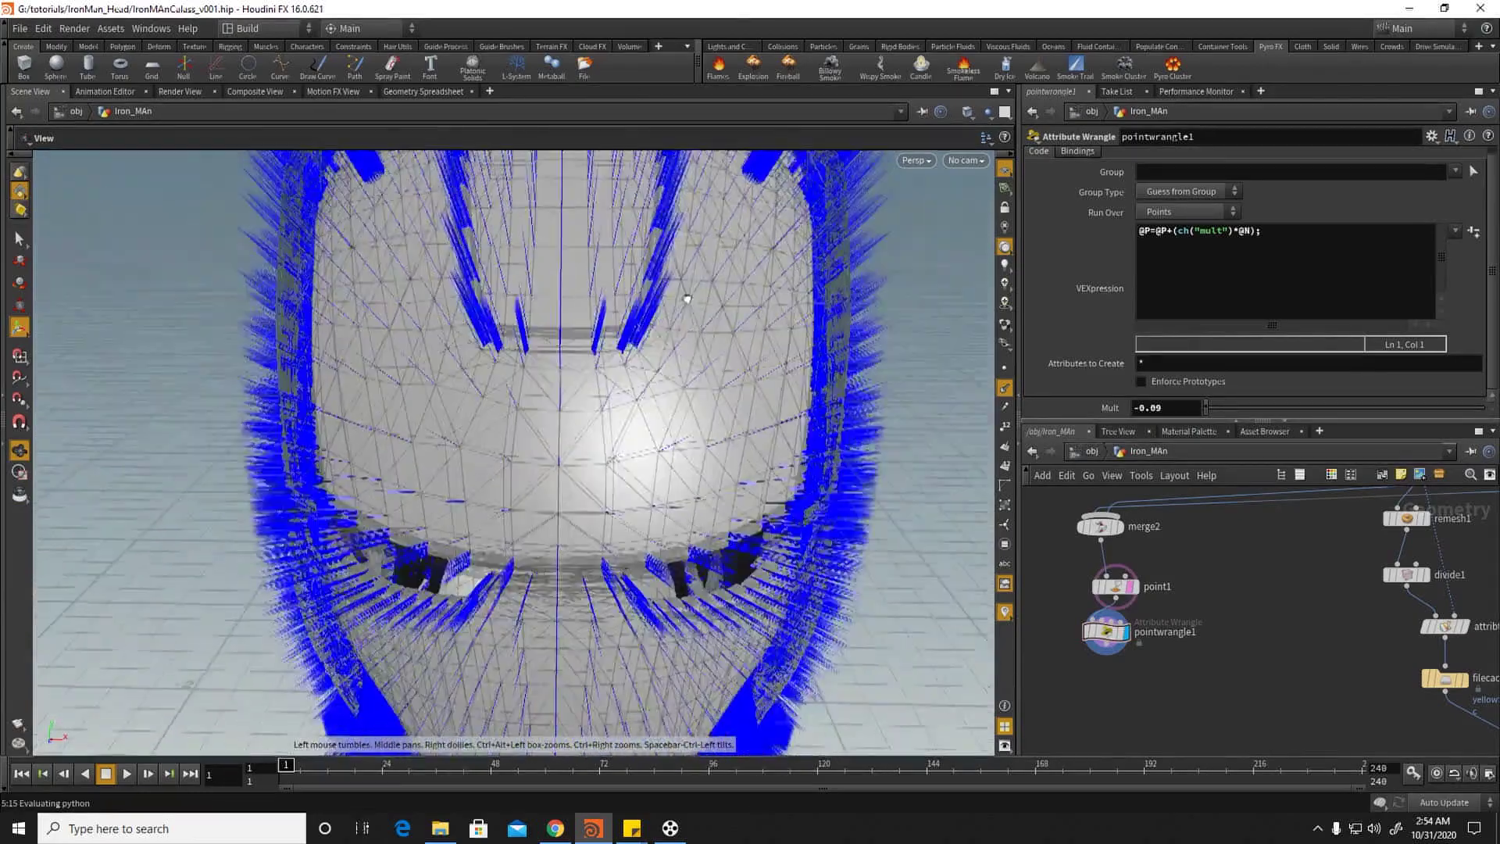
{"action": "left_click_drag", "start_coordinate": [697, 500], "coordinate": [698, 397], "text": "alt"}
{"action": "middle_click_drag", "start_coordinate": [698, 397], "coordinate": [720, 368], "text": "alt"}
{"action": "right_click_drag", "start_coordinate": [720, 368], "coordinate": [779, 361], "text": "alt"}
{"action": "left_click_drag", "start_coordinate": [779, 361], "coordinate": [672, 352], "text": "alt"}
{"action": "middle_click_drag", "start_coordinate": [570, 305], "coordinate": [628, 403], "text": "alt"}
{"action": "left_click_drag", "start_coordinate": [629, 403], "coordinate": [693, 399], "text": "alt"}
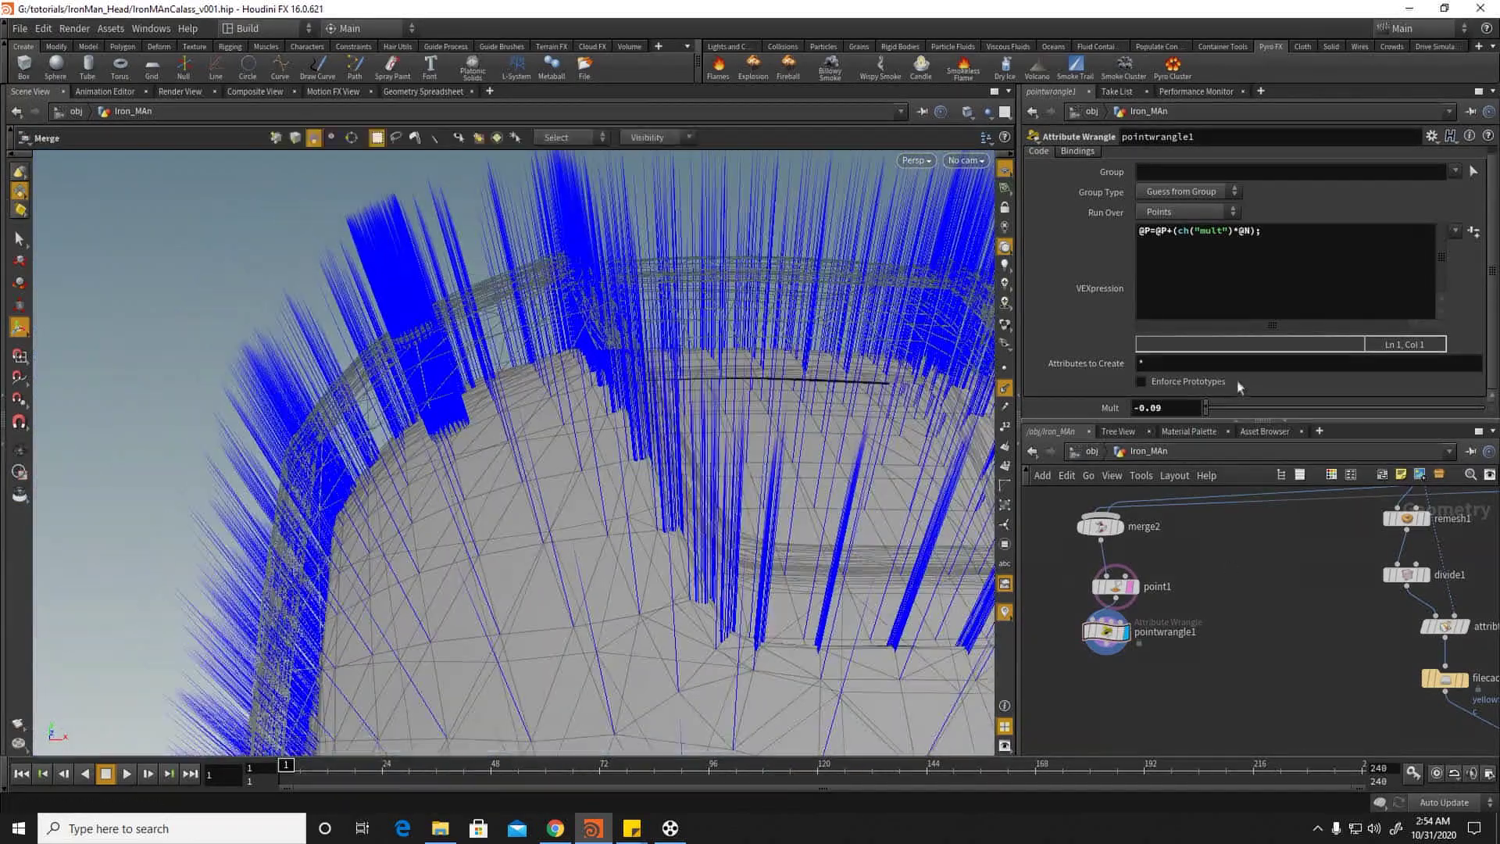
Step: Set pointwrangle1's Mult to -0.098 and turn off the template display of point1
{"action": "middle_click_drag", "start_coordinate": [1175, 409], "coordinate": [1207, 534]}
{"action": "middle_click_drag", "start_coordinate": [1199, 623], "coordinate": [1211, 615]}
{"action": "left_click", "coordinate": [1142, 580]}
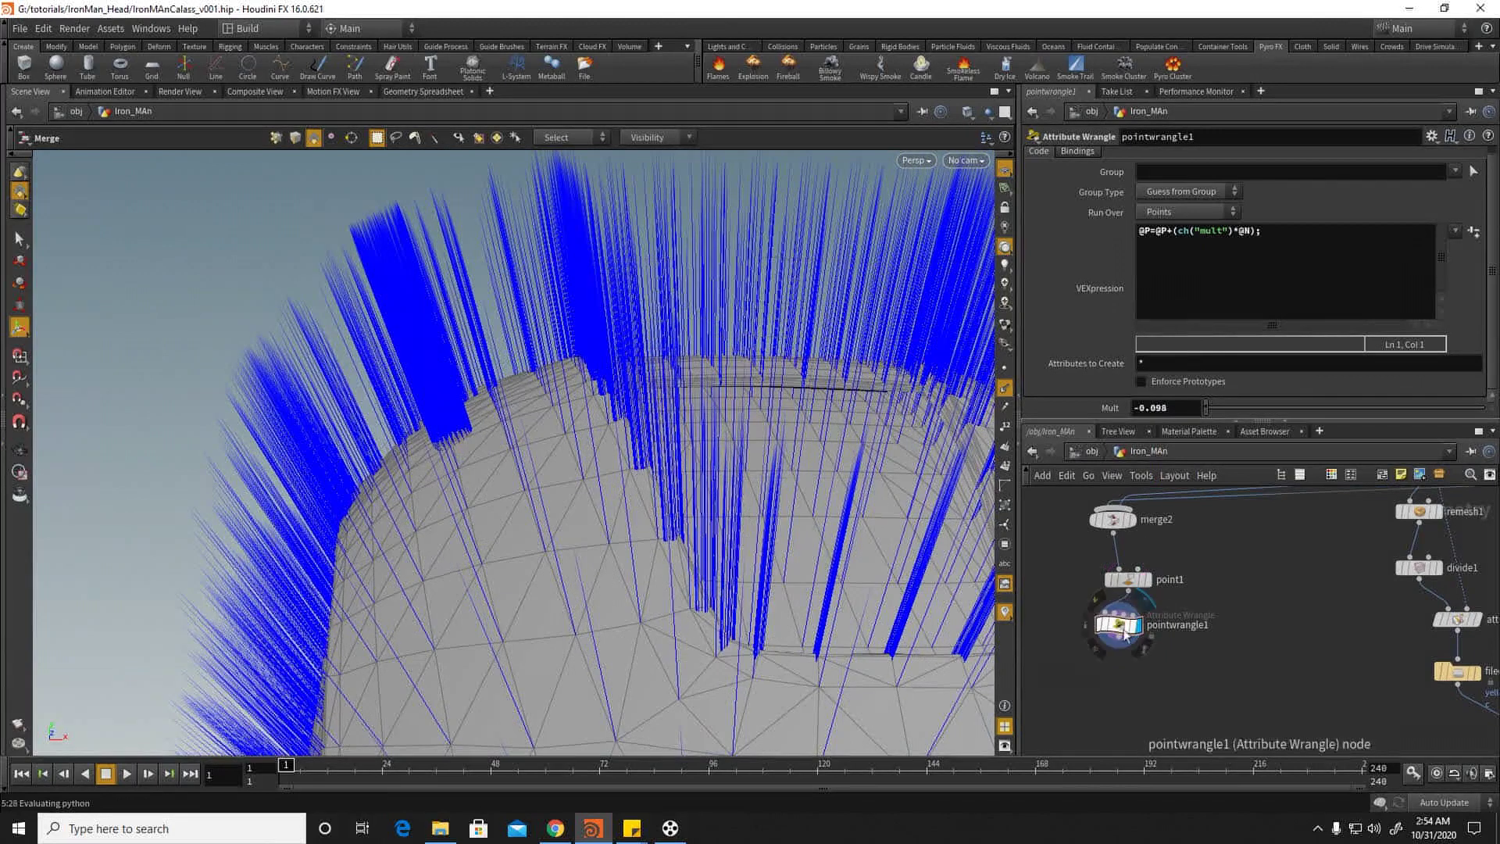
{"action": "scroll", "coordinate": [1183, 690], "scroll_direction": "down", "scroll_amount": 5}
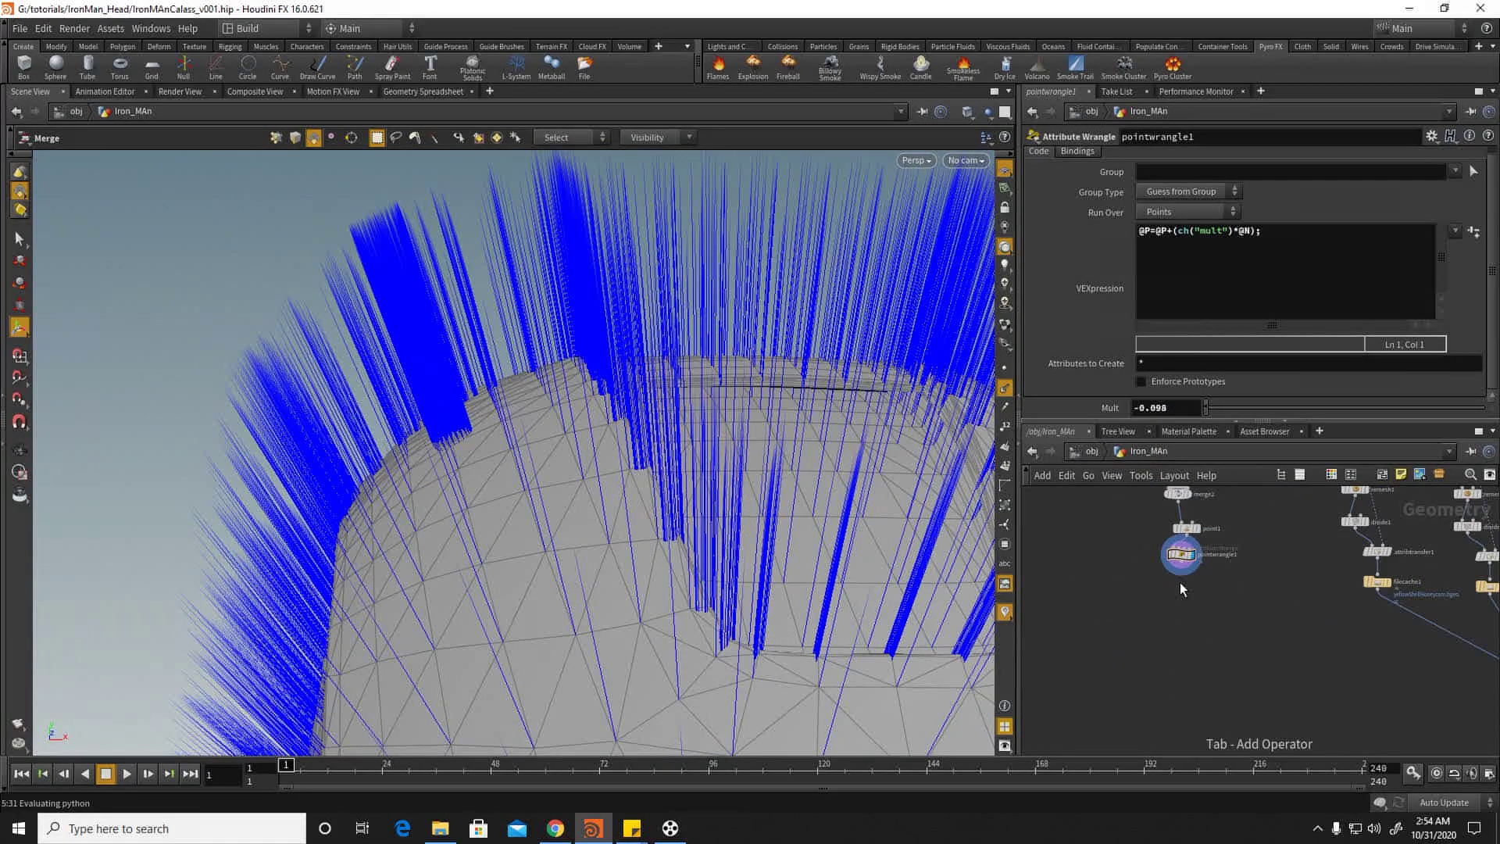
{"action": "key", "text": "Escape"}
Step: Hide the point normals on the offset helmet and activate the Select tool
{"action": "left_click_drag", "start_coordinate": [637, 453], "coordinate": [638, 406]}
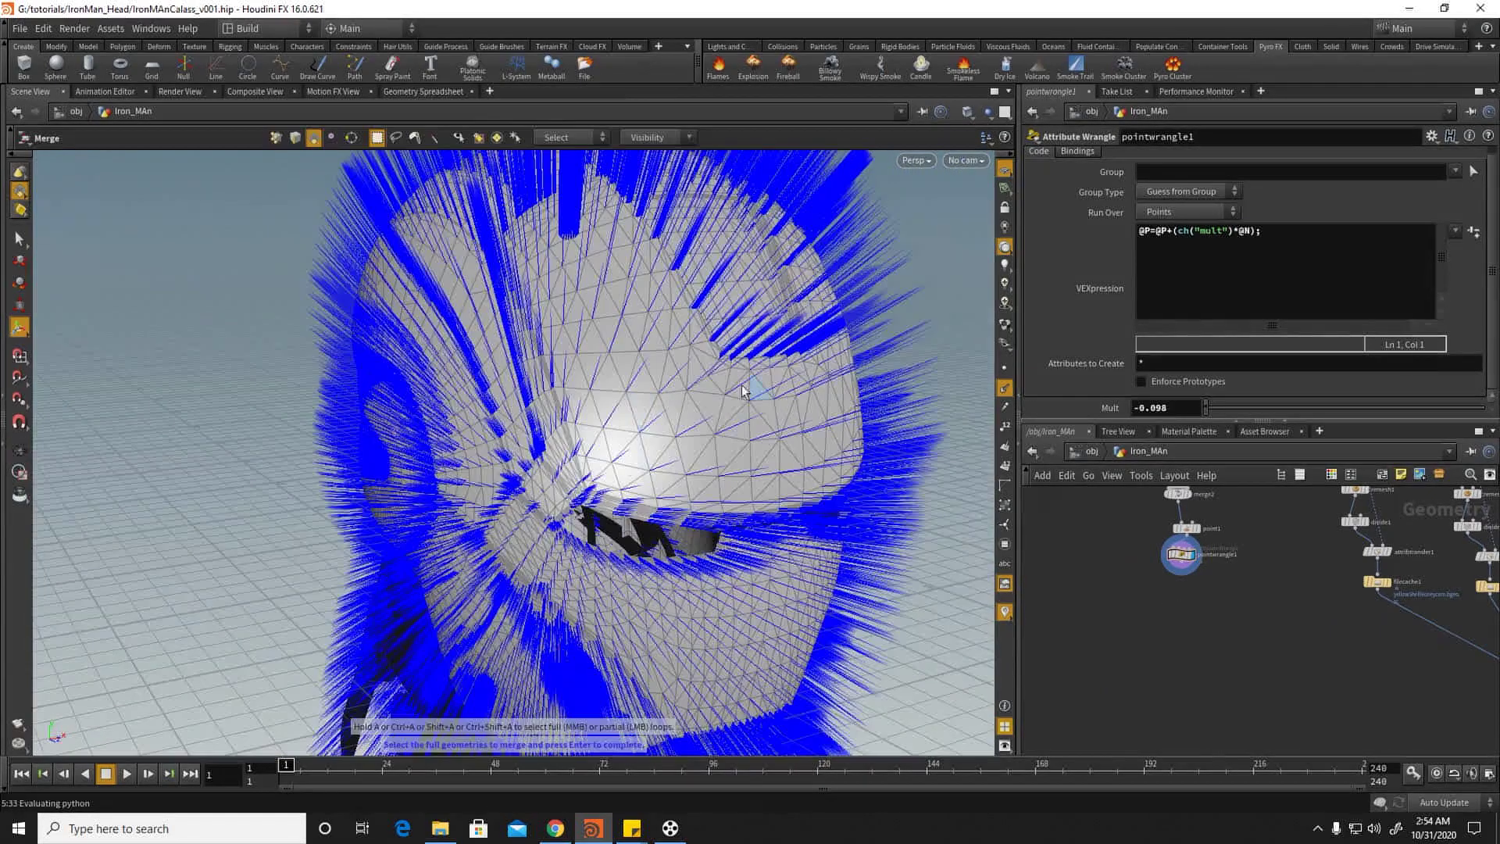
{"action": "left_click", "coordinate": [1006, 390]}
{"action": "left_click", "coordinate": [19, 239]}
Step: Select individual connected pieces around the helmet one after another to examine how the shell is separated
{"action": "double_click", "coordinate": [573, 365]}
{"action": "left_click_drag", "start_coordinate": [572, 369], "coordinate": [669, 376], "text": "alt"}
{"action": "double_click", "coordinate": [659, 306]}
{"action": "double_click", "coordinate": [575, 390]}
{"action": "left_click_drag", "start_coordinate": [547, 418], "coordinate": [583, 396], "text": "alt"}
{"action": "double_click", "coordinate": [577, 398]}
{"action": "double_click", "coordinate": [455, 395]}
{"action": "left_click_drag", "start_coordinate": [457, 400], "coordinate": [526, 348], "text": "alt"}
{"action": "left_click", "coordinate": [533, 439]}
{"action": "double_click", "coordinate": [533, 444]}
{"action": "left_click", "coordinate": [530, 362]}
{"action": "double_click", "coordinate": [528, 361]}
{"action": "double_click", "coordinate": [598, 411]}
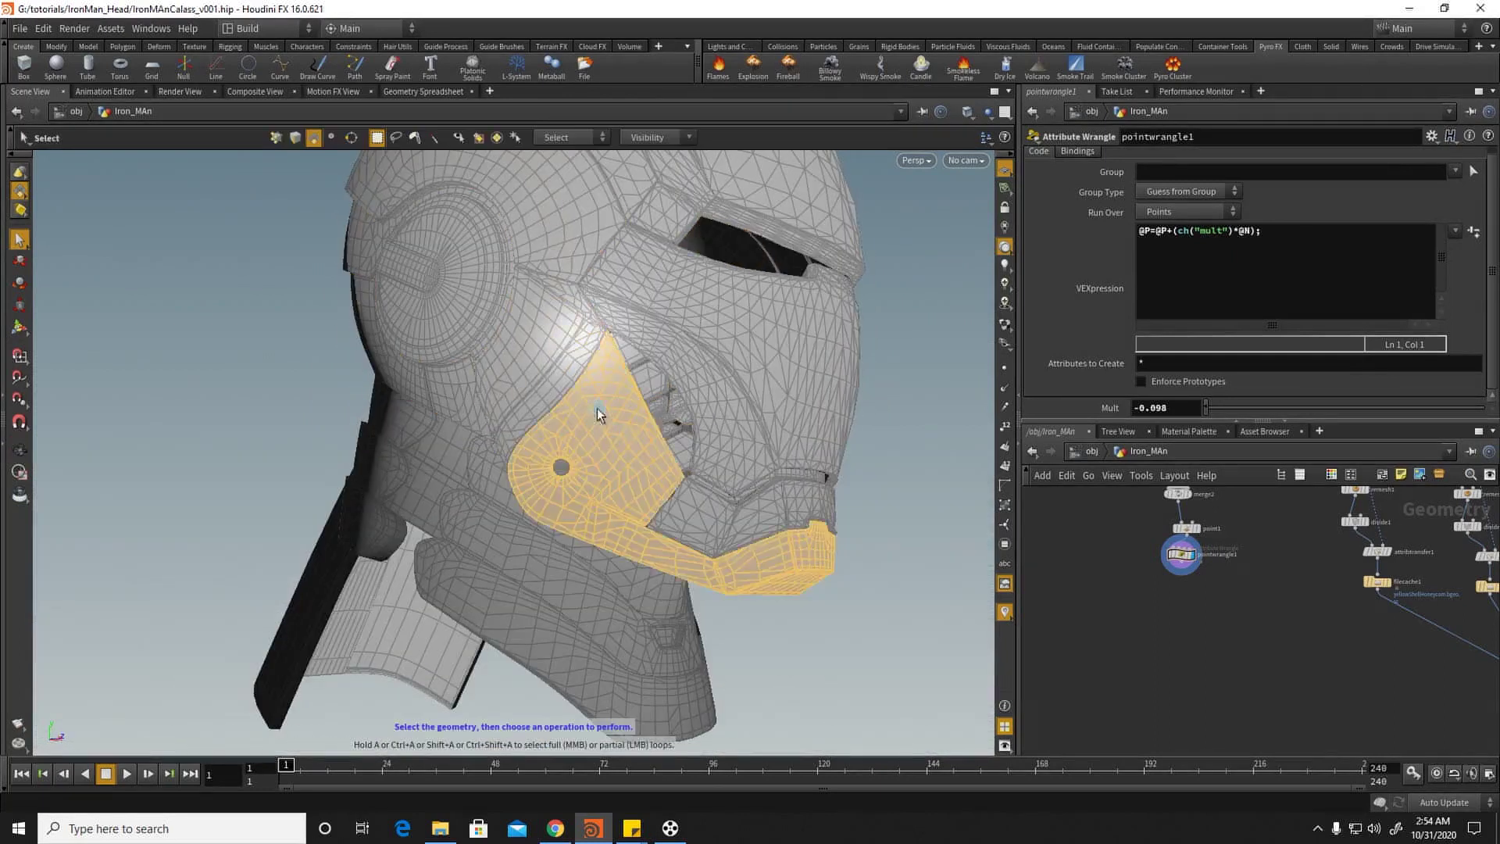
{"action": "left_click_drag", "start_coordinate": [599, 411], "coordinate": [519, 438], "text": "alt"}
{"action": "left_click", "coordinate": [552, 488]}
{"action": "double_click", "coordinate": [552, 490]}
{"action": "left_click_drag", "start_coordinate": [552, 490], "coordinate": [488, 485], "text": "alt"}
Step: Add a For-Each Loop block below pointwrangle1 in the network
{"action": "middle_click_drag", "start_coordinate": [1129, 612], "coordinate": [1138, 609]}
{"action": "scroll", "coordinate": [1199, 580], "scroll_direction": "up", "scroll_amount": 5}
{"action": "scroll", "coordinate": [1179, 569], "scroll_direction": "down", "scroll_amount": 6}
{"action": "left_click_drag", "start_coordinate": [1138, 504], "coordinate": [1189, 585]}
{"action": "middle_click_drag", "start_coordinate": [1191, 590], "coordinate": [1208, 617]}
{"action": "left_click_drag", "start_coordinate": [1197, 547], "coordinate": [1072, 535]}
{"action": "middle_click_drag", "start_coordinate": [1138, 586], "coordinate": [1222, 566]}
{"action": "left_click", "coordinate": [1160, 577]}
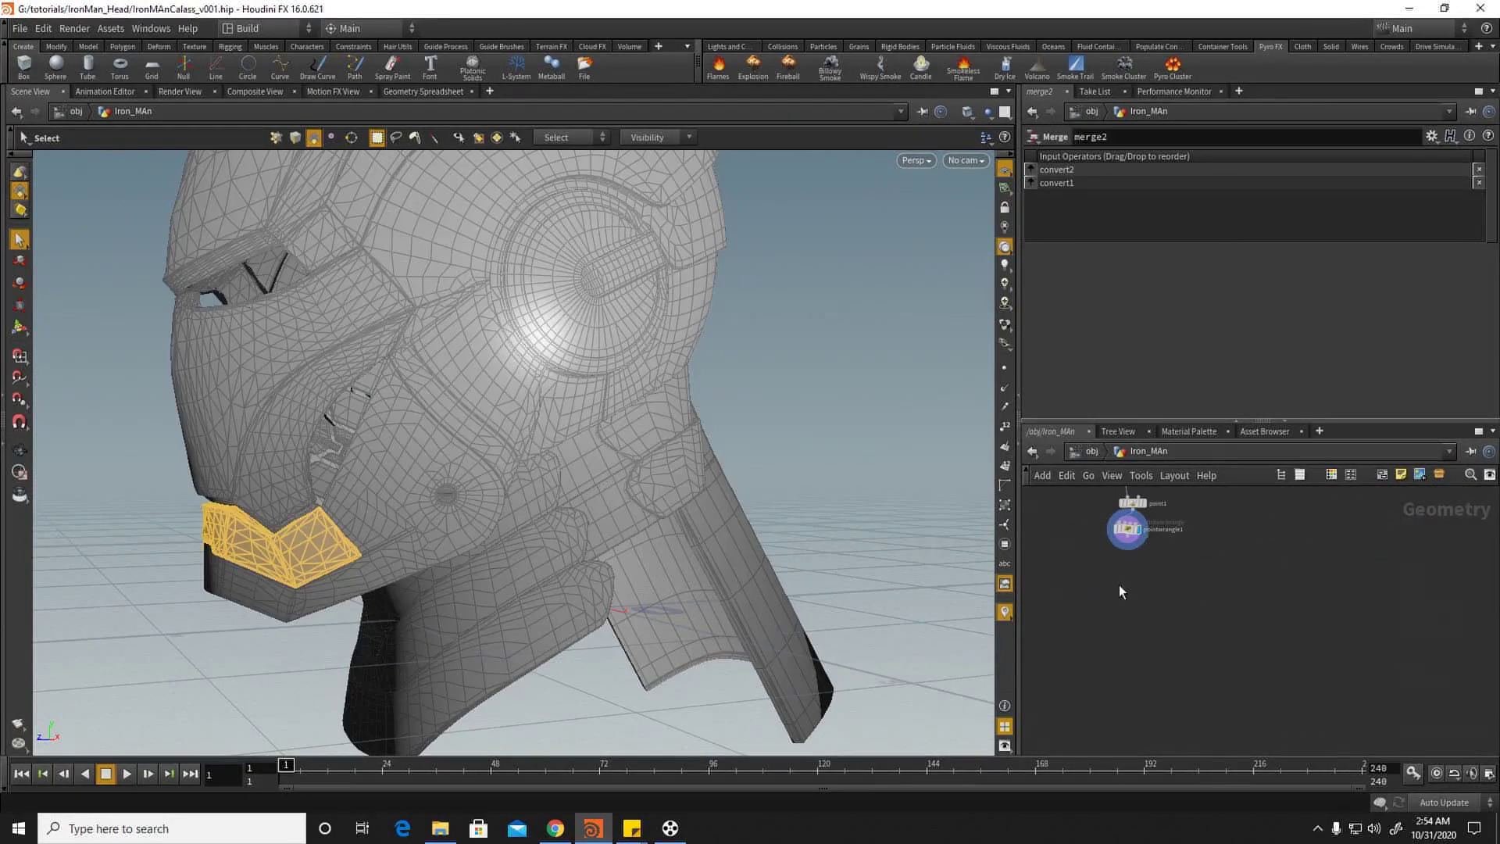
{"action": "key", "text": "Tab"}
{"action": "type", "text": "for"}
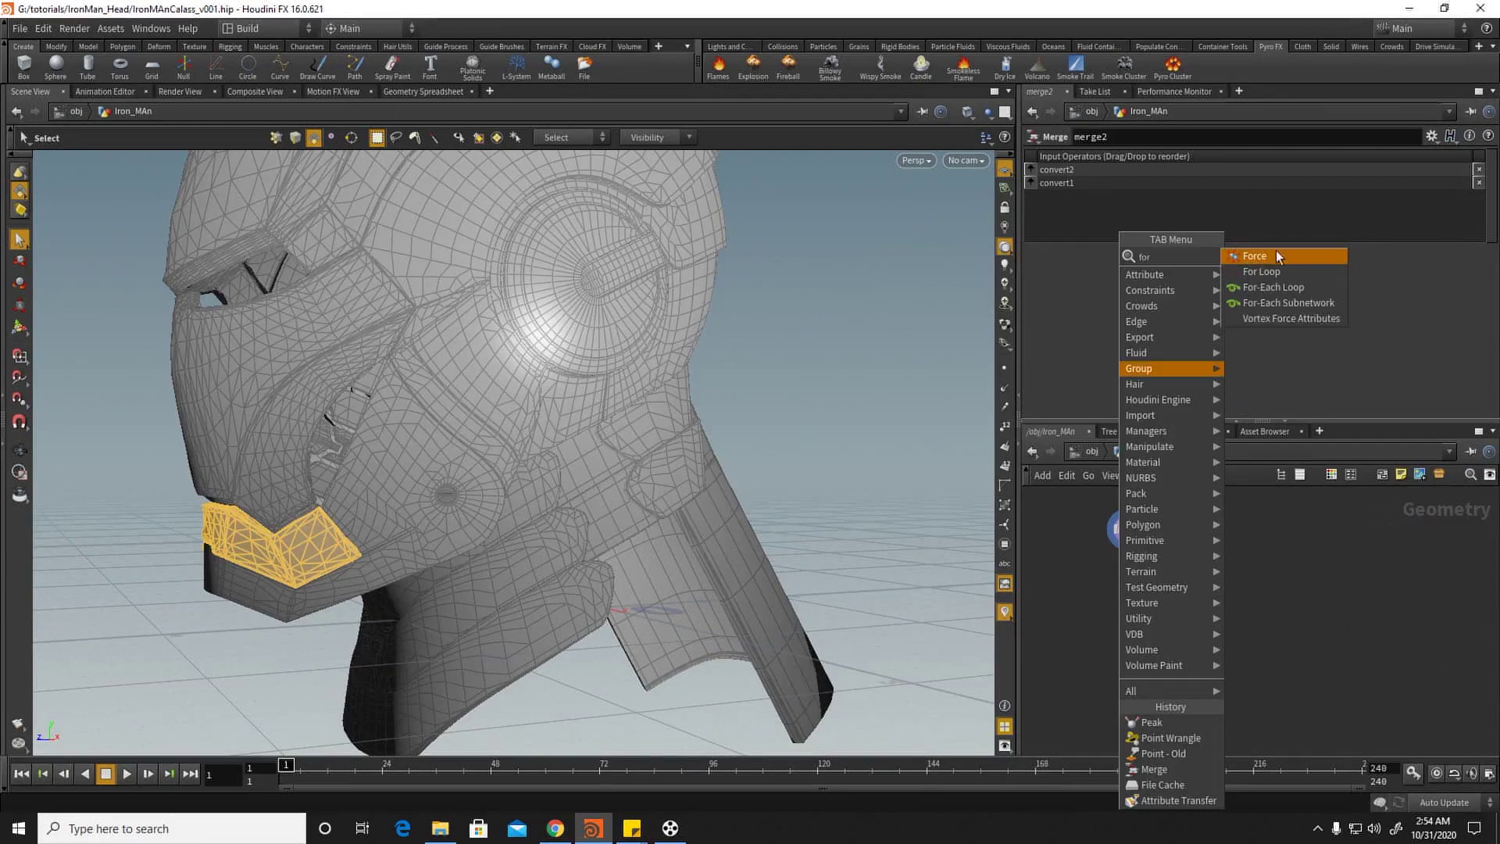
{"action": "left_click", "coordinate": [1274, 303]}
{"action": "left_click", "coordinate": [1119, 609]}
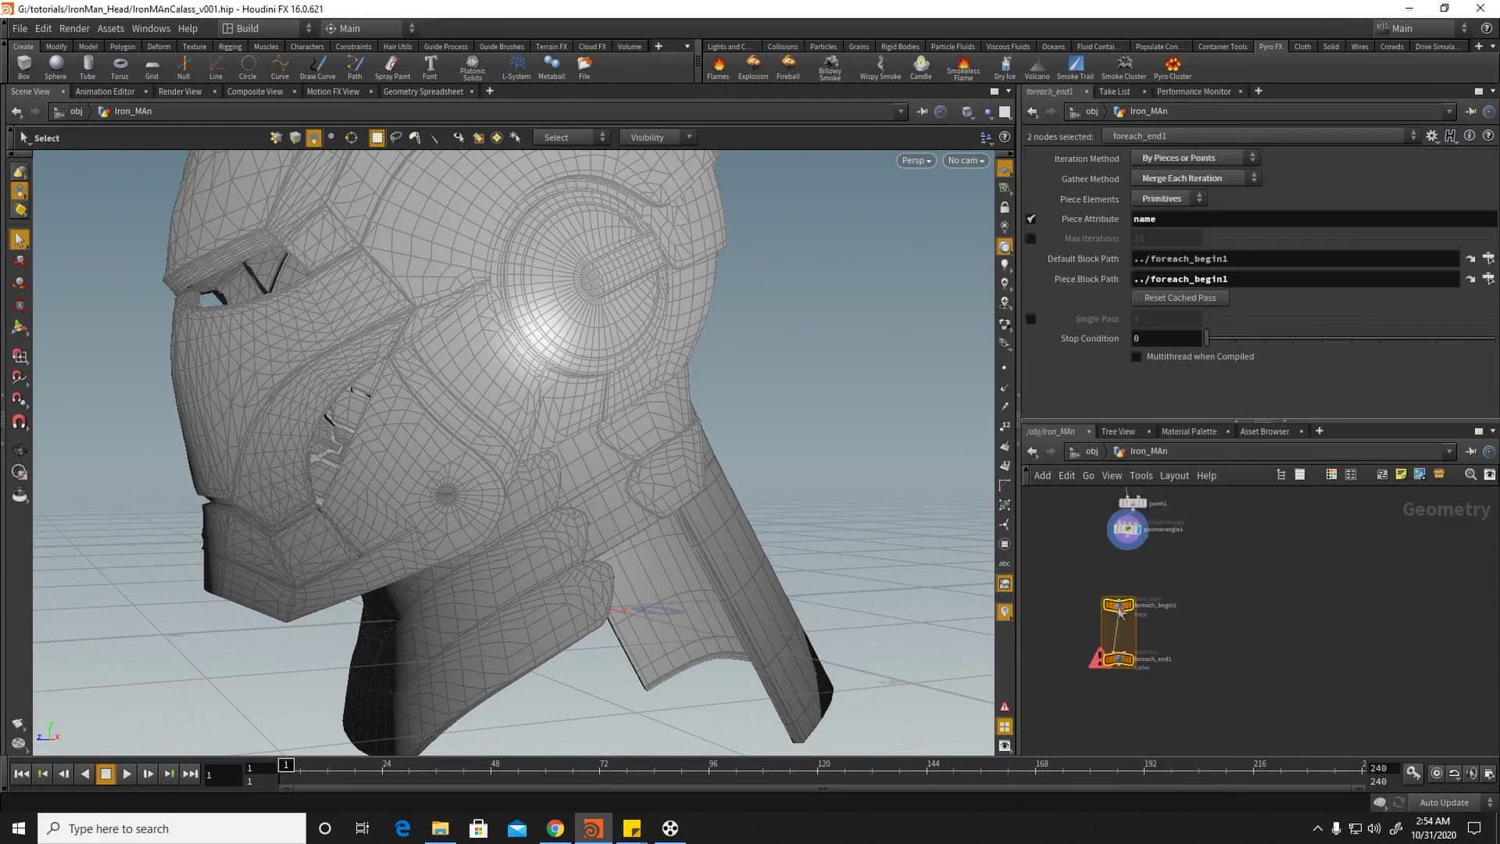
Step: Insert a Connectivity node after pointwrangle1, connect it to foreach_begin1 and display that block
{"action": "key", "text": "Tab"}
{"action": "type", "text": "con"}
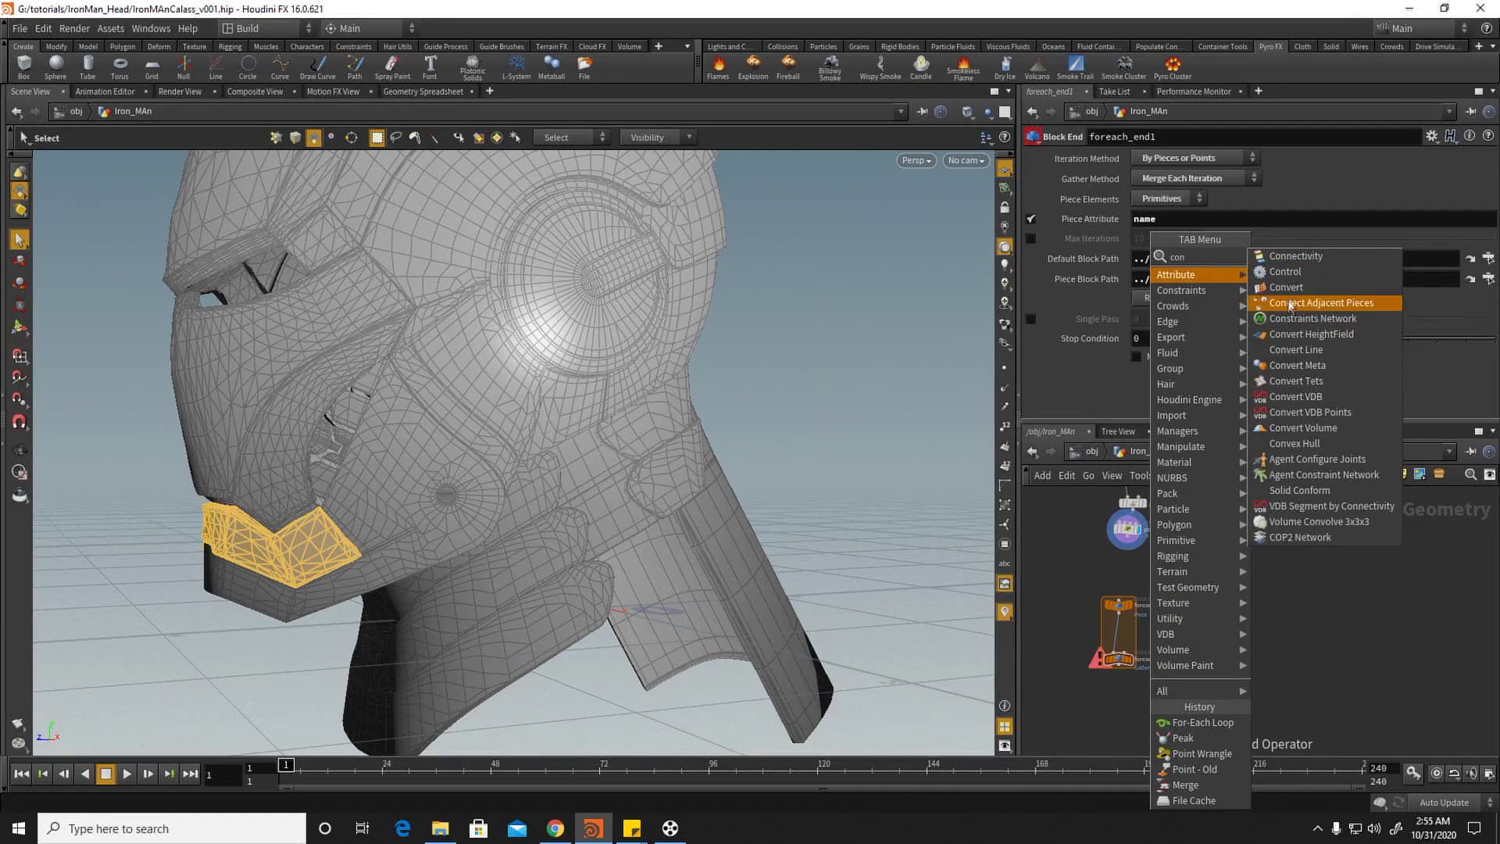
{"action": "left_click", "coordinate": [1282, 260]}
{"action": "left_click", "coordinate": [1133, 564]}
{"action": "scroll", "coordinate": [1132, 565], "scroll_direction": "up", "scroll_amount": 4}
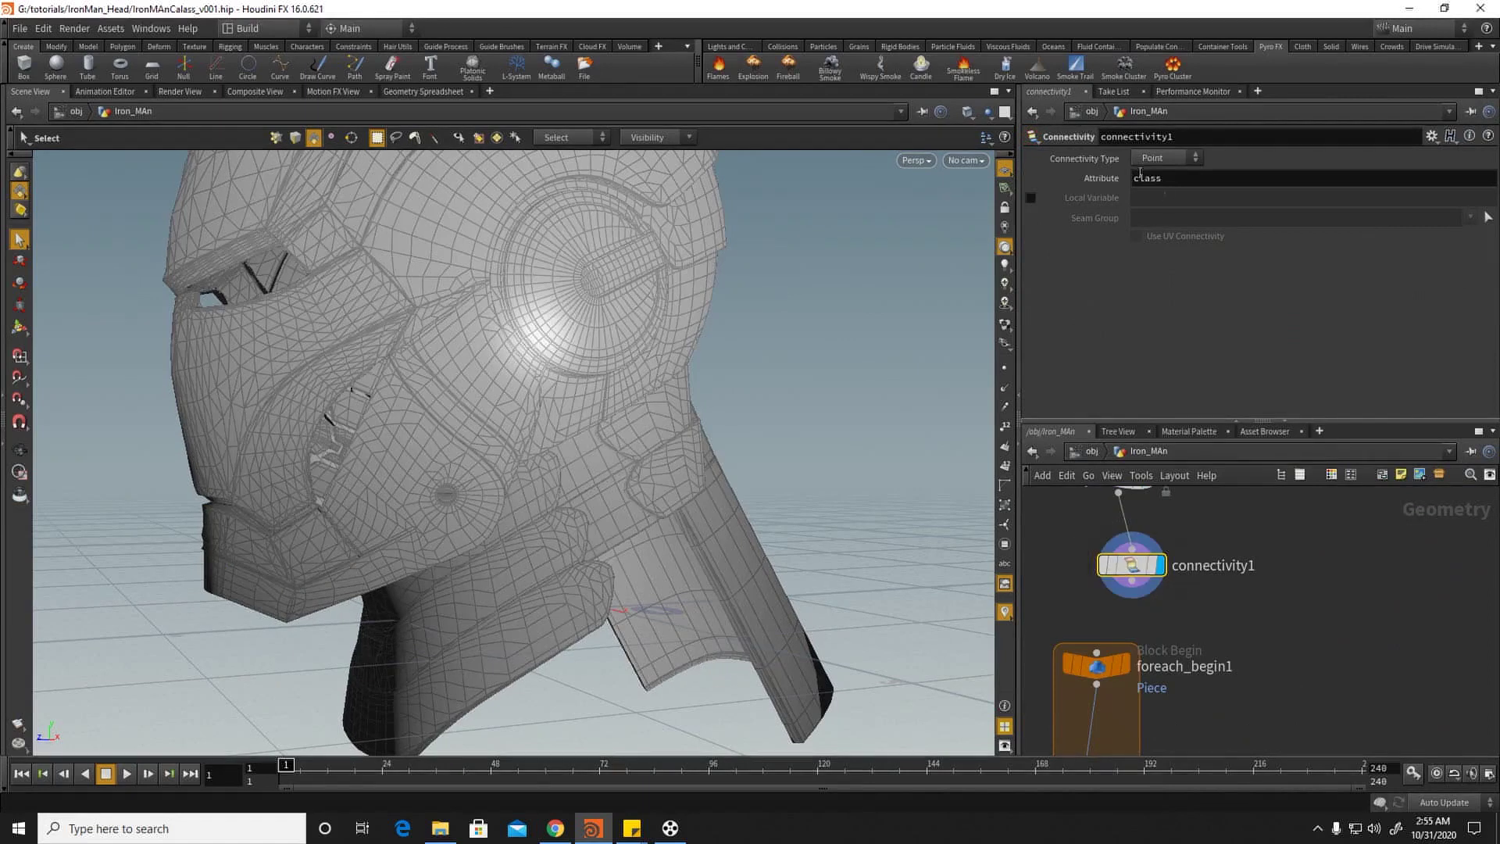
{"action": "left_click_drag", "start_coordinate": [1131, 581], "coordinate": [1097, 653]}
{"action": "left_click", "coordinate": [1126, 666]}
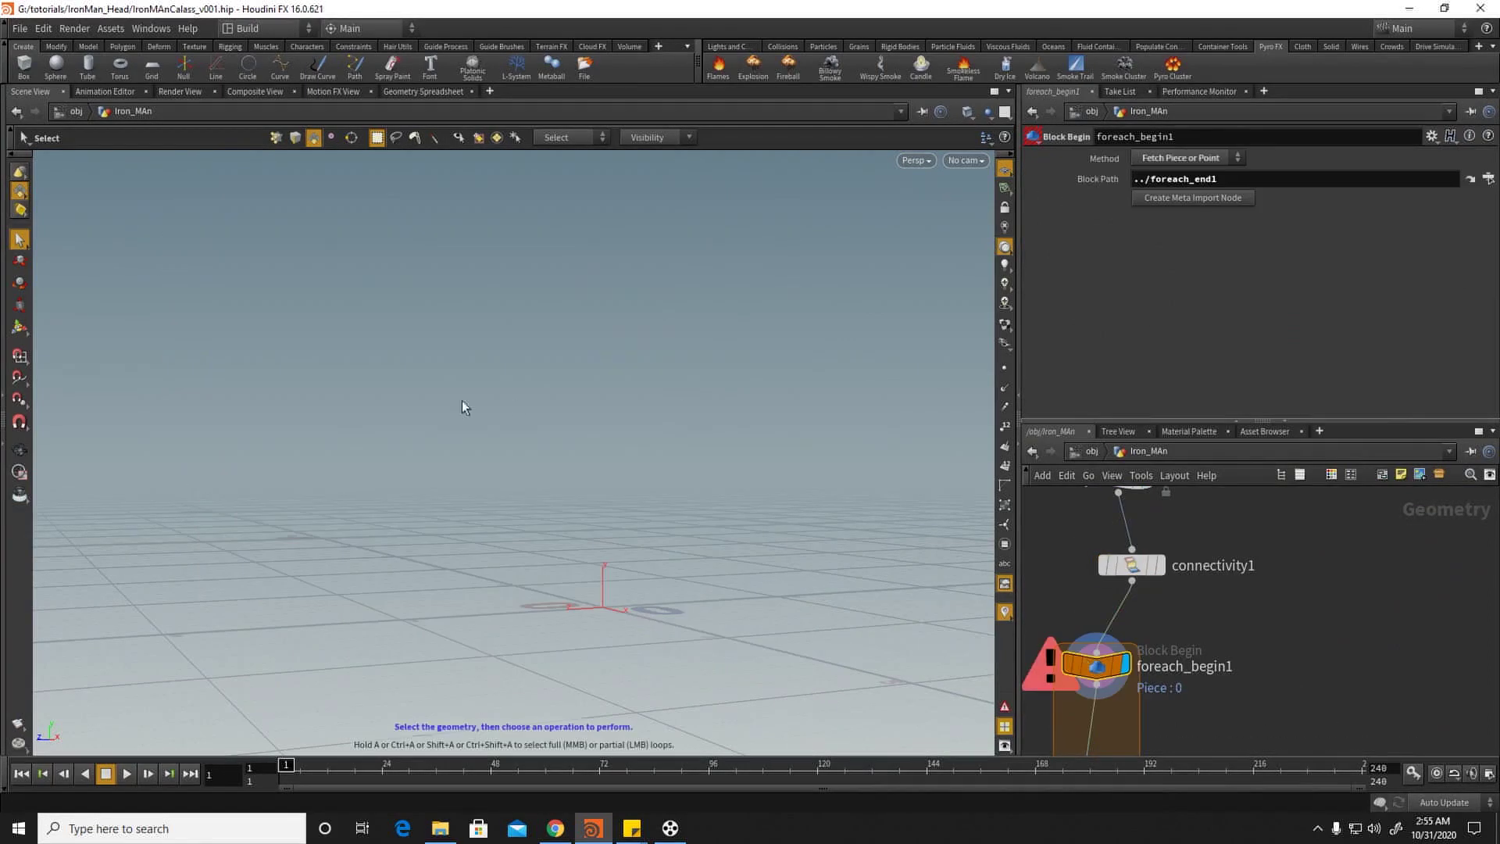
Step: Display foreach_end1 and set it to iterate over Primitives with class as the Piece Attribute
{"action": "middle_click_drag", "start_coordinate": [1179, 730], "coordinate": [1200, 661]}
{"action": "left_click", "coordinate": [1145, 601]}
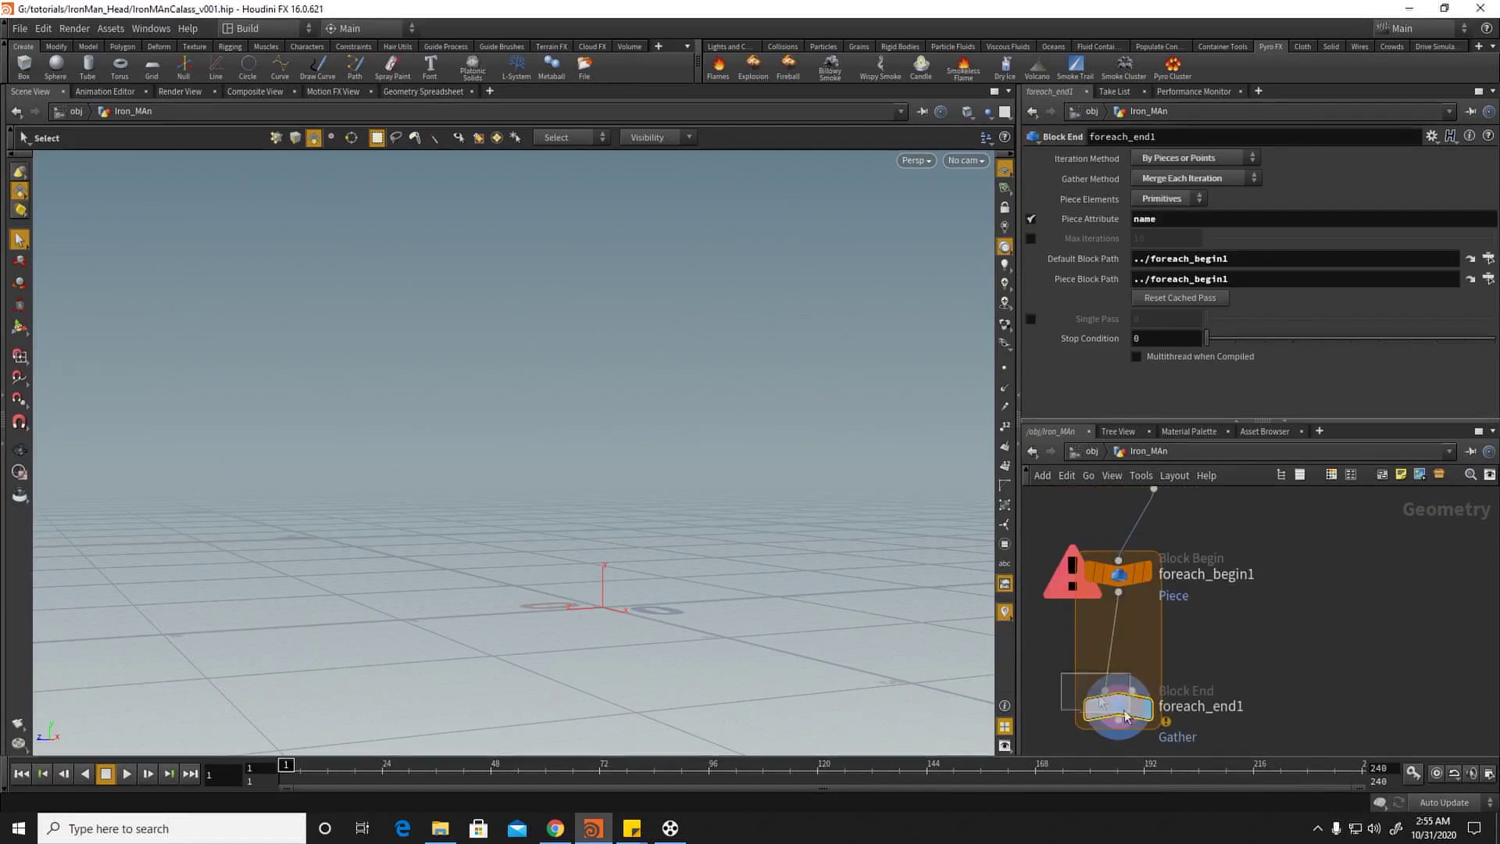
{"action": "left_click", "coordinate": [1168, 198]}
{"action": "left_click", "coordinate": [1162, 225]}
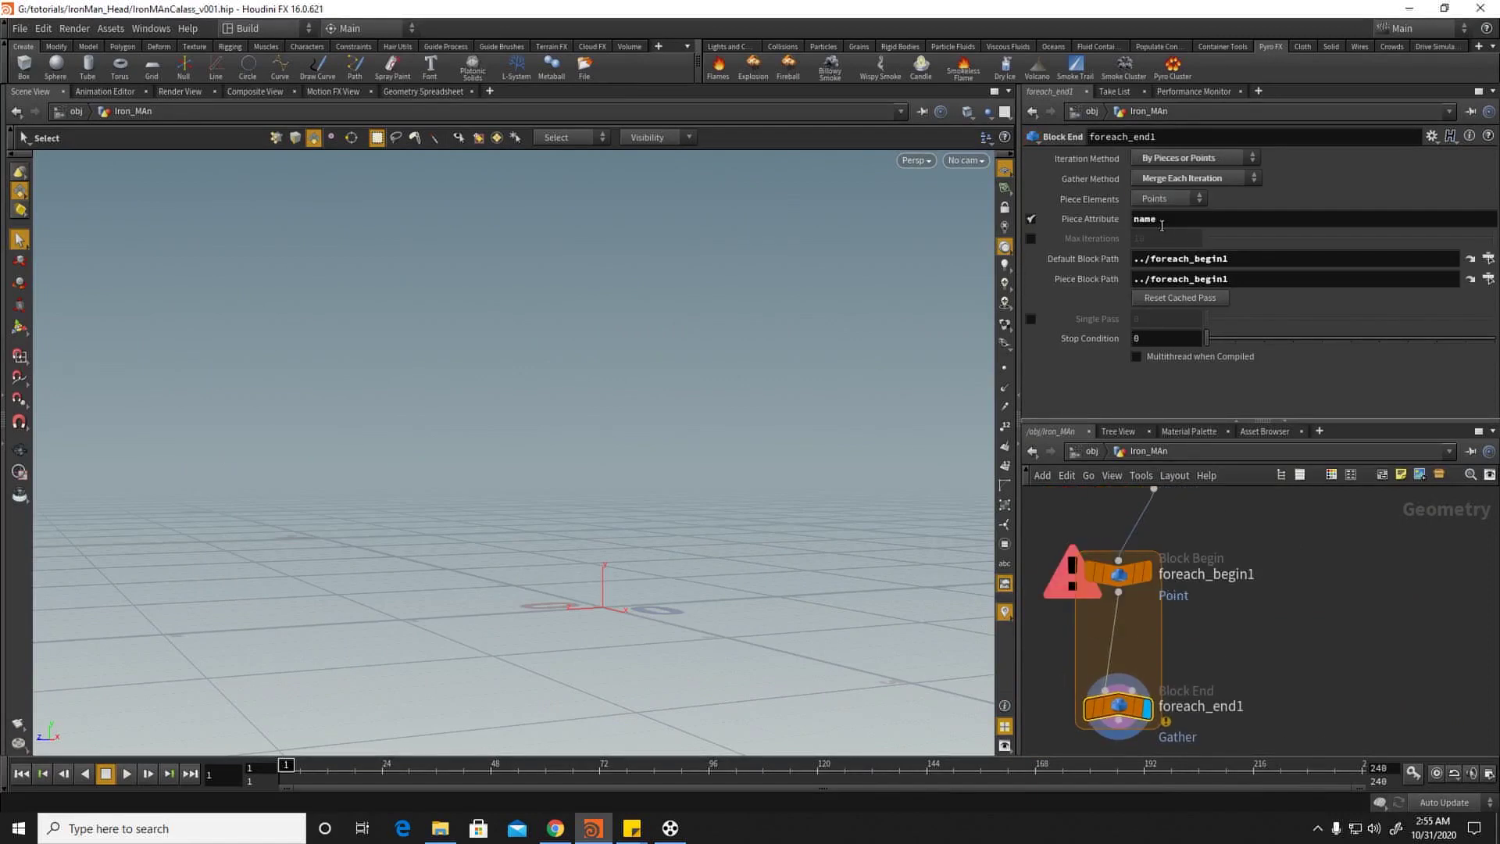
{"action": "middle_click_drag", "start_coordinate": [1243, 575], "coordinate": [1181, 582]}
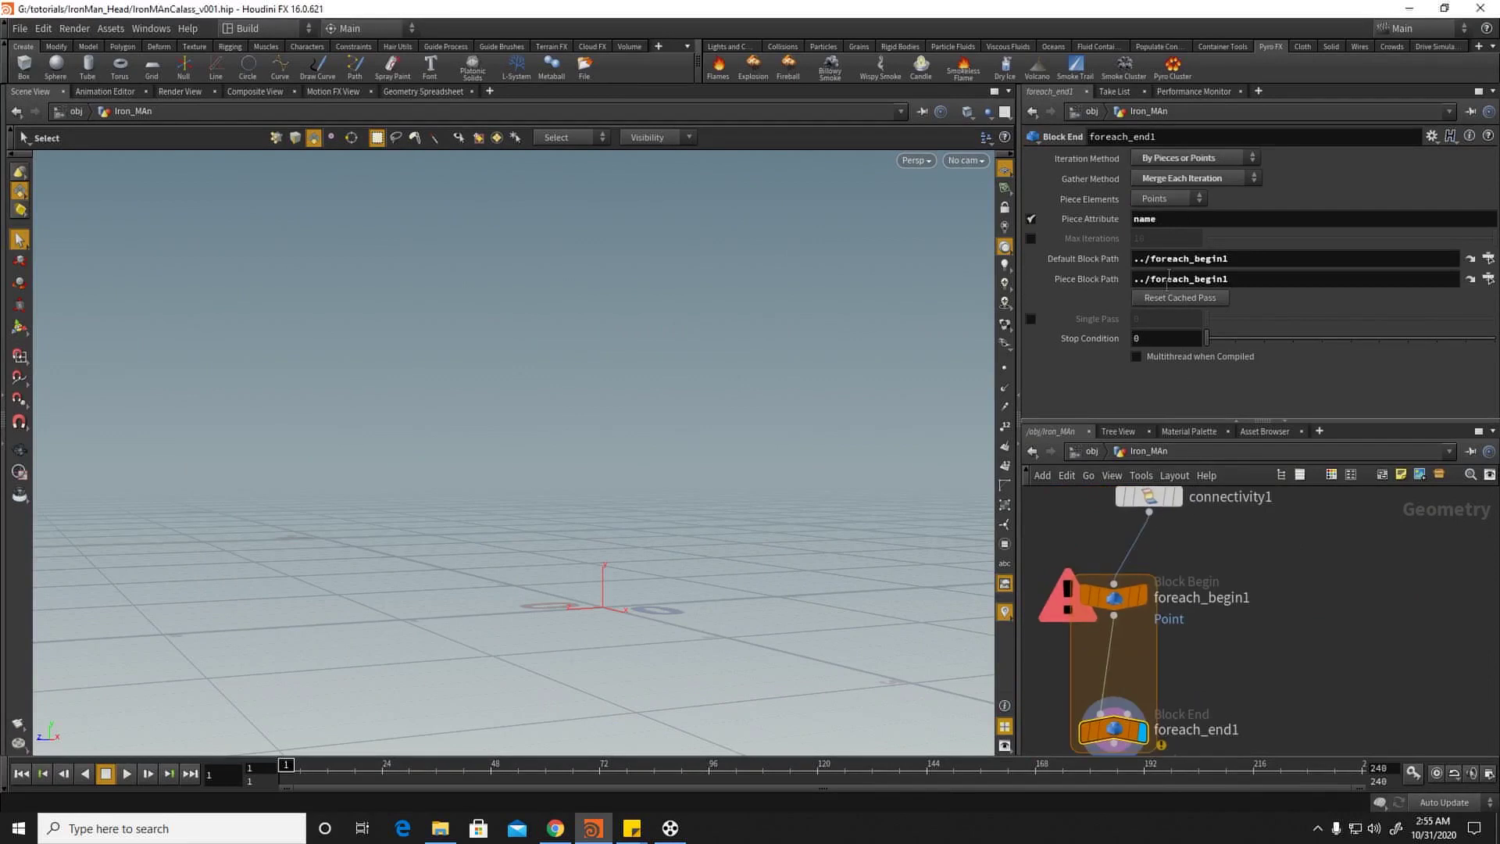
{"action": "left_click", "coordinate": [1168, 198]}
{"action": "left_click", "coordinate": [1162, 219]}
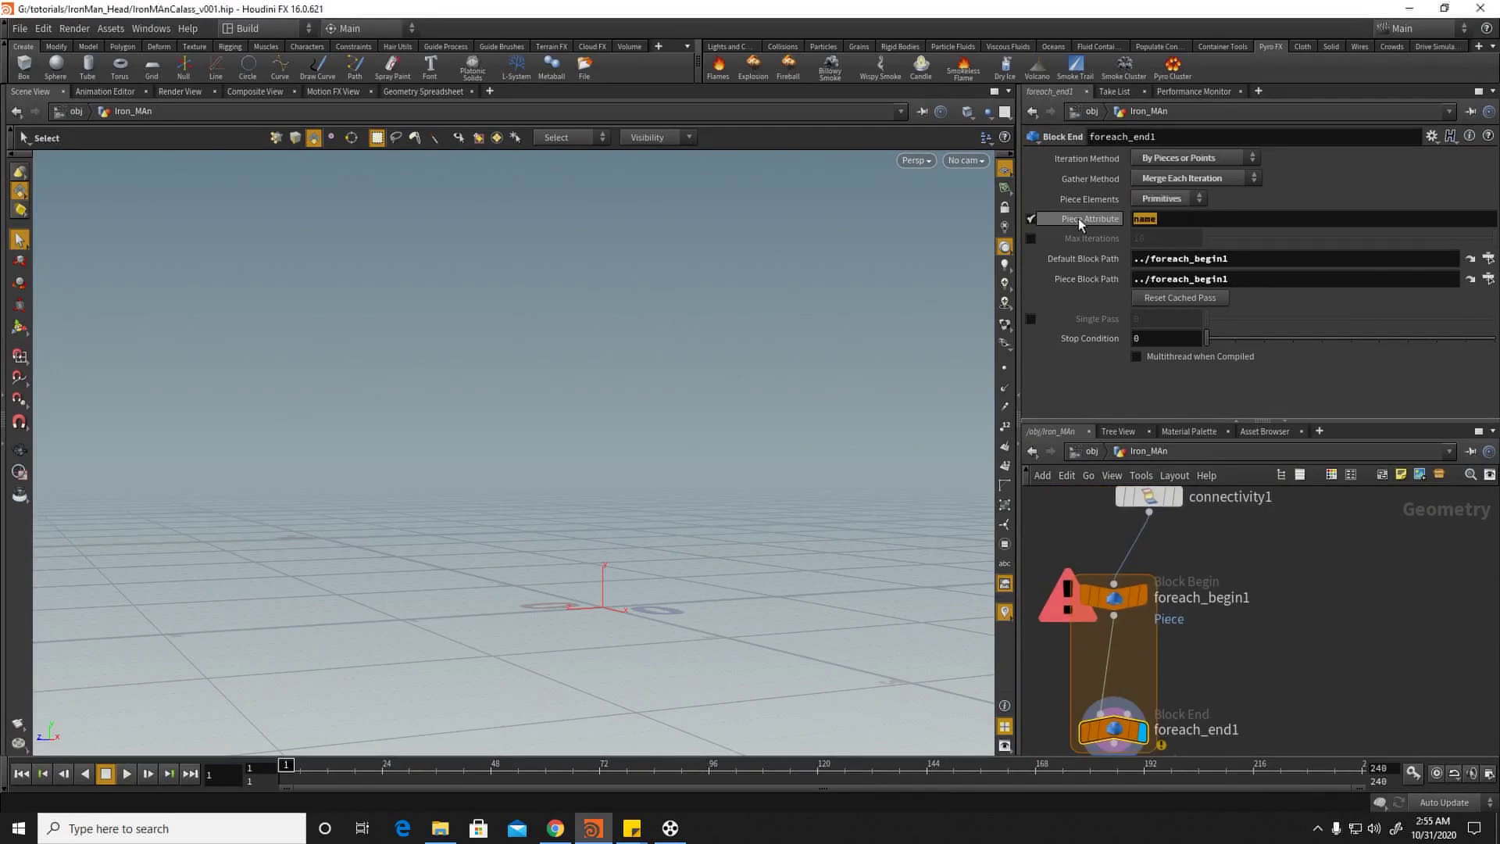
{"action": "type", "text": "class"}
{"action": "left_click", "coordinate": [1167, 199]}
{"action": "left_click", "coordinate": [1159, 220]}
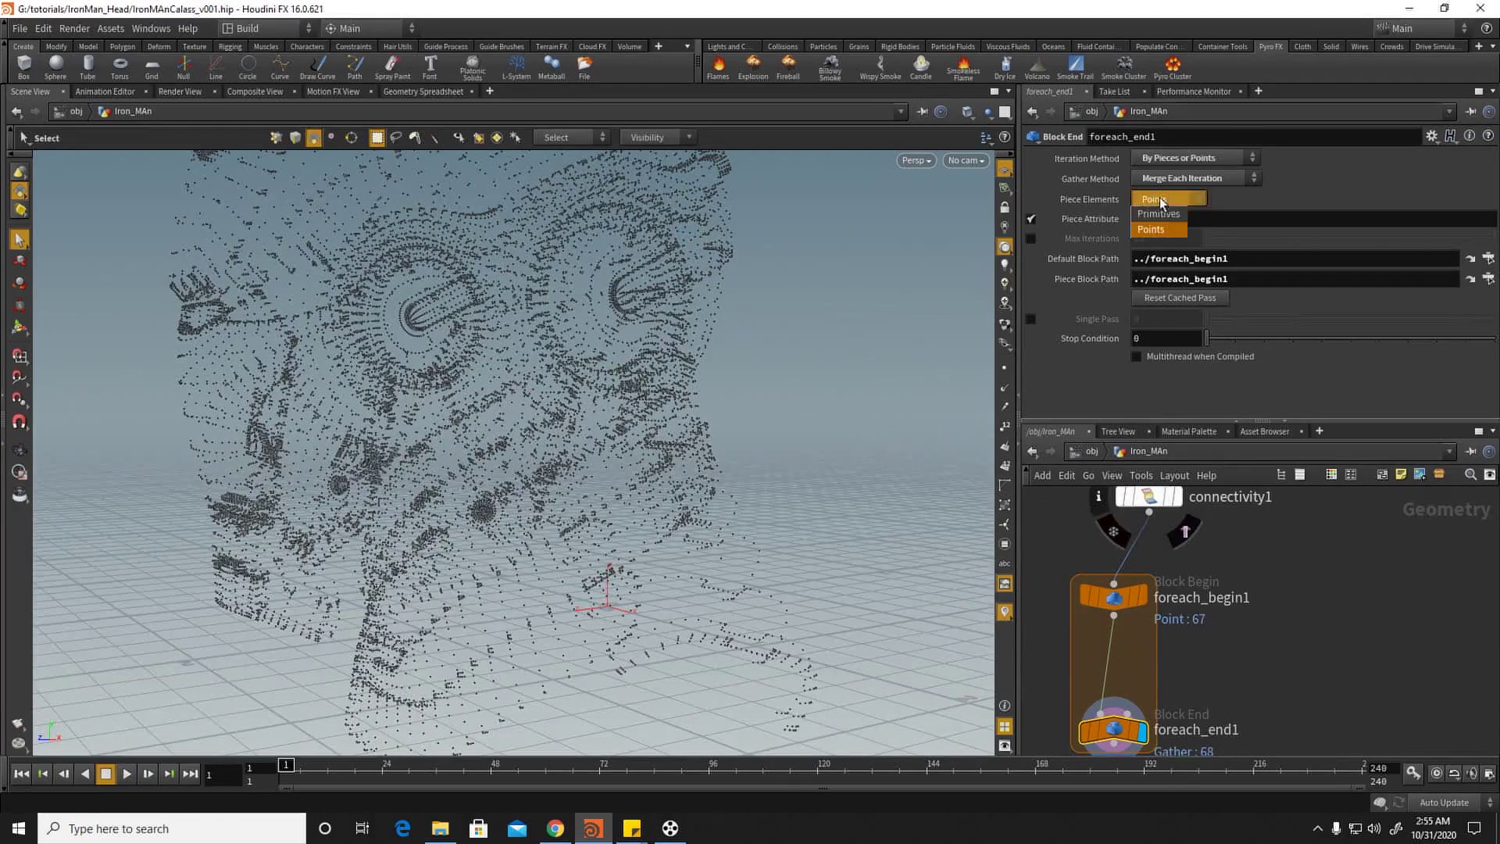
Step: Set connectivity1's Connectivity Type to Primitive and return to foreach_end1
{"action": "left_click", "coordinate": [1149, 497]}
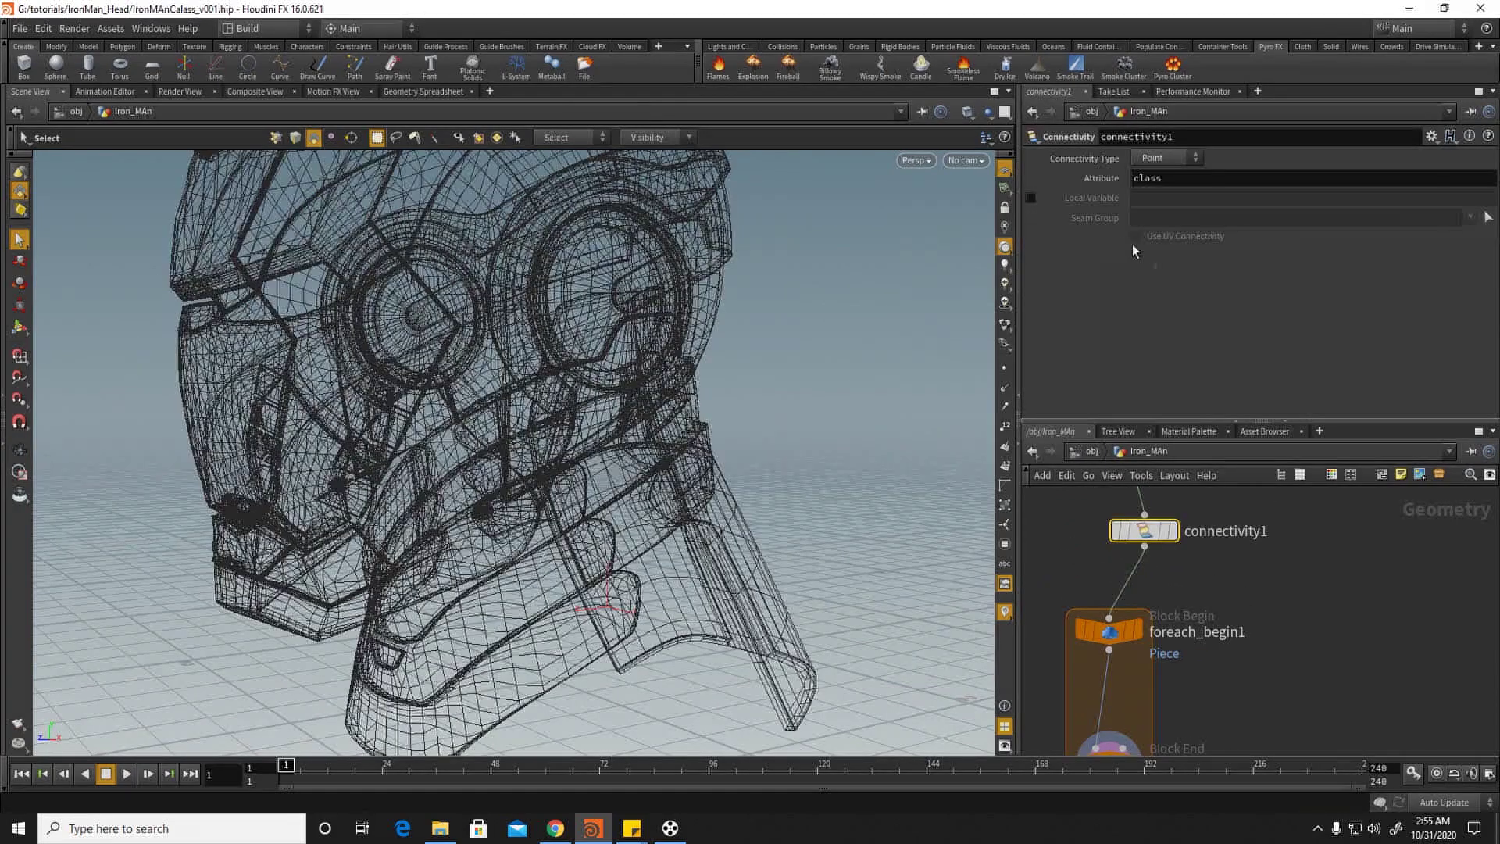
{"action": "left_click", "coordinate": [1156, 189]}
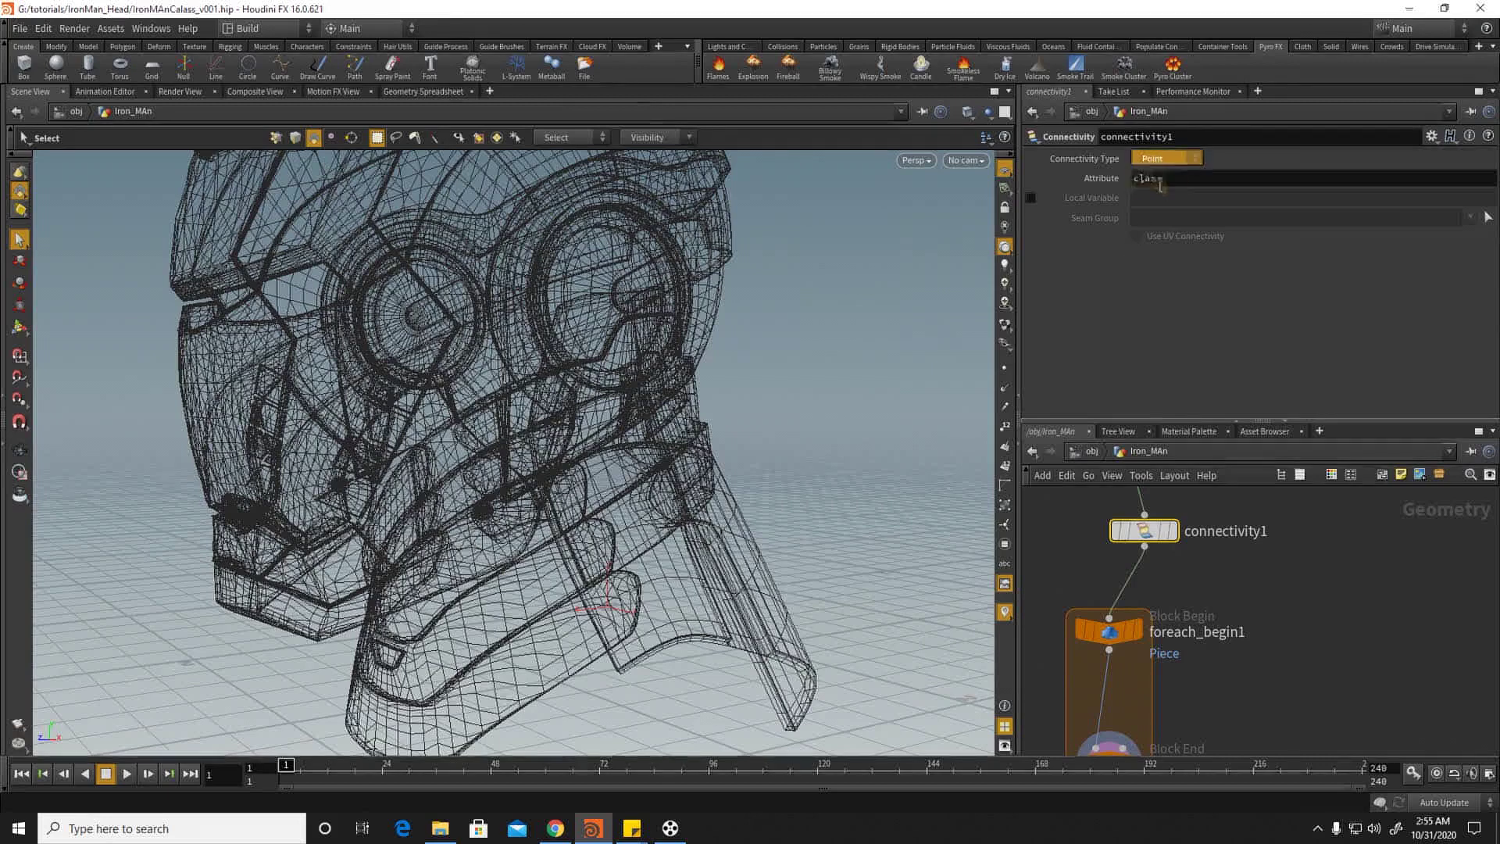
{"action": "left_click", "coordinate": [1134, 618]}
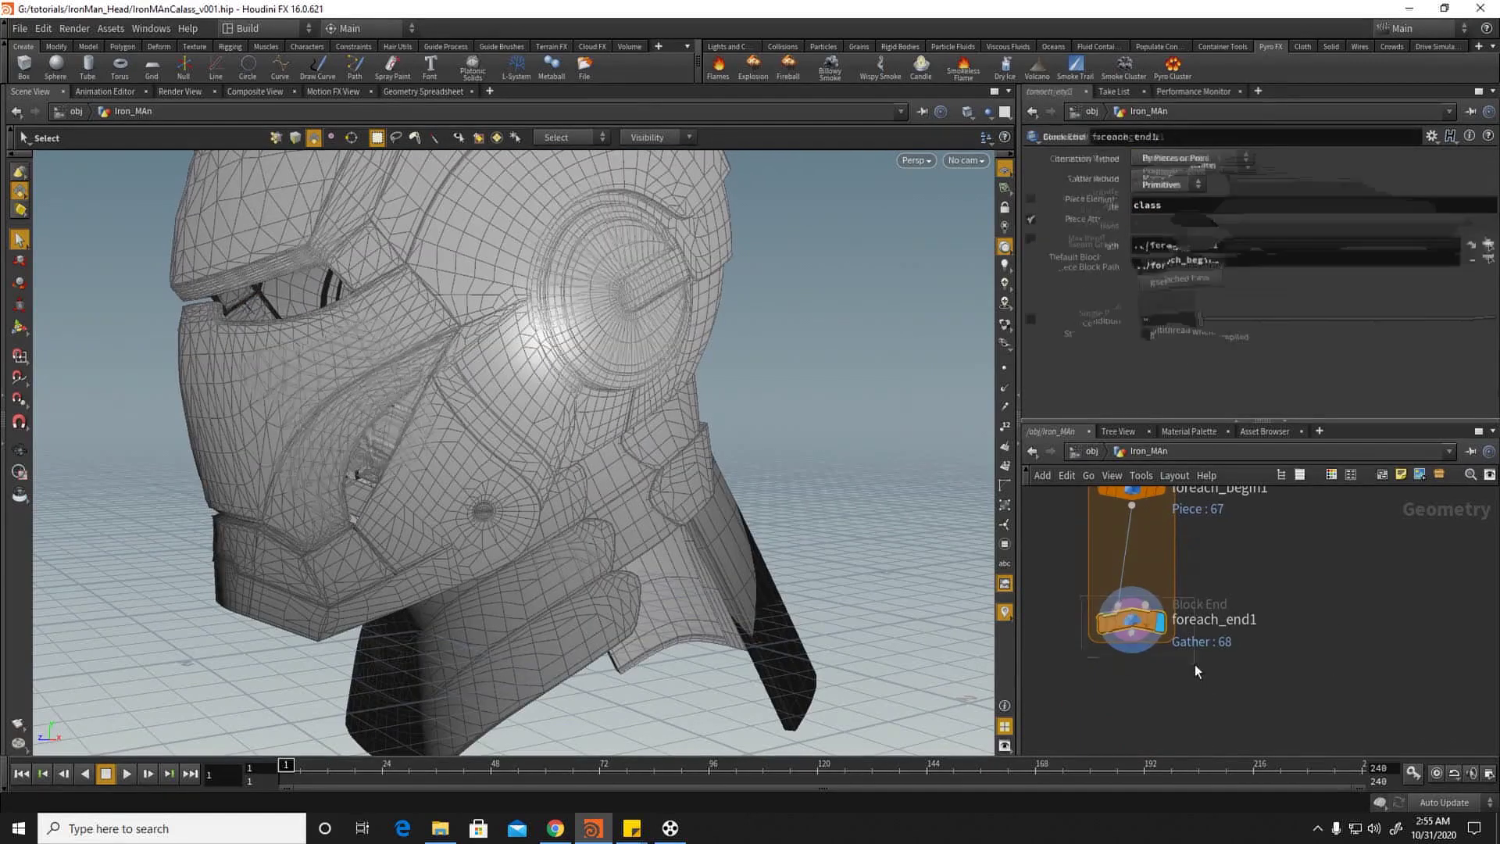
Step: Enable Single Pass 0 on foreach_end1 and move the node farther below foreach_begin1 to make room inside the loop
{"action": "left_click", "coordinate": [1031, 319]}
{"action": "left_click_drag", "start_coordinate": [1230, 324], "coordinate": [1205, 344]}
{"action": "left_click_drag", "start_coordinate": [435, 406], "coordinate": [827, 542], "text": "alt"}
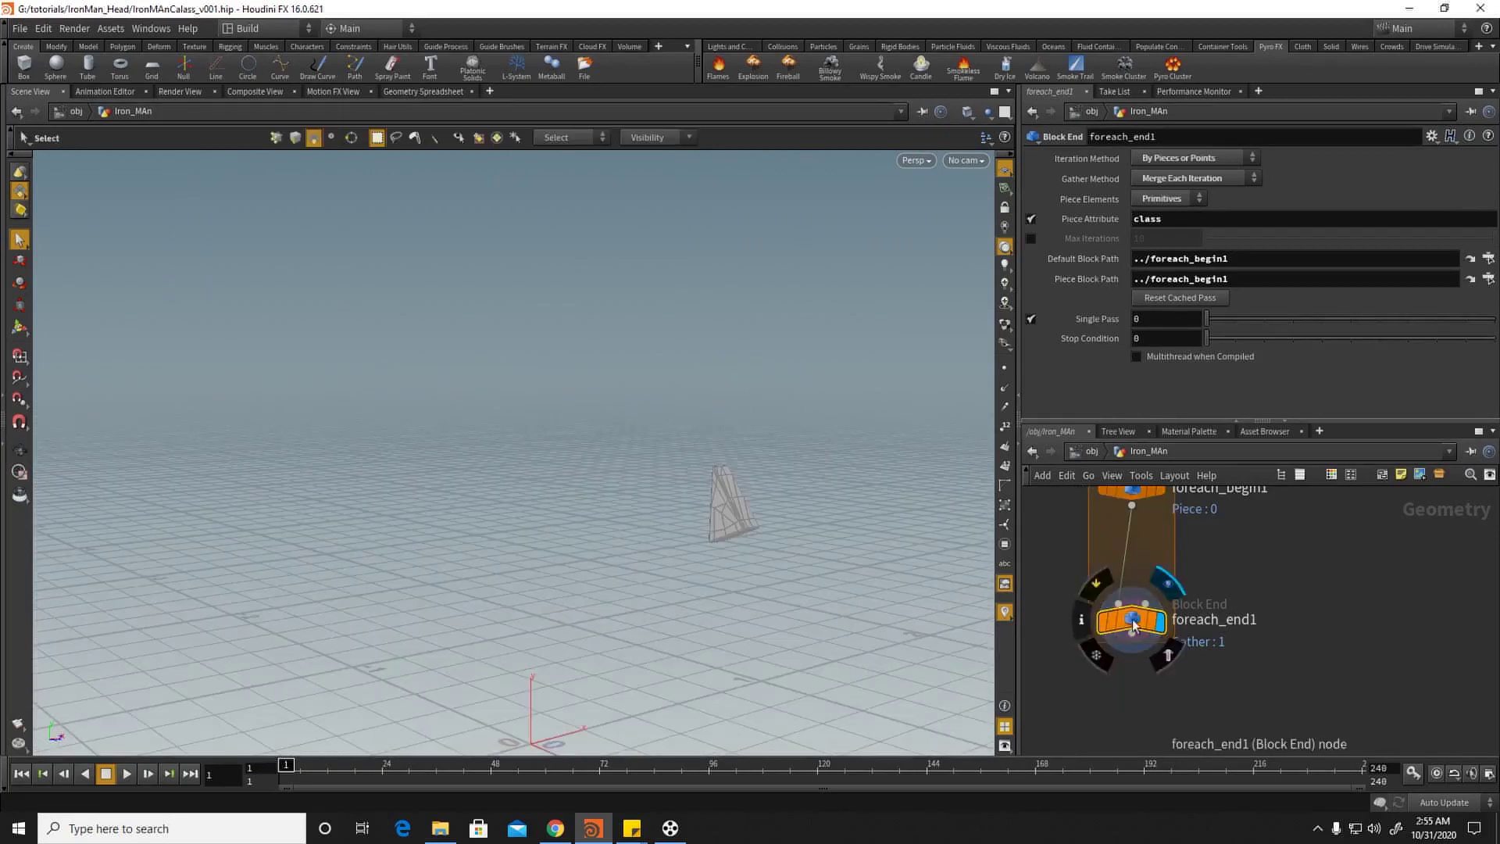
{"action": "left_click_drag", "start_coordinate": [1131, 627], "coordinate": [1131, 752]}
{"action": "middle_click_drag", "start_coordinate": [1156, 583], "coordinate": [1154, 630]}
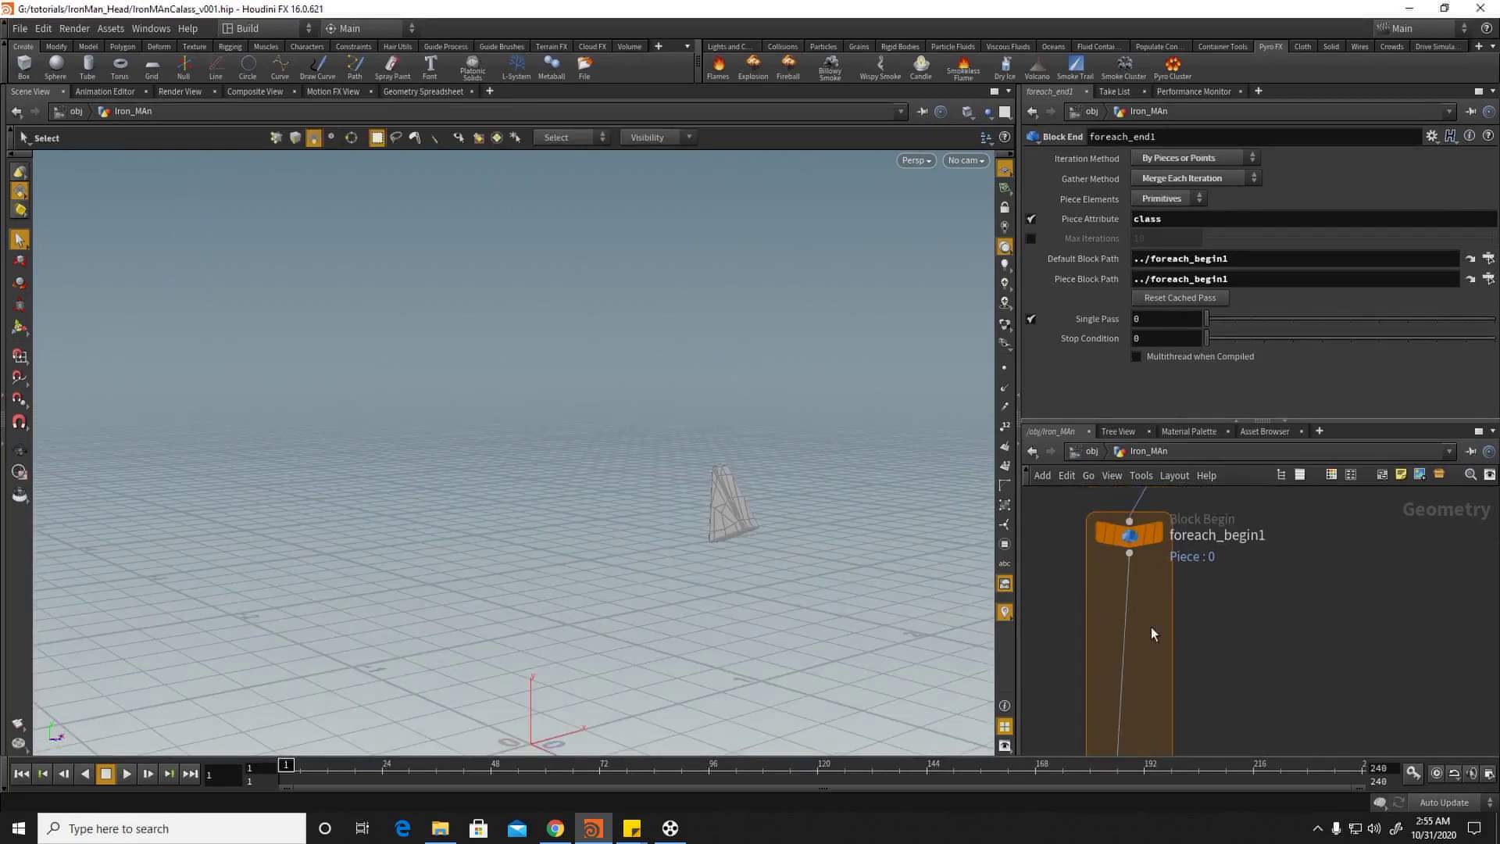
Step: Turn on point numbers in the viewport and display pointwrangle1 to examine the full helmet's numbering
{"action": "key", "text": "Tab"}
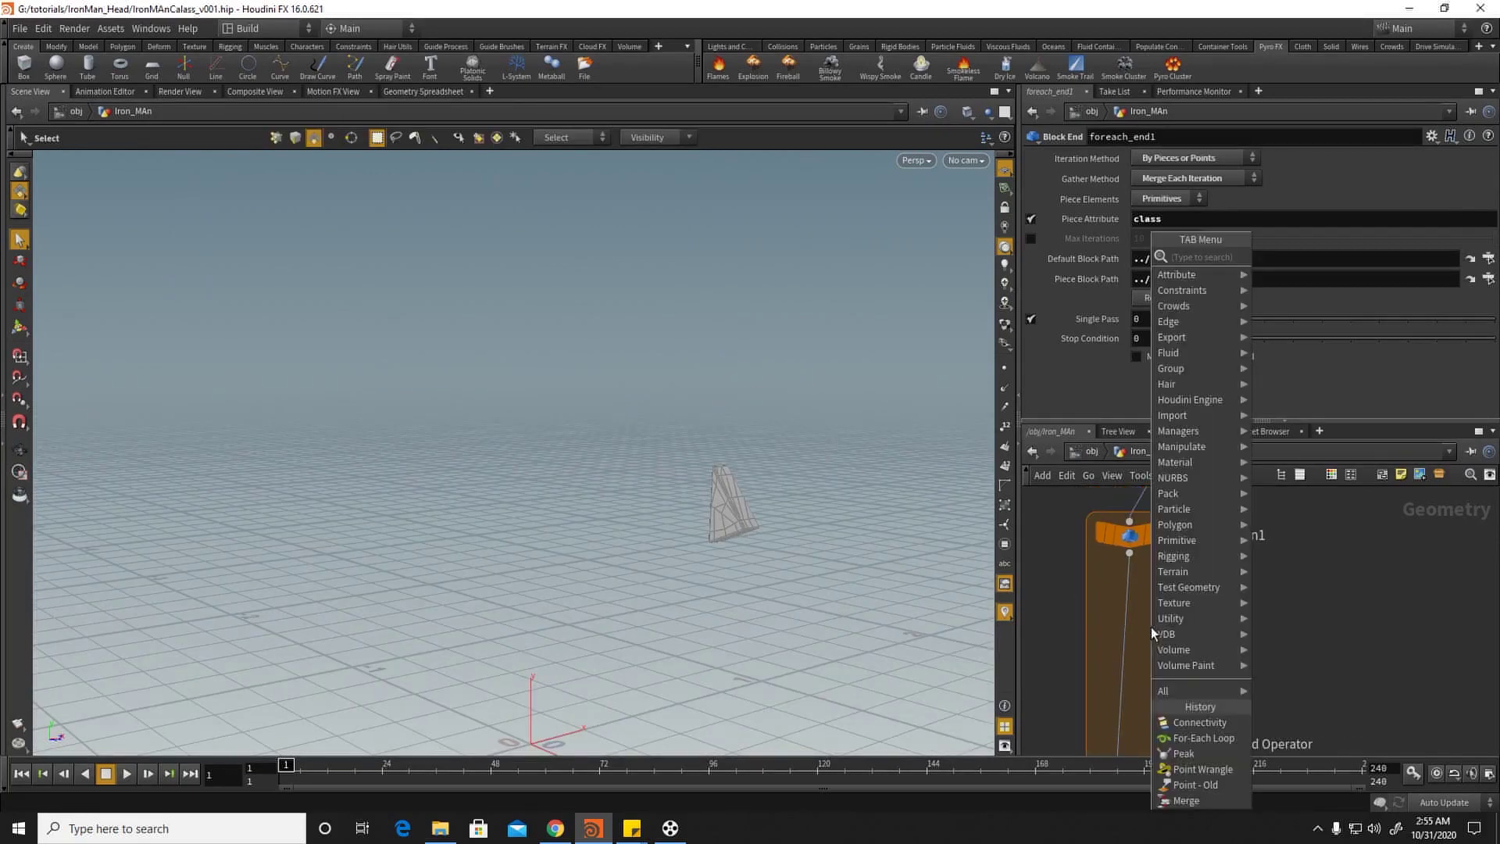
{"action": "left_click", "coordinate": [1004, 428]}
{"action": "key", "text": "Escape"}
{"action": "left_click_drag", "start_coordinate": [637, 469], "coordinate": [358, 498]}
{"action": "key", "text": "s"}
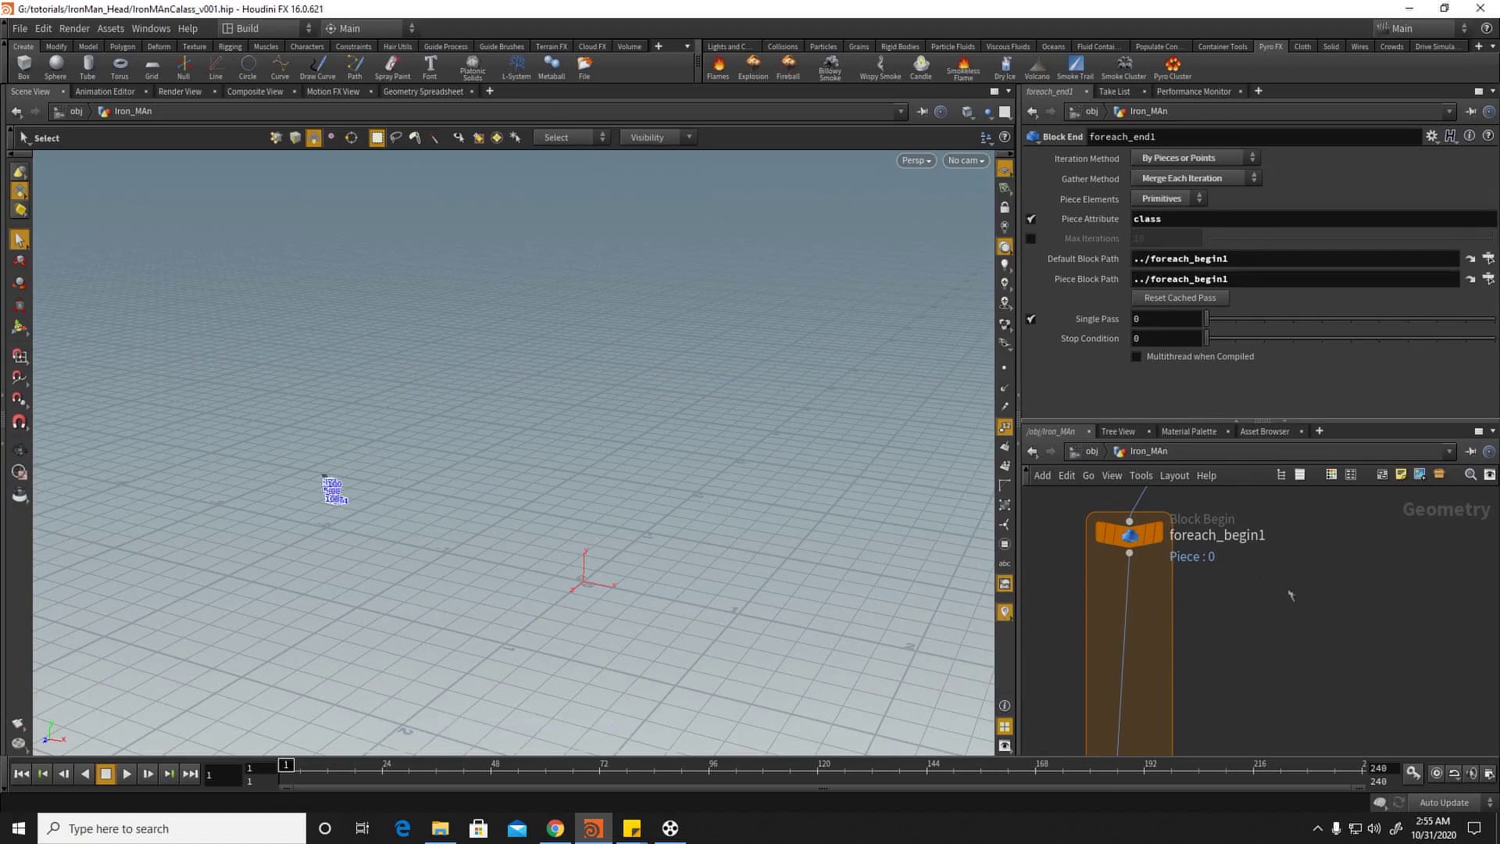
{"action": "scroll", "coordinate": [1235, 641], "scroll_direction": "down", "scroll_amount": 5}
{"action": "left_click", "coordinate": [1183, 535]}
{"action": "left_click_drag", "start_coordinate": [684, 374], "coordinate": [544, 198]}
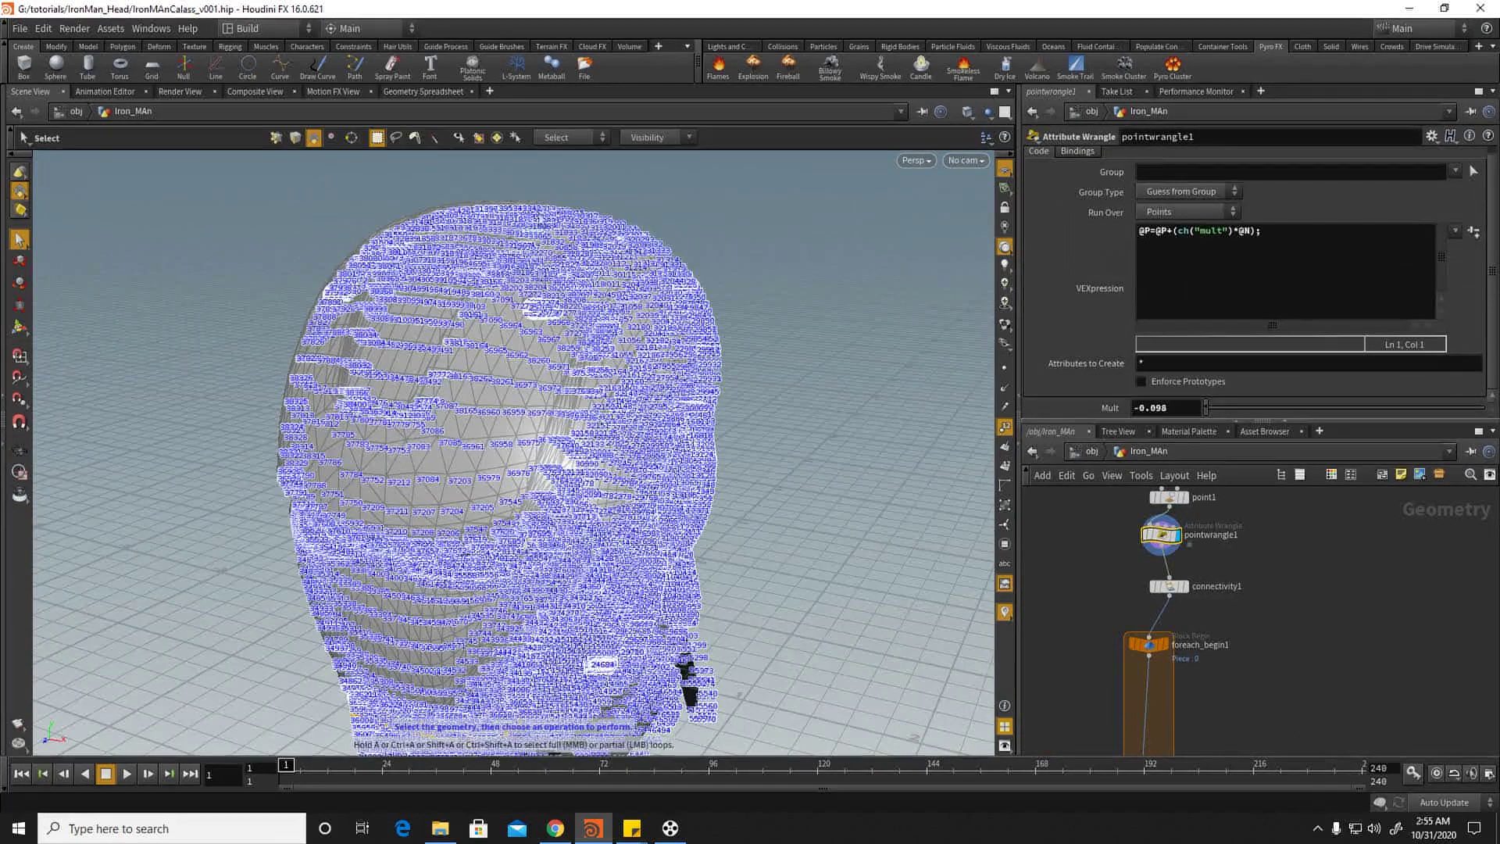
Step: Insert a Sort node between foreach_begin1 and foreach_end1 and display it
{"action": "middle_click_drag", "start_coordinate": [1226, 731], "coordinate": [1237, 636]}
{"action": "key", "text": "Tab"}
{"action": "type", "text": "sot"}
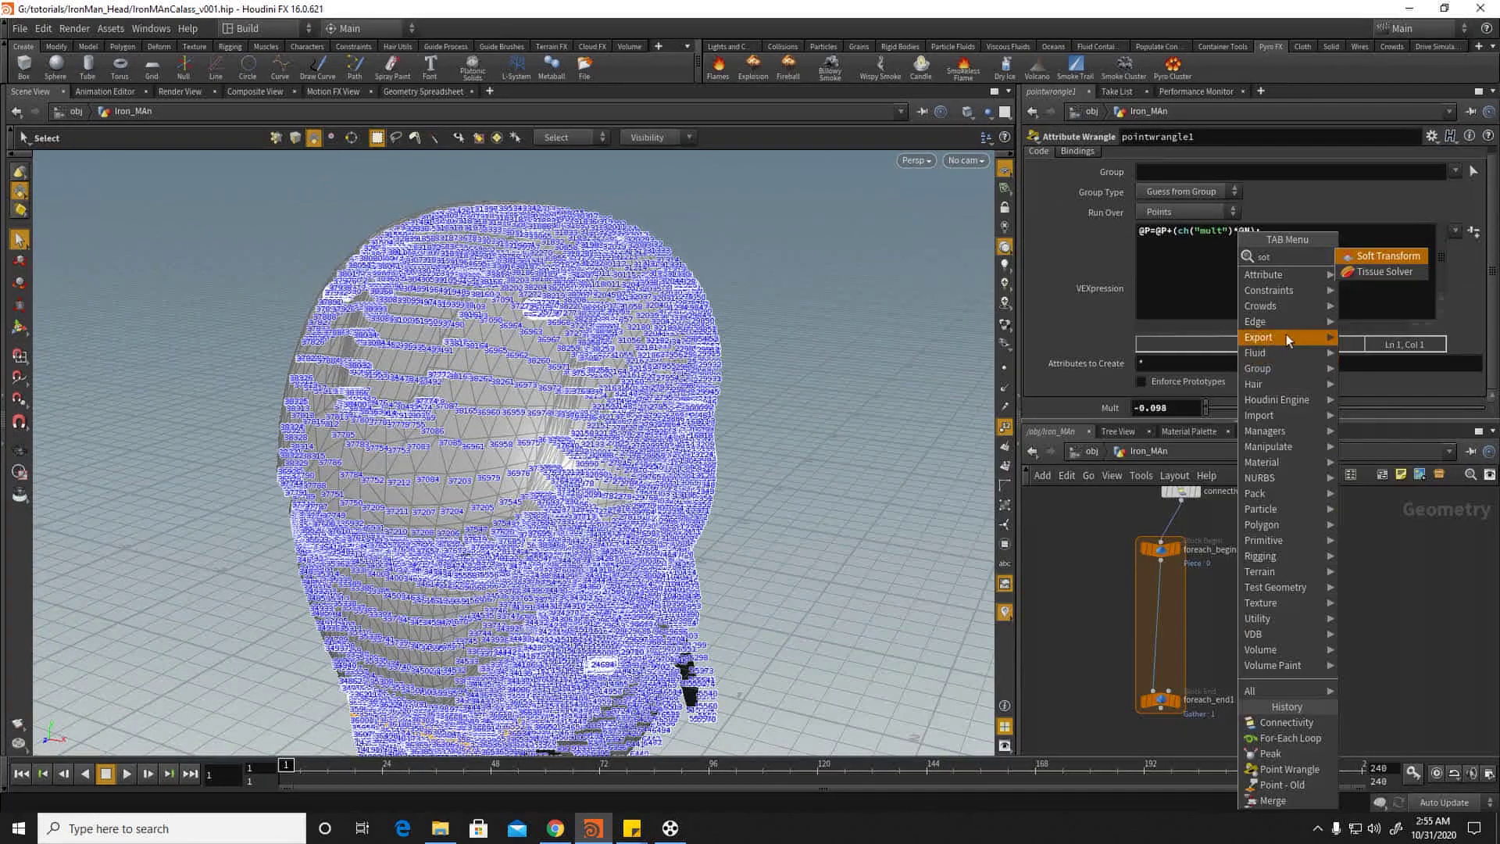
{"action": "key", "text": "BackSpace"}
{"action": "left_click", "coordinate": [1372, 273]}
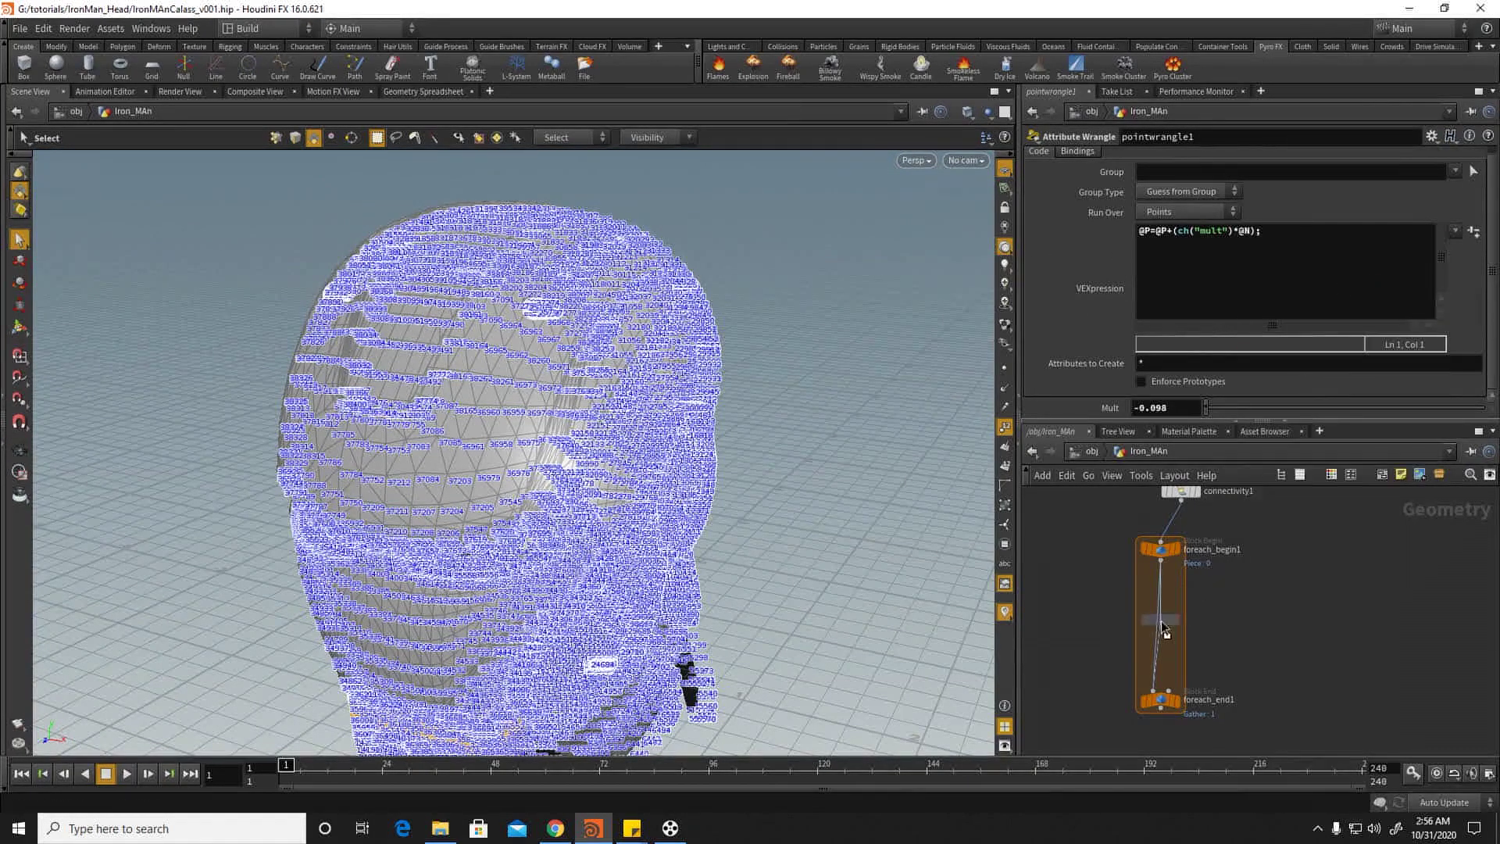
{"action": "left_click", "coordinate": [1164, 606]}
{"action": "left_click", "coordinate": [1174, 603]}
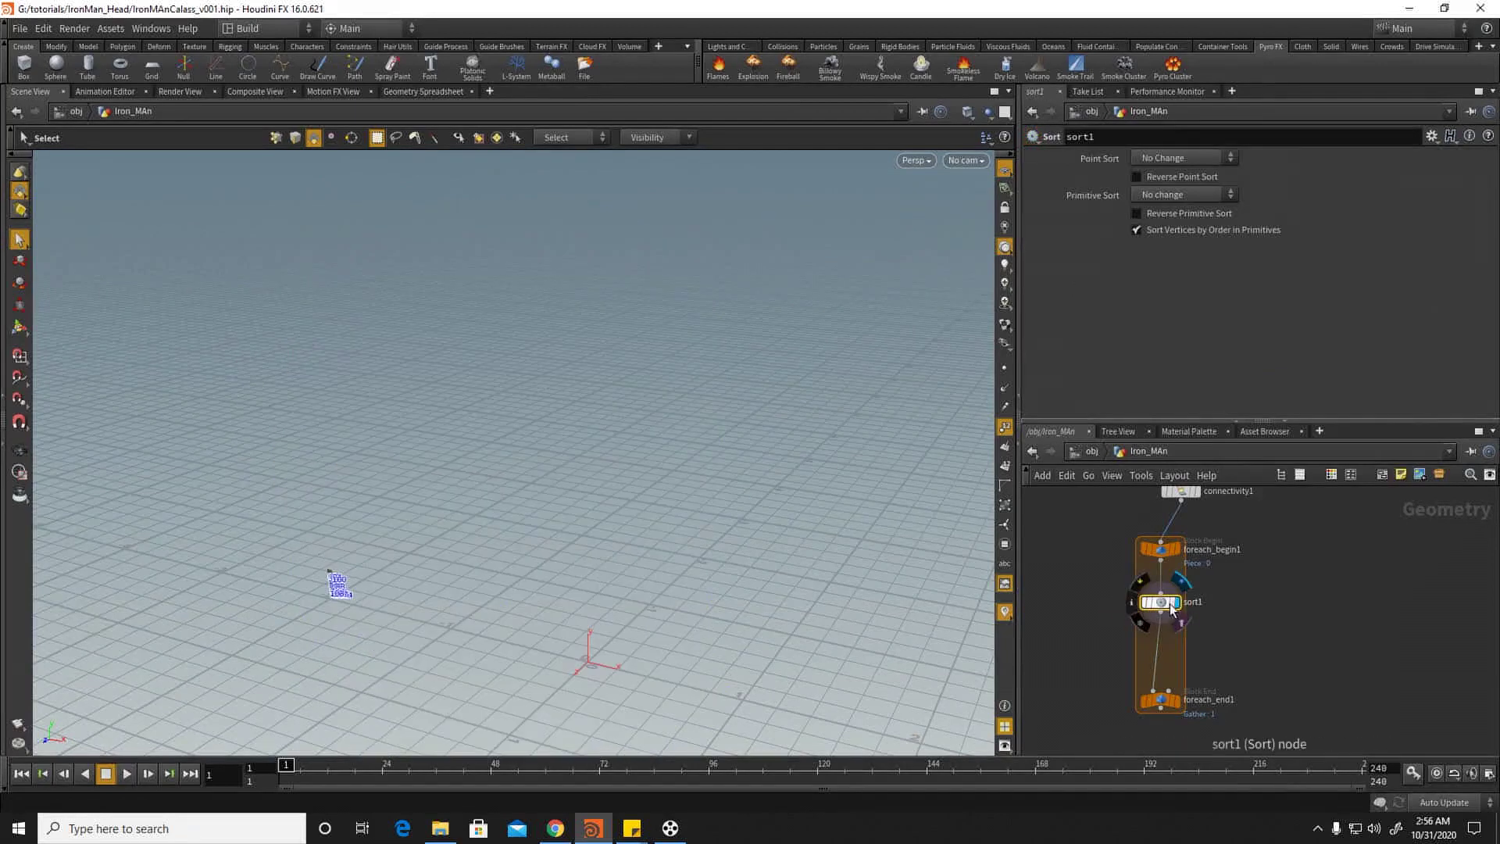
Step: Set sort1's Point Sort to By Y and bring the single piece closer in the viewport
{"action": "left_click", "coordinate": [1170, 159]}
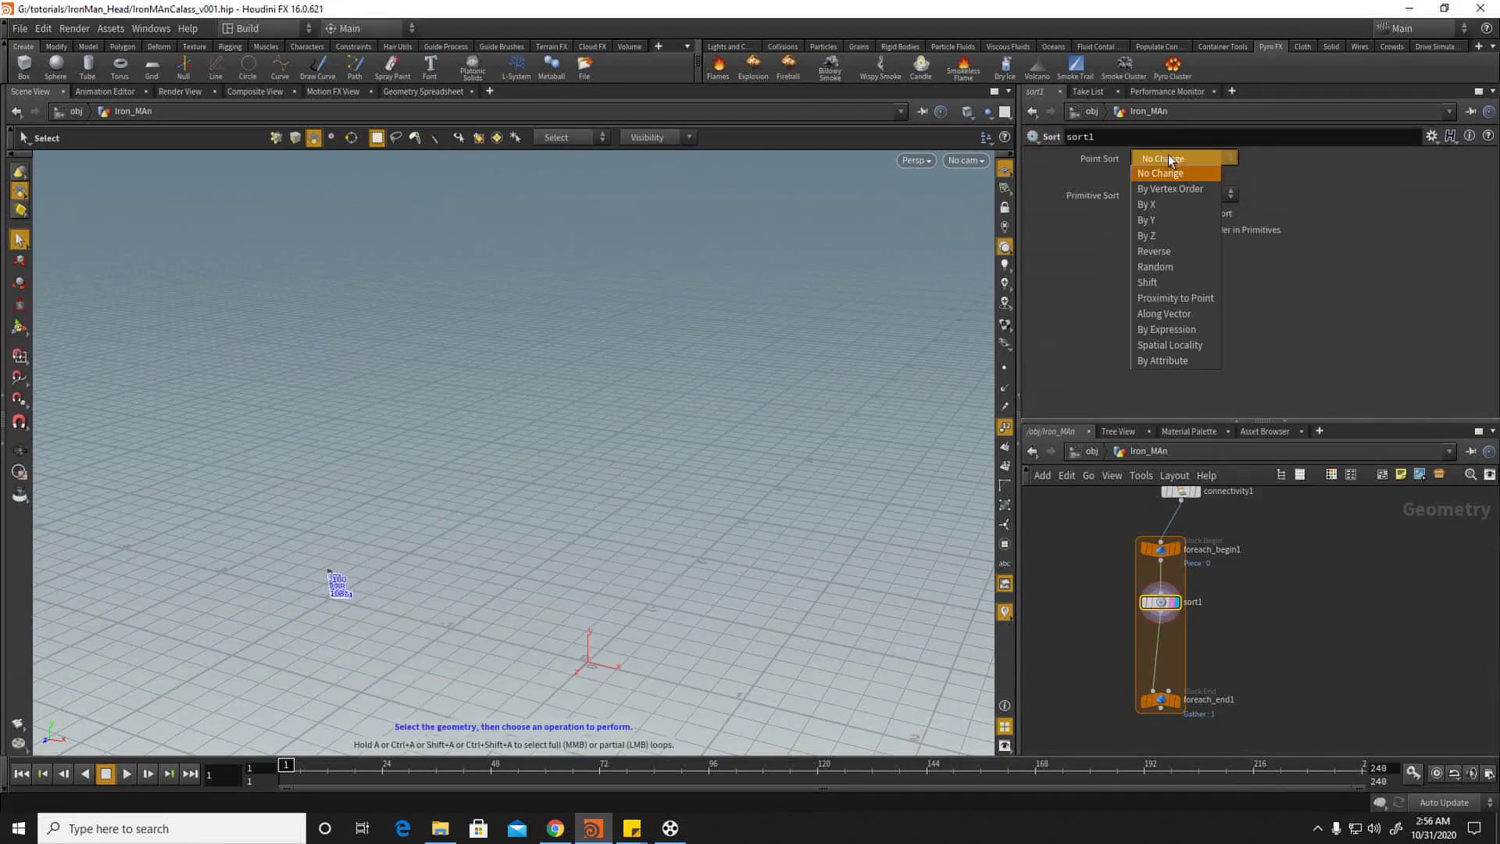
{"action": "left_click", "coordinate": [1160, 222]}
{"action": "middle_click_drag", "start_coordinate": [378, 505], "coordinate": [401, 383], "text": "alt"}
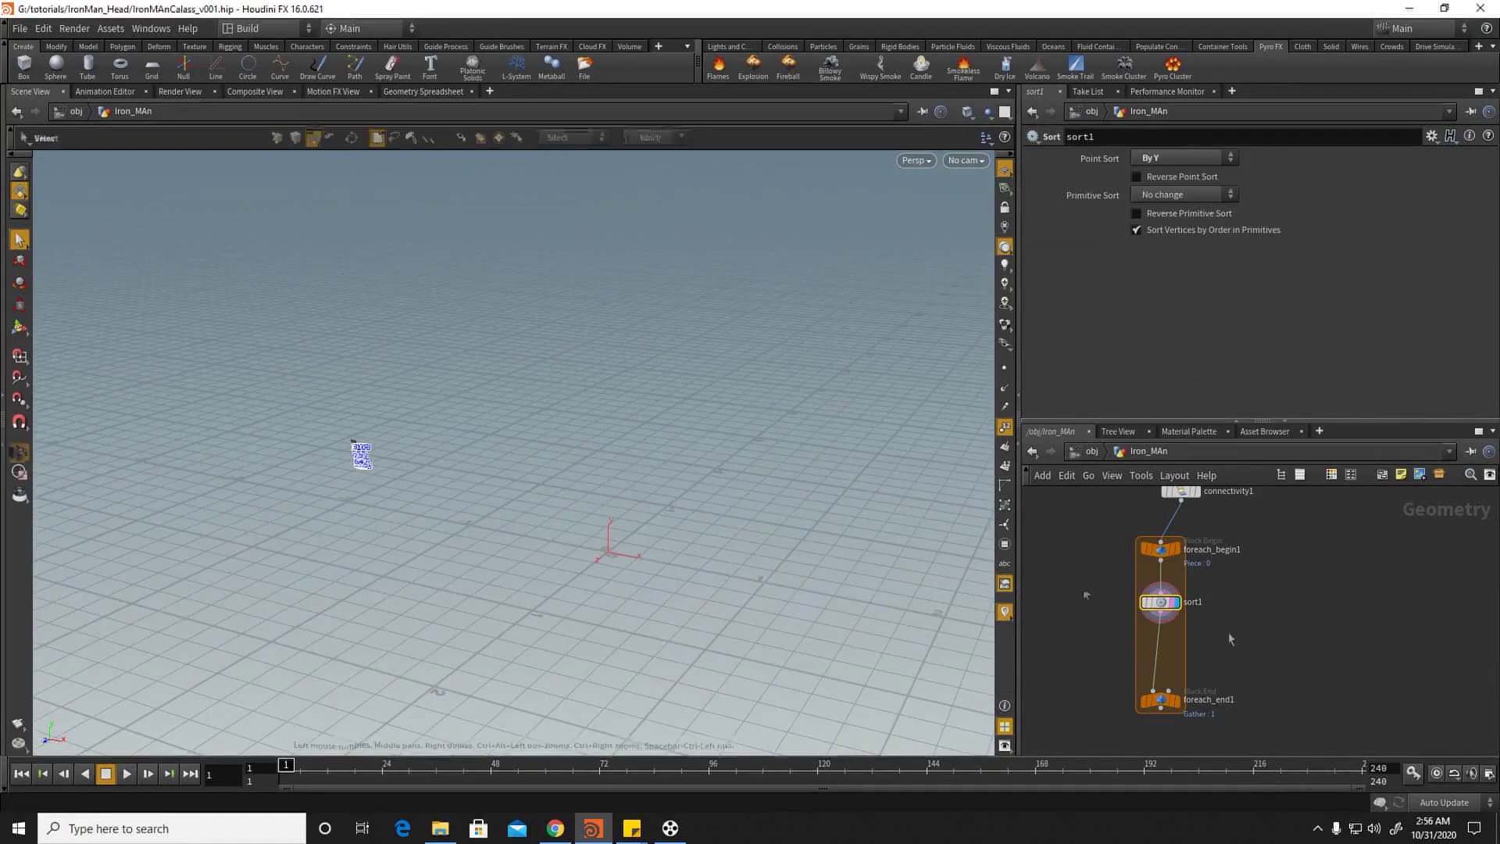
{"action": "right_click_drag", "start_coordinate": [408, 477], "coordinate": [502, 482], "text": "alt"}
Step: Insert a displayed Group Create node after sort1, name its group start, and set it to Points with Base Group 0
{"action": "middle_click_drag", "start_coordinate": [1202, 640], "coordinate": [1197, 625]}
{"action": "key", "text": "Tab"}
{"action": "type", "text": "gro"}
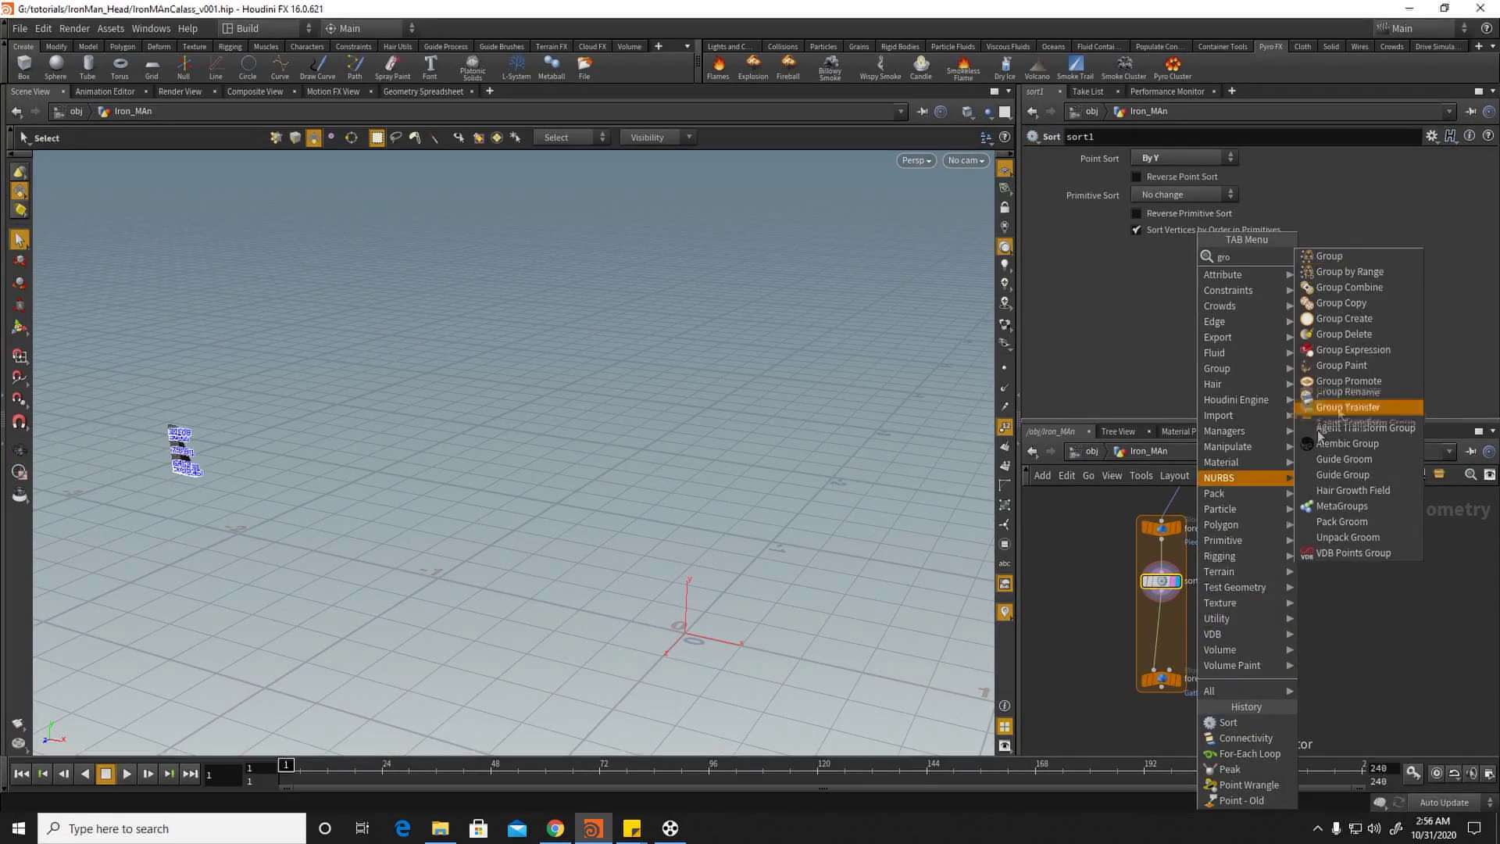
{"action": "left_click", "coordinate": [1323, 257]}
{"action": "left_click", "coordinate": [1158, 624]}
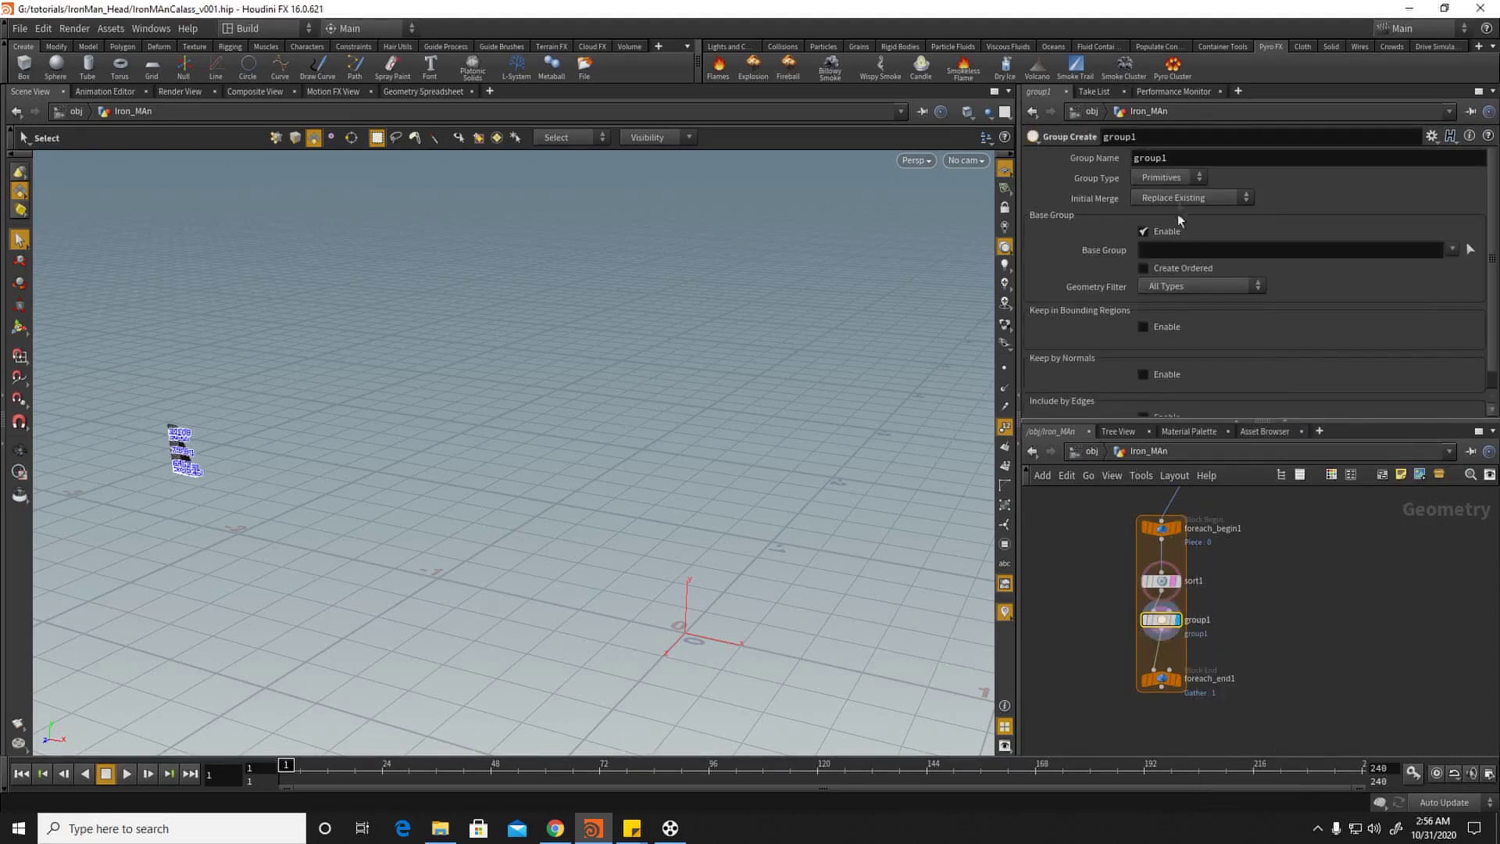
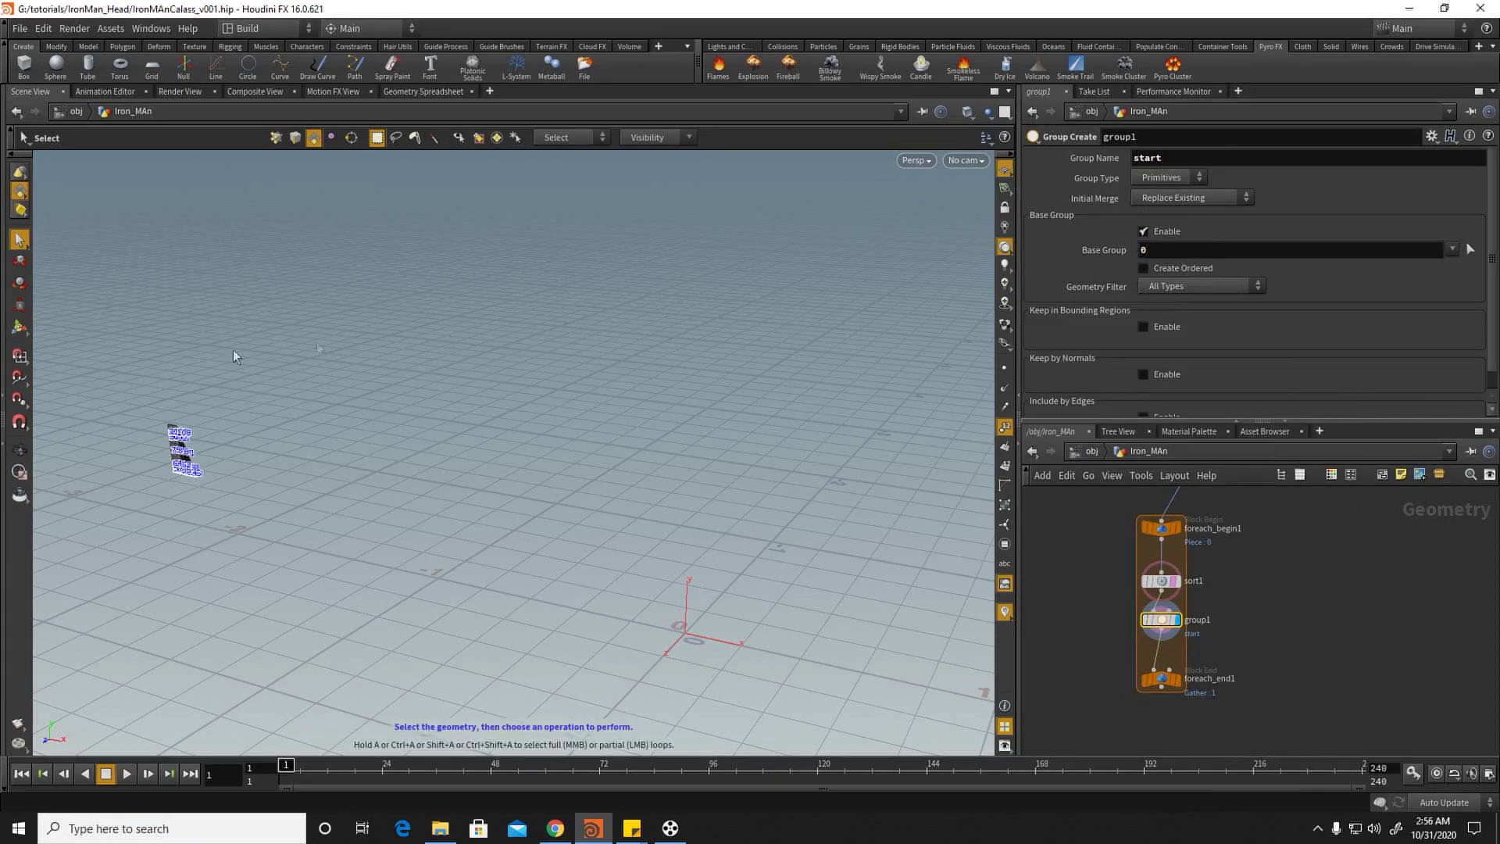
{"action": "right_click_drag", "start_coordinate": [445, 337], "coordinate": [446, 421], "text": "alt"}
{"action": "middle_click_drag", "start_coordinate": [445, 422], "coordinate": [770, 406], "text": "alt"}
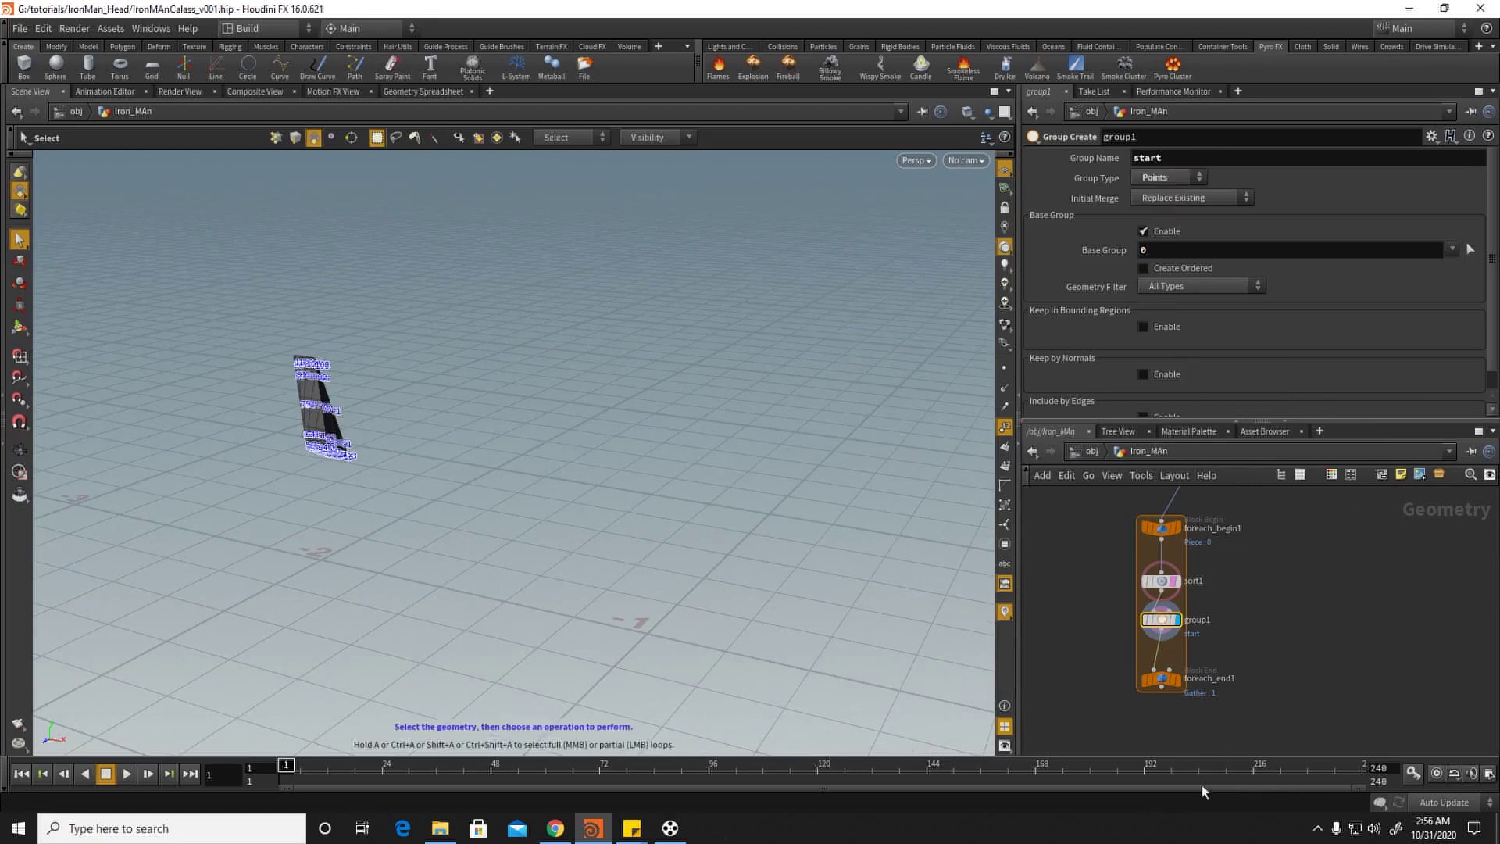
{"action": "left_click", "coordinate": [1318, 828]}
{"action": "left_click", "coordinate": [1345, 801]}
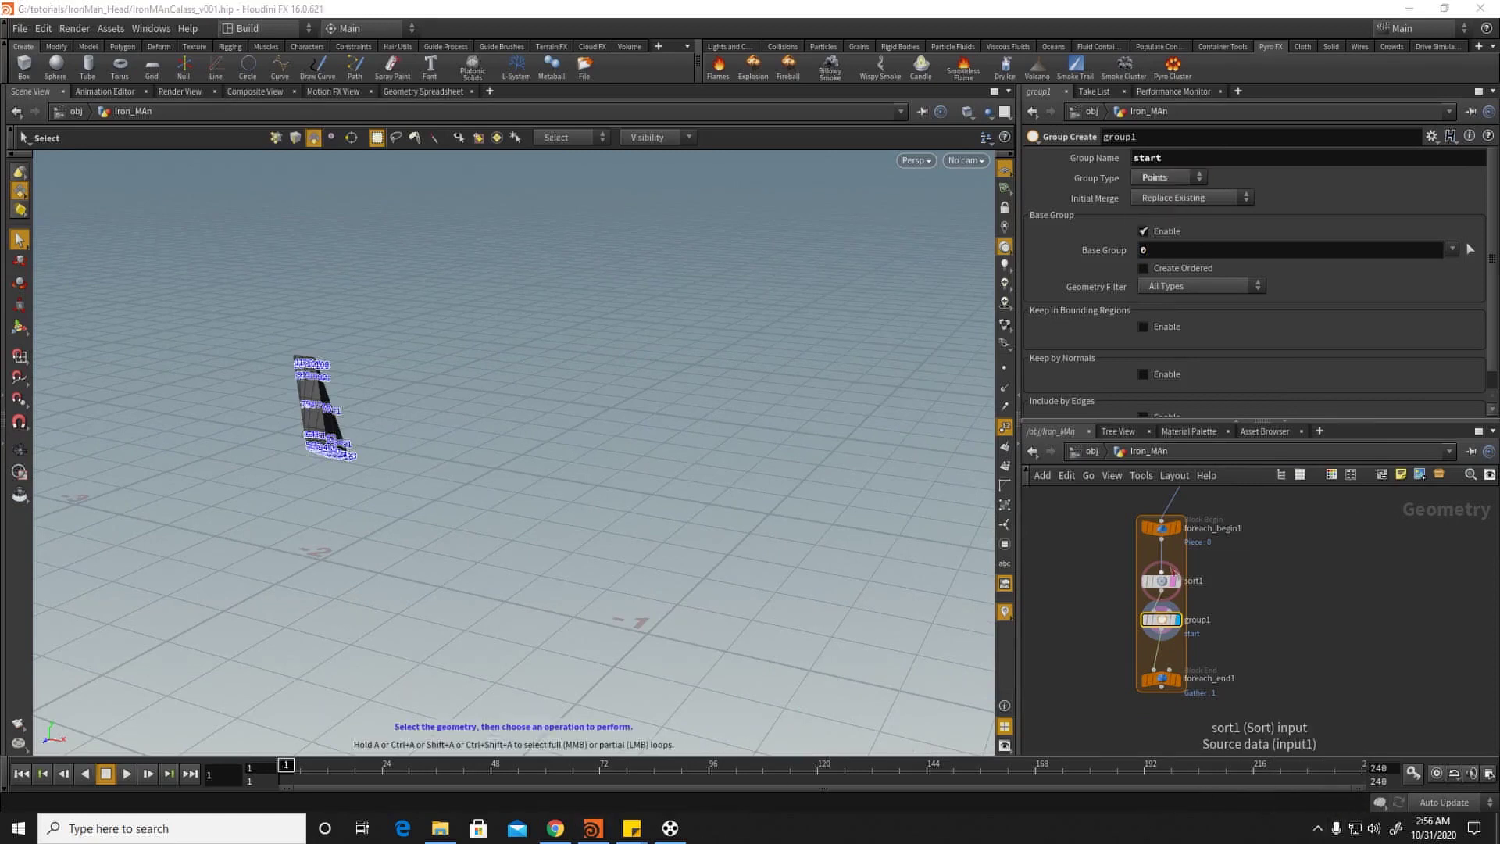
Step: Compare sort1 with group1 and examine the piece's point numbering from several angles to check the start point
{"action": "left_click", "coordinate": [1178, 585]}
{"action": "left_click", "coordinate": [1167, 583]}
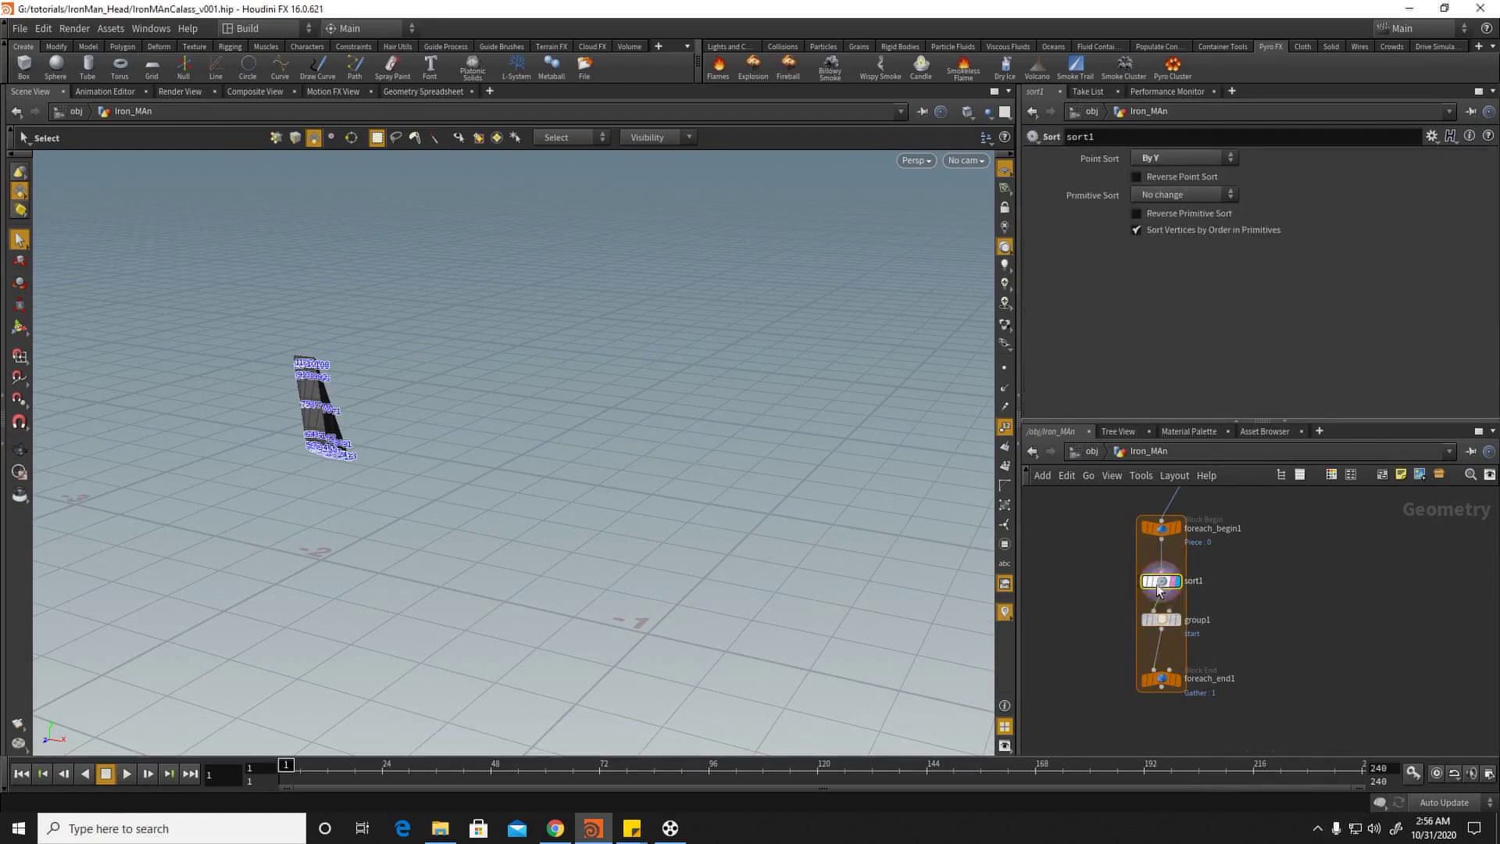
{"action": "left_click", "coordinate": [1167, 623]}
{"action": "right_click_drag", "start_coordinate": [349, 499], "coordinate": [602, 506], "text": "alt"}
{"action": "middle_click_drag", "start_coordinate": [268, 459], "coordinate": [754, 534], "text": "alt"}
{"action": "left_click_drag", "start_coordinate": [100, 542], "coordinate": [300, 476]}
{"action": "right_click_drag", "start_coordinate": [299, 476], "coordinate": [653, 616]}
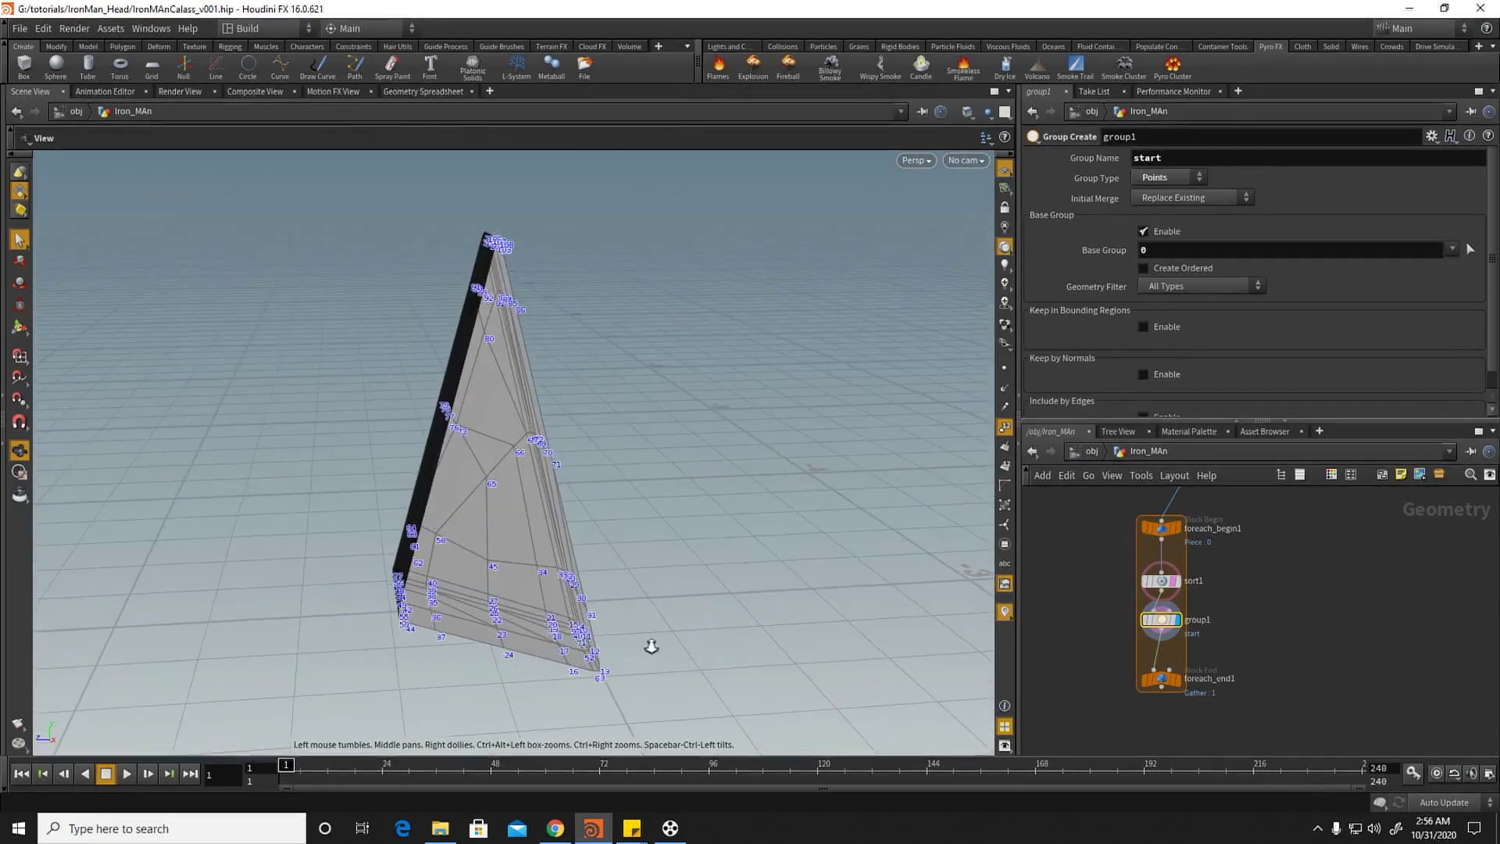
{"action": "left_click_drag", "start_coordinate": [425, 629], "coordinate": [340, 623]}
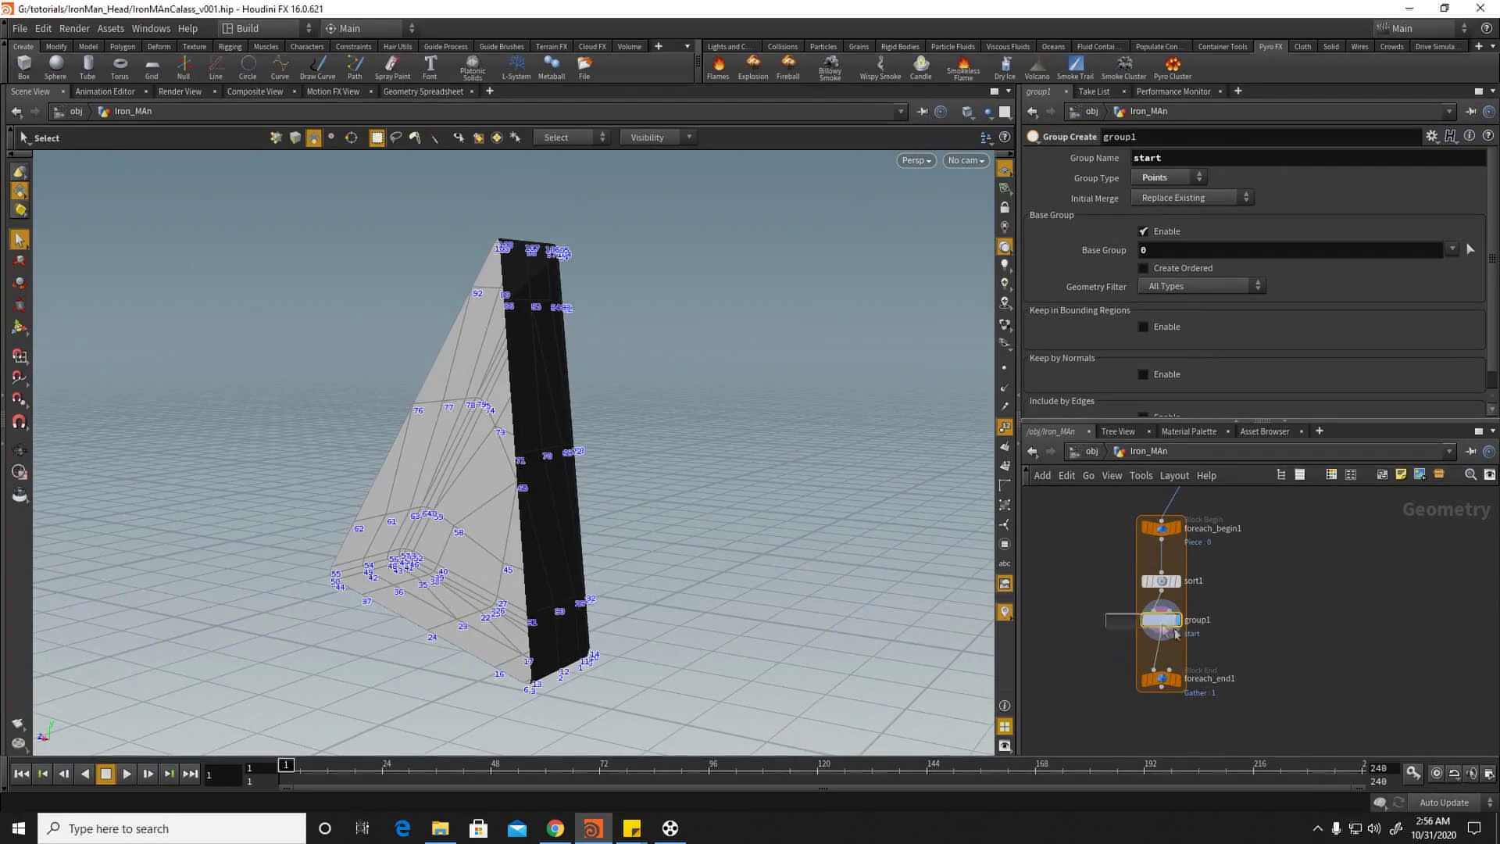
{"action": "left_click", "coordinate": [19, 328]}
{"action": "left_click_drag", "start_coordinate": [508, 535], "coordinate": [151, 445]}
{"action": "left_click_drag", "start_coordinate": [452, 638], "coordinate": [446, 687], "text": "alt"}
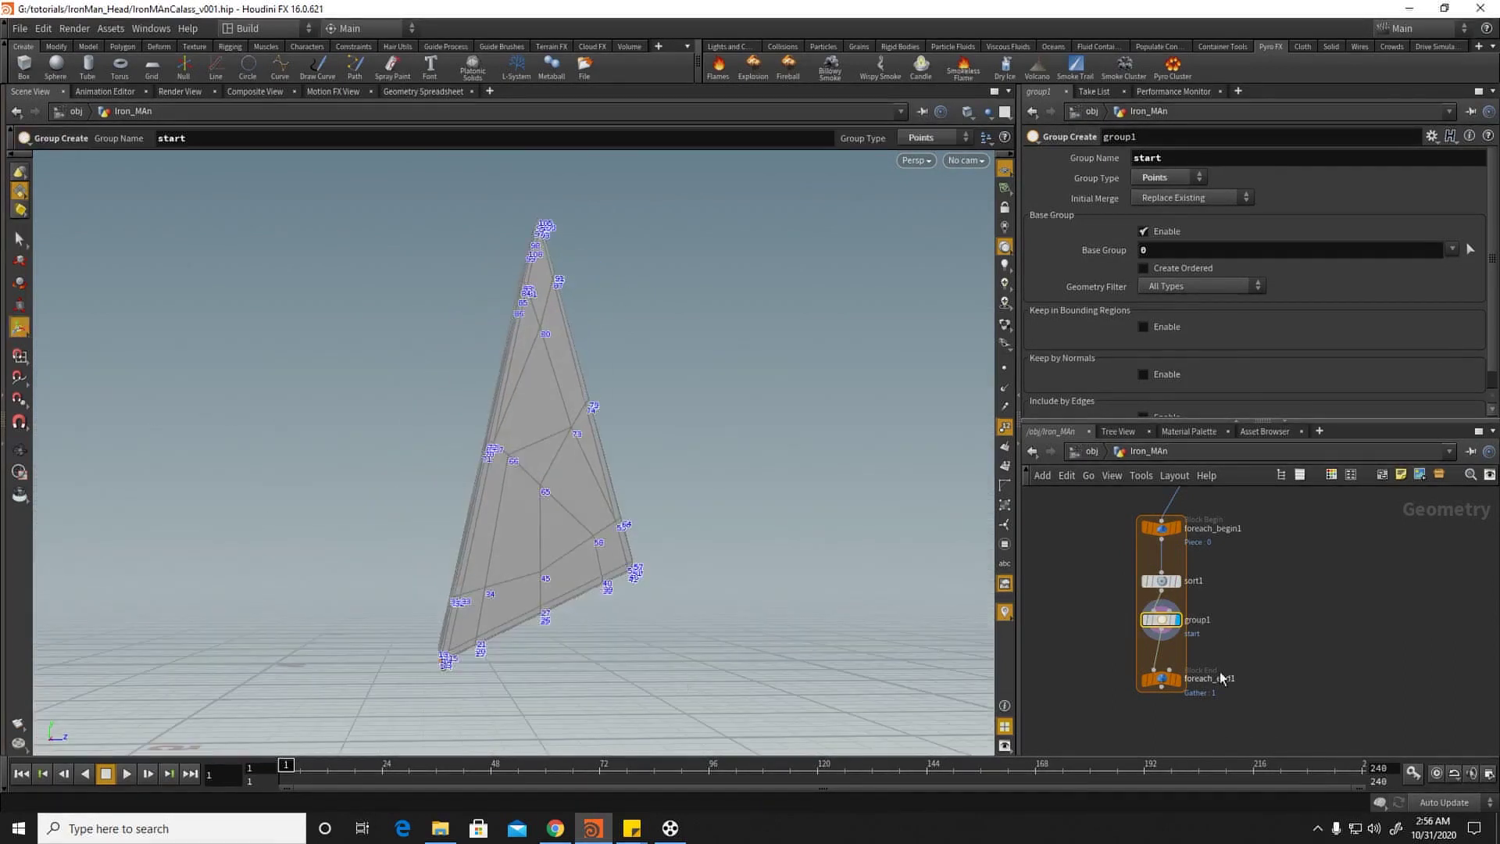
Step: Insert a second Group Create node after group1, name its group end, and set its Group Type to Points
{"action": "middle_click_drag", "start_coordinate": [1216, 666], "coordinate": [1212, 649]}
{"action": "key", "text": "Tab"}
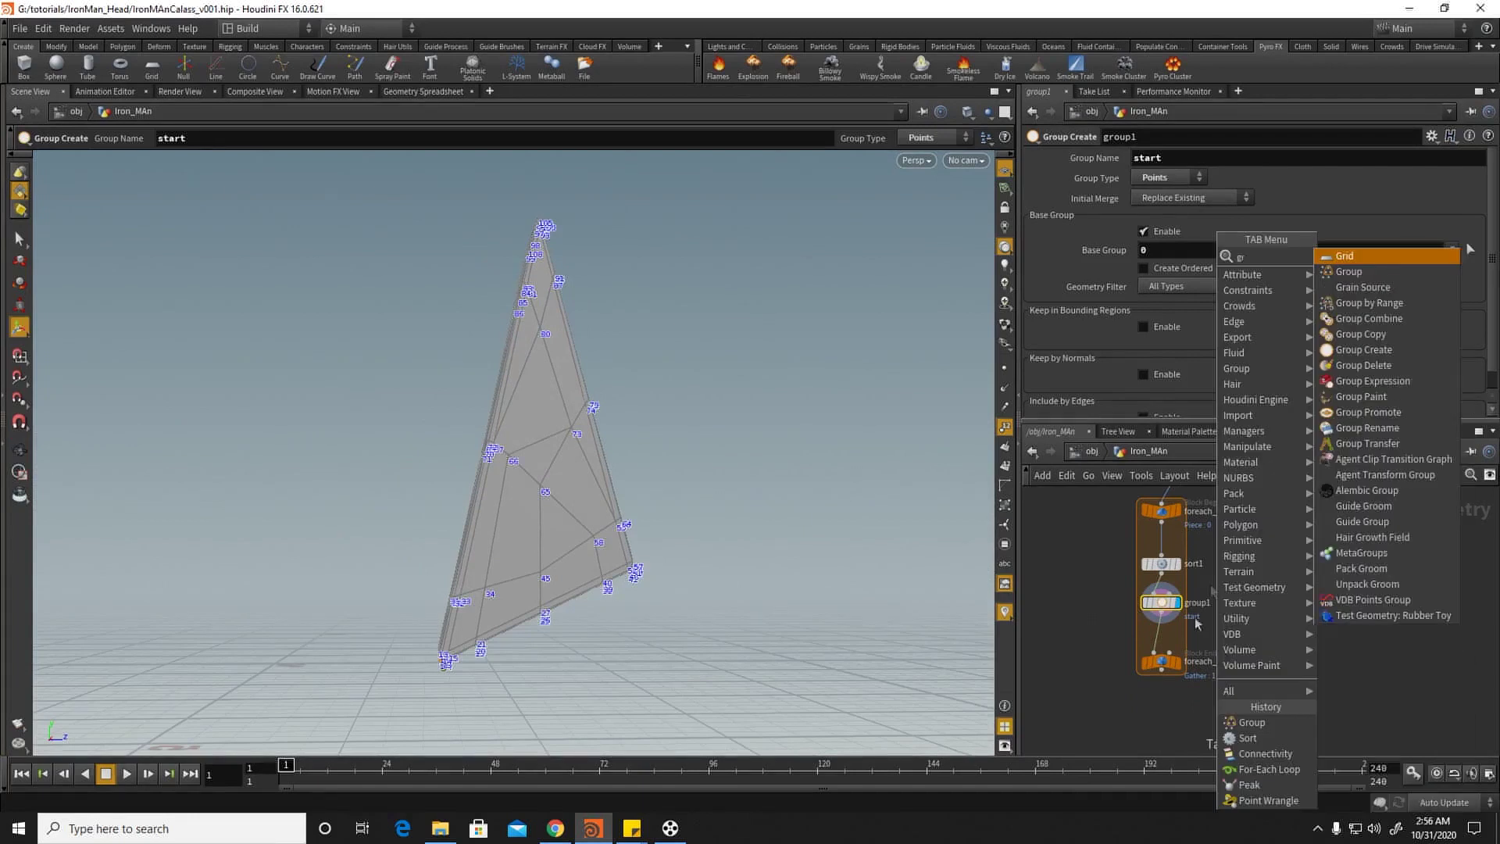
{"action": "key", "text": "Escape"}
{"action": "left_click", "coordinate": [1156, 642]}
{"action": "type", "text": "end"}
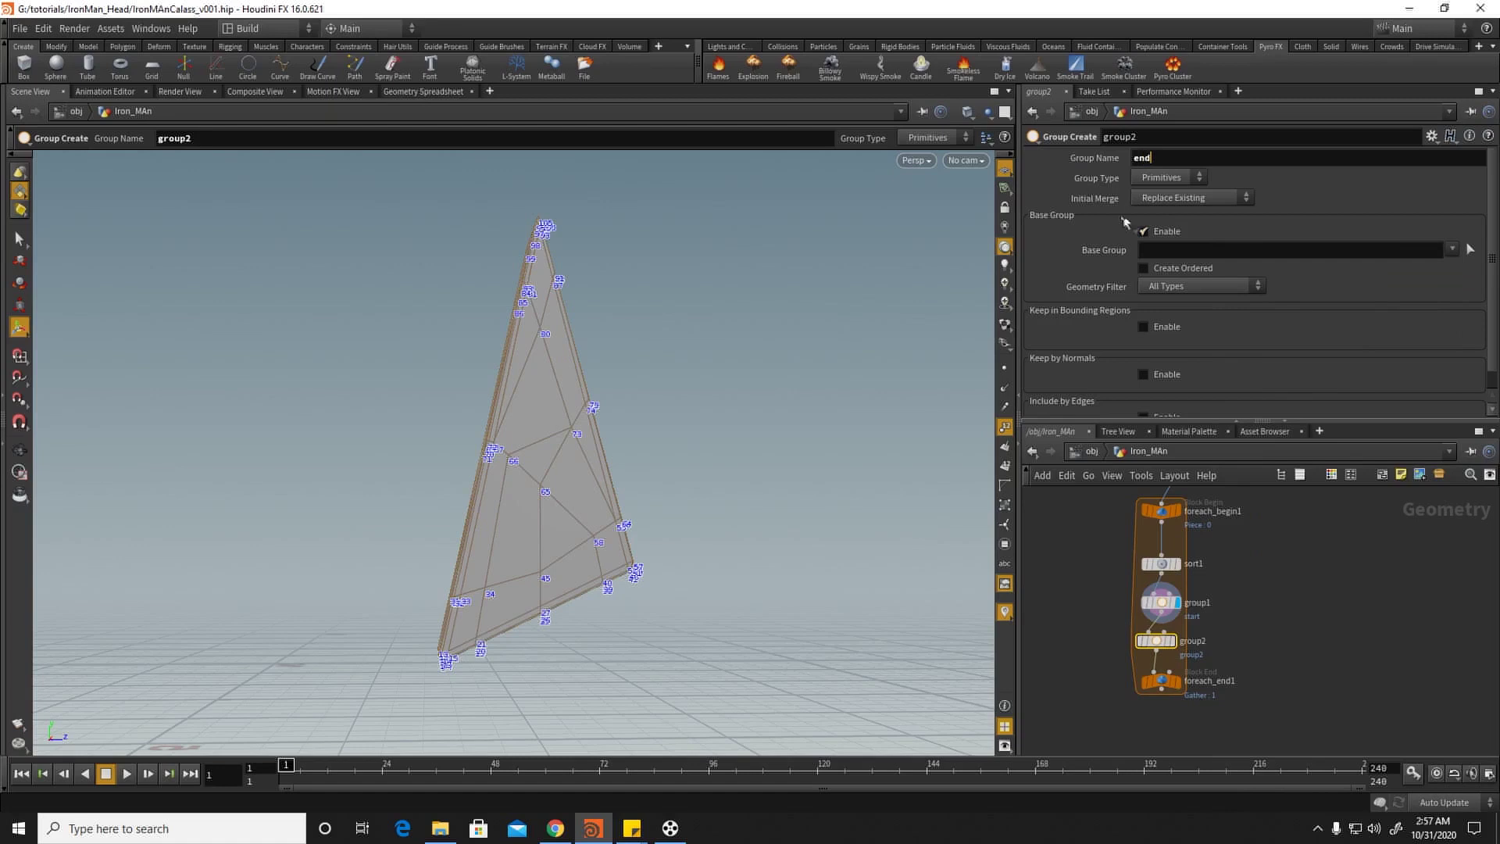
{"action": "key", "text": "Return"}
{"action": "left_click", "coordinate": [1150, 208]}
{"action": "scroll", "coordinate": [1118, 258], "scroll_direction": "down", "scroll_amount": 1}
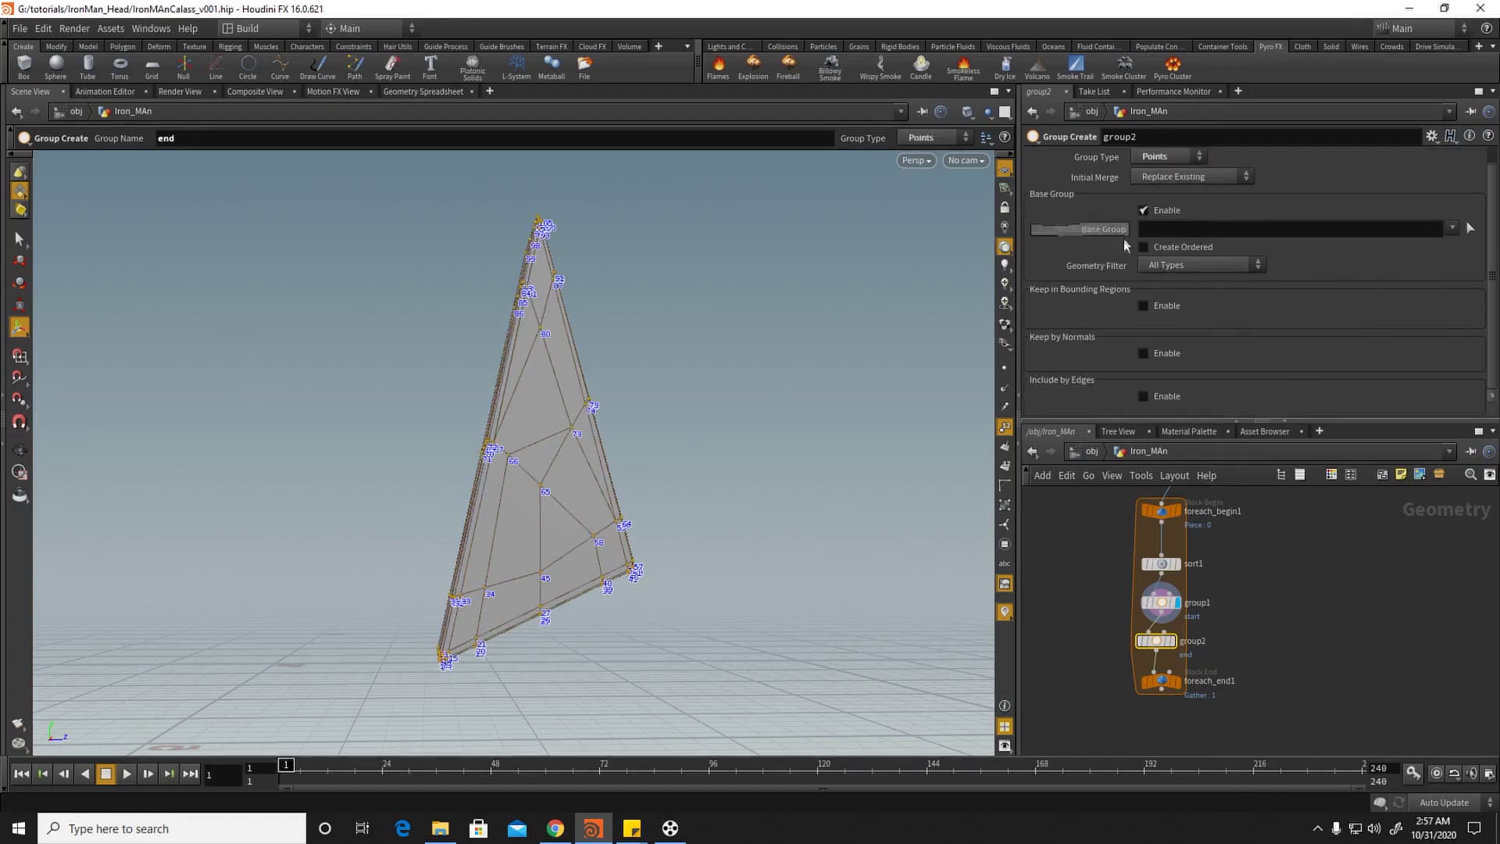
Step: Disable group2's Base Group and enable Include by Edges with Unshared Edges
{"action": "left_click", "coordinate": [1143, 211]}
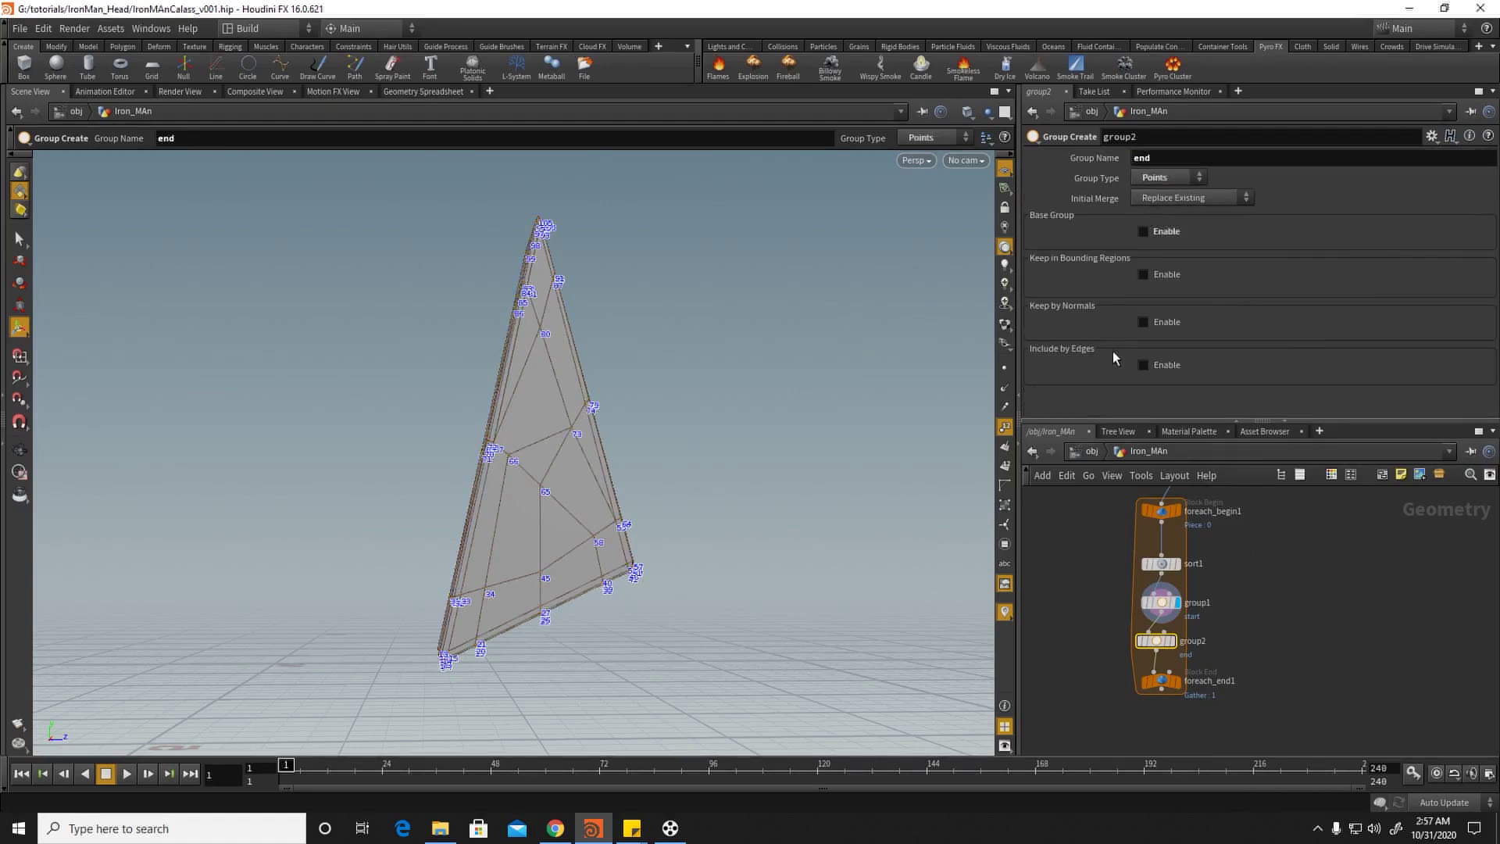
{"action": "left_click", "coordinate": [1154, 366]}
{"action": "scroll", "coordinate": [1156, 367], "scroll_direction": "down", "scroll_amount": 5}
{"action": "key", "text": "Escape"}
{"action": "left_click_drag", "start_coordinate": [824, 357], "coordinate": [864, 428]}
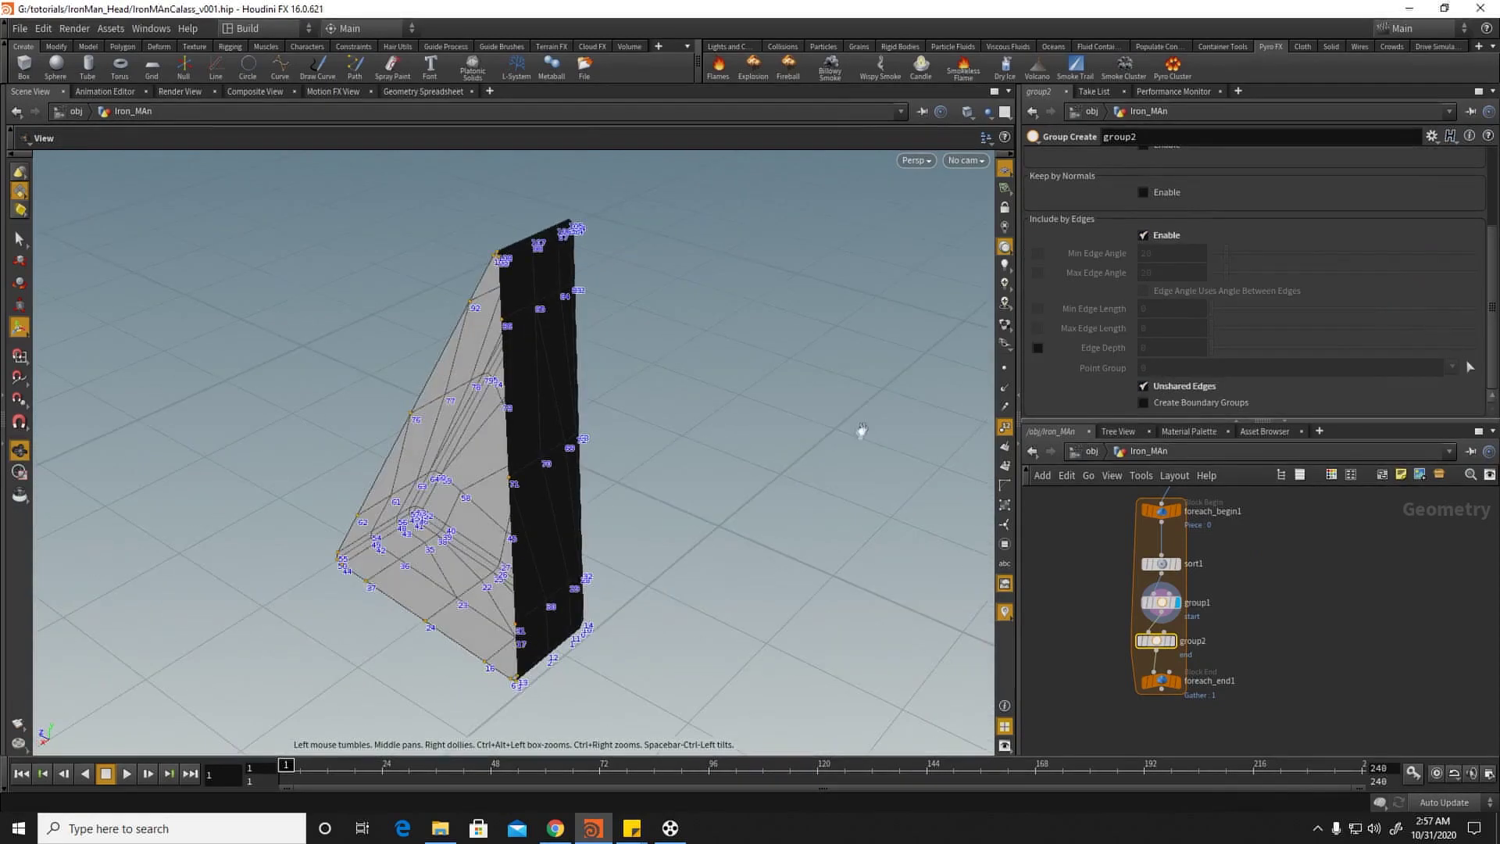
{"action": "key", "text": "Return"}
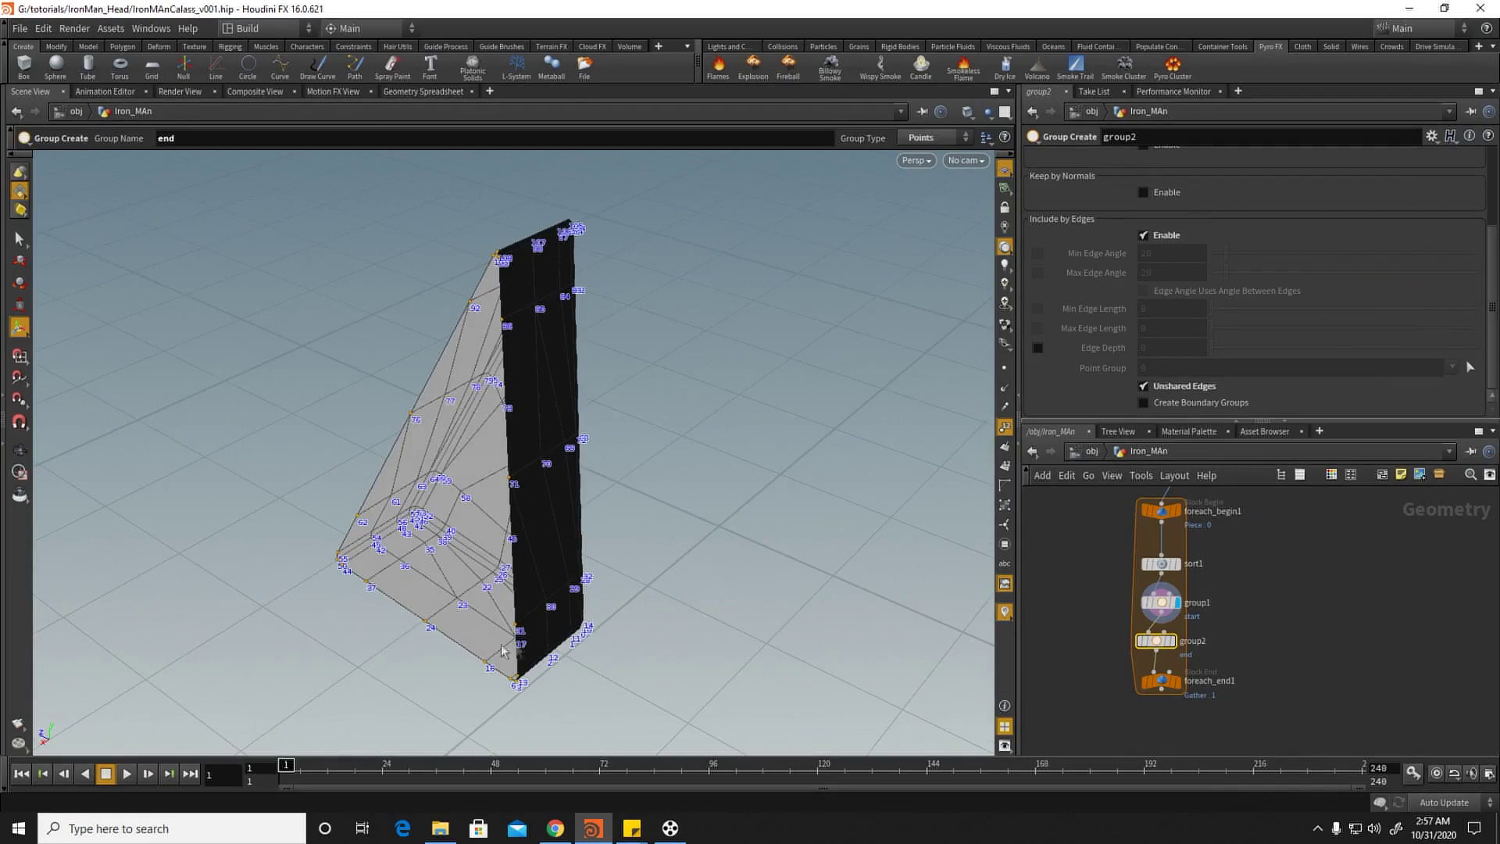
Step: Move foreach_end1 farther down and insert a displayed Find Shortest Path node after group2
{"action": "left_click", "coordinate": [1182, 692]}
{"action": "middle_click_drag", "start_coordinate": [1213, 731], "coordinate": [1209, 663]}
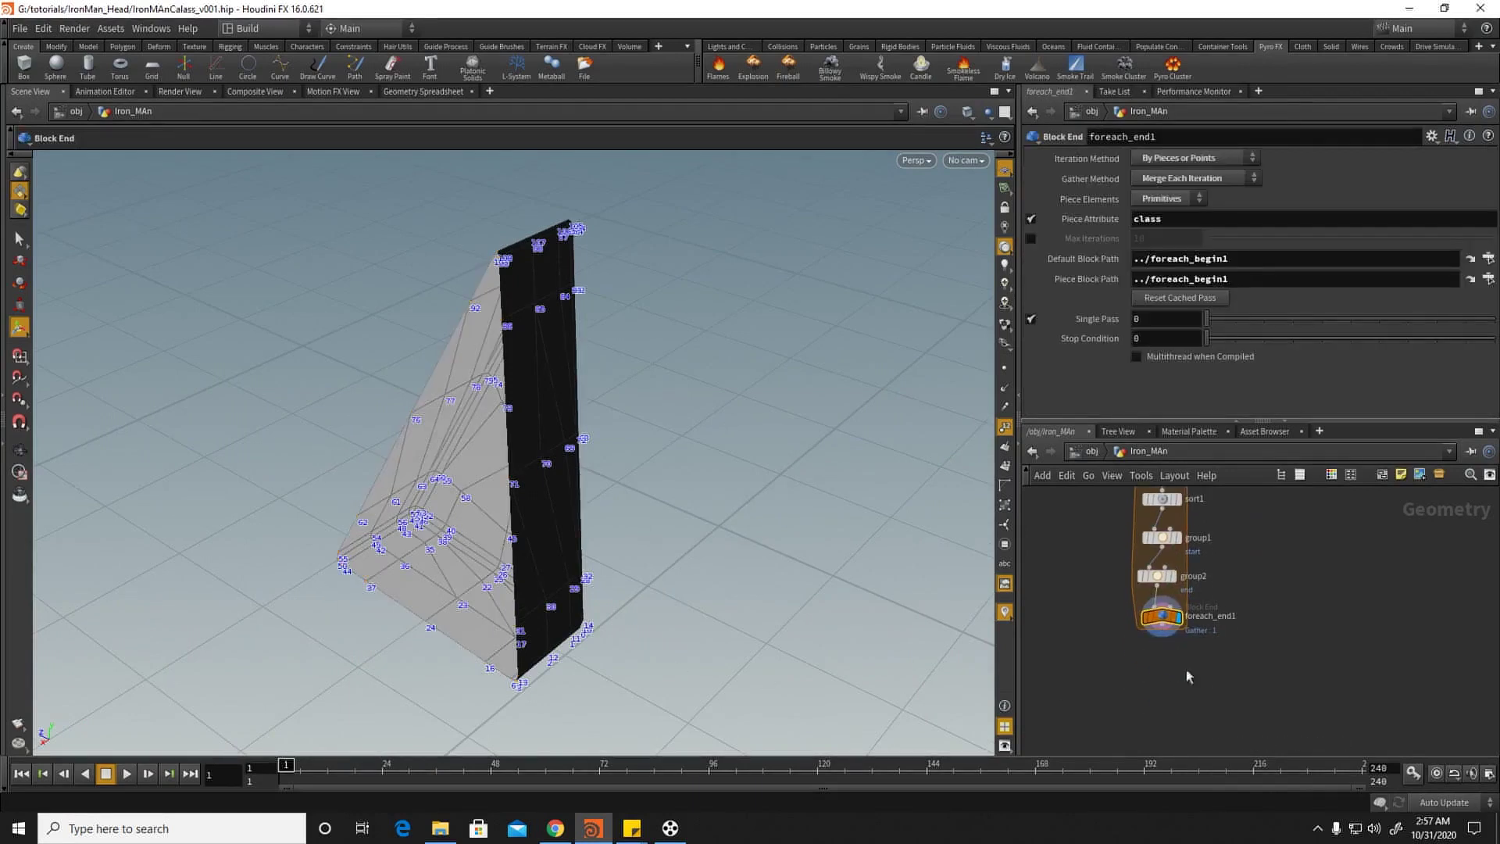
{"action": "left_click_drag", "start_coordinate": [1161, 616], "coordinate": [1161, 658]}
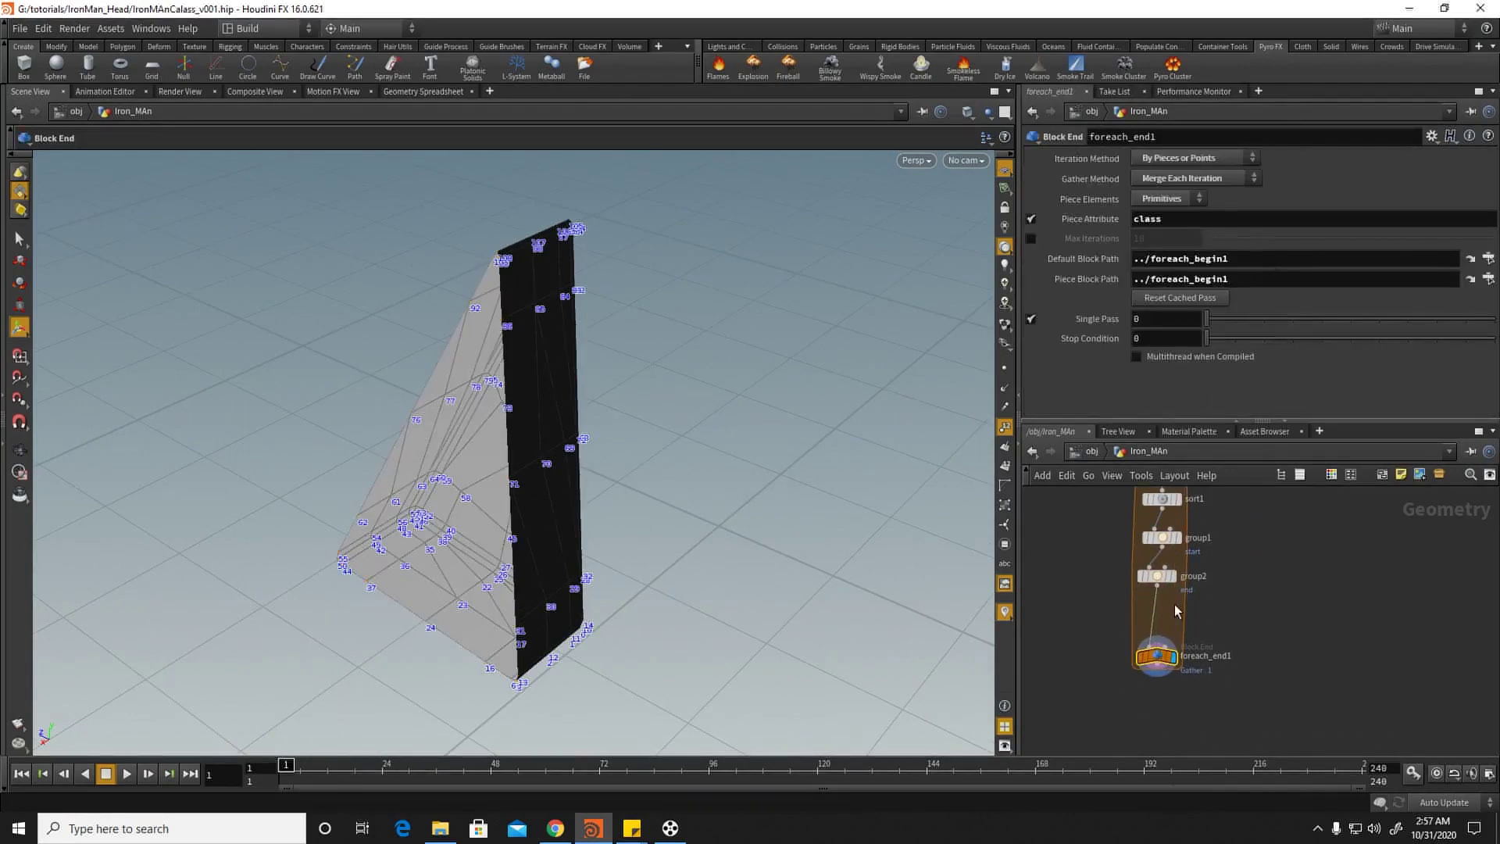
{"action": "key", "text": "Tab"}
{"action": "type", "text": "pat"}
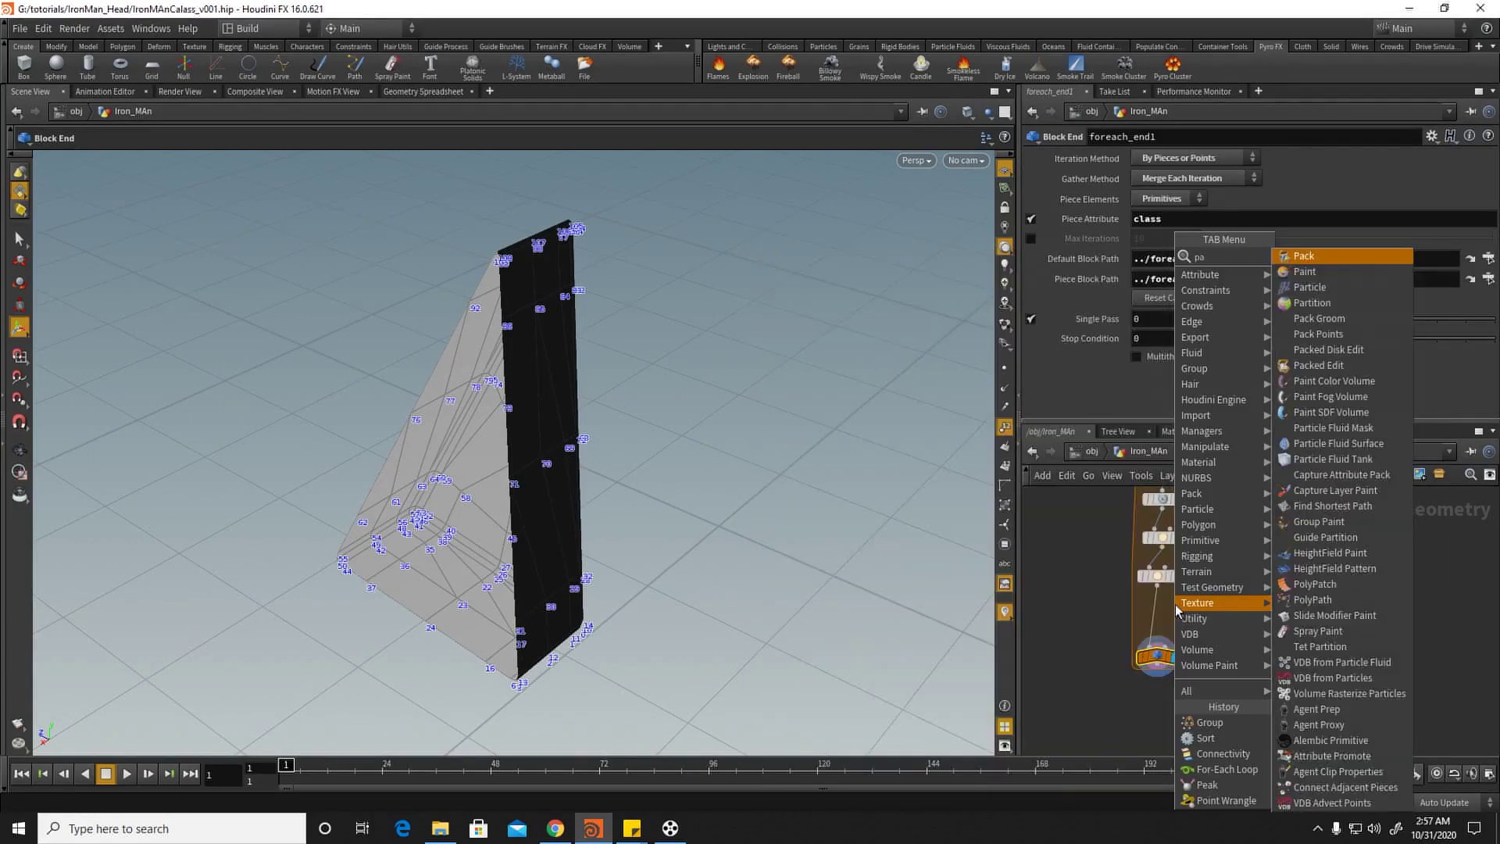
{"action": "left_click", "coordinate": [1320, 258]}
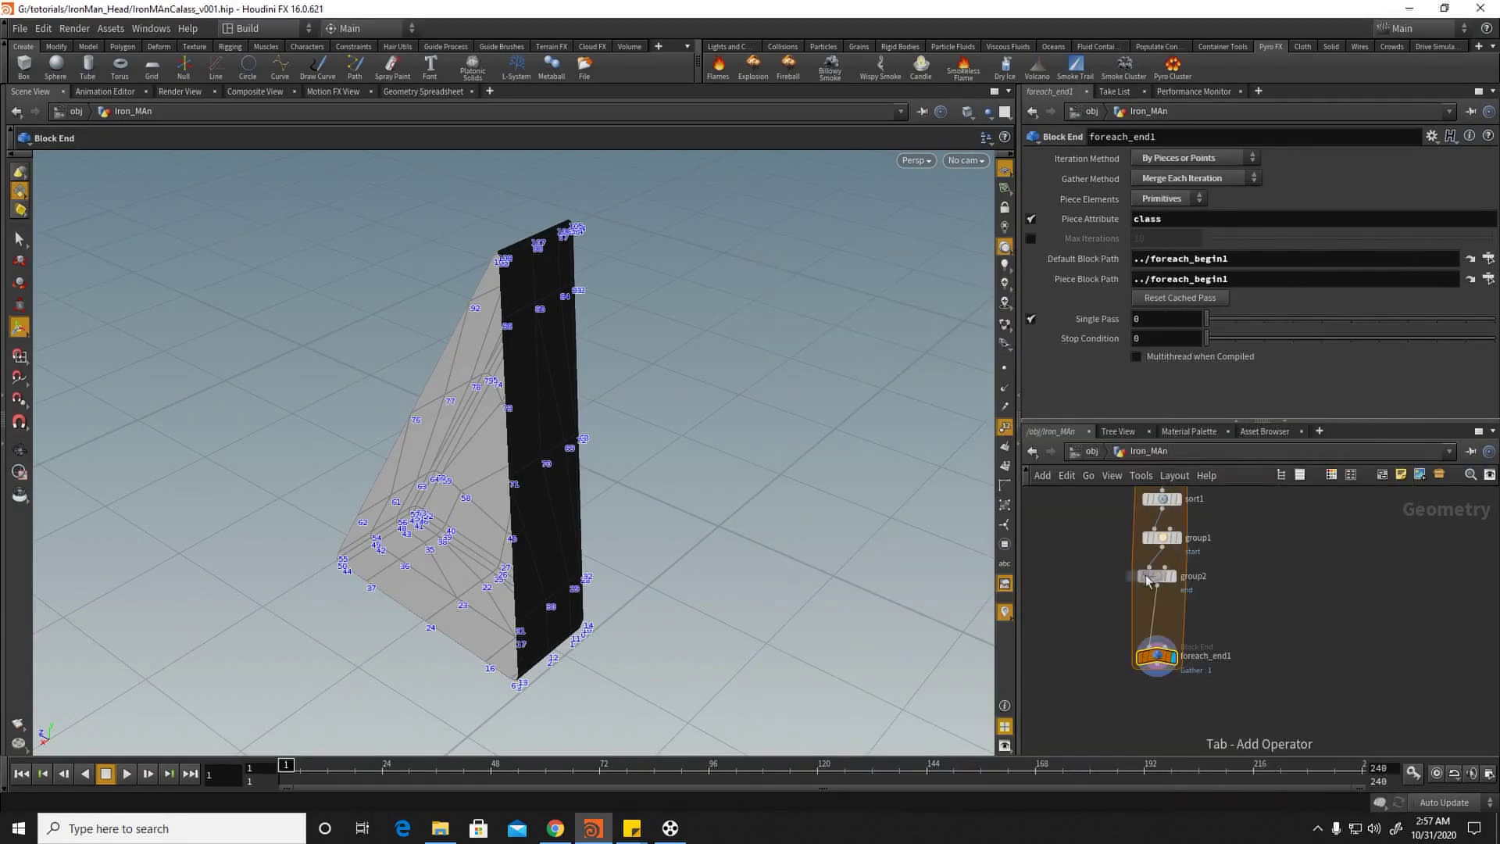
{"action": "left_click", "coordinate": [1159, 614]}
{"action": "left_click", "coordinate": [1173, 615]}
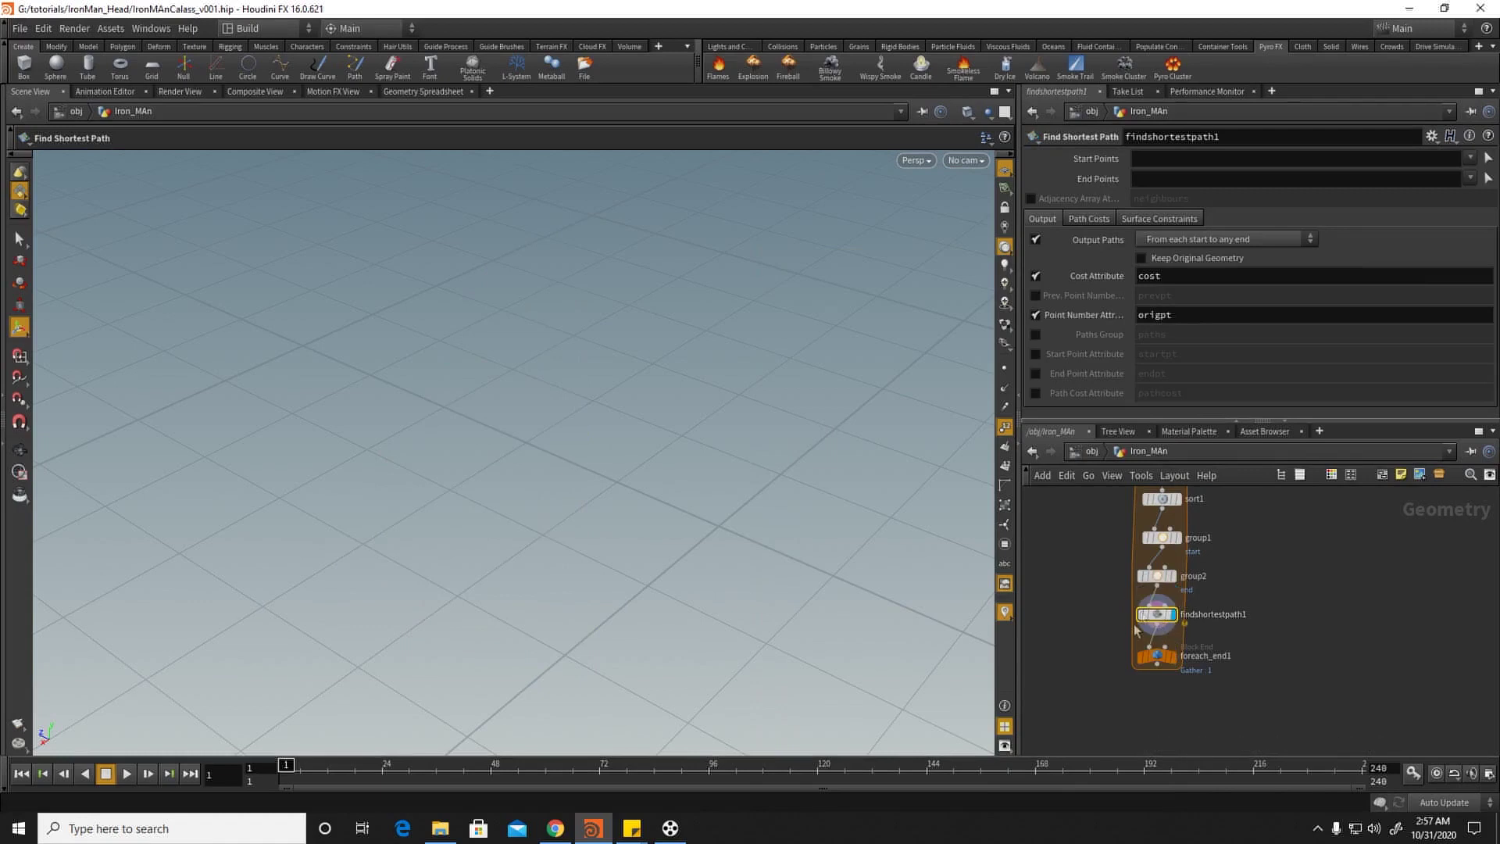
Step: Set findshortestpath1's Output Paths to From any start to each end, with start as Start Points and end as End Points
{"action": "left_click", "coordinate": [1179, 240]}
{"action": "left_click", "coordinate": [1193, 277]}
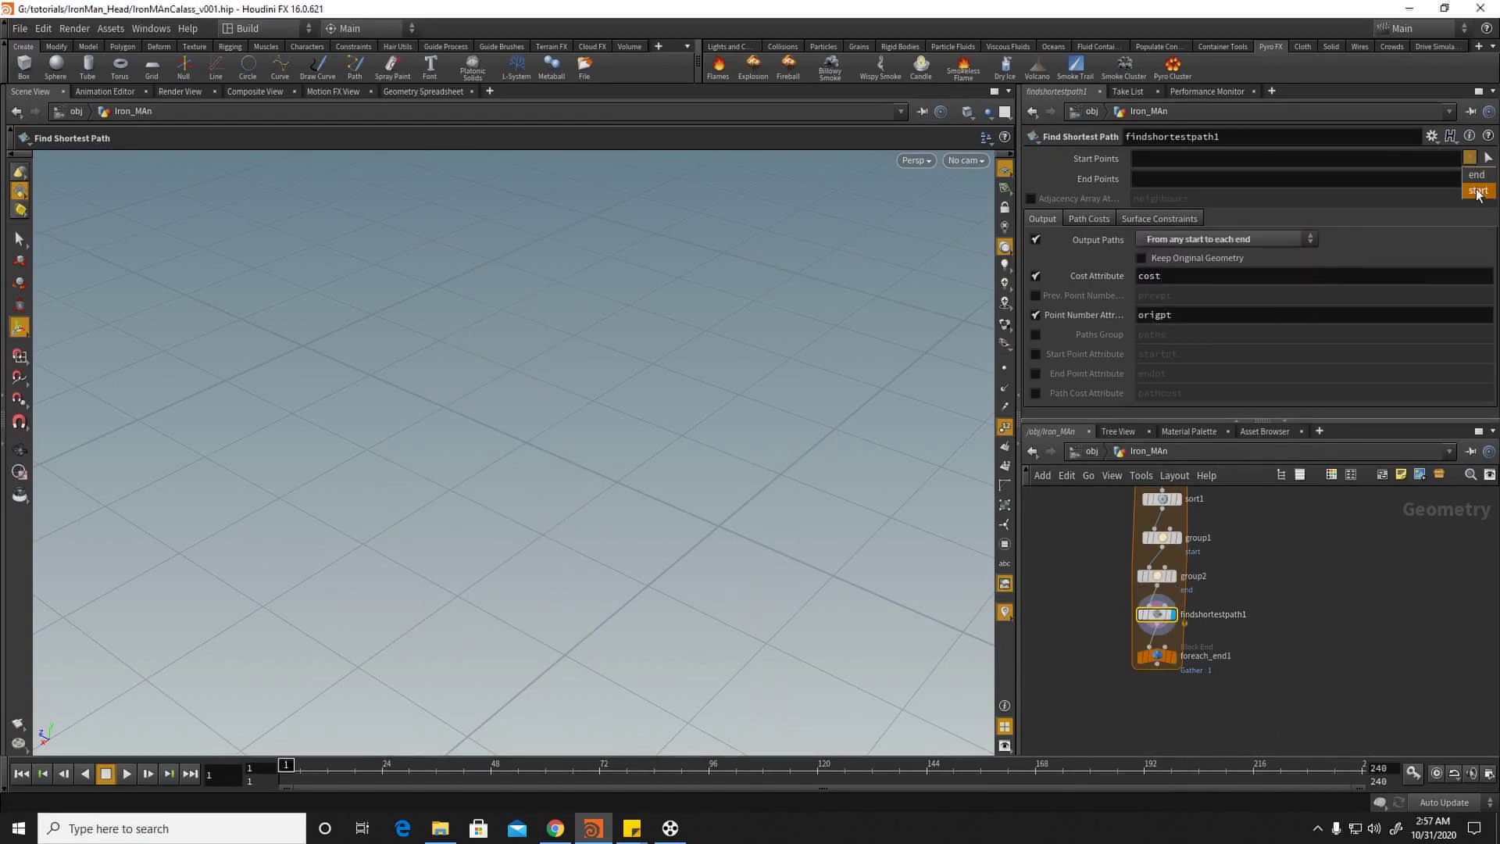
{"action": "left_click", "coordinate": [1475, 196]}
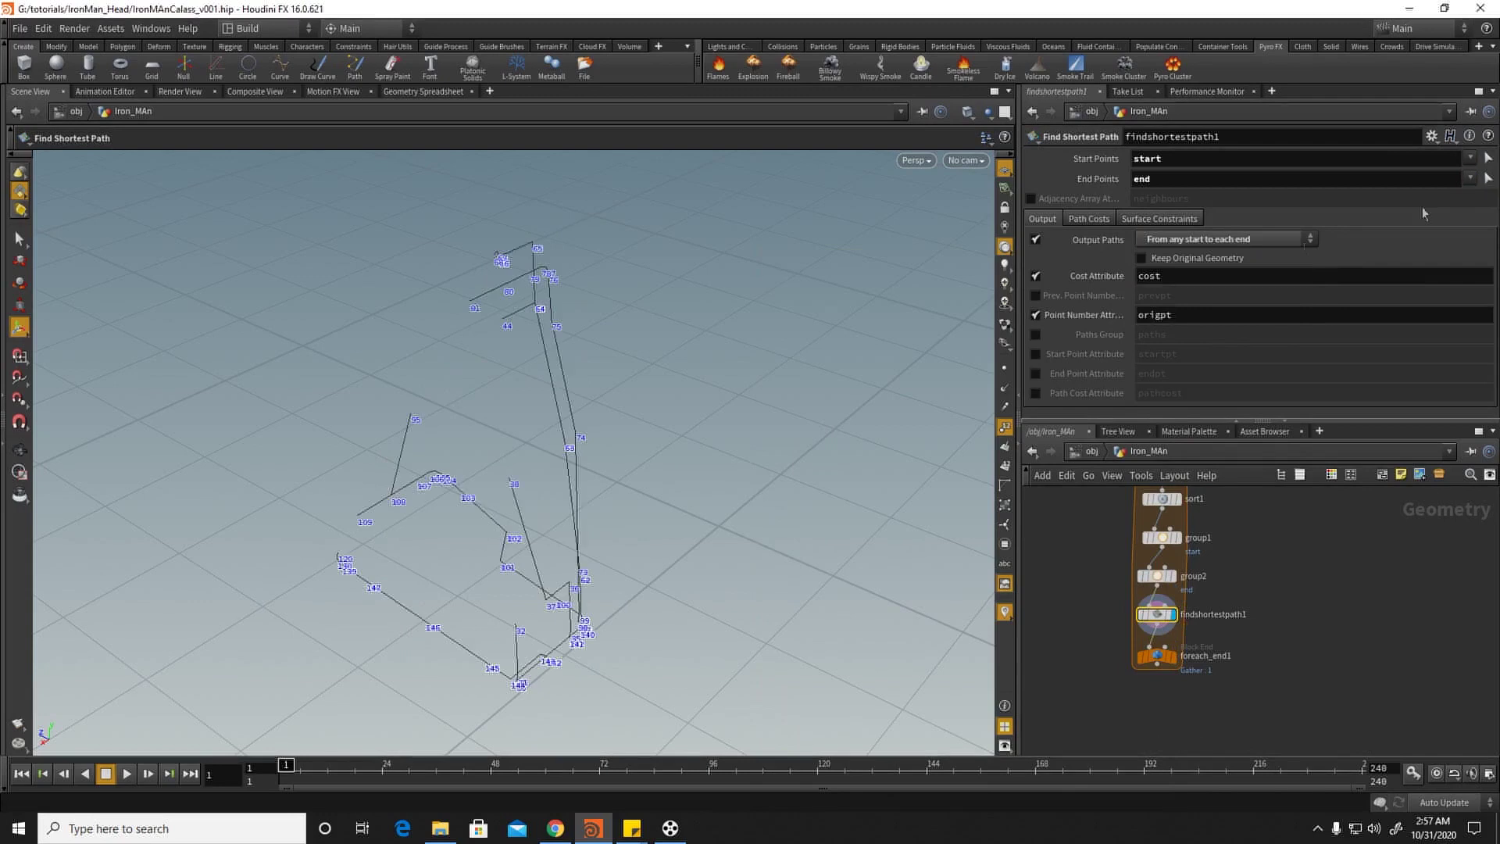
Step: Turn off the Cost Attribute and Point Number Attribute outputs on findshortestpath1 and check the resulting paths
{"action": "left_click", "coordinate": [1035, 275]}
{"action": "left_click", "coordinate": [1035, 315]}
{"action": "key", "text": "Escape"}
{"action": "left_click_drag", "start_coordinate": [485, 391], "coordinate": [489, 628]}
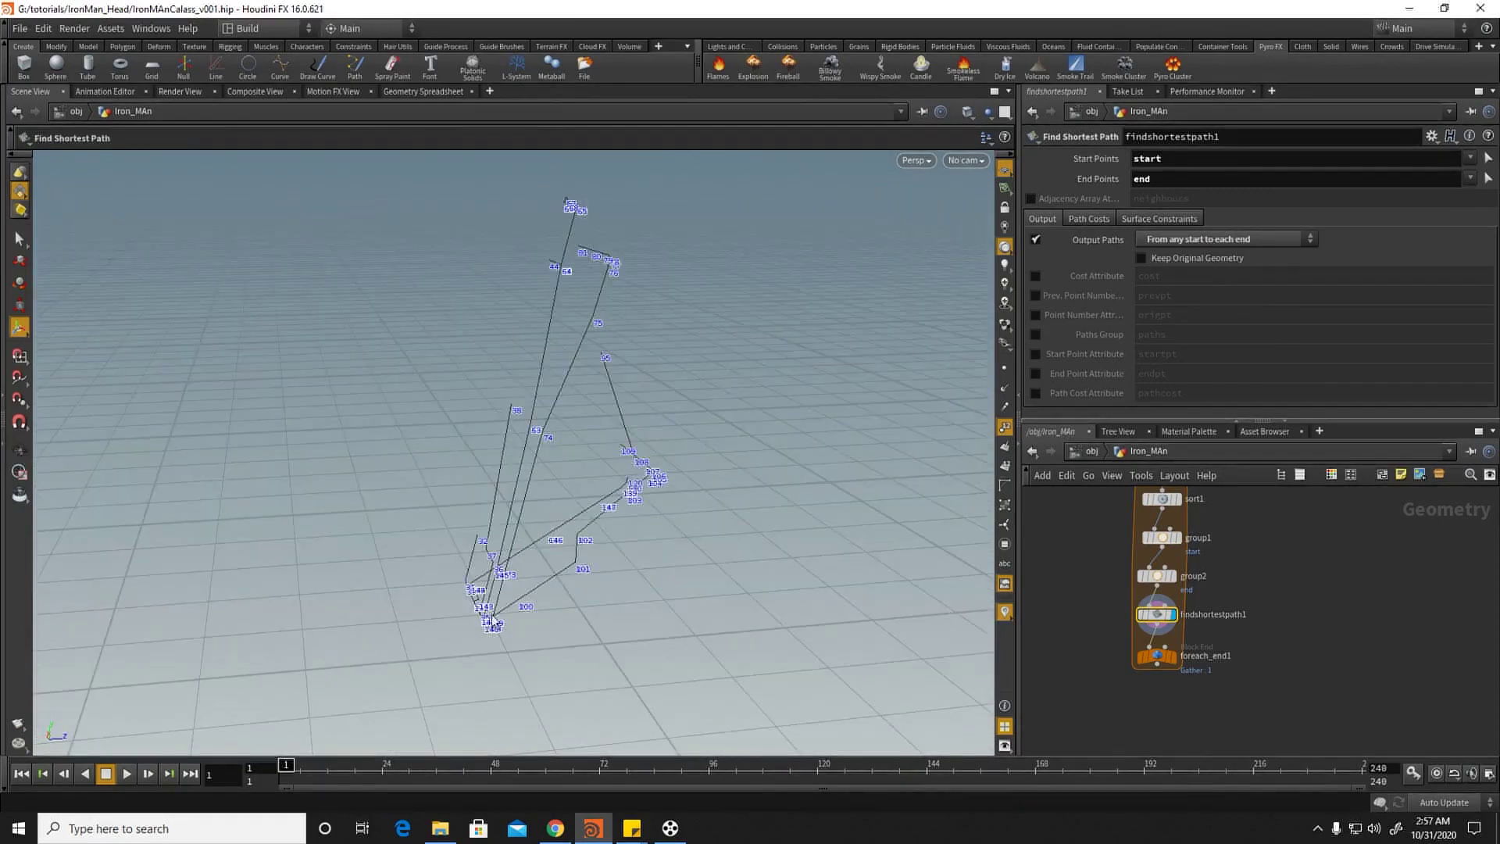
{"action": "left_click_drag", "start_coordinate": [603, 303], "coordinate": [709, 383], "text": "alt"}
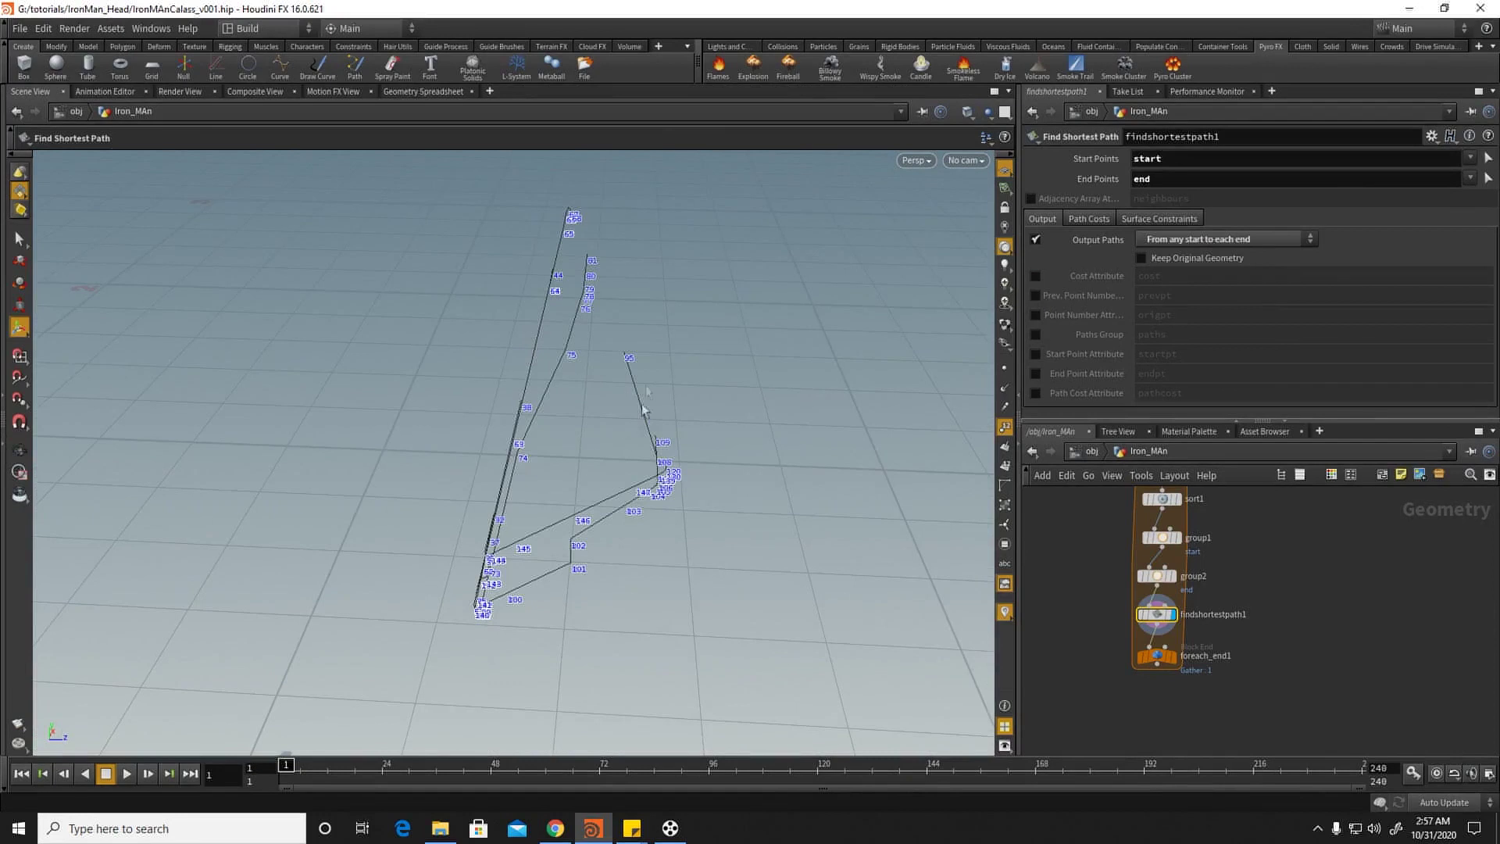
Step: Display foreach_end1 with Single Pass disabled and hide the point numbers in the viewport
{"action": "left_click", "coordinate": [1159, 660]}
{"action": "left_click", "coordinate": [1030, 319]}
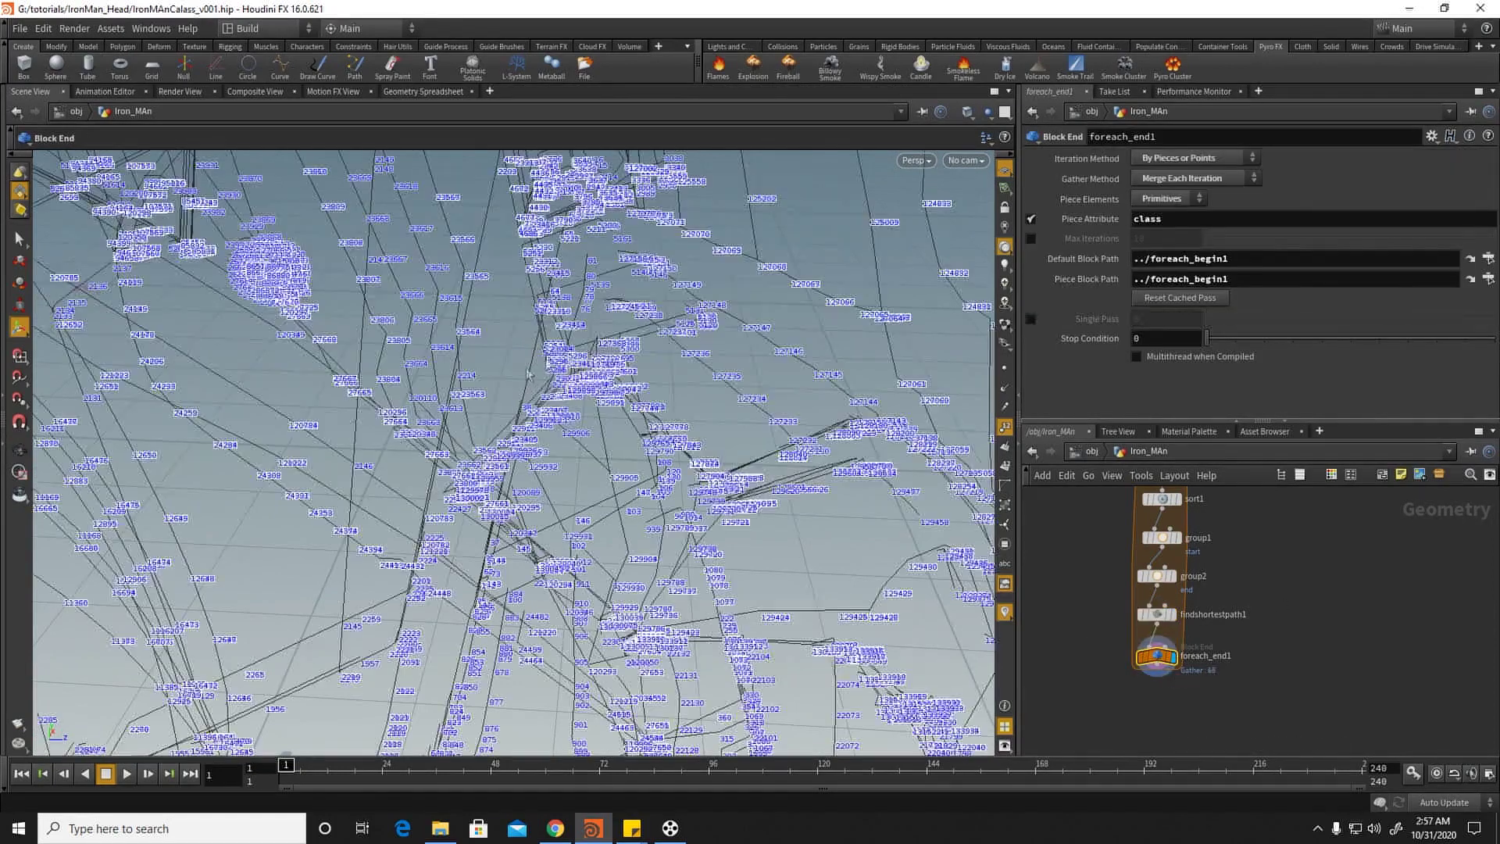
{"action": "left_click", "coordinate": [1005, 427]}
Step: Examine the shortest-path curves across the whole helmet from several angles
{"action": "left_click_drag", "start_coordinate": [636, 378], "coordinate": [325, 358], "text": "alt"}
{"action": "middle_click_drag", "start_coordinate": [695, 355], "coordinate": [538, 445], "text": "alt"}
{"action": "right_click_drag", "start_coordinate": [538, 445], "coordinate": [385, 446], "text": "alt"}
{"action": "left_click_drag", "start_coordinate": [386, 445], "coordinate": [594, 427], "text": "alt"}
{"action": "mouse_move", "coordinate": [485, 422]}
{"action": "right_mouse_down", "text": "alt"}
{"action": "mouse_move", "coordinate": [1085, 499]}
{"action": "mouse_move", "coordinate": [466, 442]}
{"action": "mouse_move", "coordinate": [459, 429]}
{"action": "right_mouse_up", "text": "alt"}
{"action": "left_click_drag", "start_coordinate": [458, 429], "coordinate": [340, 447], "text": "alt"}
{"action": "scroll", "coordinate": [1199, 608], "scroll_direction": "down", "scroll_amount": 8}
{"action": "scroll", "coordinate": [1174, 588], "scroll_direction": "up", "scroll_amount": 8}
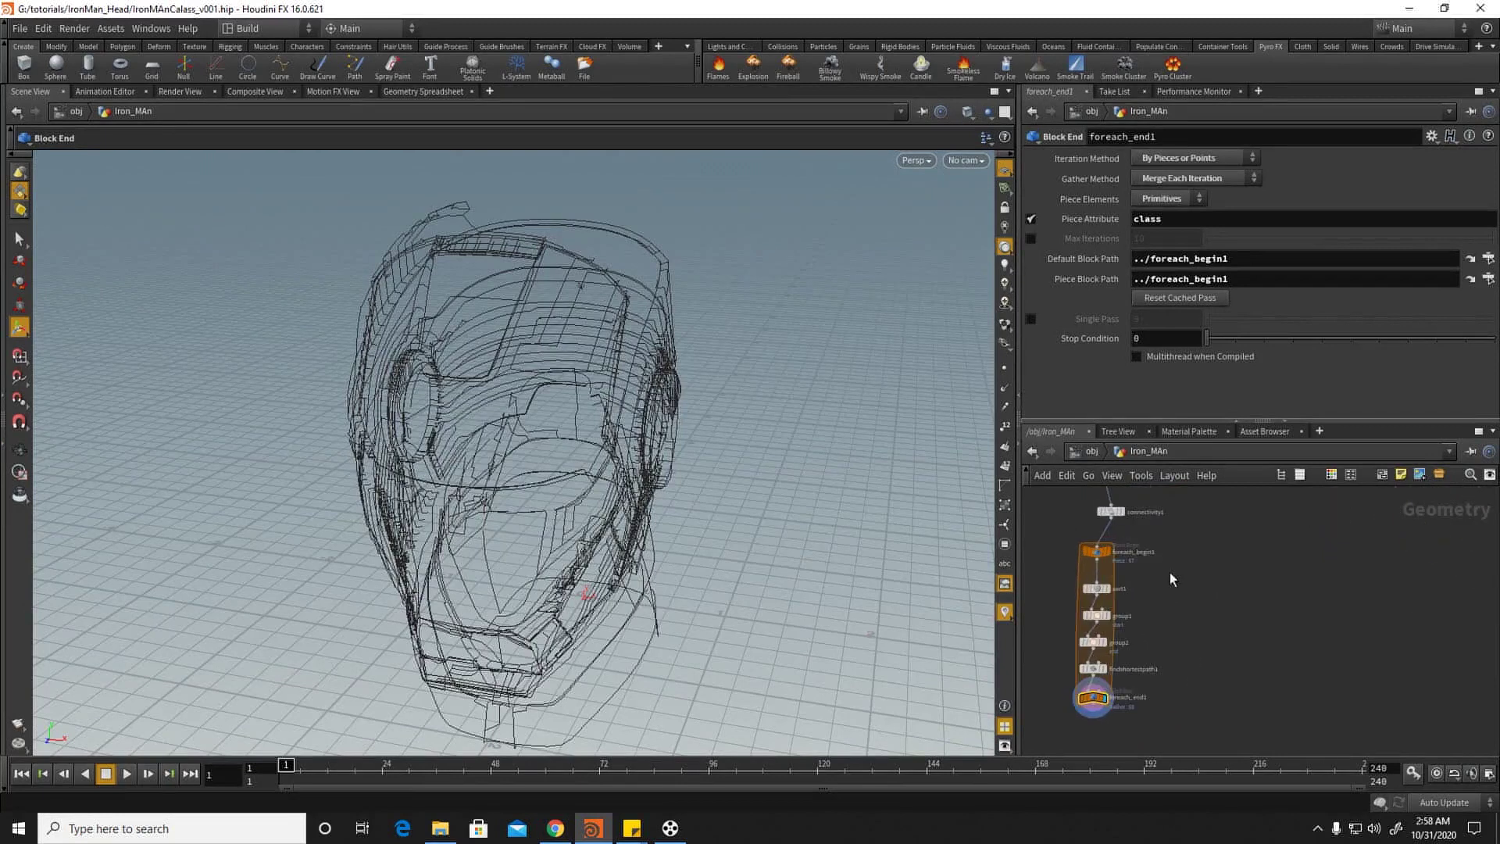
Step: Duplicate the entire for-each loop, from foreach_begin1 to foreach_end1, and place the copy beside the original
{"action": "middle_click_drag", "start_coordinate": [1199, 558], "coordinate": [1175, 639]}
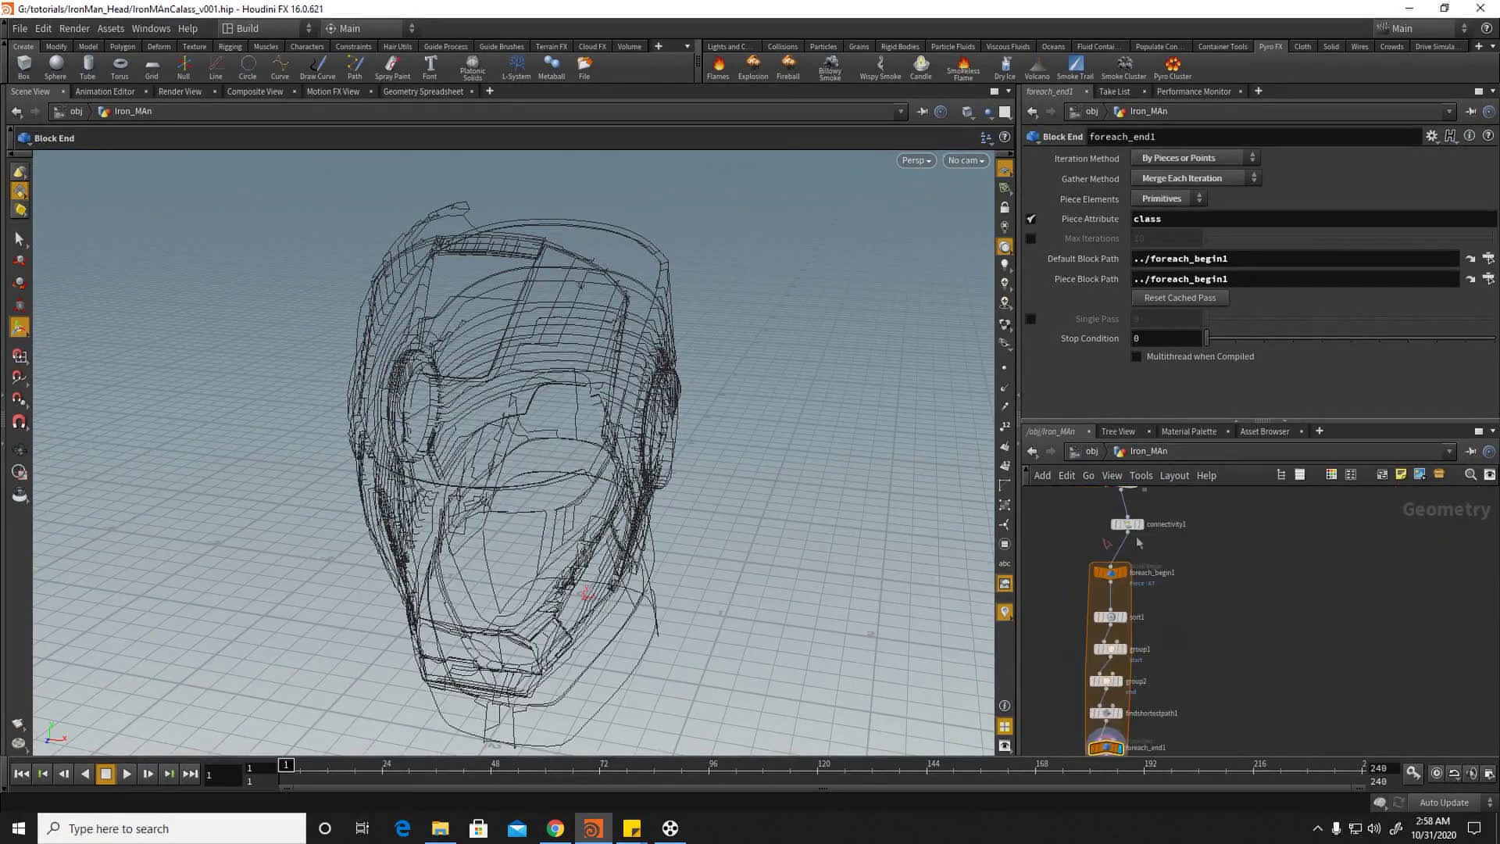
{"action": "middle_click_drag", "start_coordinate": [1200, 703], "coordinate": [1206, 664]}
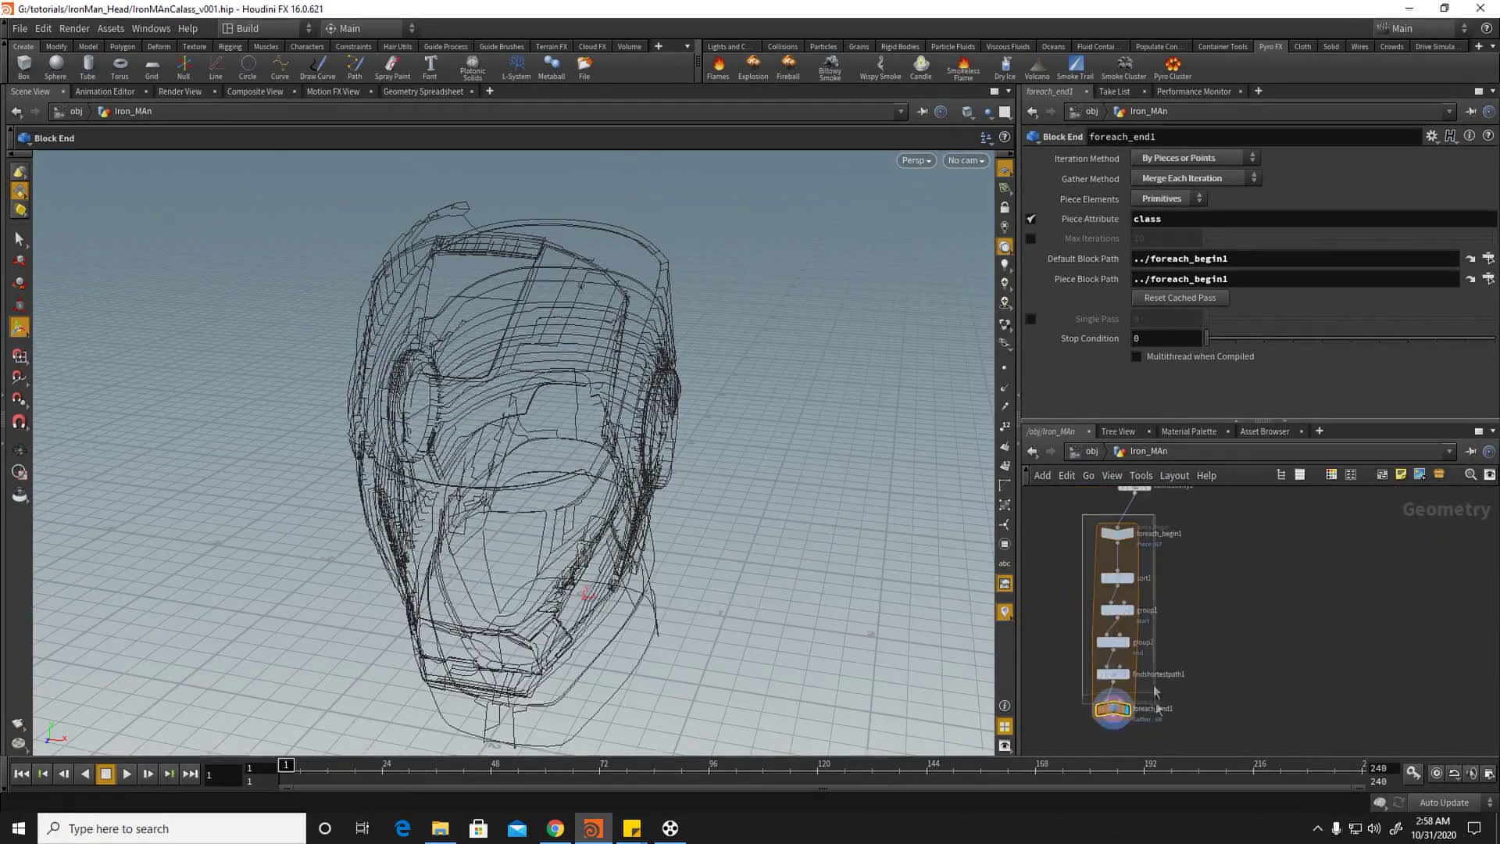
{"action": "left_click_drag", "start_coordinate": [1147, 648], "coordinate": [1156, 715]}
{"action": "key", "text": "ctrl+c"}
{"action": "key", "text": "ctrl+v"}
{"action": "left_click_drag", "start_coordinate": [1160, 628], "coordinate": [1226, 541]}
{"action": "scroll", "coordinate": [1281, 600], "scroll_direction": "up", "scroll_amount": 4}
Step: Insert another Sort node between sort2 and group3 in the duplicated for-each loop
{"action": "left_click", "coordinate": [1280, 615]}
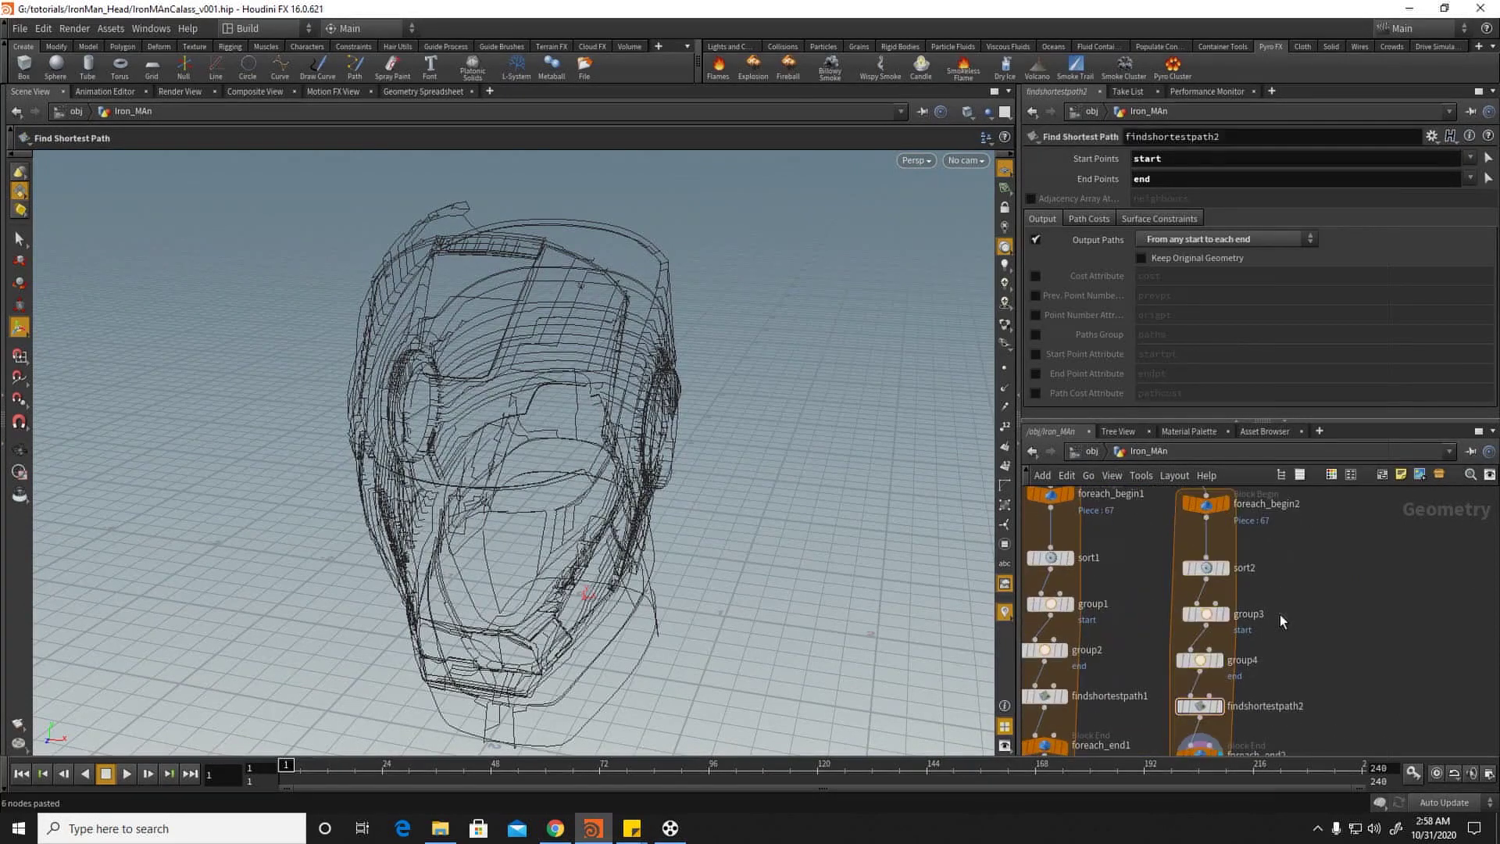
{"action": "key", "text": "Tab"}
{"action": "type", "text": "sot"}
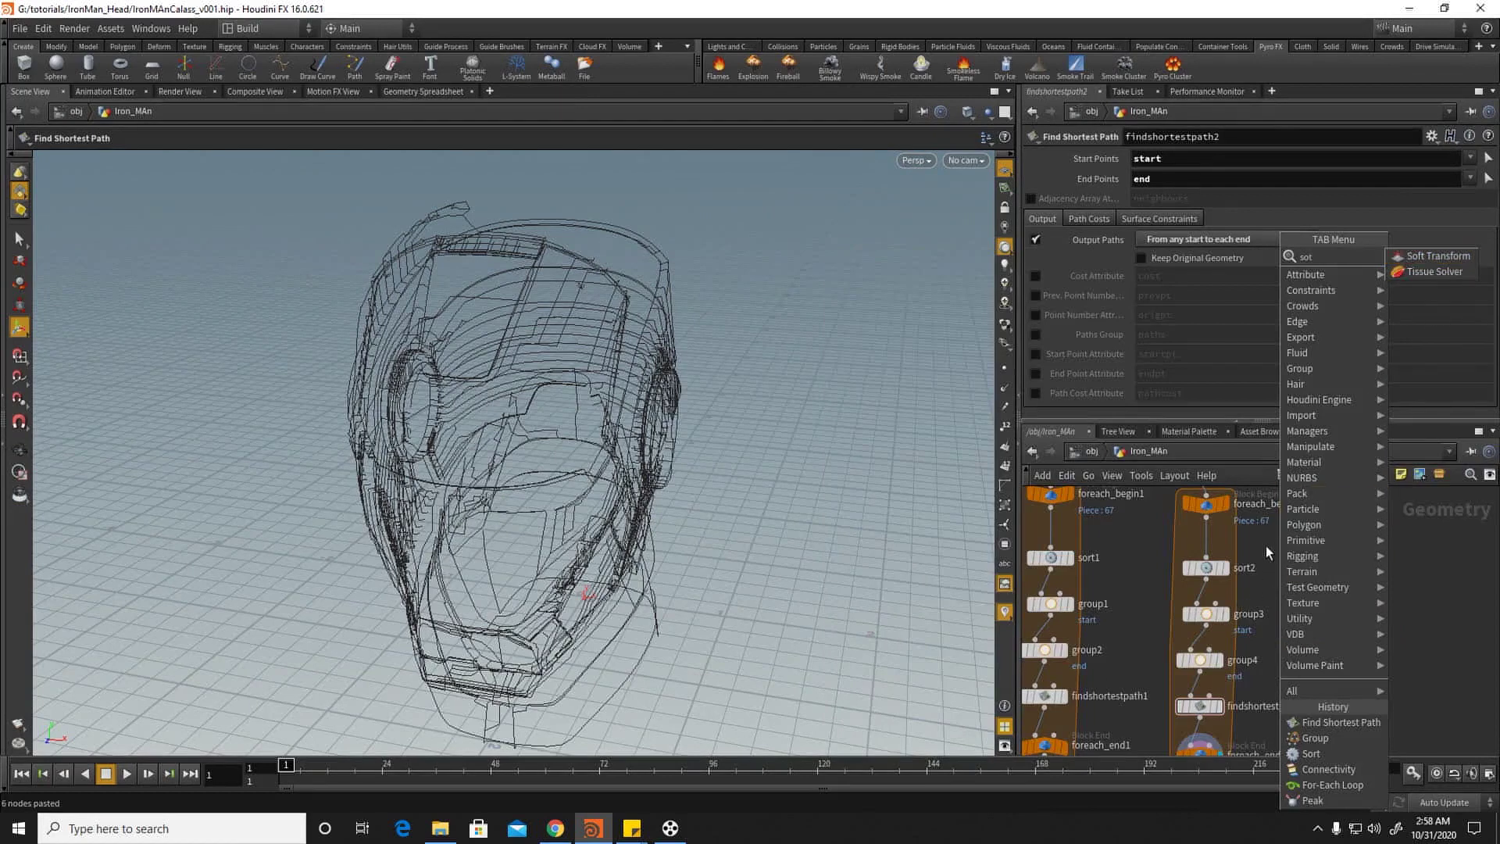
{"action": "key", "text": "BackSpace"}
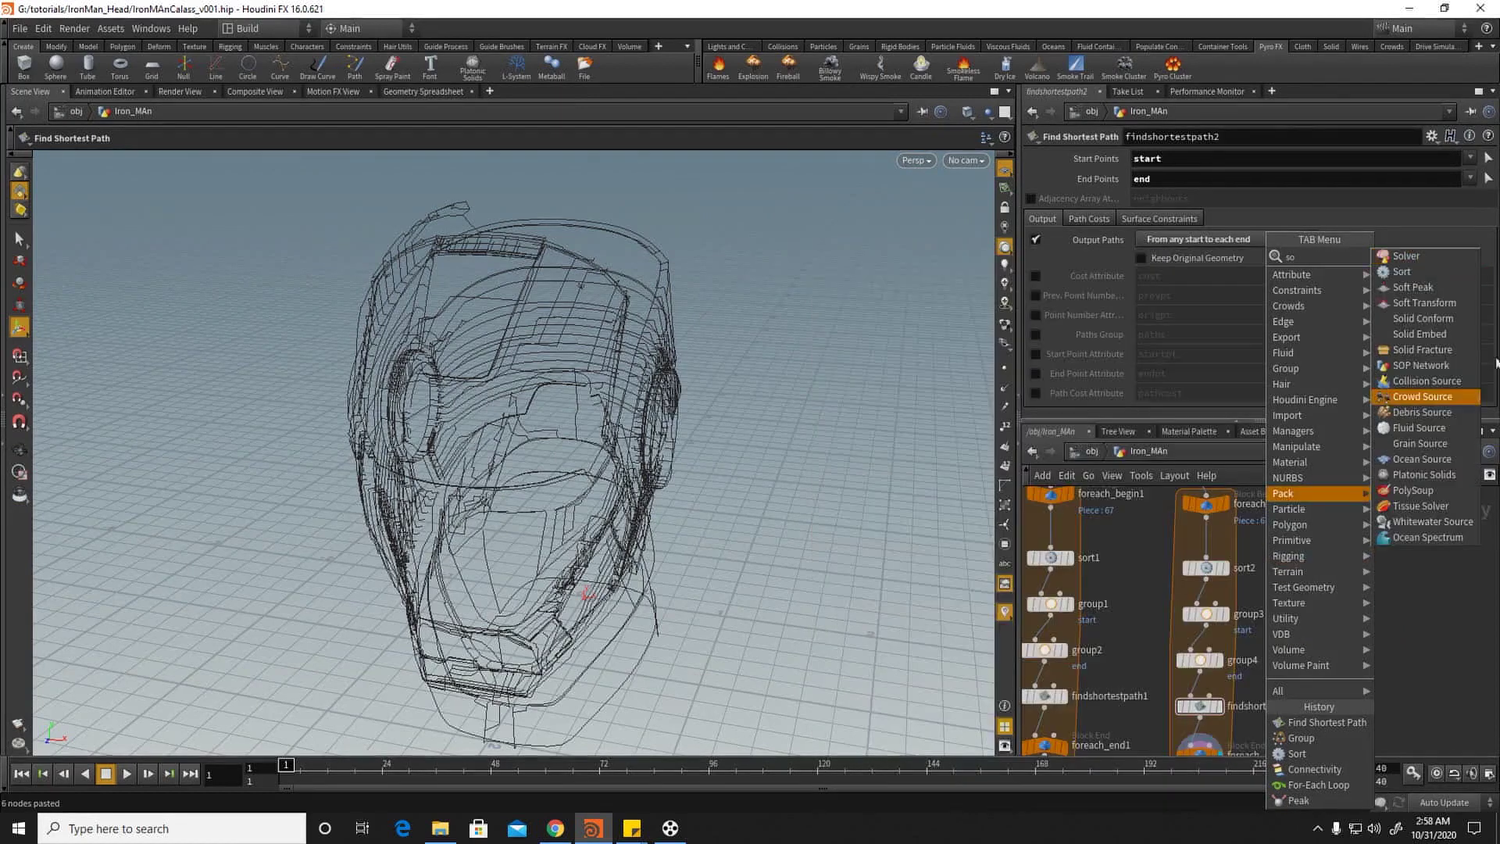
{"action": "left_click", "coordinate": [1414, 258]}
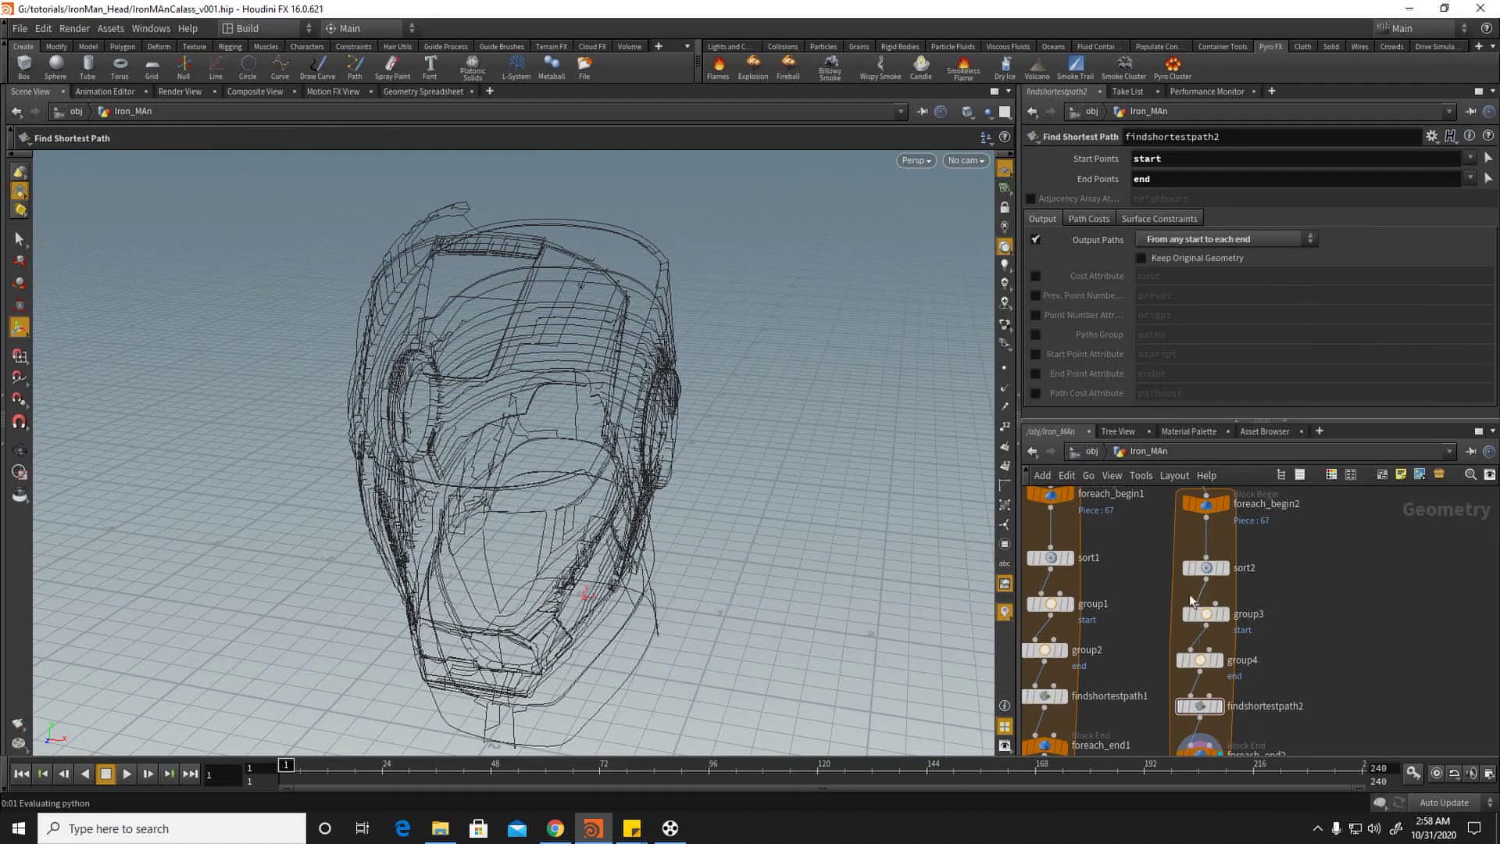
{"action": "left_click", "coordinate": [1191, 595]}
{"action": "middle_click_drag", "start_coordinate": [1210, 741], "coordinate": [1226, 633]}
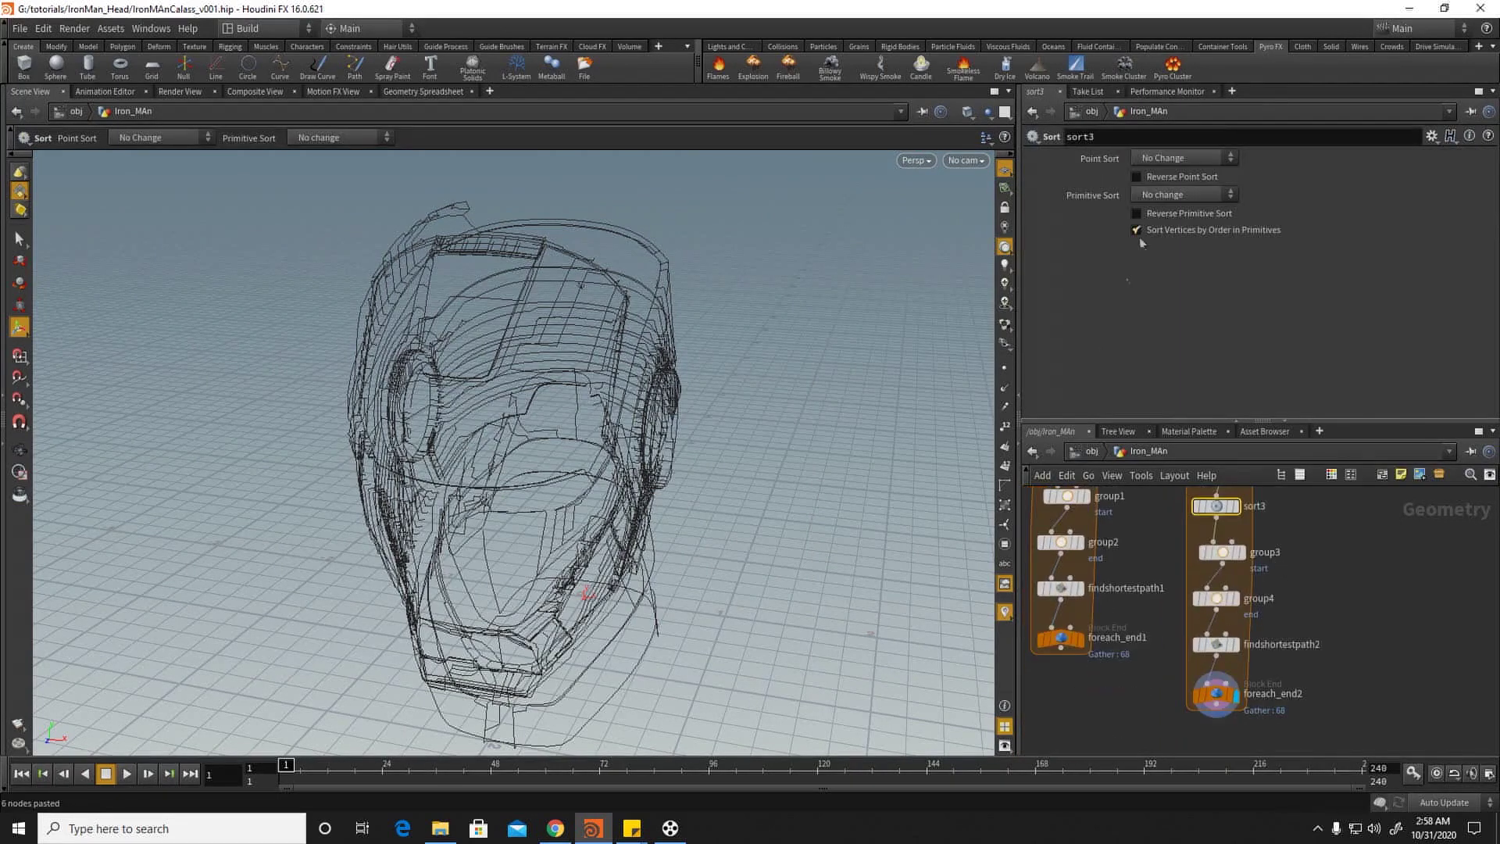
Step: Set sort3's Point Sort to Random with seed 41, and display foreach_end1 for comparison
{"action": "left_click", "coordinate": [1185, 158]}
{"action": "left_click", "coordinate": [1162, 267]}
{"action": "left_click_drag", "start_coordinate": [1223, 181], "coordinate": [1266, 182]}
{"action": "mouse_move", "coordinate": [691, 347]}
{"action": "left_mouse_down", "text": "alt"}
{"action": "mouse_move", "coordinate": [626, 358]}
{"action": "mouse_move", "coordinate": [829, 333]}
{"action": "mouse_move", "coordinate": [672, 365]}
{"action": "mouse_move", "coordinate": [703, 359]}
{"action": "left_mouse_up", "text": "alt"}
{"action": "middle_click_drag", "start_coordinate": [1136, 711], "coordinate": [1179, 606]}
{"action": "left_click", "coordinate": [1122, 534]}
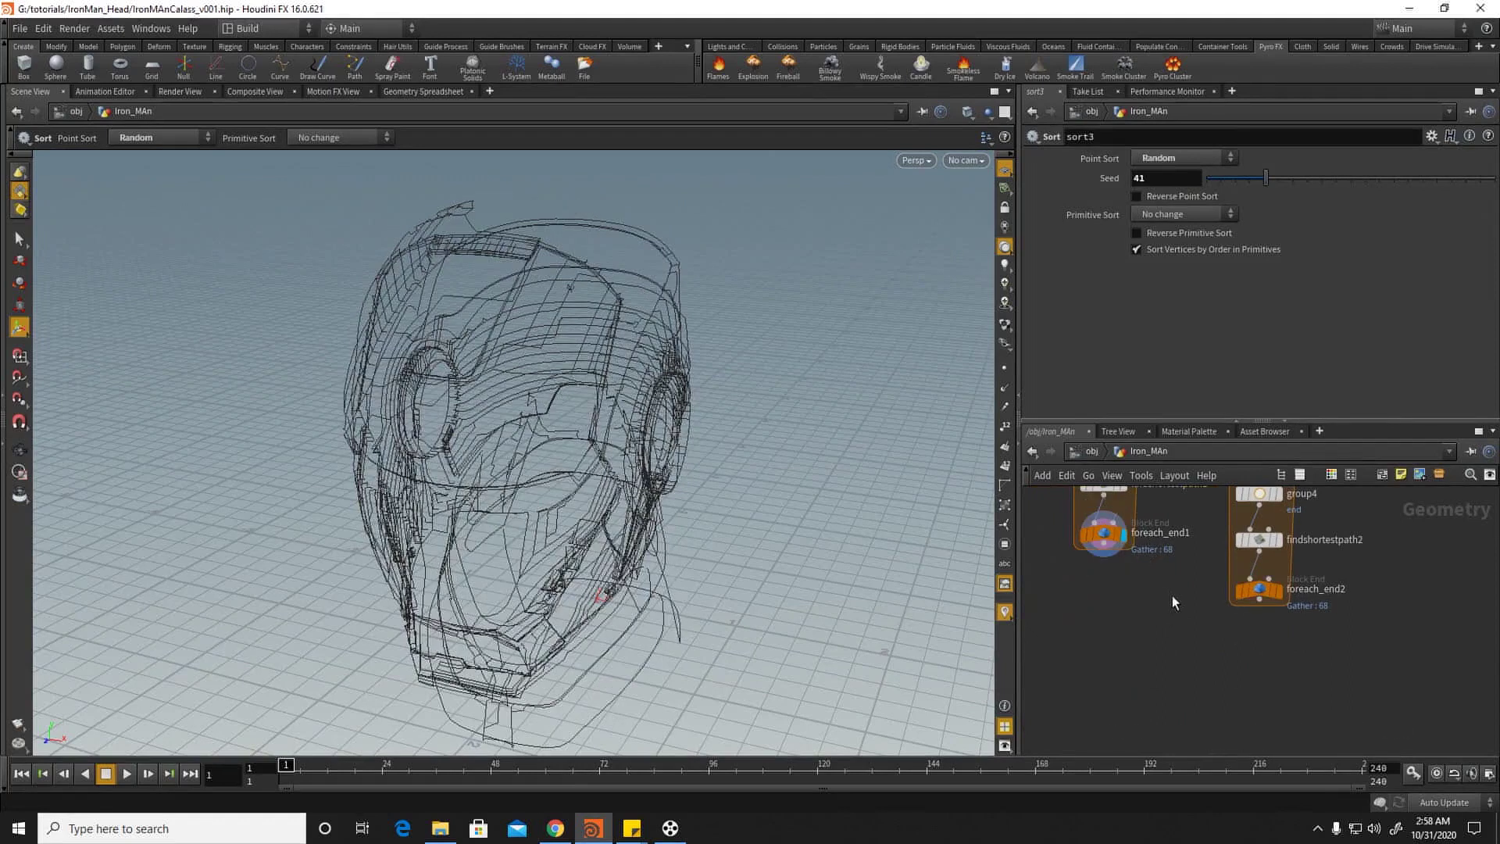
Step: Merge foreach_end1 and foreach_end2 with a new Merge node and display the combined curves
{"action": "key", "text": "Tab"}
{"action": "type", "text": "merg"}
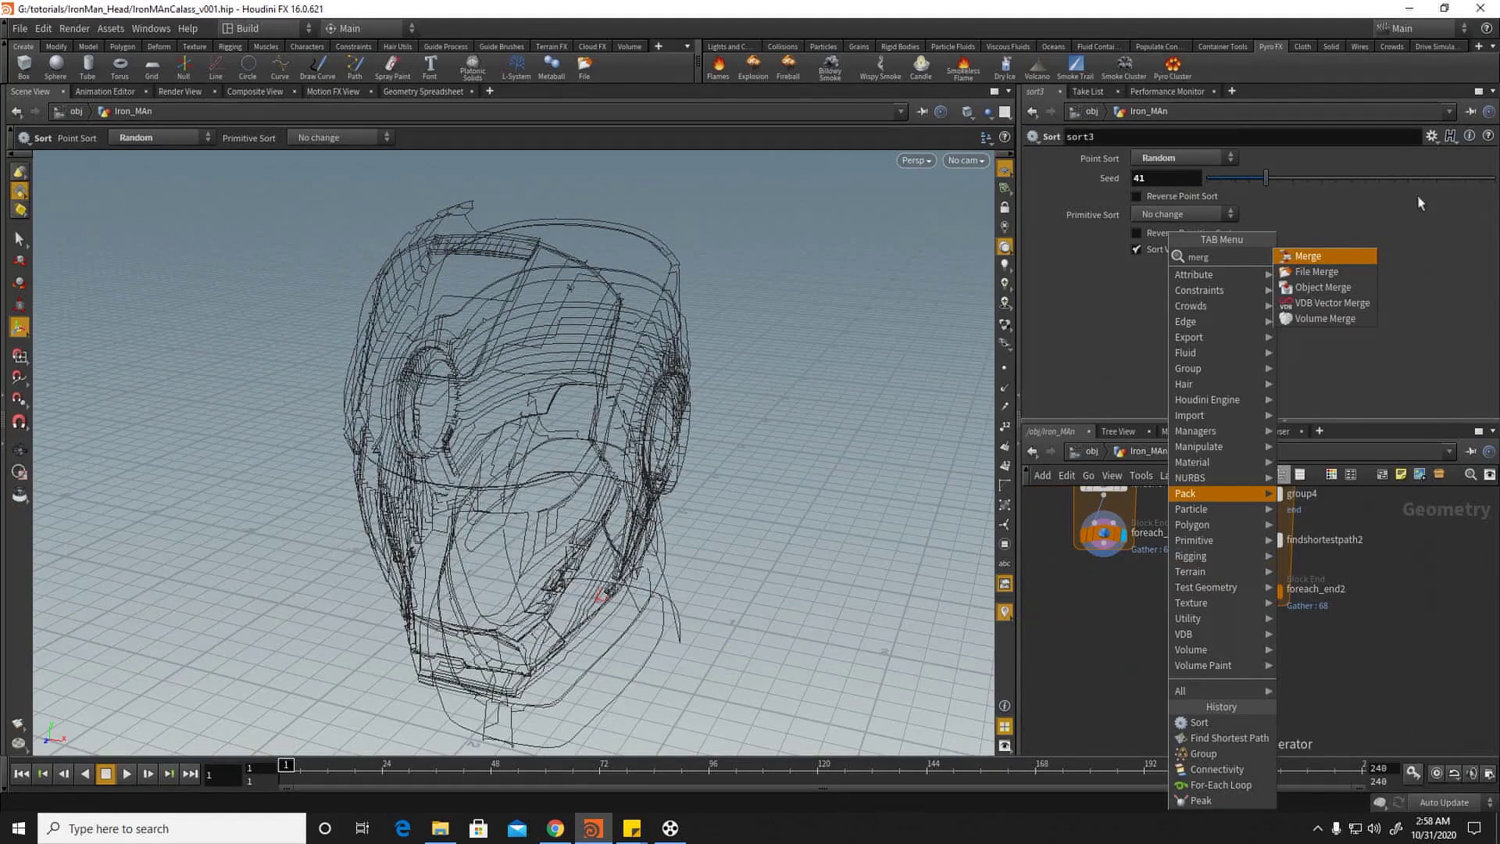
{"action": "left_click", "coordinate": [1318, 255]}
{"action": "left_click", "coordinate": [1179, 635]}
{"action": "left_click_drag", "start_coordinate": [1154, 603], "coordinate": [1157, 607]}
{"action": "left_click_drag", "start_coordinate": [1259, 600], "coordinate": [1191, 621]}
{"action": "left_click", "coordinate": [1199, 636]}
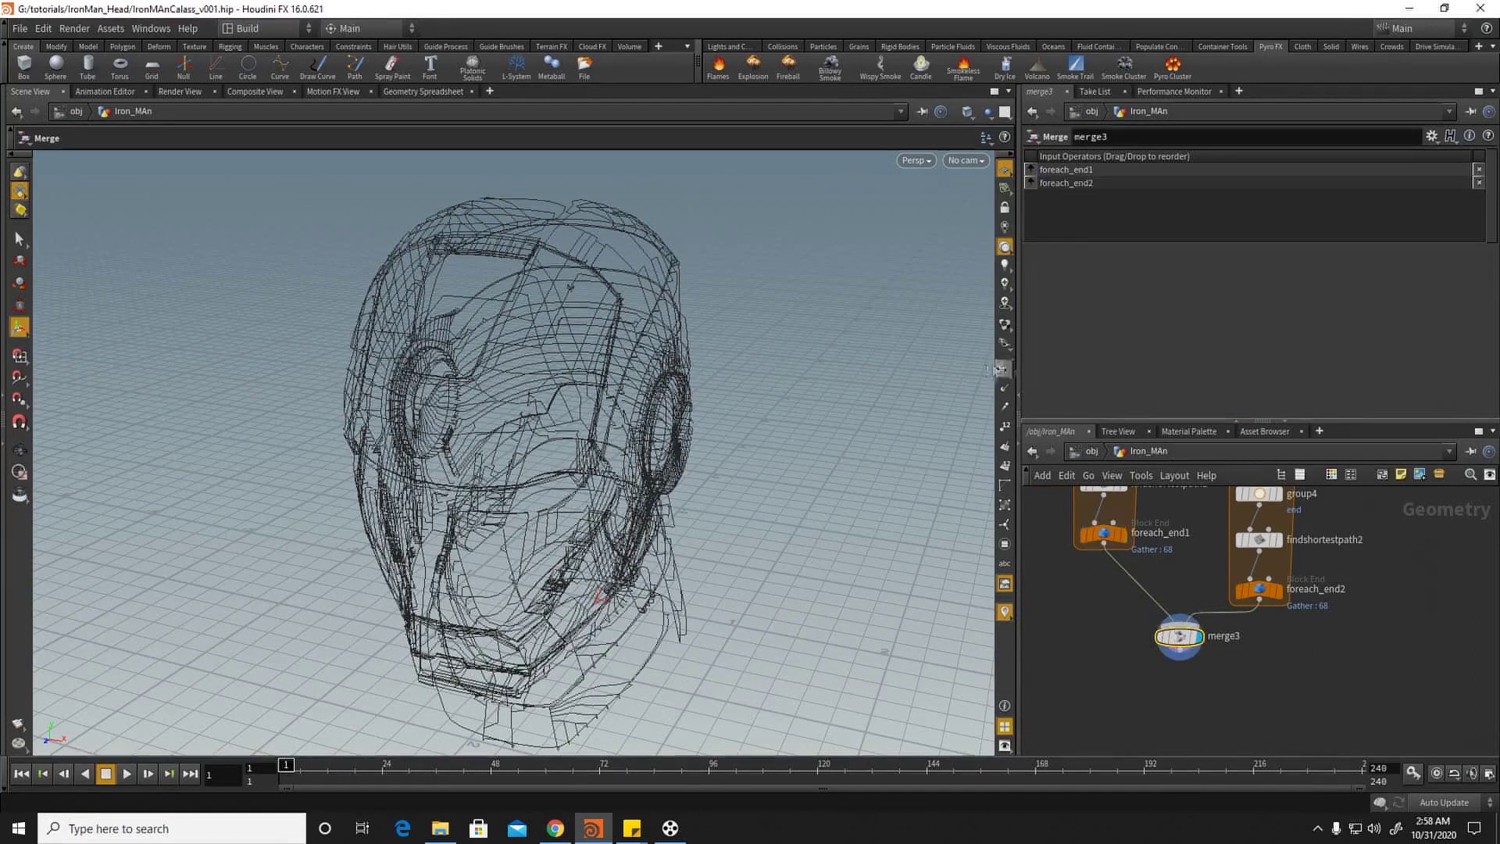
Step: Examine the merged curves around the helmet's face, ears and neck from several angles
{"action": "left_click_drag", "start_coordinate": [527, 392], "coordinate": [485, 425], "text": "alt"}
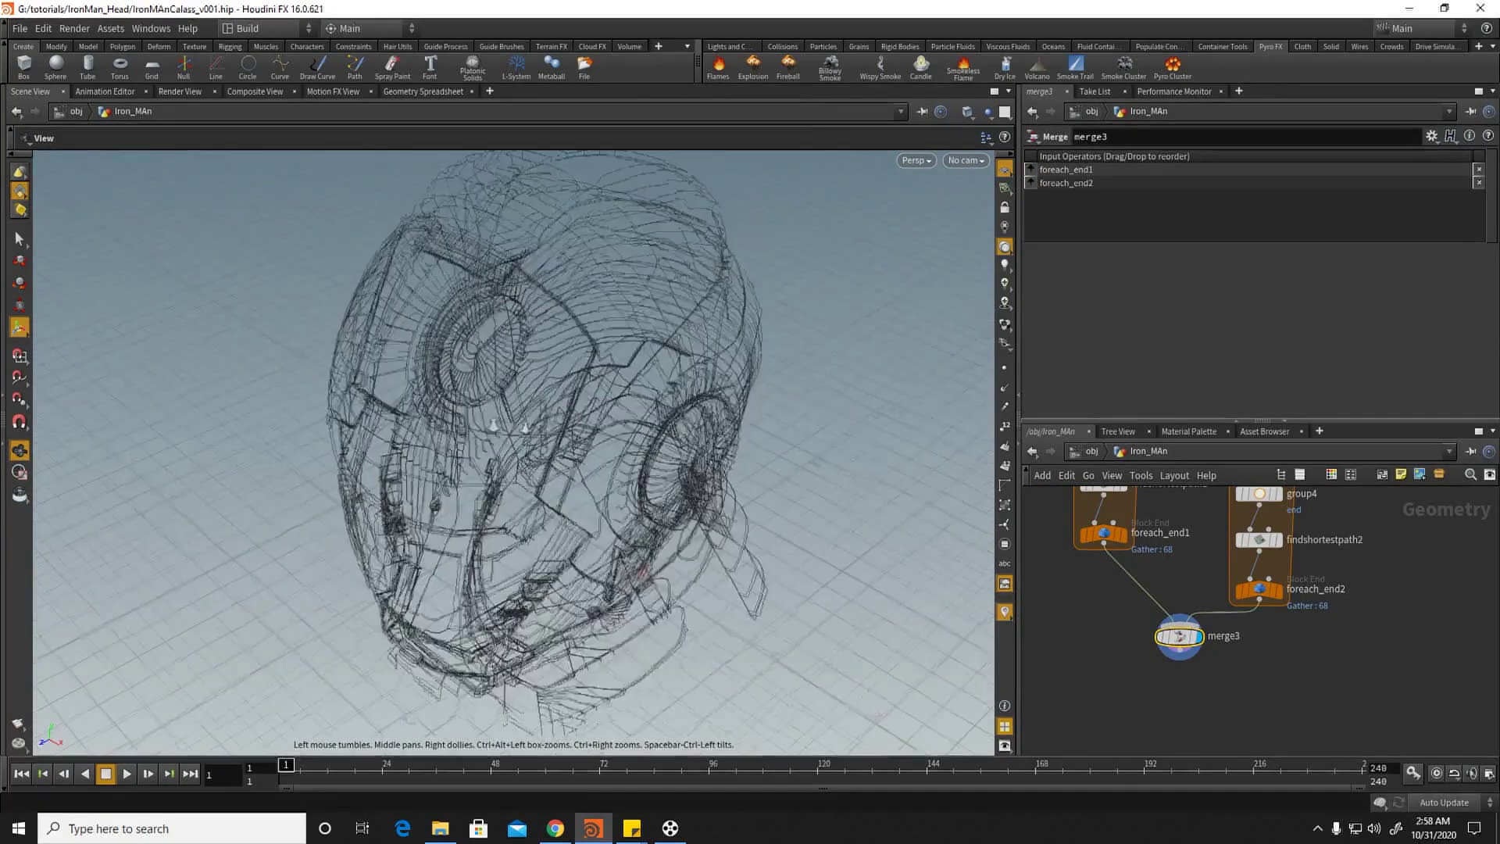
{"action": "right_click_drag", "start_coordinate": [485, 425], "coordinate": [529, 393], "text": "alt"}
{"action": "left_click_drag", "start_coordinate": [529, 394], "coordinate": [646, 338], "text": "alt"}
{"action": "right_click_drag", "start_coordinate": [646, 338], "coordinate": [406, 358], "text": "alt"}
{"action": "left_click_drag", "start_coordinate": [405, 359], "coordinate": [443, 386], "text": "alt"}
{"action": "right_click_drag", "start_coordinate": [443, 386], "coordinate": [686, 383]}
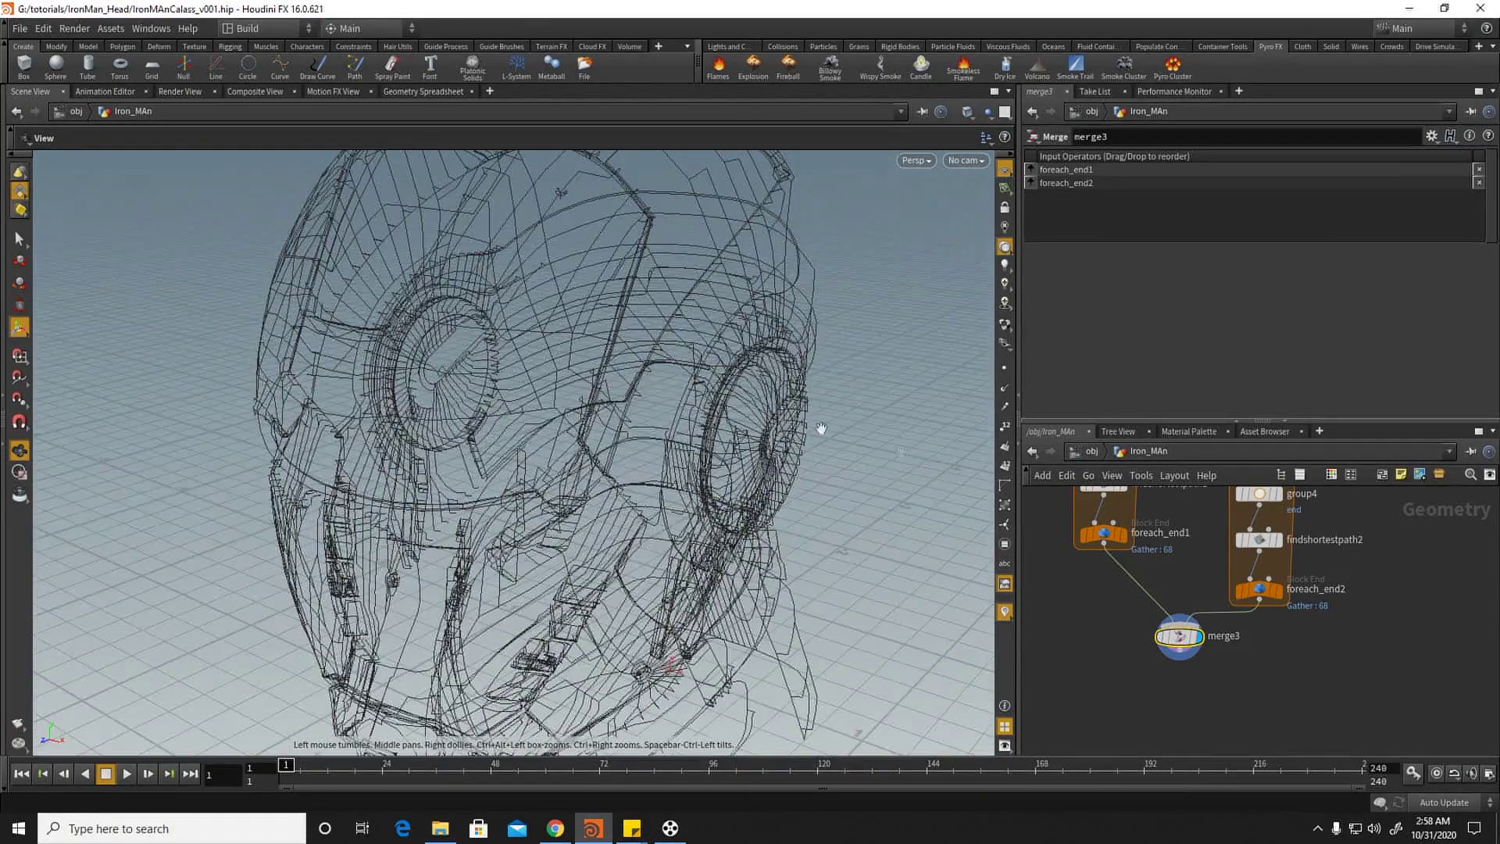
{"action": "left_click_drag", "start_coordinate": [1184, 642], "coordinate": [1179, 652]}
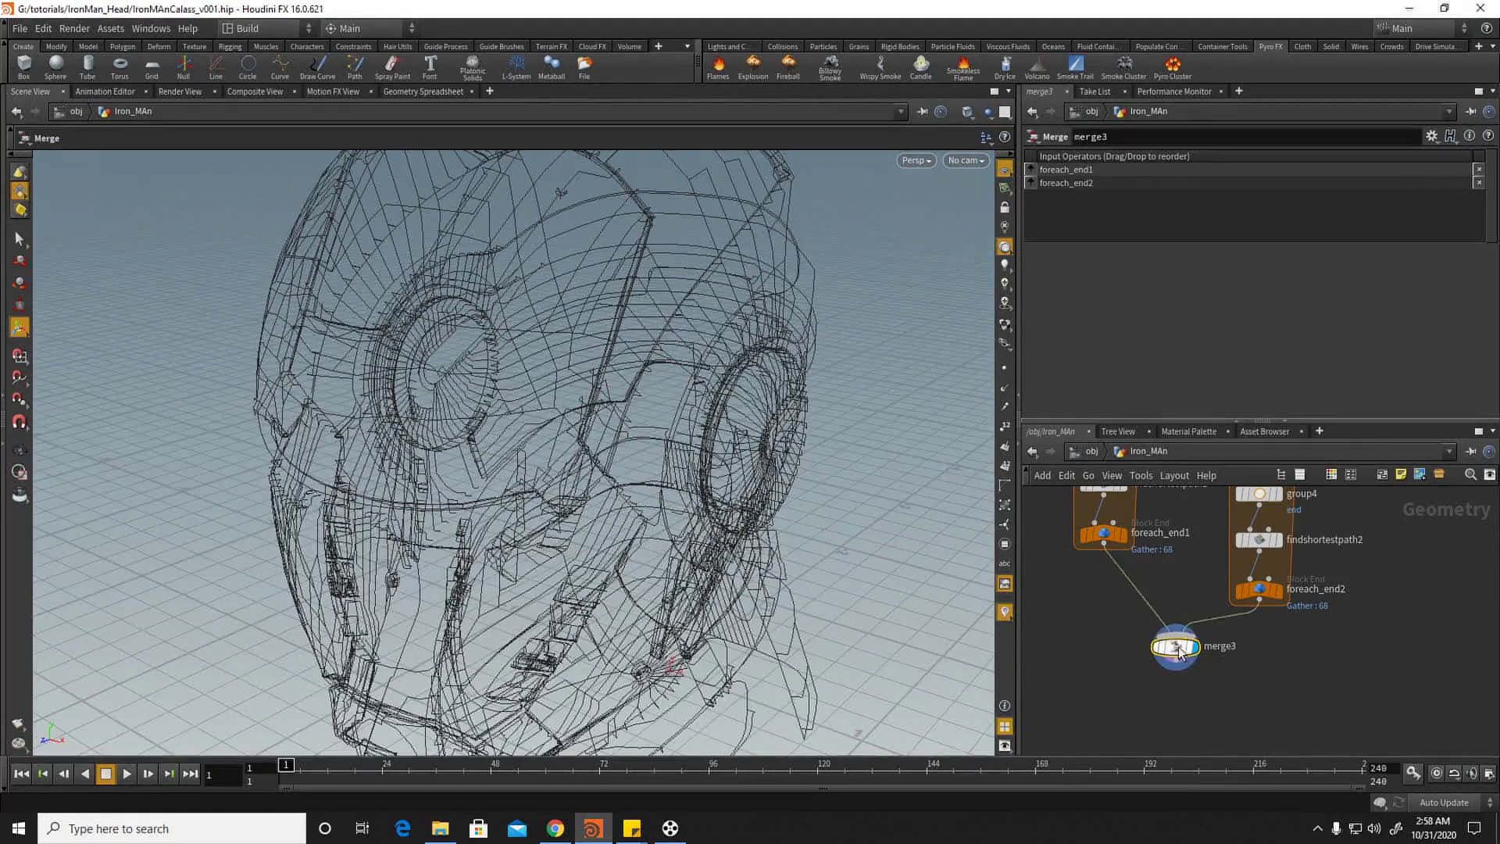
{"action": "key", "text": "Escape"}
{"action": "right_click_drag", "start_coordinate": [611, 408], "coordinate": [526, 391]}
{"action": "left_click_drag", "start_coordinate": [525, 391], "coordinate": [485, 411]}
{"action": "right_click_drag", "start_coordinate": [486, 412], "coordinate": [753, 428]}
{"action": "left_click_drag", "start_coordinate": [753, 428], "coordinate": [625, 367]}
{"action": "right_click_drag", "start_coordinate": [624, 367], "coordinate": [709, 428]}
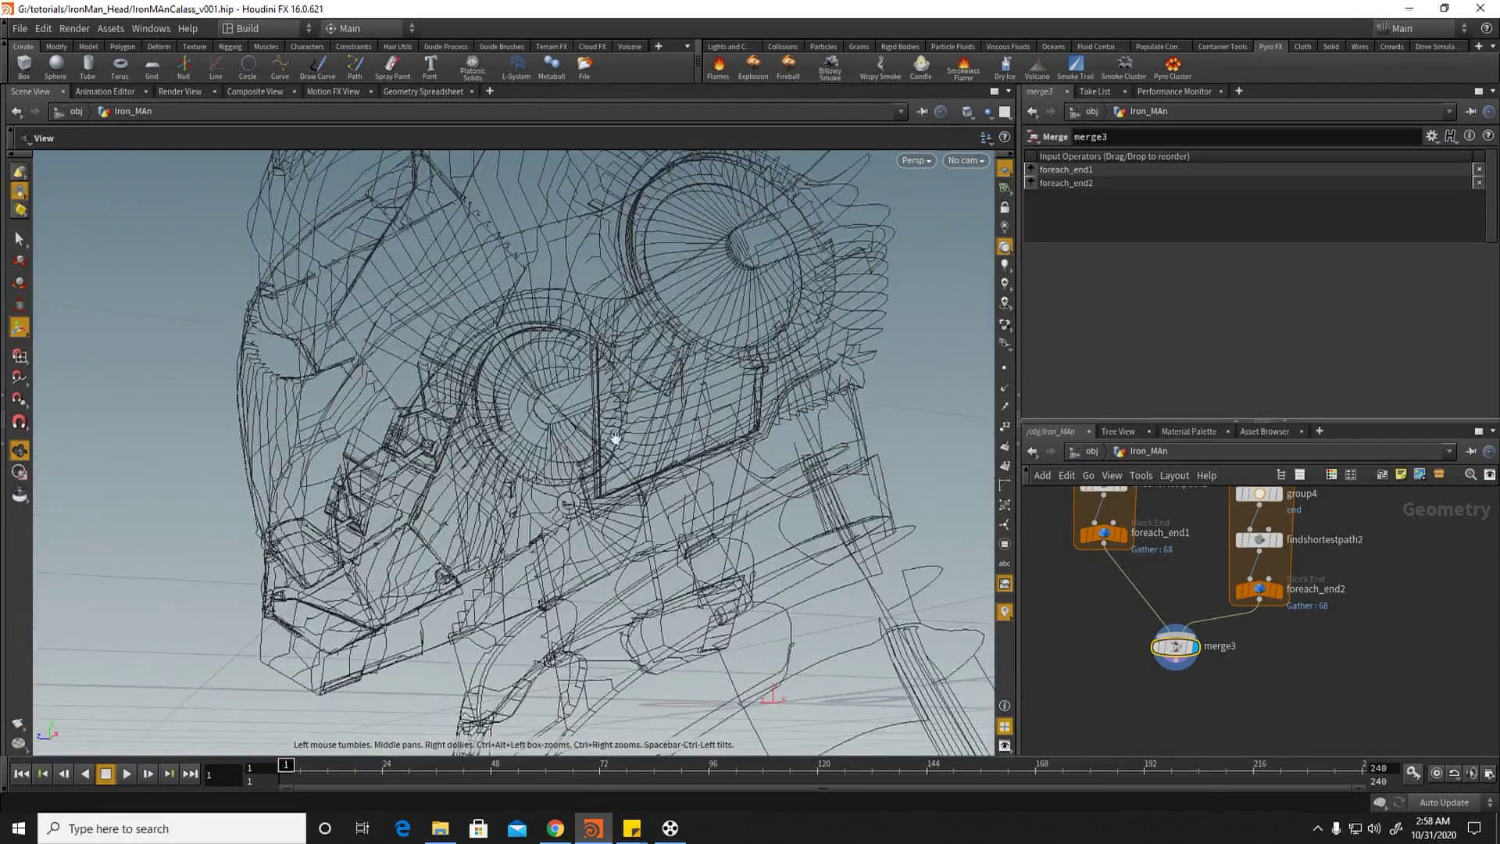
{"action": "left_click_drag", "start_coordinate": [709, 428], "coordinate": [754, 439]}
Step: Add a PolyWire node after merge3 and display its result on the helmet curves
{"action": "middle_click_drag", "start_coordinate": [1223, 660], "coordinate": [1190, 642]}
{"action": "key", "text": "Tab"}
{"action": "key", "text": "Escape"}
{"action": "key", "text": "Tab"}
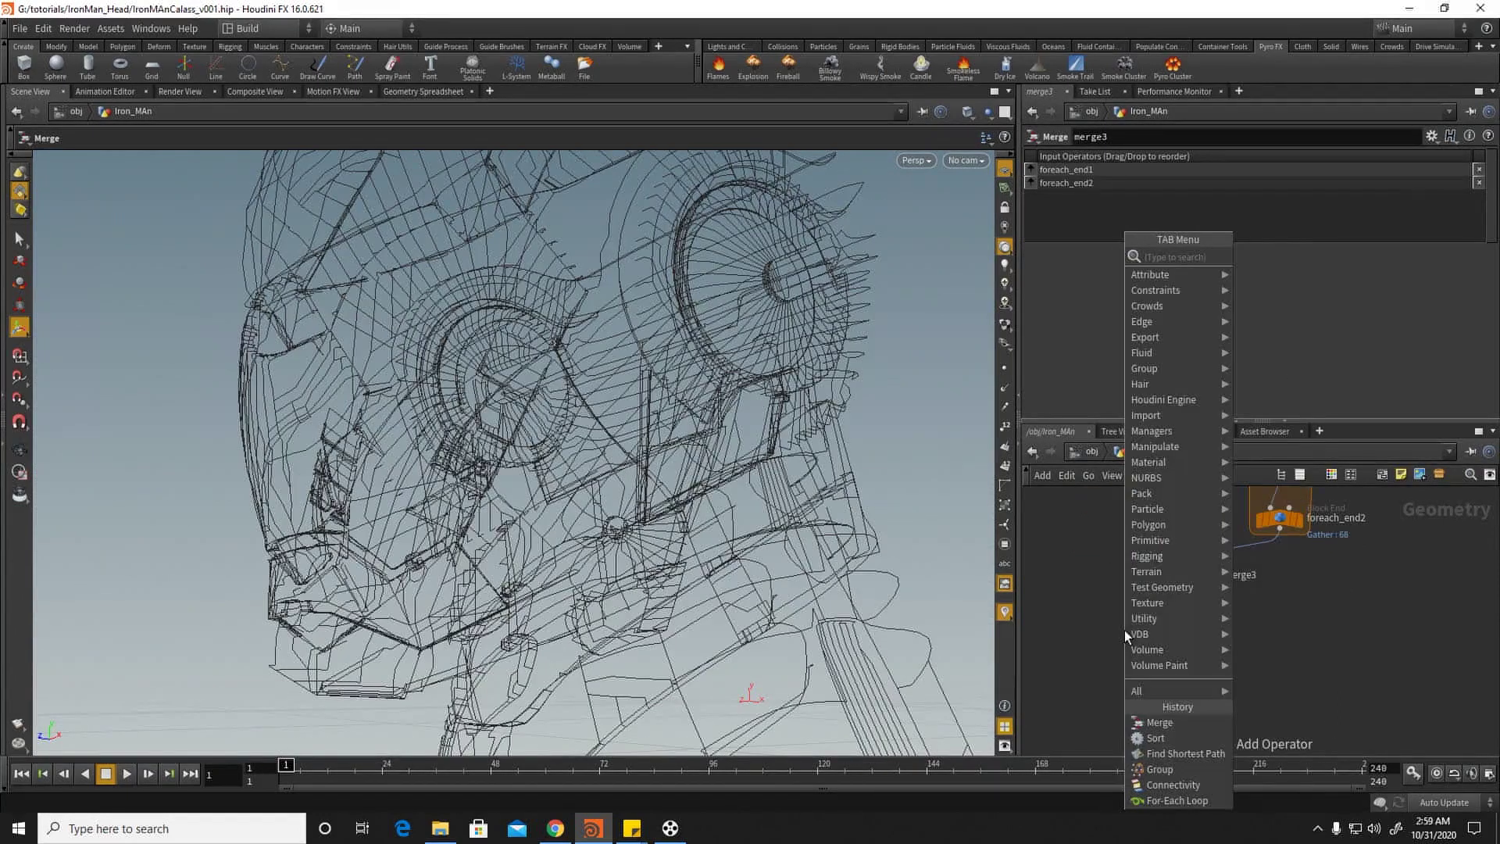
{"action": "type", "text": "poly"}
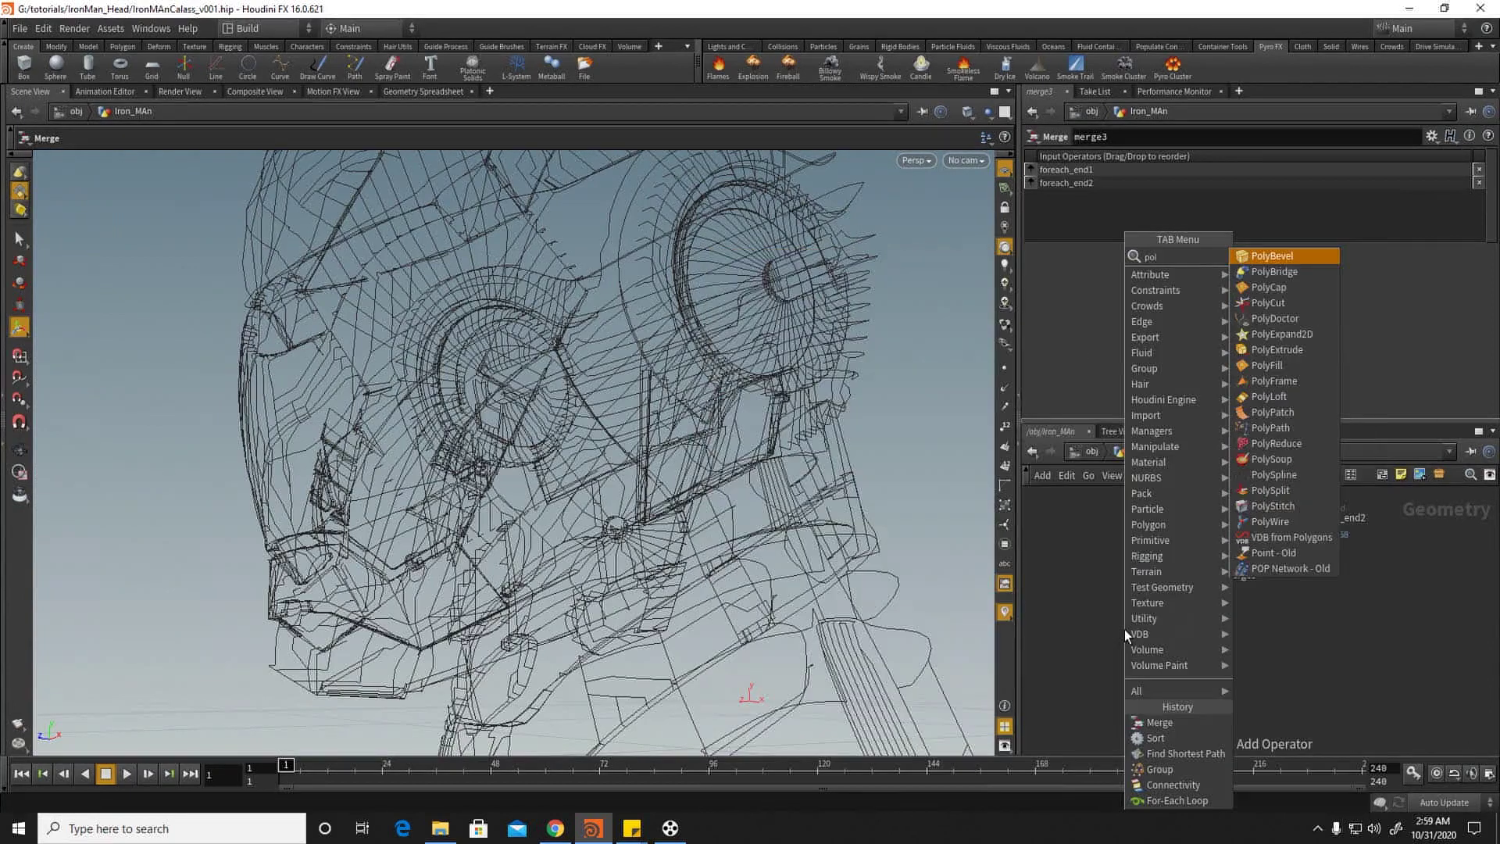
{"action": "left_click", "coordinate": [1257, 521]}
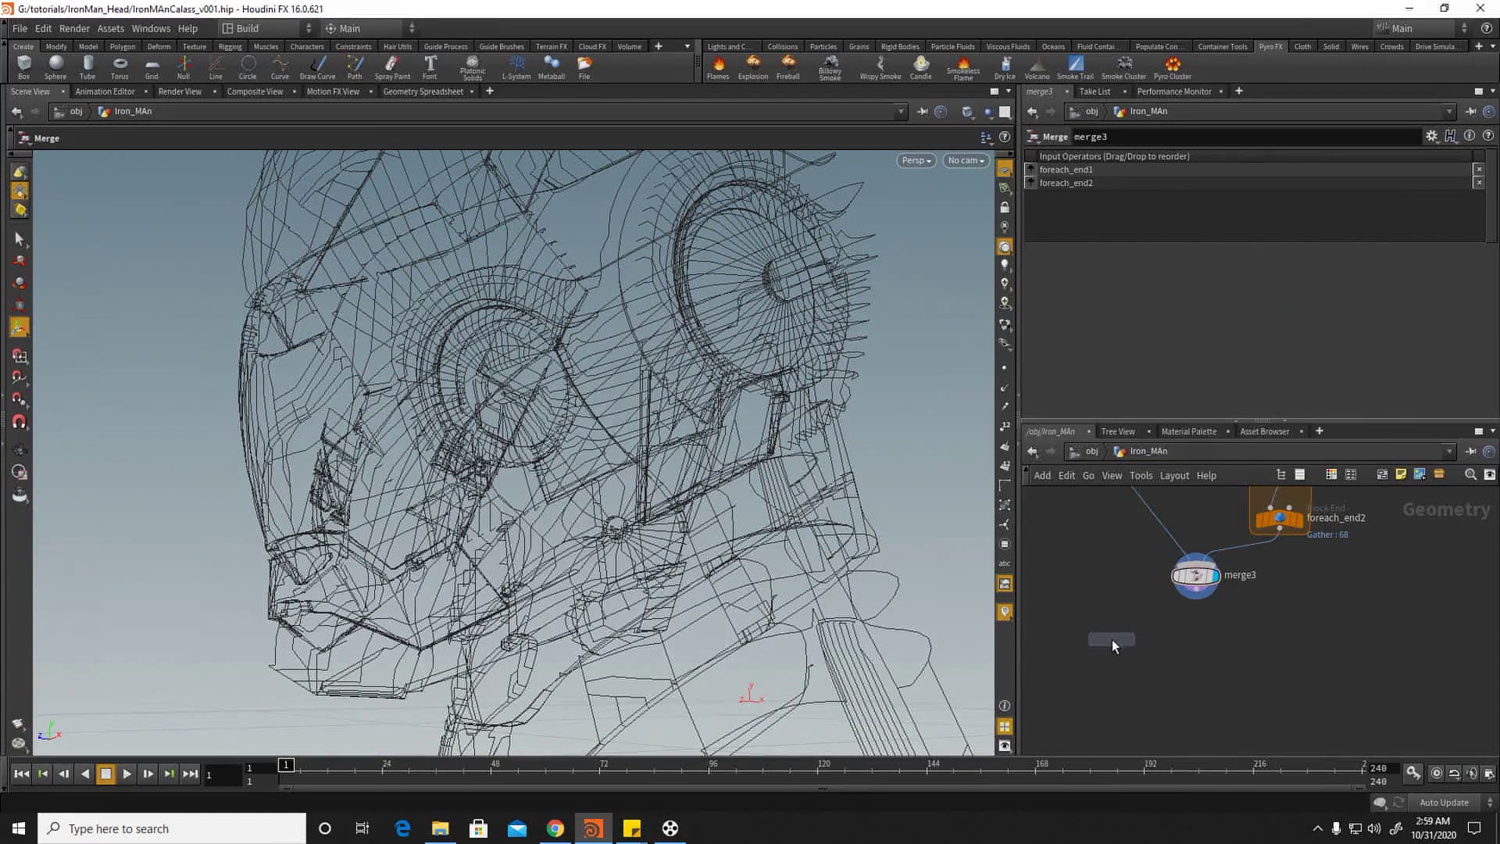
{"action": "left_click", "coordinate": [1113, 639]}
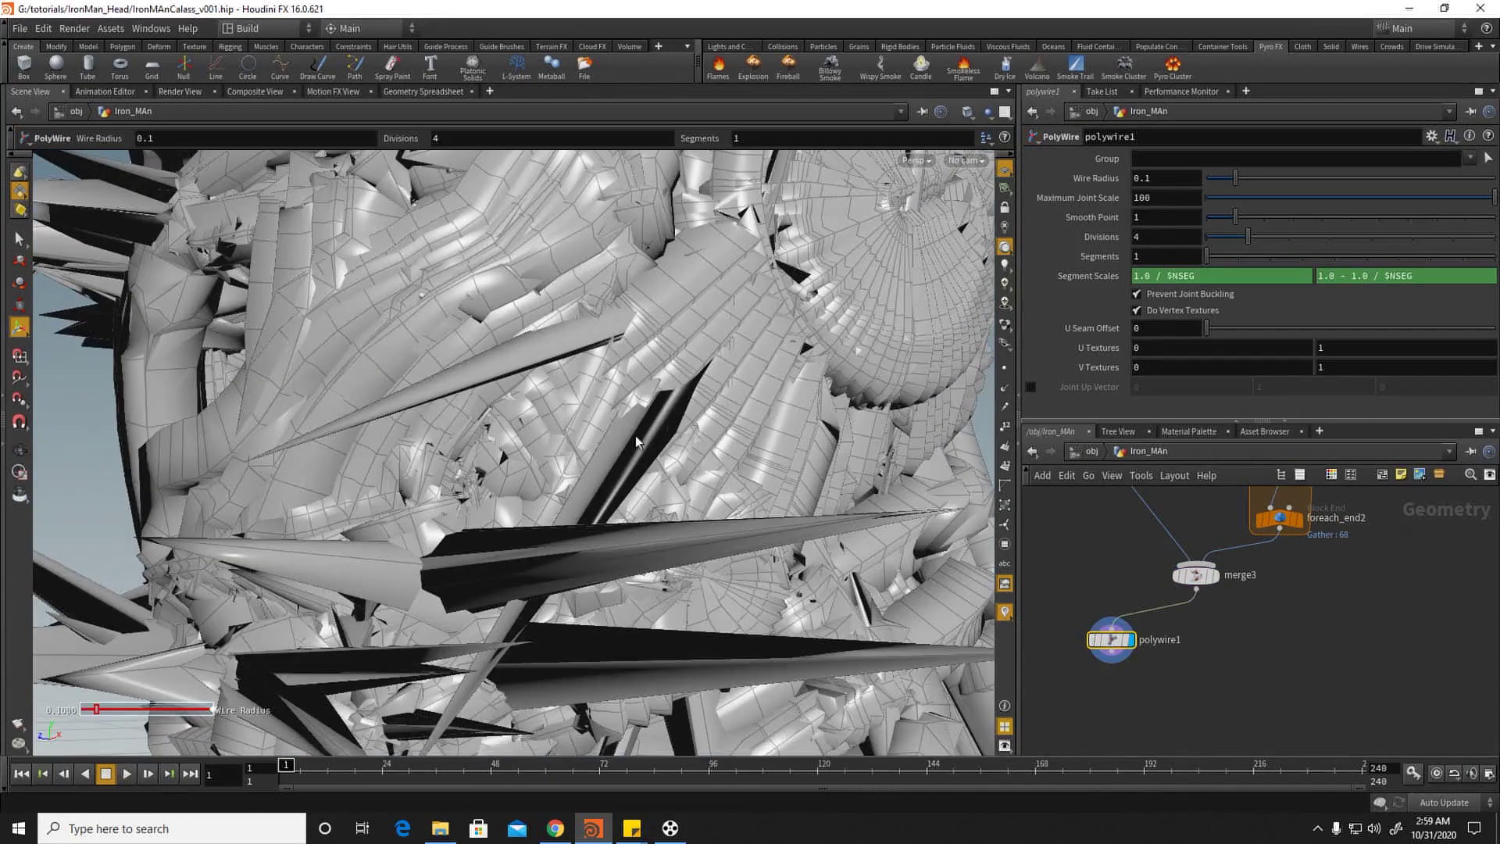
{"action": "left_click_drag", "start_coordinate": [630, 433], "coordinate": [612, 470]}
{"action": "scroll", "coordinate": [1197, 597], "scroll_direction": "up", "scroll_amount": 3}
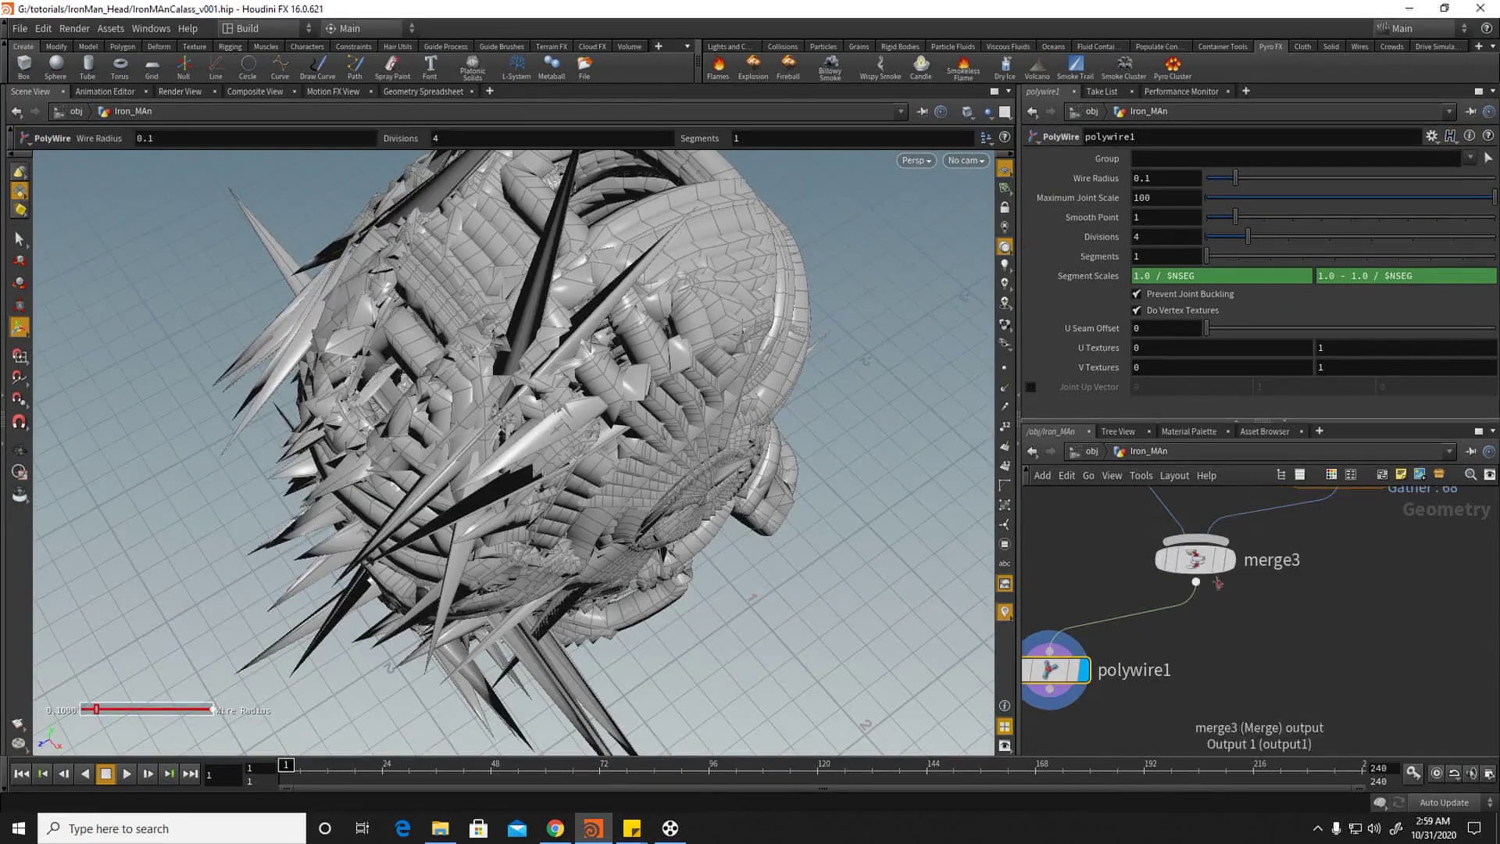
Step: Display merge3 with its points shown, and insert a Resample node between merge3 and polywire1
{"action": "left_click", "coordinate": [1226, 559]}
{"action": "left_click", "coordinate": [1005, 366]}
{"action": "scroll", "coordinate": [916, 367], "scroll_direction": "up", "scroll_amount": 5}
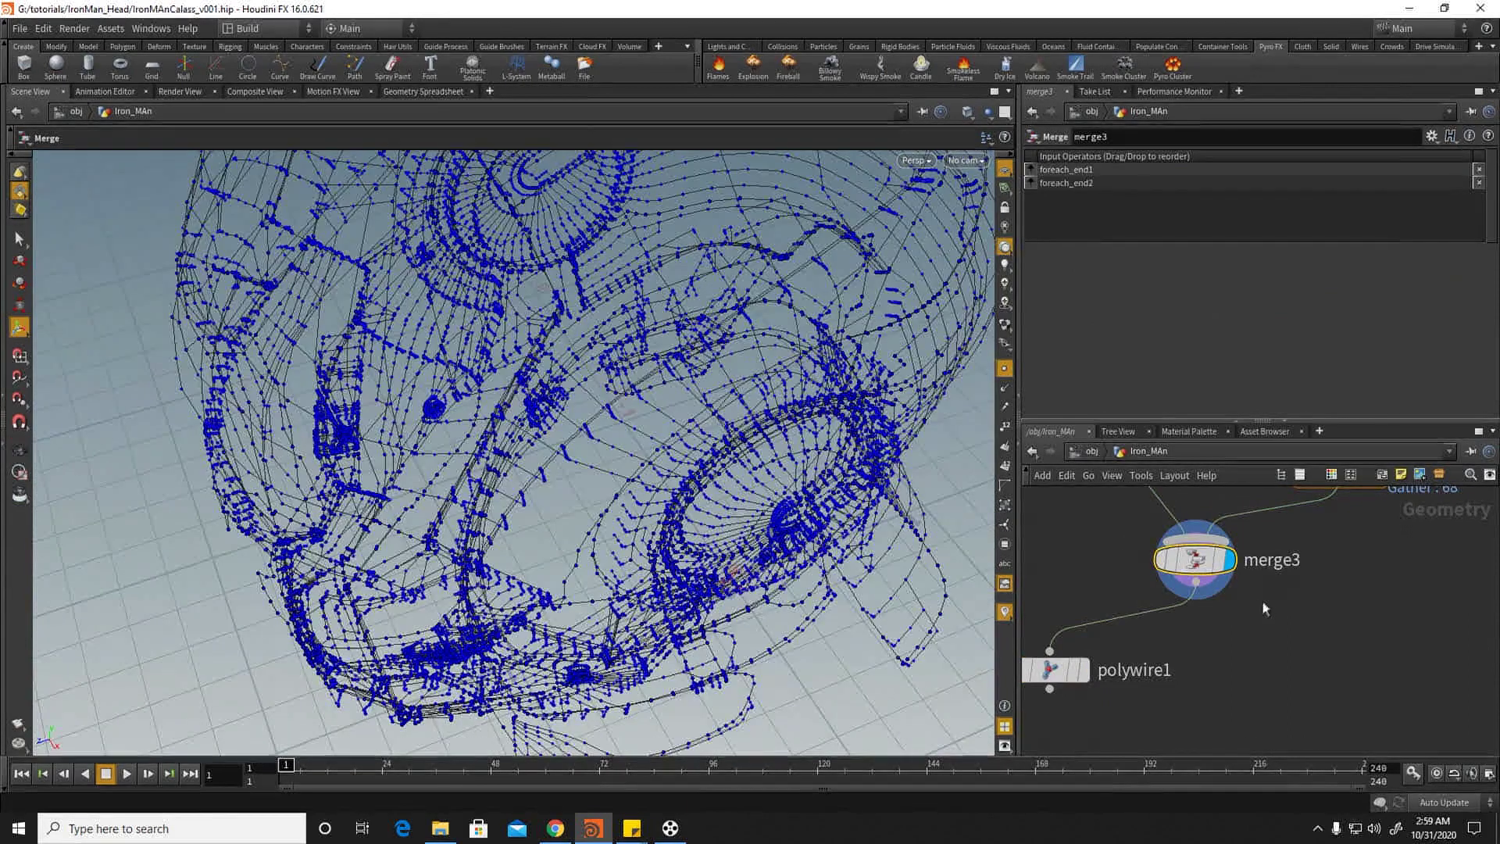
{"action": "key", "text": "Tab"}
{"action": "type", "text": "re"}
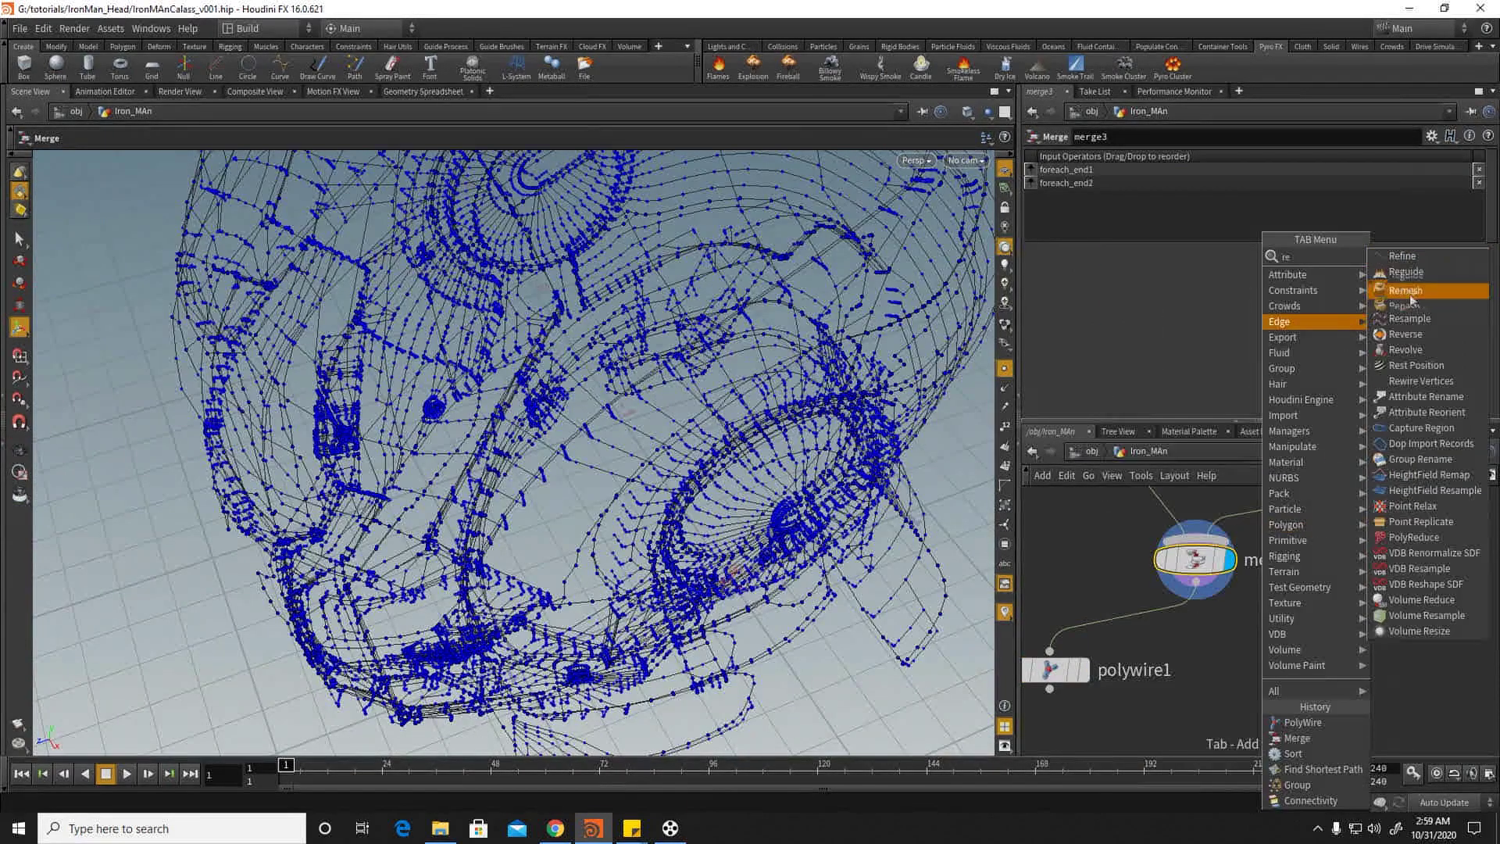
{"action": "left_click", "coordinate": [1409, 318]}
{"action": "left_click", "coordinate": [1188, 631]}
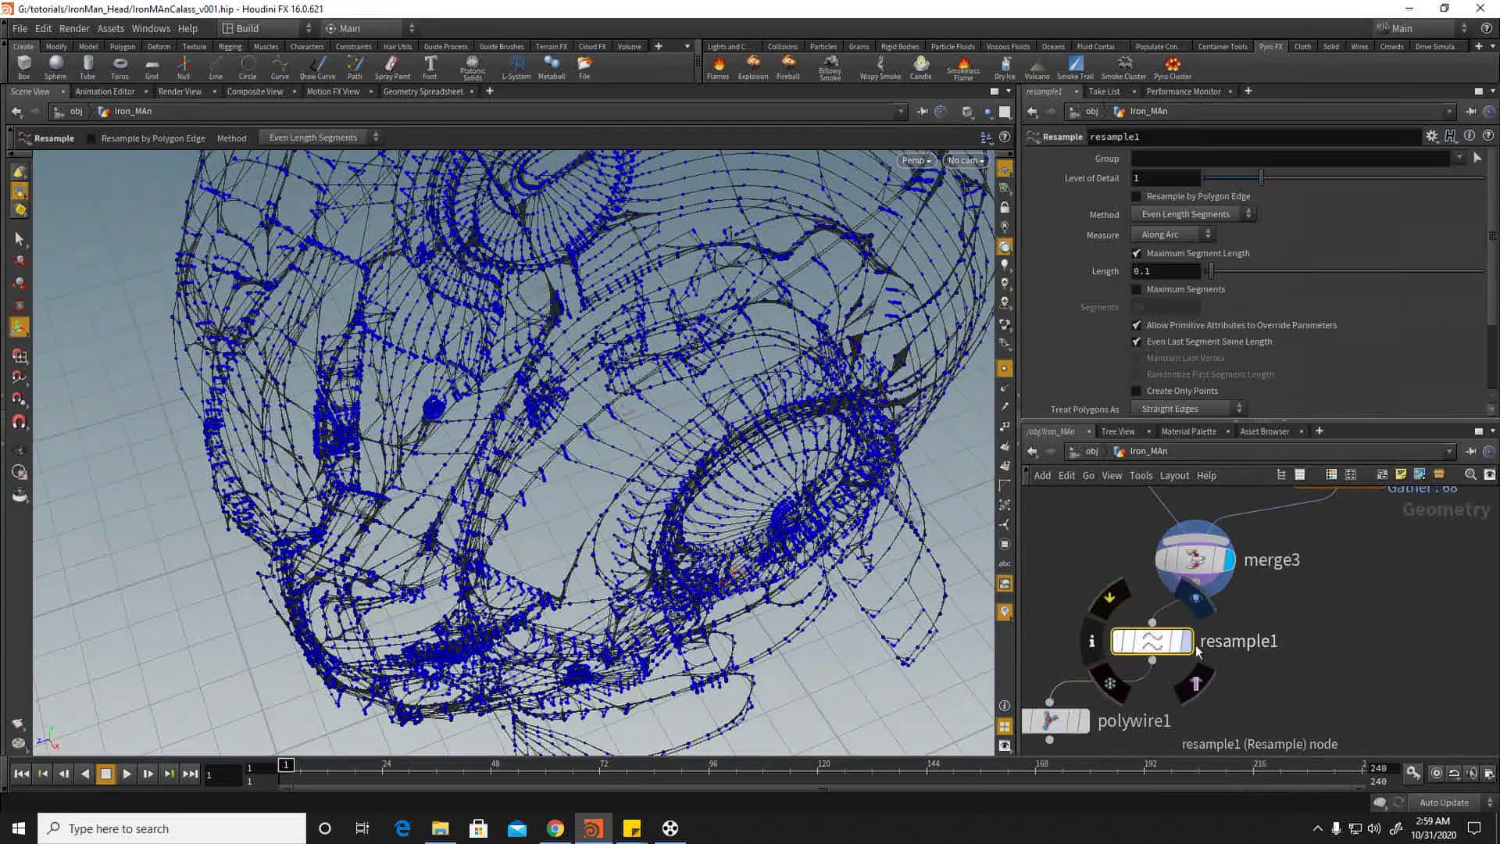
Step: Display resample1 and set its maximum segment length to 0.02
{"action": "left_click", "coordinate": [1186, 641]}
{"action": "key", "text": "Escape"}
{"action": "scroll", "coordinate": [717, 411], "scroll_direction": "up", "scroll_amount": 5}
{"action": "left_click_drag", "start_coordinate": [717, 412], "coordinate": [1003, 350]}
{"action": "left_click", "coordinate": [1161, 271]}
{"action": "key", "text": "BackSpace"}
{"action": "type", "text": "02"}
{"action": "key", "text": "Return"}
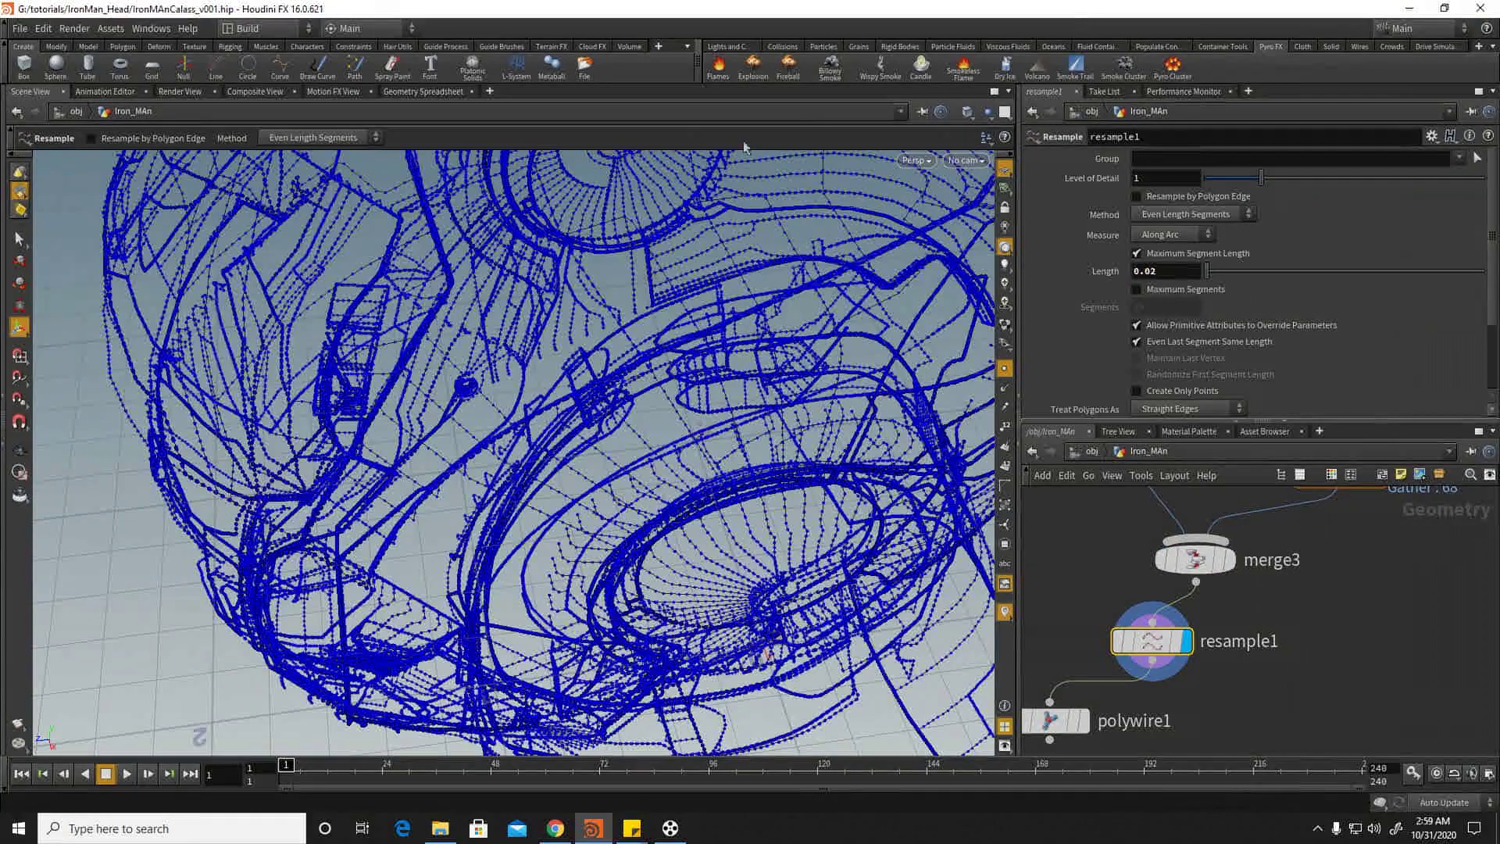
Step: Display polywire1 and set its Wire Radius to 0.01
{"action": "key", "text": "Escape"}
{"action": "left_click_drag", "start_coordinate": [679, 234], "coordinate": [641, 344]}
{"action": "middle_click_drag", "start_coordinate": [1213, 695], "coordinate": [1245, 605]}
{"action": "left_click", "coordinate": [1080, 637]}
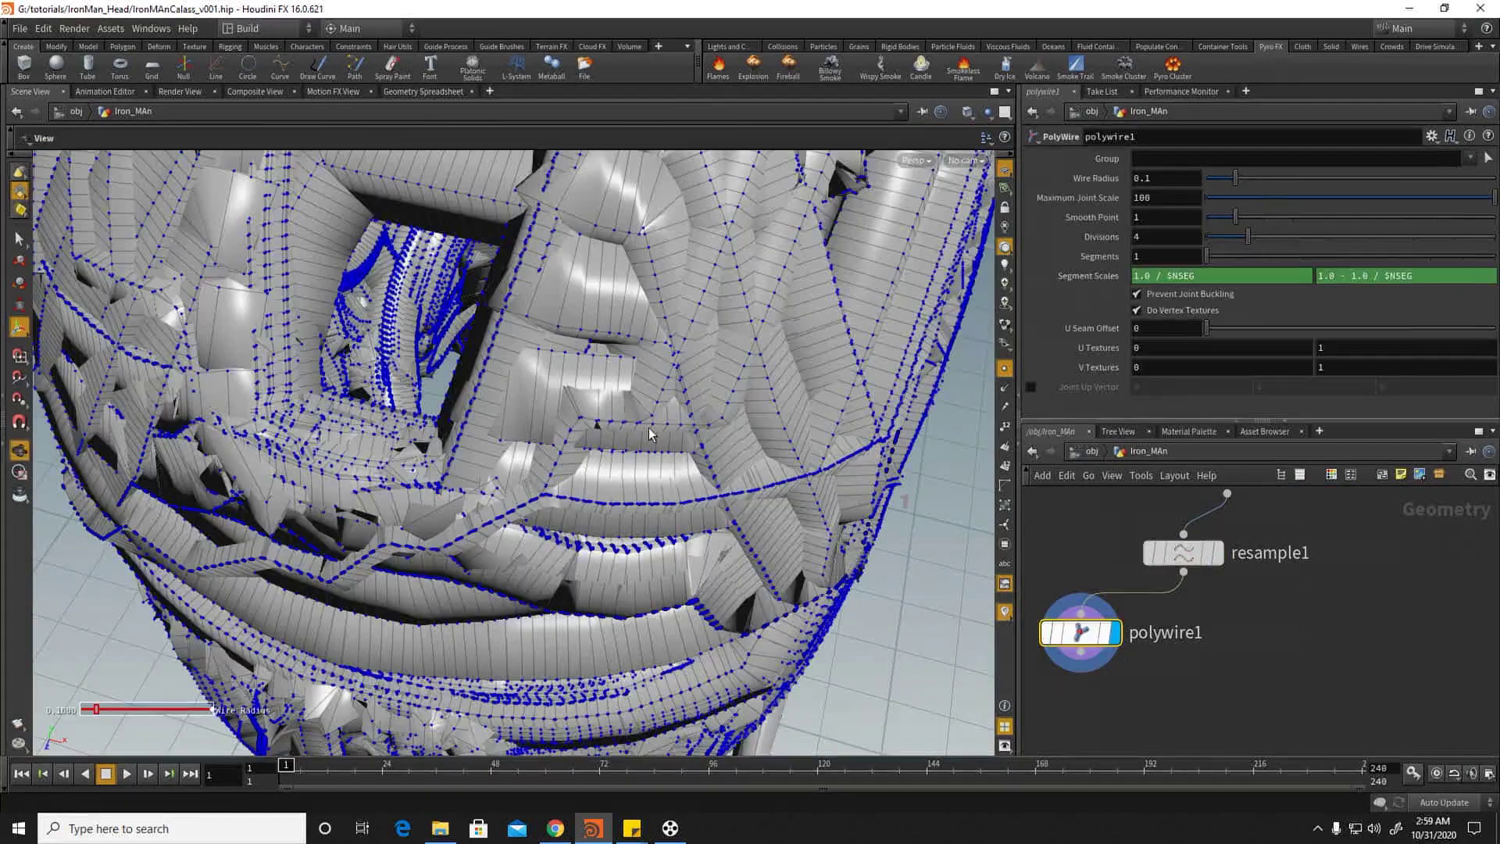
{"action": "right_click_drag", "start_coordinate": [650, 434], "coordinate": [586, 434], "text": "alt"}
{"action": "left_click_drag", "start_coordinate": [586, 434], "coordinate": [361, 382], "text": "alt"}
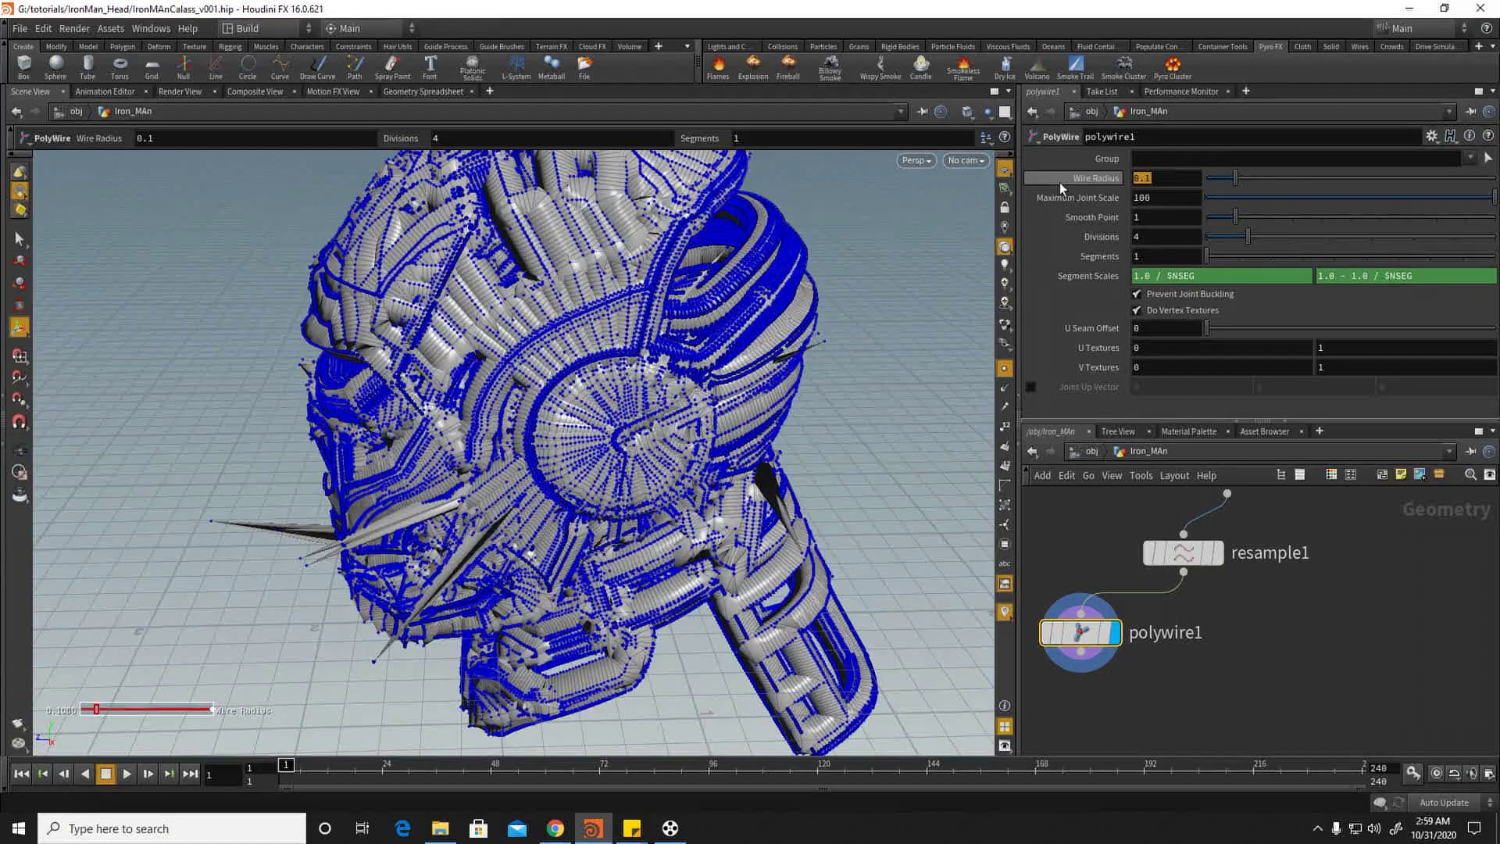
{"action": "type", "text": "0.01"}
{"action": "key", "text": "Return"}
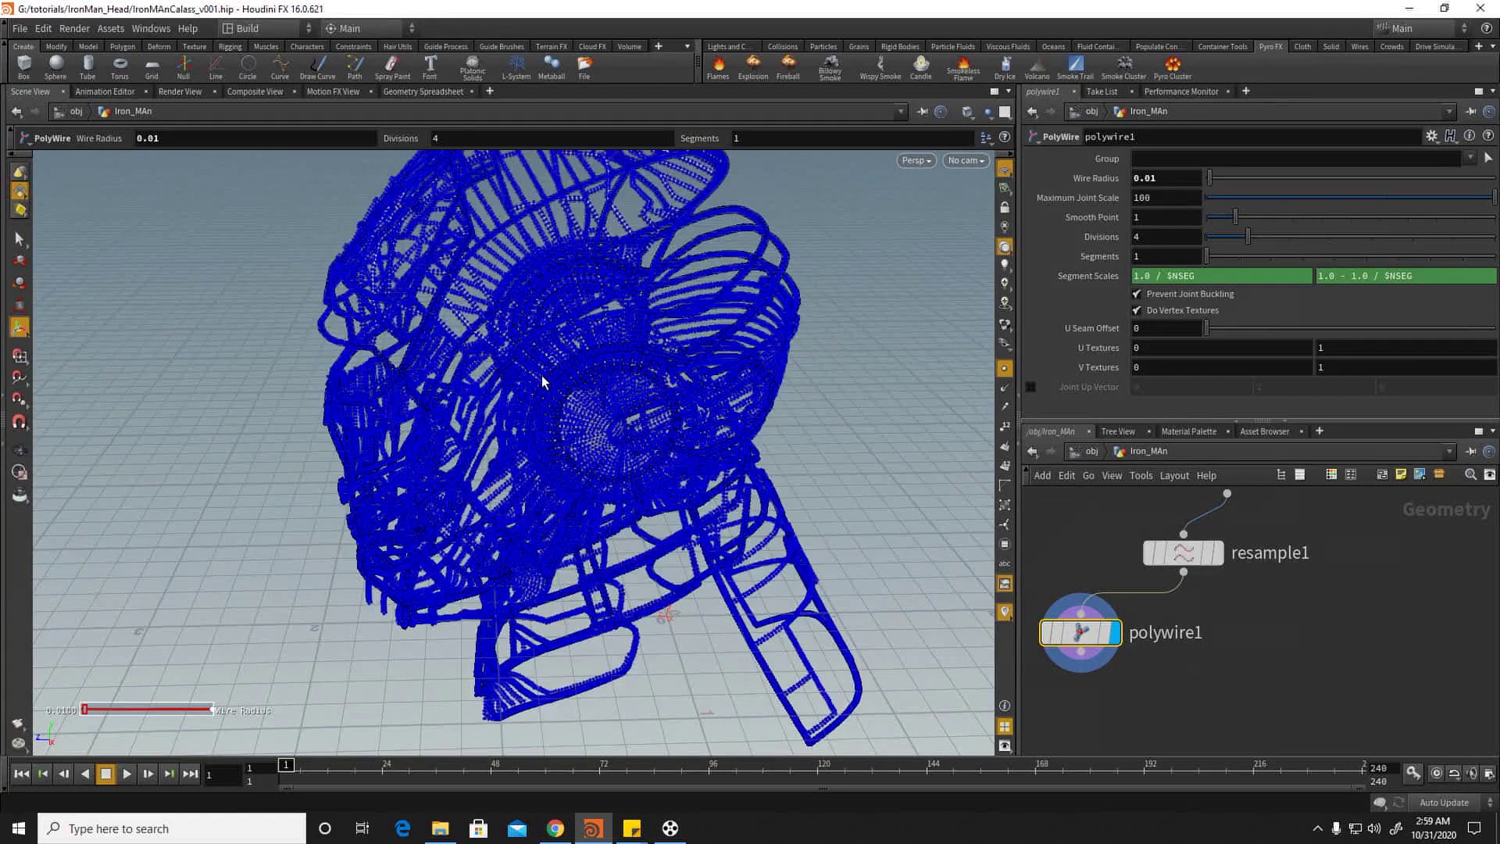
Step: Hide the points in the viewport and check the thin wires around the whole helmet
{"action": "left_click", "coordinate": [1005, 367]}
{"action": "left_click_drag", "start_coordinate": [500, 375], "coordinate": [649, 355], "text": "alt"}
{"action": "right_click_drag", "start_coordinate": [649, 355], "coordinate": [871, 425], "text": "alt"}
{"action": "left_click_drag", "start_coordinate": [871, 425], "coordinate": [406, 351], "text": "alt"}
{"action": "right_click_drag", "start_coordinate": [406, 351], "coordinate": [304, 406], "text": "alt"}
{"action": "left_click_drag", "start_coordinate": [305, 405], "coordinate": [617, 468], "text": "alt"}
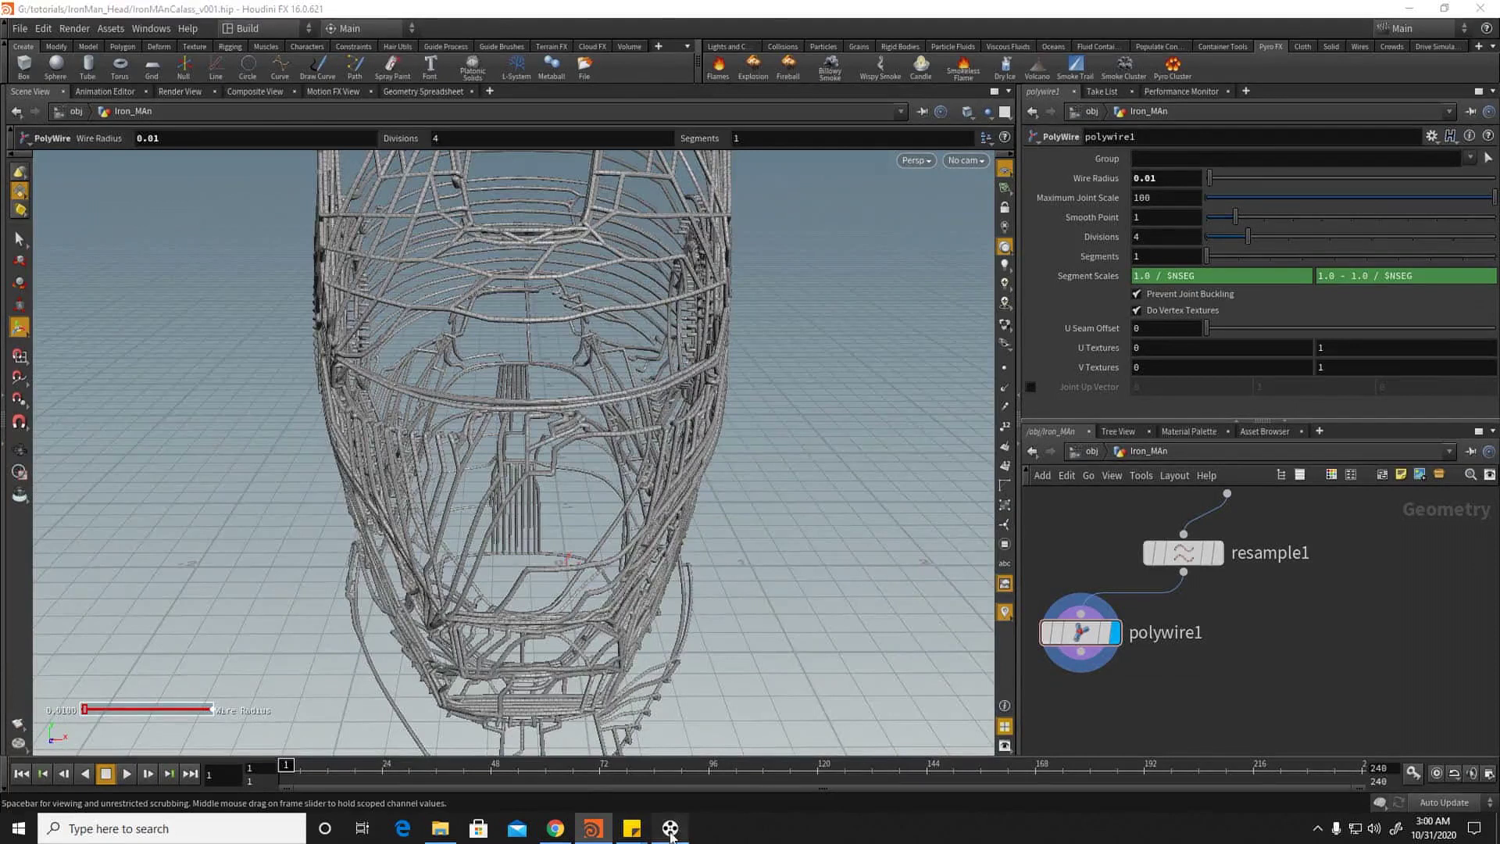
Step: Switch to djv_view to check a frame of the finished Ironman Final-2.mp4 reference, and minimize it
{"action": "left_click", "coordinate": [671, 831]}
{"action": "mouse_move", "coordinate": [617, 745]}
{"action": "left_mouse_down"}
{"action": "mouse_move", "coordinate": [670, 741]}
{"action": "mouse_move", "coordinate": [618, 740]}
{"action": "left_mouse_up"}
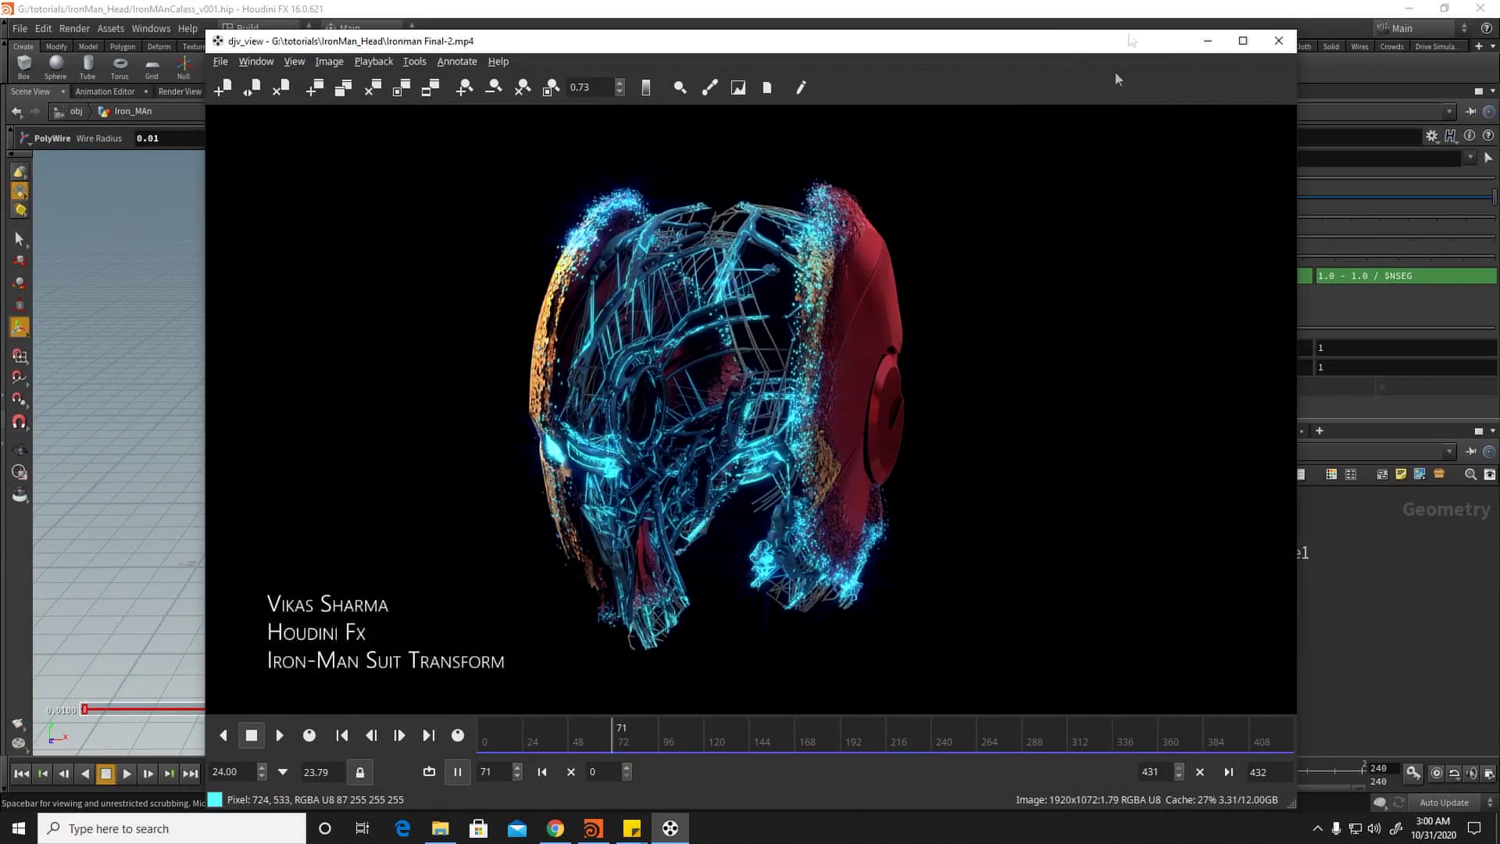
{"action": "left_click", "coordinate": [1208, 41]}
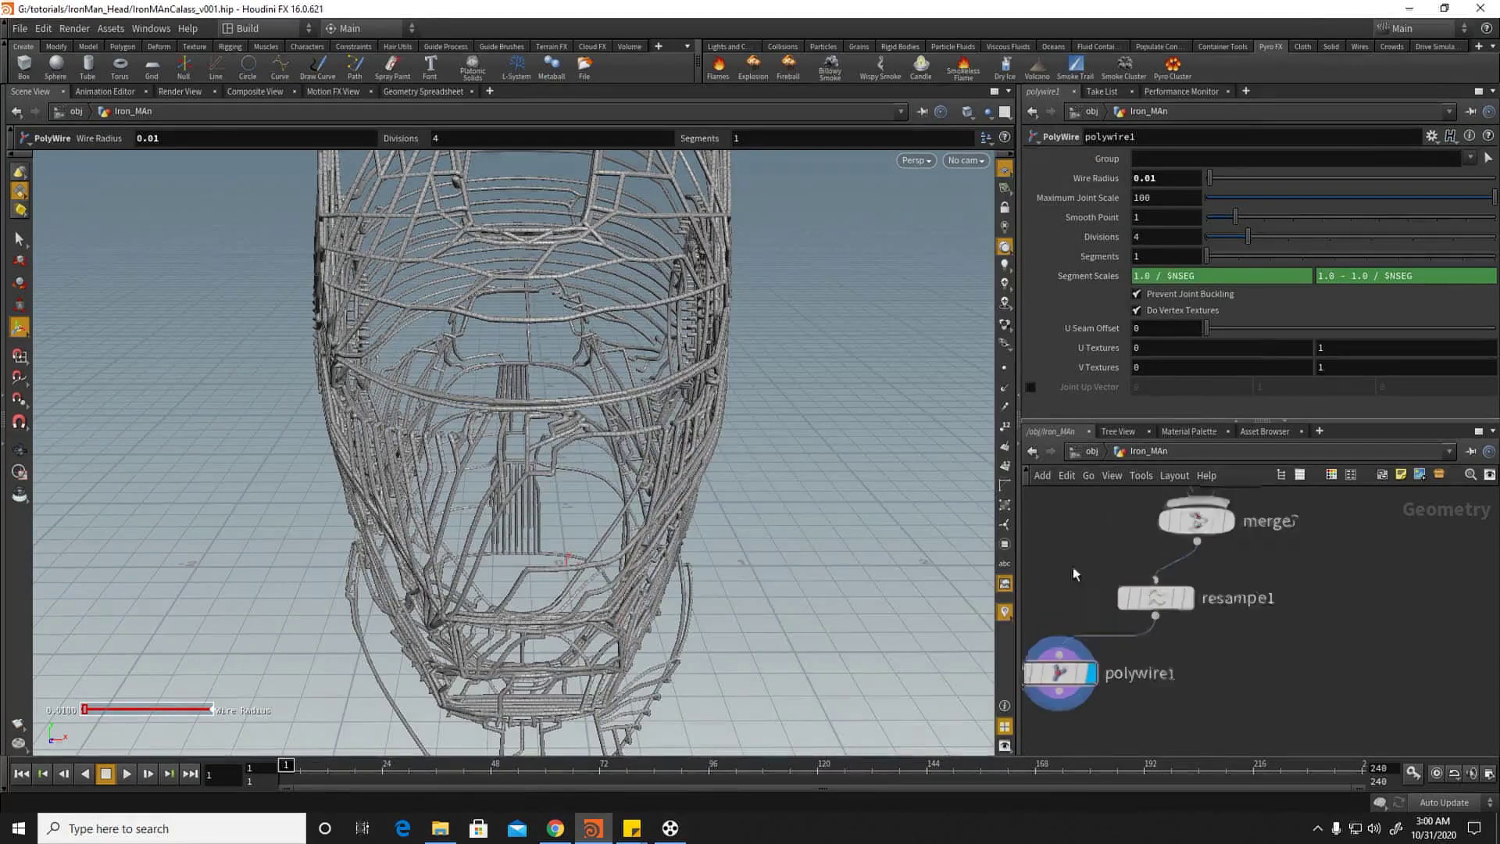
Step: Display merge3 and branch a new Group Expression node off its output
{"action": "scroll", "coordinate": [1067, 574], "scroll_direction": "down", "scroll_amount": 3}
{"action": "left_click", "coordinate": [1169, 538]}
{"action": "left_click_drag", "start_coordinate": [533, 344], "coordinate": [508, 492], "text": "alt"}
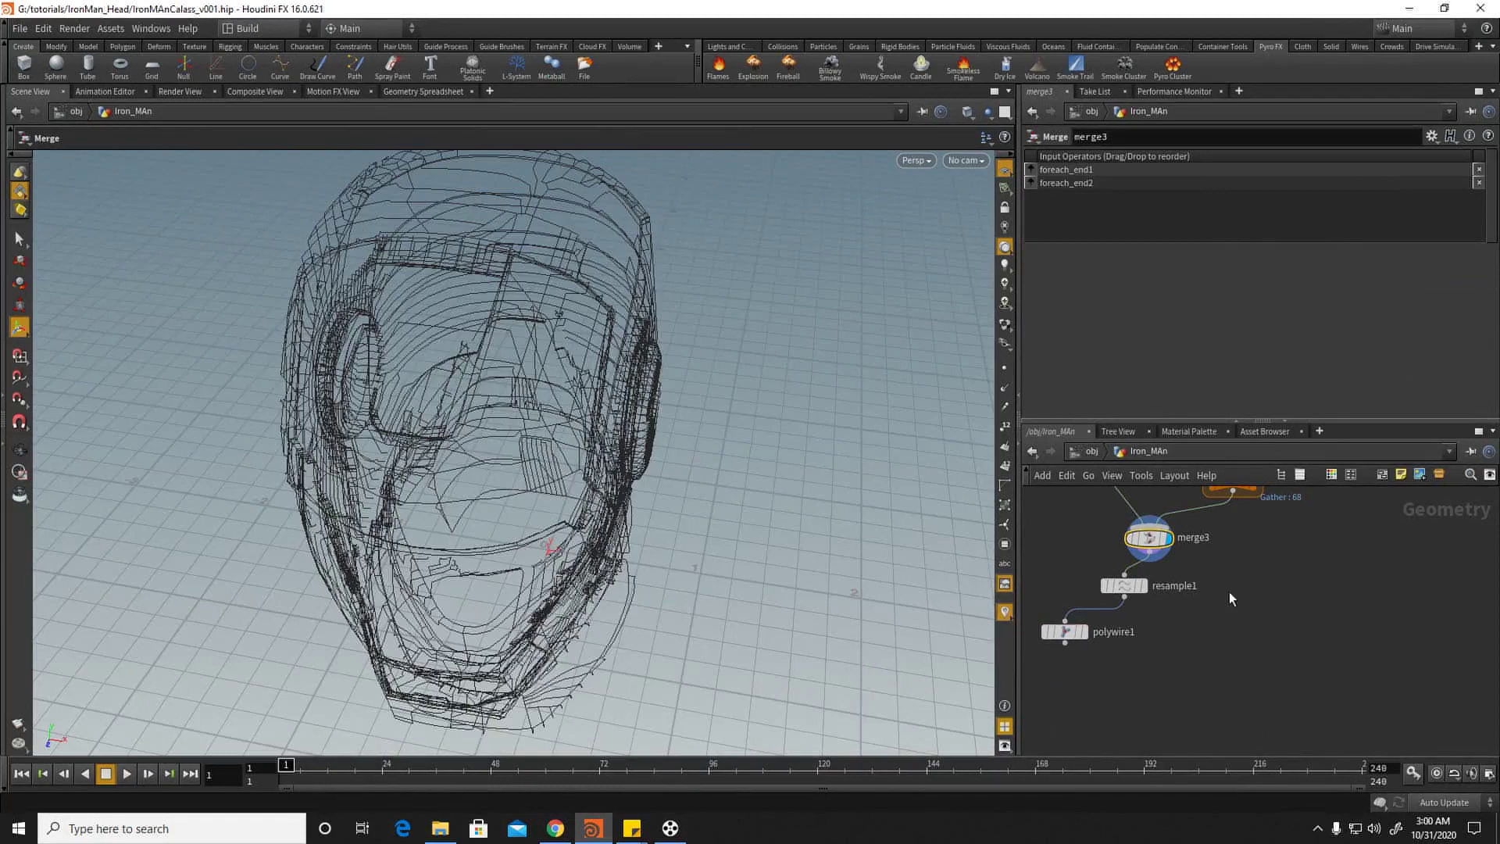
{"action": "key", "text": "Tab"}
{"action": "type", "text": "gro"}
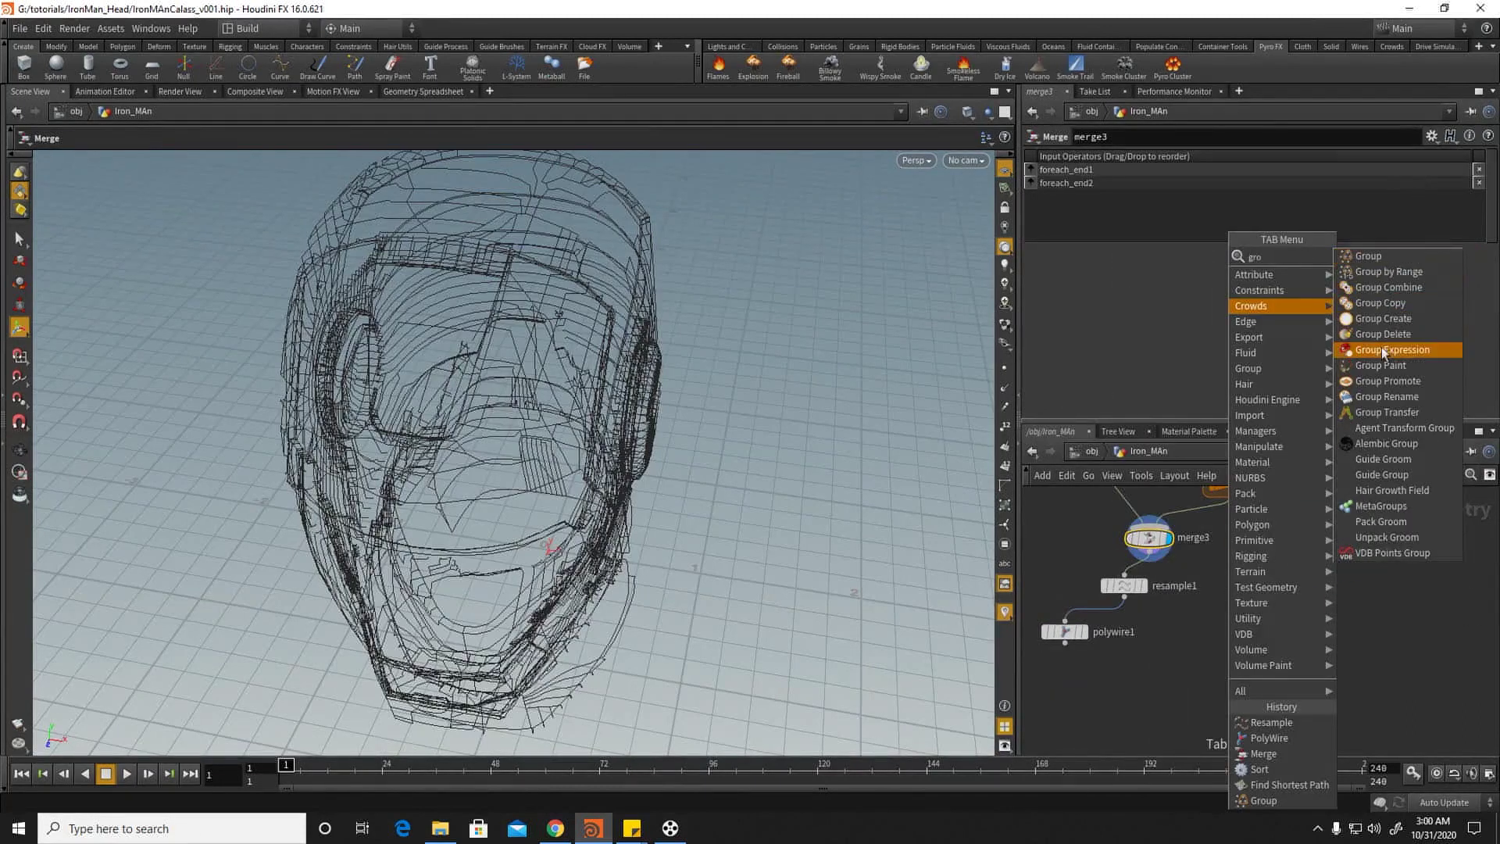
{"action": "left_click", "coordinate": [1391, 349]}
{"action": "left_click", "coordinate": [1285, 600]}
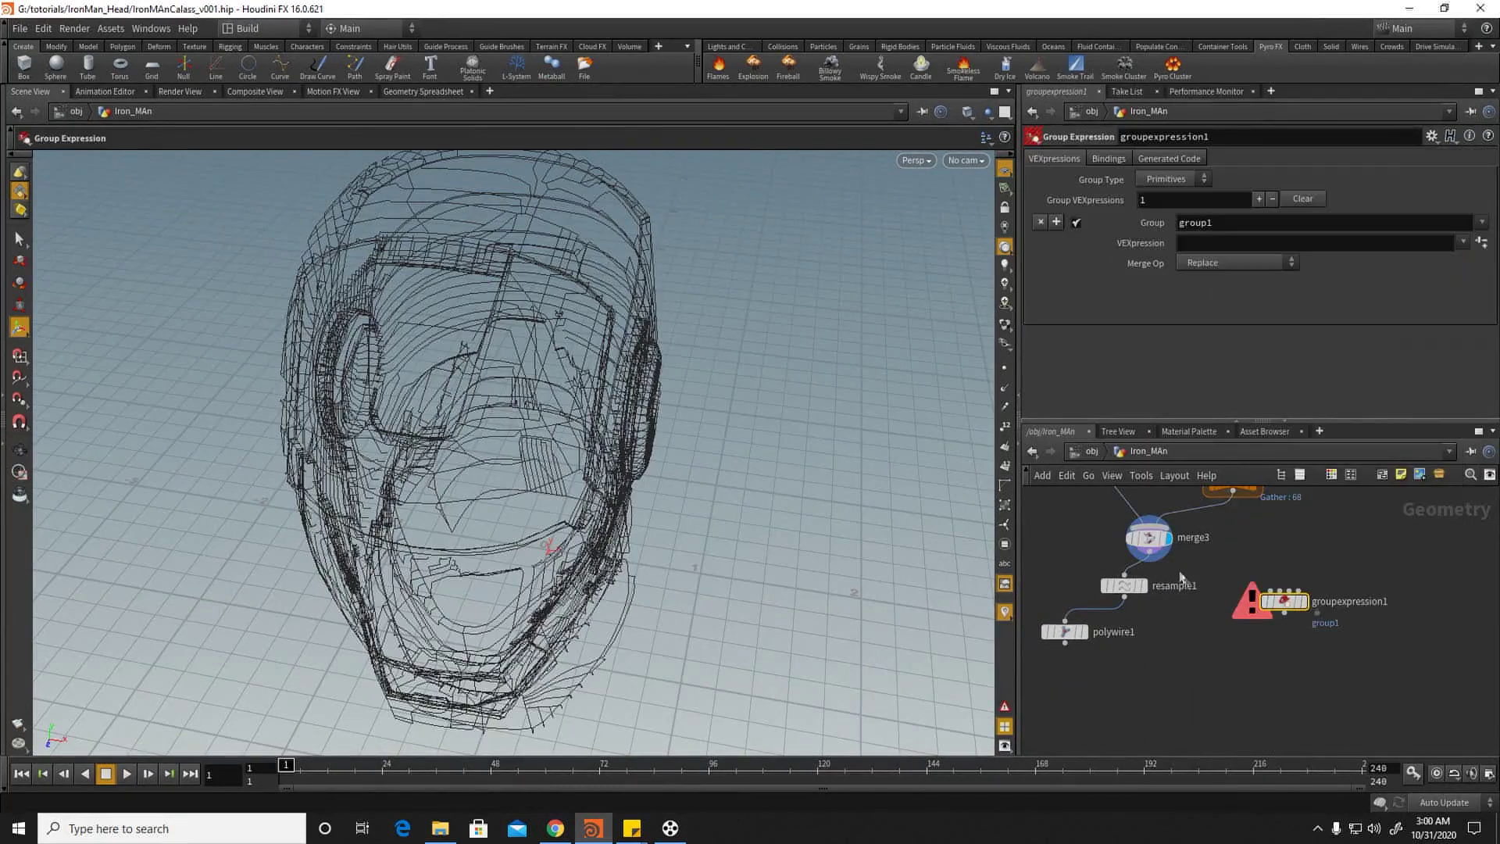
{"action": "left_click_drag", "start_coordinate": [1199, 581], "coordinate": [1270, 591]}
{"action": "left_click", "coordinate": [1304, 601]}
{"action": "left_click", "coordinate": [1465, 244]}
{"action": "left_click", "coordinate": [1375, 290]}
{"action": "left_click", "coordinate": [1168, 179]}
{"action": "left_click", "coordinate": [1168, 193]}
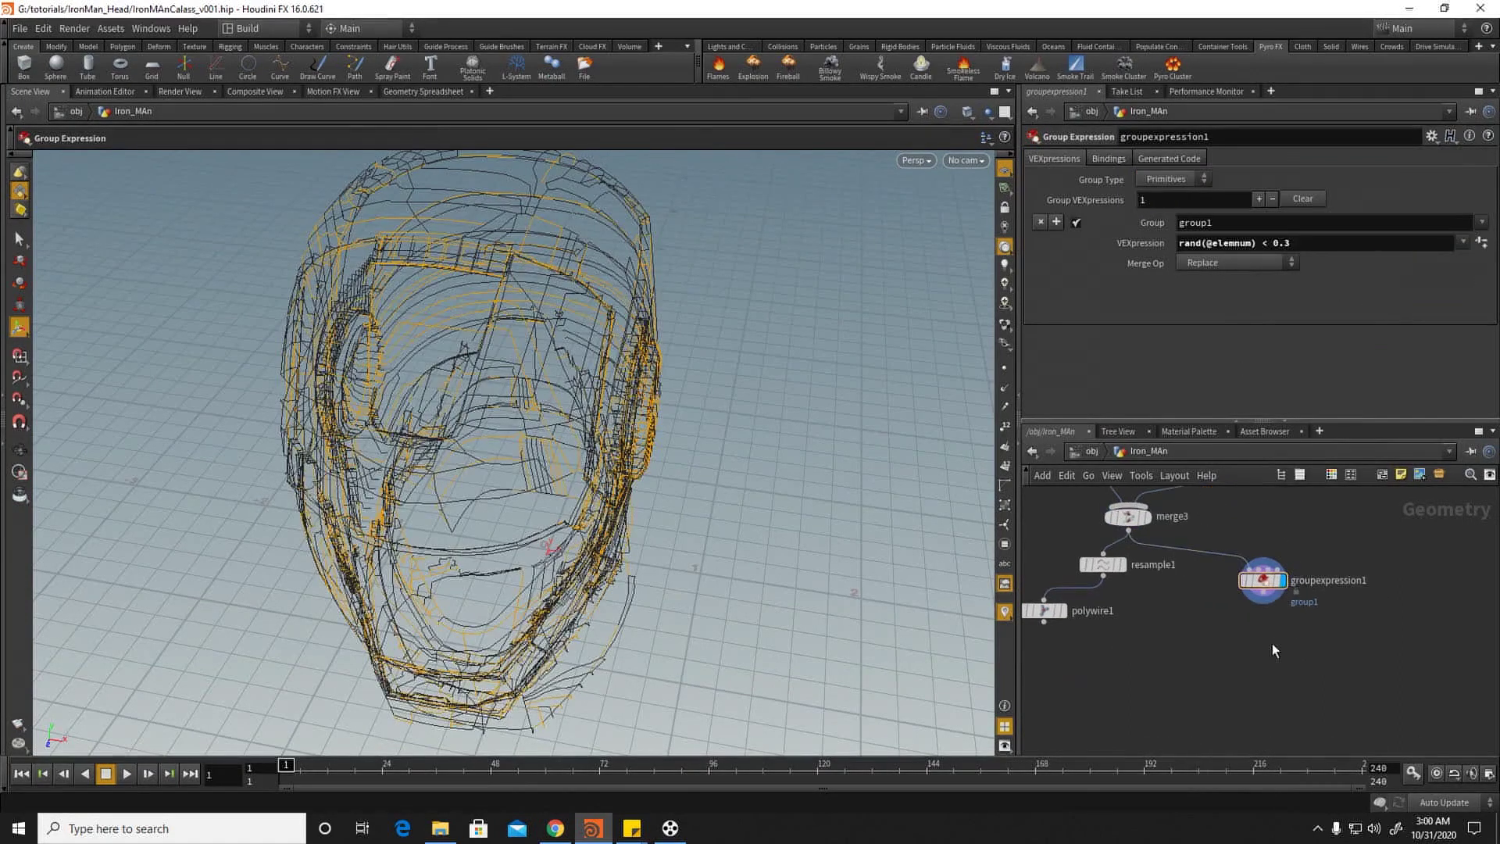
Step: Add a Delete node after groupexpression1 and set it to delete the primitives in group1
{"action": "key", "text": "Tab"}
{"action": "type", "text": "del"}
{"action": "left_click", "coordinate": [1408, 256]}
{"action": "left_click", "coordinate": [1246, 634]}
{"action": "right_click_drag", "start_coordinate": [523, 361], "coordinate": [582, 399], "text": "alt"}
{"action": "left_click", "coordinate": [1152, 196]}
{"action": "left_click", "coordinate": [1152, 197]}
{"action": "left_click", "coordinate": [1471, 158]}
{"action": "left_click", "coordinate": [1424, 175]}
{"action": "right_click_drag", "start_coordinate": [581, 367], "coordinate": [539, 353], "text": "alt"}
{"action": "left_click", "coordinate": [1262, 580]}
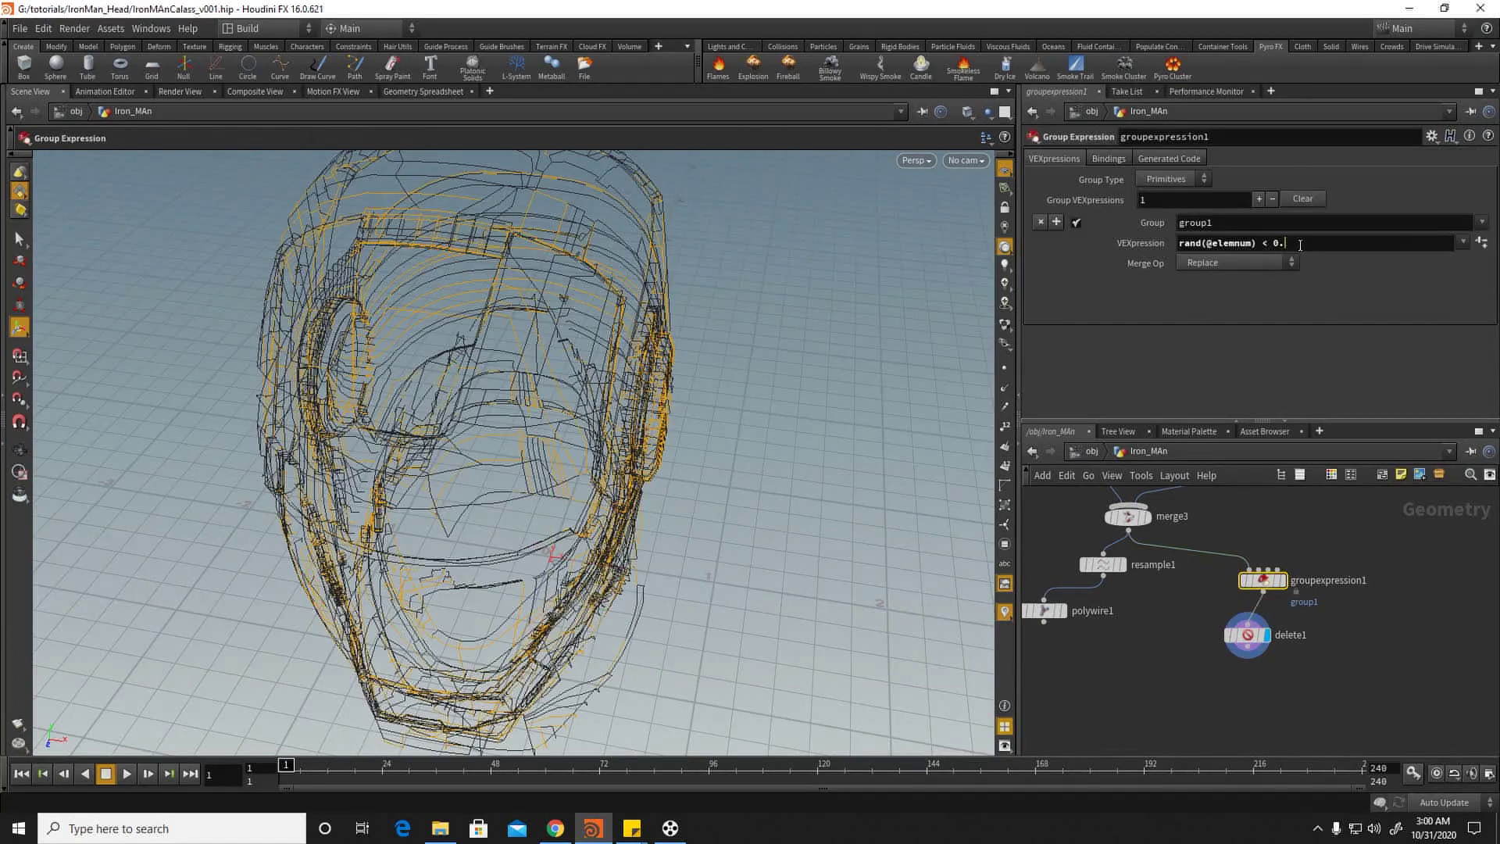
{"action": "key", "text": "Return"}
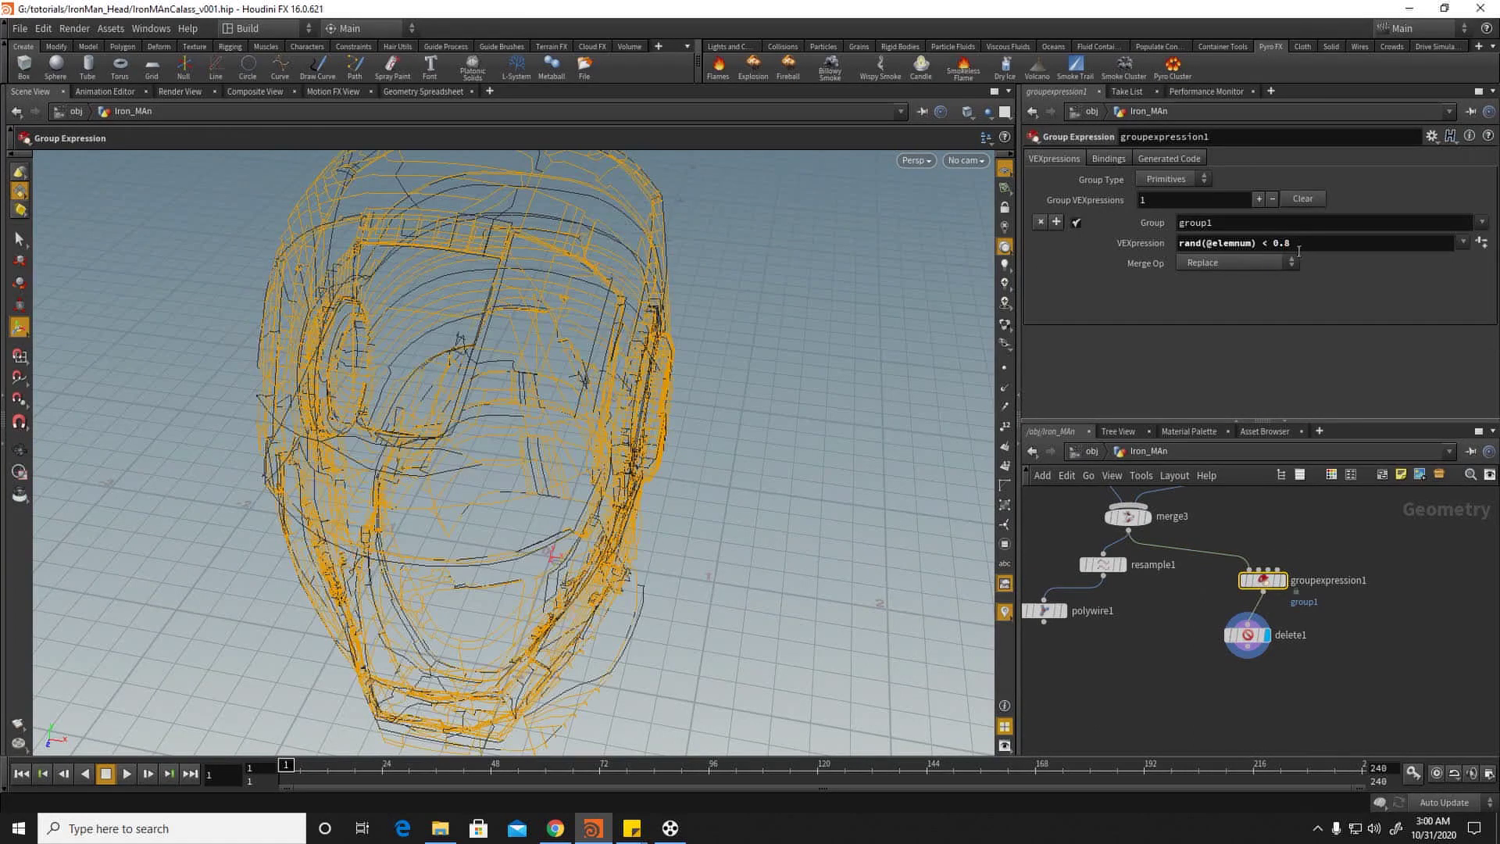
{"action": "type", "text": "5"}
{"action": "key", "text": "Return"}
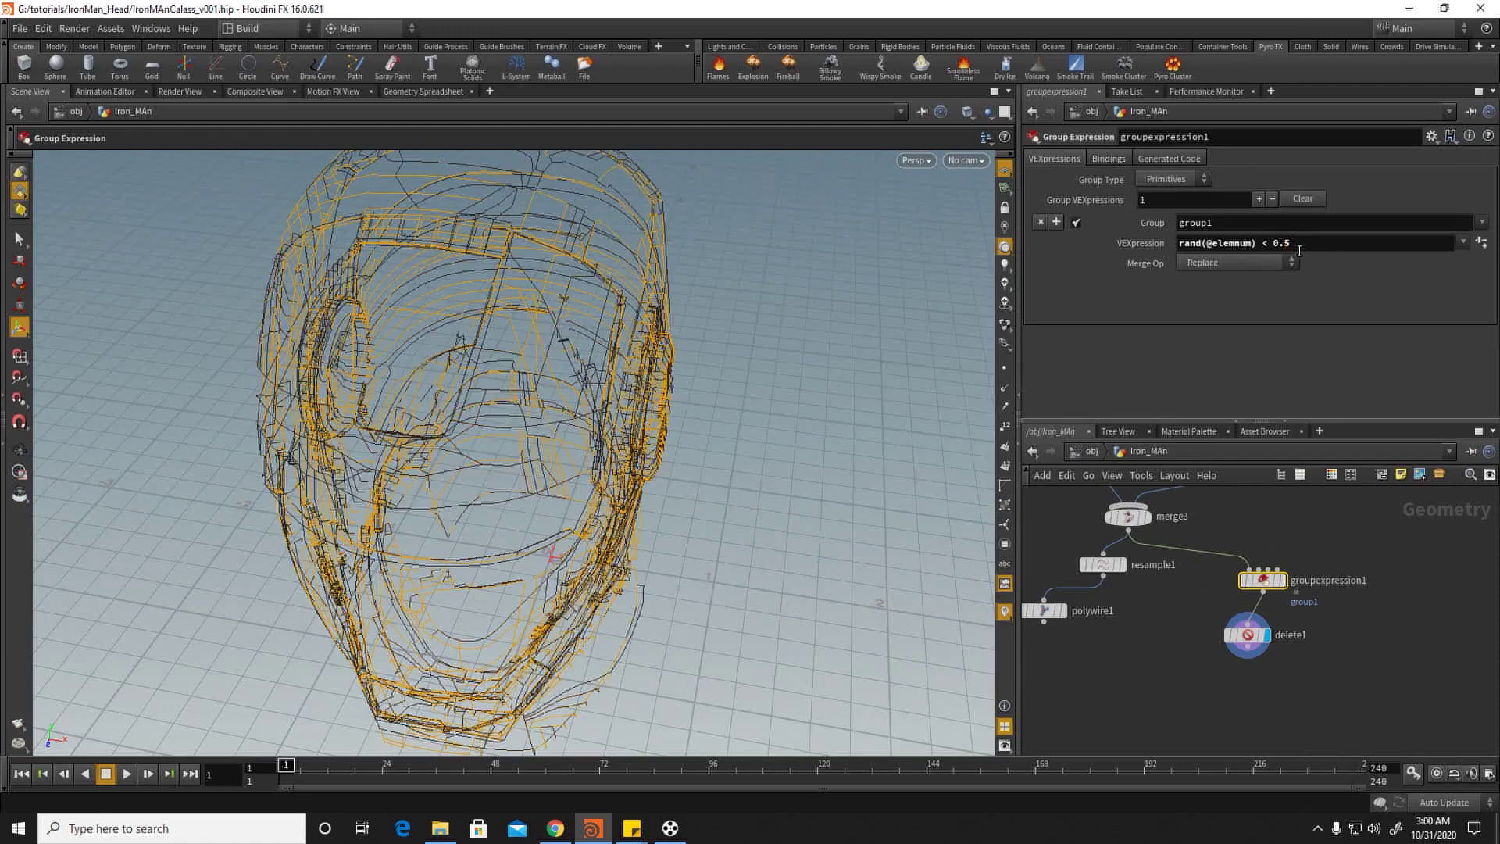
Step: Select delete1 and examine the thinned-out helmet curves from several angles
{"action": "left_click", "coordinate": [1248, 634]}
{"action": "left_click_drag", "start_coordinate": [489, 359], "coordinate": [428, 314]}
{"action": "right_click_drag", "start_coordinate": [428, 314], "coordinate": [542, 318]}
{"action": "left_click_drag", "start_coordinate": [542, 318], "coordinate": [502, 401]}
{"action": "right_click_drag", "start_coordinate": [503, 402], "coordinate": [462, 376]}
{"action": "left_click_drag", "start_coordinate": [461, 377], "coordinate": [523, 381]}
{"action": "right_click_drag", "start_coordinate": [523, 381], "coordinate": [406, 350]}
{"action": "left_click_drag", "start_coordinate": [406, 350], "coordinate": [613, 381]}
{"action": "right_click_drag", "start_coordinate": [613, 381], "coordinate": [703, 391]}
Step: Add a Sweep node below delete1 and feed delete1's curves into its Backbone input
{"action": "middle_click_drag", "start_coordinate": [1203, 640], "coordinate": [1189, 627]}
{"action": "key", "text": "Tab"}
{"action": "type", "text": "s"}
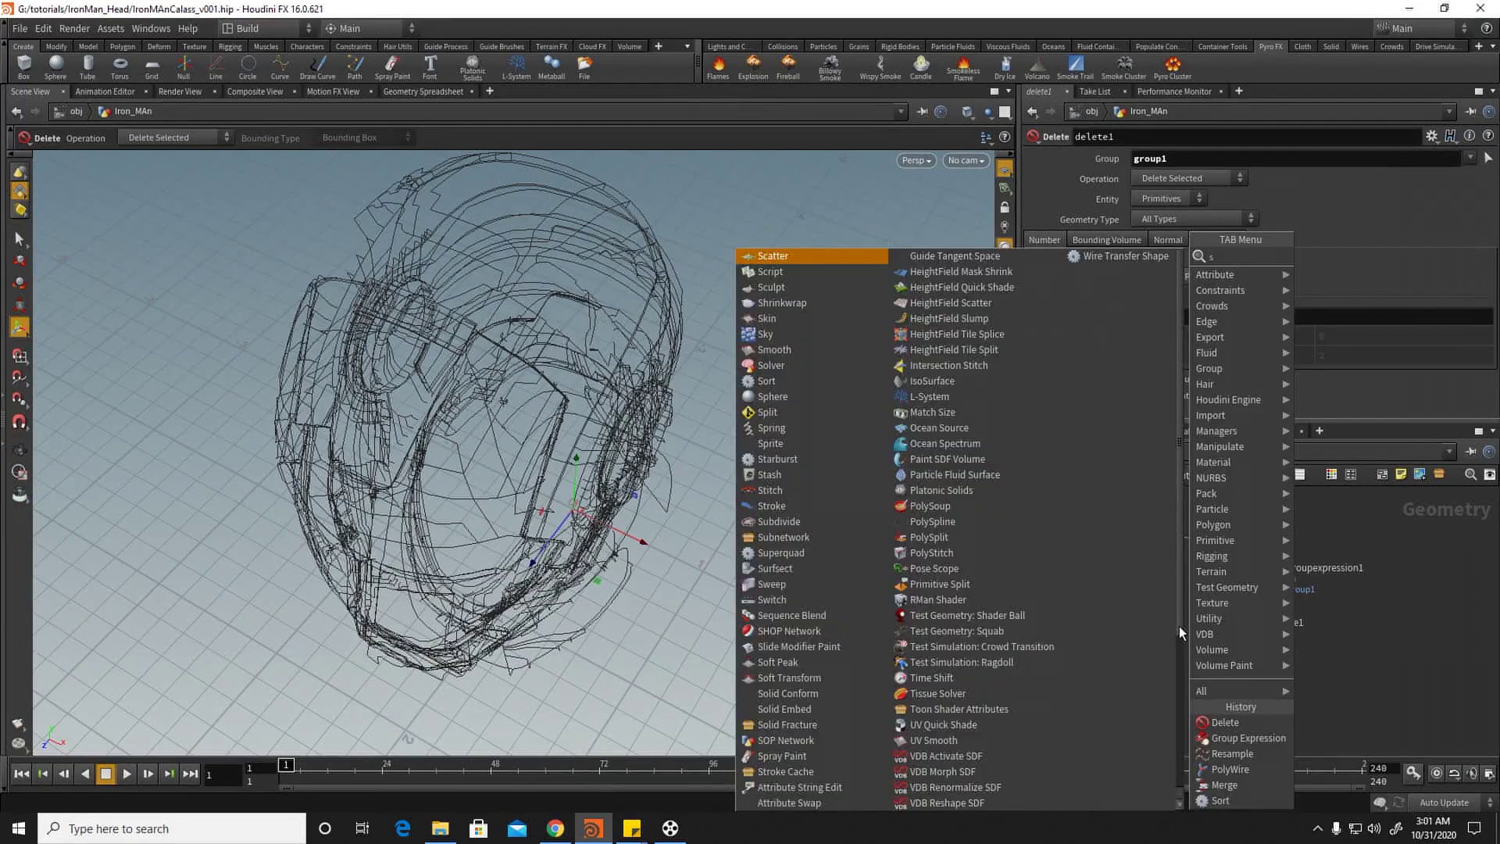
{"action": "type", "text": "w"}
{"action": "left_click", "coordinate": [1342, 261]}
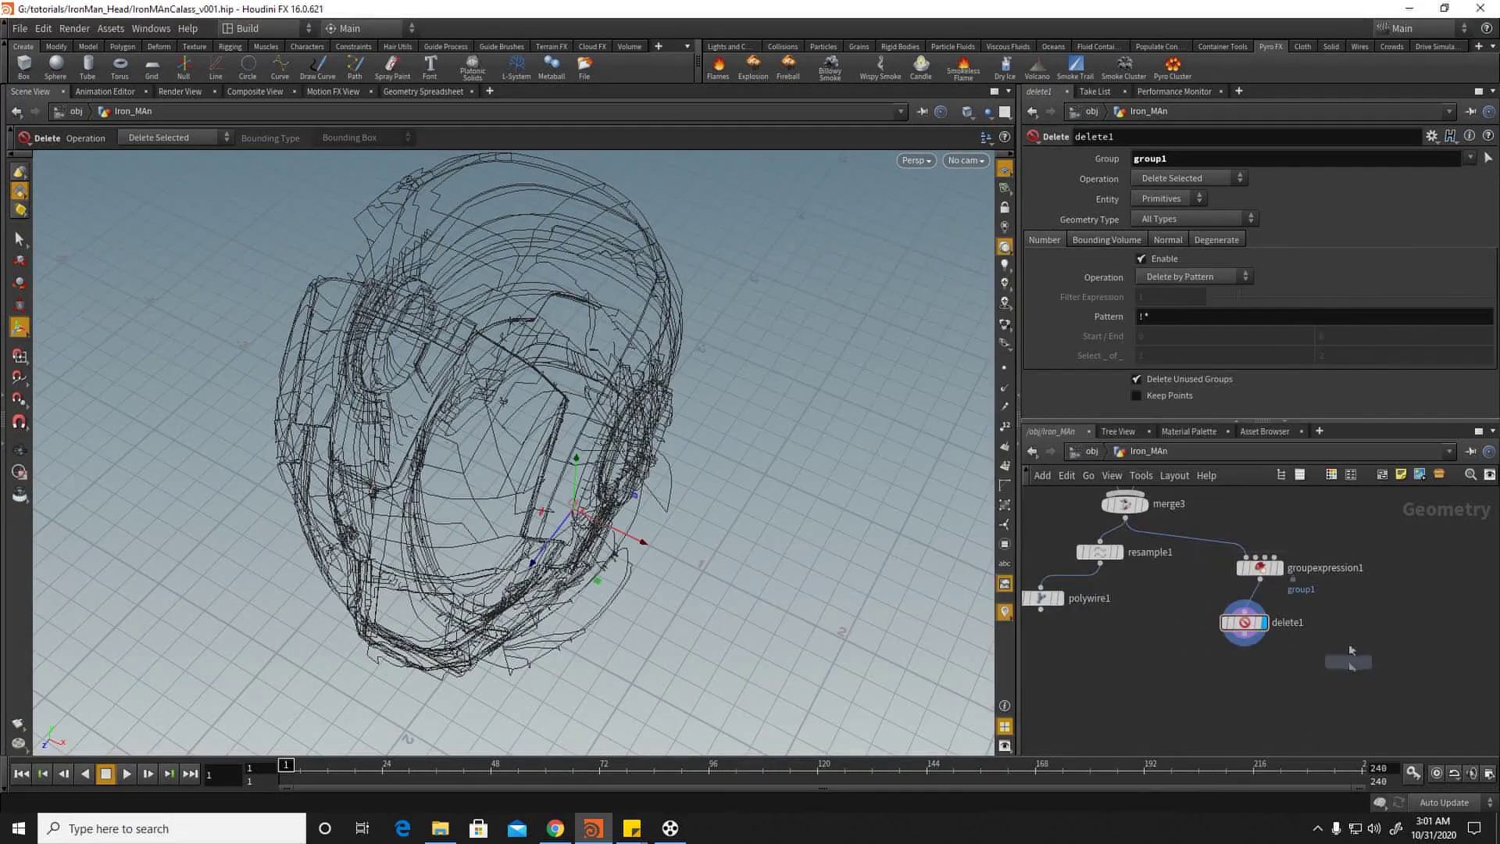
{"action": "left_click", "coordinate": [1232, 648]}
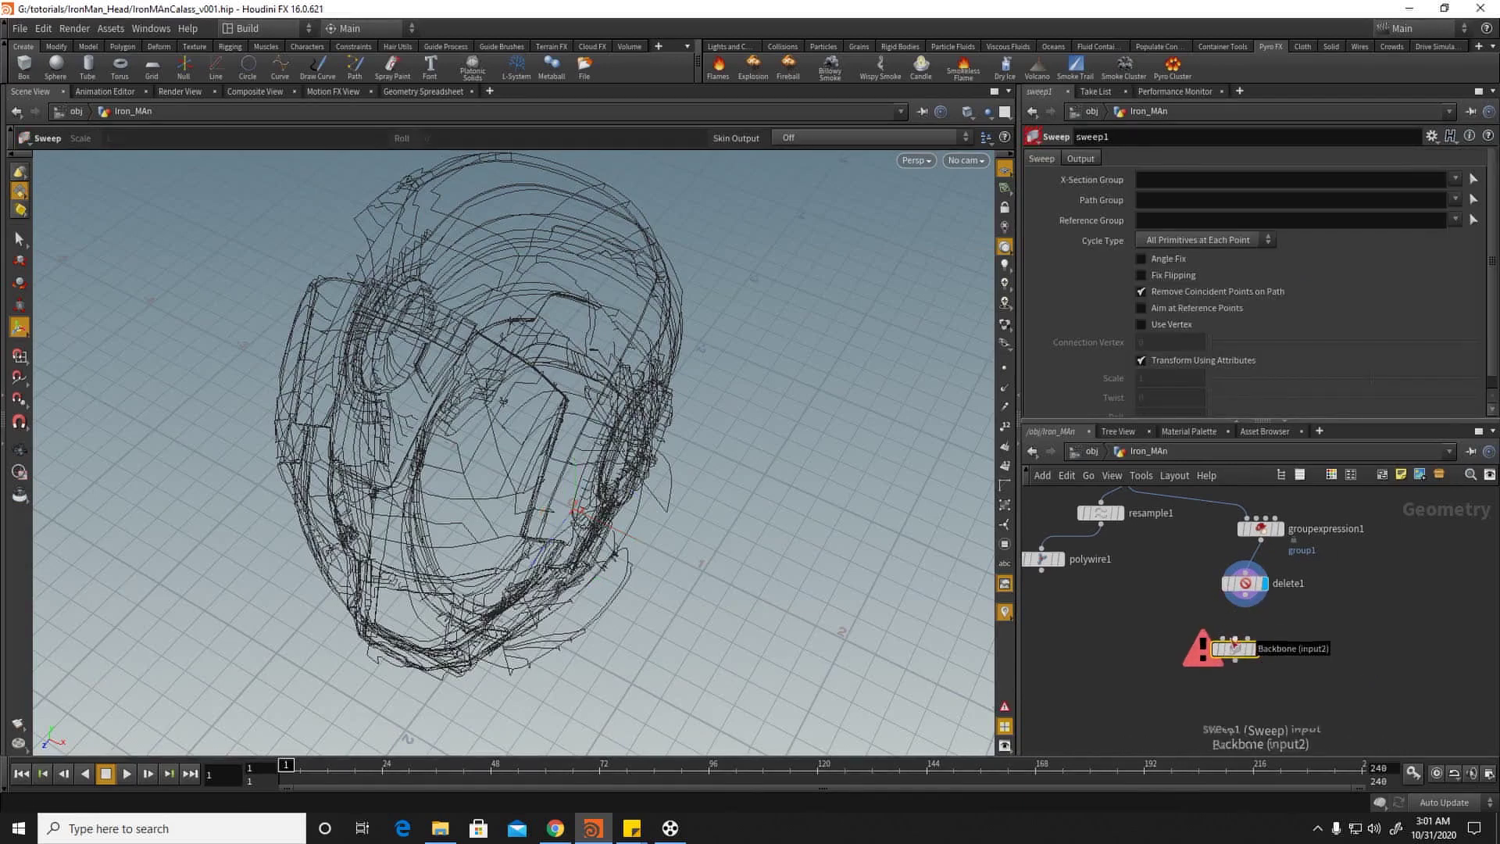
{"action": "left_click_drag", "start_coordinate": [1245, 595], "coordinate": [1246, 646]}
Step: Add a Circle node beside the sweep as its cross-section source and display it
{"action": "key", "text": "Tab"}
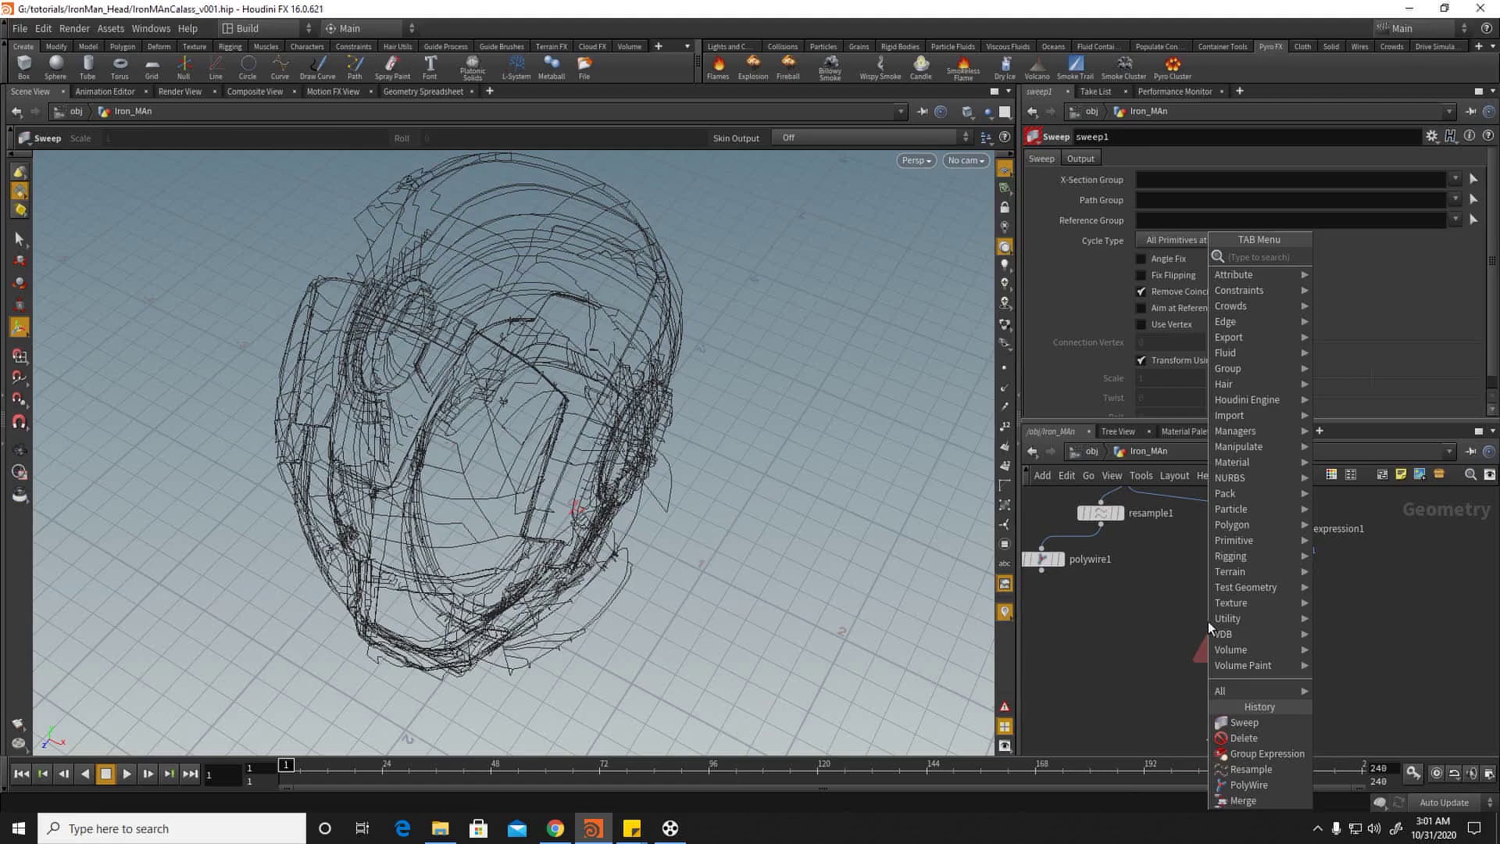
{"action": "type", "text": "ci"}
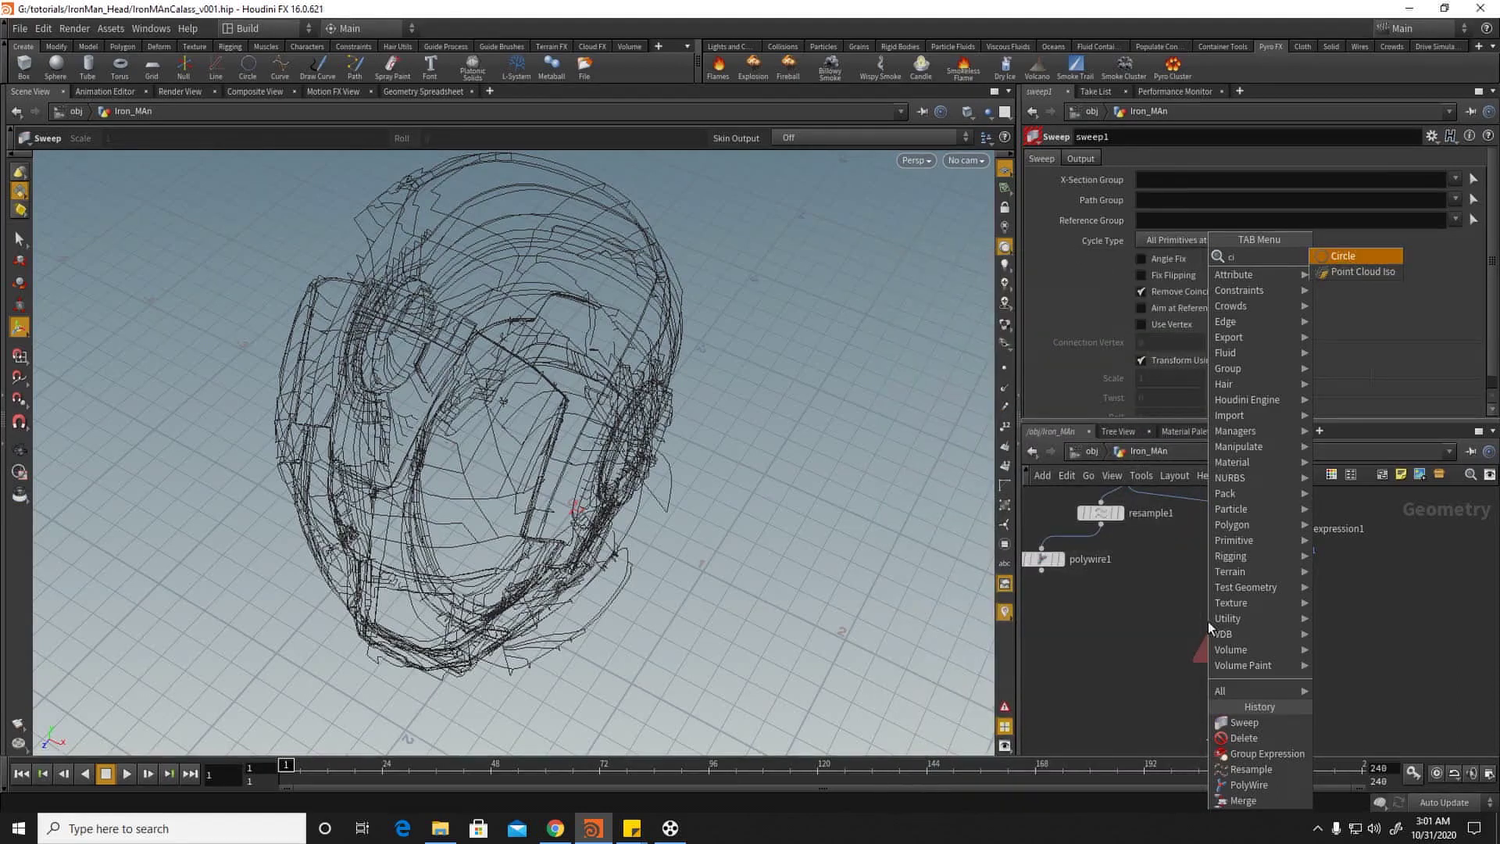
{"action": "left_click", "coordinate": [1335, 263]}
{"action": "left_click", "coordinate": [1174, 603]}
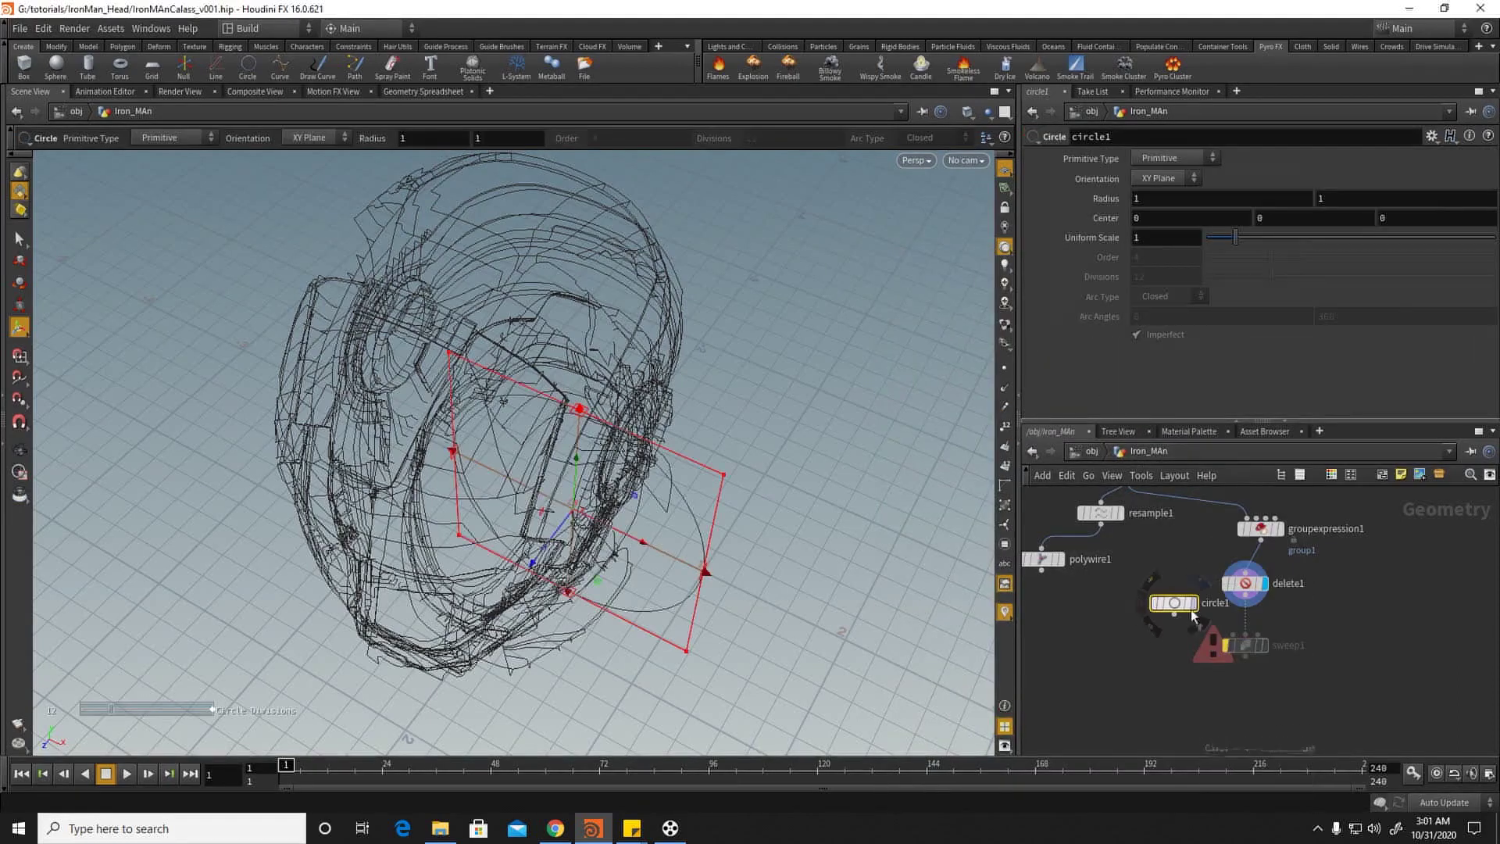
{"action": "left_click", "coordinate": [1193, 603]}
Step: Make circle1 a Polygon with an Open Arc and 4 divisions
{"action": "left_click", "coordinate": [1172, 179]}
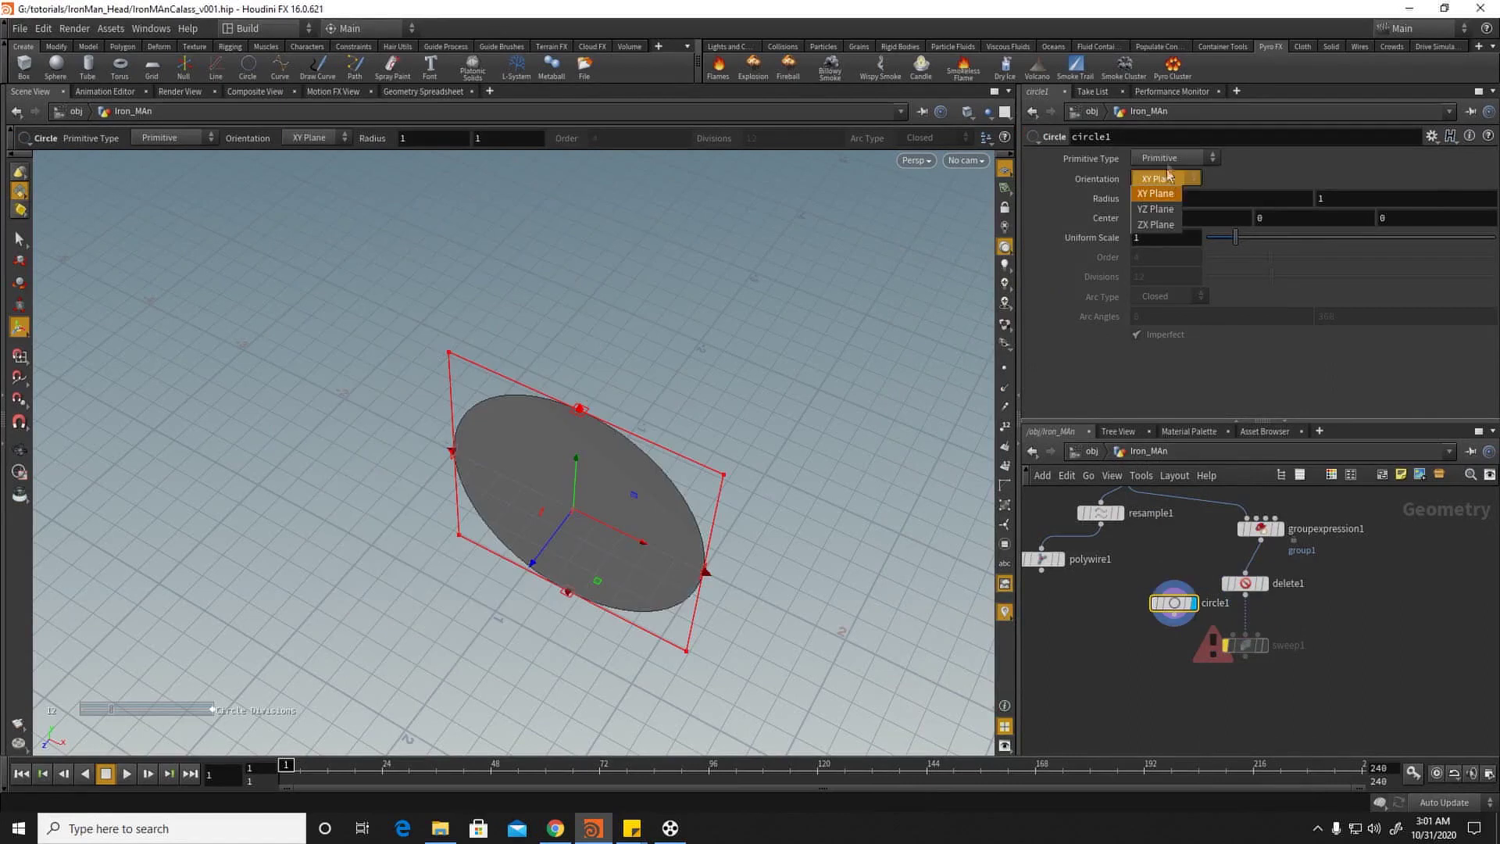
{"action": "left_click", "coordinate": [1167, 159]}
{"action": "left_click", "coordinate": [1165, 189]}
{"action": "left_click_drag", "start_coordinate": [659, 449], "coordinate": [657, 407], "text": "alt"}
{"action": "key", "text": "Return"}
{"action": "left_click", "coordinate": [1170, 296]}
{"action": "left_click", "coordinate": [1157, 328]}
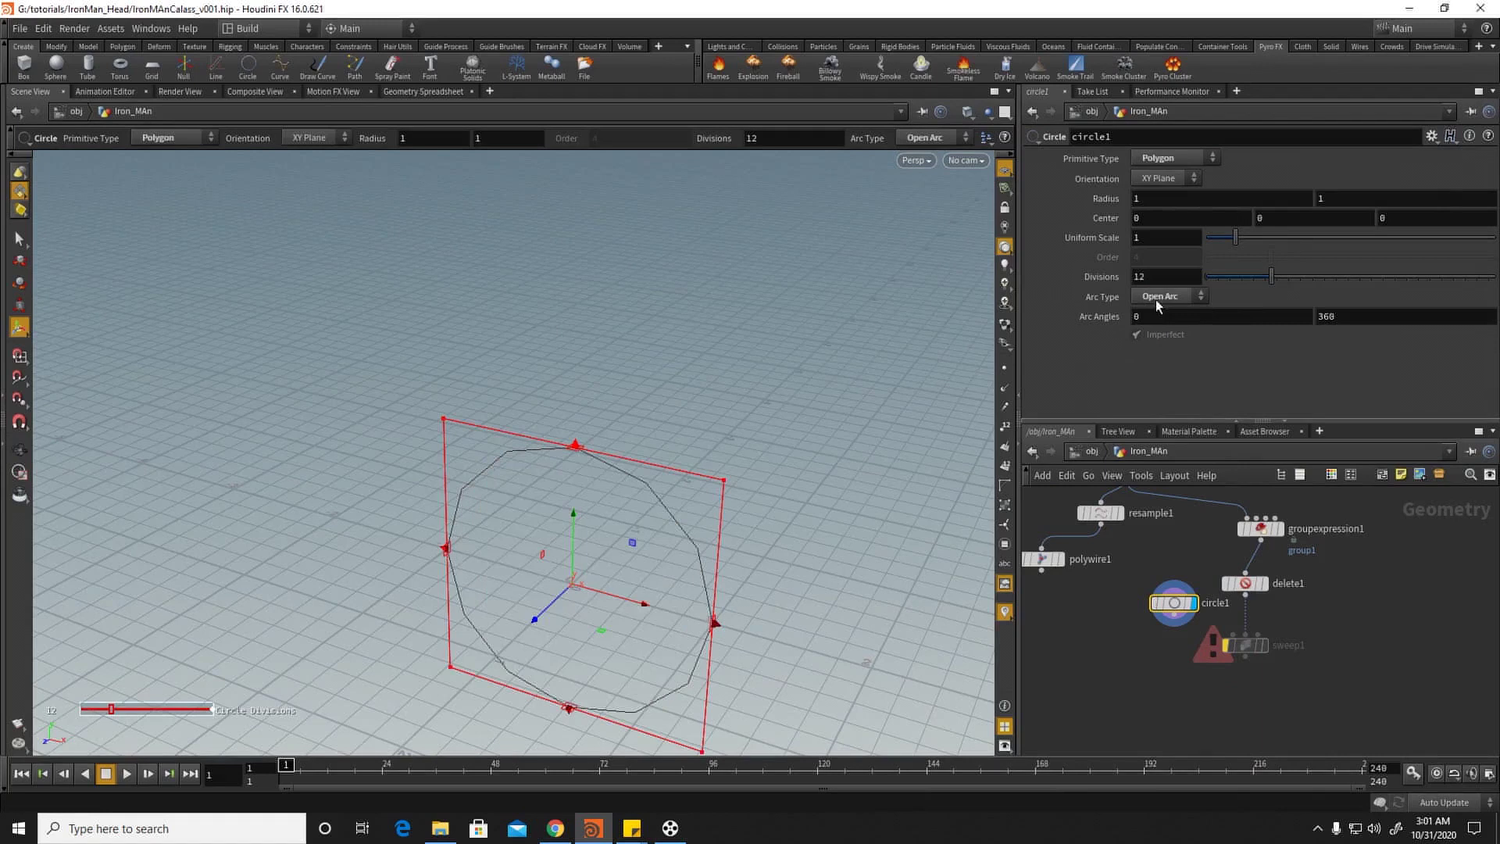
{"action": "left_click_drag", "start_coordinate": [1272, 277], "coordinate": [1225, 280]}
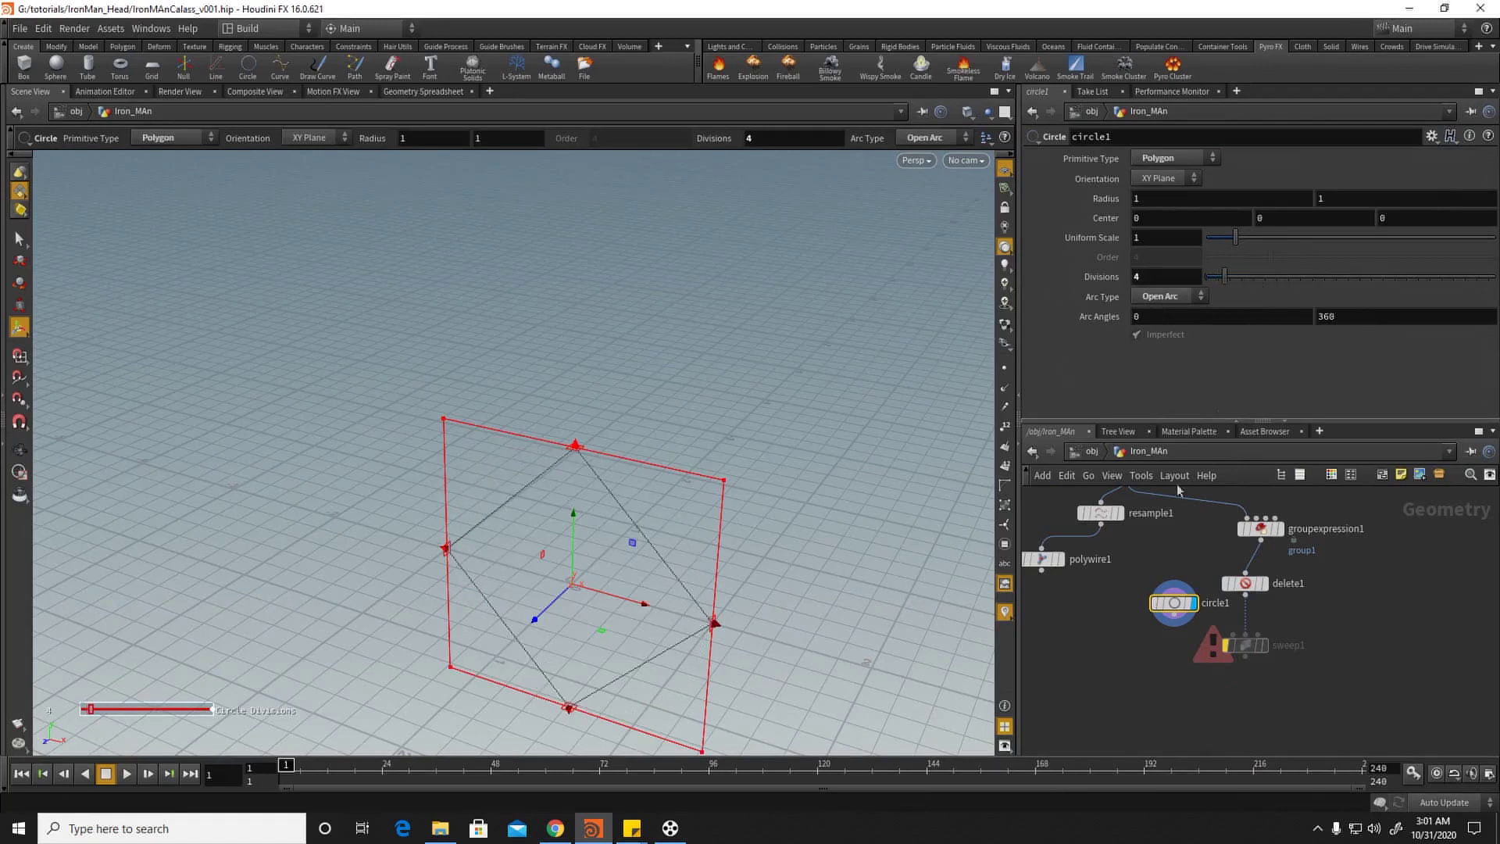
Step: Add a Transform node after circle1, connect it to sweep1's cross-section input, and display sweep1
{"action": "key", "text": "Tab"}
{"action": "type", "text": "tr"}
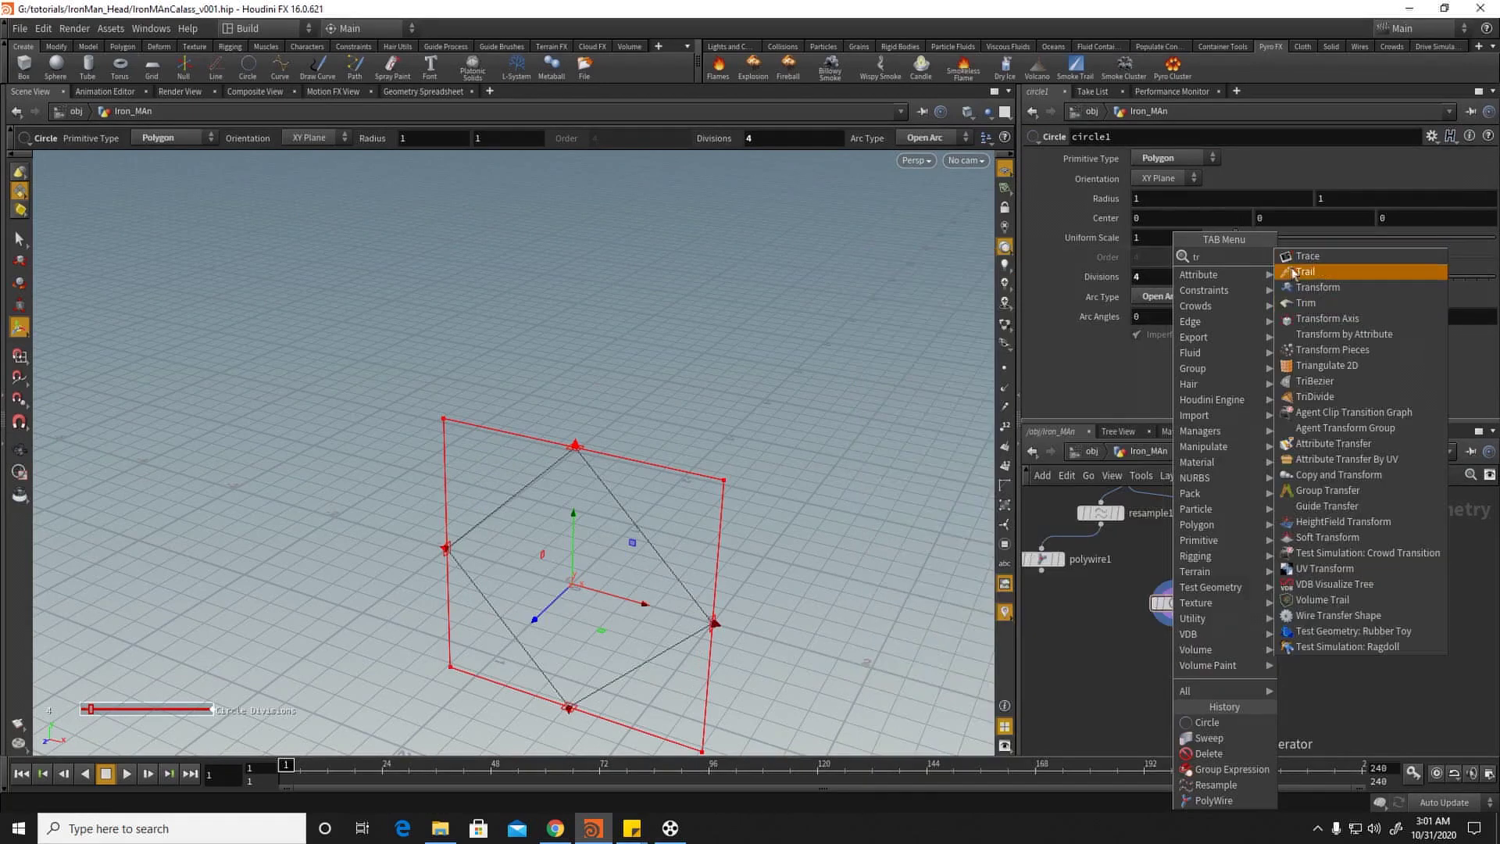
{"action": "left_click", "coordinate": [1285, 287]}
{"action": "left_click", "coordinate": [1179, 655]}
{"action": "left_click", "coordinate": [1181, 664]}
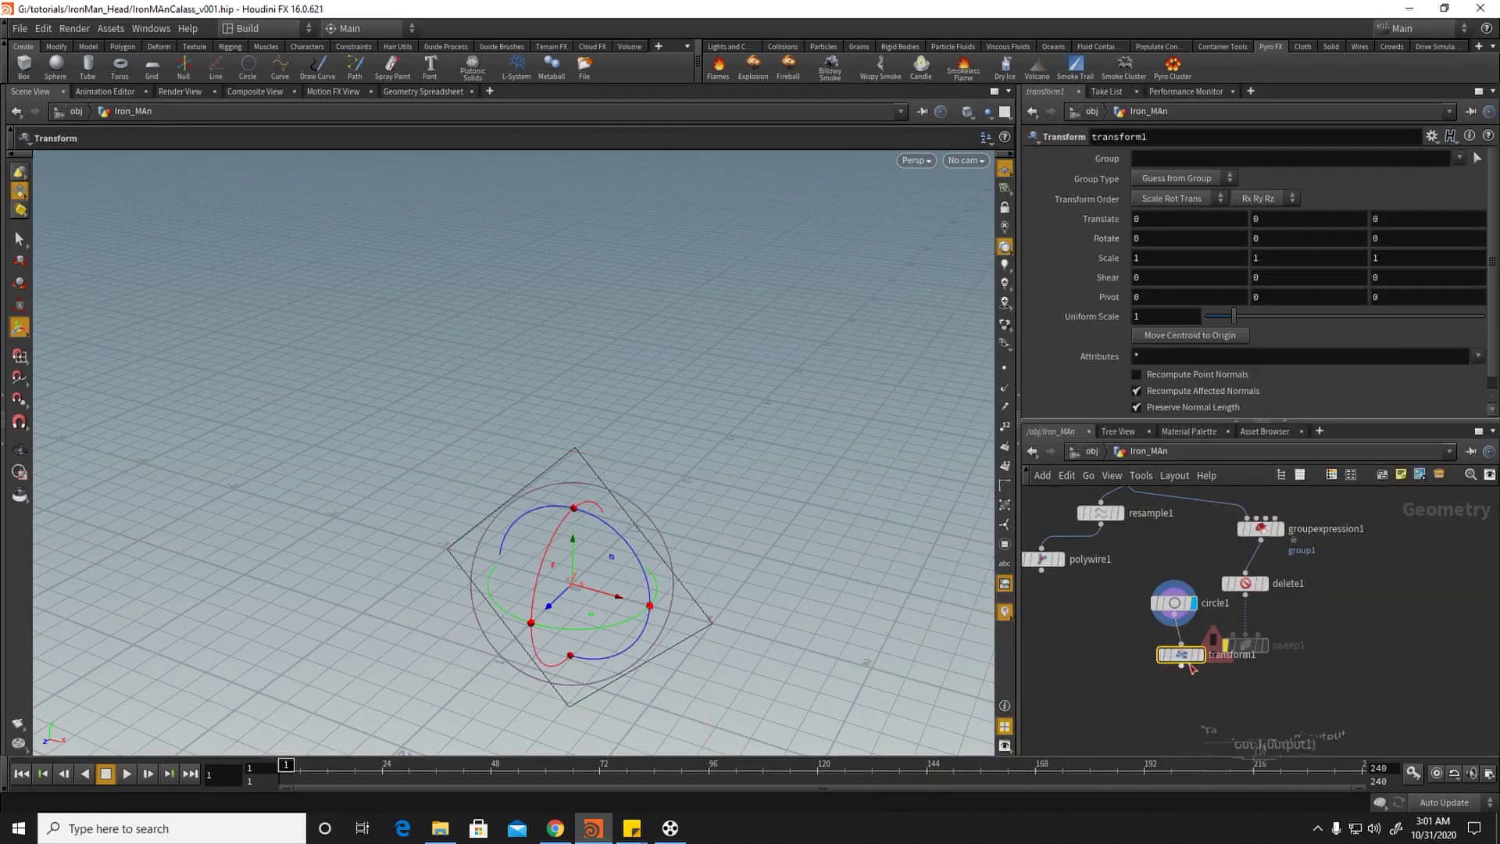
{"action": "left_click", "coordinate": [1198, 691]}
{"action": "left_click", "coordinate": [1182, 667]}
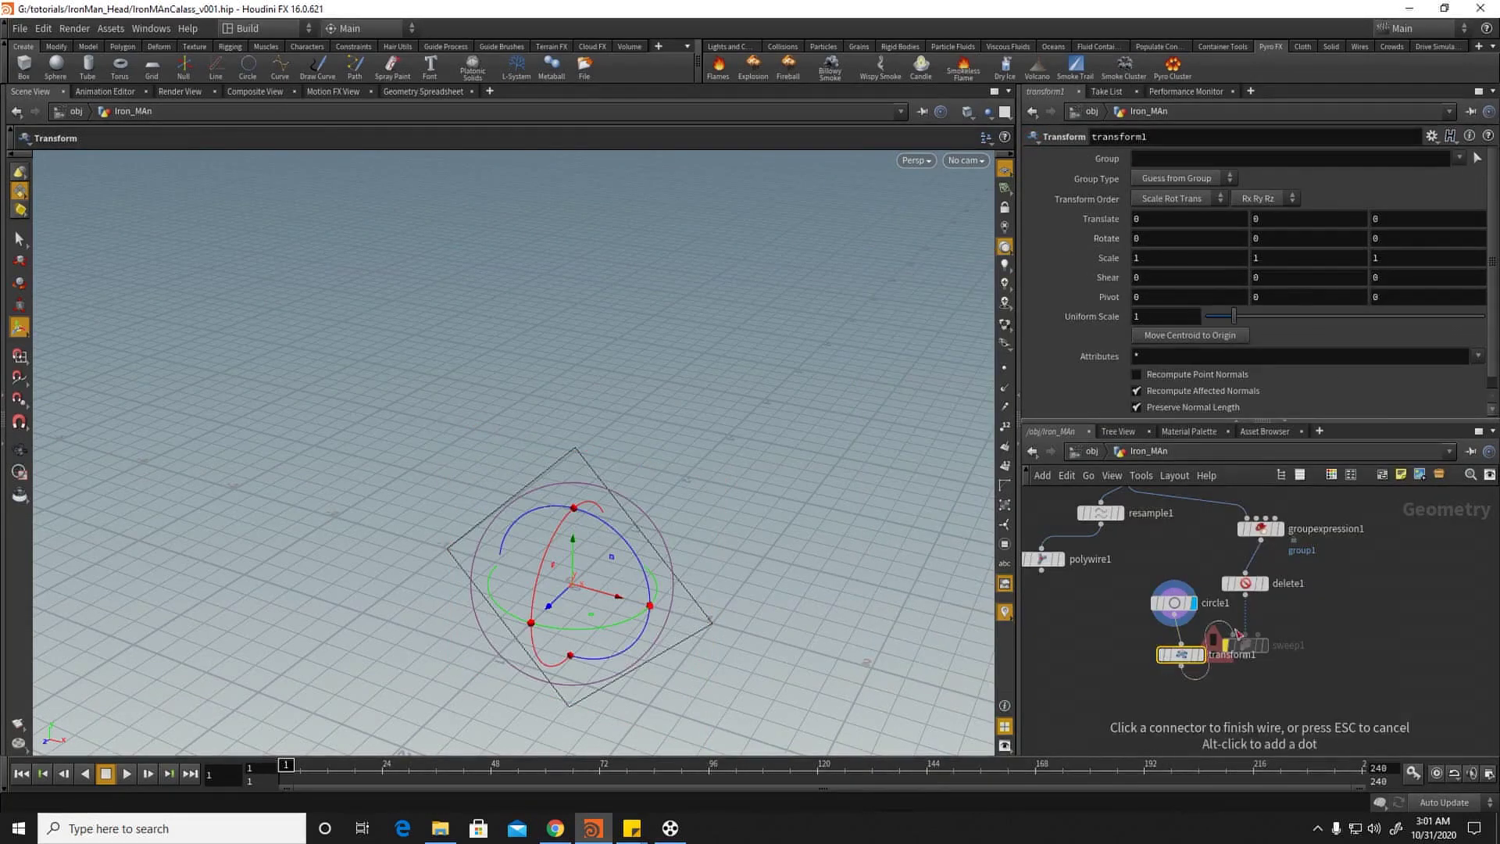
{"action": "left_click", "coordinate": [1232, 634]}
{"action": "left_click", "coordinate": [1225, 642]}
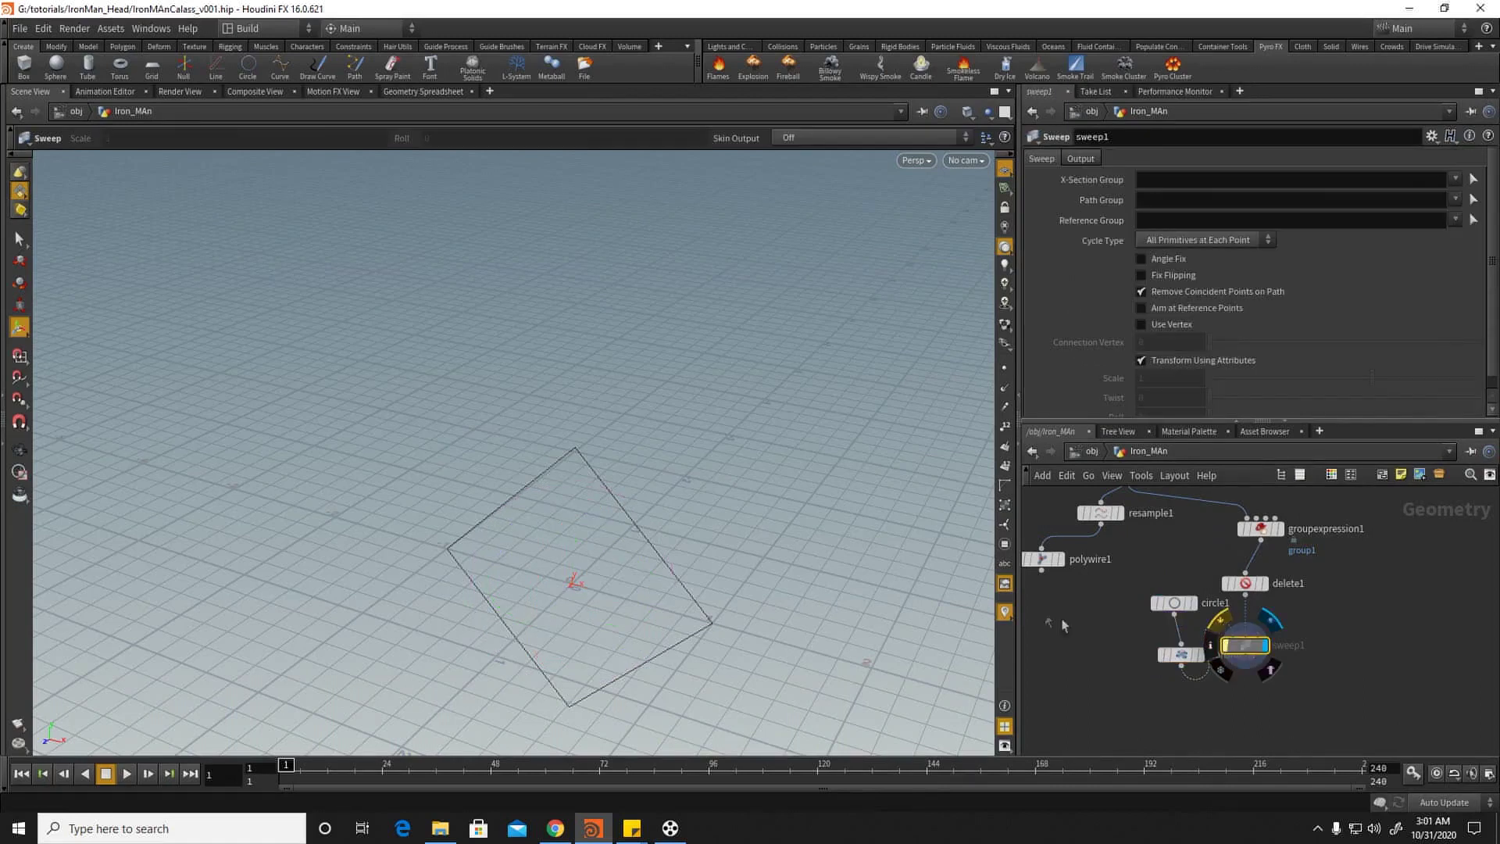
Step: Try the Cycle Primitives and One Primitive at a Time cycle types on sweep1, and return to All Primitives at Each Point
{"action": "right_click_drag", "start_coordinate": [639, 475], "coordinate": [438, 428], "text": "alt"}
{"action": "left_click_drag", "start_coordinate": [438, 428], "coordinate": [509, 438], "text": "alt"}
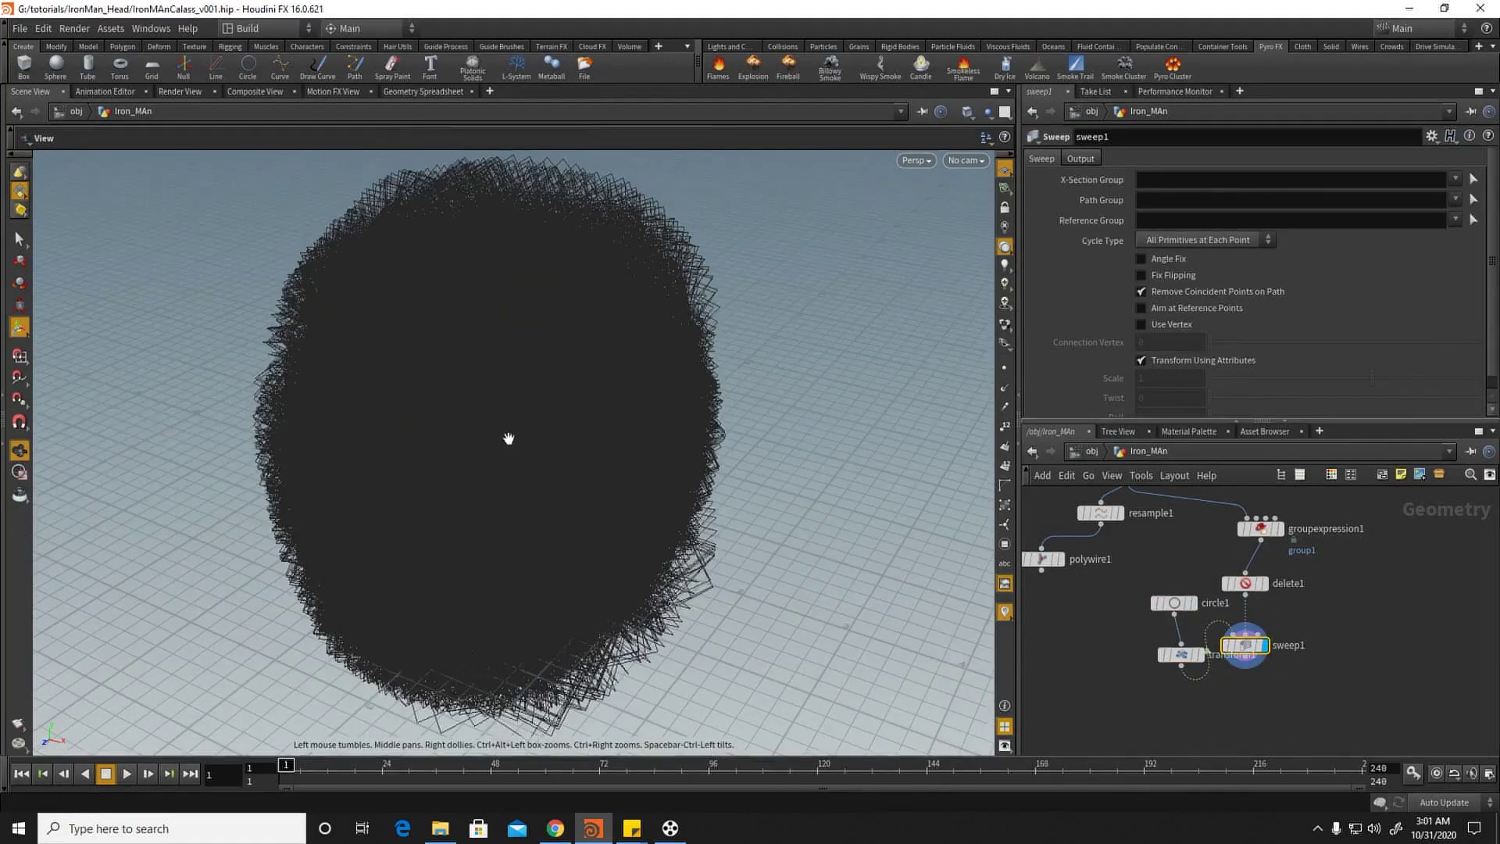
{"action": "right_click_drag", "start_coordinate": [526, 359], "coordinate": [894, 418], "text": "alt"}
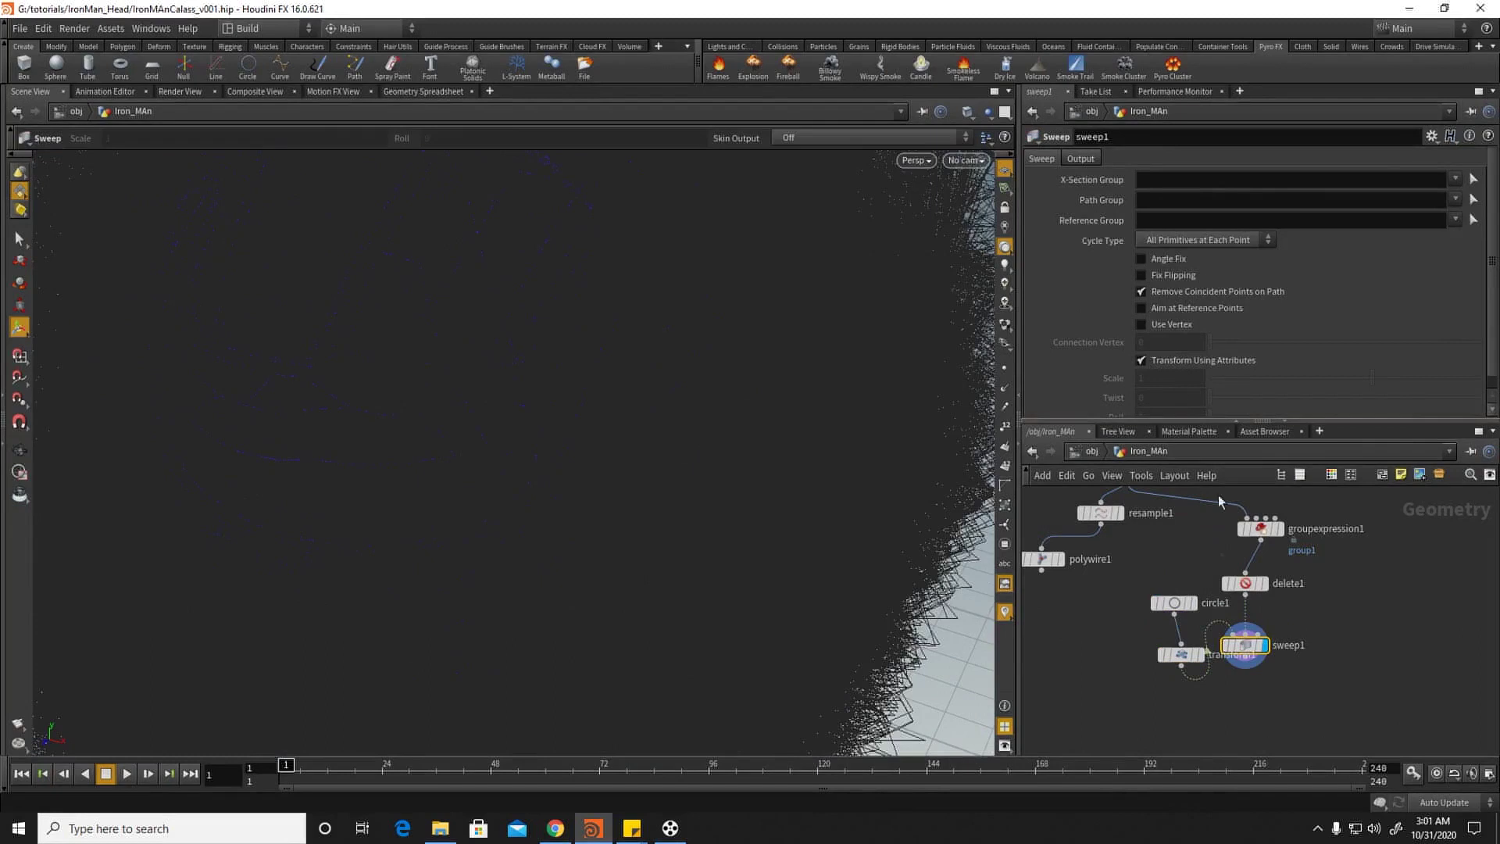
{"action": "left_click", "coordinate": [1172, 241]}
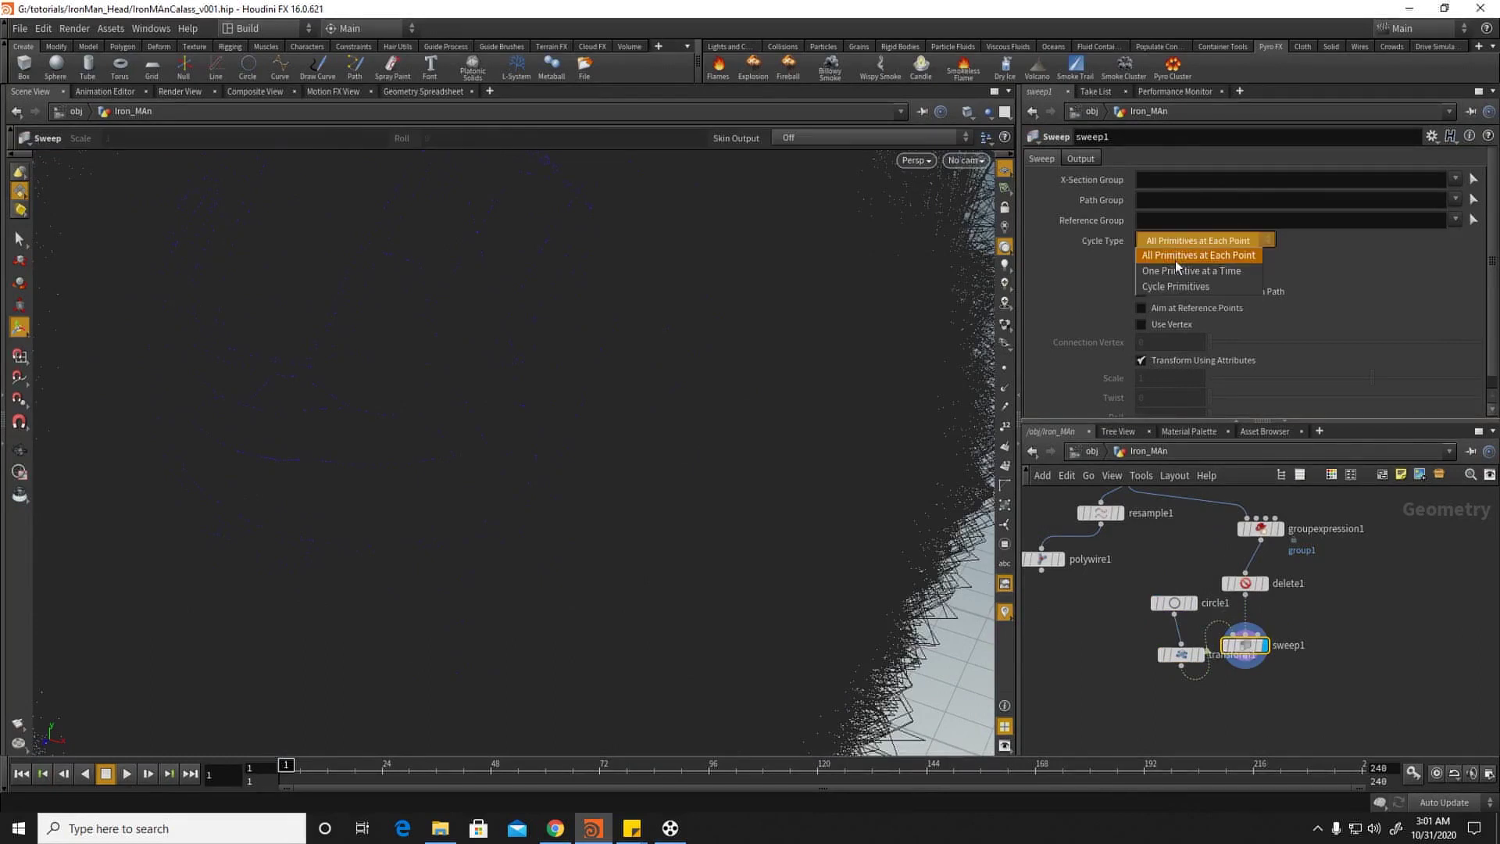
{"action": "left_click", "coordinate": [1175, 286]}
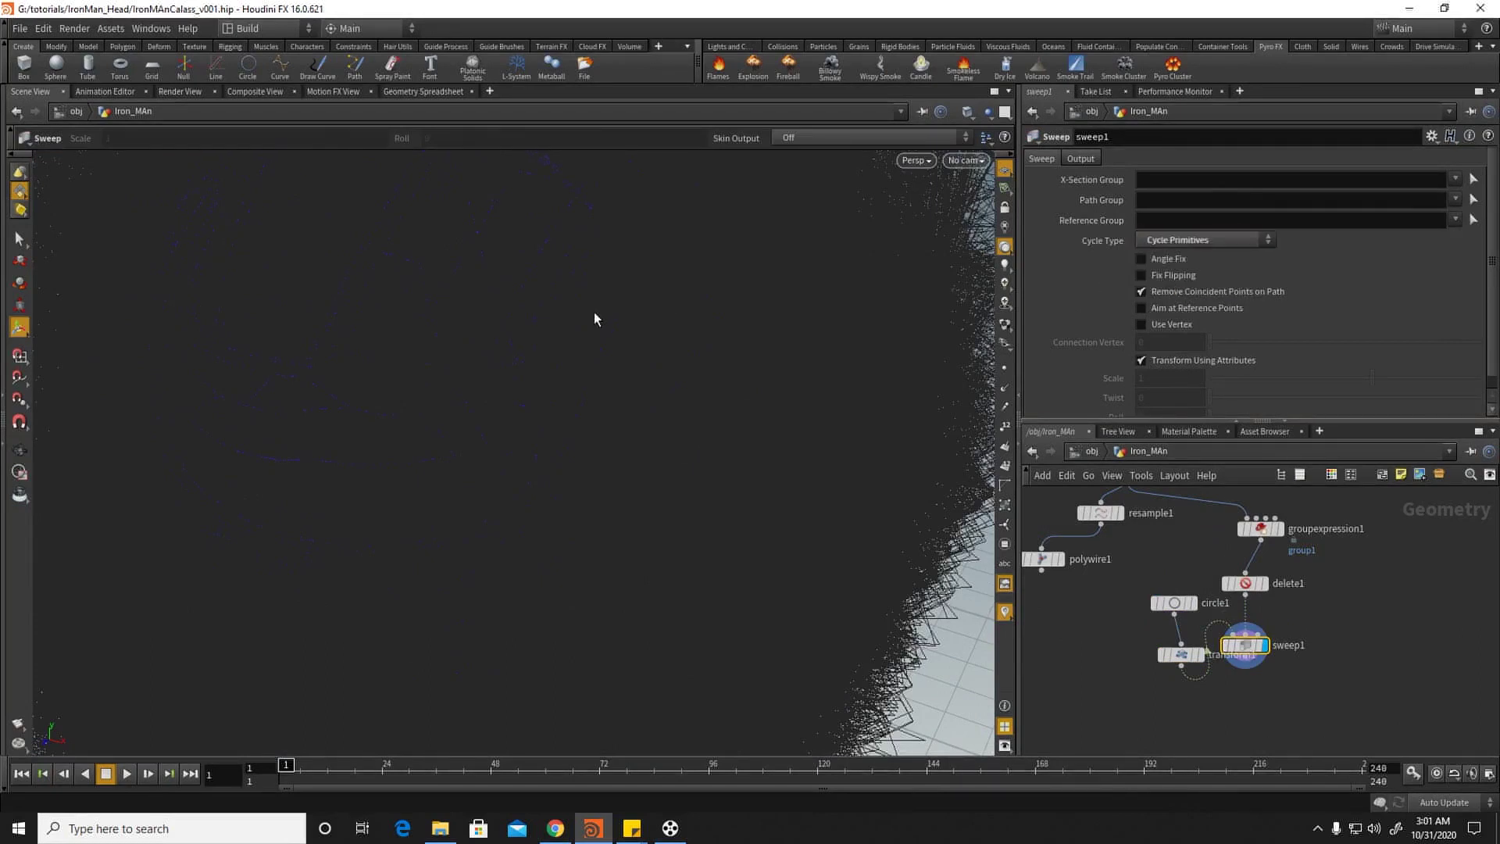
{"action": "scroll", "coordinate": [468, 375], "scroll_direction": "down", "scroll_amount": 10}
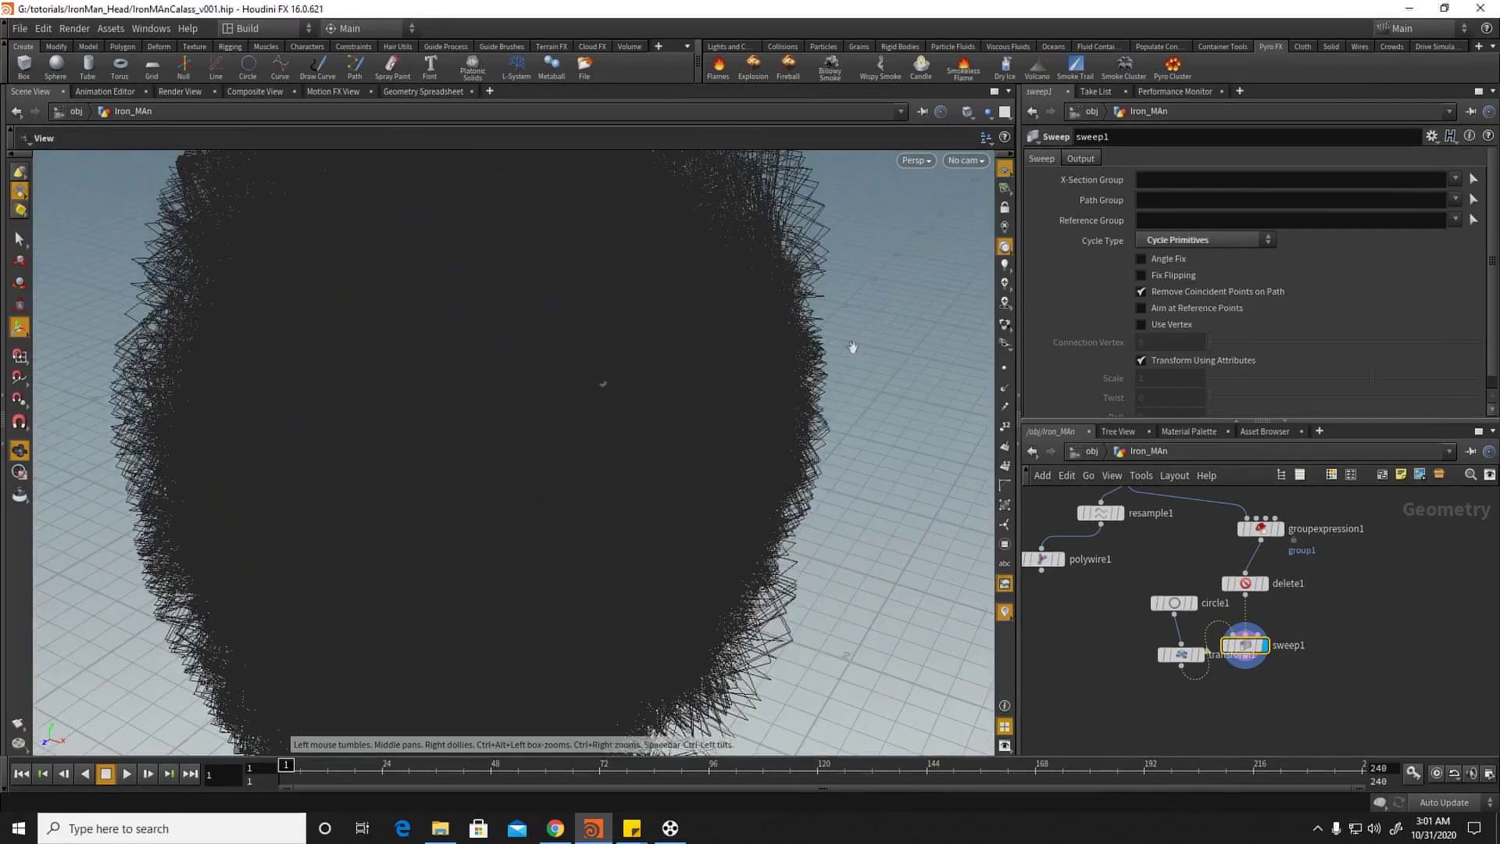
{"action": "left_click", "coordinate": [1201, 240]}
{"action": "left_click", "coordinate": [1178, 268]}
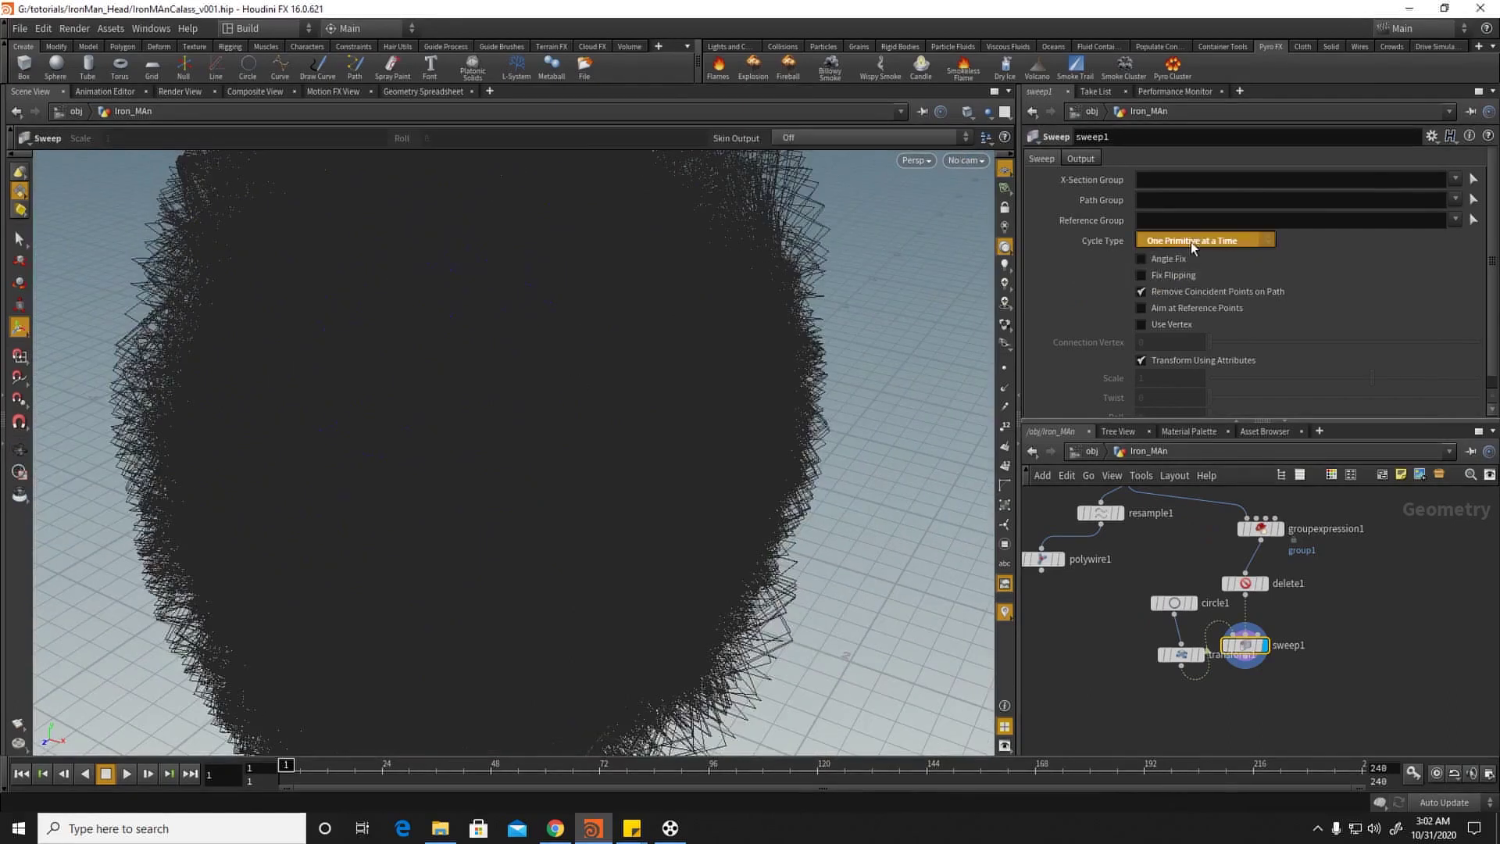
{"action": "left_click", "coordinate": [1190, 242]}
{"action": "left_click", "coordinate": [1173, 258]}
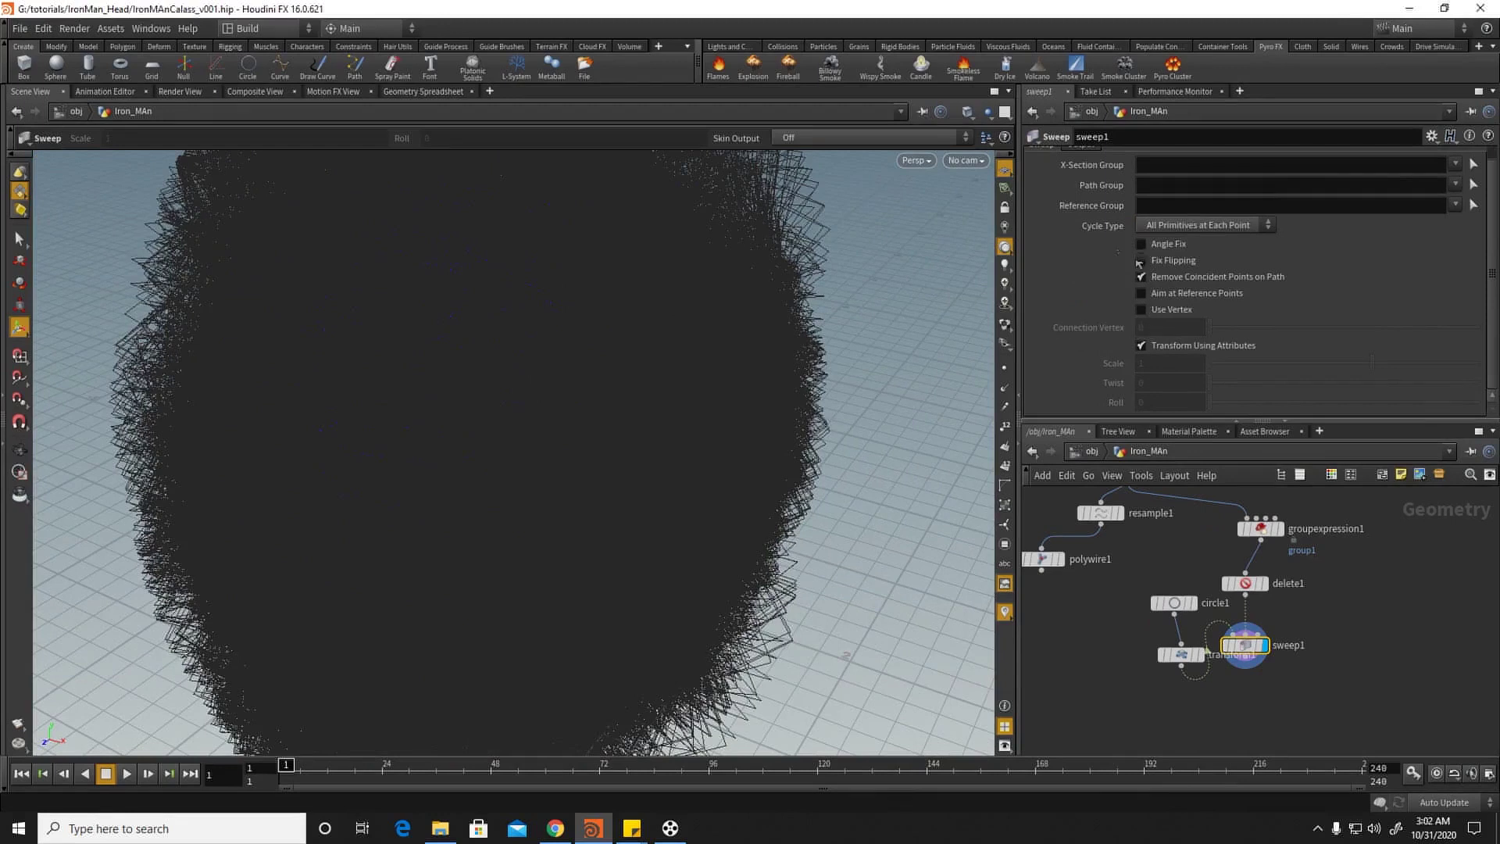
Step: Set sweep1's skin output to Skin Unclosed
{"action": "scroll", "coordinate": [1084, 205], "scroll_direction": "up", "scroll_amount": 1}
{"action": "left_click", "coordinate": [1073, 160]}
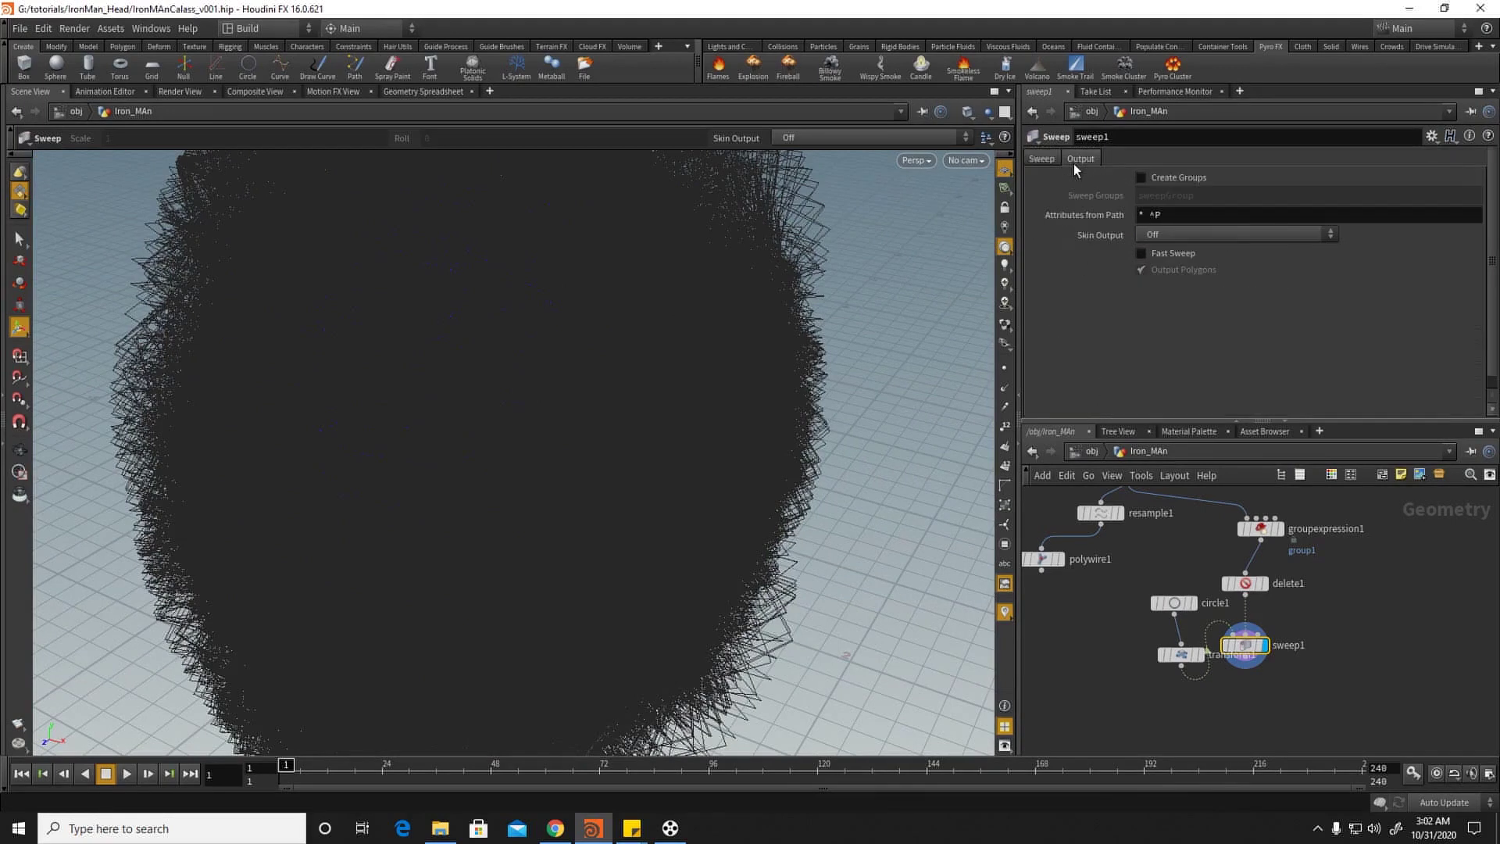
{"action": "left_click", "coordinate": [1194, 235]}
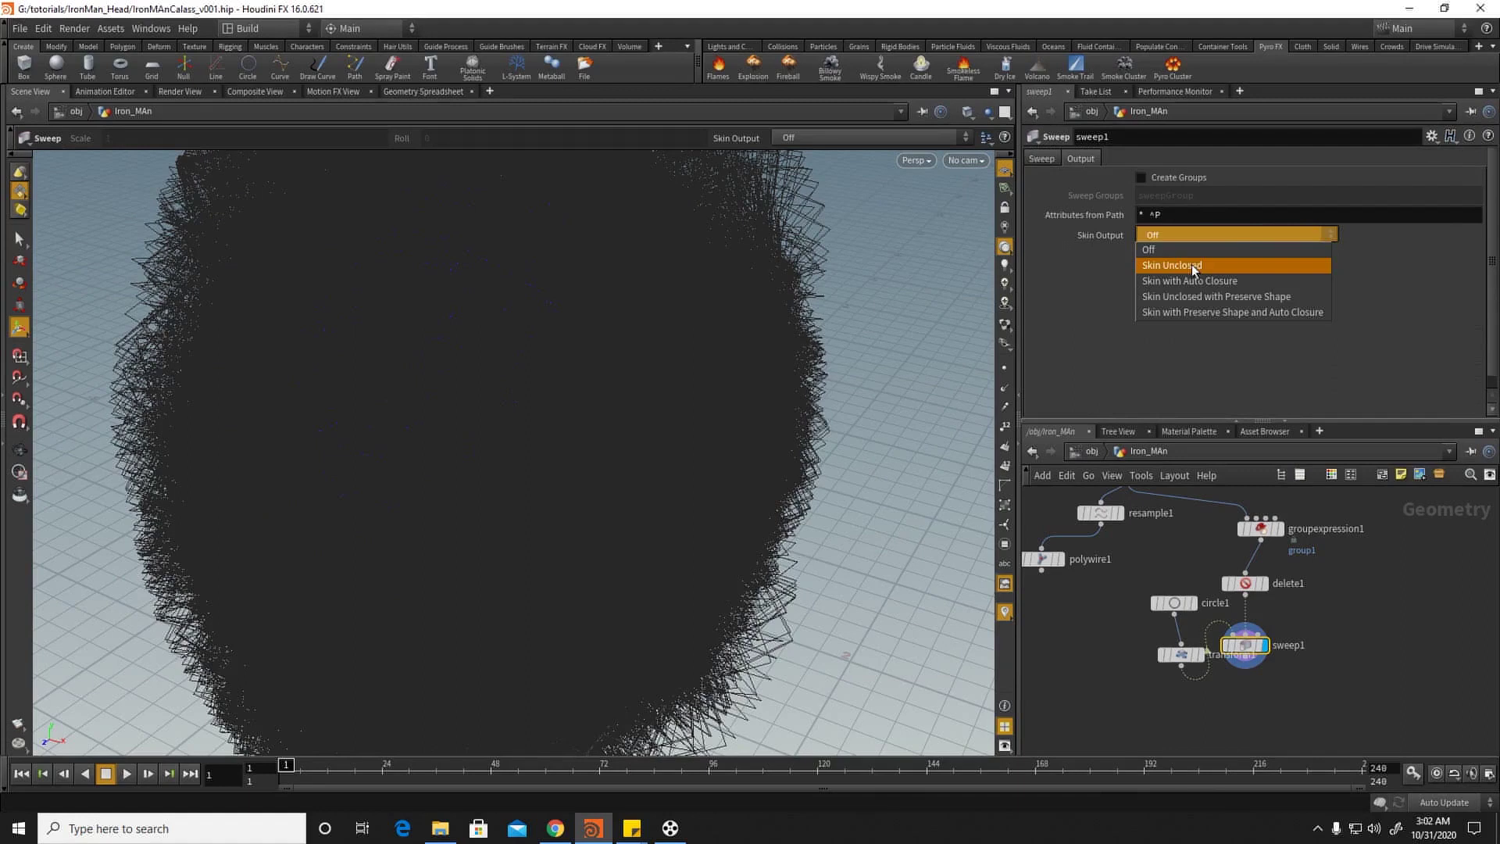
{"action": "left_click", "coordinate": [1193, 266]}
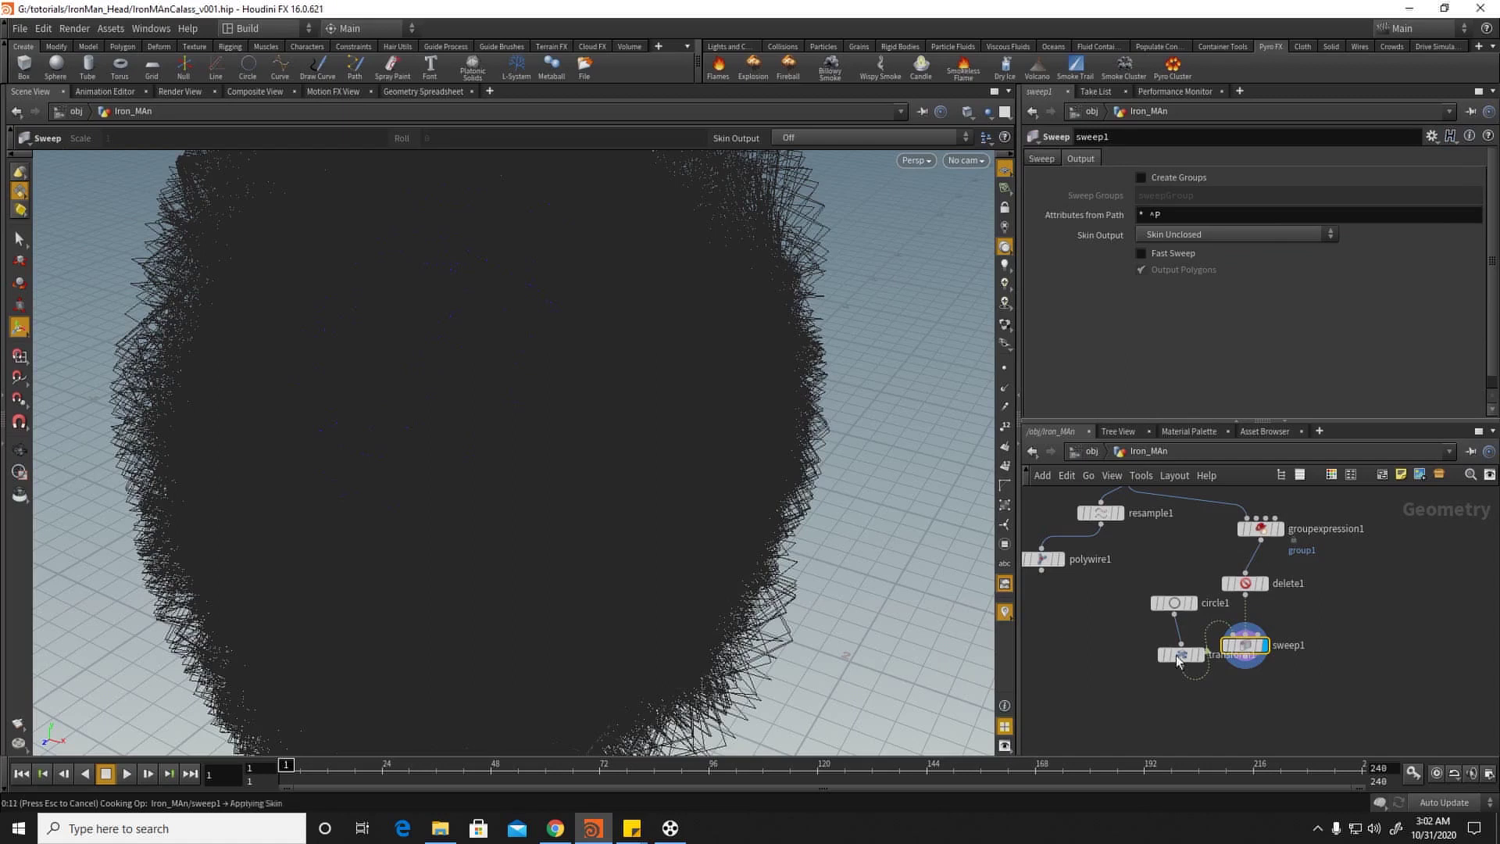
{"action": "left_click", "coordinate": [1319, 828]}
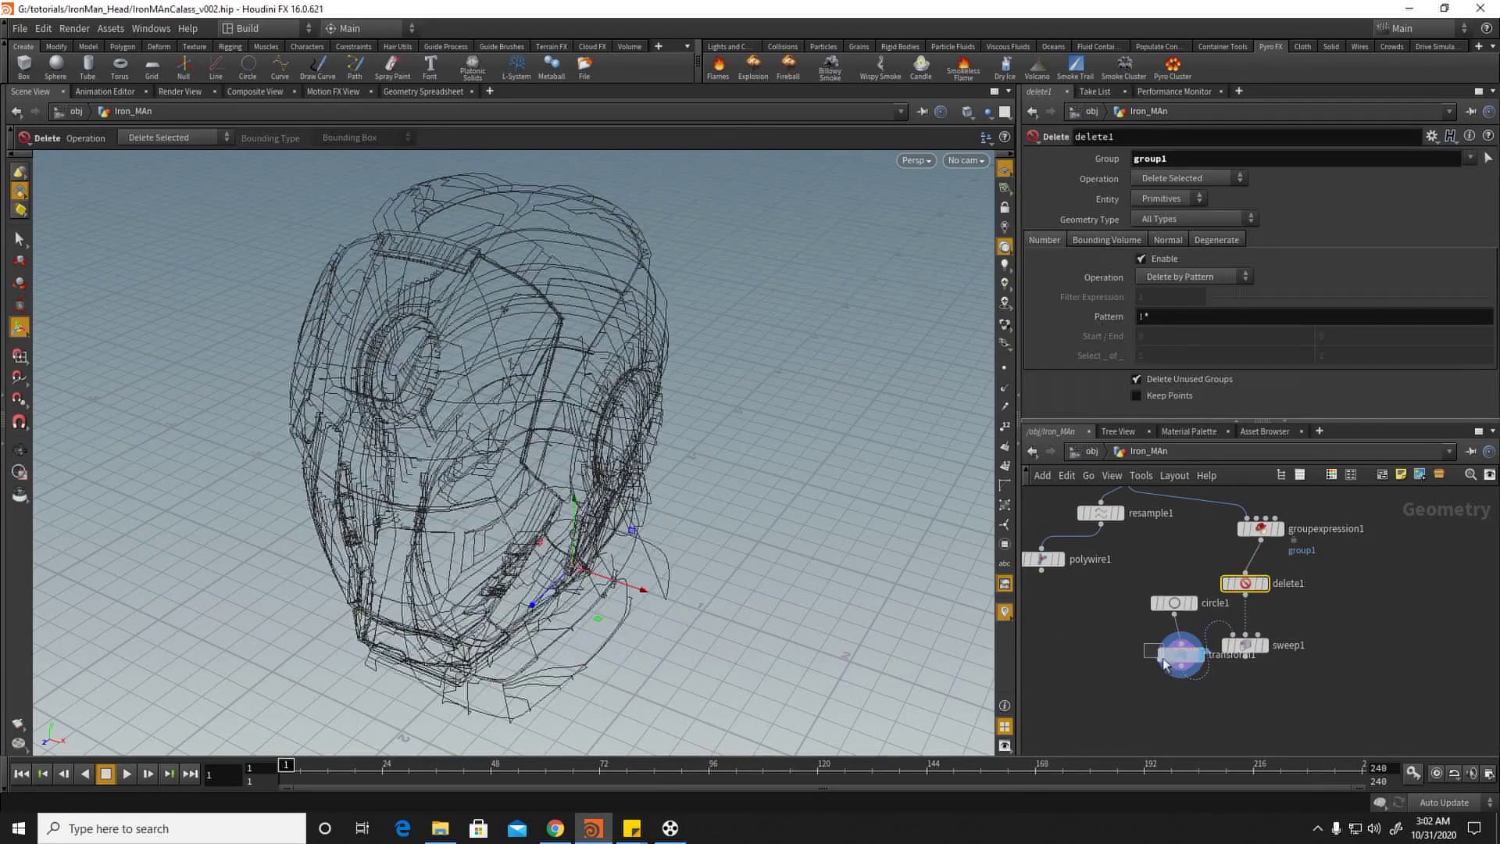
Step: Insert a Resample node between delete1 and sweep1, and display the resampled curves
{"action": "left_click", "coordinate": [1168, 654]}
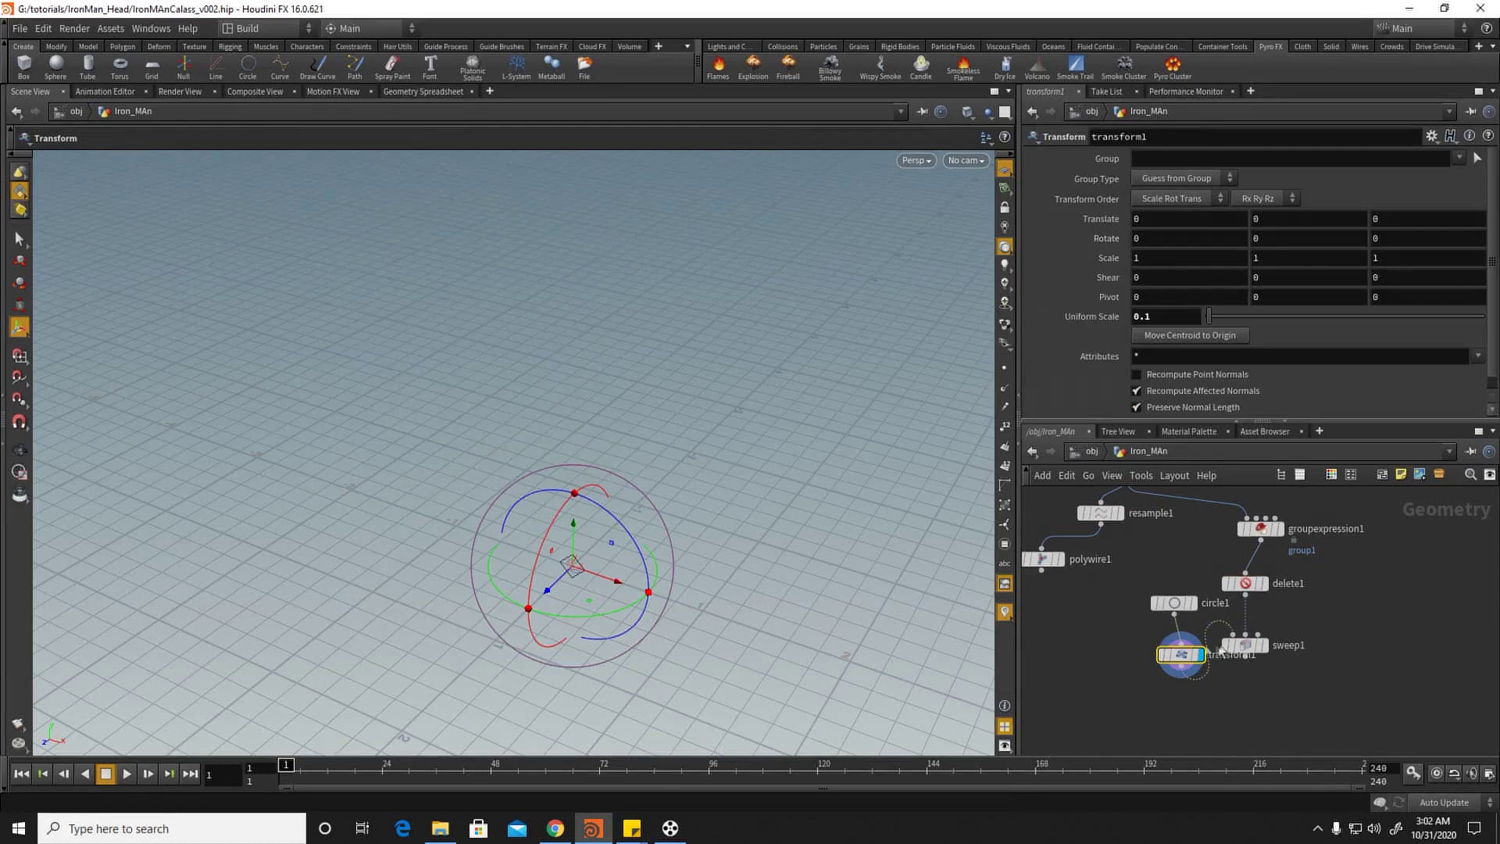
{"action": "left_click_drag", "start_coordinate": [1255, 653], "coordinate": [1256, 678]}
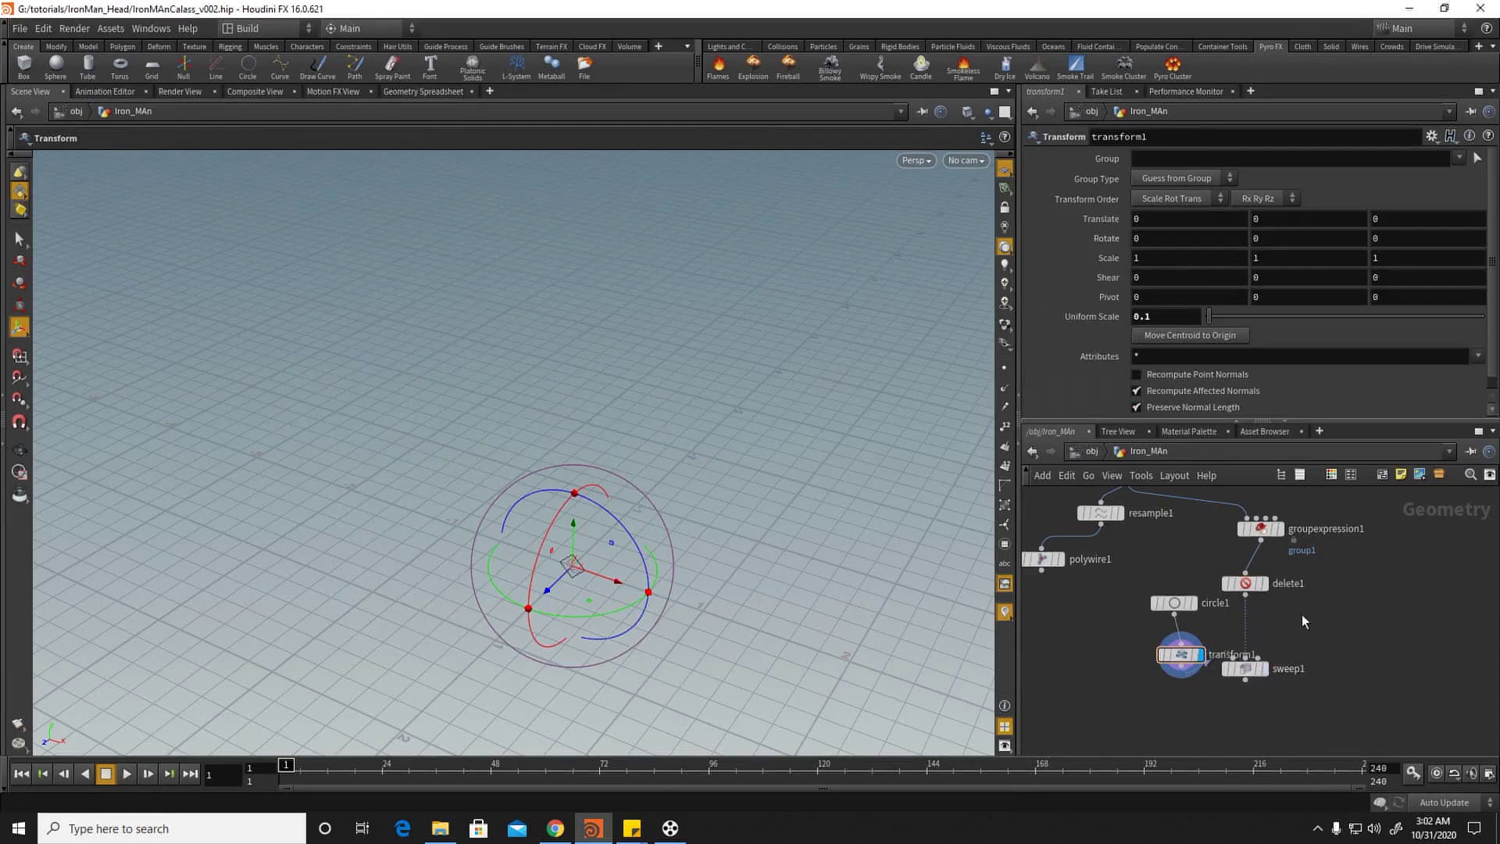
{"action": "key", "text": "Tab"}
{"action": "type", "text": "re"}
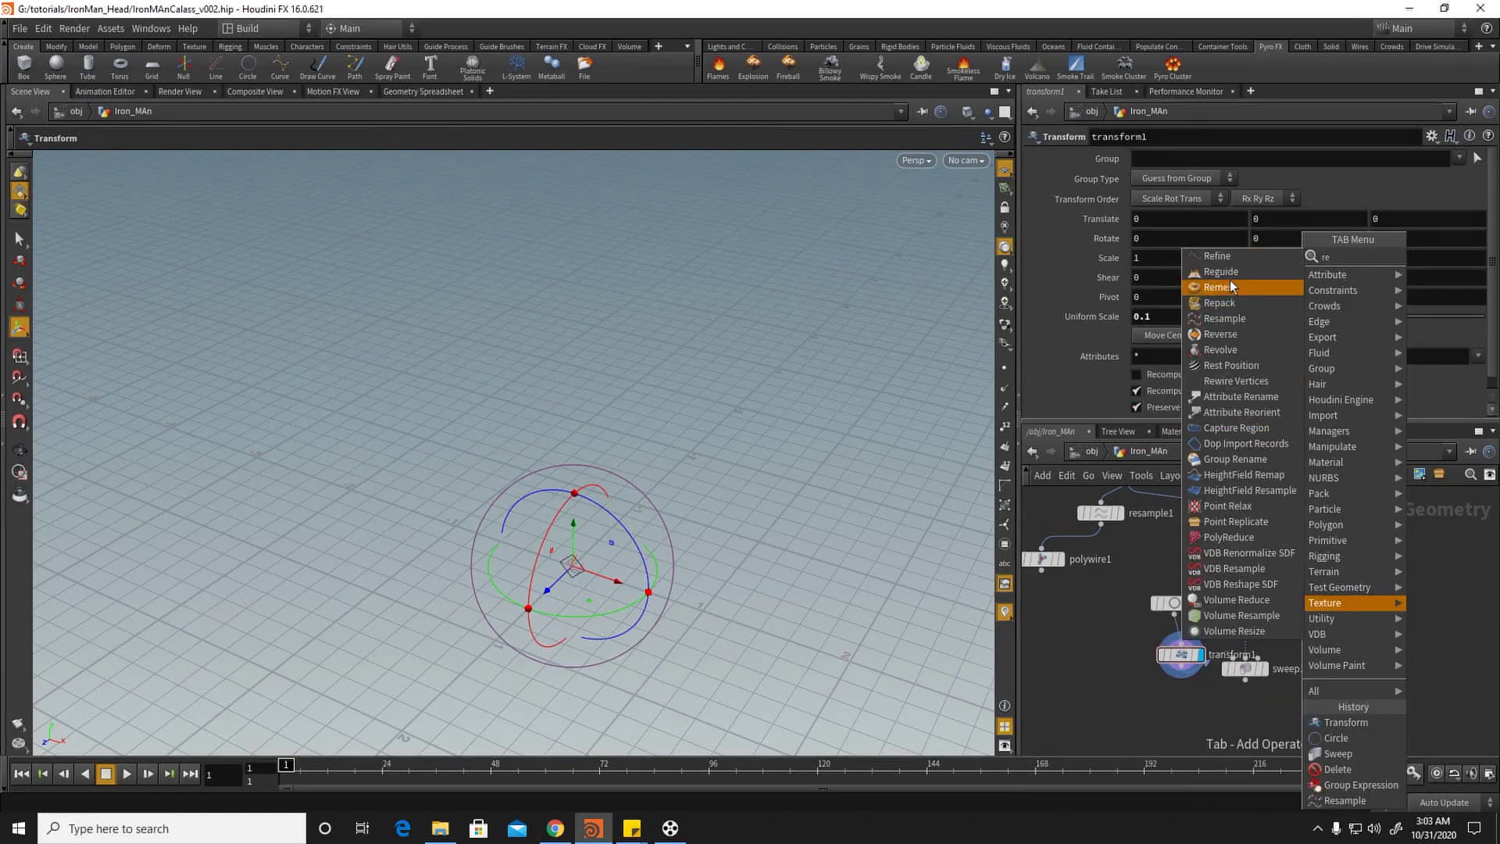
{"action": "left_click", "coordinate": [1224, 322]}
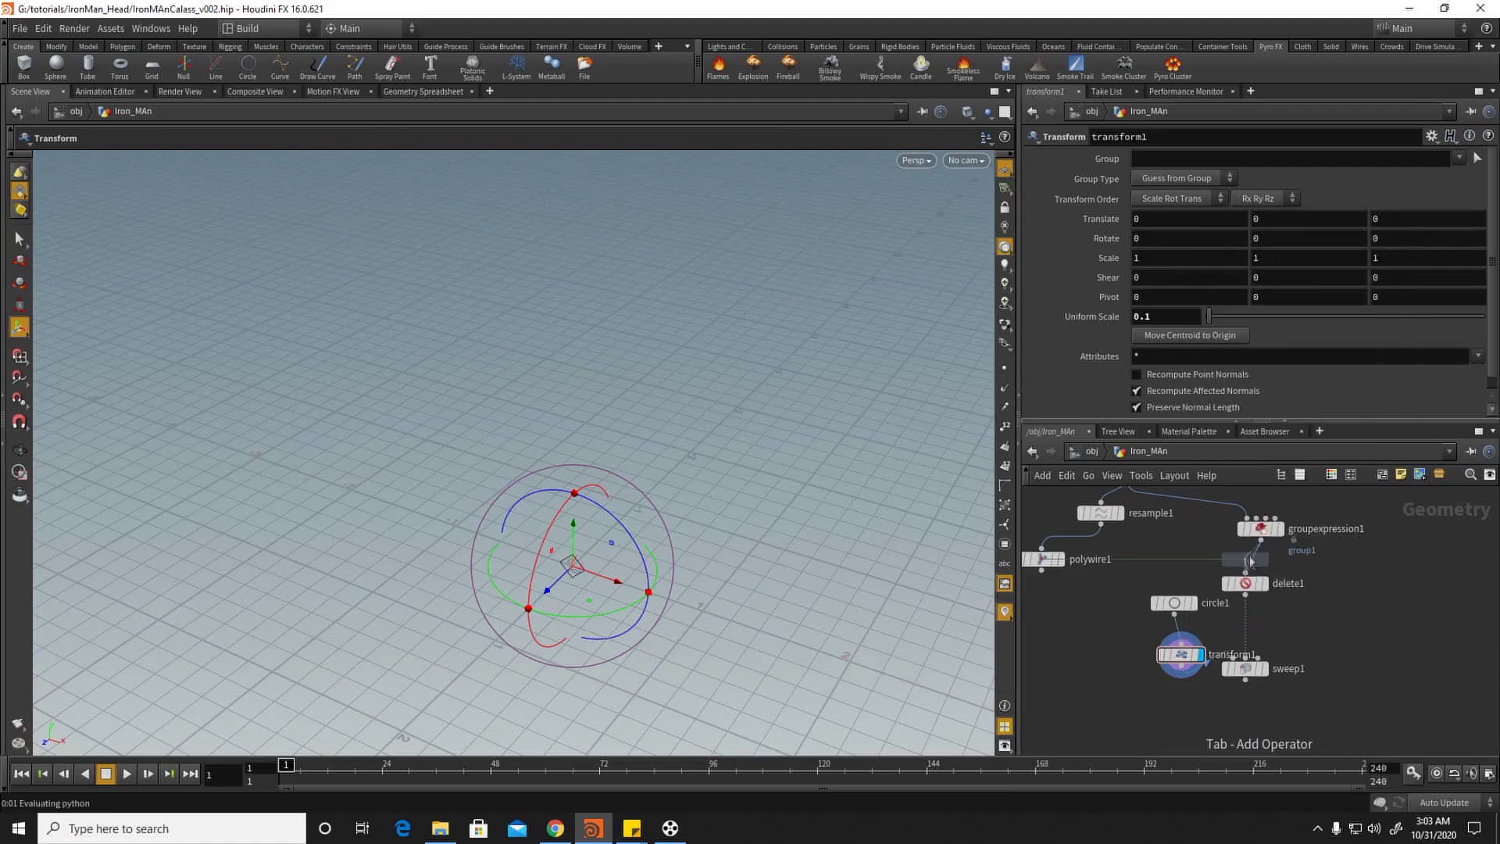
{"action": "left_click", "coordinate": [1265, 633]}
{"action": "left_click", "coordinate": [1264, 630]}
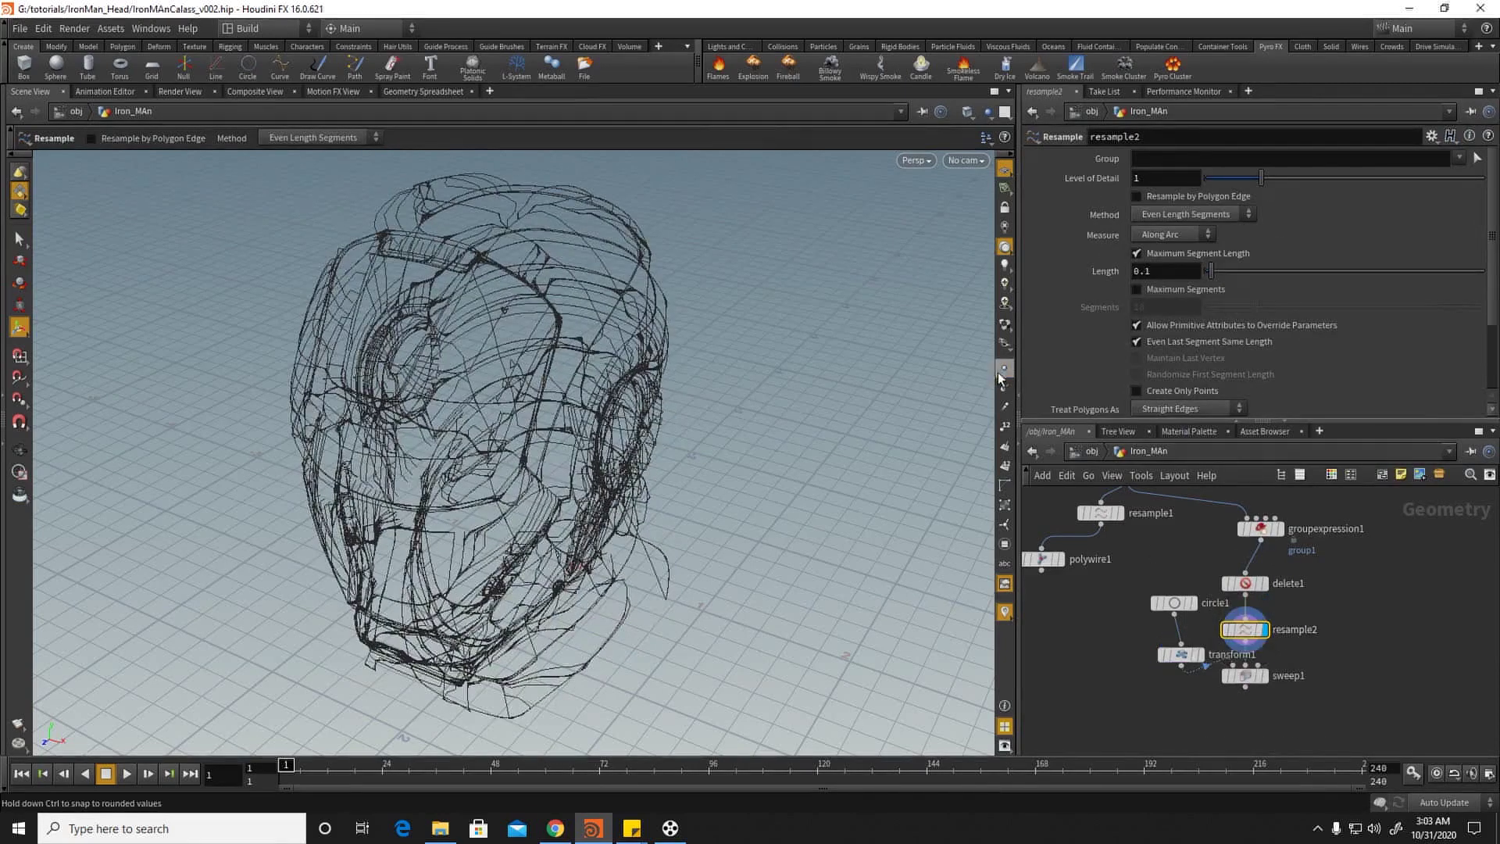
Step: Examine the point distribution along the resampled helmet curves from several angles and distances
{"action": "right_click_drag", "start_coordinate": [556, 348], "coordinate": [625, 375]}
{"action": "left_click_drag", "start_coordinate": [625, 375], "coordinate": [527, 390]}
{"action": "right_click_drag", "start_coordinate": [527, 390], "coordinate": [477, 375]}
{"action": "left_click_drag", "start_coordinate": [477, 375], "coordinate": [500, 410]}
{"action": "right_click_drag", "start_coordinate": [500, 410], "coordinate": [678, 478]}
{"action": "middle_click_drag", "start_coordinate": [678, 478], "coordinate": [677, 432]}
{"action": "left_click_drag", "start_coordinate": [677, 432], "coordinate": [453, 314]}
{"action": "right_click_drag", "start_coordinate": [453, 313], "coordinate": [425, 492]}
{"action": "left_click_drag", "start_coordinate": [424, 493], "coordinate": [644, 547]}
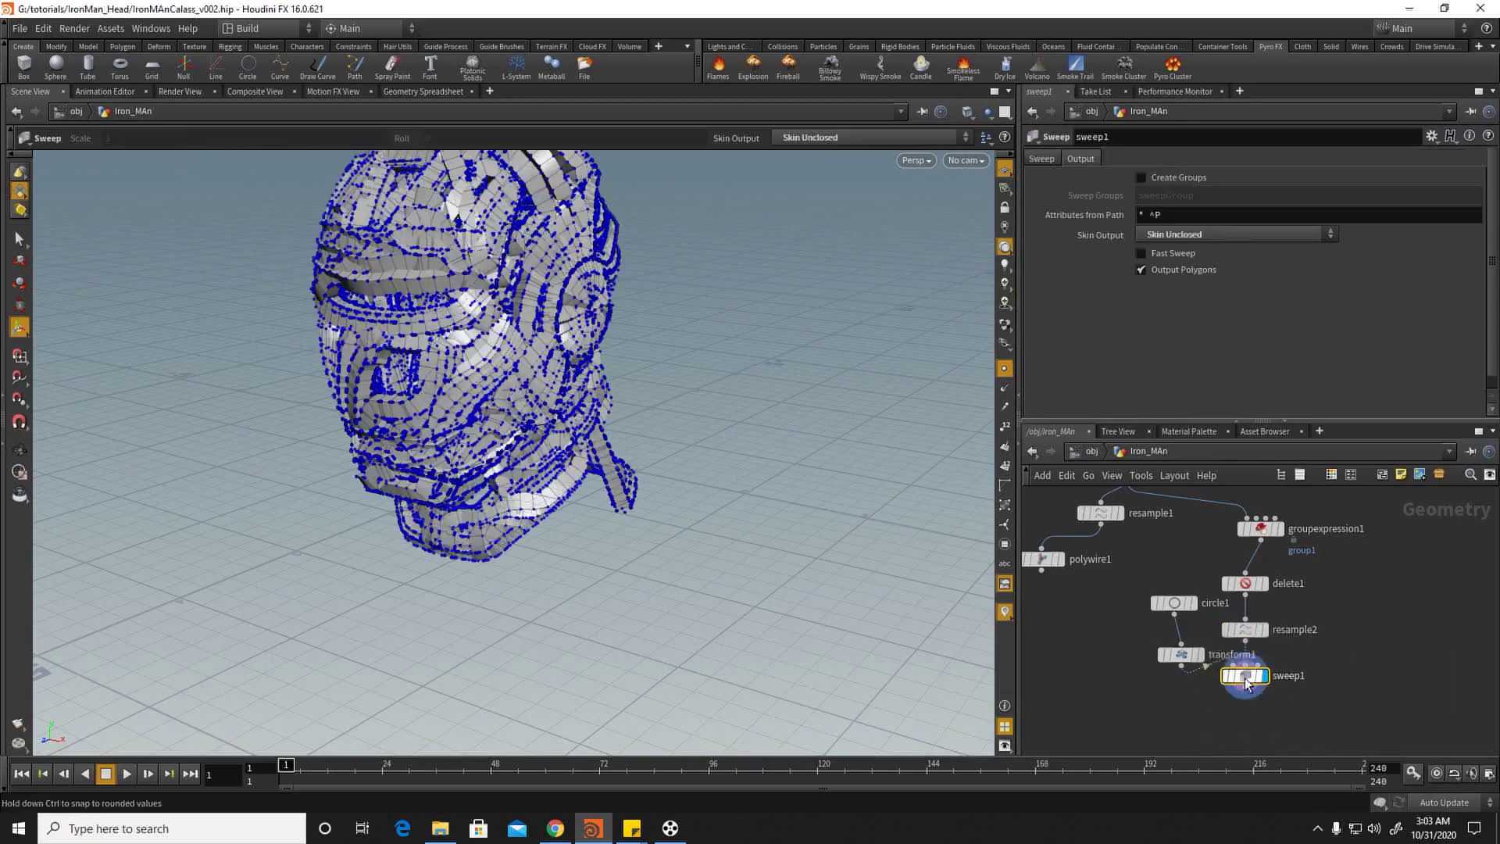
Step: Set transform1's uniform scale to 0.025 and inspect the swept strips inside and around the helmet
{"action": "middle_click_drag", "start_coordinate": [506, 520], "coordinate": [539, 676], "text": "alt"}
{"action": "right_click_drag", "start_coordinate": [610, 484], "coordinate": [828, 453], "text": "alt"}
{"action": "left_click_drag", "start_coordinate": [687, 359], "coordinate": [574, 614], "text": "alt"}
{"action": "right_click_drag", "start_coordinate": [599, 509], "coordinate": [768, 504], "text": "alt"}
{"action": "mouse_move", "coordinate": [573, 502]}
{"action": "left_mouse_down", "text": "alt"}
{"action": "mouse_move", "coordinate": [580, 440]}
{"action": "mouse_move", "coordinate": [590, 495]}
{"action": "left_mouse_up", "text": "alt"}
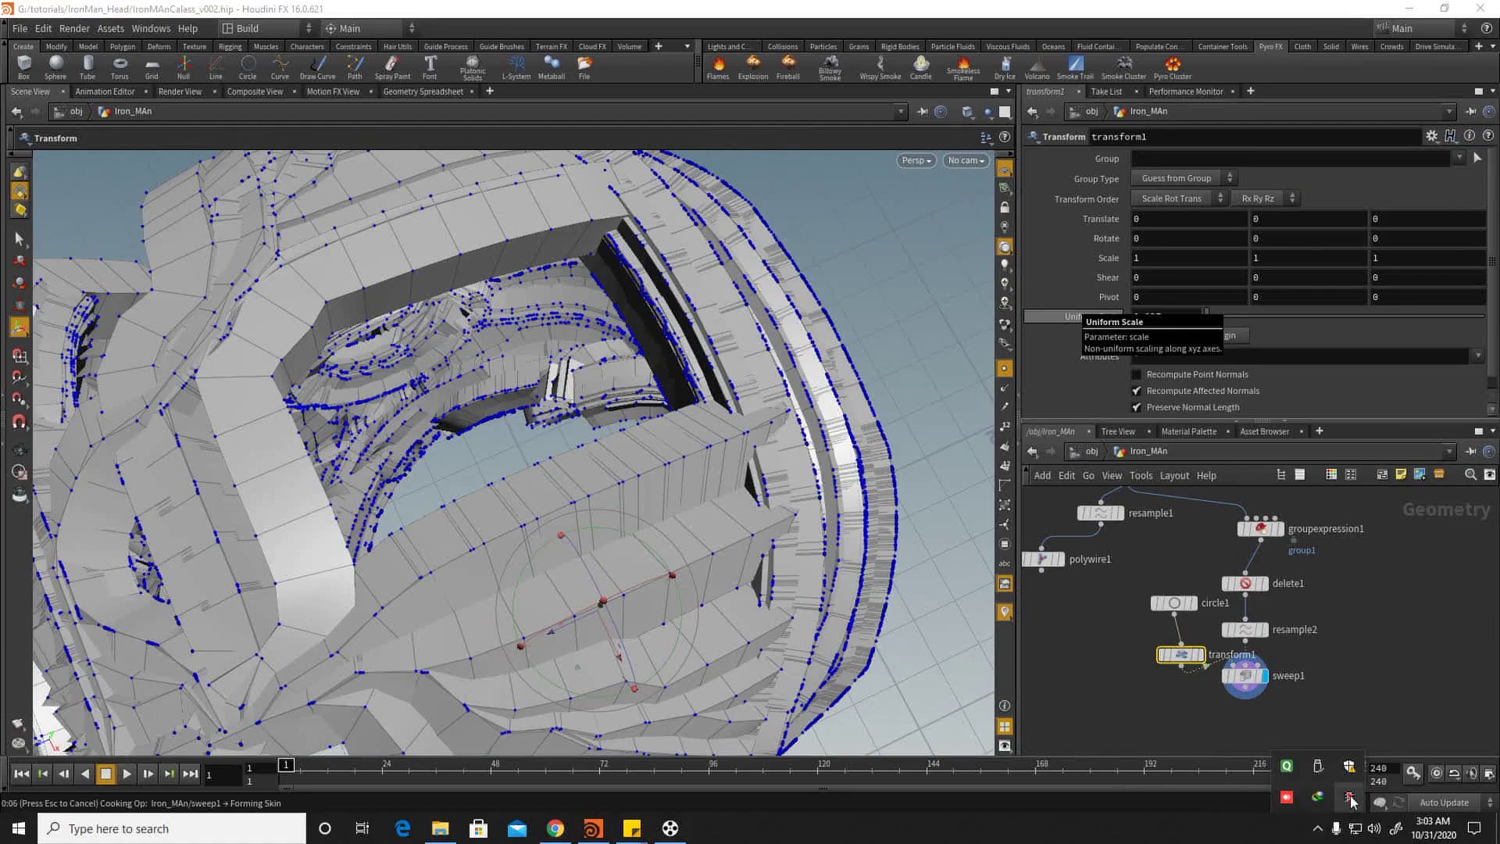
{"action": "left_click_drag", "start_coordinate": [597, 426], "coordinate": [706, 412], "text": "alt"}
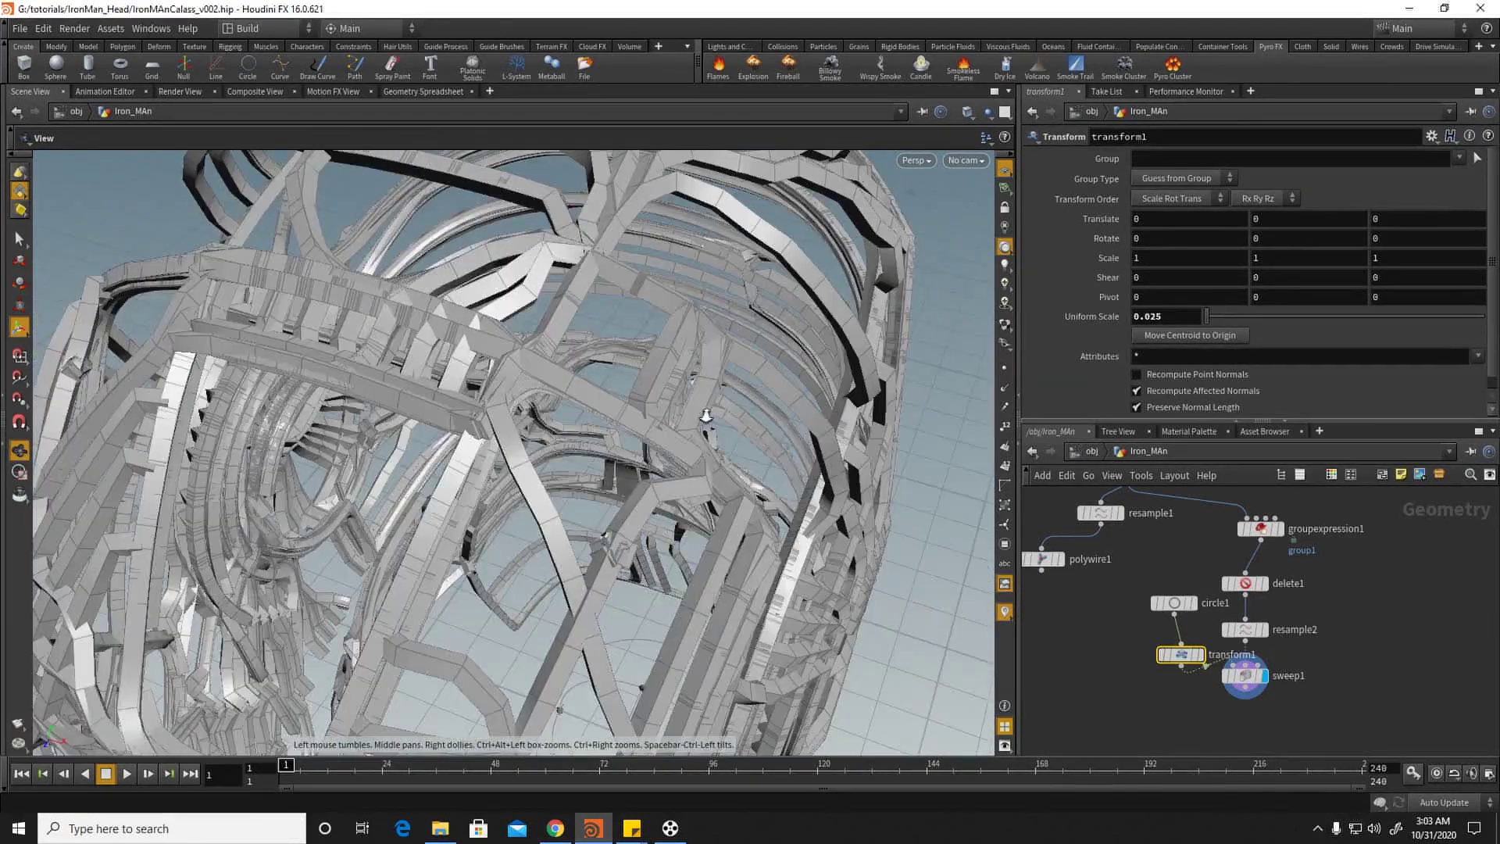
{"action": "right_click_drag", "start_coordinate": [706, 412], "coordinate": [637, 465], "text": "alt"}
{"action": "left_click_drag", "start_coordinate": [637, 465], "coordinate": [602, 384], "text": "alt"}
{"action": "right_click_drag", "start_coordinate": [601, 422], "coordinate": [865, 441], "text": "alt"}
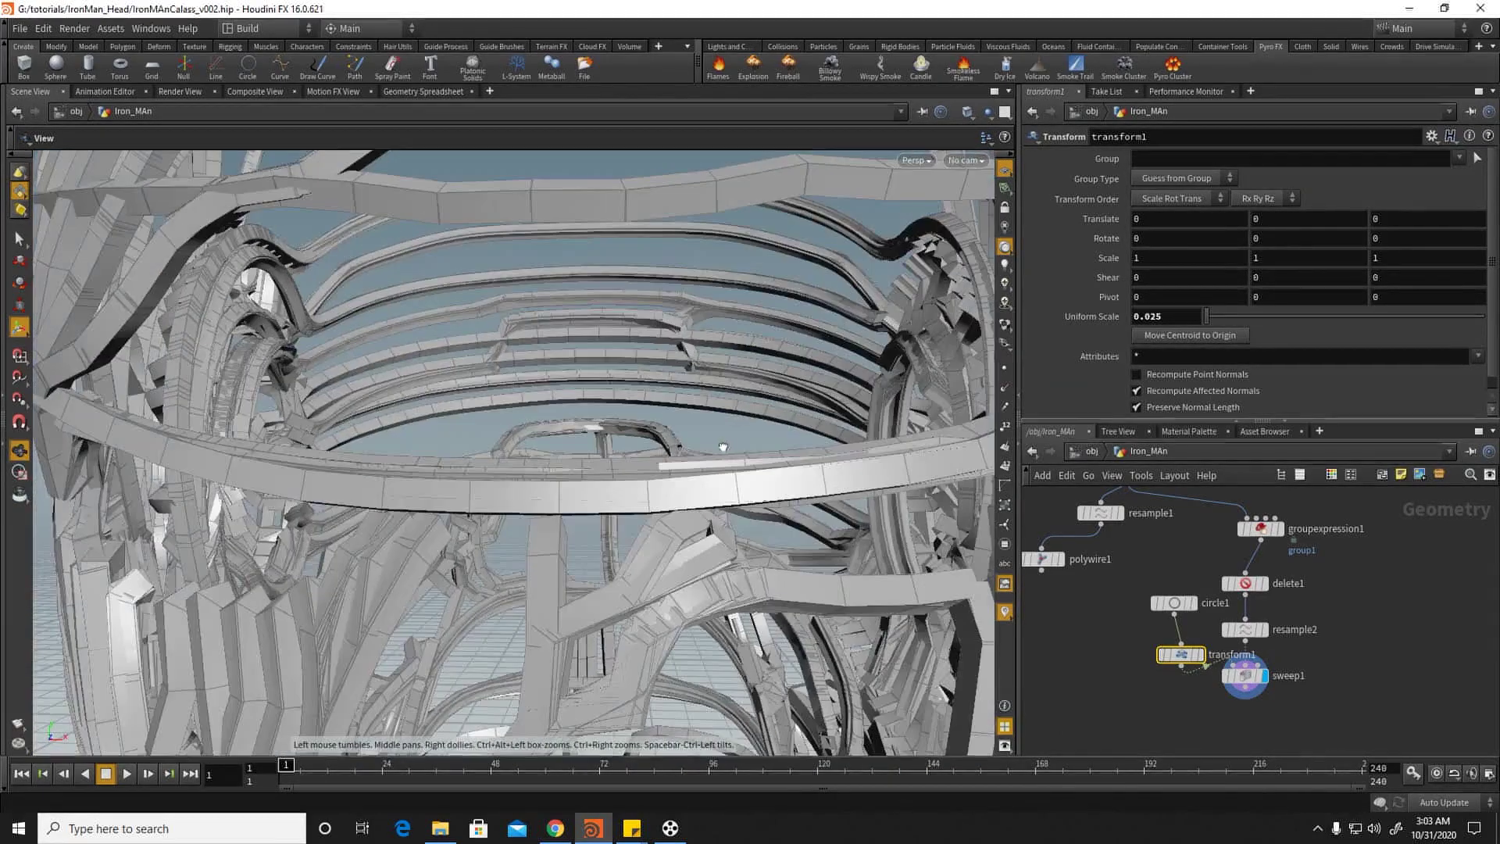
{"action": "left_click_drag", "start_coordinate": [726, 442], "coordinate": [637, 436], "text": "alt"}
{"action": "right_click_drag", "start_coordinate": [686, 438], "coordinate": [610, 424], "text": "alt"}
{"action": "left_click_drag", "start_coordinate": [610, 424], "coordinate": [528, 517], "text": "alt"}
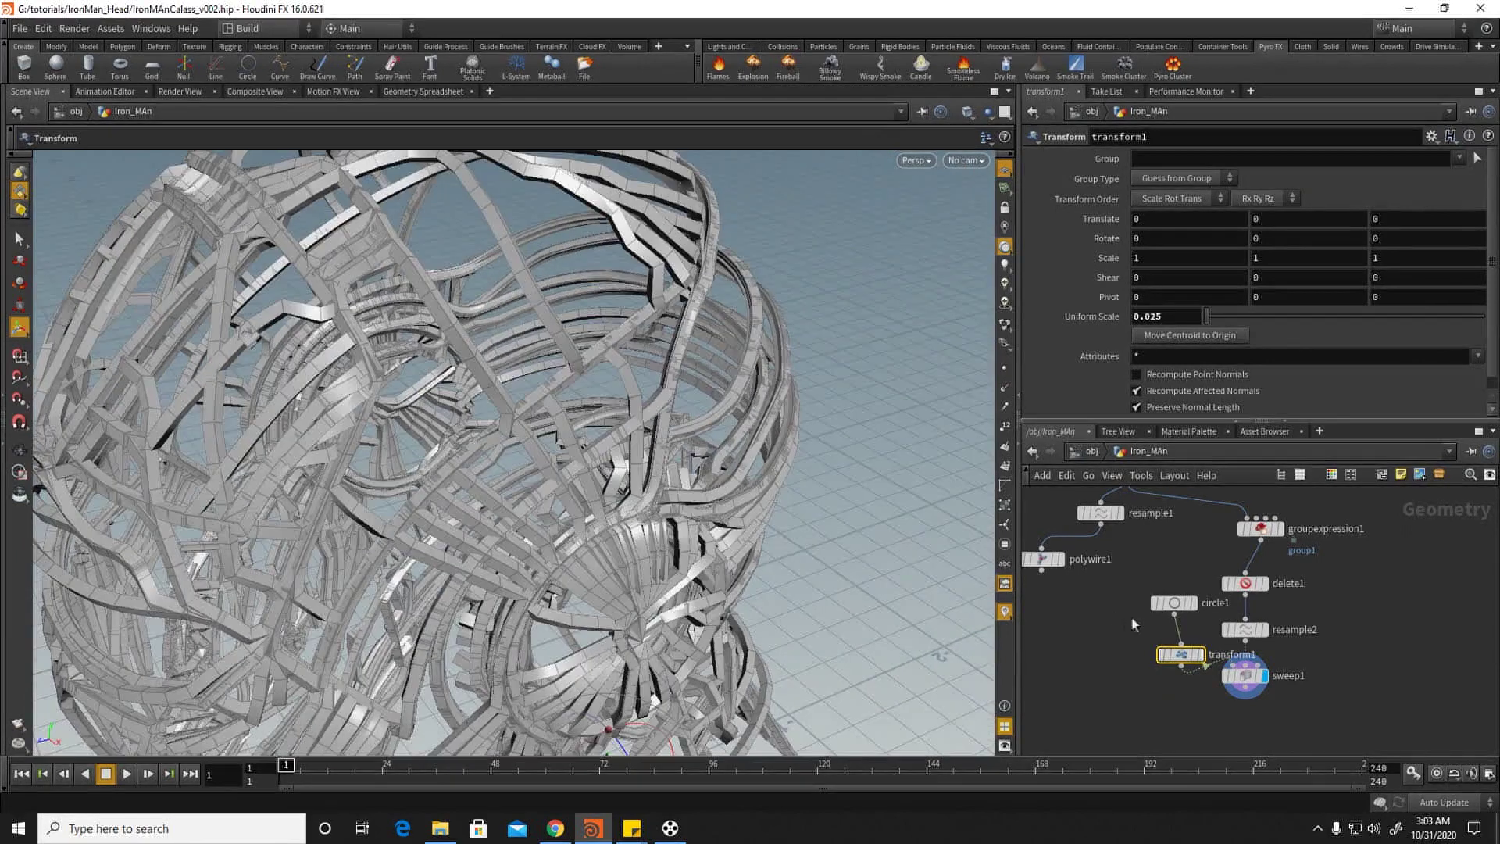
Step: Display transform1 and rotate the square profile 45 degrees around the Z axis
{"action": "left_click", "coordinate": [1202, 656]}
{"action": "middle_click_drag", "start_coordinate": [679, 653], "coordinate": [726, 546], "text": "alt"}
{"action": "mouse_move", "coordinate": [727, 546]}
{"action": "right_mouse_down", "text": "alt"}
{"action": "mouse_move", "coordinate": [569, 546]}
{"action": "mouse_move", "coordinate": [728, 560]}
{"action": "right_mouse_up", "text": "alt"}
{"action": "key", "text": "space+g"}
{"action": "left_click_drag", "start_coordinate": [653, 556], "coordinate": [659, 489], "text": "alt"}
{"action": "left_click_drag", "start_coordinate": [587, 408], "coordinate": [539, 395]}
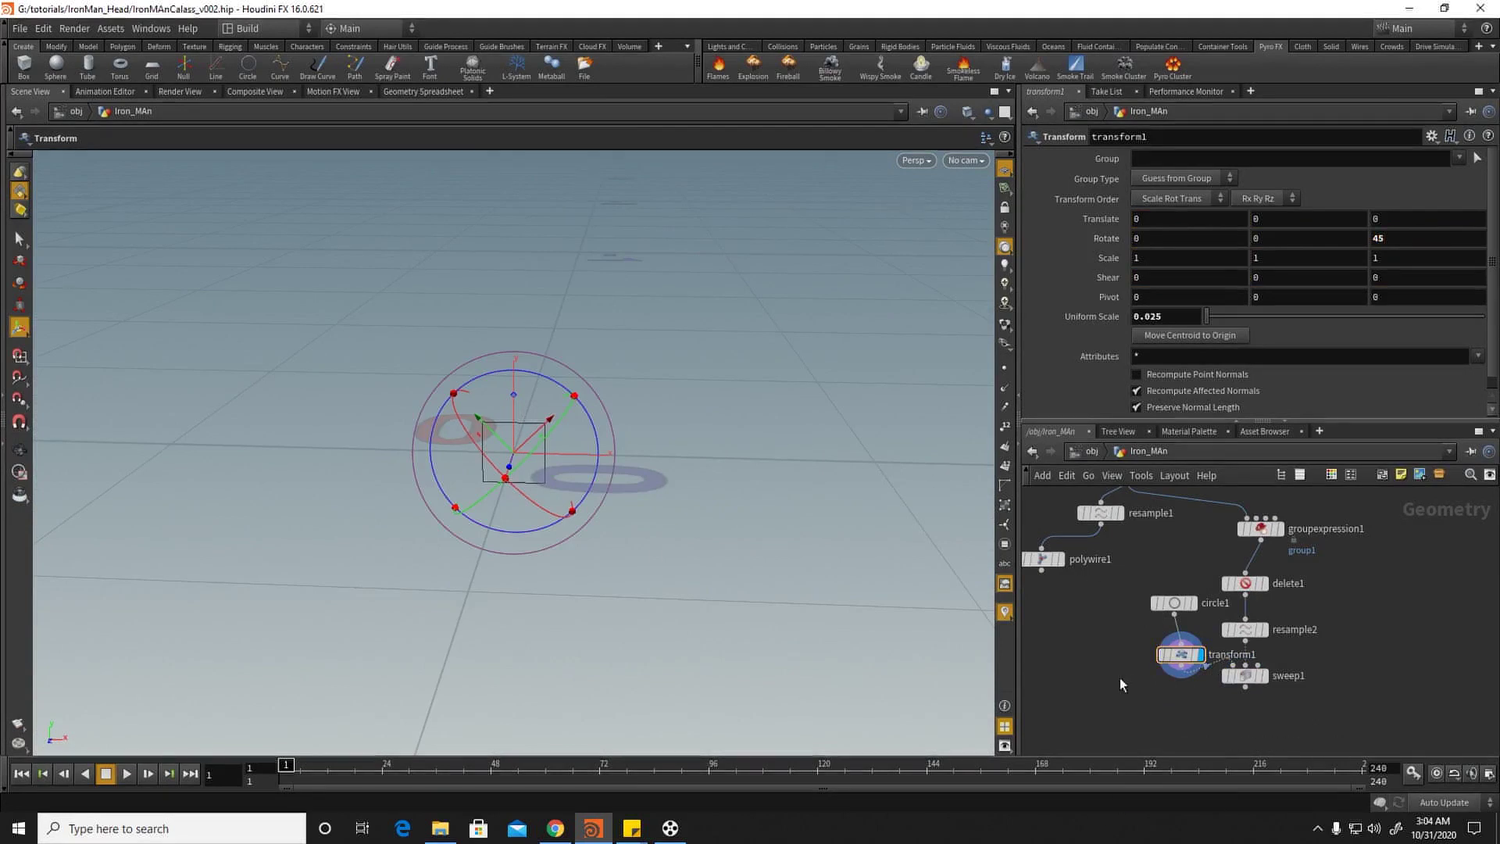
Step: Add a second Transform between transform1 and sweep1 and flatten the square profile to a Y scale of about 0.567
{"action": "key", "text": "Tab"}
{"action": "key", "text": "Escape"}
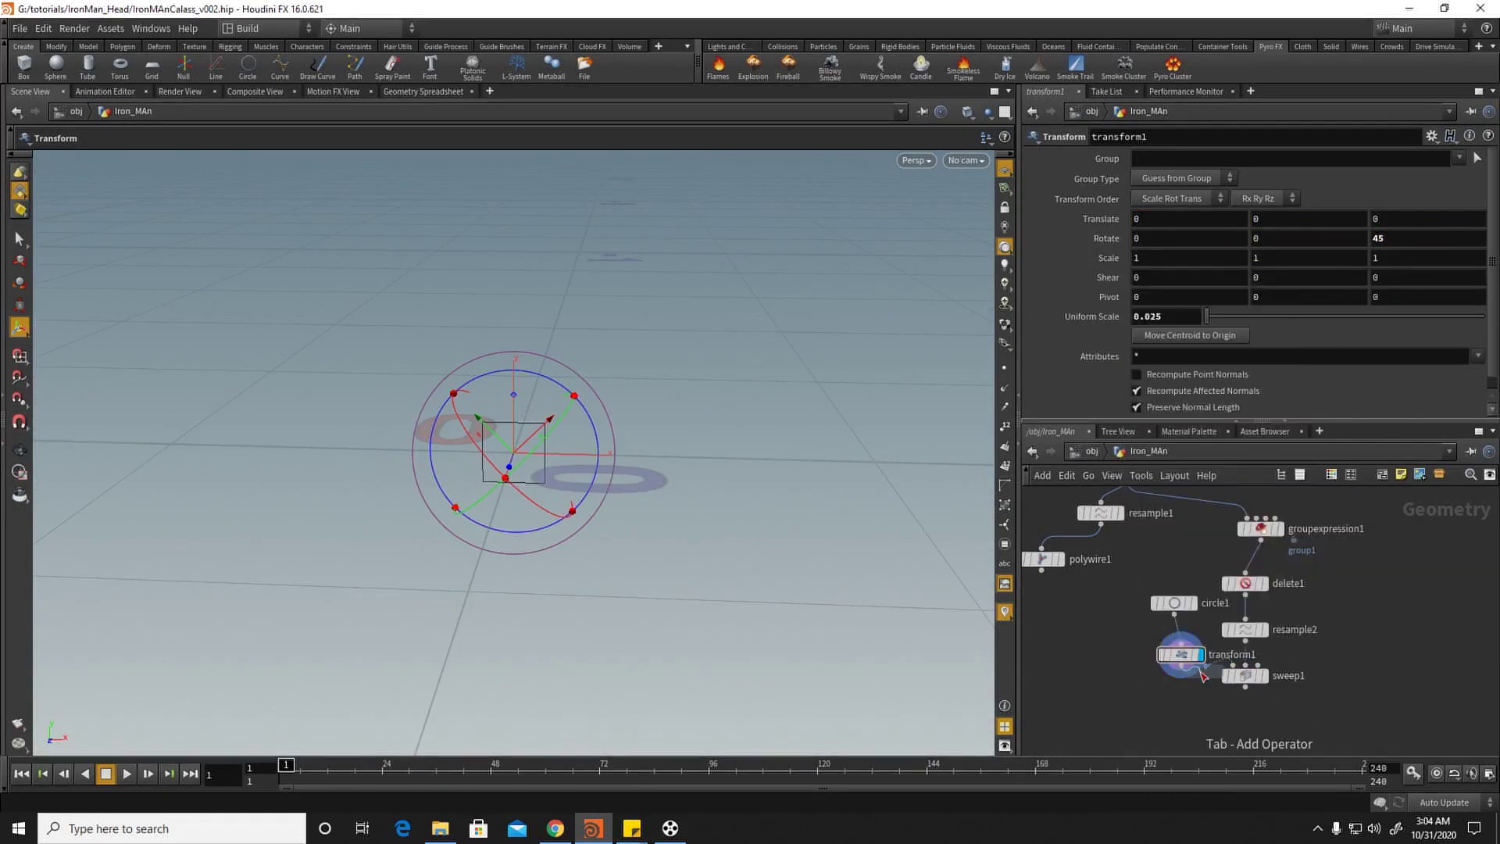
{"action": "left_click", "coordinate": [1198, 696]}
{"action": "left_click_drag", "start_coordinate": [1200, 697], "coordinate": [1205, 671]}
{"action": "left_click", "coordinate": [1214, 703]}
{"action": "key", "text": "e"}
{"action": "mouse_move", "coordinate": [522, 391]}
{"action": "left_mouse_down"}
{"action": "mouse_move", "coordinate": [516, 420]}
{"action": "mouse_move", "coordinate": [513, 407]}
{"action": "left_mouse_up"}
{"action": "scroll", "coordinate": [1222, 700], "scroll_direction": "up", "scroll_amount": 4}
Step: Display sweep1 and compare the flattened helmet strips with the Iron Man reference clip in djv_view
{"action": "mouse_move", "coordinate": [1206, 664]}
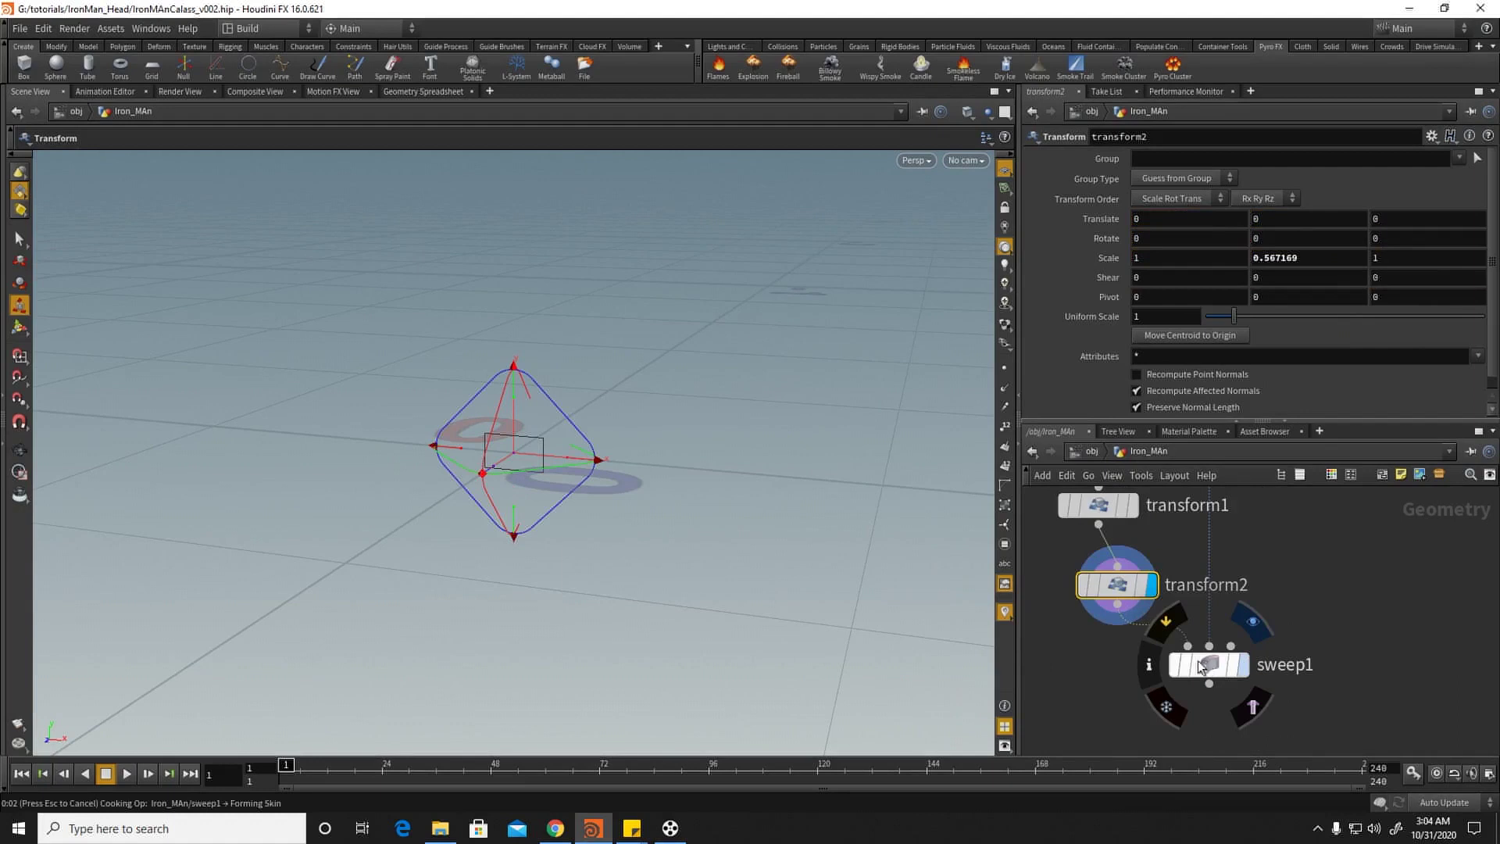
{"action": "left_click", "coordinate": [1318, 828]}
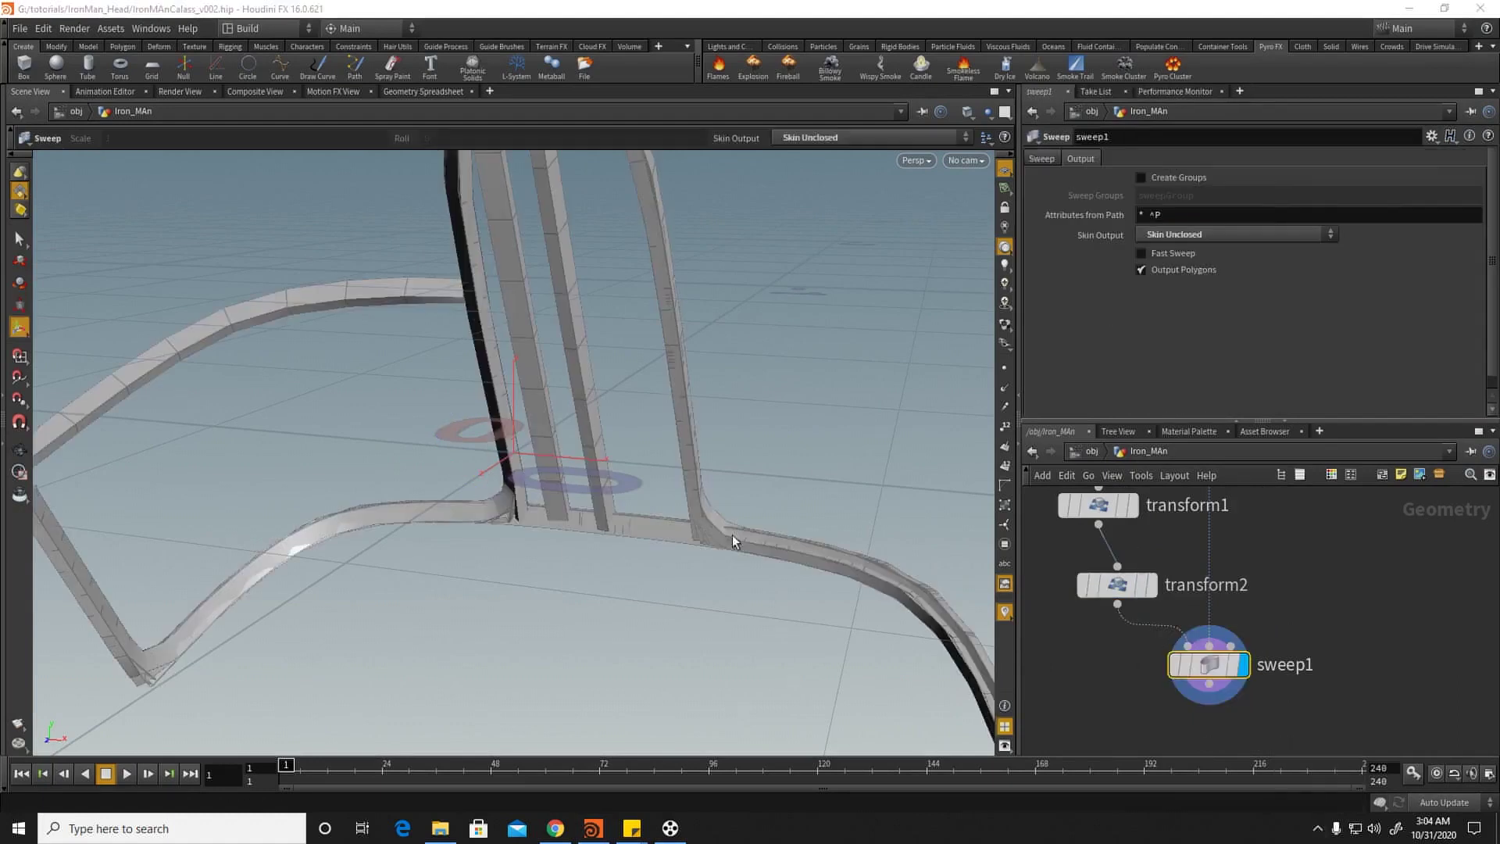
{"action": "right_click", "coordinate": [732, 536]}
{"action": "right_click_drag", "start_coordinate": [687, 506], "coordinate": [447, 502], "text": "alt"}
{"action": "left_click_drag", "start_coordinate": [445, 500], "coordinate": [633, 795]}
{"action": "left_click", "coordinate": [670, 828]}
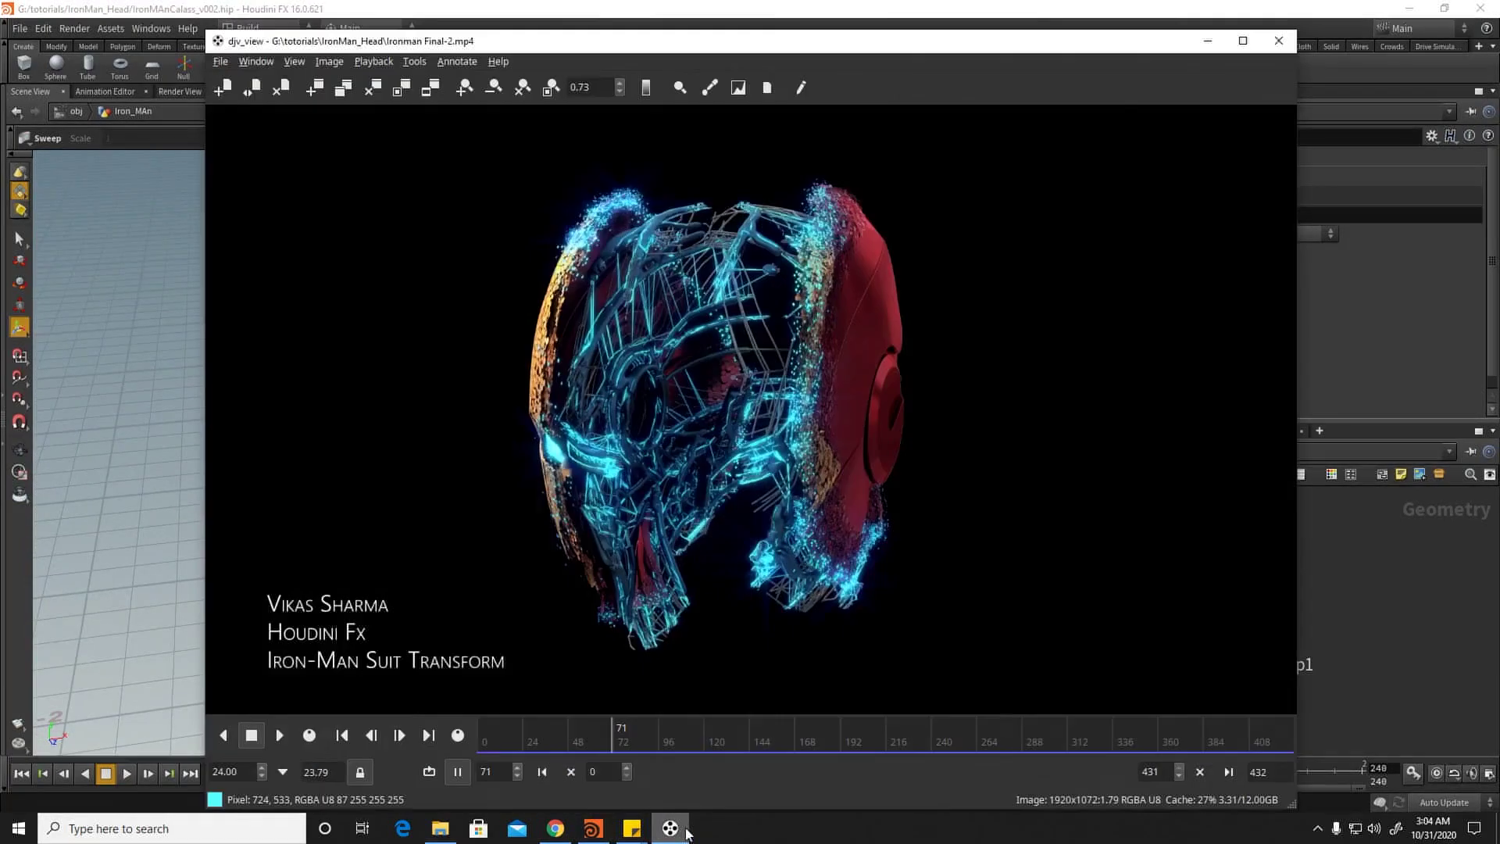
{"action": "left_click", "coordinate": [686, 834]}
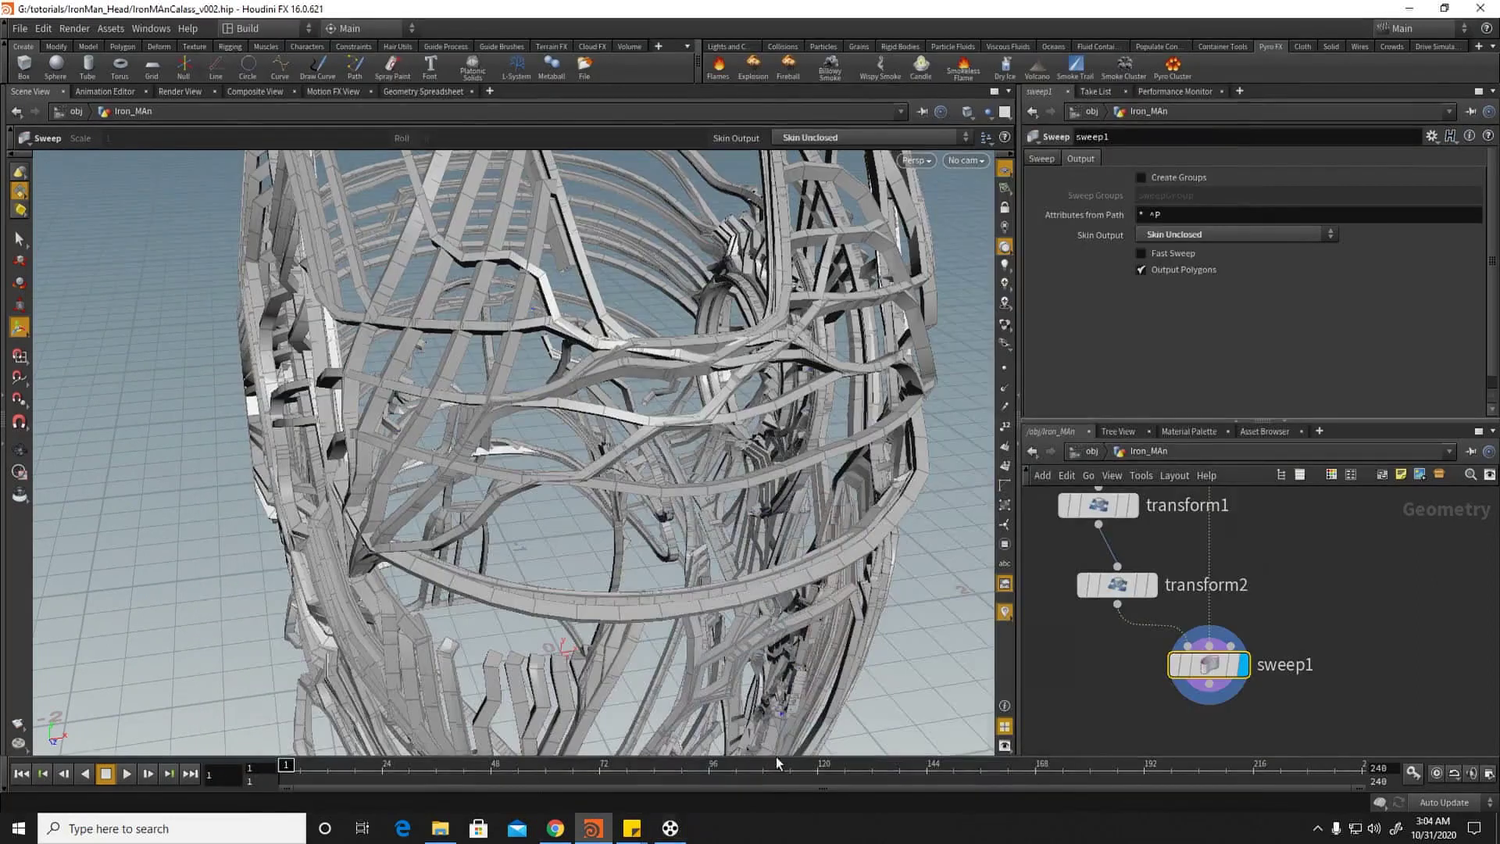
{"action": "middle_click_drag", "start_coordinate": [1205, 572], "coordinate": [1165, 763]}
{"action": "middle_click_drag", "start_coordinate": [1280, 618], "coordinate": [1258, 699]}
{"action": "left_click", "coordinate": [1235, 555]}
{"action": "left_click", "coordinate": [1197, 556]}
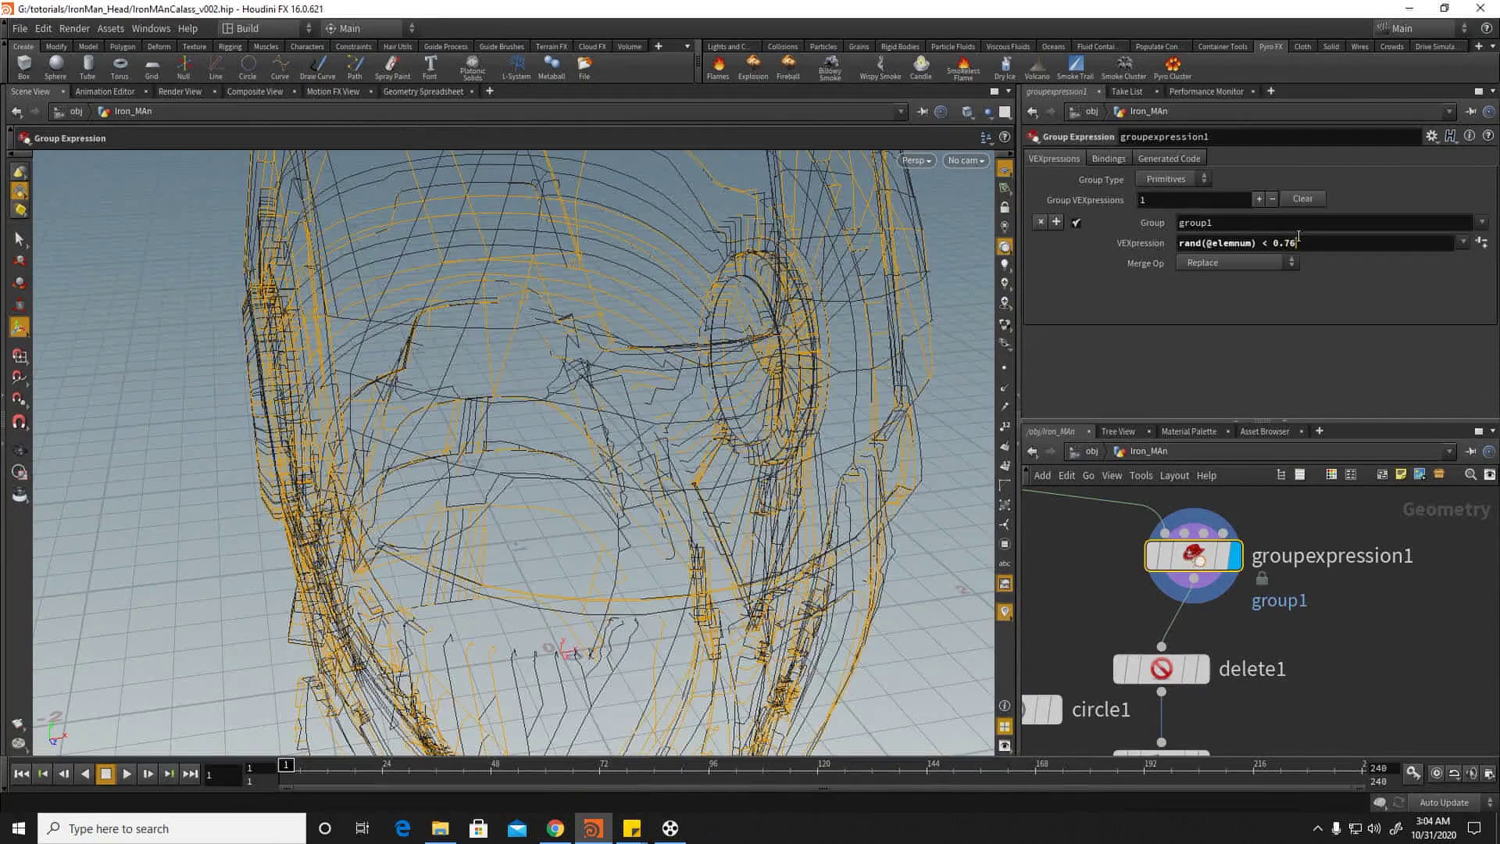
{"action": "key", "text": "Return"}
{"action": "middle_click_drag", "start_coordinate": [1279, 668], "coordinate": [1289, 608]}
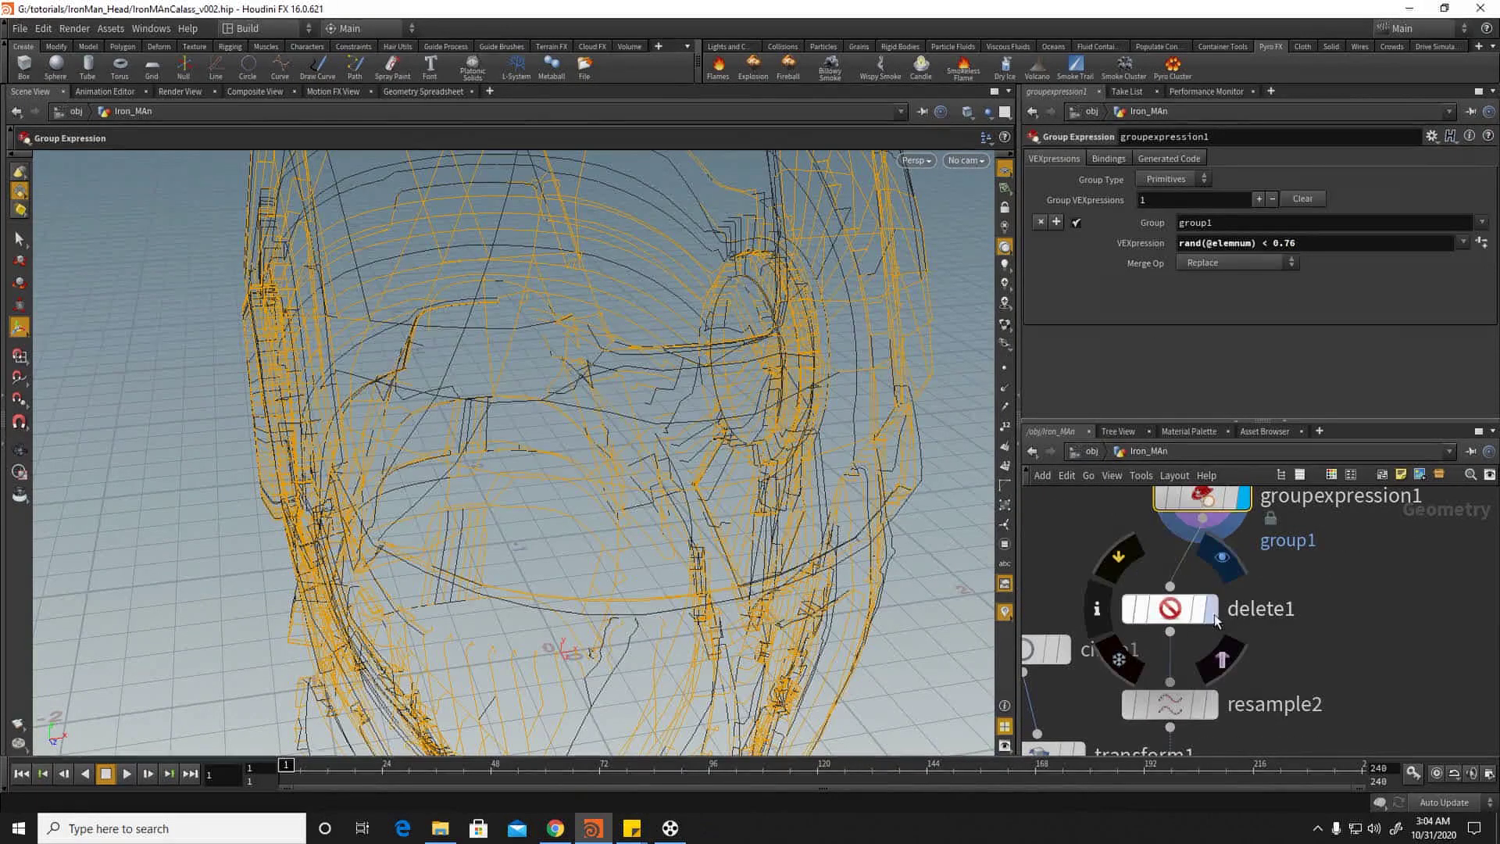
{"action": "left_click", "coordinate": [1210, 608]}
{"action": "left_click", "coordinate": [1169, 608]}
{"action": "right_click_drag", "start_coordinate": [742, 447], "coordinate": [596, 429], "text": "alt"}
{"action": "left_click_drag", "start_coordinate": [596, 429], "coordinate": [455, 402], "text": "alt"}
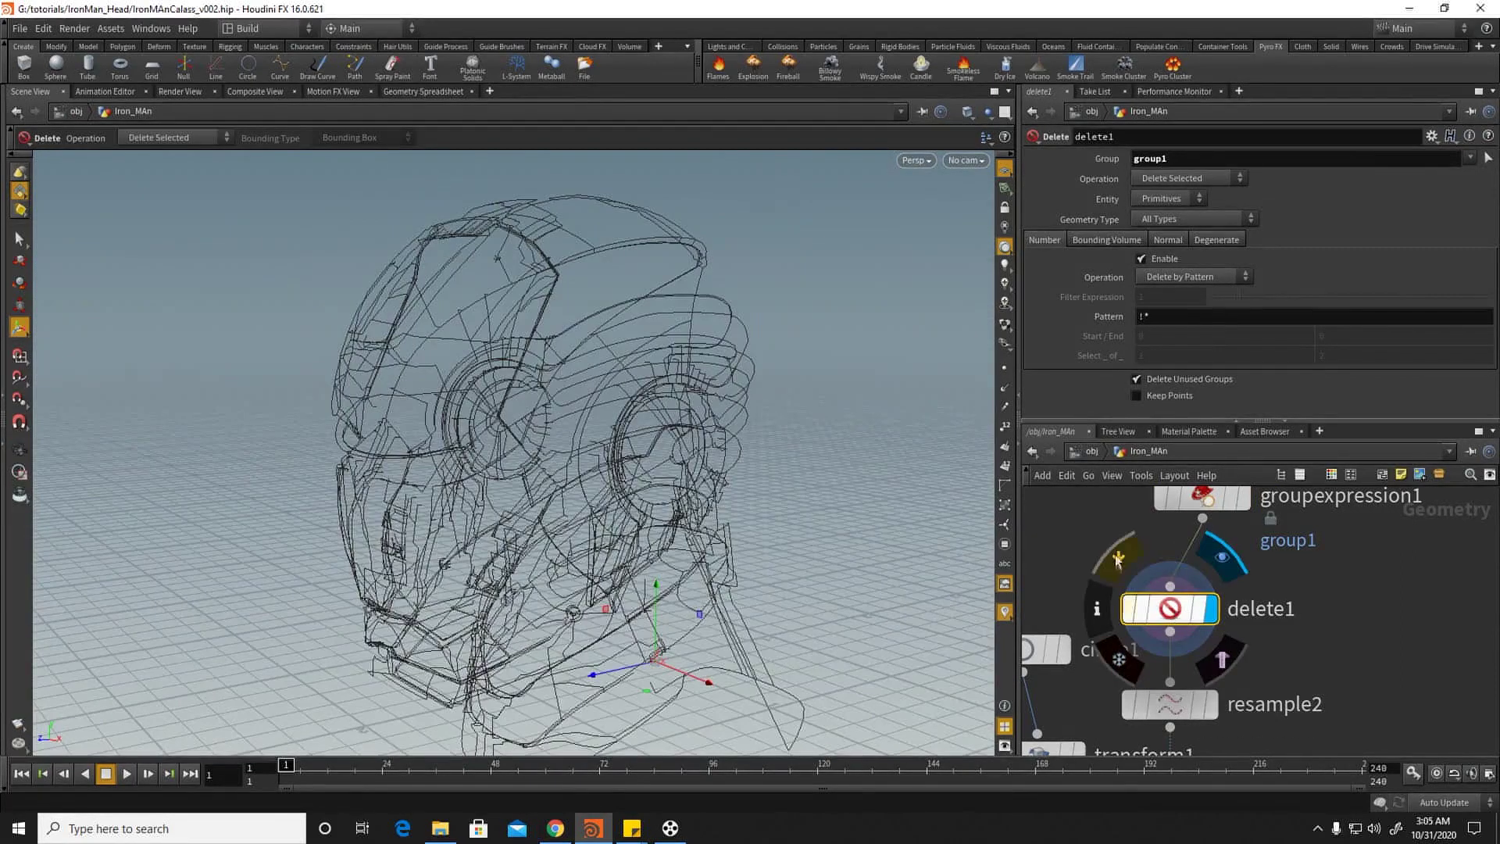
{"action": "left_click_drag", "start_coordinate": [1083, 571], "coordinate": [1190, 630]}
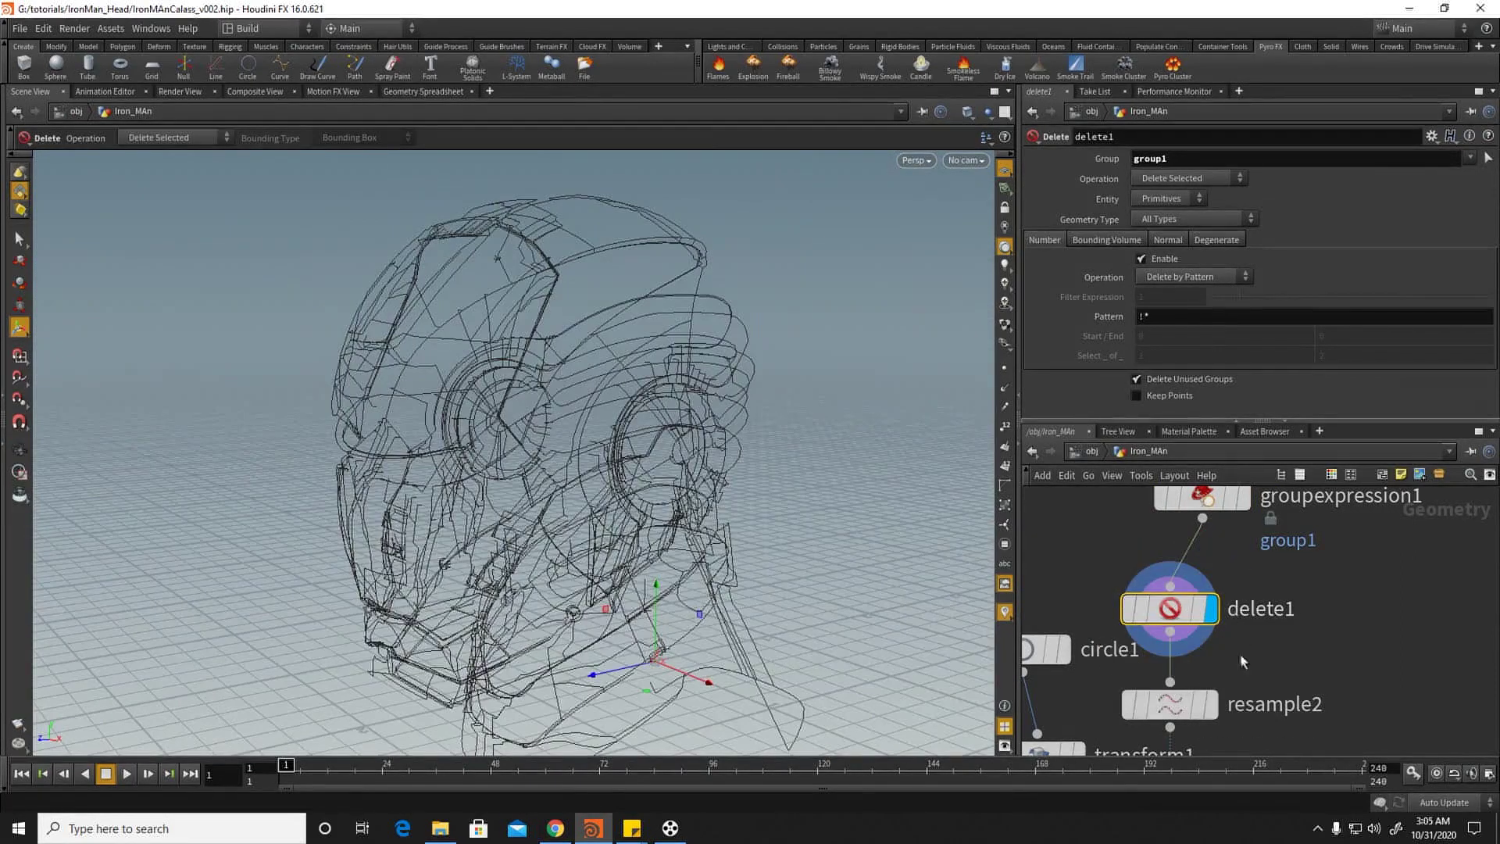
Step: Raise groupexpression1's random threshold to 0.86 and check the curves left by delete1
{"action": "middle_click_drag", "start_coordinate": [1127, 528], "coordinate": [1125, 597]}
{"action": "left_click", "coordinate": [1208, 559]}
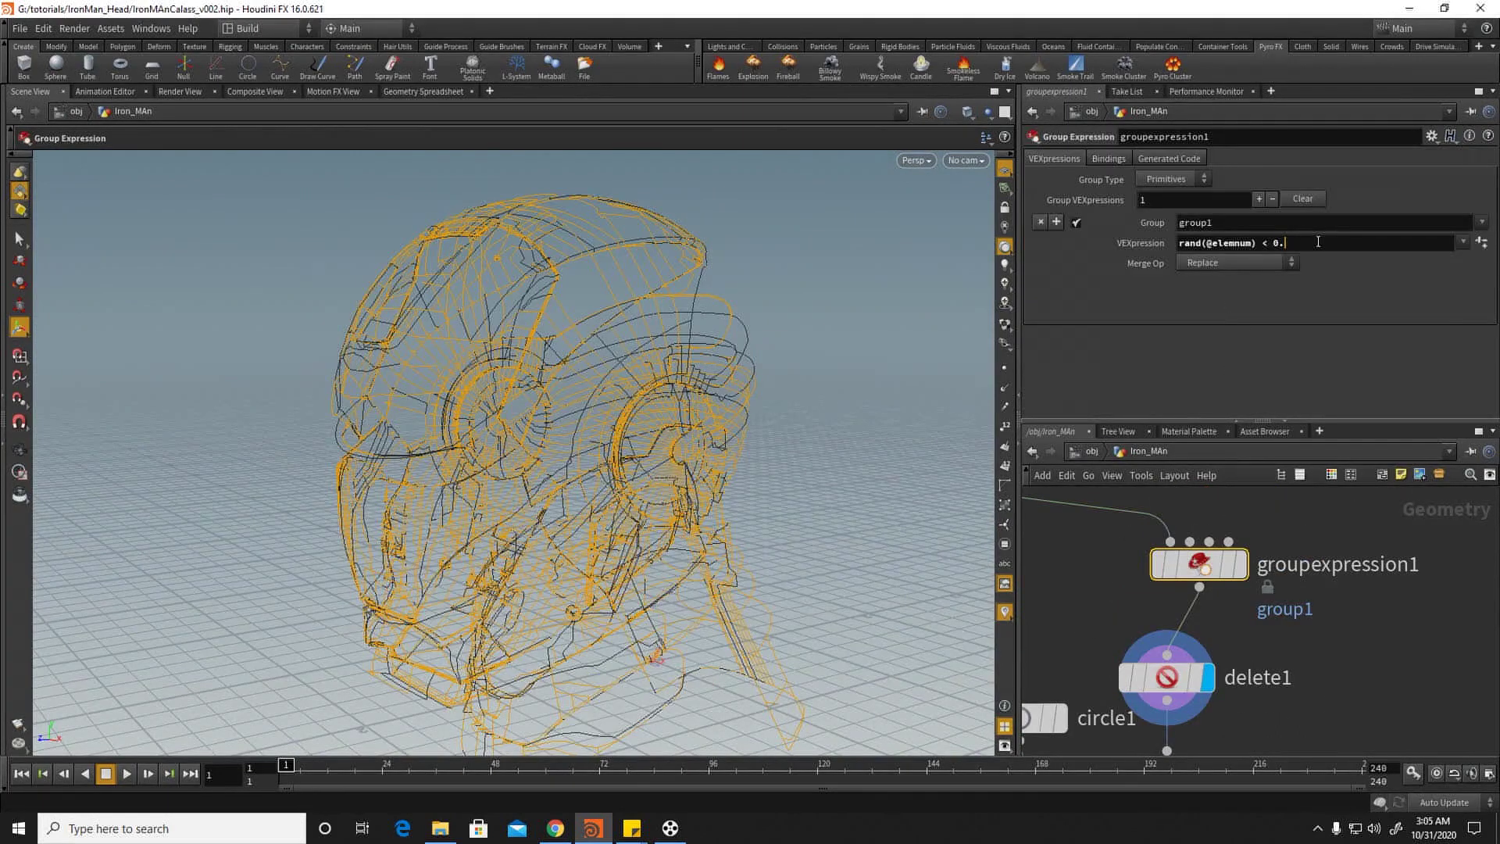
{"action": "key", "text": "Return"}
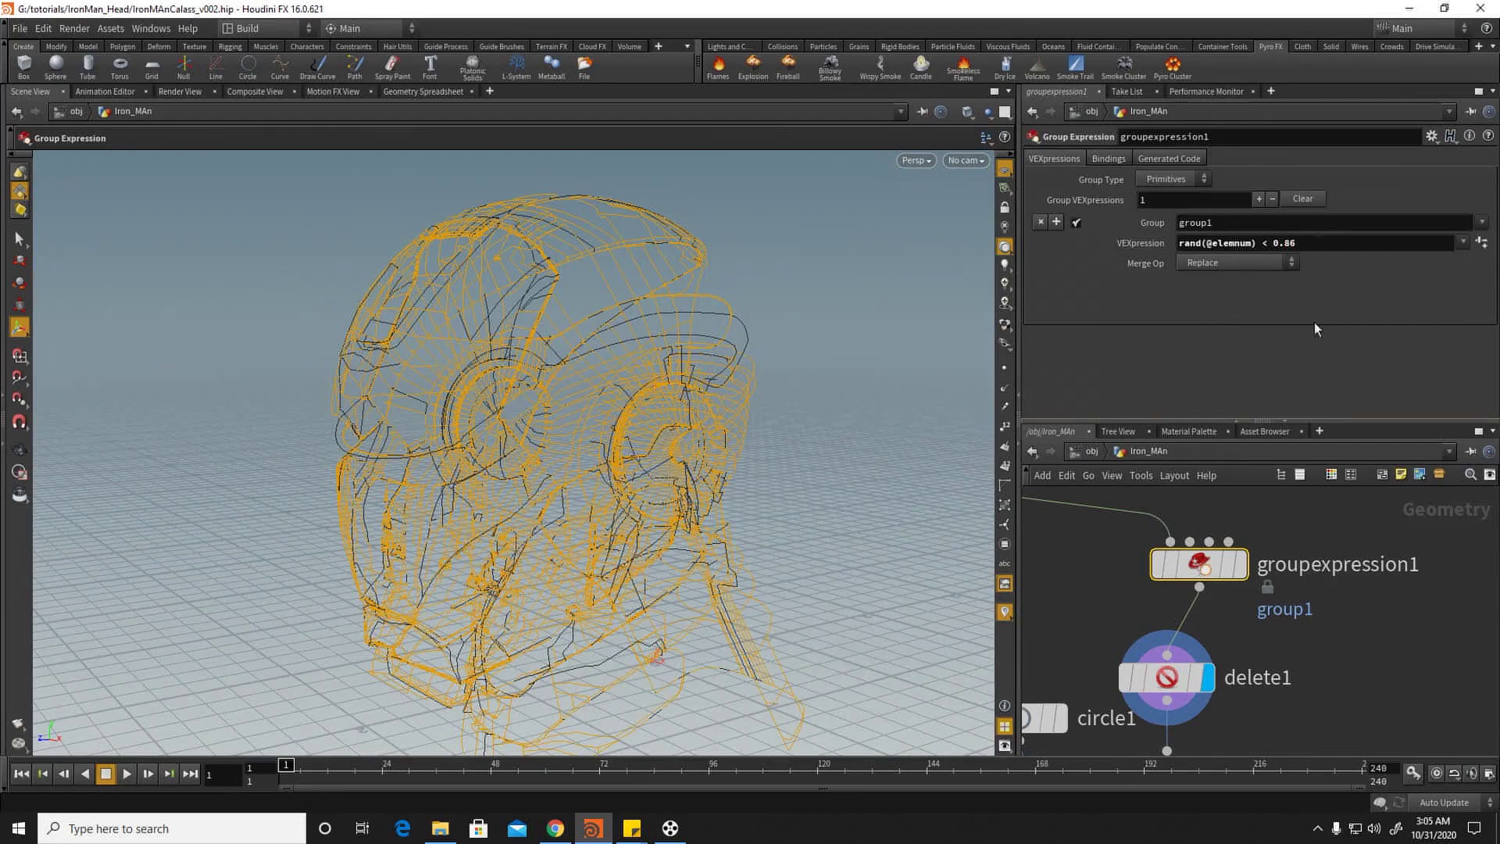
{"action": "left_click", "coordinate": [1166, 677]}
{"action": "key", "text": "Escape"}
{"action": "left_click_drag", "start_coordinate": [539, 408], "coordinate": [579, 392]}
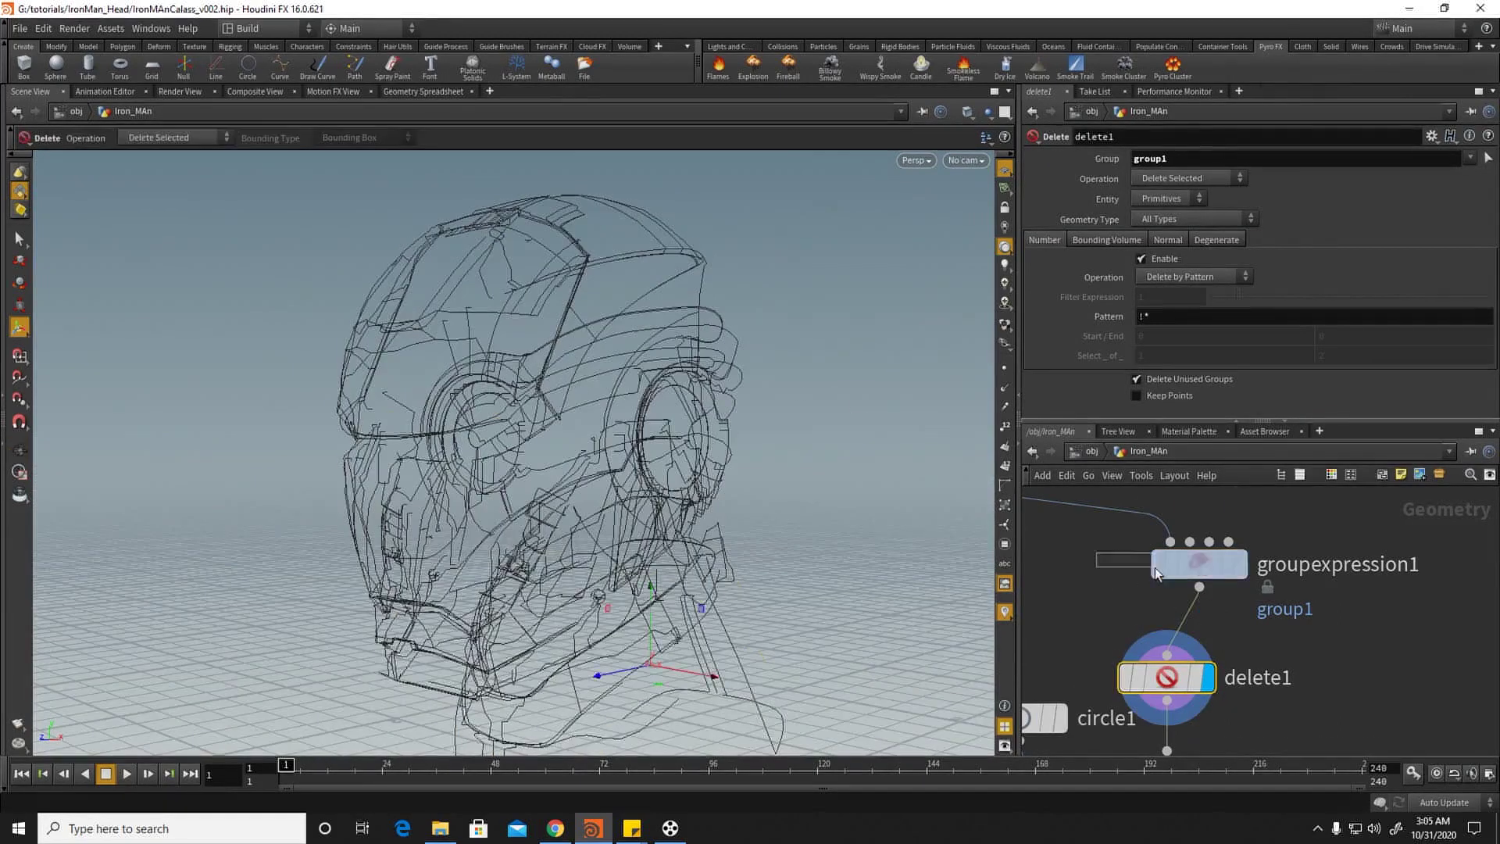
{"action": "left_click", "coordinate": [1179, 564]}
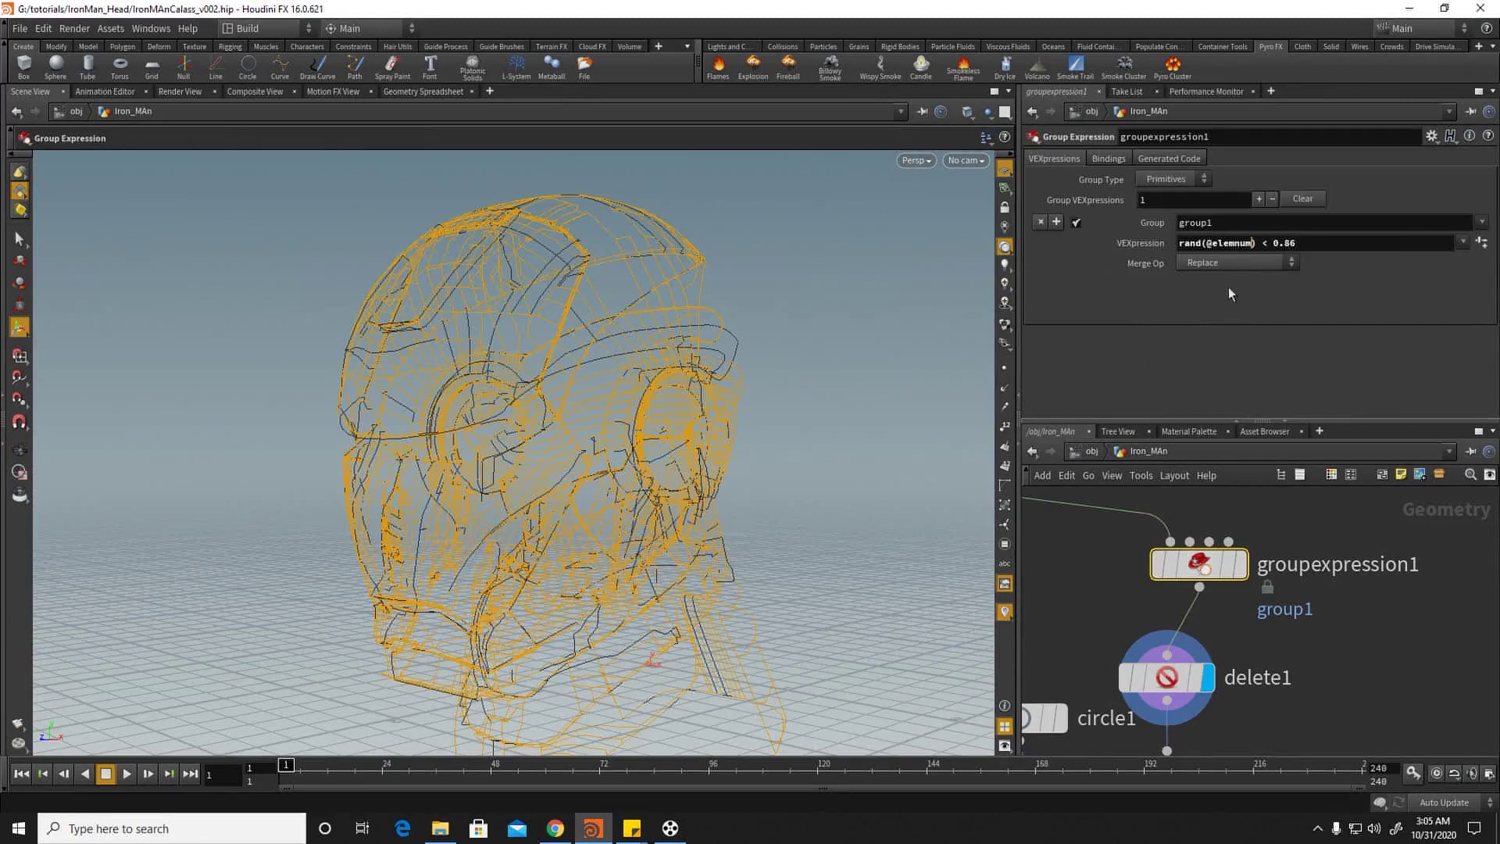
{"action": "type", "text": "+5"}
{"action": "left_click", "coordinate": [1166, 676]}
{"action": "left_click_drag", "start_coordinate": [630, 465], "coordinate": [612, 540], "text": "alt"}
Step: Display resample2 with point markers and try it without the maximum segment length and with the even last segment option toggled
{"action": "middle_click_drag", "start_coordinate": [1261, 710], "coordinate": [1342, 492]}
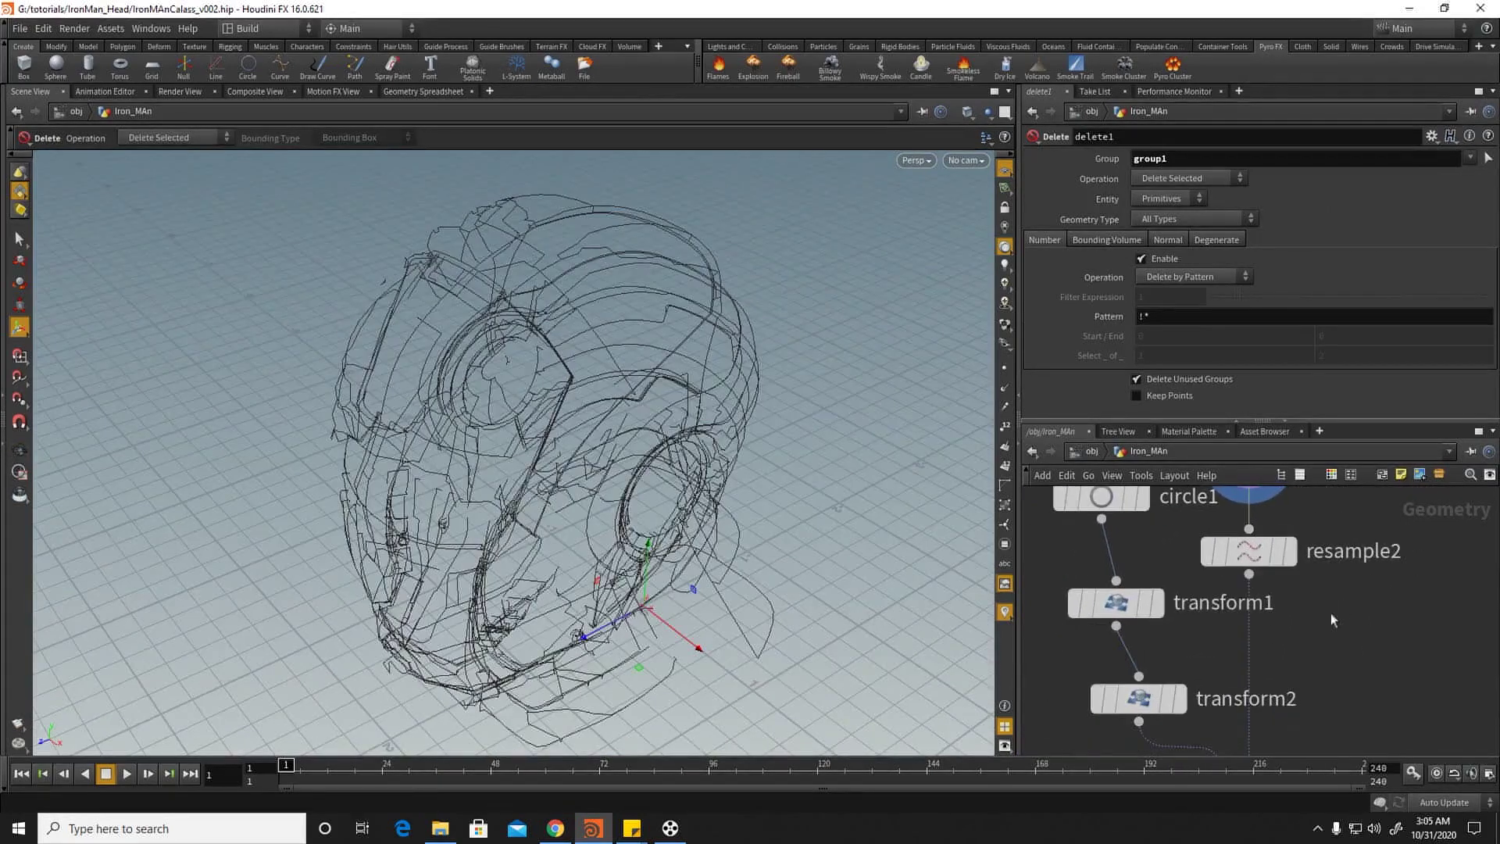
{"action": "left_click", "coordinate": [1291, 556]}
{"action": "middle_click_drag", "start_coordinate": [1288, 656], "coordinate": [1283, 611]}
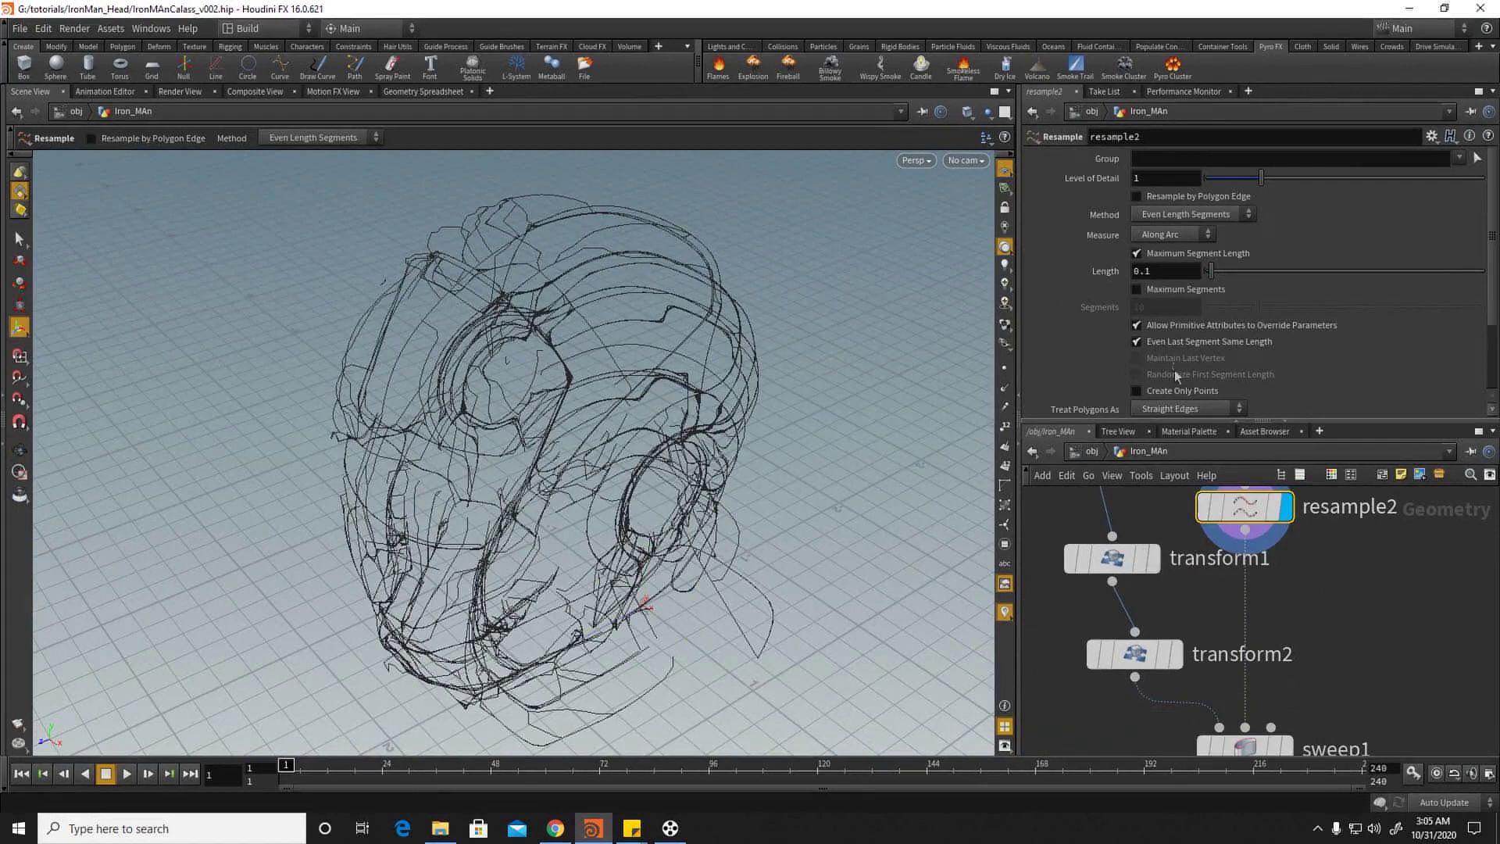
{"action": "left_click", "coordinate": [1171, 217]}
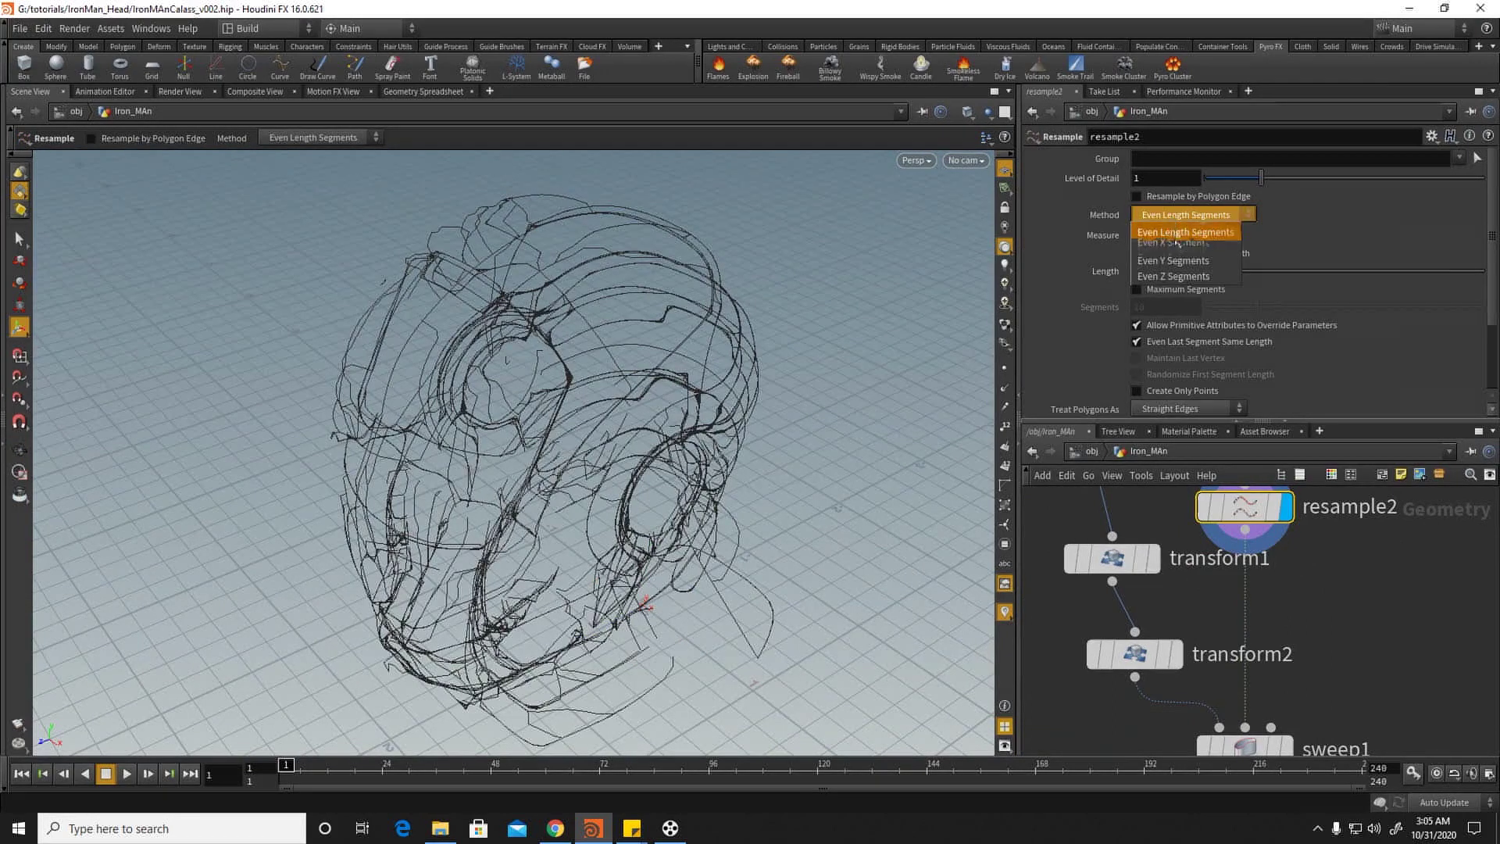
{"action": "left_click", "coordinate": [1321, 220]}
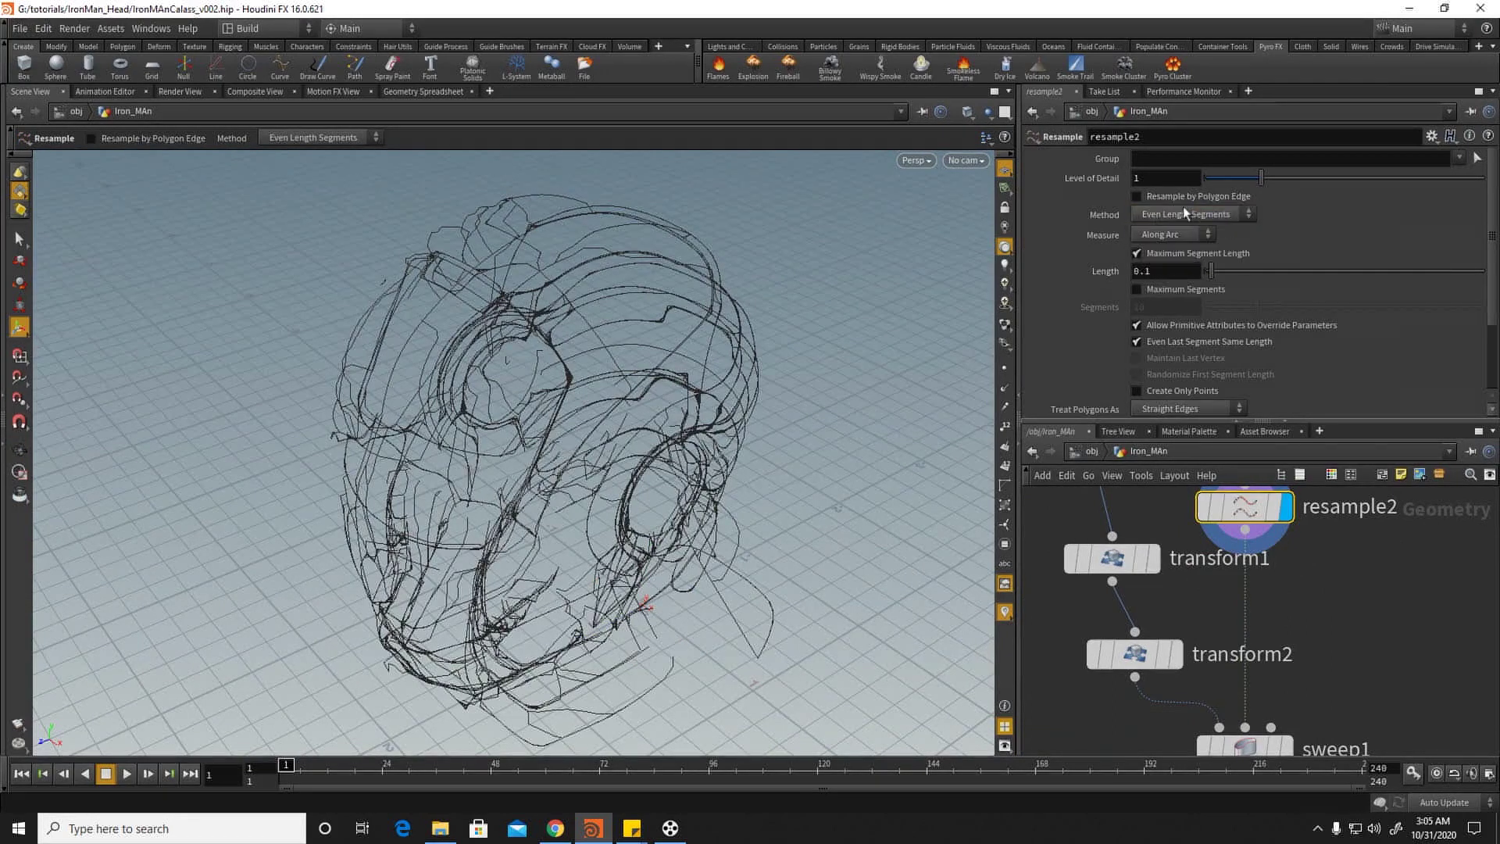
{"action": "left_click", "coordinate": [1173, 251]}
{"action": "left_click", "coordinate": [1005, 369]}
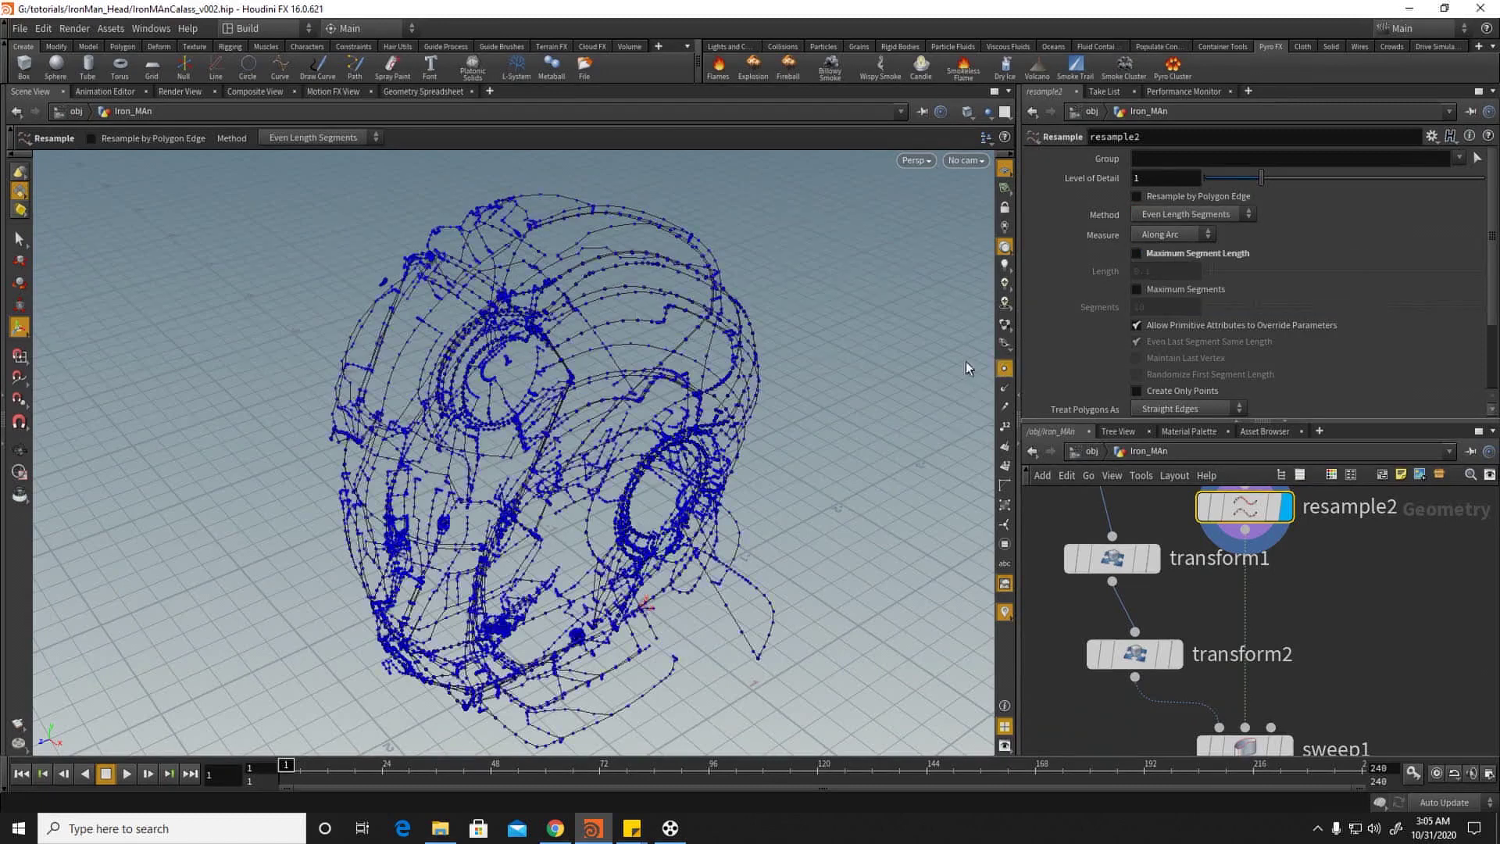
{"action": "scroll", "coordinate": [804, 335], "scroll_direction": "up", "scroll_amount": 8}
{"action": "left_click", "coordinate": [1144, 255]}
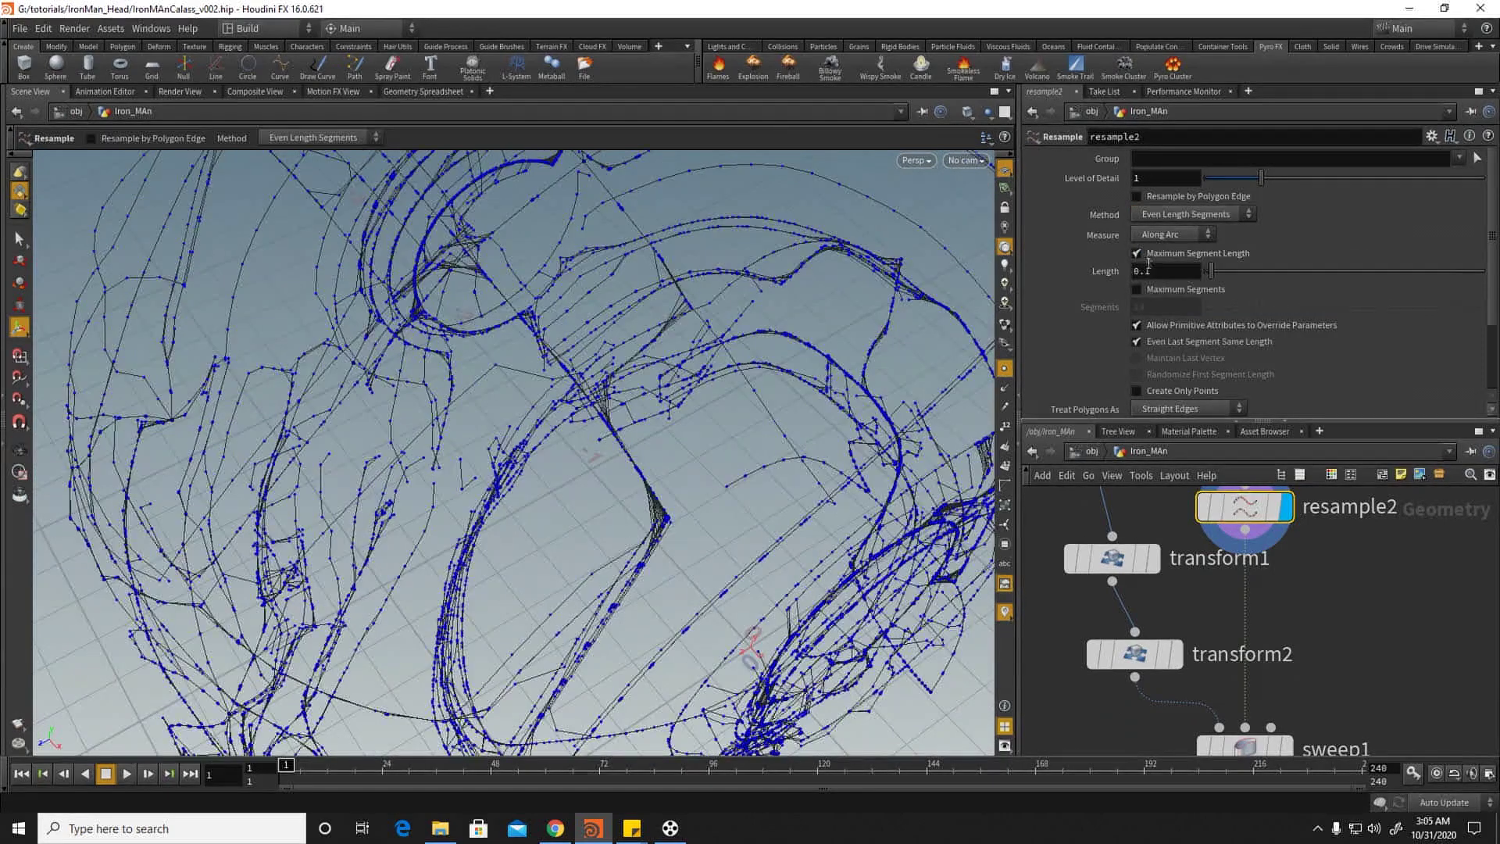
{"action": "left_click", "coordinate": [1158, 341]}
{"action": "left_click", "coordinate": [1156, 345]}
{"action": "key", "text": "Escape"}
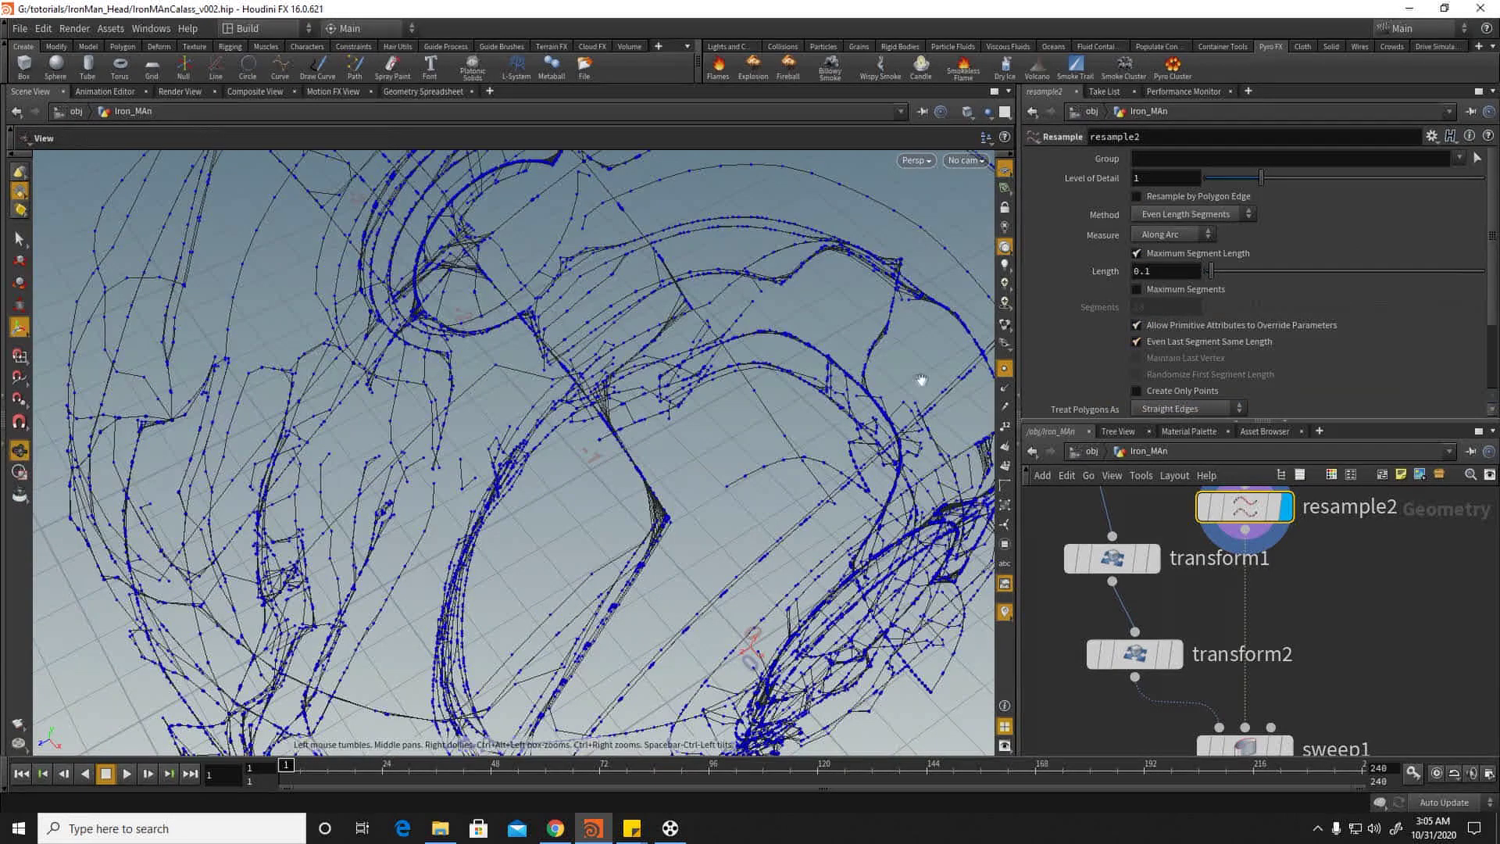
Step: Set resample2's maximum segment length to 0.075
{"action": "scroll", "coordinate": [600, 346], "scroll_direction": "down", "scroll_amount": 10}
{"action": "left_click_drag", "start_coordinate": [601, 346], "coordinate": [693, 354]}
{"action": "right_click_drag", "start_coordinate": [610, 336], "coordinate": [731, 376]}
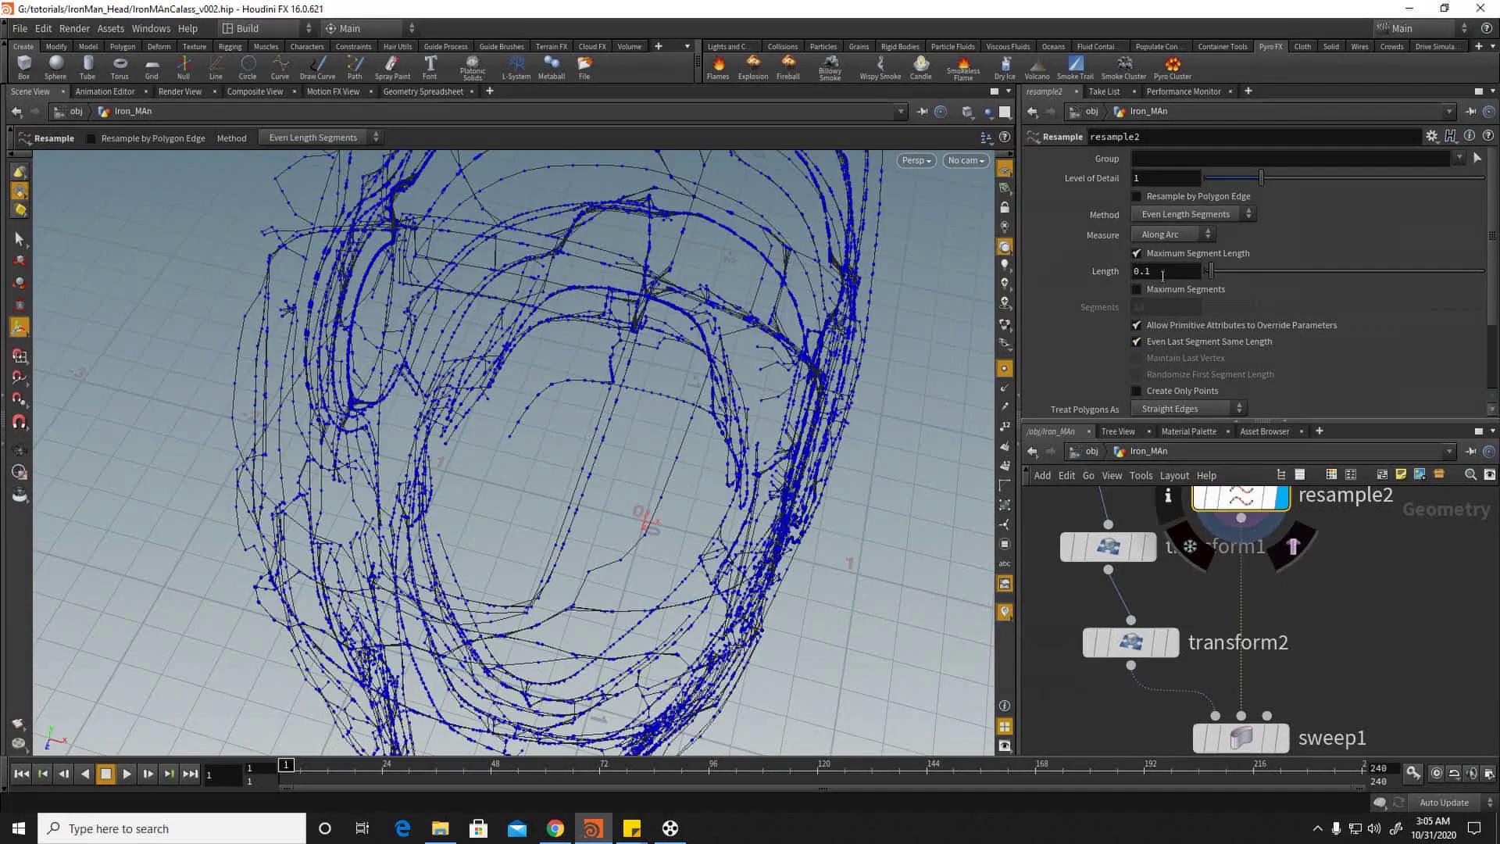
{"action": "type", "text": "0.075"}
{"action": "key", "text": "Return"}
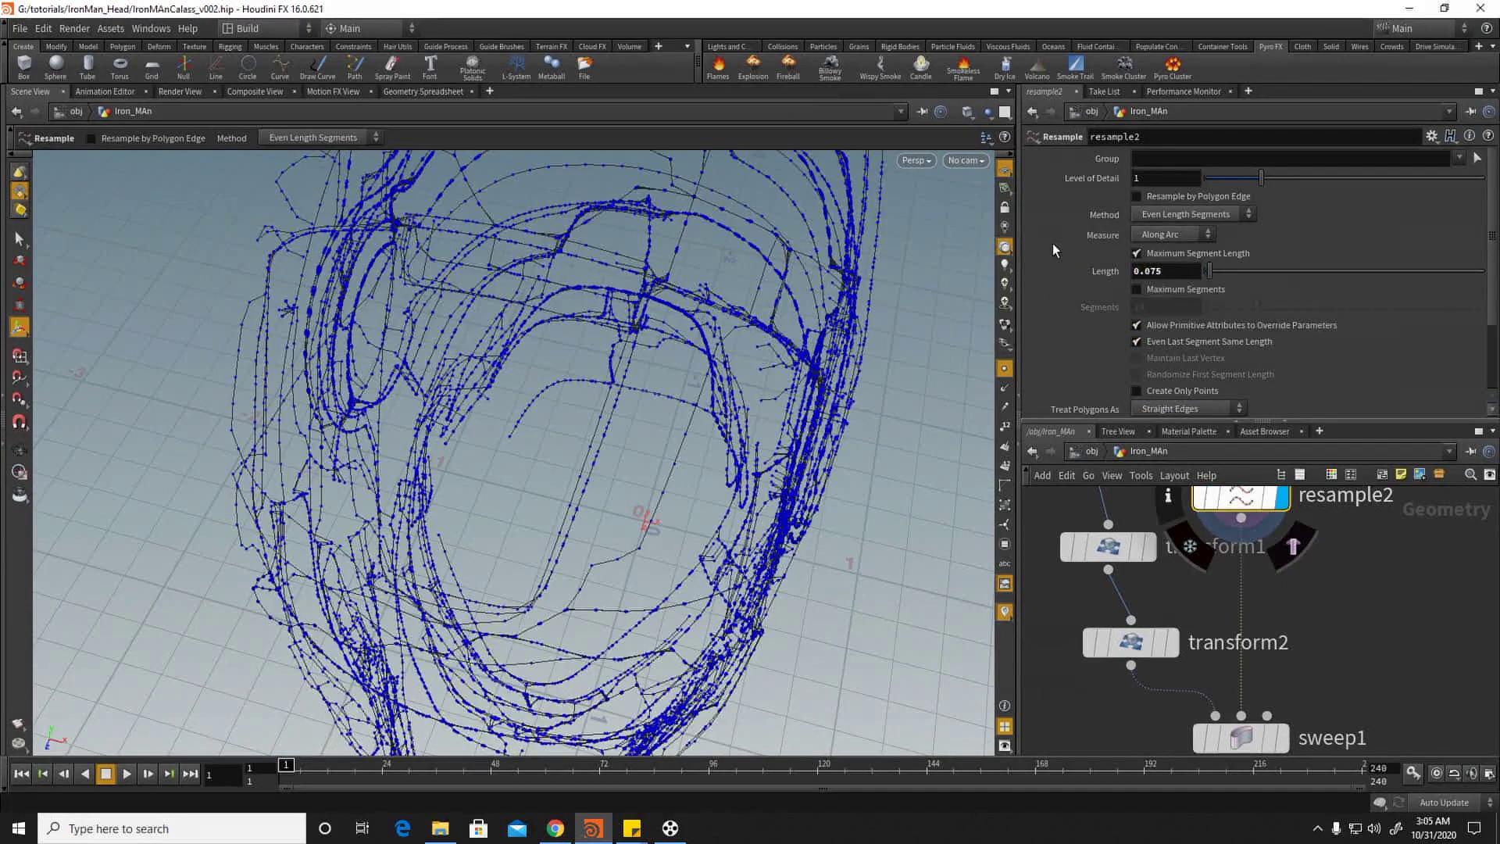
Step: Display sweep1 with the finer resampling and hide the point markers
{"action": "middle_click_drag", "start_coordinate": [1319, 728], "coordinate": [1303, 616]}
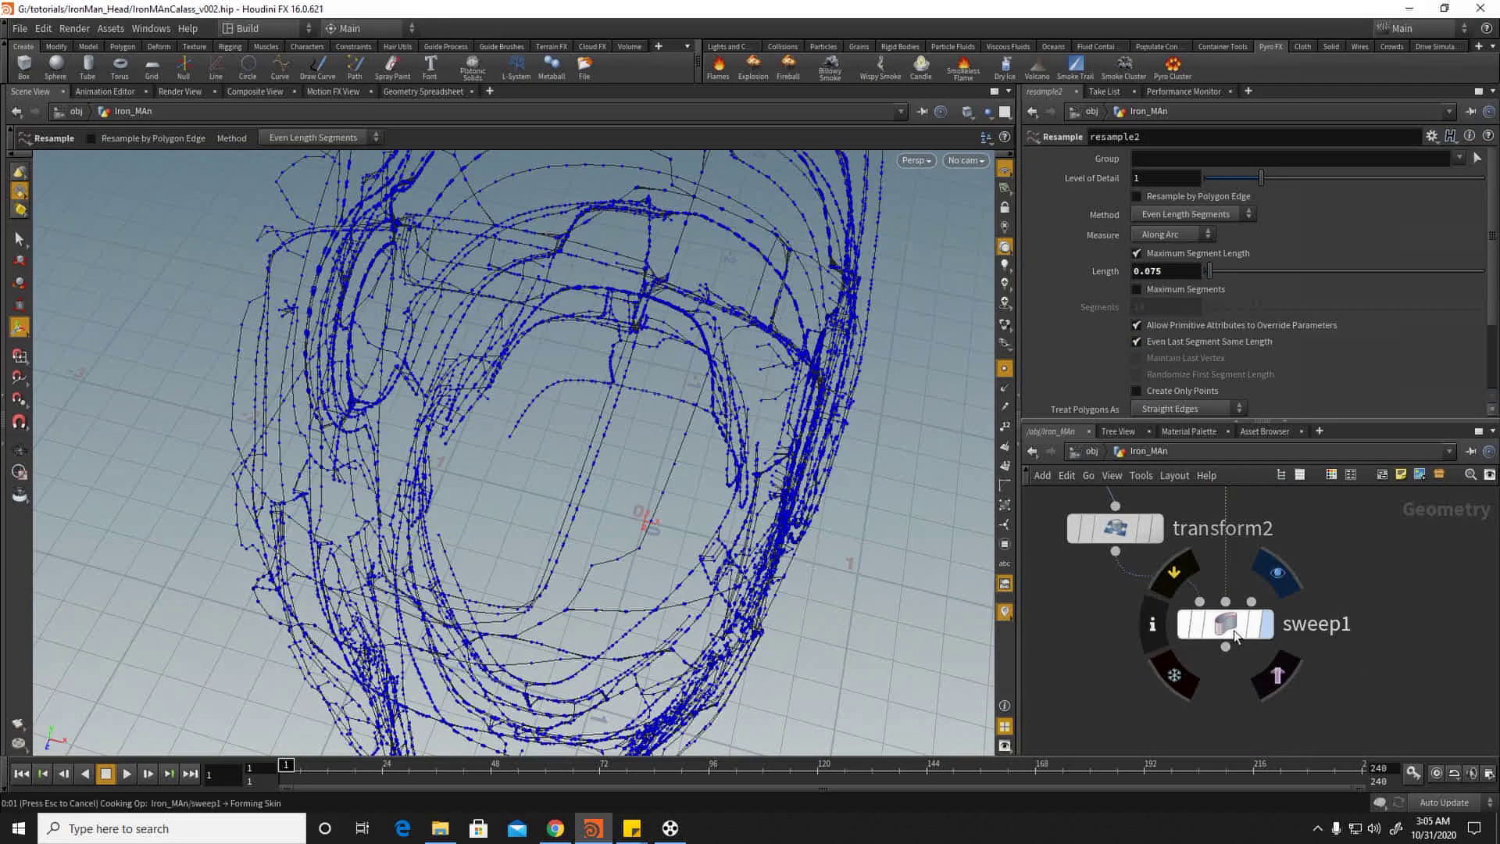
{"action": "left_click", "coordinate": [1234, 635]}
{"action": "left_click", "coordinate": [1104, 650]}
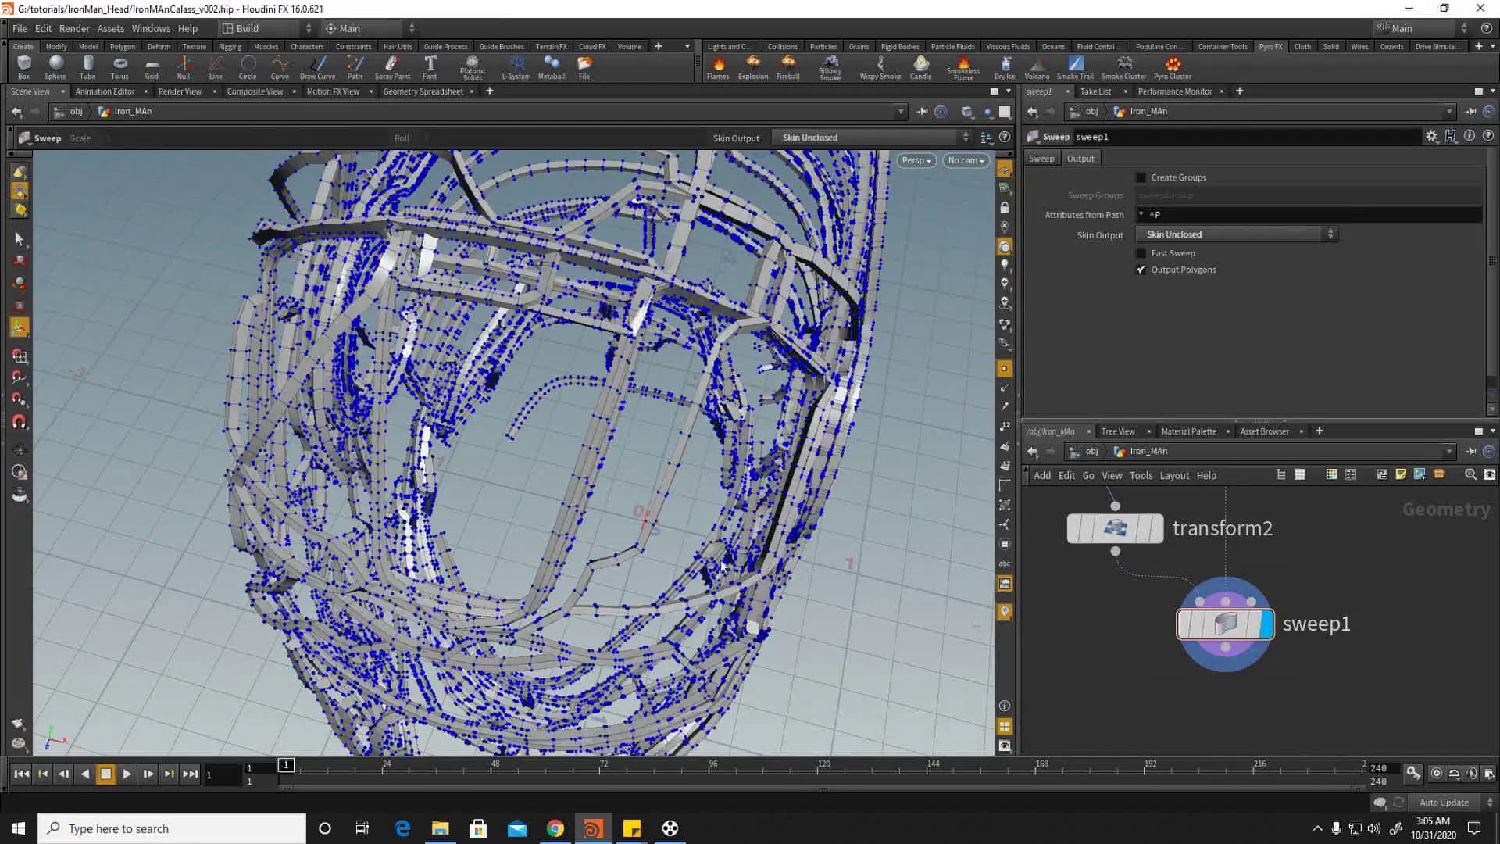
{"action": "right_click_drag", "start_coordinate": [516, 484], "coordinate": [281, 472], "text": "alt"}
{"action": "left_click_drag", "start_coordinate": [281, 472], "coordinate": [508, 461], "text": "alt"}
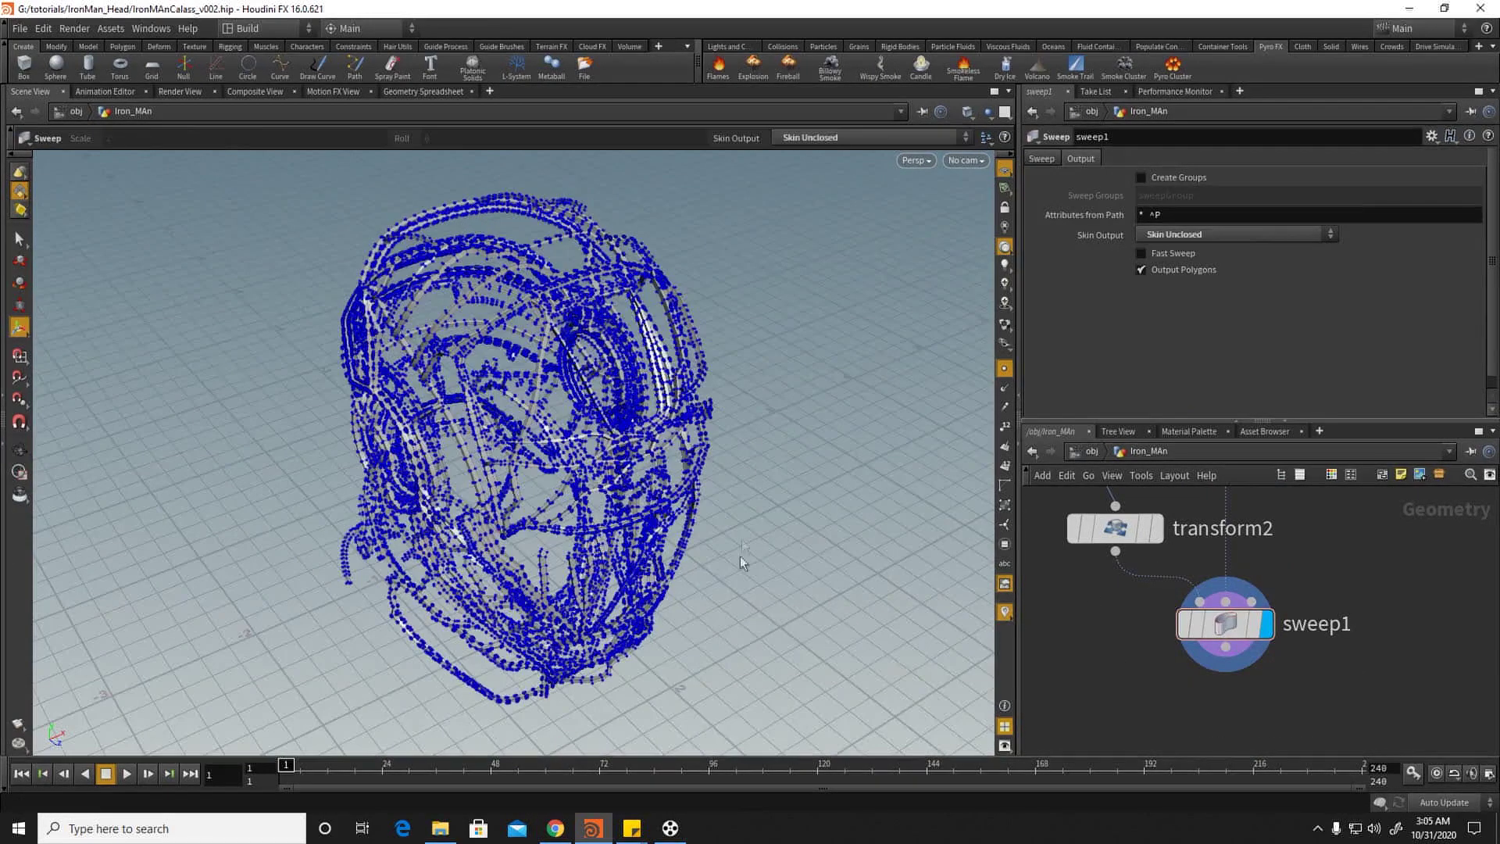
{"action": "middle_click_drag", "start_coordinate": [1096, 591], "coordinate": [1198, 773]}
{"action": "scroll", "coordinate": [1152, 707], "scroll_direction": "down", "scroll_amount": 5}
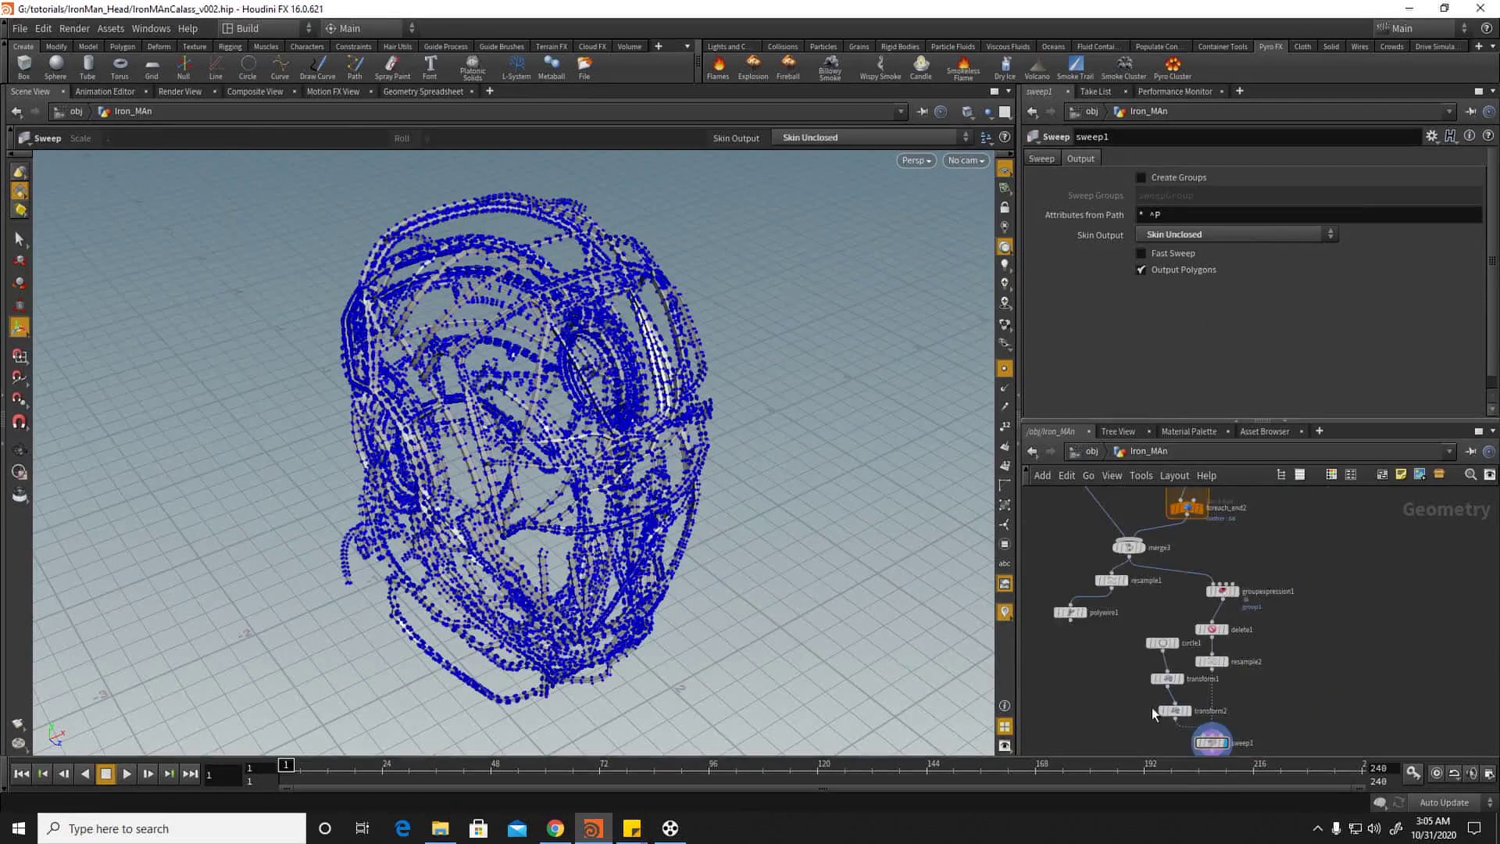
{"action": "left_click", "coordinate": [1004, 369]}
Step: Template merge2 so the helmet mesh shows as a wireframe around the swept strips
{"action": "middle_click_drag", "start_coordinate": [1265, 505], "coordinate": [1242, 597]}
{"action": "middle_click_drag", "start_coordinate": [1260, 537], "coordinate": [1227, 746]}
{"action": "middle_click_drag", "start_coordinate": [1192, 551], "coordinate": [1238, 693]}
{"action": "scroll", "coordinate": [1090, 642], "scroll_direction": "up", "scroll_amount": 4}
{"action": "left_click", "coordinate": [1117, 641]}
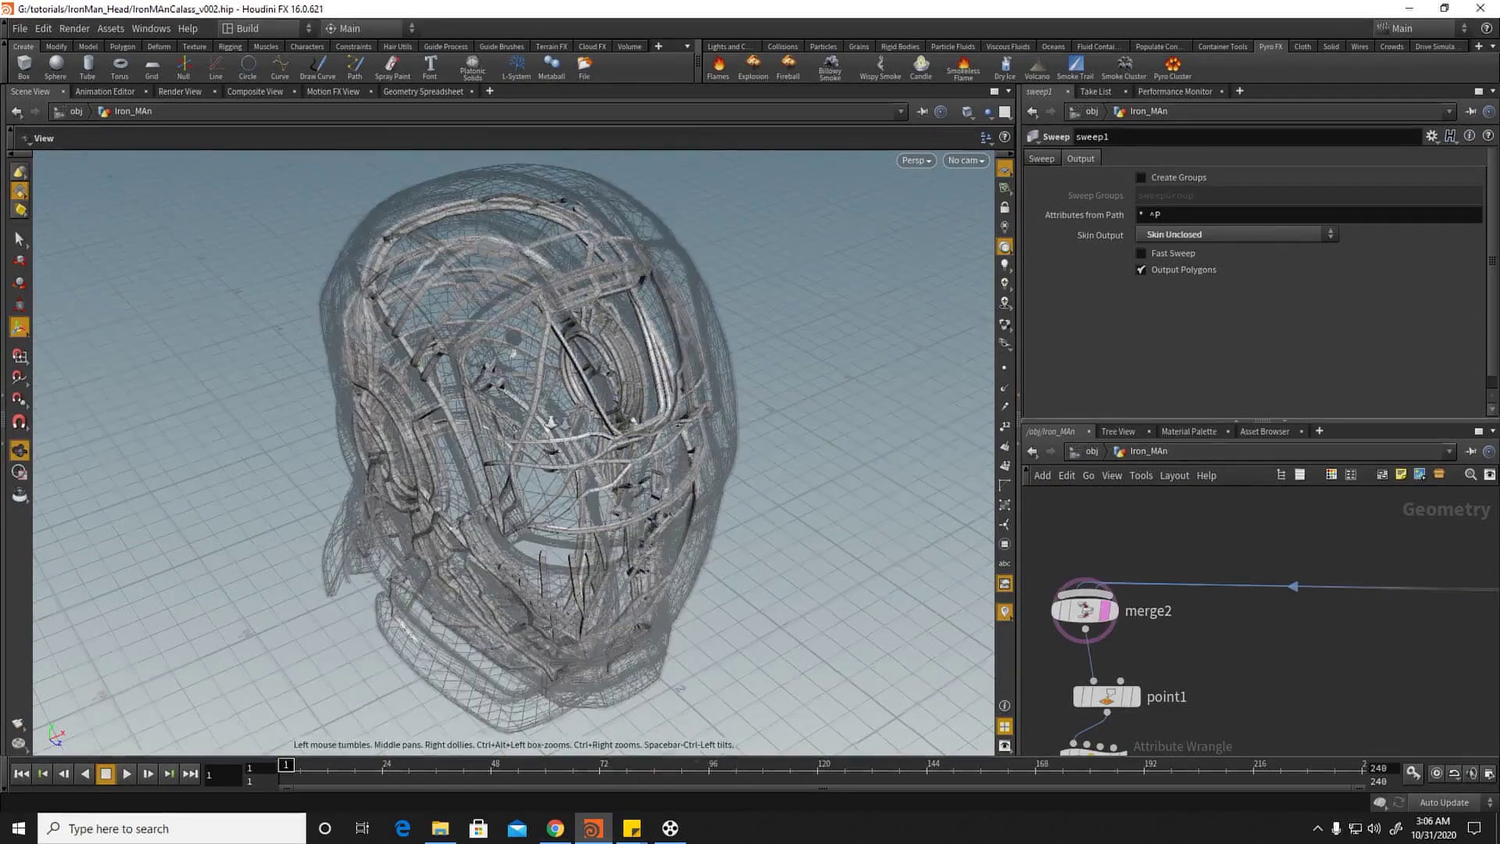
Step: Examine how the swept strips sit inside the helmet wireframe from several angles and distances
{"action": "right_click_drag", "start_coordinate": [550, 429], "coordinate": [825, 447], "text": "alt"}
{"action": "left_click_drag", "start_coordinate": [825, 447], "coordinate": [677, 479]}
{"action": "middle_click_drag", "start_coordinate": [677, 478], "coordinate": [701, 676]}
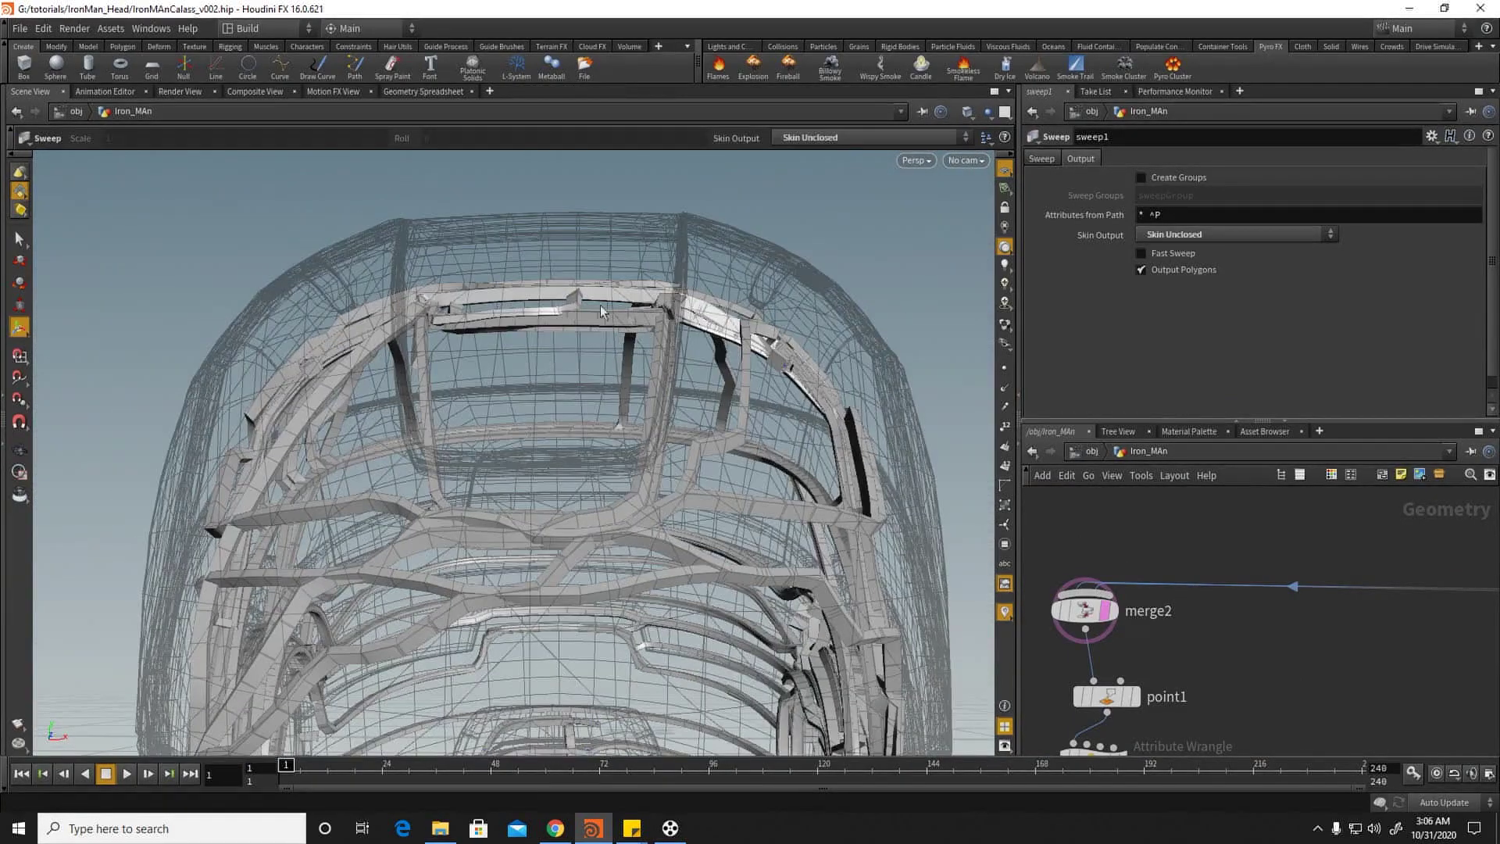
{"action": "left_click_drag", "start_coordinate": [332, 389], "coordinate": [422, 484], "text": "alt"}
{"action": "middle_click_drag", "start_coordinate": [422, 546], "coordinate": [484, 356], "text": "alt"}
{"action": "left_click_drag", "start_coordinate": [485, 356], "coordinate": [391, 283], "text": "alt"}
{"action": "right_click_drag", "start_coordinate": [595, 314], "coordinate": [449, 331], "text": "alt"}
{"action": "left_click_drag", "start_coordinate": [450, 331], "coordinate": [578, 402], "text": "alt"}
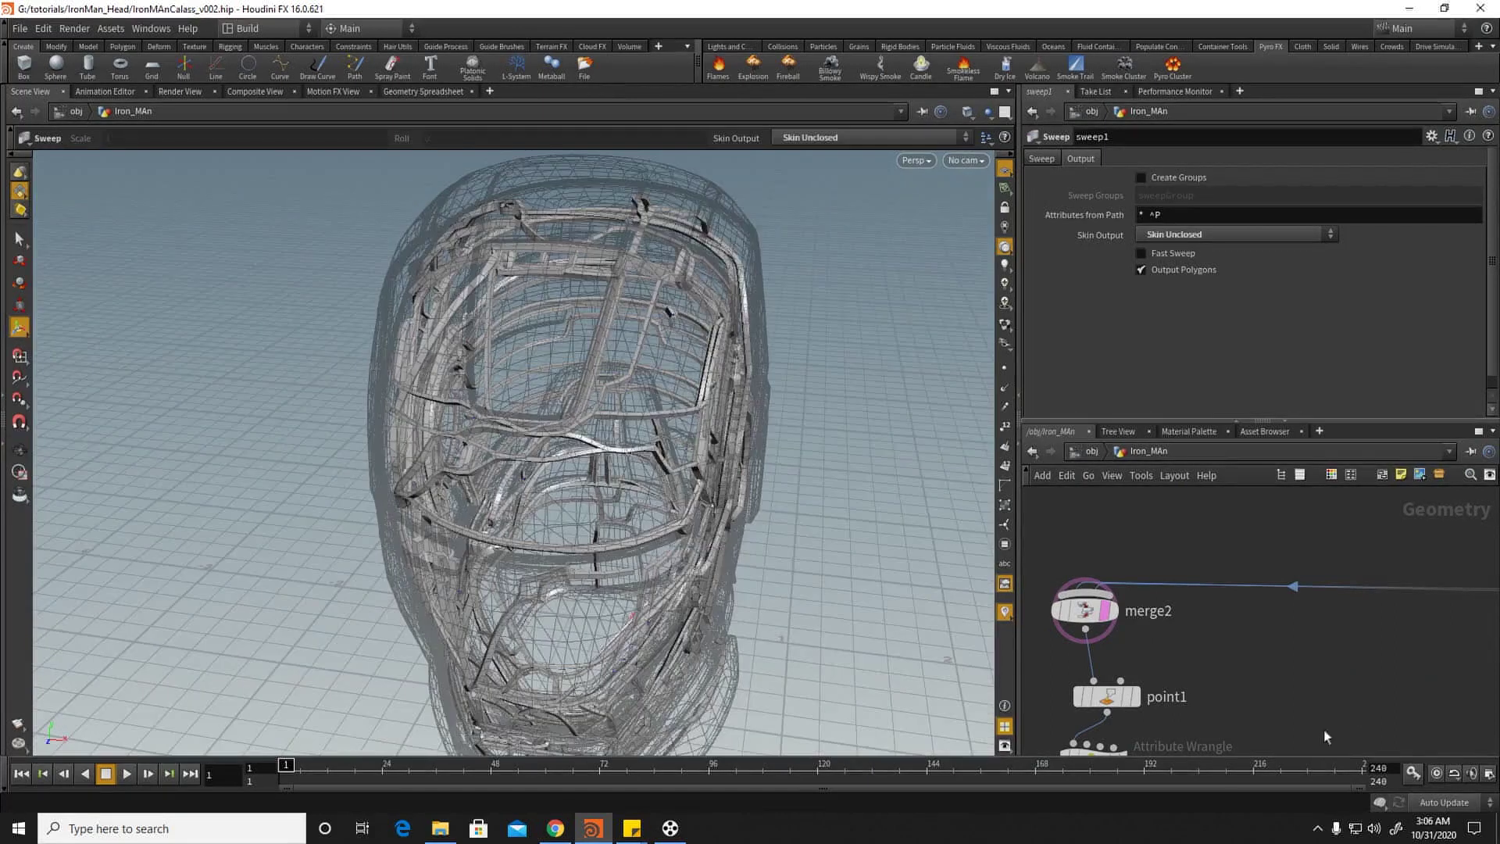
Step: Set transform2's uniform scale to 1.75 and check the thicker strips inside the helmet
{"action": "scroll", "coordinate": [1359, 710], "scroll_direction": "down", "scroll_amount": 3}
{"action": "middle_click_drag", "start_coordinate": [1303, 750], "coordinate": [1380, 655]}
{"action": "middle_click_drag", "start_coordinate": [1178, 685], "coordinate": [1117, 546]}
{"action": "middle_click_drag", "start_coordinate": [1097, 597], "coordinate": [1088, 526]}
{"action": "middle_click_drag", "start_coordinate": [1107, 673], "coordinate": [1090, 531]}
{"action": "middle_click_drag", "start_coordinate": [1099, 655], "coordinate": [1092, 583]}
{"action": "middle_click_drag", "start_coordinate": [1207, 696], "coordinate": [1157, 595]}
{"action": "left_click_drag", "start_coordinate": [1167, 664], "coordinate": [1220, 685]}
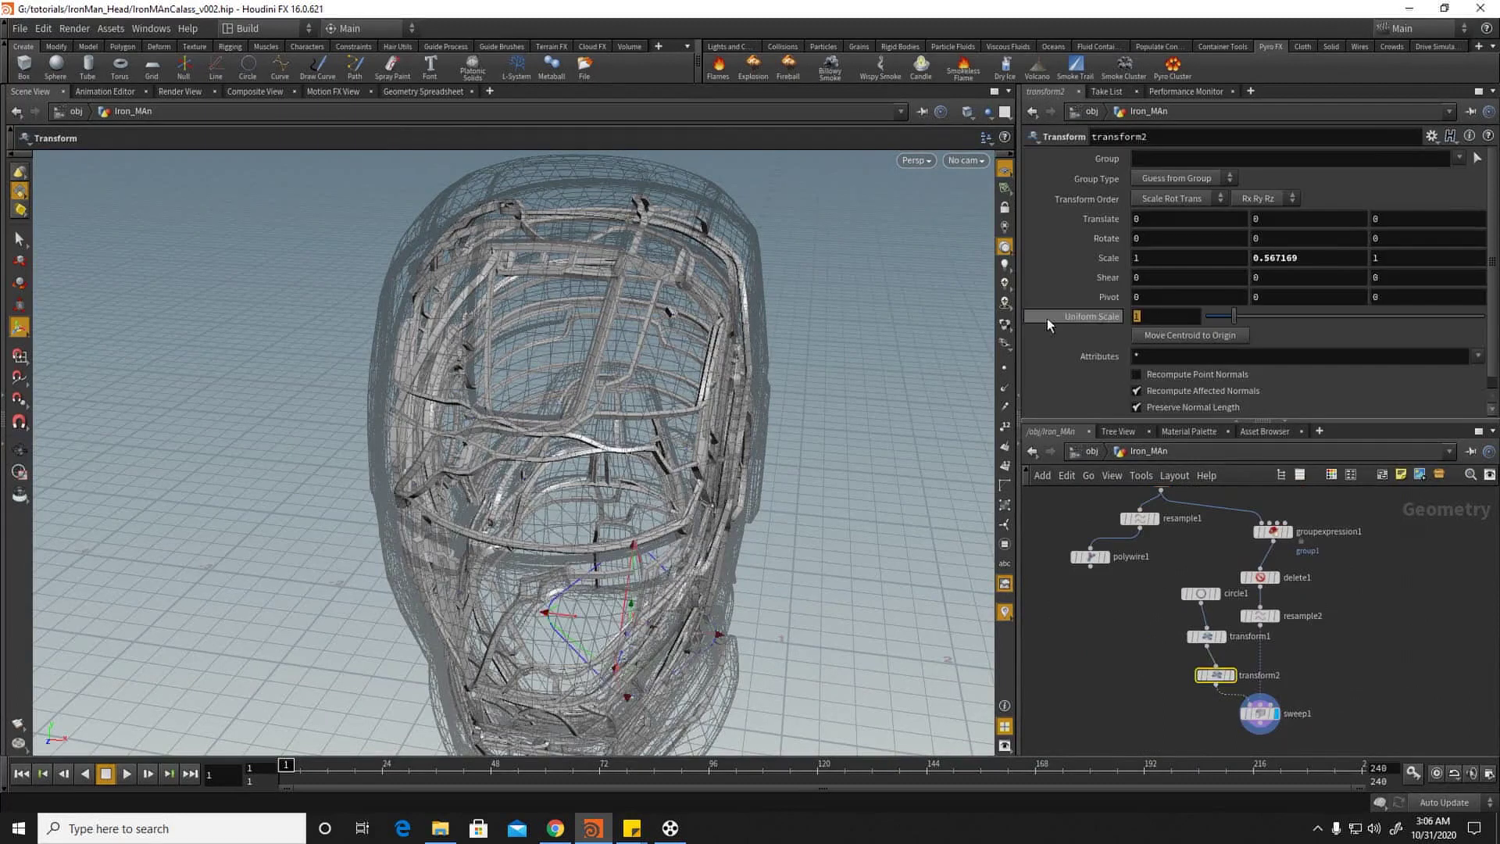
{"action": "type", "text": "1.75"}
{"action": "key", "text": "Return"}
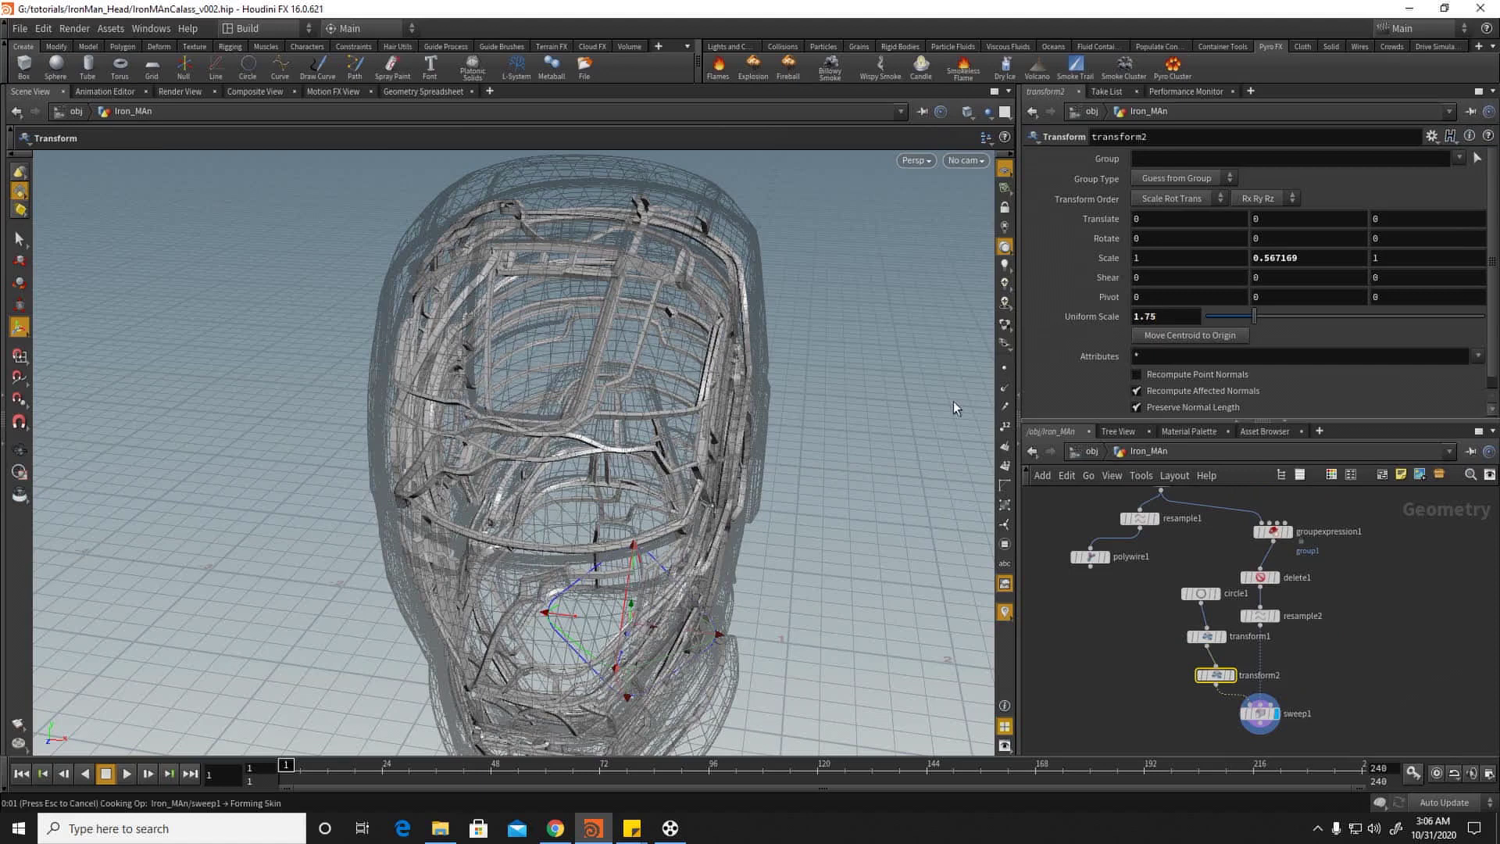
{"action": "right_click_drag", "start_coordinate": [619, 364], "coordinate": [613, 401], "text": "alt"}
{"action": "left_click_drag", "start_coordinate": [612, 401], "coordinate": [637, 452], "text": "alt"}
{"action": "scroll", "coordinate": [1117, 530], "scroll_direction": "up", "scroll_amount": 3}
Step: Display polywire1 and examine its thin wires inside the helmet wireframe from several angles
{"action": "mouse_move", "coordinate": [1076, 568]}
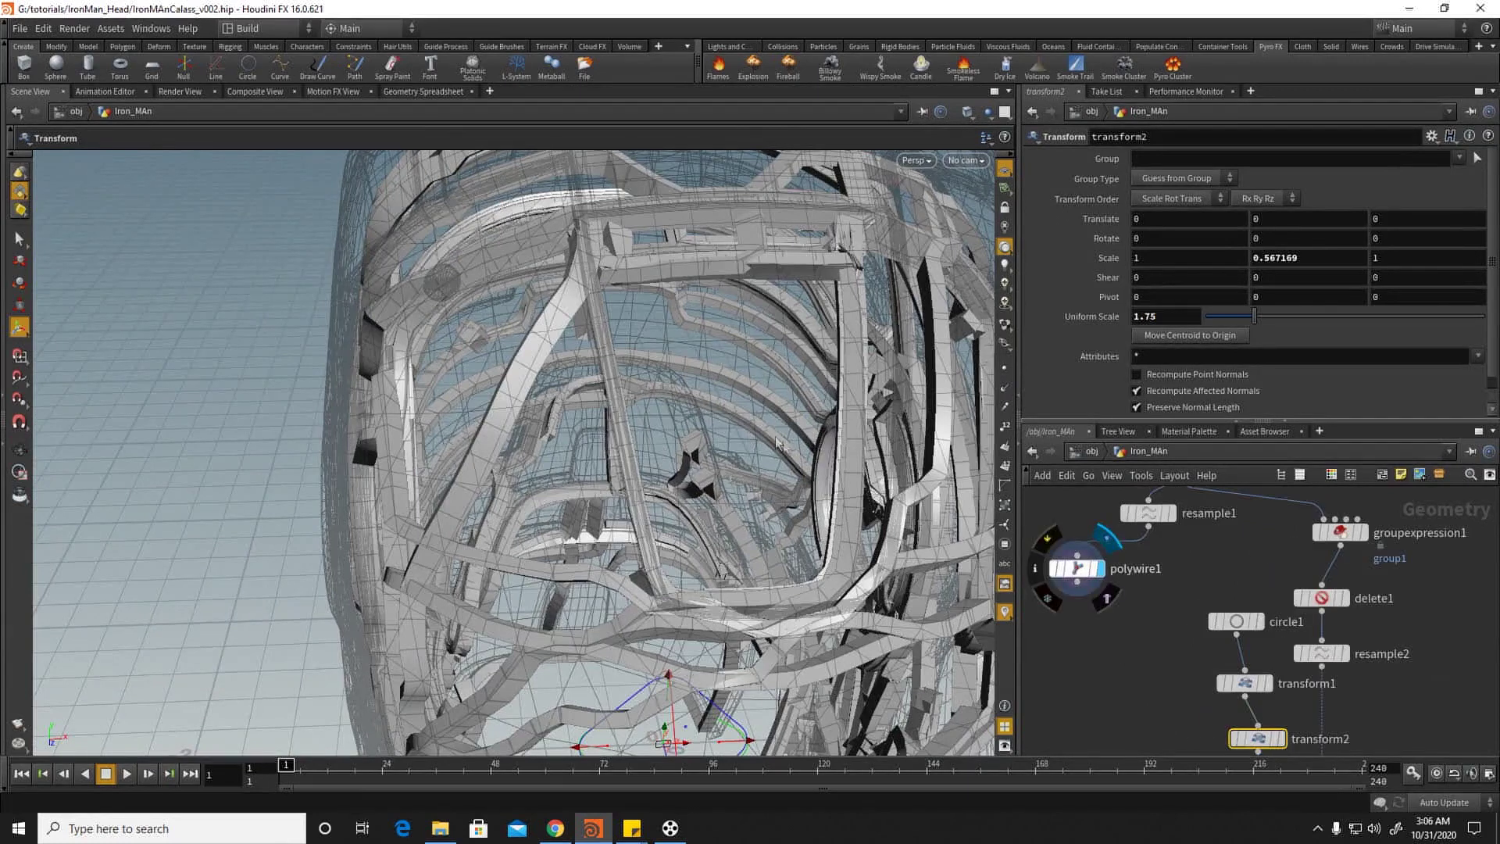
{"action": "right_click_drag", "start_coordinate": [515, 624], "coordinate": [530, 546], "text": "alt"}
{"action": "left_click_drag", "start_coordinate": [567, 544], "coordinate": [639, 378], "text": "alt"}
{"action": "right_click_drag", "start_coordinate": [639, 378], "coordinate": [664, 469], "text": "alt"}
{"action": "left_click_drag", "start_coordinate": [663, 468], "coordinate": [627, 481], "text": "alt"}
{"action": "right_click_drag", "start_coordinate": [628, 480], "coordinate": [627, 477], "text": "alt"}
{"action": "left_click_drag", "start_coordinate": [627, 477], "coordinate": [555, 443], "text": "alt"}
{"action": "right_click_drag", "start_coordinate": [556, 444], "coordinate": [443, 474], "text": "alt"}
{"action": "left_click_drag", "start_coordinate": [444, 473], "coordinate": [525, 425], "text": "alt"}
{"action": "right_click_drag", "start_coordinate": [526, 425], "coordinate": [790, 430], "text": "alt"}
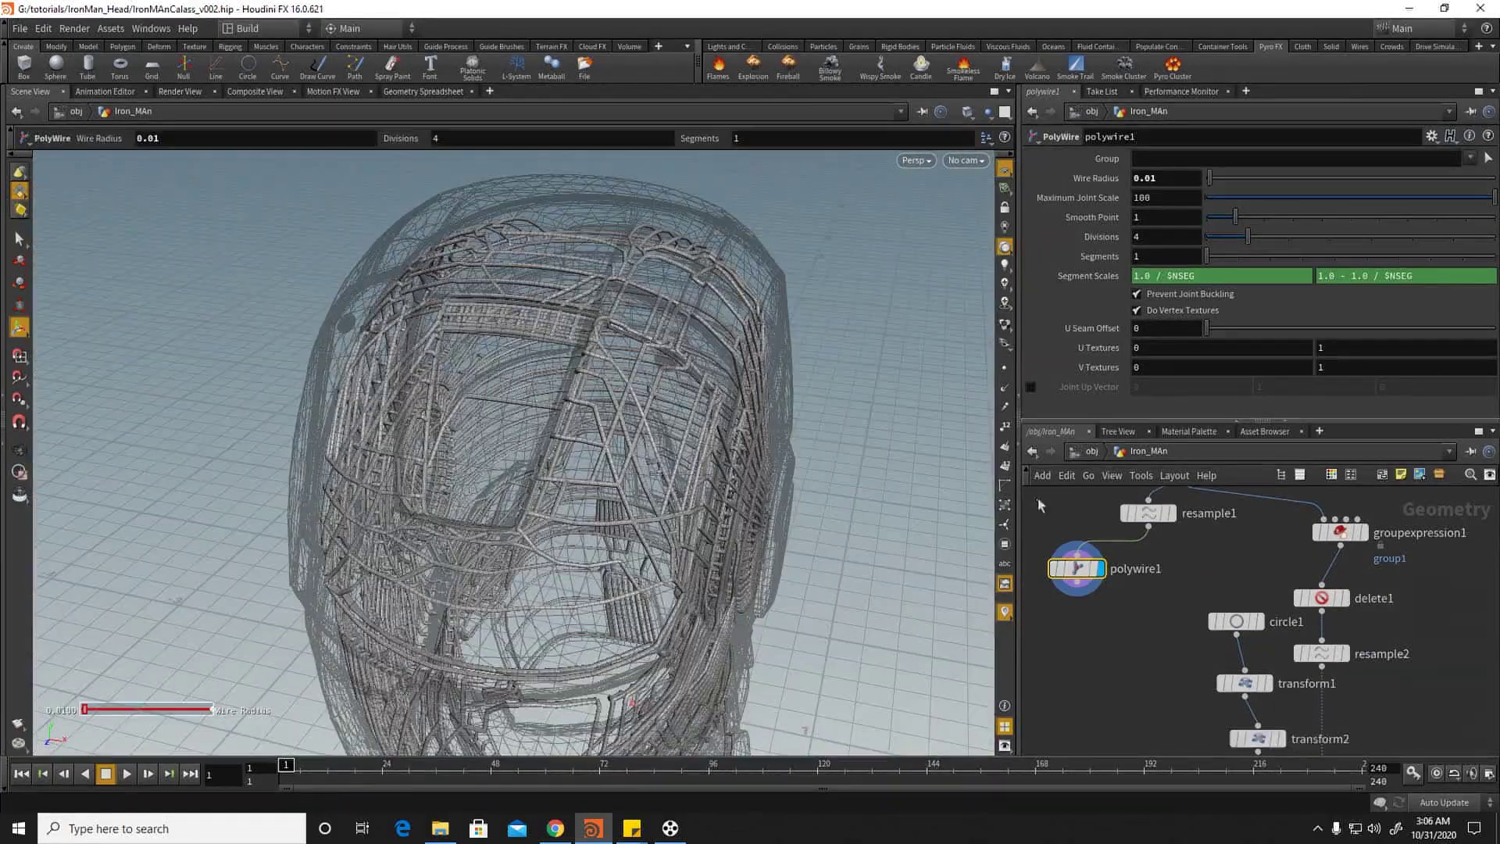
Step: Move polywire1 farther below resample1 in the network and check the wires in the djv_view reference clip
{"action": "middle_click_drag", "start_coordinate": [1165, 566], "coordinate": [1115, 705]}
{"action": "scroll", "coordinate": [1148, 646], "scroll_direction": "down", "scroll_amount": 5}
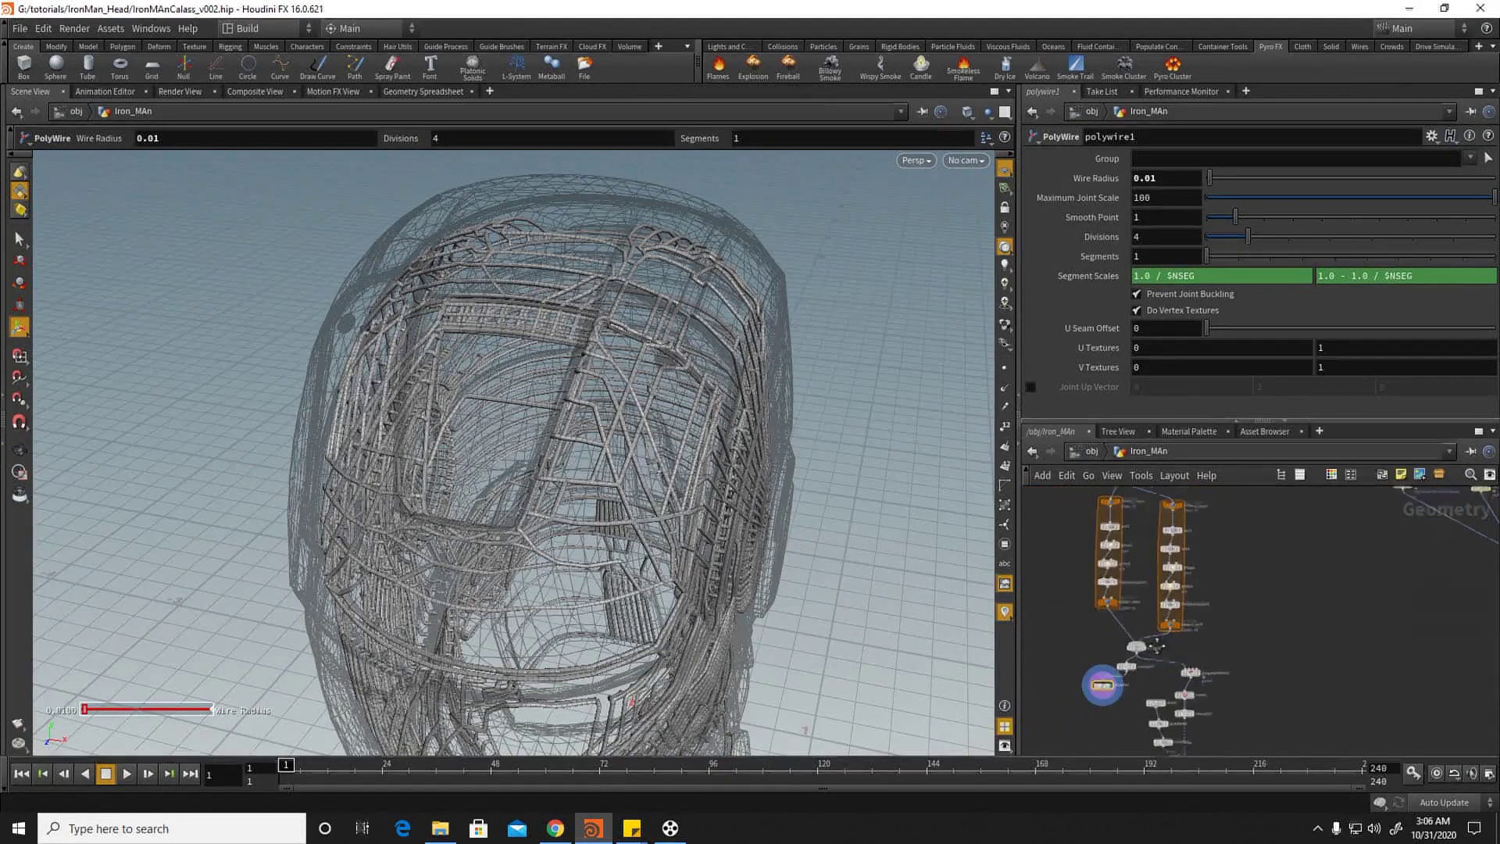
{"action": "scroll", "coordinate": [1206, 600], "scroll_direction": "up", "scroll_amount": 3}
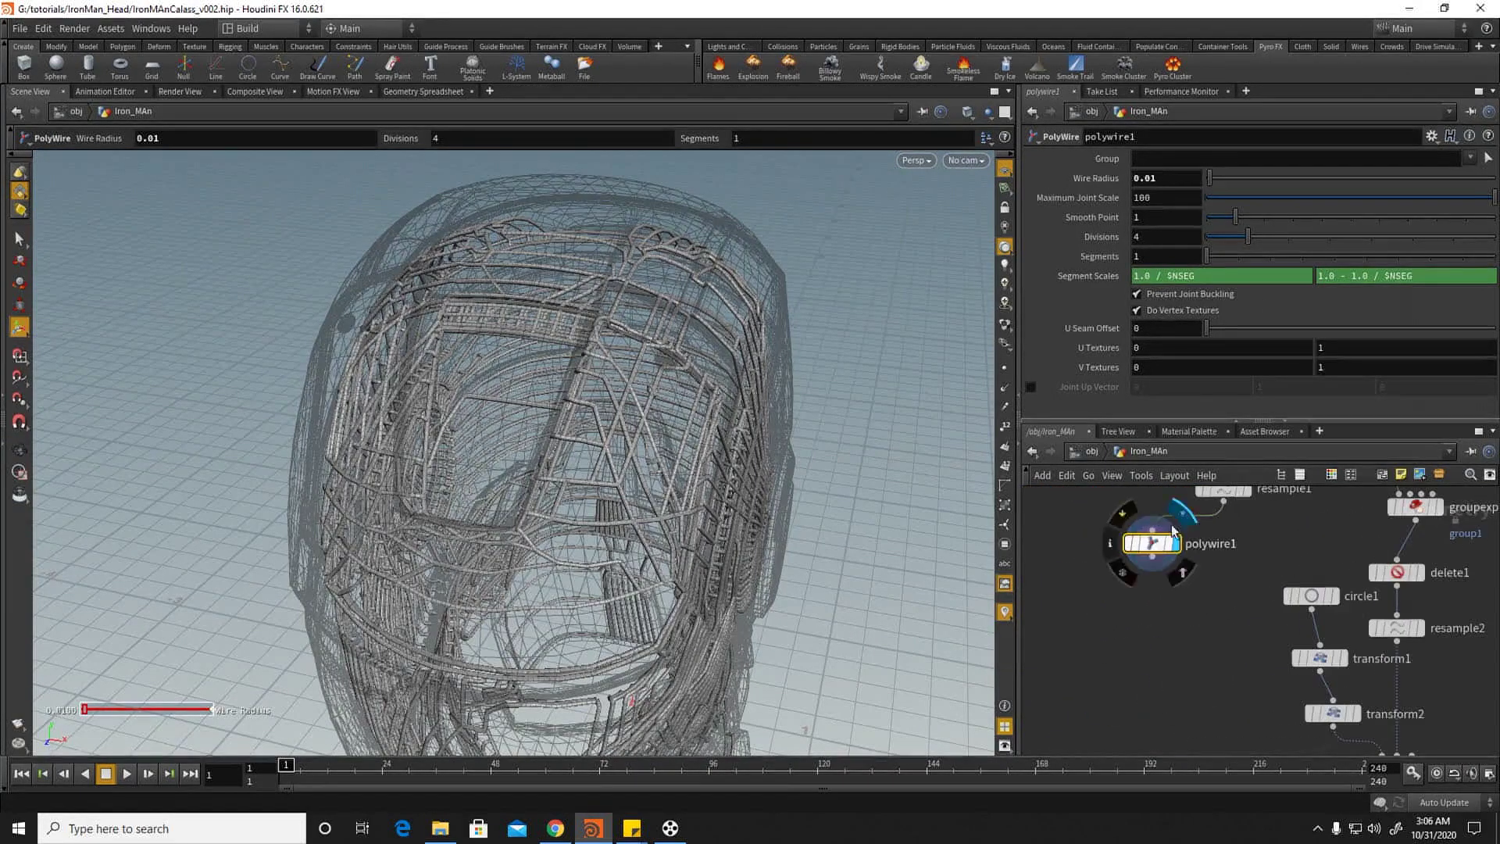
{"action": "scroll", "coordinate": [1241, 544], "scroll_direction": "down", "scroll_amount": 3}
{"action": "left_click_drag", "start_coordinate": [1149, 497], "coordinate": [1071, 690]}
{"action": "left_click", "coordinate": [685, 832]}
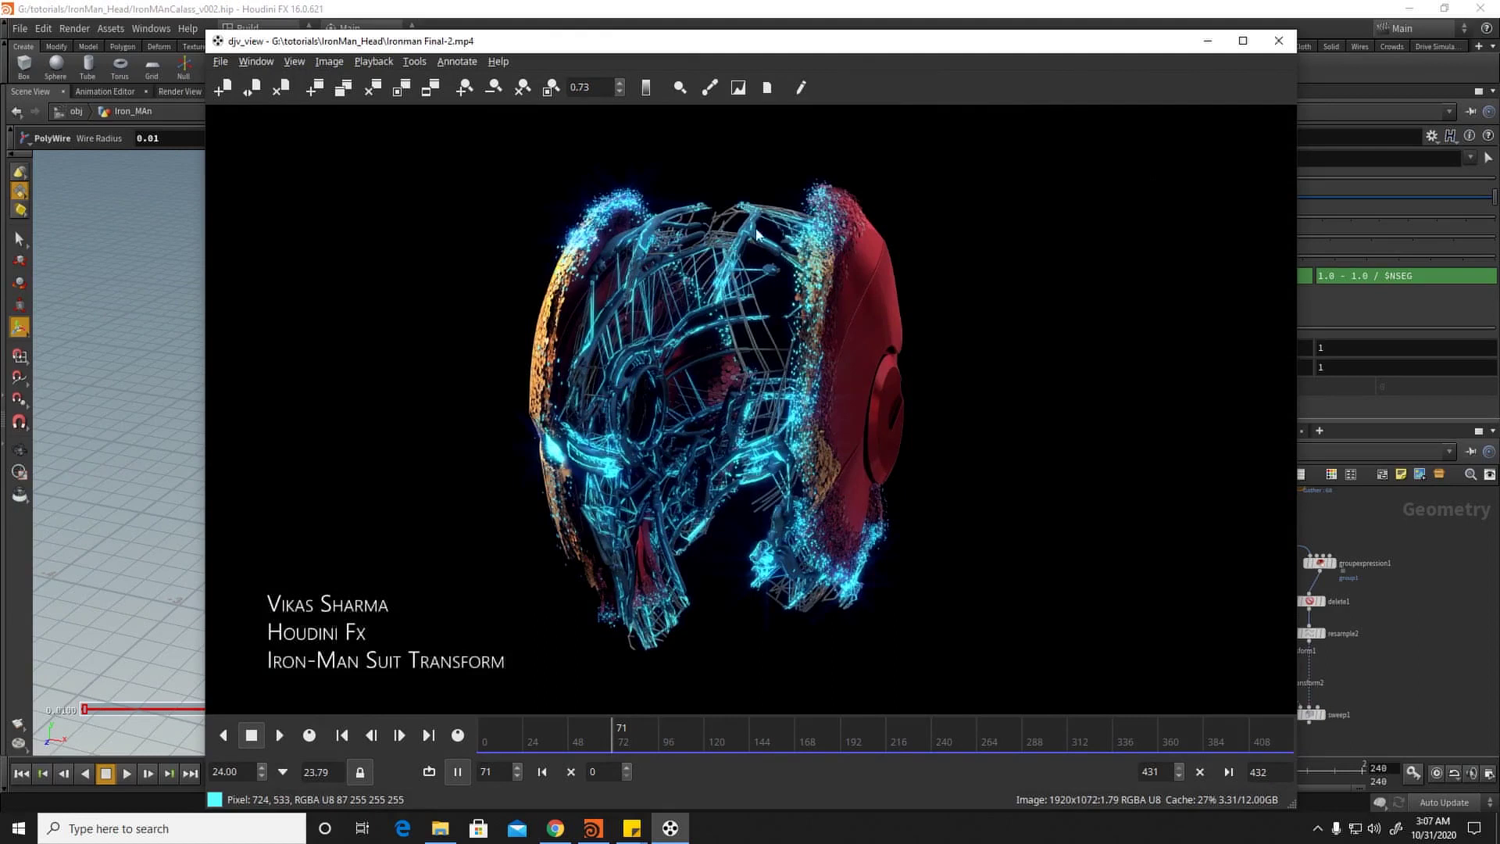
{"action": "left_click", "coordinate": [1199, 45]}
Step: Reposition resample1 between merge3 and polywire1 and display its curves
{"action": "left_click_drag", "start_coordinate": [1215, 558], "coordinate": [1145, 597]}
{"action": "left_click", "coordinate": [1153, 592]}
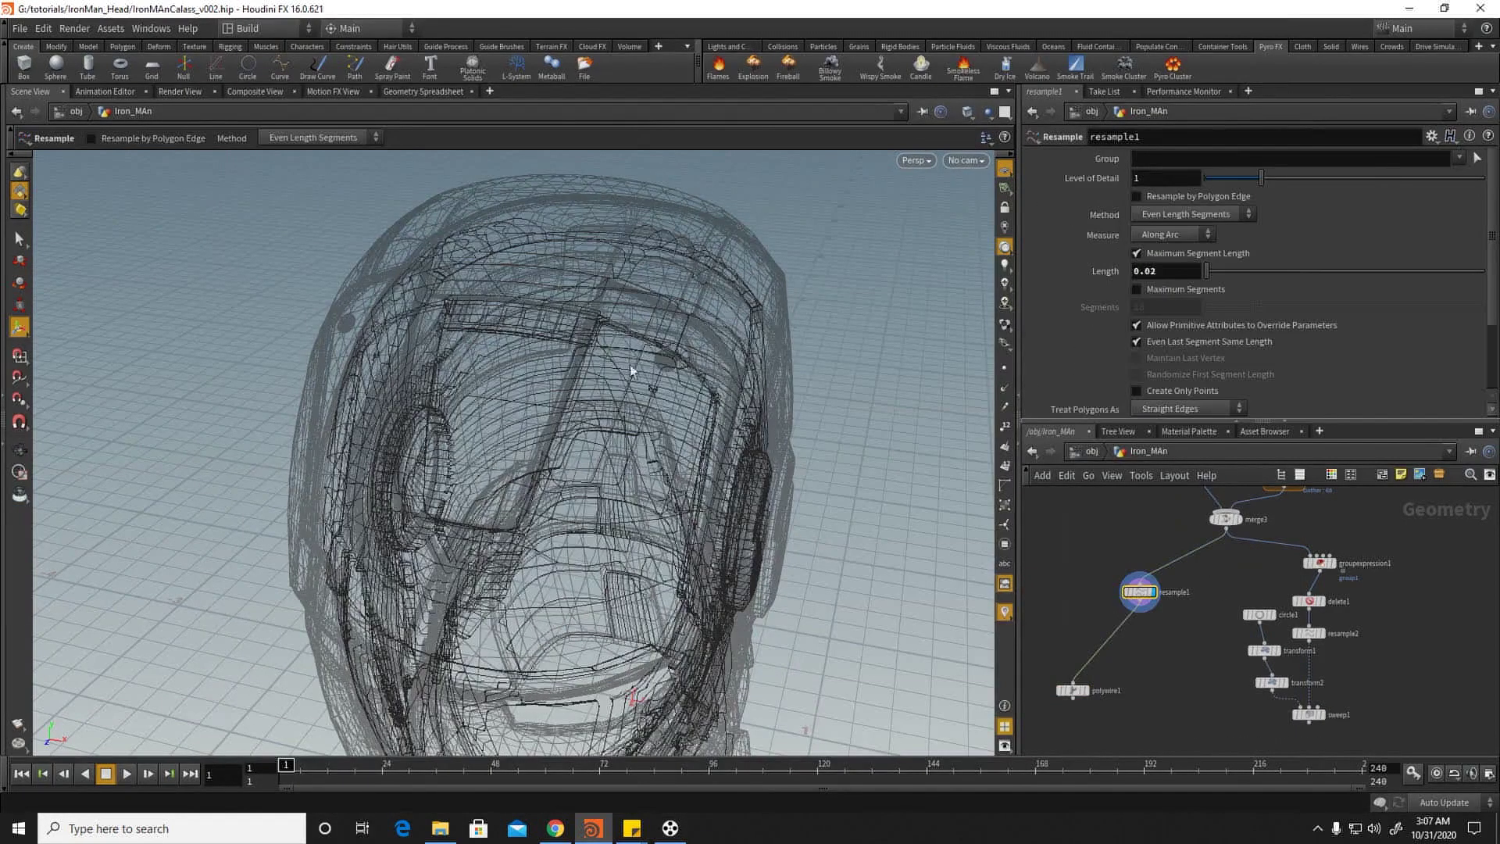
Step: Display the result of the sweep1 node in the viewport
{"action": "right_click_drag", "start_coordinate": [560, 349], "coordinate": [851, 453], "text": "alt"}
{"action": "middle_click_drag", "start_coordinate": [1203, 691], "coordinate": [1156, 639]}
{"action": "scroll", "coordinate": [1250, 664], "scroll_direction": "up", "scroll_amount": 3}
{"action": "left_click", "coordinate": [1250, 662]}
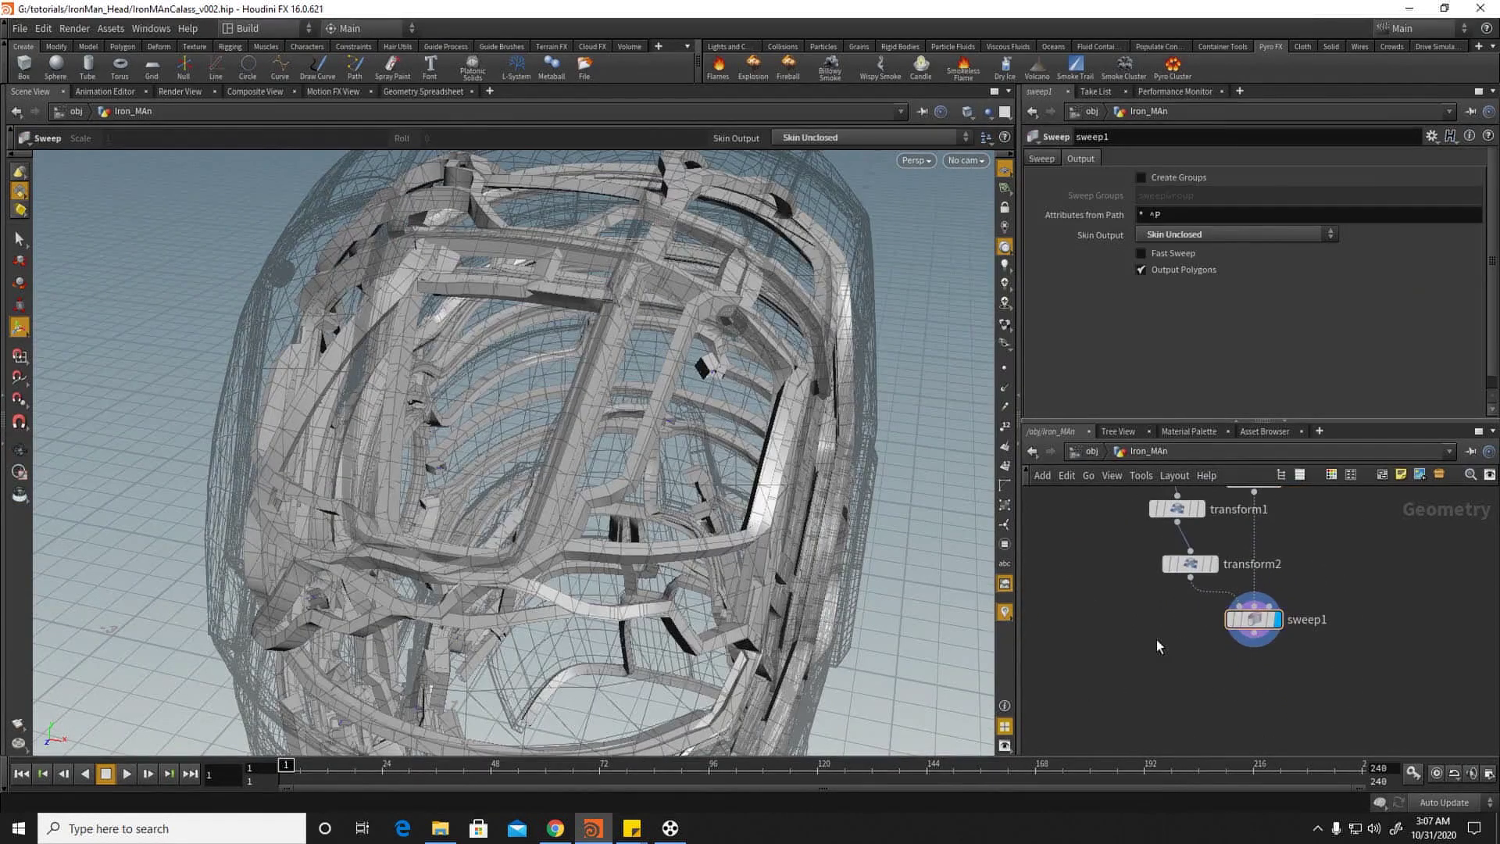
Step: Add a Ray node below sweep1, connect resample1 and sweep1 to its inputs, and display its result
{"action": "key", "text": "Tab"}
{"action": "type", "text": "r"}
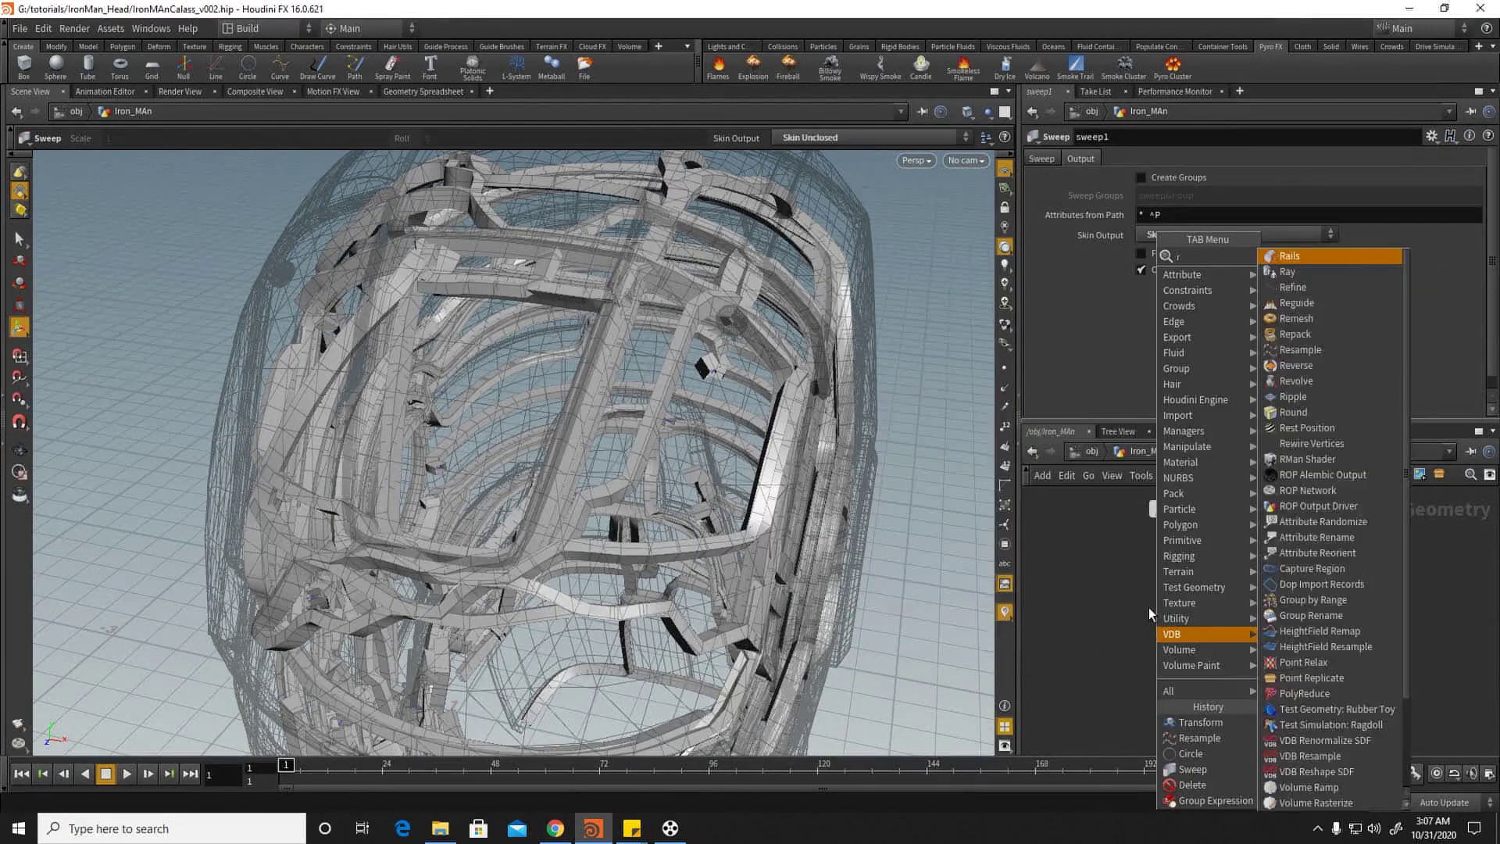
{"action": "type", "text": "ay"}
{"action": "left_click", "coordinate": [1278, 259]}
{"action": "left_click", "coordinate": [1168, 674]}
{"action": "left_click_drag", "start_coordinate": [1178, 657], "coordinate": [1254, 635]}
{"action": "middle_click_drag", "start_coordinate": [1086, 541], "coordinate": [1129, 637]}
{"action": "scroll", "coordinate": [1120, 613], "scroll_direction": "down", "scroll_amount": 3}
{"action": "left_click_drag", "start_coordinate": [1051, 561], "coordinate": [1147, 694]}
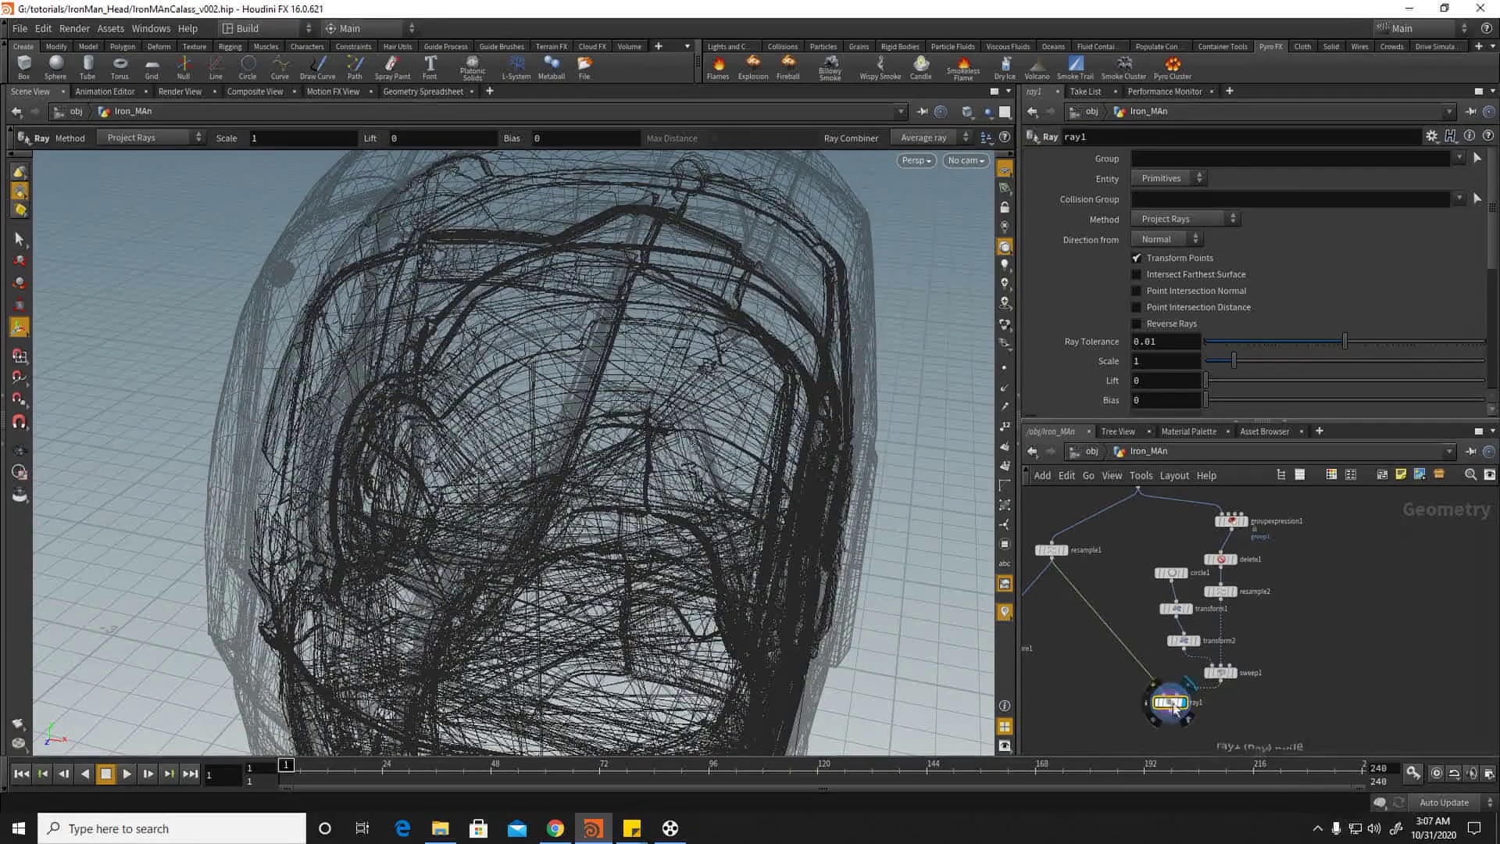
Step: Show sweep1 as a template alongside the displayed ray1 result
{"action": "scroll", "coordinate": [703, 435], "scroll_direction": "up", "scroll_amount": 3}
{"action": "scroll", "coordinate": [713, 418], "scroll_direction": "down", "scroll_amount": 6}
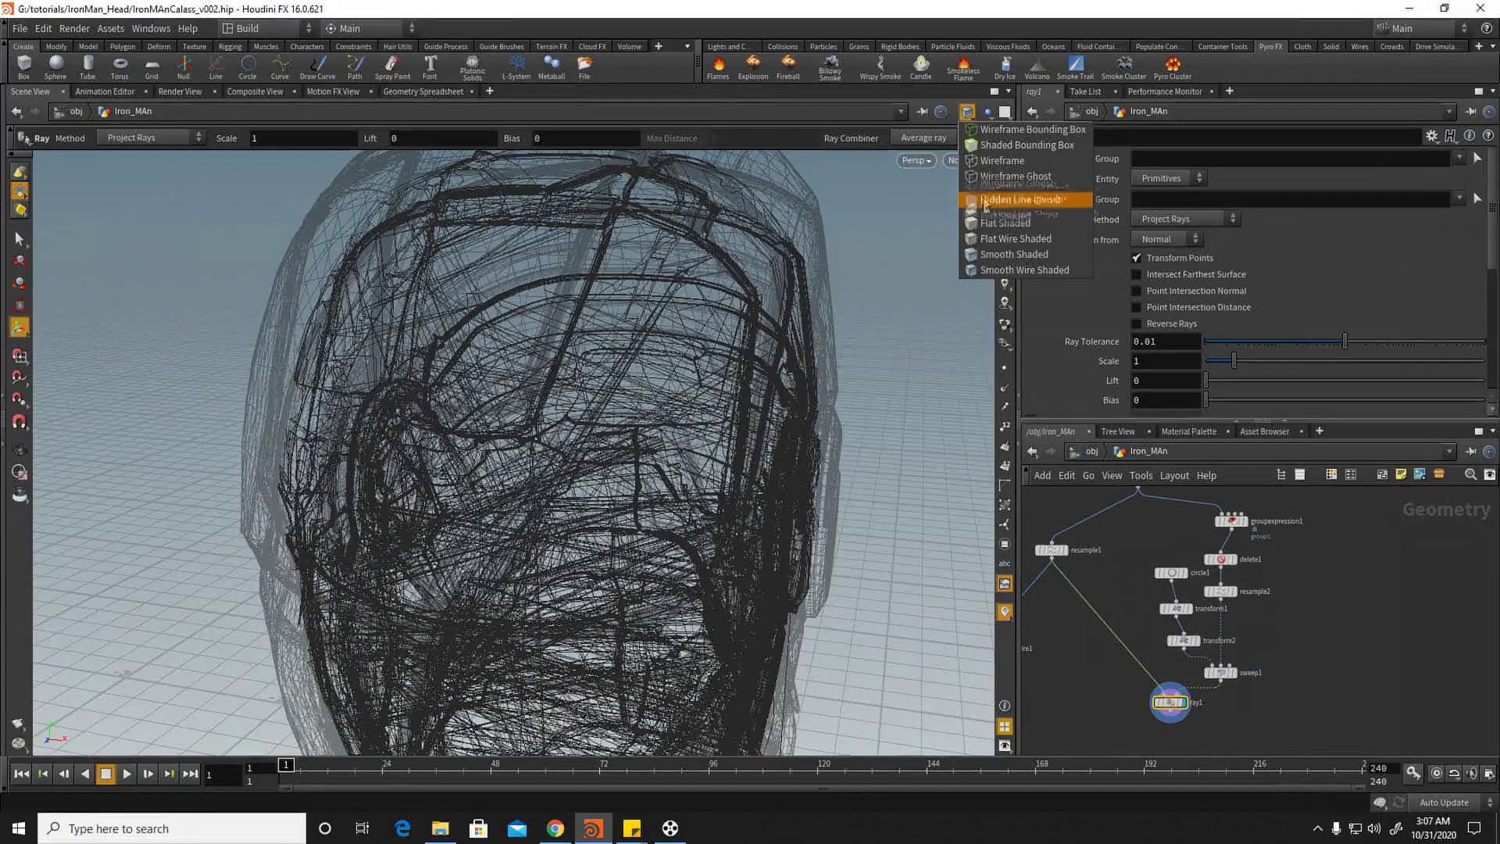
{"action": "scroll", "coordinate": [1184, 724], "scroll_direction": "up", "scroll_amount": 4}
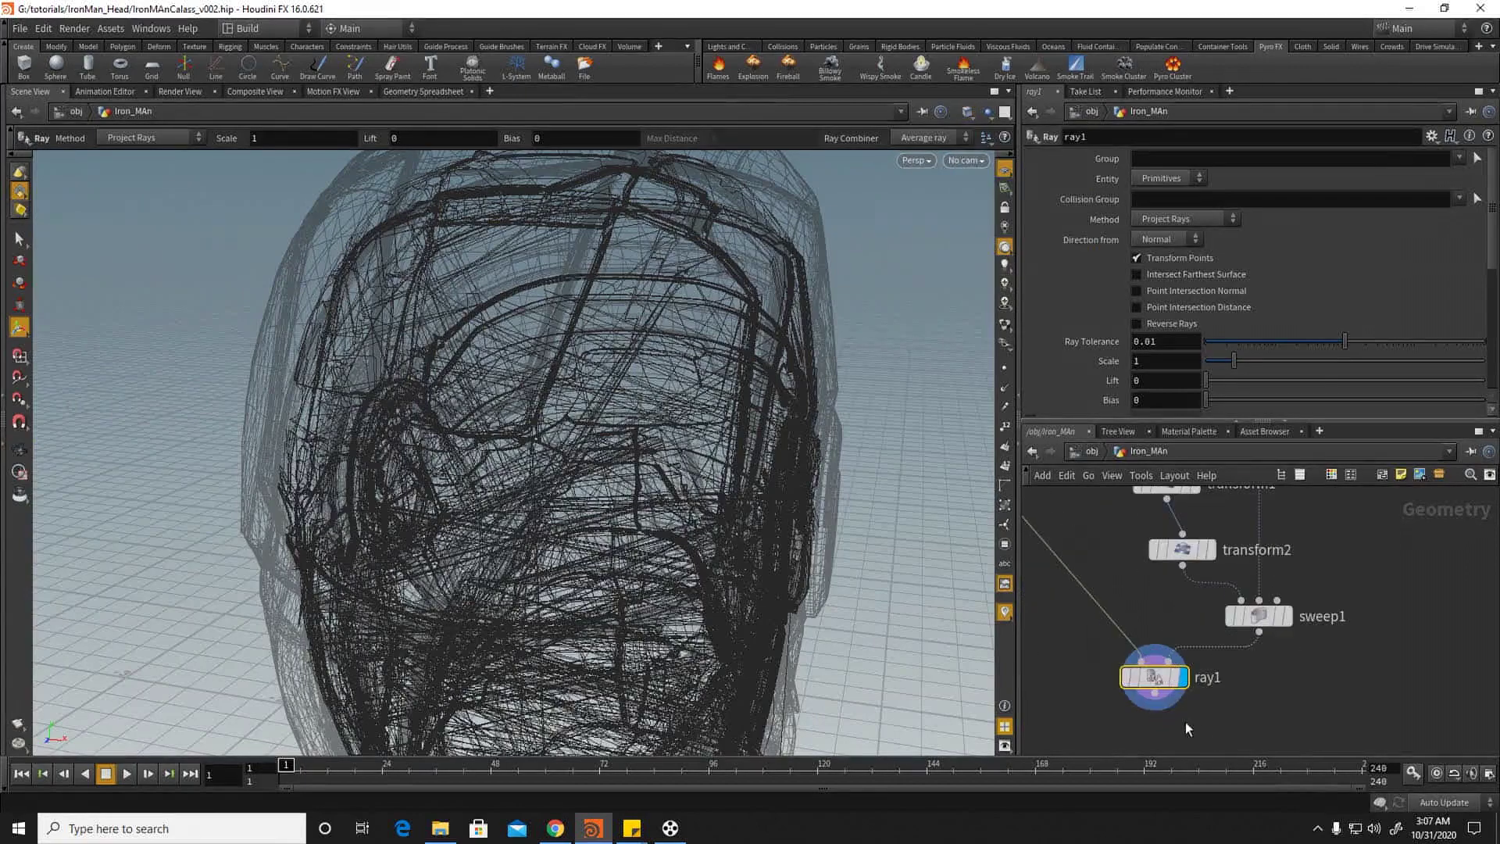
{"action": "left_click", "coordinate": [1174, 677]}
{"action": "mouse_move", "coordinate": [550, 399]}
{"action": "left_mouse_down", "text": "alt"}
{"action": "mouse_move", "coordinate": [595, 421]}
{"action": "mouse_move", "coordinate": [508, 438]}
{"action": "mouse_move", "coordinate": [575, 369]}
{"action": "mouse_move", "coordinate": [672, 376]}
{"action": "mouse_move", "coordinate": [495, 405]}
{"action": "mouse_move", "coordinate": [620, 378]}
{"action": "mouse_move", "coordinate": [597, 478]}
{"action": "mouse_move", "coordinate": [625, 469]}
{"action": "left_mouse_up", "text": "alt"}
{"action": "scroll", "coordinate": [694, 376], "scroll_direction": "up", "scroll_amount": 5}
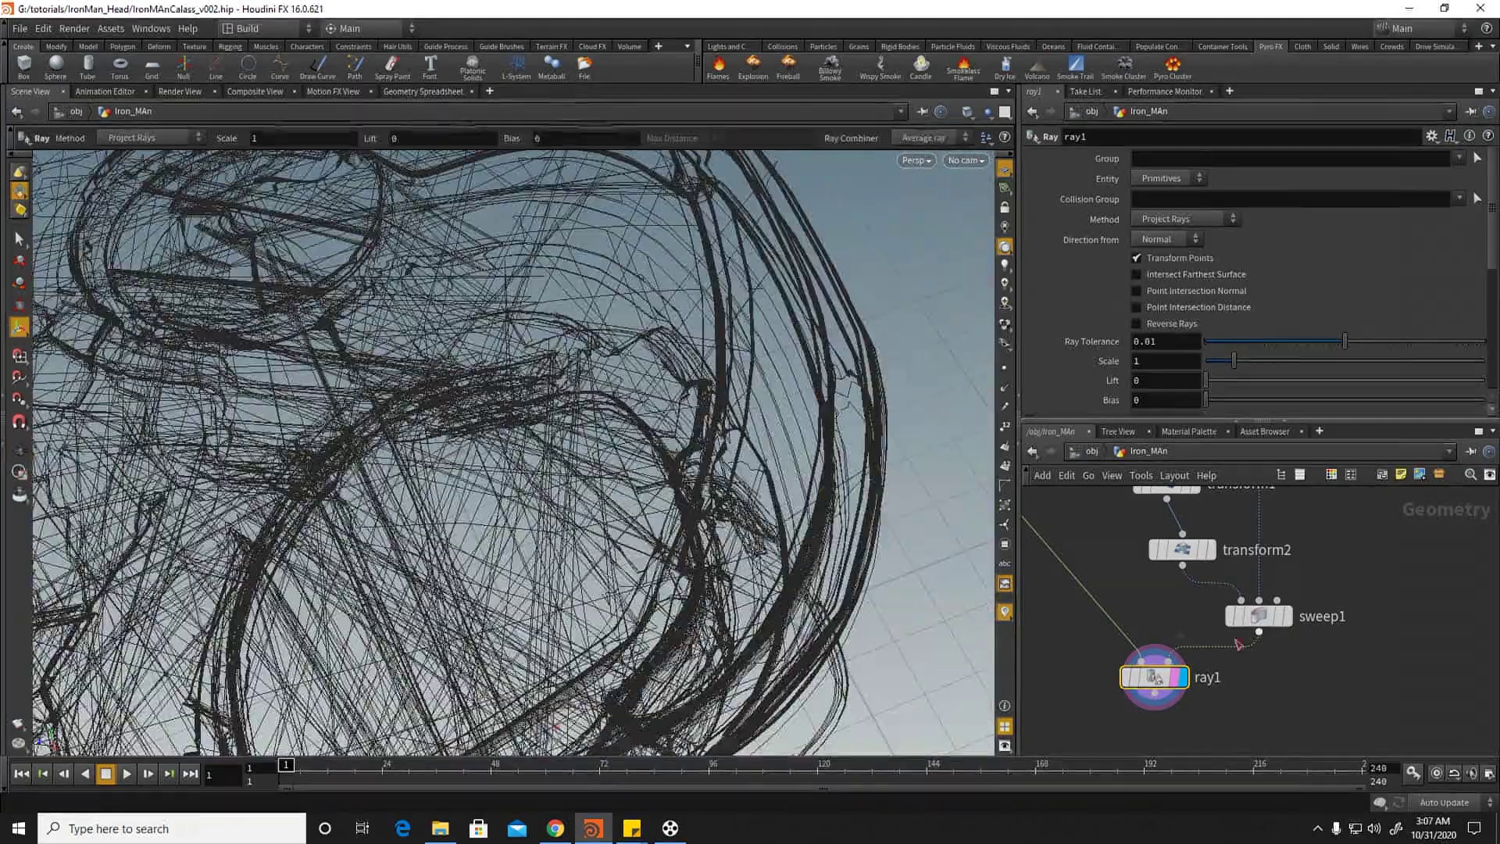
{"action": "left_click", "coordinate": [1278, 617]}
Step: Set the ray1 method to Minimum Distance and its scale to 0.9
{"action": "key", "text": "Escape"}
{"action": "left_click_drag", "start_coordinate": [686, 405], "coordinate": [435, 271]}
{"action": "right_click_drag", "start_coordinate": [435, 271], "coordinate": [679, 305], "text": "alt"}
{"action": "left_click_drag", "start_coordinate": [679, 305], "coordinate": [610, 291], "text": "alt"}
{"action": "left_click", "coordinate": [1175, 222]}
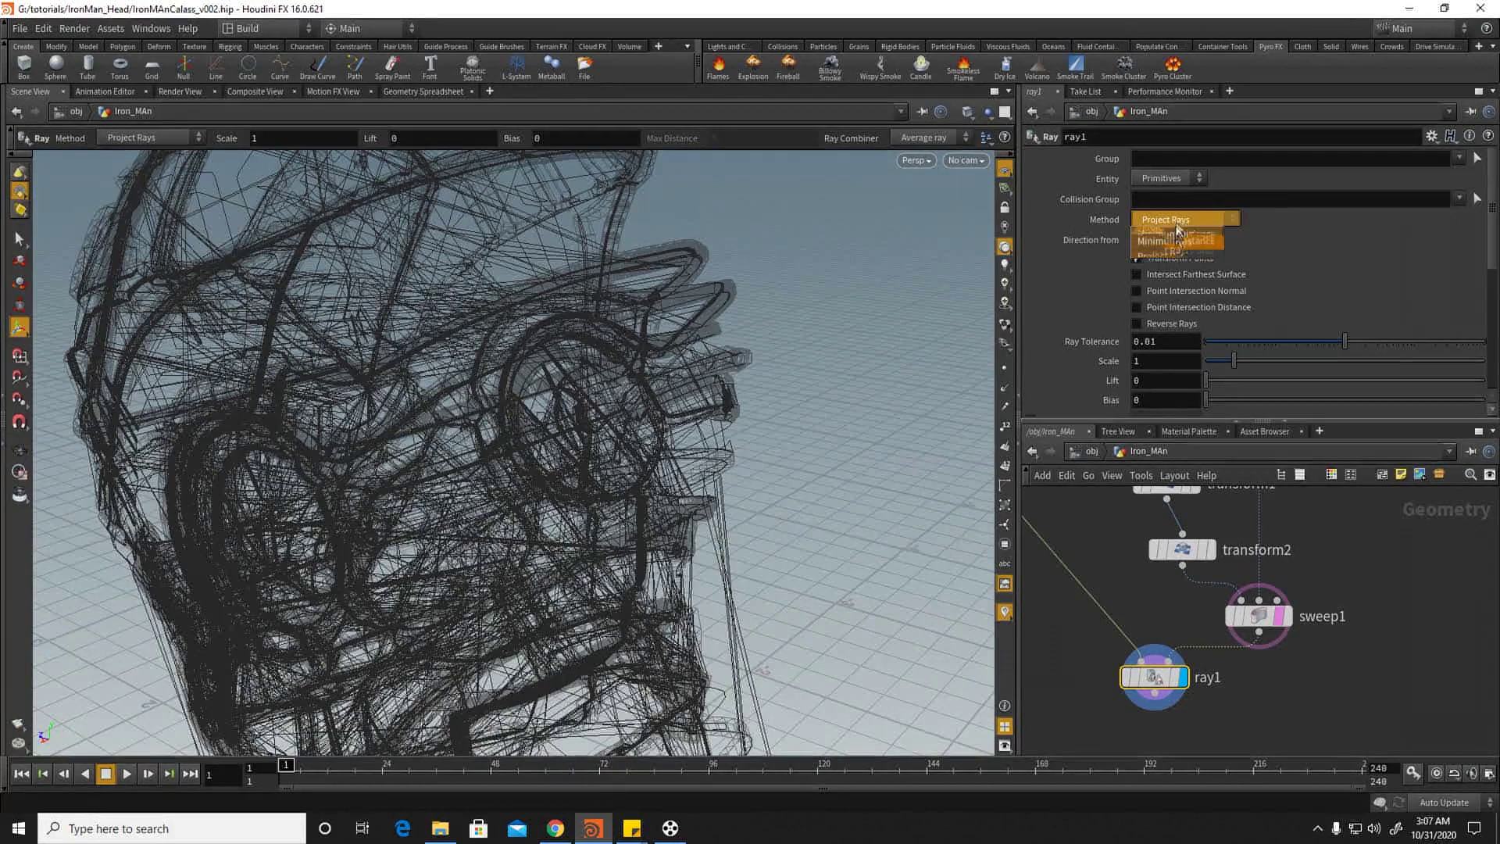
{"action": "left_click", "coordinate": [1174, 233]}
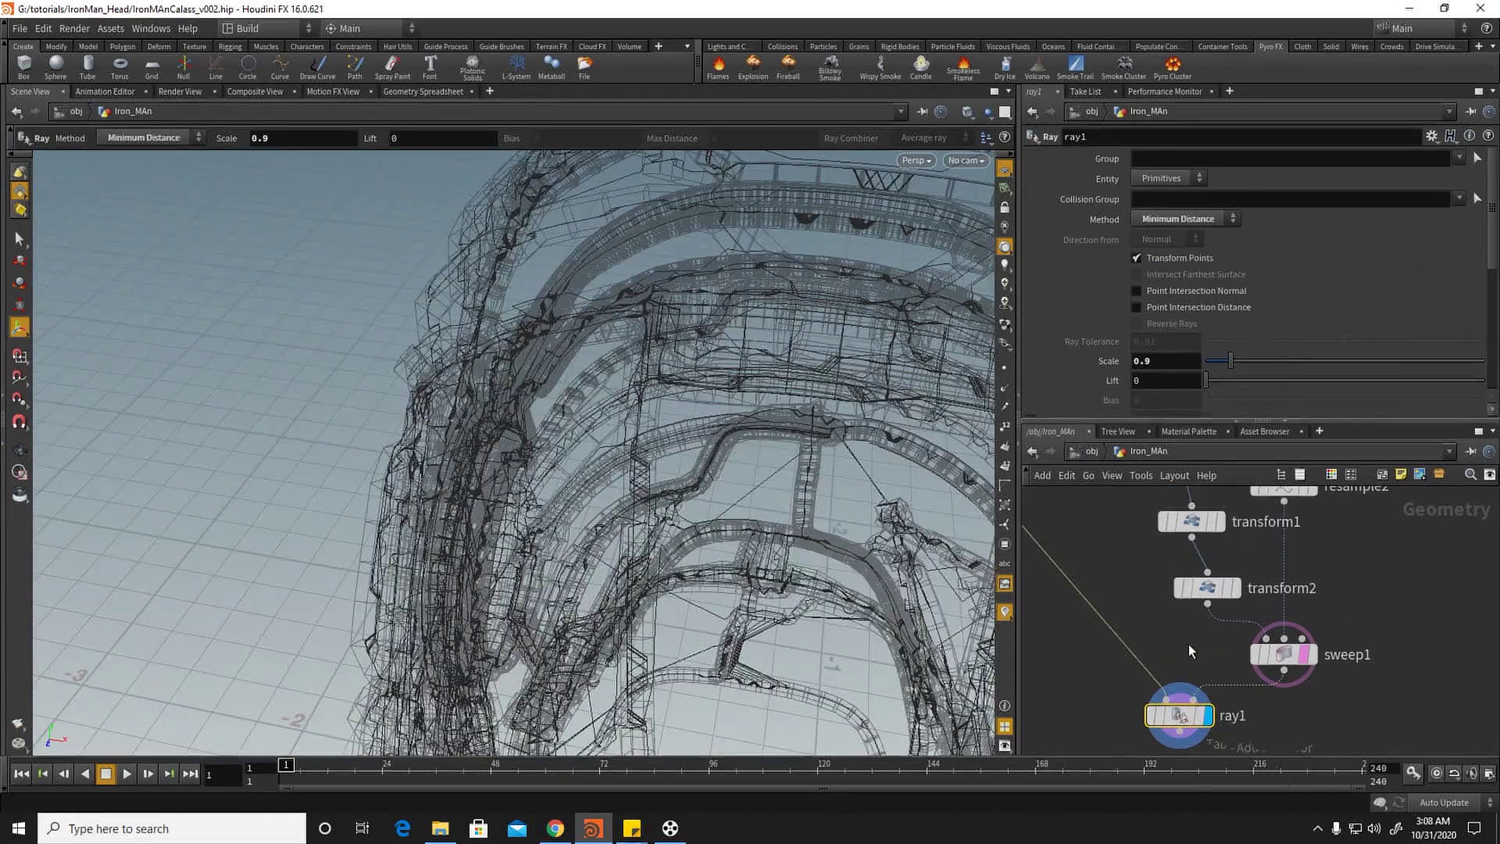
Step: Add a Merge node below sweep1 and connect sweep1 to it
{"action": "key", "text": "Tab"}
{"action": "type", "text": "mer"}
{"action": "left_click", "coordinate": [1319, 258]}
{"action": "middle_click_drag", "start_coordinate": [1272, 713], "coordinate": [1273, 617]}
{"action": "left_click", "coordinate": [1234, 686]}
Step: Connect the ray1 output to polywire1 and display polywire1
{"action": "scroll", "coordinate": [1207, 671], "scroll_direction": "down", "scroll_amount": 5}
{"action": "scroll", "coordinate": [1207, 671], "scroll_direction": "down", "scroll_amount": 2}
{"action": "scroll", "coordinate": [1215, 726], "scroll_direction": "up", "scroll_amount": 3}
{"action": "left_click_drag", "start_coordinate": [1215, 655], "coordinate": [1103, 714]}
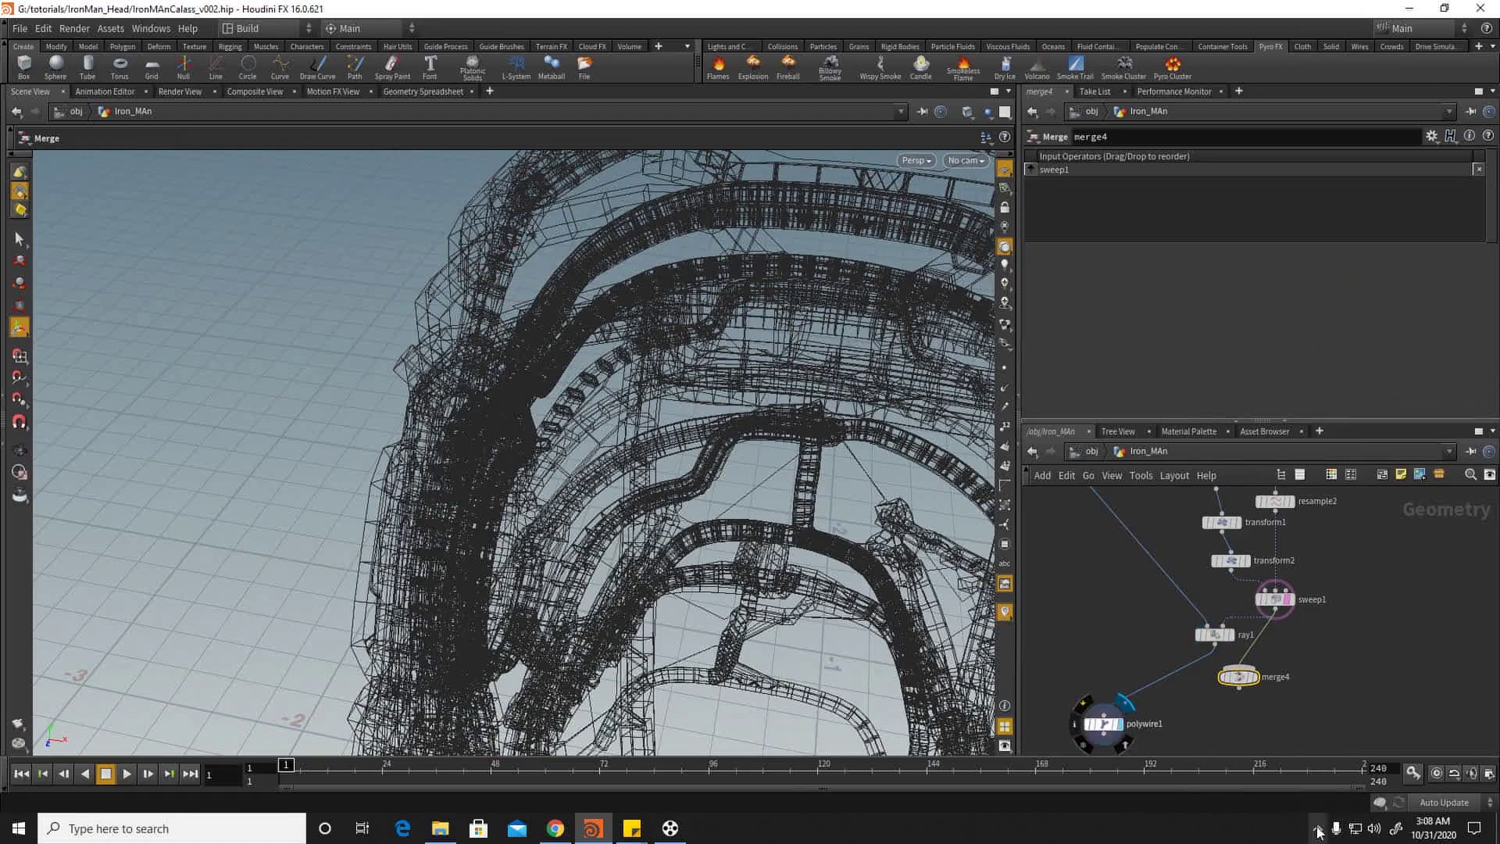
{"action": "left_click", "coordinate": [1104, 724]}
Step: Set the polywire1 wire radius to 0.0025 and its divisions to 3
{"action": "left_click_drag", "start_coordinate": [652, 344], "coordinate": [687, 679], "text": "alt"}
{"action": "right_click_drag", "start_coordinate": [686, 680], "coordinate": [717, 331], "text": "alt"}
{"action": "left_click_drag", "start_coordinate": [717, 331], "coordinate": [653, 338]}
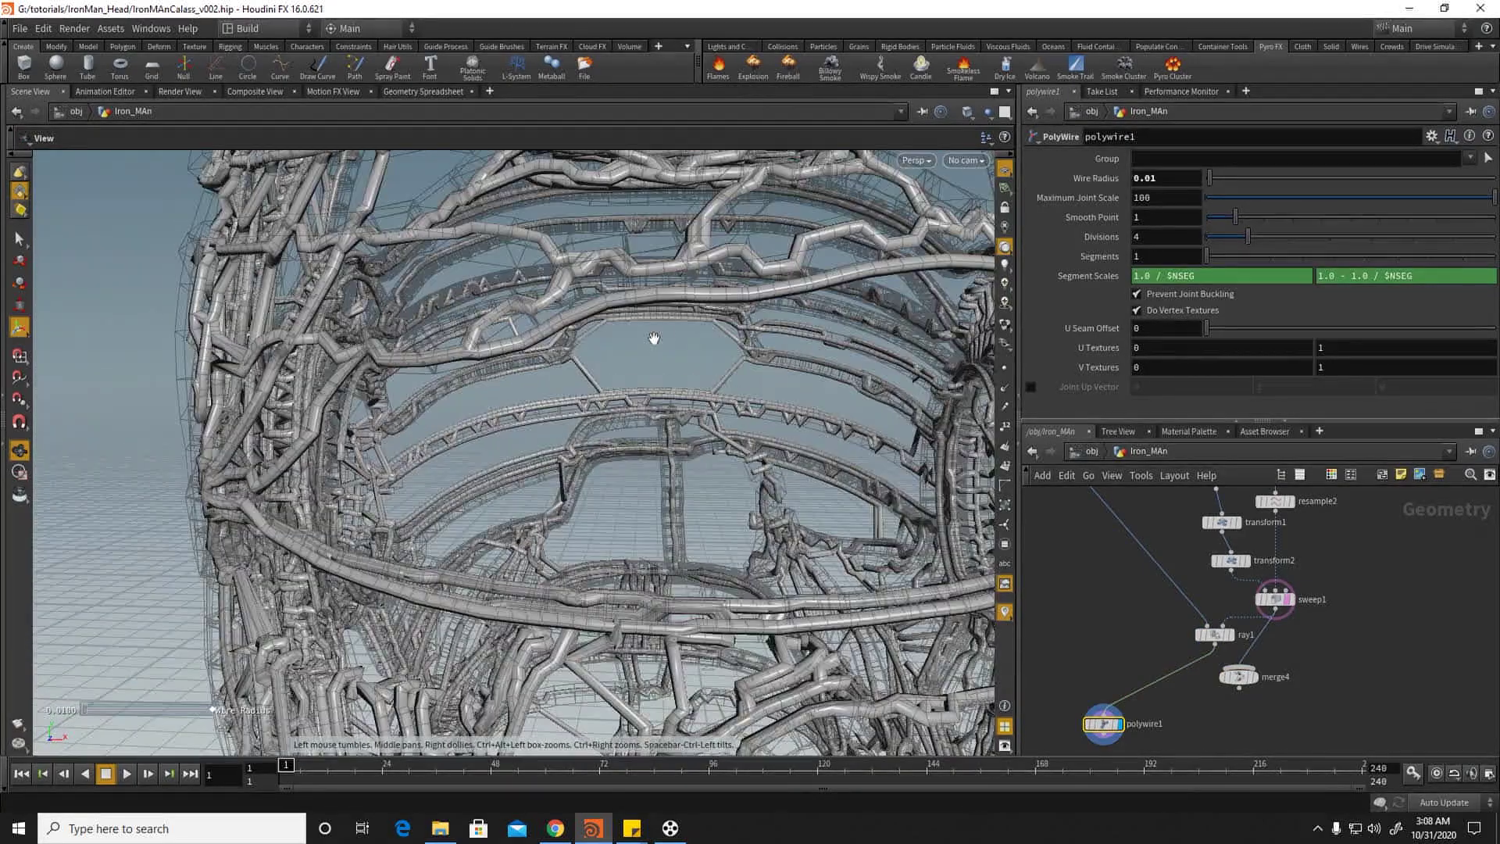
{"action": "key", "text": "Return"}
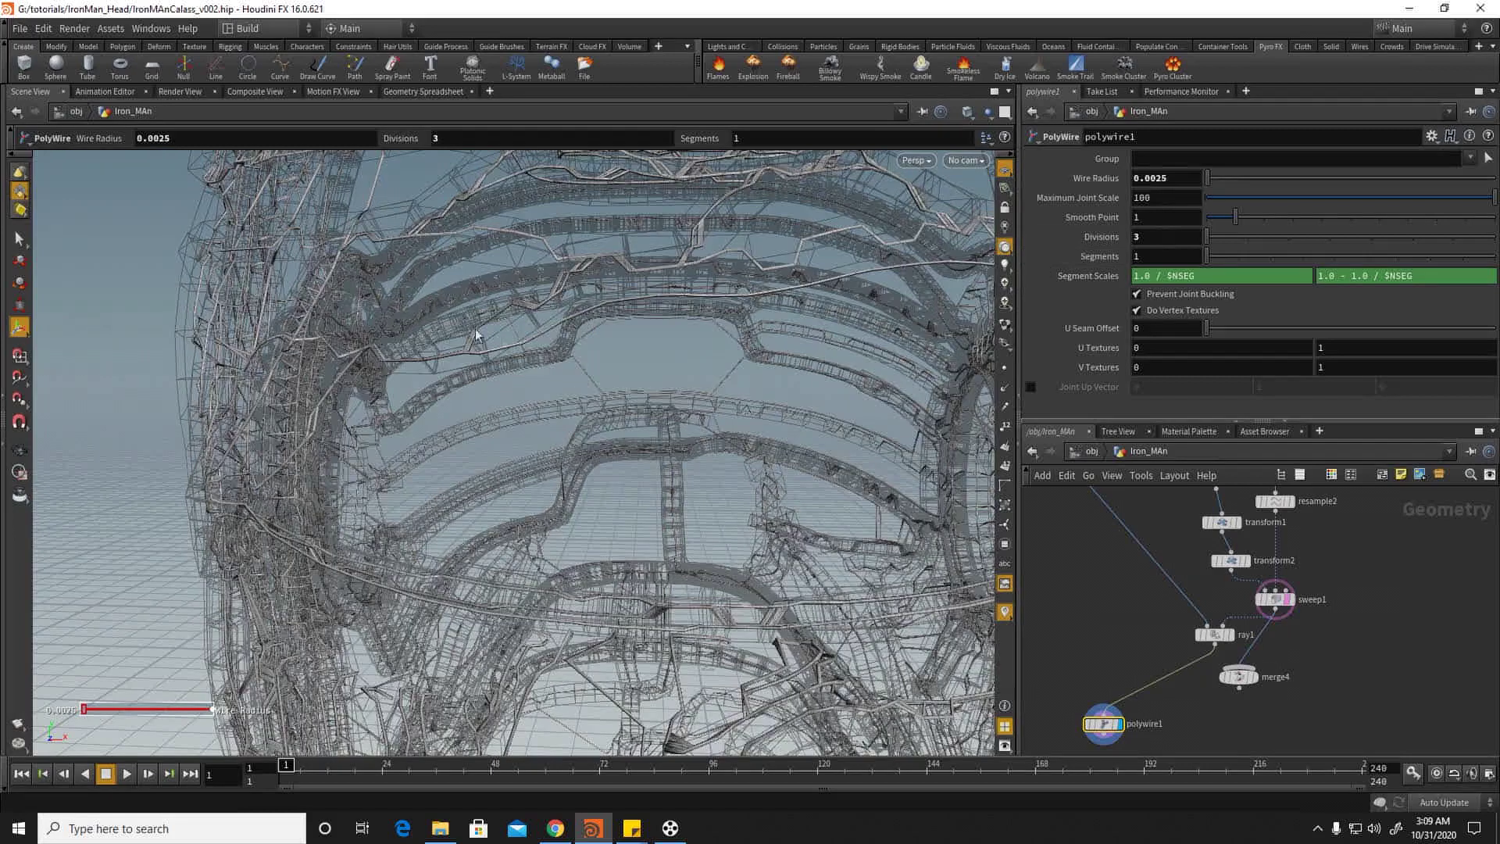
{"action": "right_click_drag", "start_coordinate": [430, 297], "coordinate": [211, 334], "text": "alt"}
{"action": "left_click_drag", "start_coordinate": [522, 322], "coordinate": [498, 350], "text": "alt"}
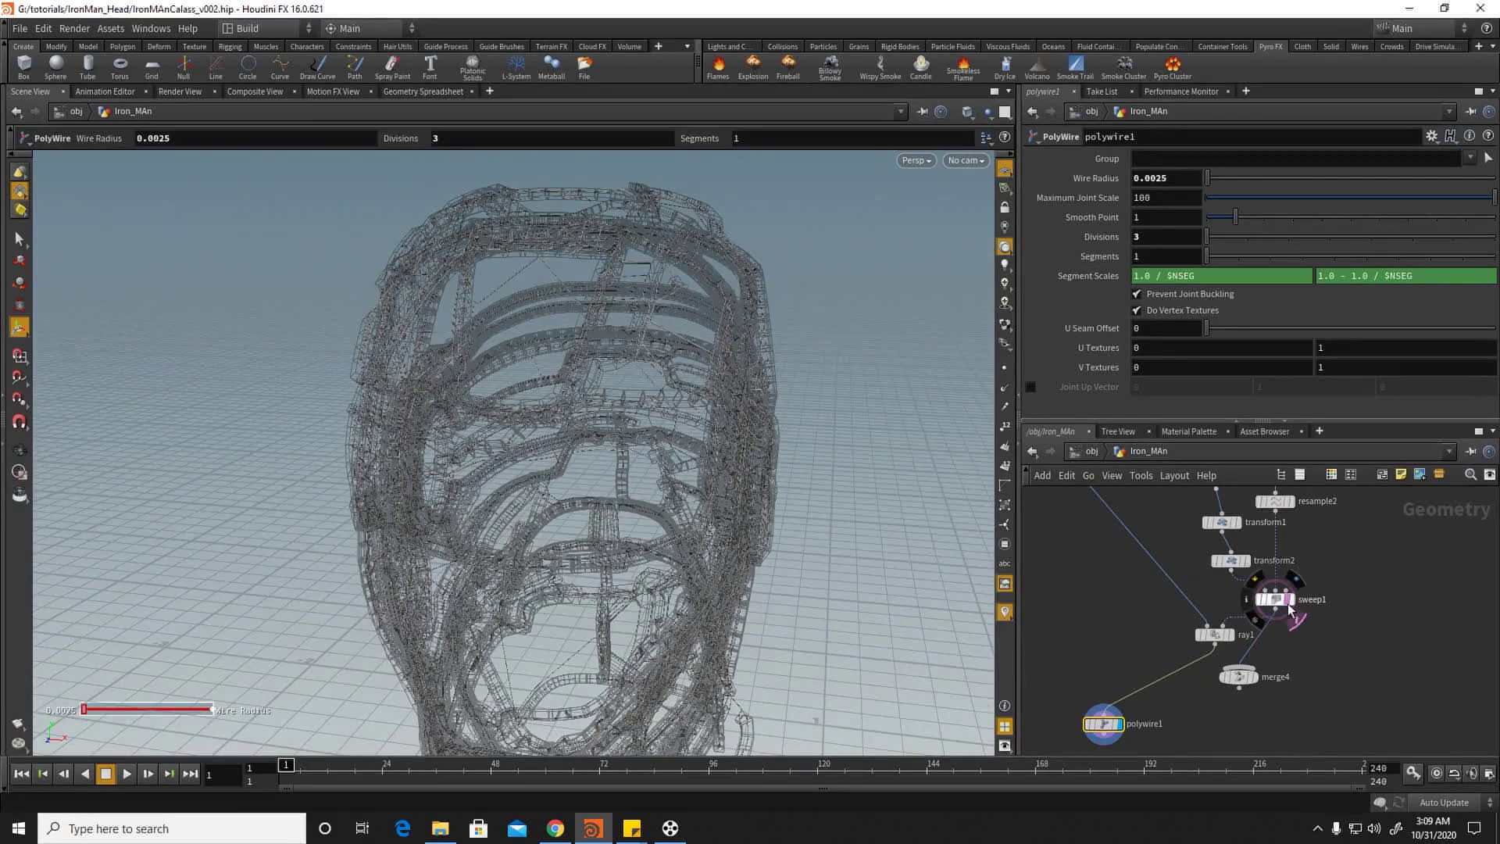
Step: Turn off the sweep1 template, connect polywire1 into merge4 and display the merged geometry
{"action": "left_click", "coordinate": [1290, 613]}
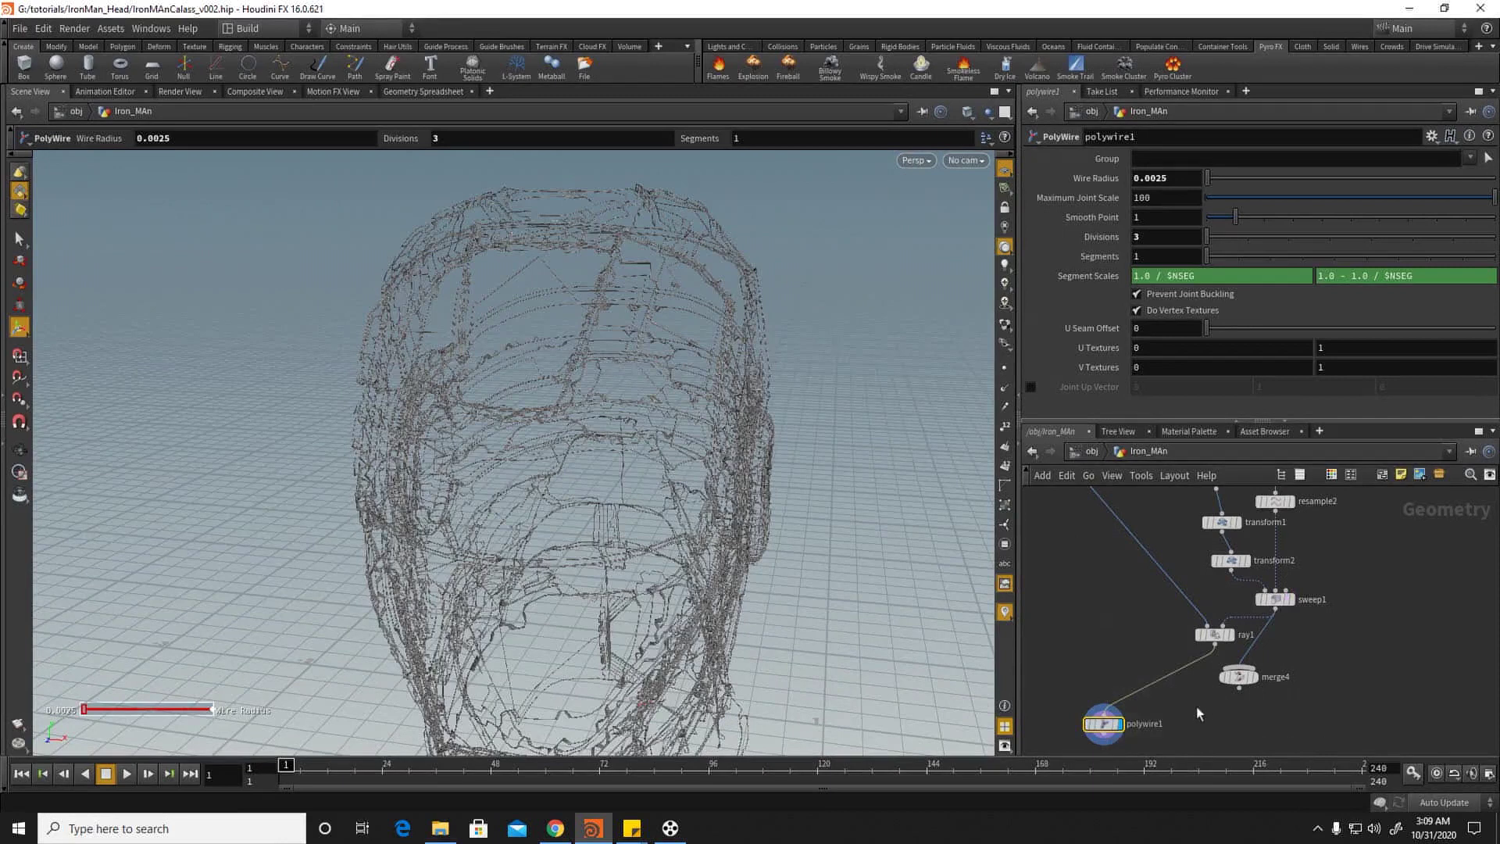
{"action": "middle_click_drag", "start_coordinate": [1109, 746], "coordinate": [1104, 707]}
{"action": "left_click_drag", "start_coordinate": [1104, 706], "coordinate": [1234, 650]}
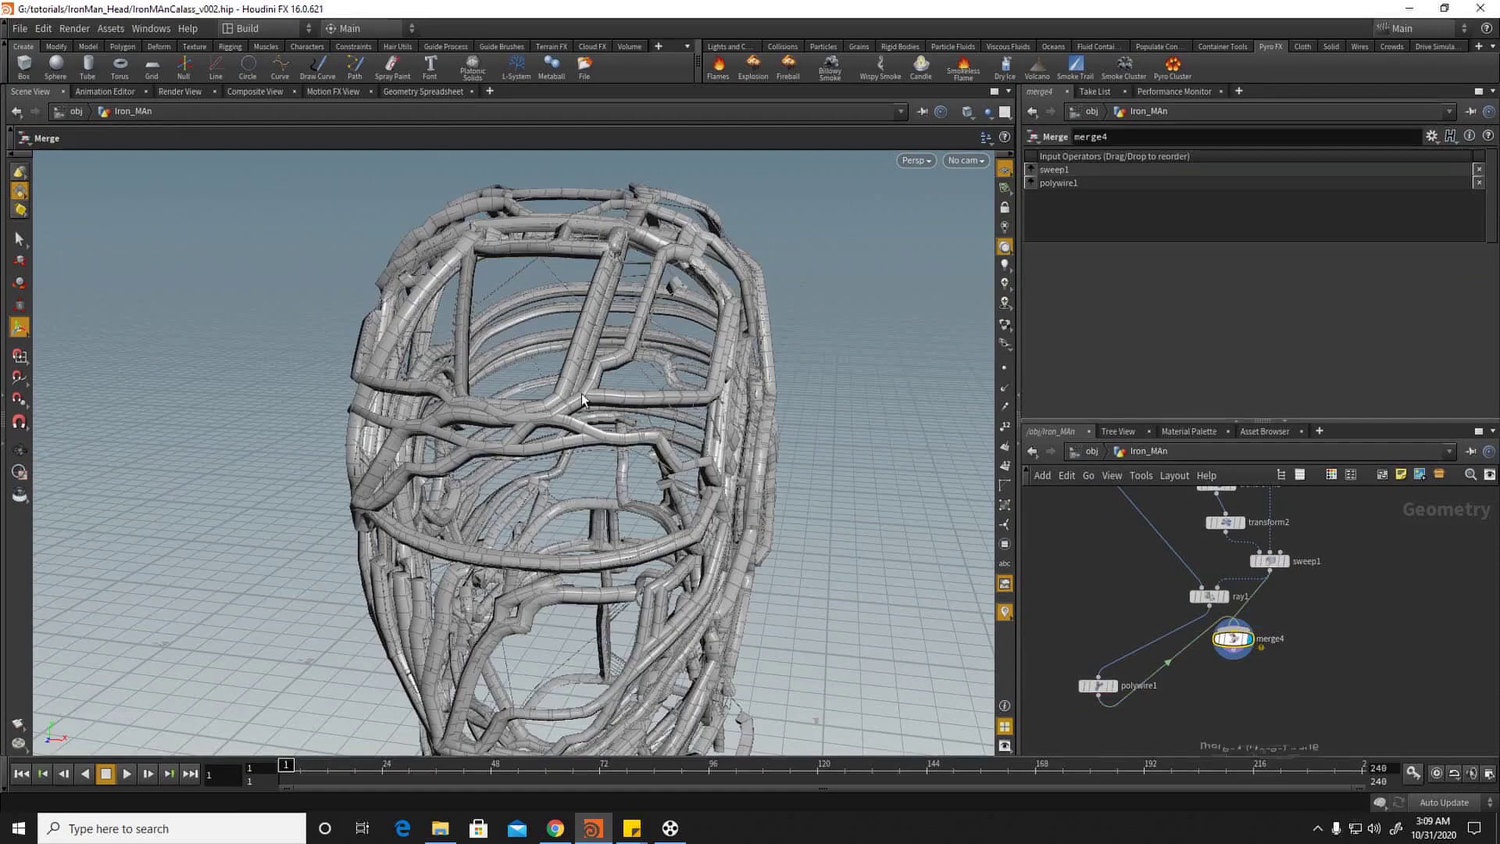
{"action": "right_click_drag", "start_coordinate": [586, 392], "coordinate": [672, 391], "text": "alt"}
{"action": "left_click_drag", "start_coordinate": [672, 391], "coordinate": [544, 446], "text": "alt"}
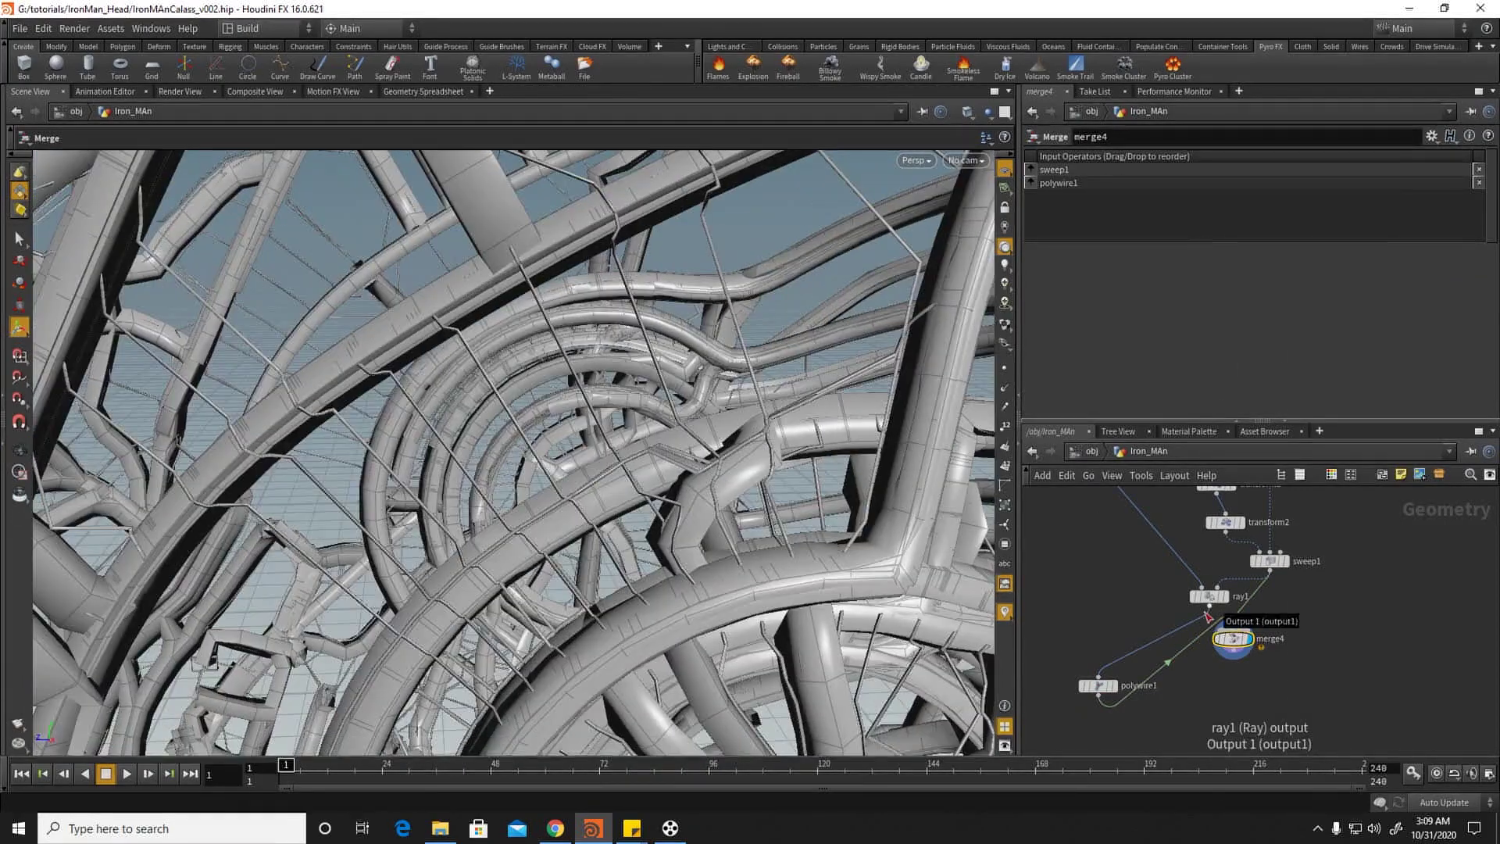
Step: Insert a Color node between polywire1 and merge4 and set its colour to blue (0, 0.45, 0.9)
{"action": "key", "text": "Tab"}
{"action": "type", "text": "colo"}
{"action": "left_click", "coordinate": [1339, 255]}
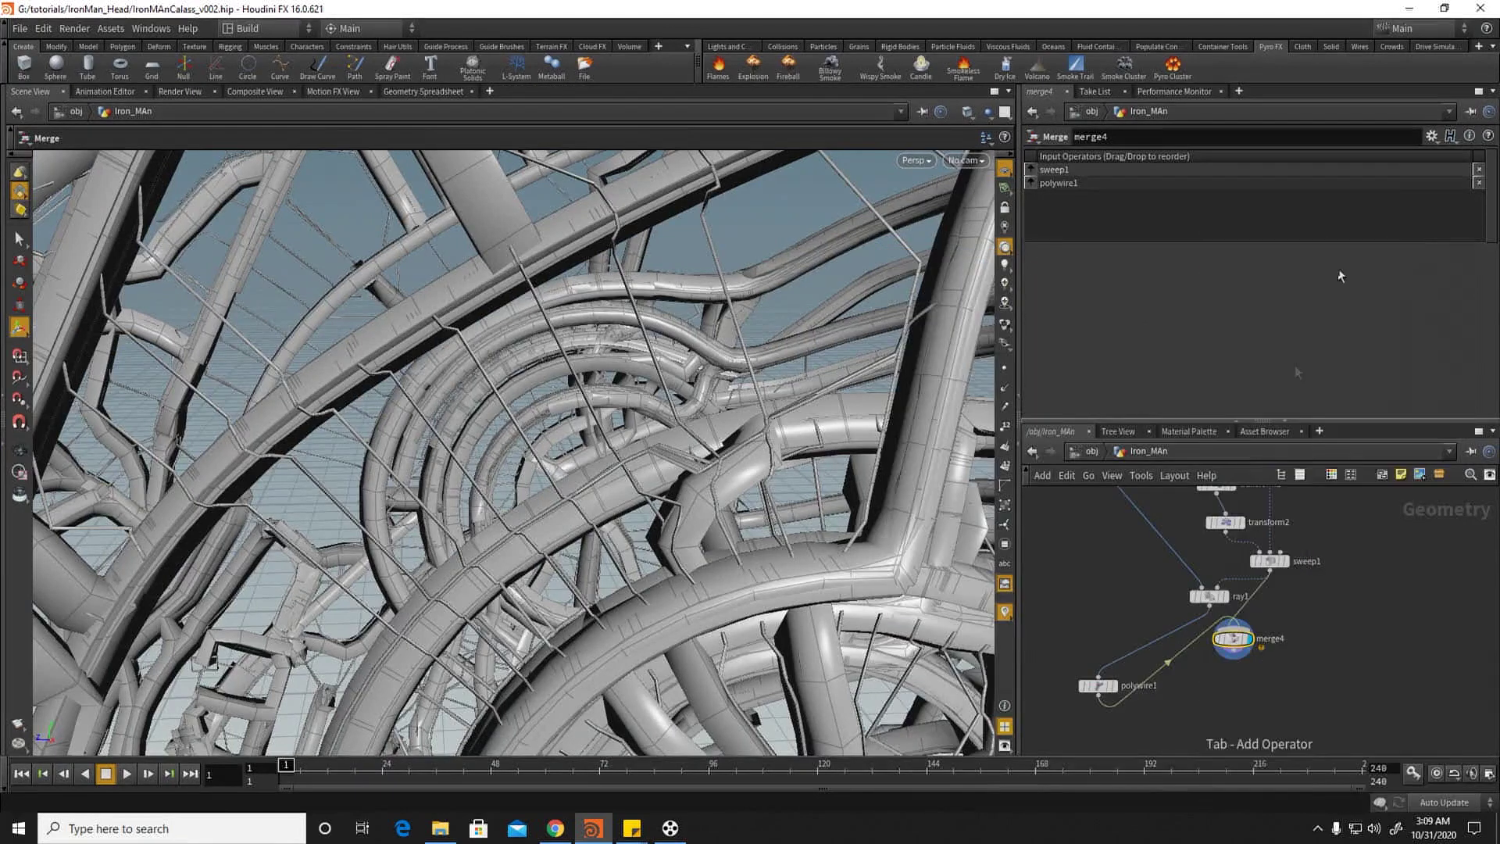
{"action": "left_click", "coordinate": [1164, 666]}
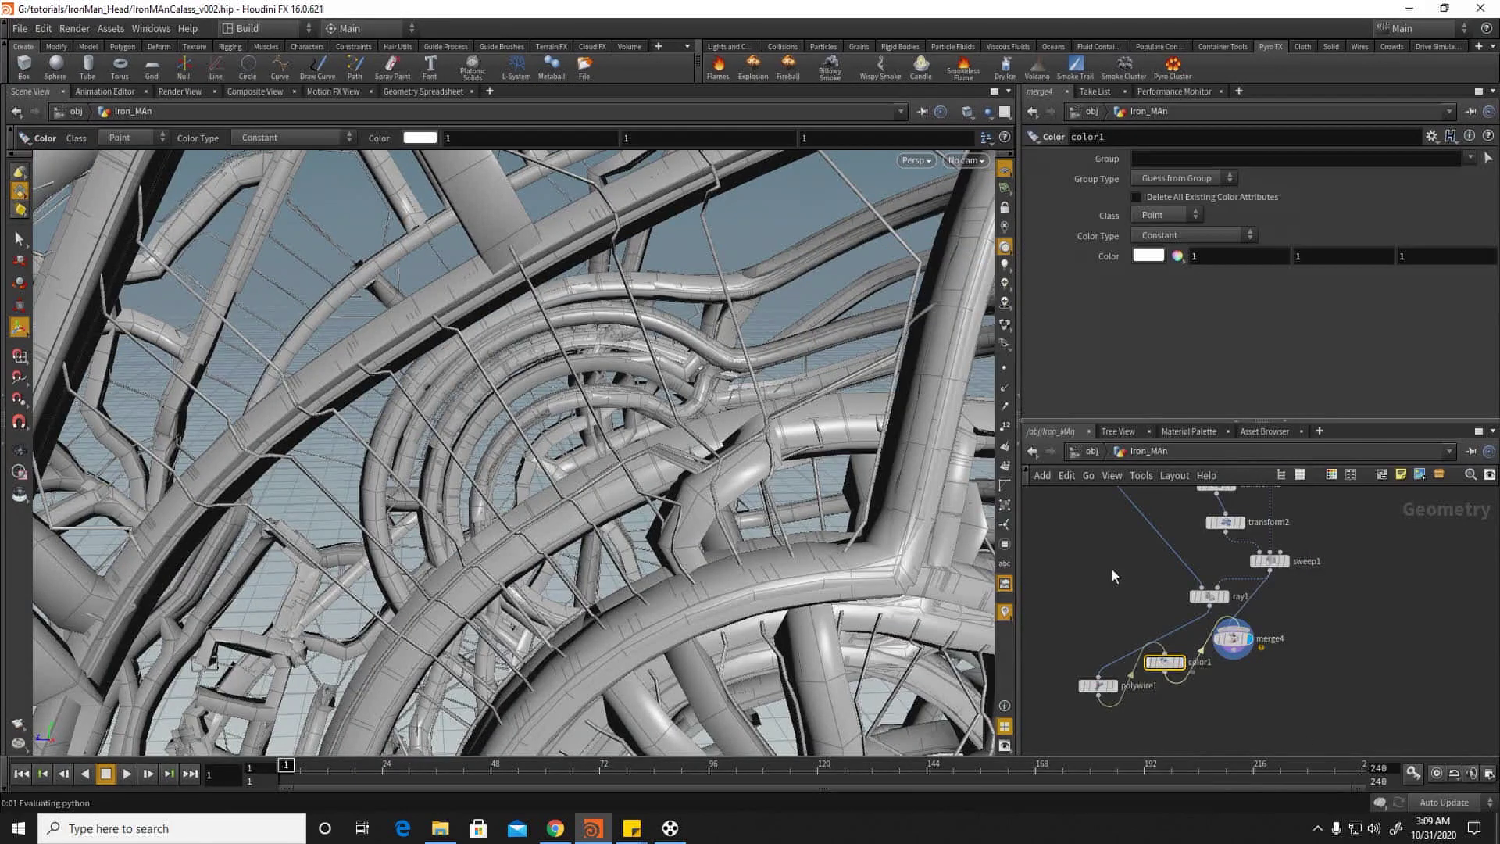
{"action": "left_click", "coordinate": [1142, 254]}
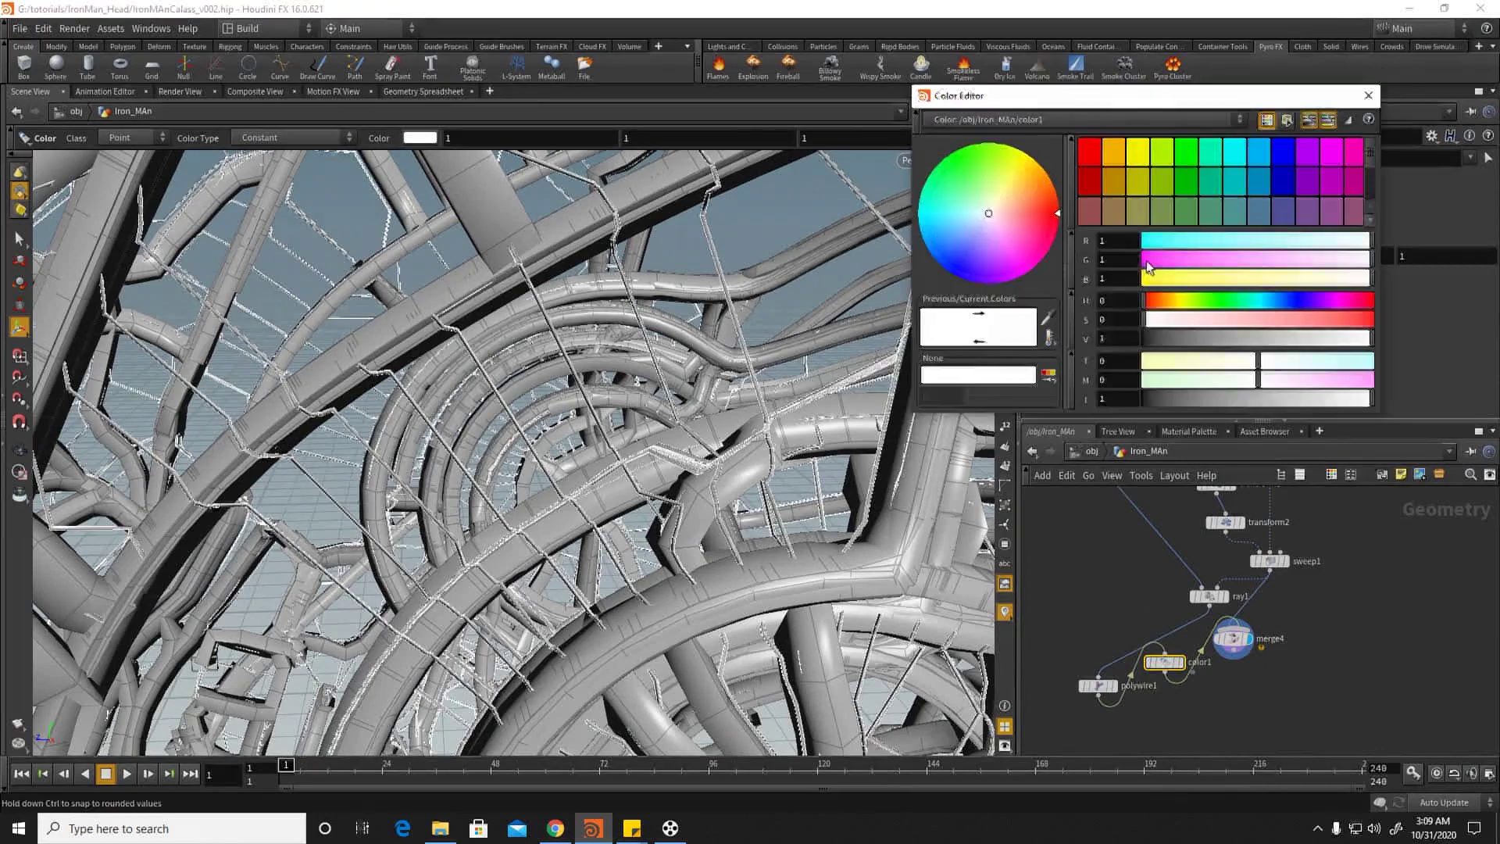
{"action": "left_click", "coordinate": [1259, 150]}
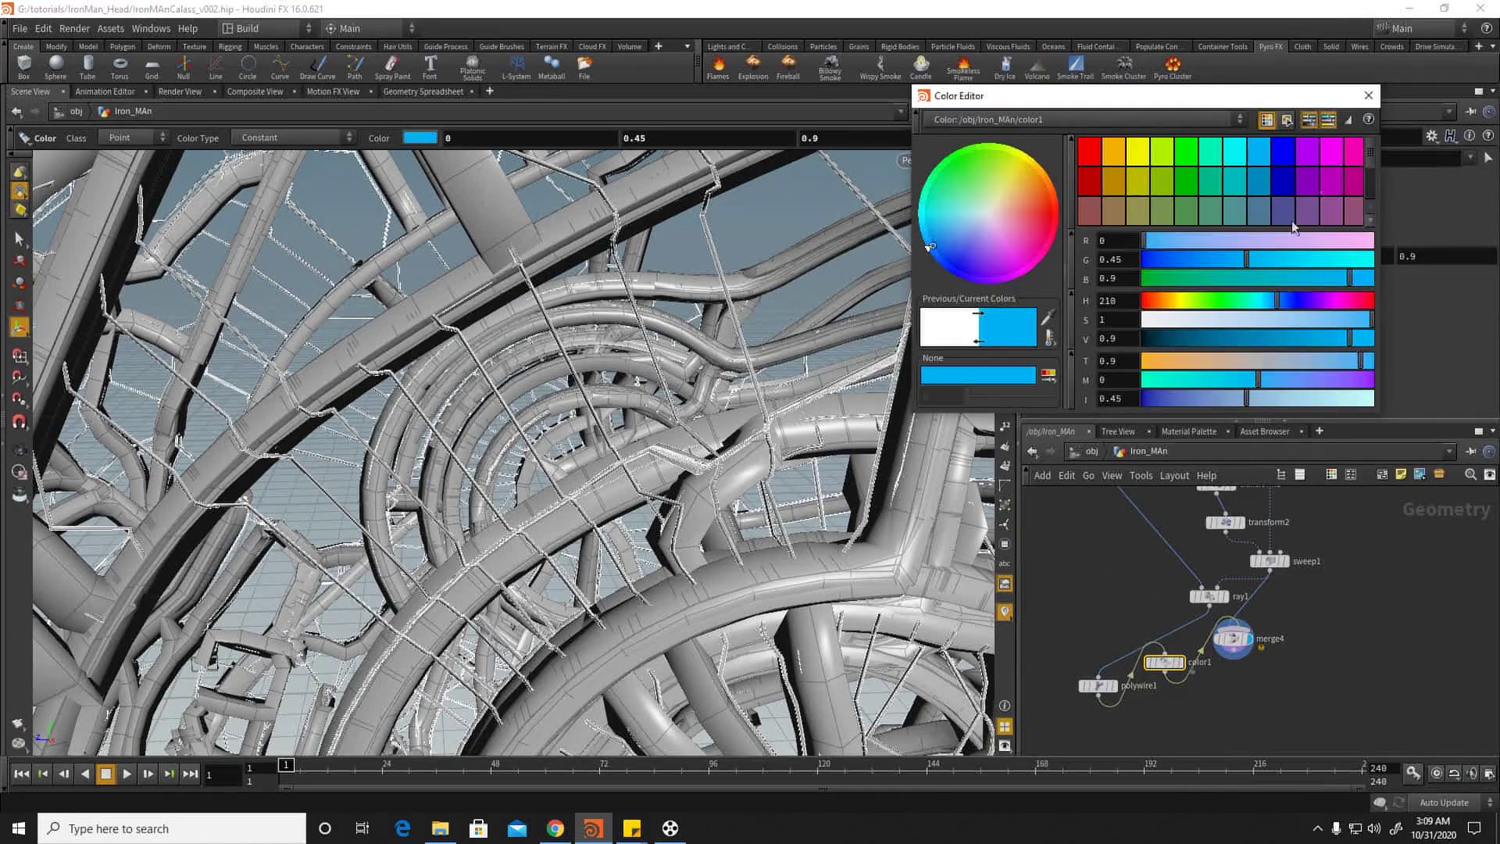
Step: Set the viewport background colour scheme to Dark and hide the reference grid
{"action": "right_click_drag", "start_coordinate": [875, 406], "coordinate": [523, 373], "text": "alt"}
{"action": "key", "text": "d"}
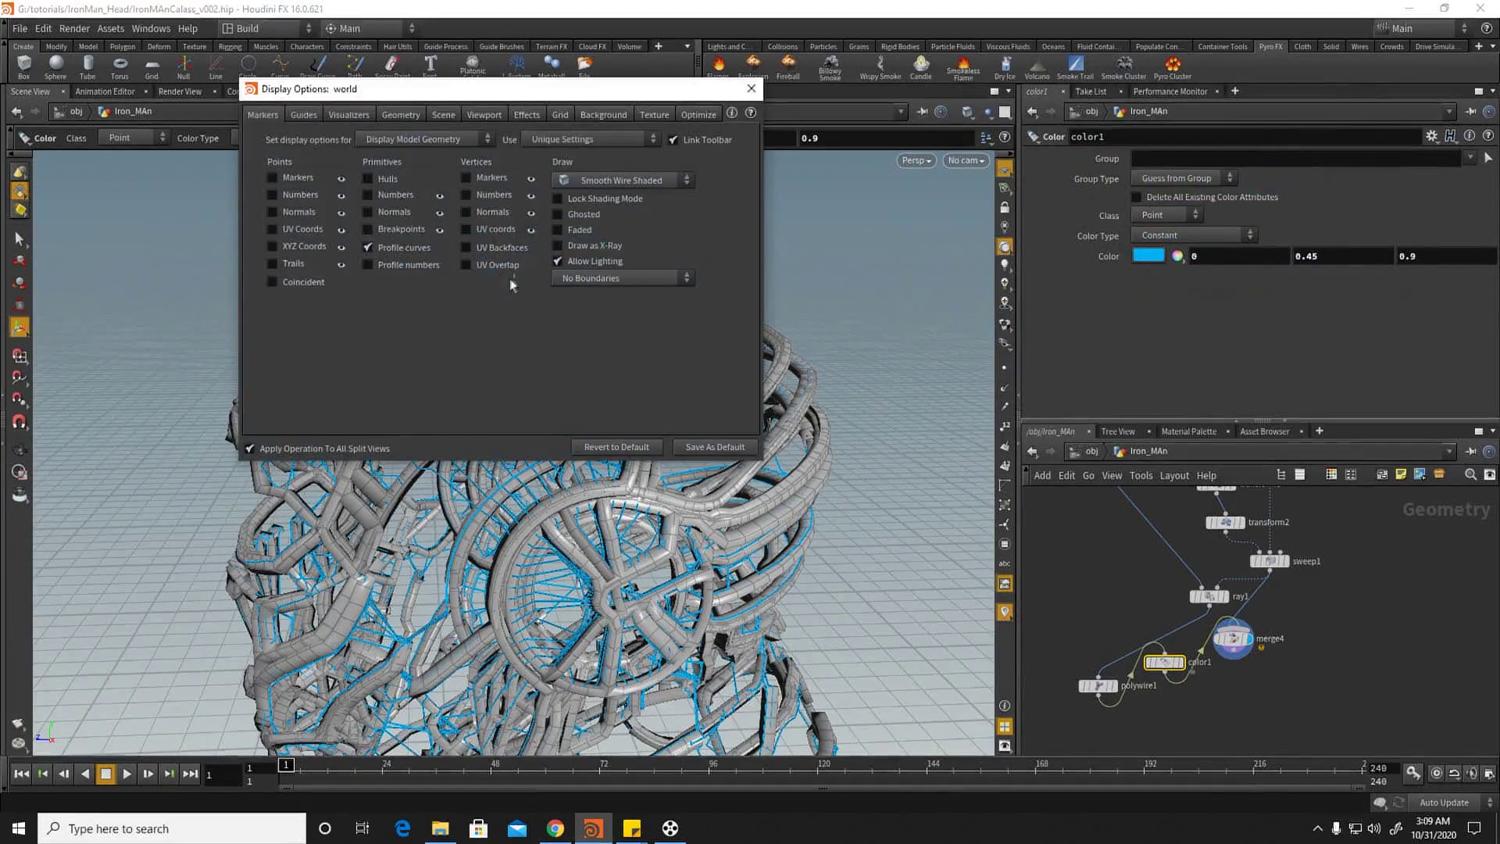
{"action": "left_click", "coordinate": [592, 114]}
{"action": "left_click", "coordinate": [367, 139]}
{"action": "left_click", "coordinate": [355, 160]}
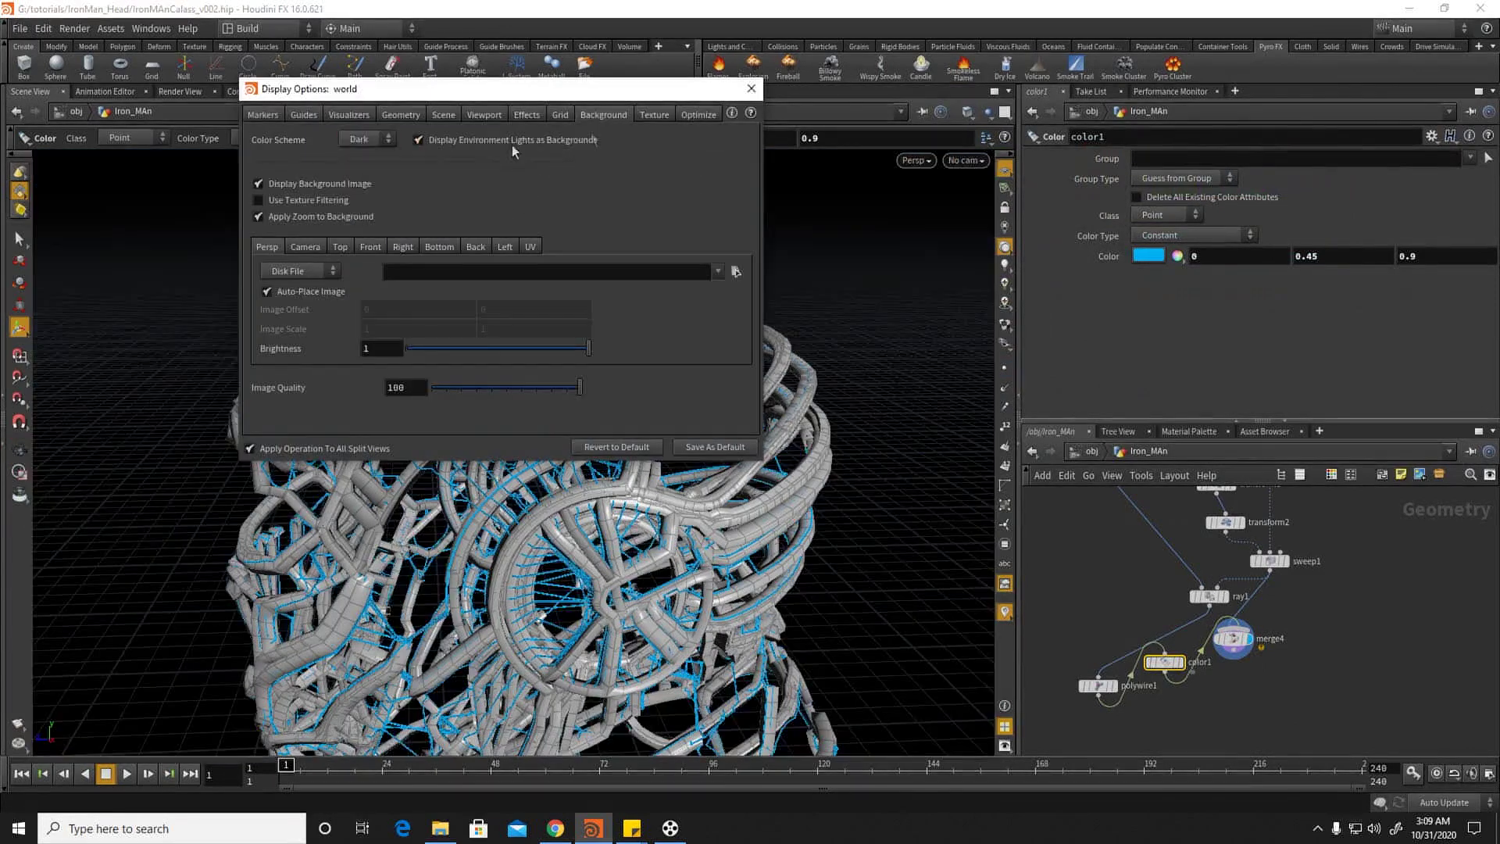
{"action": "left_click", "coordinate": [746, 94]}
{"action": "left_click", "coordinate": [1004, 169]}
Step: Examine the blue wires around the head's tube structure from several angles and distances
{"action": "left_click_drag", "start_coordinate": [422, 312], "coordinate": [361, 392], "text": "alt"}
{"action": "right_click_drag", "start_coordinate": [361, 393], "coordinate": [195, 281]}
{"action": "left_click_drag", "start_coordinate": [196, 281], "coordinate": [501, 462]}
{"action": "right_click_drag", "start_coordinate": [530, 440], "coordinate": [276, 386]}
{"action": "left_click_drag", "start_coordinate": [276, 387], "coordinate": [438, 380]}
{"action": "right_click_drag", "start_coordinate": [438, 381], "coordinate": [547, 461]}
{"action": "left_click_drag", "start_coordinate": [546, 461], "coordinate": [441, 285]}
{"action": "right_click_drag", "start_coordinate": [441, 285], "coordinate": [375, 274]}
{"action": "left_click_drag", "start_coordinate": [375, 273], "coordinate": [479, 283]}
{"action": "right_click_drag", "start_coordinate": [479, 283], "coordinate": [374, 316]}
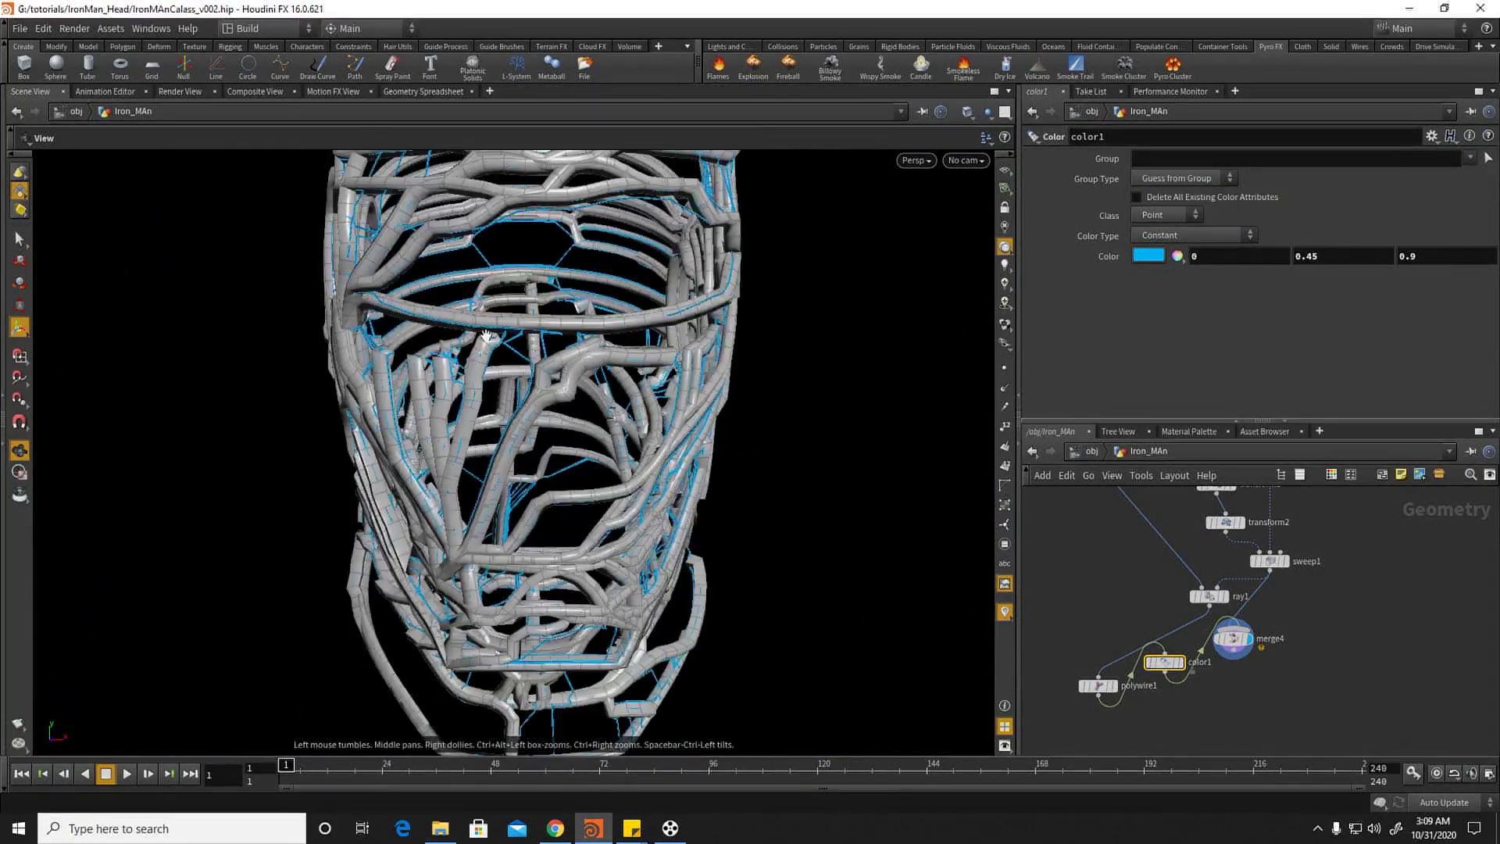
{"action": "left_click_drag", "start_coordinate": [374, 316], "coordinate": [226, 322]}
Step: Move the polywire1 node directly above color1 in the network
{"action": "middle_click_drag", "start_coordinate": [1093, 599], "coordinate": [1094, 614]}
{"action": "left_click_drag", "start_coordinate": [1108, 703], "coordinate": [1167, 647]}
Step: Review the node network from the foreach loops down to merge4 and inspect the wired tubes up close
{"action": "middle_click_drag", "start_coordinate": [1122, 593], "coordinate": [1146, 693]}
{"action": "middle_click_drag", "start_coordinate": [1129, 528], "coordinate": [1125, 703]}
{"action": "middle_click_drag", "start_coordinate": [1141, 582], "coordinate": [1105, 677]}
{"action": "scroll", "coordinate": [1098, 659], "scroll_direction": "up", "scroll_amount": 1}
{"action": "scroll", "coordinate": [1098, 659], "scroll_direction": "down", "scroll_amount": 3}
{"action": "middle_click_drag", "start_coordinate": [1166, 561], "coordinate": [1180, 629]}
{"action": "middle_click_drag", "start_coordinate": [1248, 681], "coordinate": [1147, 525]}
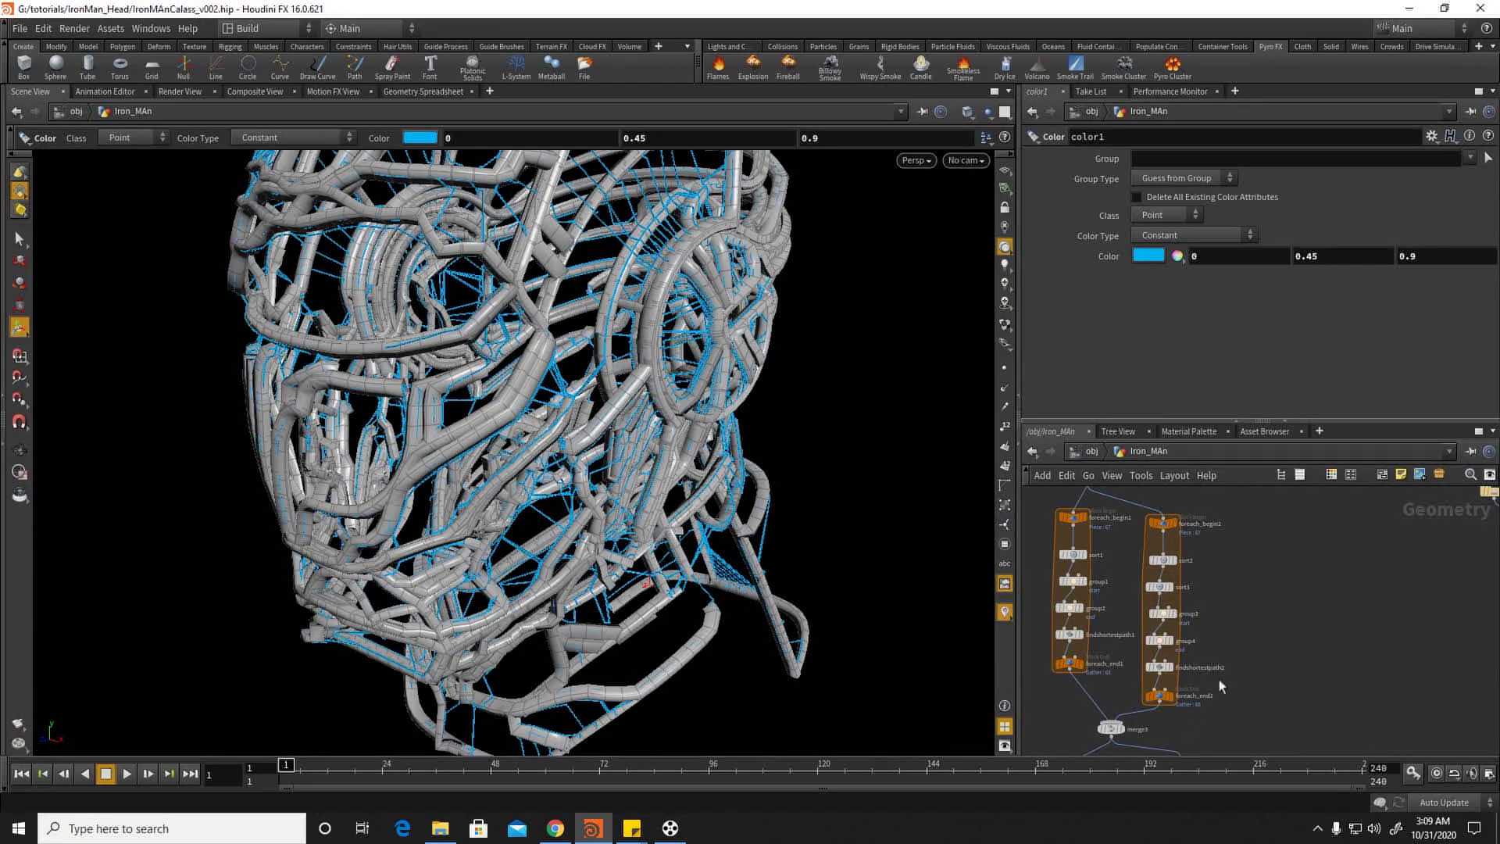
{"action": "middle_click_drag", "start_coordinate": [1230, 719], "coordinate": [1201, 614]}
{"action": "right_click_drag", "start_coordinate": [679, 511], "coordinate": [940, 469], "text": "alt"}
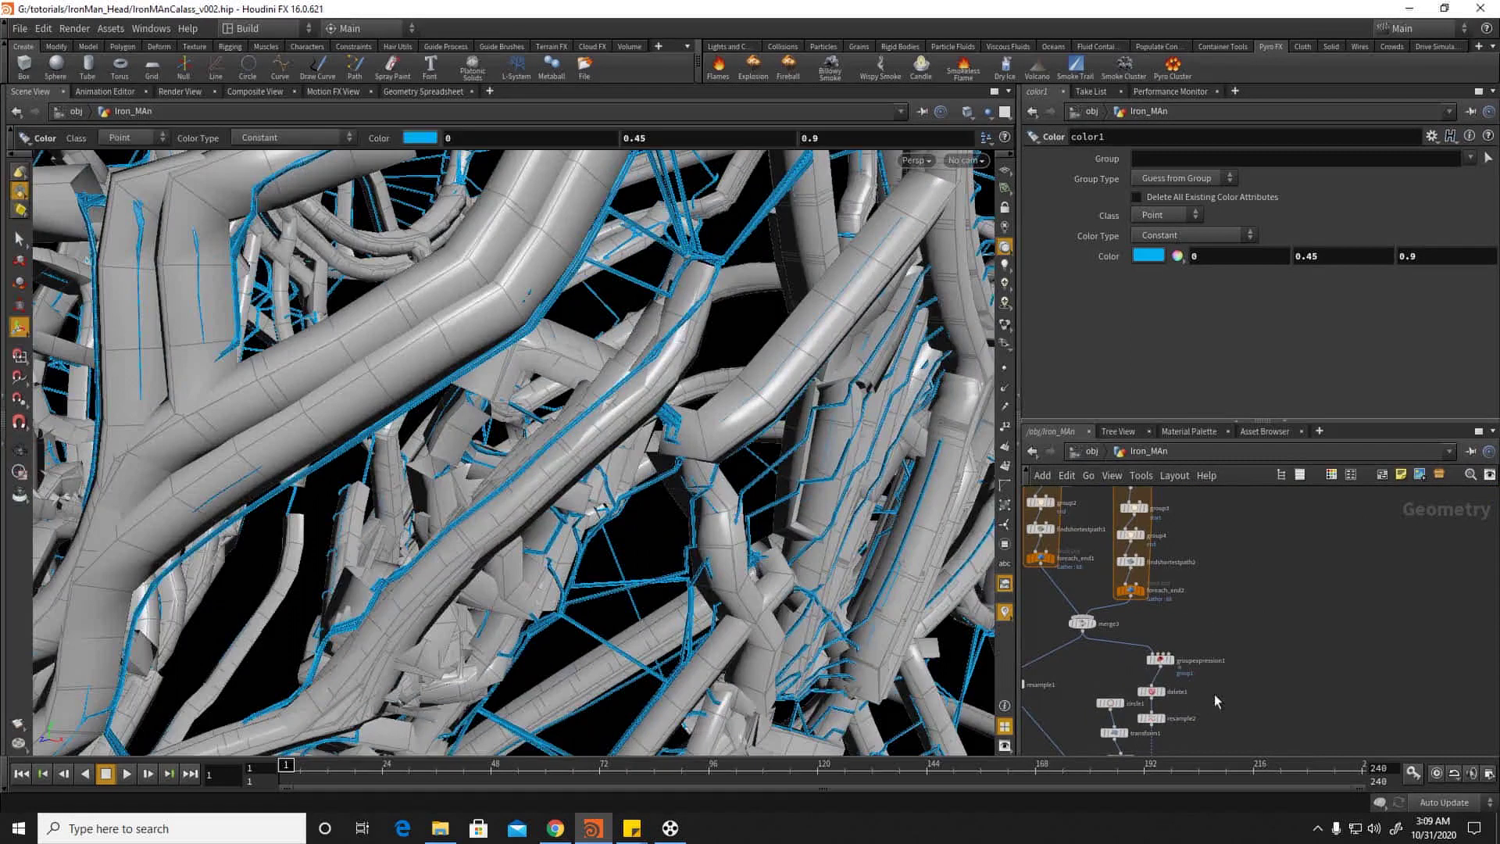
{"action": "middle_click_drag", "start_coordinate": [1208, 676], "coordinate": [1242, 536]}
{"action": "scroll", "coordinate": [1094, 636], "scroll_direction": "up", "scroll_amount": 4}
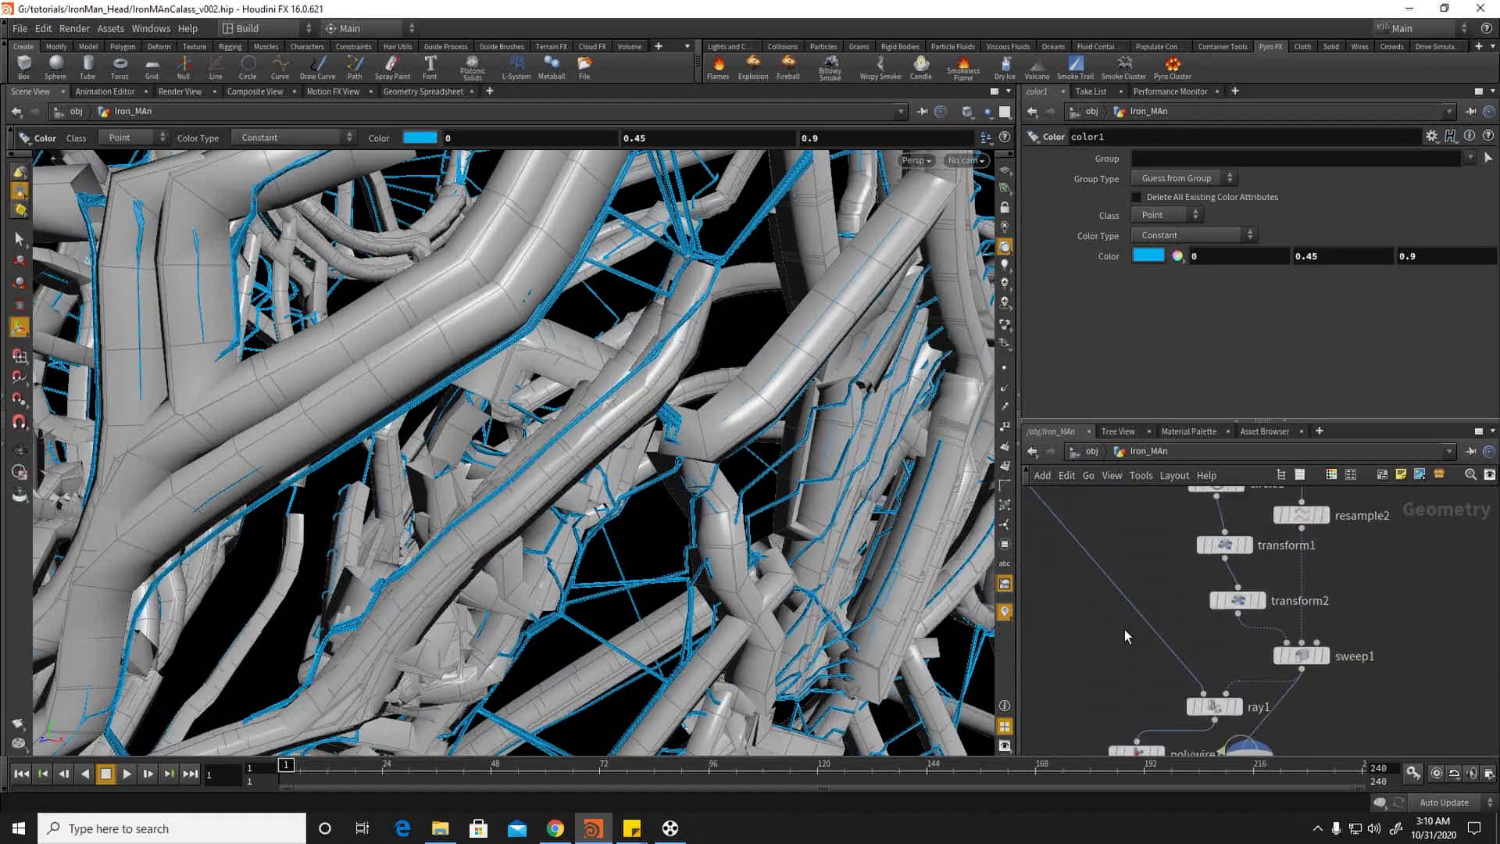
{"action": "middle_click_drag", "start_coordinate": [1131, 654], "coordinate": [1118, 563]}
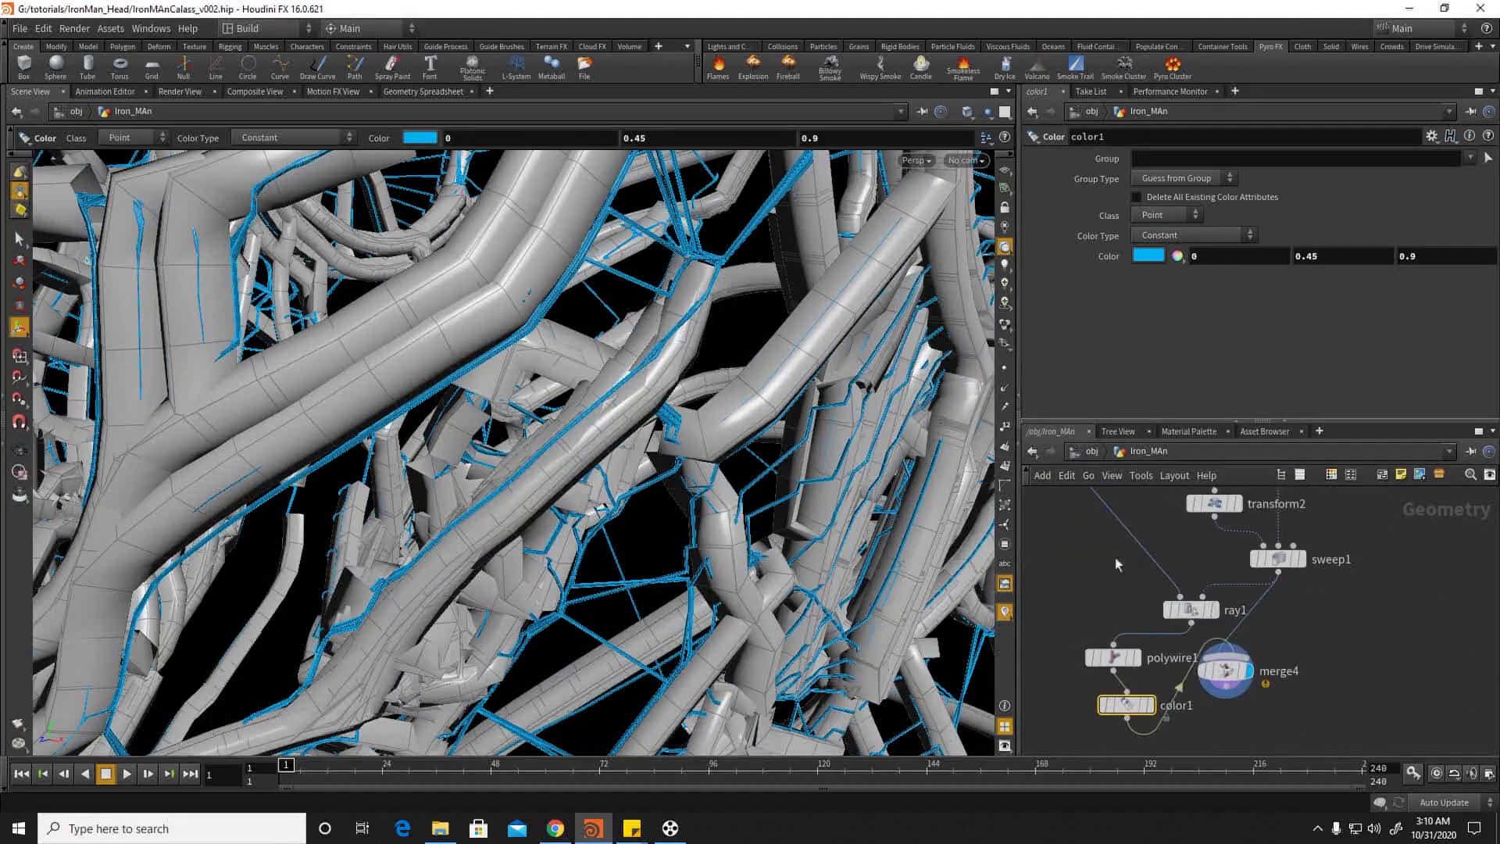
Step: Turn on the template flag of merge4 and raise the HSV value of the color1 colour to 3
{"action": "left_click", "coordinate": [1235, 672]}
{"action": "left_click", "coordinate": [1128, 706]}
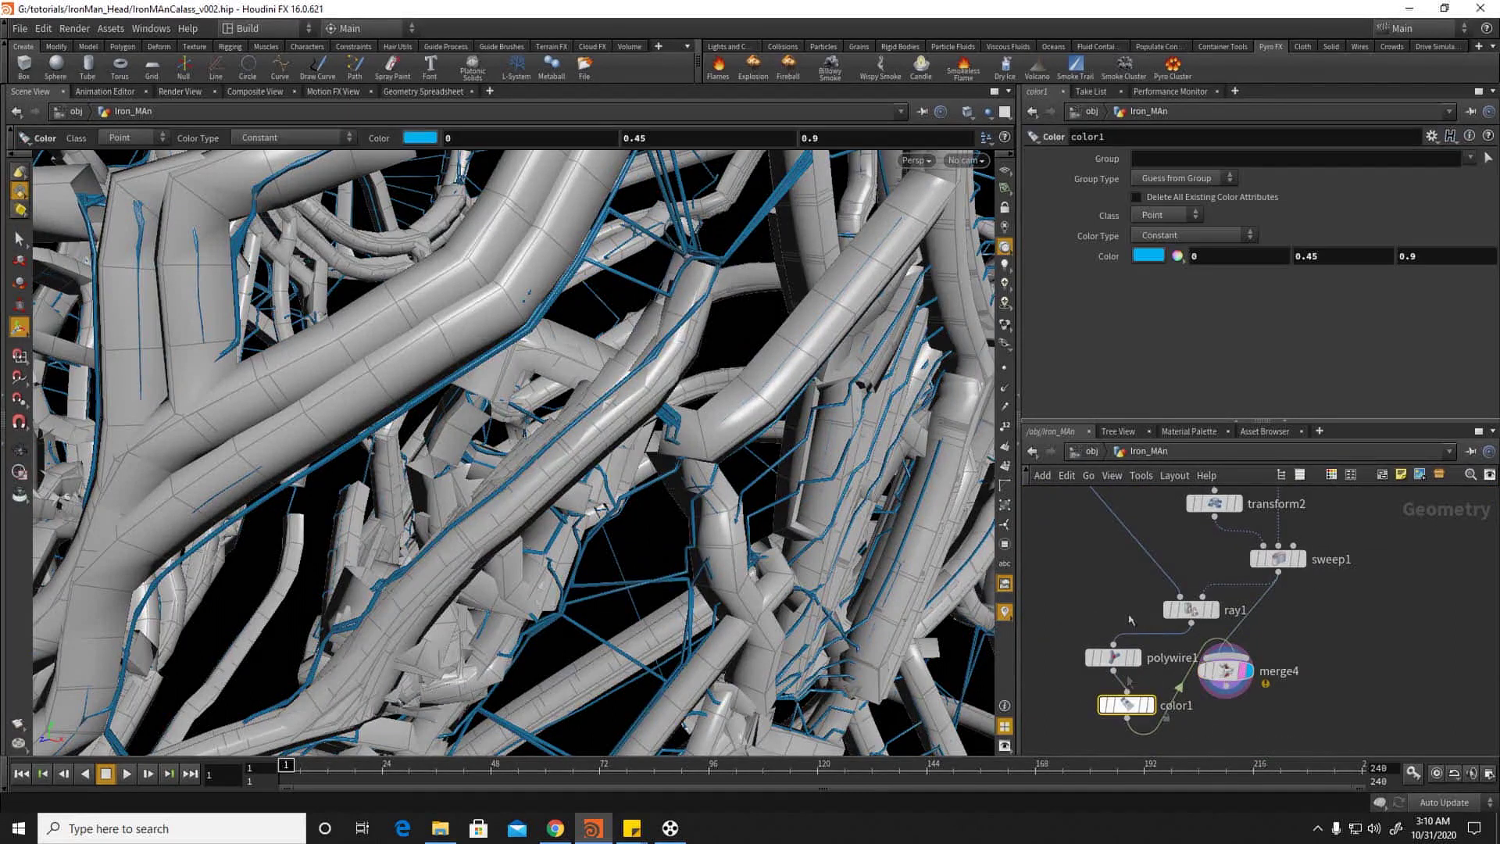
{"action": "left_click", "coordinate": [1148, 256]}
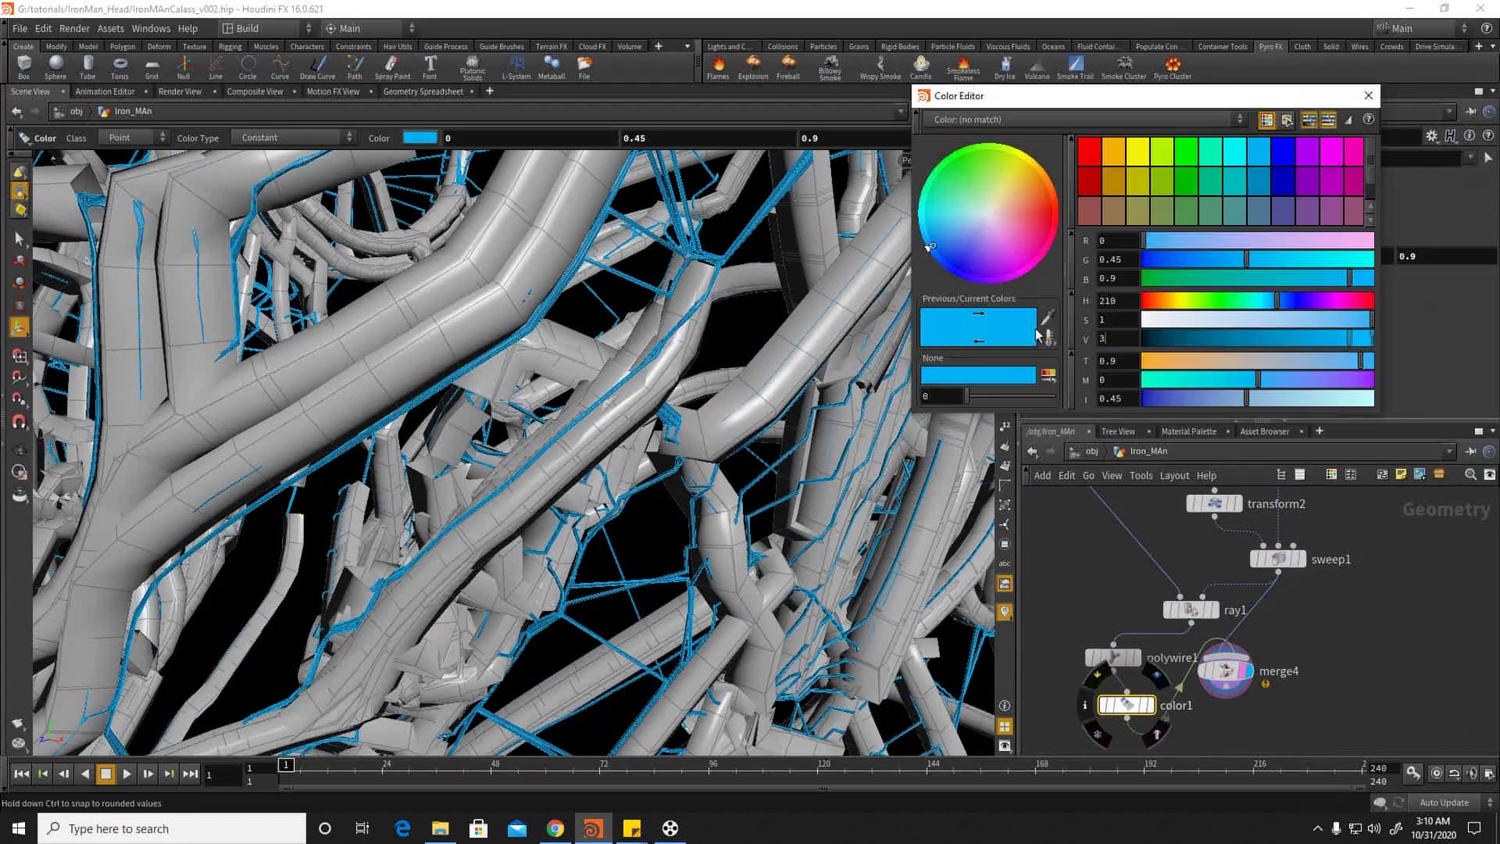
{"action": "key", "text": "Return"}
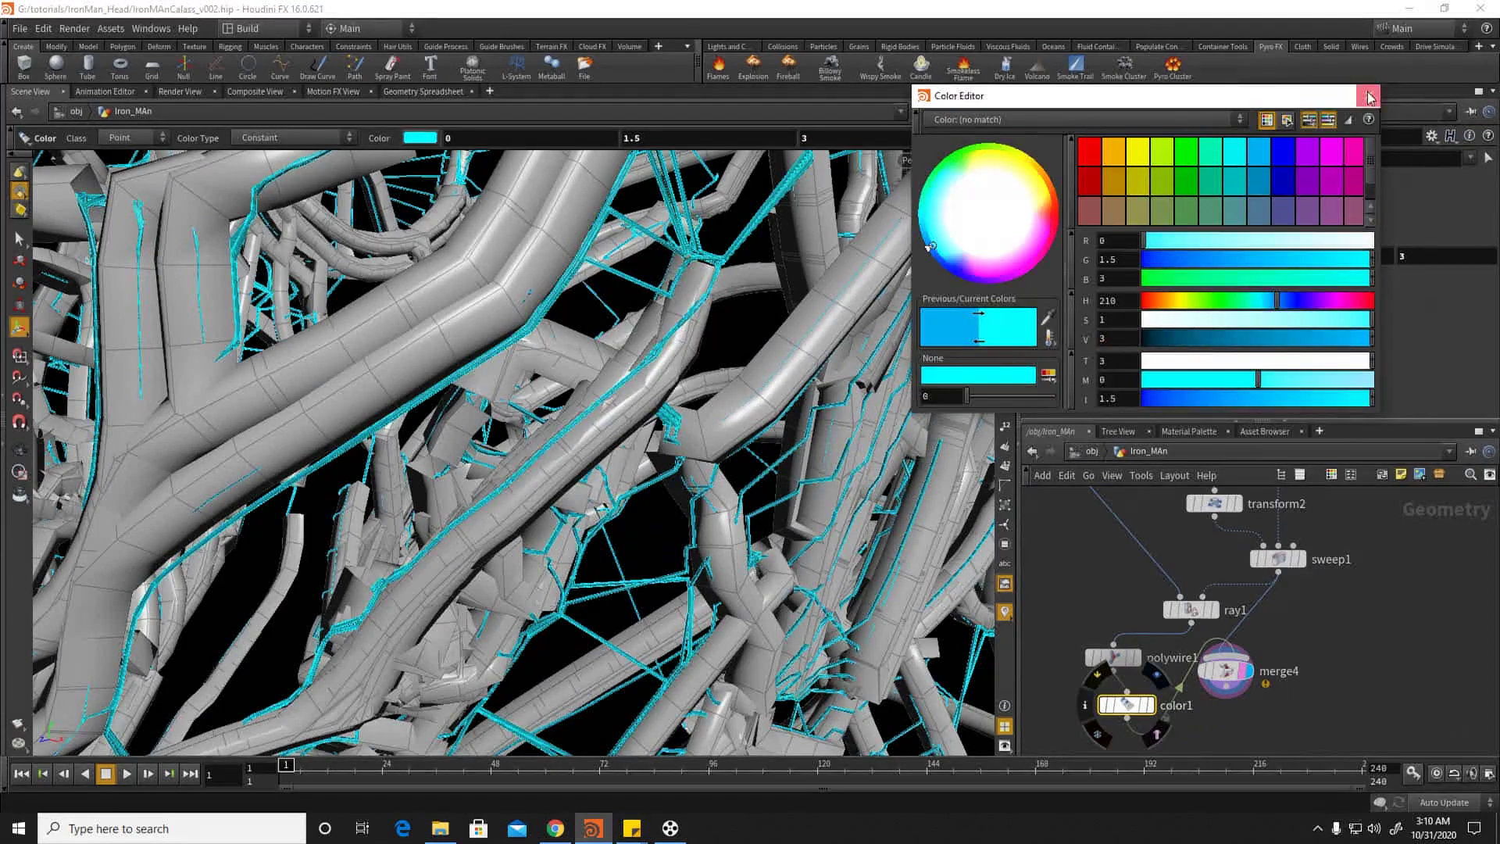
{"action": "left_click", "coordinate": [1369, 95]}
Step: Set the ray1 scale to 1 and its lift to 0.2
{"action": "right_click_drag", "start_coordinate": [724, 321], "coordinate": [601, 328]}
{"action": "left_click_drag", "start_coordinate": [601, 328], "coordinate": [524, 375]}
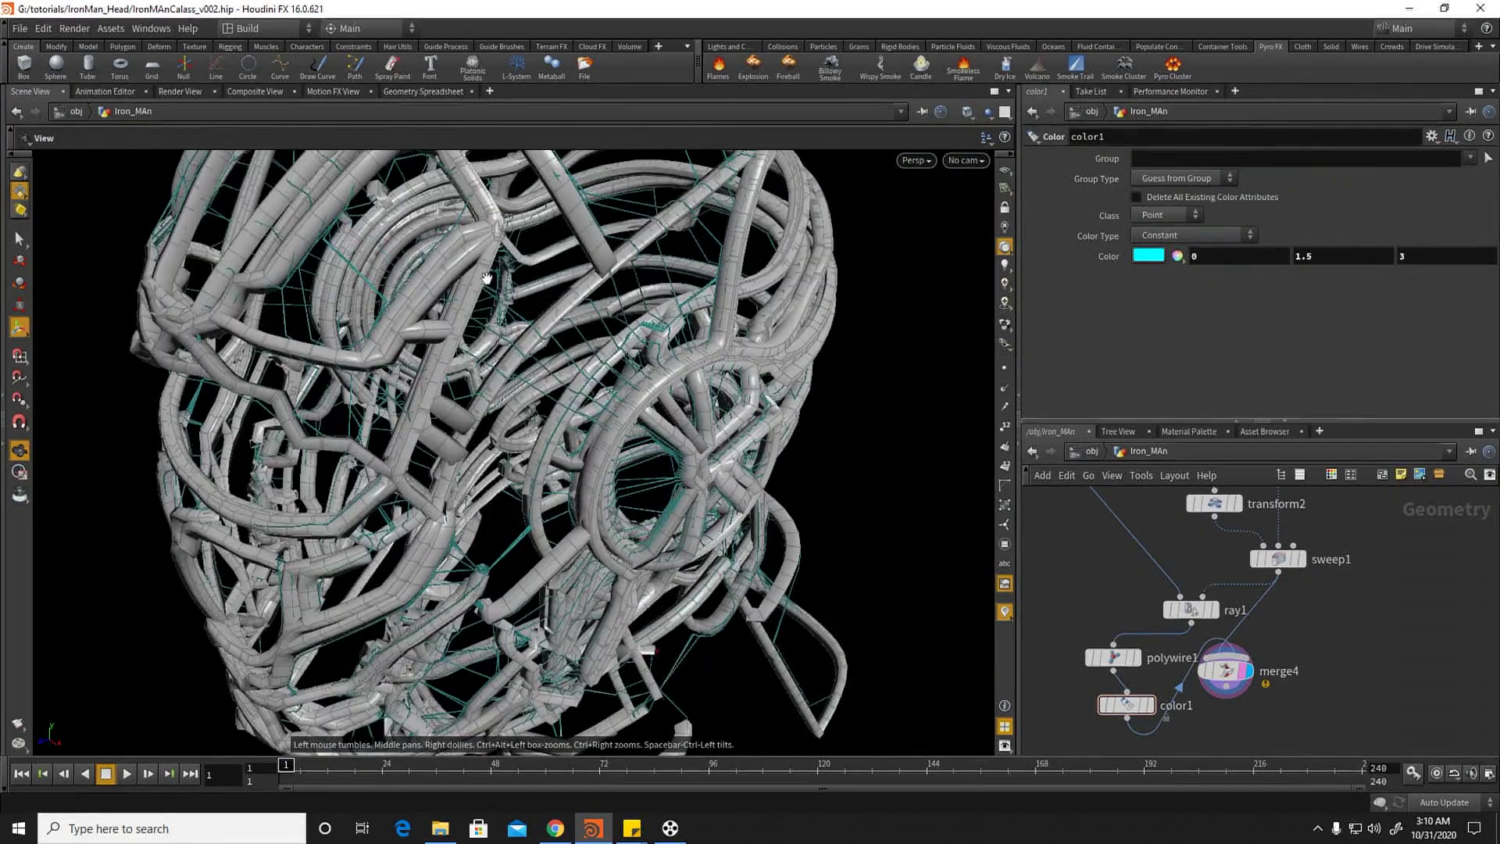
{"action": "right_click_drag", "start_coordinate": [500, 313], "coordinate": [545, 297]}
{"action": "left_click_drag", "start_coordinate": [545, 297], "coordinate": [546, 343]}
{"action": "left_click", "coordinate": [1190, 610]}
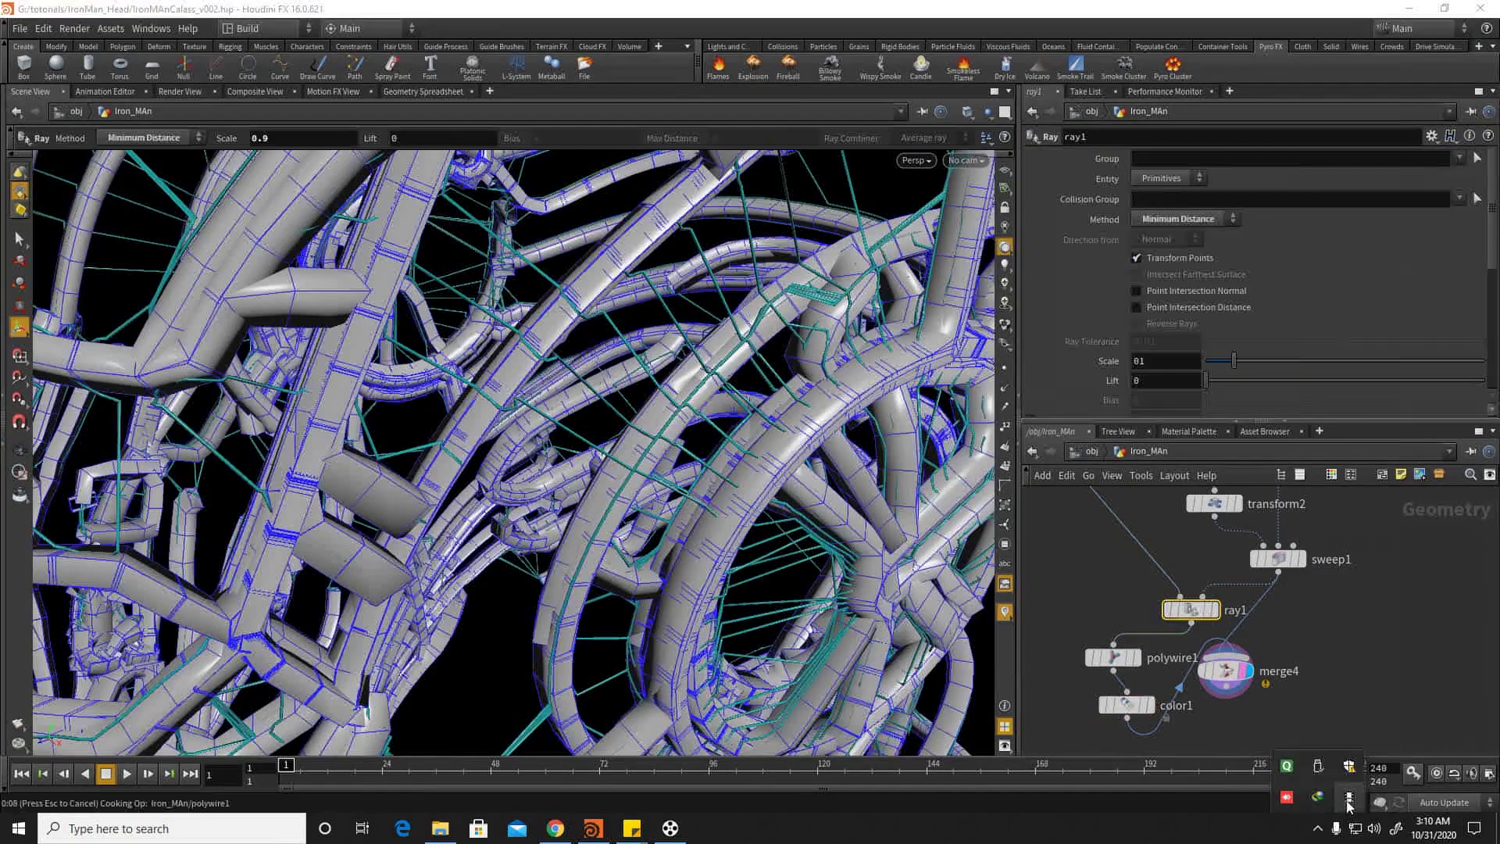
{"action": "type", "text": "0."}
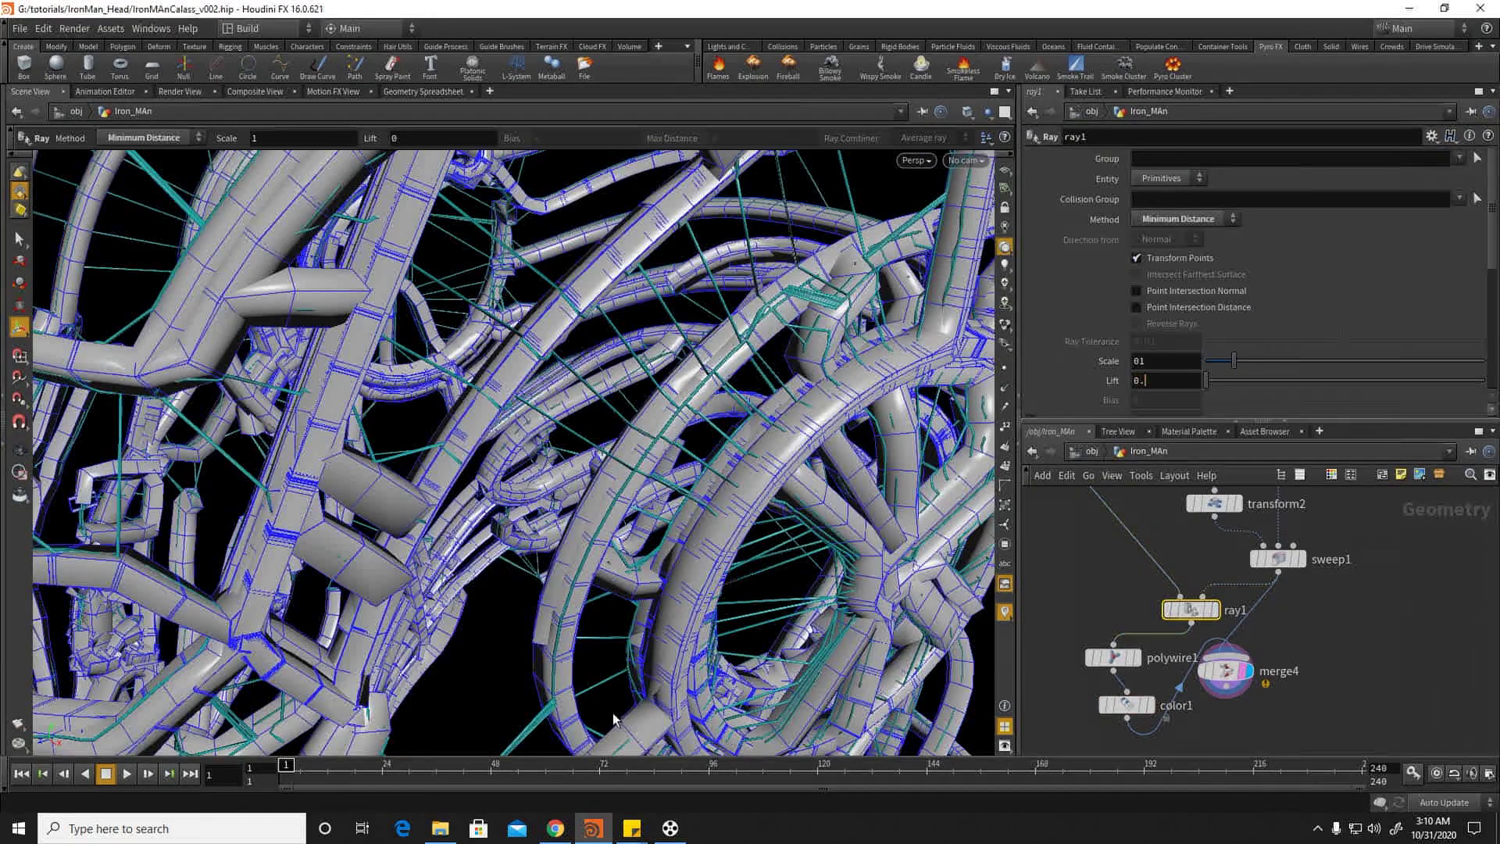
{"action": "type", "text": "2"}
{"action": "key", "text": "Return"}
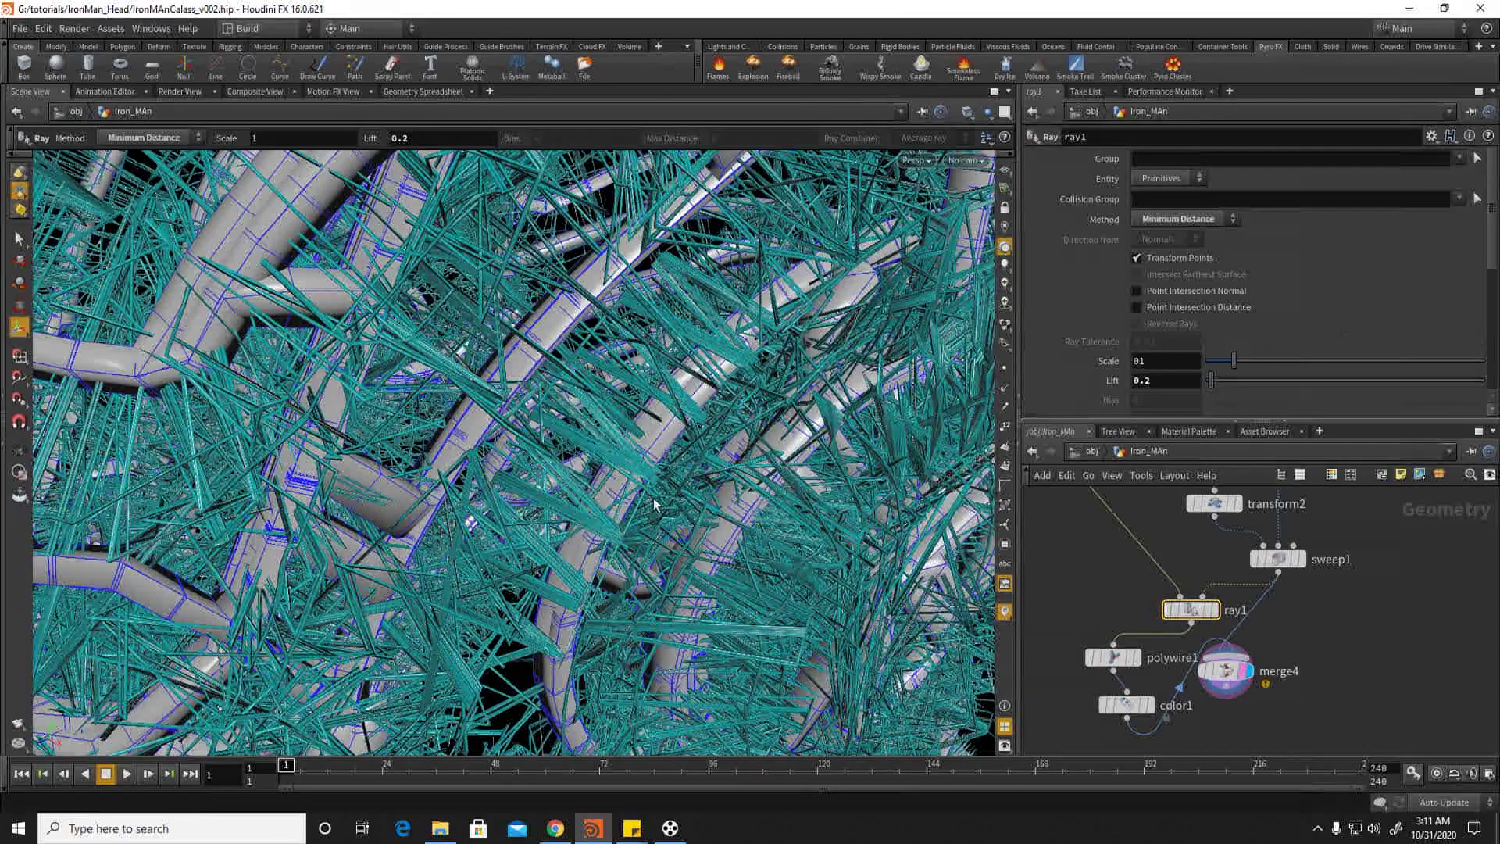
Step: Reduce the ray1 lift to 0.01
{"action": "right_click_drag", "start_coordinate": [687, 460], "coordinate": [469, 500], "text": "alt"}
{"action": "left_click_drag", "start_coordinate": [469, 500], "coordinate": [664, 469], "text": "alt"}
{"action": "right_click_drag", "start_coordinate": [664, 469], "coordinate": [987, 451], "text": "alt"}
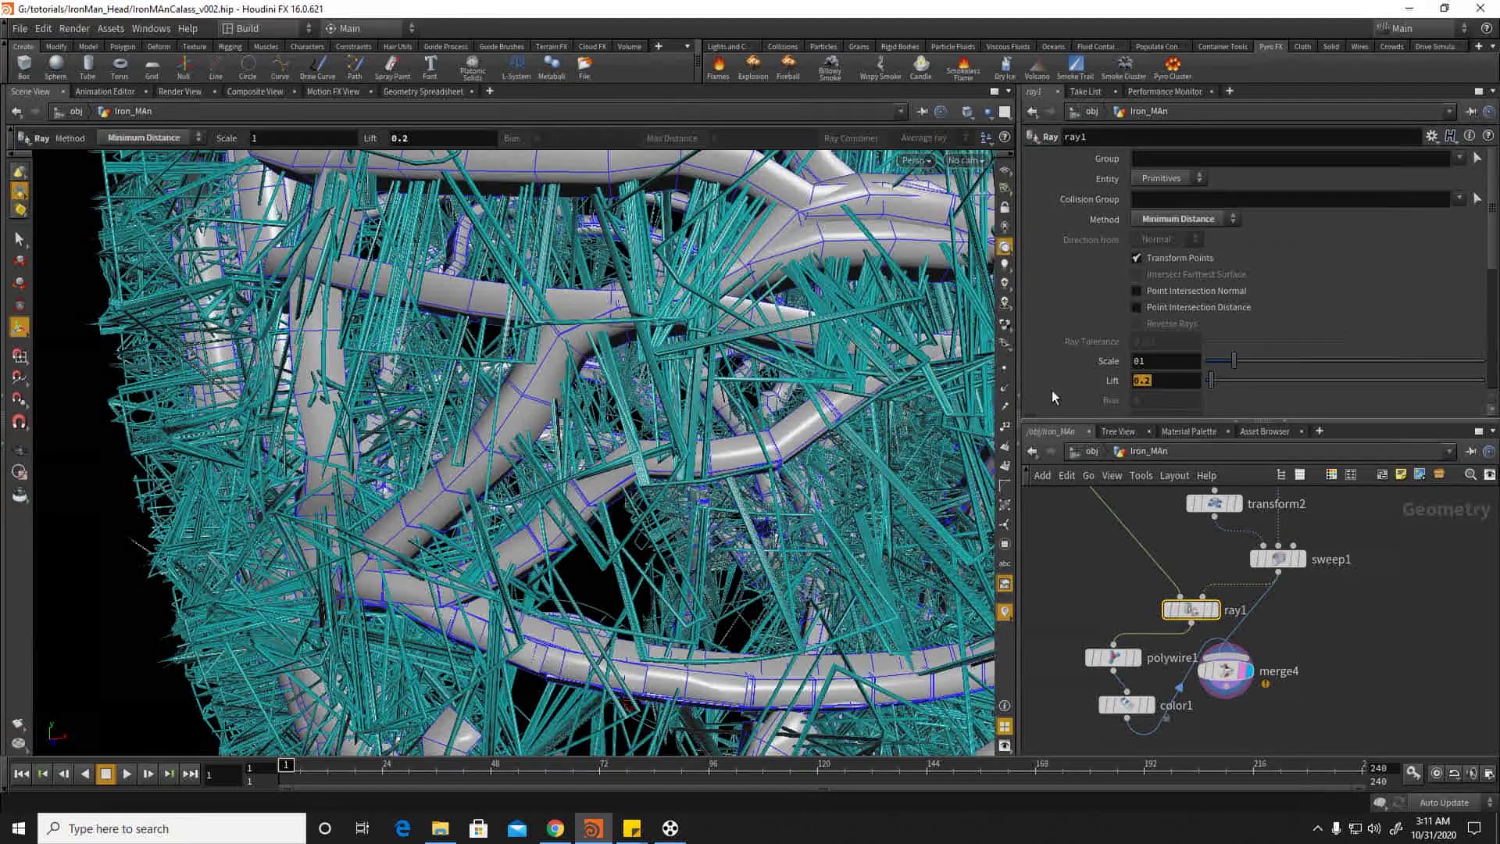
{"action": "type", "text": "0.01"}
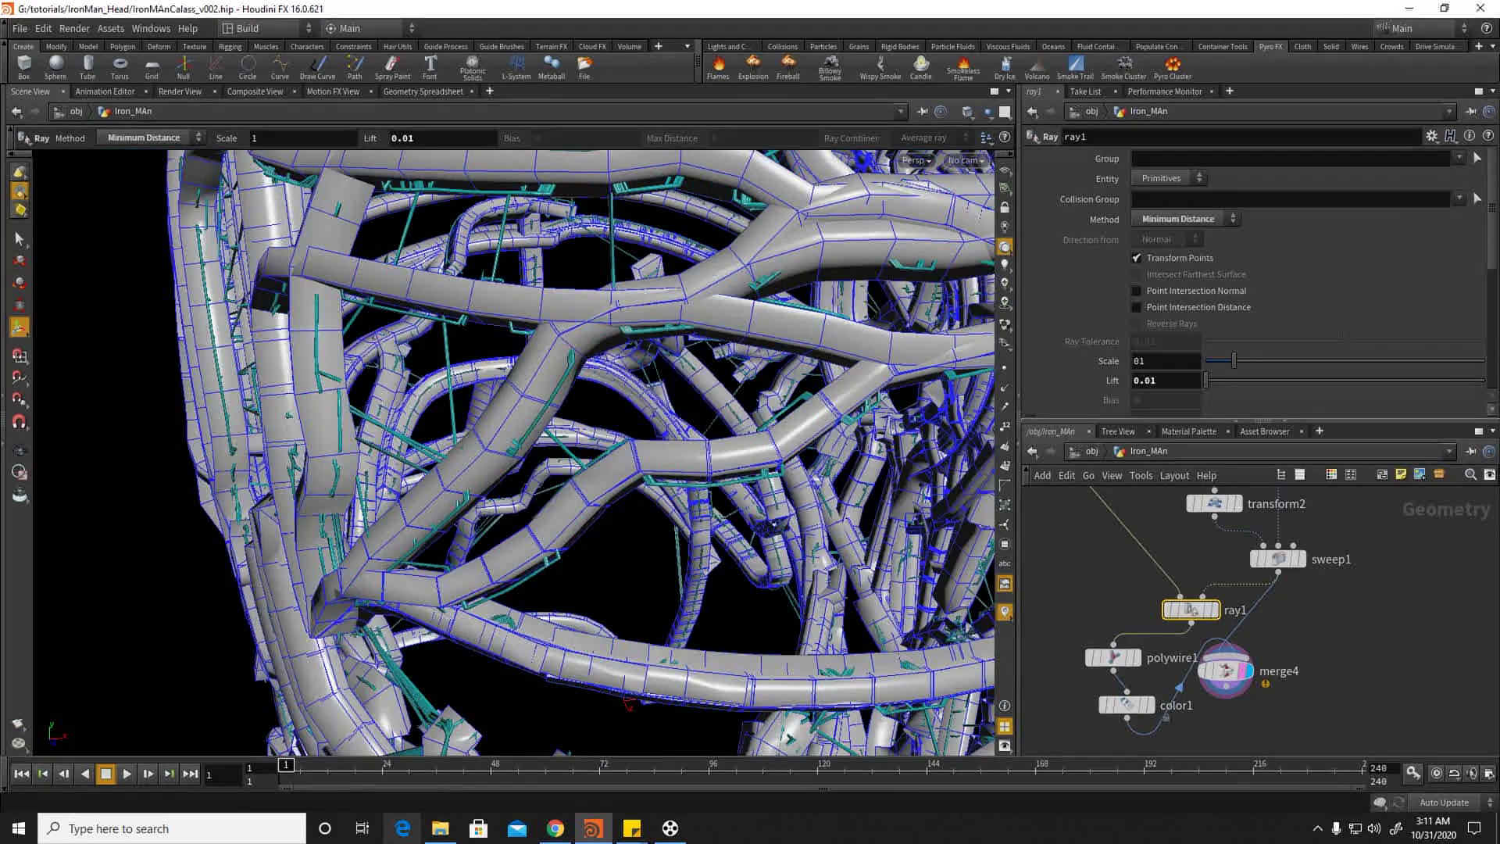
Step: Select merge4 and examine the tubes and projected wires from the side and the front of the head
{"action": "right_click_drag", "start_coordinate": [687, 400], "coordinate": [503, 404], "text": "alt"}
{"action": "left_click_drag", "start_coordinate": [539, 407], "coordinate": [727, 478], "text": "alt"}
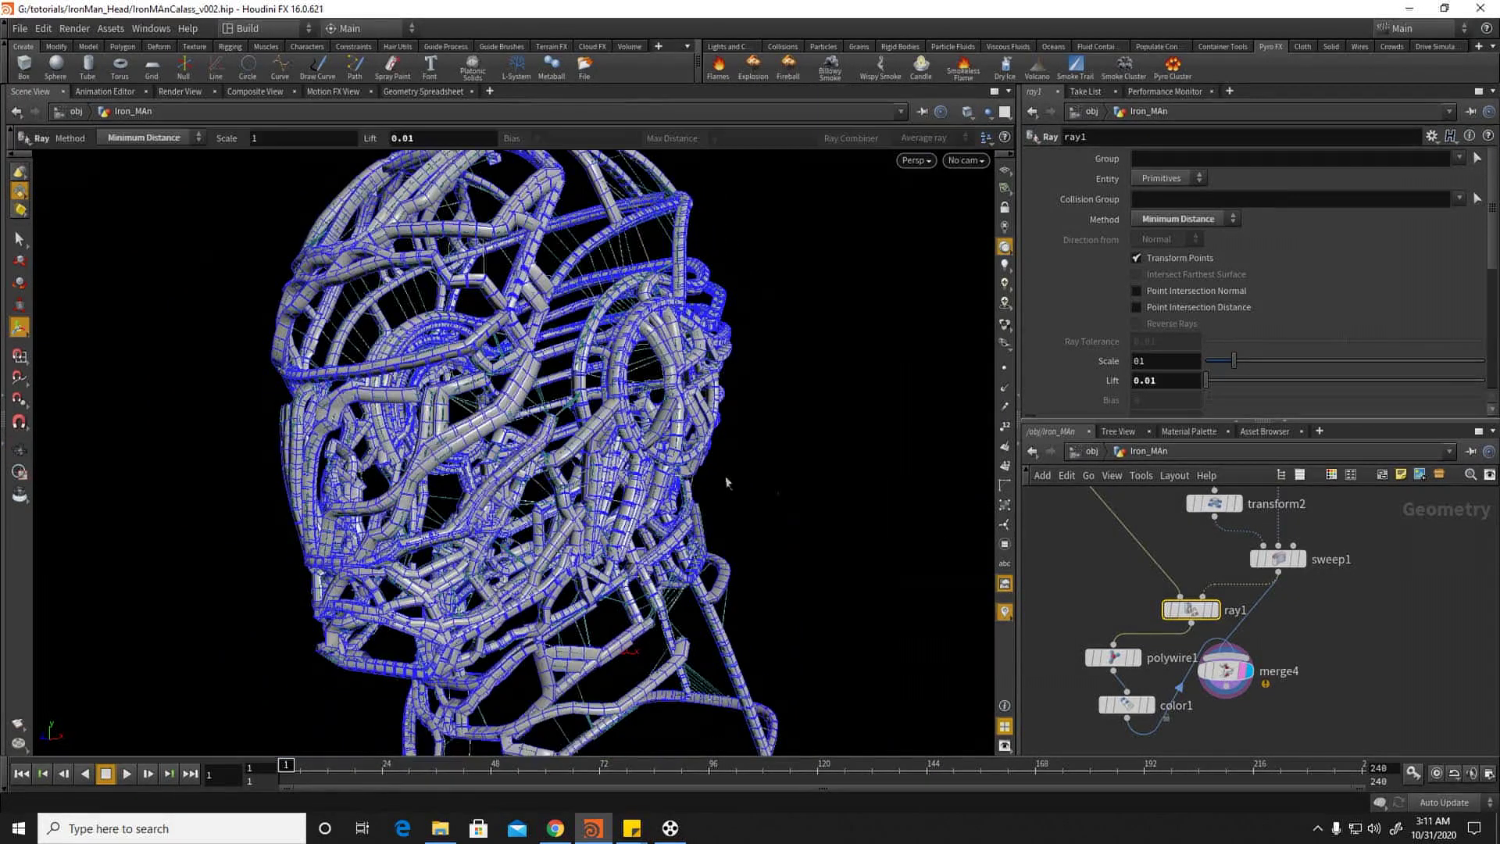
{"action": "left_click", "coordinate": [1225, 670]}
{"action": "left_click_drag", "start_coordinate": [440, 407], "coordinate": [597, 430], "text": "alt"}
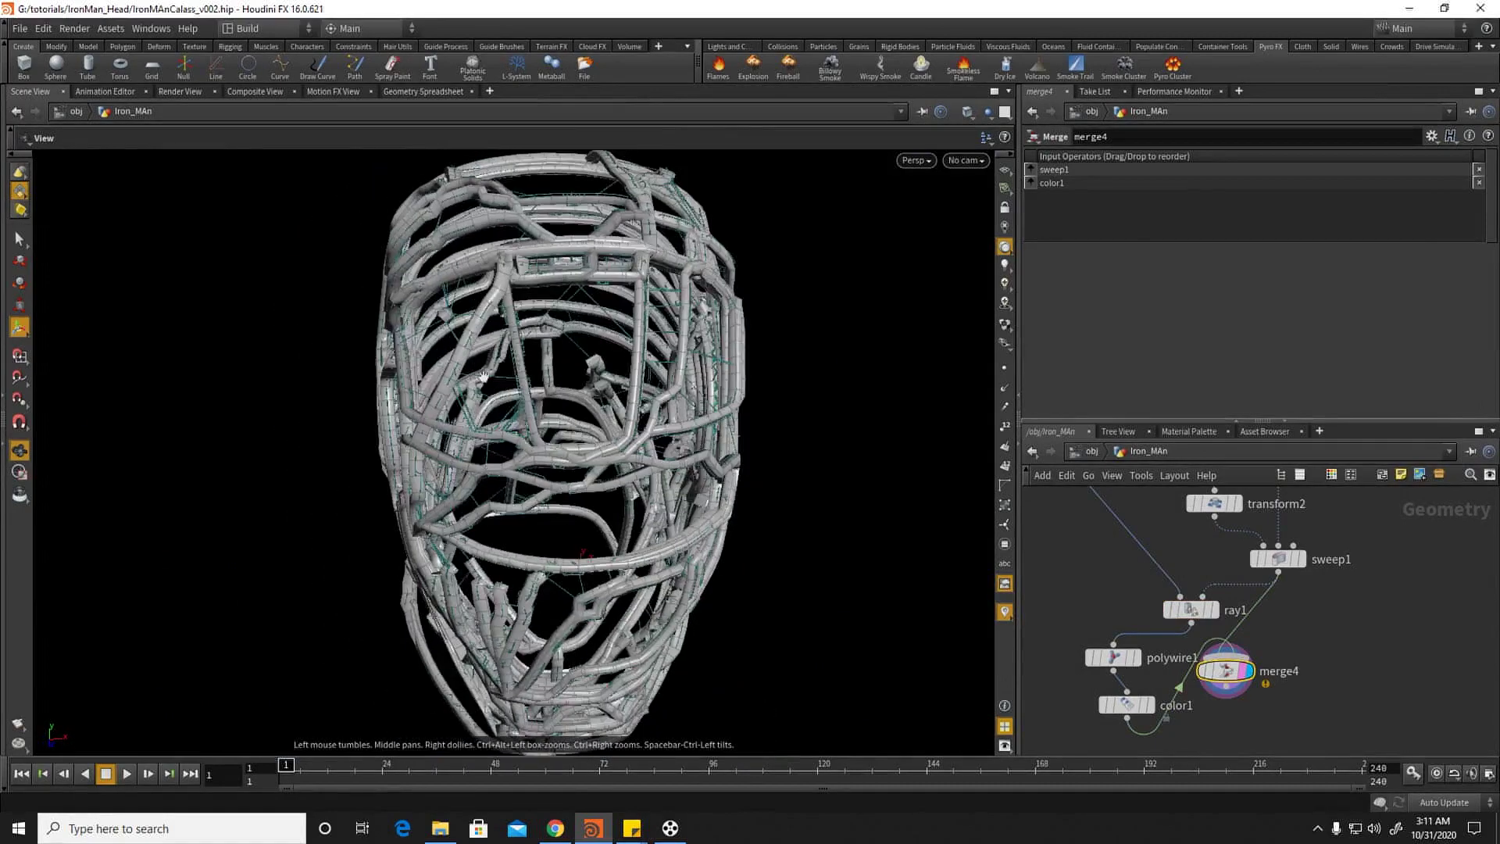
{"action": "right_click_drag", "start_coordinate": [597, 430], "coordinate": [687, 461], "text": "alt"}
{"action": "middle_click_drag", "start_coordinate": [687, 461], "coordinate": [626, 429], "text": "alt"}
{"action": "left_click_drag", "start_coordinate": [626, 429], "coordinate": [714, 439], "text": "alt"}
{"action": "right_click_drag", "start_coordinate": [715, 439], "coordinate": [577, 405], "text": "alt"}
Step: Move merge4 further down the network, display sweep1 with the merge4 template turned off, and inspect the tube ends up close
{"action": "middle_click_drag", "start_coordinate": [1310, 623], "coordinate": [1311, 648]}
{"action": "left_click_drag", "start_coordinate": [1230, 696], "coordinate": [1238, 742]}
{"action": "middle_click_drag", "start_coordinate": [1303, 646], "coordinate": [1302, 612]}
{"action": "left_click", "coordinate": [1302, 551]}
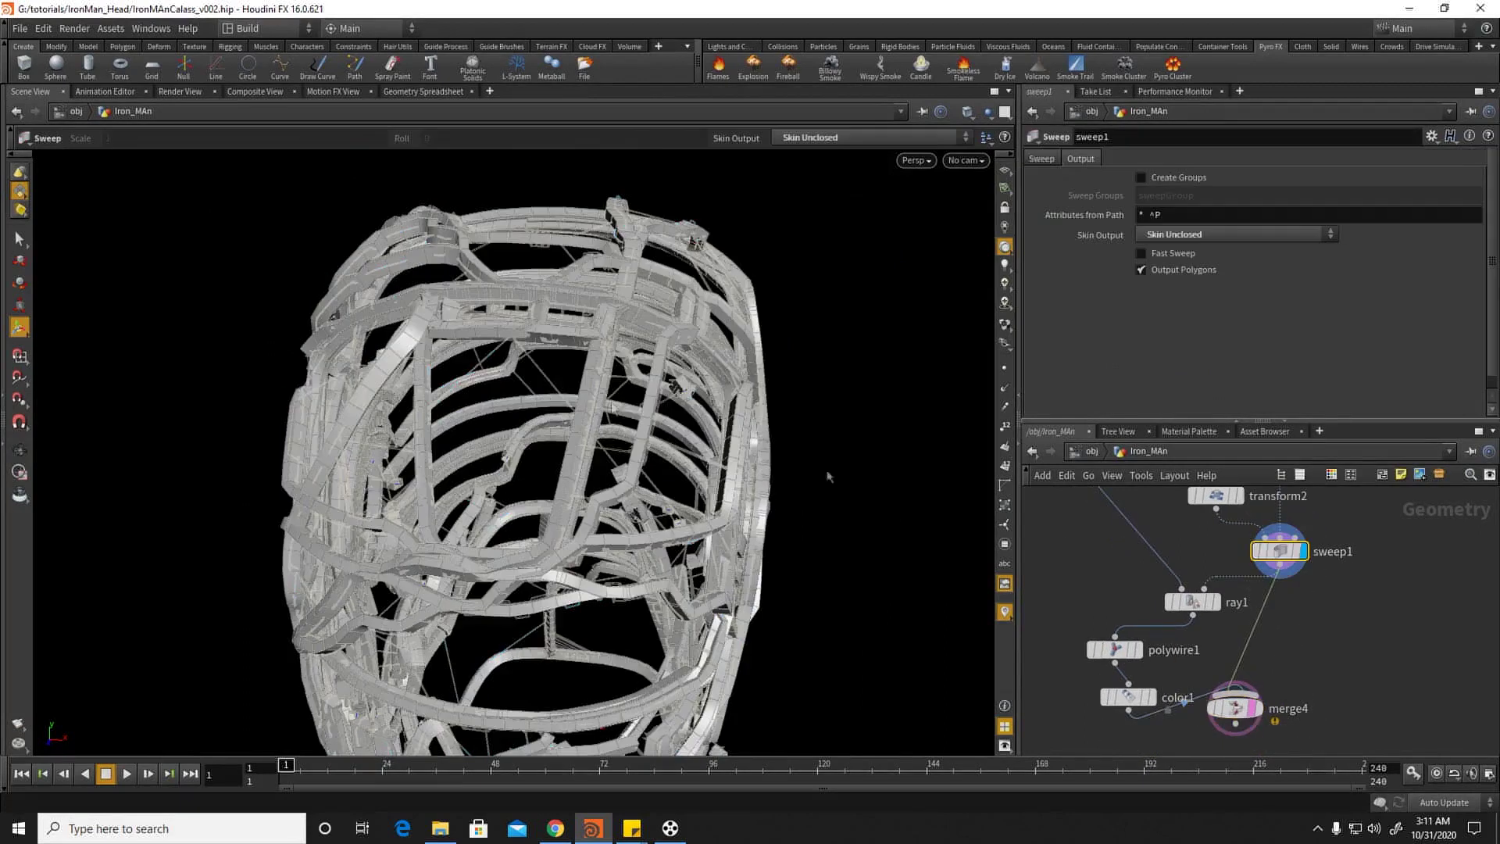
{"action": "left_click", "coordinate": [1255, 708]}
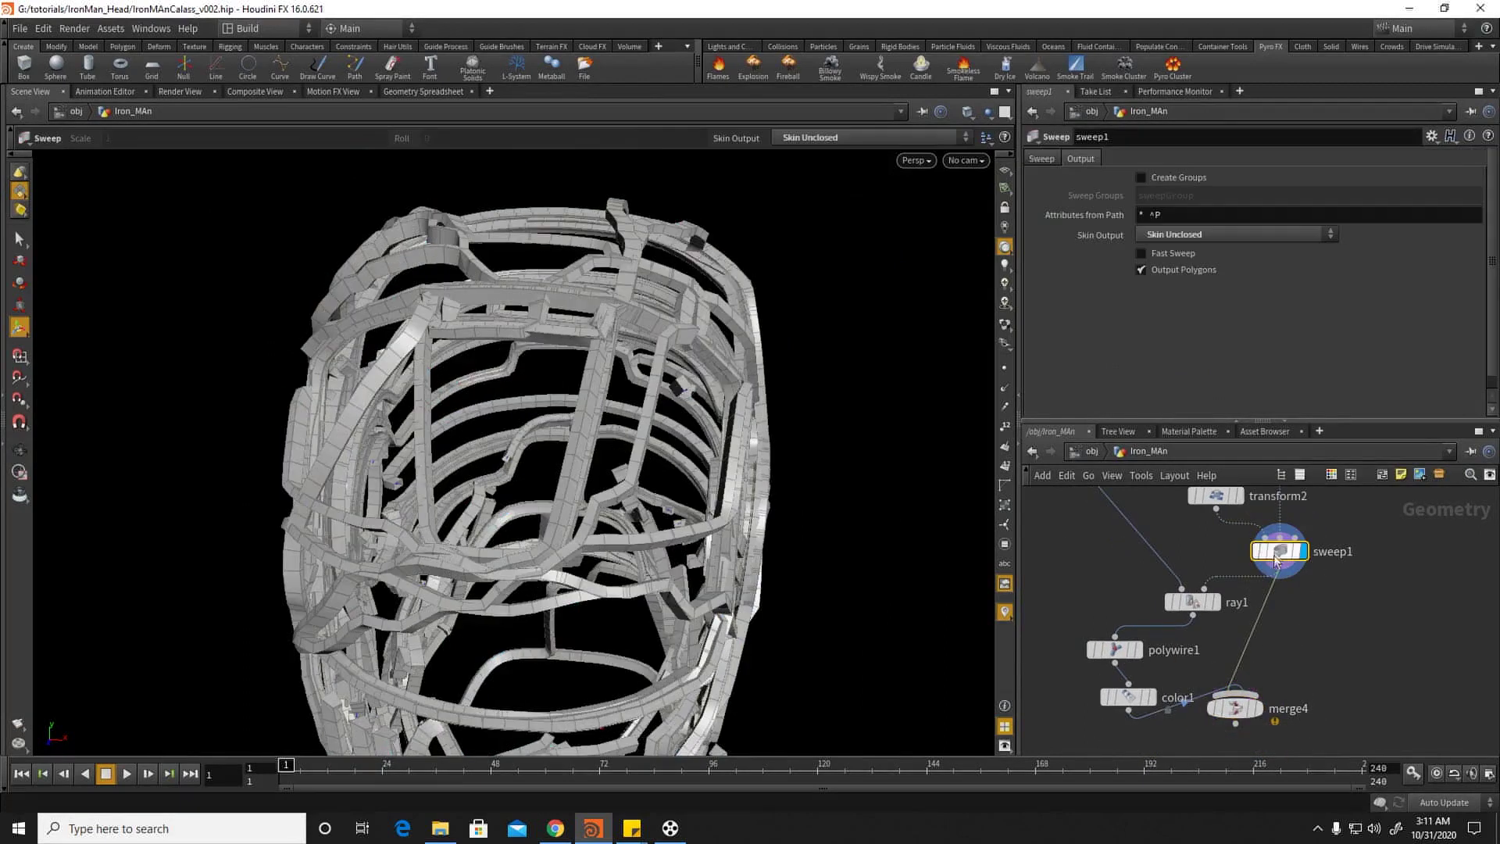
{"action": "key", "text": "Escape"}
{"action": "left_click_drag", "start_coordinate": [580, 369], "coordinate": [509, 432]}
{"action": "scroll", "coordinate": [590, 403], "scroll_direction": "up", "scroll_amount": 6}
{"action": "key", "text": "Return"}
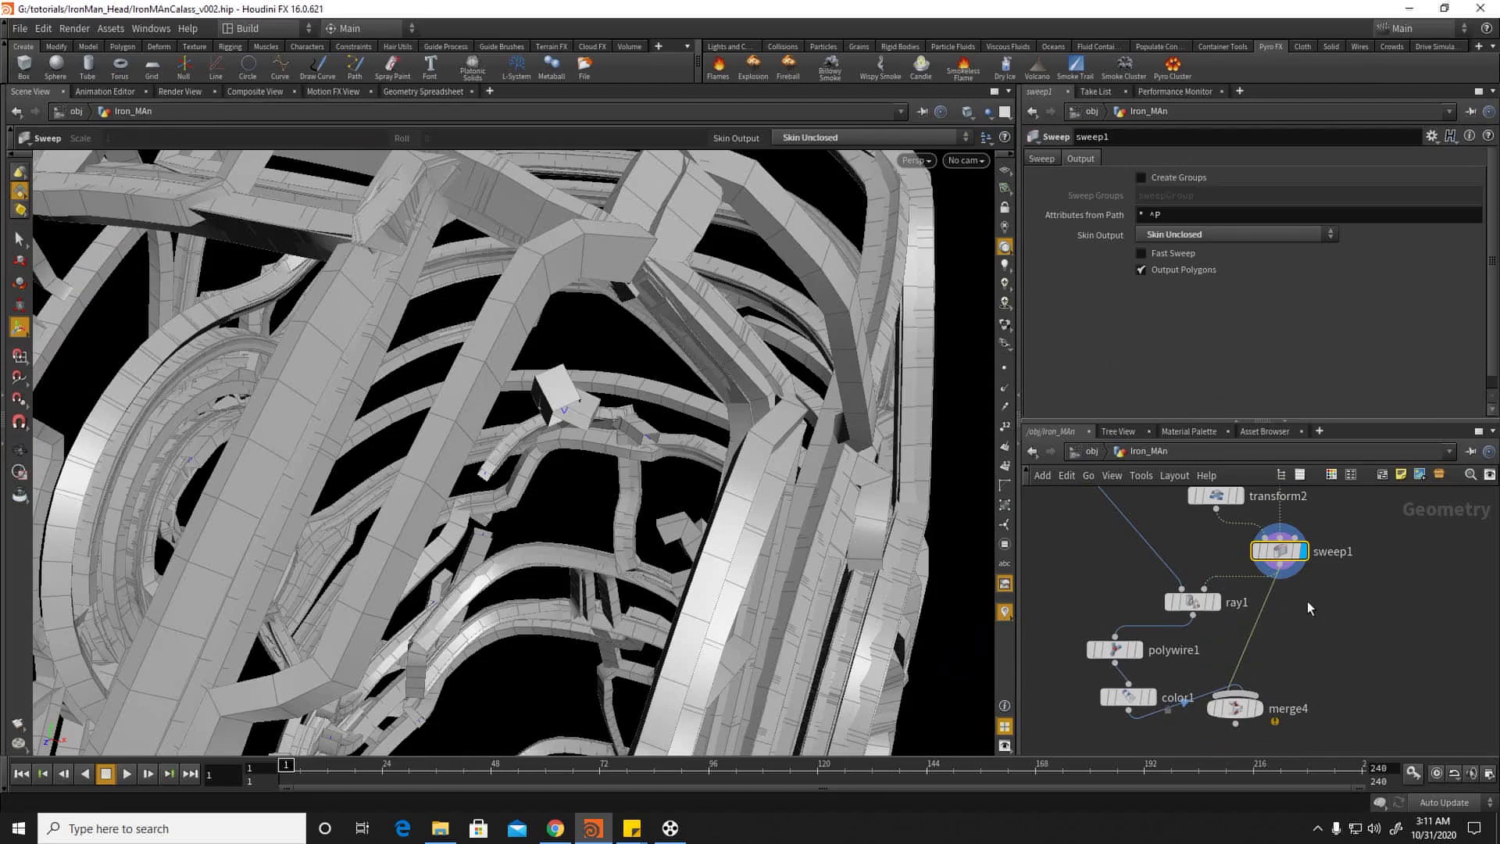
Step: Add a PolyFill node after sweep1, display it, and set its fill mode to Single Polygon
{"action": "key", "text": "Tab"}
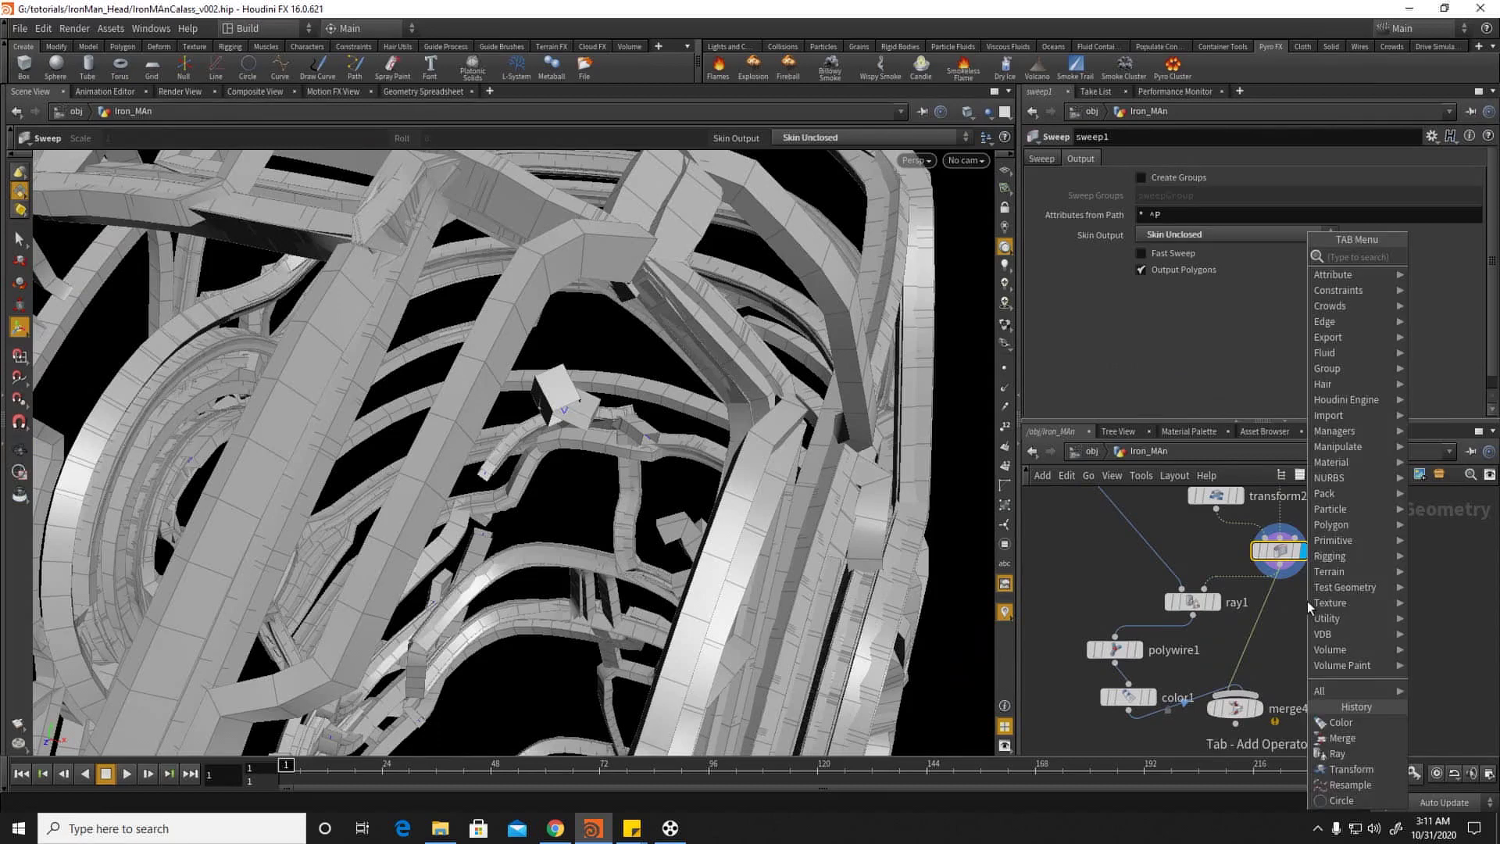
{"action": "type", "text": "fill"}
{"action": "left_click", "coordinate": [1440, 271]}
{"action": "left_click", "coordinate": [1323, 631]}
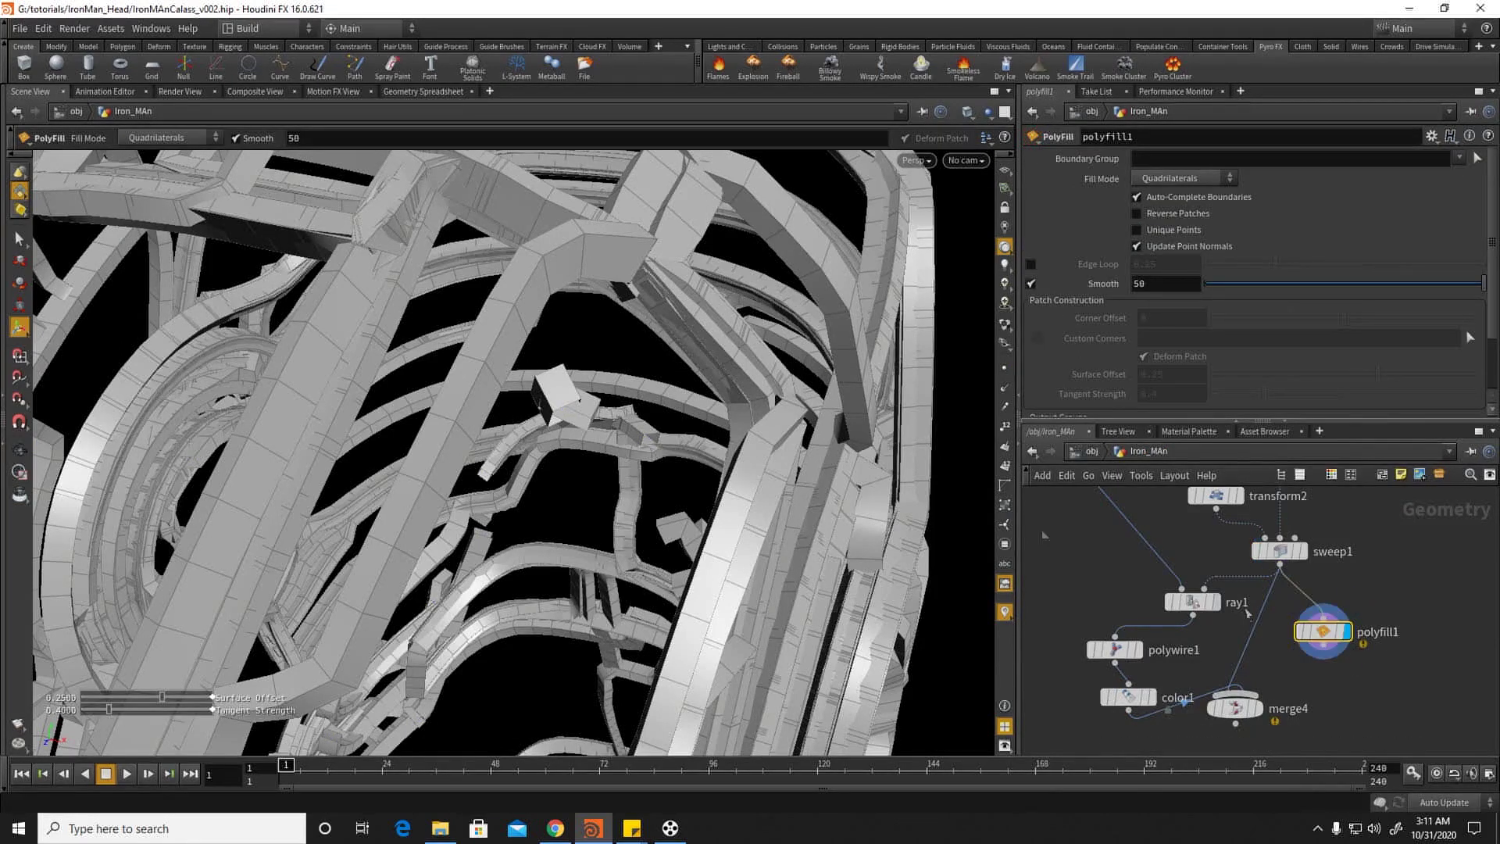
{"action": "left_click_drag", "start_coordinate": [625, 321], "coordinate": [721, 435], "text": "alt"}
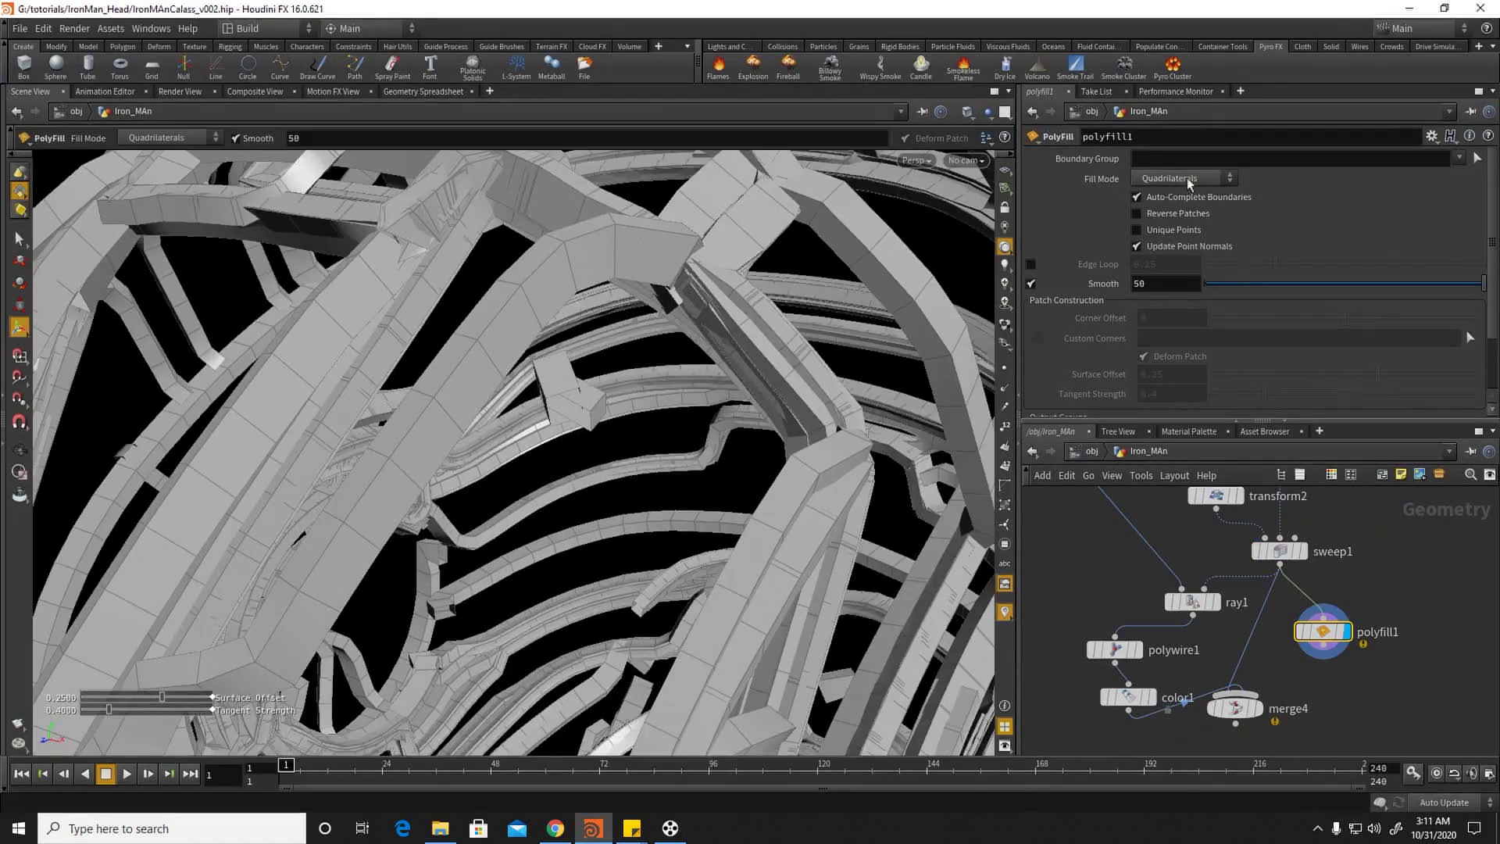
{"action": "left_click", "coordinate": [1189, 180]}
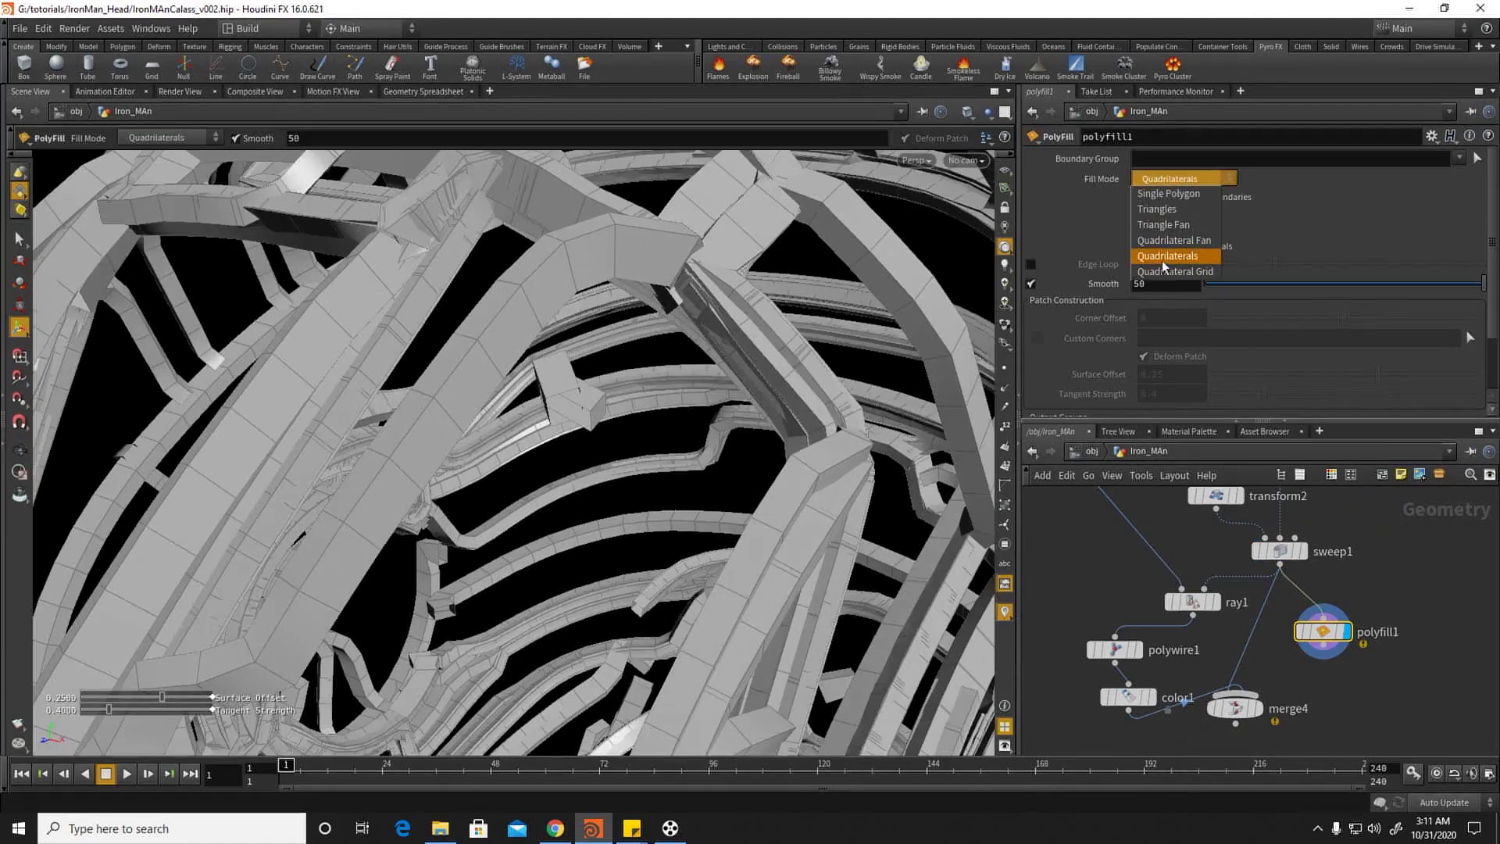
{"action": "left_click", "coordinate": [1165, 194]}
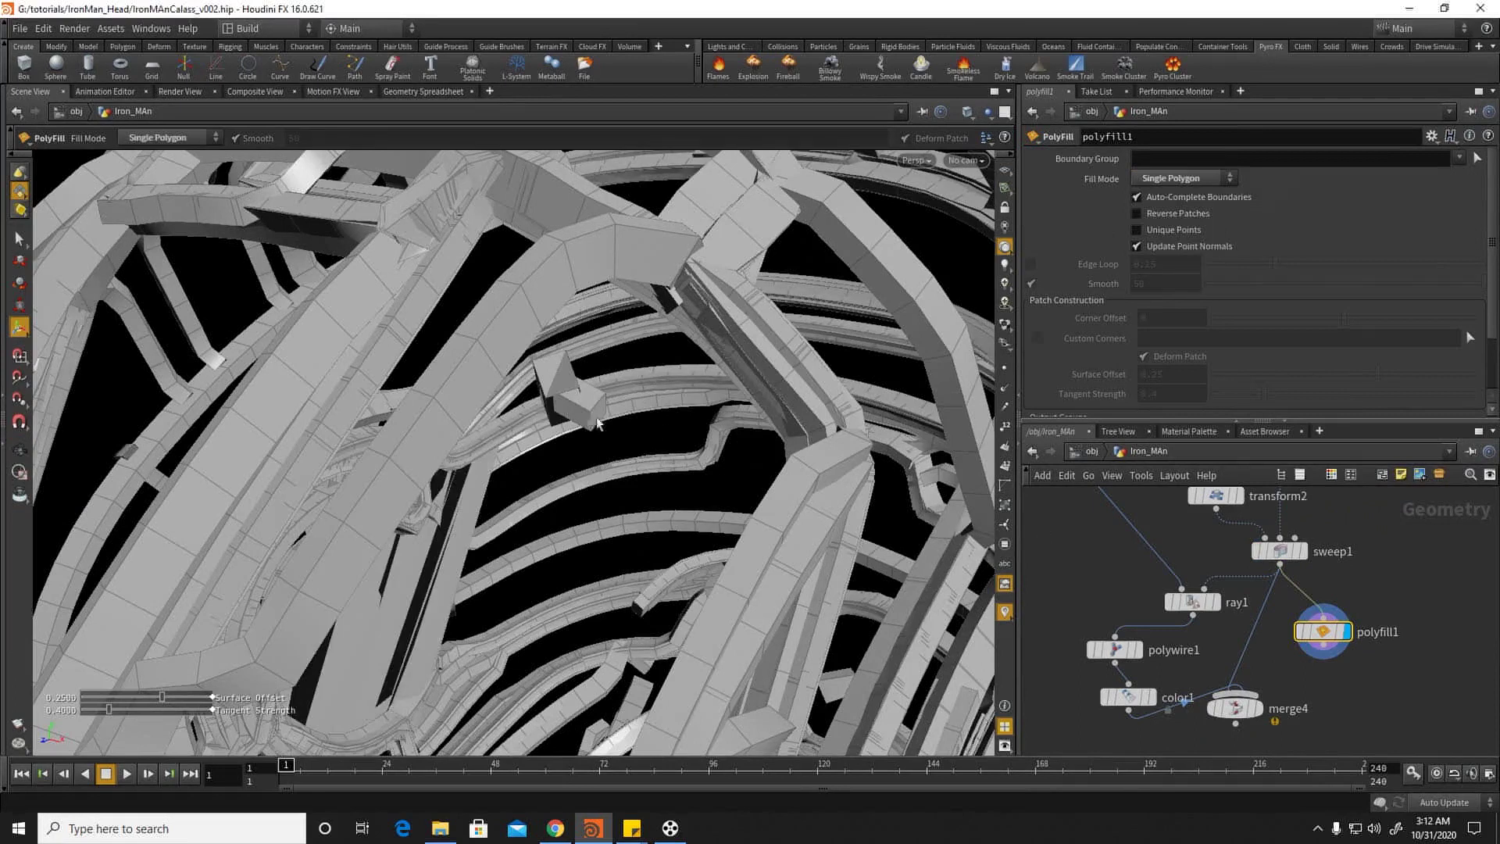
Step: Add a VDB from Polygons node below polyfill1 and display the whole head as a volume
{"action": "middle_click_drag", "start_coordinate": [1294, 698], "coordinate": [1267, 648]}
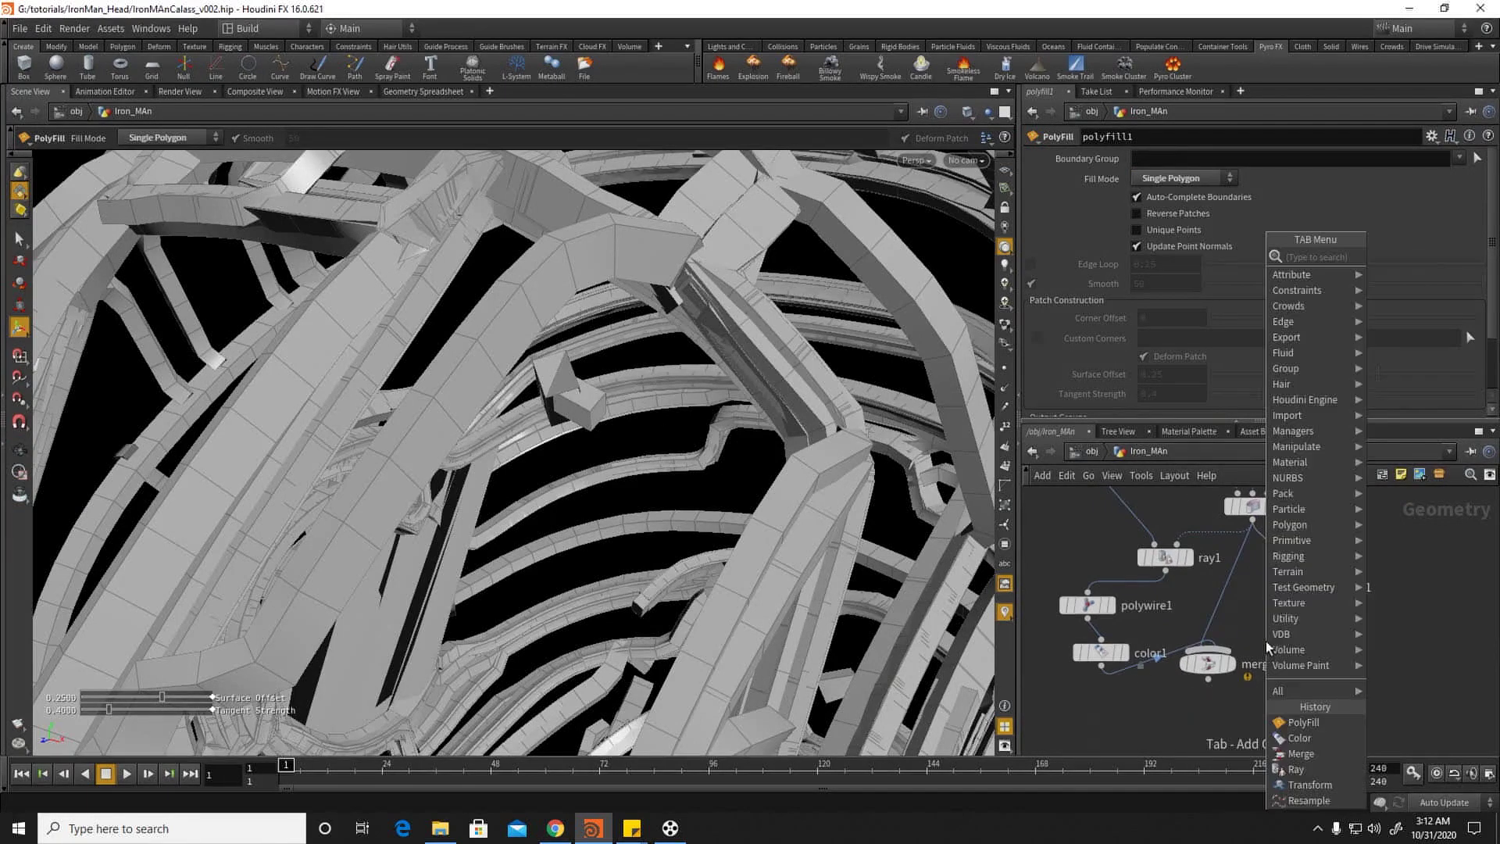
{"action": "type", "text": "vdb"}
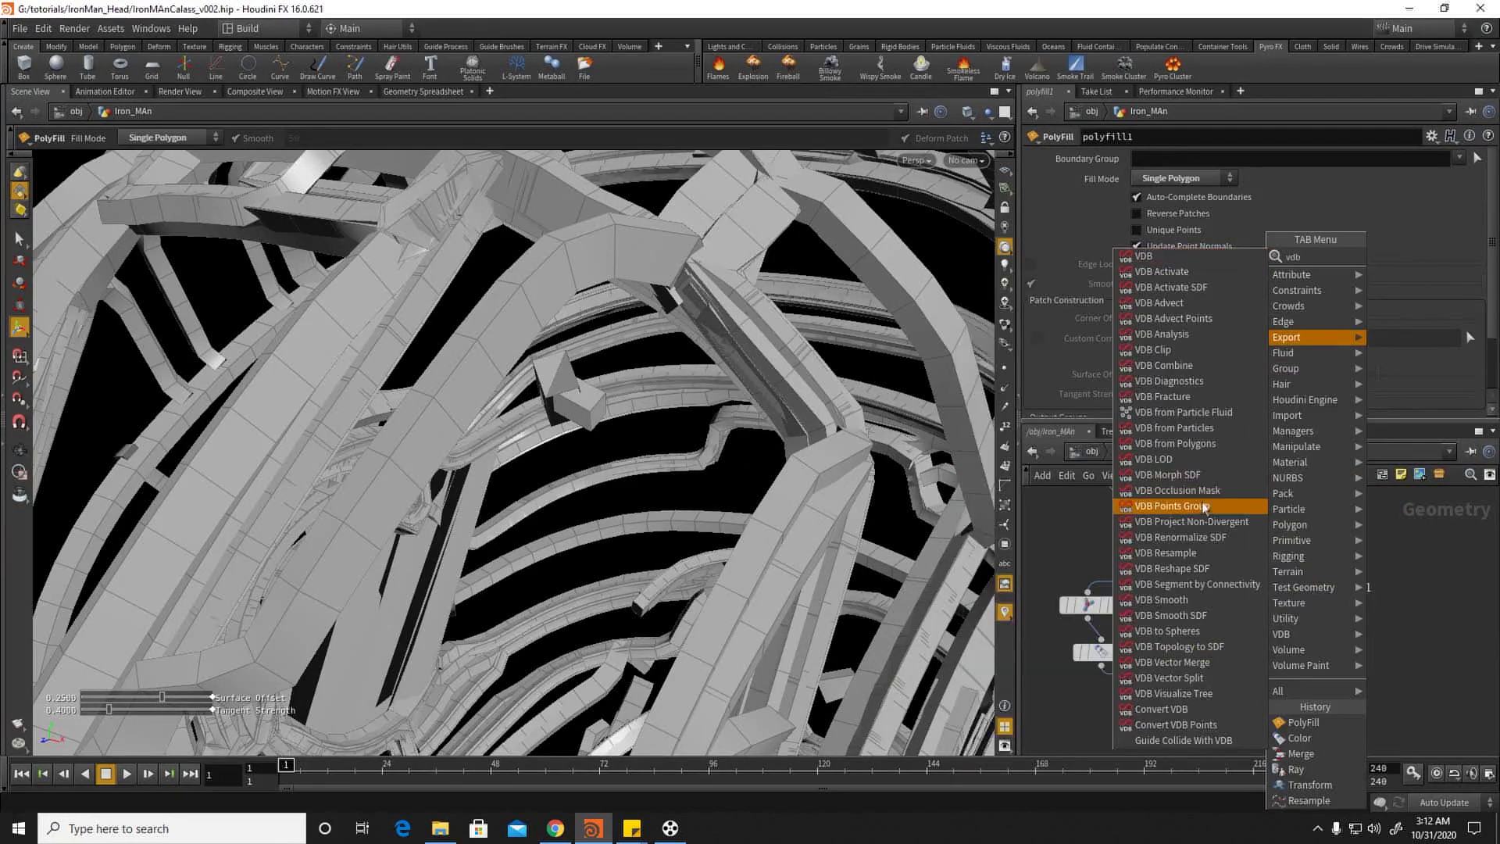
{"action": "left_click", "coordinate": [1175, 443]}
{"action": "left_click", "coordinate": [1303, 635]}
{"action": "left_click_drag", "start_coordinate": [1302, 639], "coordinate": [1302, 640]}
{"action": "left_click", "coordinate": [1335, 654]}
{"action": "scroll", "coordinate": [465, 429], "scroll_direction": "down", "scroll_amount": 10}
{"action": "middle_click_drag", "start_coordinate": [461, 450], "coordinate": [515, 341], "text": "alt"}
{"action": "left_click_drag", "start_coordinate": [515, 340], "coordinate": [453, 473], "text": "alt"}
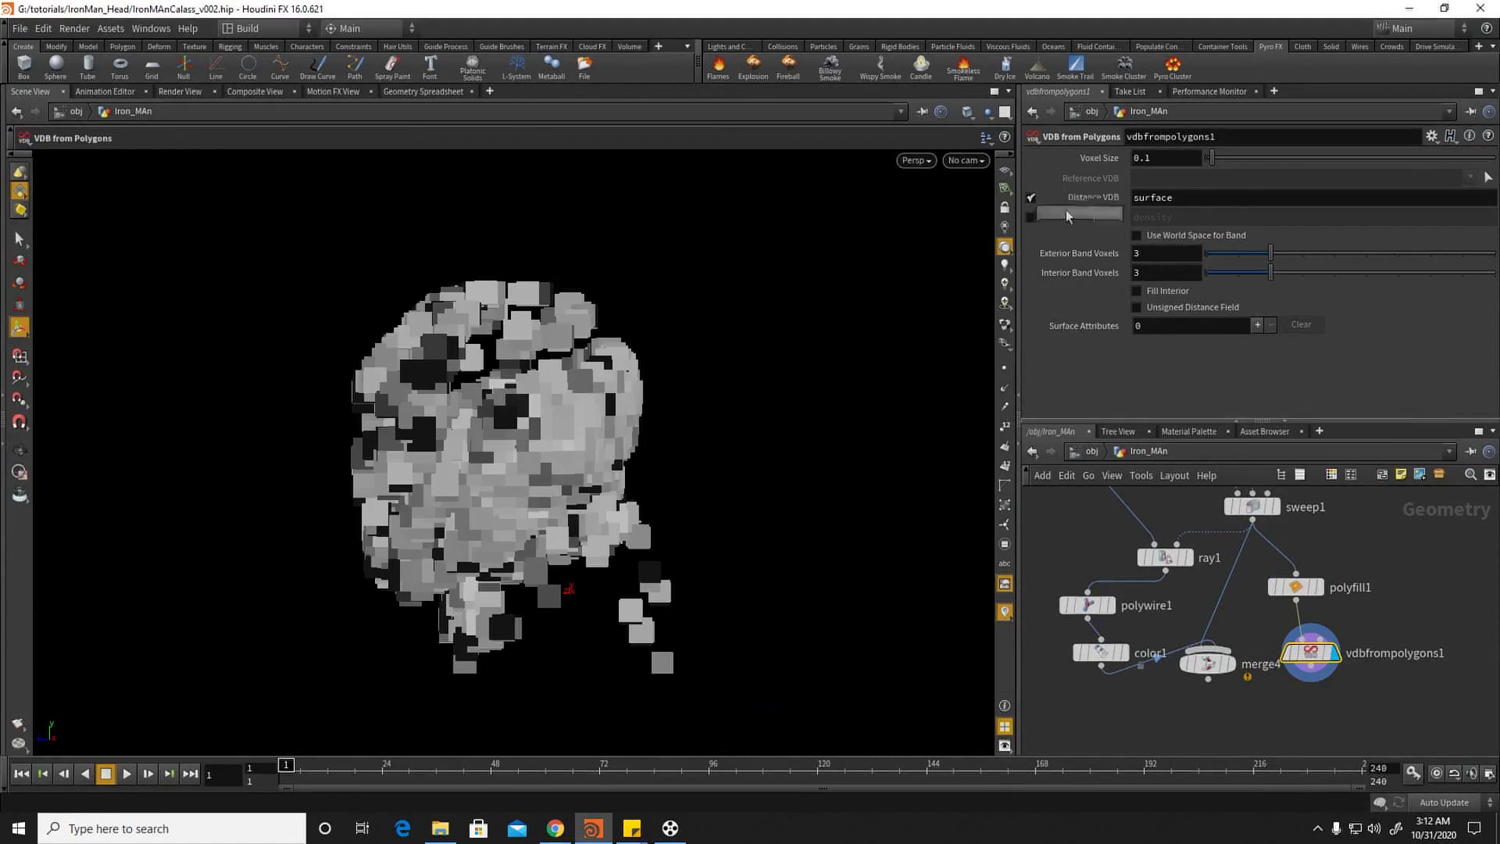
Step: Refine the voxel size of vdbfrompolygons1 to 0.02 and then 0.015, checking the tube detail
{"action": "type", "text": "0."}
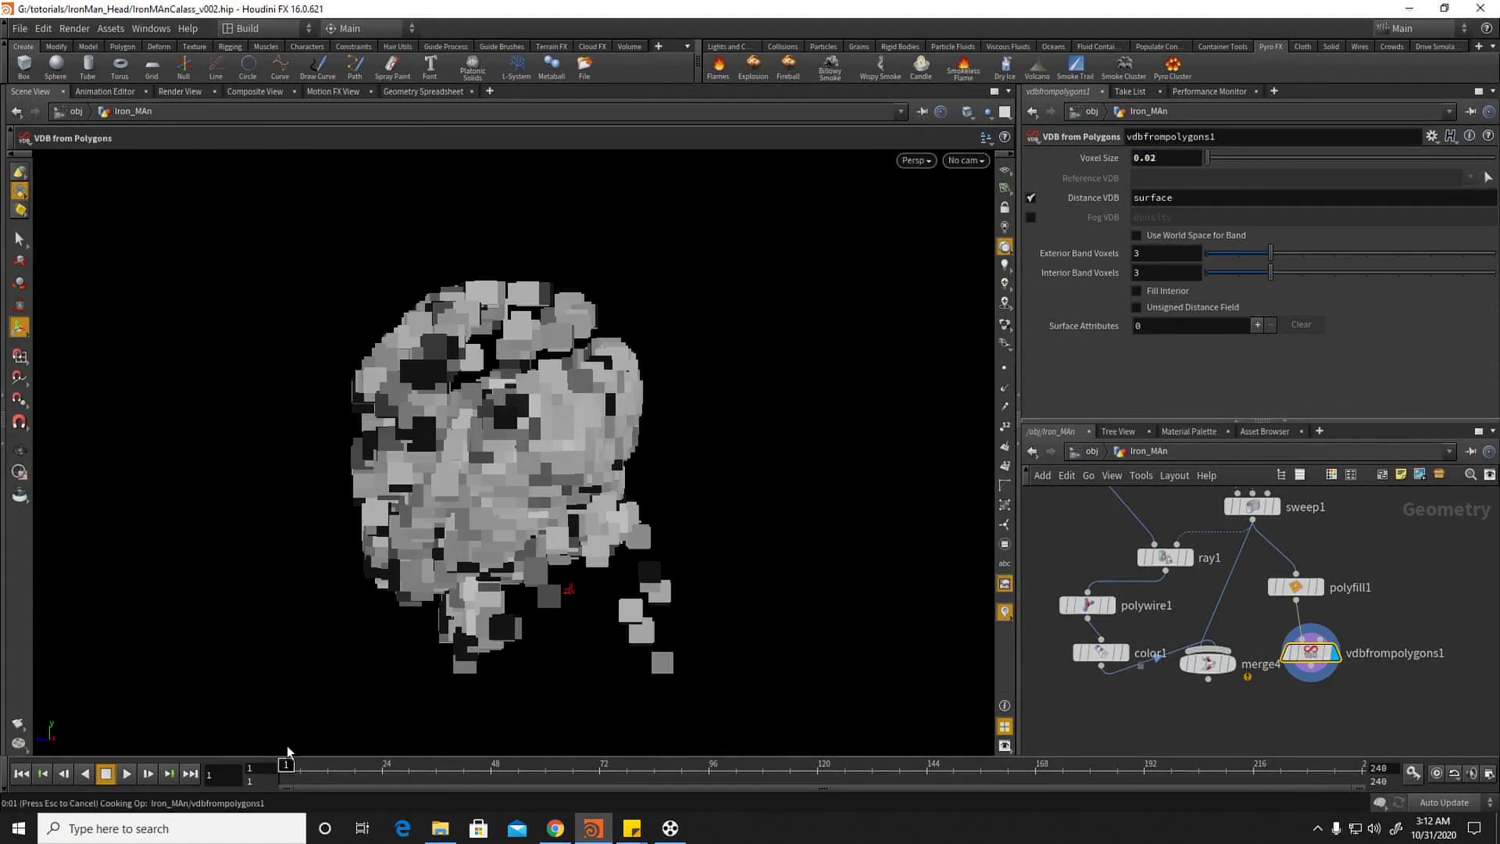
{"action": "right_click_drag", "start_coordinate": [609, 484], "coordinate": [747, 476], "text": "alt"}
{"action": "left_click_drag", "start_coordinate": [747, 477], "coordinate": [592, 488], "text": "alt"}
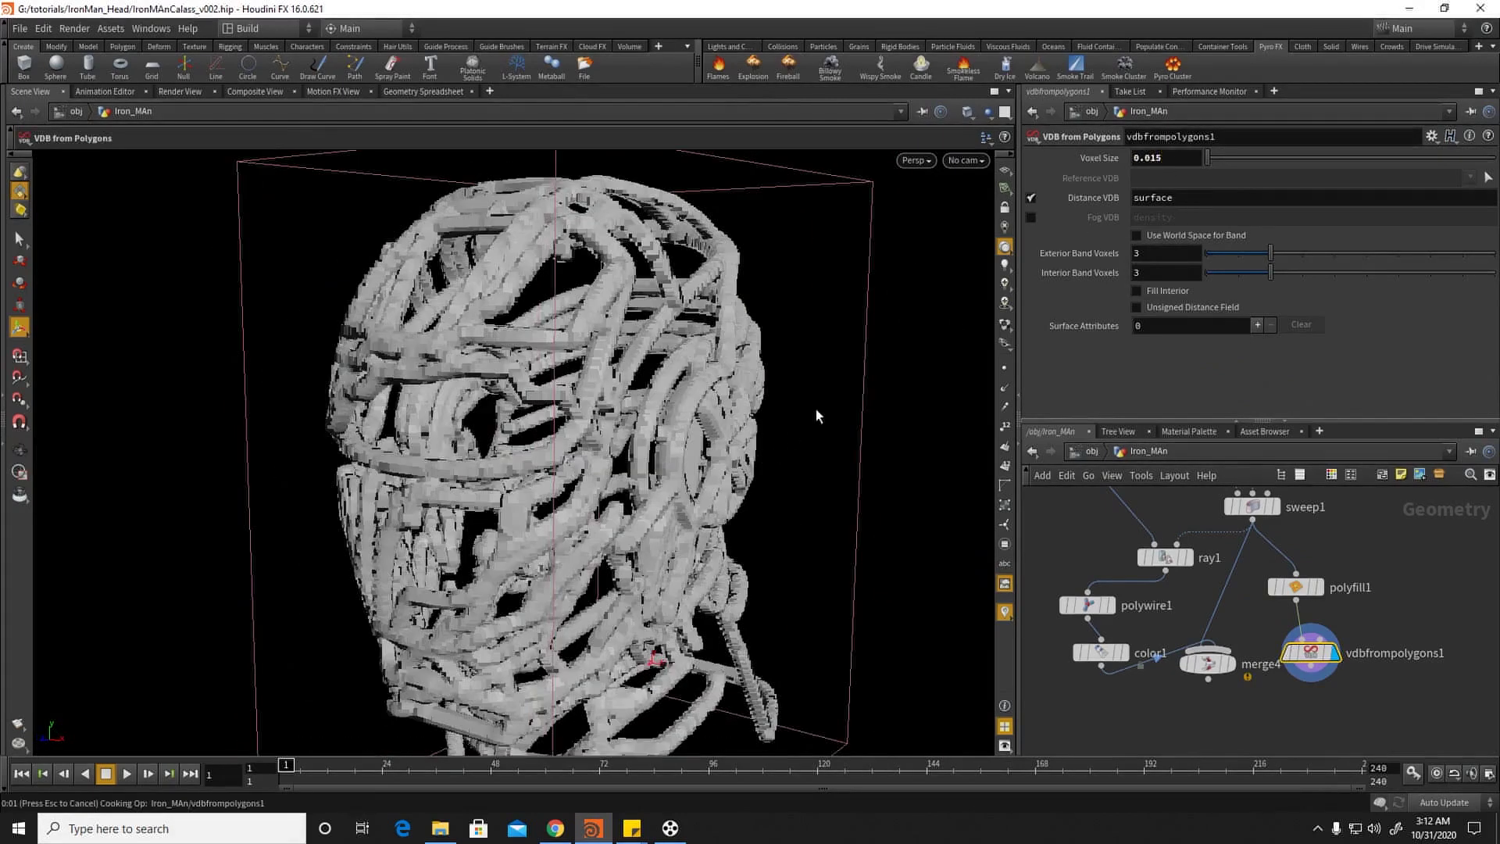
{"action": "right_click_drag", "start_coordinate": [628, 400], "coordinate": [539, 390], "text": "alt"}
{"action": "left_click_drag", "start_coordinate": [539, 390], "coordinate": [590, 377], "text": "alt"}
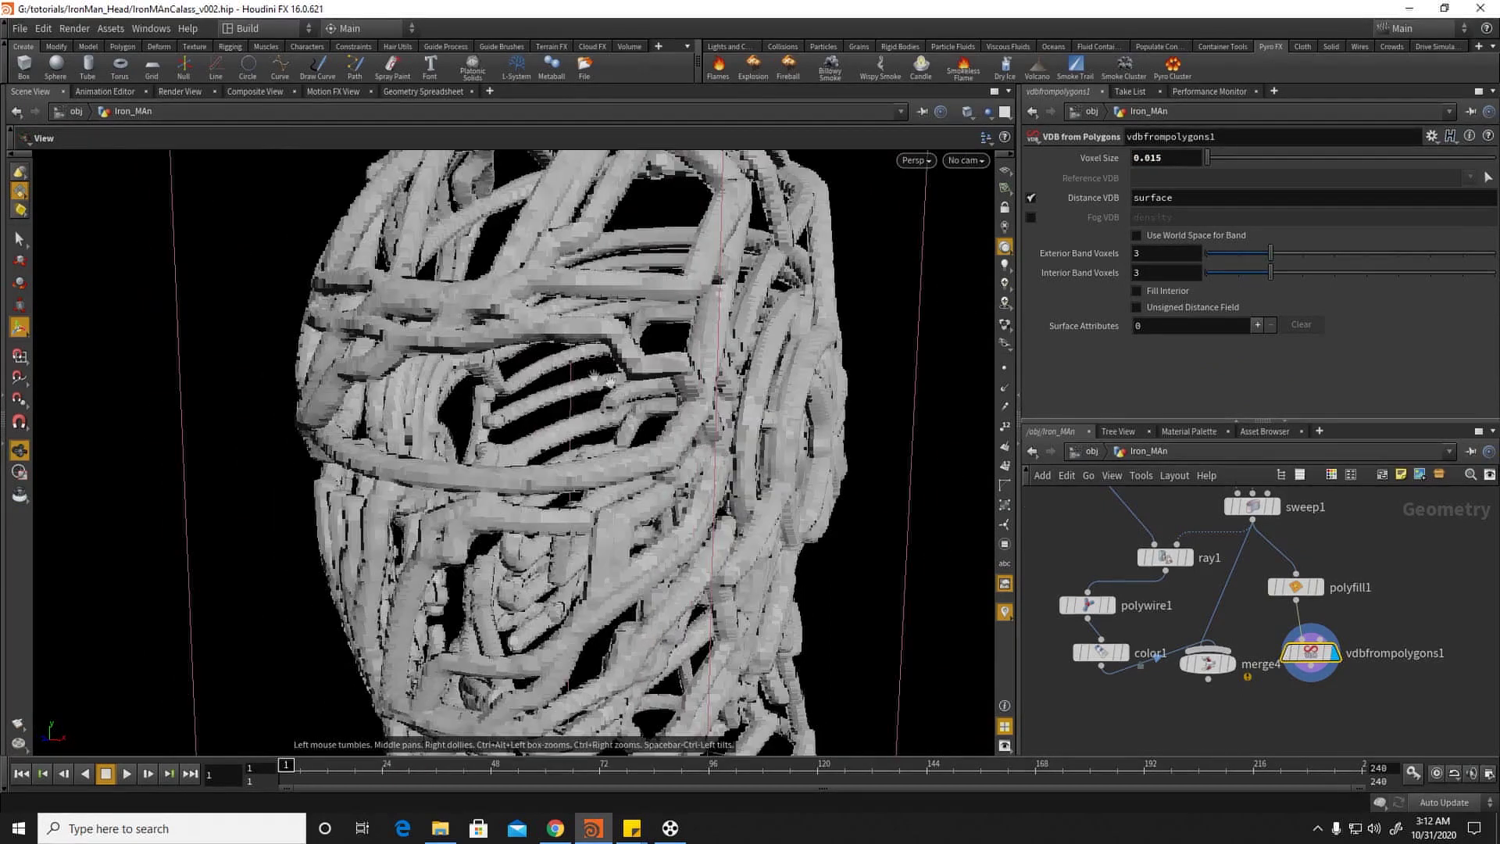
Step: Add a Convert node below vdbfrompolygons1 and display the resulting polygon tubes, checking their shape up close
{"action": "middle_click_drag", "start_coordinate": [1298, 689], "coordinate": [1285, 659]}
{"action": "key", "text": "Tab"}
{"action": "type", "text": "con"}
{"action": "left_click", "coordinate": [1221, 287]}
{"action": "left_click", "coordinate": [1273, 678]}
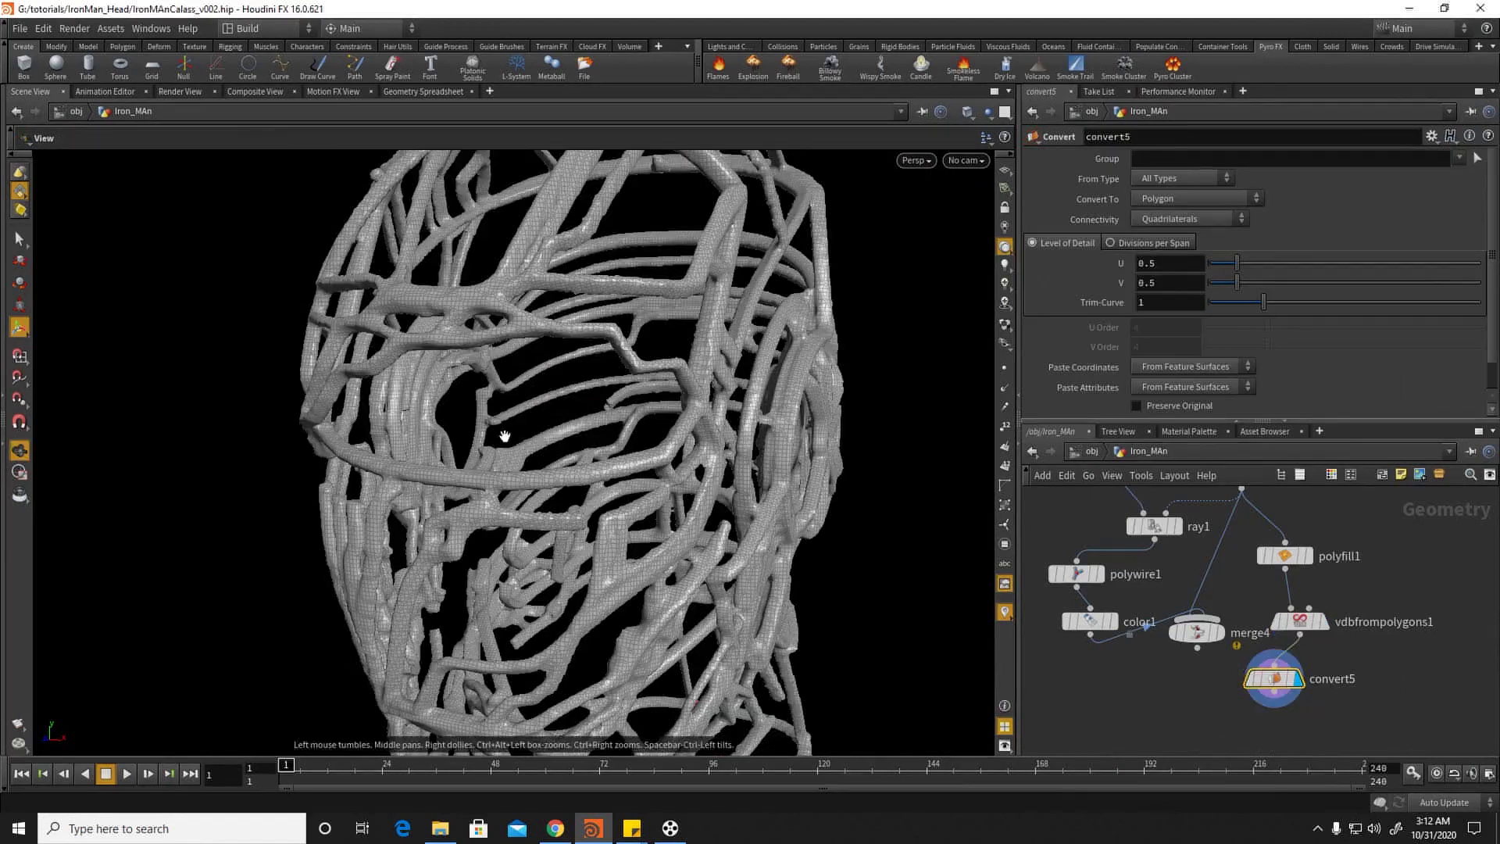
{"action": "scroll", "coordinate": [509, 440], "scroll_direction": "up", "scroll_amount": 4}
{"action": "left_click_drag", "start_coordinate": [509, 440], "coordinate": [579, 335]}
{"action": "scroll", "coordinate": [437, 430], "scroll_direction": "down", "scroll_amount": 8}
{"action": "scroll", "coordinate": [500, 391], "scroll_direction": "up", "scroll_amount": 5}
Step: Set the voxel size of vdbfrompolygons1 to 0.008 and check the converted tubes
{"action": "left_click", "coordinate": [1299, 621]}
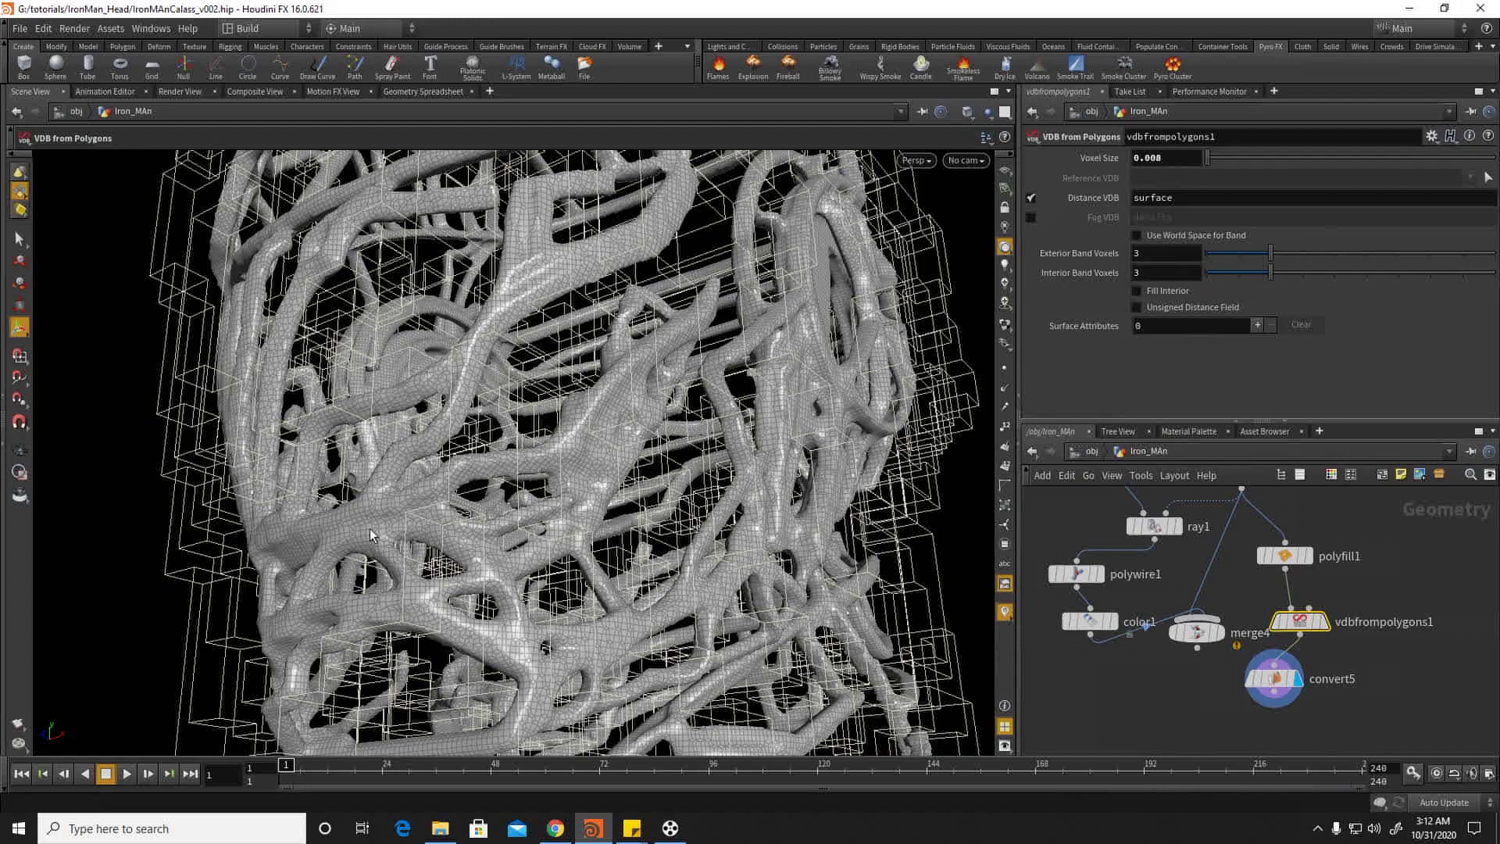
{"action": "left_click", "coordinate": [1146, 678]}
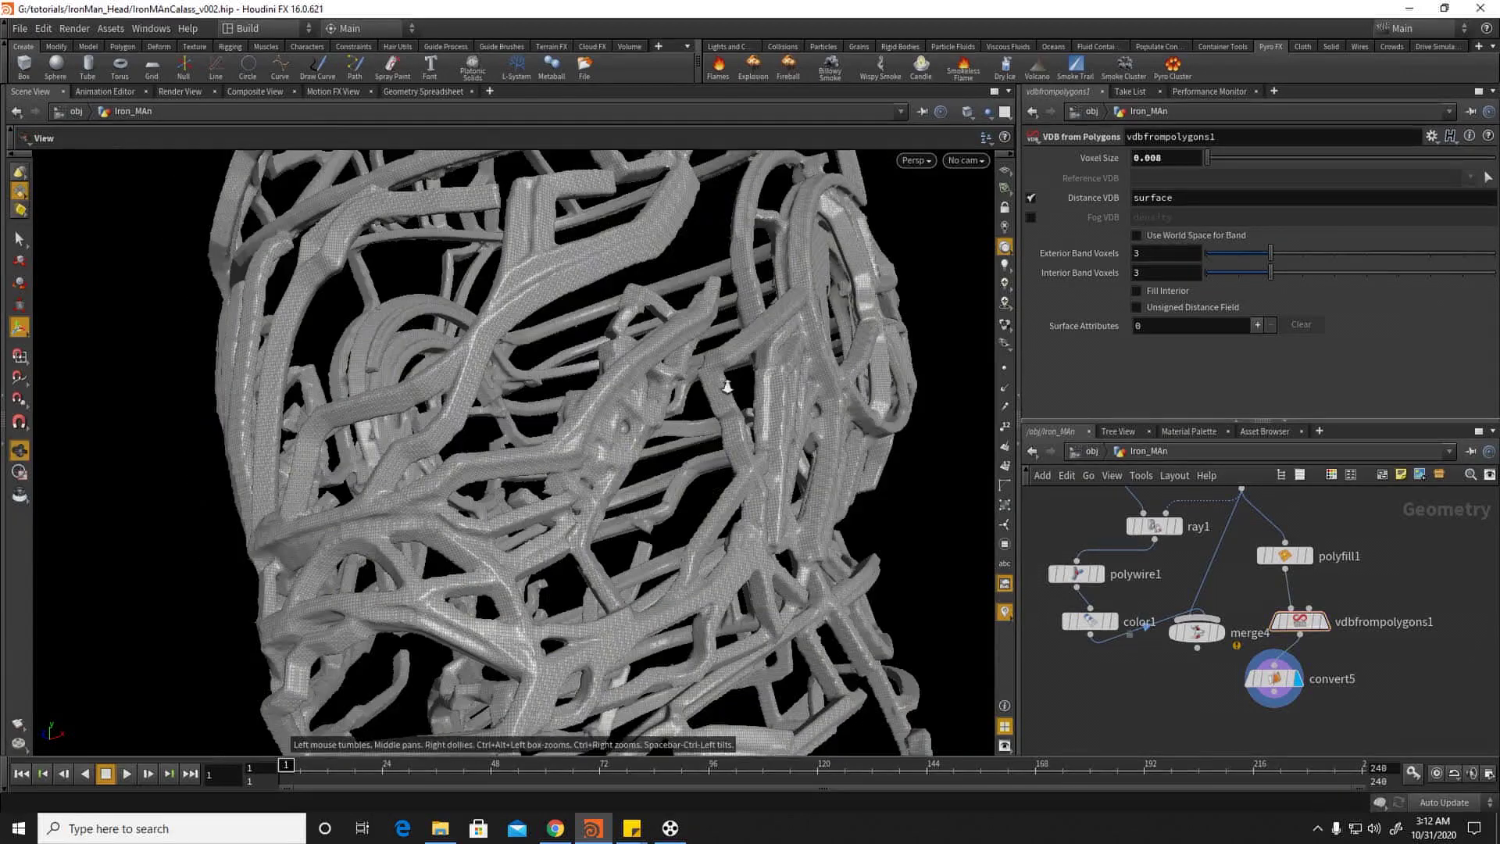
{"action": "right_click_drag", "start_coordinate": [726, 377], "coordinate": [539, 430], "text": "alt"}
{"action": "left_click_drag", "start_coordinate": [539, 429], "coordinate": [621, 526], "text": "alt"}
Step: Move merge4 lower, rewire the collision input of ray1 from sweep1 to convert5, and display ray1
{"action": "middle_click_drag", "start_coordinate": [1221, 684], "coordinate": [1228, 642]}
{"action": "left_click_drag", "start_coordinate": [1207, 594], "coordinate": [1174, 668]}
{"action": "middle_click_drag", "start_coordinate": [1222, 593], "coordinate": [1189, 656]}
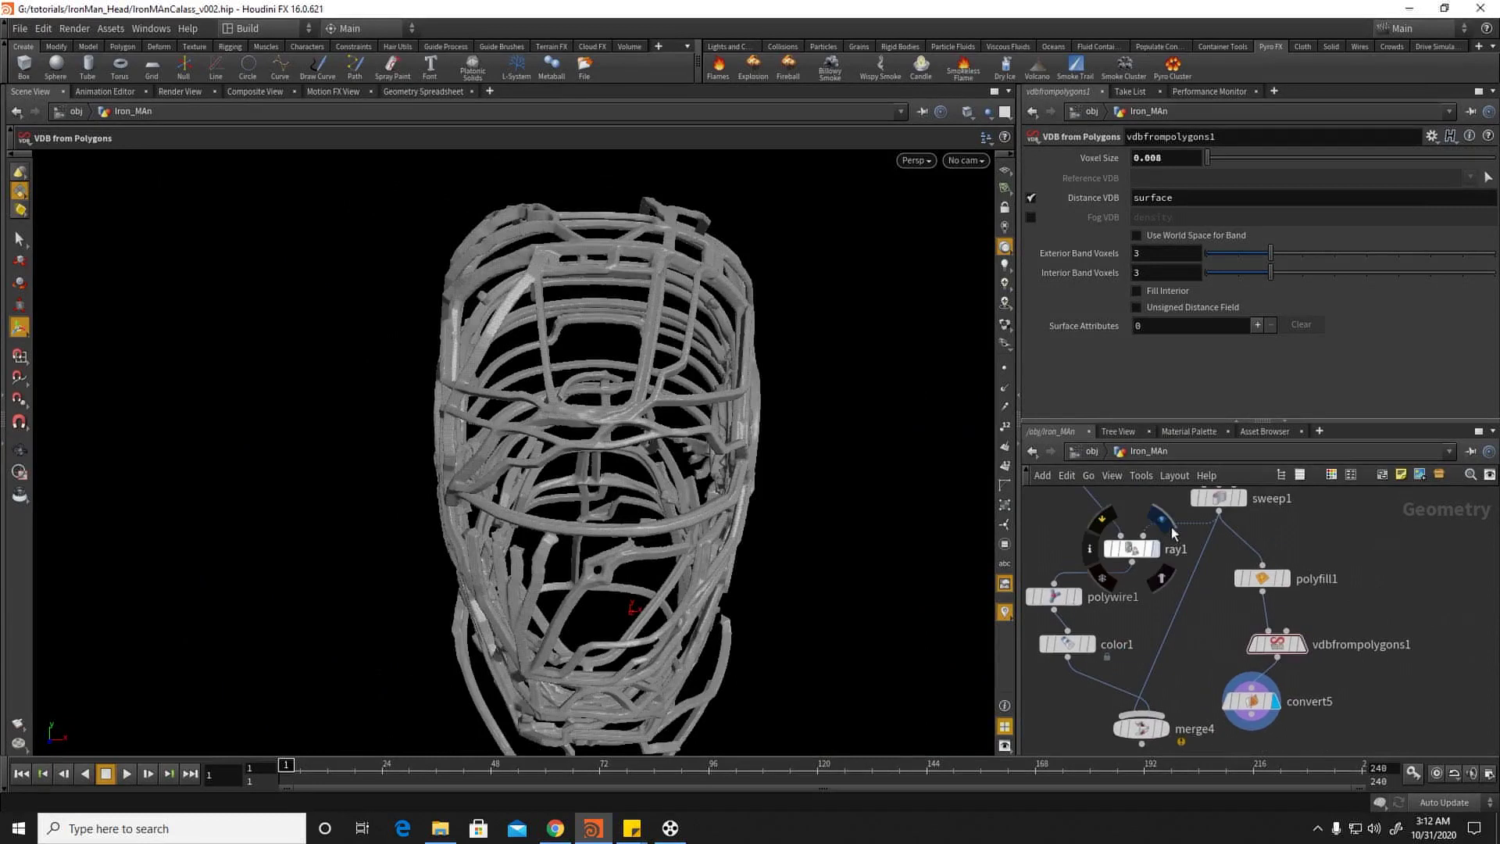
{"action": "left_click_drag", "start_coordinate": [1184, 523], "coordinate": [1239, 702]}
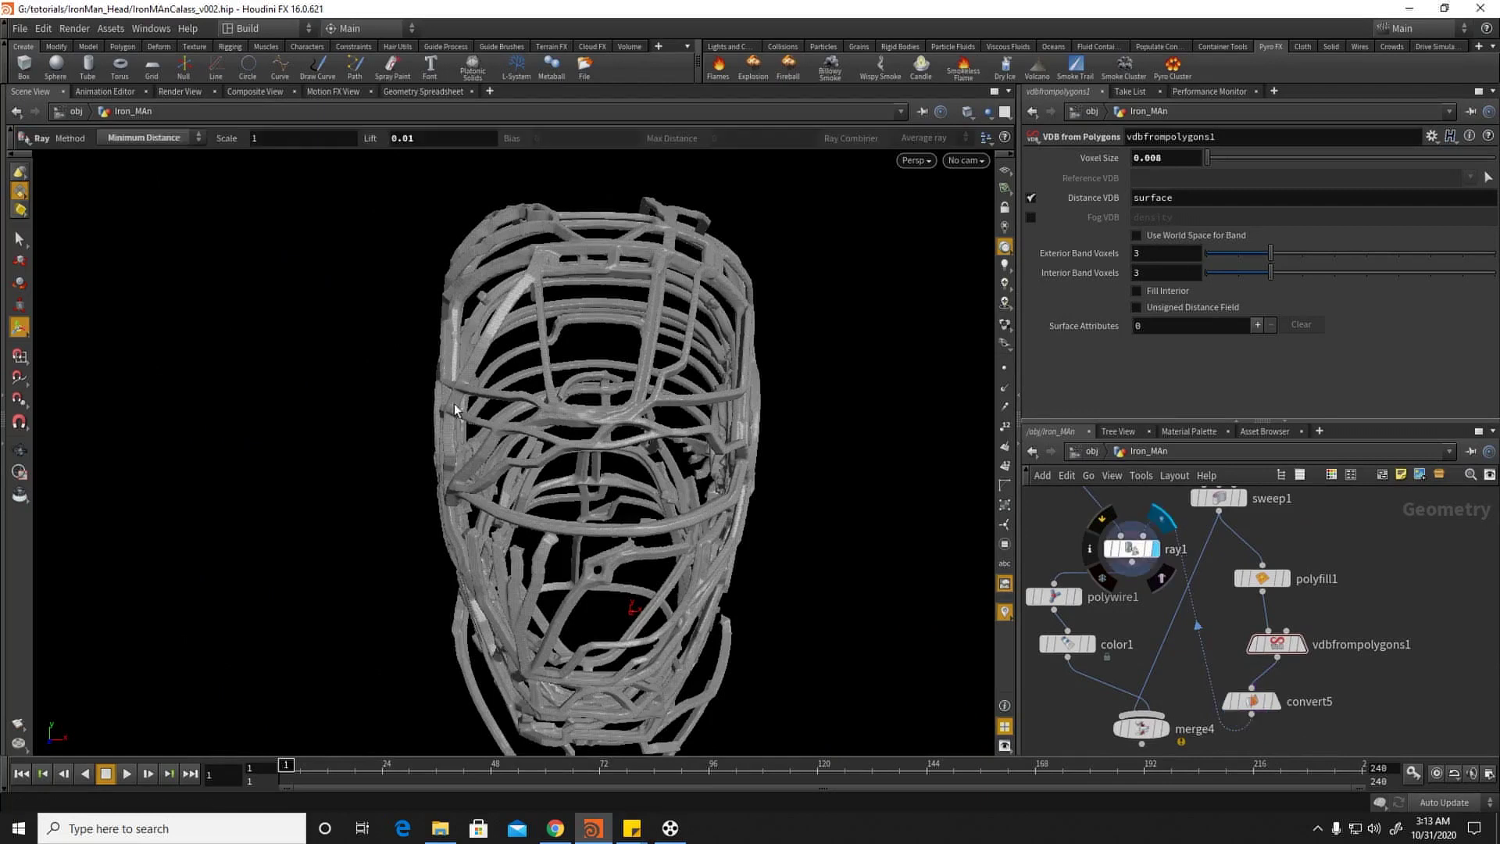
{"action": "right_click_drag", "start_coordinate": [513, 307], "coordinate": [678, 335], "text": "alt"}
{"action": "left_click_drag", "start_coordinate": [678, 335], "coordinate": [685, 422], "text": "alt"}
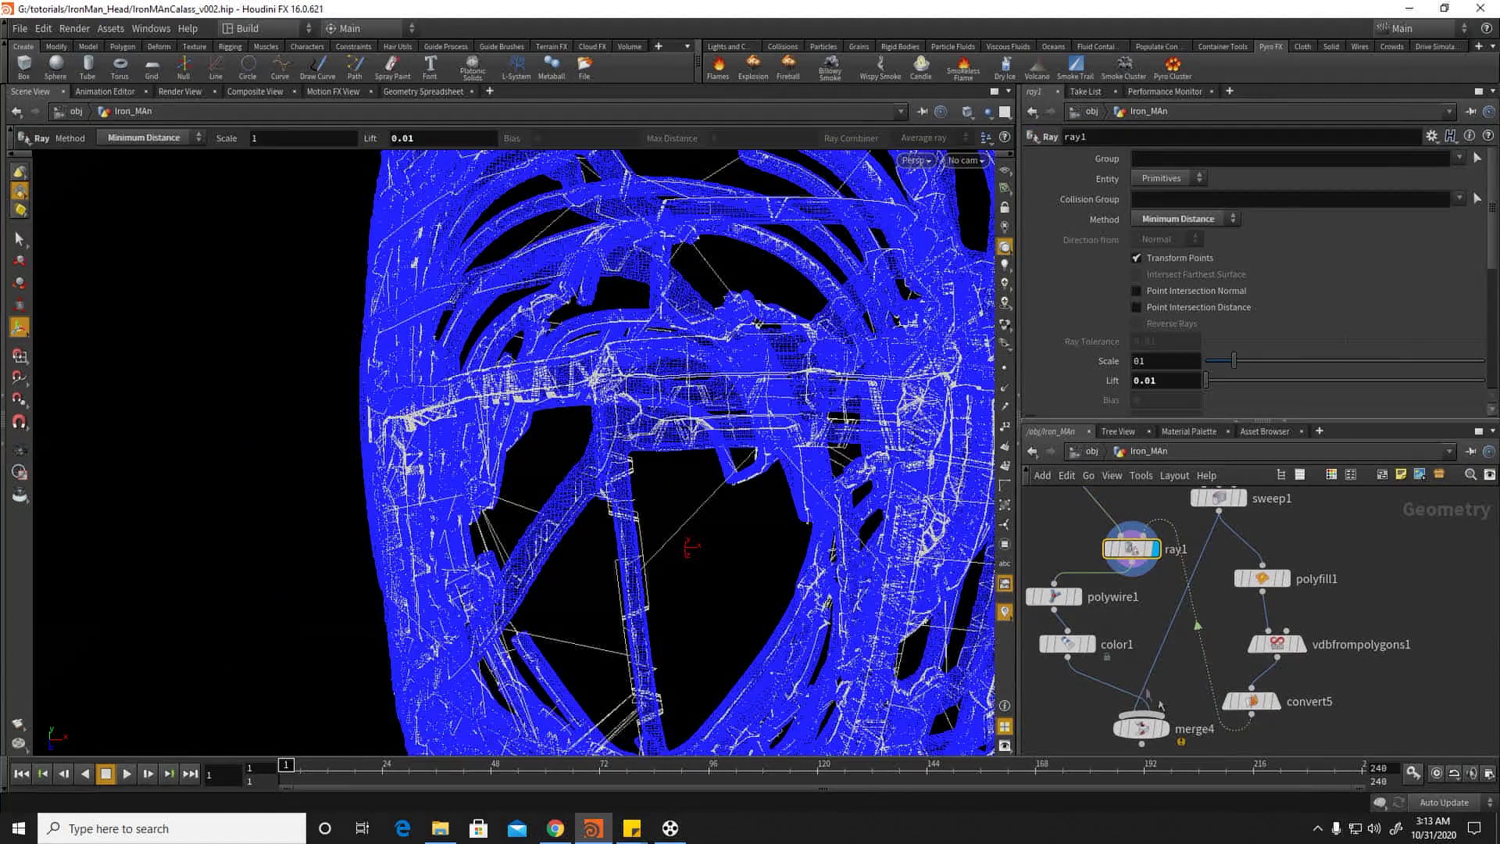
Step: Display color1 to inspect the coloured wires on their own
{"action": "middle_click_drag", "start_coordinate": [1056, 654], "coordinate": [1072, 633]}
{"action": "mouse_move", "coordinate": [1111, 623]}
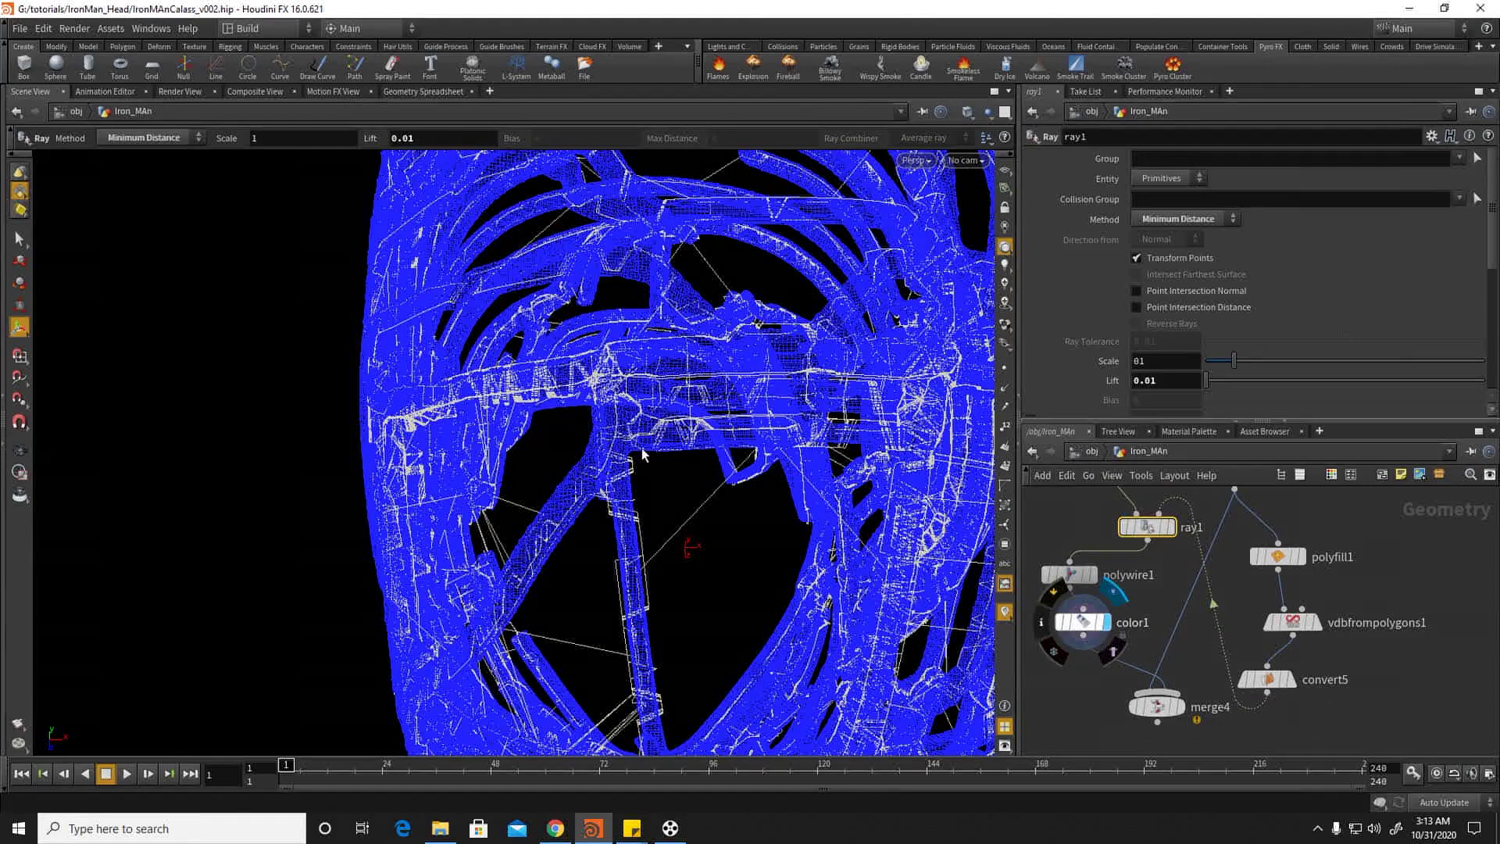
{"action": "right_click_drag", "start_coordinate": [727, 516], "coordinate": [444, 481], "text": "alt"}
{"action": "left_click_drag", "start_coordinate": [444, 480], "coordinate": [363, 342], "text": "alt"}
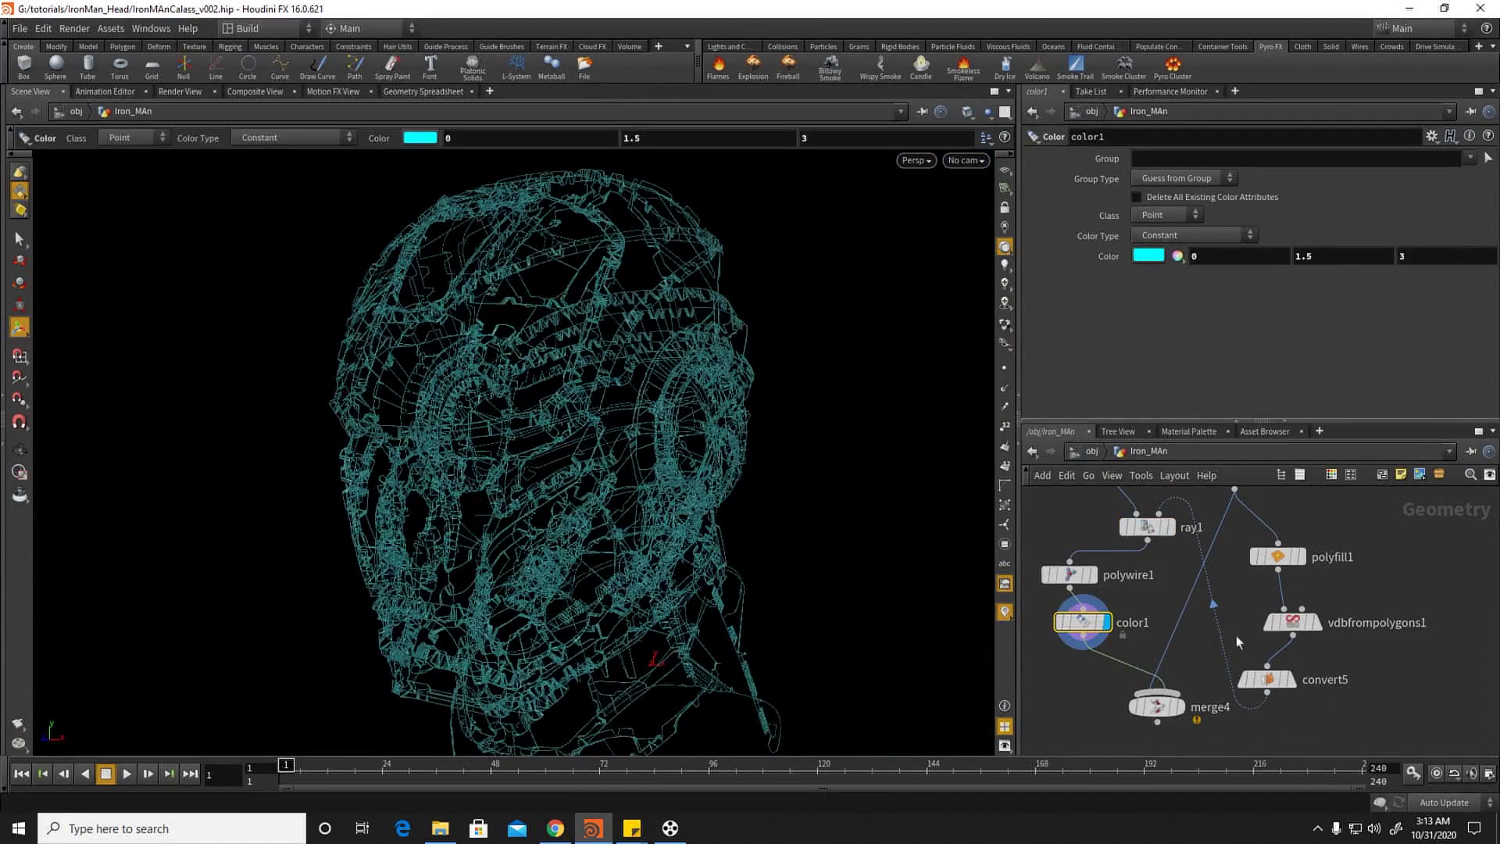
Step: Replace sweep1 with convert5 as the tube input of merge4, display merge4, and inspect the wires on the tubes
{"action": "middle_click_drag", "start_coordinate": [1203, 694], "coordinate": [1206, 634]}
{"action": "left_click_drag", "start_coordinate": [1160, 624], "coordinate": [1269, 634]}
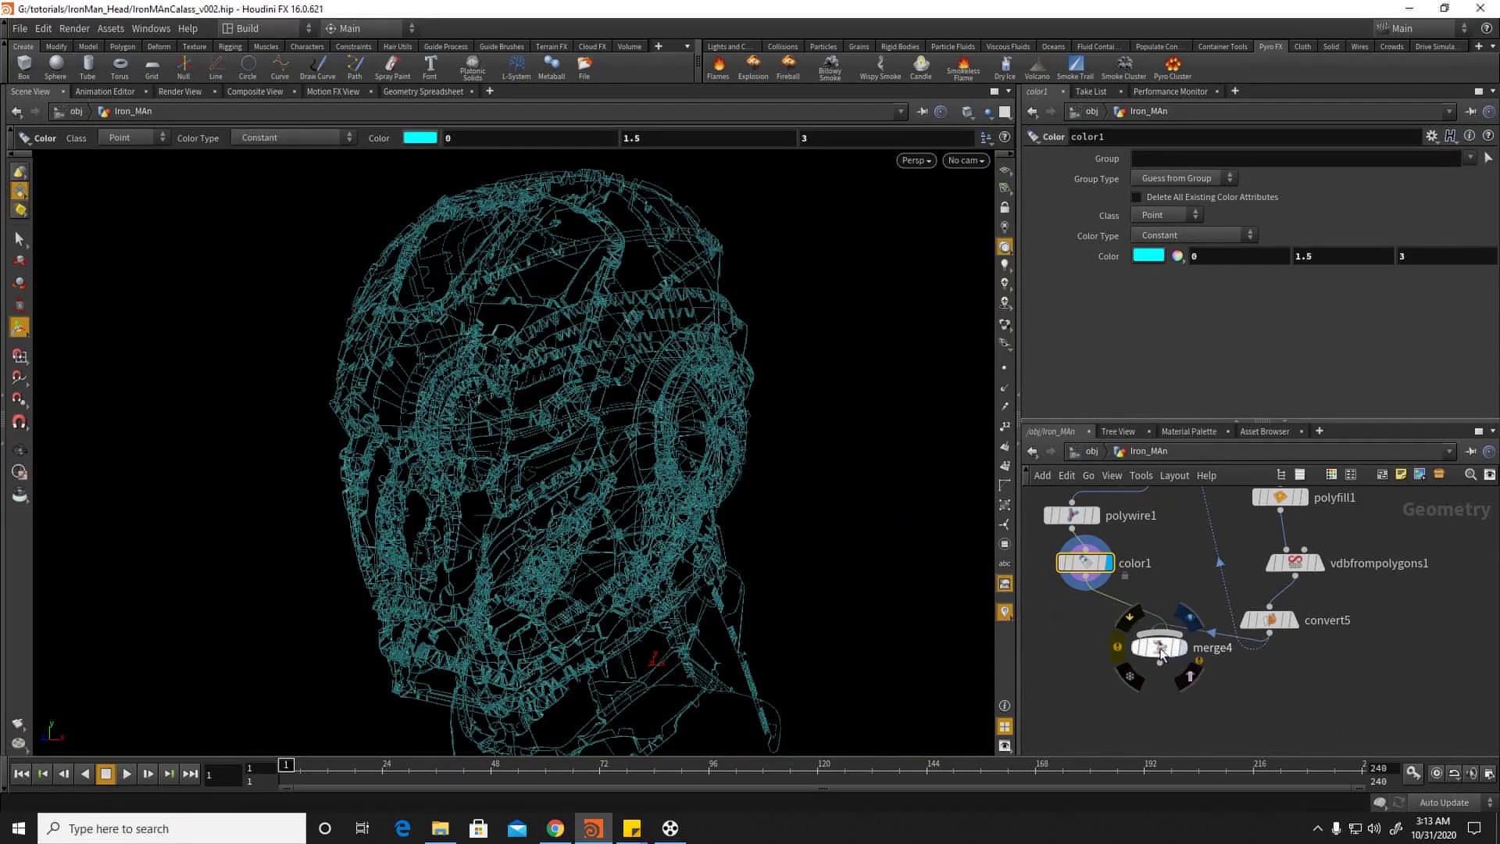
{"action": "key", "text": "r"}
{"action": "left_click", "coordinate": [1159, 648]}
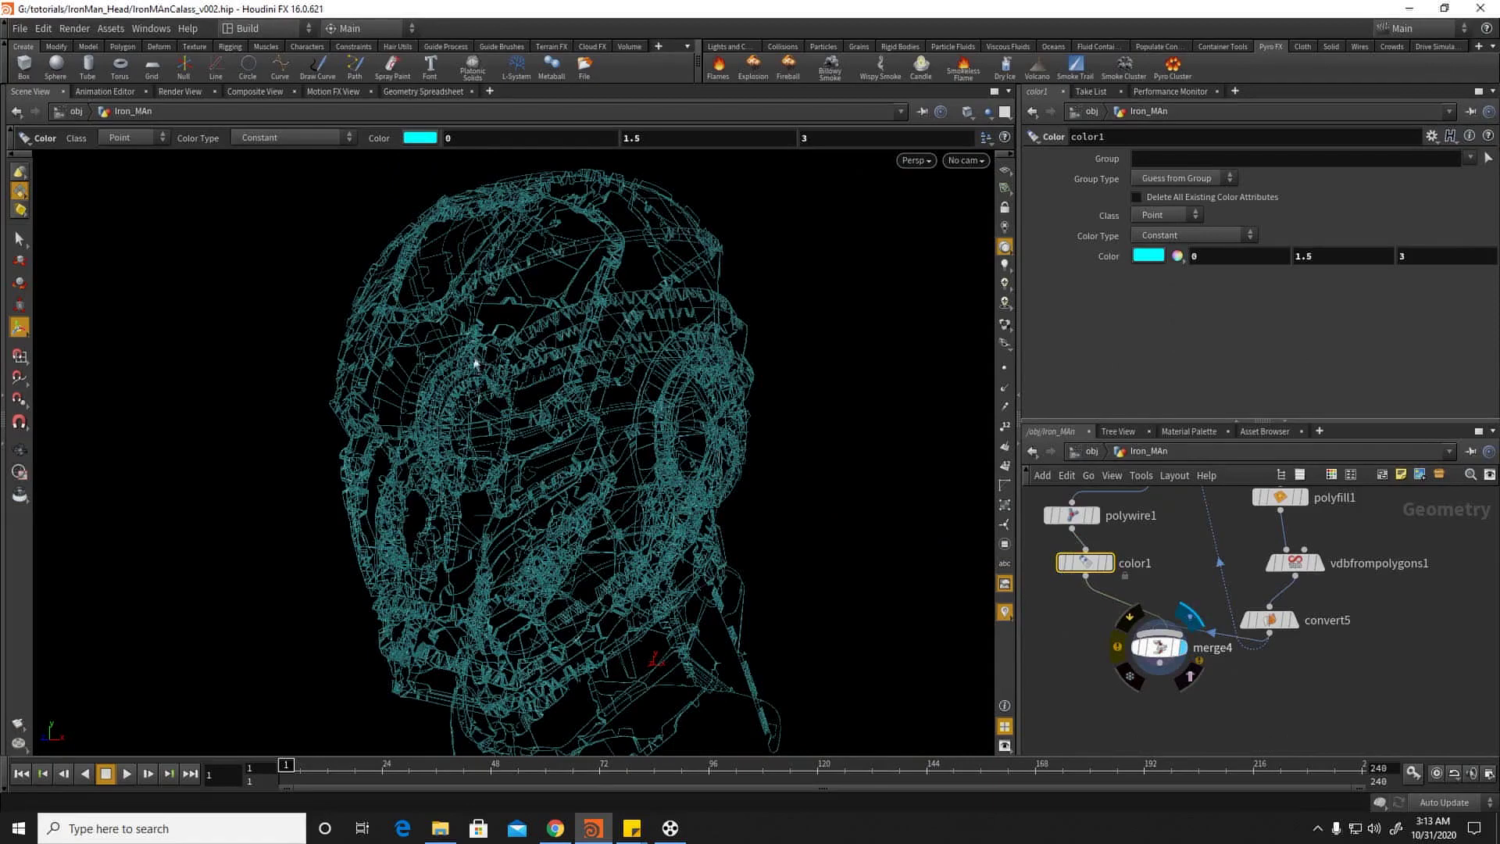
{"action": "right_click_drag", "start_coordinate": [477, 335], "coordinate": [547, 355], "text": "alt"}
{"action": "left_click_drag", "start_coordinate": [547, 356], "coordinate": [663, 470], "text": "alt"}
{"action": "right_click_drag", "start_coordinate": [718, 395], "coordinate": [344, 368], "text": "alt"}
{"action": "left_click_drag", "start_coordinate": [344, 368], "coordinate": [494, 293], "text": "alt"}
{"action": "scroll", "coordinate": [1156, 647], "scroll_direction": "down", "scroll_amount": 6}
{"action": "scroll", "coordinate": [1183, 646], "scroll_direction": "up", "scroll_amount": 3}
Step: Duplicate the two foreach loops together with the nodes feeding them and merge3
{"action": "left_click_drag", "start_coordinate": [1116, 592], "coordinate": [1181, 689]}
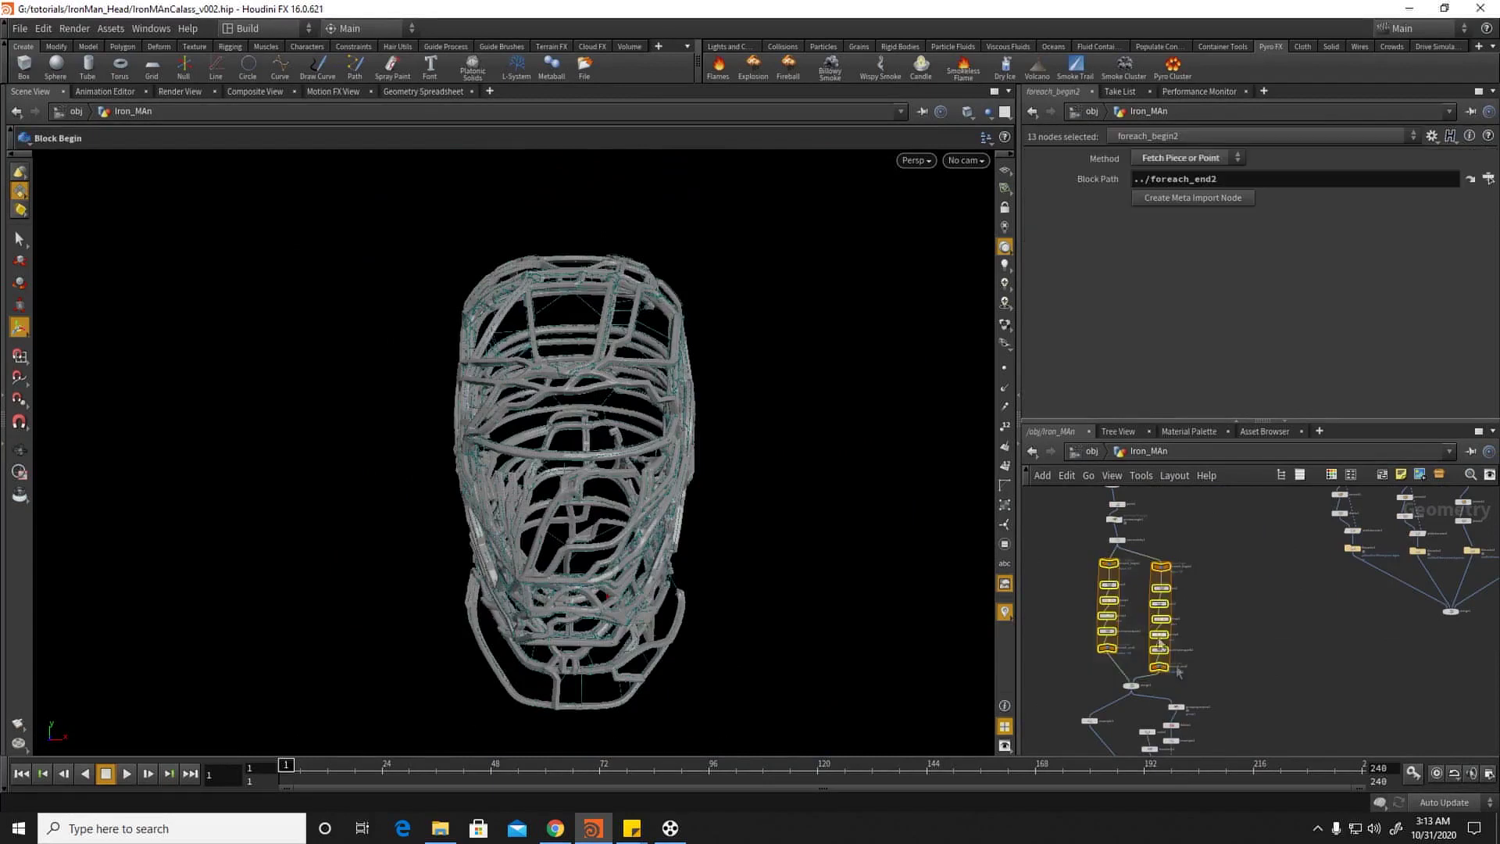
{"action": "middle_click_drag", "start_coordinate": [1206, 547], "coordinate": [1209, 633]}
{"action": "scroll", "coordinate": [1209, 634], "scroll_direction": "down", "scroll_amount": 2}
{"action": "left_click_drag", "start_coordinate": [1115, 583], "coordinate": [1199, 728]}
{"action": "left_click", "coordinate": [1094, 564]}
{"action": "left_click_drag", "start_coordinate": [1094, 564], "coordinate": [1198, 711]}
{"action": "key", "text": "ctrl+c"}
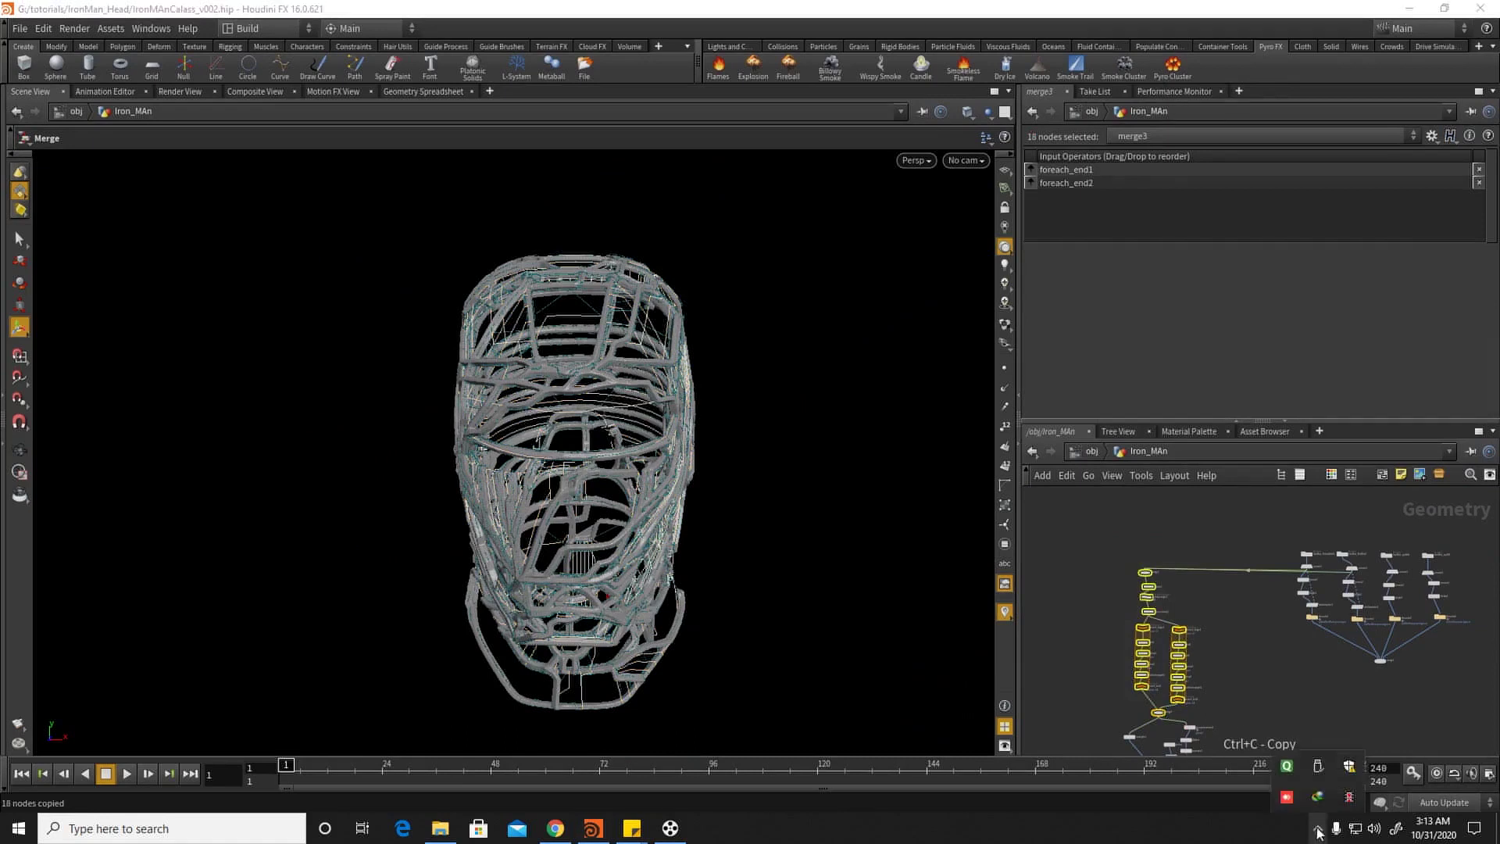
{"action": "key", "text": "ctrl+v"}
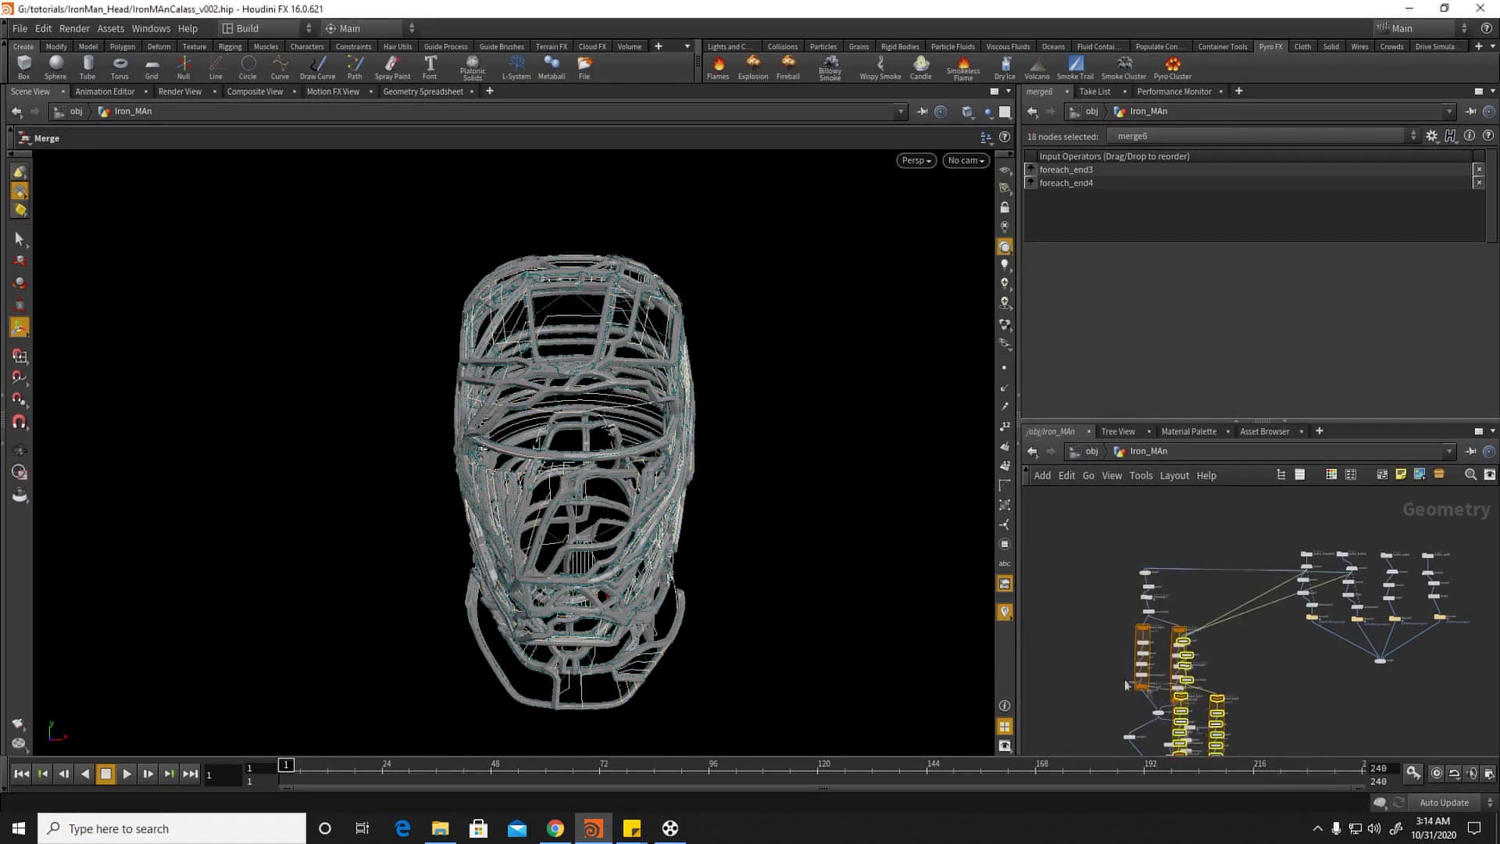
Step: Move the duplicated foreach branch into the free space beside the original loops
{"action": "left_click_drag", "start_coordinate": [1181, 705], "coordinate": [1091, 658]}
{"action": "left_click_drag", "start_coordinate": [1221, 700], "coordinate": [1090, 619]}
{"action": "scroll", "coordinate": [1189, 643], "scroll_direction": "up", "scroll_amount": 5}
{"action": "middle_click_drag", "start_coordinate": [1256, 681], "coordinate": [1250, 560]}
{"action": "scroll", "coordinate": [1172, 664], "scroll_direction": "up", "scroll_amount": 3}
{"action": "left_click", "coordinate": [1104, 660]}
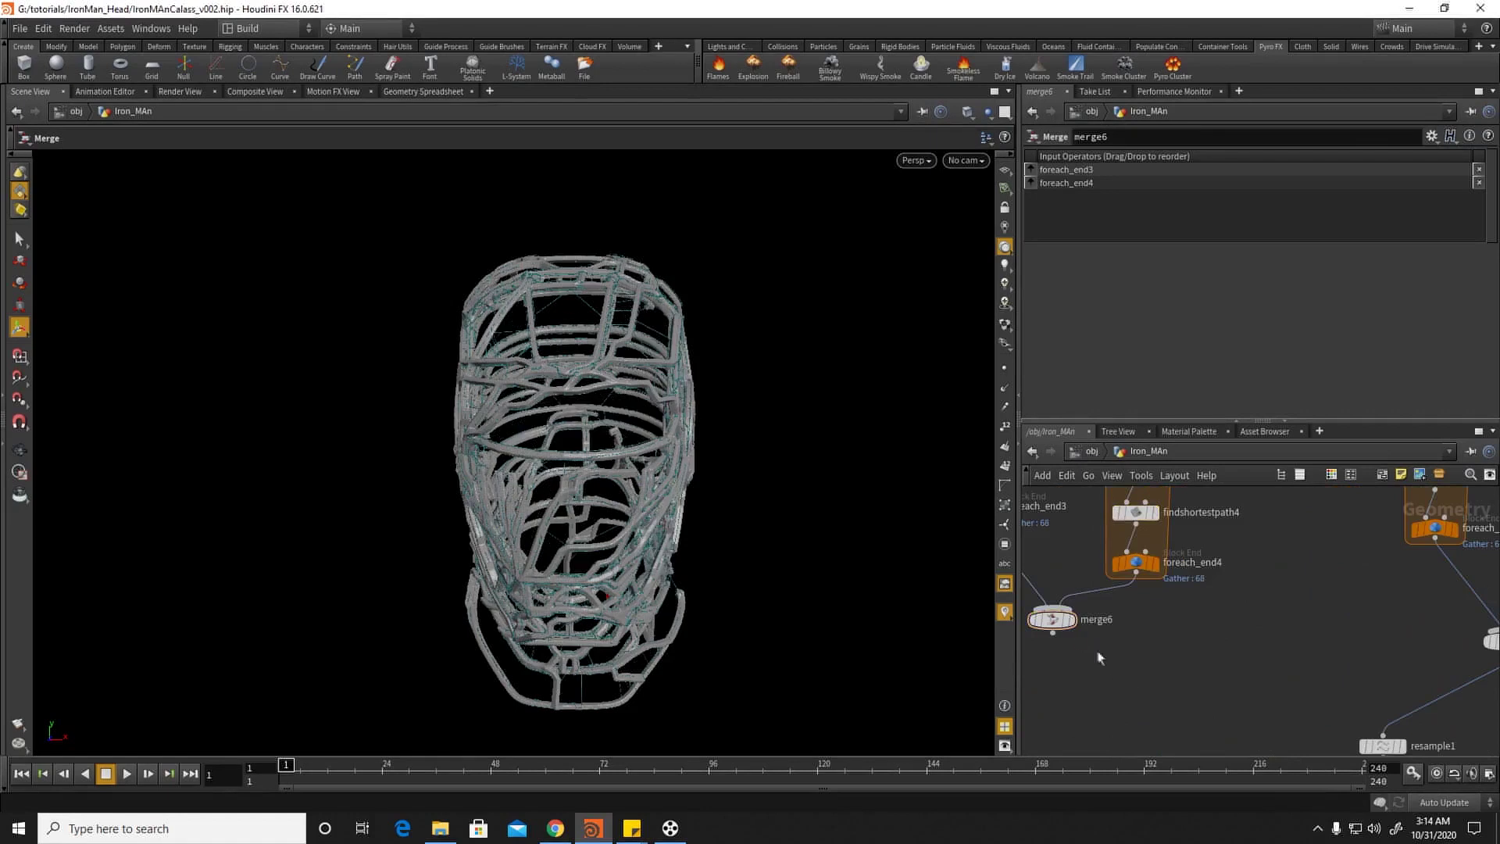
Step: Display merge6 to check the duplicated path curves, and return the display to merge4
{"action": "left_click", "coordinate": [1071, 623]}
{"action": "scroll", "coordinate": [542, 432], "scroll_direction": "up", "scroll_amount": 3}
{"action": "middle_click_drag", "start_coordinate": [1258, 742], "coordinate": [1191, 561]}
{"action": "middle_click_drag", "start_coordinate": [1285, 647], "coordinate": [1148, 533]}
{"action": "scroll", "coordinate": [1264, 692], "scroll_direction": "up", "scroll_amount": 2}
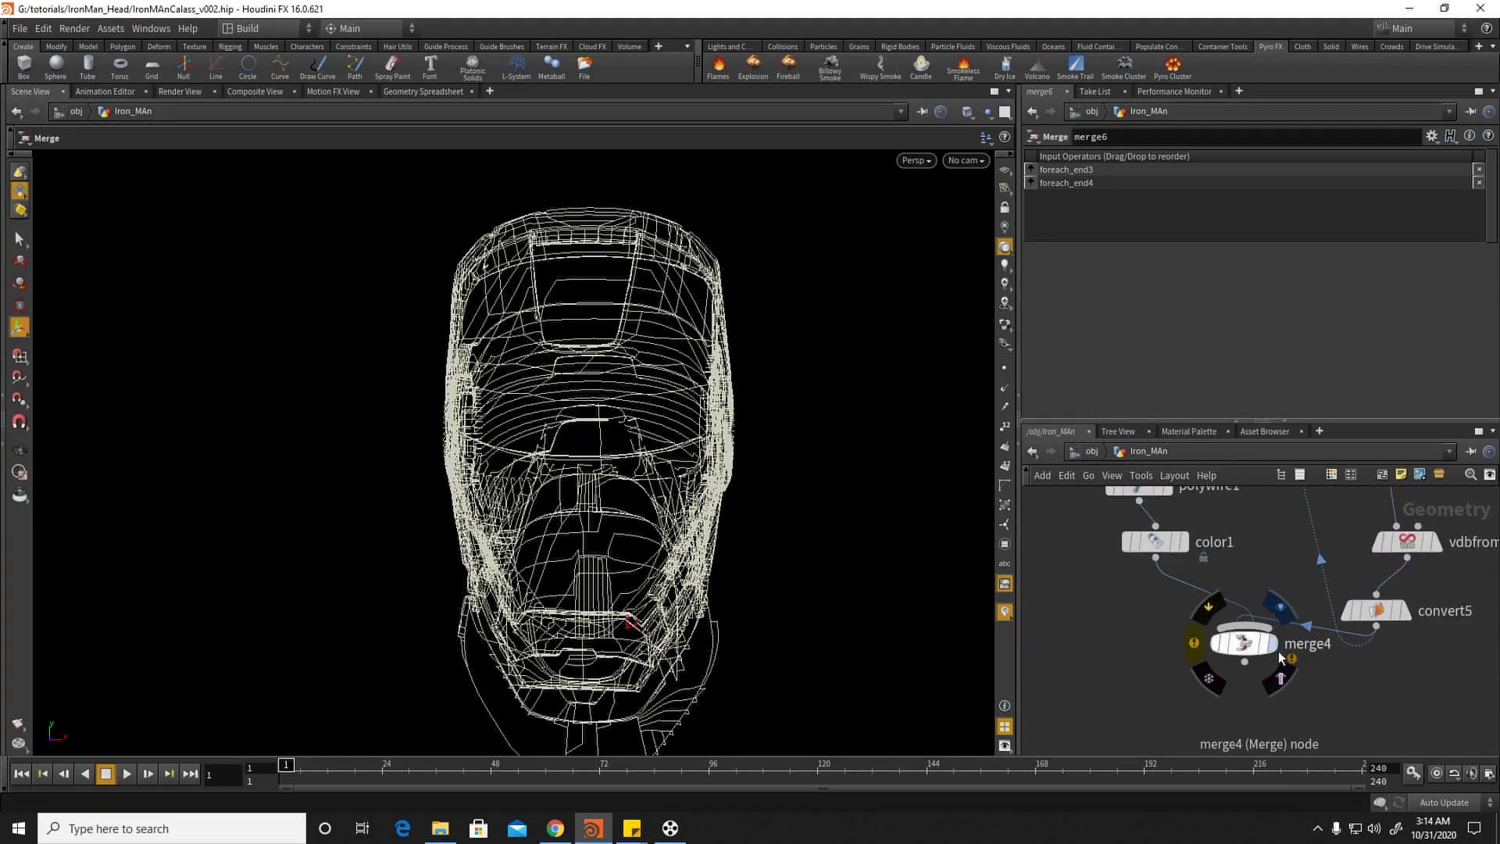
{"action": "left_click", "coordinate": [1273, 650]}
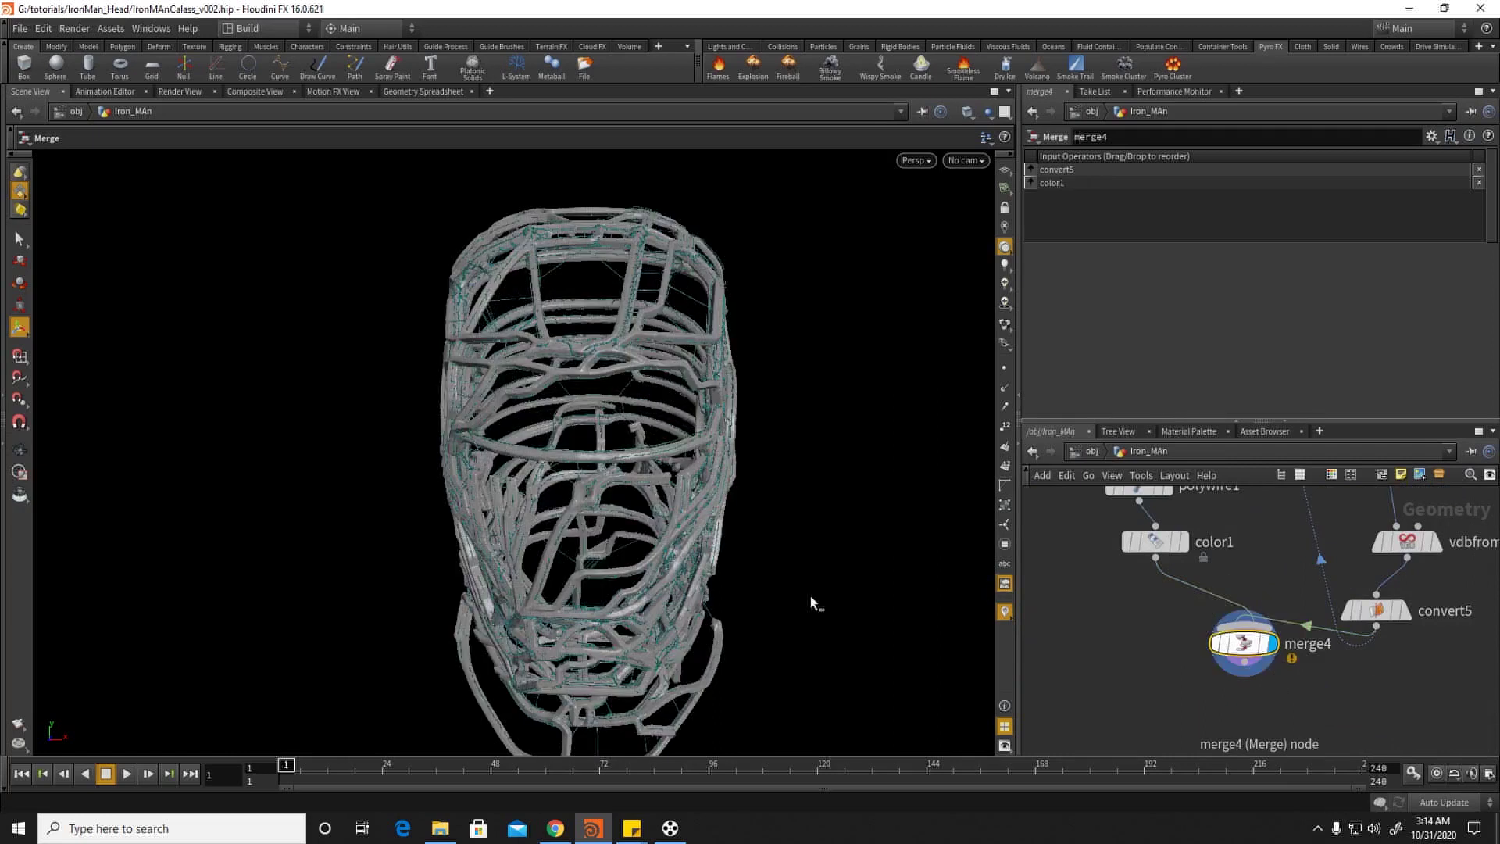
Step: Save the scene as a new version named IronMAnCalass_v003.hip
{"action": "key", "text": "ctrl+shift+s"}
{"action": "left_click", "coordinate": [920, 698]}
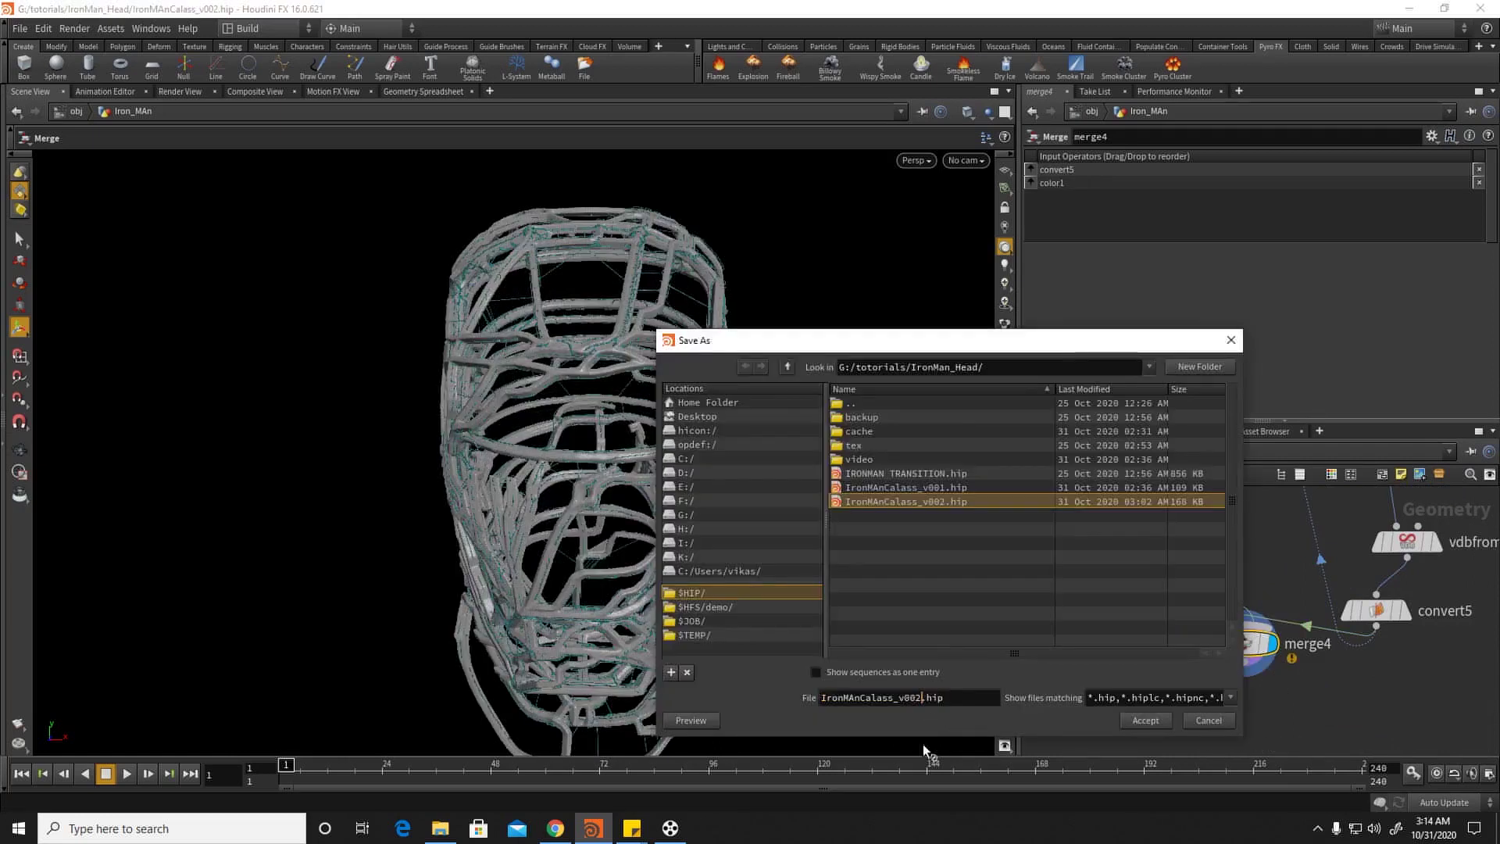
{"action": "type", "text": "3"}
{"action": "key", "text": "Return"}
Step: Set the display flag on merge6 at the end of the duplicated foreach branch
{"action": "scroll", "coordinate": [1130, 638], "scroll_direction": "down", "scroll_amount": 8}
{"action": "scroll", "coordinate": [1141, 687], "scroll_direction": "up", "scroll_amount": 8}
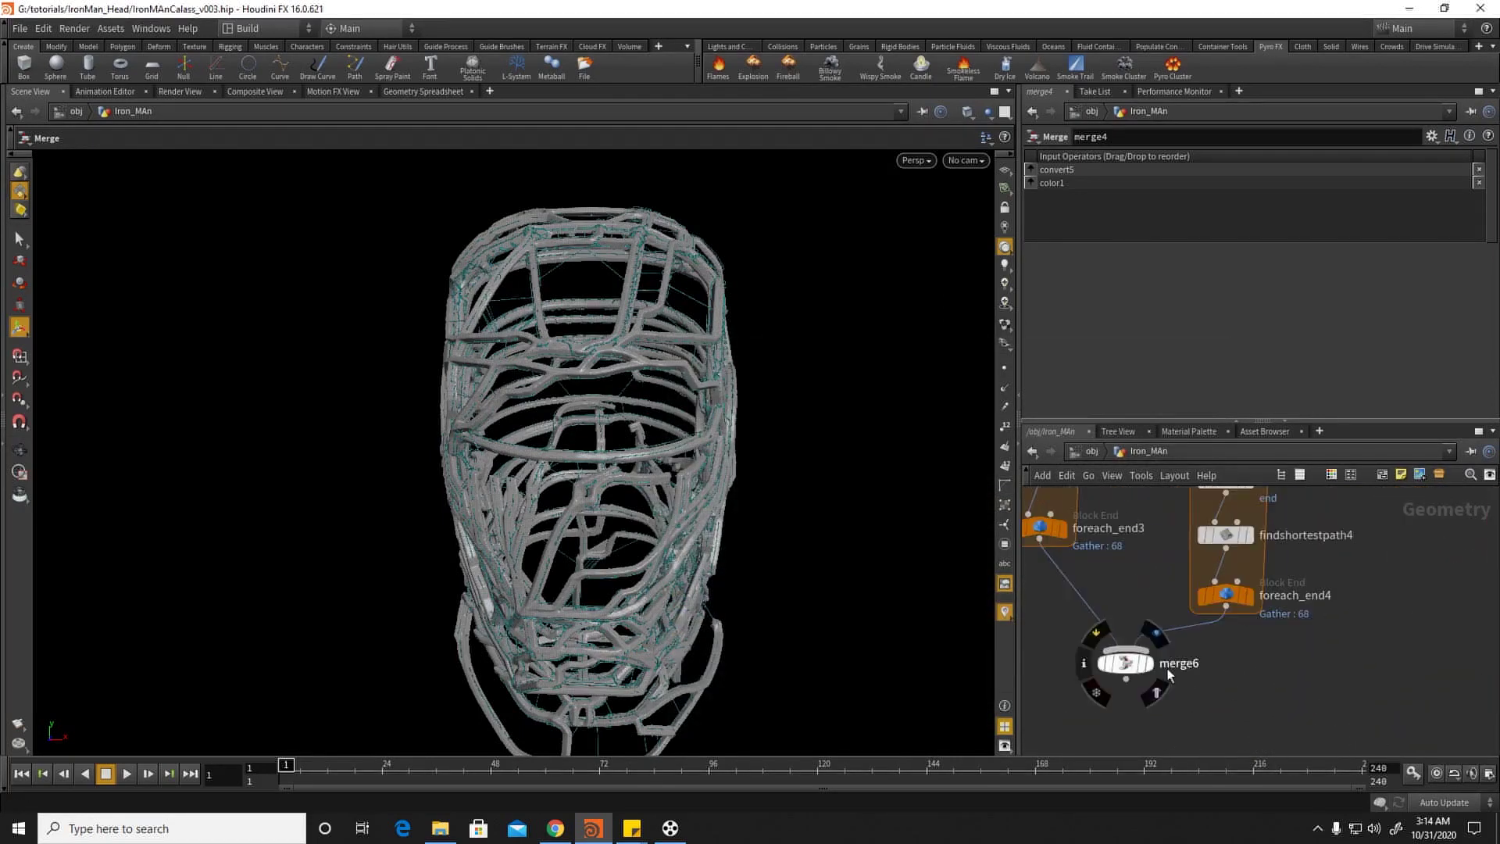
{"action": "left_click", "coordinate": [1151, 664]}
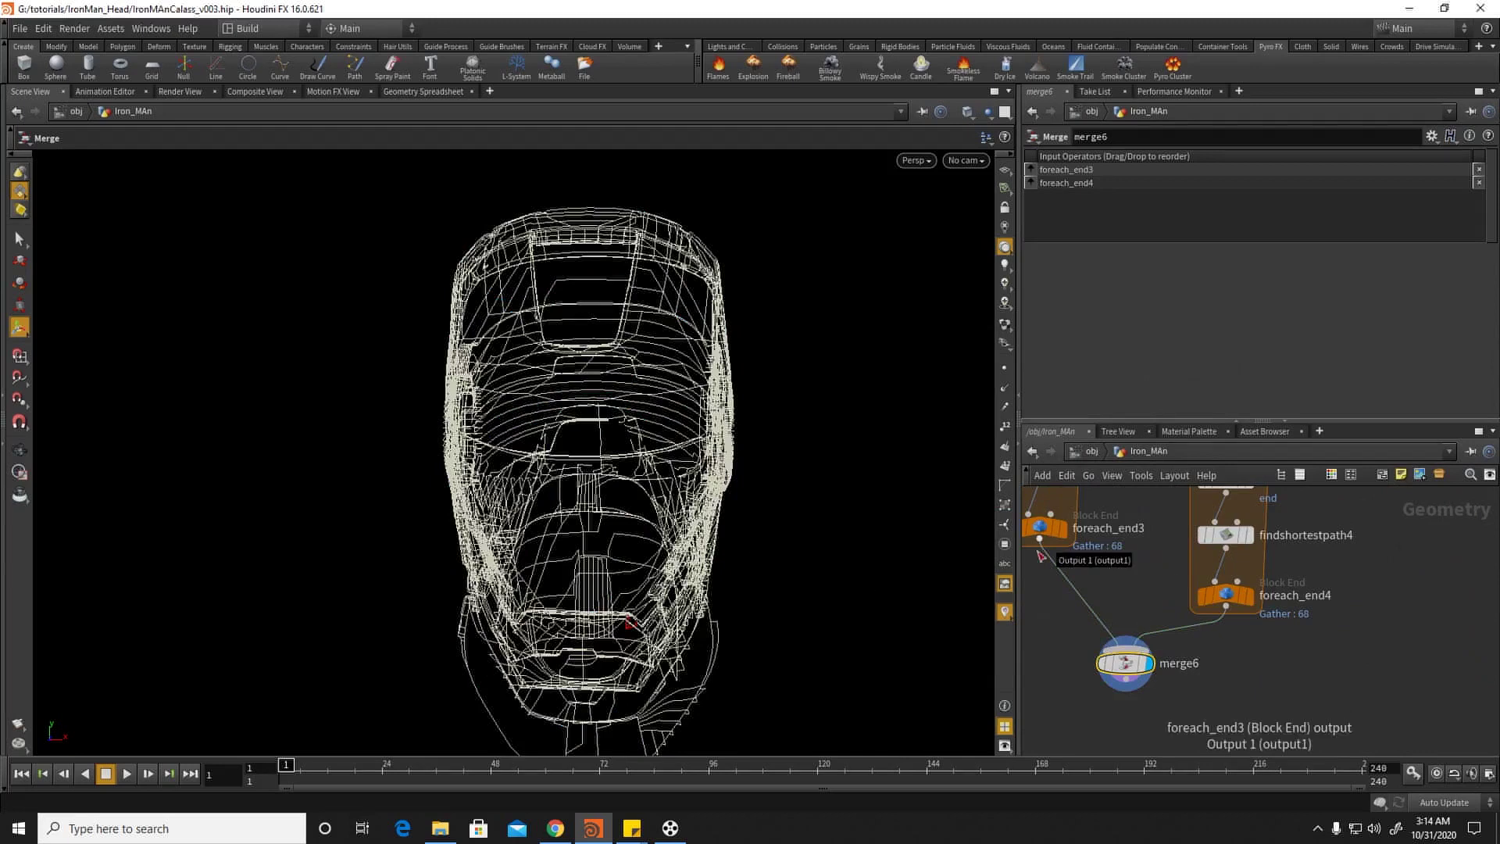
Step: Set the display flag on merge4 to view the existing tube head
{"action": "middle_click_drag", "start_coordinate": [1367, 725], "coordinate": [1255, 492]}
{"action": "middle_click_drag", "start_coordinate": [1320, 730], "coordinate": [1045, 545]}
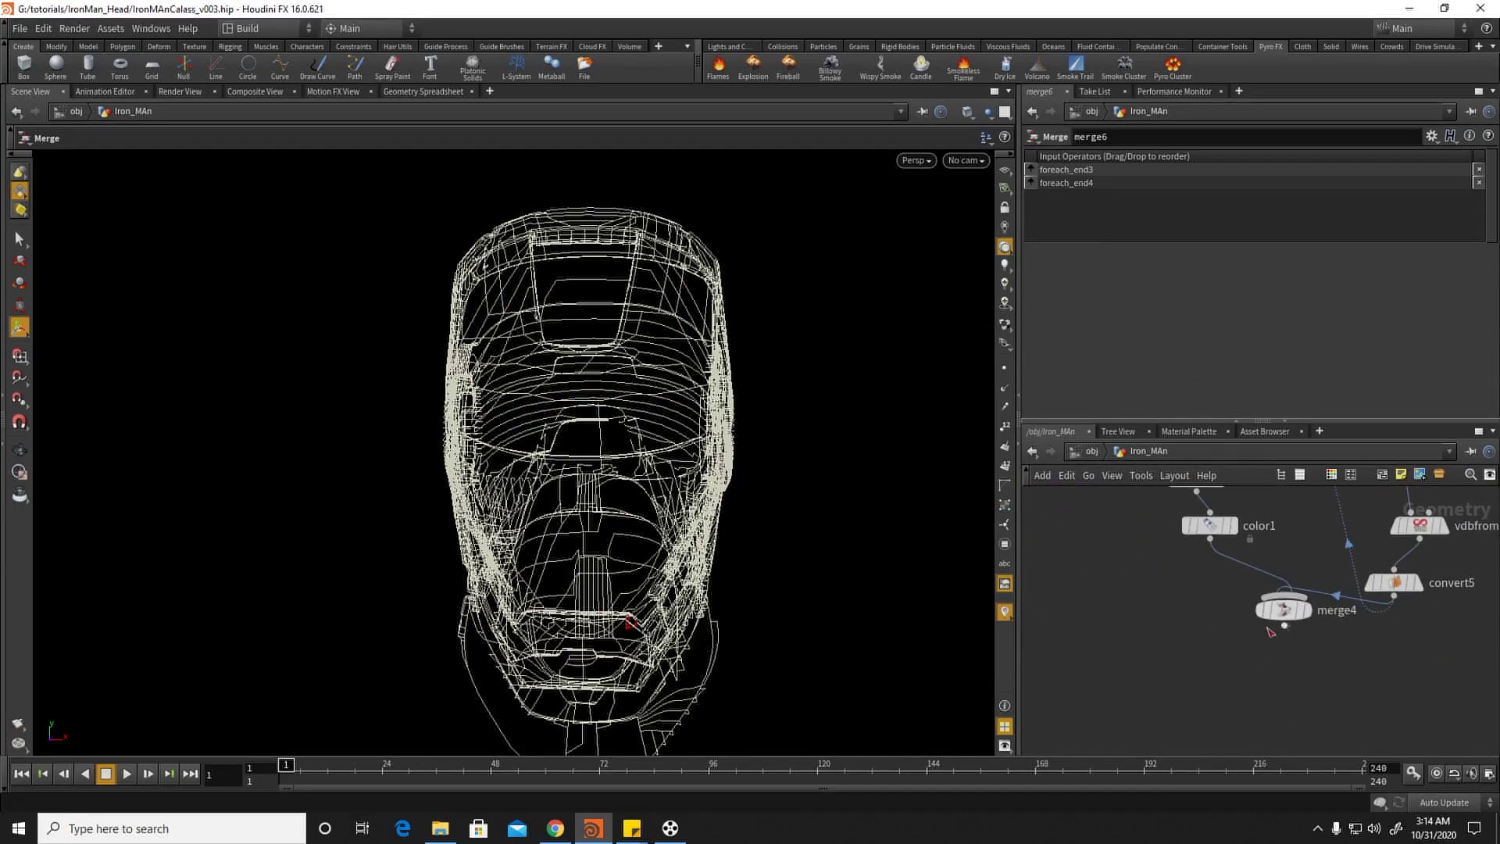
{"action": "left_click", "coordinate": [1317, 613]}
{"action": "left_click", "coordinate": [1308, 613]}
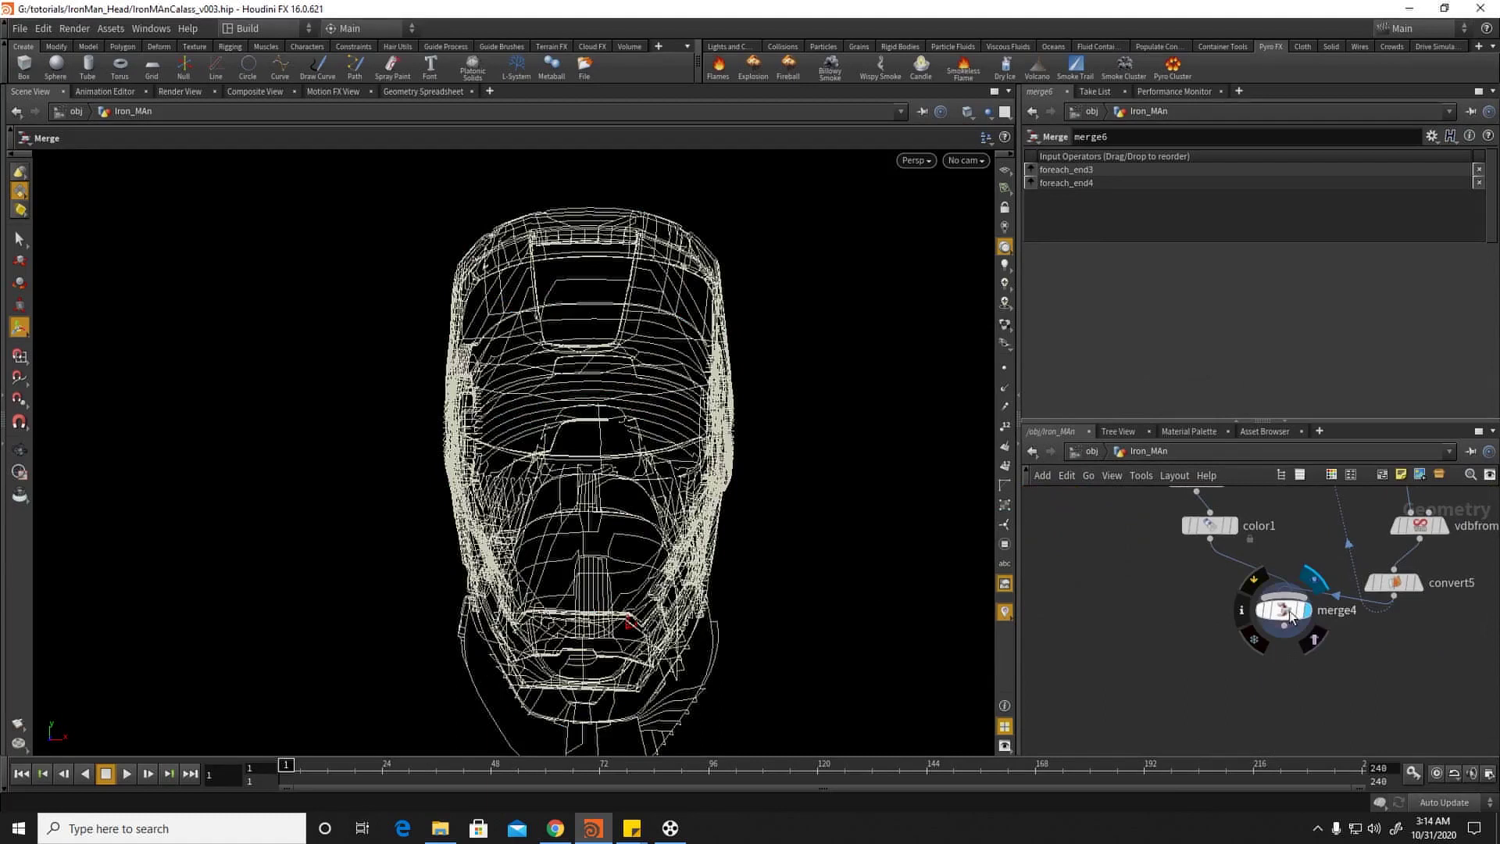
Step: Set the Mult value of pointwrangle2 in the duplicated branch to -0.03
{"action": "middle_click_drag", "start_coordinate": [1075, 562], "coordinate": [1178, 661]}
{"action": "scroll", "coordinate": [1179, 661], "scroll_direction": "down", "scroll_amount": 5}
{"action": "middle_click_drag", "start_coordinate": [1145, 569], "coordinate": [1182, 816]}
{"action": "scroll", "coordinate": [1091, 556], "scroll_direction": "up", "scroll_amount": 4}
{"action": "middle_click_drag", "start_coordinate": [1090, 556], "coordinate": [1165, 574]}
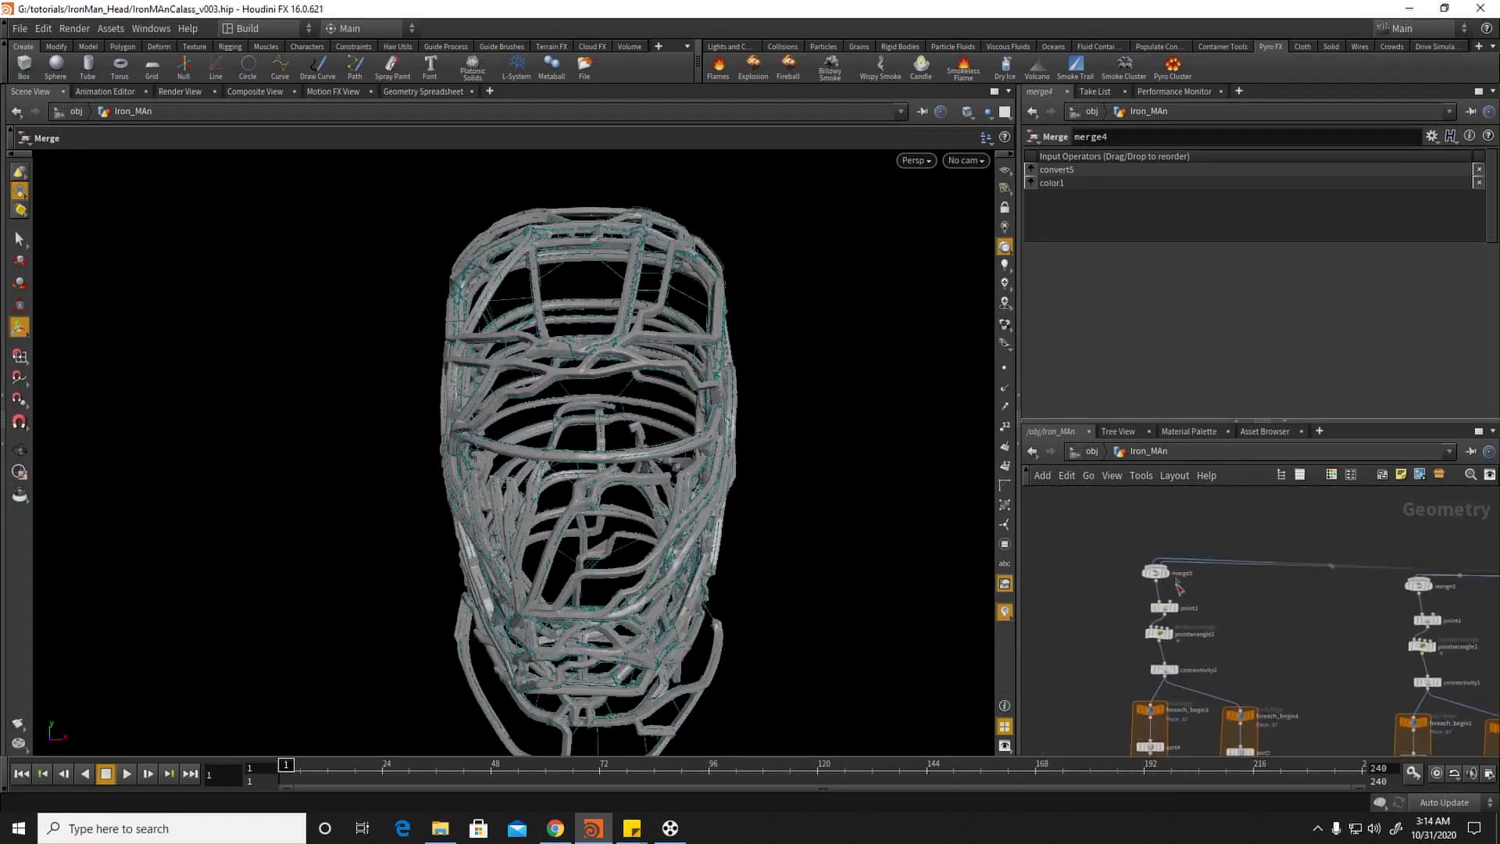
{"action": "scroll", "coordinate": [1152, 607], "scroll_direction": "up", "scroll_amount": 5}
{"action": "left_click_drag", "start_coordinate": [1184, 617], "coordinate": [1185, 618]}
{"action": "left_click_drag", "start_coordinate": [1089, 630], "coordinate": [1174, 664]}
{"action": "scroll", "coordinate": [1124, 375], "scroll_direction": "down", "scroll_amount": 1}
{"action": "scroll", "coordinate": [1166, 650], "scroll_direction": "up", "scroll_amount": 3}
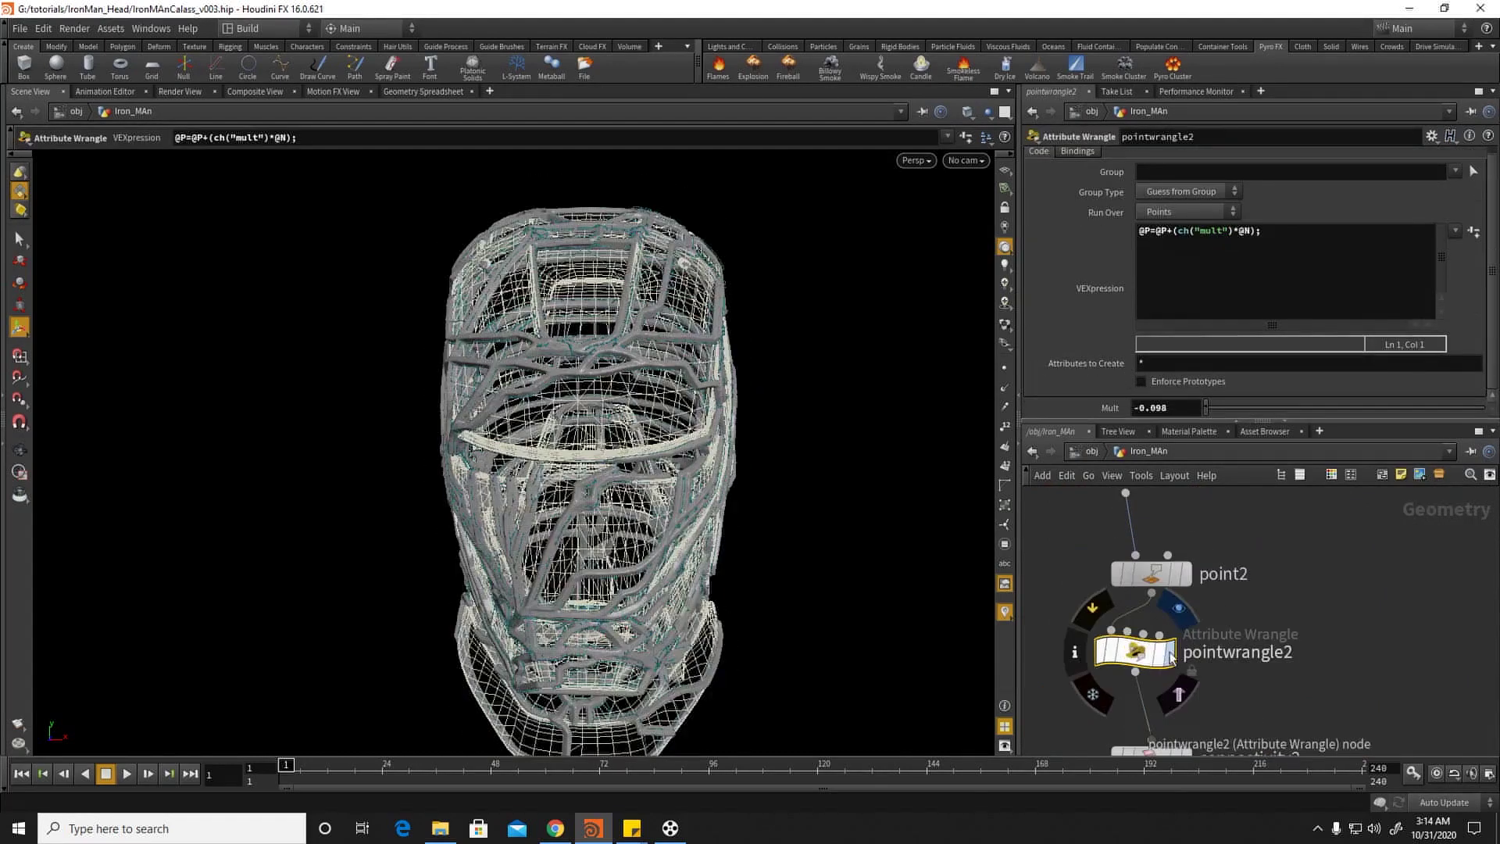
{"action": "mouse_move", "coordinate": [1207, 698]}
{"action": "middle_mouse_down"}
{"action": "mouse_move", "coordinate": [1201, 582]}
{"action": "mouse_move", "coordinate": [1211, 717]}
{"action": "middle_mouse_up"}
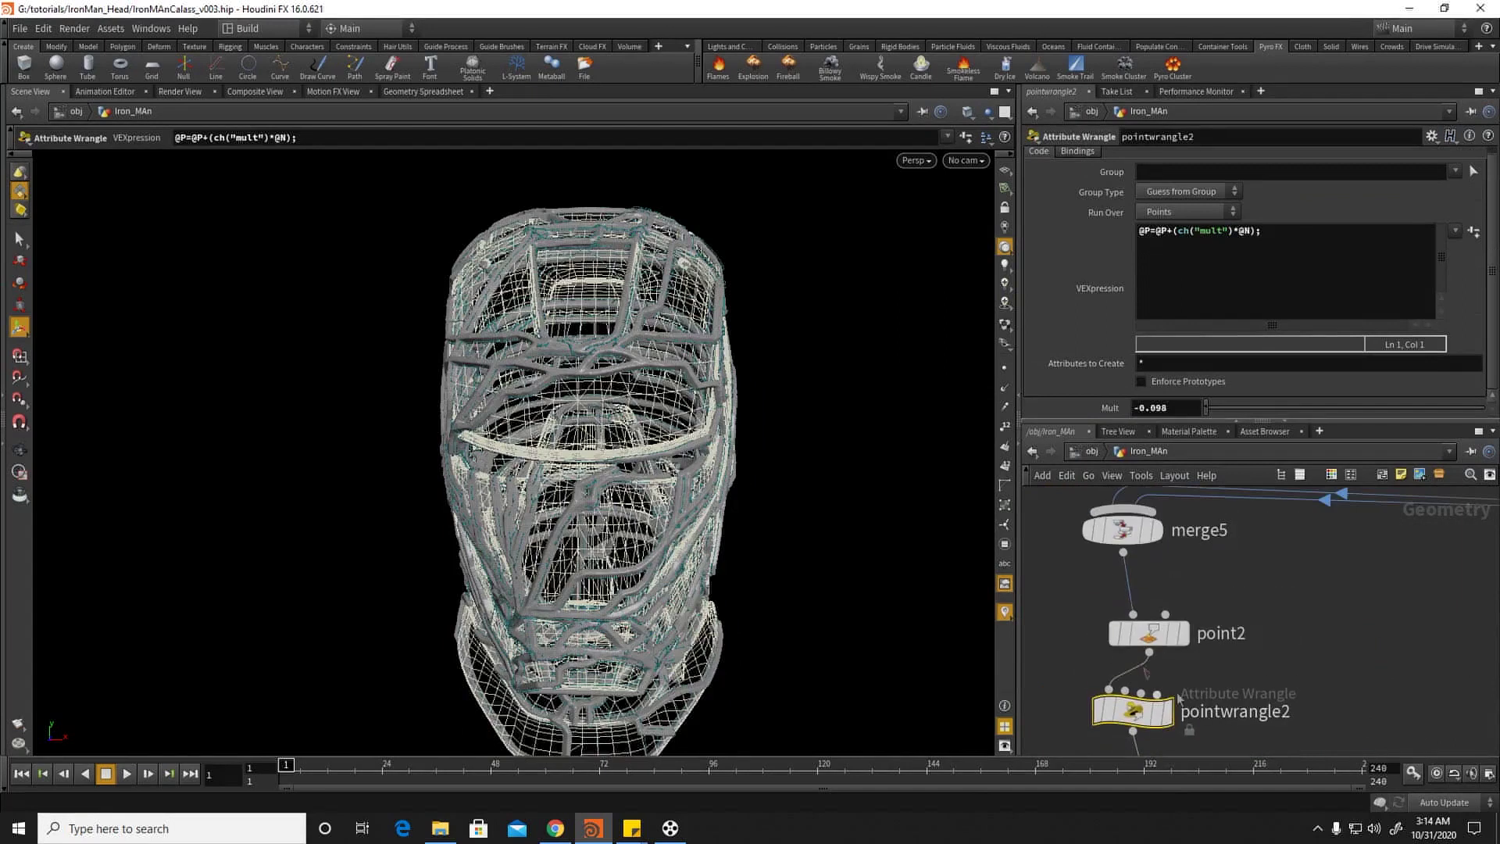
{"action": "middle_click_drag", "start_coordinate": [1072, 623], "coordinate": [1077, 526]}
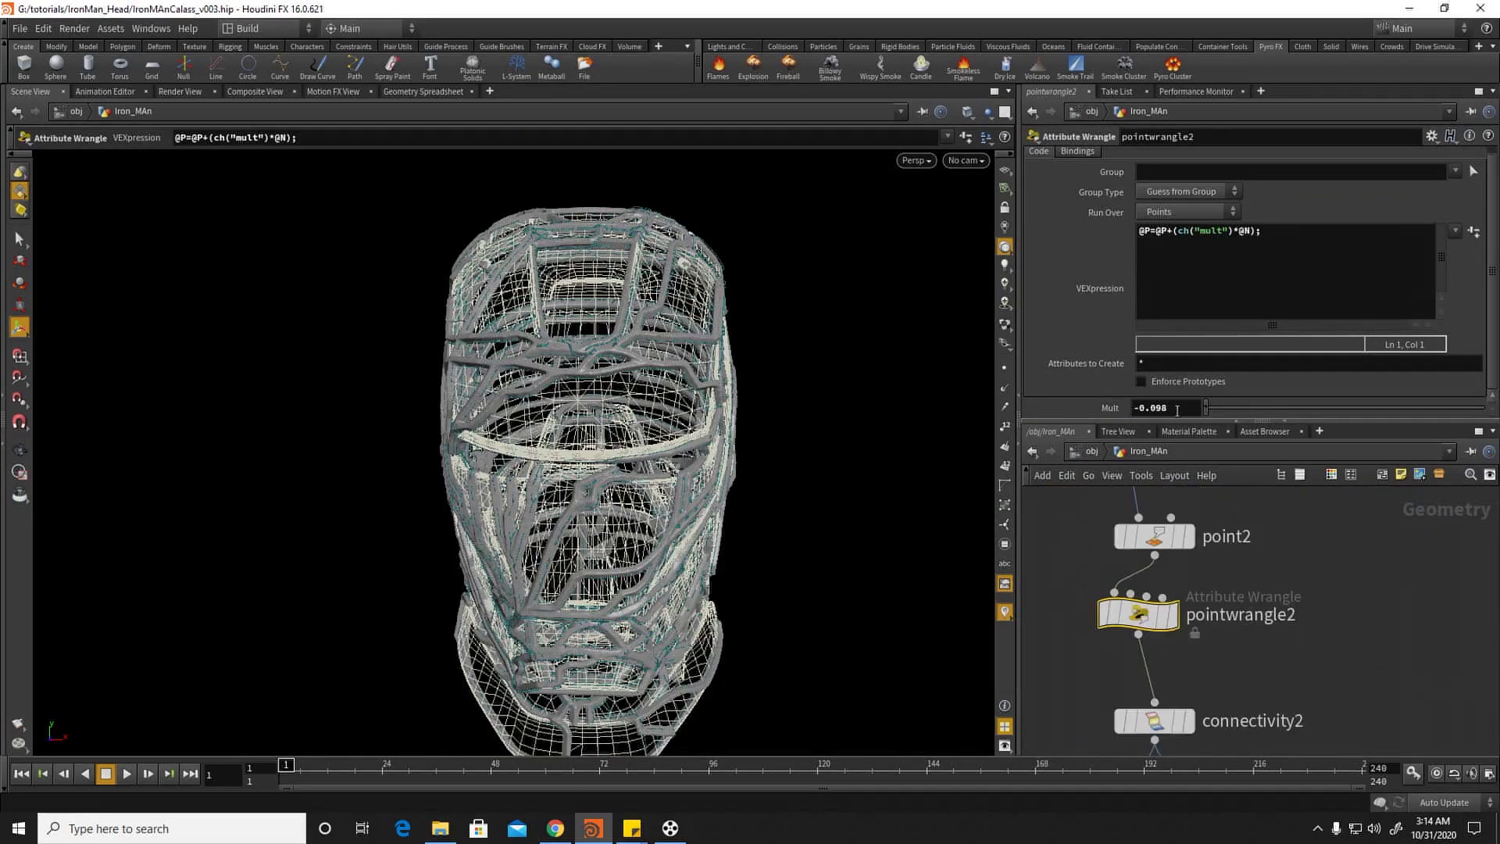
{"action": "key", "text": "BackSpace"}
{"action": "key", "text": "BackSpace"}
{"action": "key", "text": "BackSpace"}
{"action": "key", "text": "Return"}
{"action": "left_click_drag", "start_coordinate": [759, 357], "coordinate": [760, 320], "text": "alt"}
{"action": "middle_click_drag", "start_coordinate": [1167, 407], "coordinate": [47, 394]}
{"action": "middle_click_drag", "start_coordinate": [1183, 409], "coordinate": [750, 473]}
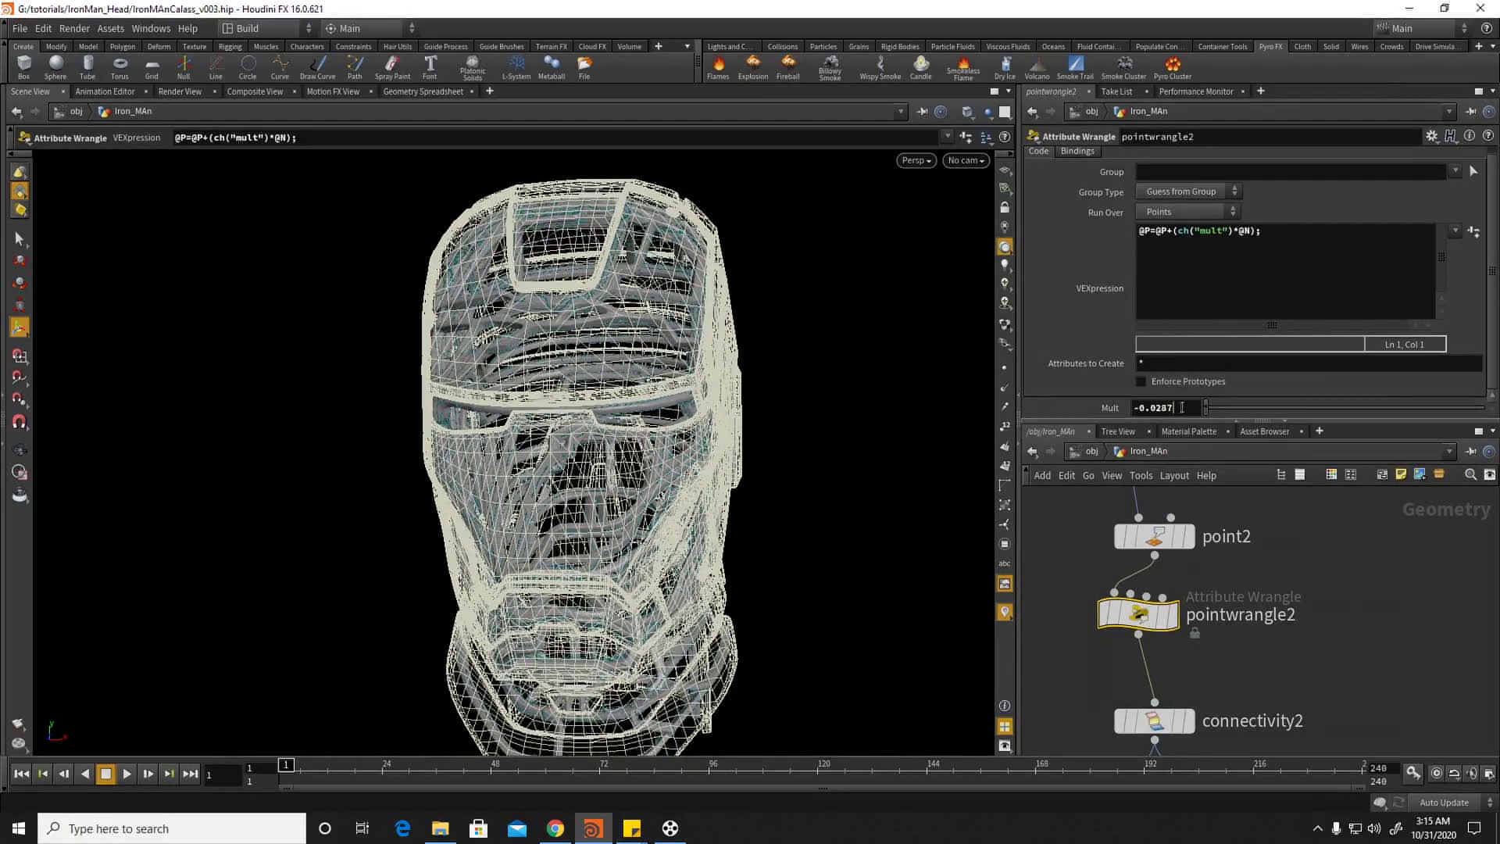
{"action": "type", "text": "3"}
{"action": "key", "text": "Return"}
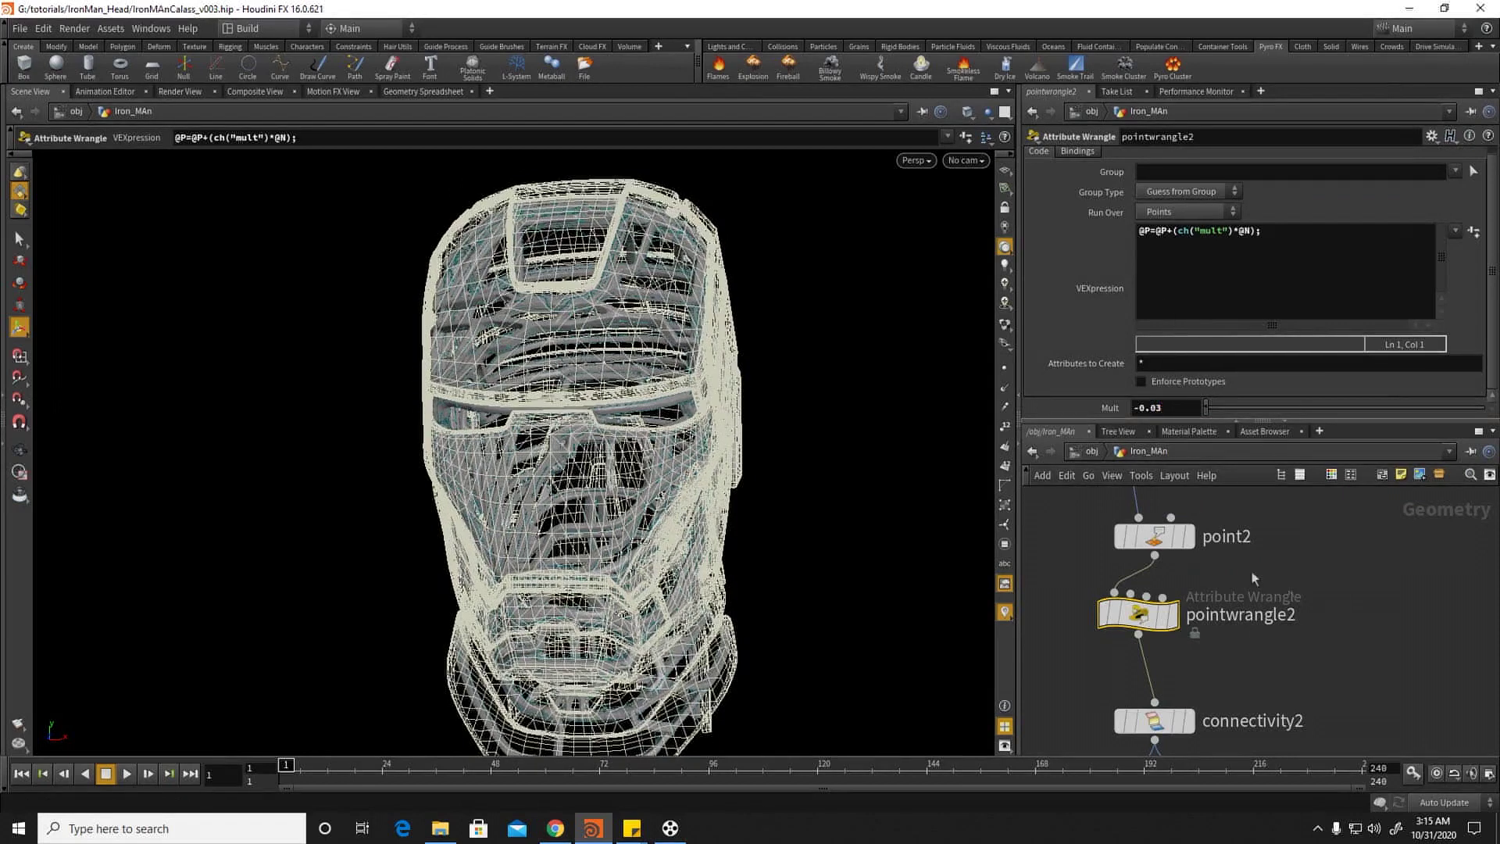
Step: Bring up the parameters of pointwrangle1 in the original branch to check its Mult offset
{"action": "scroll", "coordinate": [1301, 569], "scroll_direction": "down", "scroll_amount": 3}
{"action": "middle_click_drag", "start_coordinate": [1309, 572], "coordinate": [1080, 553]}
{"action": "middle_click_drag", "start_coordinate": [1312, 601], "coordinate": [1129, 581]}
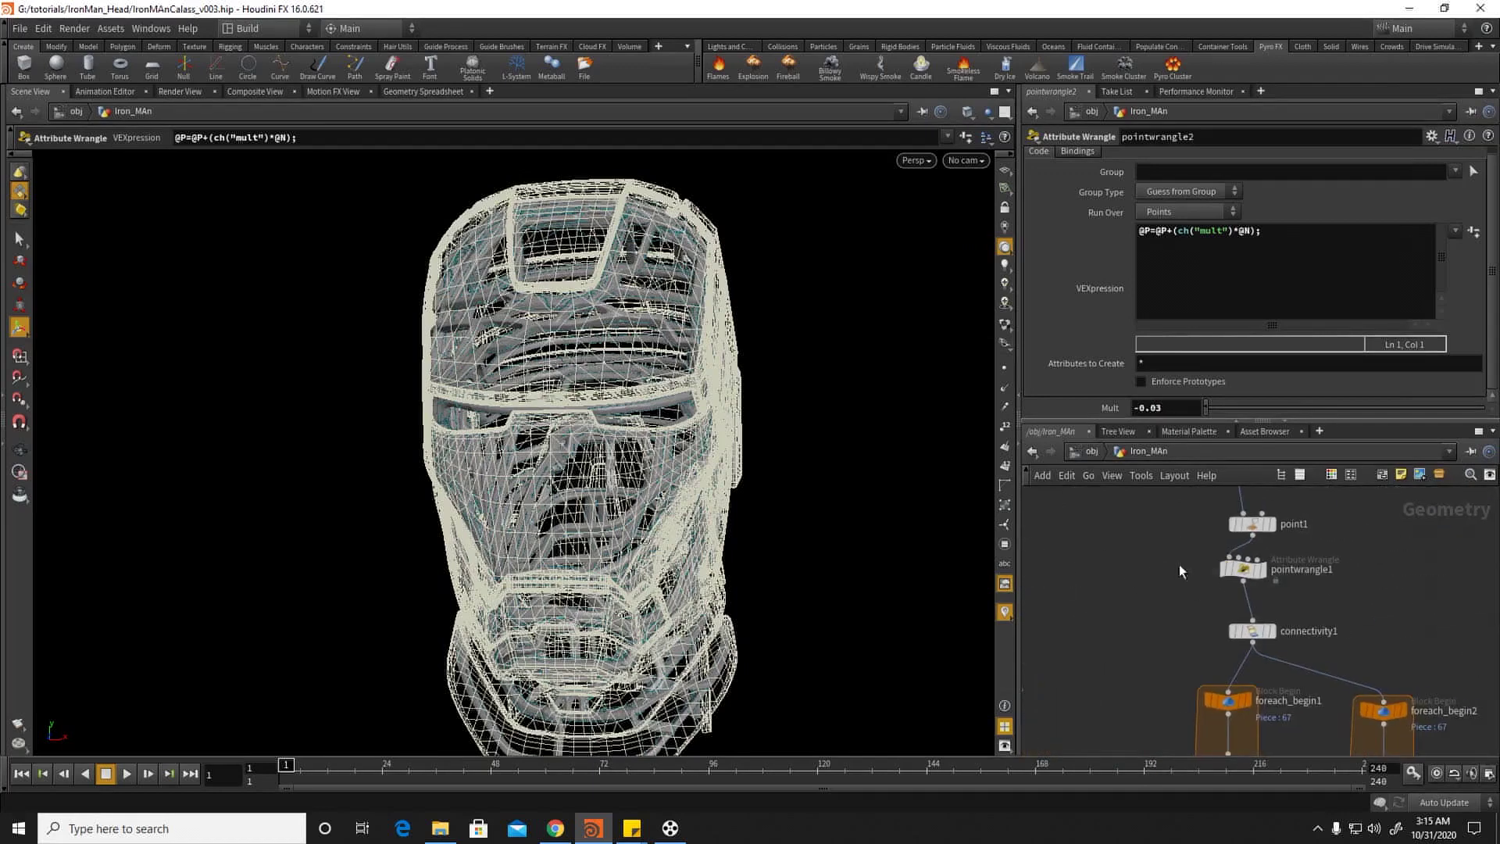
{"action": "left_click", "coordinate": [1248, 568]}
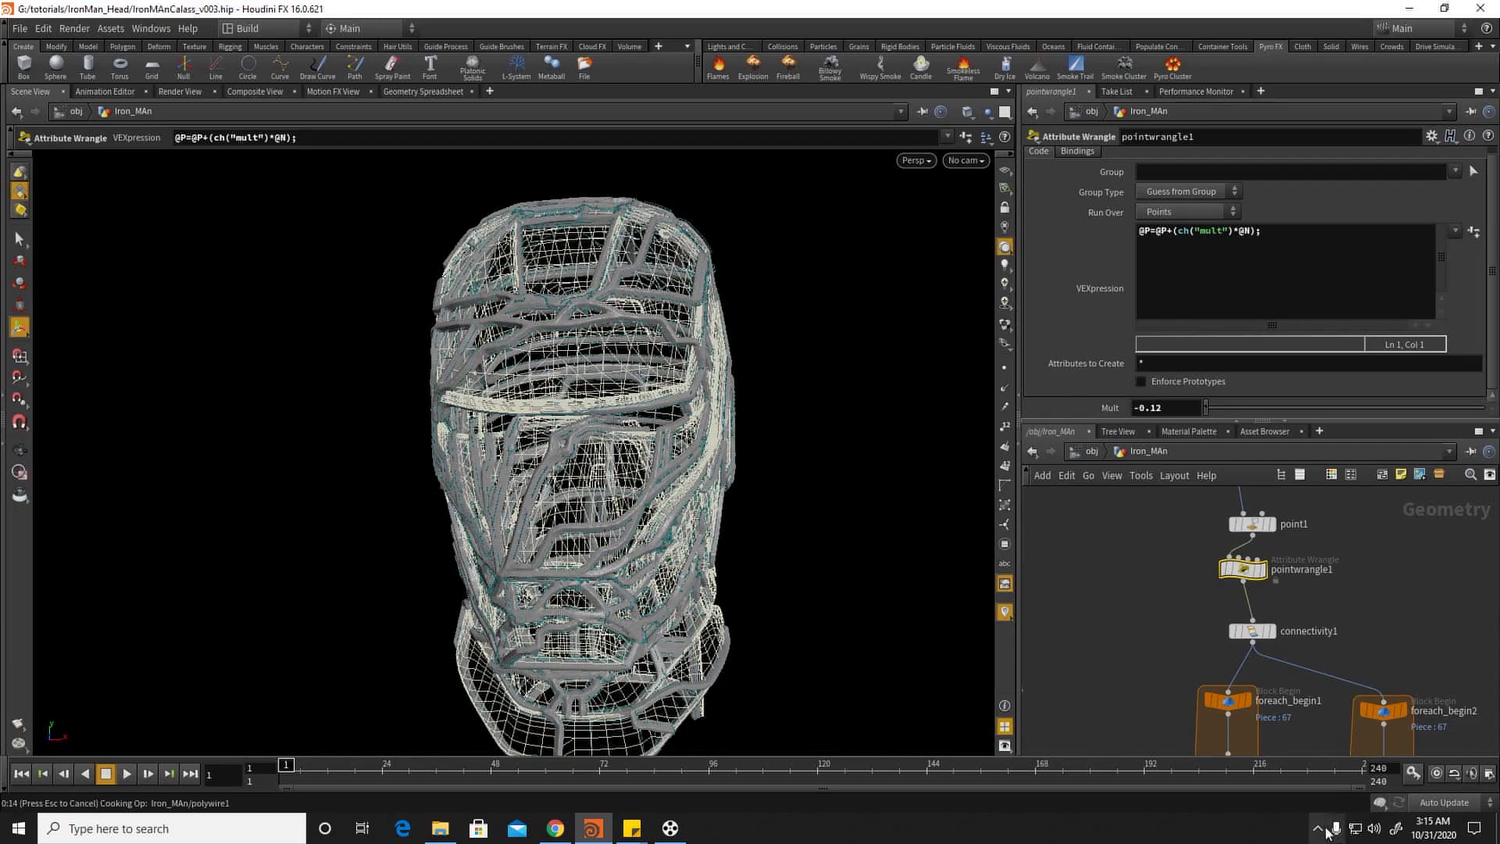
{"action": "key", "text": "s"}
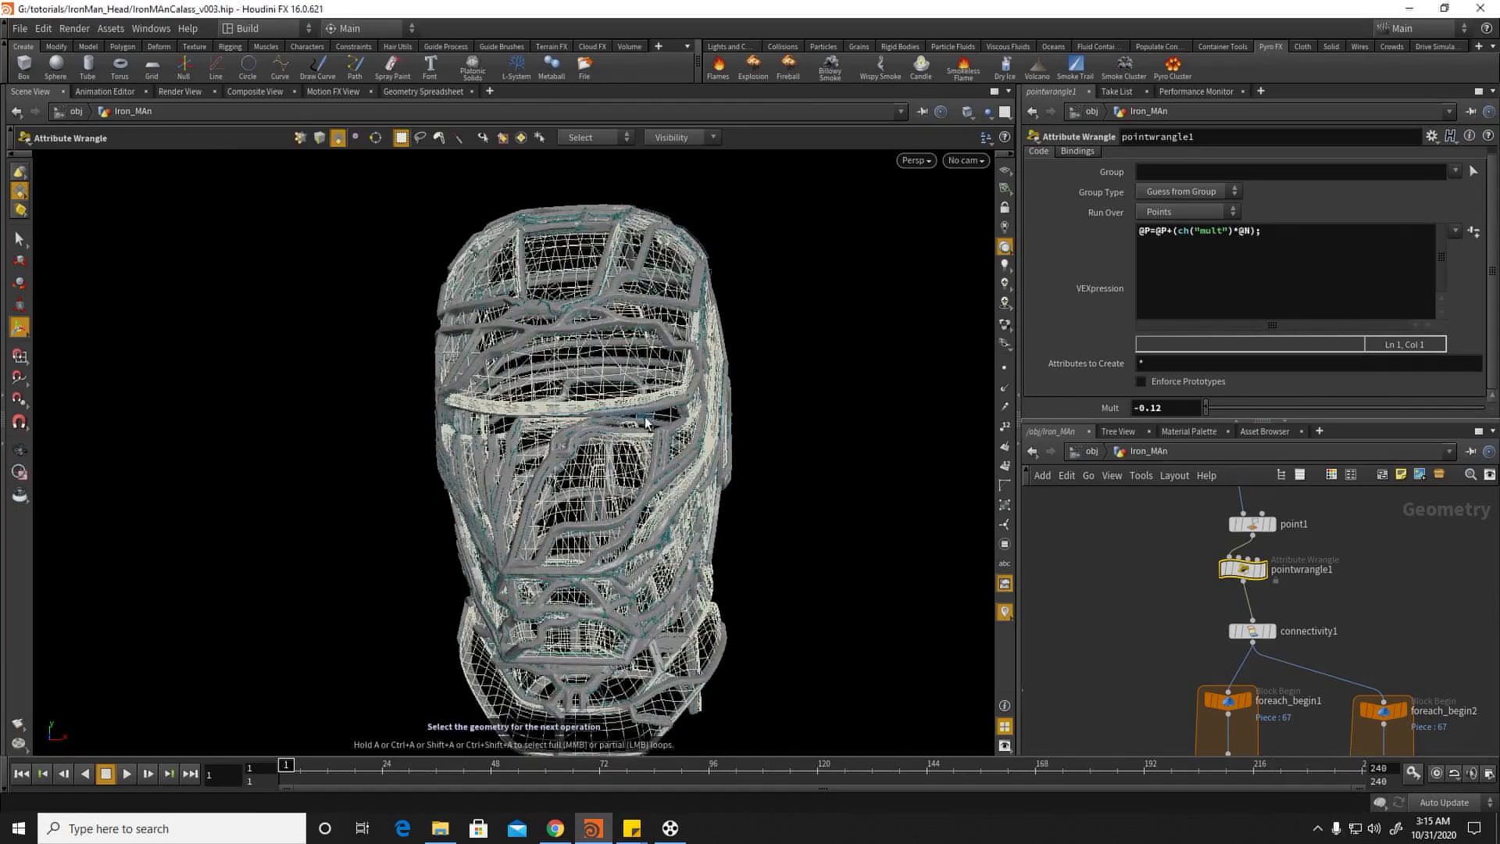
Step: Display merge6 and examine the duplicated path curves around the head
{"action": "mouse_move", "coordinate": [1141, 620]}
{"action": "middle_mouse_down"}
{"action": "mouse_move", "coordinate": [1244, 584]}
{"action": "mouse_move", "coordinate": [1203, 563]}
{"action": "mouse_move", "coordinate": [1163, 631]}
{"action": "middle_mouse_up"}
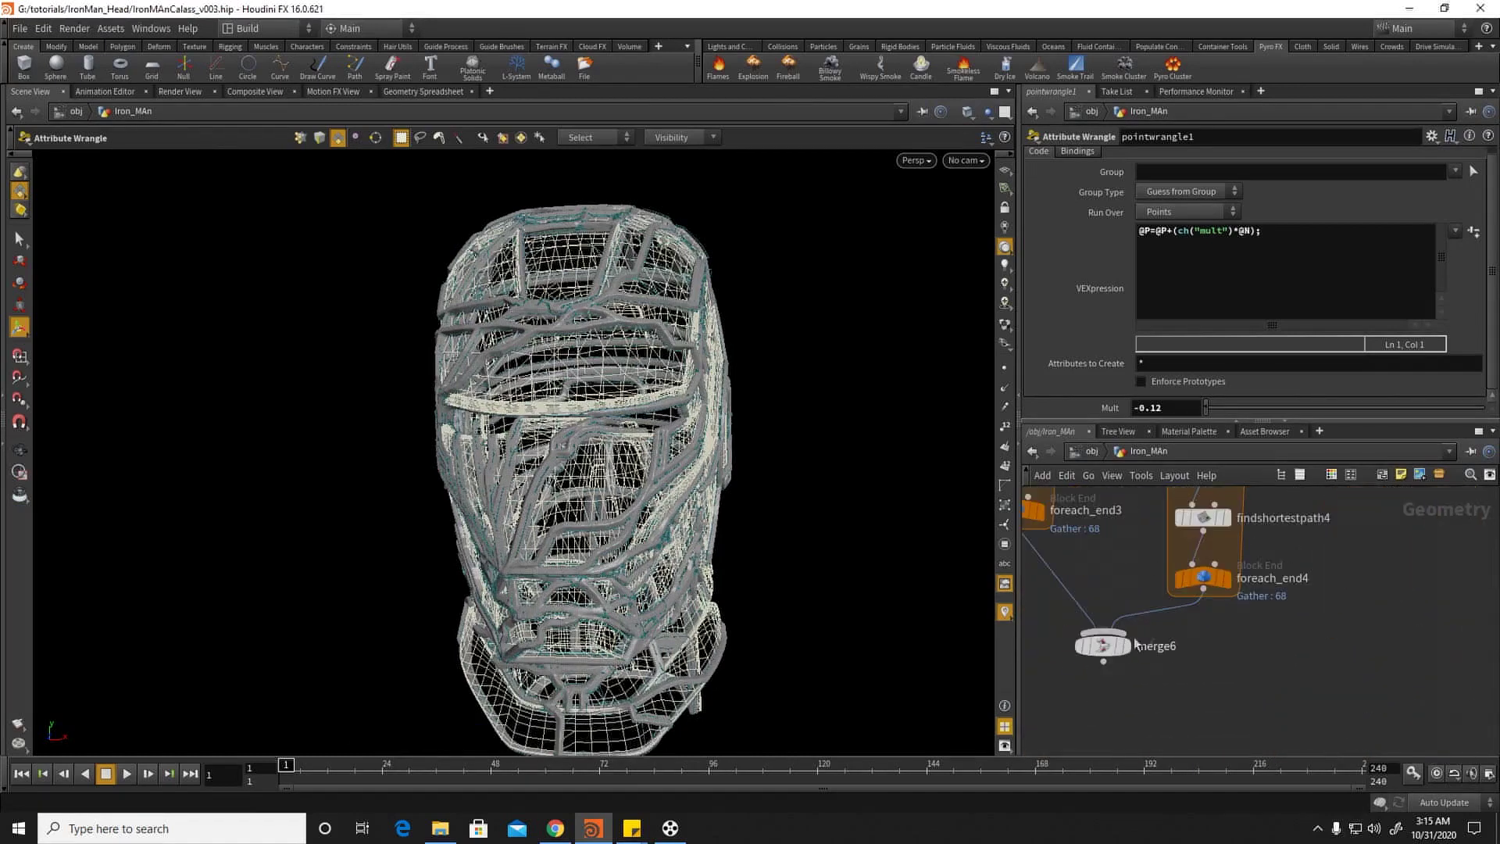
{"action": "left_click", "coordinate": [1123, 645]}
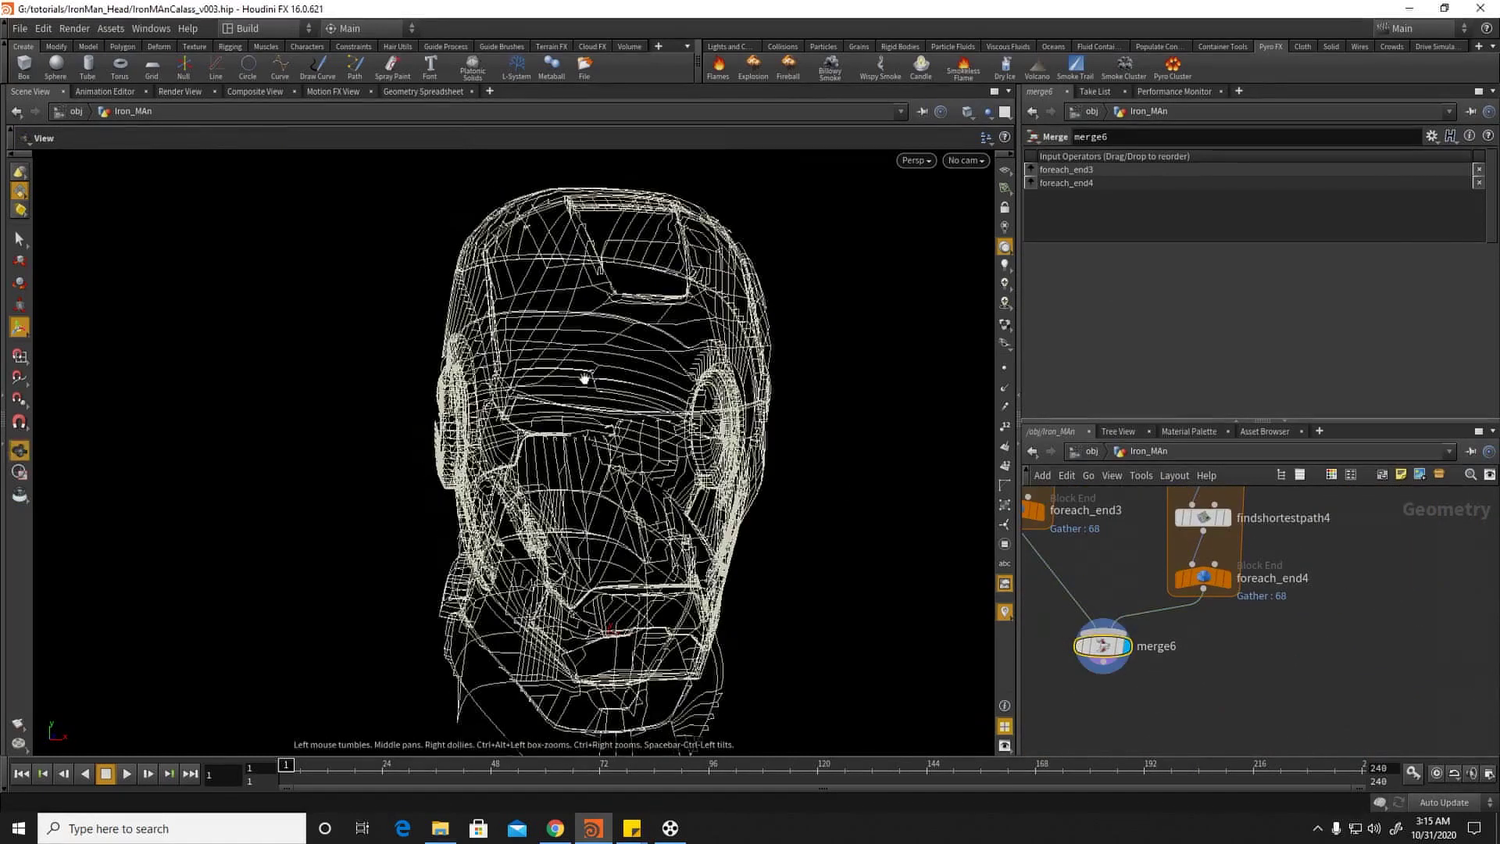
{"action": "left_click_drag", "start_coordinate": [578, 379], "coordinate": [591, 379], "text": "alt"}
Step: Turn on the template flag of merge5 to compare the source wireframe with the path curves up close
{"action": "scroll", "coordinate": [1112, 619], "scroll_direction": "down", "scroll_amount": 5}
{"action": "middle_click_drag", "start_coordinate": [1216, 547], "coordinate": [1168, 689]}
{"action": "middle_click_drag", "start_coordinate": [1212, 593], "coordinate": [1347, 658]}
{"action": "scroll", "coordinate": [1177, 598], "scroll_direction": "up", "scroll_amount": 4}
{"action": "left_click", "coordinate": [1147, 594]}
{"action": "left_click_drag", "start_coordinate": [655, 378], "coordinate": [579, 354]}
{"action": "scroll", "coordinate": [579, 354], "scroll_direction": "up", "scroll_amount": 6}
{"action": "left_click_drag", "start_coordinate": [699, 339], "coordinate": [703, 302]}
Step: Return the display flag to merge4
{"action": "middle_click_drag", "start_coordinate": [1153, 591], "coordinate": [1156, 516]}
{"action": "scroll", "coordinate": [1171, 594], "scroll_direction": "down", "scroll_amount": 5}
{"action": "middle_click_drag", "start_coordinate": [1178, 613], "coordinate": [1223, 571]}
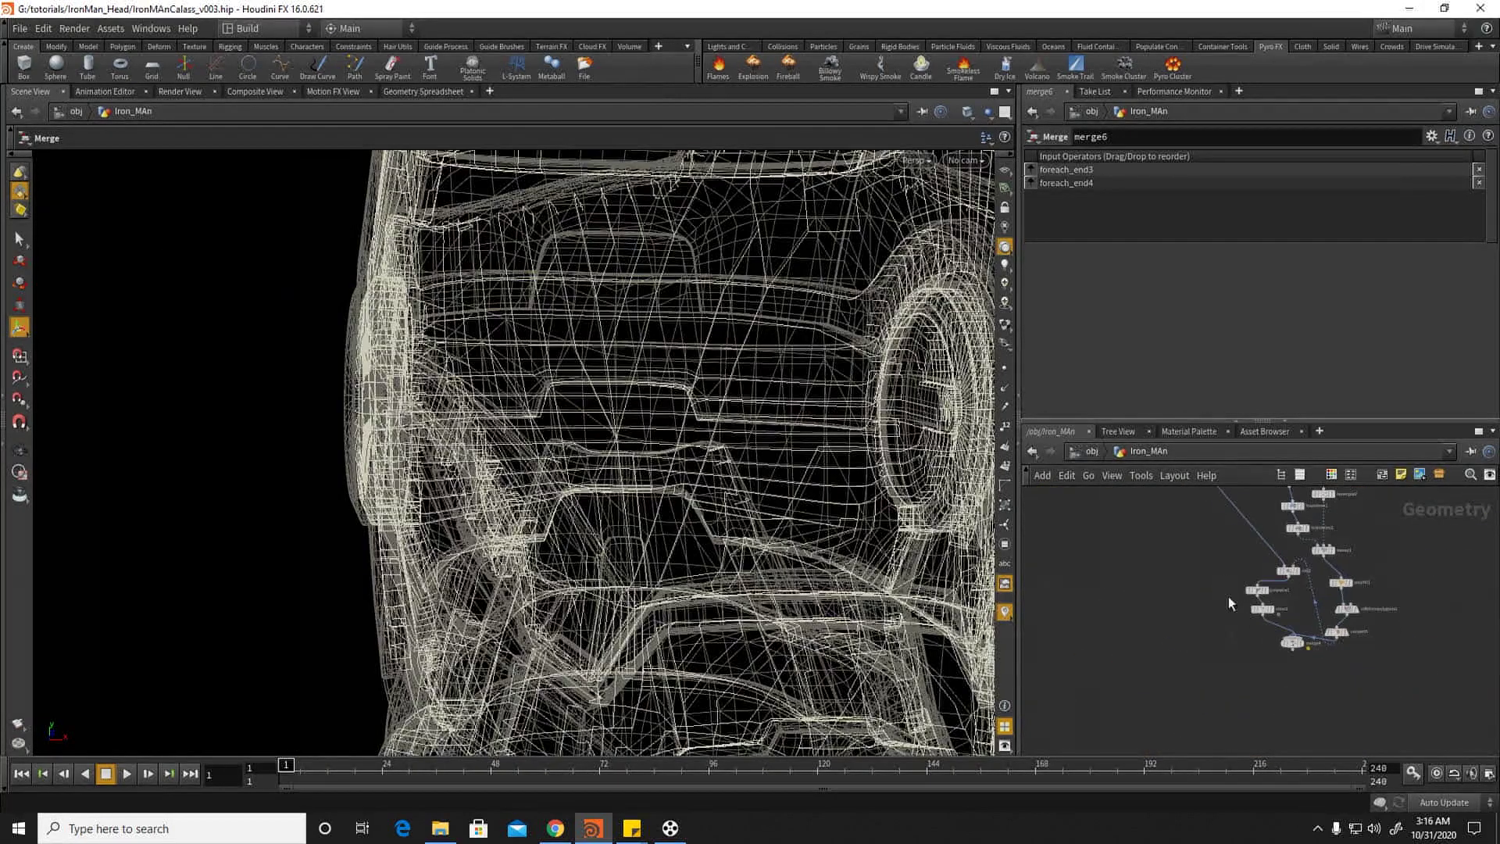
{"action": "scroll", "coordinate": [1281, 634], "scroll_direction": "up", "scroll_amount": 5}
{"action": "mouse_move", "coordinate": [1264, 637]}
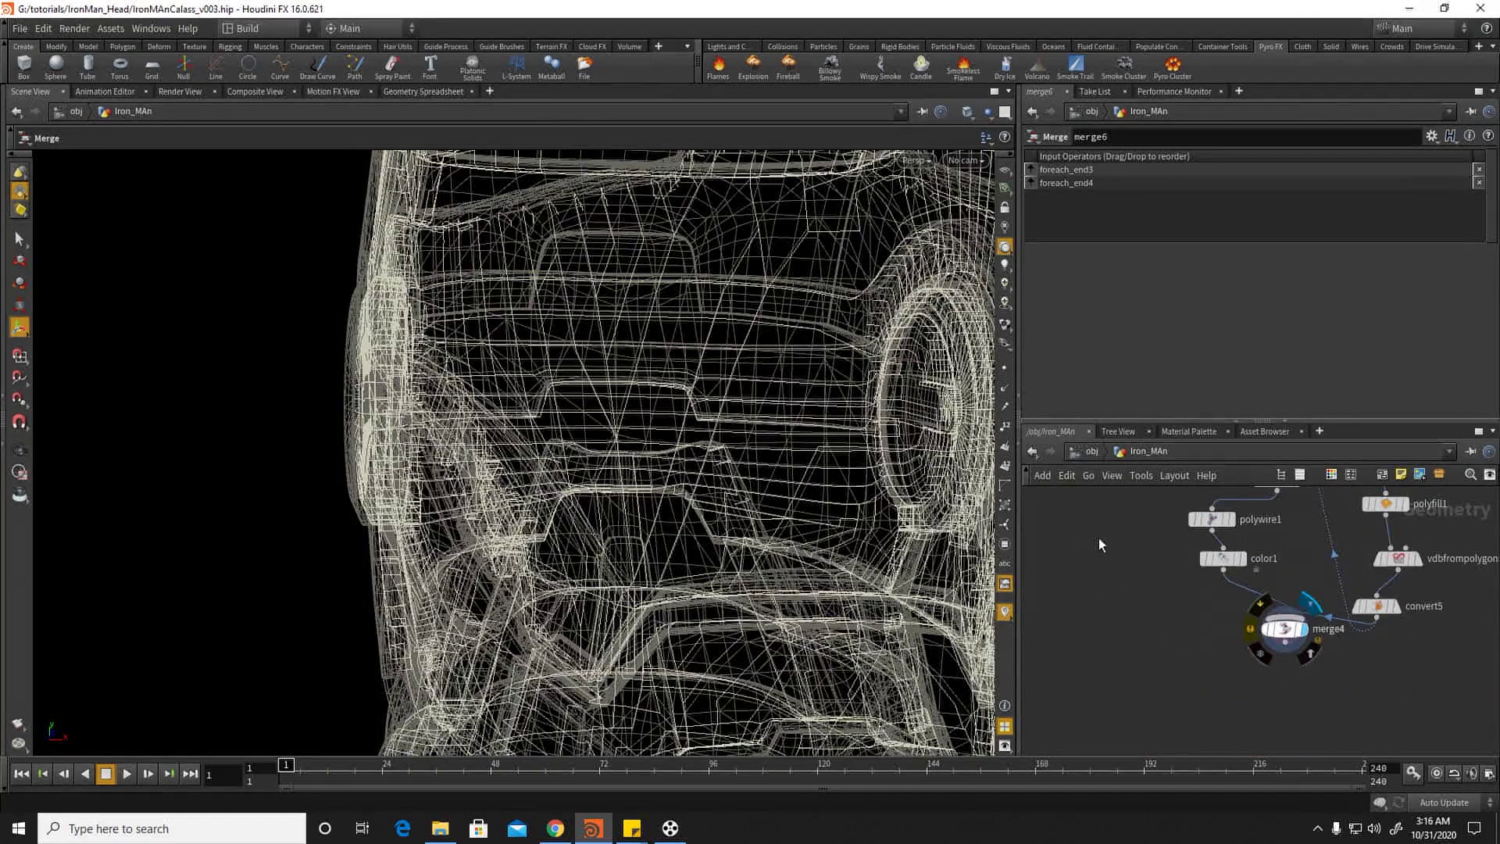
Step: Set the Mult value of pointwrangle2 to -0.05 and check the offset over the whole head
{"action": "scroll", "coordinate": [1106, 575], "scroll_direction": "down", "scroll_amount": 5}
{"action": "middle_click_drag", "start_coordinate": [1096, 534], "coordinate": [1100, 549]}
{"action": "scroll", "coordinate": [1100, 549], "scroll_direction": "up", "scroll_amount": 6}
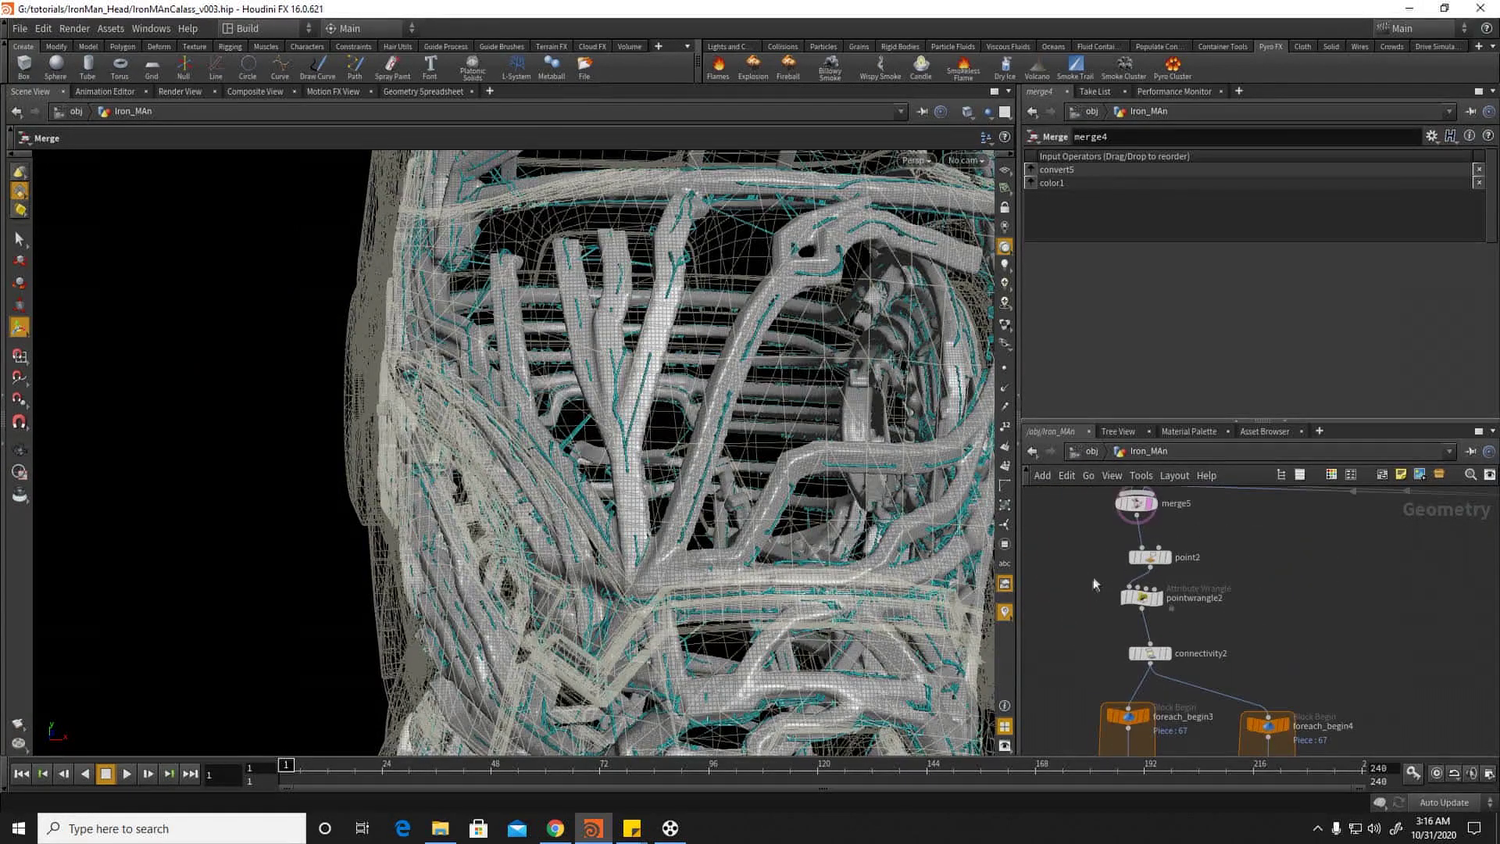
{"action": "left_click", "coordinate": [1141, 598]}
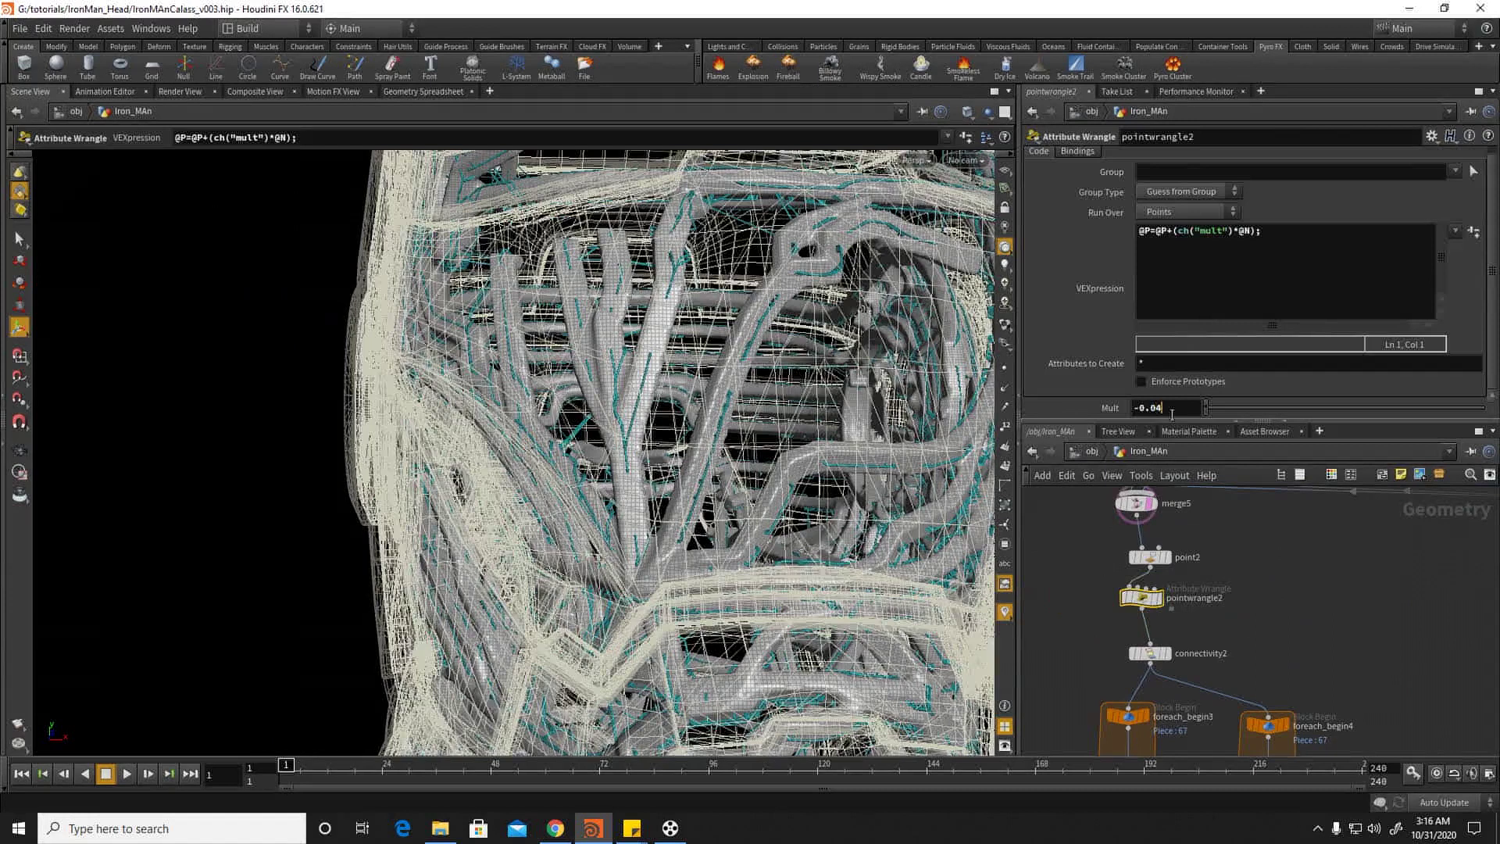
{"action": "type", "text": "5"}
{"action": "key", "text": "Return"}
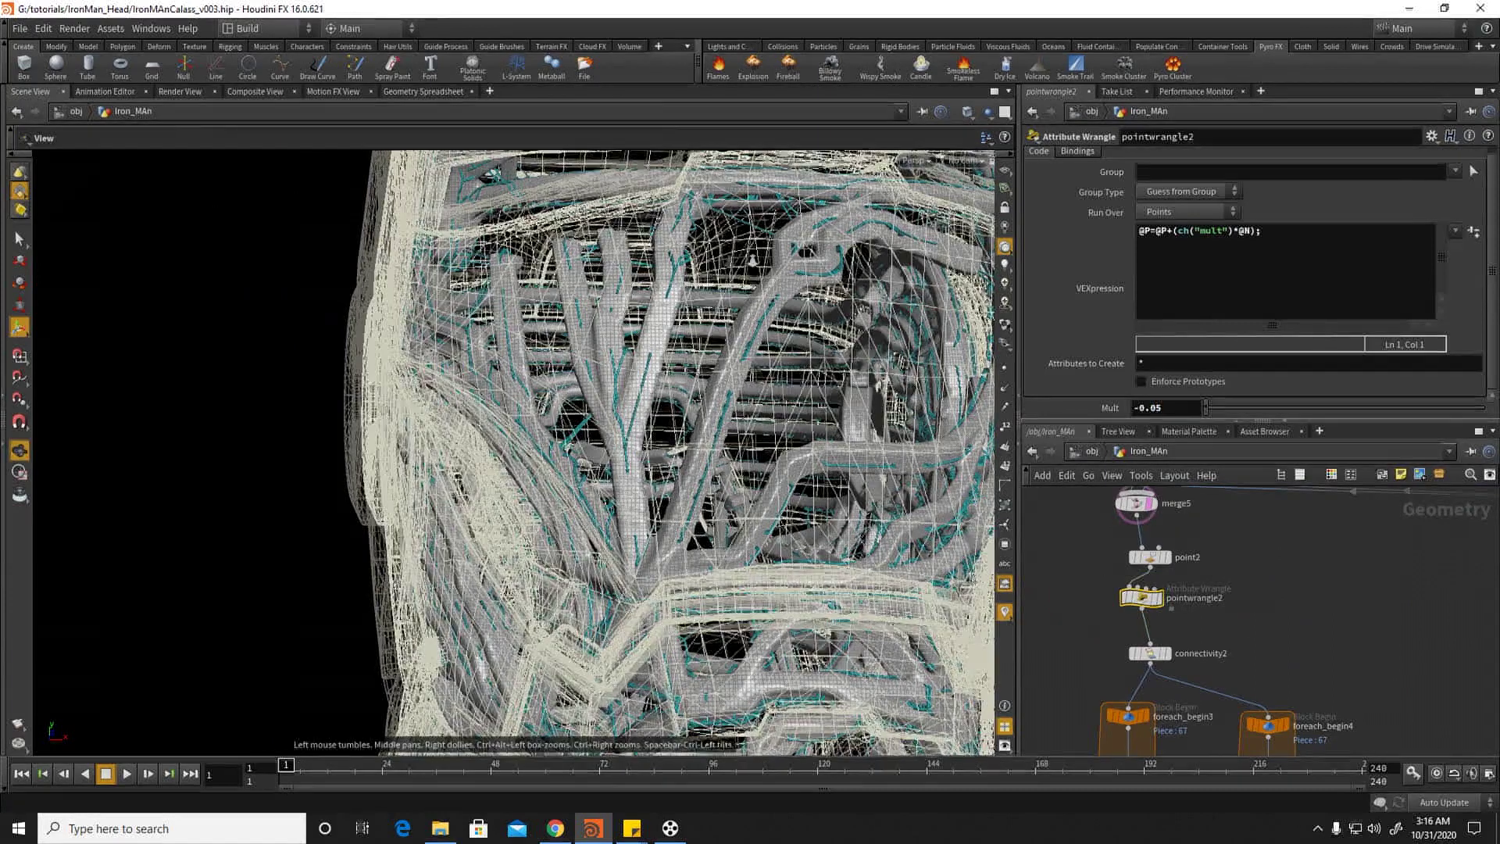
{"action": "right_click_drag", "start_coordinate": [730, 262], "coordinate": [527, 268], "text": "alt"}
{"action": "left_click_drag", "start_coordinate": [592, 294], "coordinate": [453, 316], "text": "alt"}
{"action": "scroll", "coordinate": [1093, 609], "scroll_direction": "down", "scroll_amount": 3}
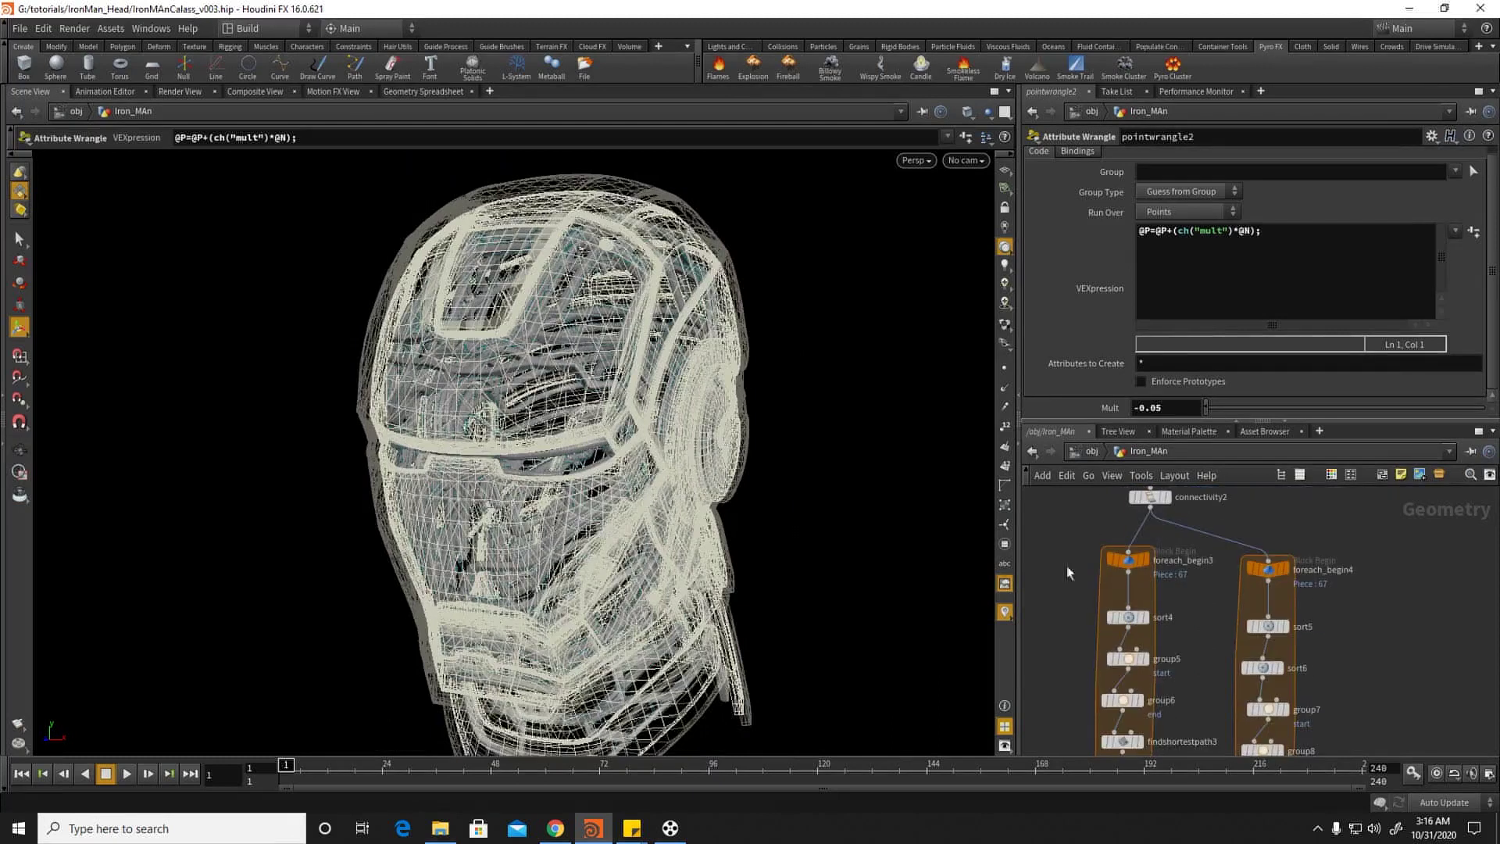
{"action": "key", "text": "Tab"}
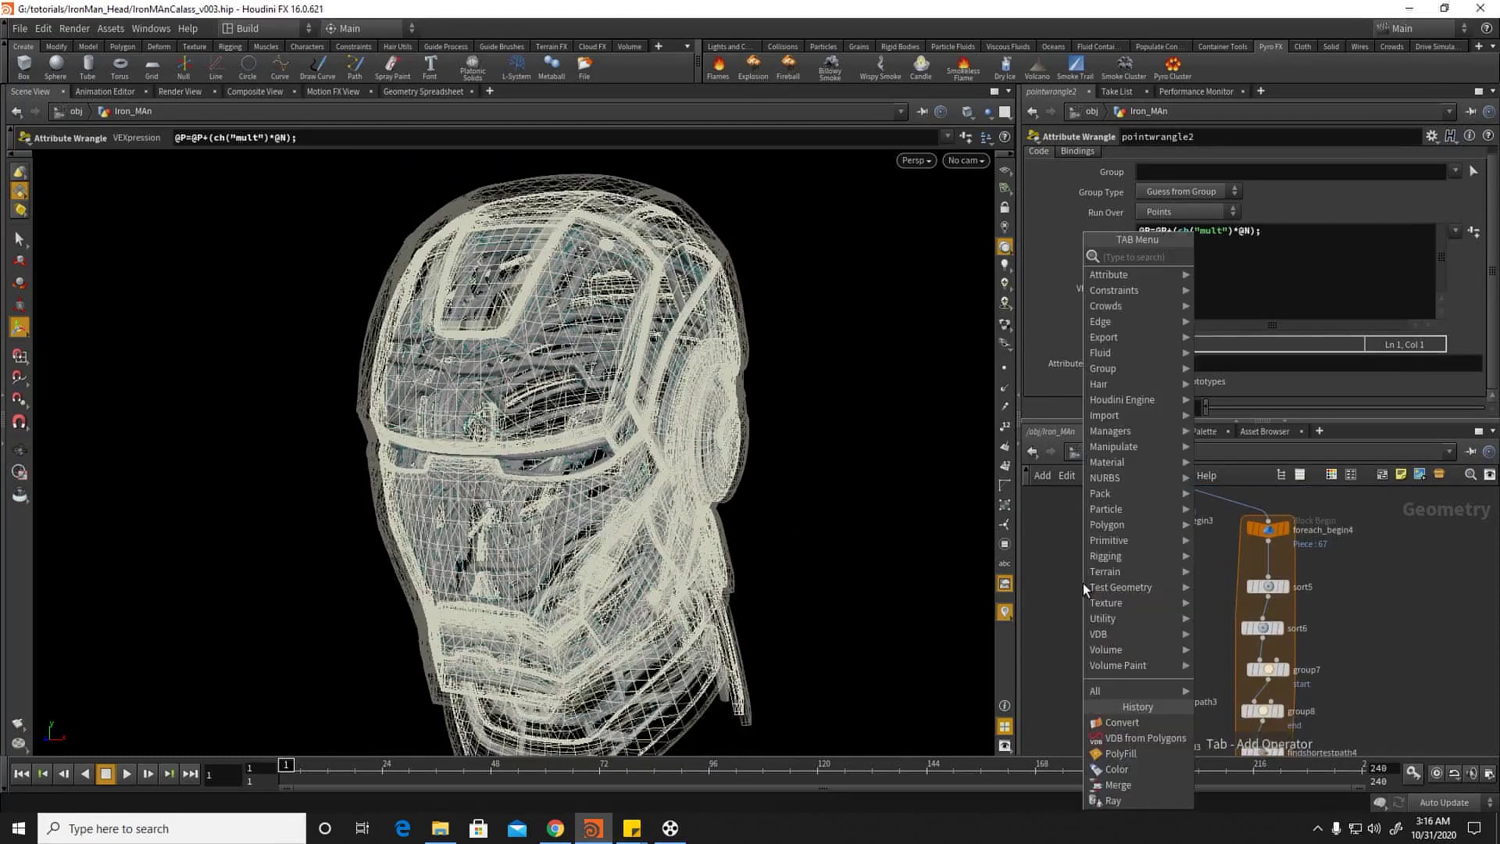
{"action": "type", "text": "ra"}
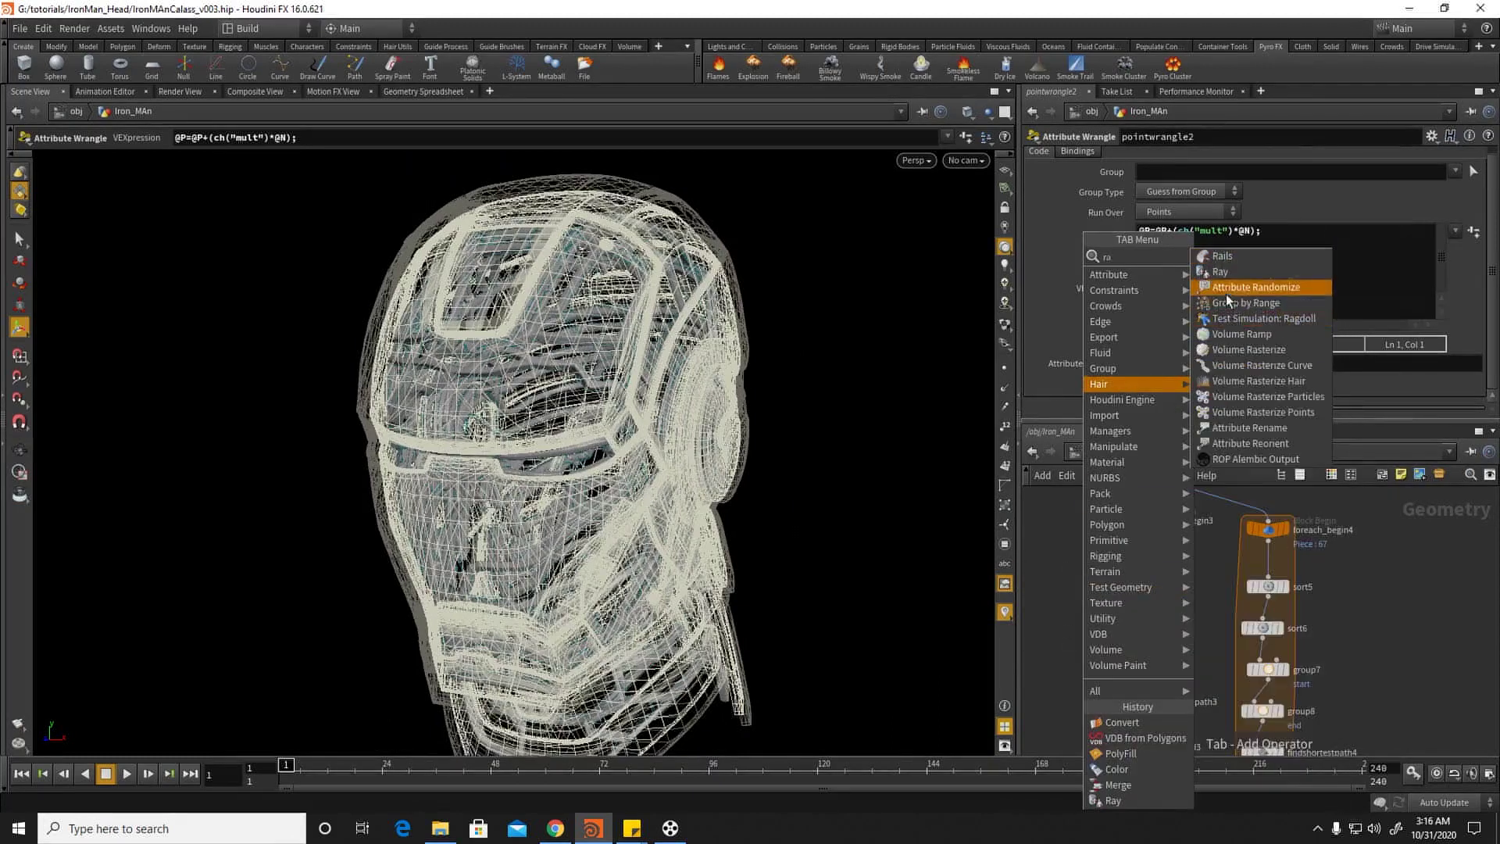
{"action": "left_click", "coordinate": [1237, 288]}
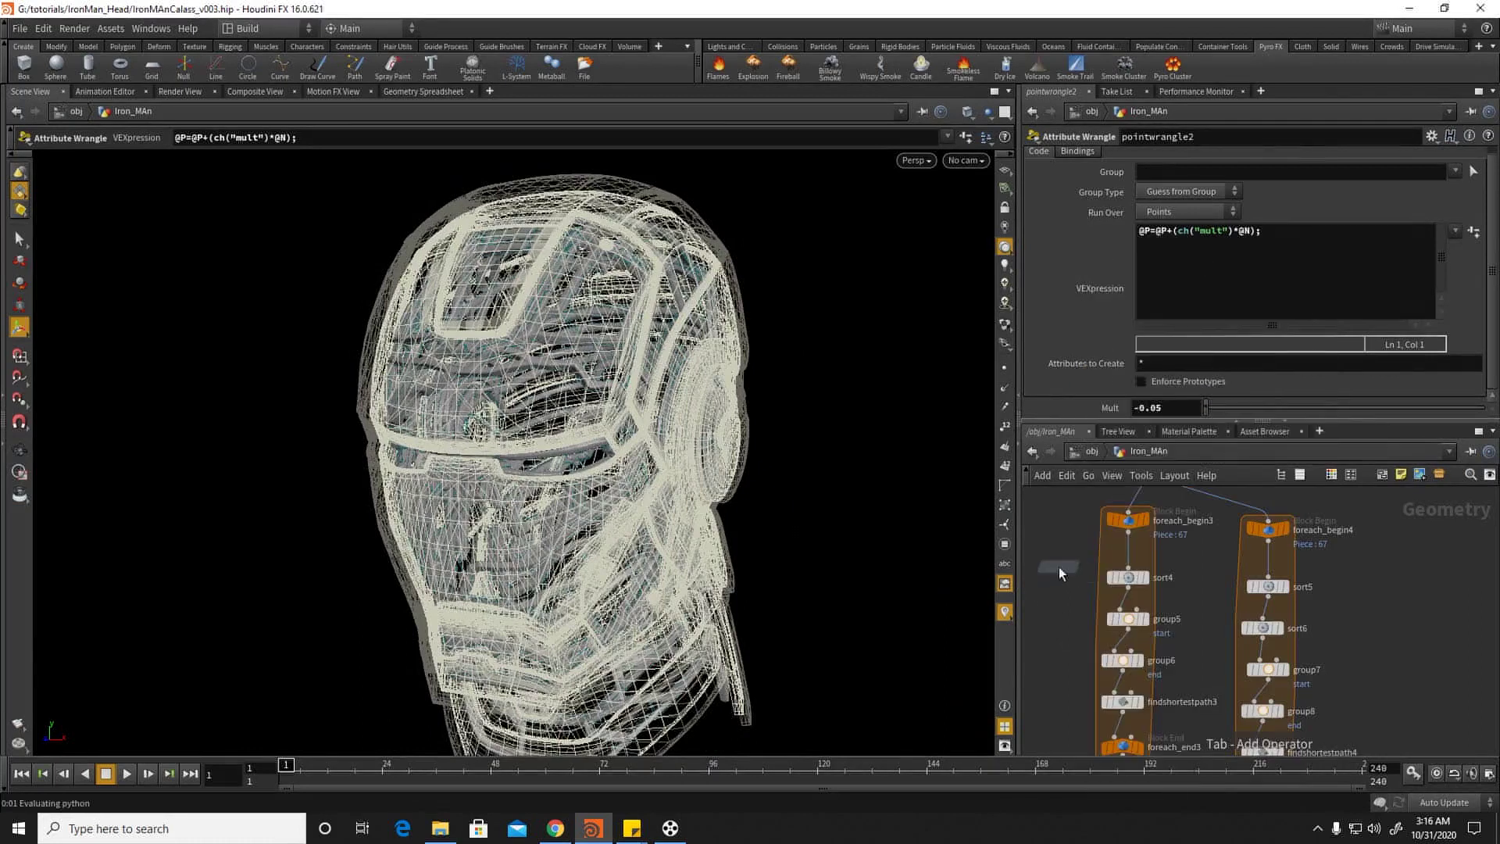
{"action": "left_click", "coordinate": [1059, 568]}
{"action": "key", "text": "Delete"}
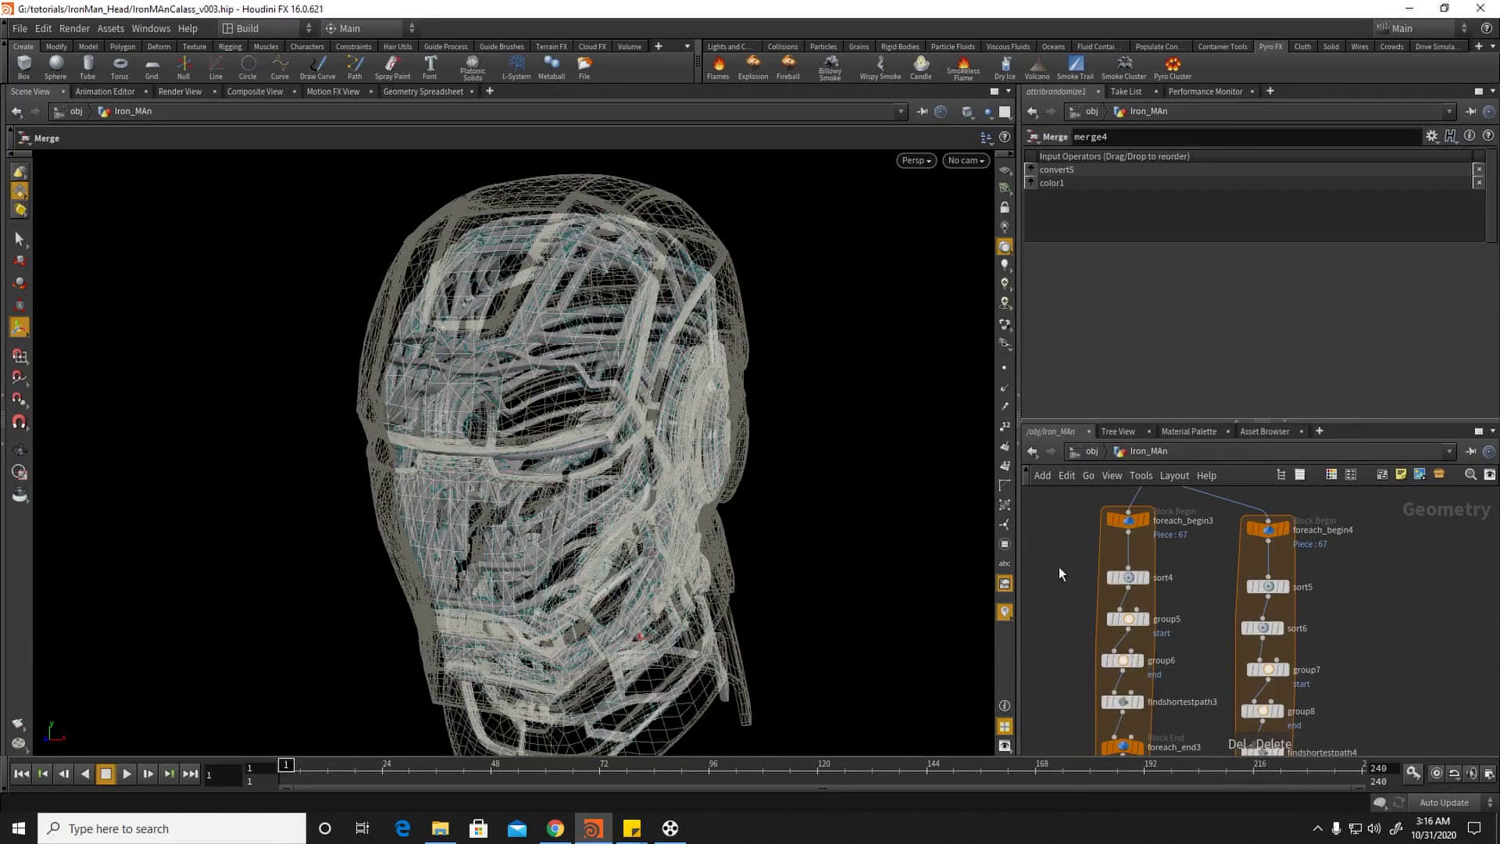
Step: Insert a Sort node between foreach_begin3 and sort4, with Point Sort set to Random and a seed of 67
{"action": "key", "text": "Tab"}
{"action": "mouse_move", "coordinate": [1066, 561]}
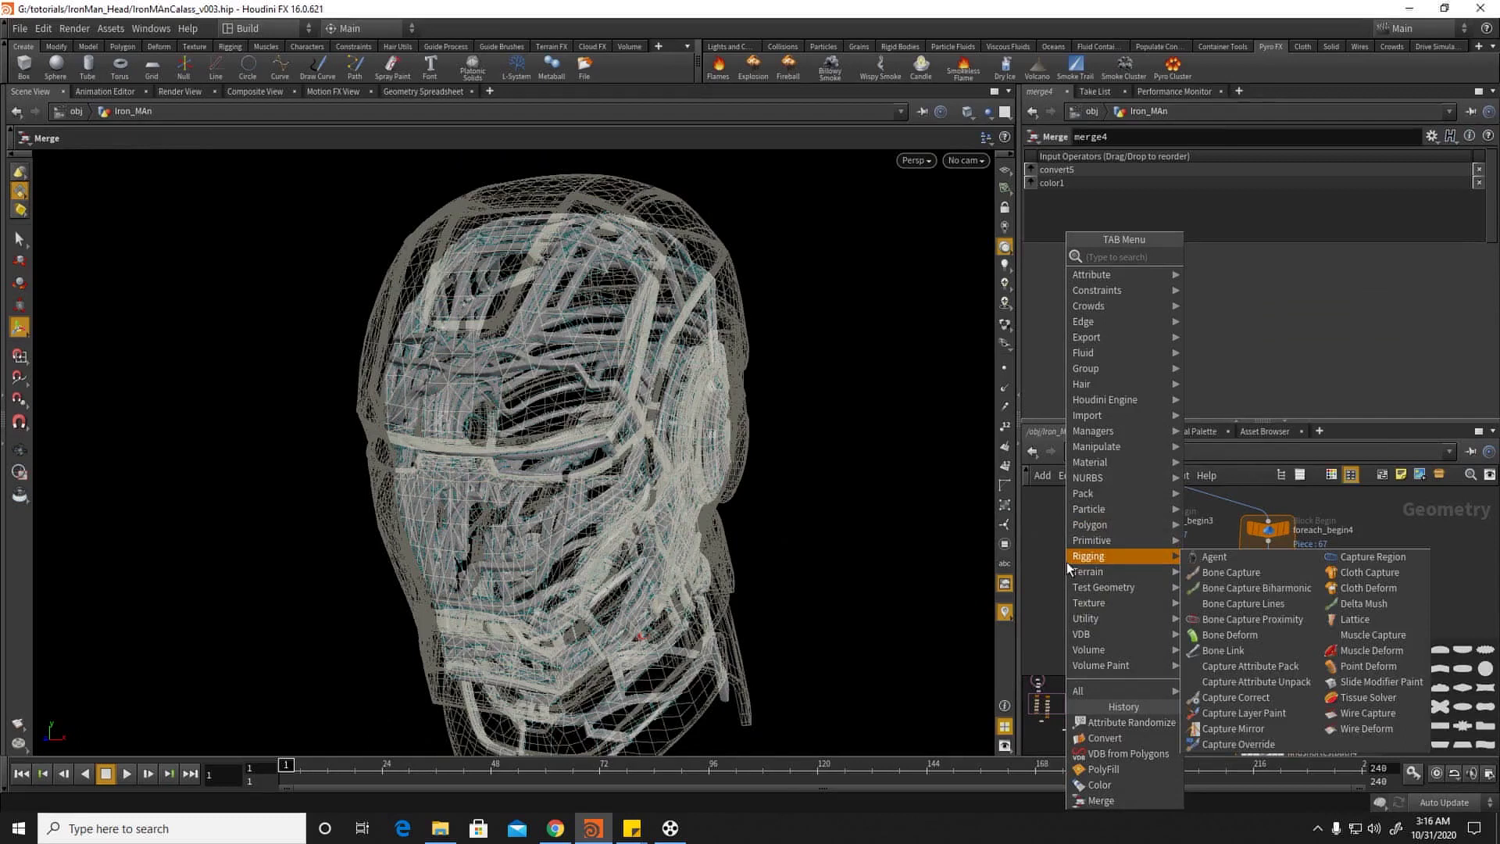
{"action": "type", "text": "sor"}
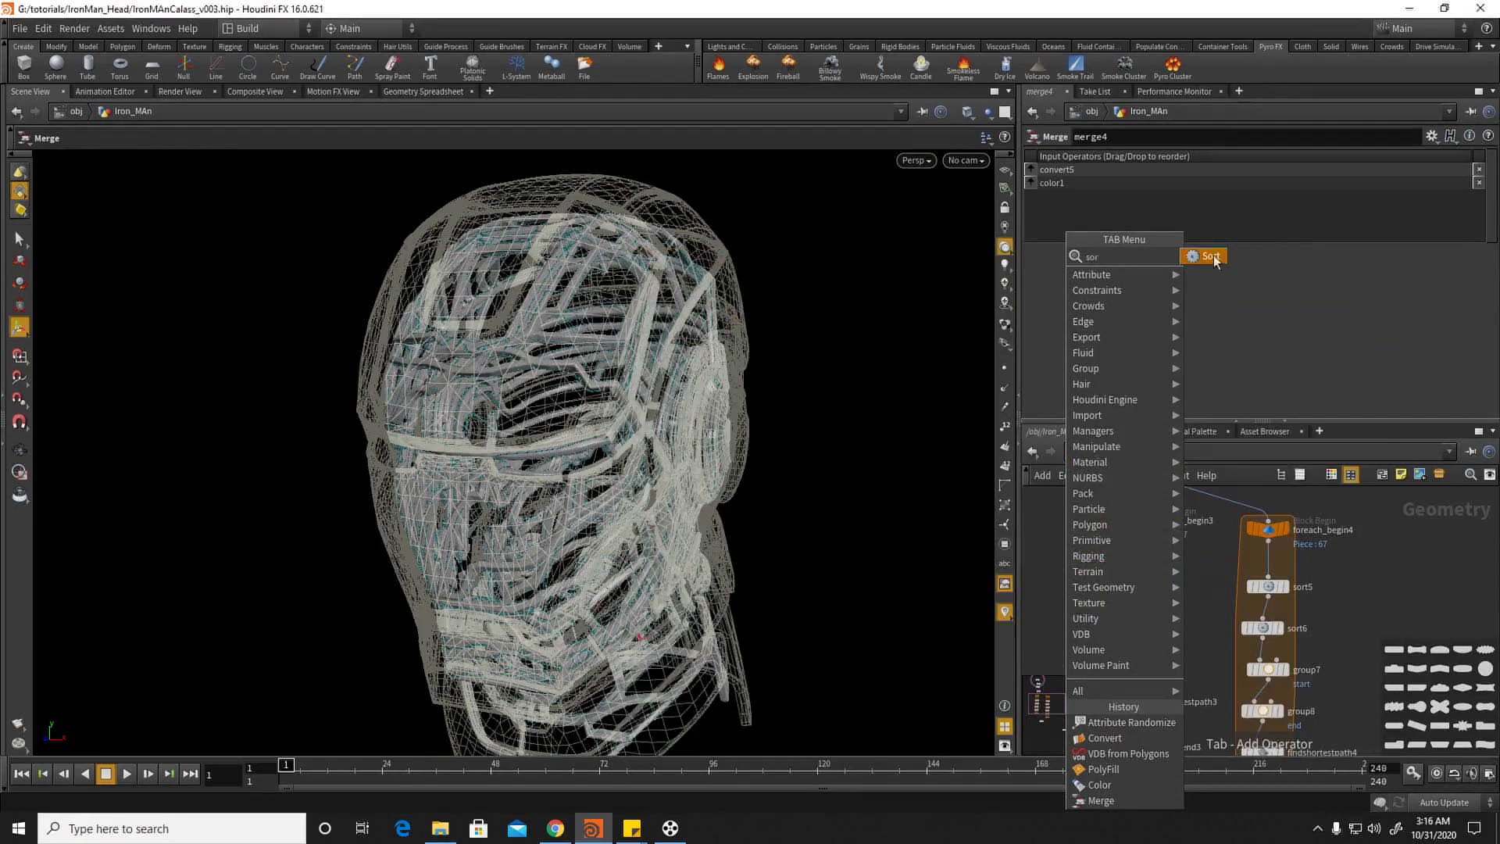
{"action": "left_click", "coordinate": [1214, 264]}
{"action": "left_click", "coordinate": [1128, 563]}
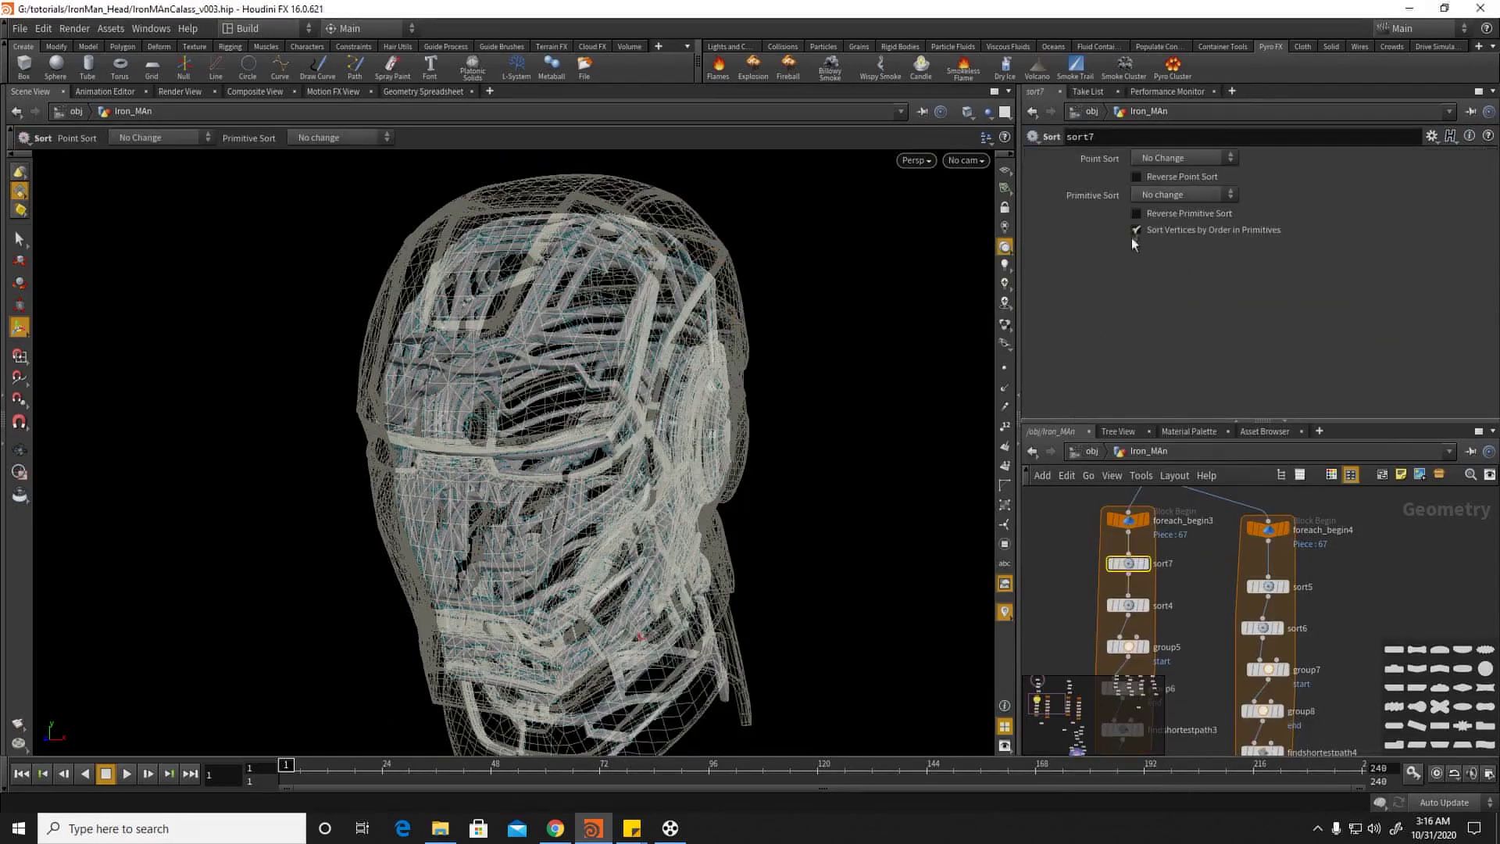
{"action": "left_click", "coordinate": [1178, 158]}
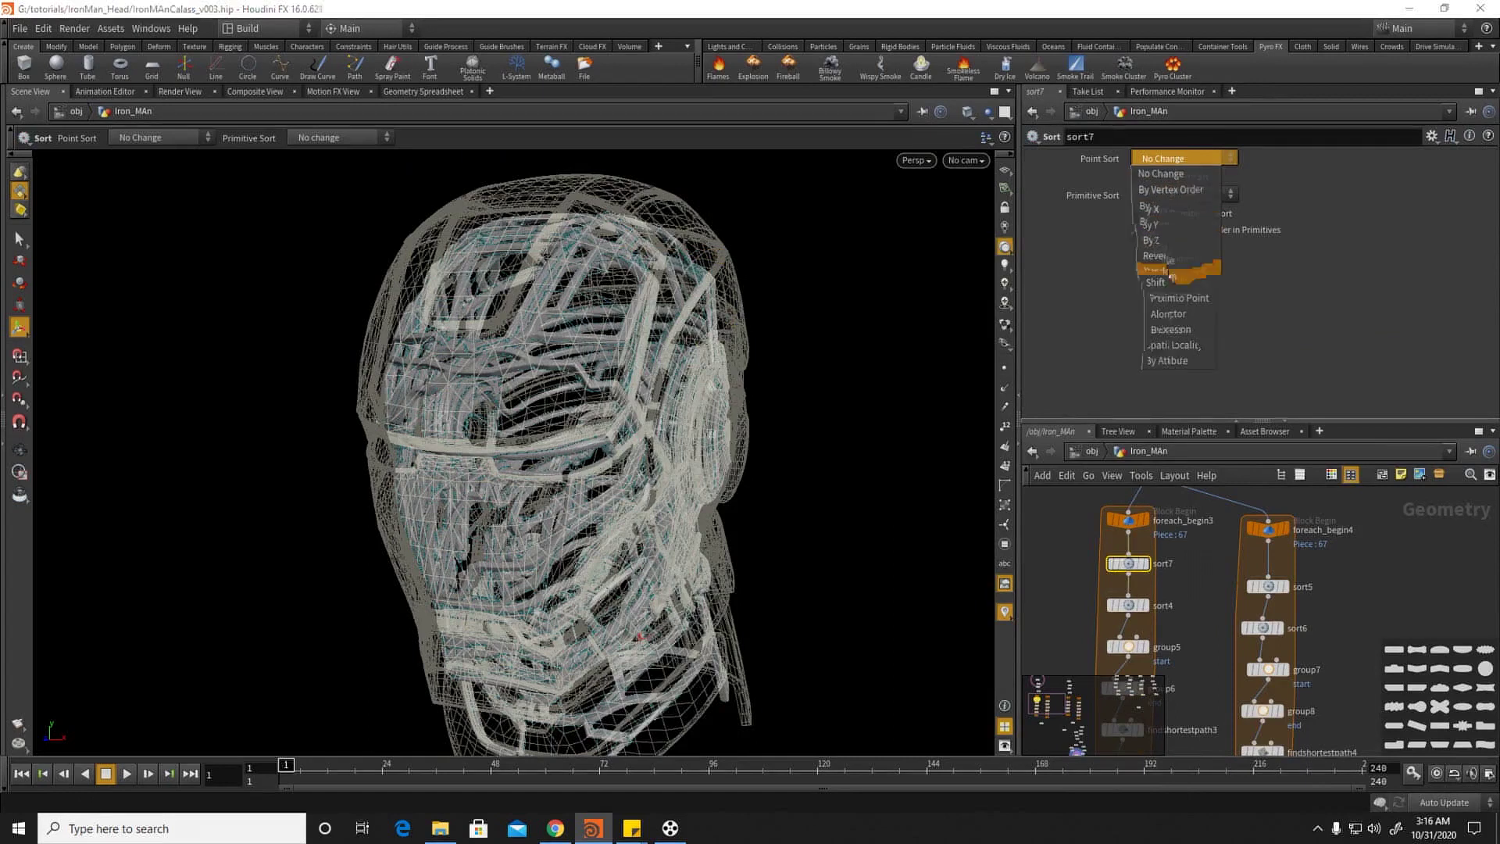
{"action": "left_click", "coordinate": [1165, 271]}
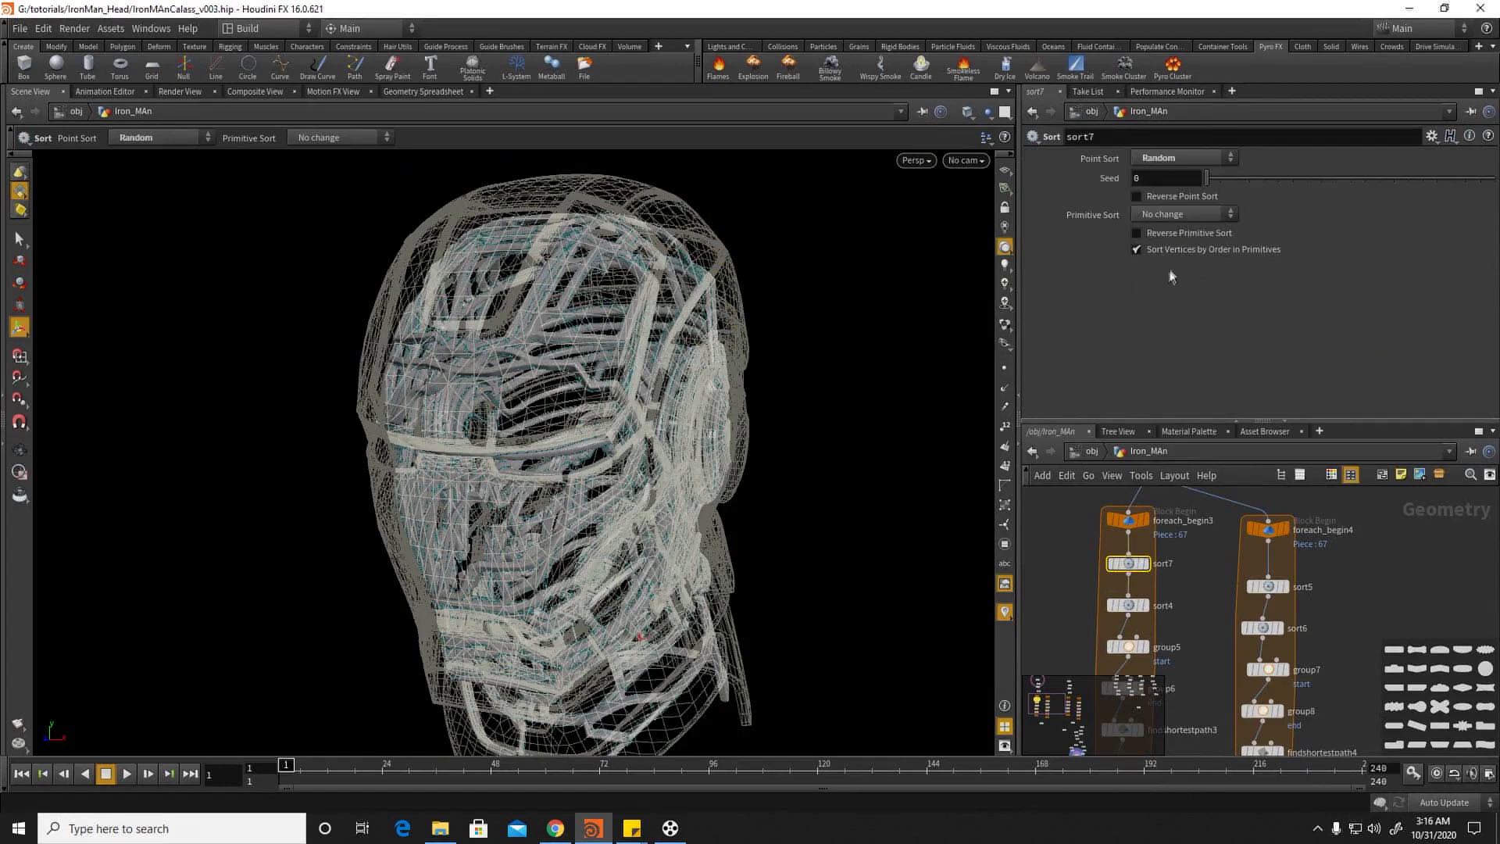
{"action": "left_click", "coordinate": [1299, 172]}
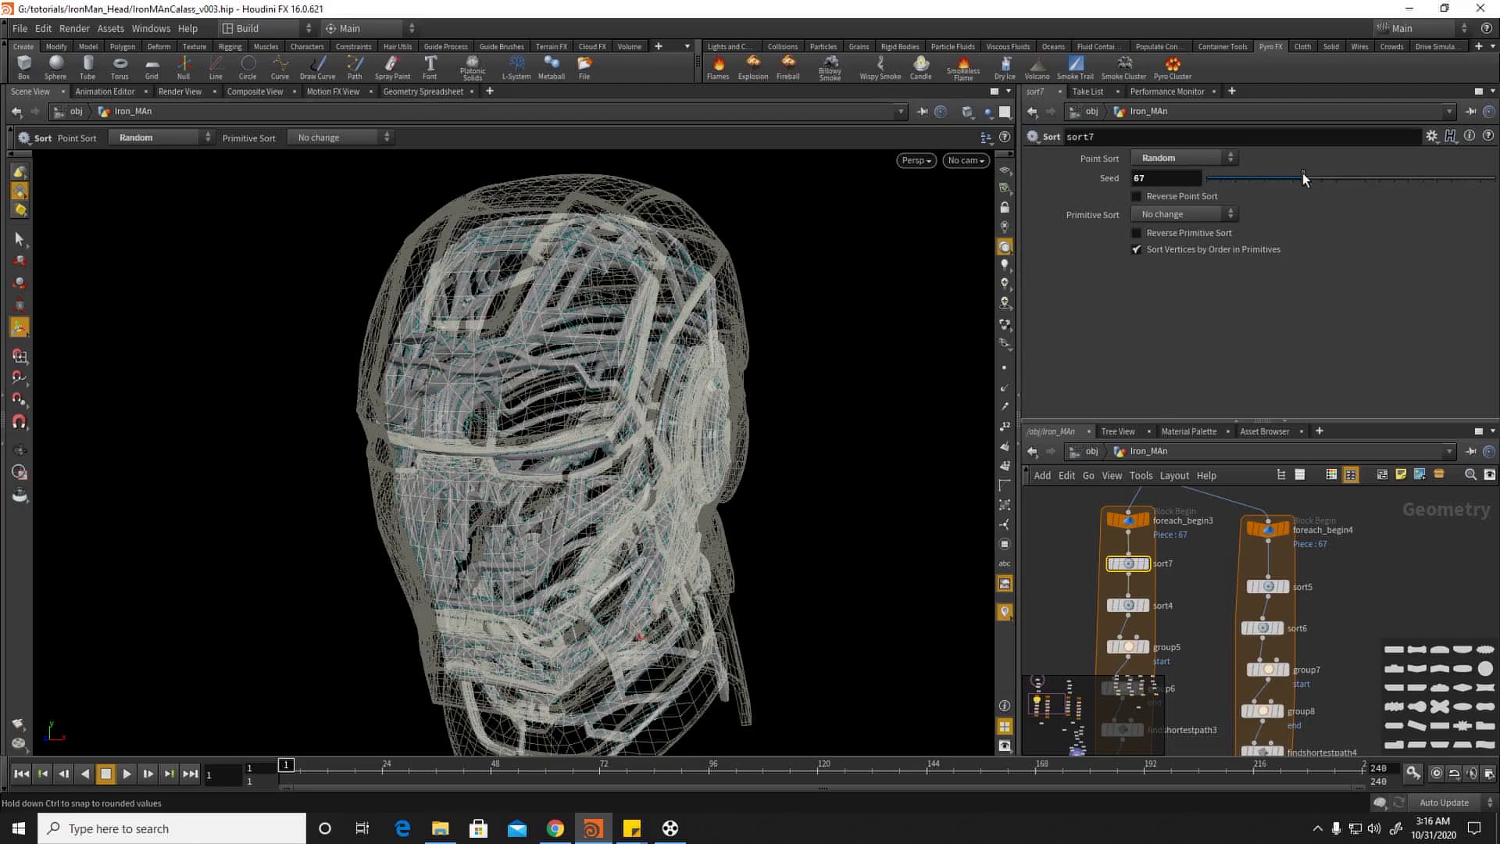
Step: Set the random seed of sort6 in the second duplicated loop to 101
{"action": "left_click", "coordinate": [1266, 590]}
{"action": "left_click", "coordinate": [1261, 627]}
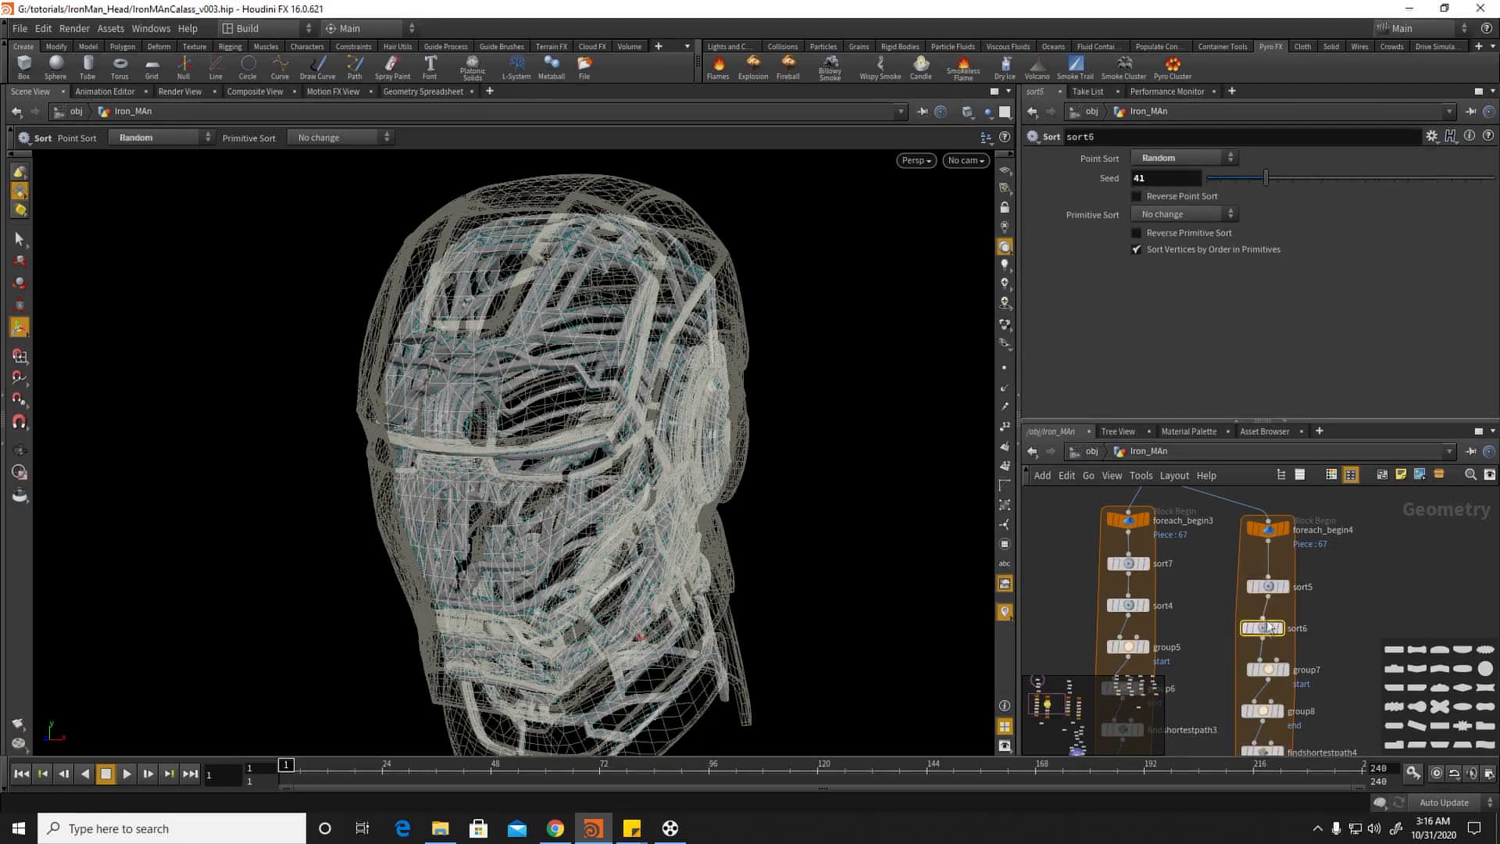
{"action": "left_click", "coordinate": [1352, 175]}
Step: Move the new Sort node below sort4 in its loop and display merge6
{"action": "left_click_drag", "start_coordinate": [1132, 562], "coordinate": [1126, 645]}
{"action": "left_click_drag", "start_coordinate": [574, 364], "coordinate": [660, 365], "text": "alt"}
{"action": "middle_click_drag", "start_coordinate": [1205, 713], "coordinate": [1184, 429]}
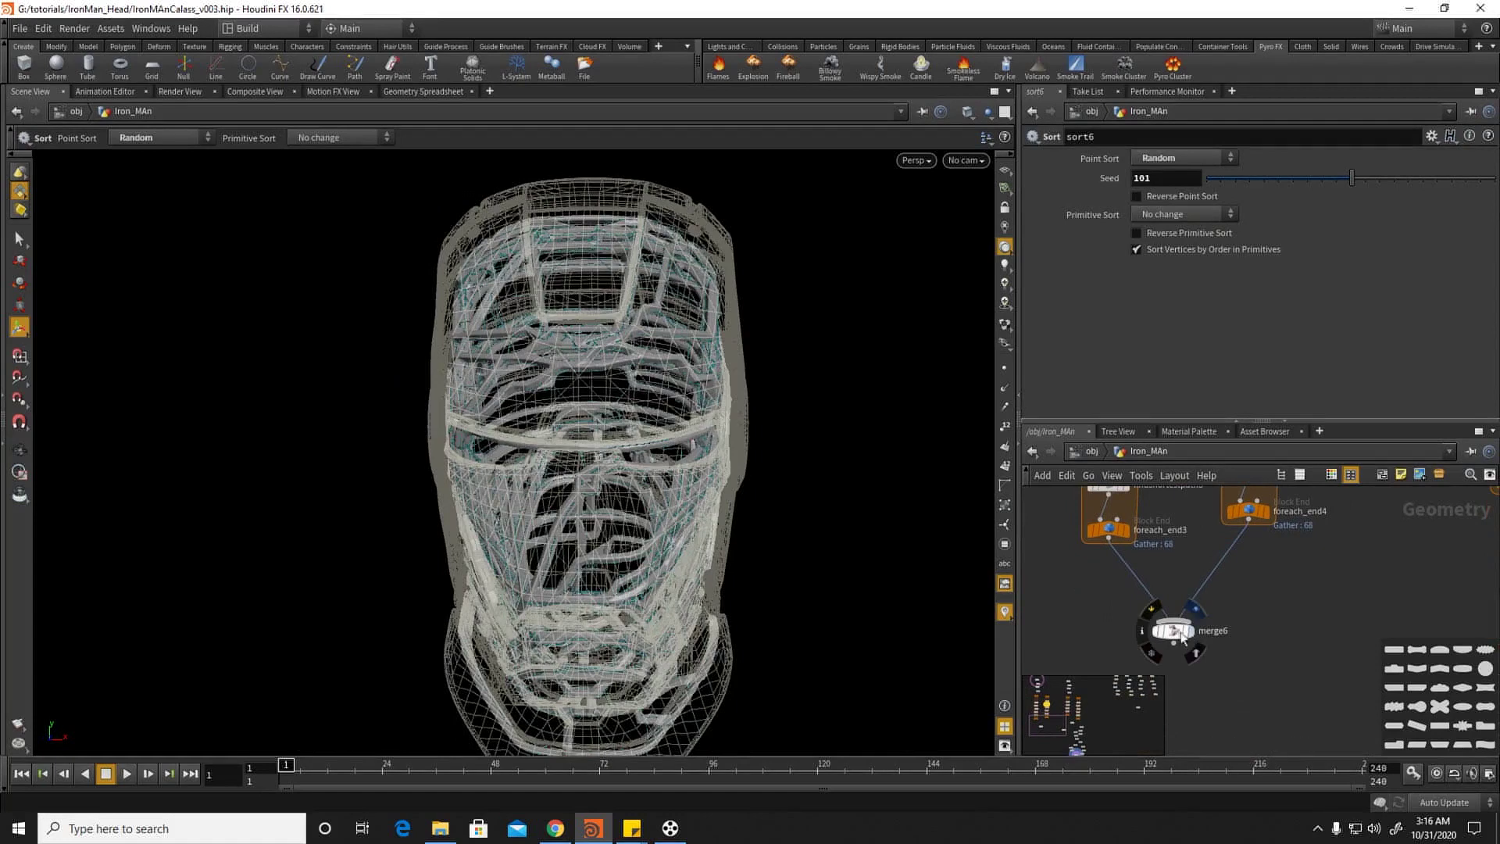
{"action": "left_click", "coordinate": [1192, 633]}
{"action": "left_click_drag", "start_coordinate": [697, 403], "coordinate": [645, 485], "text": "alt"}
Step: Raise the random seed of sort7 in the first duplicated loop and check the changed path curves
{"action": "middle_click_drag", "start_coordinate": [1277, 613], "coordinate": [1275, 808]}
{"action": "scroll", "coordinate": [1272, 688], "scroll_direction": "down", "scroll_amount": 1}
{"action": "middle_click_drag", "start_coordinate": [1189, 592], "coordinate": [1188, 655]}
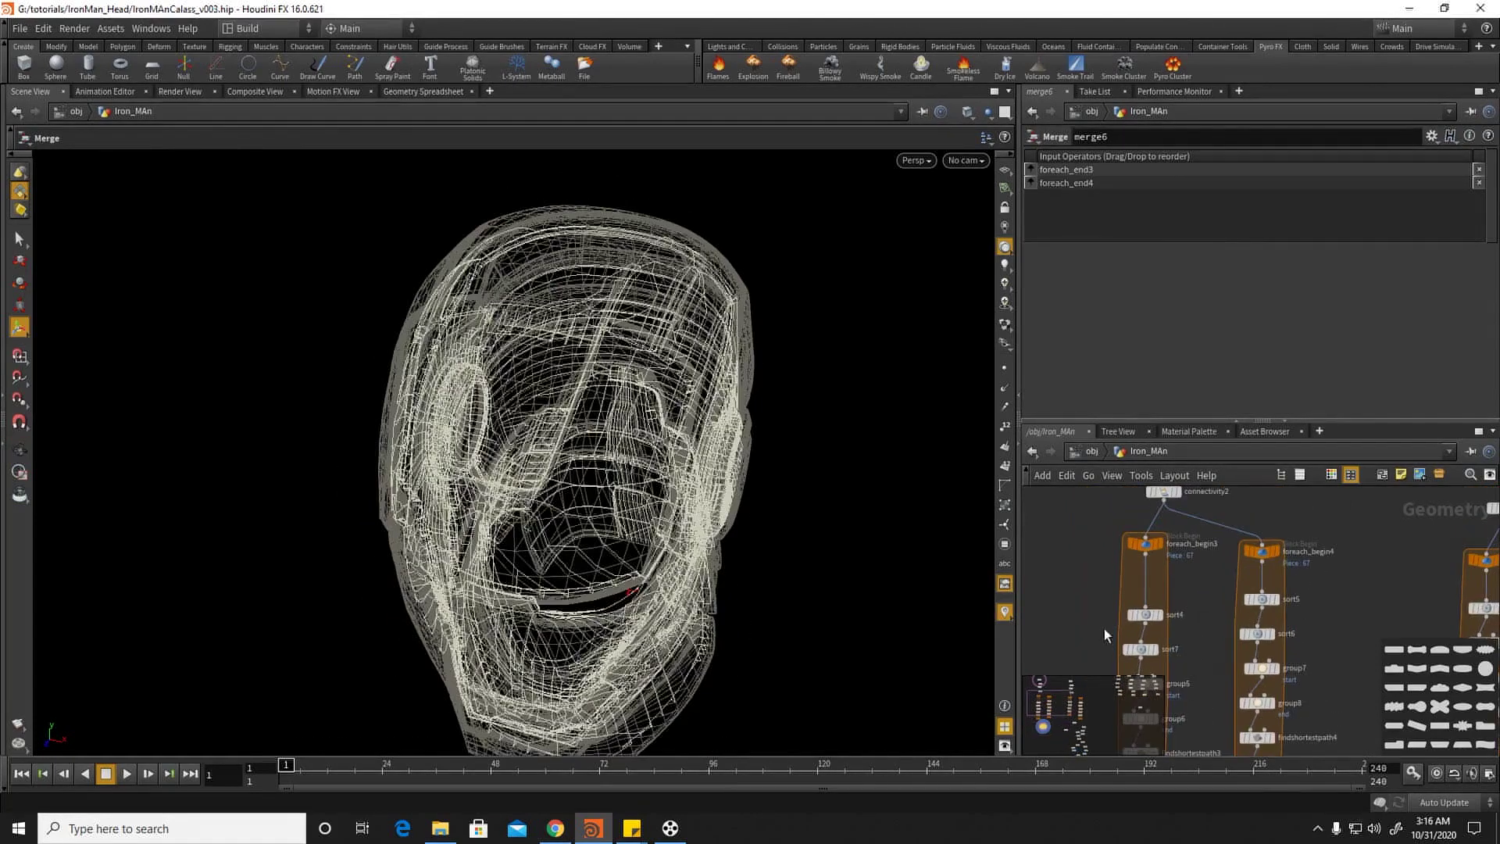
{"action": "left_click", "coordinate": [1145, 650]}
{"action": "left_click_drag", "start_coordinate": [1303, 178], "coordinate": [1388, 178]}
{"action": "left_click_drag", "start_coordinate": [591, 399], "coordinate": [629, 425], "text": "alt"}
Step: Set the random seed of sort6 to 138
{"action": "middle_click_drag", "start_coordinate": [1178, 649], "coordinate": [1169, 718]}
{"action": "left_click", "coordinate": [1188, 694]}
{"action": "left_click", "coordinate": [1239, 659]}
{"action": "left_click_drag", "start_coordinate": [1351, 178], "coordinate": [1405, 163]}
Step: Add a PolyWire node below merge6
{"action": "middle_click_drag", "start_coordinate": [1329, 625], "coordinate": [1313, 515]}
{"action": "middle_click_drag", "start_coordinate": [1303, 693], "coordinate": [1266, 577]}
{"action": "key", "text": "Tab"}
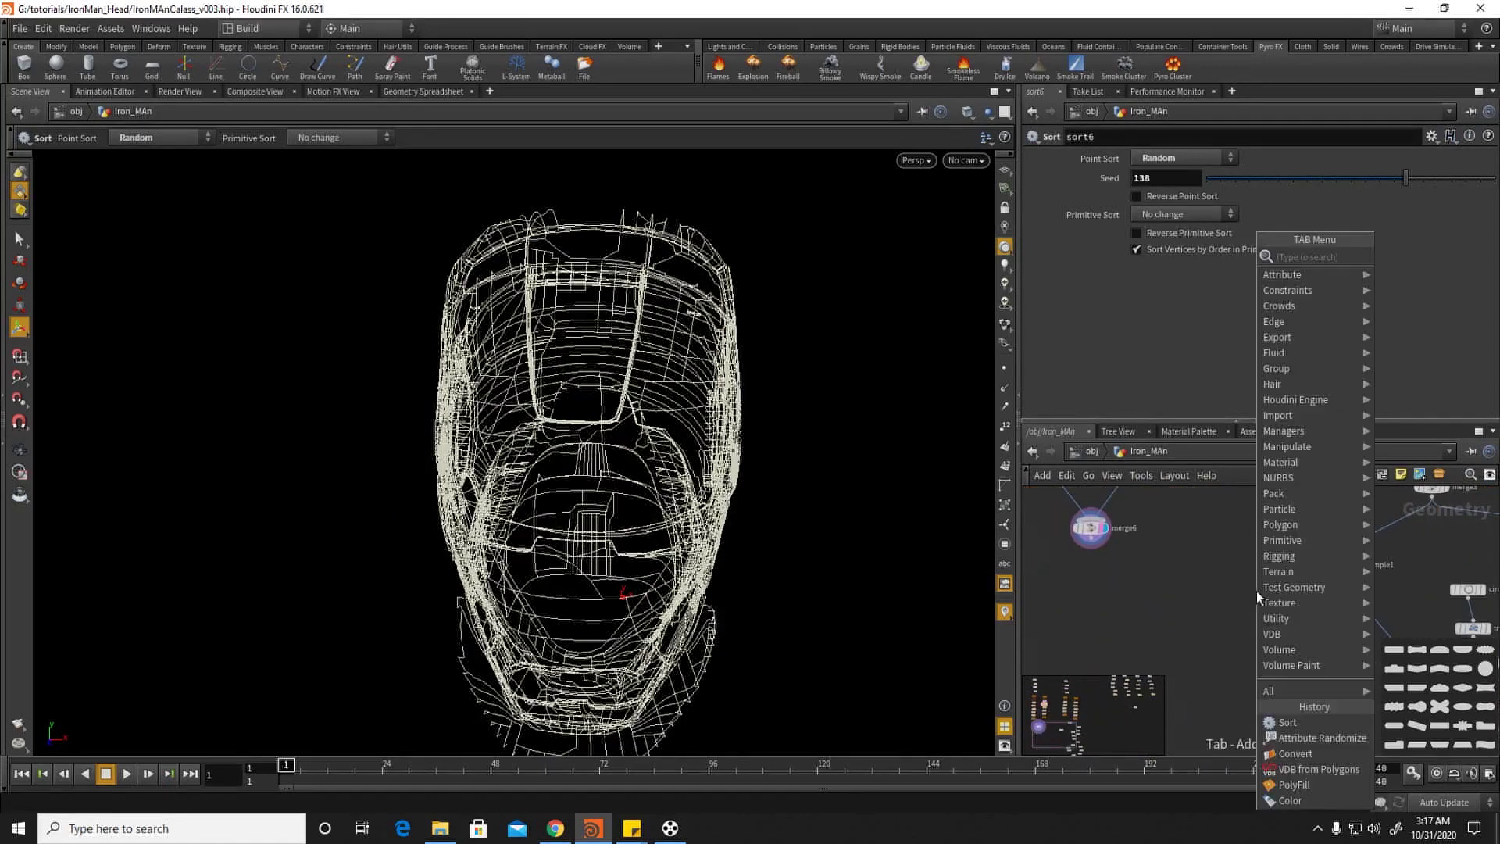
{"action": "type", "text": "pol"}
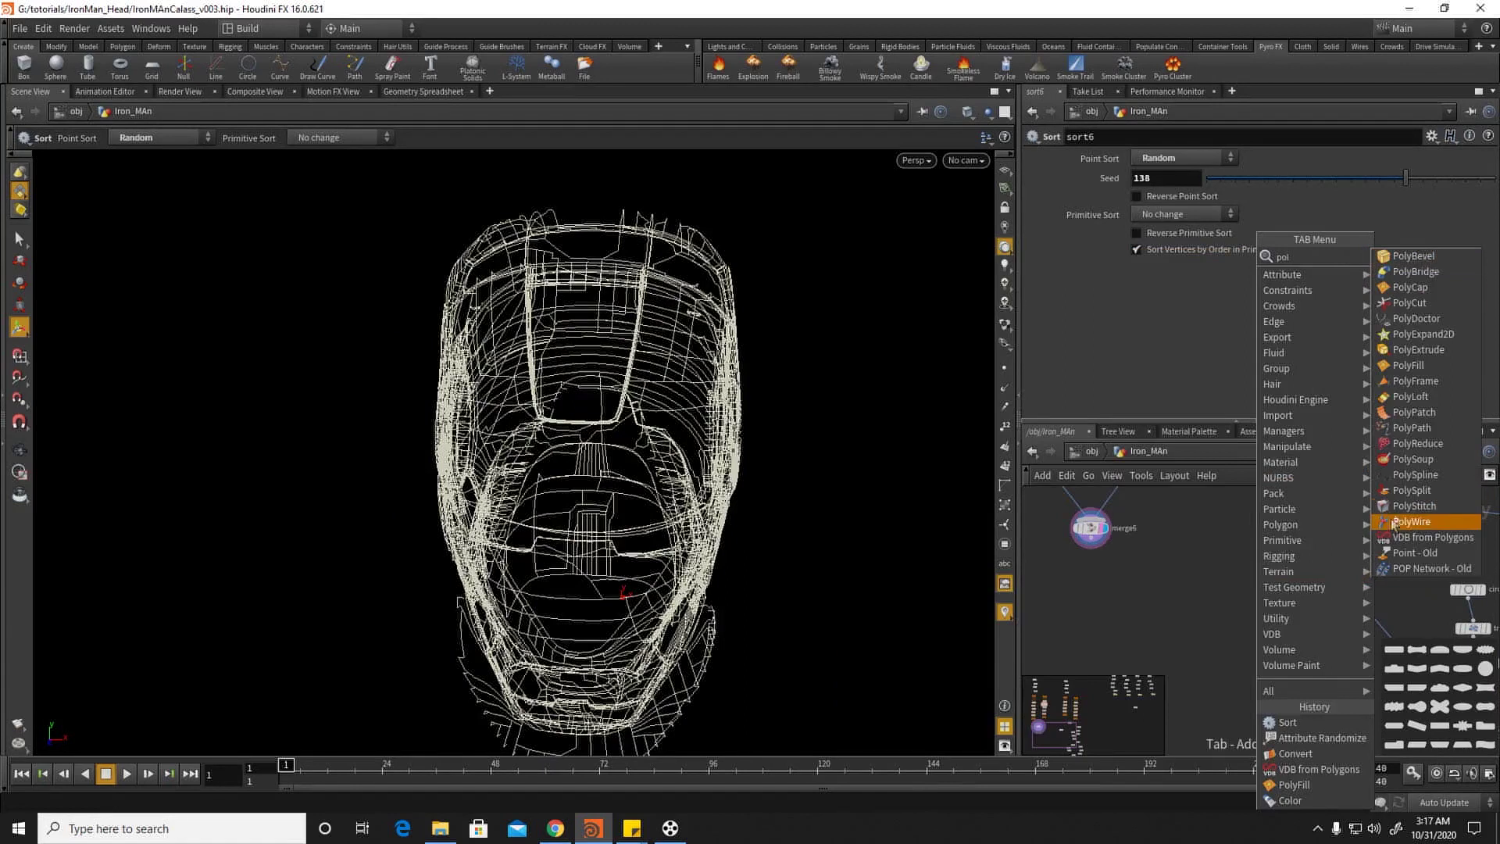
{"action": "left_click", "coordinate": [1410, 521]}
{"action": "left_click", "coordinate": [1089, 630]}
Step: Add a Resample node between merge6 and polywire2, connect merge6 into it and display the result
{"action": "key", "text": "Tab"}
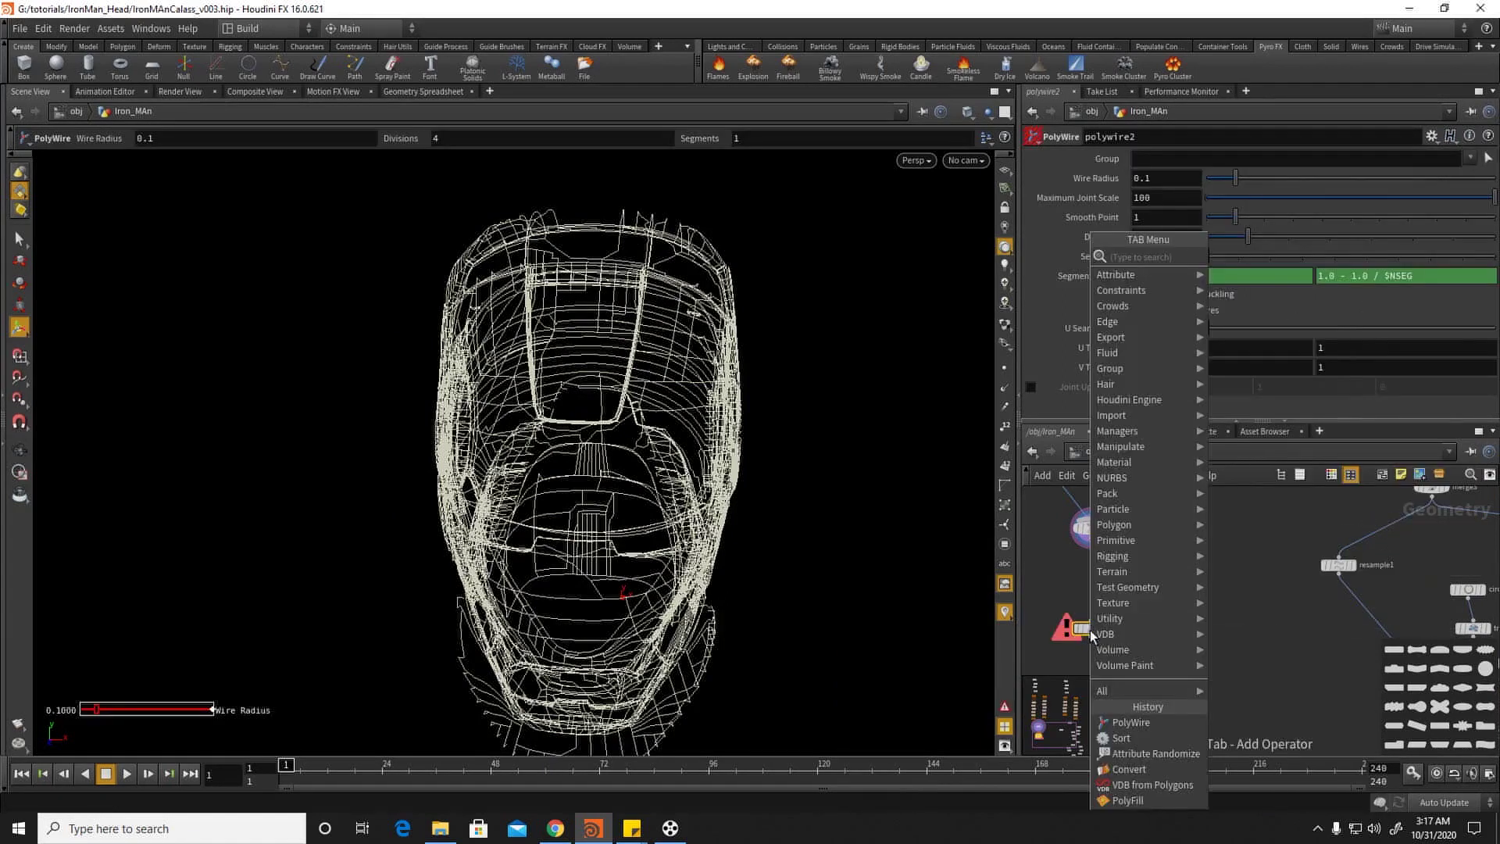
{"action": "type", "text": "re"}
{"action": "left_click", "coordinate": [1241, 319]}
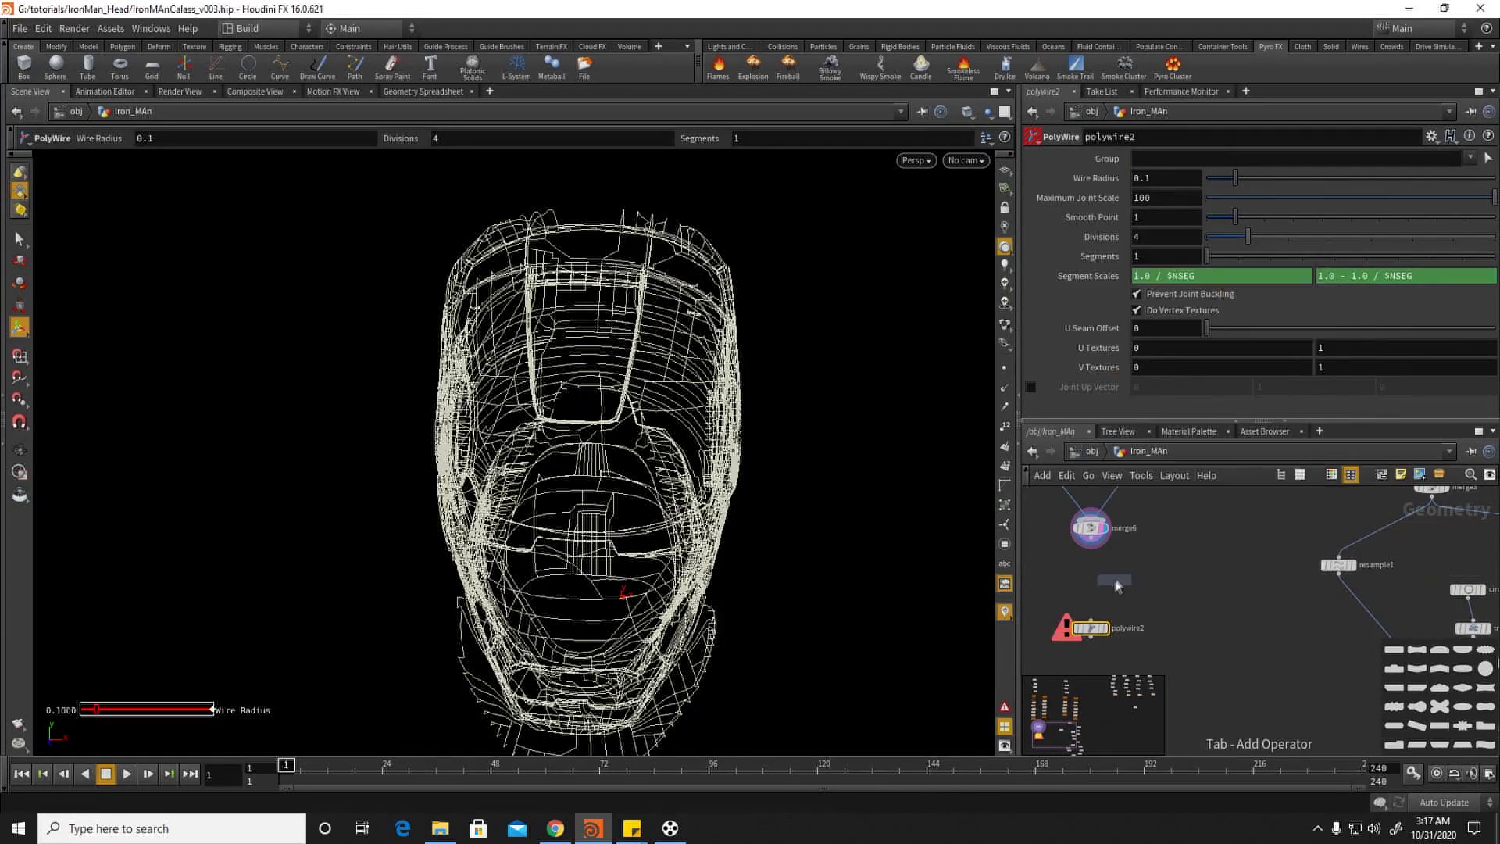
{"action": "left_click", "coordinate": [1111, 584]}
{"action": "left_click", "coordinate": [1091, 538]}
{"action": "left_click", "coordinate": [1110, 576]}
{"action": "left_click", "coordinate": [1126, 585]}
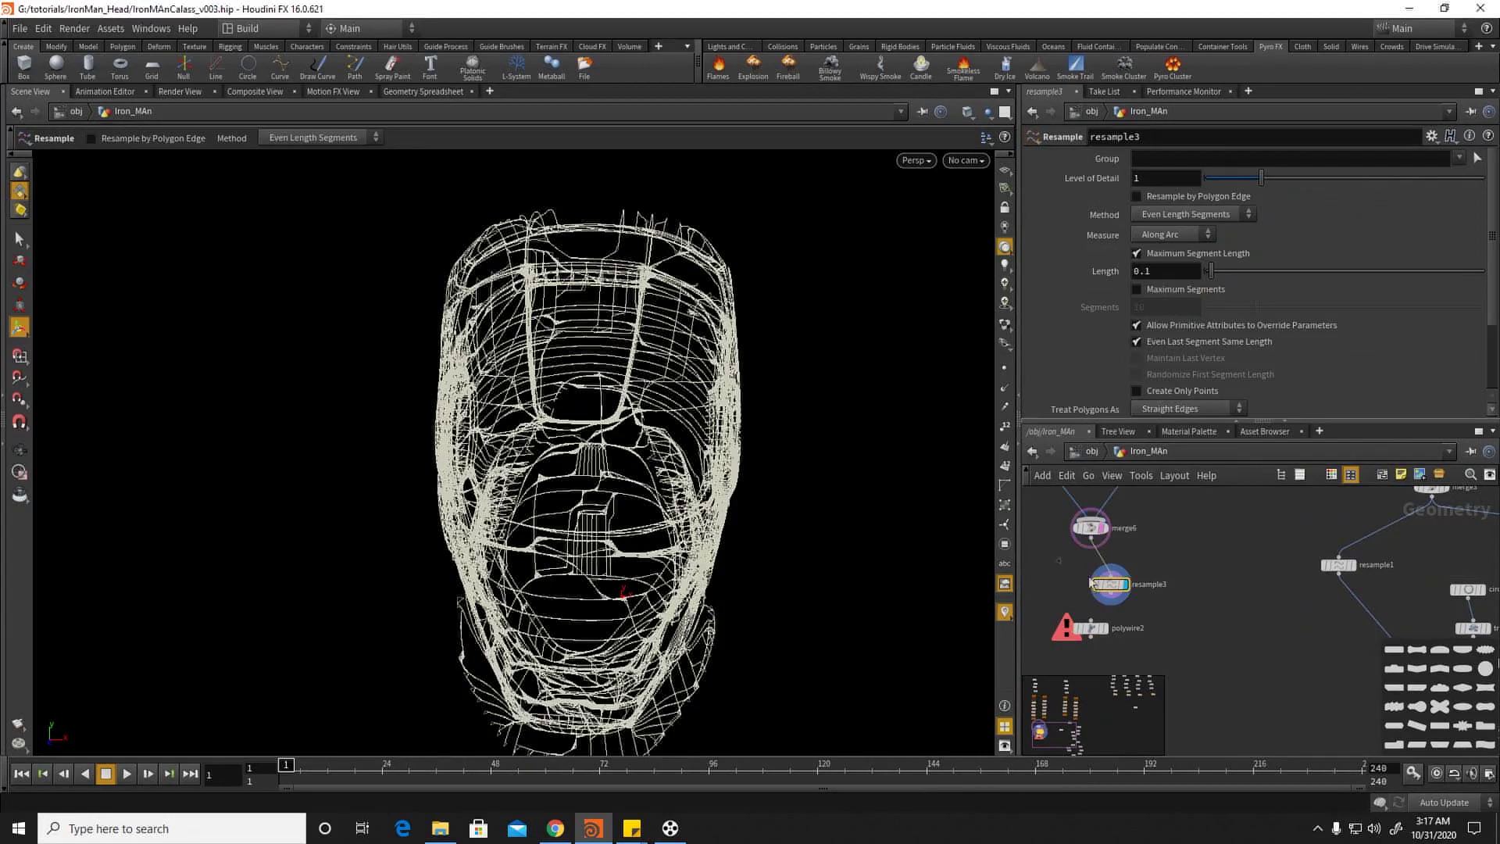
Step: Turn on the point display and set the maximum segment length of resample3 to 0.02
{"action": "left_click", "coordinate": [1004, 368]}
{"action": "right_click_drag", "start_coordinate": [582, 345], "coordinate": [798, 358], "text": "alt"}
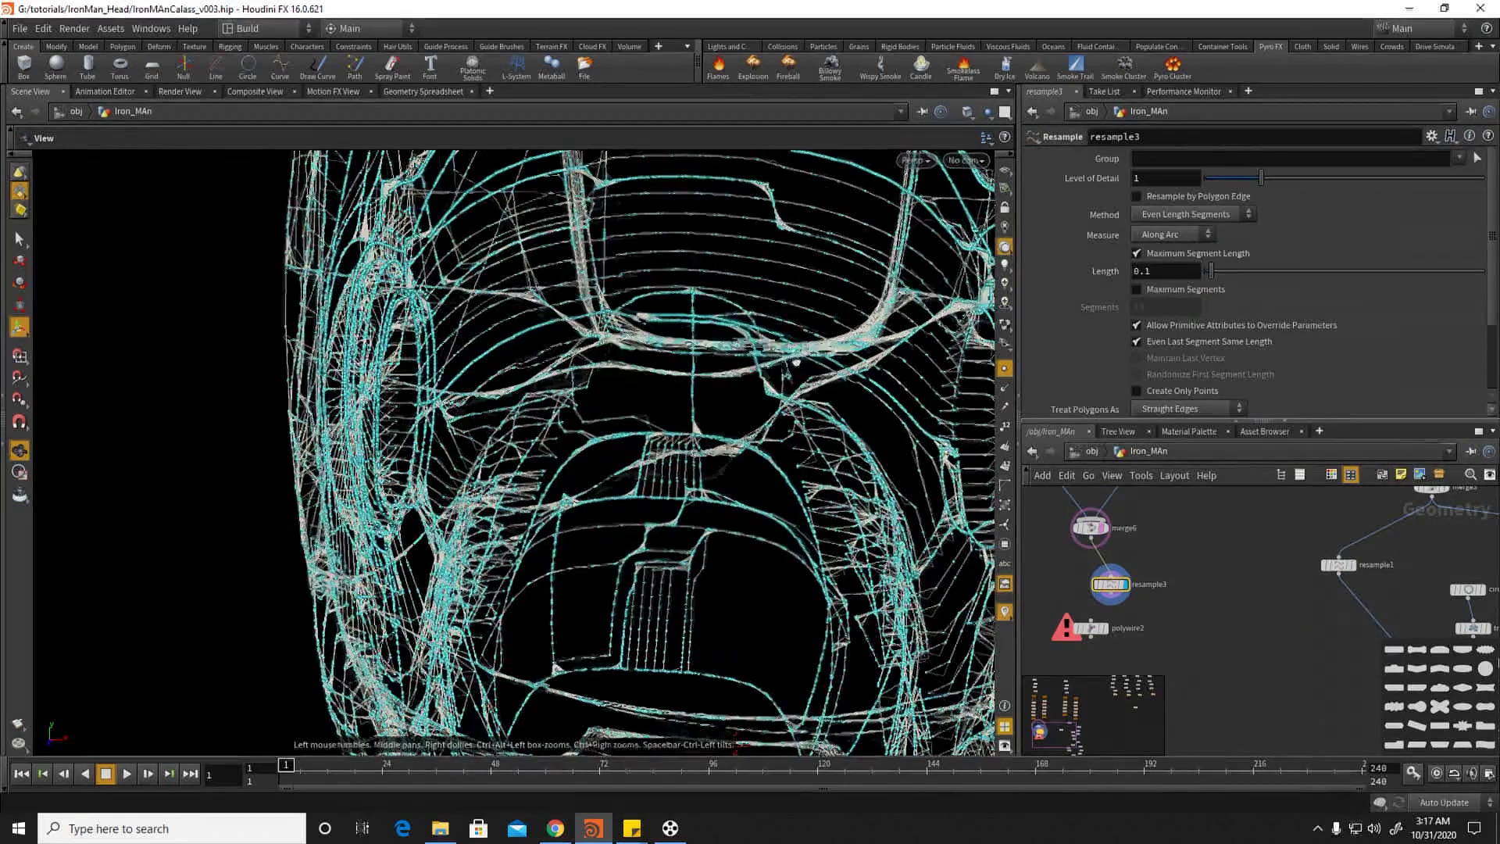
{"action": "left_click_drag", "start_coordinate": [799, 359], "coordinate": [766, 437], "text": "alt"}
{"action": "left_click_drag", "start_coordinate": [1160, 271], "coordinate": [1051, 273]}
{"action": "type", "text": "0.02"}
{"action": "key", "text": "Return"}
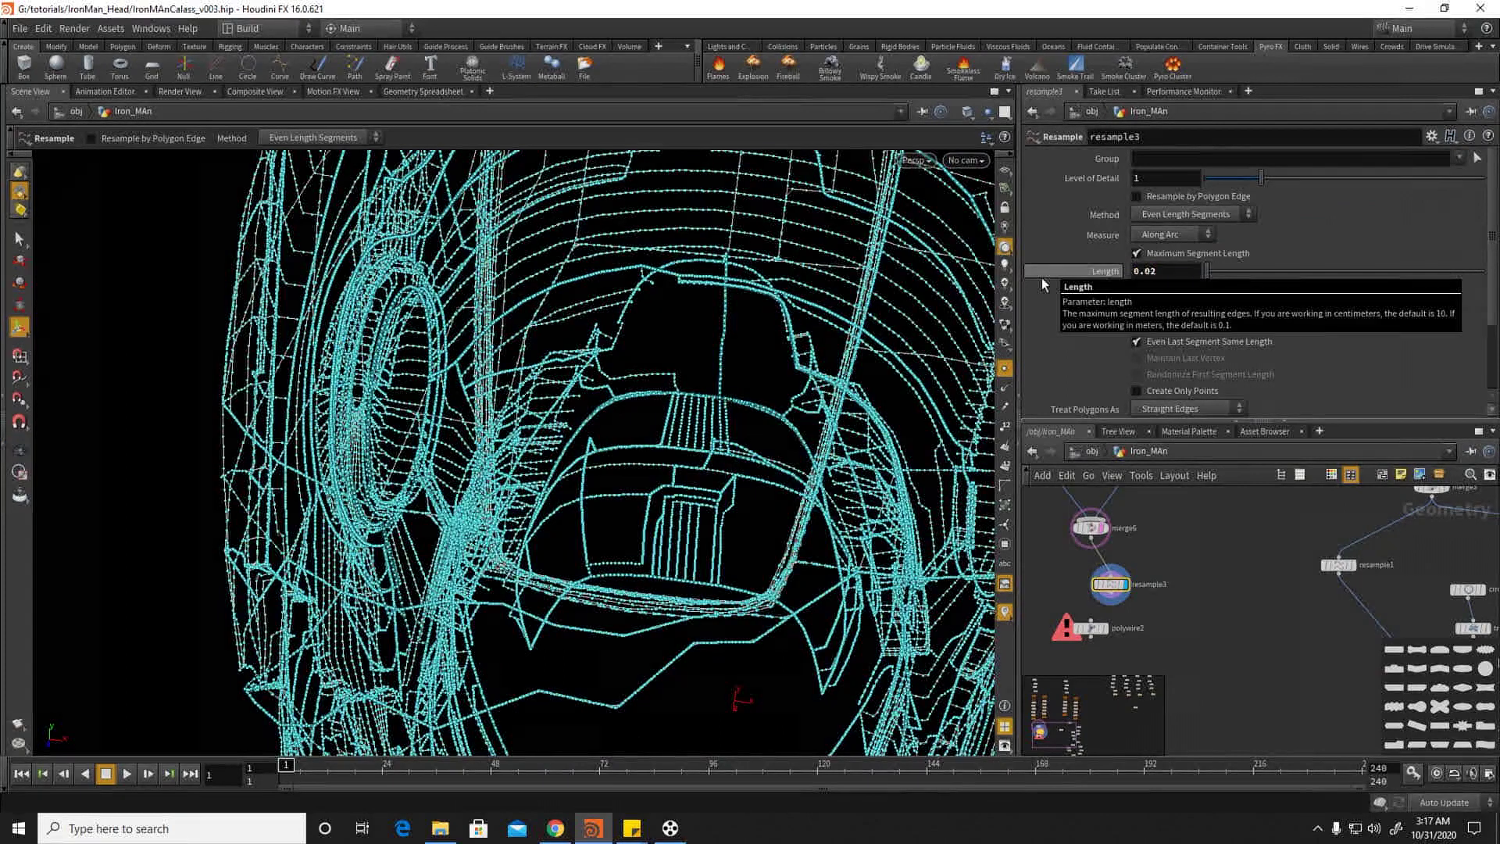
Step: Feed resample3 into polywire2, then select and display polywire2
{"action": "right_click_drag", "start_coordinate": [601, 391], "coordinate": [445, 469], "text": "alt"}
{"action": "middle_click_drag", "start_coordinate": [1223, 672], "coordinate": [1224, 635]}
{"action": "scroll", "coordinate": [1156, 621], "scroll_direction": "up", "scroll_amount": 3}
{"action": "left_click_drag", "start_coordinate": [1086, 514], "coordinate": [1048, 555]}
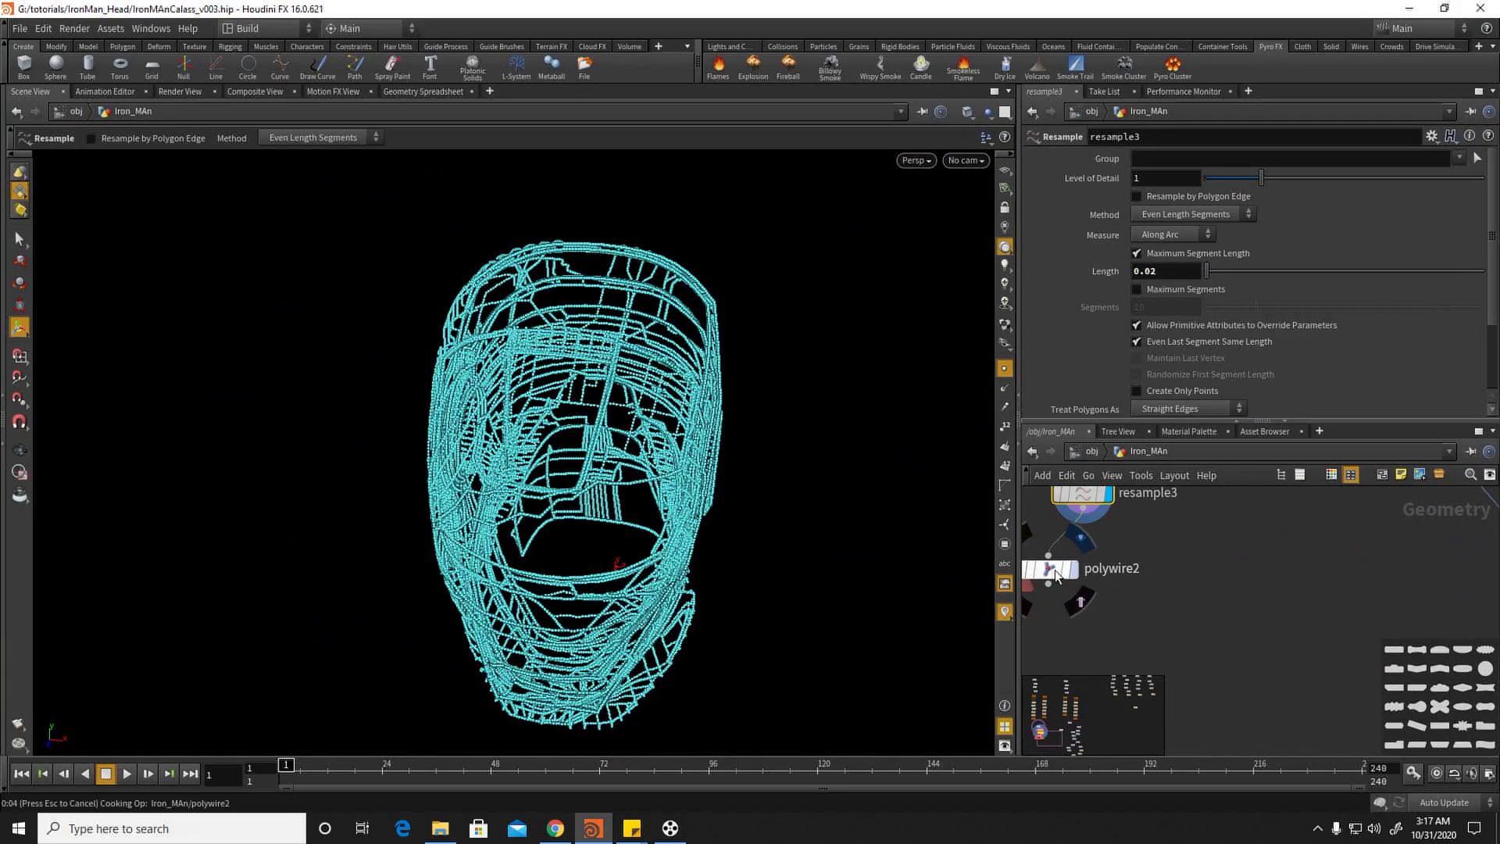
{"action": "left_click", "coordinate": [1056, 577]}
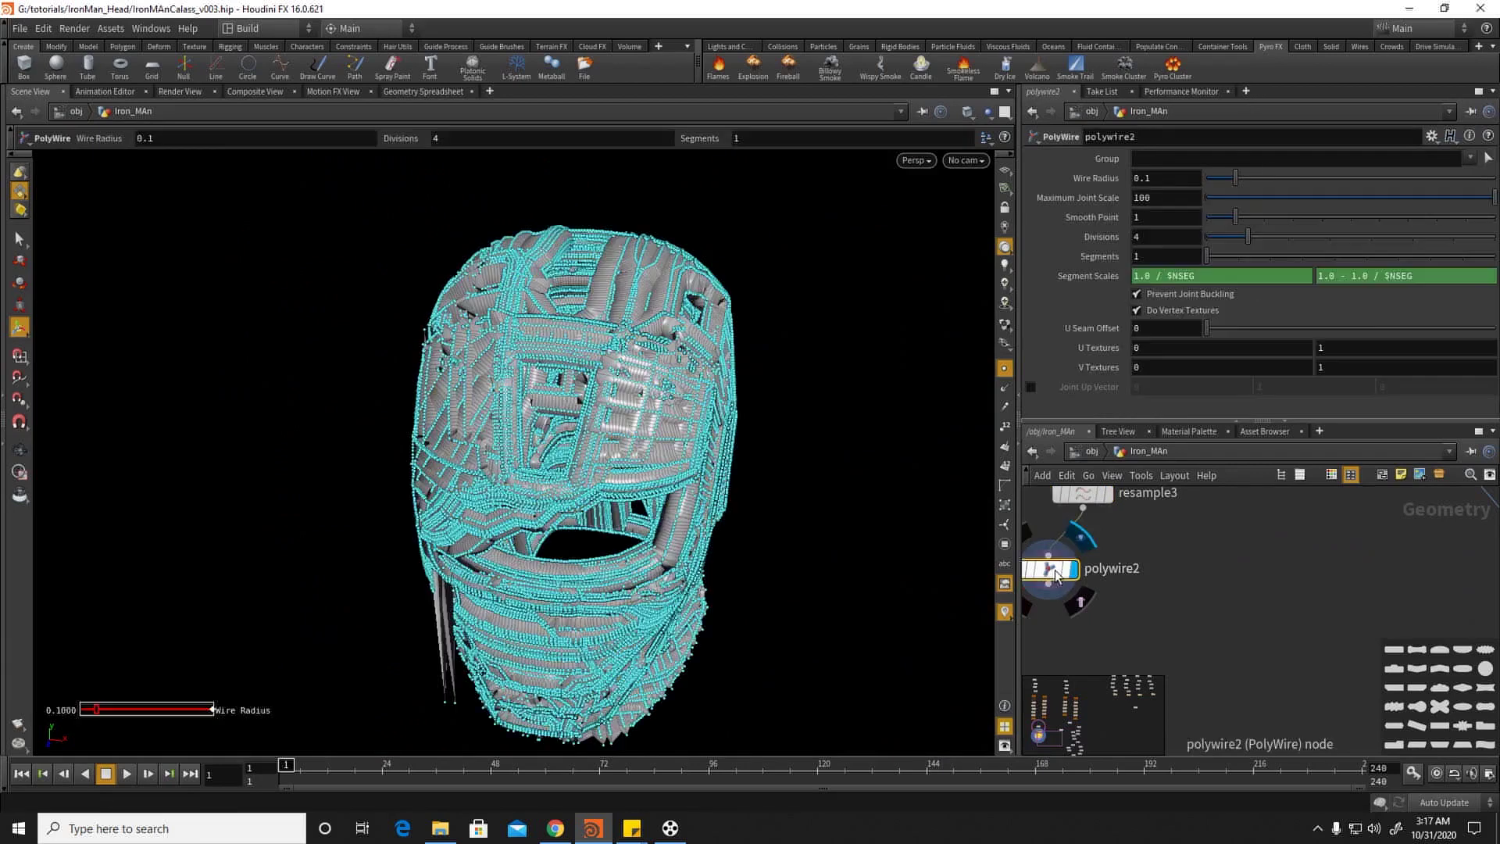
Step: Reduce the wire radius of polywire2 to 0.01 and then 0.005, with the point display turned off
{"action": "left_click_drag", "start_coordinate": [1188, 179], "coordinate": [1050, 198]}
{"action": "type", "text": "0.01"}
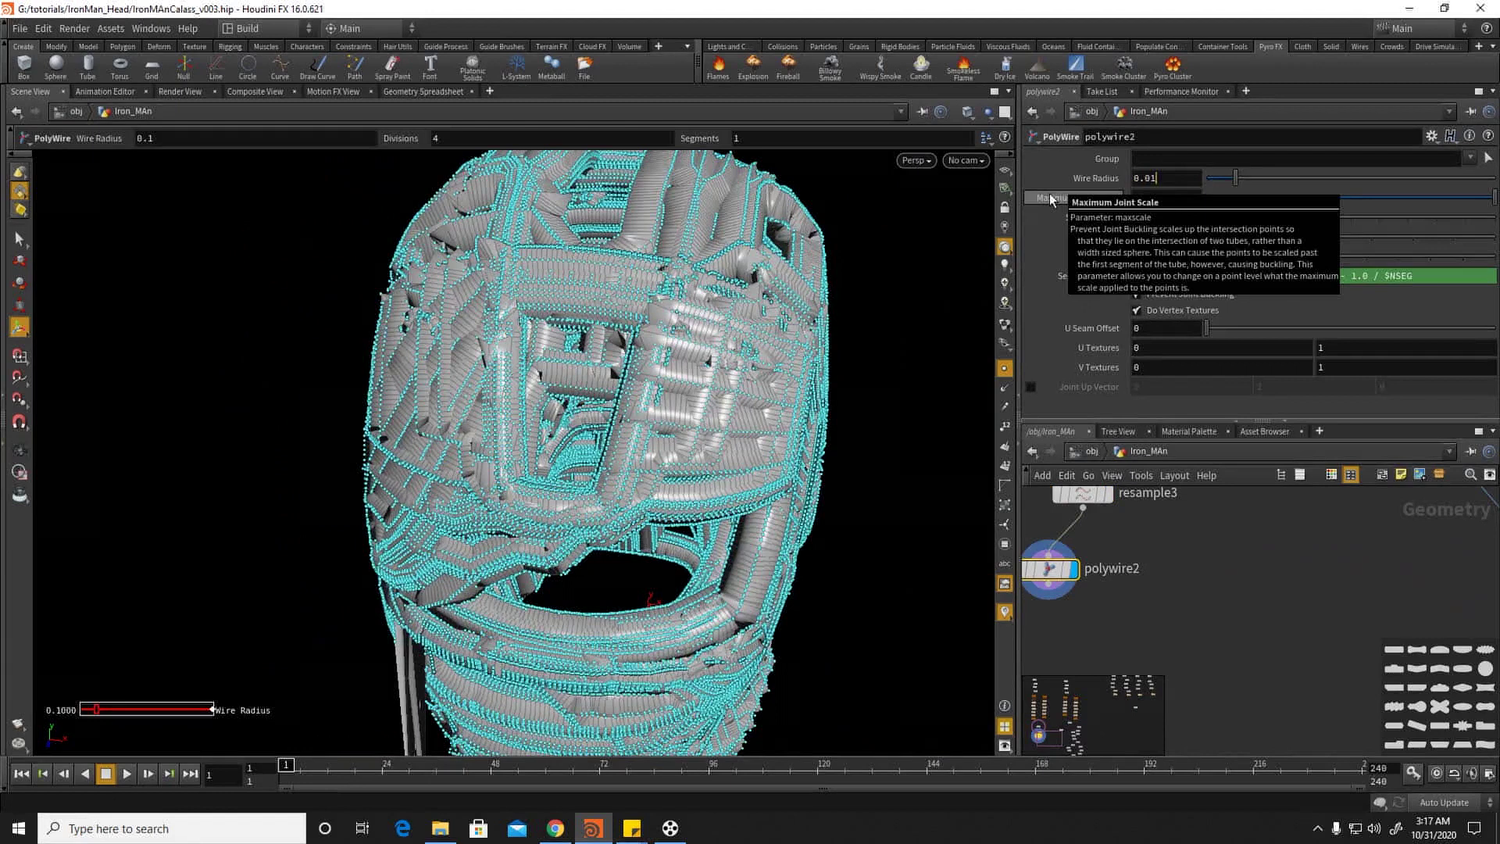
{"action": "key", "text": "Return"}
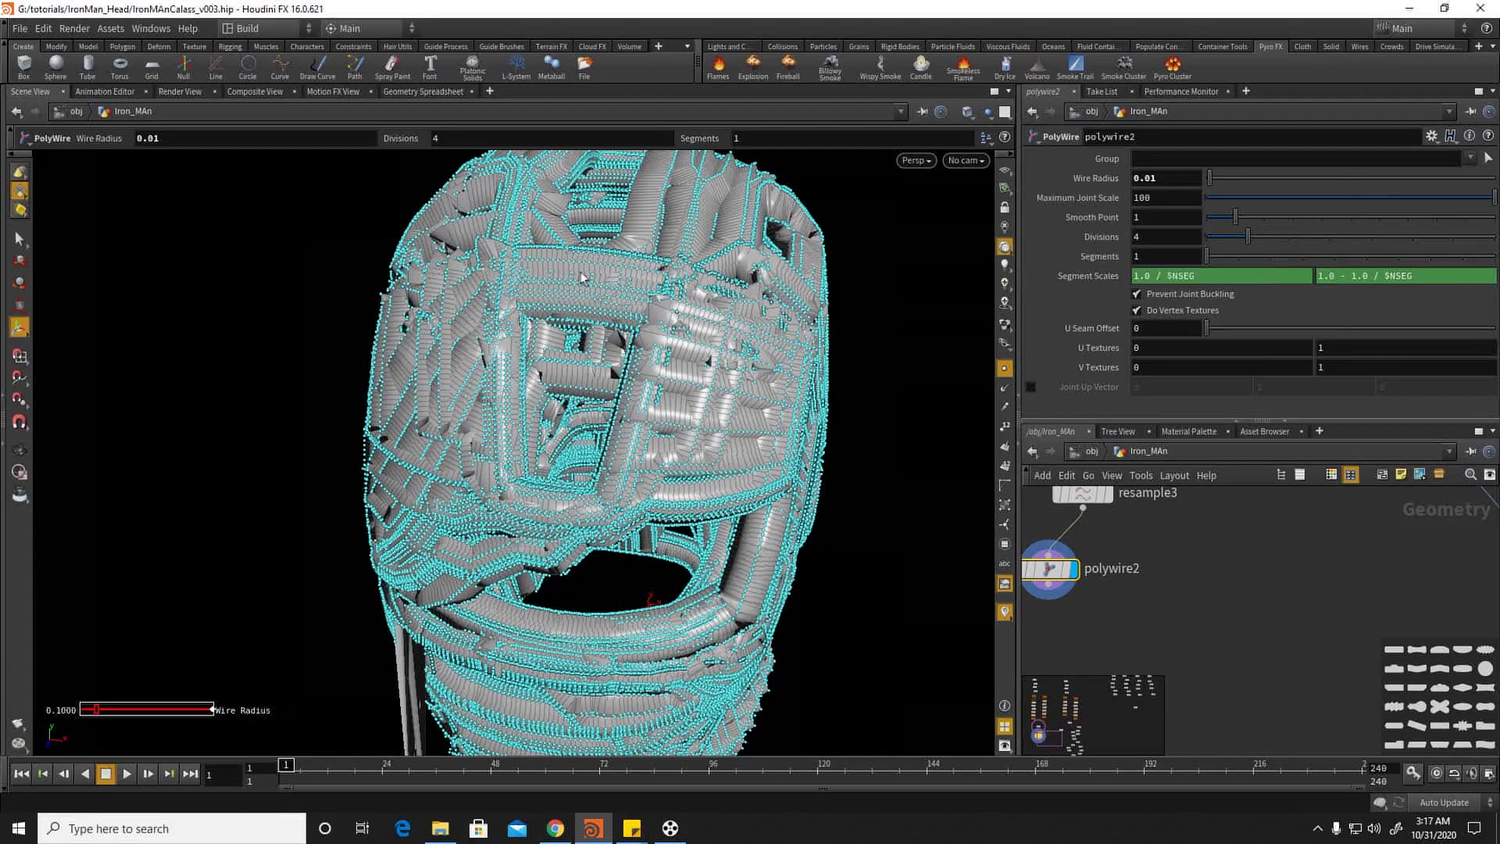
{"action": "middle_click_drag", "start_coordinate": [599, 273], "coordinate": [590, 320], "text": "alt"}
{"action": "left_click", "coordinate": [1144, 583]}
{"action": "left_click", "coordinate": [1004, 369]}
{"action": "right_click_drag", "start_coordinate": [543, 354], "coordinate": [792, 386], "text": "alt"}
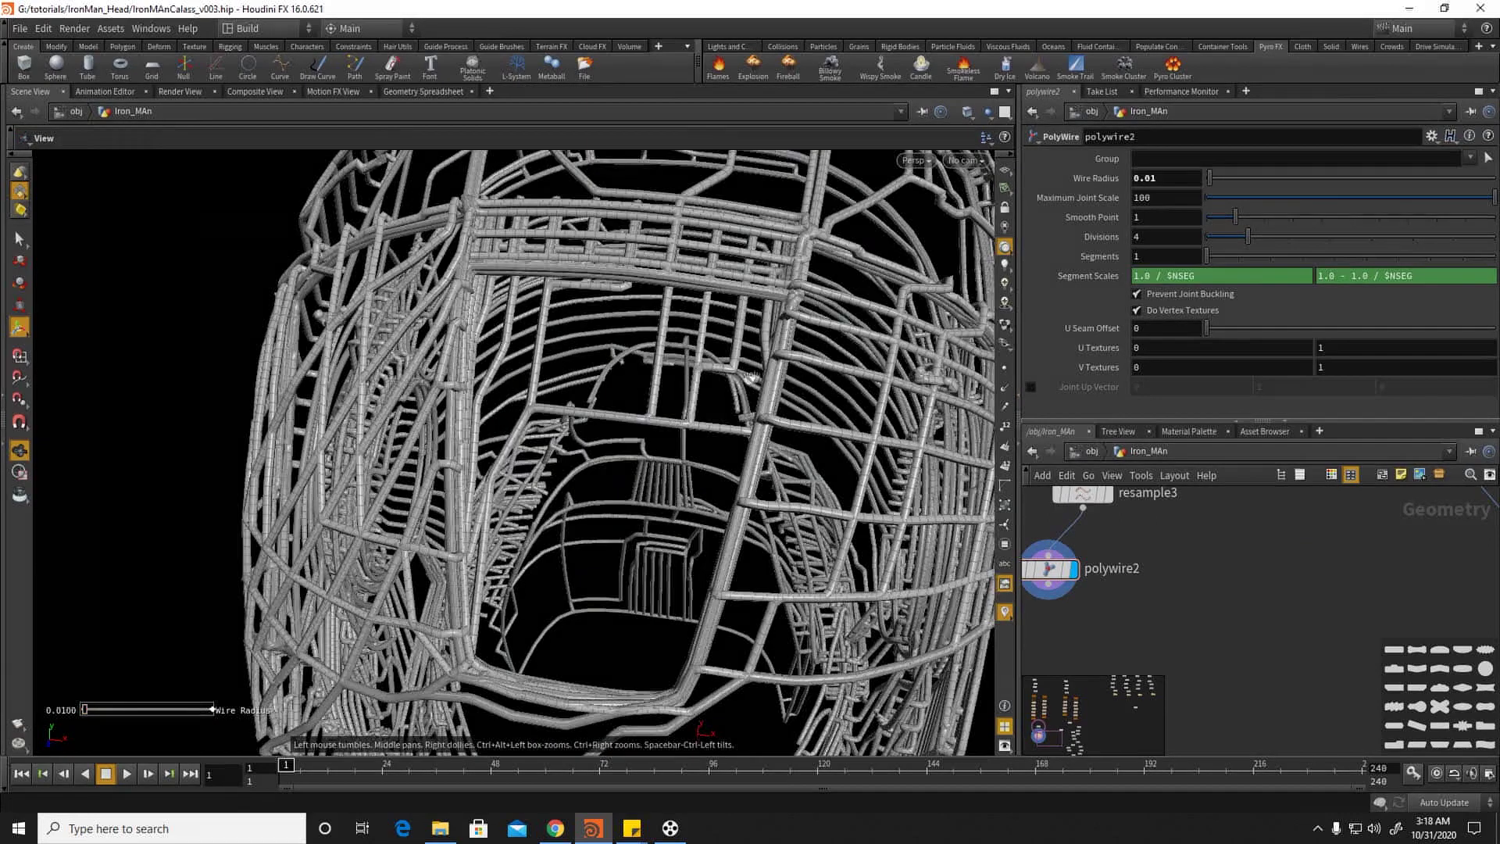
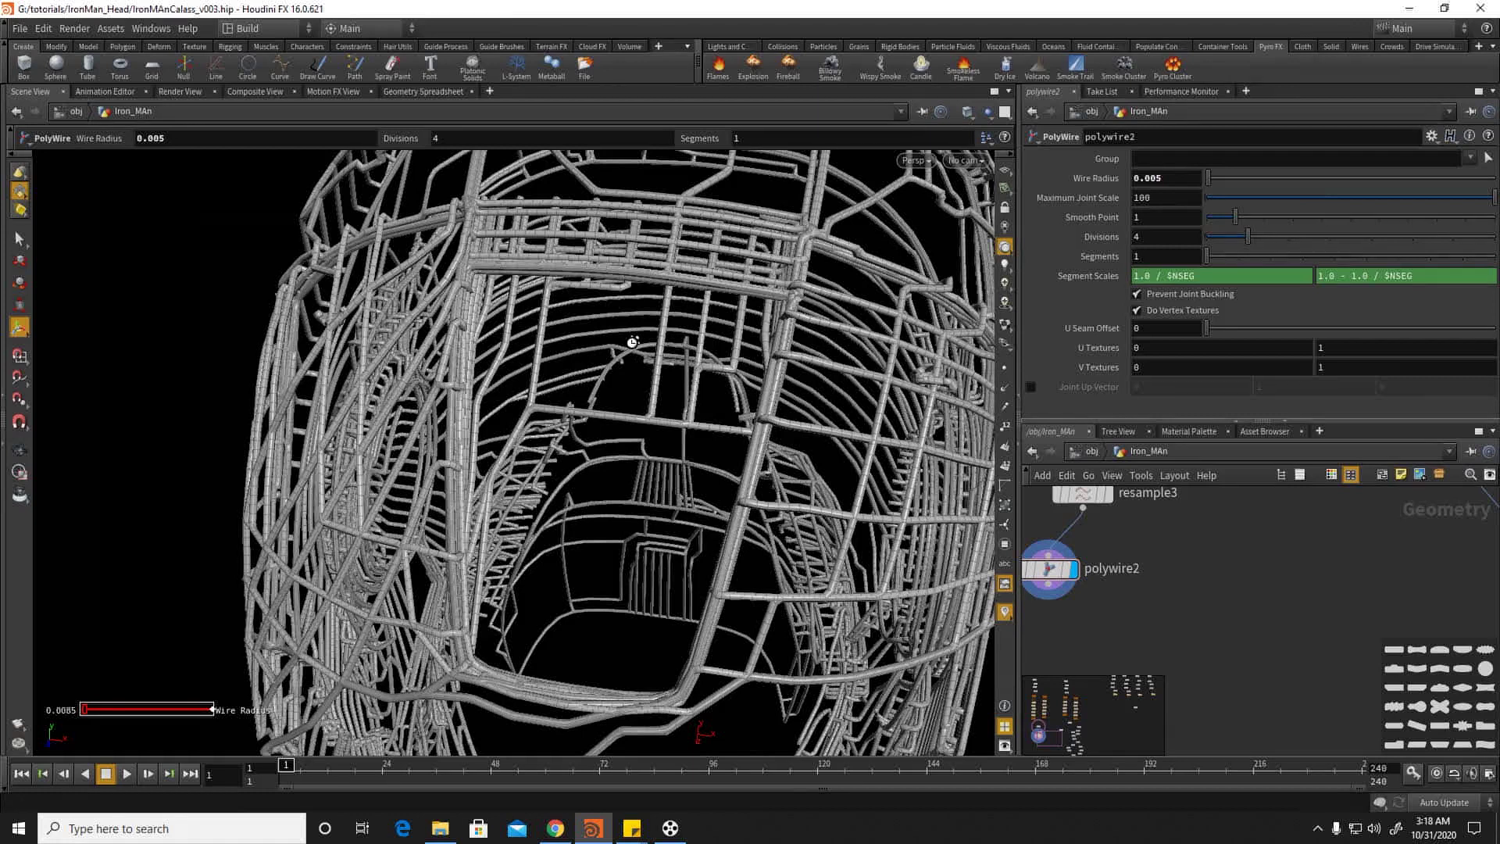
{"action": "right_click_drag", "start_coordinate": [690, 325], "coordinate": [499, 335], "text": "alt"}
{"action": "mouse_move", "coordinate": [499, 335]}
{"action": "left_mouse_down", "text": "alt"}
{"action": "mouse_move", "coordinate": [541, 409]}
{"action": "mouse_move", "coordinate": [582, 295]}
{"action": "mouse_move", "coordinate": [438, 305]}
{"action": "mouse_move", "coordinate": [477, 380]}
{"action": "left_mouse_up", "text": "alt"}
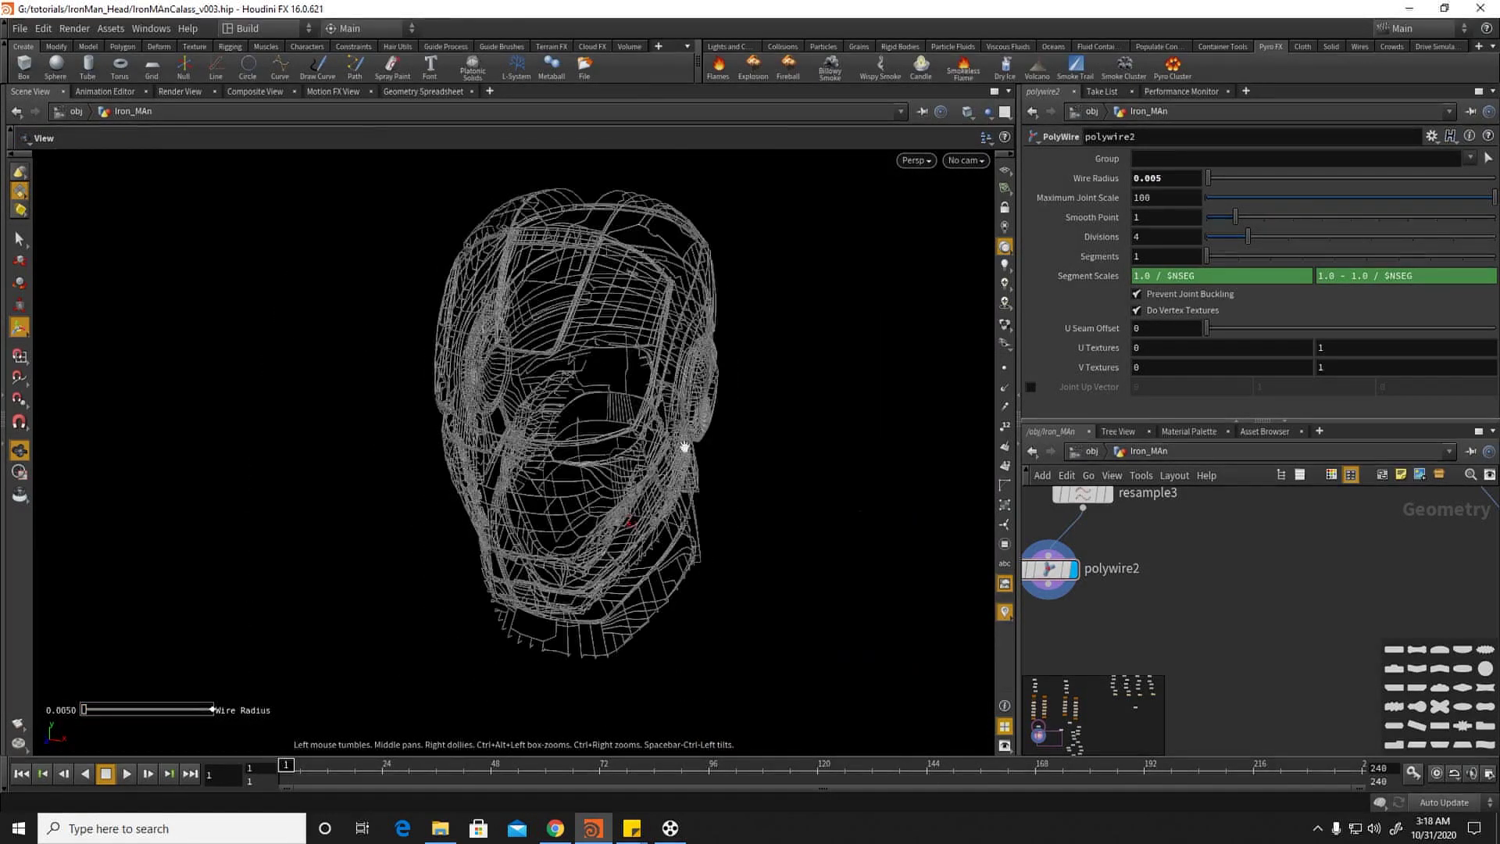
Step: Reposition the polyfill1 node between sweep1 and vdbfrompolygons1 in the tube branch
{"action": "scroll", "coordinate": [1168, 594], "scroll_direction": "down", "scroll_amount": 6}
{"action": "middle_click_drag", "start_coordinate": [1169, 605], "coordinate": [1071, 546]}
{"action": "scroll", "coordinate": [1168, 573], "scroll_direction": "up", "scroll_amount": 6}
{"action": "scroll", "coordinate": [1226, 565], "scroll_direction": "down", "scroll_amount": 2}
{"action": "left_click_drag", "start_coordinate": [1221, 561], "coordinate": [1244, 557]}
{"action": "middle_click_drag", "start_coordinate": [1227, 520], "coordinate": [1210, 591]}
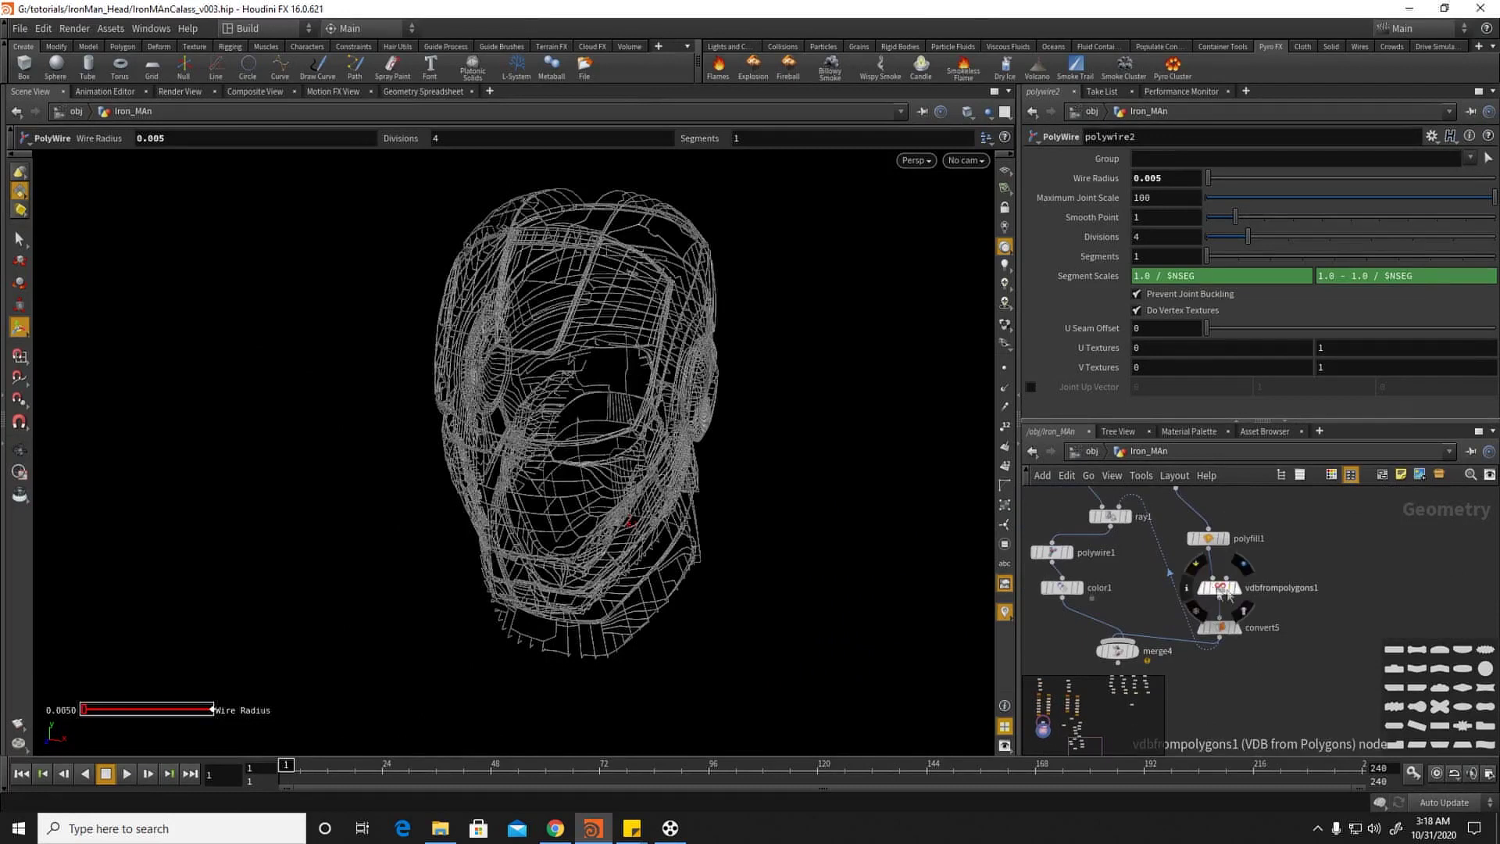
{"action": "mouse_move", "coordinate": [1218, 544]}
{"action": "left_mouse_down"}
{"action": "mouse_move", "coordinate": [1209, 521]}
{"action": "mouse_move", "coordinate": [1217, 576]}
{"action": "mouse_move", "coordinate": [1188, 549]}
{"action": "left_mouse_up"}
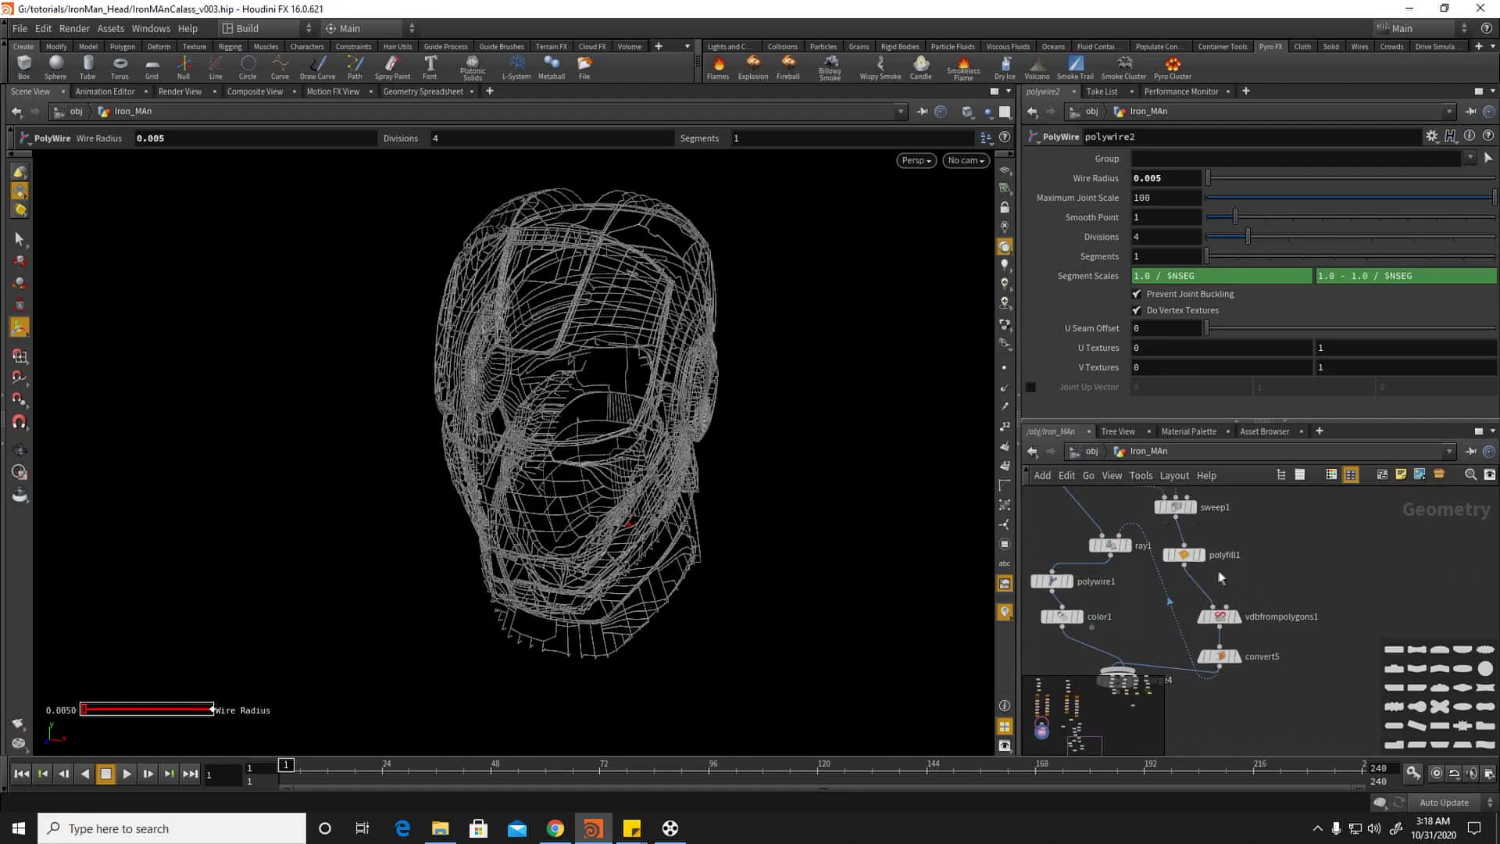
Step: Display merge1, which combines the four file caches, and examine the head from the front
{"action": "scroll", "coordinate": [1189, 611], "scroll_direction": "down", "scroll_amount": 3}
{"action": "middle_click_drag", "start_coordinate": [1344, 576], "coordinate": [1274, 635]}
{"action": "scroll", "coordinate": [1190, 612], "scroll_direction": "down", "scroll_amount": 3}
{"action": "scroll", "coordinate": [1273, 635], "scroll_direction": "down", "scroll_amount": 3}
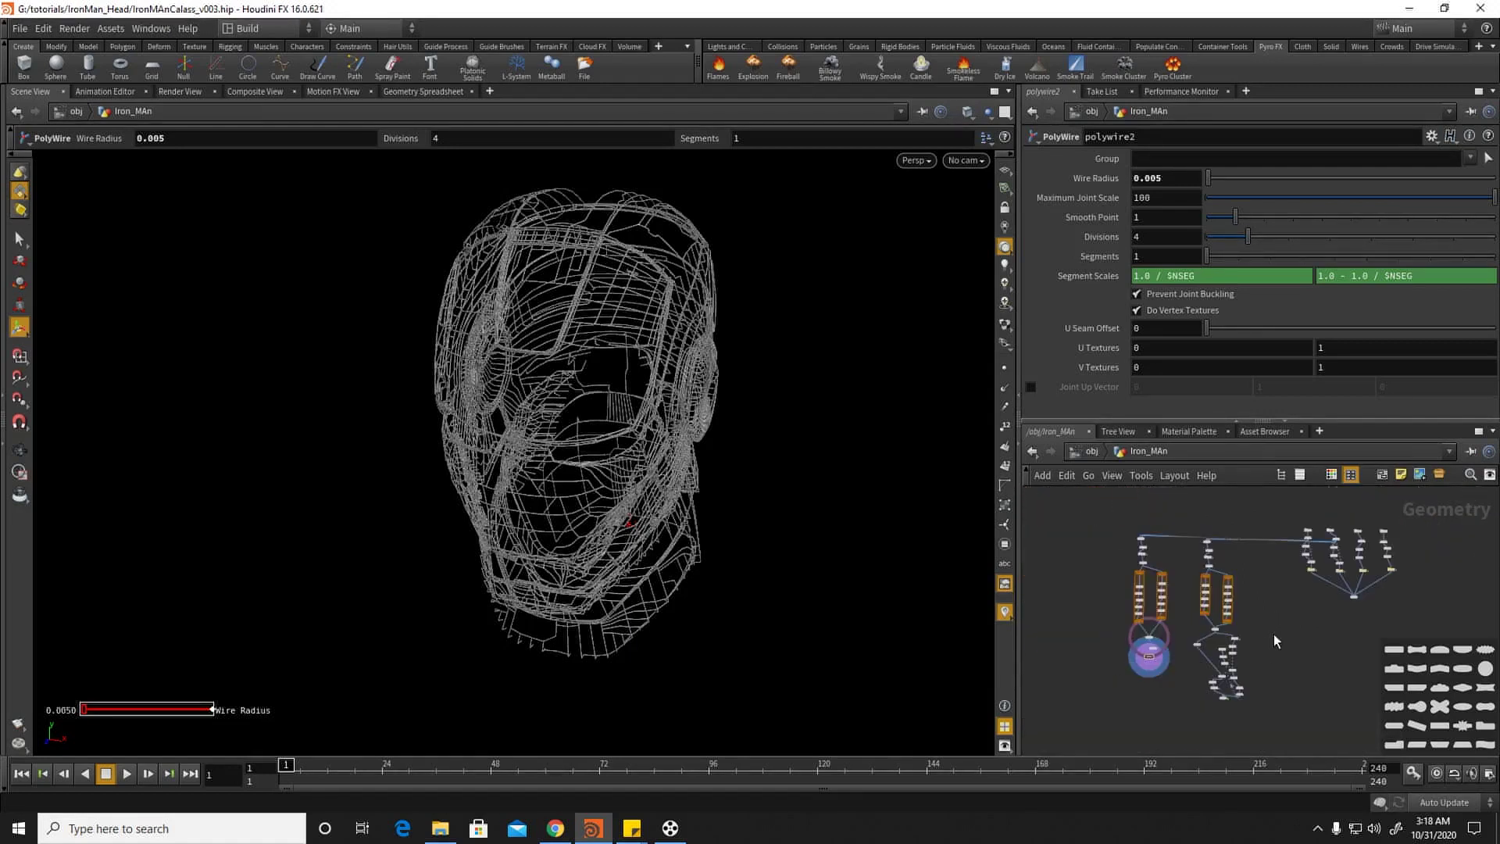
{"action": "middle_click_drag", "start_coordinate": [1361, 591], "coordinate": [1249, 593]}
{"action": "scroll", "coordinate": [1250, 592], "scroll_direction": "up", "scroll_amount": 5}
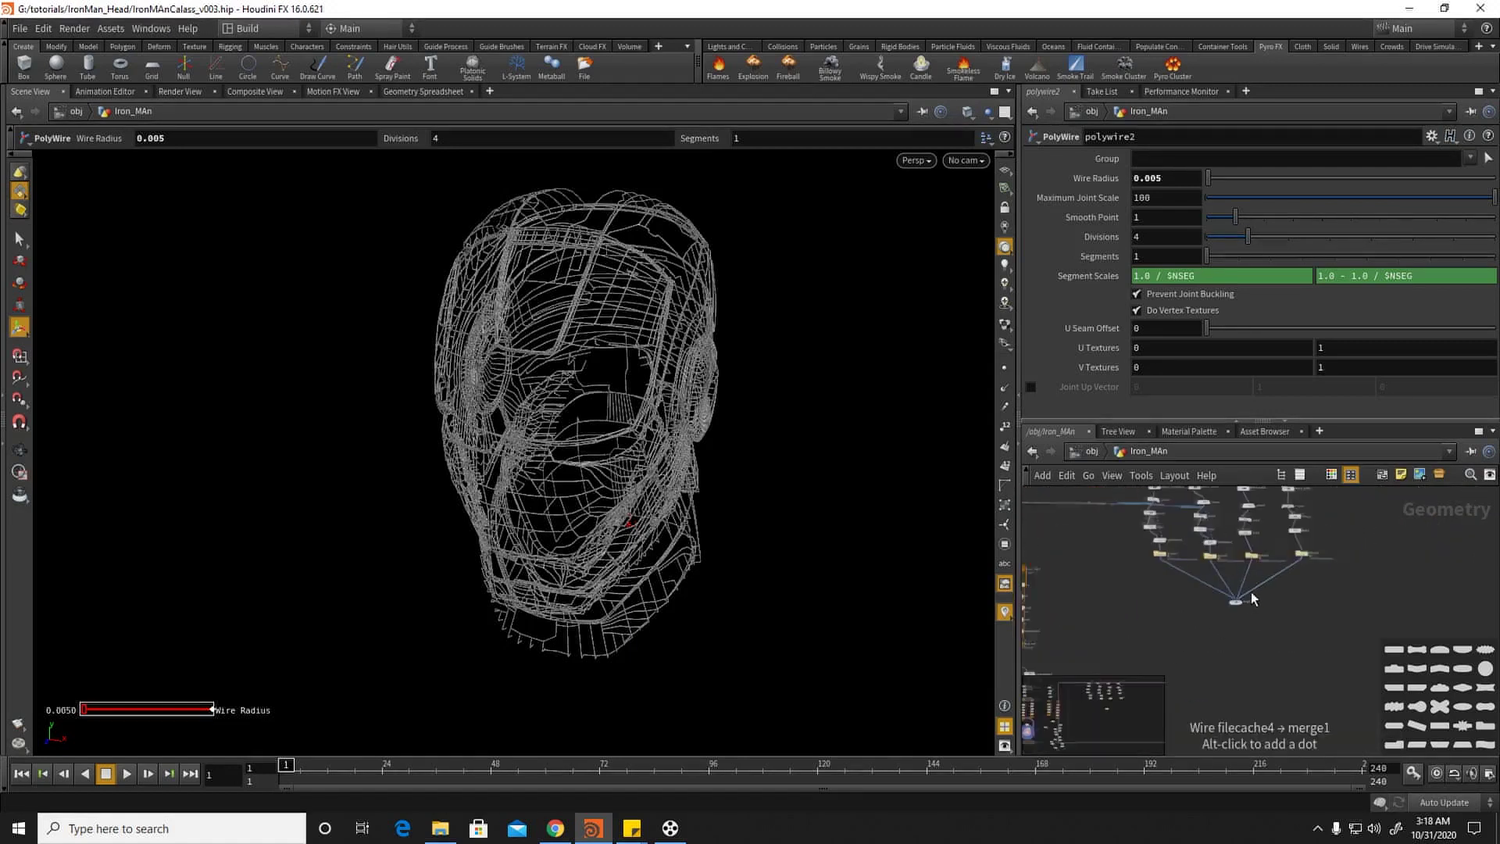
{"action": "scroll", "coordinate": [1241, 636], "scroll_direction": "up", "scroll_amount": 3}
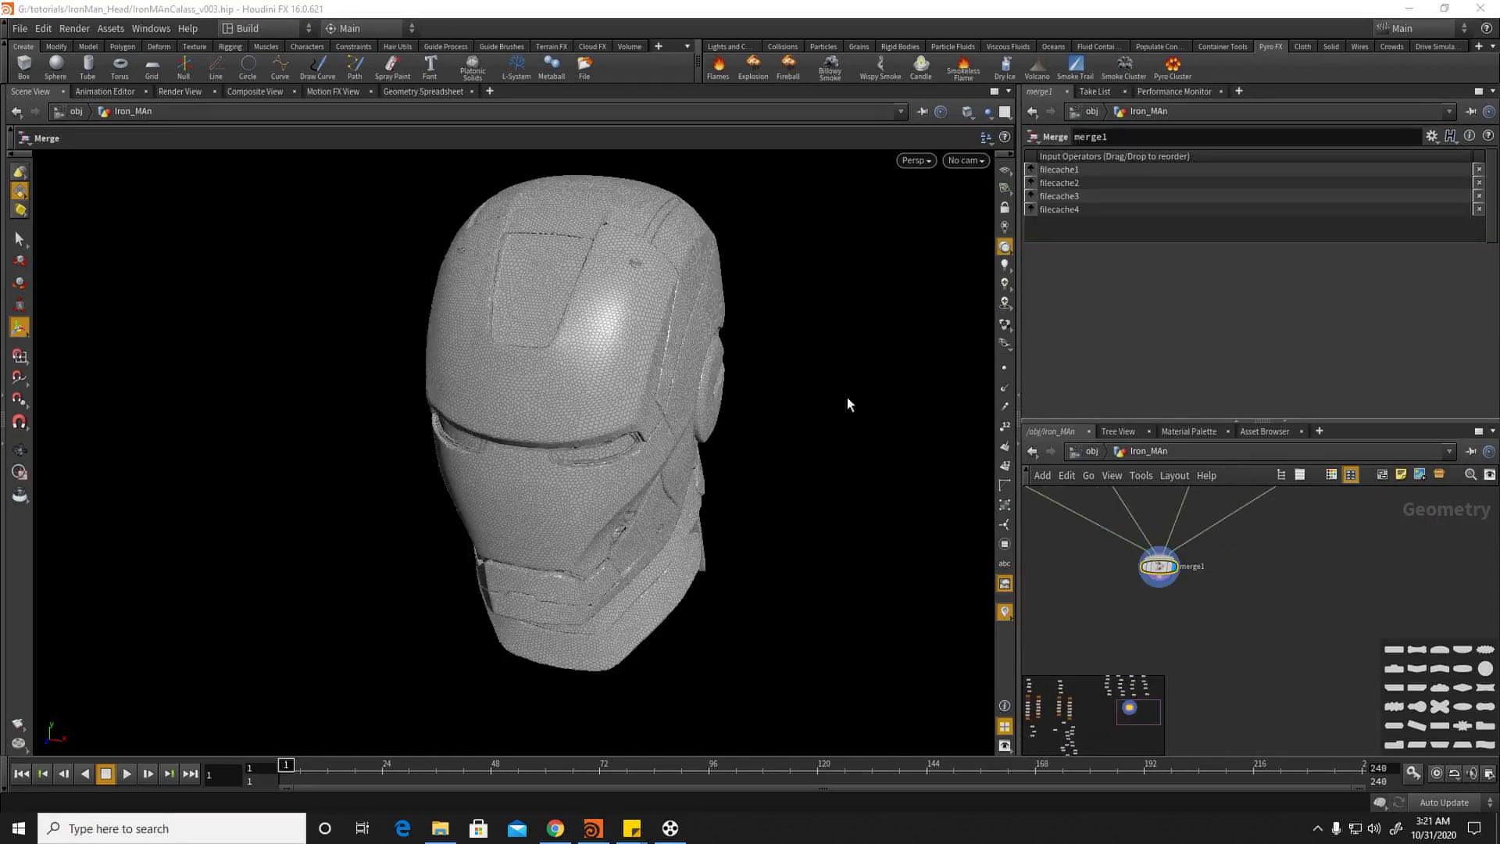
{"action": "left_click", "coordinate": [629, 438]}
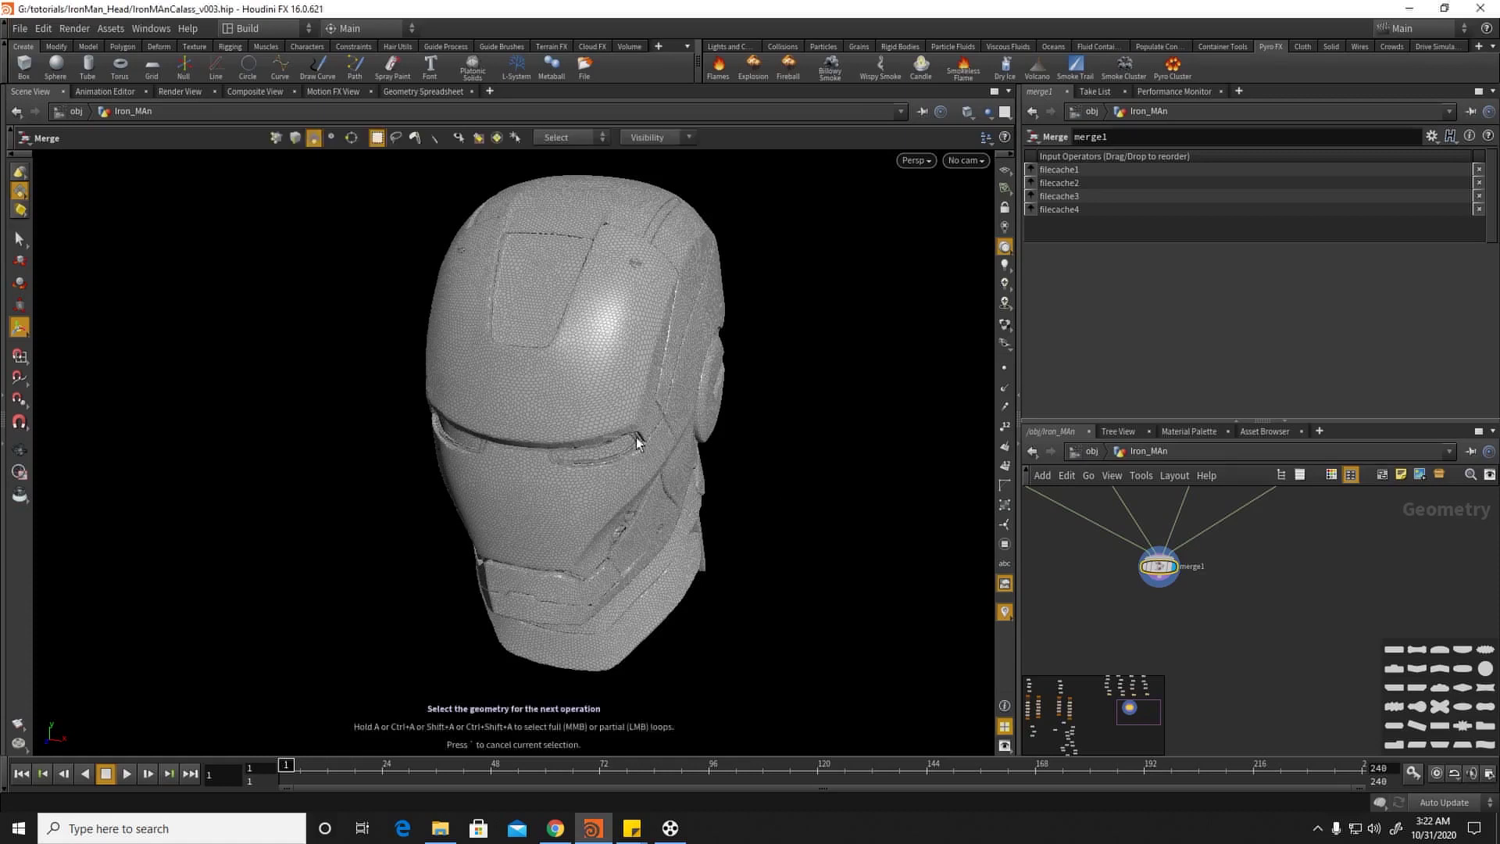
{"action": "left_click_drag", "start_coordinate": [625, 523], "coordinate": [649, 472], "text": "alt"}
{"action": "middle_click_drag", "start_coordinate": [636, 477], "coordinate": [628, 562], "text": "alt"}
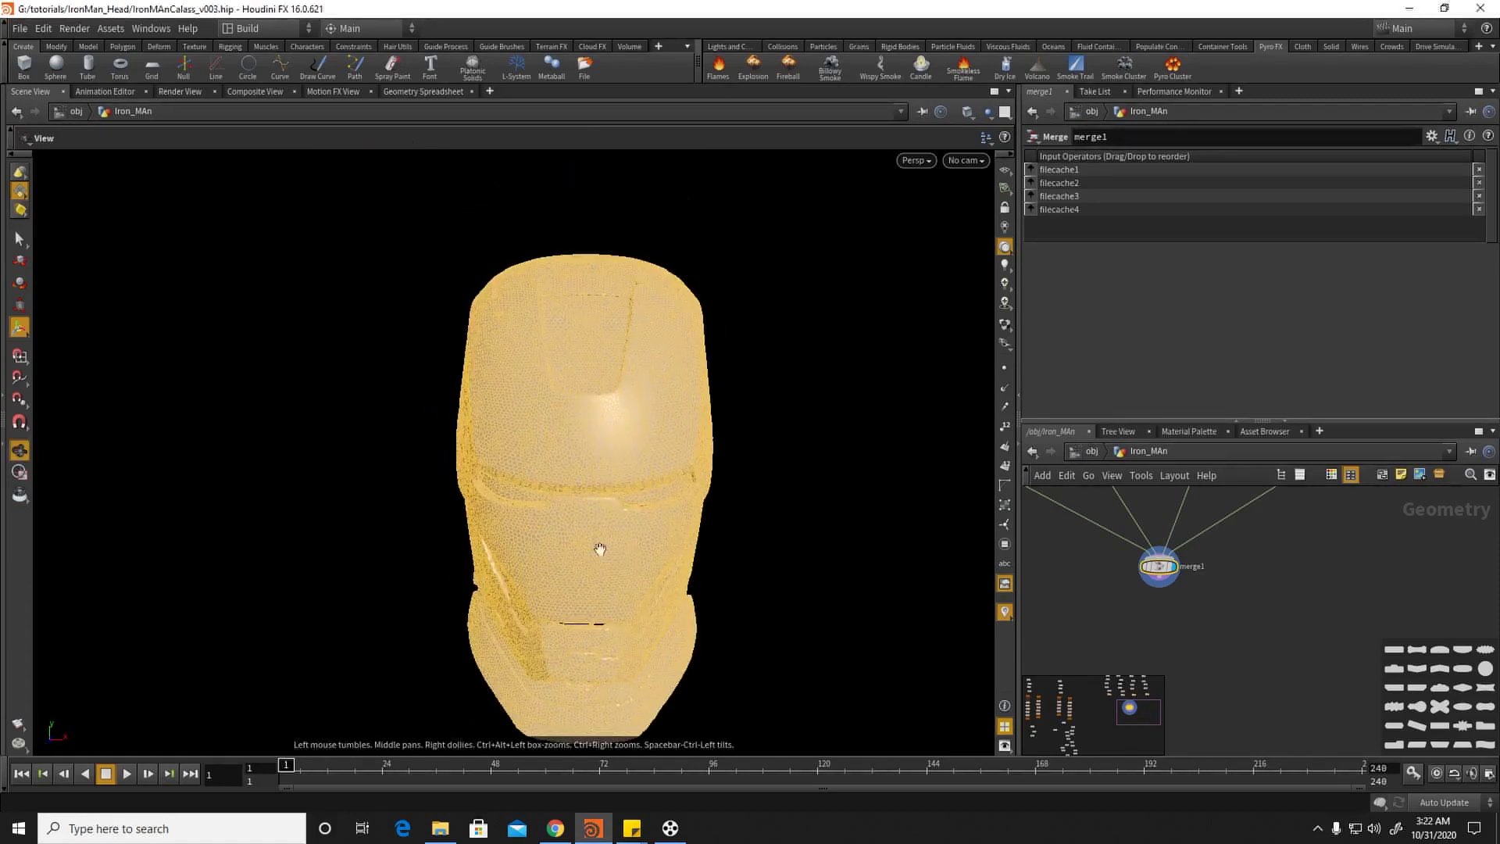
{"action": "right_click_drag", "start_coordinate": [583, 535], "coordinate": [760, 552], "text": "alt"}
{"action": "middle_click_drag", "start_coordinate": [728, 549], "coordinate": [689, 484], "text": "alt"}
Step: Switch to djv_view, check the Ironman Final-2.mp4 reference at frame 84, and return to Houdini
{"action": "left_click", "coordinate": [670, 828]}
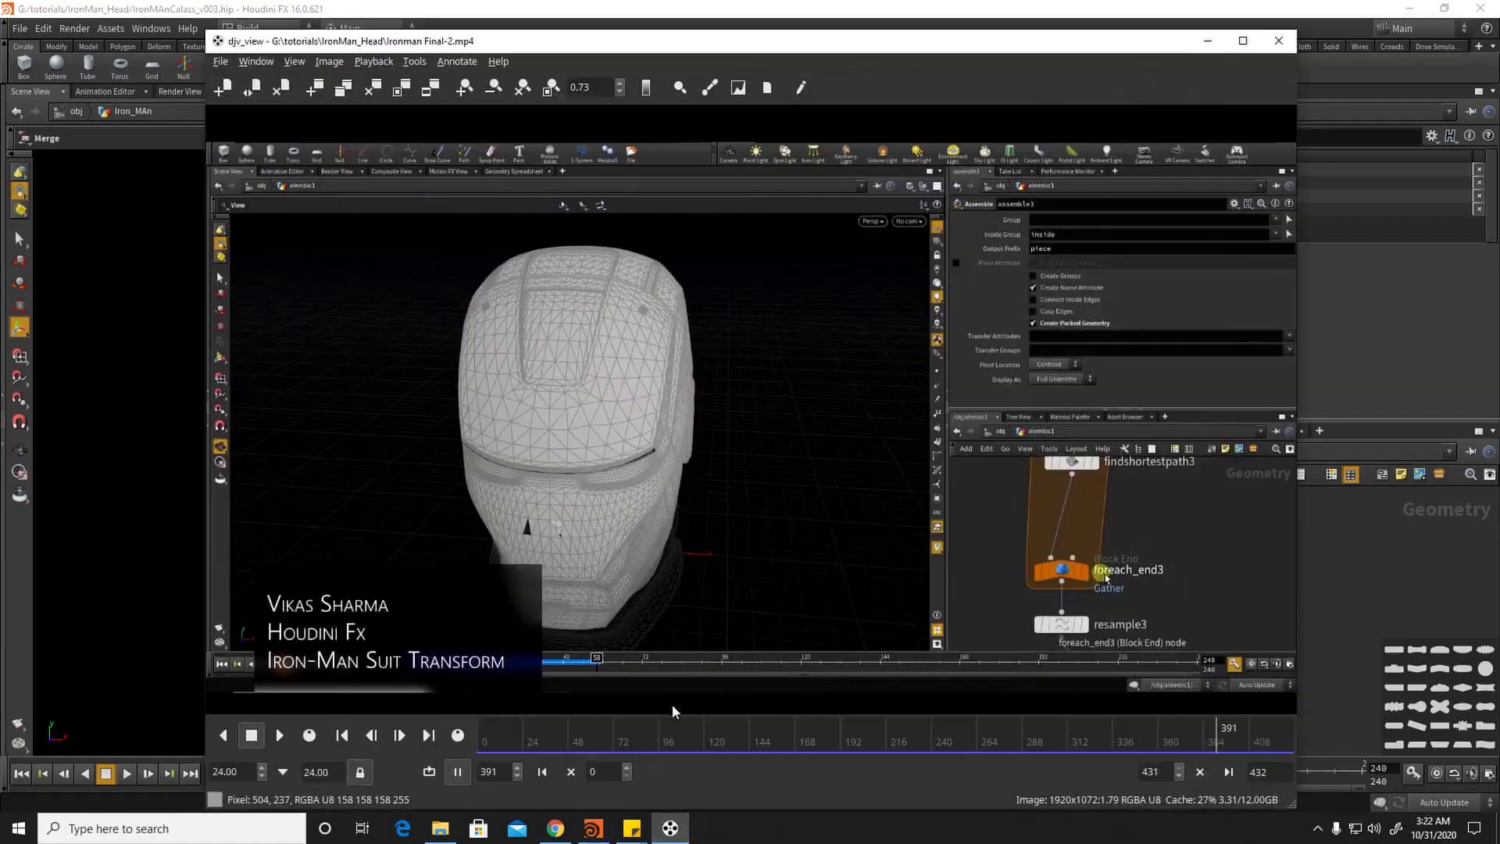
{"action": "mouse_move", "coordinate": [647, 744]}
{"action": "left_mouse_down"}
{"action": "mouse_move", "coordinate": [607, 739]}
{"action": "mouse_move", "coordinate": [713, 739]}
{"action": "mouse_move", "coordinate": [578, 734]}
{"action": "mouse_move", "coordinate": [638, 735]}
{"action": "left_mouse_up"}
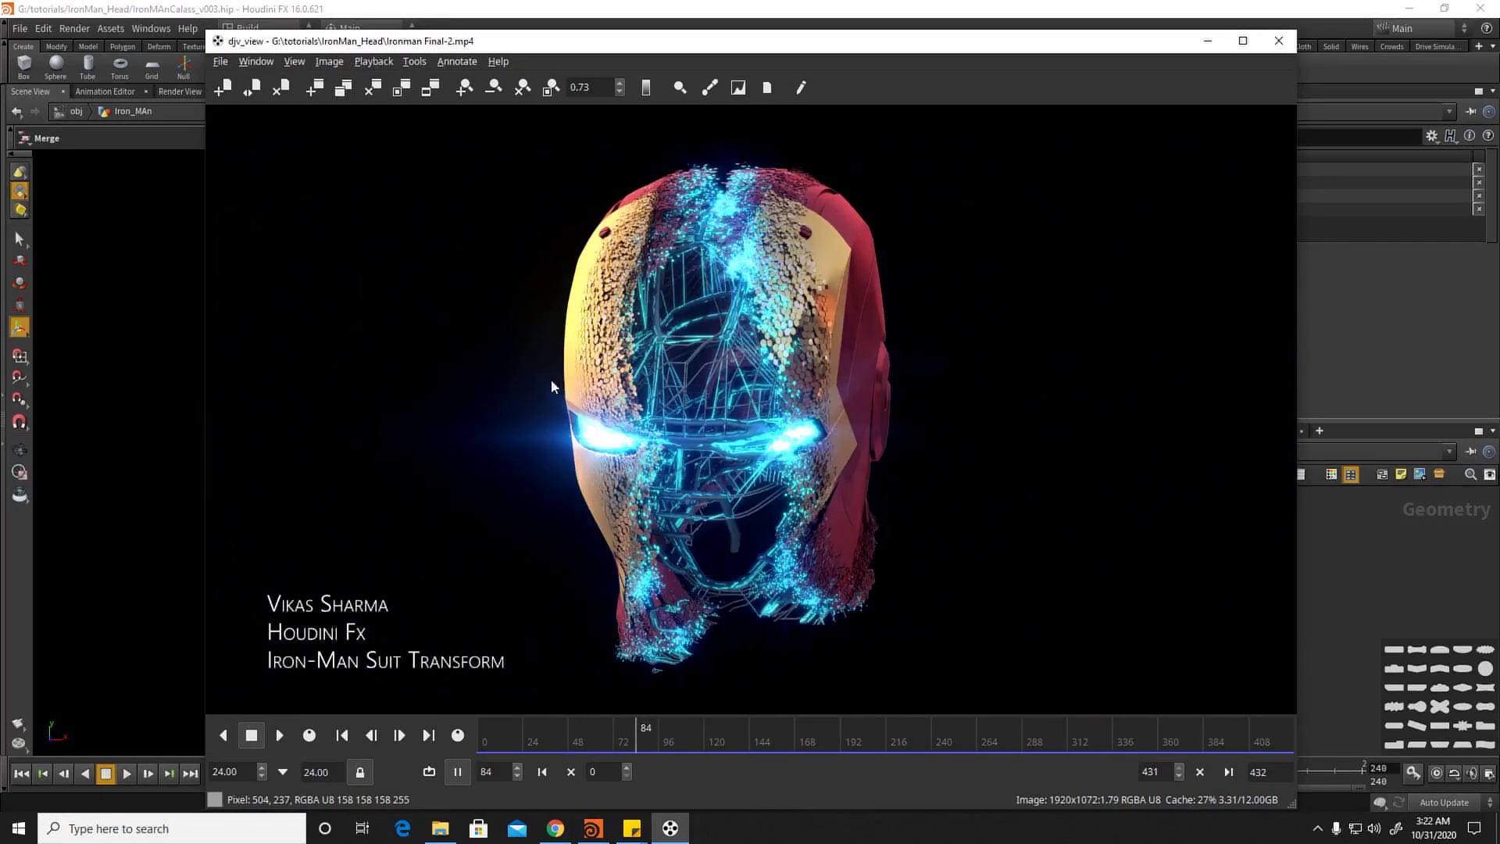
{"action": "left_click", "coordinate": [1203, 44]}
Step: Add a Sphere node beside merge1 and display it together with the head
{"action": "scroll", "coordinate": [1290, 546], "scroll_direction": "down", "scroll_amount": 2}
{"action": "middle_click_drag", "start_coordinate": [1292, 547], "coordinate": [1266, 560]}
{"action": "scroll", "coordinate": [1200, 578], "scroll_direction": "up", "scroll_amount": 5}
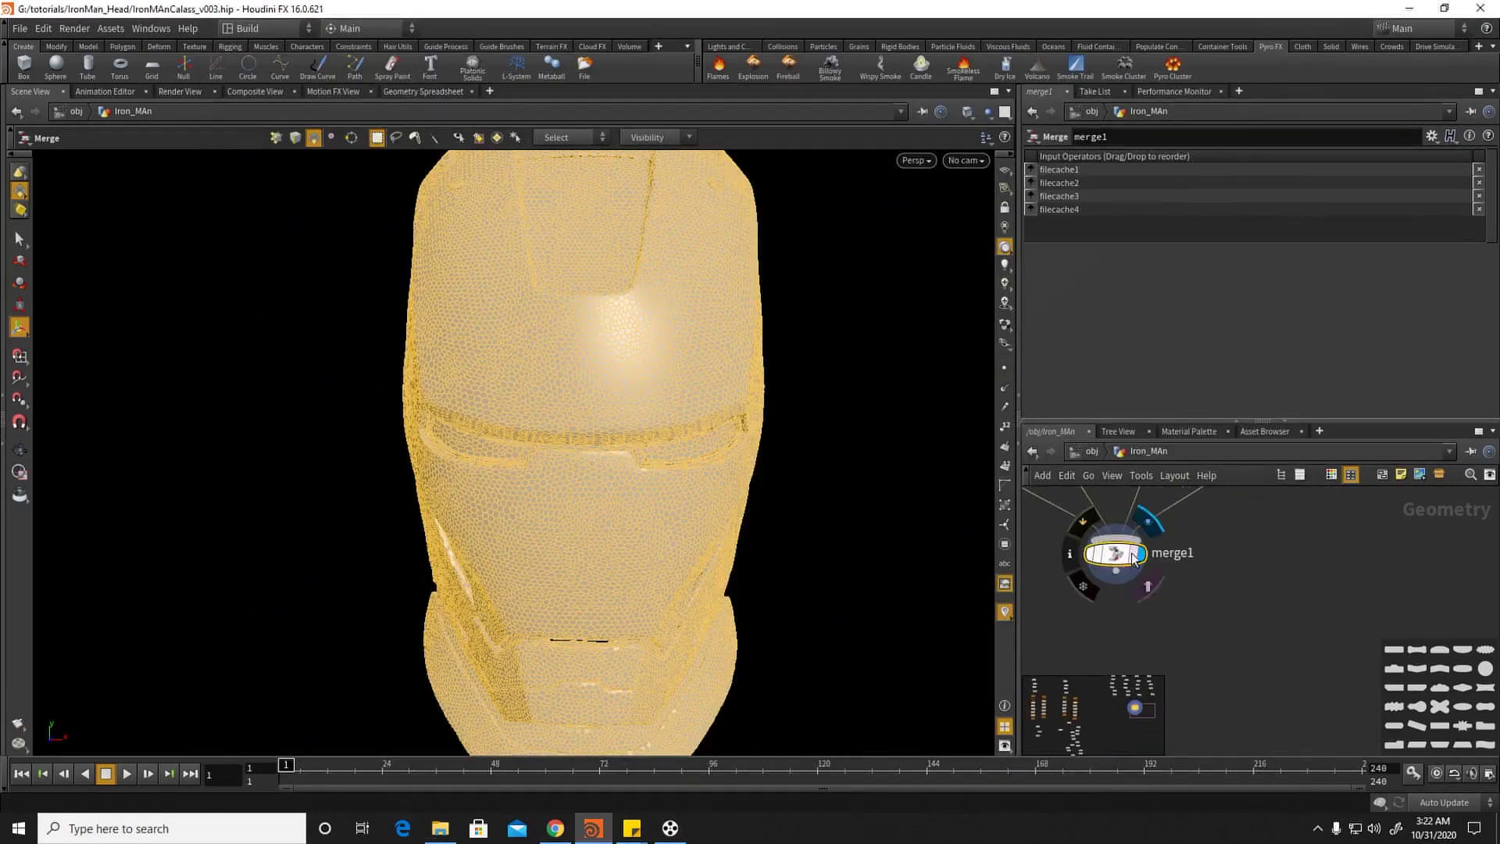
{"action": "key", "text": "Tab"}
{"action": "type", "text": "sph"}
{"action": "left_click", "coordinate": [1385, 256]}
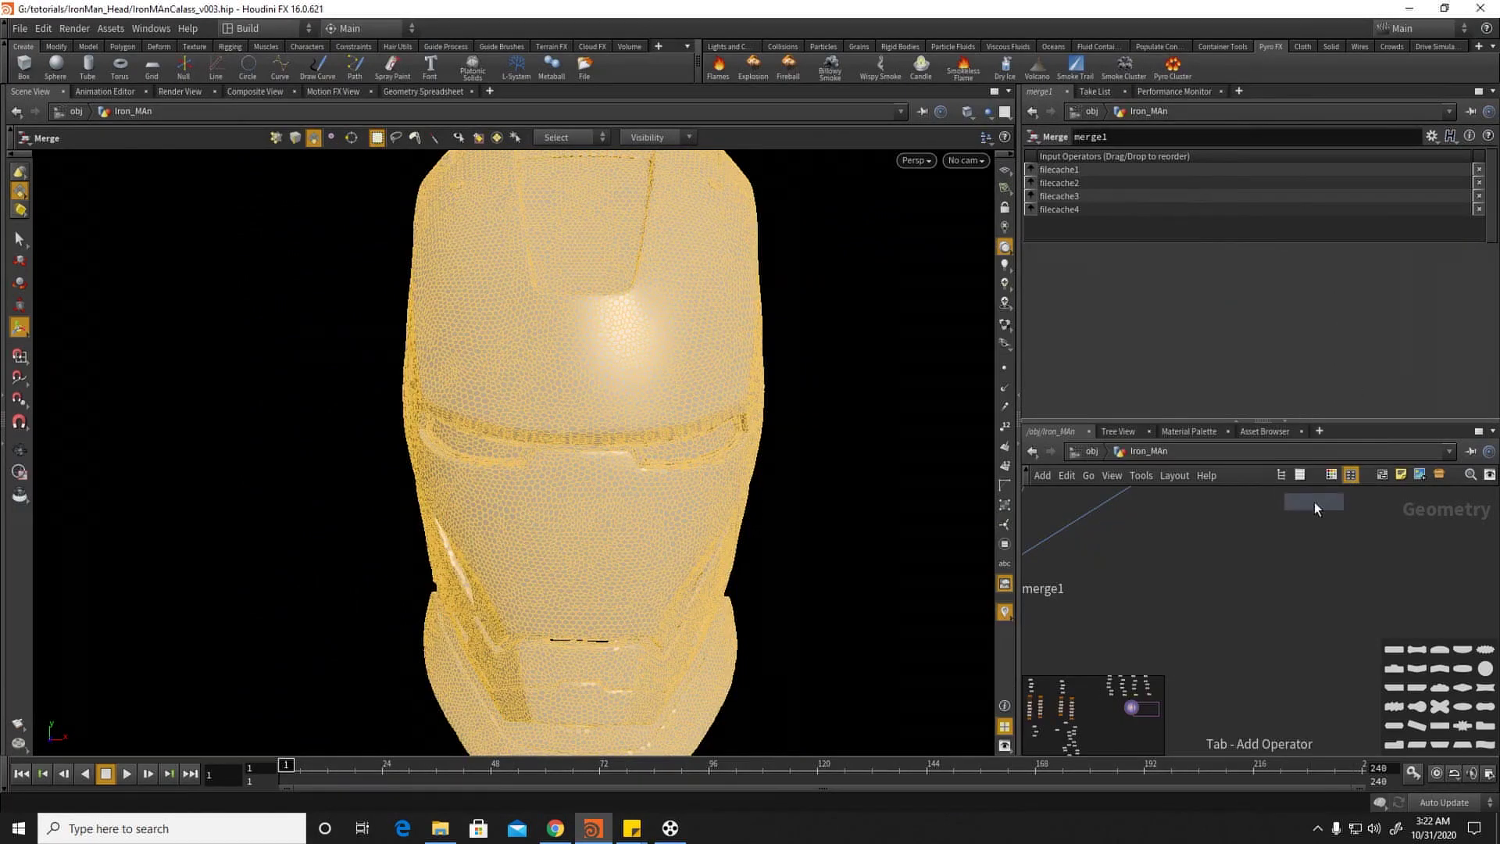
{"action": "left_click", "coordinate": [1287, 547]}
{"action": "left_click_drag", "start_coordinate": [519, 525], "coordinate": [713, 396], "text": "alt"}
{"action": "right_click_drag", "start_coordinate": [713, 395], "coordinate": [527, 438], "text": "alt"}
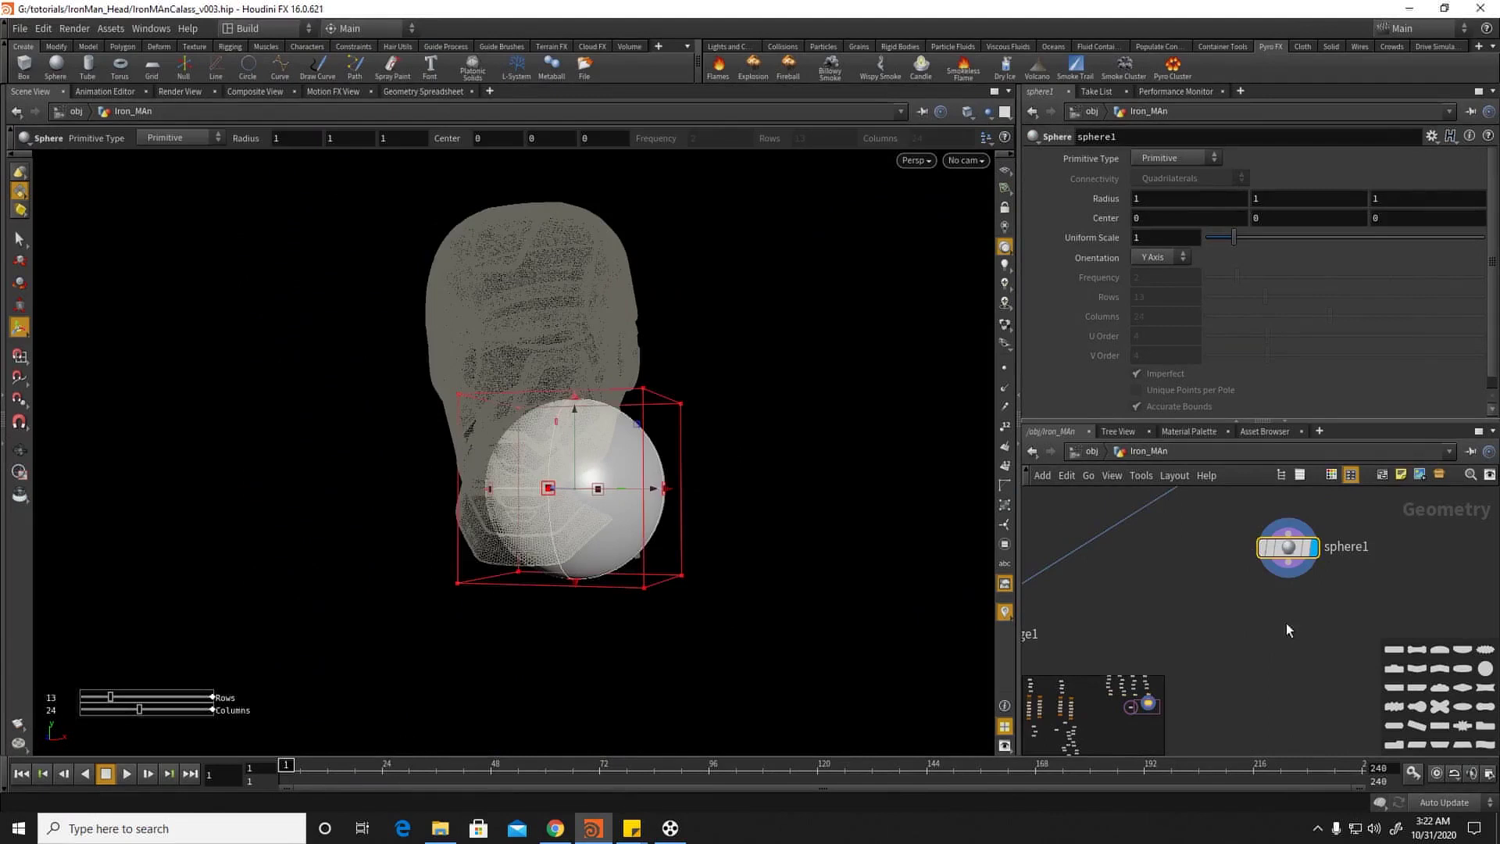
Step: Add a Transform node below sphere1, connected to it, and display it
{"action": "key", "text": "Tab"}
{"action": "type", "text": "tr"}
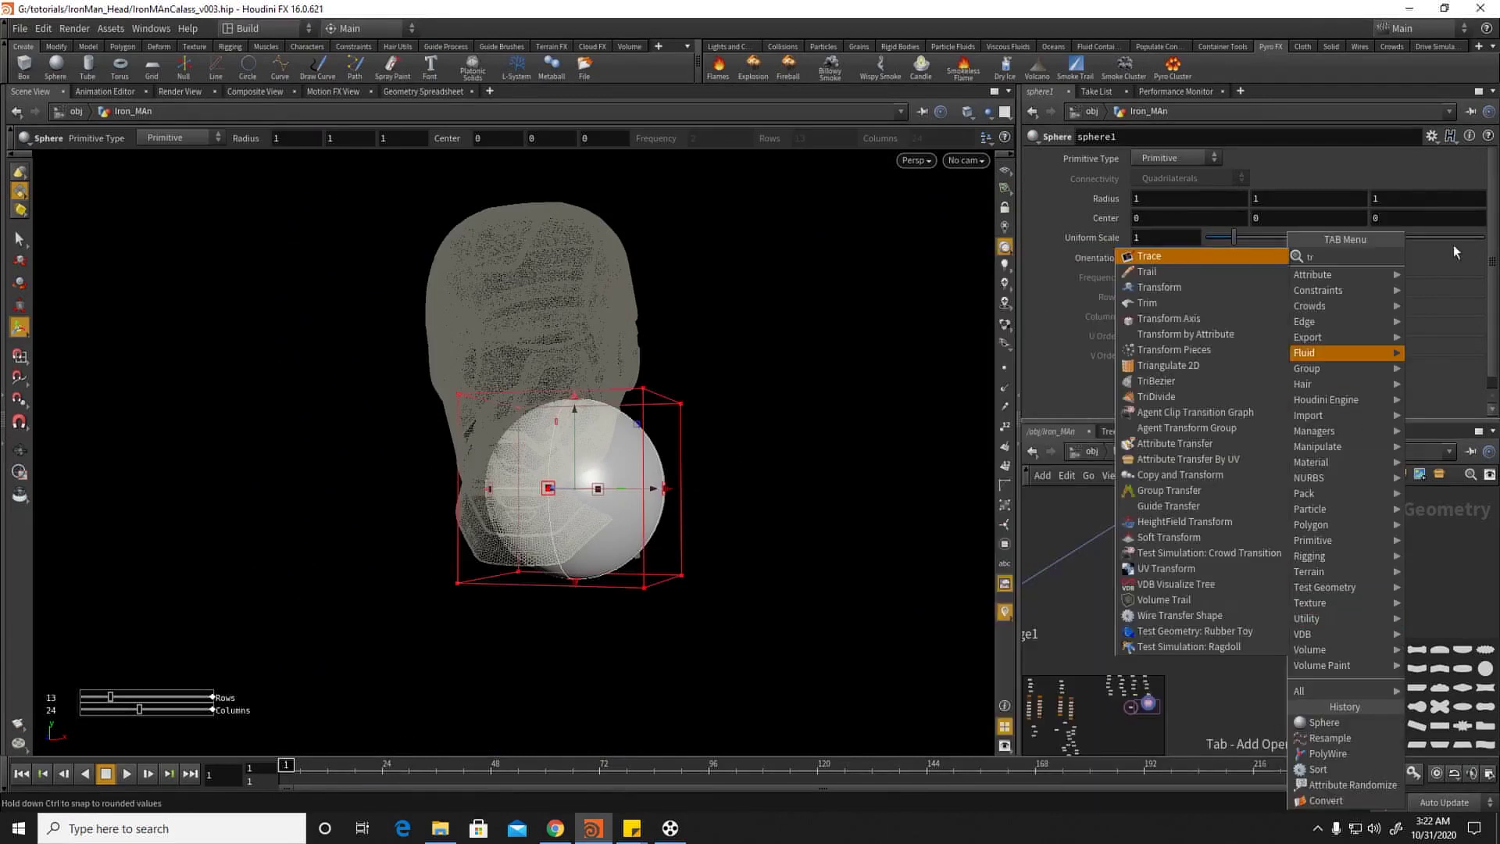
{"action": "left_click", "coordinate": [1159, 287]}
{"action": "left_click", "coordinate": [1285, 609]}
{"action": "left_click", "coordinate": [1315, 614]}
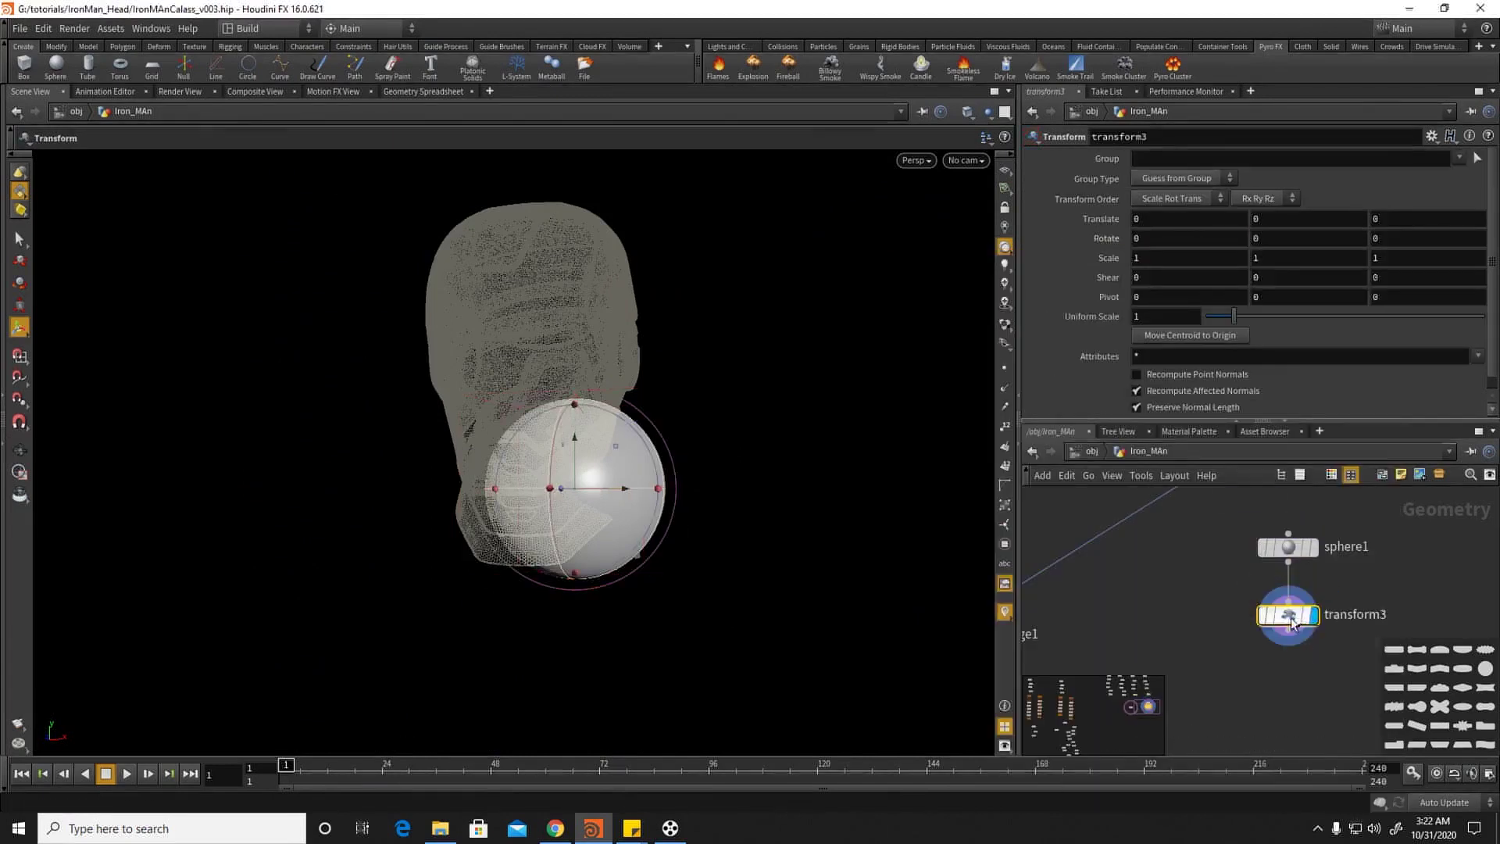
Step: Set the uniform scale of transform3 to 0 and keyframe it at frame 1
{"action": "left_click_drag", "start_coordinate": [1232, 317], "coordinate": [1202, 317]}
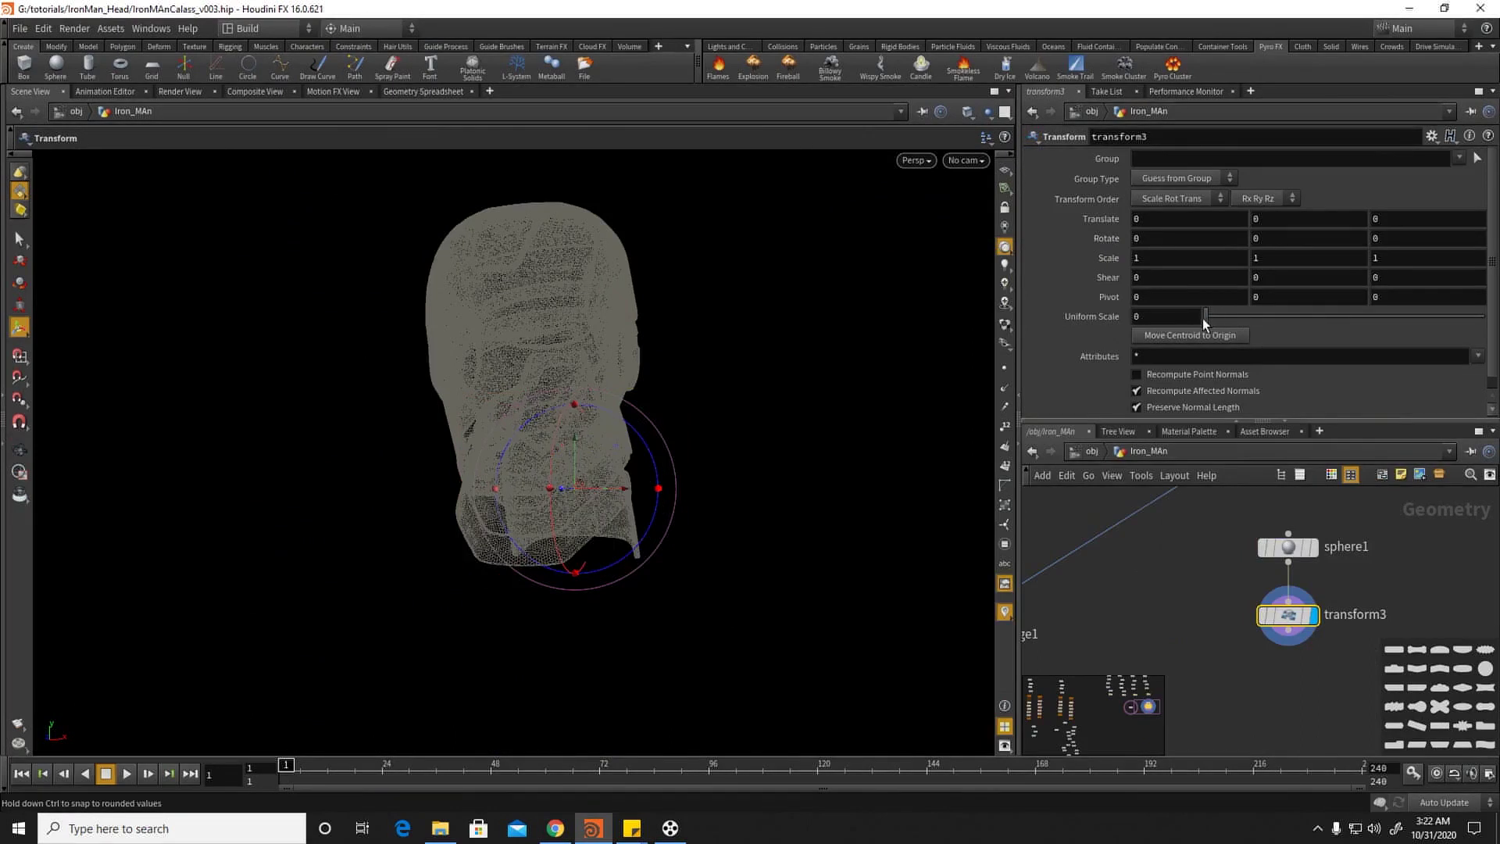
{"action": "right_click", "coordinate": [1167, 322]}
{"action": "mouse_move", "coordinate": [1179, 344]}
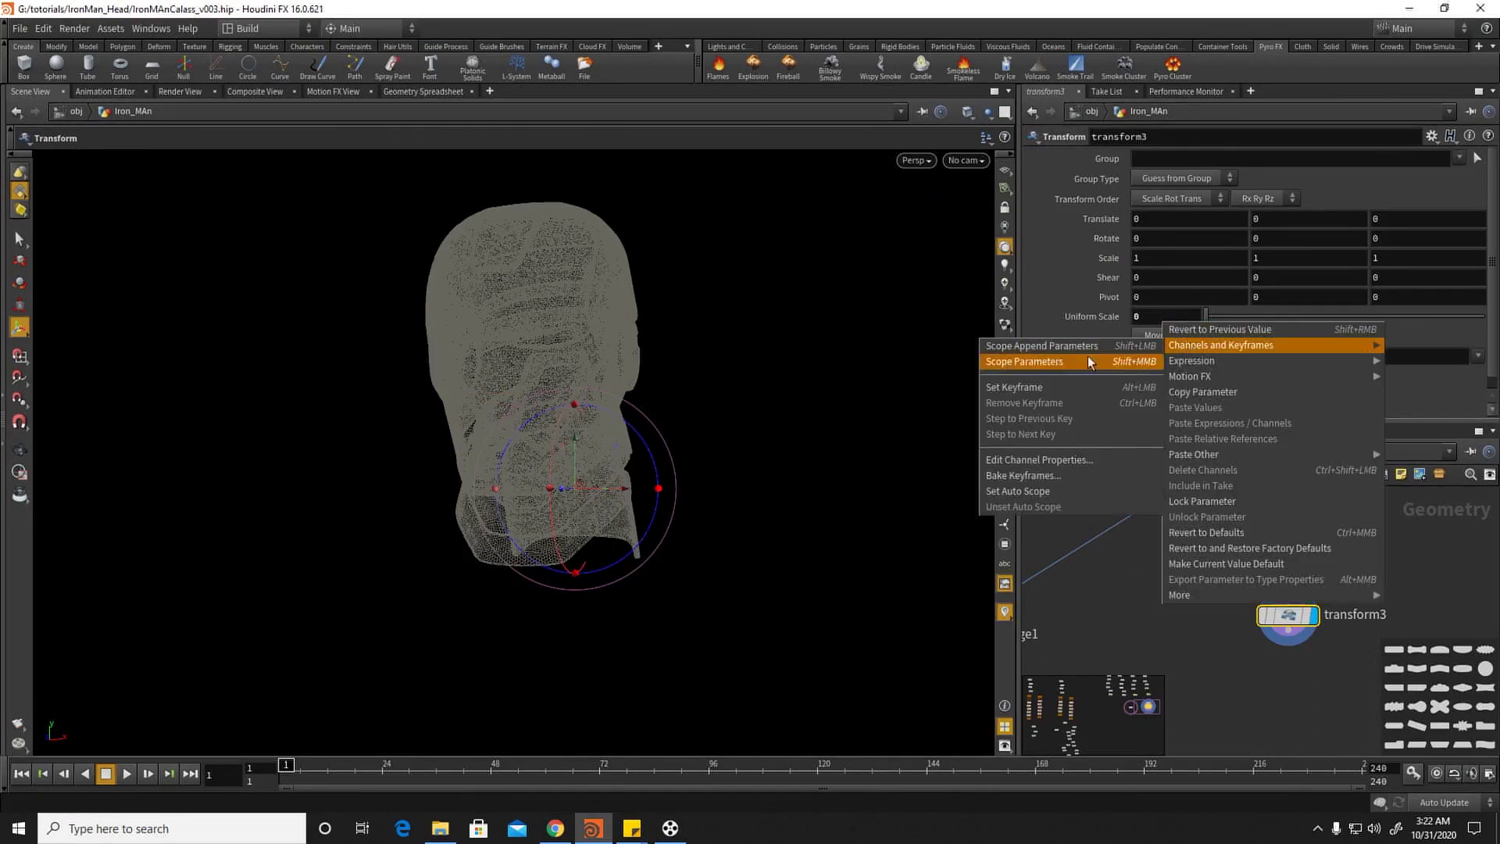
{"action": "left_click", "coordinate": [1041, 385]}
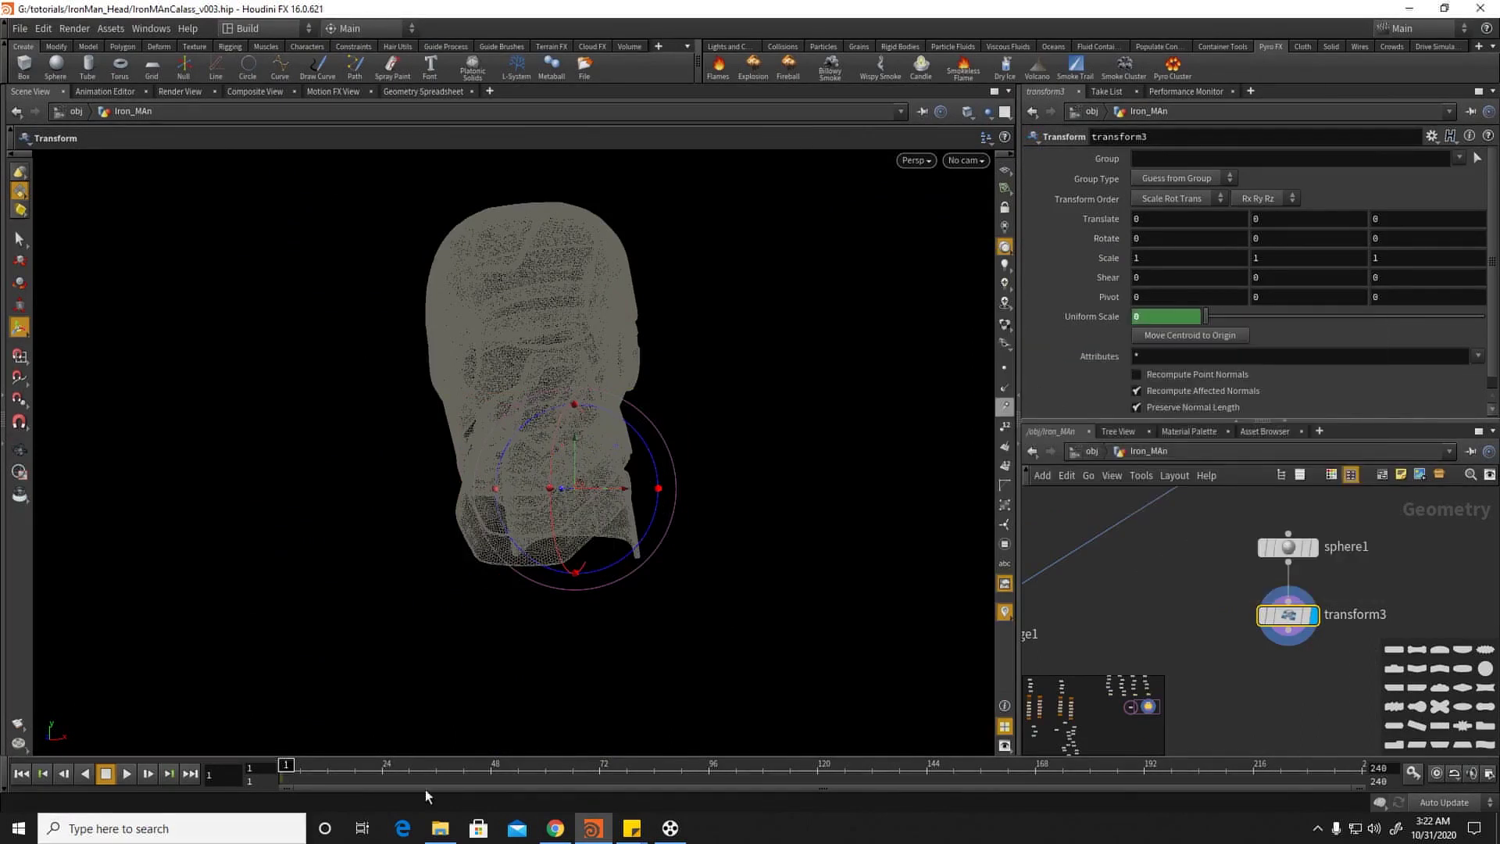
Step: Set and keyframe the uniform scale of transform3 at 1 on frame 100, and play the sphere's growth from the start
{"action": "left_click", "coordinate": [818, 770]}
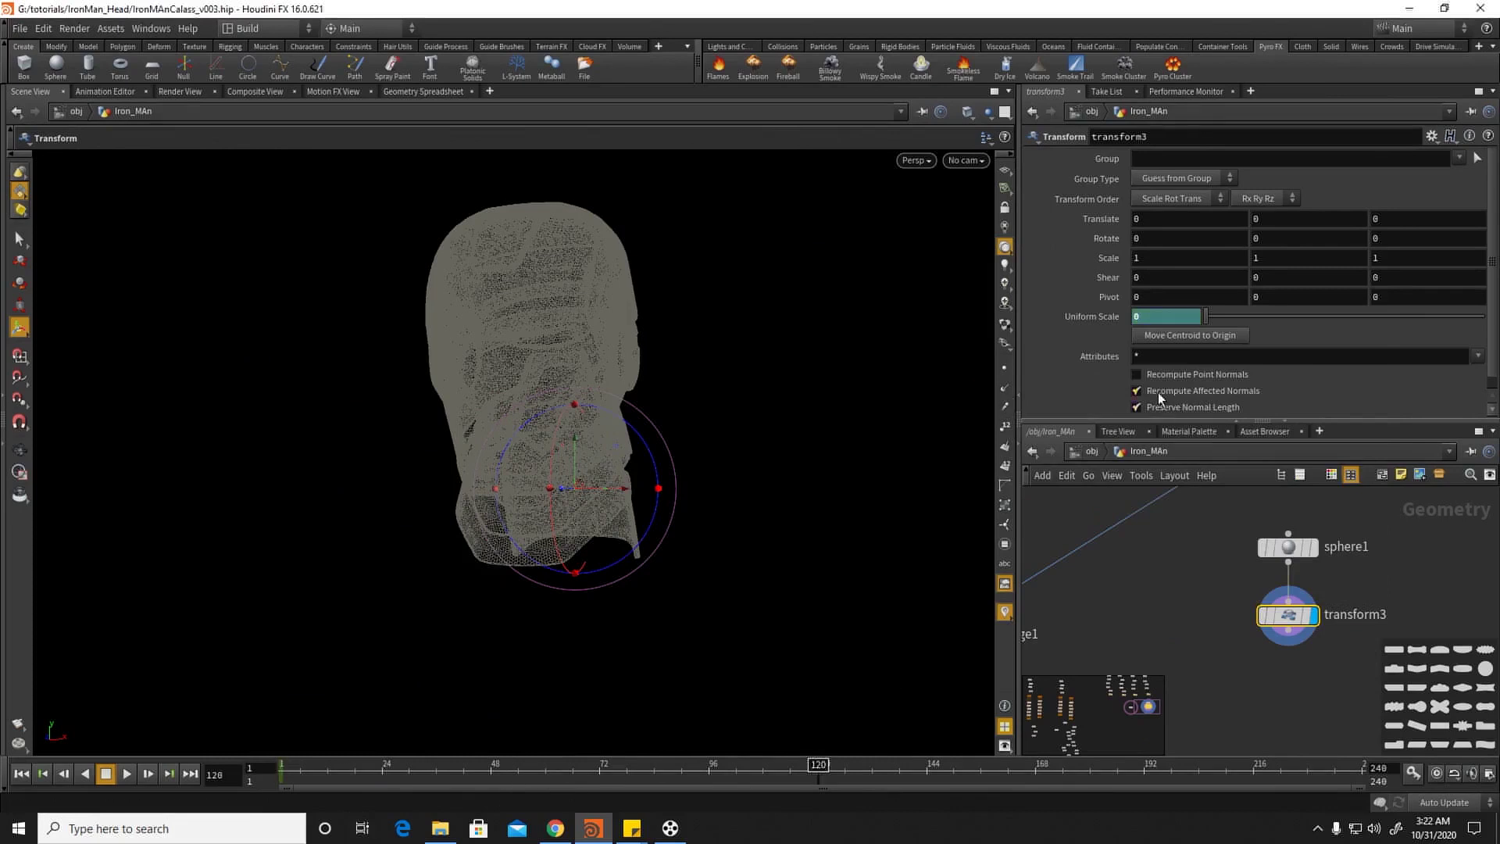
{"action": "left_click", "coordinate": [754, 767]}
{"action": "left_click_drag", "start_coordinate": [752, 780], "coordinate": [728, 786]}
{"action": "left_click_drag", "start_coordinate": [1220, 314], "coordinate": [1327, 311]}
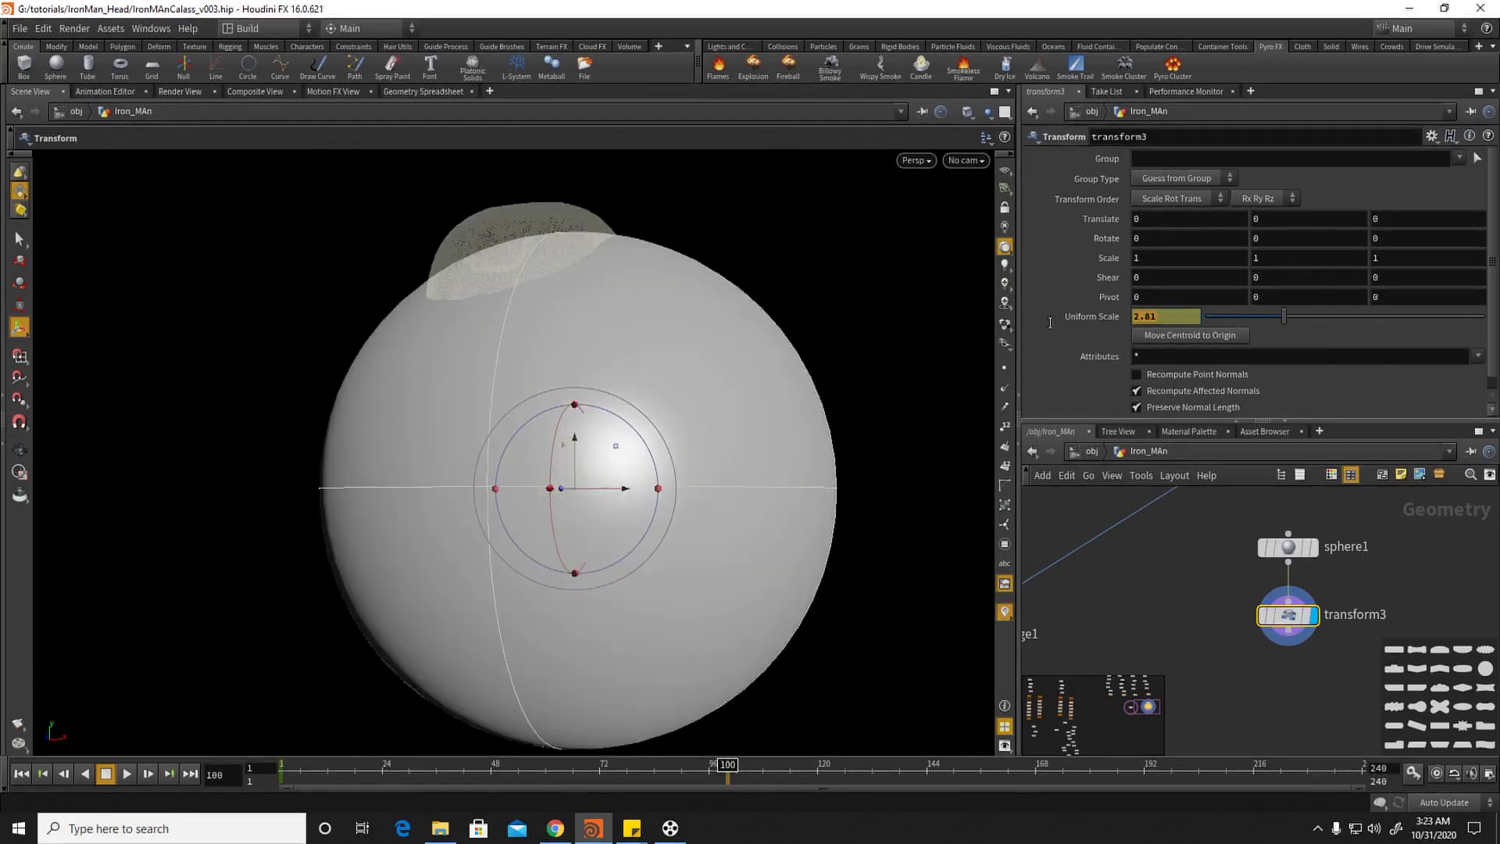
{"action": "right_click", "coordinate": [1153, 320]}
{"action": "left_click", "coordinate": [1125, 348]}
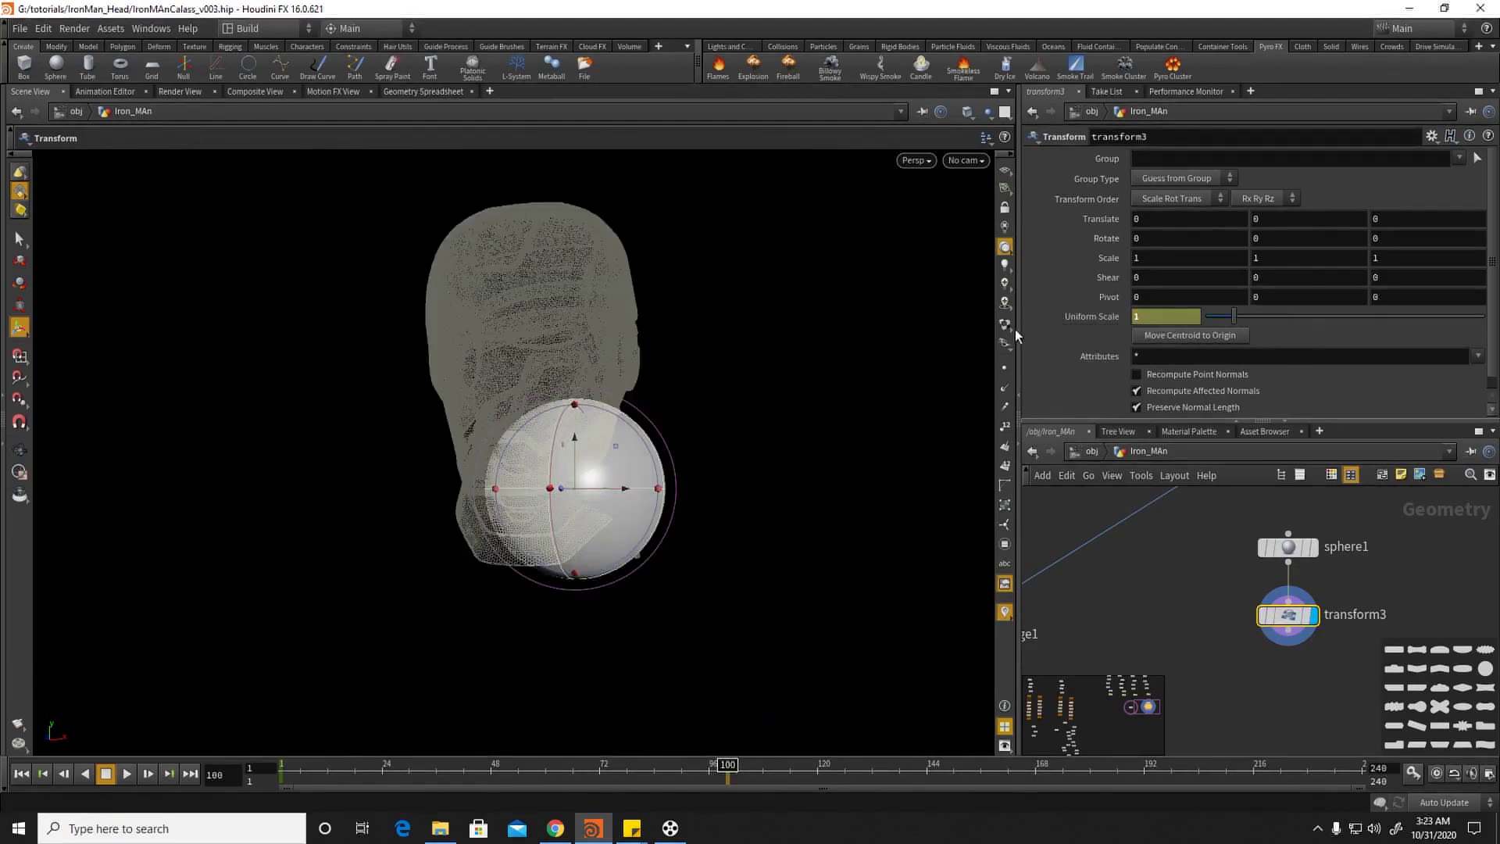
{"action": "right_click", "coordinate": [1143, 317]}
{"action": "mouse_move", "coordinate": [1173, 344]}
{"action": "left_click", "coordinate": [1020, 382]}
{"action": "left_click_drag", "start_coordinate": [579, 774], "coordinate": [196, 784]}
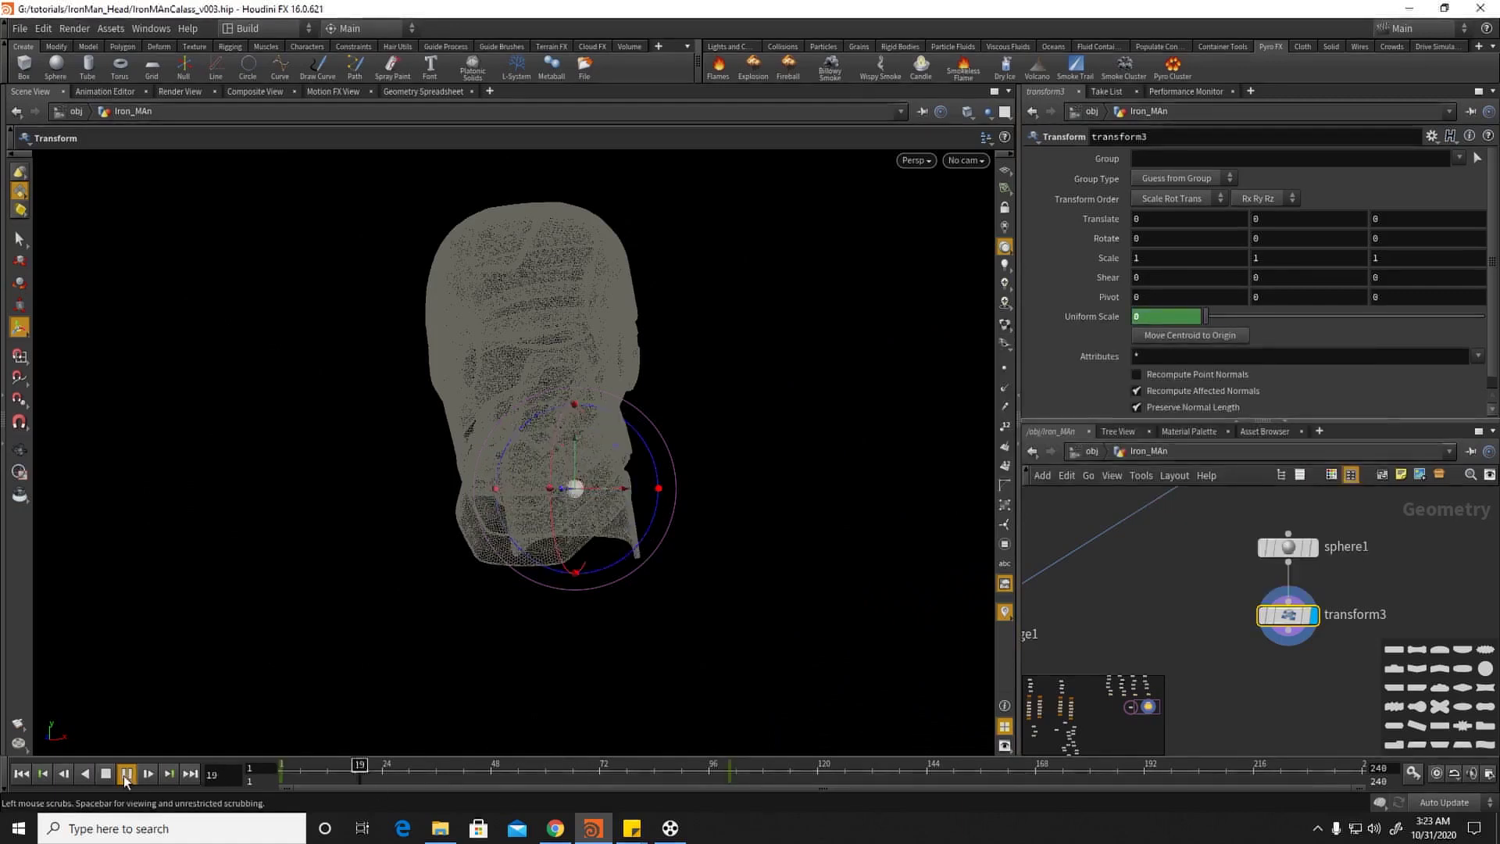
Step: Stop playback and make the uniform scale animation curve of transform3 linear between its two keyframes in the Animation Editor
{"action": "left_click", "coordinate": [125, 774]}
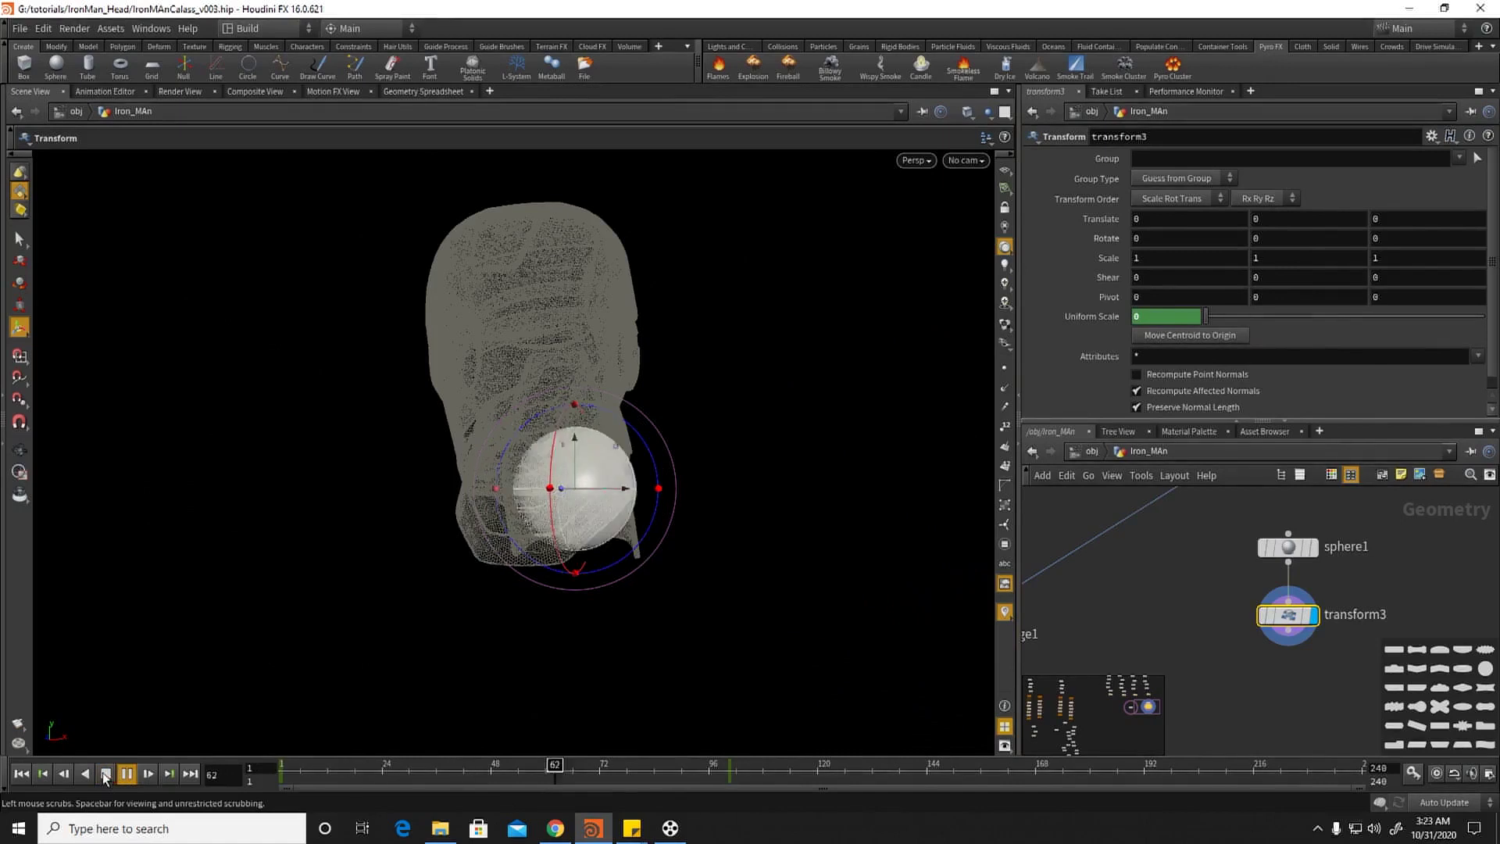
{"action": "left_click", "coordinate": [1107, 318], "text": "shift"}
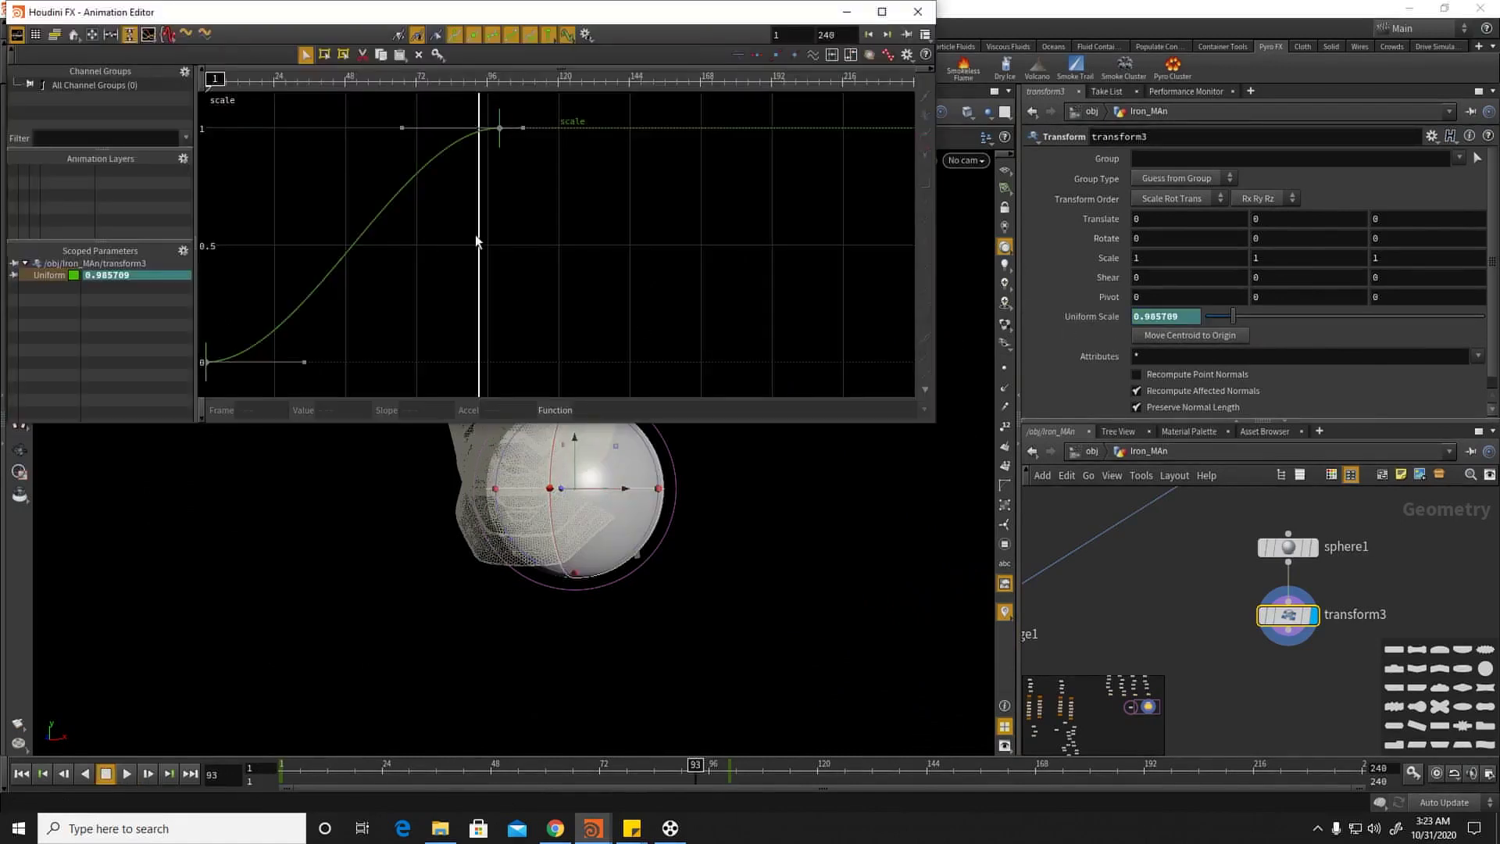
{"action": "left_click_drag", "start_coordinate": [264, 114], "coordinate": [542, 369]}
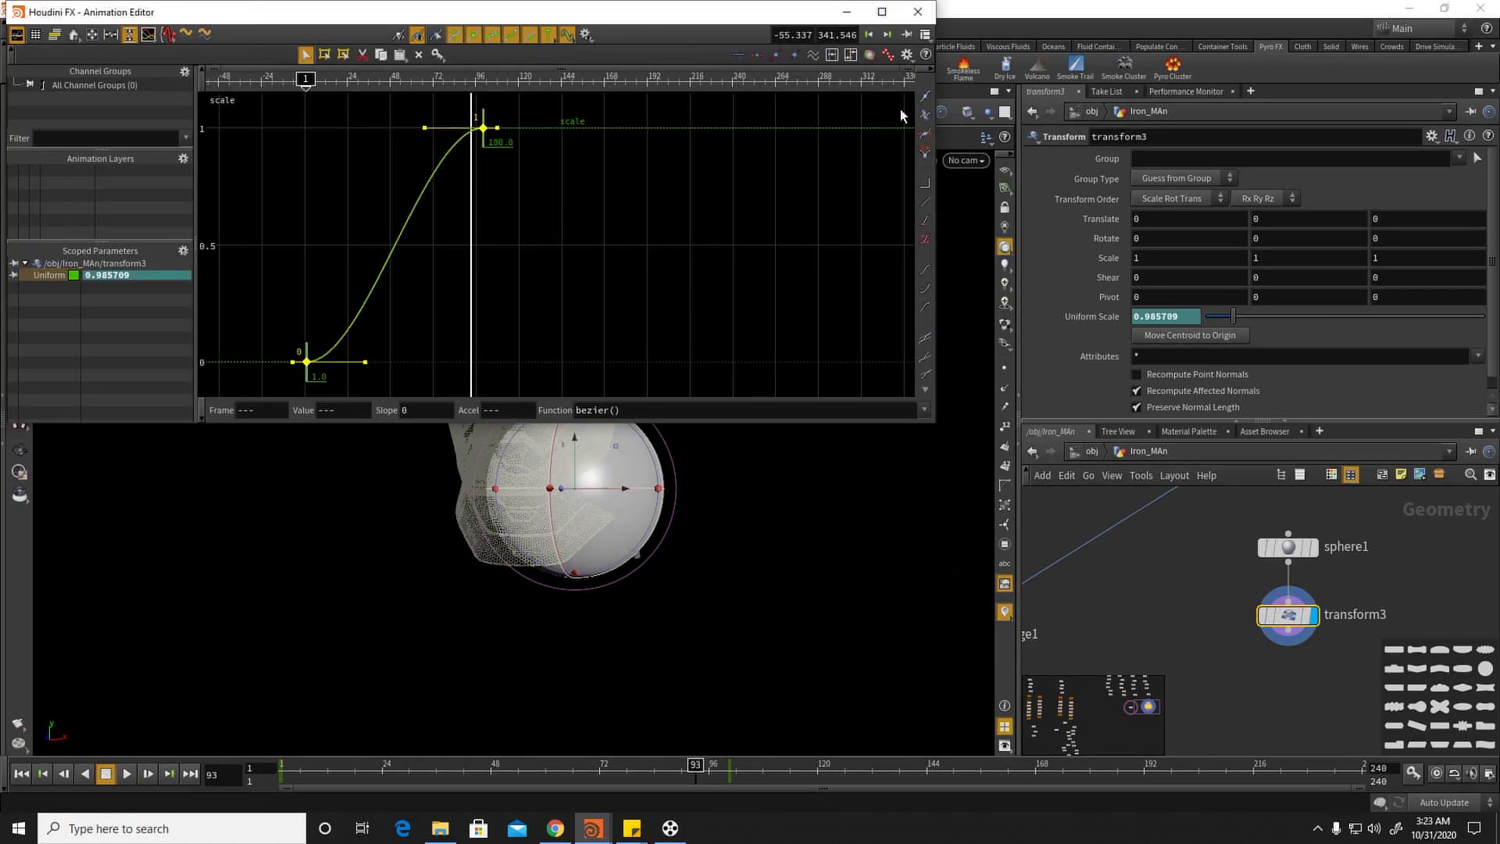
{"action": "left_click", "coordinate": [923, 205]}
{"action": "left_click", "coordinate": [918, 11]}
Step: Set the primitive type of sphere1 to Polygon with a frequency of 10
{"action": "left_click_drag", "start_coordinate": [1338, 579], "coordinate": [1338, 580]}
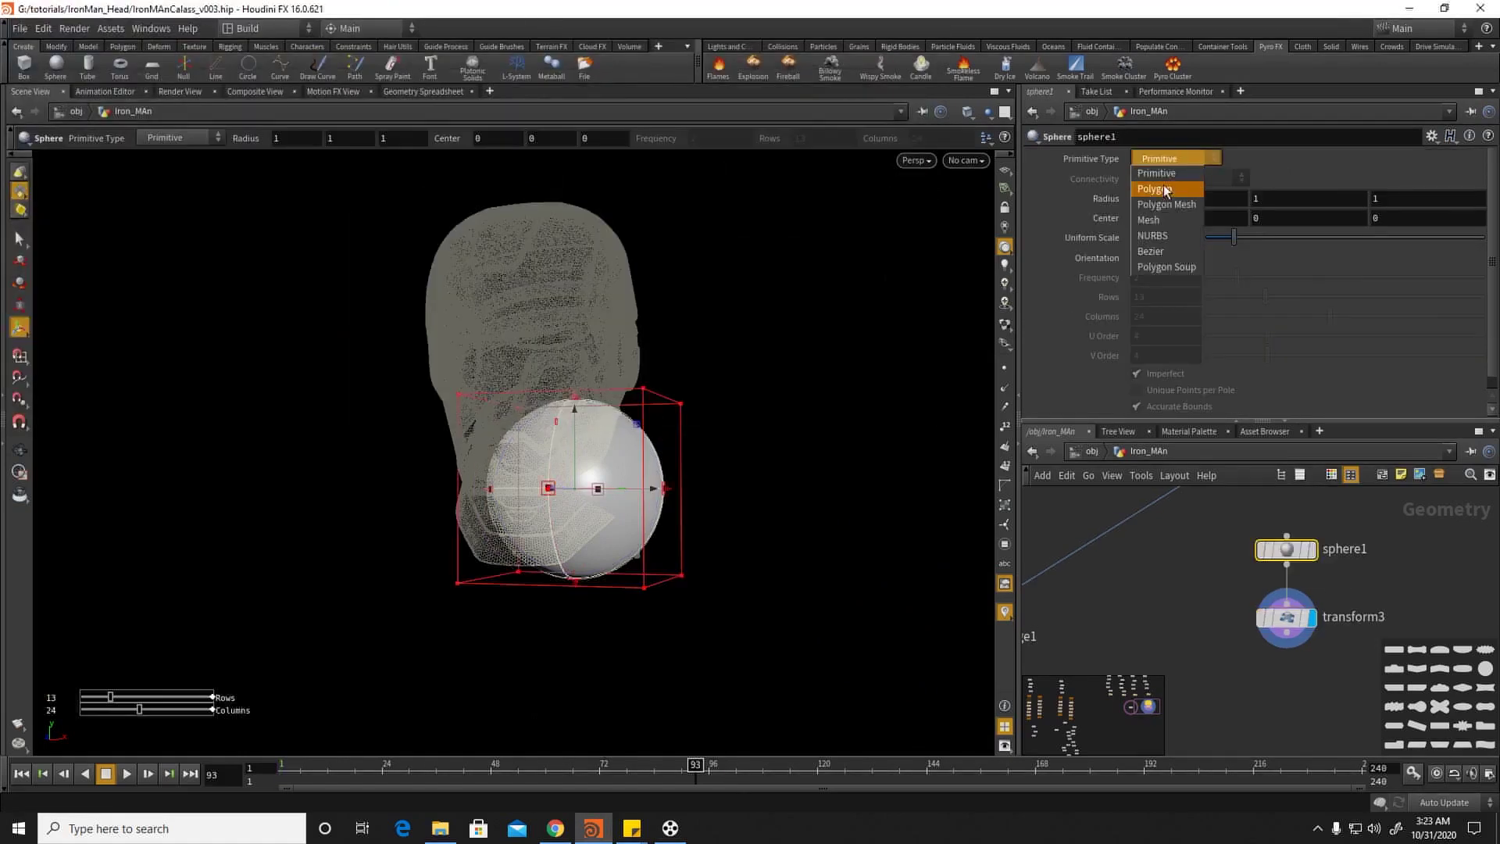
{"action": "left_click", "coordinate": [1162, 191]}
{"action": "left_click_drag", "start_coordinate": [1232, 281], "coordinate": [1483, 279]}
Step: Move the sphere1 and transform3 nodes together into the empty network area beside the file cache nodes
{"action": "scroll", "coordinate": [1244, 638], "scroll_direction": "down", "scroll_amount": 3}
{"action": "left_click_drag", "start_coordinate": [1238, 539], "coordinate": [1328, 630]}
{"action": "left_click_drag", "start_coordinate": [1273, 577], "coordinate": [1463, 534]}
{"action": "scroll", "coordinate": [1242, 589], "scroll_direction": "down", "scroll_amount": 3}
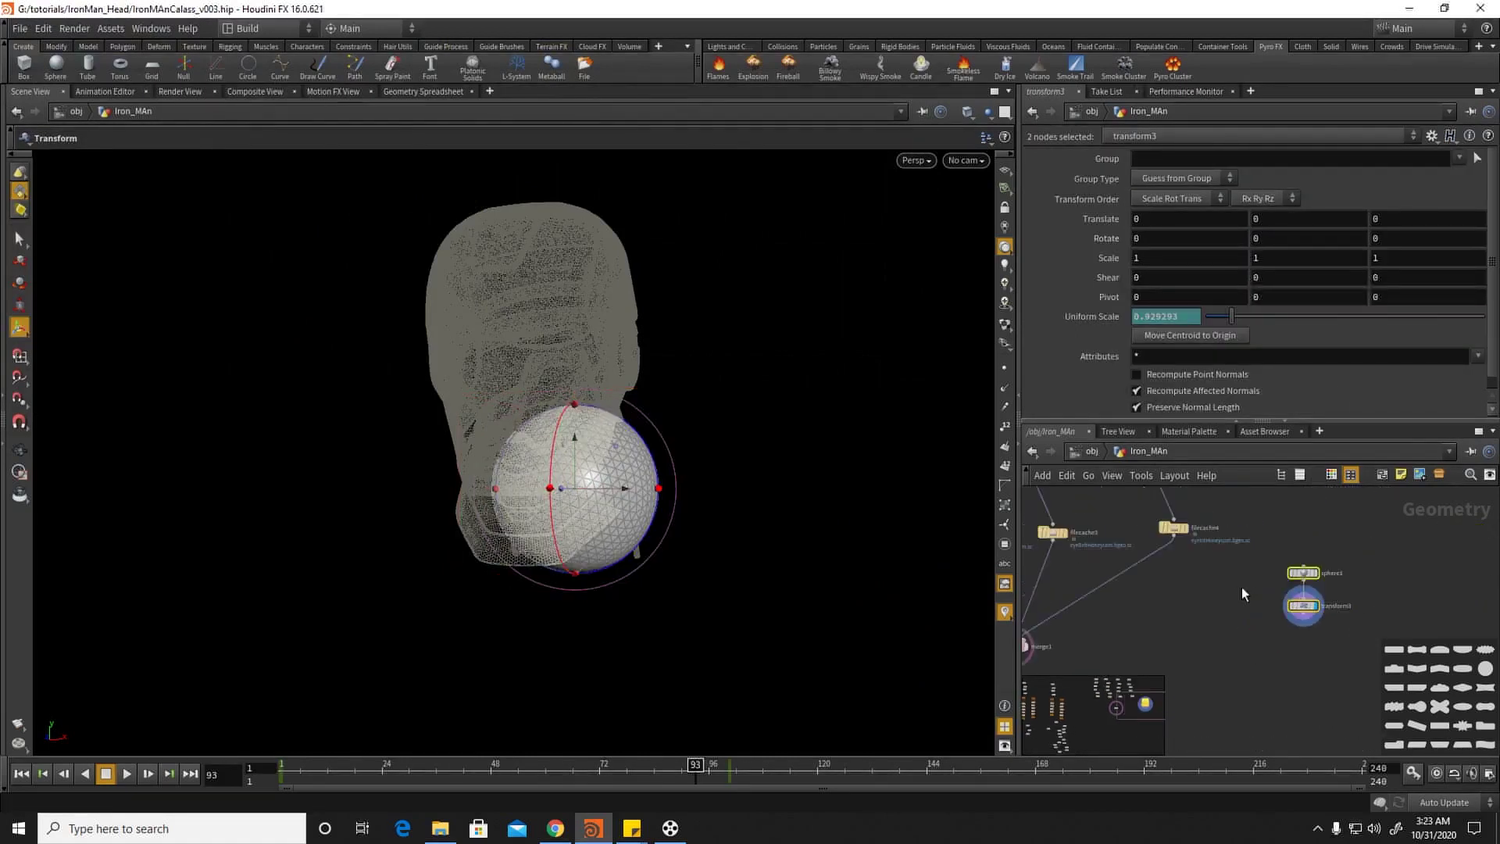
{"action": "left_click_drag", "start_coordinate": [566, 392], "coordinate": [670, 366]}
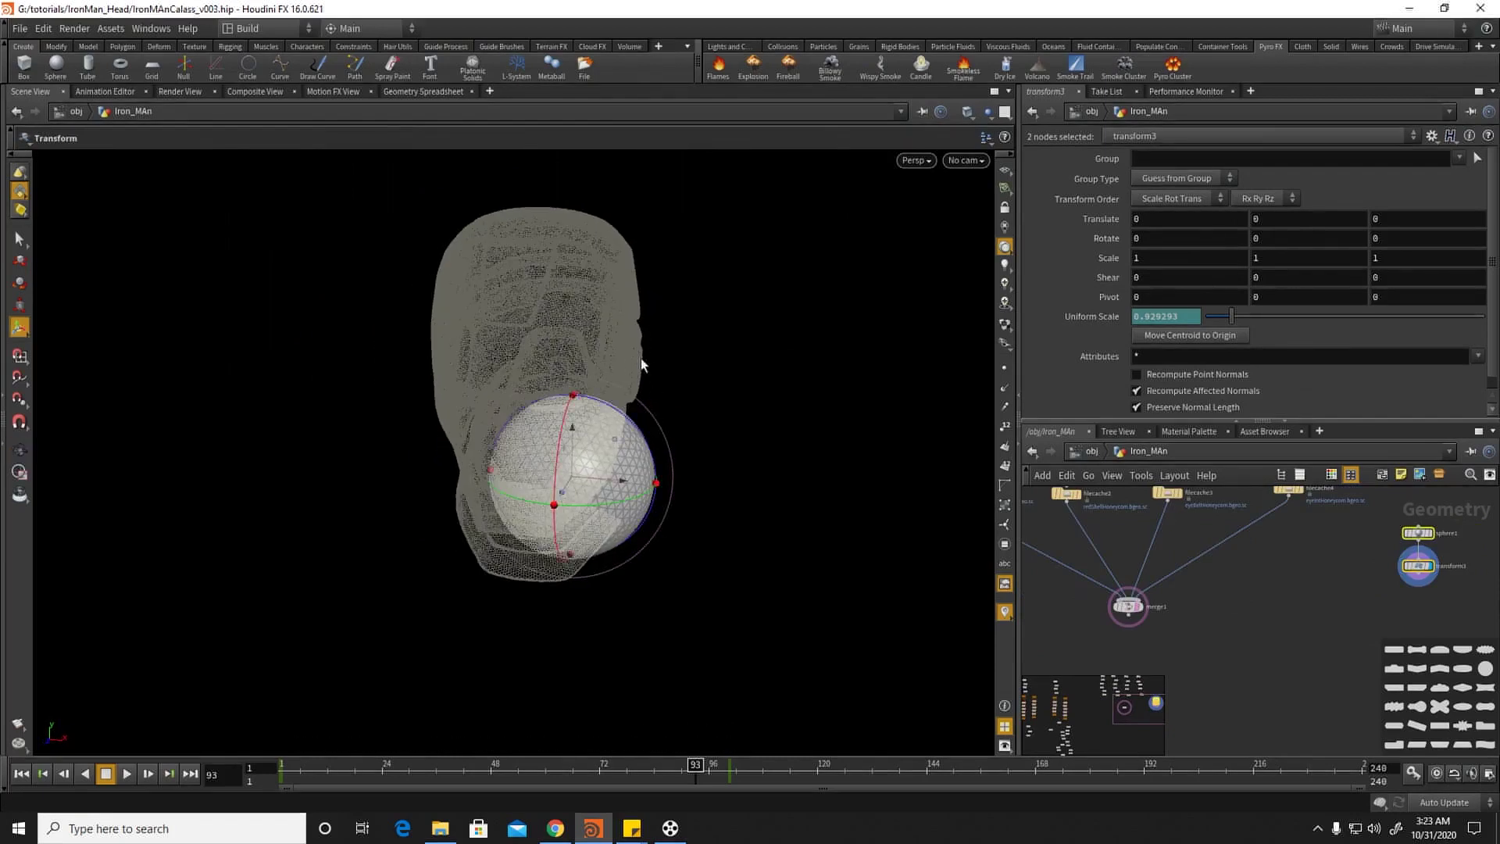
Step: Add a Transform node below transform3, connect it to transform3, and display it
{"action": "middle_click_drag", "start_coordinate": [1398, 601], "coordinate": [1328, 589]}
{"action": "left_click", "coordinate": [1319, 590]}
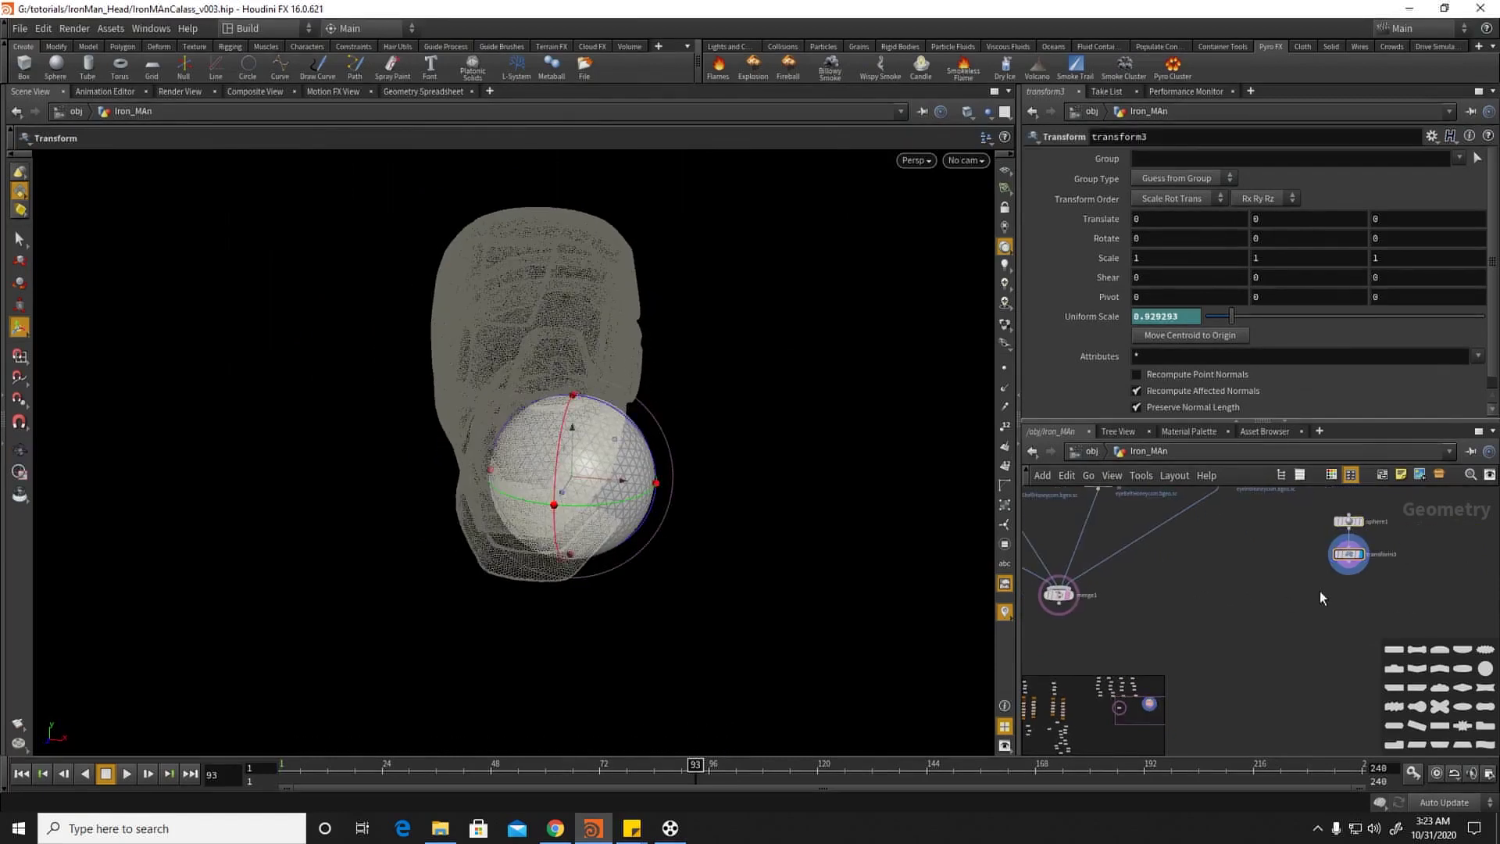
{"action": "key", "text": "Tab"}
{"action": "type", "text": "tr"}
{"action": "key", "text": "Escape"}
{"action": "scroll", "coordinate": [1338, 561], "scroll_direction": "up", "scroll_amount": 4}
{"action": "left_click_drag", "start_coordinate": [1358, 562], "coordinate": [1369, 653]}
{"action": "middle_click_drag", "start_coordinate": [1369, 654], "coordinate": [1325, 609]}
{"action": "left_click", "coordinate": [1353, 629]}
Step: Move the sphere with transform4's handle to a translate of about 0.878 in X and 1.265 in Y
{"action": "key", "text": "s"}
{"action": "left_click_drag", "start_coordinate": [611, 473], "coordinate": [691, 454]}
{"action": "key", "text": "Return"}
{"action": "left_click_drag", "start_coordinate": [606, 475], "coordinate": [681, 466]}
{"action": "mouse_move", "coordinate": [681, 466]}
{"action": "left_mouse_down", "text": "alt"}
{"action": "mouse_move", "coordinate": [651, 461]}
{"action": "mouse_move", "coordinate": [660, 342]}
{"action": "mouse_move", "coordinate": [655, 533]}
{"action": "mouse_move", "coordinate": [823, 469]}
{"action": "mouse_move", "coordinate": [729, 586]}
{"action": "mouse_move", "coordinate": [526, 284]}
{"action": "mouse_move", "coordinate": [411, 371]}
{"action": "mouse_move", "coordinate": [419, 435]}
{"action": "left_mouse_up", "text": "alt"}
Step: Switch the viewport shading to Wireframe and move the transform4 sphere beside the head, to about X 0.844 and Z 0.404
{"action": "left_click", "coordinate": [967, 112]}
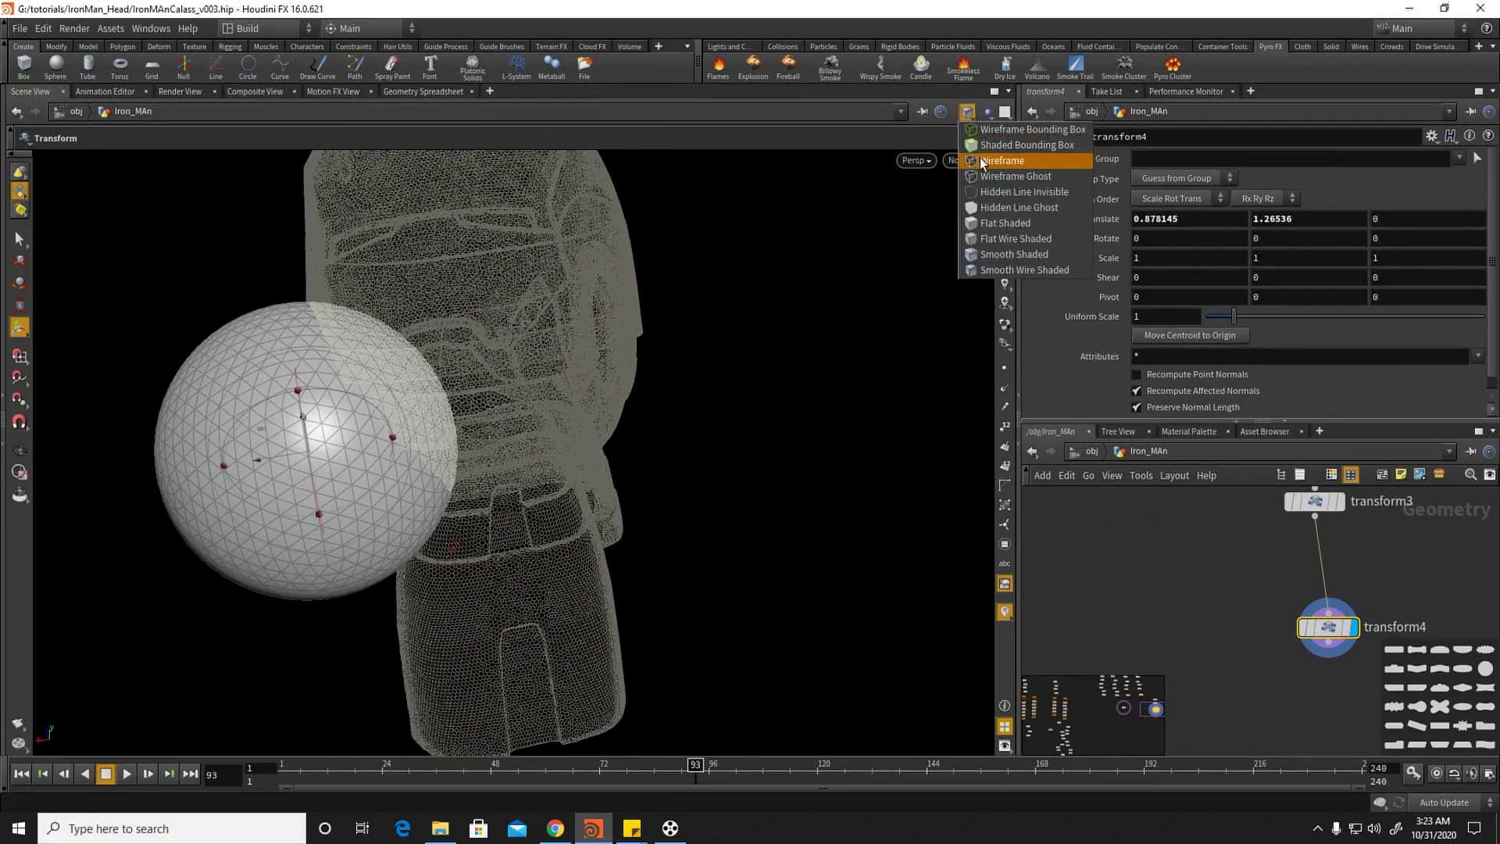
{"action": "left_click", "coordinate": [980, 163]}
{"action": "left_click_drag", "start_coordinate": [313, 343], "coordinate": [343, 391], "text": "alt"}
{"action": "right_click_drag", "start_coordinate": [344, 390], "coordinate": [412, 418], "text": "alt"}
{"action": "mouse_move", "coordinate": [412, 418]}
{"action": "left_mouse_down", "text": "alt"}
{"action": "mouse_move", "coordinate": [426, 456]}
{"action": "mouse_move", "coordinate": [452, 471]}
{"action": "mouse_move", "coordinate": [488, 425]}
{"action": "mouse_move", "coordinate": [466, 533]}
{"action": "mouse_move", "coordinate": [524, 508]}
{"action": "mouse_move", "coordinate": [660, 398]}
{"action": "mouse_move", "coordinate": [585, 491]}
{"action": "mouse_move", "coordinate": [585, 412]}
{"action": "mouse_move", "coordinate": [647, 495]}
{"action": "left_mouse_up", "text": "alt"}
{"action": "key", "text": "ctrl+z"}
{"action": "left_click_drag", "start_coordinate": [568, 420], "coordinate": [699, 355]}
{"action": "scroll", "coordinate": [697, 355], "scroll_direction": "up", "scroll_amount": 4, "text": "alt"}
{"action": "middle_click_drag", "start_coordinate": [693, 352], "coordinate": [589, 395], "text": "alt"}
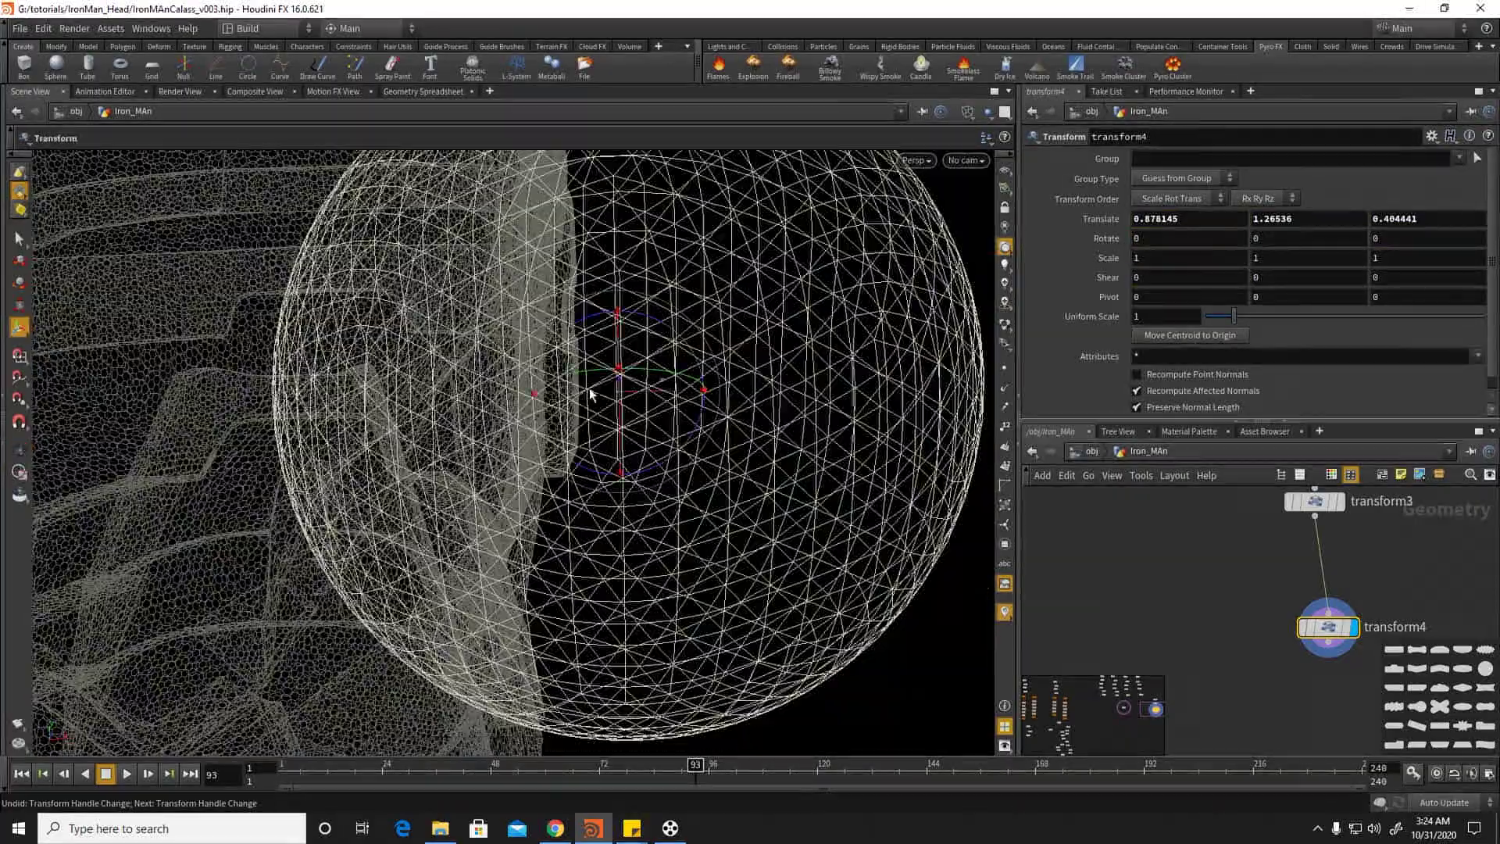
{"action": "left_click_drag", "start_coordinate": [663, 394], "coordinate": [649, 395]}
Step: Set transform4's uniform scale to 2.16 and scrub the timeline to check the sphere's growth against the head
{"action": "left_click_drag", "start_coordinate": [478, 772], "coordinate": [949, 770]}
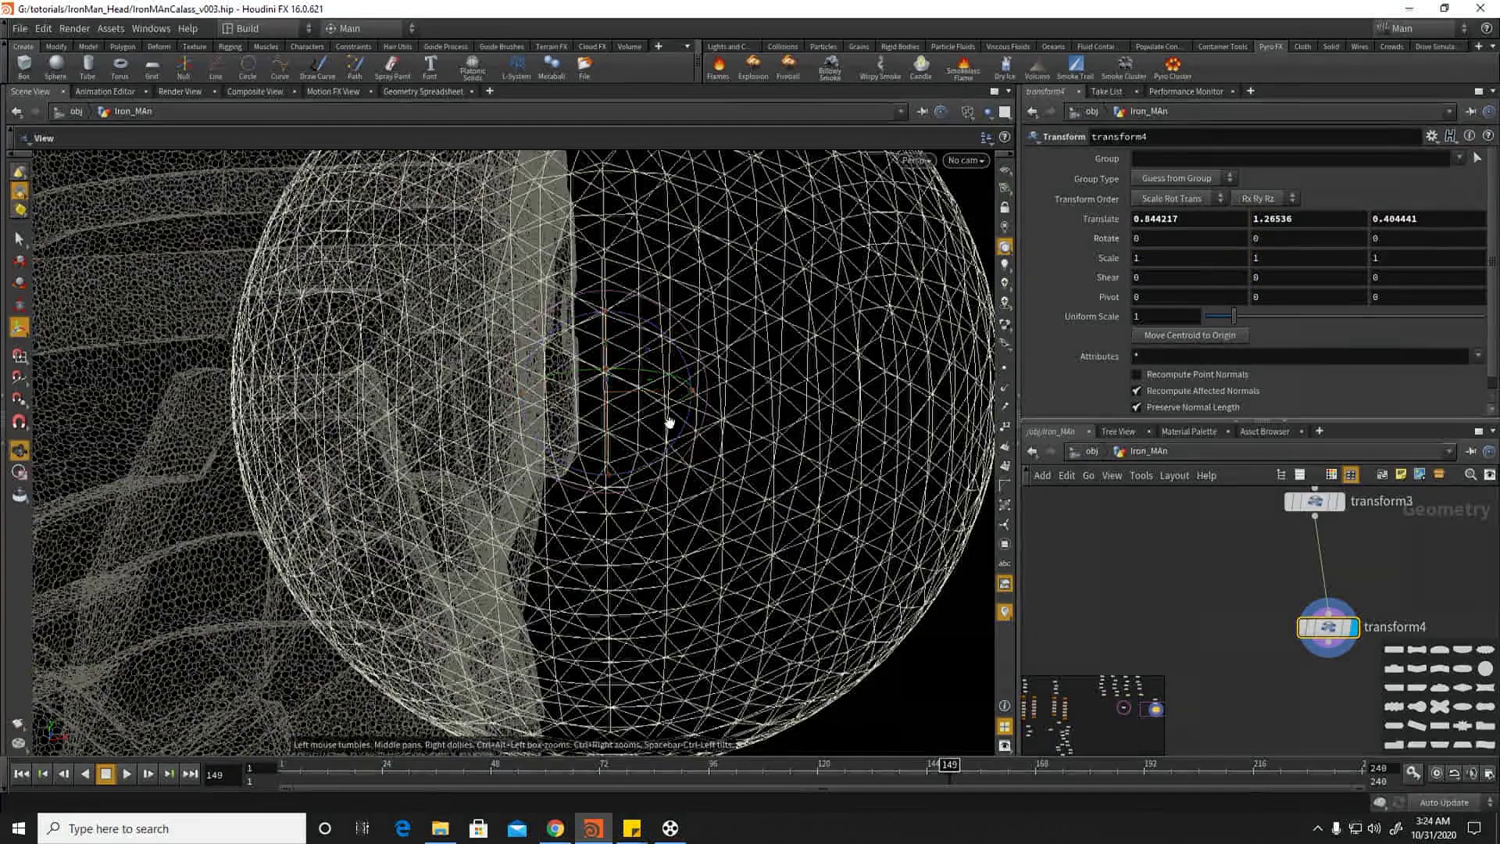
{"action": "right_click_drag", "start_coordinate": [658, 452], "coordinate": [249, 451], "text": "alt"}
{"action": "middle_click_drag", "start_coordinate": [1245, 625], "coordinate": [1198, 603]}
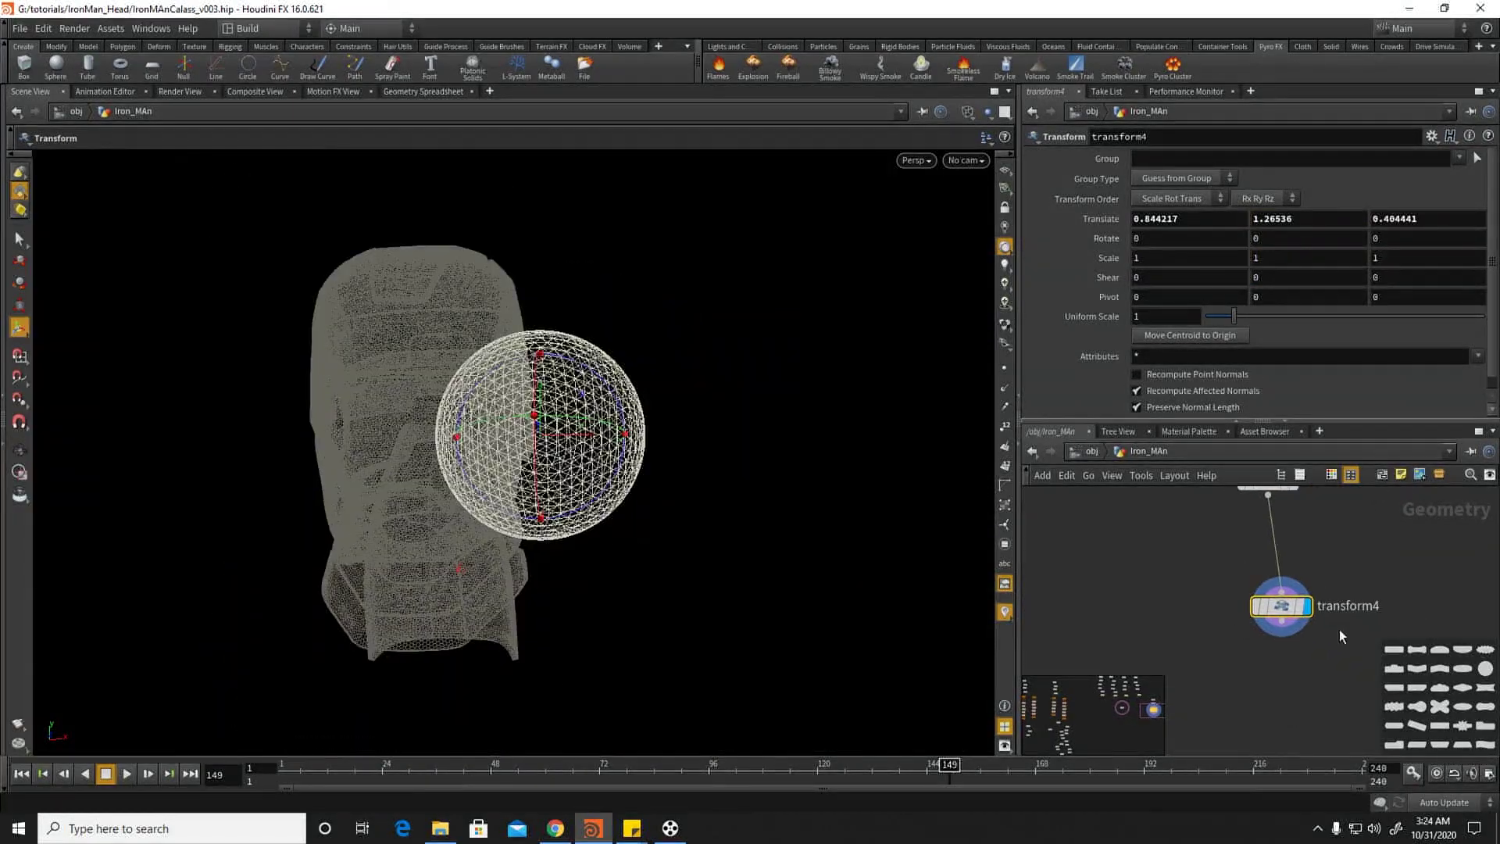
{"action": "left_click_drag", "start_coordinate": [1245, 315], "coordinate": [1266, 317]}
{"action": "left_click_drag", "start_coordinate": [791, 770], "coordinate": [275, 765]}
{"action": "left_click_drag", "start_coordinate": [441, 765], "coordinate": [809, 744]}
Step: Duplicate transform4 beside the original, display the copy, and move its sphere to the head's opposite side, at about X -1.327
{"action": "mouse_move", "coordinate": [1285, 609]}
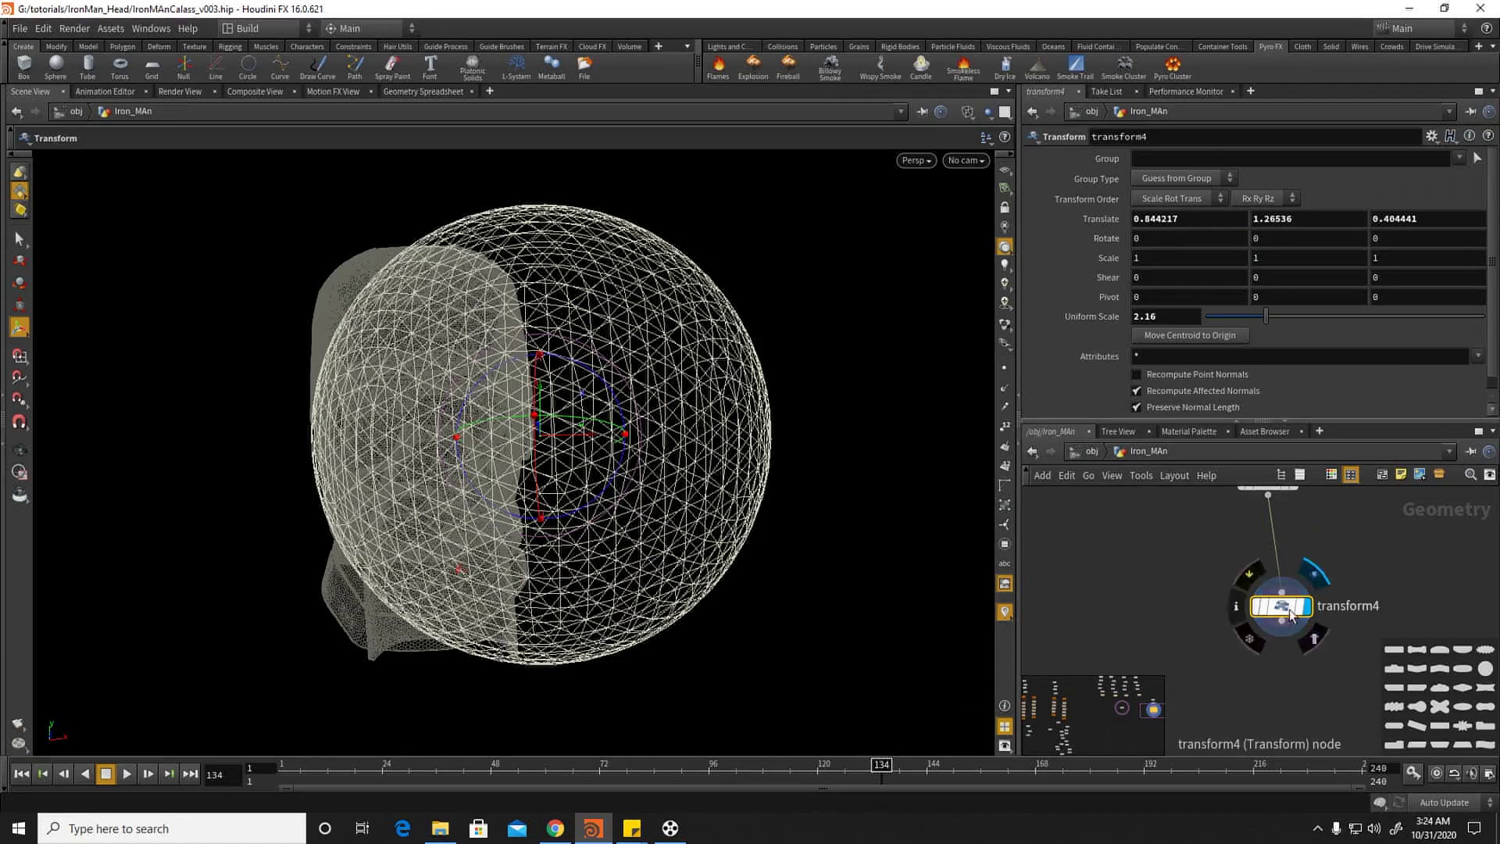
{"action": "key", "text": "ctrl+v"}
{"action": "left_click", "coordinate": [1164, 599]}
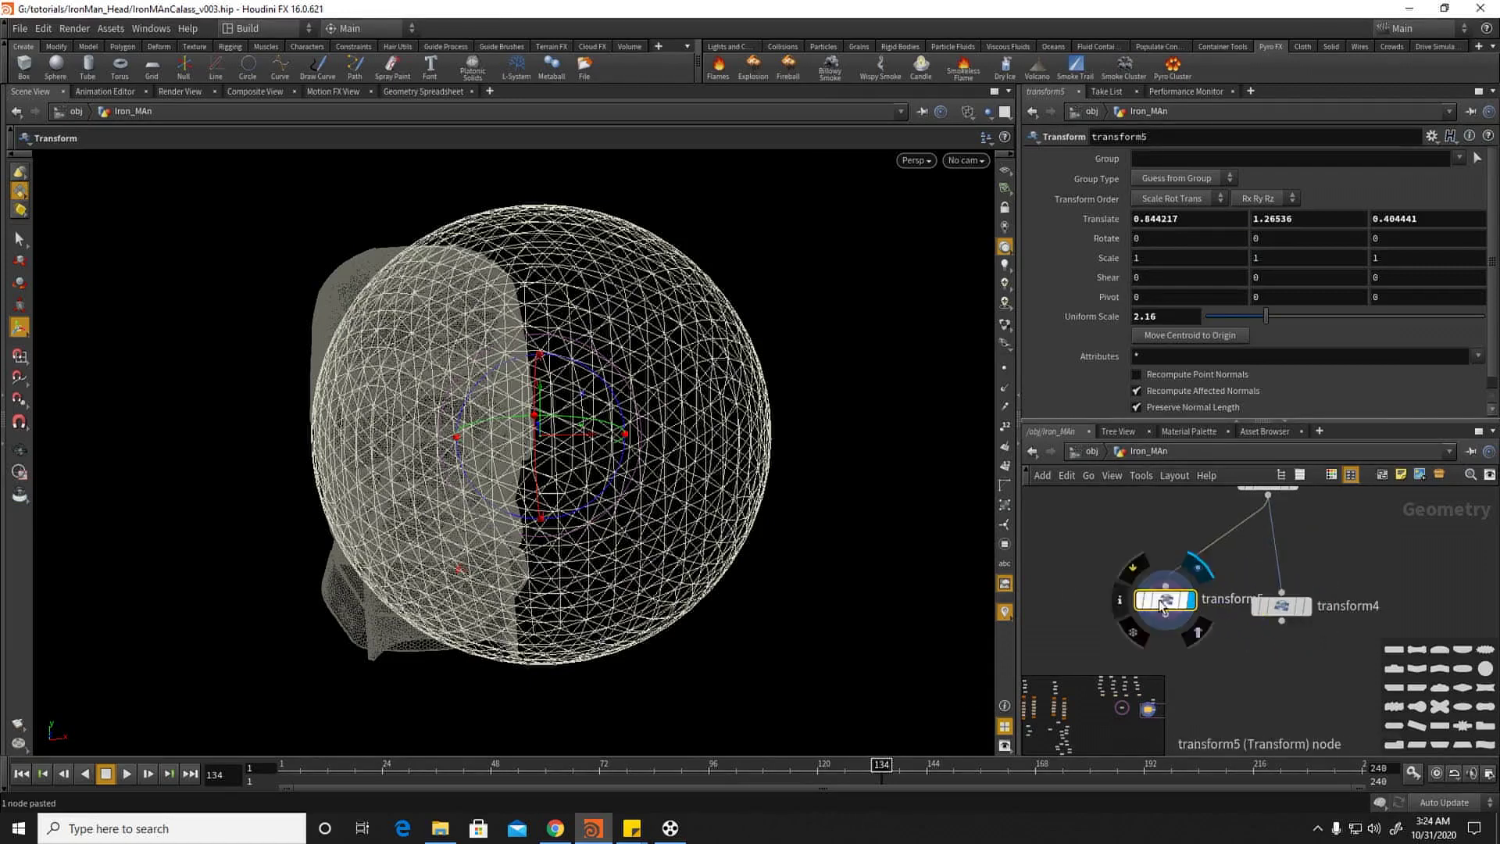
{"action": "left_click_drag", "start_coordinate": [587, 442], "coordinate": [365, 445]}
{"action": "left_click_drag", "start_coordinate": [382, 448], "coordinate": [414, 516], "text": "alt"}
Step: Add a Merge node below the two sphere transforms, connect transform5 and transform4 into it, and display it
{"action": "middle_click_drag", "start_coordinate": [1241, 670], "coordinate": [1220, 649]}
{"action": "left_click", "coordinate": [1220, 649]}
{"action": "key", "text": "Tab"}
{"action": "type", "text": "mer"}
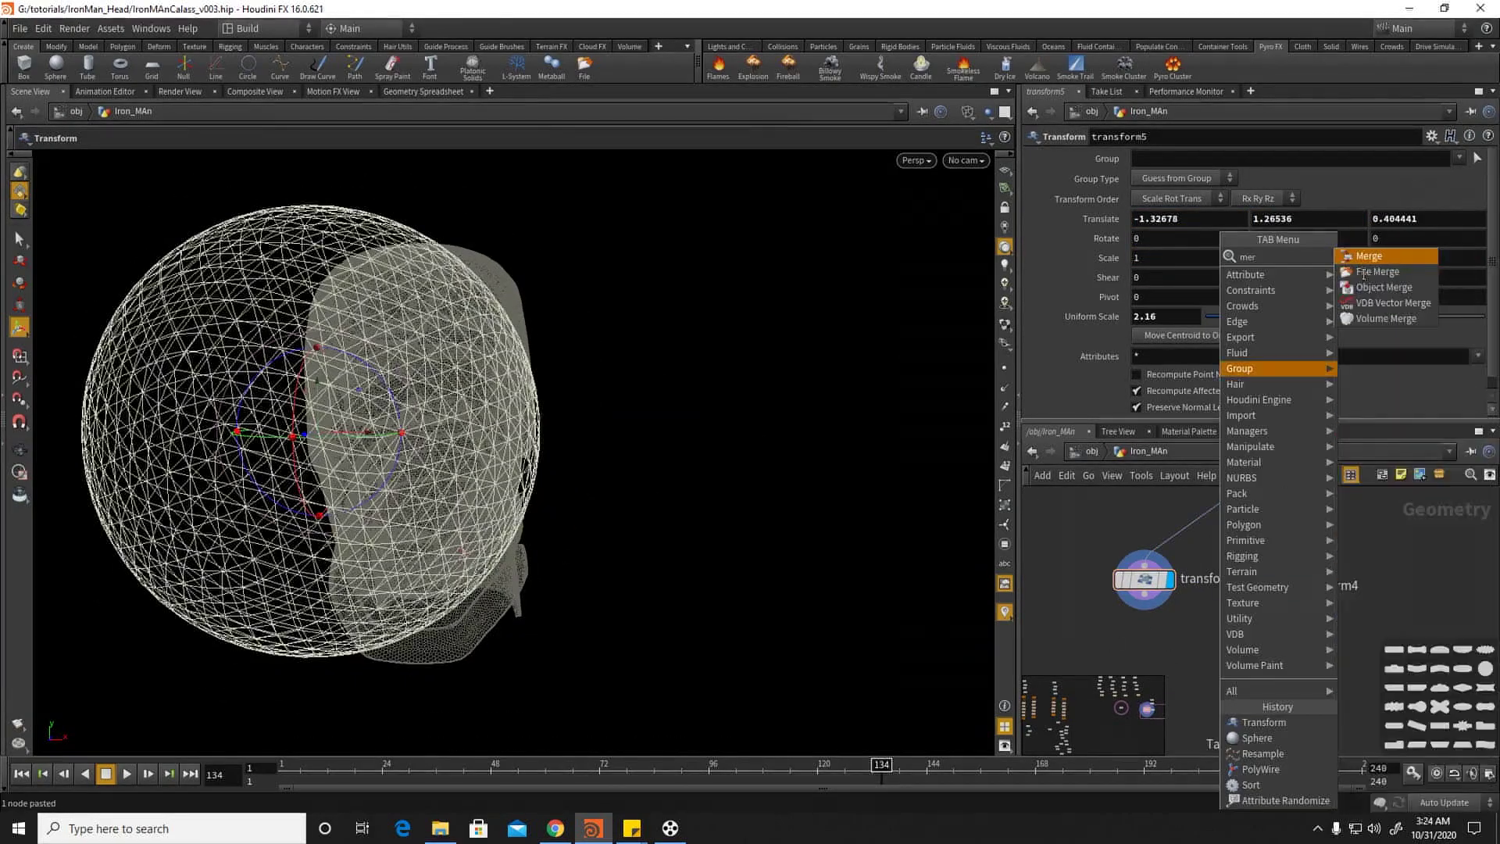
{"action": "left_click", "coordinate": [1374, 271]}
{"action": "left_click", "coordinate": [1222, 660]}
{"action": "left_click_drag", "start_coordinate": [1144, 594], "coordinate": [1222, 647]}
{"action": "left_click_drag", "start_coordinate": [1260, 600], "coordinate": [1223, 647]}
{"action": "left_click", "coordinate": [1248, 660]}
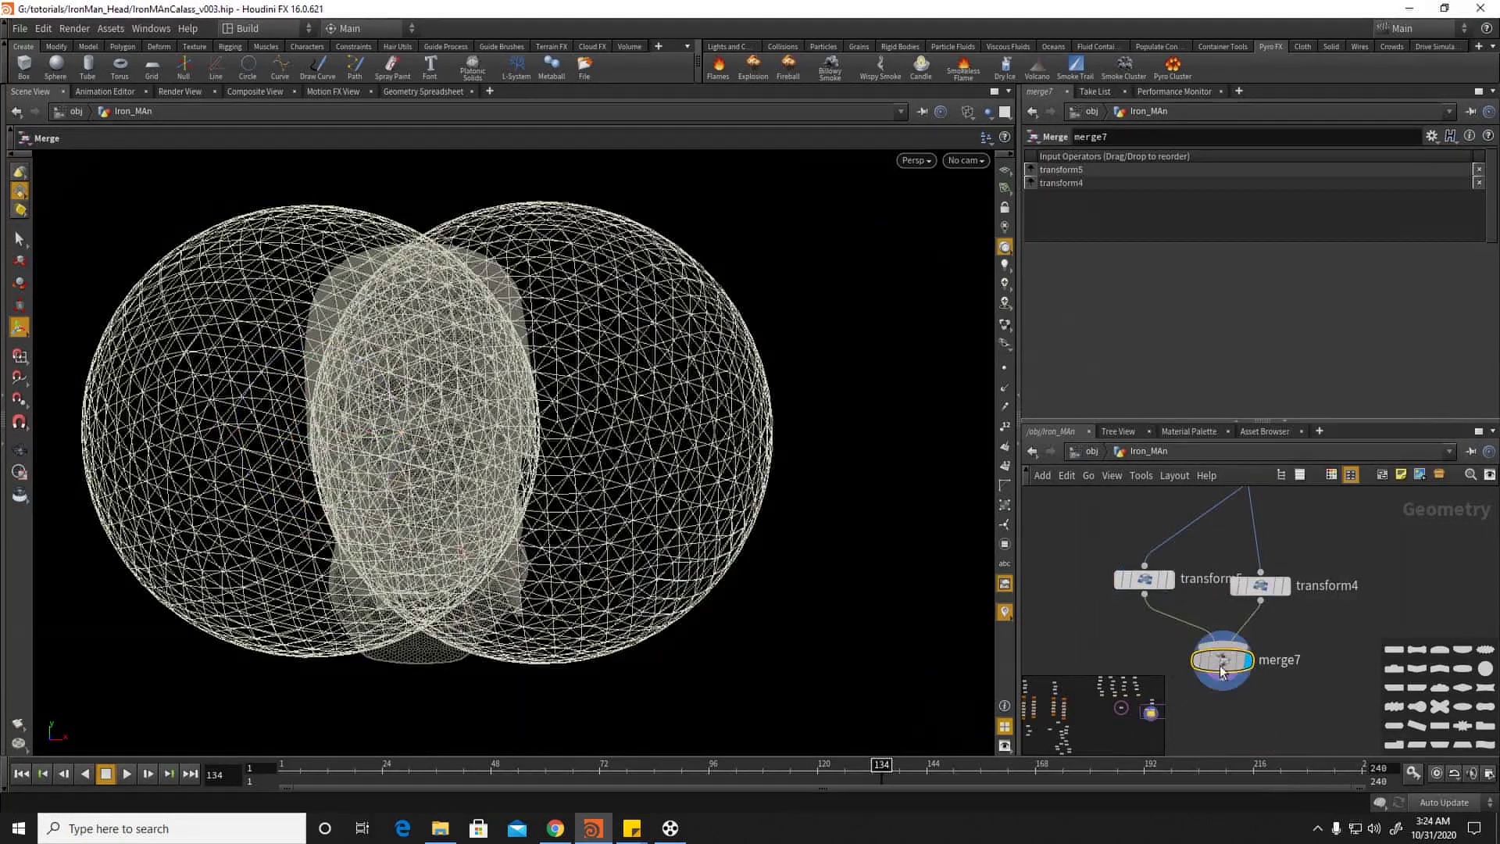
Step: Add a Boolean node below merge7, connect merge7 to its first input, and display it
{"action": "left_click_drag", "start_coordinate": [454, 529], "coordinate": [464, 452], "text": "alt"}
{"action": "middle_click_drag", "start_coordinate": [467, 448], "coordinate": [509, 558], "text": "alt"}
{"action": "right_click_drag", "start_coordinate": [510, 557], "coordinate": [667, 446], "text": "alt"}
{"action": "left_click_drag", "start_coordinate": [666, 445], "coordinate": [556, 360], "text": "alt"}
{"action": "middle_click_drag", "start_coordinate": [1308, 677], "coordinate": [1305, 667]}
{"action": "left_click", "coordinate": [1238, 709]}
{"action": "key", "text": "Tab"}
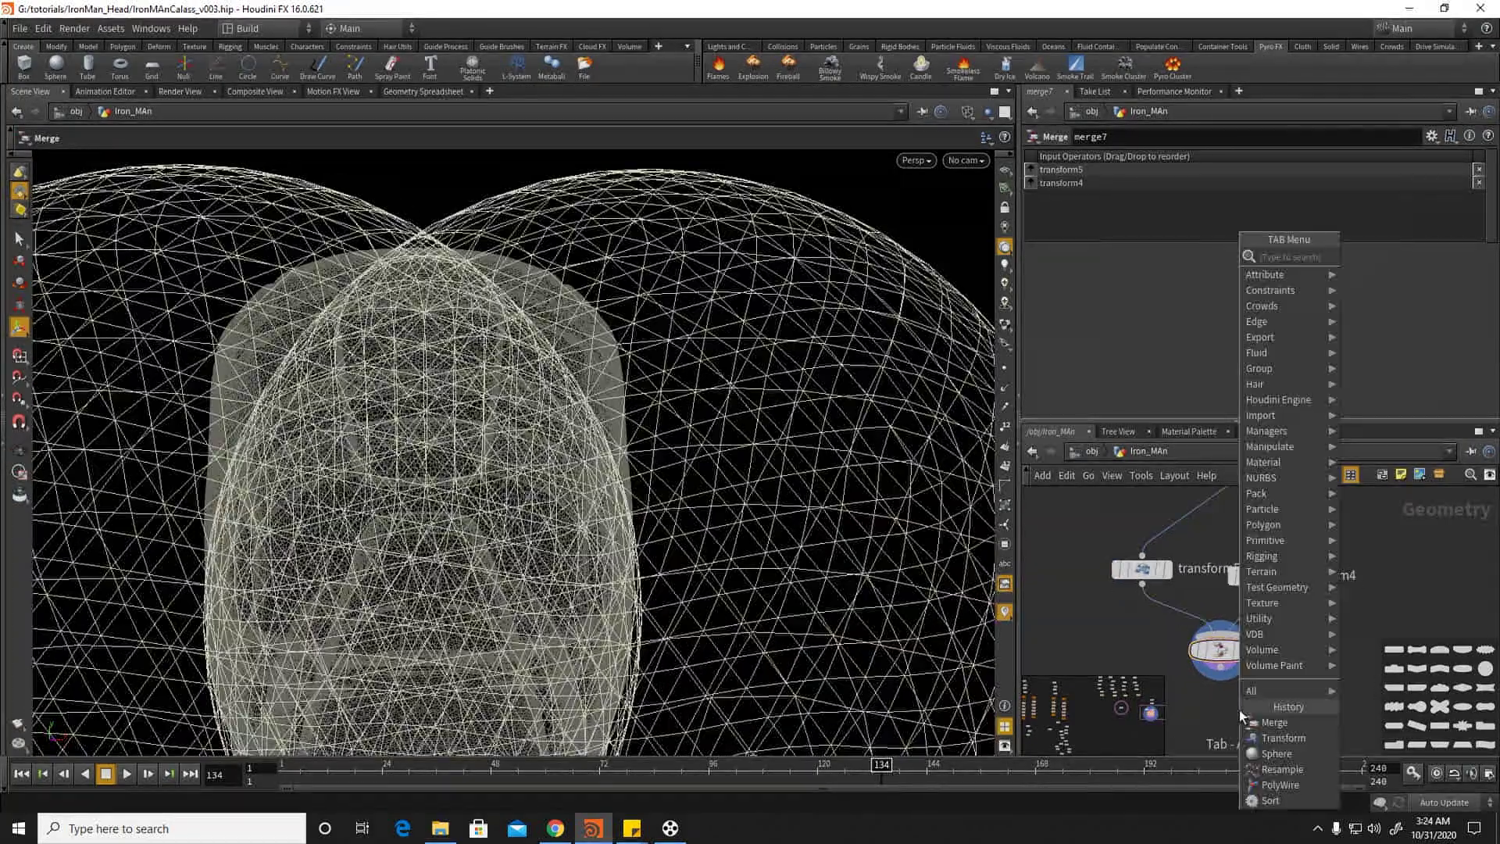
{"action": "key", "text": "Escape"}
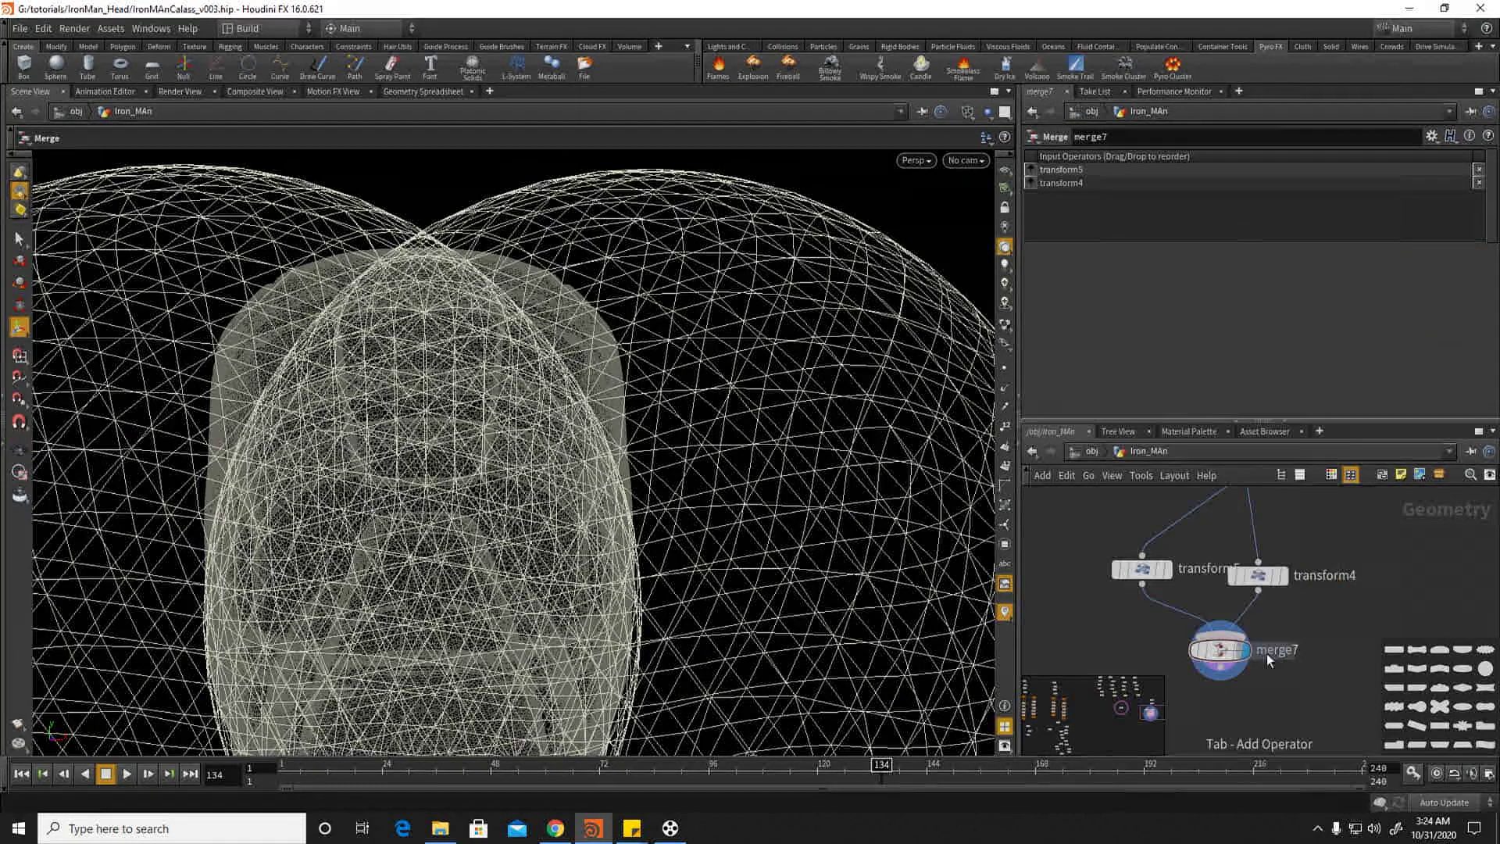
{"action": "middle_click_drag", "start_coordinate": [1279, 581], "coordinate": [1318, 505]}
{"action": "left_click", "coordinate": [1261, 667]}
{"action": "left_click_drag", "start_coordinate": [1259, 592], "coordinate": [1248, 650]}
{"action": "left_click", "coordinate": [1285, 665]}
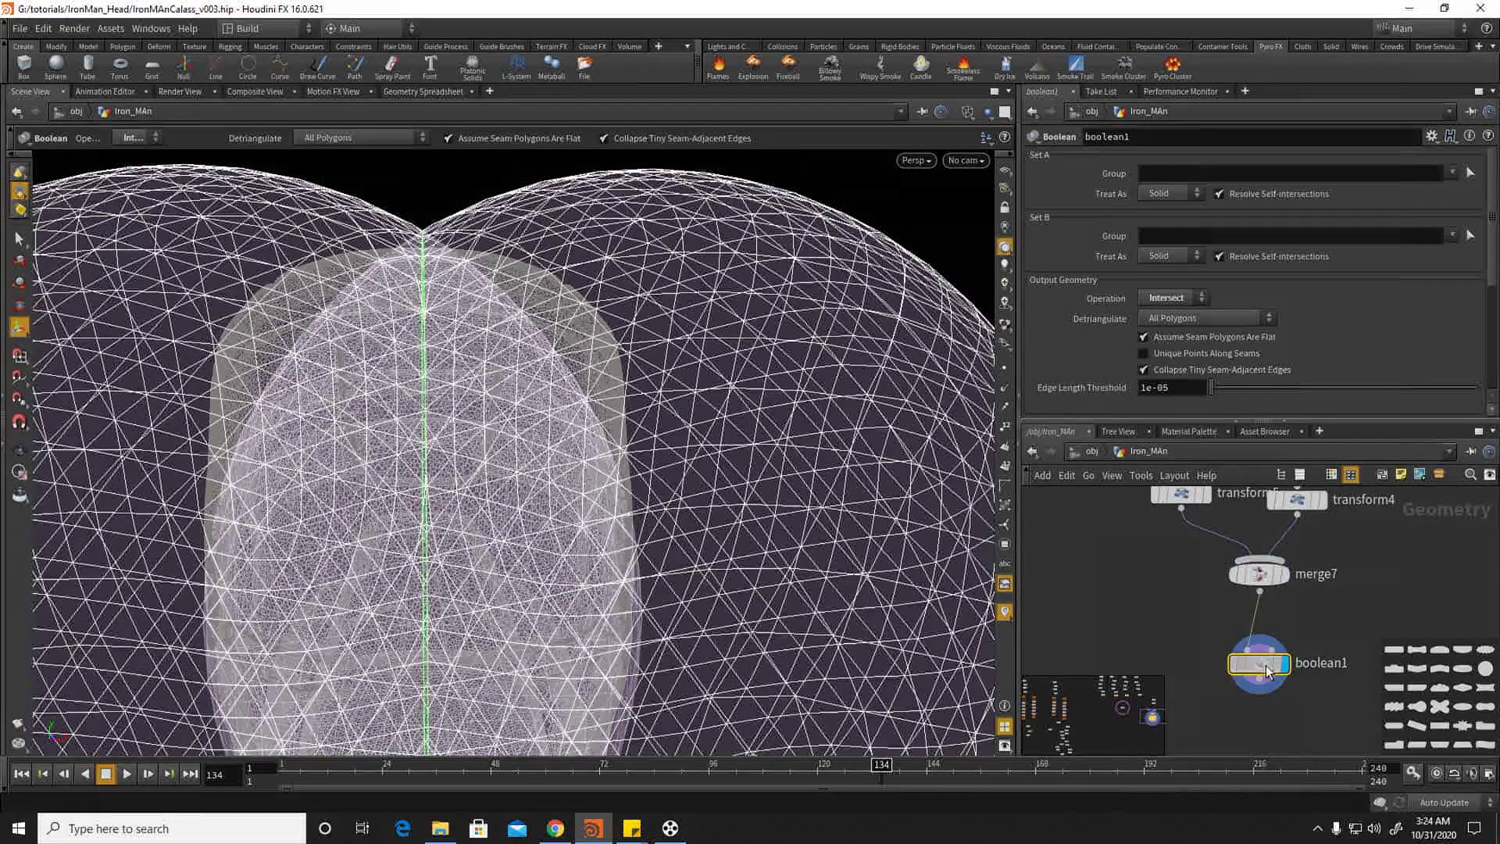
Step: Add a Null node below boolean1, connected to it, and display its result
{"action": "middle_click_drag", "start_coordinate": [1192, 648], "coordinate": [1179, 551]}
{"action": "key", "text": "Tab"}
{"action": "type", "text": "nu"}
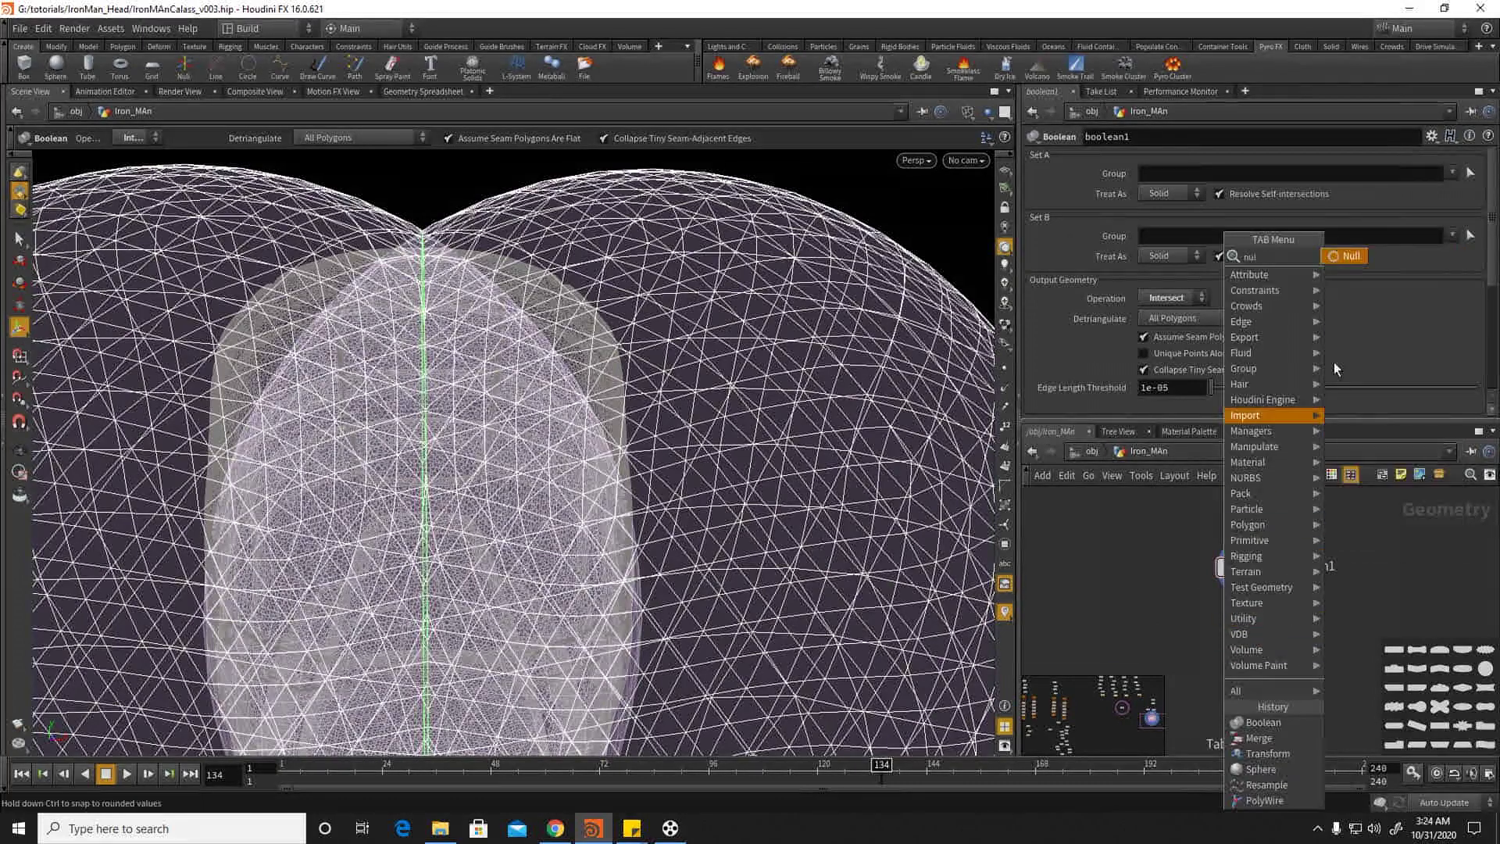
{"action": "type", "text": "ll"}
{"action": "left_click", "coordinate": [1343, 262]}
{"action": "right_click_drag", "start_coordinate": [559, 400], "coordinate": [389, 429], "text": "alt"}
{"action": "left_click_drag", "start_coordinate": [388, 429], "coordinate": [501, 430], "text": "alt"}
Step: Try to stretch the transform4 sphere vertically to a Y scale of about 1.18 with the scale handle
{"action": "middle_click_drag", "start_coordinate": [1107, 564], "coordinate": [1084, 681]}
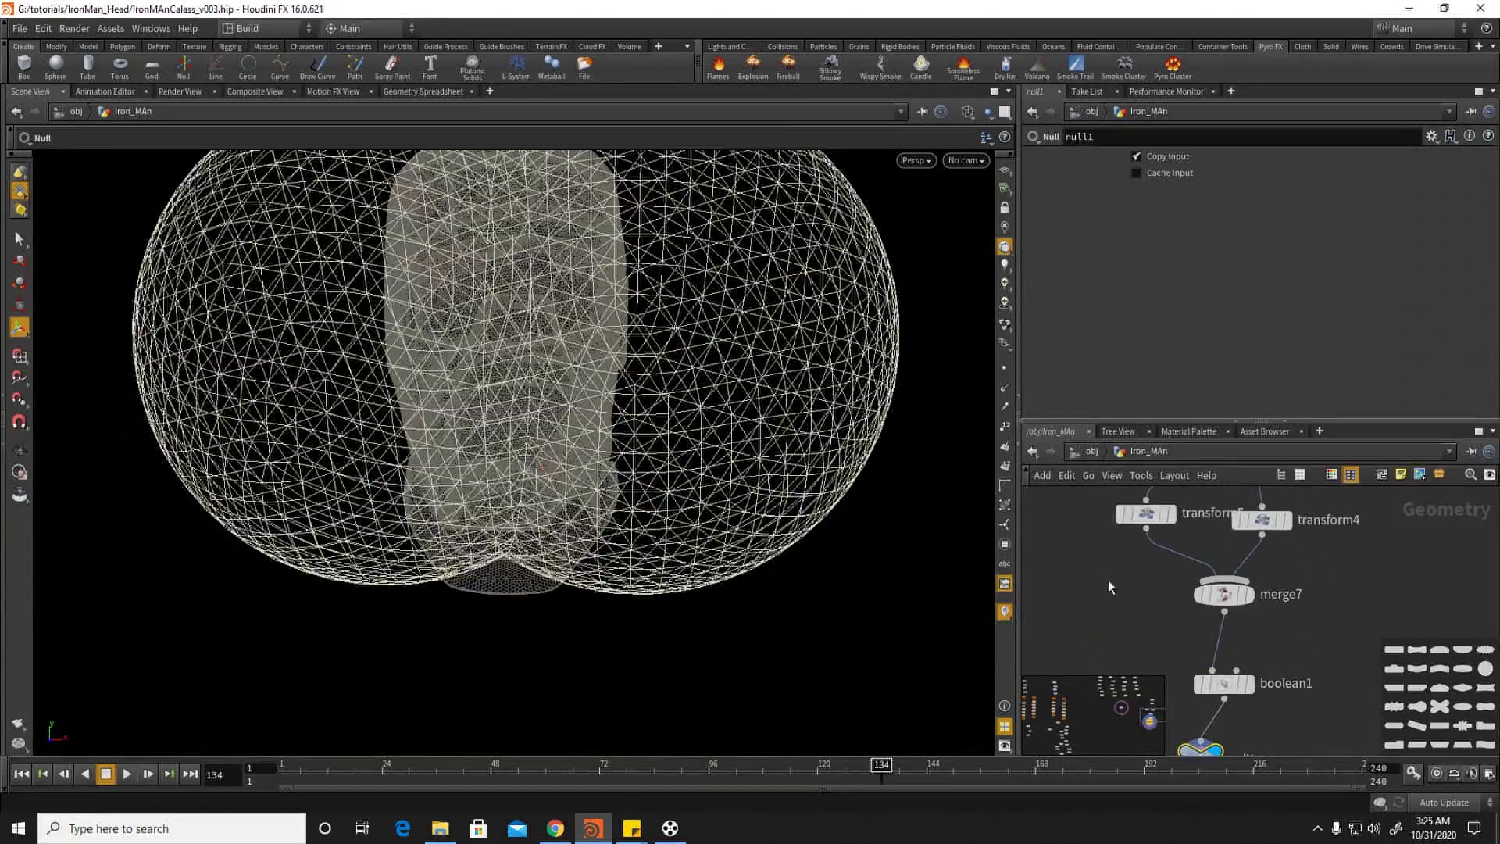
{"action": "middle_click_drag", "start_coordinate": [1096, 609], "coordinate": [1089, 652]}
{"action": "middle_click_drag", "start_coordinate": [1199, 516], "coordinate": [1203, 528]}
{"action": "left_click_drag", "start_coordinate": [1065, 536], "coordinate": [1291, 606]}
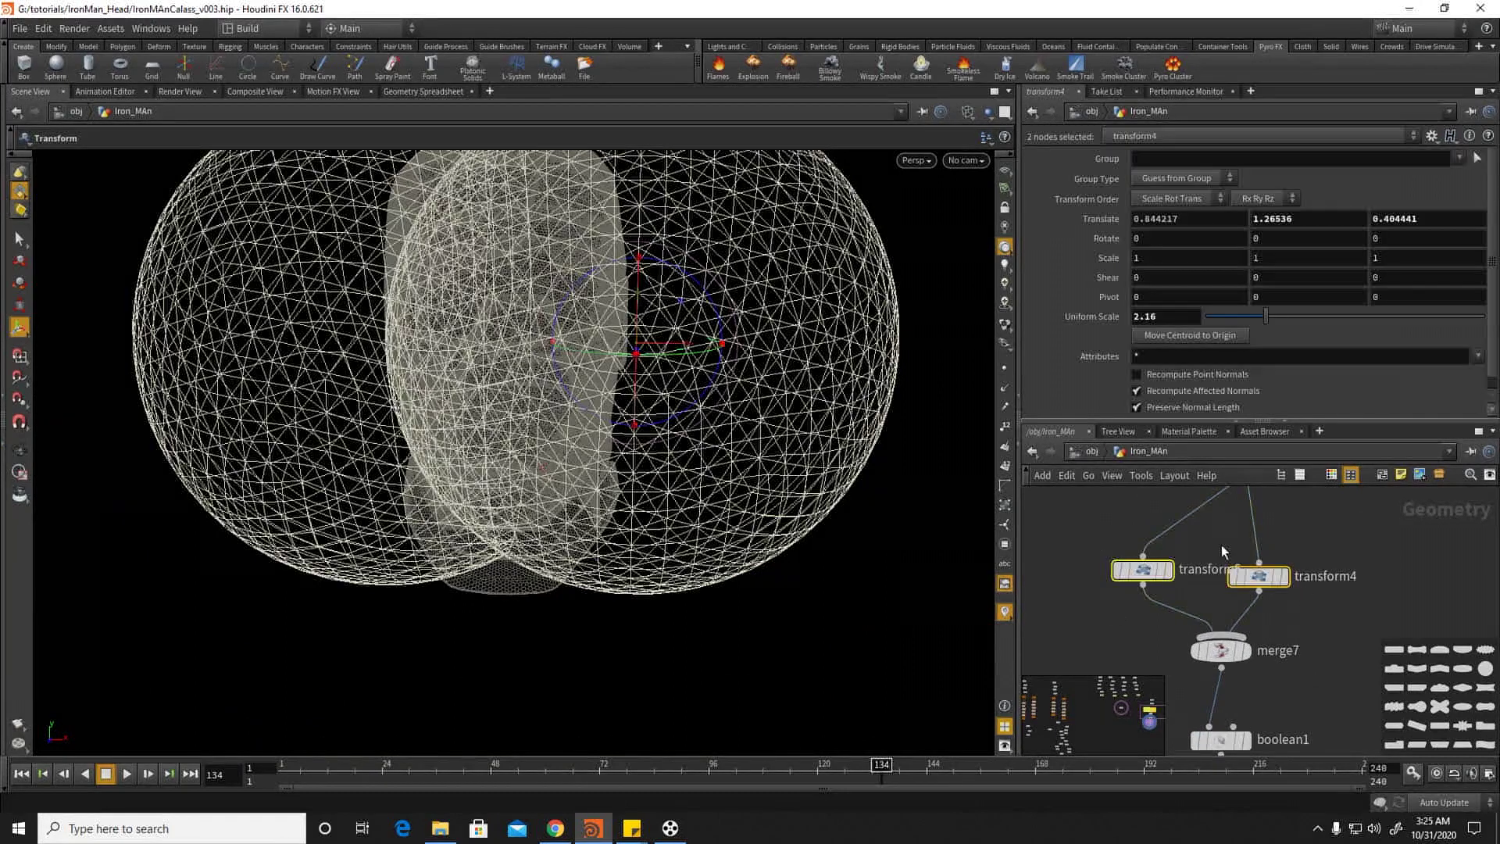
{"action": "left_click_drag", "start_coordinate": [670, 319], "coordinate": [583, 319], "text": "alt"}
{"action": "key", "text": "r"}
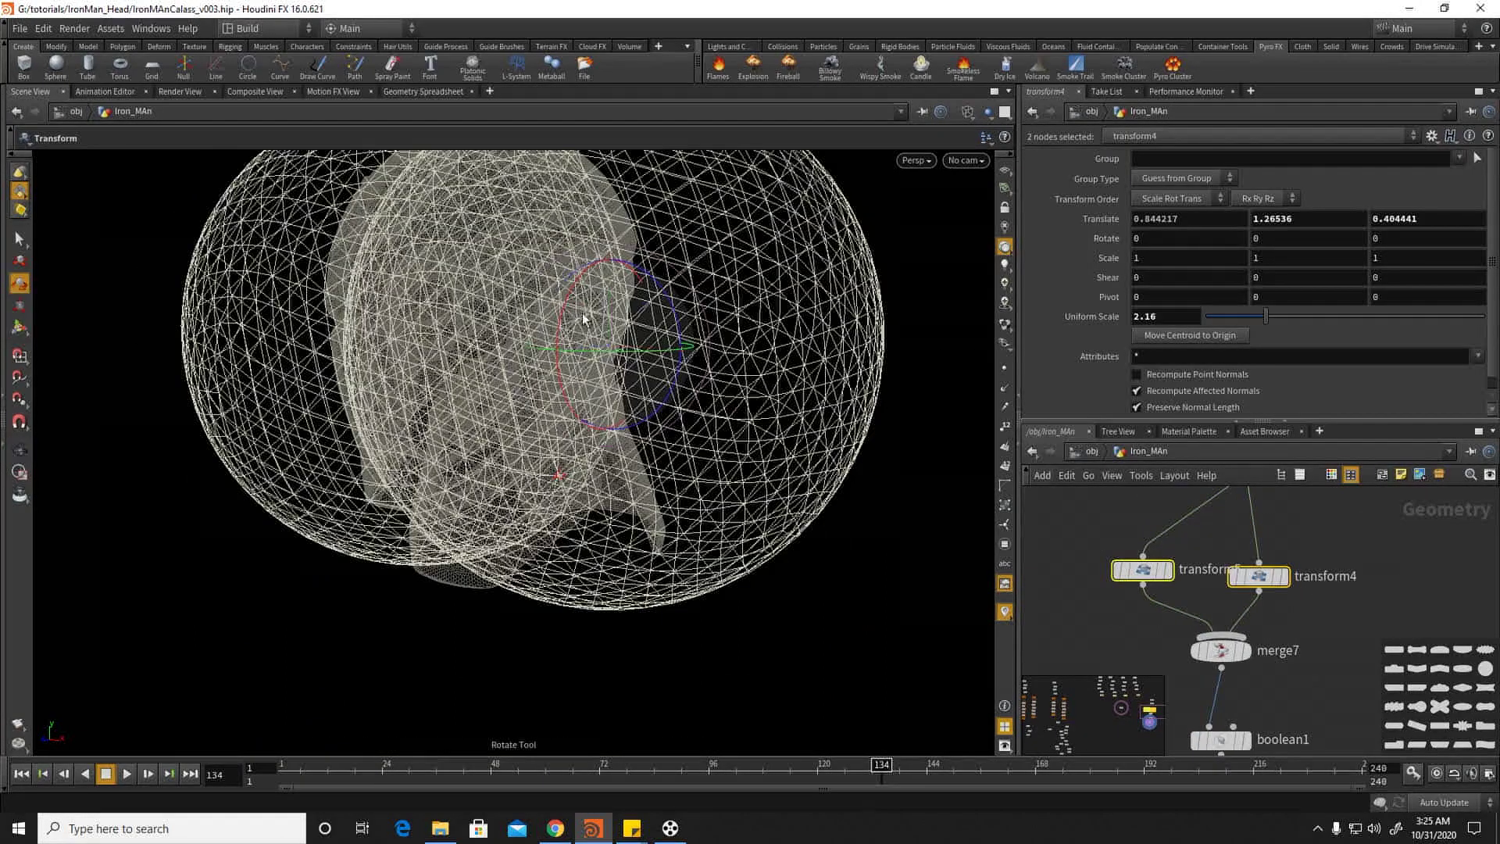
{"action": "key", "text": "t"}
{"action": "mouse_move", "coordinate": [606, 287]}
{"action": "left_mouse_down"}
{"action": "mouse_move", "coordinate": [609, 242]}
{"action": "mouse_move", "coordinate": [618, 278]}
{"action": "left_mouse_up"}
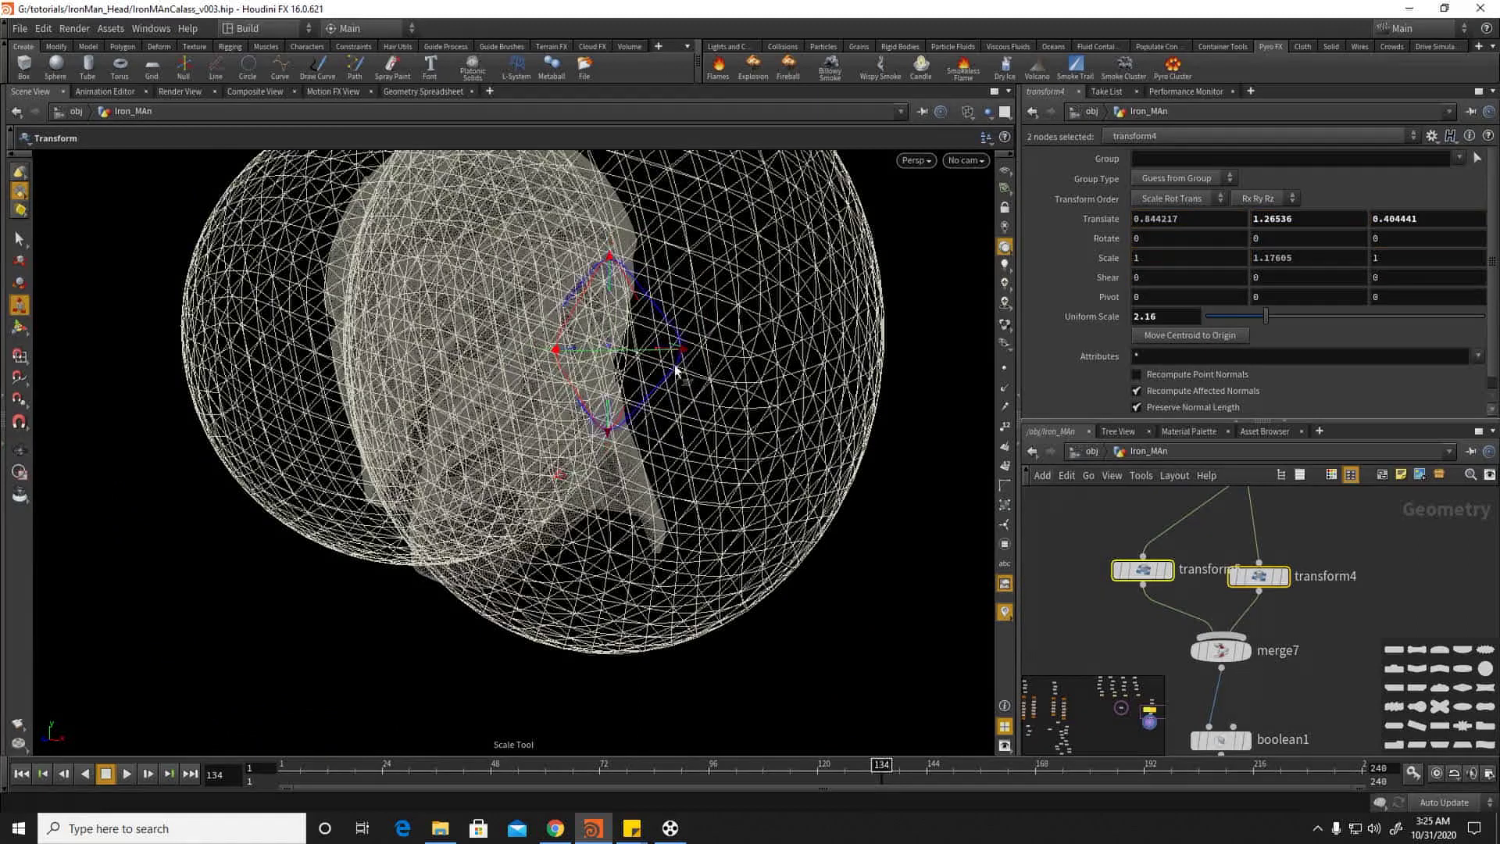
Step: Set the scale of transform4 and transform5 together to 1.6 in Y and 1.5 in Z
{"action": "left_click_drag", "start_coordinate": [1099, 526], "coordinate": [1309, 622]}
{"action": "left_click_drag", "start_coordinate": [673, 402], "coordinate": [756, 407], "text": "alt"}
{"action": "key", "text": "Return"}
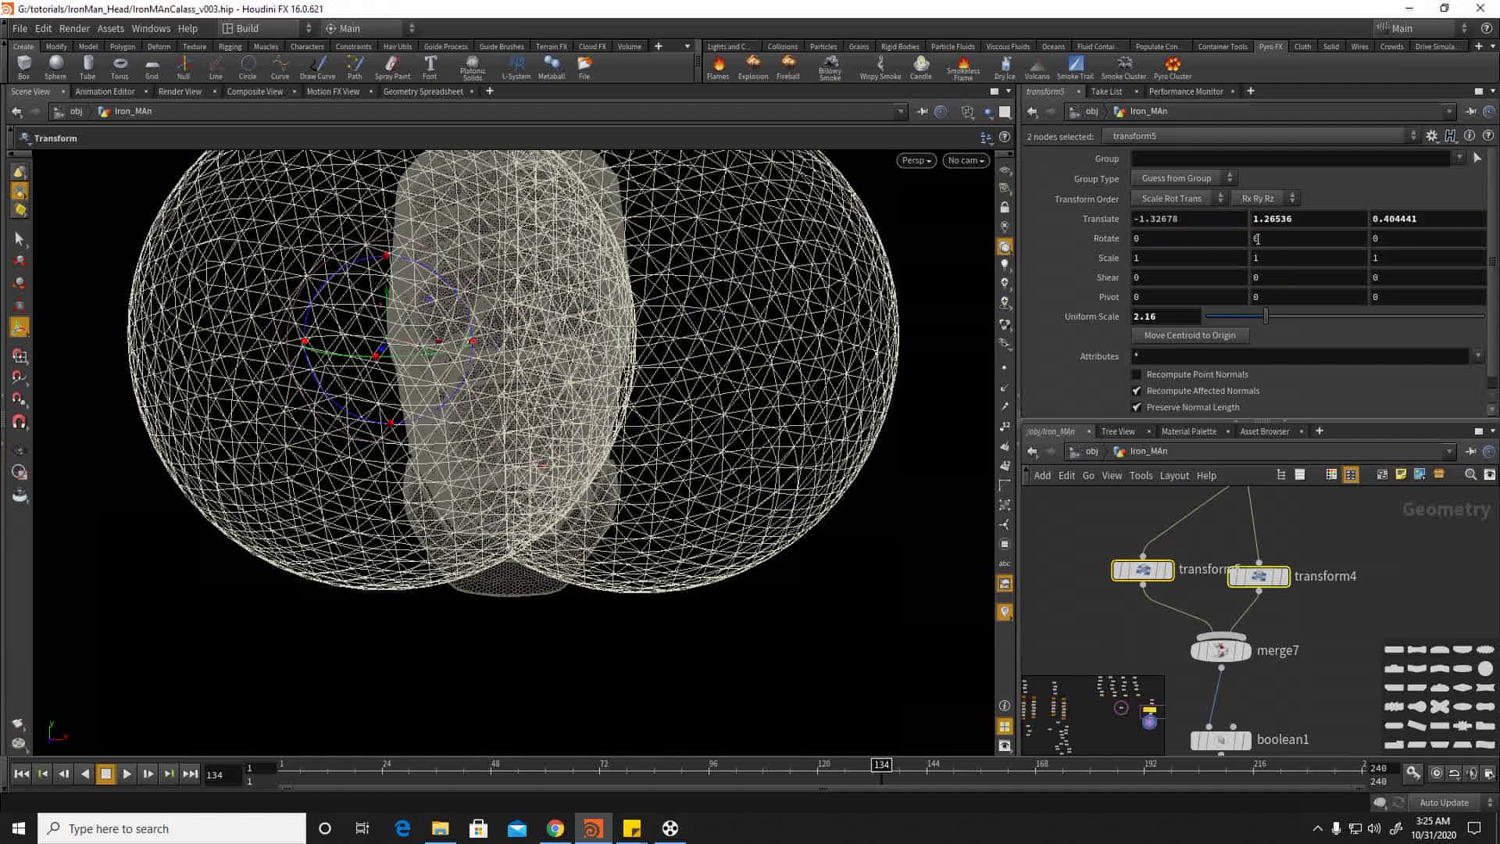
{"action": "middle_click_drag", "start_coordinate": [1269, 252], "coordinate": [1311, 260]}
{"action": "left_click_drag", "start_coordinate": [672, 452], "coordinate": [947, 424], "text": "alt"}
{"action": "middle_click_drag", "start_coordinate": [1198, 256], "coordinate": [1230, 257]}
{"action": "key", "text": "ctrl+z"}
{"action": "middle_click_drag", "start_coordinate": [1394, 256], "coordinate": [1426, 253]}
{"action": "left_click_drag", "start_coordinate": [840, 405], "coordinate": [382, 438], "text": "alt"}
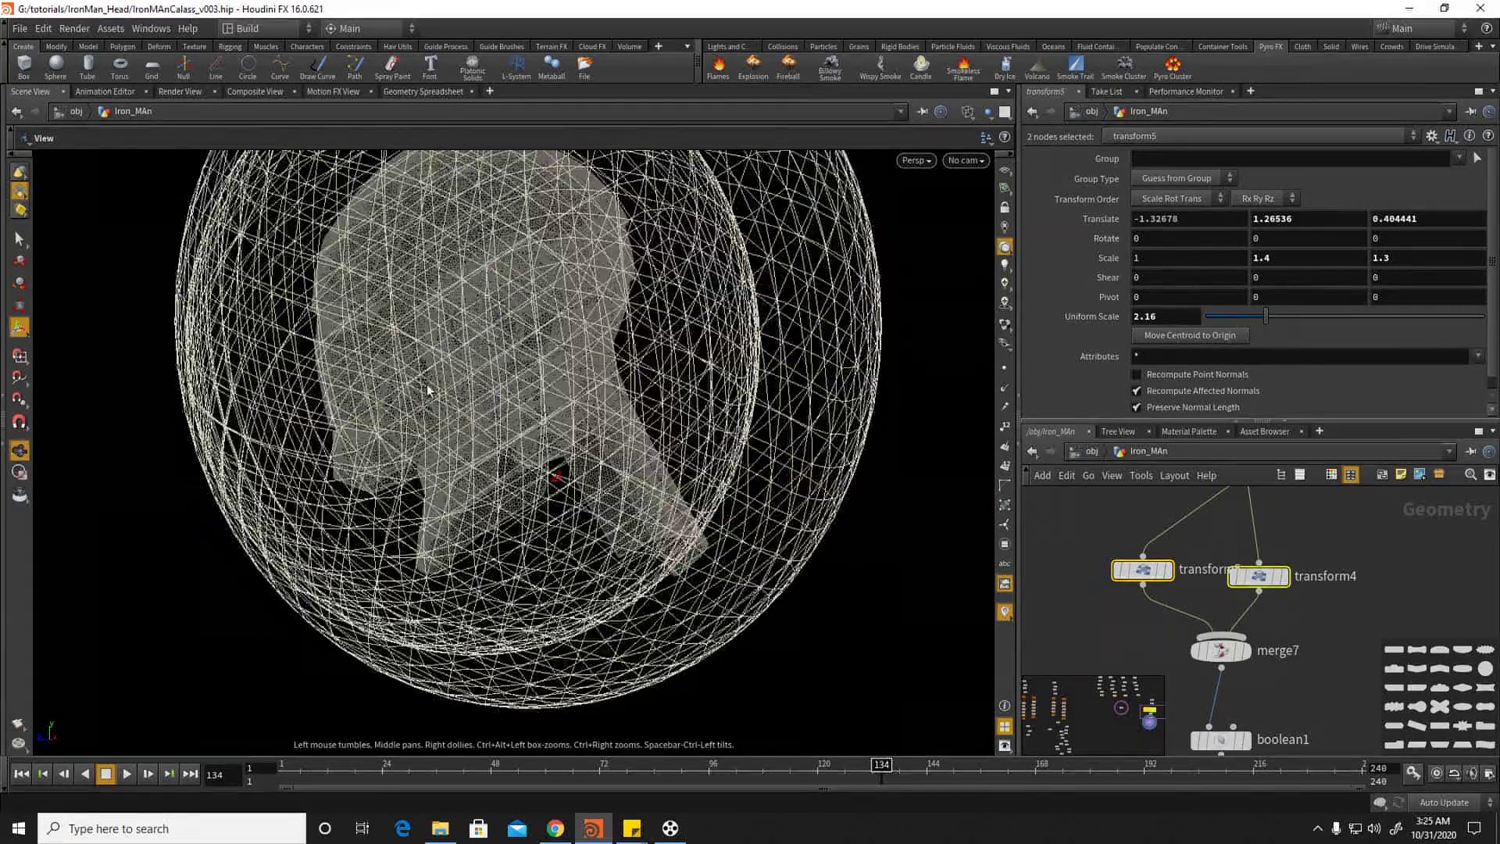
{"action": "left_click_drag", "start_coordinate": [599, 438], "coordinate": [701, 519], "text": "alt"}
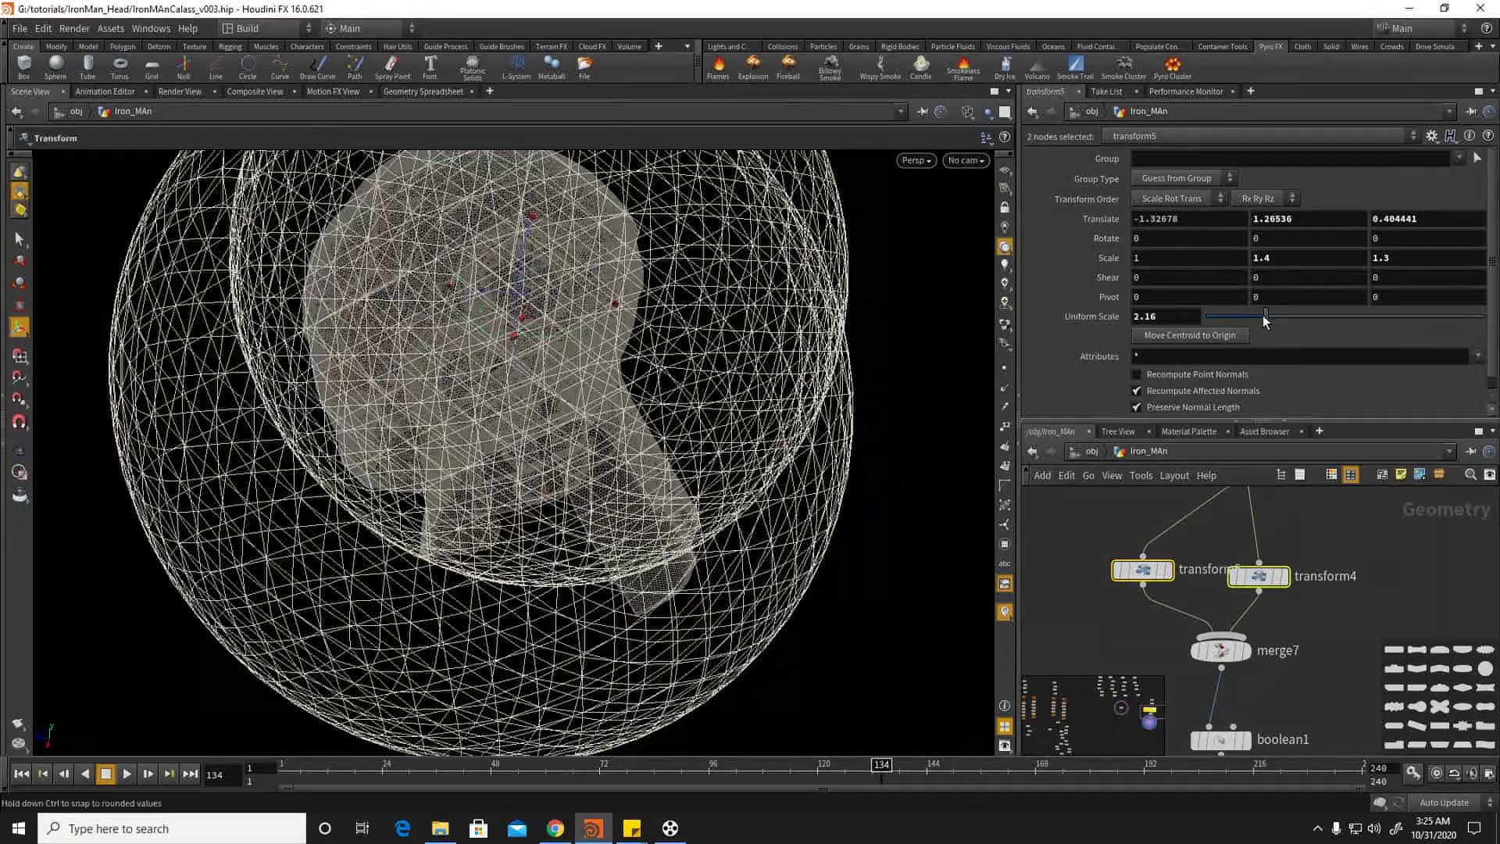
{"action": "middle_click_drag", "start_coordinate": [1417, 257], "coordinate": [1446, 256]}
{"action": "middle_click_drag", "start_coordinate": [1281, 253], "coordinate": [1324, 253]}
{"action": "left_click_drag", "start_coordinate": [508, 406], "coordinate": [751, 485], "text": "alt"}
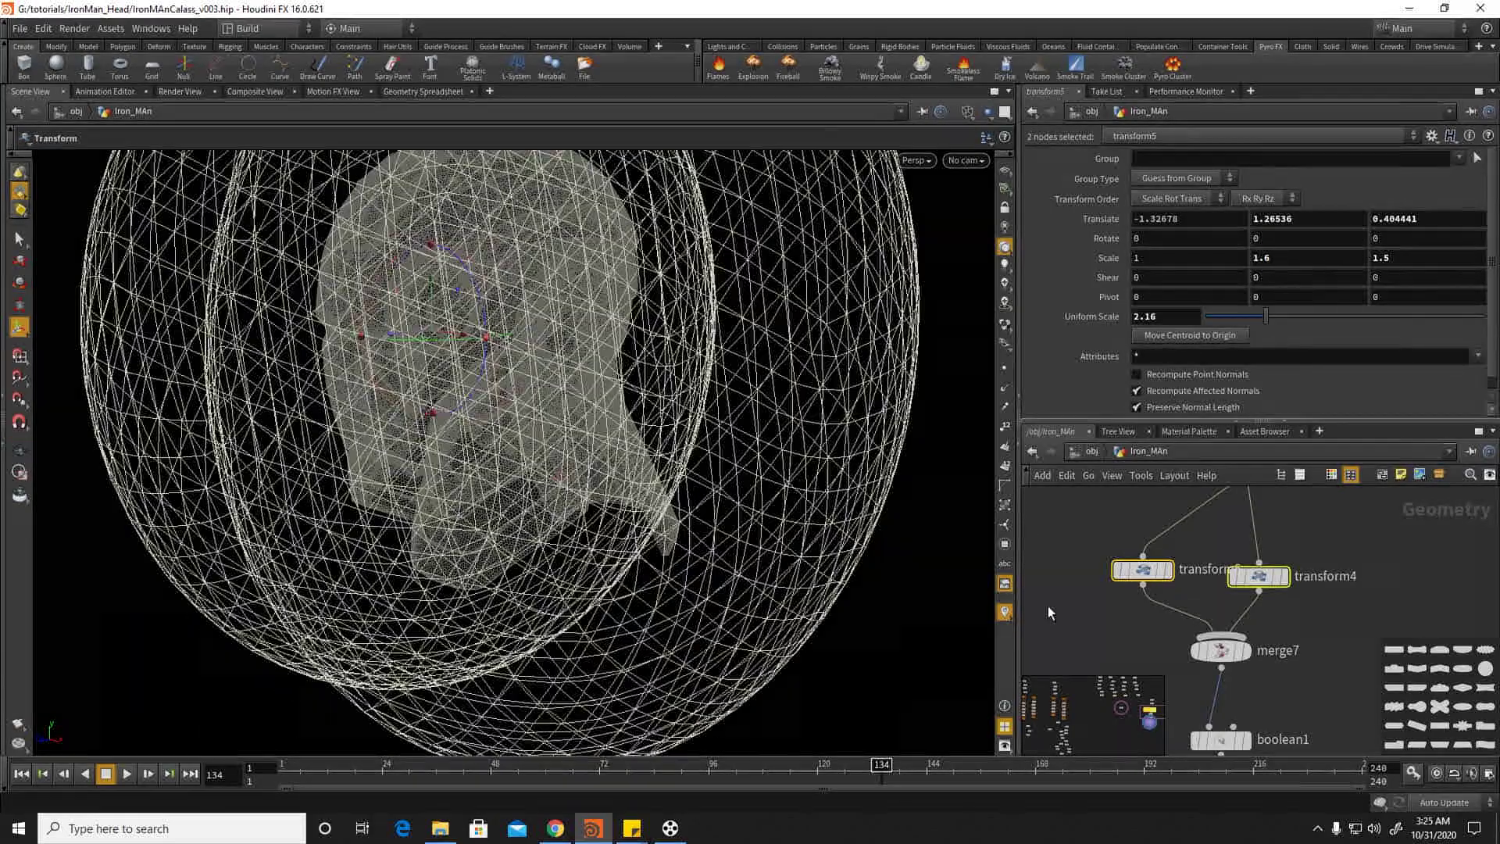
Step: Select null1, return to frame 1, and play the two spheres growing over the head
{"action": "middle_click_drag", "start_coordinate": [1298, 709], "coordinate": [1327, 538]}
{"action": "left_click", "coordinate": [1223, 641]}
{"action": "left_click_drag", "start_coordinate": [436, 454], "coordinate": [511, 474], "text": "alt"}
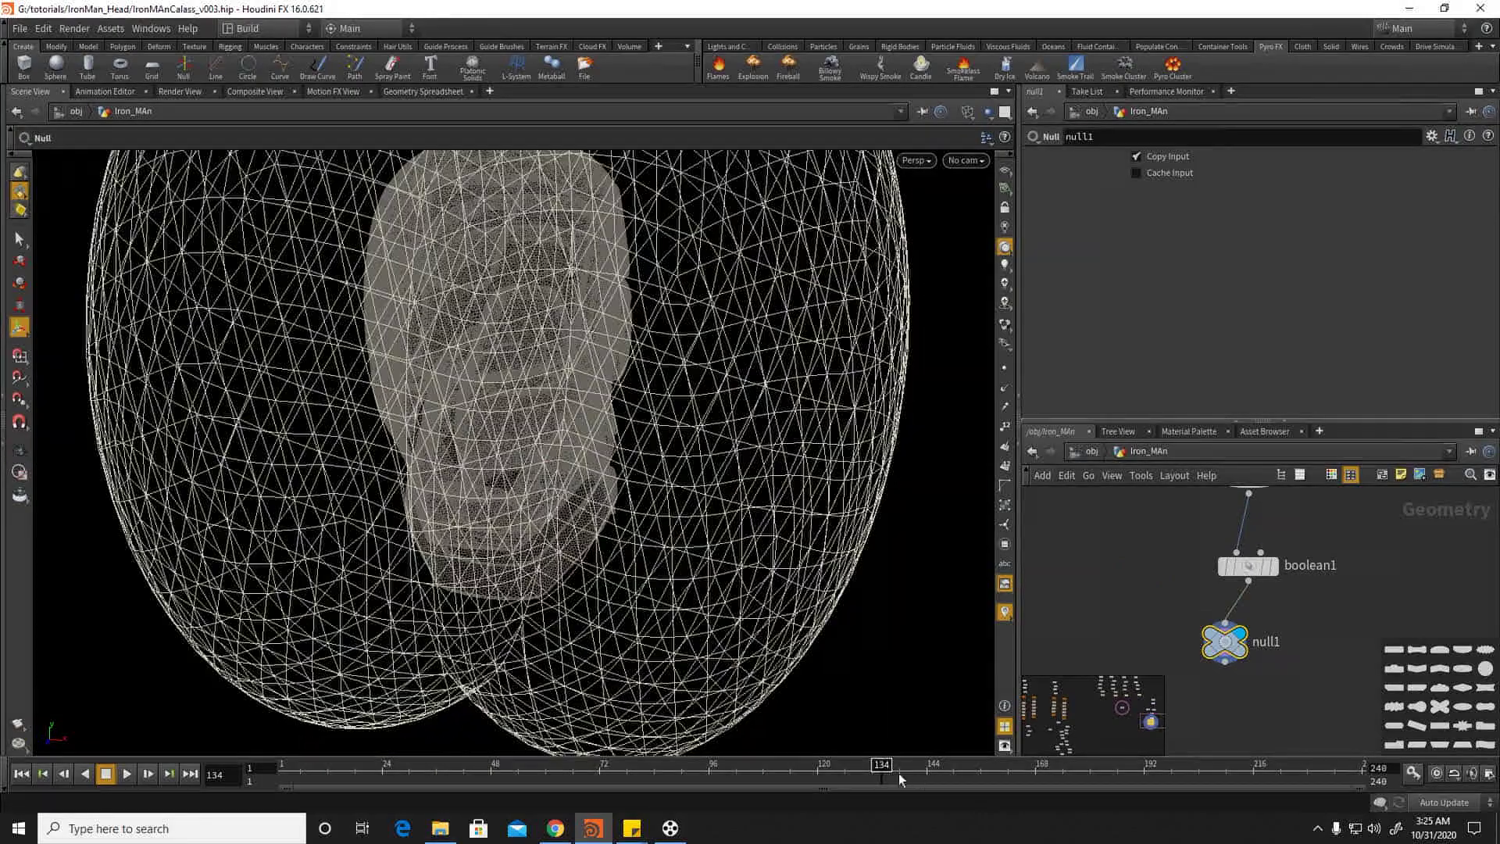
{"action": "left_click_drag", "start_coordinate": [857, 764], "coordinate": [226, 717]}
{"action": "left_click_drag", "start_coordinate": [605, 344], "coordinate": [650, 343], "text": "alt"}
{"action": "middle_click_drag", "start_coordinate": [650, 343], "coordinate": [640, 396], "text": "alt"}
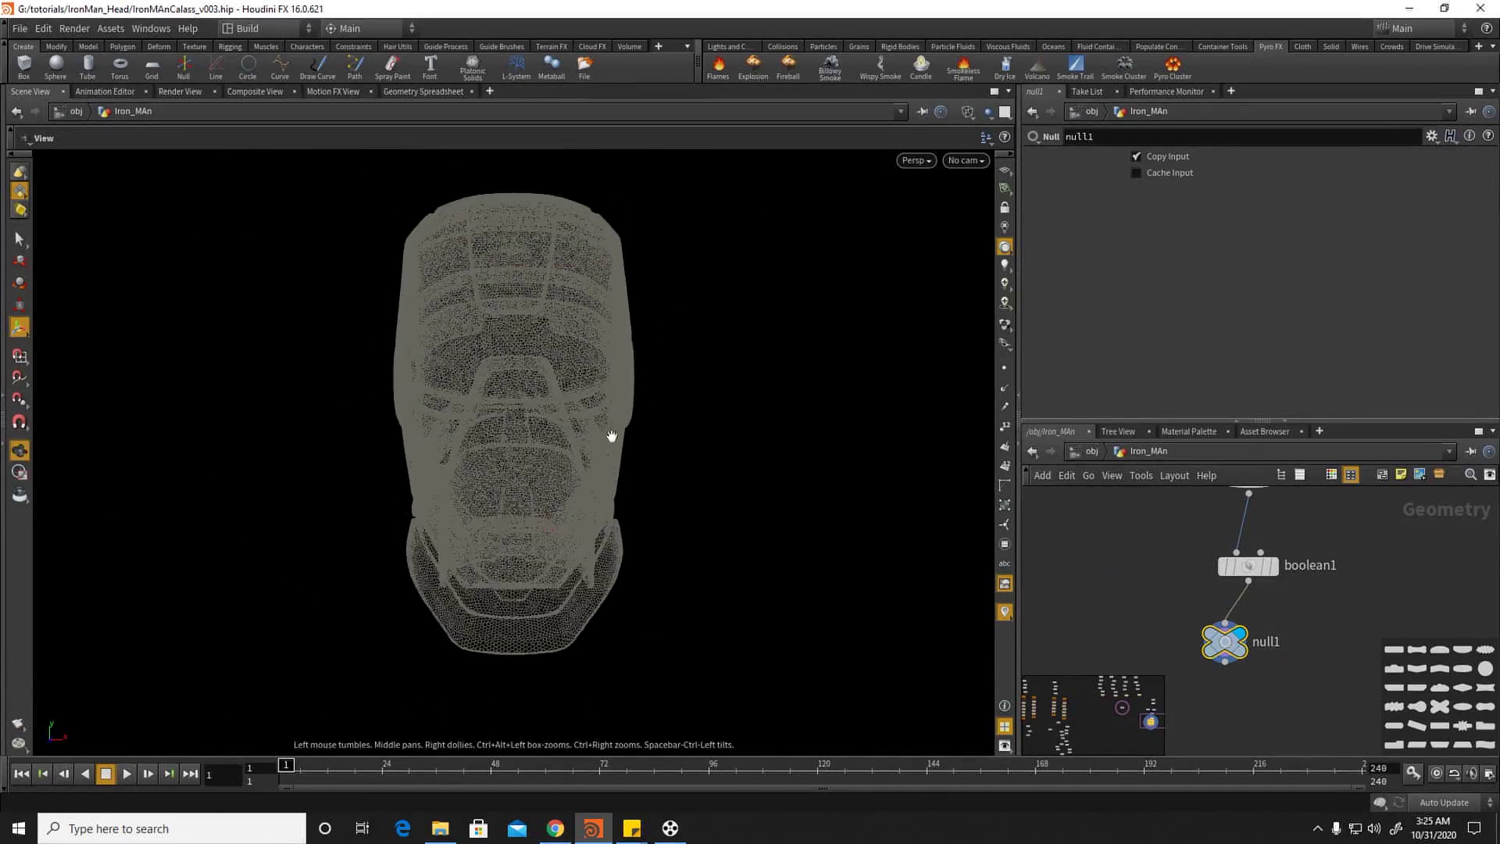
{"action": "left_click", "coordinate": [127, 774]}
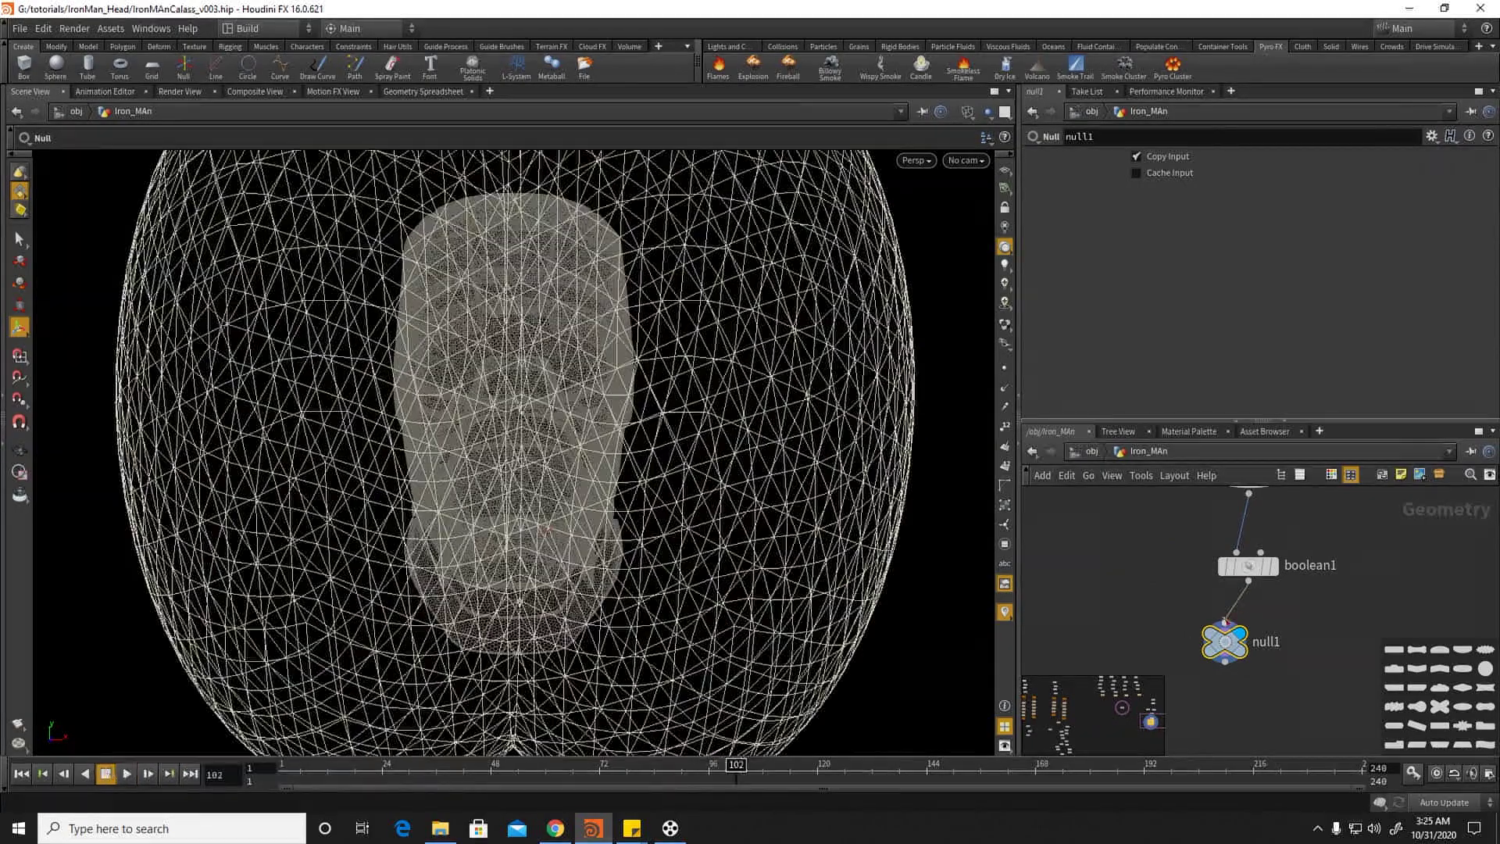
Step: Set the polygon frequency of sphere1 to 40
{"action": "key", "text": "Tab"}
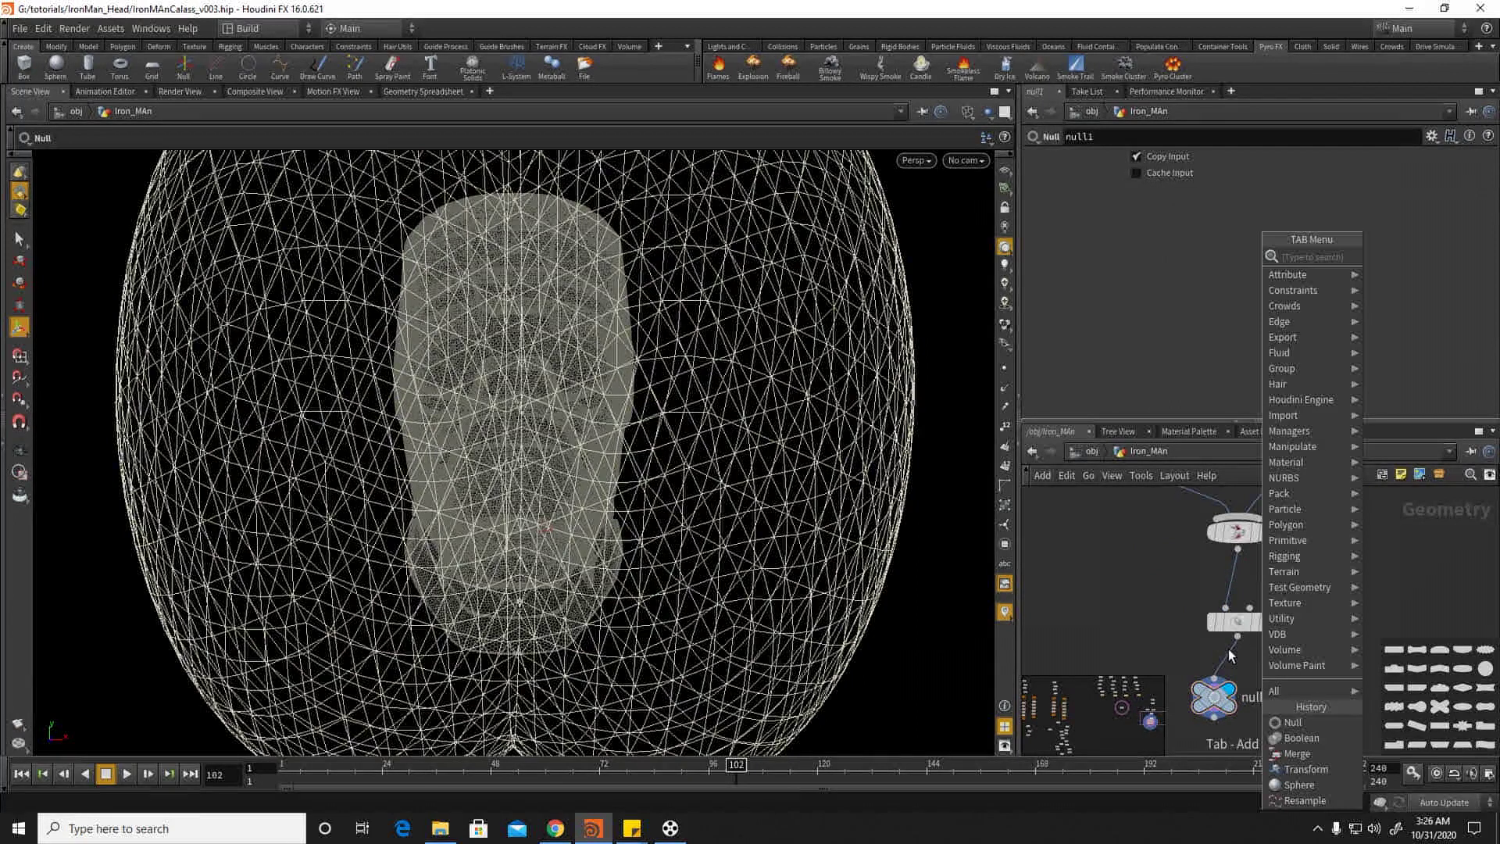
{"action": "left_click", "coordinate": [1163, 602]}
{"action": "scroll", "coordinate": [1161, 602], "scroll_direction": "up", "scroll_amount": 10}
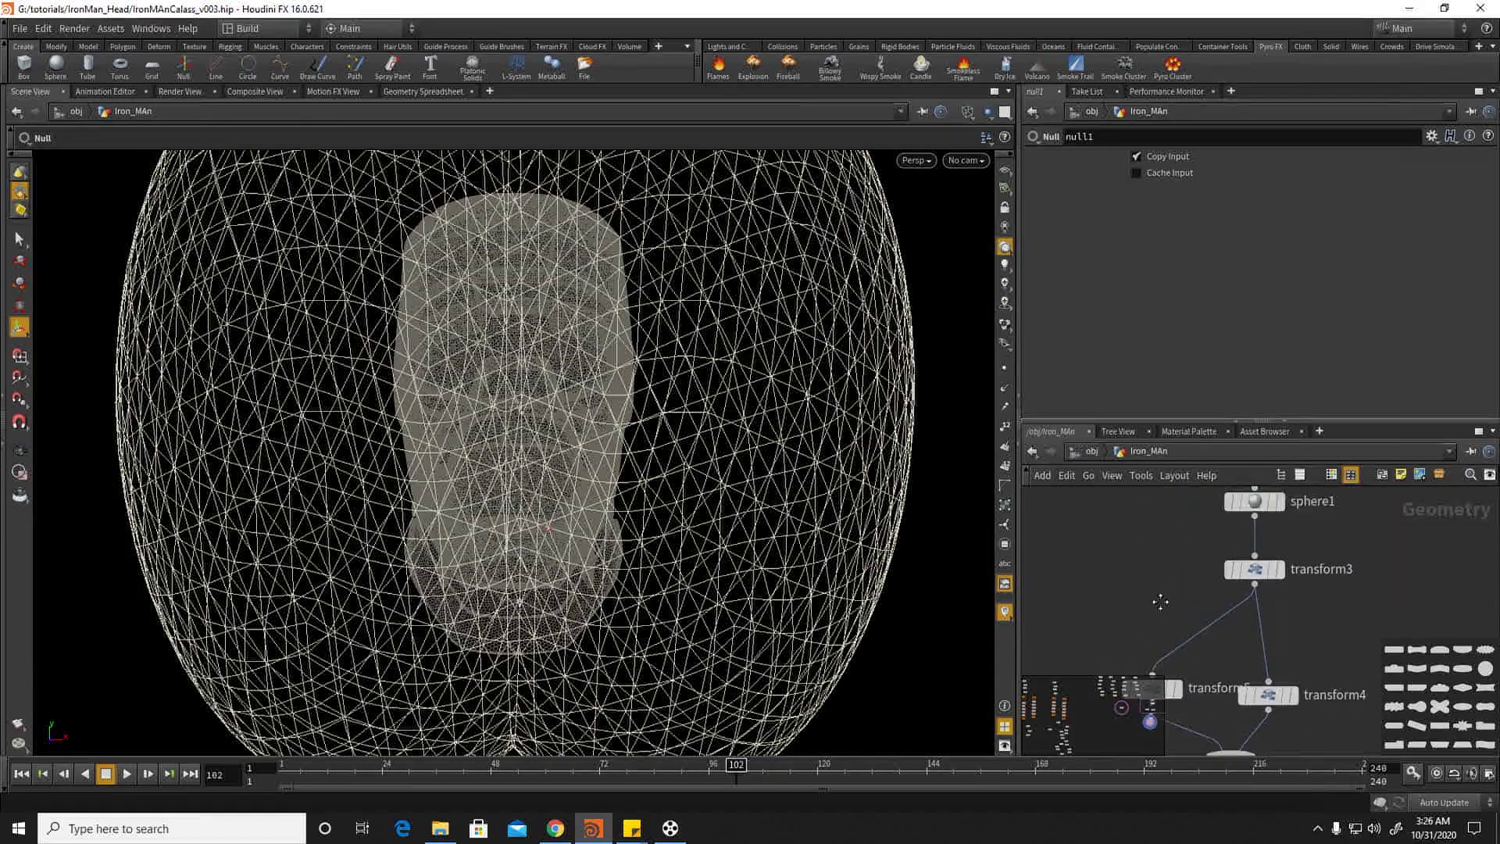
{"action": "left_click", "coordinate": [1249, 570]}
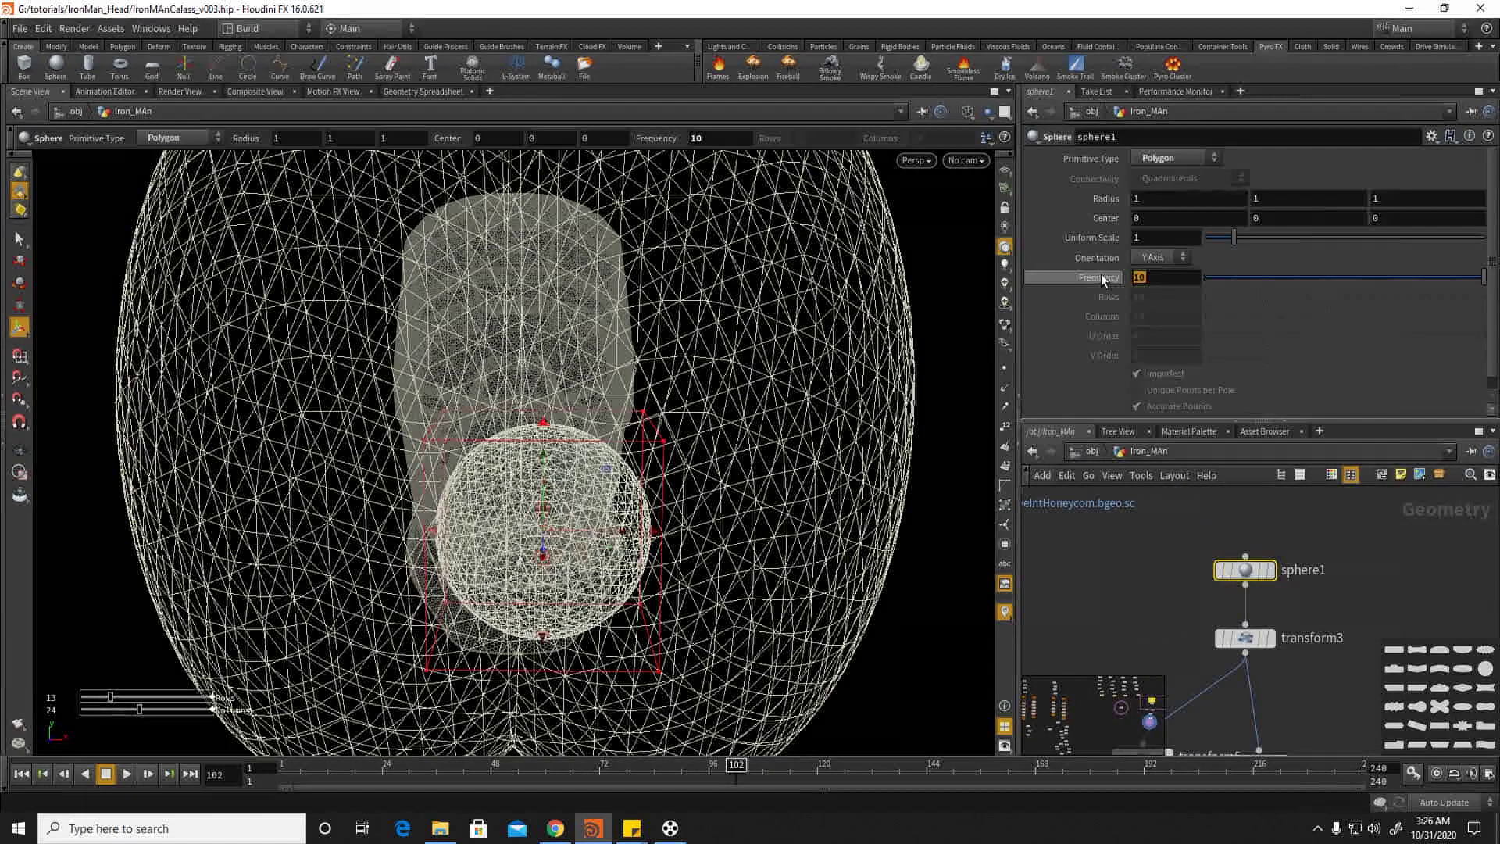
{"action": "key", "text": "Return"}
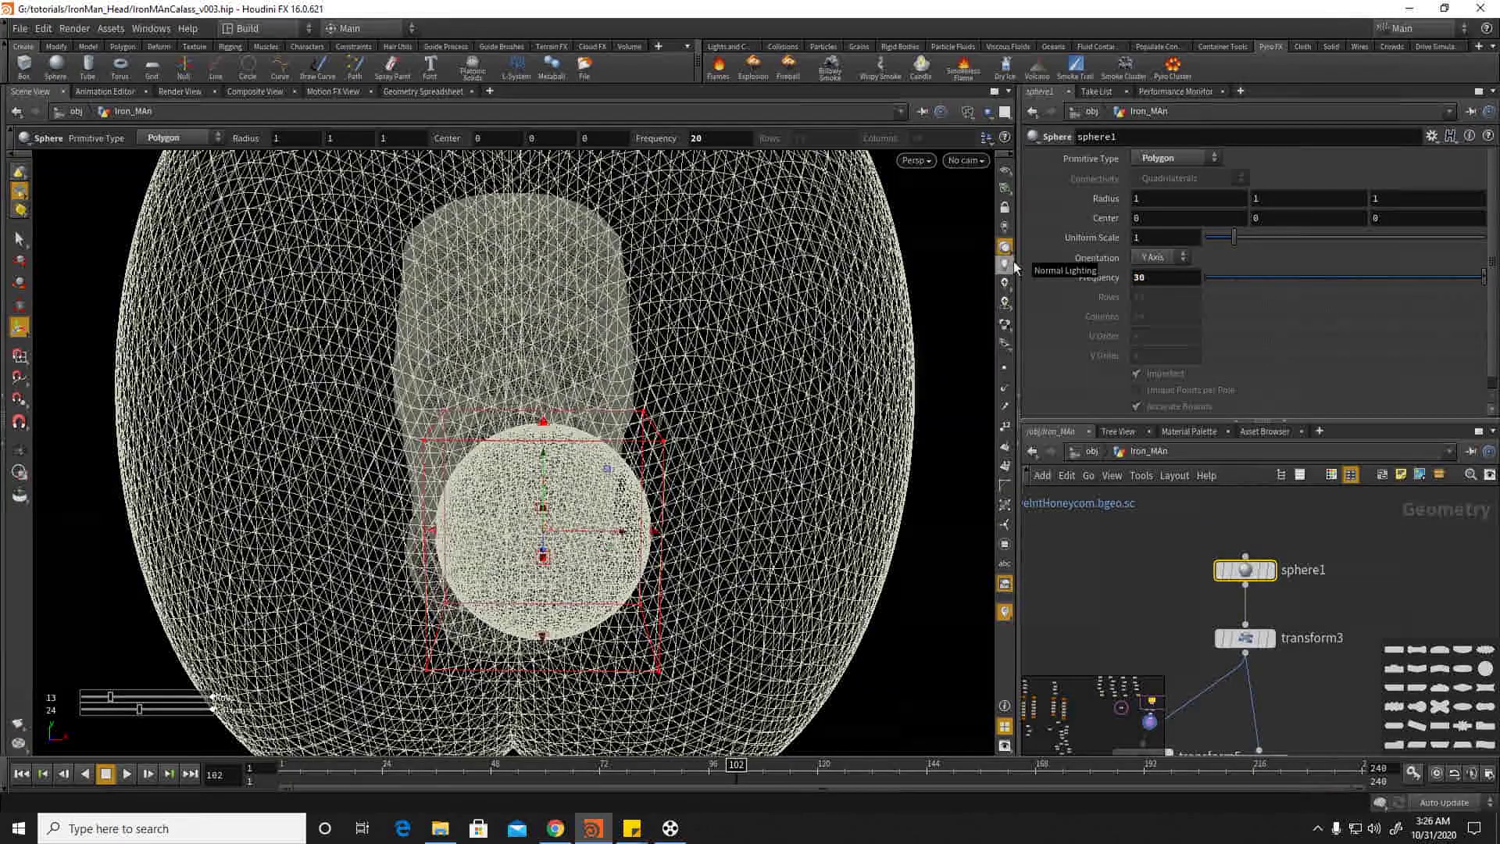
{"action": "key", "text": "Return"}
{"action": "right_click_drag", "start_coordinate": [692, 322], "coordinate": [505, 314], "text": "alt"}
{"action": "left_click_drag", "start_coordinate": [505, 315], "coordinate": [593, 395], "text": "alt"}
{"action": "type", "text": "40"}
{"action": "key", "text": "Return"}
{"action": "scroll", "coordinate": [612, 395], "scroll_direction": "up", "scroll_amount": 3}
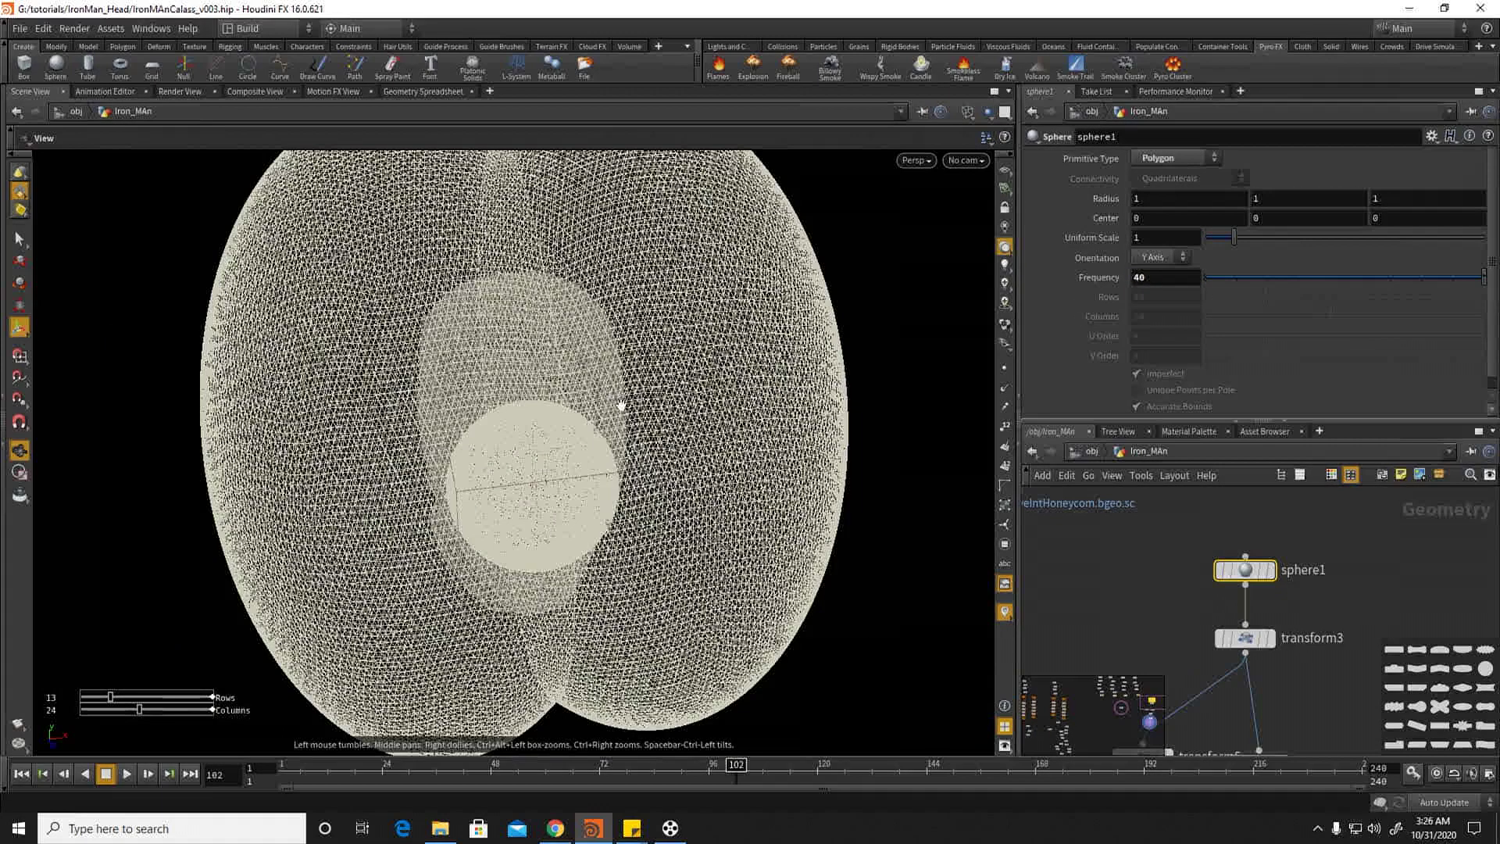
Step: Add a File Cache node below null1 and display it
{"action": "left_click_drag", "start_coordinate": [440, 779], "coordinate": [660, 753]}
{"action": "middle_click_drag", "start_coordinate": [1195, 665], "coordinate": [1185, 535]}
{"action": "middle_click_drag", "start_coordinate": [1183, 737], "coordinate": [1131, 547]}
{"action": "key", "text": "Tab"}
{"action": "type", "text": "fil"}
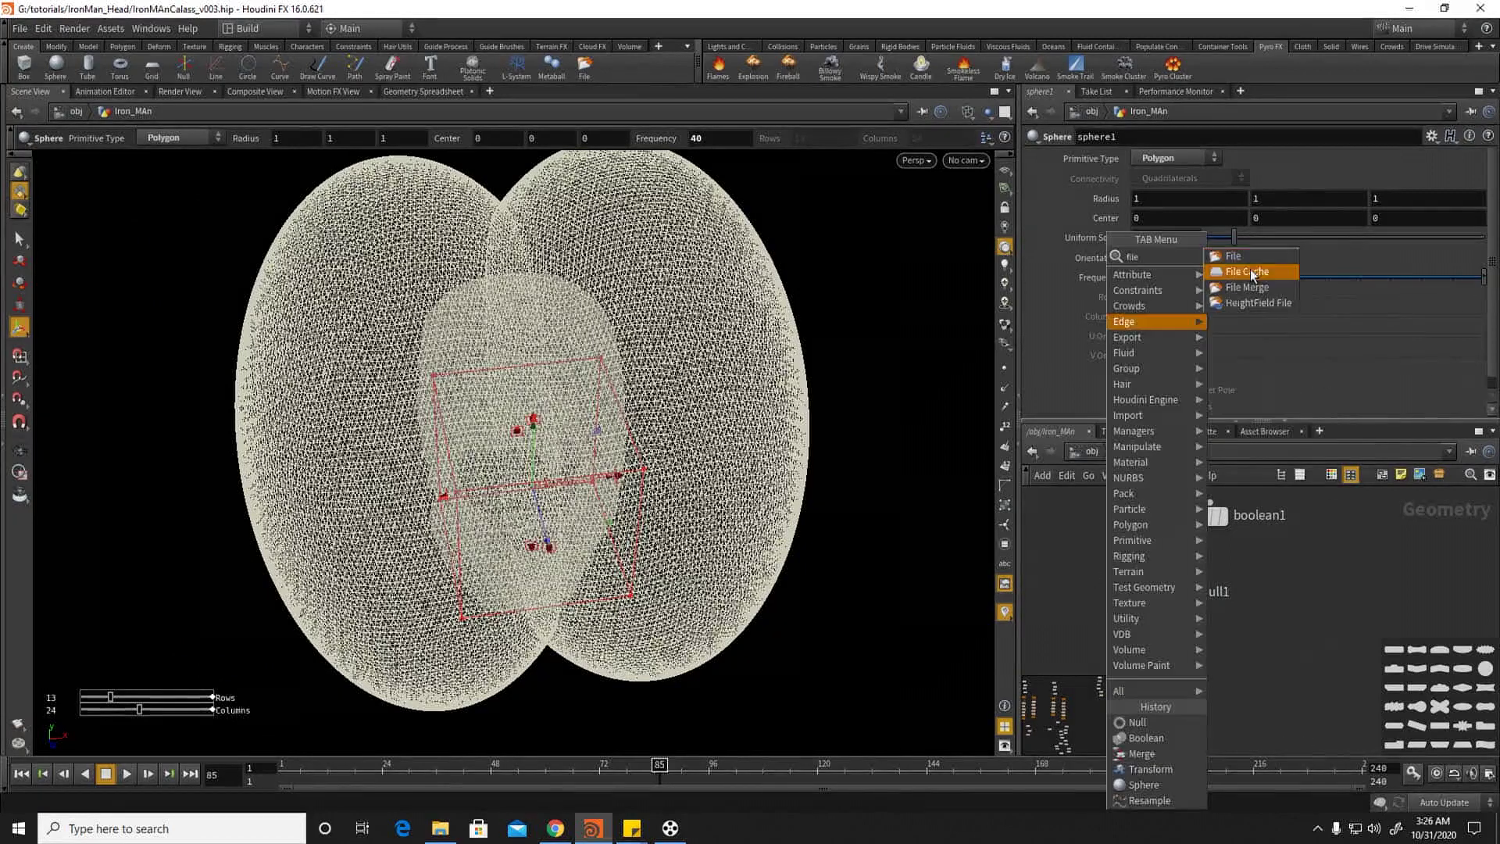
{"action": "left_click", "coordinate": [1258, 304]}
{"action": "left_click", "coordinate": [1176, 660]}
{"action": "left_click_drag", "start_coordinate": [1174, 612], "coordinate": [1175, 644]}
Step: Set the file cache's geometry file to animatedGeo.$F4.bgeo.sc inside a new animatedGeo folder in the cache directory
{"action": "left_click", "coordinate": [1478, 199]}
{"action": "left_click", "coordinate": [928, 196]}
{"action": "scroll", "coordinate": [1101, 215], "scroll_direction": "down", "scroll_amount": 3}
{"action": "left_click", "coordinate": [1441, 48]}
{"action": "type", "text": "animated"}
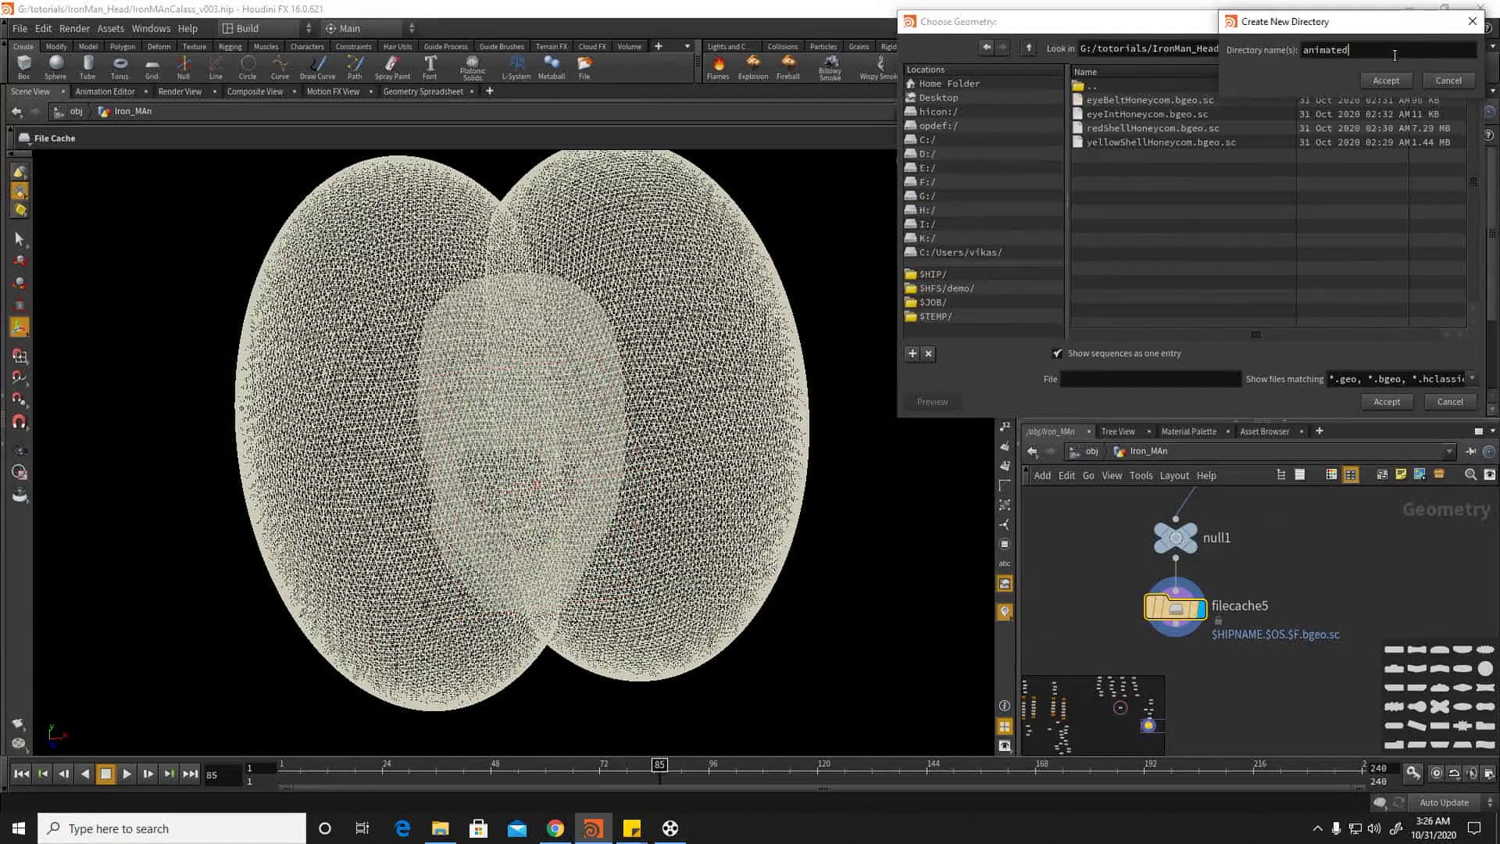
{"action": "type", "text": "Geo"}
{"action": "key", "text": "Return"}
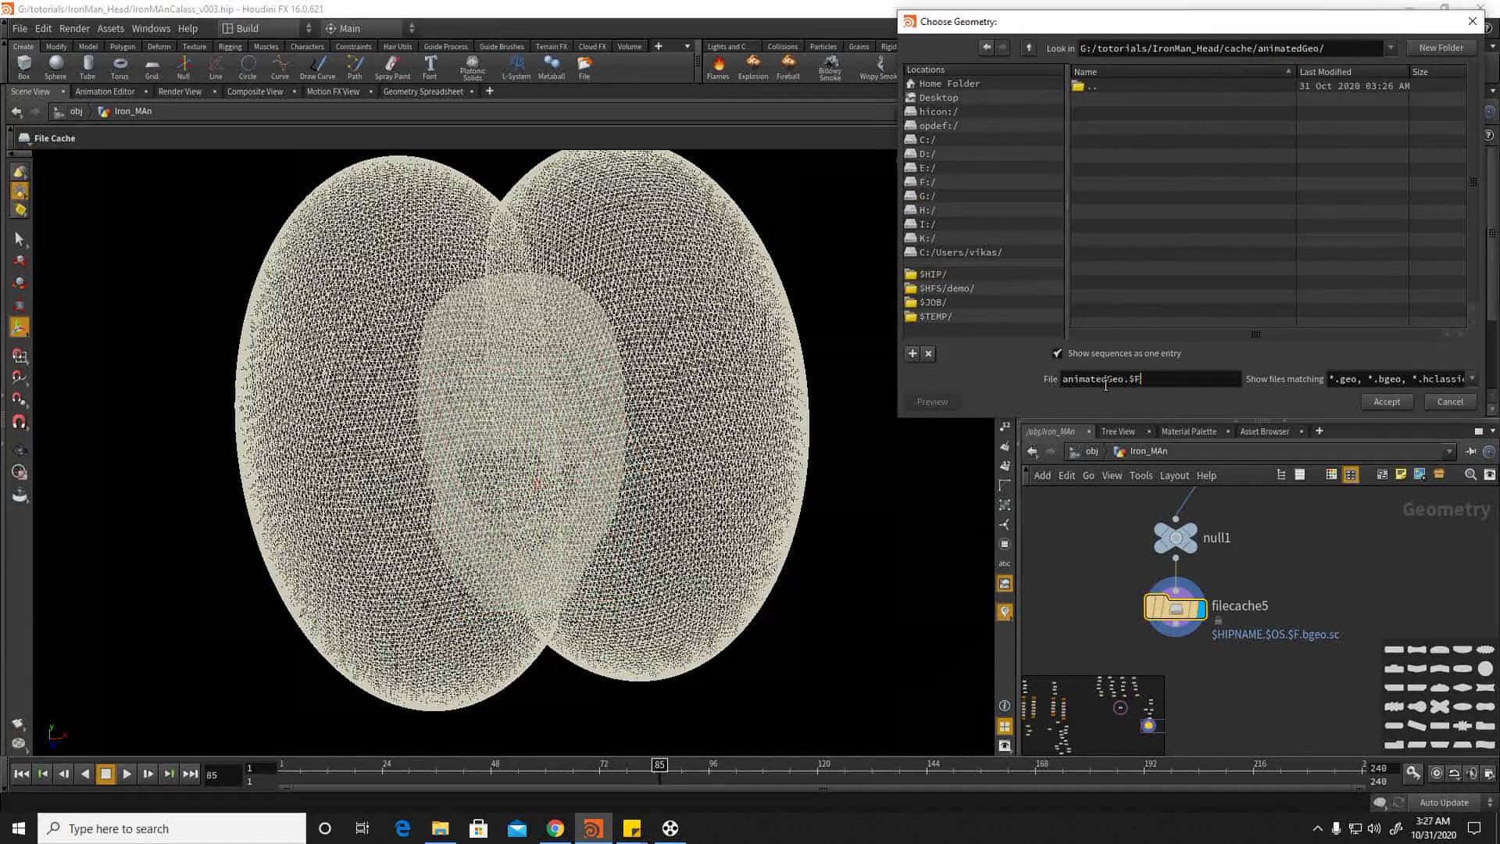
{"action": "key", "text": "Return"}
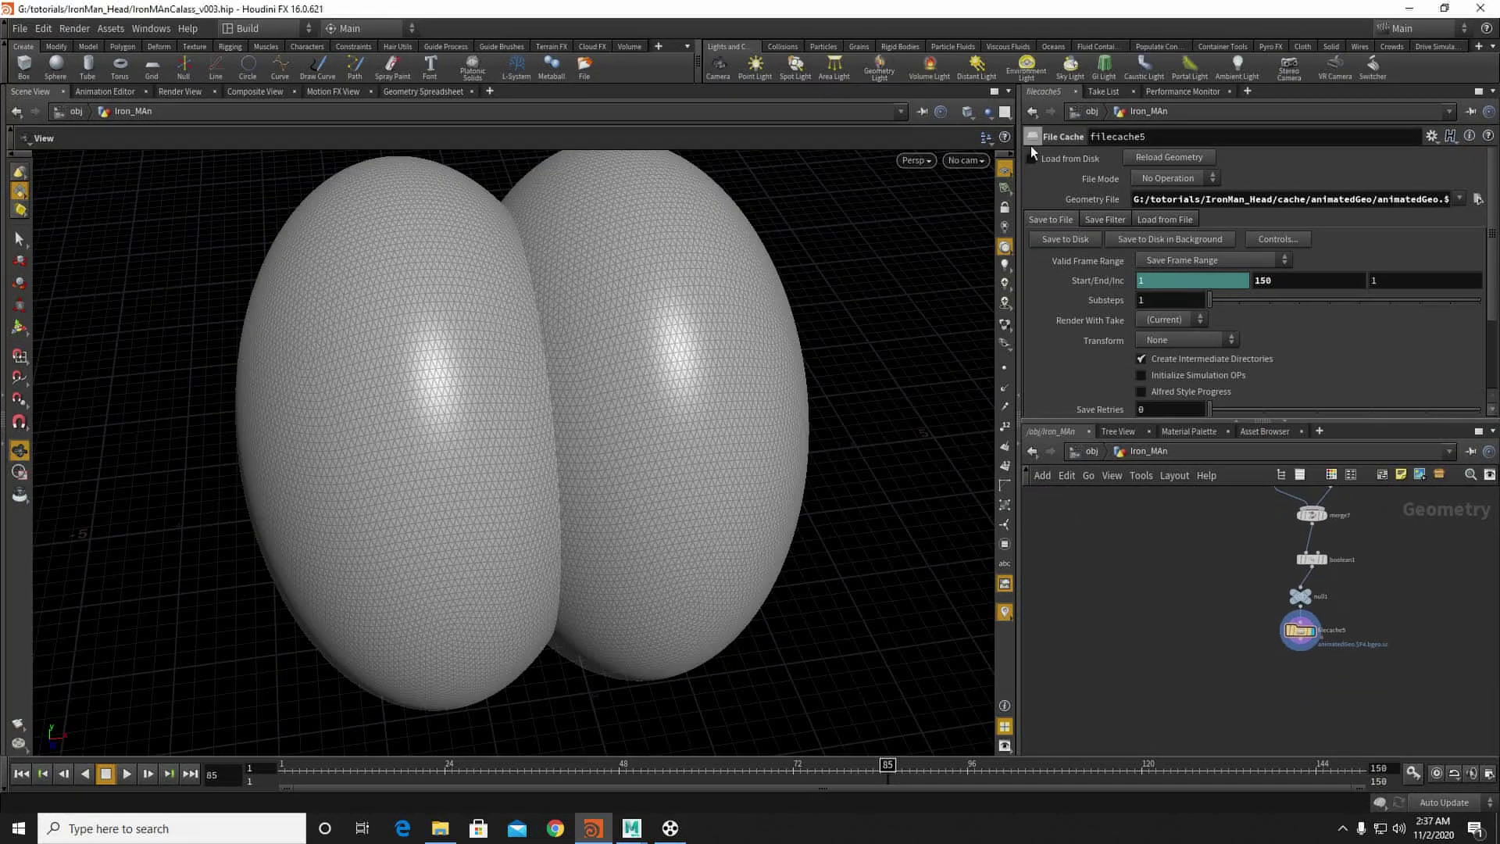
Step: Make filecache5 load from disk and scrub through the cached sphere animation to frame 47
{"action": "left_click", "coordinate": [1031, 159]}
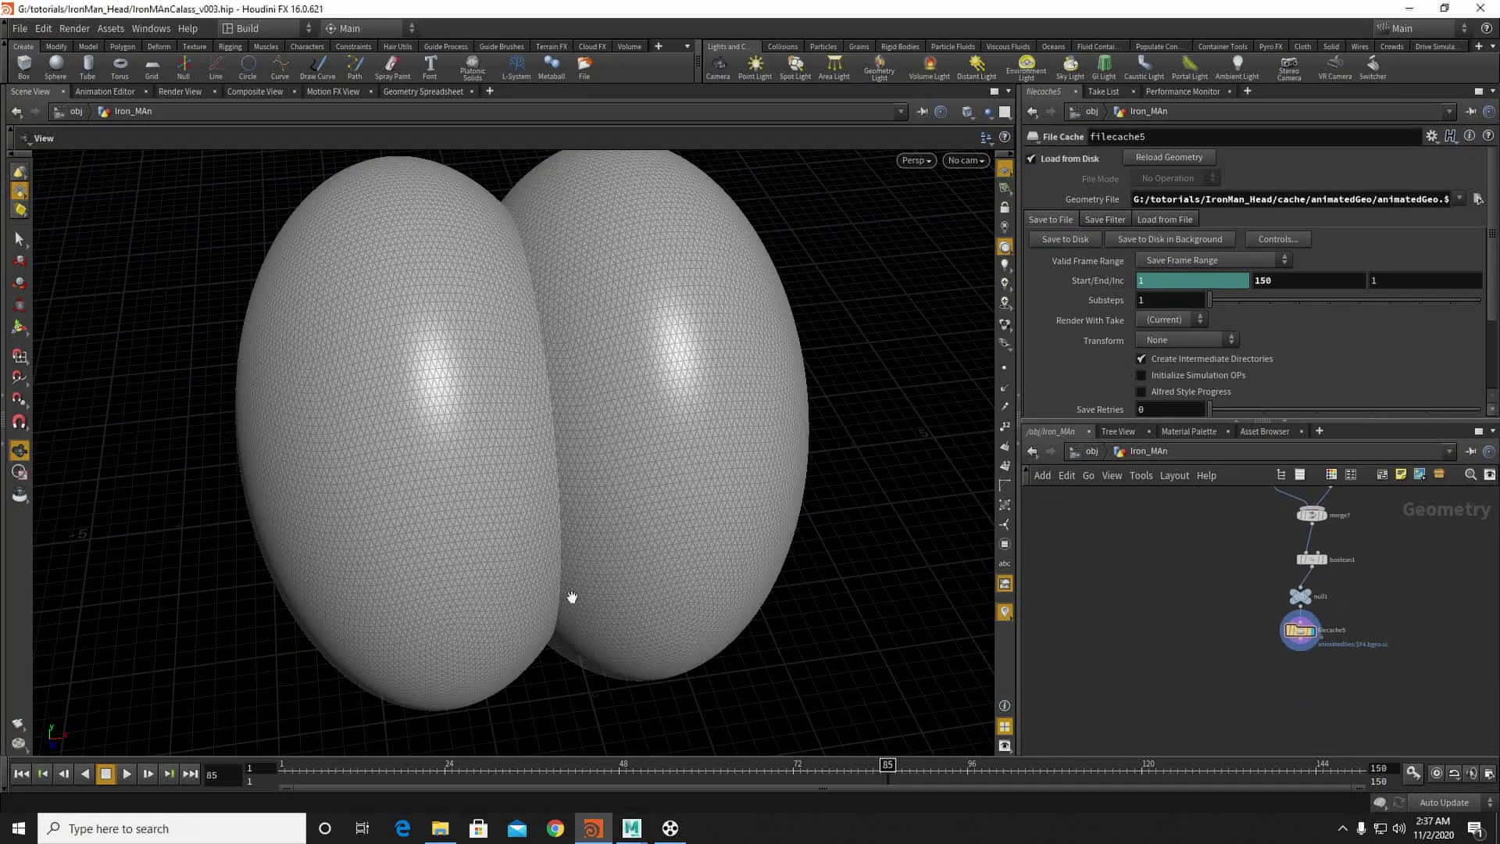
{"action": "left_click_drag", "start_coordinate": [492, 773], "coordinate": [355, 770]}
{"action": "mouse_move", "coordinate": [694, 763]}
{"action": "left_mouse_down"}
{"action": "mouse_move", "coordinate": [957, 767]}
{"action": "mouse_move", "coordinate": [669, 769]}
{"action": "left_mouse_up"}
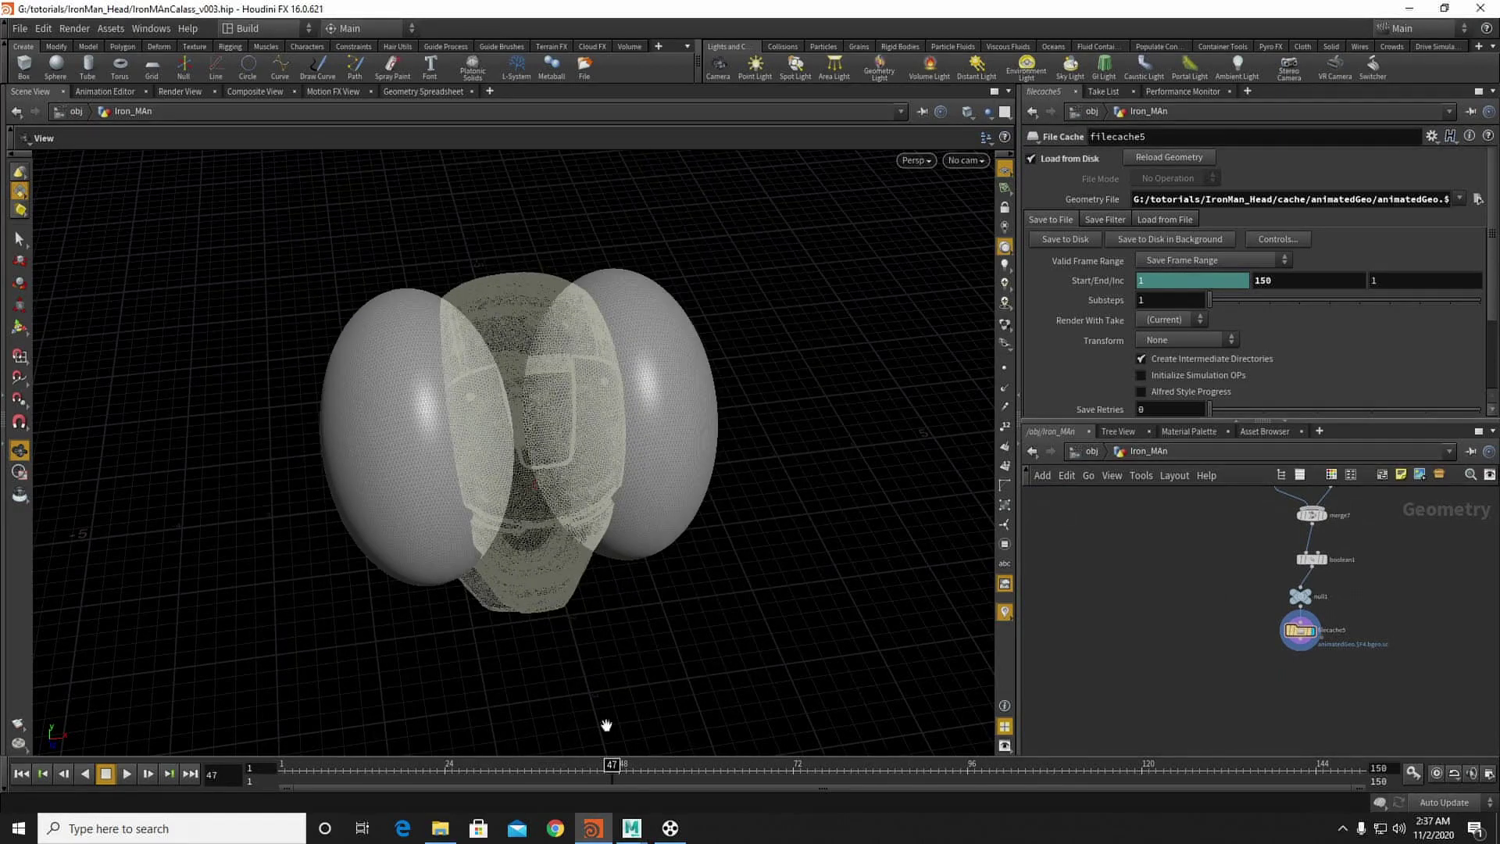
Step: Switch to djv_view and examine the transformation around frame 92 of the Ironman Final-2.mp4 reference video
{"action": "left_click", "coordinate": [671, 828]}
{"action": "left_click_drag", "start_coordinate": [561, 738], "coordinate": [651, 737]}
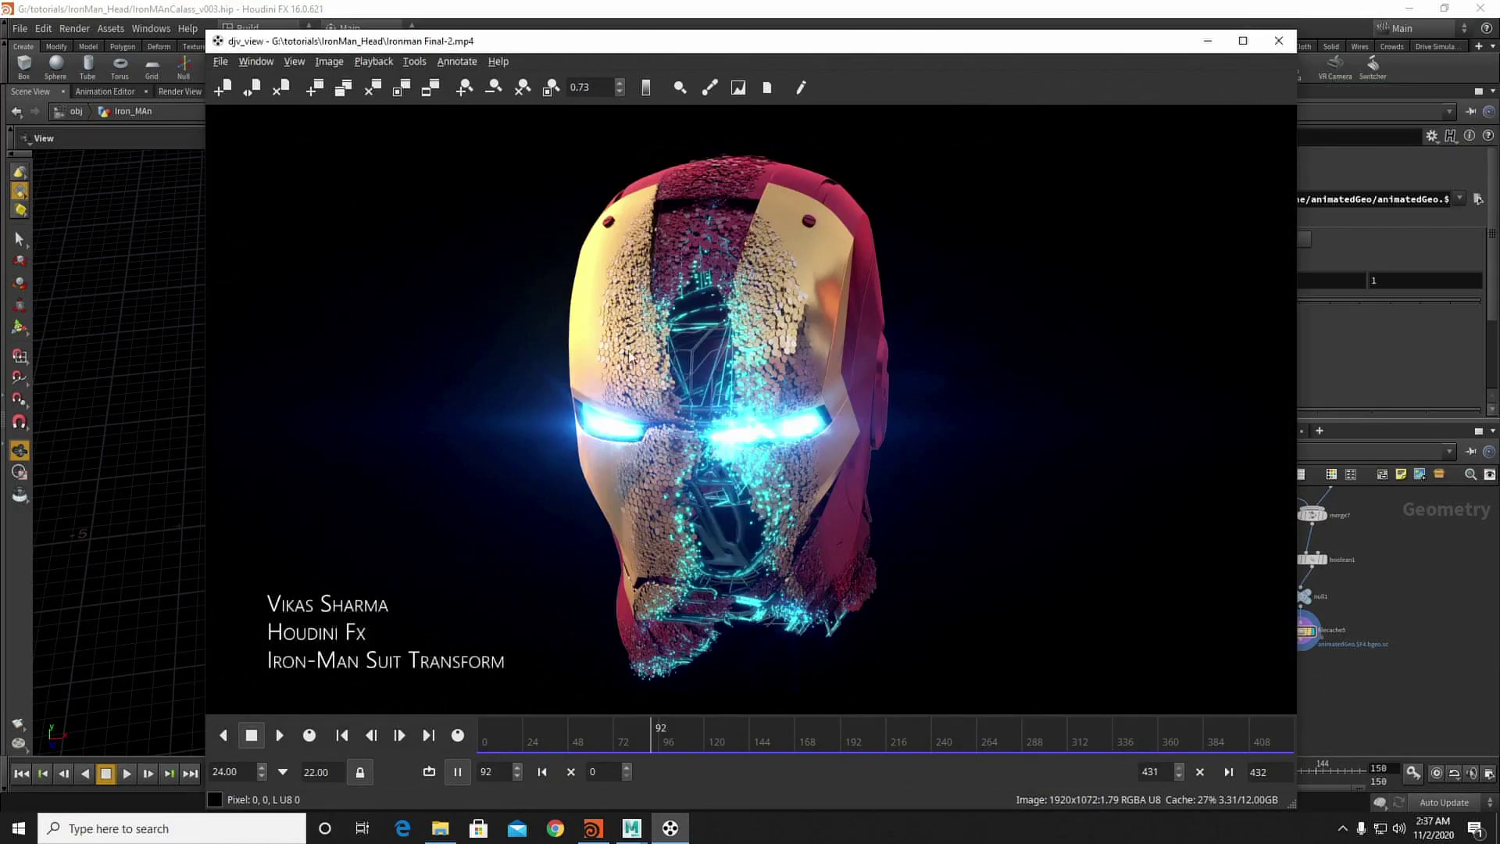
{"action": "left_click", "coordinate": [1207, 41]}
Step: Display the merge1 node that combines the cached head parts
{"action": "scroll", "coordinate": [1227, 595], "scroll_direction": "down", "scroll_amount": 2}
{"action": "middle_click_drag", "start_coordinate": [1181, 592], "coordinate": [1201, 643]}
{"action": "scroll", "coordinate": [1201, 643], "scroll_direction": "up", "scroll_amount": 5}
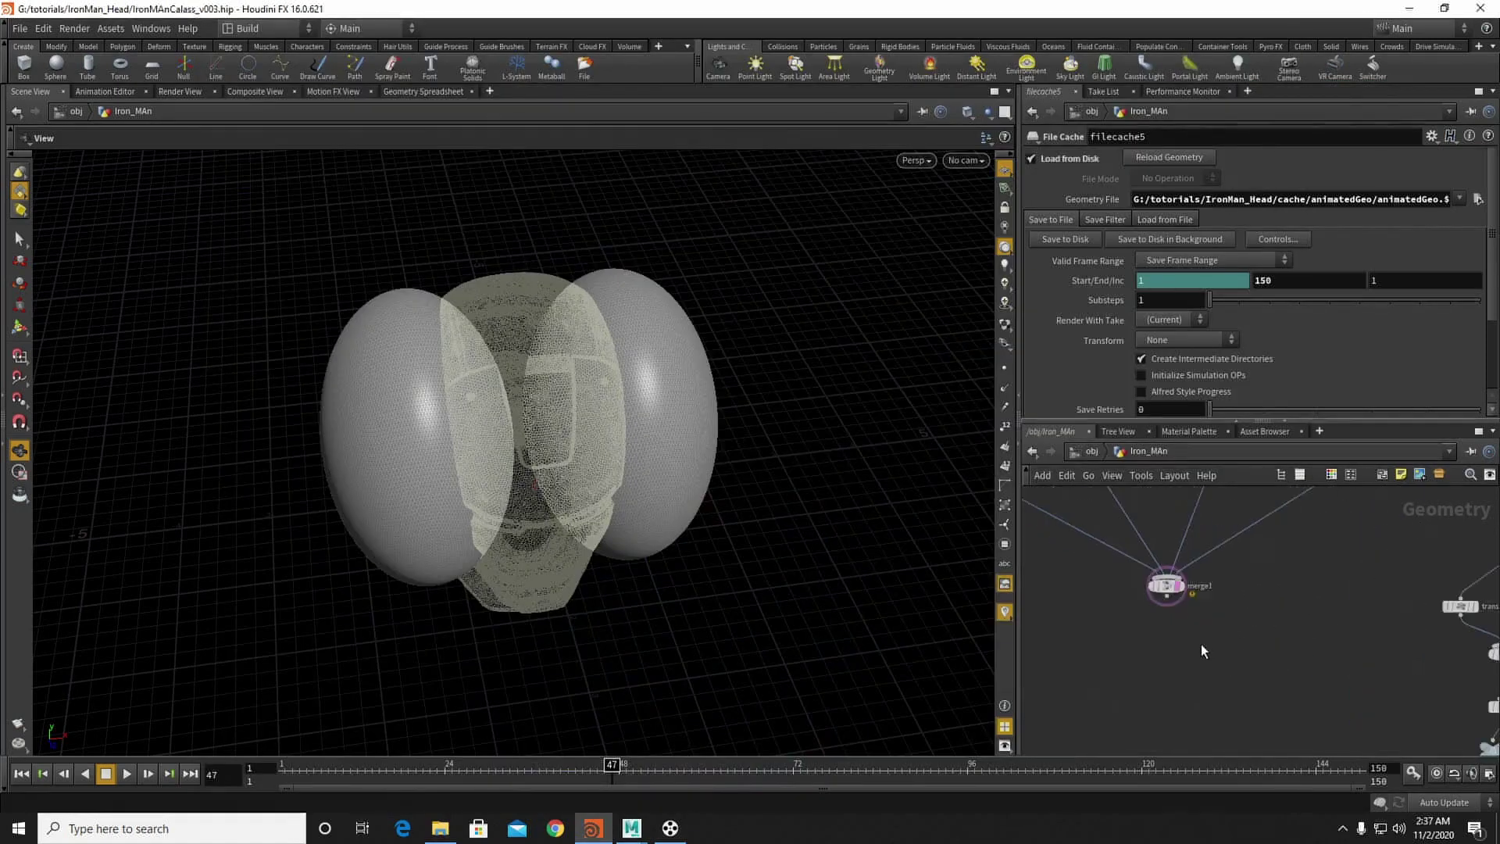
{"action": "left_click", "coordinate": [1173, 564]}
{"action": "left_click_drag", "start_coordinate": [497, 337], "coordinate": [378, 379]}
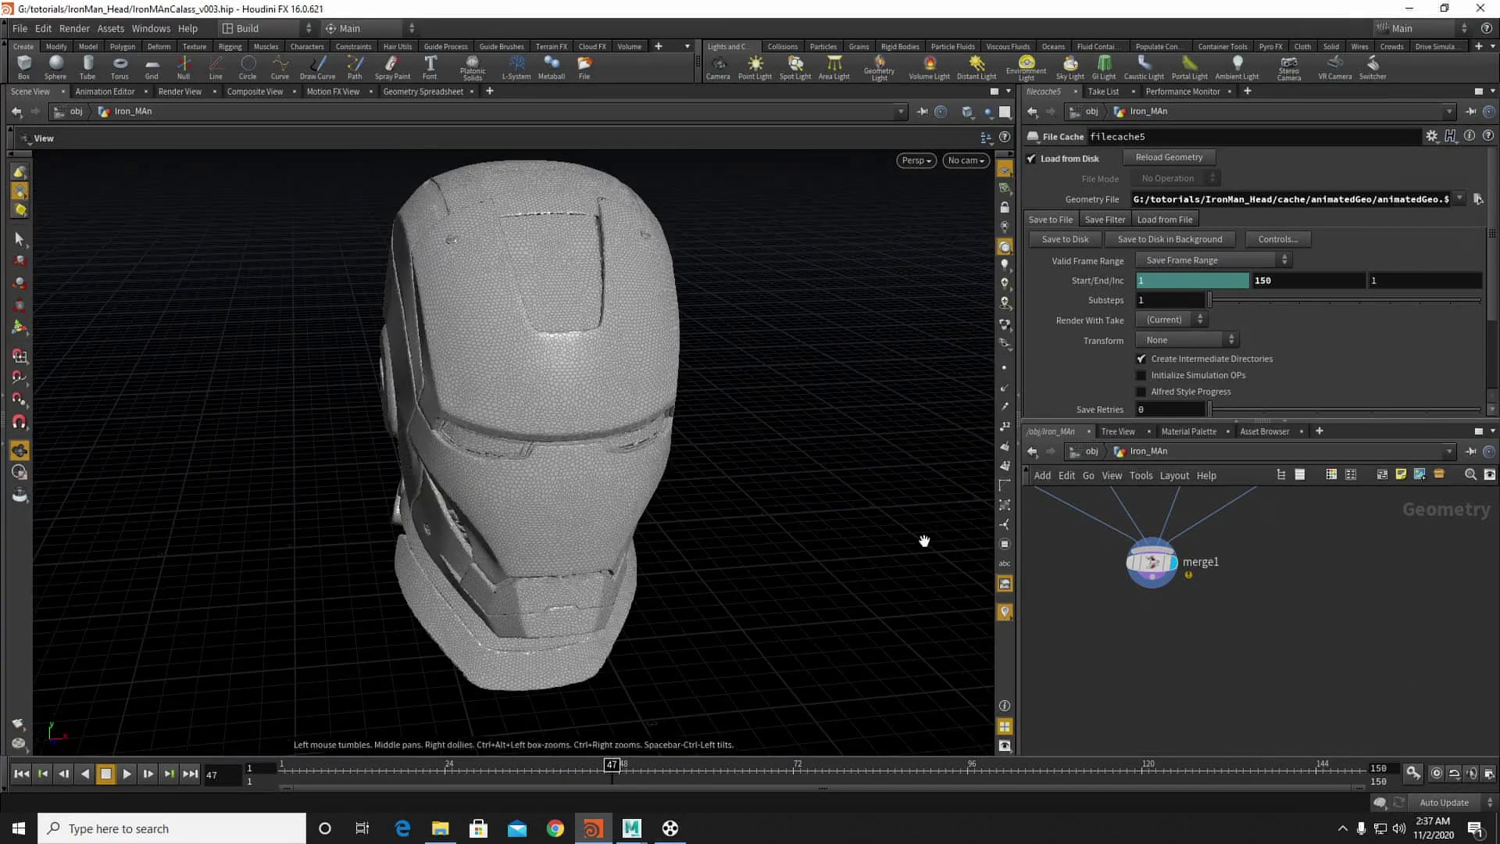
Step: Add a Color node below merge1 and set its color to black
{"action": "left_click", "coordinate": [1152, 591]}
{"action": "key", "text": "Tab"}
{"action": "type", "text": "c"}
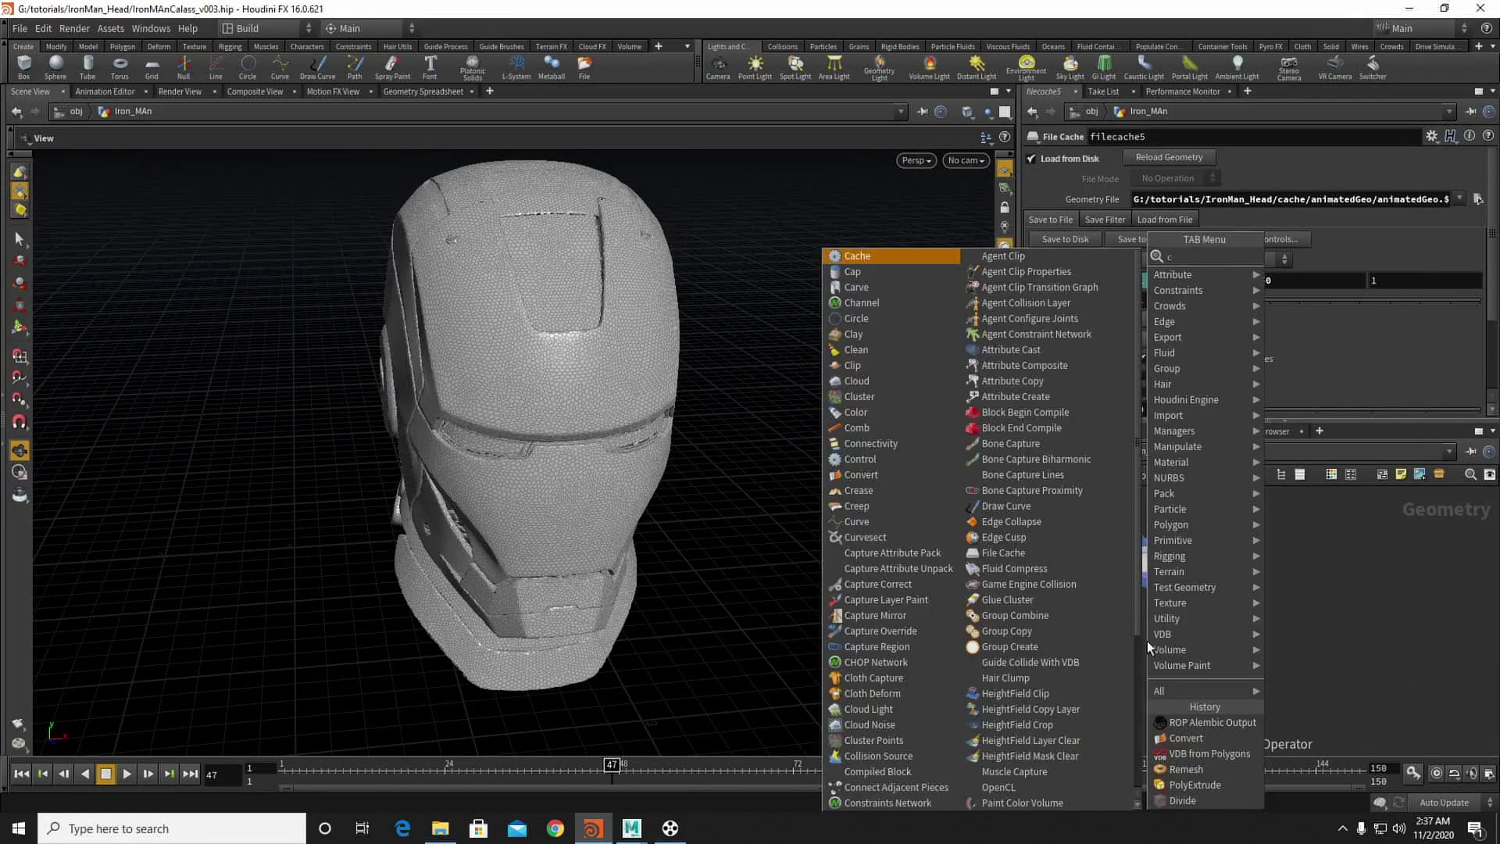
{"action": "type", "text": "ol"}
{"action": "left_click", "coordinate": [1319, 256]}
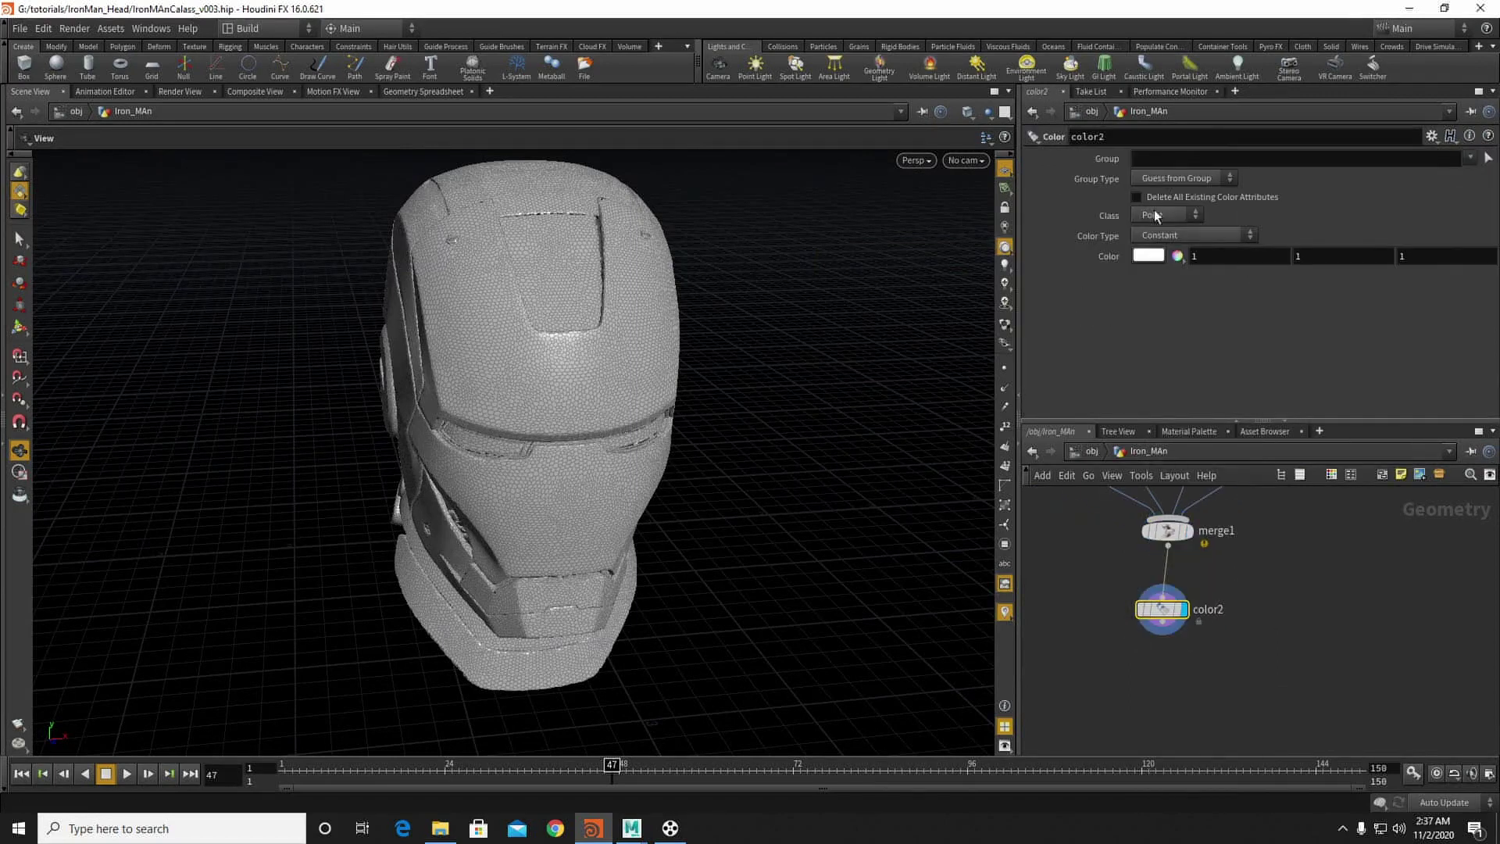
{"action": "left_click", "coordinate": [1159, 256]}
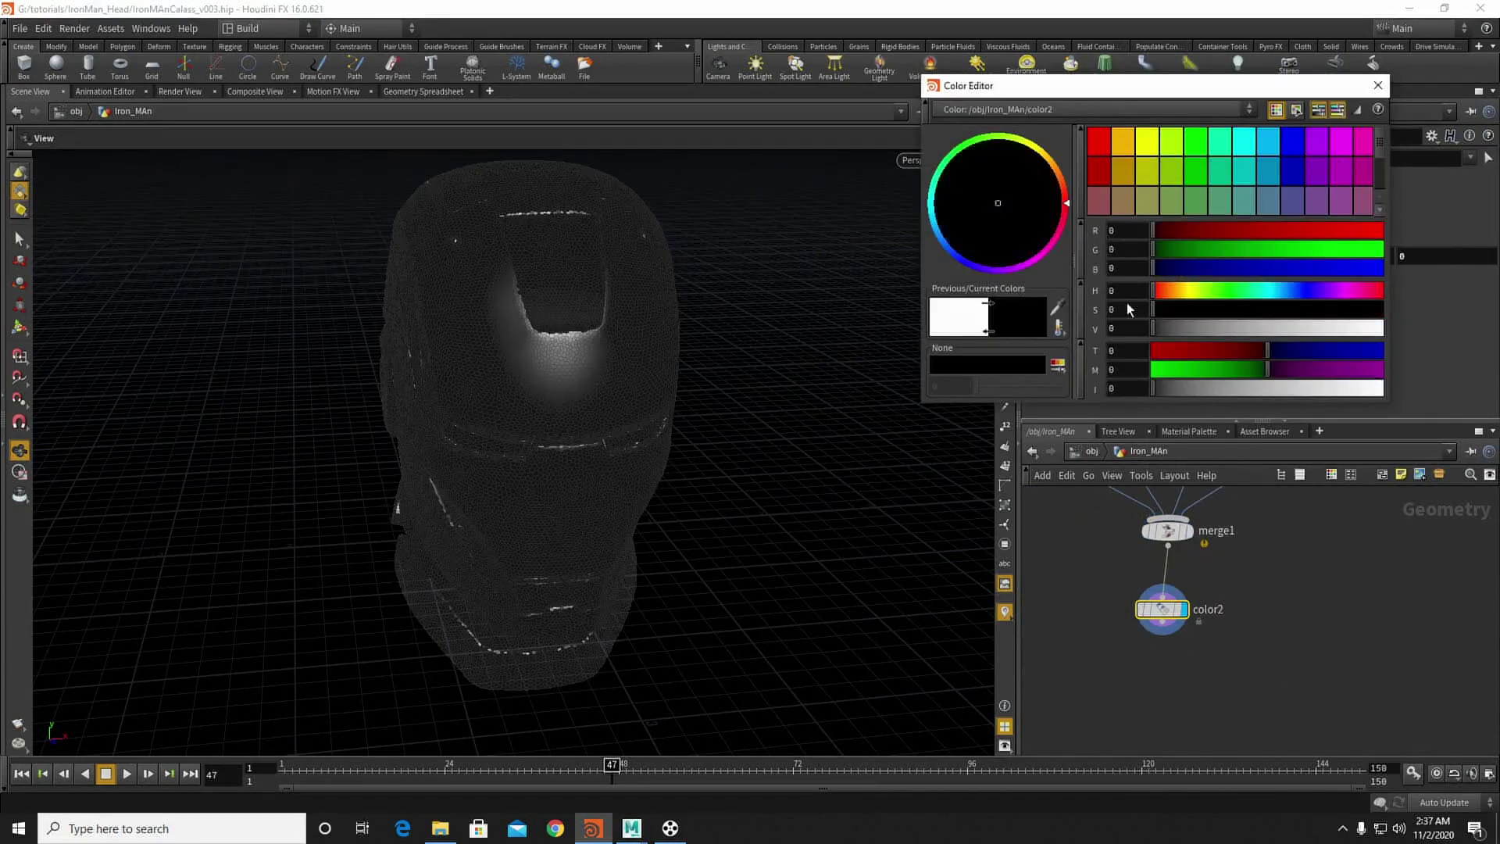
{"action": "left_click", "coordinate": [1377, 85]}
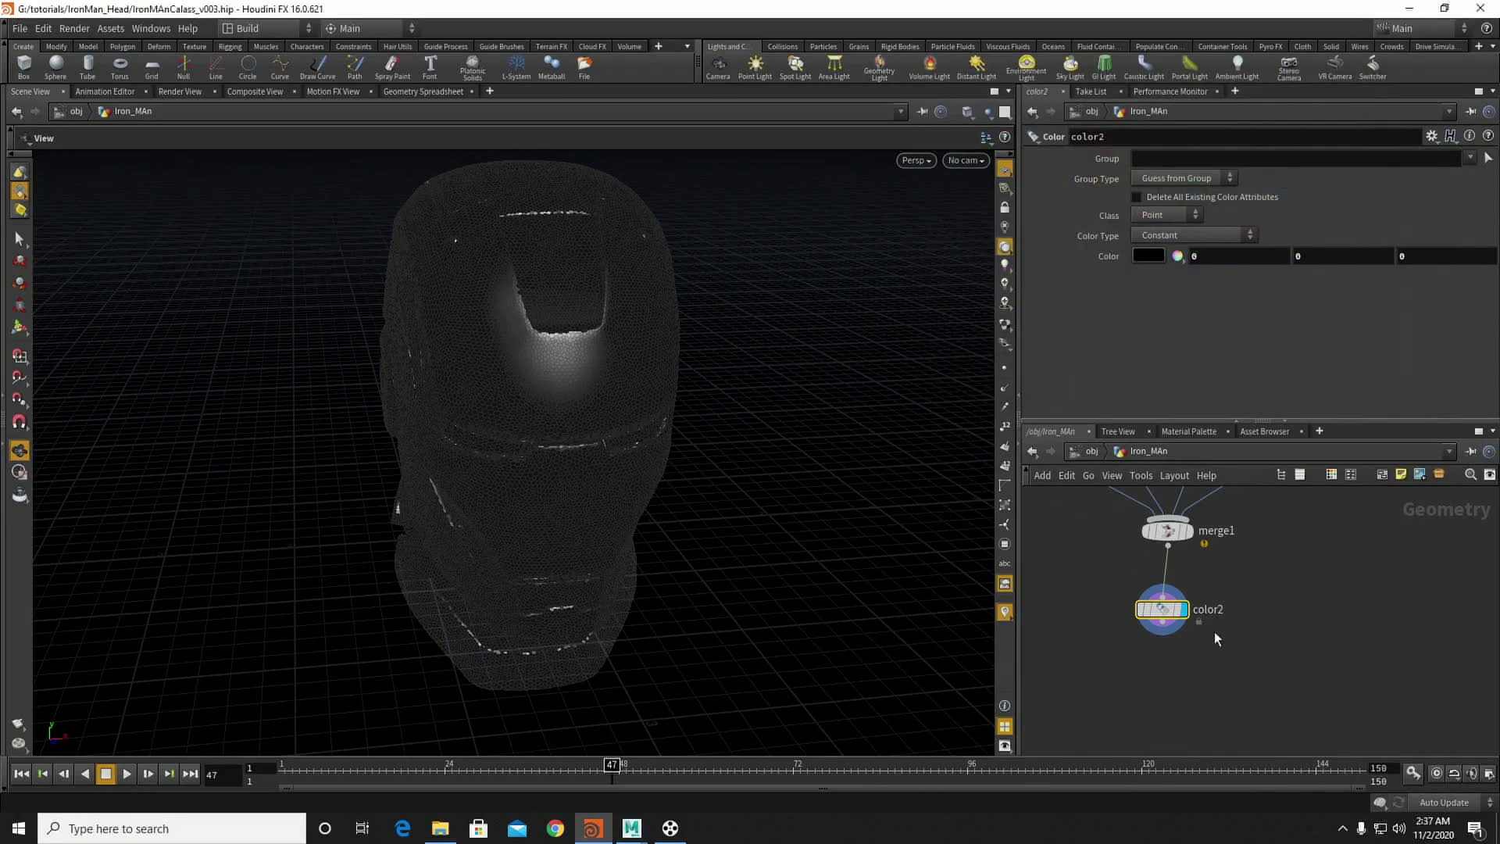
Step: Insert a Point Wrangle between filecache1 and merge1 and display it
{"action": "scroll", "coordinate": [1116, 673], "scroll_direction": "down", "scroll_amount": 3}
{"action": "middle_click_drag", "start_coordinate": [1187, 590], "coordinate": [1198, 654]}
{"action": "scroll", "coordinate": [1199, 653], "scroll_direction": "down", "scroll_amount": 2}
{"action": "middle_click_drag", "start_coordinate": [1114, 590], "coordinate": [1184, 593]}
{"action": "scroll", "coordinate": [1181, 596], "scroll_direction": "up", "scroll_amount": 4}
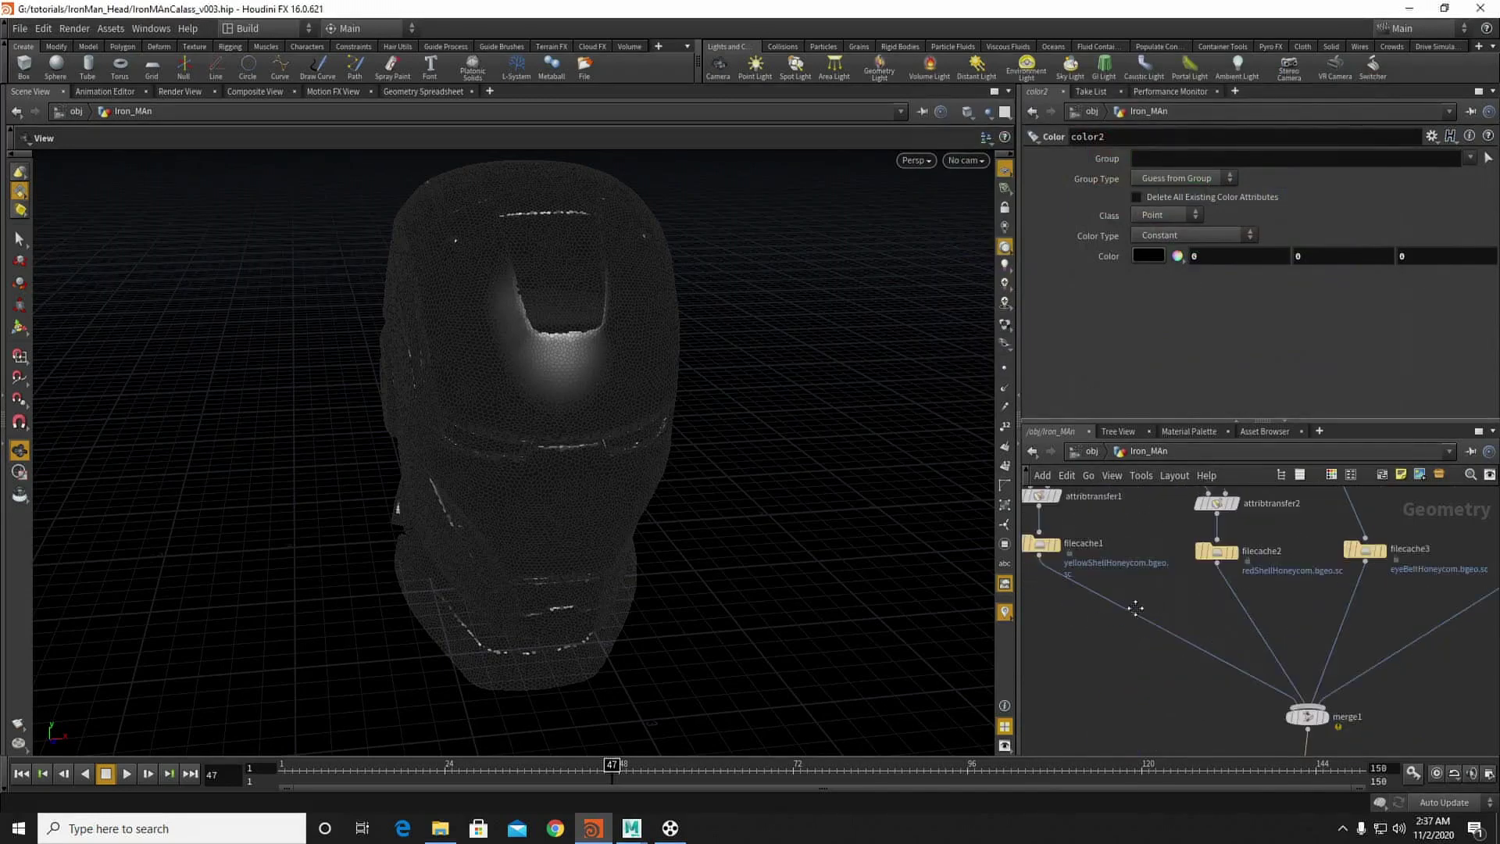
{"action": "key", "text": "Tab"}
{"action": "type", "text": "w"}
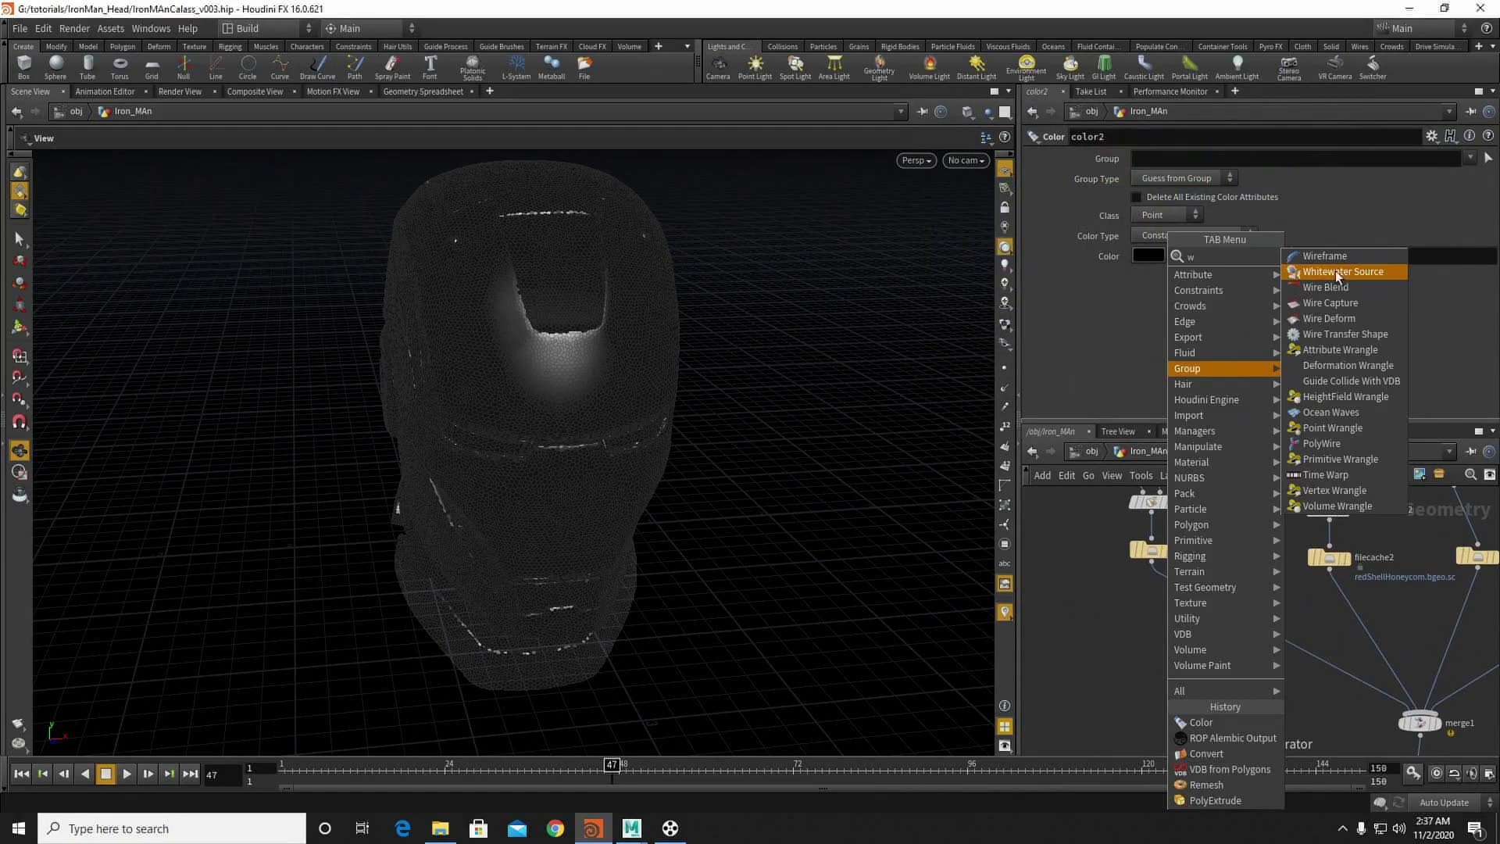
{"action": "left_click", "coordinate": [1325, 428]}
{"action": "left_click", "coordinate": [1219, 599]}
{"action": "left_click_drag", "start_coordinate": [1219, 603], "coordinate": [1164, 621]}
{"action": "left_click", "coordinate": [1223, 607]}
Step: Write the expression i@geo_id=1; in the yellow shell's point wrangle
{"action": "left_click", "coordinate": [1196, 254]}
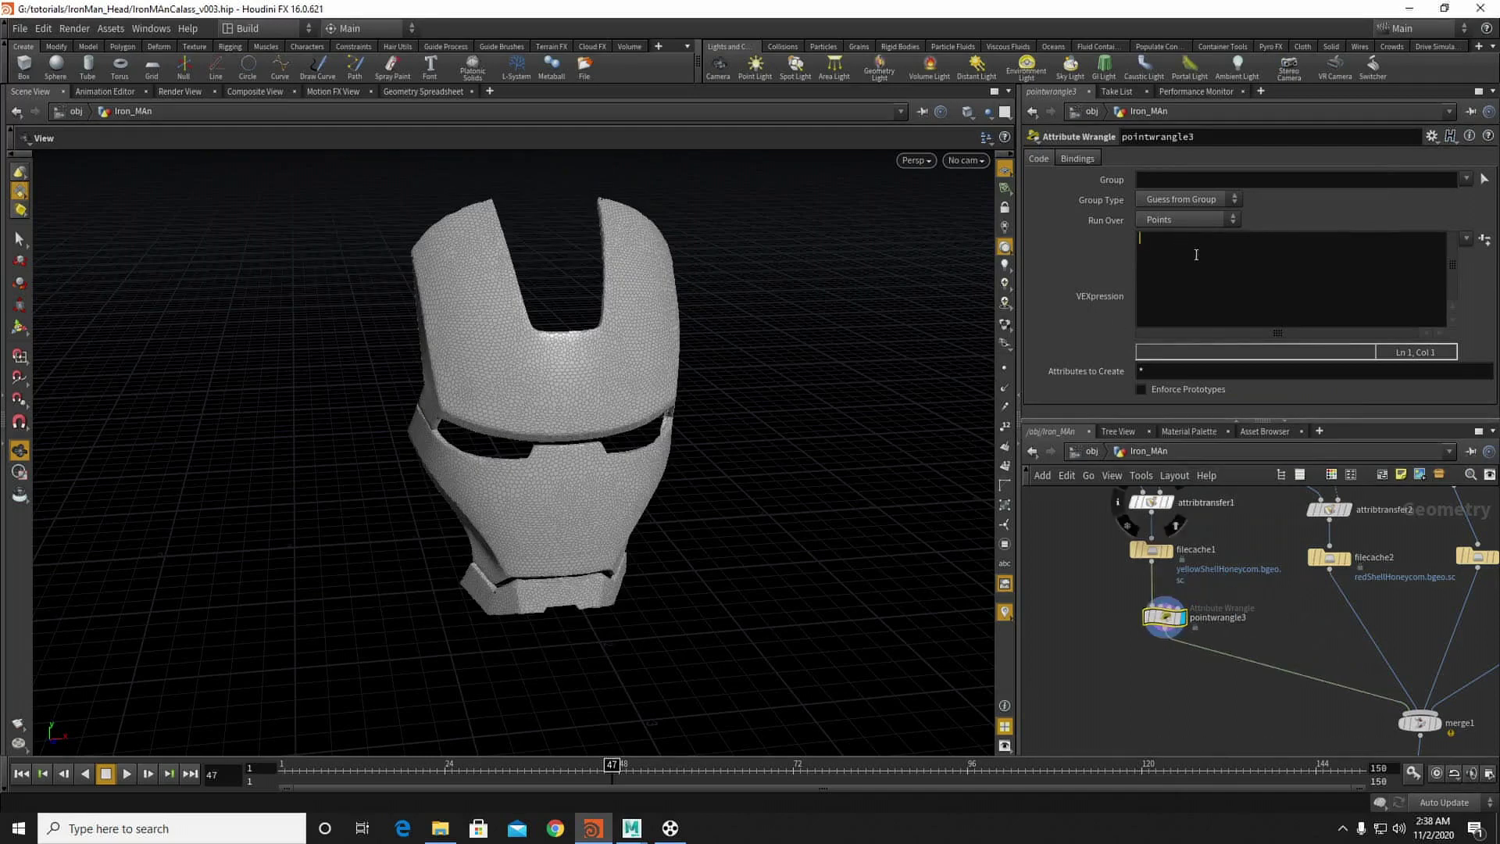
{"action": "type", "text": "i@"}
{"action": "type", "text": "id"}
{"action": "key", "text": "Left"}
{"action": "key", "text": "Left"}
Step: Copy the wrangle between filecache2 and merge1 and set its expression to i@geo_id=2;
{"action": "key", "text": "ctrl+c"}
{"action": "key", "text": "ctrl+v"}
{"action": "left_click_drag", "start_coordinate": [1216, 642], "coordinate": [1351, 618]}
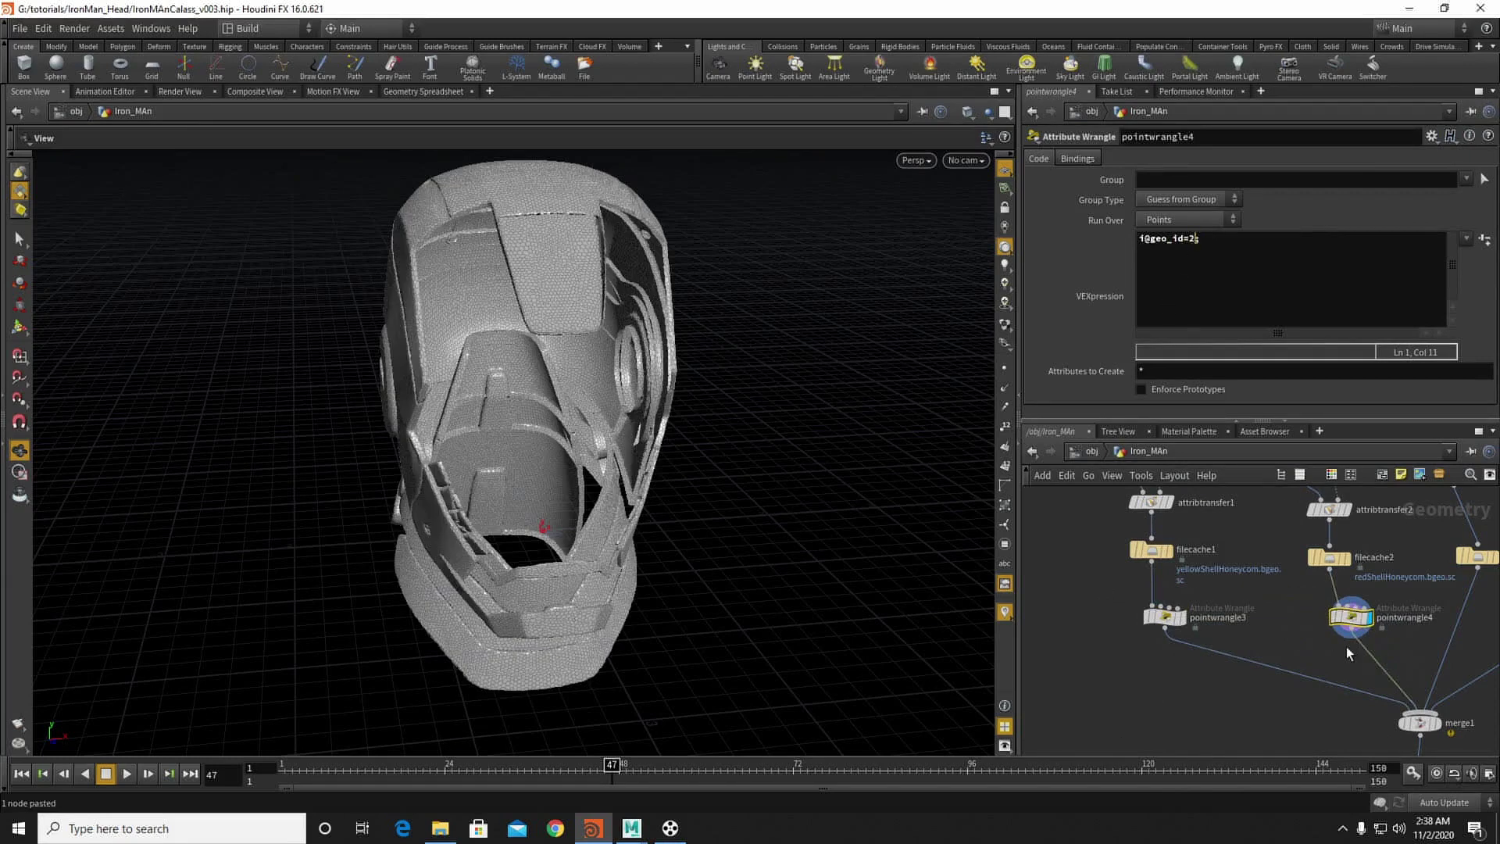
Step: Duplicate the wrangle onto the filecache3 branch with i@geo_id=3; and onto the filecache4 branch
{"action": "middle_click_drag", "start_coordinate": [1345, 647], "coordinate": [1071, 648]}
{"action": "left_click_drag", "start_coordinate": [1078, 619], "coordinate": [1199, 620], "text": "alt"}
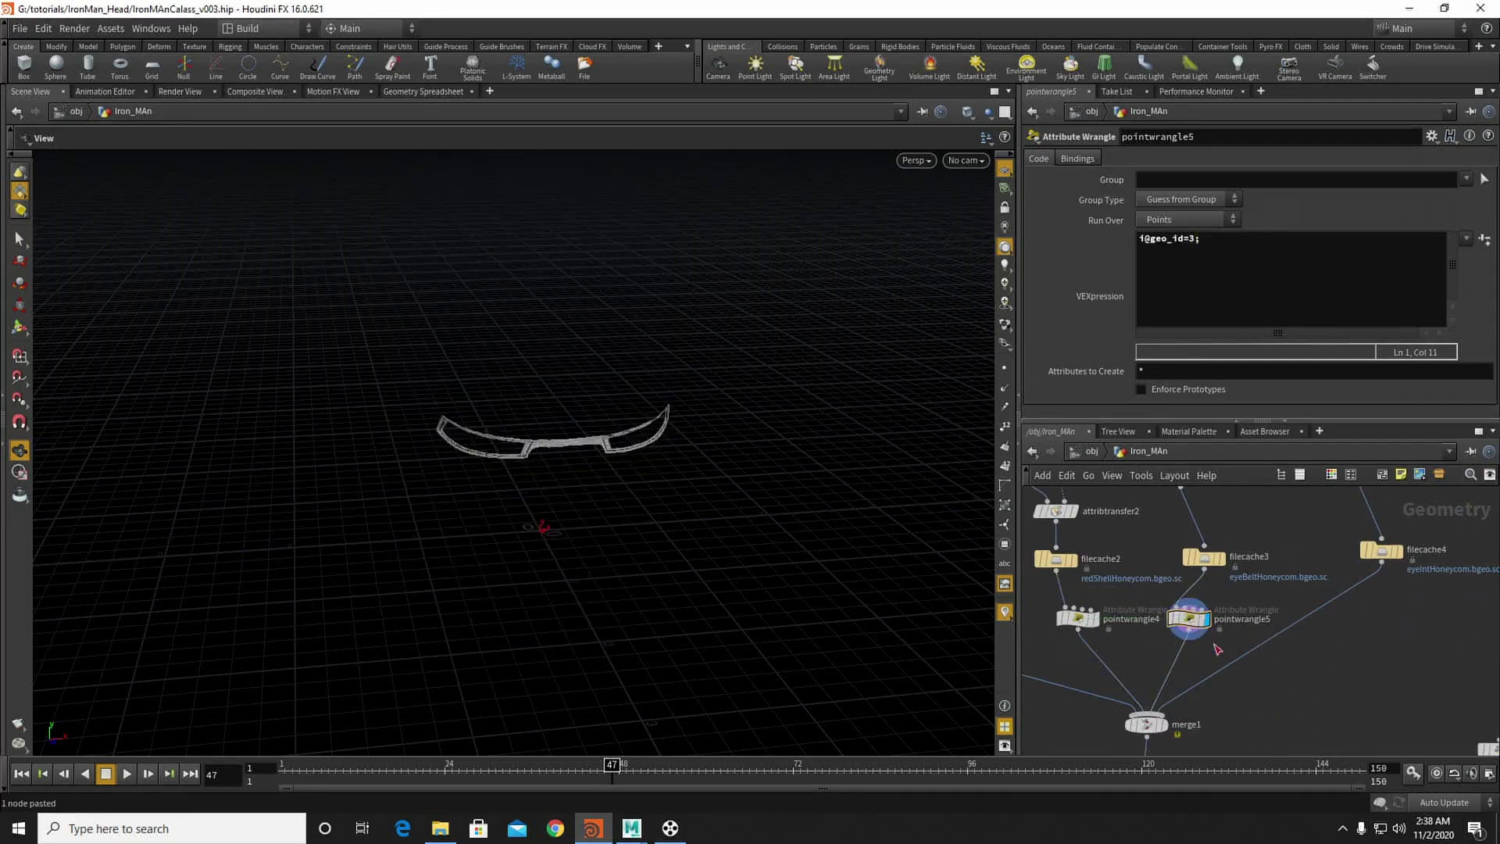
{"action": "left_click_drag", "start_coordinate": [1191, 619], "coordinate": [1297, 635], "text": "alt"}
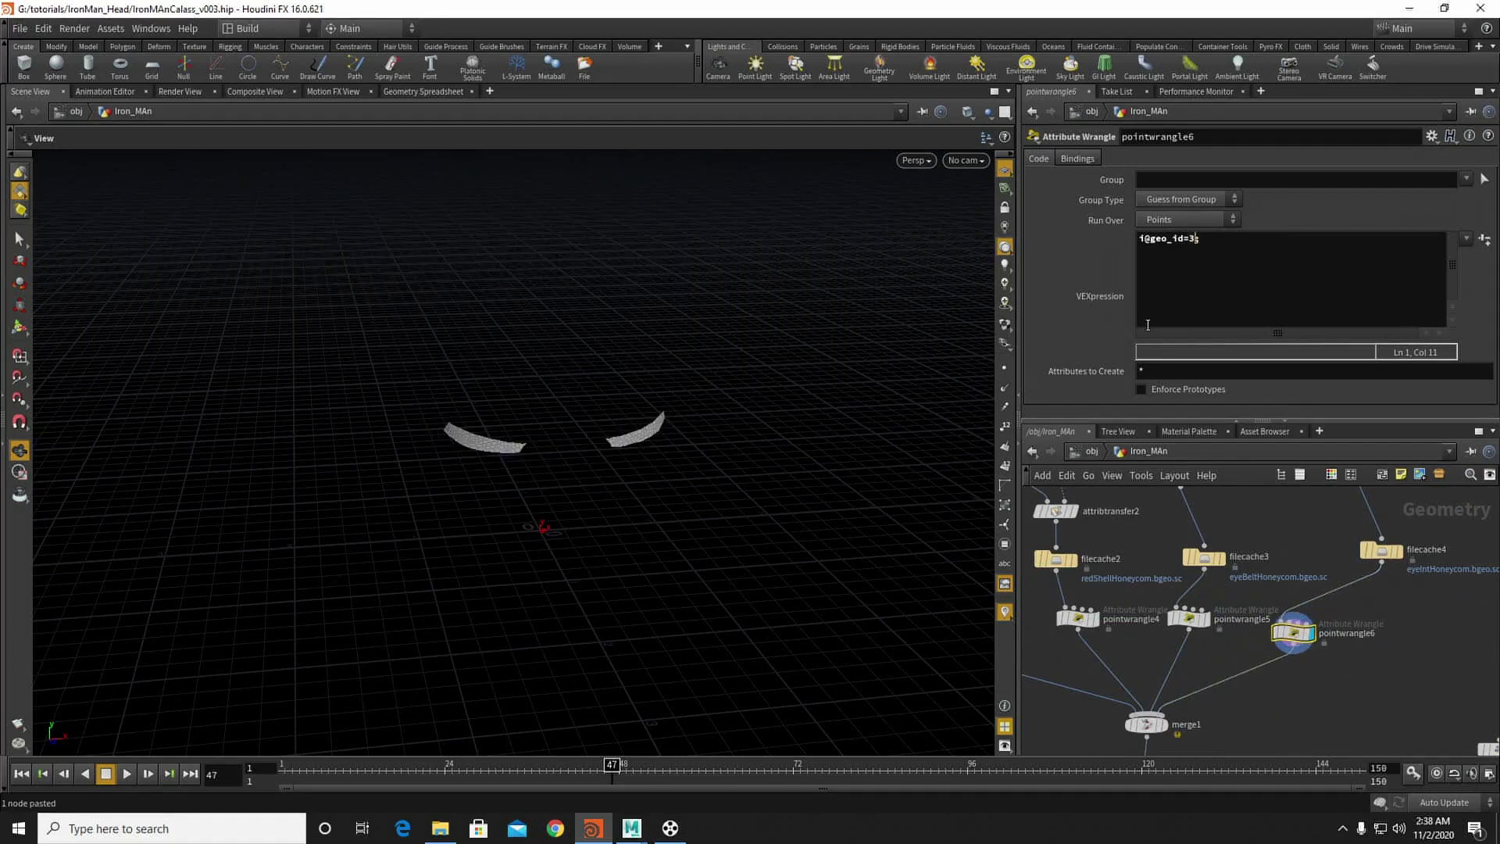
{"action": "left_click", "coordinate": [1328, 699]}
Step: Display pointwrangle3 and examine the yellow shell's UVs, returning to the perspective view
{"action": "middle_click_drag", "start_coordinate": [1224, 695], "coordinate": [1372, 708]}
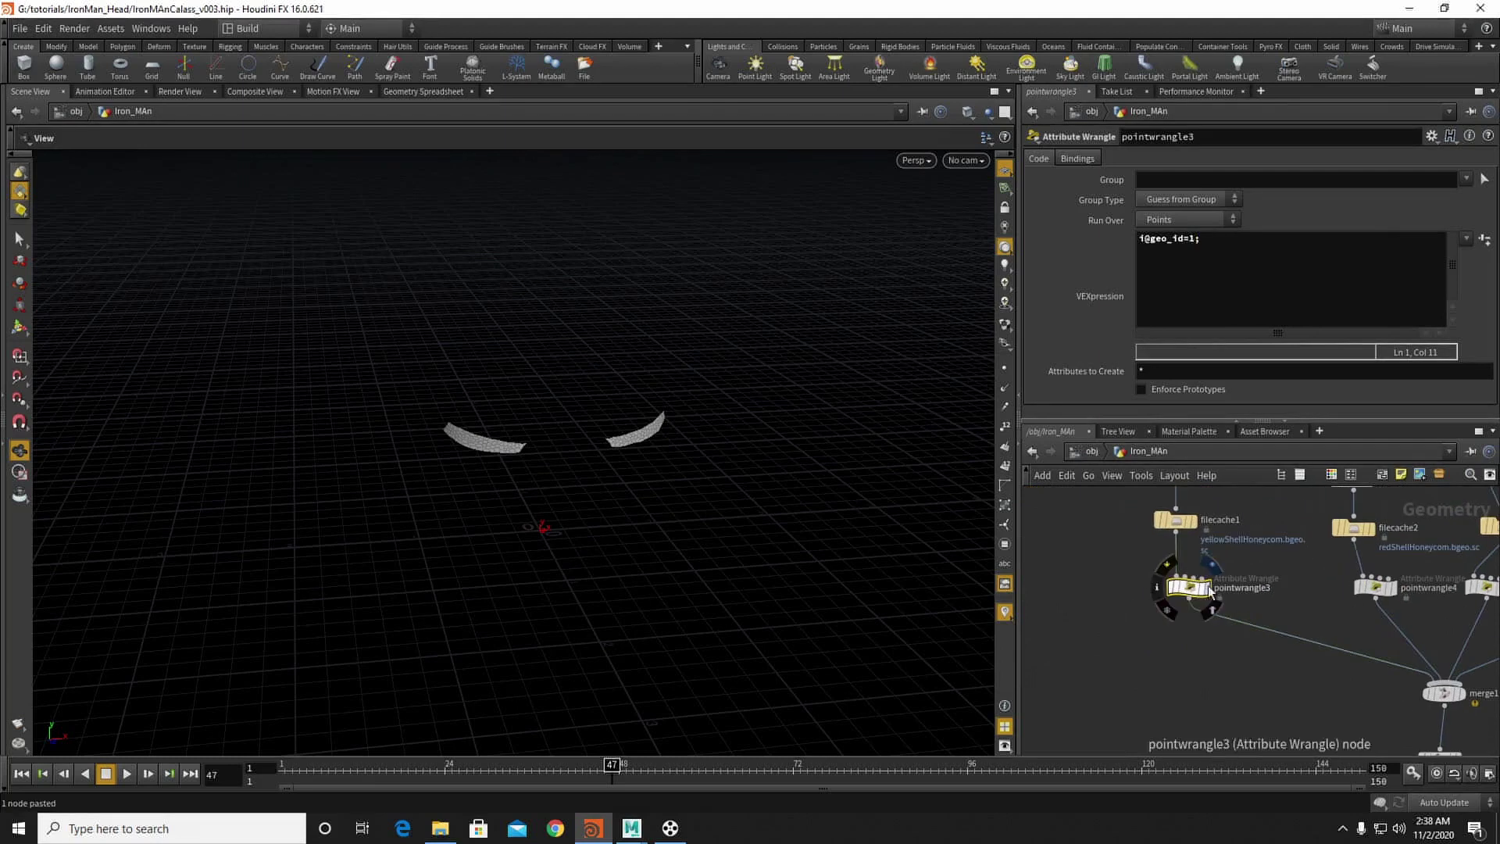
{"action": "left_click", "coordinate": [1207, 588]}
{"action": "left_click", "coordinate": [916, 161]}
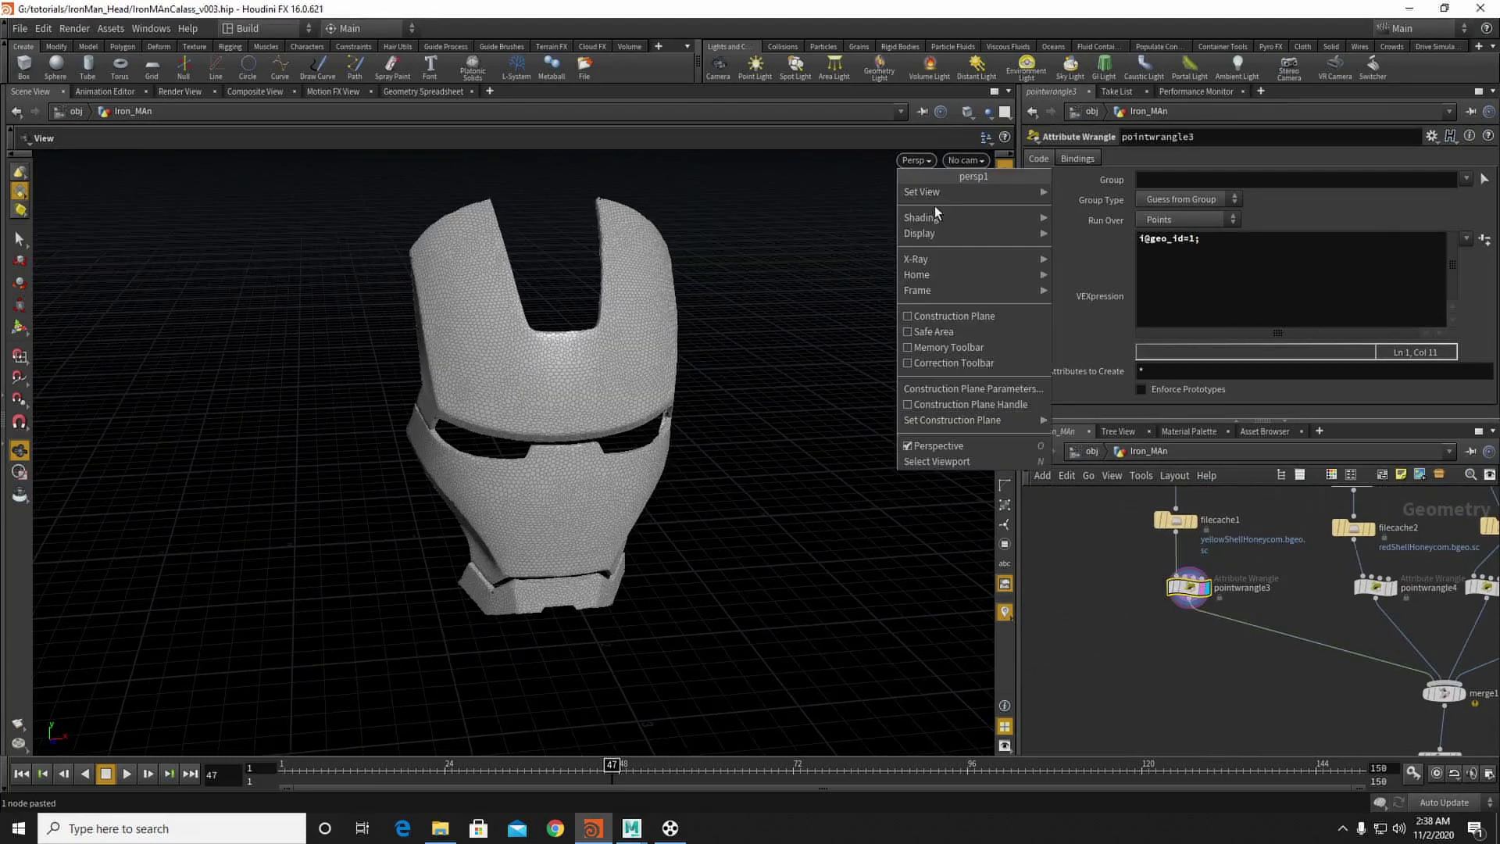
{"action": "mouse_move", "coordinate": [945, 194]}
{"action": "left_click", "coordinate": [1079, 256]}
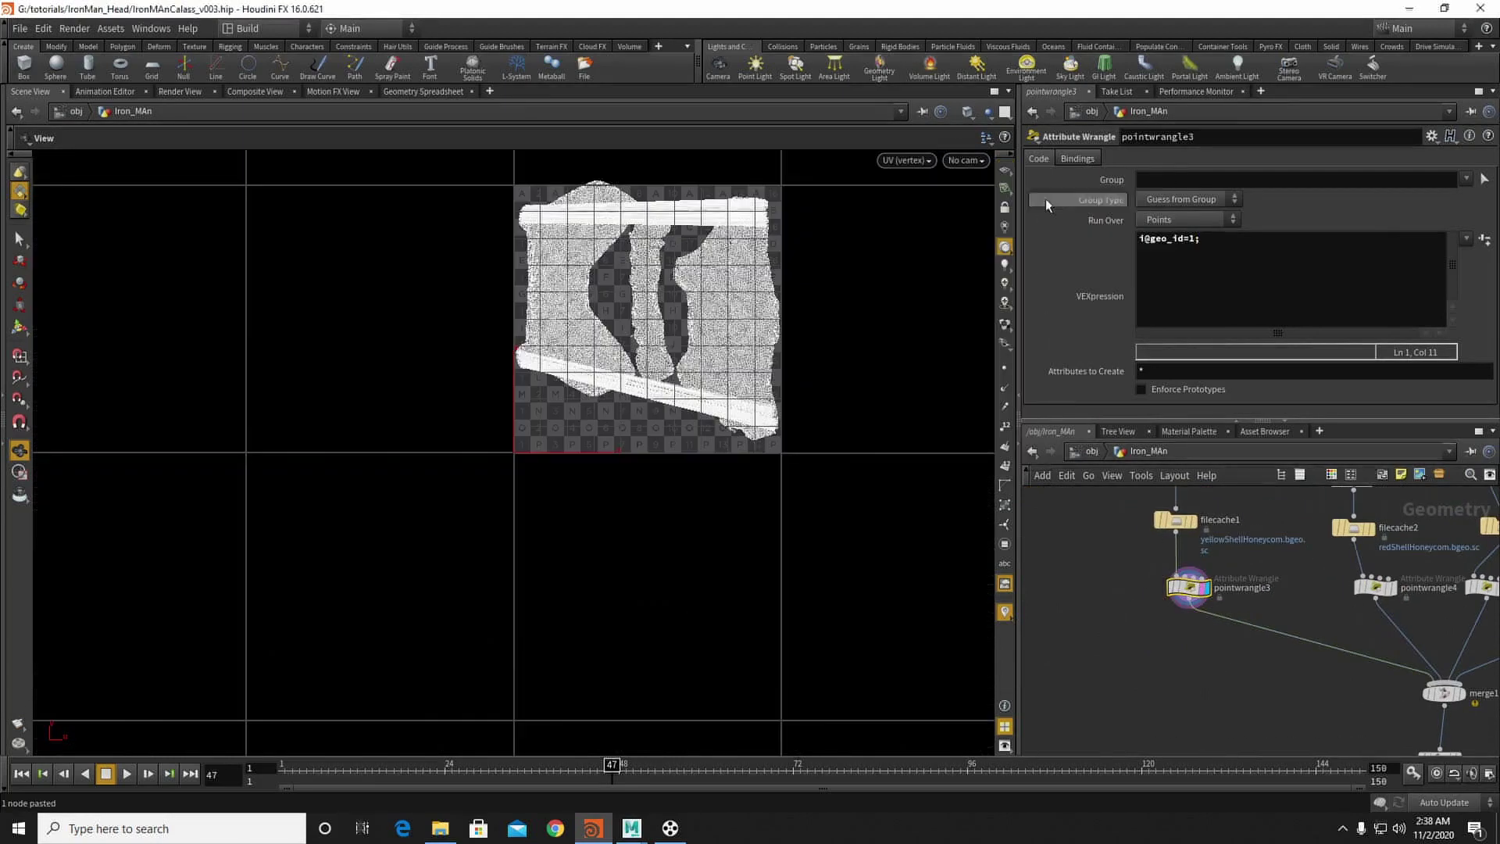
{"action": "left_click", "coordinate": [906, 160]}
{"action": "left_click", "coordinate": [1101, 192]}
Step: Display color2 and move it down near the sphere branch's filecache5
{"action": "middle_click_drag", "start_coordinate": [1345, 717], "coordinate": [1124, 604]}
{"action": "scroll", "coordinate": [1126, 604], "scroll_direction": "up", "scroll_amount": 3}
{"action": "left_click", "coordinate": [1254, 614]}
{"action": "scroll", "coordinate": [770, 420], "scroll_direction": "up", "scroll_amount": 3}
{"action": "left_click_drag", "start_coordinate": [770, 420], "coordinate": [922, 484]}
{"action": "scroll", "coordinate": [1249, 622], "scroll_direction": "down", "scroll_amount": 5}
{"action": "middle_click_drag", "start_coordinate": [1259, 669], "coordinate": [1221, 565]}
{"action": "left_click_drag", "start_coordinate": [1116, 514], "coordinate": [1266, 664]}
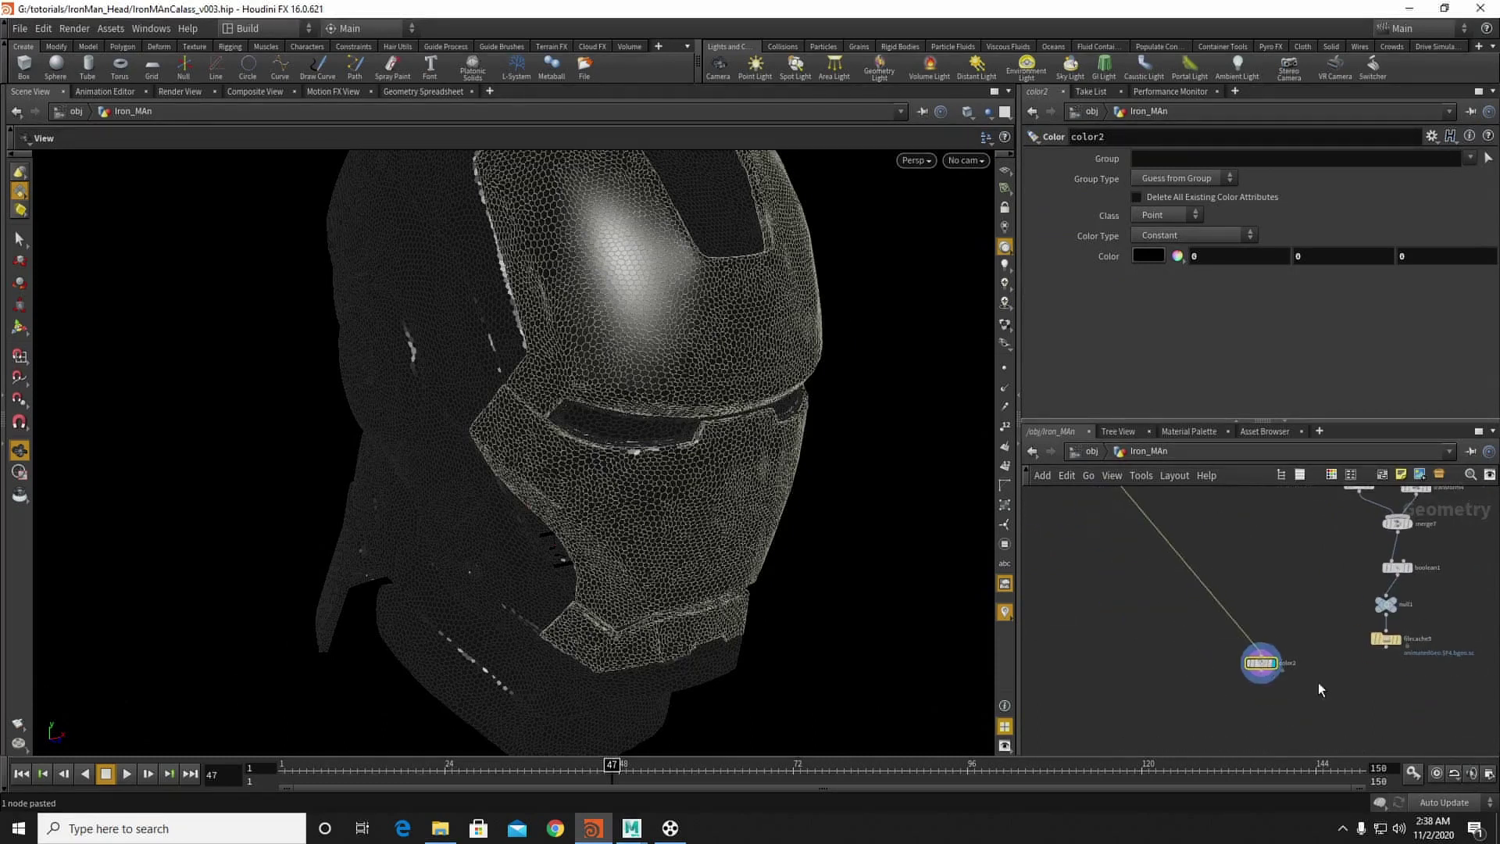
Step: Duplicate color2, connect the copy below filecache5, and set its color to red (1, 0, 0)
{"action": "middle_click_drag", "start_coordinate": [1389, 683], "coordinate": [1325, 629]}
{"action": "scroll", "coordinate": [1325, 630], "scroll_direction": "up", "scroll_amount": 4}
{"action": "left_click_drag", "start_coordinate": [1052, 586], "coordinate": [1259, 605], "text": "alt"}
{"action": "left_click_drag", "start_coordinate": [1313, 553], "coordinate": [1260, 589]}
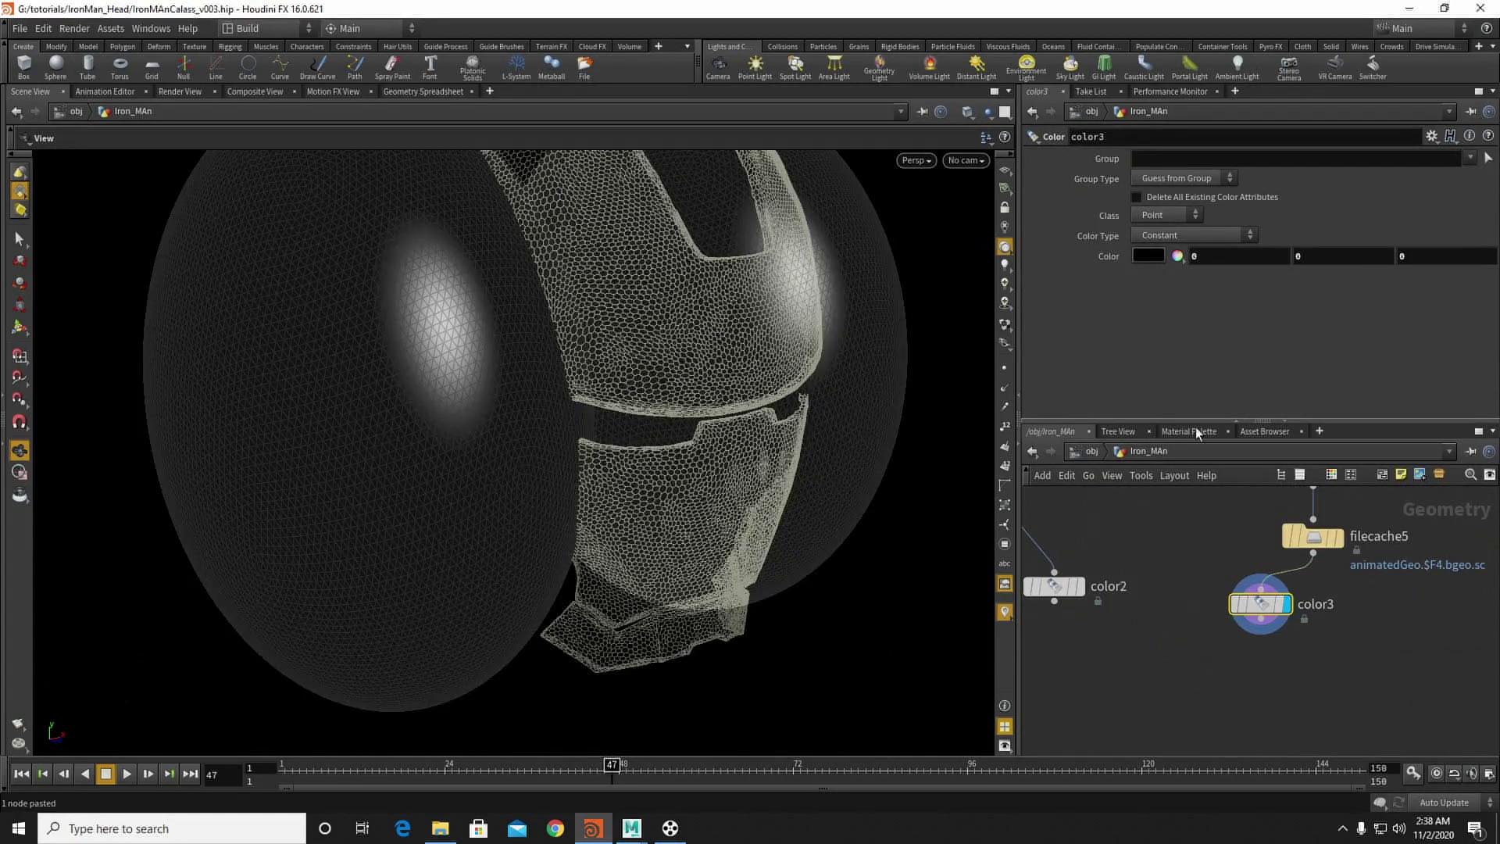
{"action": "type", "text": "1"}
{"action": "key", "text": "Return"}
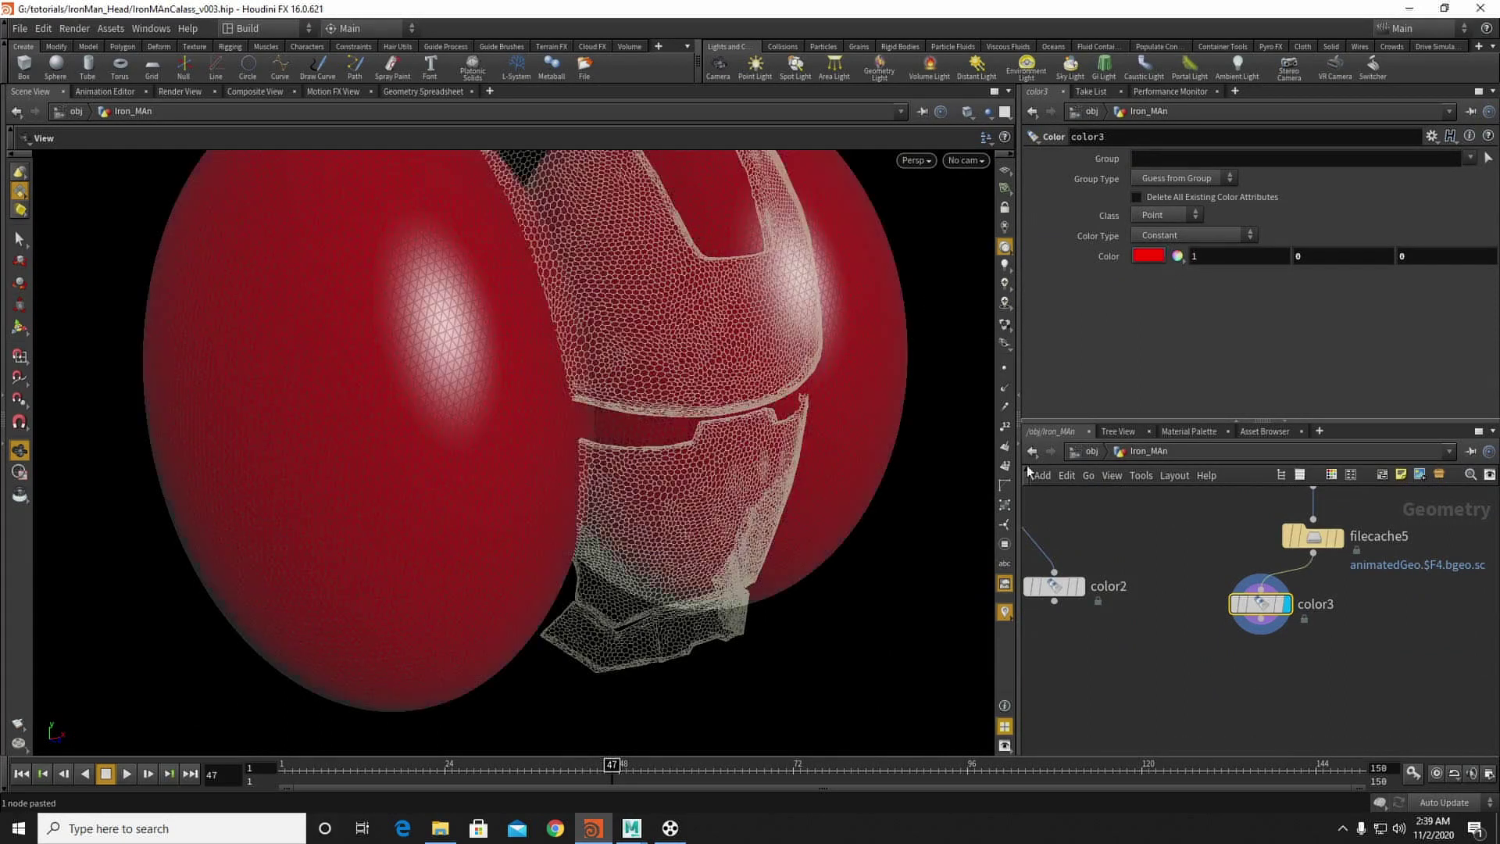
Step: Reposition color2 beside color3 and display the black head
{"action": "middle_click_drag", "start_coordinate": [1106, 627], "coordinate": [1155, 607]}
{"action": "left_click_drag", "start_coordinate": [1106, 570], "coordinate": [1117, 603]}
{"action": "left_click", "coordinate": [1143, 599]}
{"action": "middle_click_drag", "start_coordinate": [1310, 644], "coordinate": [1197, 622]}
{"action": "left_click", "coordinate": [1197, 622]}
{"action": "key", "text": "grave"}
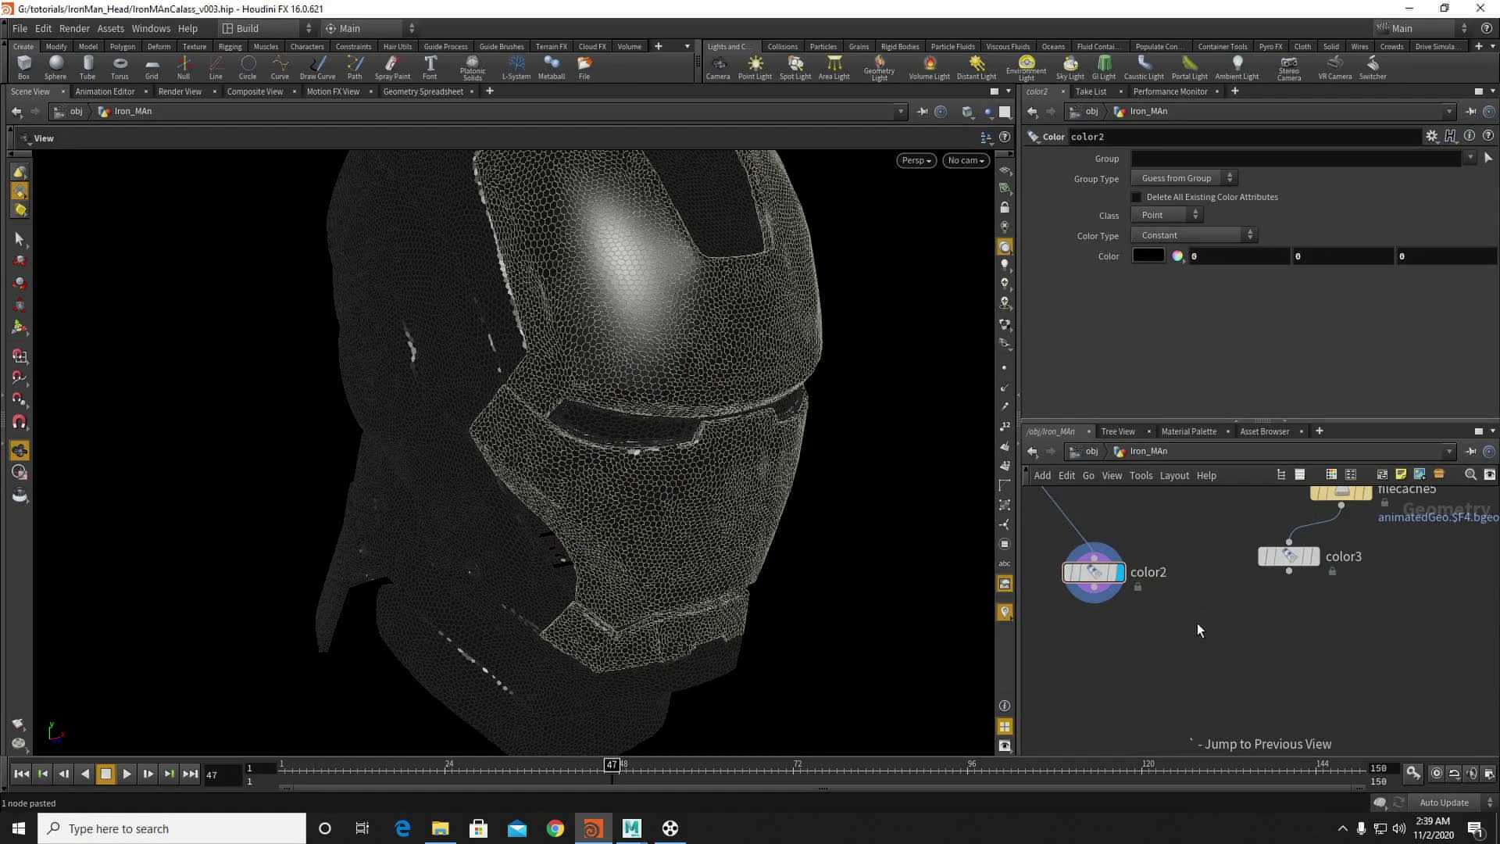
Step: Add an Attribute Transfer node with color2 as first input and color3 as second, and display it
{"action": "key", "text": "Tab"}
{"action": "type", "text": "att"}
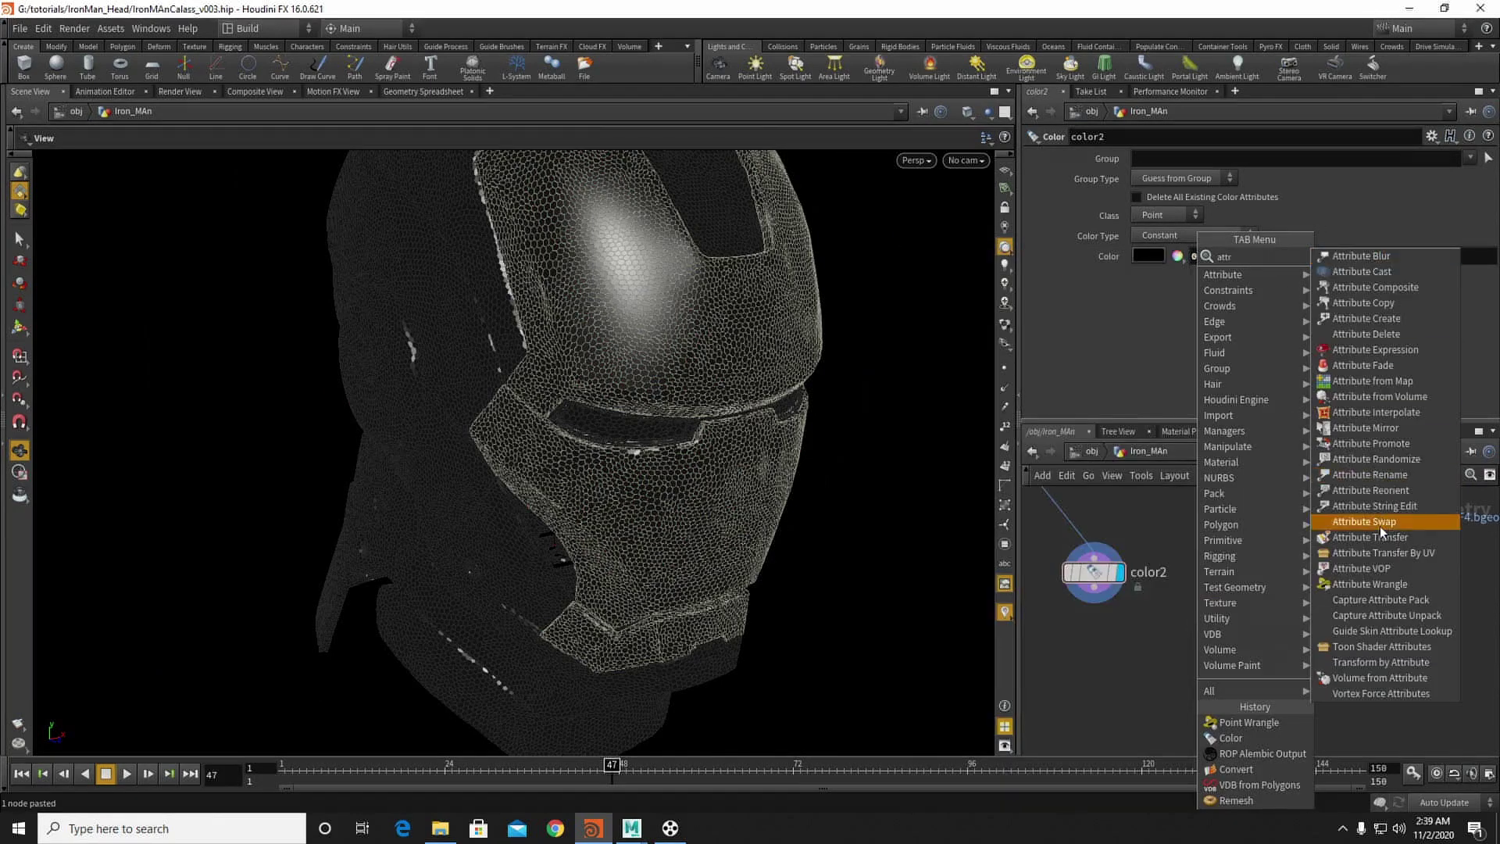
{"action": "left_click", "coordinate": [1386, 537]}
{"action": "left_click", "coordinate": [1180, 661]}
{"action": "left_click_drag", "start_coordinate": [1095, 587], "coordinate": [1168, 646]}
{"action": "left_click_drag", "start_coordinate": [1193, 647], "coordinate": [1276, 595]}
{"action": "left_click", "coordinate": [1207, 661]}
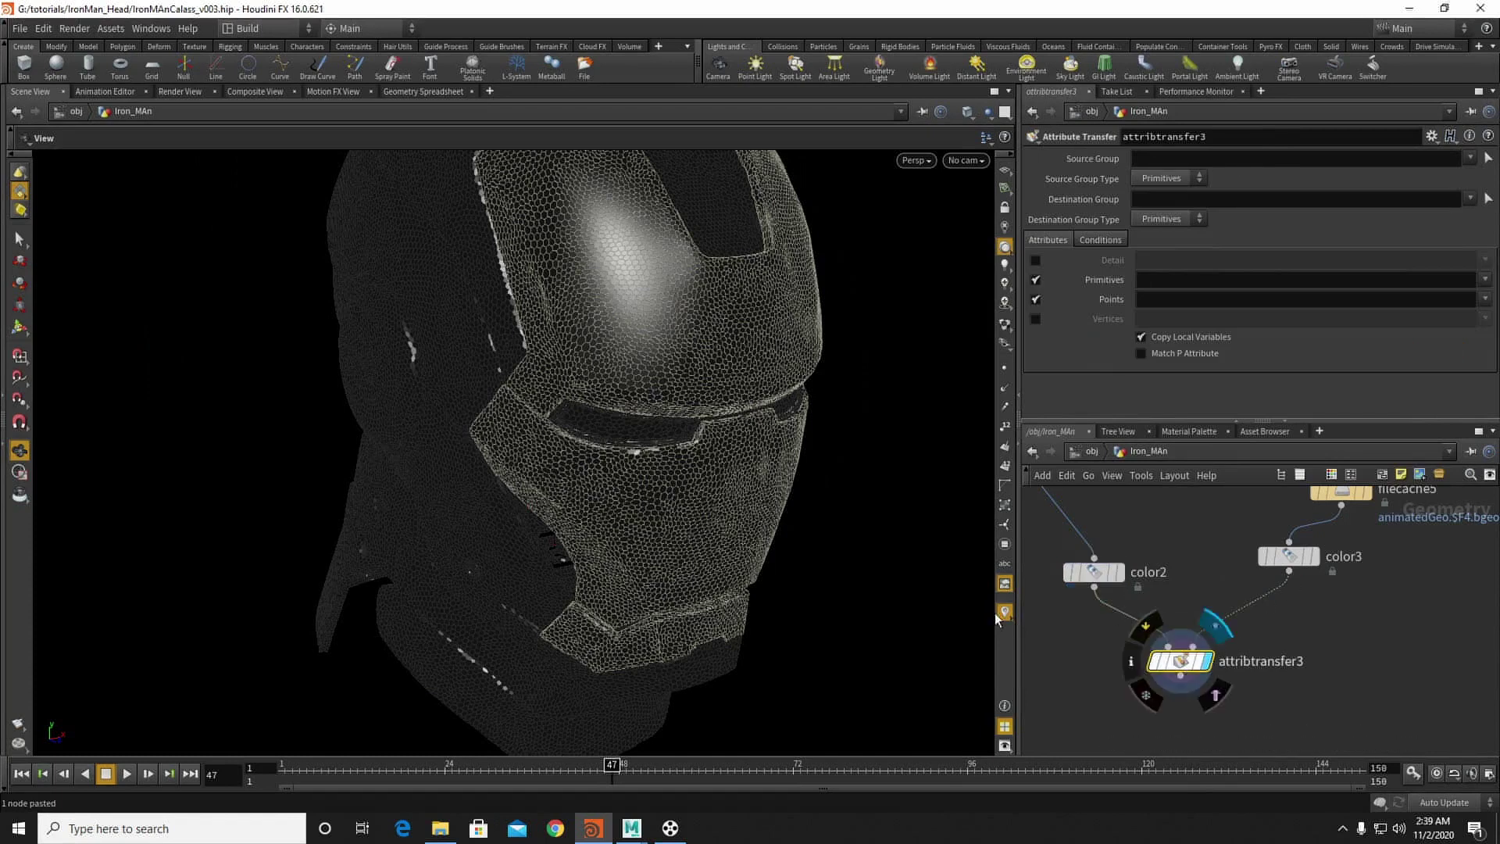
Step: Turn off primitive attributes on attribtransfer3 and set its distance threshold to 0 at frame 22
{"action": "left_click", "coordinate": [434, 768]}
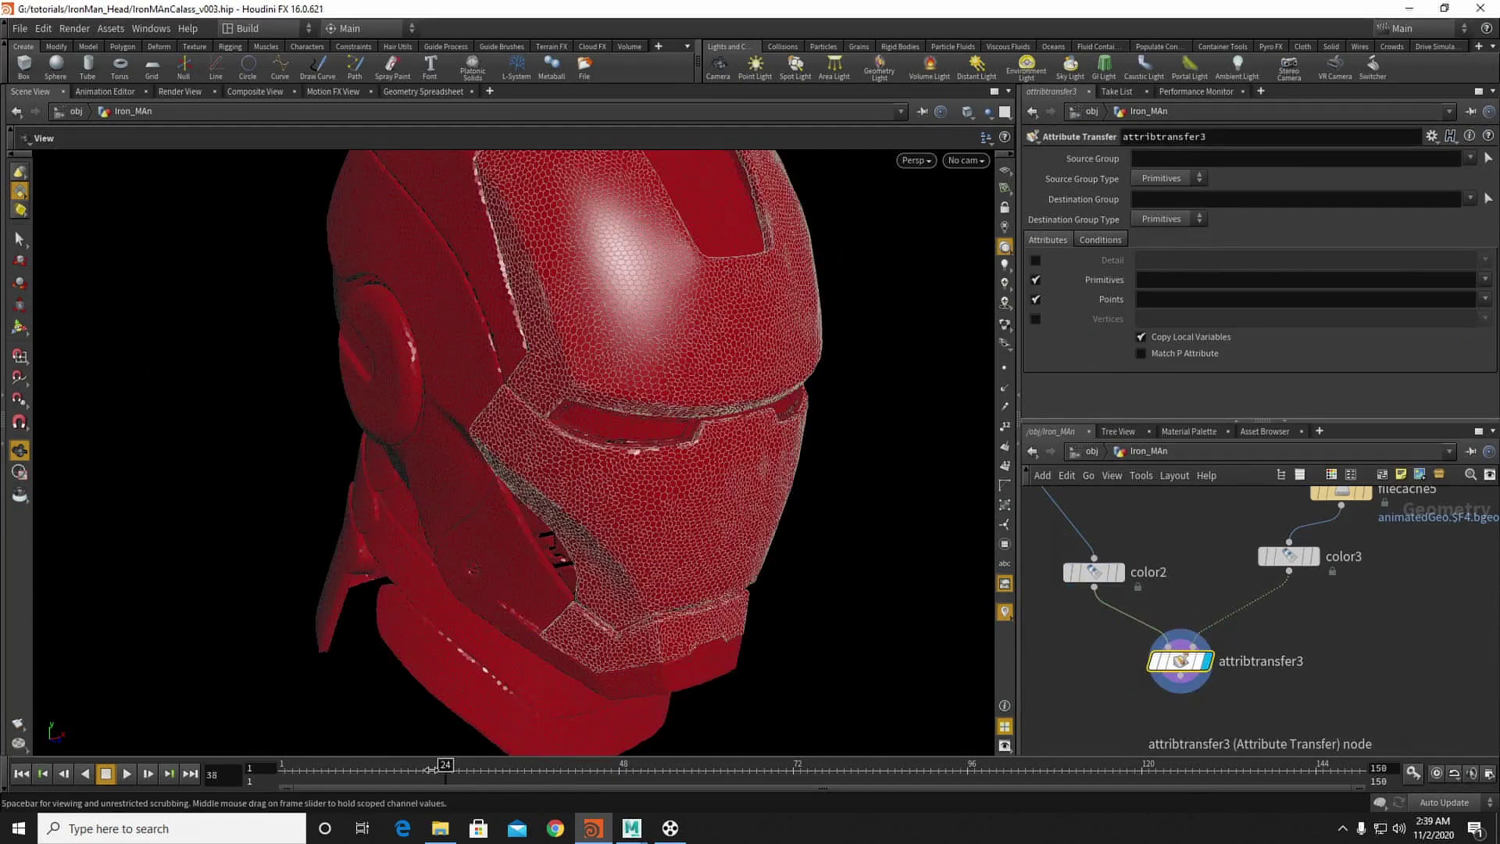
{"action": "left_click", "coordinate": [1036, 280]}
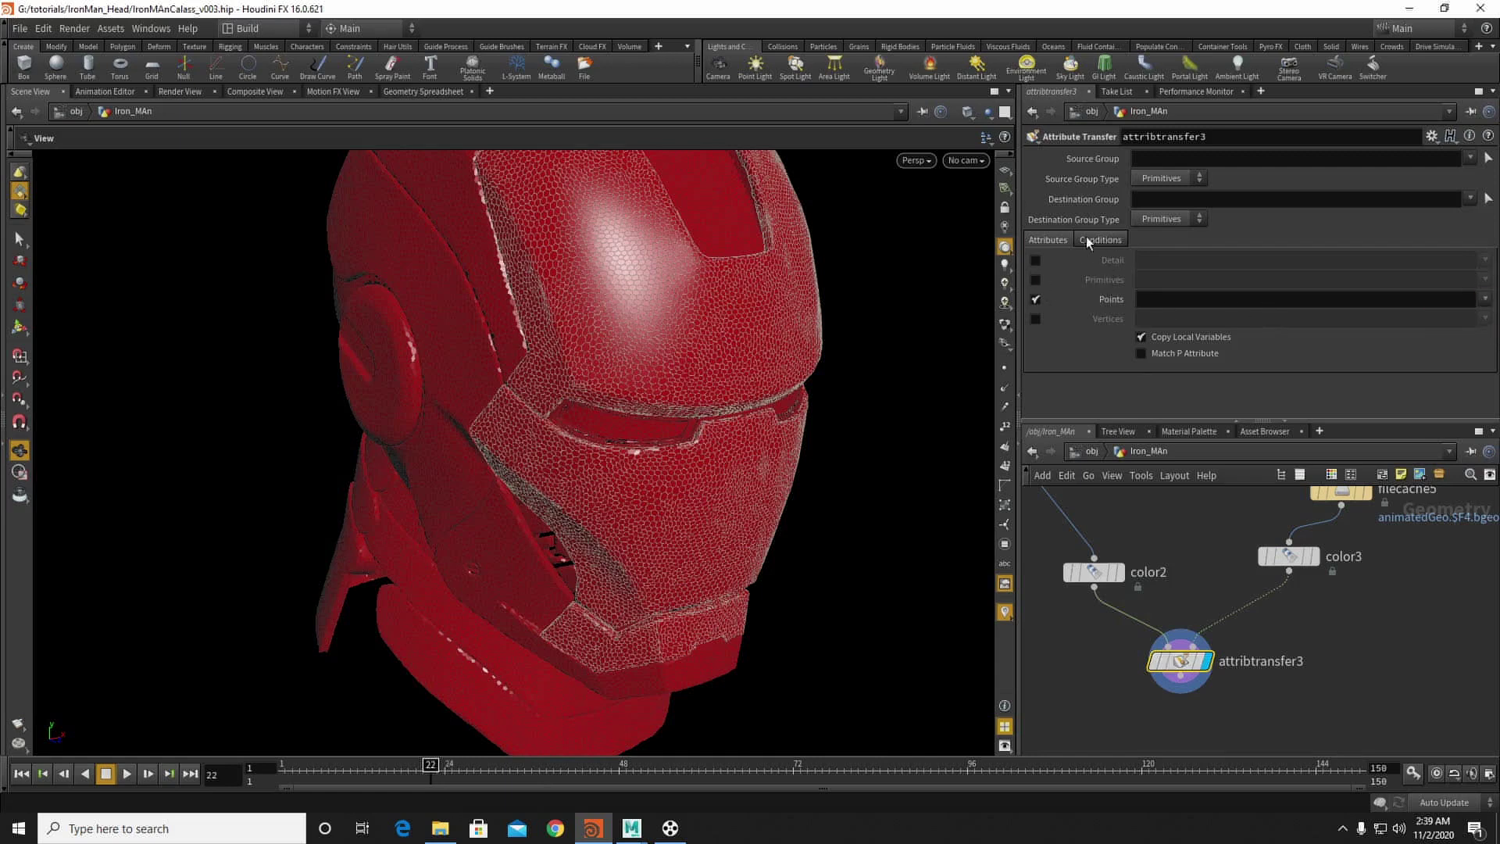
{"action": "left_click", "coordinate": [1095, 241]}
{"action": "left_click_drag", "start_coordinate": [1265, 318], "coordinate": [1224, 341]}
Step: Show color3 as a template and set attribtransfer3's blend width to 0.25
{"action": "left_click", "coordinate": [1313, 556]}
{"action": "left_click_drag", "start_coordinate": [433, 486], "coordinate": [563, 457]}
{"action": "right_click_drag", "start_coordinate": [572, 364], "coordinate": [716, 335]}
{"action": "middle_click_drag", "start_coordinate": [716, 335], "coordinate": [643, 472]}
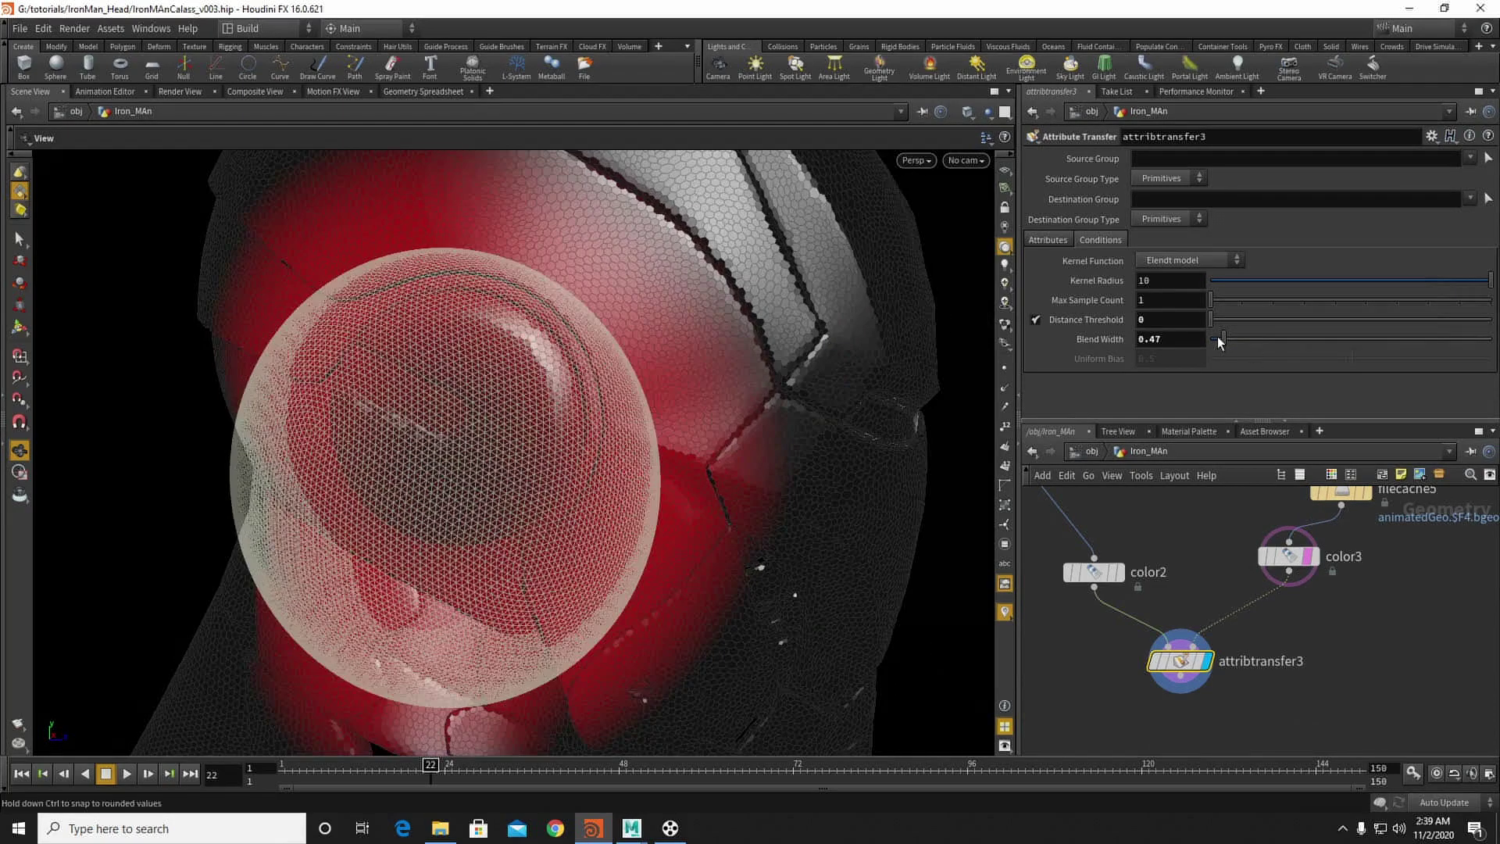
{"action": "left_click_drag", "start_coordinate": [1218, 342], "coordinate": [1215, 341]}
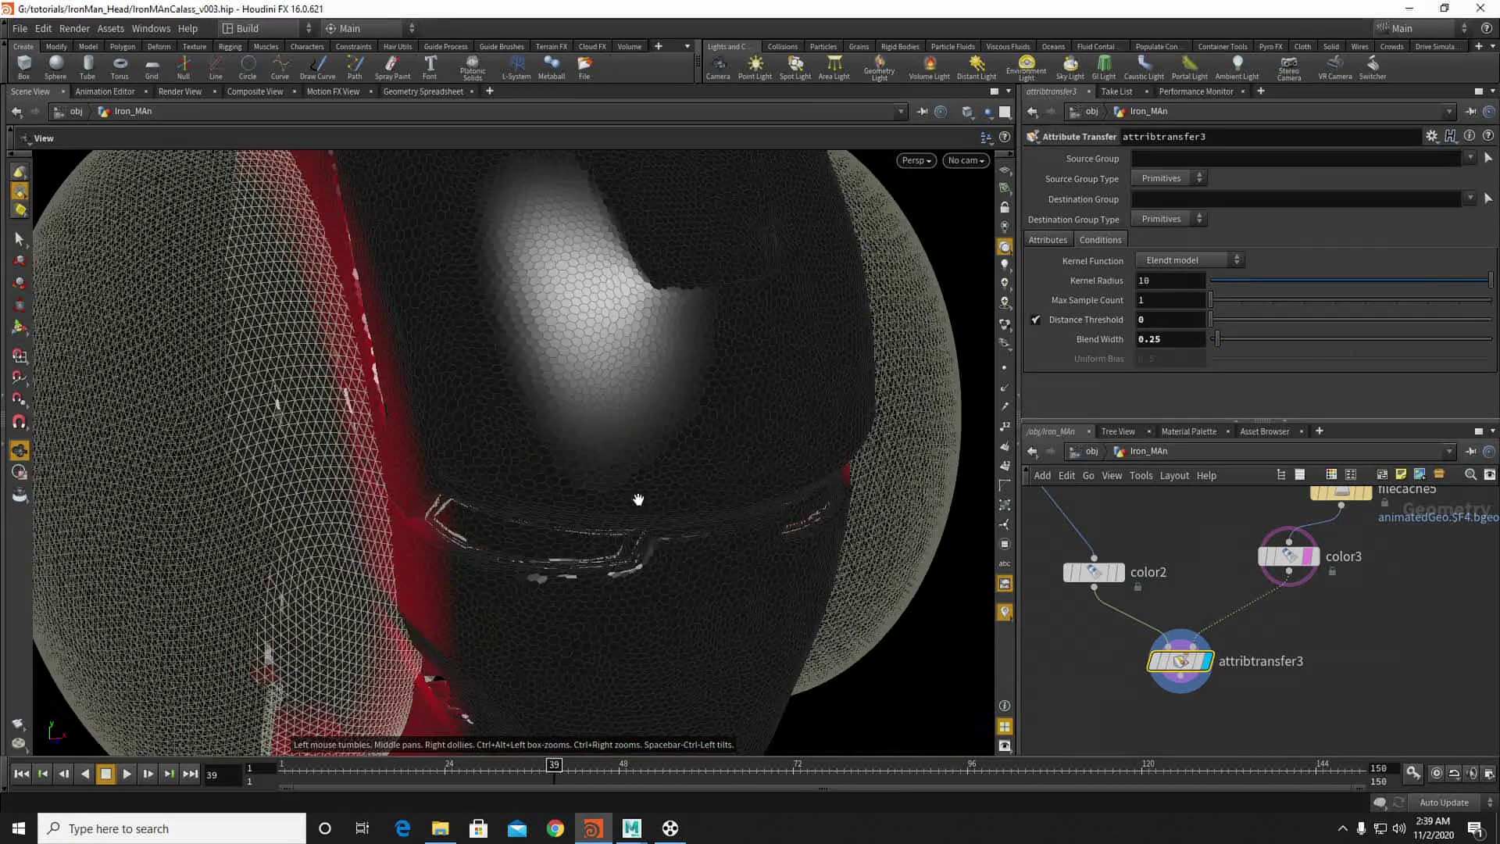
Step: Scrub to frame 65 and examine from several angles how the spheres transfer red onto the head
{"action": "right_click_drag", "start_coordinate": [626, 501], "coordinate": [516, 539]}
{"action": "left_click_drag", "start_coordinate": [569, 771], "coordinate": [742, 768]}
{"action": "left_click_drag", "start_coordinate": [619, 524], "coordinate": [619, 469]}
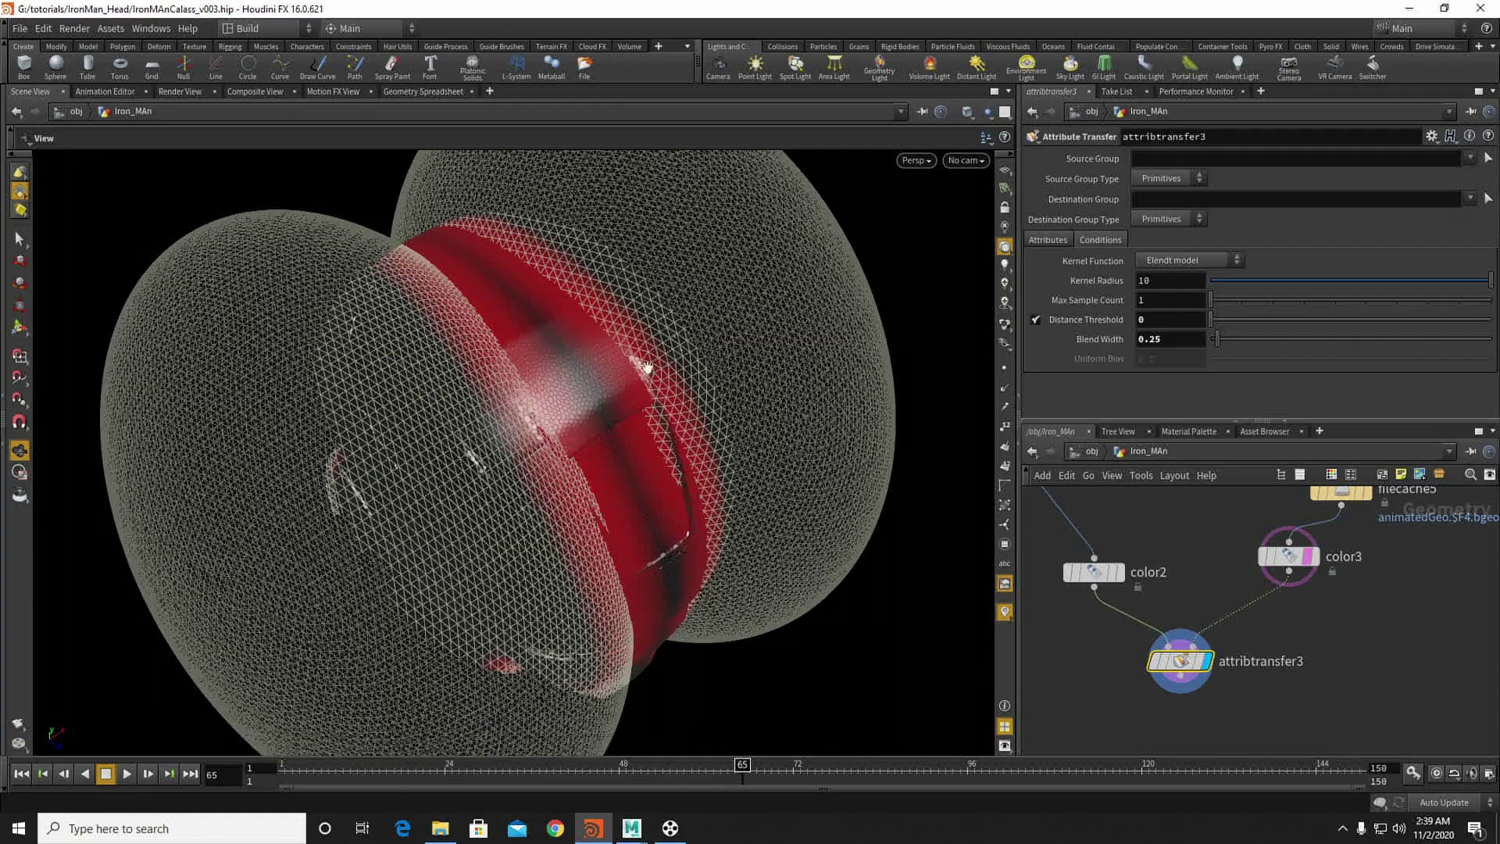
{"action": "right_click_drag", "start_coordinate": [562, 438], "coordinate": [473, 480]}
{"action": "left_click_drag", "start_coordinate": [473, 479], "coordinate": [579, 346]}
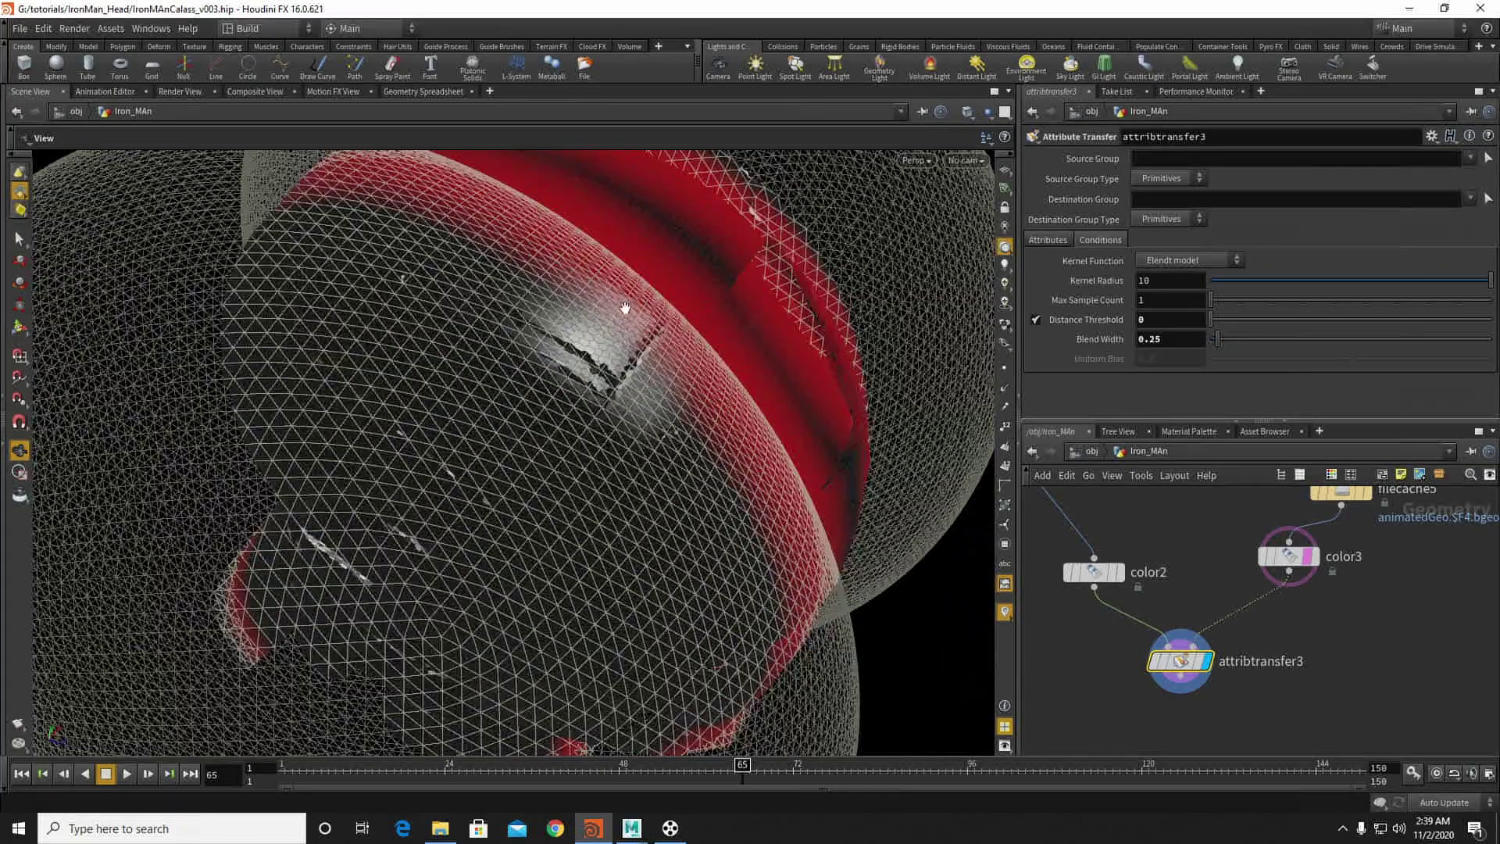
{"action": "left_click_drag", "start_coordinate": [548, 578], "coordinate": [596, 542]}
{"action": "right_click_drag", "start_coordinate": [596, 542], "coordinate": [439, 518]}
{"action": "left_click_drag", "start_coordinate": [439, 519], "coordinate": [466, 498]}
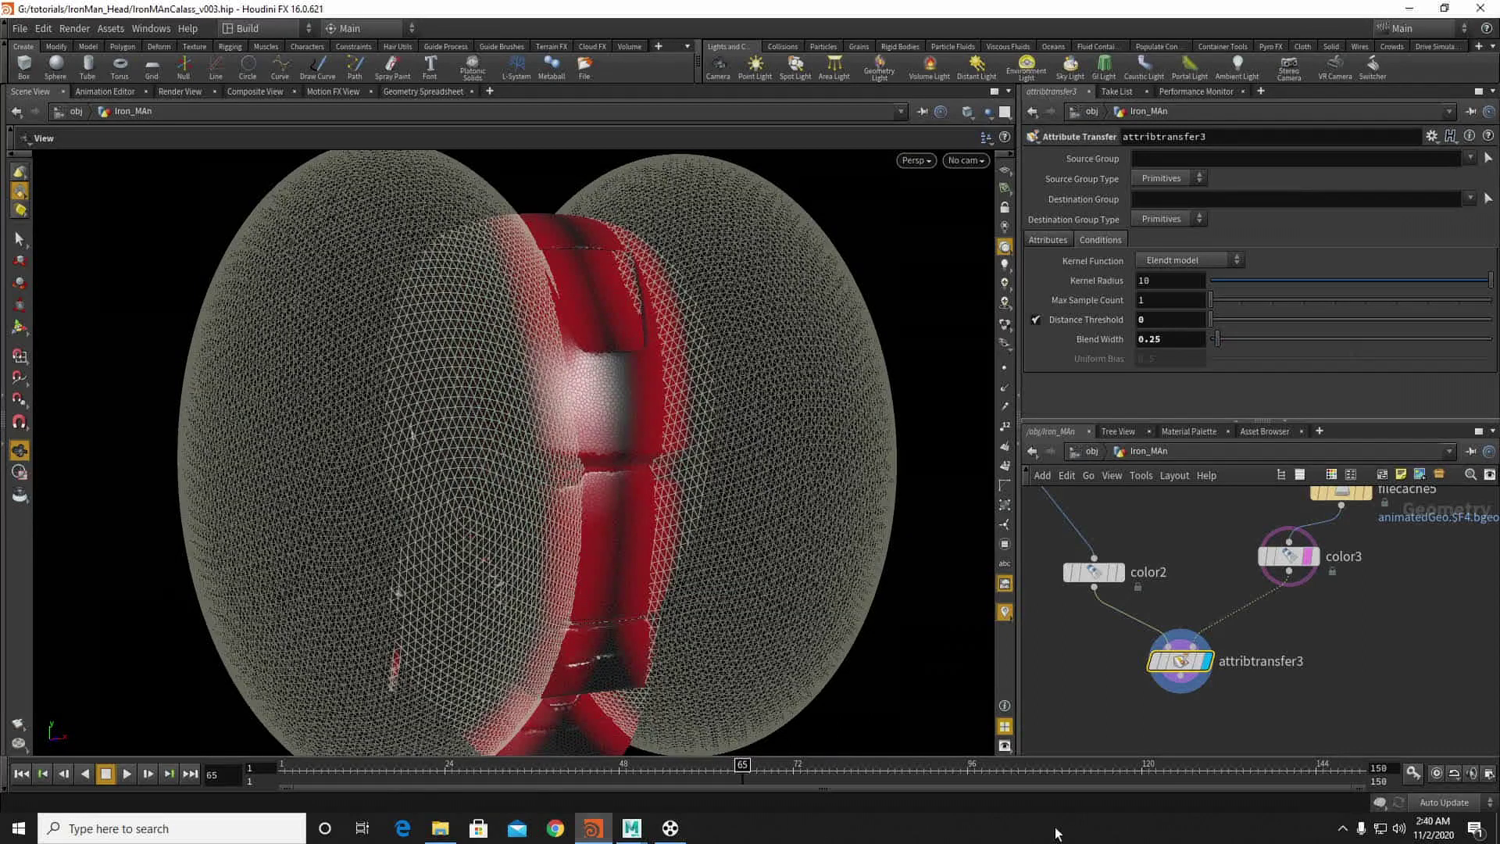
Step: Examine the red transfer band where the template spheres intersect the head at frame 65
{"action": "left_click_drag", "start_coordinate": [509, 335], "coordinate": [656, 361]}
{"action": "right_click_drag", "start_coordinate": [656, 360], "coordinate": [841, 385]}
{"action": "left_click_drag", "start_coordinate": [571, 356], "coordinate": [609, 356]}
{"action": "right_click_drag", "start_coordinate": [609, 356], "coordinate": [794, 373]}
{"action": "left_click_drag", "start_coordinate": [794, 373], "coordinate": [706, 382]}
{"action": "right_click_drag", "start_coordinate": [706, 382], "coordinate": [396, 389]}
Step: Hide the color3 template and add a displayed Solver node with color2 as first input and color3 as second
{"action": "middle_click_drag", "start_coordinate": [1206, 694], "coordinate": [1220, 652]}
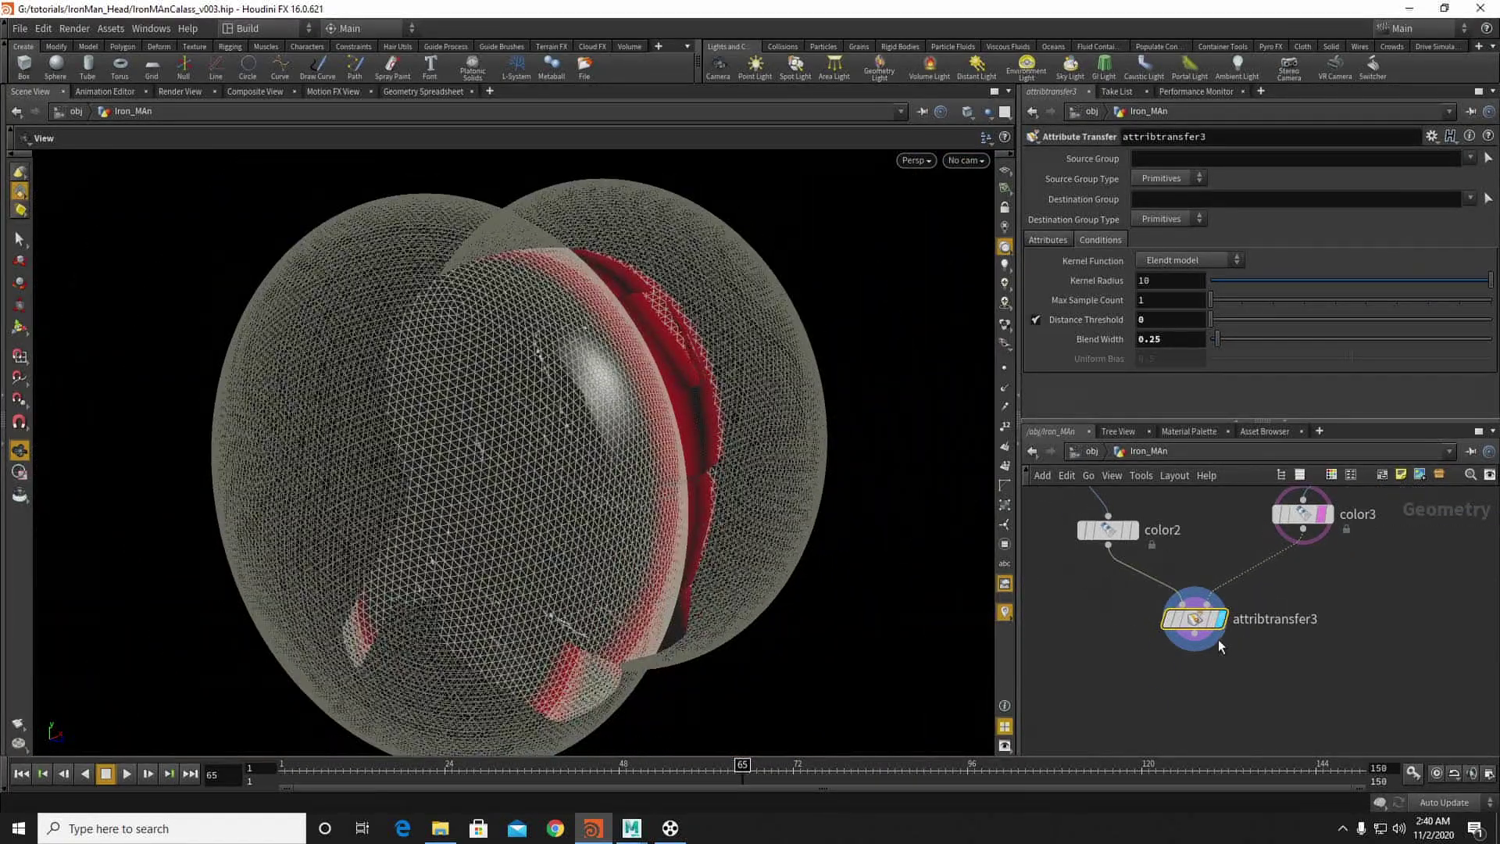
{"action": "left_click", "coordinate": [1320, 516]}
{"action": "key", "text": "Tab"}
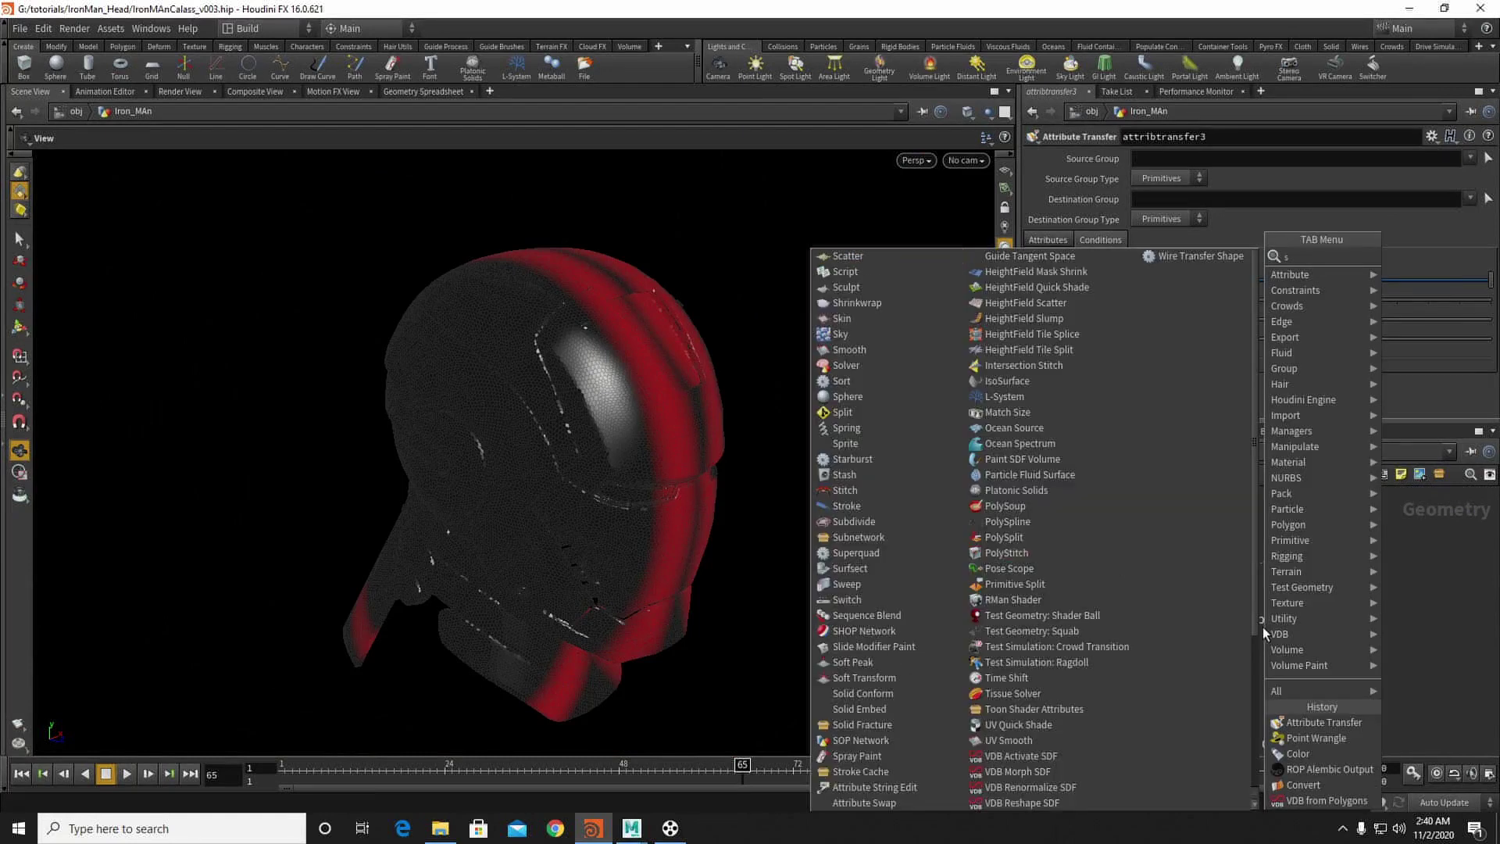
{"action": "type", "text": "so"}
{"action": "left_click", "coordinate": [1403, 258]}
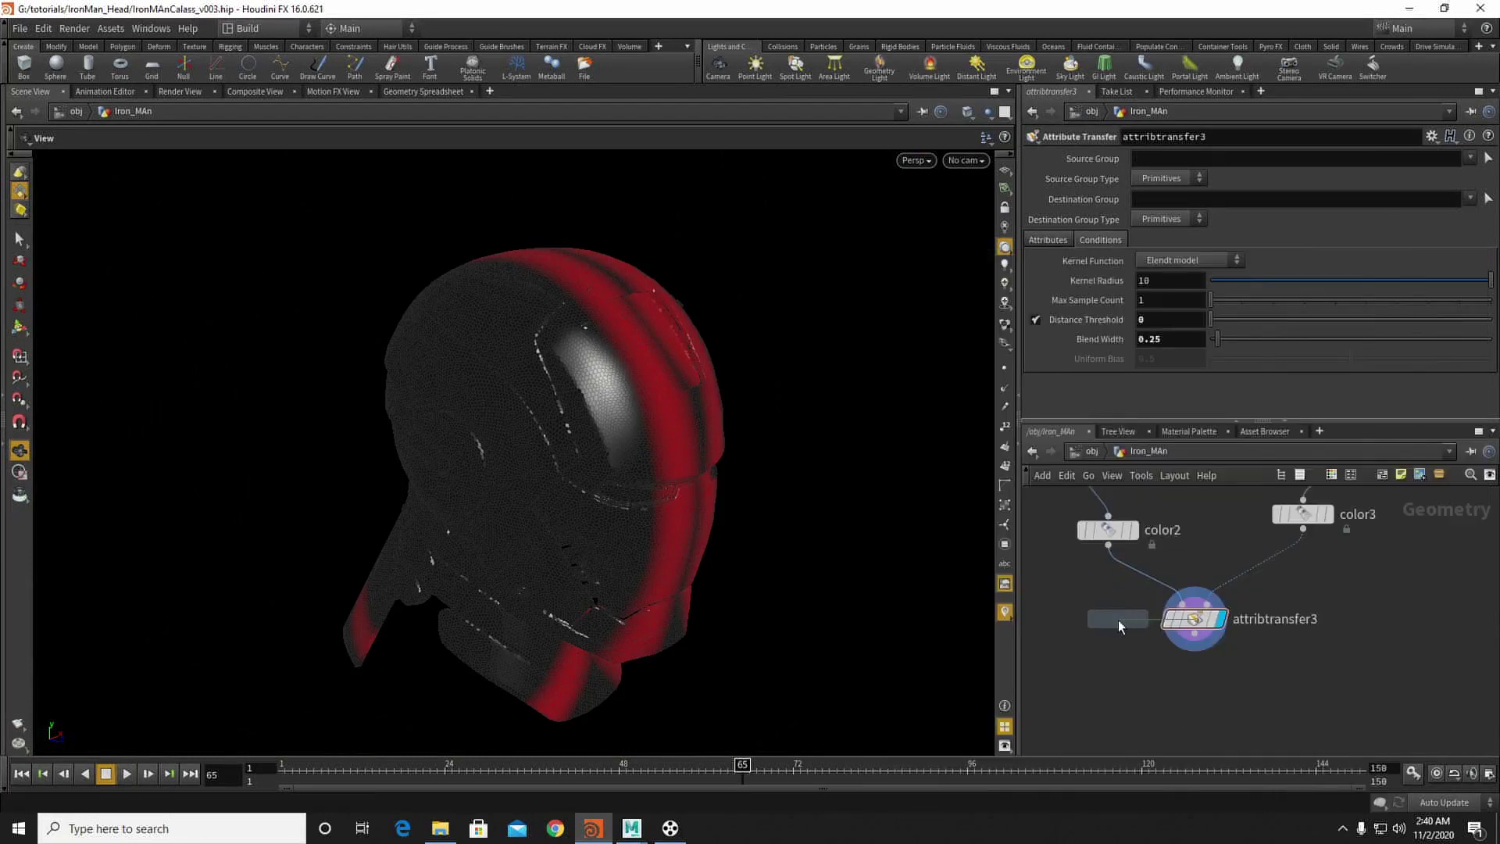
{"action": "left_click", "coordinate": [1119, 617]}
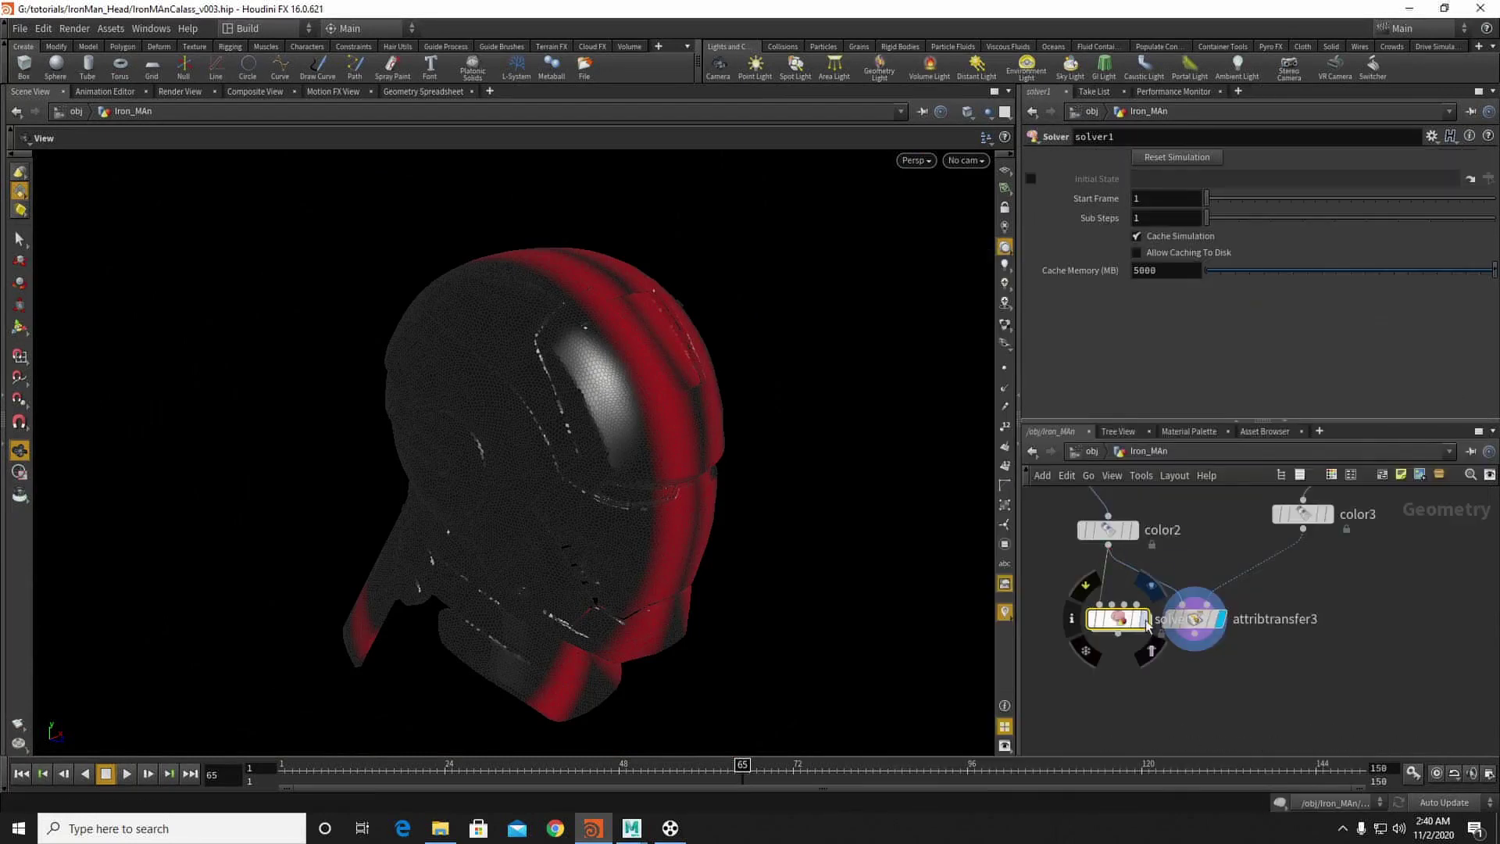
{"action": "left_click_drag", "start_coordinate": [1125, 621], "coordinate": [1309, 539]}
{"action": "left_click_drag", "start_coordinate": [1108, 661], "coordinate": [1128, 613]}
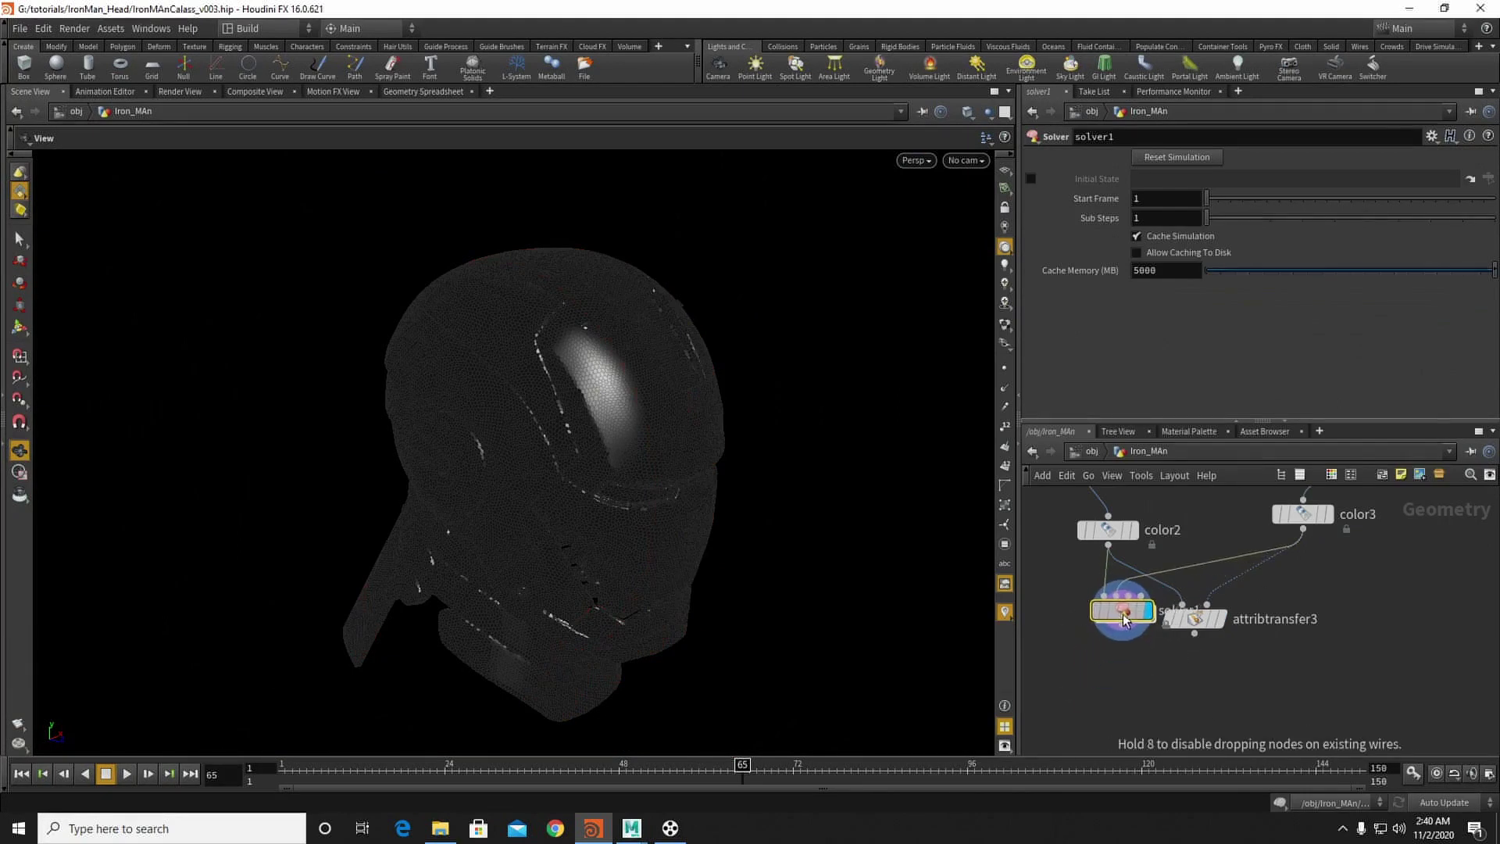
Step: Inside solver1, add and display an Attribute Transfer node with Prev_Frame as first input and Input_2 as second
{"action": "double_click", "coordinate": [1127, 614]}
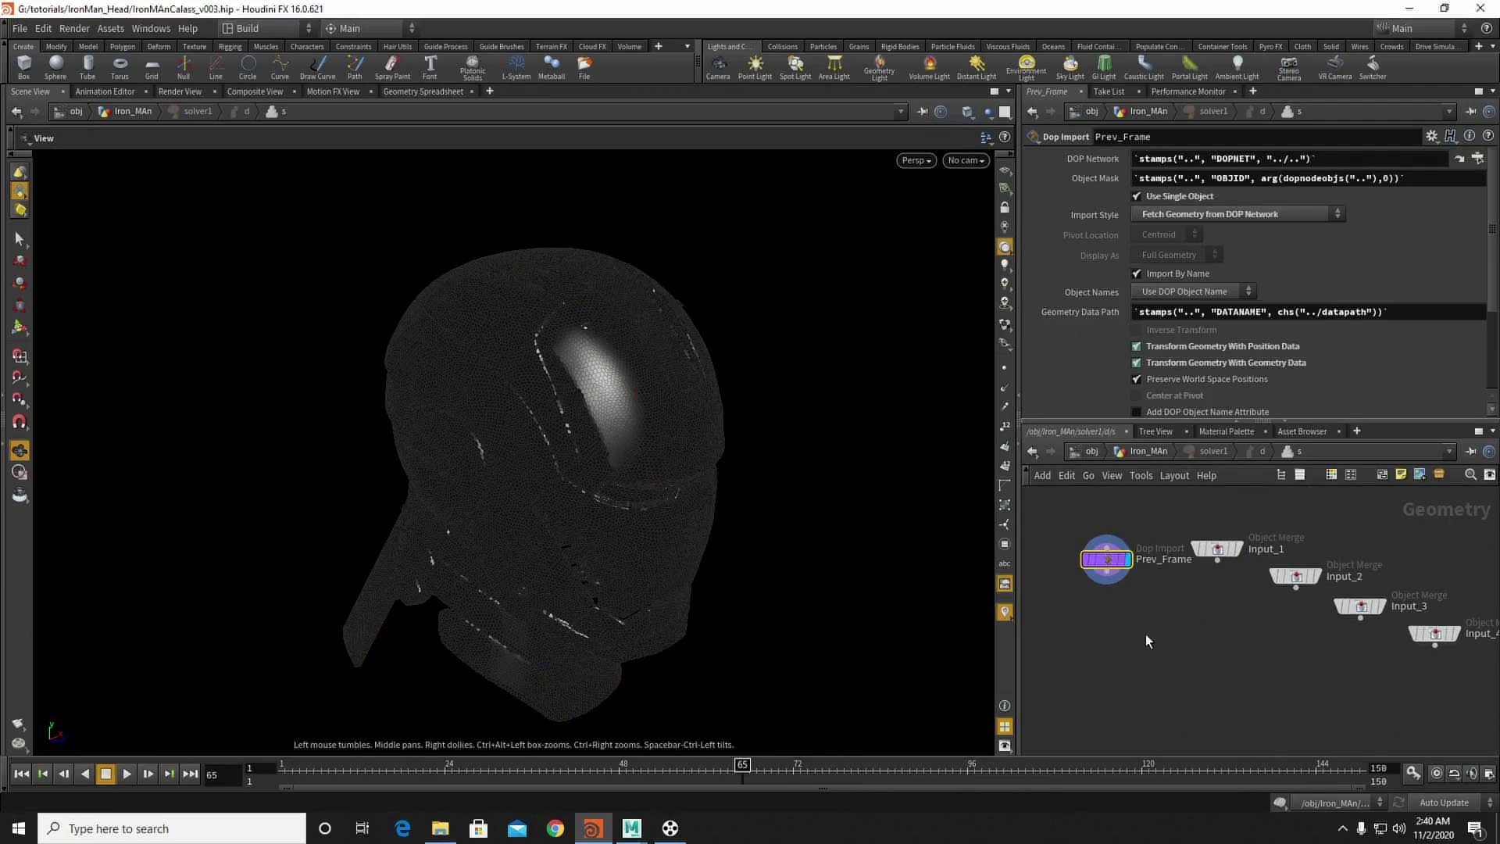
{"action": "key", "text": "Tab"}
{"action": "type", "text": "attr"}
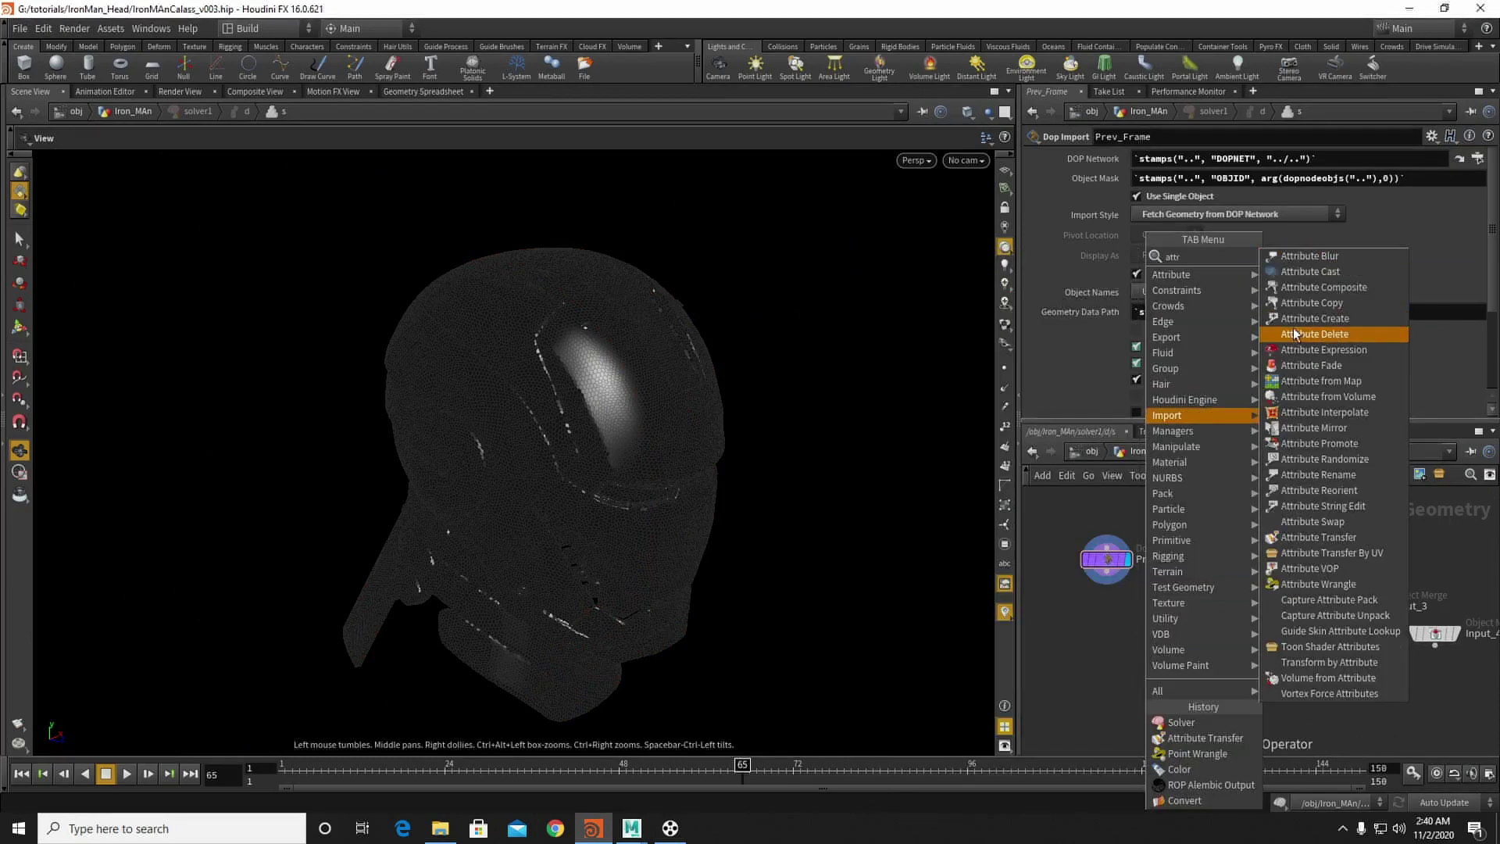
{"action": "left_click", "coordinate": [1319, 537]}
{"action": "left_click", "coordinate": [1160, 652]}
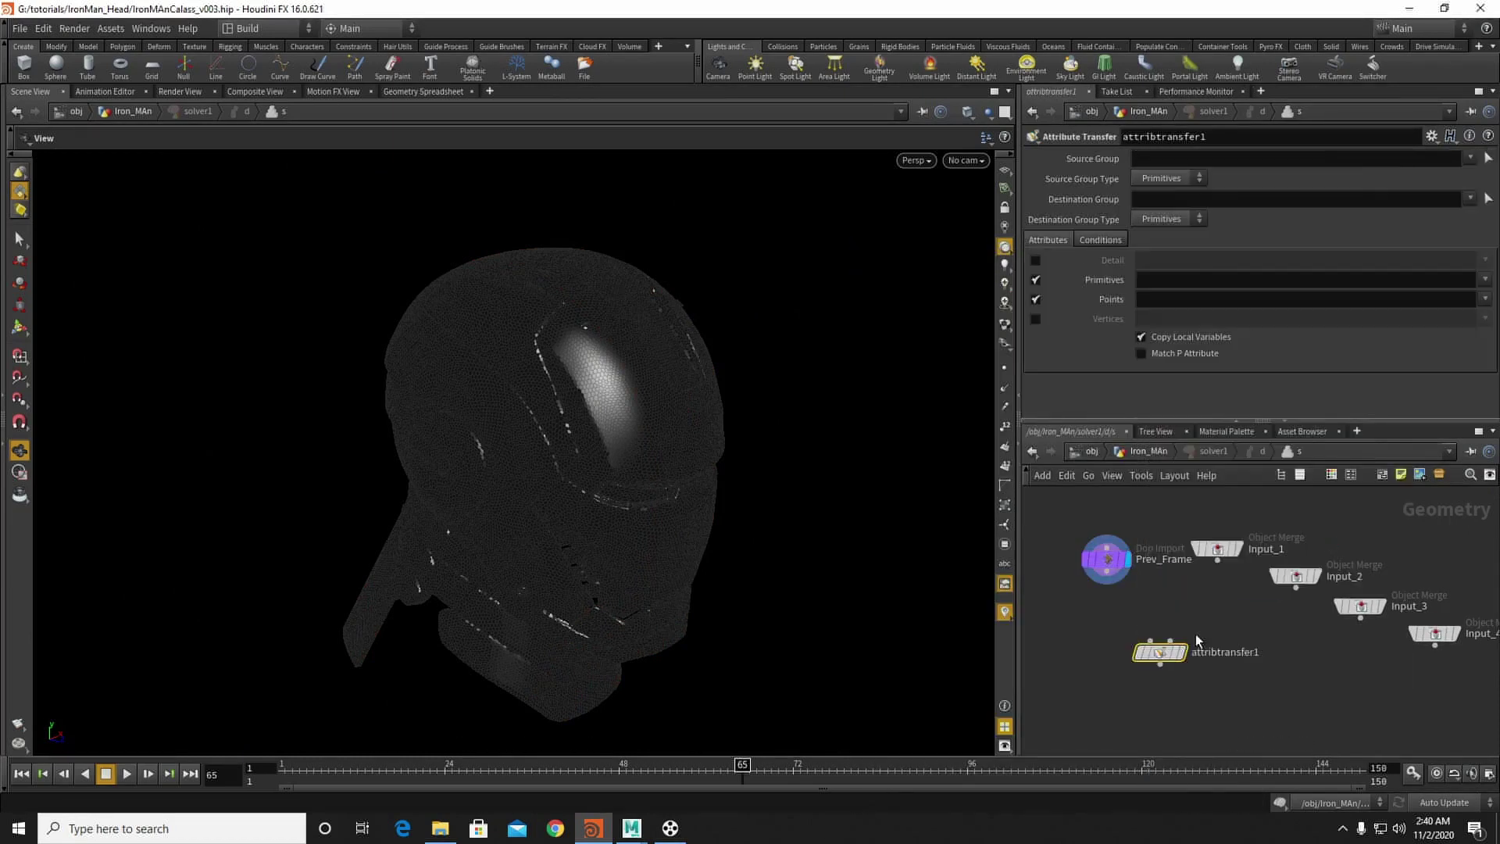
{"action": "left_click_drag", "start_coordinate": [1115, 594], "coordinate": [1150, 640]}
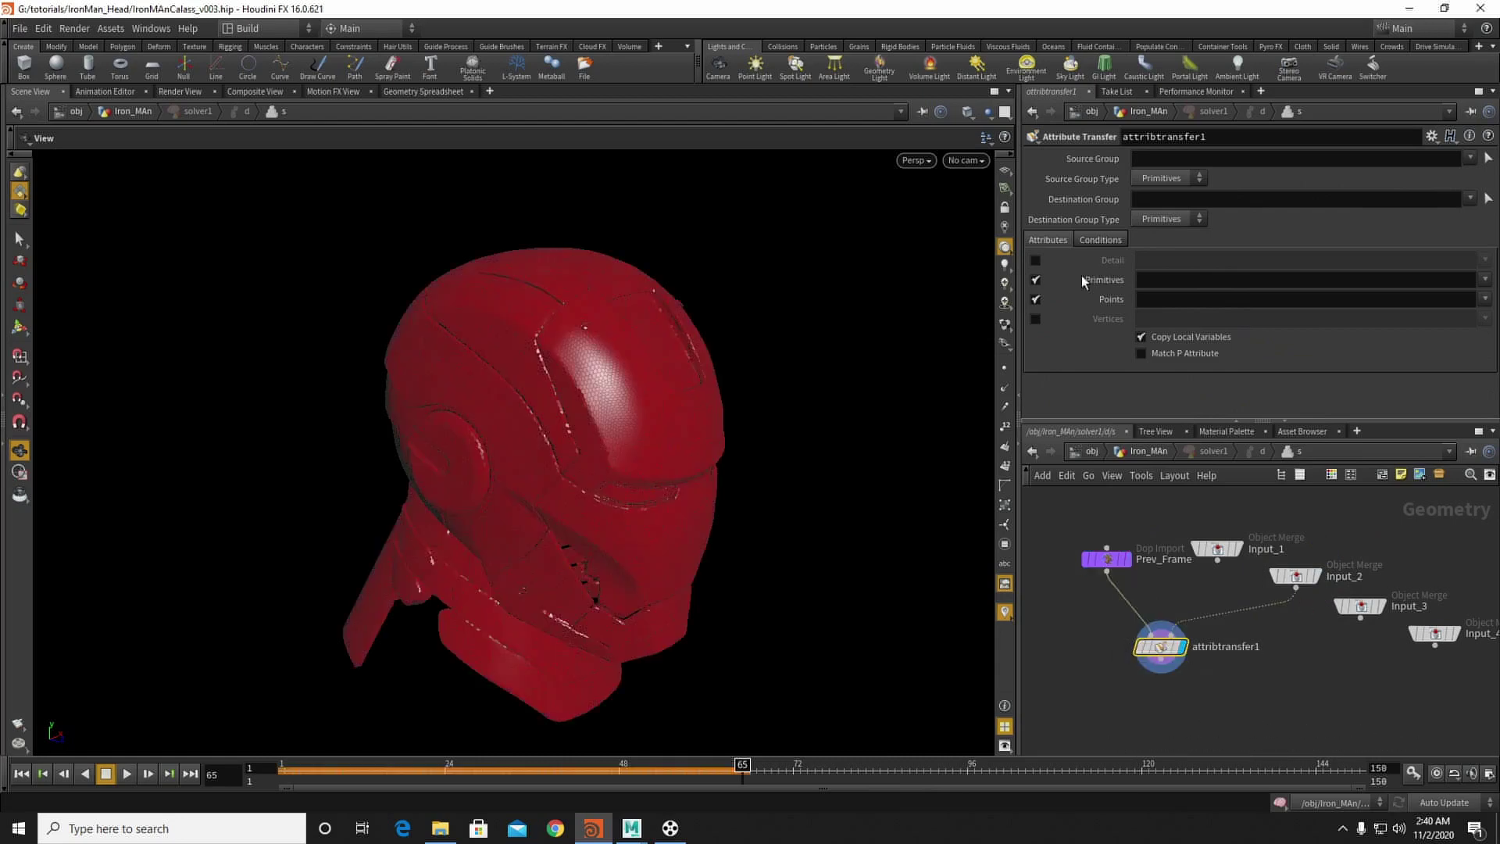
Step: Set attribtransfer1's distance threshold to 0, blend width to 0.35 and max sample count to 5
{"action": "left_click", "coordinate": [1098, 238]}
{"action": "left_click", "coordinate": [1211, 317]}
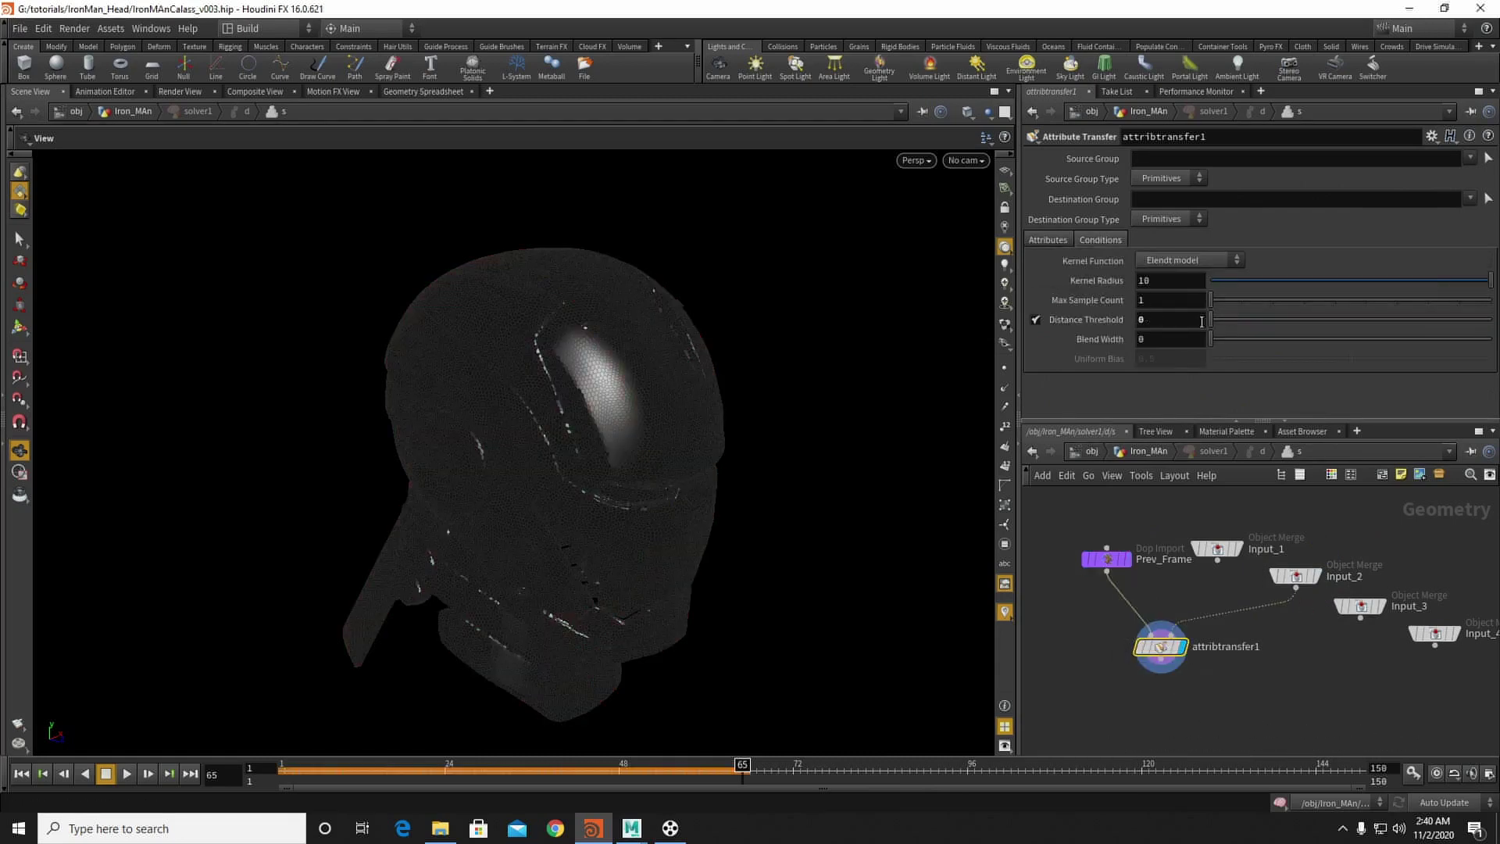
{"action": "type", "text": "2"}
{"action": "key", "text": "Return"}
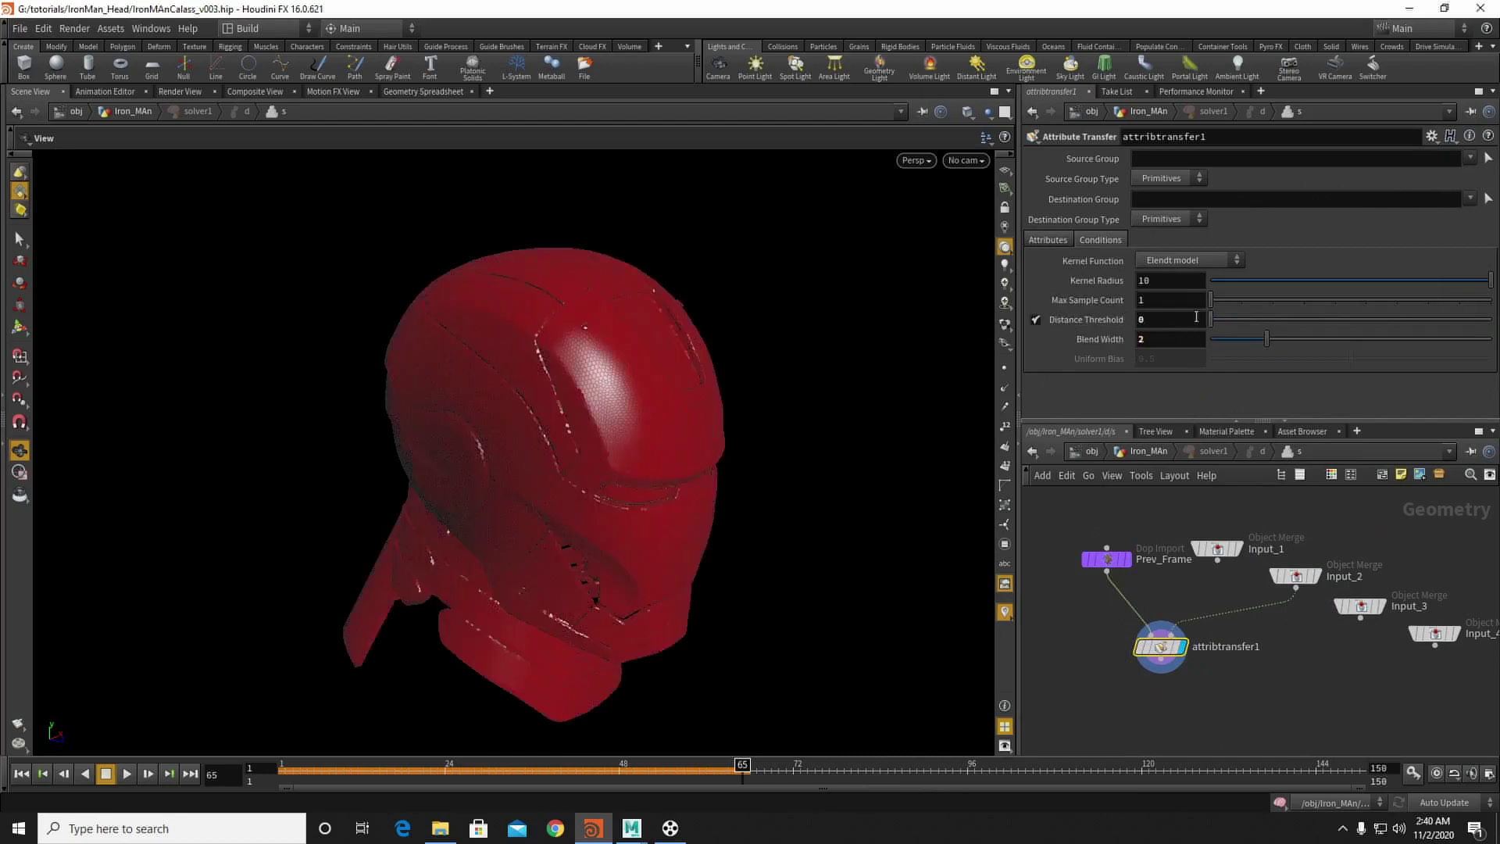
{"action": "type", "text": "0.5"}
{"action": "key", "text": "Return"}
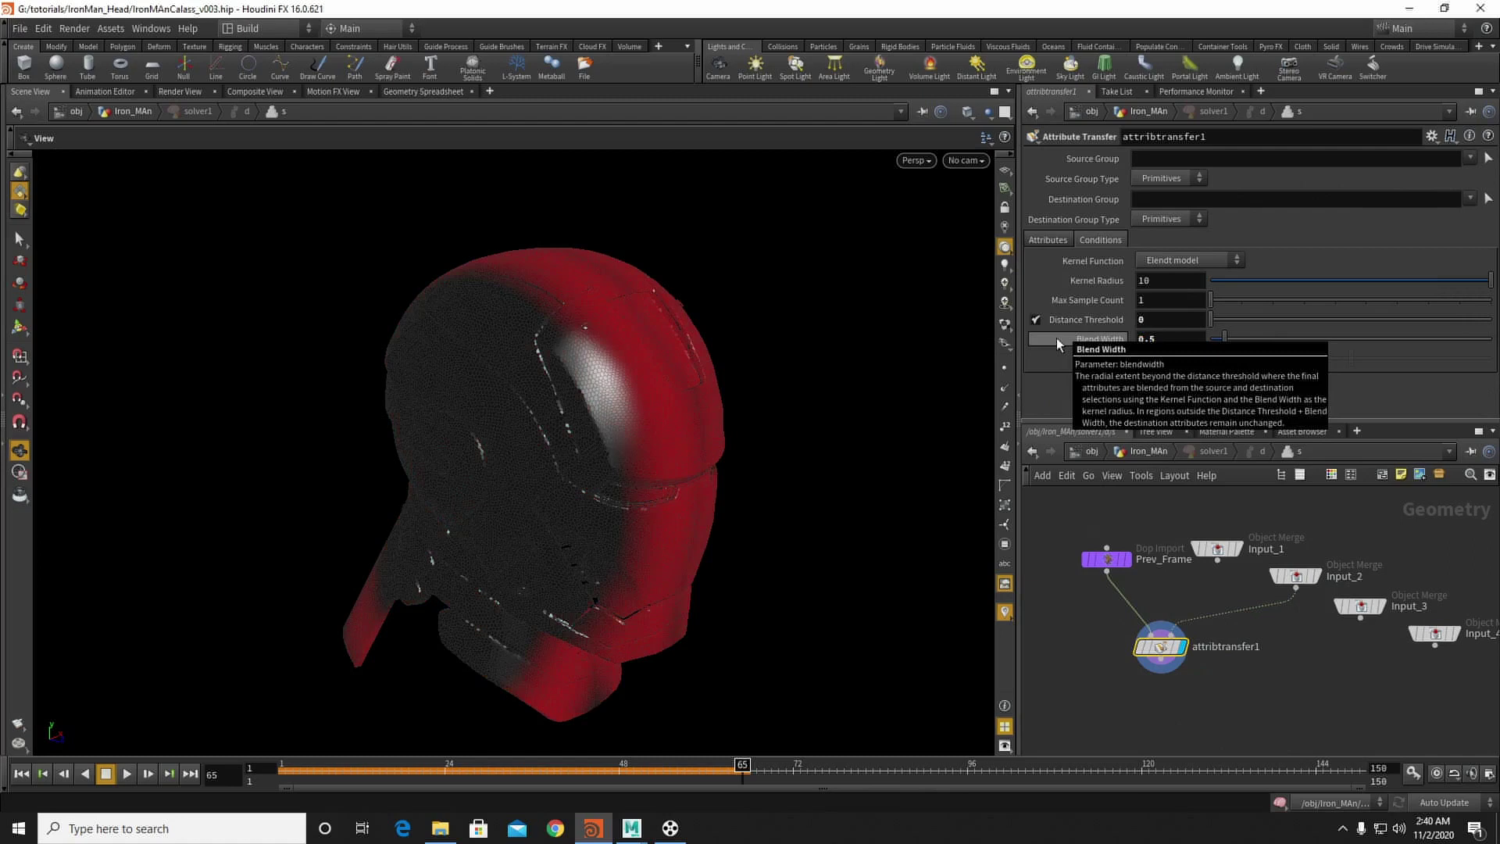
{"action": "left_click", "coordinate": [1183, 340]}
{"action": "type", "text": "0.3"}
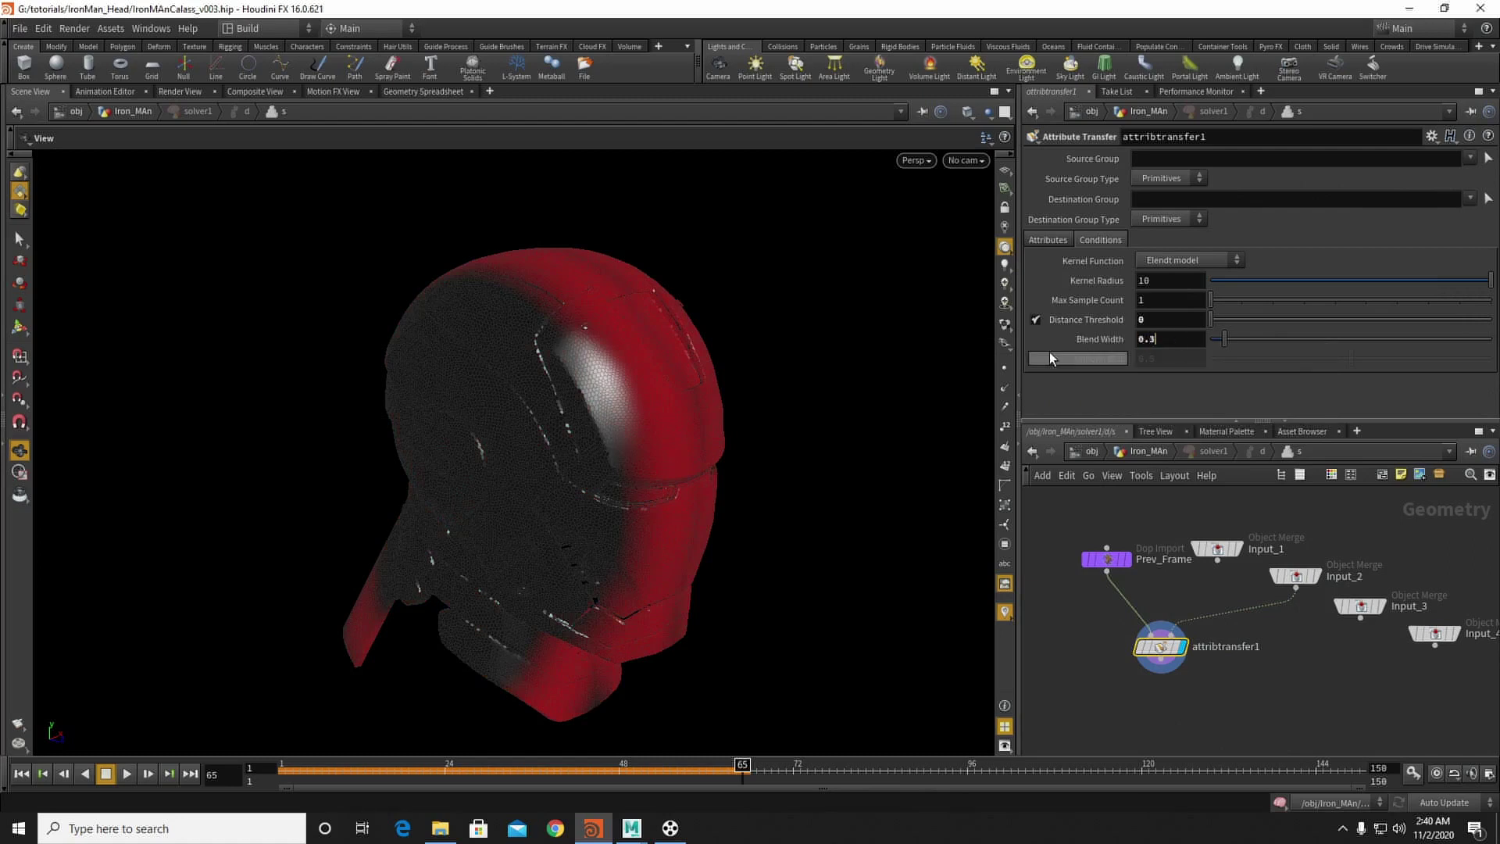
{"action": "key", "text": "Return"}
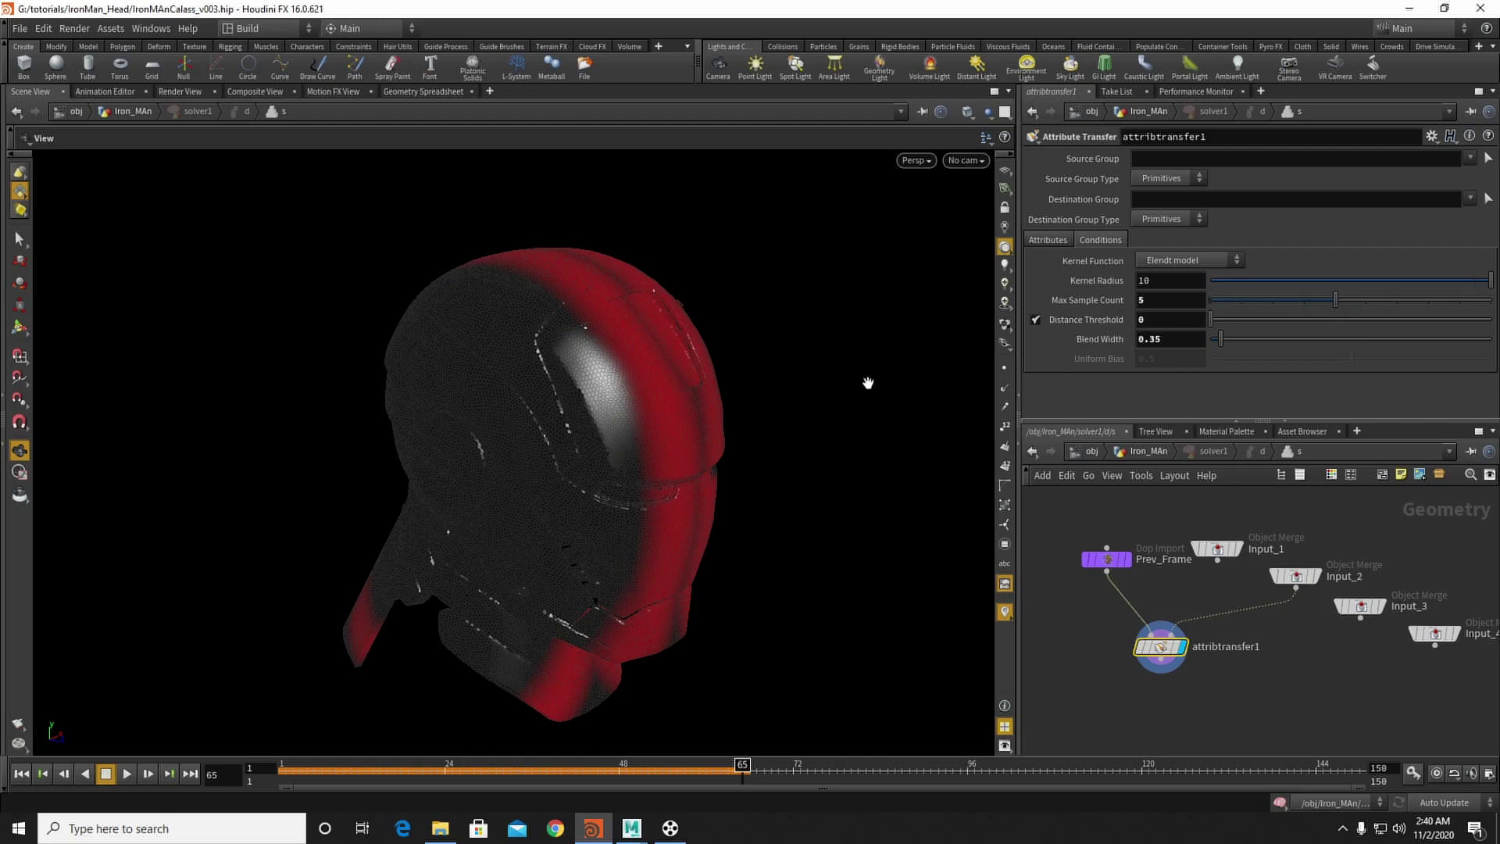
Step: Return to the Iron_MAn network and play the solver from frame 1 to examine how the red spreads over the head
{"action": "left_click_drag", "start_coordinate": [636, 338], "coordinate": [515, 398]}
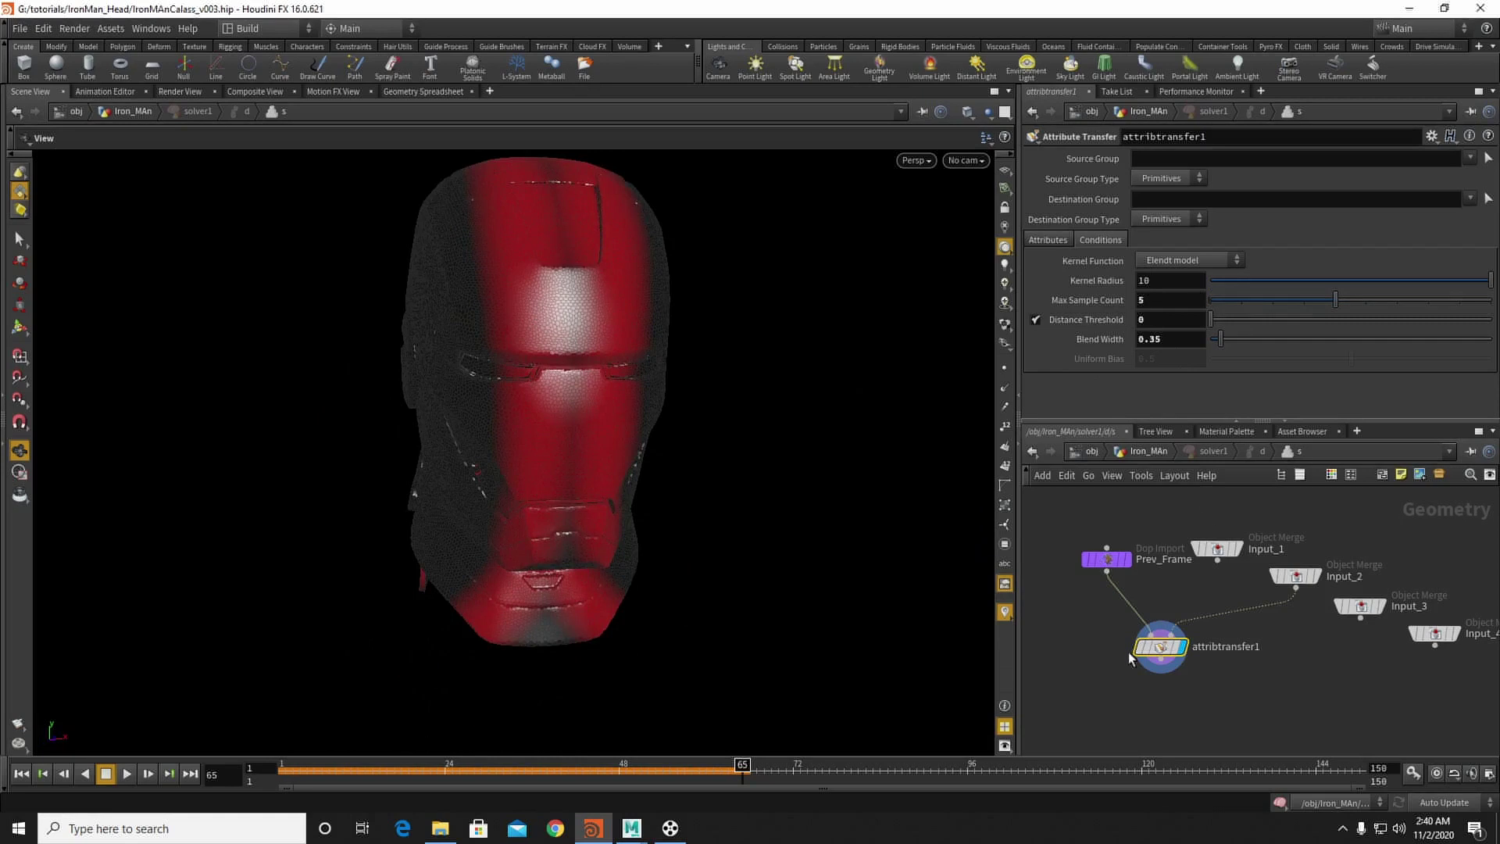
{"action": "middle_click_drag", "start_coordinate": [1127, 671], "coordinate": [1145, 599]}
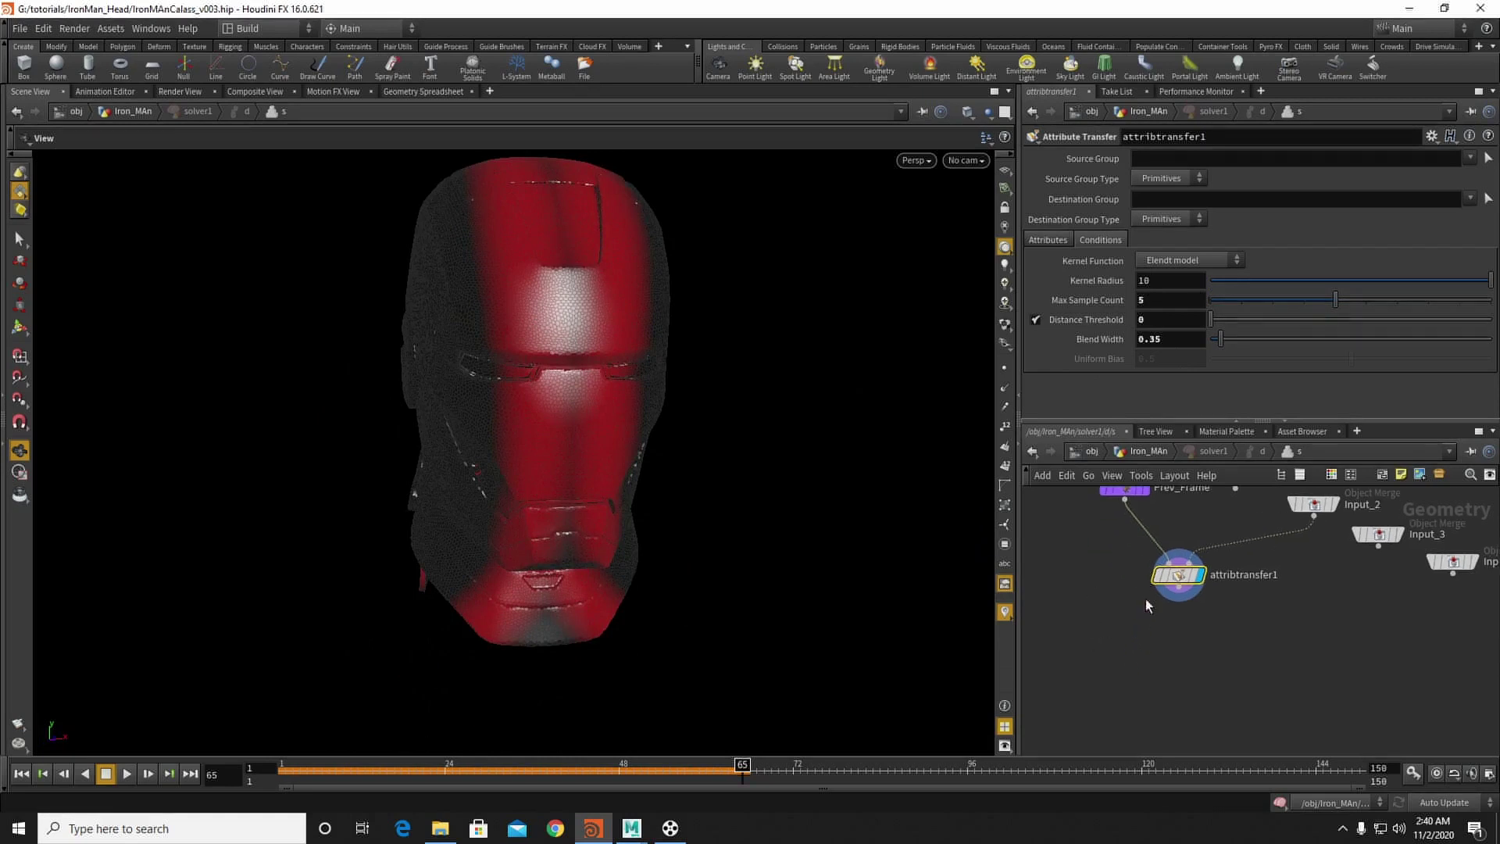
{"action": "left_click", "coordinate": [1128, 453]}
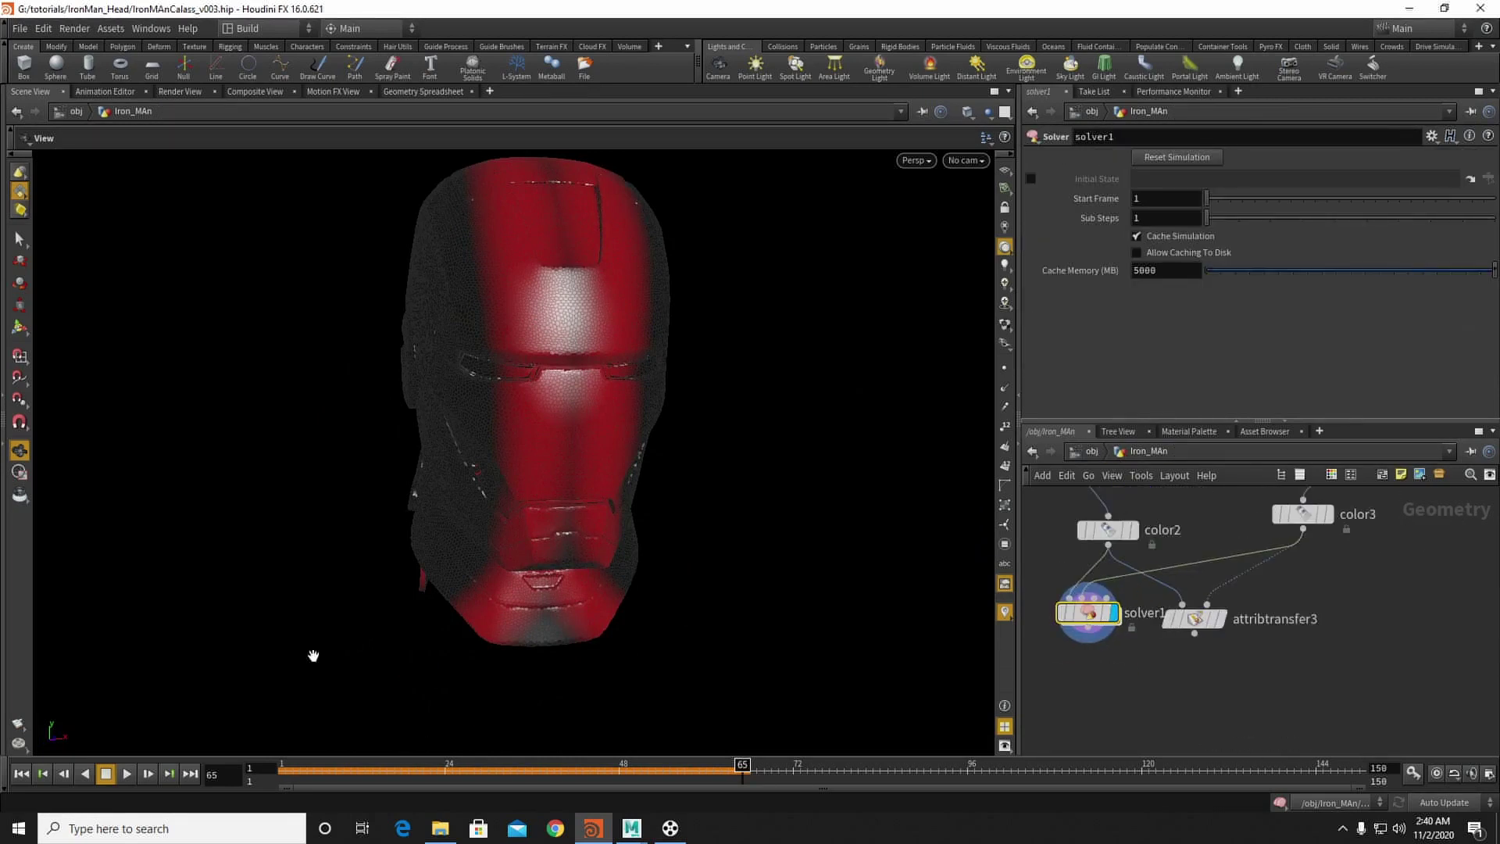
{"action": "left_click", "coordinate": [21, 773]}
{"action": "left_click", "coordinate": [126, 776]}
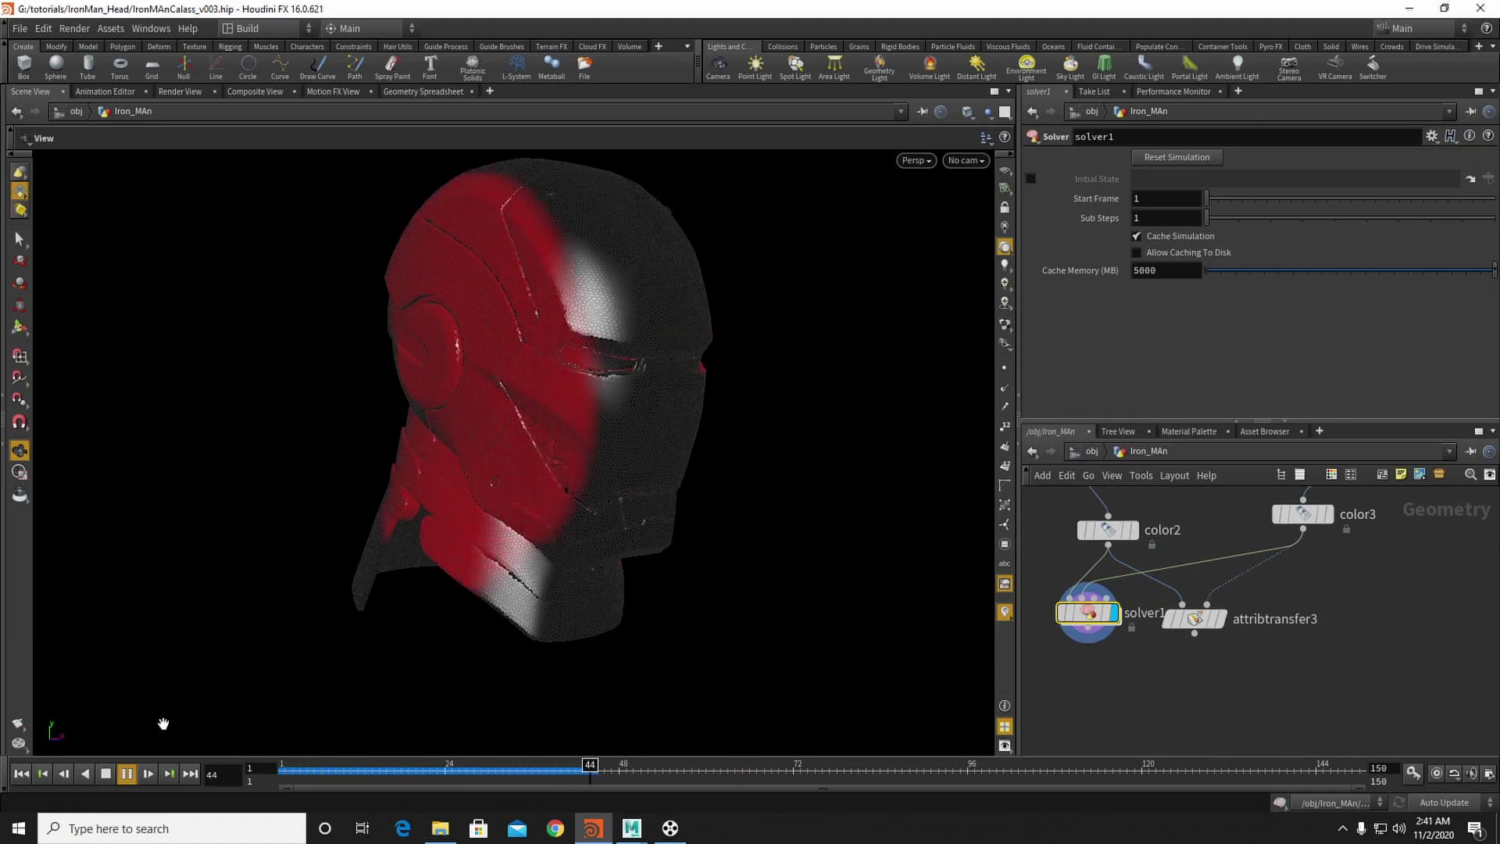
{"action": "left_click", "coordinate": [105, 773]}
{"action": "left_click_drag", "start_coordinate": [495, 486], "coordinate": [324, 734]}
{"action": "left_click", "coordinate": [127, 774]}
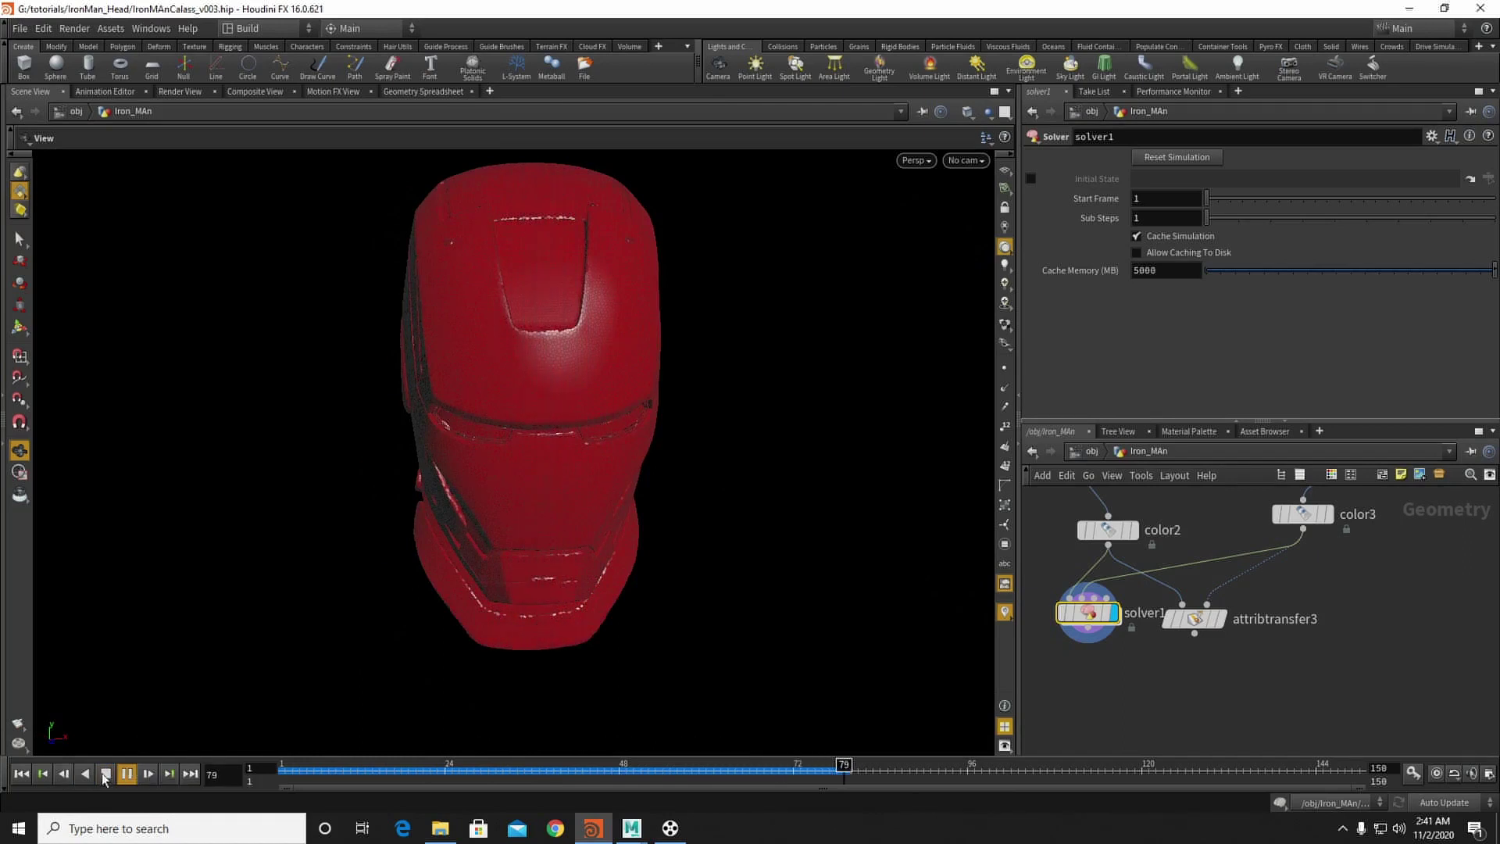
{"action": "left_click", "coordinate": [106, 774]}
Step: Add a File Cache node below solver1, connect it to the solver's output and display it
{"action": "middle_click_drag", "start_coordinate": [1152, 652], "coordinate": [1220, 649]}
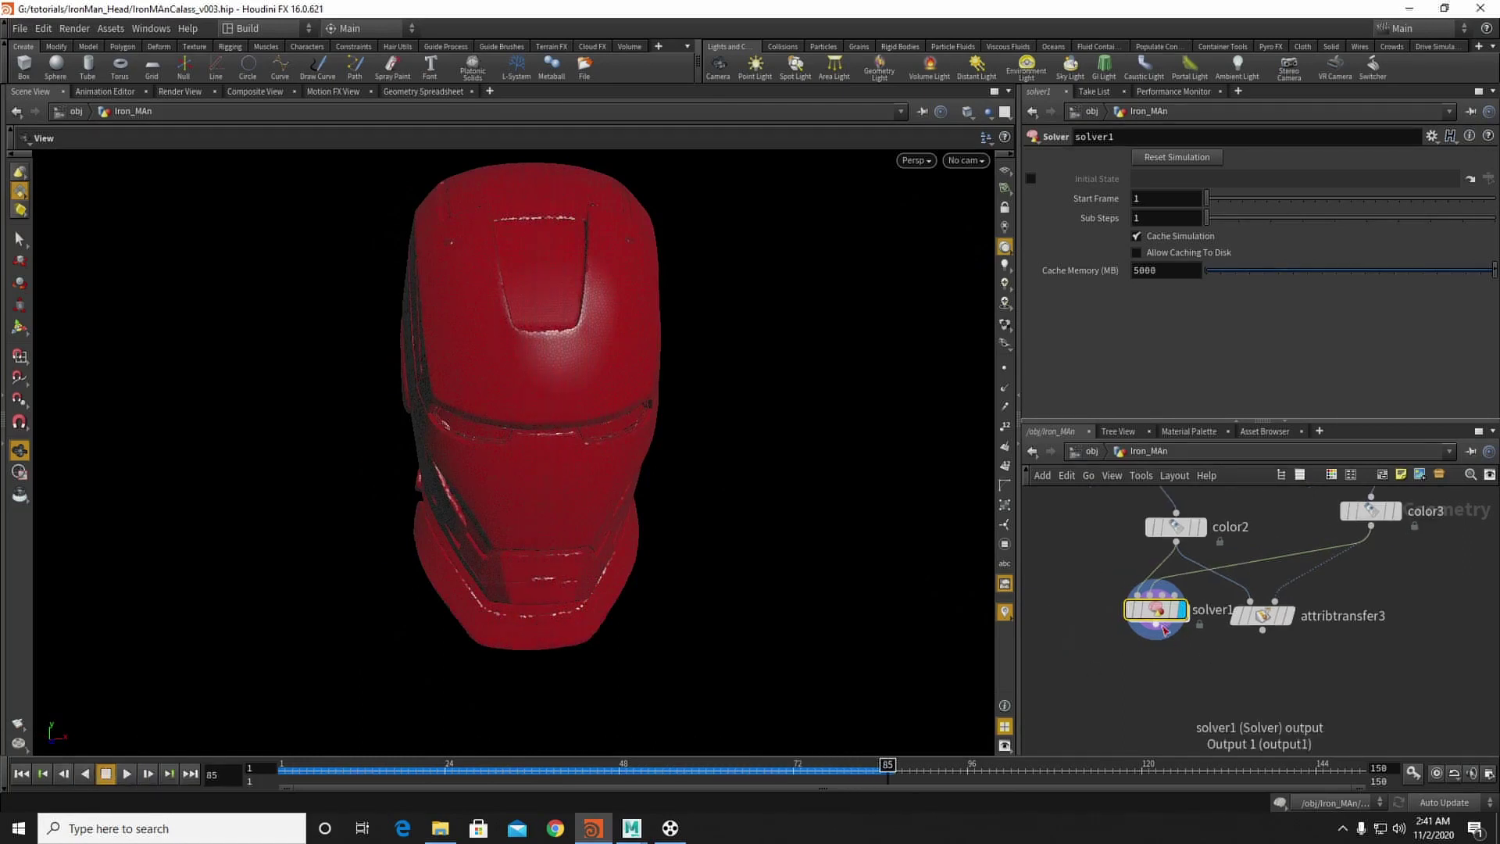
{"action": "key", "text": "Tab"}
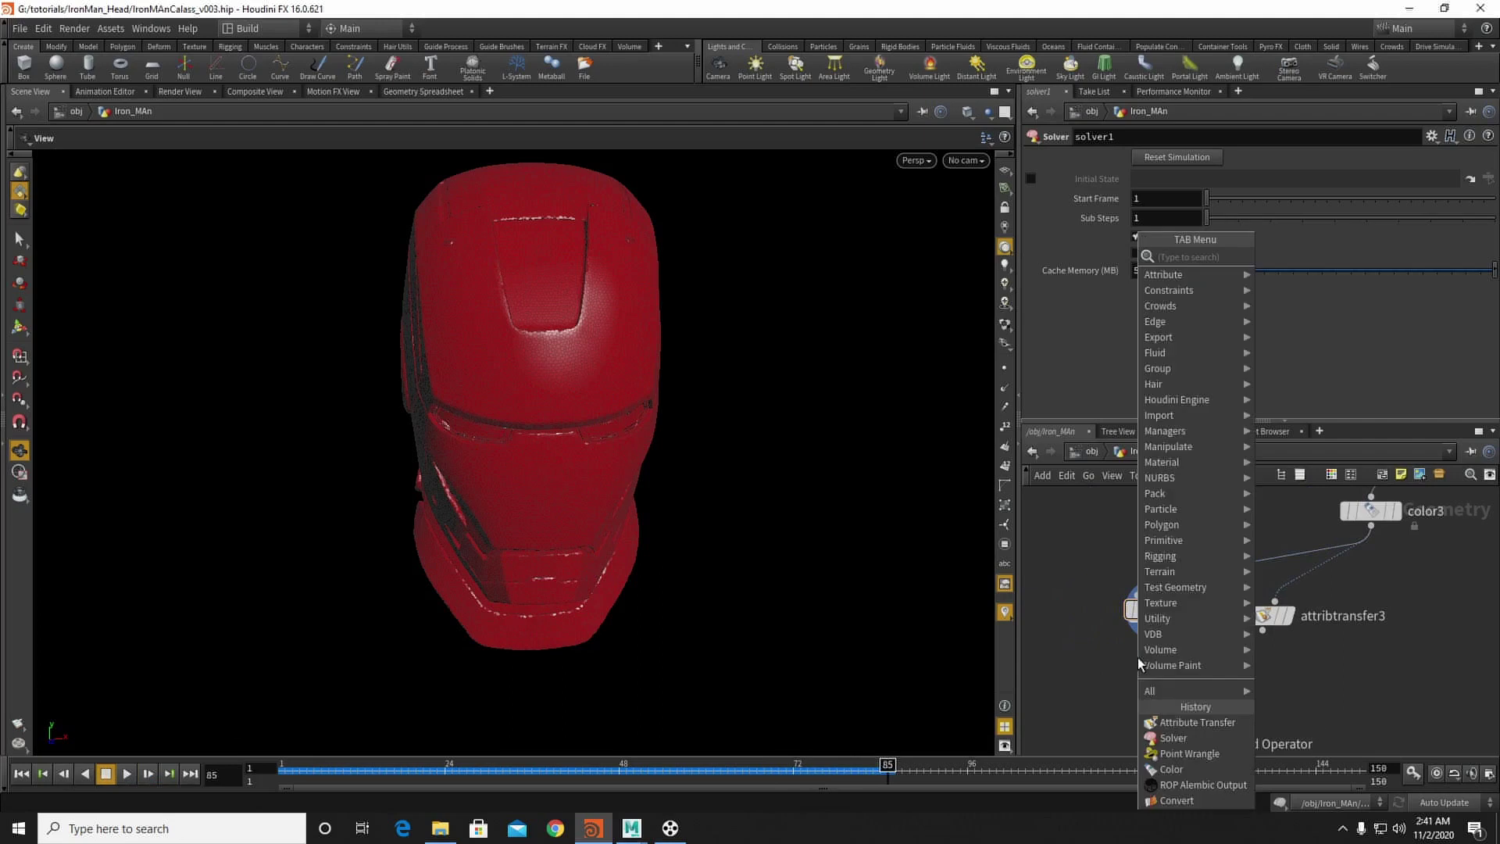
{"action": "type", "text": "file"}
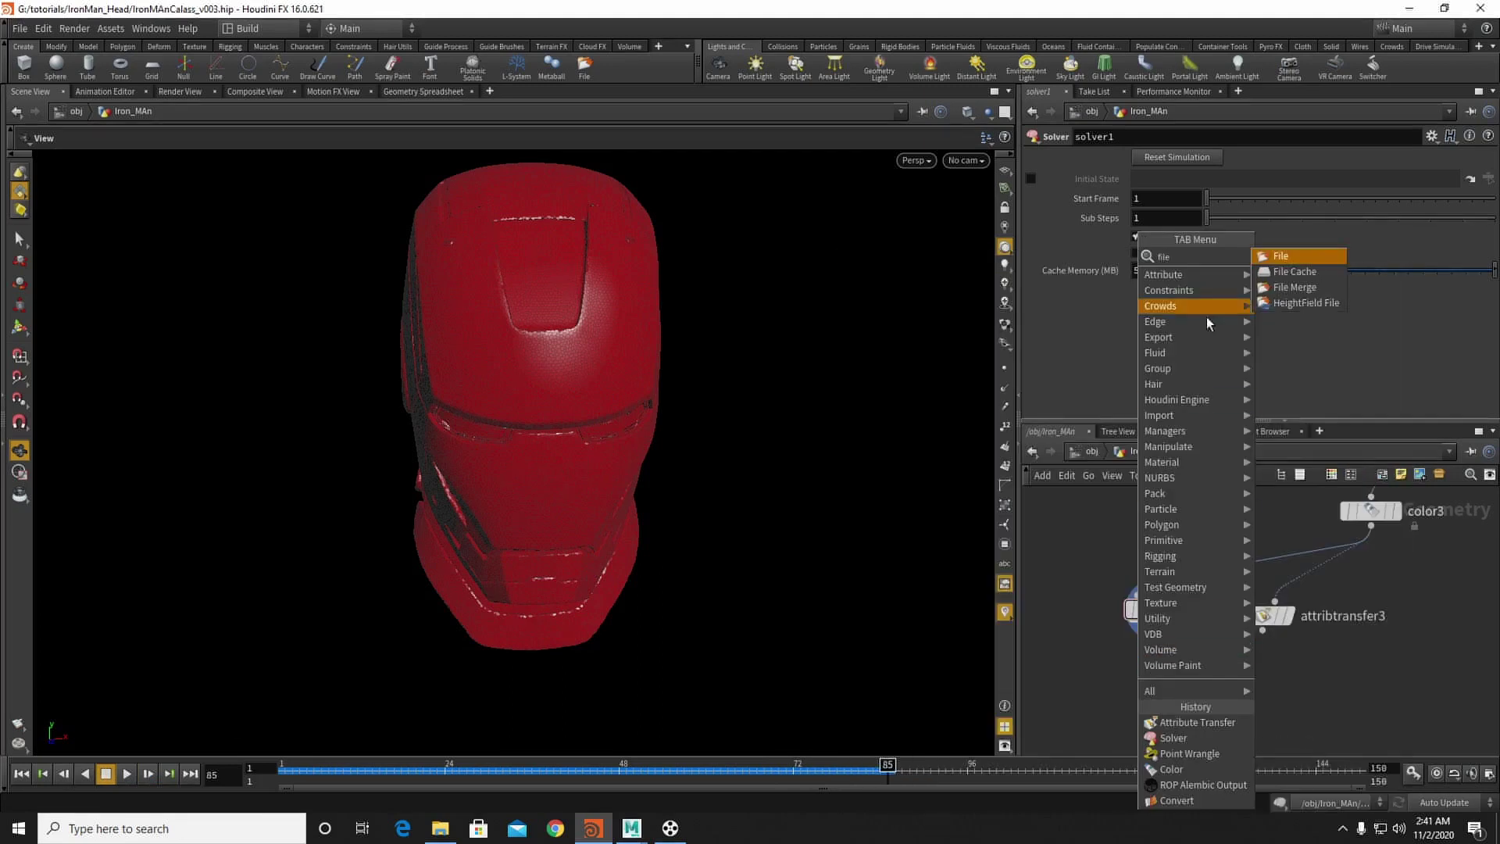
{"action": "left_click", "coordinate": [1281, 272]}
{"action": "left_click", "coordinate": [1161, 687]}
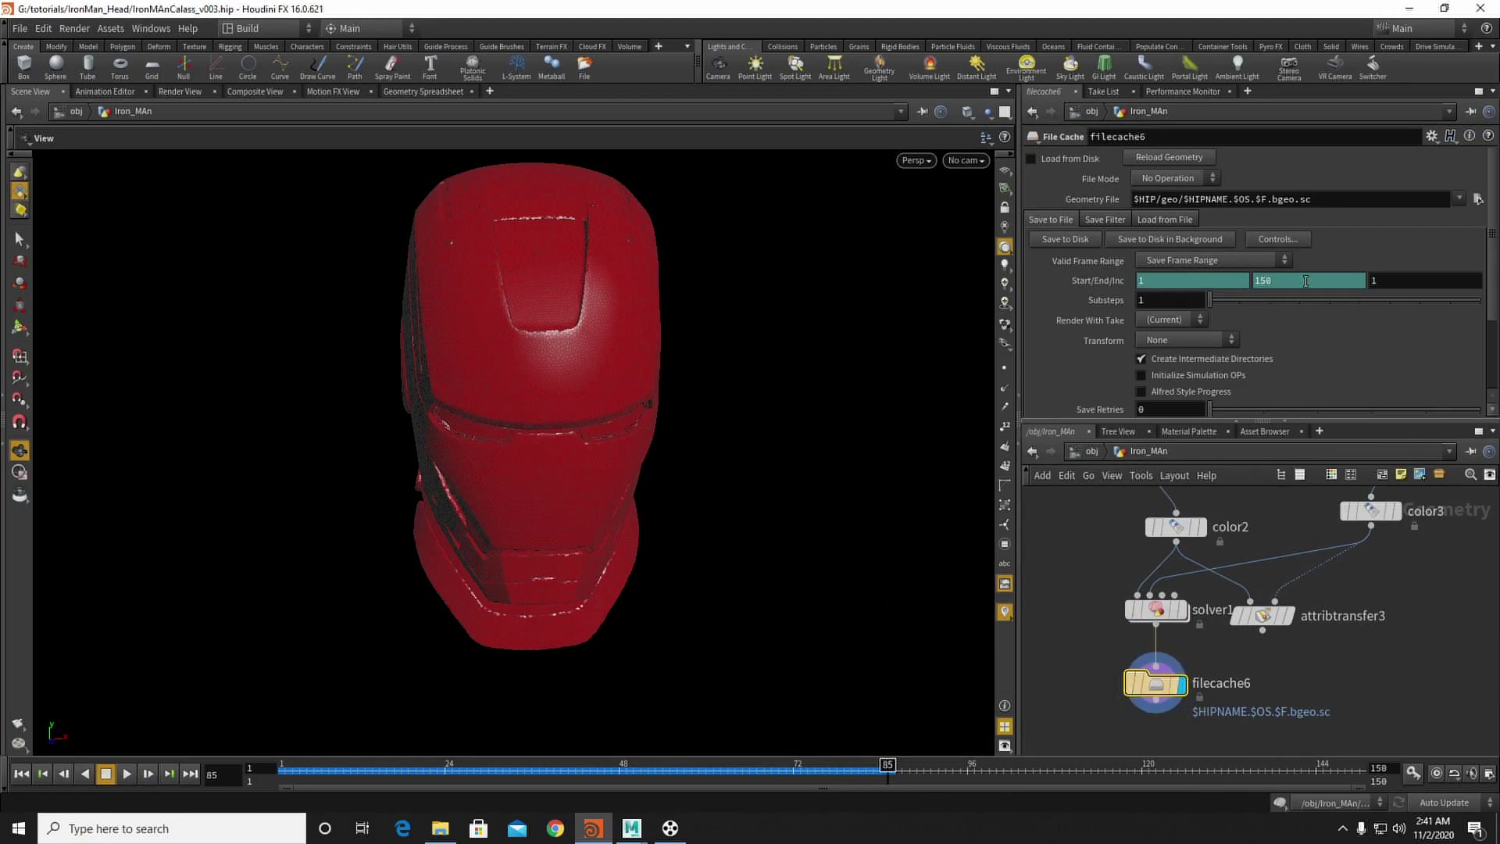
Step: Set filecache6's geometry file to growingColor.$F4.bgeo.sc in a new growingColor folder under G:/totorials/IronMan_Head/cache
{"action": "left_click", "coordinate": [1478, 200]}
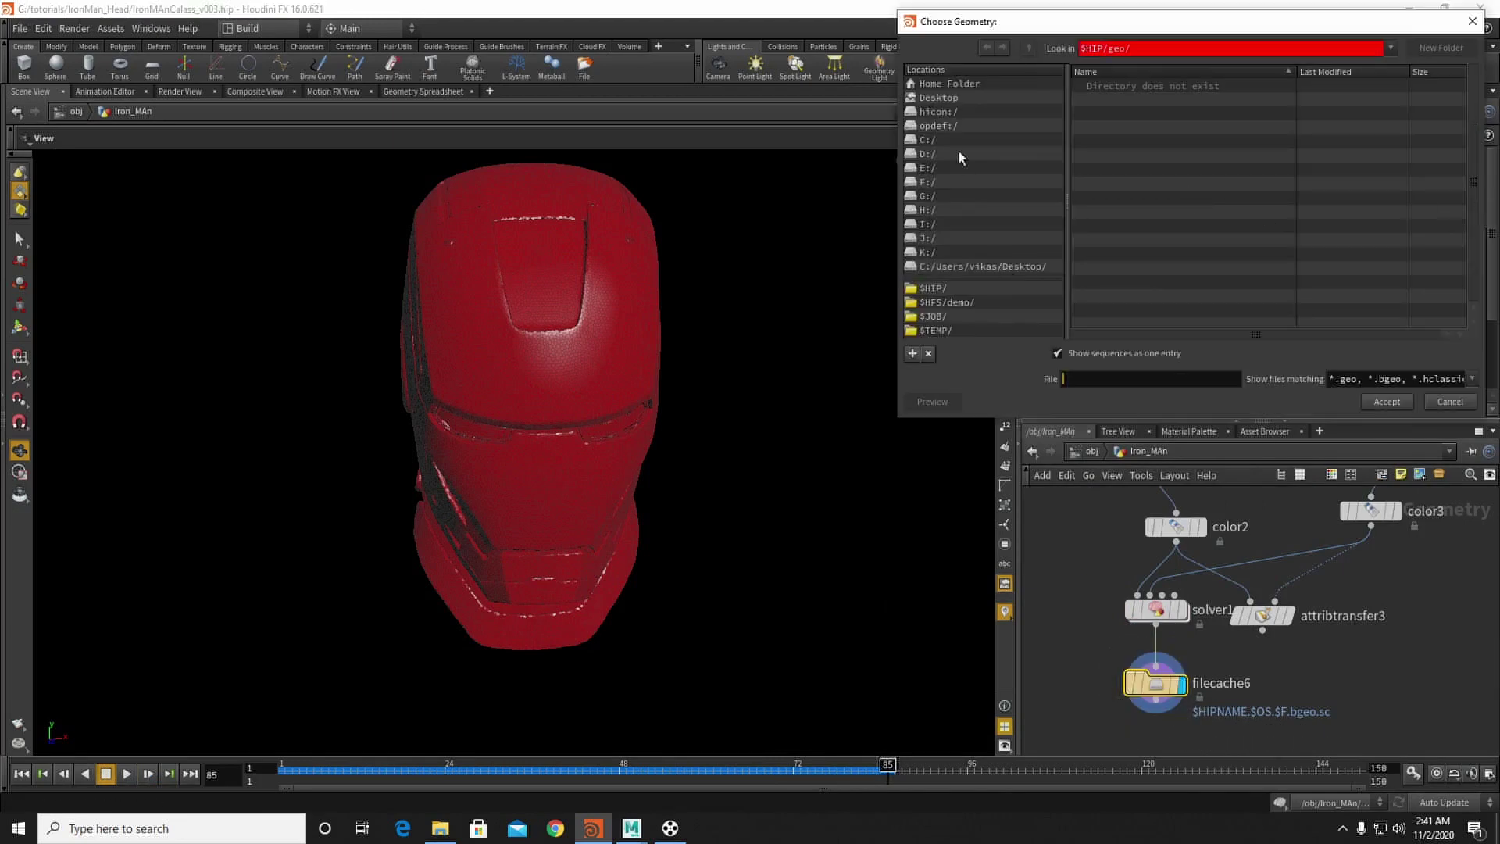
{"action": "left_click", "coordinate": [932, 197]}
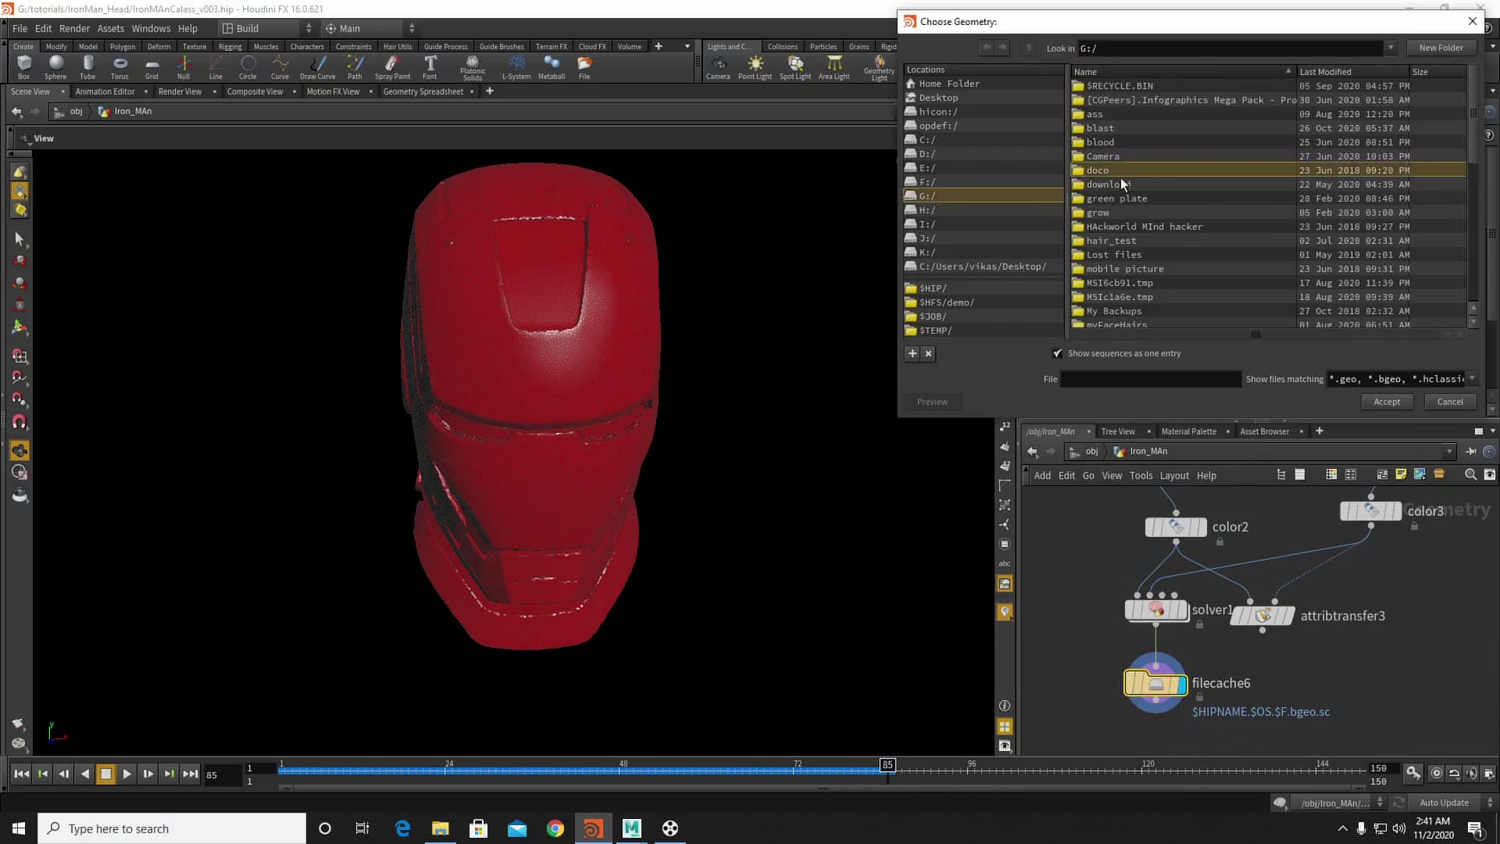
{"action": "type", "text": "t"}
{"action": "double_click", "coordinate": [1109, 311]}
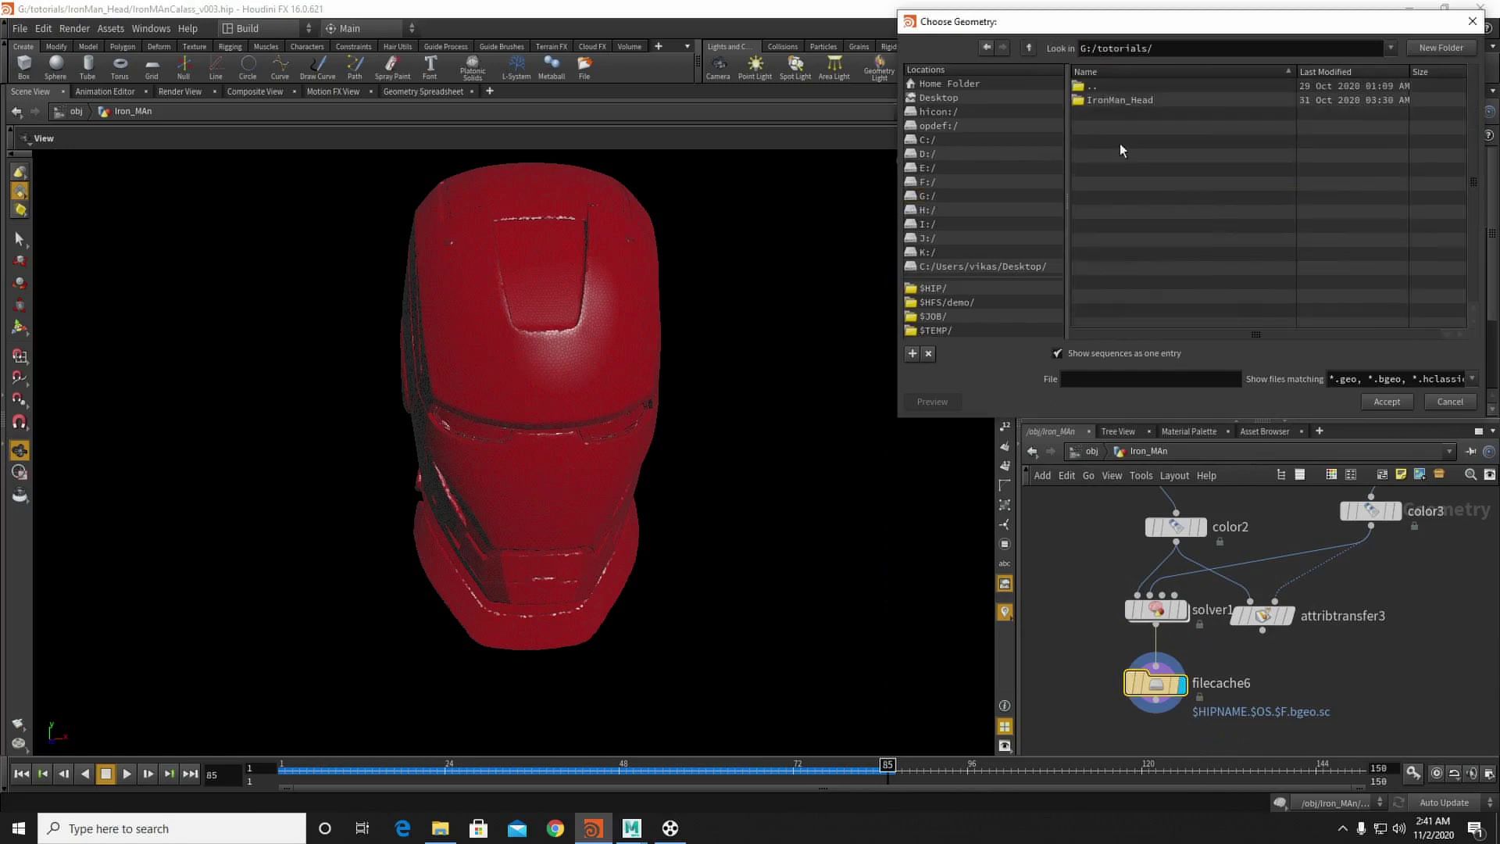
{"action": "double_click", "coordinate": [1112, 102]}
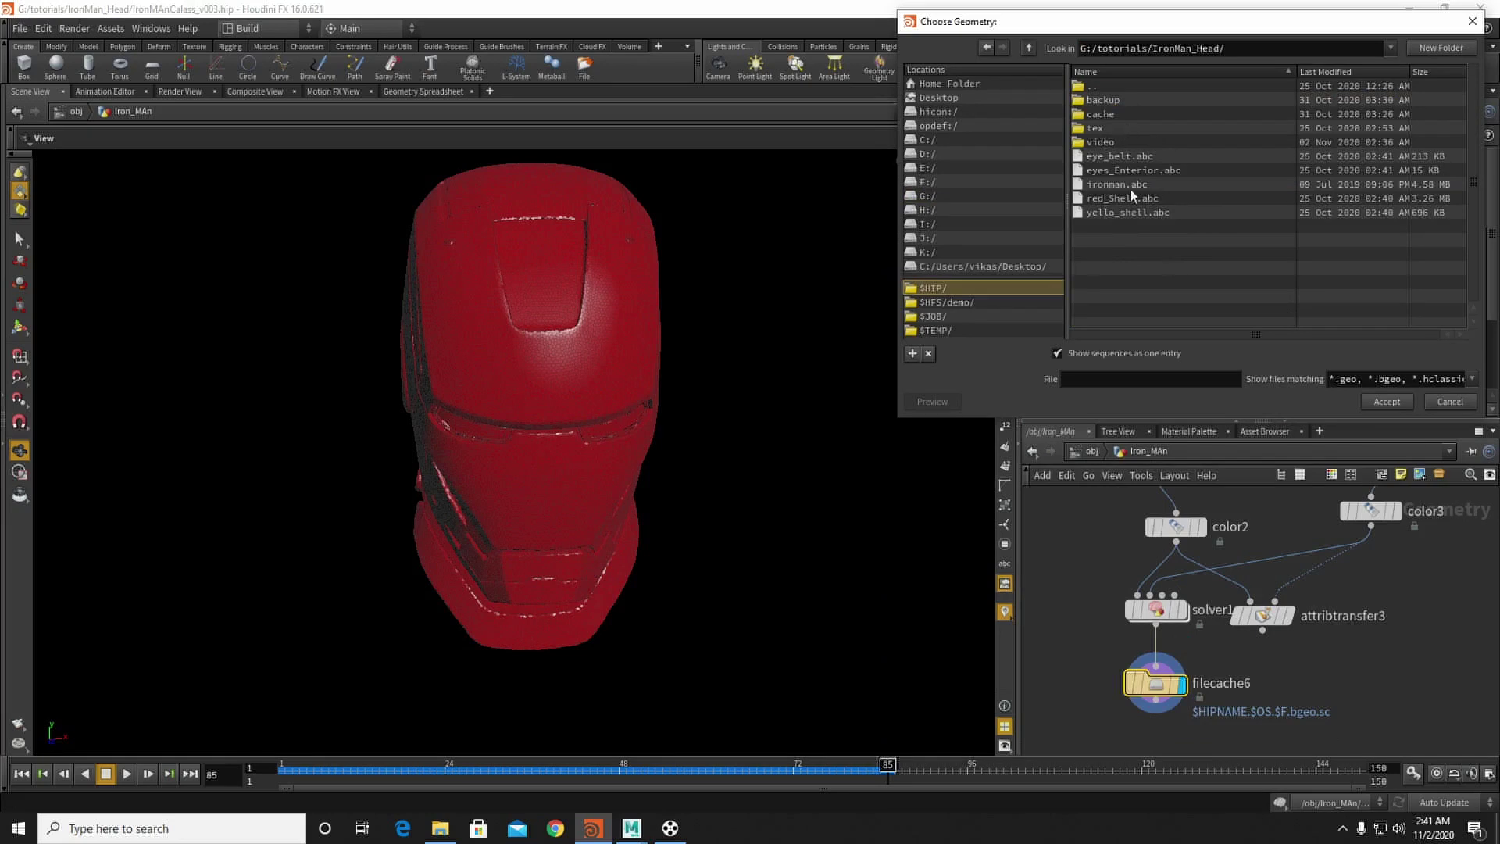
{"action": "double_click", "coordinate": [1105, 114]}
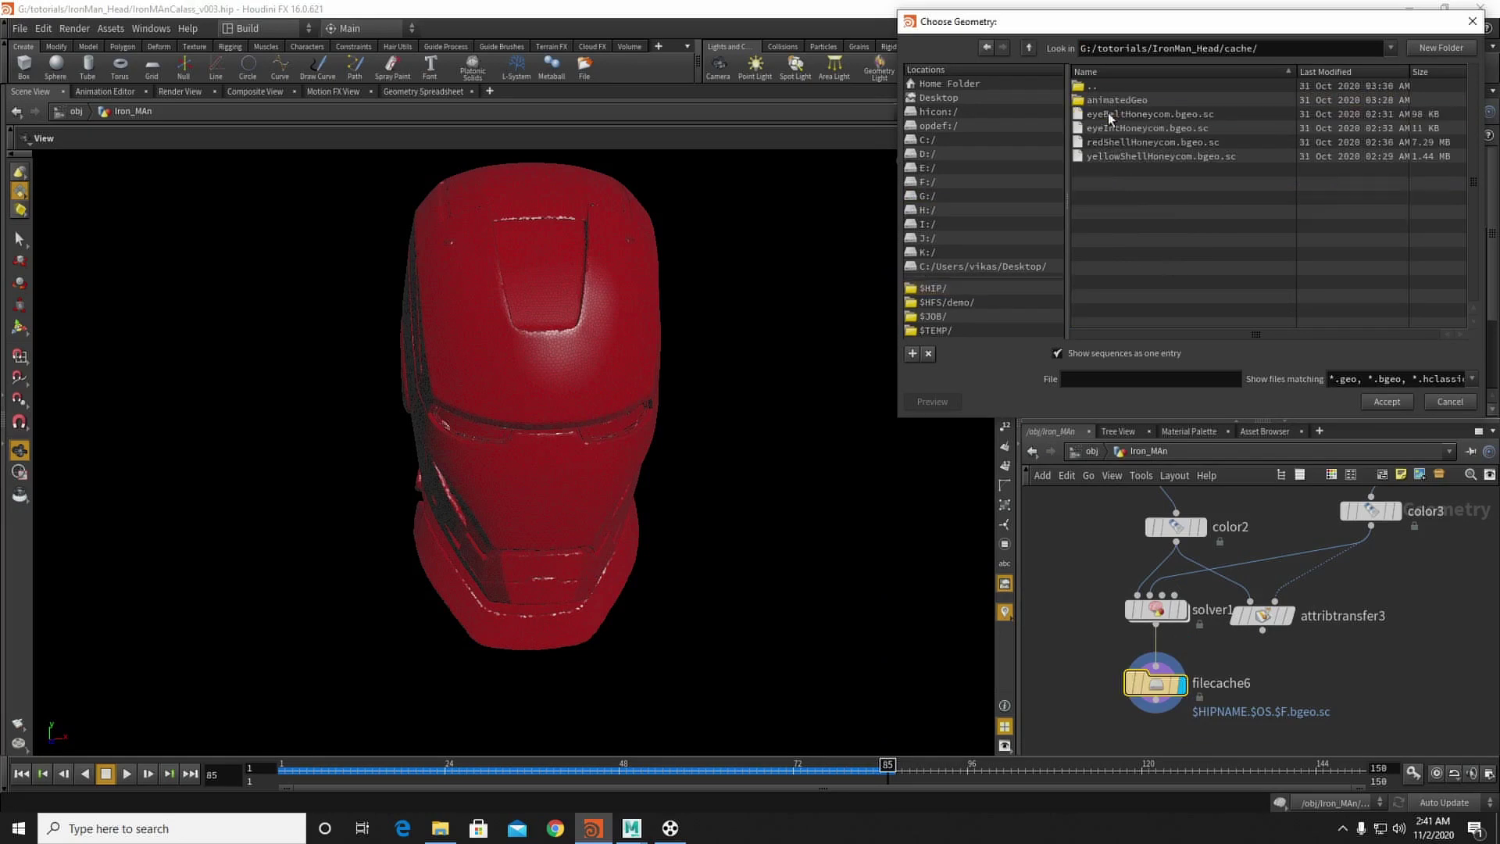
{"action": "left_click", "coordinate": [1422, 55]}
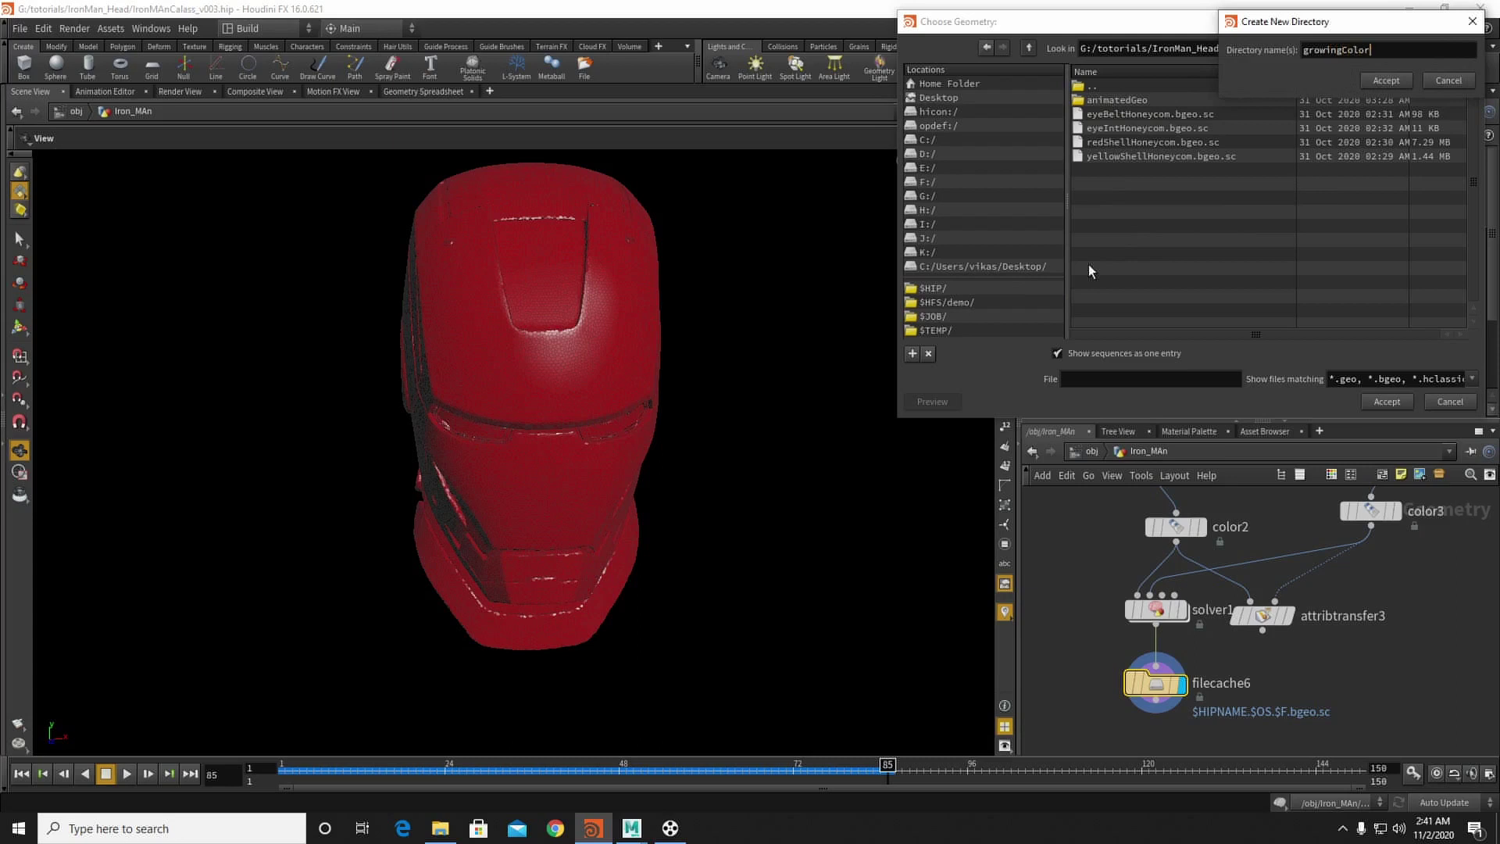
{"action": "left_click", "coordinate": [1378, 79]}
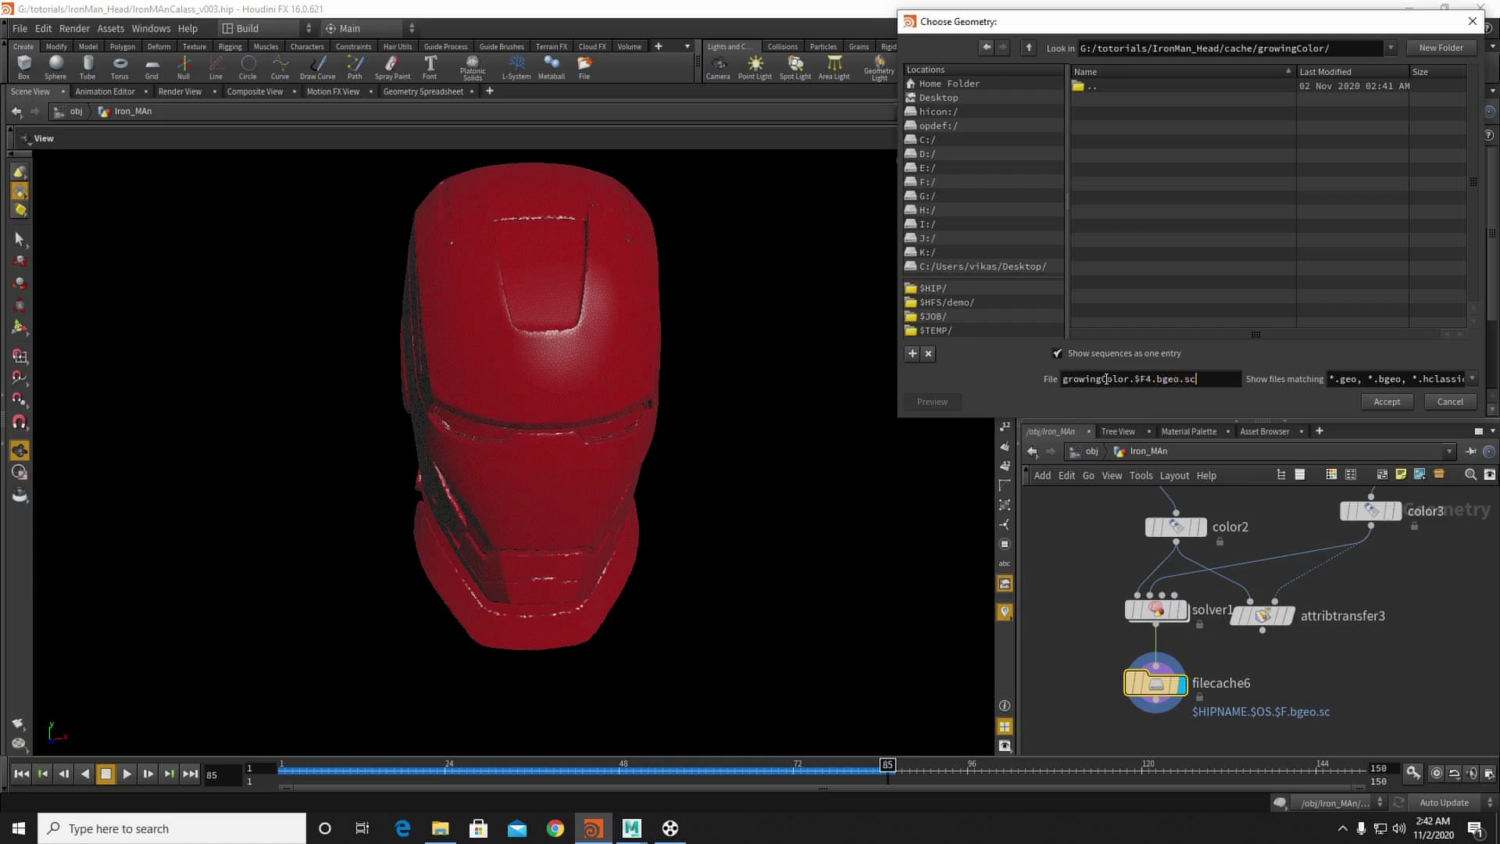
{"action": "key", "text": "Return"}
Step: Save frames 1 to 150 of filecache6 to disk, turn on Load from Disk and check the cached color at frame 65
{"action": "left_click", "coordinate": [1075, 237]}
{"action": "left_click", "coordinate": [1342, 828]}
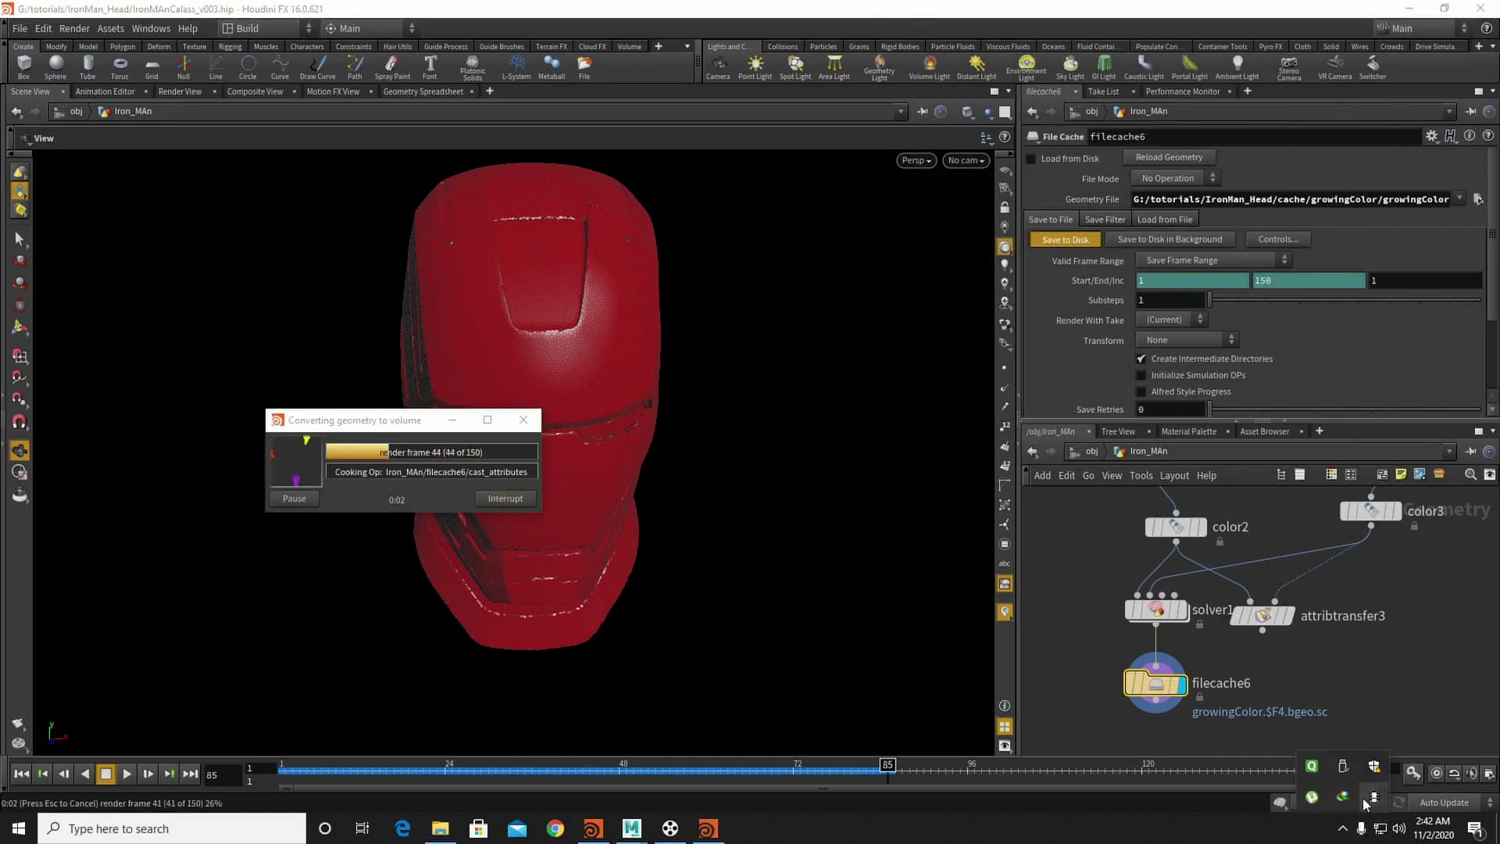
{"action": "left_click", "coordinate": [1038, 161]}
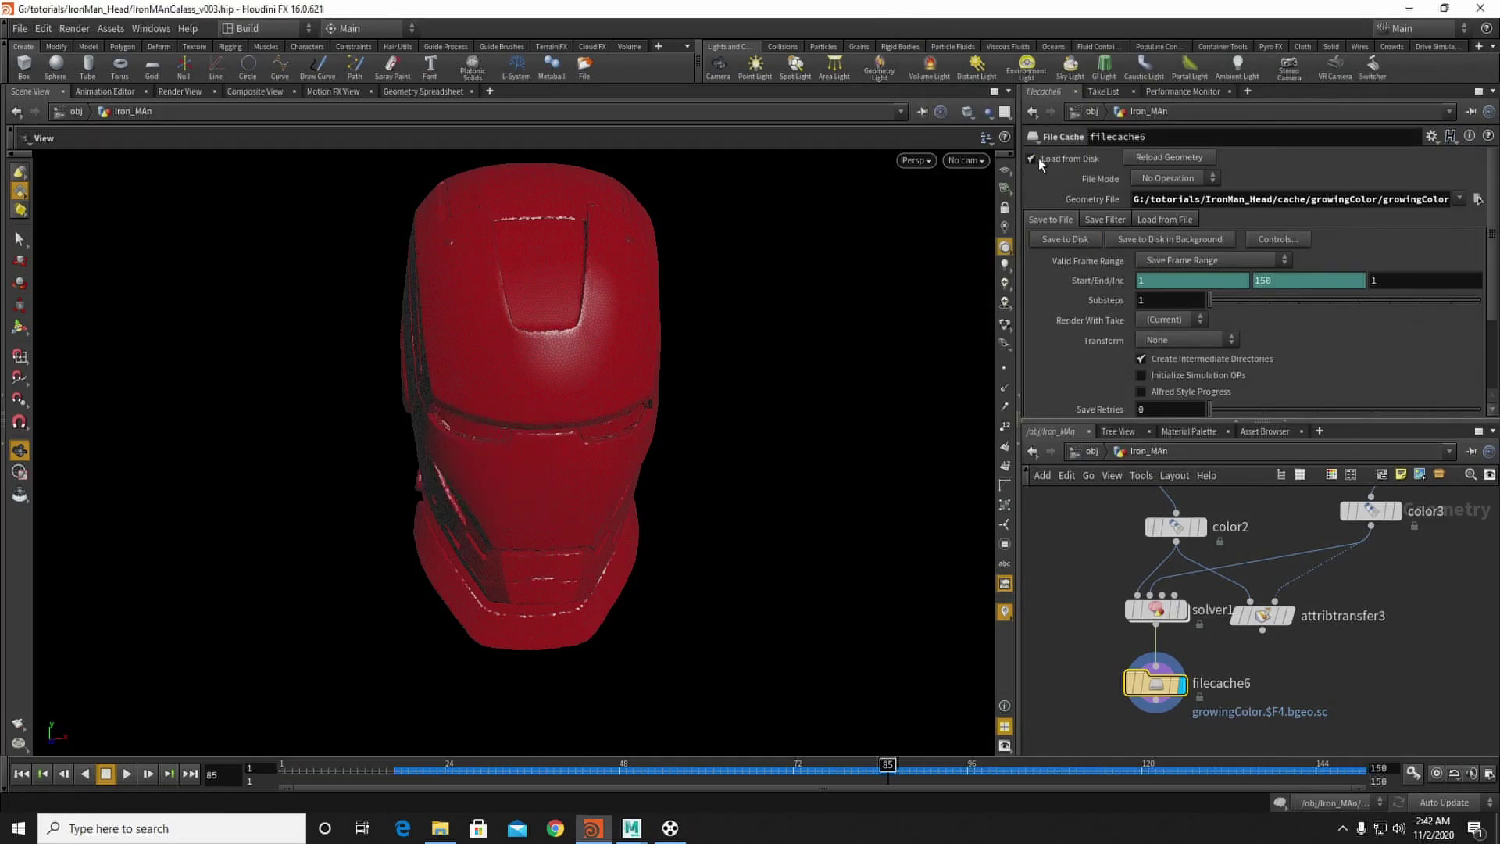
{"action": "left_click_drag", "start_coordinate": [690, 773], "coordinate": [744, 745]}
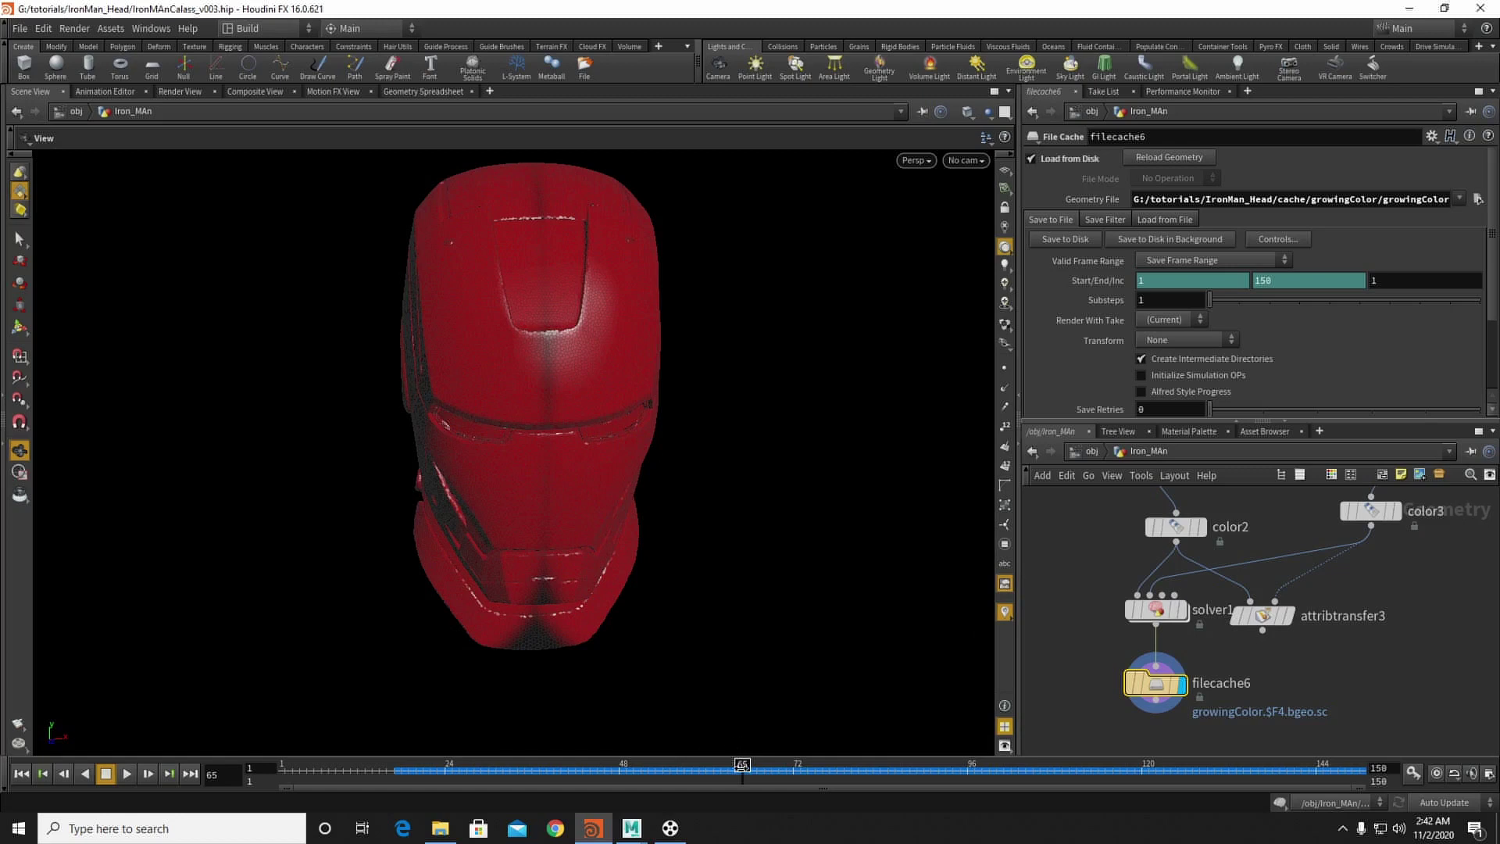
Step: Display the color3 spheres and switch to djv_view to view the finished Iron Man reference video
{"action": "middle_click_drag", "start_coordinate": [1388, 562], "coordinate": [1241, 620]}
{"action": "left_click", "coordinate": [1250, 569]}
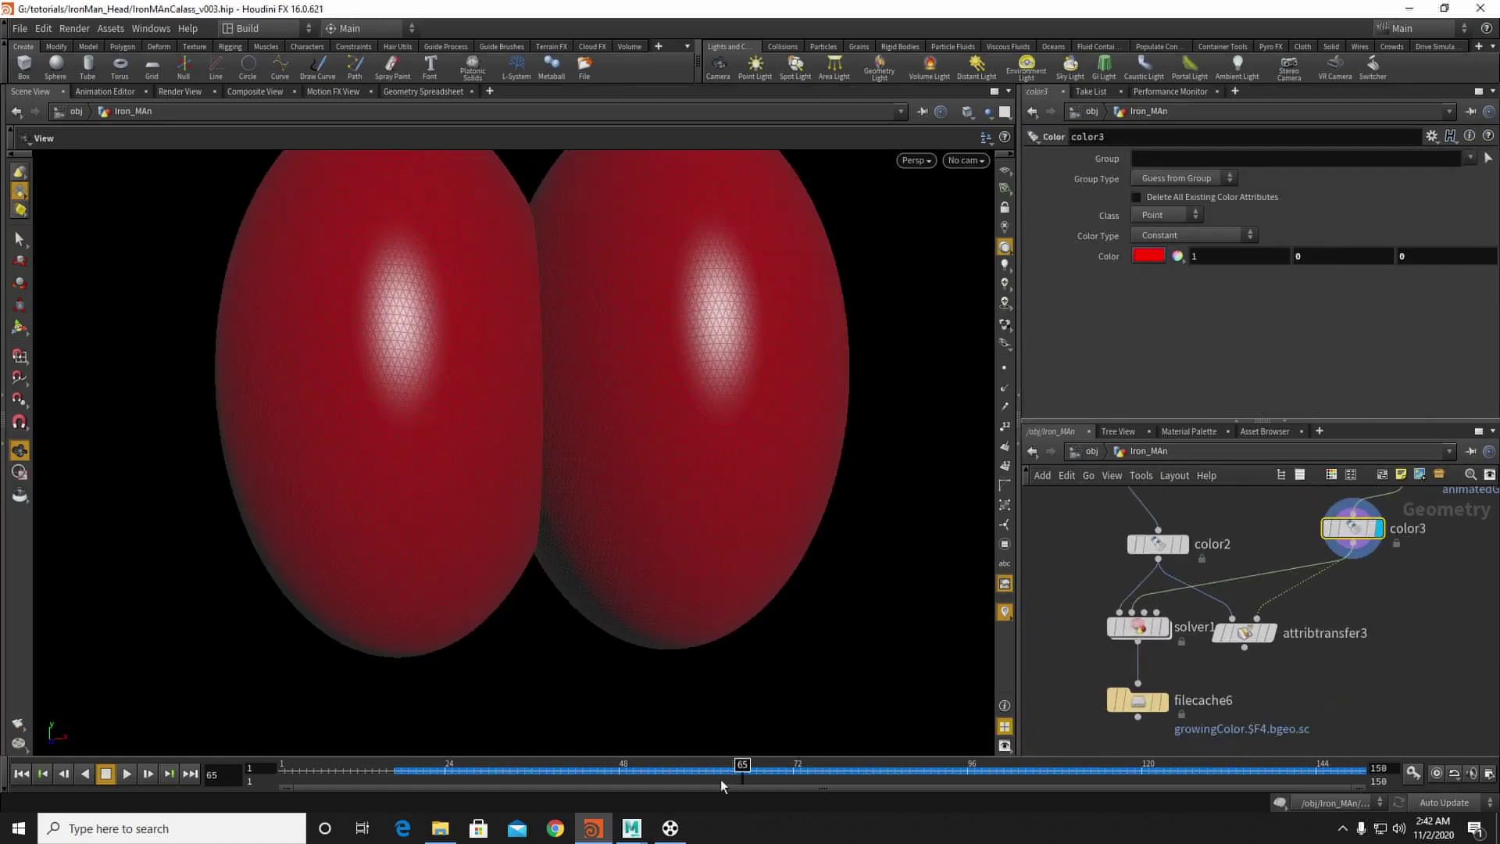
{"action": "left_click", "coordinate": [669, 828]}
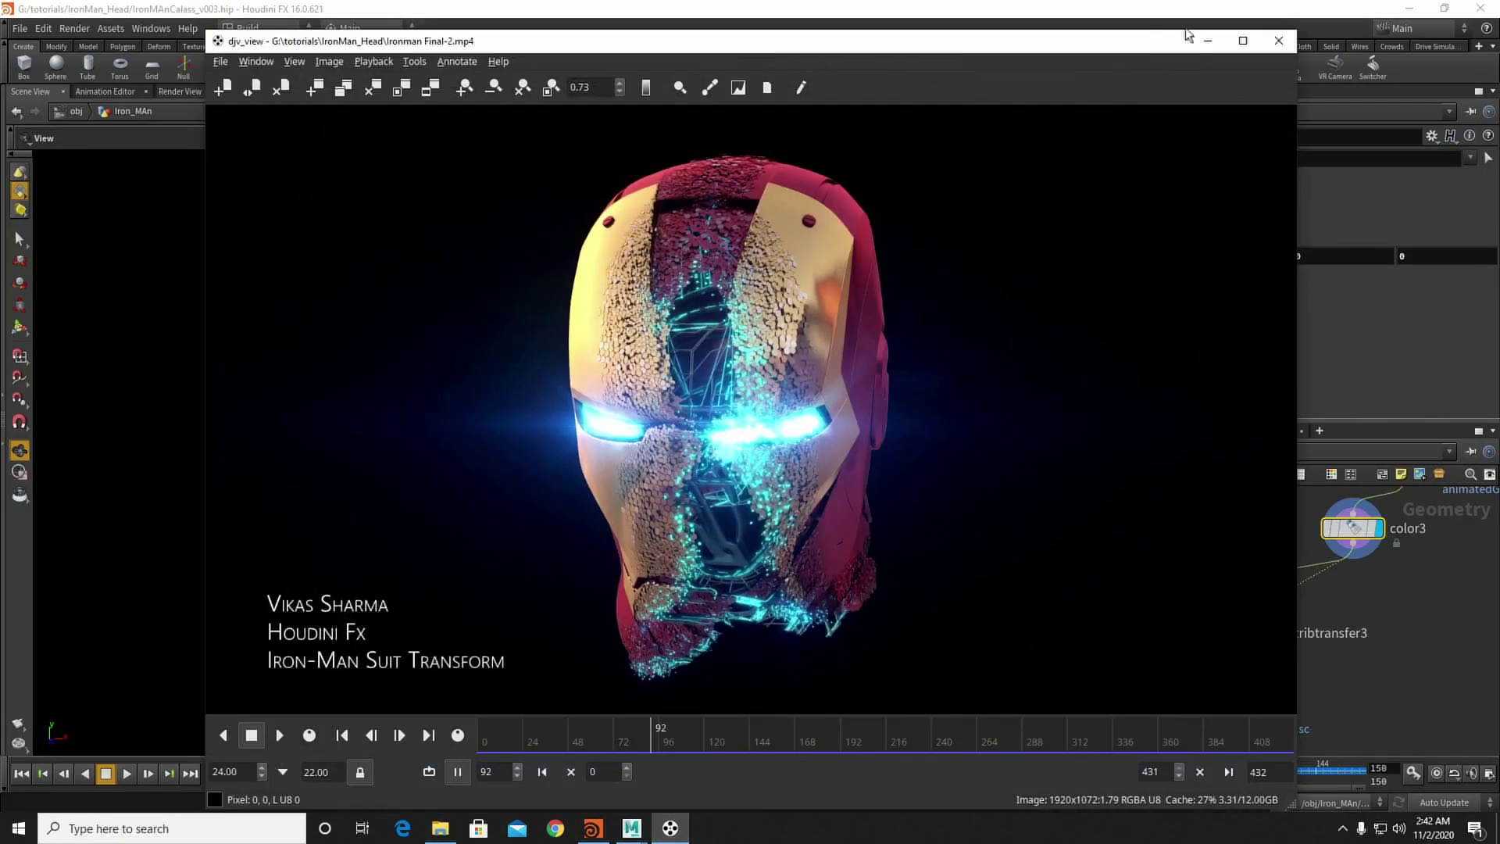
Step: Return to Houdini, display filecache6 and inspect the cached color spread on the head at frame 48
{"action": "left_click", "coordinate": [1199, 48]}
{"action": "middle_click_drag", "start_coordinate": [1201, 673], "coordinate": [1311, 589]}
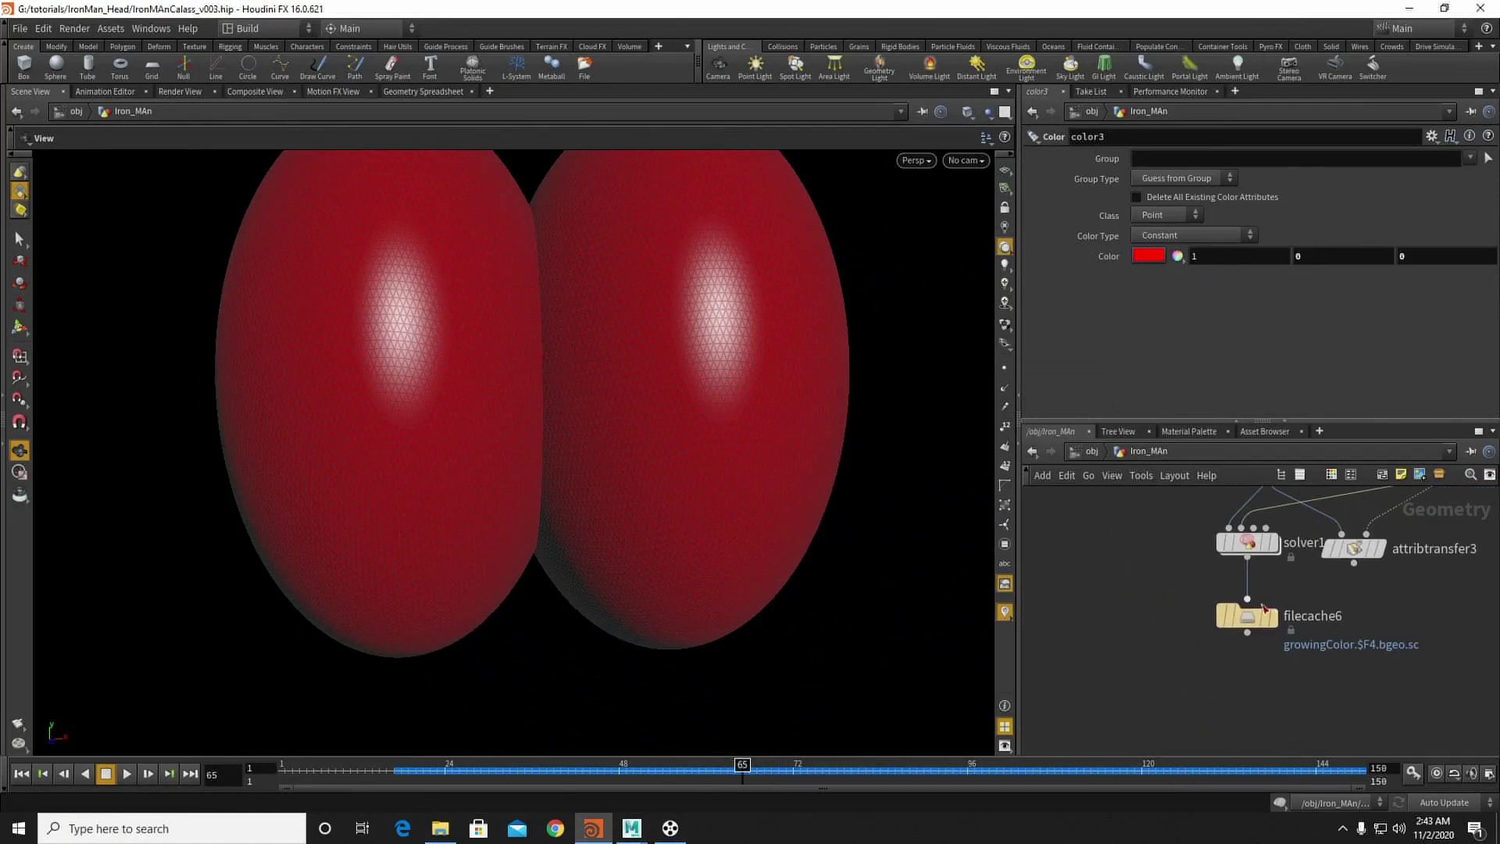
{"action": "left_click", "coordinate": [1270, 620]}
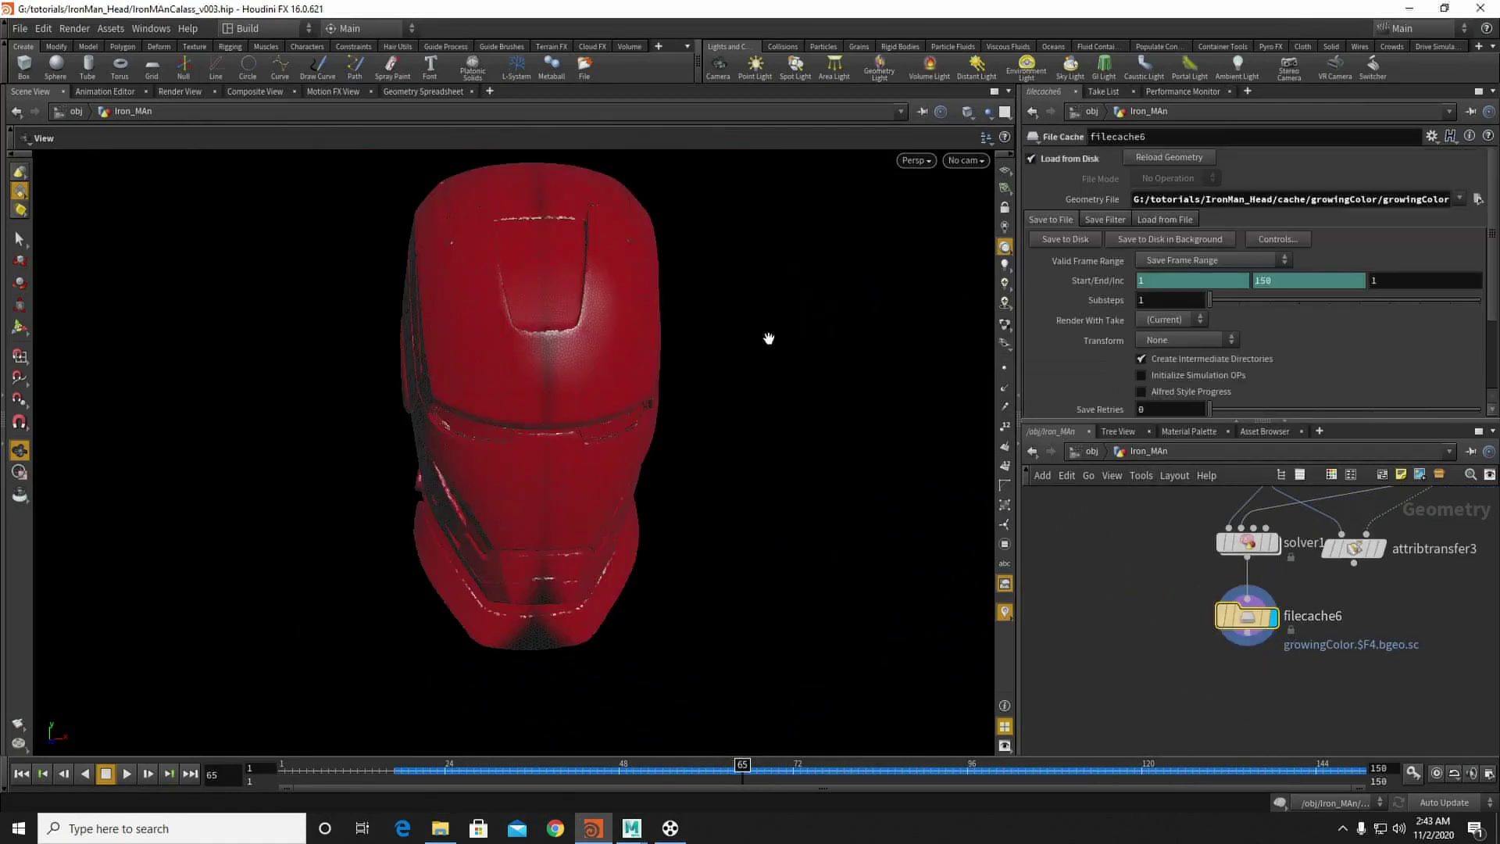
{"action": "left_click_drag", "start_coordinate": [706, 771], "coordinate": [618, 772]}
{"action": "right_click_drag", "start_coordinate": [410, 269], "coordinate": [523, 288]}
{"action": "left_click_drag", "start_coordinate": [523, 288], "coordinate": [348, 401]}
{"action": "right_click_drag", "start_coordinate": [559, 386], "coordinate": [751, 484]}
Step: Add an Assemble node below filecache6, connect it to the file cache's output and display it
{"action": "middle_click_drag", "start_coordinate": [1155, 663], "coordinate": [1084, 611]}
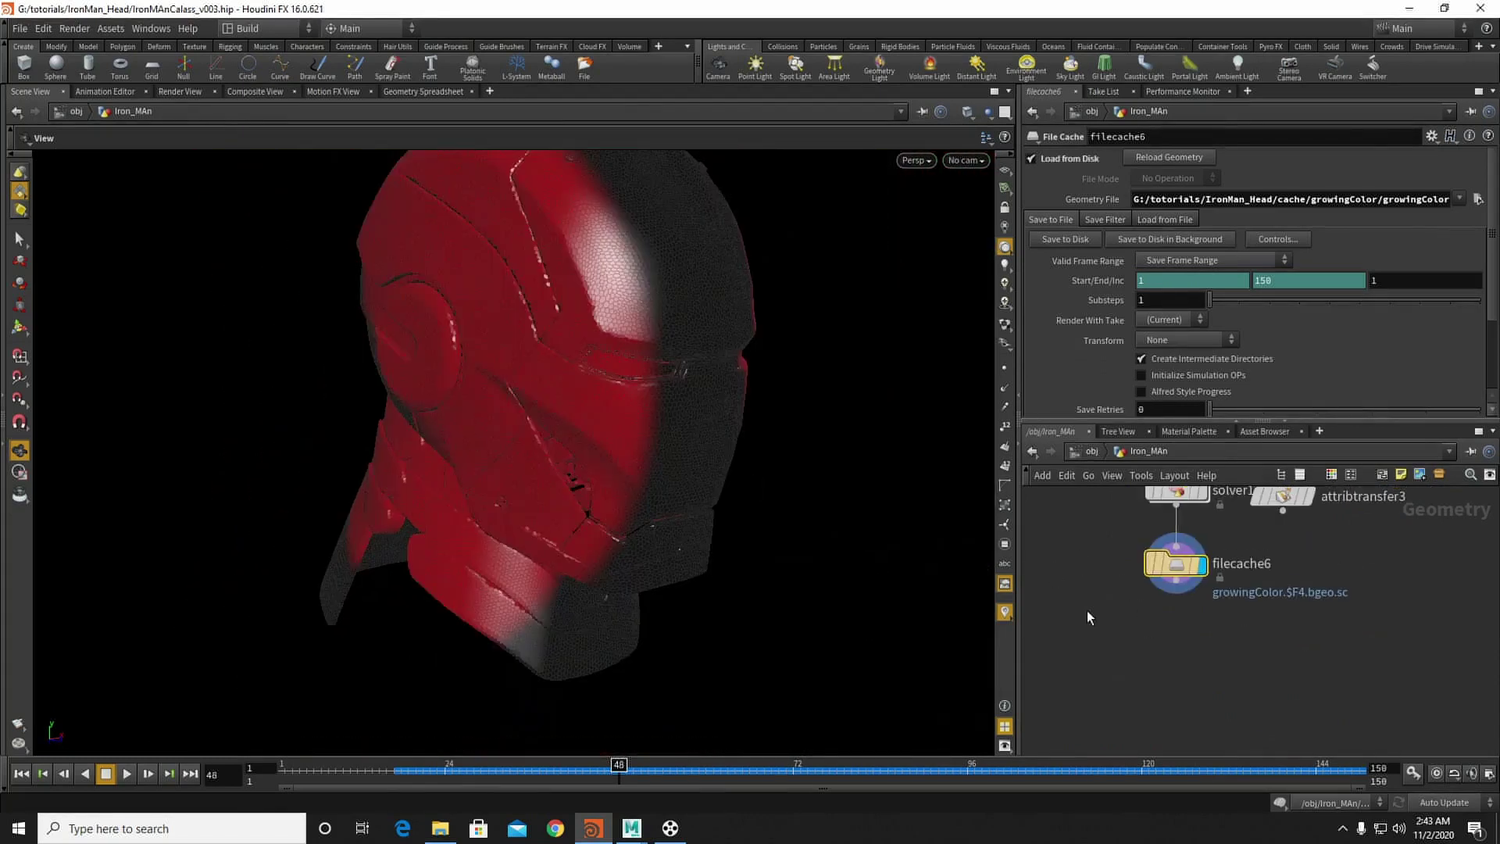
{"action": "key", "text": "Tab"}
{"action": "type", "text": "ass"}
{"action": "left_click", "coordinate": [1238, 258]}
{"action": "left_click", "coordinate": [1117, 617]}
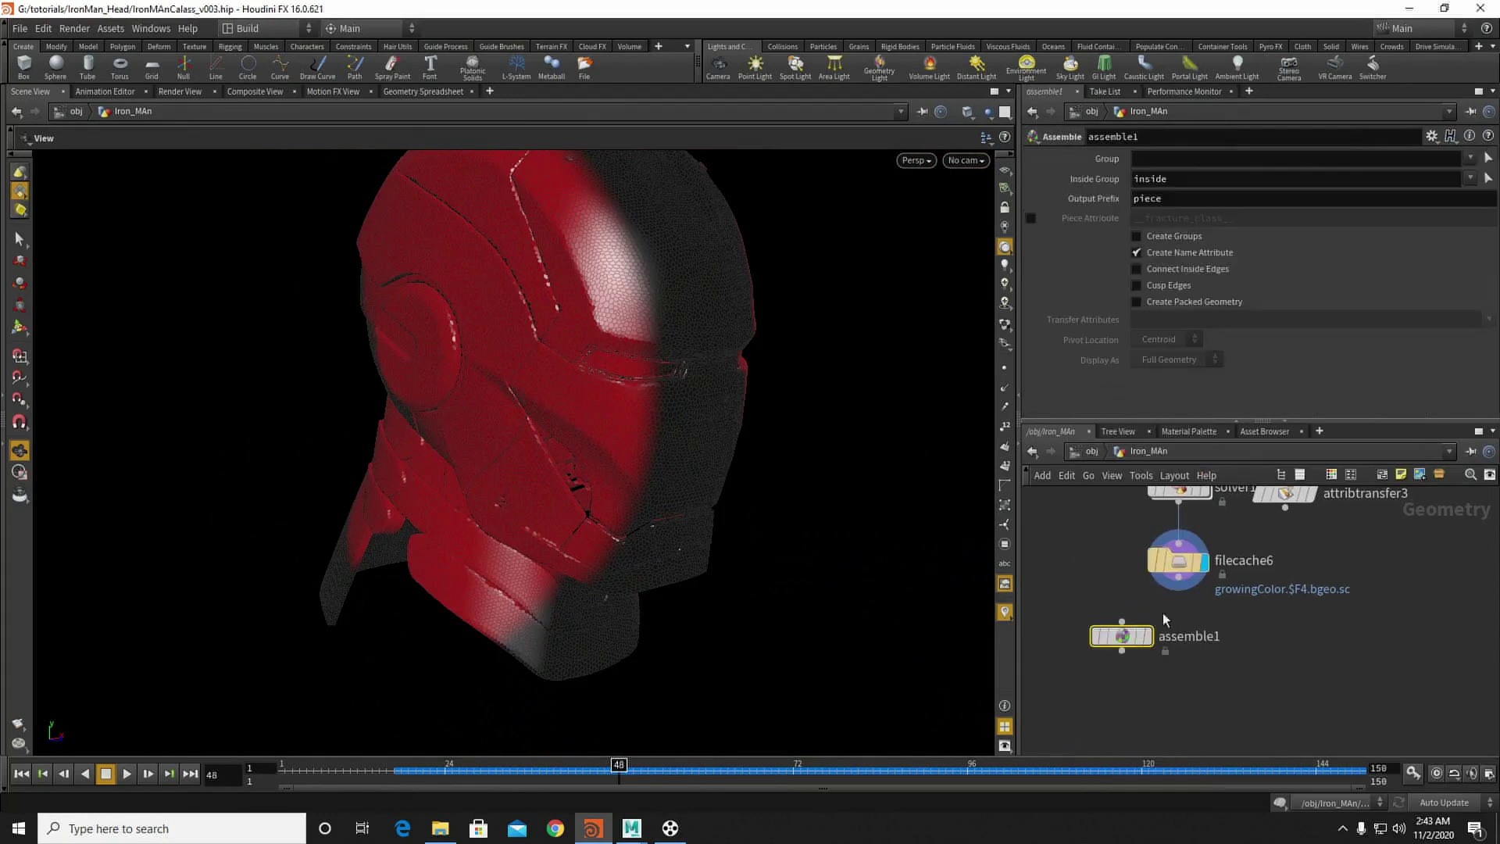
{"action": "left_click", "coordinate": [1150, 635]}
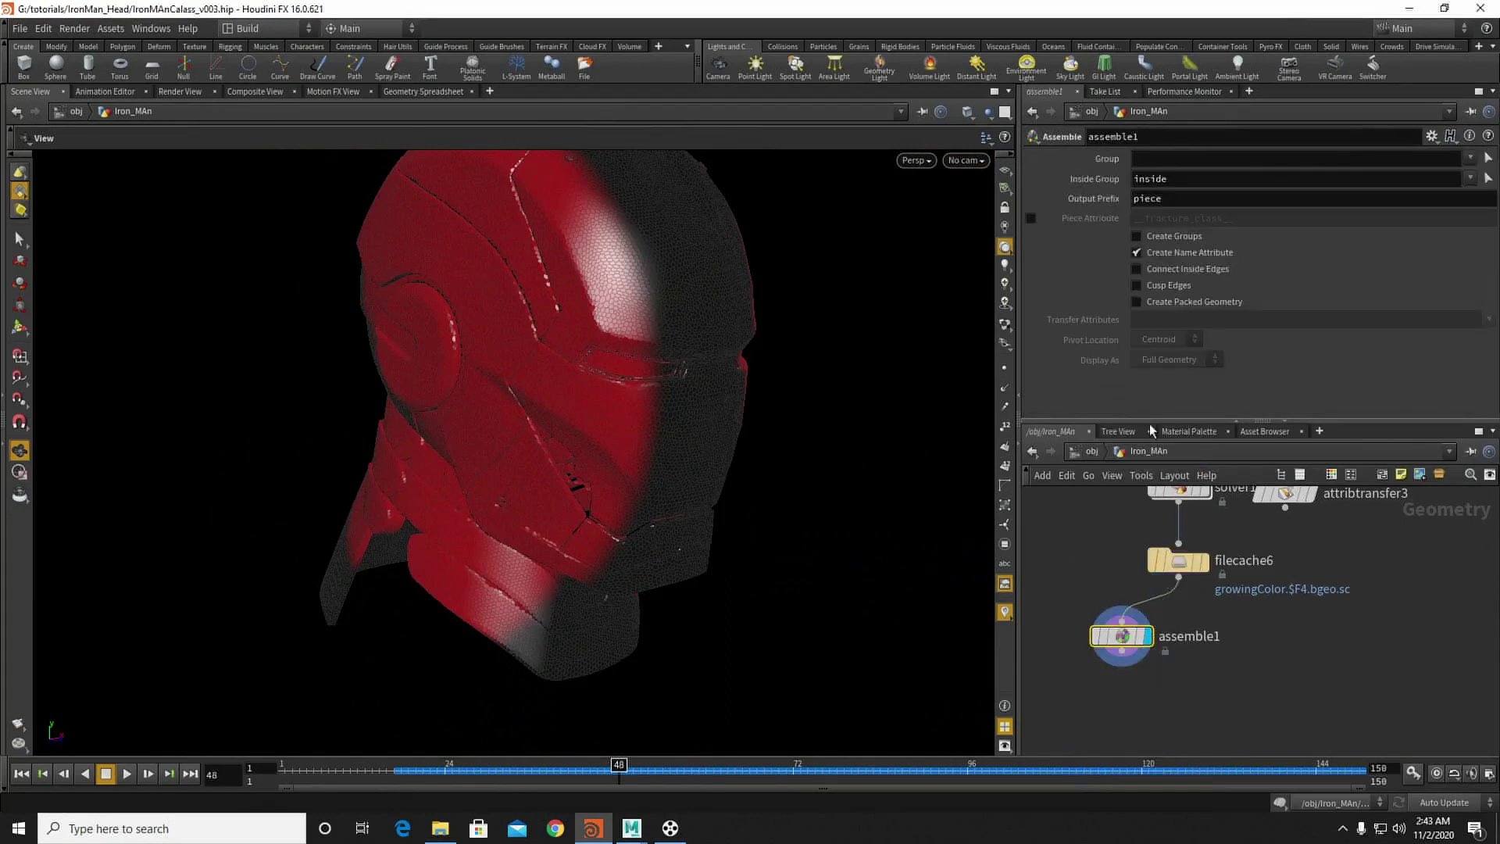
Step: Turn on Create Packed Geometry in assemble1 and show the points around the eye and forehead area
{"action": "left_click", "coordinate": [1137, 301]}
{"action": "left_click", "coordinate": [1004, 369]}
{"action": "right_click_drag", "start_coordinate": [586, 324], "coordinate": [780, 345], "text": "alt"}
{"action": "middle_click_drag", "start_coordinate": [781, 344], "coordinate": [506, 562]}
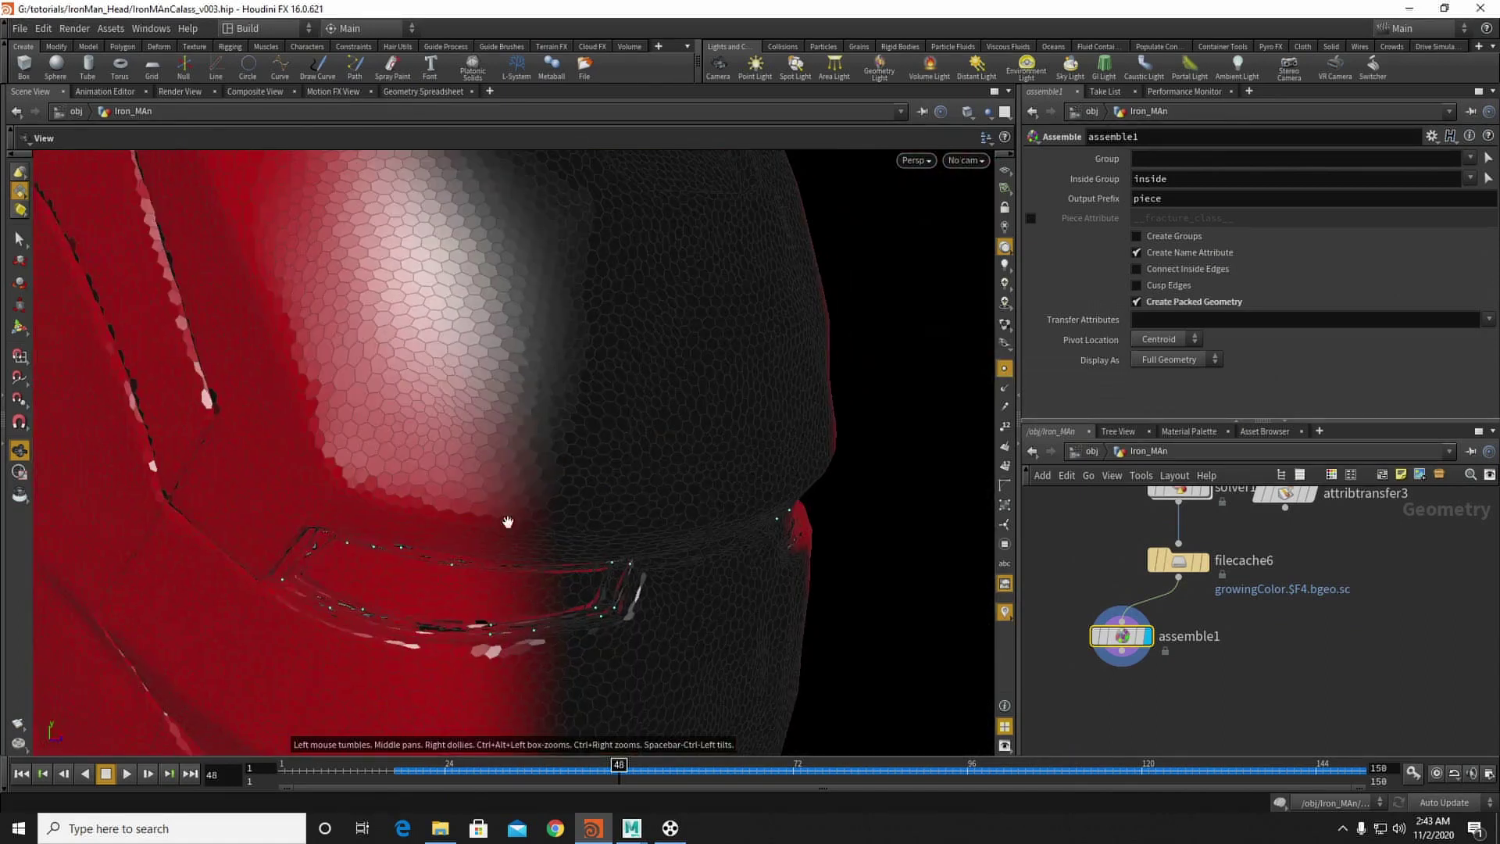
{"action": "right_click_drag", "start_coordinate": [505, 563], "coordinate": [576, 480]}
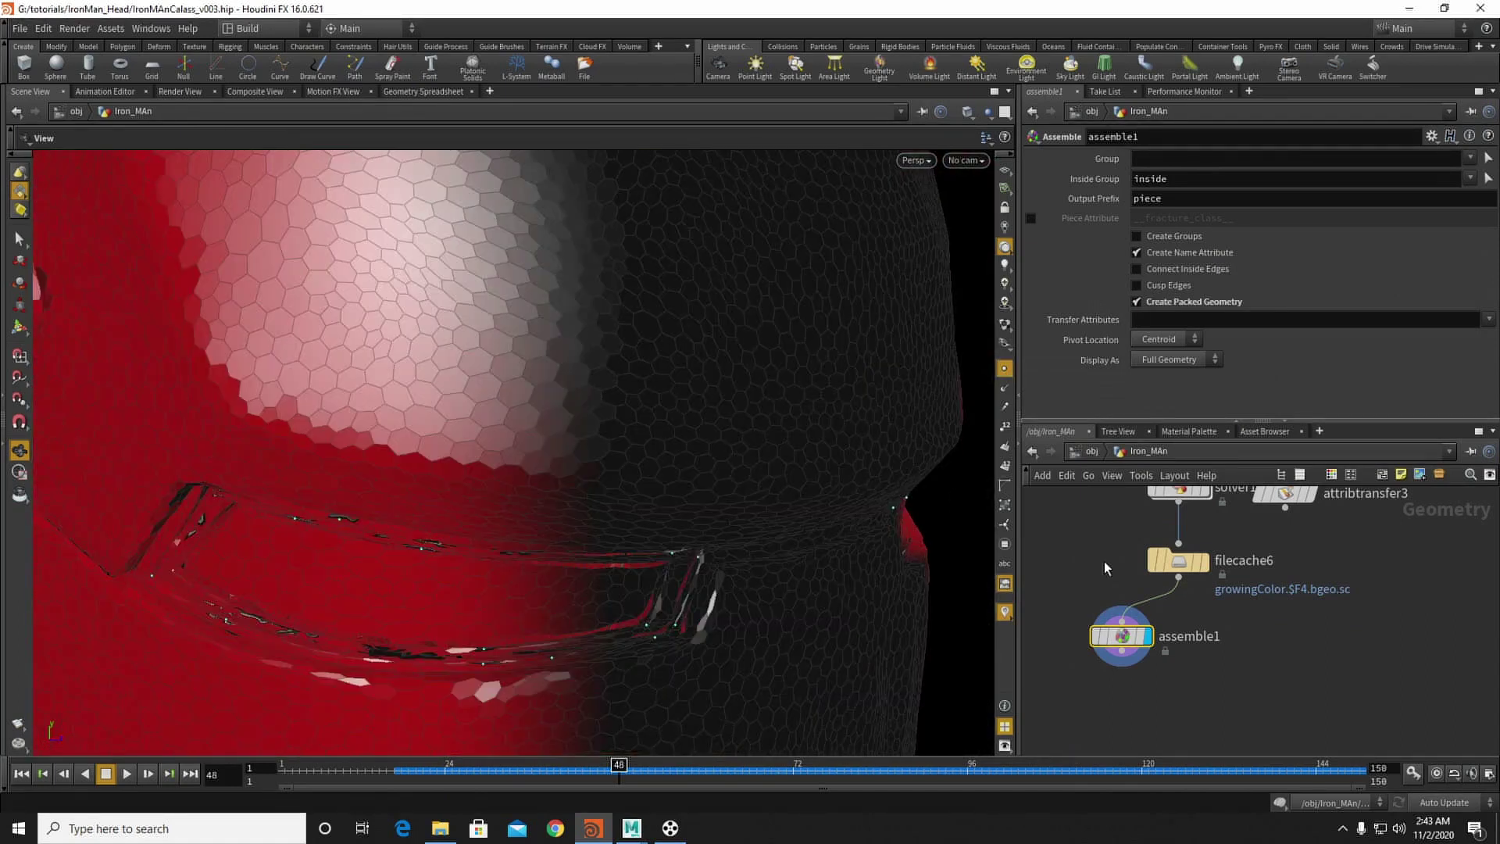
Step: Examine assemble1's name attribute in the geometry spreadsheet and compare its points with those of filecache6
{"action": "middle_click_drag", "start_coordinate": [1104, 564], "coordinate": [1107, 575]}
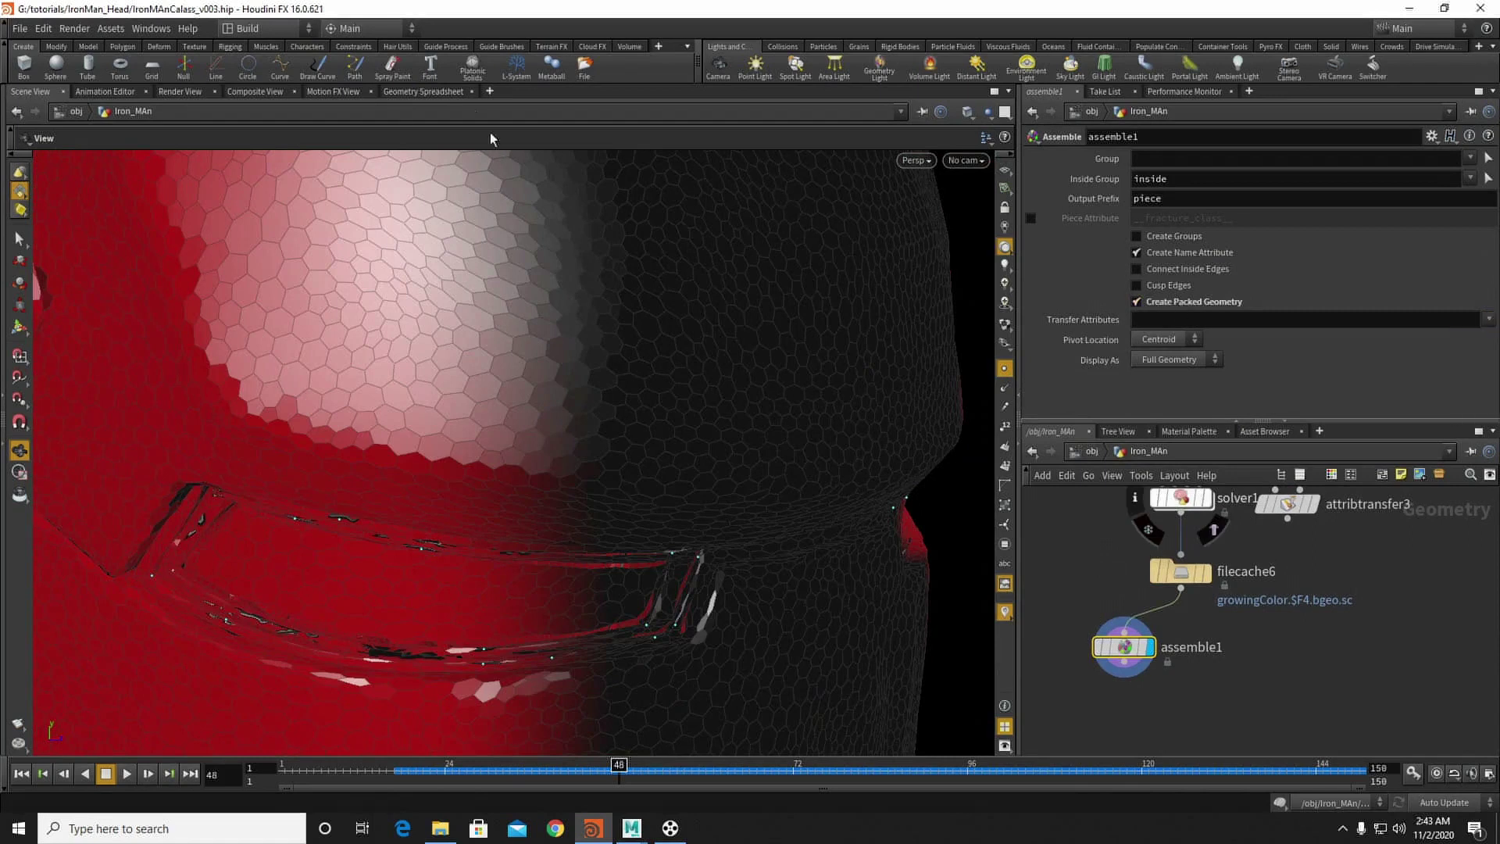
{"action": "left_click", "coordinate": [446, 92]}
{"action": "left_click", "coordinate": [304, 156]}
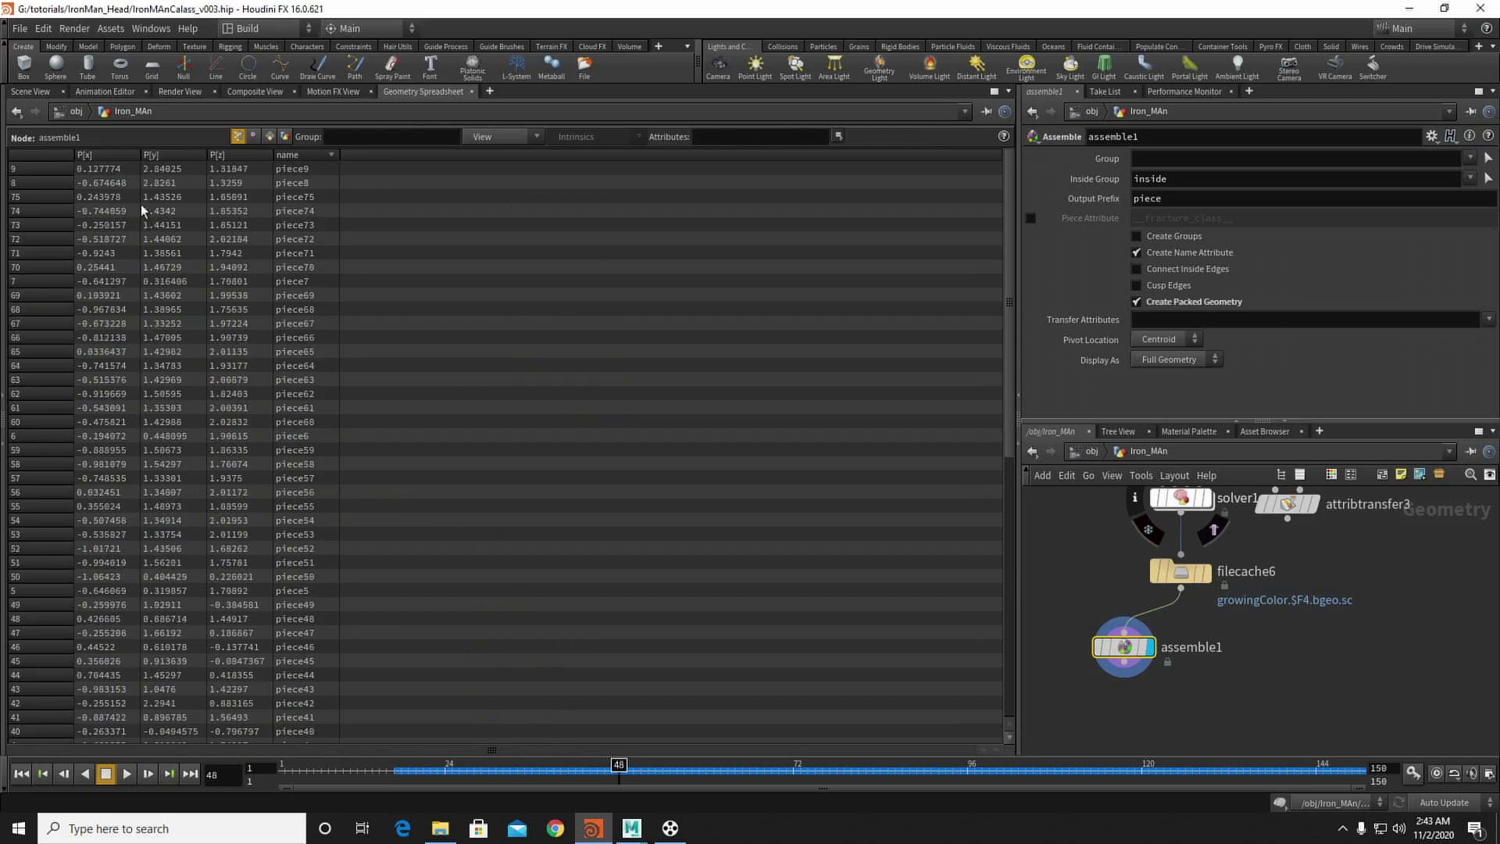
{"action": "left_click", "coordinate": [44, 91]}
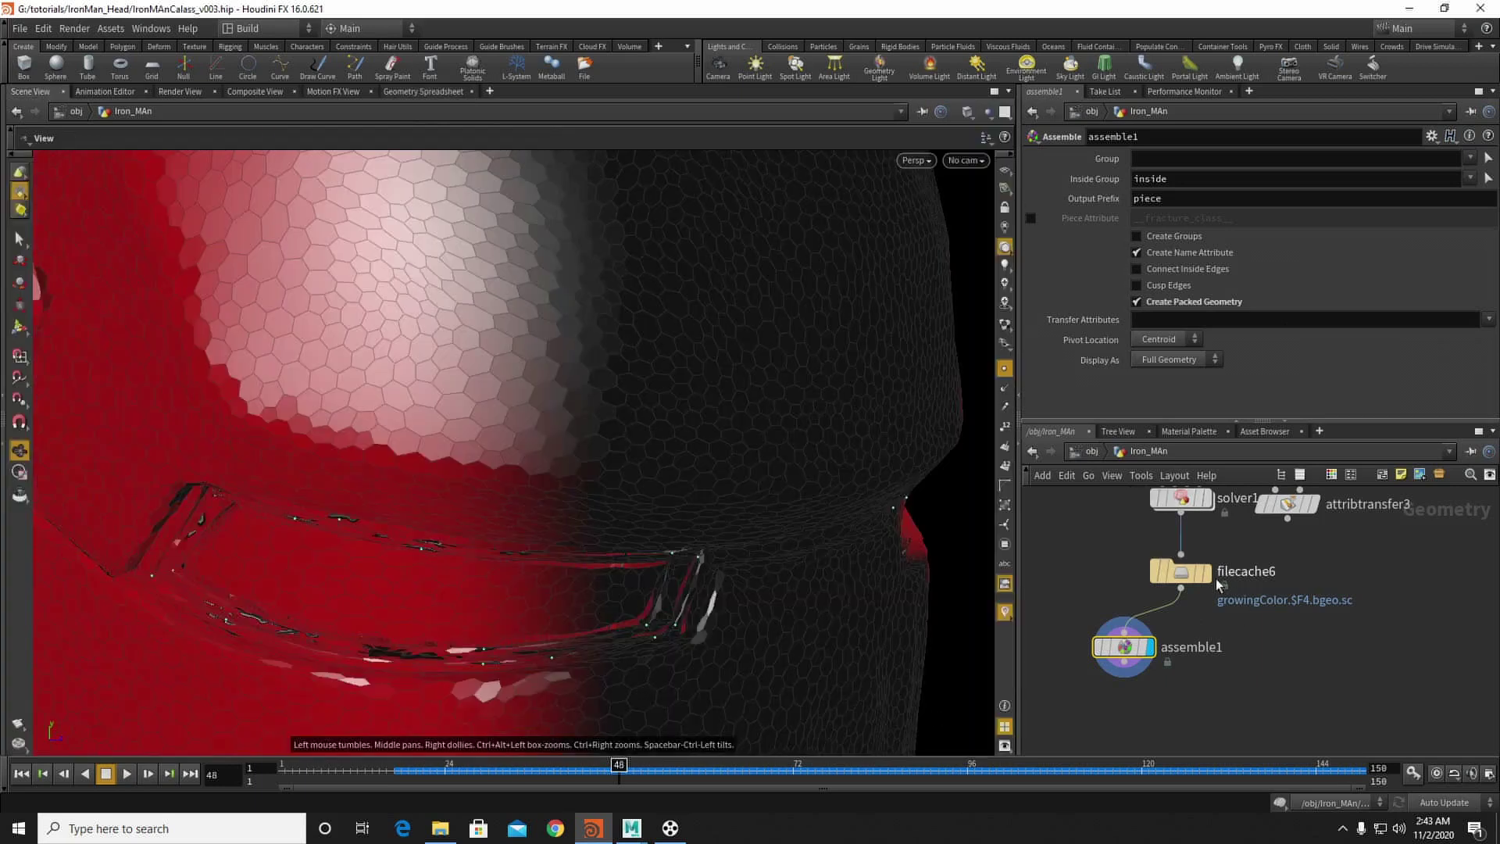
{"action": "left_click", "coordinate": [1198, 578]}
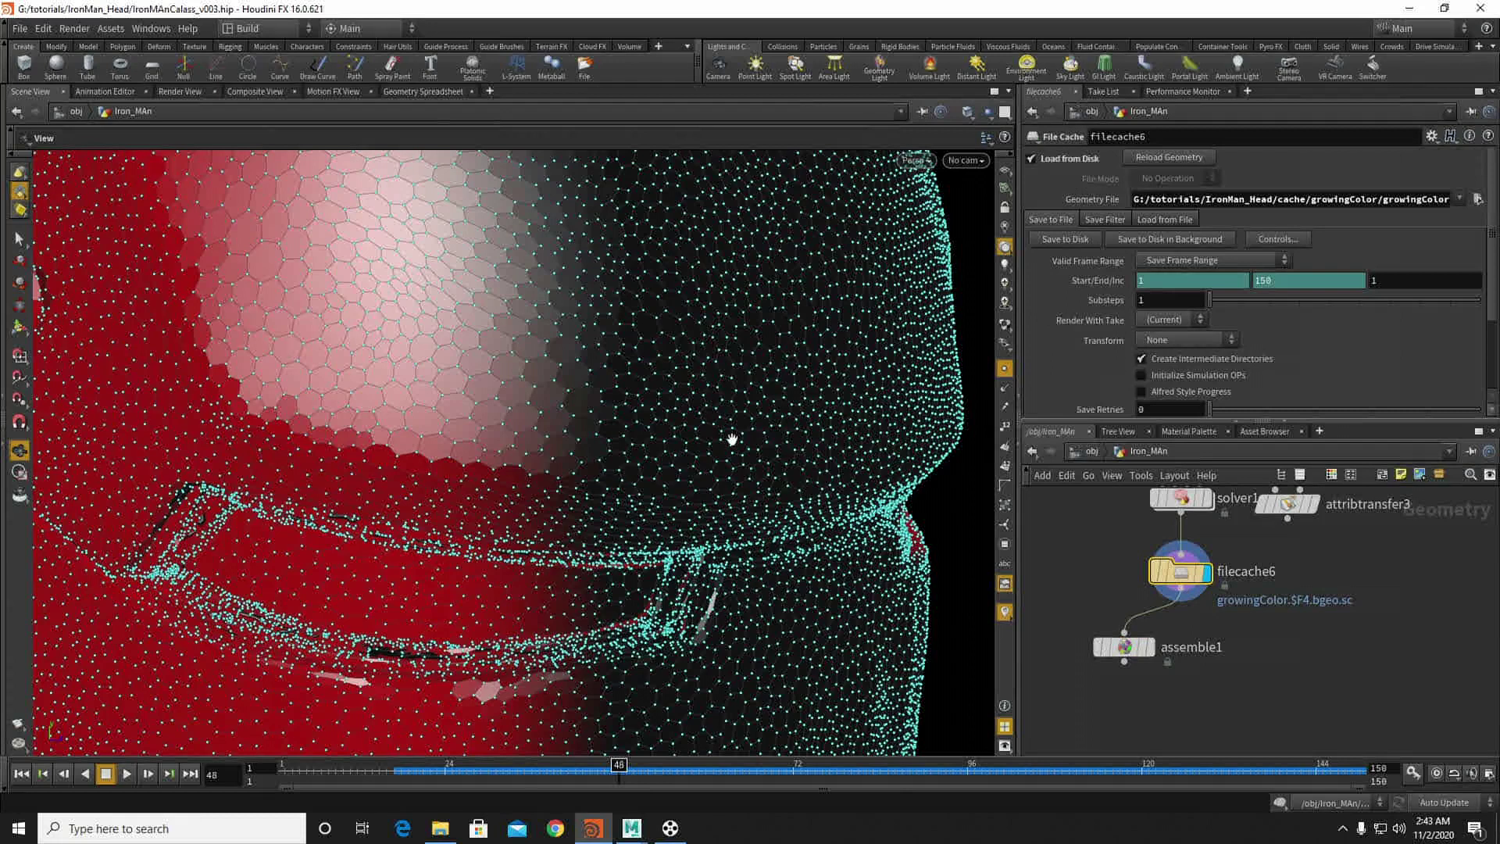
Step: Insert a Facet node between filecache6 and assemble1 and display it
{"action": "left_click_drag", "start_coordinate": [1123, 647], "coordinate": [1121, 683]}
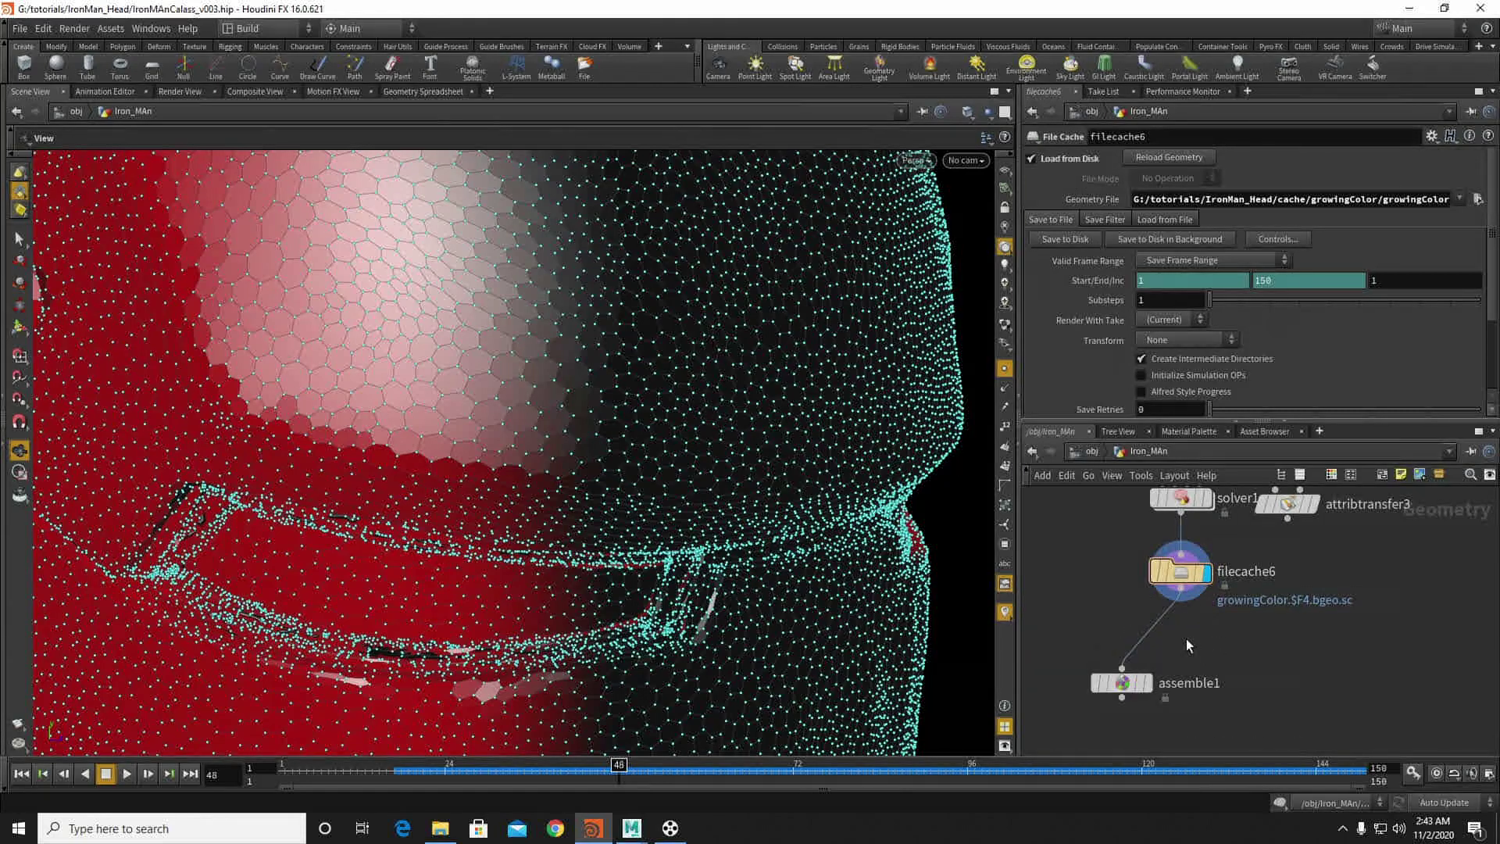
{"action": "key", "text": "Tab"}
{"action": "type", "text": "face"}
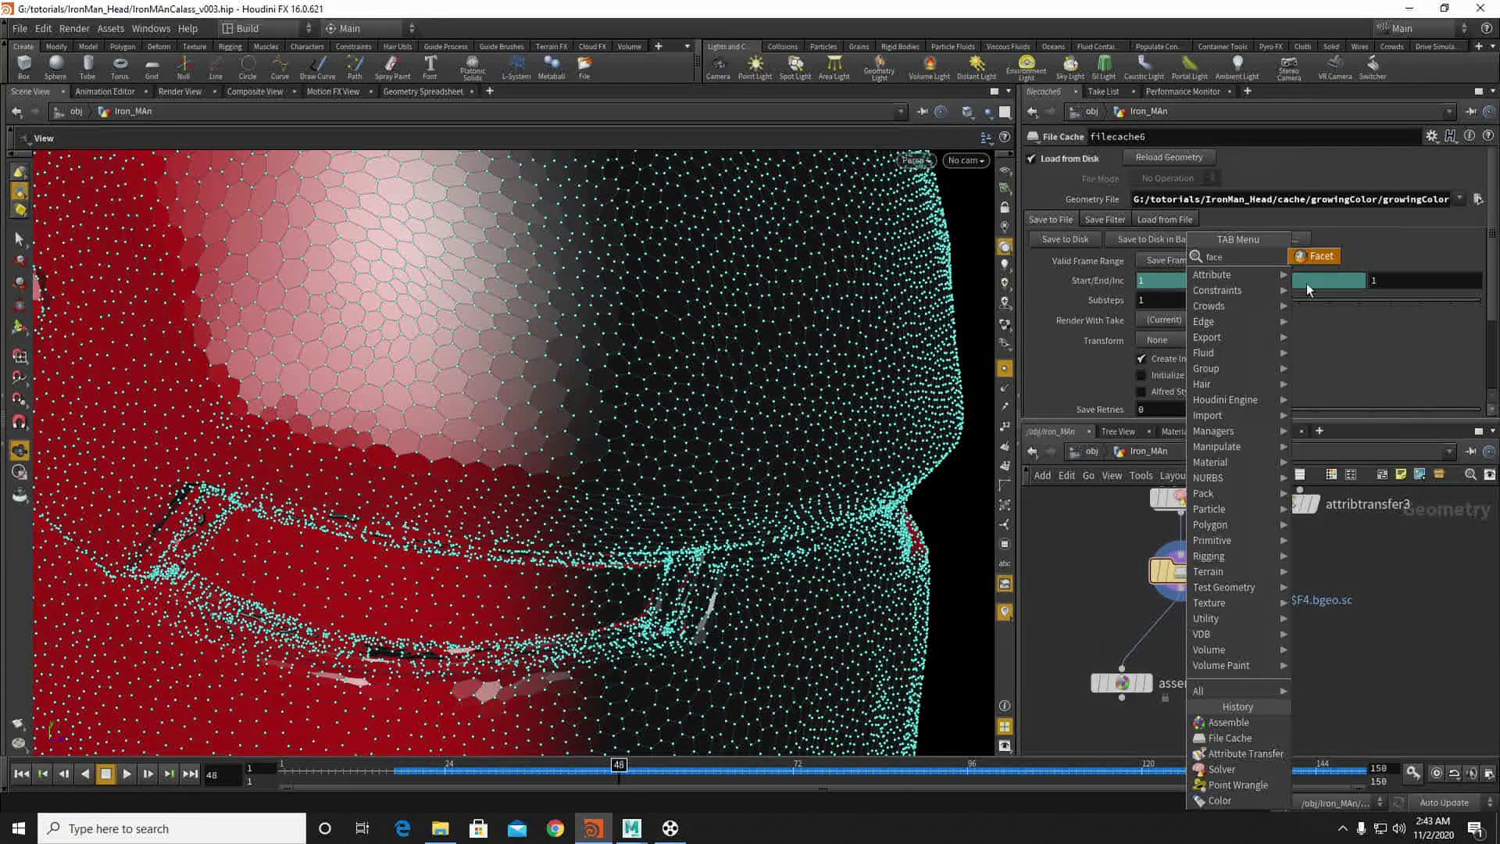
{"action": "left_click", "coordinate": [1316, 258]}
{"action": "left_click", "coordinate": [1152, 632]}
{"action": "left_click", "coordinate": [1176, 635]}
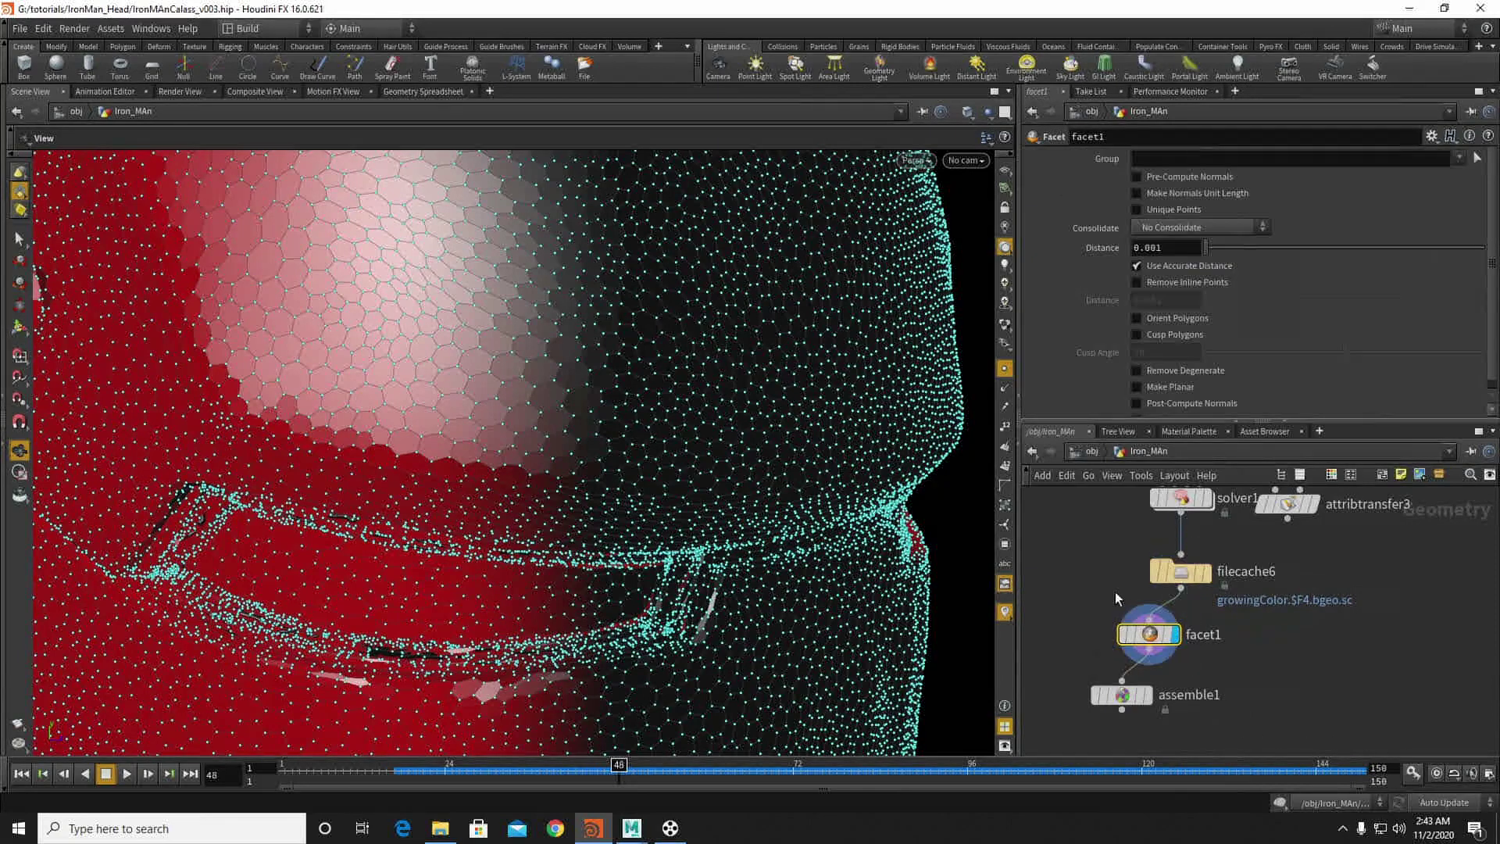
Step: Turn on Unique Points in facet1, and display assemble1 with its Transfer Attributes set to Cd
{"action": "left_click", "coordinate": [1138, 210]}
{"action": "middle_click_drag", "start_coordinate": [1273, 674], "coordinate": [1289, 612]}
{"action": "left_click", "coordinate": [1163, 633]}
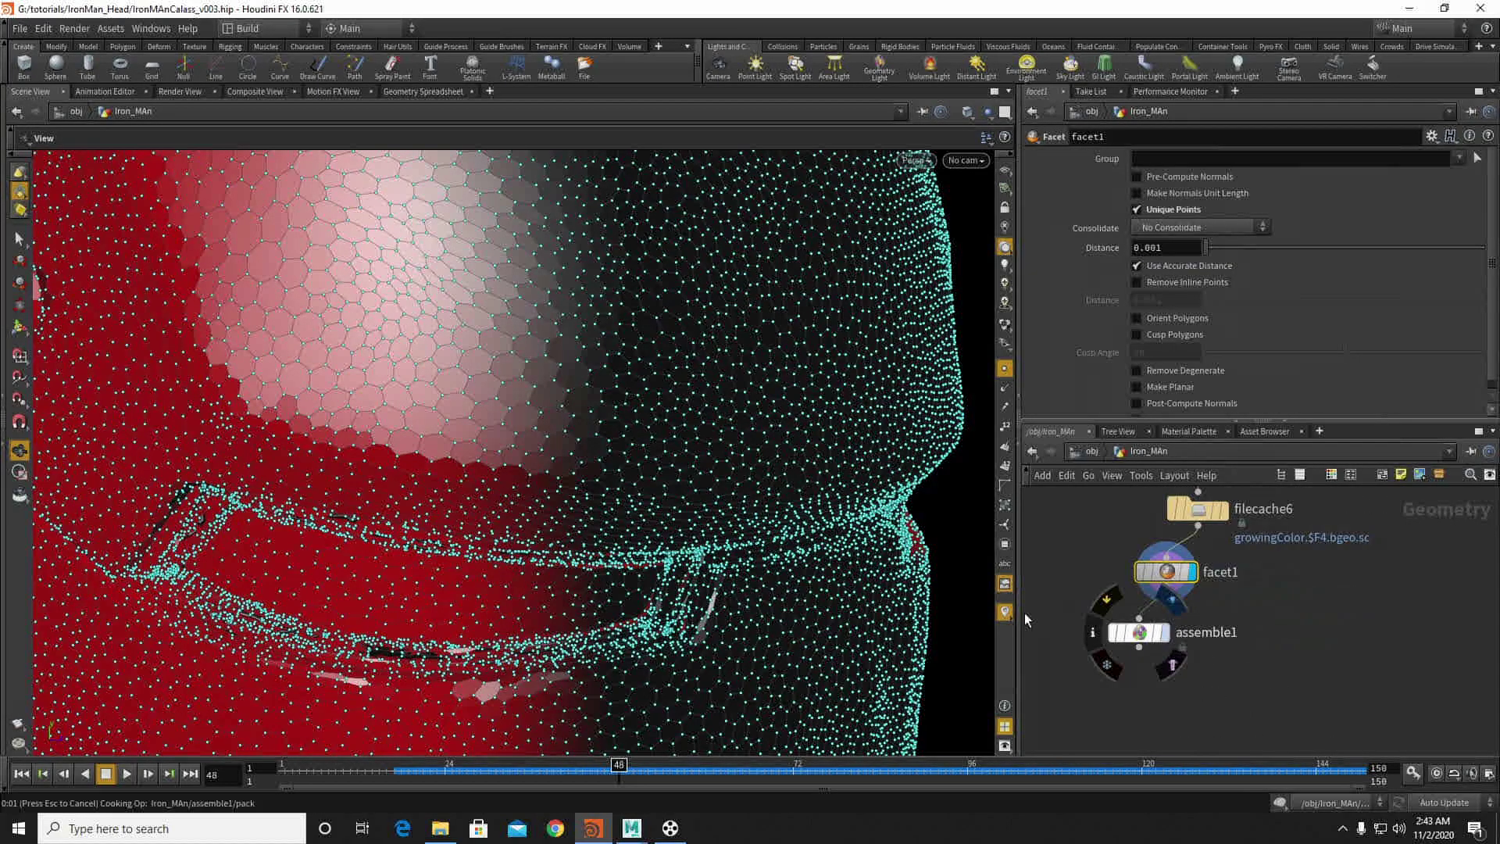
{"action": "right_click_drag", "start_coordinate": [692, 394], "coordinate": [332, 416]}
{"action": "left_click_drag", "start_coordinate": [542, 427], "coordinate": [391, 414]}
{"action": "right_click_drag", "start_coordinate": [391, 414], "coordinate": [435, 438]}
{"action": "middle_click_drag", "start_coordinate": [435, 438], "coordinate": [589, 452]}
{"action": "middle_click_drag", "start_coordinate": [1209, 659], "coordinate": [1219, 627]}
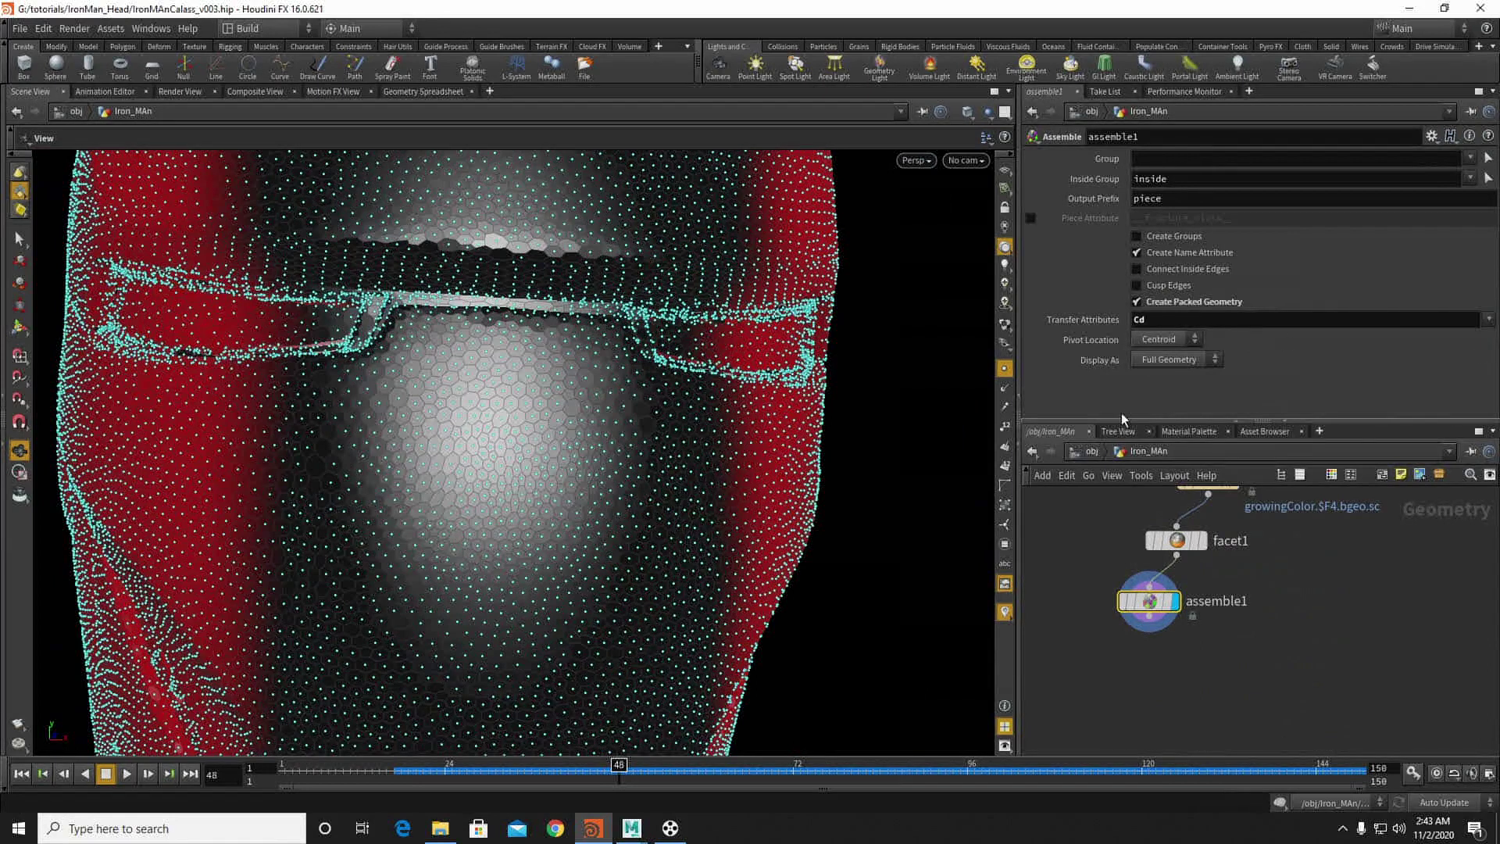
{"action": "left_click", "coordinate": [1151, 613]}
{"action": "key", "text": "Tab"}
{"action": "type", "text": "del"}
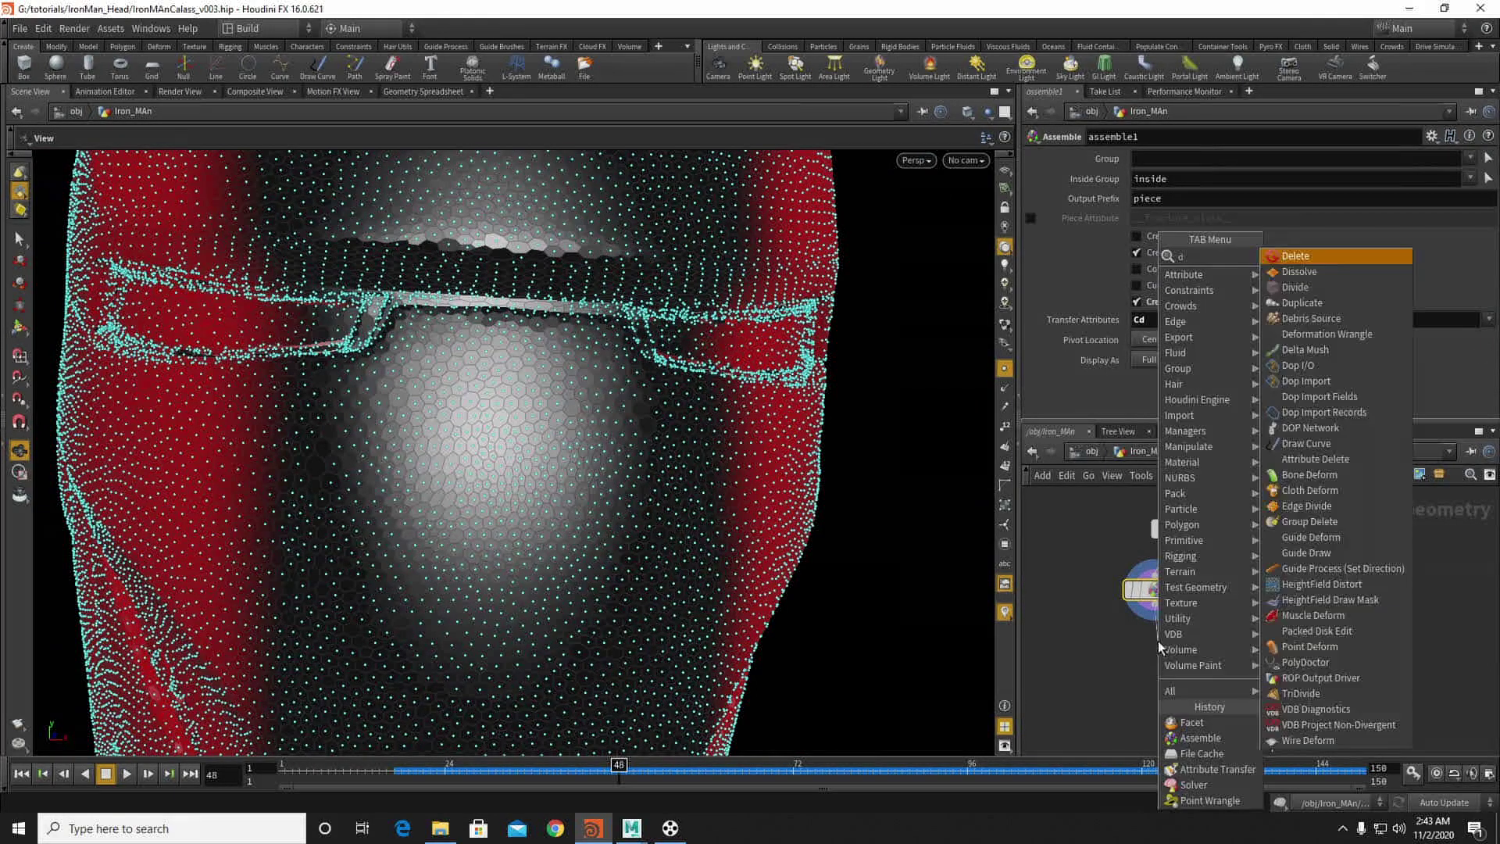
{"action": "left_click", "coordinate": [1298, 255]}
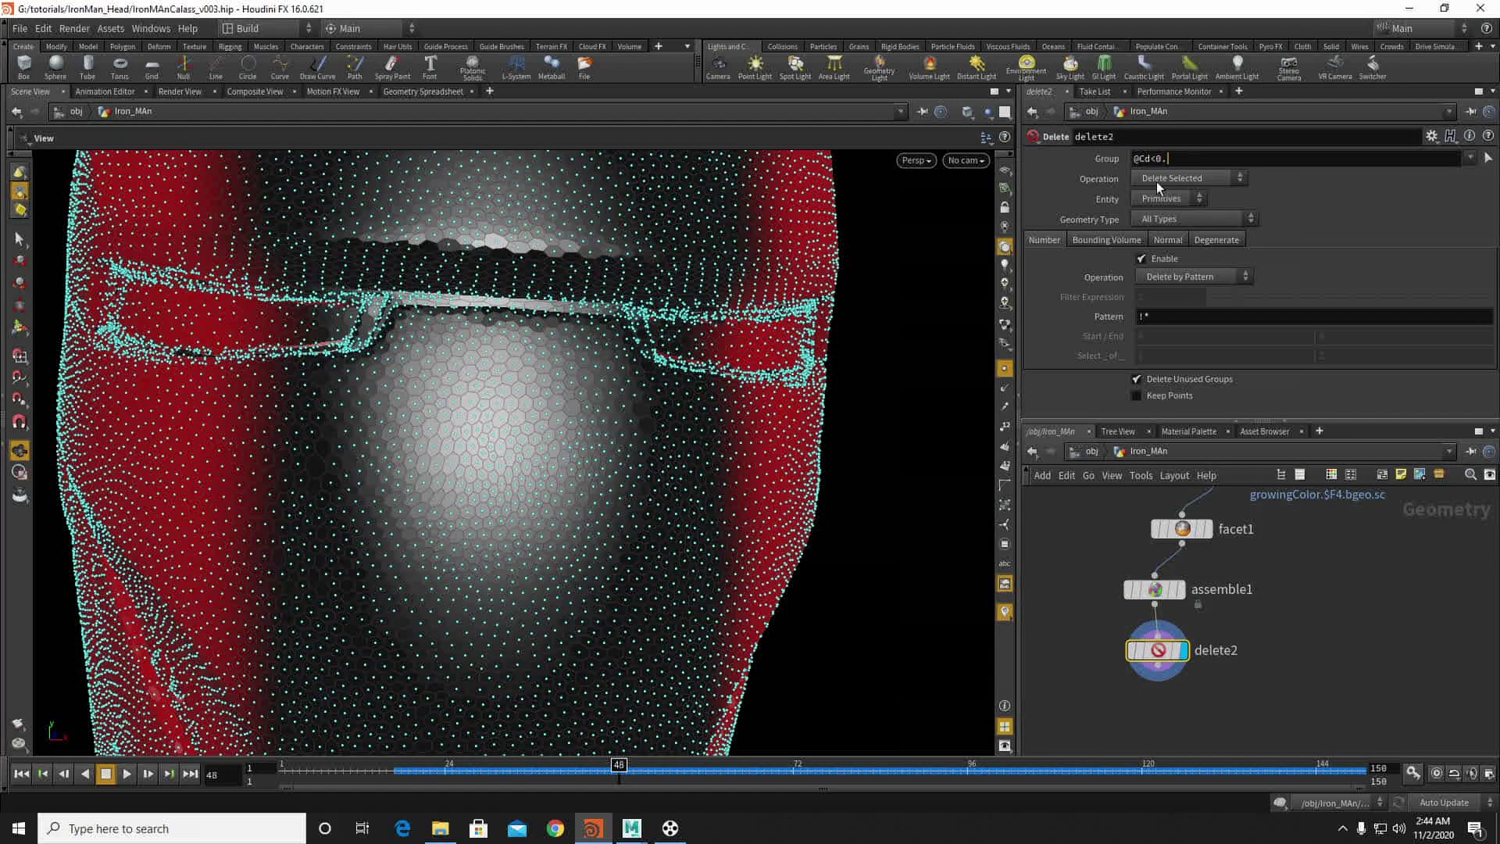
{"action": "left_click", "coordinate": [1164, 200]}
{"action": "left_click", "coordinate": [1158, 219]}
{"action": "mouse_move", "coordinate": [485, 393]}
{"action": "right_mouse_down"}
{"action": "mouse_move", "coordinate": [269, 411]}
{"action": "mouse_move", "coordinate": [474, 419]}
{"action": "right_mouse_up"}
{"action": "left_click_drag", "start_coordinate": [475, 420], "coordinate": [395, 497]}
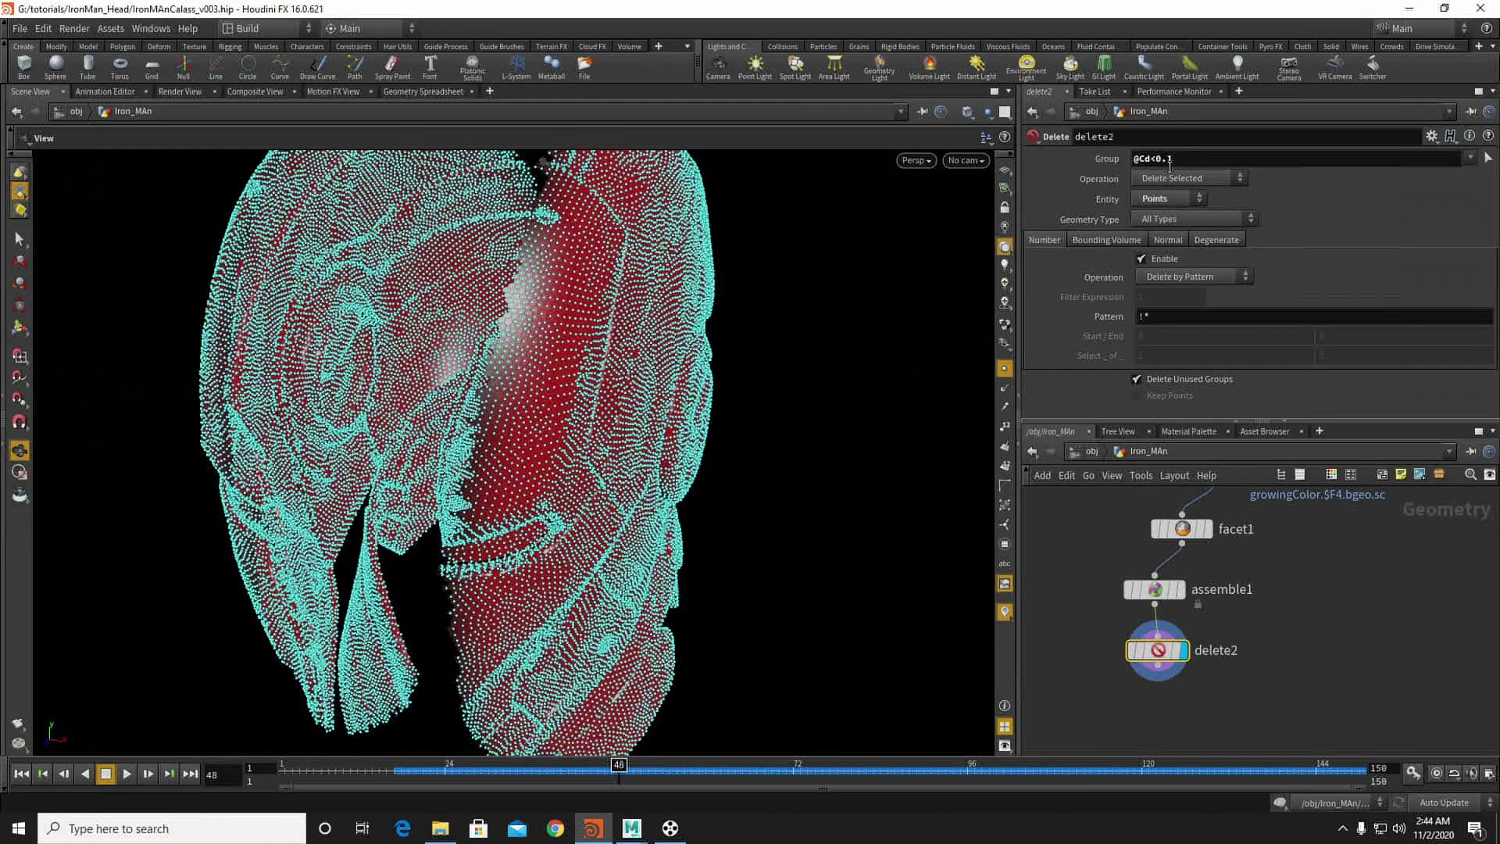
{"action": "type", "text": "00"}
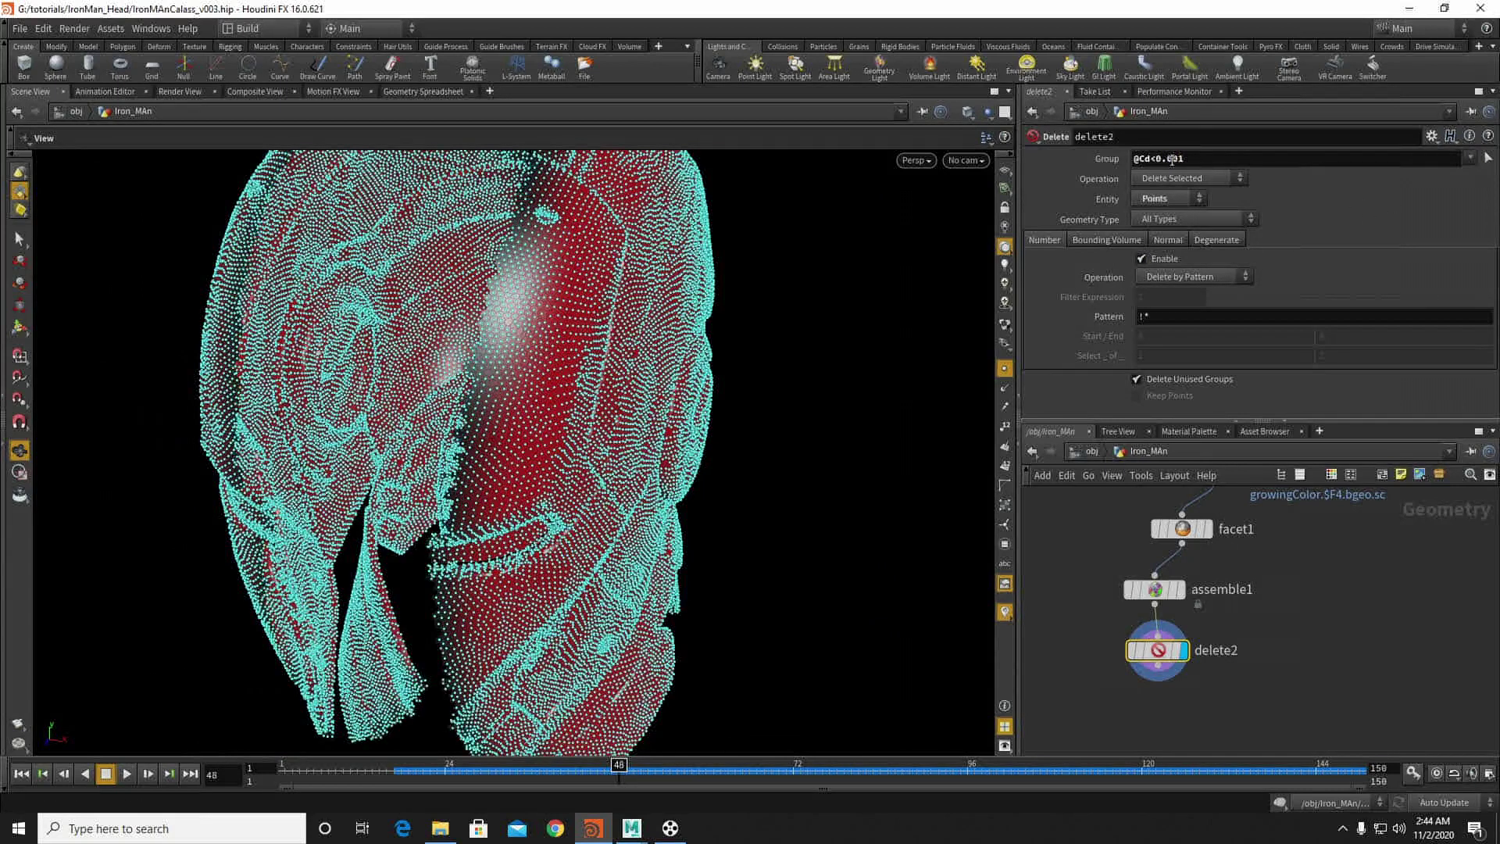
{"action": "left_click_drag", "start_coordinate": [1200, 159], "coordinate": [1154, 164]}
{"action": "key", "text": "BackSpace"}
{"action": "key", "text": "BackSpace"}
{"action": "mouse_move", "coordinate": [551, 270]}
{"action": "left_mouse_down"}
{"action": "mouse_move", "coordinate": [382, 282]}
{"action": "mouse_move", "coordinate": [599, 250]}
{"action": "mouse_move", "coordinate": [512, 251]}
{"action": "mouse_move", "coordinate": [647, 258]}
{"action": "mouse_move", "coordinate": [524, 268]}
{"action": "left_mouse_up"}
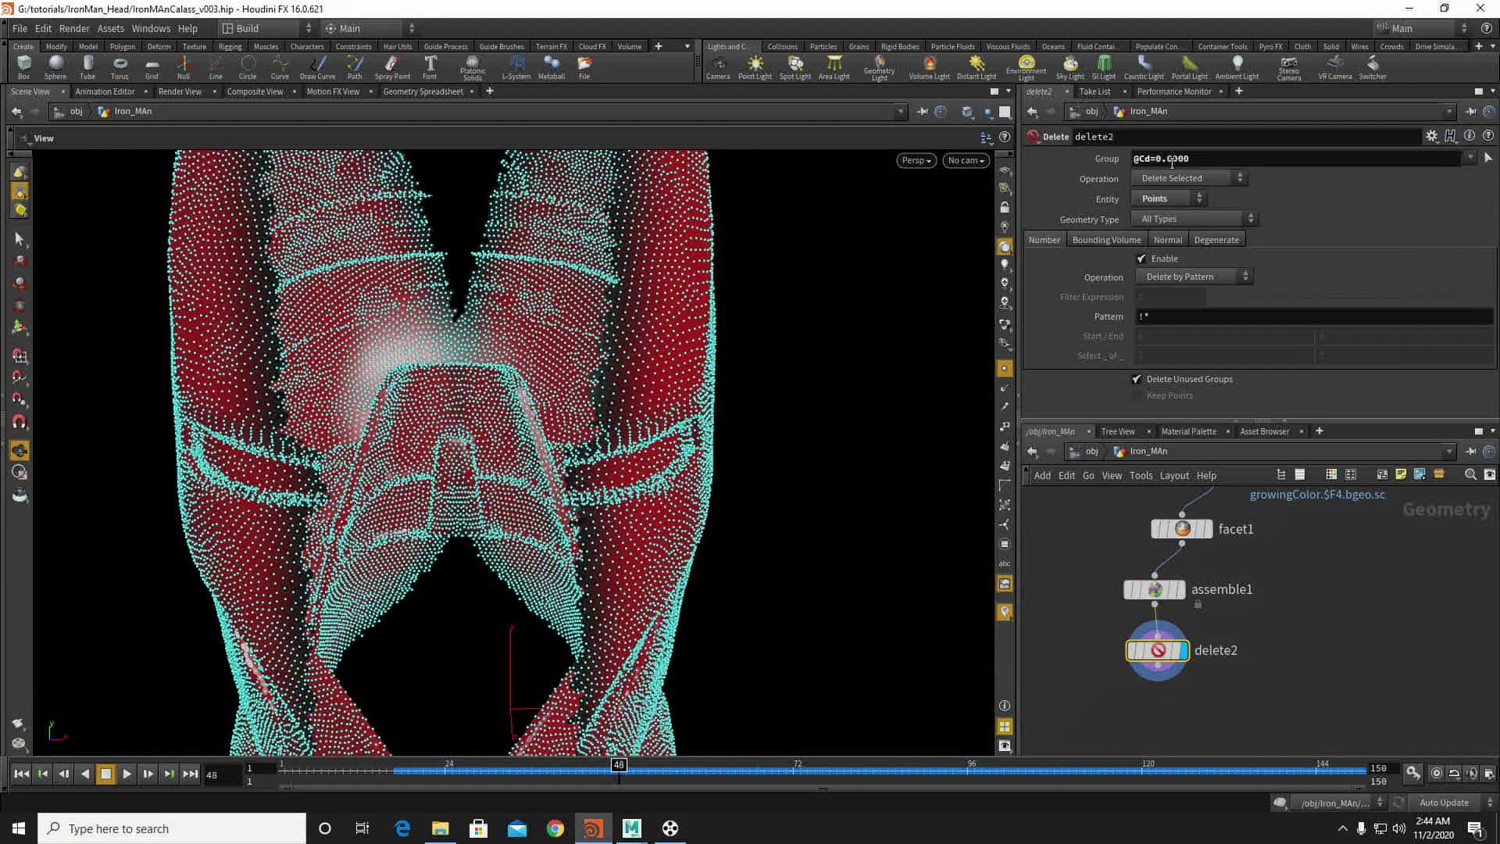
{"action": "left_click_drag", "start_coordinate": [1197, 158], "coordinate": [1157, 161]}
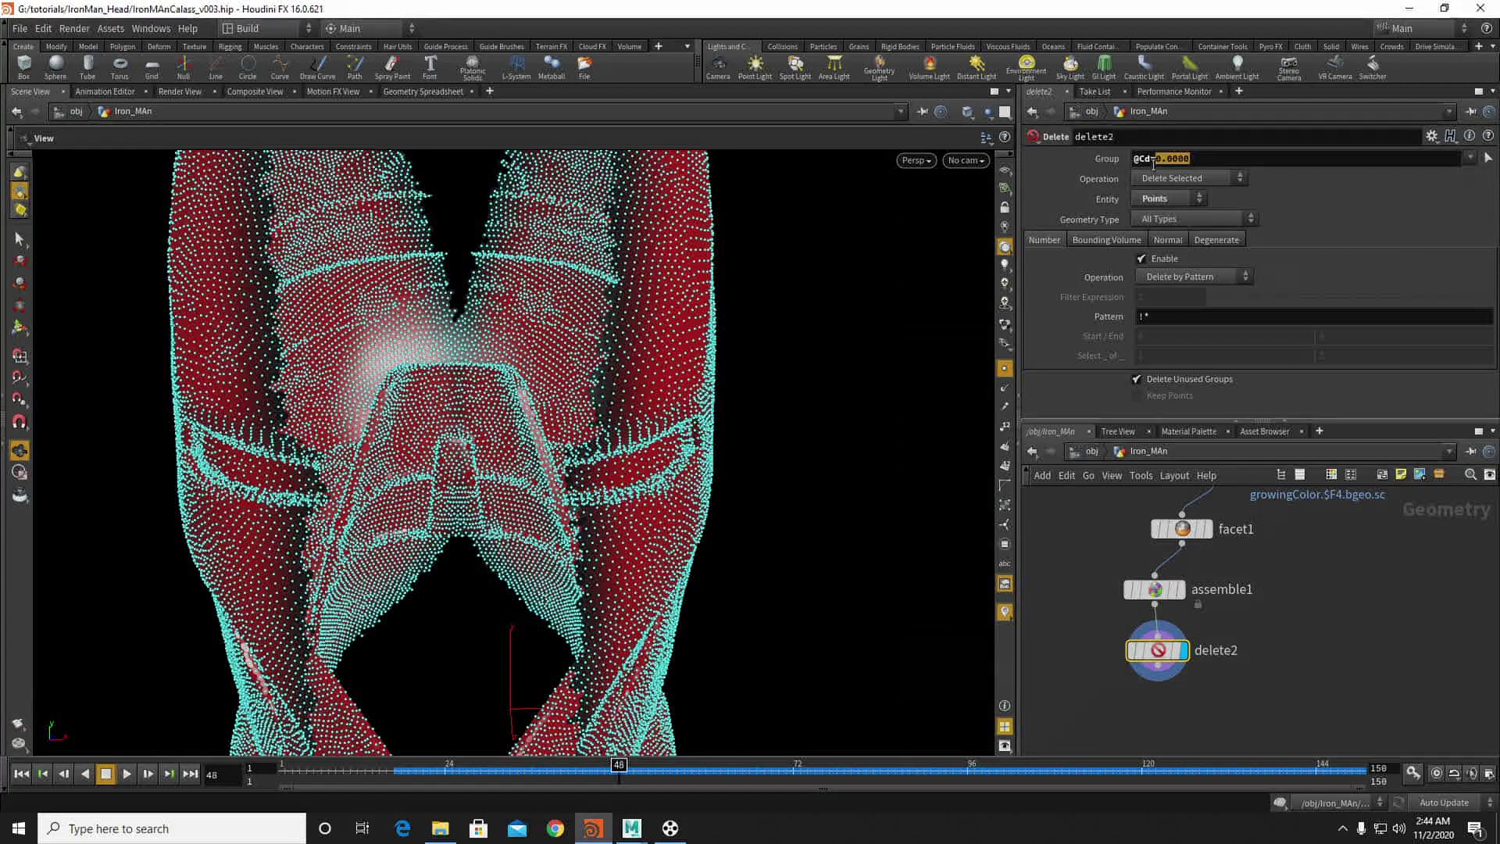
{"action": "type", "text": "0"}
{"action": "middle_click_drag", "start_coordinate": [1225, 605], "coordinate": [1219, 557]}
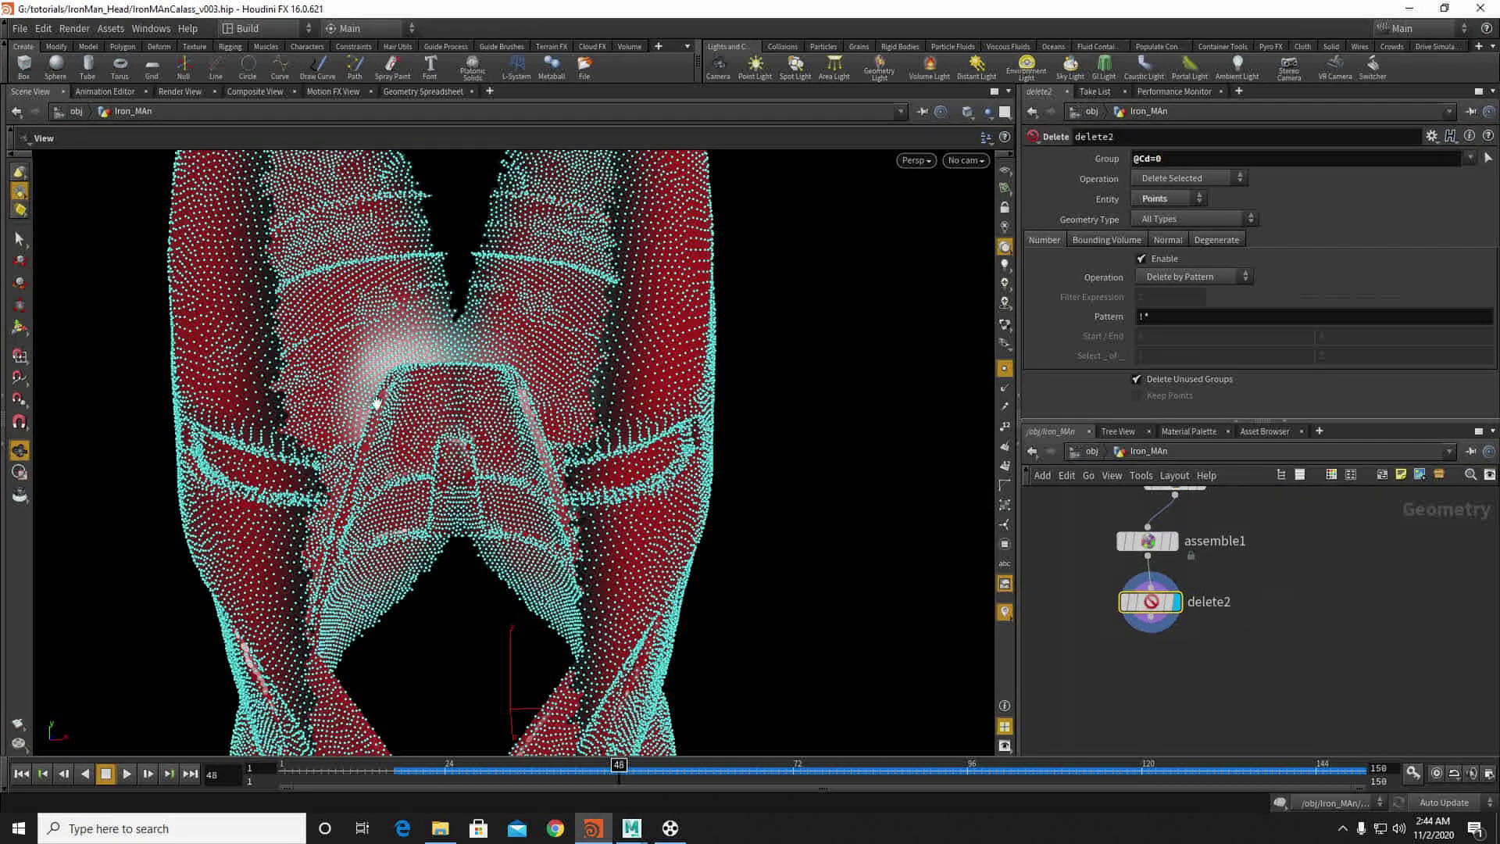
{"action": "left_click_drag", "start_coordinate": [245, 325], "coordinate": [497, 299]}
{"action": "left_click_drag", "start_coordinate": [445, 391], "coordinate": [603, 486]}
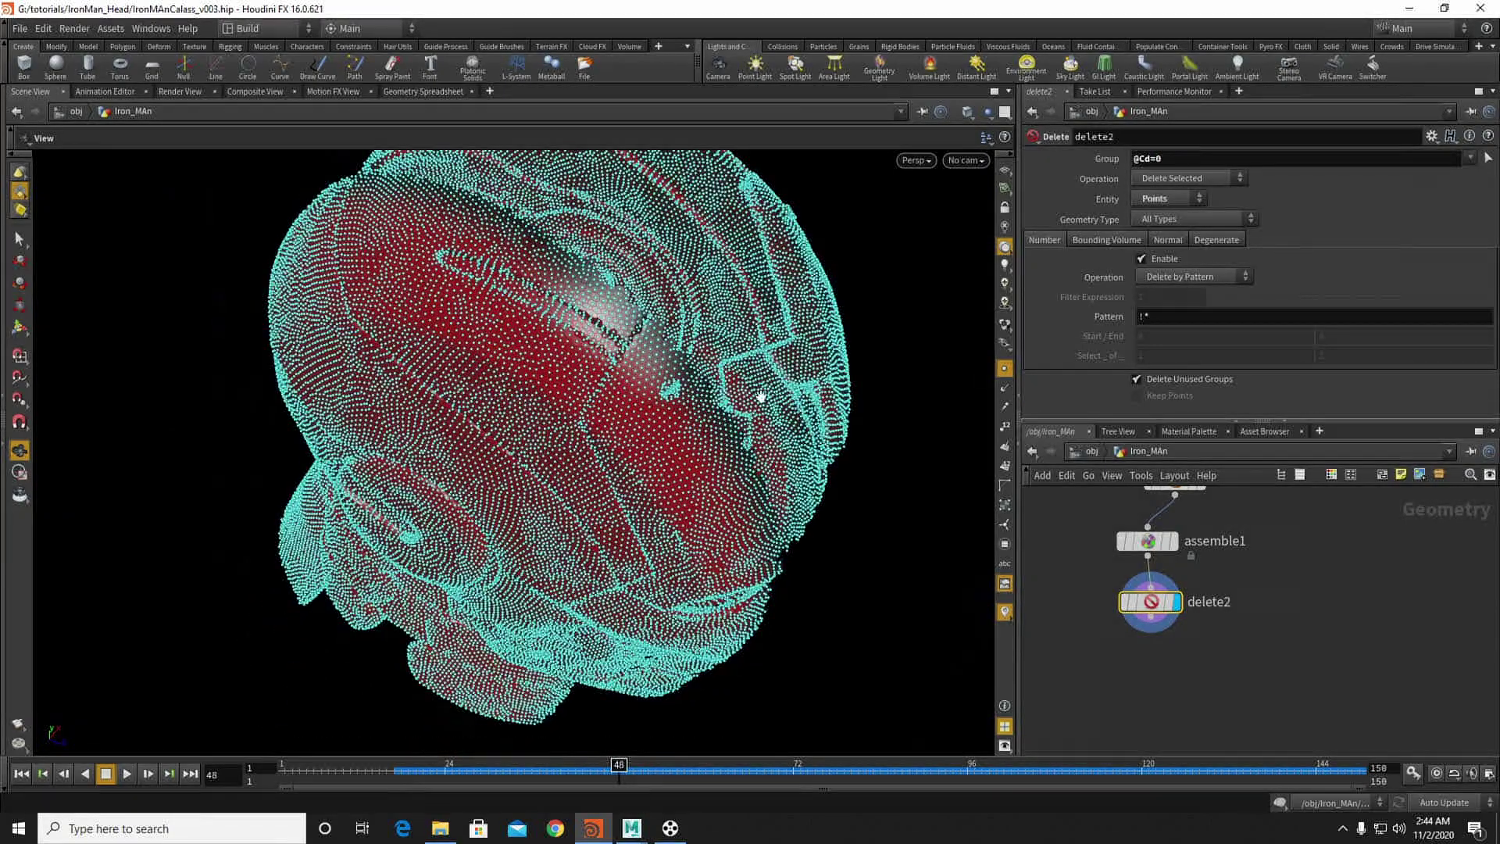
Step: Hide the point markers and check the opening that delete2 leaves in the head
{"action": "left_click", "coordinate": [1004, 367]}
{"action": "scroll", "coordinate": [842, 428], "scroll_direction": "up", "scroll_amount": 5}
{"action": "left_click_drag", "start_coordinate": [843, 428], "coordinate": [539, 423]}
{"action": "scroll", "coordinate": [730, 401], "scroll_direction": "down", "scroll_amount": 5}
{"action": "left_click_drag", "start_coordinate": [630, 450], "coordinate": [602, 429]}
{"action": "middle_click_drag", "start_coordinate": [1145, 664], "coordinate": [1193, 677]}
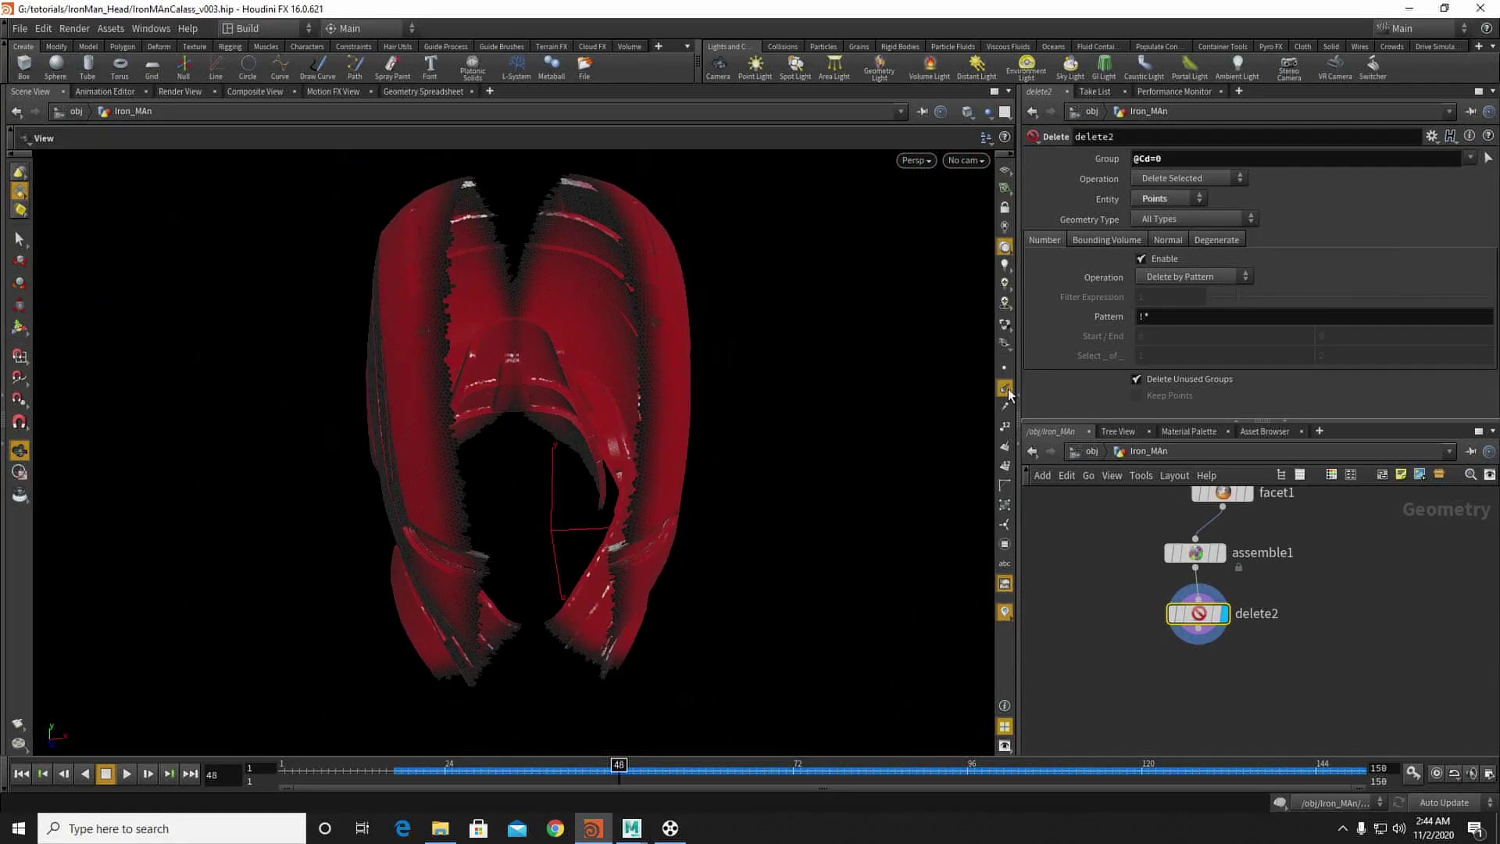
Step: Review the settings and results of solver1, filecache6, facet1 and assemble1, and display delete2 again
{"action": "middle_click_drag", "start_coordinate": [1348, 495], "coordinate": [1158, 595]}
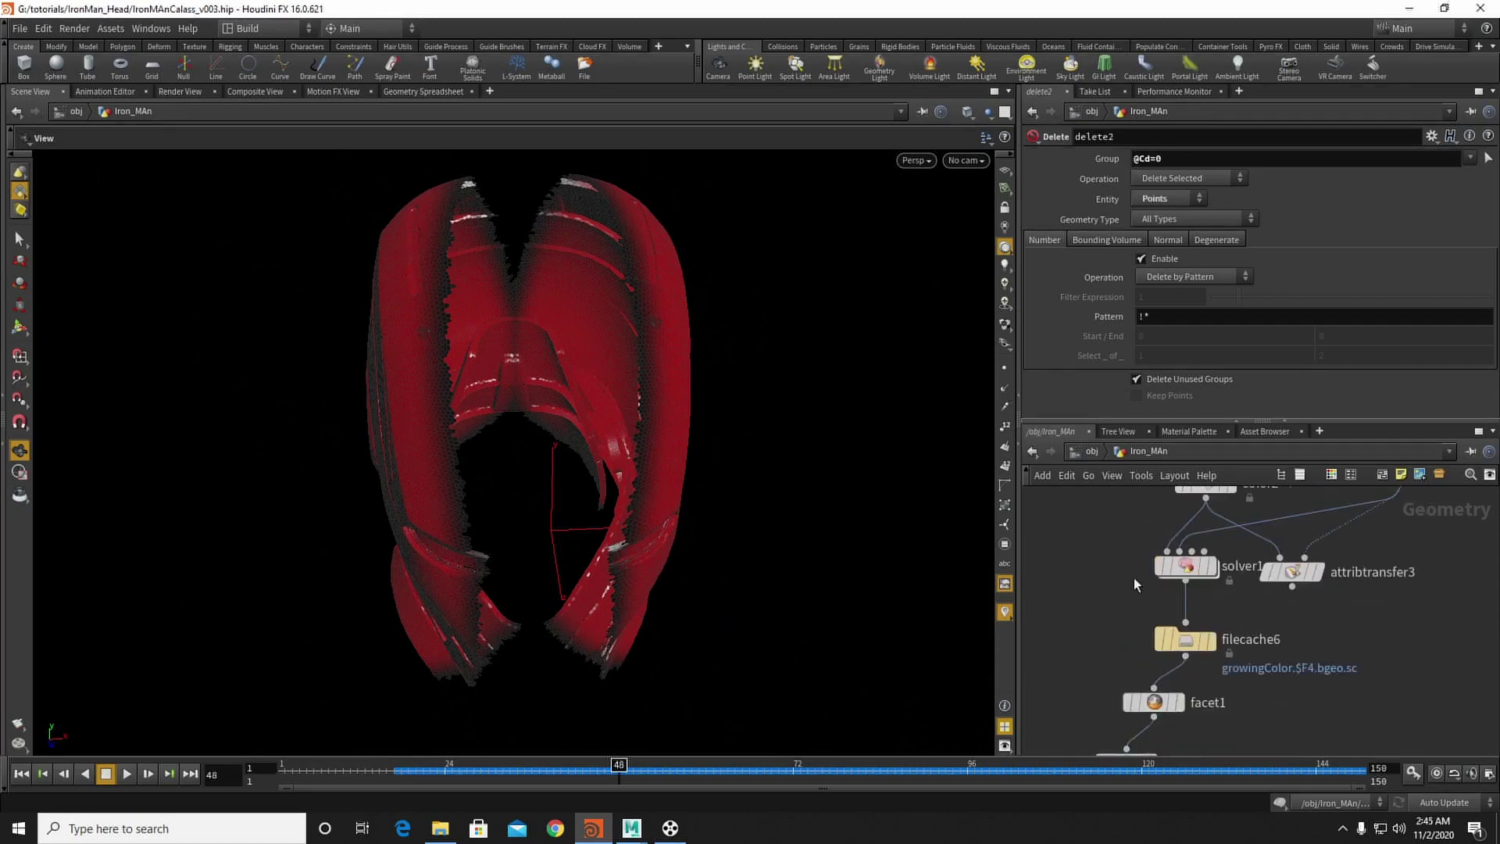
{"action": "left_click", "coordinate": [1186, 565]}
{"action": "middle_click_drag", "start_coordinate": [1199, 643], "coordinate": [1242, 558]}
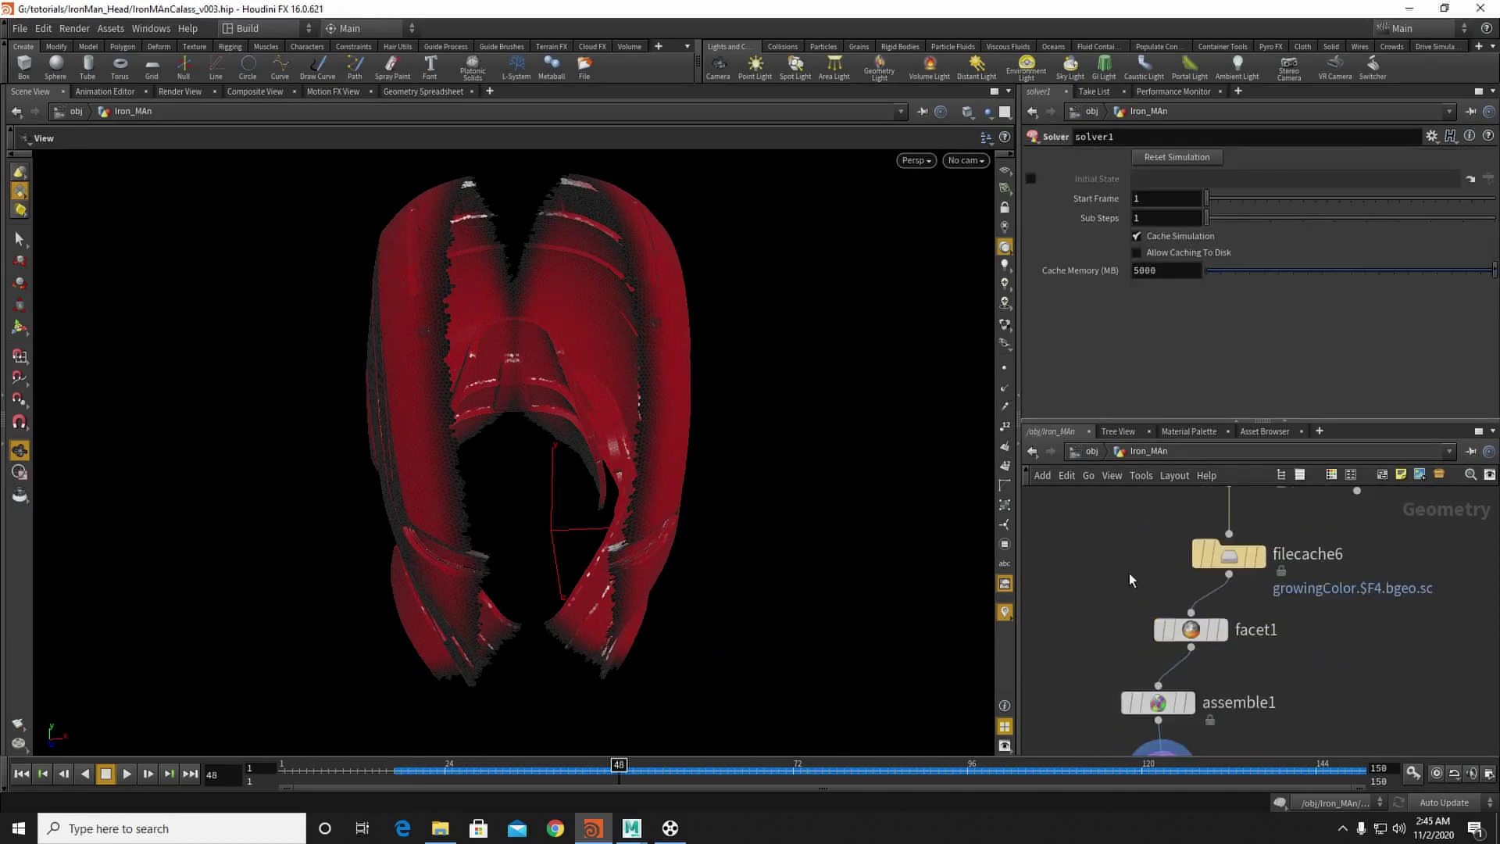
{"action": "left_click", "coordinate": [1250, 553]}
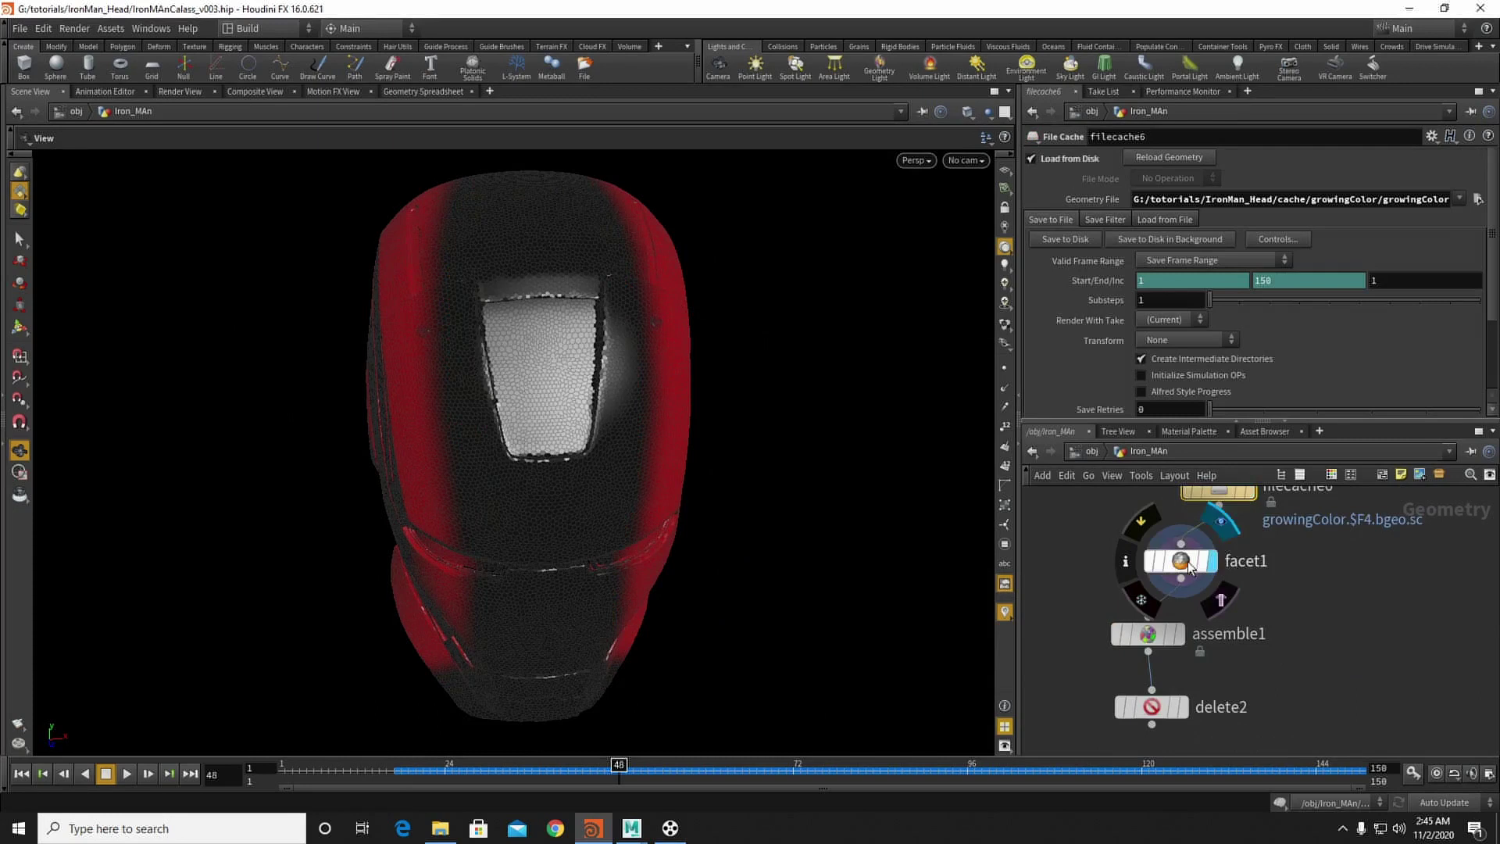
{"action": "left_click", "coordinate": [1196, 561]}
{"action": "left_click", "coordinate": [1152, 634]}
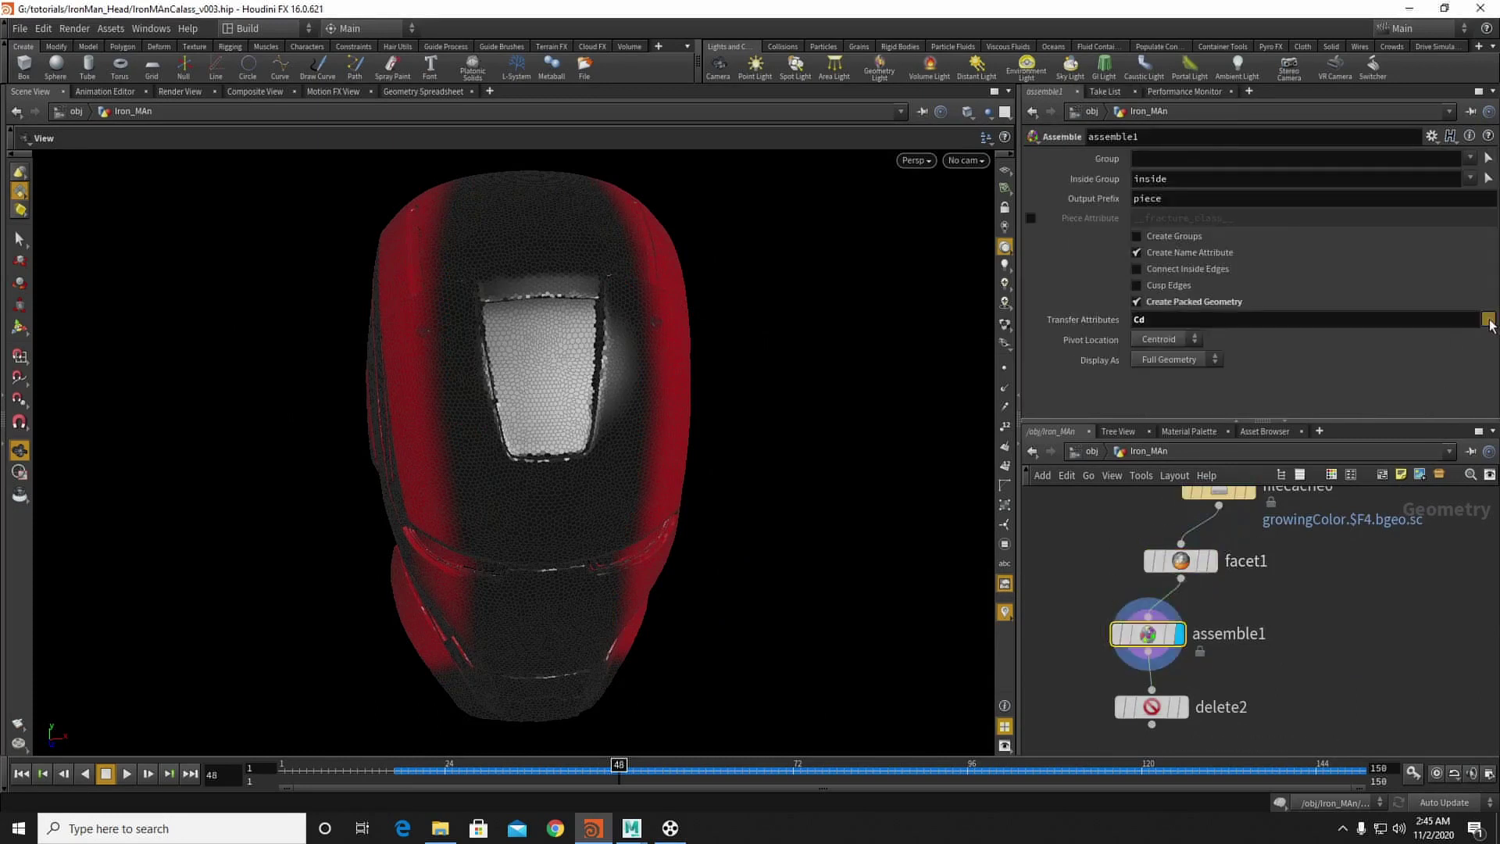
{"action": "left_click", "coordinate": [1487, 355]}
{"action": "left_click", "coordinate": [1179, 706]}
{"action": "left_click", "coordinate": [1141, 706]}
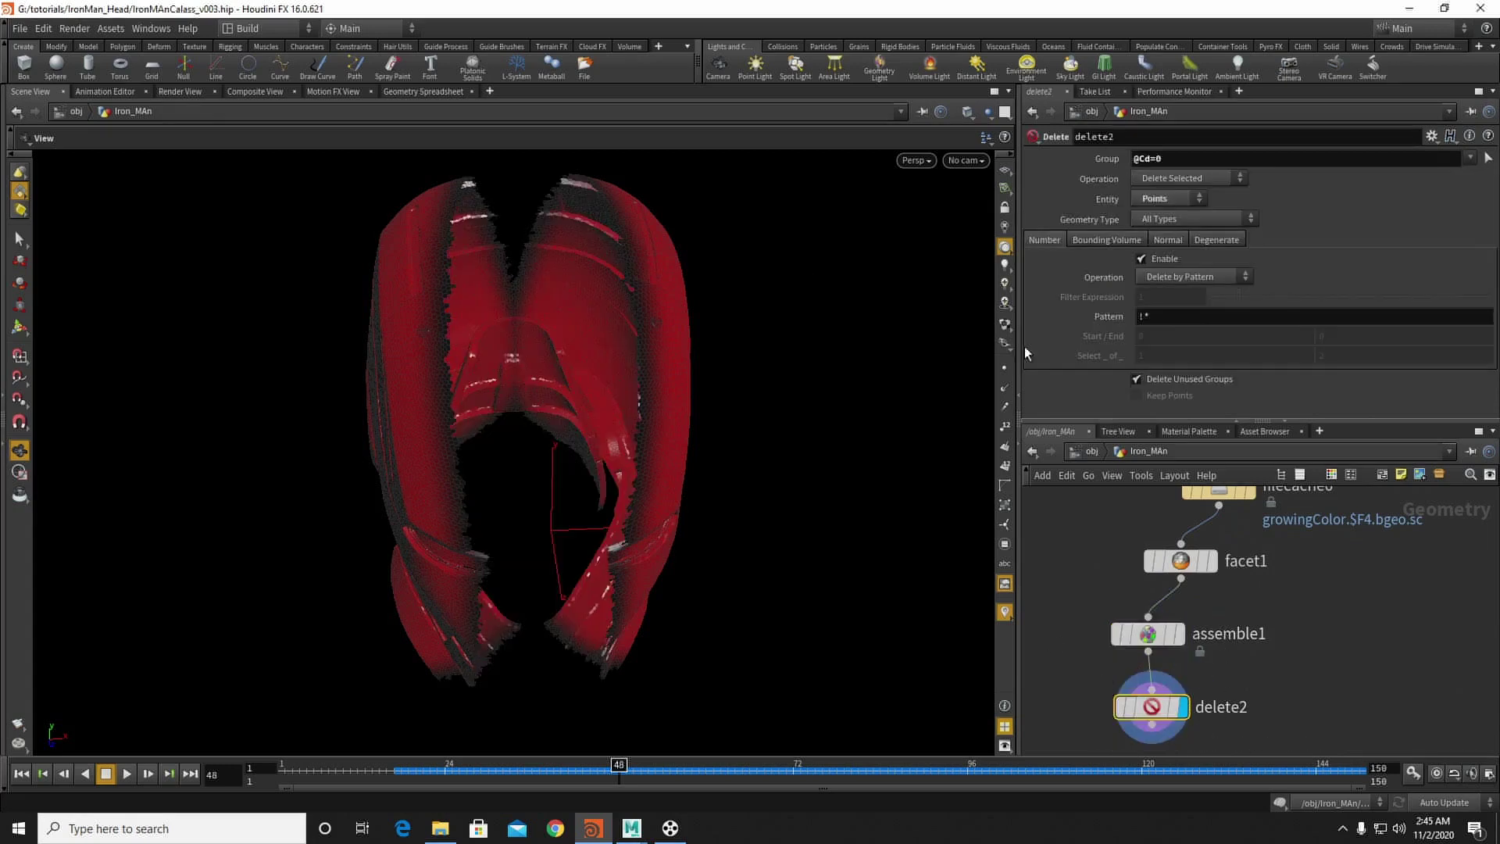
Step: Examine the cut edge of delete2's geometry up close and review its attributes in the geometry spreadsheet
{"action": "scroll", "coordinate": [680, 344], "scroll_direction": "up", "scroll_amount": 4}
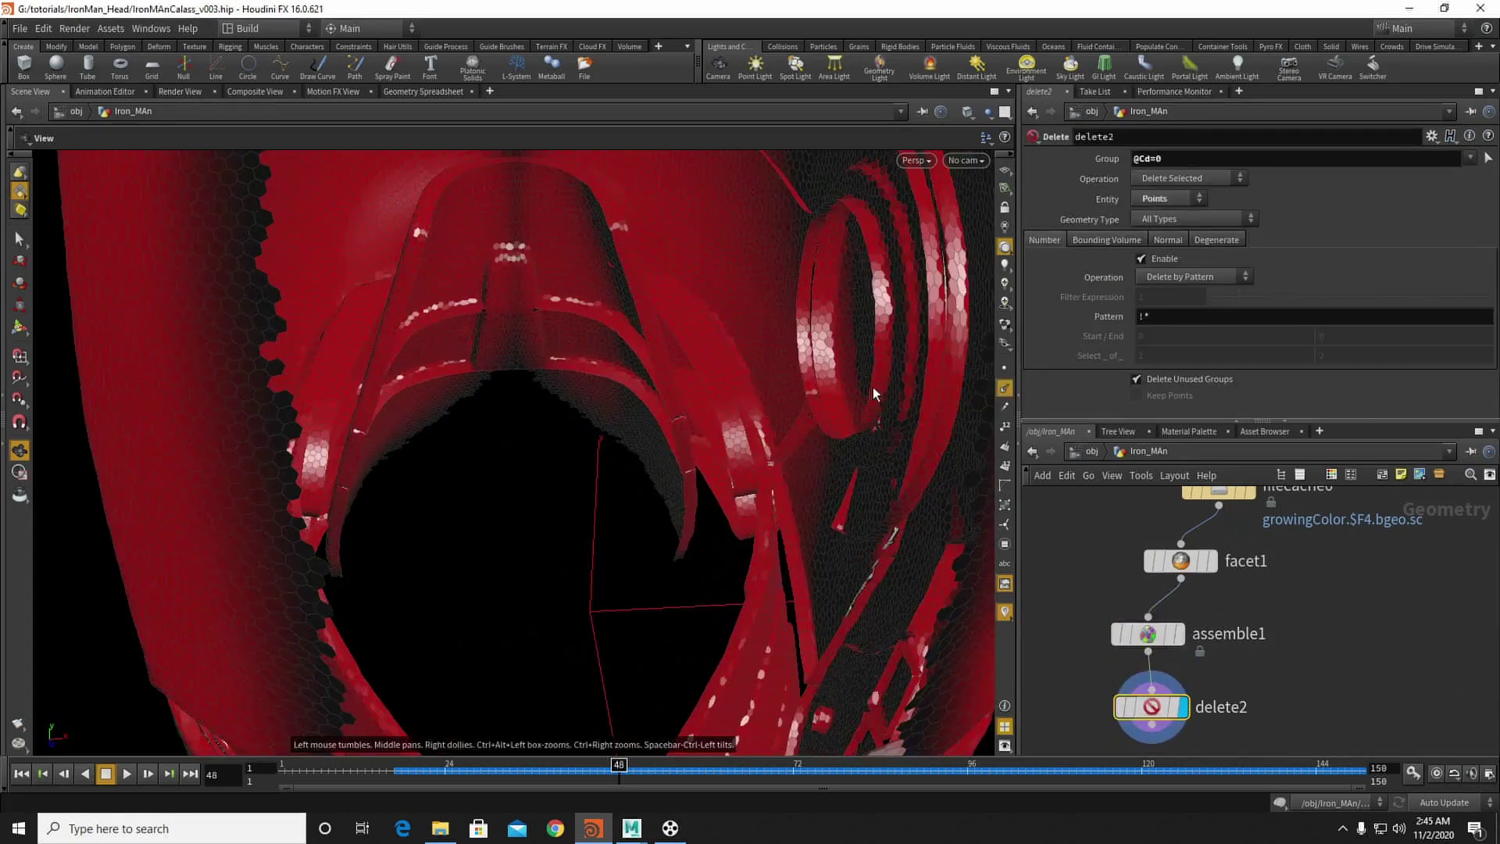
{"action": "mouse_move", "coordinate": [747, 342]}
{"action": "left_mouse_down"}
{"action": "mouse_move", "coordinate": [763, 274]}
{"action": "mouse_move", "coordinate": [830, 274]}
{"action": "mouse_move", "coordinate": [733, 358]}
{"action": "mouse_move", "coordinate": [775, 414]}
{"action": "mouse_move", "coordinate": [804, 409]}
{"action": "left_mouse_up"}
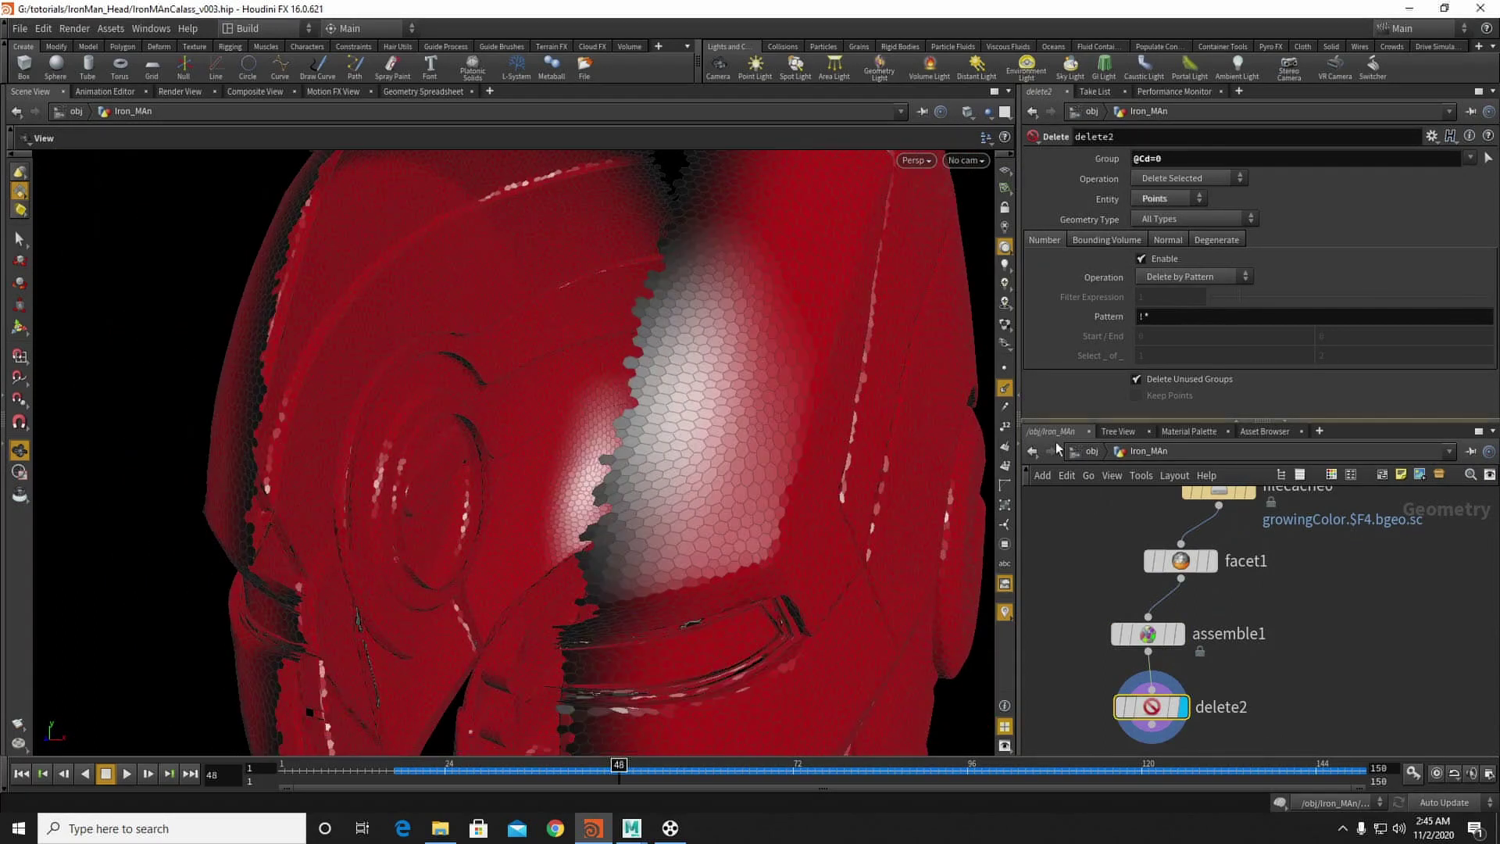
{"action": "left_click", "coordinate": [1004, 370]}
{"action": "left_click", "coordinate": [1004, 372]}
{"action": "middle_click_drag", "start_coordinate": [1286, 690], "coordinate": [1302, 592]}
{"action": "left_click", "coordinate": [426, 92]}
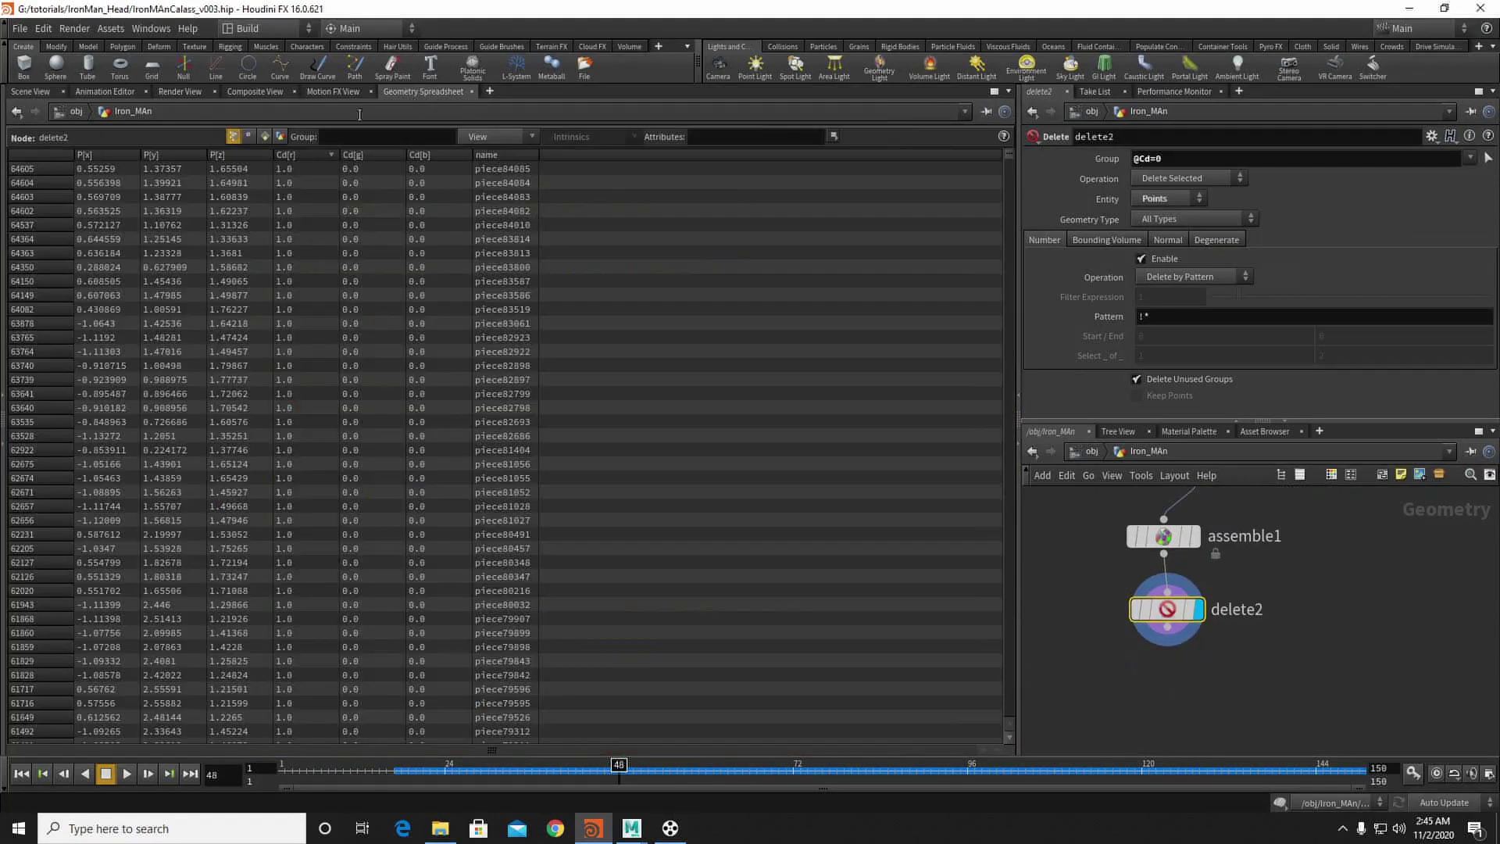
{"action": "left_click", "coordinate": [249, 135]}
{"action": "left_click", "coordinate": [29, 91]}
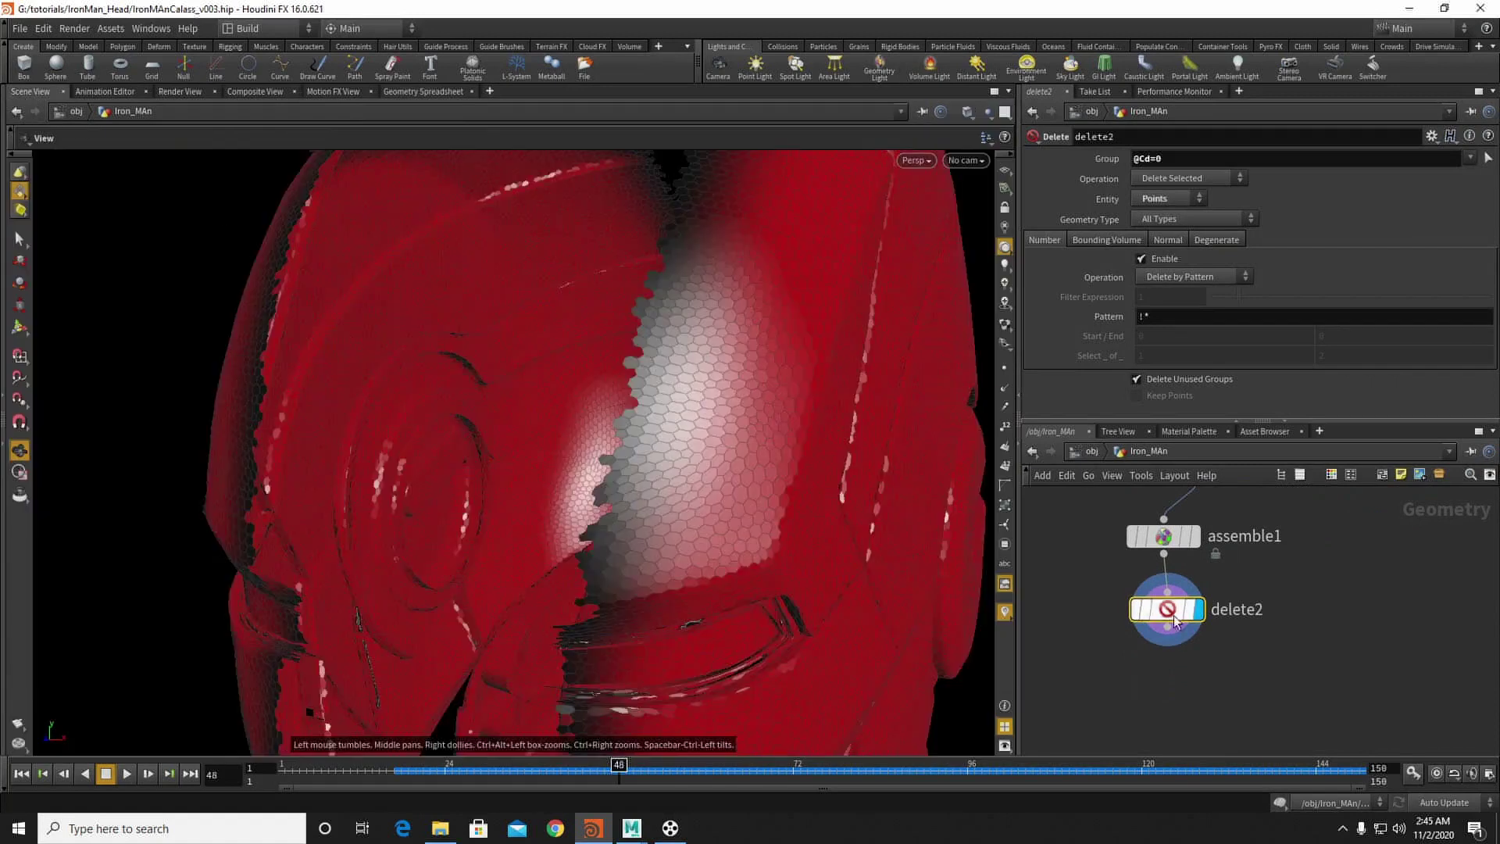
Step: Add a Normal node below delete2, display it and set it to add normals to points
{"action": "key", "text": "Tab"}
{"action": "type", "text": "nor"}
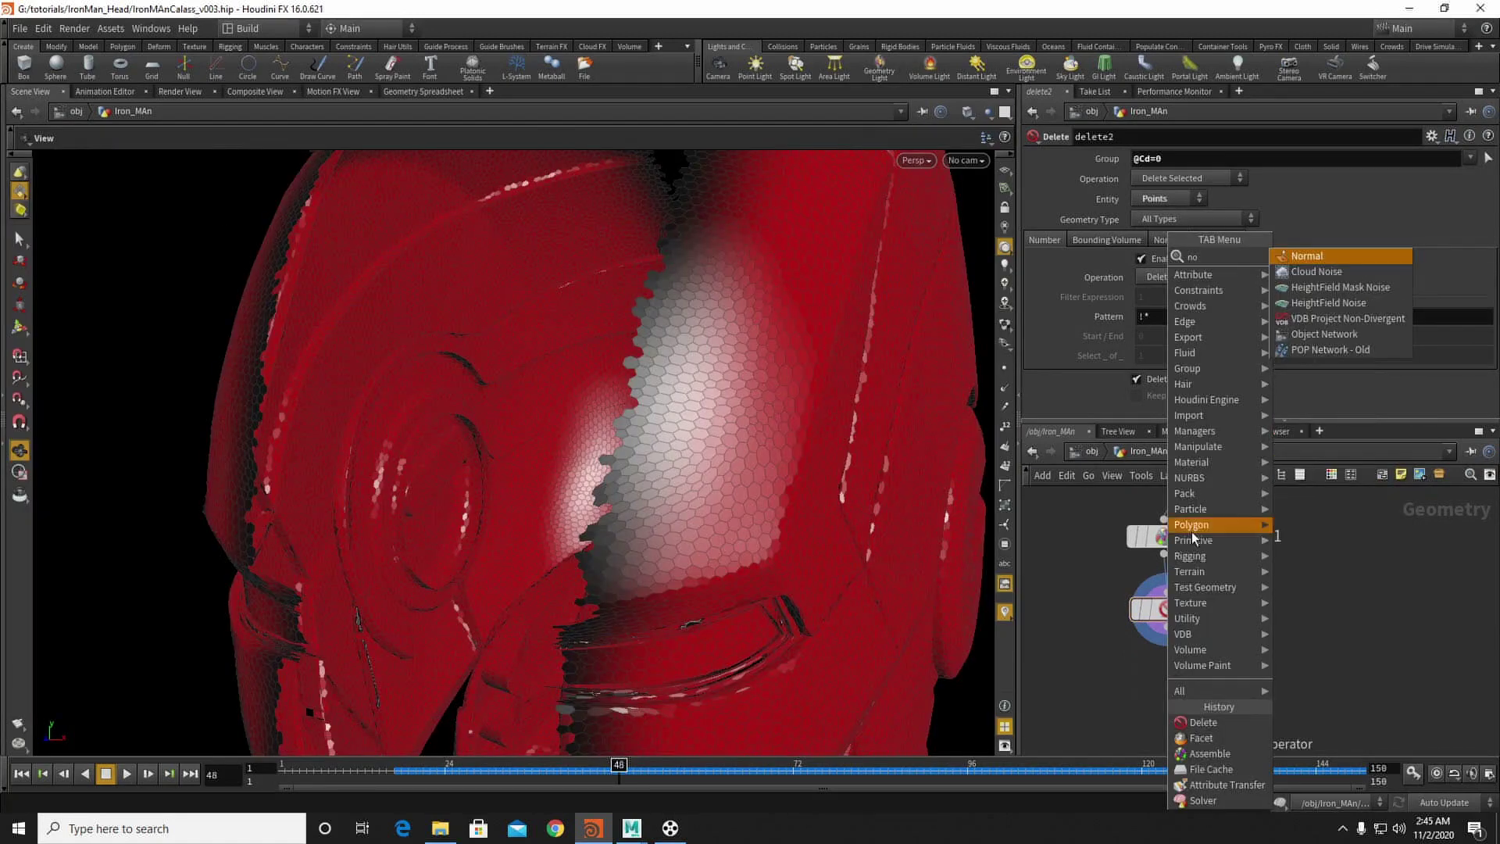
{"action": "left_click", "coordinate": [1314, 259]}
{"action": "left_click", "coordinate": [1178, 689]}
{"action": "left_click_drag", "start_coordinate": [1167, 627], "coordinate": [1177, 669]}
{"action": "left_click", "coordinate": [1208, 688]}
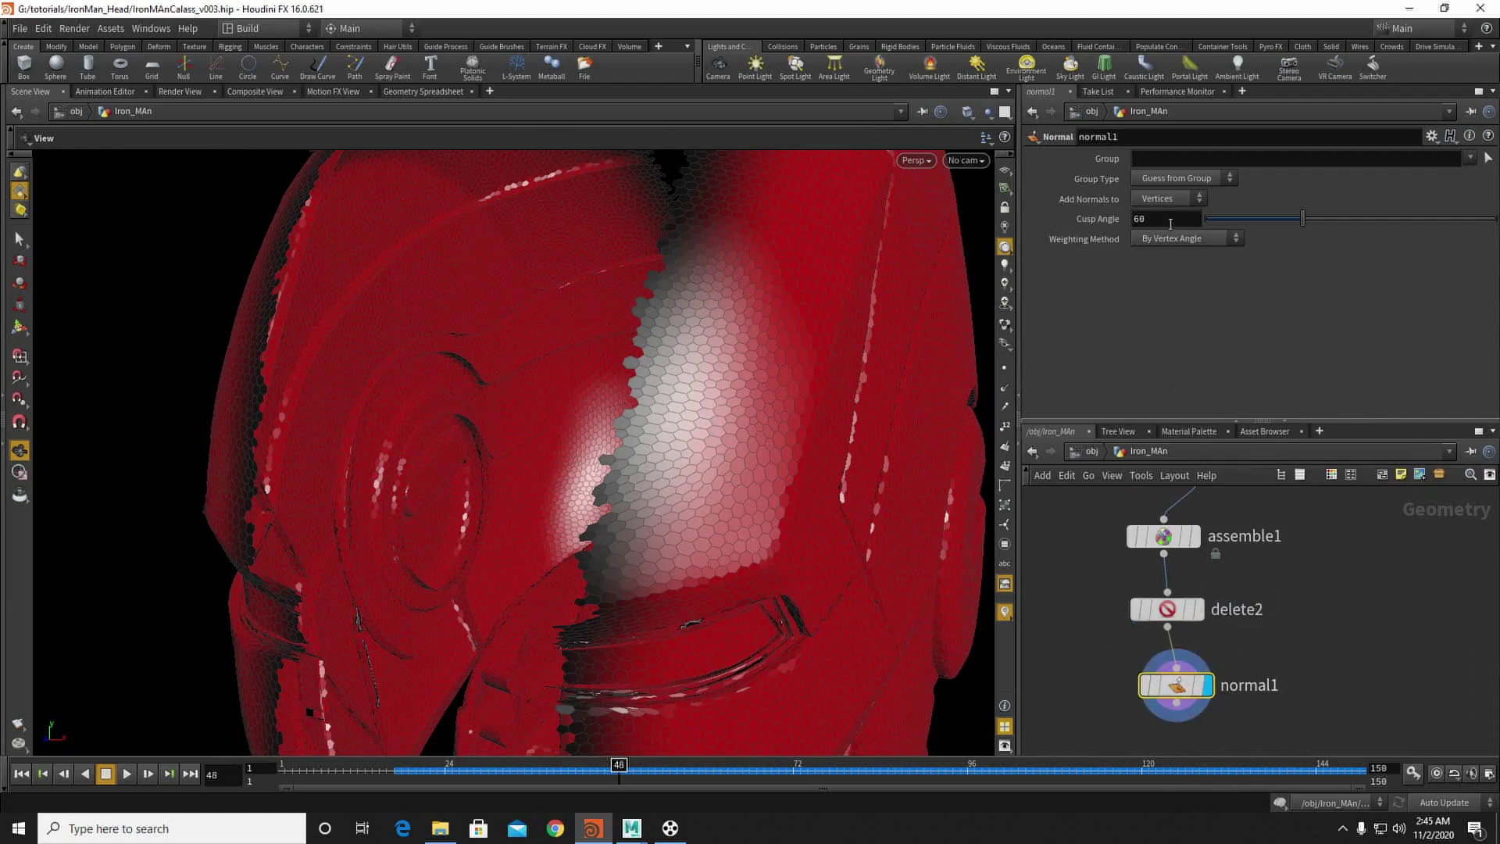
{"action": "left_click", "coordinate": [1169, 198]}
{"action": "left_click", "coordinate": [1156, 202]}
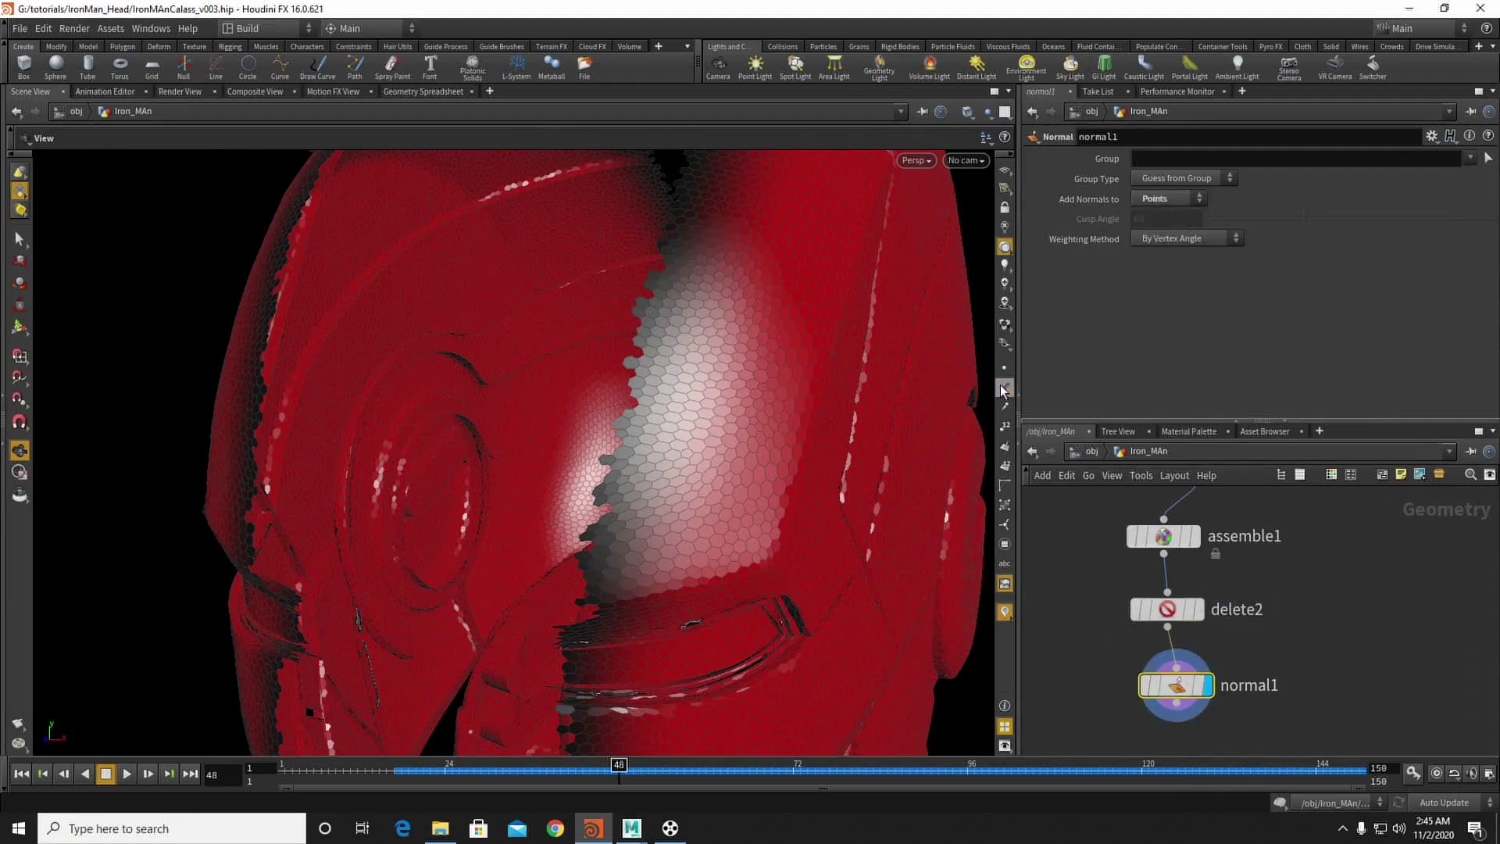
Step: Display facet1, pull the Normal node out of the chain and move delete2 down to make room below assemble1
{"action": "middle_click_drag", "start_coordinate": [1256, 556], "coordinate": [1212, 601]}
{"action": "left_click", "coordinate": [1223, 549]}
{"action": "left_click", "coordinate": [1193, 540]}
{"action": "left_click_drag", "start_coordinate": [1168, 738], "coordinate": [1324, 622]}
{"action": "left_click_drag", "start_coordinate": [1173, 647], "coordinate": [1158, 694]}
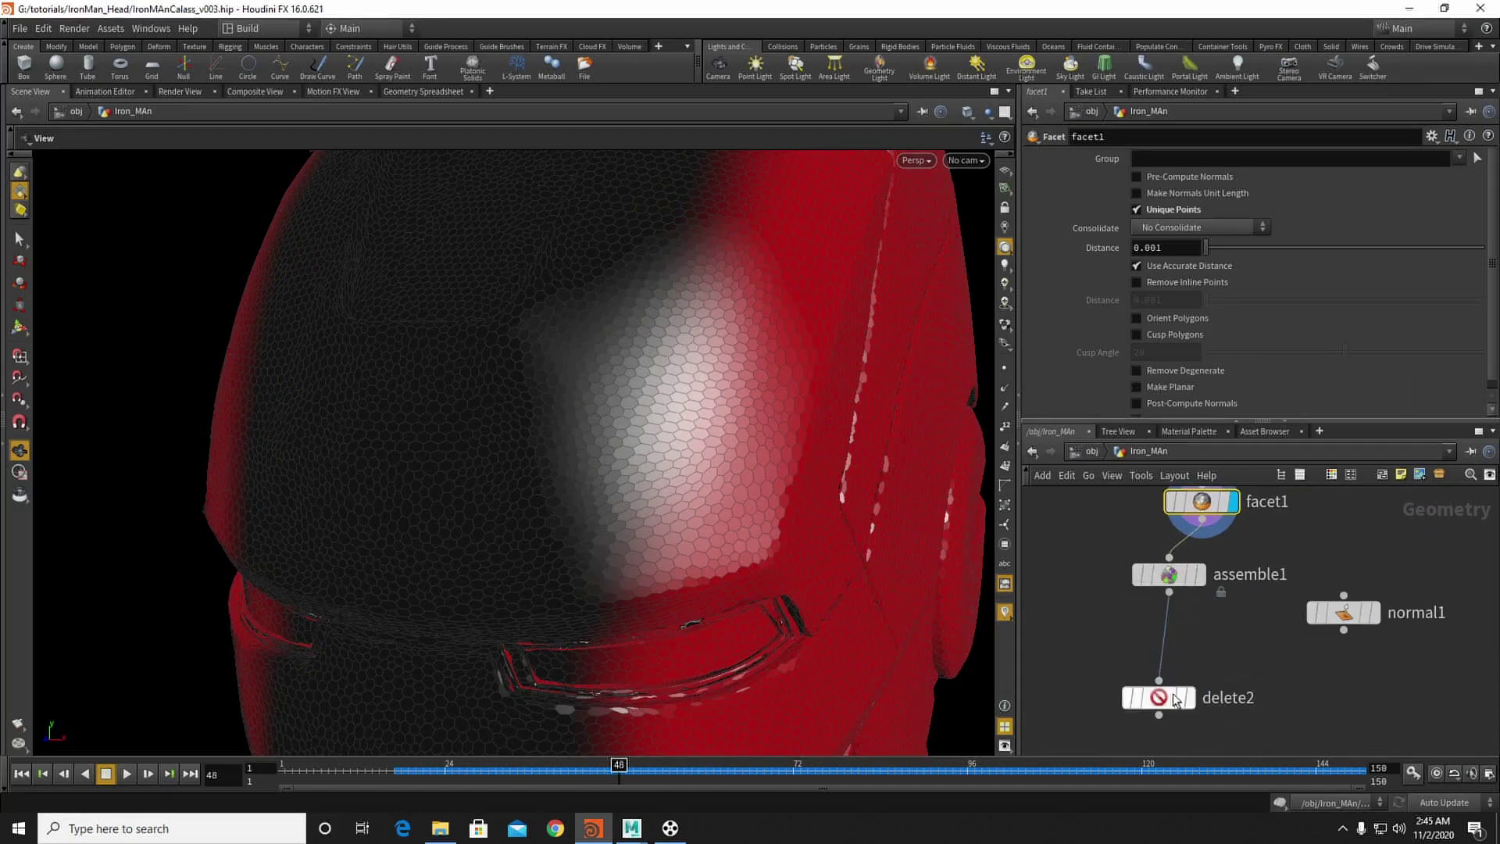
Step: Insert a Point - Old node between assemble1 and delete2 and display it
{"action": "key", "text": "Tab"}
{"action": "type", "text": "poi"}
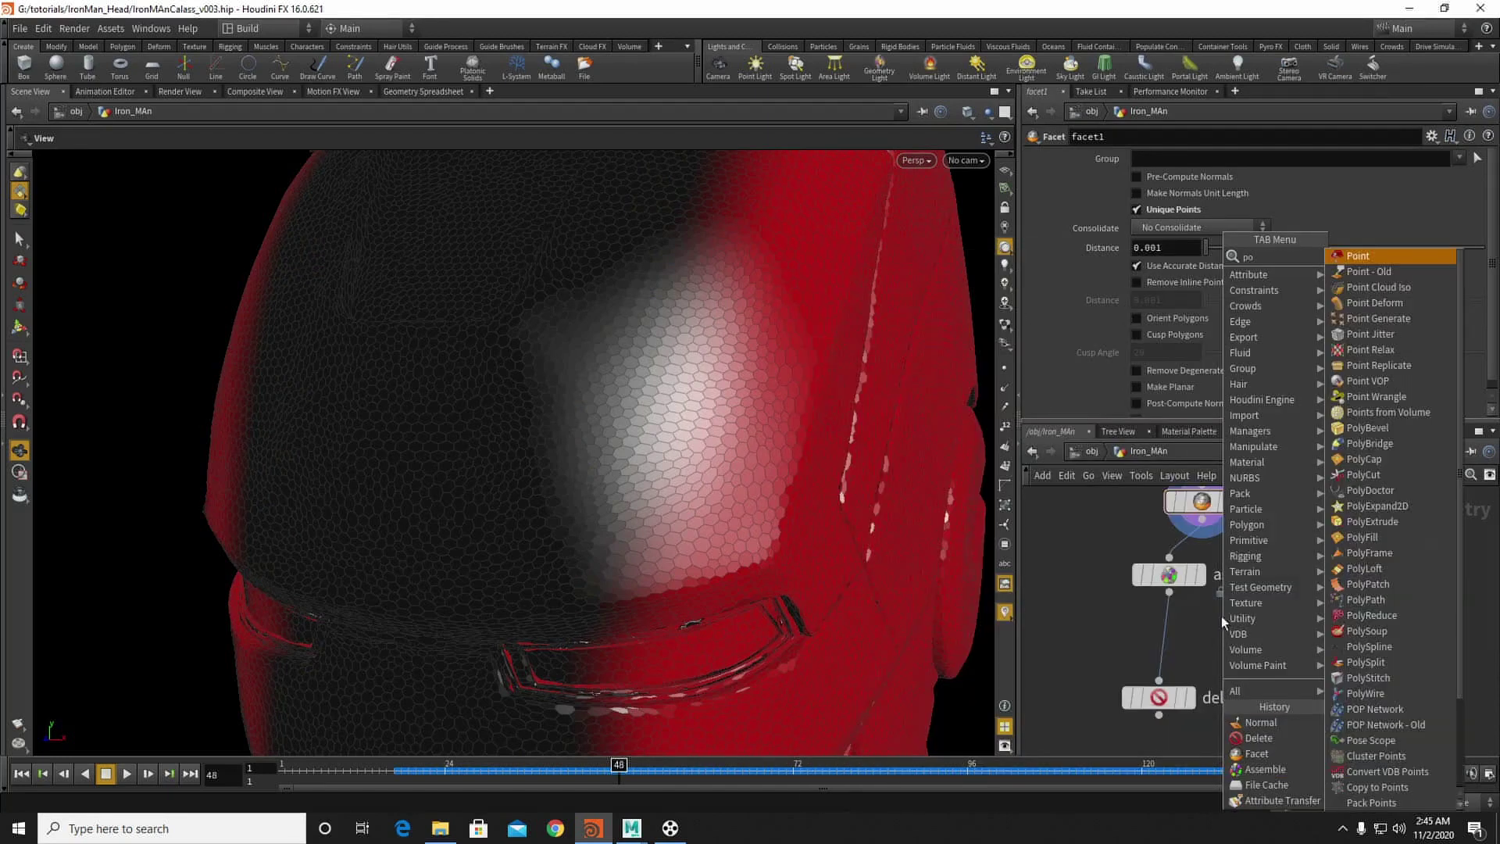
{"action": "left_click", "coordinate": [1374, 271]}
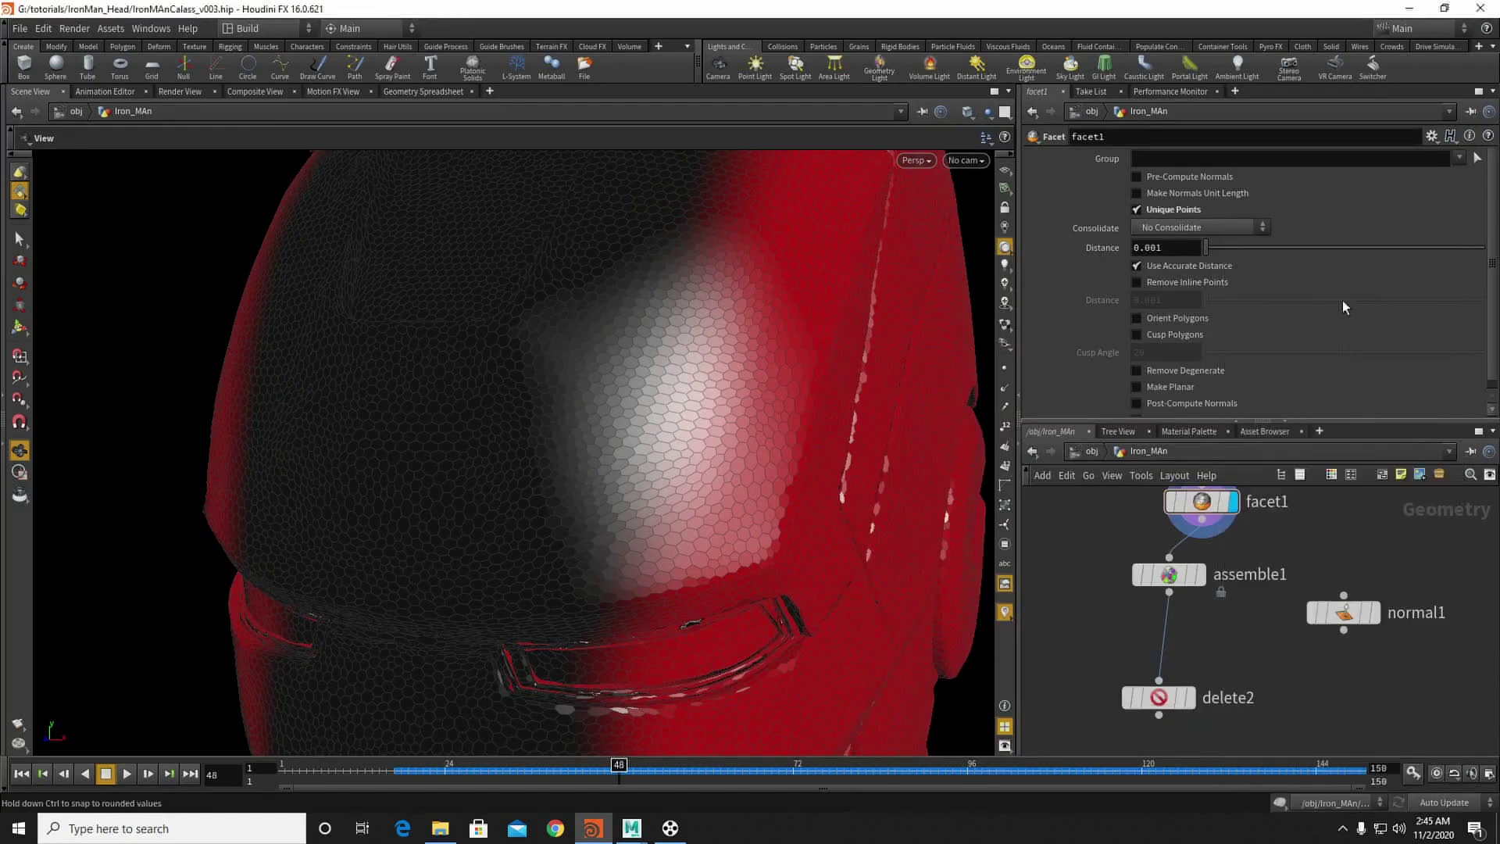
{"action": "left_click", "coordinate": [1195, 648]}
{"action": "left_click", "coordinate": [1199, 649]}
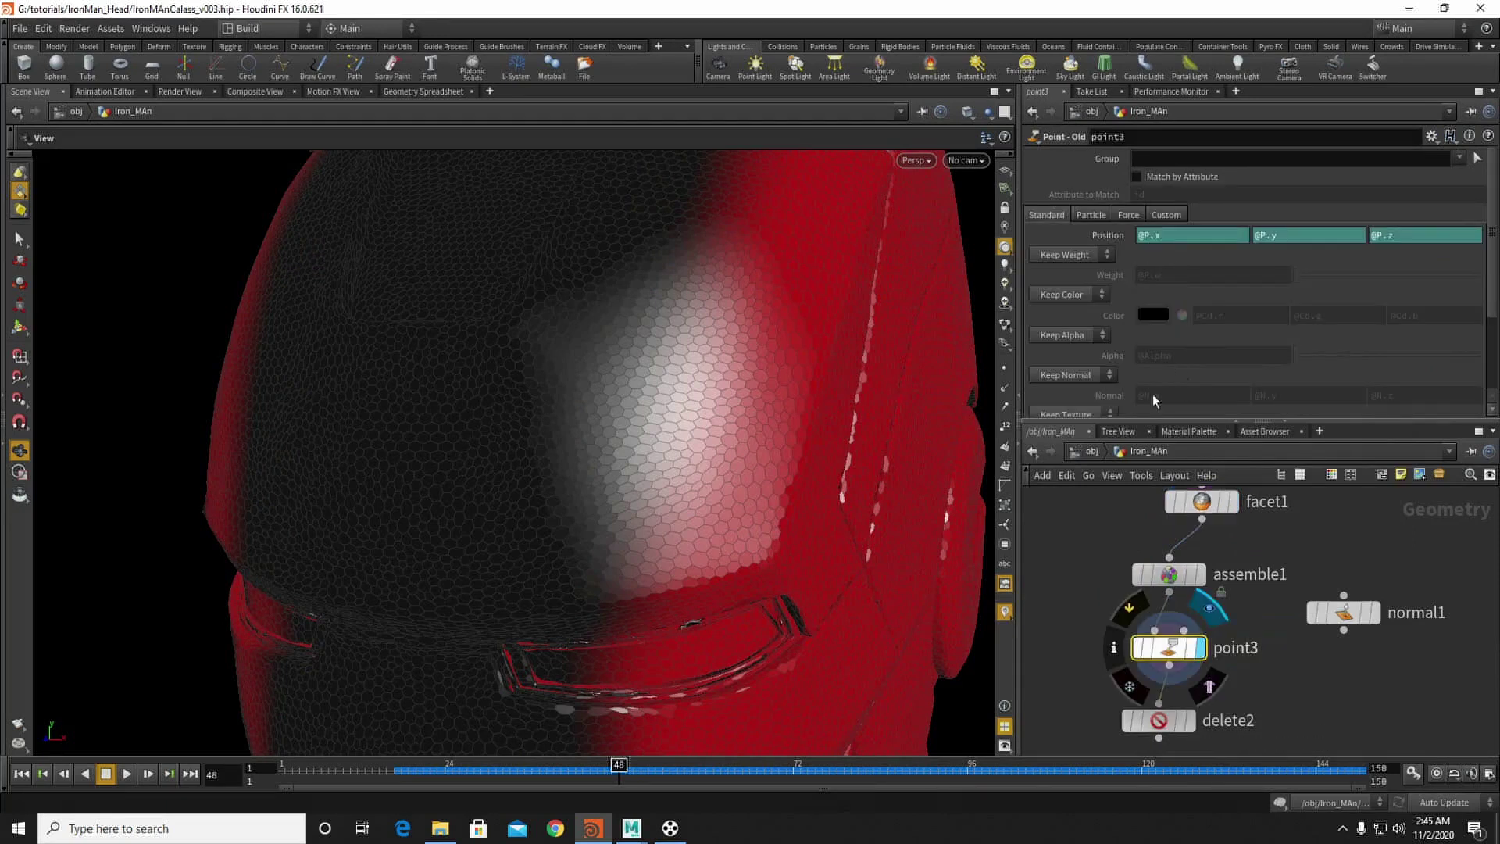
Step: Copy the existing point2 node, with its normals of $TX-$CEX, $TY-$CEY and $TZ-$CEZ, and insert the copy directly above delete2
{"action": "scroll", "coordinate": [1097, 601], "scroll_direction": "down", "scroll_amount": 6}
{"action": "middle_click_drag", "start_coordinate": [1117, 539], "coordinate": [1230, 674]}
{"action": "scroll", "coordinate": [1231, 673], "scroll_direction": "down", "scroll_amount": 3}
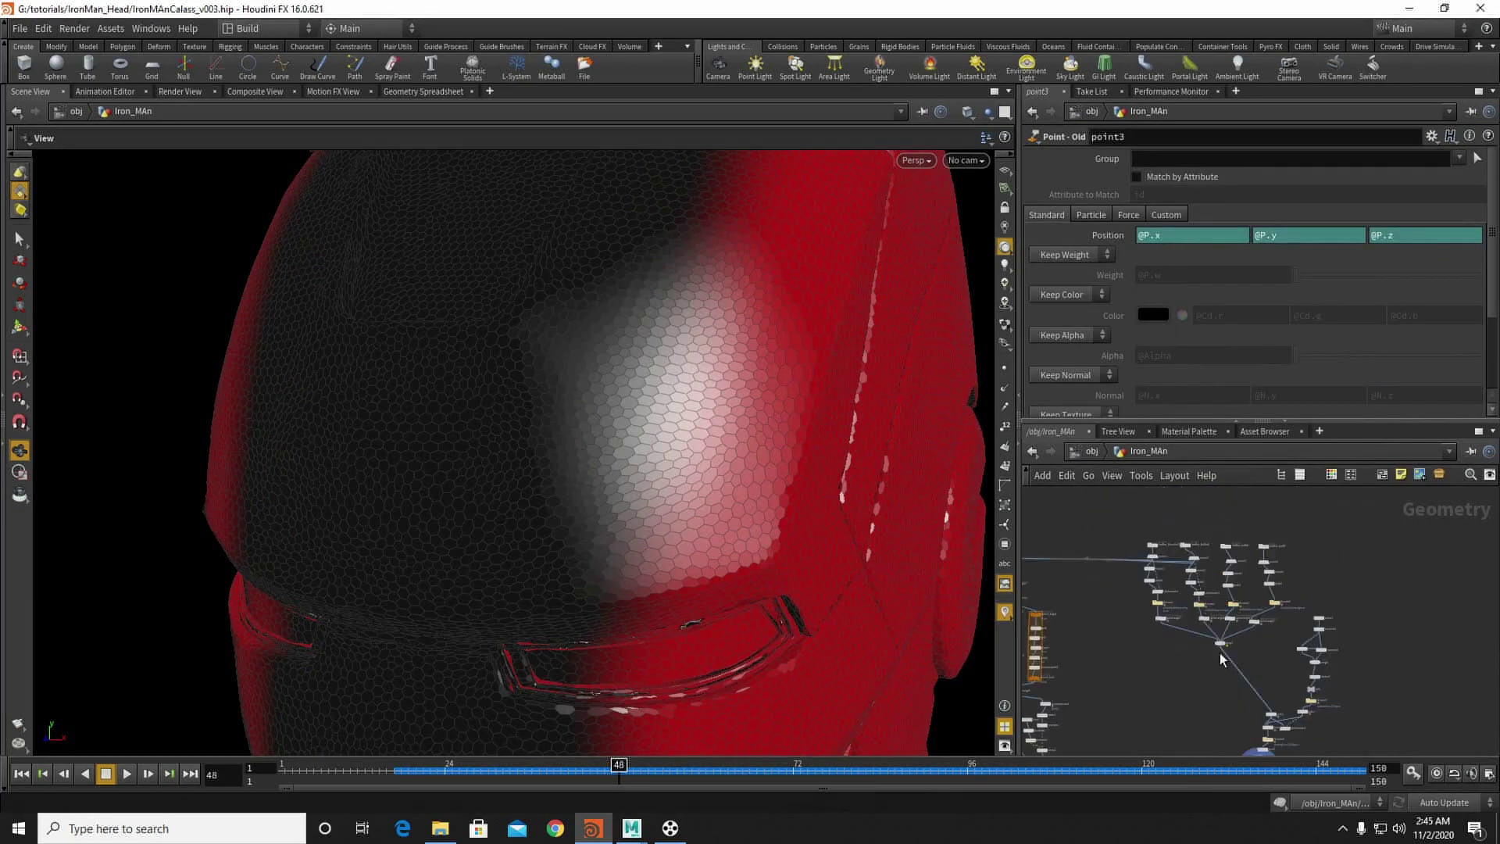
{"action": "scroll", "coordinate": [1163, 617], "scroll_direction": "up", "scroll_amount": 8}
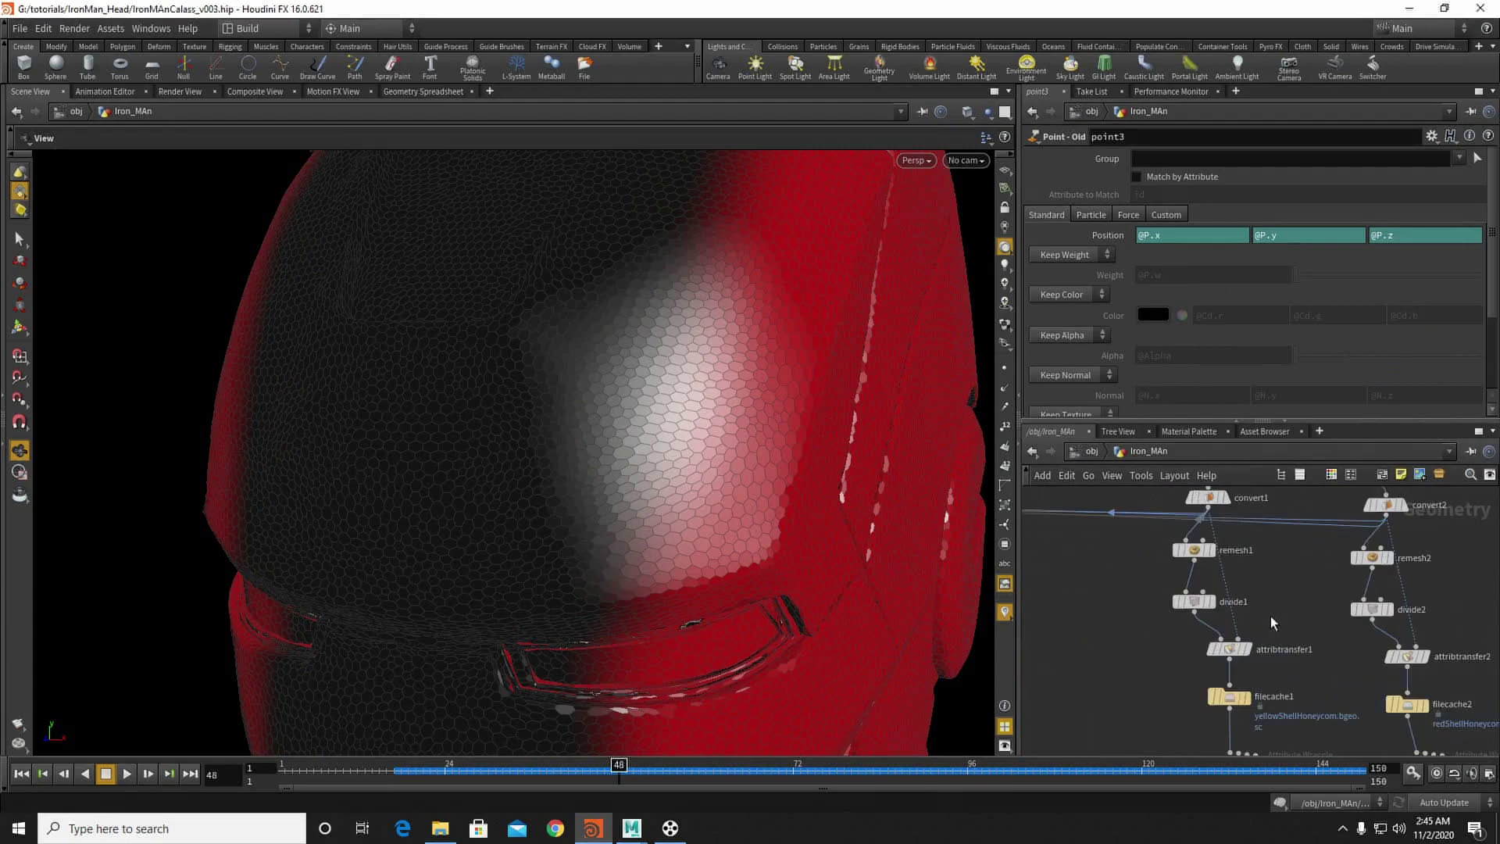
{"action": "middle_click_drag", "start_coordinate": [1262, 586], "coordinate": [1259, 574]}
{"action": "scroll", "coordinate": [1259, 574], "scroll_direction": "down", "scroll_amount": 4}
{"action": "middle_click_drag", "start_coordinate": [1174, 614], "coordinate": [1252, 748]}
{"action": "middle_click_drag", "start_coordinate": [1190, 551], "coordinate": [1221, 753]}
{"action": "middle_click_drag", "start_coordinate": [1160, 669], "coordinate": [1220, 671]}
{"action": "scroll", "coordinate": [1174, 562], "scroll_direction": "up", "scroll_amount": 3}
{"action": "middle_click_drag", "start_coordinate": [1145, 576], "coordinate": [1233, 581]}
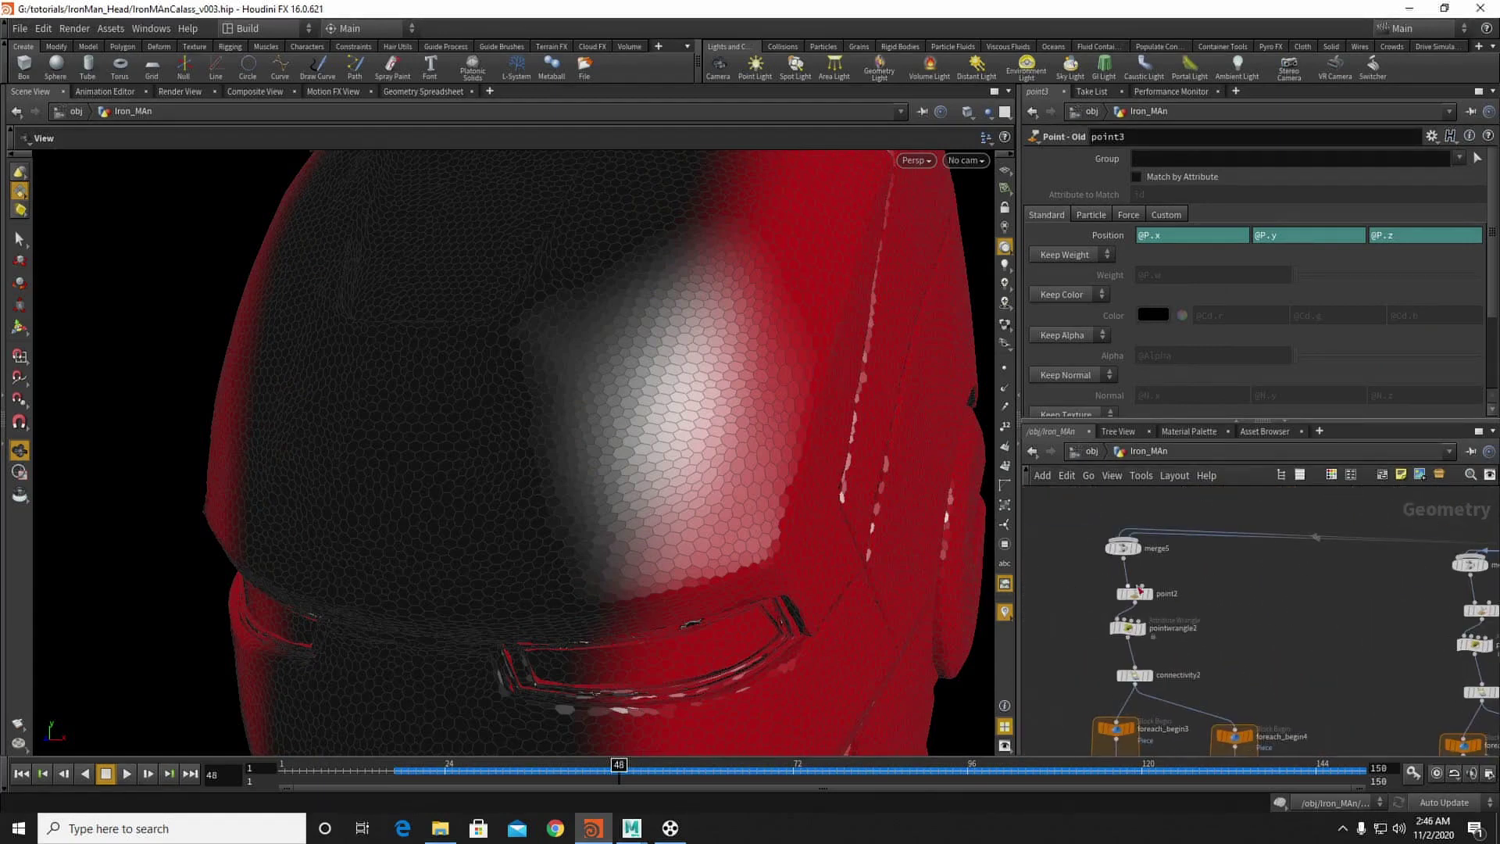
{"action": "left_click", "coordinate": [1144, 594]}
{"action": "scroll", "coordinate": [1194, 607], "scroll_direction": "down", "scroll_amount": 5}
{"action": "middle_click_drag", "start_coordinate": [1249, 646], "coordinate": [1122, 529]}
{"action": "scroll", "coordinate": [1291, 604], "scroll_direction": "up", "scroll_amount": 5}
{"action": "key", "text": "ctrl+v"}
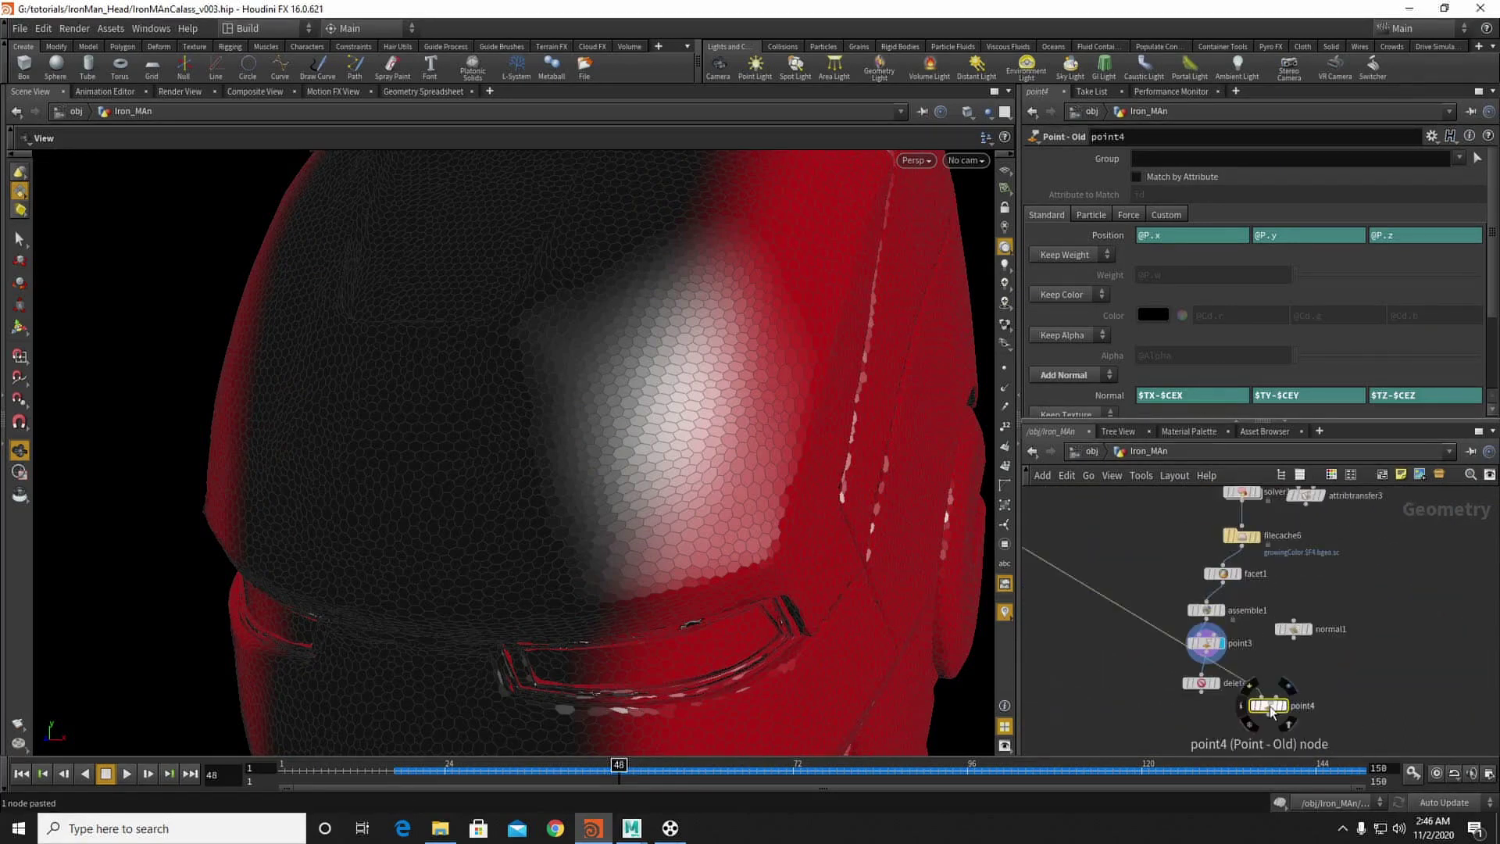
{"action": "left_click", "coordinate": [1223, 681]}
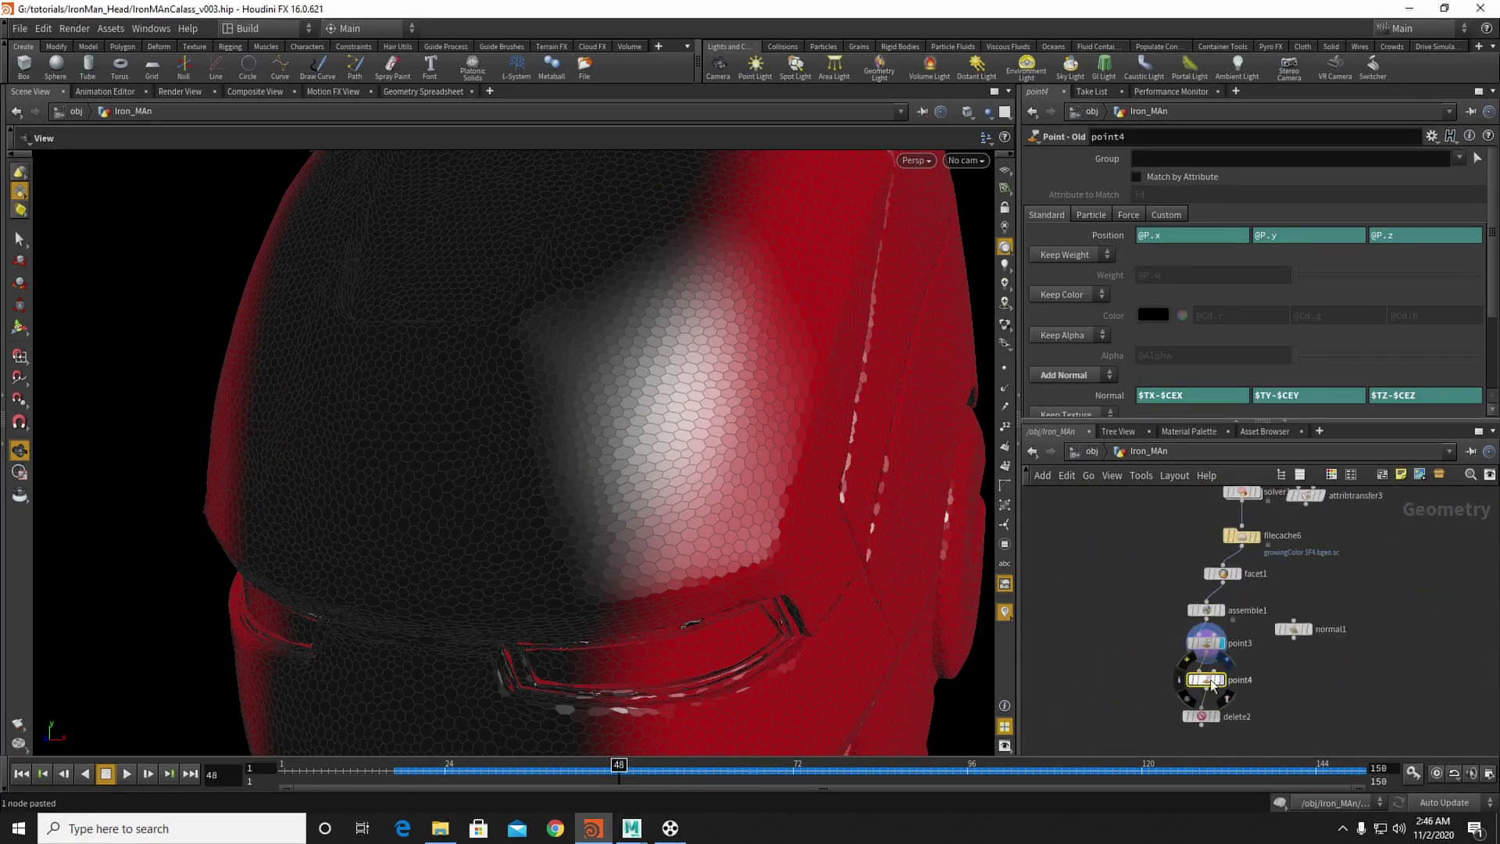
Step: Delete the unused point3 node, display point4 and inspect its point normals around the head
{"action": "left_click", "coordinate": [1207, 643]}
{"action": "key", "text": "Delete"}
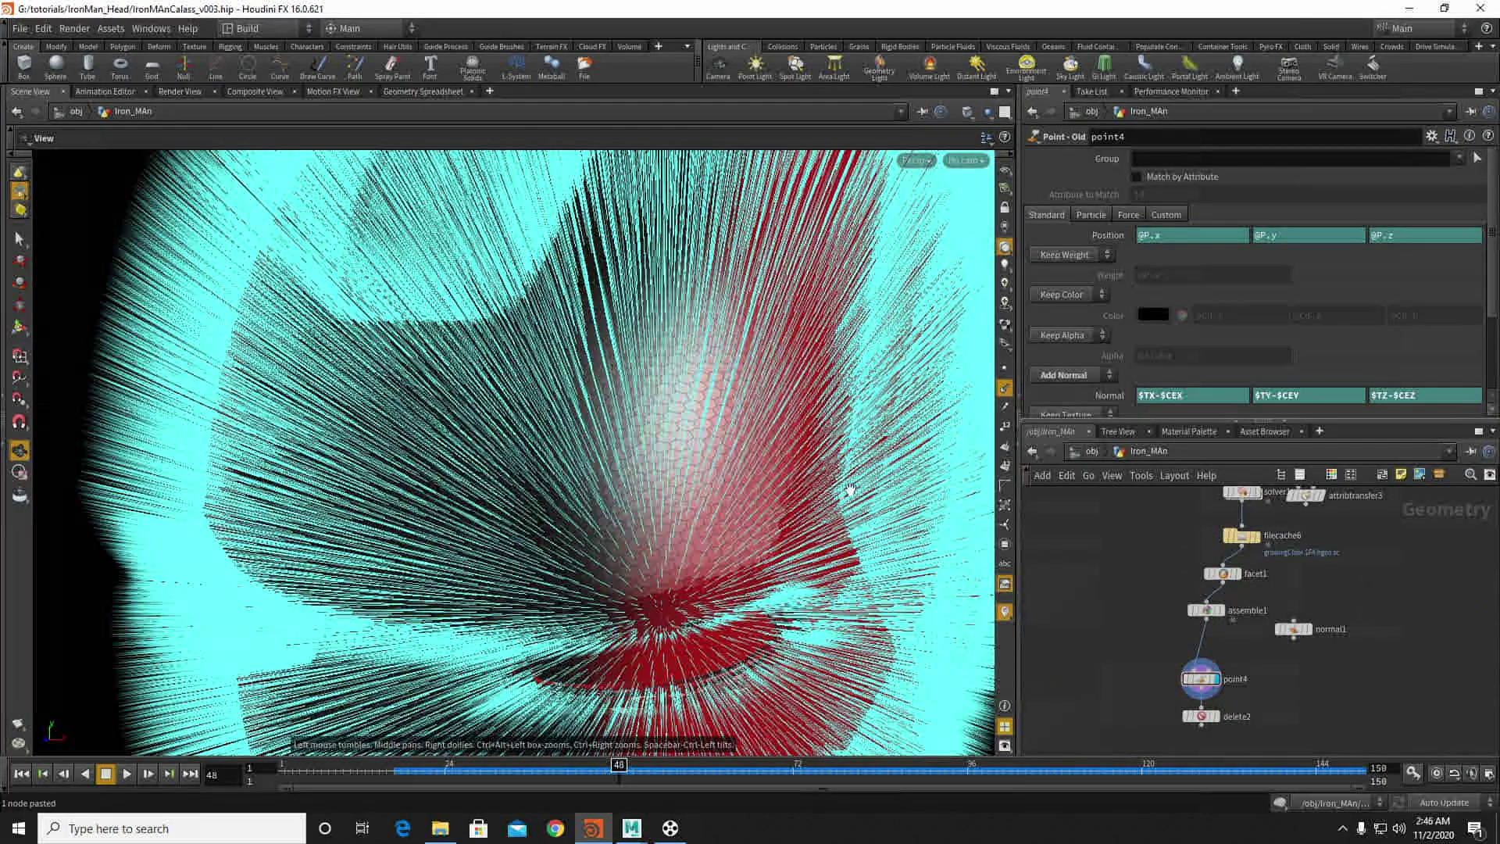
{"action": "left_click_drag", "start_coordinate": [850, 489], "coordinate": [891, 423]}
{"action": "right_click_drag", "start_coordinate": [898, 433], "coordinate": [542, 428]}
{"action": "left_click_drag", "start_coordinate": [679, 461], "coordinate": [651, 581]}
{"action": "scroll", "coordinate": [567, 483], "scroll_direction": "up", "scroll_amount": 4}
{"action": "left_click_drag", "start_coordinate": [567, 484], "coordinate": [750, 525]}
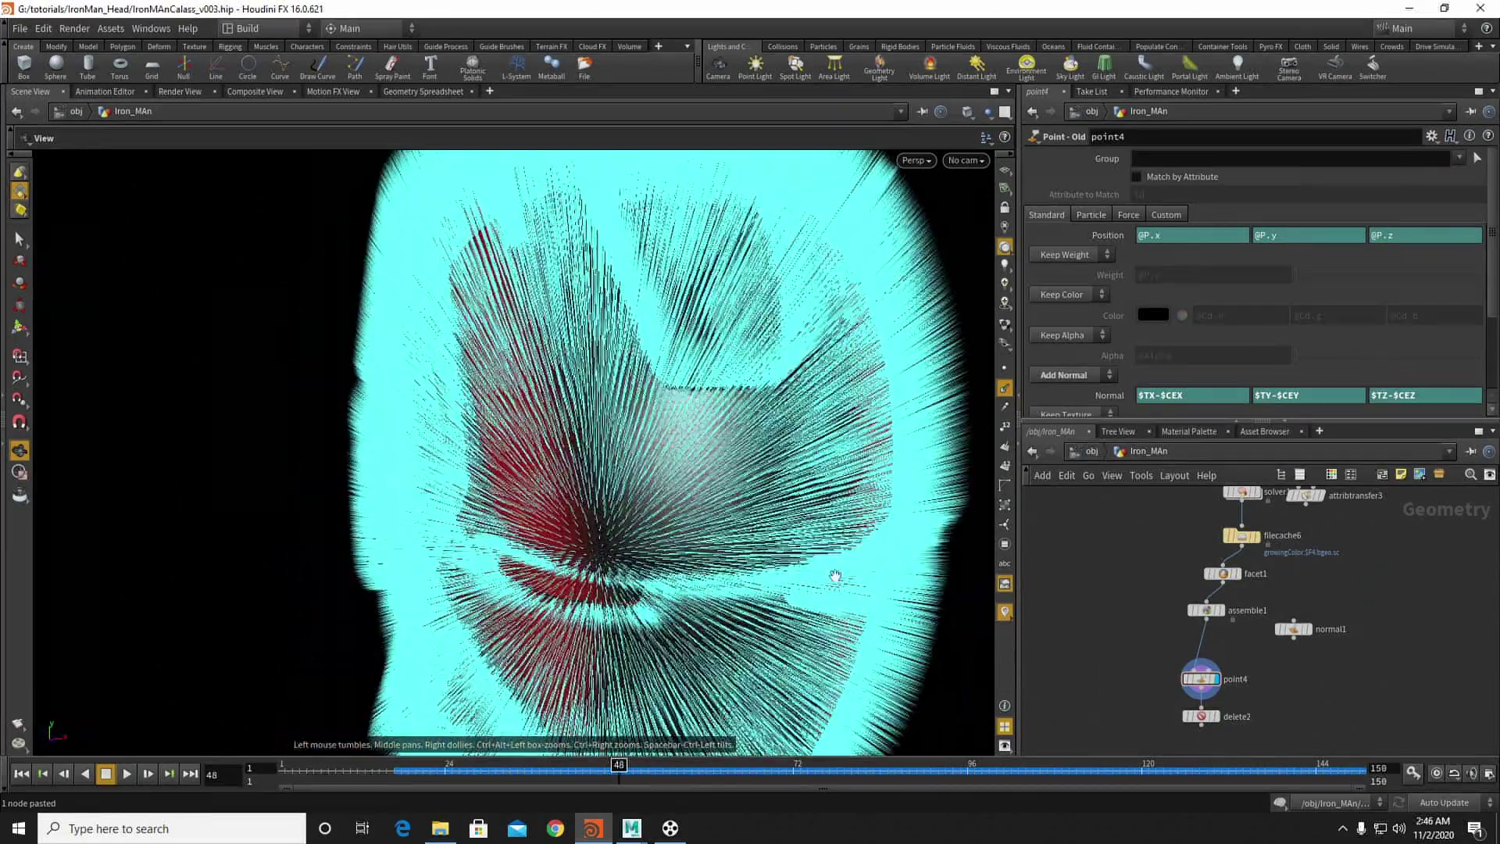
Step: Display delete2 and line up point4 and delete2 beneath assemble1
{"action": "left_click", "coordinate": [1200, 718]}
{"action": "left_click_drag", "start_coordinate": [1199, 678], "coordinate": [1204, 643]}
{"action": "left_click_drag", "start_coordinate": [1200, 717], "coordinate": [1206, 680]}
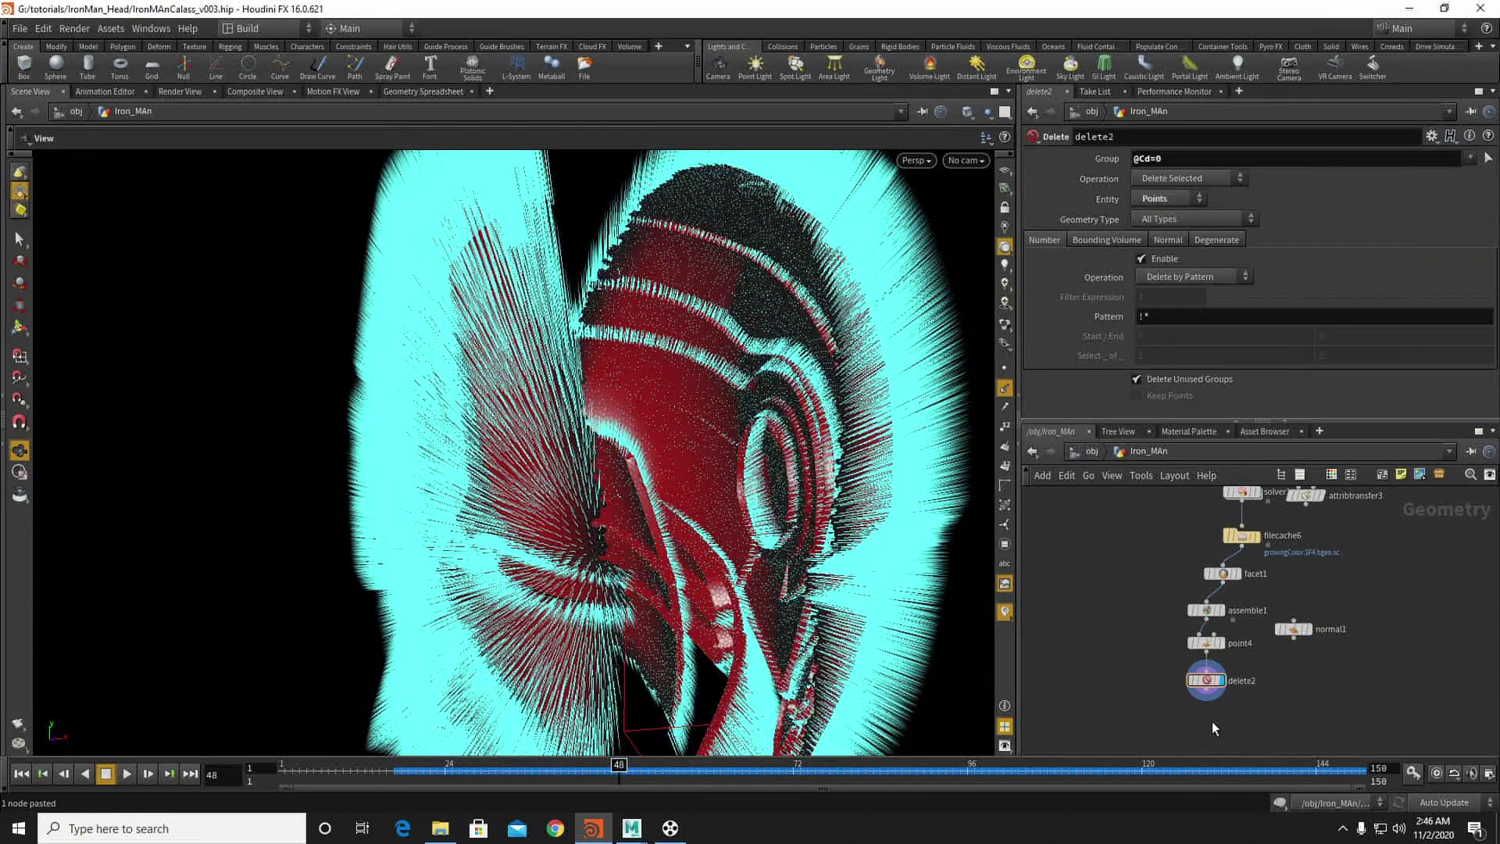
Step: Add a File Cache node below delete2 and display it
{"action": "key", "text": "Tab"}
{"action": "type", "text": "fil"}
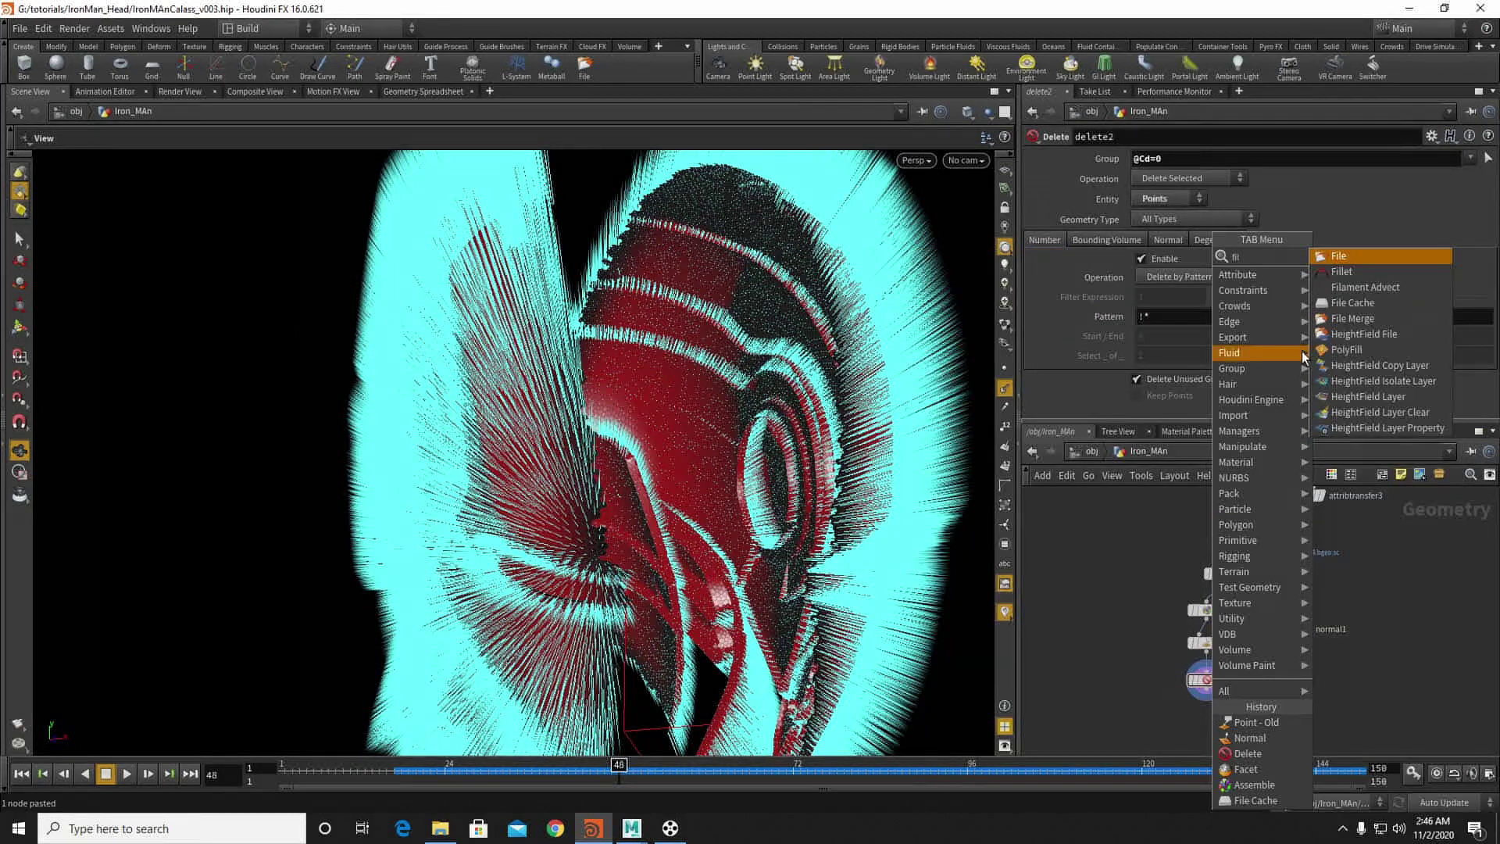
{"action": "left_click", "coordinate": [1334, 303]}
{"action": "left_click", "coordinate": [1207, 732]}
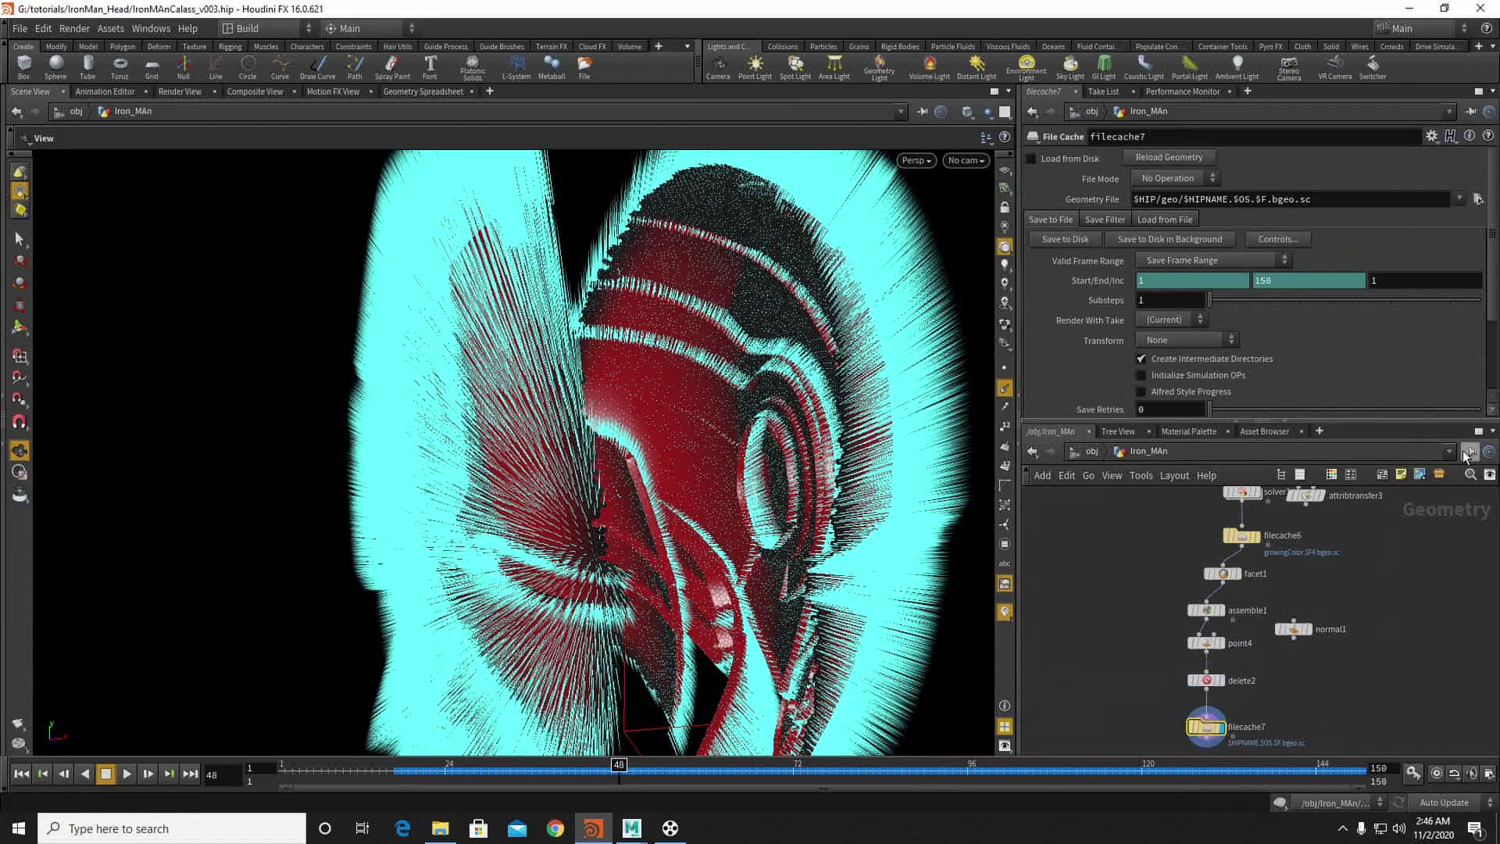
Step: Set the new cache's geometry file to growingColorDeleted.$F4.bgeo.sc in IronMan_Head/cache/growingColor and save frames 1 to 150 to disk
{"action": "left_click", "coordinate": [1476, 200]}
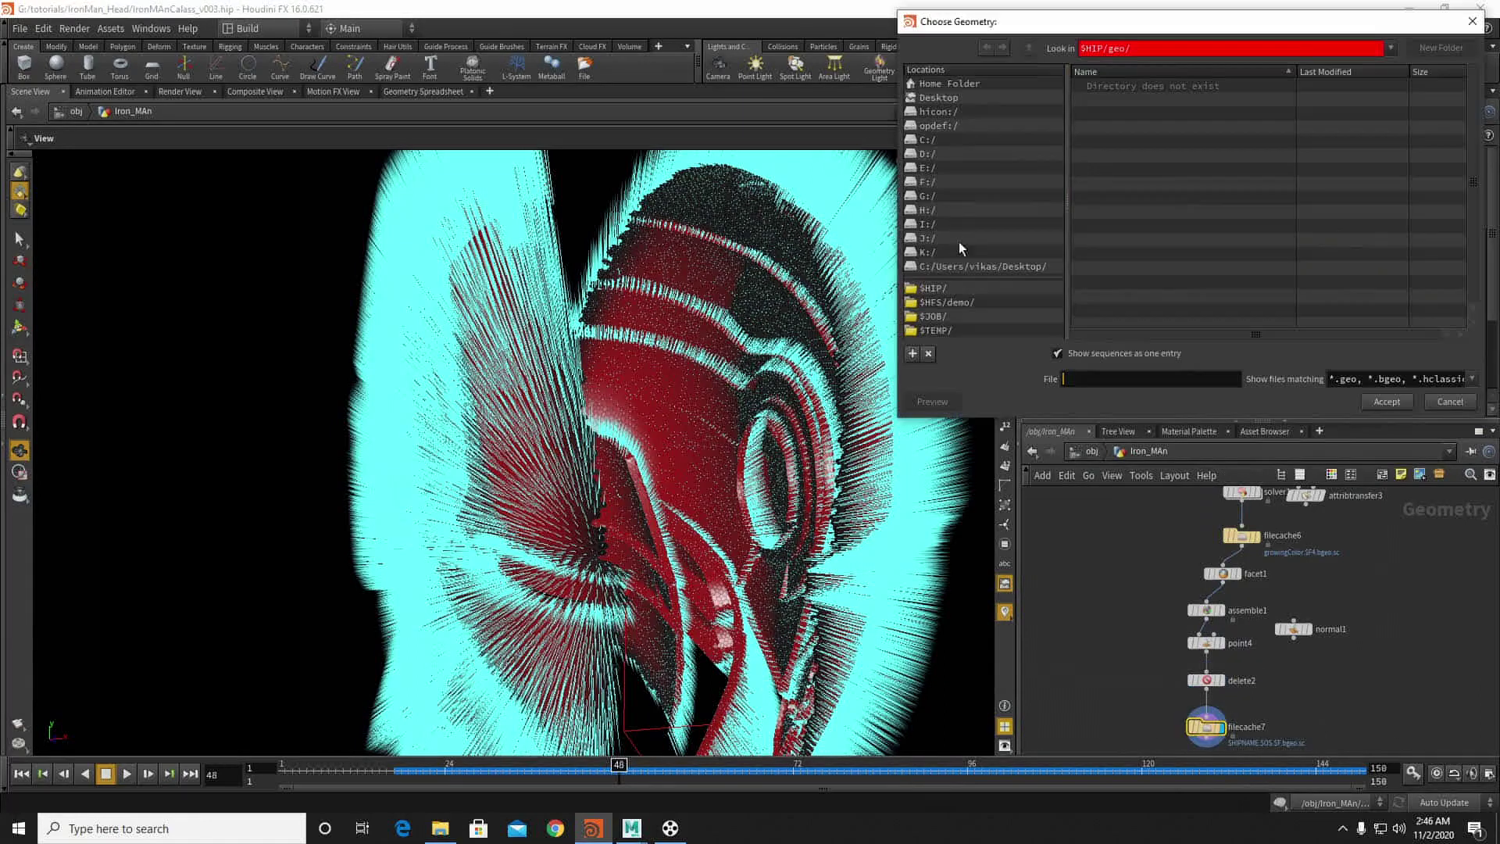
{"action": "left_click", "coordinate": [939, 195]}
{"action": "scroll", "coordinate": [1127, 241], "scroll_direction": "down", "scroll_amount": 3}
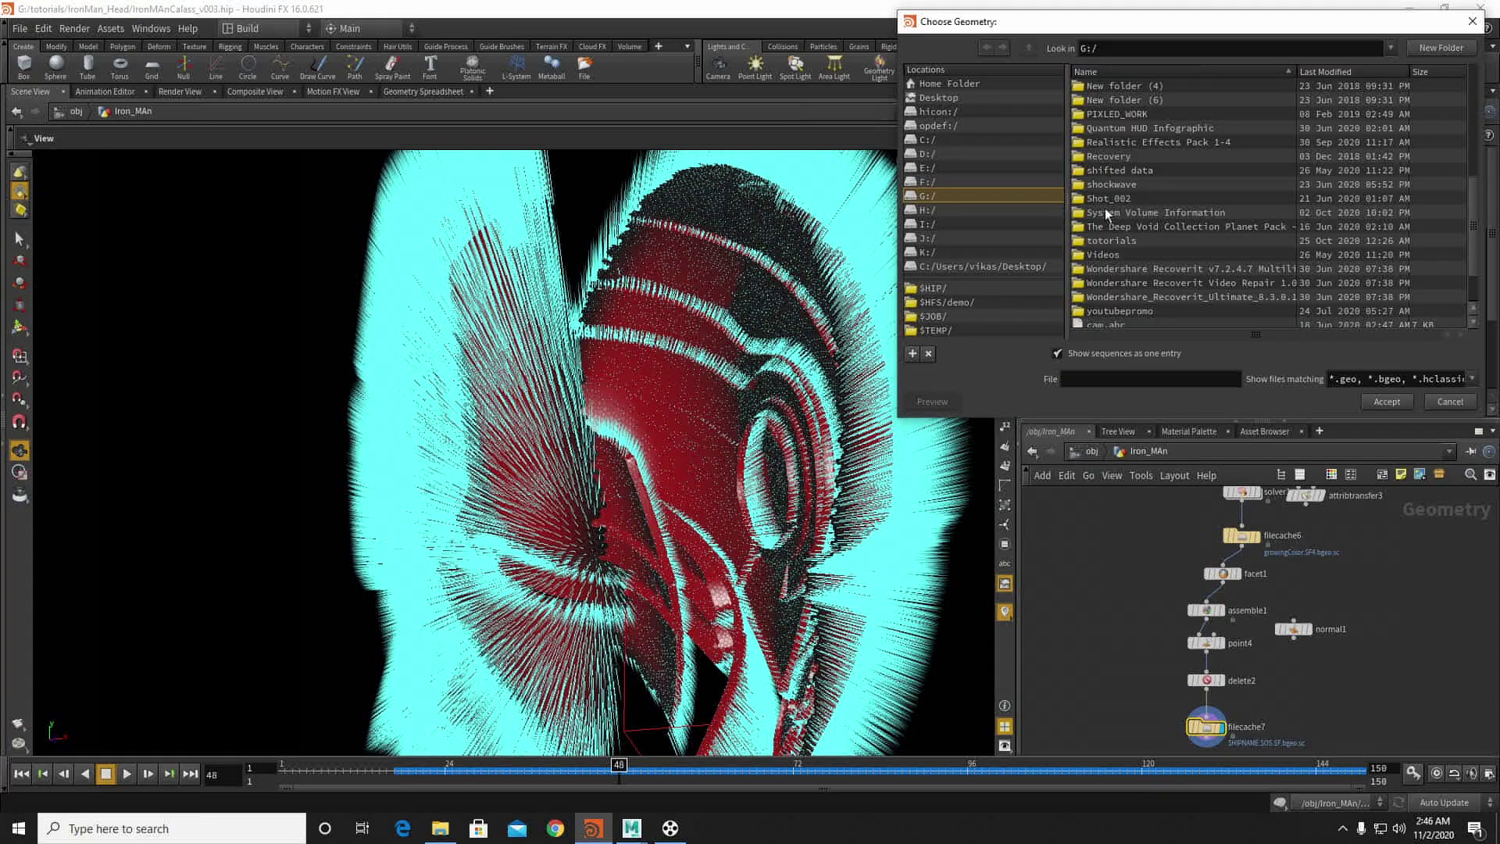
{"action": "double_click", "coordinate": [1100, 240]}
{"action": "double_click", "coordinate": [1113, 99]}
{"action": "left_click", "coordinate": [1101, 114]}
{"action": "double_click", "coordinate": [1102, 115]}
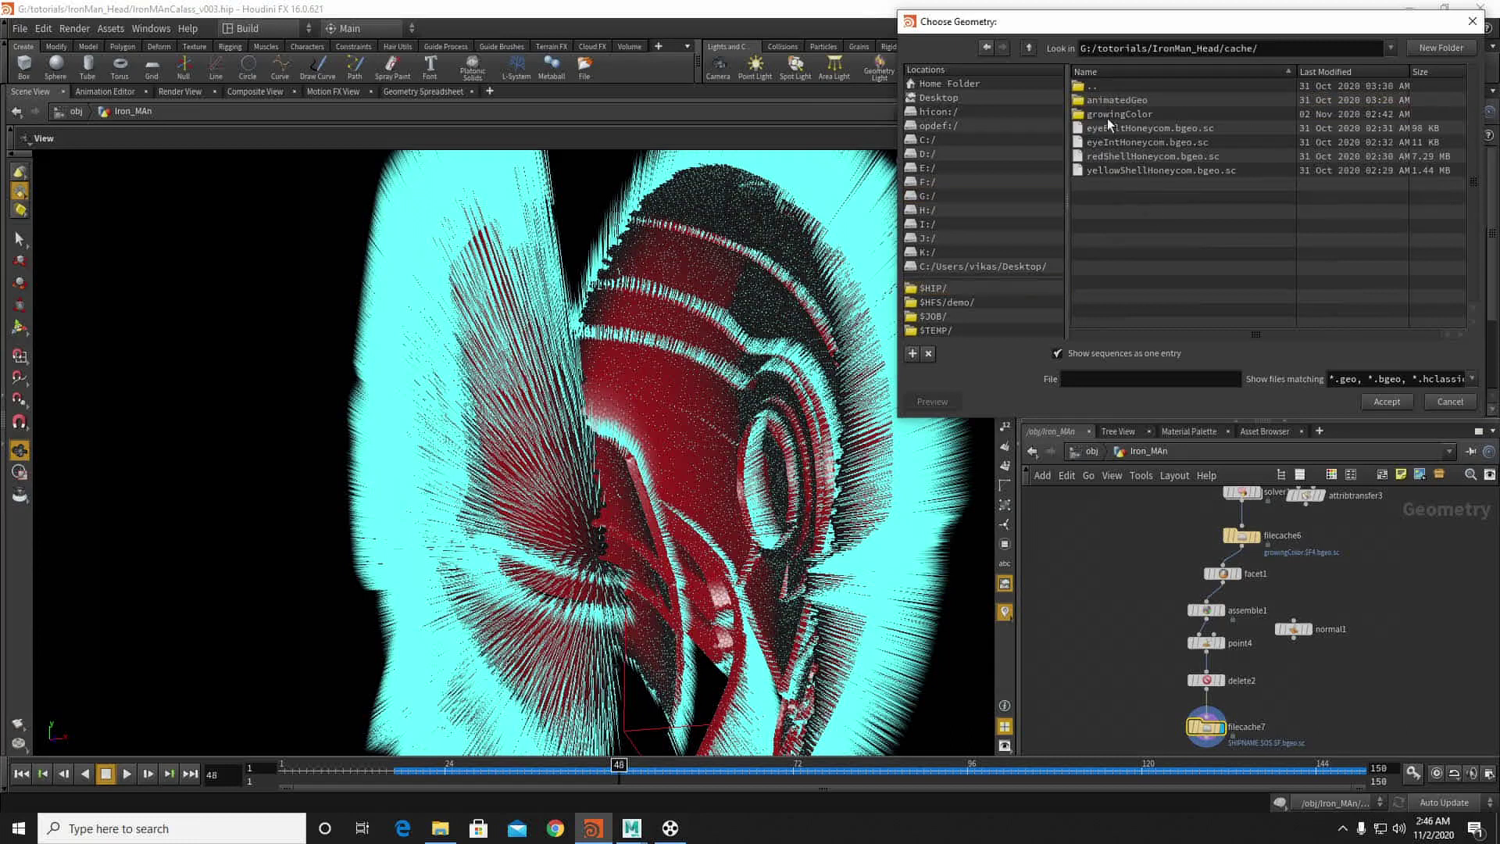
{"action": "double_click", "coordinate": [1111, 114]}
{"action": "left_click", "coordinate": [1140, 100]}
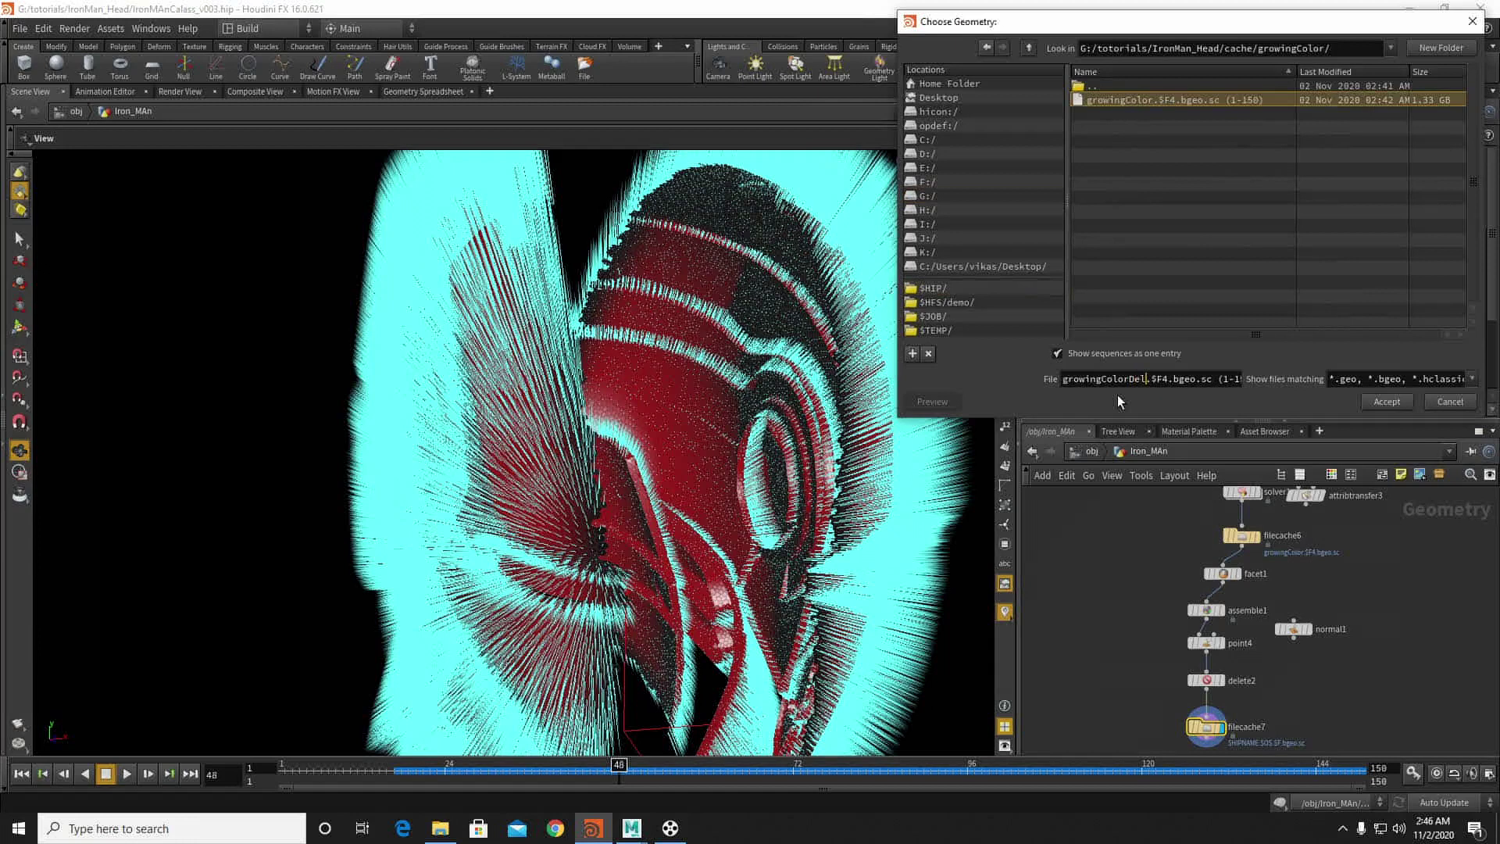
{"action": "left_click", "coordinate": [1390, 402]}
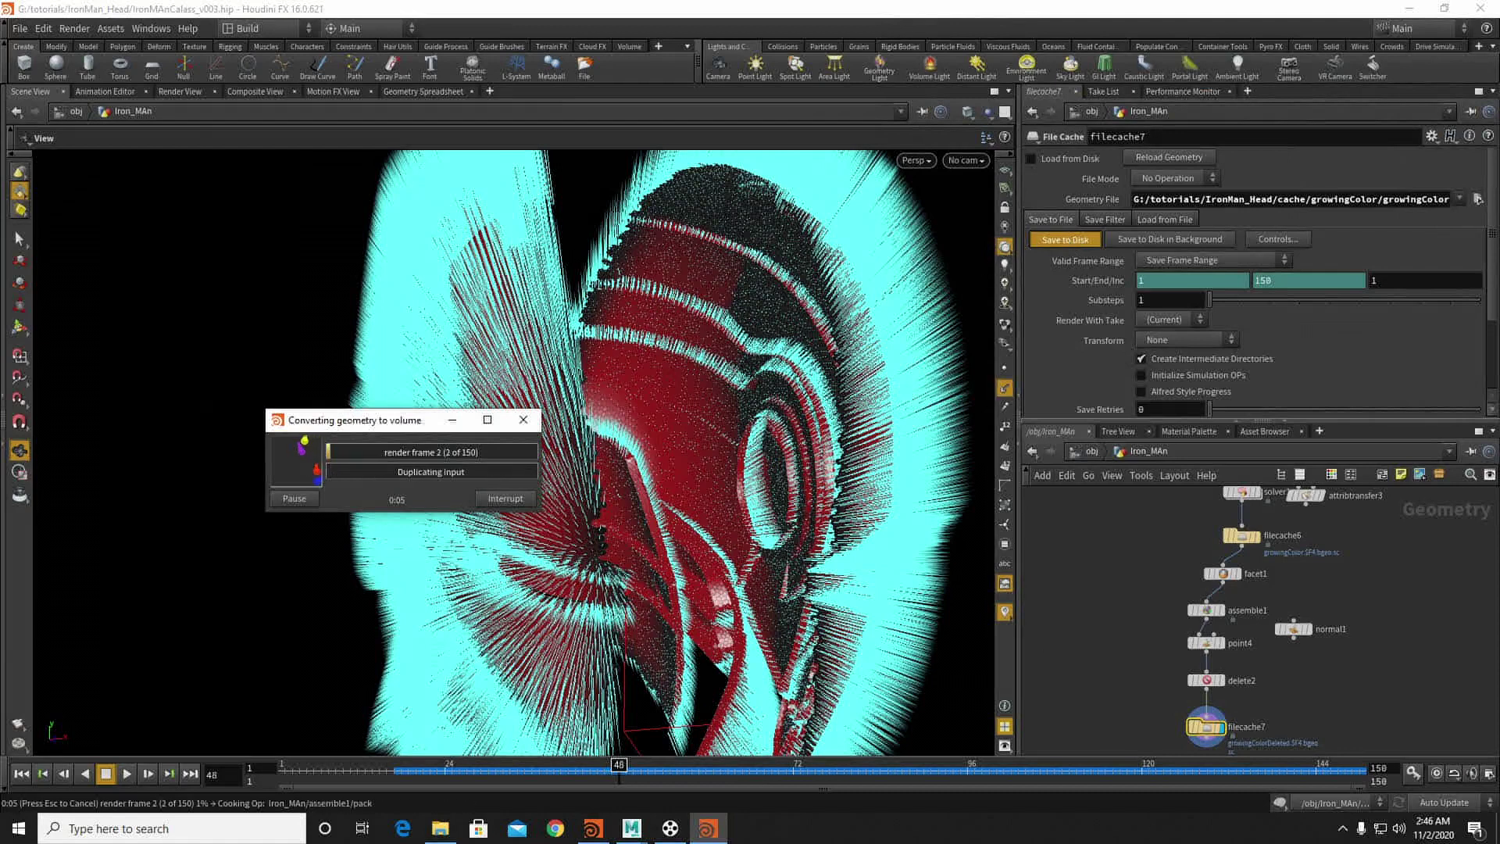
{"action": "left_click", "coordinate": [1341, 828]}
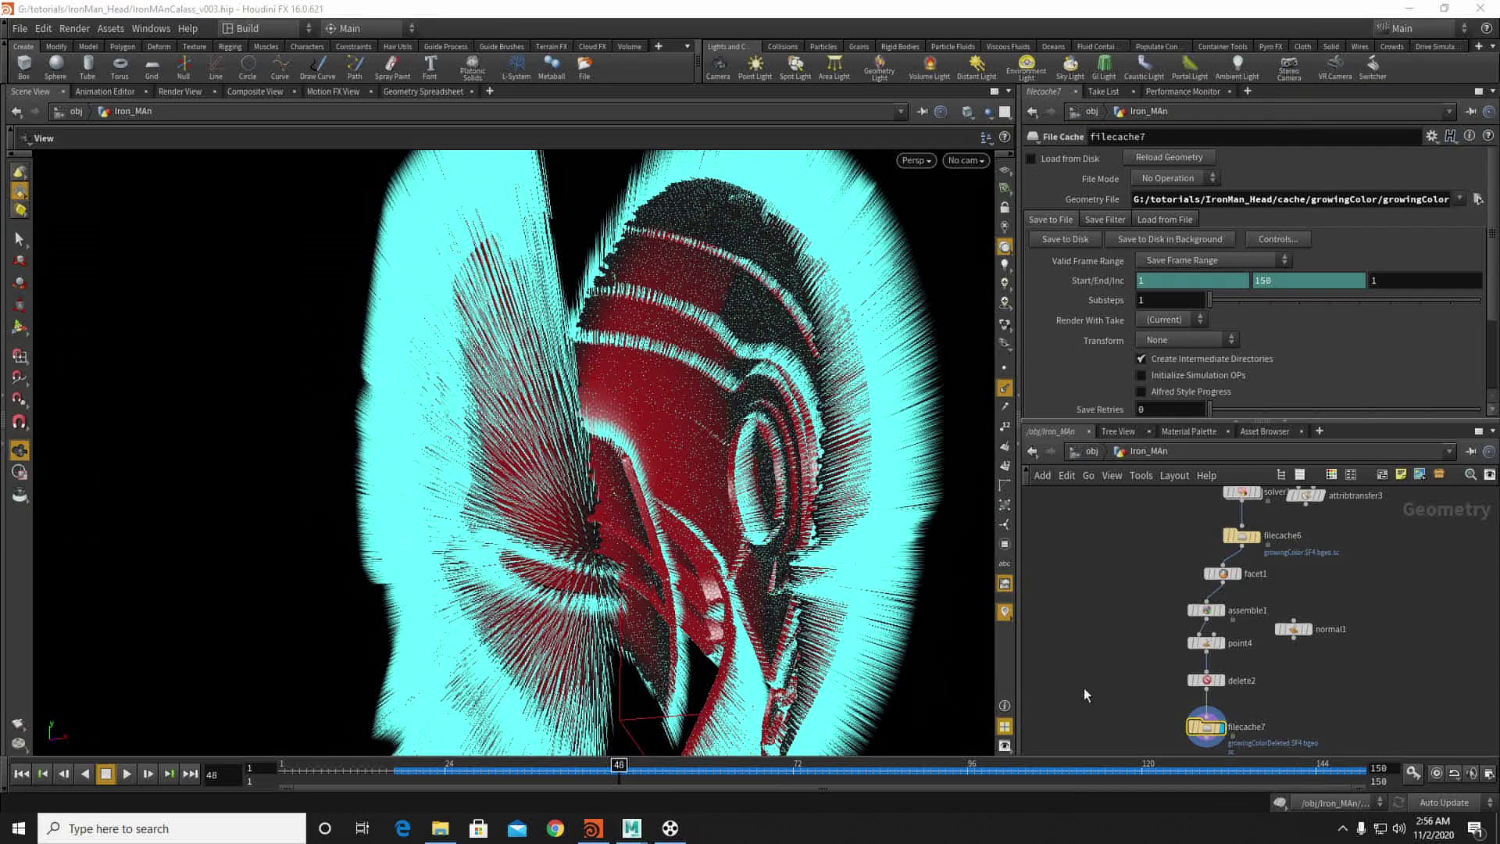
Step: Make filecache7 load from disk, hide the point normals and check the cached head at frame 23
{"action": "middle_click_drag", "start_coordinate": [1147, 703], "coordinate": [1175, 616]}
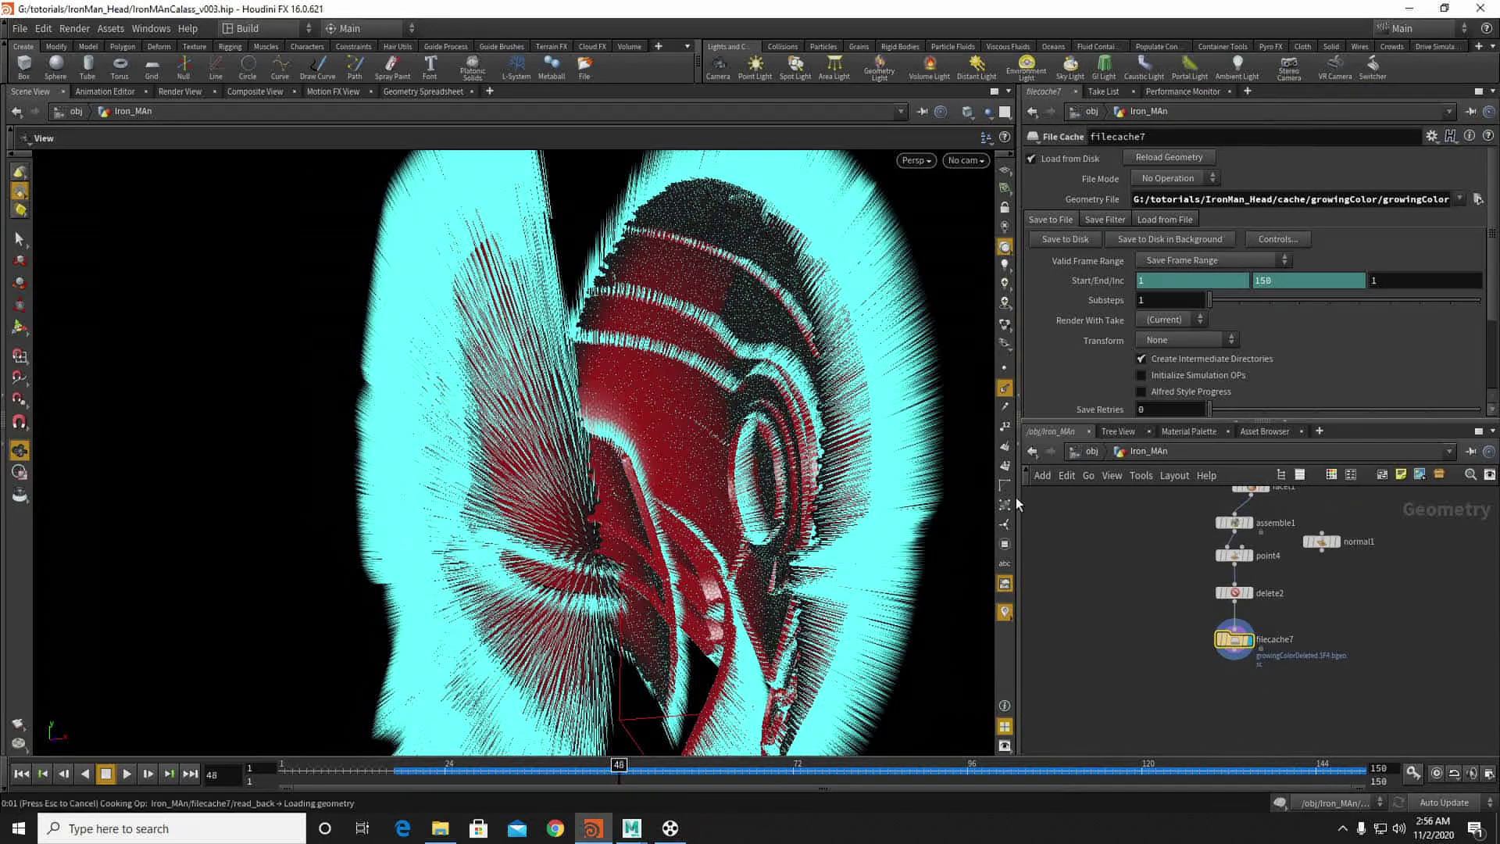
{"action": "left_click", "coordinate": [1004, 390]}
{"action": "mouse_move", "coordinate": [427, 773]}
{"action": "left_mouse_down"}
{"action": "mouse_move", "coordinate": [370, 775]}
{"action": "mouse_move", "coordinate": [439, 769]}
{"action": "left_mouse_up"}
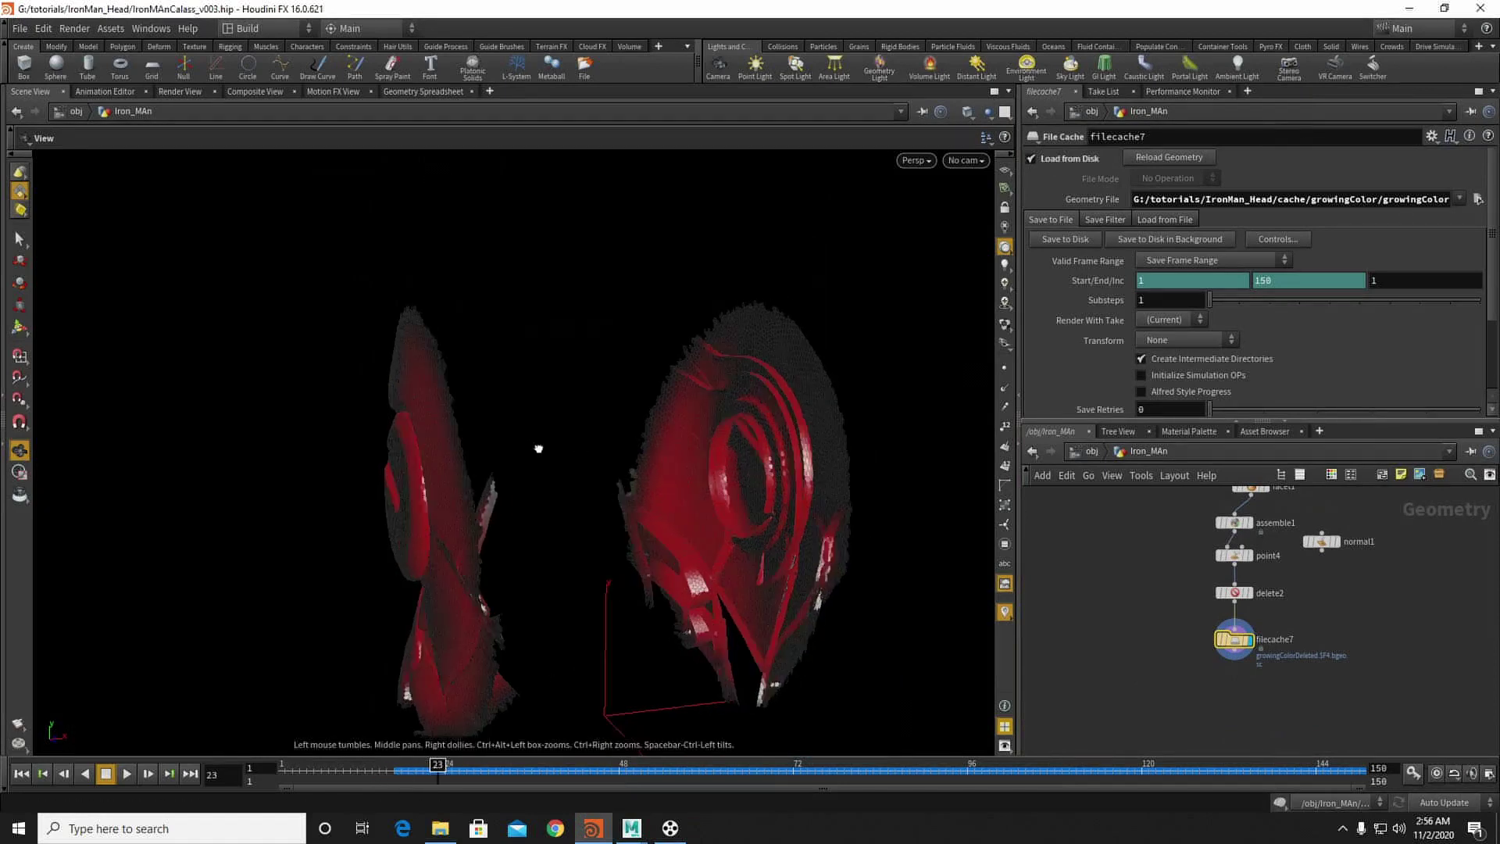
{"action": "left_click_drag", "start_coordinate": [526, 448], "coordinate": [690, 440]}
{"action": "right_click_drag", "start_coordinate": [613, 442], "coordinate": [847, 461]}
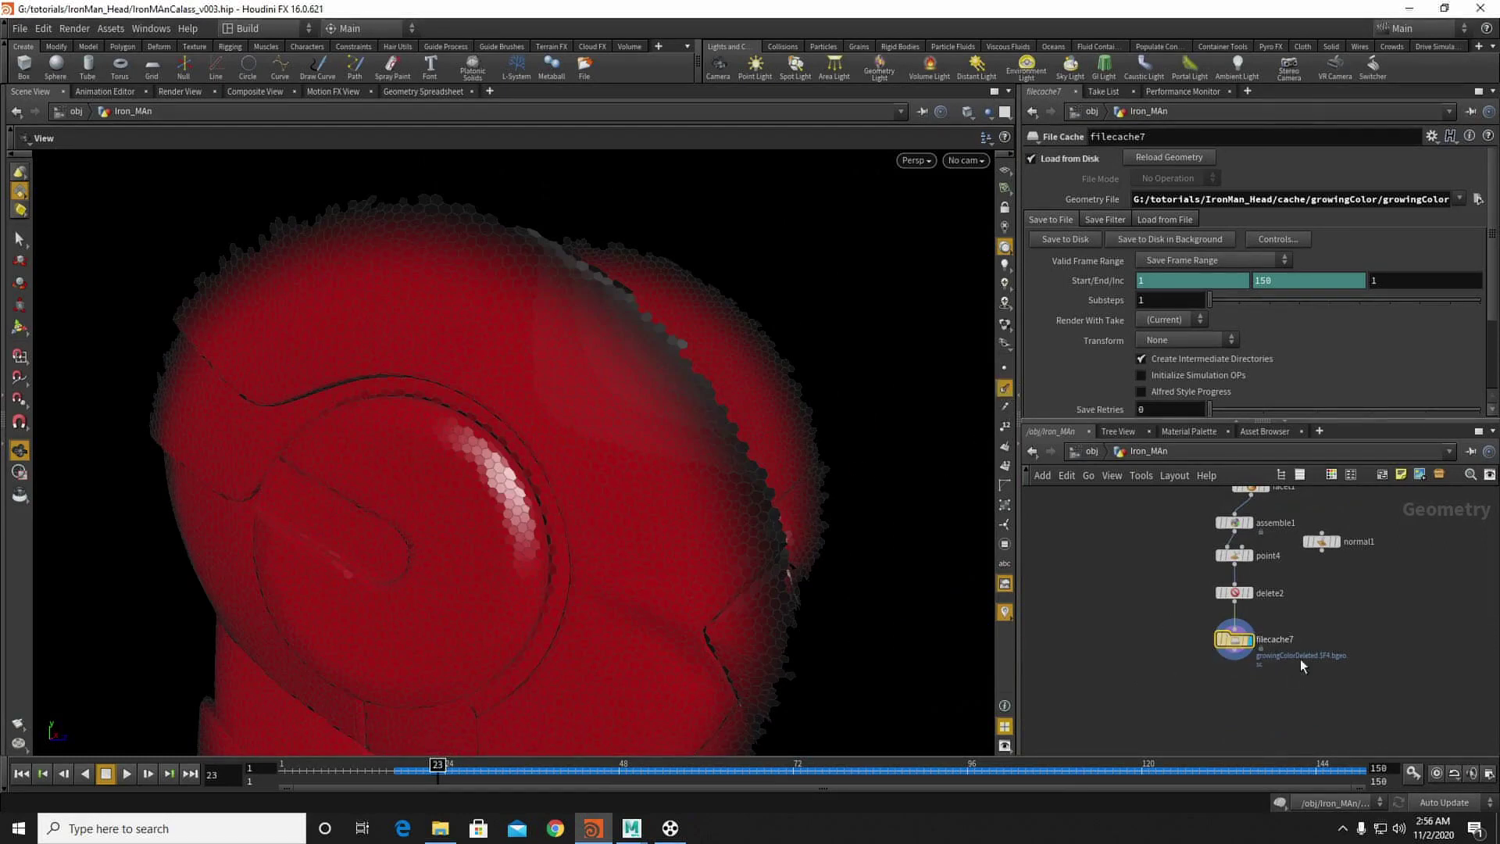
Step: Connect a Point VOP below filecache7, display it and hide the point normals
{"action": "left_click", "coordinate": [1234, 658]}
{"action": "middle_click_drag", "start_coordinate": [1197, 686], "coordinate": [1099, 650]}
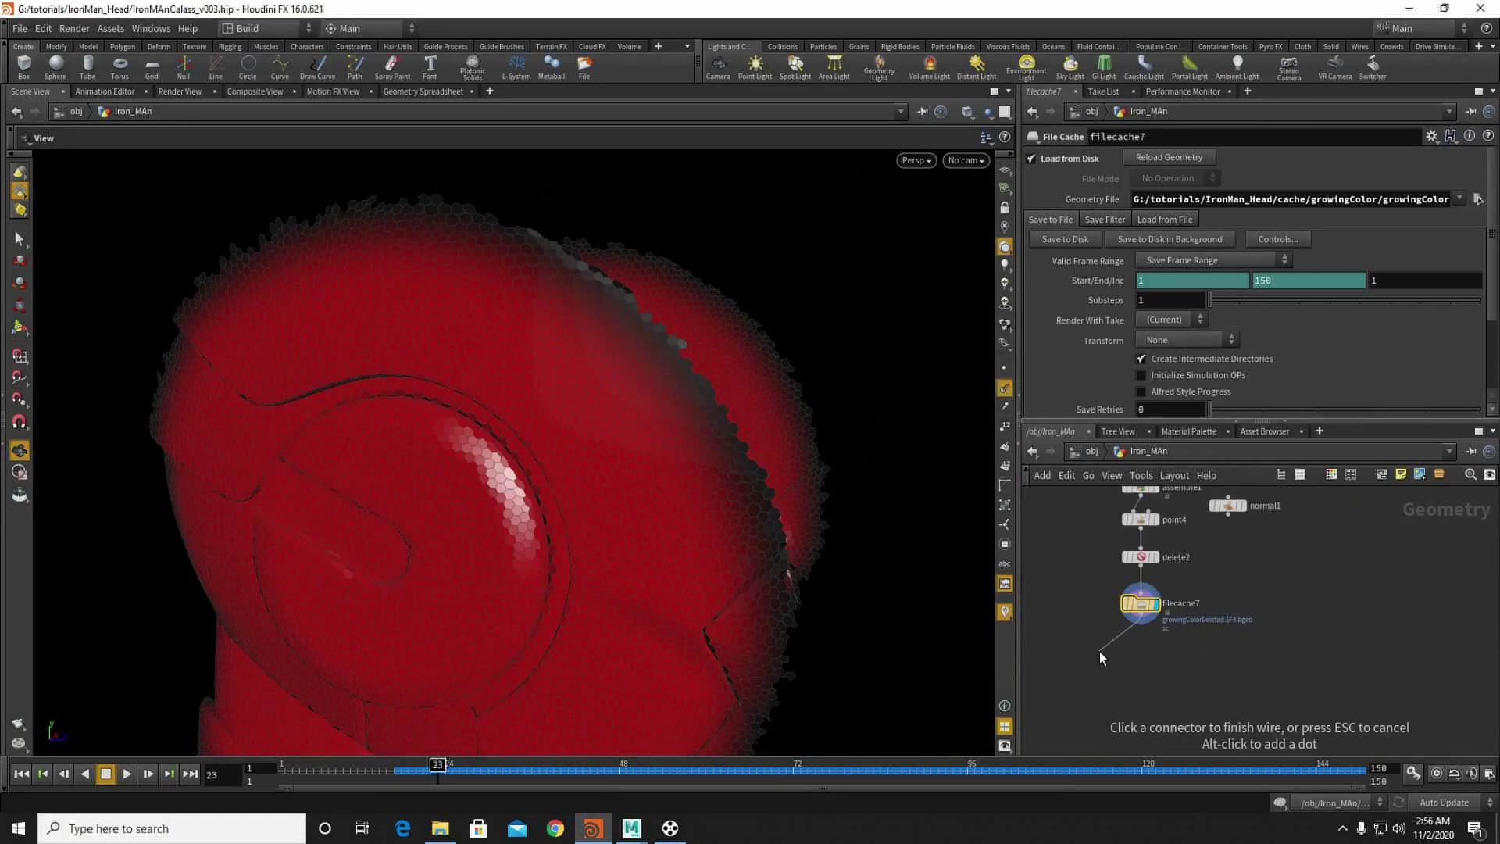
{"action": "left_click", "coordinate": [1099, 650]}
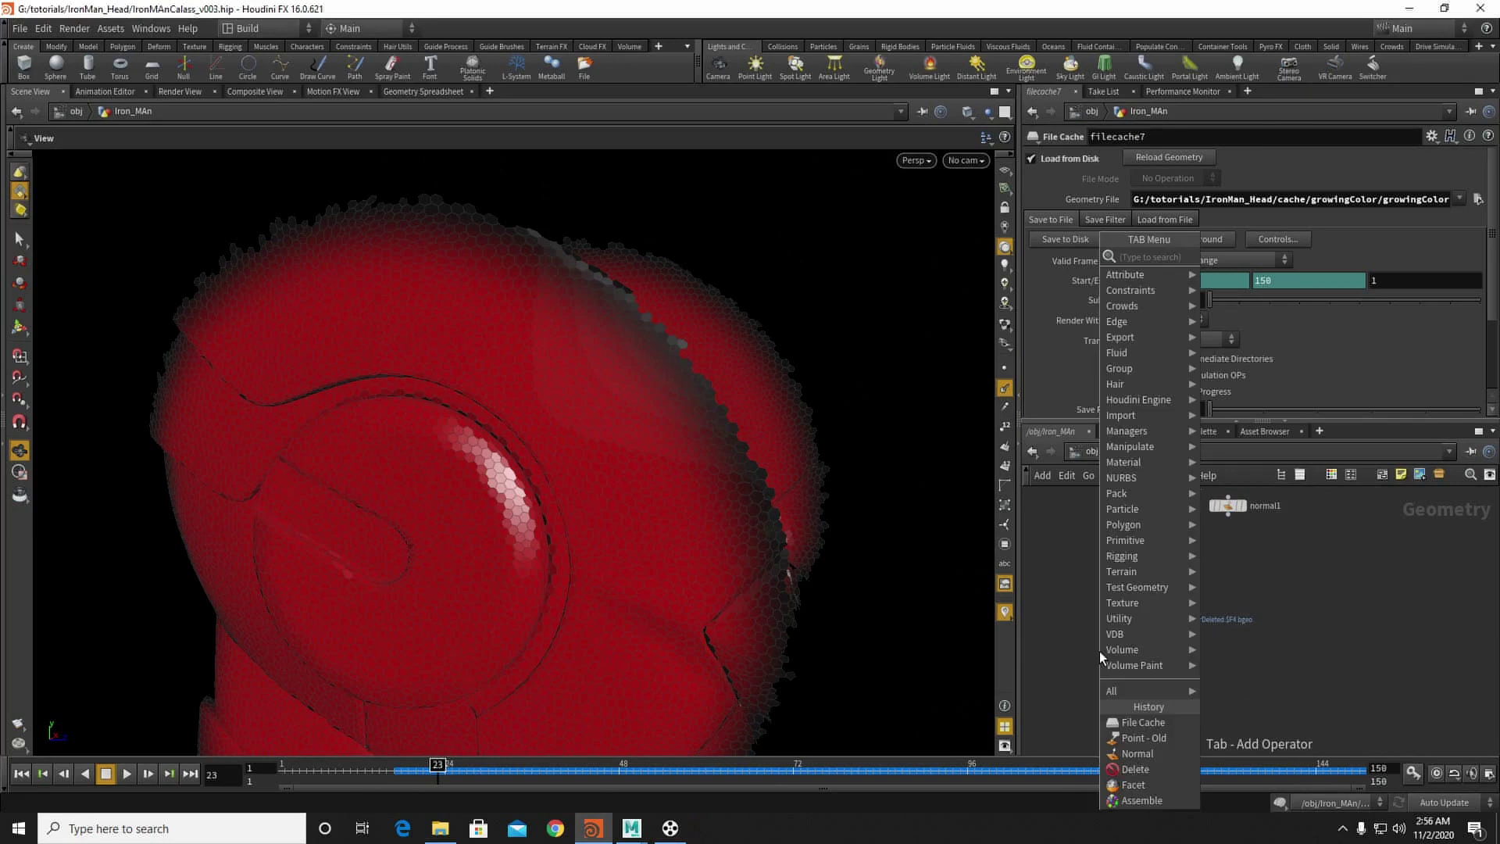
{"action": "type", "text": "vop"}
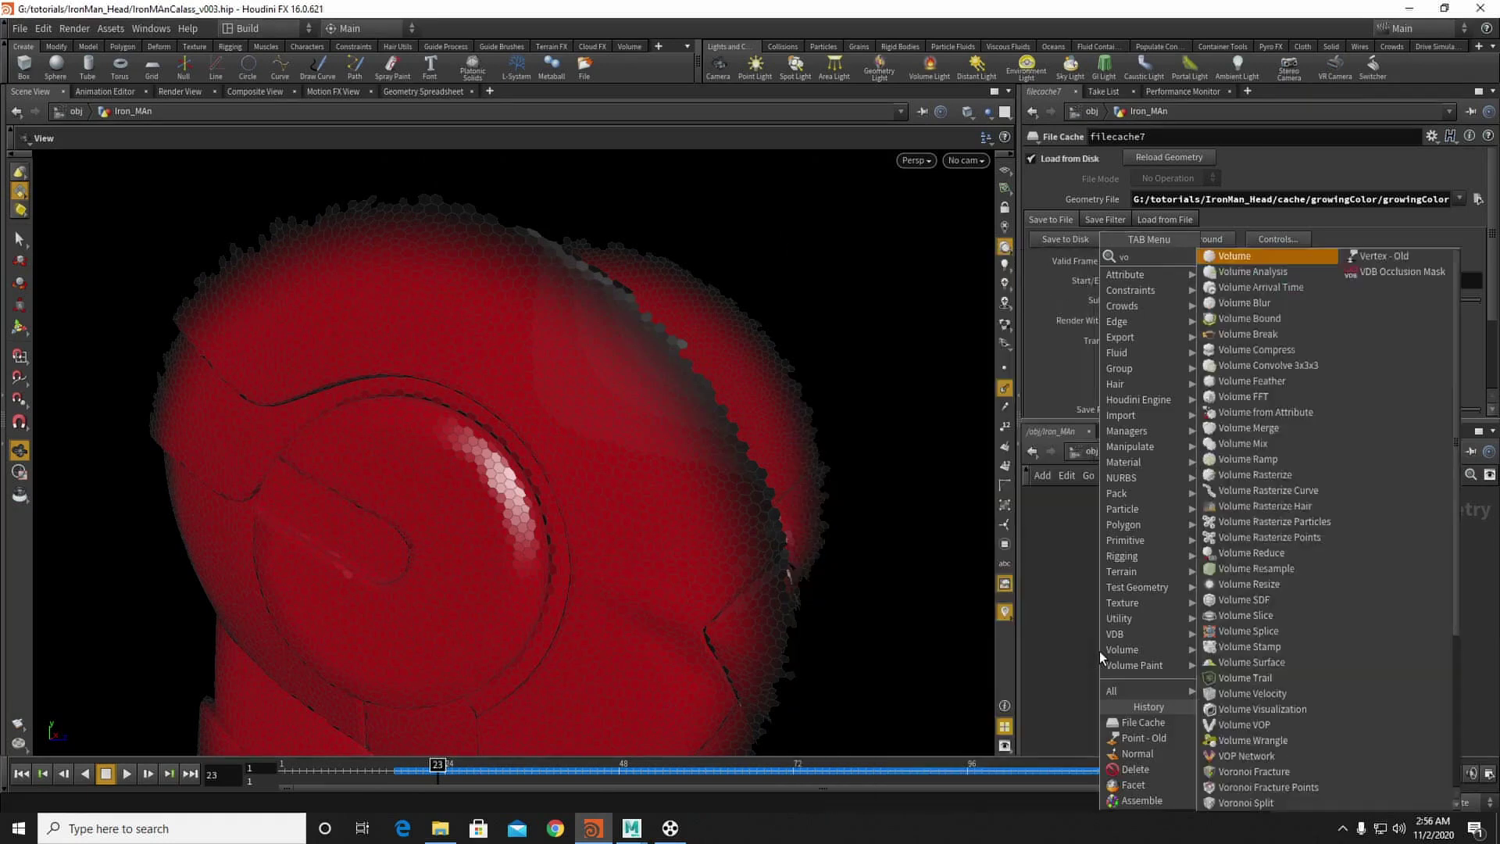
{"action": "left_click", "coordinate": [1230, 304]}
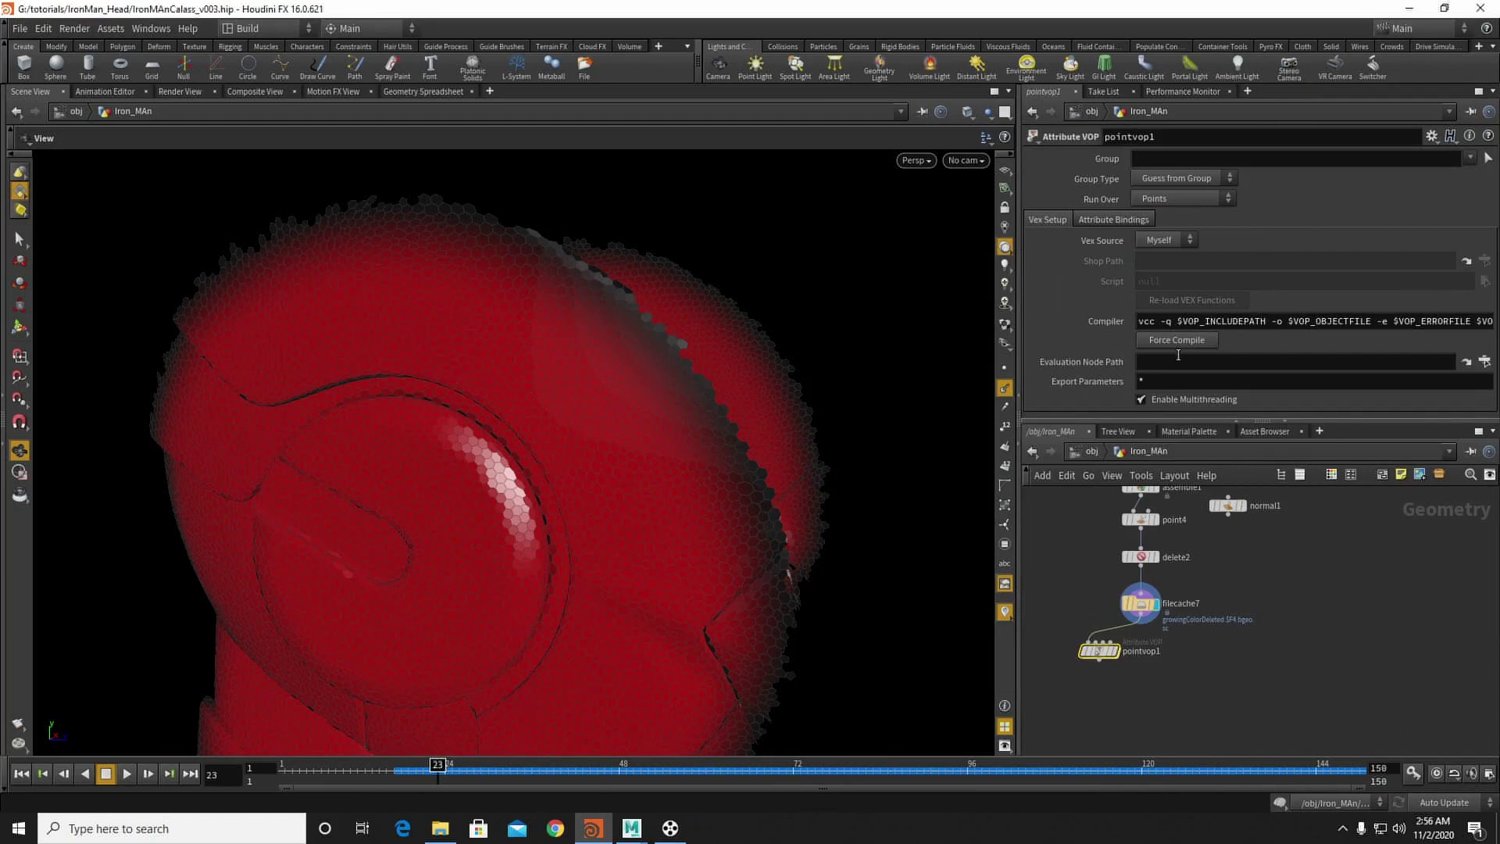
{"action": "left_click", "coordinate": [1115, 650]}
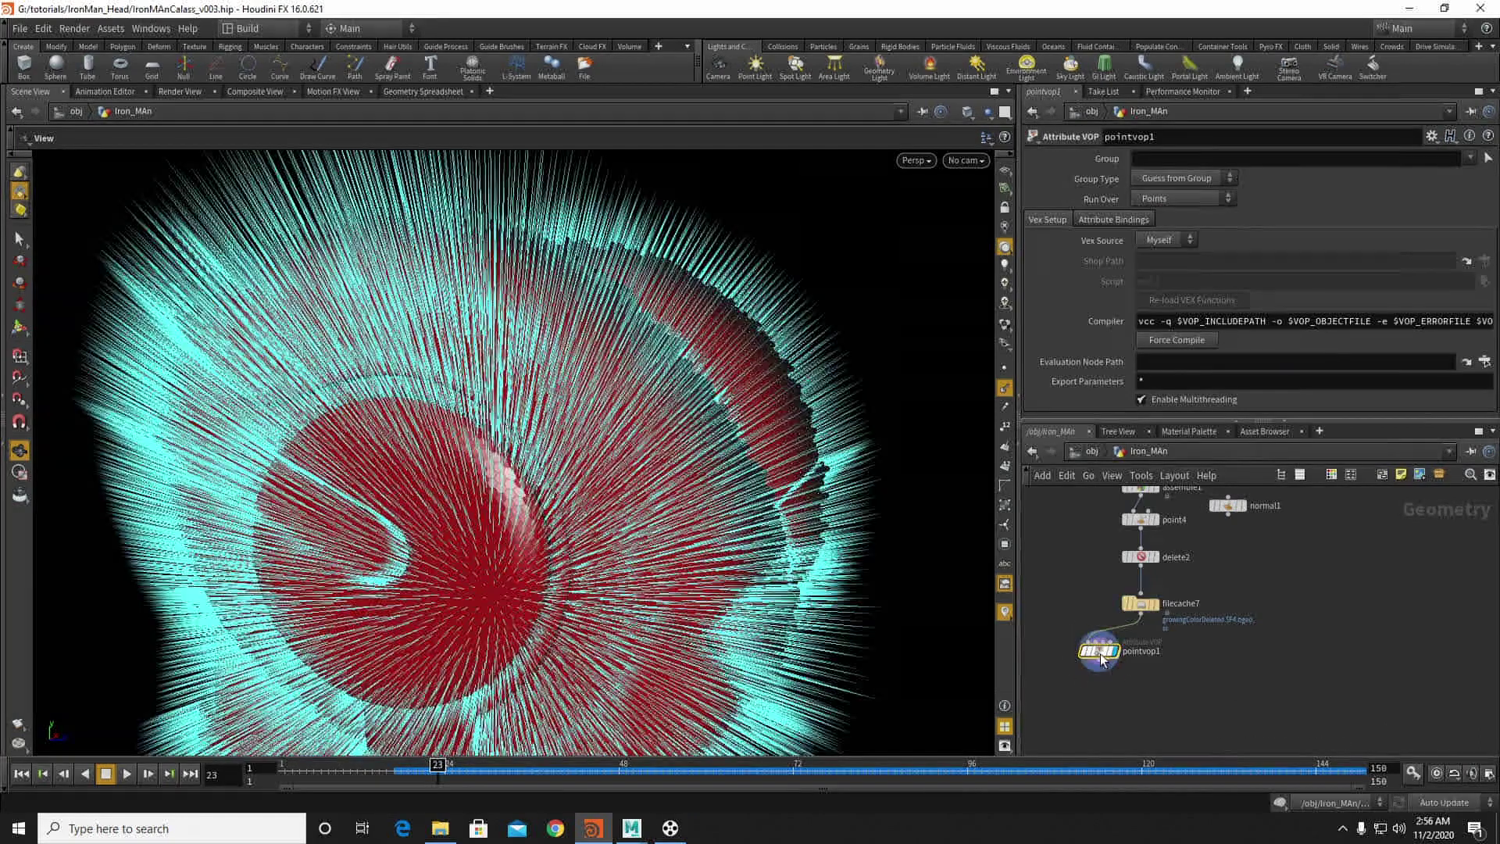
{"action": "left_click", "coordinate": [1005, 388]}
Step: Go inside pointvop1, add a Length node and connect the global Cd output to its vec input
{"action": "double_click", "coordinate": [1103, 656]}
{"action": "left_click_drag", "start_coordinate": [658, 416], "coordinate": [617, 413], "text": "alt"}
{"action": "scroll", "coordinate": [1127, 514], "scroll_direction": "up", "scroll_amount": 5}
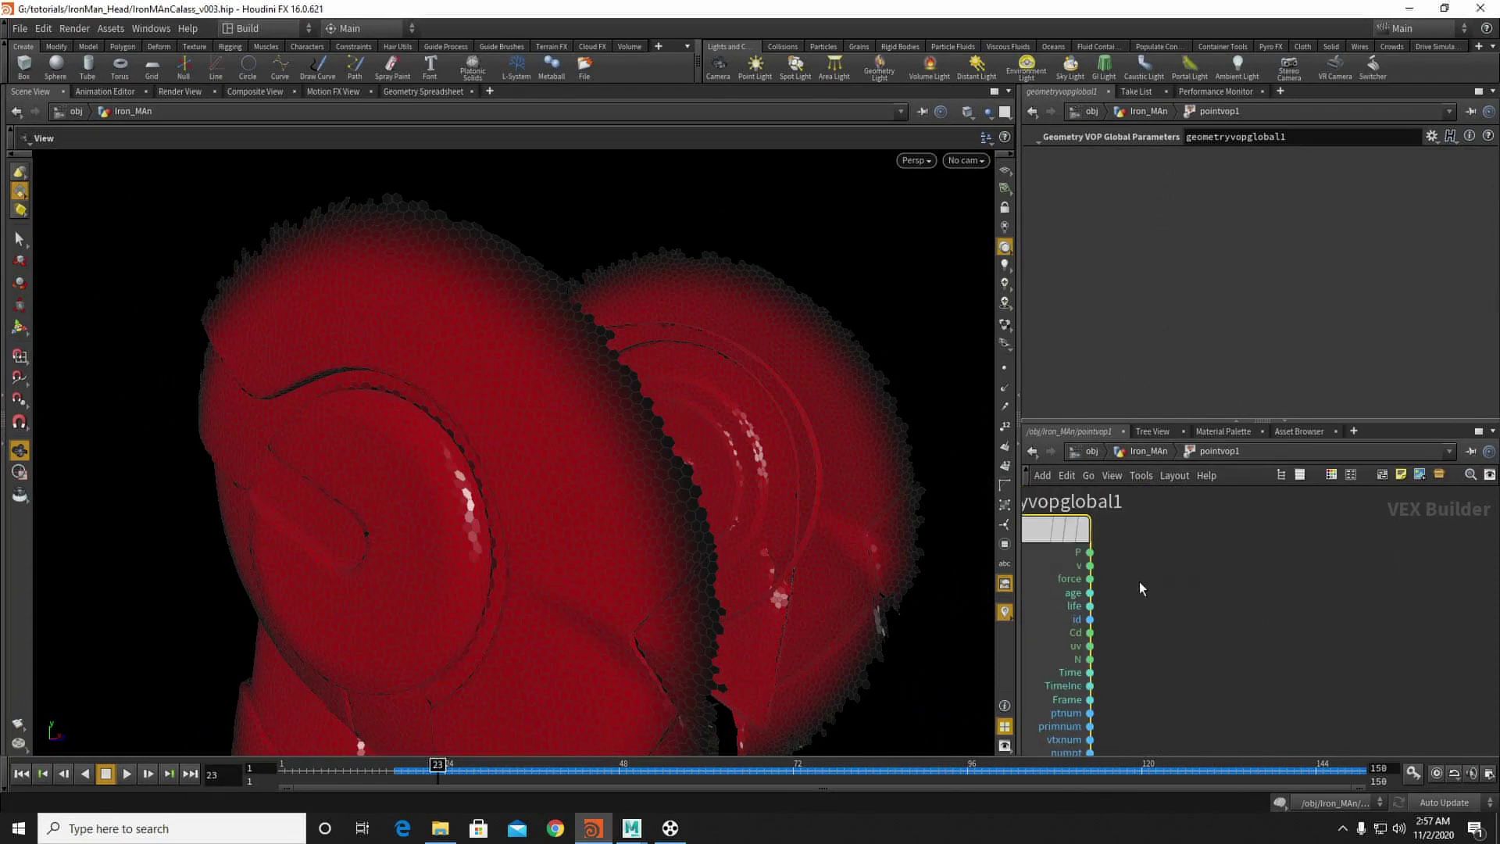
{"action": "key", "text": "Tab"}
{"action": "type", "text": "len"}
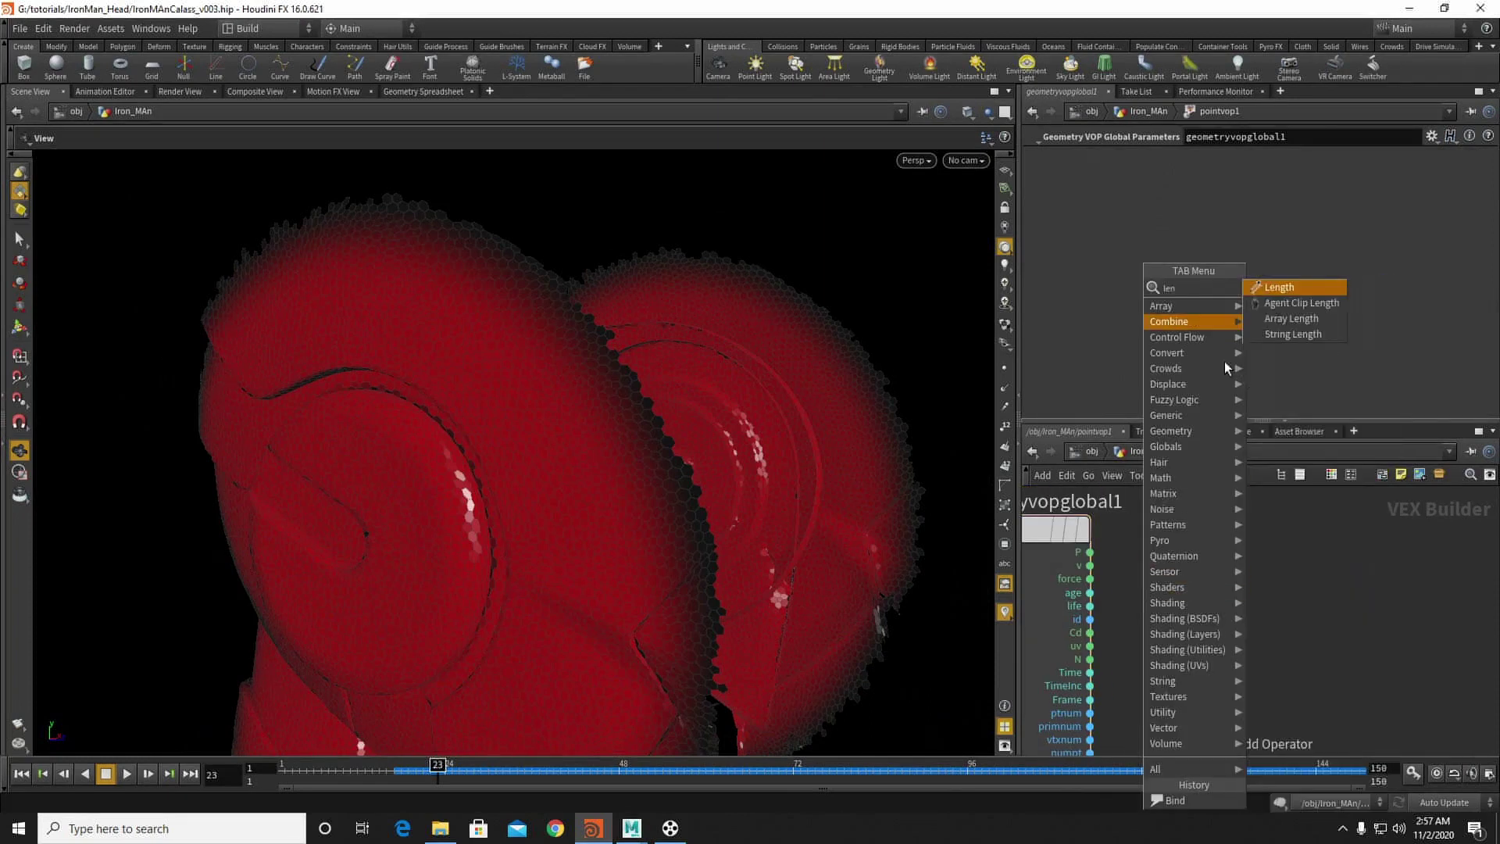
{"action": "left_click", "coordinate": [1282, 292]}
{"action": "left_click", "coordinate": [1260, 649]}
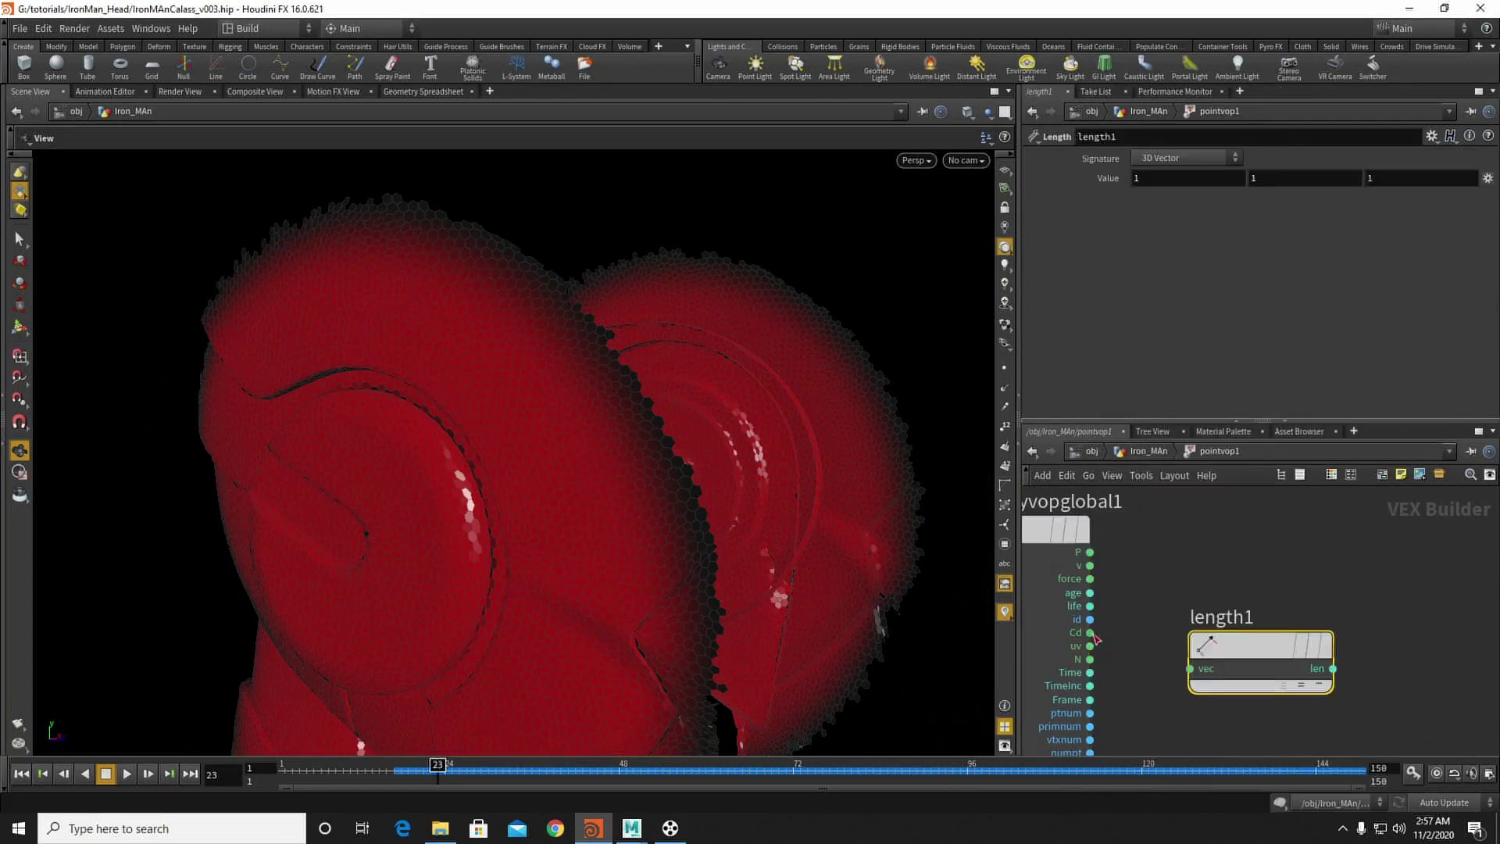
{"action": "left_click_drag", "start_coordinate": [1090, 633], "coordinate": [1189, 668]}
Step: Add an Add node inside pointvop1 and connect the global P and N outputs to its inputs
{"action": "middle_click_drag", "start_coordinate": [1288, 554], "coordinate": [1188, 594]}
{"action": "scroll", "coordinate": [1225, 586], "scroll_direction": "down", "scroll_amount": 2}
{"action": "scroll", "coordinate": [1145, 596], "scroll_direction": "up", "scroll_amount": 2}
{"action": "middle_click_drag", "start_coordinate": [1081, 595], "coordinate": [1175, 546]}
{"action": "scroll", "coordinate": [1178, 602], "scroll_direction": "down", "scroll_amount": 2}
{"action": "left_click", "coordinate": [1194, 546]}
{"action": "key", "text": "Tab"}
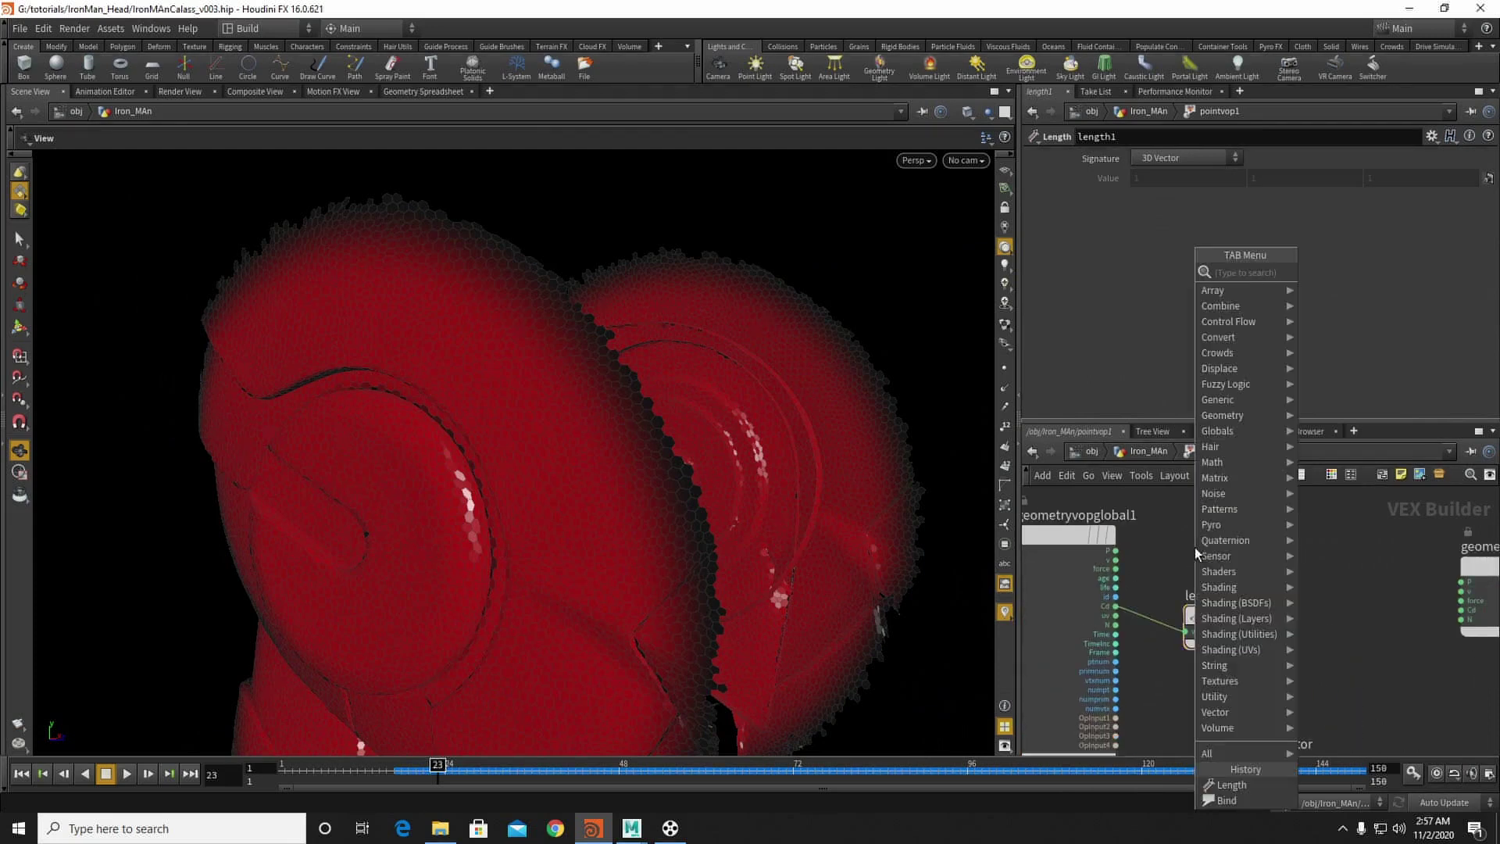
{"action": "type", "text": "add"}
{"action": "left_click", "coordinate": [1317, 275]}
{"action": "left_click", "coordinate": [1301, 547]}
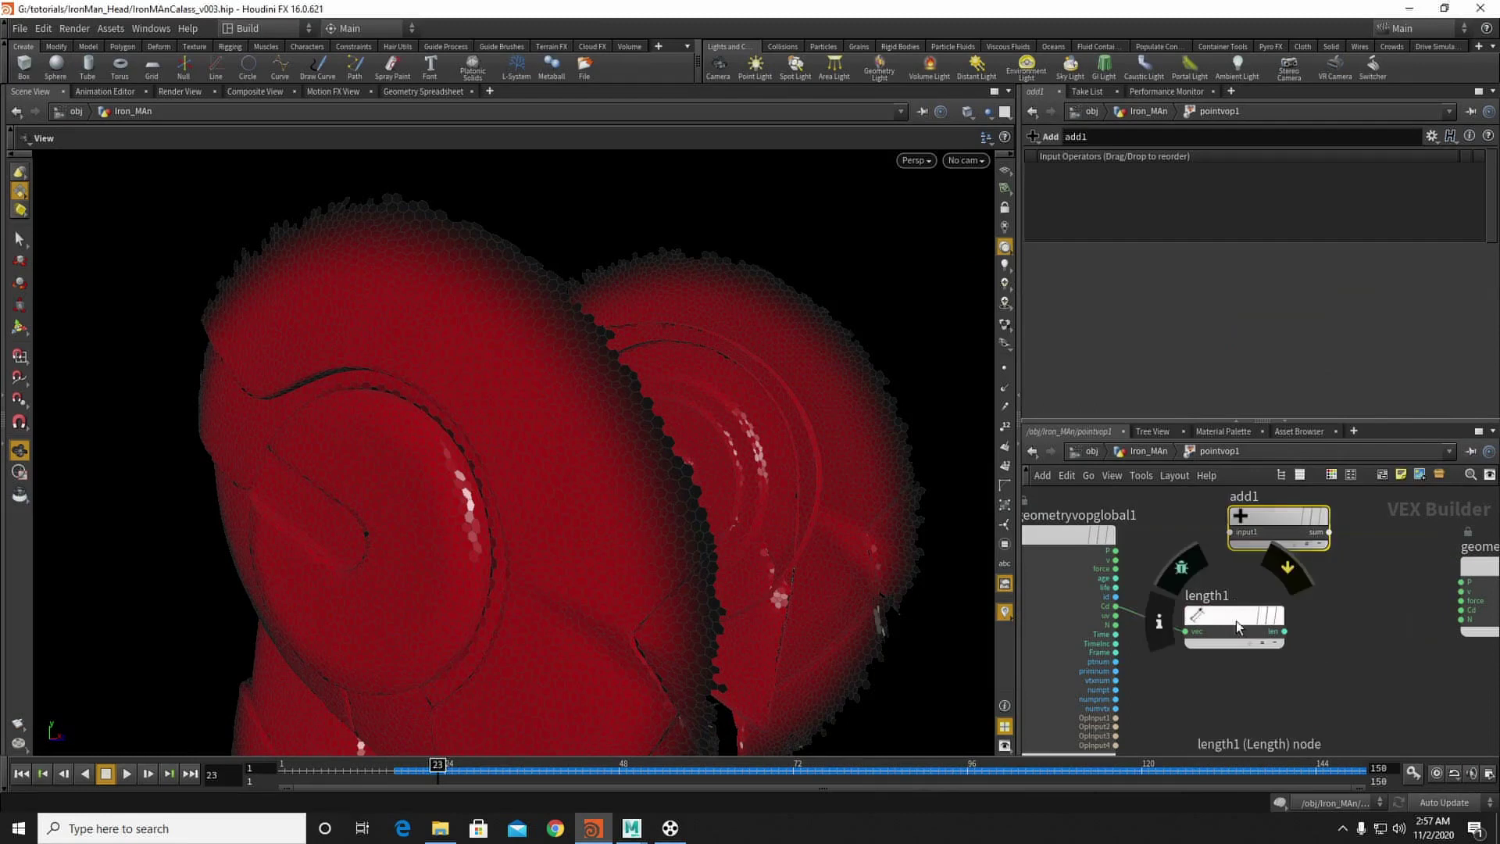
{"action": "left_click_drag", "start_coordinate": [1115, 551], "coordinate": [1231, 532]}
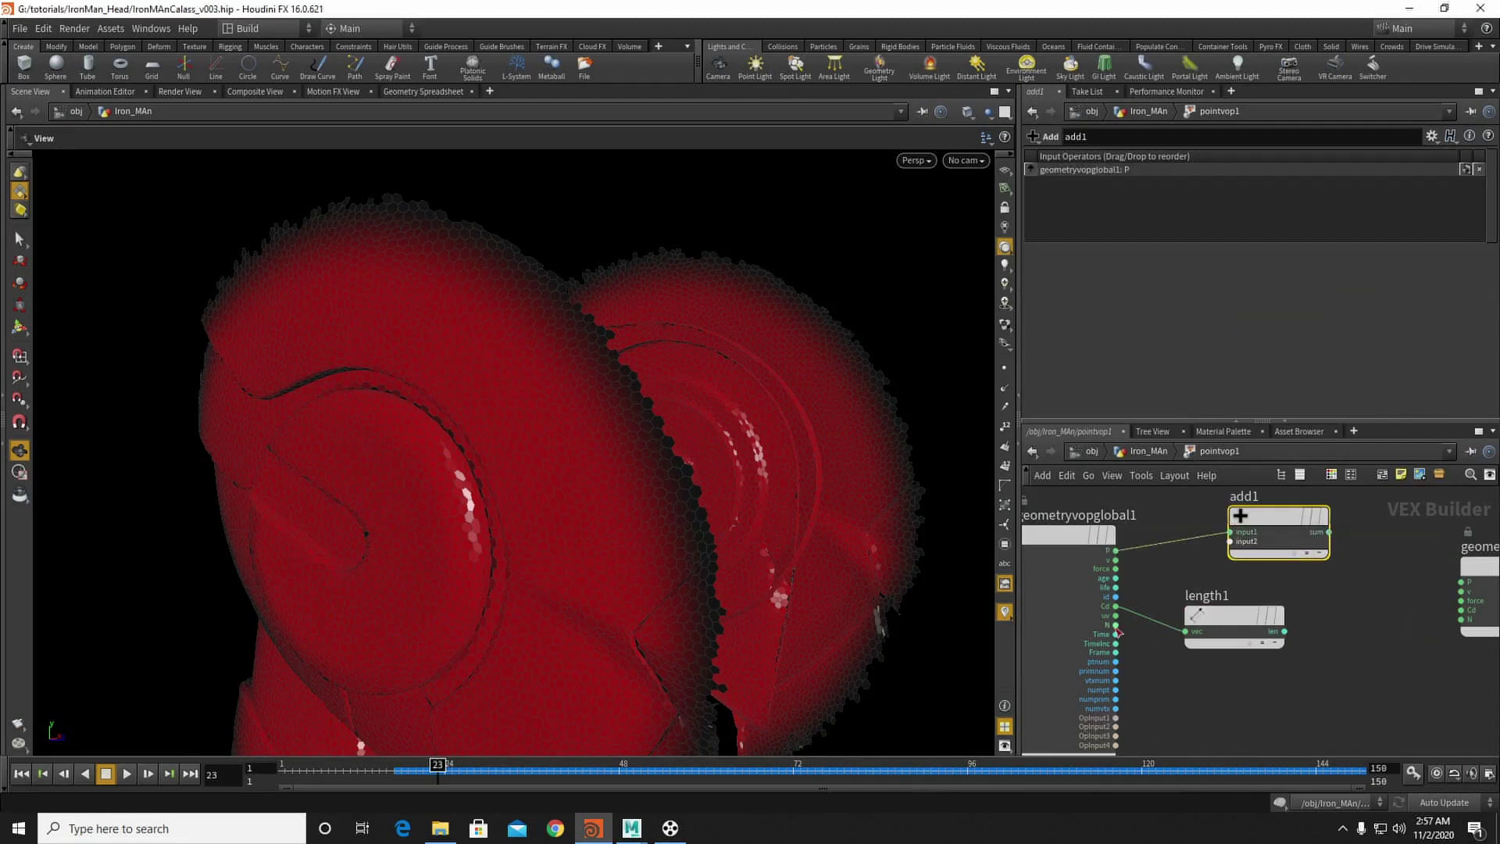
{"action": "left_click_drag", "start_coordinate": [1116, 625], "coordinate": [1231, 541]}
Step: Move length1 lower, connect add1's sum to the geometry output's P, and check the displaced pieces on the head
{"action": "middle_click_drag", "start_coordinate": [1356, 579], "coordinate": [1346, 564]}
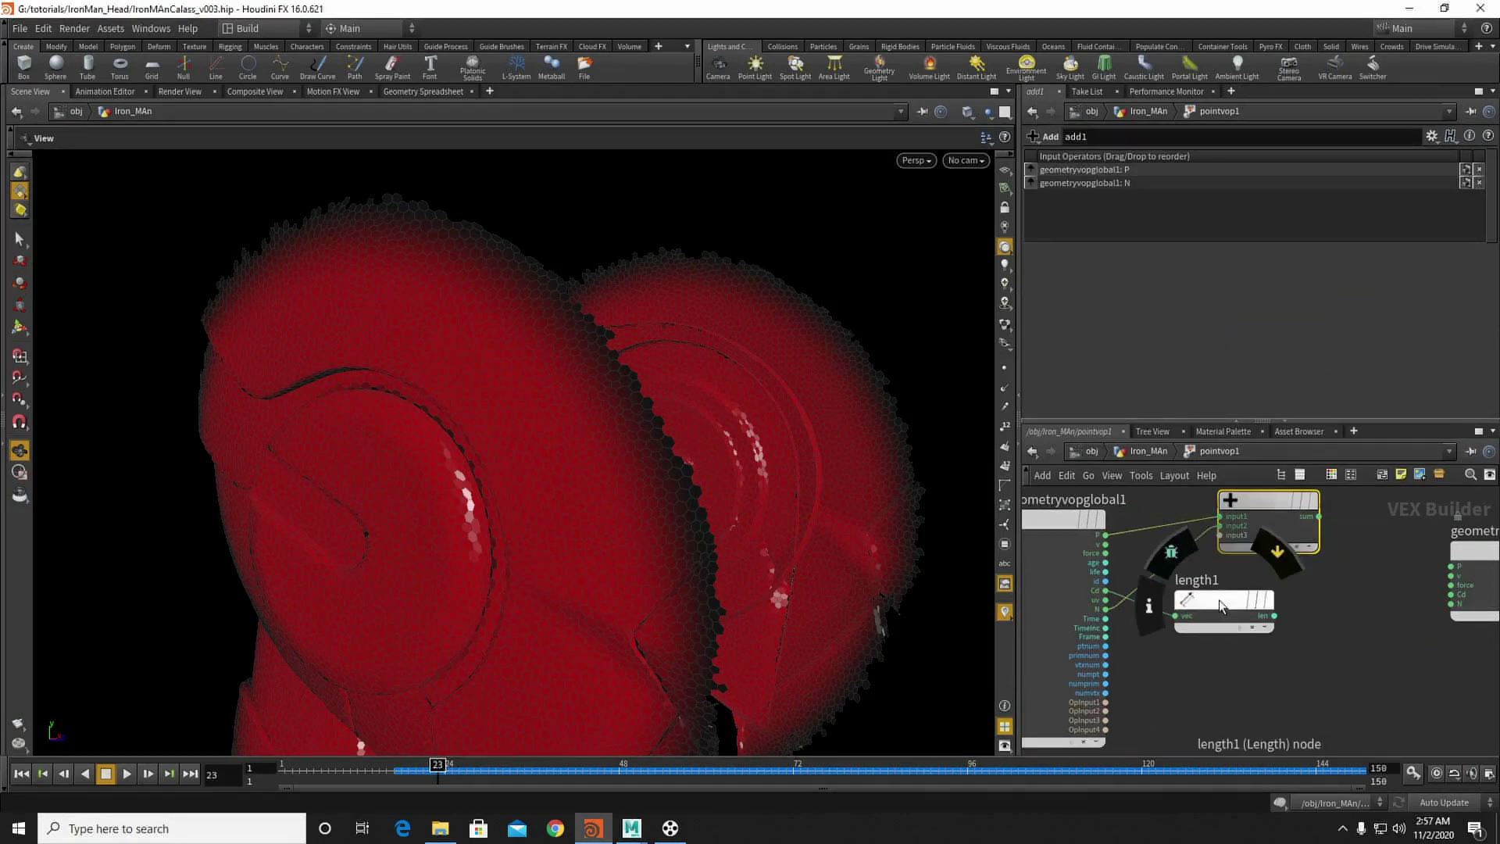
{"action": "left_click_drag", "start_coordinate": [1222, 602], "coordinate": [1217, 642]}
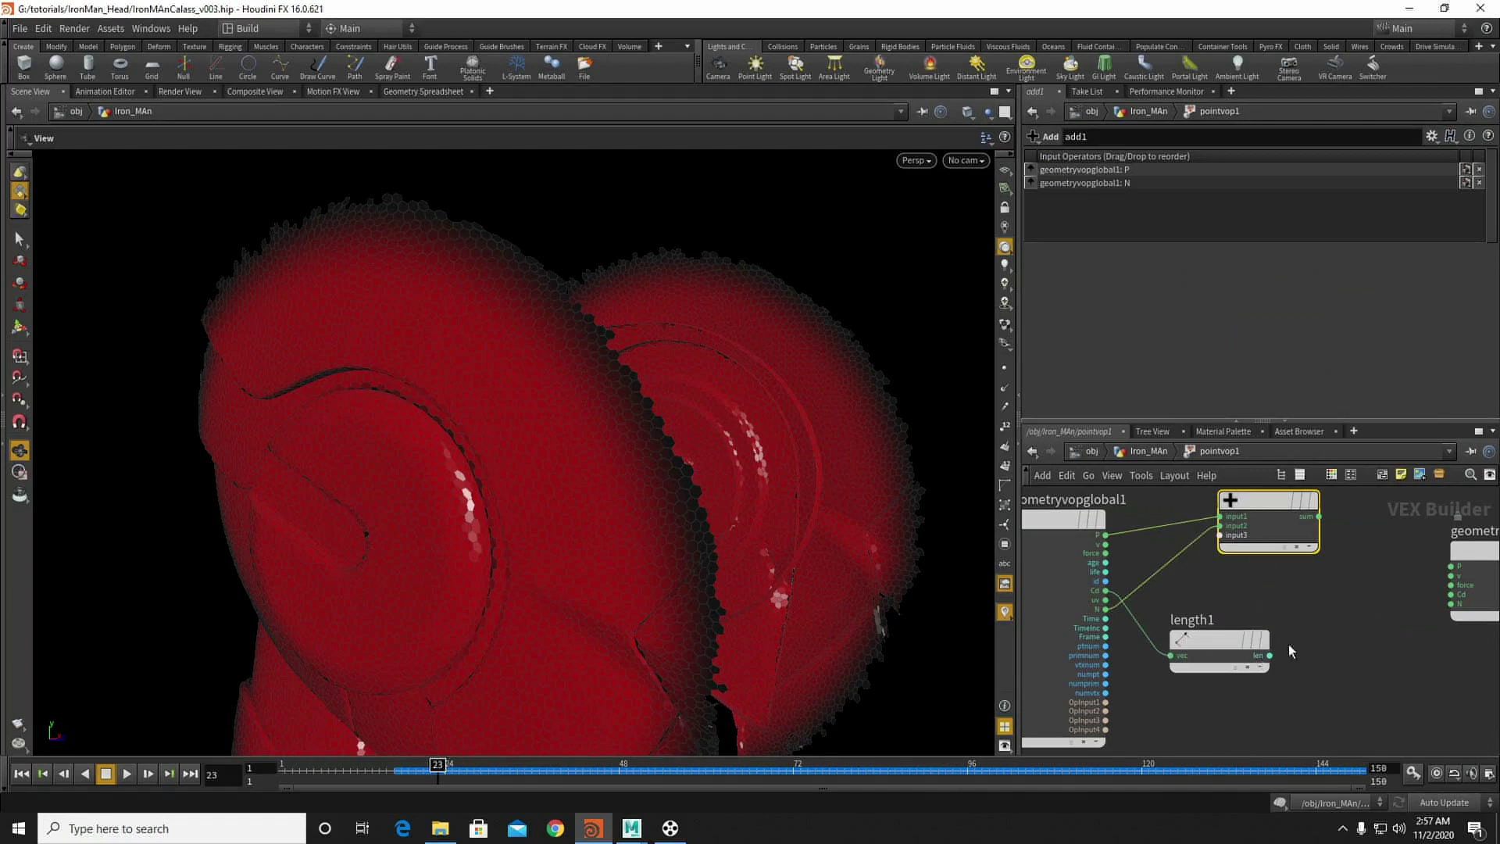
{"action": "left_click_drag", "start_coordinate": [1319, 516], "coordinate": [1449, 566]}
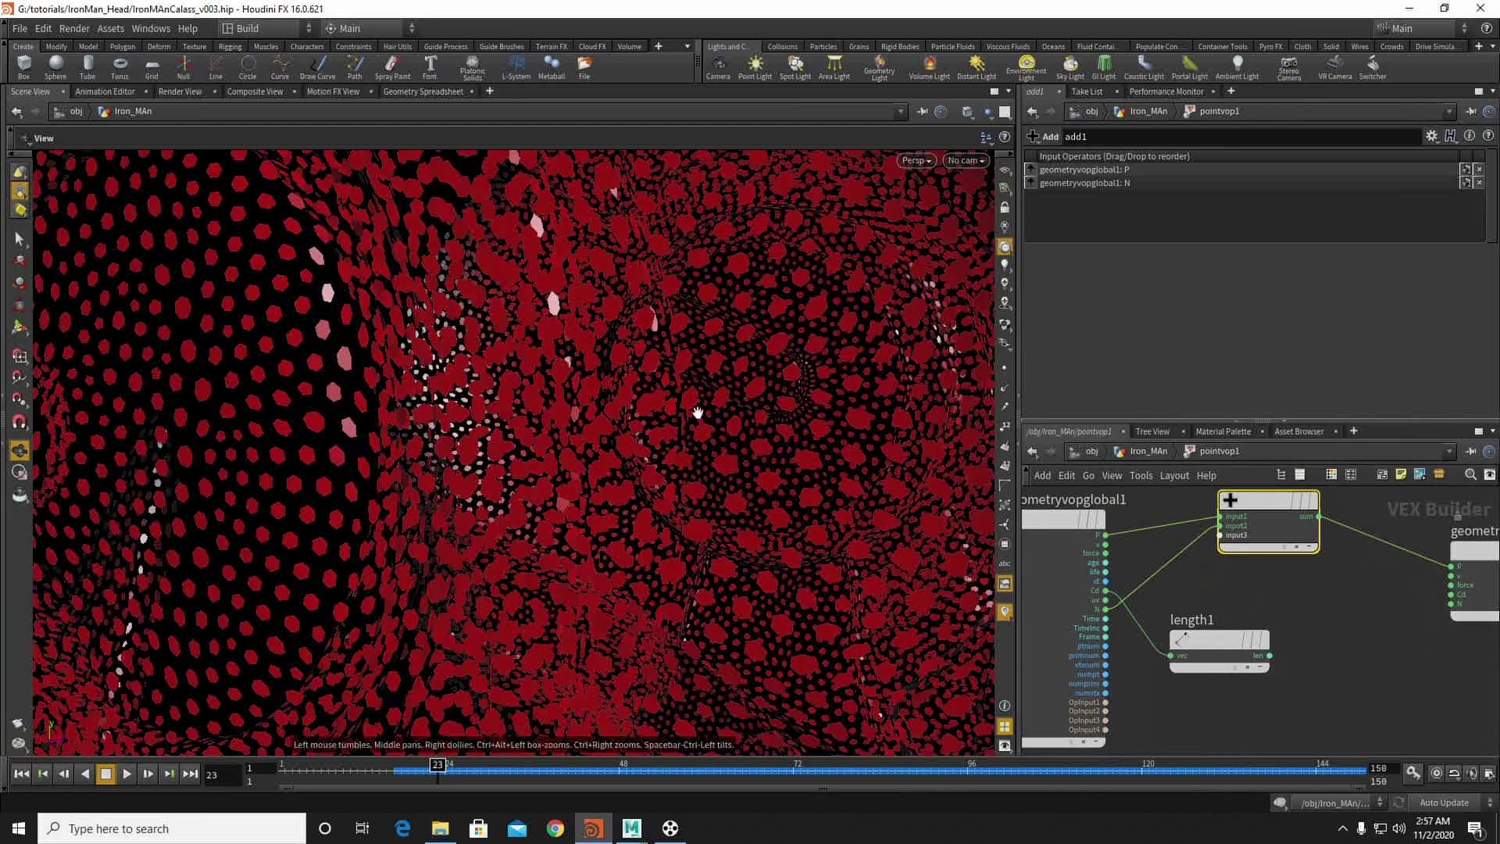
{"action": "right_click_drag", "start_coordinate": [600, 417], "coordinate": [446, 425]}
{"action": "left_click_drag", "start_coordinate": [445, 424], "coordinate": [576, 453]}
{"action": "right_click_drag", "start_coordinate": [576, 453], "coordinate": [955, 440]}
{"action": "right_click_drag", "start_coordinate": [760, 435], "coordinate": [392, 450]}
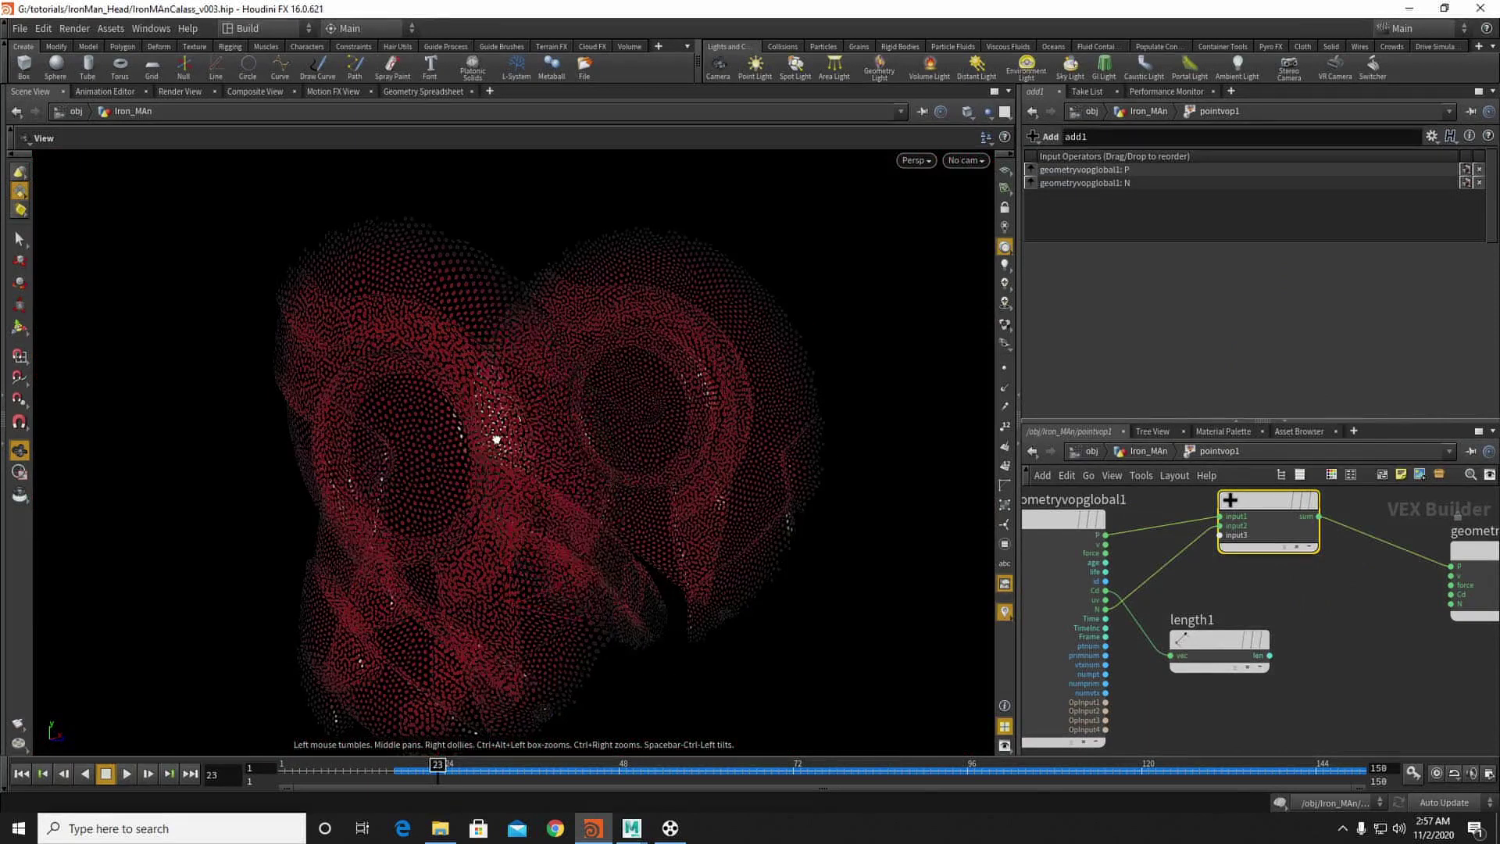
{"action": "left_click_drag", "start_coordinate": [498, 442], "coordinate": [441, 445]}
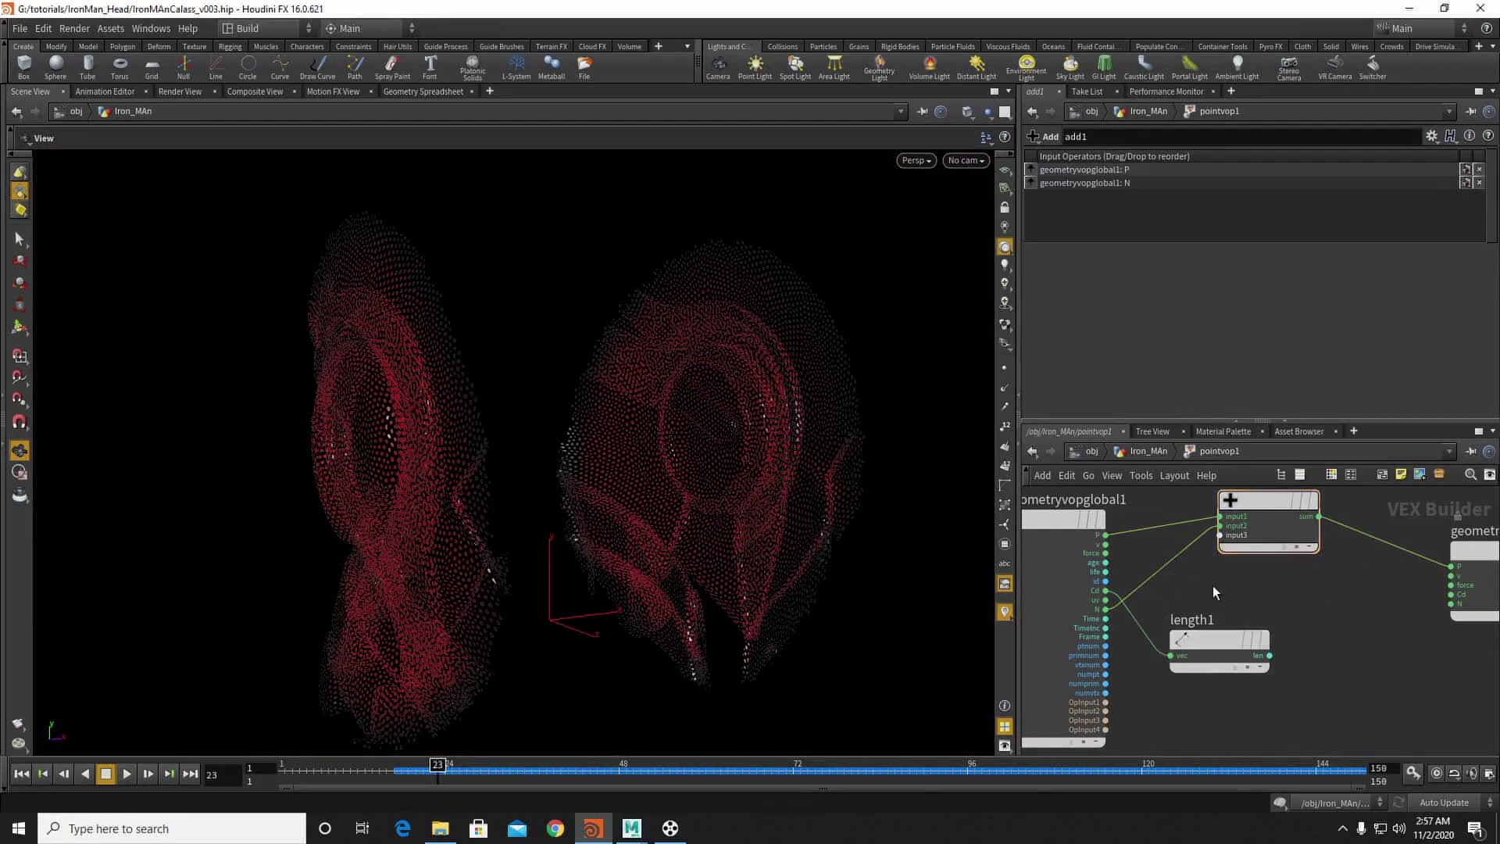
Step: Insert a Multiply node on the wire between N and add1, and promote its second input to a parameter
{"action": "key", "text": "Tab"}
{"action": "type", "text": "mul"}
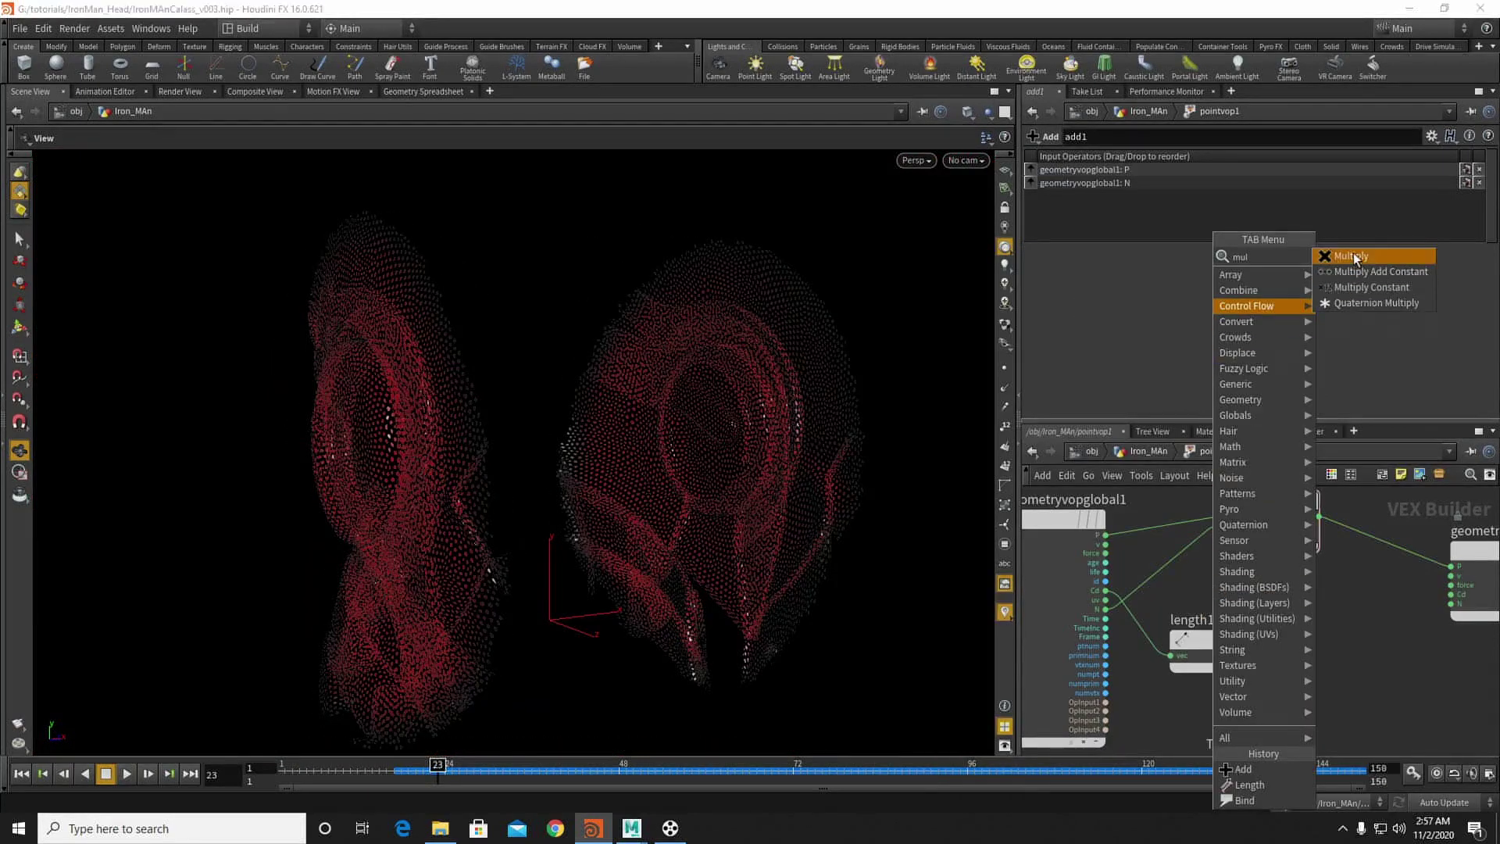
{"action": "left_click", "coordinate": [1355, 258]}
{"action": "left_click", "coordinate": [1168, 575]}
{"action": "scroll", "coordinate": [1213, 593], "scroll_direction": "up", "scroll_amount": 3}
{"action": "middle_click", "coordinate": [1178, 581]}
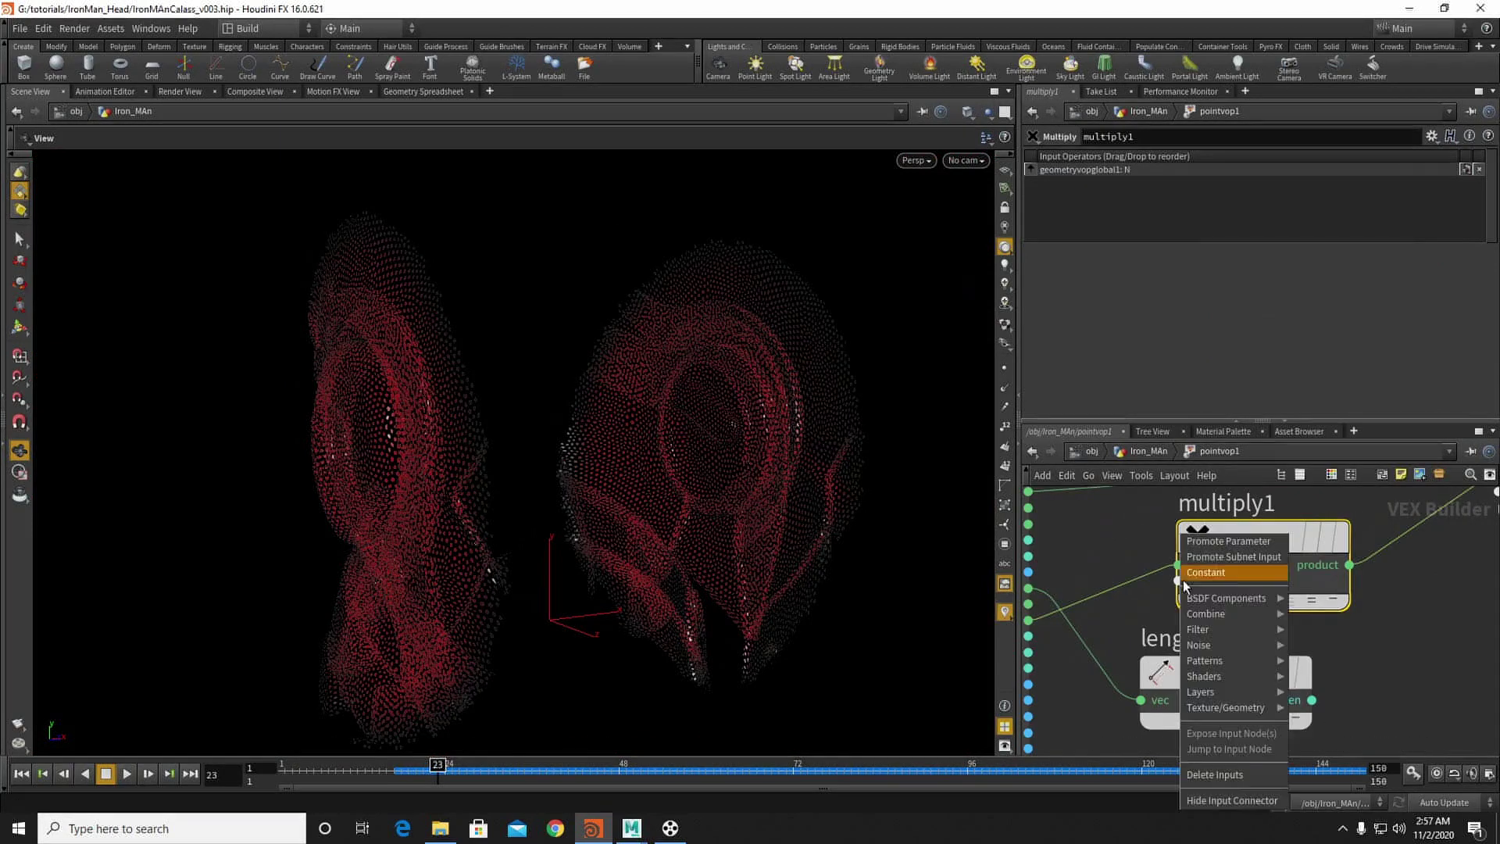
{"action": "left_click", "coordinate": [1221, 542]}
Step: Try pointvop1's Input Number 2 at 0.138 and 0.031 with the point normals displayed
{"action": "left_click", "coordinate": [1142, 452]}
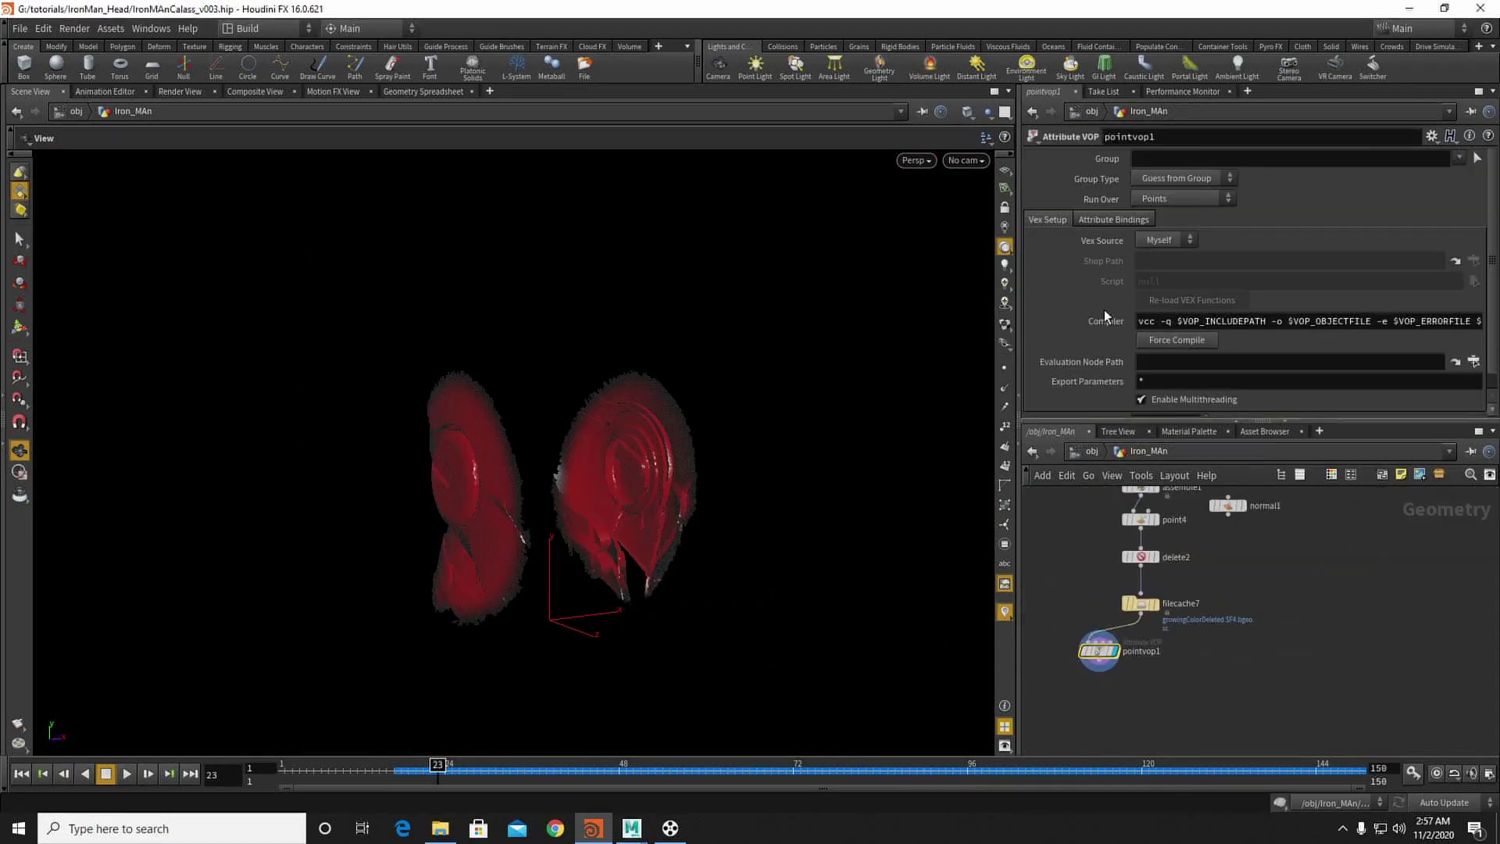
{"action": "scroll", "coordinate": [1157, 410], "scroll_direction": "down", "scroll_amount": 1}
{"action": "left_click_drag", "start_coordinate": [1208, 410], "coordinate": [1246, 406]}
{"action": "scroll", "coordinate": [887, 411], "scroll_direction": "up", "scroll_amount": 6}
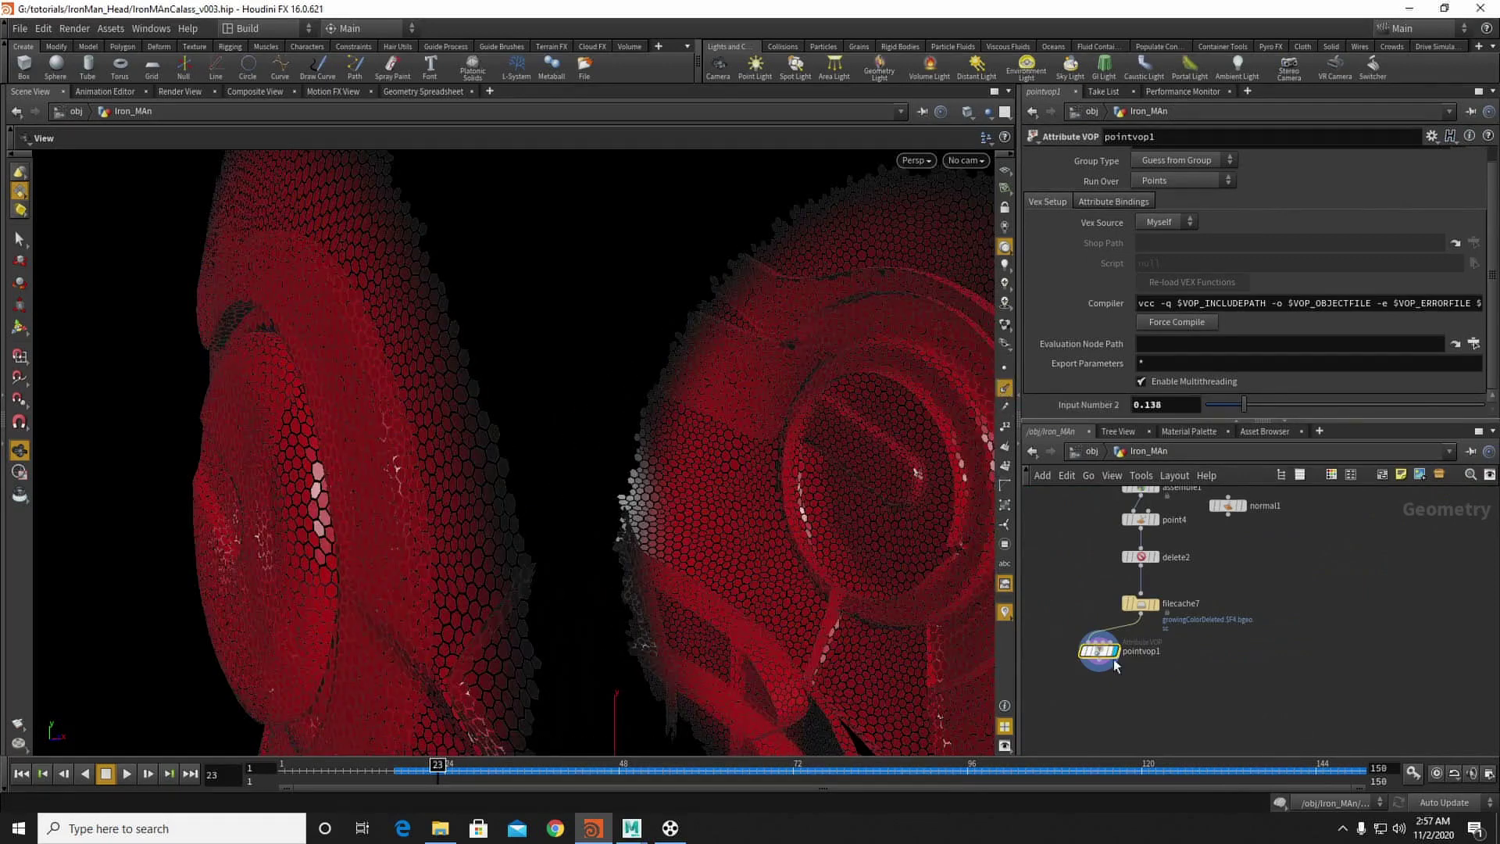
{"action": "left_click_drag", "start_coordinate": [1244, 406], "coordinate": [1212, 416]}
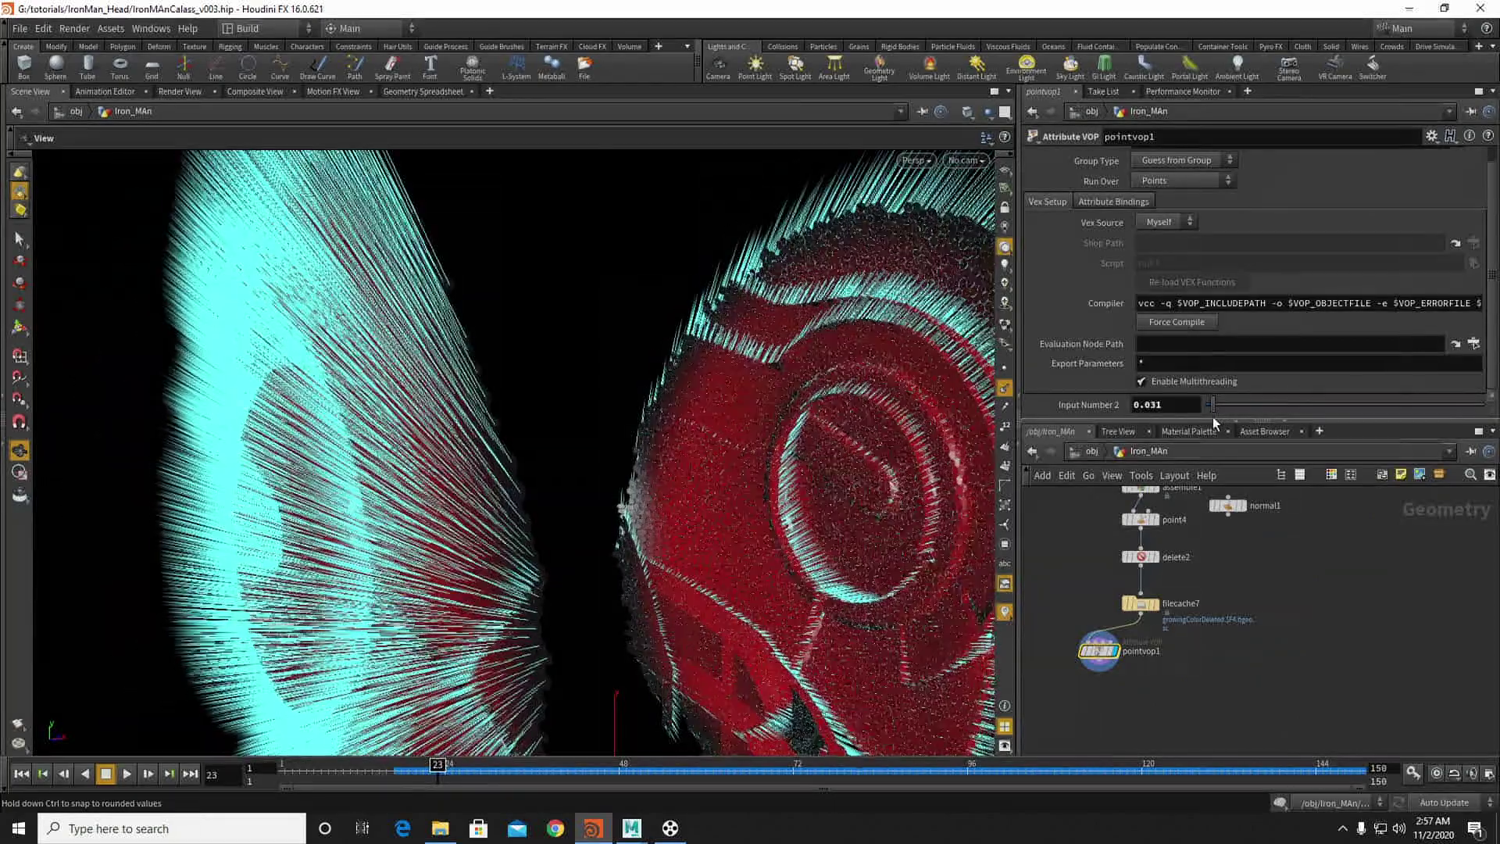
Step: Go back inside pointvop1, connect length1's len output to multiply1's third input, and check the head
{"action": "double_click", "coordinate": [1098, 654]}
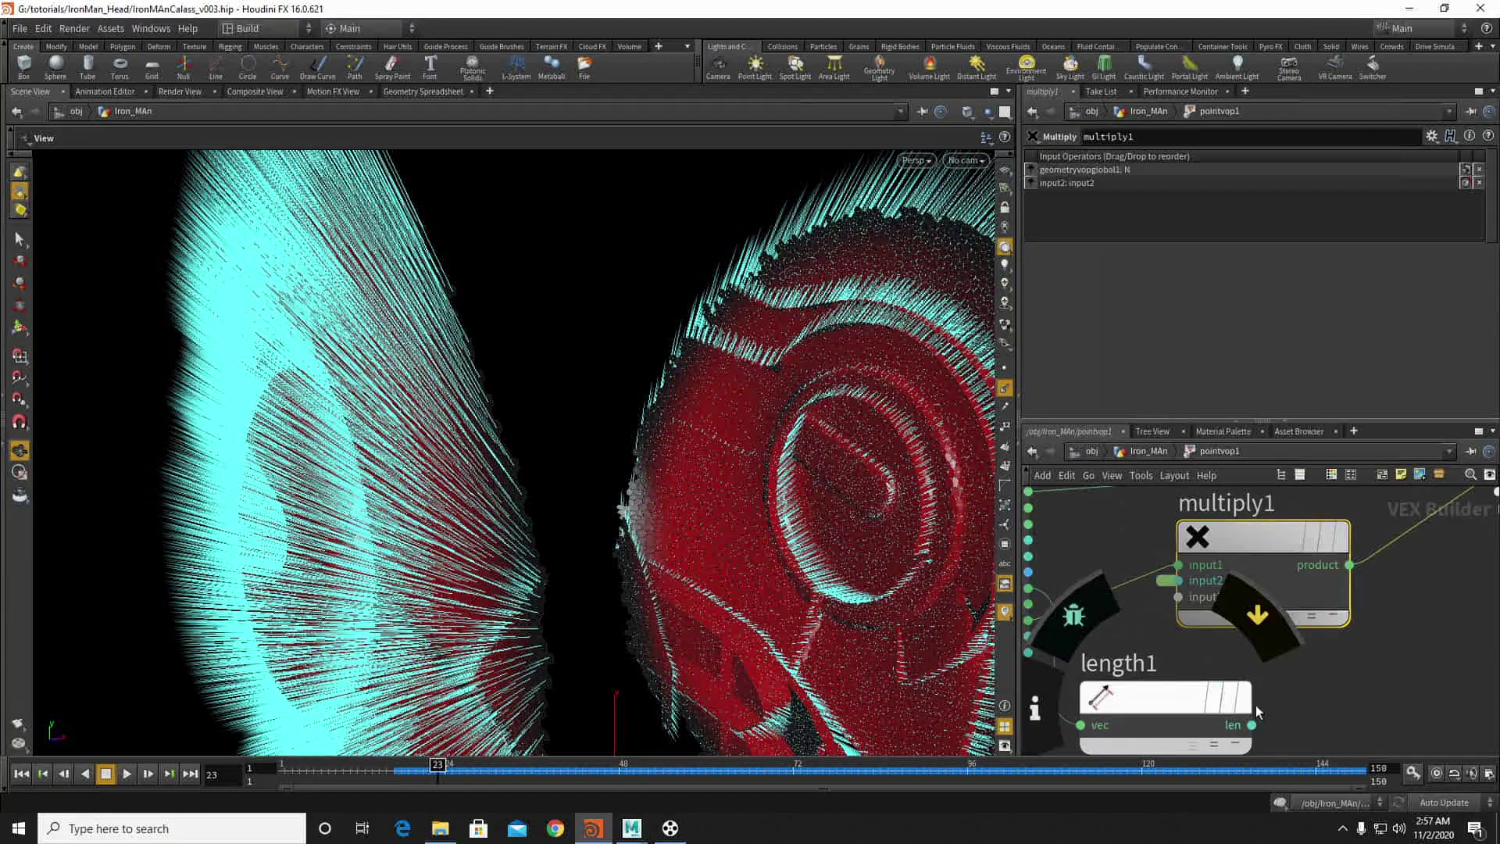
{"action": "left_click_drag", "start_coordinate": [1250, 725], "coordinate": [1177, 596]}
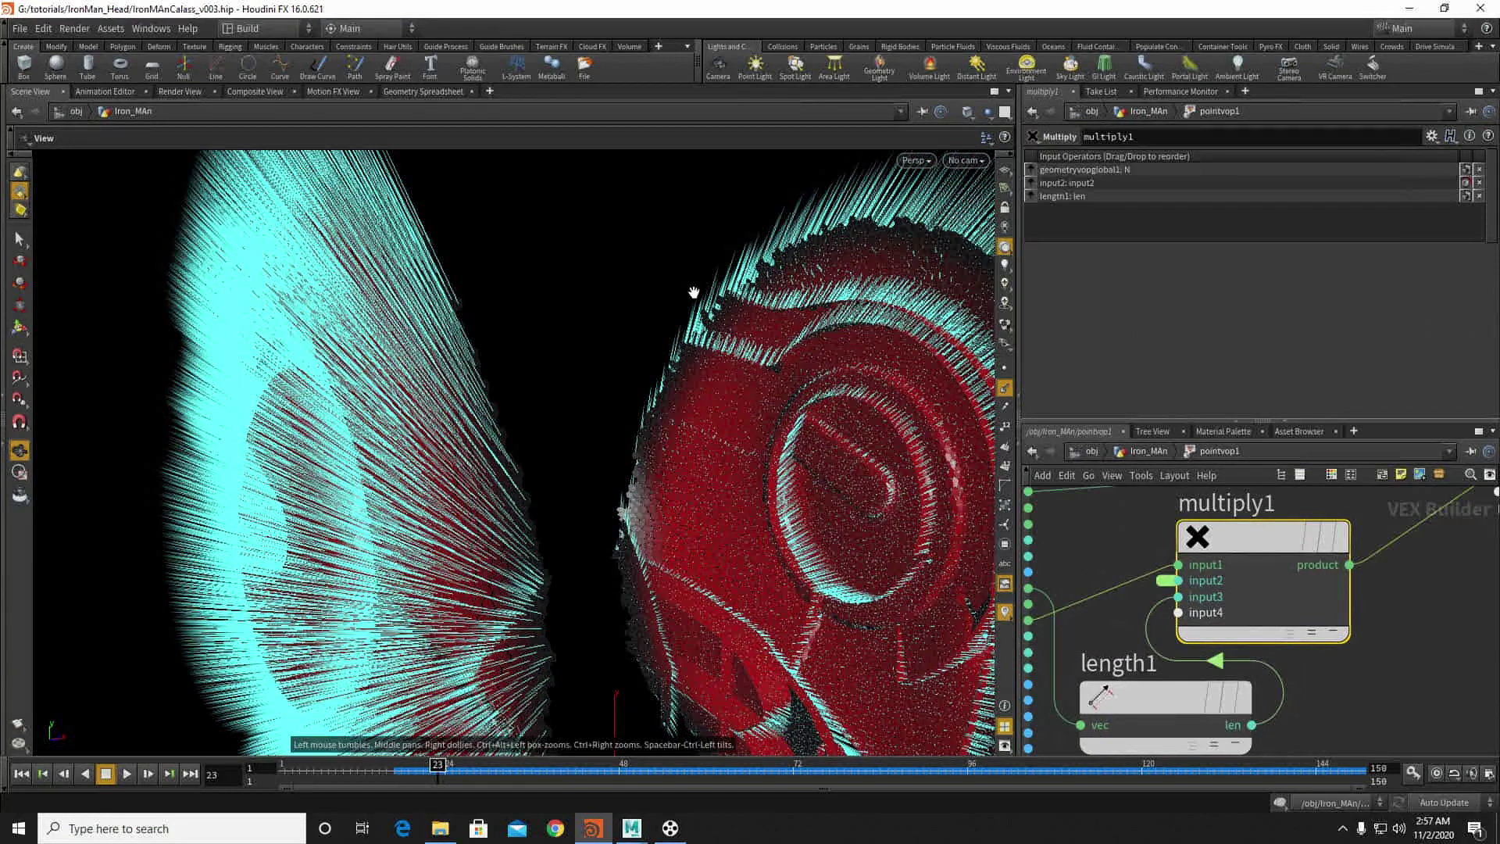
{"action": "left_click_drag", "start_coordinate": [496, 280], "coordinate": [660, 351]}
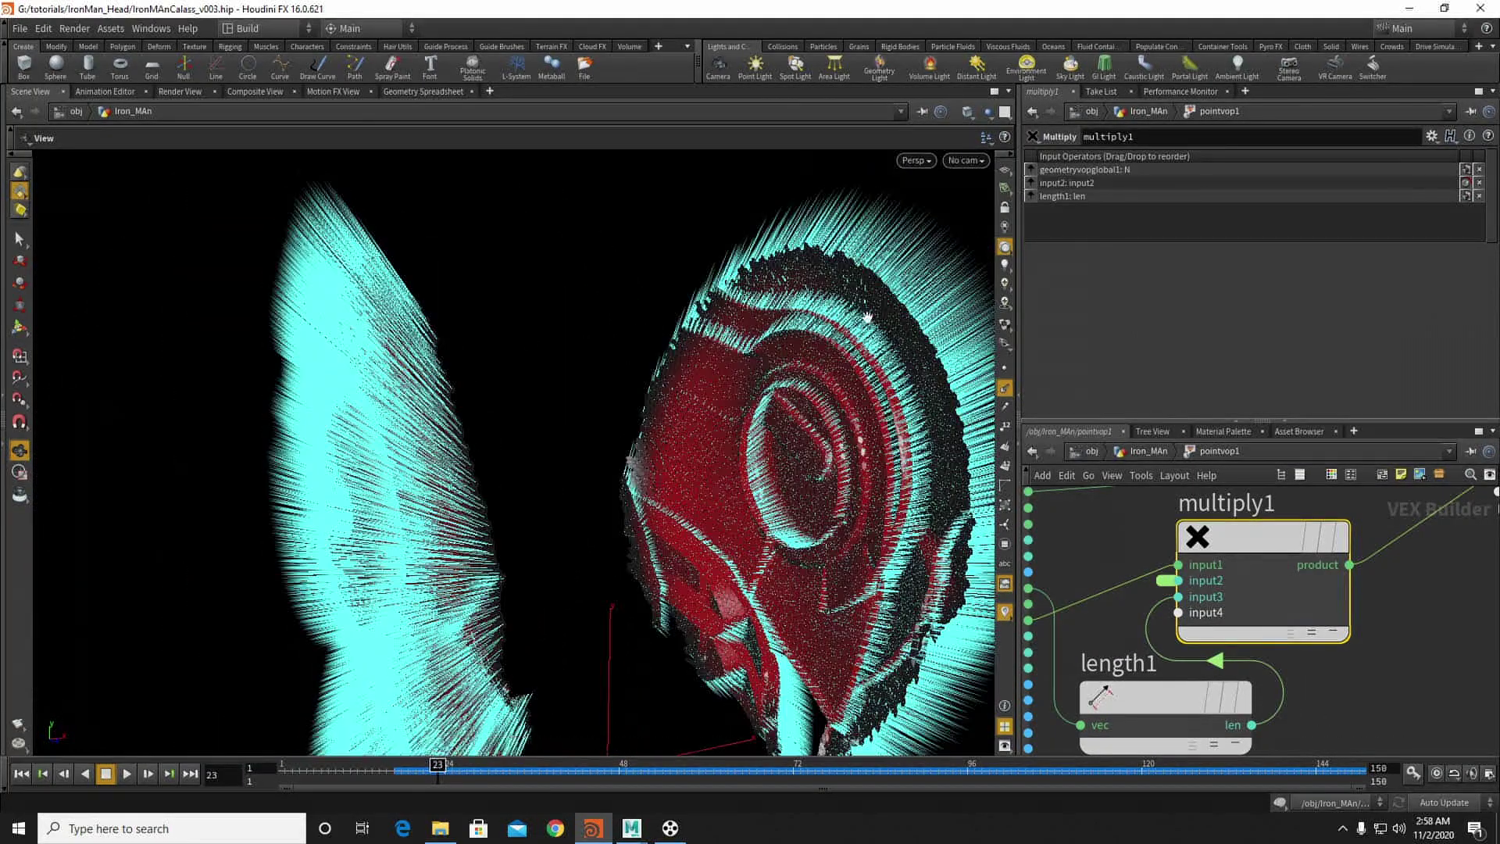
Step: Set pointvop1's Input Number 2 to 0.222 and check the displaced pieces from another angle
{"action": "left_click", "coordinate": [1109, 452]}
{"action": "left_click_drag", "start_coordinate": [1216, 406], "coordinate": [1267, 404]}
{"action": "left_click_drag", "start_coordinate": [745, 367], "coordinate": [482, 385]}
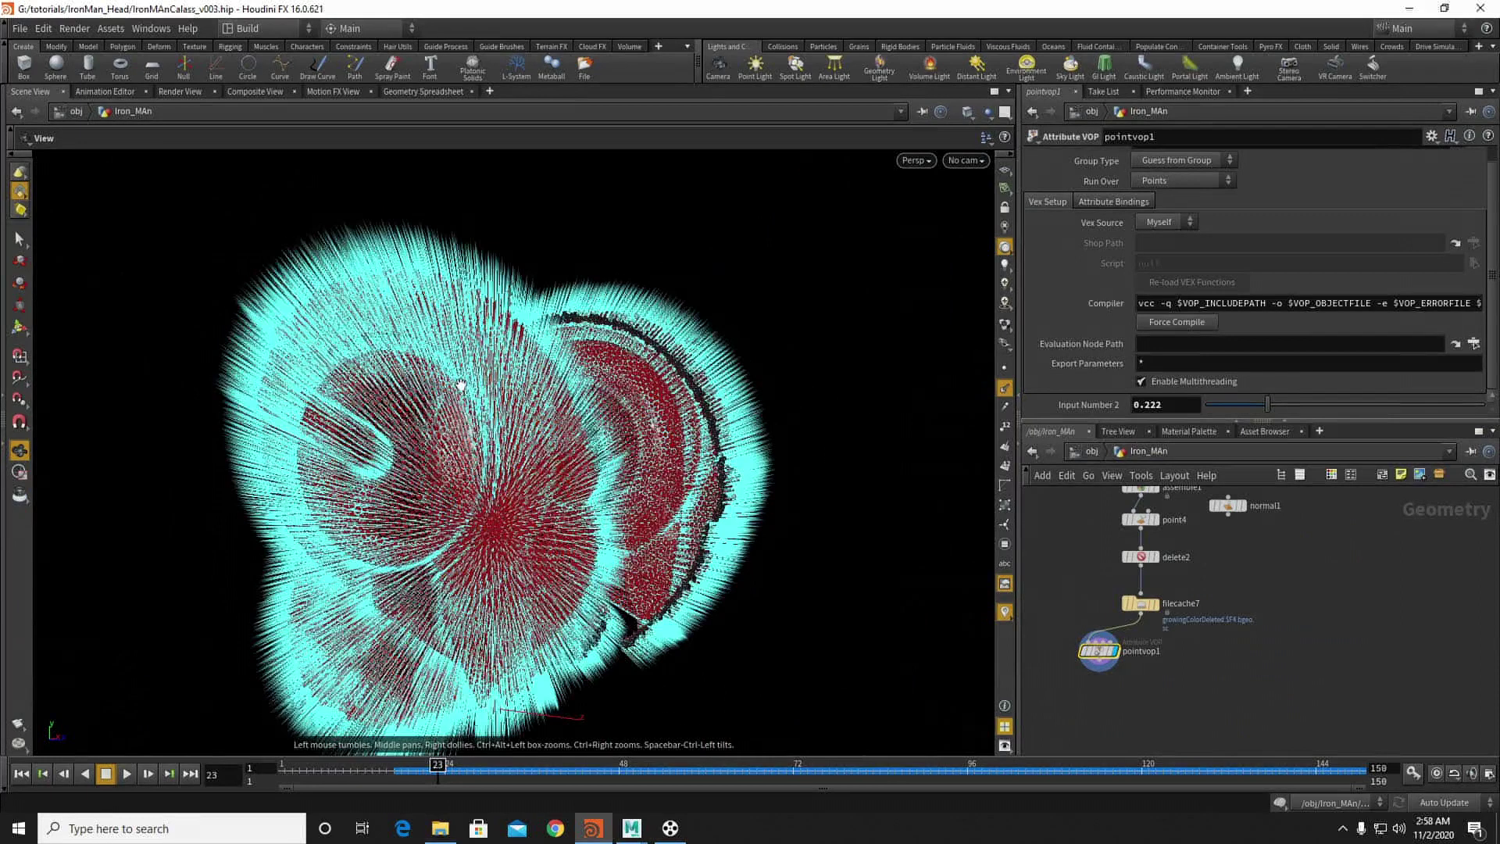
{"action": "scroll", "coordinate": [482, 385], "scroll_direction": "up", "scroll_amount": 3}
Step: Spread out the nodes inside pointvop1 and connect length1's len output to the geometry output's Cd
{"action": "double_click", "coordinate": [1100, 650]}
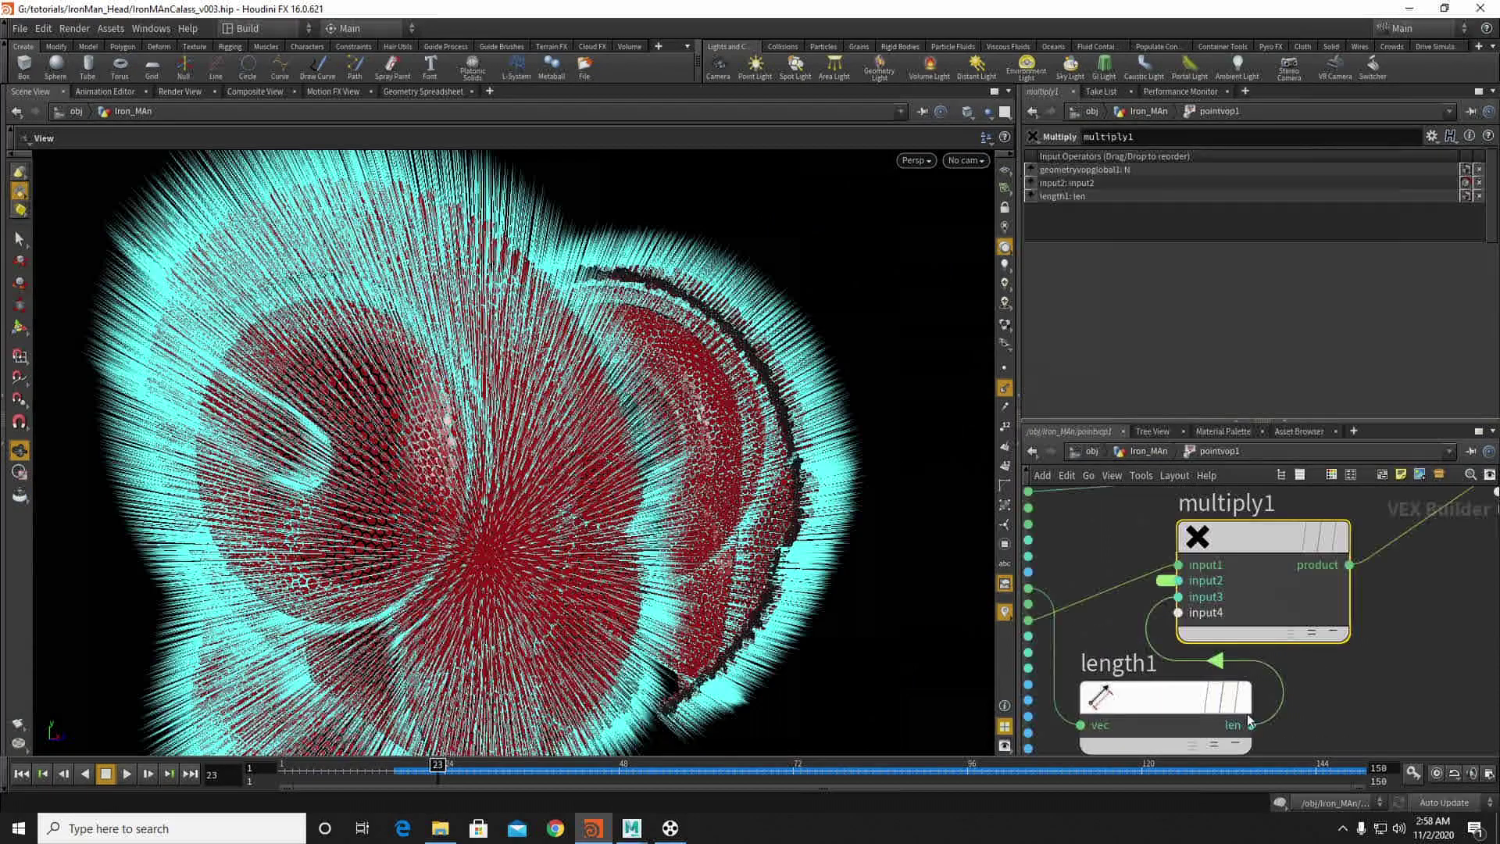
{"action": "scroll", "coordinate": [1219, 671], "scroll_direction": "down", "scroll_amount": 3}
{"action": "middle_click_drag", "start_coordinate": [1293, 721], "coordinate": [1302, 653]}
{"action": "left_click", "coordinate": [1266, 658]}
{"action": "left_click_drag", "start_coordinate": [1204, 638], "coordinate": [1198, 640]}
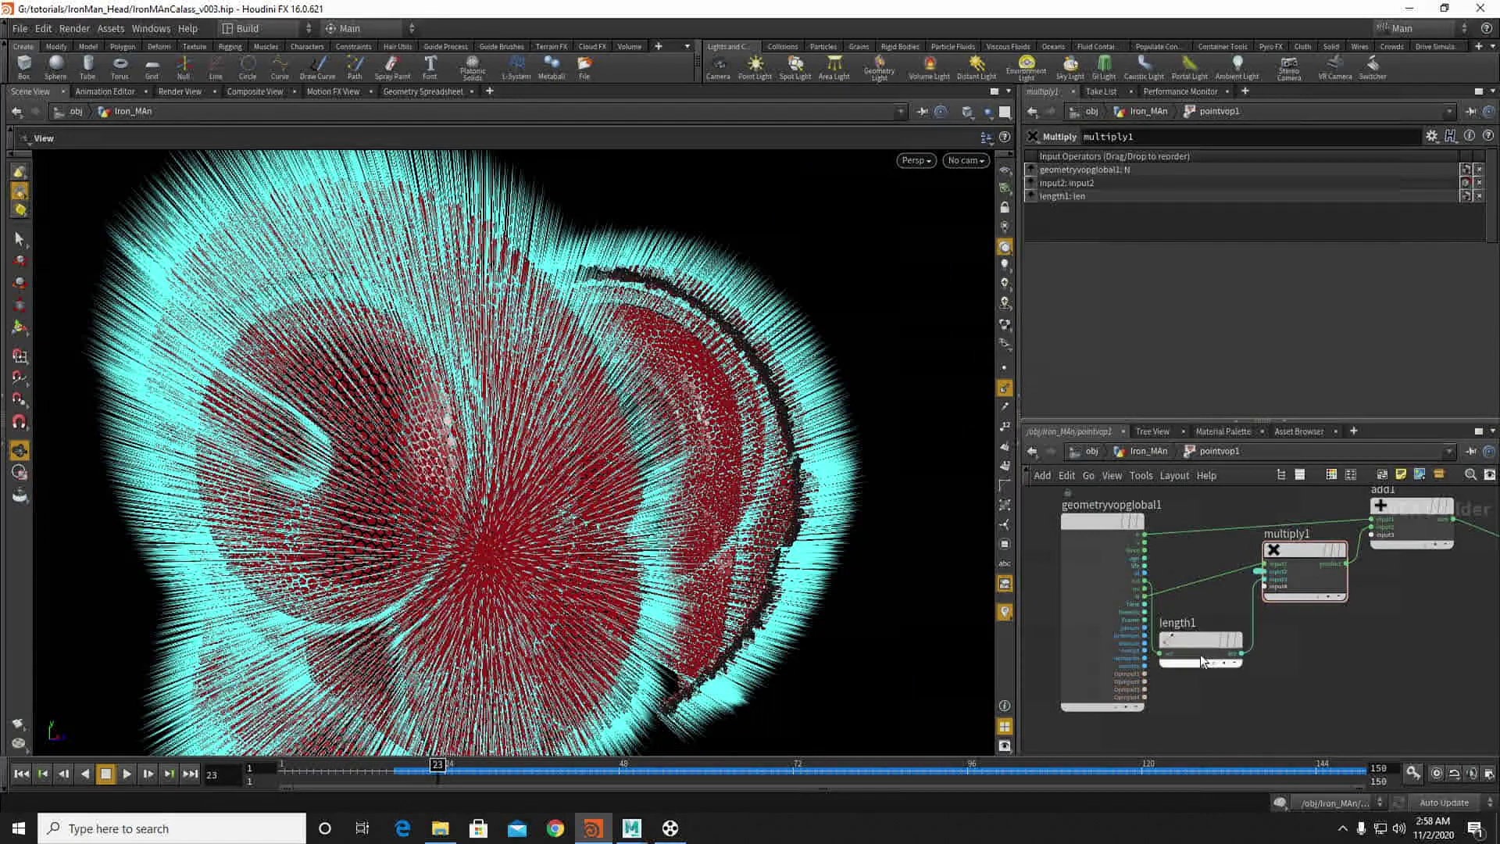
{"action": "left_click_drag", "start_coordinate": [1121, 523], "coordinate": [1060, 524]}
{"action": "left_click_drag", "start_coordinate": [1228, 661], "coordinate": [1162, 652]}
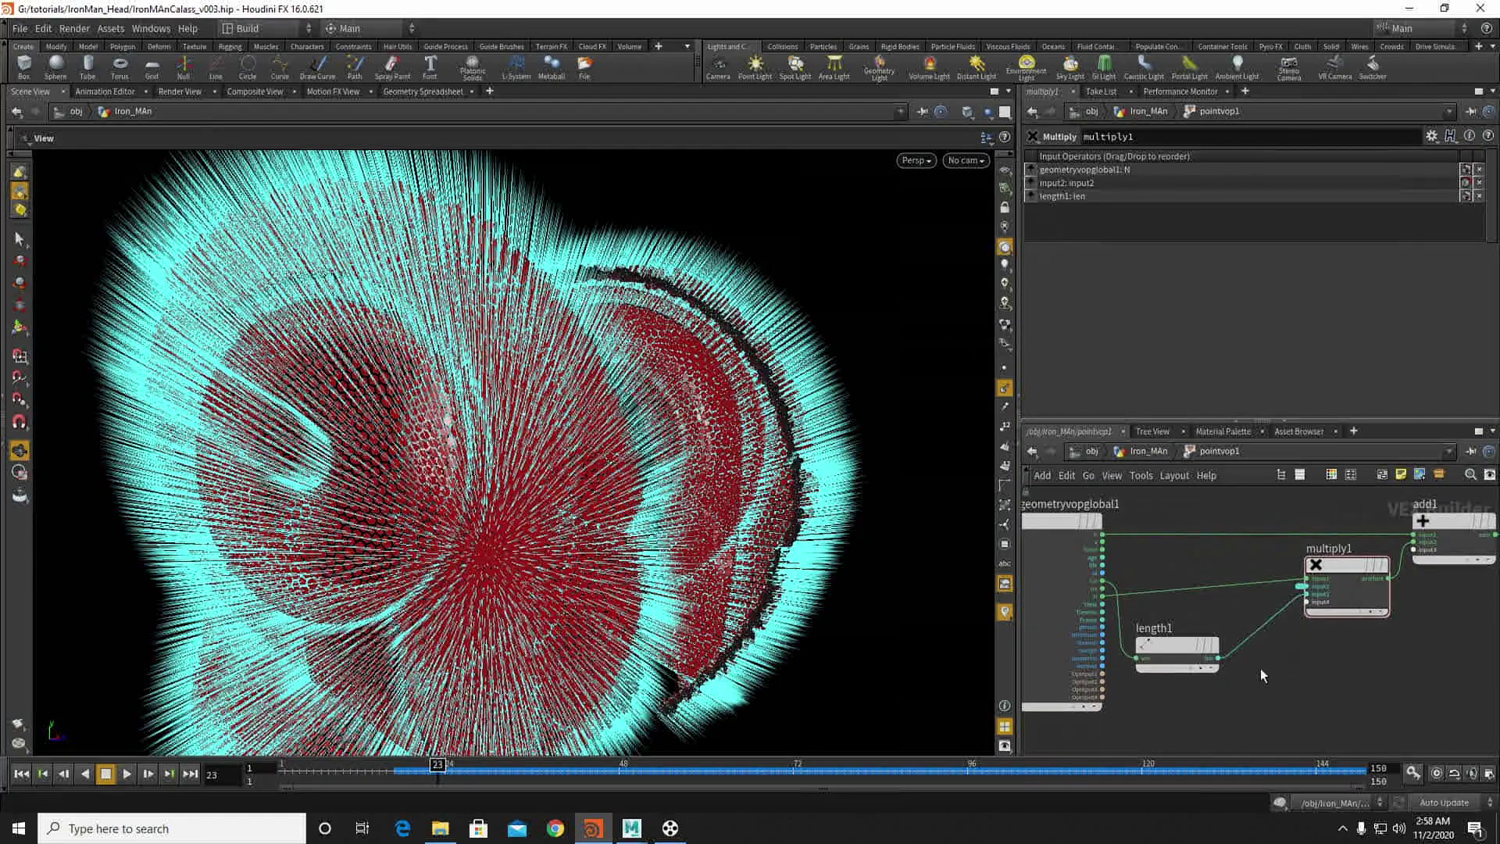
{"action": "middle_click_drag", "start_coordinate": [1322, 698], "coordinate": [1227, 691]}
{"action": "left_click", "coordinate": [1124, 653]}
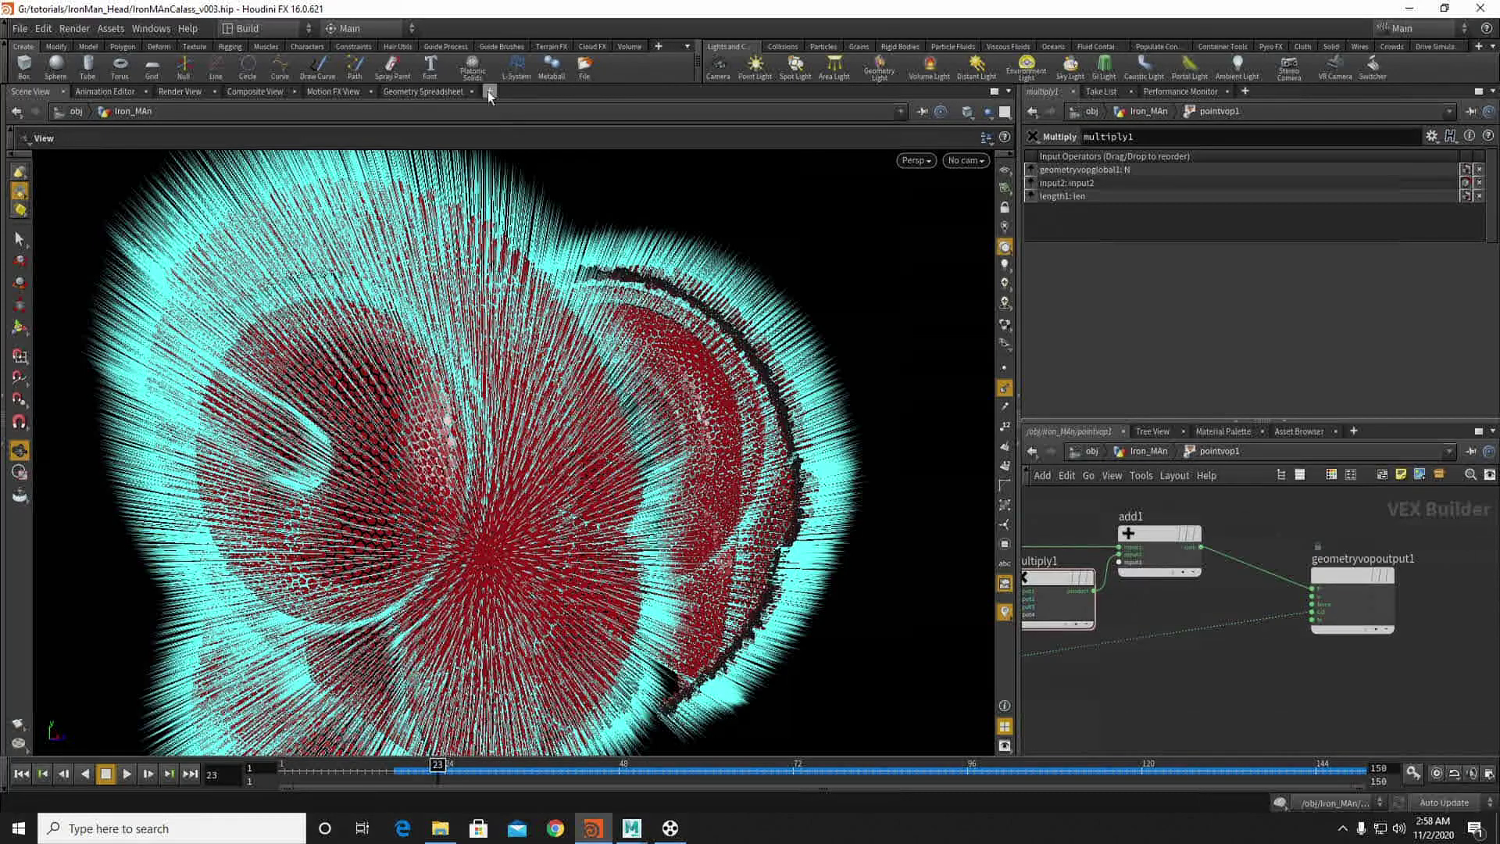
Step: Examine pointvop1's Cd values in the Geometry Spreadsheet, sorted by Cd[r] and Cd[b], and return to the Scene View inside Iron_MAn
{"action": "left_click", "coordinate": [404, 93]}
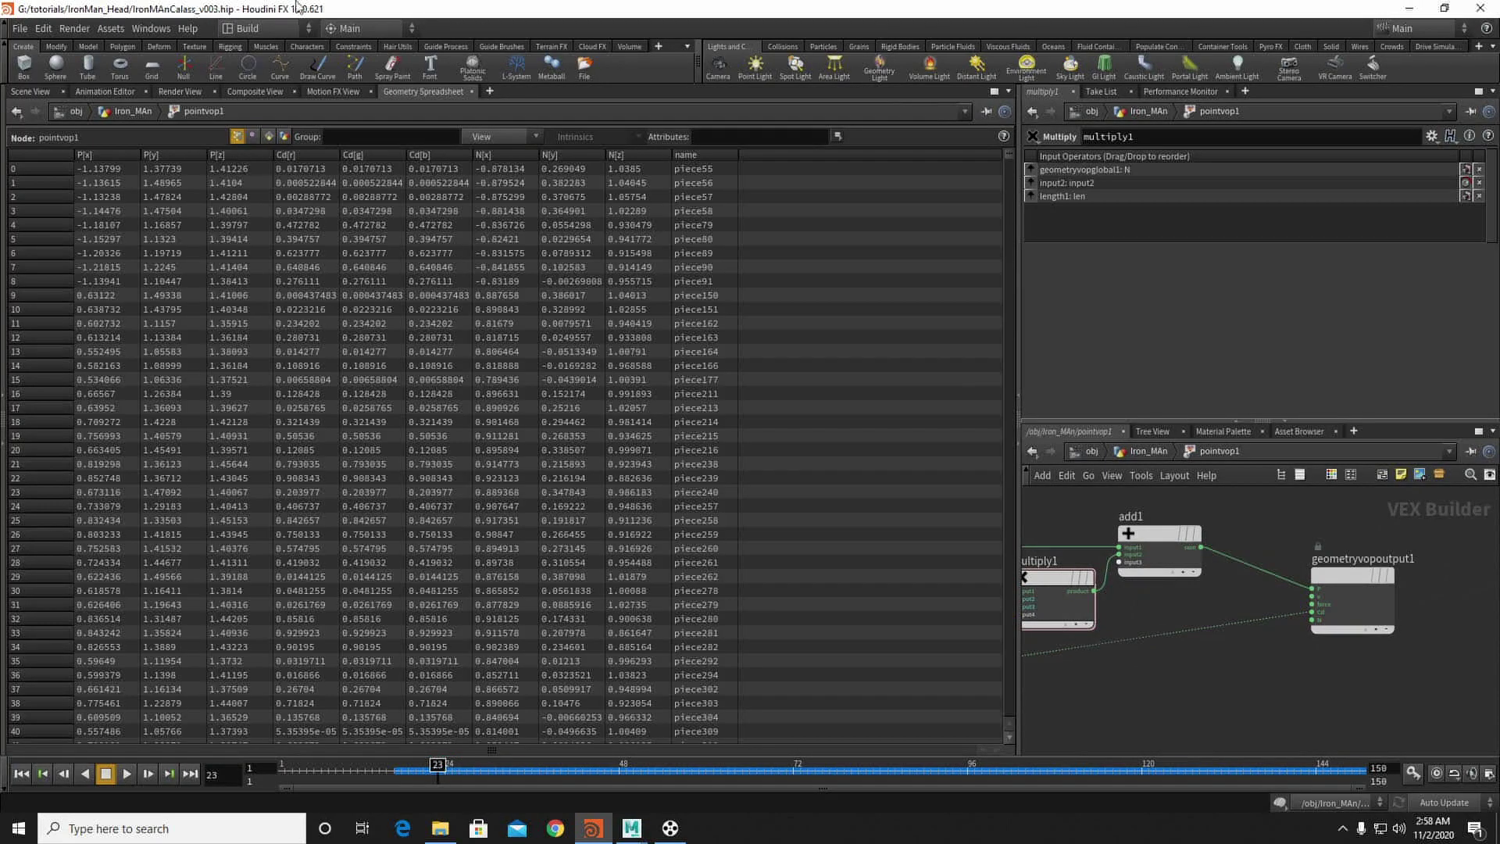
{"action": "left_click", "coordinate": [303, 156]}
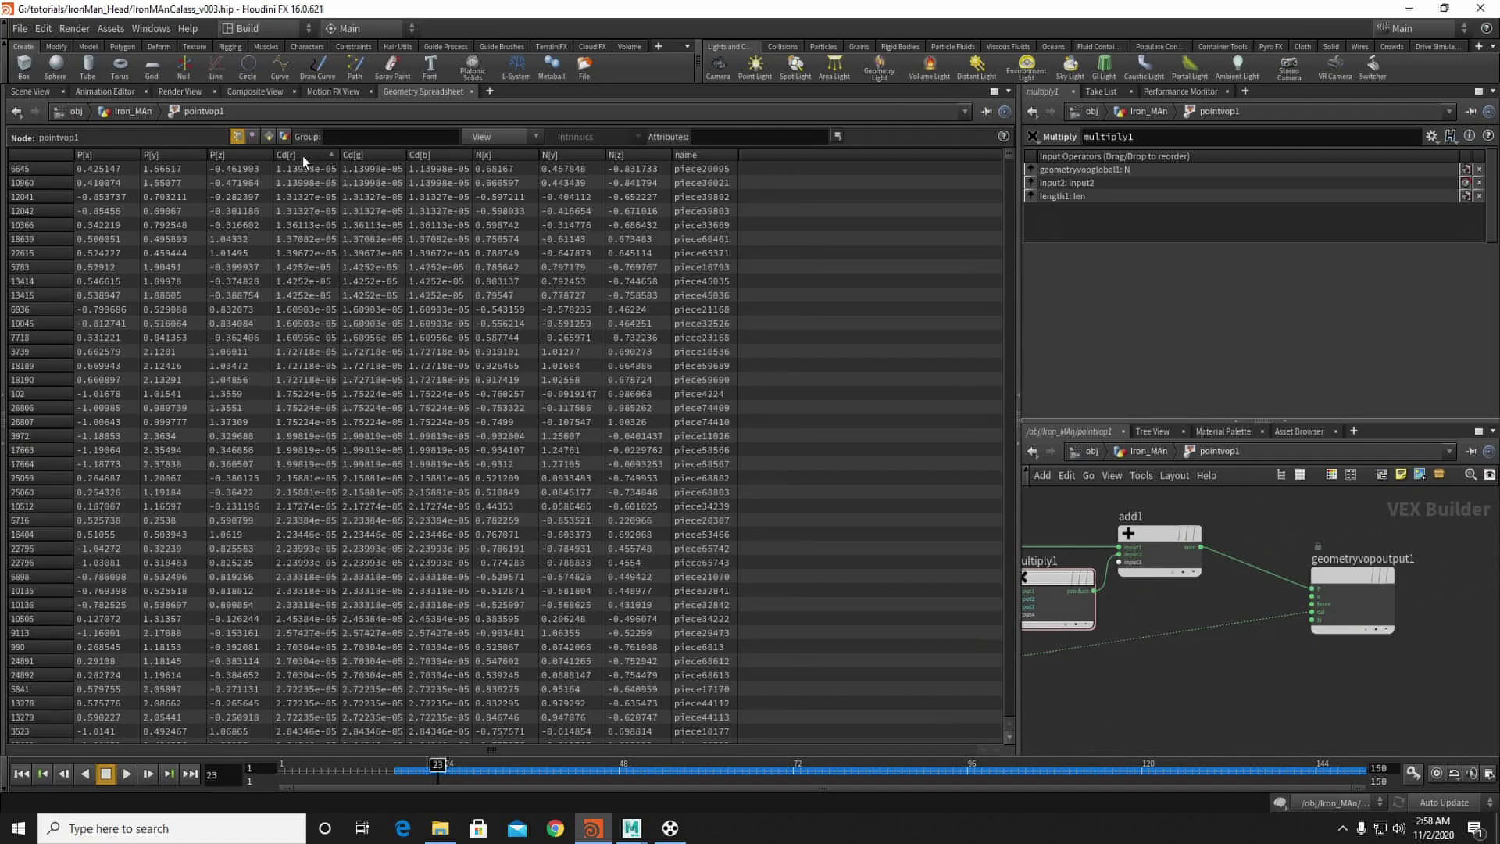
{"action": "left_click", "coordinate": [434, 156]}
{"action": "left_click", "coordinate": [100, 113]}
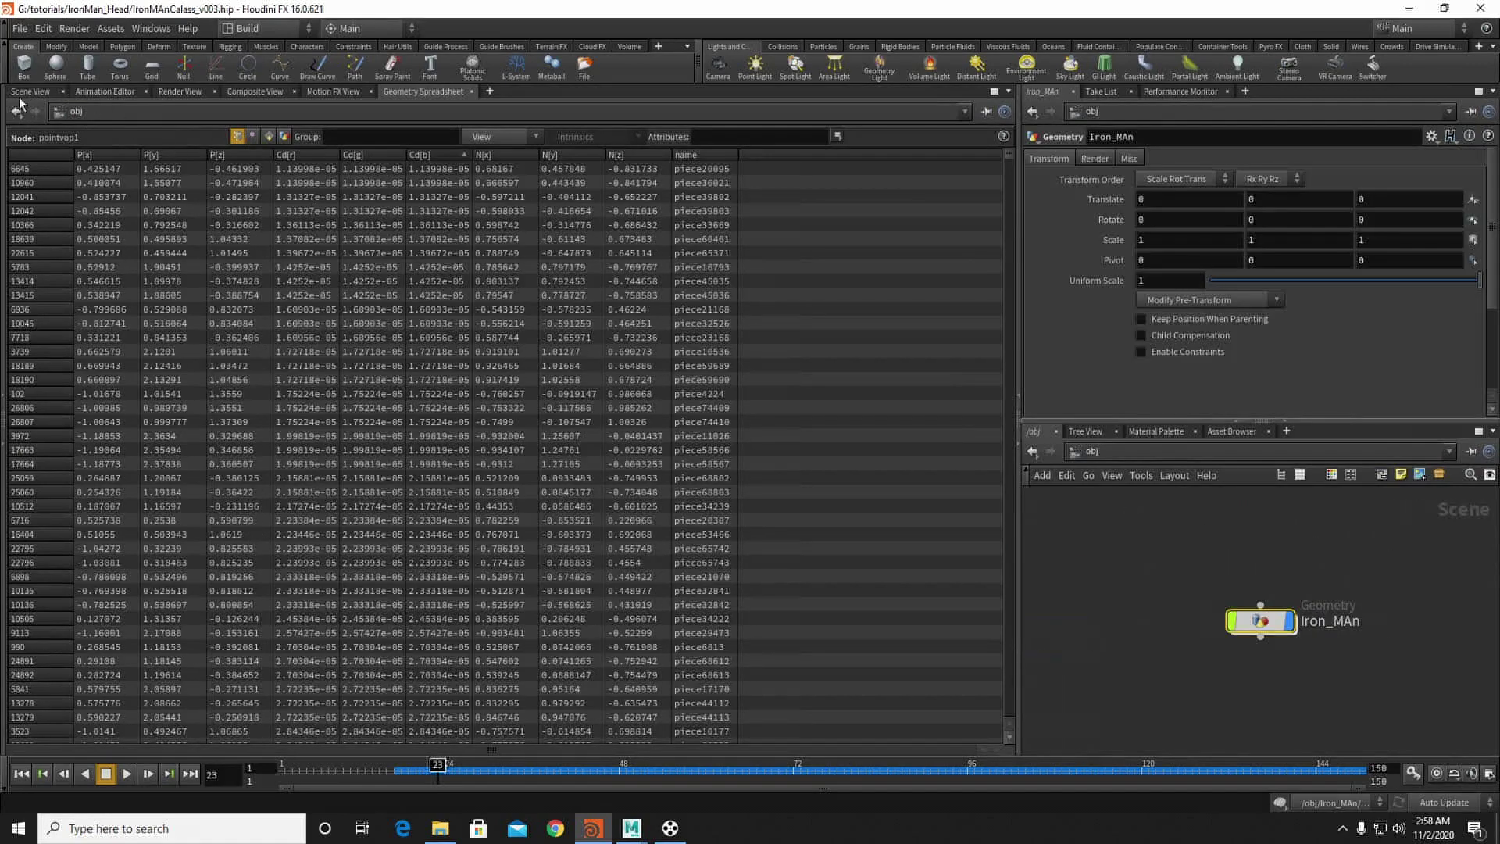
{"action": "left_click", "coordinate": [57, 93]}
{"action": "double_click", "coordinate": [1244, 623]}
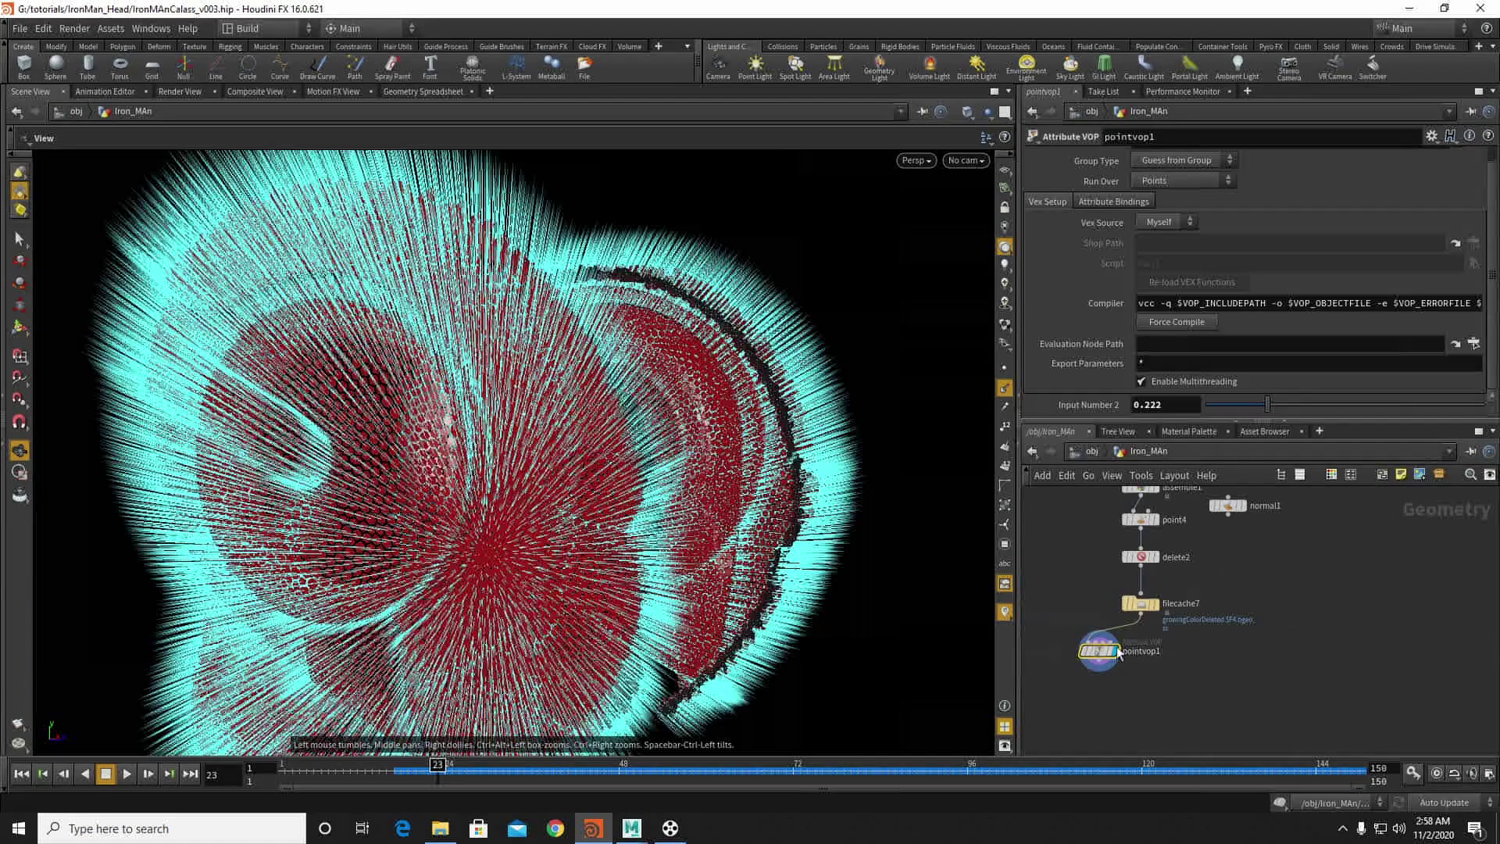
Step: Add a Ramp Parameter inside pointvop1 fed by length1's len output, and set its ramp type to Spline Ramp (float)
{"action": "double_click", "coordinate": [1102, 649]}
{"action": "scroll", "coordinate": [1319, 623], "scroll_direction": "down", "scroll_amount": 2}
{"action": "middle_click_drag", "start_coordinate": [1153, 649], "coordinate": [1194, 626]}
{"action": "scroll", "coordinate": [1186, 630], "scroll_direction": "up", "scroll_amount": 3}
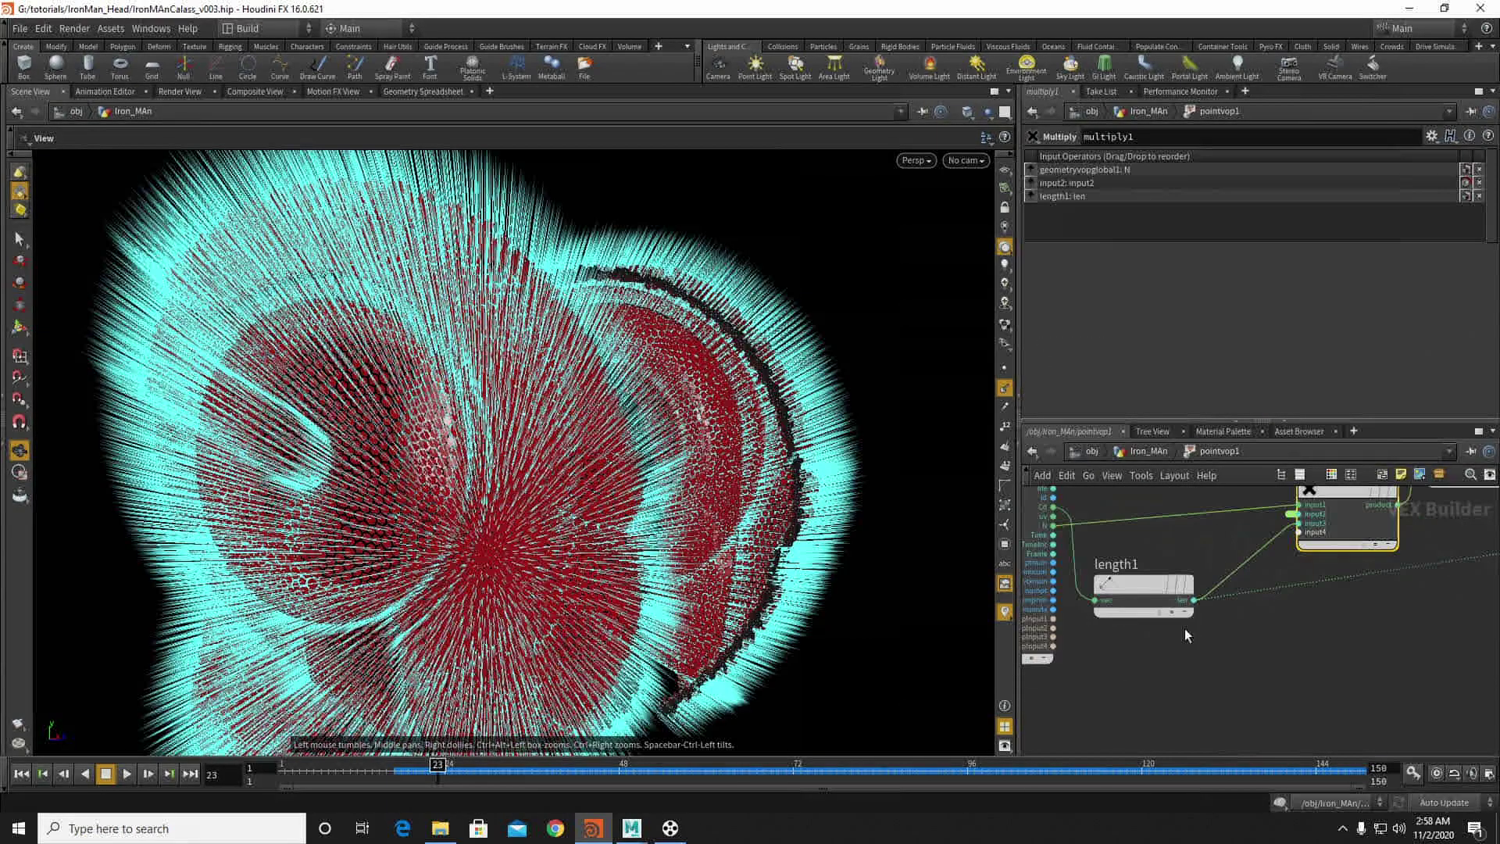
{"action": "left_click", "coordinate": [1195, 599]}
{"action": "key", "text": "Tab"}
{"action": "type", "text": "ra"}
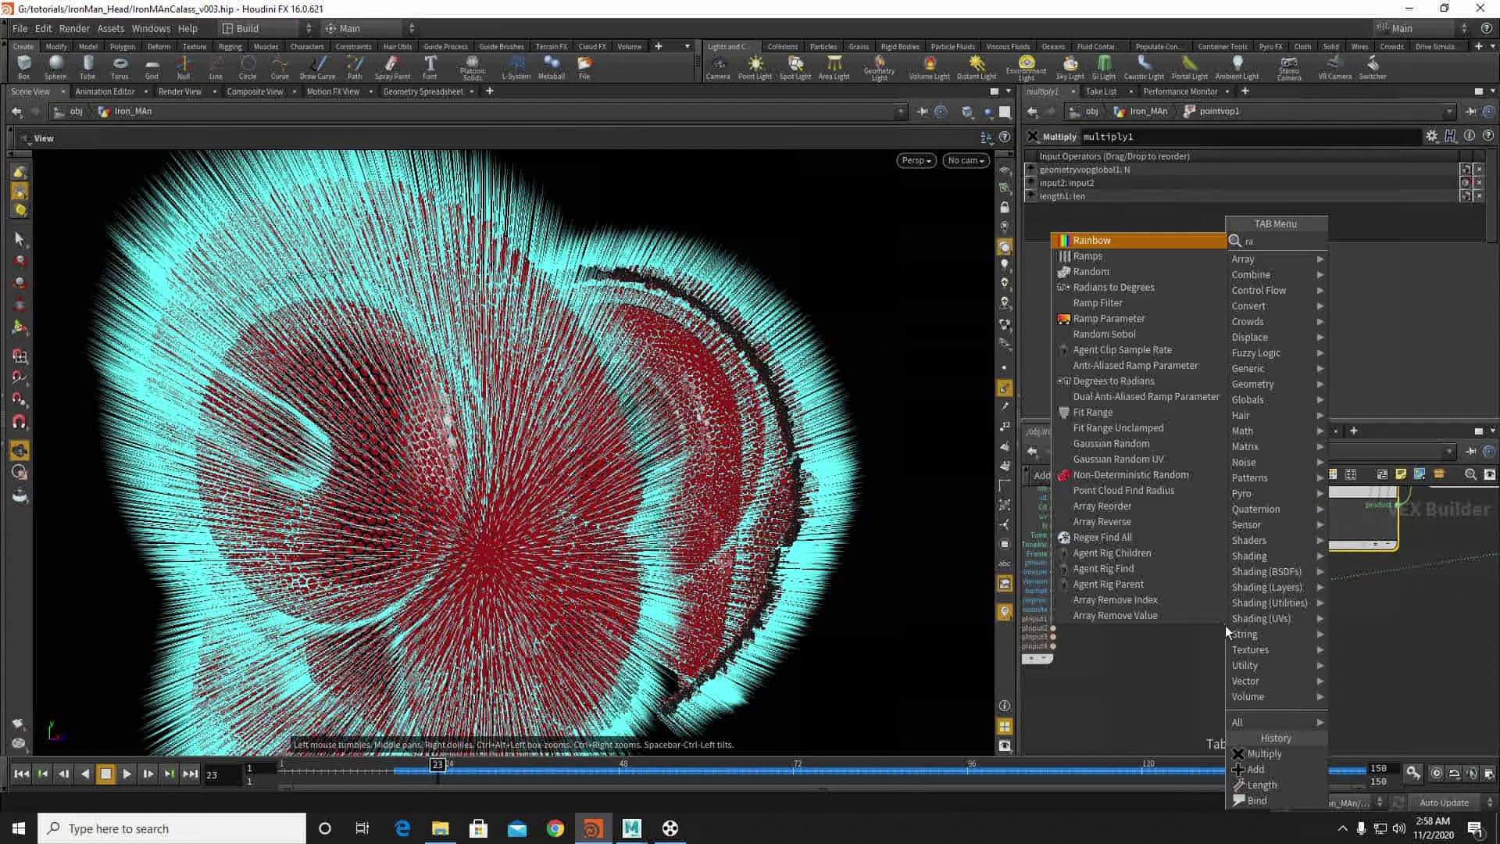
{"action": "left_click", "coordinate": [1109, 318]}
{"action": "left_click", "coordinate": [1295, 600]}
{"action": "left_click", "coordinate": [1184, 216]}
{"action": "left_click", "coordinate": [1176, 246]}
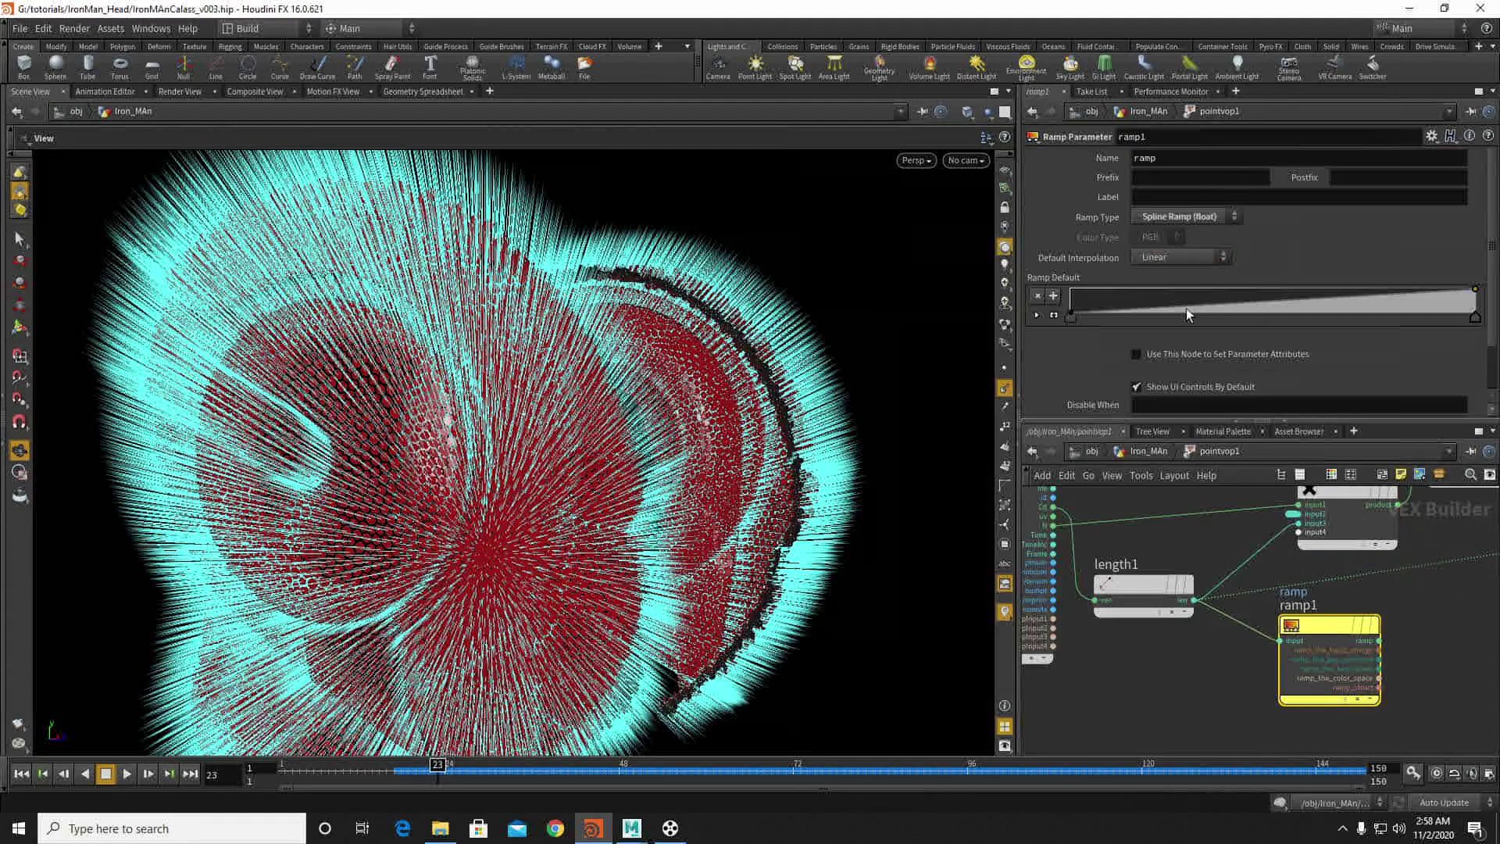
Step: Connect the ramp output to multiply1's third input in place of len, and delete the wire from length1 to the output's Cd
{"action": "left_click_drag", "start_coordinate": [1328, 640], "coordinate": [1312, 627]}
{"action": "left_click", "coordinate": [1362, 626]}
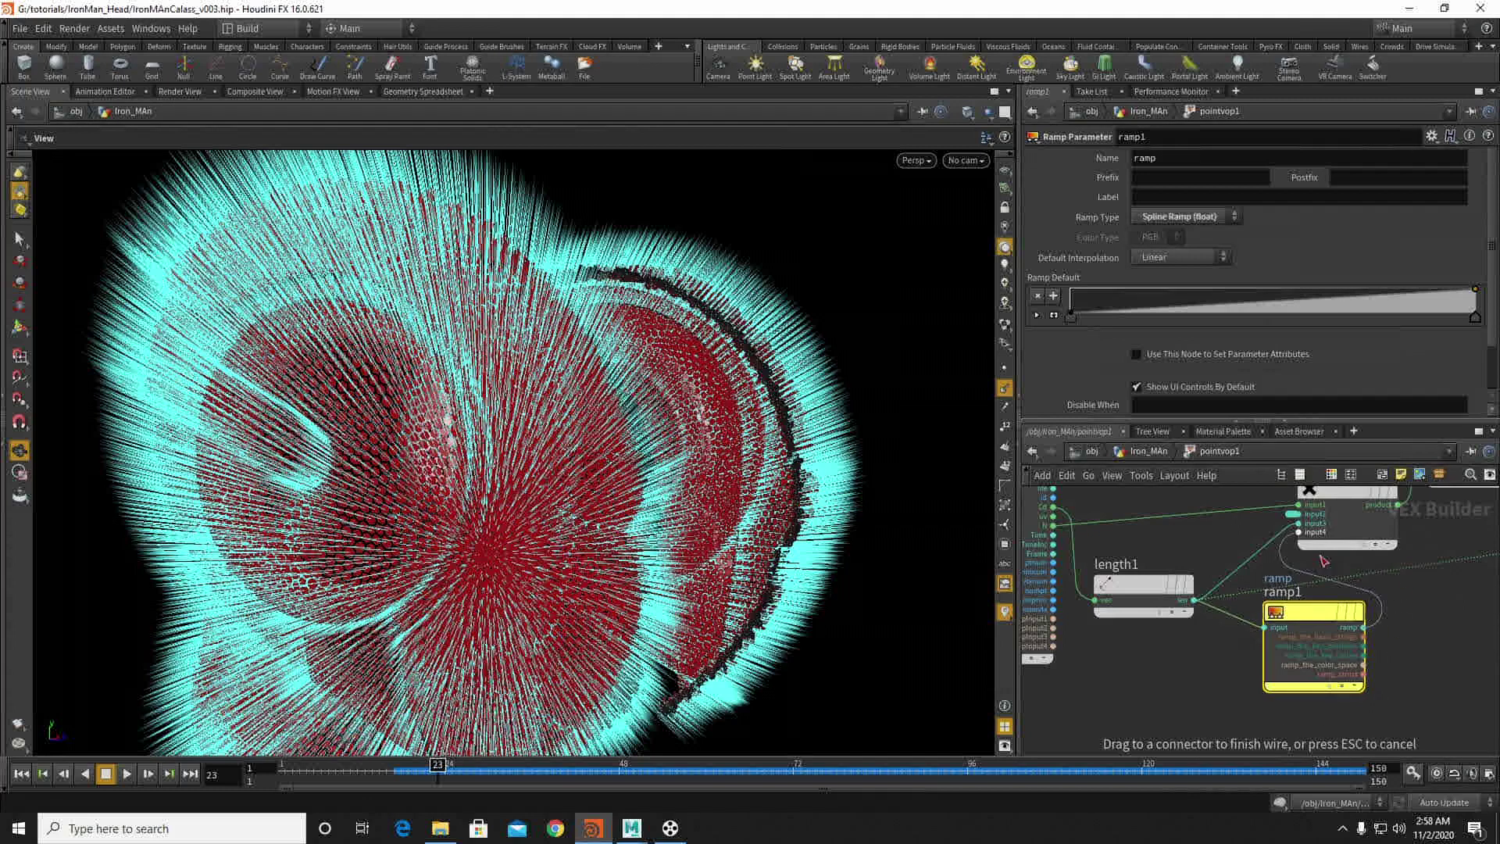
{"action": "left_click", "coordinate": [1297, 525]}
{"action": "left_click_drag", "start_coordinate": [1327, 617], "coordinate": [1300, 631]}
{"action": "middle_click_drag", "start_coordinate": [1466, 617], "coordinate": [1240, 597]}
{"action": "scroll", "coordinate": [1241, 598], "scroll_direction": "down", "scroll_amount": 1}
{"action": "scroll", "coordinate": [1240, 598], "scroll_direction": "down", "scroll_amount": 1}
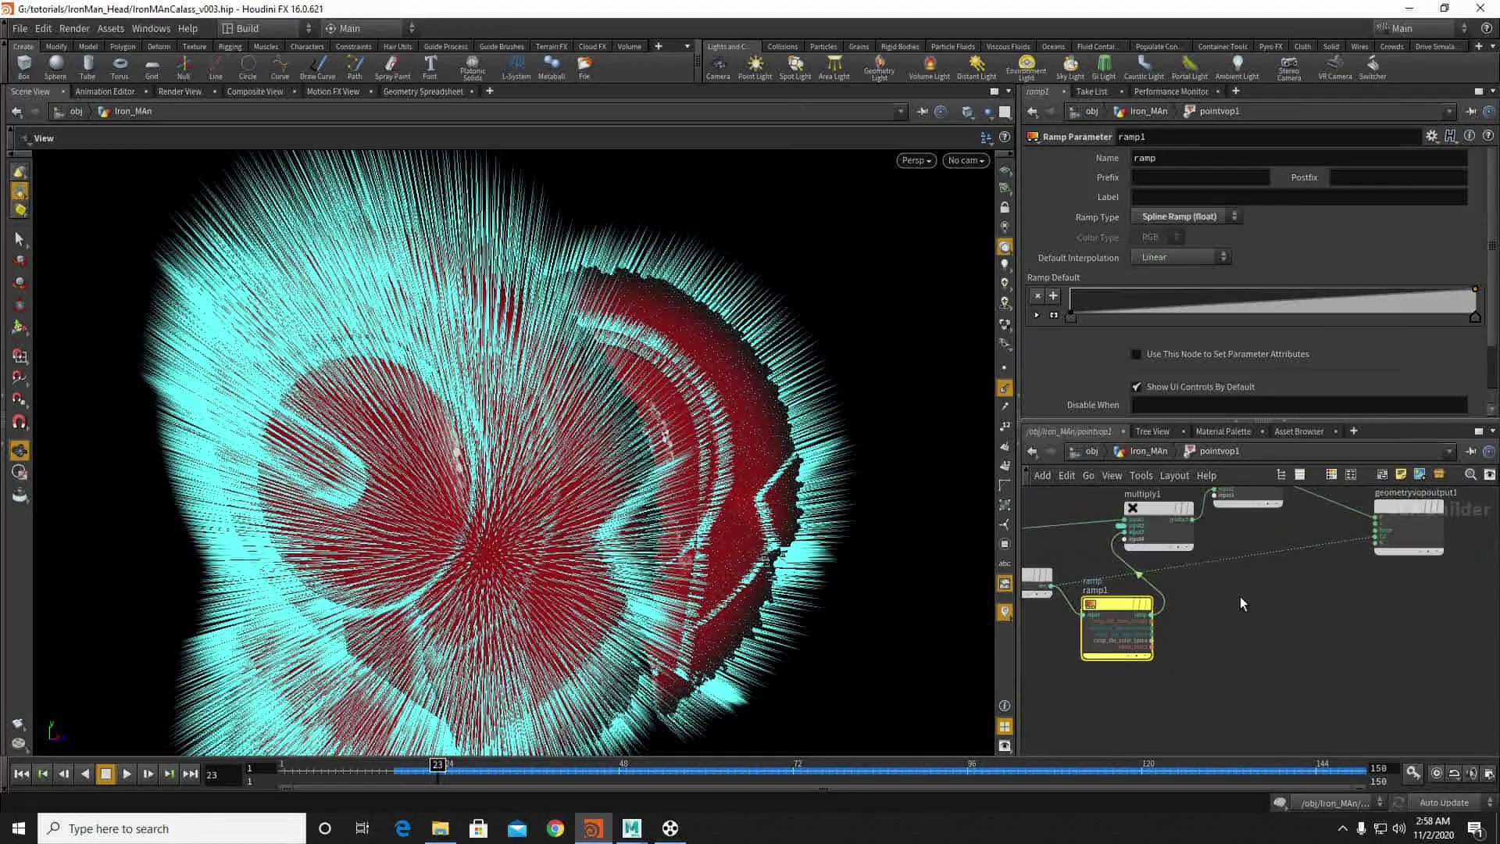
{"action": "left_click_drag", "start_coordinate": [1269, 529], "coordinate": [1284, 578]}
{"action": "key", "text": "Delete"}
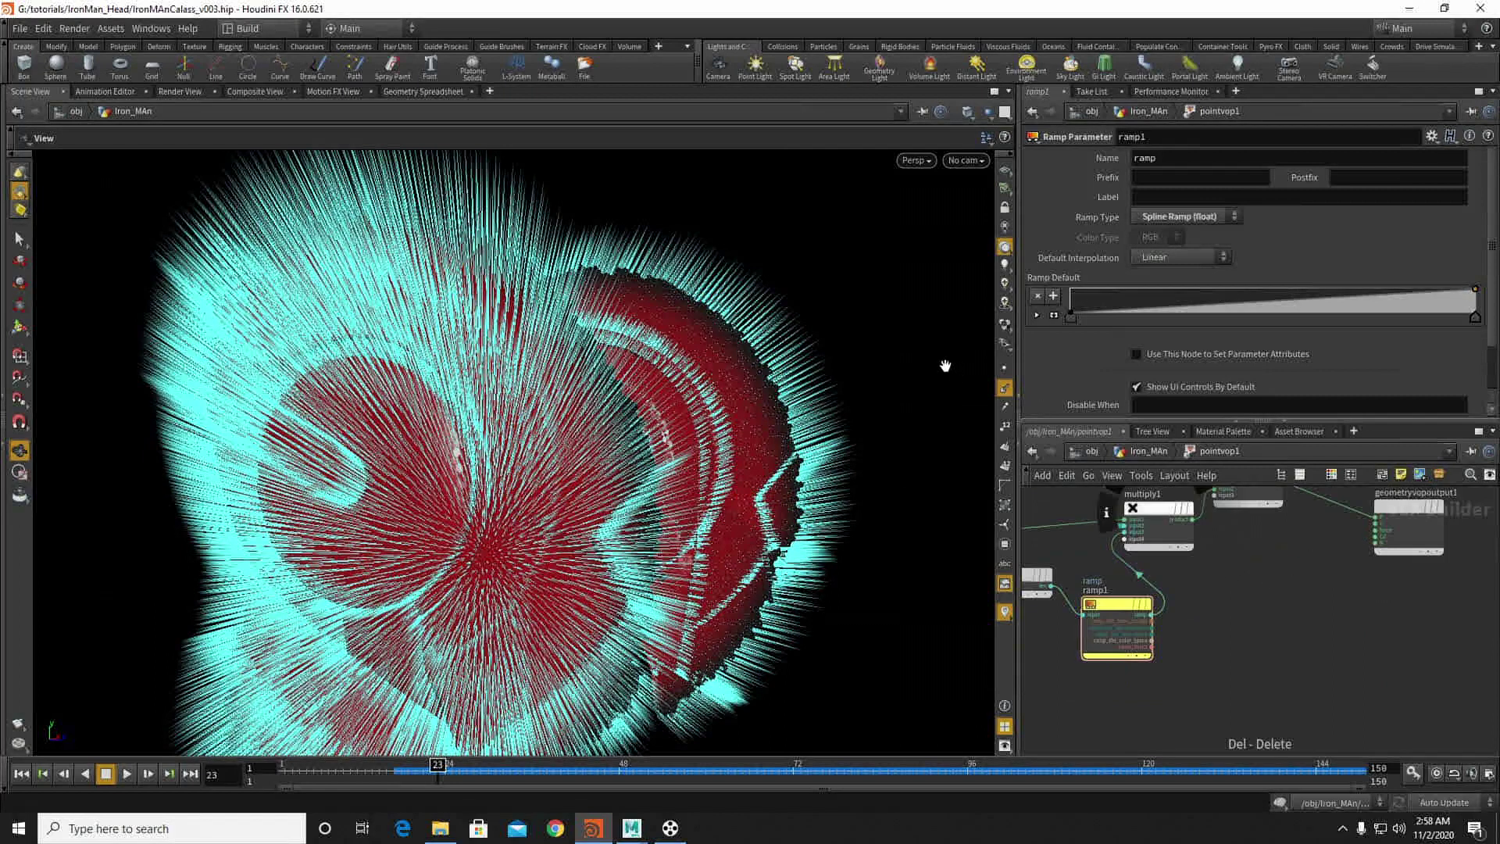
Step: With the point normals hidden, set pointvop1's first ramp point value to 1 and check the pieces back at frame 11
{"action": "left_click", "coordinate": [1136, 451]}
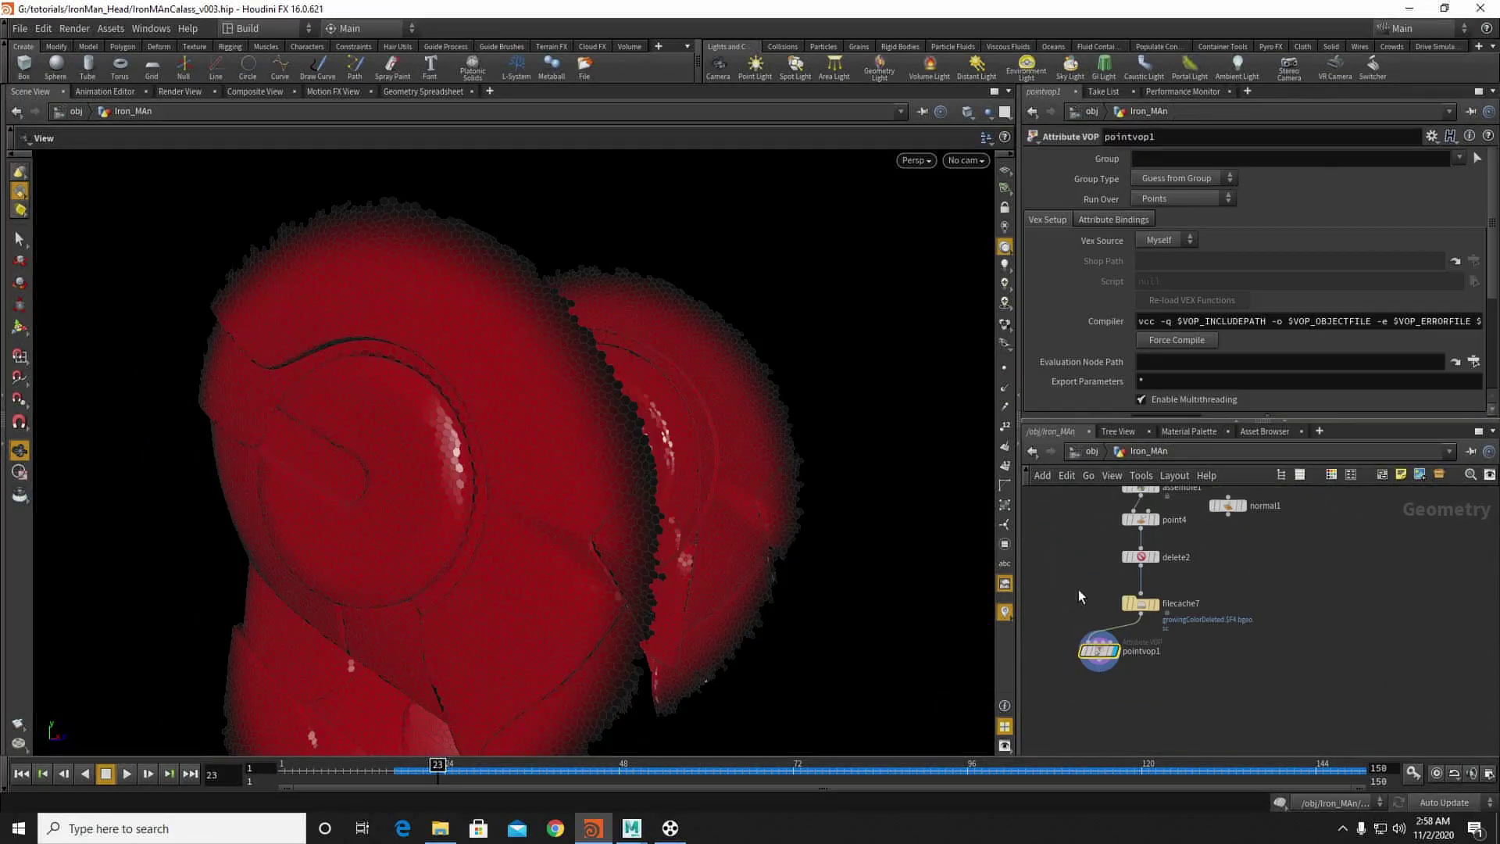
{"action": "scroll", "coordinate": [1092, 280], "scroll_direction": "down", "scroll_amount": 5}
{"action": "left_click_drag", "start_coordinate": [1070, 332], "coordinate": [1070, 308]}
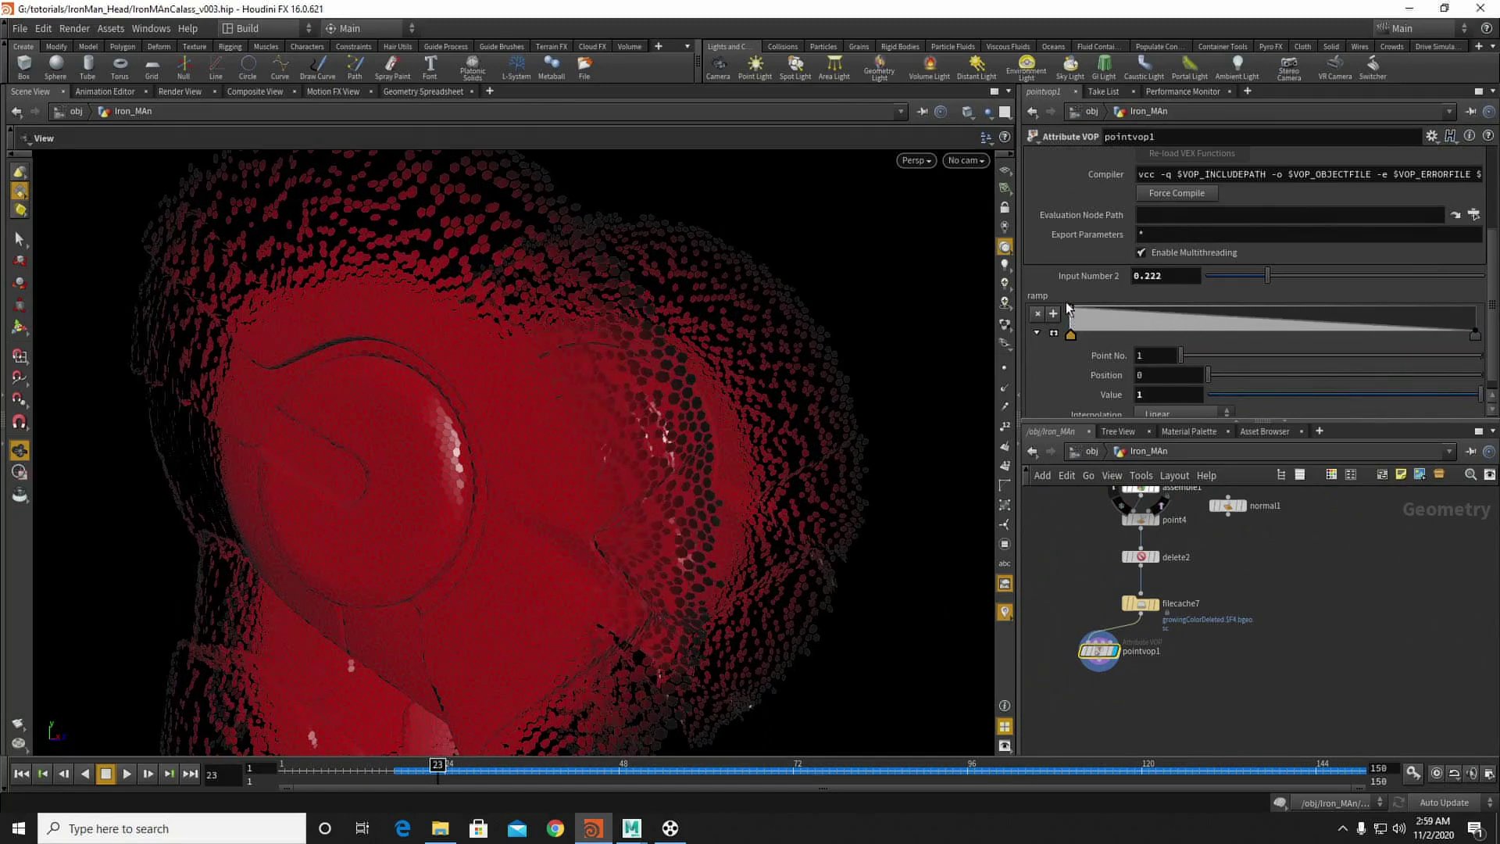
{"action": "left_click_drag", "start_coordinate": [574, 300], "coordinate": [406, 314]}
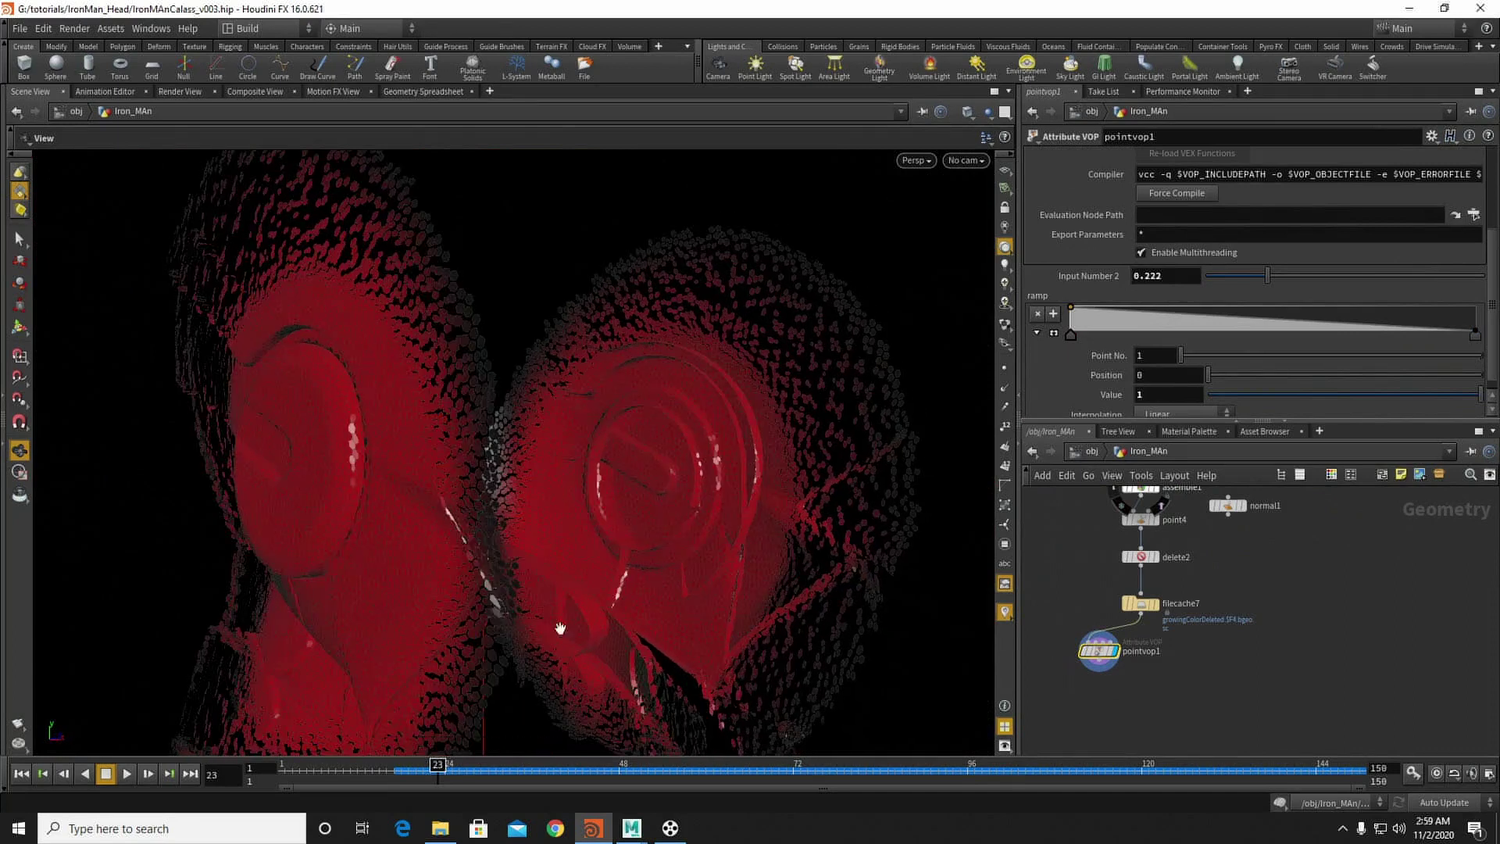
{"action": "left_click_drag", "start_coordinate": [405, 768], "coordinate": [345, 763]}
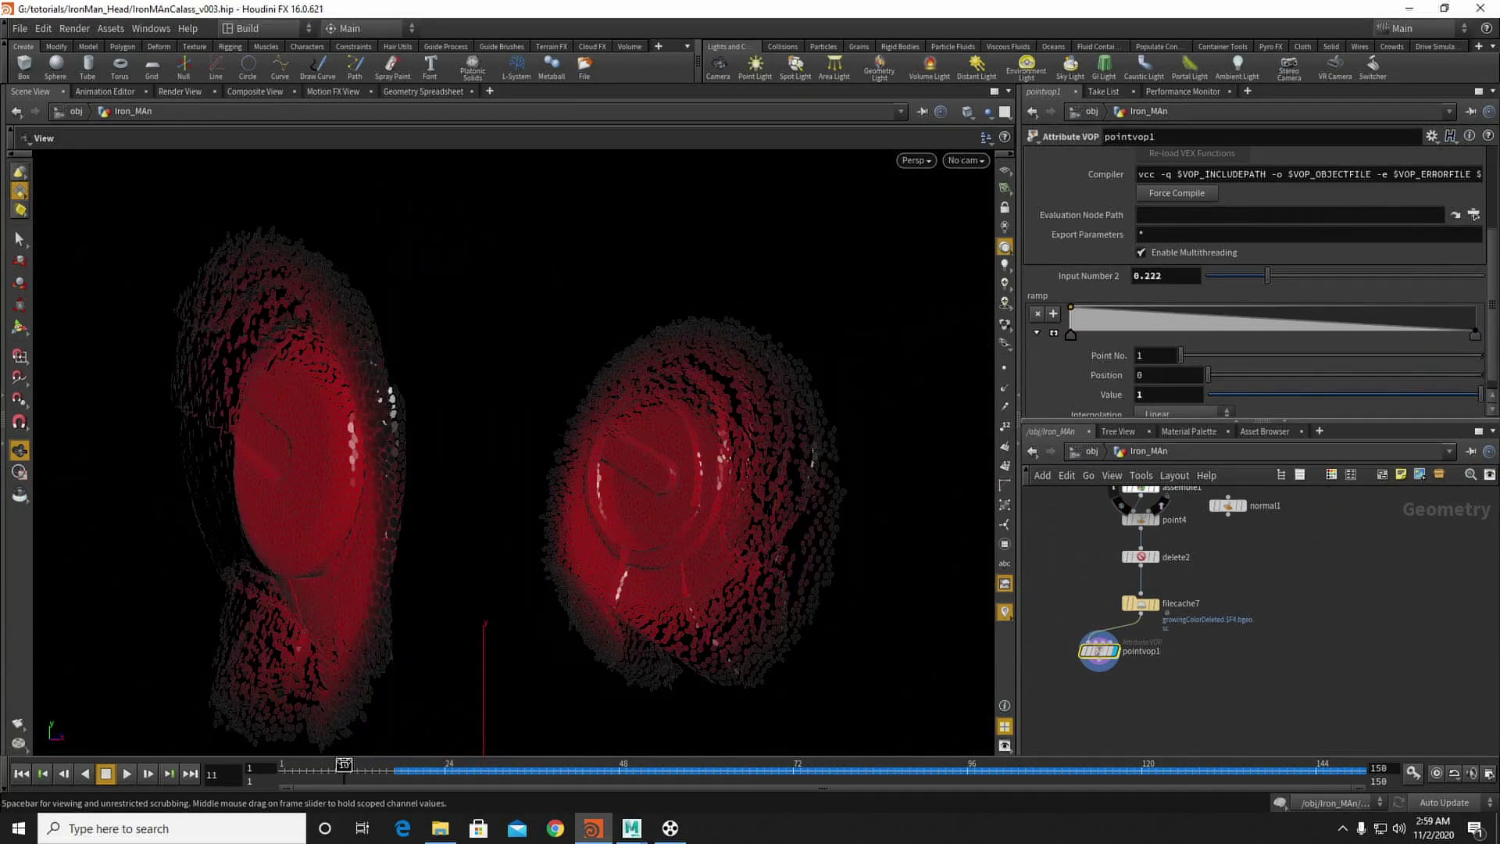
Step: Set the interpolation of pointvop1's first ramp point to Bezier and its last ramp point to Catmull-Rom
{"action": "left_click_drag", "start_coordinate": [512, 646], "coordinate": [589, 485]}
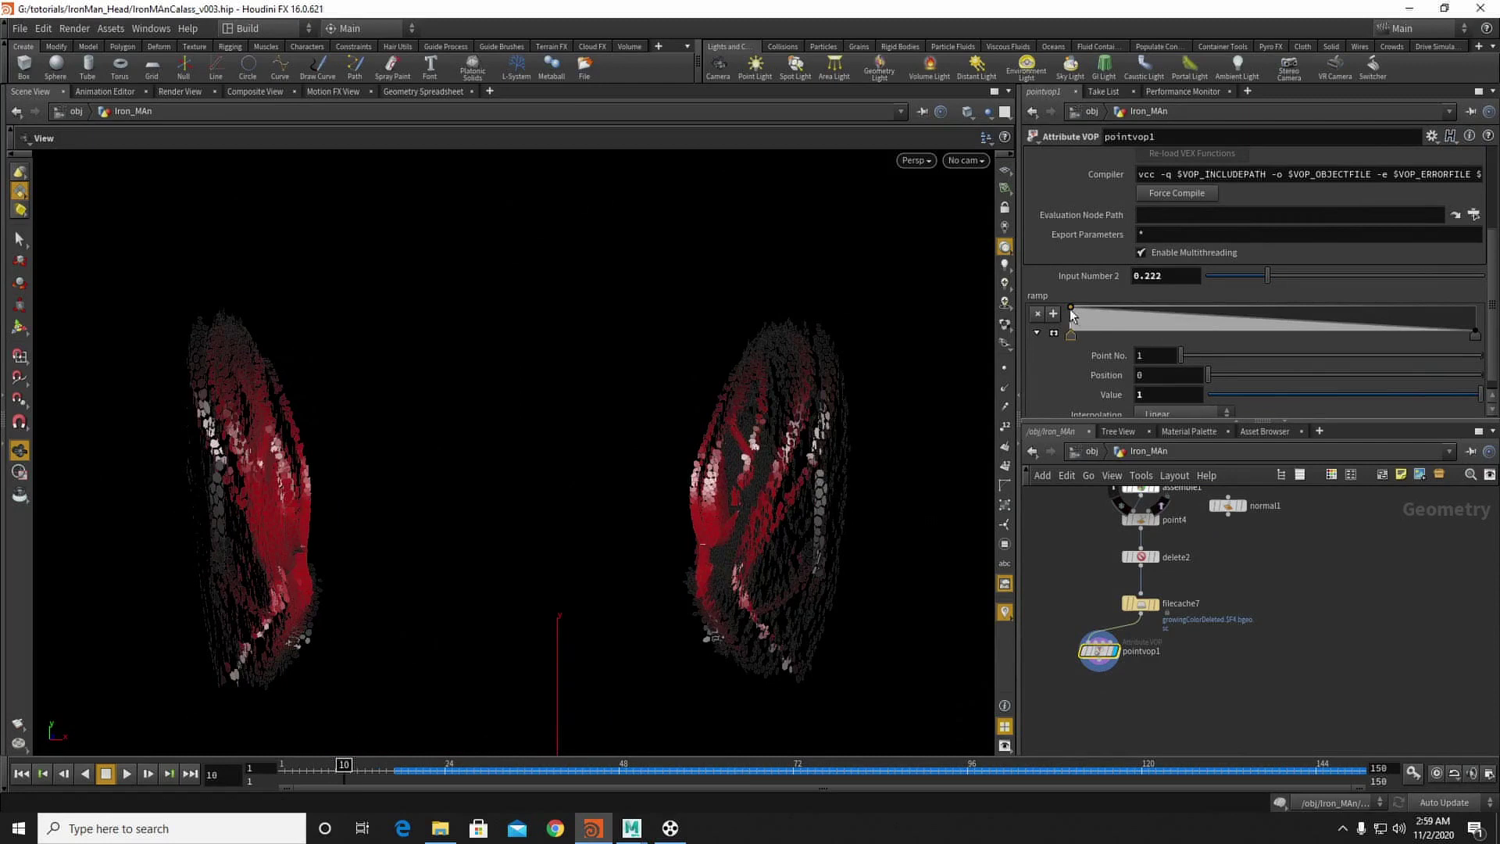
{"action": "left_click", "coordinate": [1054, 331]}
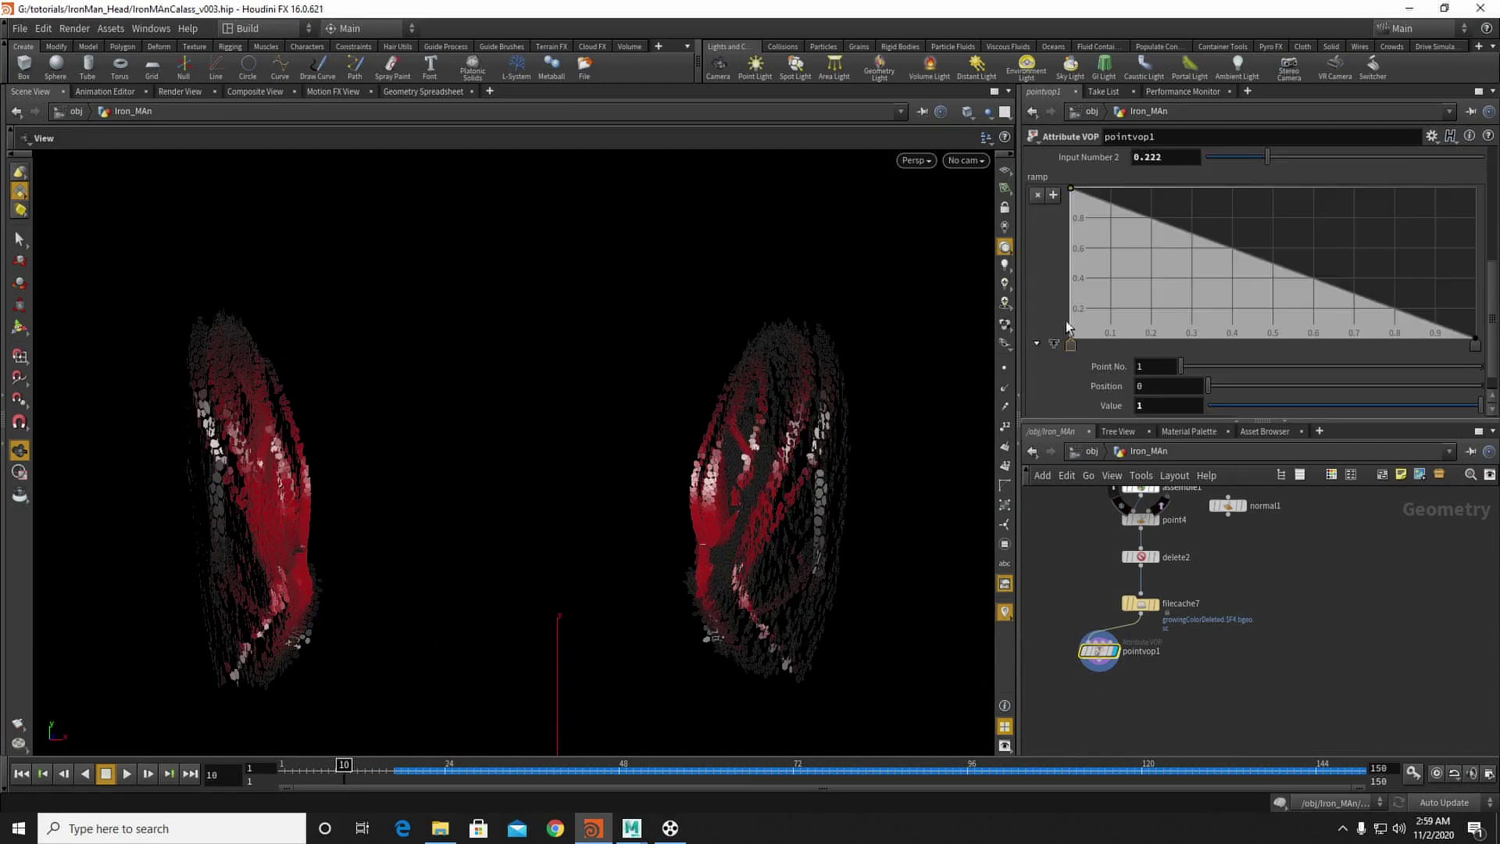
{"action": "scroll", "coordinate": [1092, 362], "scroll_direction": "down", "scroll_amount": 1}
{"action": "left_click", "coordinate": [1181, 401]}
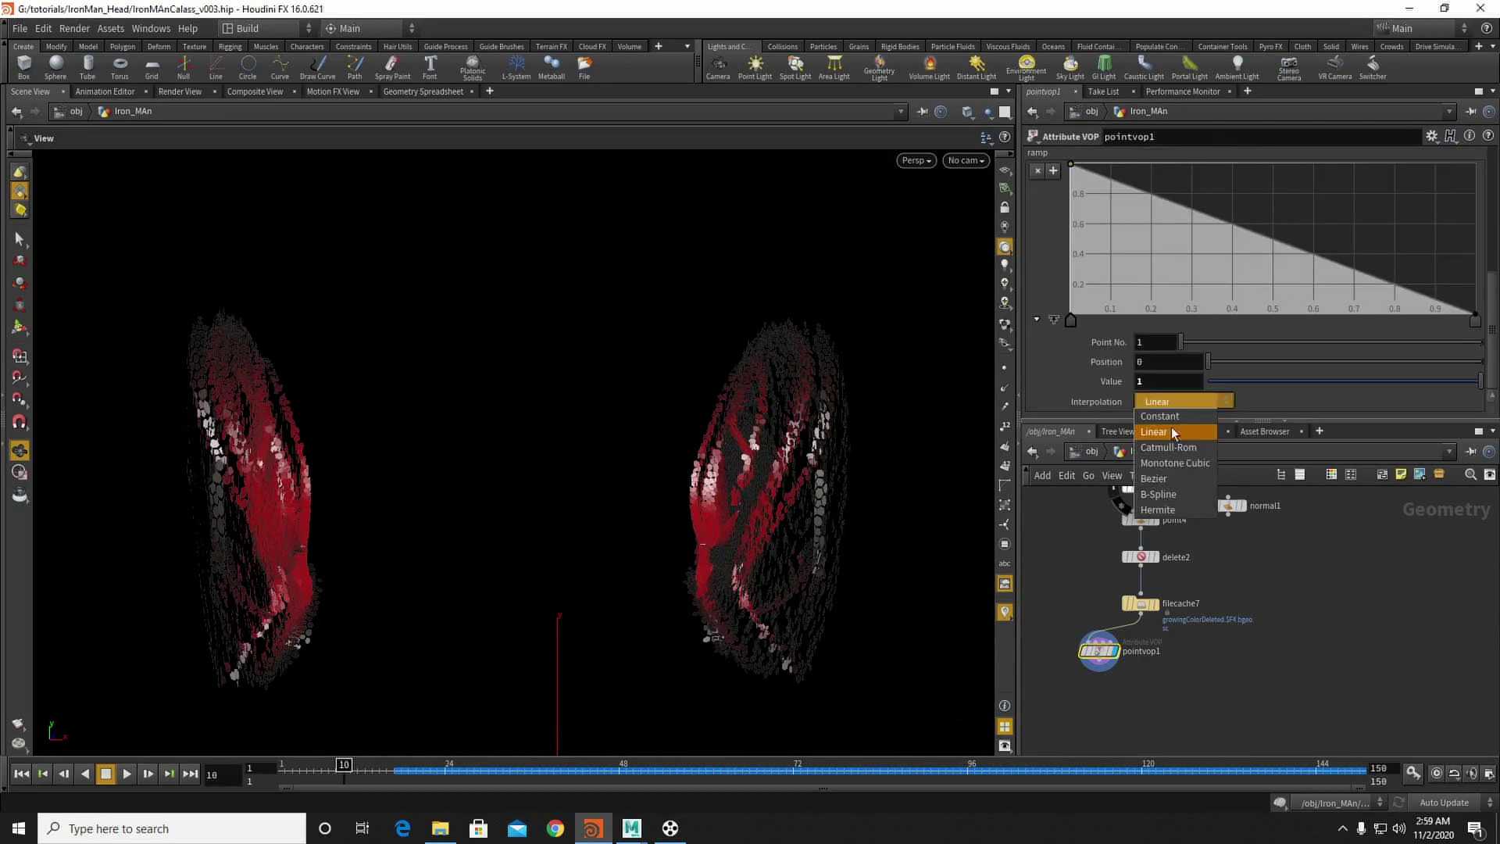
{"action": "left_click", "coordinate": [1167, 480]}
{"action": "left_click", "coordinate": [1475, 320]}
{"action": "left_click", "coordinate": [1159, 402]}
{"action": "left_click", "coordinate": [1168, 447]}
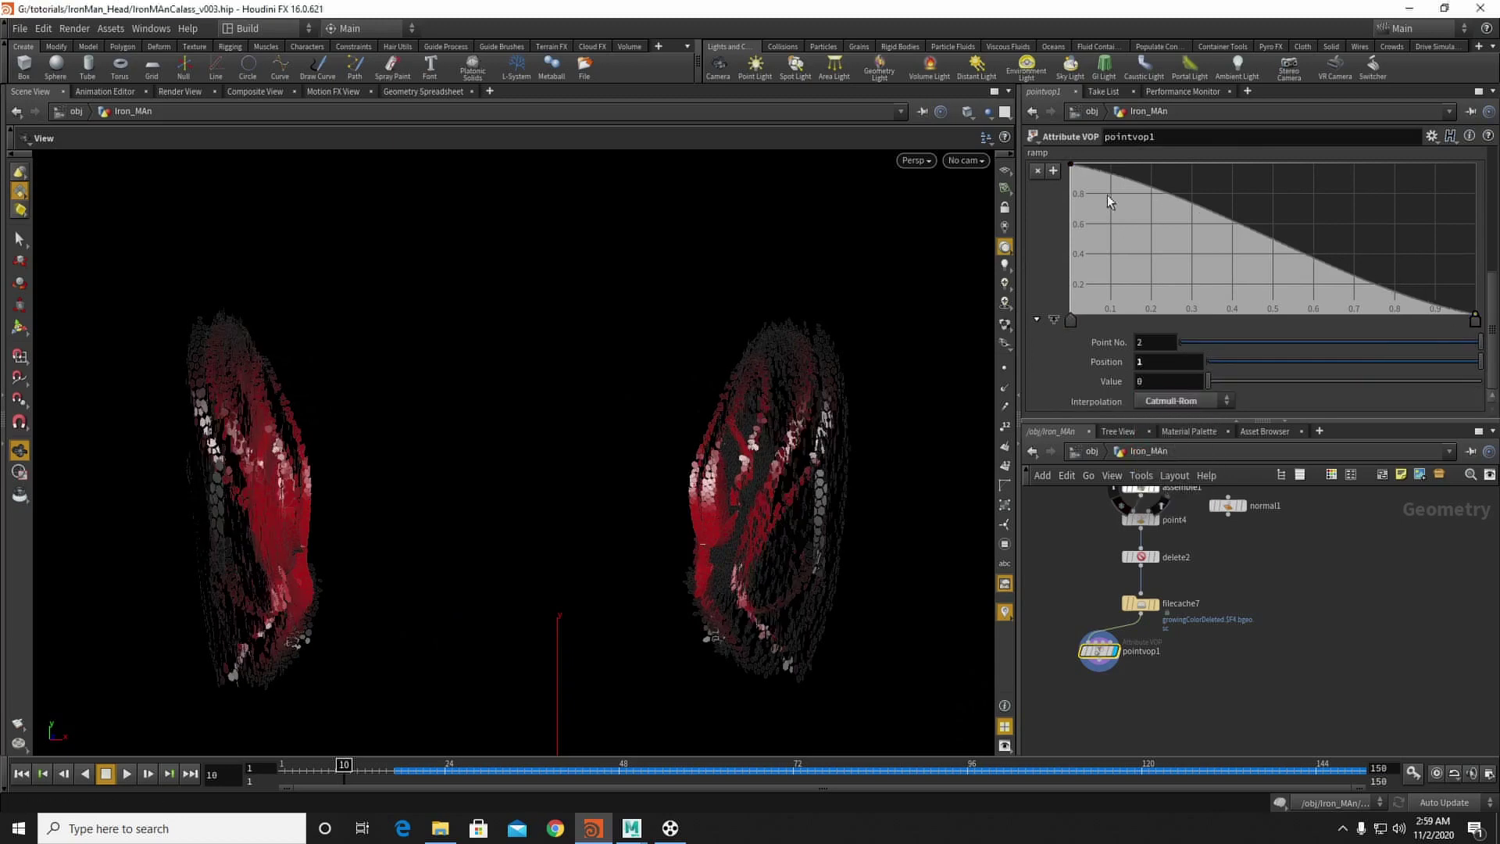
Step: Lower the ramp's starting point slightly and add a peak point just before the middle of the curve
{"action": "left_click_drag", "start_coordinate": [1073, 168], "coordinate": [1255, 171]}
{"action": "scroll", "coordinate": [719, 453], "scroll_direction": "up", "scroll_amount": 3}
{"action": "left_click_drag", "start_coordinate": [719, 452], "coordinate": [730, 519]}
Step: Inside pointvop1, at frame 106, add a second Ramp Parameter below ramp1 and feed it from the length node's len output
{"action": "double_click", "coordinate": [1099, 648]}
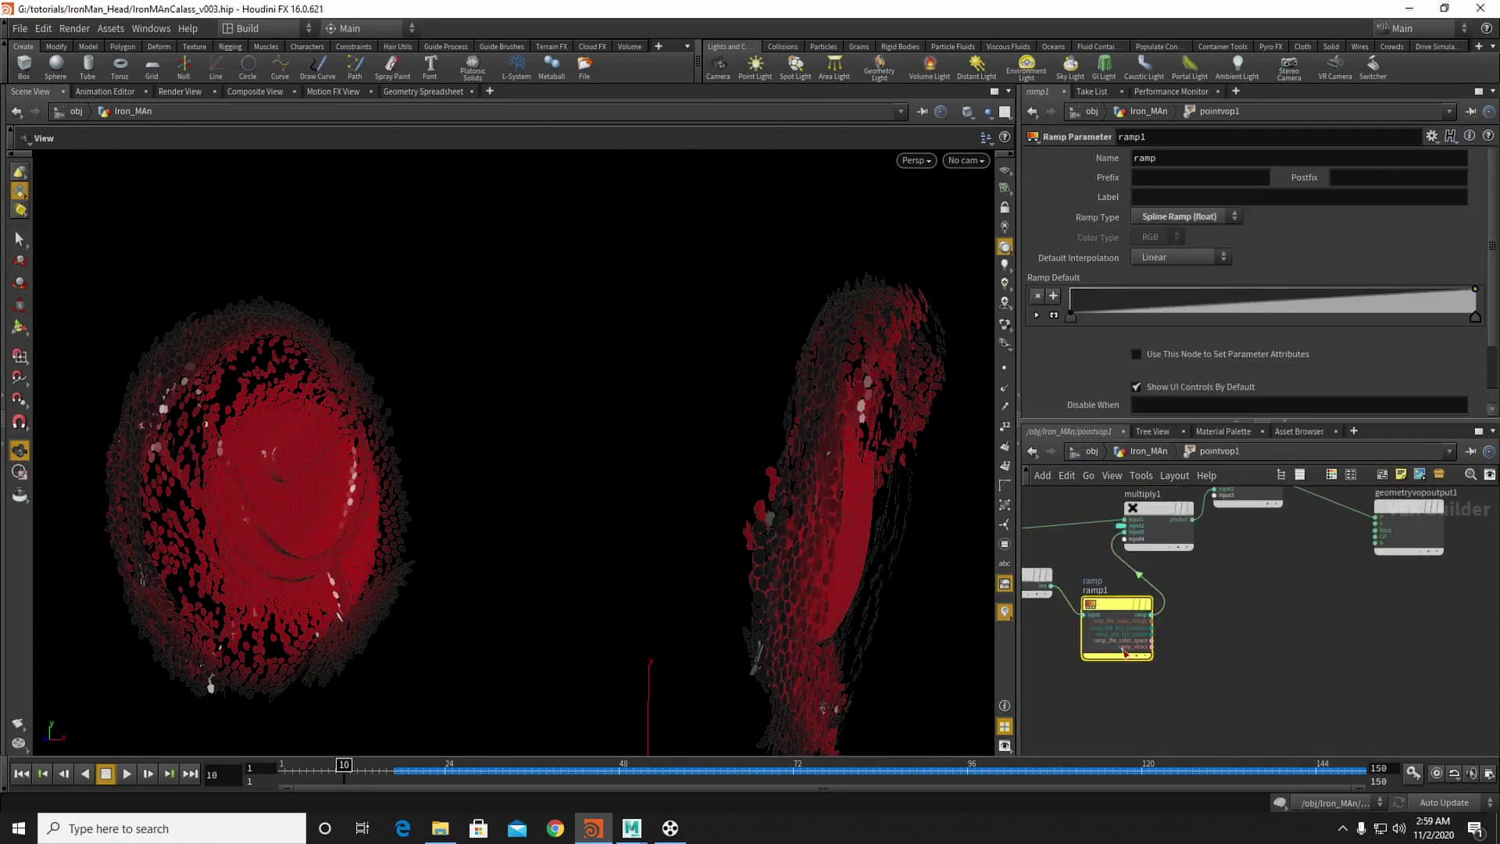
{"action": "left_click", "coordinate": [1039, 764]}
{"action": "key", "text": "Tab"}
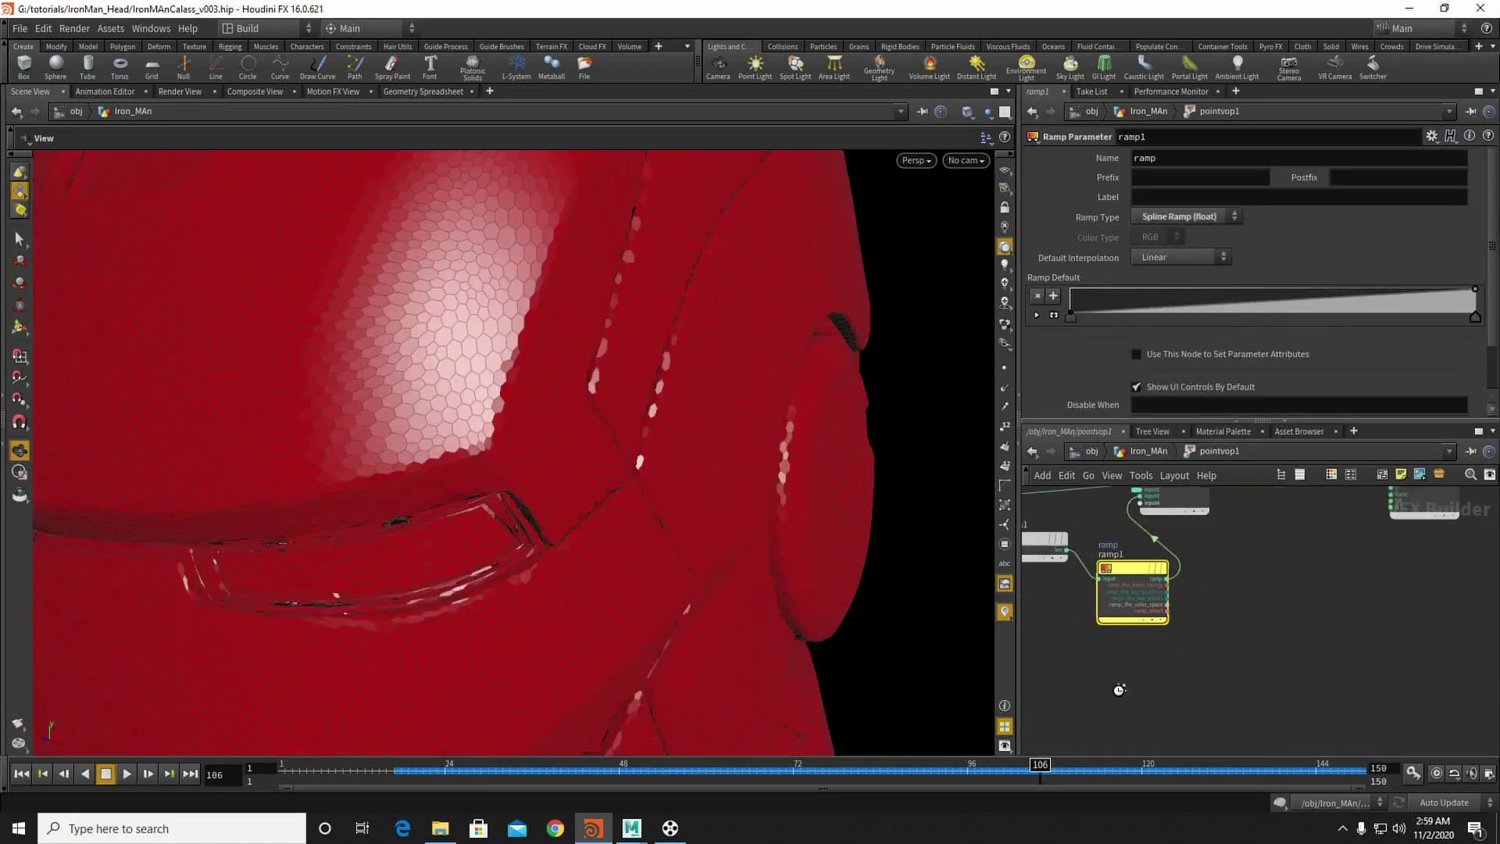
{"action": "left_click", "coordinate": [1087, 691]}
{"action": "key", "text": "Tab"}
{"action": "type", "text": "ramp"}
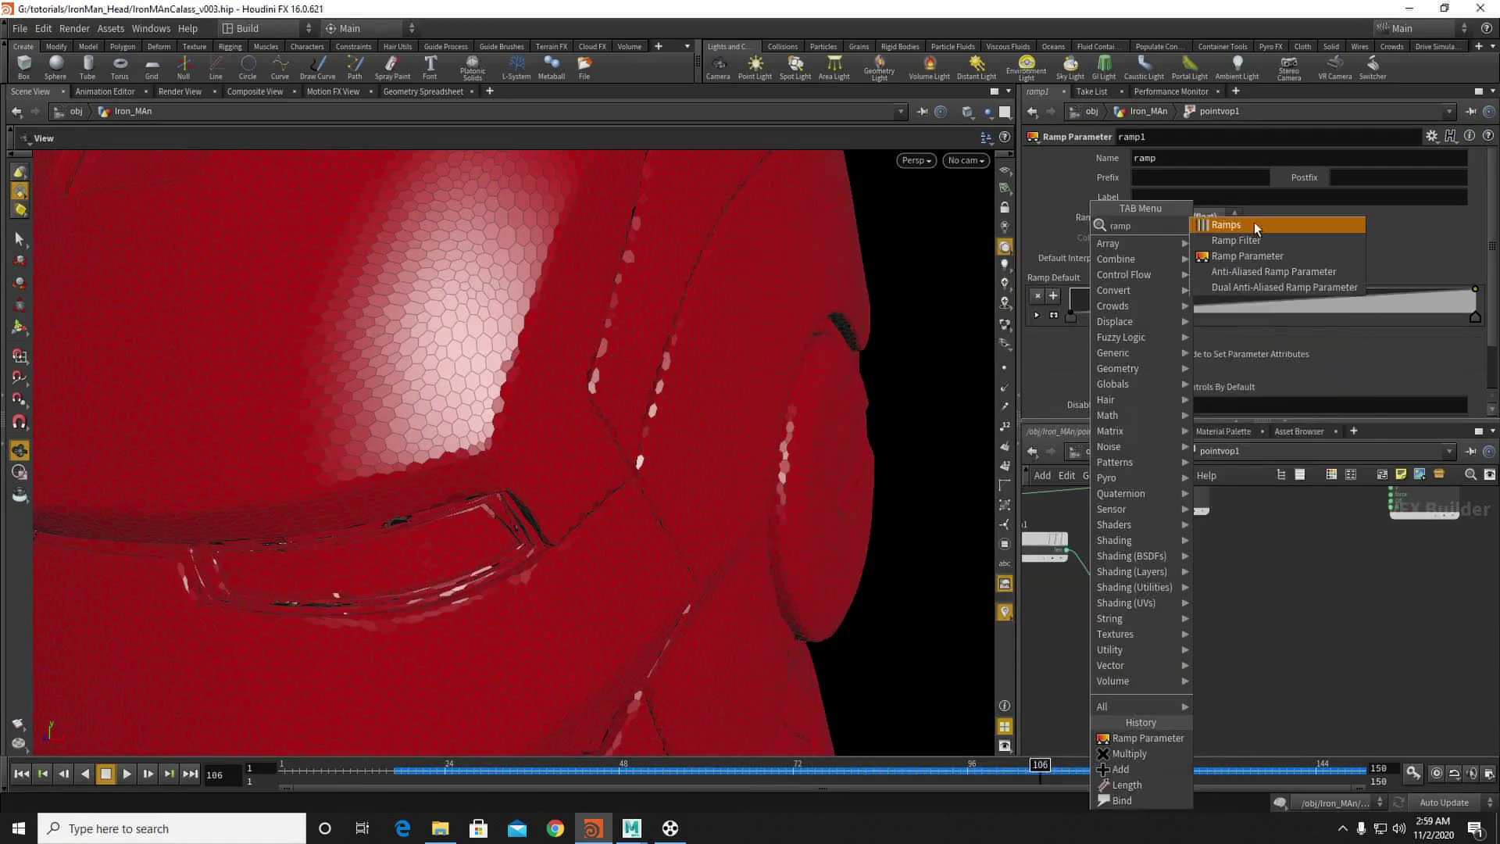
{"action": "left_click", "coordinate": [1248, 255]}
{"action": "left_click", "coordinate": [1134, 674]}
{"action": "left_click_drag", "start_coordinate": [1069, 524], "coordinate": [1136, 663]}
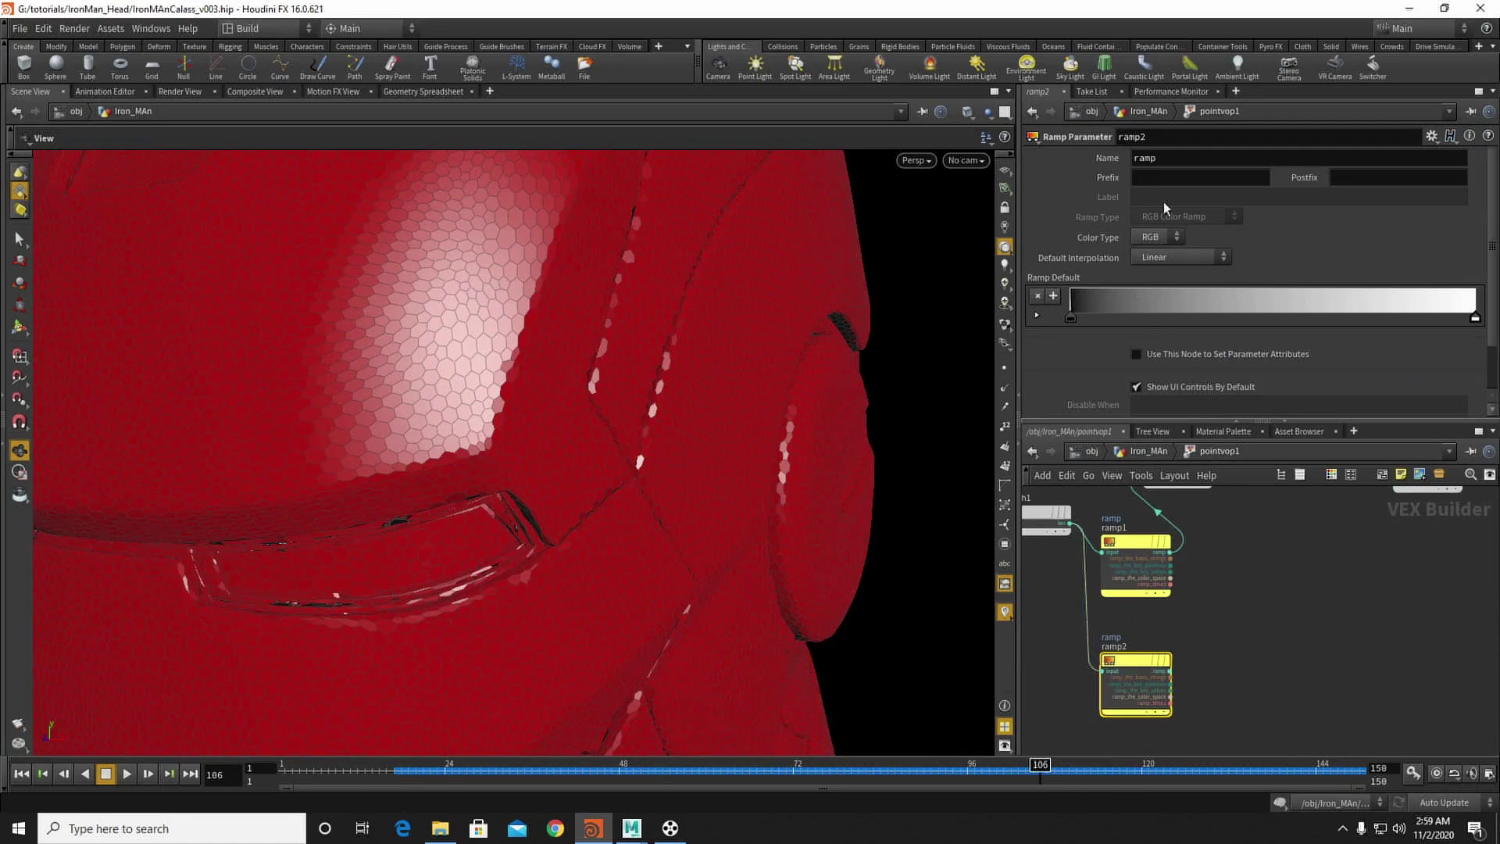
Step: Name and label the new ramp parameter poly_scale and set its ramp type to Spline Ramp (float)
{"action": "type", "text": "scale"}
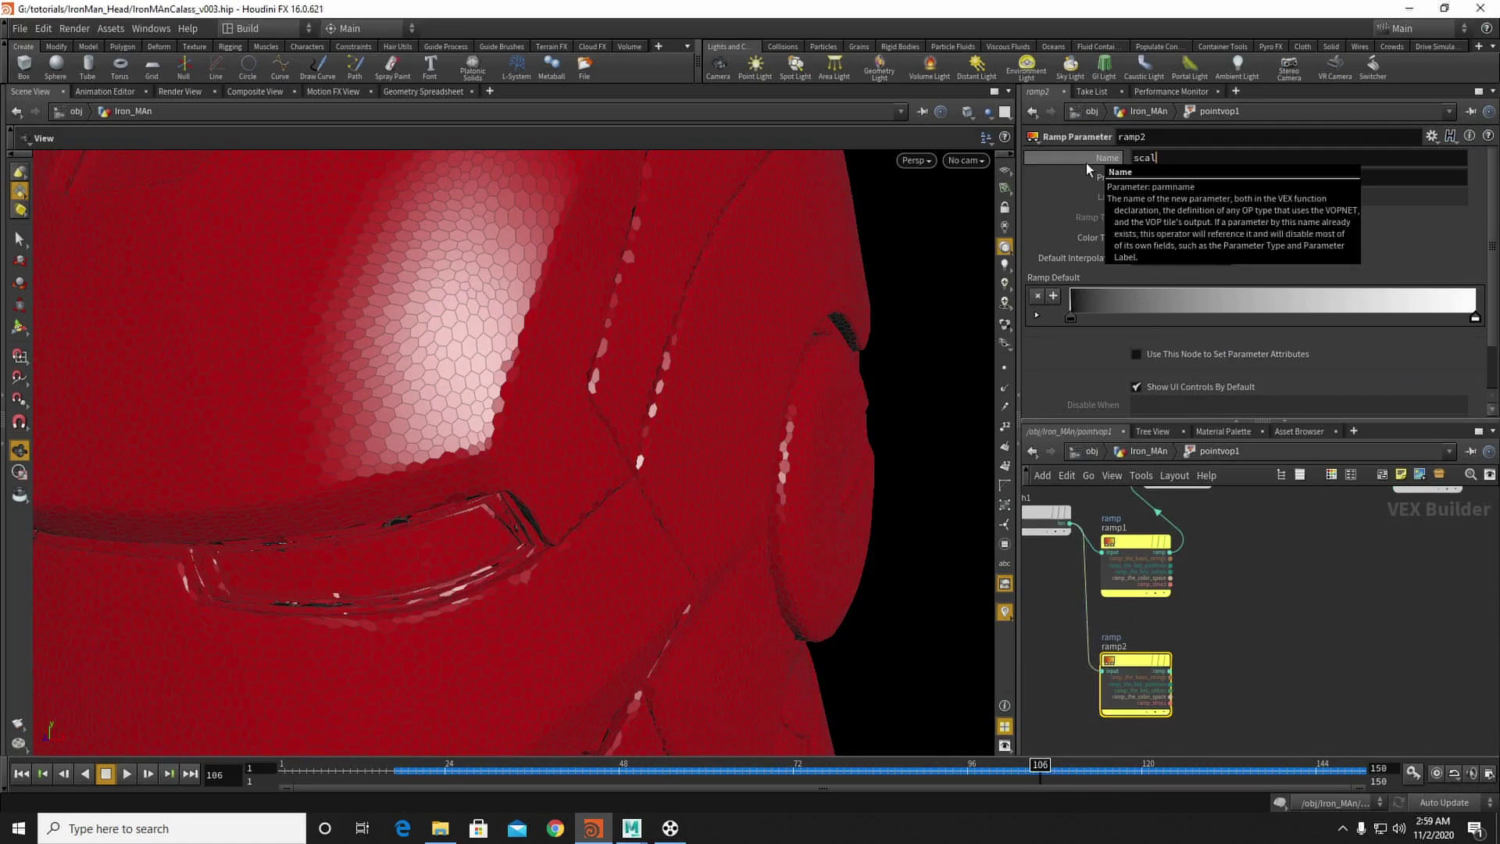
{"action": "key", "text": "Return"}
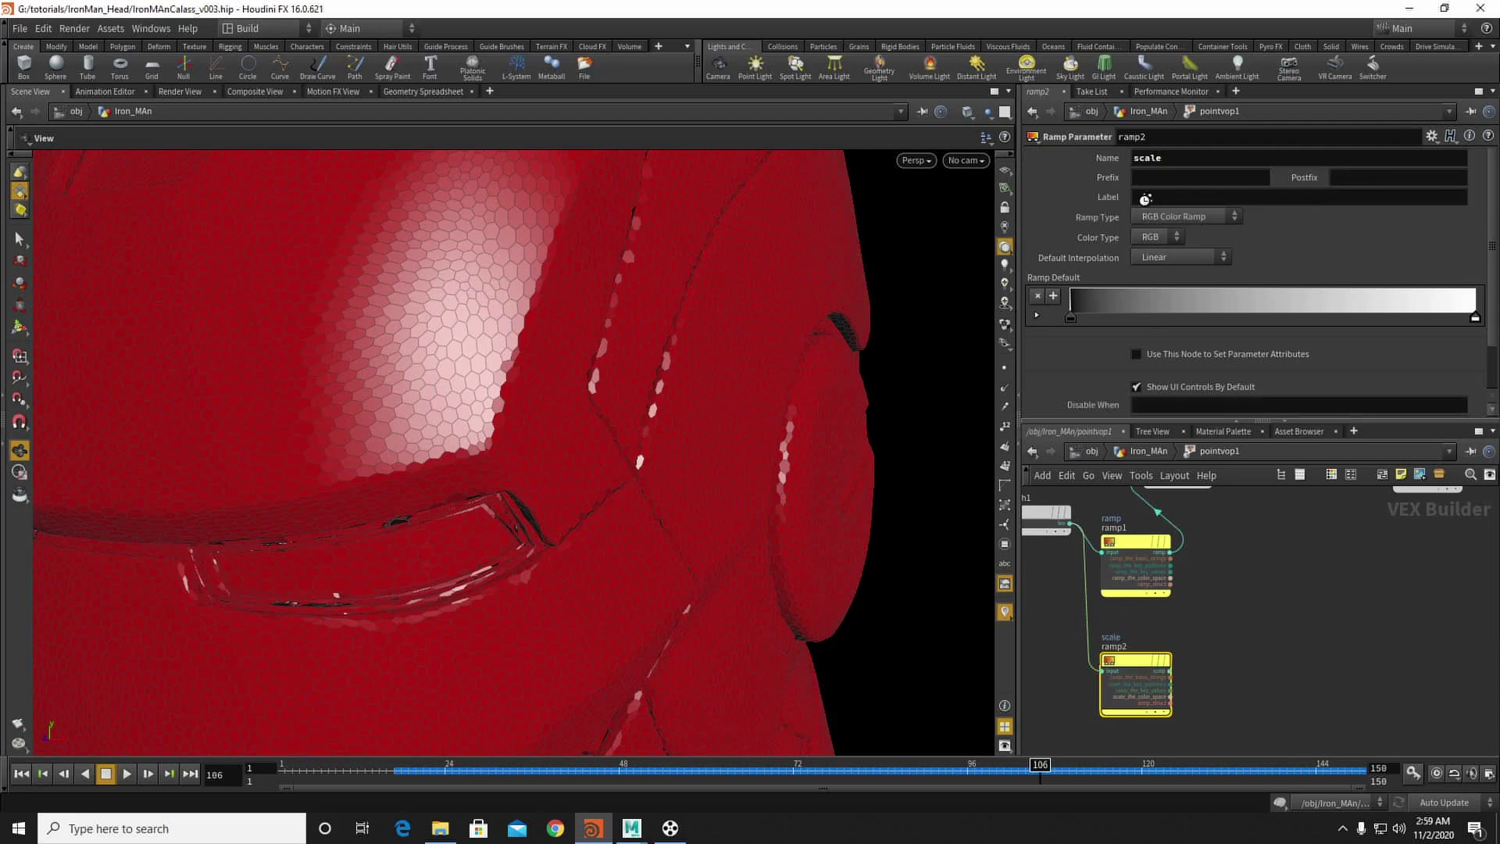
{"action": "left_click", "coordinate": [1158, 216]}
{"action": "left_click", "coordinate": [1164, 246]}
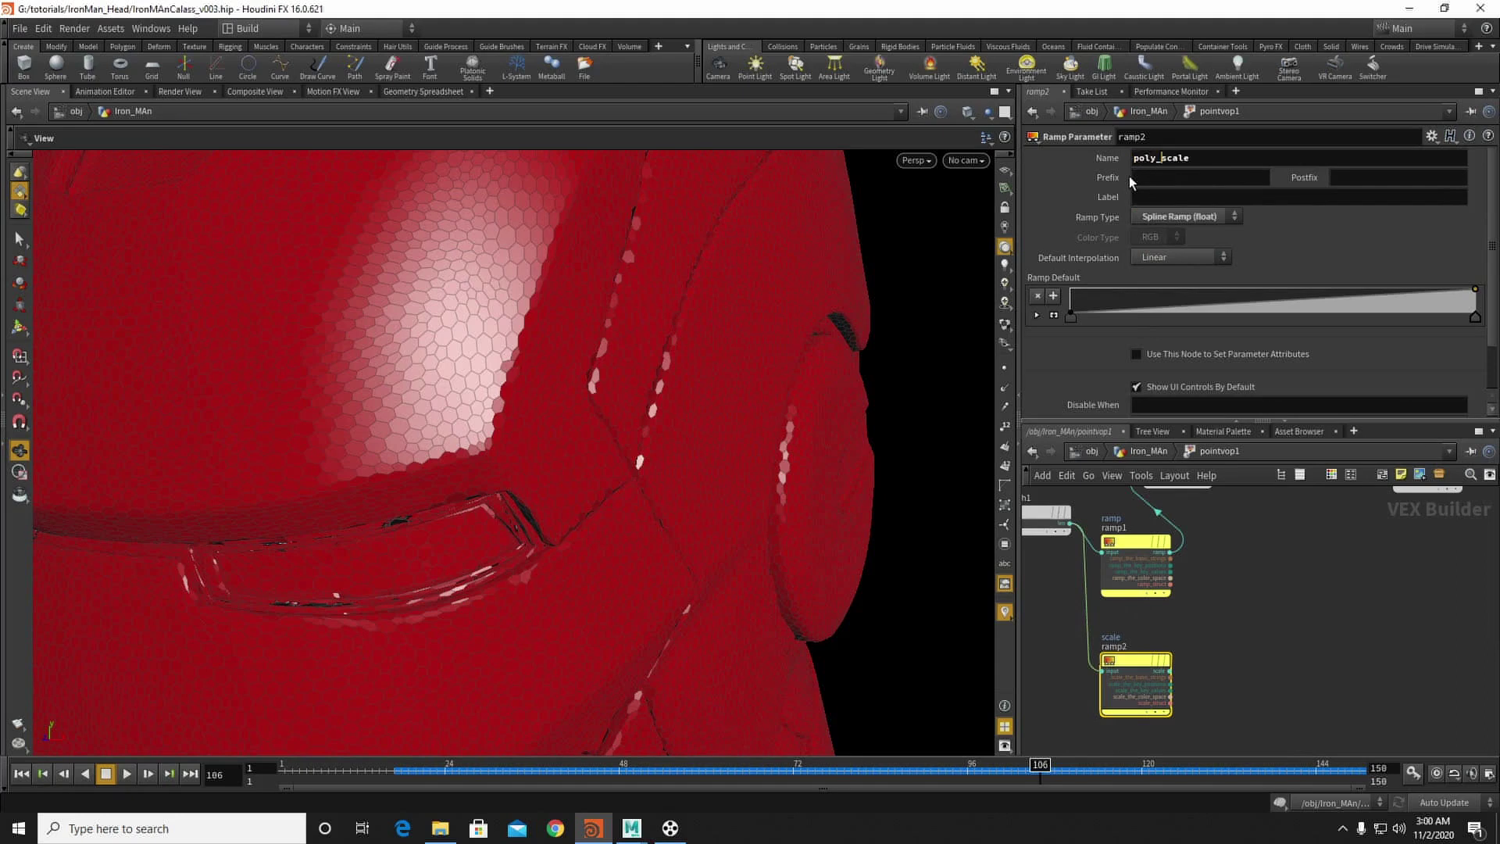
{"action": "key", "text": "ctrl+a"}
{"action": "key", "text": "ctrl+c"}
{"action": "left_click", "coordinate": [1185, 197]}
{"action": "key", "text": "ctrl+v"}
Step: Add a Bind Export wired to the poly_scale ramp's output and name its attribute scale
{"action": "left_click", "coordinate": [1169, 670]}
{"action": "middle_click_drag", "start_coordinate": [1301, 663], "coordinate": [1141, 638]}
{"action": "key", "text": "Tab"}
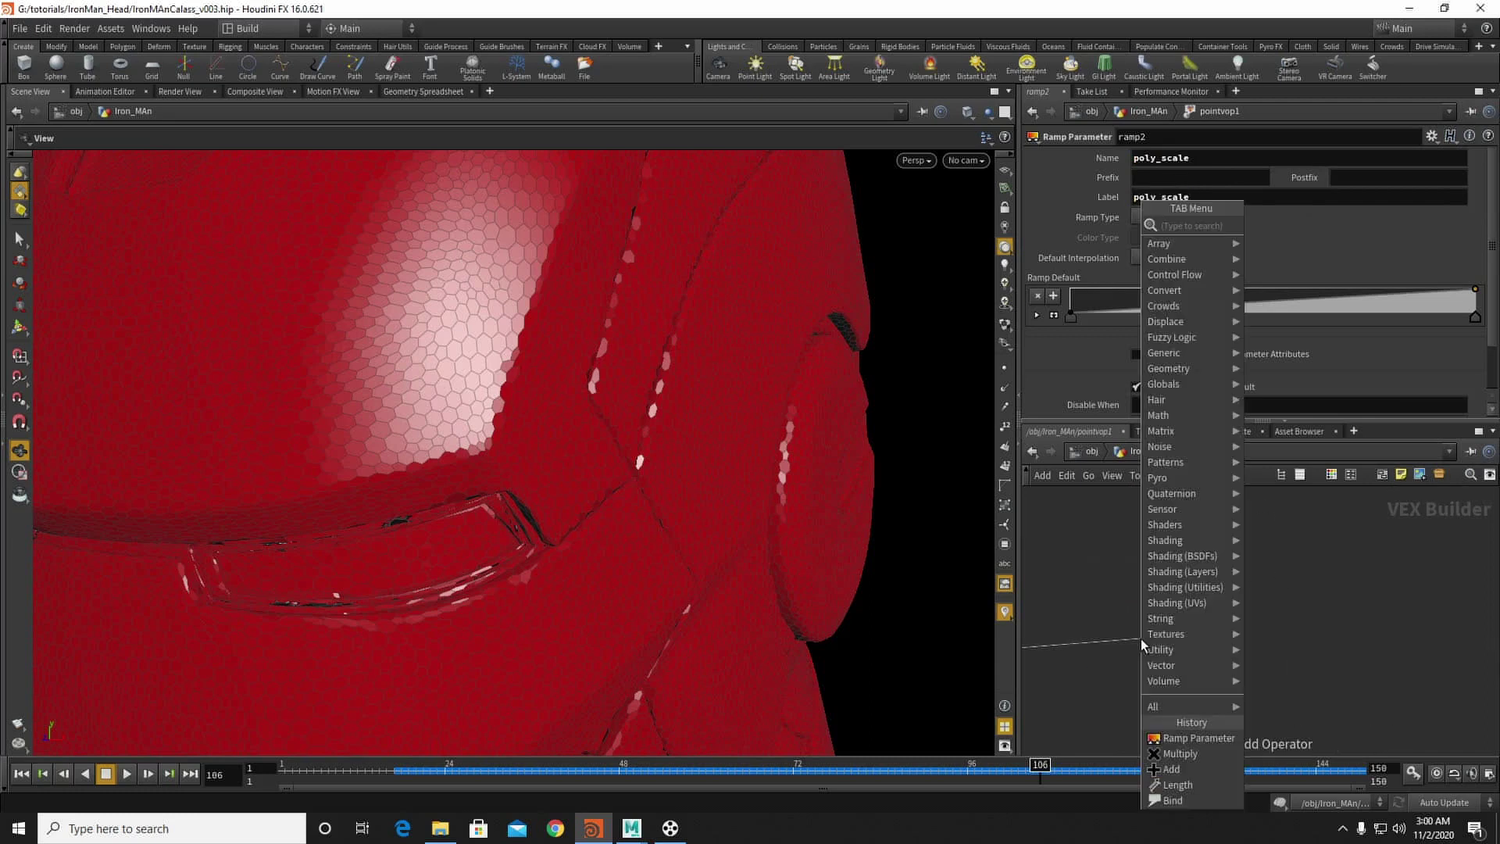
{"action": "type", "text": "bin"}
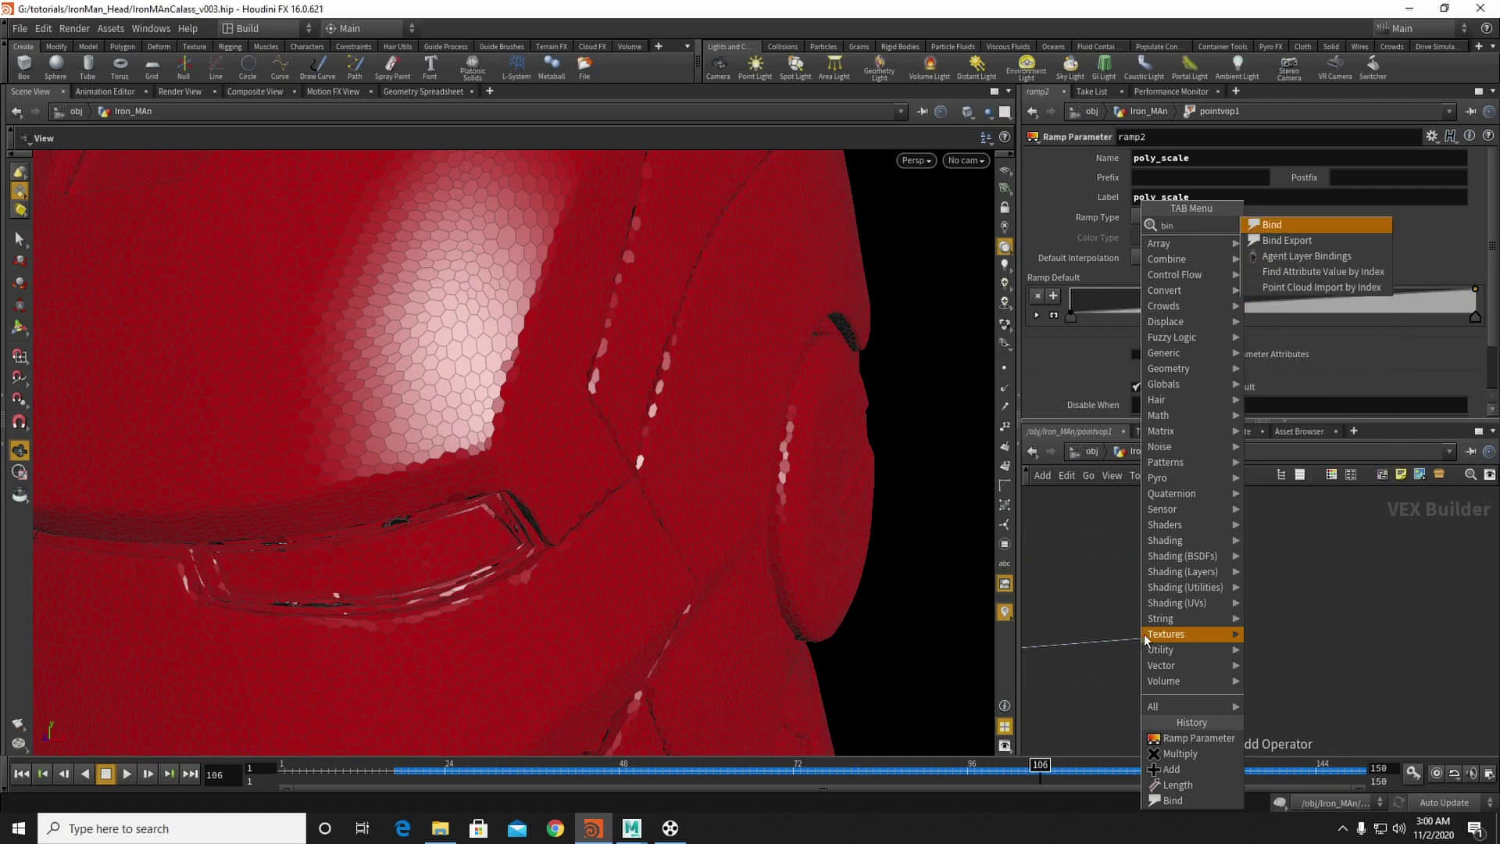
{"action": "left_click", "coordinate": [1298, 241]}
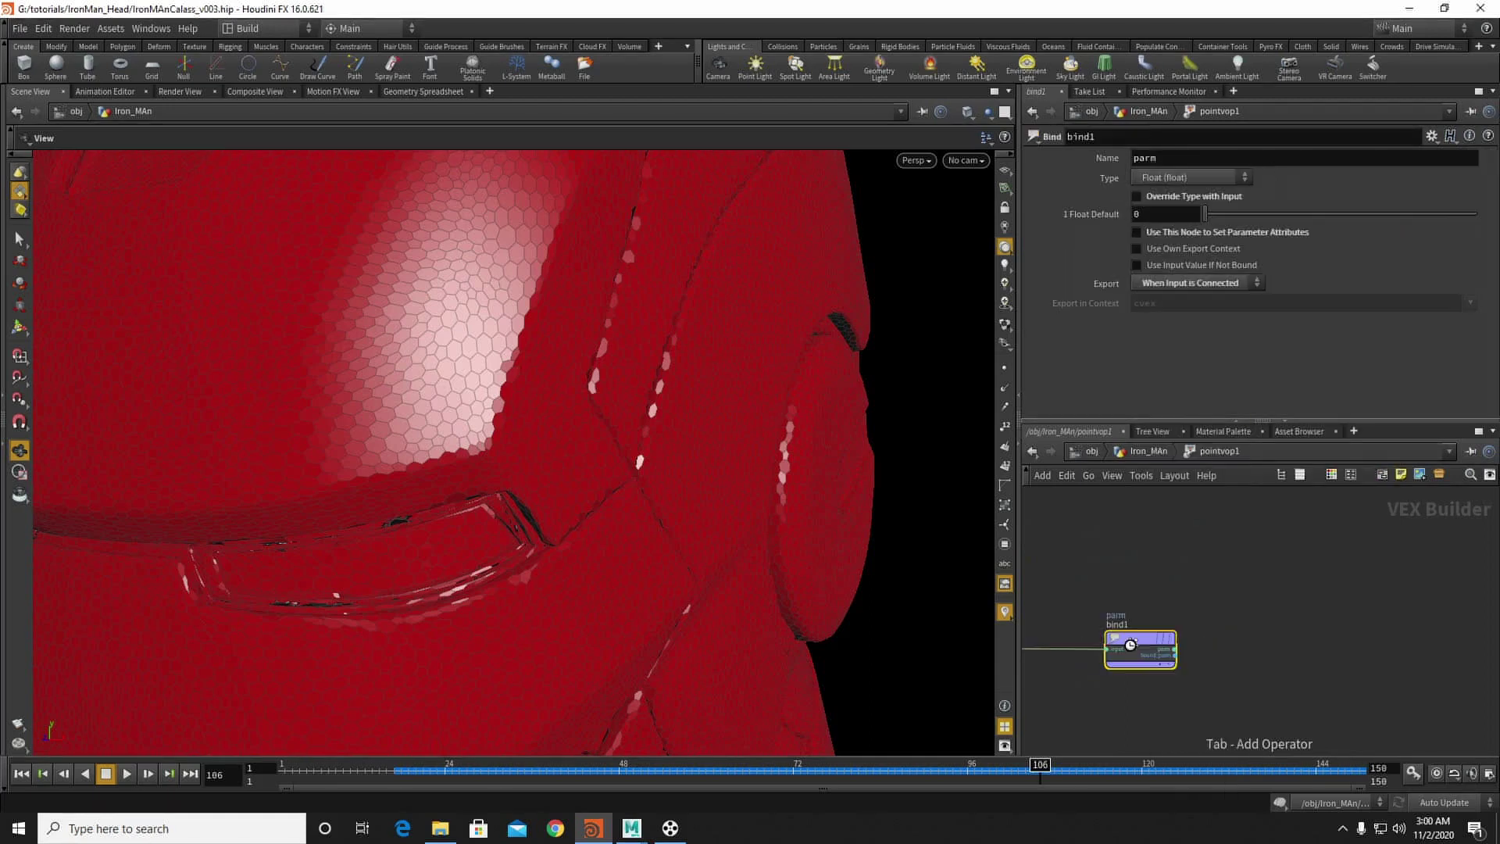
{"action": "left_click_drag", "start_coordinate": [1181, 163], "coordinate": [1029, 138]}
{"action": "type", "text": "scale"}
{"action": "key", "text": "Return"}
Step: Return to the Iron_MAn network and examine the displaced pieces up close at frame 32
{"action": "left_click", "coordinate": [1075, 452]}
{"action": "double_click", "coordinate": [1208, 609]}
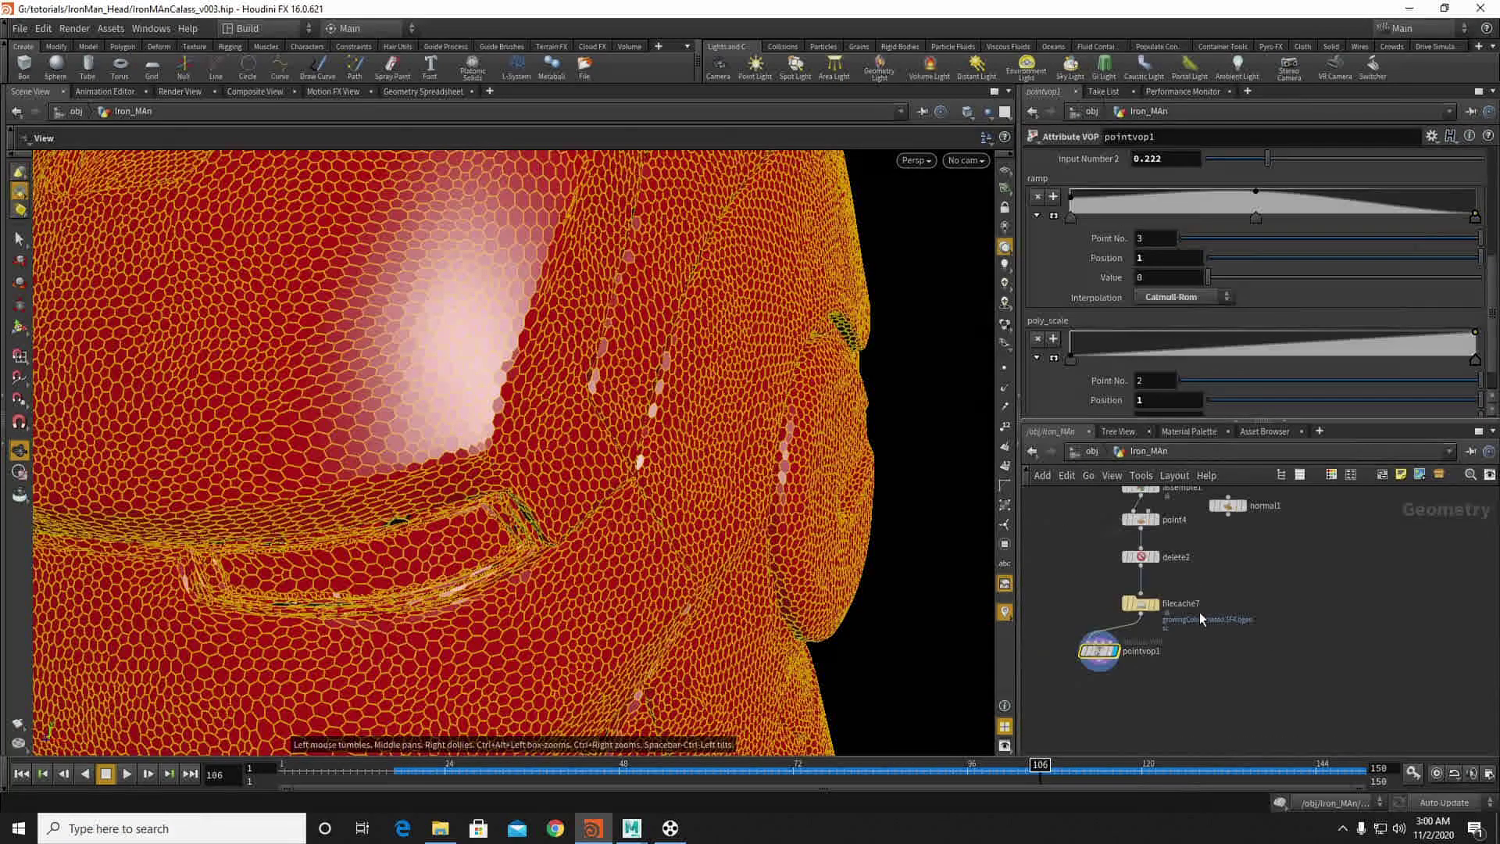
{"action": "right_click_drag", "start_coordinate": [839, 469], "coordinate": [415, 461]}
{"action": "left_click_drag", "start_coordinate": [415, 462], "coordinate": [463, 469]}
{"action": "left_click", "coordinate": [424, 770]}
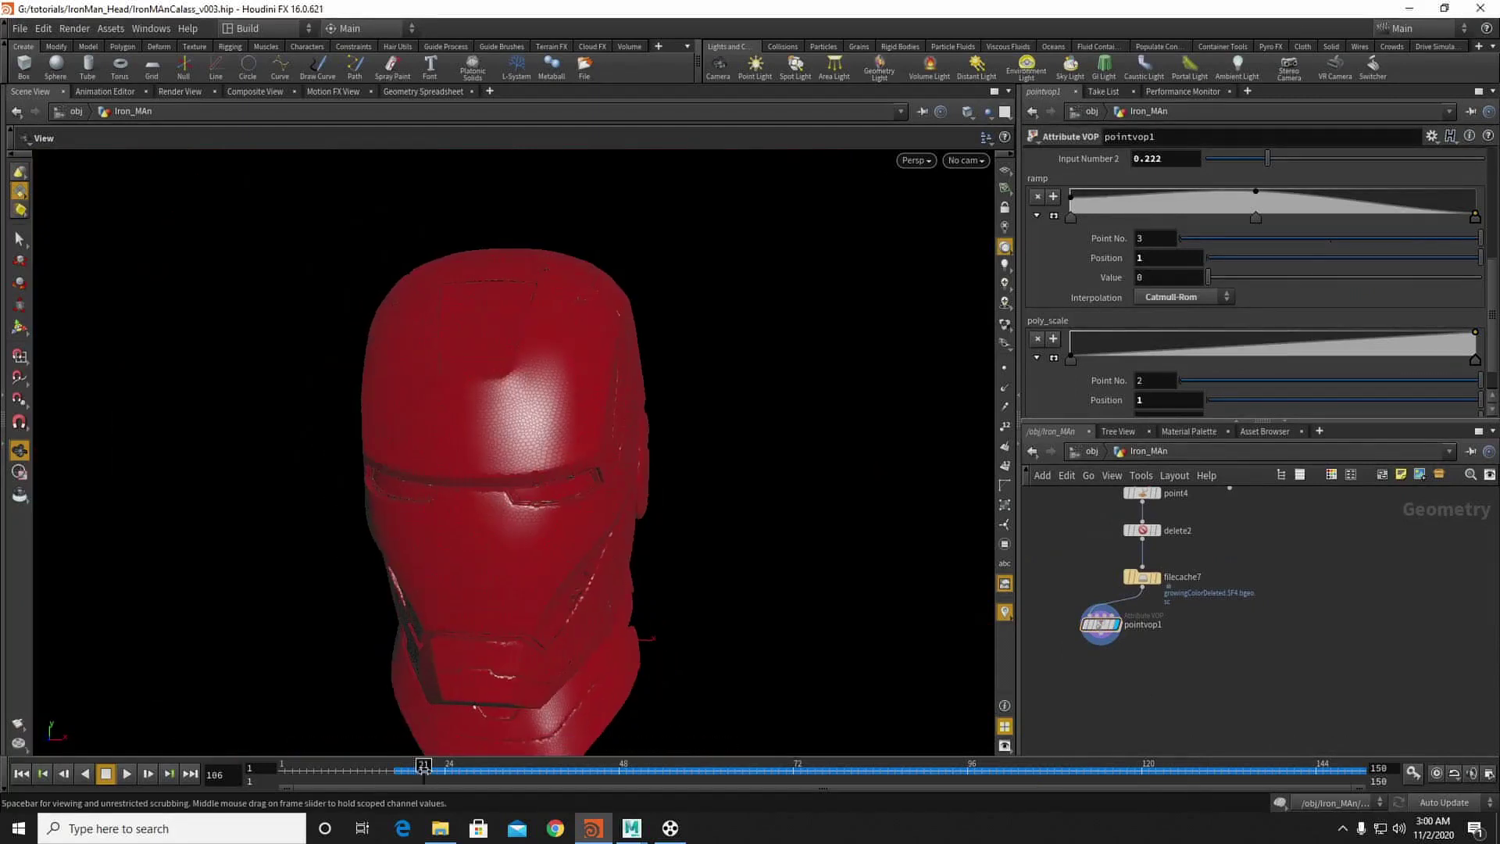
{"action": "left_click_drag", "start_coordinate": [425, 771], "coordinate": [503, 770]}
{"action": "left_click_drag", "start_coordinate": [414, 411], "coordinate": [206, 380]}
{"action": "scroll", "coordinate": [458, 355], "scroll_direction": "up", "scroll_amount": 6}
{"action": "scroll", "coordinate": [1171, 626], "scroll_direction": "up", "scroll_amount": 3}
Step: Add a Primitive node fed by pointvop1, display it, and enable Do Transformation on it
{"action": "middle_click_drag", "start_coordinate": [1124, 680], "coordinate": [1131, 686]}
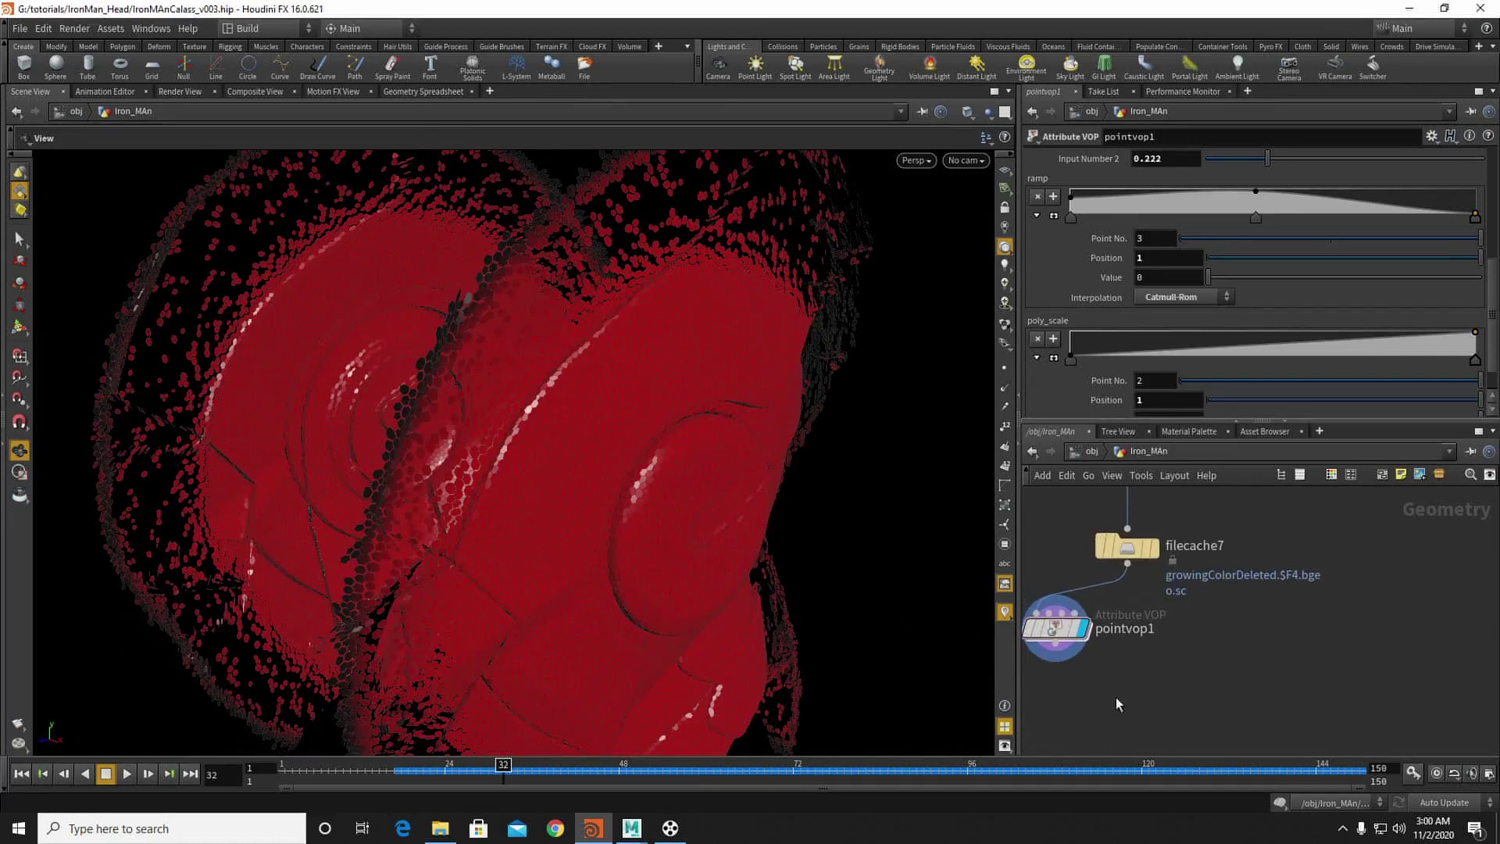
{"action": "key", "text": "Tab"}
{"action": "type", "text": "pr"}
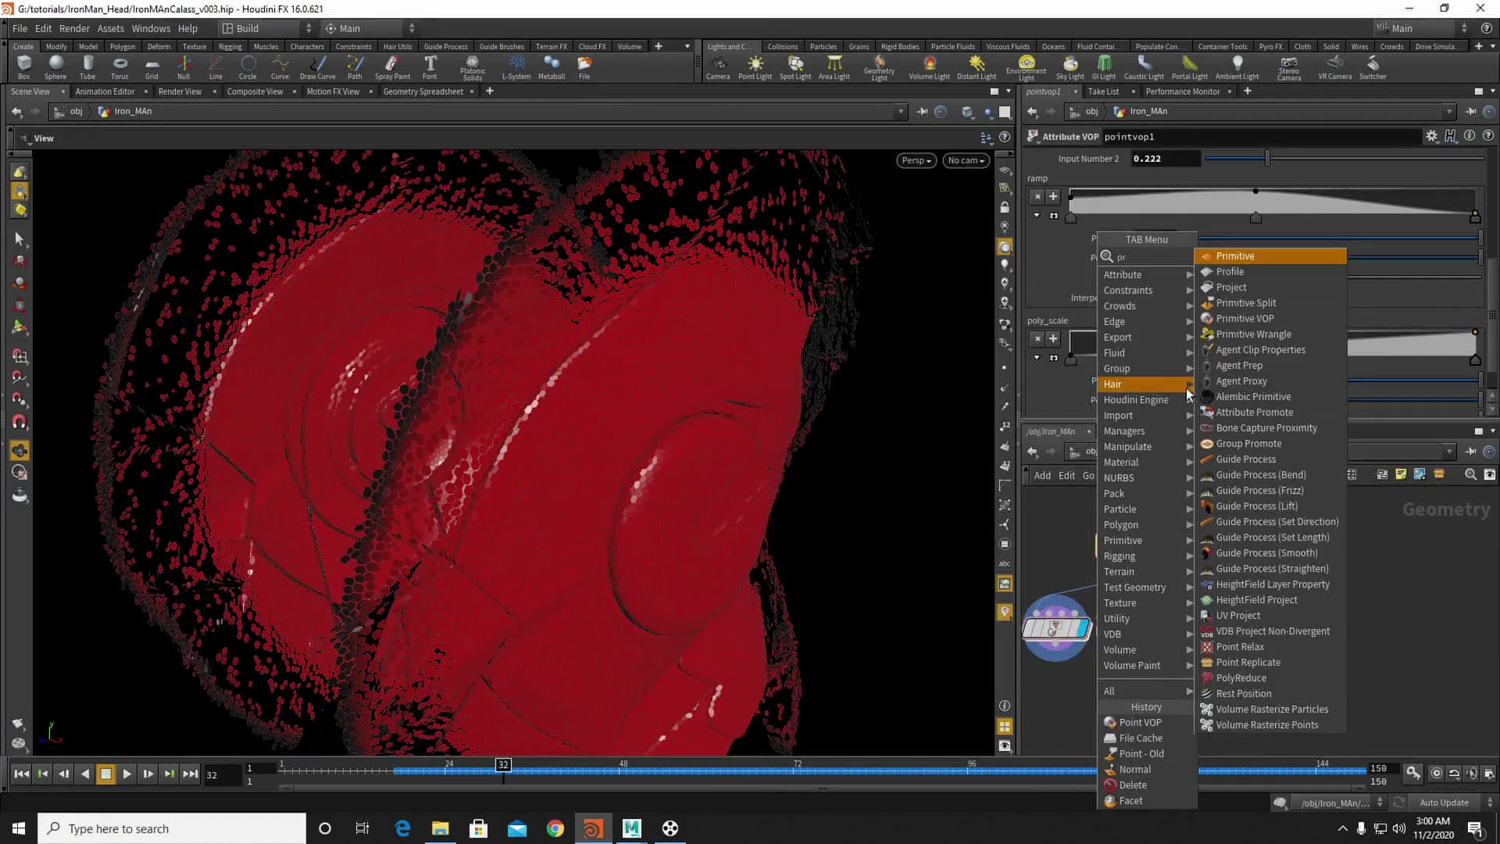
{"action": "left_click", "coordinate": [1228, 261]}
{"action": "left_click", "coordinate": [1118, 694]}
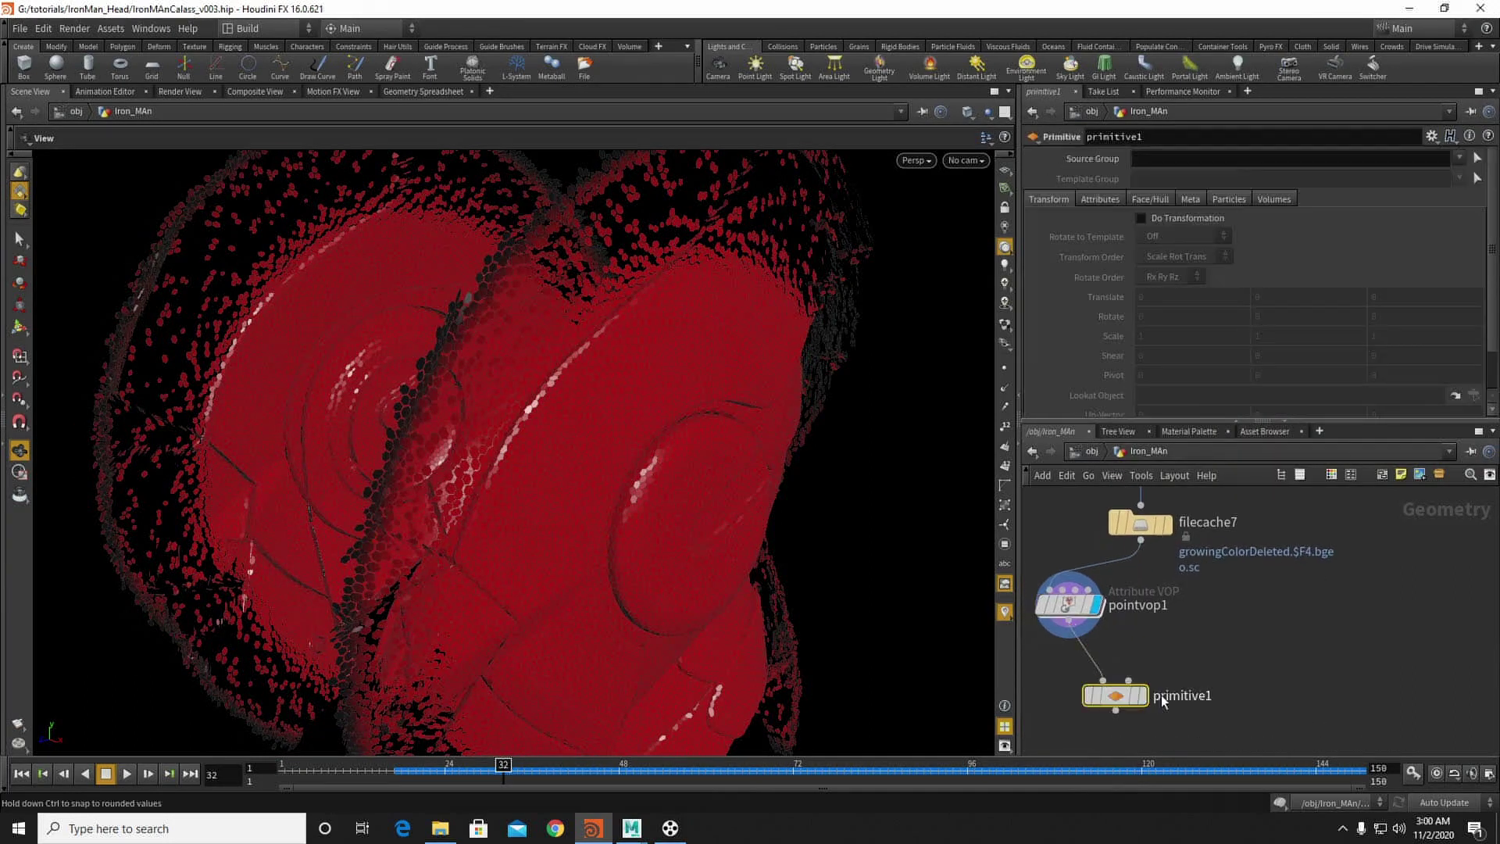
{"action": "left_click", "coordinate": [1141, 218]}
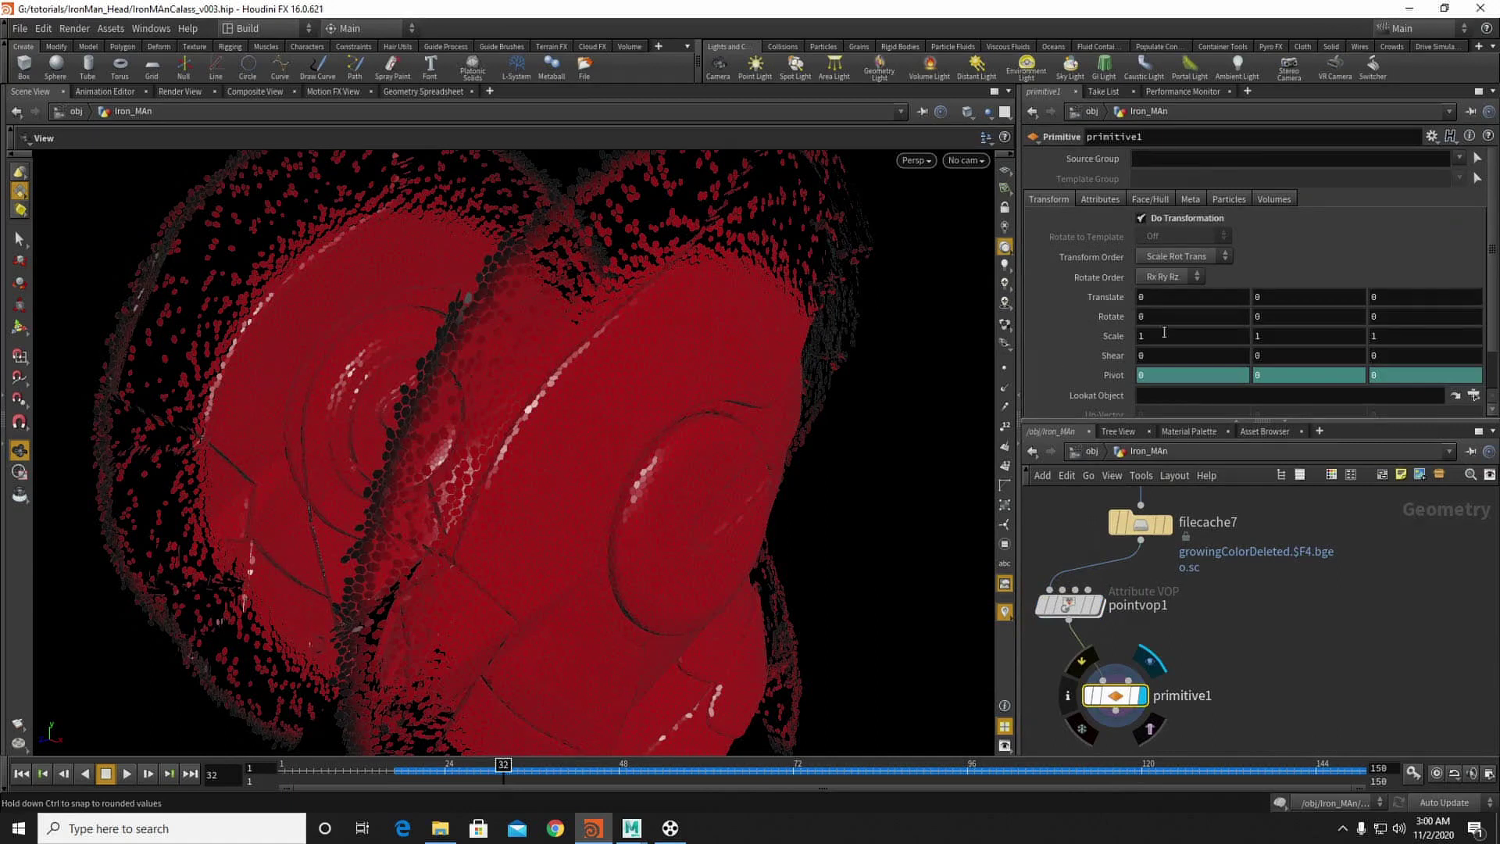
{"action": "type", "text": "@scale"}
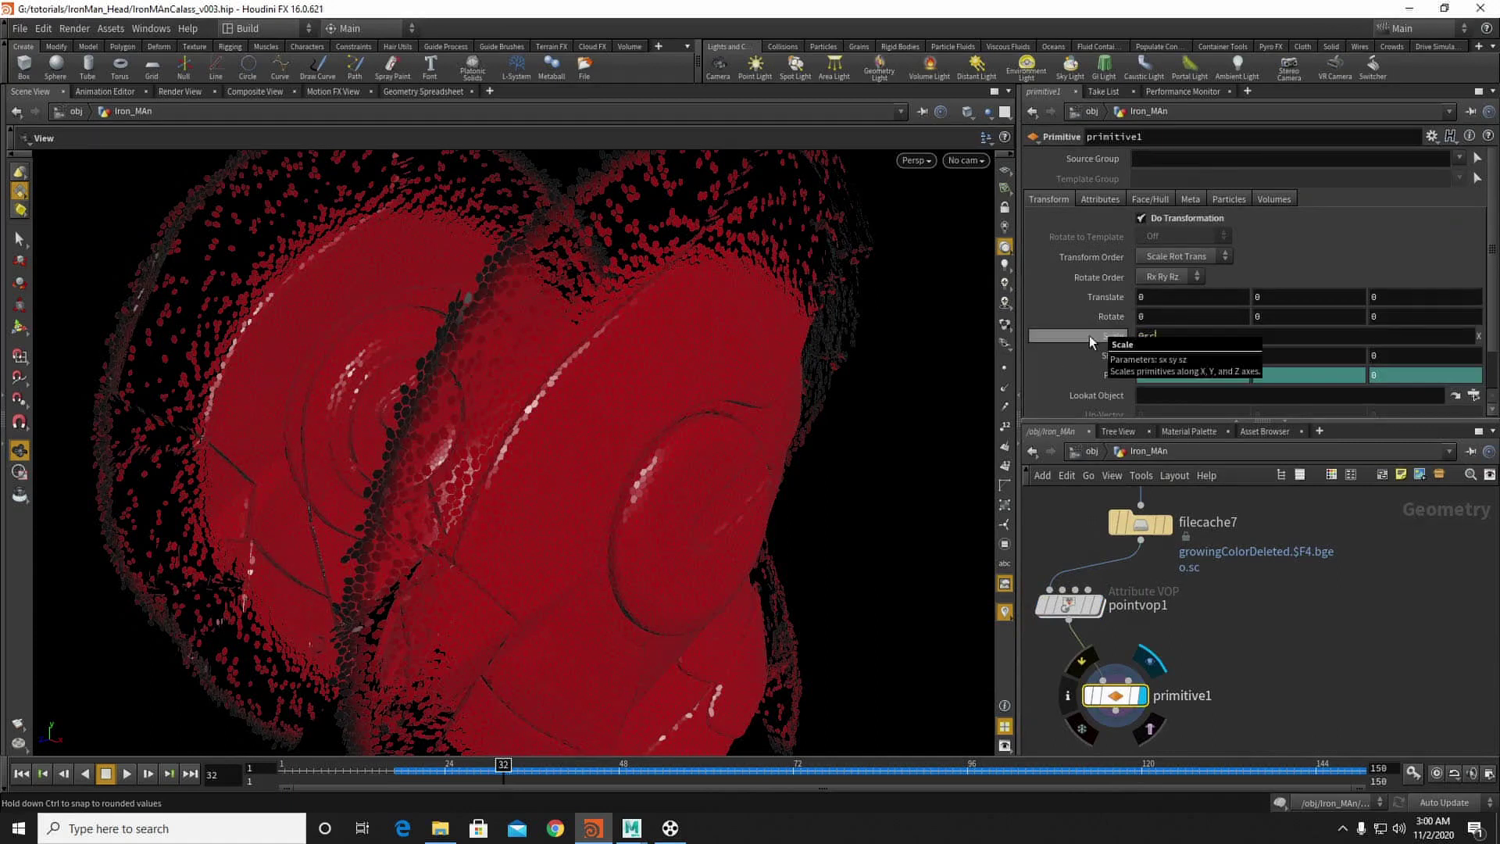
{"action": "key", "text": "Return"}
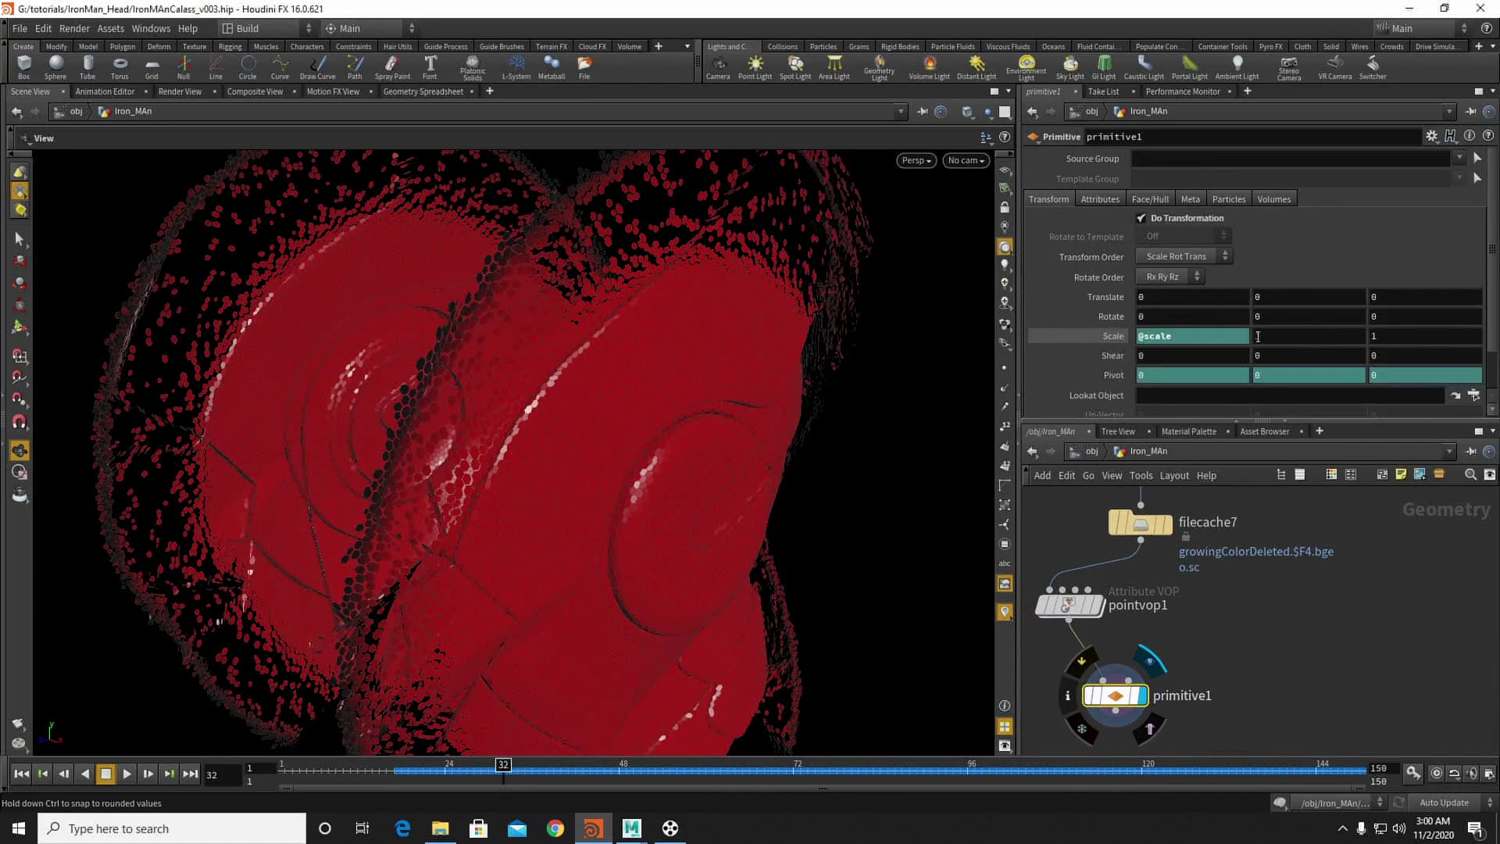
{"action": "left_click_drag", "start_coordinate": [1296, 334], "coordinate": [1184, 334]}
{"action": "type", "text": "@cale"}
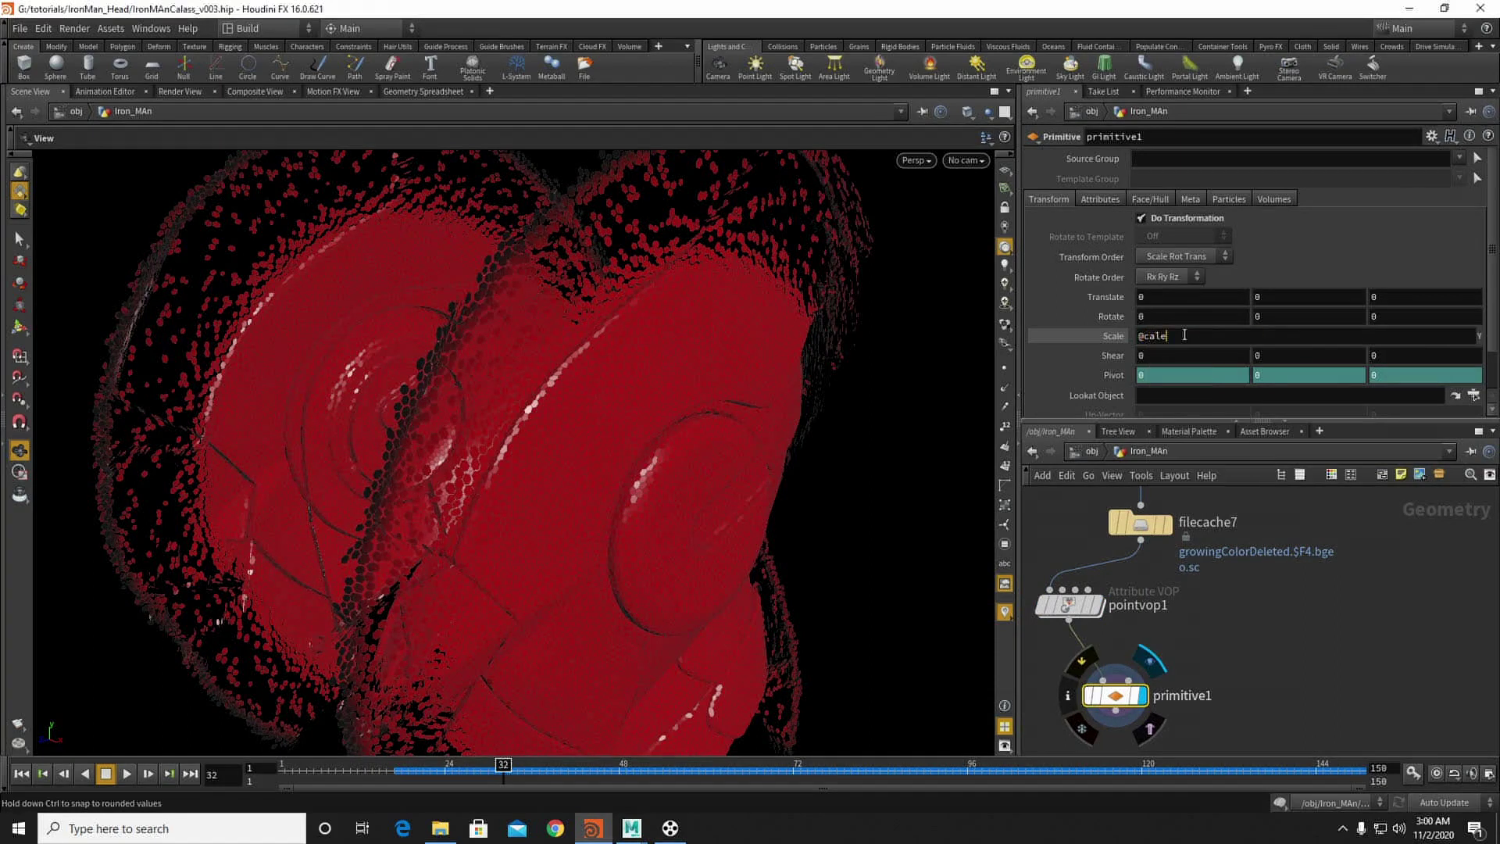
{"action": "key", "text": "Return"}
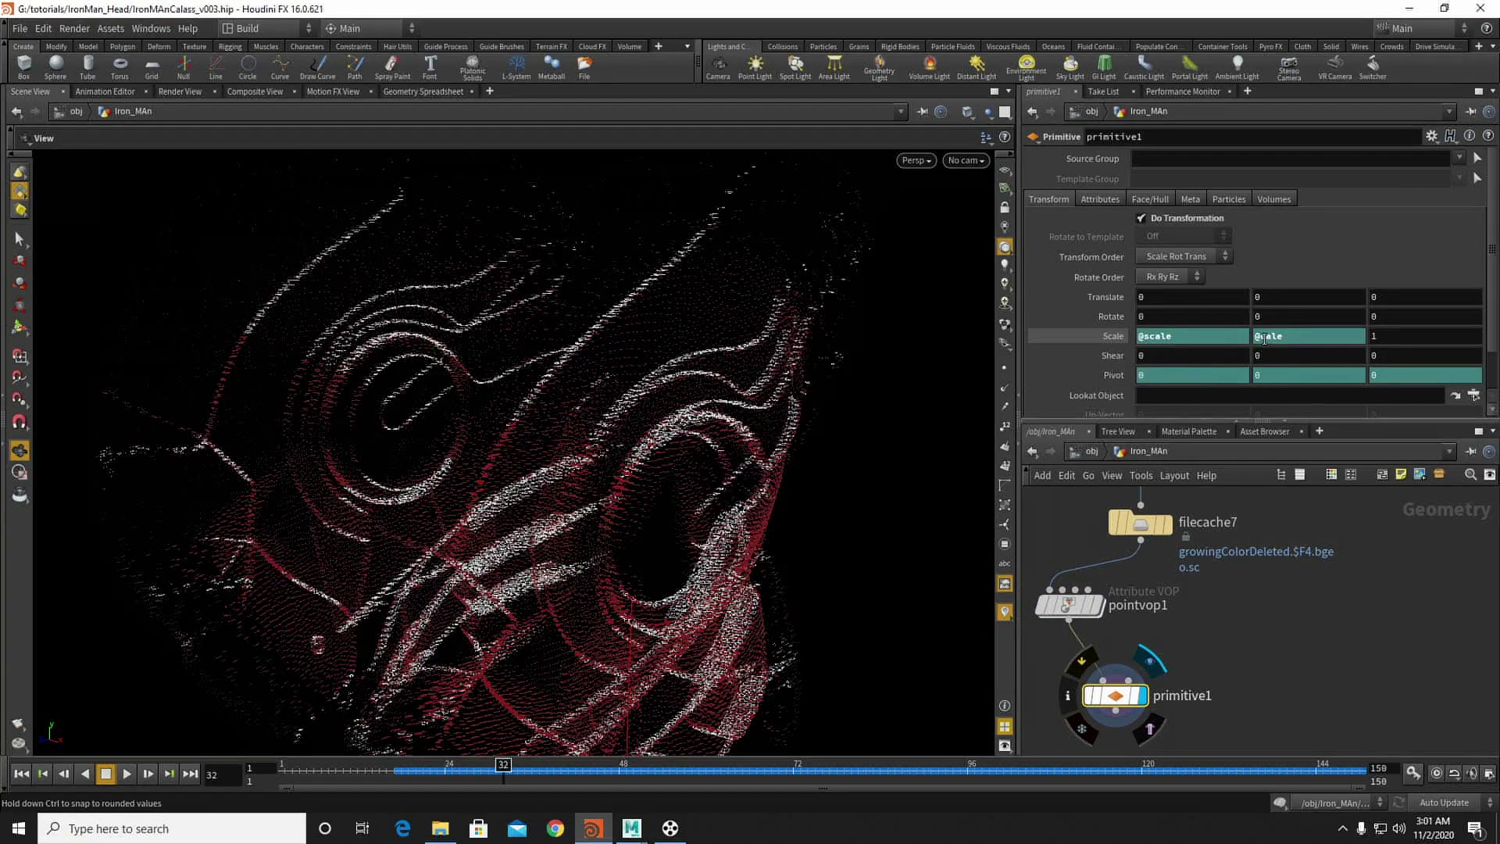
{"action": "left_click", "coordinate": [1259, 338]}
{"action": "type", "text": "s"}
{"action": "key", "text": "Return"}
{"action": "left_click_drag", "start_coordinate": [1328, 334], "coordinate": [1190, 338]}
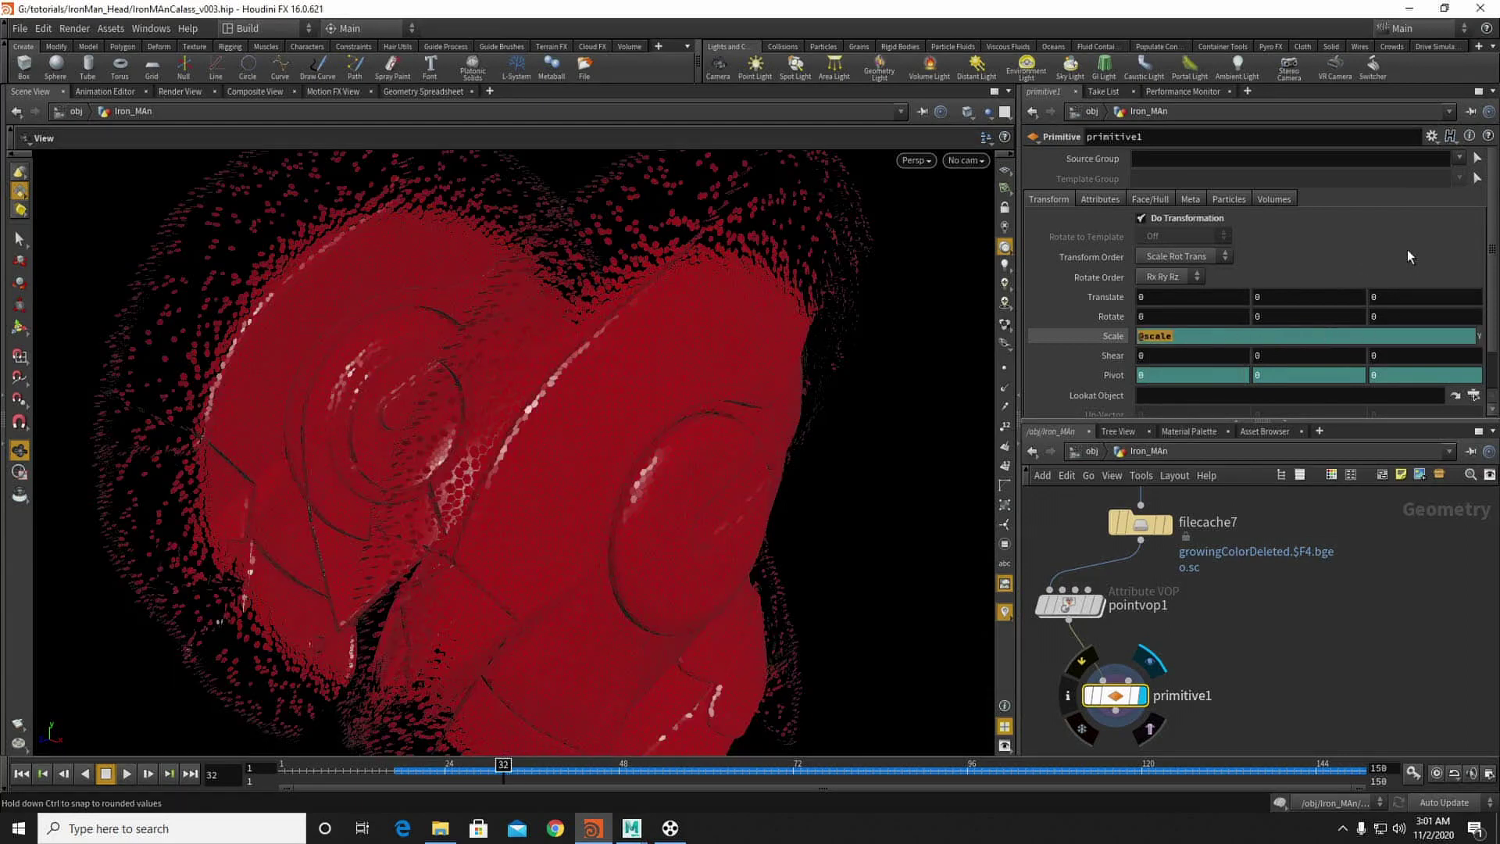
{"action": "type", "text": "1"}
{"action": "key", "text": "Return"}
Step: Expand pointvop1's poly_scale ramp and set the interpolation of its first point to B-Spline
{"action": "right_click_drag", "start_coordinate": [663, 270], "coordinate": [570, 307]}
{"action": "left_click_drag", "start_coordinate": [569, 307], "coordinate": [425, 298]}
{"action": "right_click_drag", "start_coordinate": [425, 297], "coordinate": [736, 374]}
{"action": "left_click_drag", "start_coordinate": [500, 322], "coordinate": [190, 212]}
{"action": "scroll", "coordinate": [1109, 410], "scroll_direction": "down", "scroll_amount": 2}
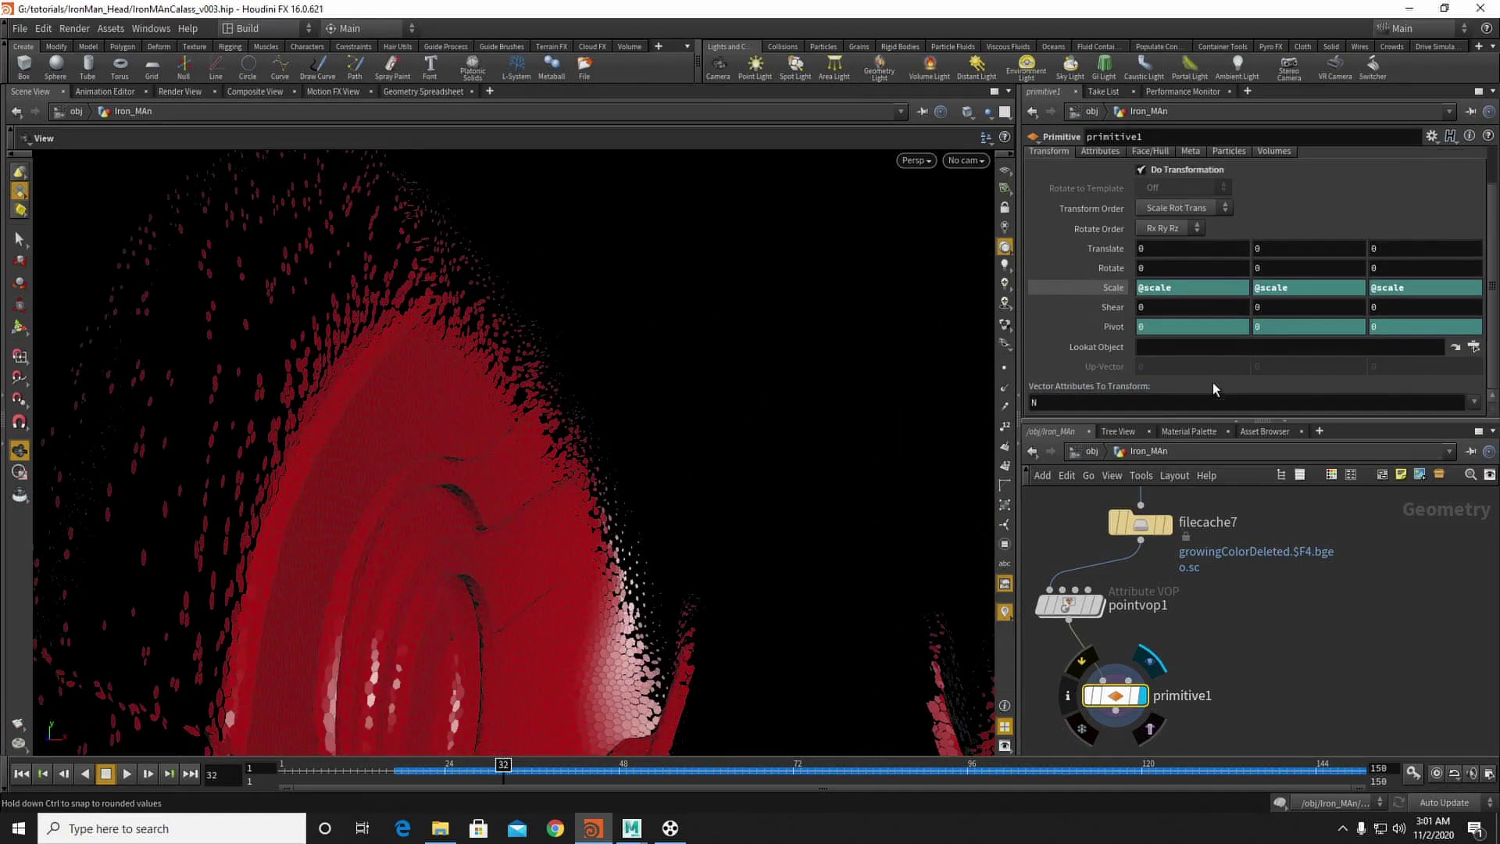
{"action": "left_click", "coordinate": [1068, 604]}
{"action": "scroll", "coordinate": [1119, 377], "scroll_direction": "down", "scroll_amount": 1}
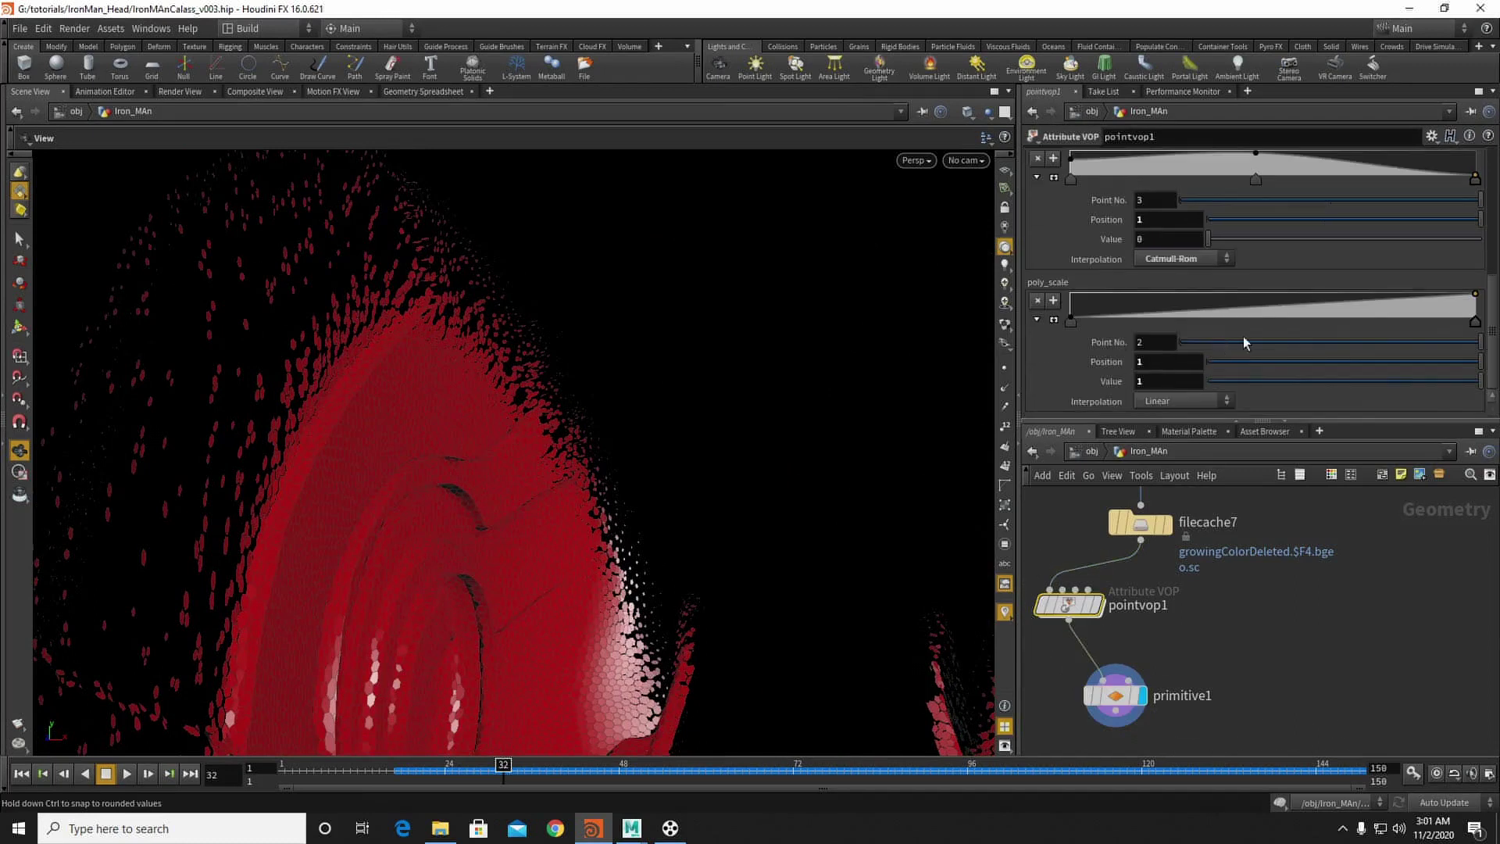
{"action": "left_click", "coordinate": [1053, 320]}
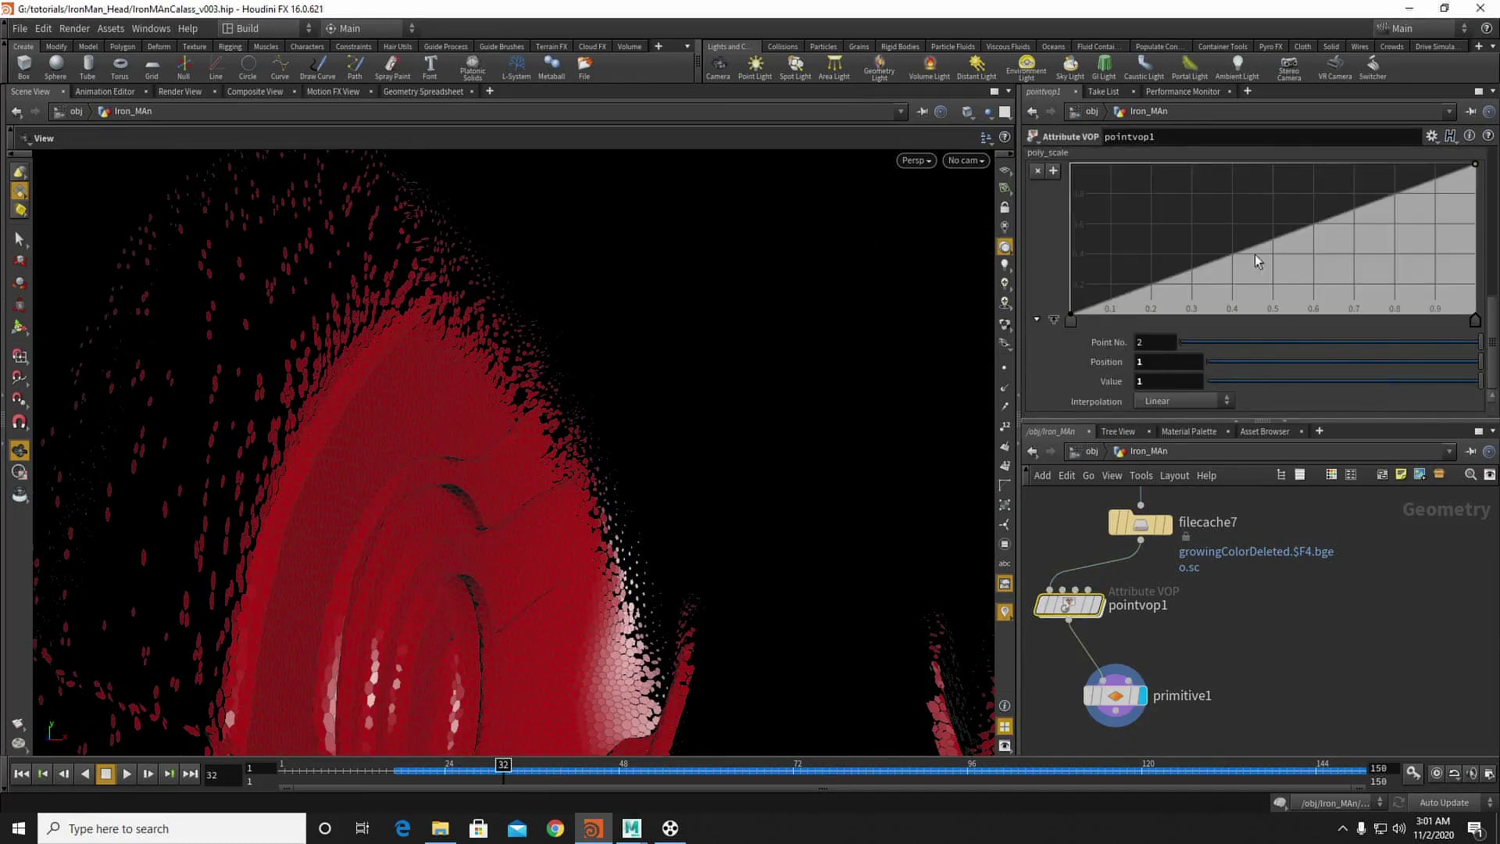
{"action": "left_click", "coordinate": [1070, 322]}
{"action": "left_click", "coordinate": [1169, 403]}
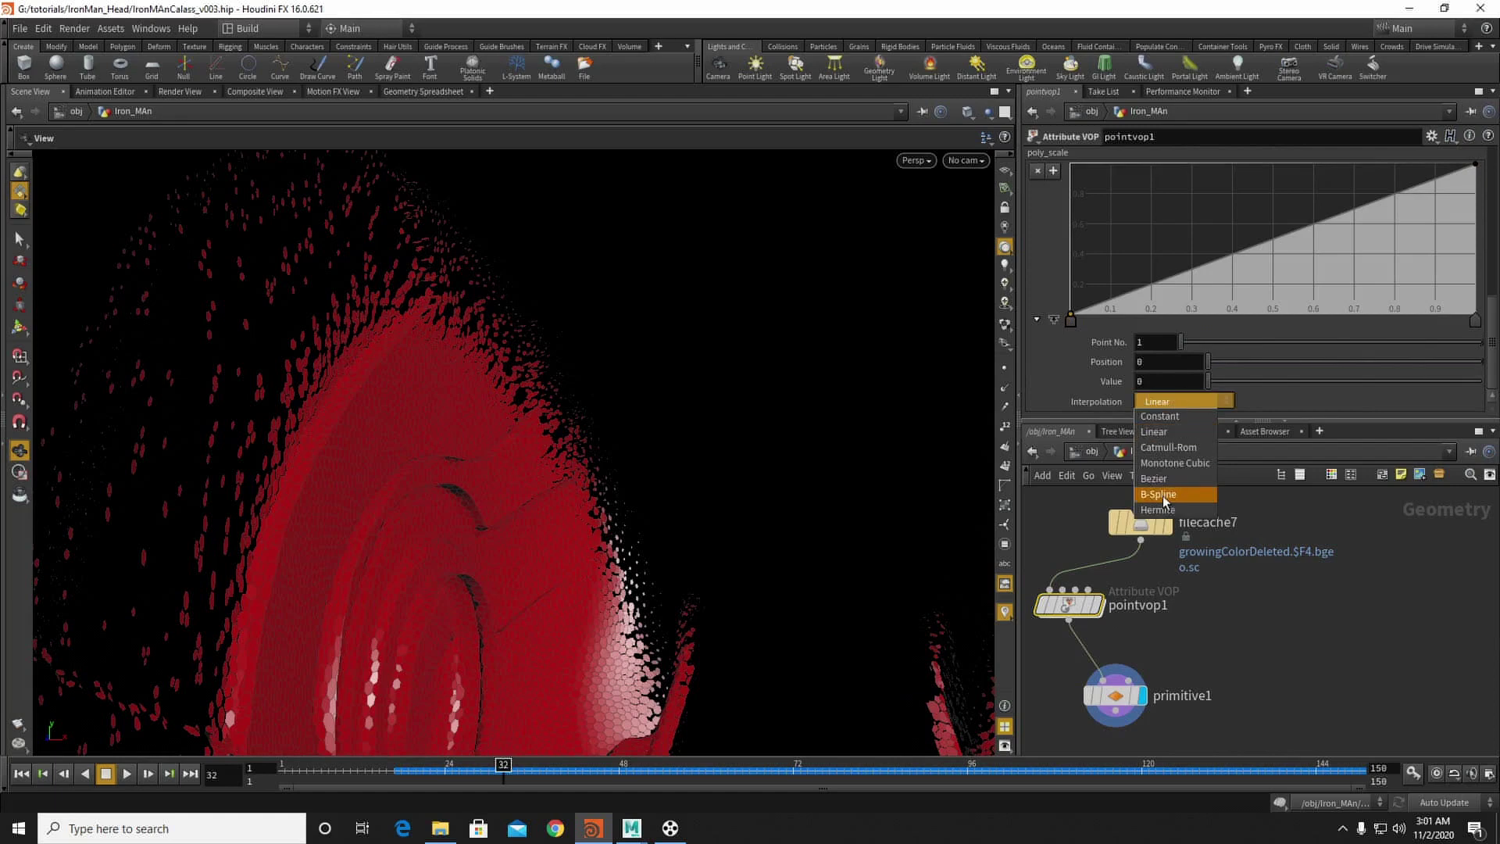
{"action": "left_click", "coordinate": [1169, 480]}
{"action": "left_click", "coordinate": [1180, 401]}
{"action": "left_click", "coordinate": [1156, 494]}
Step: Set the last poly_scale point to B-Spline and add a point at about position 0.297 with value 0.698
{"action": "left_click", "coordinate": [1475, 321]}
{"action": "left_click", "coordinate": [1180, 401]}
{"action": "left_click", "coordinate": [1165, 488]}
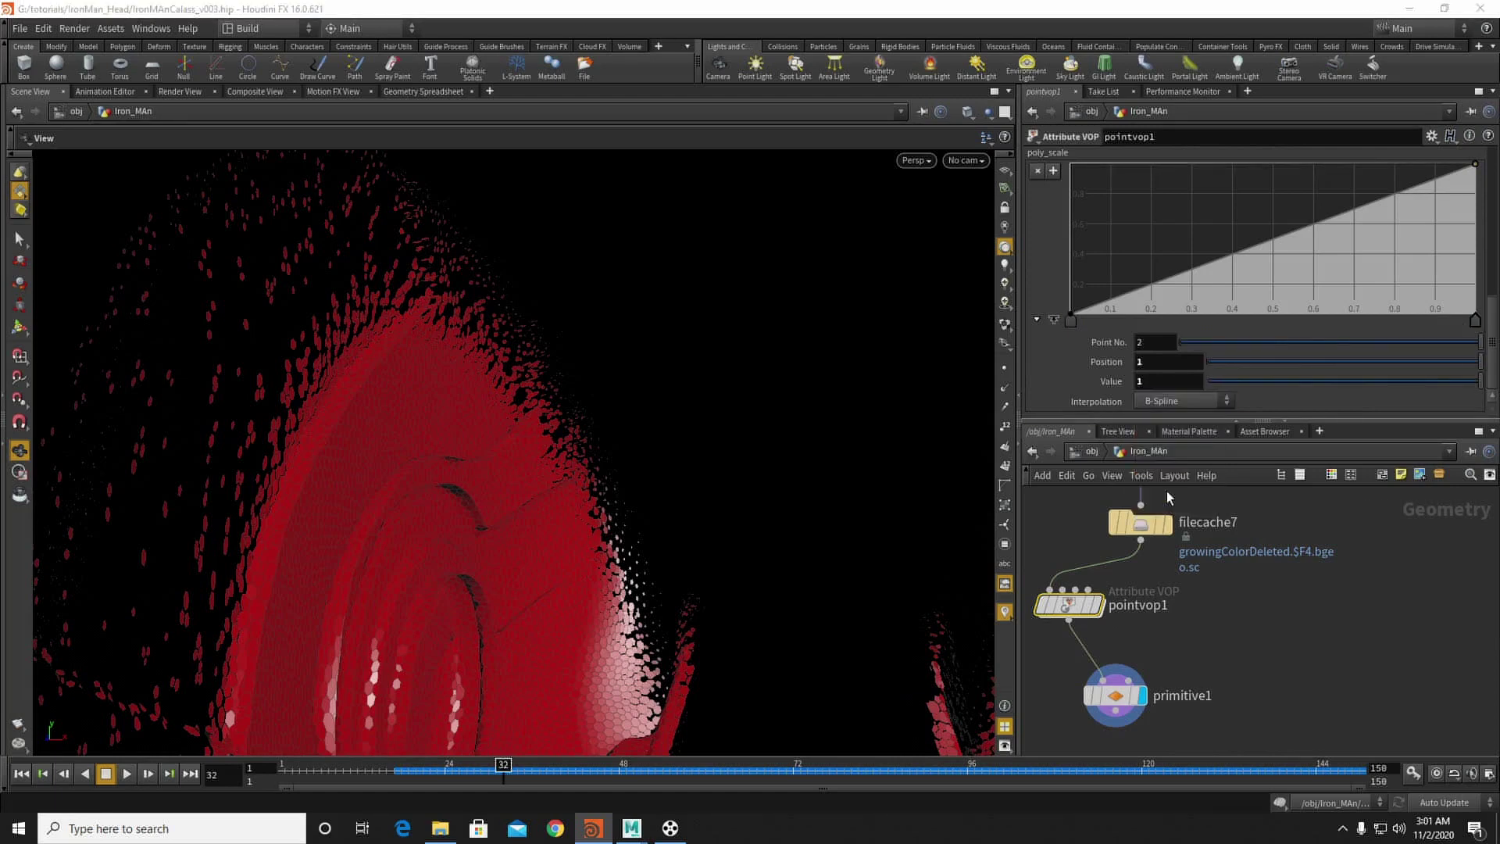
{"action": "left_click", "coordinate": [1191, 213]}
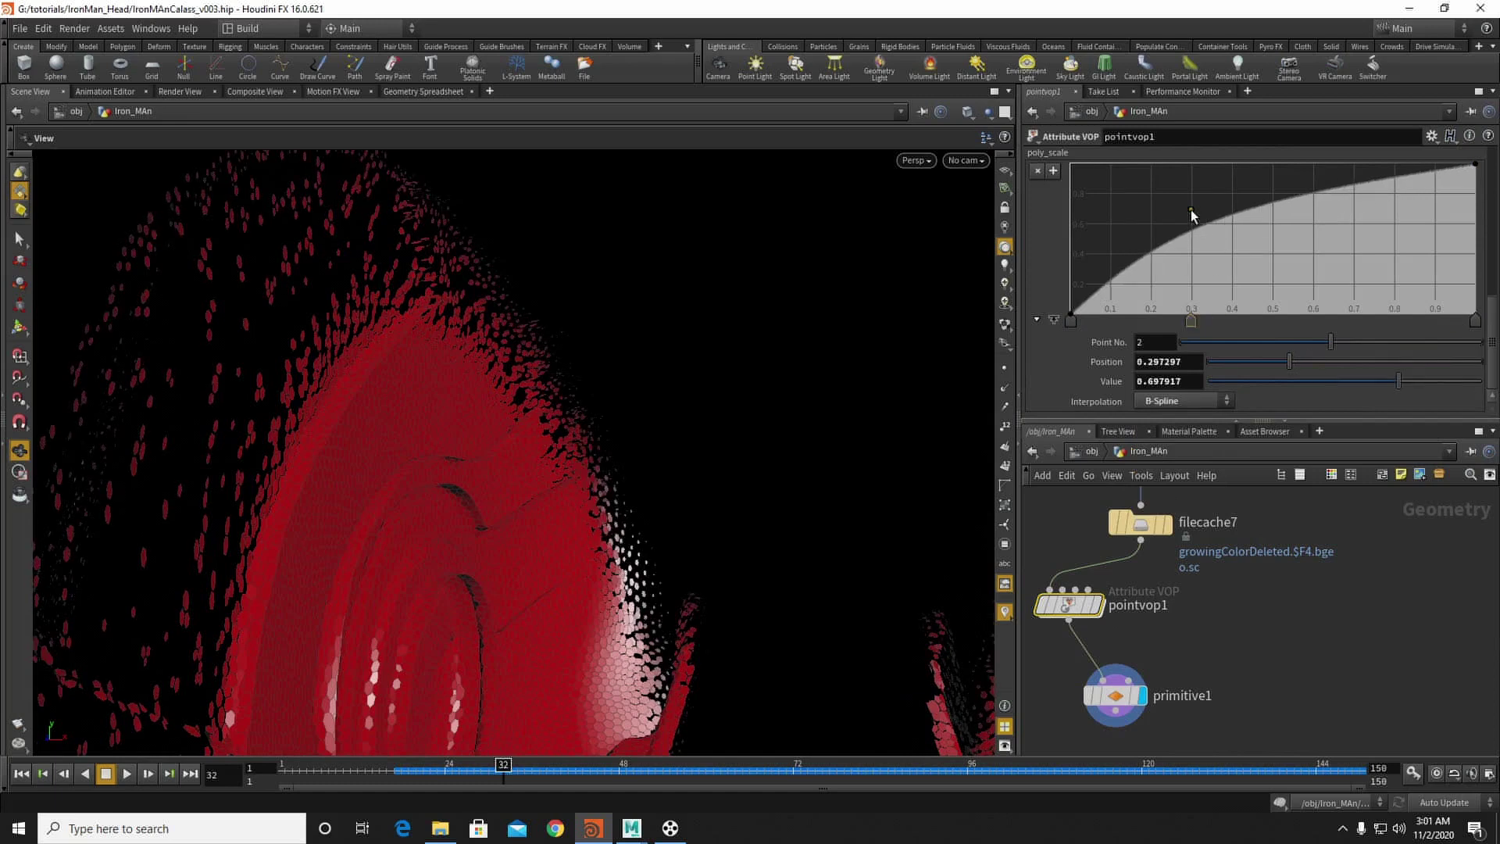
{"action": "left_click_drag", "start_coordinate": [457, 349], "coordinate": [422, 432]}
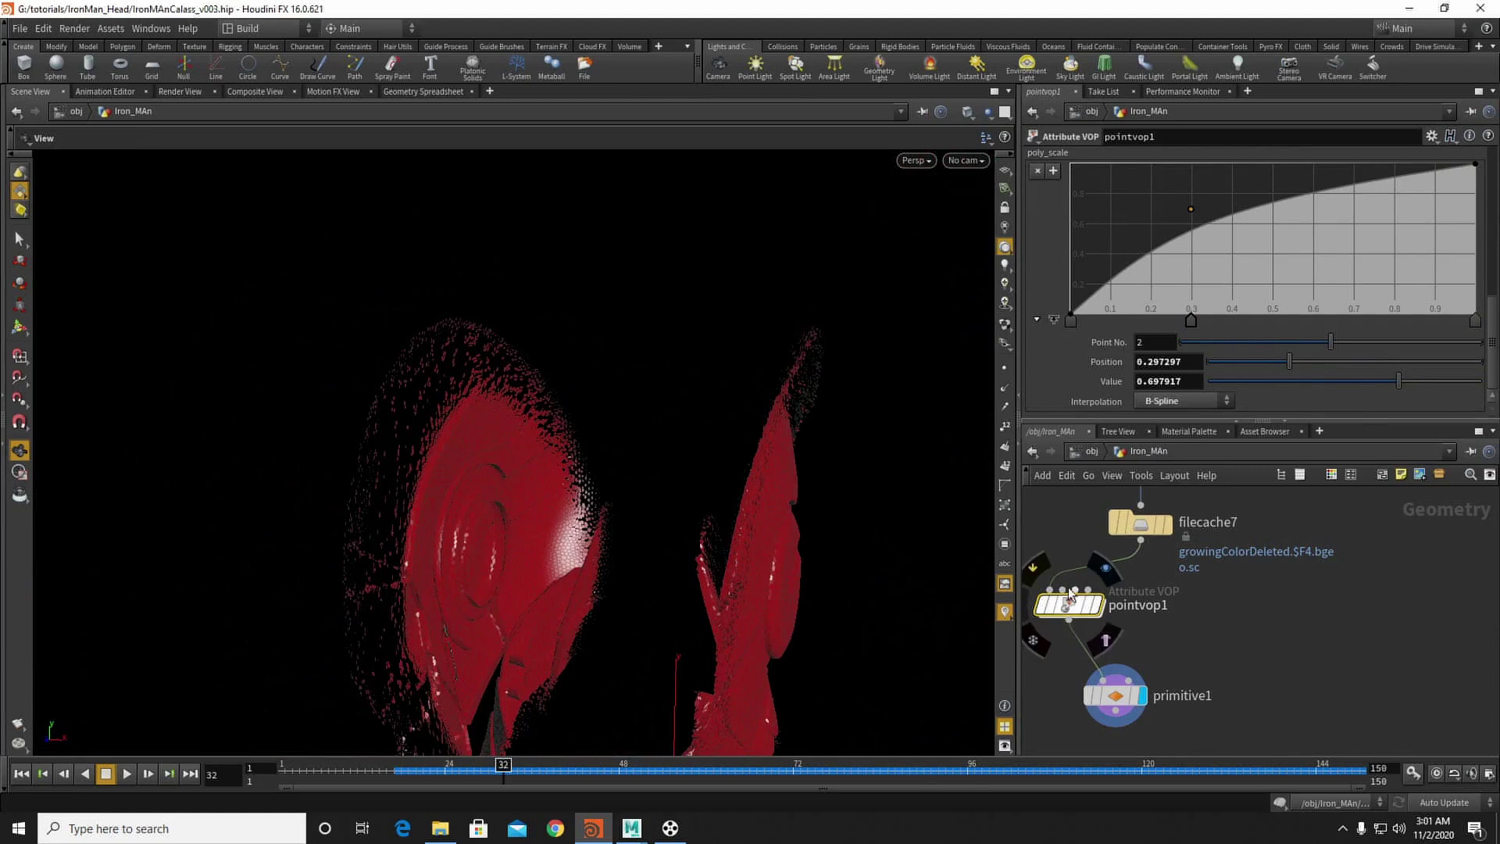
Step: Expand pointvop1's first ramp and move its middle point to about position 0.336 with value 0.948
{"action": "scroll", "coordinate": [1242, 264], "scroll_direction": "up", "scroll_amount": 4}
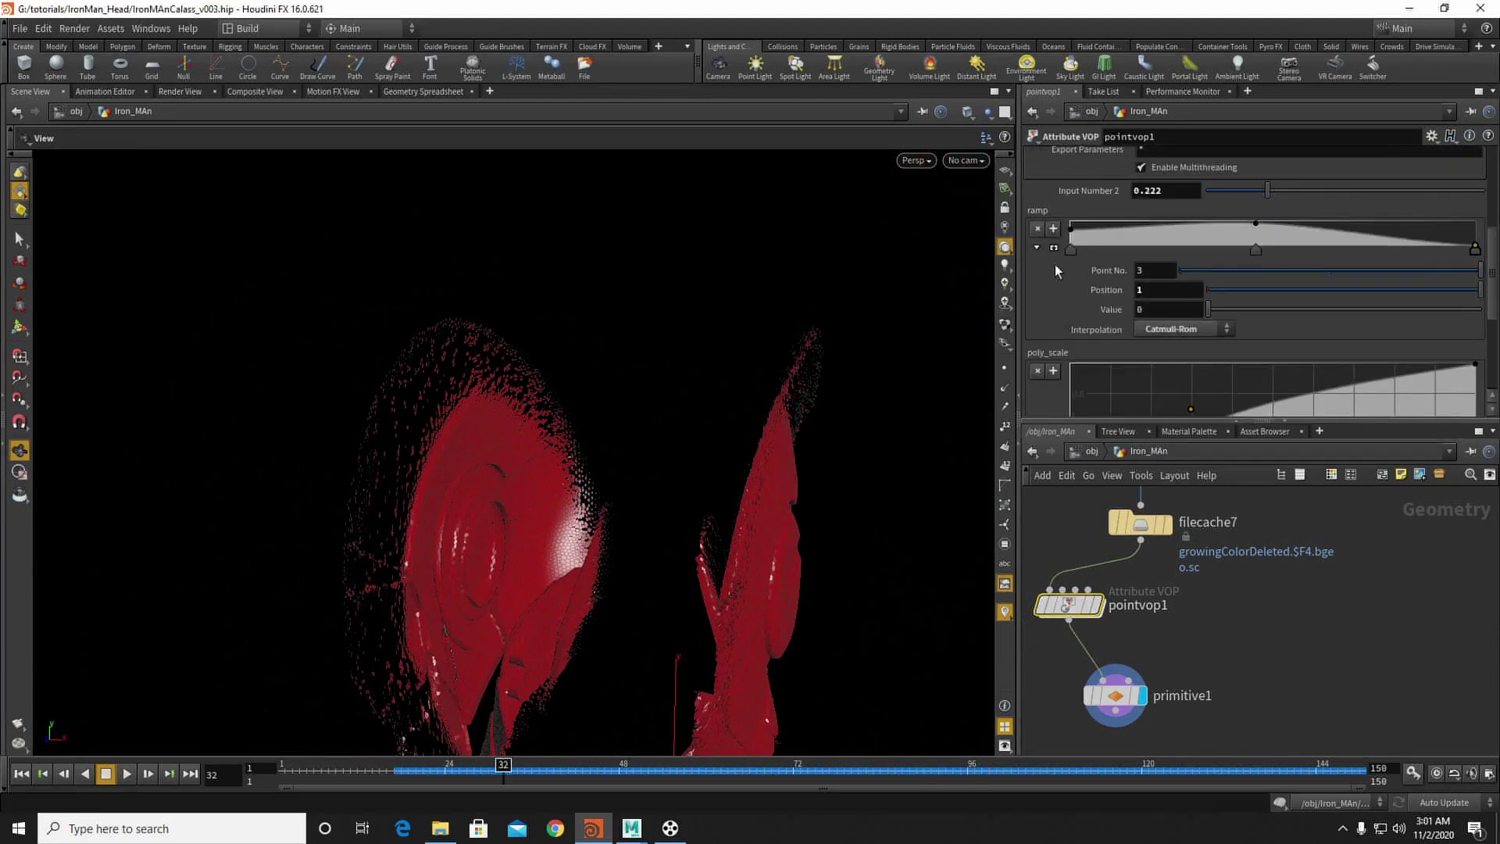
{"action": "left_click", "coordinate": [1053, 248]}
{"action": "left_click_drag", "start_coordinate": [1256, 308], "coordinate": [1203, 301]}
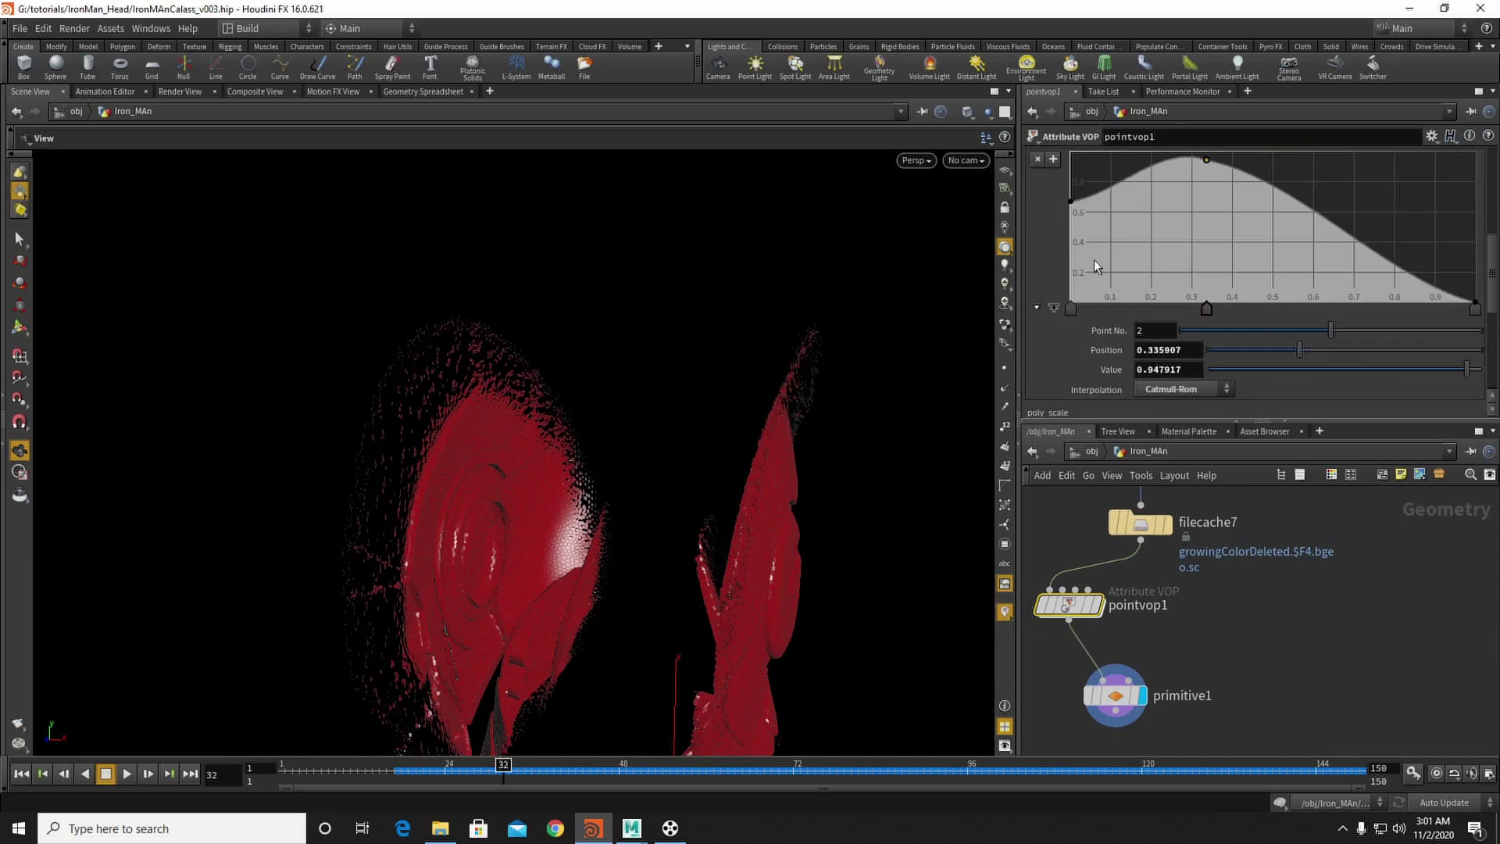
Step: Add a third control point to the first ramp of pointvop1 at about position 0.62 and value 0.38
{"action": "left_click", "coordinate": [1335, 244]}
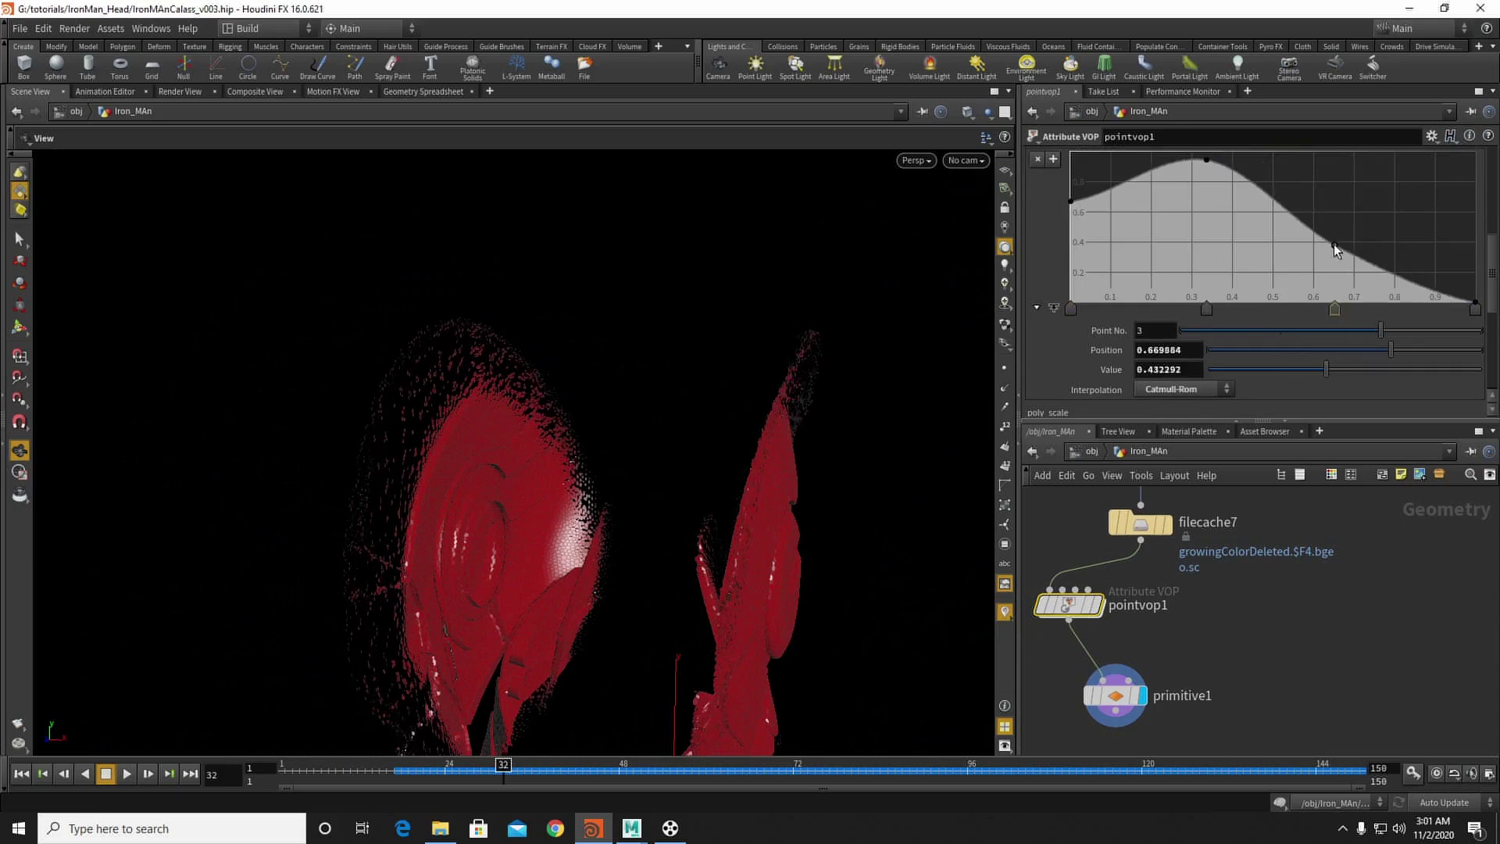
{"action": "left_click_drag", "start_coordinate": [1329, 256], "coordinate": [1322, 269]}
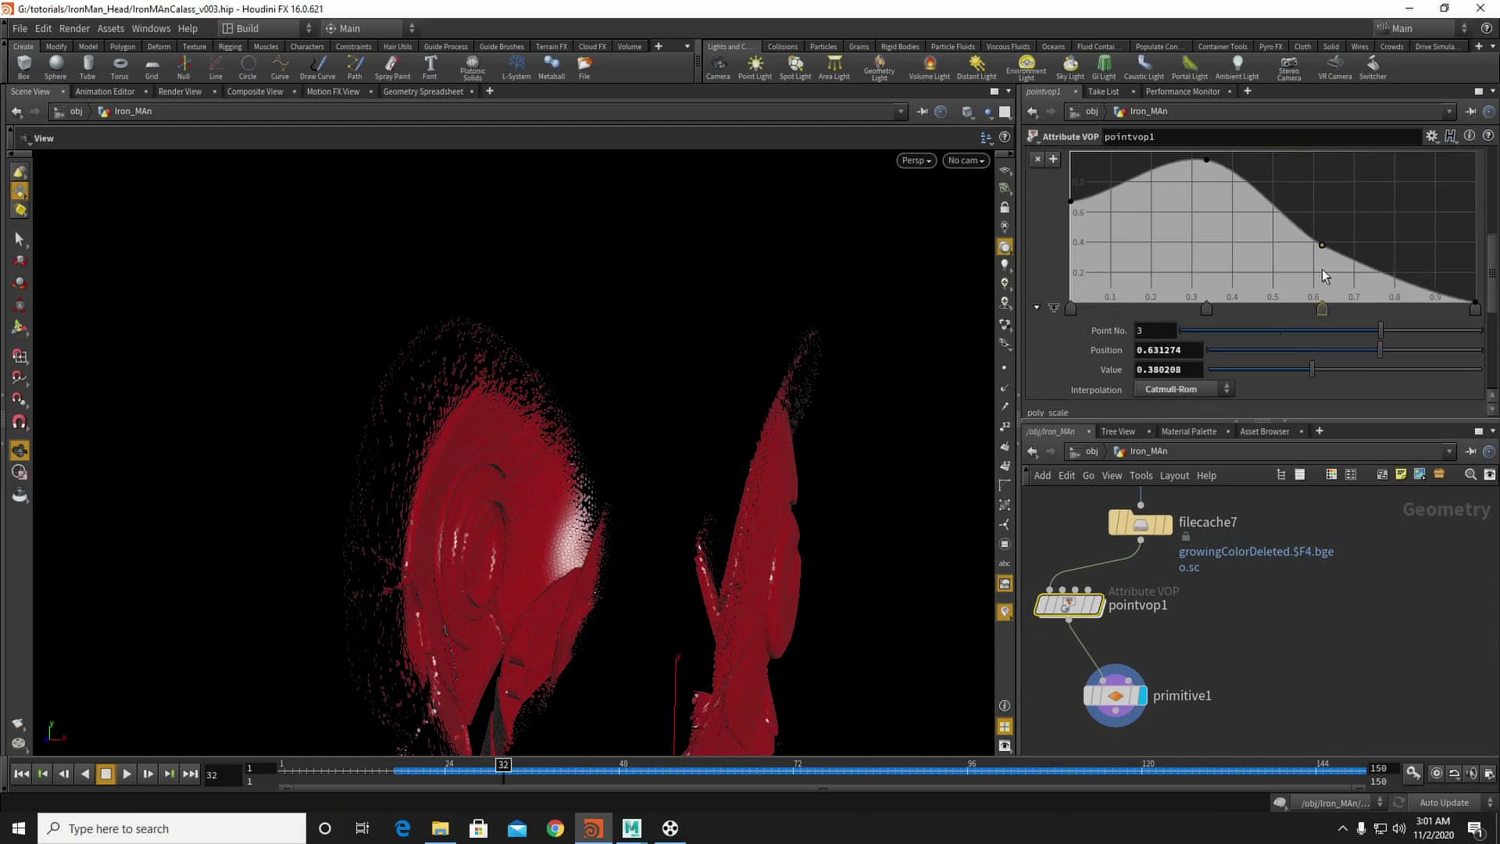
{"action": "scroll", "coordinate": [1074, 352], "scroll_direction": "down", "scroll_amount": 1}
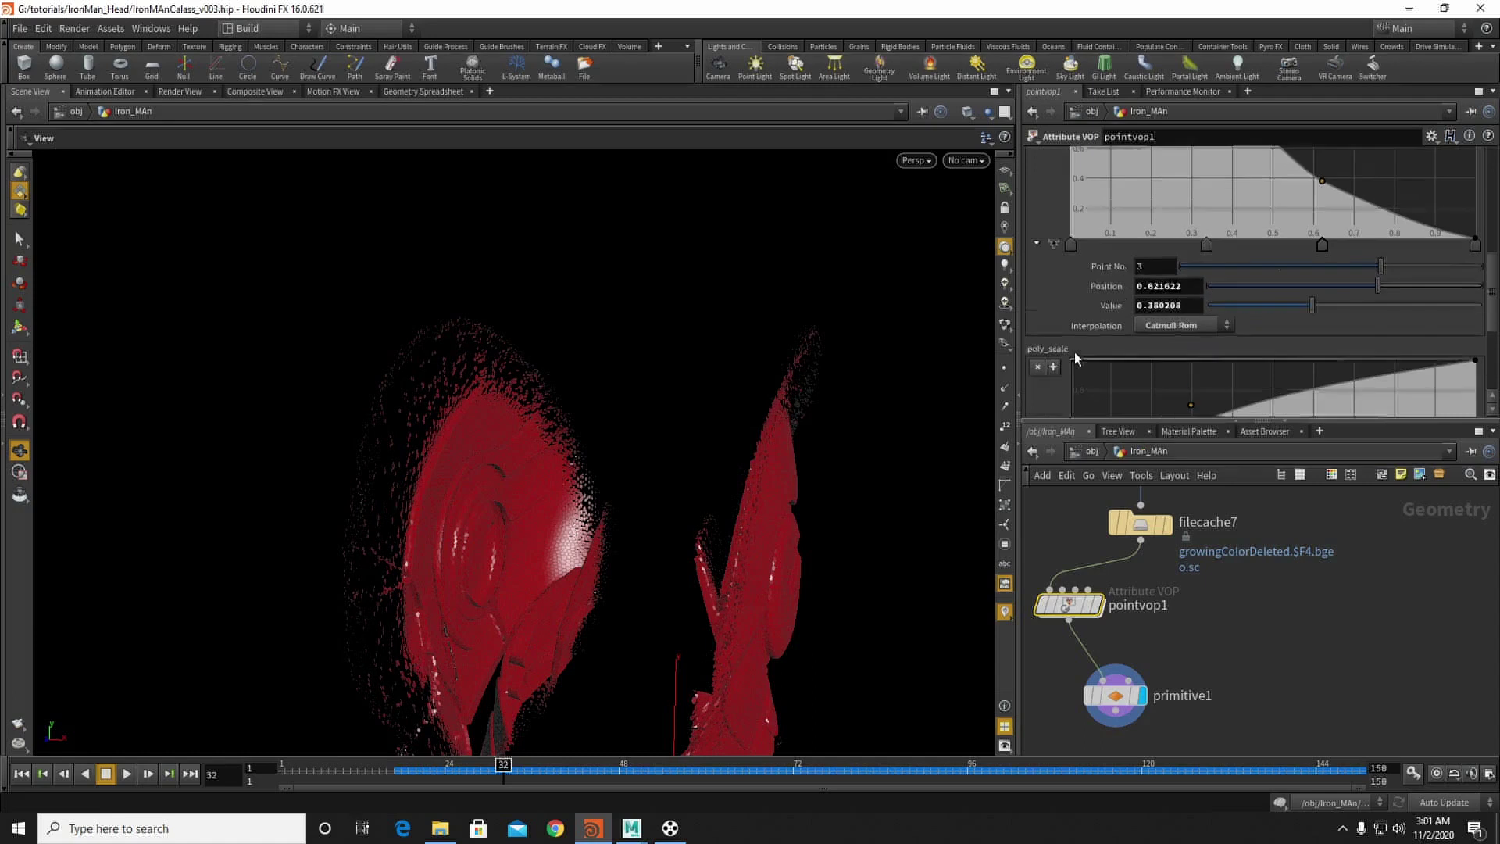
Step: Set pointvop1's Input Number 2 to 0.05 and inspect the shrinking hexagons along the edges of the head
{"action": "scroll", "coordinate": [1074, 351], "scroll_direction": "up", "scroll_amount": 5}
{"action": "type", "text": "0.1"}
{"action": "key", "text": "Return"}
{"action": "left_click_drag", "start_coordinate": [504, 387], "coordinate": [616, 338]}
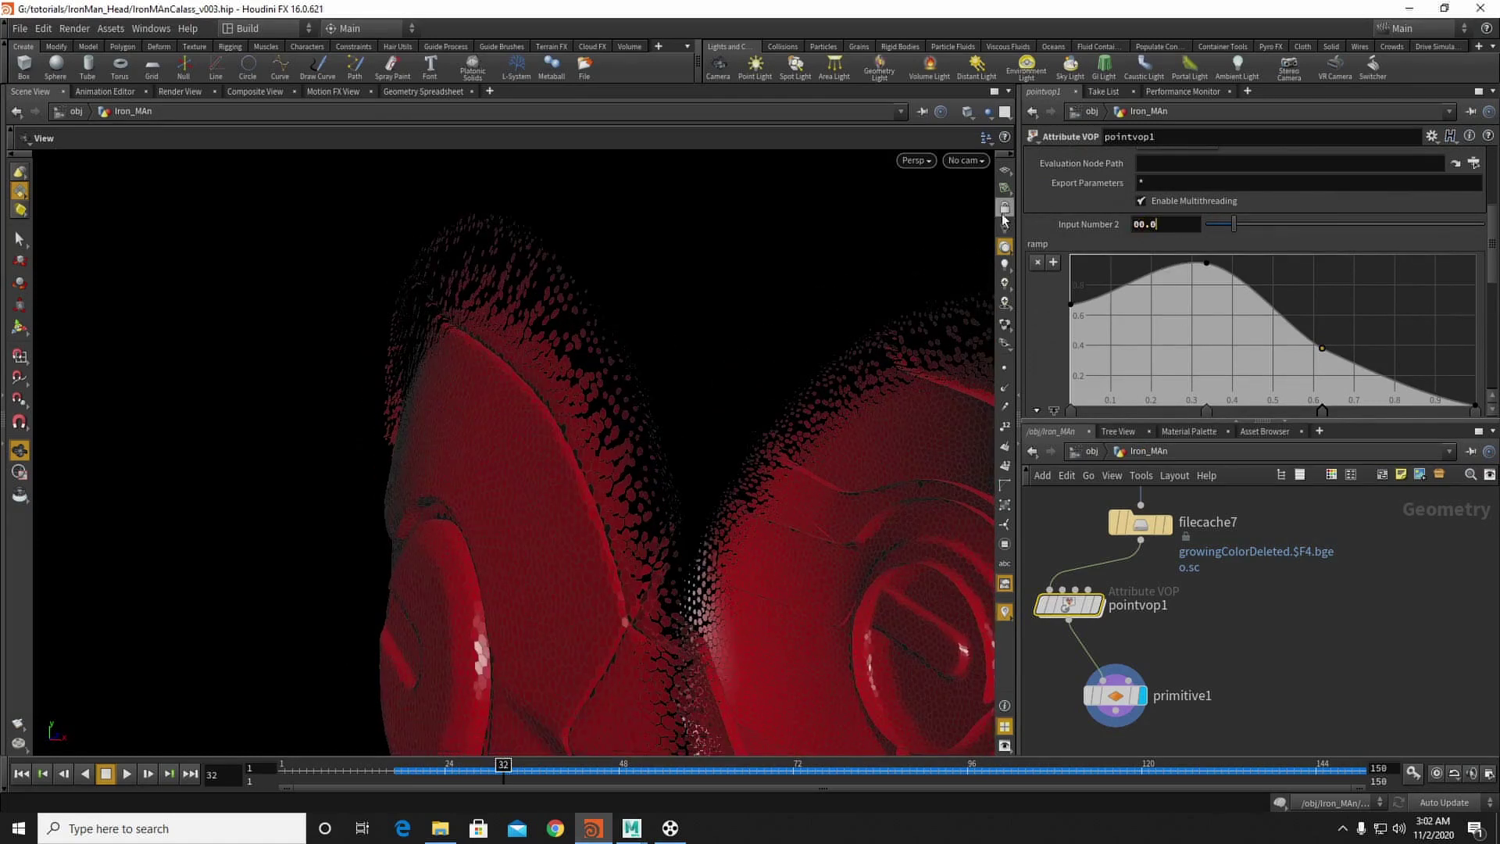
{"action": "left_click_drag", "start_coordinate": [567, 370], "coordinate": [434, 418]}
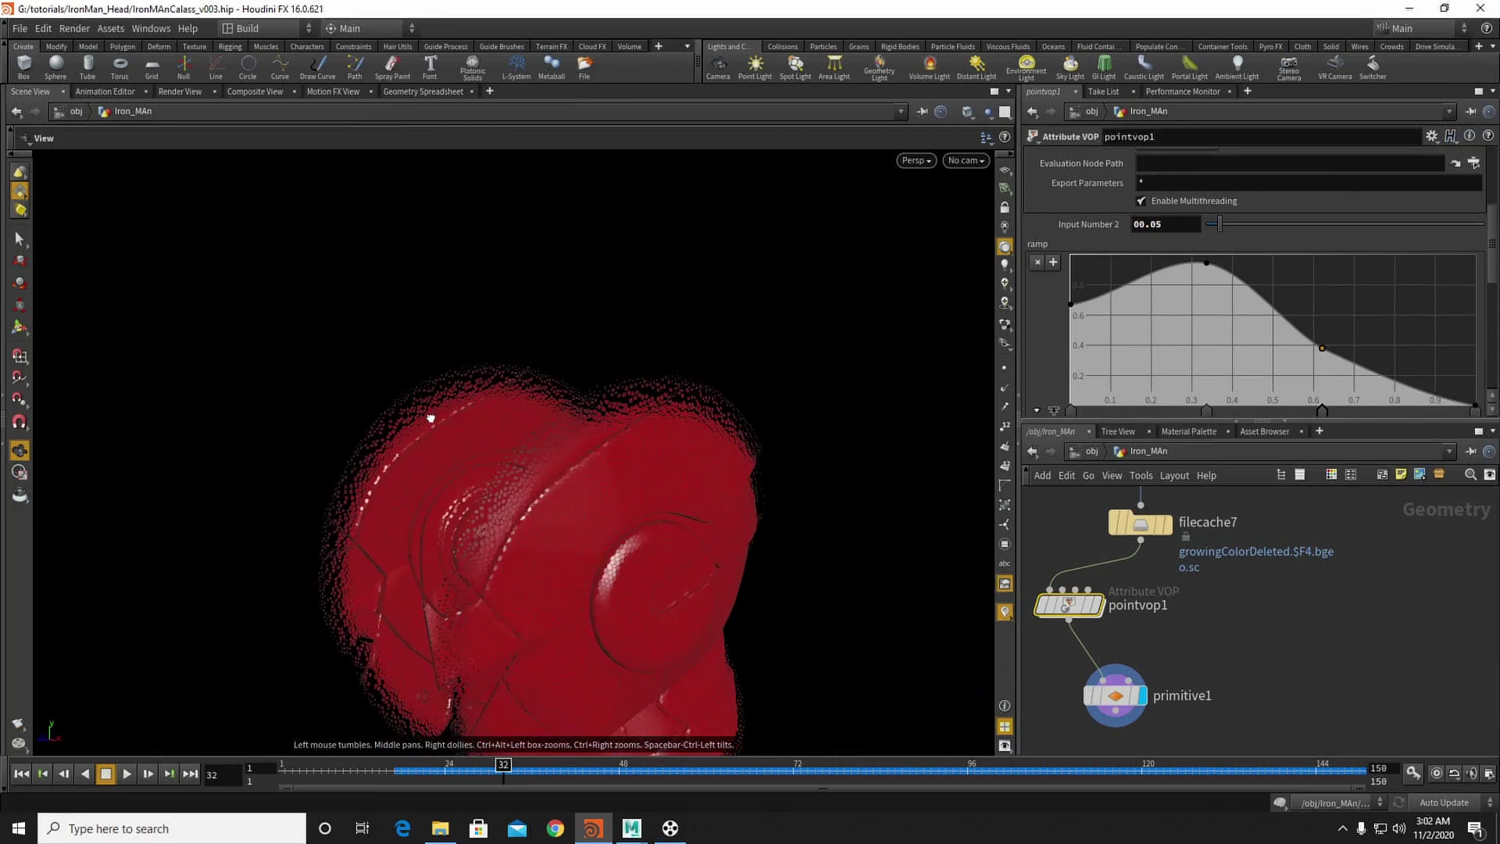
{"action": "right_click_drag", "start_coordinate": [479, 425], "coordinate": [679, 386]}
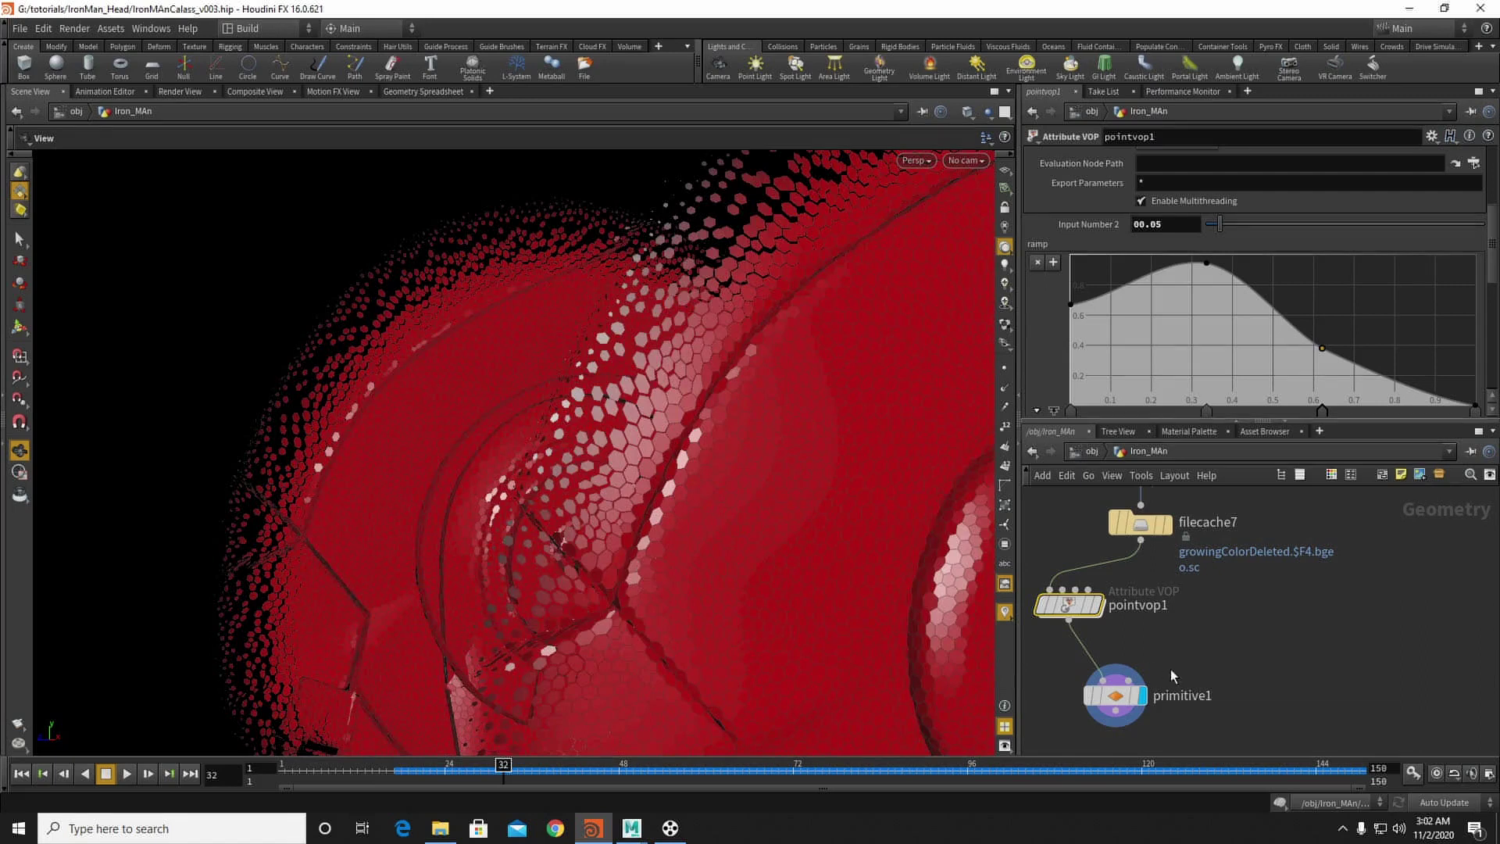
Step: Tidy the network by moving normal1 aside and aligning pointvop1 and primitive1 beneath filecache7
{"action": "scroll", "coordinate": [1178, 664], "scroll_direction": "down", "scroll_amount": 4}
{"action": "middle_click_drag", "start_coordinate": [1229, 569], "coordinate": [1157, 698]}
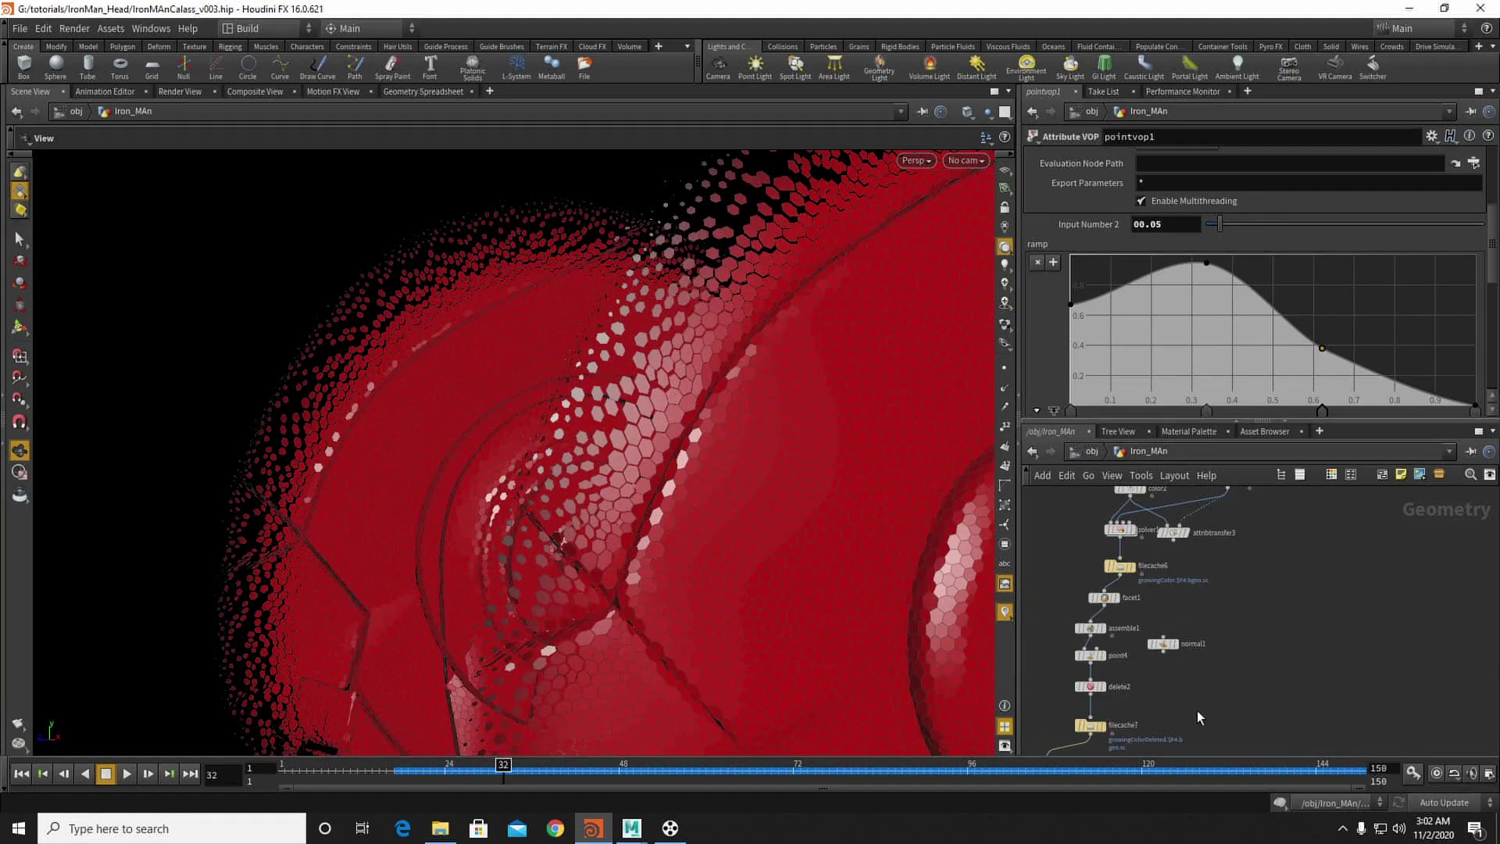
{"action": "scroll", "coordinate": [1155, 611], "scroll_direction": "up", "scroll_amount": 2}
{"action": "middle_click_drag", "start_coordinate": [1143, 673], "coordinate": [1148, 634]}
{"action": "scroll", "coordinate": [1148, 635], "scroll_direction": "down", "scroll_amount": 2}
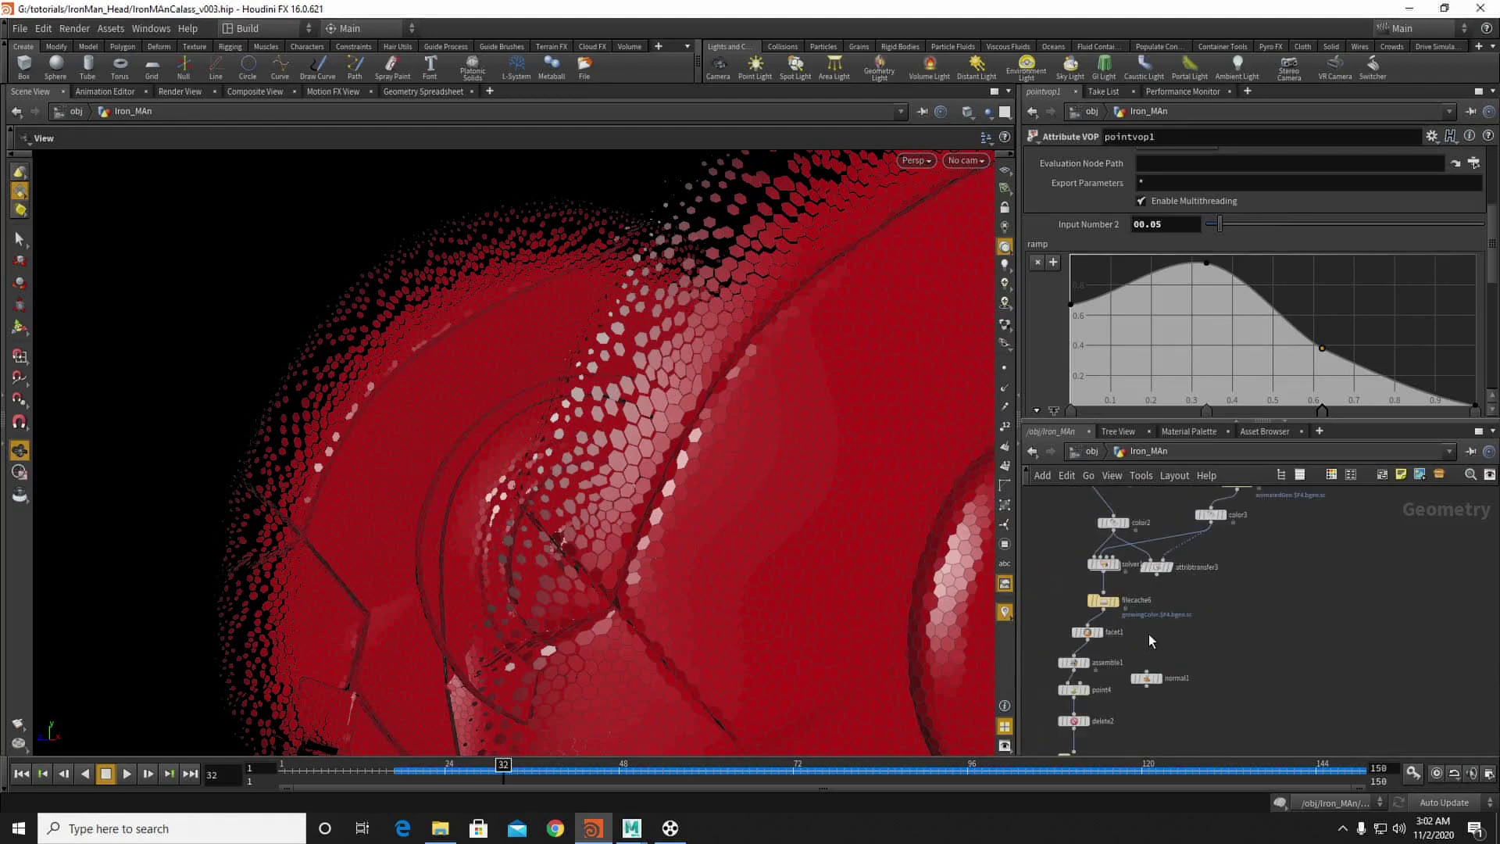
{"action": "left_click_drag", "start_coordinate": [1137, 676], "coordinate": [1231, 697]}
{"action": "middle_click_drag", "start_coordinate": [1122, 733], "coordinate": [1177, 603]}
{"action": "middle_click_drag", "start_coordinate": [1143, 677], "coordinate": [1141, 653]}
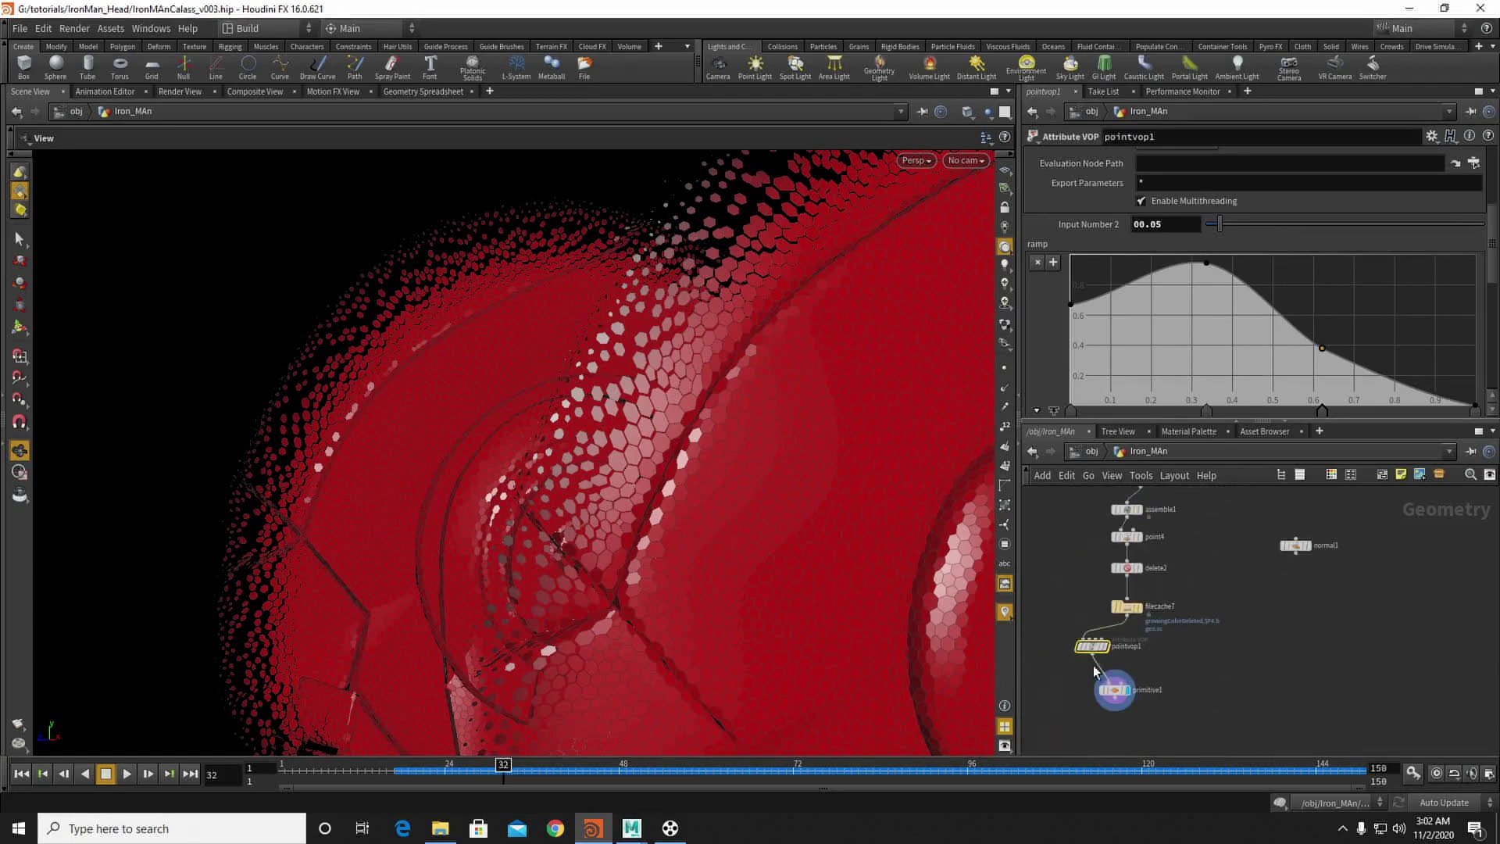
{"action": "left_click_drag", "start_coordinate": [1093, 645], "coordinate": [1127, 644]}
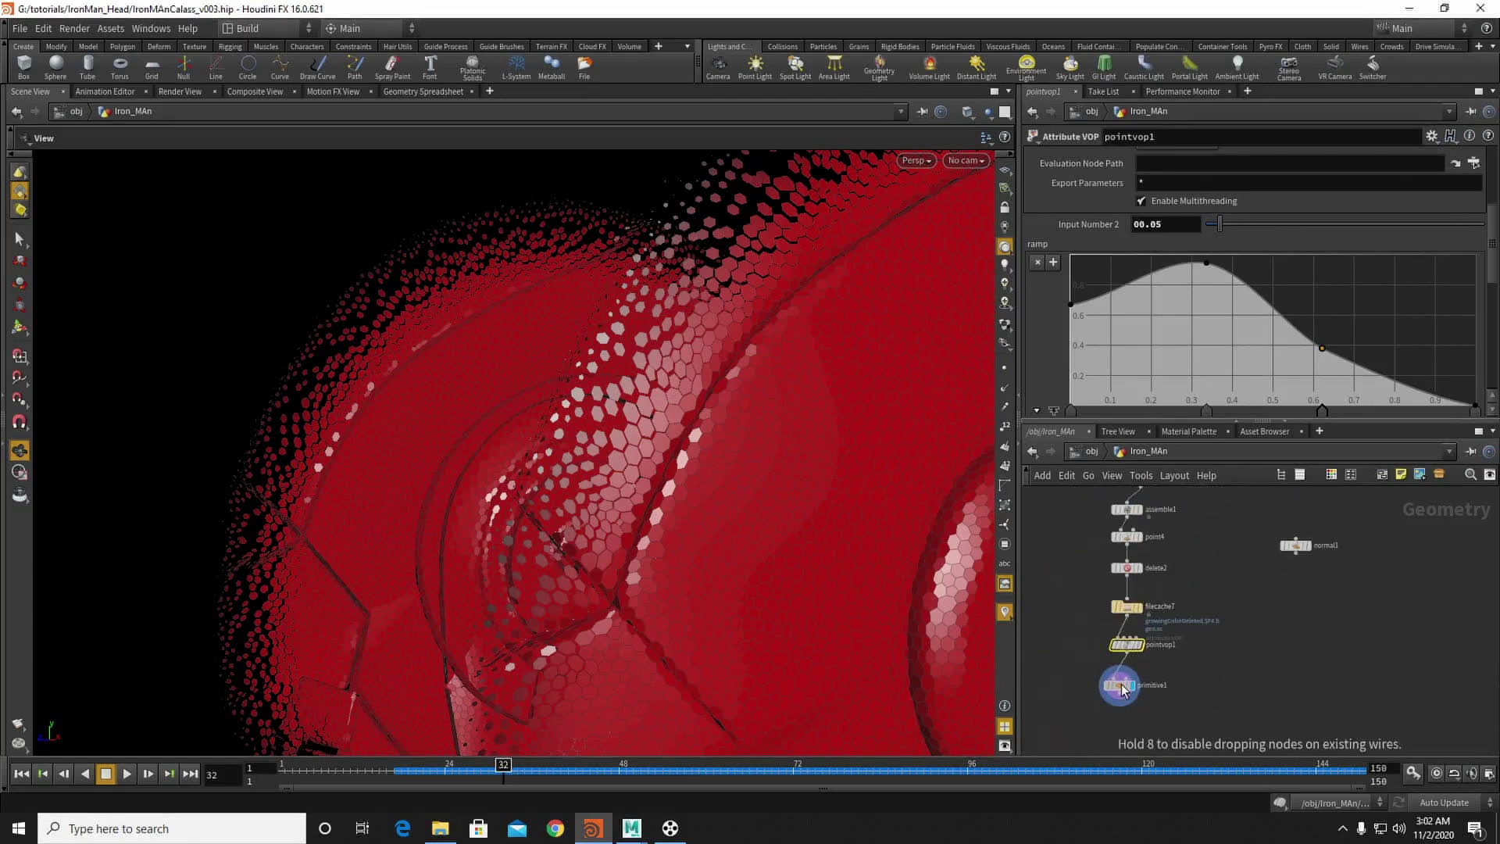
{"action": "left_click_drag", "start_coordinate": [780, 542], "coordinate": [621, 424]}
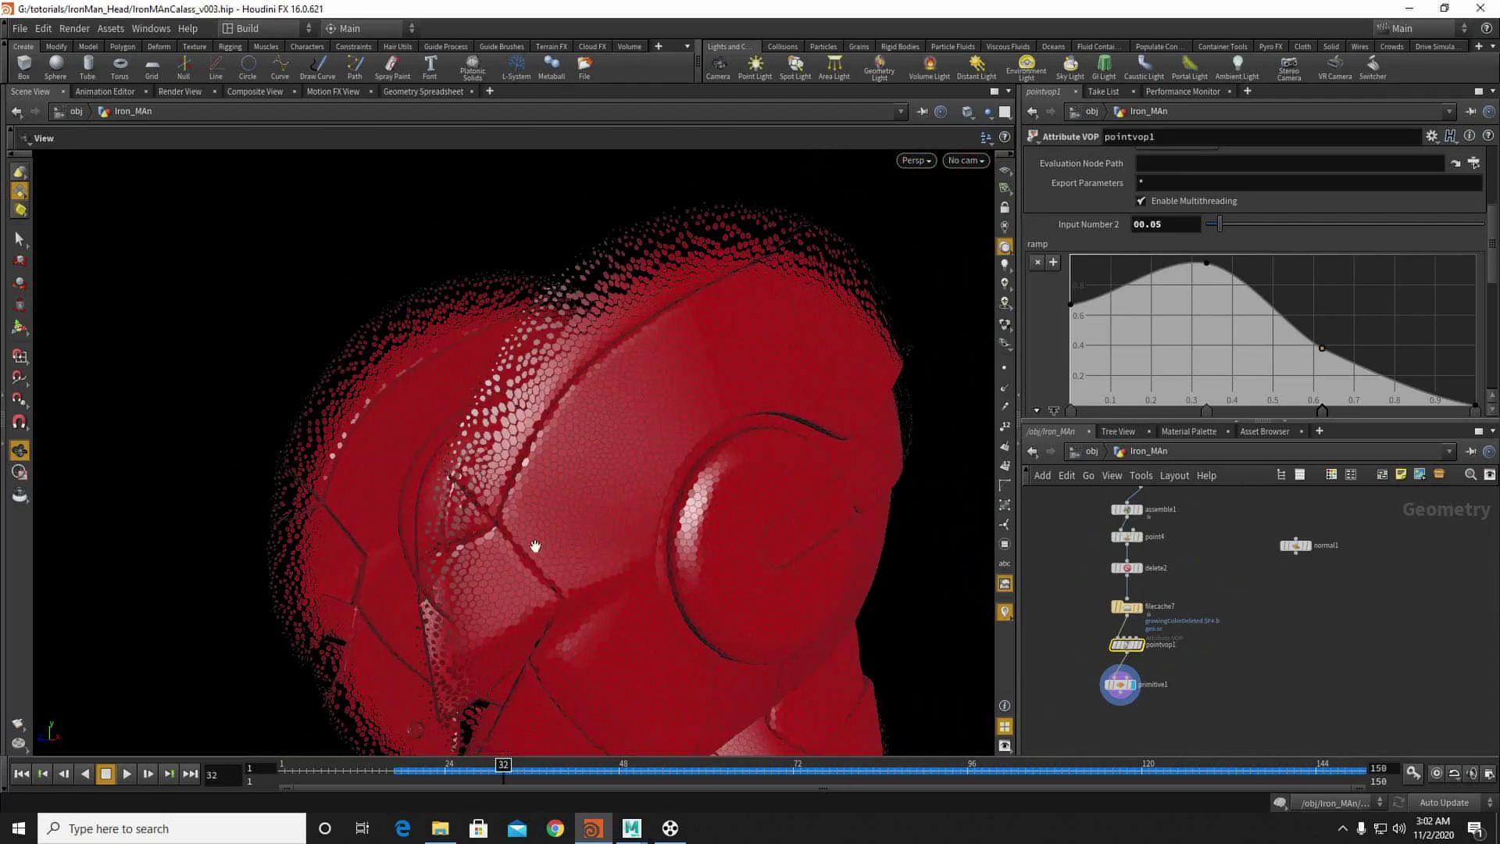
Step: Add a Merge node beside the helmet shell branches
{"action": "middle_click_drag", "start_coordinate": [1250, 517], "coordinate": [1209, 755]}
{"action": "middle_click_drag", "start_coordinate": [1154, 514], "coordinate": [1353, 757]}
{"action": "scroll", "coordinate": [1131, 627], "scroll_direction": "down", "scroll_amount": 3}
{"action": "middle_click_drag", "start_coordinate": [1164, 654], "coordinate": [1056, 551]}
{"action": "scroll", "coordinate": [1056, 551], "scroll_direction": "up", "scroll_amount": 3}
{"action": "scroll", "coordinate": [1192, 573], "scroll_direction": "up", "scroll_amount": 3}
{"action": "middle_click_drag", "start_coordinate": [1250, 615], "coordinate": [1174, 670]}
{"action": "scroll", "coordinate": [1174, 670], "scroll_direction": "down", "scroll_amount": 3}
{"action": "middle_click_drag", "start_coordinate": [1195, 734], "coordinate": [1270, 691]}
{"action": "key", "text": "Tab"}
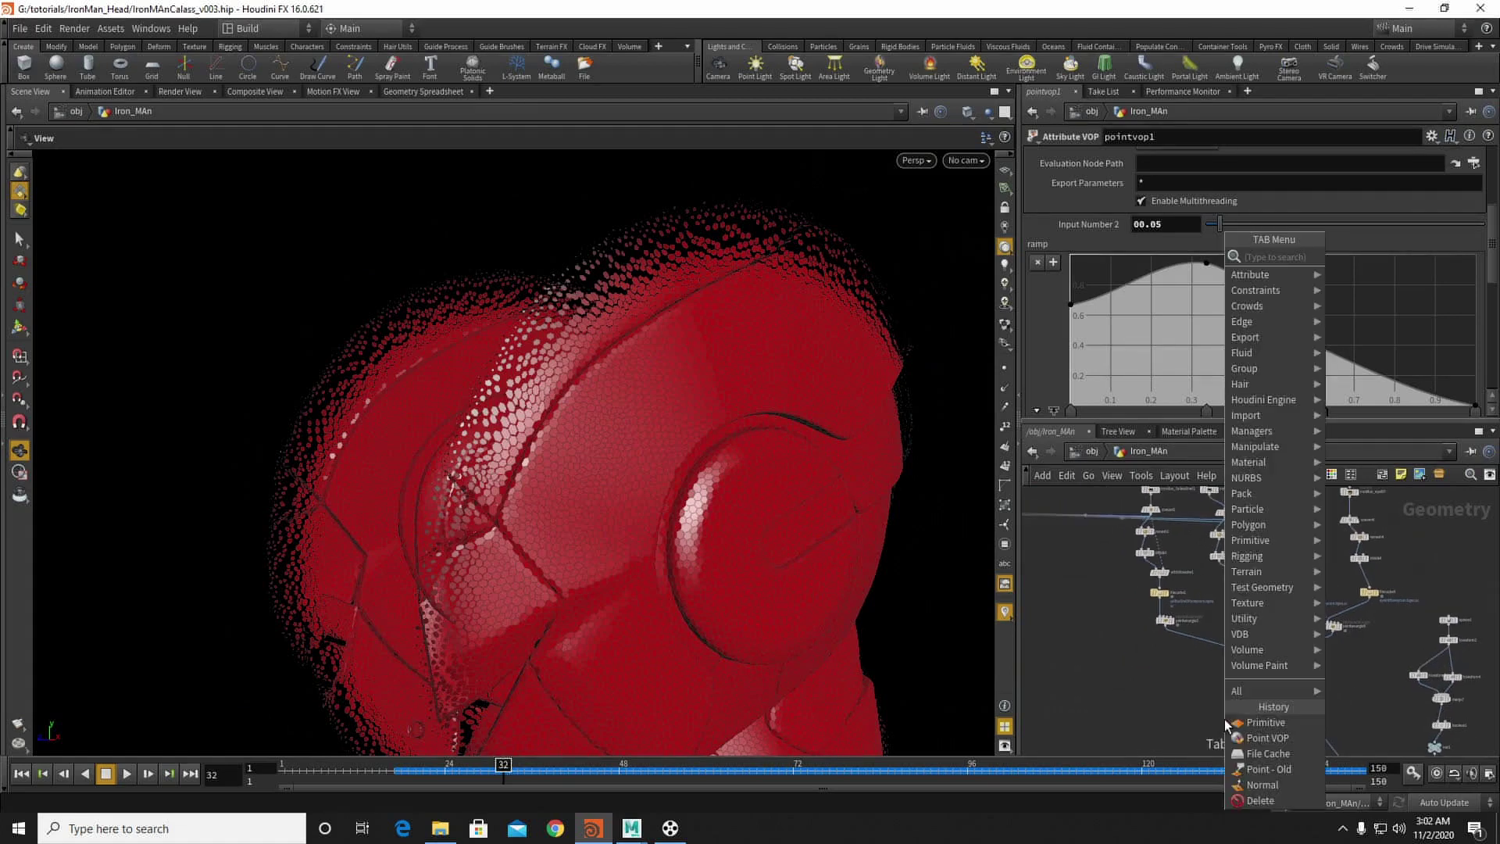
{"action": "type", "text": "mer"}
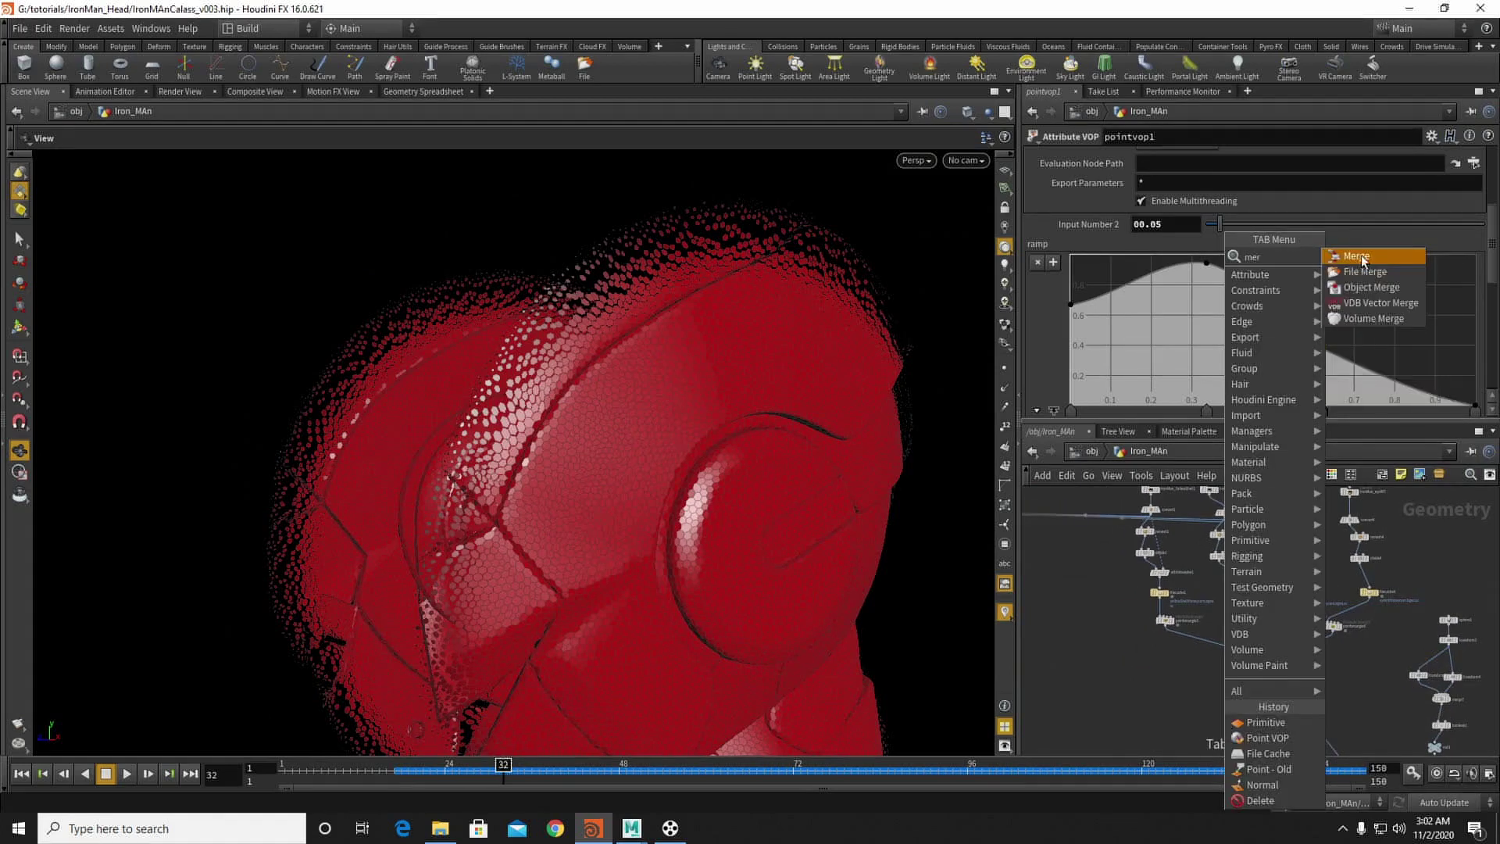
{"action": "left_click", "coordinate": [1347, 257]}
{"action": "left_click", "coordinate": [1093, 700]}
Step: Connect convert1, convert2, convert3 and convert4 to the new Merge node and display the merged helmet
{"action": "scroll", "coordinate": [1156, 625], "scroll_direction": "up", "scroll_amount": 4}
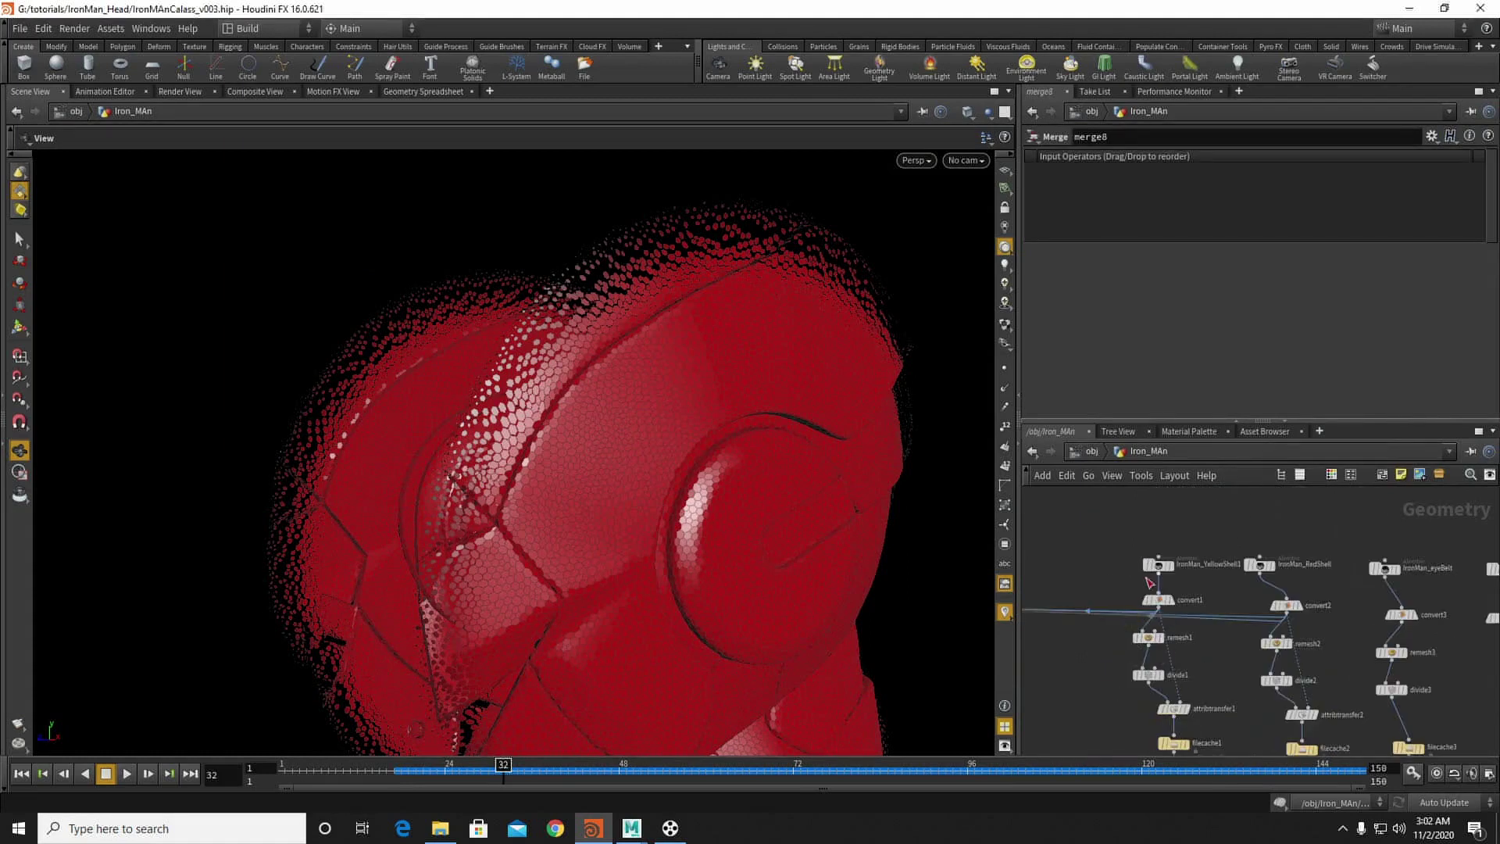
{"action": "left_click", "coordinate": [1160, 614]}
{"action": "middle_click_drag", "start_coordinate": [1074, 694], "coordinate": [1115, 536]}
{"action": "left_click", "coordinate": [1132, 711]}
{"action": "middle_click_drag", "start_coordinate": [1185, 661], "coordinate": [1125, 774]}
{"action": "left_click", "coordinate": [1267, 571]}
{"action": "middle_click_drag", "start_coordinate": [1195, 692], "coordinate": [1258, 432]}
{"action": "left_click", "coordinate": [1129, 570]}
{"action": "middle_click_drag", "start_coordinate": [1269, 581], "coordinate": [1240, 662]}
{"action": "scroll", "coordinate": [1235, 671], "scroll_direction": "down", "scroll_amount": 3}
{"action": "left_click", "coordinate": [1345, 513]}
{"action": "left_click", "coordinate": [1161, 658]}
{"action": "left_click", "coordinate": [1403, 515]}
{"action": "left_click", "coordinate": [1161, 658]}
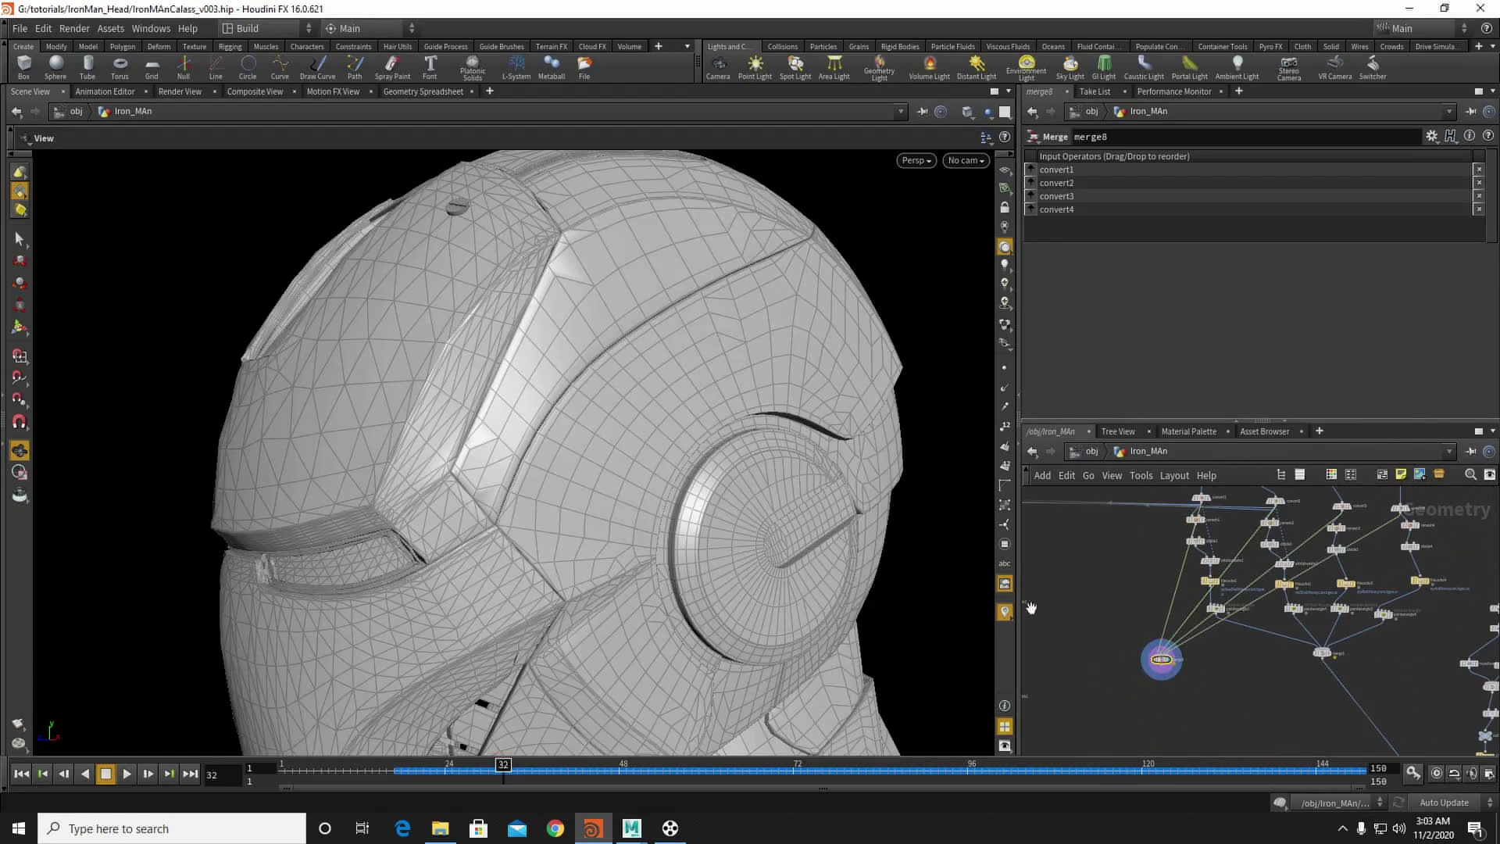
Step: Check the whole merged helmet and move its Merge node down beside the end of the primitive1 chain
{"action": "right_click_drag", "start_coordinate": [703, 415], "coordinate": [429, 438]}
{"action": "left_click_drag", "start_coordinate": [429, 438], "coordinate": [488, 468]}
{"action": "middle_click_drag", "start_coordinate": [1224, 682], "coordinate": [1124, 471]}
{"action": "middle_click_drag", "start_coordinate": [1117, 546], "coordinate": [1148, 593]}
{"action": "scroll", "coordinate": [1152, 595], "scroll_direction": "down", "scroll_amount": 2}
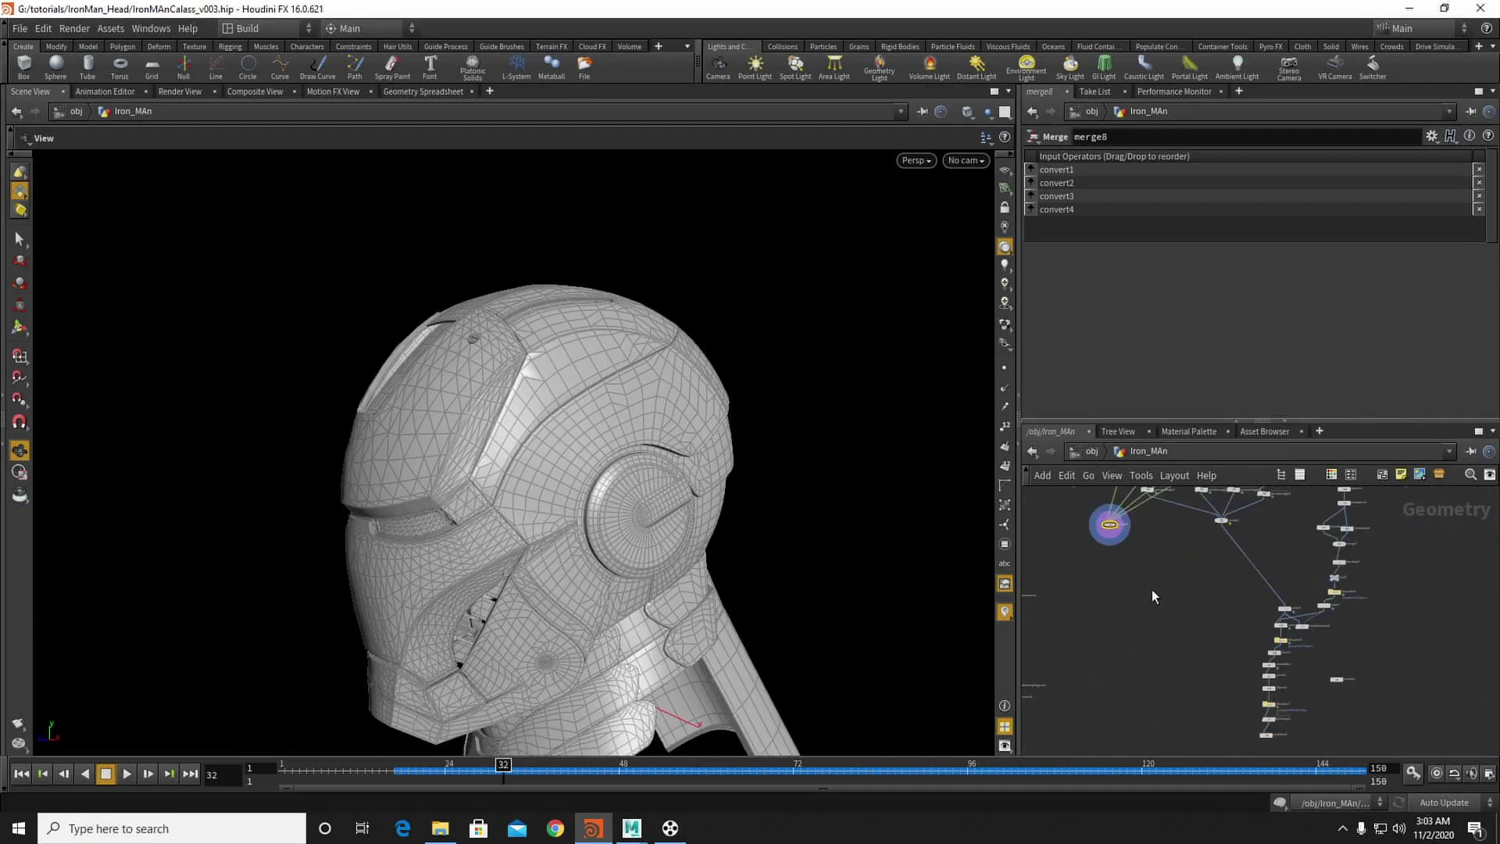
{"action": "left_click_drag", "start_coordinate": [1112, 524], "coordinate": [1215, 718]}
{"action": "middle_click_drag", "start_coordinate": [1236, 686], "coordinate": [1102, 638]}
Step: Switch to djv_view, review Ironman Final-2.mp4 back to frame 67, and return to Houdini
{"action": "left_click", "coordinate": [681, 829]}
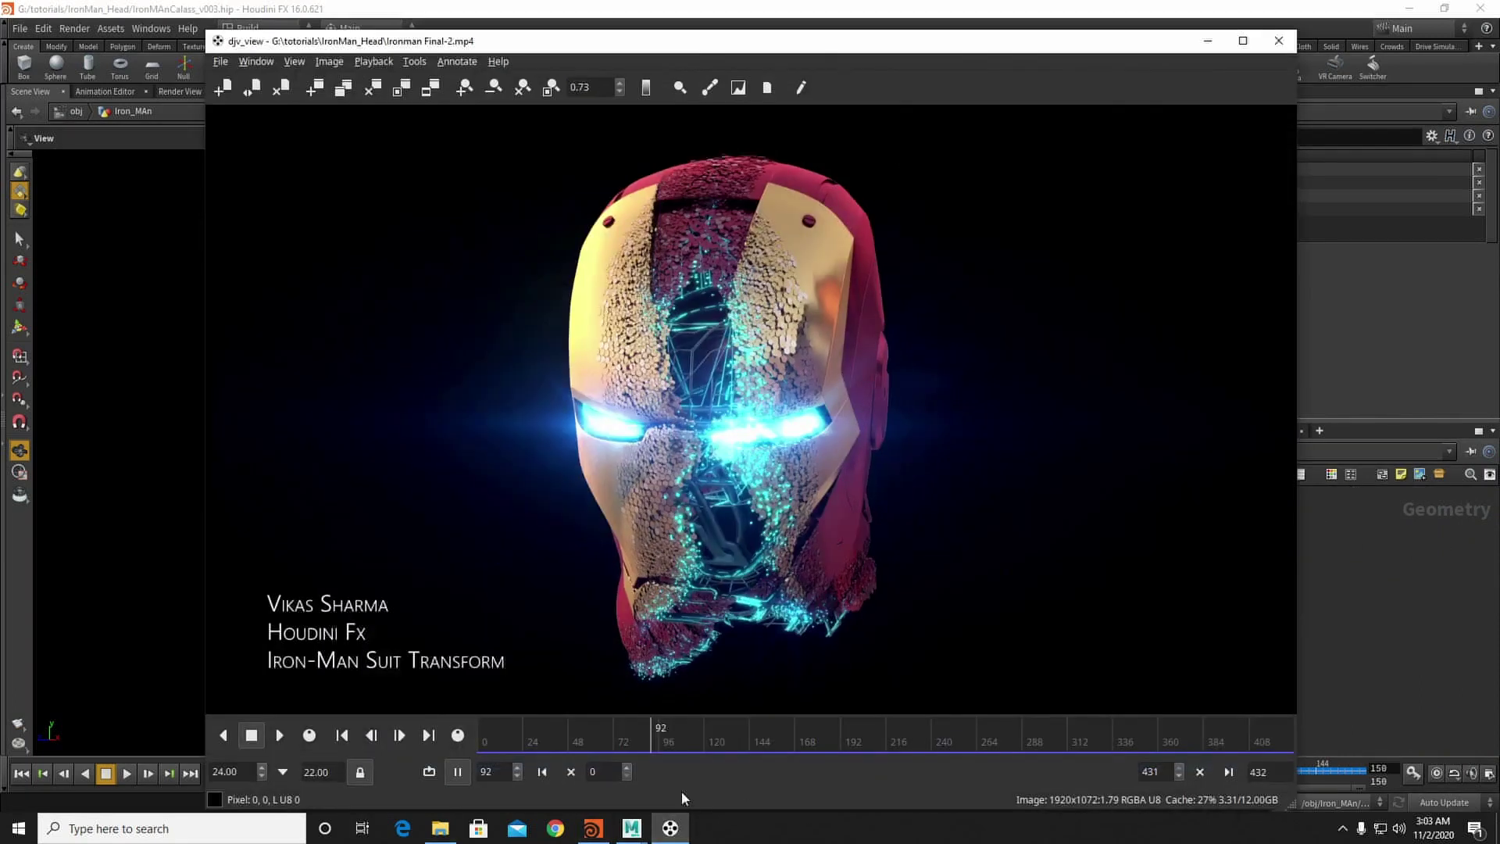
{"action": "left_click_drag", "start_coordinate": [647, 735], "coordinate": [605, 710]}
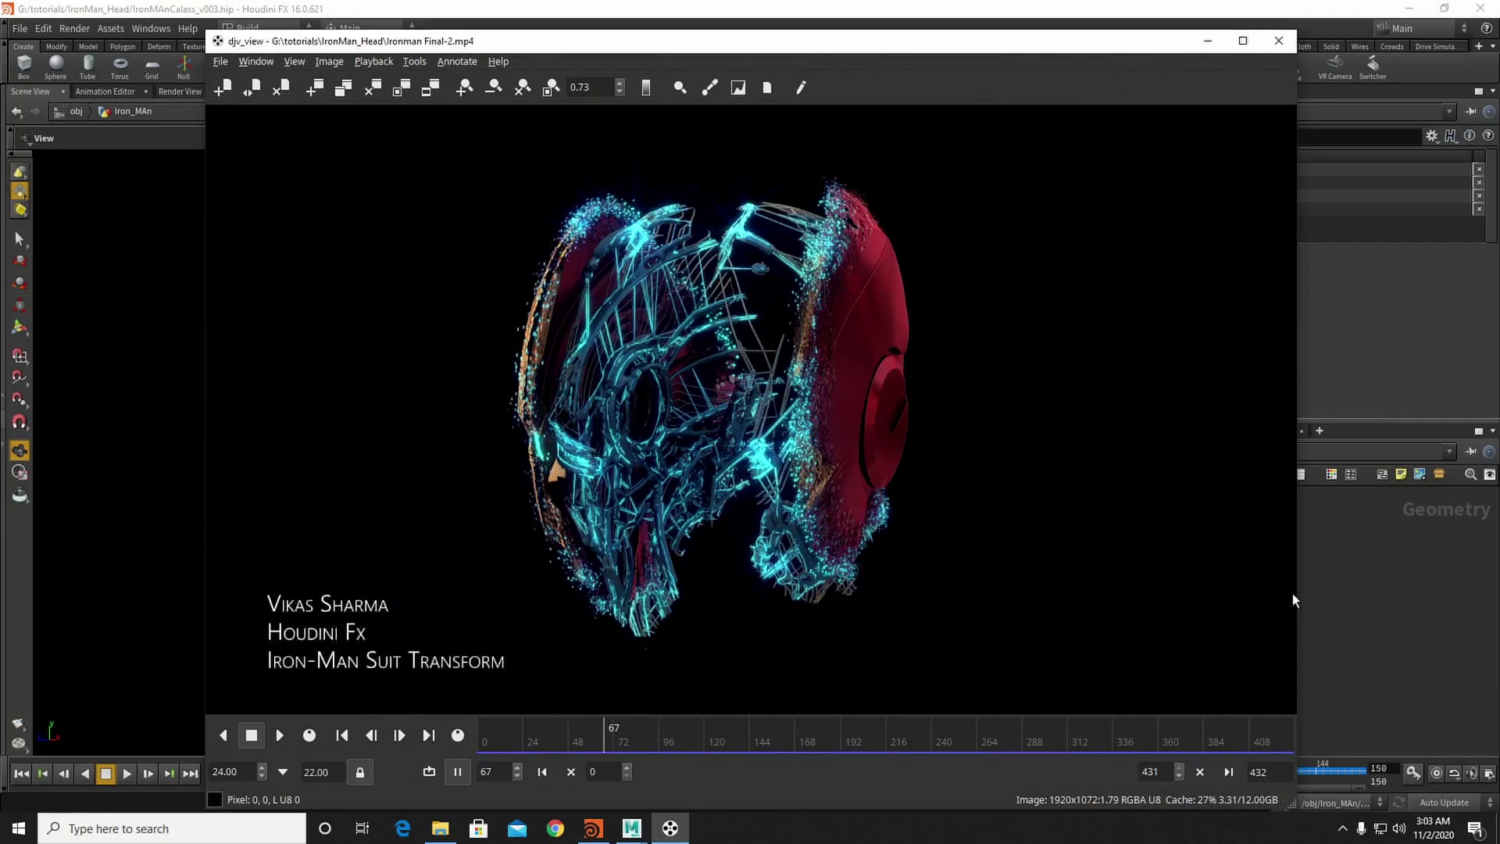
{"action": "left_click", "coordinate": [1209, 40]}
Step: Examine the node network from the sphere branch down to the chain's end and display primitive1's scaled hexagons
{"action": "scroll", "coordinate": [1231, 623], "scroll_direction": "up", "scroll_amount": 5}
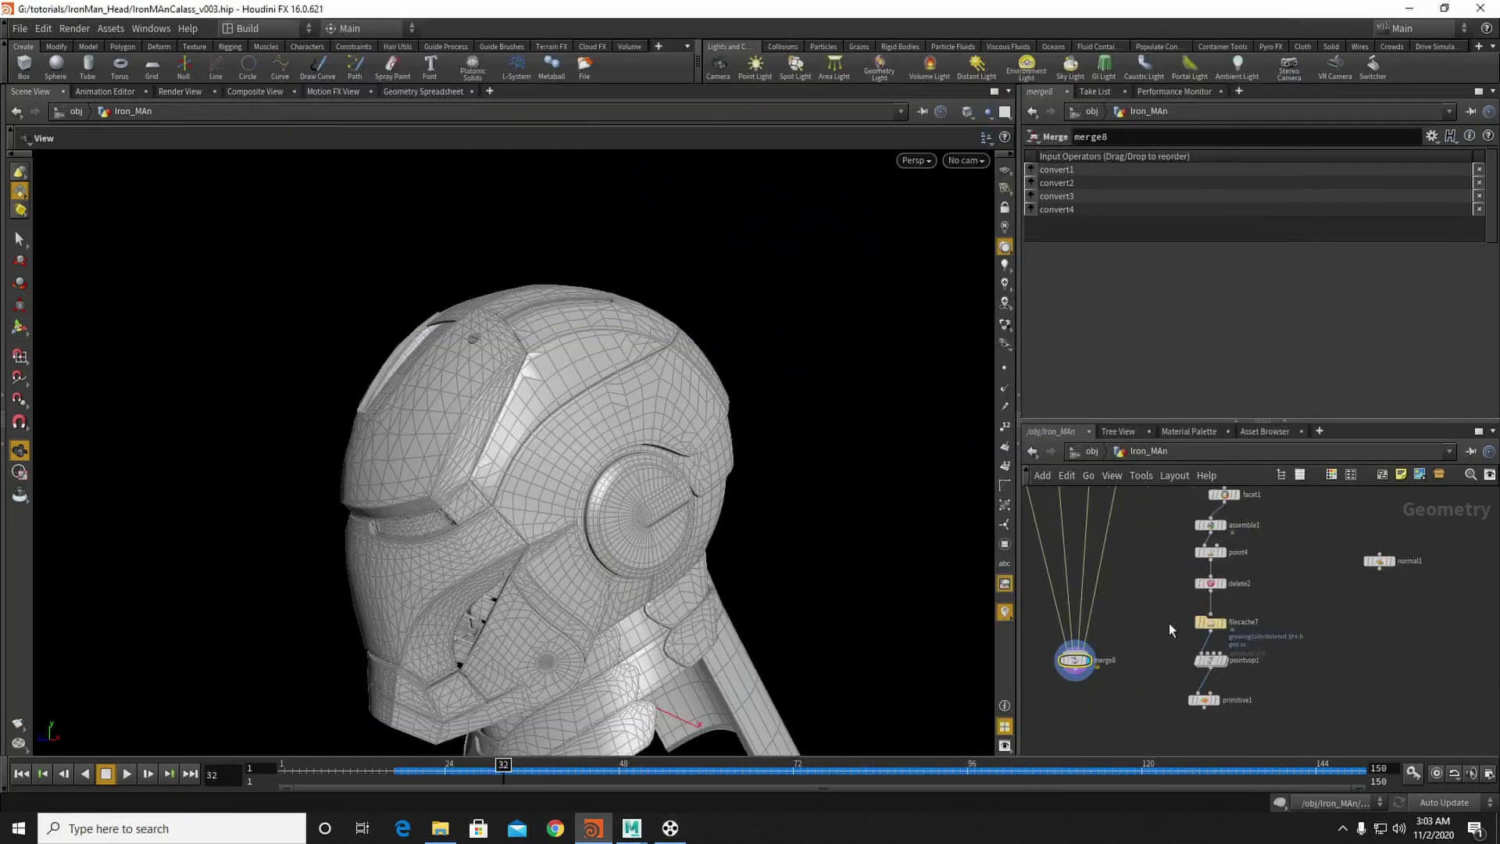
{"action": "middle_click_drag", "start_coordinate": [1125, 770], "coordinate": [1107, 811]}
{"action": "middle_click_drag", "start_coordinate": [1222, 610], "coordinate": [1145, 791]}
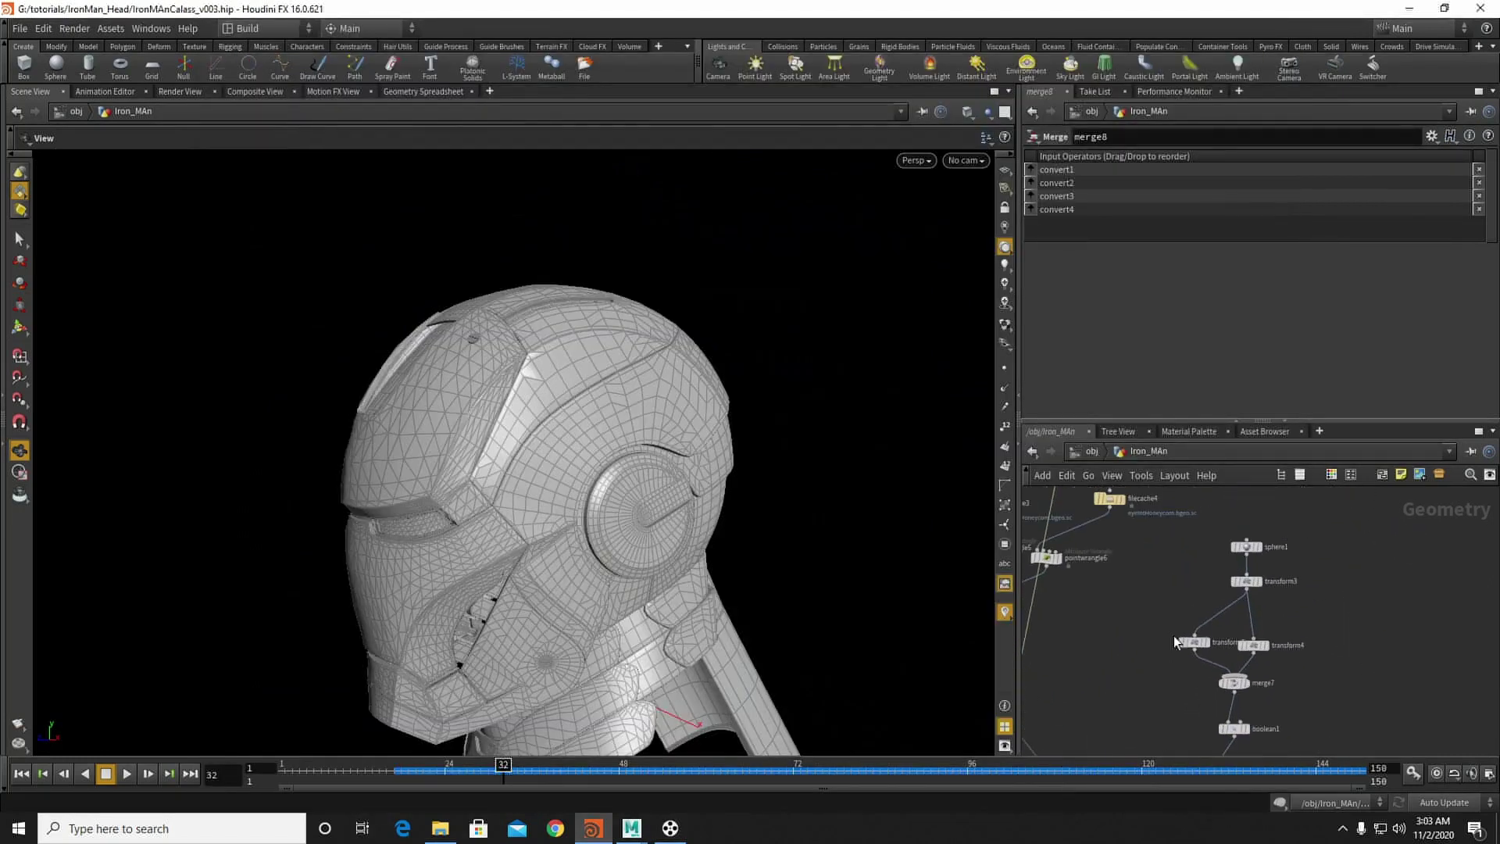
{"action": "middle_click_drag", "start_coordinate": [1171, 670], "coordinate": [1162, 718]}
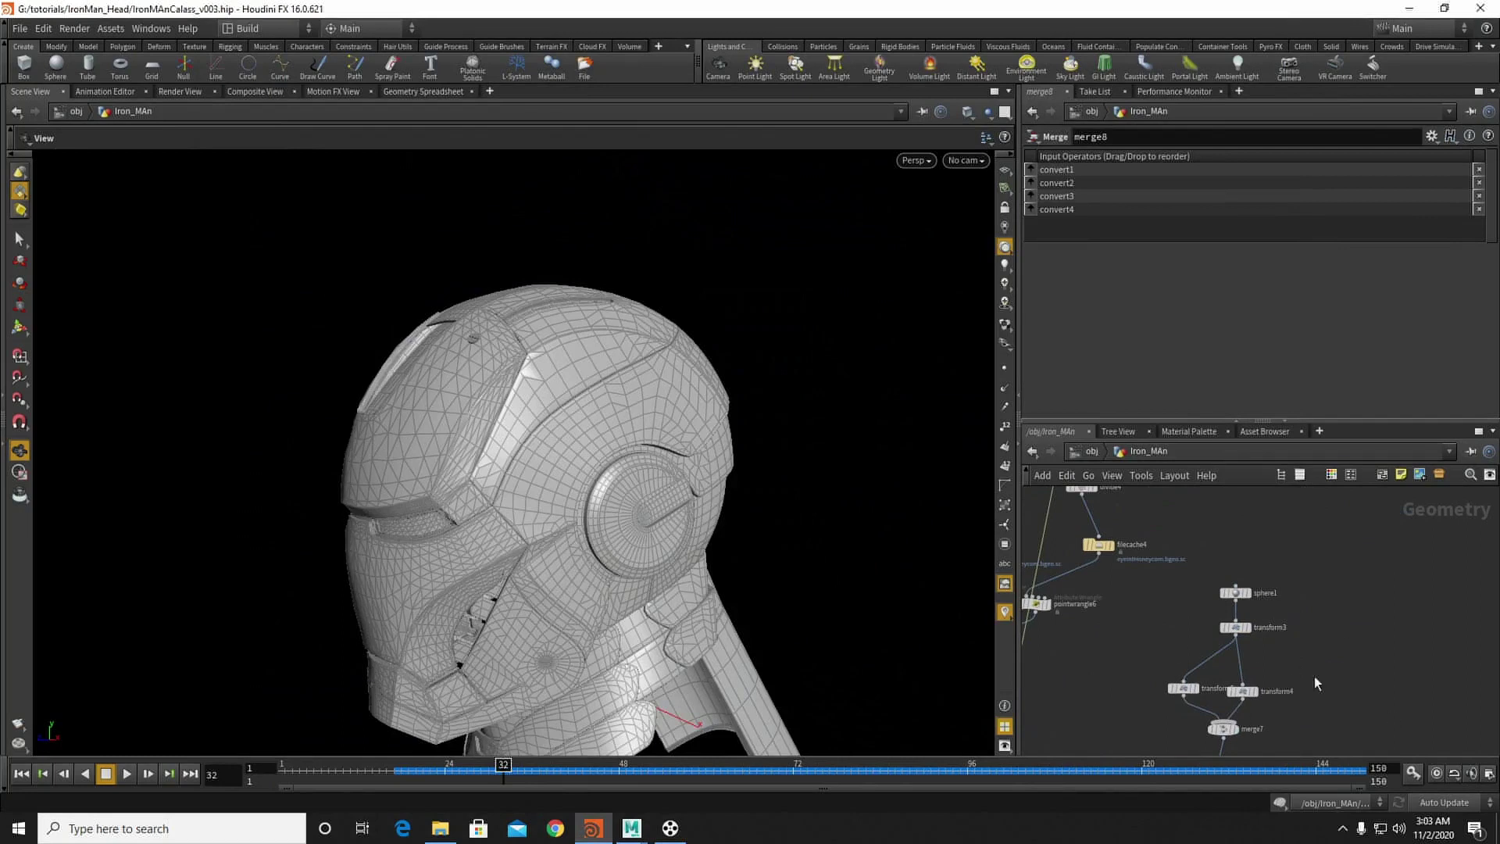
{"action": "middle_click_drag", "start_coordinate": [1116, 704], "coordinate": [1111, 550]}
{"action": "middle_click_drag", "start_coordinate": [1084, 641], "coordinate": [1159, 423]}
{"action": "middle_click_drag", "start_coordinate": [1202, 727], "coordinate": [1243, 573]}
{"action": "scroll", "coordinate": [1243, 574], "scroll_direction": "up", "scroll_amount": 2}
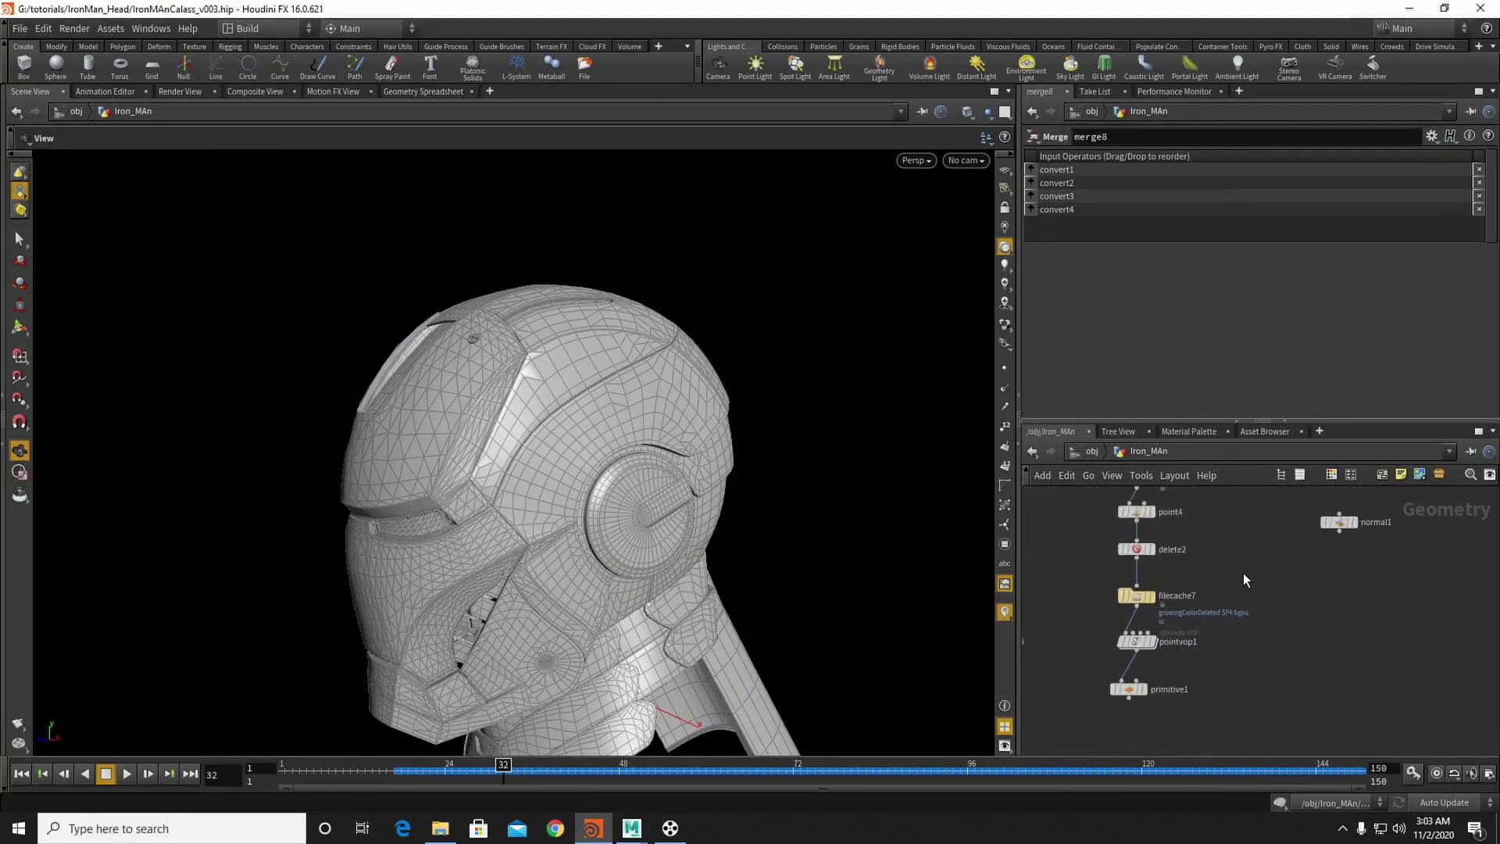
{"action": "middle_click_drag", "start_coordinate": [1184, 671], "coordinate": [1289, 647]}
{"action": "scroll", "coordinate": [1184, 611], "scroll_direction": "up", "scroll_amount": 3}
{"action": "scroll", "coordinate": [1181, 633], "scroll_direction": "down", "scroll_amount": 4}
{"action": "scroll", "coordinate": [1095, 686], "scroll_direction": "up", "scroll_amount": 2}
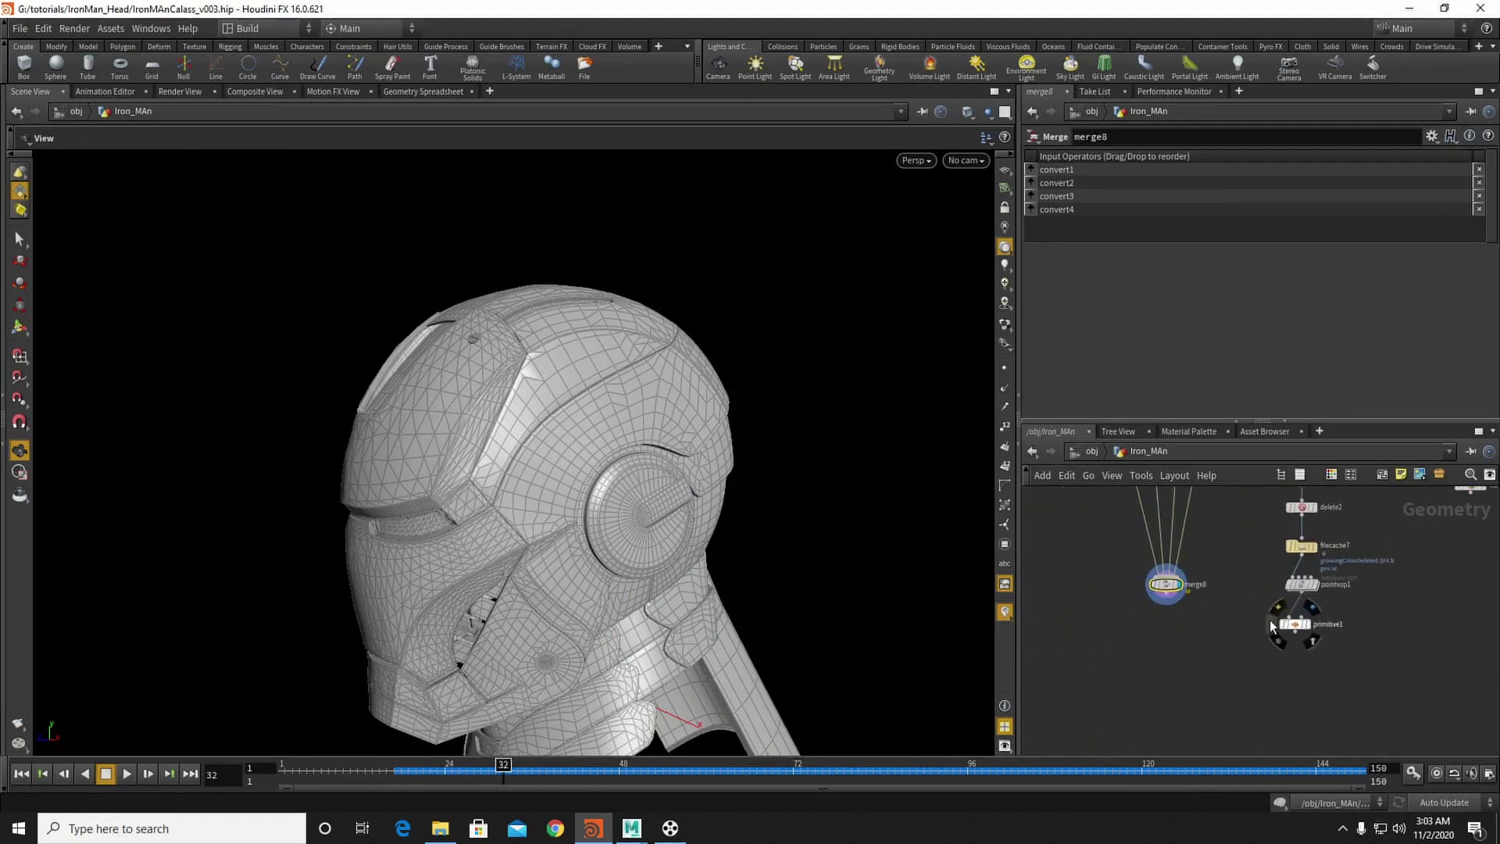
{"action": "left_click", "coordinate": [1302, 629]}
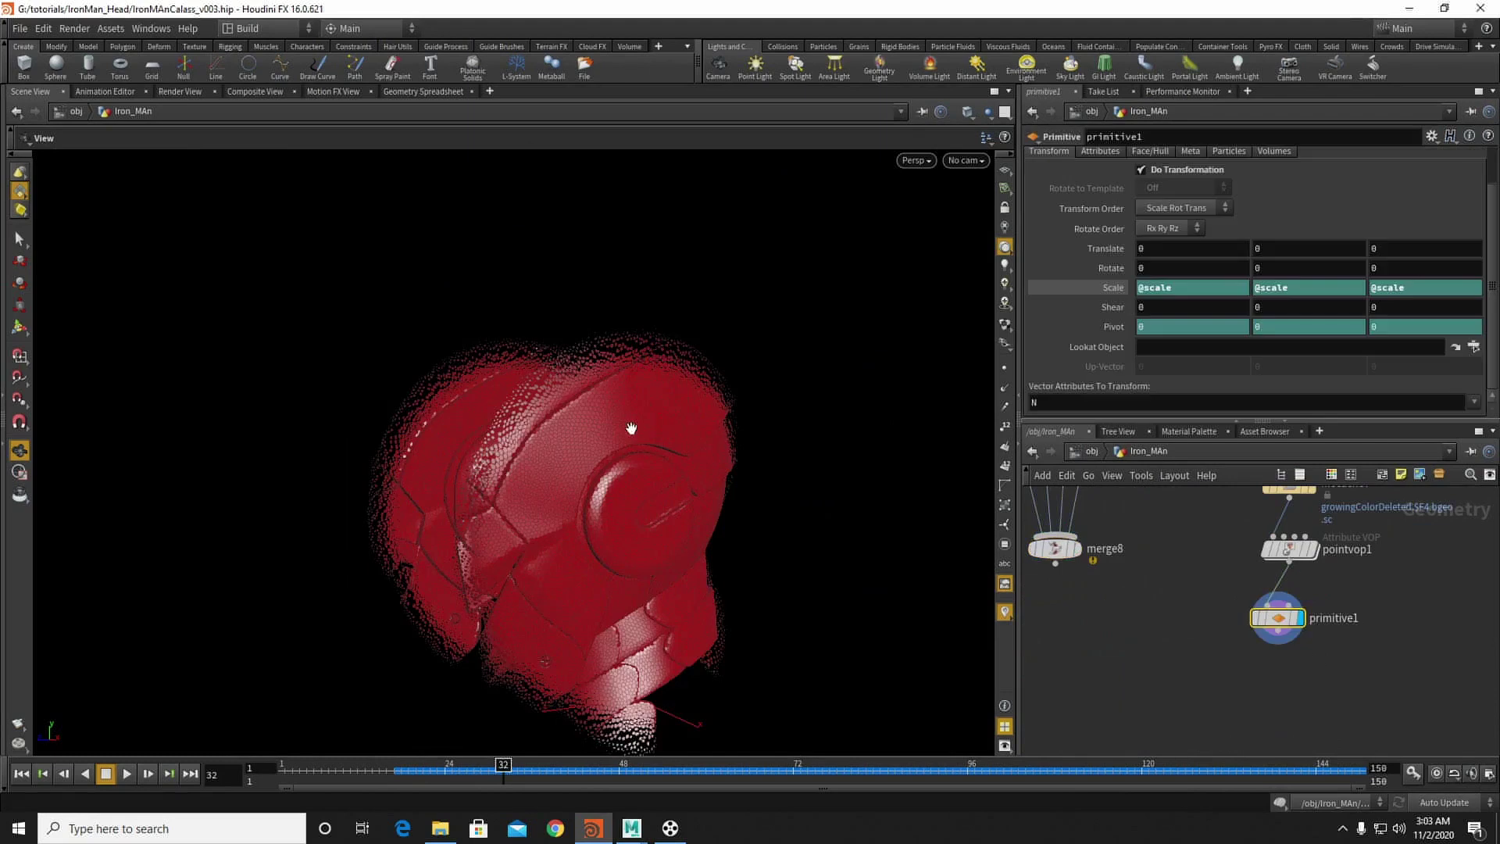
{"action": "scroll", "coordinate": [1105, 591], "scroll_direction": "up", "scroll_amount": 2}
Step: Display color3 and wire a Time Shift node to its output, placed near primitive1
{"action": "left_click", "coordinate": [1086, 568]}
{"action": "scroll", "coordinate": [1129, 603], "scroll_direction": "down", "scroll_amount": 5}
{"action": "middle_click_drag", "start_coordinate": [1181, 525], "coordinate": [1137, 681]}
{"action": "scroll", "coordinate": [1277, 564], "scroll_direction": "up", "scroll_amount": 3}
{"action": "left_click", "coordinate": [1245, 564]}
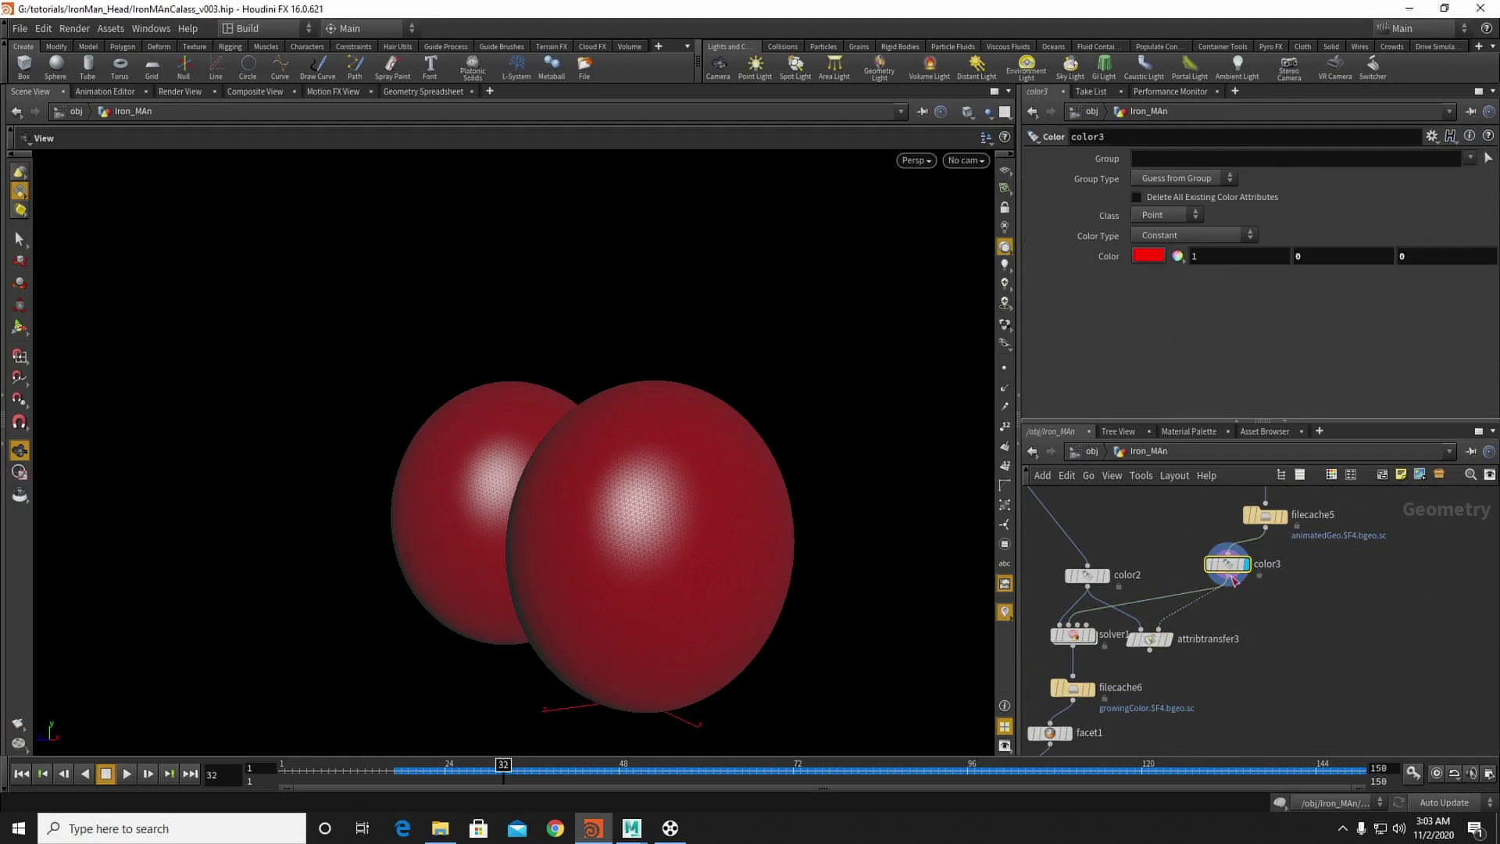
{"action": "left_click", "coordinate": [1234, 581]}
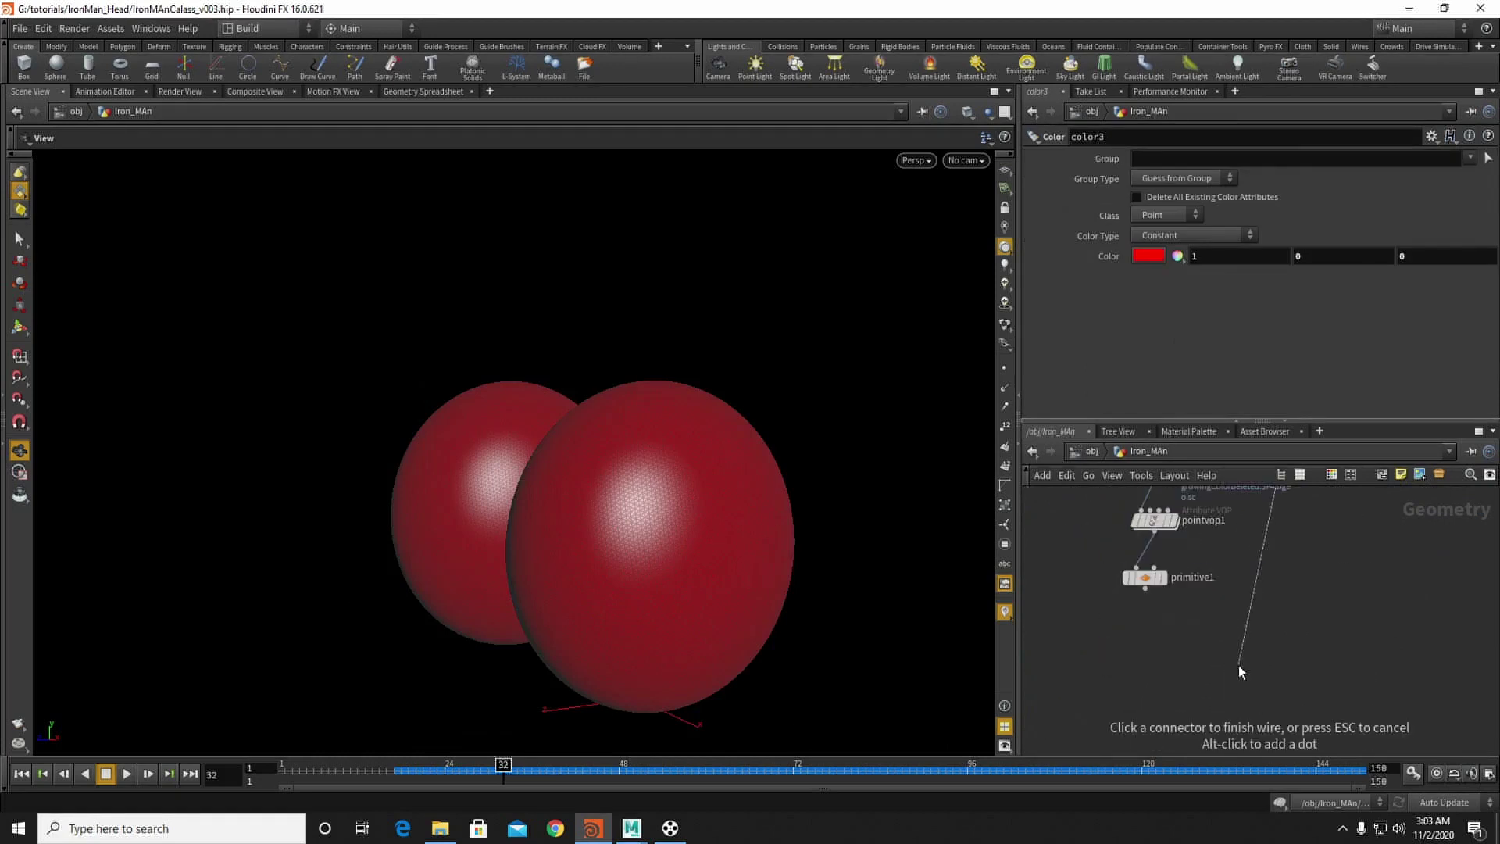
{"action": "key", "text": "Tab"}
{"action": "type", "text": "tim"}
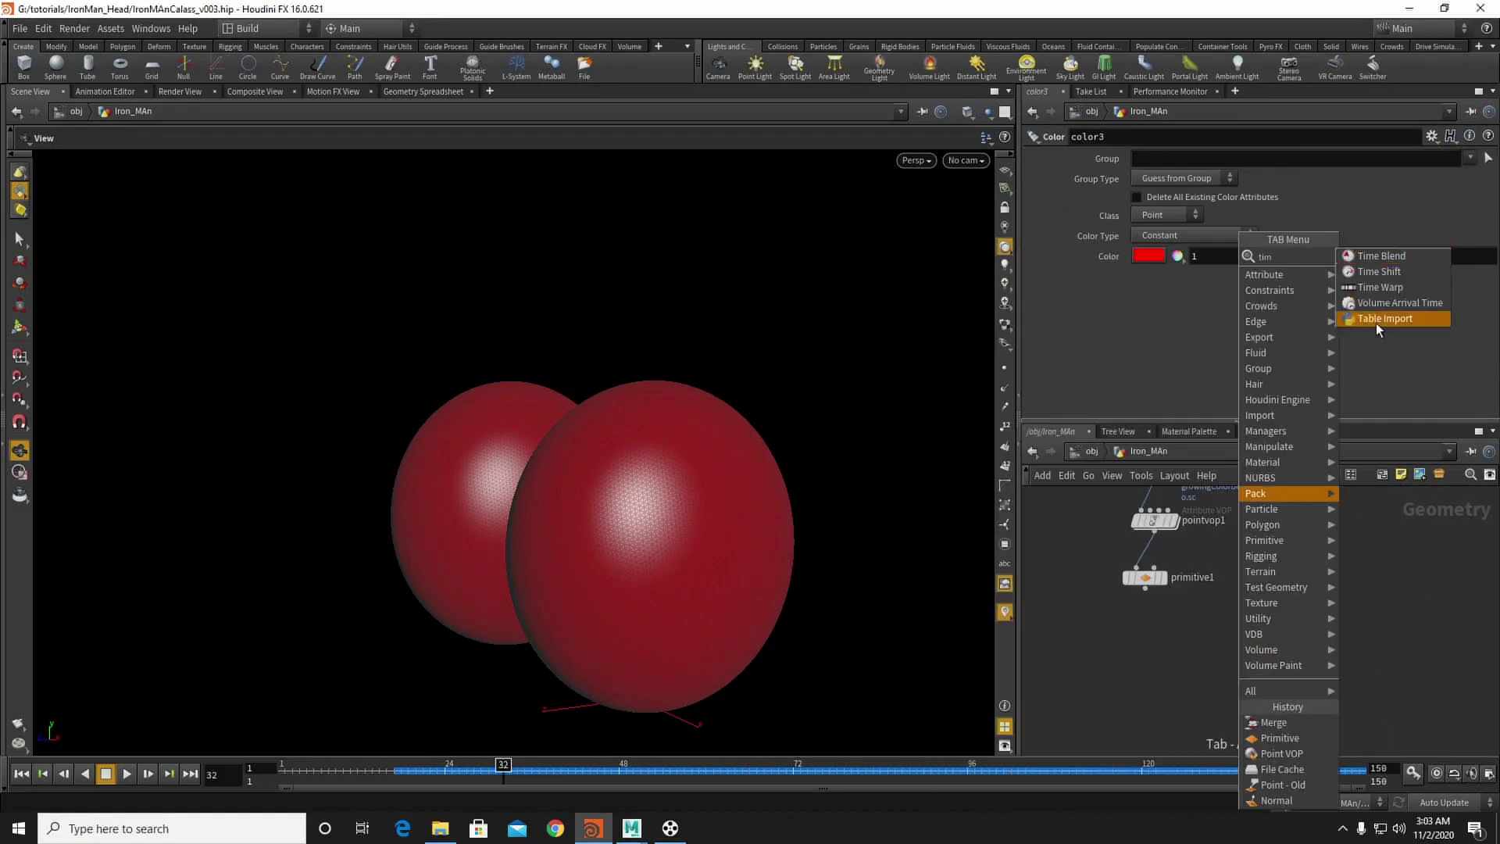
{"action": "left_click", "coordinate": [1379, 274]}
{"action": "scroll", "coordinate": [1251, 659], "scroll_direction": "up", "scroll_amount": 4}
{"action": "left_click", "coordinate": [1262, 672]}
{"action": "left_click_drag", "start_coordinate": [1235, 674], "coordinate": [1285, 601]}
Step: Add a Group node between primitive1 and timeshift1
{"action": "middle_click_drag", "start_coordinate": [1125, 613], "coordinate": [1146, 664]}
{"action": "key", "text": "Tab"}
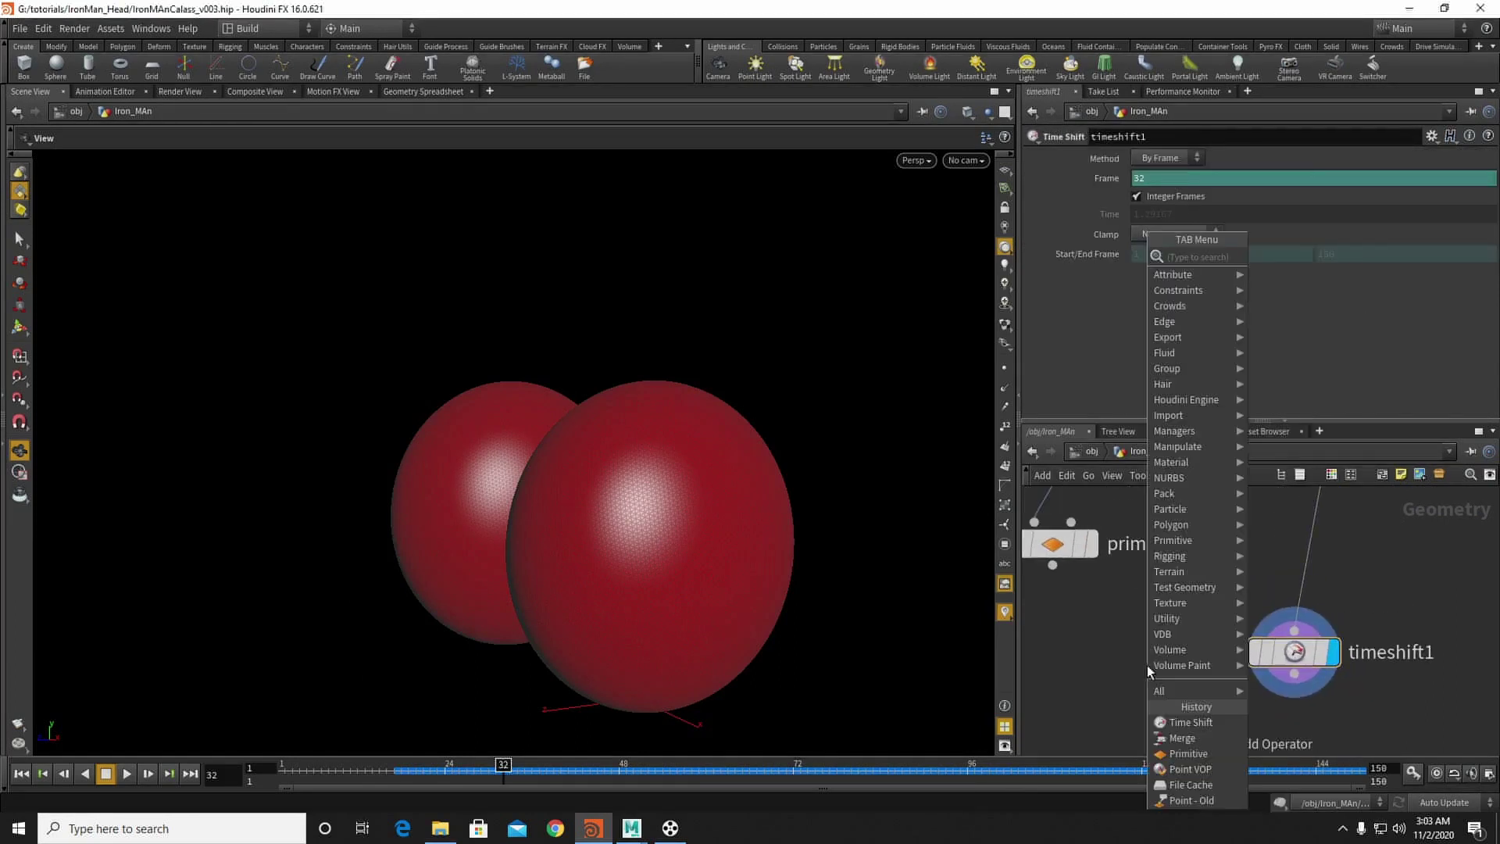
{"action": "mouse_move", "coordinate": [1174, 628]}
{"action": "left_click", "coordinate": [1290, 260]}
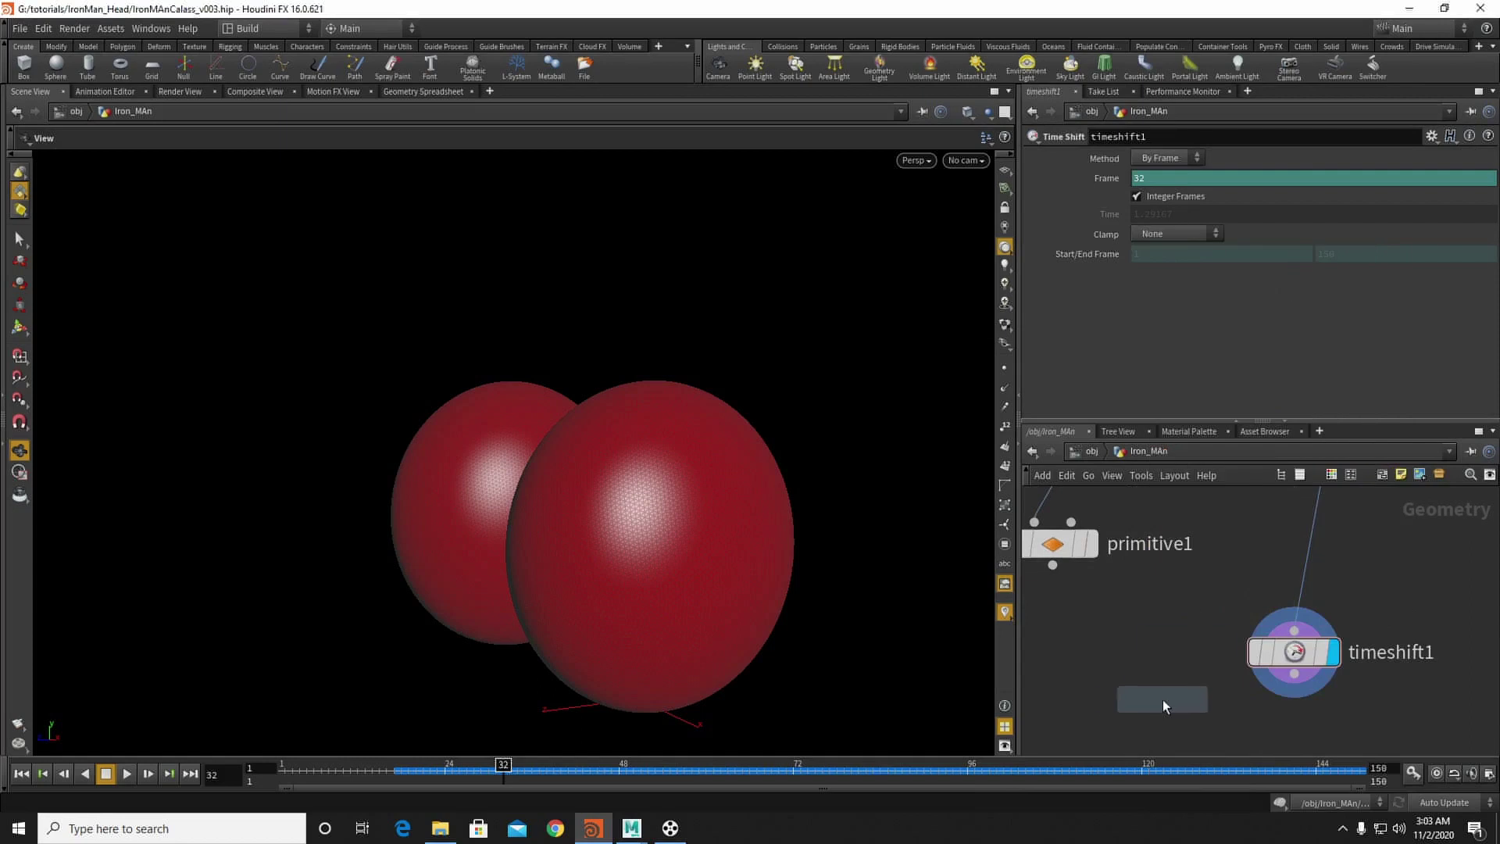
{"action": "left_click", "coordinate": [1143, 700]}
Step: Wire primitive1 into the Group node's first input and timeshift1 into its second, and display the group
{"action": "middle_click_drag", "start_coordinate": [1094, 617], "coordinate": [1264, 563]}
{"action": "left_click_drag", "start_coordinate": [1223, 534], "coordinate": [1315, 655]}
{"action": "scroll", "coordinate": [602, 497], "scroll_direction": "down", "scroll_amount": 1}
{"action": "middle_click_drag", "start_coordinate": [1143, 572], "coordinate": [1199, 648]}
{"action": "scroll", "coordinate": [1159, 610], "scroll_direction": "down", "scroll_amount": 3}
{"action": "left_click_drag", "start_coordinate": [1034, 549], "coordinate": [1195, 693]}
{"action": "middle_click_drag", "start_coordinate": [1215, 719], "coordinate": [1145, 631]}
{"action": "scroll", "coordinate": [1197, 659], "scroll_direction": "up", "scroll_amount": 3}
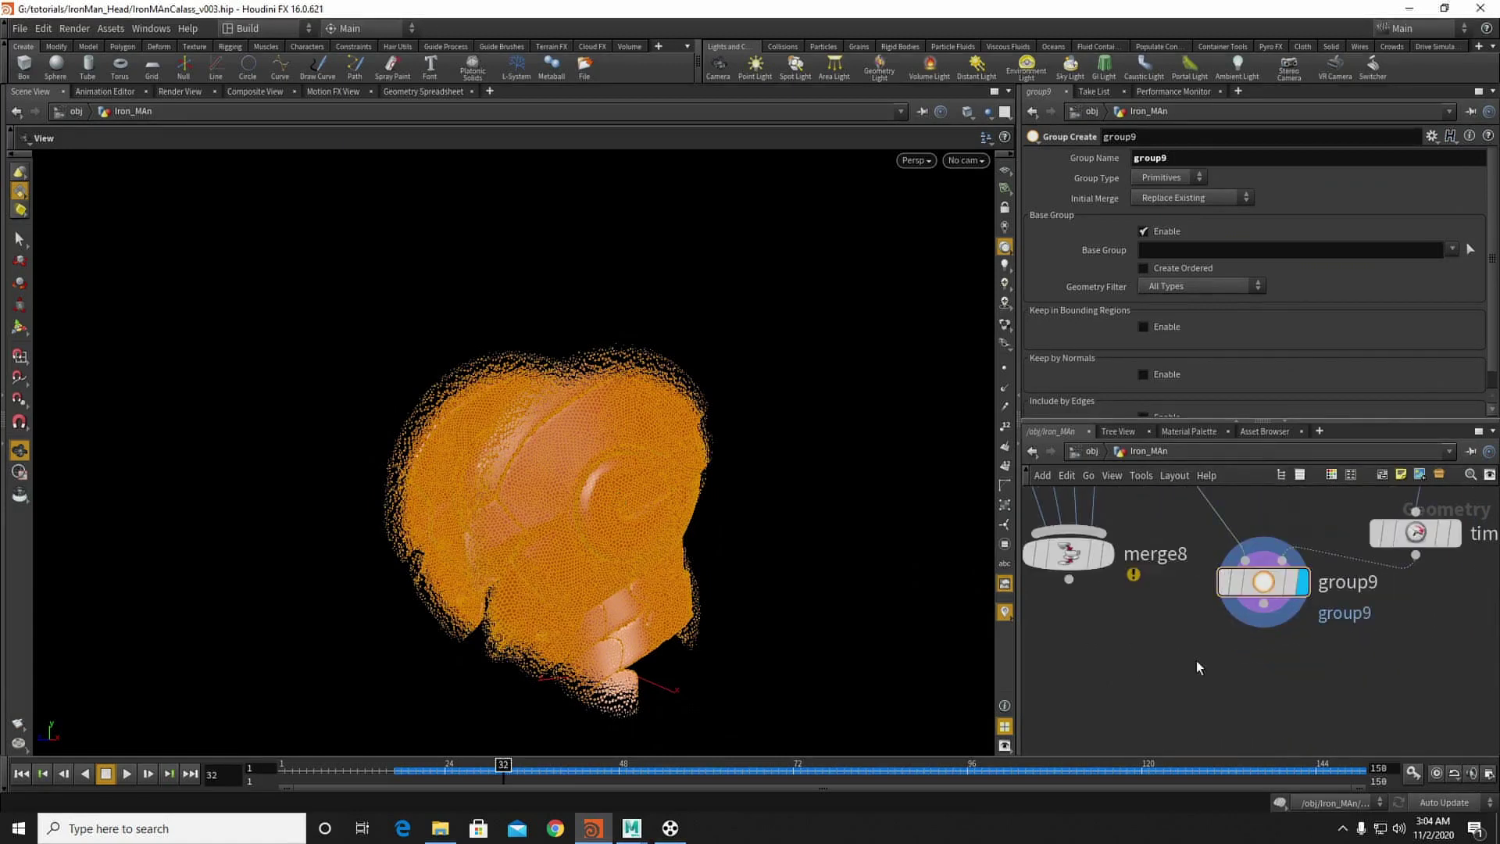
Step: Add another Merge node, connect merge8 and group9 to it, and display the combined result
{"action": "key", "text": "Tab"}
{"action": "type", "text": "mer"}
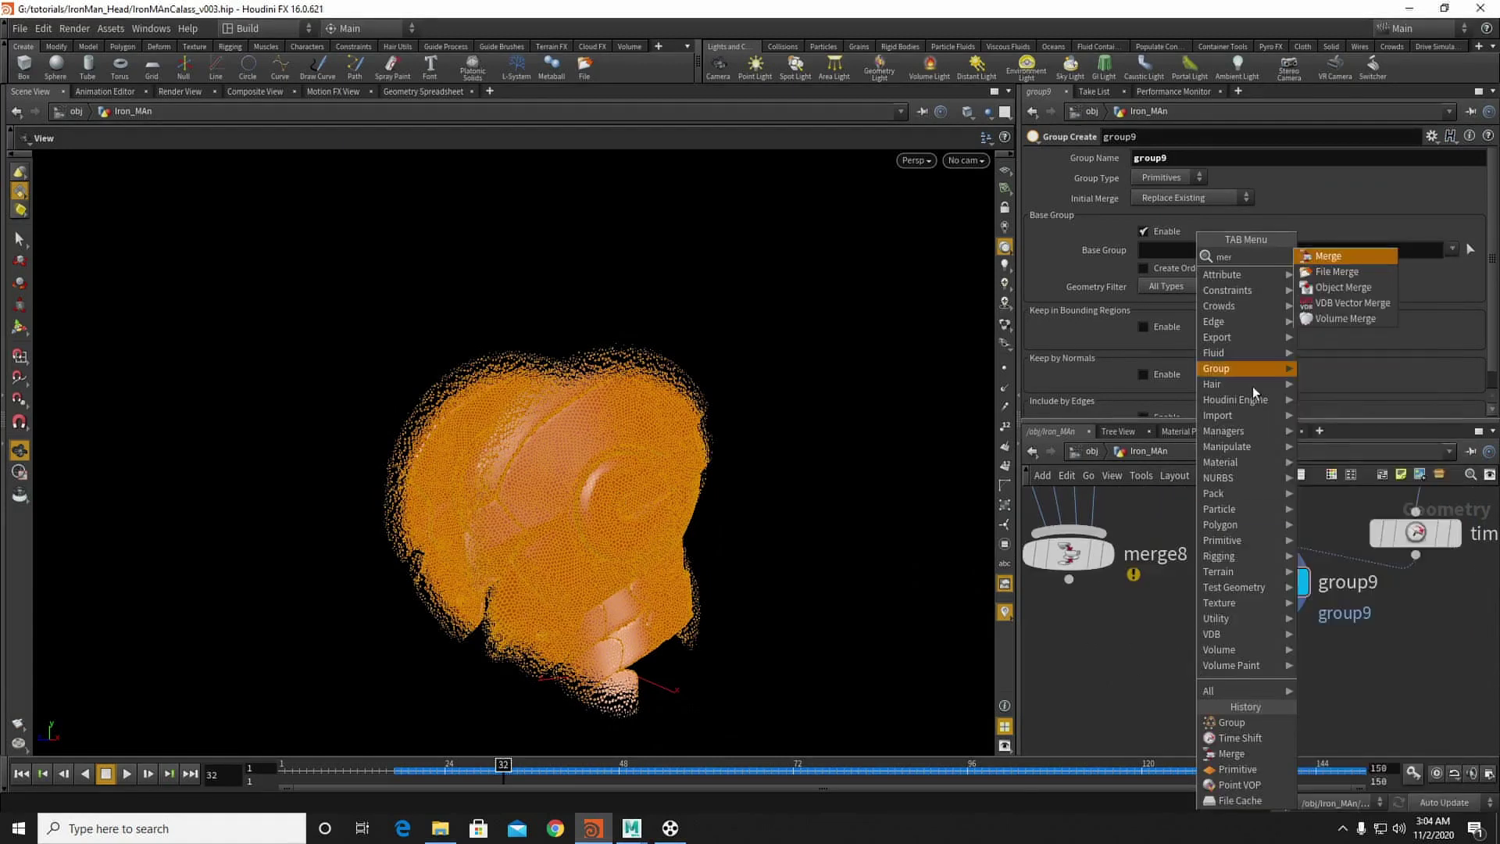
{"action": "left_click", "coordinate": [1331, 259]}
{"action": "left_click", "coordinate": [1092, 639]}
{"action": "left_click_drag", "start_coordinate": [1069, 582], "coordinate": [1144, 636]}
{"action": "left_click_drag", "start_coordinate": [1263, 603], "coordinate": [1143, 637]}
{"action": "left_click", "coordinate": [1182, 660]}
Step: Inspect how the red hexagon pieces overlap the original helmet surface around the ear disc
{"action": "right_click_drag", "start_coordinate": [462, 412], "coordinate": [672, 477]}
{"action": "mouse_move", "coordinate": [672, 477]}
{"action": "left_mouse_down"}
{"action": "mouse_move", "coordinate": [754, 484]}
{"action": "mouse_move", "coordinate": [732, 461]}
{"action": "mouse_move", "coordinate": [647, 462]}
{"action": "mouse_move", "coordinate": [713, 473]}
{"action": "mouse_move", "coordinate": [771, 422]}
{"action": "mouse_move", "coordinate": [583, 425]}
{"action": "left_mouse_up"}
{"action": "right_click_drag", "start_coordinate": [583, 425], "coordinate": [640, 465]}
{"action": "left_click_drag", "start_coordinate": [640, 465], "coordinate": [528, 462]}
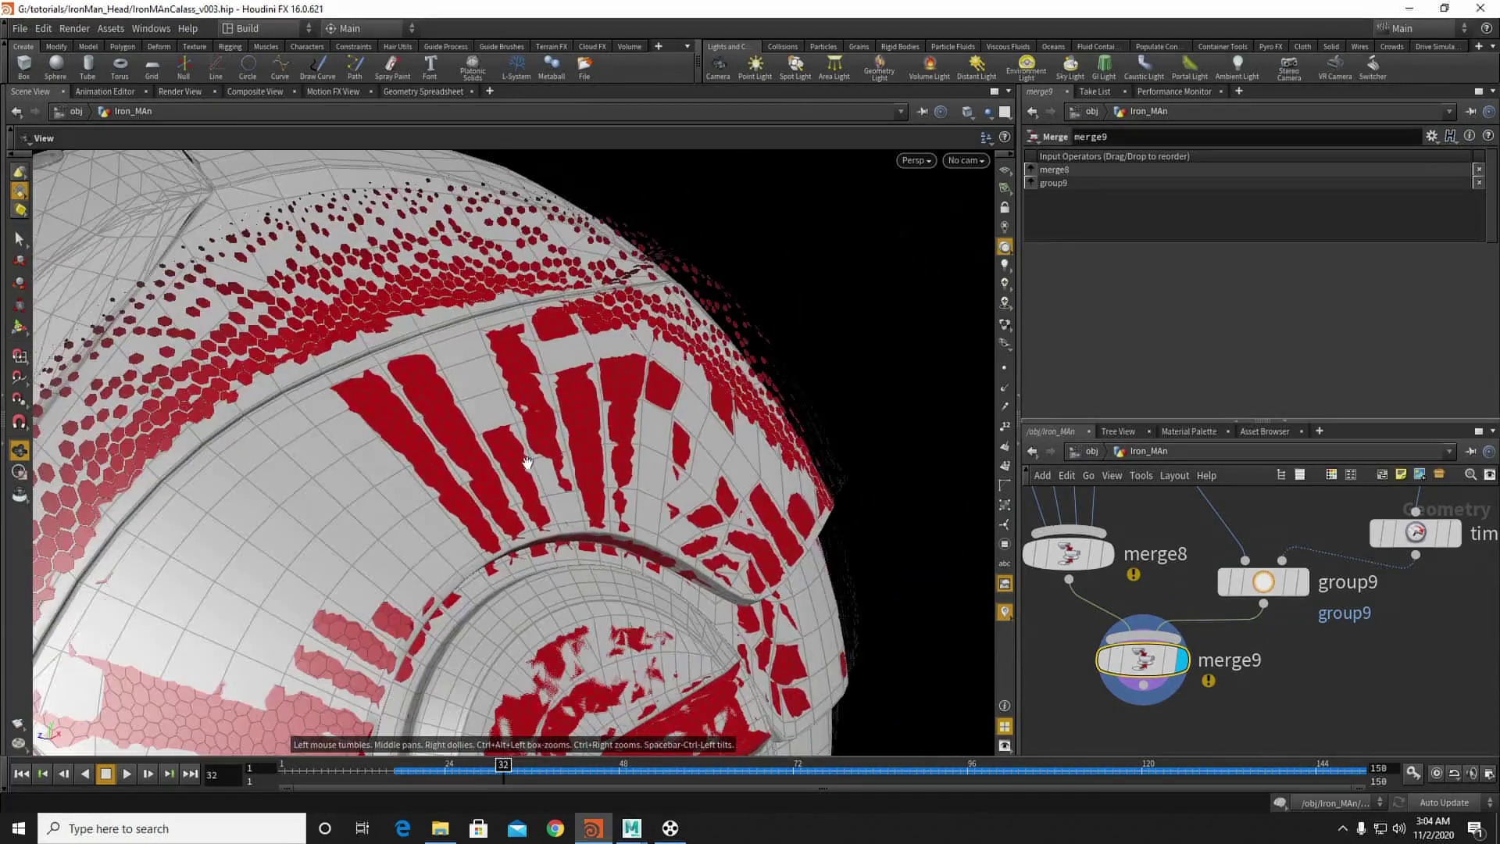
{"action": "right_click_drag", "start_coordinate": [527, 463], "coordinate": [442, 447]}
{"action": "left_click_drag", "start_coordinate": [442, 448], "coordinate": [434, 529]}
{"action": "middle_click_drag", "start_coordinate": [559, 607], "coordinate": [558, 521]}
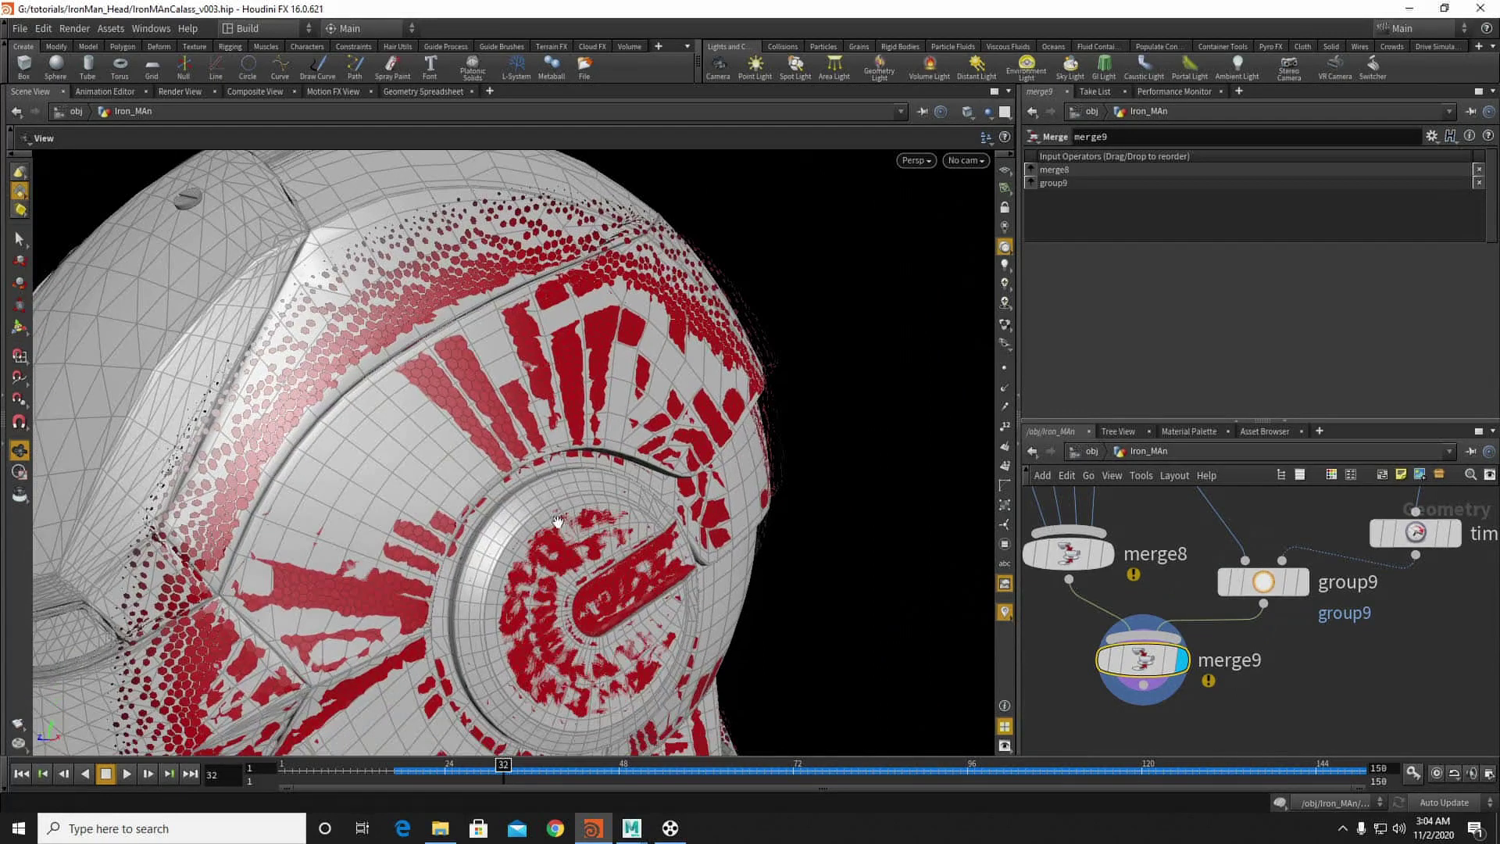
Step: Select and display group9 to show its parameters and grouped primitives
{"action": "left_click", "coordinate": [1334, 820]}
{"action": "middle_click_drag", "start_coordinate": [1232, 626], "coordinate": [1198, 669]}
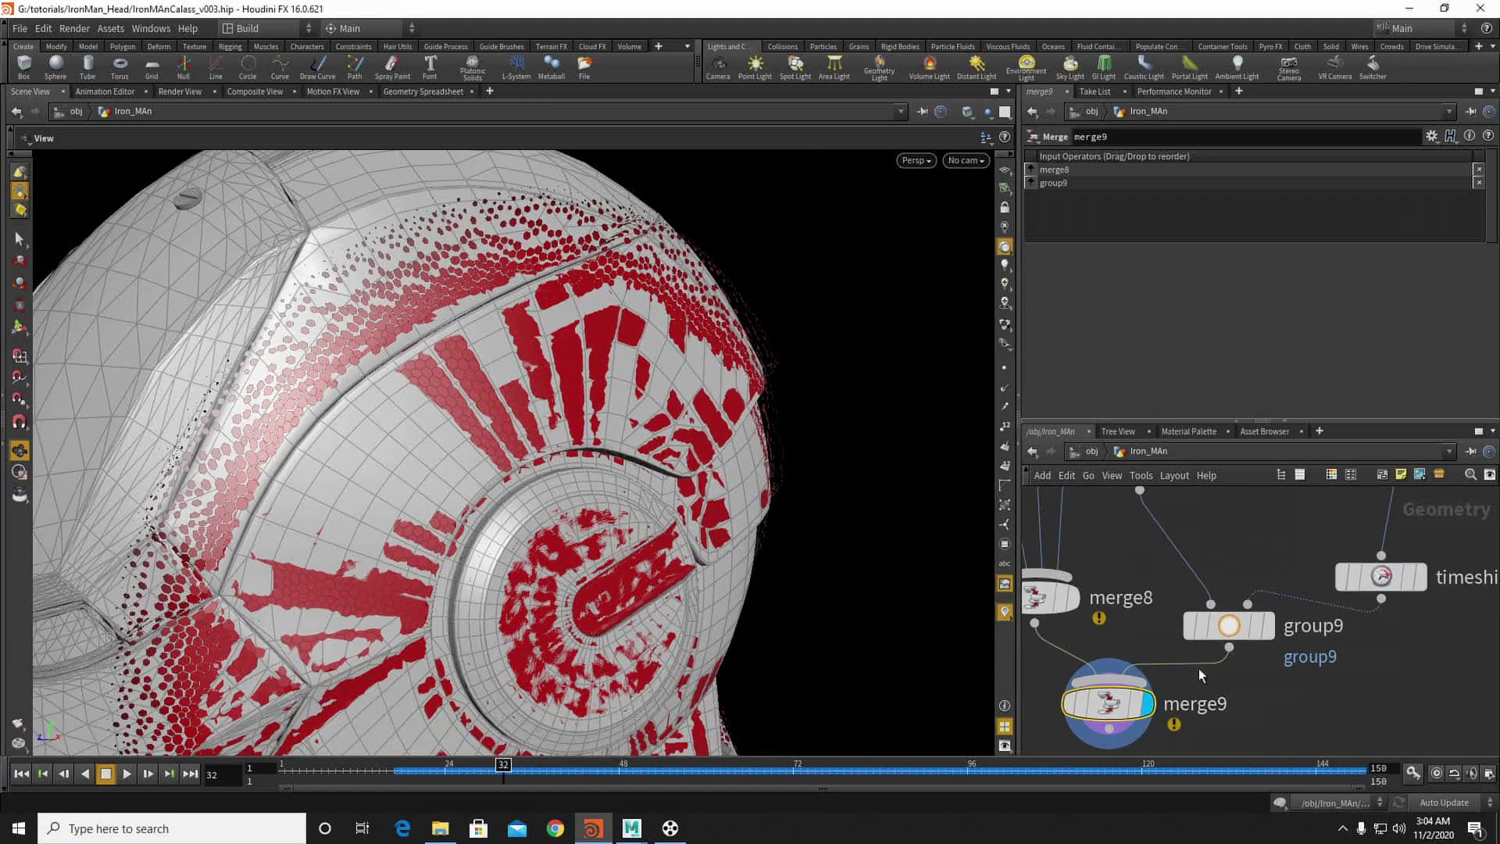
{"action": "left_click", "coordinate": [1268, 626]}
{"action": "middle_click_drag", "start_coordinate": [1374, 571], "coordinate": [1377, 539]}
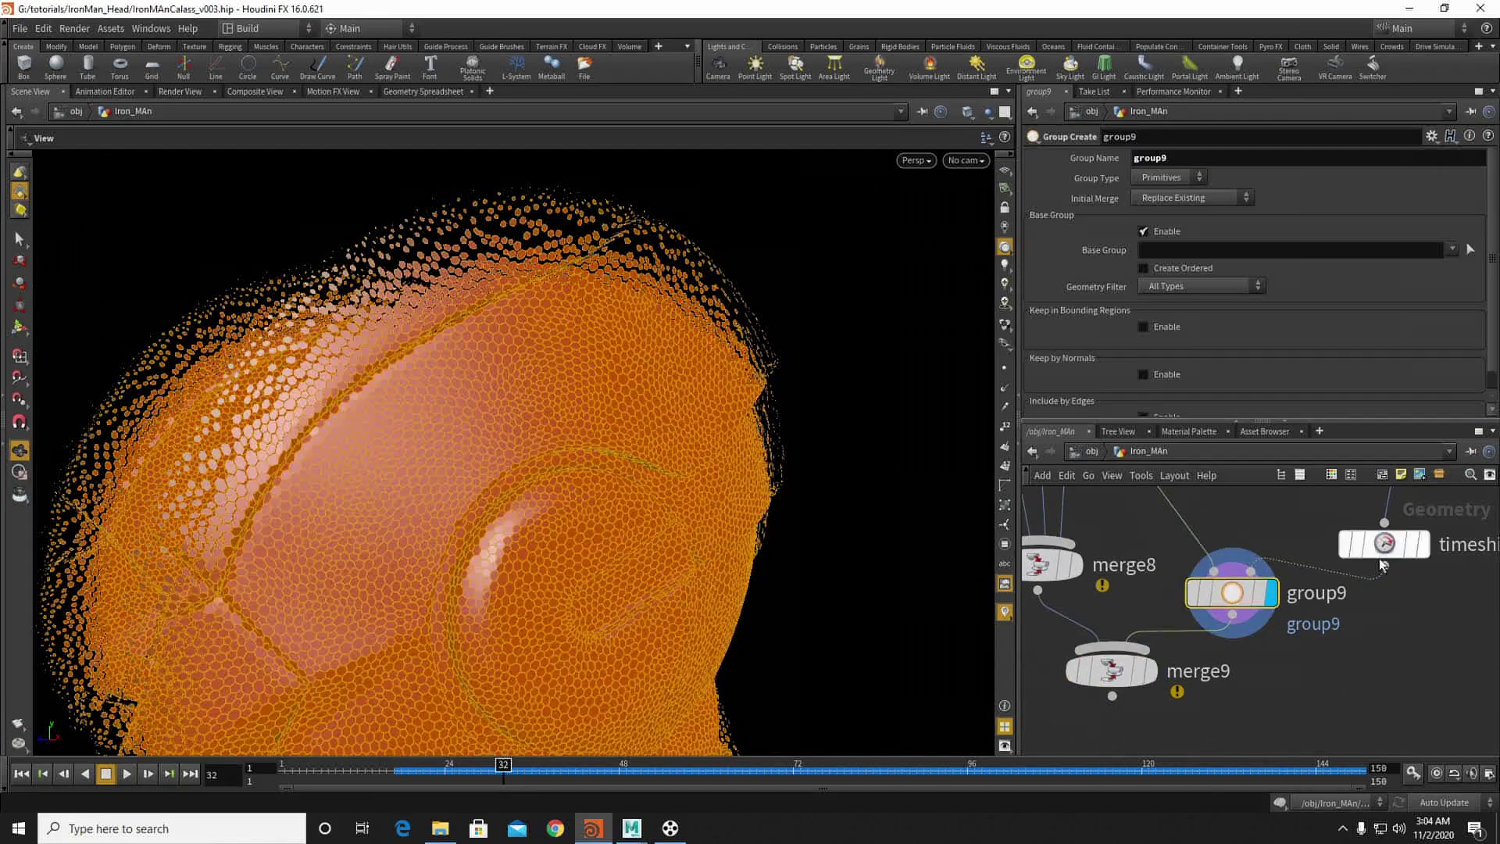
Step: Show timeshift1 as a template over the helmet and set its frame expression to $F-3
{"action": "left_click", "coordinate": [1377, 539]}
{"action": "left_click", "coordinate": [1410, 543]}
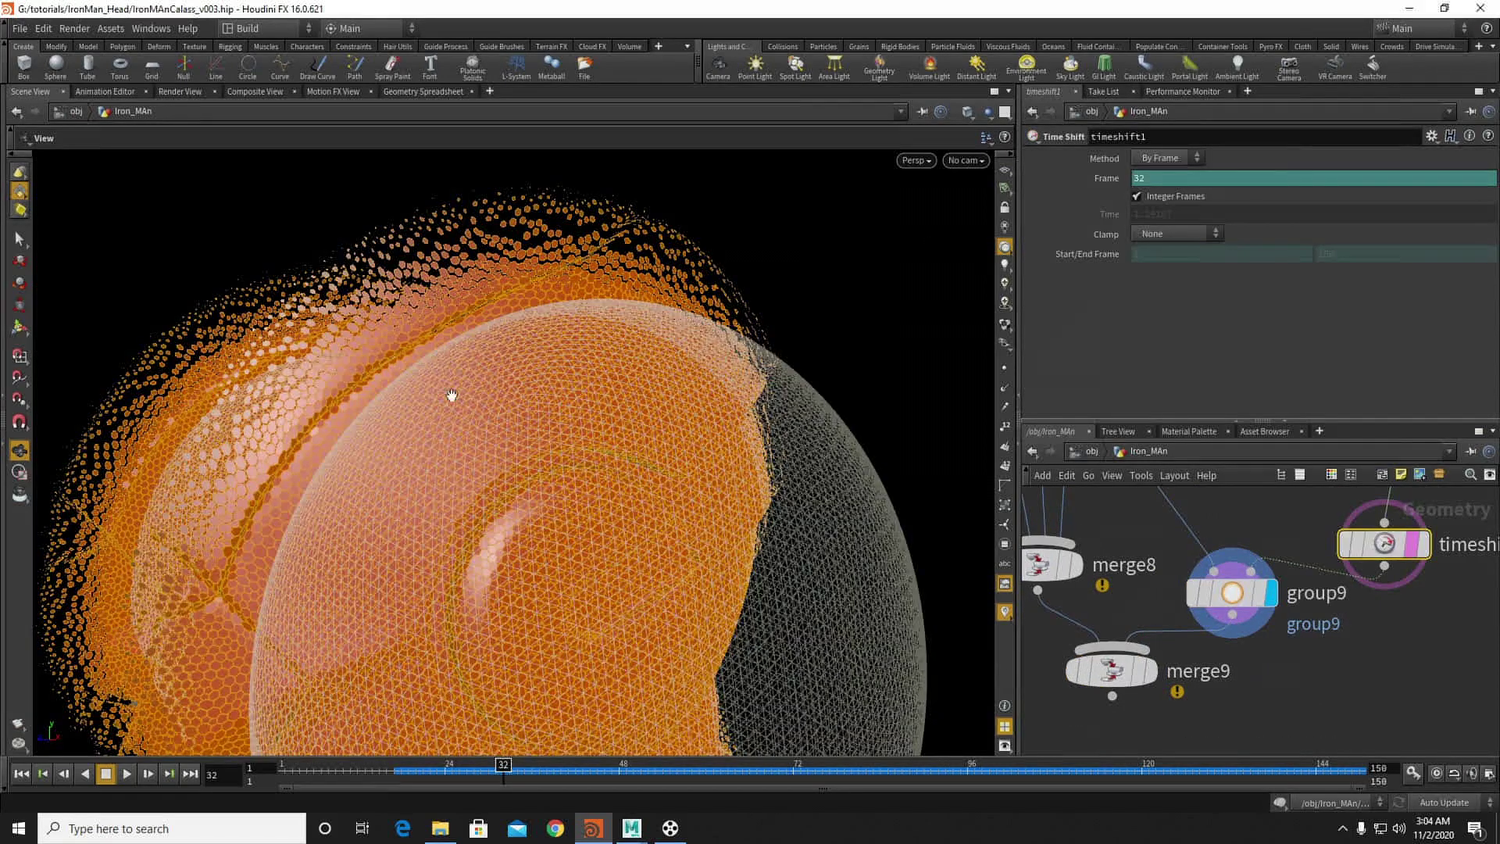
{"action": "left_click_drag", "start_coordinate": [435, 359], "coordinate": [466, 421]}
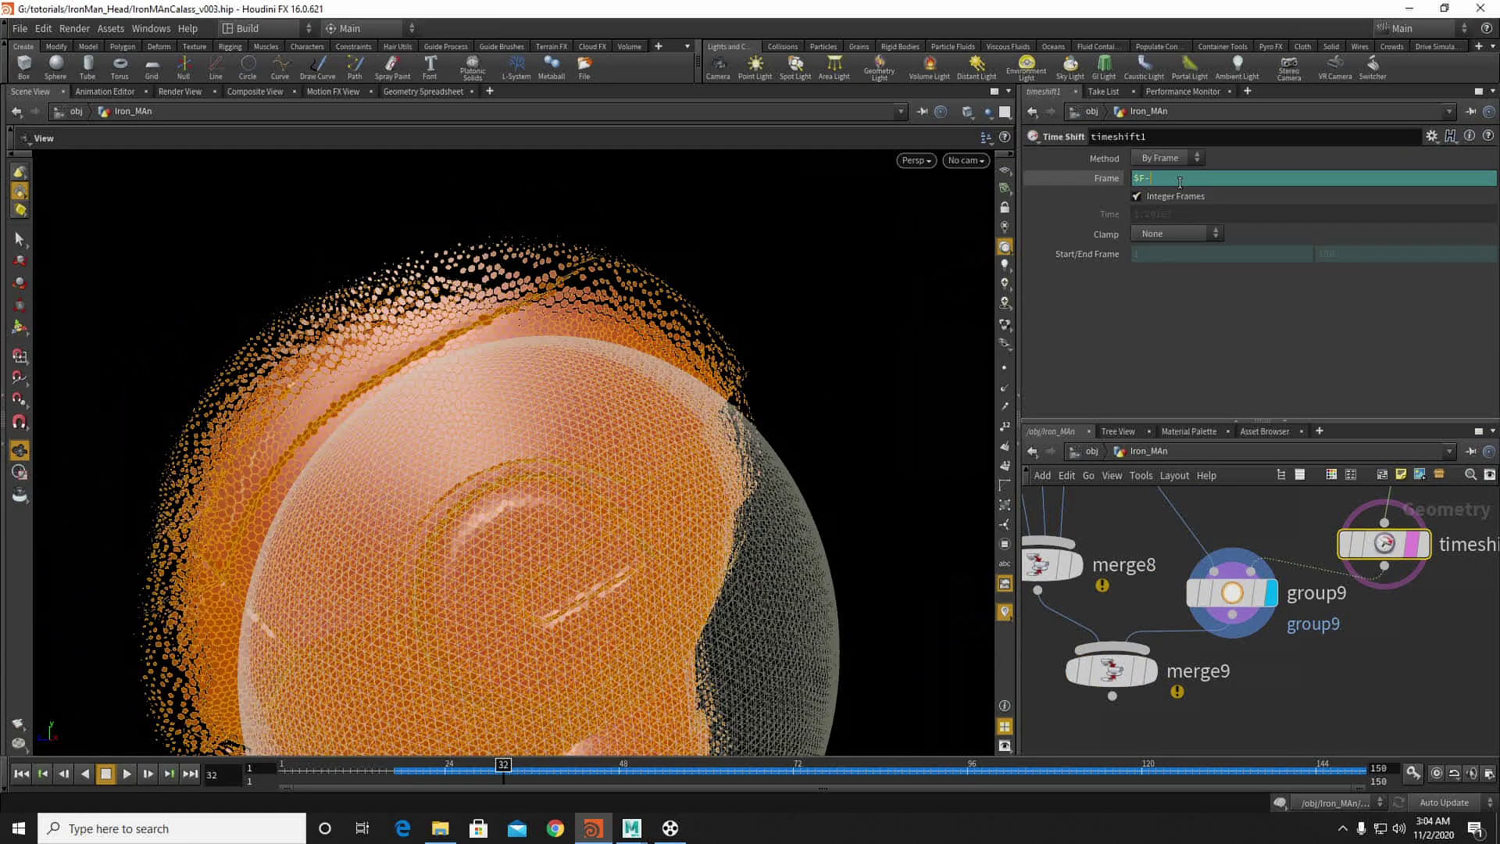
{"action": "key", "text": "Return"}
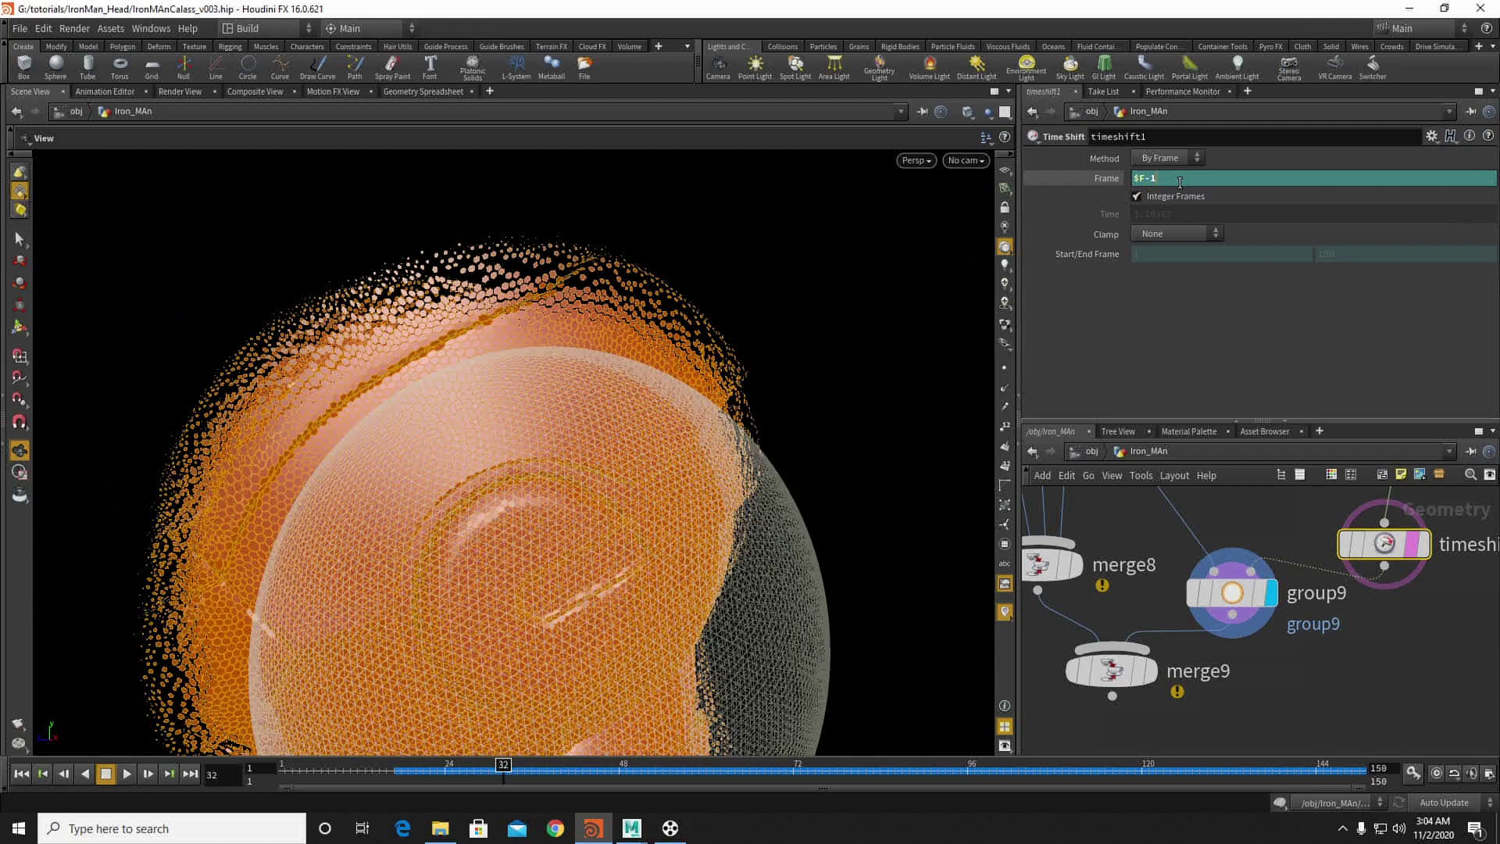
{"action": "type", "text": "2"}
{"action": "key", "text": "Return"}
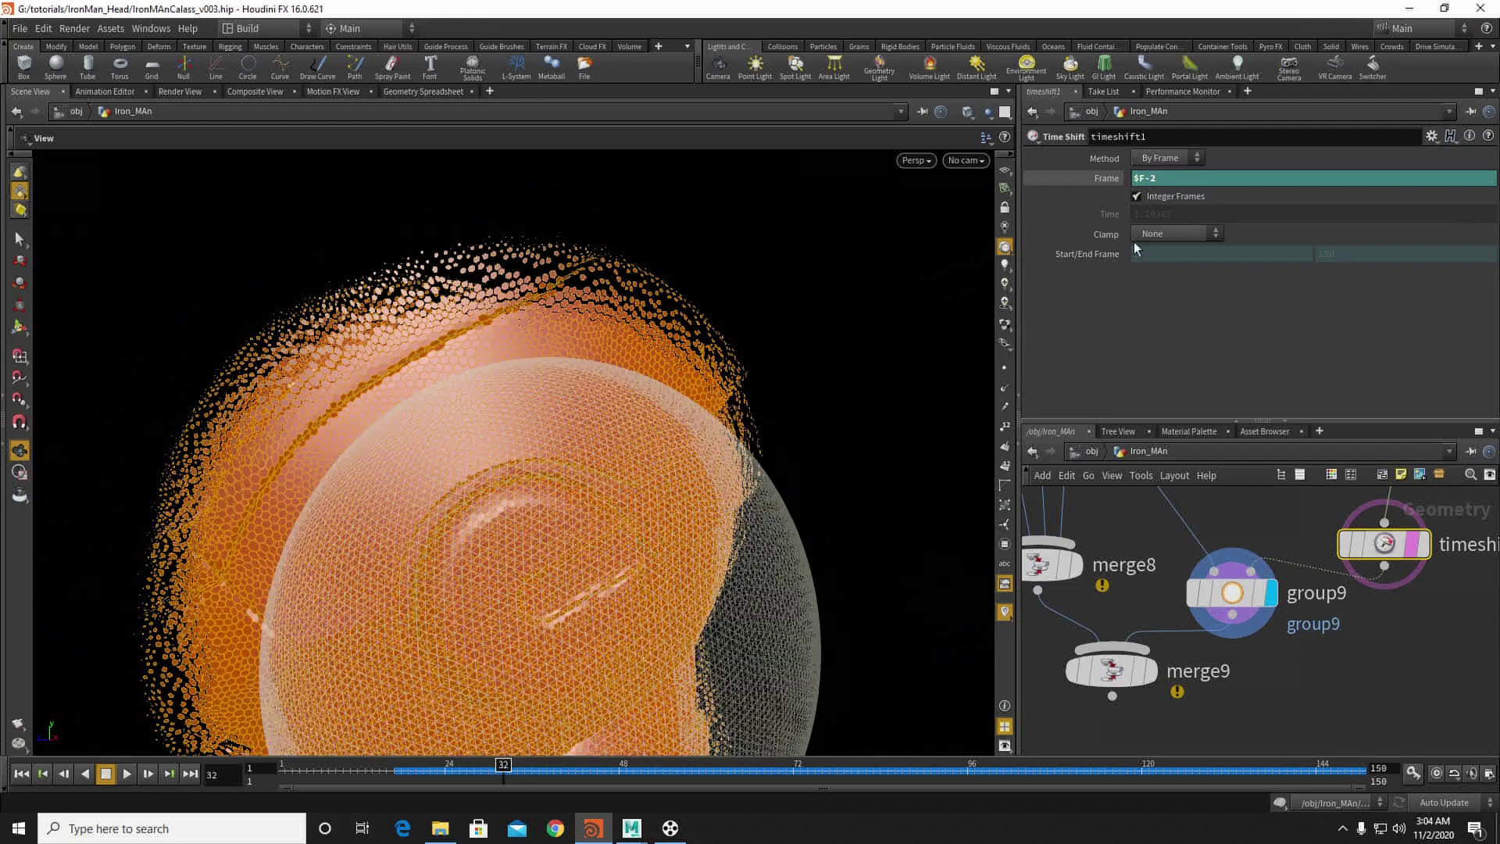
{"action": "type", "text": "3"}
{"action": "key", "text": "Return"}
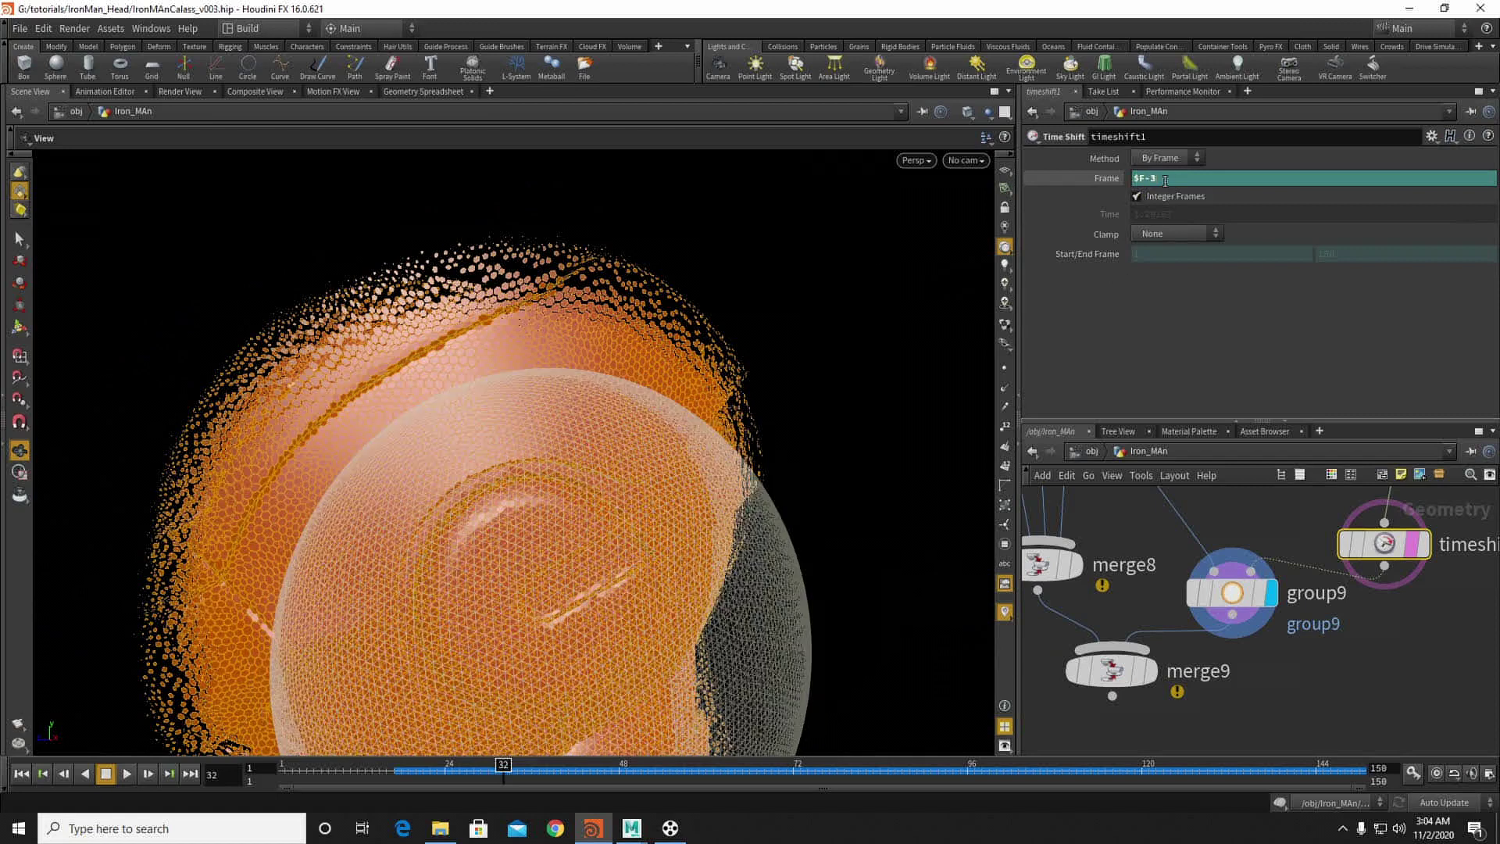
Step: Turn off group9's base group, keep elements in a Bounding Object region, and set the group type to Points
{"action": "left_click", "coordinate": [1233, 592]}
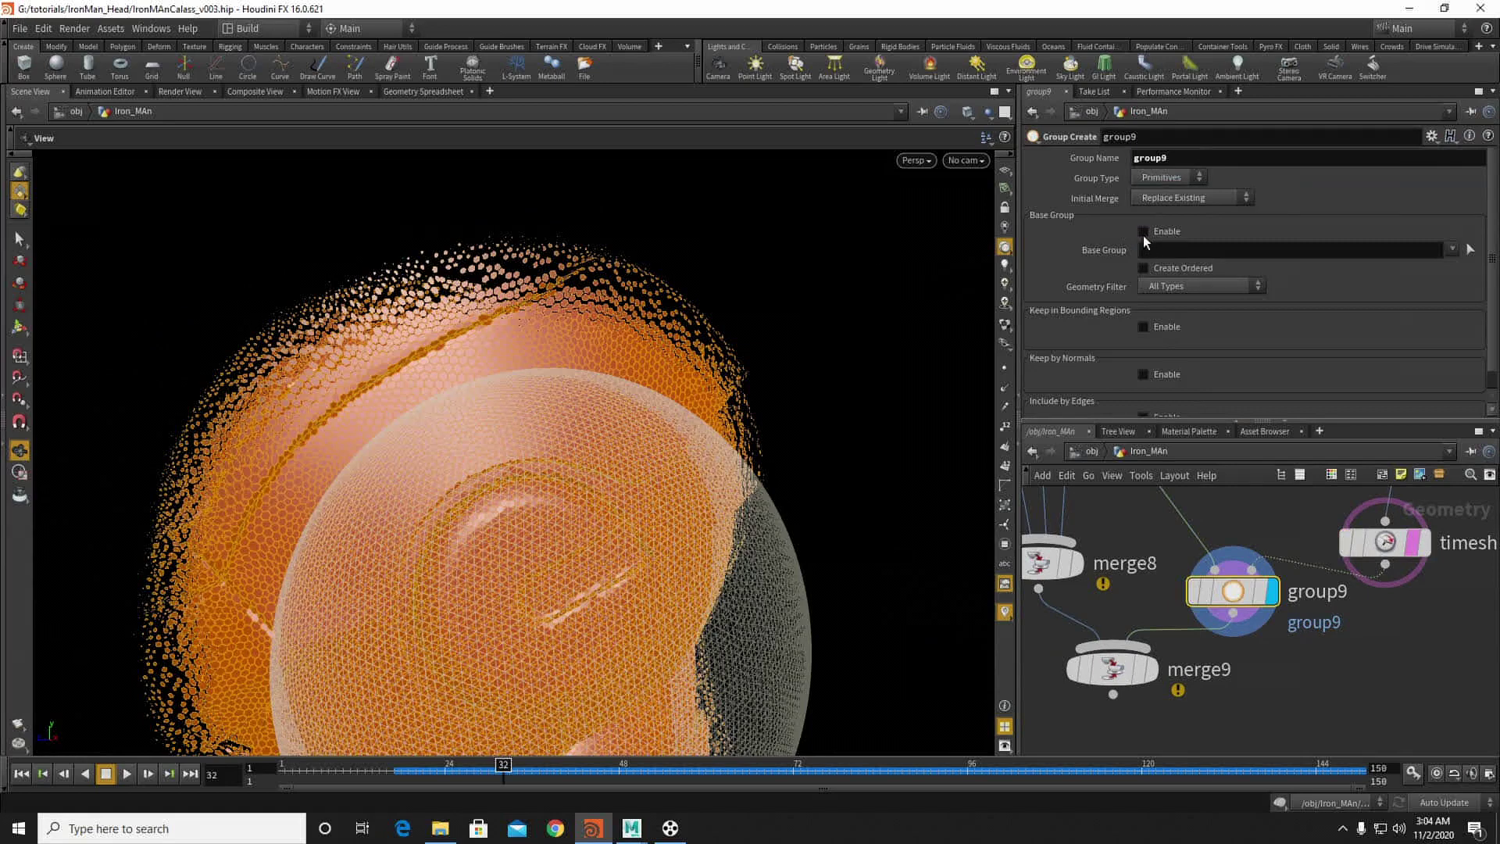
{"action": "left_click", "coordinate": [1144, 274]}
{"action": "left_click", "coordinate": [1169, 293]}
{"action": "left_click", "coordinate": [1181, 338]}
{"action": "left_click", "coordinate": [1161, 177]}
{"action": "left_click", "coordinate": [1159, 195]}
{"action": "left_click_drag", "start_coordinate": [508, 447], "coordinate": [578, 406]}
Step: Insert a Delete node between group9 and merge9 that deletes the group9 selection with Points as the entity
{"action": "key", "text": "Tab"}
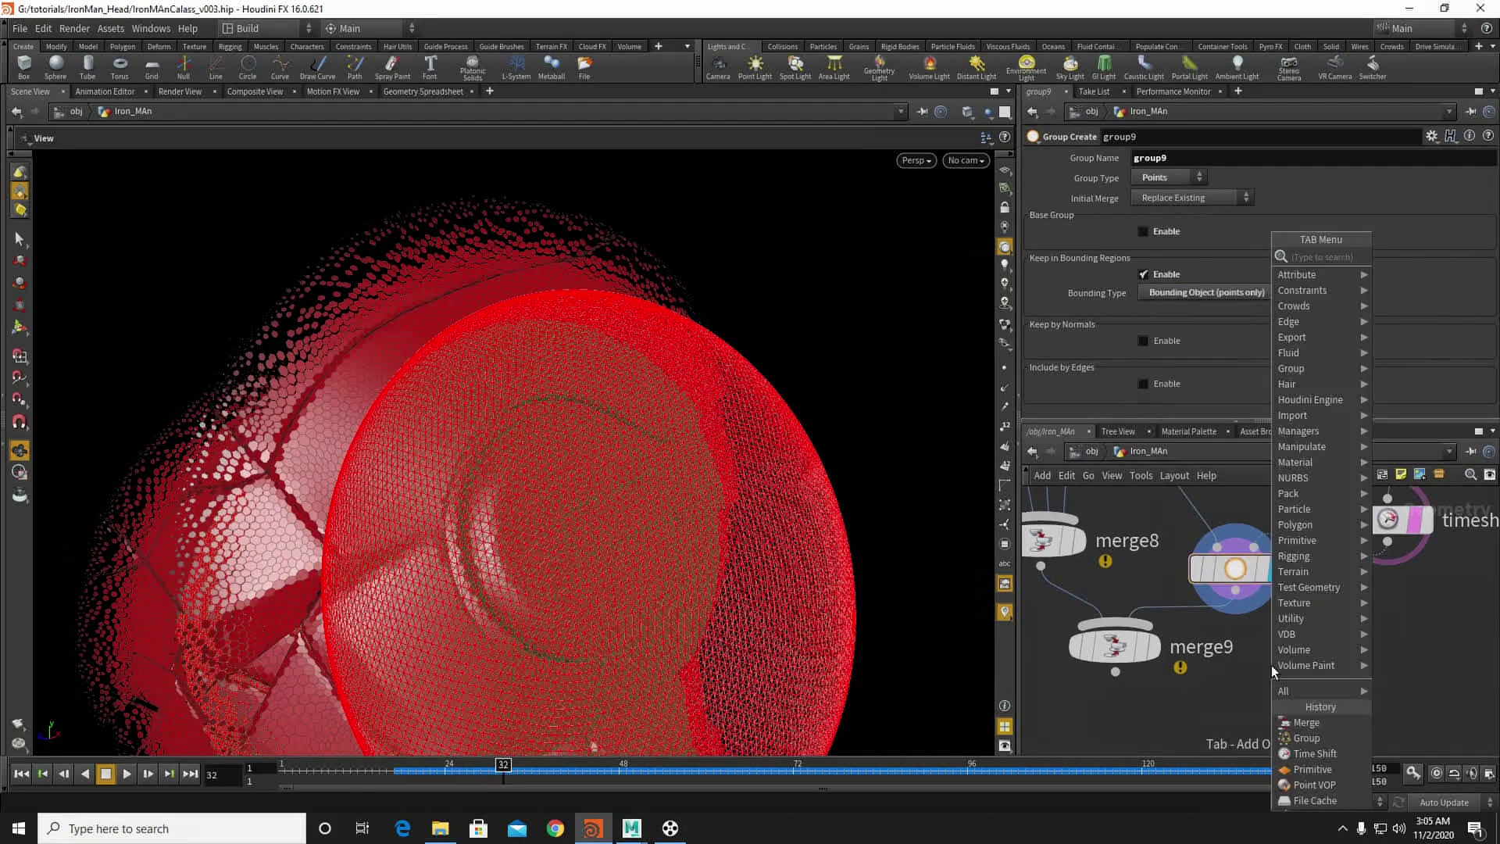
{"action": "type", "text": "de"}
{"action": "left_click", "coordinate": [1420, 261]}
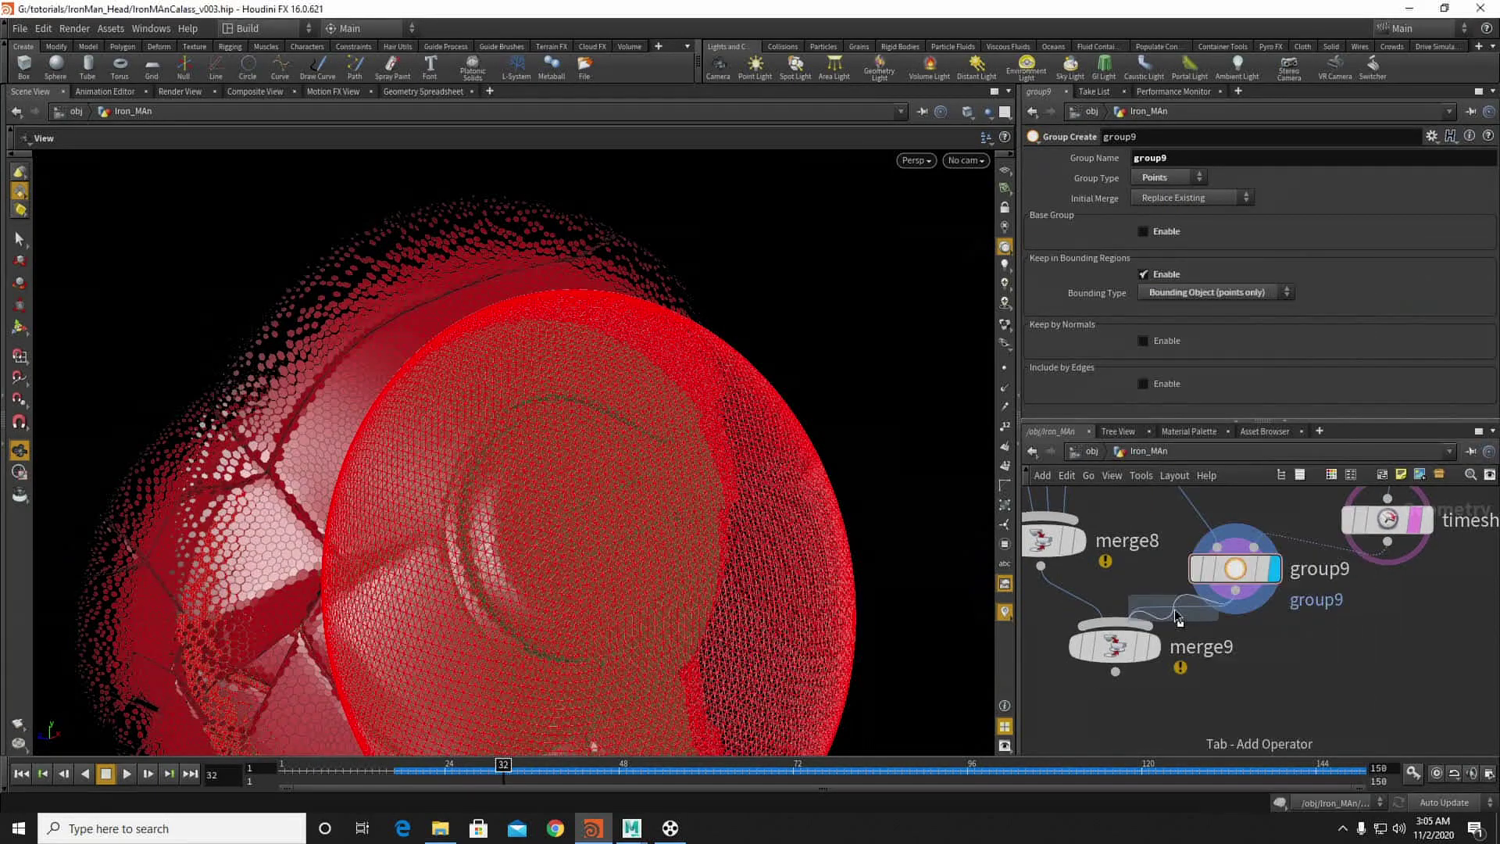
{"action": "left_click", "coordinate": [1171, 649]}
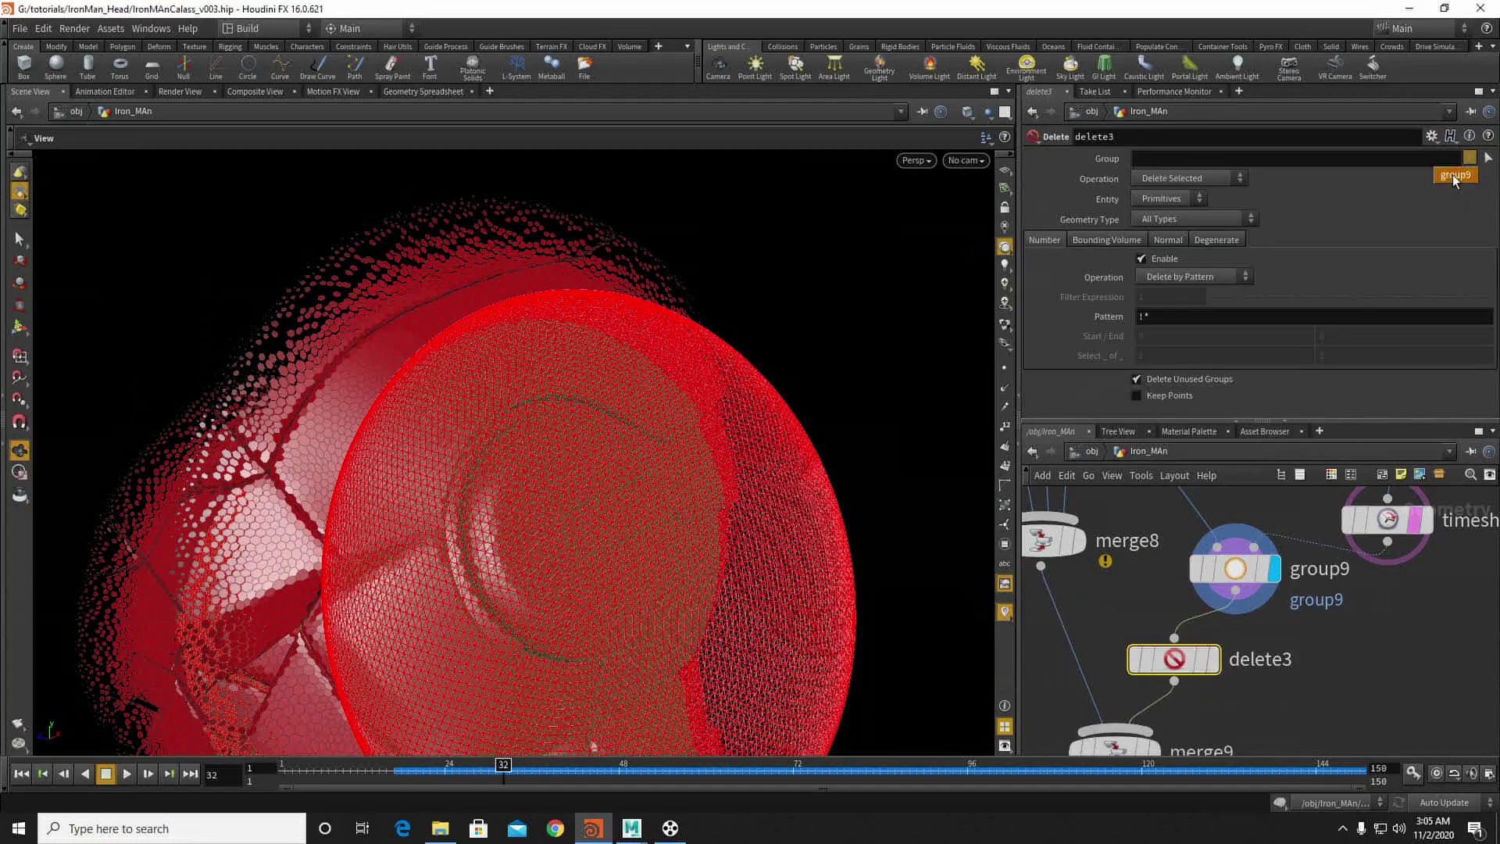
{"action": "left_click", "coordinate": [1178, 200]}
{"action": "left_click", "coordinate": [1168, 219]}
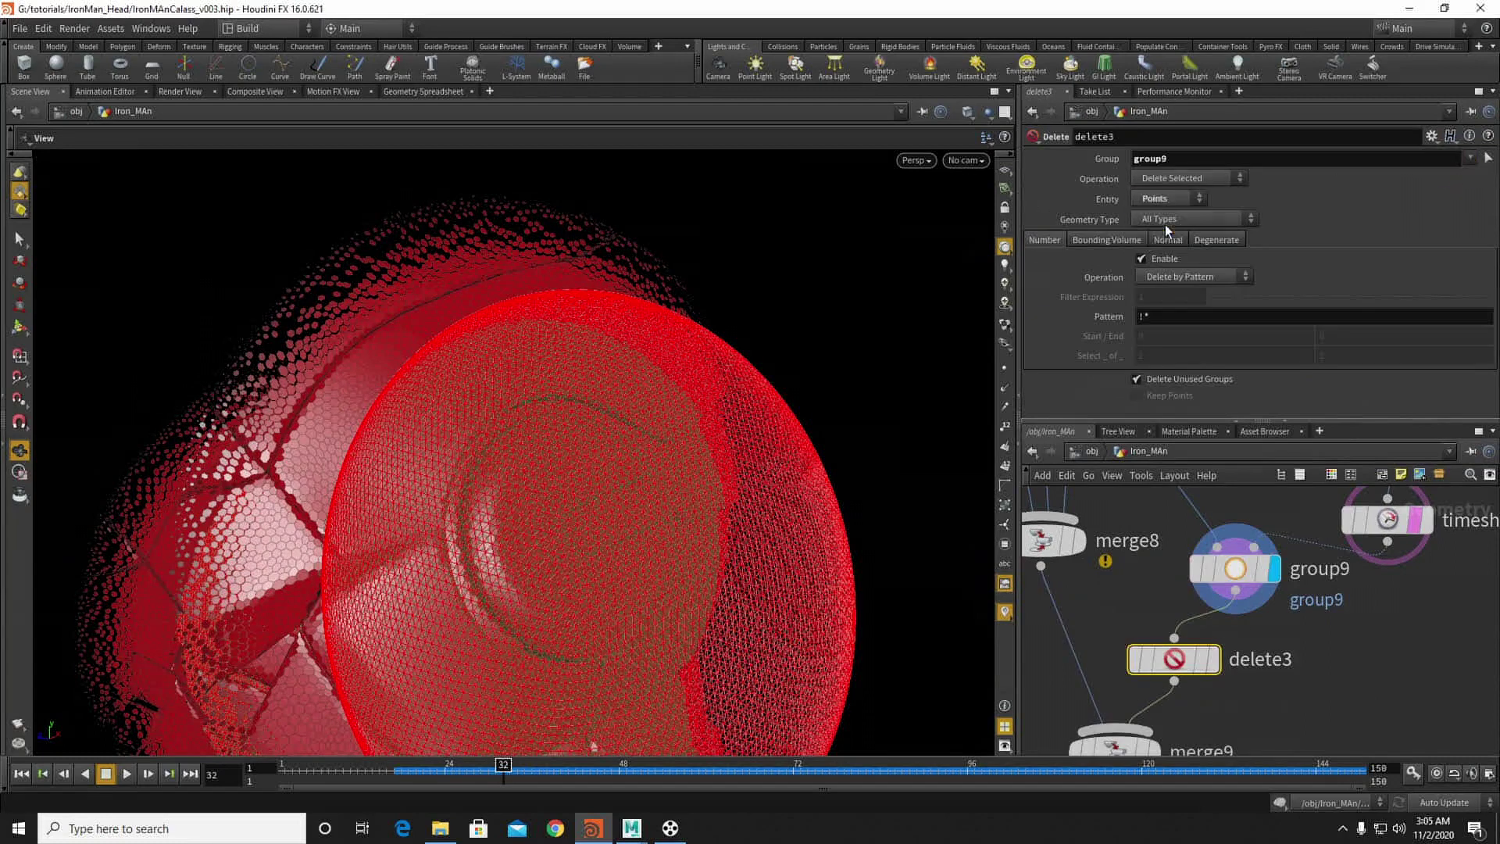
Step: Display delete3 and then merge9 to inspect the trimmed hexagon pieces alone and combined with the helmet
{"action": "left_click_drag", "start_coordinate": [468, 459], "coordinate": [502, 435]}
{"action": "left_click", "coordinate": [1211, 658]}
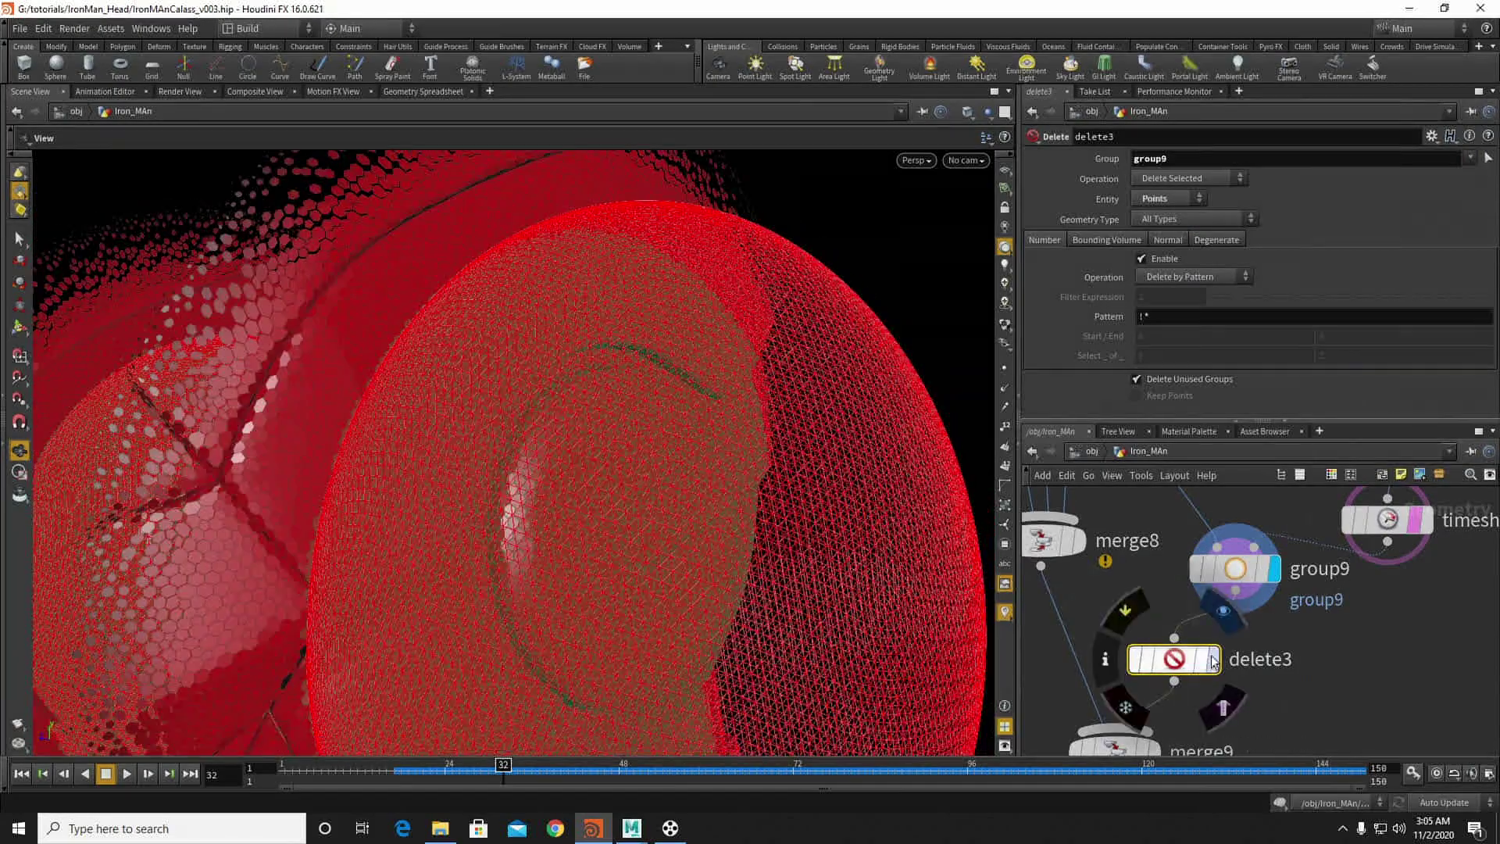
{"action": "left_click_drag", "start_coordinate": [813, 545], "coordinate": [562, 445]}
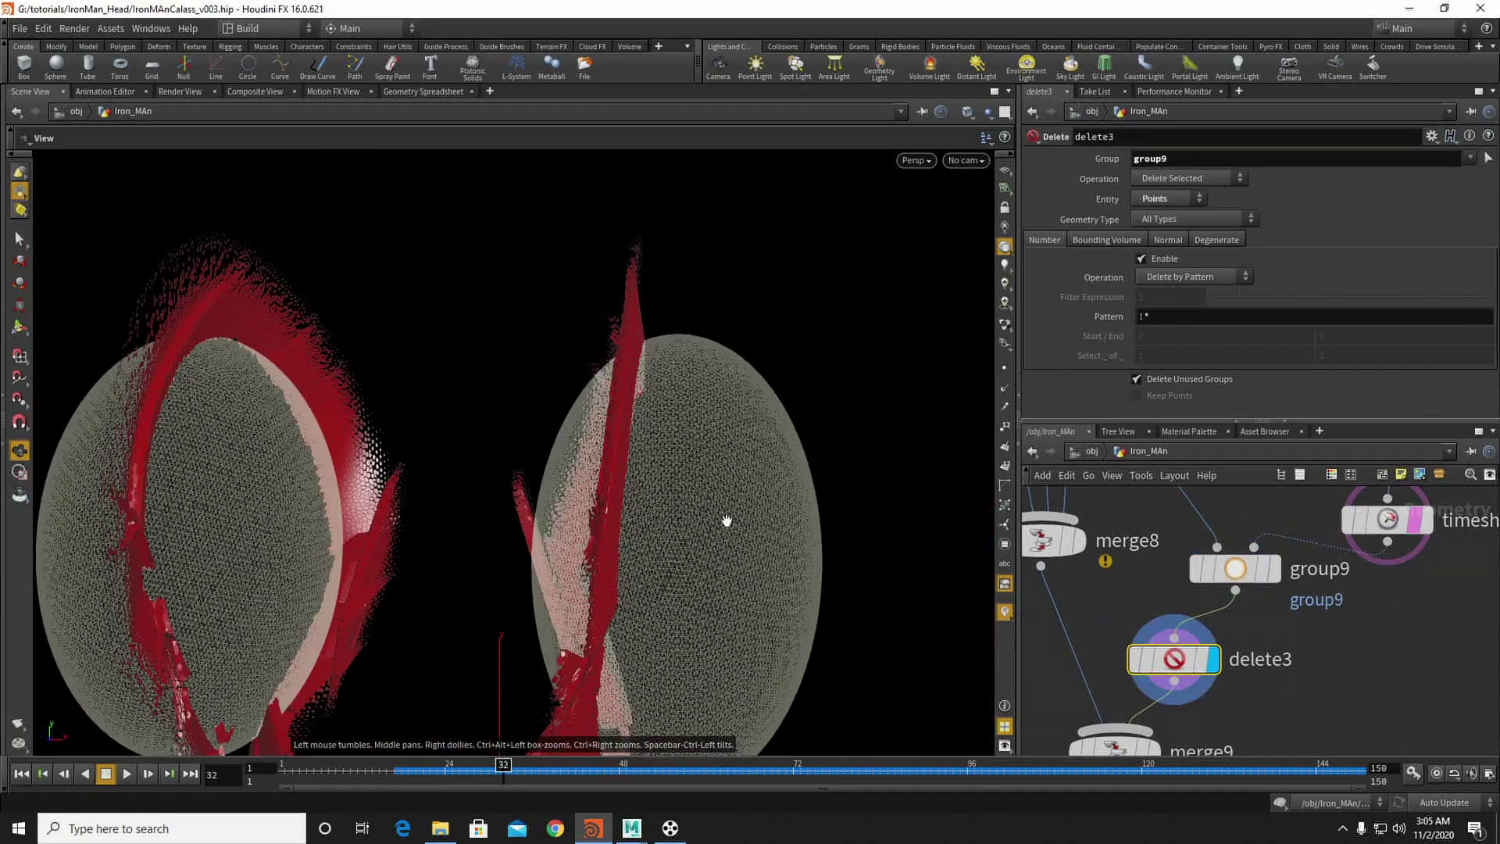
{"action": "middle_click_drag", "start_coordinate": [1259, 667], "coordinate": [1325, 584]}
{"action": "scroll", "coordinate": [1326, 585], "scroll_direction": "down", "scroll_amount": 4}
{"action": "left_click", "coordinate": [1264, 656]}
{"action": "left_click_drag", "start_coordinate": [562, 406], "coordinate": [581, 435]}
Step: Duplicate timeshift1, place the copy below it in the network, and display the copy's spheres
{"action": "middle_click_drag", "start_coordinate": [1399, 523], "coordinate": [1317, 549]}
{"action": "left_click_drag", "start_coordinate": [1319, 552], "coordinate": [1411, 625]}
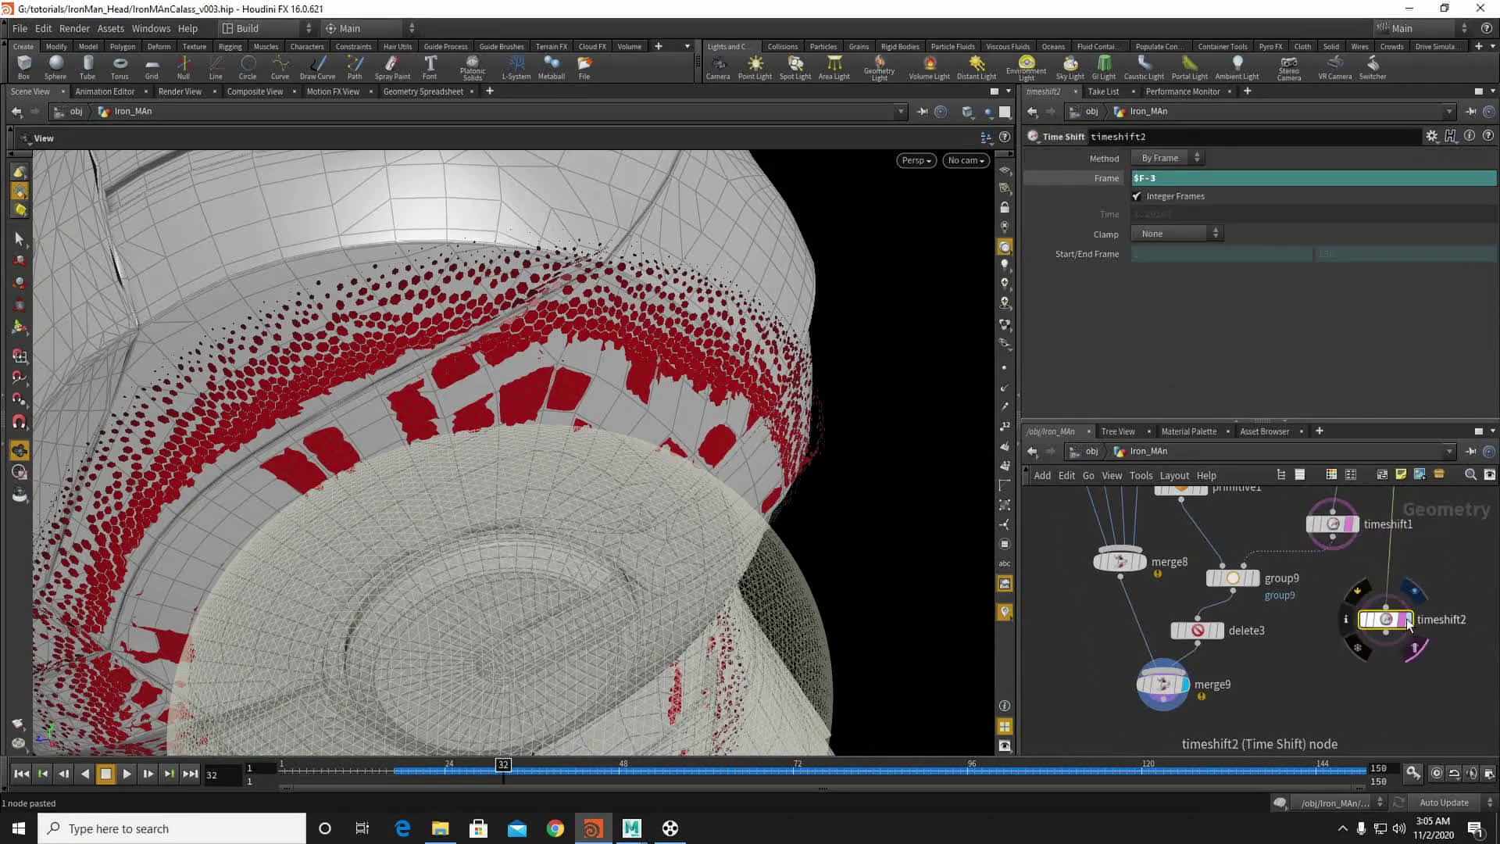
{"action": "left_click", "coordinate": [1408, 621]}
{"action": "middle_click_drag", "start_coordinate": [1313, 648], "coordinate": [1362, 620]}
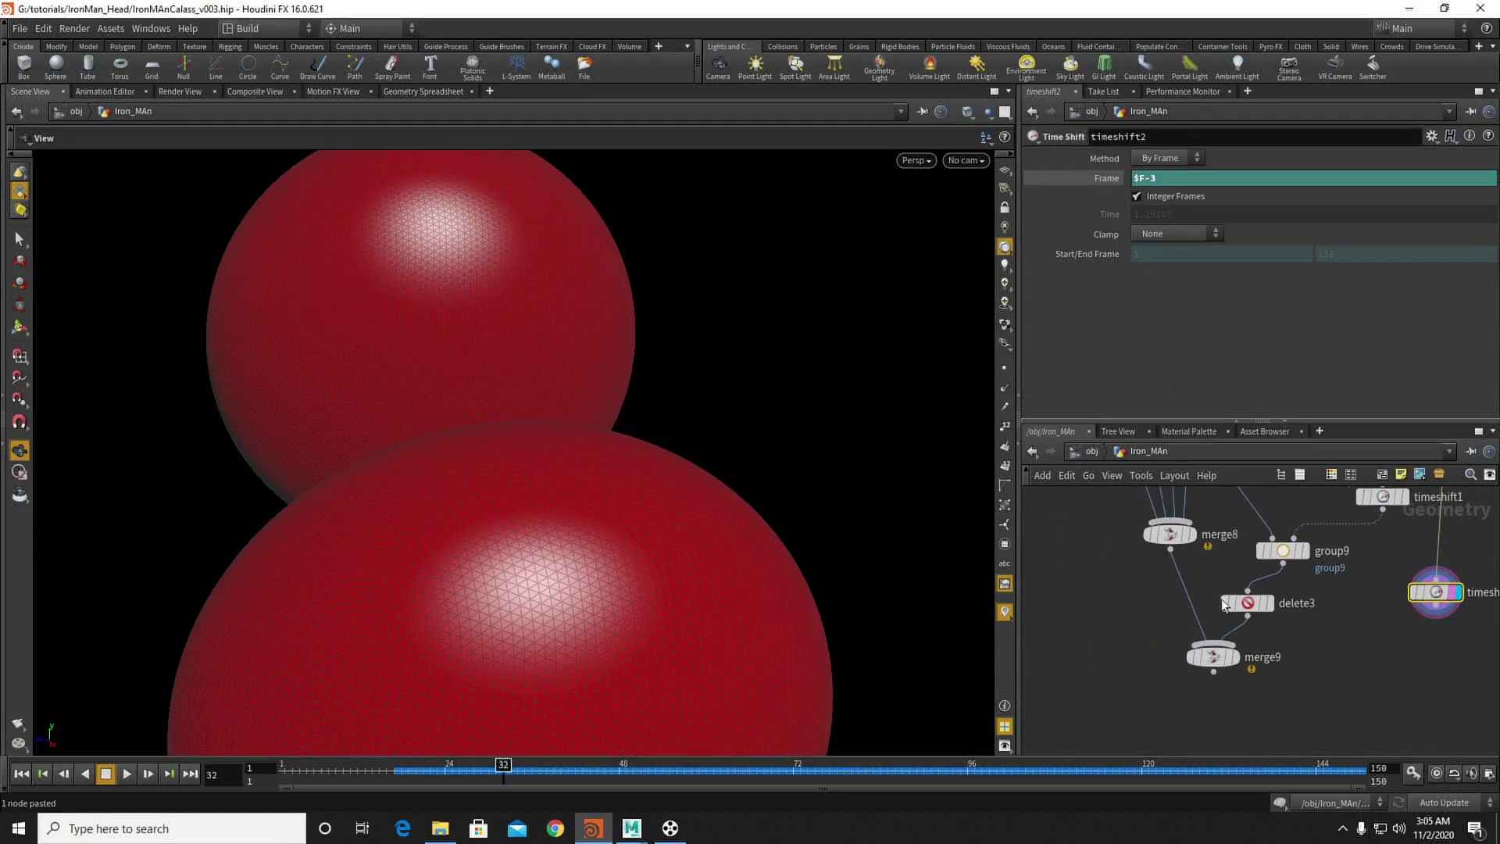
Step: Move merge8 clear of the other nodes and display it, and set timeshift2's frame expression to $F-2
{"action": "left_click_drag", "start_coordinate": [1166, 537], "coordinate": [1078, 539]}
{"action": "left_click", "coordinate": [1095, 540]}
{"action": "left_click", "coordinate": [1093, 541]}
{"action": "left_click", "coordinate": [1434, 589]}
{"action": "left_click", "coordinate": [1179, 185]}
{"action": "type", "text": "-"}
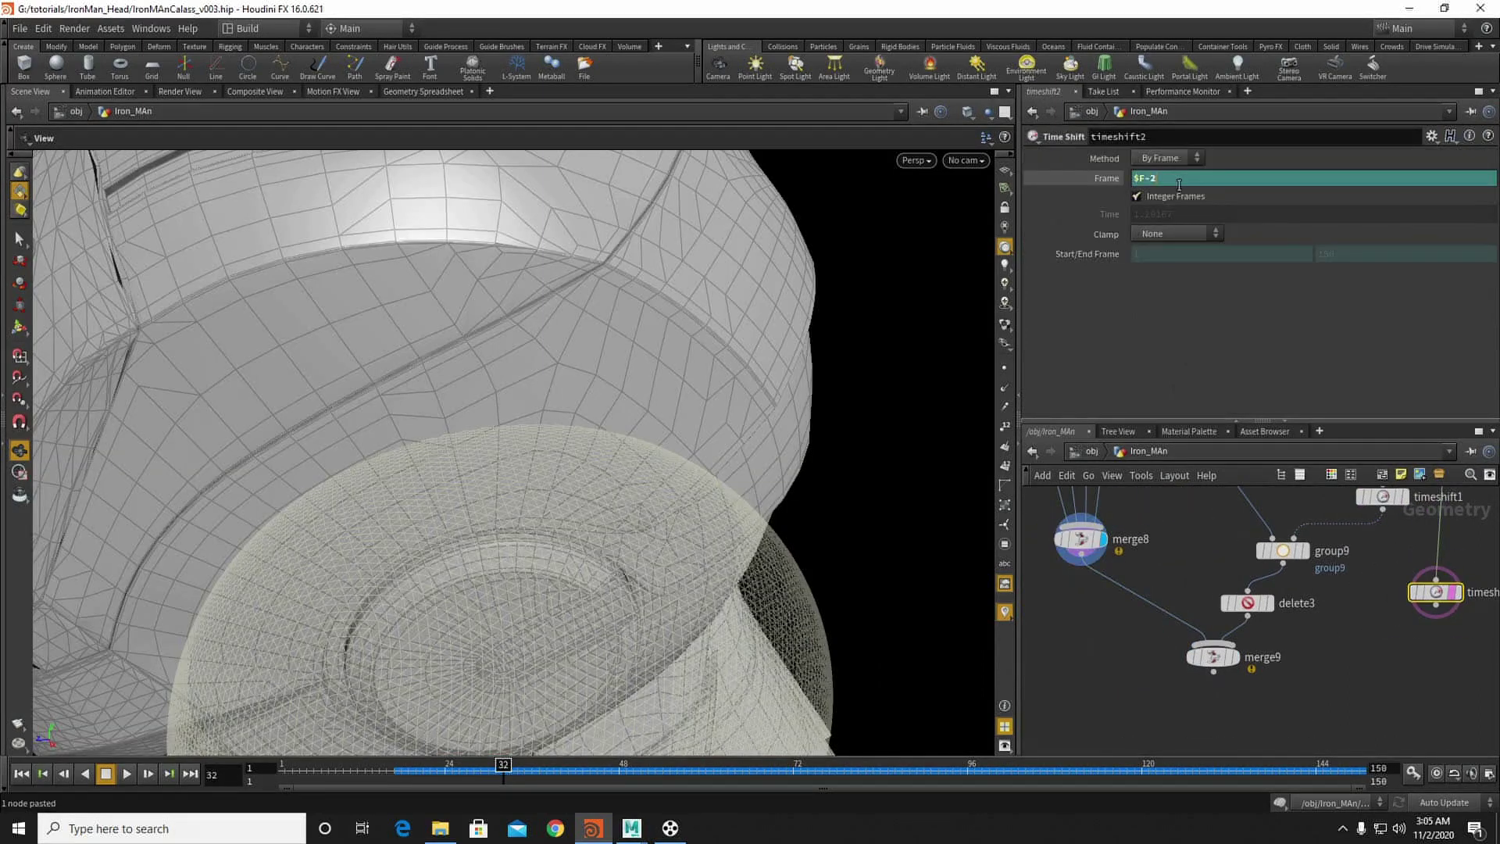
{"action": "type", "text": "2"}
Step: Add a Boolean node with merge8 wired into its first input and timeshift2 into its second
{"action": "key", "text": "Tab"}
{"action": "type", "text": "bo"}
{"action": "key", "text": "Return"}
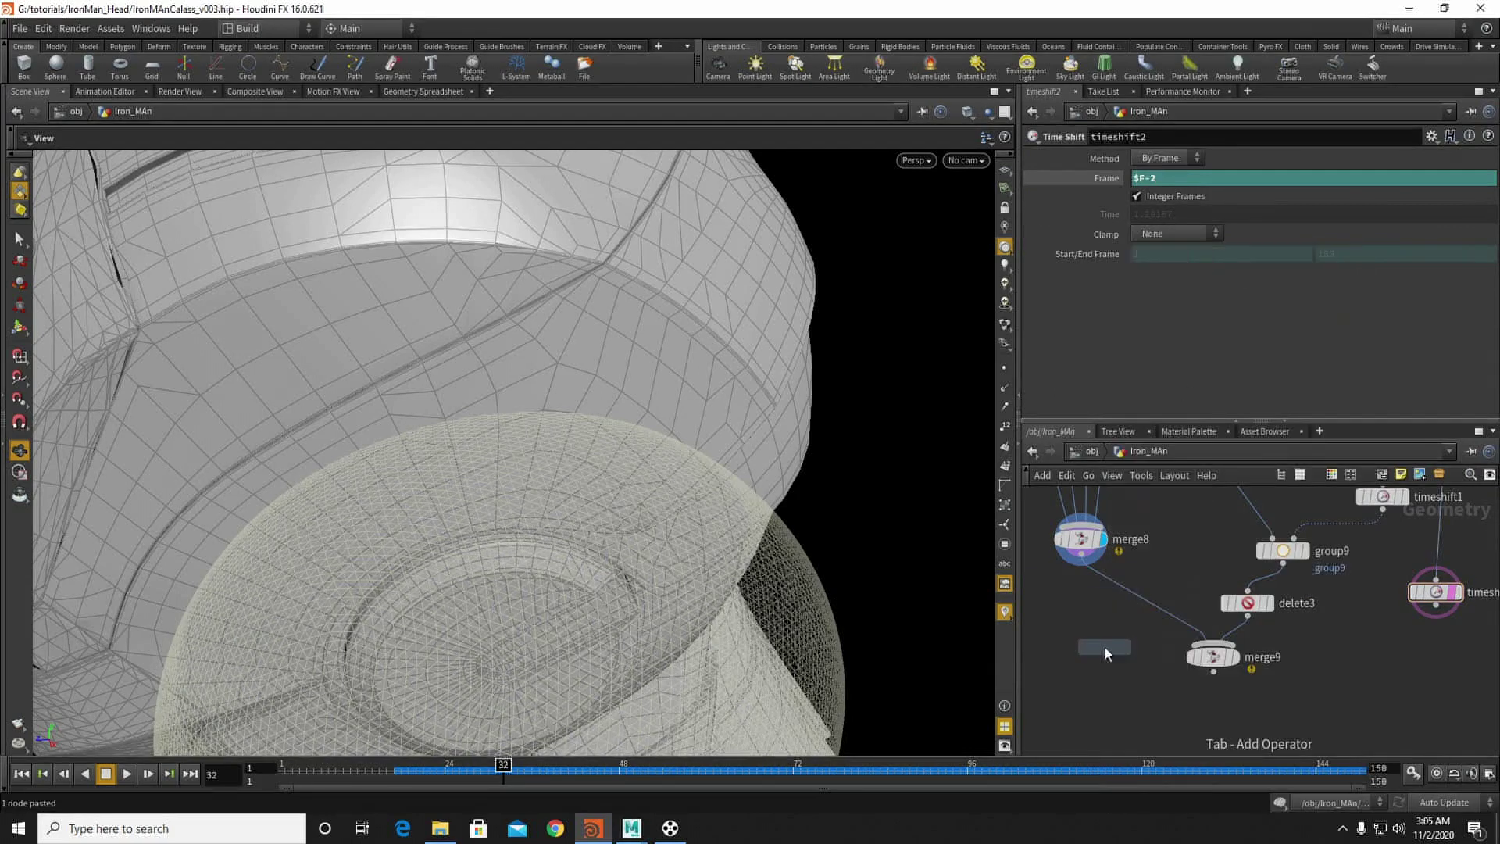
{"action": "left_click", "coordinate": [1104, 645]}
{"action": "left_click_drag", "start_coordinate": [1081, 554], "coordinate": [1390, 604]}
{"action": "left_click", "coordinate": [1410, 606]}
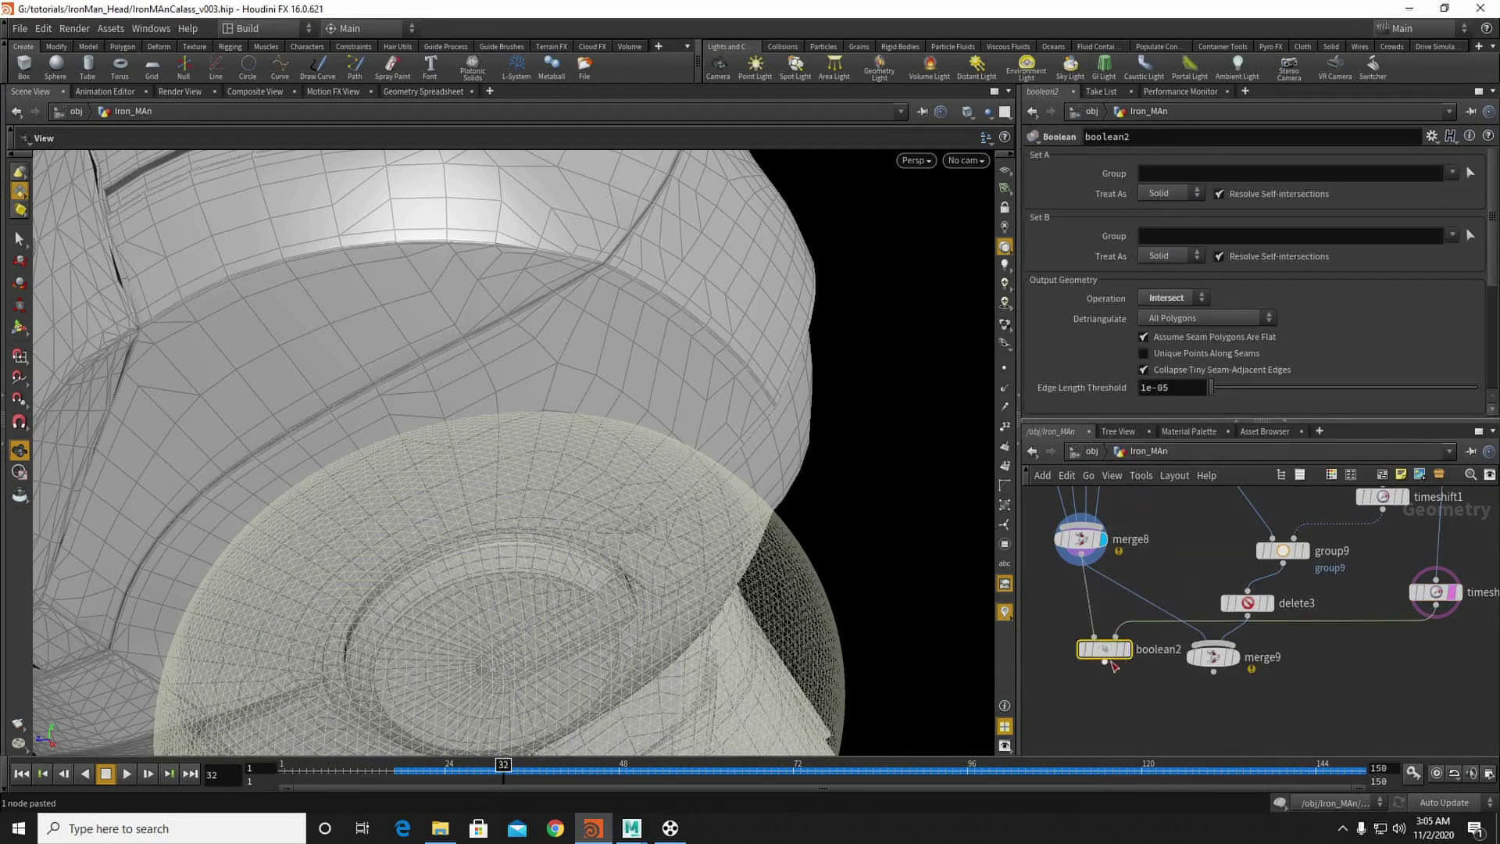
Step: Display boolean2 and set its operation to Subtract, trying the other subtraction direction before returning to A - B
{"action": "mouse_move", "coordinate": [1134, 658]}
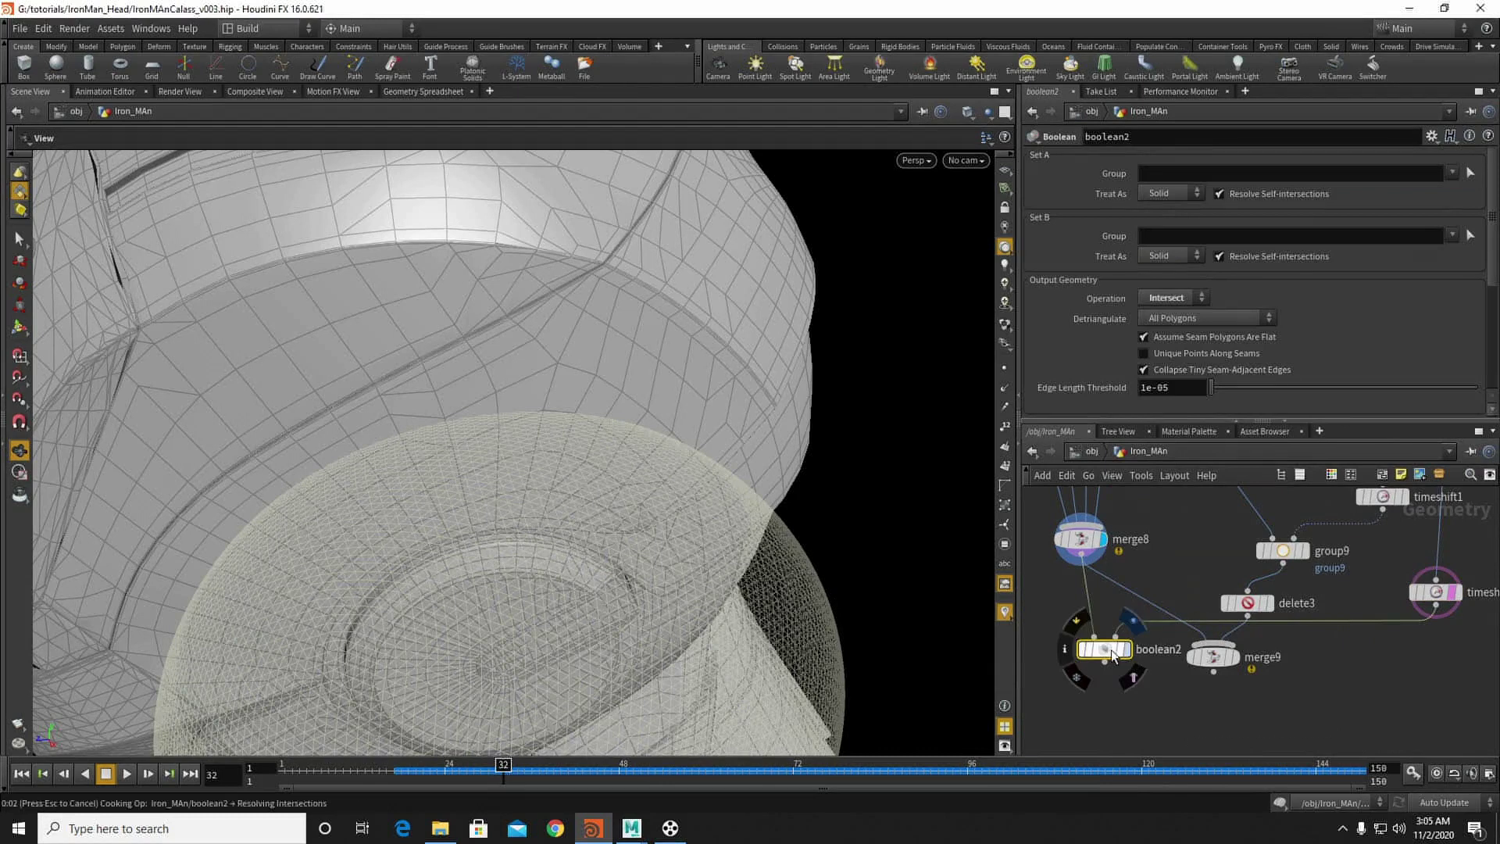
{"action": "key", "text": "r"}
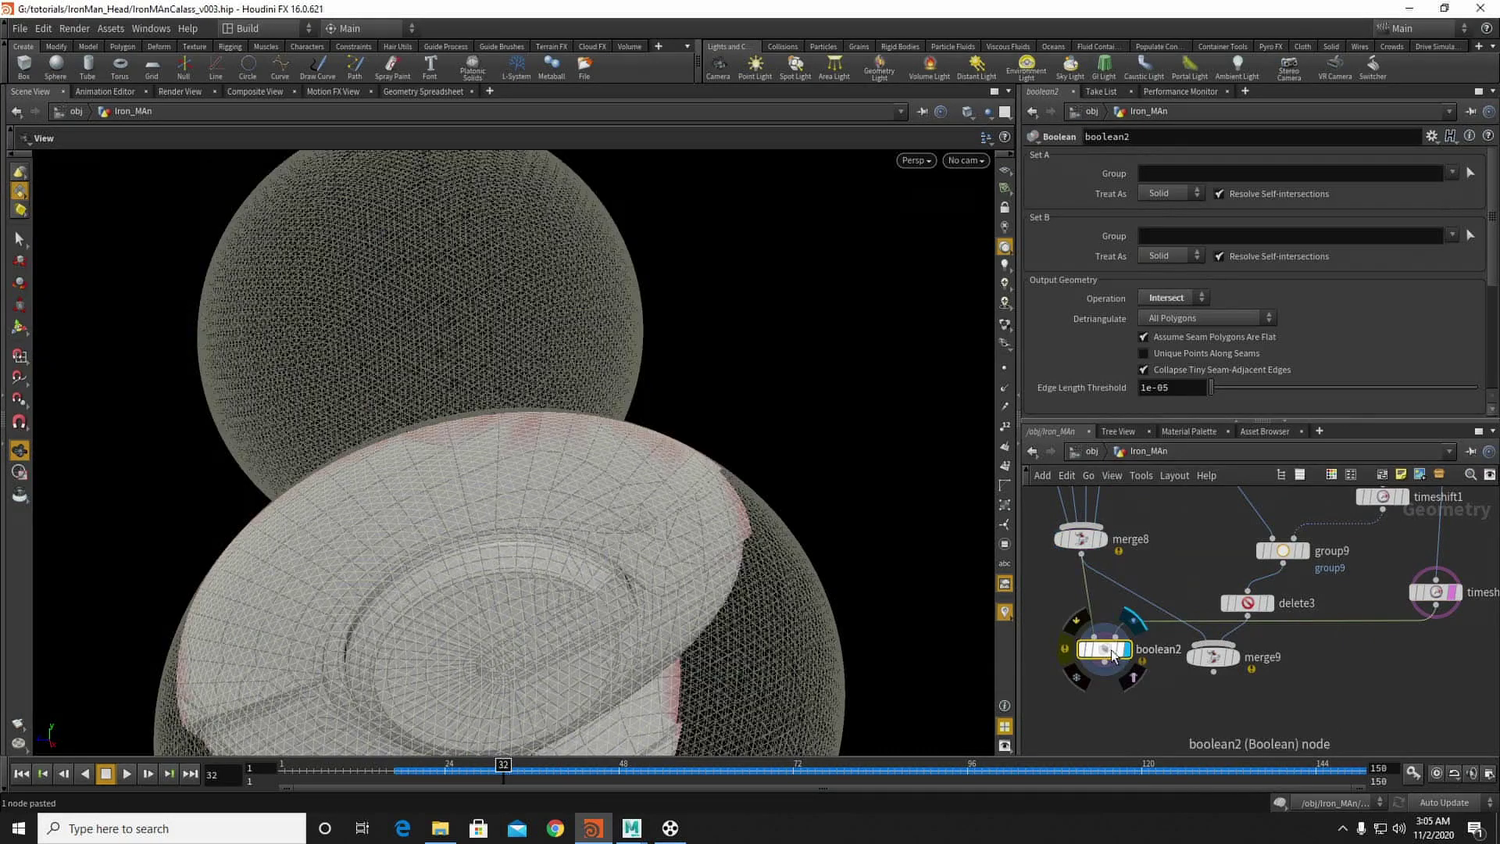
{"action": "left_click", "coordinate": [1169, 299]}
{"action": "left_click", "coordinate": [1158, 338]}
{"action": "mouse_move", "coordinate": [568, 476]}
{"action": "left_mouse_down"}
{"action": "mouse_move", "coordinate": [594, 500]}
{"action": "mouse_move", "coordinate": [671, 516]}
{"action": "mouse_move", "coordinate": [574, 429]}
{"action": "mouse_move", "coordinate": [550, 464]}
{"action": "left_mouse_up"}
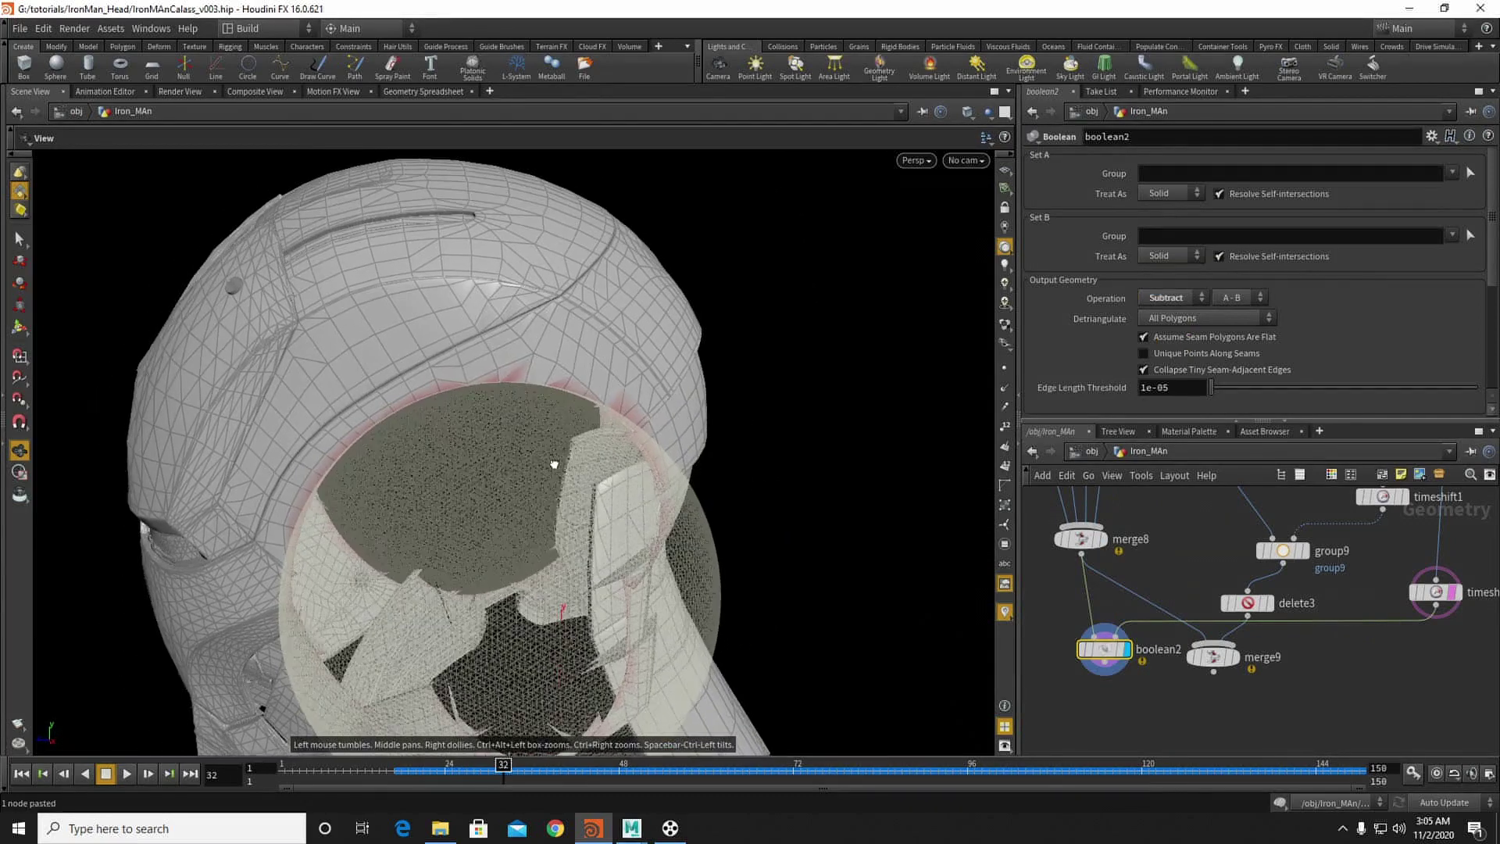
{"action": "left_click", "coordinate": [1239, 297]}
{"action": "left_click", "coordinate": [1234, 315]}
{"action": "left_click", "coordinate": [1240, 298]}
{"action": "left_click", "coordinate": [1233, 298]}
{"action": "left_click_drag", "start_coordinate": [498, 420], "coordinate": [551, 438]}
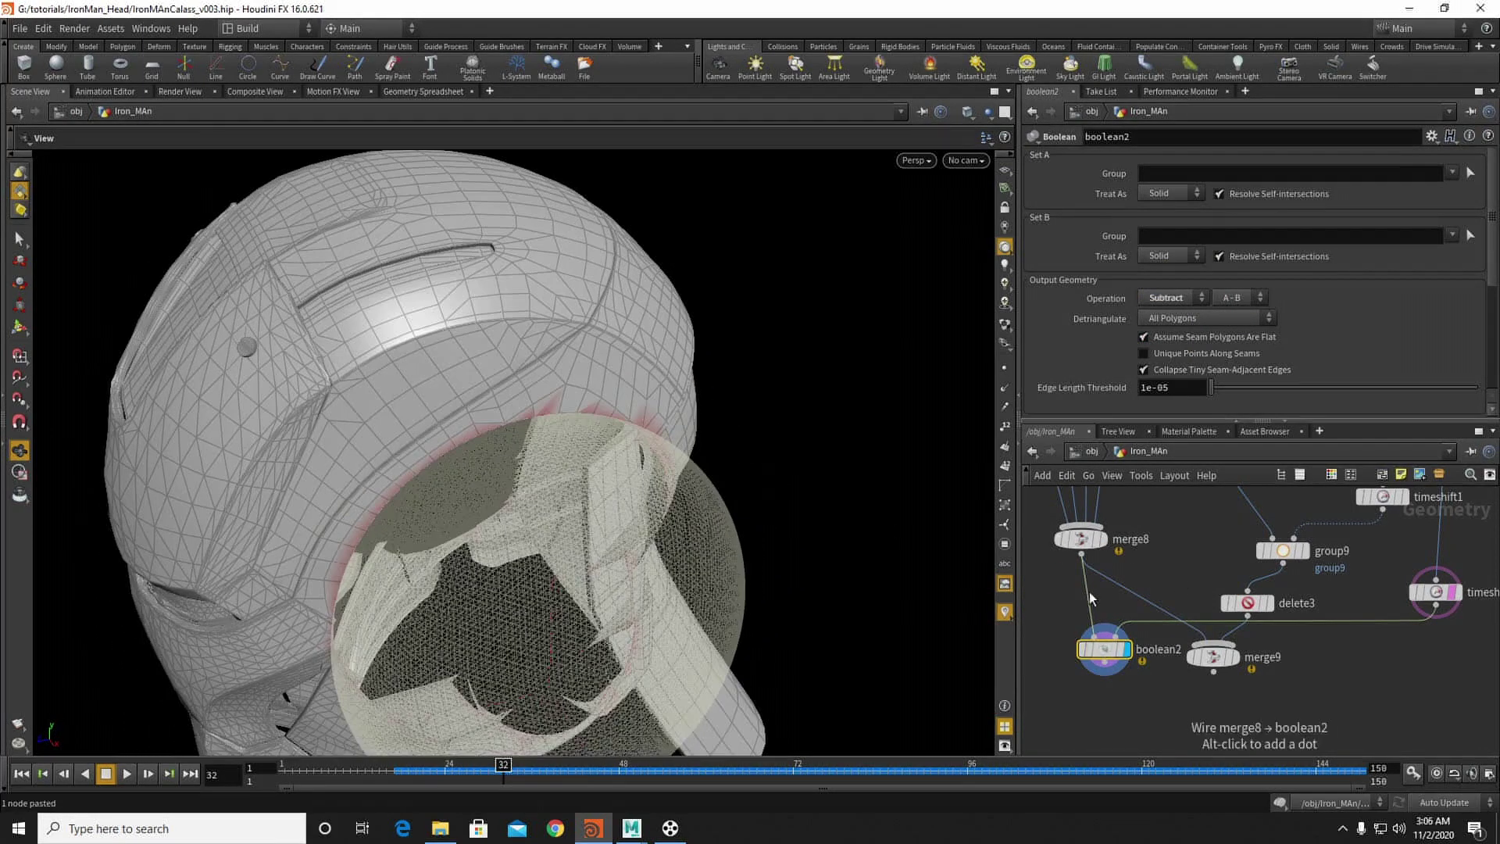
Step: Try swapping boolean2's two inputs, restore their original order, and treat Set A as a Surface
{"action": "left_click_drag", "start_coordinate": [1091, 613], "coordinate": [1117, 632]}
{"action": "left_click_drag", "start_coordinate": [1436, 606], "coordinate": [1078, 644]}
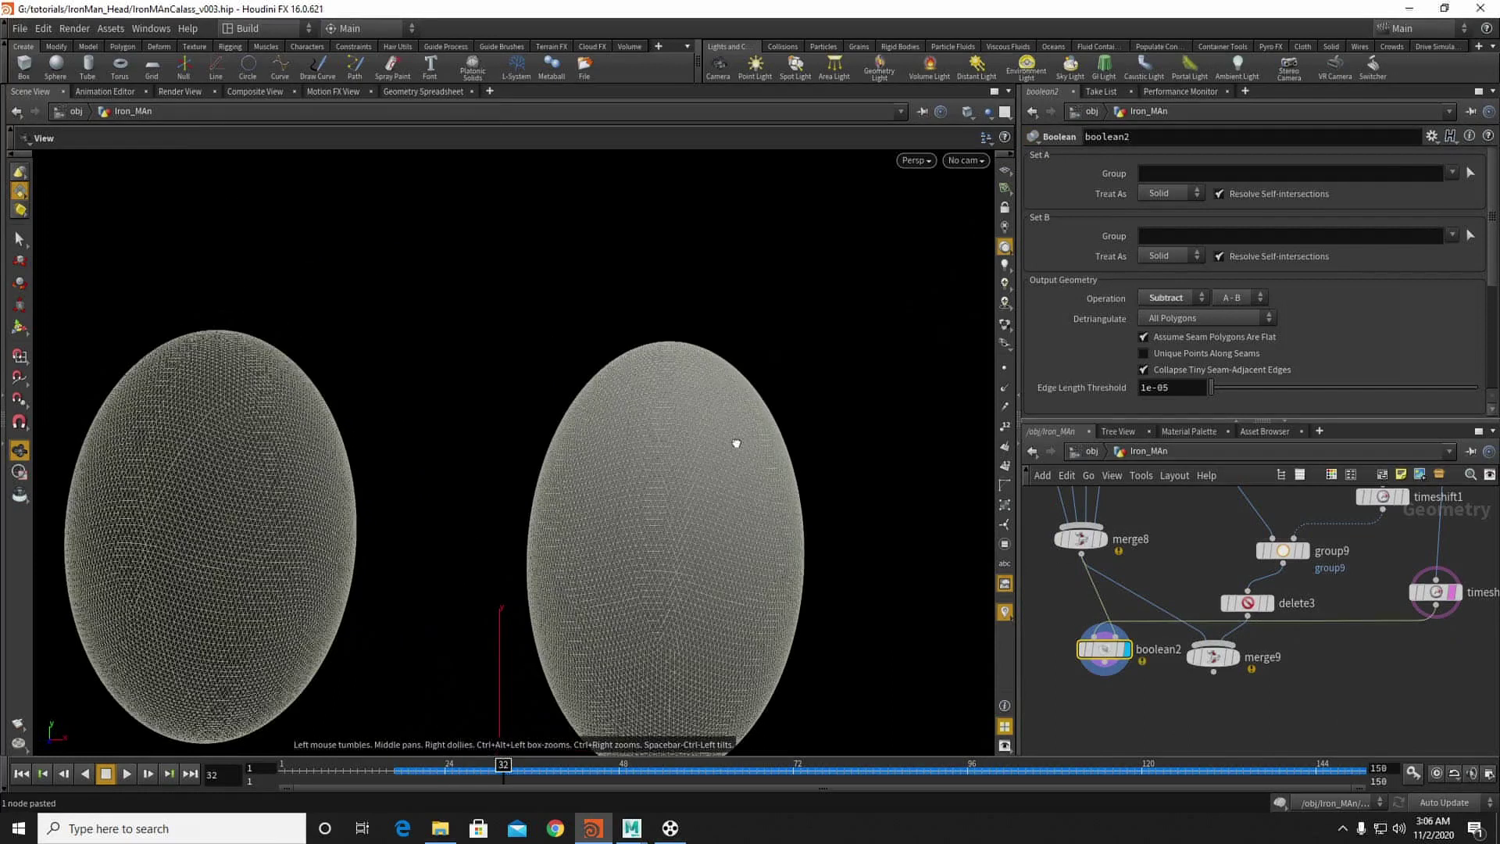
{"action": "left_click_drag", "start_coordinate": [1081, 554], "coordinate": [1094, 635]}
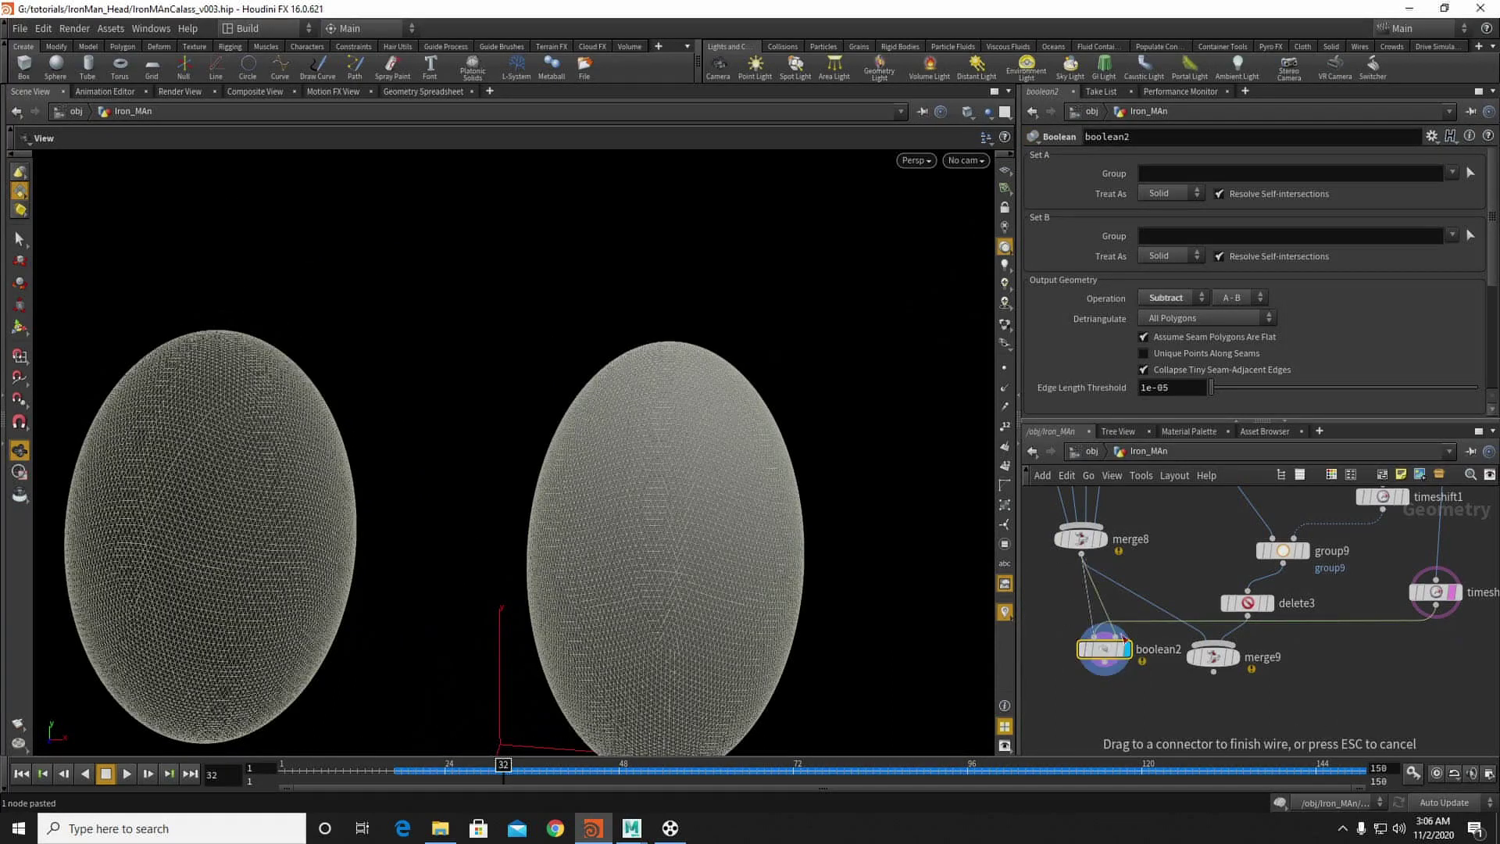
{"action": "left_click", "coordinate": [1246, 615]}
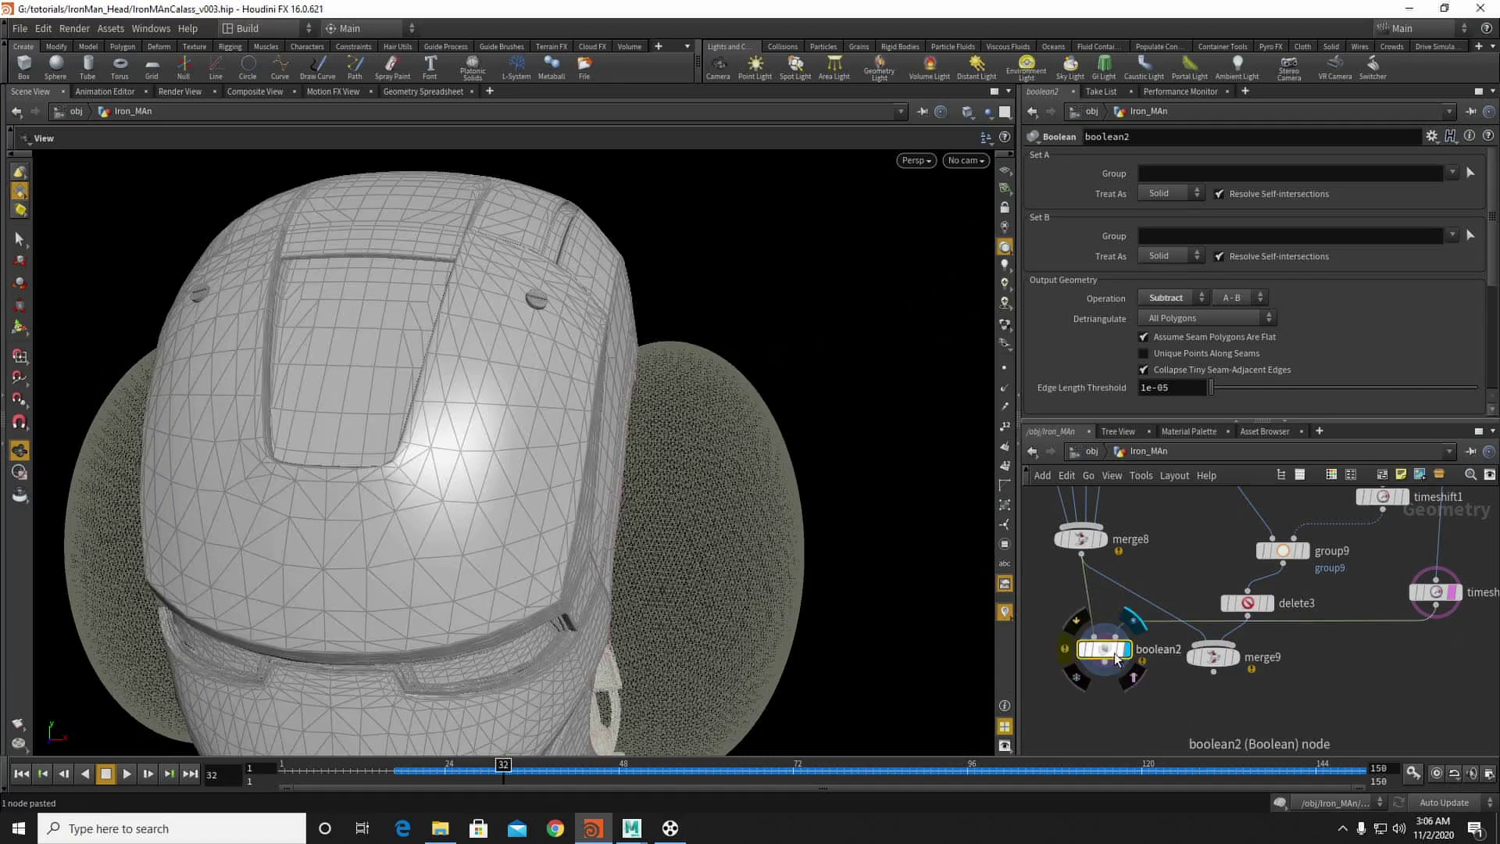
{"action": "left_click_drag", "start_coordinate": [555, 440], "coordinate": [439, 418]}
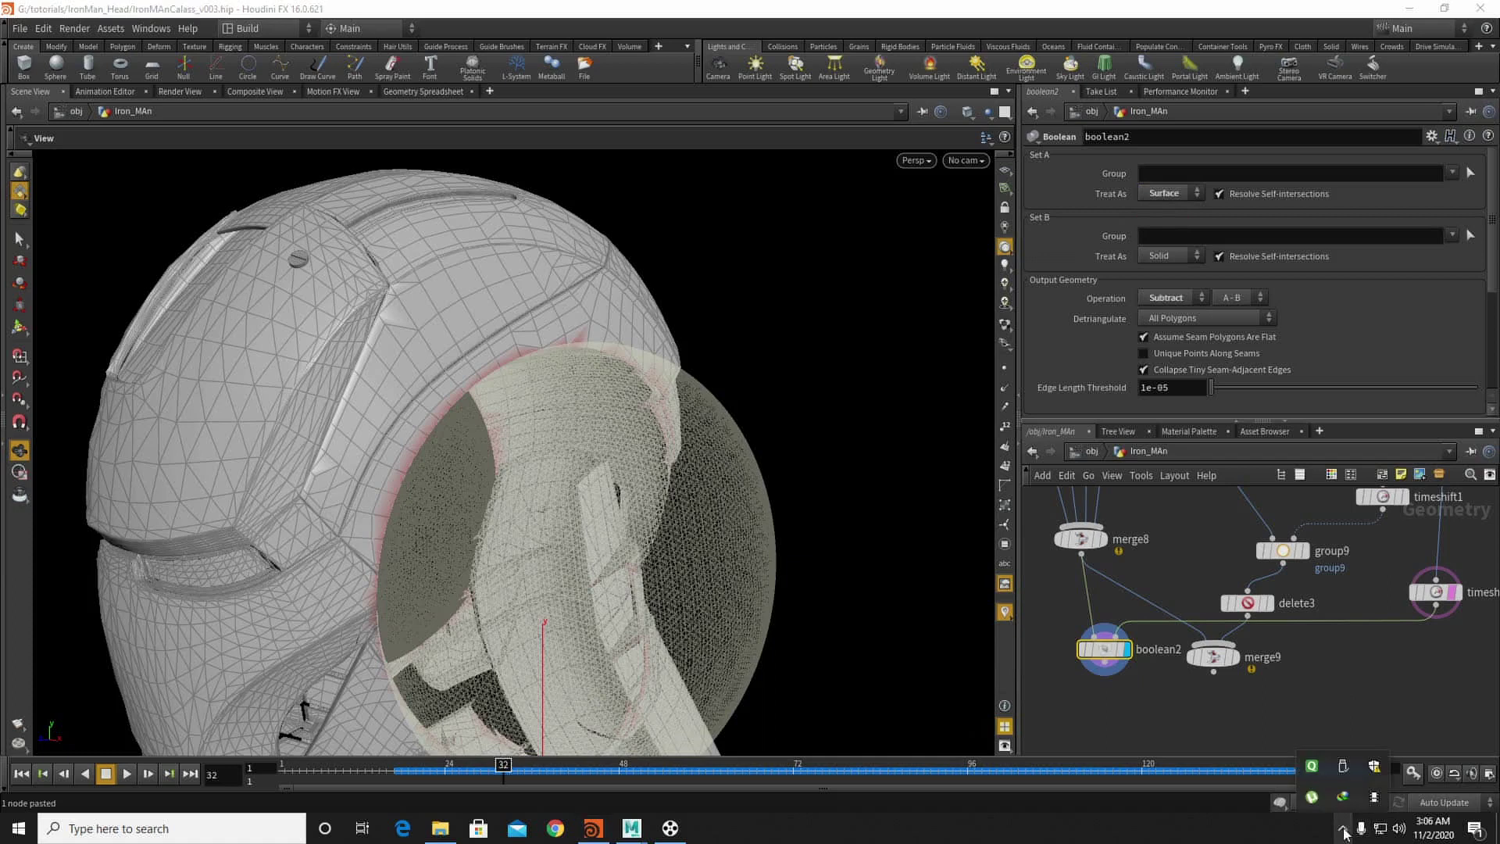
Step: Replace boolean2 with a new Boolean fed by merge8 and timeshift2, display it, and turn off timeshift2's template
{"action": "key", "text": "Delete"}
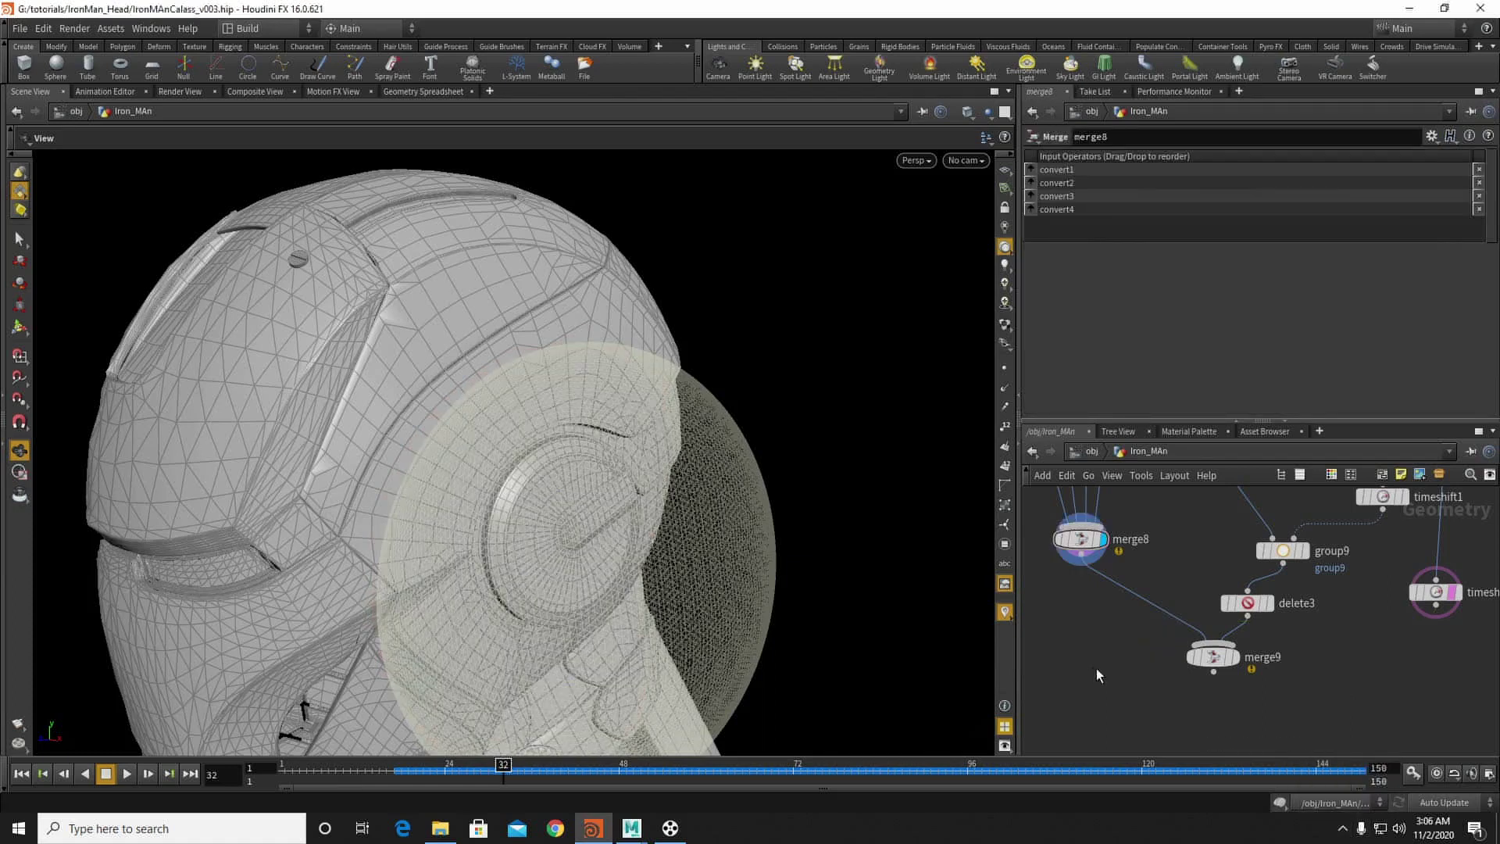
{"action": "key", "text": "Tab"}
{"action": "type", "text": "boo"}
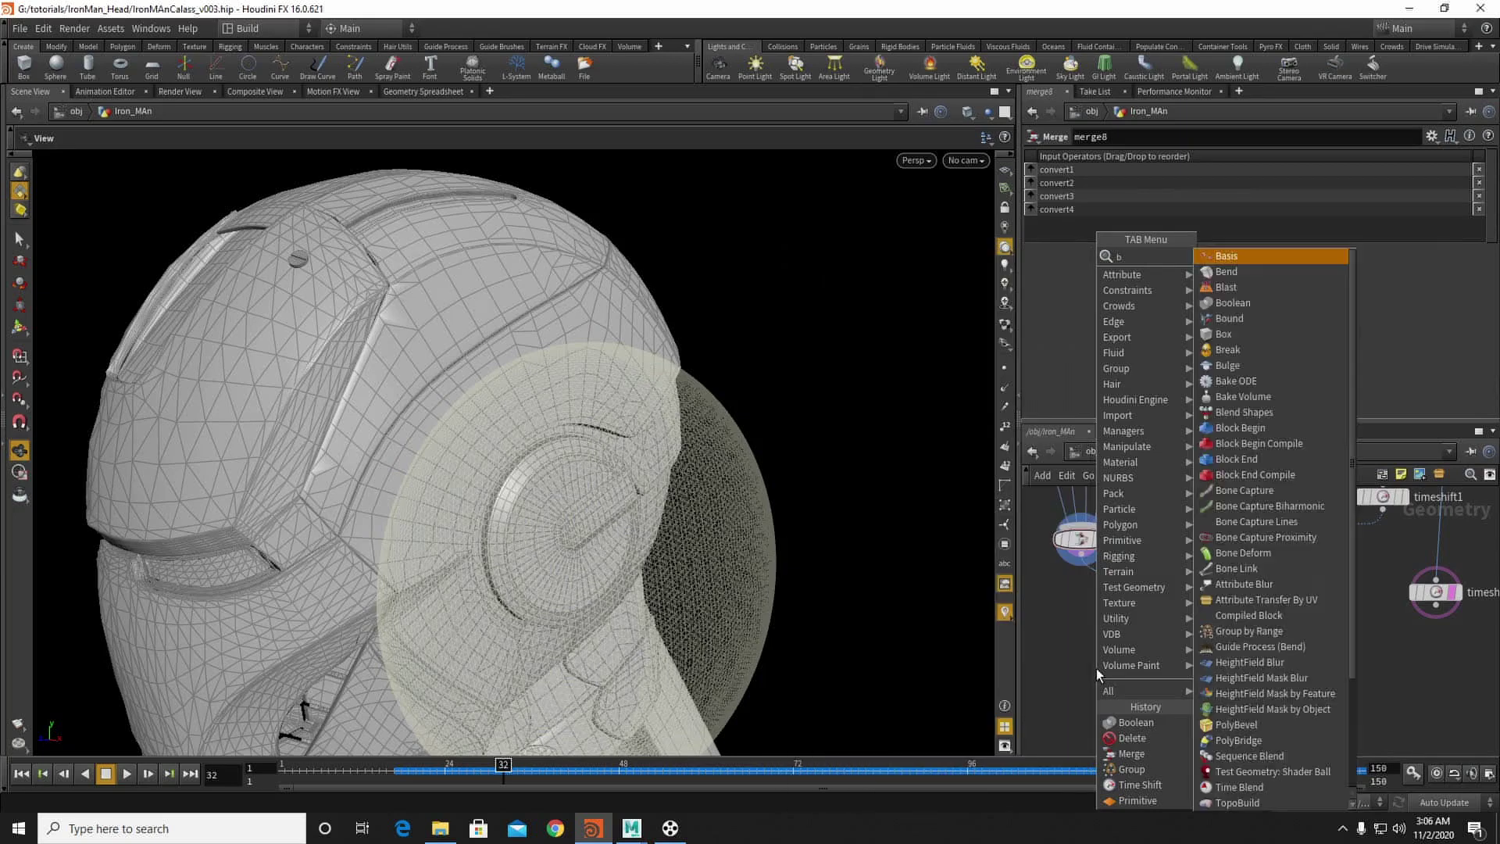
{"action": "left_click", "coordinate": [1231, 255]}
{"action": "left_click", "coordinate": [1122, 695]}
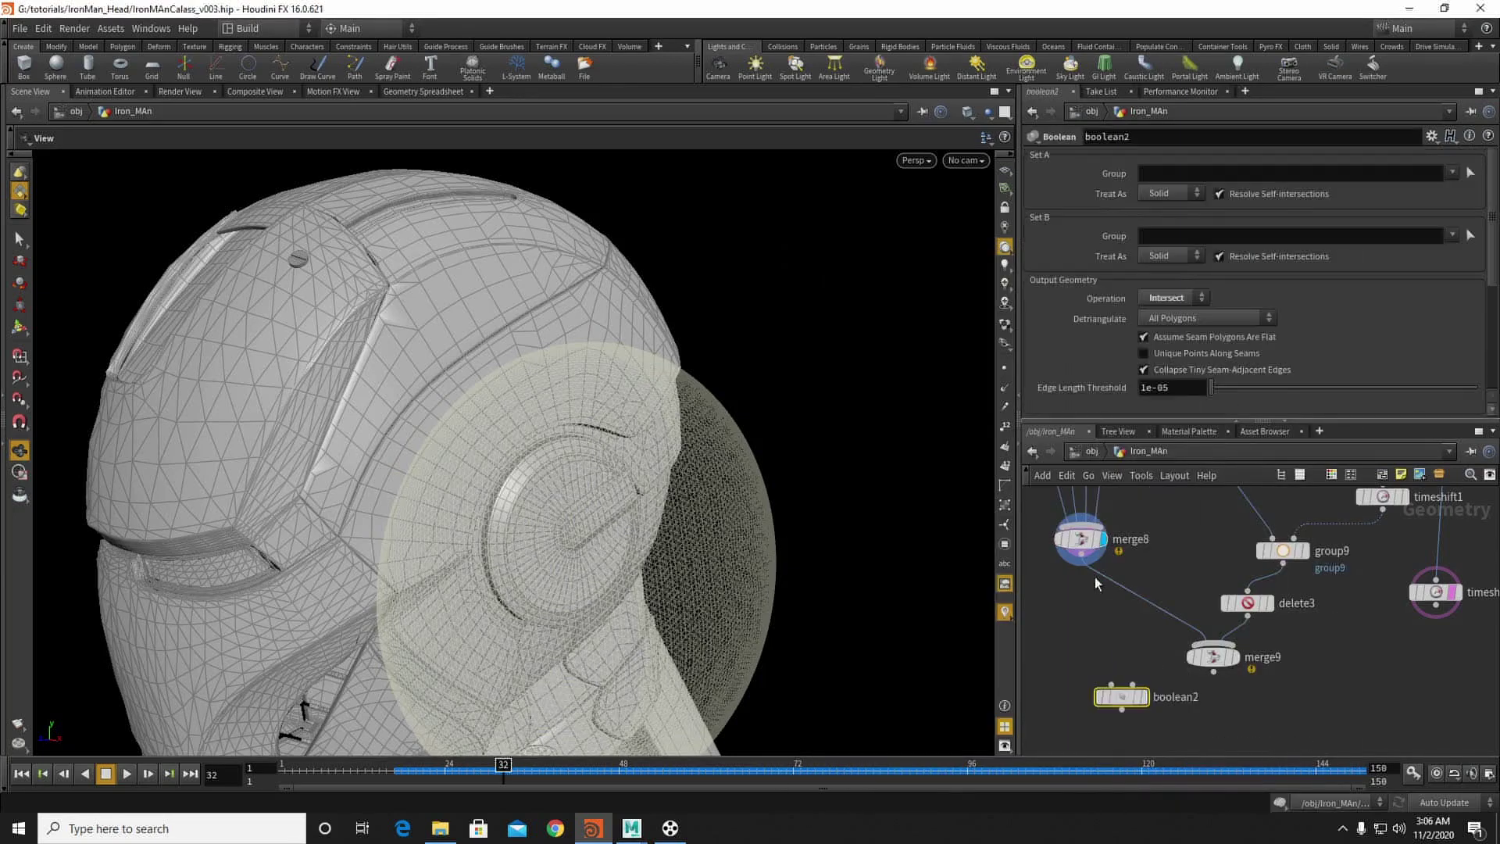
{"action": "left_click_drag", "start_coordinate": [1132, 683], "coordinate": [1413, 658]}
{"action": "mouse_move", "coordinate": [1127, 705]}
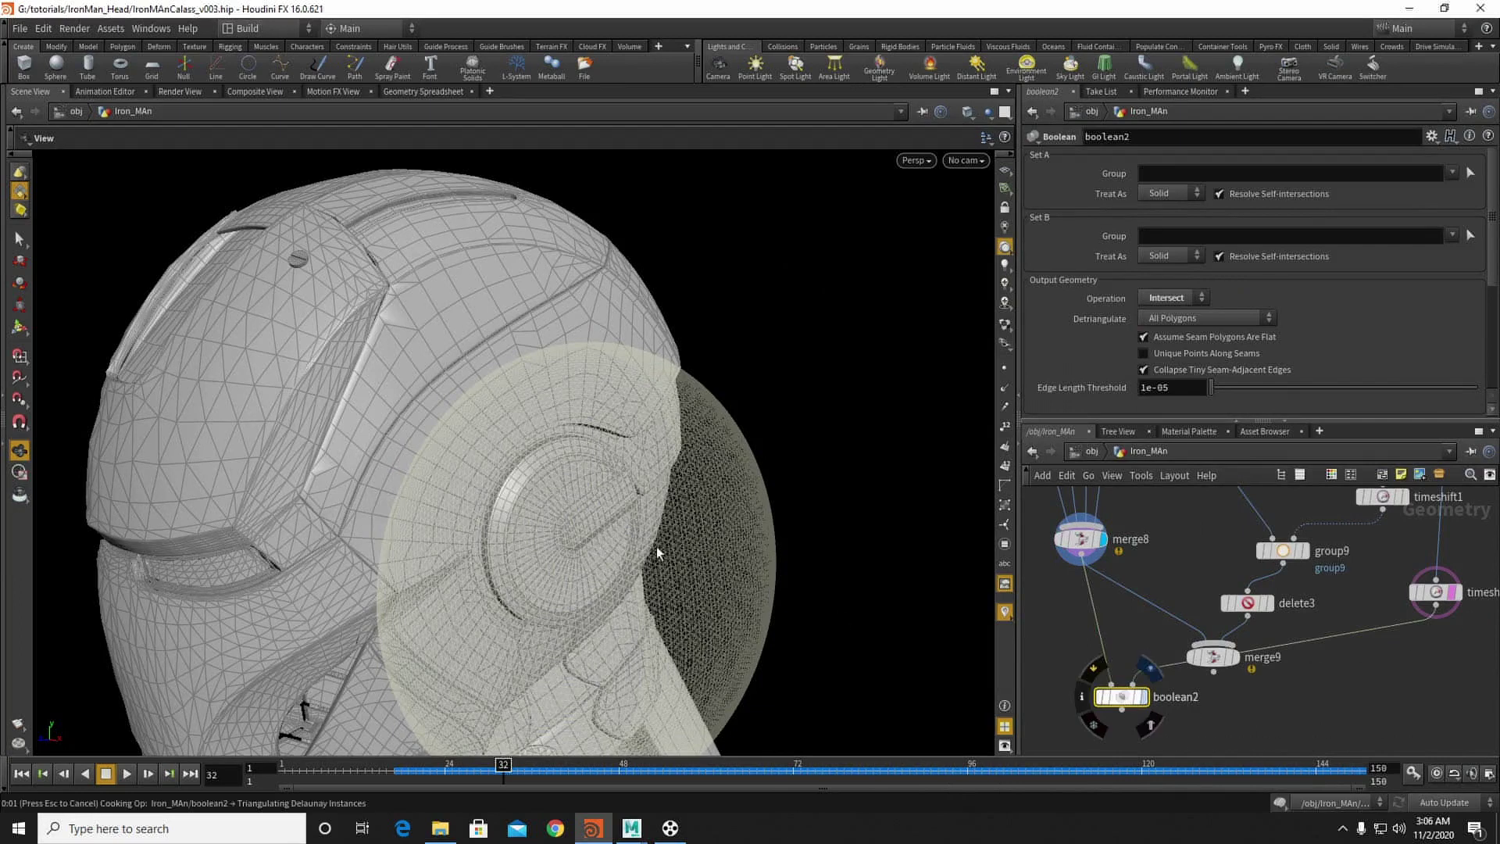
{"action": "left_click_drag", "start_coordinate": [356, 485], "coordinate": [569, 459]}
{"action": "left_click", "coordinate": [1450, 593]}
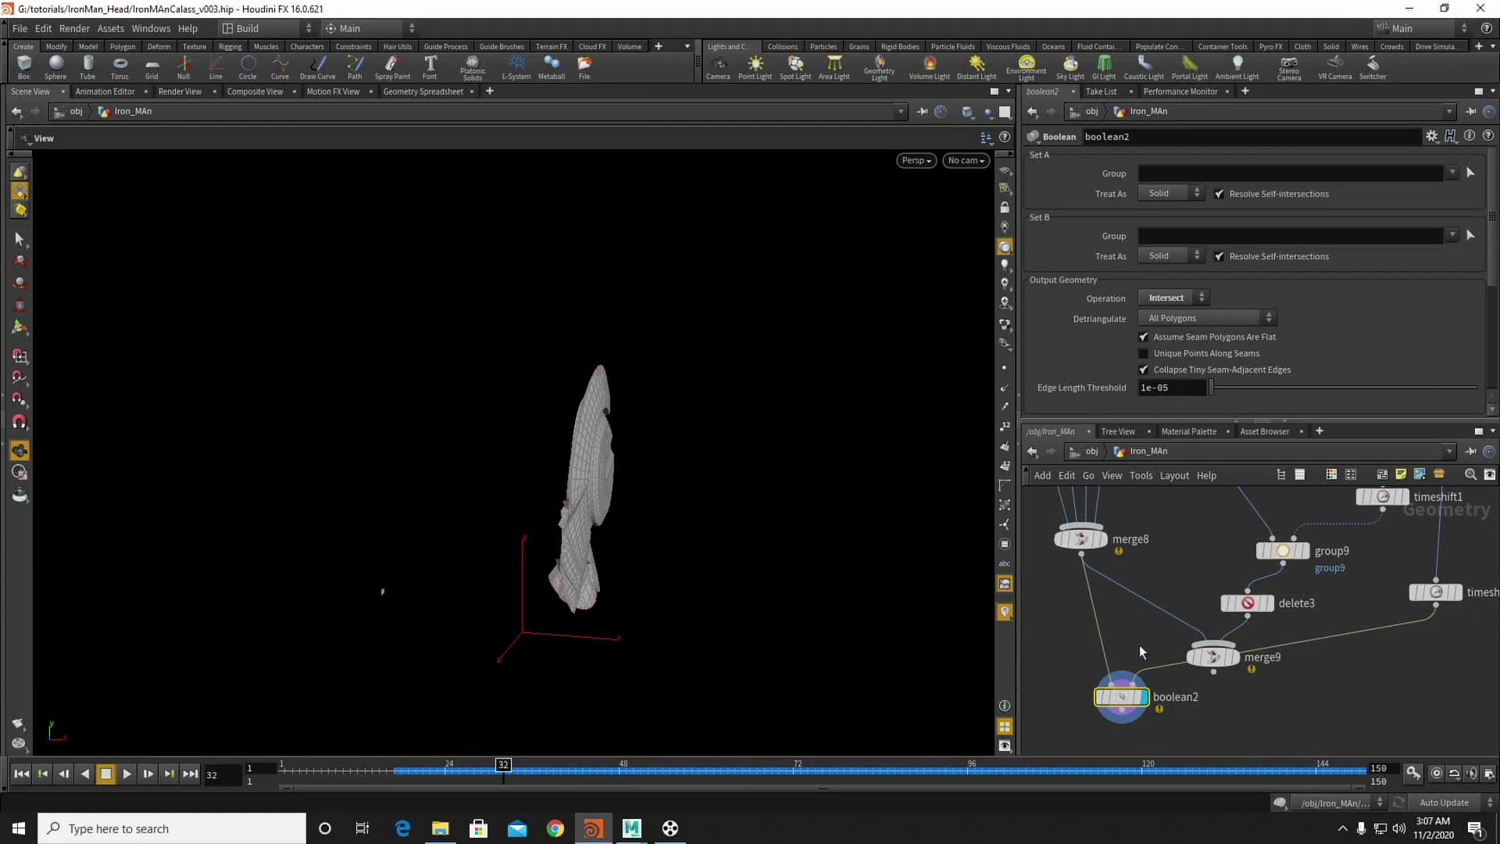
Step: Locate color3 below filecache5 upstream in the network and display it to examine the source spheres
{"action": "middle_click_drag", "start_coordinate": [1278, 529], "coordinate": [1236, 667]}
{"action": "scroll", "coordinate": [1234, 664], "scroll_direction": "down", "scroll_amount": 3}
{"action": "middle_click_drag", "start_coordinate": [1263, 569], "coordinate": [1252, 680]}
{"action": "middle_click_drag", "start_coordinate": [1254, 523], "coordinate": [1244, 712]}
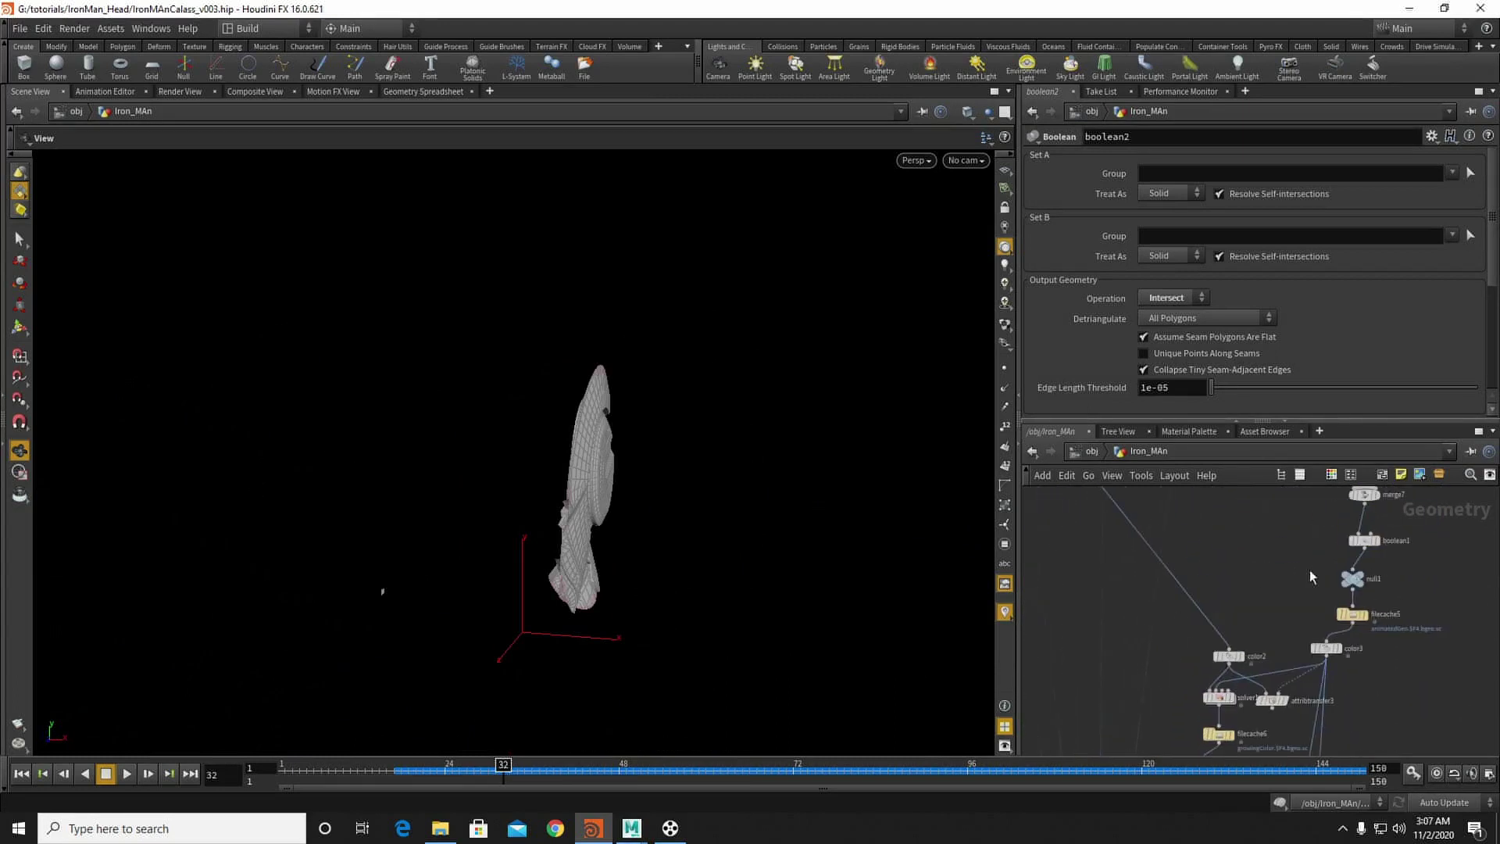
{"action": "middle_click_drag", "start_coordinate": [1267, 578], "coordinate": [1228, 641]}
{"action": "middle_click_drag", "start_coordinate": [1321, 739], "coordinate": [1256, 665]}
{"action": "scroll", "coordinate": [1256, 665], "scroll_direction": "up", "scroll_amount": 3}
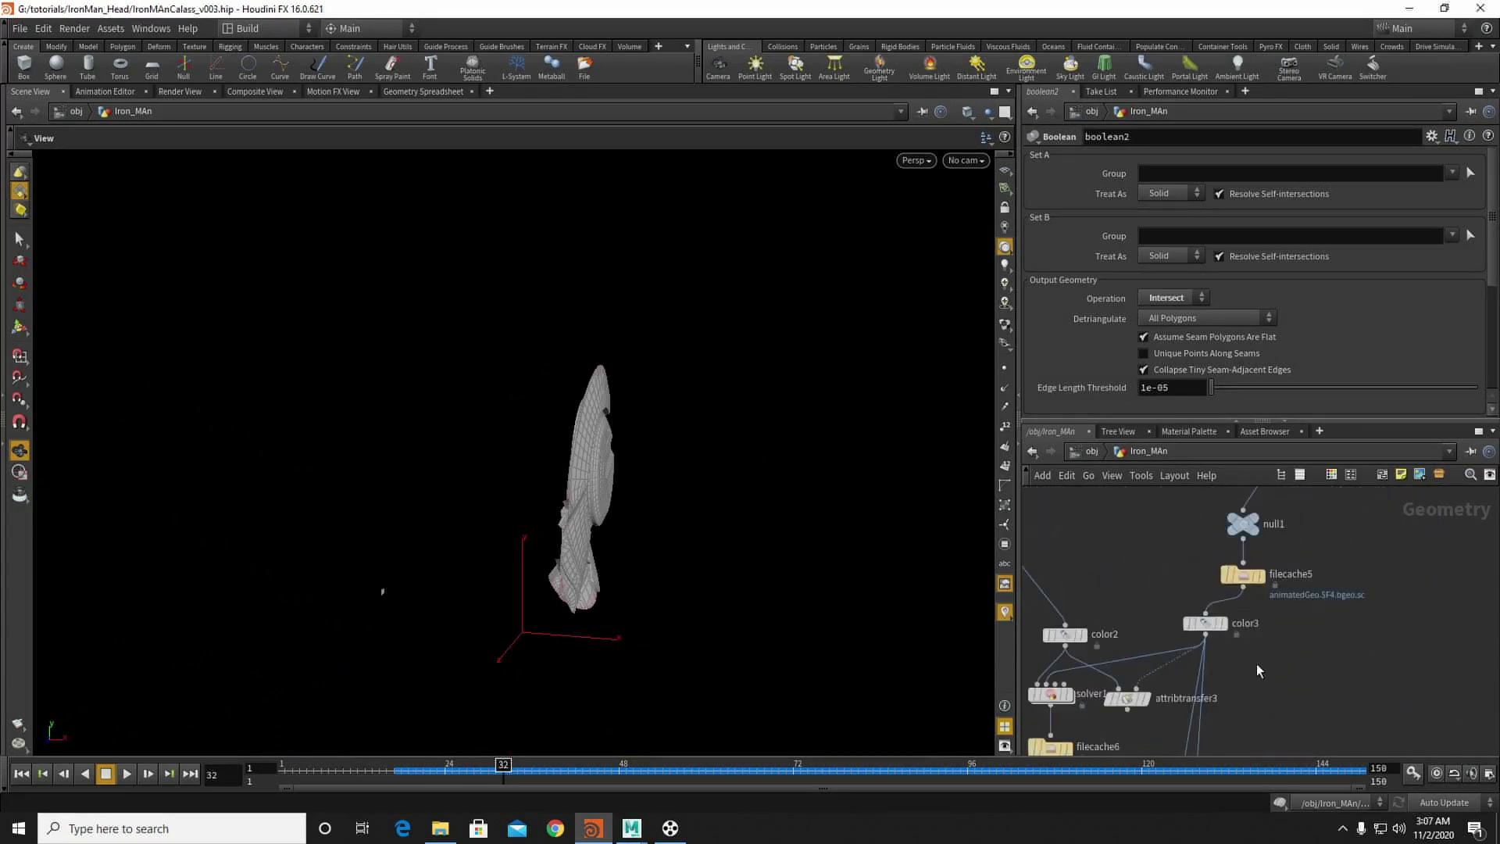
{"action": "scroll", "coordinate": [1249, 612], "scroll_direction": "up", "scroll_amount": 3}
{"action": "left_click", "coordinate": [1208, 632]}
{"action": "left_click", "coordinate": [1178, 638]}
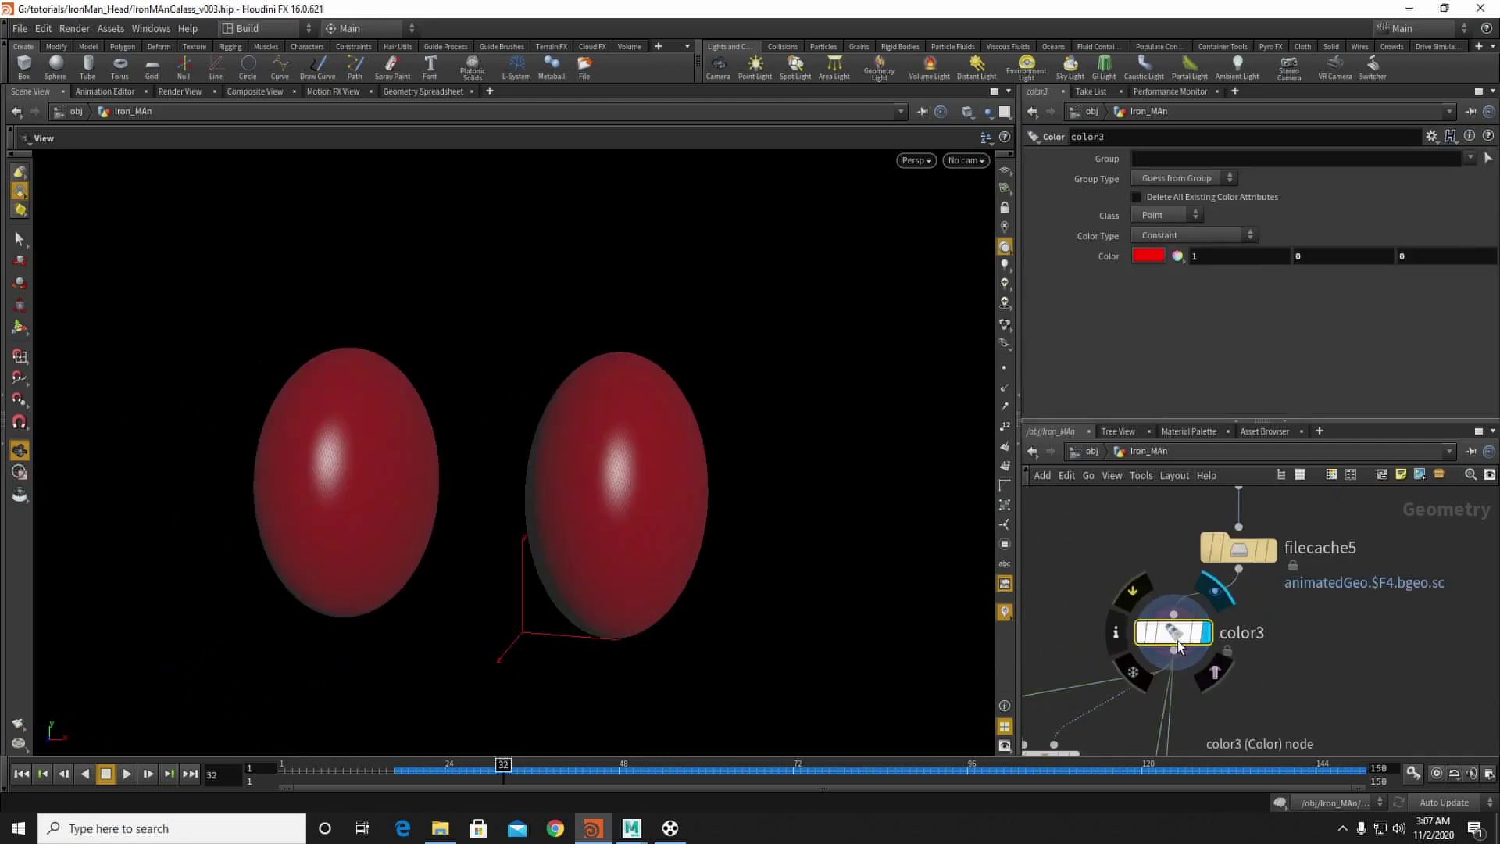
Step: Return the display to boolean2 and examine the intersected helmet pieces at frame 48
{"action": "scroll", "coordinate": [1235, 611], "scroll_direction": "down", "scroll_amount": 5}
{"action": "middle_click_drag", "start_coordinate": [1244, 727], "coordinate": [1362, 534]}
{"action": "scroll", "coordinate": [1176, 636], "scroll_direction": "up", "scroll_amount": 5}
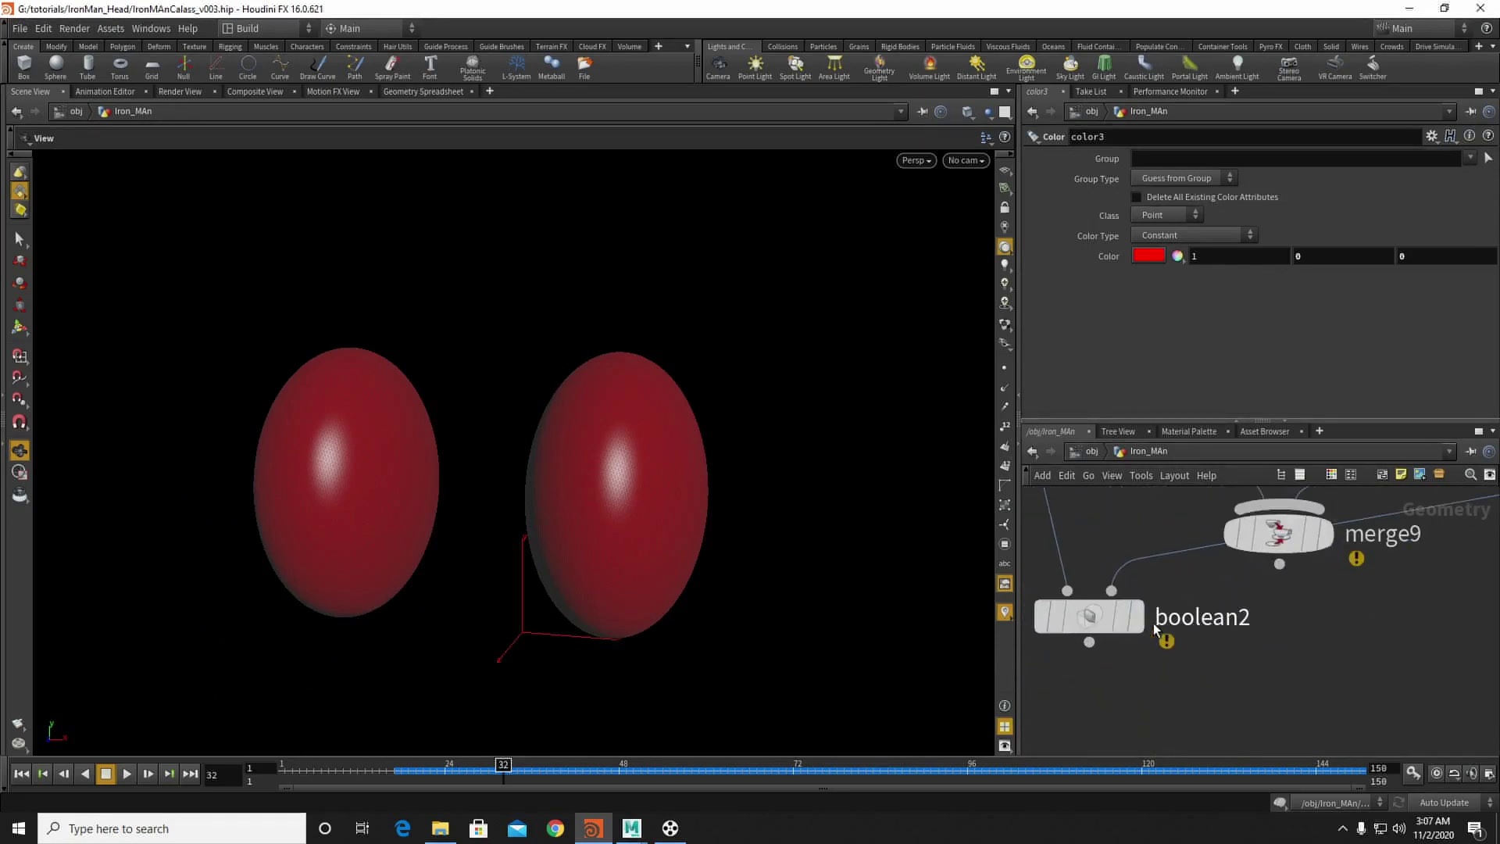
{"action": "left_click", "coordinate": [1134, 617]}
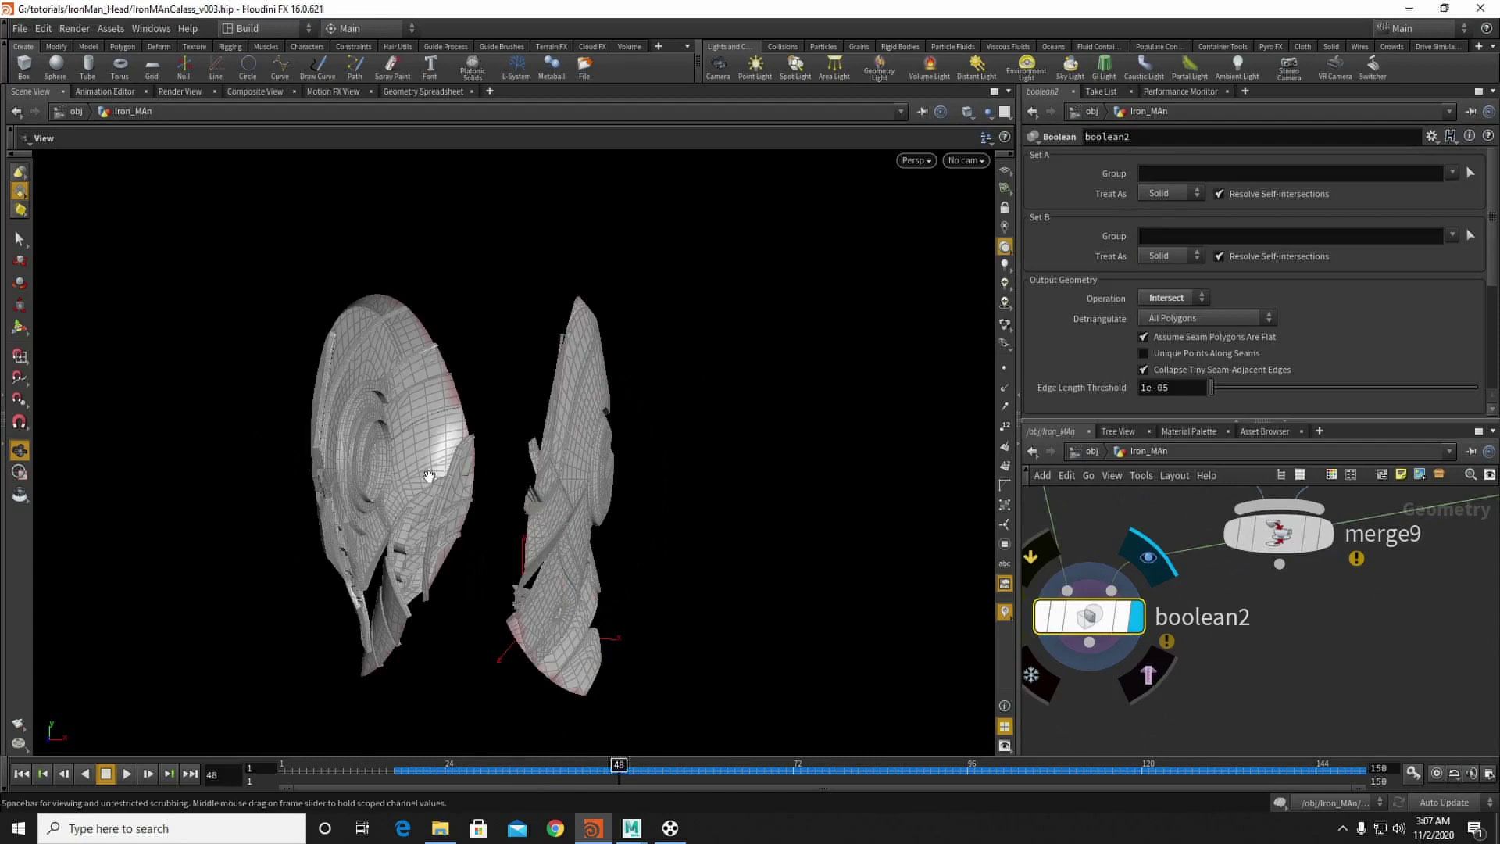
Step: Display timeshift2 and examine its spheres at frame 48 to compare them with the intersected helmet pieces
{"action": "left_click_drag", "start_coordinate": [442, 451], "coordinate": [523, 462]}
{"action": "scroll", "coordinate": [1296, 665], "scroll_direction": "down", "scroll_amount": 4}
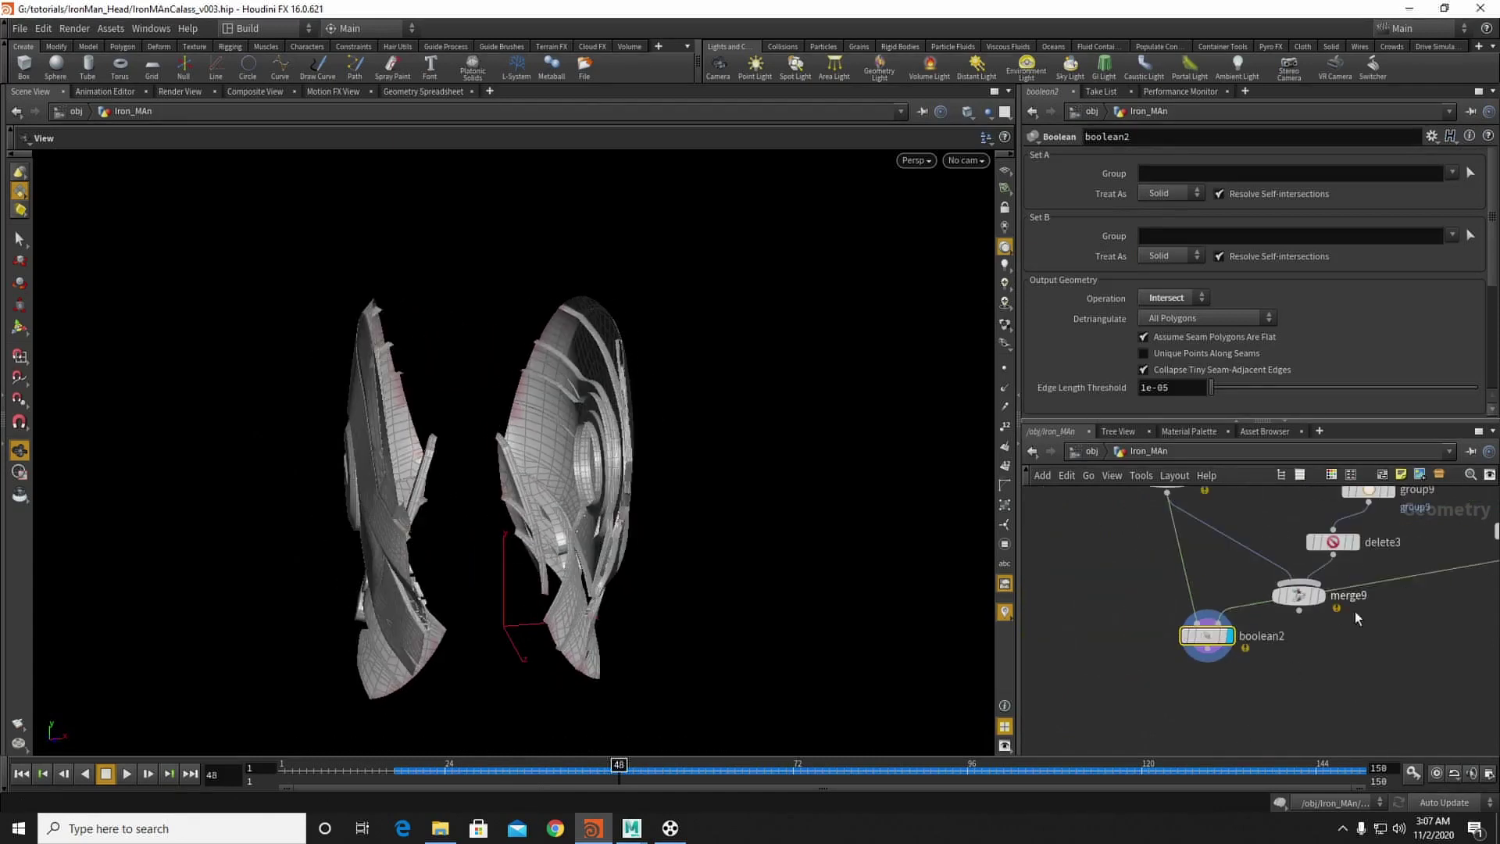
{"action": "middle_click_drag", "start_coordinate": [1476, 535], "coordinate": [1163, 670]}
{"action": "left_click", "coordinate": [1221, 675]}
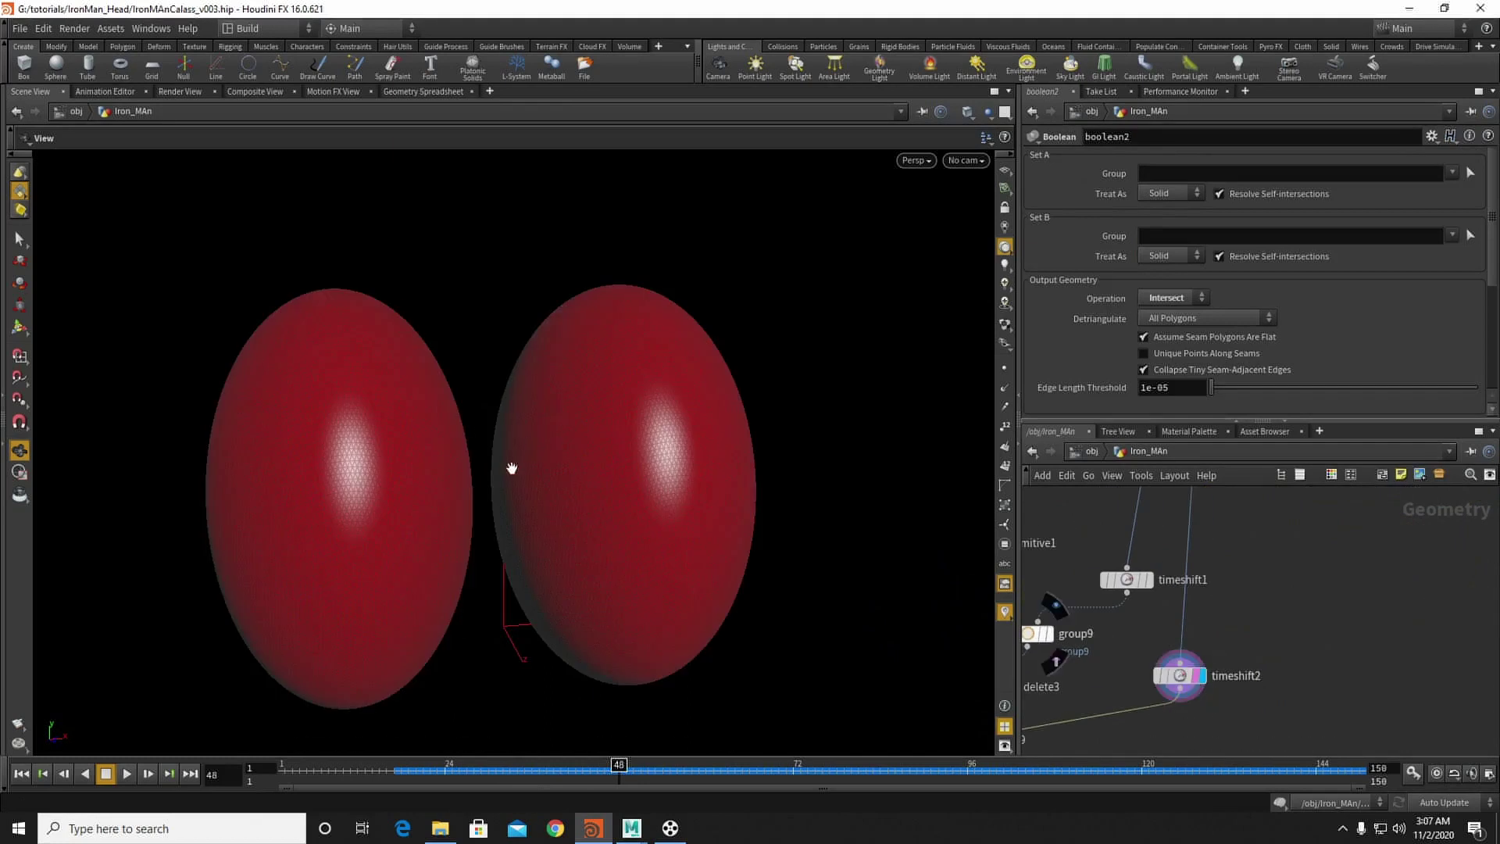
{"action": "left_click_drag", "start_coordinate": [494, 543], "coordinate": [494, 547]}
{"action": "middle_click_drag", "start_coordinate": [1122, 647], "coordinate": [1345, 500]}
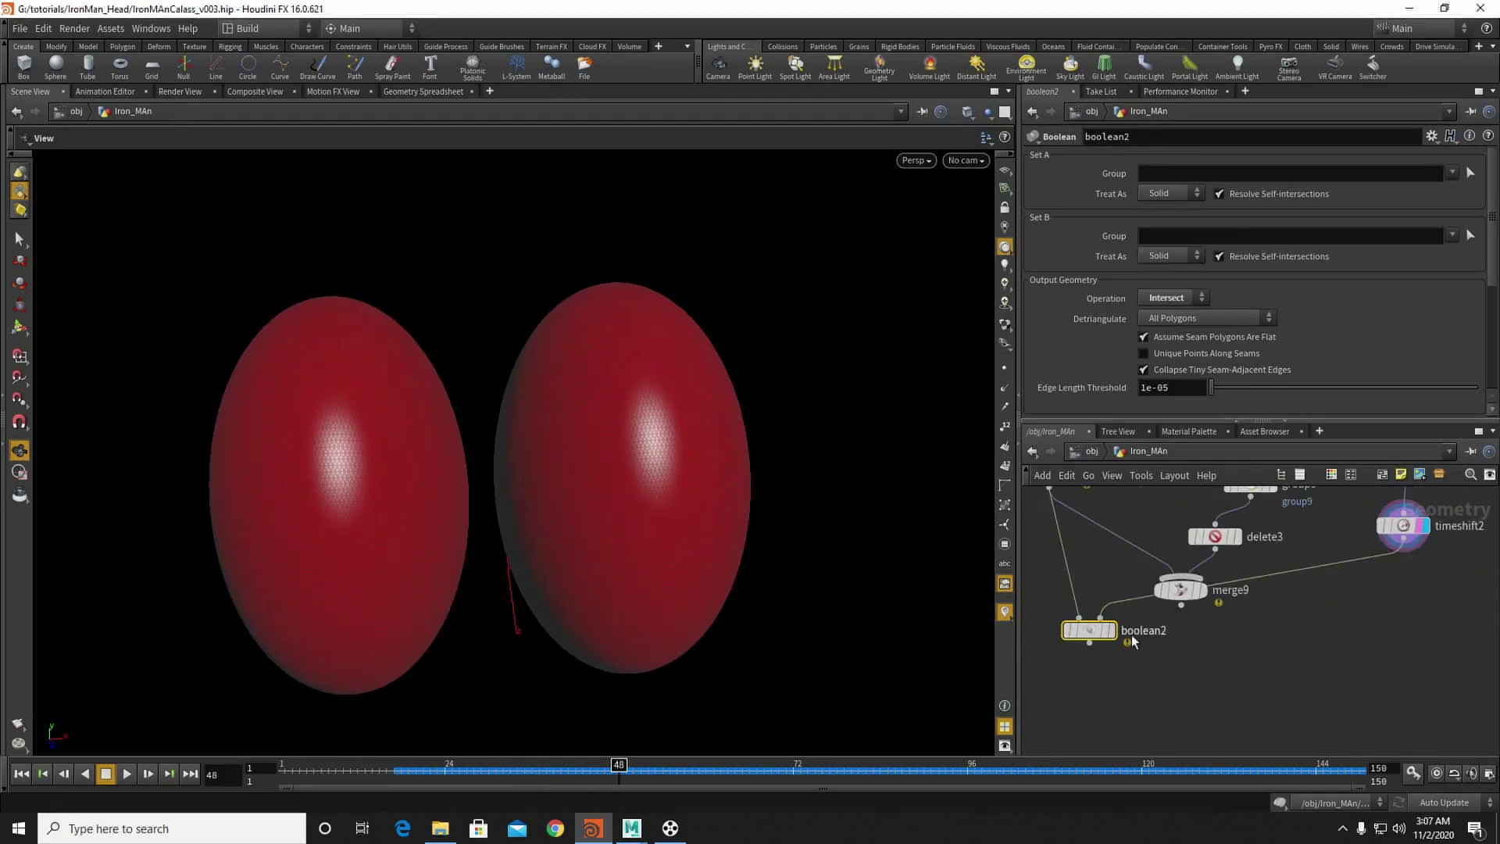
Step: Display boolean2 again and go back to frame 16 to check the intersection at earlier frames
{"action": "left_click", "coordinate": [1110, 631]}
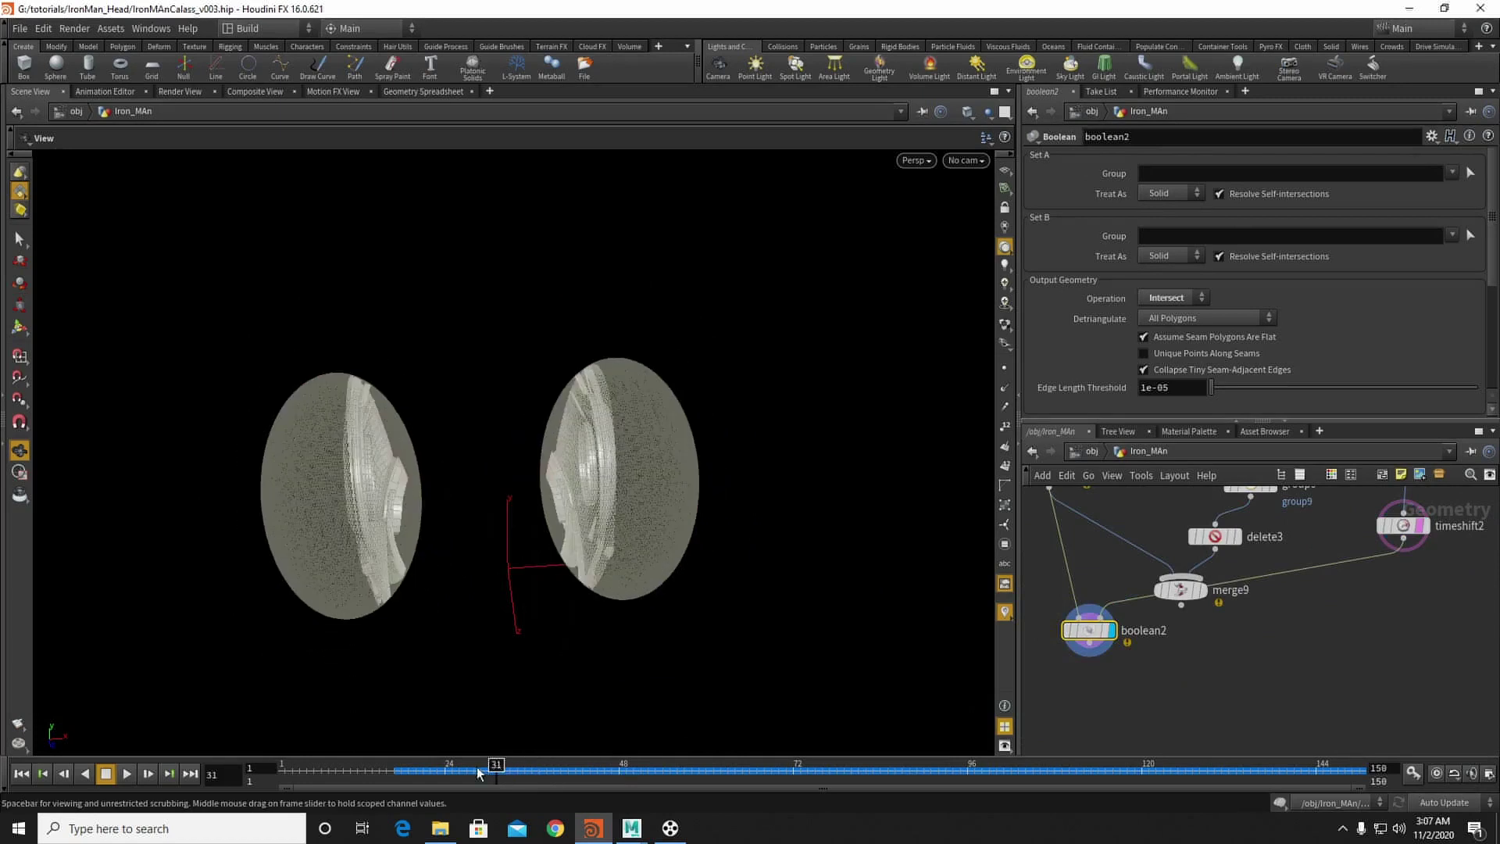
{"action": "left_click_drag", "start_coordinate": [455, 767], "coordinate": [446, 765]}
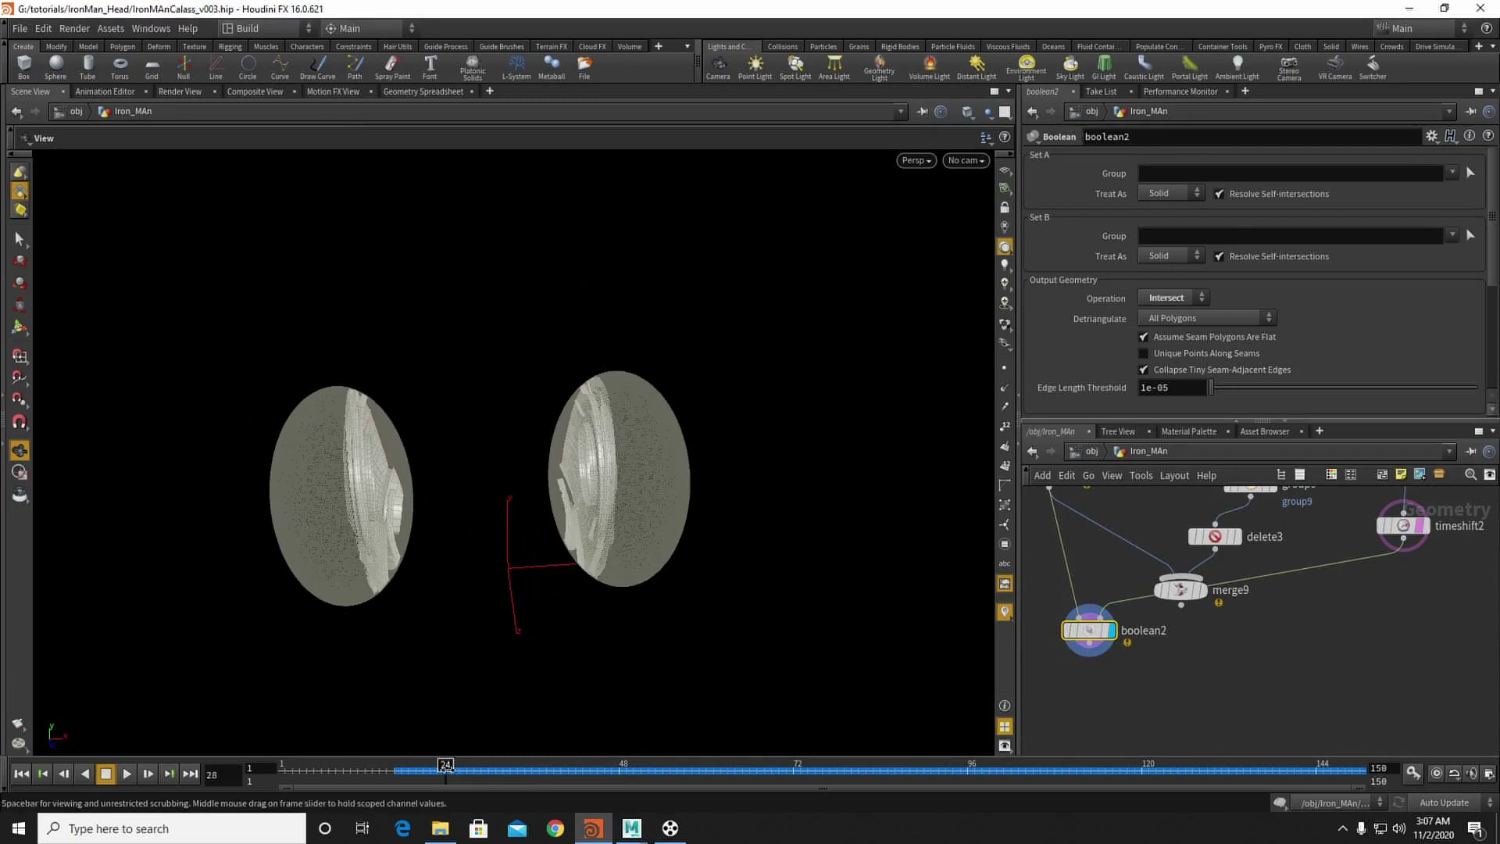
{"action": "left_click", "coordinate": [387, 768]}
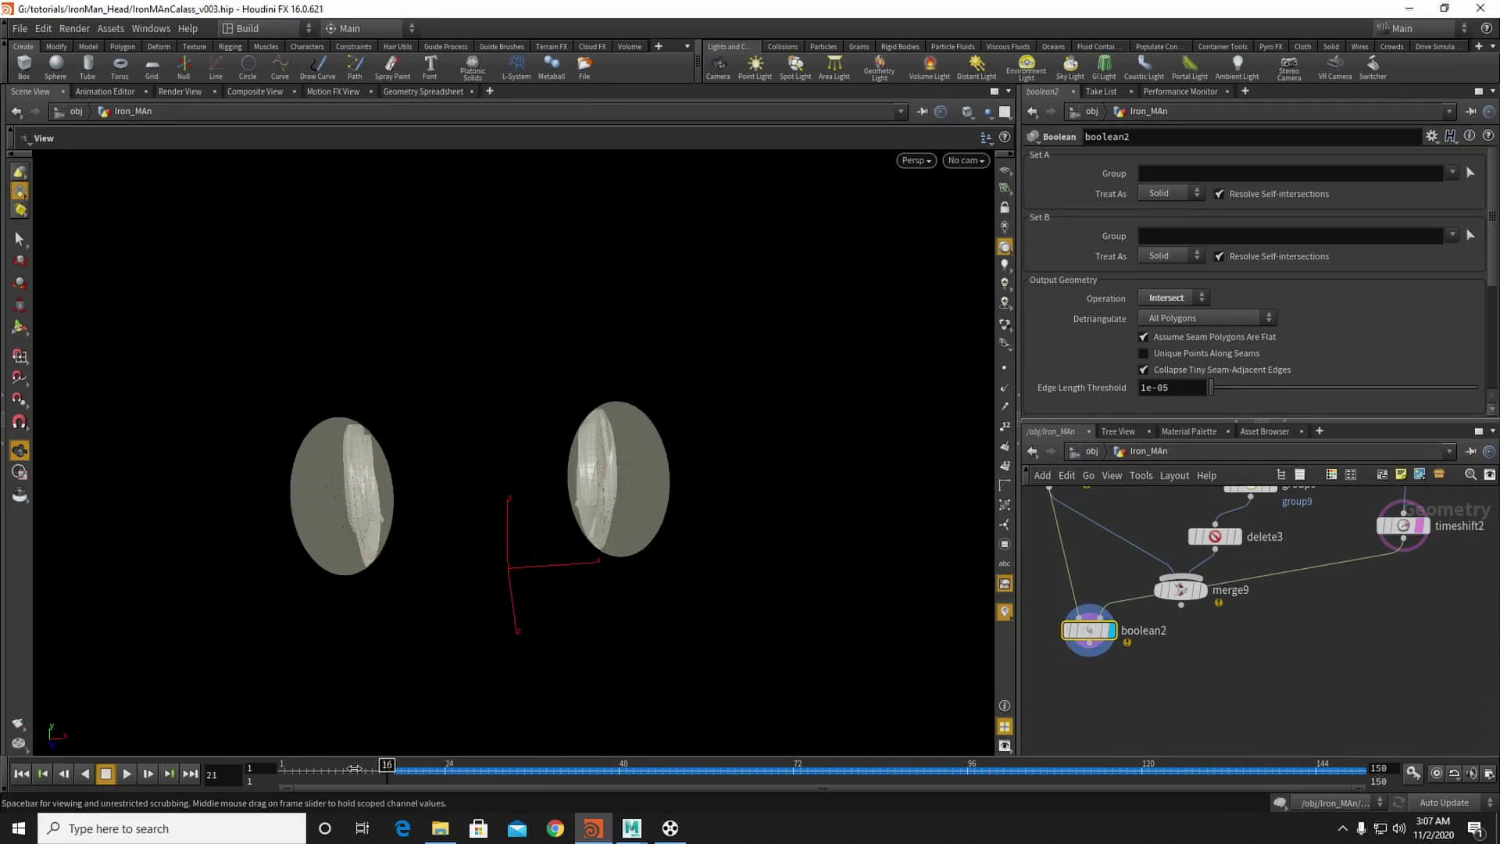
Step: Add a Merge node combining boolean2 and delete3, and display it to view the shell with the hexagon pieces
{"action": "left_click", "coordinate": [1241, 674]}
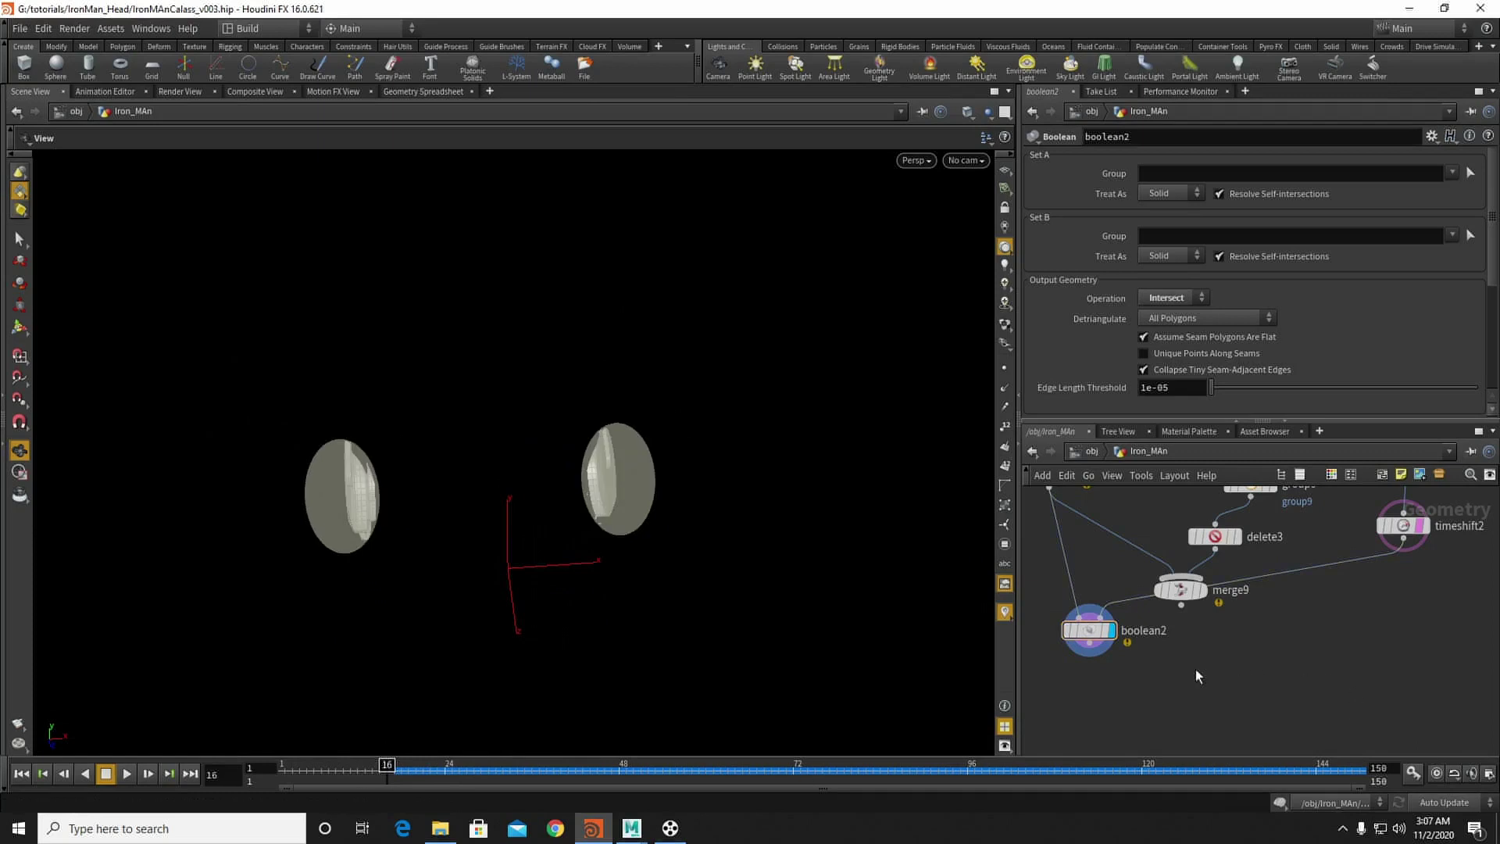
{"action": "key", "text": "Tab"}
{"action": "type", "text": "m"}
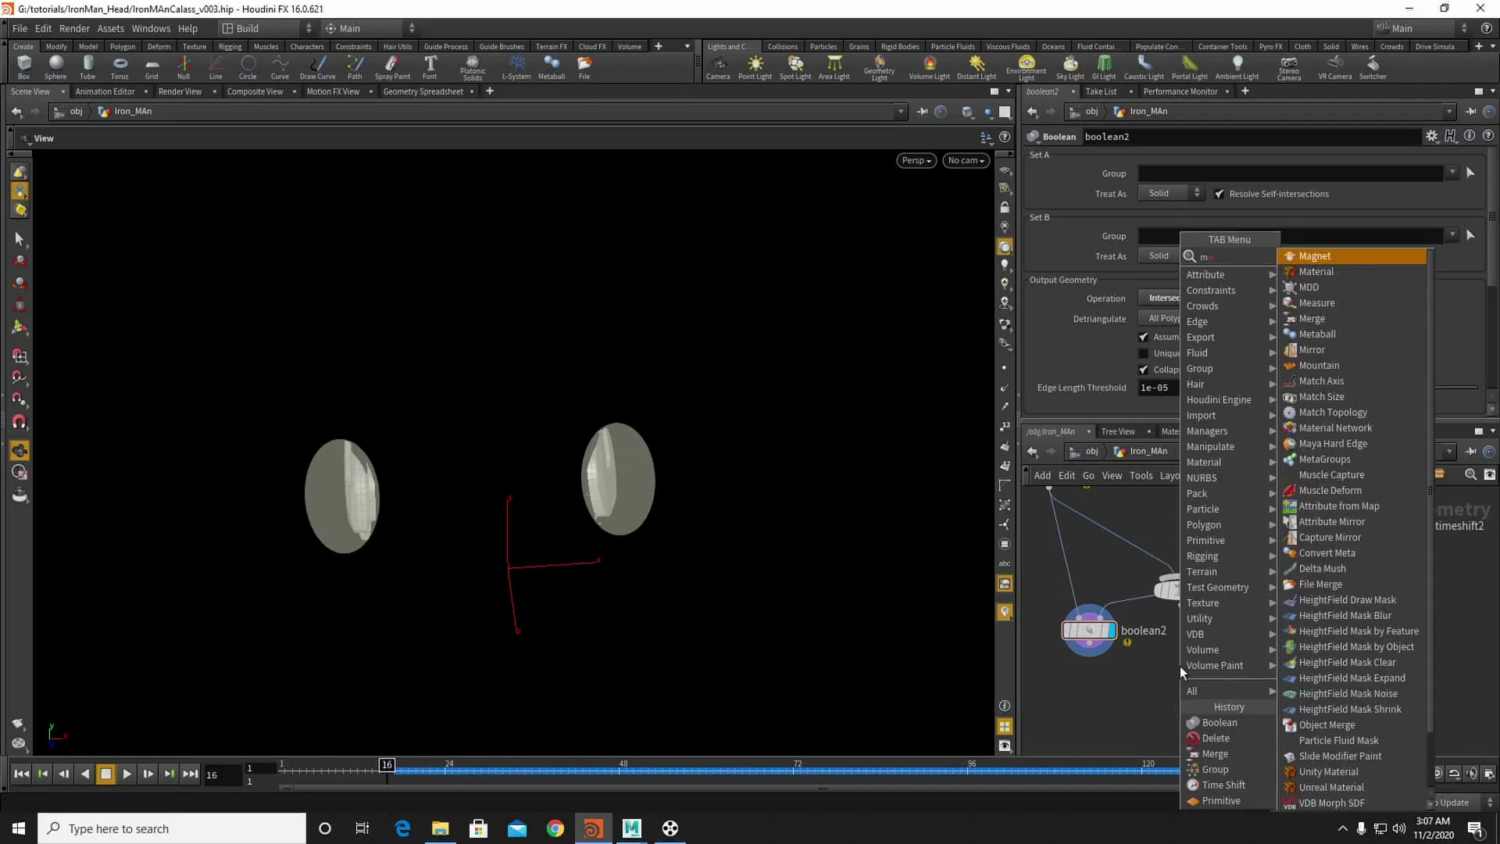
{"action": "left_click", "coordinate": [1352, 319]}
{"action": "left_click", "coordinate": [1184, 719]}
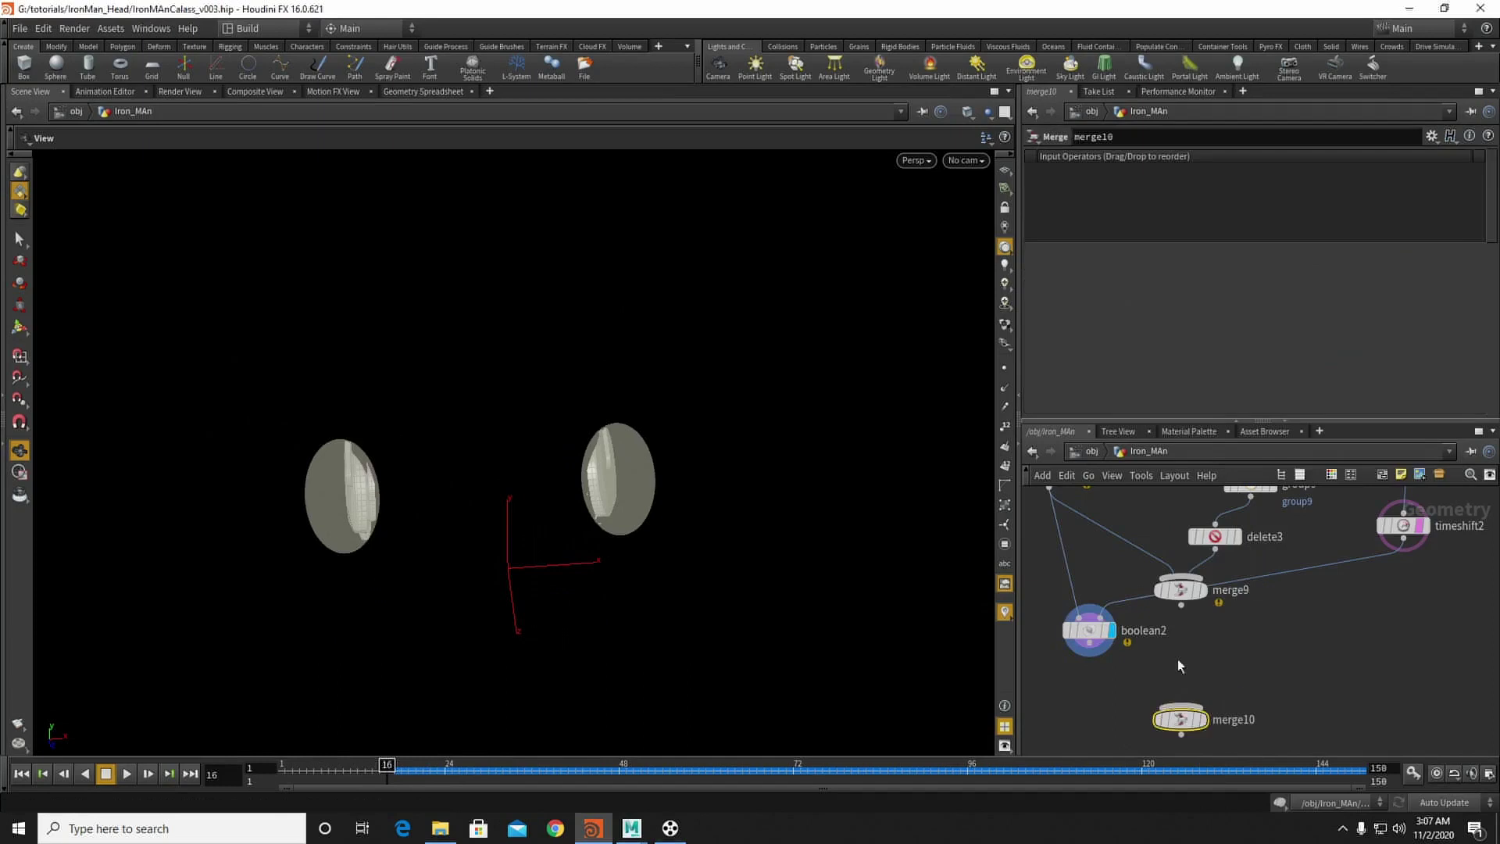
{"action": "left_click_drag", "start_coordinate": [1221, 552], "coordinate": [1179, 717]}
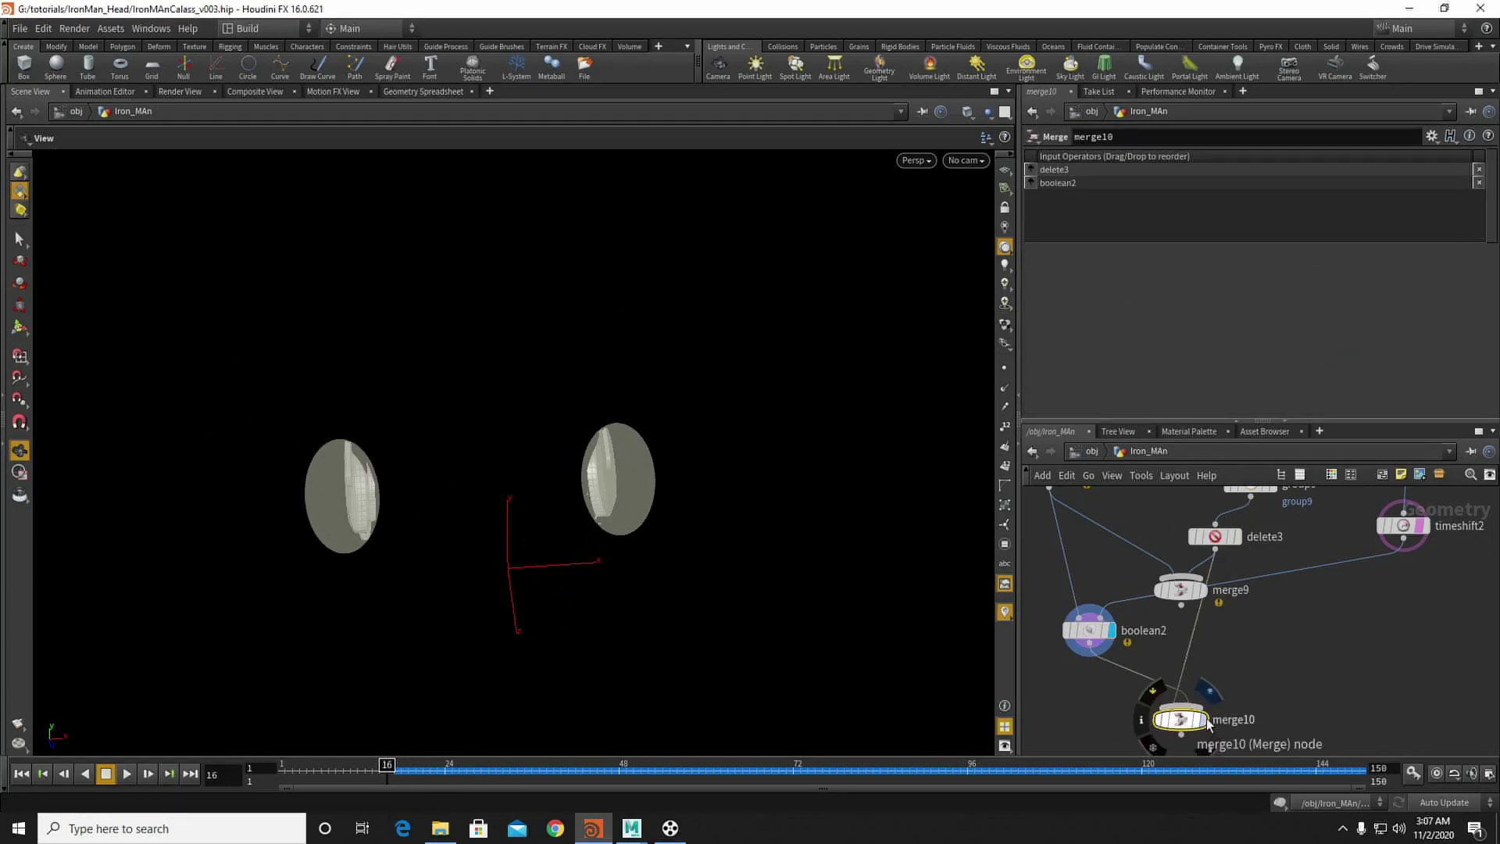
{"action": "right_click_drag", "start_coordinate": [499, 428], "coordinate": [750, 498]}
{"action": "left_click_drag", "start_coordinate": [750, 498], "coordinate": [652, 475]}
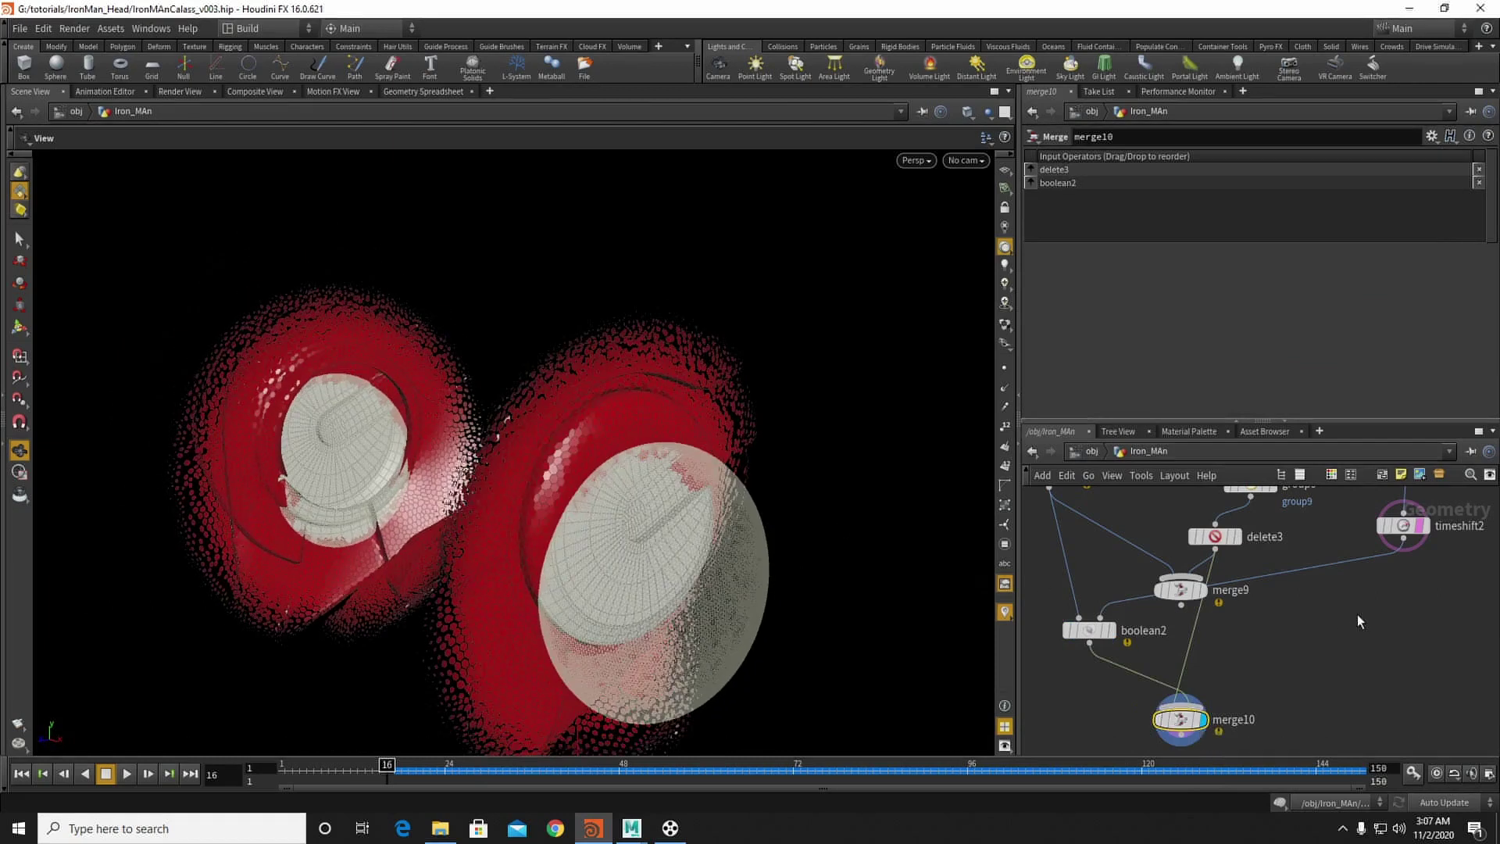
{"action": "left_click_drag", "start_coordinate": [688, 563], "coordinate": [945, 587]}
Step: Turn off timeshift2's template, select the node, and inspect the merged helmet up to frame 33
{"action": "middle_click_drag", "start_coordinate": [1425, 632], "coordinate": [1324, 762]}
{"action": "left_click", "coordinate": [1291, 658]}
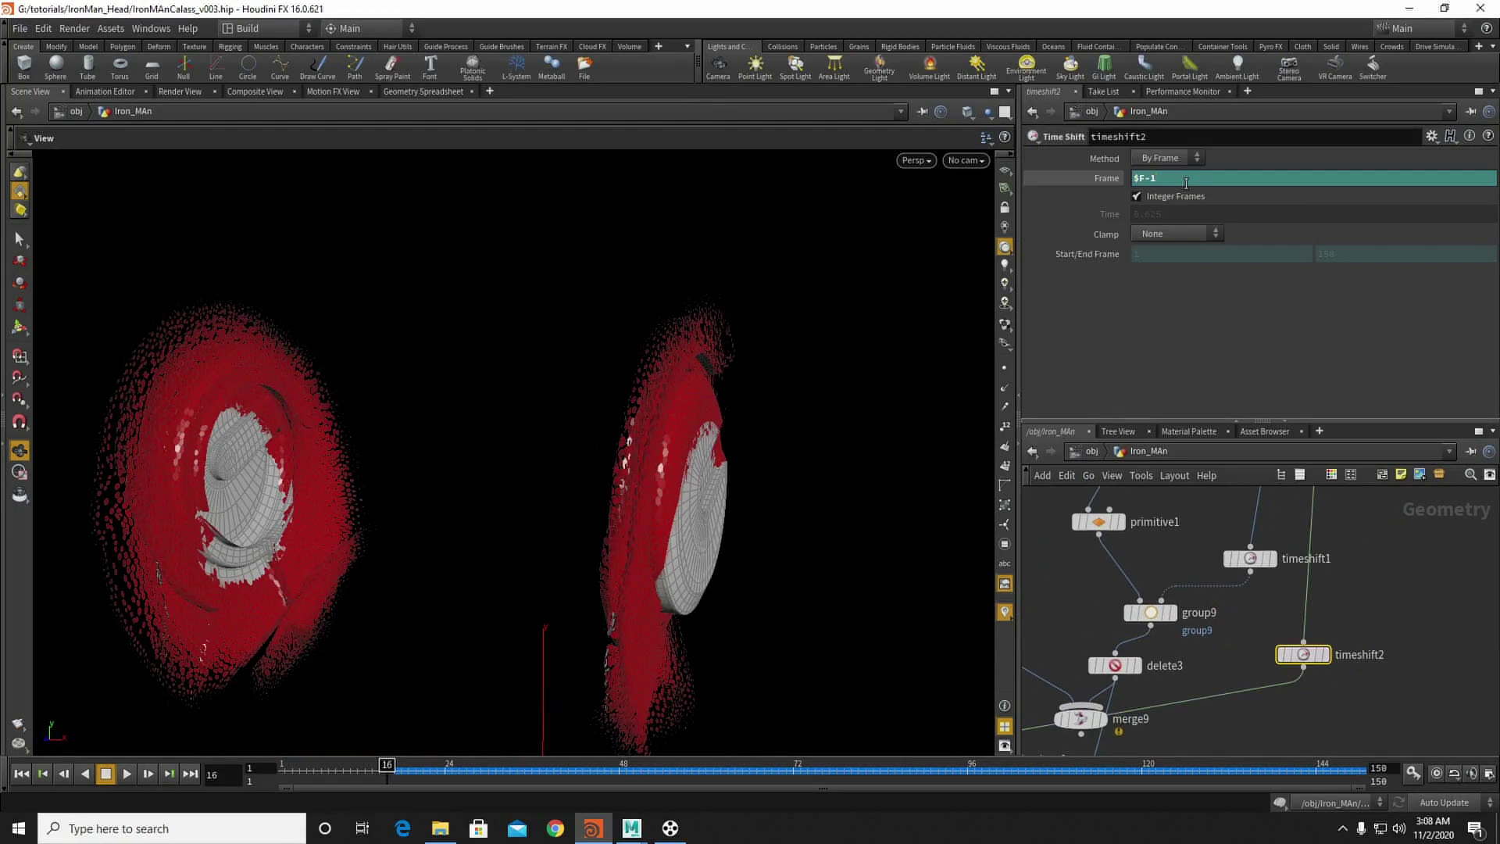
{"action": "left_click_drag", "start_coordinate": [687, 533], "coordinate": [536, 444]}
{"action": "right_click_drag", "start_coordinate": [584, 513], "coordinate": [734, 493]}
{"action": "left_click_drag", "start_coordinate": [568, 478], "coordinate": [726, 588]}
{"action": "right_click_drag", "start_coordinate": [774, 567], "coordinate": [525, 523]}
{"action": "left_click_drag", "start_coordinate": [367, 510], "coordinate": [559, 528]}
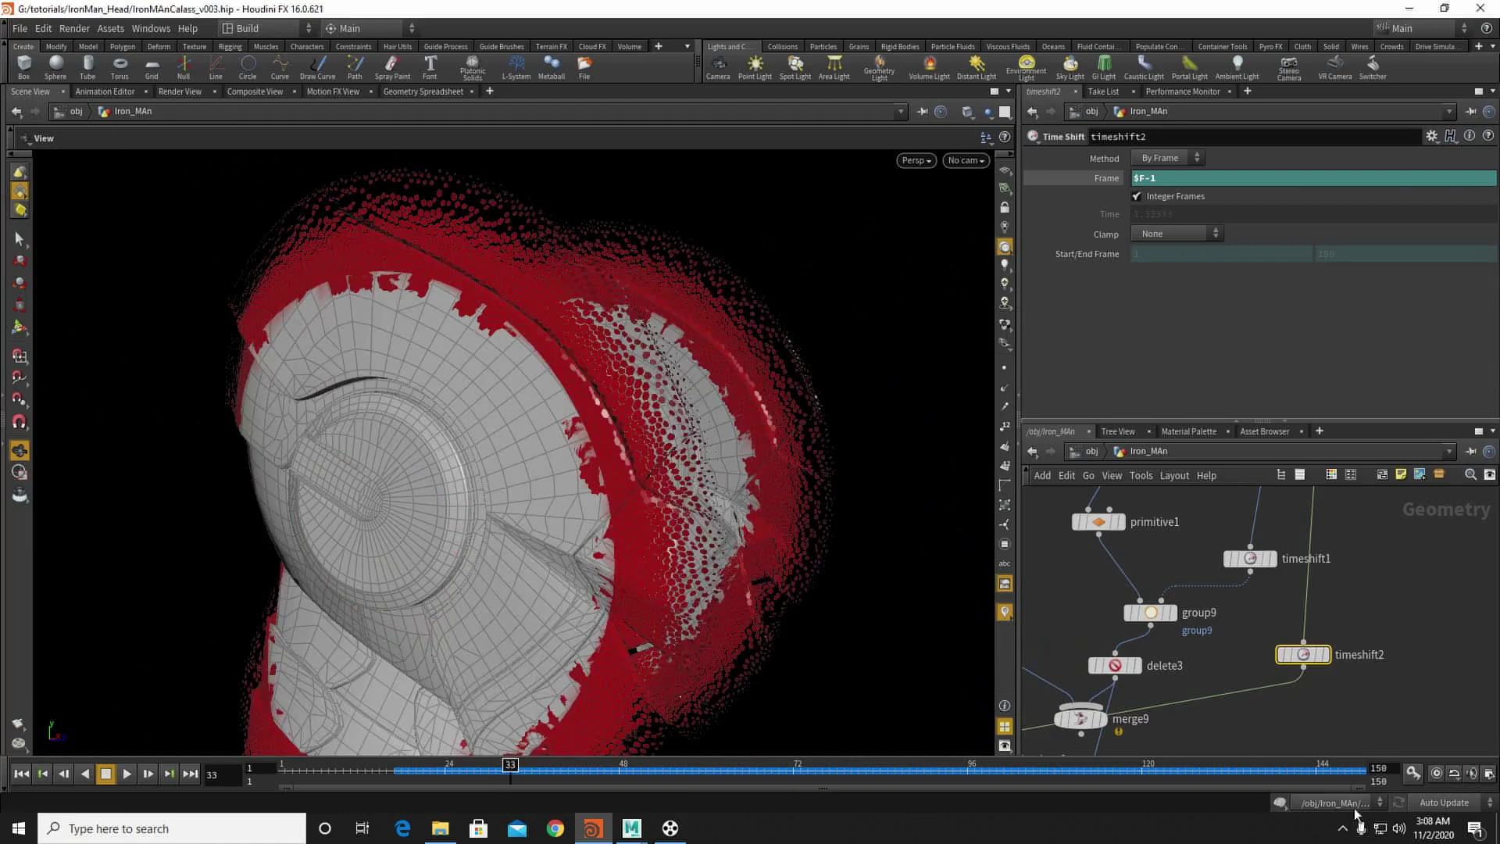
Step: In pointvop1's poly_scale ramp, add a point at about 0.59 and lower the end point's value to 0
{"action": "middle_click_drag", "start_coordinate": [1199, 673], "coordinate": [1316, 648]}
{"action": "scroll", "coordinate": [1259, 638], "scroll_direction": "down", "scroll_amount": 2}
{"action": "middle_click_drag", "start_coordinate": [1198, 616], "coordinate": [1167, 677]}
{"action": "middle_click_drag", "start_coordinate": [1151, 589], "coordinate": [1156, 615]}
{"action": "left_click", "coordinate": [1205, 644]}
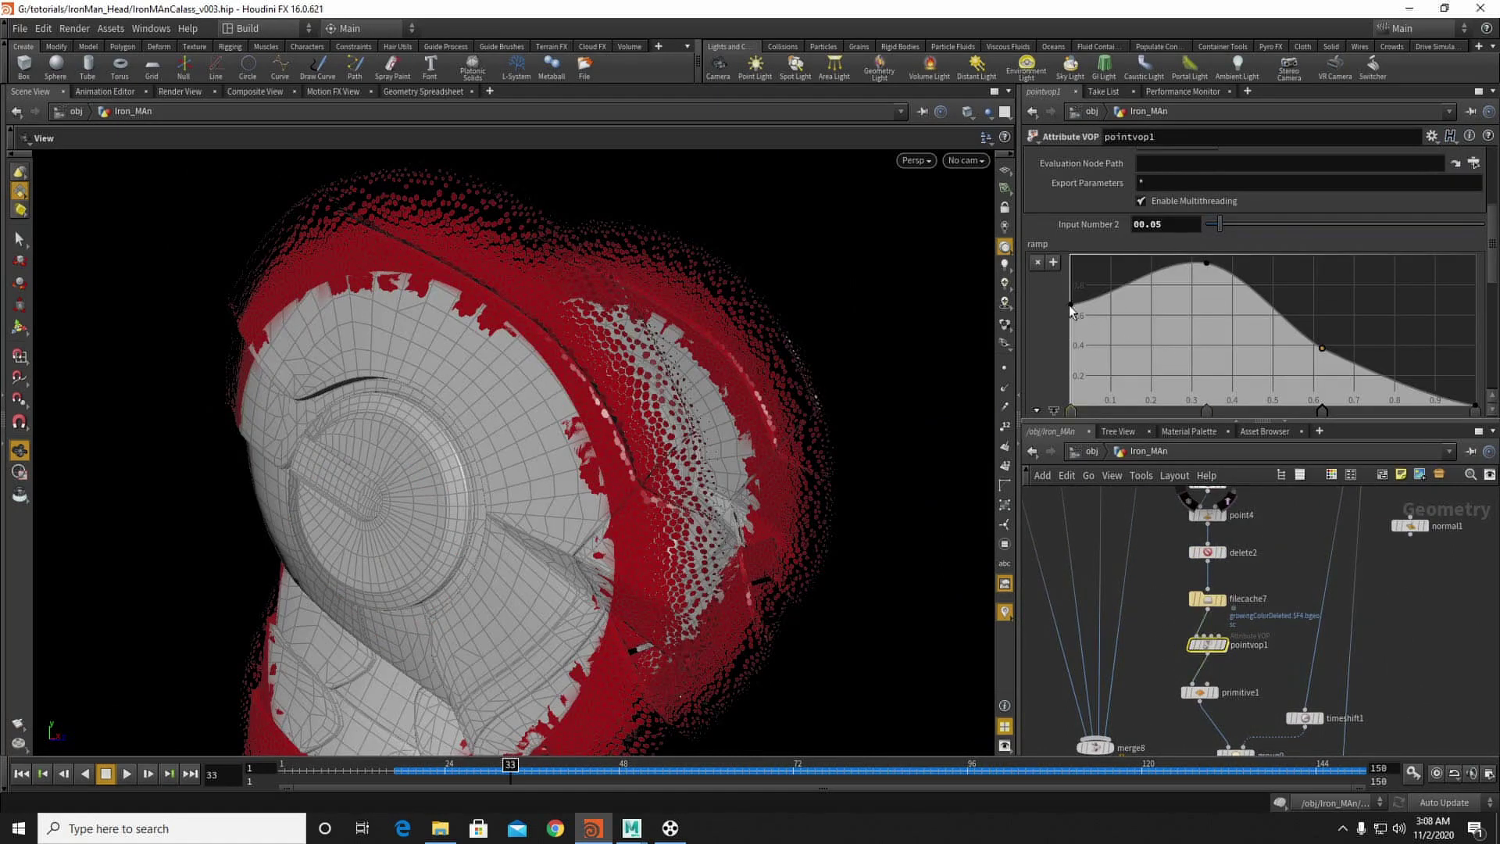
{"action": "left_click_drag", "start_coordinate": [483, 285], "coordinate": [533, 271]}
{"action": "mouse_move", "coordinate": [1250, 669]}
{"action": "middle_mouse_down"}
{"action": "mouse_move", "coordinate": [1238, 586]}
{"action": "mouse_move", "coordinate": [1225, 671]}
{"action": "middle_mouse_up"}
{"action": "middle_click_drag", "start_coordinate": [1233, 543], "coordinate": [1278, 468]}
{"action": "scroll", "coordinate": [1154, 319], "scroll_direction": "down", "scroll_amount": 7}
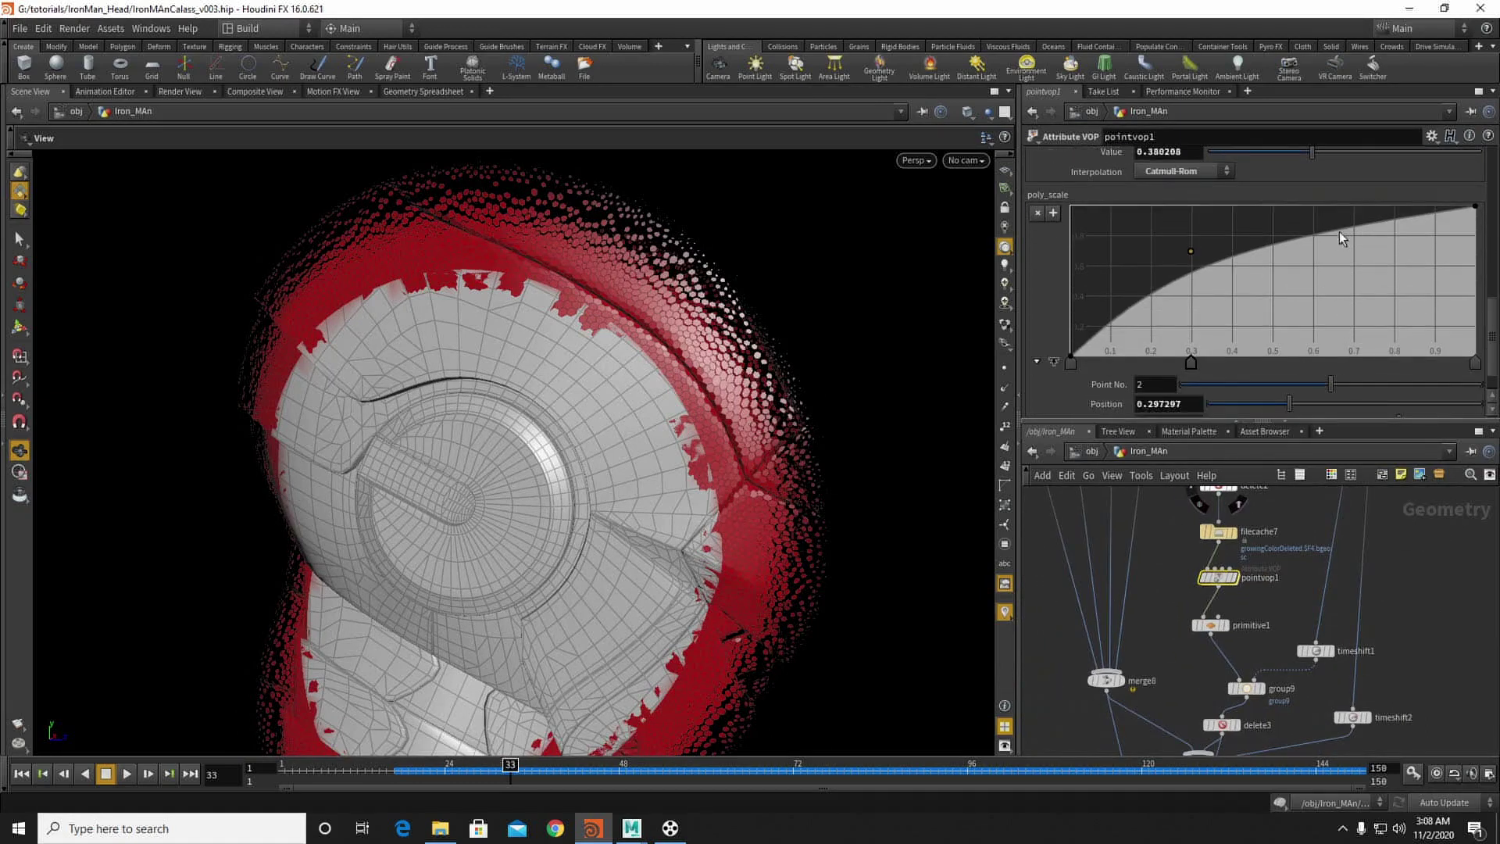
{"action": "left_click", "coordinate": [1308, 232]}
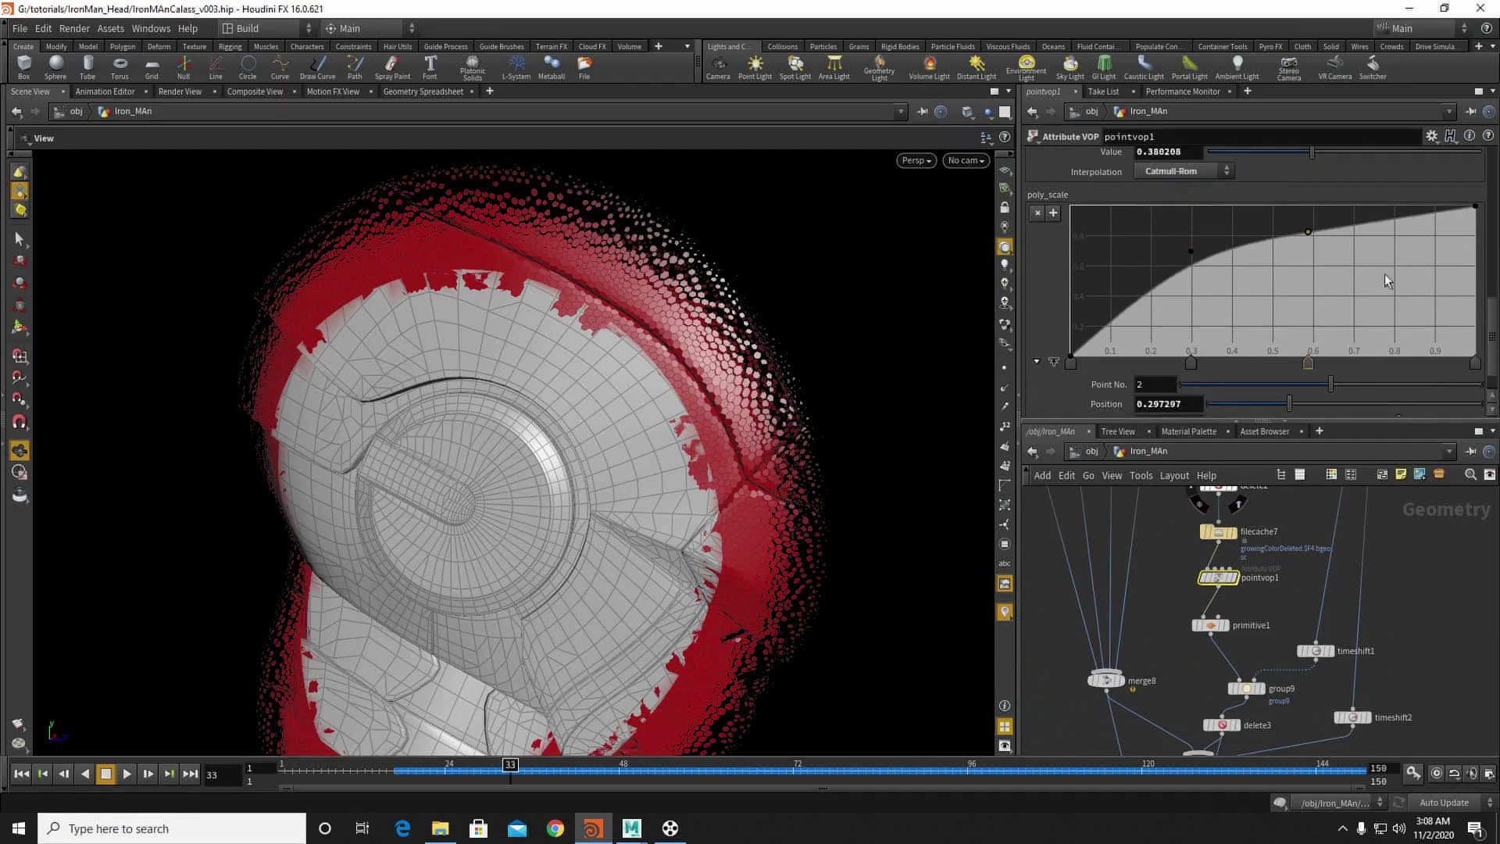
{"action": "left_click", "coordinate": [1474, 207]}
{"action": "left_click_drag", "start_coordinate": [1478, 239], "coordinate": [1488, 362]}
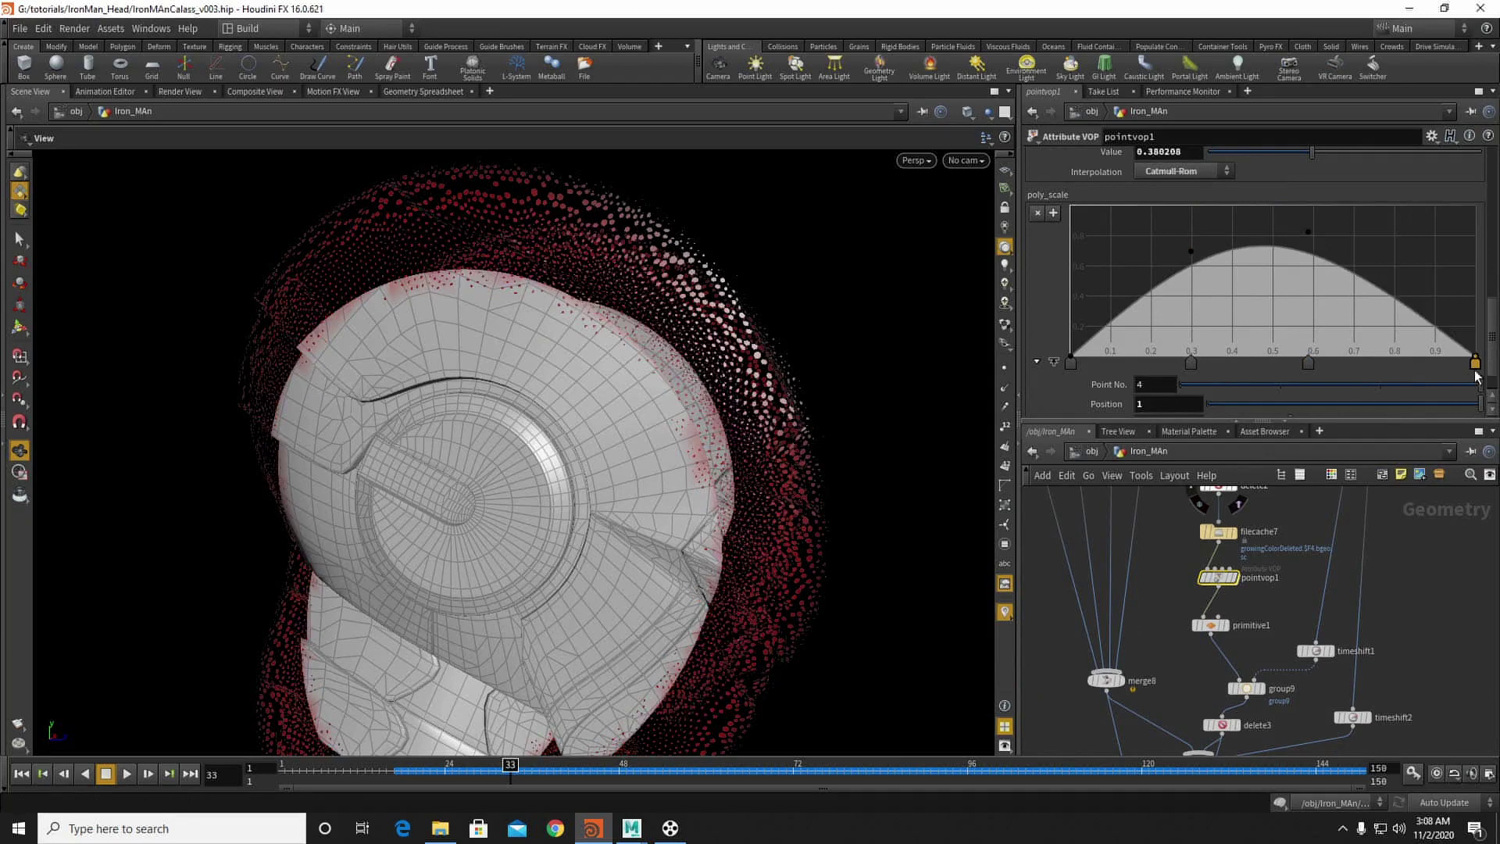
Step: Try moving the poly_scale ramp's end point to about 0.63 at full value, and undo the change
{"action": "left_click", "coordinate": [1331, 205]}
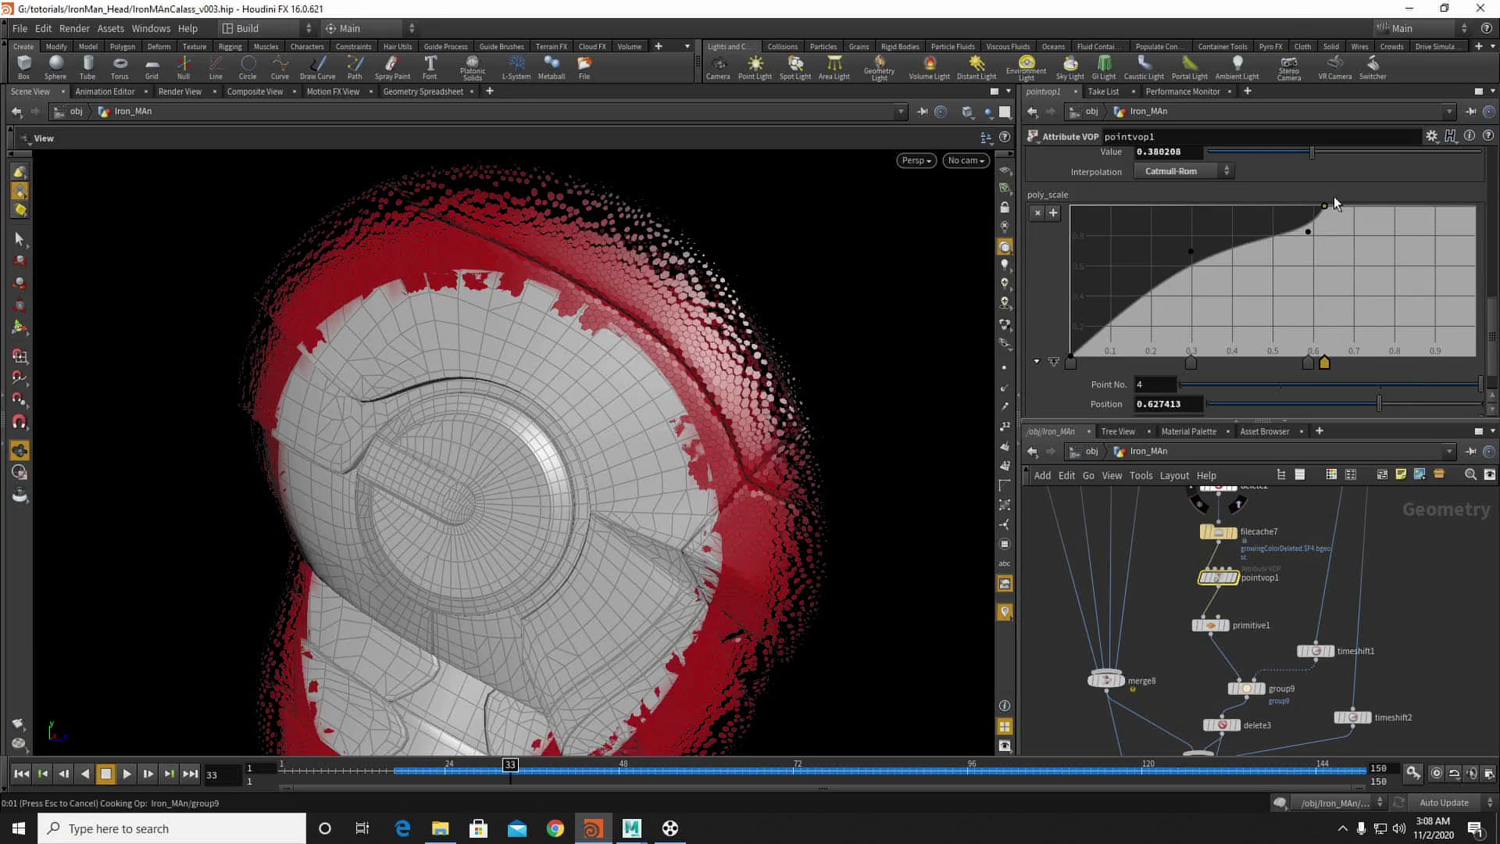
{"action": "left_click_drag", "start_coordinate": [1332, 200], "coordinate": [1335, 202]}
{"action": "key", "text": "ctrl+z"}
{"action": "key", "text": "ctrl+z"}
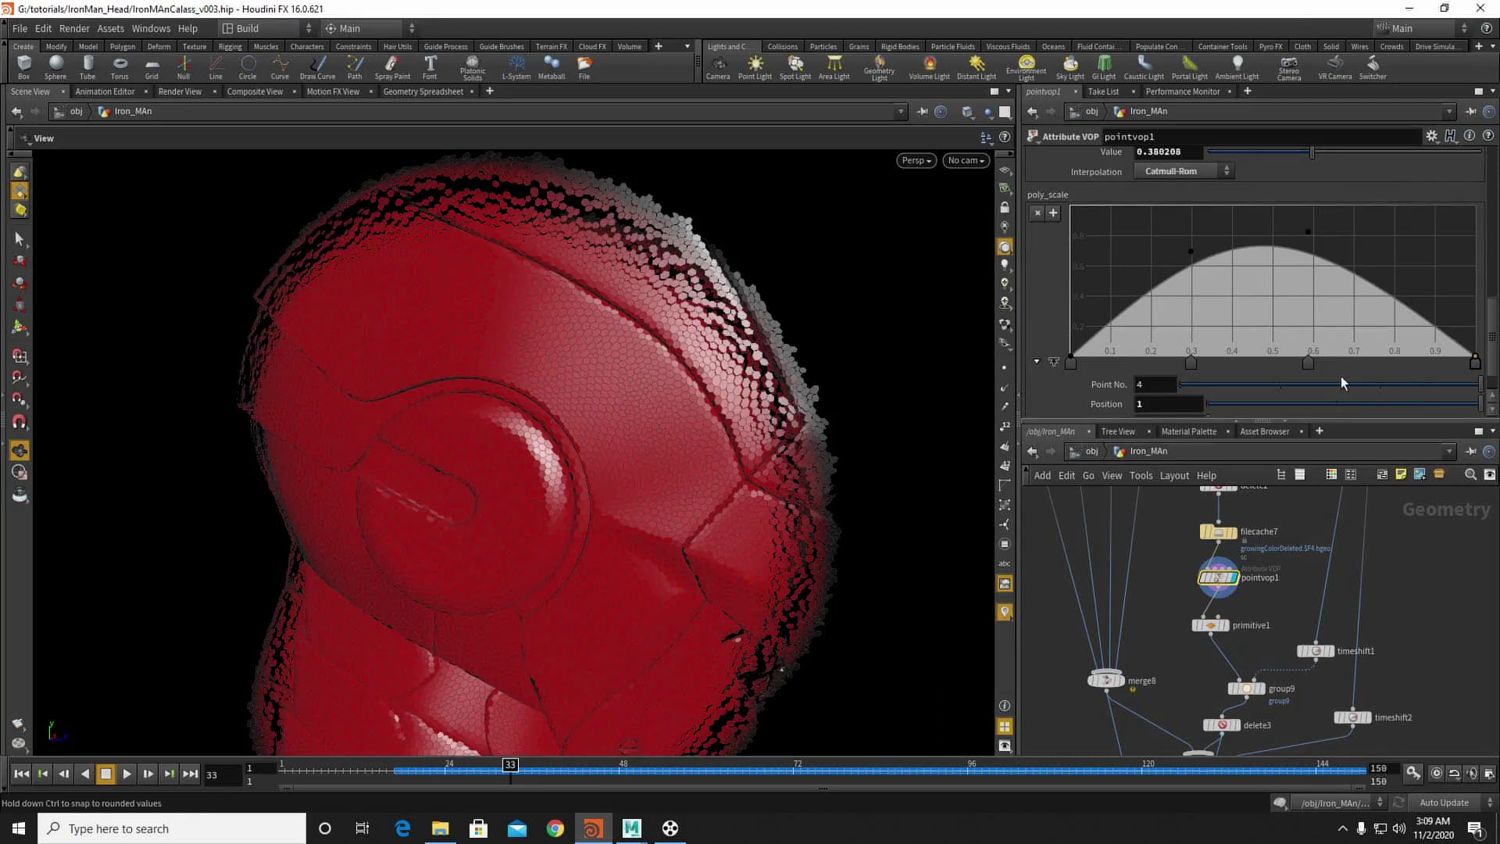
Step: Display primitive1 and try full-height points at about 0.55 and 0.67 in pointvop1's poly_scale ramp, deleting the point near 0.59
{"action": "mouse_move", "coordinate": [1476, 359]}
{"action": "left_mouse_down"}
{"action": "mouse_move", "coordinate": [1477, 321]}
{"action": "mouse_move", "coordinate": [1480, 382]}
{"action": "left_mouse_up"}
{"action": "left_click", "coordinate": [1220, 624]}
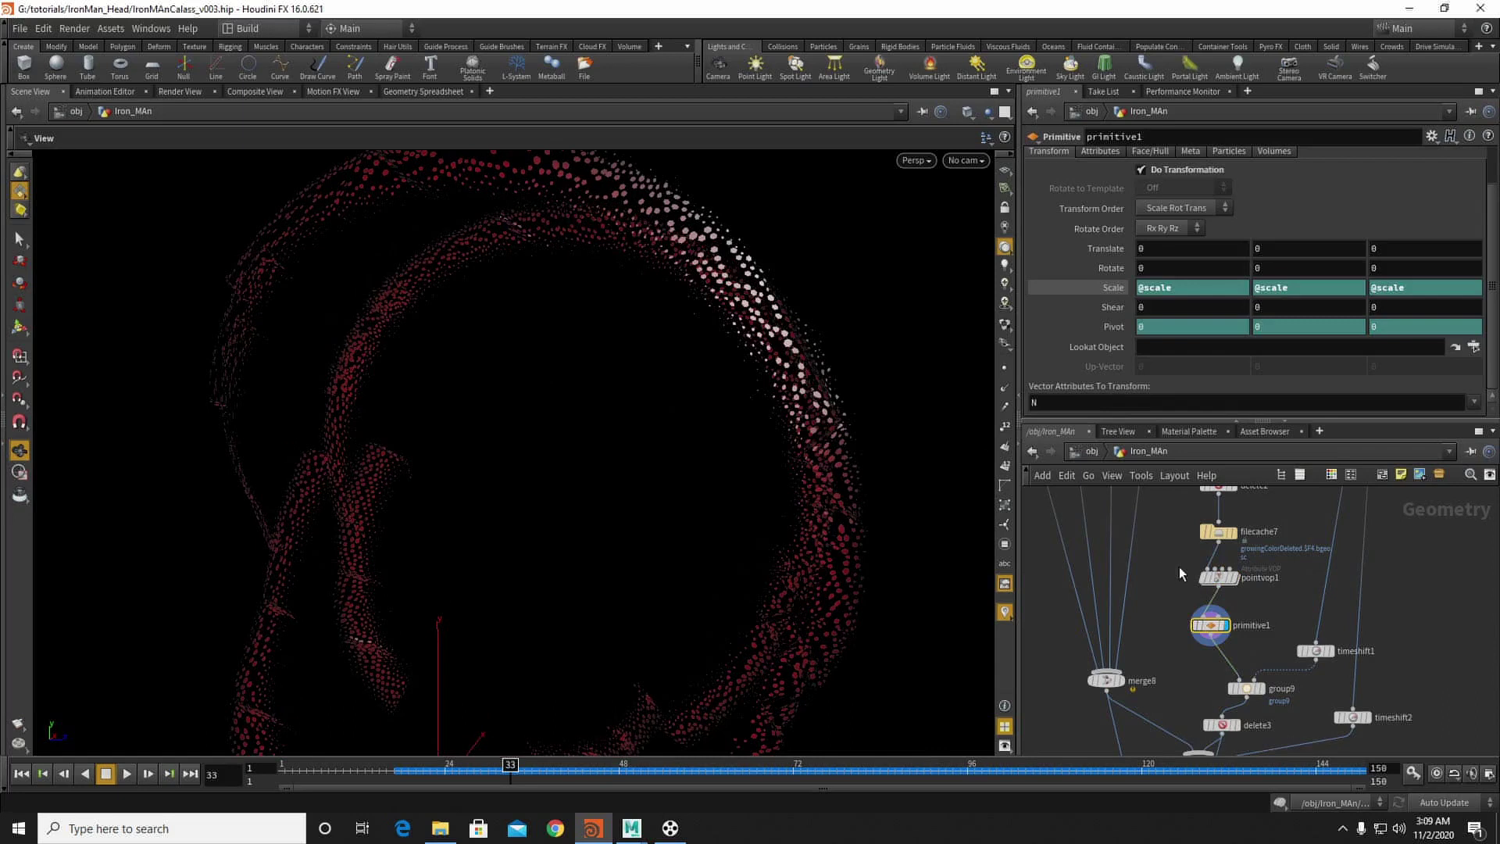
{"action": "left_click", "coordinate": [1217, 577]}
{"action": "left_click_drag", "start_coordinate": [1388, 299], "coordinate": [1381, 200]}
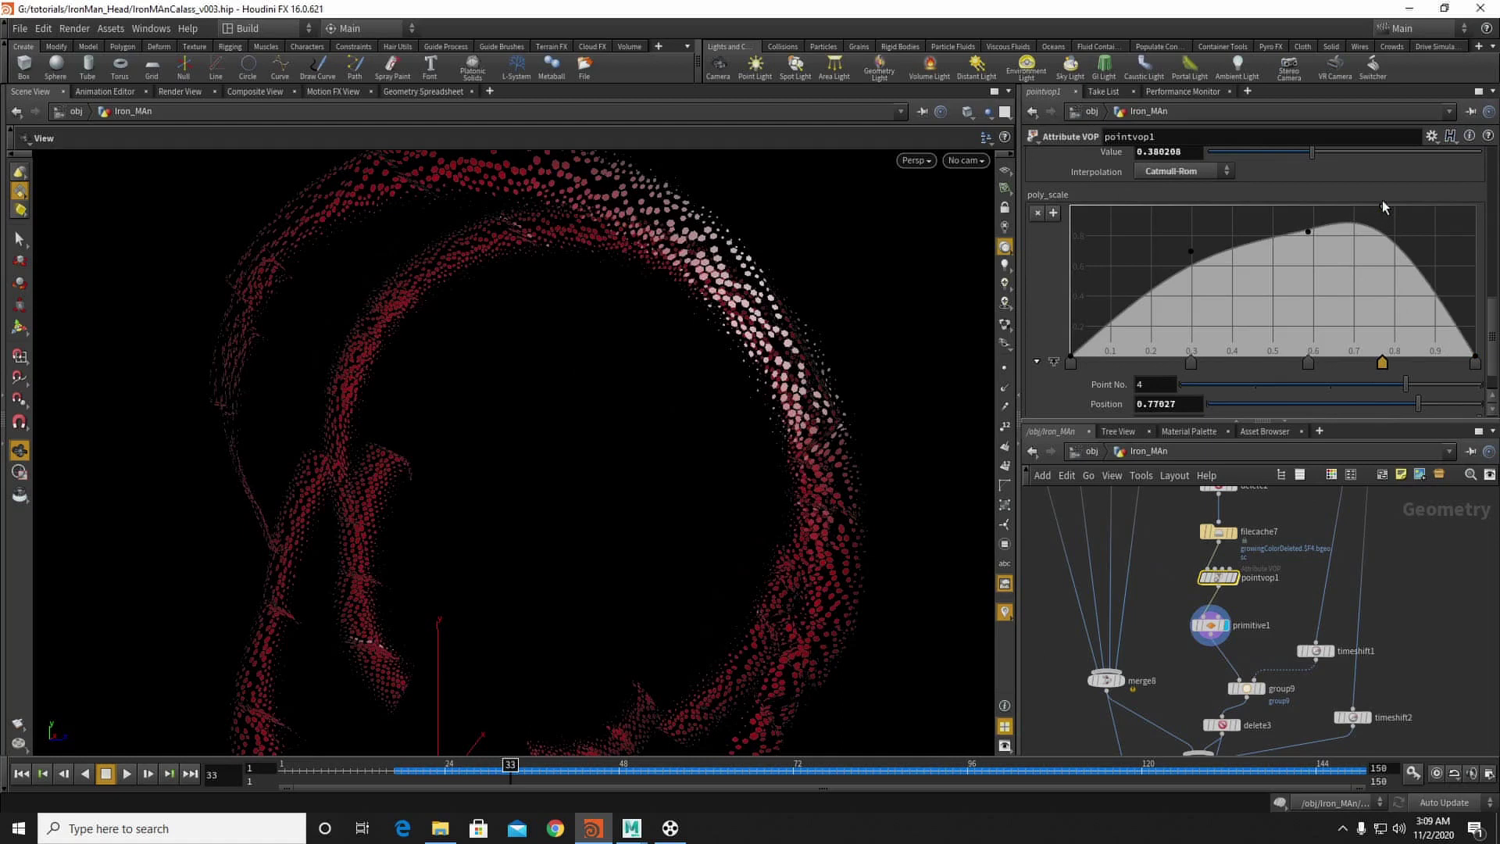
{"action": "left_click_drag", "start_coordinate": [1306, 228], "coordinate": [1291, 195]}
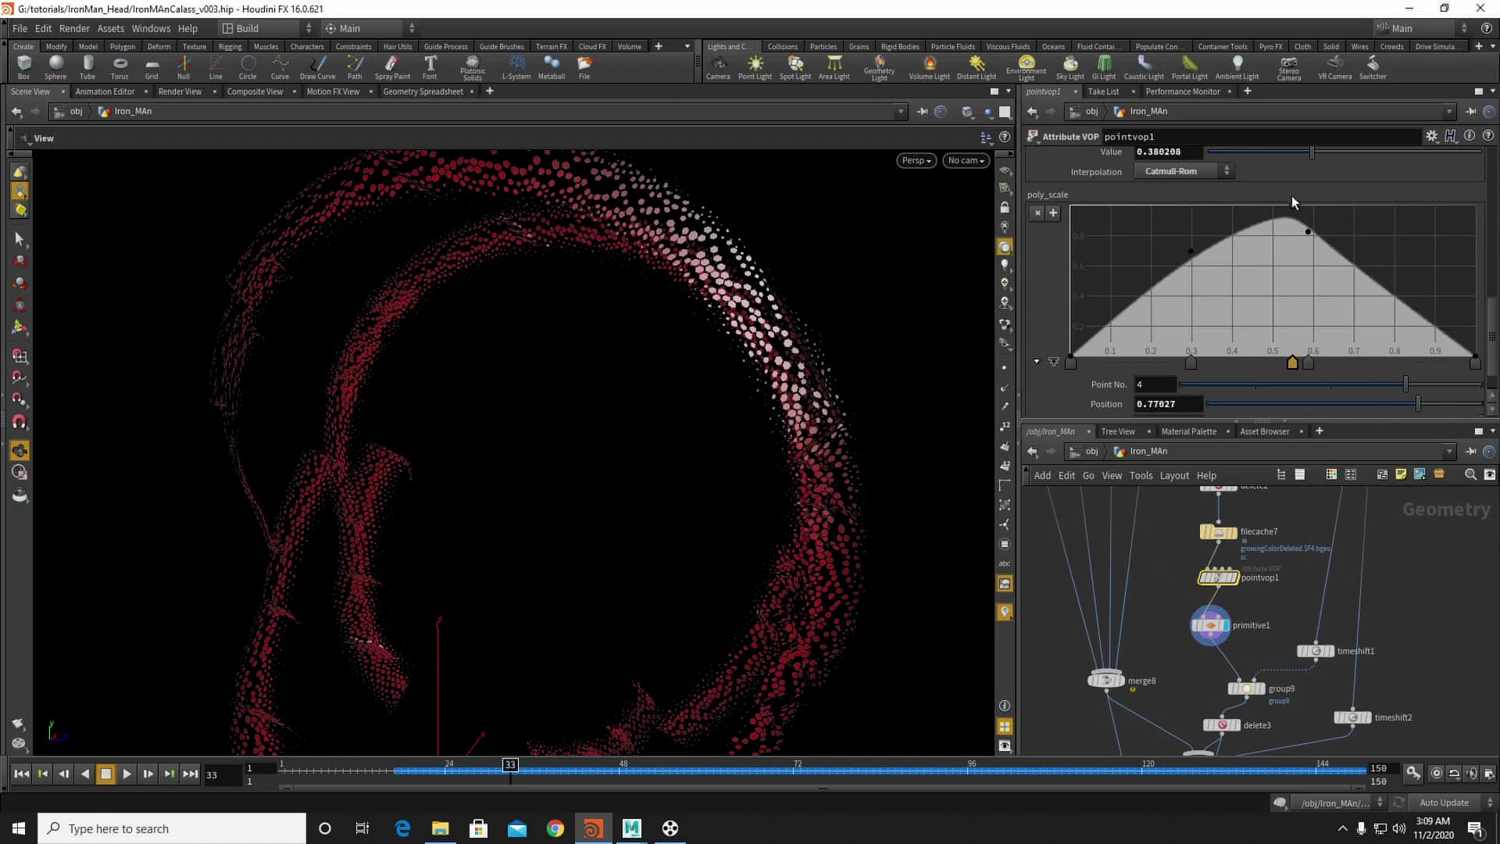
{"action": "left_click", "coordinate": [1325, 218]}
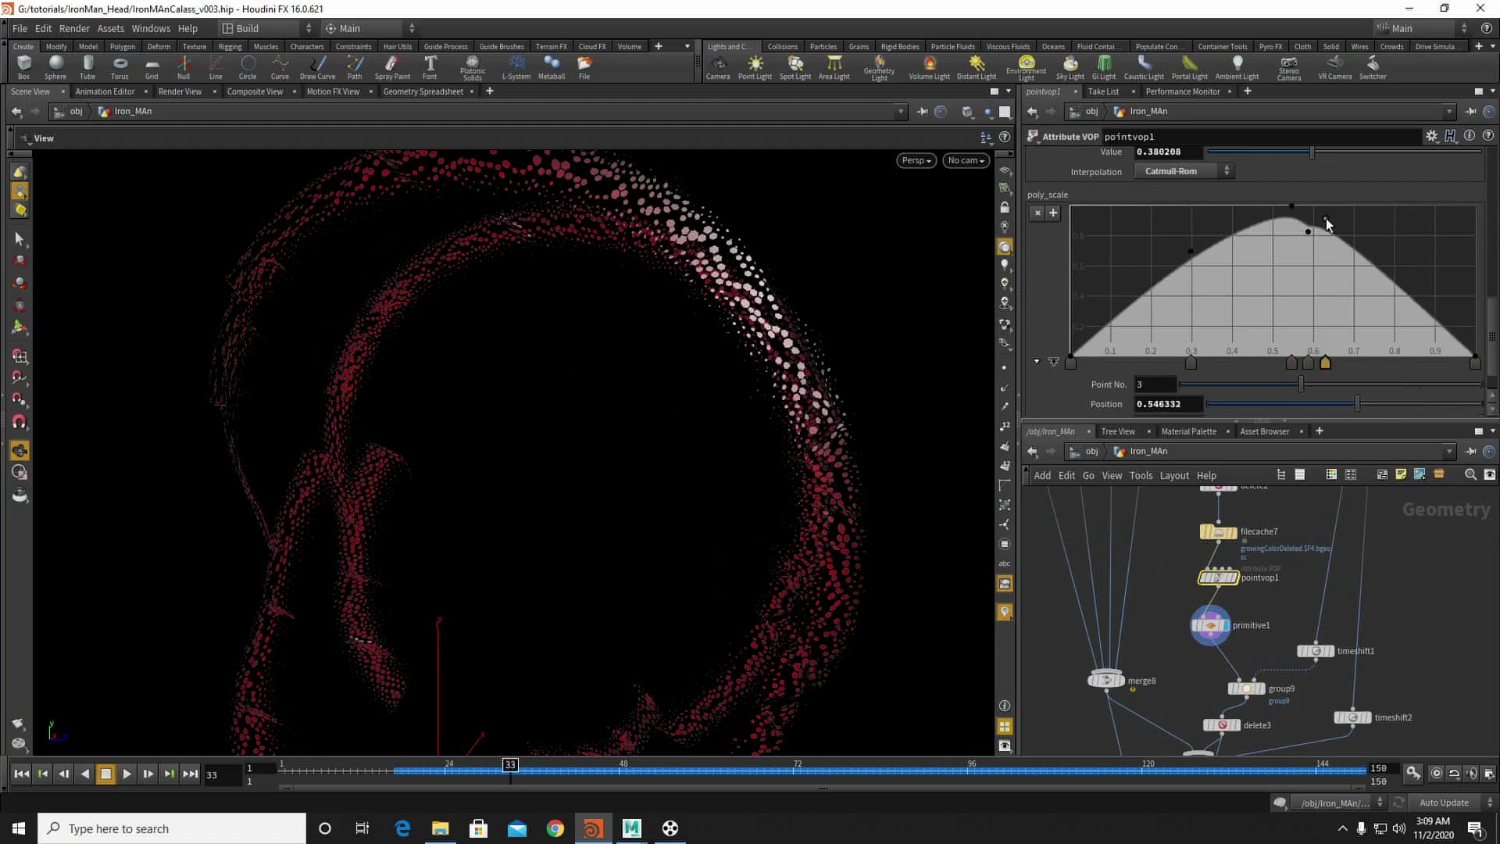
{"action": "left_click_drag", "start_coordinate": [1341, 210], "coordinate": [1341, 207]}
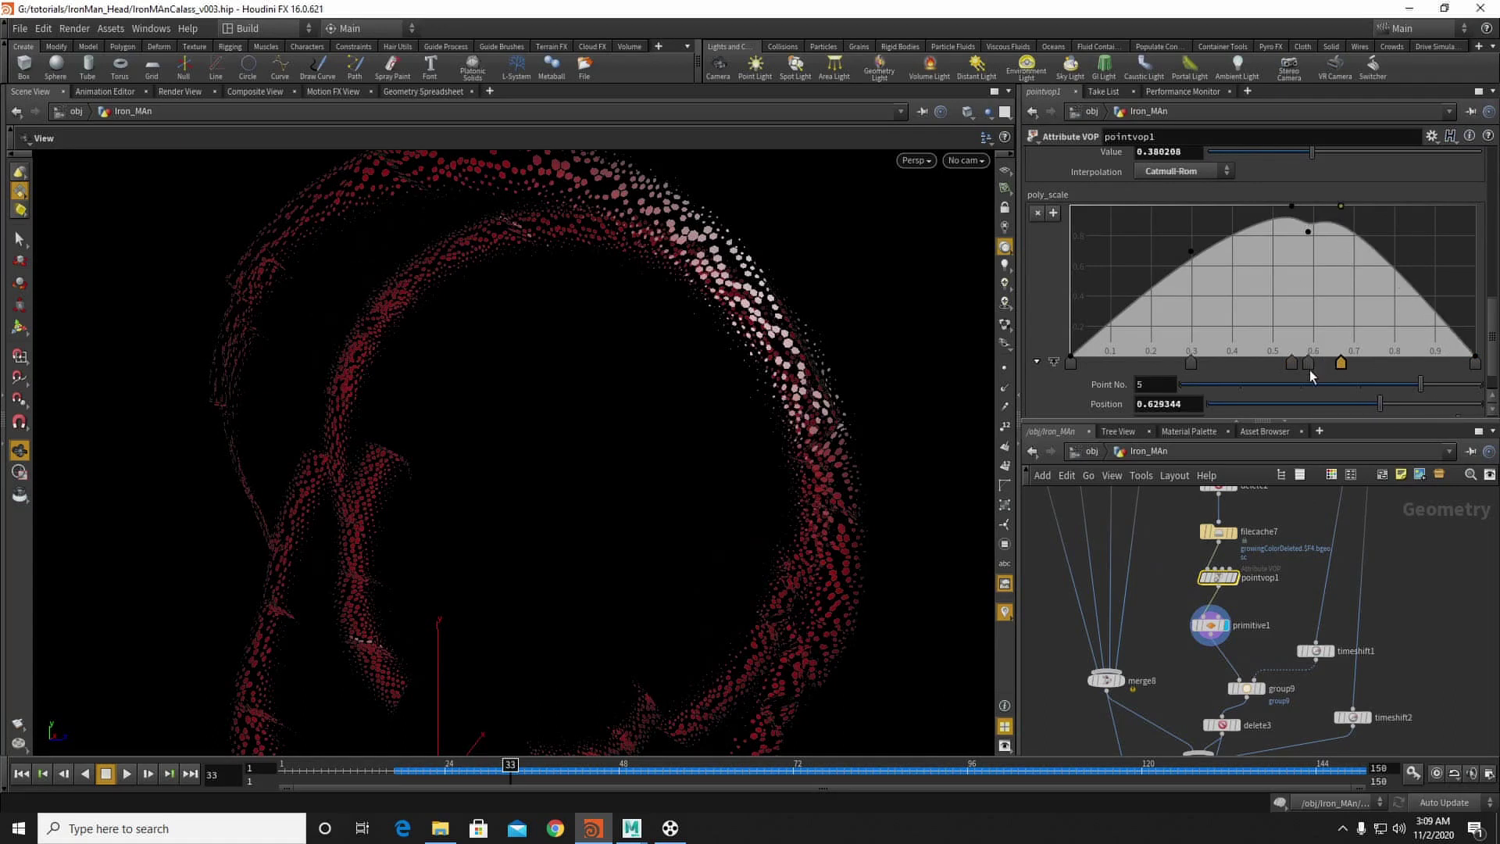
{"action": "key", "text": "Delete"}
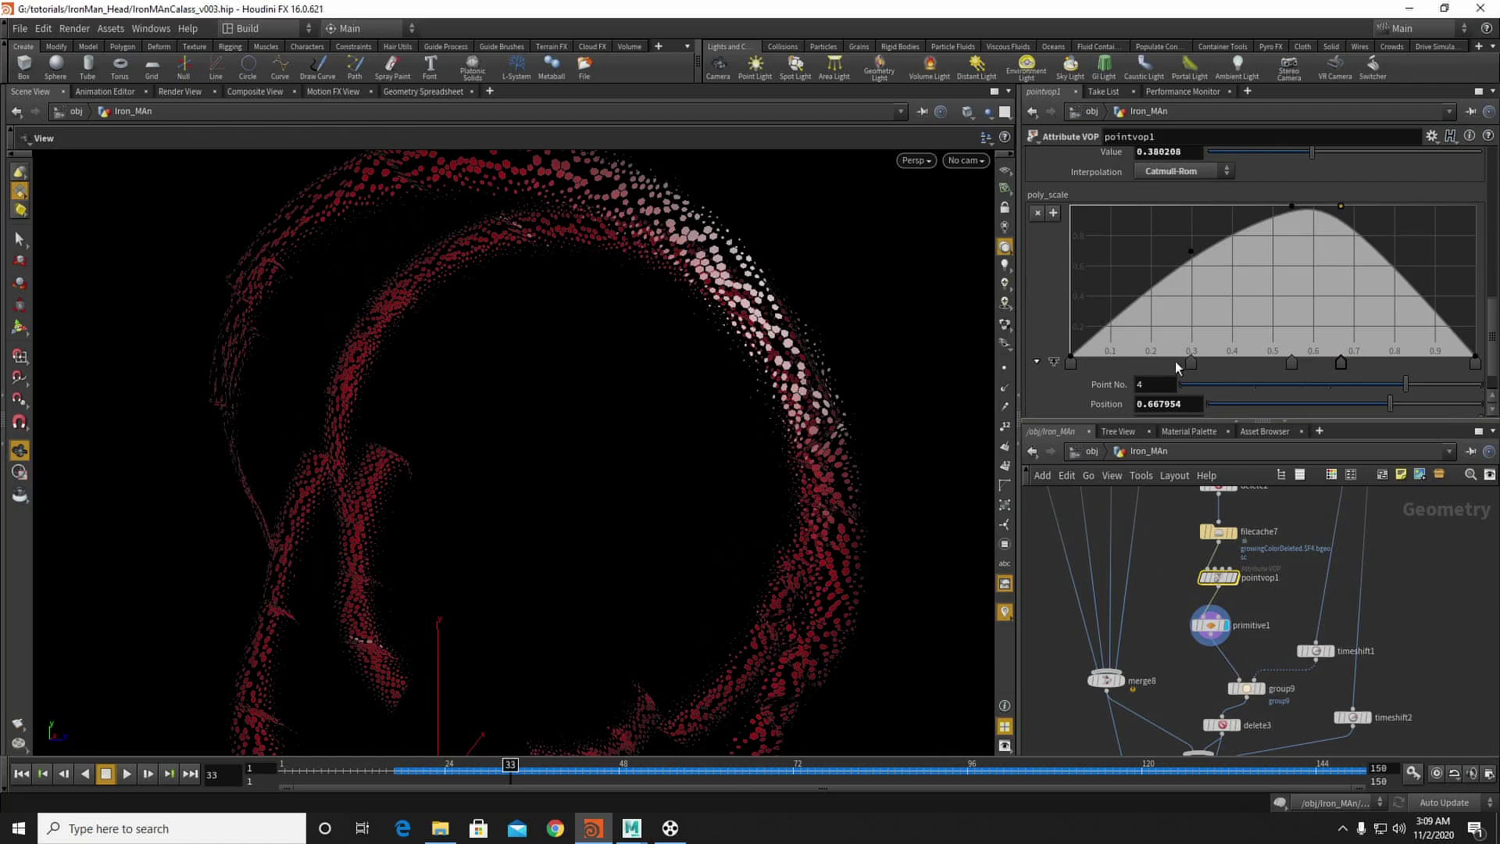
Step: Remove every point from the poly_scale ramp except the end point at position 1
{"action": "scroll", "coordinate": [1117, 307], "scroll_direction": "down", "scroll_amount": 2}
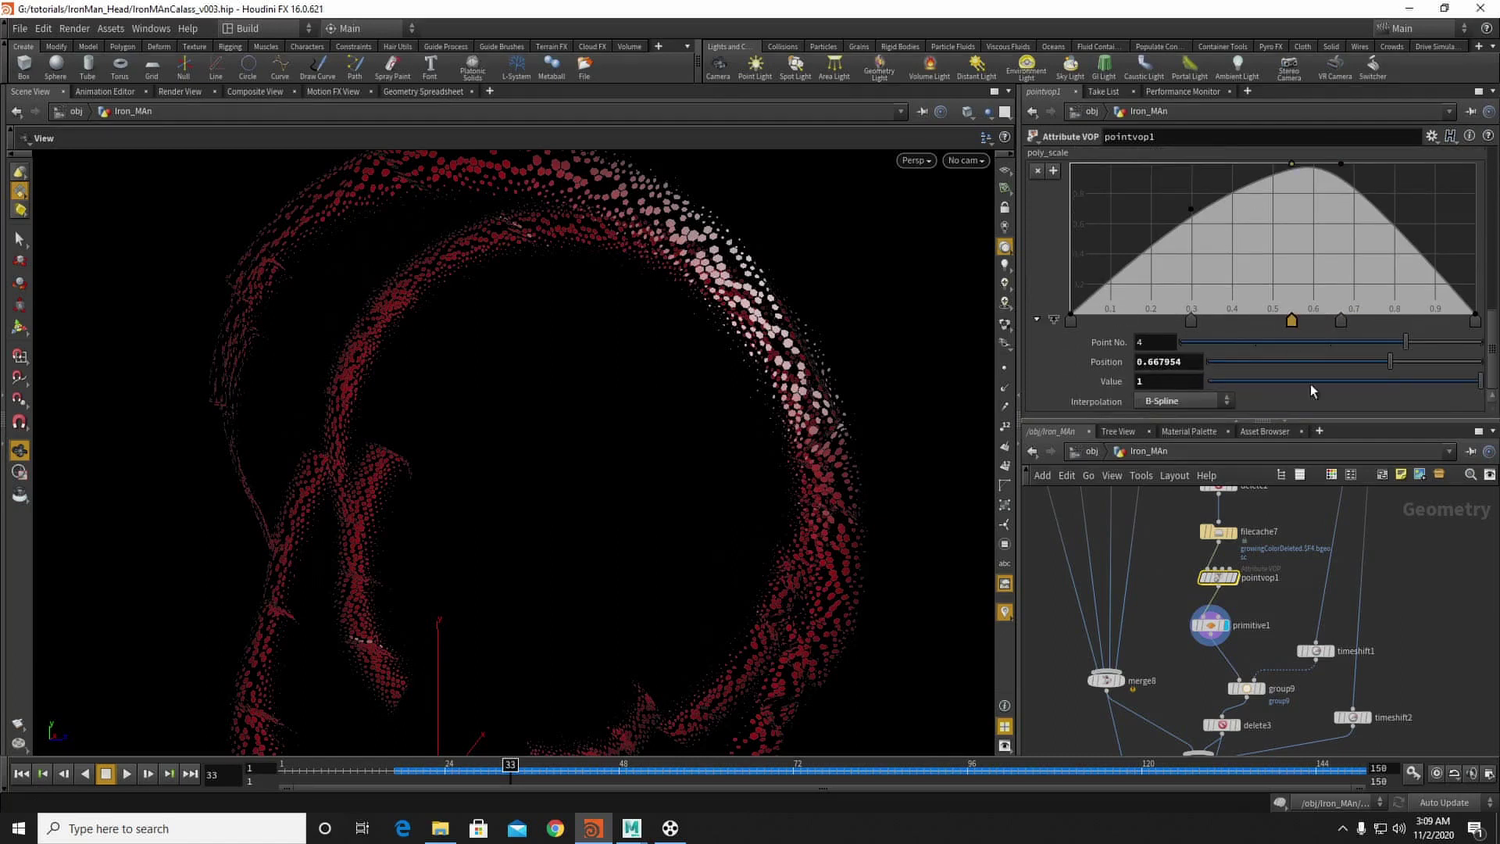
{"action": "left_click_drag", "start_coordinate": [1342, 322], "coordinate": [1350, 429]}
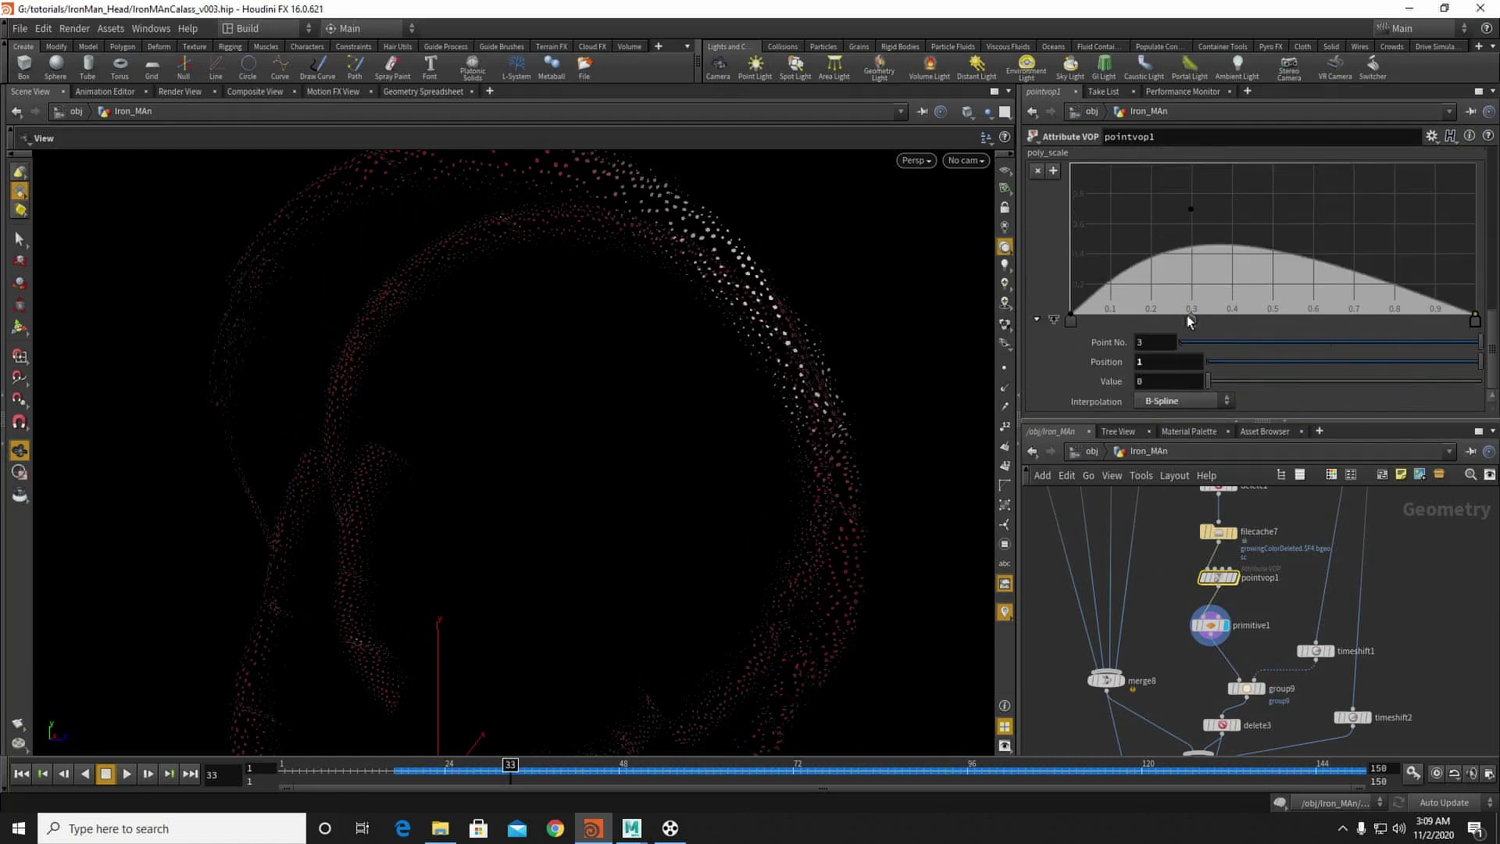
{"action": "left_click_drag", "start_coordinate": [1188, 327], "coordinate": [1184, 414]}
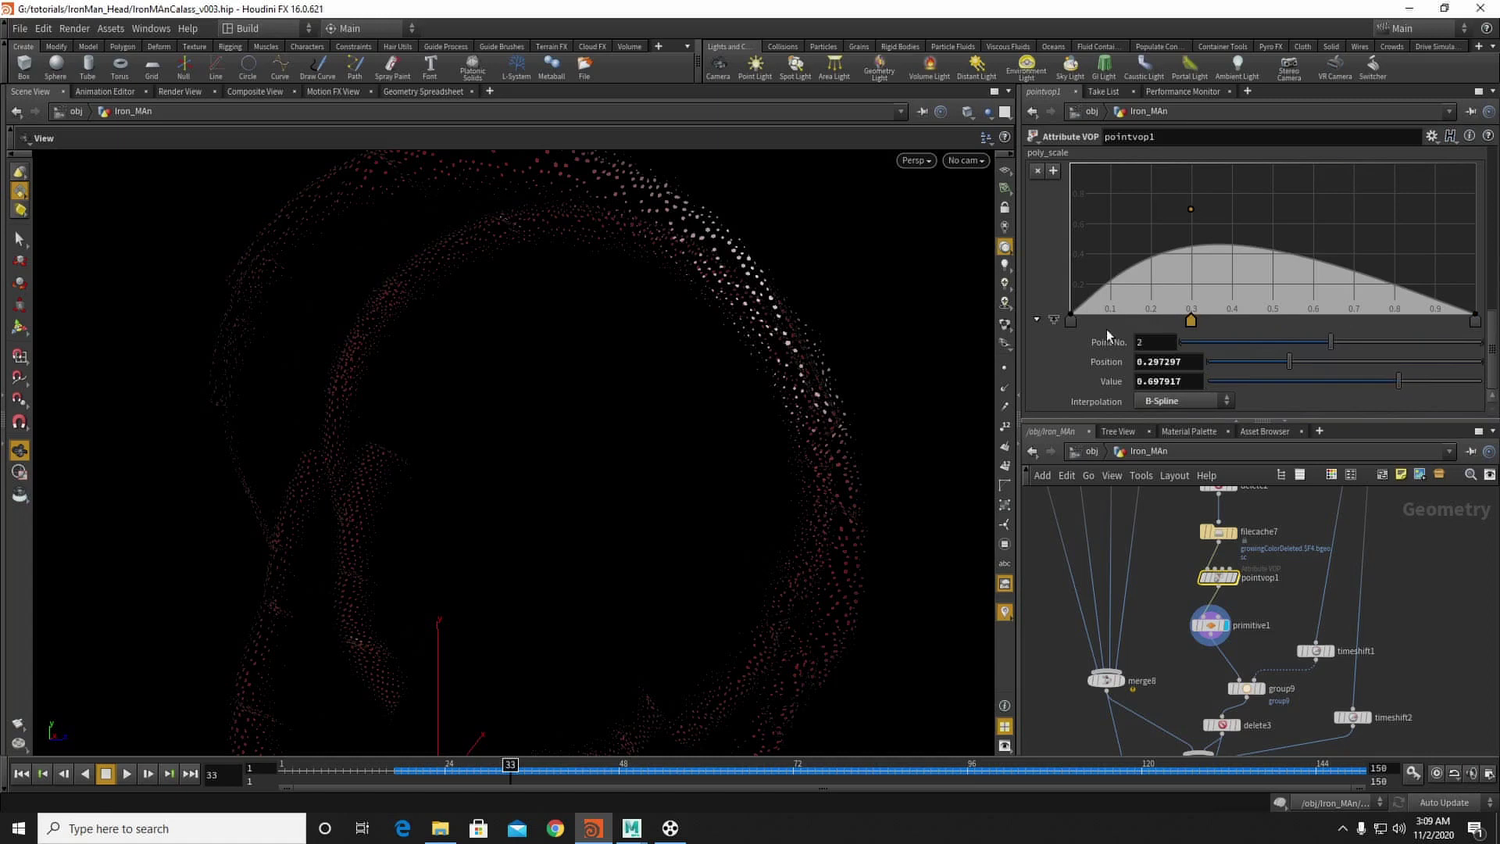
{"action": "left_click", "coordinate": [1068, 321]}
{"action": "left_click_drag", "start_coordinate": [1084, 403], "coordinate": [1085, 407]}
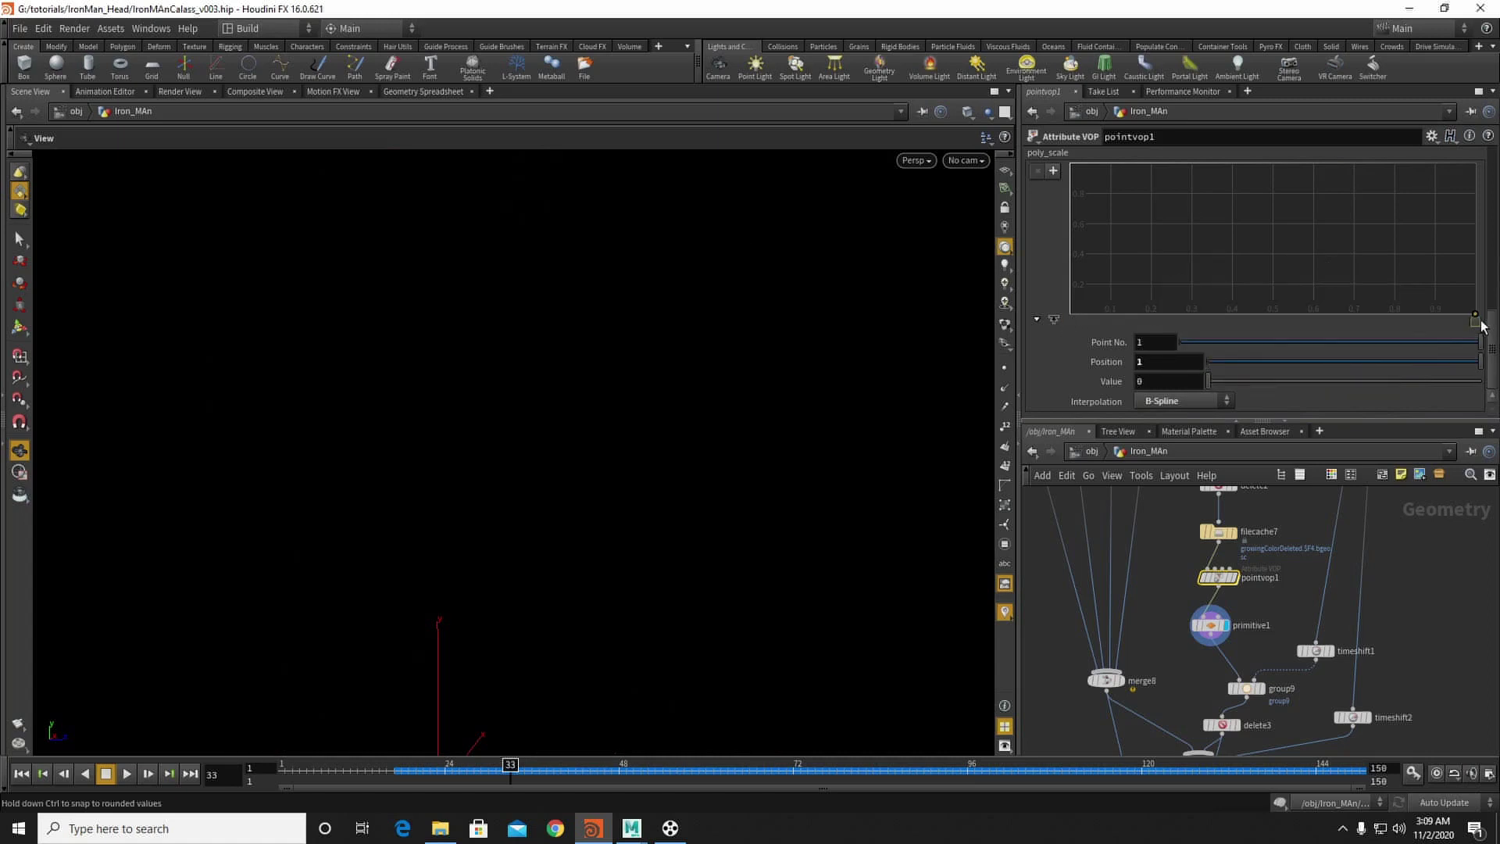
Step: Set the poly_scale ramp to Linear interpolation, rising from 0 at the start to a peak of about 0.99 at position 0.96
{"action": "left_click", "coordinate": [1157, 401]}
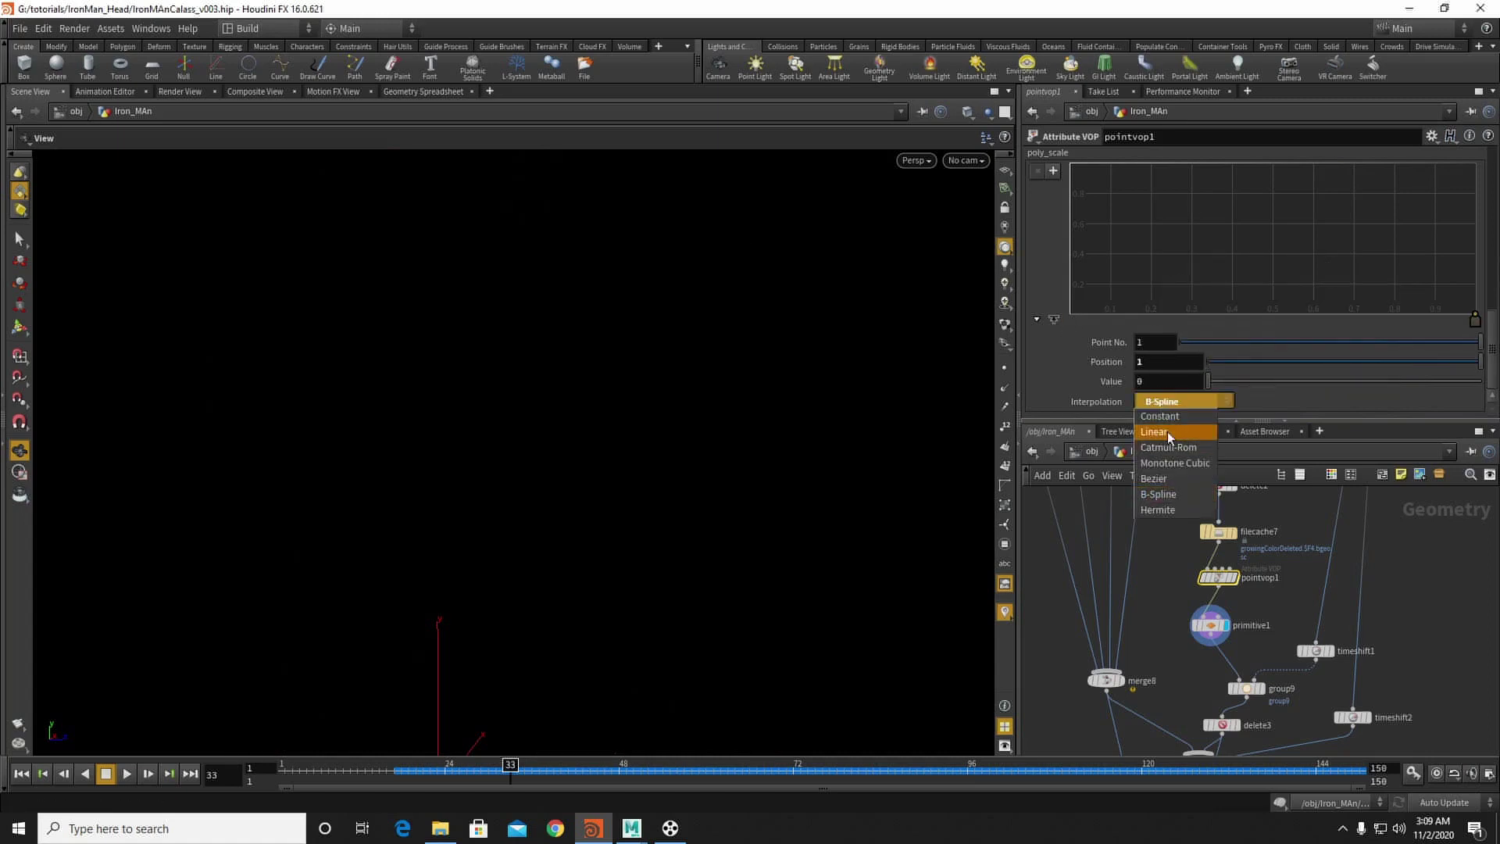
{"action": "left_click", "coordinate": [1156, 426]}
{"action": "mouse_move", "coordinate": [1403, 259]}
{"action": "left_mouse_down"}
{"action": "mouse_move", "coordinate": [1400, 174]}
{"action": "mouse_move", "coordinate": [1464, 166]}
{"action": "left_mouse_up"}
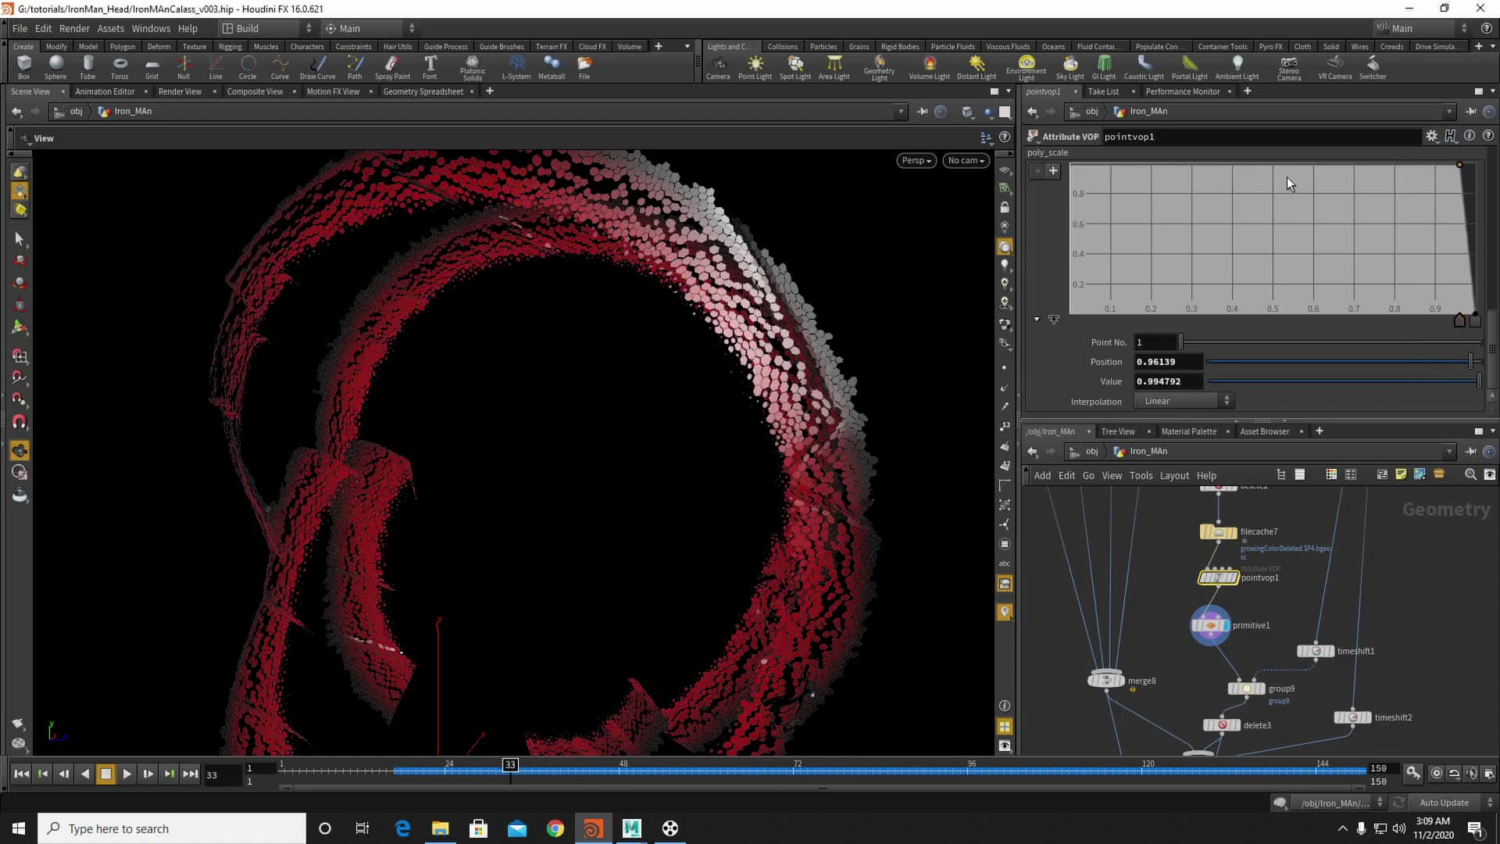
{"action": "left_click_drag", "start_coordinate": [1070, 170], "coordinate": [1067, 363]}
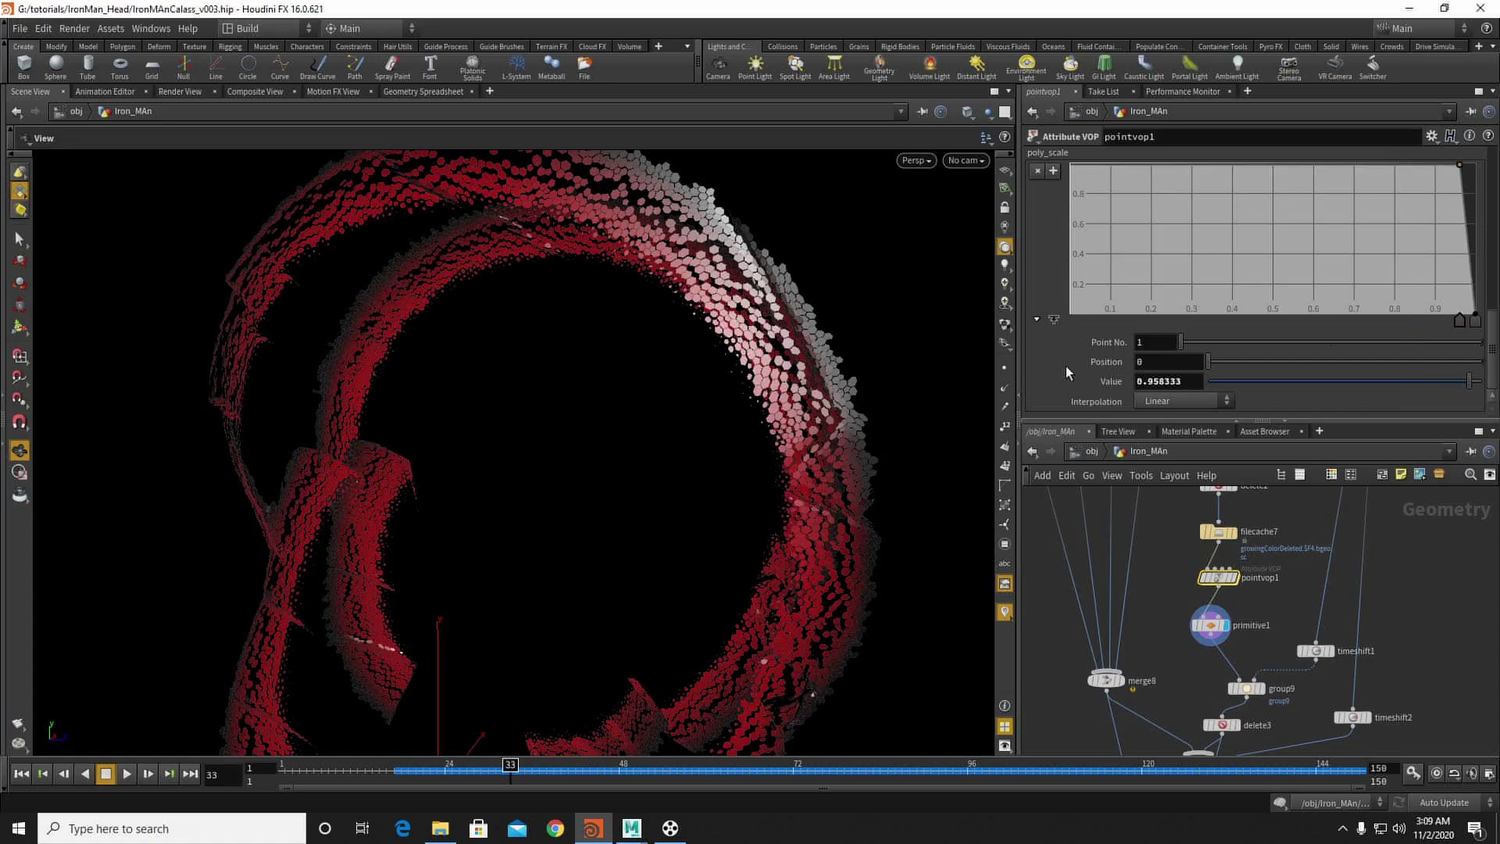
{"action": "left_click_drag", "start_coordinate": [1075, 291], "coordinate": [1071, 315]}
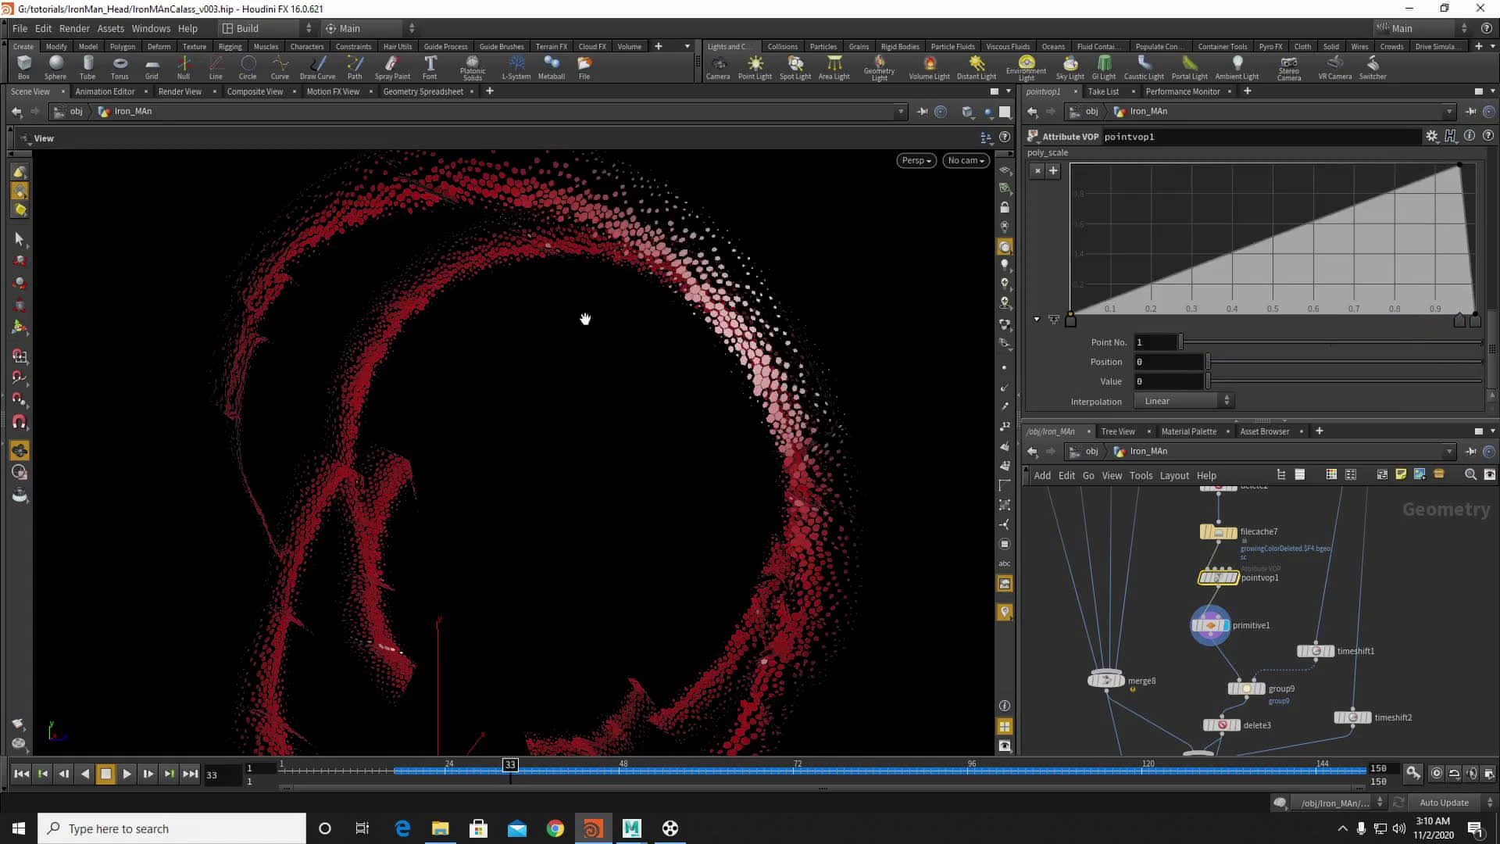
Step: Display group9's point selection, and view the merge10 result from another angle
{"action": "middle_click_drag", "start_coordinate": [1147, 680], "coordinate": [1141, 588]}
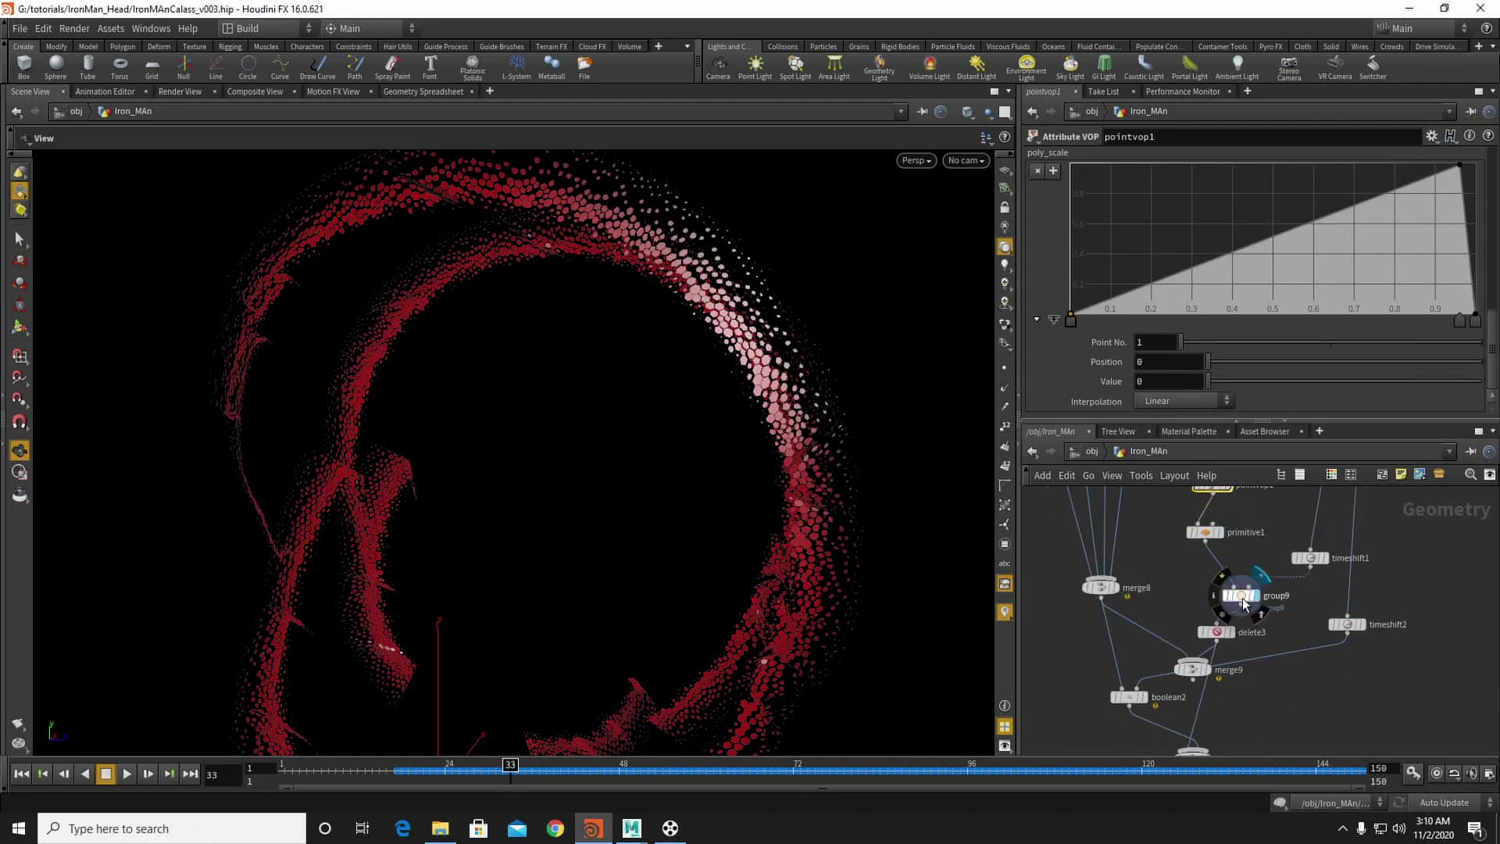
{"action": "left_click", "coordinate": [1241, 597]}
{"action": "middle_click_drag", "start_coordinate": [1211, 750], "coordinate": [1218, 635]}
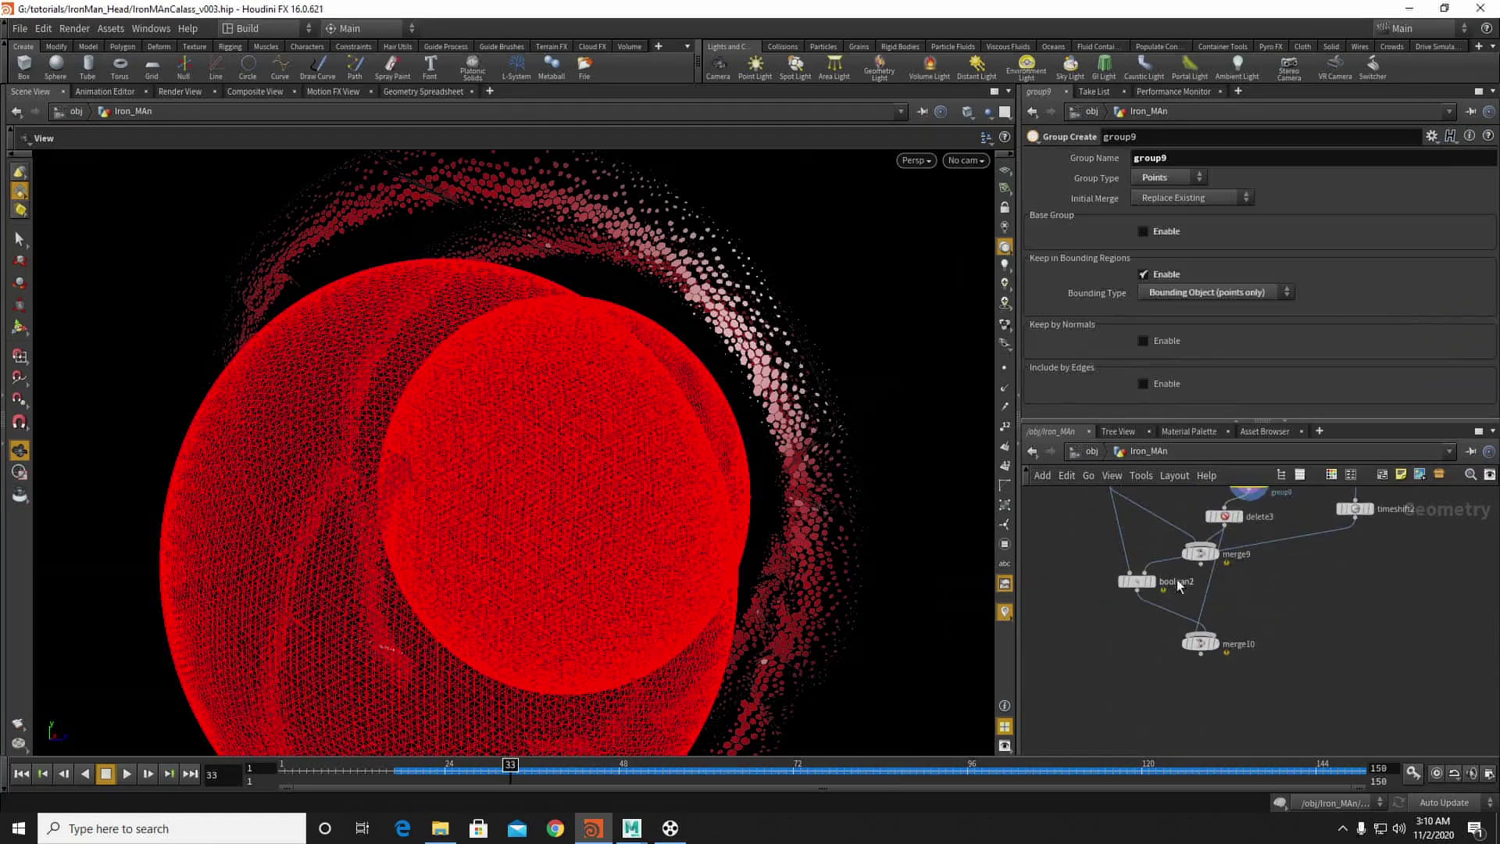
{"action": "left_click", "coordinate": [1217, 645]}
{"action": "scroll", "coordinate": [511, 341], "scroll_direction": "down", "scroll_amount": 3}
{"action": "left_click_drag", "start_coordinate": [510, 341], "coordinate": [439, 343]}
{"action": "middle_click_drag", "start_coordinate": [1267, 554], "coordinate": [1268, 560]}
{"action": "scroll", "coordinate": [1201, 644], "scroll_direction": "down", "scroll_amount": 3}
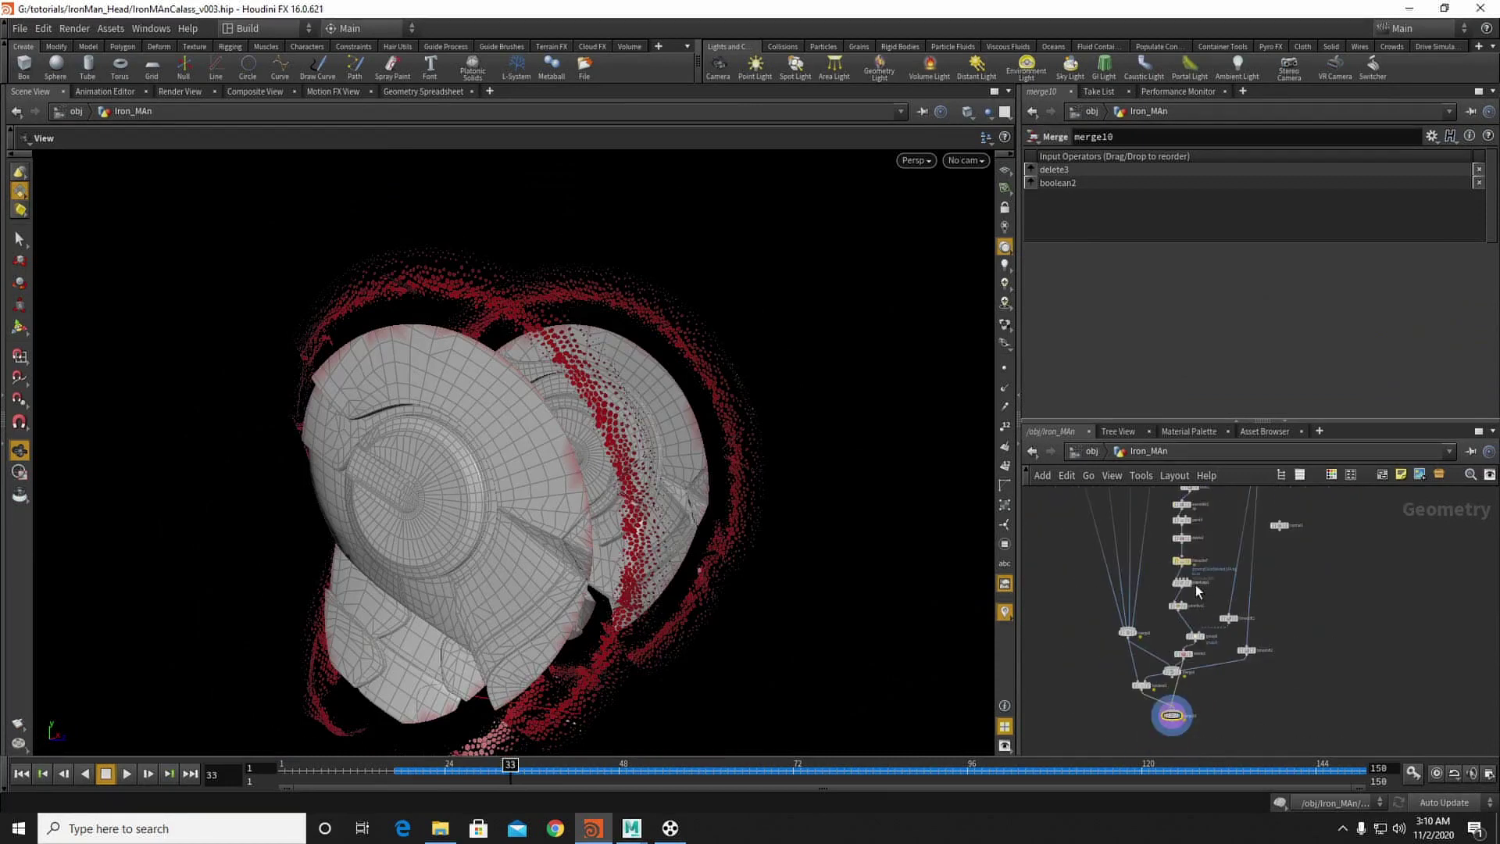
Step: Inside solver1, raise attribtransfer1's Blend Width to 0.5, to 0.8 and finally to 1
{"action": "scroll", "coordinate": [1213, 600], "scroll_direction": "up", "scroll_amount": 8}
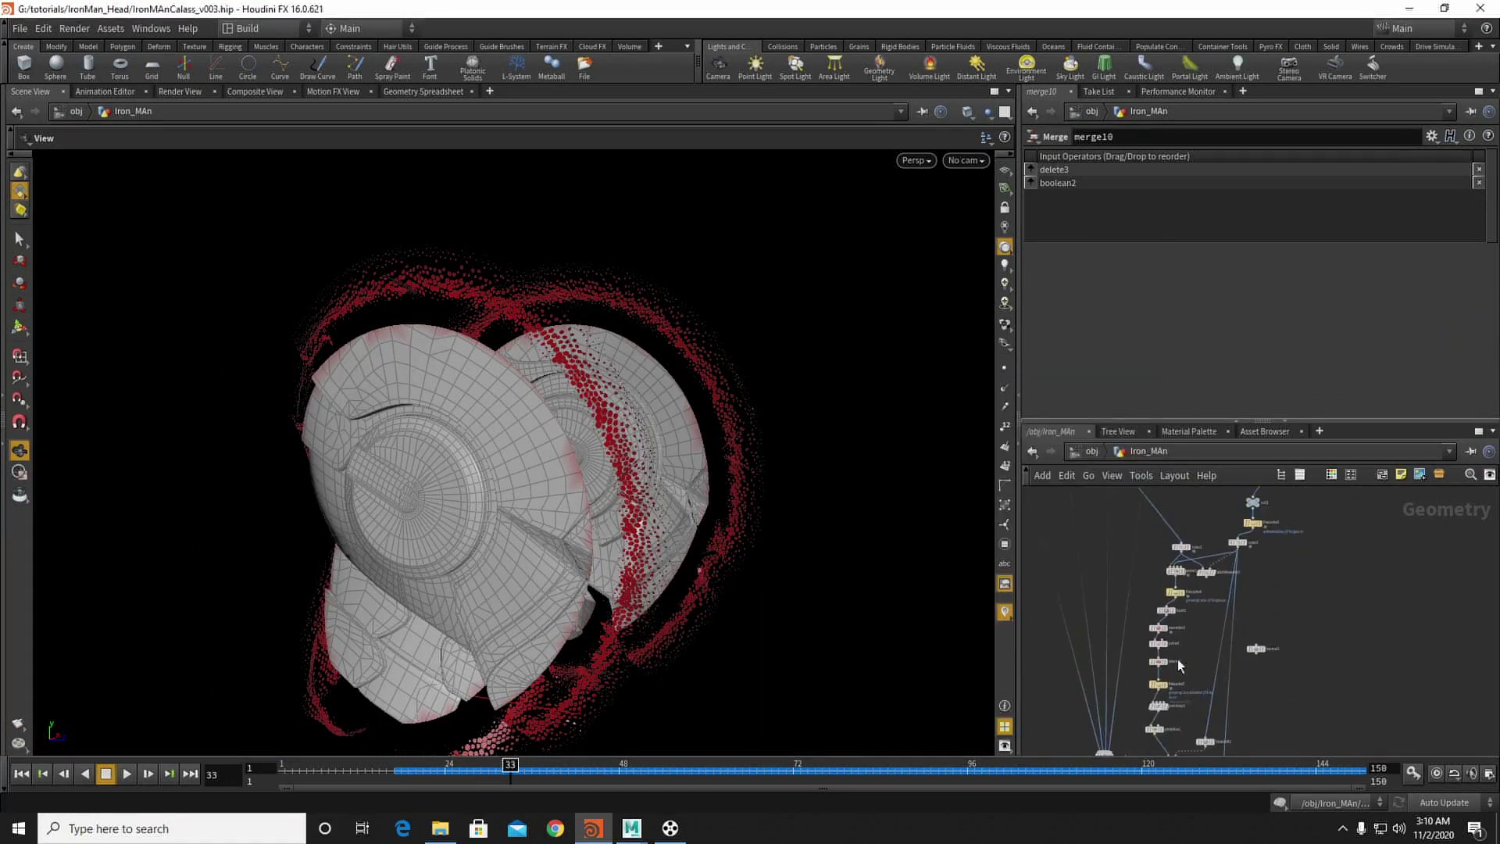
{"action": "left_click", "coordinate": [1118, 633]}
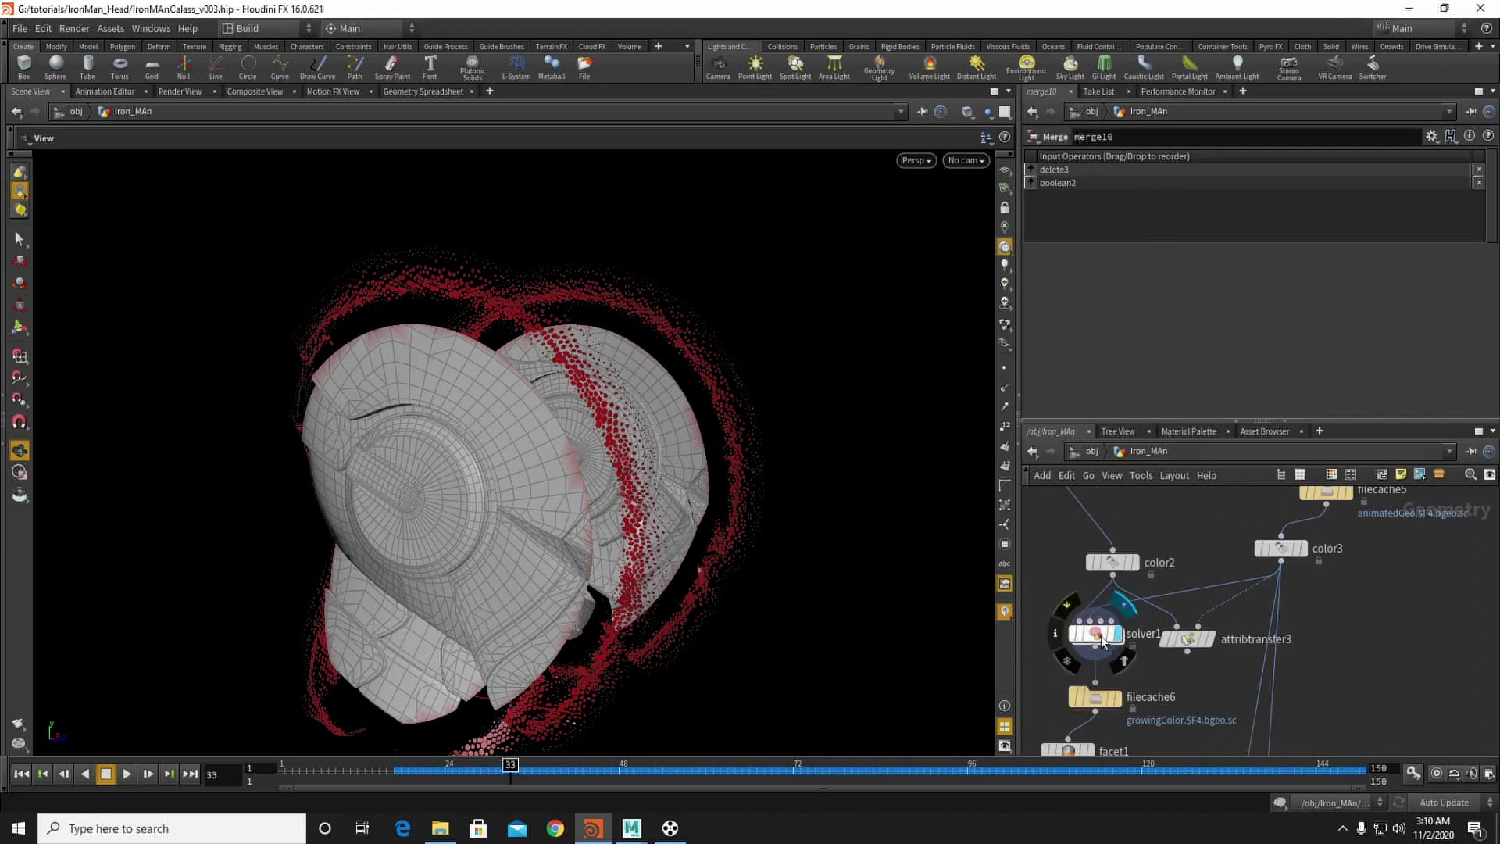
{"action": "double_click", "coordinate": [1095, 632]}
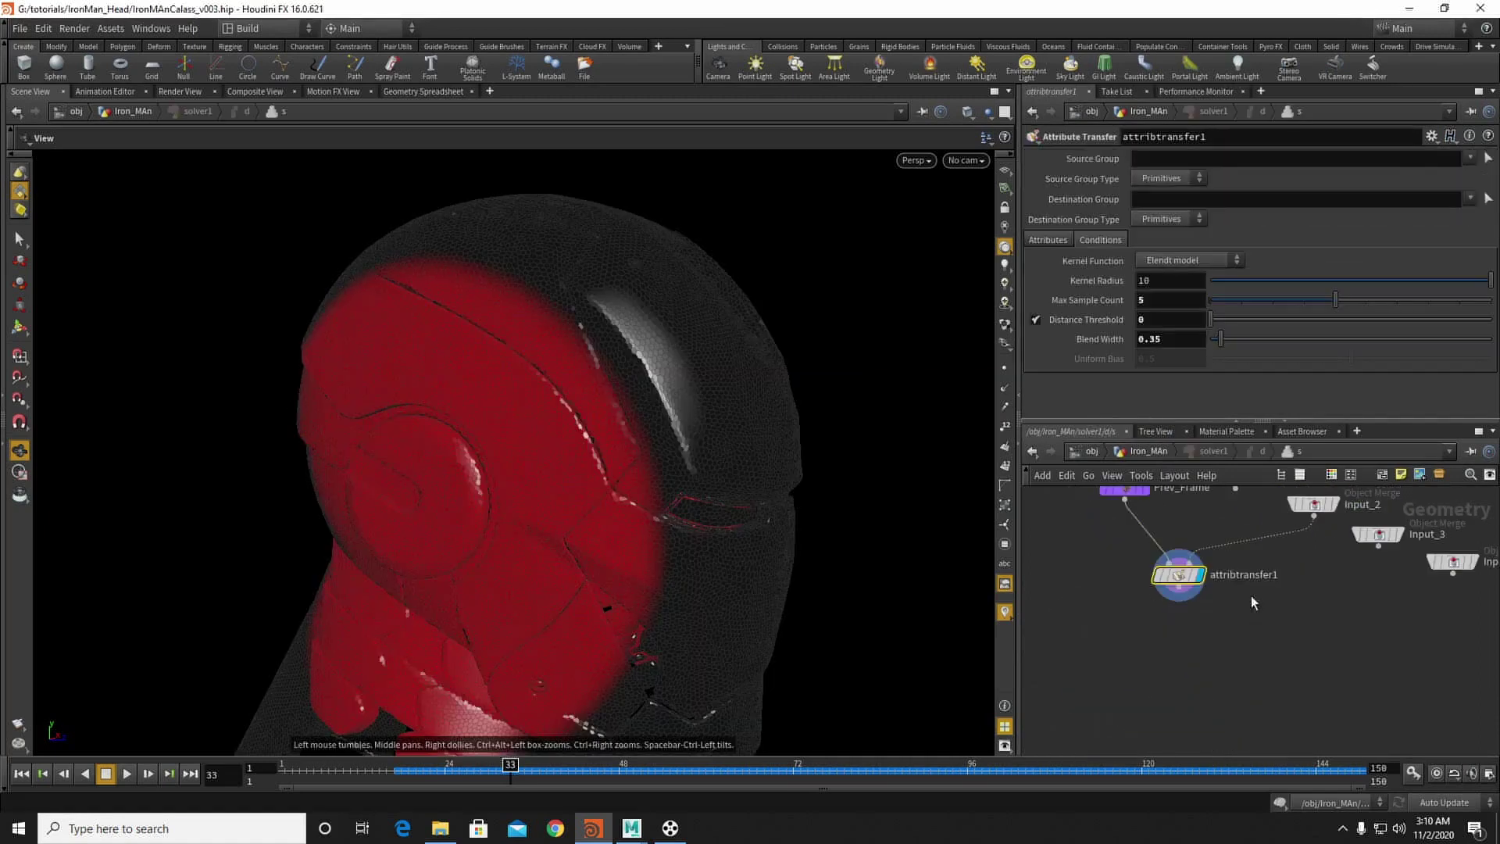
{"action": "mouse_move", "coordinate": [1089, 338]}
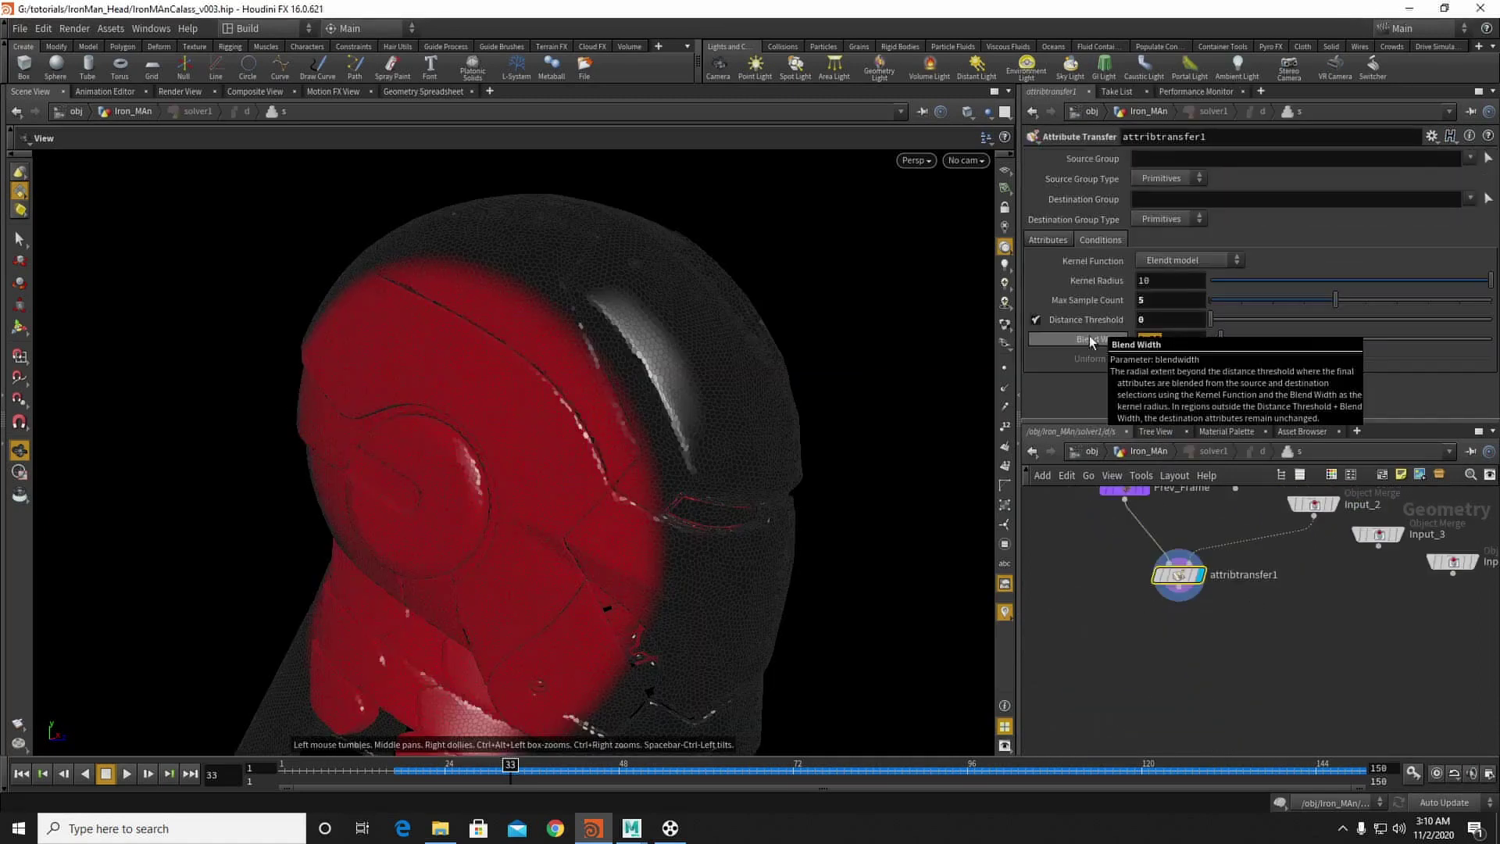
{"action": "type", "text": "0.5"}
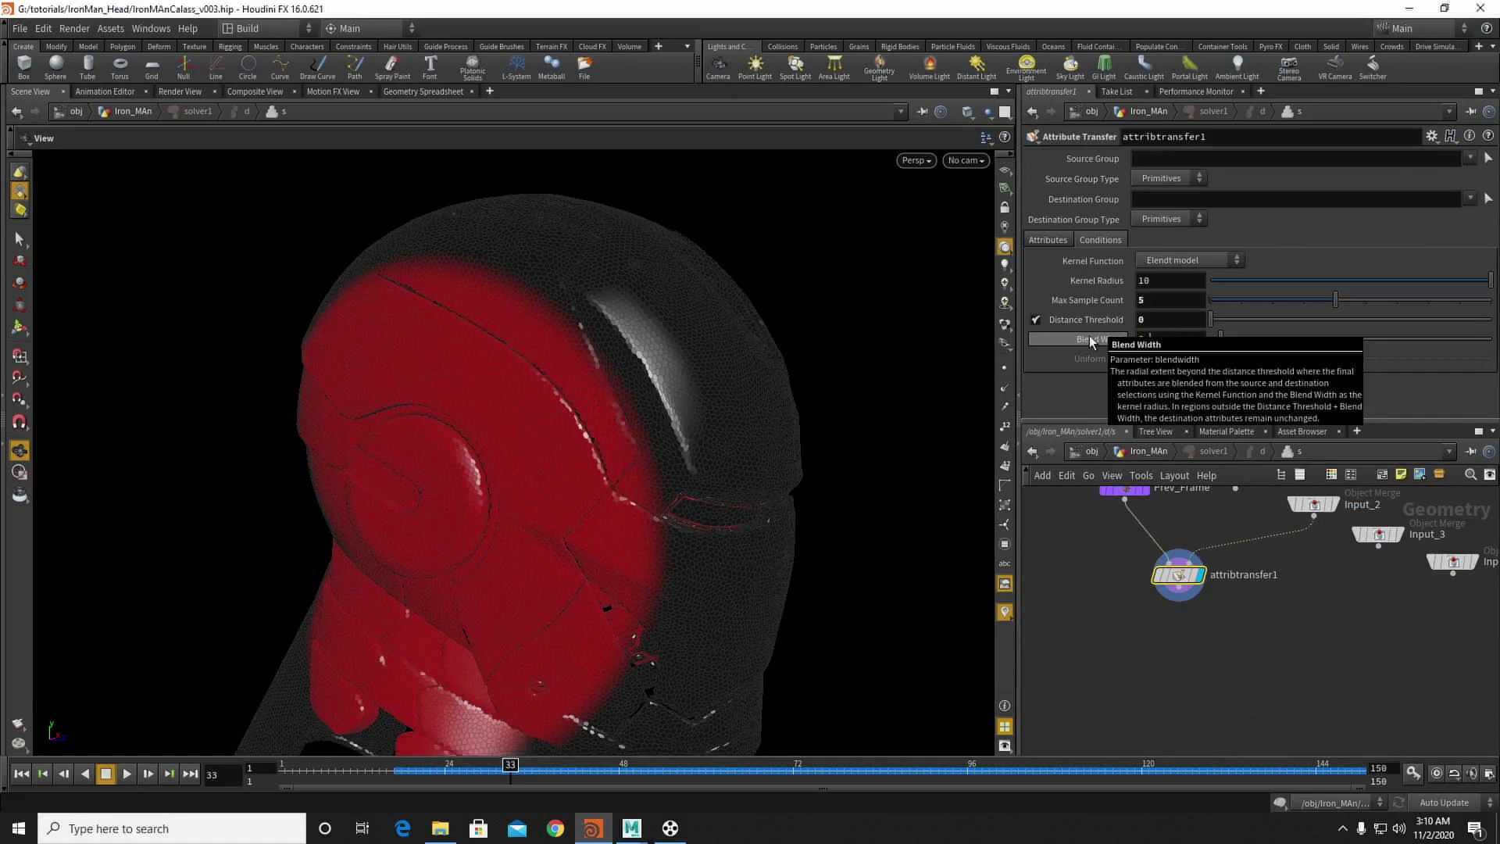
{"action": "key", "text": "Return"}
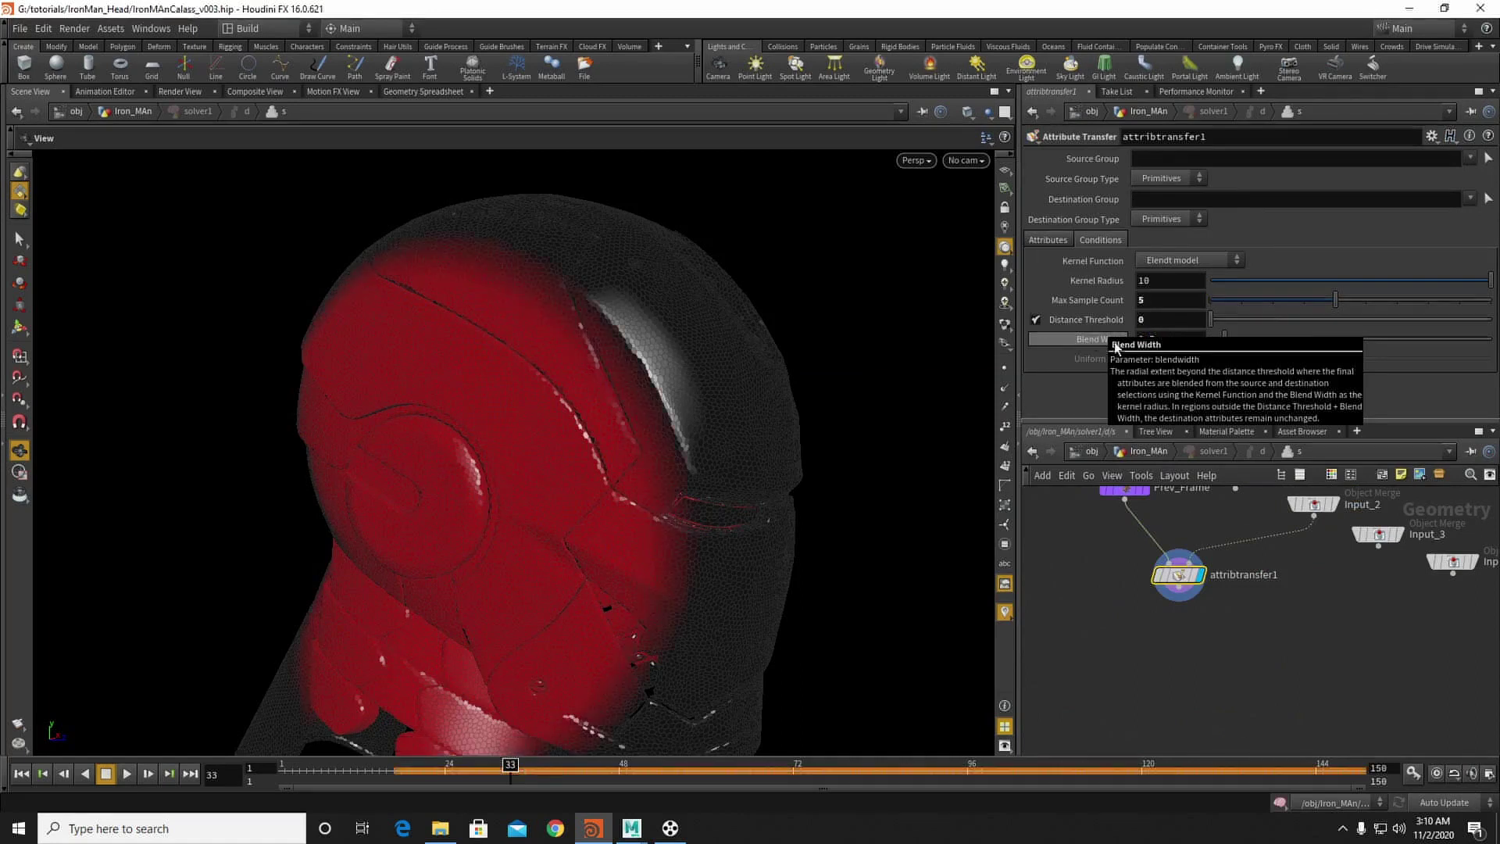
{"action": "left_click_drag", "start_coordinate": [1176, 337], "coordinate": [1092, 342]}
{"action": "type", "text": "0.8"}
{"action": "key", "text": "Return"}
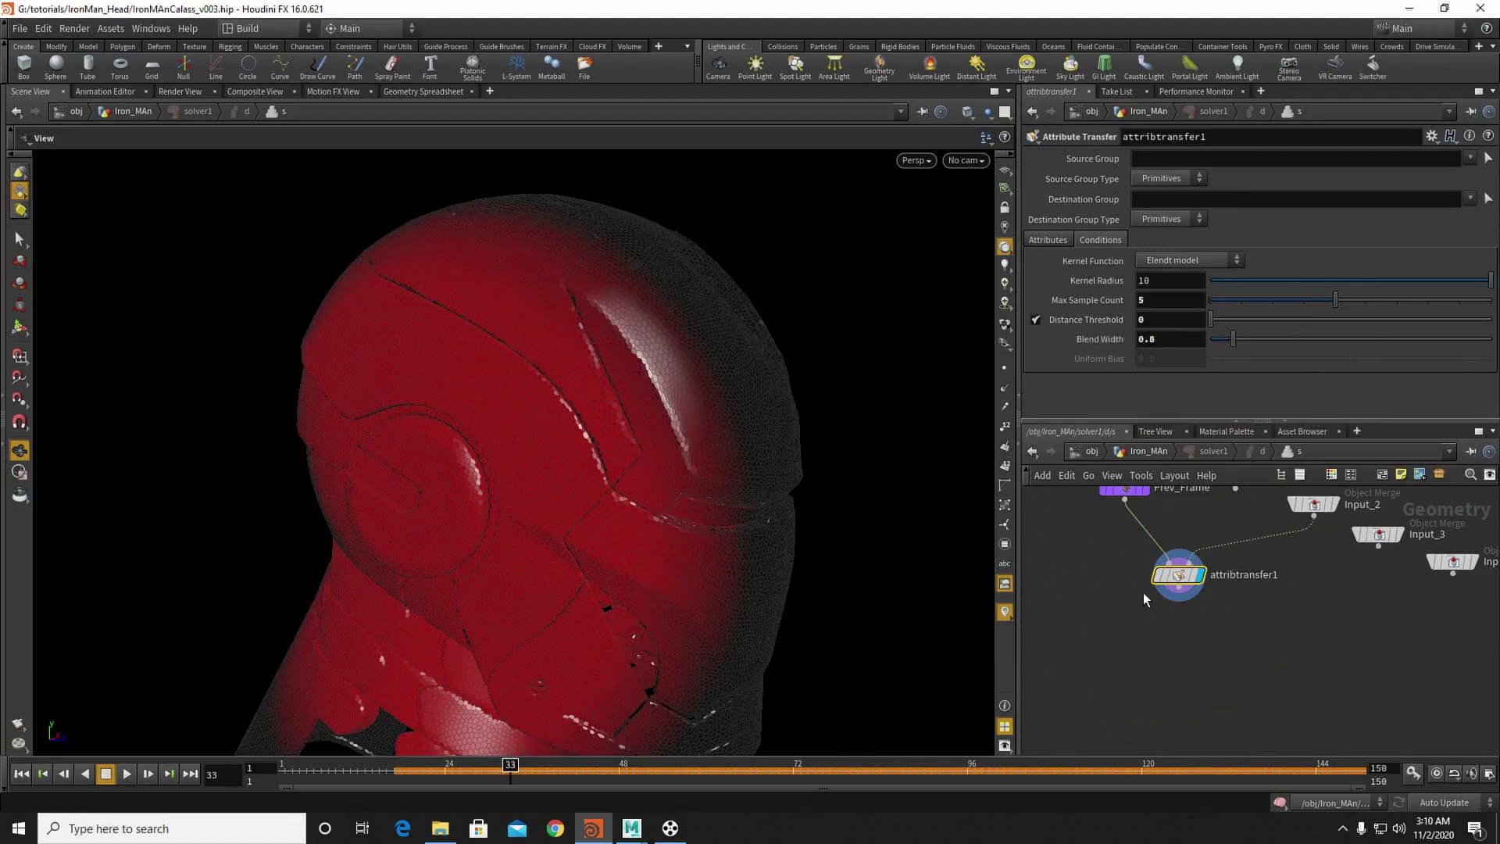
{"action": "middle_click_drag", "start_coordinate": [1145, 582], "coordinate": [1145, 569]}
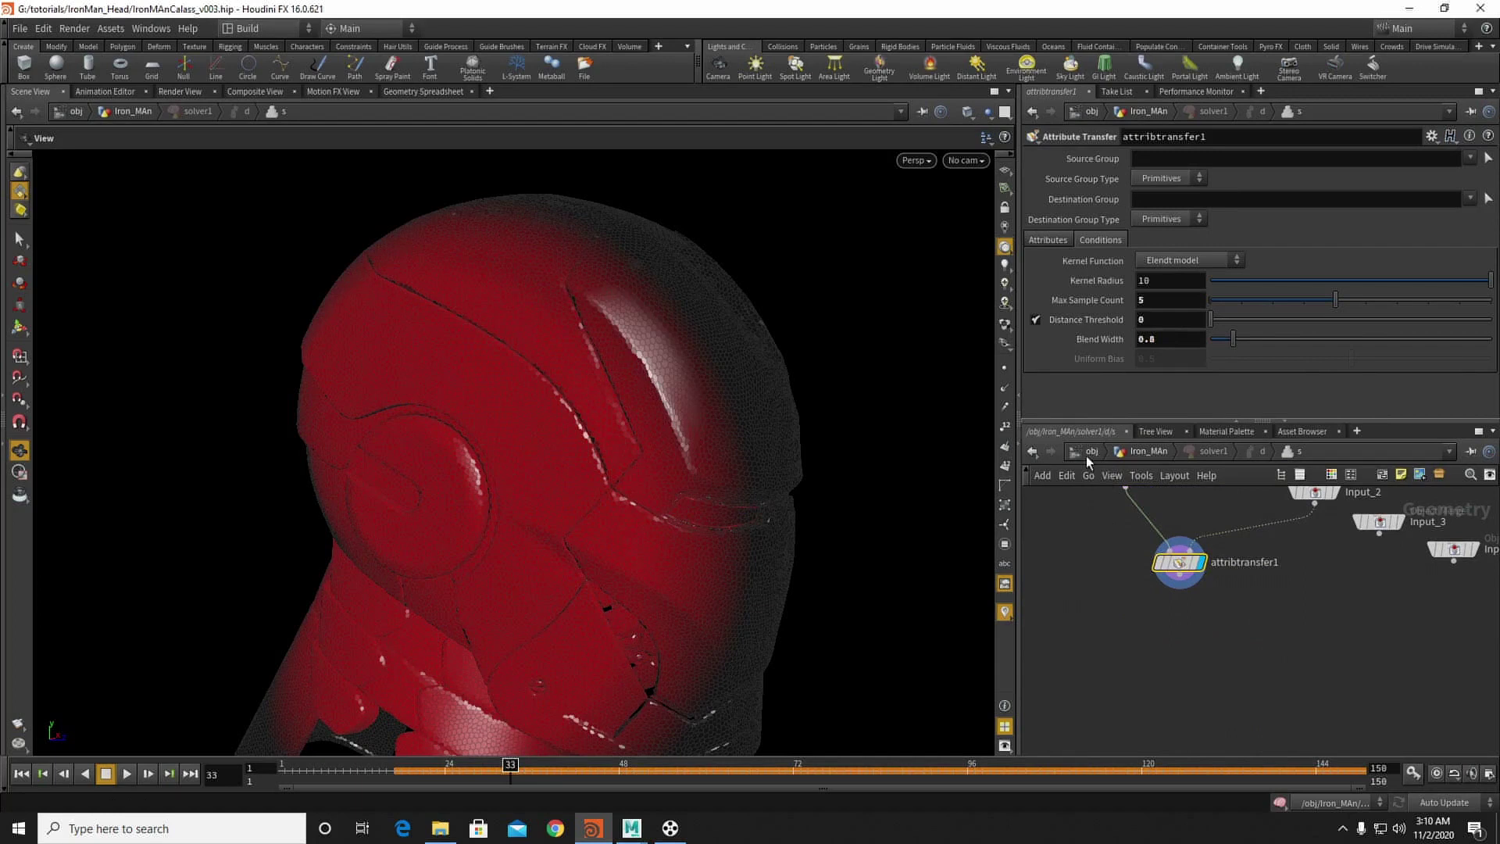
{"action": "key", "text": "Return"}
Step: Return to the Iron_MAn network and save filecache6's geometry to disk for frames 1 to 150
{"action": "left_click", "coordinate": [1078, 455]}
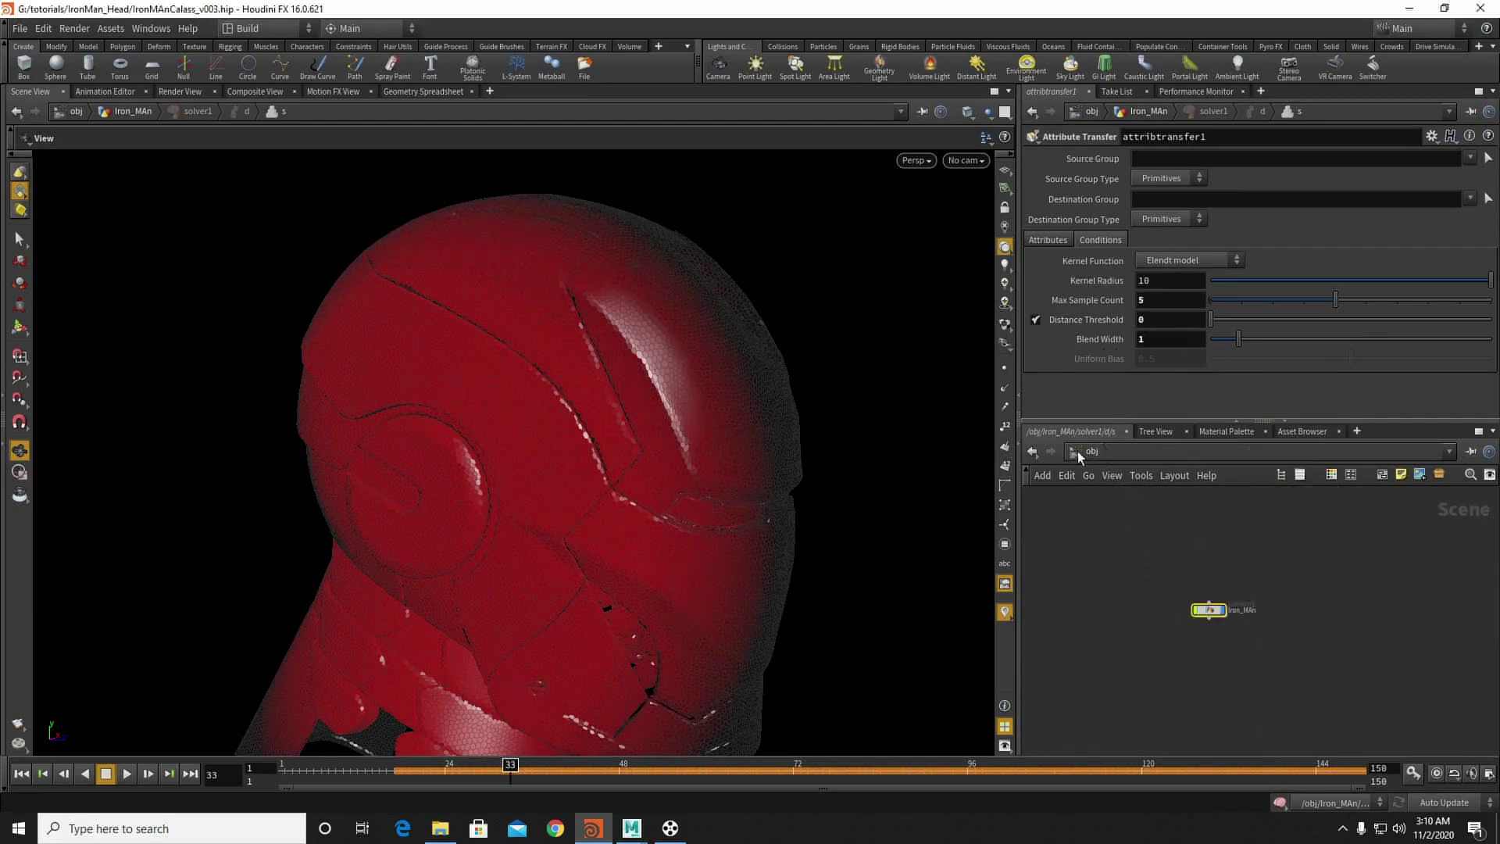
{"action": "double_click", "coordinate": [1204, 611]}
{"action": "middle_click_drag", "start_coordinate": [1193, 595], "coordinate": [1241, 532]}
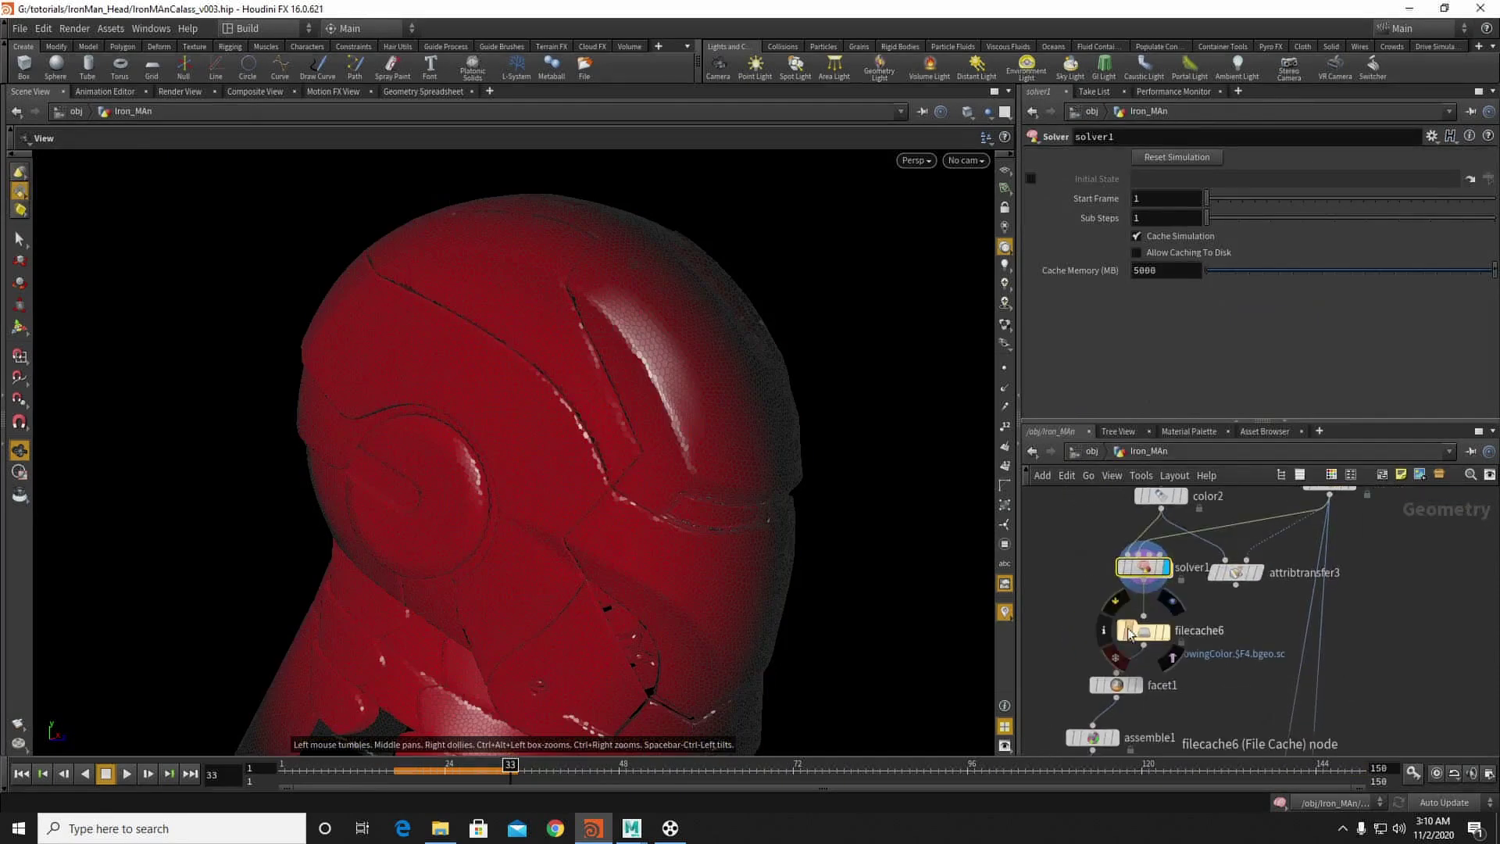
{"action": "left_click", "coordinate": [1126, 632]}
{"action": "left_click", "coordinate": [1061, 237]}
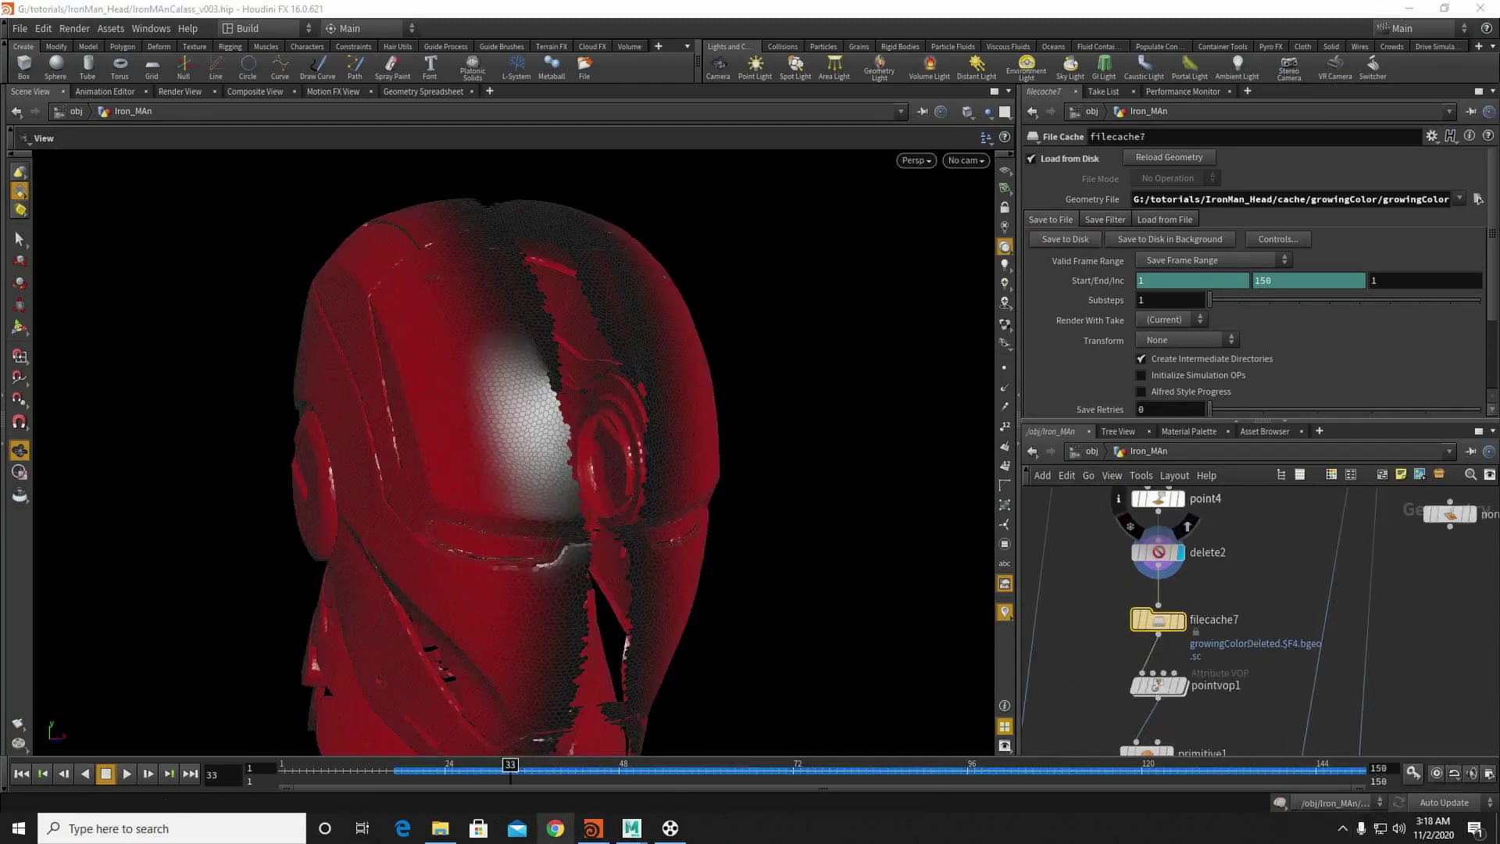
Step: Display attribtransfer3 beside solver1 and set its Blend Width to 1
{"action": "left_click", "coordinate": [578, 789]}
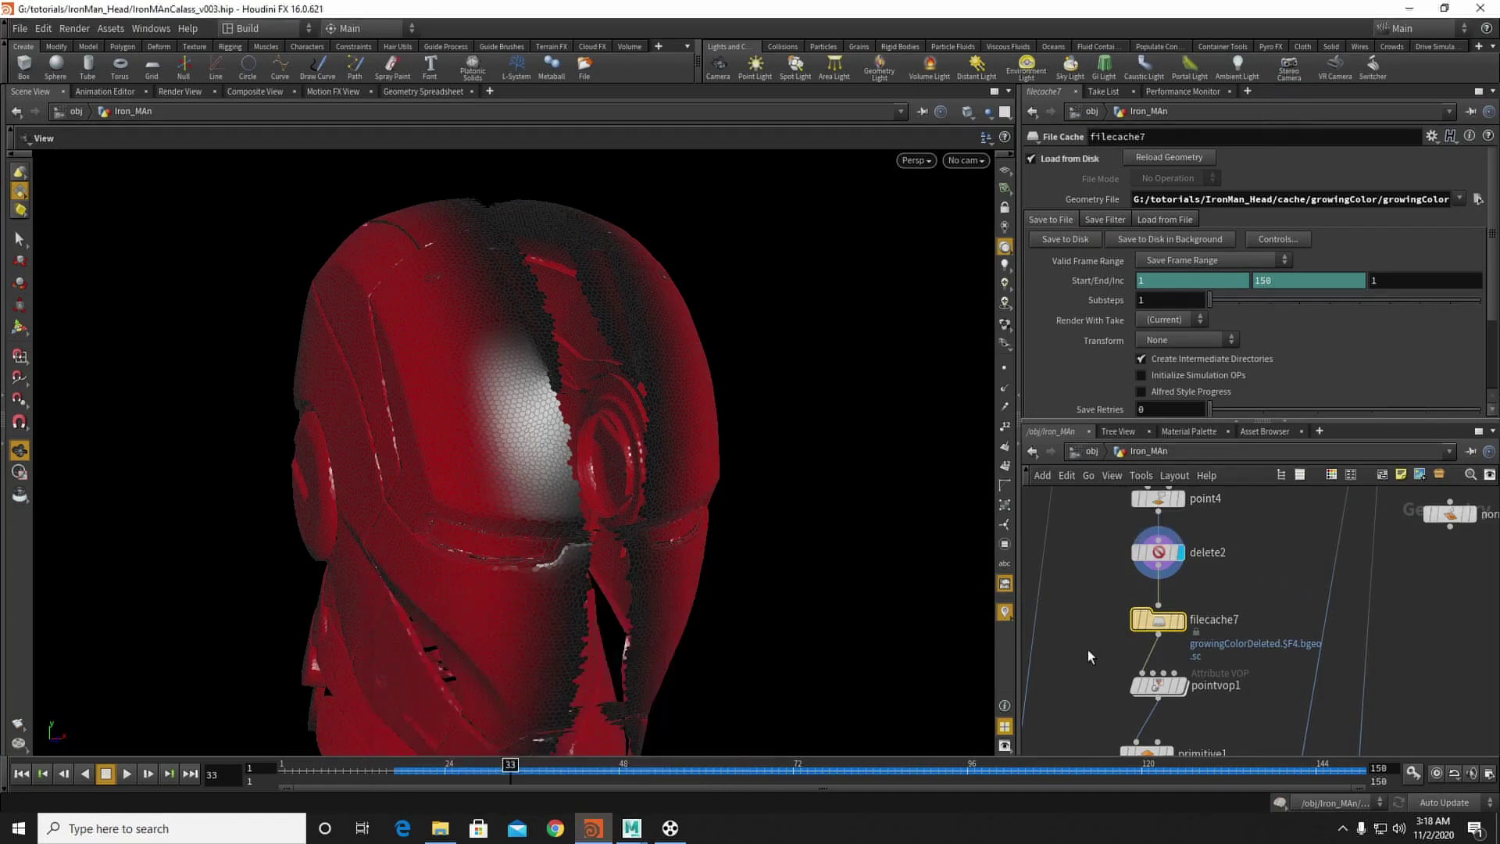
{"action": "middle_click_drag", "start_coordinate": [1119, 592], "coordinate": [1110, 688]}
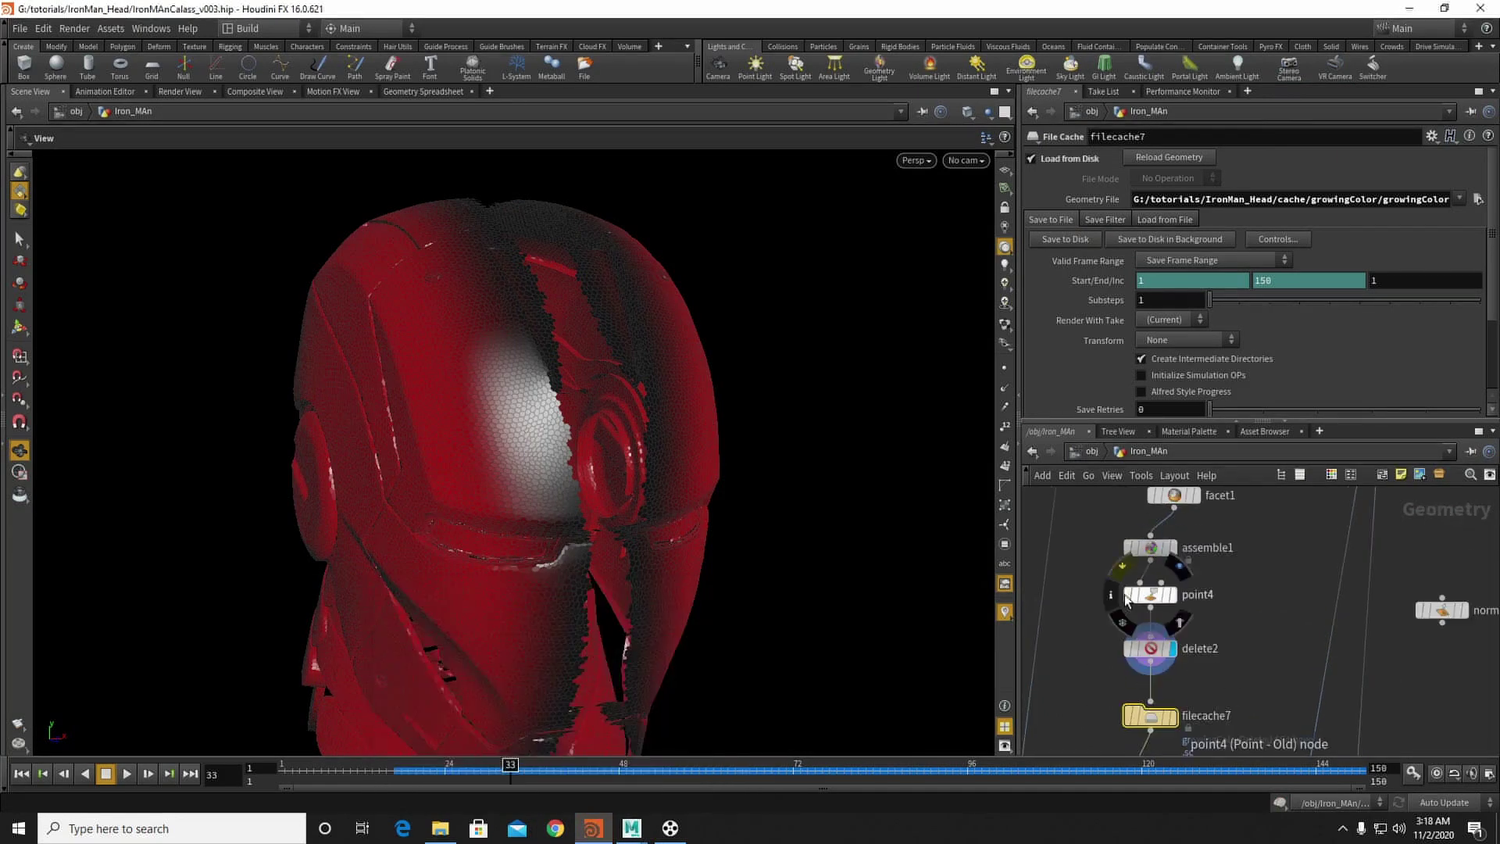
{"action": "middle_click_drag", "start_coordinate": [1092, 537], "coordinate": [1094, 751]}
{"action": "middle_click_drag", "start_coordinate": [1146, 630], "coordinate": [1135, 635]}
{"action": "left_click", "coordinate": [1283, 608]}
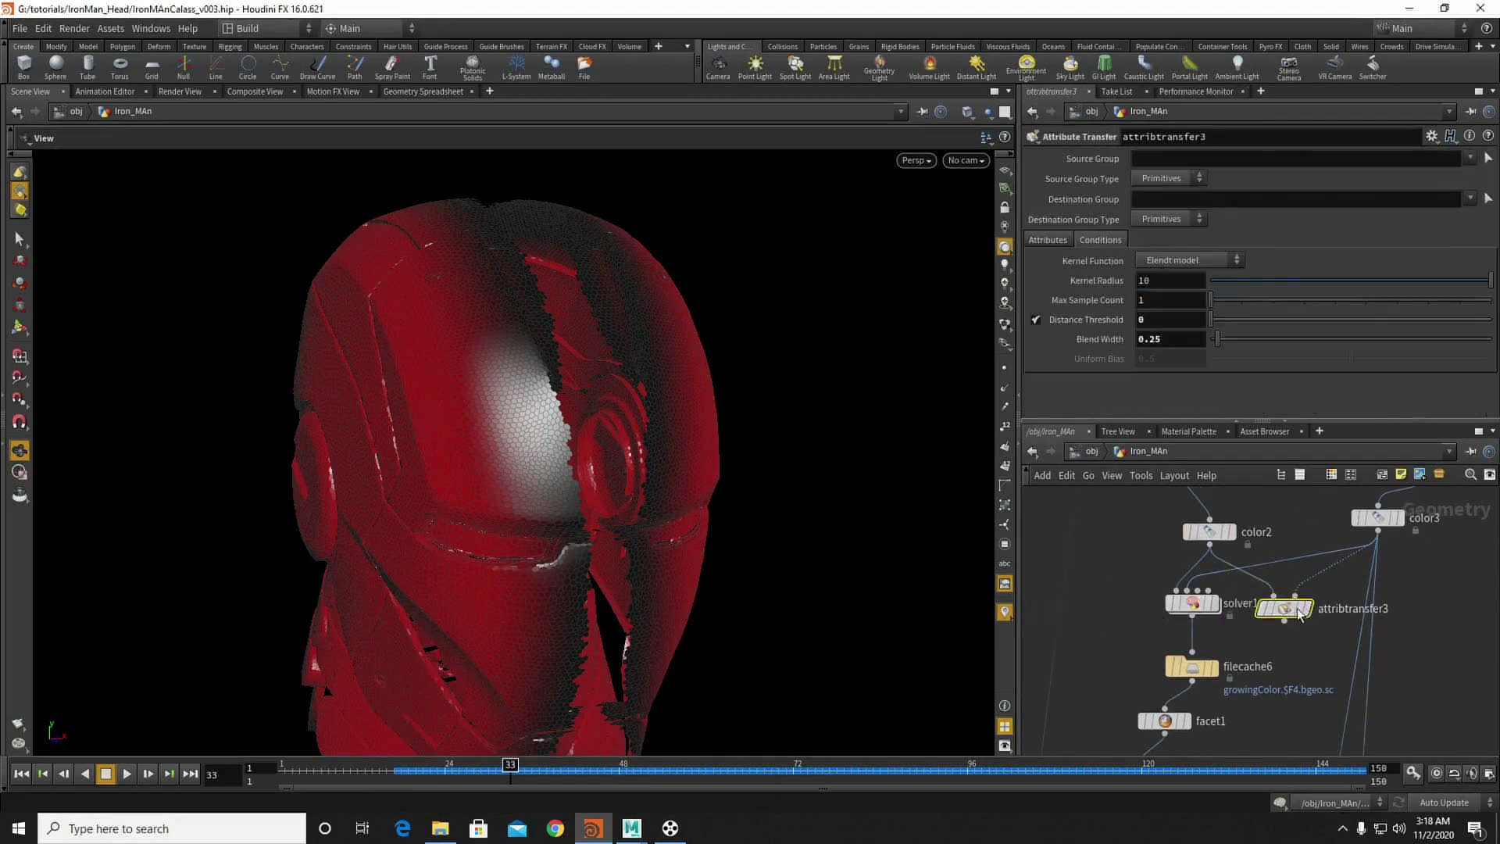
{"action": "left_click", "coordinate": [1306, 608]}
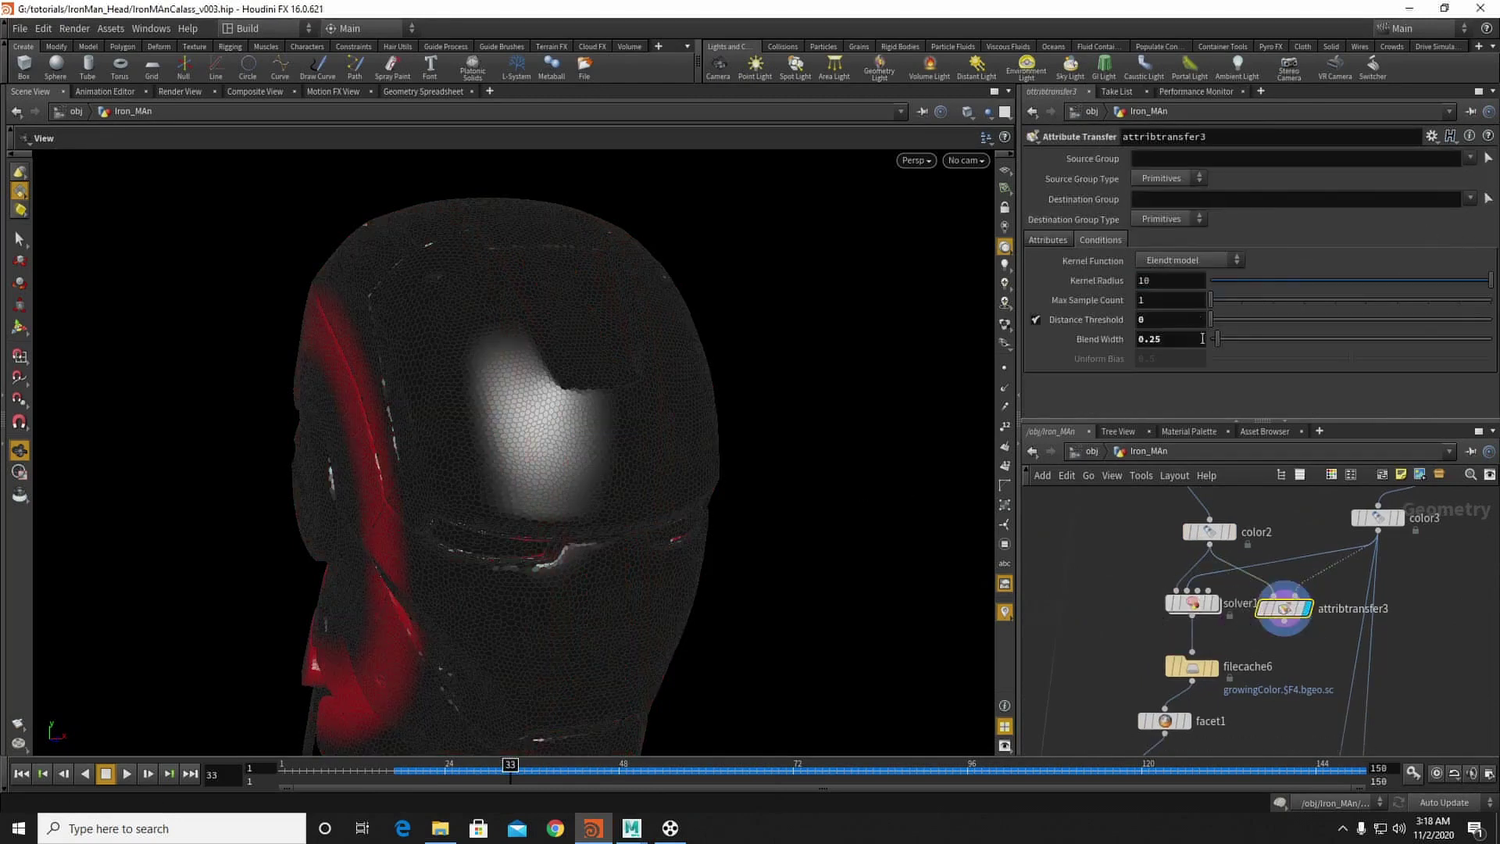
{"action": "type", "text": "1"}
{"action": "key", "text": "Return"}
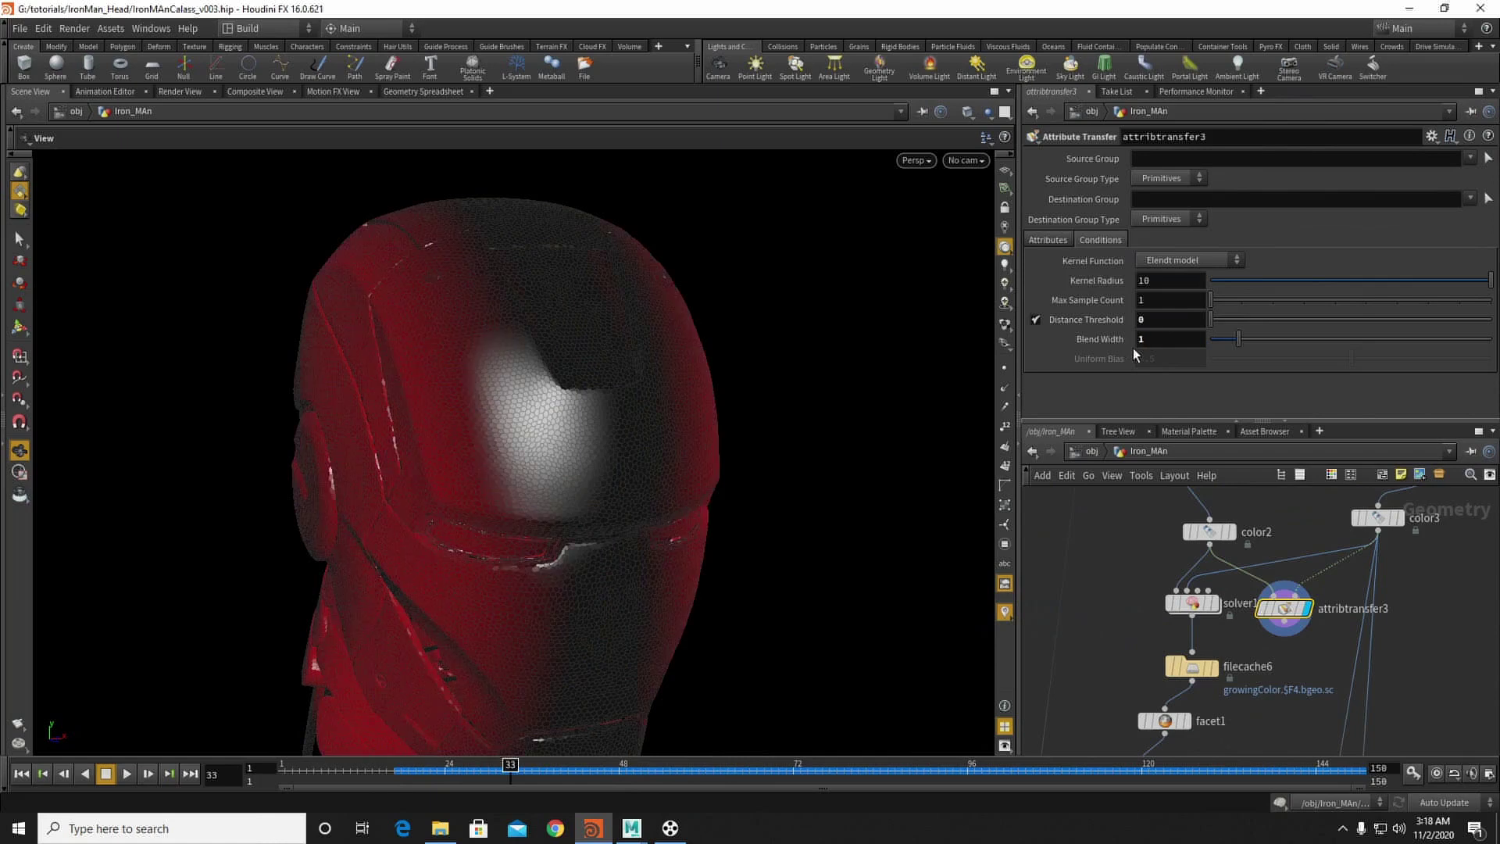
{"action": "left_click_drag", "start_coordinate": [439, 414], "coordinate": [493, 408]}
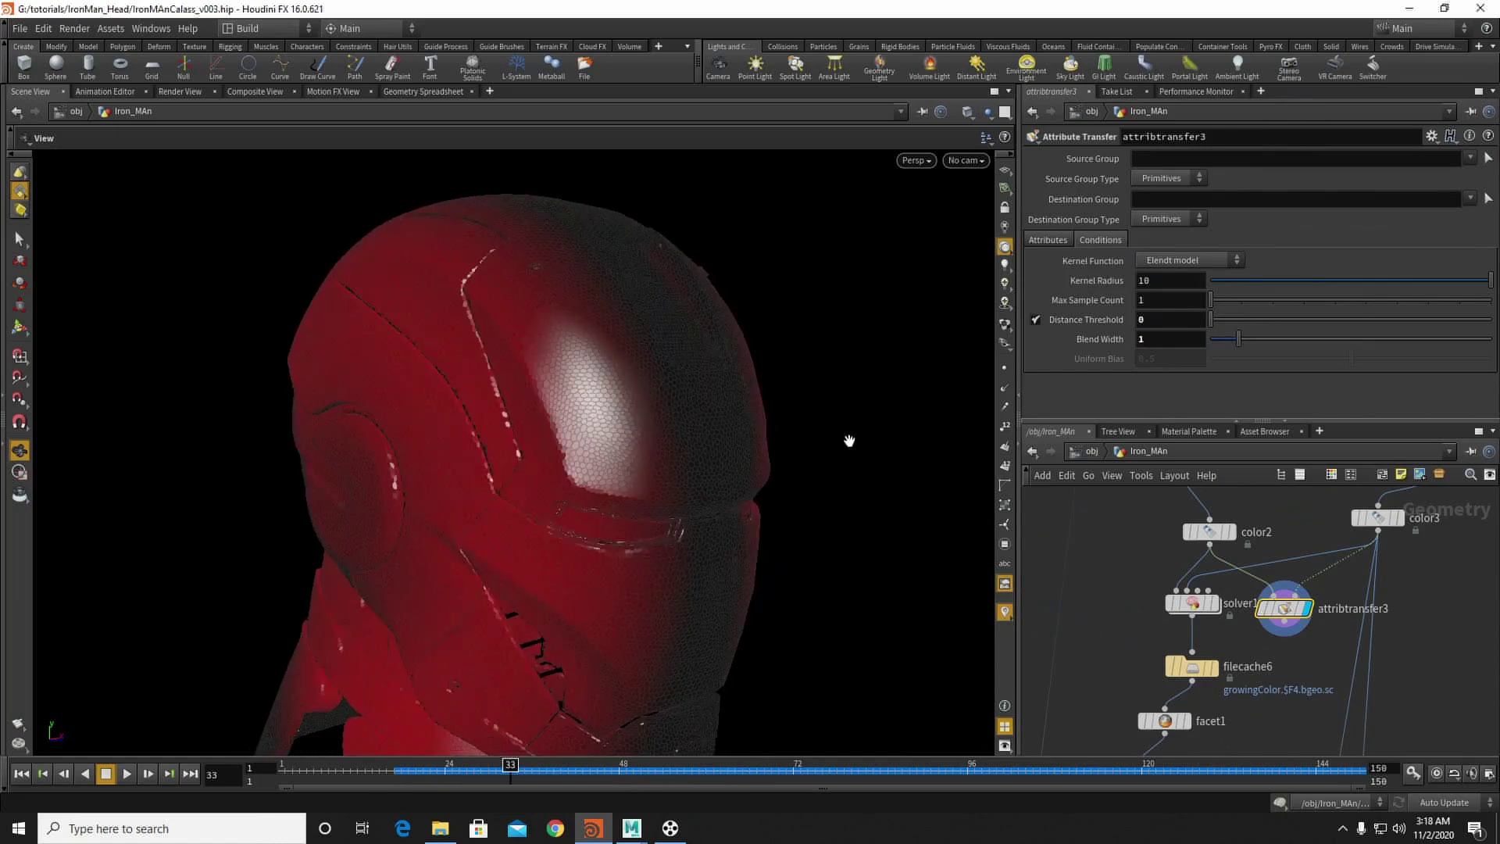
Step: Feed attribtransfer3 into filecache6 in place of solver1, save the cache to disk, and move solver1 slightly aside
{"action": "left_click", "coordinate": [1191, 666]}
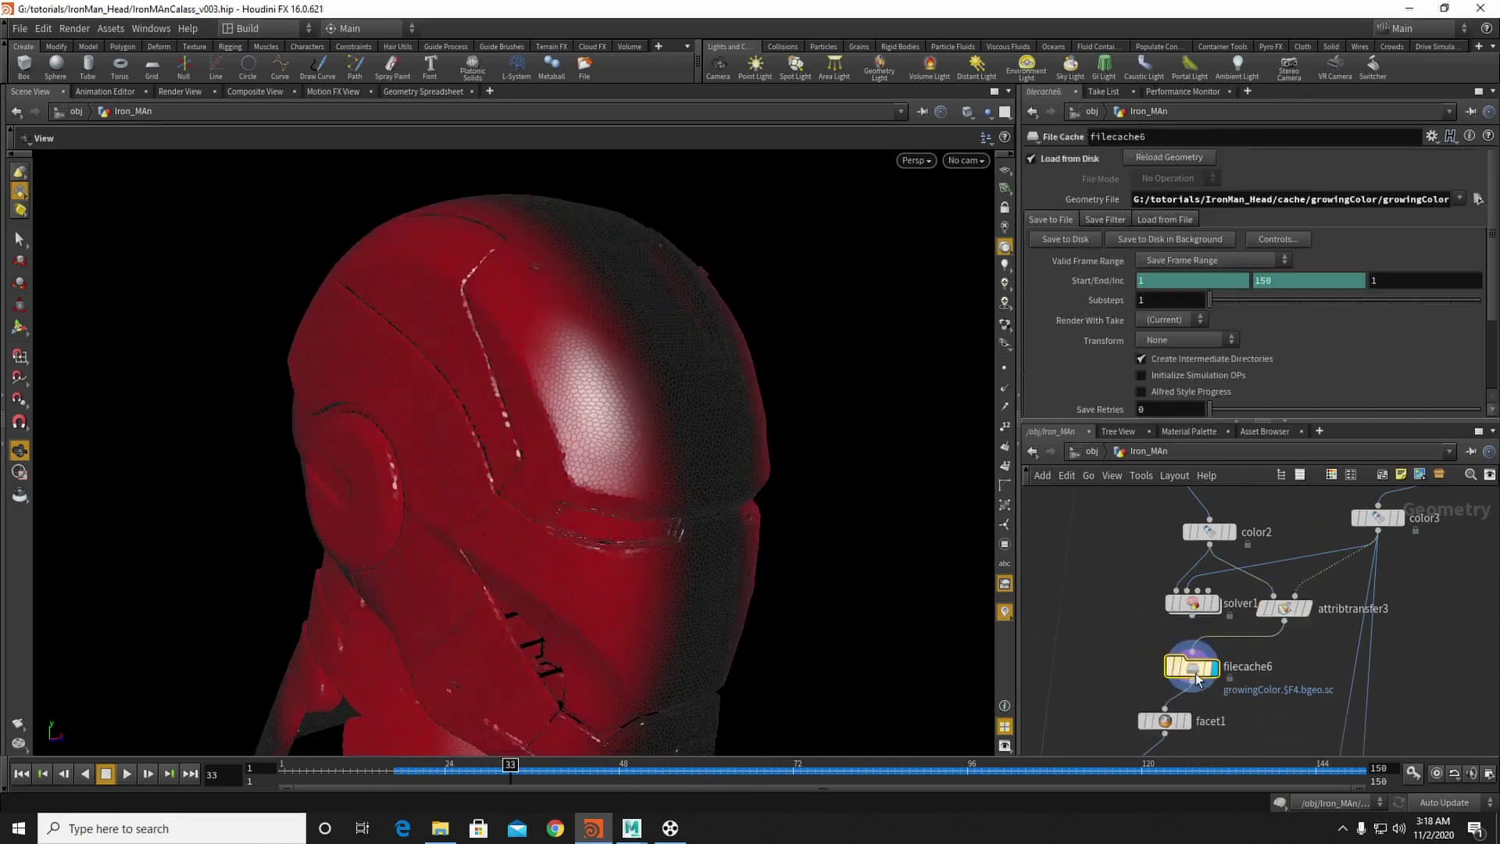
{"action": "left_click", "coordinate": [1086, 239]}
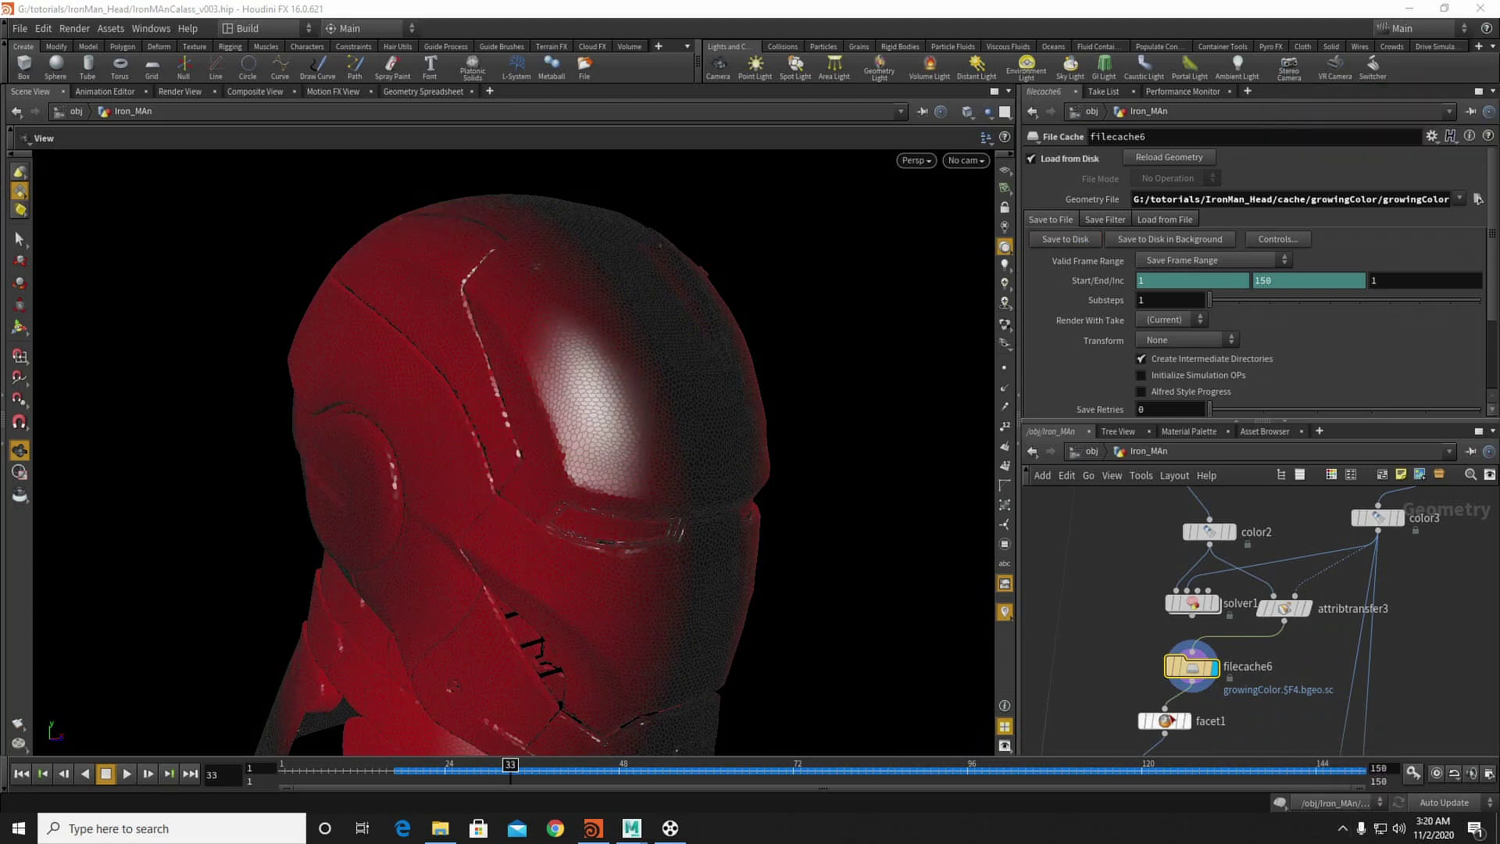
{"action": "left_click_drag", "start_coordinate": [1200, 608], "coordinate": [1166, 612]}
Step: Display the nodes below filecache6 one after another, from facet1 through assemble1 and point4 to delete2
{"action": "middle_click_drag", "start_coordinate": [1166, 720], "coordinate": [1217, 629]}
{"action": "scroll", "coordinate": [1218, 630], "scroll_direction": "up", "scroll_amount": 3}
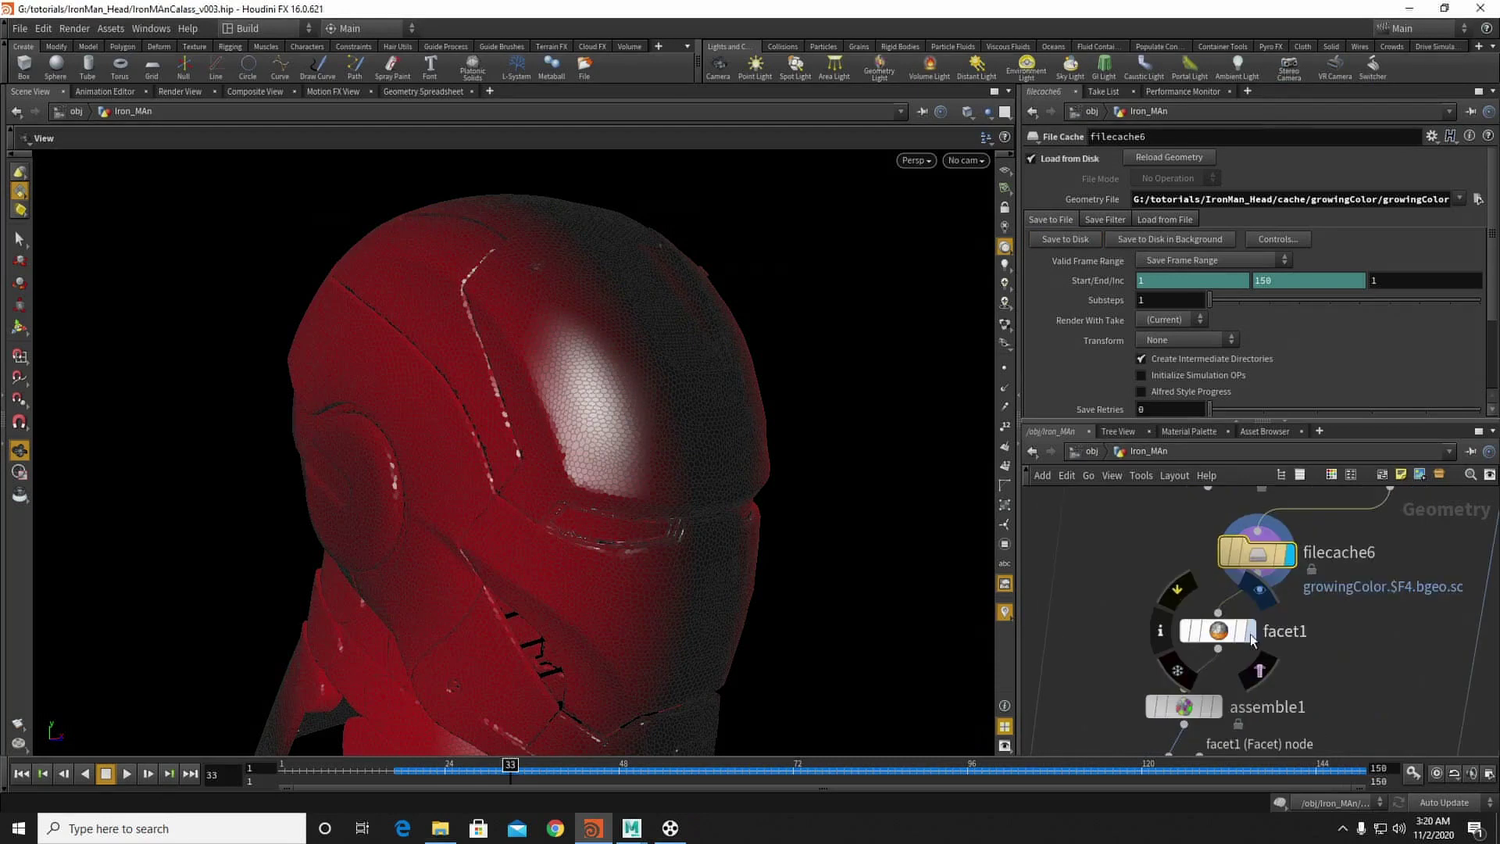
{"action": "left_click", "coordinate": [1249, 632]}
{"action": "middle_click_drag", "start_coordinate": [1311, 687], "coordinate": [1285, 596]}
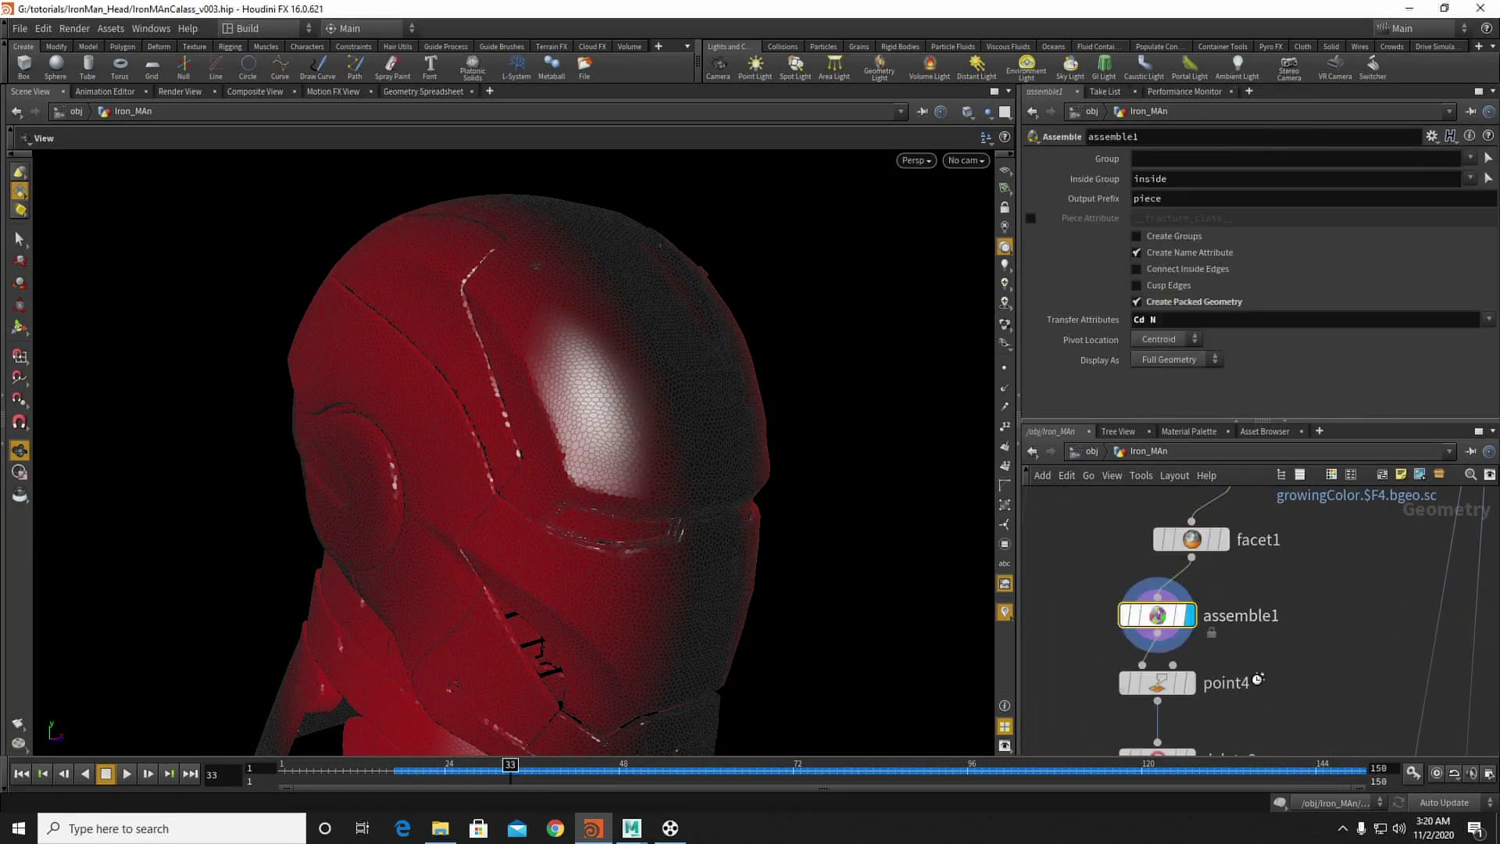
{"action": "left_click", "coordinate": [1190, 684]}
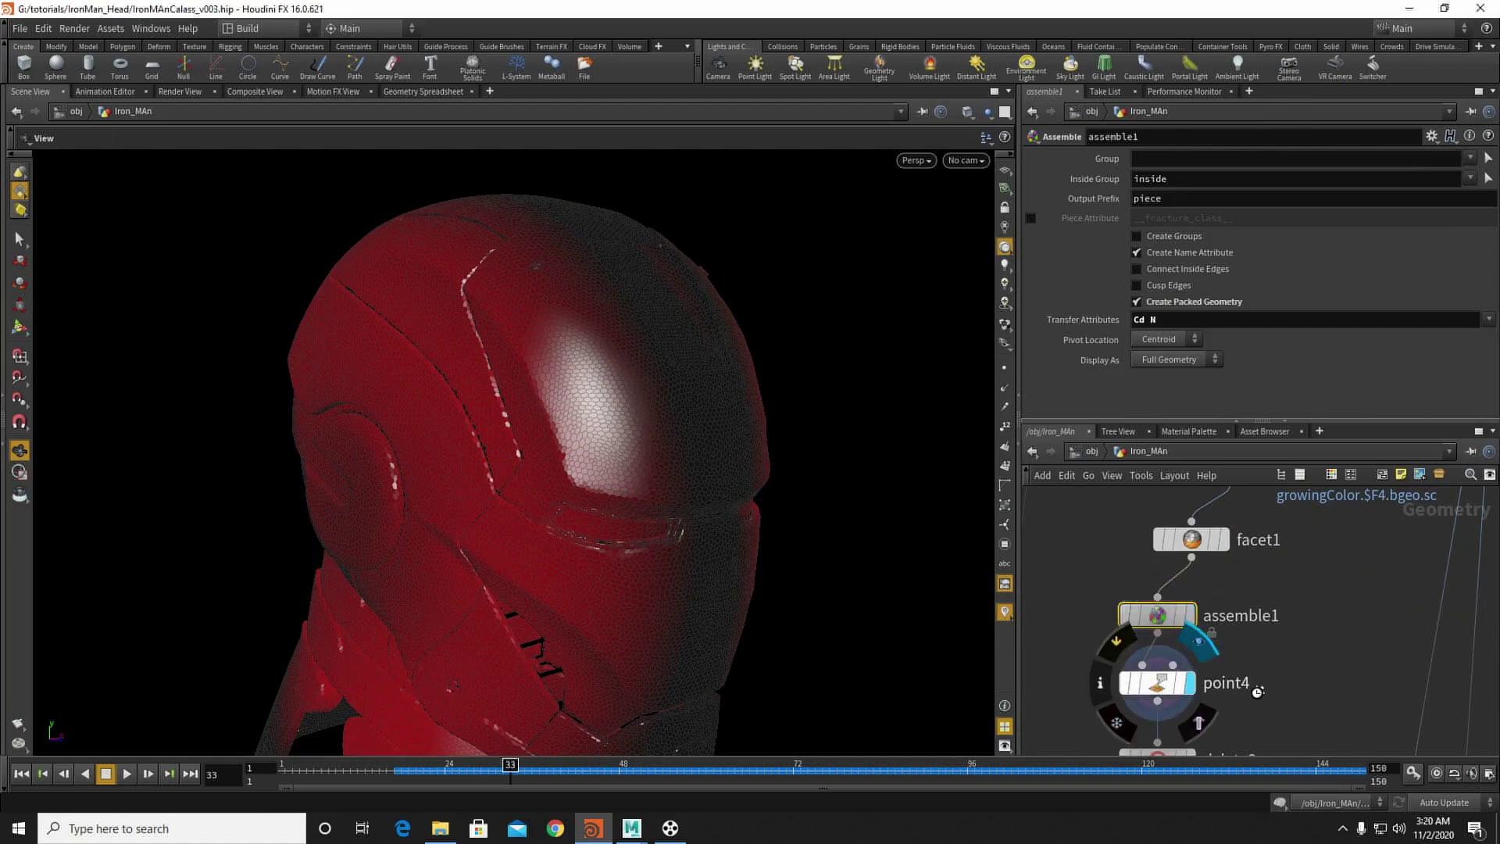
{"action": "middle_click_drag", "start_coordinate": [1252, 699], "coordinate": [1285, 560]}
{"action": "middle_click_drag", "start_coordinate": [1266, 629], "coordinate": [1281, 557]}
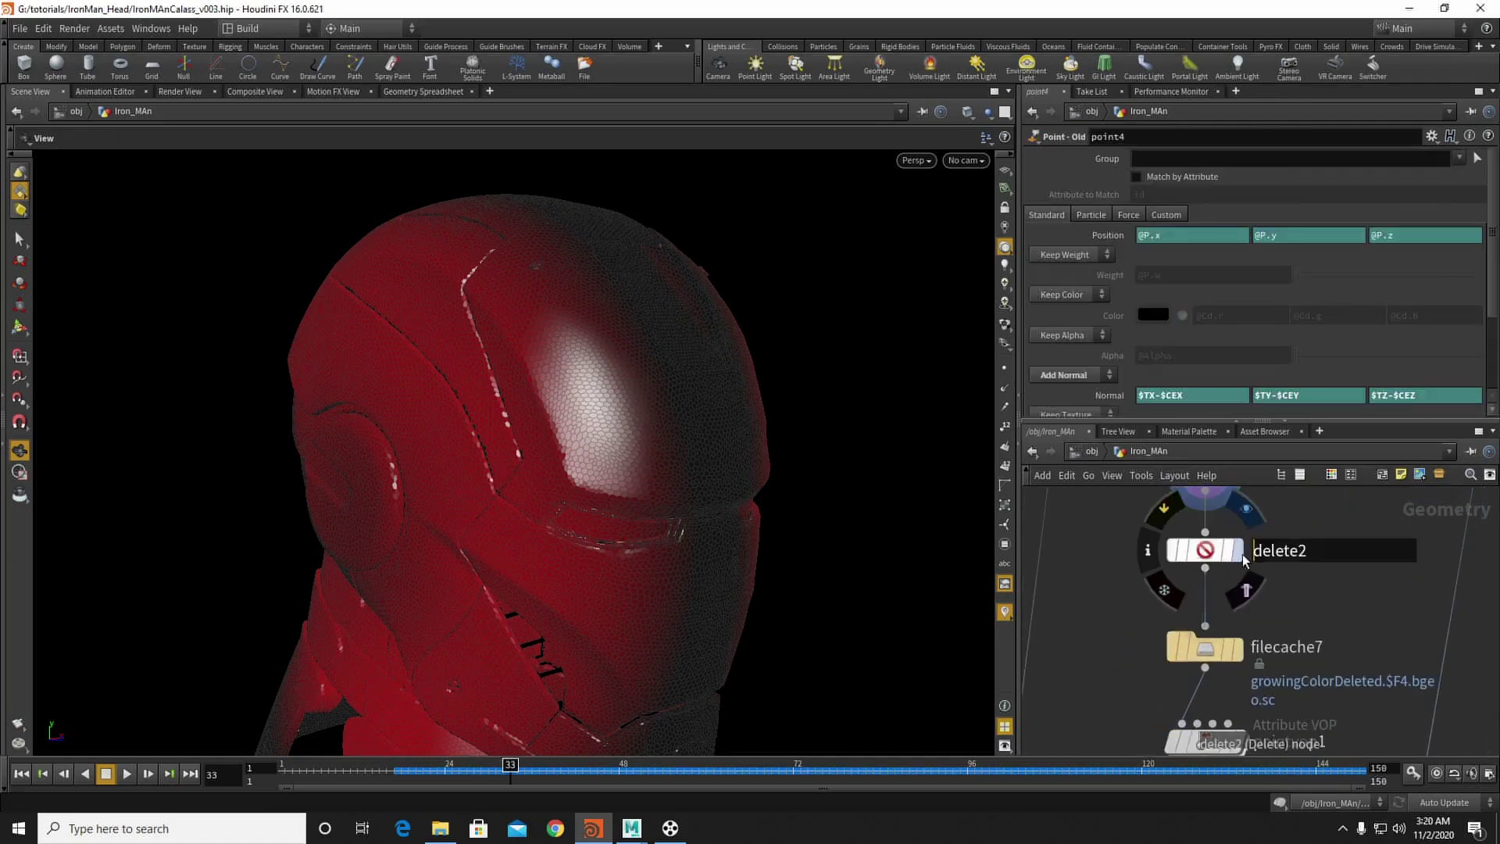
{"action": "left_click", "coordinate": [1203, 552]}
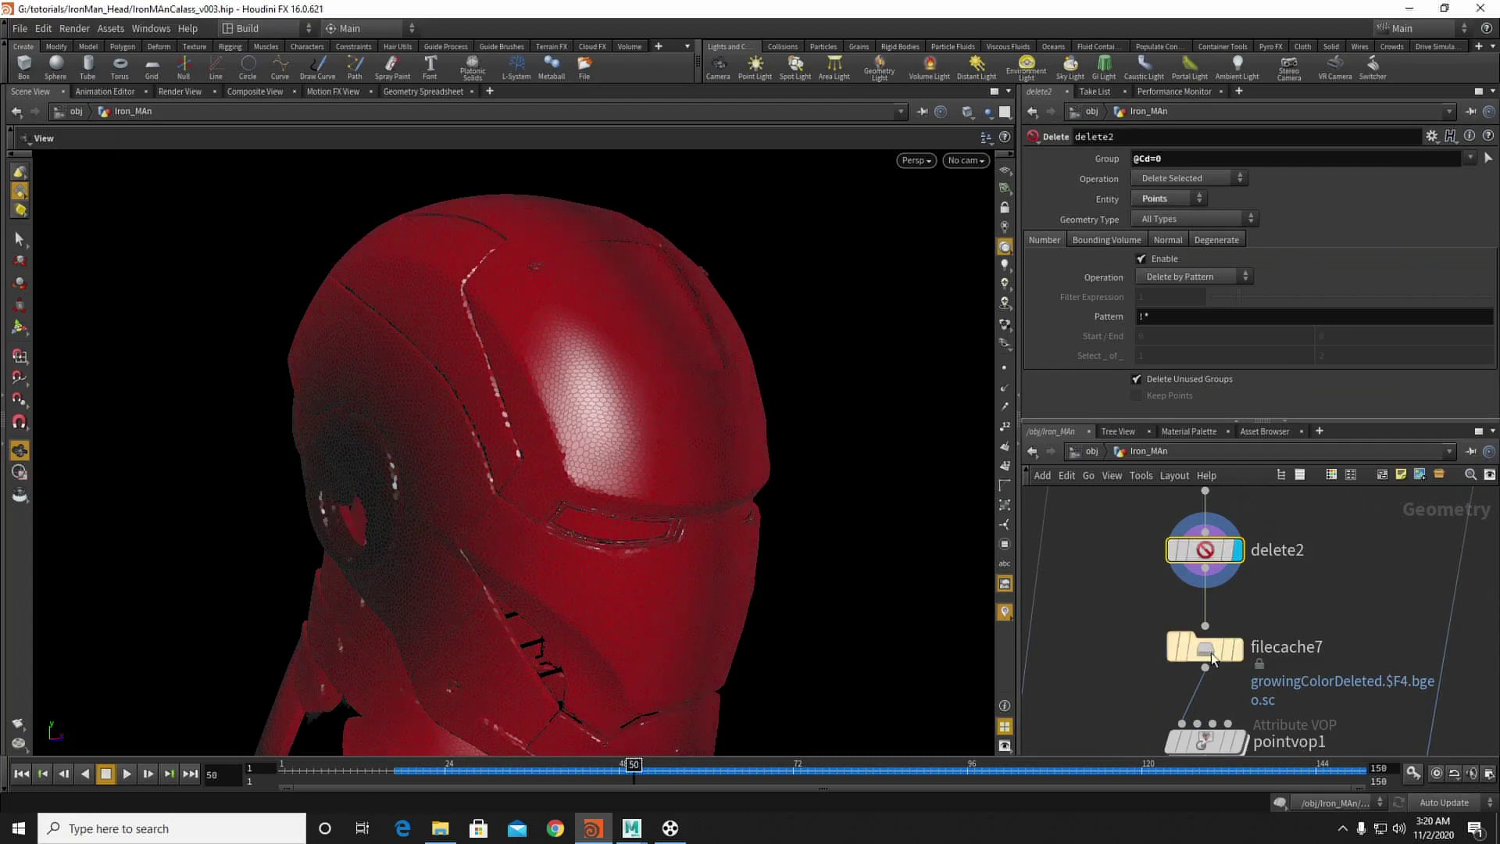
Step: Set attribtransfer3's Blend Width to 0.7
{"action": "middle_click_drag", "start_coordinate": [1131, 594], "coordinate": [1104, 706]}
{"action": "middle_click_drag", "start_coordinate": [1098, 540], "coordinate": [1094, 663]}
{"action": "middle_click_drag", "start_coordinate": [1117, 579], "coordinate": [1088, 713]}
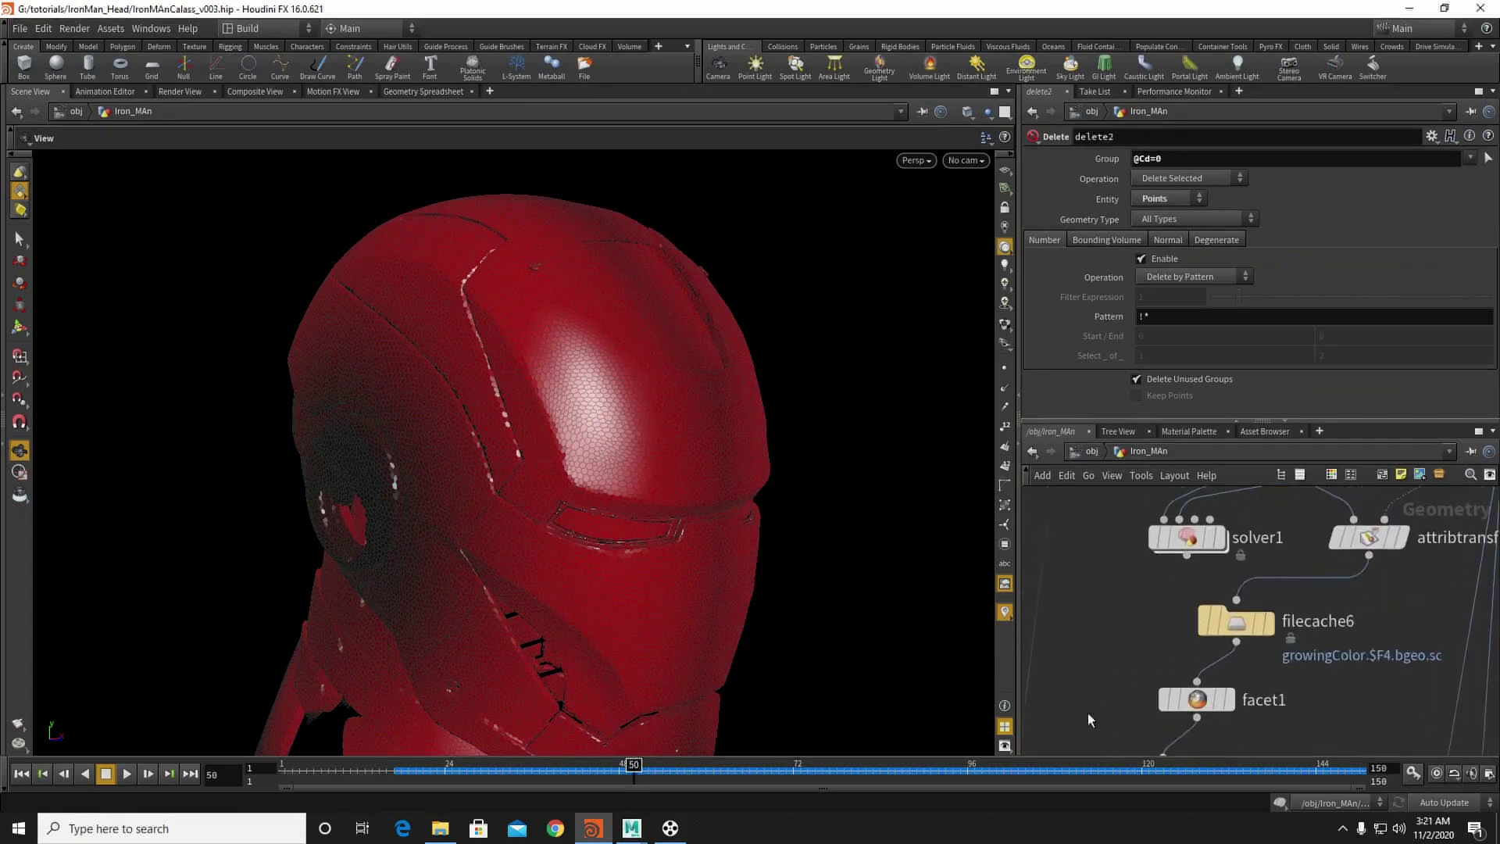
{"action": "middle_click_drag", "start_coordinate": [1110, 616], "coordinate": [1086, 711]}
{"action": "left_click", "coordinate": [1301, 625]}
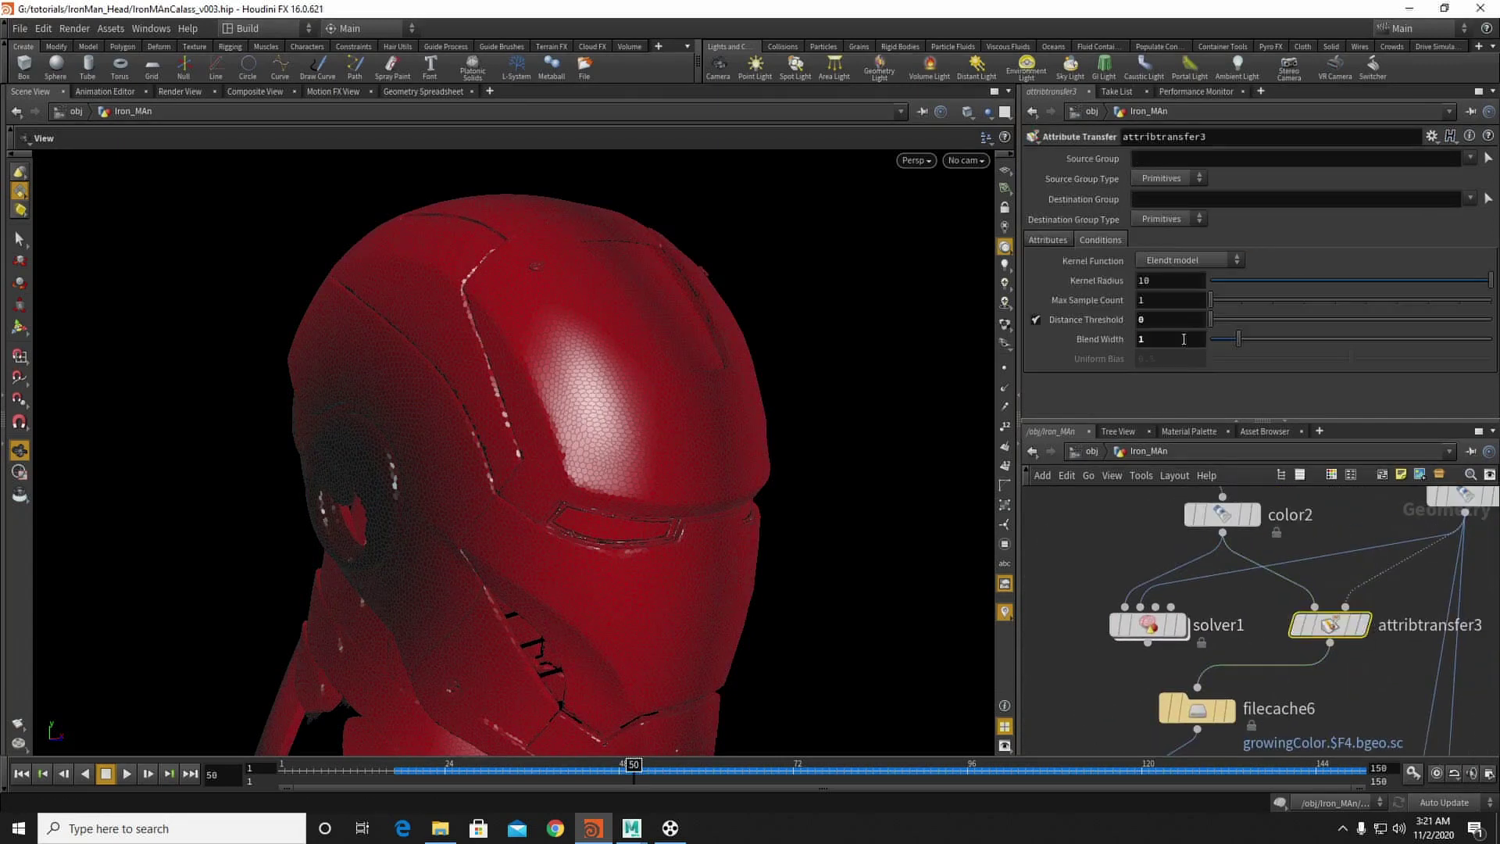
{"action": "type", "text": "0.7"}
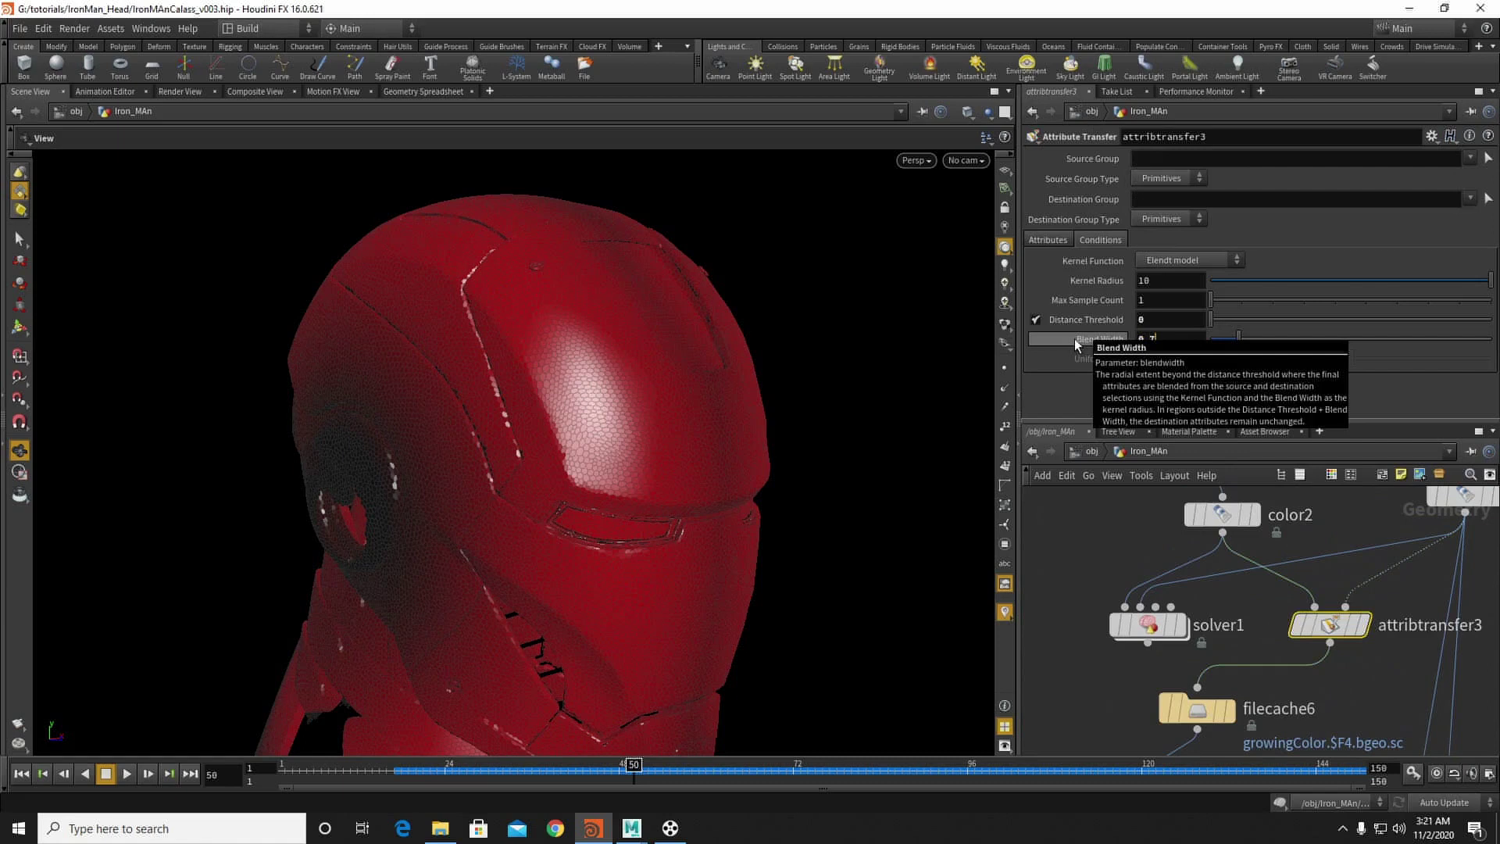
Step: Save filecache6 to disk again for frames 1 to 150 with attribtransfer3's current blend
{"action": "middle_click_drag", "start_coordinate": [1259, 717], "coordinate": [1298, 627]}
{"action": "left_click", "coordinate": [1221, 621]}
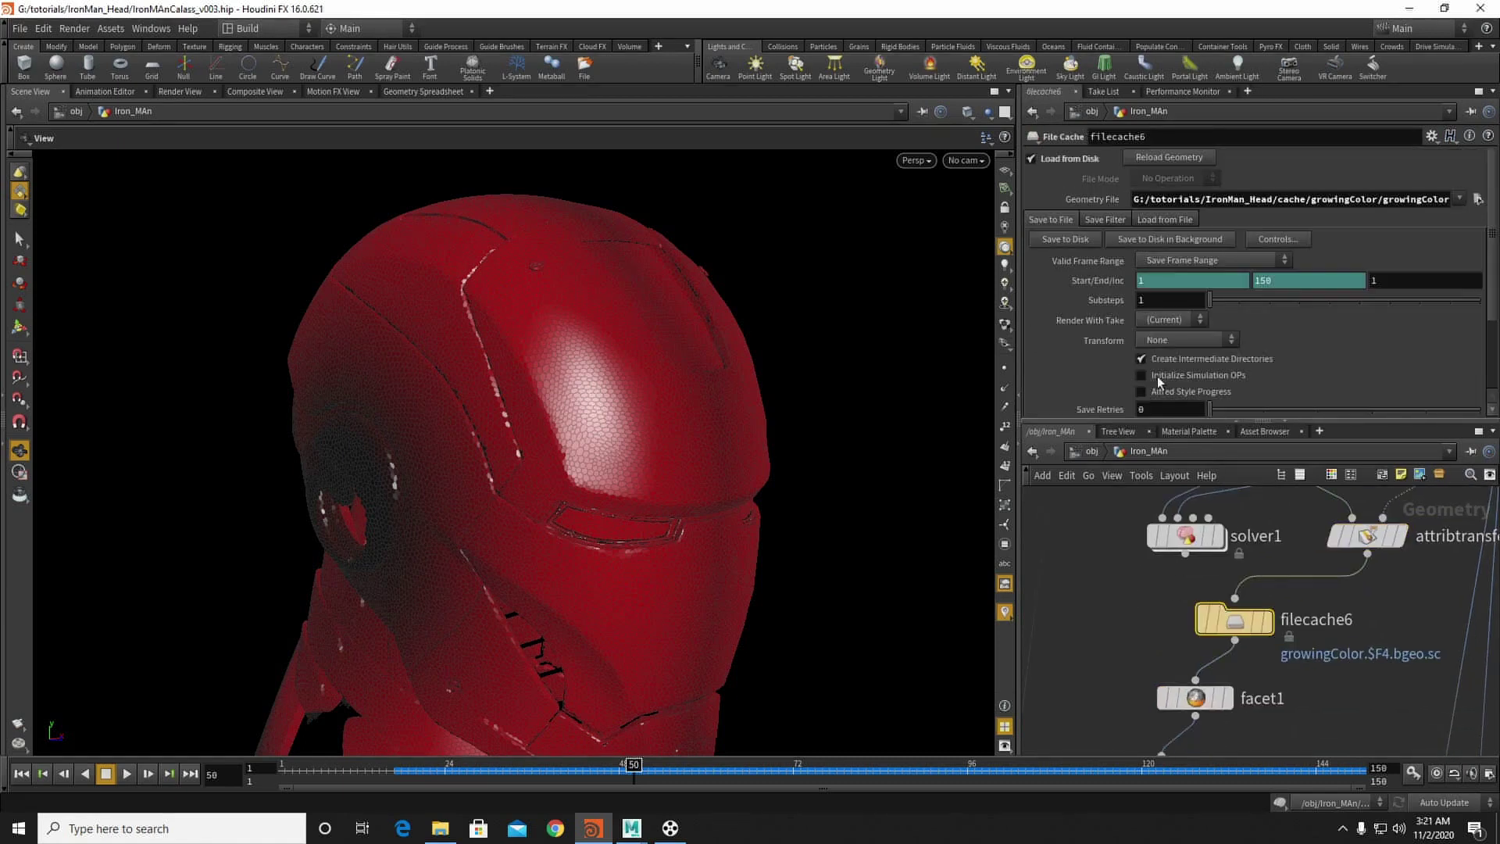
{"action": "left_click", "coordinate": [1069, 237]}
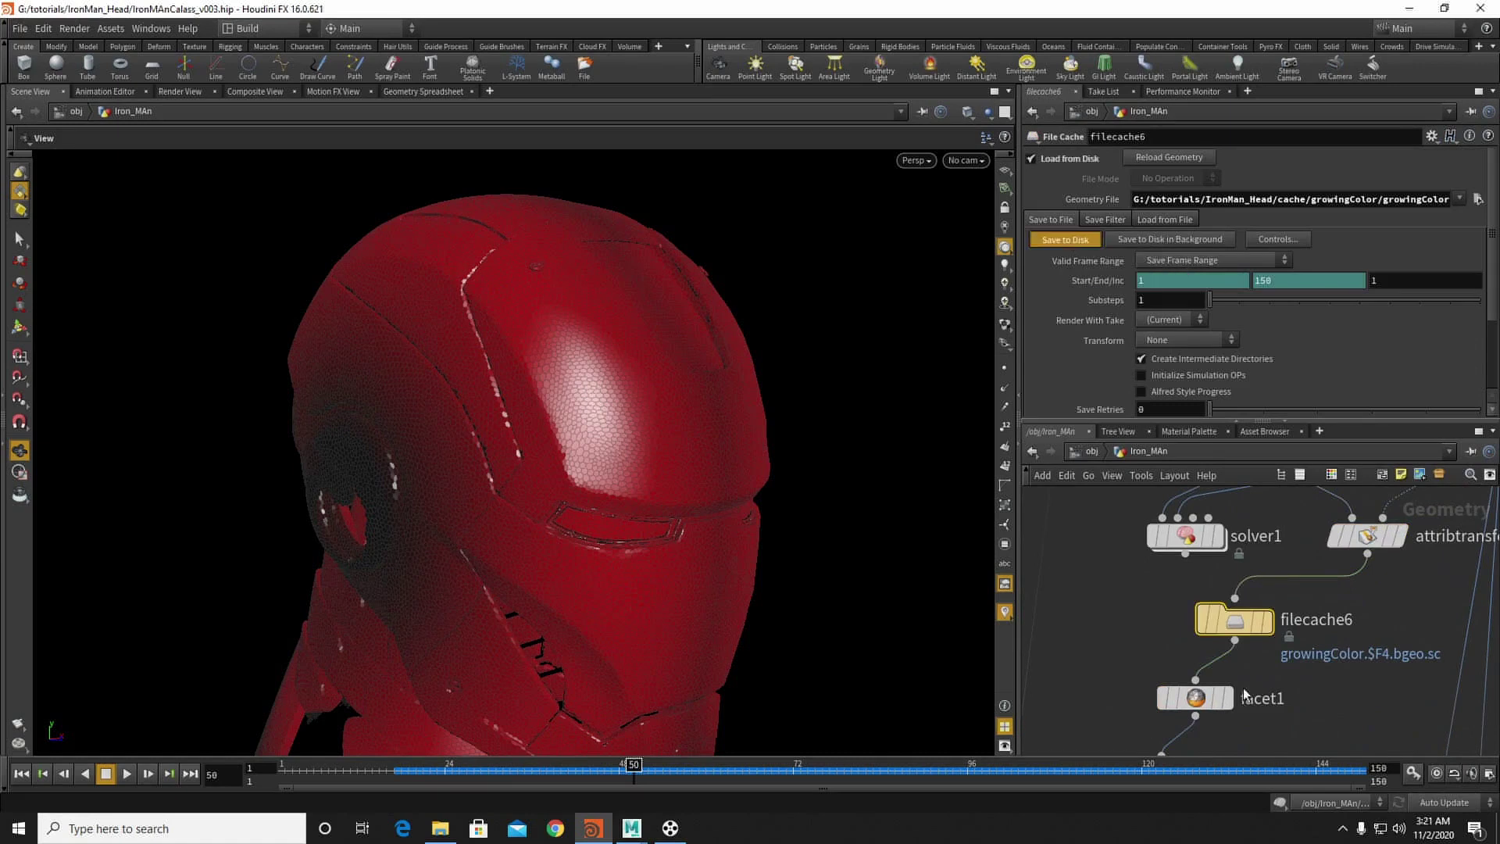
{"action": "left_click", "coordinate": [1343, 828]}
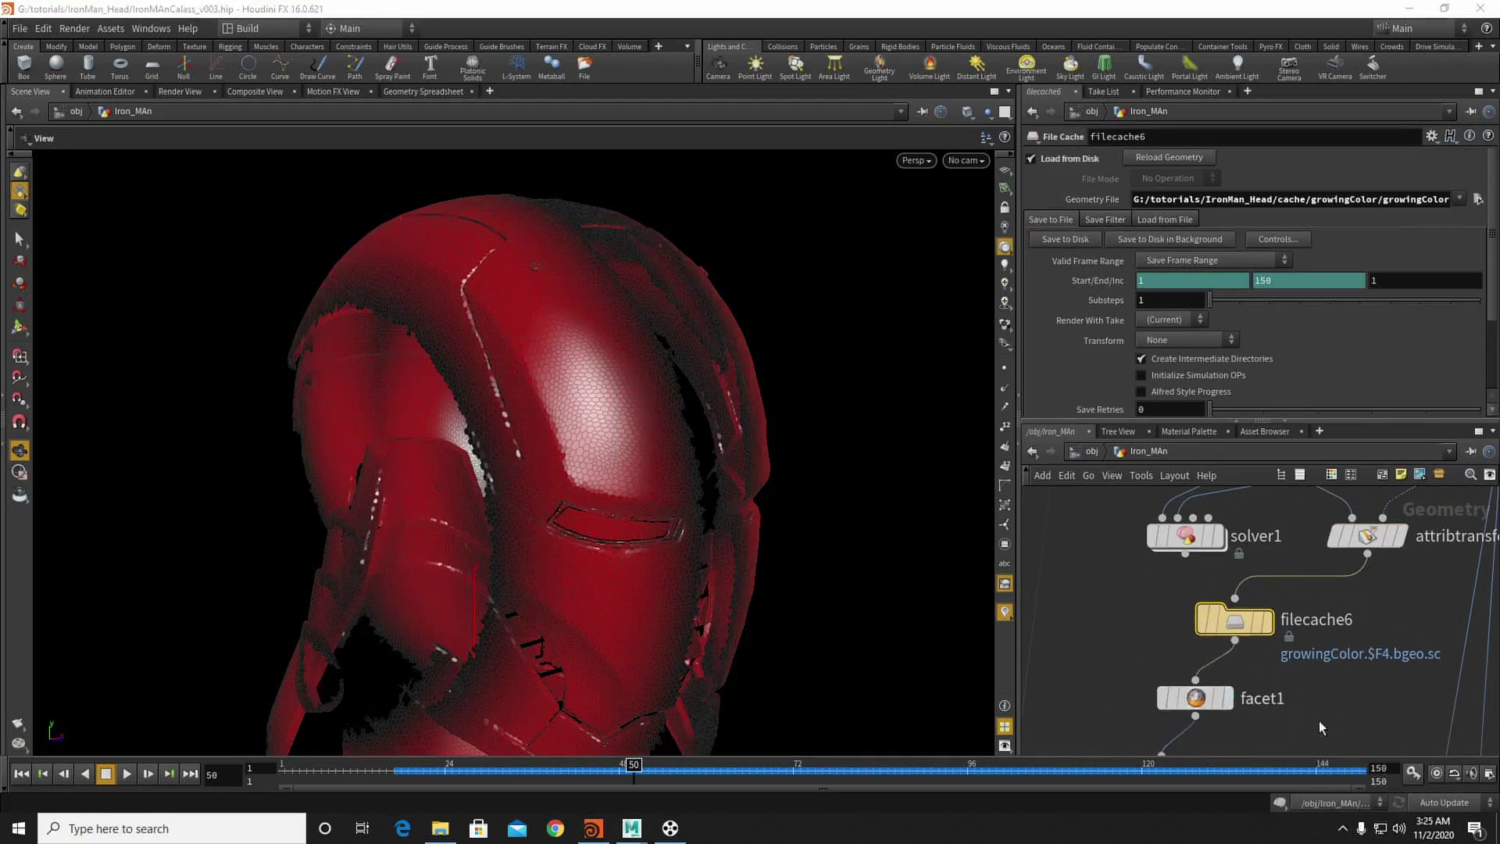
Step: Display filecache7 below delete2 and save its growingColorDeleted geometry to disk for frames 1 to 150
{"action": "middle_click_drag", "start_coordinate": [1320, 716], "coordinate": [1316, 584]}
{"action": "middle_click_drag", "start_coordinate": [1293, 664], "coordinate": [1268, 578]}
{"action": "middle_click_drag", "start_coordinate": [1110, 689], "coordinate": [1121, 625]}
{"action": "left_click", "coordinate": [1232, 650]}
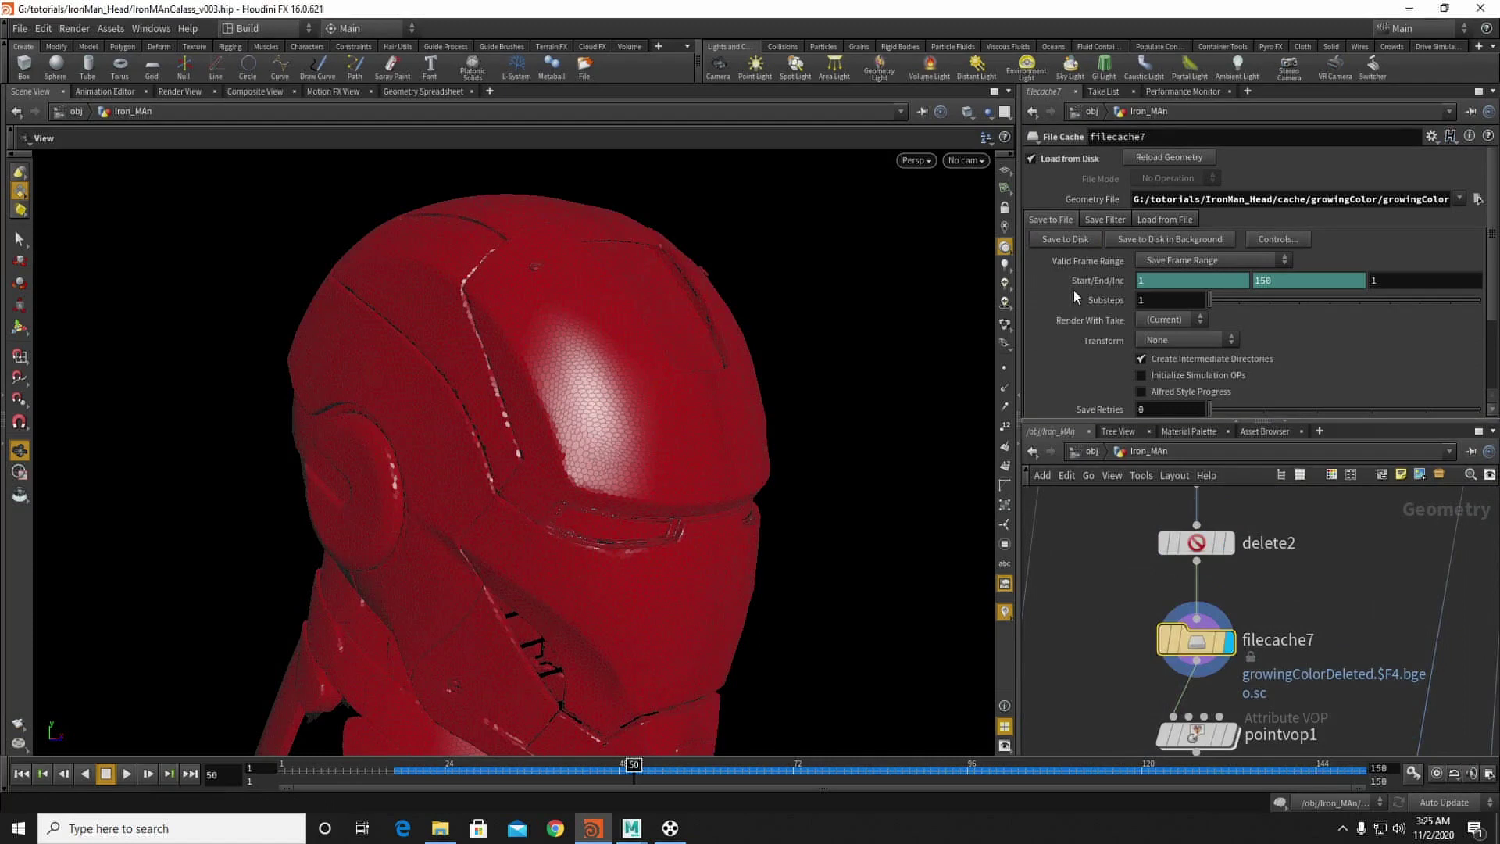
{"action": "left_click", "coordinate": [1072, 239]}
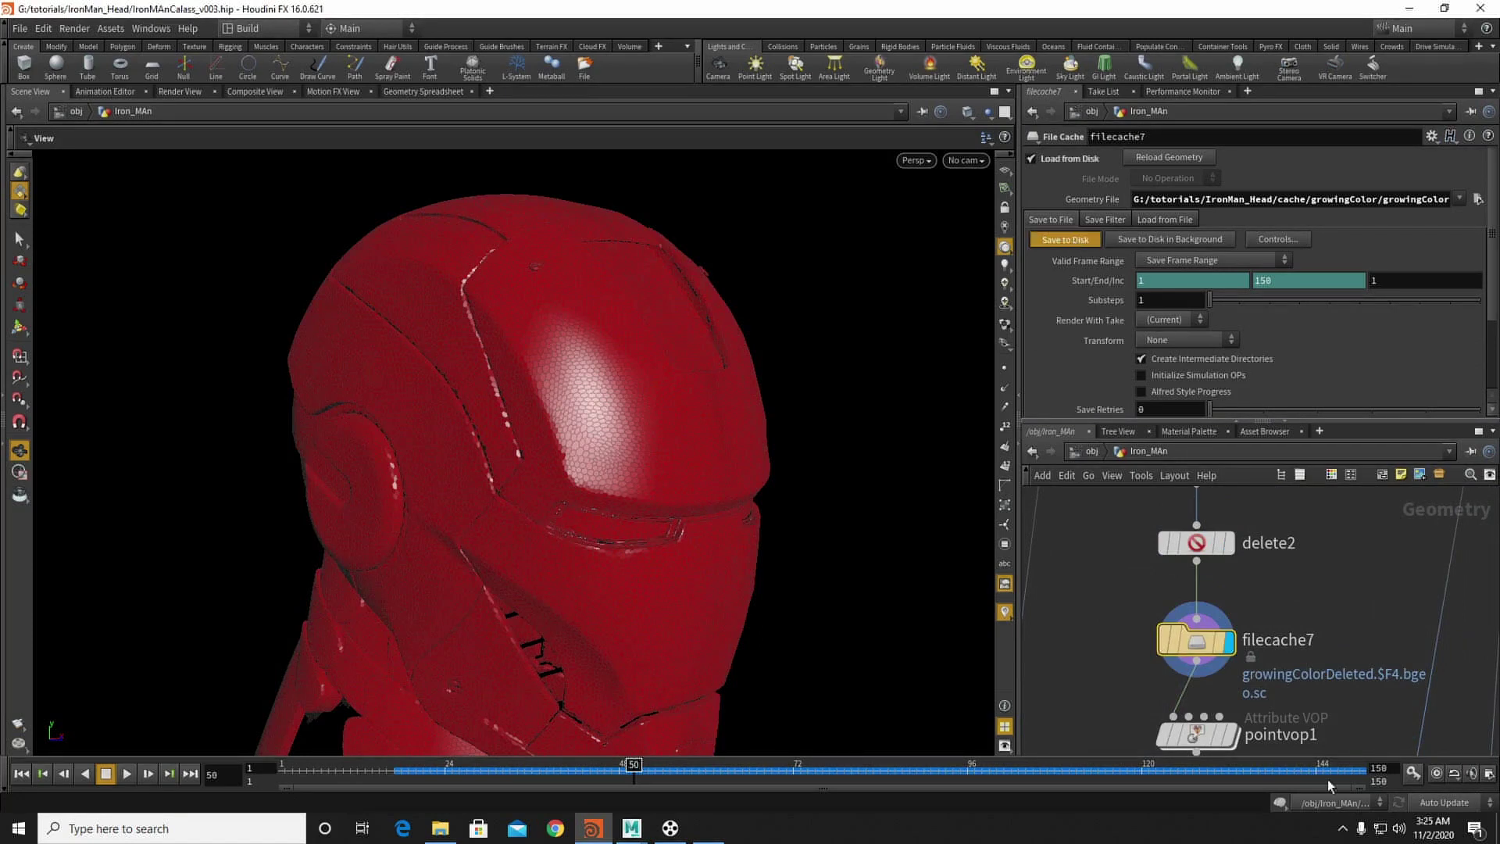
Step: Go to frame 30 to check filecache7's cached geometry
{"action": "left_click", "coordinate": [1343, 829]}
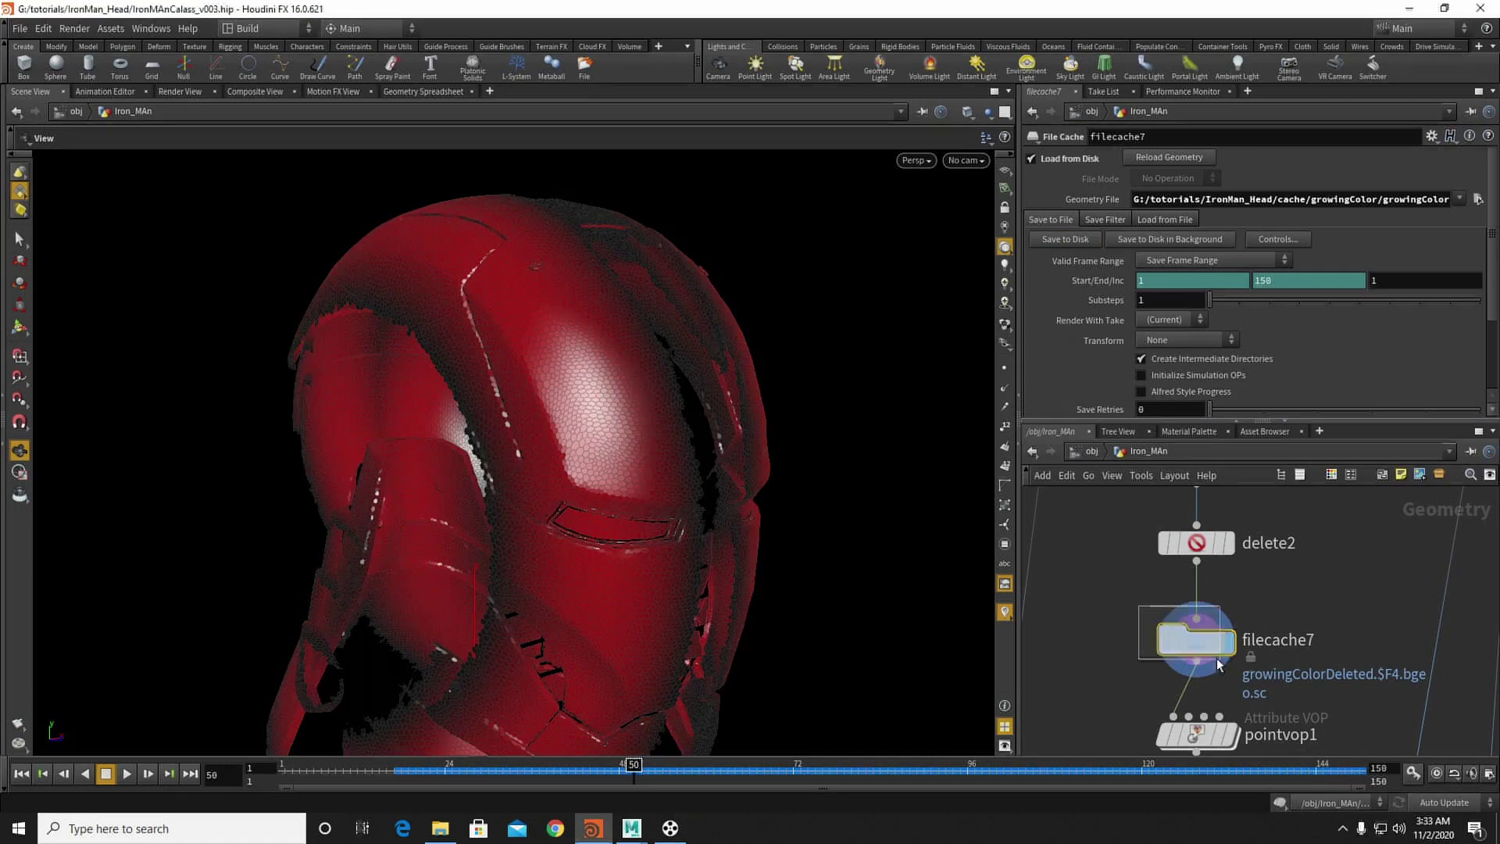
{"action": "left_click_drag", "start_coordinate": [584, 779], "coordinate": [577, 778]}
{"action": "left_click", "coordinate": [490, 773]}
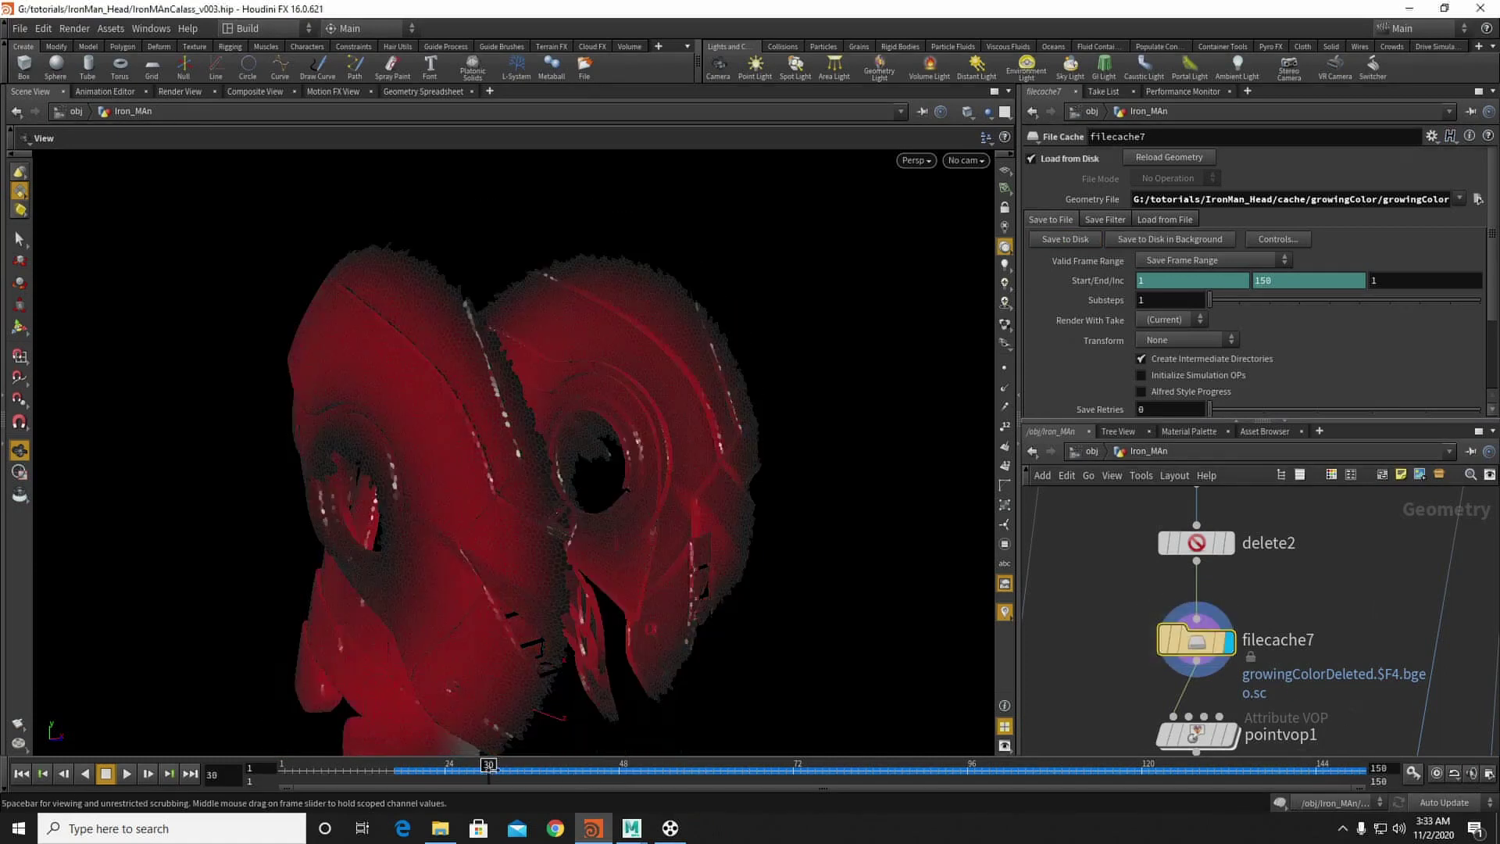
Step: Display pointvop1 and examine the displaced hexagons around the helmet's ear area along with the poly_scale ramp
{"action": "middle_click_drag", "start_coordinate": [1097, 614], "coordinate": [1110, 530]}
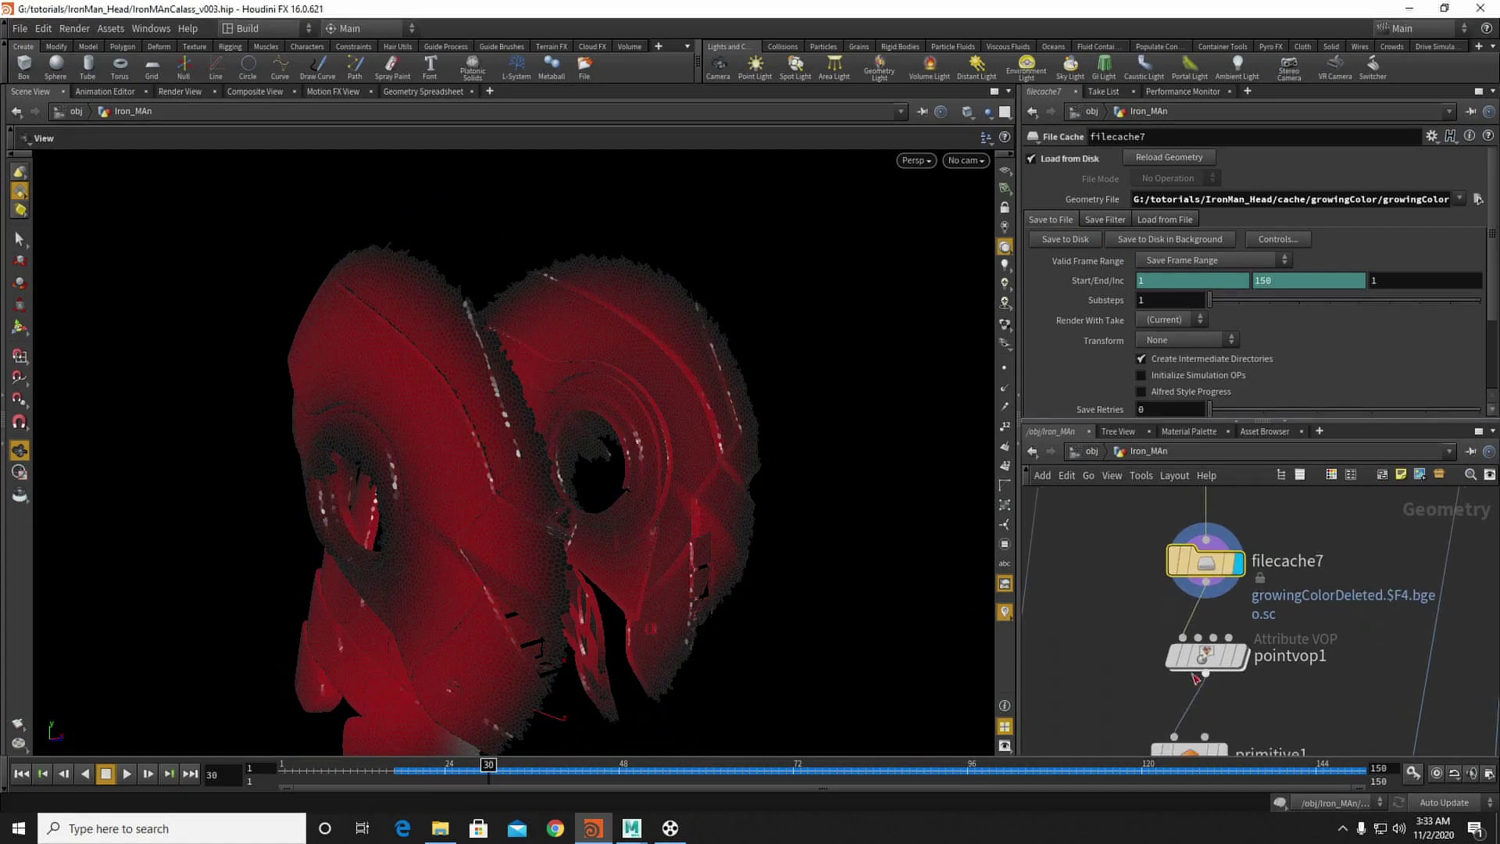
{"action": "left_click", "coordinate": [1239, 658]}
{"action": "left_click", "coordinate": [1208, 658]}
{"action": "left_click_drag", "start_coordinate": [322, 375], "coordinate": [539, 381]}
{"action": "right_click_drag", "start_coordinate": [539, 381], "coordinate": [738, 367]}
{"action": "left_click_drag", "start_coordinate": [532, 353], "coordinate": [620, 301]}
{"action": "middle_click_drag", "start_coordinate": [619, 302], "coordinate": [564, 347]}
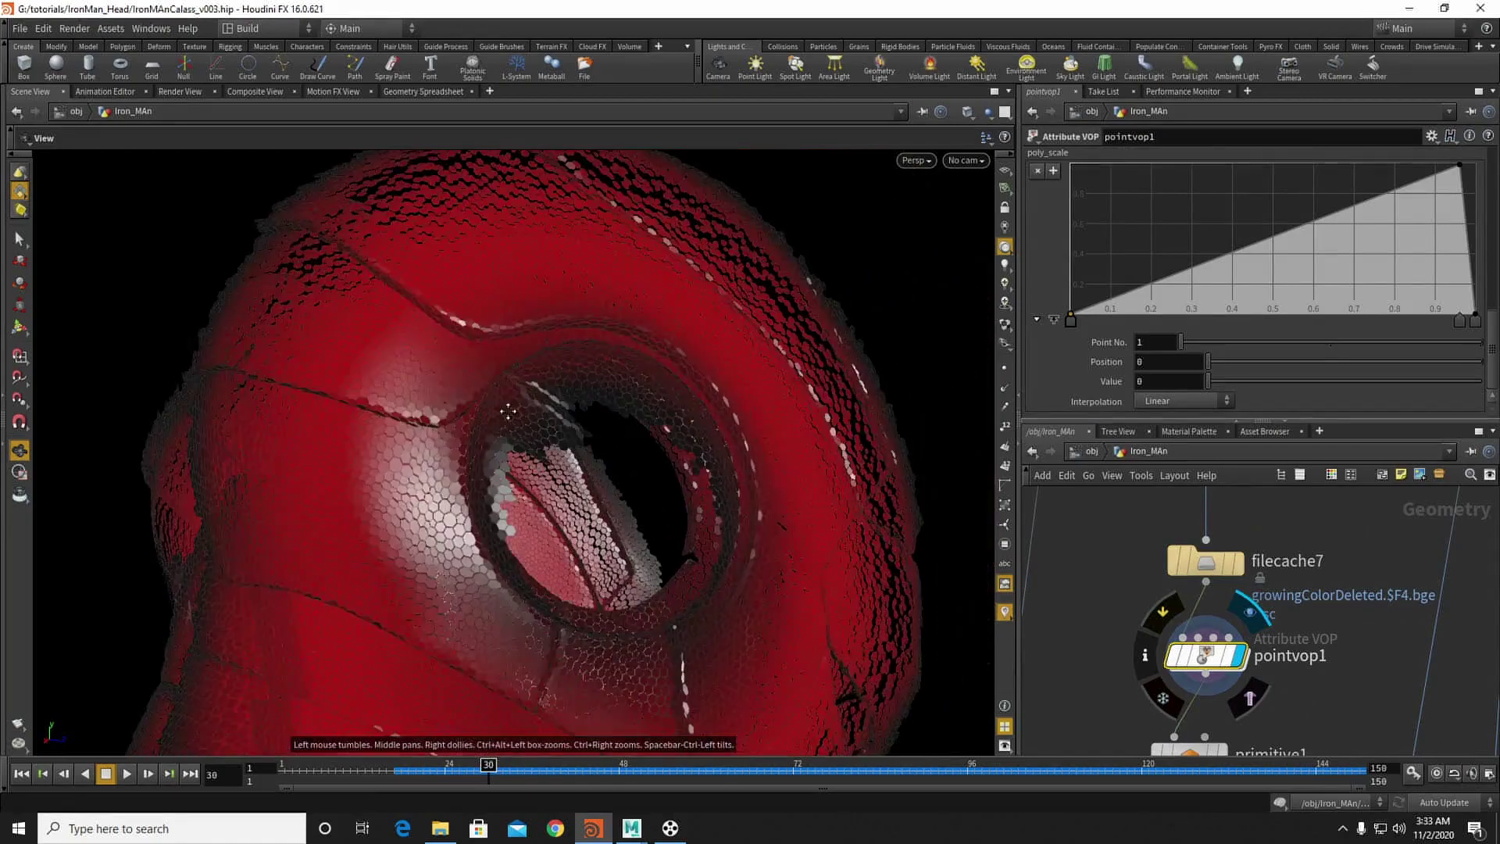
{"action": "right_click_drag", "start_coordinate": [564, 347], "coordinate": [716, 382]}
{"action": "left_click_drag", "start_coordinate": [642, 365], "coordinate": [439, 337]}
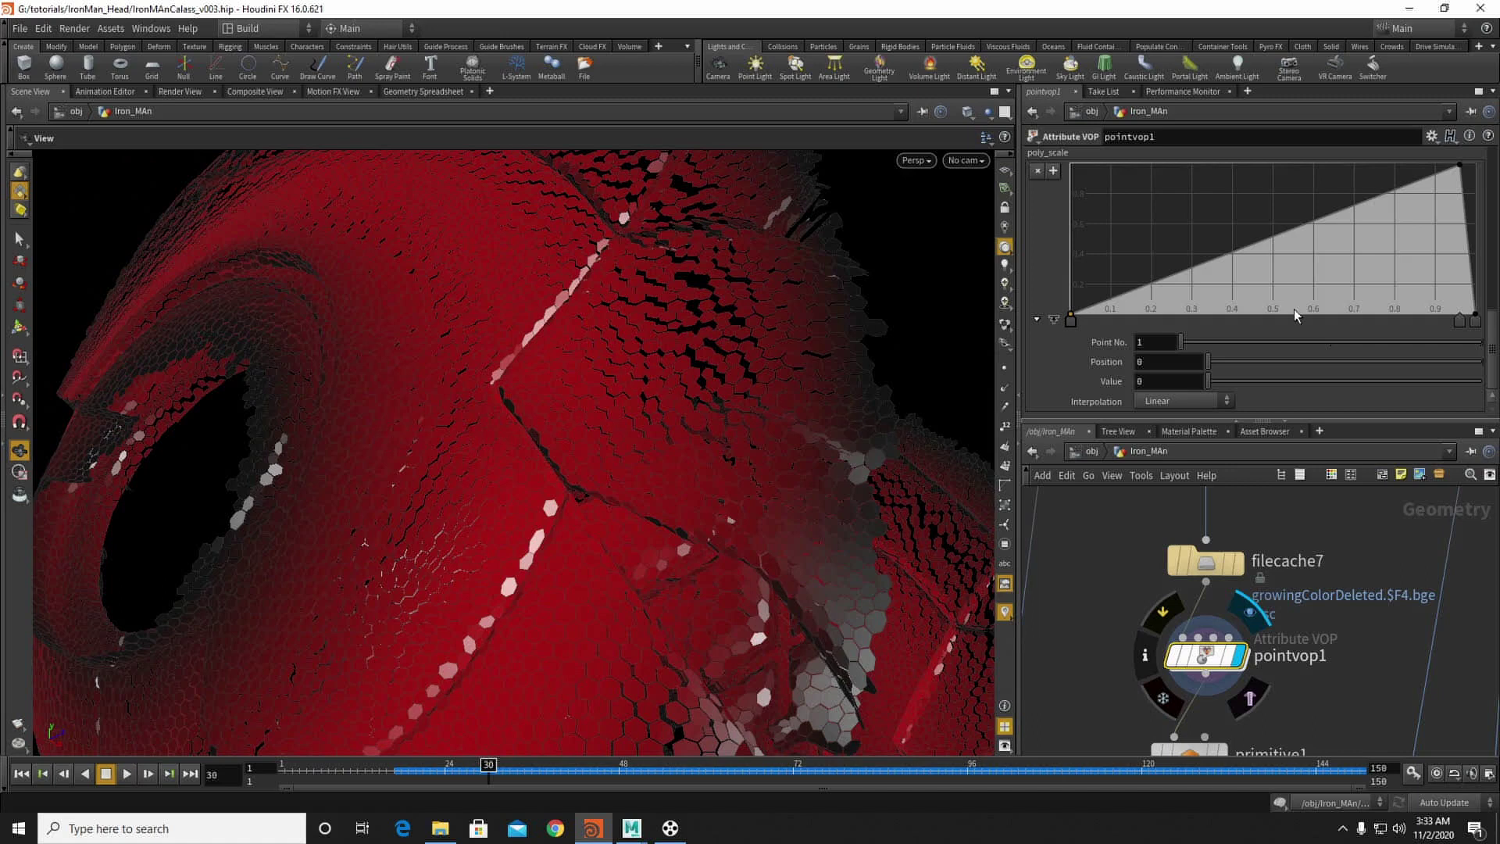
{"action": "scroll", "coordinate": [1294, 307], "scroll_direction": "up", "scroll_amount": 5}
{"action": "scroll", "coordinate": [1265, 256], "scroll_direction": "down", "scroll_amount": 3}
Step: Display primitive1 and examine how the hexagon pieces are scaled
{"action": "middle_click_drag", "start_coordinate": [1091, 692], "coordinate": [1097, 528]}
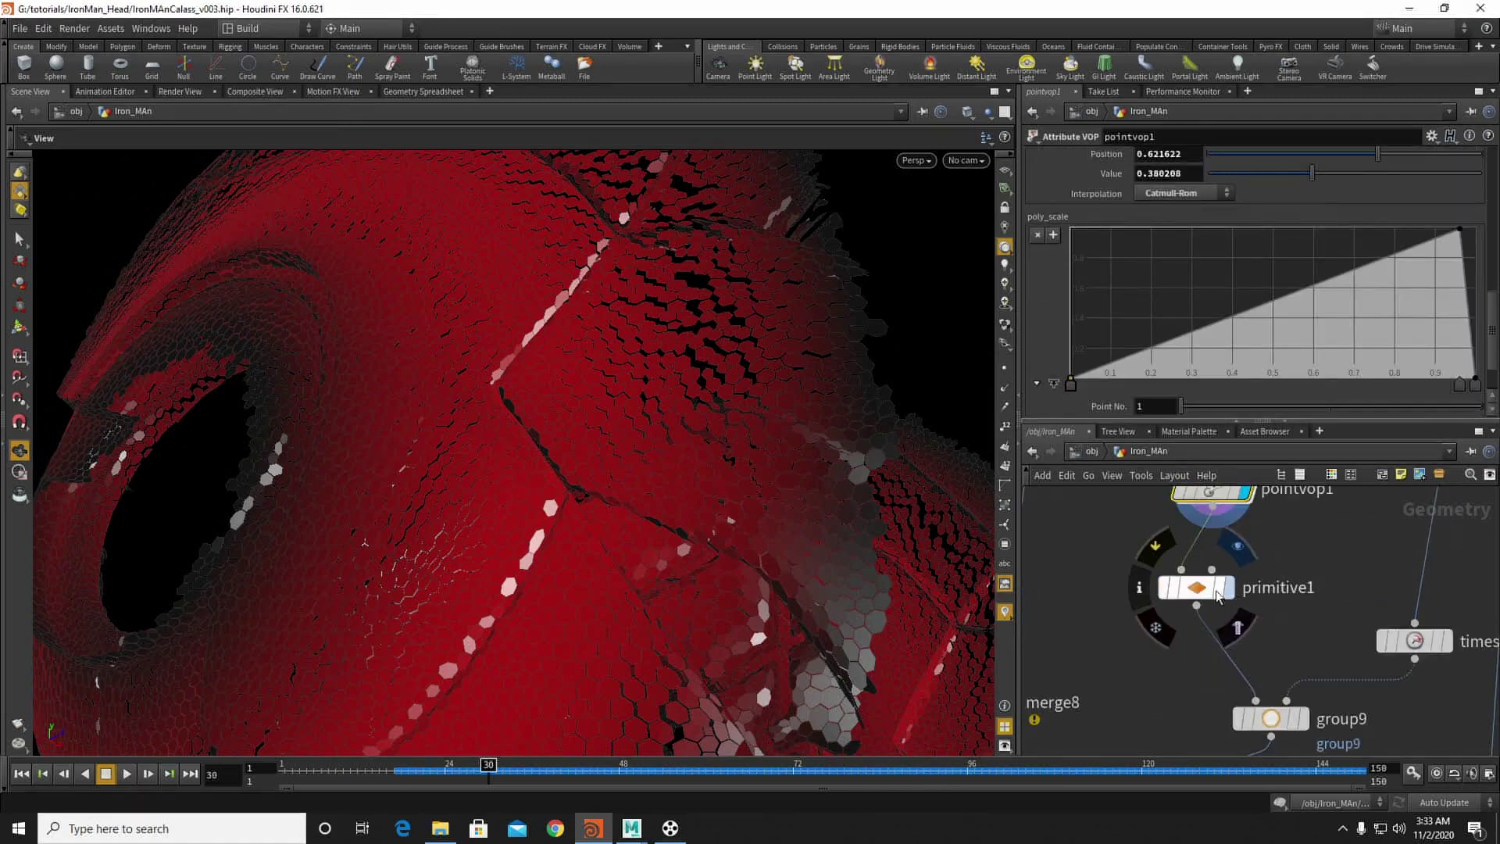
{"action": "left_click", "coordinate": [1226, 587]}
{"action": "right_click_drag", "start_coordinate": [444, 384], "coordinate": [391, 395]}
{"action": "left_click_drag", "start_coordinate": [391, 395], "coordinate": [505, 406]}
{"action": "middle_click_drag", "start_coordinate": [1131, 508], "coordinate": [1119, 575]}
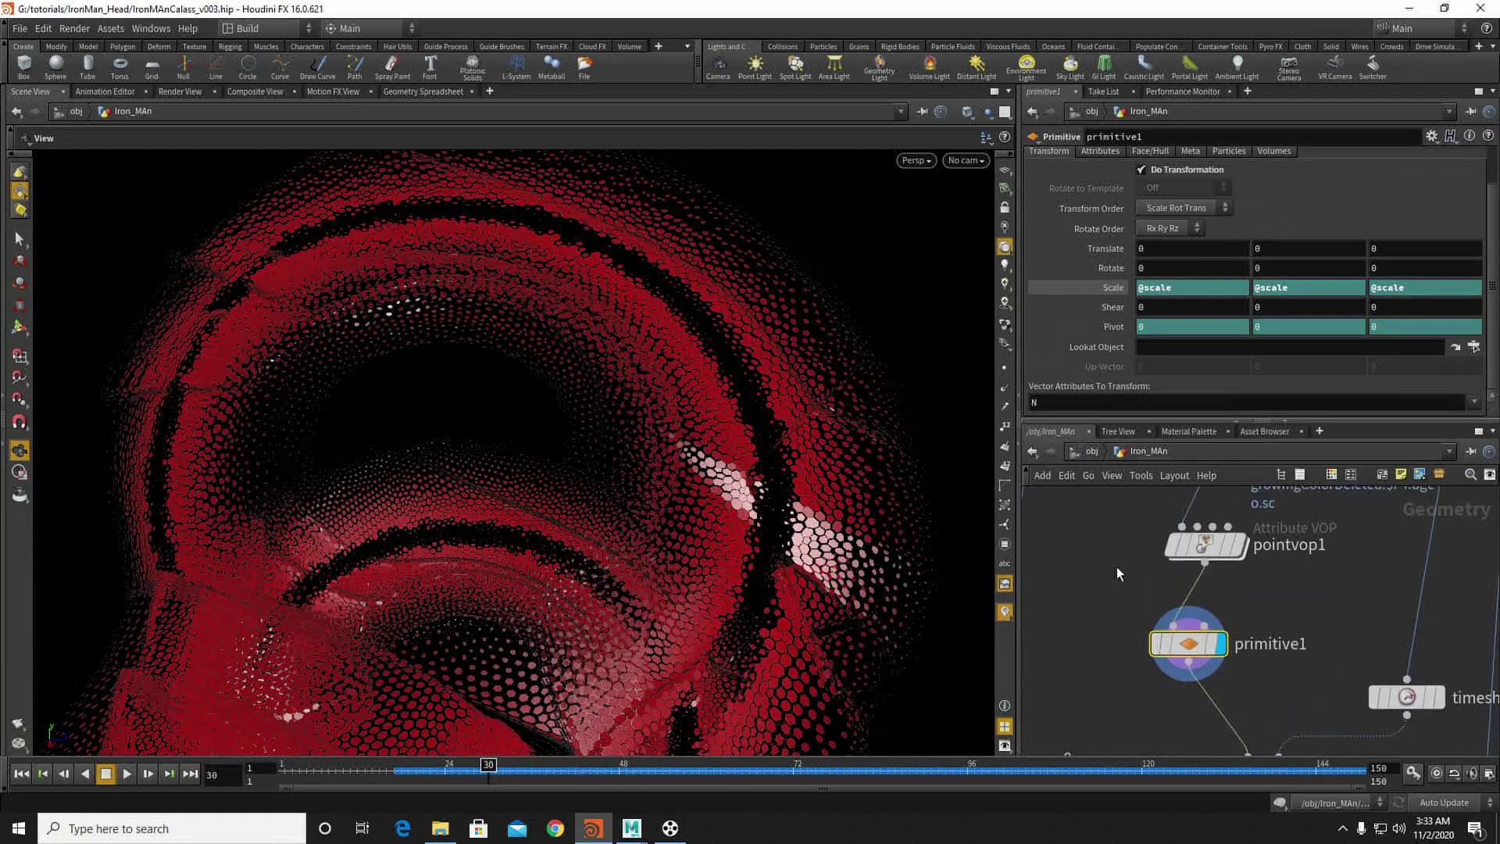
Step: Remove the end point from pointvop1's poly_scale ramp so the curve stays at full value after its rise
{"action": "left_click", "coordinate": [1205, 545]}
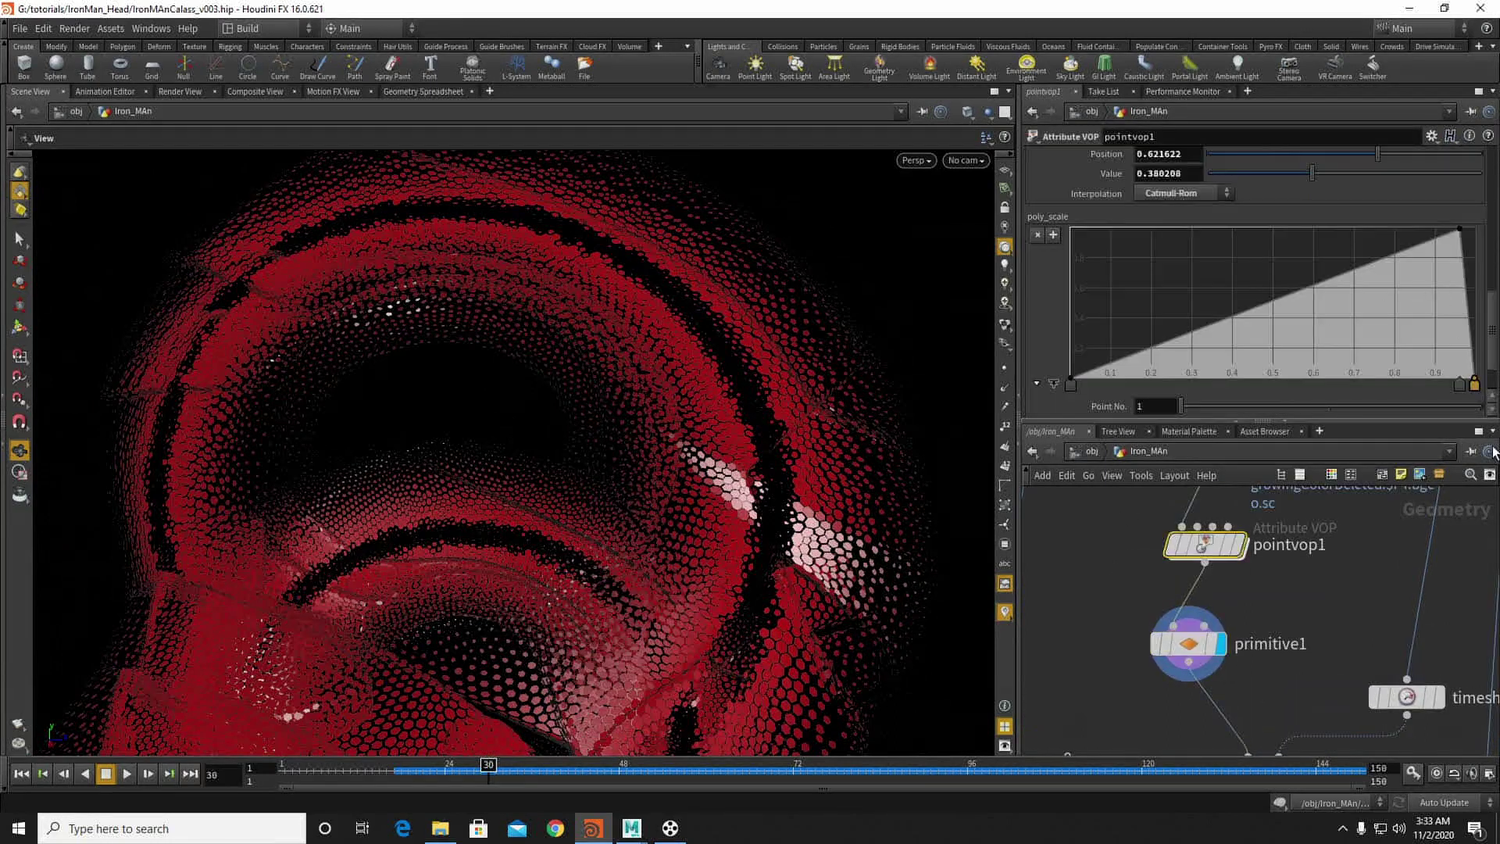
{"action": "key", "text": "Delete"}
{"action": "left_click_drag", "start_coordinate": [856, 368], "coordinate": [664, 426]}
Step: Display group9 and check timeshift1's Frame expression
{"action": "scroll", "coordinate": [1320, 641], "scroll_direction": "down", "scroll_amount": 3}
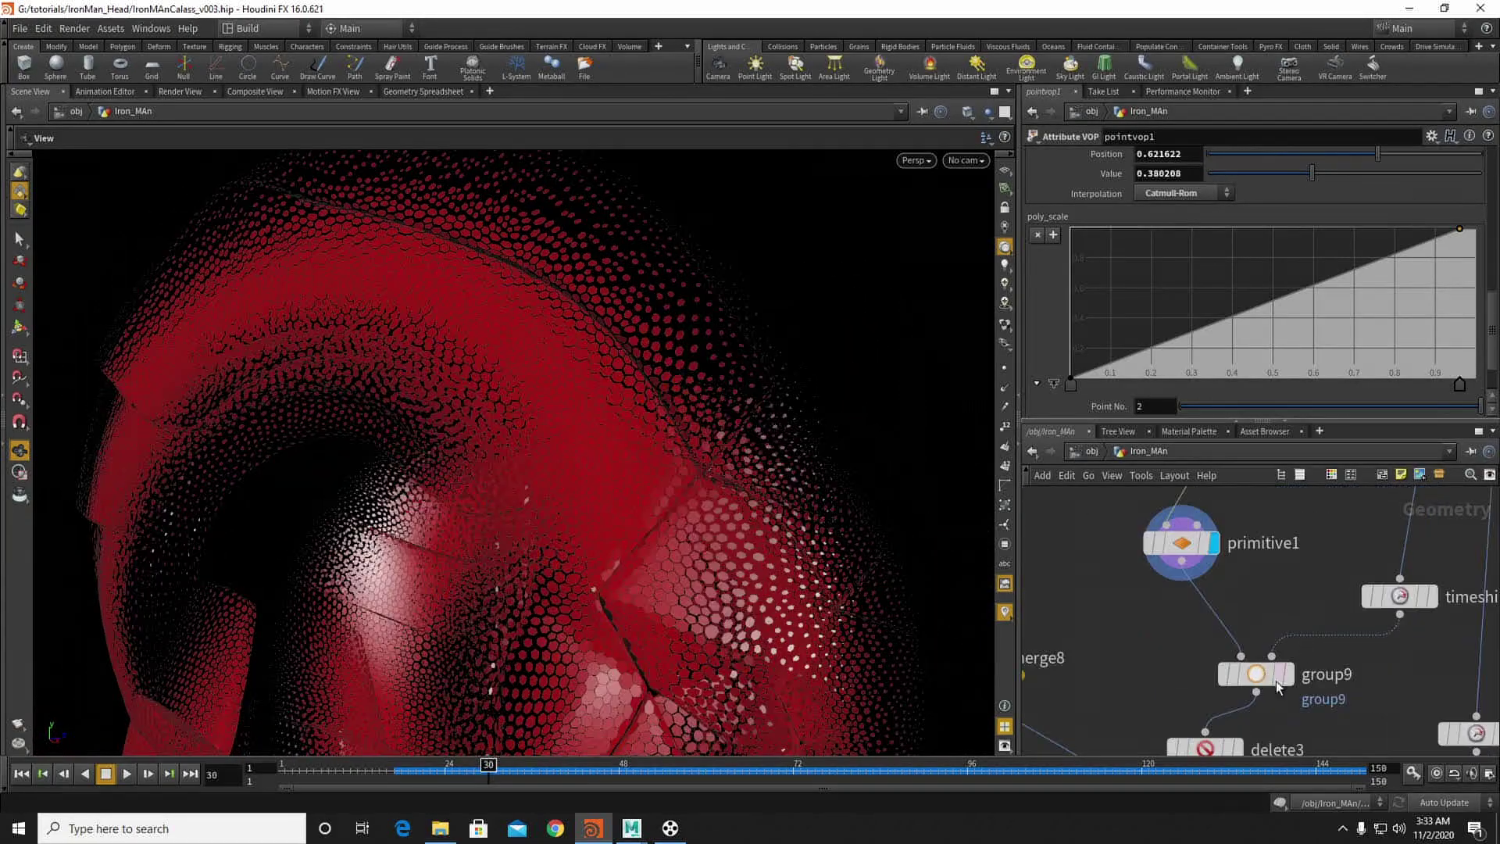
{"action": "left_click", "coordinate": [1256, 673]}
{"action": "left_click_drag", "start_coordinate": [536, 485], "coordinate": [656, 419]}
{"action": "left_click", "coordinate": [1368, 602]}
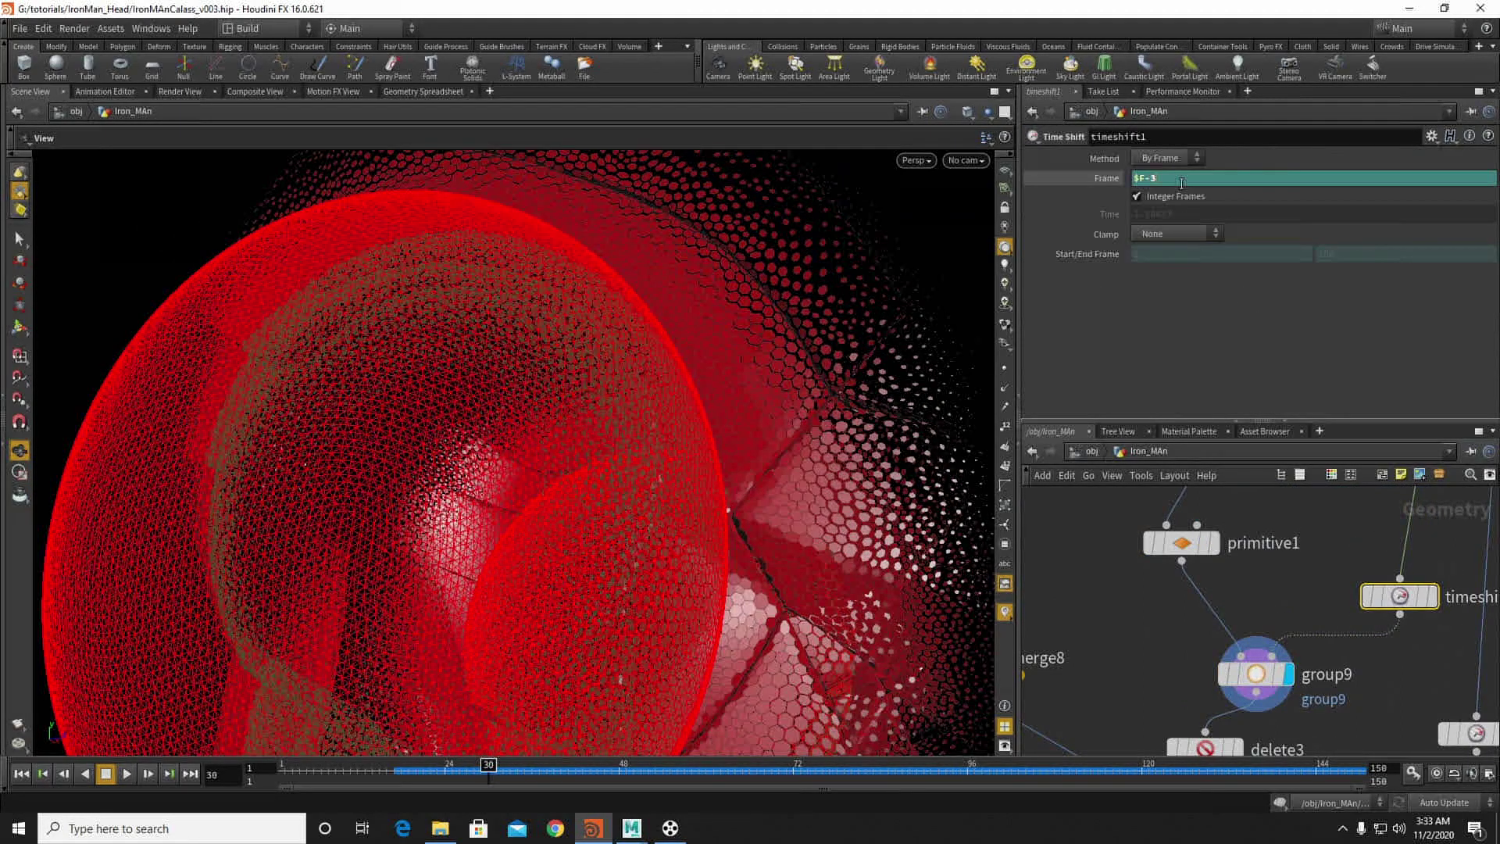
{"action": "key", "text": "Return"}
Step: Display delete3, merge9 and merge10 in turn, ending on the merged helmet and hexagons
{"action": "middle_click_drag", "start_coordinate": [1231, 748], "coordinate": [1260, 610]}
{"action": "left_click", "coordinate": [1248, 617]}
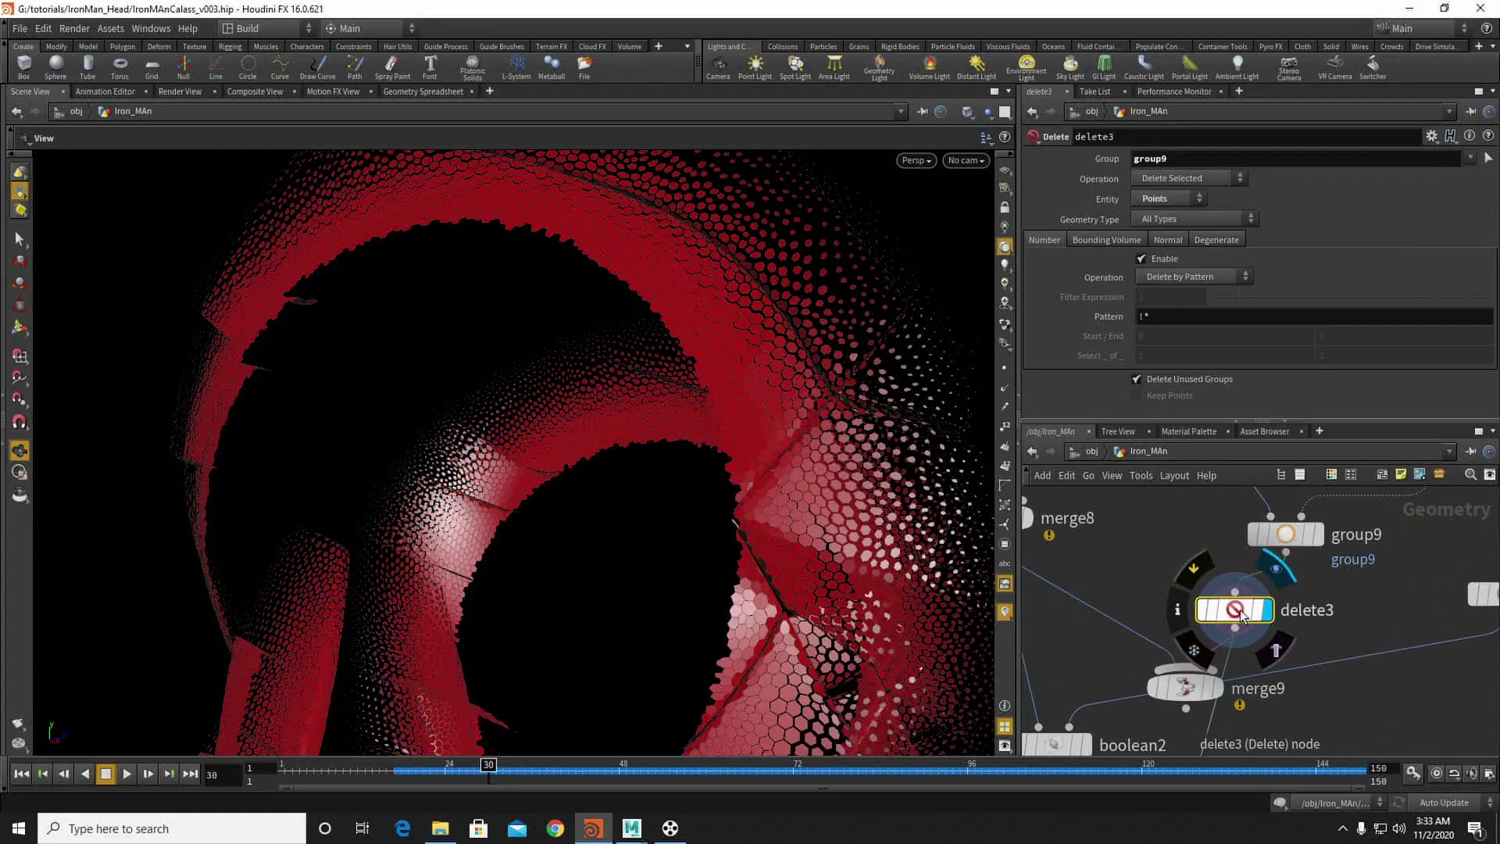
{"action": "middle_click_drag", "start_coordinate": [1119, 663], "coordinate": [1191, 569]}
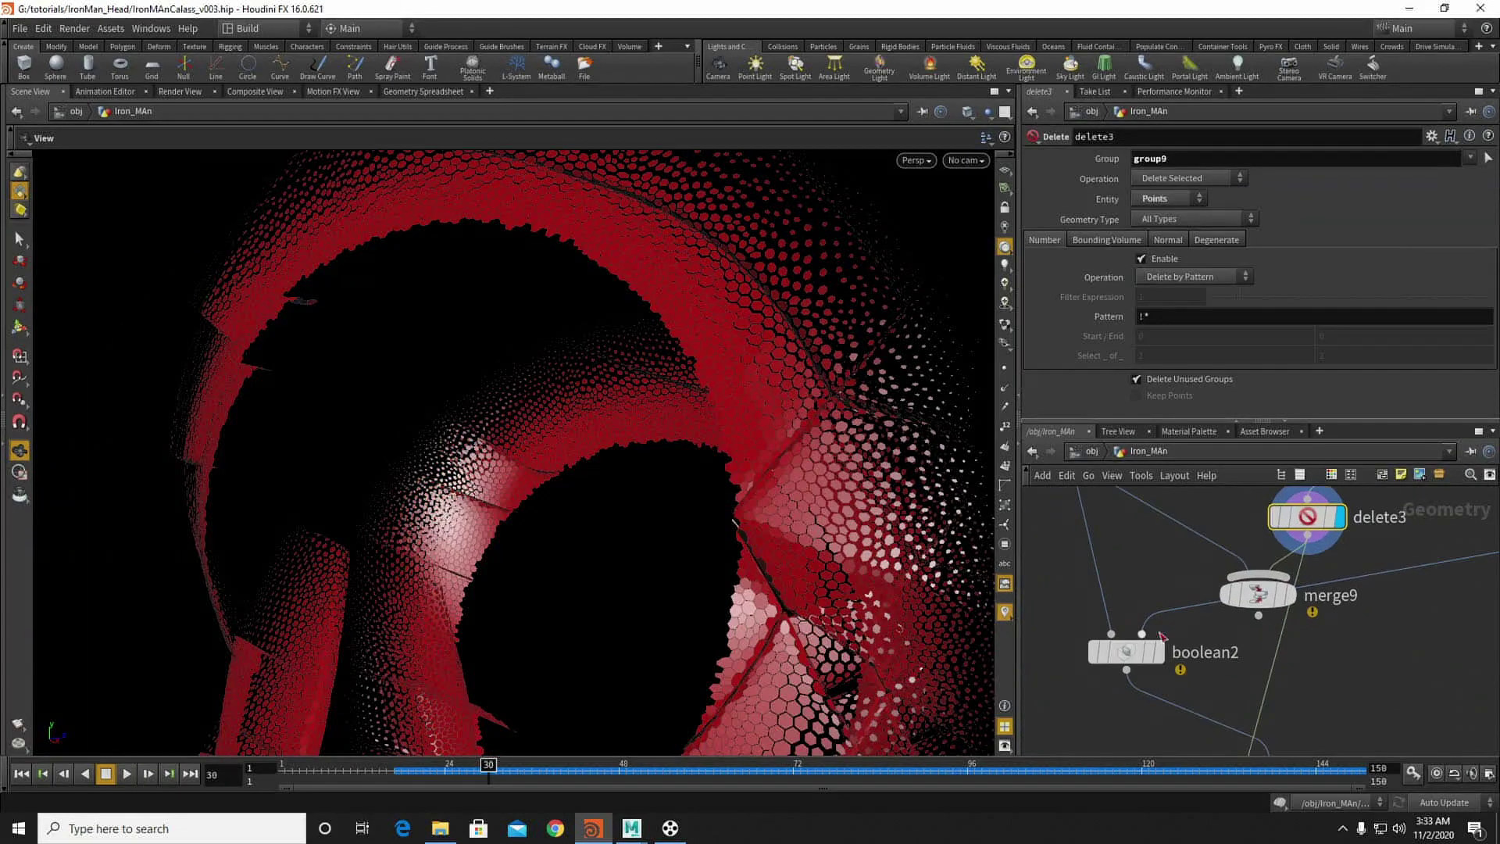
{"action": "left_click", "coordinate": [1292, 602]}
{"action": "middle_click_drag", "start_coordinate": [1336, 667], "coordinate": [1382, 593]}
{"action": "mouse_move", "coordinate": [1337, 711]}
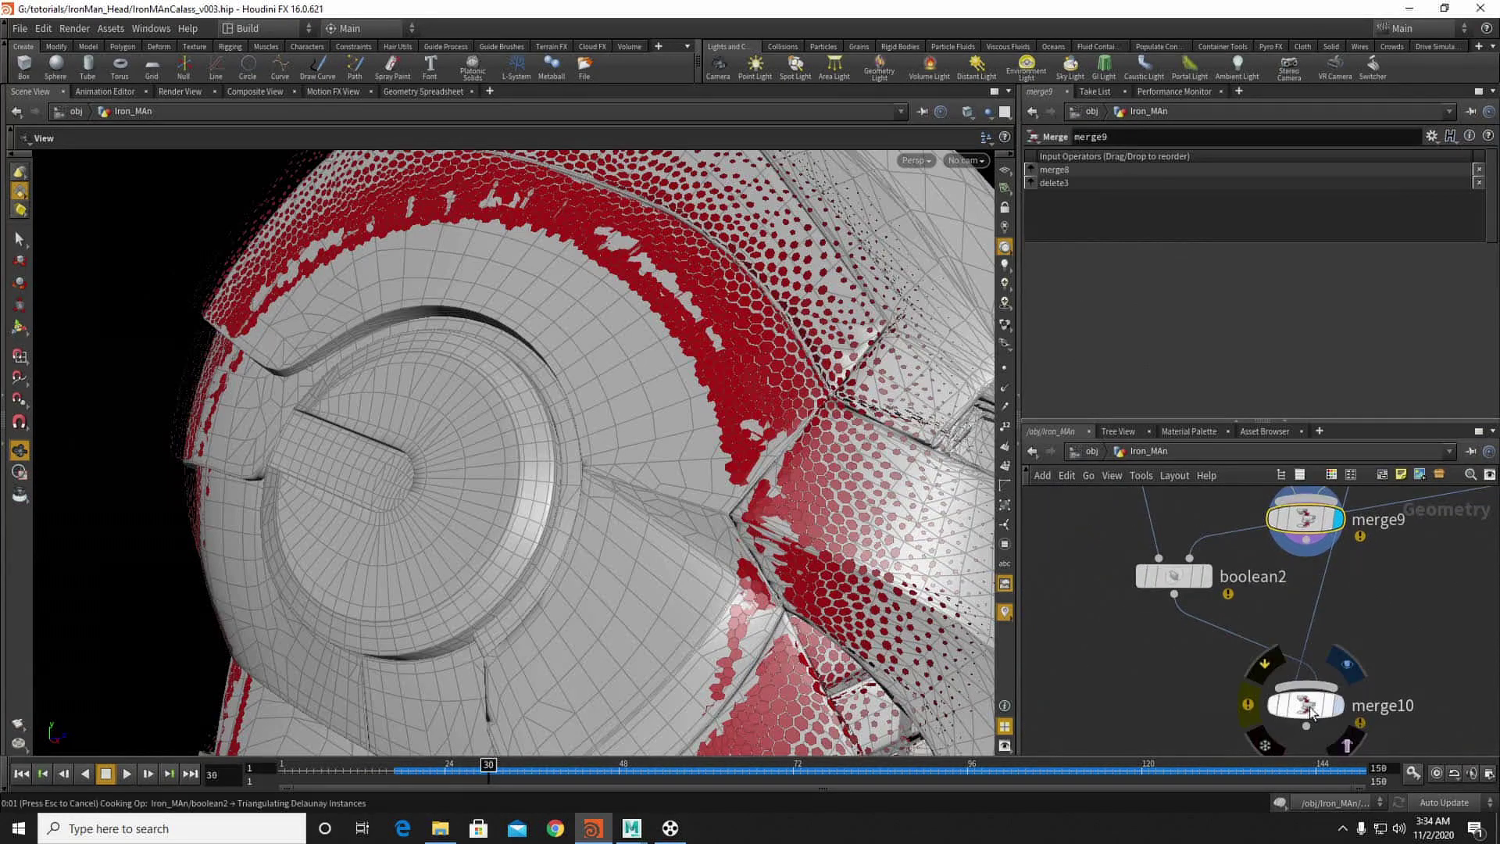
{"action": "left_click", "coordinate": [1312, 709]}
{"action": "left_click_drag", "start_coordinate": [703, 410], "coordinate": [515, 500]}
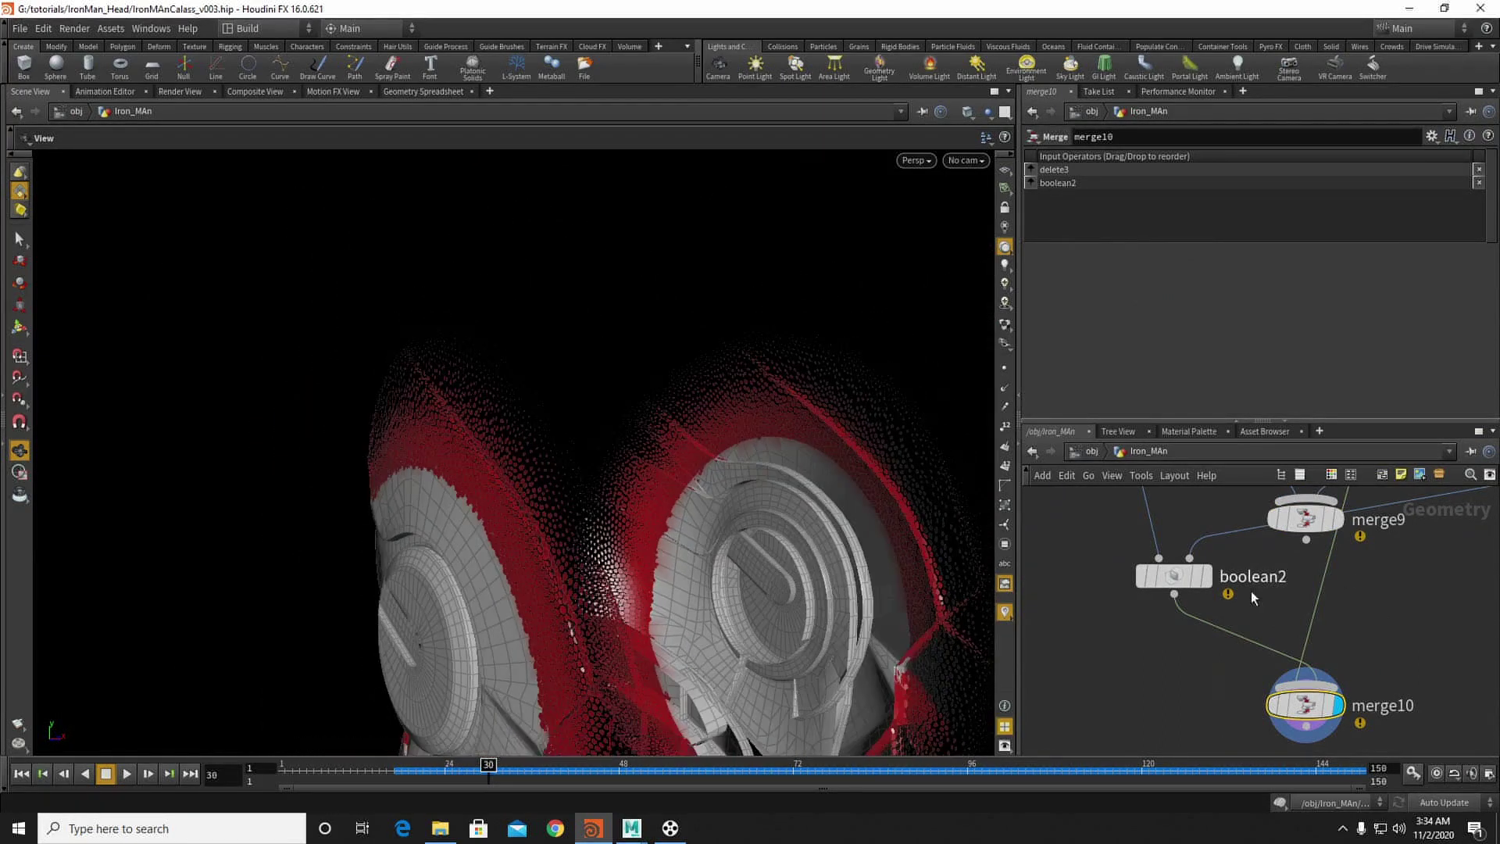
Step: Examine the merged hexagons up close and review pointvop1's Input Number 2 and ramp parameters
{"action": "scroll", "coordinate": [1156, 703], "scroll_direction": "down", "scroll_amount": 3}
{"action": "scroll", "coordinate": [449, 445], "scroll_direction": "up", "scroll_amount": 2}
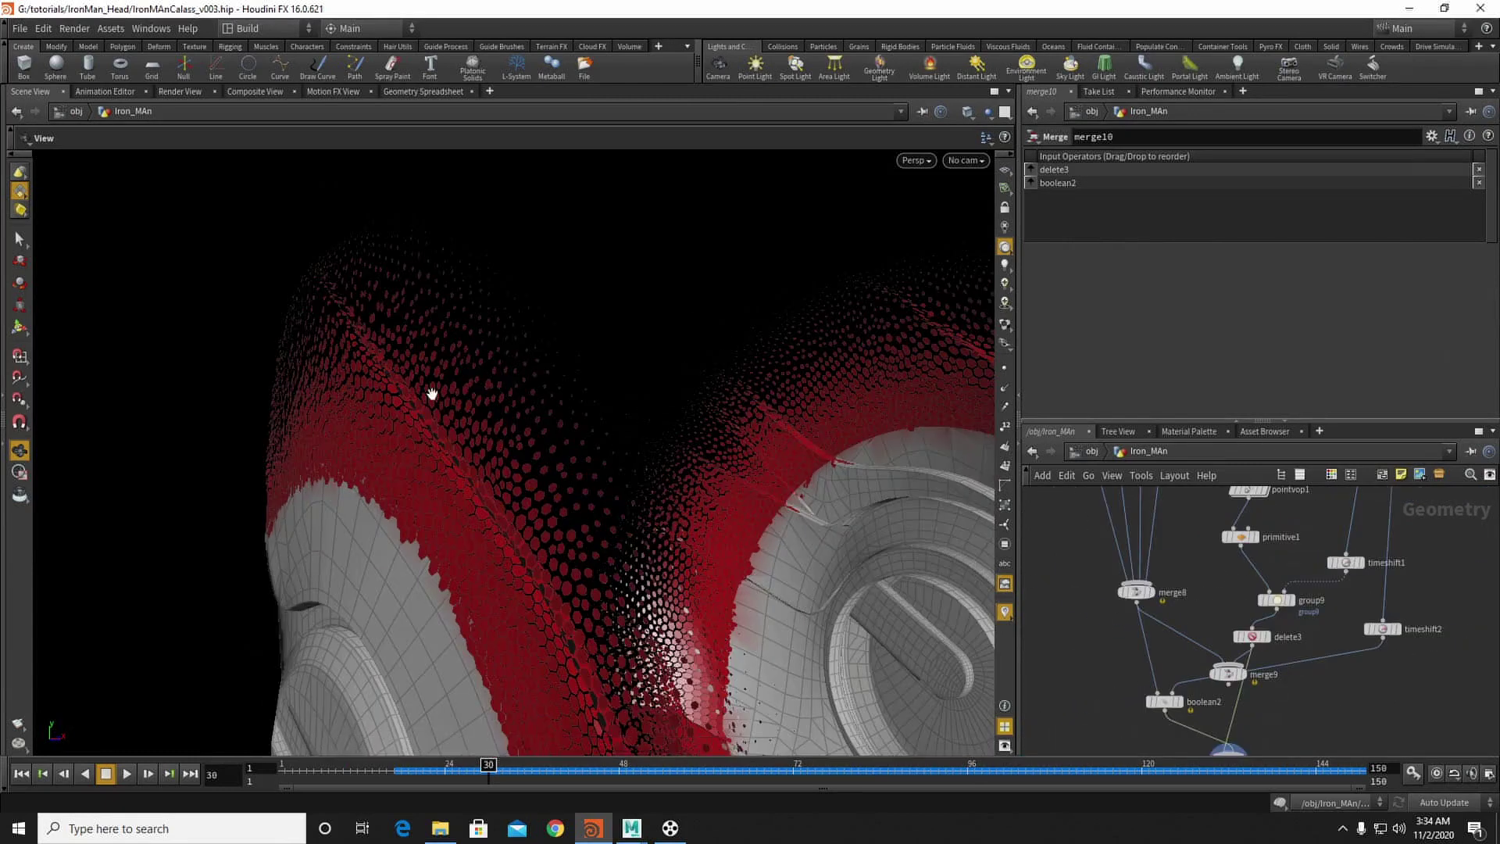
{"action": "left_click_drag", "start_coordinate": [457, 435], "coordinate": [384, 431]}
{"action": "middle_click_drag", "start_coordinate": [1288, 525], "coordinate": [1305, 644]}
{"action": "left_click", "coordinate": [1273, 603]}
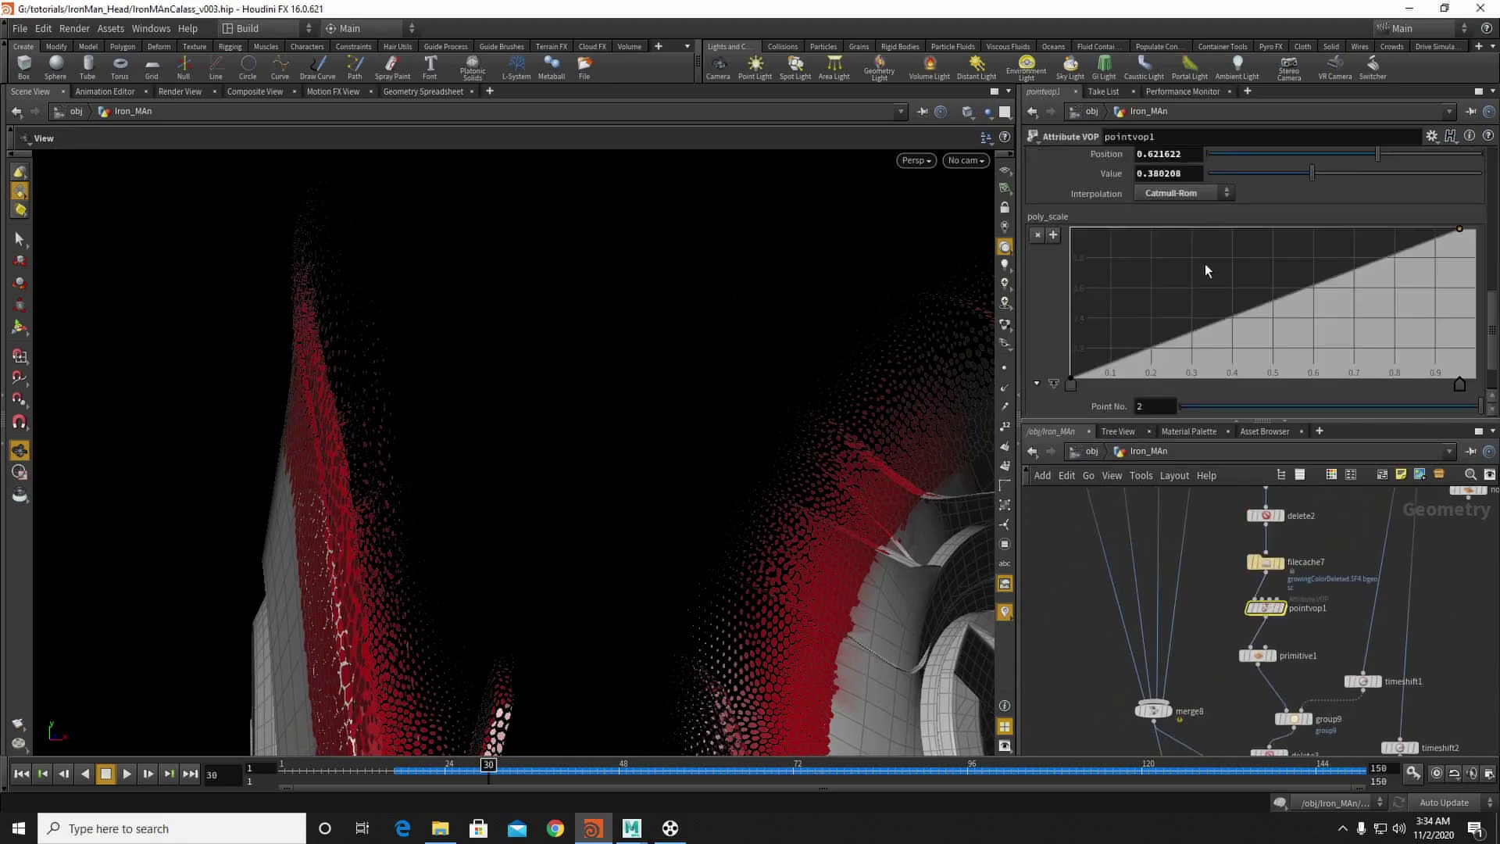
{"action": "scroll", "coordinate": [1209, 266], "scroll_direction": "up", "scroll_amount": 8}
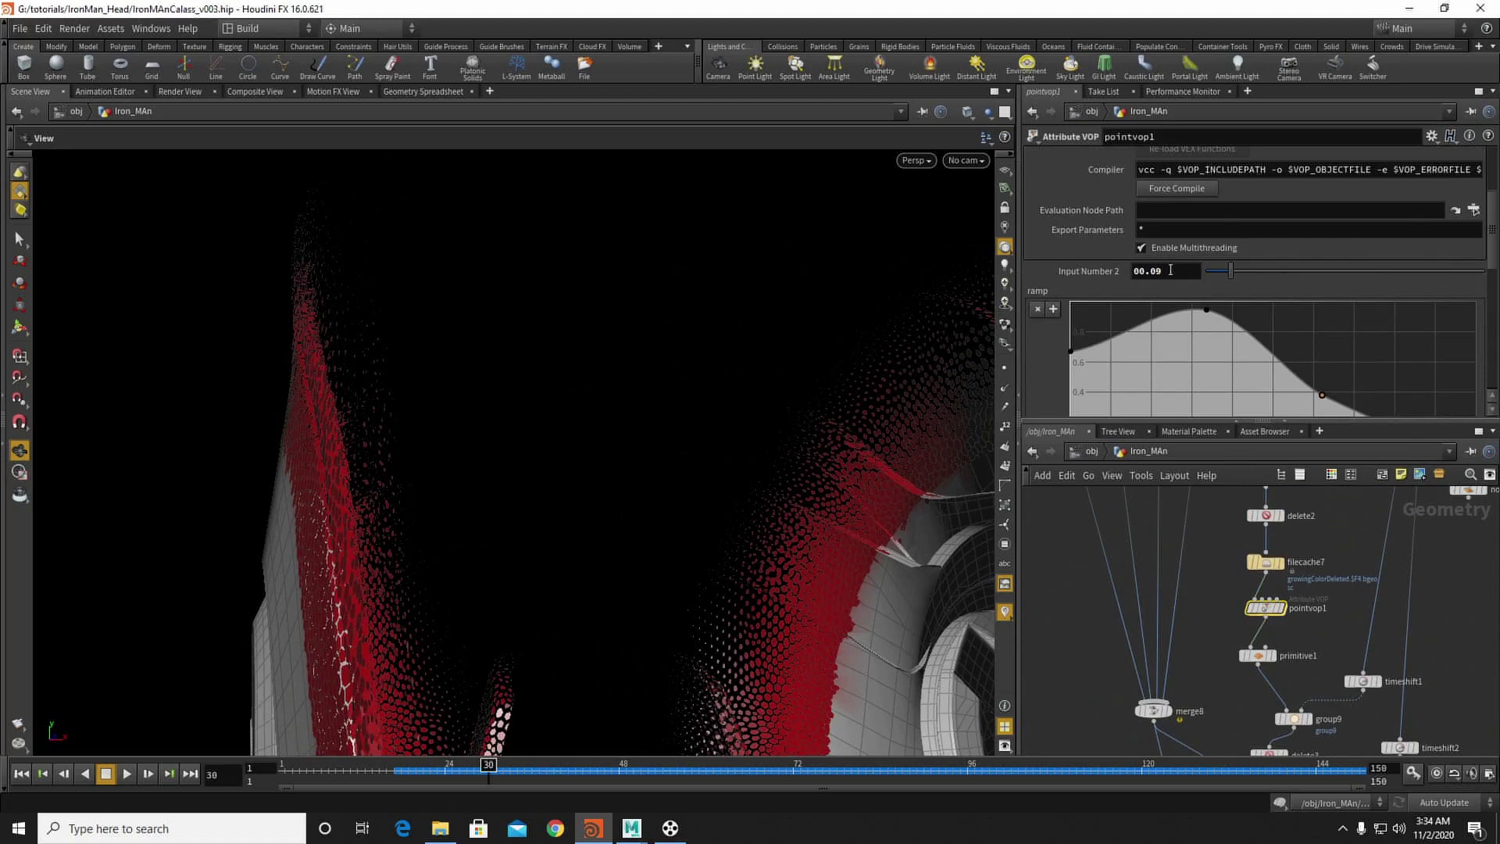
{"action": "left_click_drag", "start_coordinate": [721, 378], "coordinate": [556, 366]}
{"action": "middle_click_drag", "start_coordinate": [1220, 698], "coordinate": [1168, 699]}
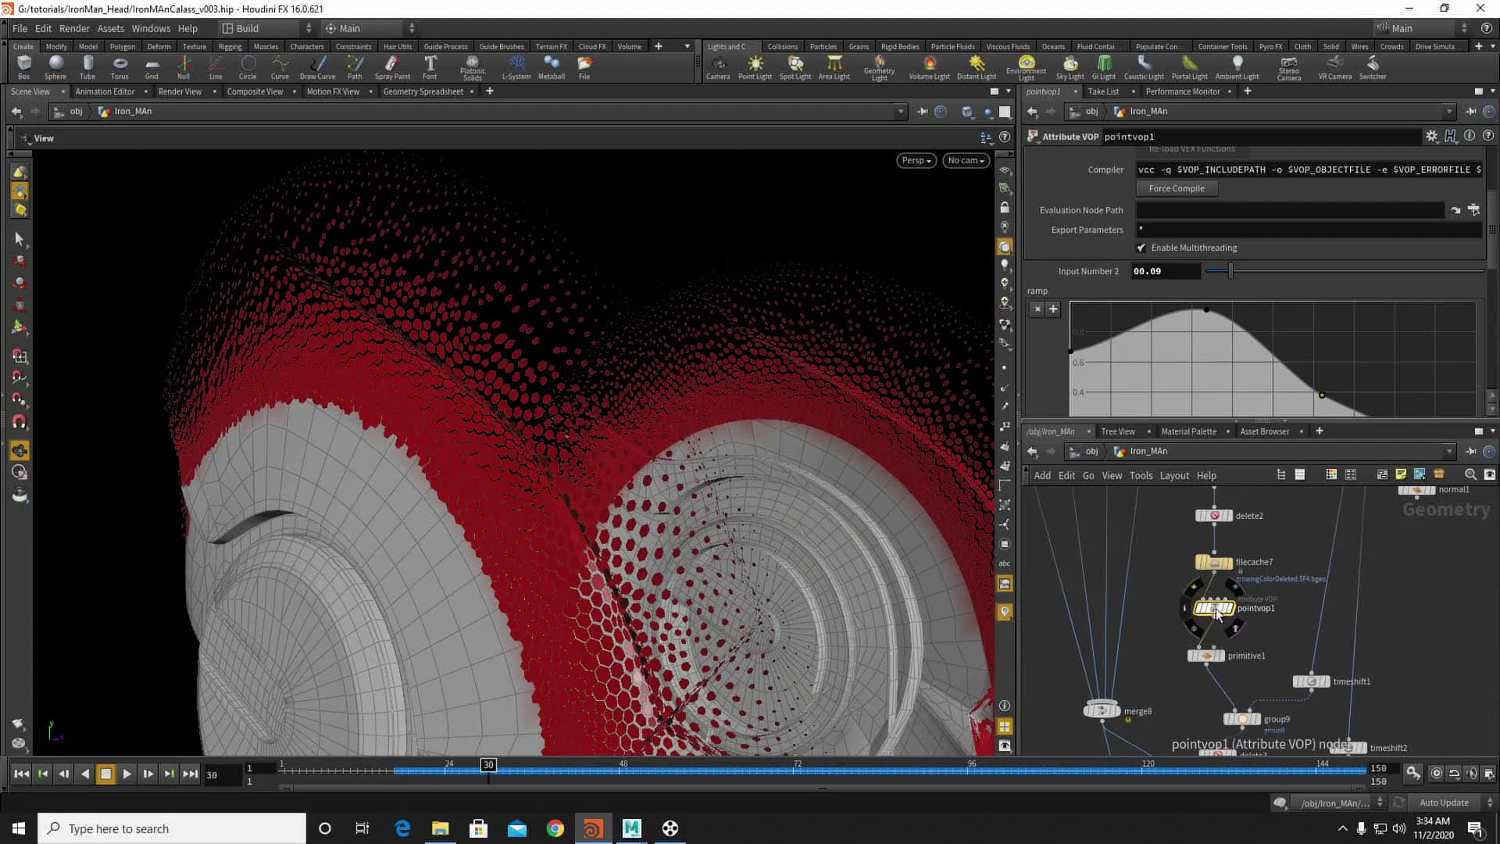
Step: Open pointvop1's VEX network and view the growing edge of the hexagons from the front
{"action": "double_click", "coordinate": [1216, 610]}
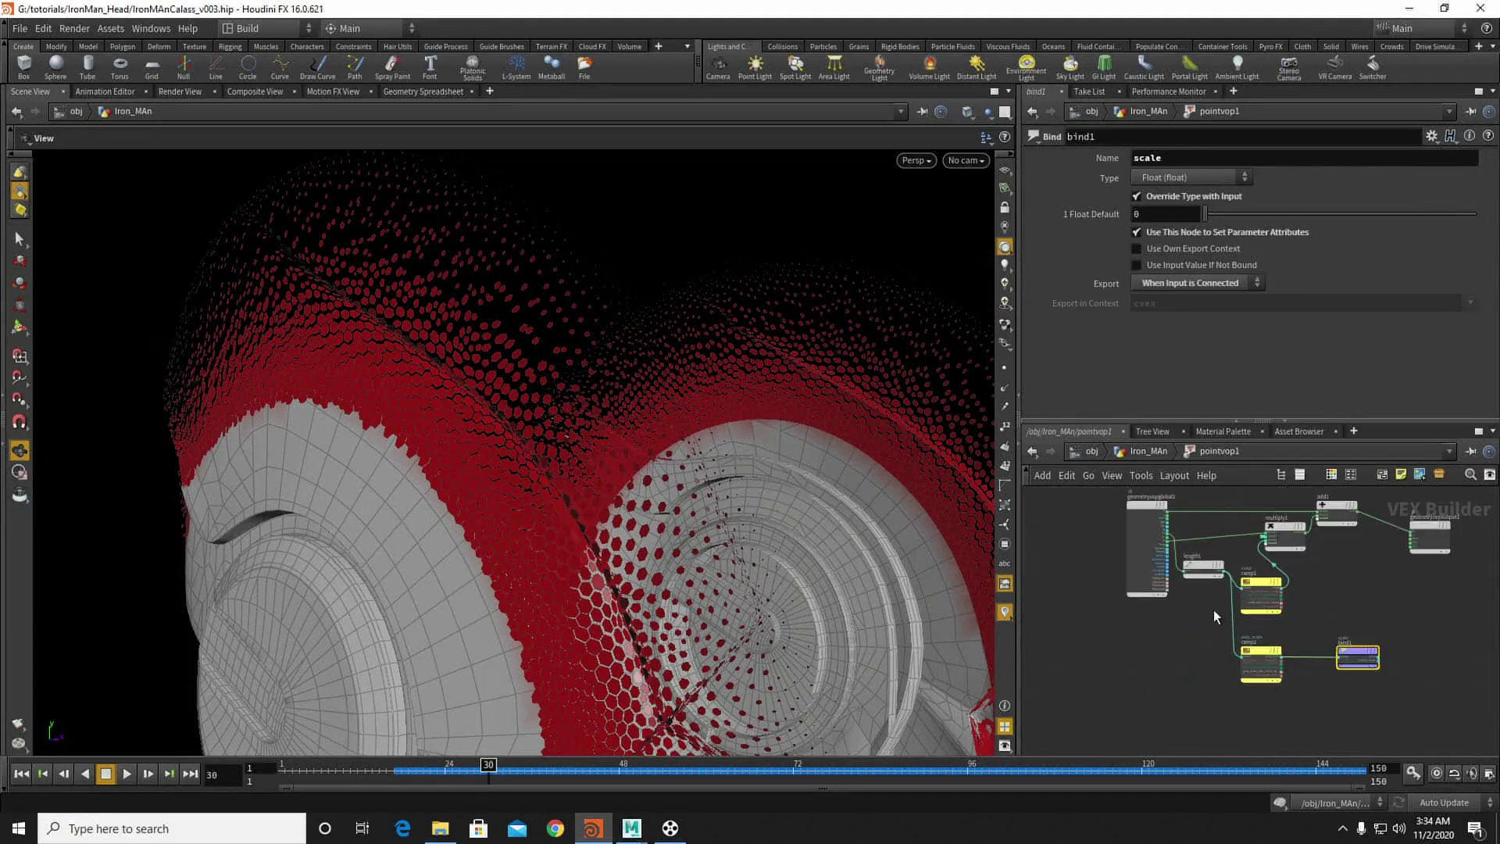
{"action": "left_click_drag", "start_coordinate": [382, 297], "coordinate": [215, 320]}
{"action": "scroll", "coordinate": [218, 320], "scroll_direction": "up", "scroll_amount": 2}
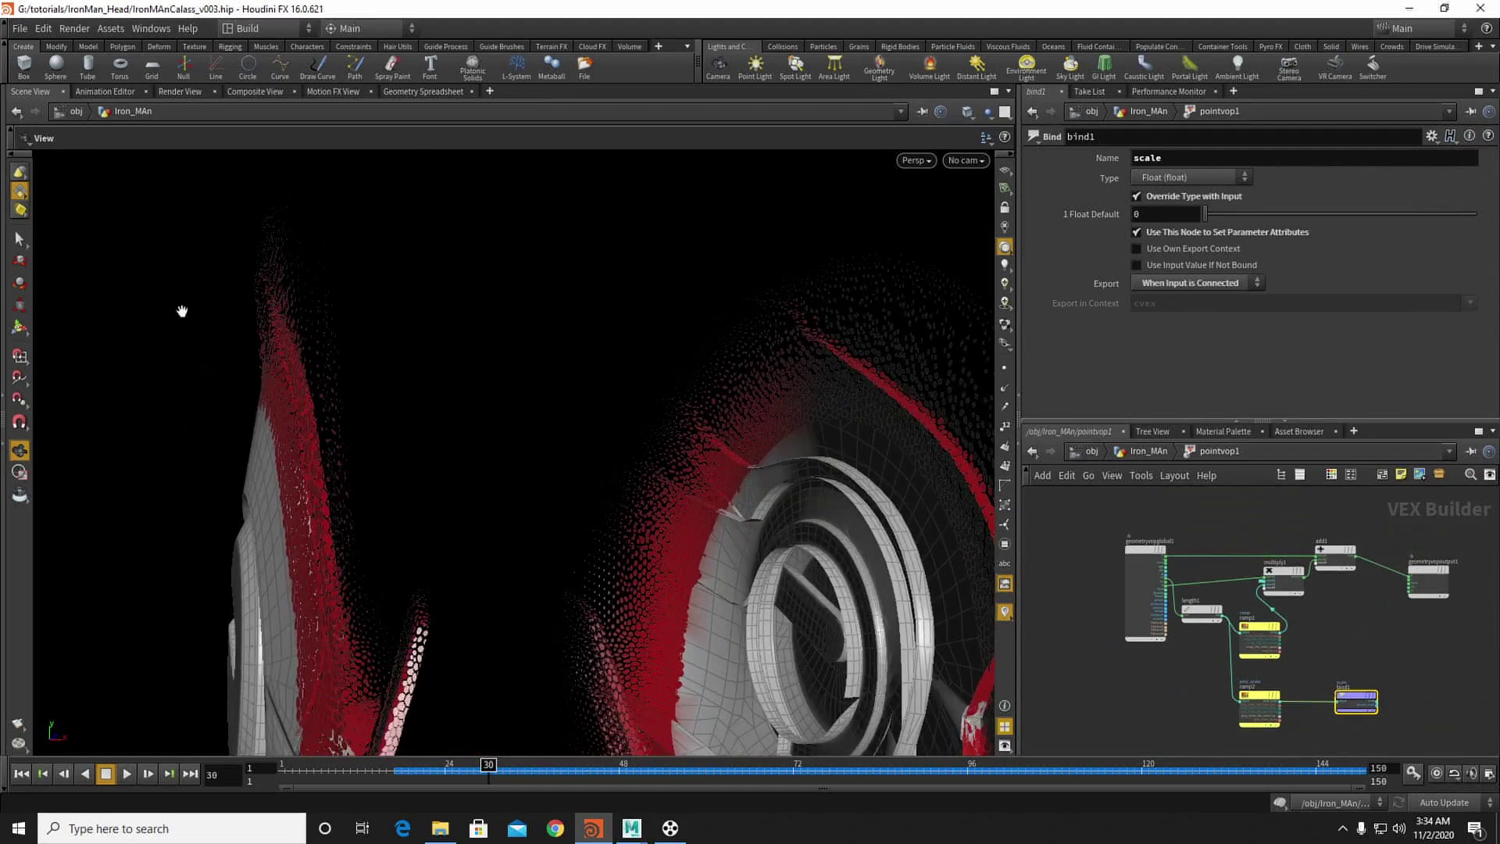
{"action": "left_click_drag", "start_coordinate": [353, 412], "coordinate": [248, 337]}
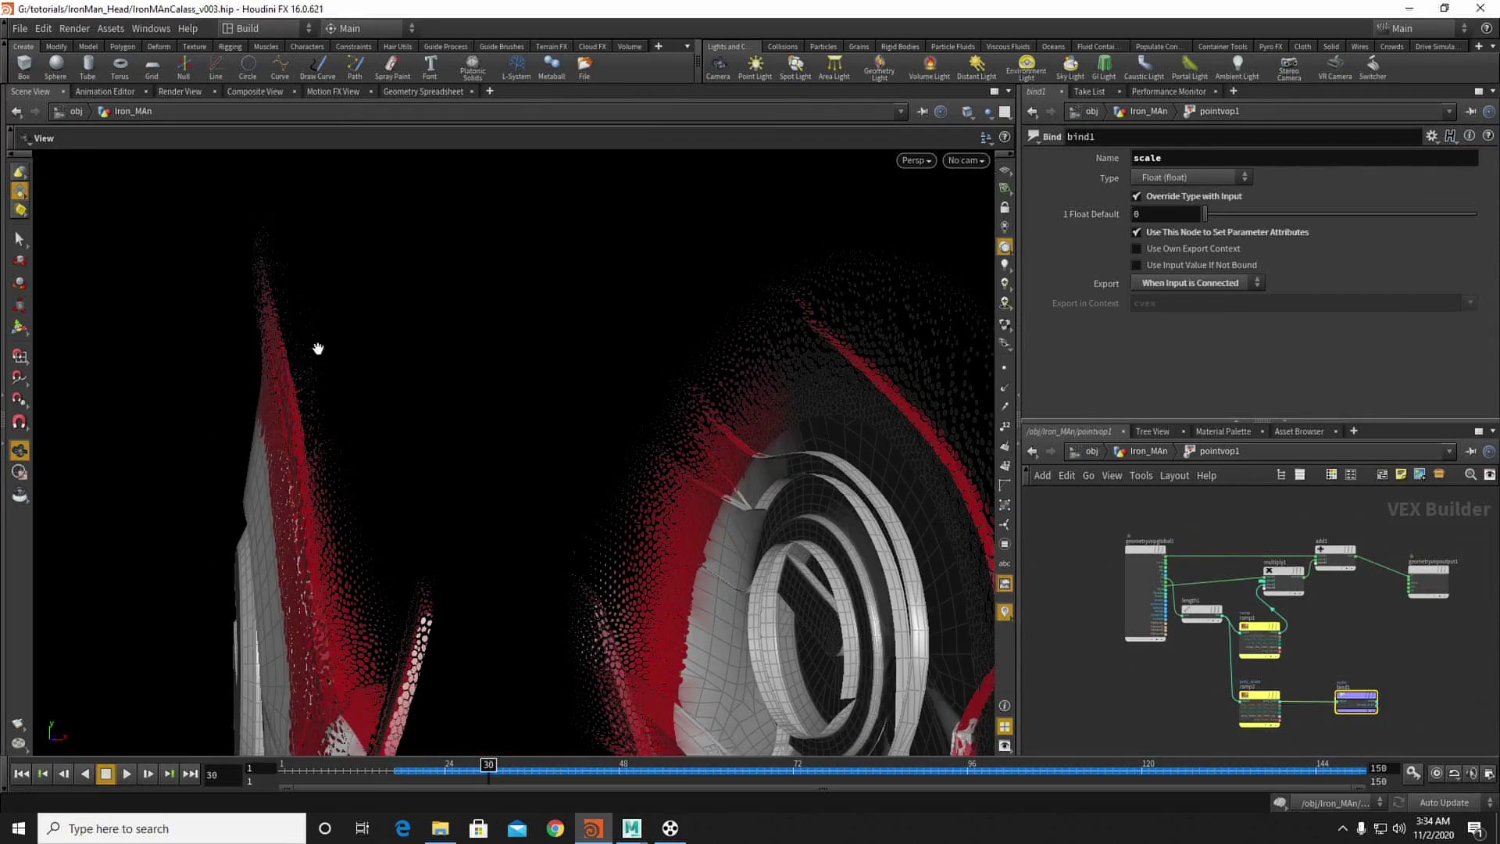
{"action": "scroll", "coordinate": [1158, 551], "scroll_direction": "up", "scroll_amount": 4}
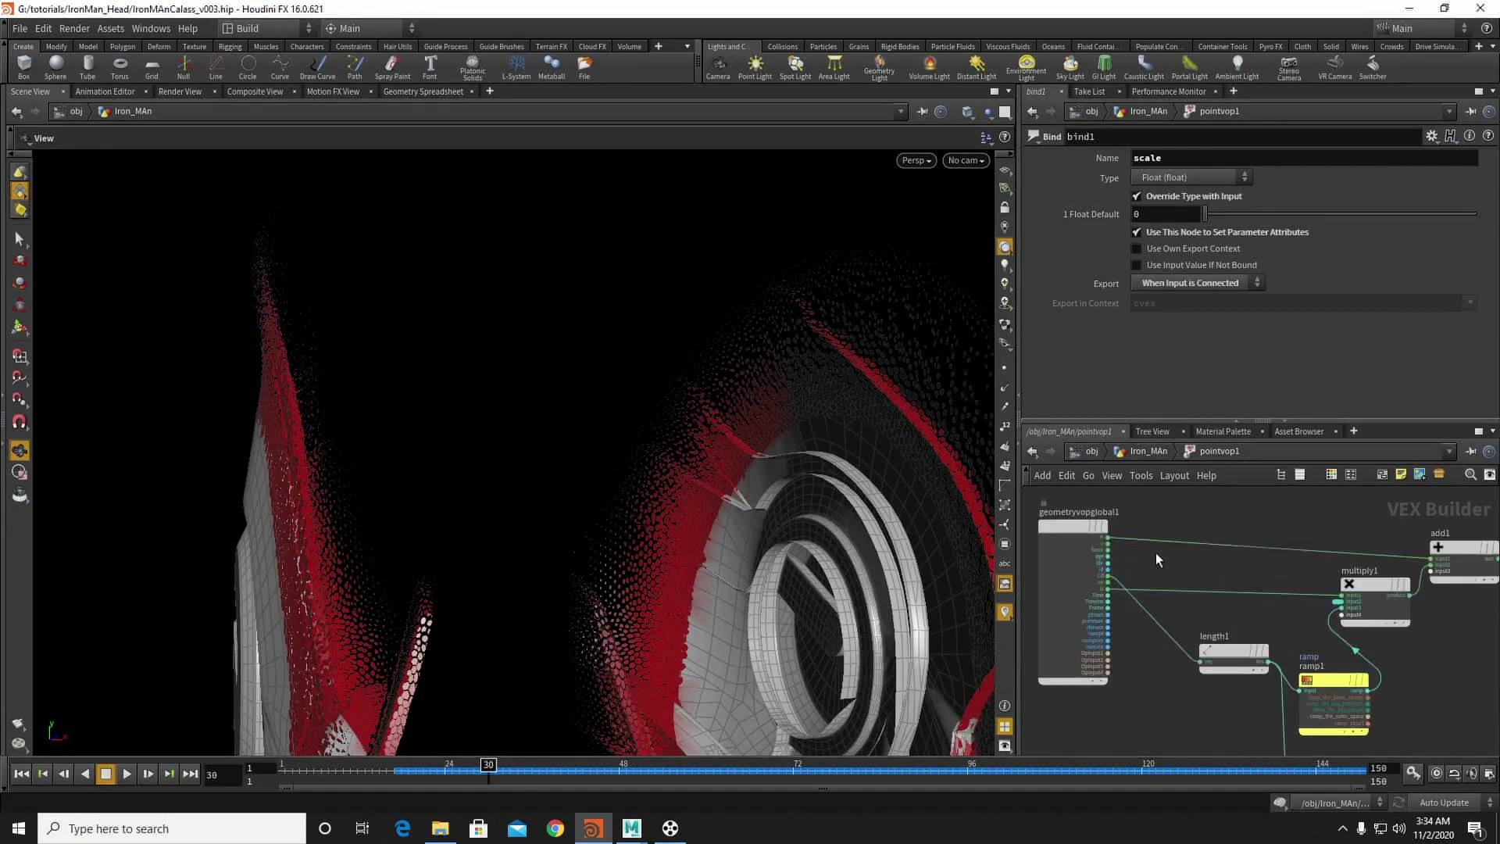
Step: Add a Turbulent Noise node, feed it the global point position P, and set its signature to 3D Noise
{"action": "left_click", "coordinate": [1110, 558]}
{"action": "key", "text": "Tab"}
{"action": "type", "text": "tu"}
{"action": "left_click", "coordinate": [1329, 213]}
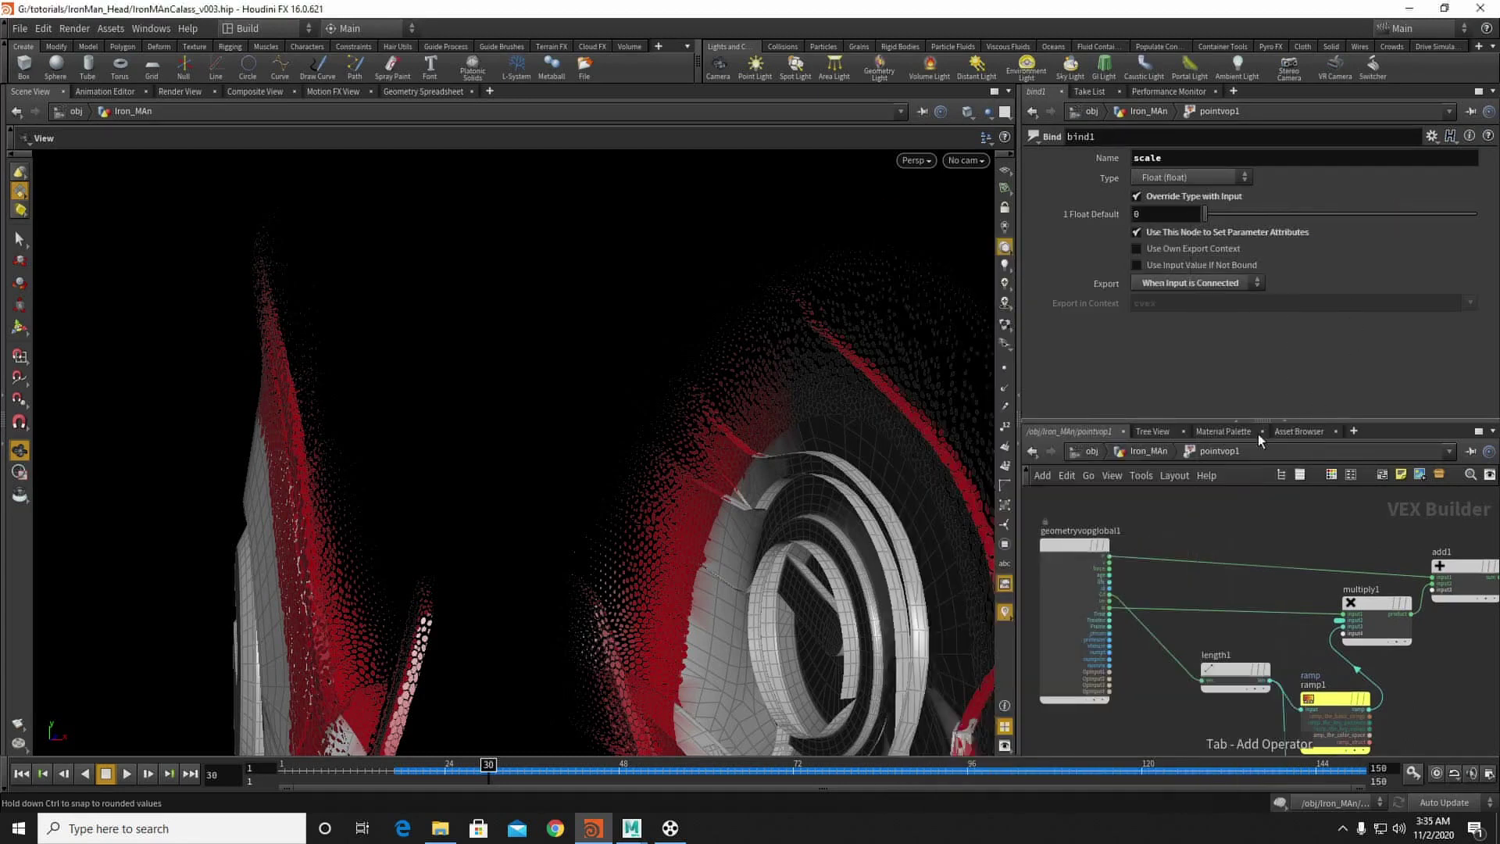
{"action": "left_click", "coordinate": [1198, 543]}
{"action": "left_click_drag", "start_coordinate": [1200, 547], "coordinate": [1217, 534]}
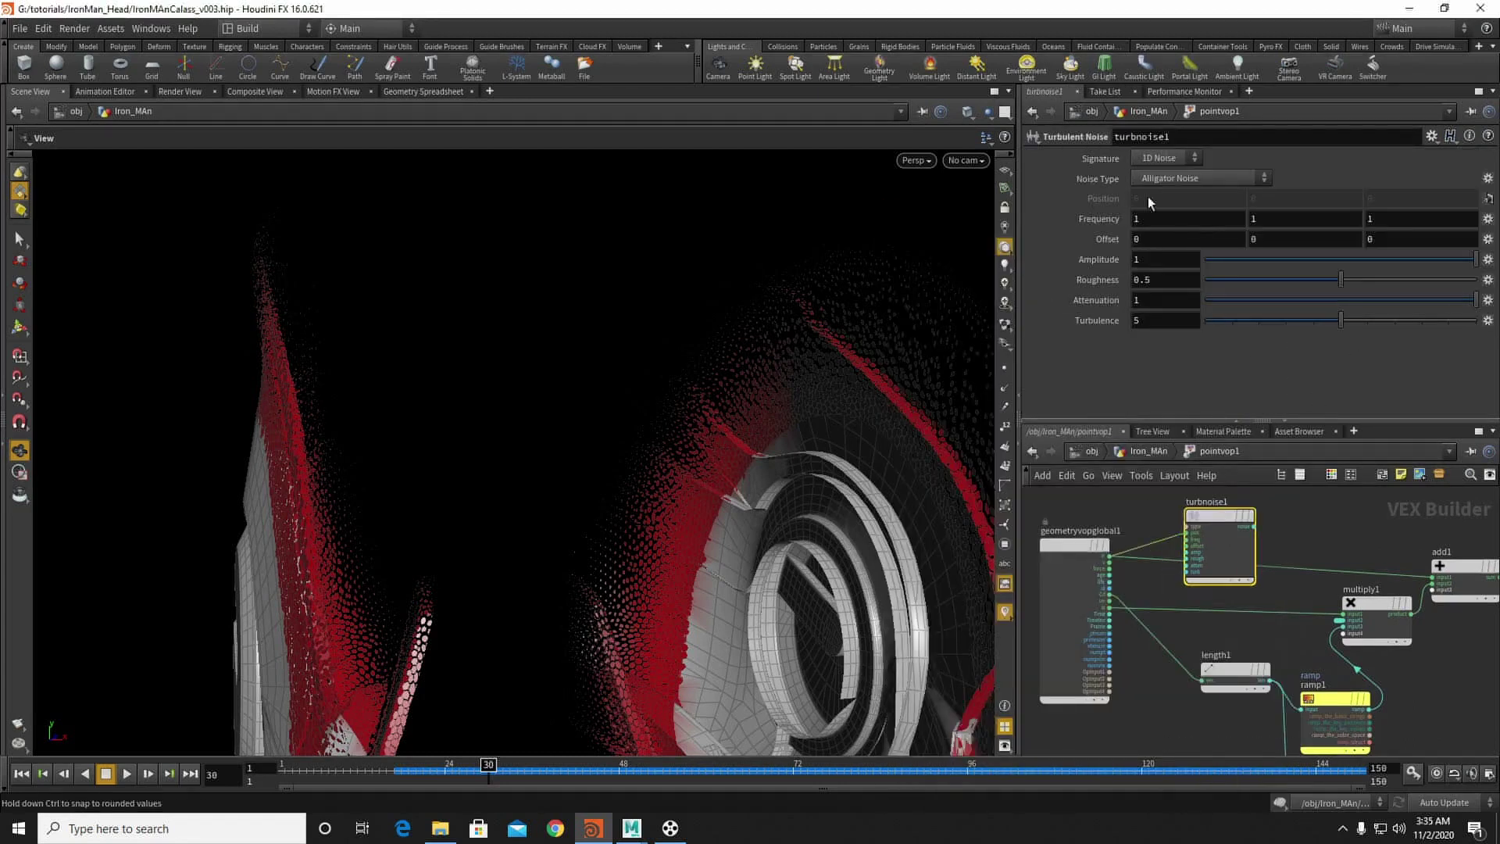
{"action": "left_click", "coordinate": [1162, 159]}
{"action": "left_click", "coordinate": [1160, 189]}
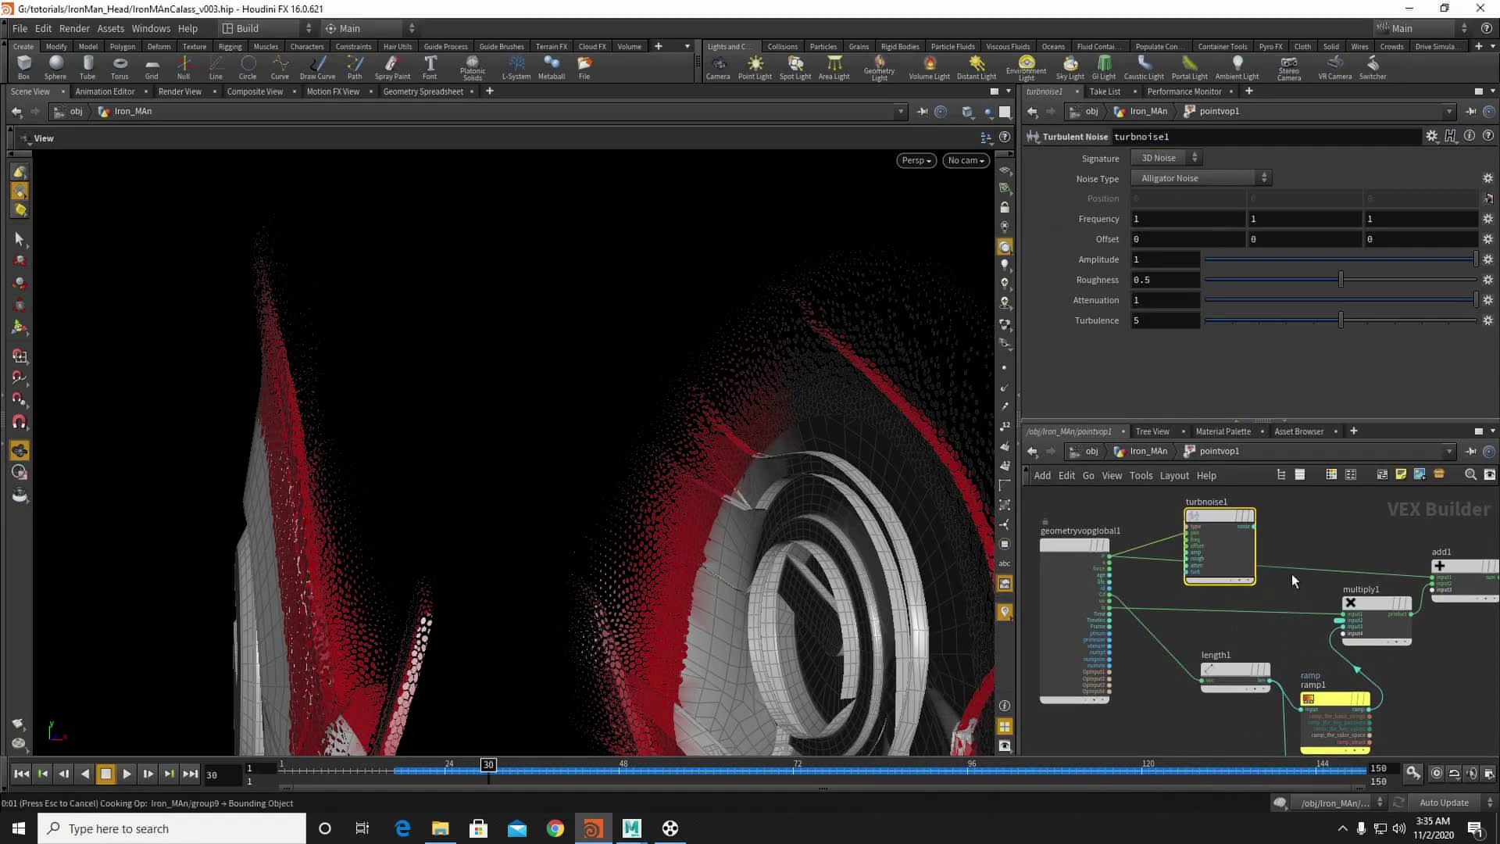
Step: Rearrange the VEX nodes to make room between ramp1 and multiply1
{"action": "scroll", "coordinate": [1279, 493], "scroll_direction": "down", "scroll_amount": 3}
{"action": "left_click_drag", "start_coordinate": [1250, 615], "coordinate": [1210, 639]}
{"action": "left_click_drag", "start_coordinate": [1310, 639], "coordinate": [1260, 621]}
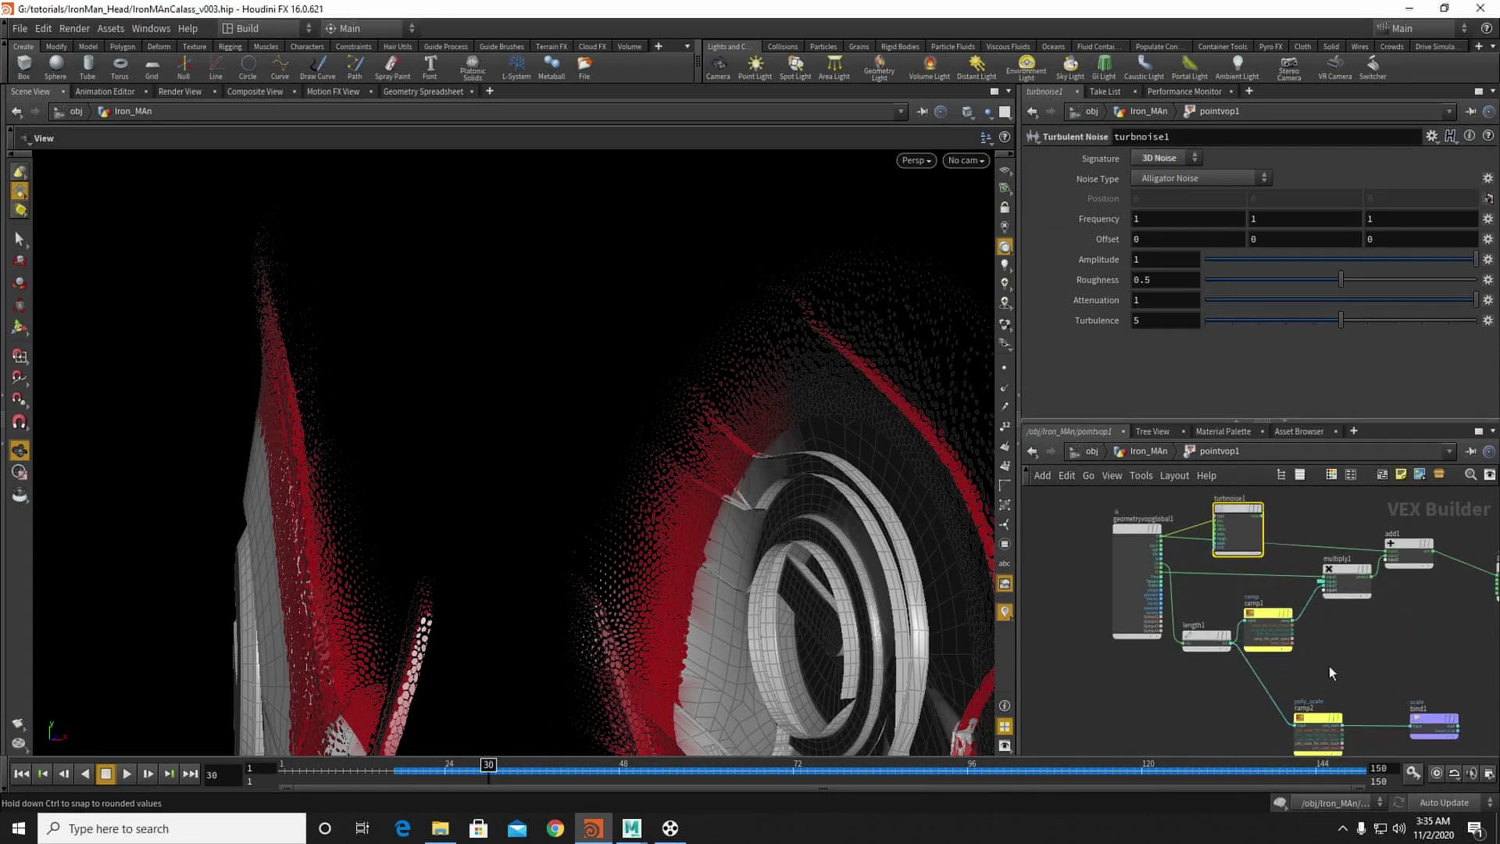
{"action": "middle_click_drag", "start_coordinate": [1442, 604], "coordinate": [1285, 619]}
{"action": "left_click_drag", "start_coordinate": [1354, 584], "coordinate": [1436, 564]}
{"action": "left_click_drag", "start_coordinate": [1262, 562], "coordinate": [1363, 559]}
{"action": "left_click_drag", "start_coordinate": [1190, 593], "coordinate": [1263, 589]}
Step: Insert a Multiply node between ramp1 and multiply1 and connect turbnoise1's noise as its second input
{"action": "left_click", "coordinate": [1209, 640]}
{"action": "key", "text": "Tab"}
{"action": "type", "text": "mul"}
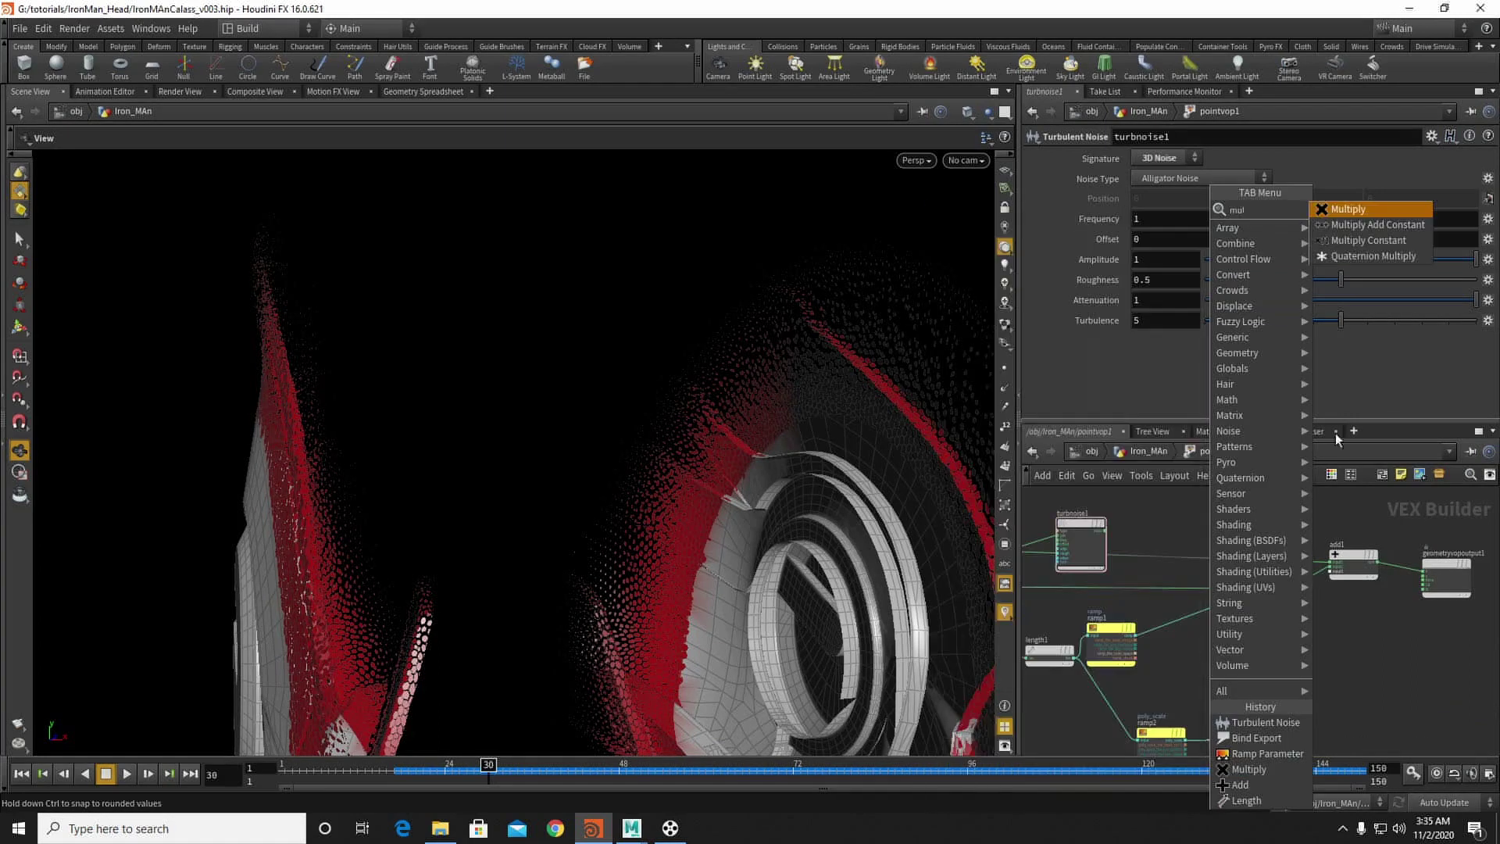
{"action": "left_click", "coordinate": [1352, 209]}
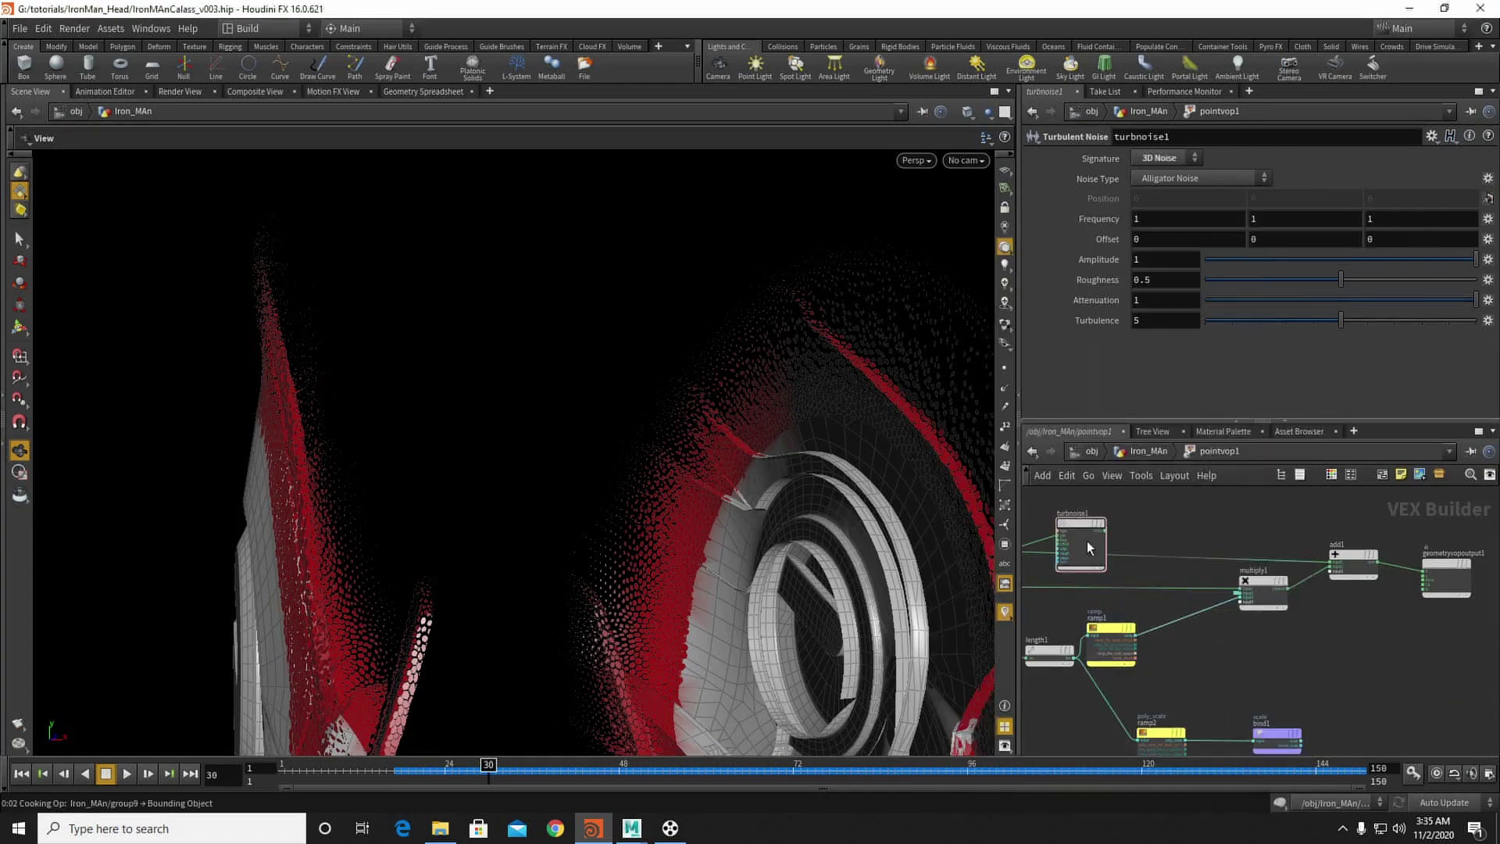
{"action": "middle_click_drag", "start_coordinate": [1073, 494], "coordinate": [1128, 535]}
{"action": "left_click", "coordinate": [1185, 652]}
{"action": "left_click_drag", "start_coordinate": [354, 344], "coordinate": [565, 350]}
{"action": "middle_click_drag", "start_coordinate": [1184, 576], "coordinate": [1312, 606]}
{"action": "scroll", "coordinate": [1316, 609], "scroll_direction": "down", "scroll_amount": 2}
{"action": "scroll", "coordinate": [1194, 533], "scroll_direction": "up", "scroll_amount": 1}
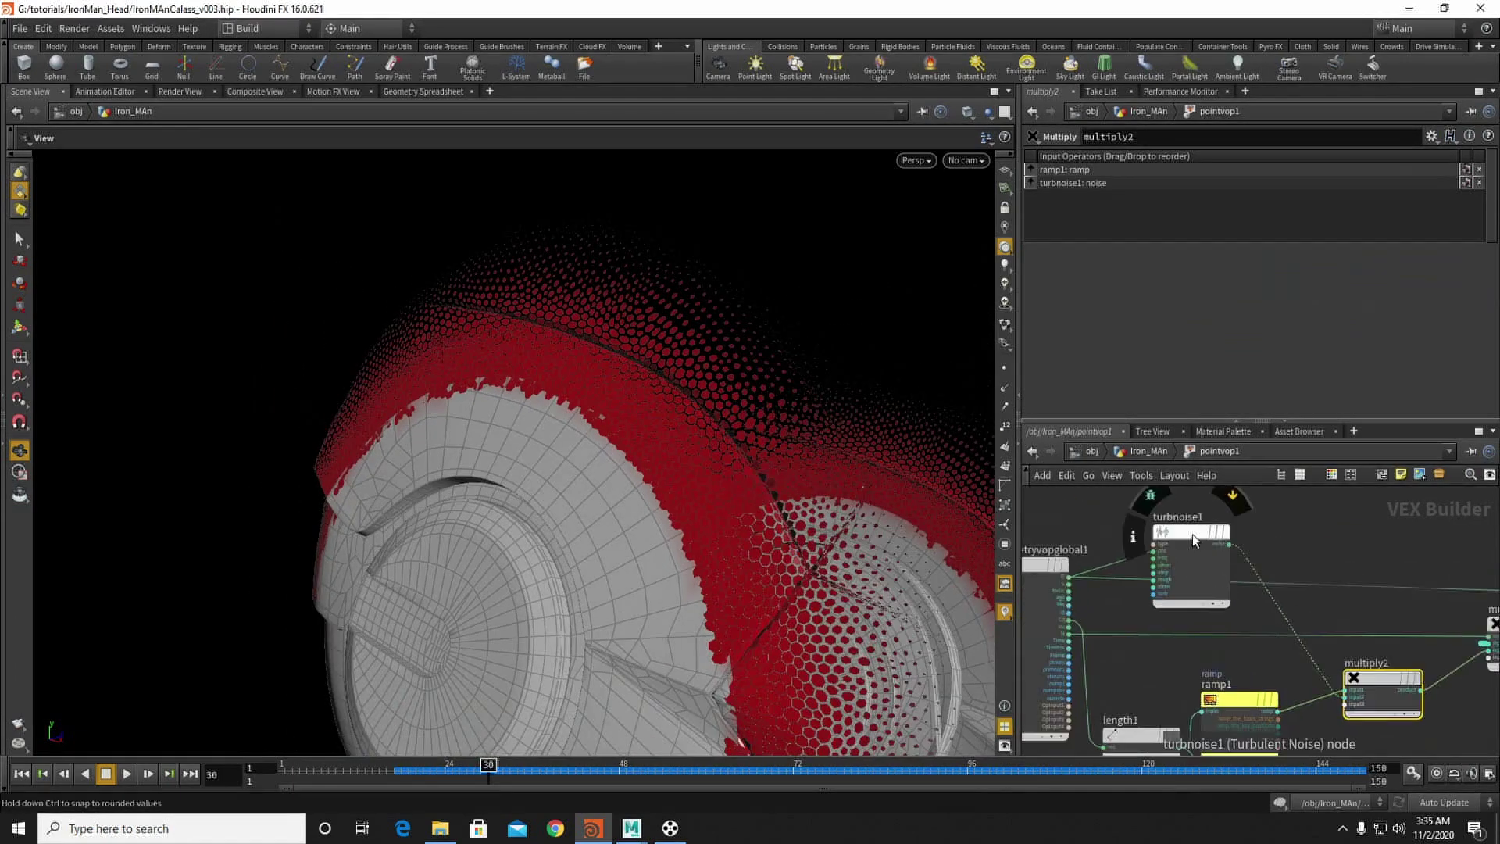
Step: Set turbnoise1's Amplitude to 5 and check the displaced hexagons
{"action": "middle_click_drag", "start_coordinate": [1291, 556], "coordinate": [1289, 605]}
{"action": "left_click_drag", "start_coordinate": [1191, 589], "coordinate": [1184, 561]}
{"action": "left_click", "coordinate": [1184, 561]}
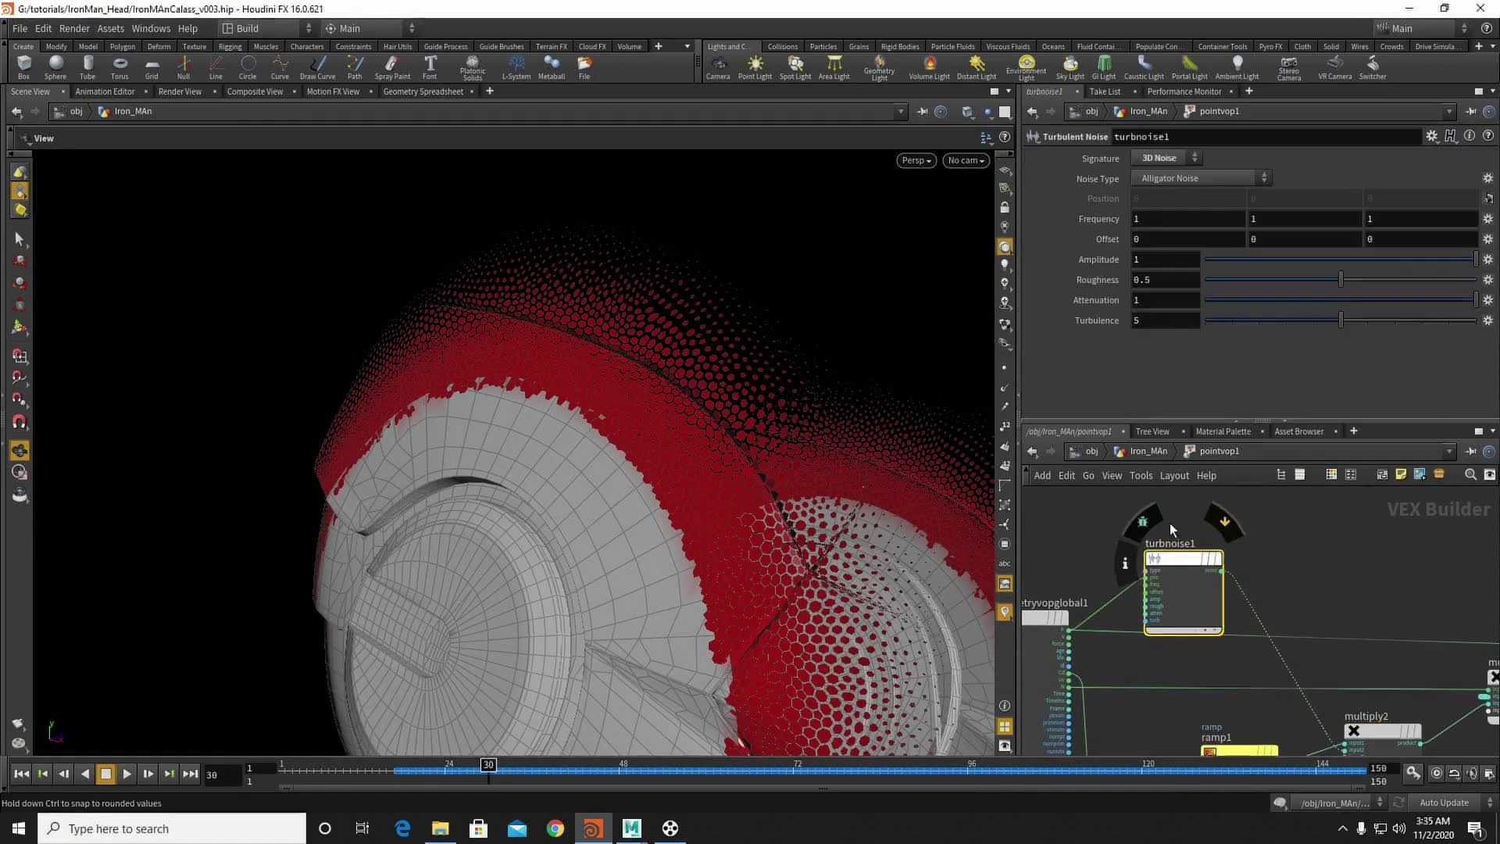
{"action": "type", "text": "5"}
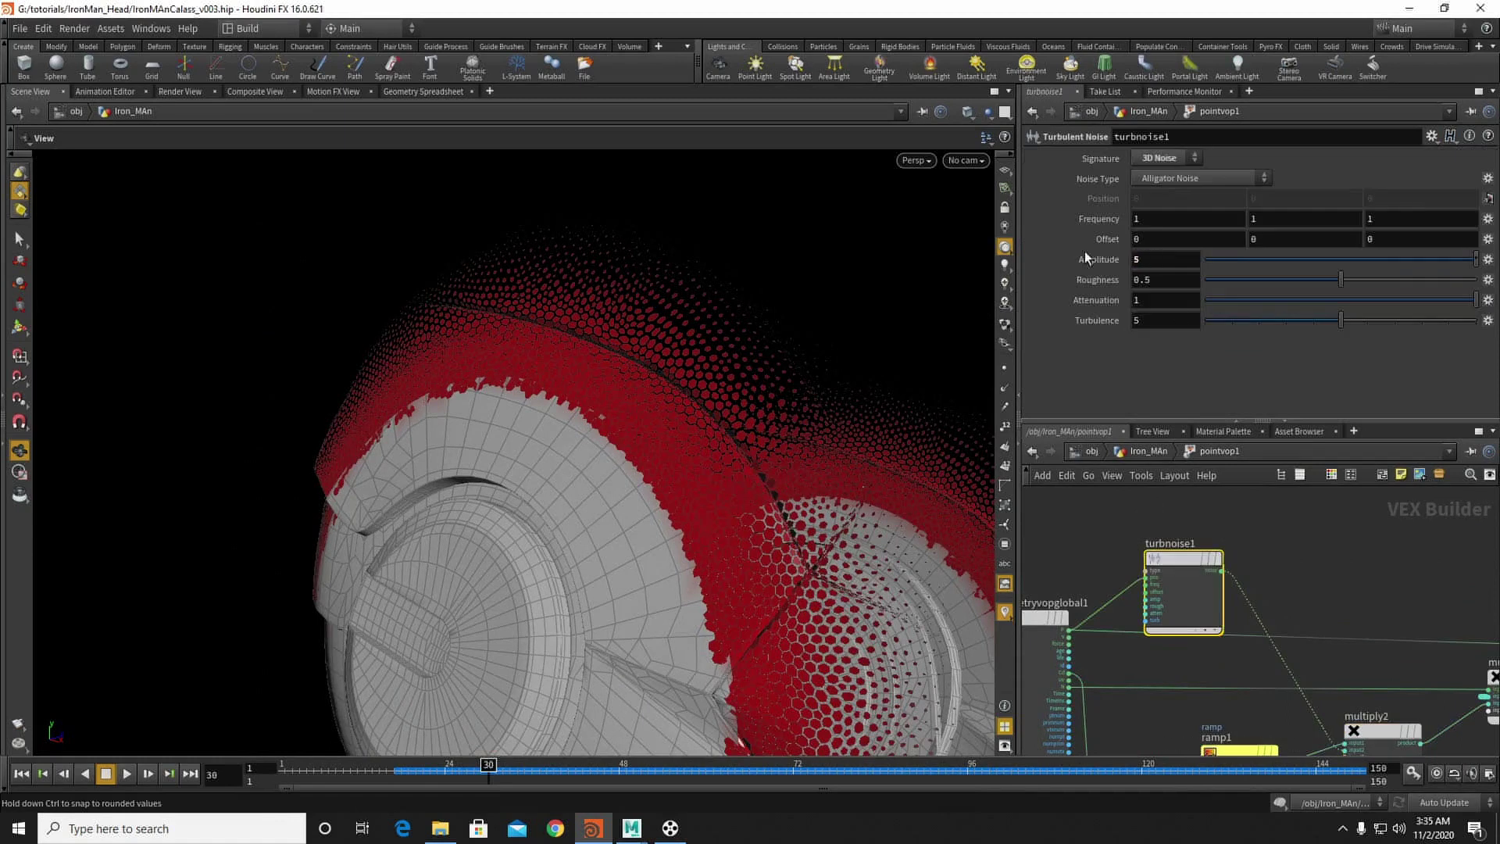
{"action": "left_click_drag", "start_coordinate": [666, 287], "coordinate": [547, 461]}
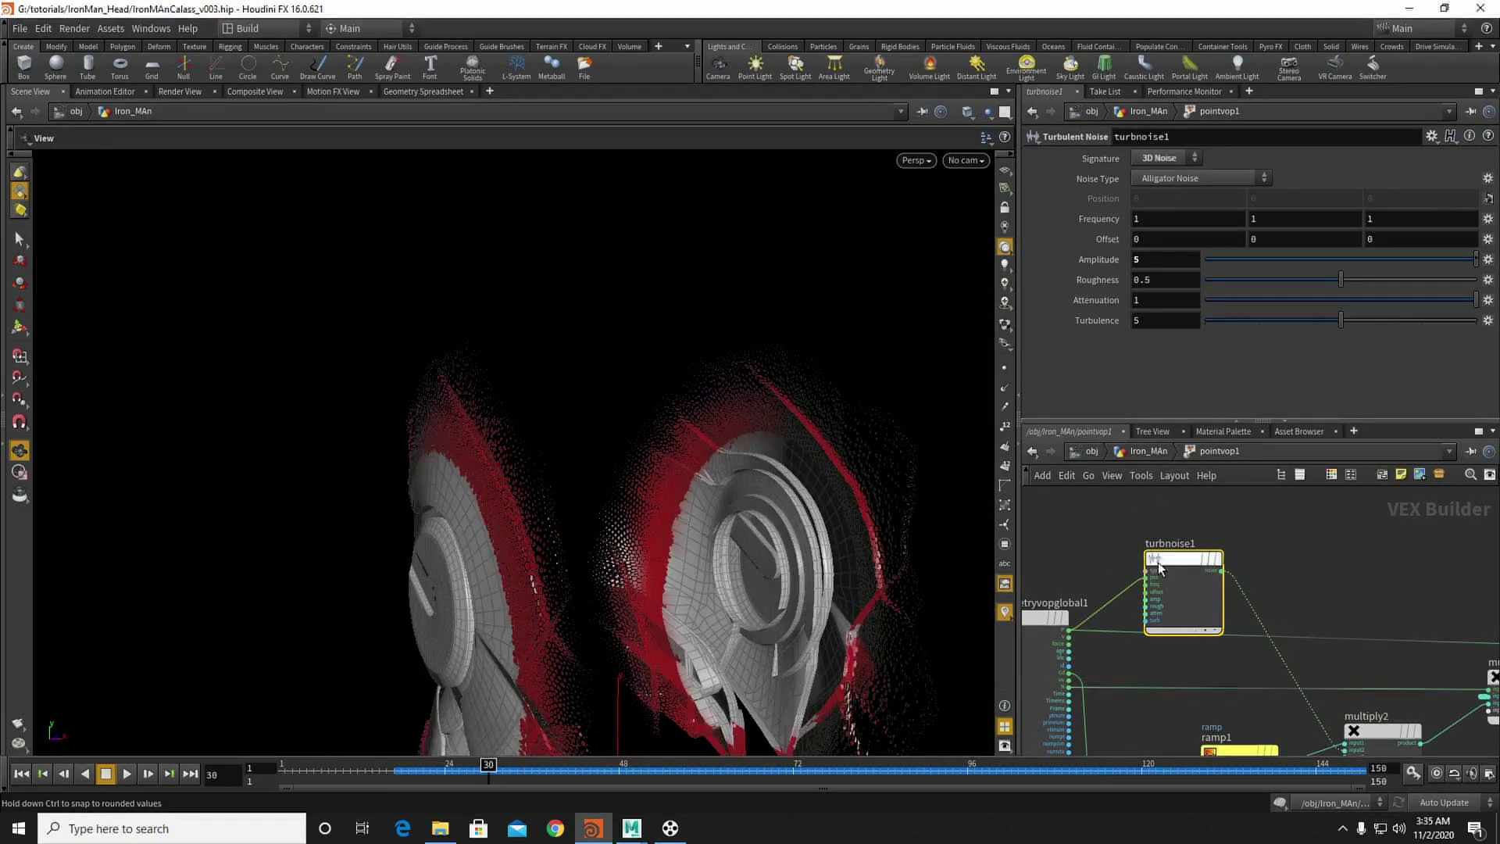
Step: Return to the Iron_MAn geometry network around pointvop1 and primitive1
{"action": "left_click", "coordinate": [1141, 451]}
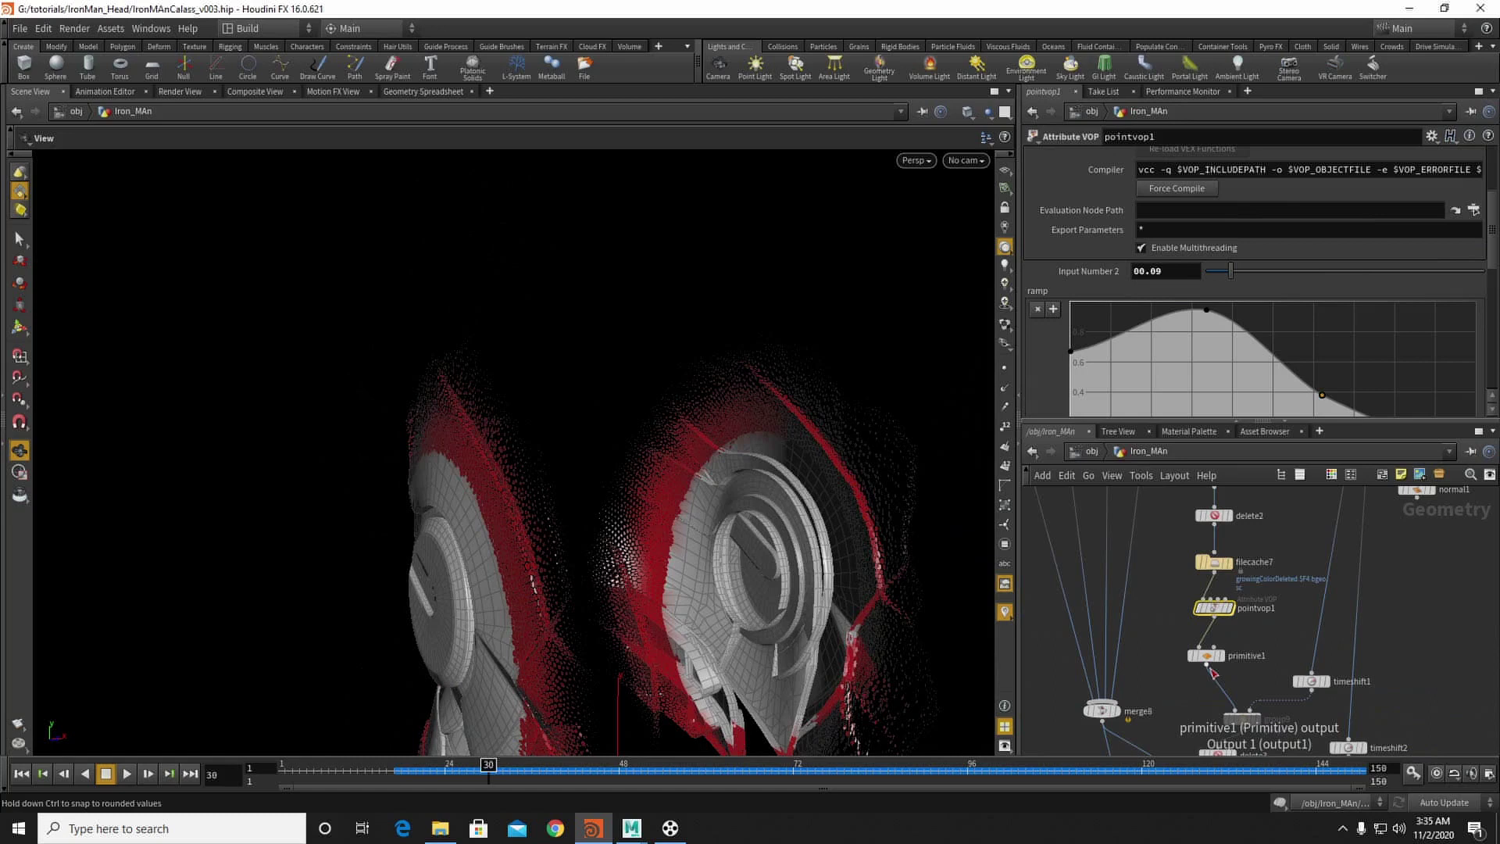
{"action": "mouse_move", "coordinate": [1152, 662]}
{"action": "middle_mouse_down"}
{"action": "mouse_move", "coordinate": [1158, 598]}
{"action": "mouse_move", "coordinate": [1175, 623]}
{"action": "mouse_move", "coordinate": [1174, 605]}
{"action": "mouse_move", "coordinate": [1171, 650]}
{"action": "middle_mouse_up"}
{"action": "scroll", "coordinate": [1184, 662], "scroll_direction": "up", "scroll_amount": 1}
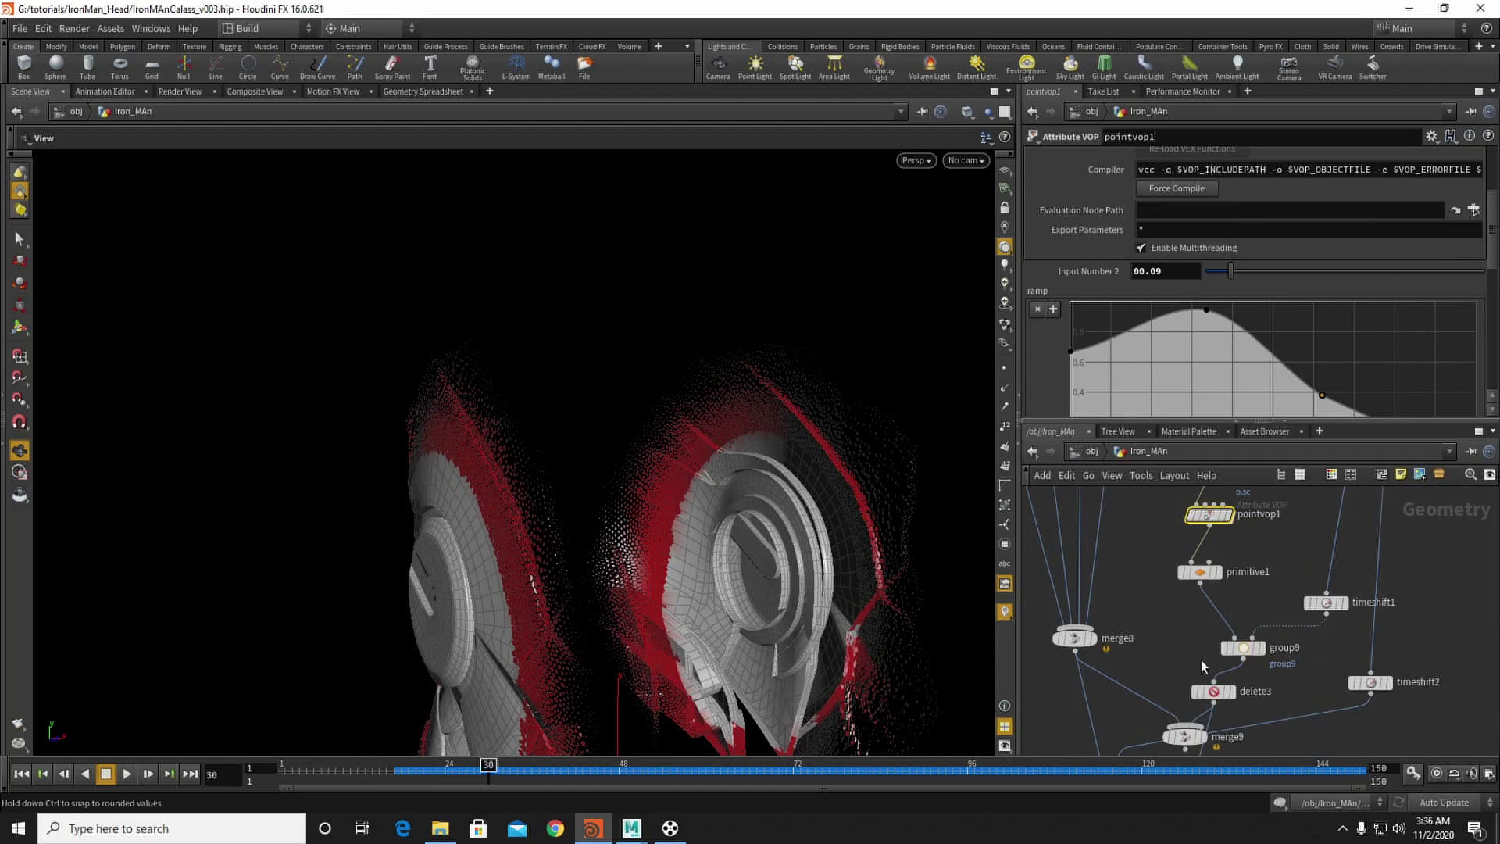
{"action": "middle_click_drag", "start_coordinate": [1197, 564], "coordinate": [1187, 615]}
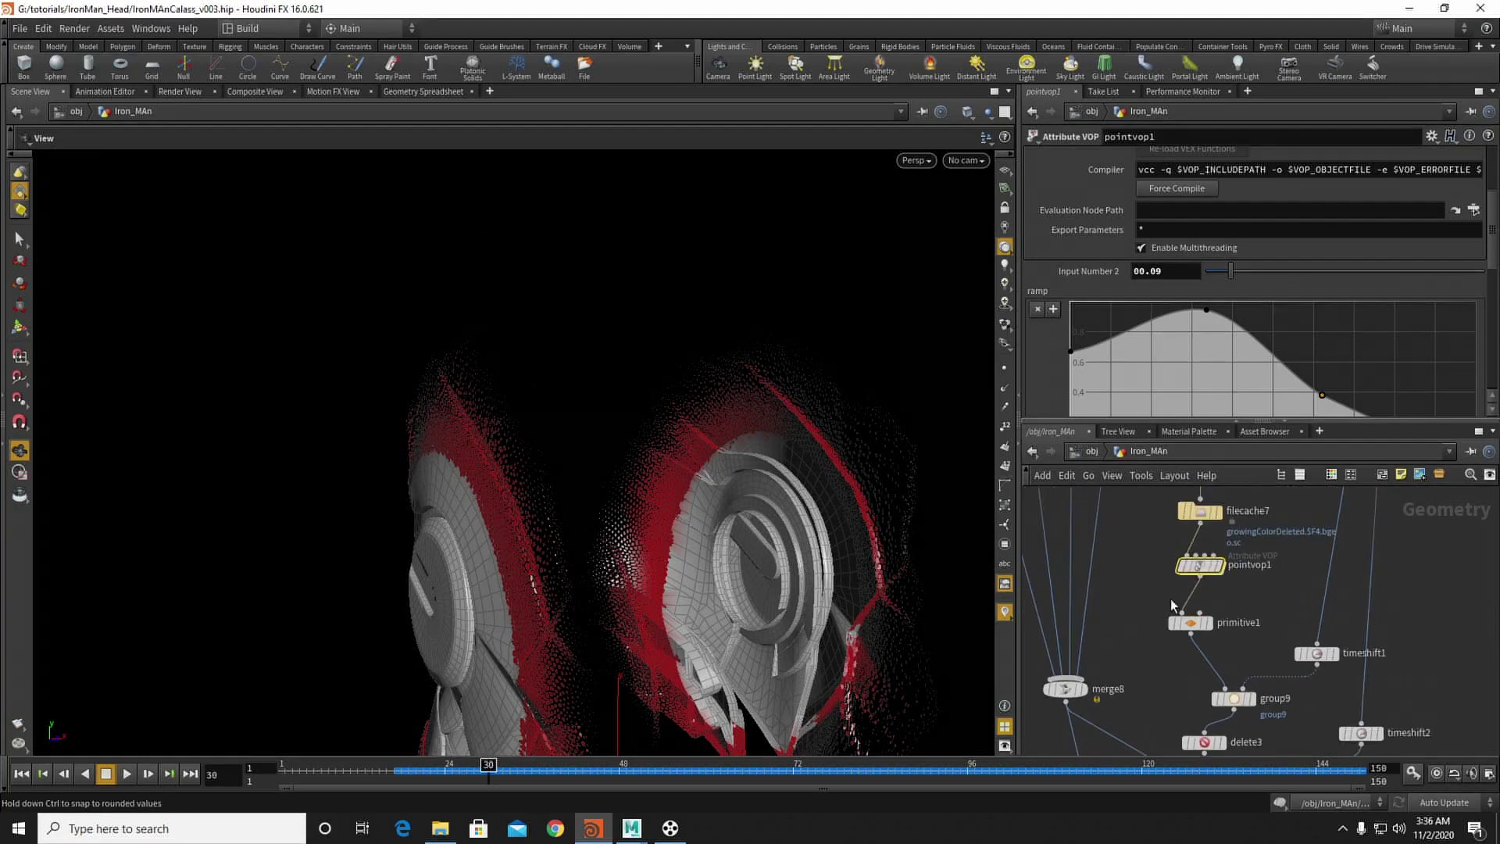
Step: Move pointvop1 off the chain, wire filecache7 directly into primitive1 and display primitive1
{"action": "left_click_drag", "start_coordinate": [1190, 567], "coordinate": [1253, 579]}
{"action": "left_click_drag", "start_coordinate": [1200, 524], "coordinate": [1188, 597]}
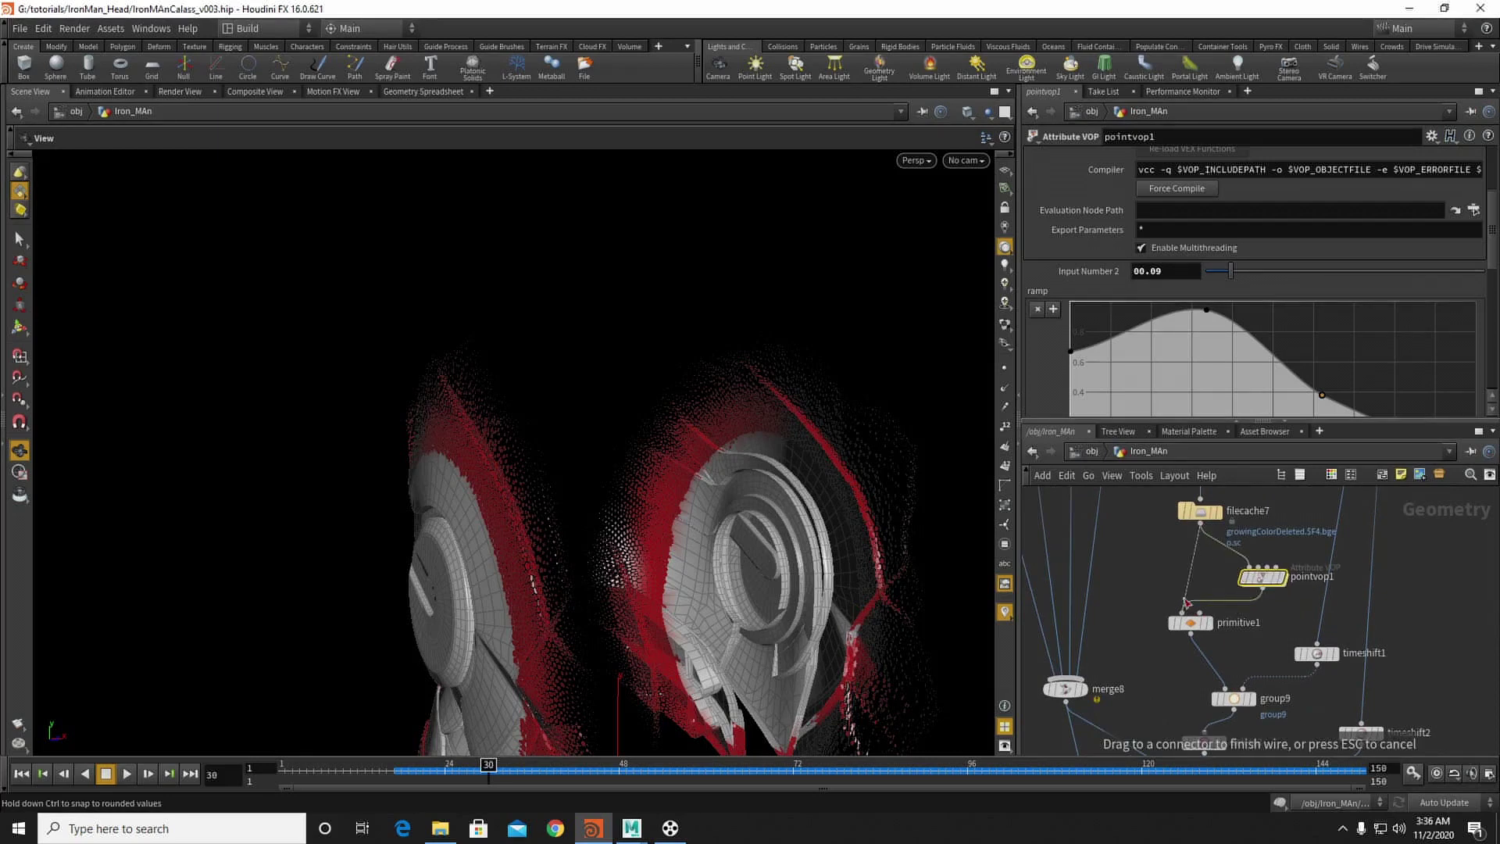
{"action": "mouse_move", "coordinate": [1174, 666]}
{"action": "middle_mouse_down"}
{"action": "mouse_move", "coordinate": [1183, 529]}
{"action": "mouse_move", "coordinate": [1179, 666]}
{"action": "middle_mouse_up"}
{"action": "left_click", "coordinate": [1184, 610]}
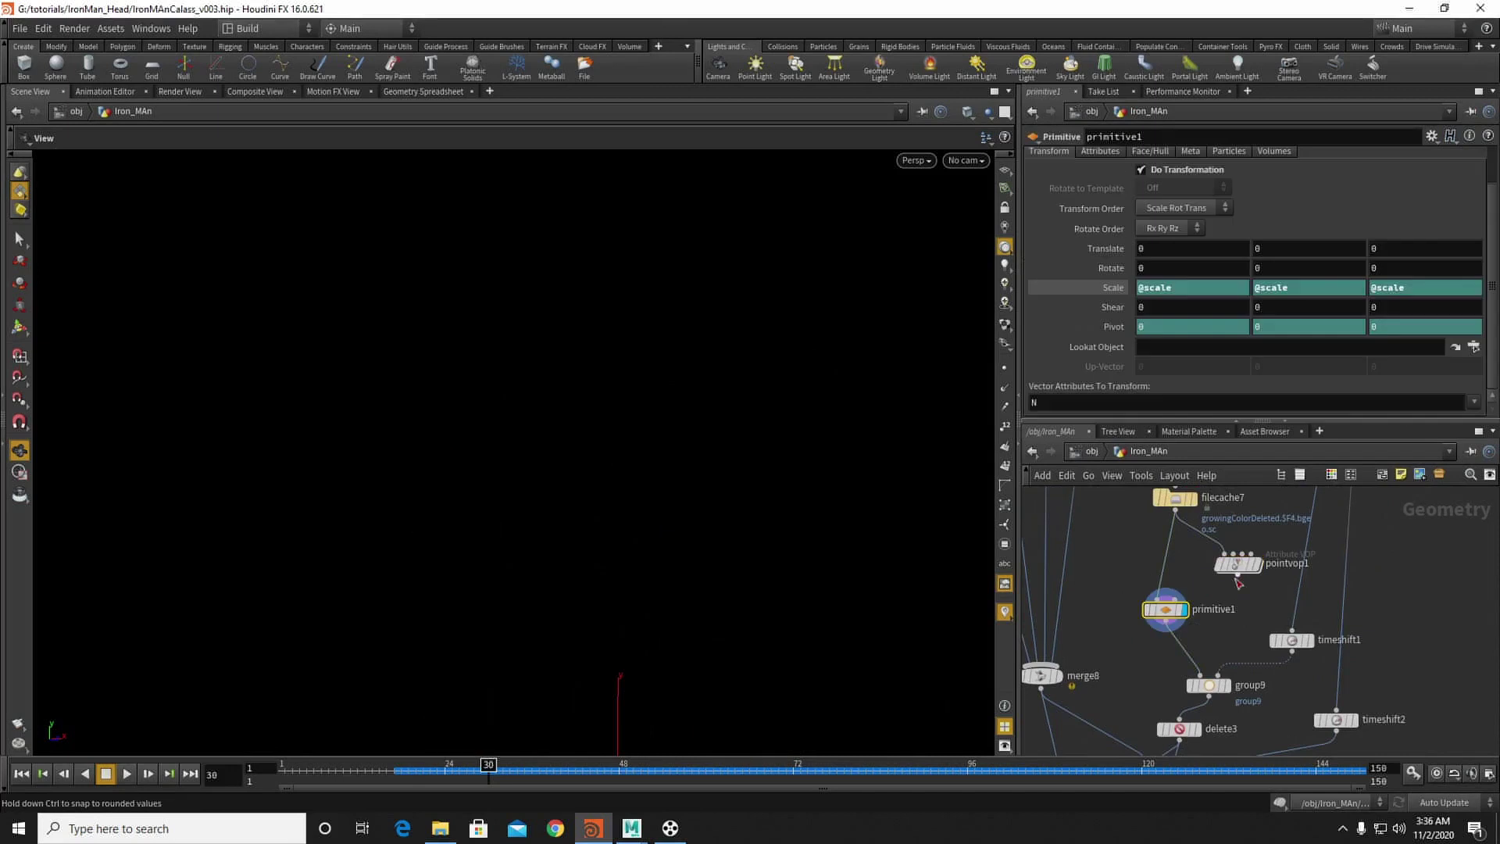
Step: Check the nodes inside pointvop1, then duplicate pointvop1 in the Iron_MAn network and place the copy below it
{"action": "left_click", "coordinate": [1236, 566]}
{"action": "double_click", "coordinate": [1236, 566]}
{"action": "middle_click_drag", "start_coordinate": [1230, 727], "coordinate": [1199, 667]}
{"action": "middle_click_drag", "start_coordinate": [1419, 535], "coordinate": [1306, 542]}
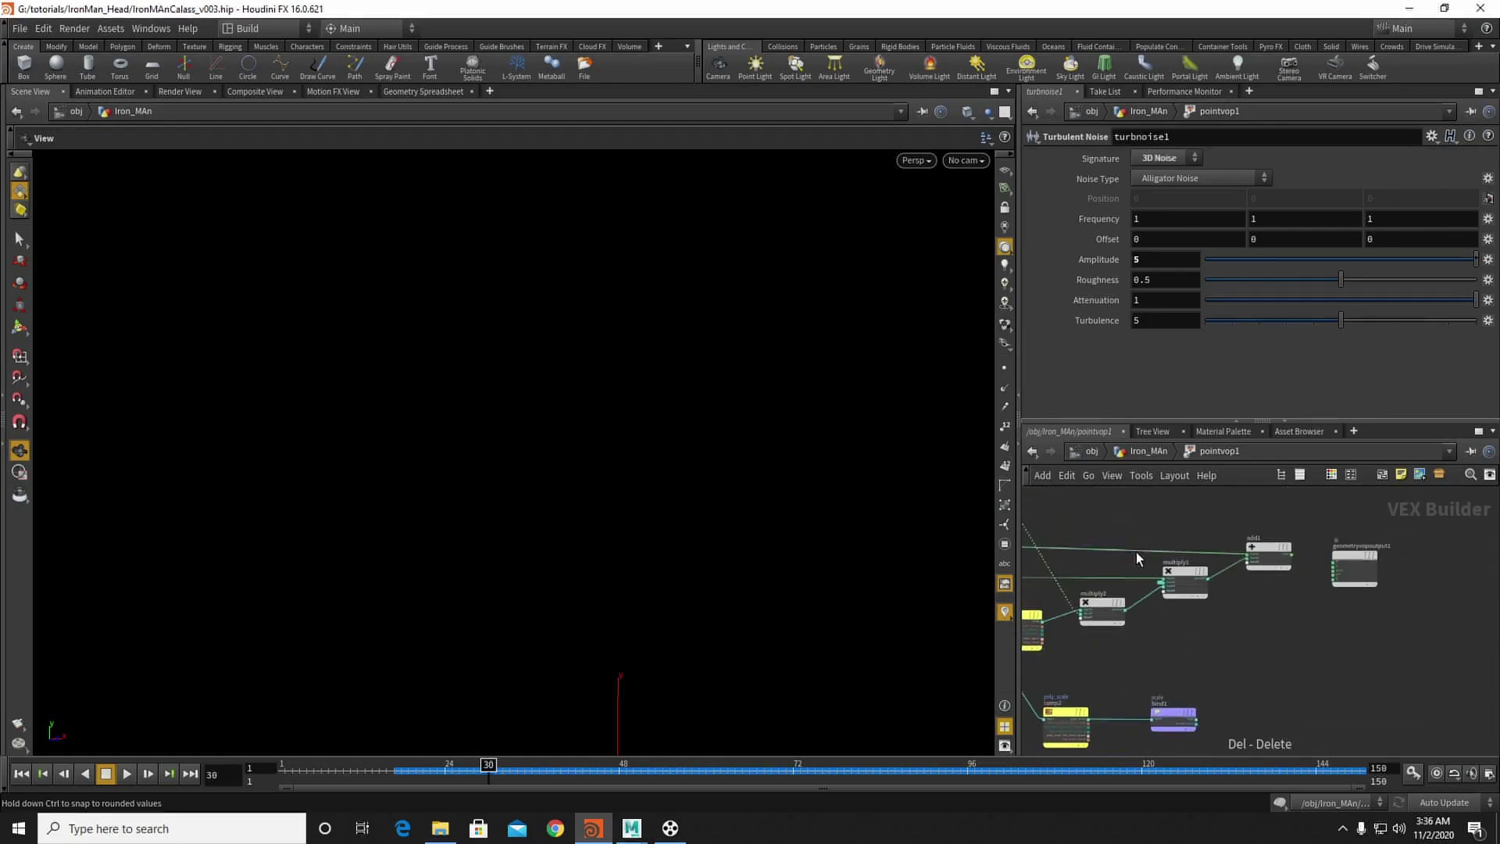
{"action": "key", "text": "h"}
{"action": "left_click", "coordinate": [1140, 452]}
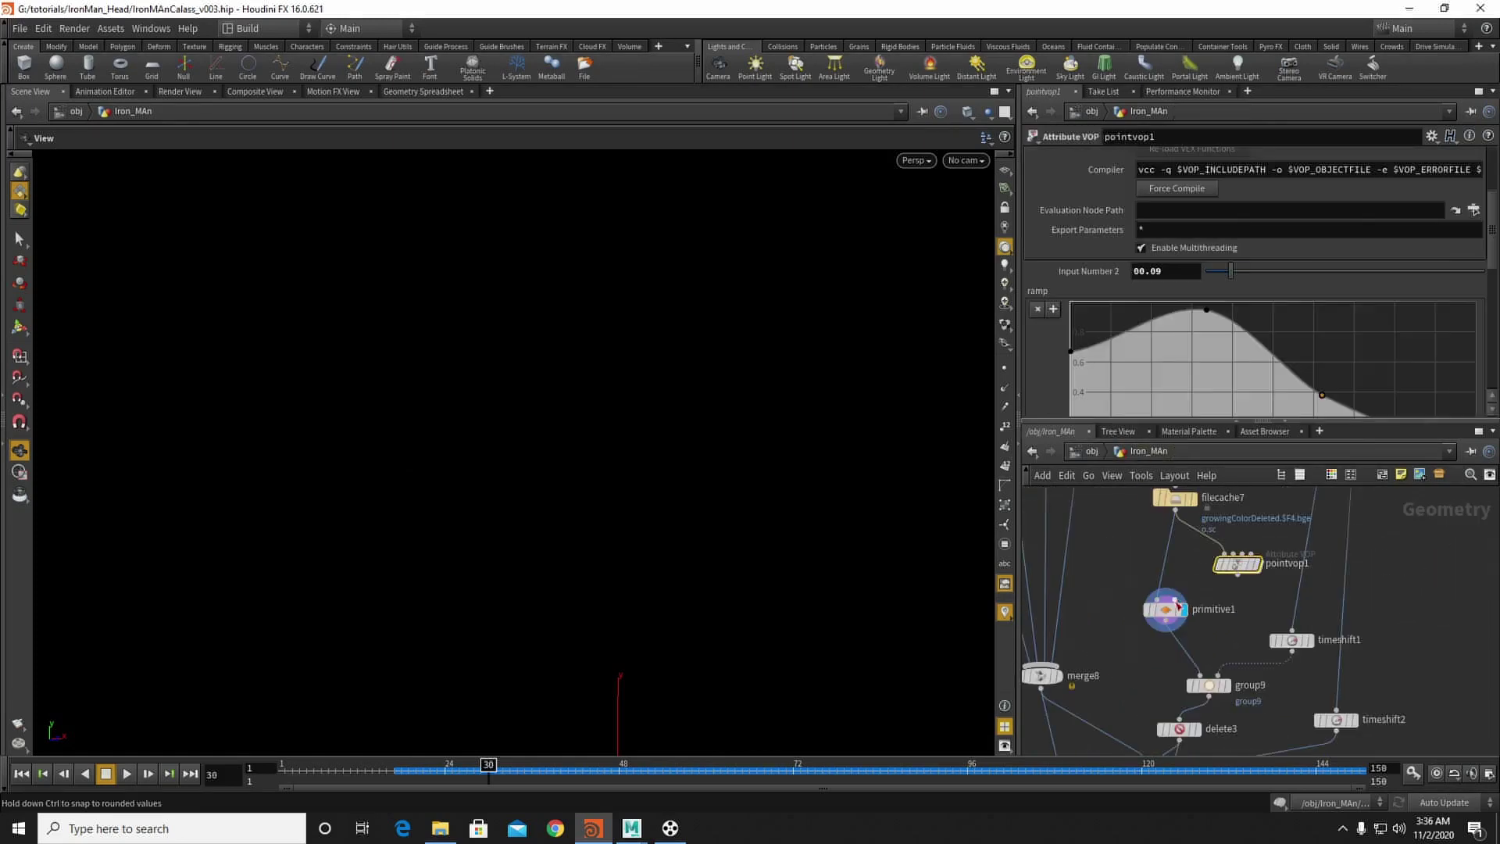
{"action": "key", "text": "ctrl+c"}
{"action": "key", "text": "ctrl+v"}
{"action": "left_click_drag", "start_coordinate": [1242, 570], "coordinate": [1238, 629]}
Step: Rename the original pointvop1 as Primitive_Scale
{"action": "left_click", "coordinate": [1238, 563]}
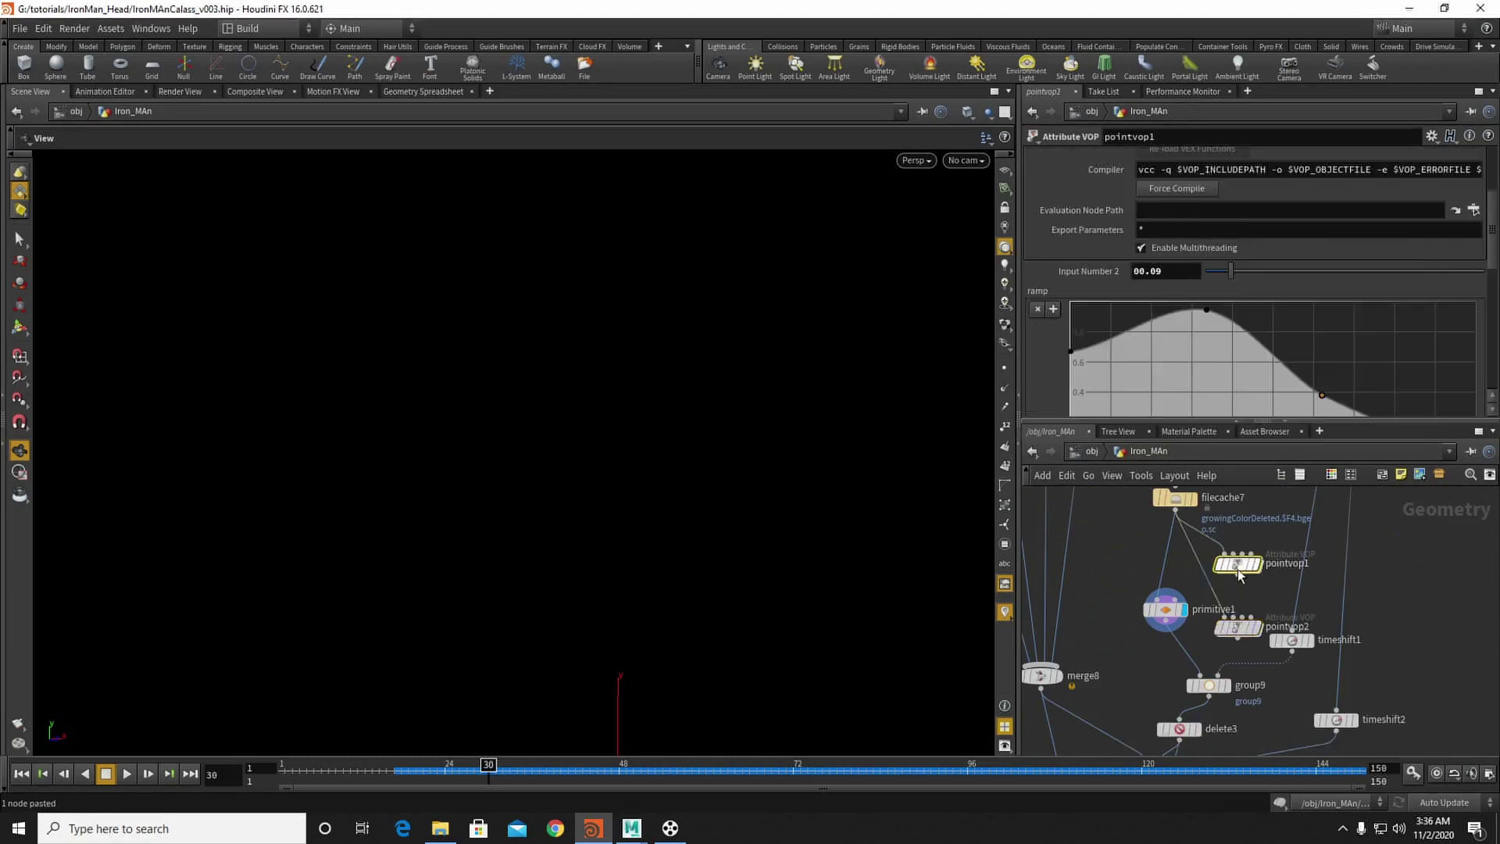
{"action": "left_click", "coordinate": [1281, 563]}
{"action": "left_click_drag", "start_coordinate": [1342, 561], "coordinate": [1163, 560]}
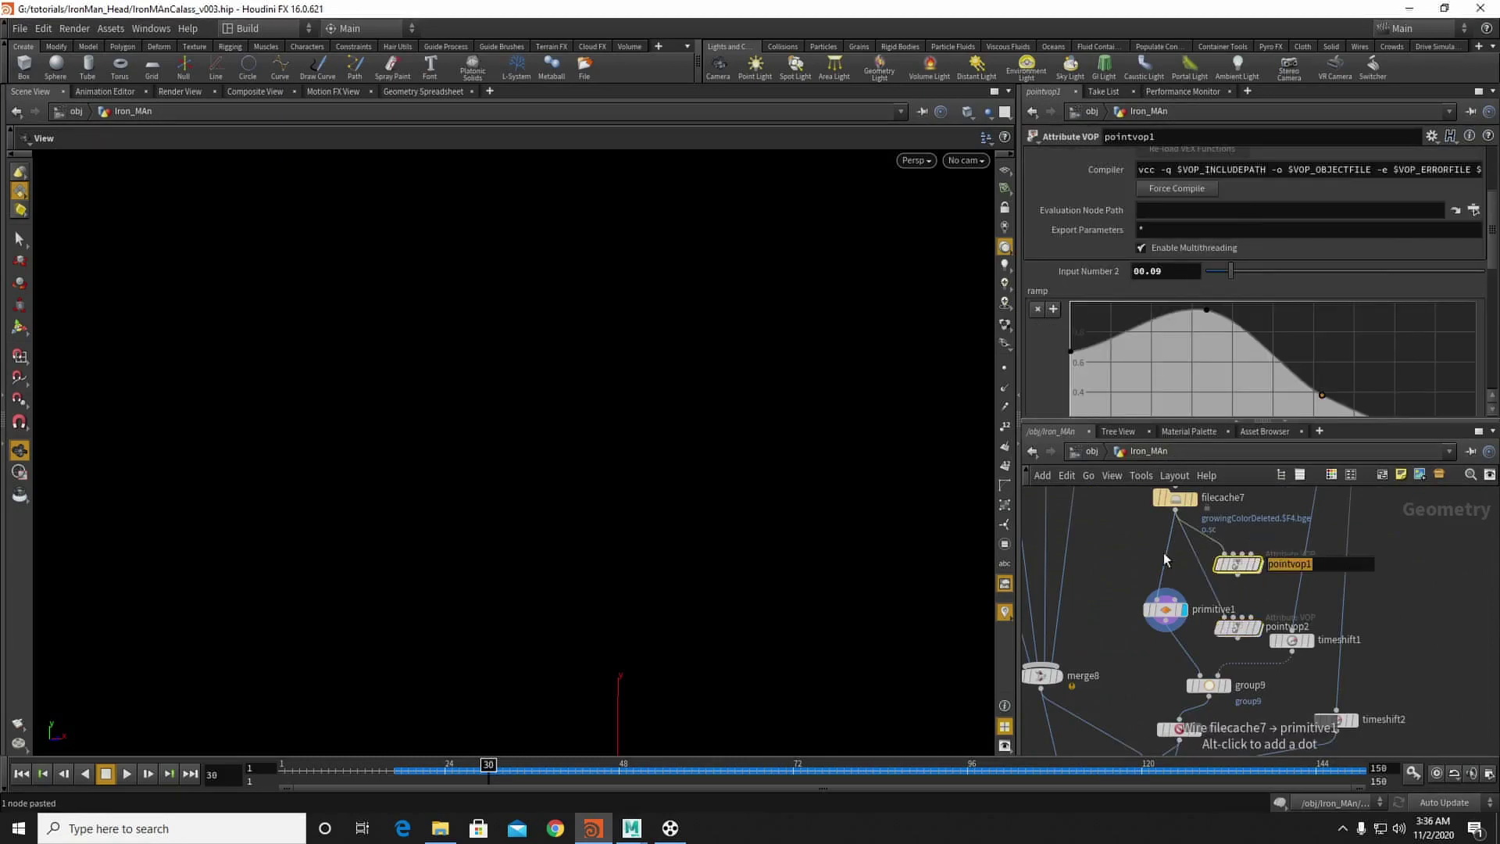
{"action": "type", "text": "Primitive_Scale"}
{"action": "key", "text": "Return"}
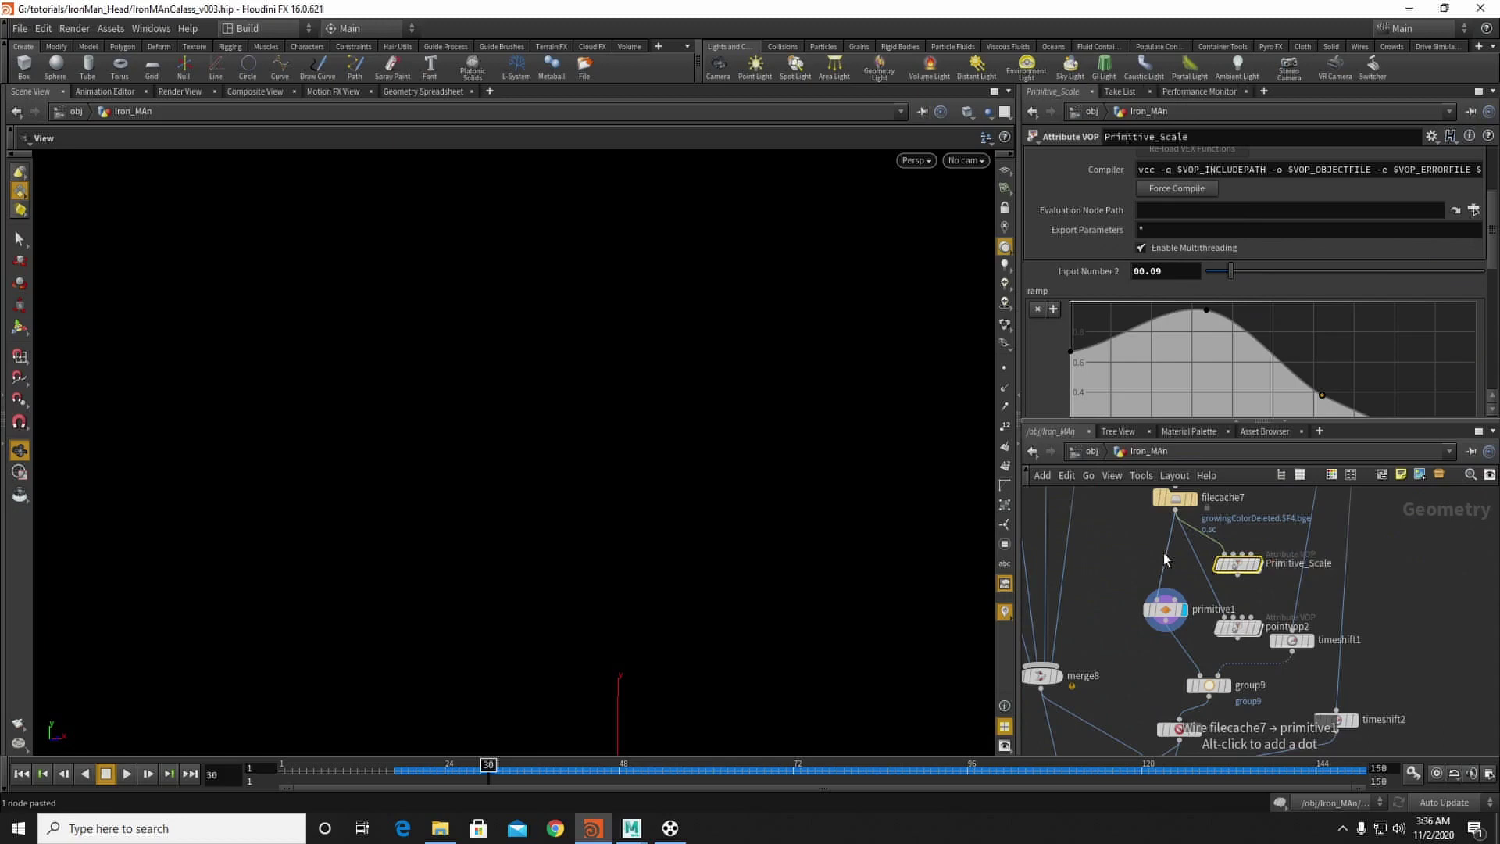
Step: Place the duplicated pointvop2 beside primitive1 and rename it as Position_Noise
{"action": "left_click_drag", "start_coordinate": [1253, 631], "coordinate": [1225, 644]}
{"action": "double_click", "coordinate": [1264, 641]}
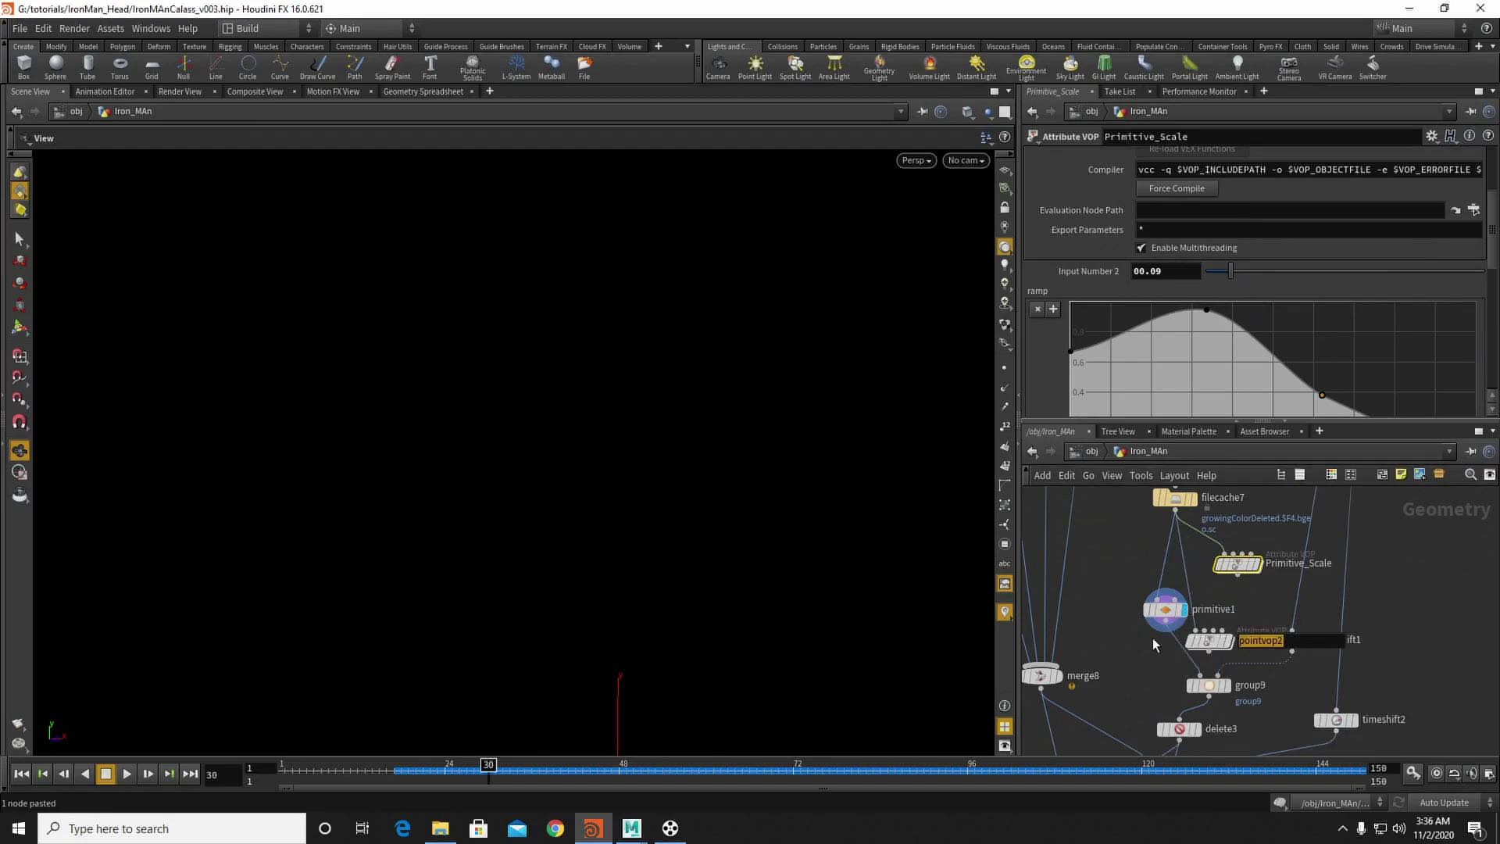
{"action": "type", "text": "Position_Noise"}
{"action": "left_click", "coordinate": [1254, 605]}
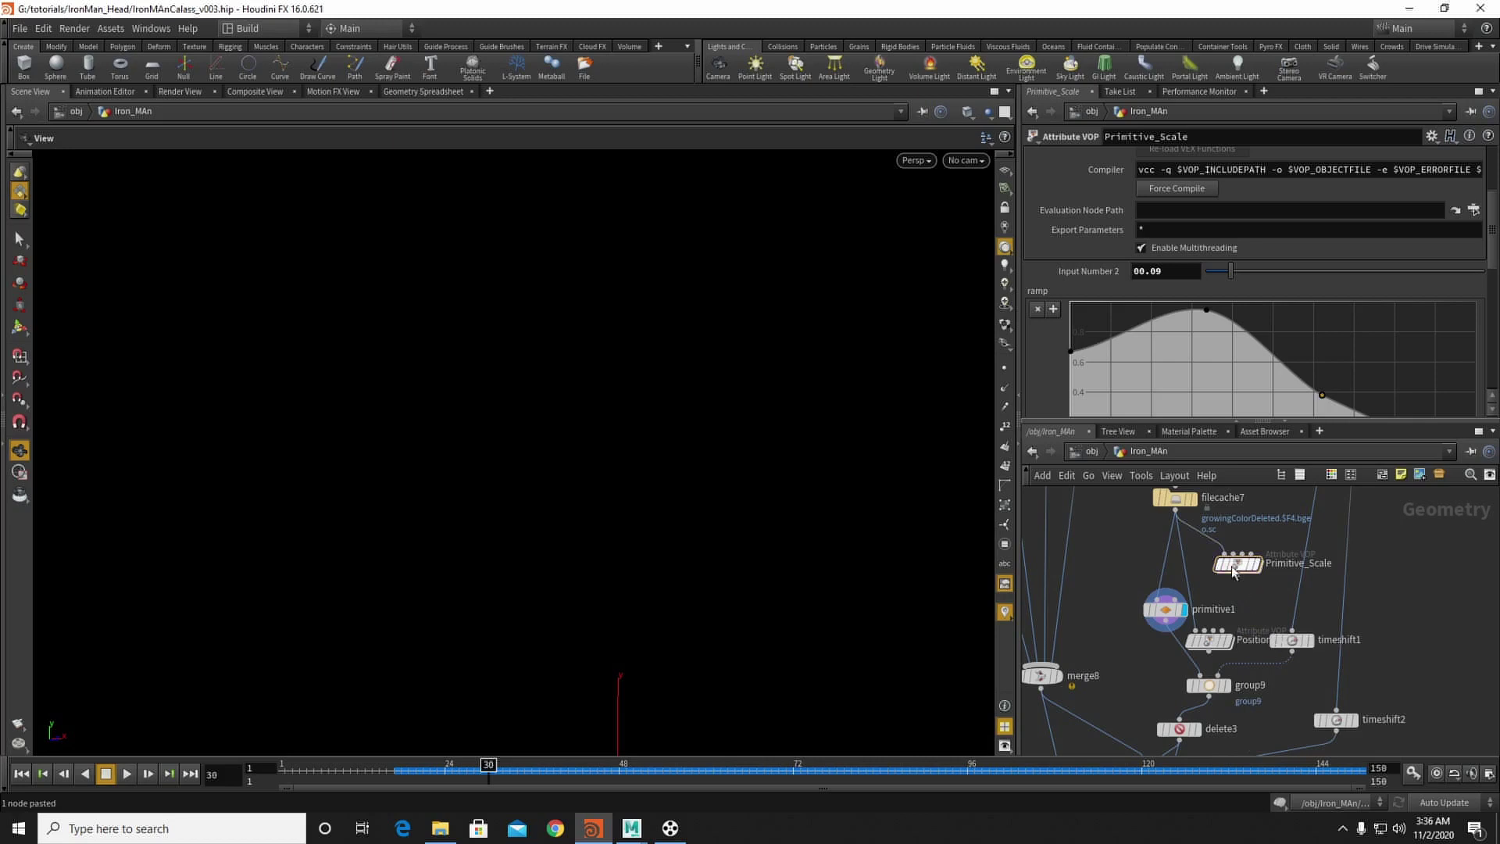
Step: Inside Primitive_Scale, delete the turbulent noise and the position displacement nodes, and move ramp2 and bind1 up into their place
{"action": "double_click", "coordinate": [1231, 565]}
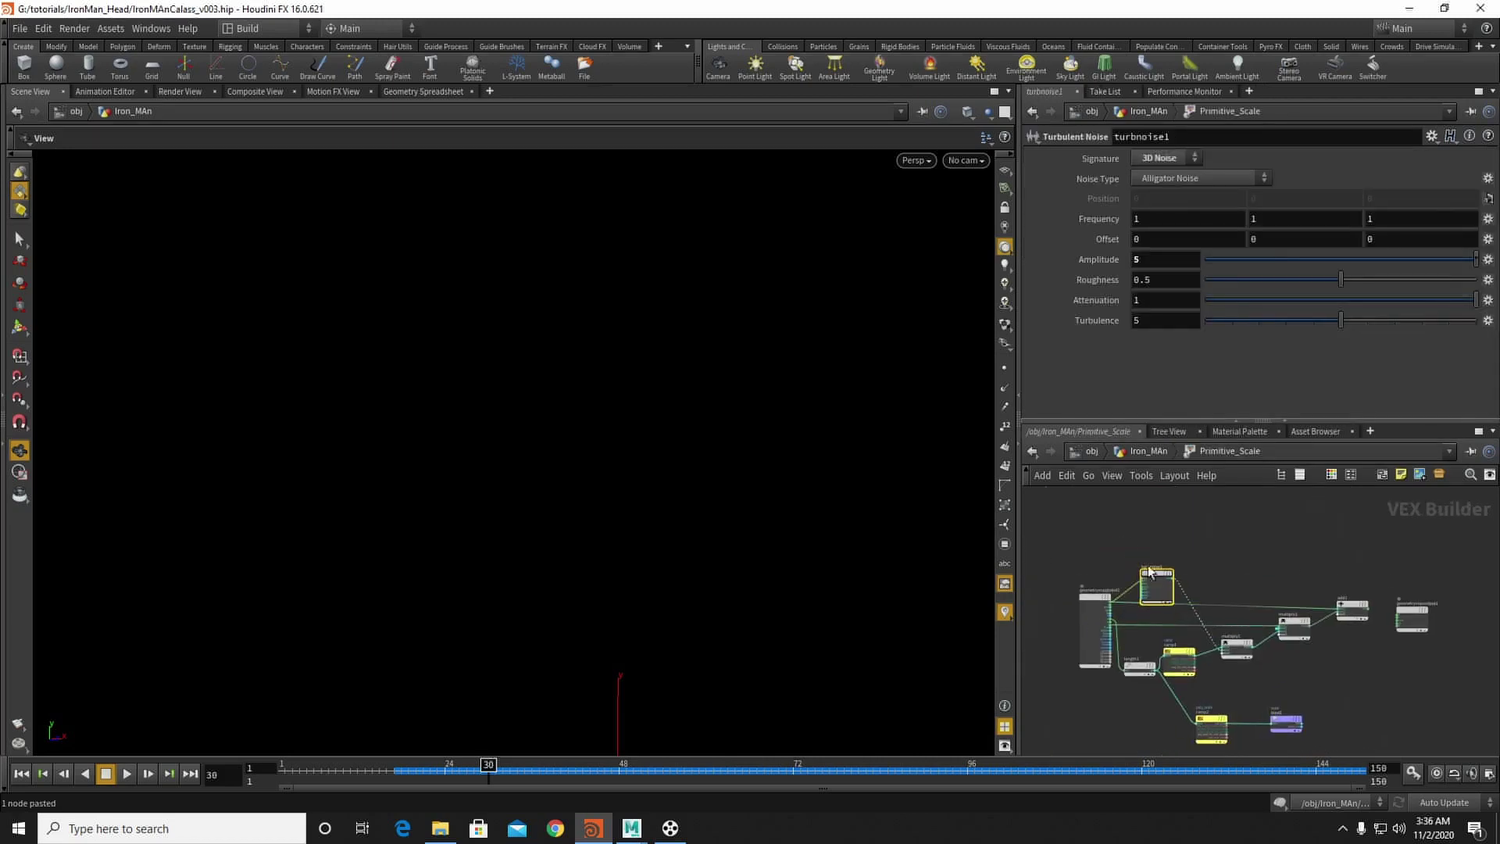
{"action": "left_click_drag", "start_coordinate": [1141, 547], "coordinate": [1182, 596]}
{"action": "left_click_drag", "start_coordinate": [1239, 638], "coordinate": [1234, 601]}
{"action": "key", "text": "Delete"}
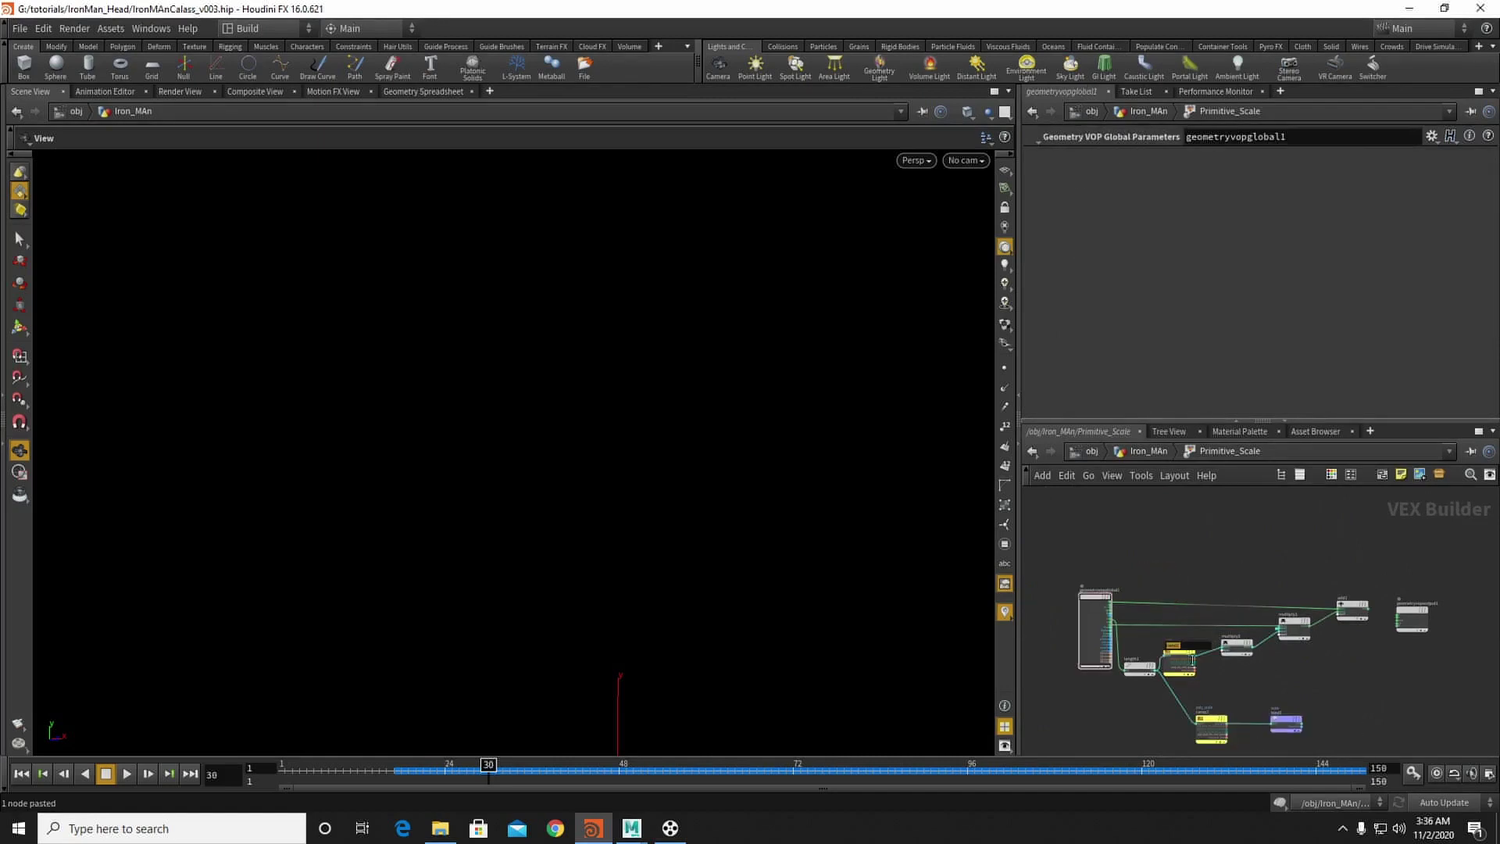
{"action": "left_click_drag", "start_coordinate": [1382, 674], "coordinate": [1225, 607]}
{"action": "key", "text": "Delete"}
{"action": "key", "text": "Delete"}
{"action": "left_click_drag", "start_coordinate": [1211, 664], "coordinate": [1132, 631]}
{"action": "left_click_drag", "start_coordinate": [1225, 725], "coordinate": [1200, 639]}
{"action": "left_click_drag", "start_coordinate": [1285, 723], "coordinate": [1251, 641]}
{"action": "scroll", "coordinate": [1212, 649], "scroll_direction": "up", "scroll_amount": 6}
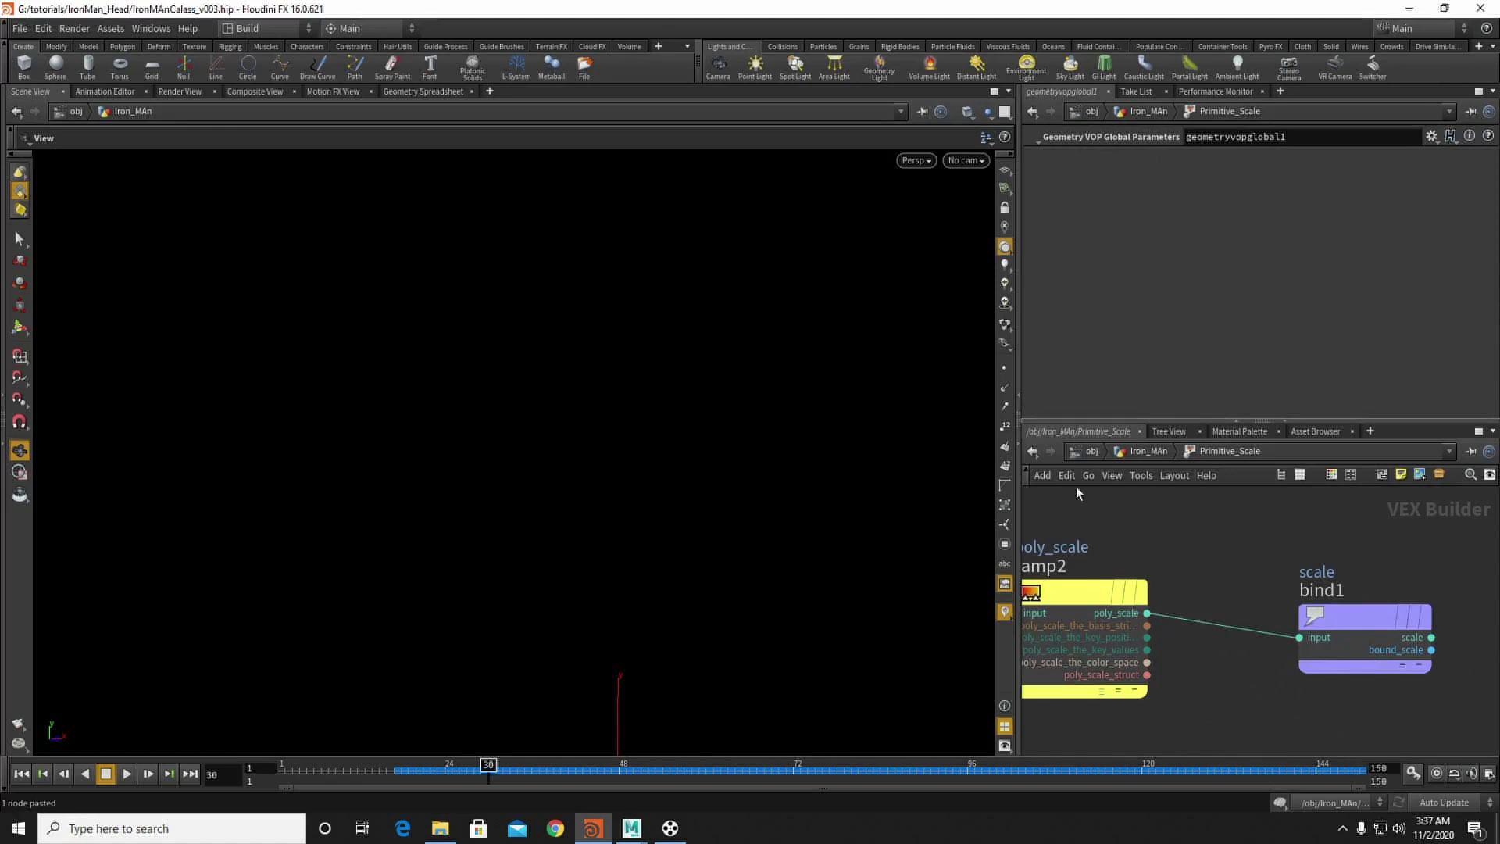
Step: Insert Primitive_Scale between filecache7 and primitive1 in the Iron_MAn network and align primitive1 beneath it
{"action": "left_click", "coordinate": [1125, 452]}
{"action": "left_click_drag", "start_coordinate": [1172, 617], "coordinate": [1156, 575]}
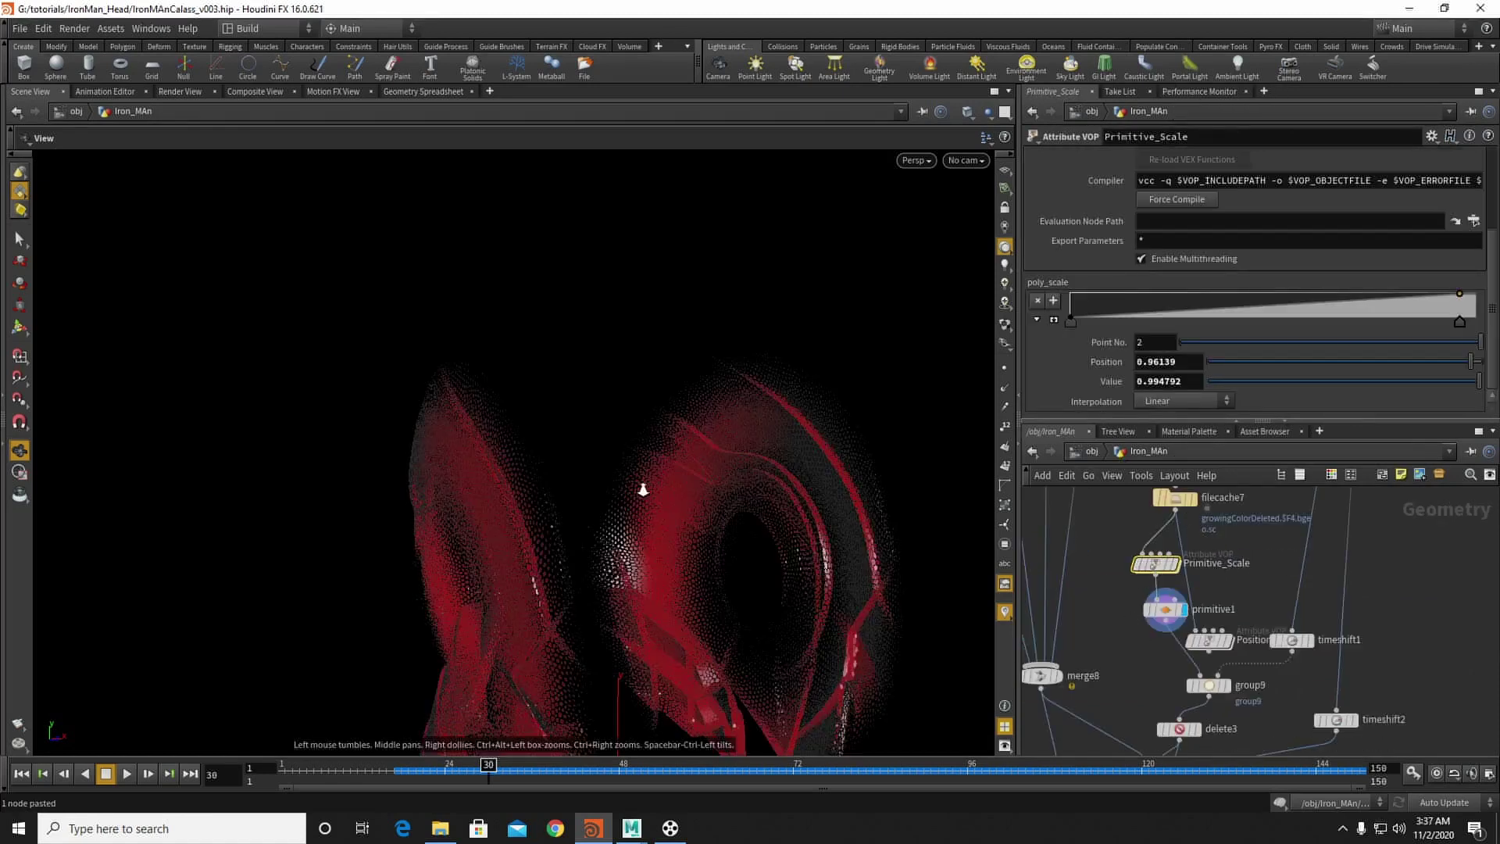
{"action": "scroll", "coordinate": [612, 489], "scroll_direction": "up", "scroll_amount": 6}
{"action": "scroll", "coordinate": [675, 534], "scroll_direction": "up", "scroll_amount": 3}
{"action": "left_click_drag", "start_coordinate": [1165, 610], "coordinate": [1156, 613]}
Step: Display the result of group9 and that of delete3 on the scaled hexagons
{"action": "left_click", "coordinate": [1224, 688]}
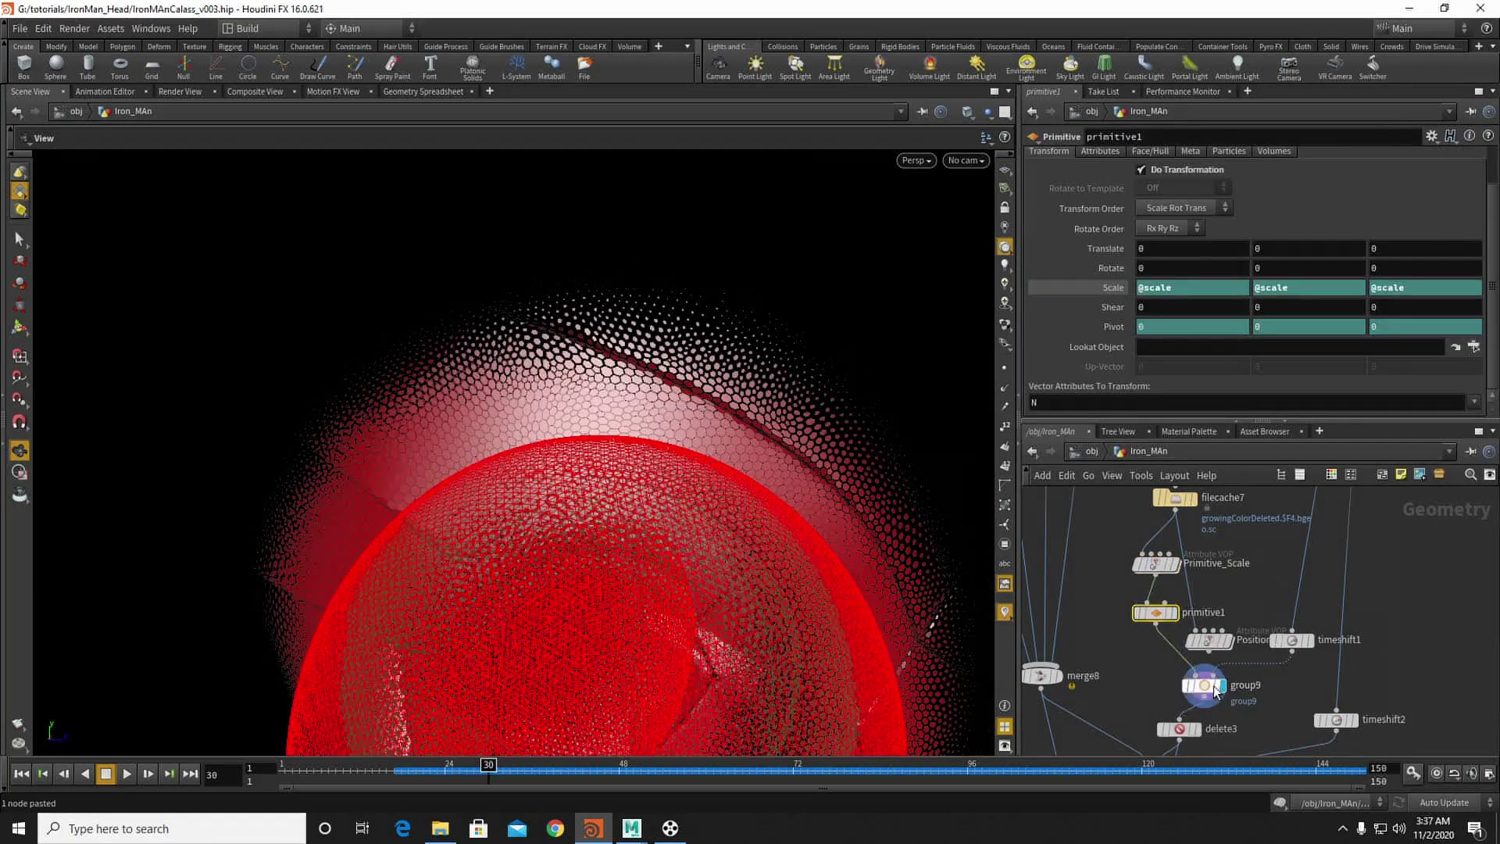
{"action": "middle_click_drag", "start_coordinate": [1288, 729], "coordinate": [1263, 650]}
{"action": "left_click", "coordinate": [1224, 624]}
{"action": "left_click", "coordinate": [1205, 624]}
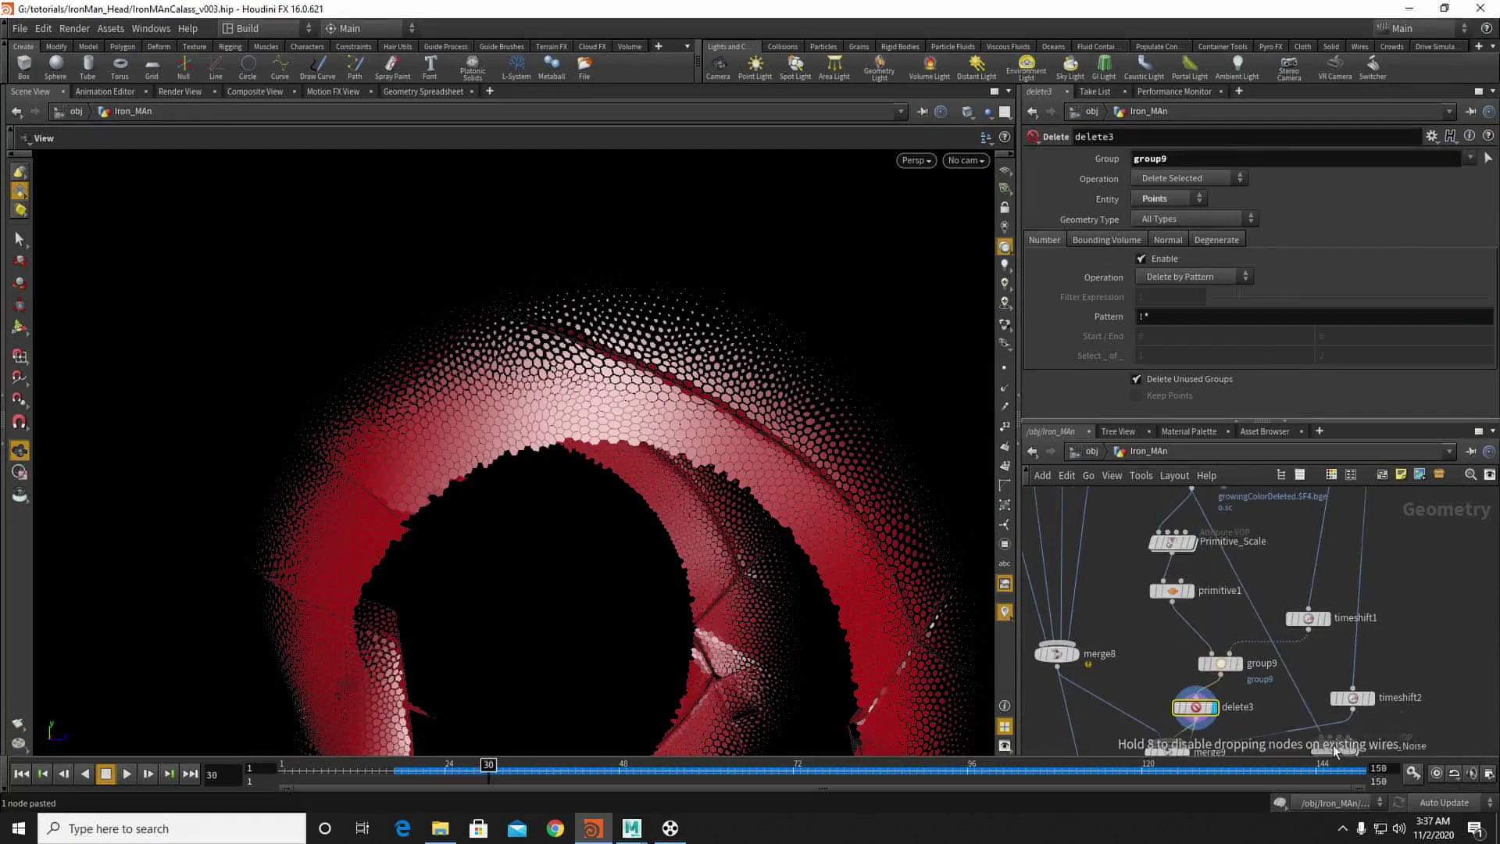
Step: Rearrange the nodes around group9 and delete3, with Position_Noise moved clear of the chain
{"action": "scroll", "coordinate": [1386, 720], "scroll_direction": "down", "scroll_amount": 3}
{"action": "scroll", "coordinate": [1254, 604], "scroll_direction": "down", "scroll_amount": 3}
{"action": "left_click_drag", "start_coordinate": [1197, 617], "coordinate": [1285, 611]}
{"action": "mouse_move", "coordinate": [1220, 686]}
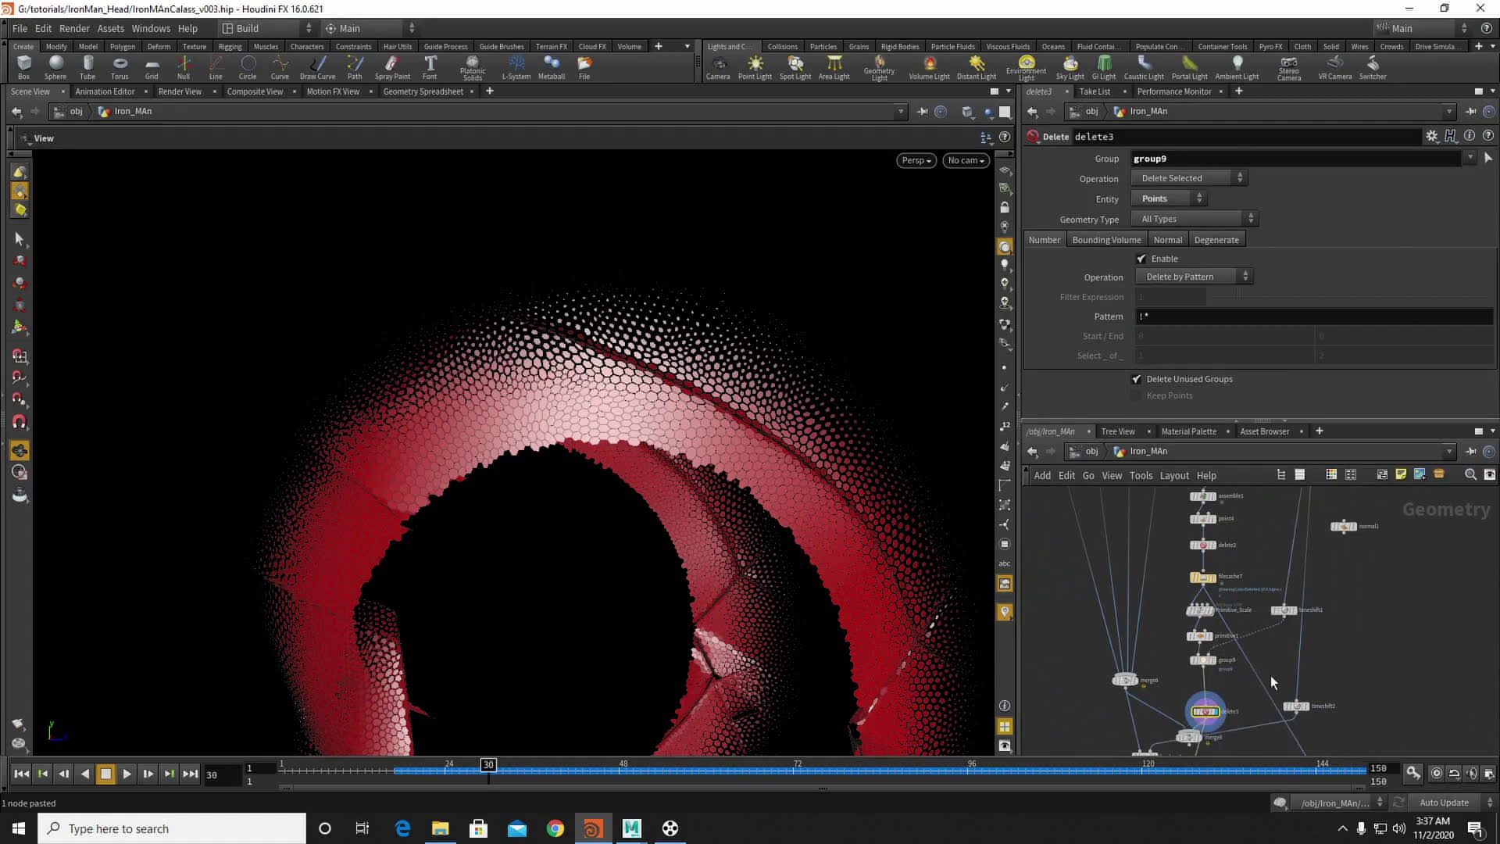
{"action": "middle_click_drag", "start_coordinate": [1273, 673], "coordinate": [1291, 630]}
Step: Add a File Cache node fed by delete3 and place it as a side branch next to the chain
{"action": "key", "text": "Tab"}
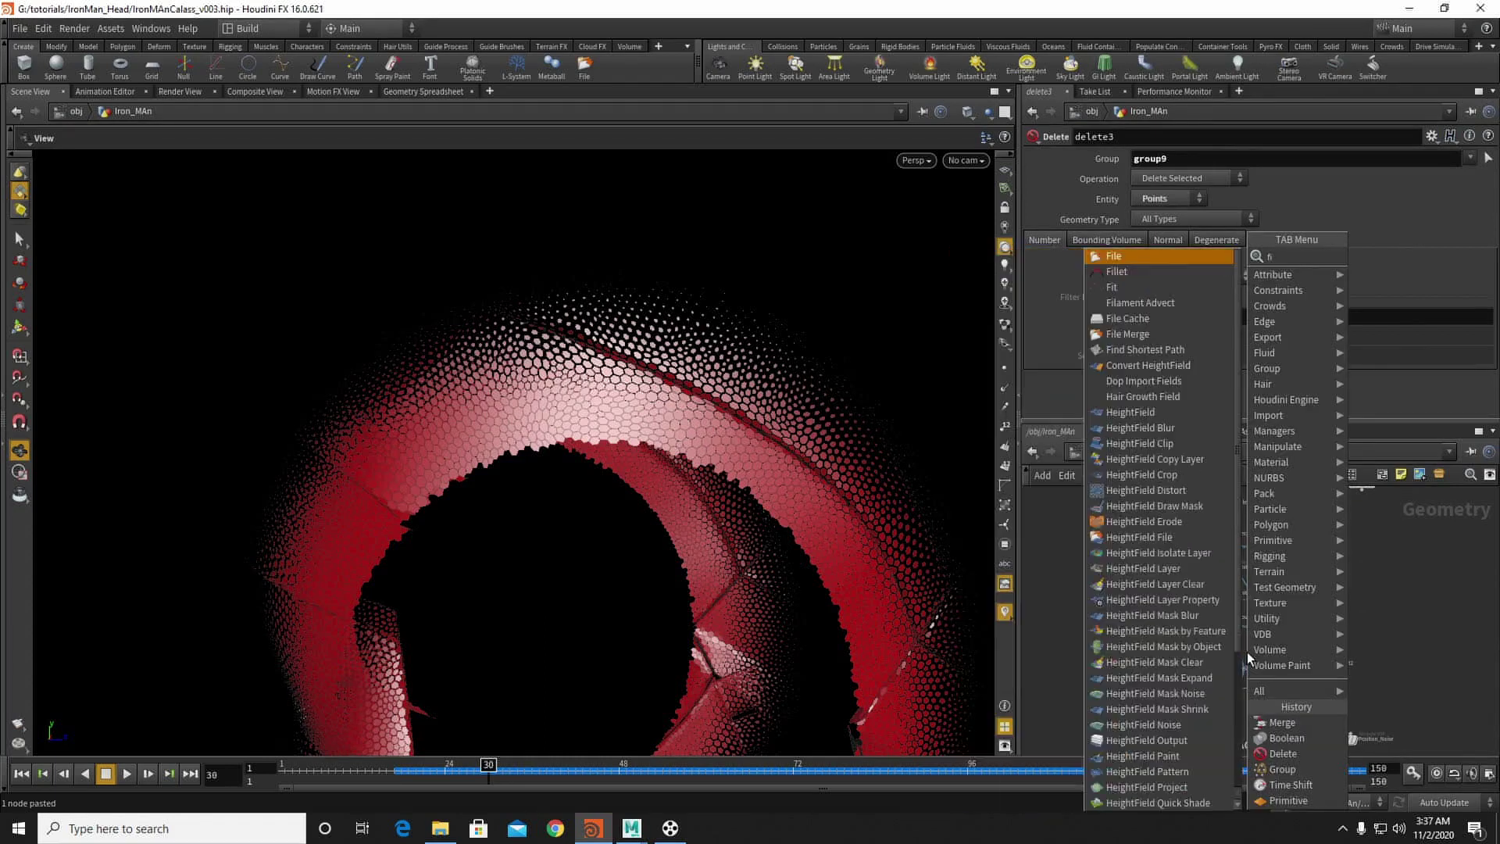
{"action": "type", "text": "file"}
{"action": "left_click", "coordinate": [1389, 287]}
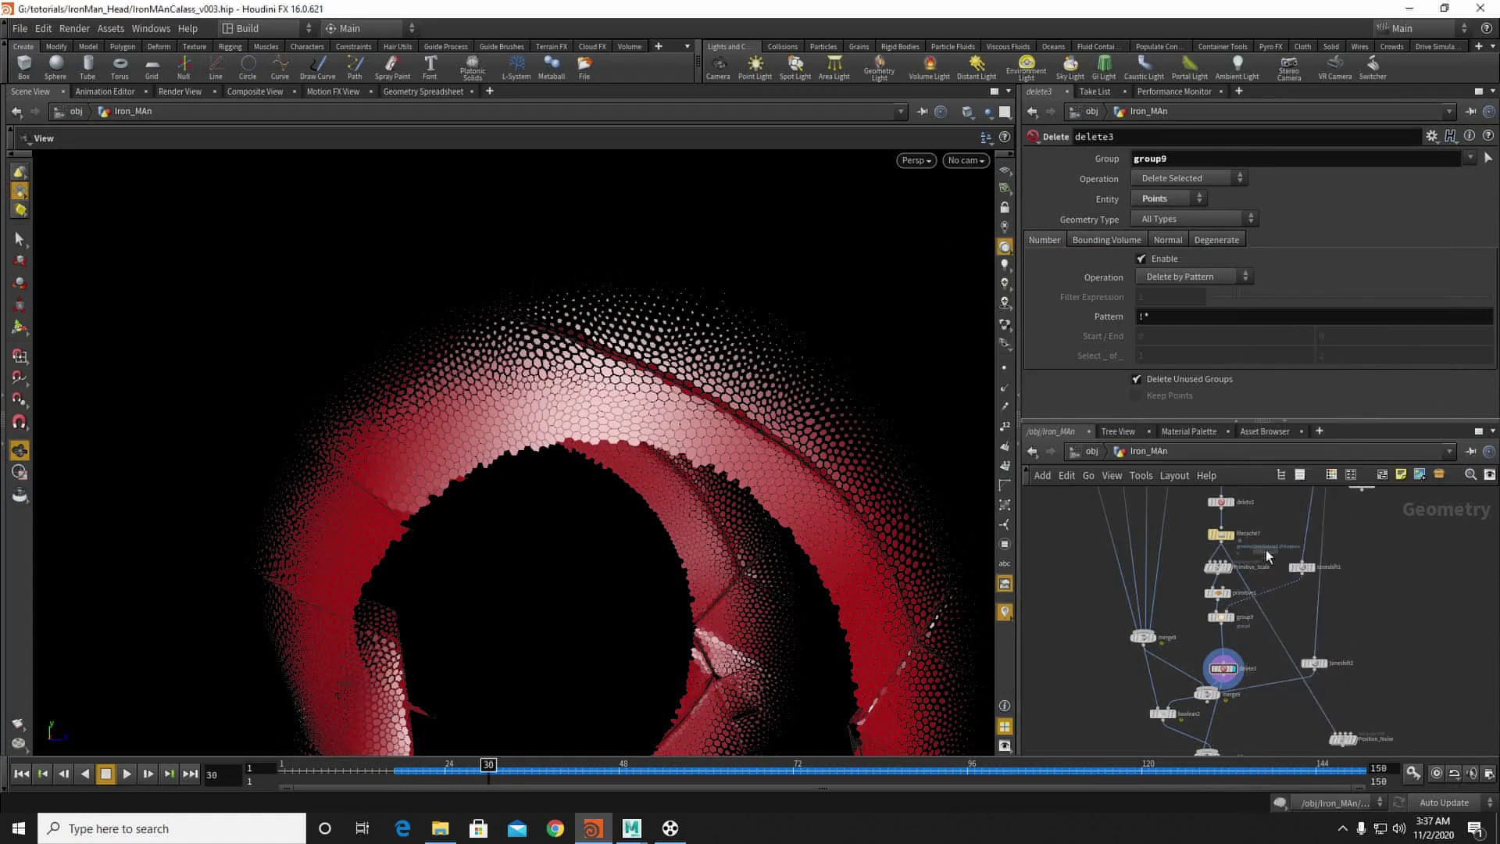
{"action": "left_click", "coordinate": [1220, 663]}
{"action": "scroll", "coordinate": [1207, 648], "scroll_direction": "up", "scroll_amount": 5}
{"action": "left_click_drag", "start_coordinate": [1203, 644], "coordinate": [1197, 629]}
{"action": "left_click_drag", "start_coordinate": [1200, 700], "coordinate": [1200, 596]}
{"action": "middle_click_drag", "start_coordinate": [1249, 682], "coordinate": [1264, 630]}
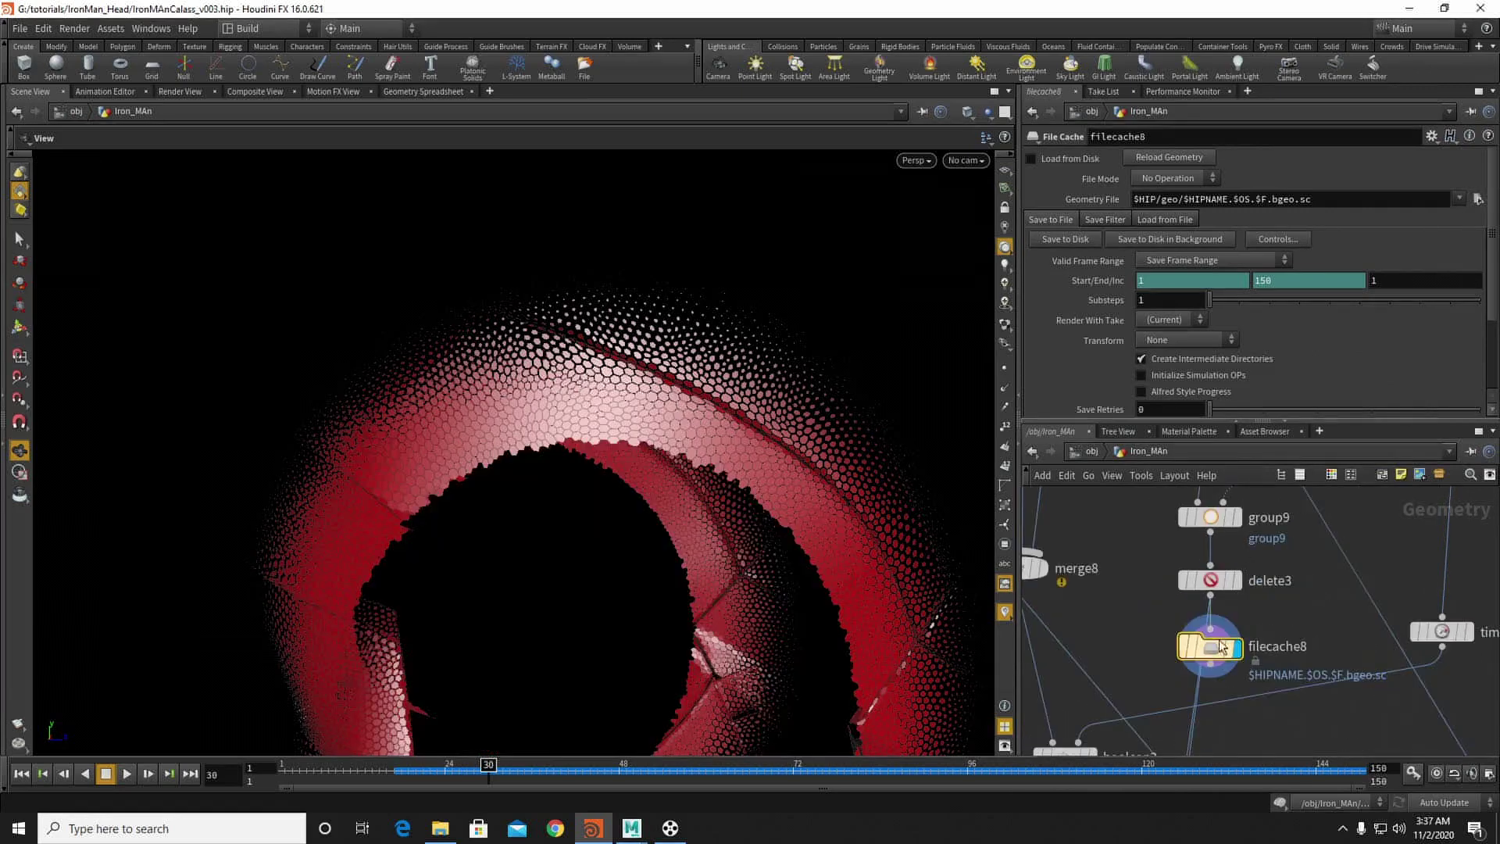
{"action": "left_click_drag", "start_coordinate": [1208, 648], "coordinate": [1265, 626]}
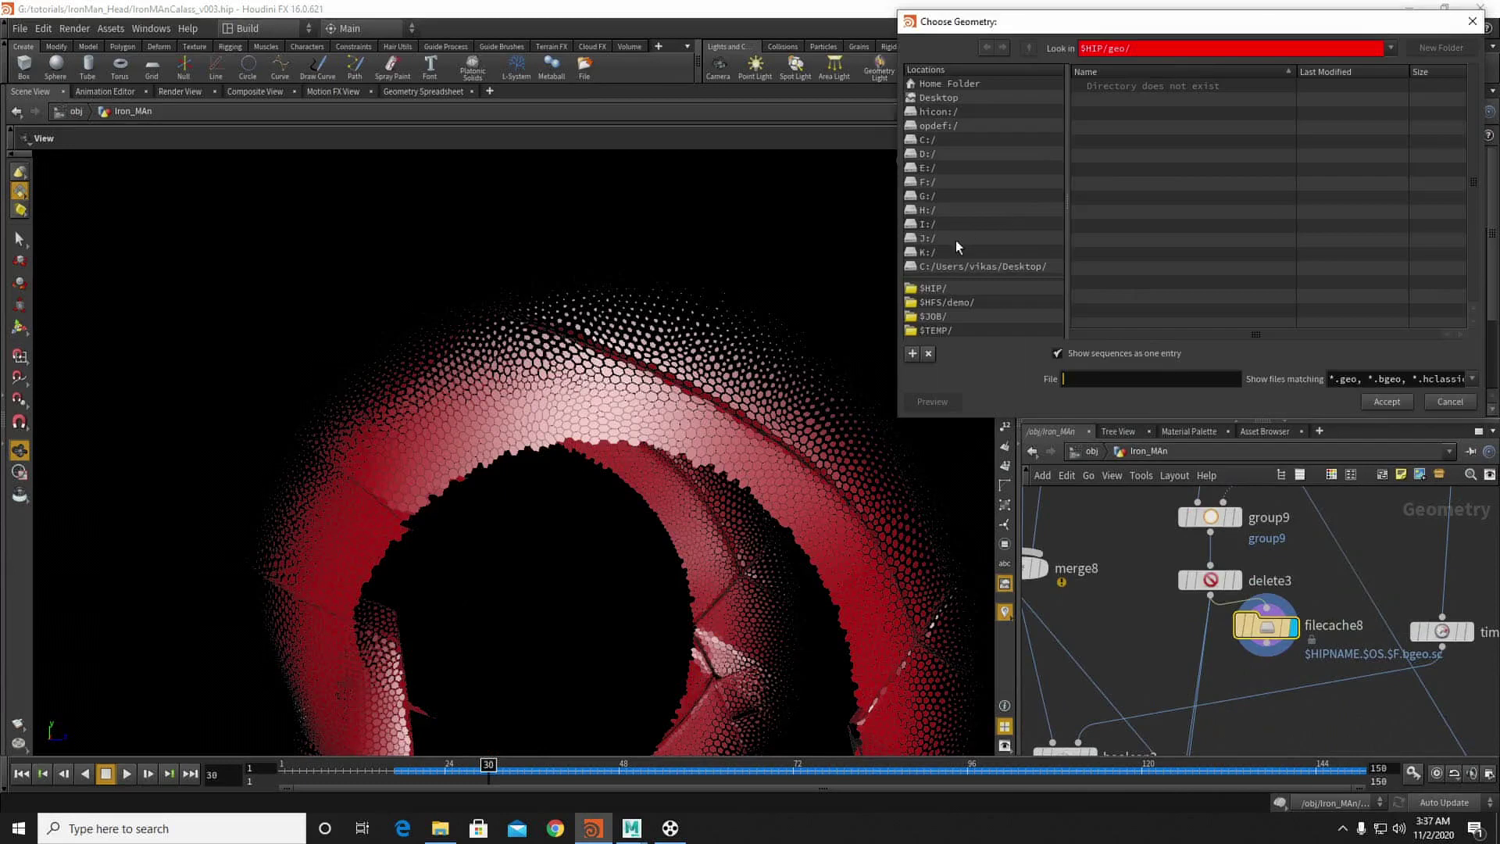
Step: Browse to G:/tutorials/IronMan_Head/cache/growingColor/ as the folder for filecache8's geometry file
{"action": "left_click", "coordinate": [936, 196]}
{"action": "type", "text": "t"}
{"action": "scroll", "coordinate": [1114, 291], "scroll_direction": "down", "scroll_amount": 1}
{"action": "double_click", "coordinate": [1117, 269]}
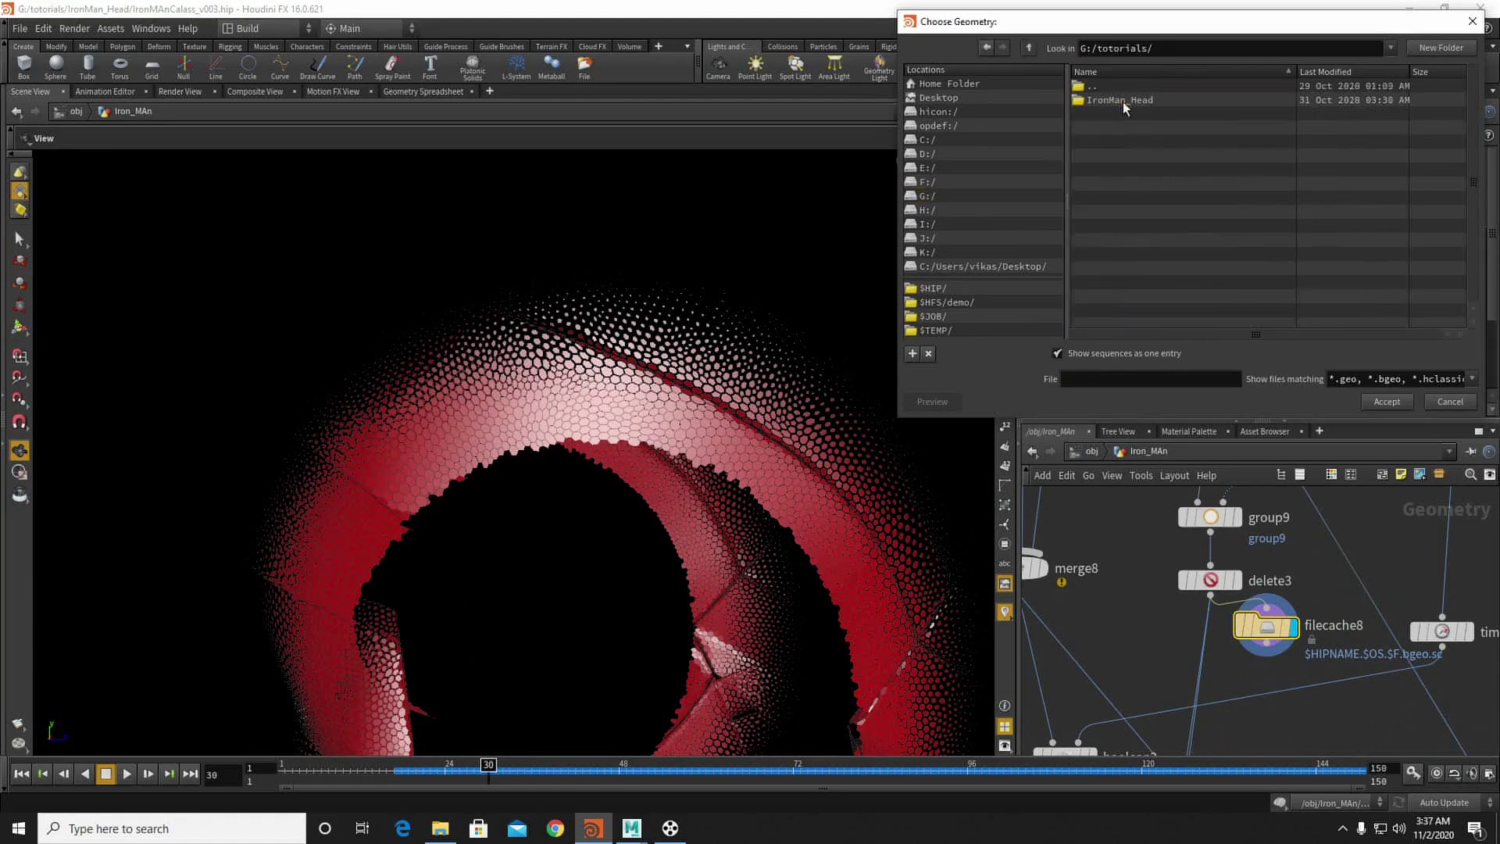
{"action": "double_click", "coordinate": [1123, 102]}
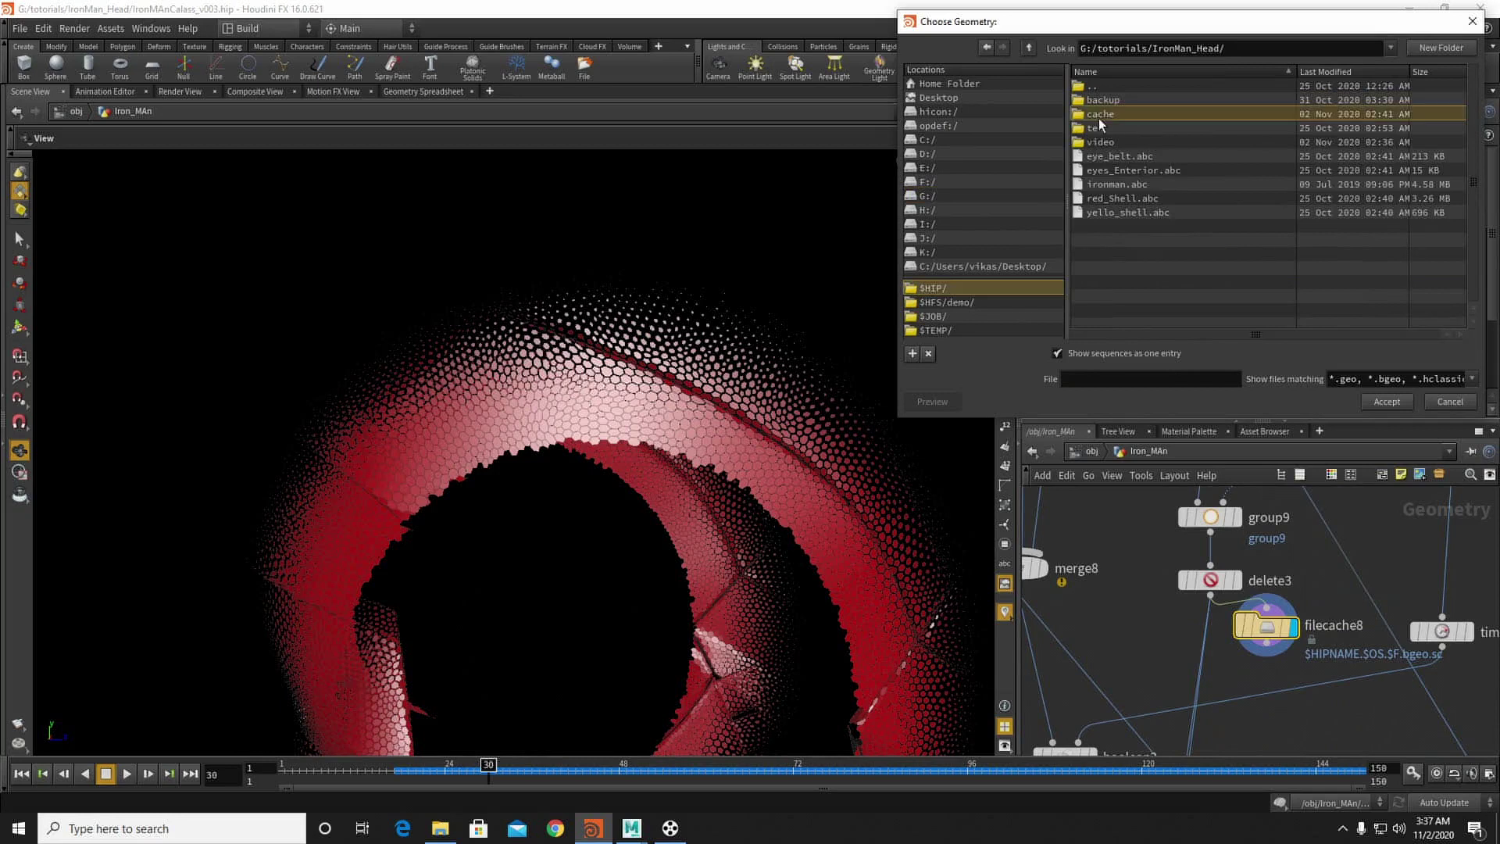
{"action": "double_click", "coordinate": [1099, 116]}
{"action": "double_click", "coordinate": [1119, 101]}
{"action": "left_click", "coordinate": [1029, 48]}
{"action": "double_click", "coordinate": [1108, 114]}
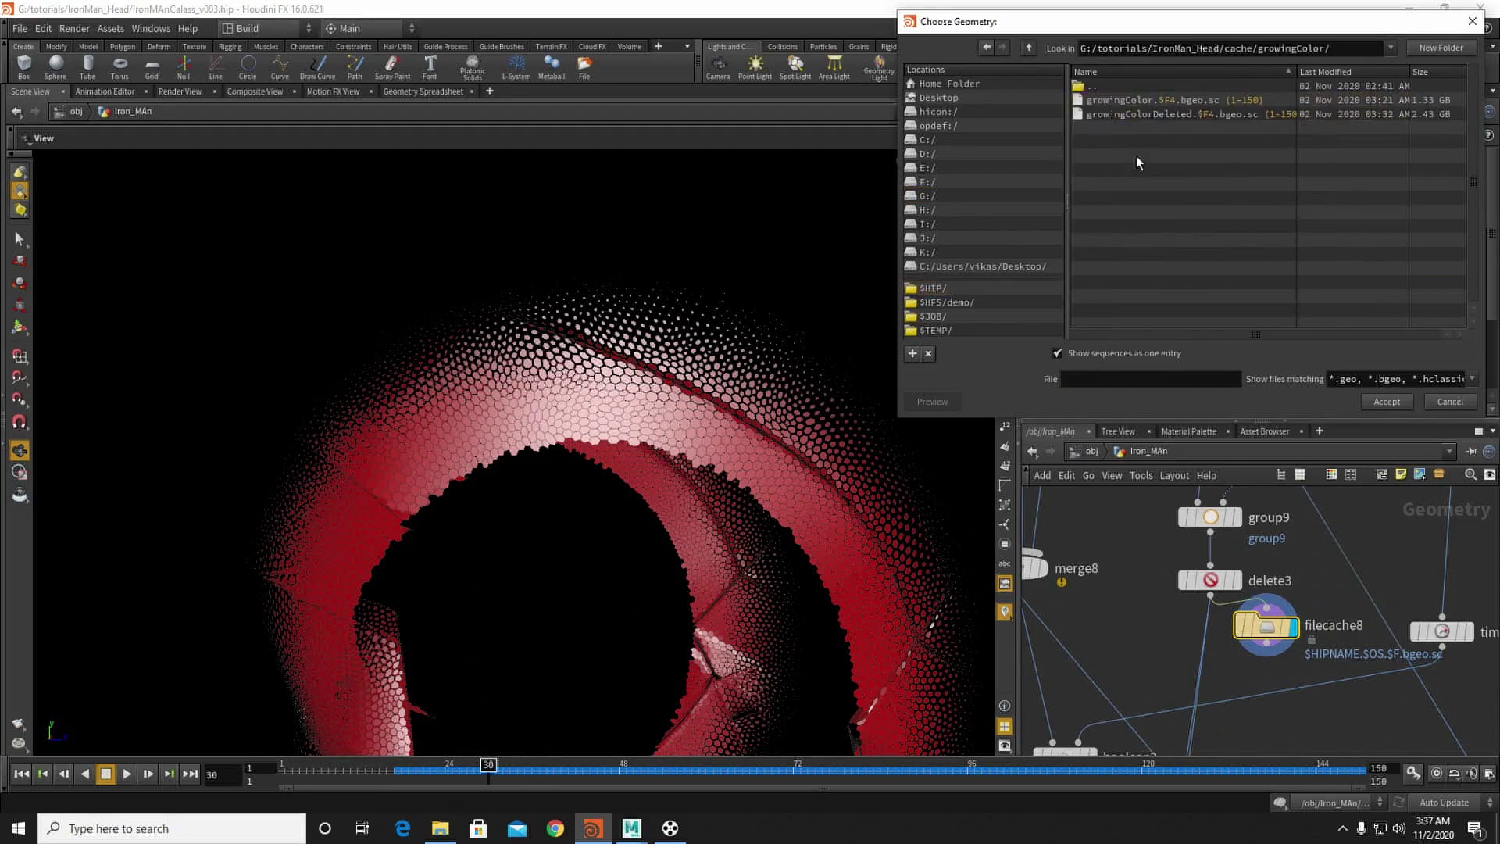
Step: Name filecache8's geometry file growingColorDeletedScale.$F4.bgeo.sc, based on the existing growingColorDeleted sequence, and accept it
{"action": "left_click", "coordinate": [1116, 115]}
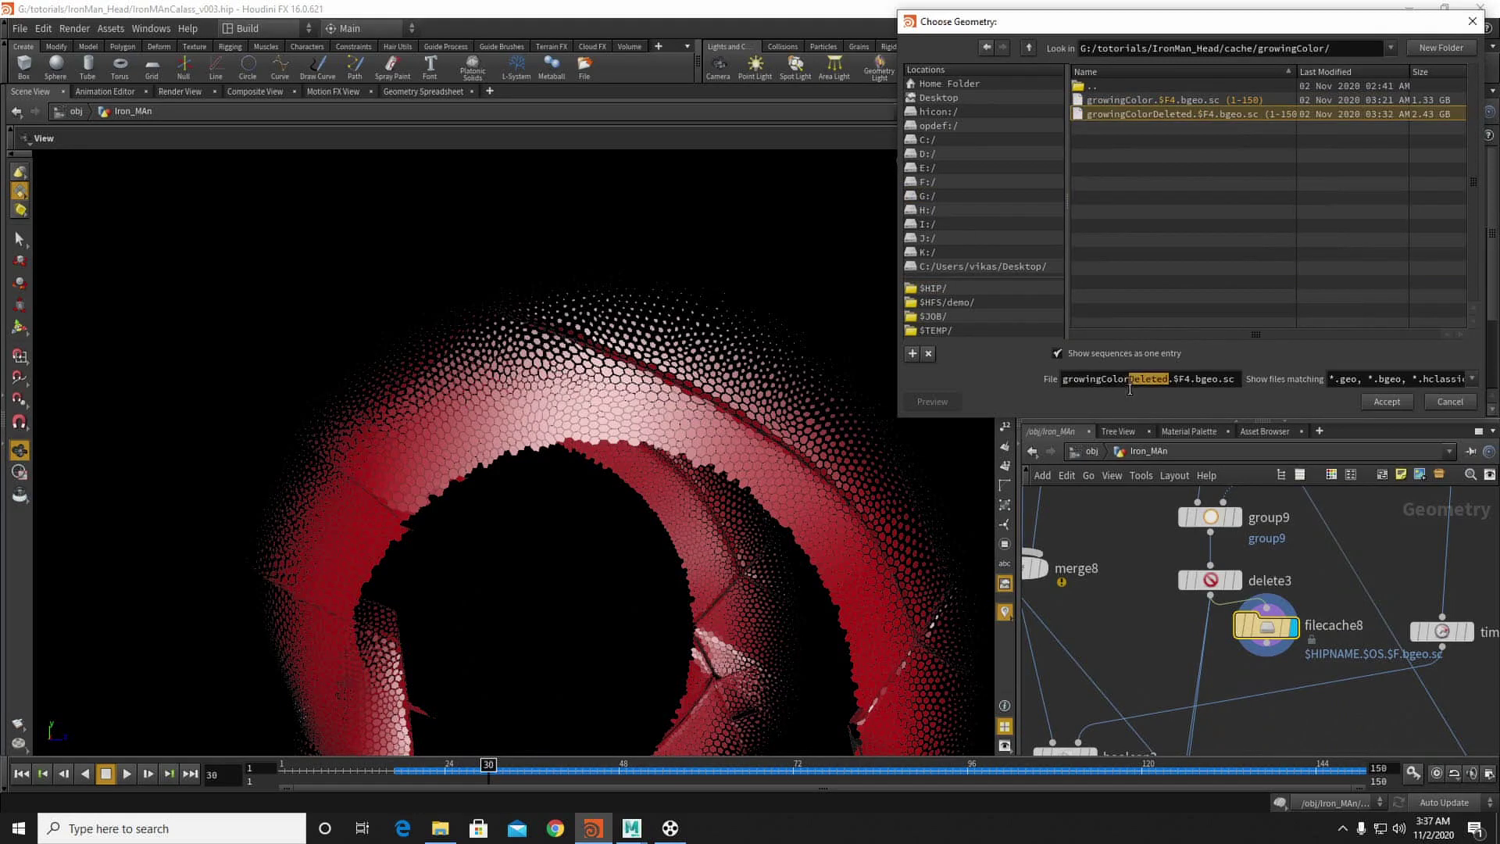
{"action": "left_click", "coordinate": [1171, 379]}
{"action": "type", "text": "Scale"}
{"action": "left_click", "coordinate": [1387, 401]}
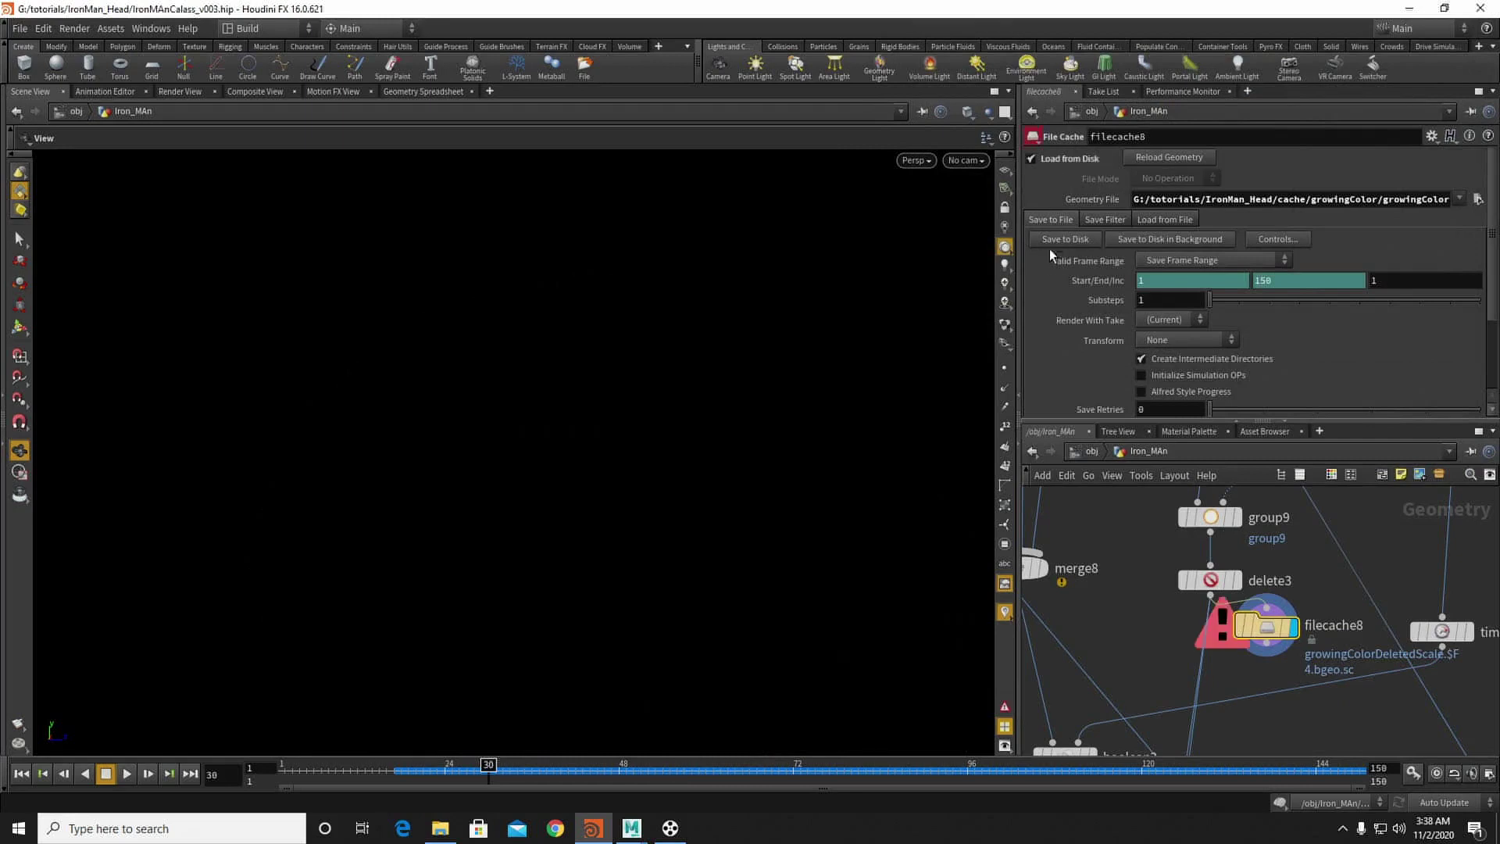
Step: Try to save filecache8's frames 1 to 150 to disk
{"action": "left_click", "coordinate": [1056, 240]}
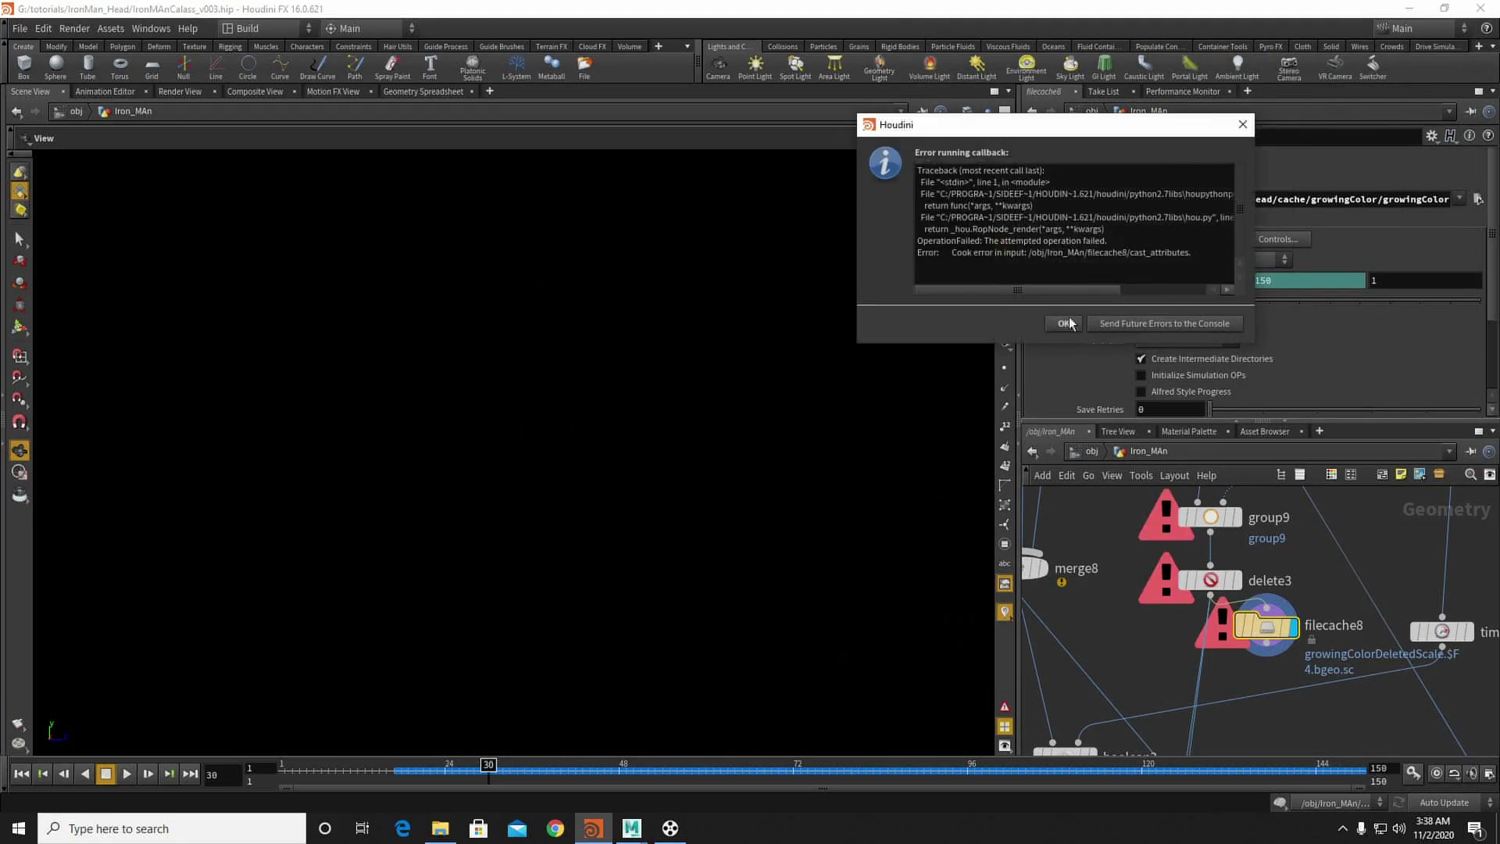
{"action": "left_click", "coordinate": [1064, 322]}
{"action": "mouse_move", "coordinate": [1281, 617]}
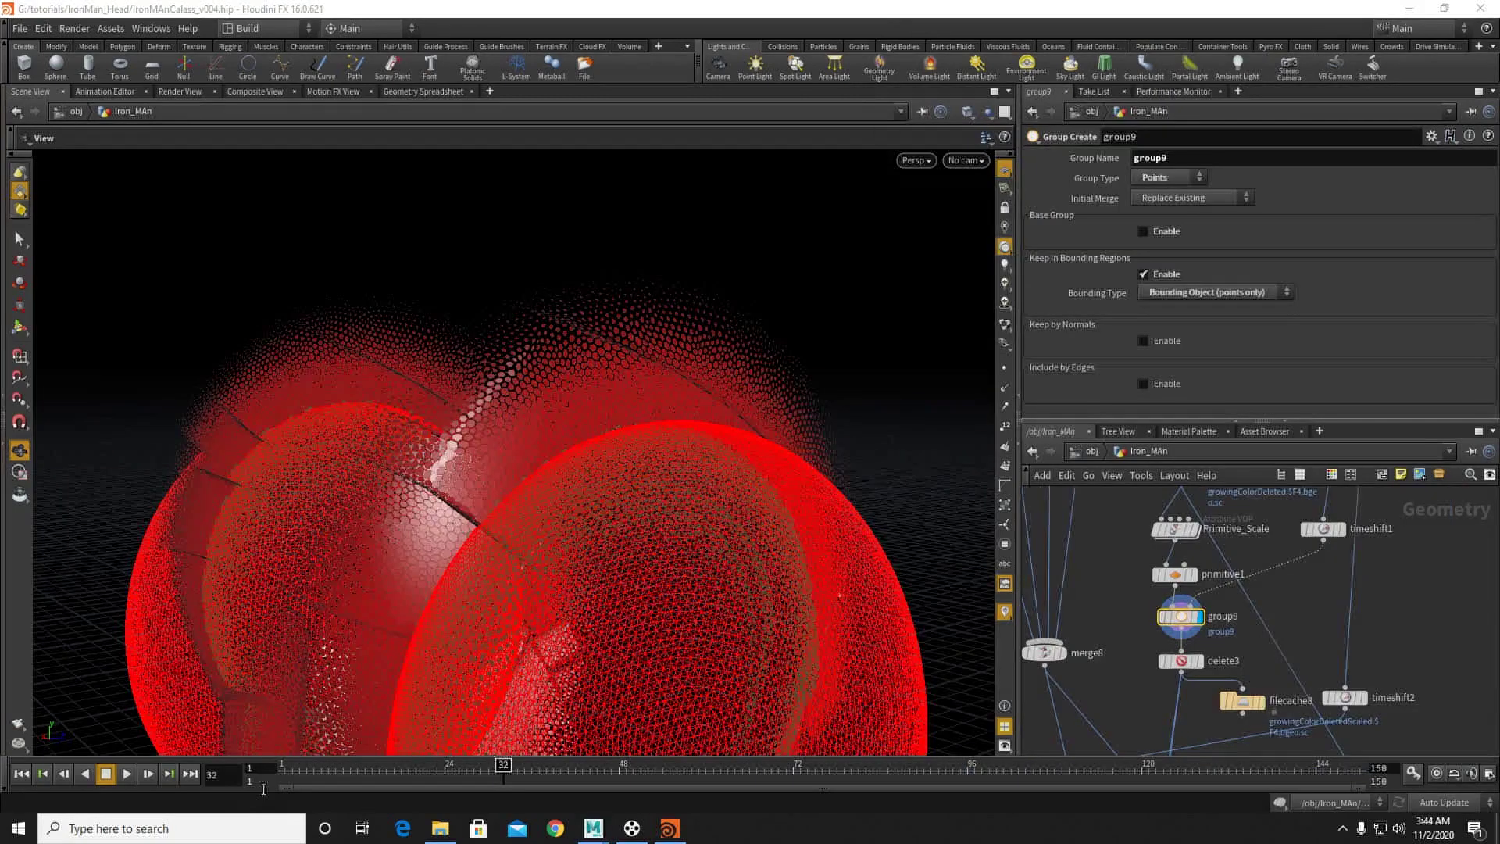
{"action": "left_click", "coordinate": [1242, 701]}
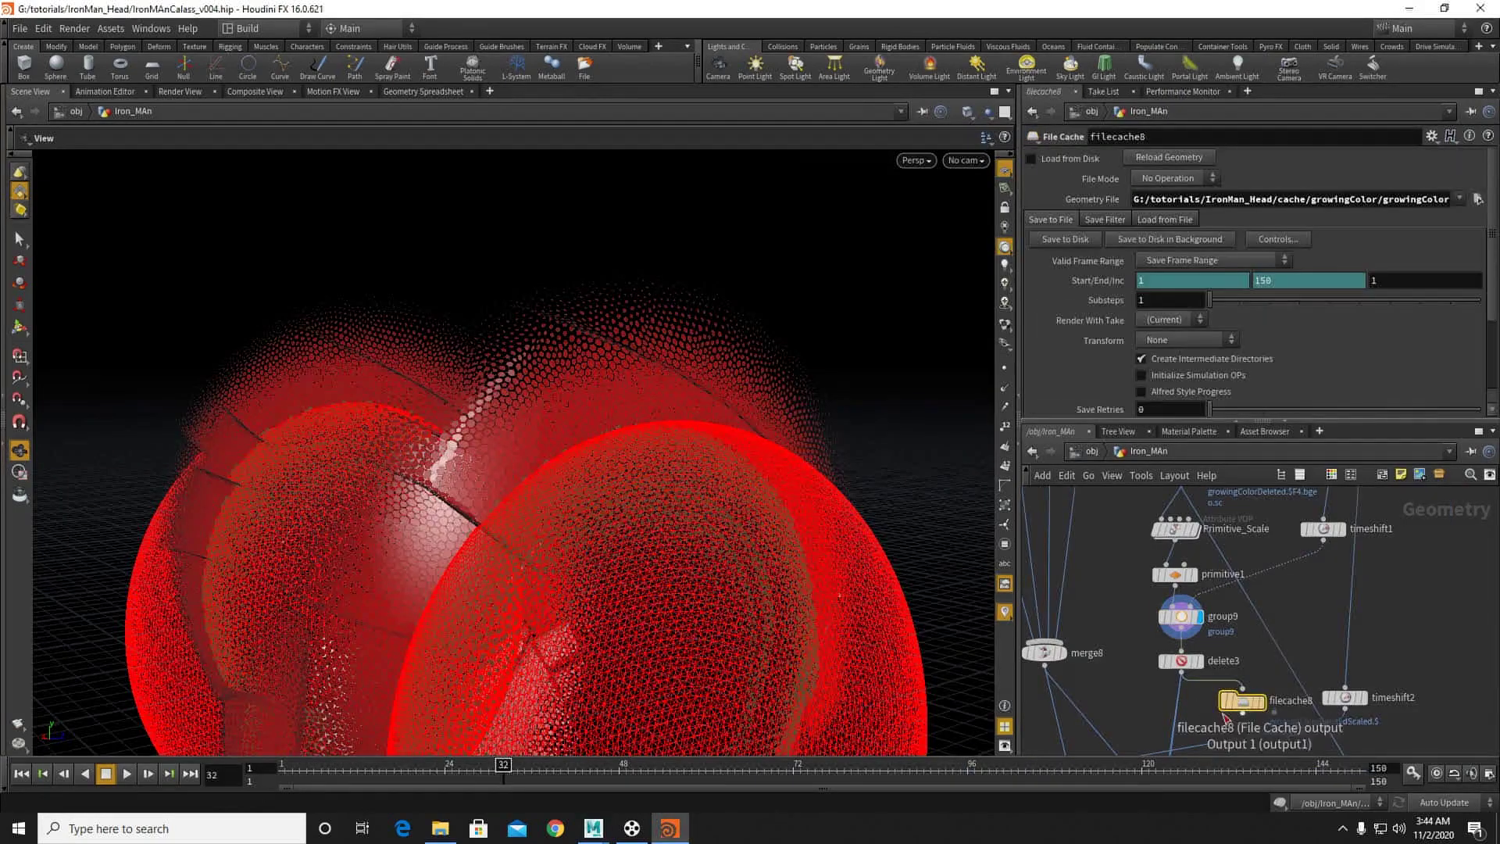
{"action": "left_click", "coordinate": [1067, 239]}
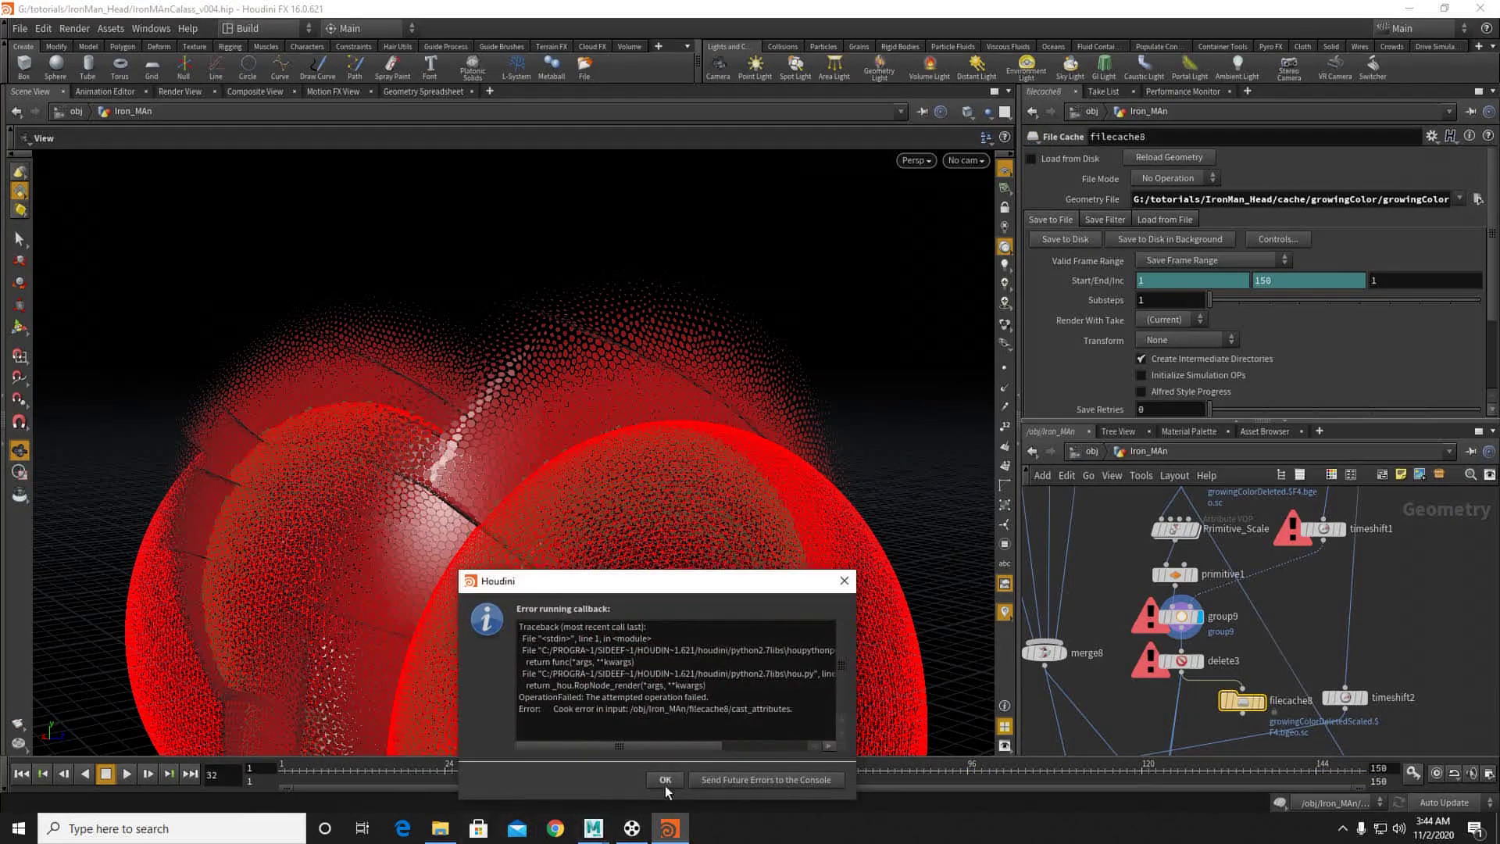
{"action": "left_click", "coordinate": [666, 789]}
Step: Display timeshift1 and check its output at frames 2 and 4
{"action": "middle_click_drag", "start_coordinate": [1331, 577], "coordinate": [1292, 642]}
{"action": "left_click", "coordinate": [1303, 594]}
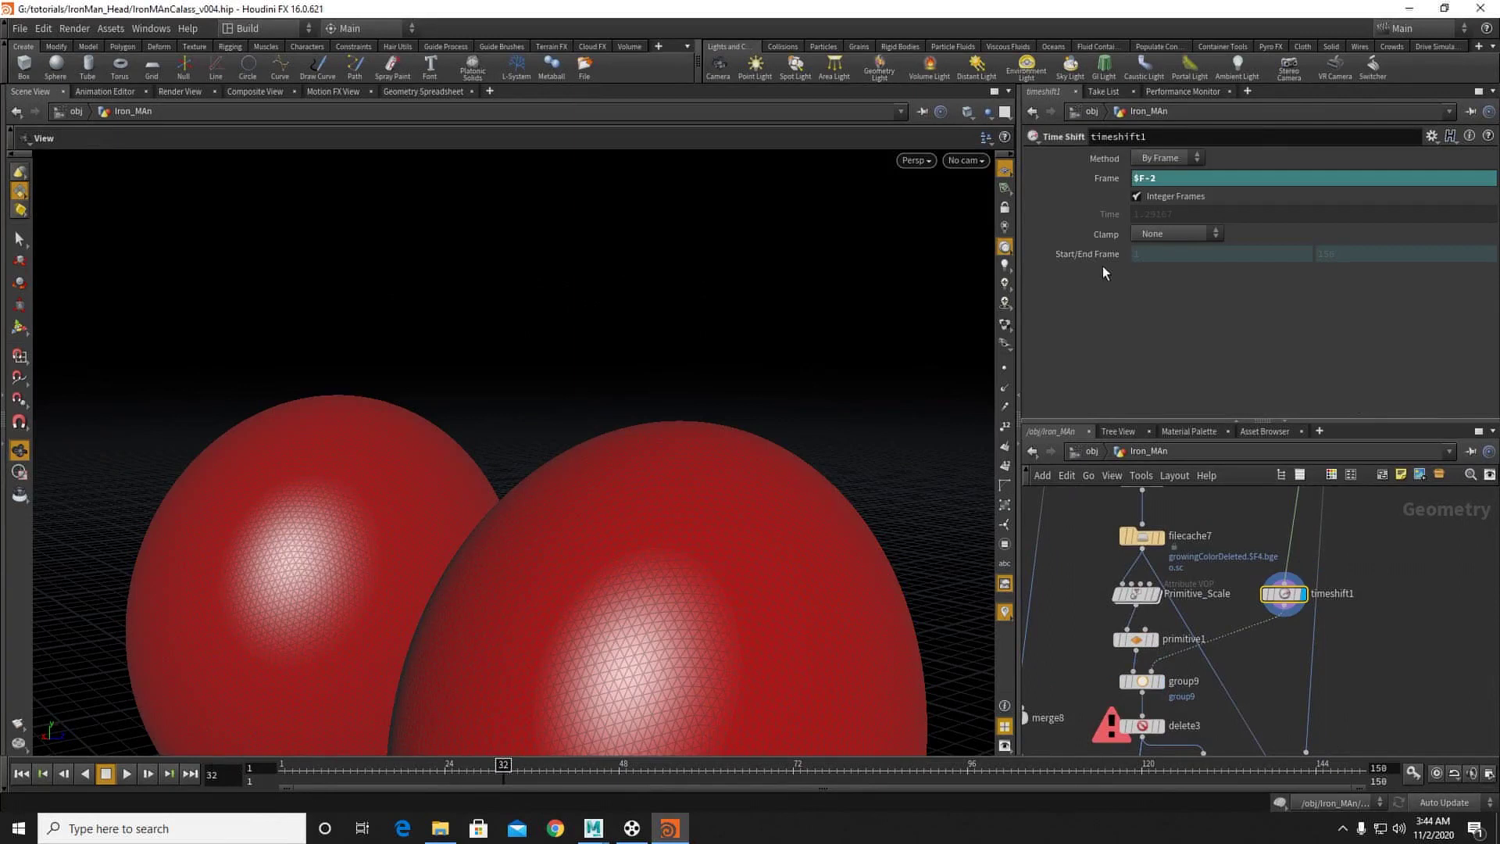
{"action": "left_click_drag", "start_coordinate": [291, 767], "coordinate": [285, 771]}
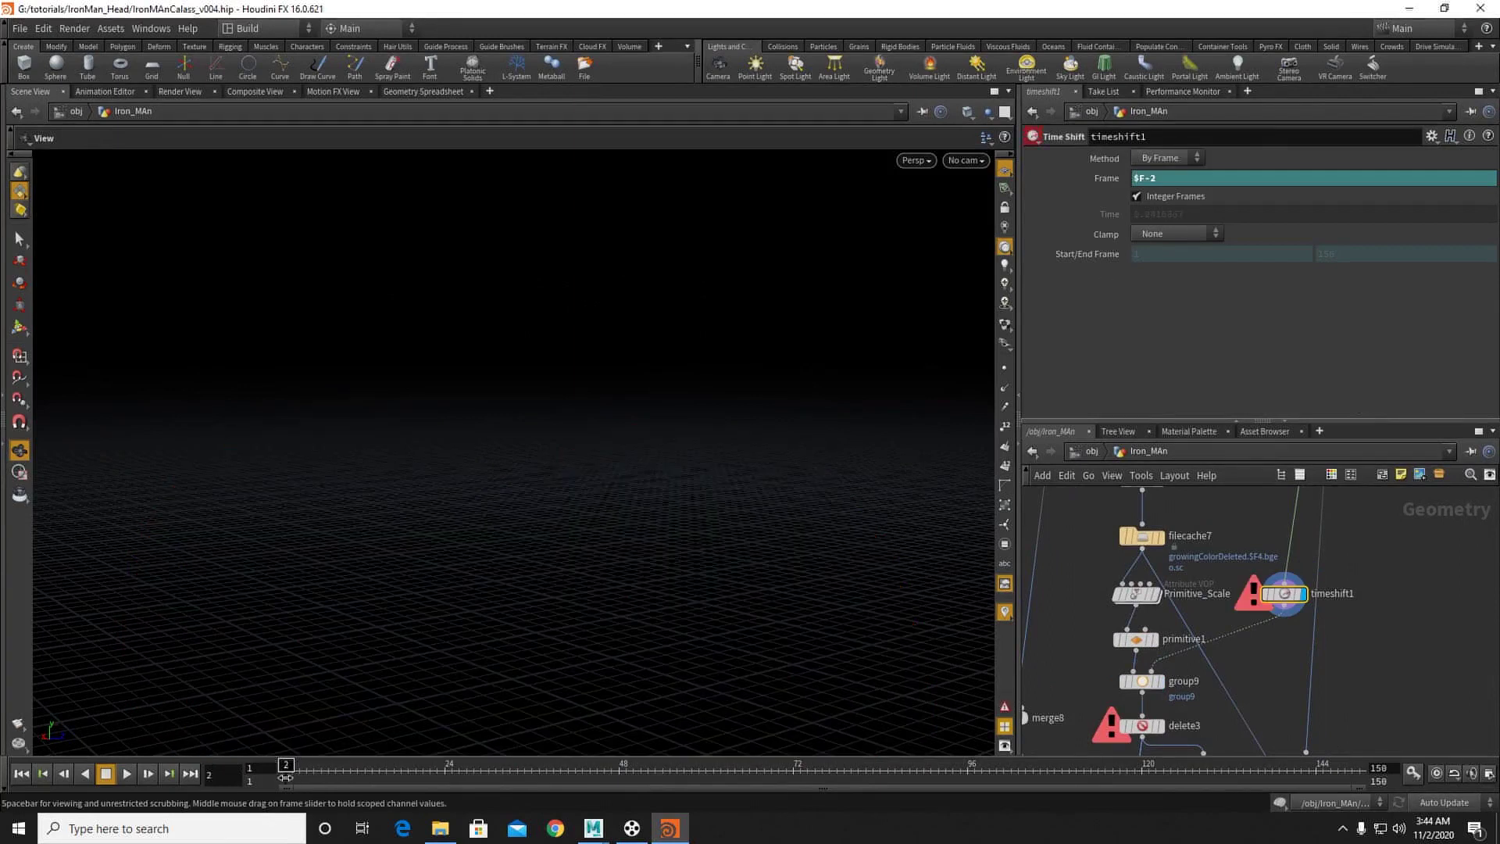
{"action": "left_click_drag", "start_coordinate": [288, 777], "coordinate": [300, 779]}
{"action": "middle_click_drag", "start_coordinate": [1409, 588], "coordinate": [1398, 546]}
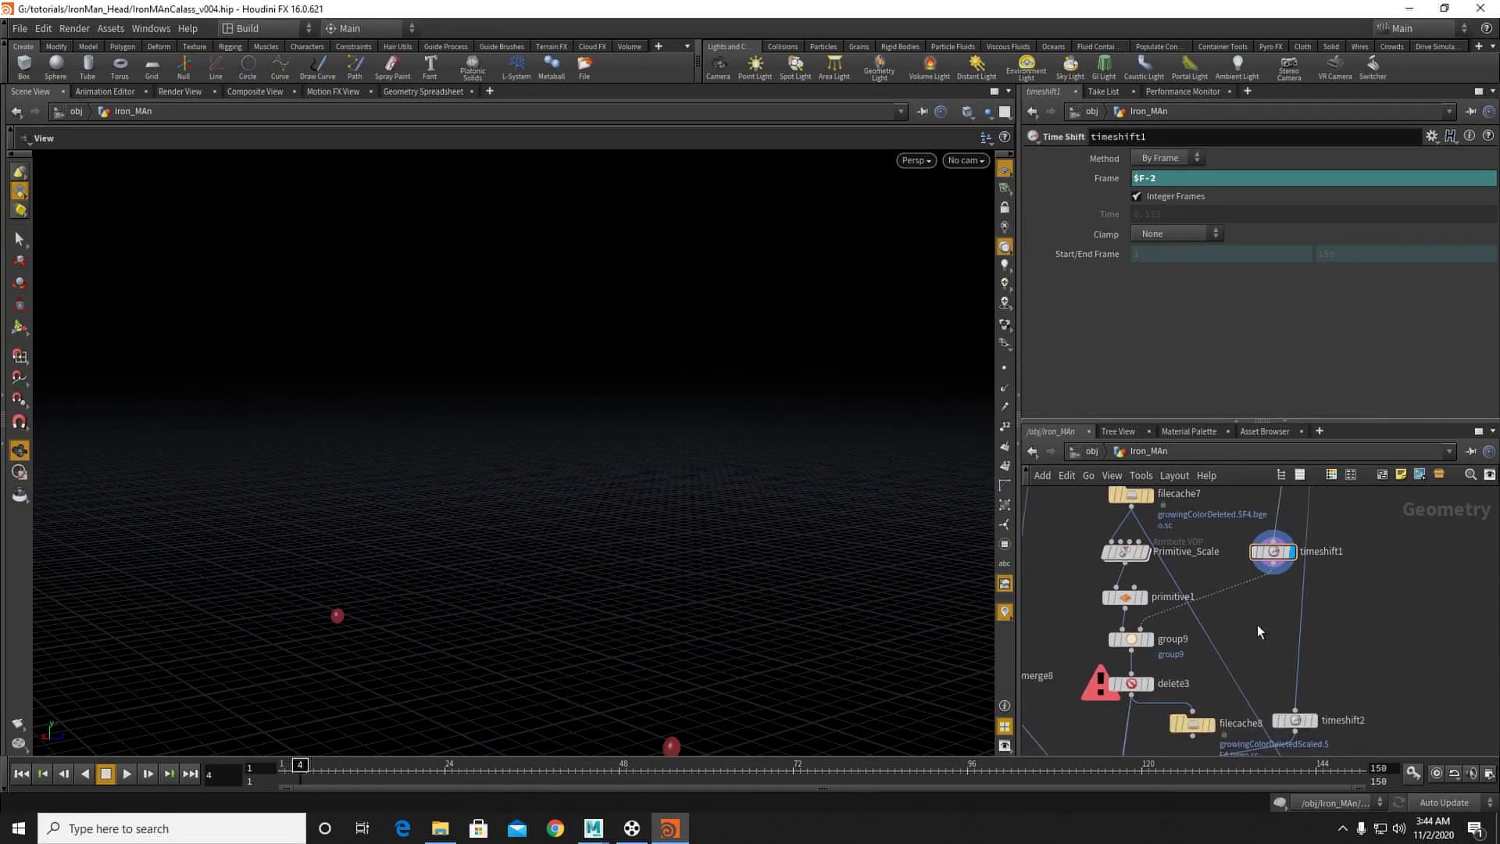
Step: Add a second Time Shift node fed by timeshift1 and place it to the side of the chain
{"action": "key", "text": "Tab"}
{"action": "type", "text": "ti"}
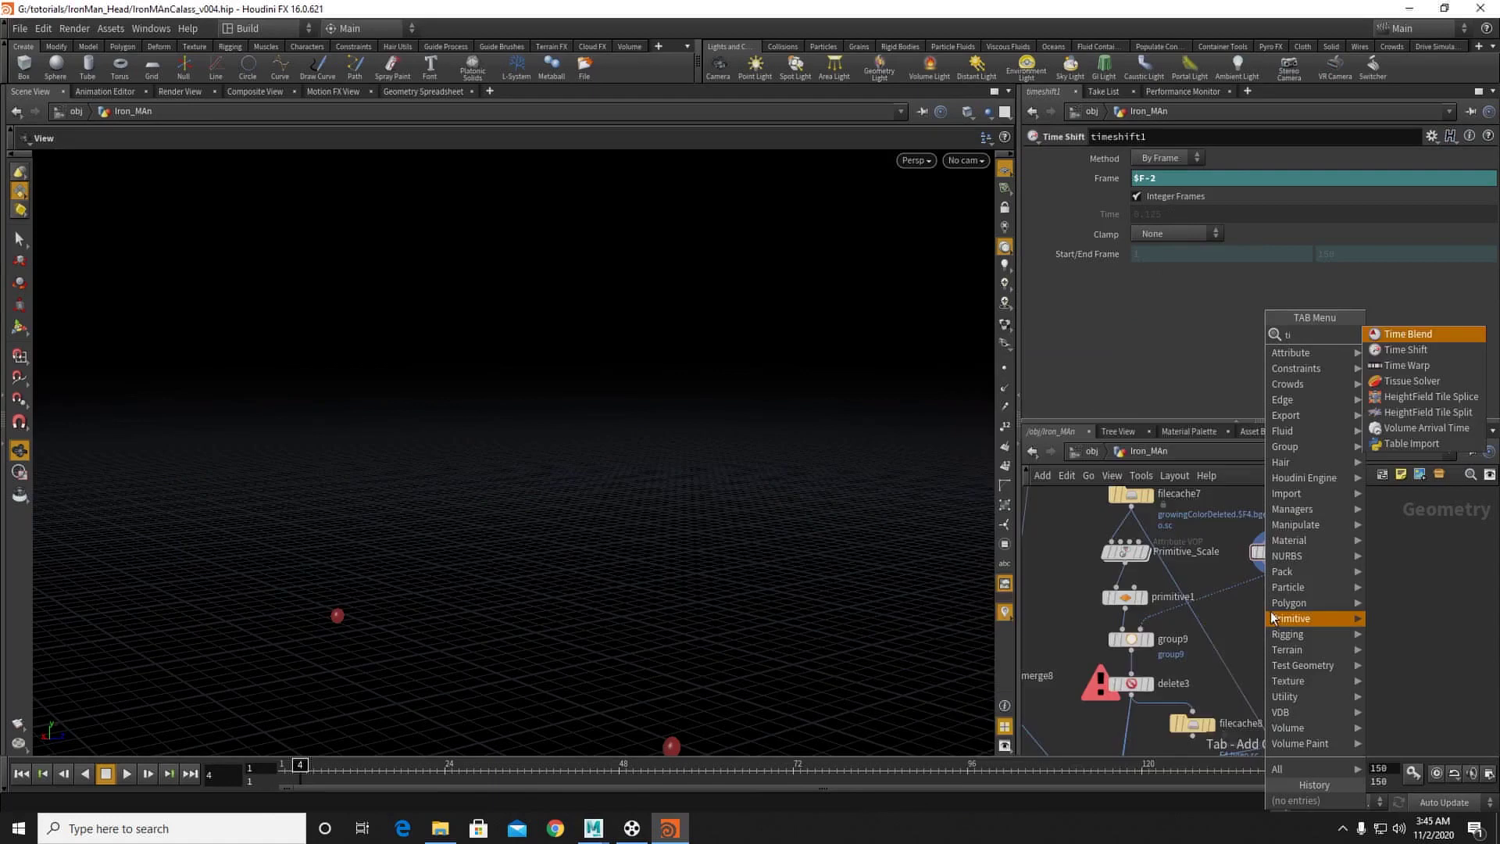
{"action": "left_click", "coordinate": [1404, 349]}
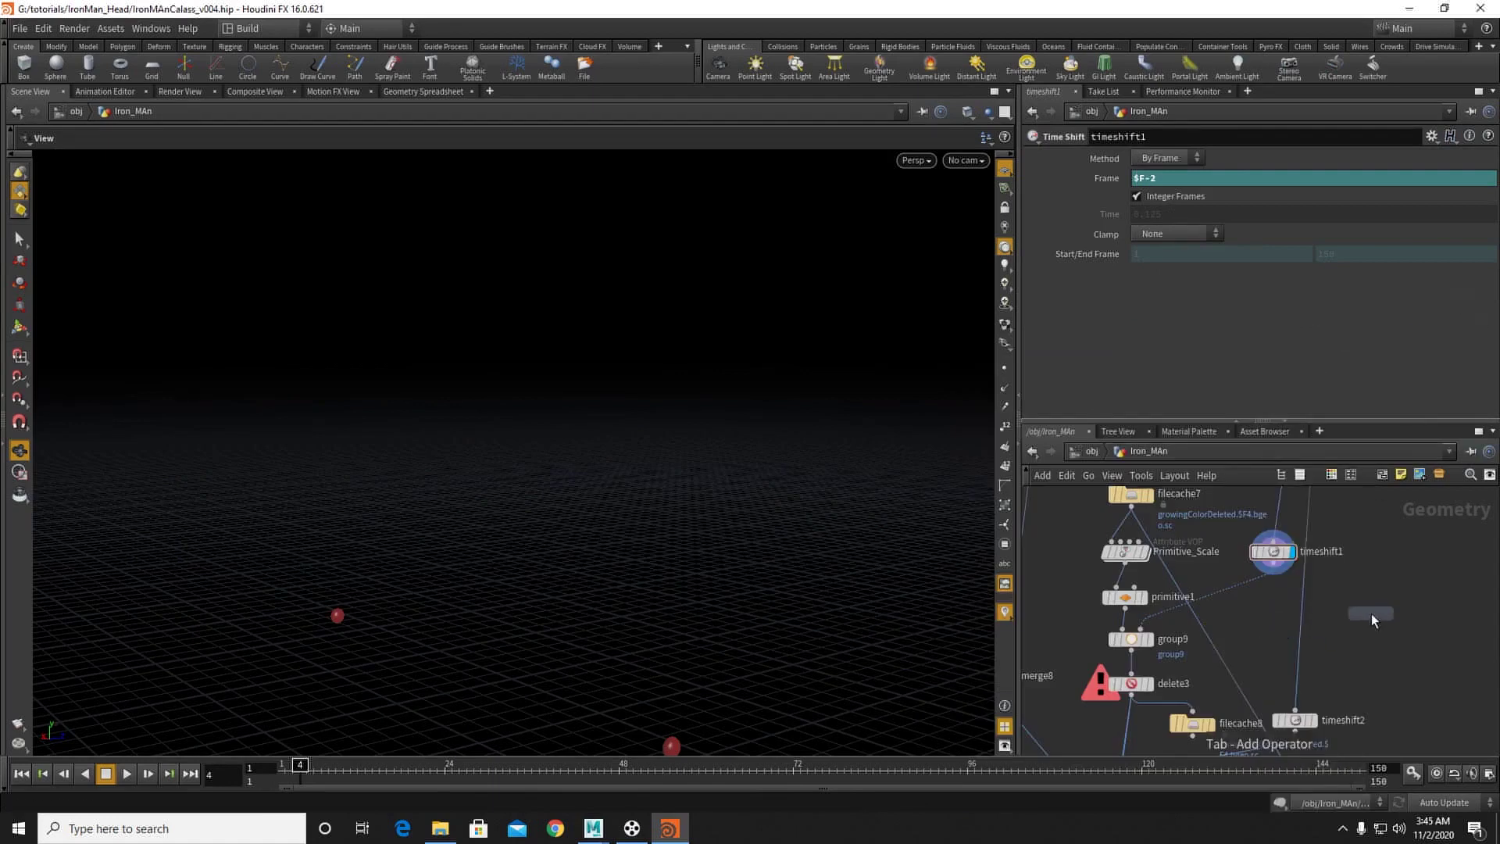
{"action": "left_click", "coordinate": [1368, 616]}
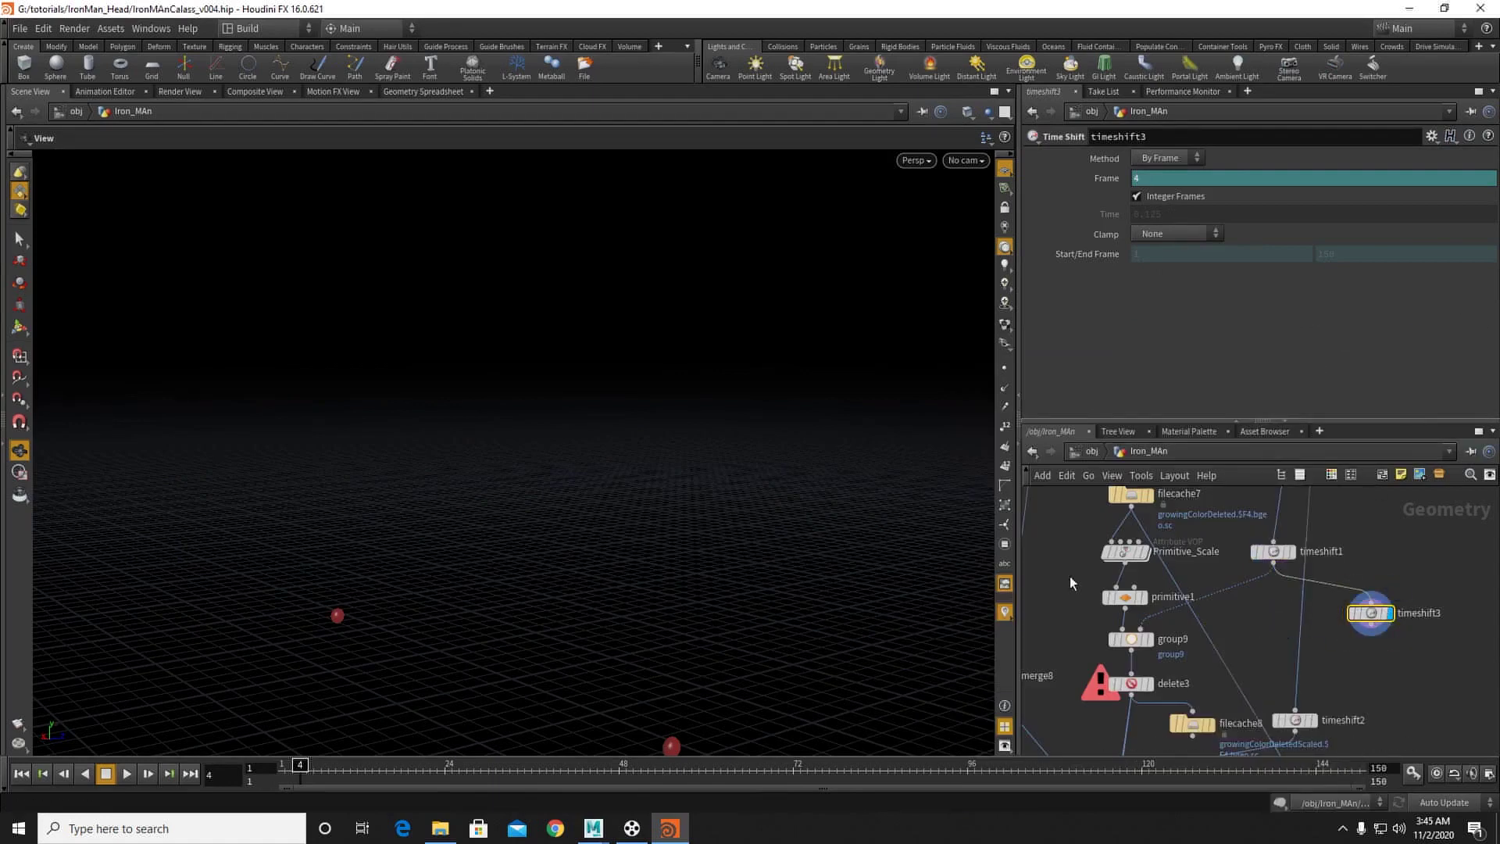
Step: Set timeshift3 to a fixed frame 3 by removing the animation channel from its Frame parameter
{"action": "left_click", "coordinate": [292, 784]}
{"action": "right_click", "coordinate": [1091, 169]}
{"action": "left_click", "coordinate": [1080, 167]}
{"action": "right_click", "coordinate": [1109, 177]}
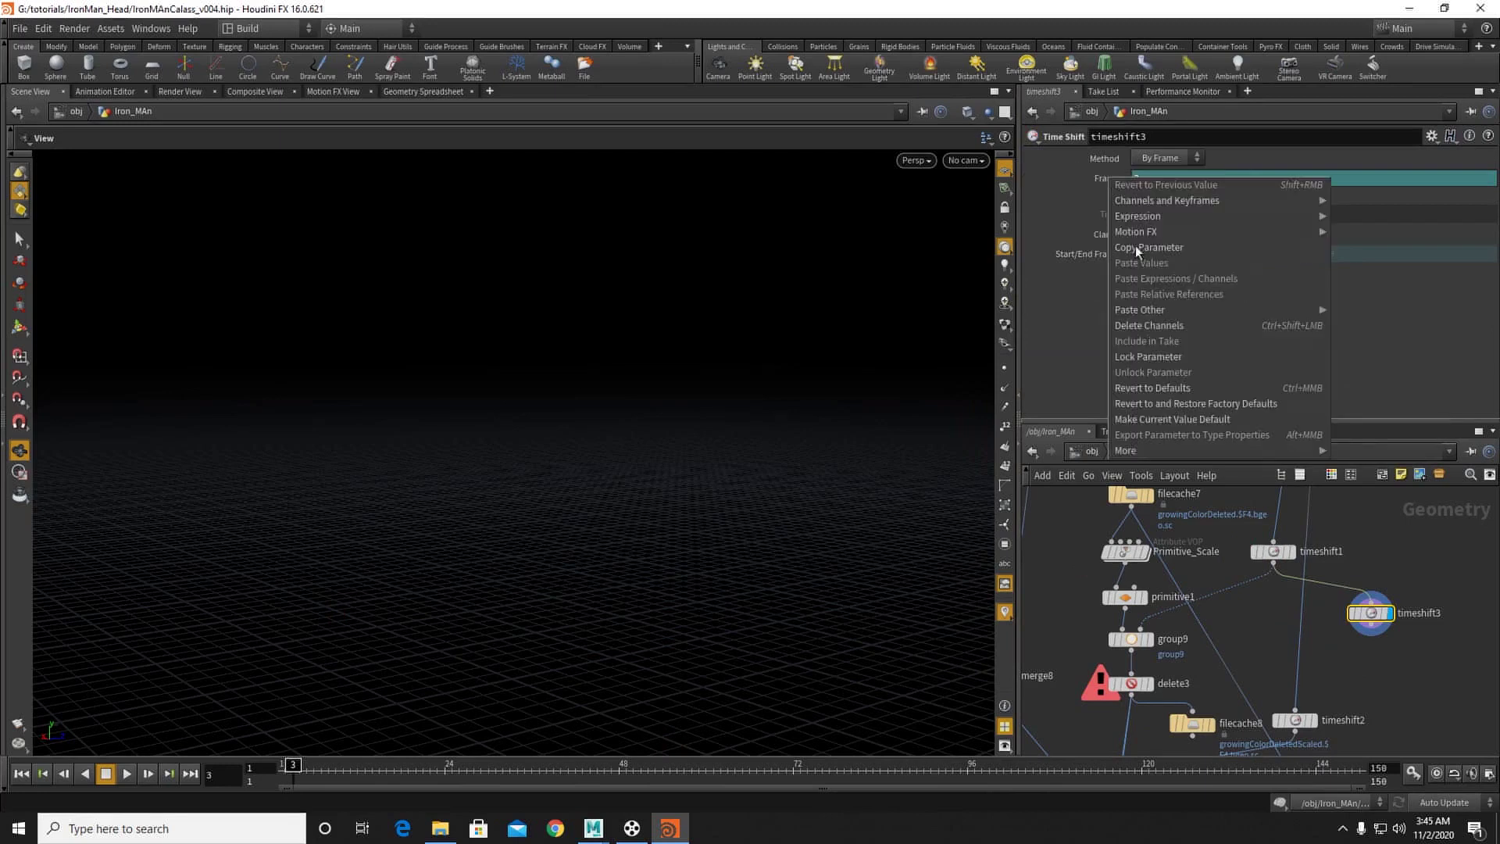
{"action": "left_click", "coordinate": [1151, 325]}
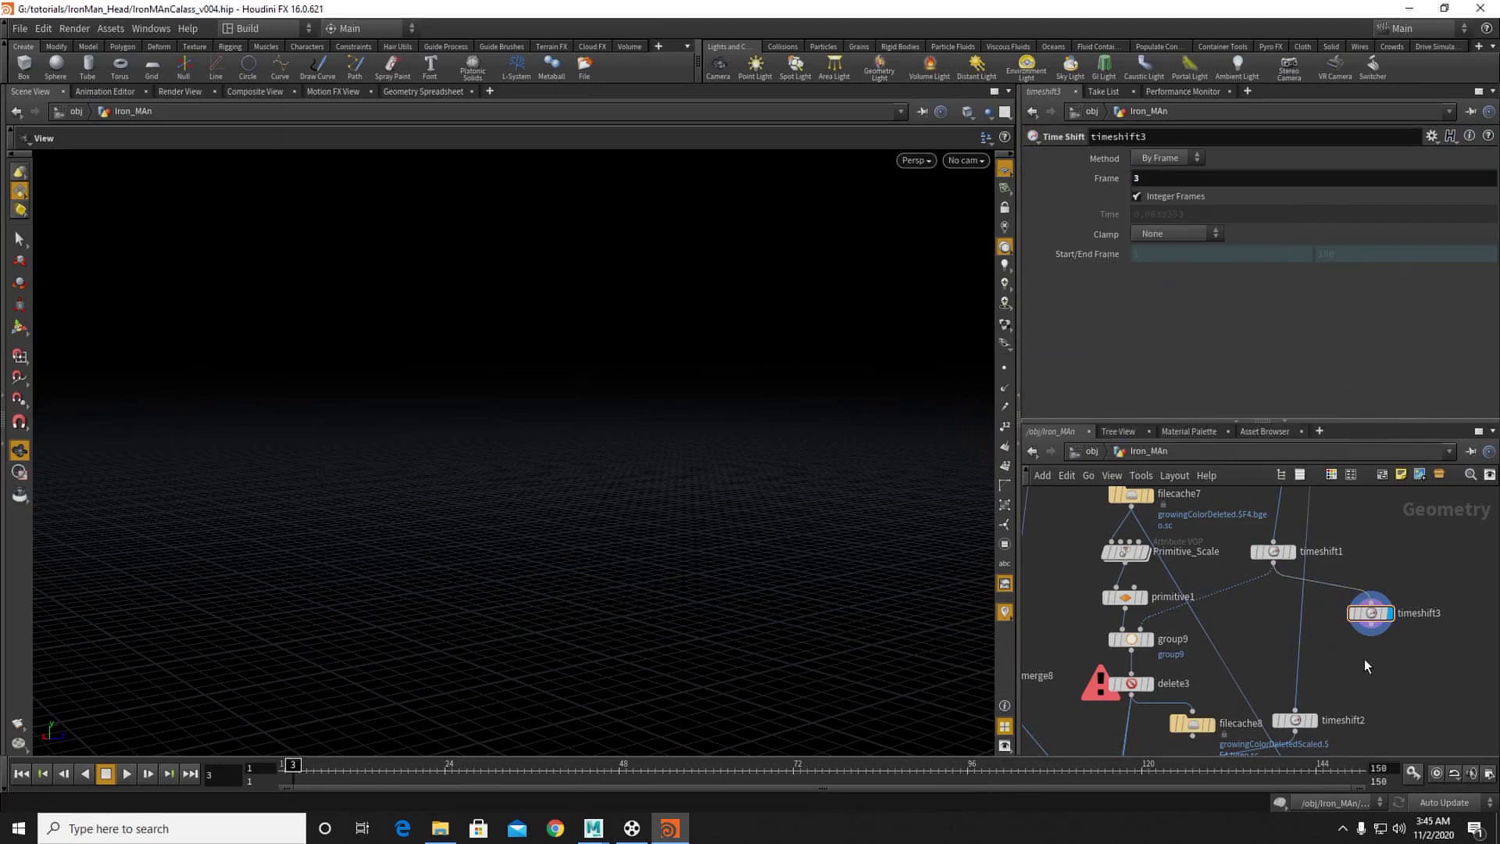
Step: Add a Switch node fed by timeshift1 and timeshift3 and insert it between timeshift1 and group9's second input
{"action": "key", "text": "Tab"}
{"action": "type", "text": "sw"}
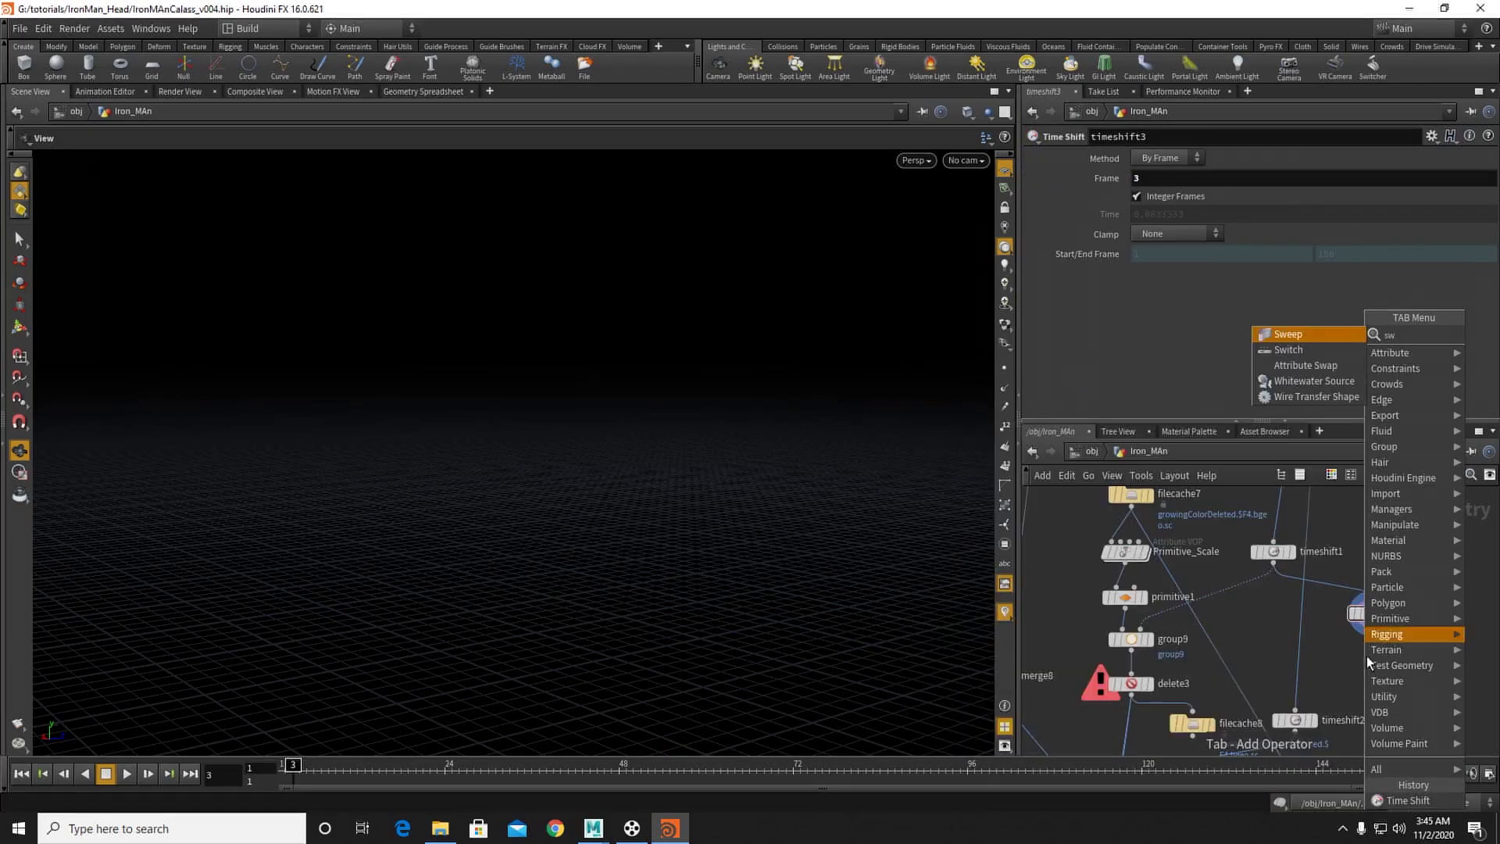
{"action": "left_click", "coordinate": [1284, 346]}
{"action": "left_click", "coordinate": [1273, 624]}
{"action": "left_click_drag", "start_coordinate": [1273, 563], "coordinate": [1273, 612]}
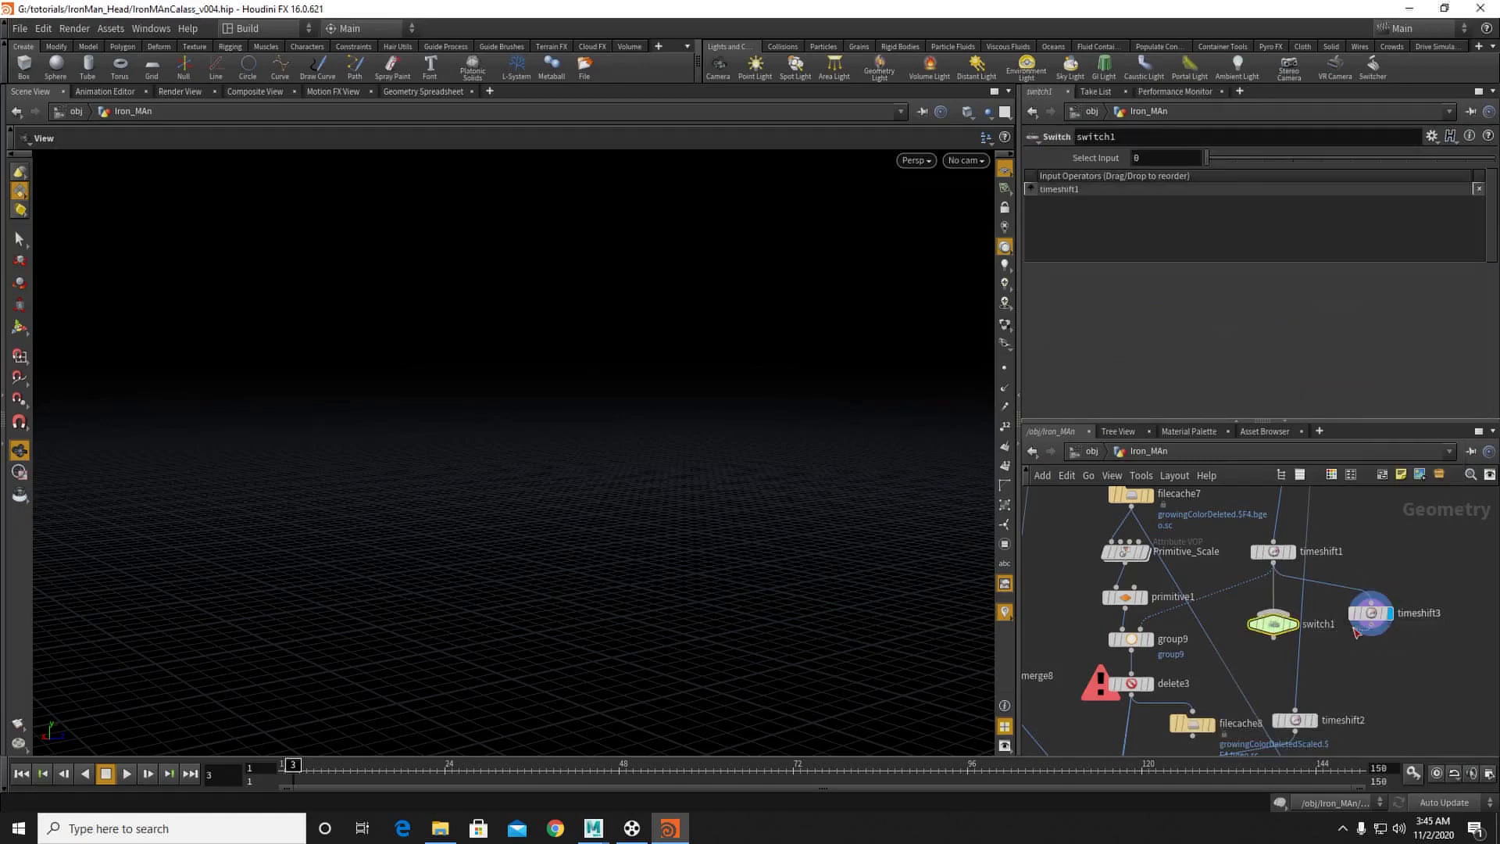
{"action": "left_click_drag", "start_coordinate": [1370, 631], "coordinate": [1227, 613]}
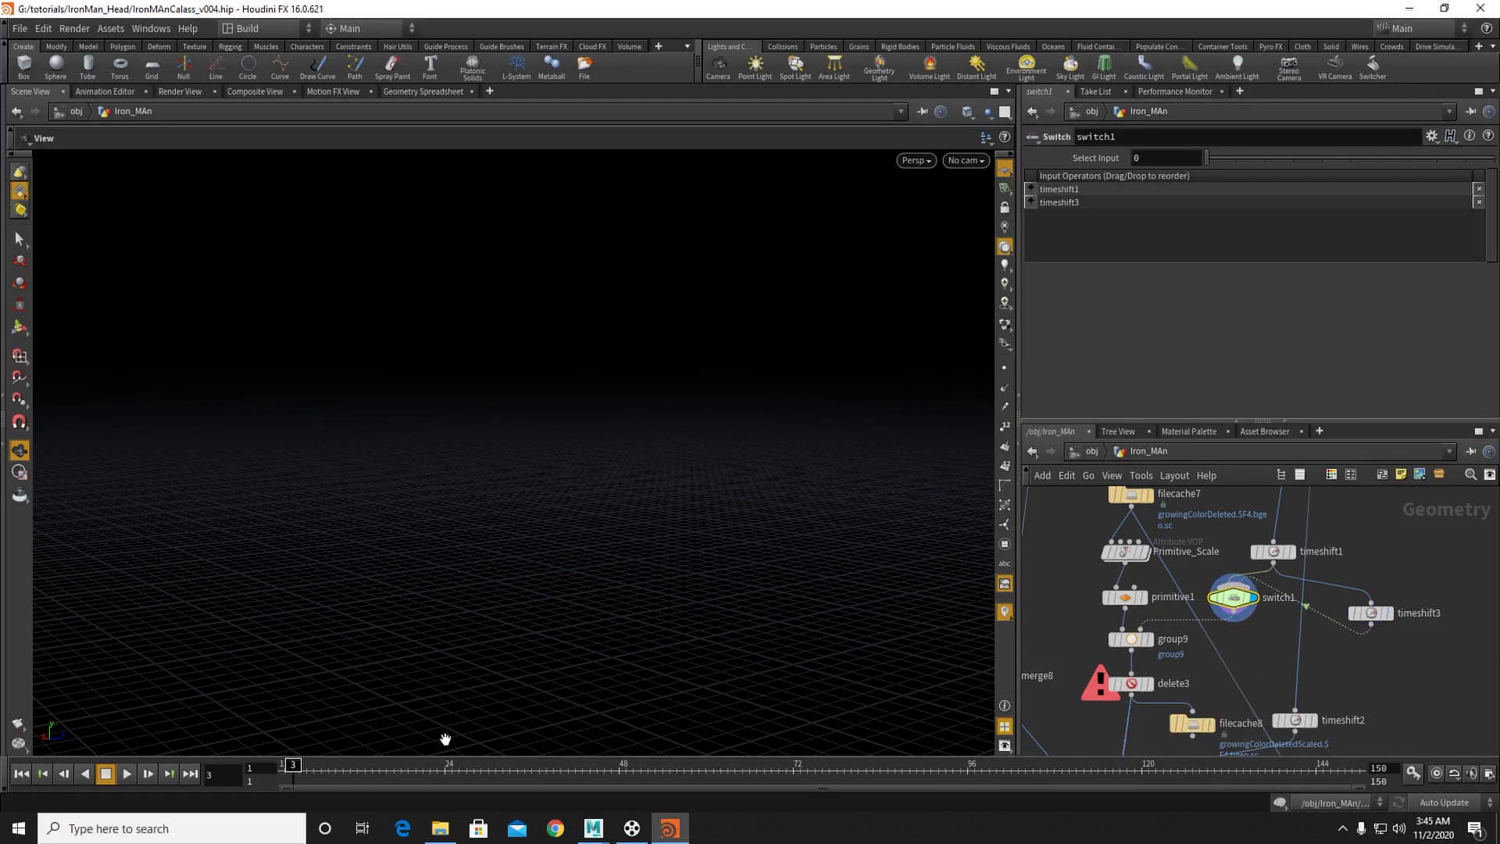
Step: Keyframe switch1's Select Input at 0 on frame 3 and at 1 on frame 2
{"action": "right_click", "coordinate": [1168, 163]}
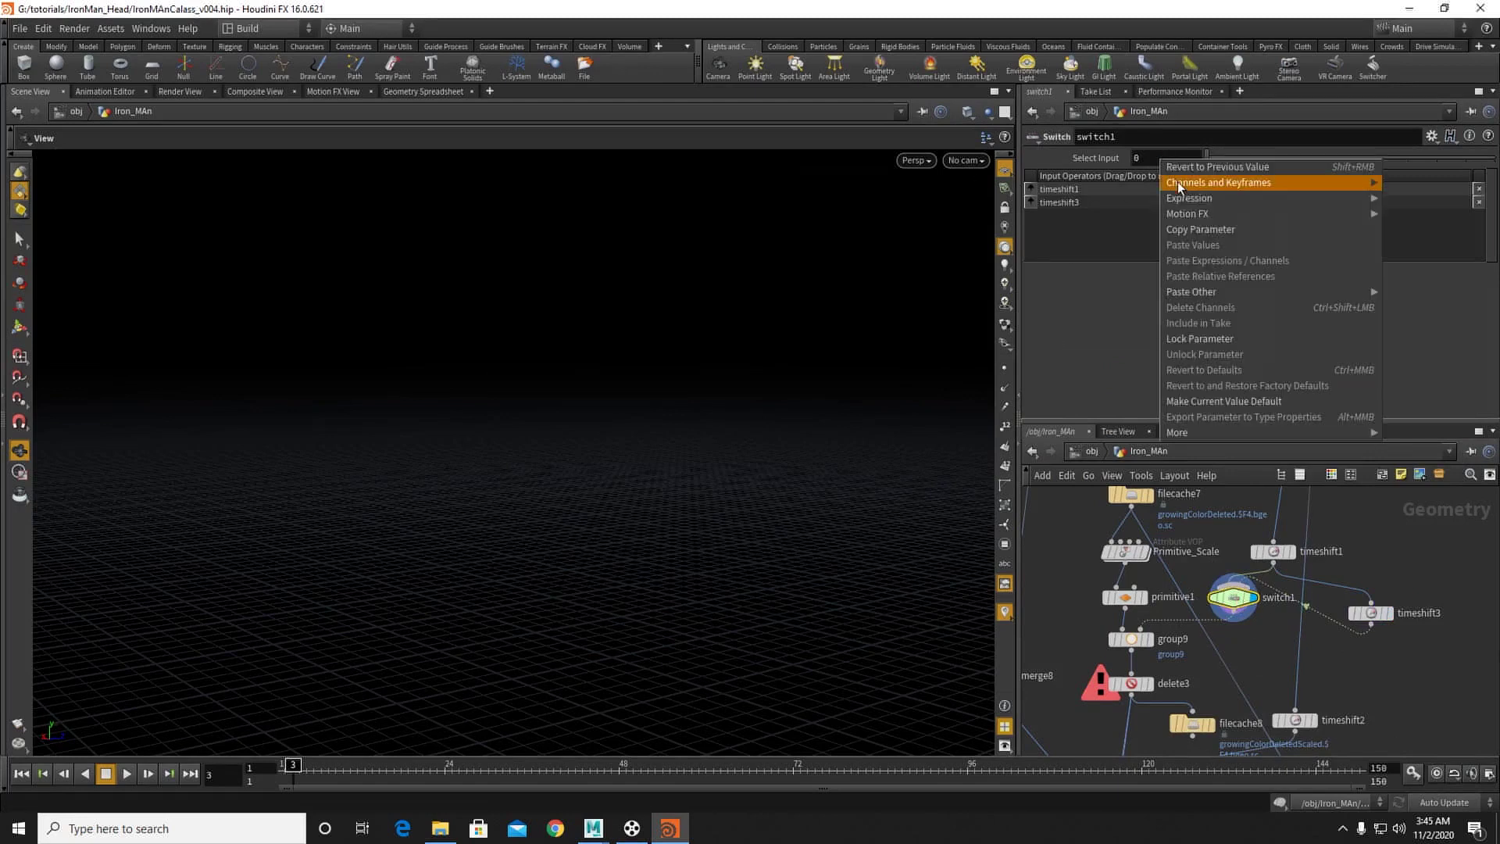
{"action": "mouse_move", "coordinate": [1171, 184]}
{"action": "left_click", "coordinate": [1045, 225]}
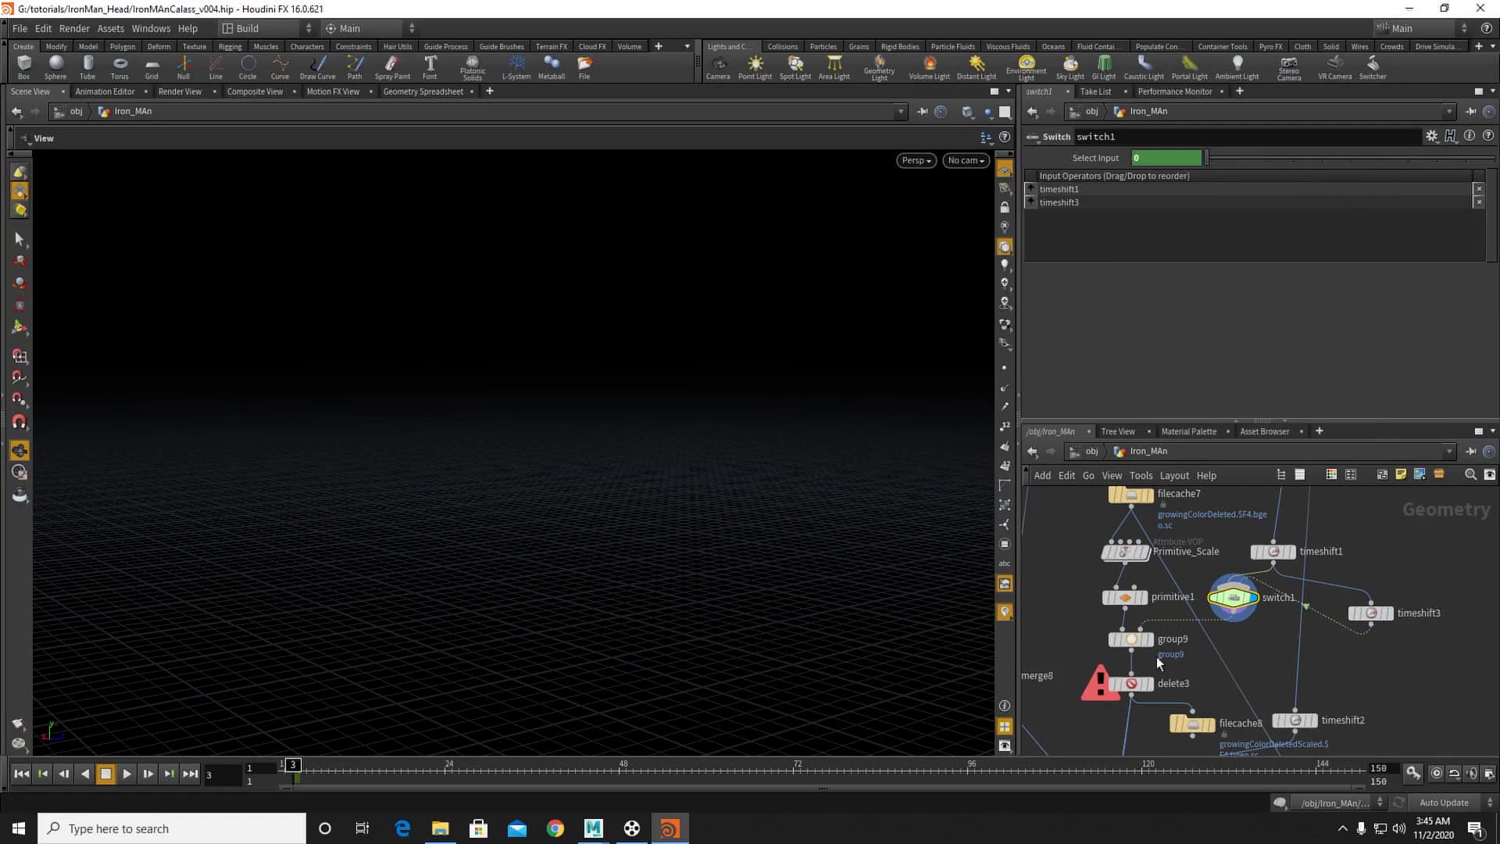
{"action": "key", "text": "Left"}
{"action": "left_click", "coordinate": [1224, 159]}
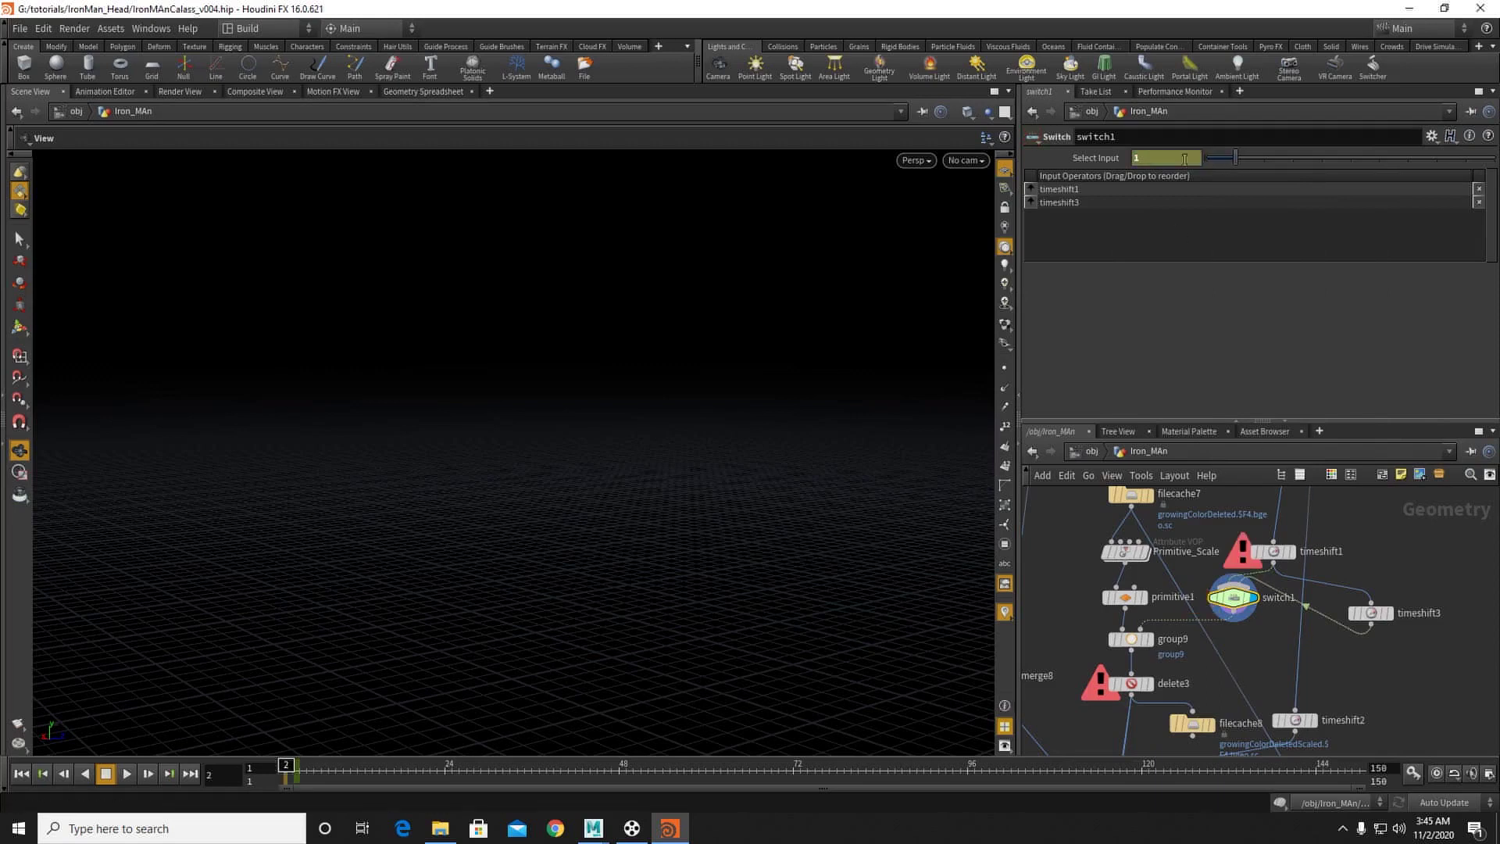
{"action": "right_click", "coordinate": [1169, 161]}
{"action": "mouse_move", "coordinate": [1175, 185]}
{"action": "left_click", "coordinate": [1042, 223]}
Step: Display group9 and delete3 in turn and check the remaining hexagons at frame 2
{"action": "left_click", "coordinate": [1150, 640]}
{"action": "left_click", "coordinate": [1149, 684]}
{"action": "left_click", "coordinate": [1125, 688]}
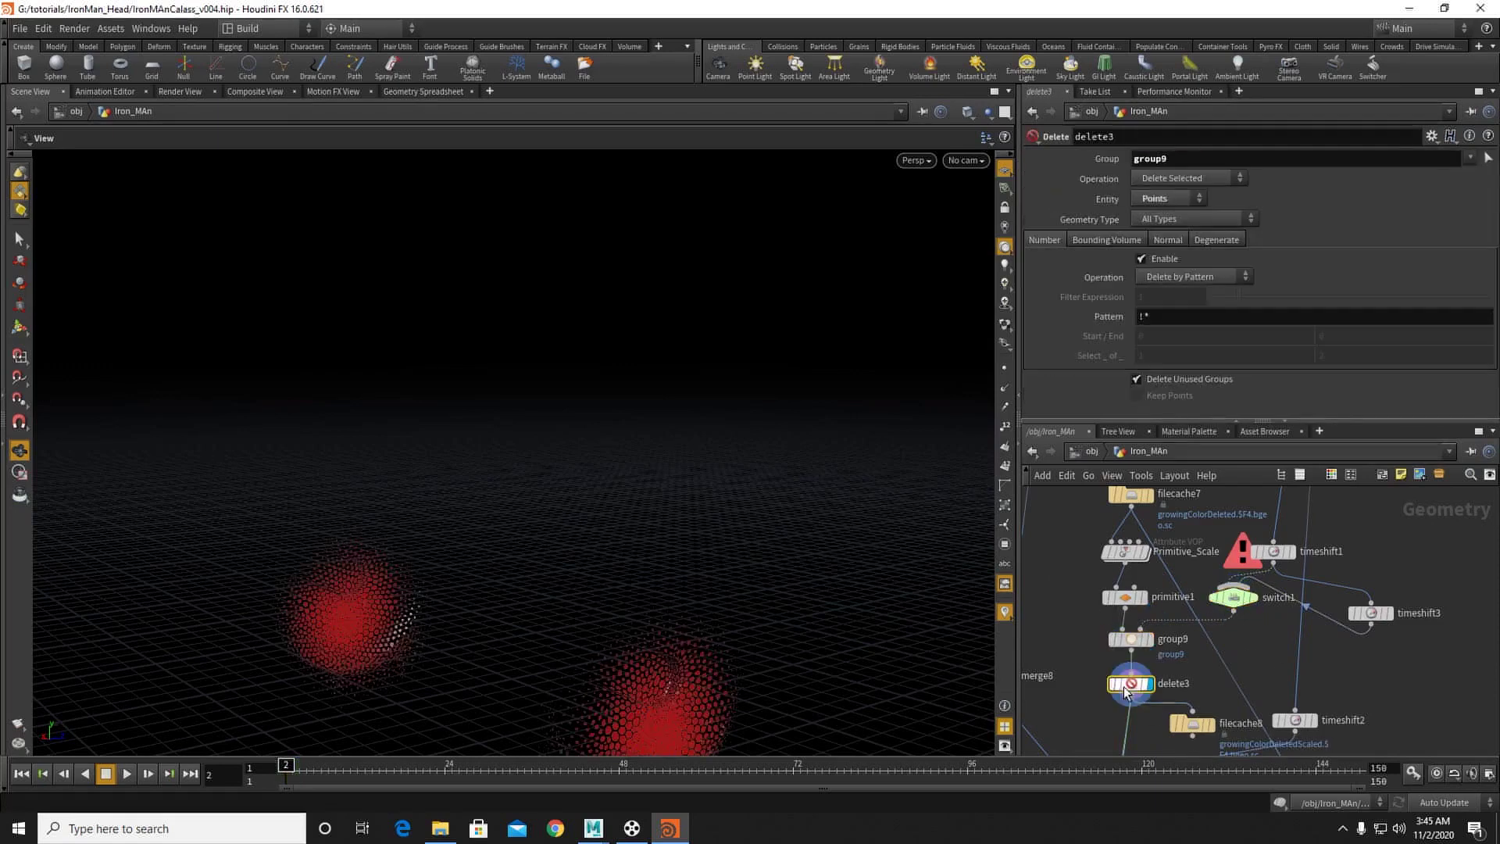
{"action": "key", "text": "Left"}
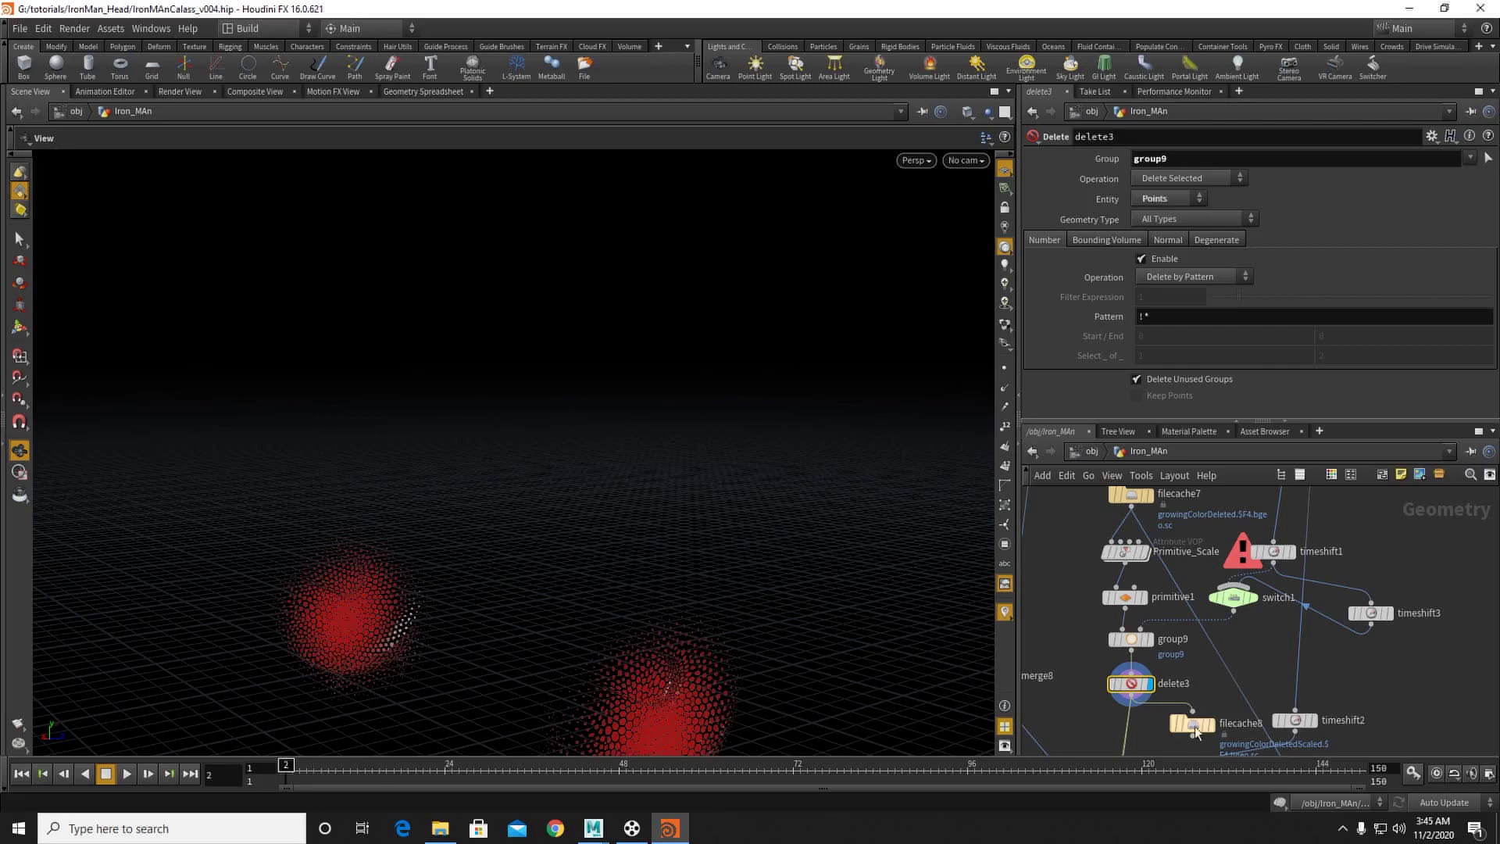
Step: Display filecache8 and save its frames 1 to 150 to disk
{"action": "middle_click_drag", "start_coordinate": [1207, 708], "coordinate": [1186, 661]}
{"action": "left_click", "coordinate": [1191, 679]}
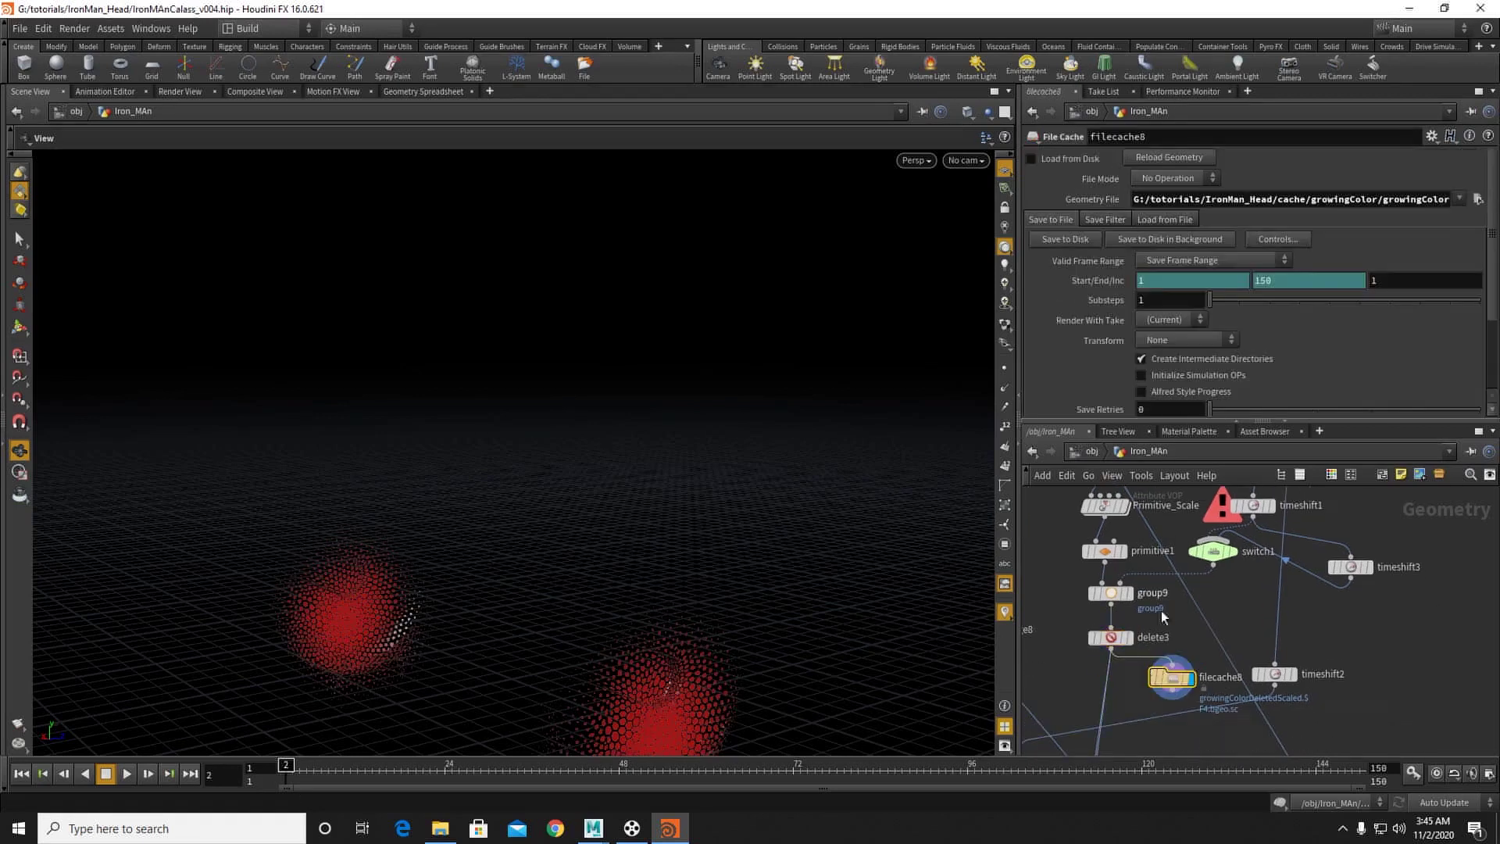
{"action": "left_click", "coordinate": [1074, 236]}
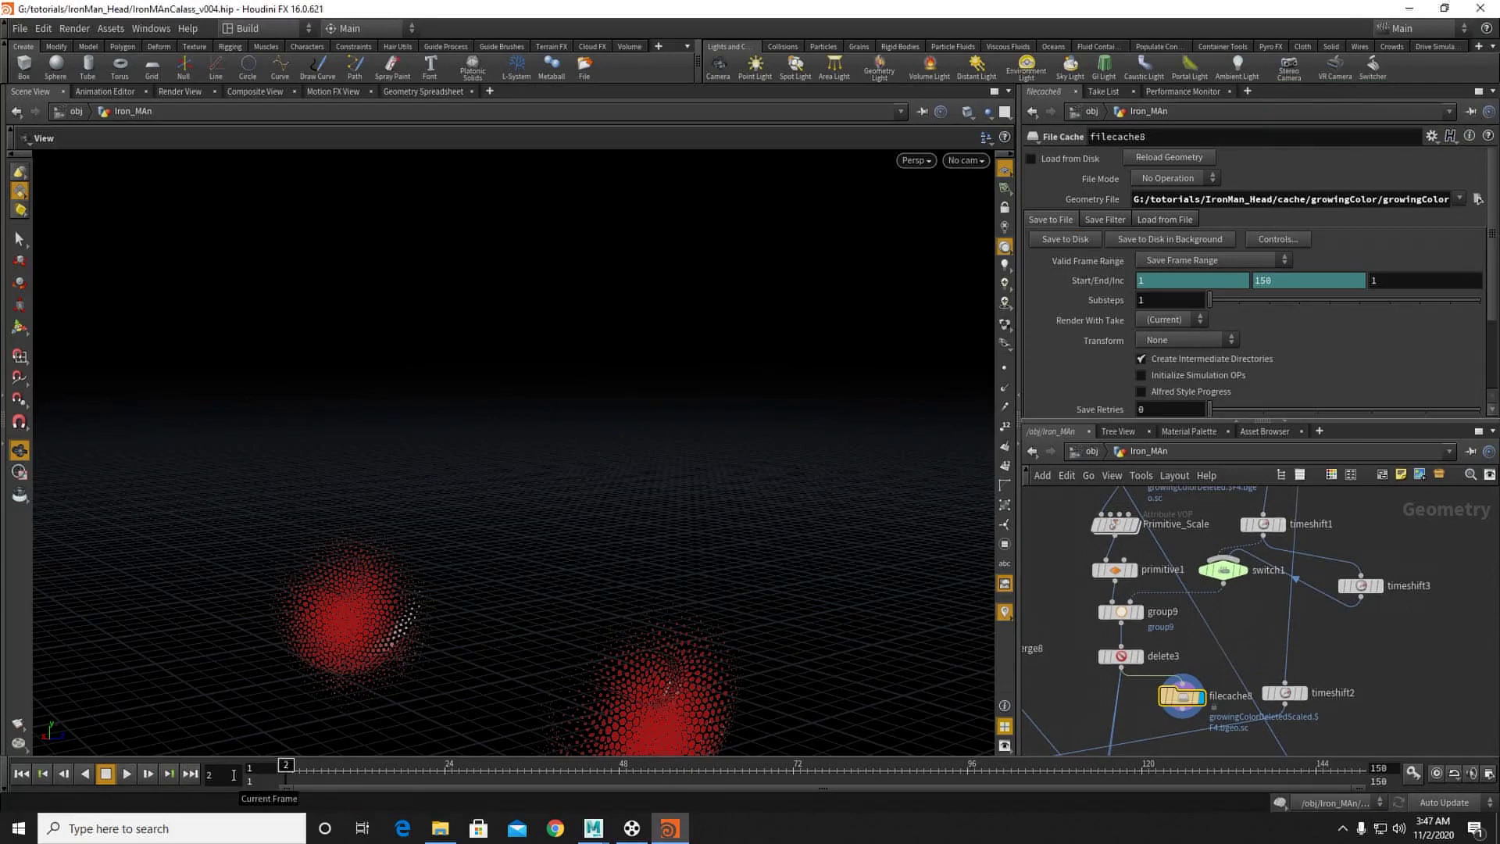
Step: Display attribtransfer3 and check its colour transfer on the first frames of the animation
{"action": "key", "text": "Left"}
{"action": "mouse_move", "coordinate": [1203, 547]}
{"action": "middle_mouse_down"}
{"action": "mouse_move", "coordinate": [1203, 610]}
{"action": "mouse_move", "coordinate": [1159, 701]}
{"action": "middle_mouse_up"}
{"action": "mouse_move", "coordinate": [1188, 500]}
{"action": "middle_mouse_down"}
{"action": "mouse_move", "coordinate": [1158, 693]}
{"action": "mouse_move", "coordinate": [1130, 732]}
{"action": "middle_mouse_up"}
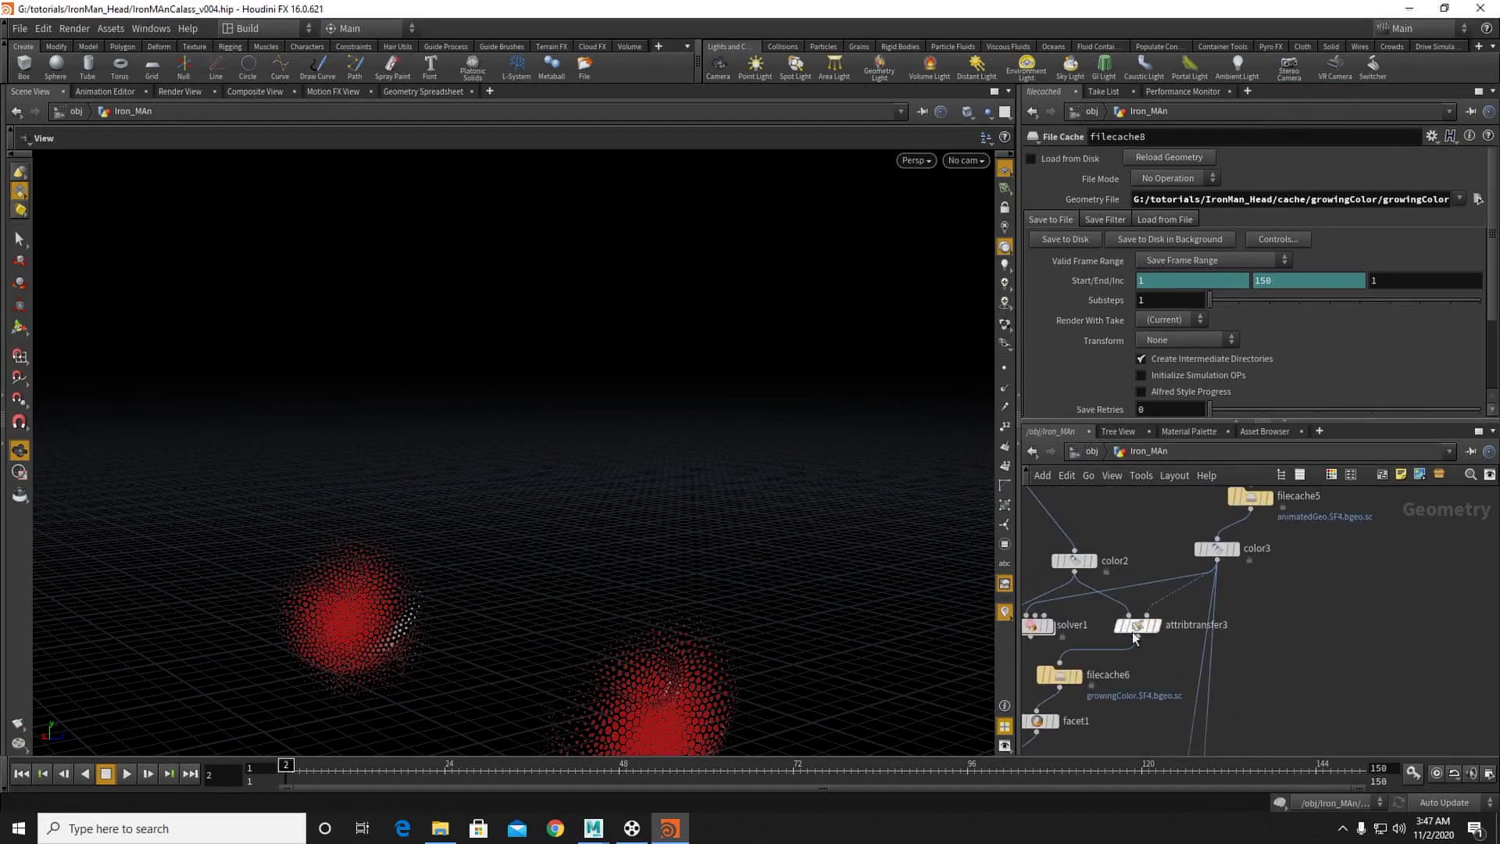
{"action": "left_click", "coordinate": [1154, 625]}
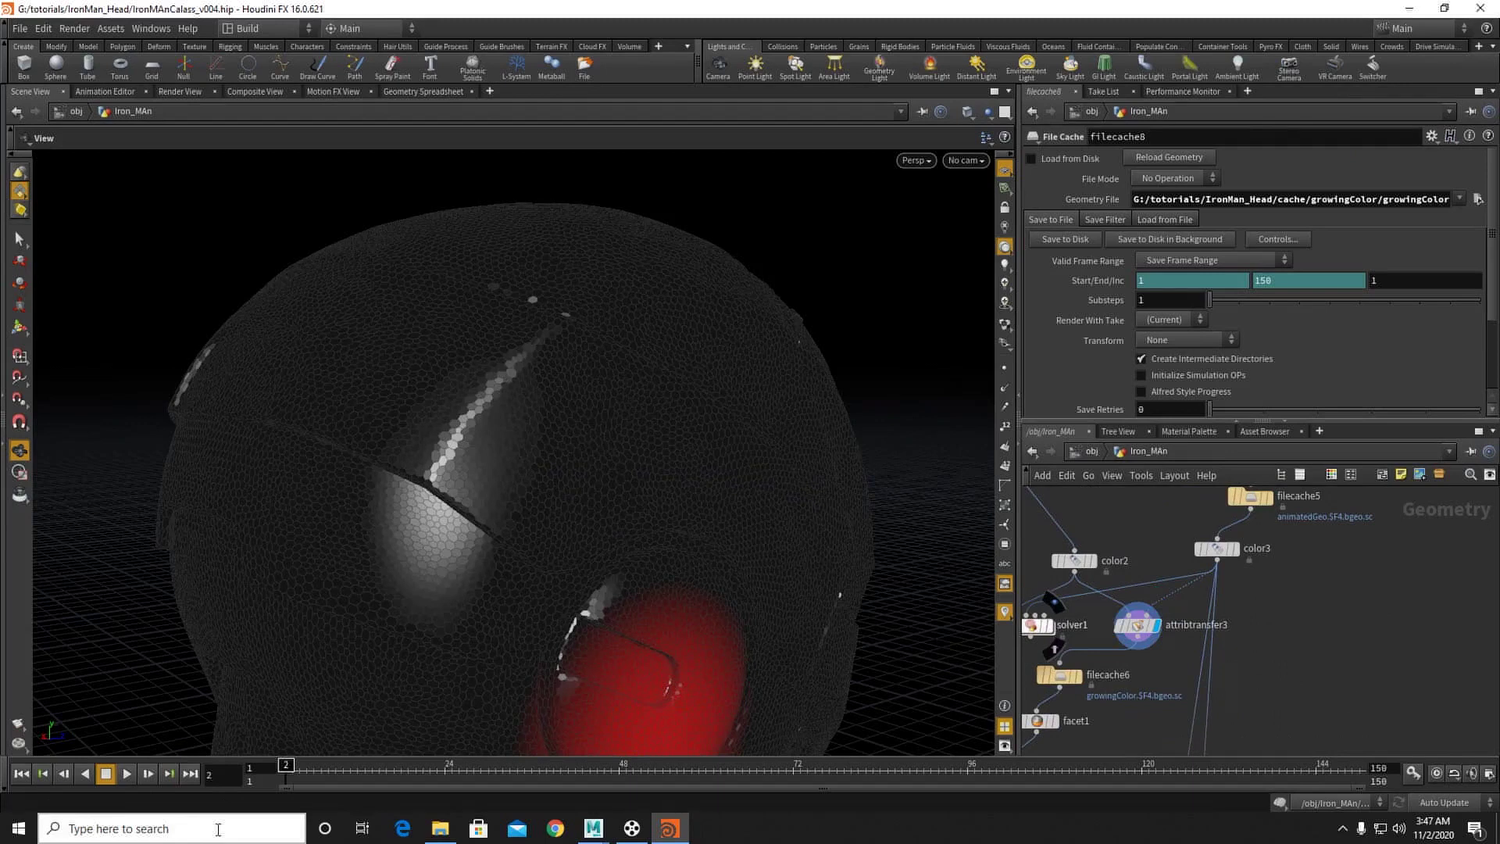
{"action": "key", "text": "Left"}
{"action": "key", "text": "Right"}
{"action": "middle_click_drag", "start_coordinate": [1143, 683], "coordinate": [1258, 600]}
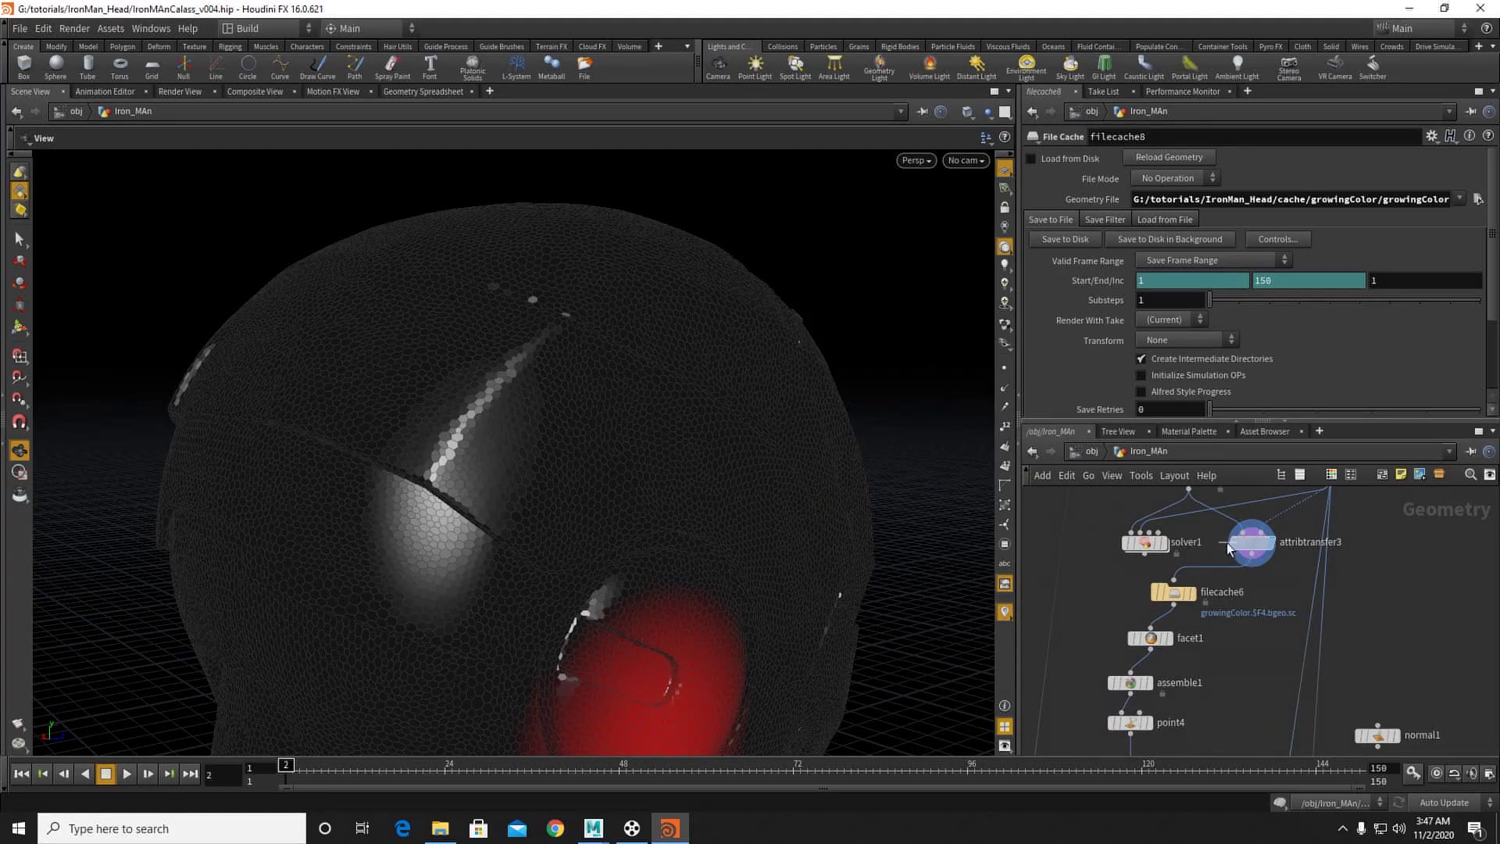
Step: Keyframe attribtransfer3's Blend Width at 0.5 on frame 6
{"action": "left_click", "coordinate": [1248, 542]}
{"action": "key", "text": "Right"}
{"action": "key", "text": "Right"}
{"action": "key", "text": "Right"}
{"action": "key", "text": "Right"}
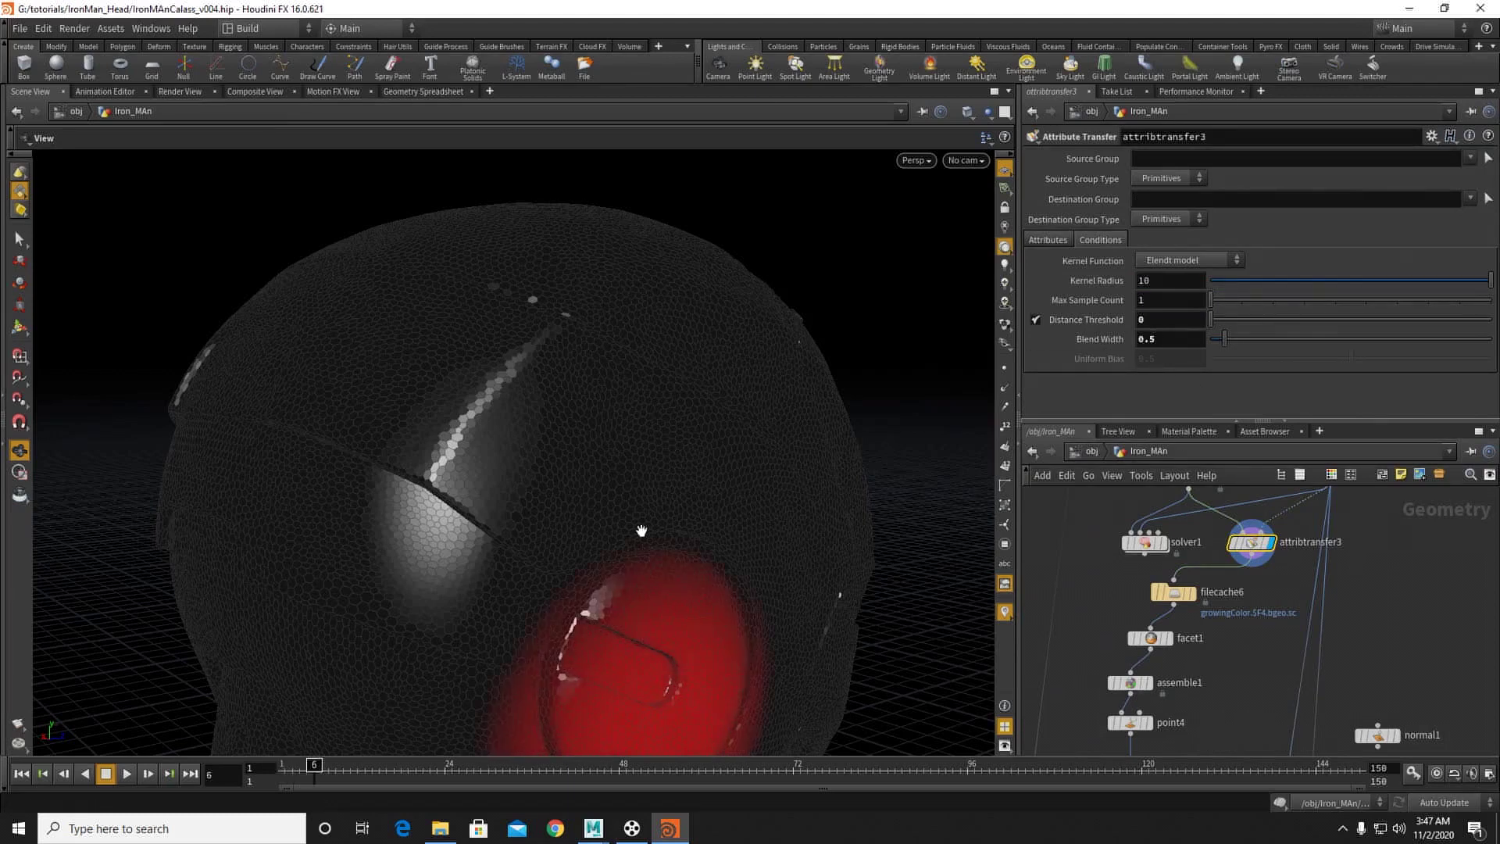
{"action": "right_click", "coordinate": [1169, 339]}
{"action": "left_click", "coordinate": [1176, 364]}
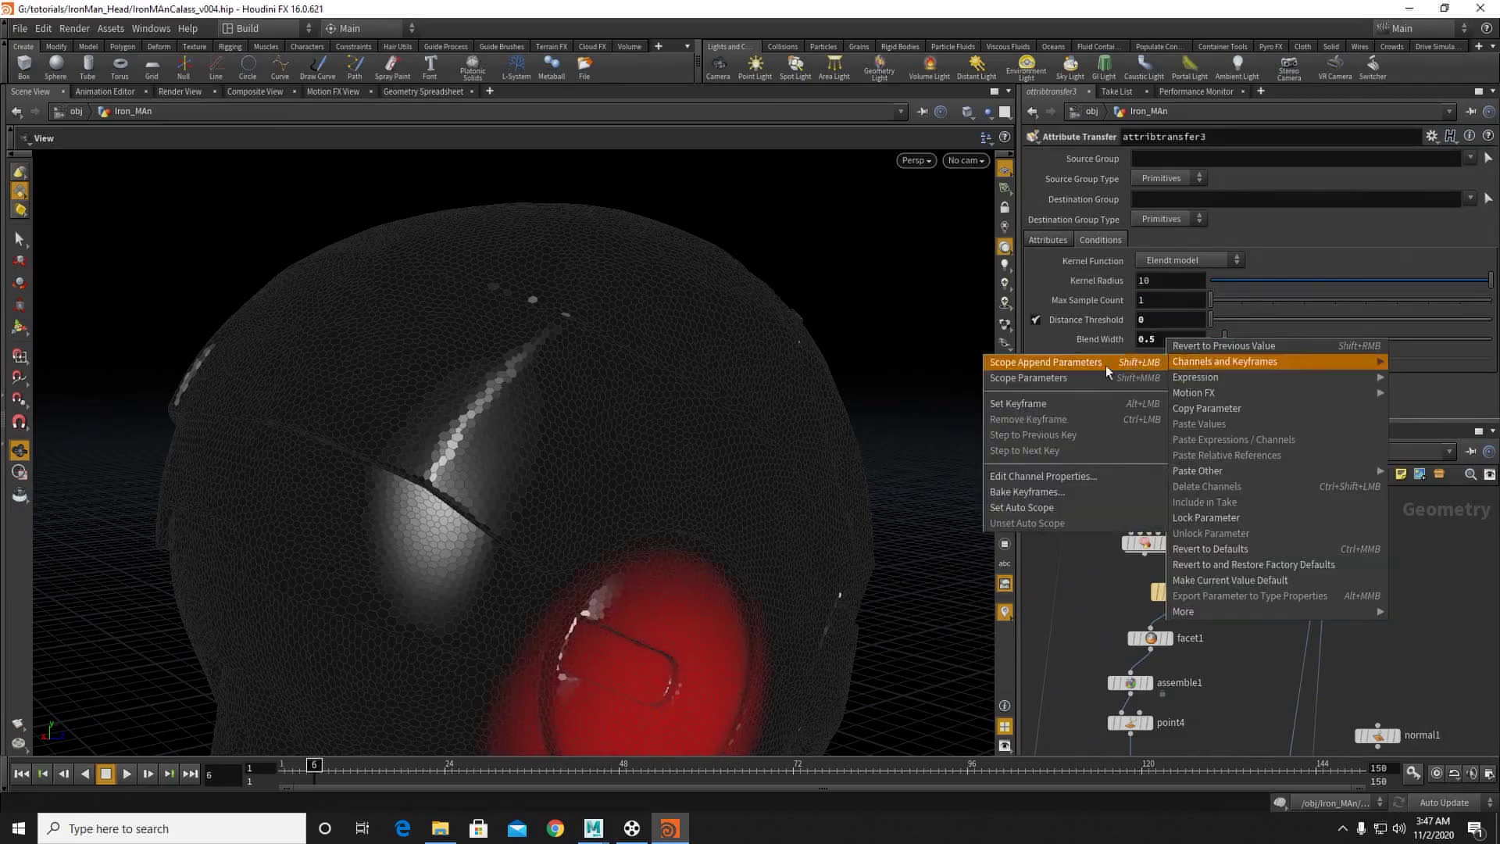
{"action": "left_click", "coordinate": [1008, 404]}
Step: Keyframe attribtransfer3's Blend Width at 0 on frame 2
{"action": "key", "text": "Left"}
{"action": "key", "text": "Left"}
{"action": "key", "text": "Left"}
{"action": "key", "text": "Left"}
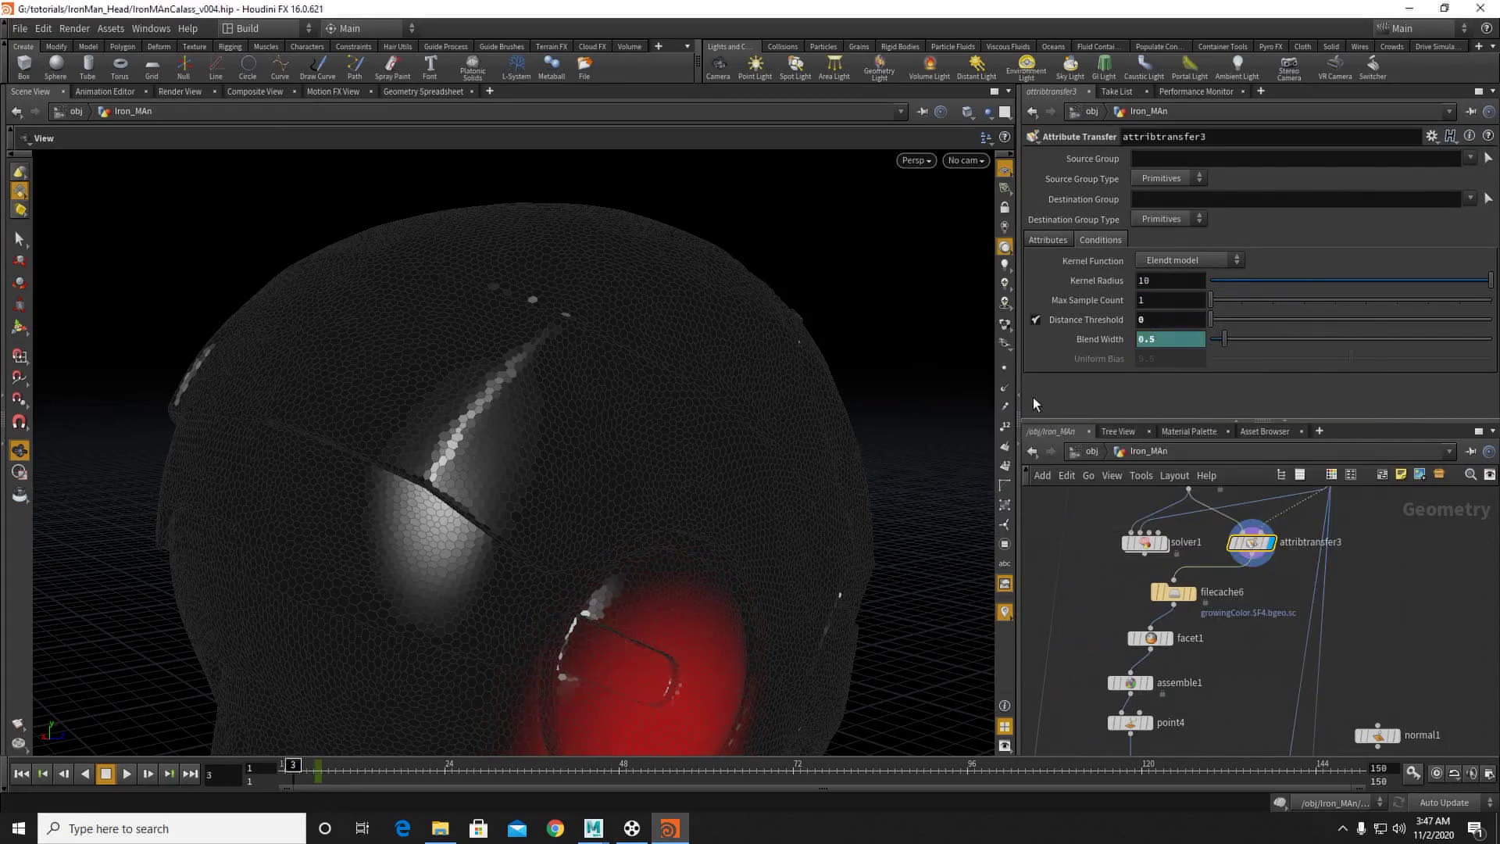
{"action": "left_click_drag", "start_coordinate": [1225, 341], "coordinate": [1206, 342]}
{"action": "right_click", "coordinate": [1156, 340]}
{"action": "mouse_move", "coordinate": [1175, 364]}
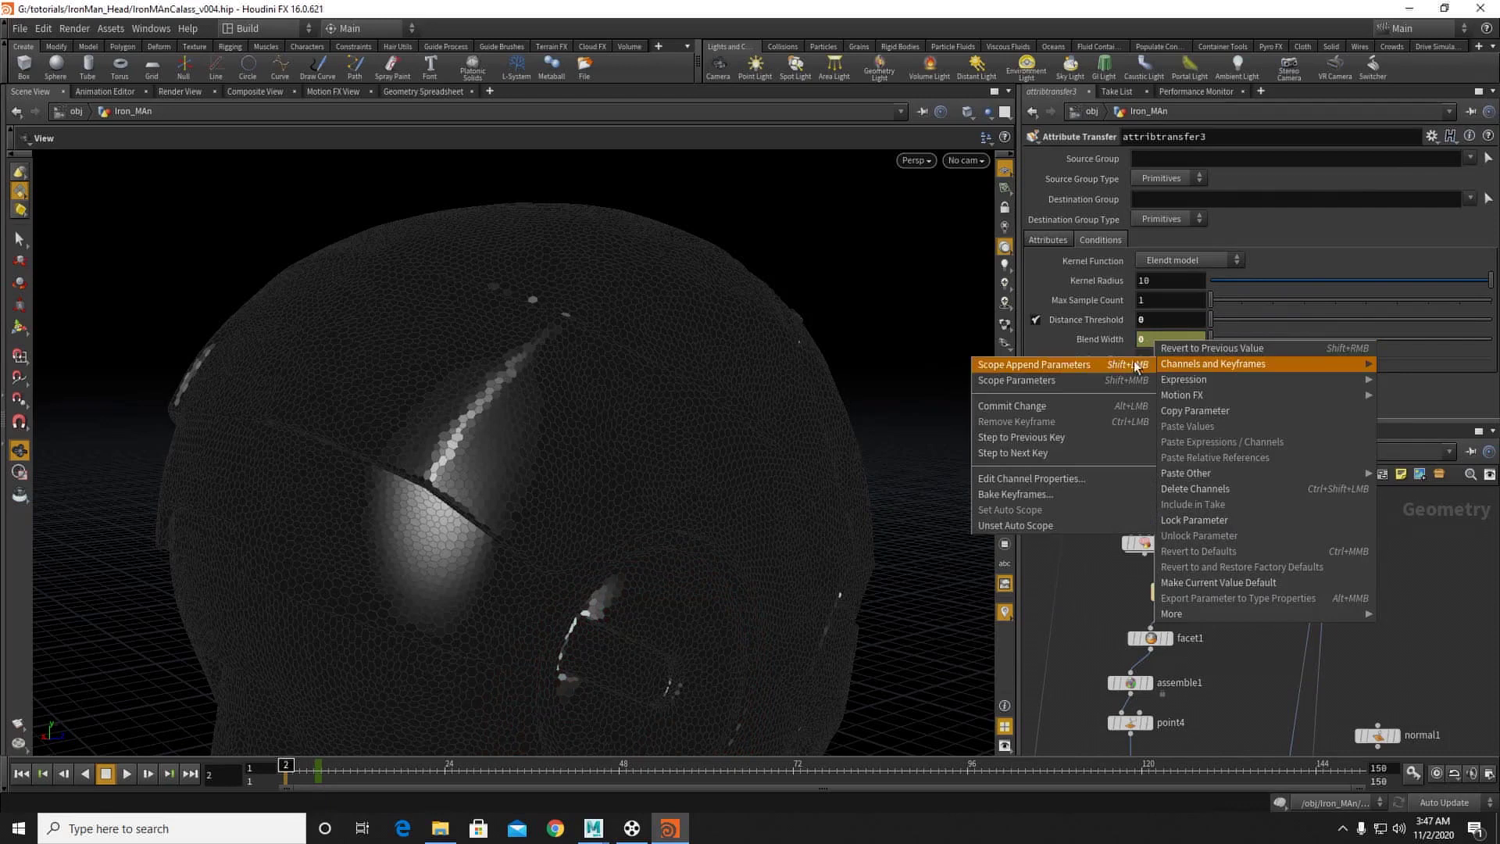
{"action": "left_click", "coordinate": [1049, 404]}
Step: Move the Blend Width keyframe from frame 6 to about frame 14 and check the red growth at frame 9
{"action": "key", "text": "Right"}
{"action": "key", "text": "Right"}
{"action": "key", "text": "Right"}
{"action": "key", "text": "Right"}
{"action": "key", "text": "Right"}
{"action": "key", "text": "Right"}
{"action": "key", "text": "Right"}
{"action": "key", "text": "Right"}
{"action": "key", "text": "Right"}
{"action": "key", "text": "Right"}
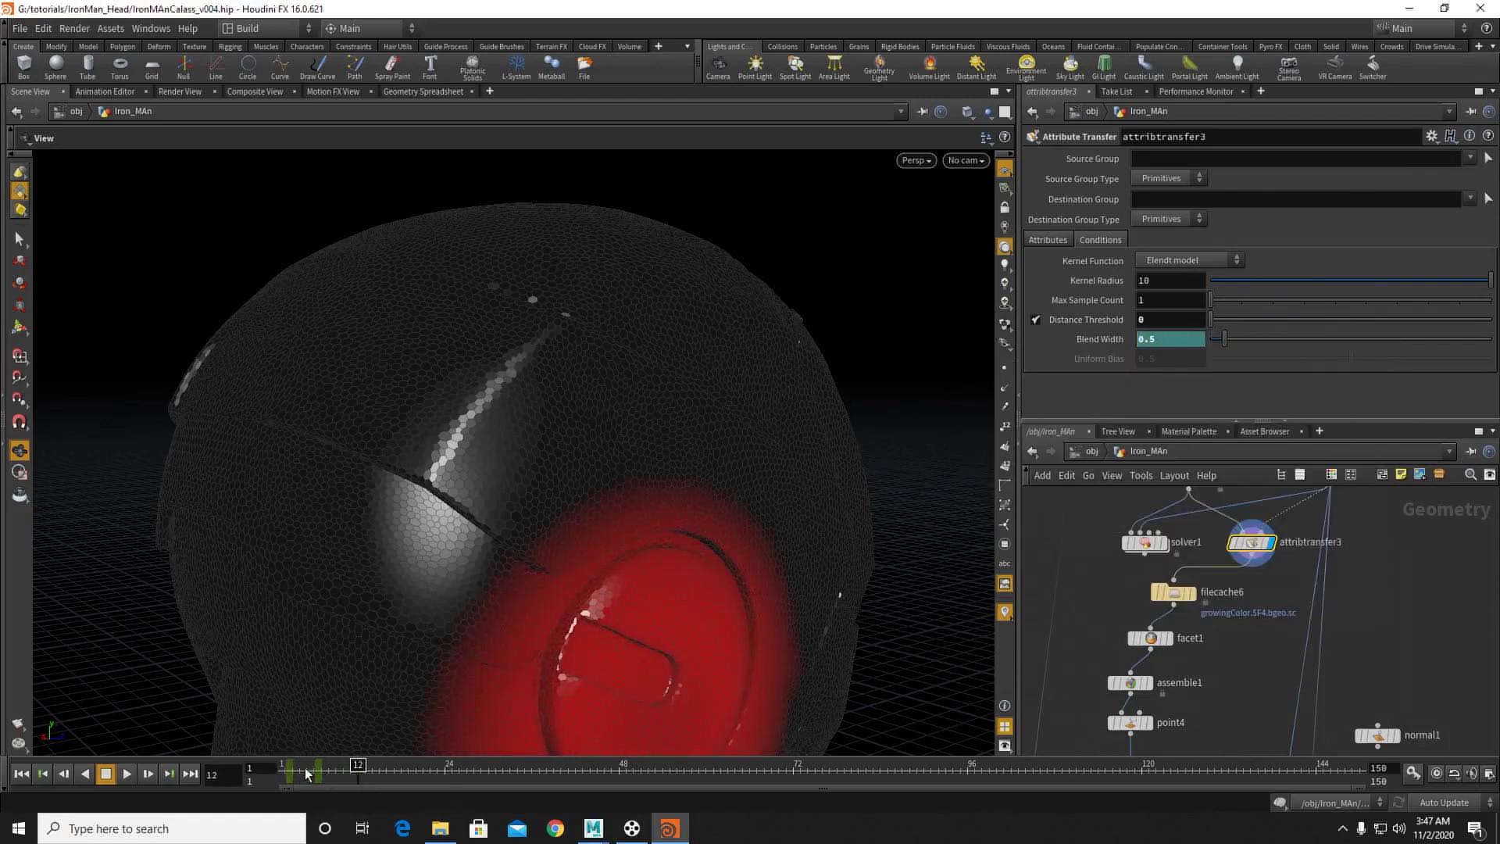
{"action": "left_click_drag", "start_coordinate": [310, 768], "coordinate": [331, 774], "text": "shift"}
{"action": "middle_click_drag", "start_coordinate": [325, 774], "coordinate": [386, 778]}
{"action": "left_click_drag", "start_coordinate": [367, 773], "coordinate": [337, 772]}
Step: Insert filecache8 directly below delete3 in the chain, display it and check the scaled hexagons up to frame 31
{"action": "middle_click_drag", "start_coordinate": [1229, 657], "coordinate": [1240, 637]}
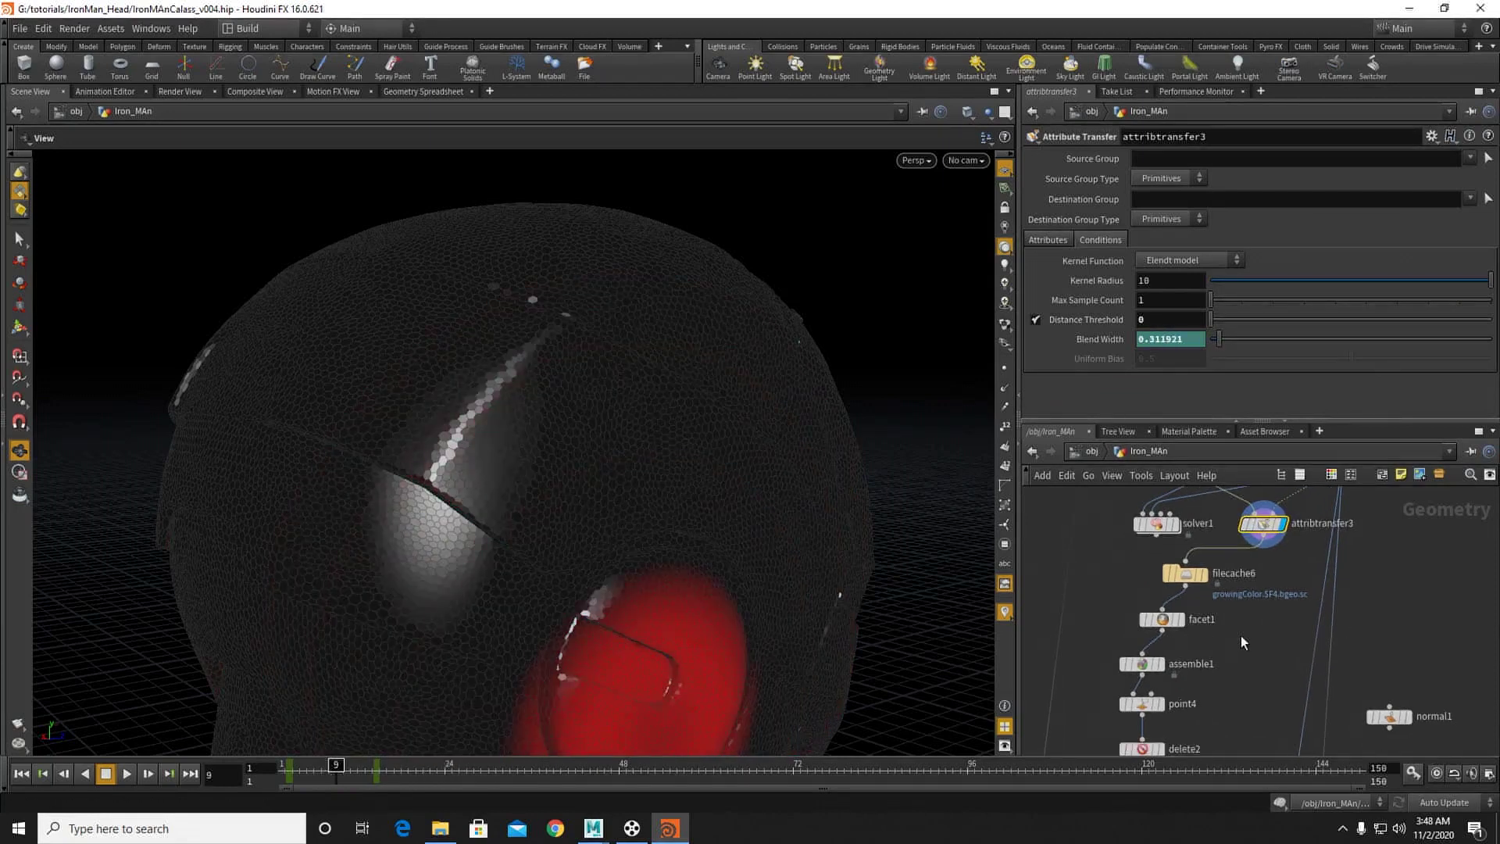
{"action": "scroll", "coordinate": [1242, 642], "scroll_direction": "down", "scroll_amount": 3}
{"action": "middle_click_drag", "start_coordinate": [1222, 709], "coordinate": [1237, 559]}
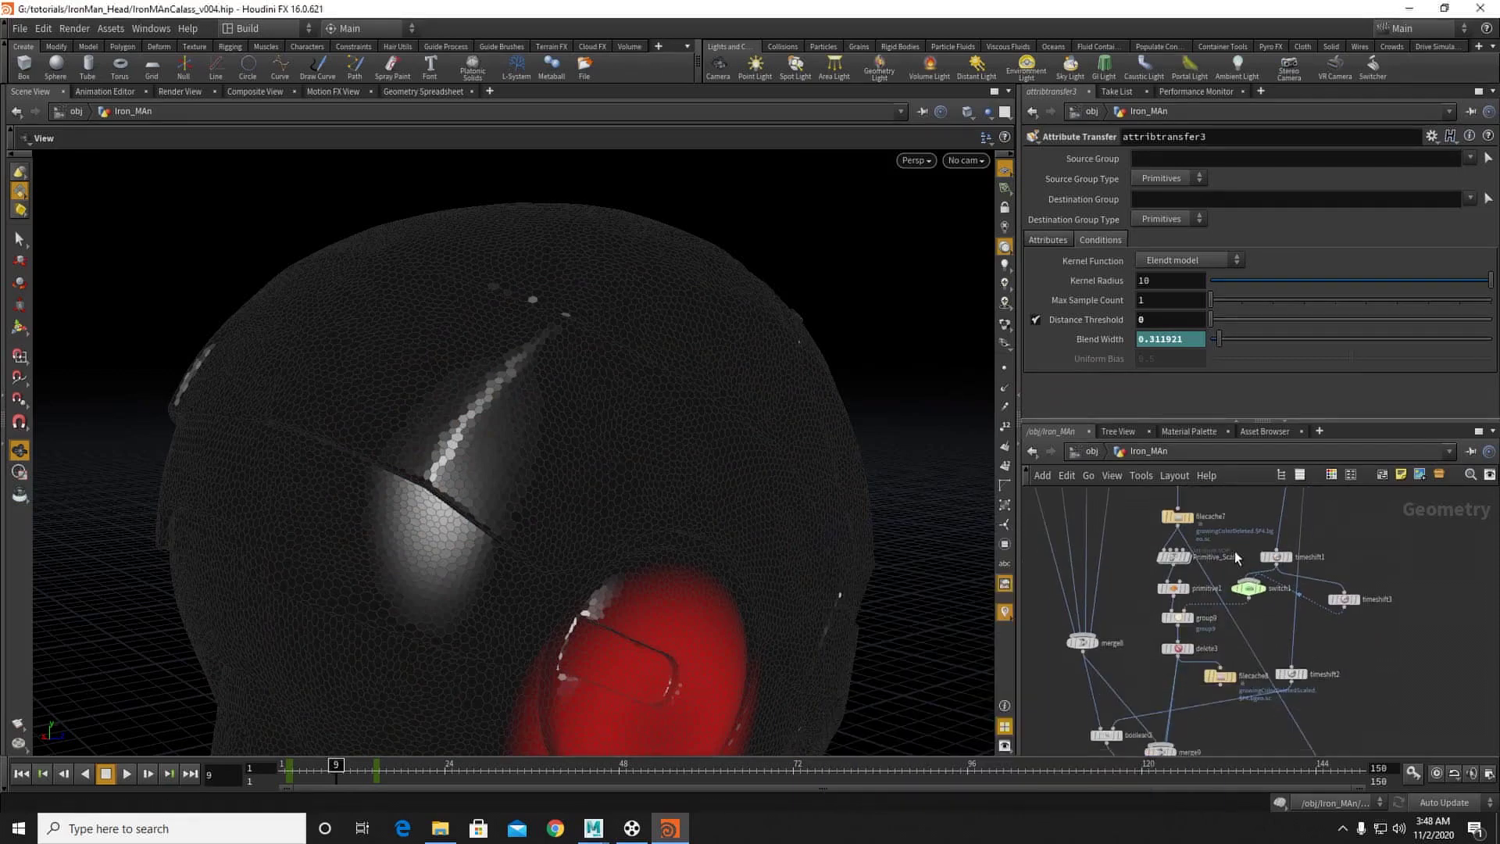
{"action": "left_click", "coordinate": [1218, 676]}
{"action": "middle_click_drag", "start_coordinate": [1232, 536], "coordinate": [1211, 703]}
{"action": "middle_click_drag", "start_coordinate": [1223, 616], "coordinate": [1225, 687]}
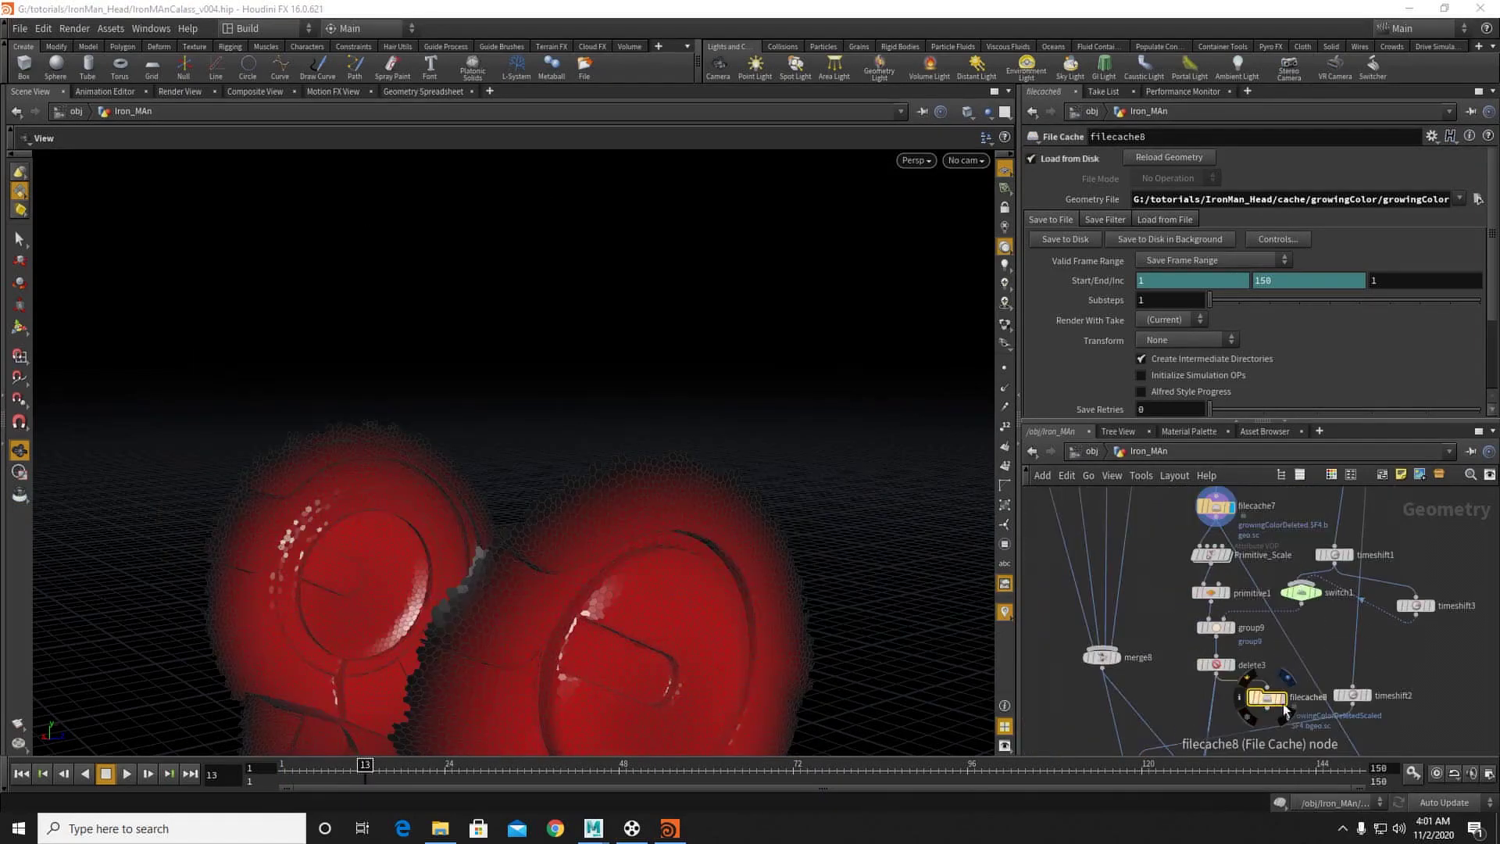
{"action": "left_click", "coordinate": [1283, 701]}
{"action": "left_click_drag", "start_coordinate": [1271, 703], "coordinate": [1220, 714]}
{"action": "middle_click_drag", "start_coordinate": [1260, 712], "coordinate": [1260, 605]}
{"action": "left_click_drag", "start_coordinate": [1173, 673], "coordinate": [1281, 671]}
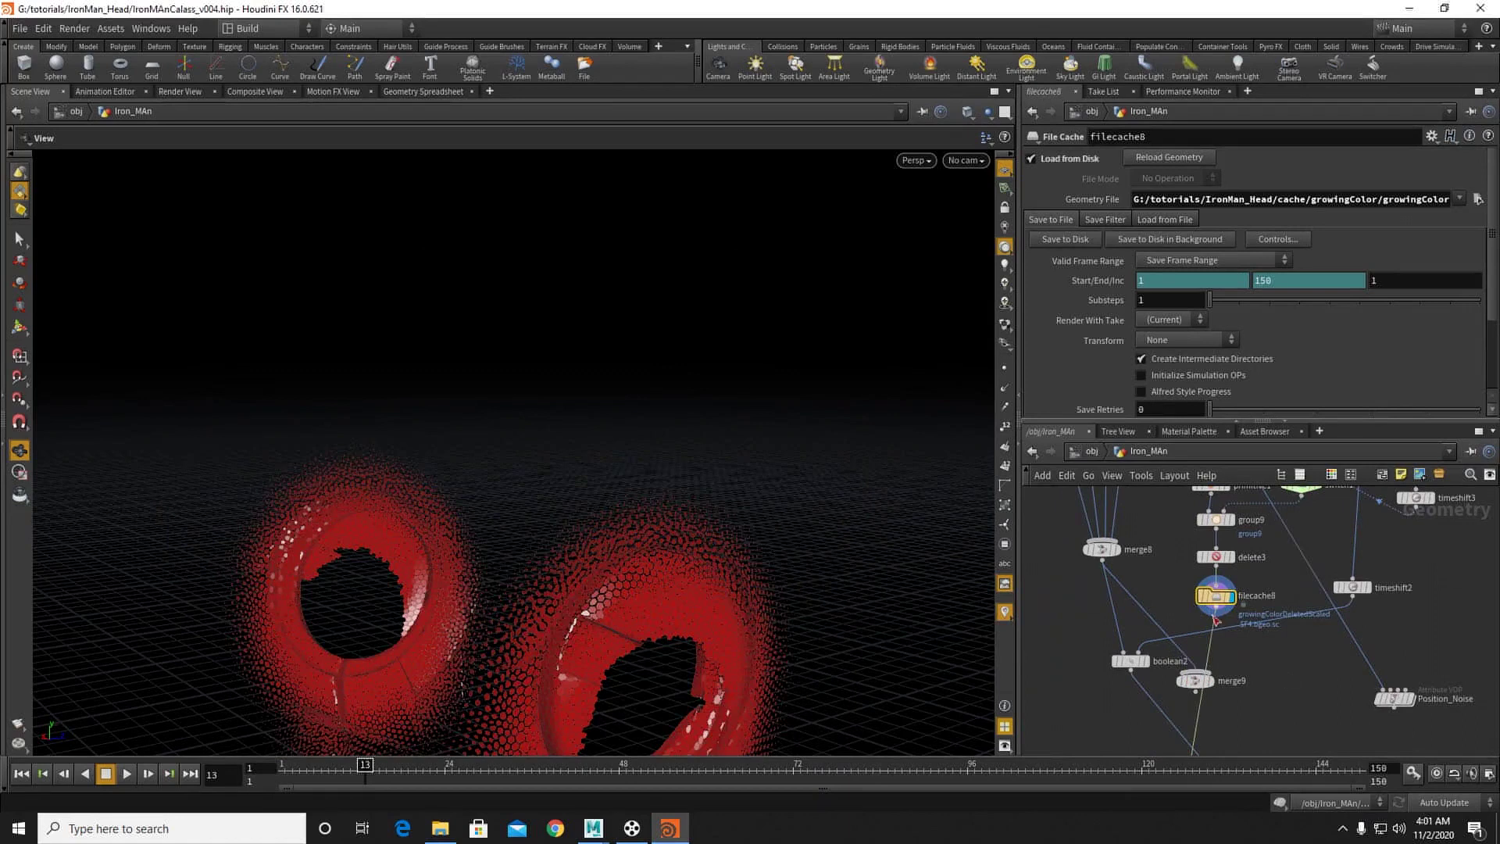
{"action": "left_click_drag", "start_coordinate": [374, 768], "coordinate": [502, 769]}
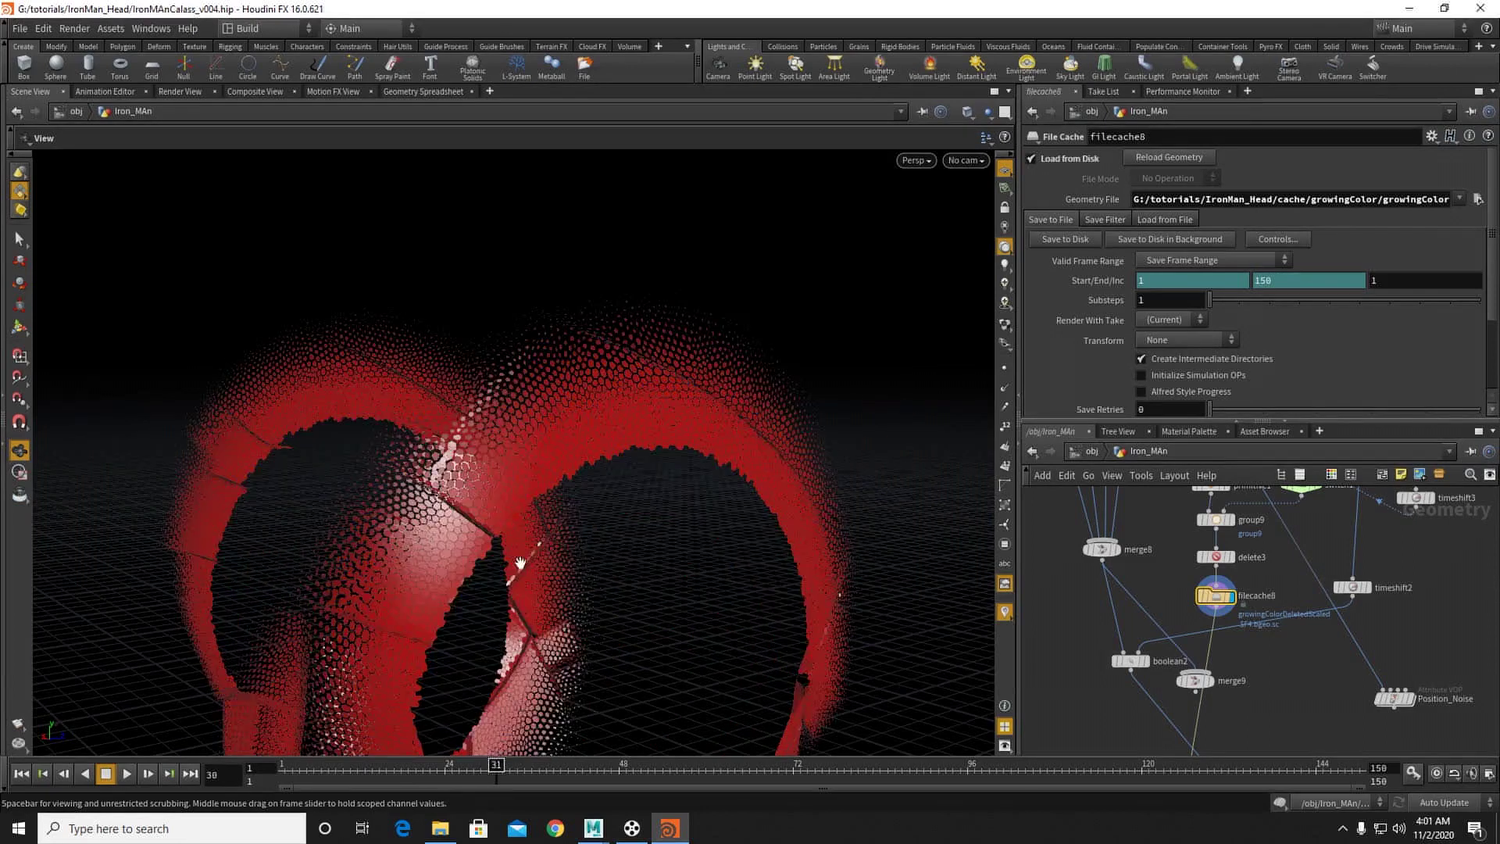
{"action": "left_click_drag", "start_coordinate": [526, 542], "coordinate": [750, 561]}
Step: Feed filecache8 into Position_Noise and, inside that VOP, connect the add node's result to the output's position
{"action": "middle_click_drag", "start_coordinate": [1302, 653], "coordinate": [1237, 624]}
{"action": "left_click_drag", "start_coordinate": [1148, 577], "coordinate": [1193, 633]}
{"action": "left_click", "coordinate": [1325, 670]}
{"action": "double_click", "coordinate": [1193, 633]}
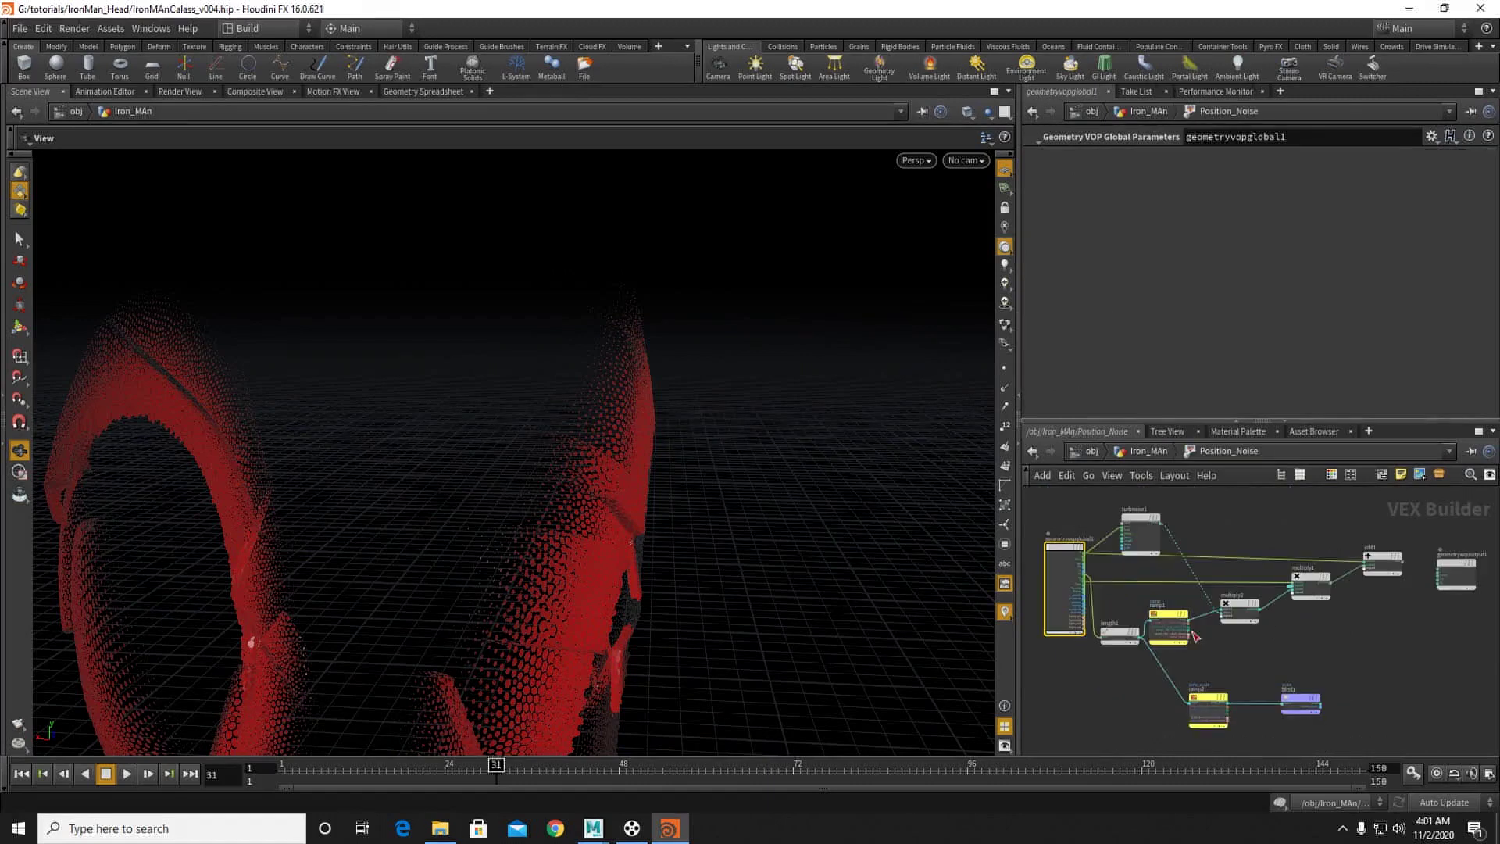
{"action": "scroll", "coordinate": [1287, 582], "scroll_direction": "up", "scroll_amount": 5}
{"action": "left_click_drag", "start_coordinate": [1333, 524], "coordinate": [1424, 540]}
Step: Delete the poly scale ramp and the scale bind node from the Position_Noise network
{"action": "middle_click_drag", "start_coordinate": [1389, 597], "coordinate": [1415, 488]}
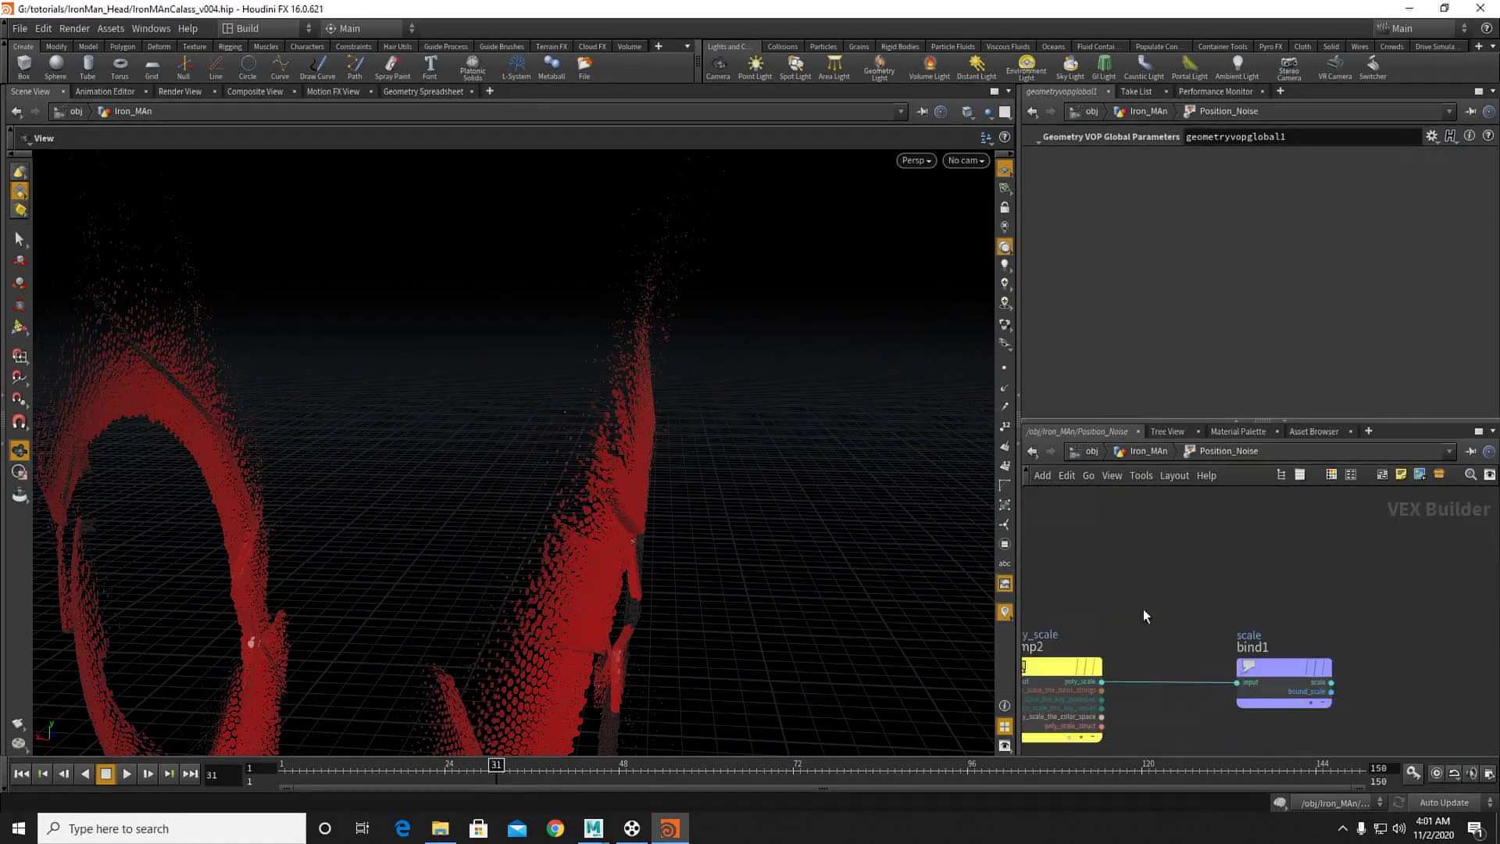
{"action": "scroll", "coordinate": [1236, 592], "scroll_direction": "down", "scroll_amount": 3}
{"action": "left_click_drag", "start_coordinate": [1123, 601], "coordinate": [1230, 706]}
{"action": "key", "text": "Delete"}
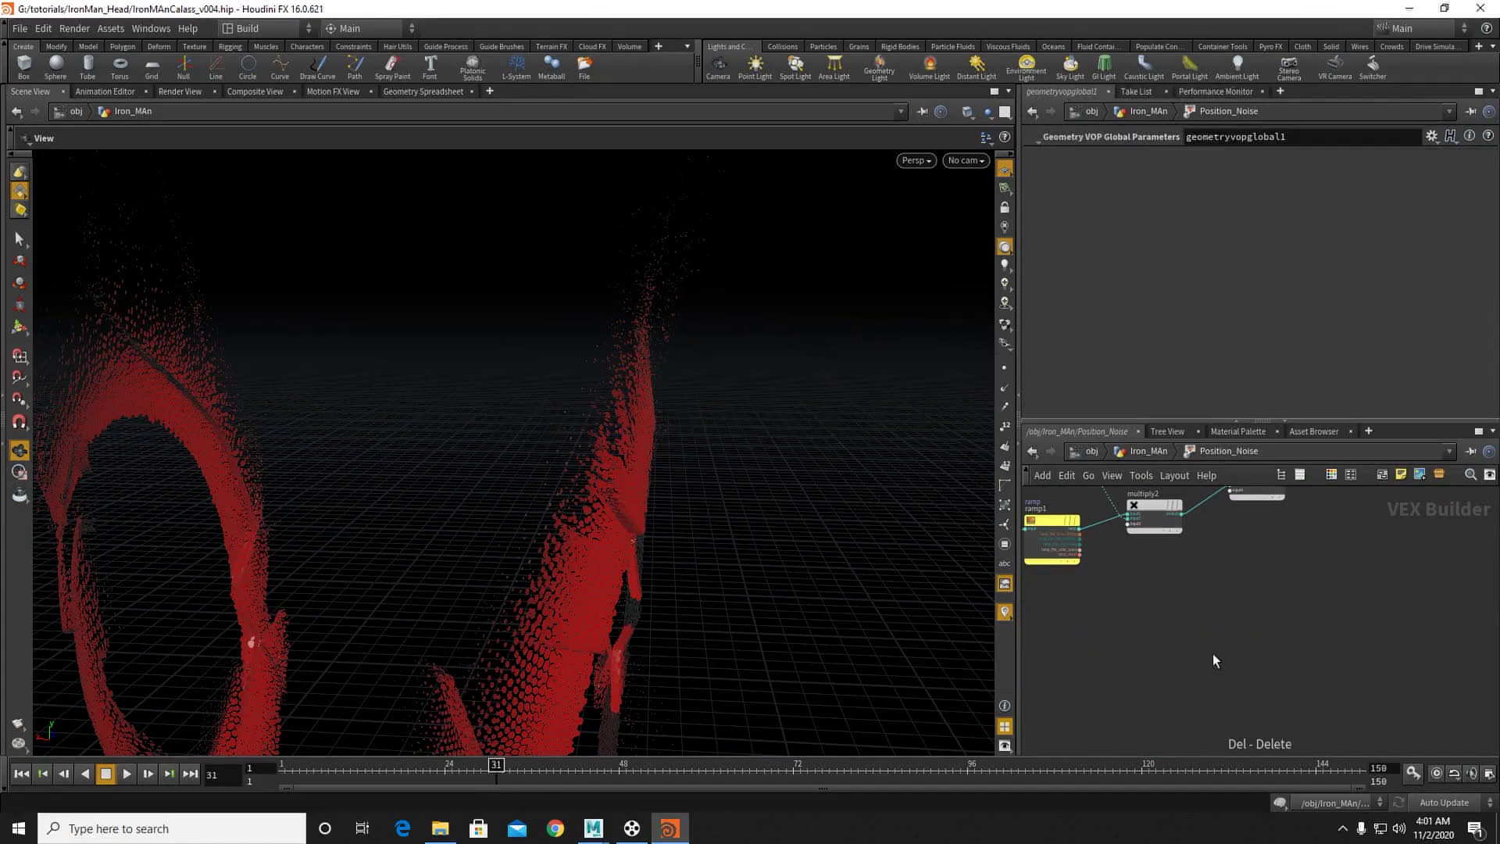
Step: Compare Position_Noise's displaced hexagons with the filecache8 geometry at frame 31
{"action": "left_click_drag", "start_coordinate": [633, 546], "coordinate": [578, 437]}
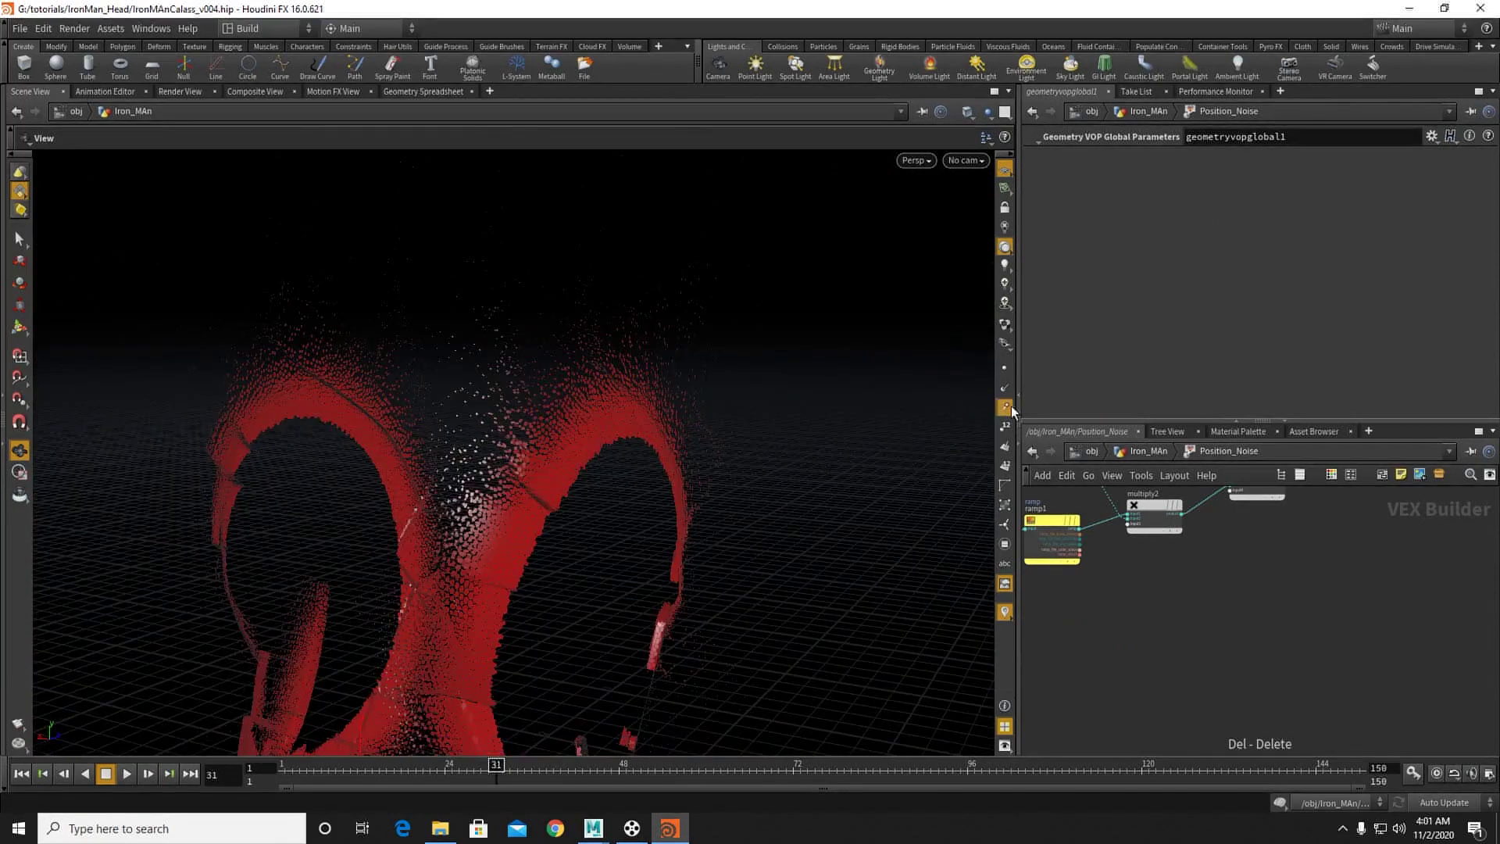
{"action": "left_click", "coordinate": [1145, 451]}
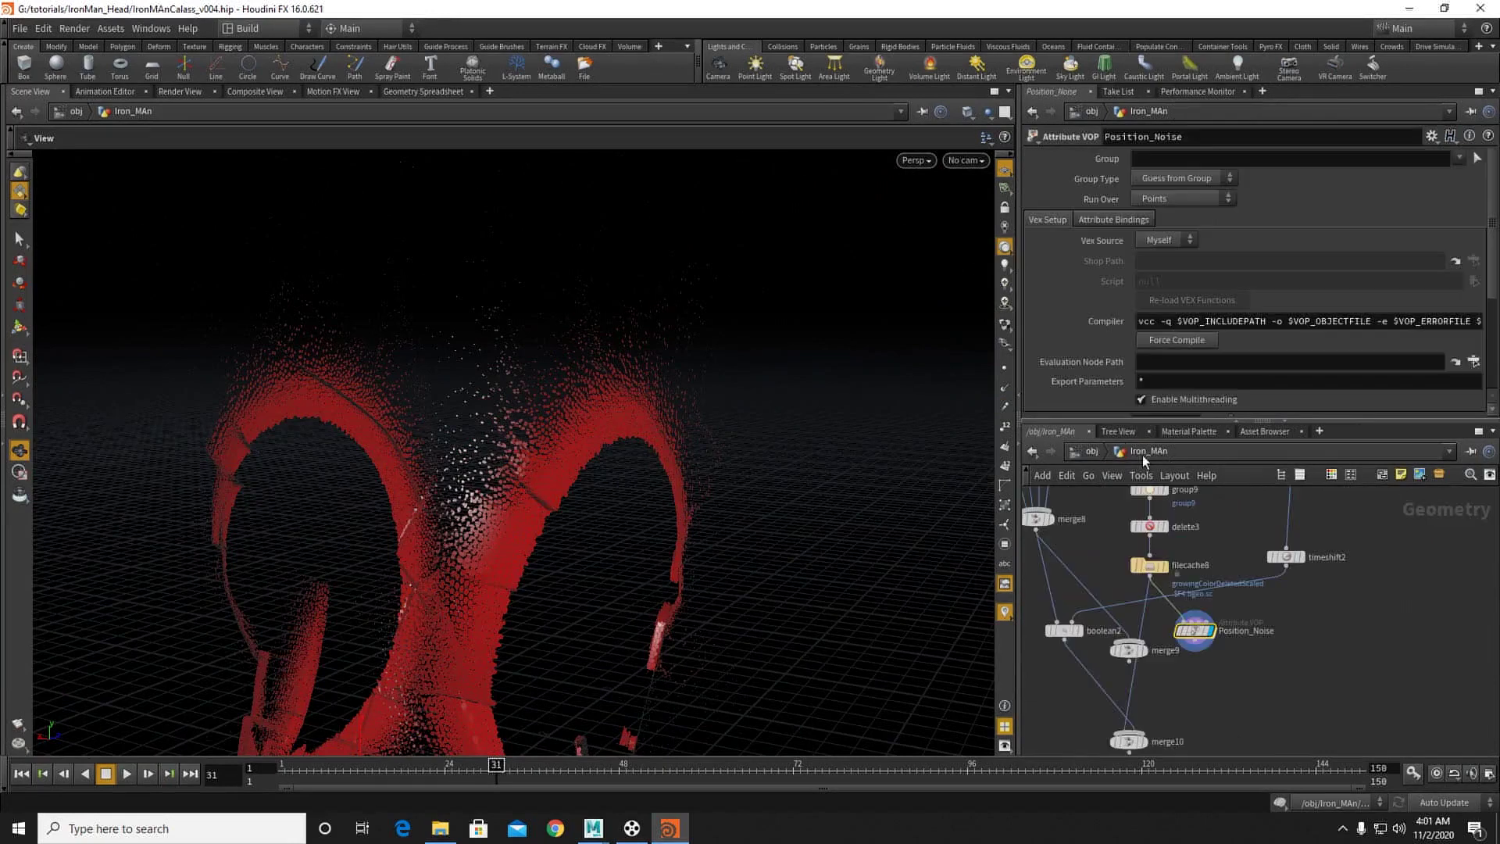
{"action": "left_click", "coordinate": [1166, 565]}
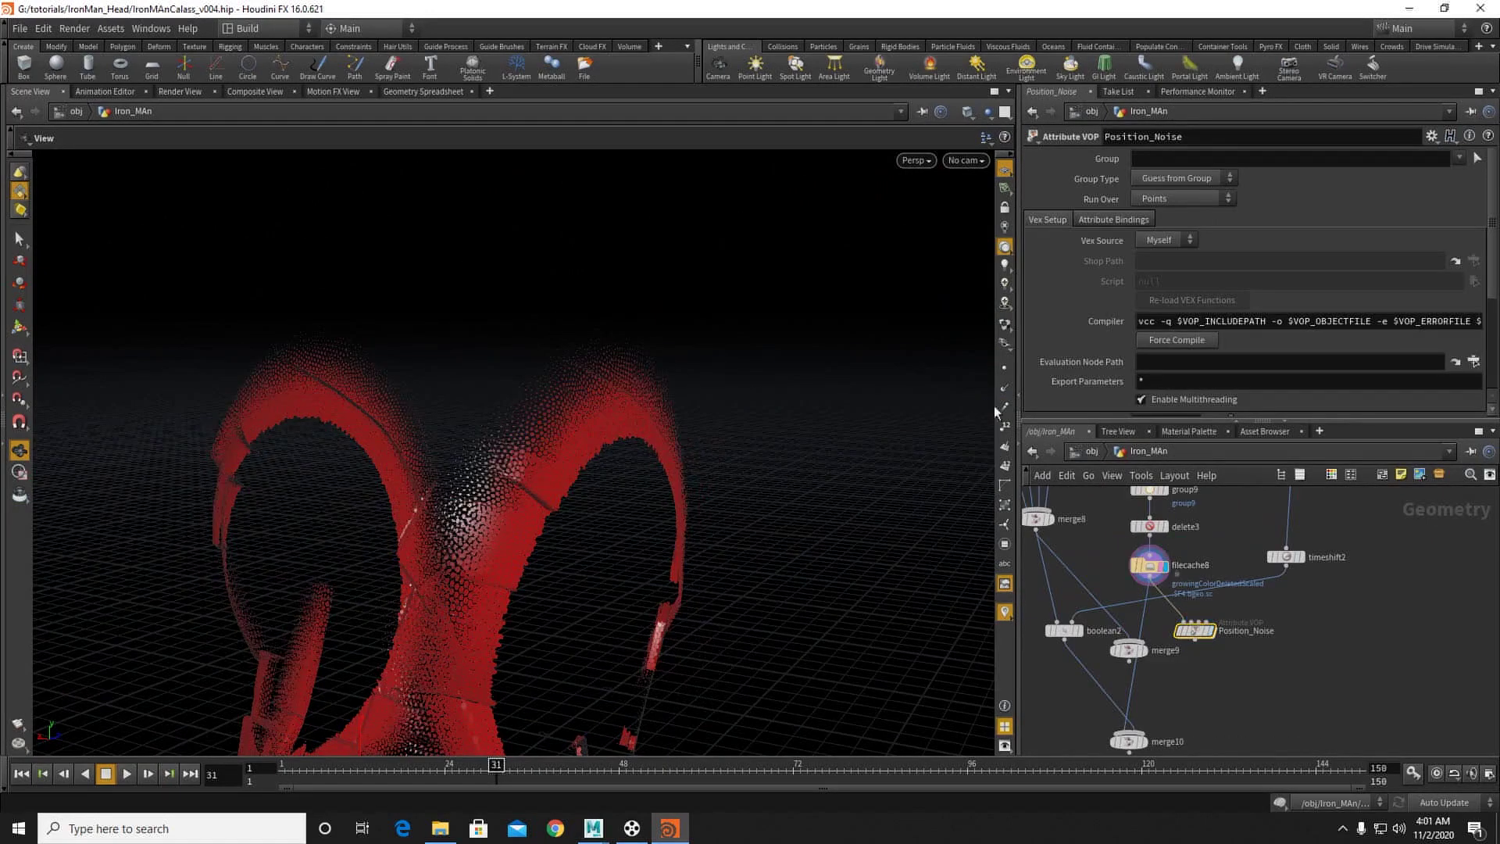
{"action": "left_click_drag", "start_coordinate": [616, 348], "coordinate": [388, 315]}
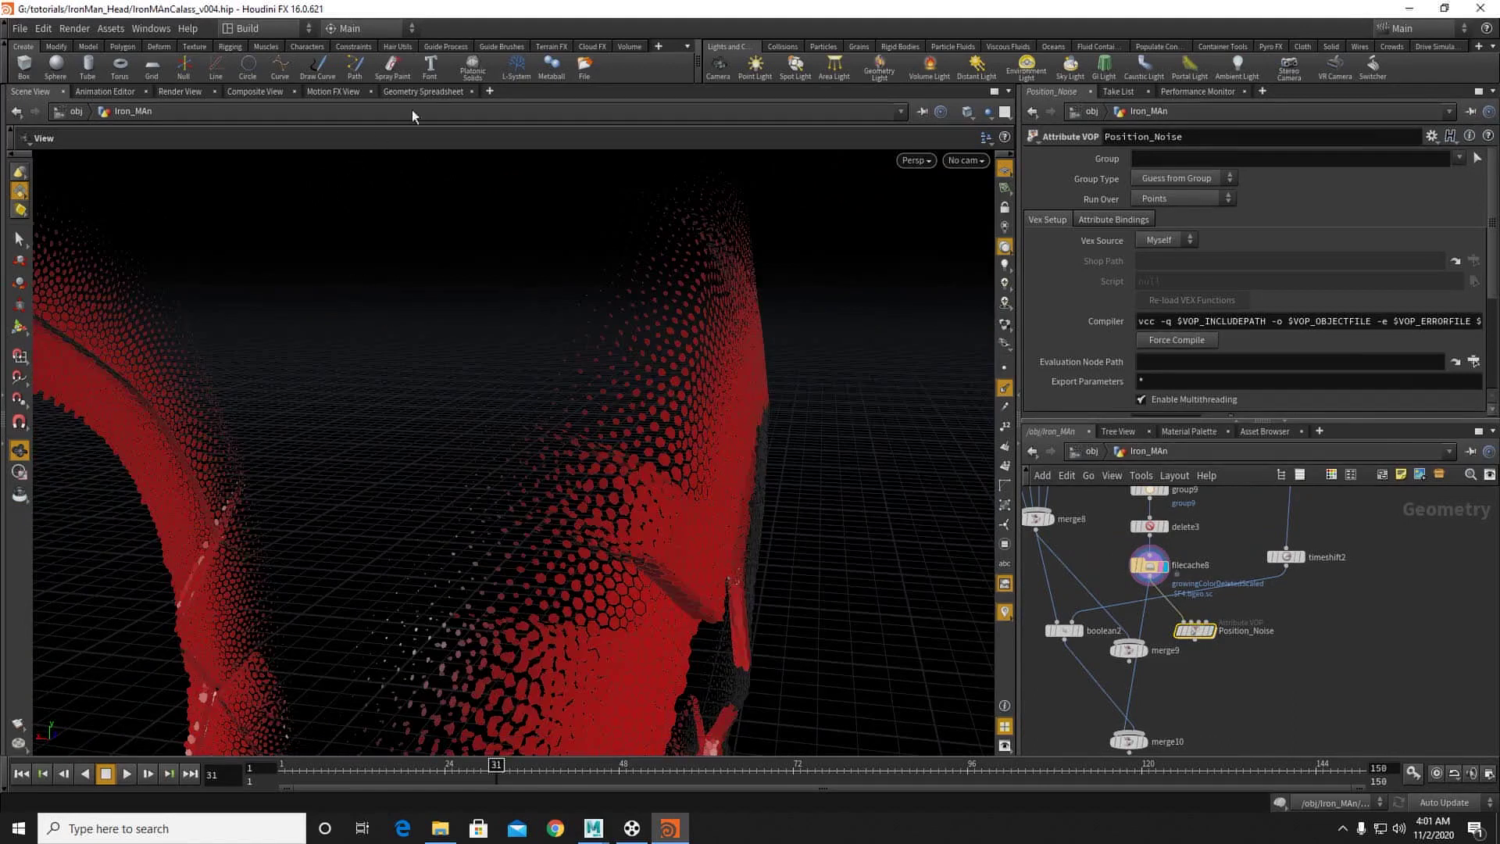
Step: Examine the point normals in the Geometry Spreadsheet and in the viewport, and select filecache8
{"action": "left_click", "coordinate": [425, 92]}
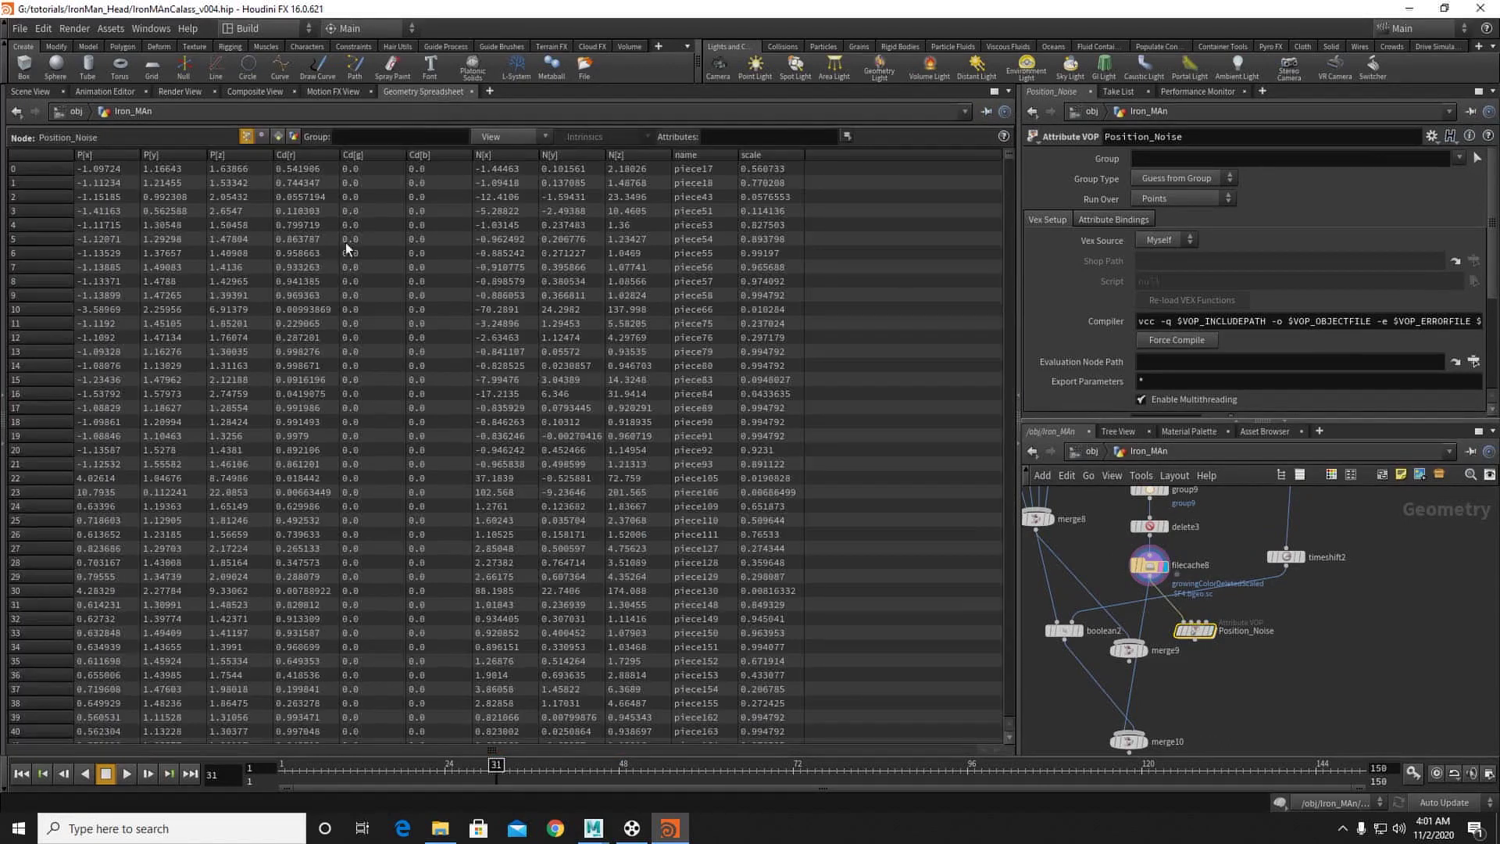
{"action": "left_click", "coordinate": [18, 91]}
{"action": "right_click_drag", "start_coordinate": [461, 474], "coordinate": [411, 458]}
{"action": "left_click_drag", "start_coordinate": [411, 458], "coordinate": [640, 517]}
{"action": "right_click_drag", "start_coordinate": [639, 517], "coordinate": [422, 478]}
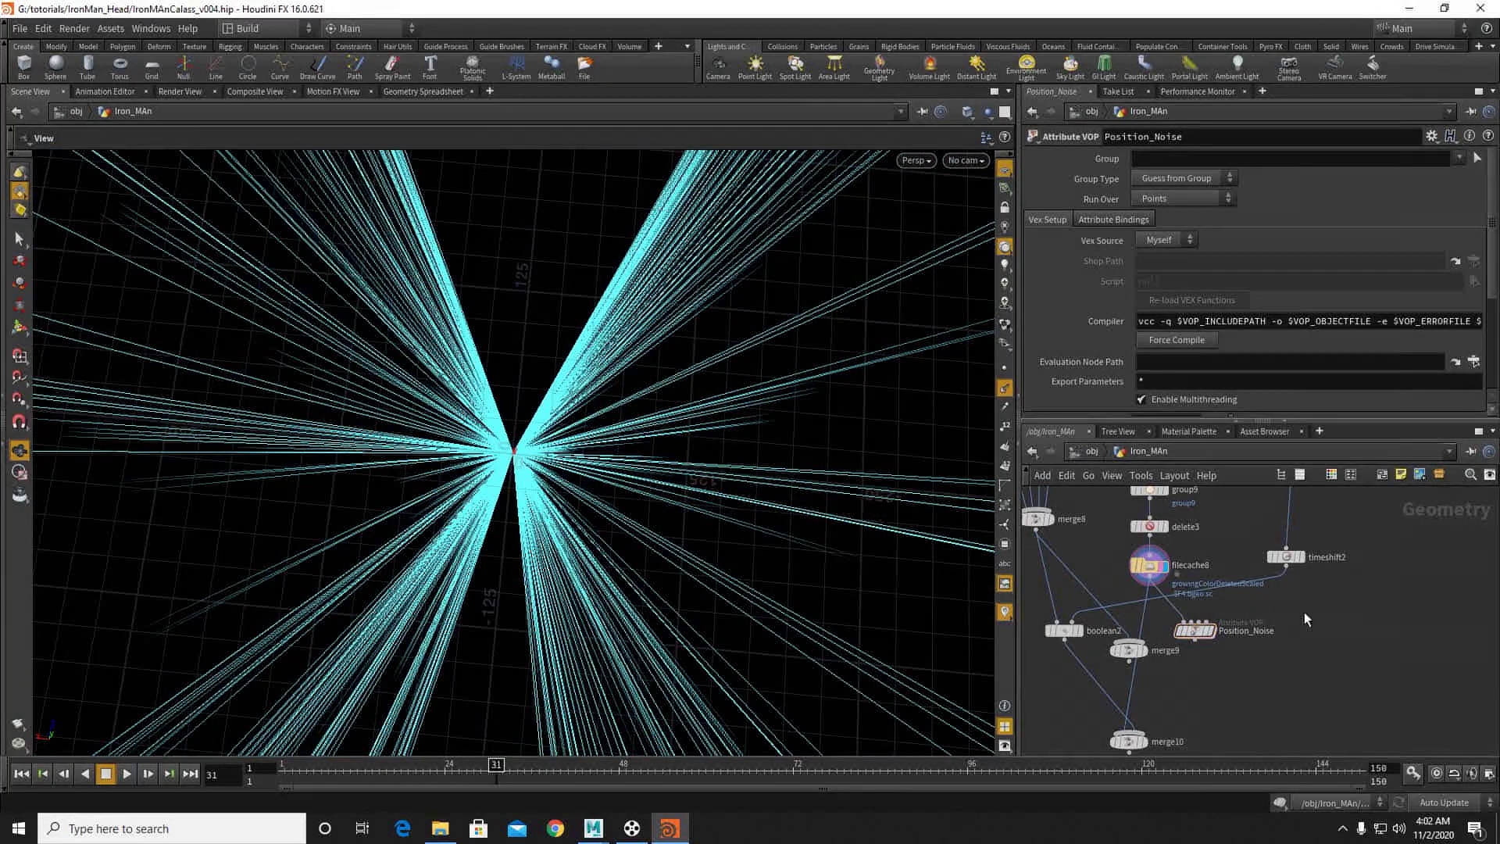
{"action": "left_click", "coordinate": [1150, 565]}
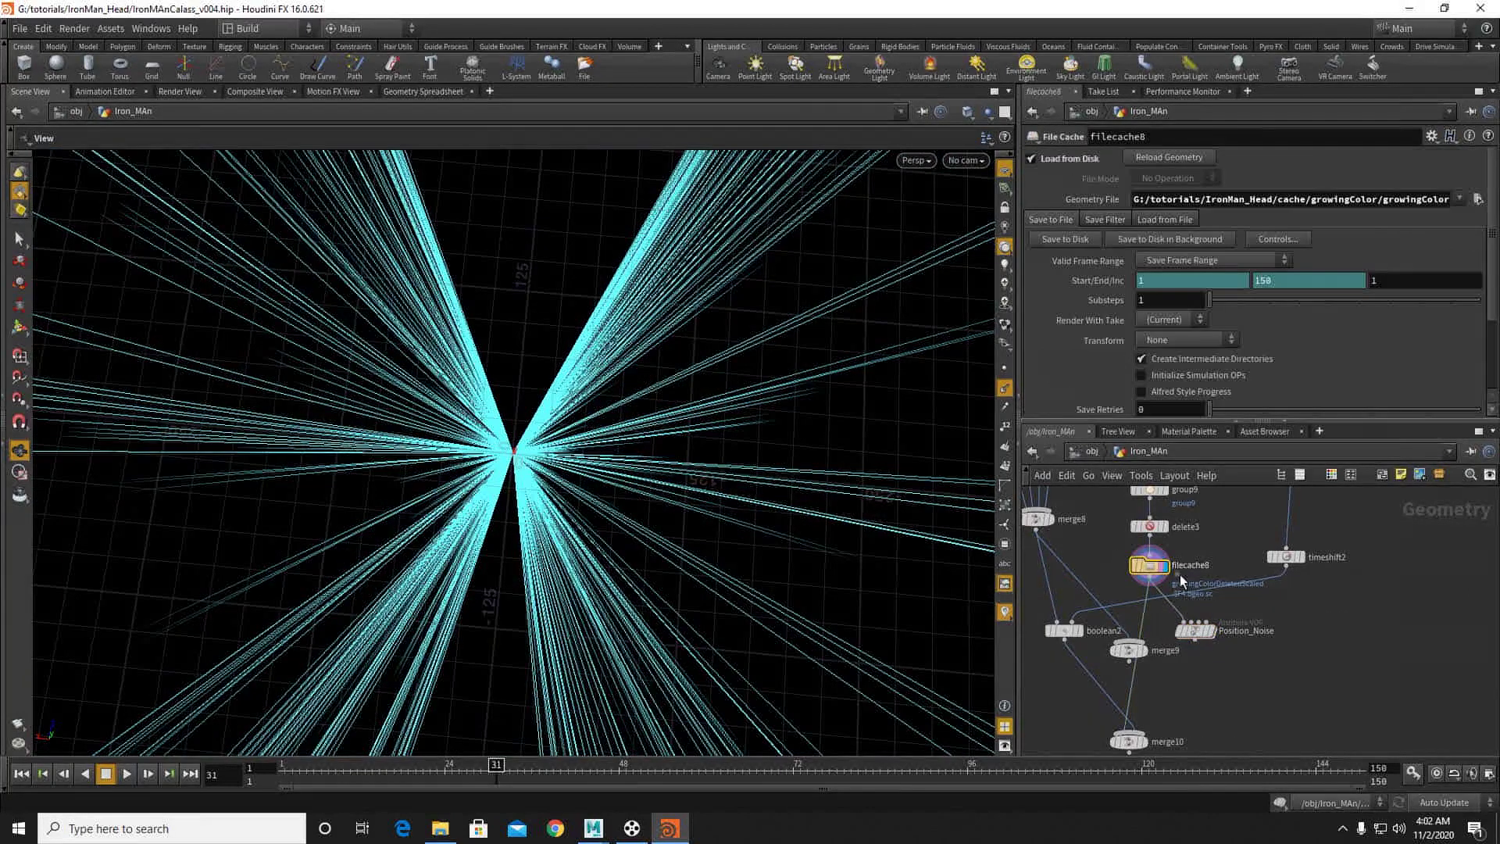
Step: Open the Position_Noise network and inspect the displaced hexagons with normals hidden and points displayed
{"action": "left_click", "coordinate": [1212, 631]}
{"action": "double_click", "coordinate": [1193, 639]}
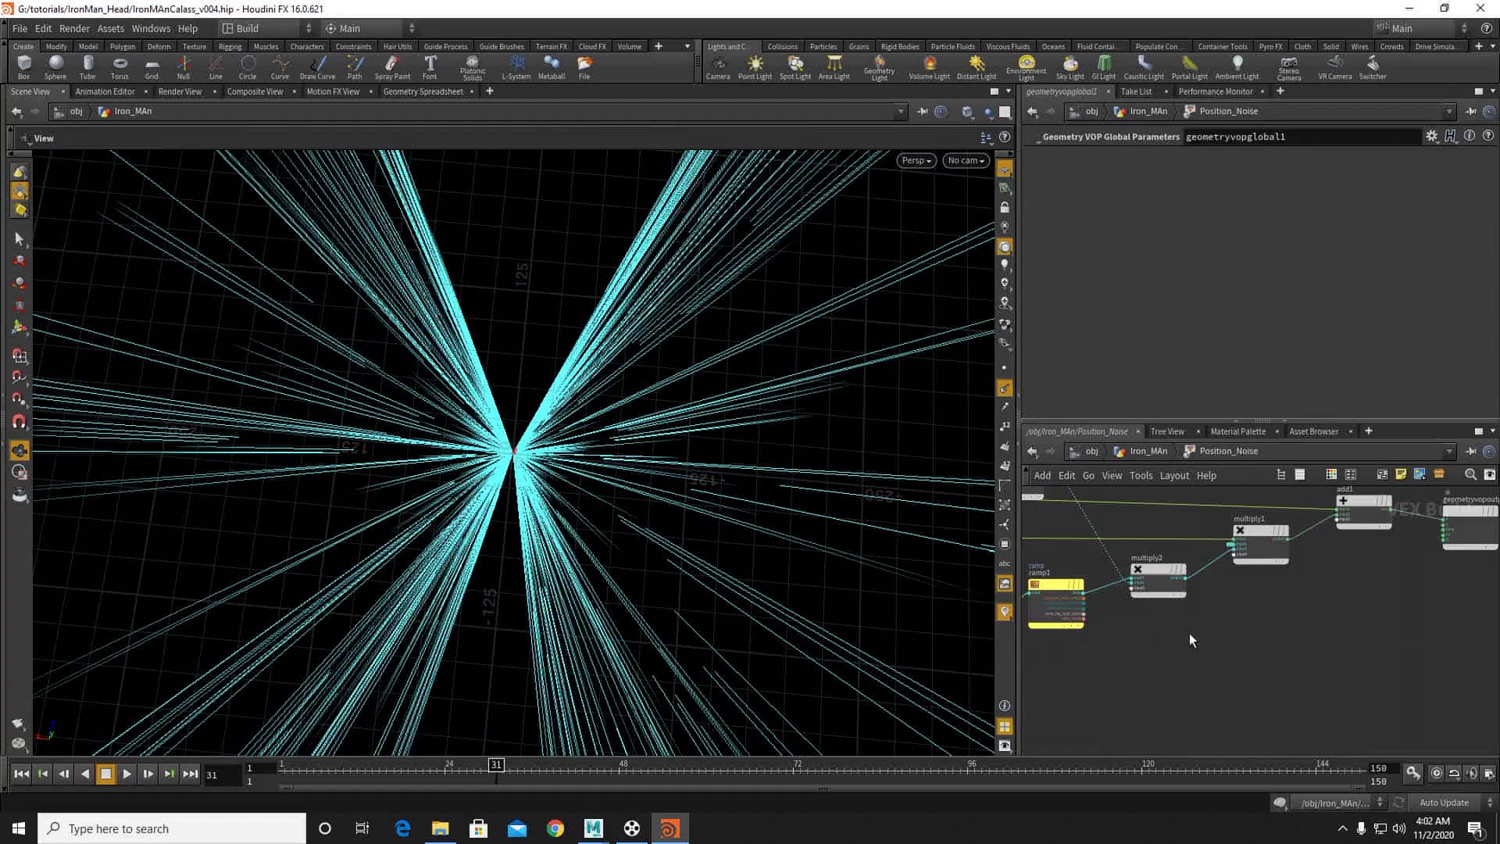
{"action": "left_click_drag", "start_coordinate": [532, 381], "coordinate": [864, 387]}
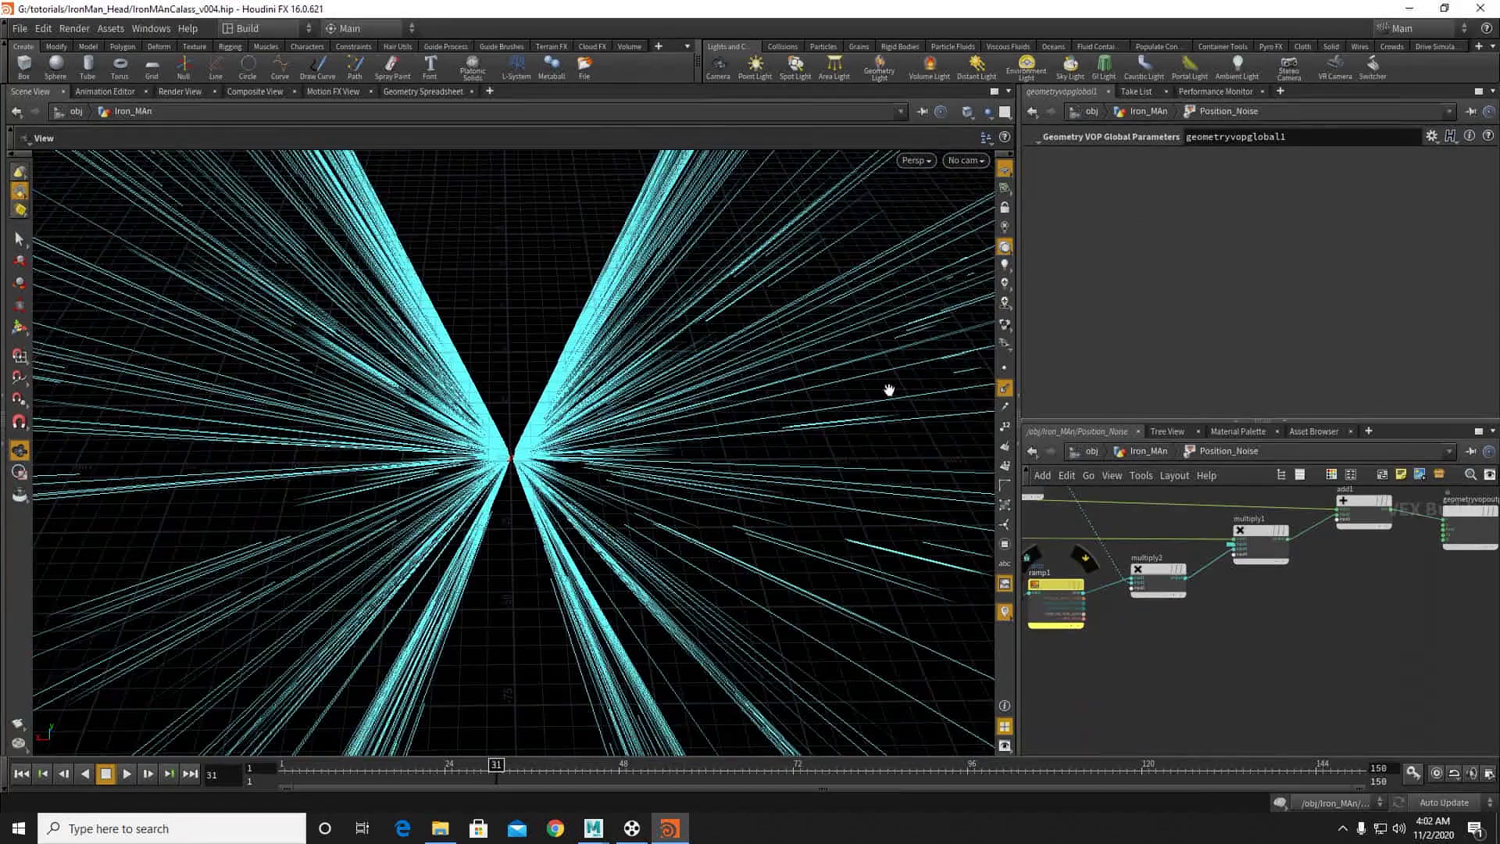
{"action": "left_click", "coordinate": [1004, 388]}
{"action": "left_click_drag", "start_coordinate": [970, 388], "coordinate": [612, 401]}
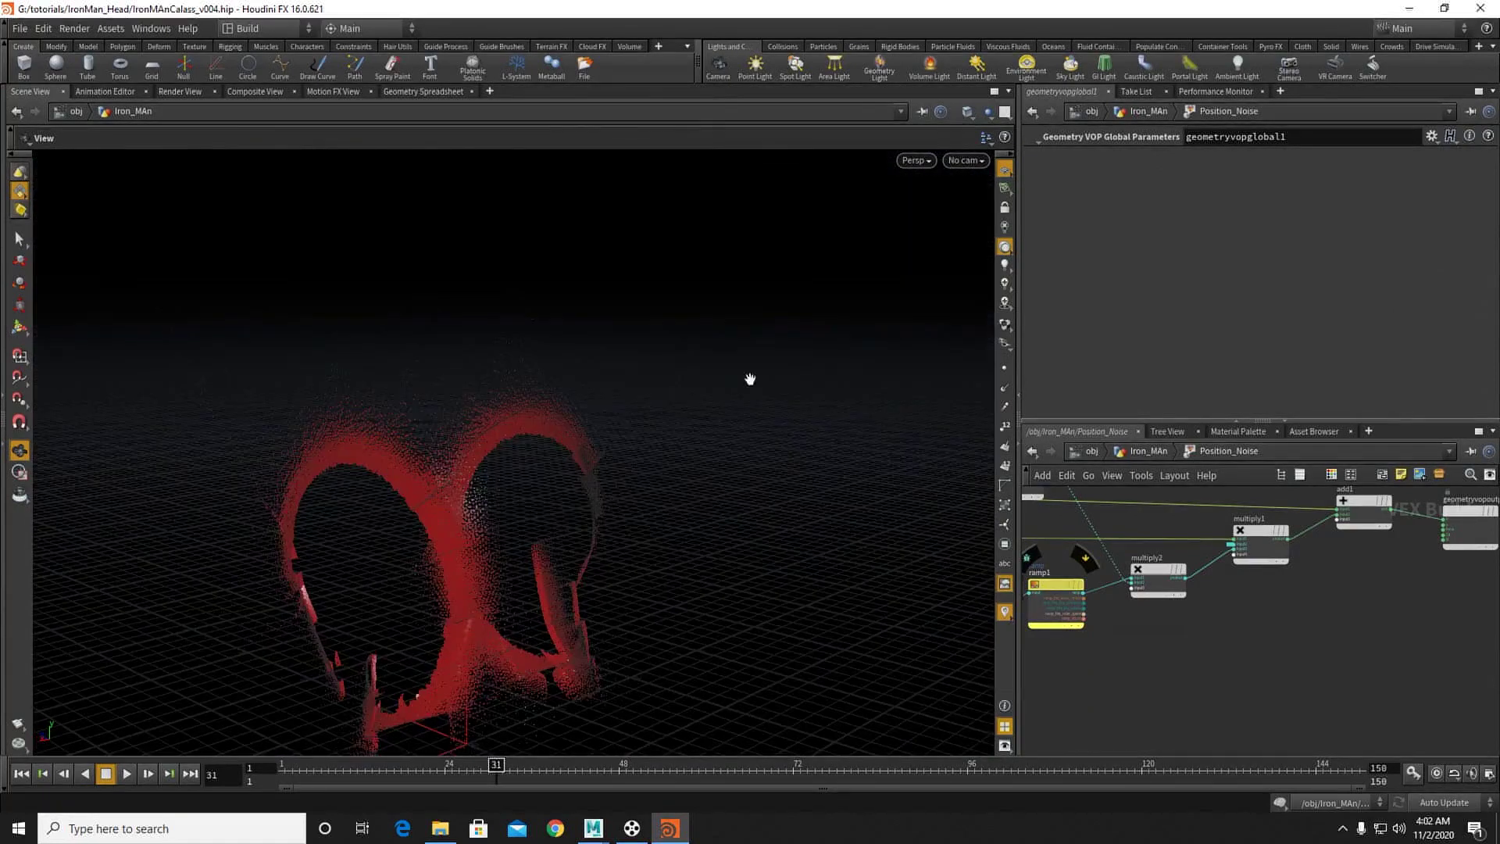
{"action": "left_click", "coordinate": [1003, 371]}
{"action": "right_click_drag", "start_coordinate": [797, 394], "coordinate": [86, 390]}
{"action": "right_click_drag", "start_coordinate": [750, 391], "coordinate": [82, 356]}
{"action": "right_click_drag", "start_coordinate": [472, 389], "coordinate": [1177, 430]}
{"action": "right_click_drag", "start_coordinate": [484, 422], "coordinate": [1077, 425]}
{"action": "right_click_drag", "start_coordinate": [438, 439], "coordinate": [937, 428]}
{"action": "right_click_drag", "start_coordinate": [562, 434], "coordinate": [937, 449]}
Step: Insert a normalize node on the wire carrying the normal into multiply1 inside Position_Noise
{"action": "middle_click_drag", "start_coordinate": [1198, 621], "coordinate": [1345, 616]}
{"action": "middle_click_drag", "start_coordinate": [1205, 650], "coordinate": [1054, 643]}
{"action": "scroll", "coordinate": [1147, 642], "scroll_direction": "up", "scroll_amount": 2}
{"action": "key", "text": "Tab"}
{"action": "type", "text": "nor"}
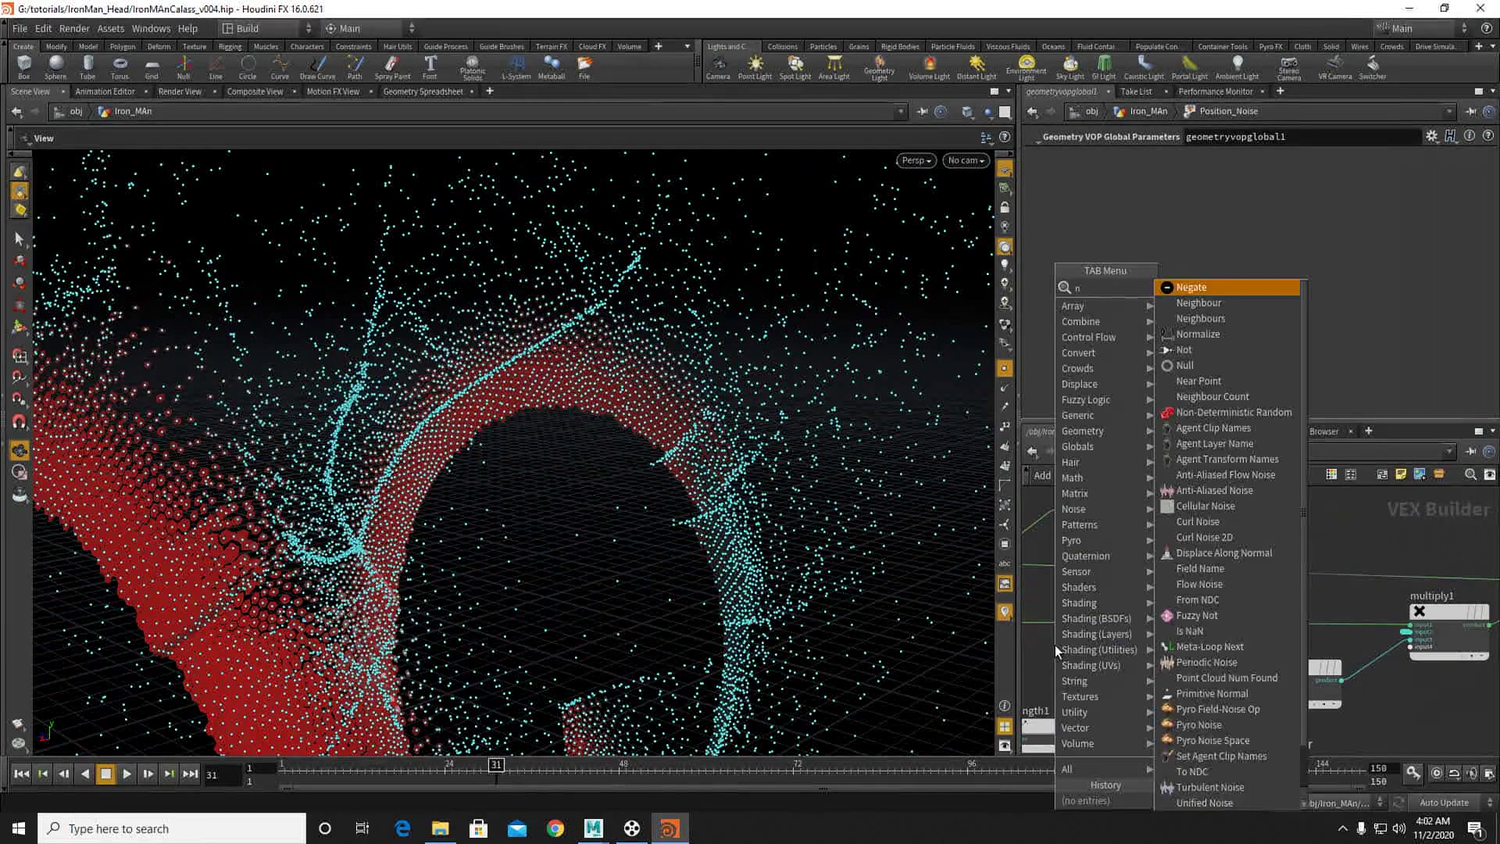
{"action": "left_click", "coordinate": [1213, 287]}
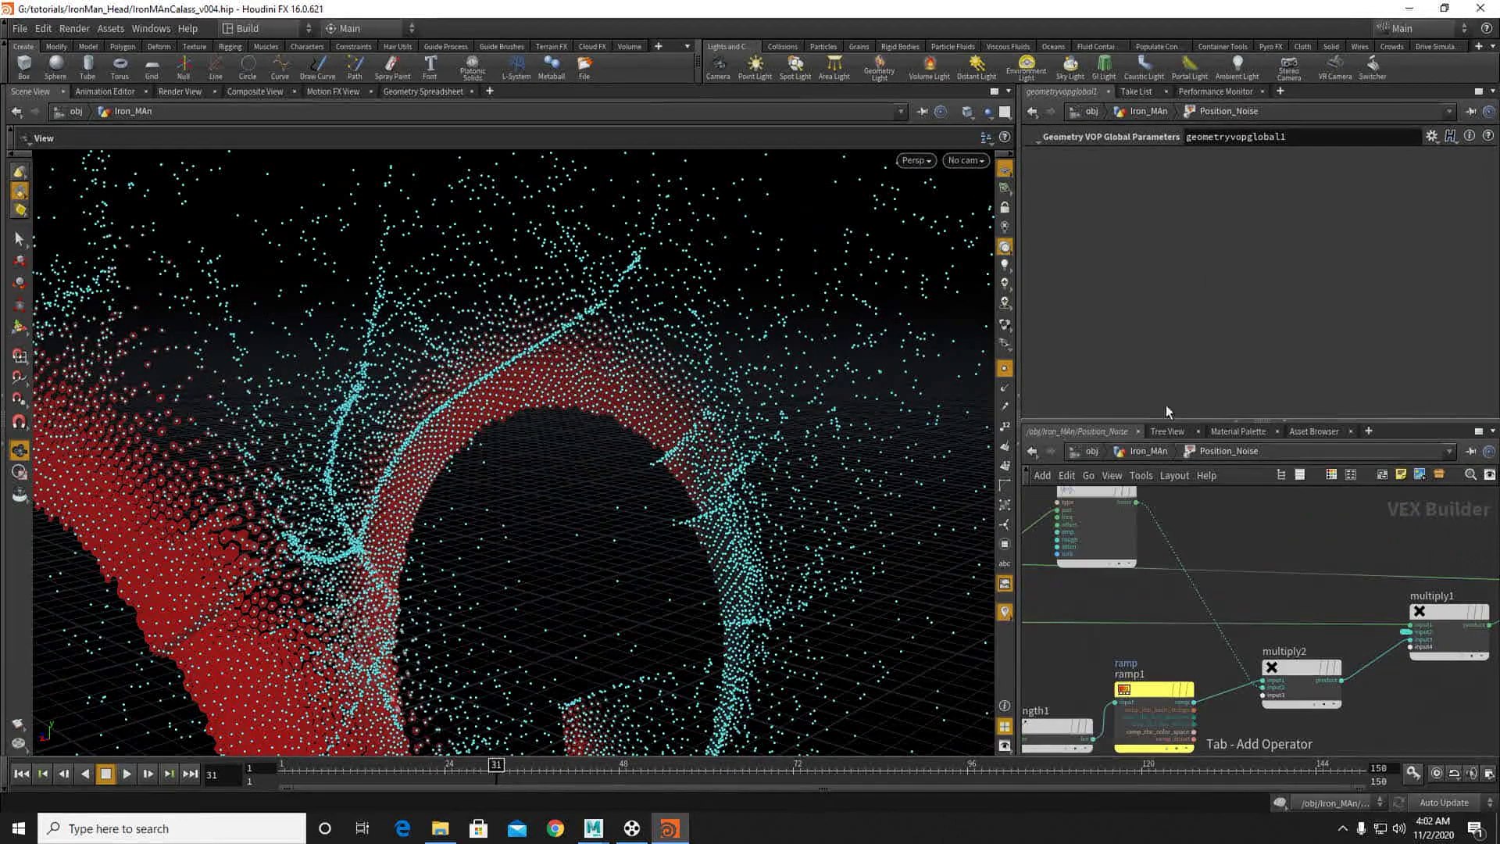
{"action": "left_click", "coordinate": [1110, 623]}
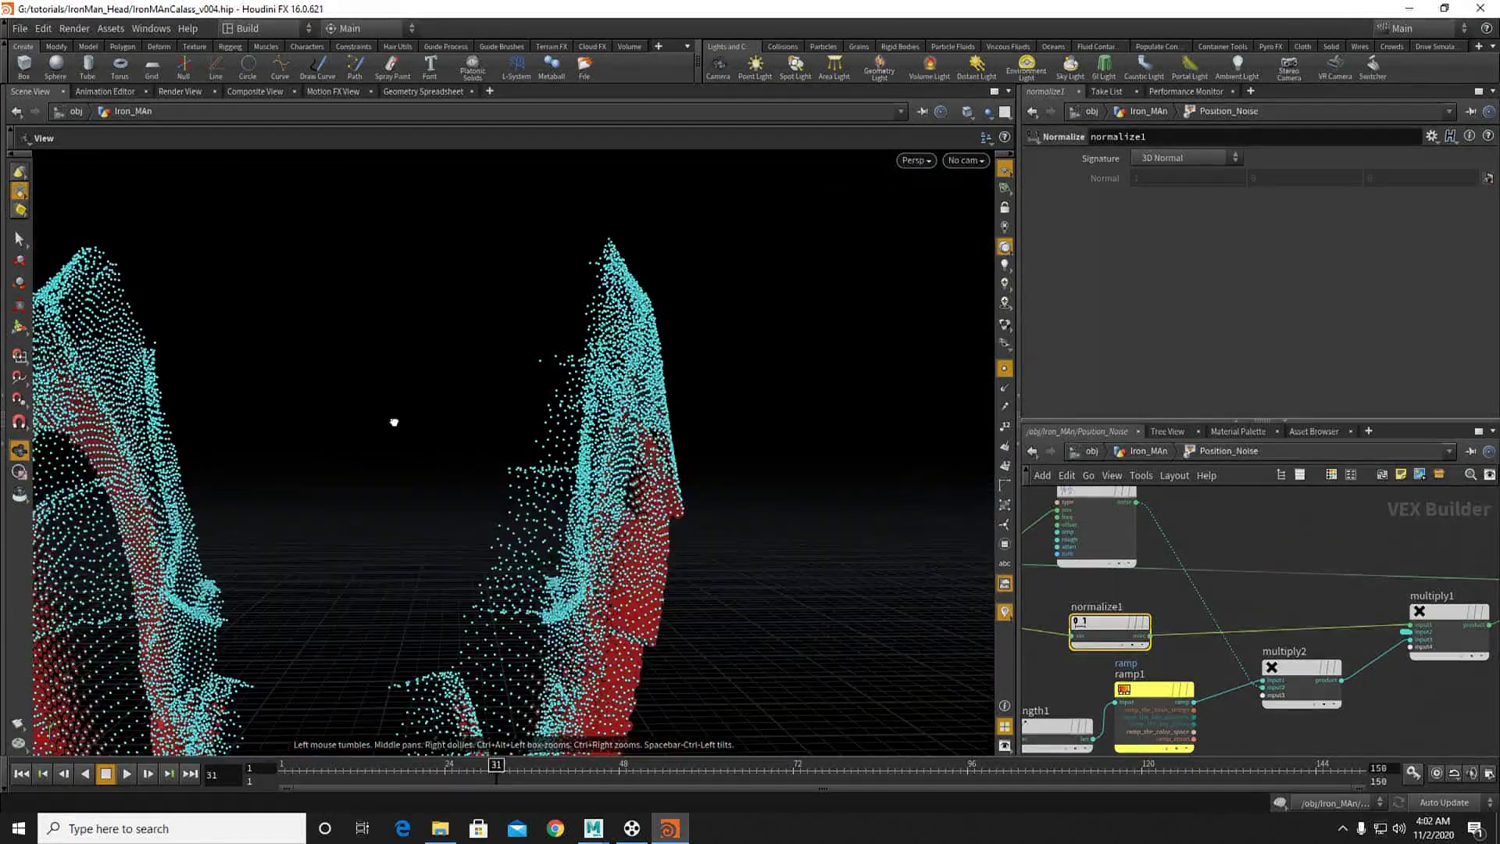
Step: Check the displaced hexagons with points hidden, and delete the normalize node from the Position_Noise network
{"action": "left_click_drag", "start_coordinate": [408, 415], "coordinate": [667, 420]}
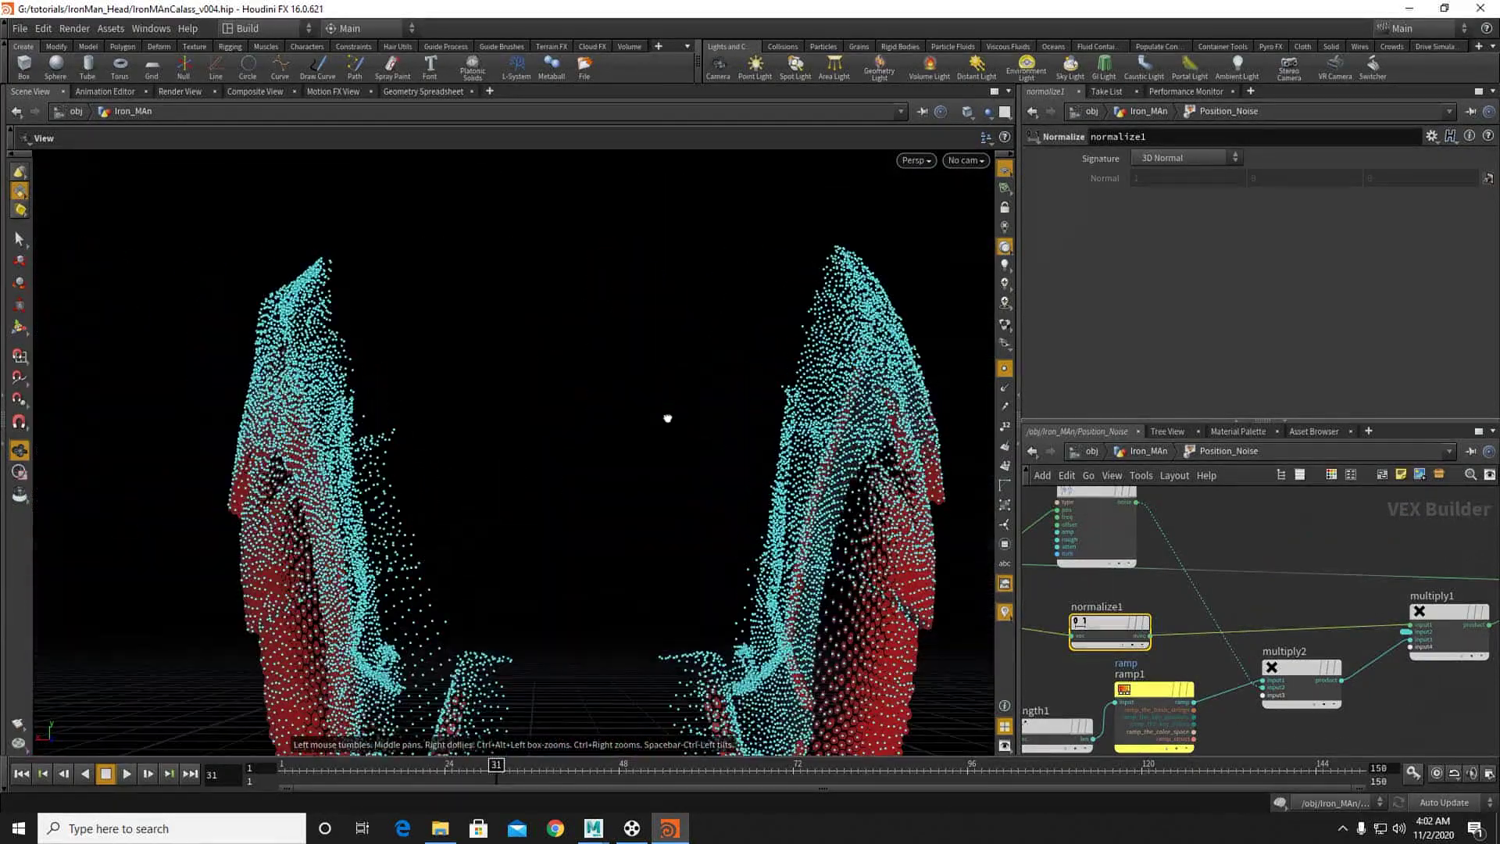
{"action": "left_click", "coordinate": [1144, 450]}
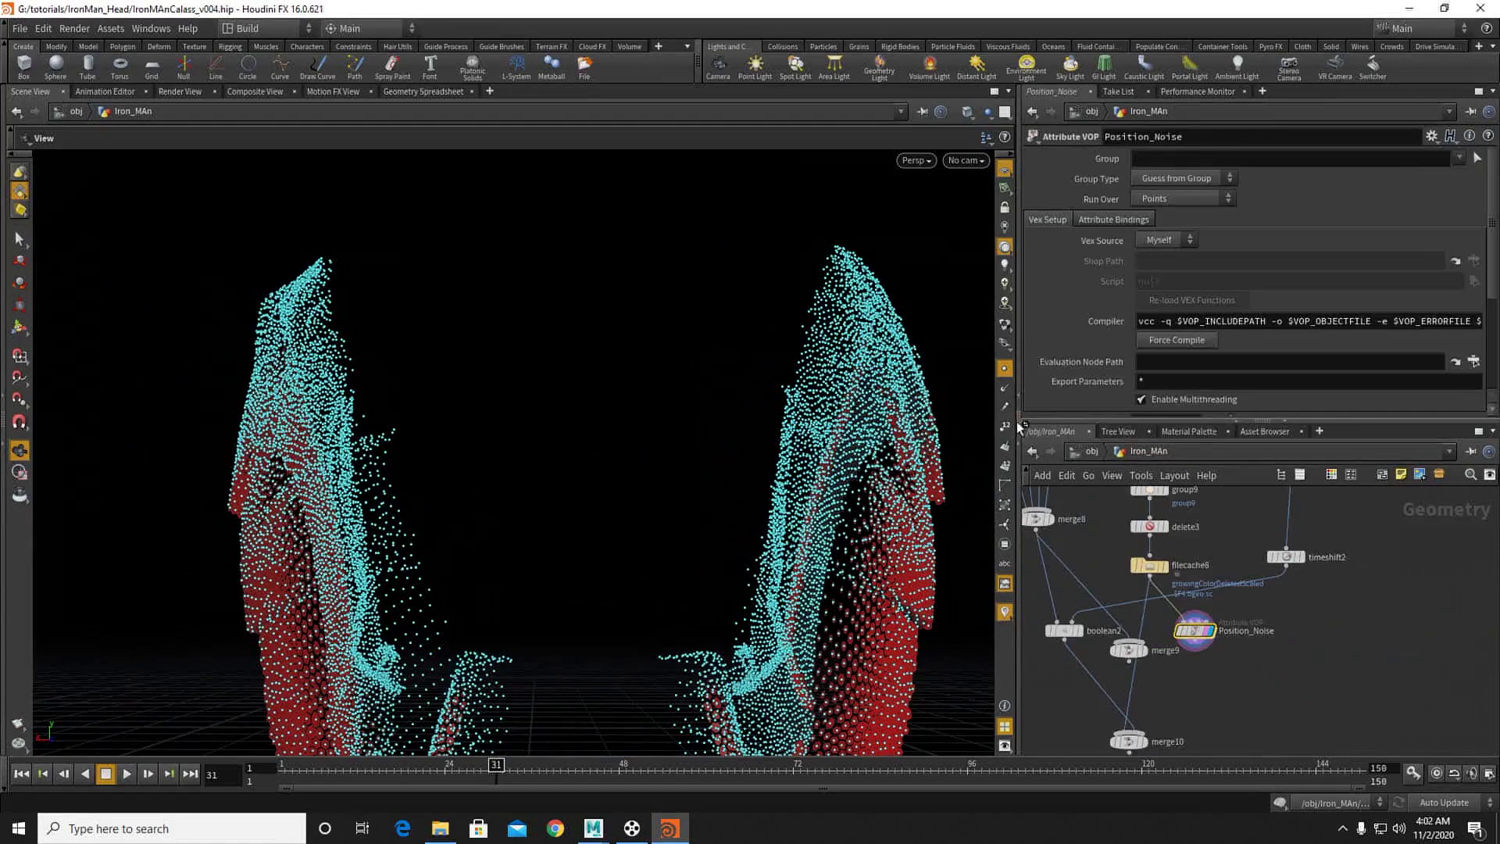
{"action": "left_click", "coordinate": [1005, 374]}
{"action": "left_click_drag", "start_coordinate": [907, 399], "coordinate": [767, 542]}
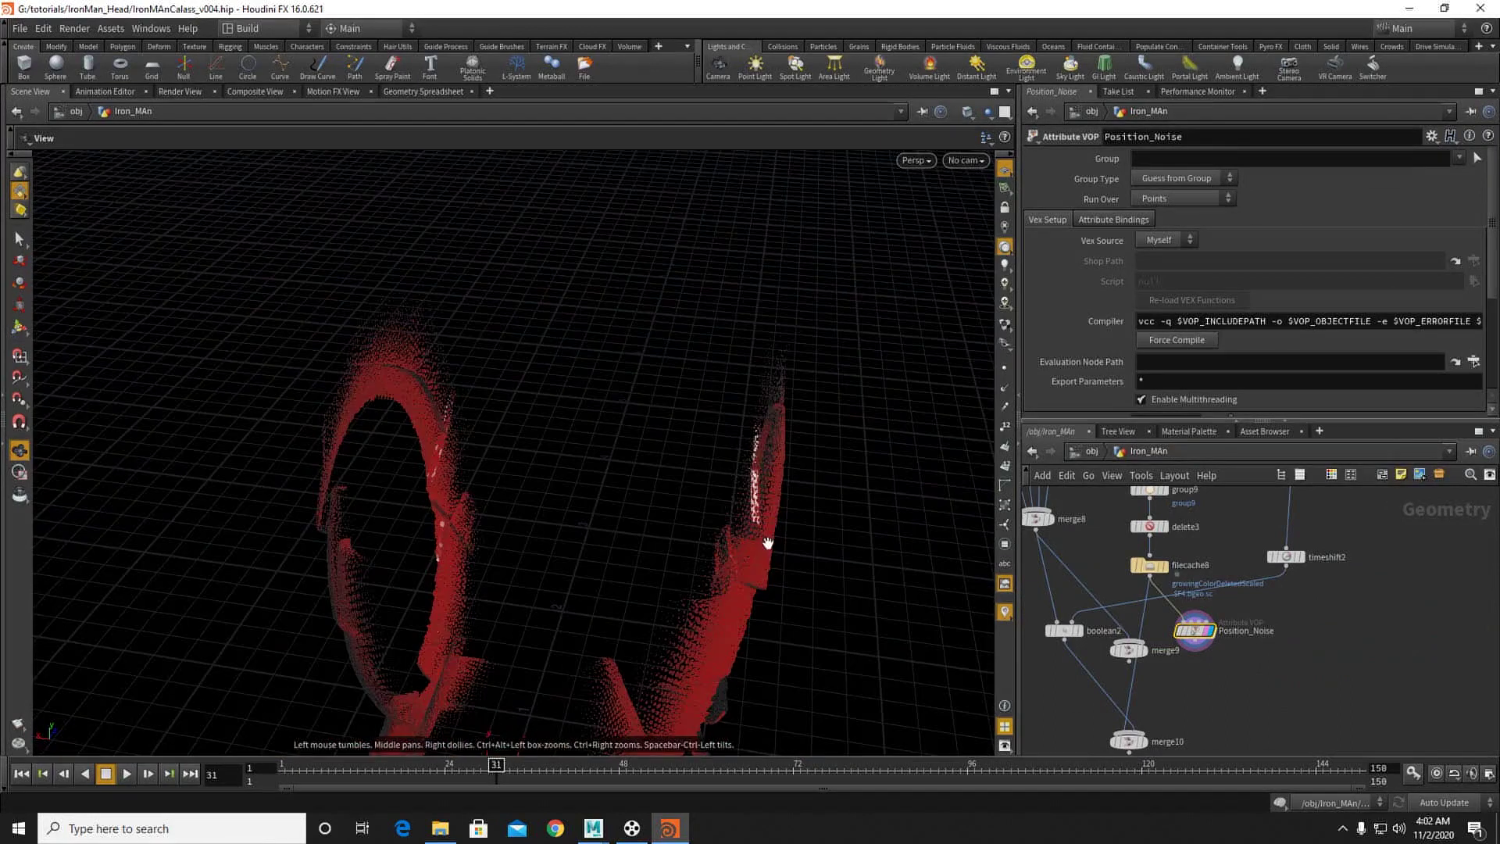
{"action": "double_click", "coordinate": [1192, 630]}
{"action": "left_click", "coordinate": [1145, 570]}
{"action": "mouse_move", "coordinate": [1143, 566]}
{"action": "key", "text": "Delete"}
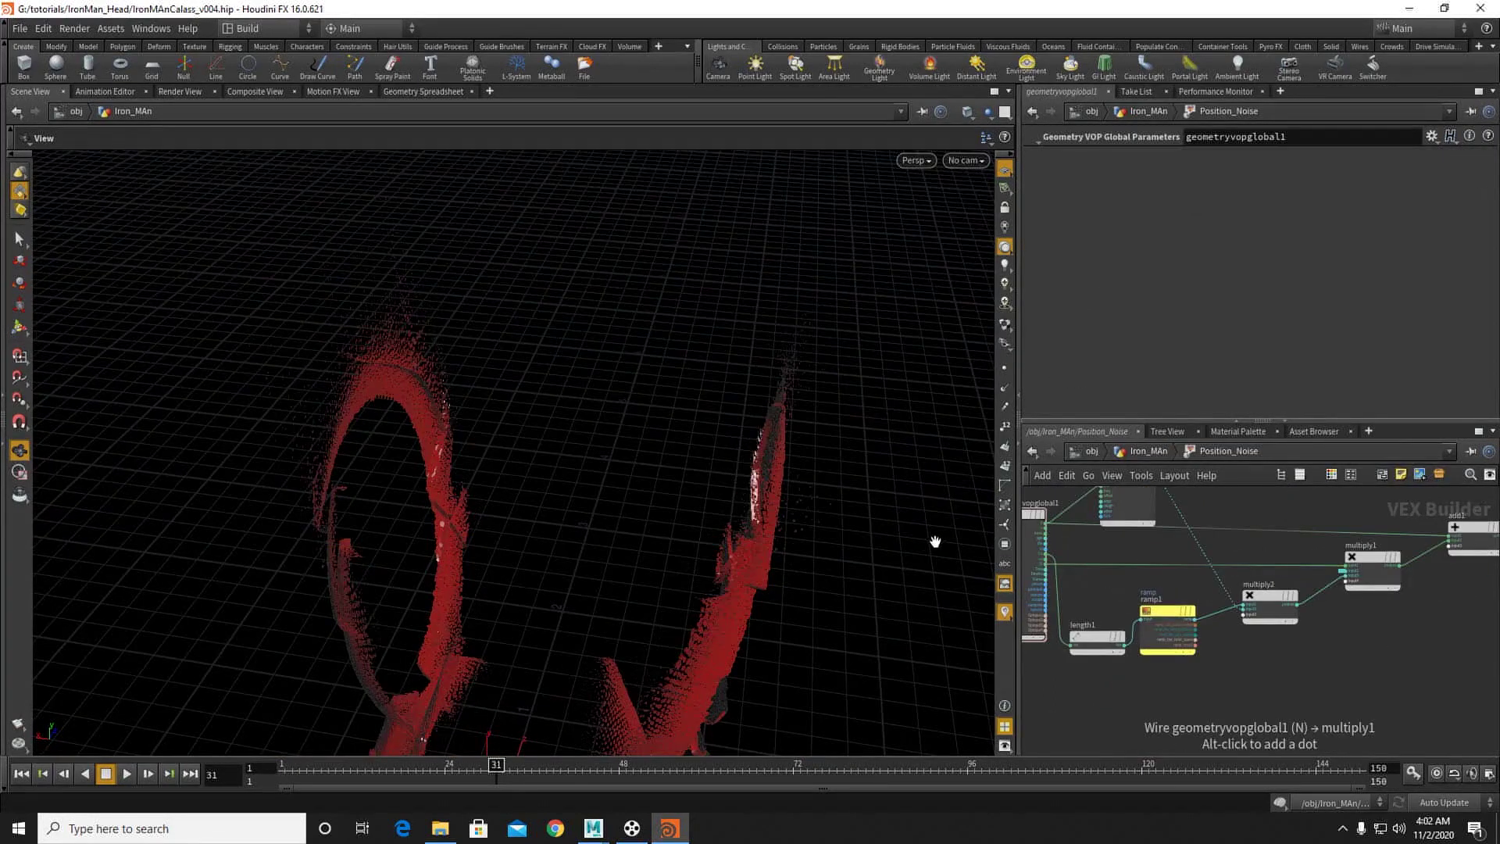
{"action": "left_click", "coordinate": [1163, 452]}
Step: Display primitive1 and examine its point normals in the Geometry Spreadsheet and the viewport
{"action": "middle_click_drag", "start_coordinate": [1214, 525], "coordinate": [1198, 686]}
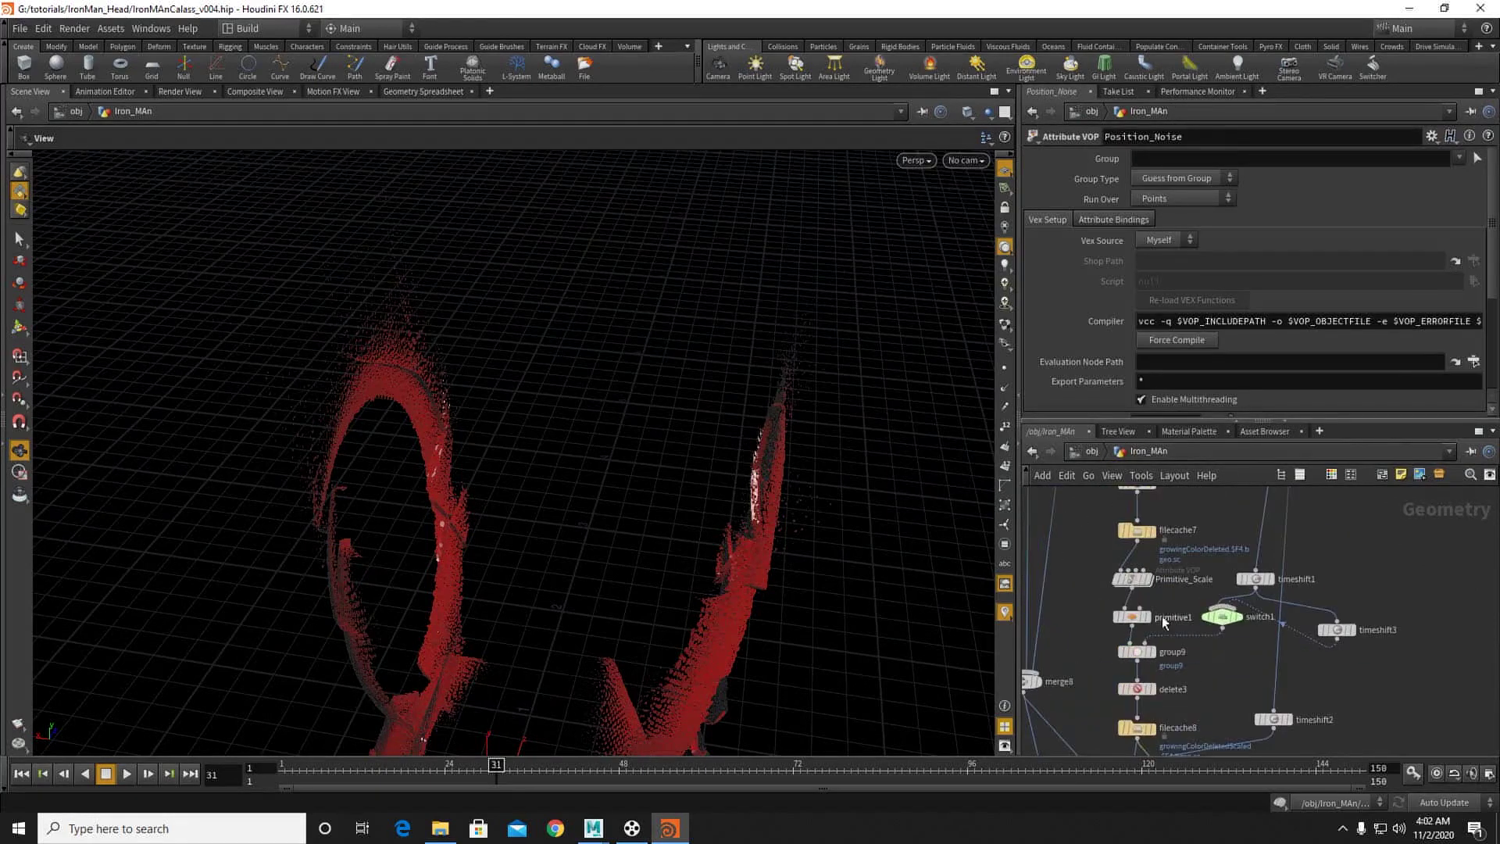
{"action": "scroll", "coordinate": [1154, 620], "scroll_direction": "up", "scroll_amount": 3}
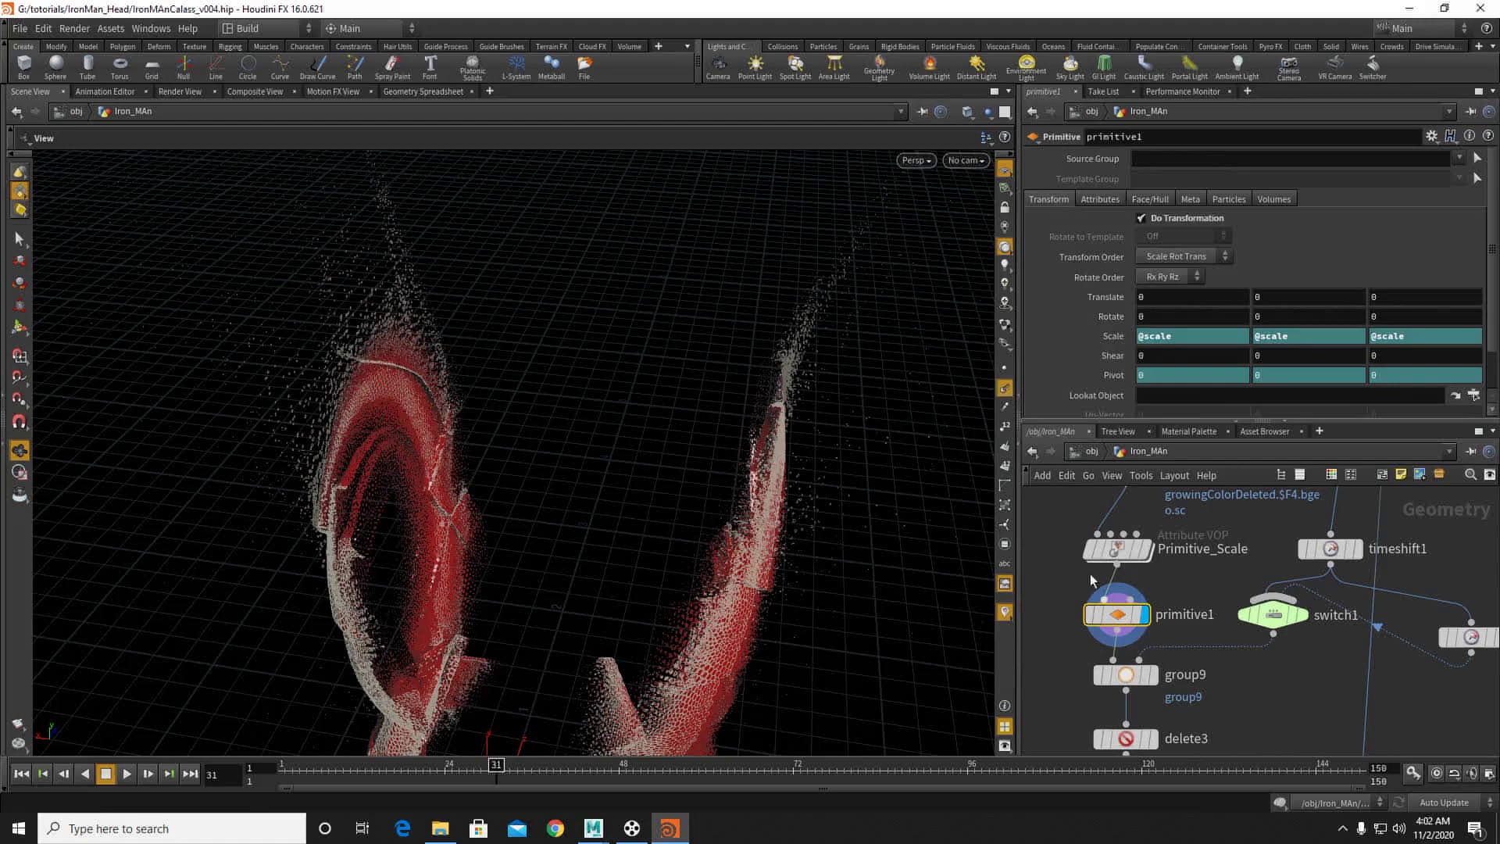
{"action": "middle_click_drag", "start_coordinate": [1218, 742], "coordinate": [1247, 798]}
{"action": "left_click", "coordinate": [1251, 692]}
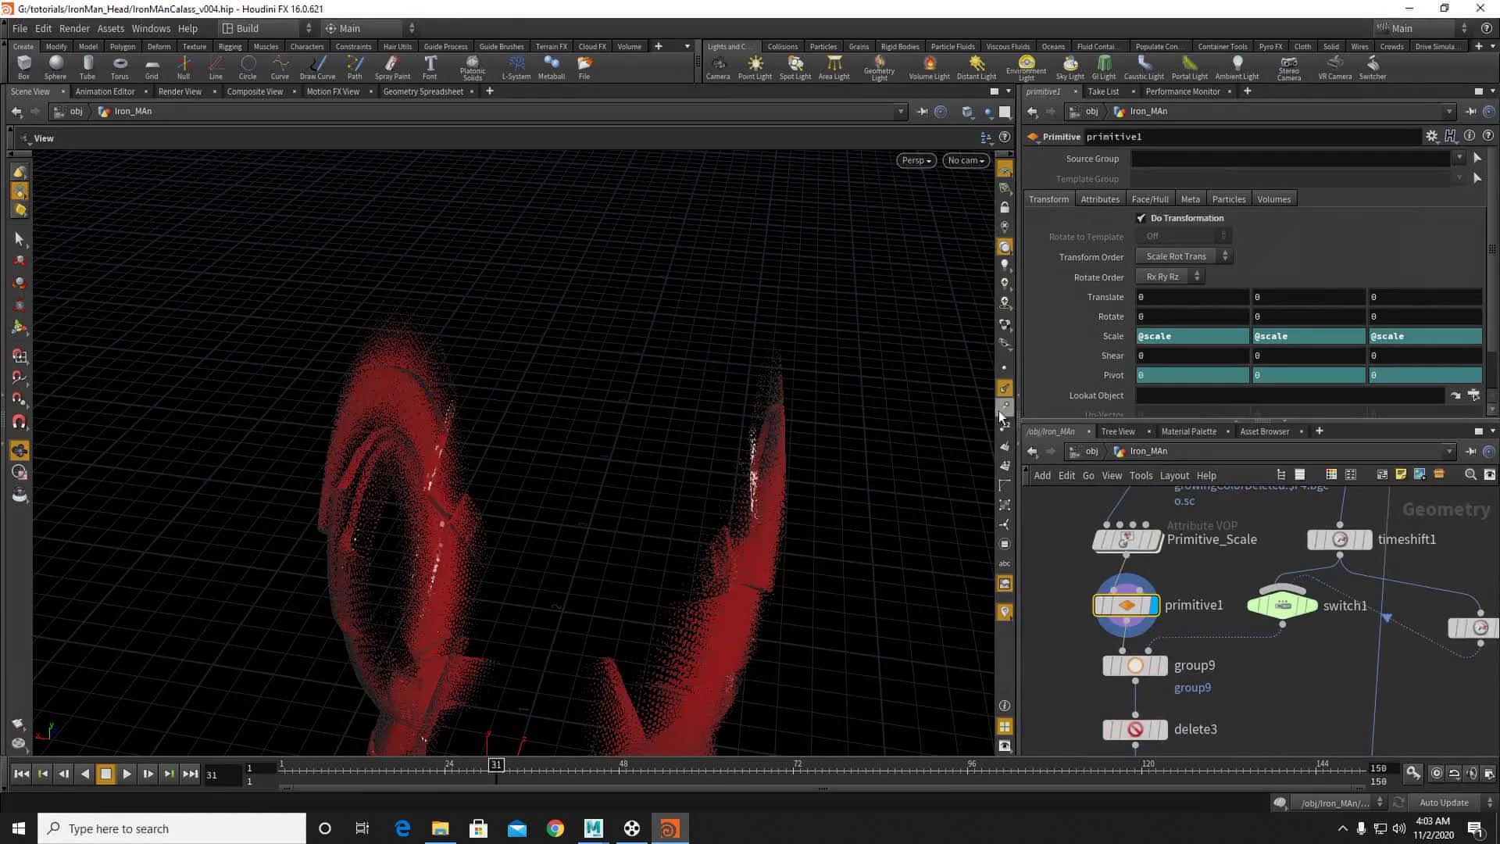
{"action": "left_click", "coordinate": [380, 93]}
{"action": "left_click", "coordinate": [36, 93]}
{"action": "left_click_drag", "start_coordinate": [582, 469], "coordinate": [371, 414]}
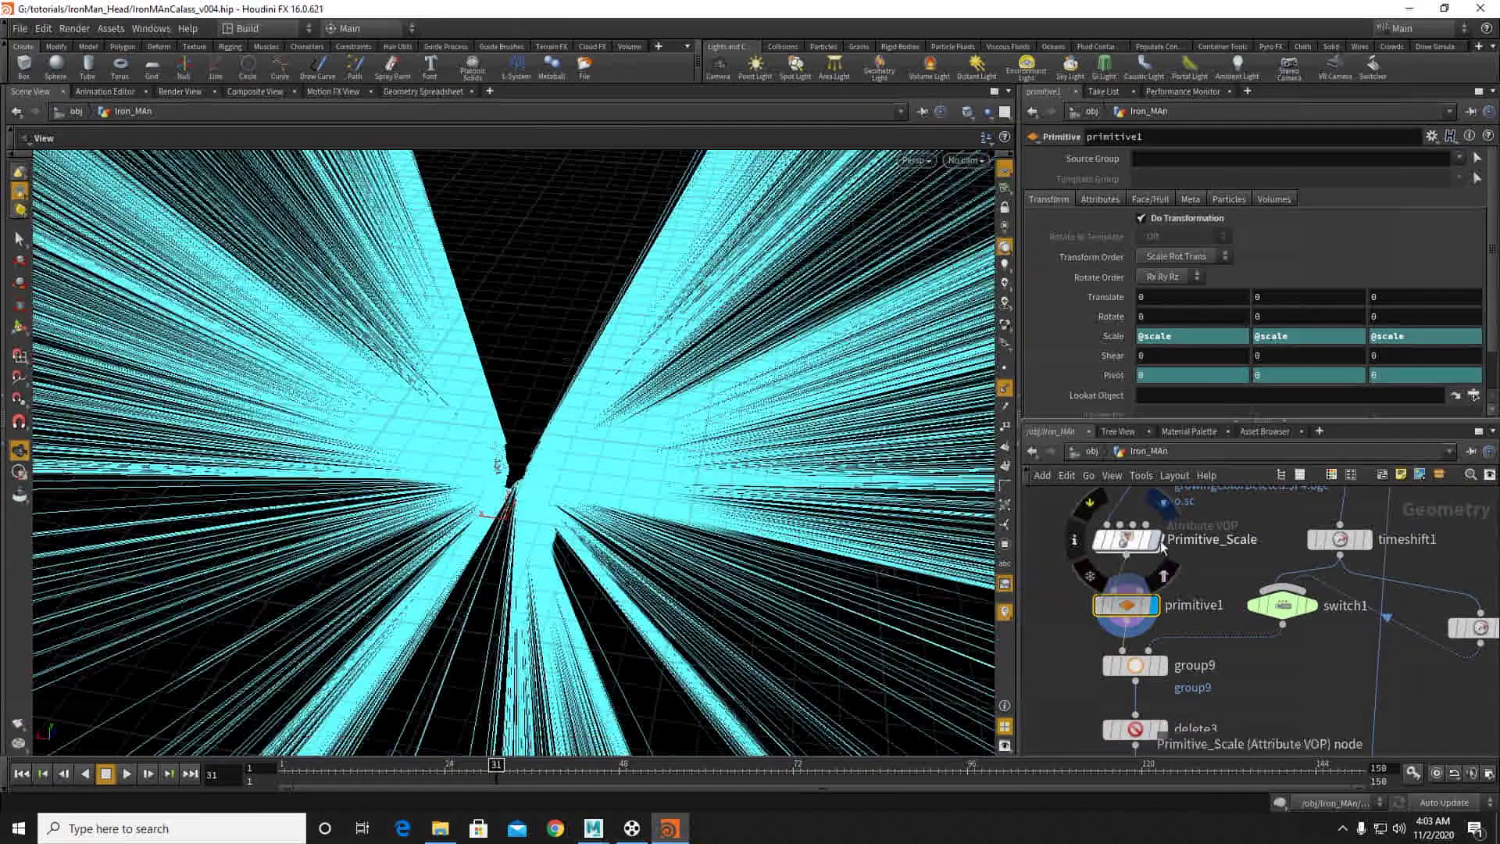
Step: Compare the point normals of Primitive_Scale, primitive1 and group9 at frame 31
{"action": "left_click", "coordinate": [1160, 541]}
{"action": "left_click", "coordinate": [1129, 541]}
{"action": "middle_click_drag", "start_coordinate": [1225, 542], "coordinate": [1221, 616]}
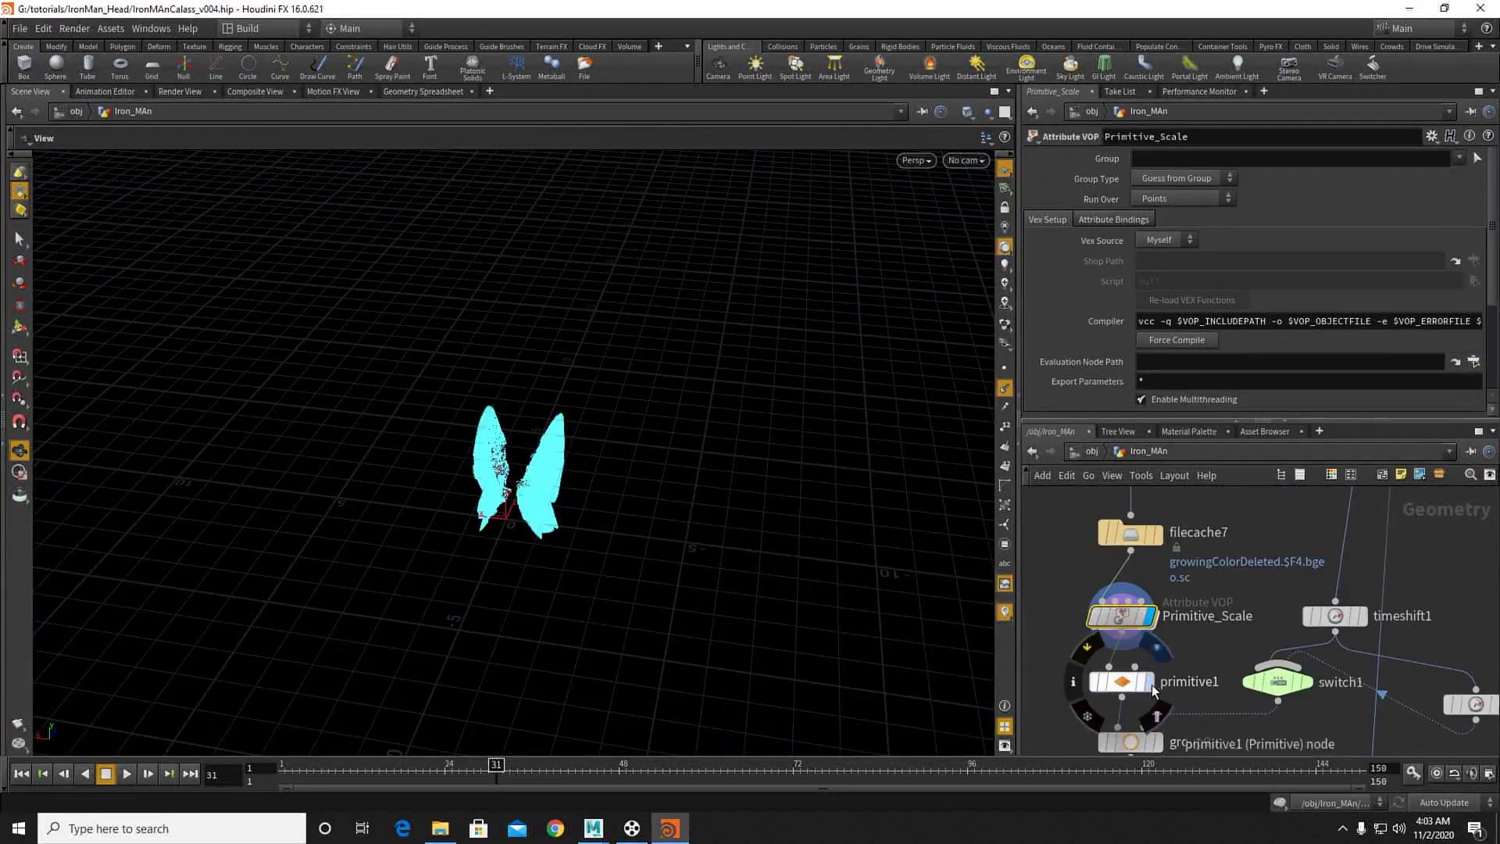
{"action": "left_click", "coordinate": [1151, 682]}
{"action": "left_click", "coordinate": [1122, 682]}
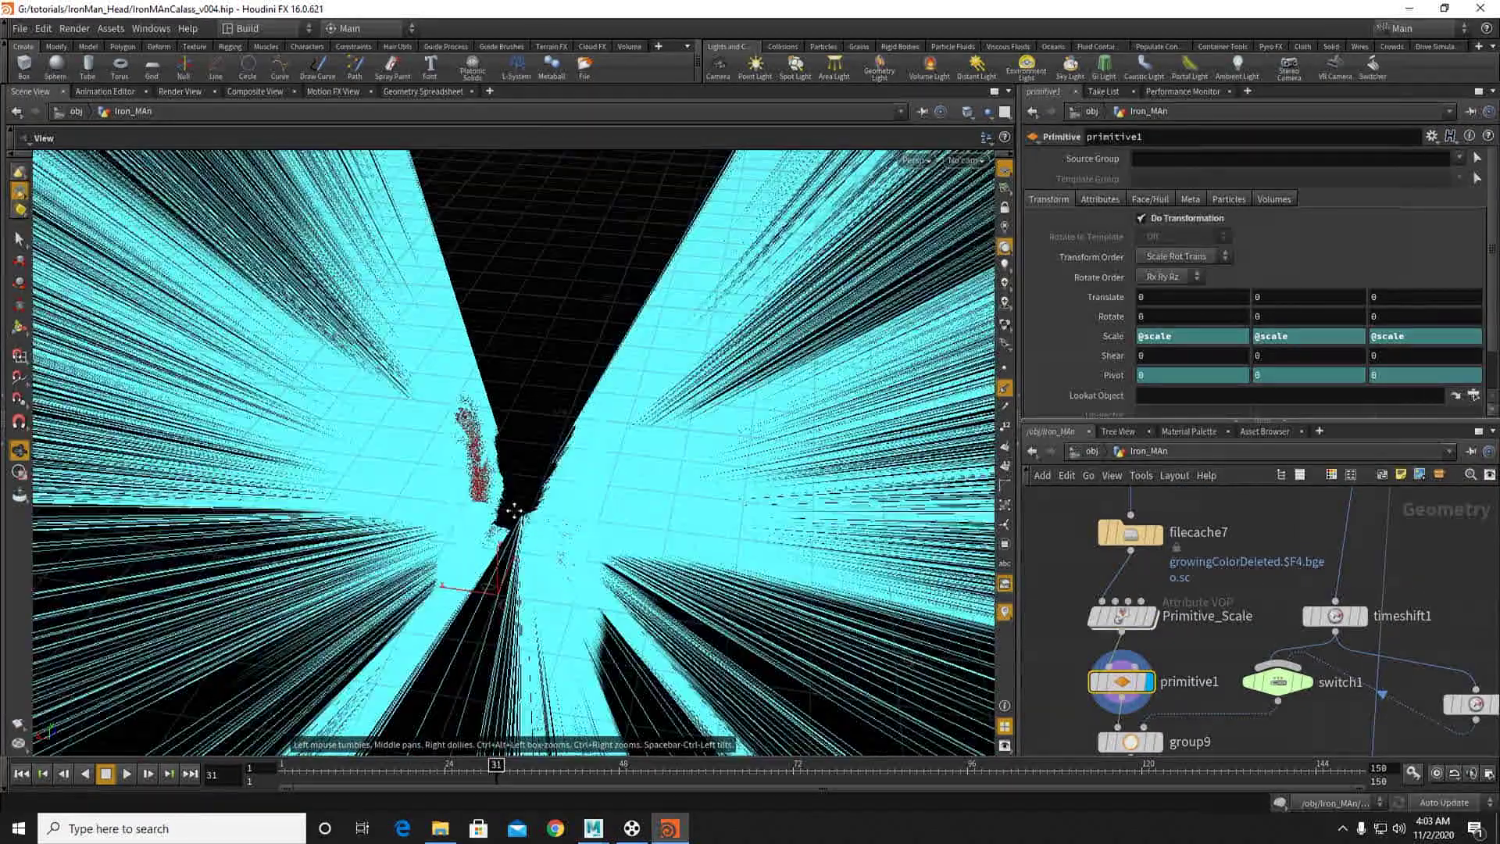
{"action": "left_click_drag", "start_coordinate": [514, 511], "coordinate": [111, 394]}
{"action": "right_click_drag", "start_coordinate": [111, 394], "coordinate": [579, 428]}
{"action": "left_click_drag", "start_coordinate": [579, 428], "coordinate": [570, 399]}
{"action": "middle_click_drag", "start_coordinate": [1233, 701], "coordinate": [1237, 660]}
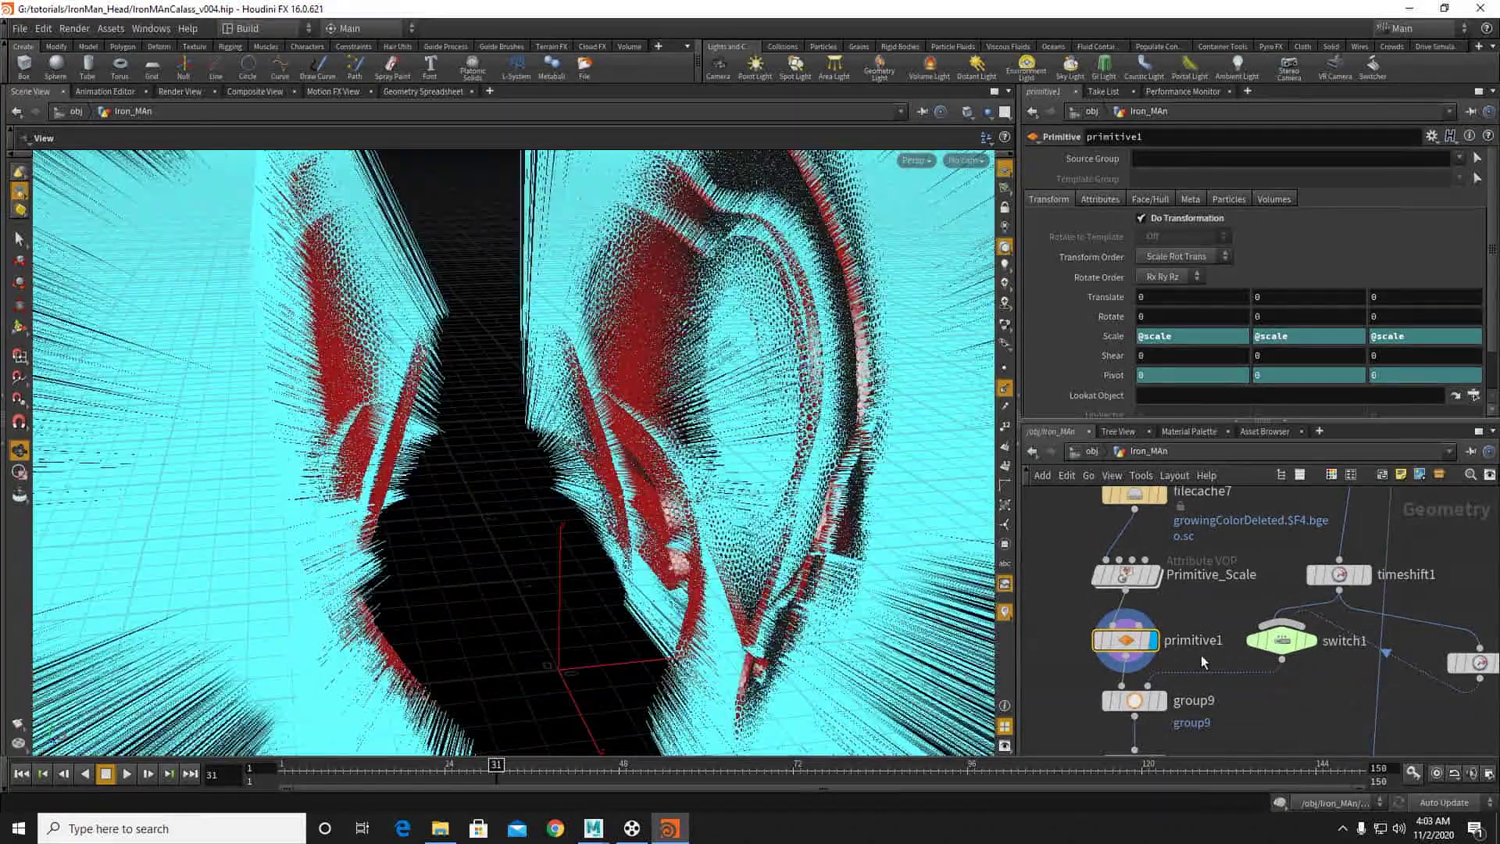
{"action": "left_click", "coordinate": [1142, 703]}
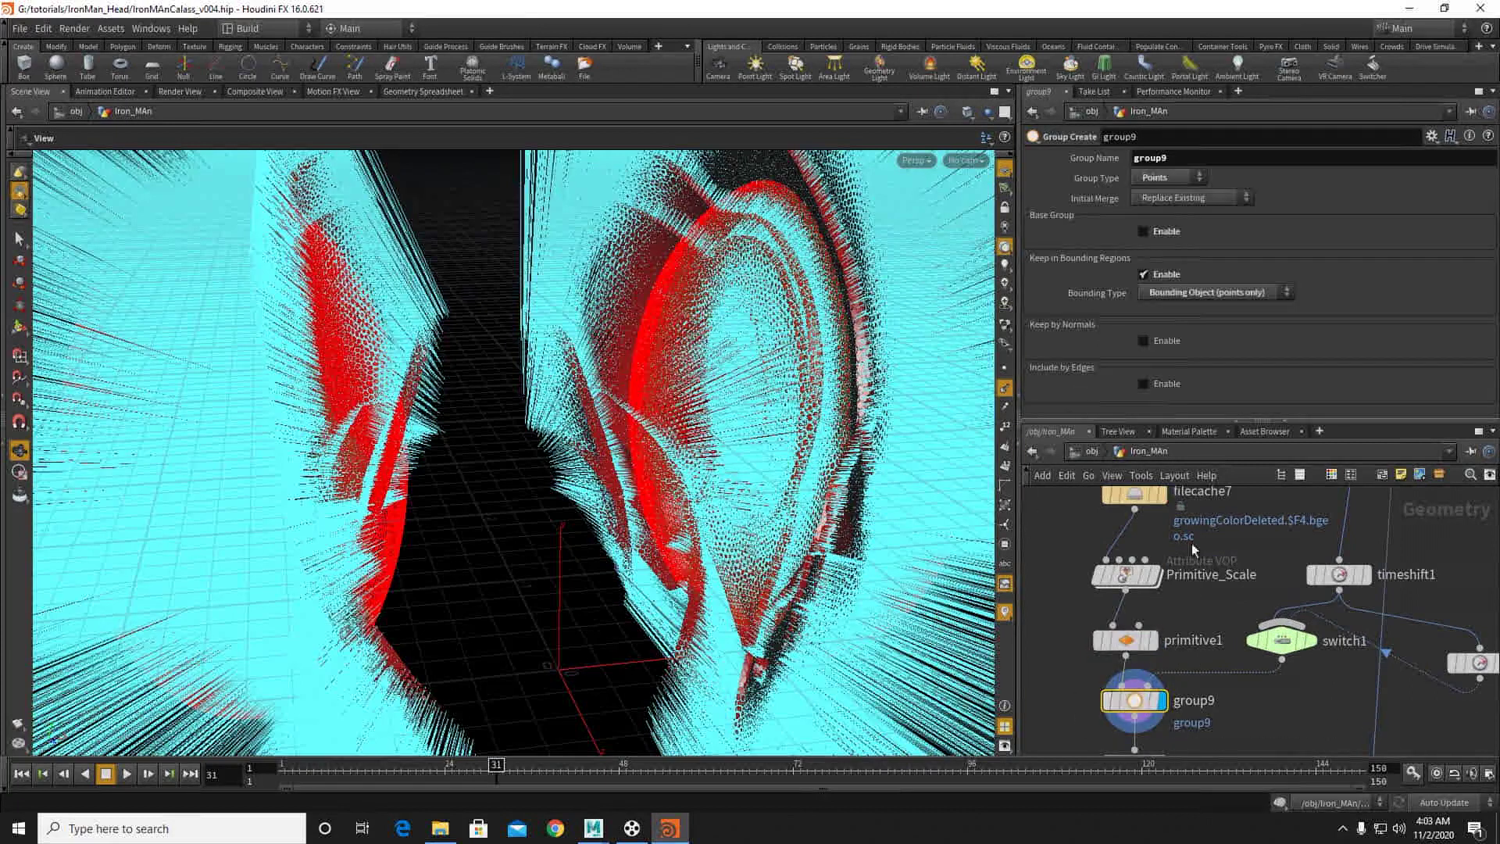
{"action": "middle_click_drag", "start_coordinate": [1203, 542], "coordinate": [1204, 650]}
{"action": "left_click", "coordinate": [1154, 682]}
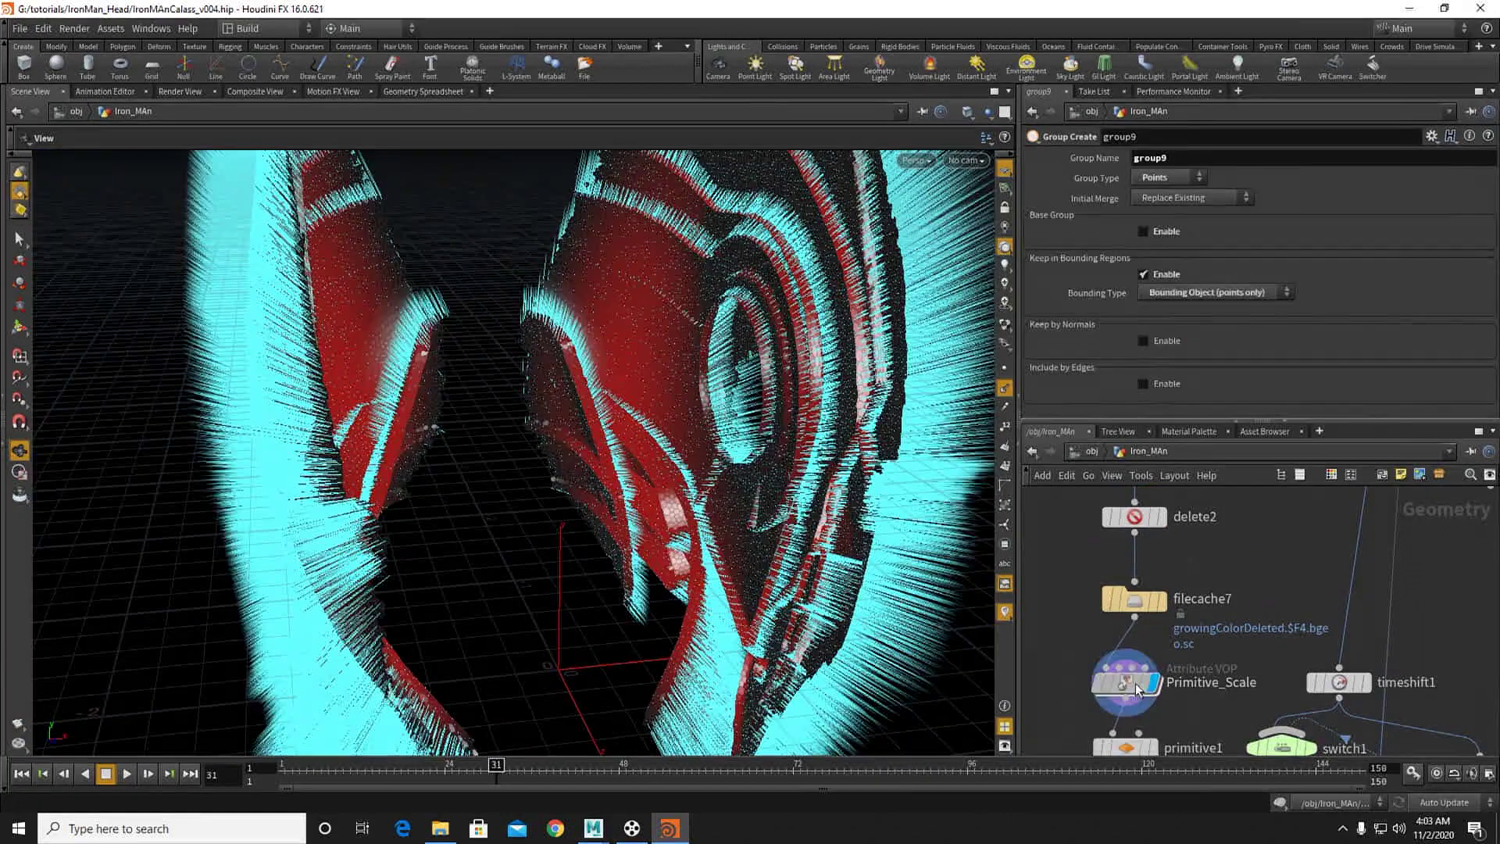
{"action": "right_click_drag", "start_coordinate": [768, 421], "coordinate": [695, 500]}
{"action": "left_click_drag", "start_coordinate": [696, 500], "coordinate": [897, 563]}
Step: Clear N from primitive1's Vector Attributes To Transform, recheck its normals against Primitive_Scale, and hide the normals display
{"action": "middle_click_drag", "start_coordinate": [1146, 744], "coordinate": [1145, 676]}
{"action": "left_click", "coordinate": [1146, 676]}
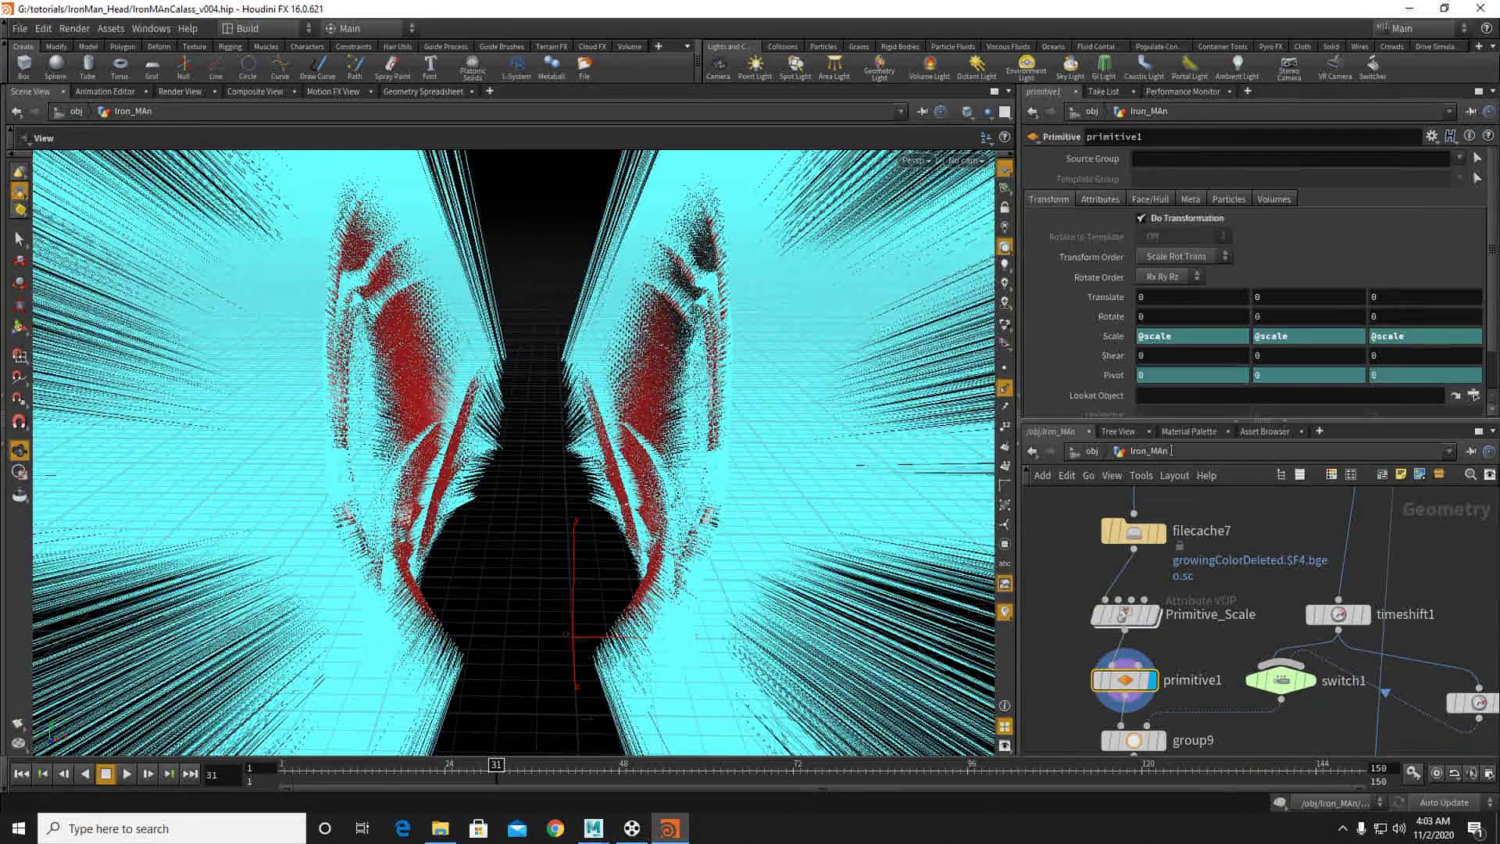
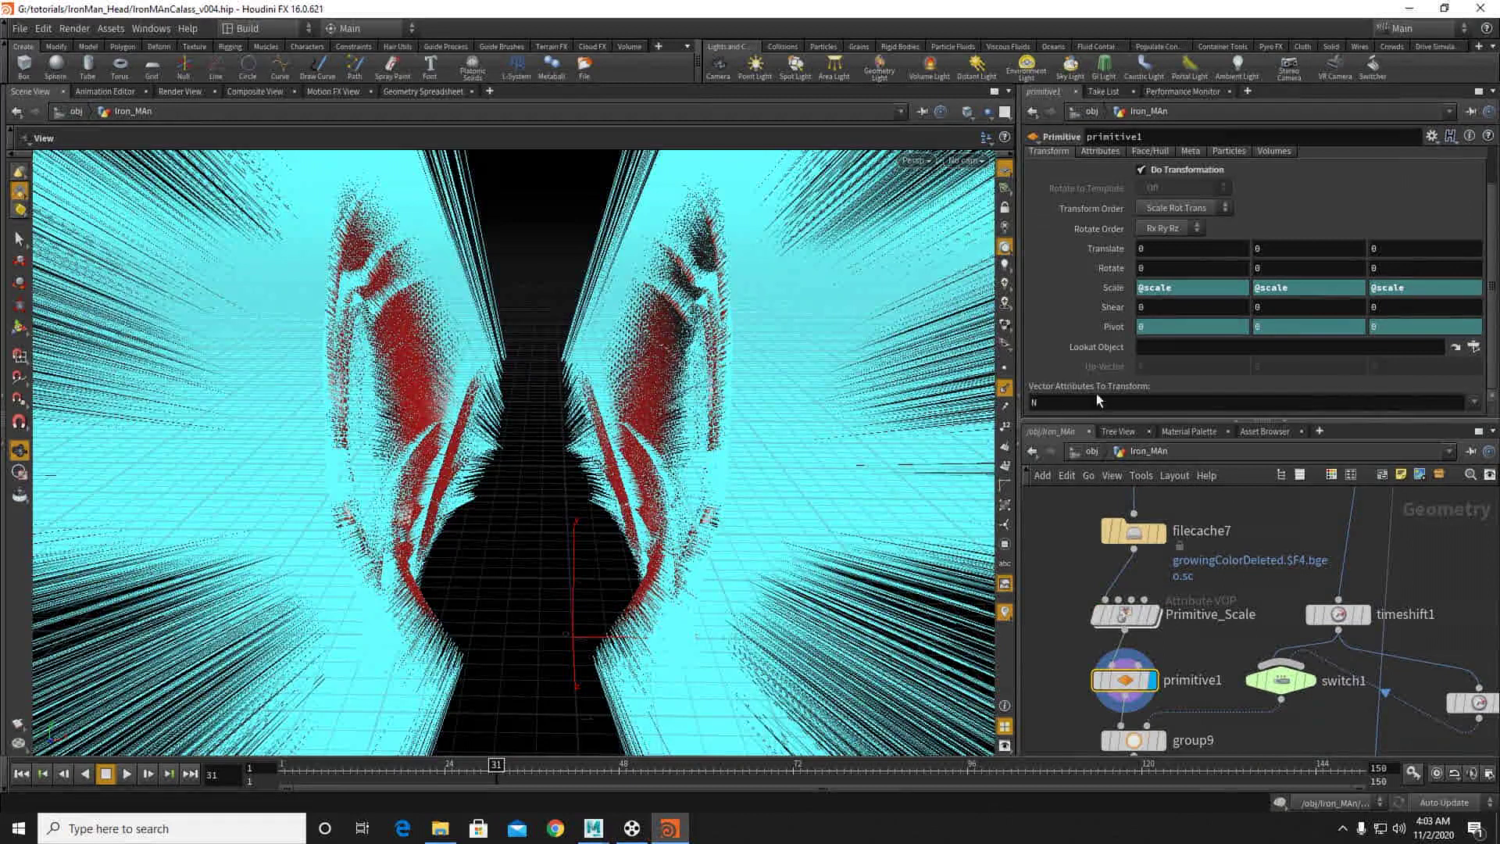
{"action": "left_click", "coordinate": [1003, 407]}
{"action": "scroll", "coordinate": [613, 346], "scroll_direction": "down", "scroll_amount": 2}
{"action": "left_click_drag", "start_coordinate": [612, 346], "coordinate": [558, 406]}
{"action": "left_click", "coordinate": [1154, 619]}
{"action": "left_click", "coordinate": [1152, 680]}
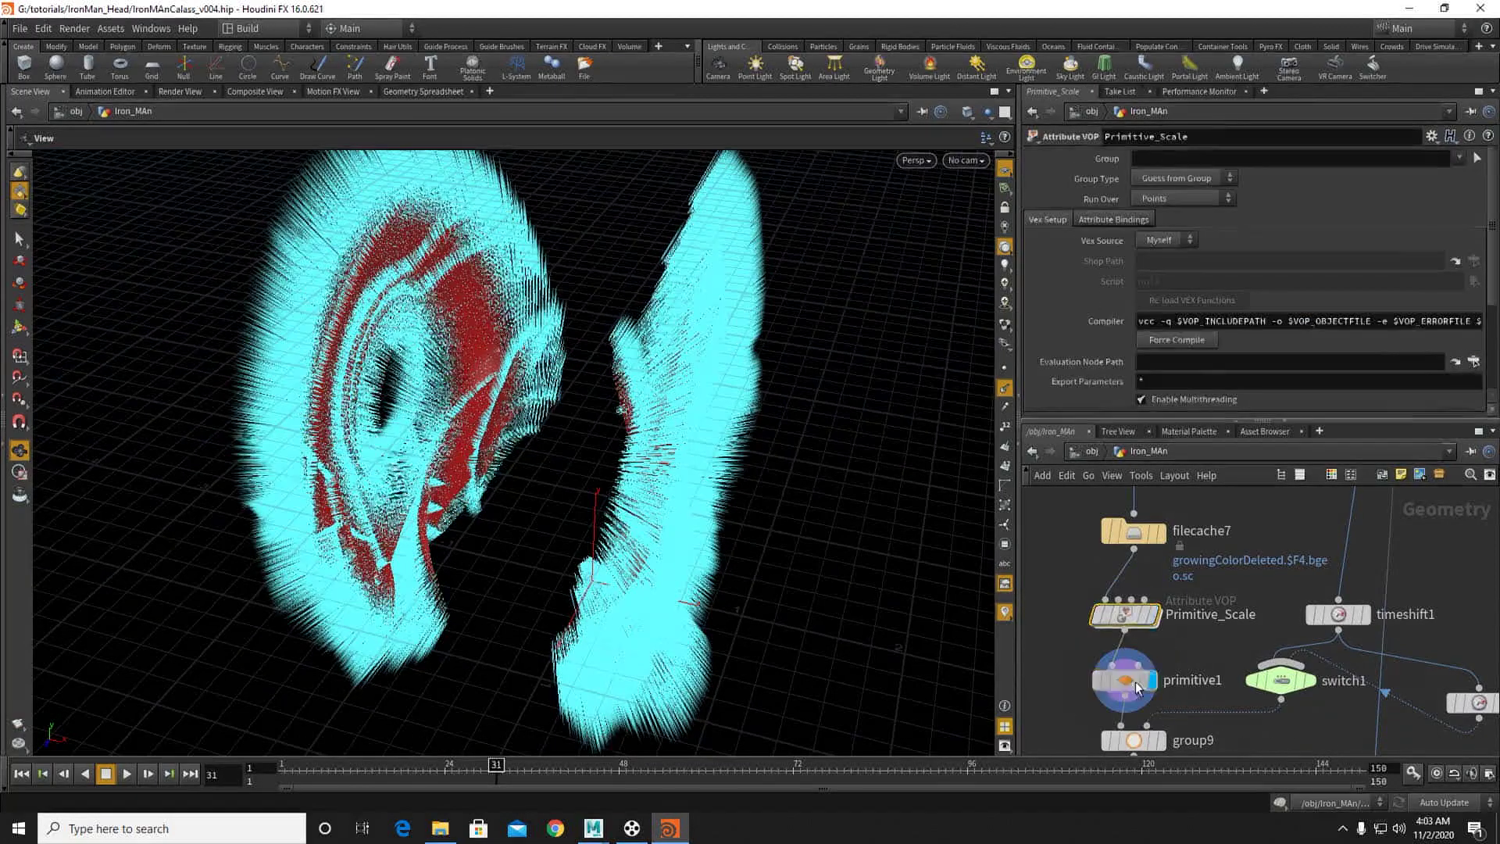
{"action": "left_click", "coordinate": [1006, 387]}
{"action": "scroll", "coordinate": [963, 383], "scroll_direction": "up", "scroll_amount": 3}
{"action": "left_click_drag", "start_coordinate": [963, 383], "coordinate": [691, 342]}
Step: Check the geometry downstream of primitive1 and save filecache8 to disk again for frames 1 to 150
{"action": "middle_click_drag", "start_coordinate": [1175, 685], "coordinate": [1203, 561]}
{"action": "left_click", "coordinate": [1192, 617]}
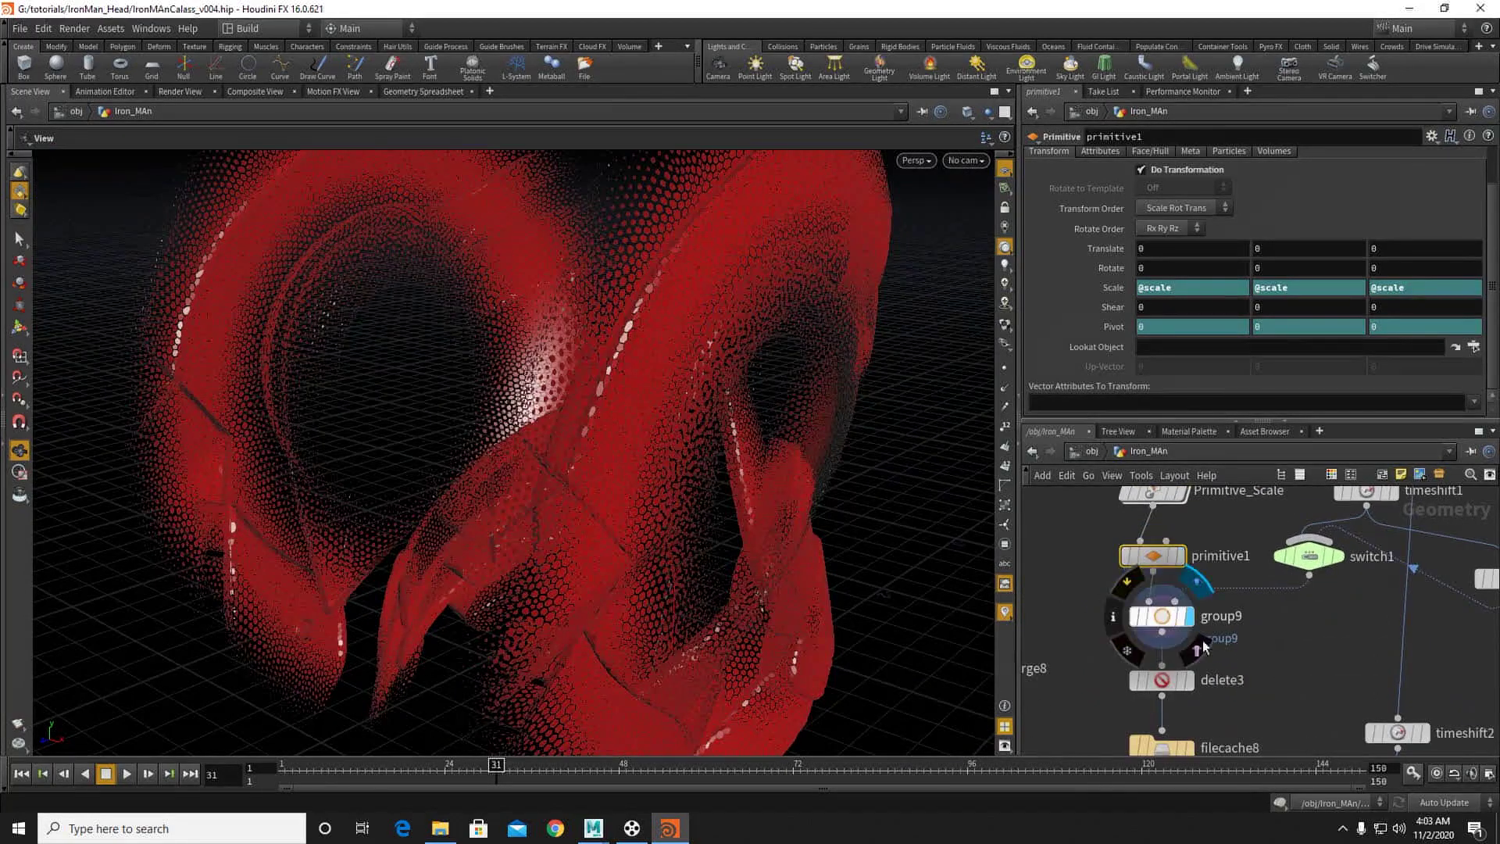
{"action": "left_click", "coordinate": [1163, 616]}
{"action": "middle_click_drag", "start_coordinate": [1255, 676], "coordinate": [1275, 542]}
{"action": "middle_click_drag", "start_coordinate": [1248, 609], "coordinate": [1281, 549]}
{"action": "left_click", "coordinate": [1243, 557]}
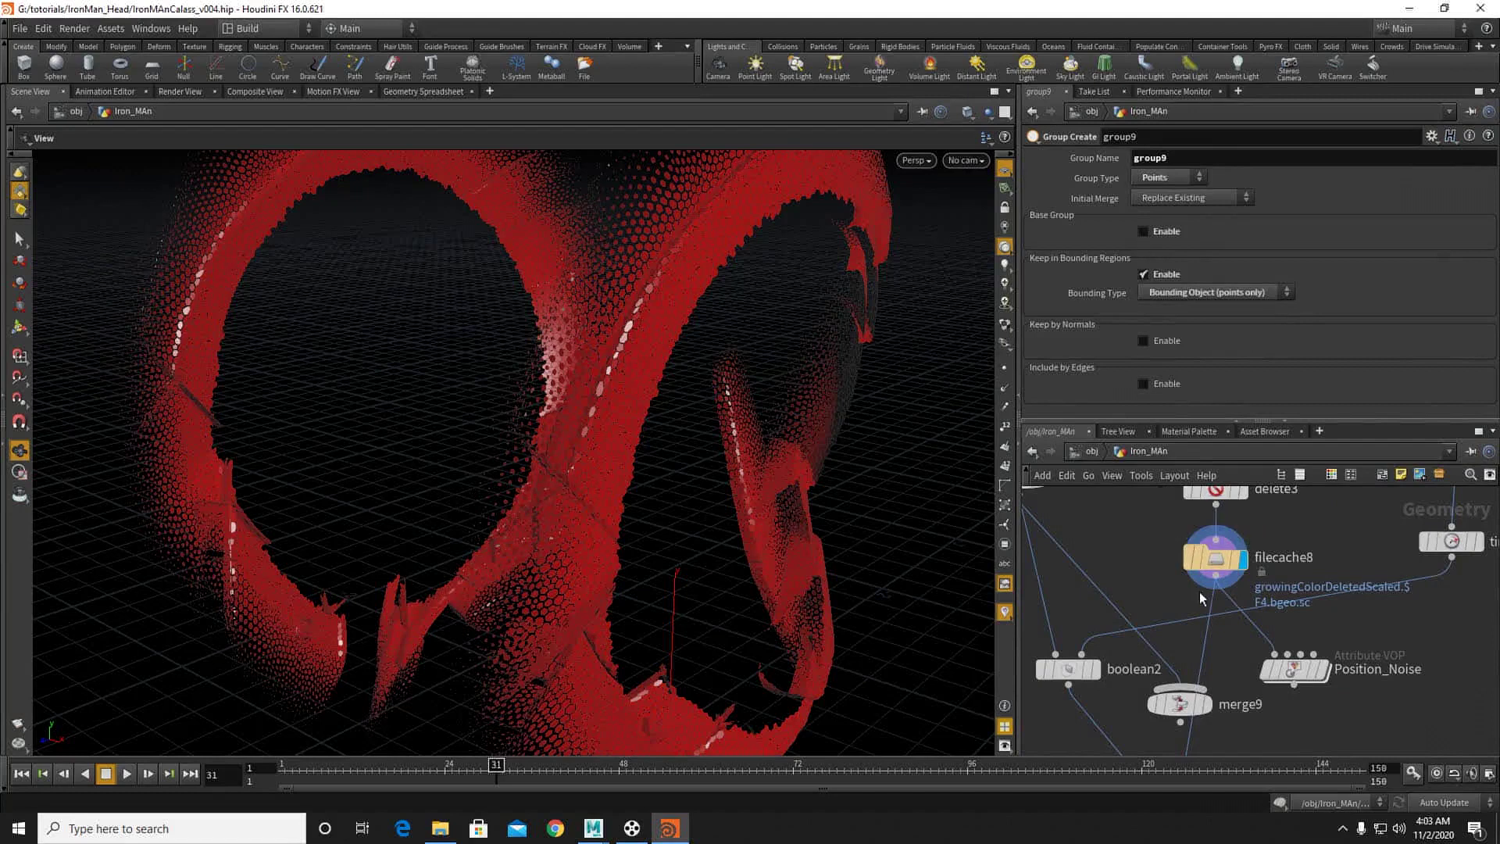
{"action": "left_click", "coordinate": [1242, 561]}
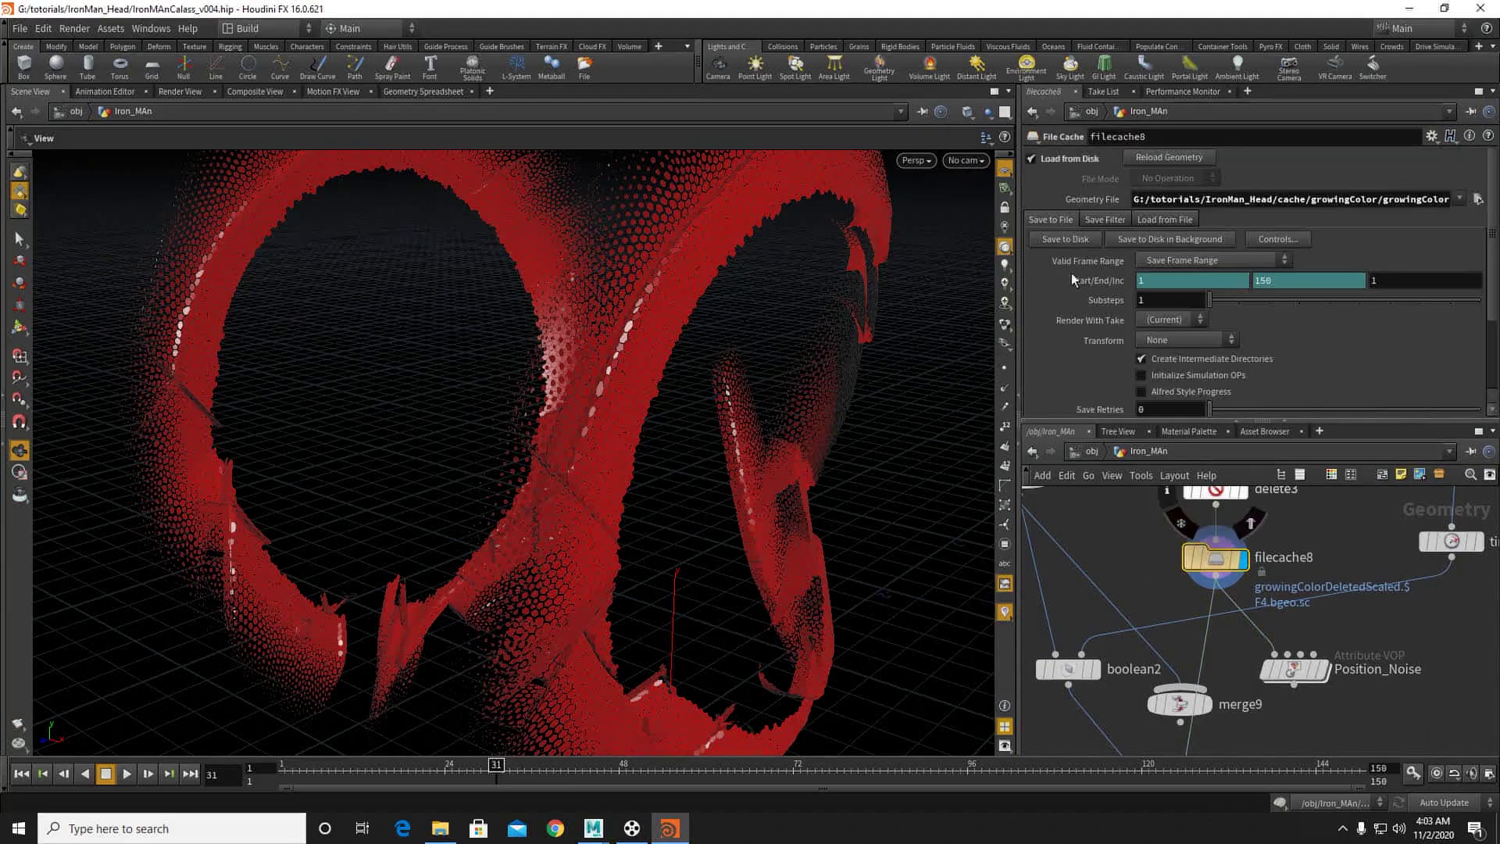
{"action": "left_click", "coordinate": [1342, 825]}
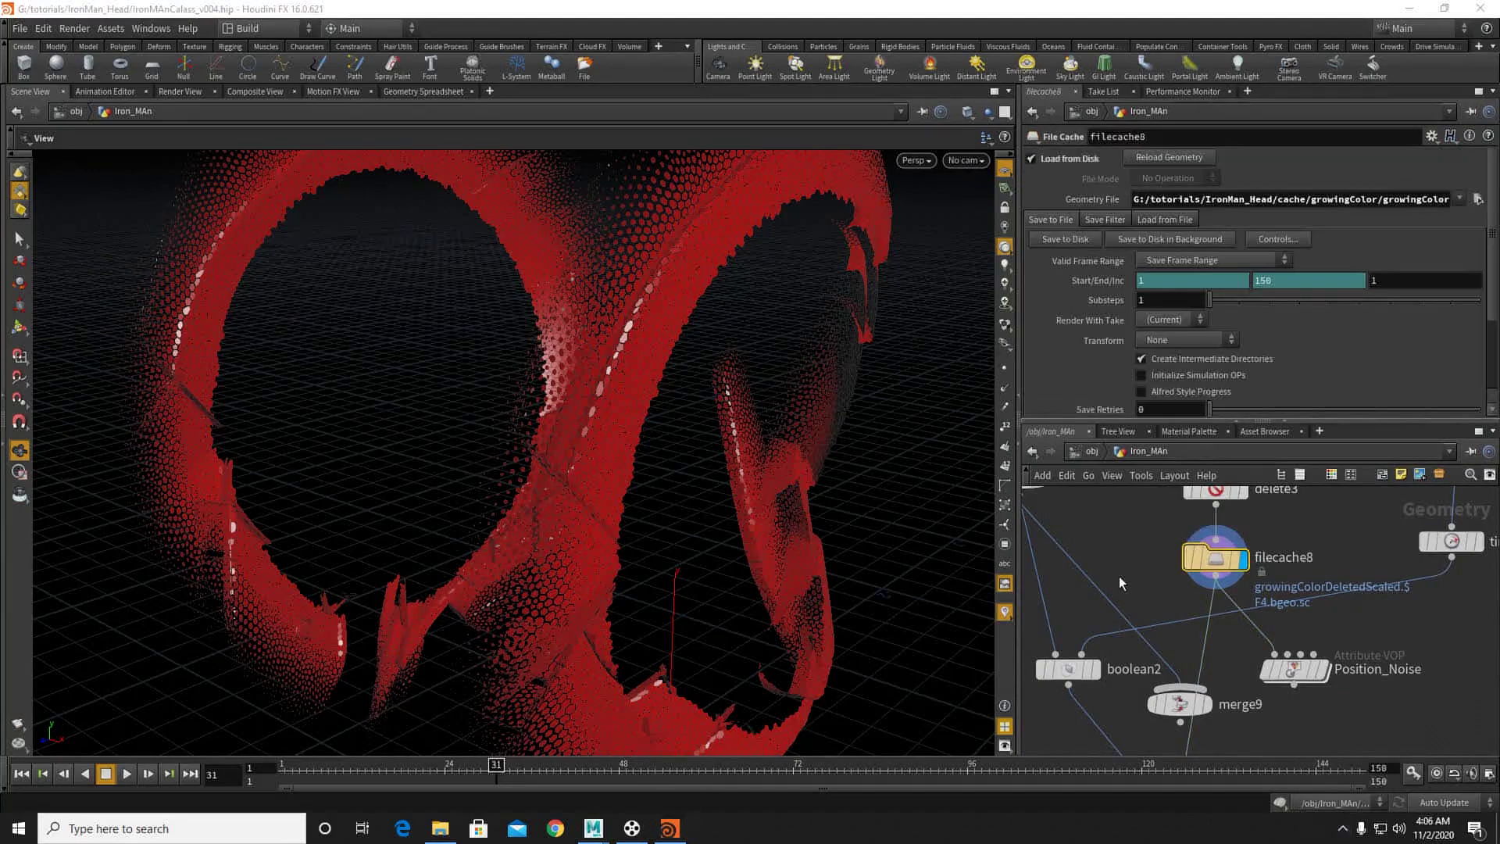
{"action": "left_click_drag", "start_coordinate": [1217, 562], "coordinate": [1221, 571]}
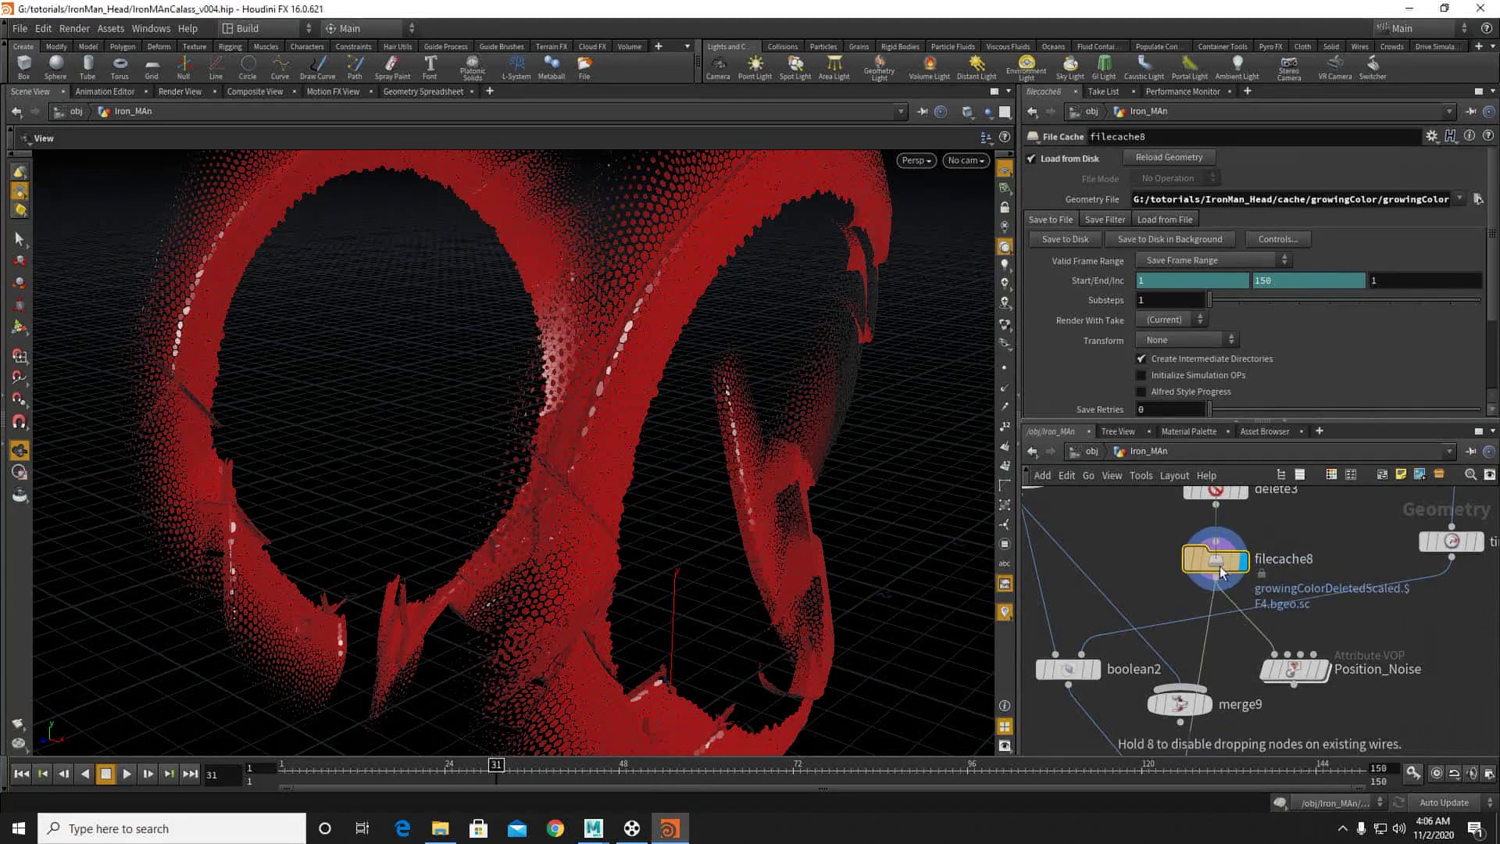
Step: Display Position_Noise, duplicate it beside the original, and feed the copy from filecache8
{"action": "left_click", "coordinate": [1293, 669]}
{"action": "left_click_drag", "start_coordinate": [414, 355], "coordinate": [583, 429]}
{"action": "middle_click_drag", "start_coordinate": [582, 429], "coordinate": [508, 419]}
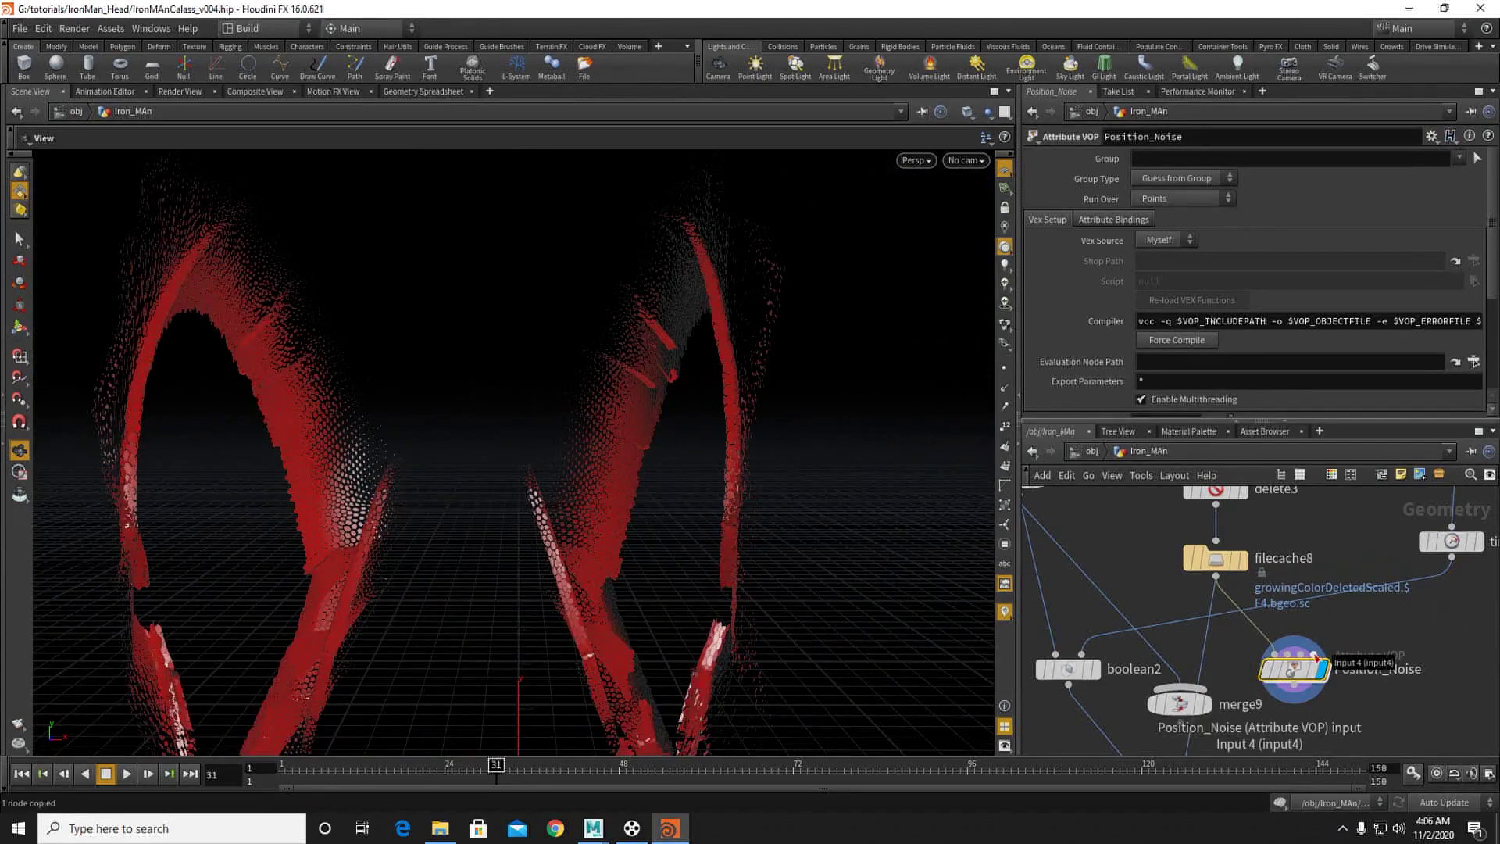
{"action": "key", "text": "ctrl+c"}
{"action": "key", "text": "ctrl+v"}
{"action": "left_click", "coordinate": [1384, 678]}
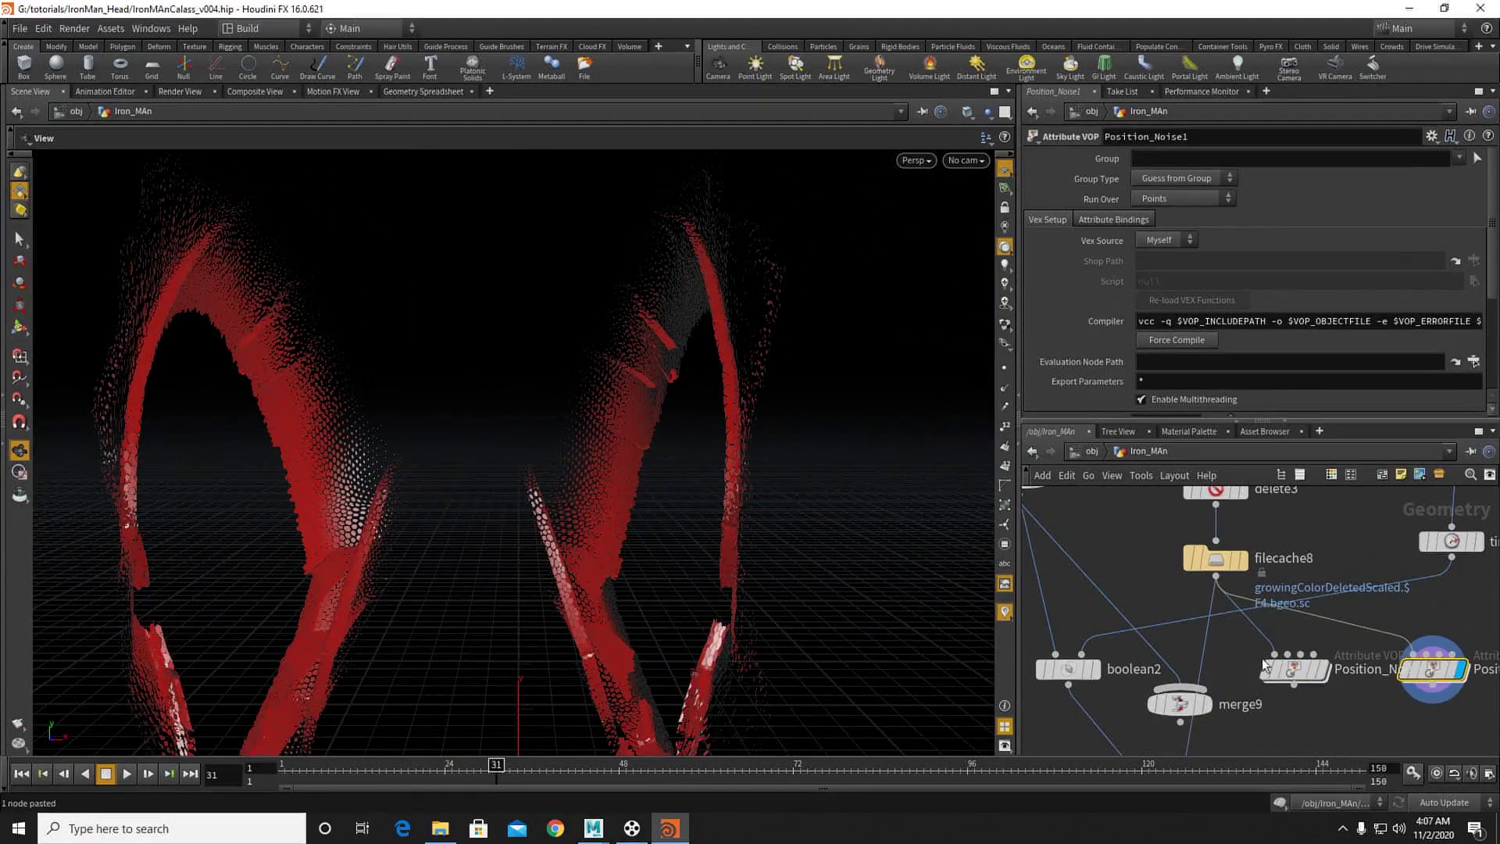
Step: Expose the turbulent noise node's inputs as parameters on the duplicated Position_Noise1 VOP
{"action": "scroll", "coordinate": [1094, 351], "scroll_direction": "down", "scroll_amount": 4}
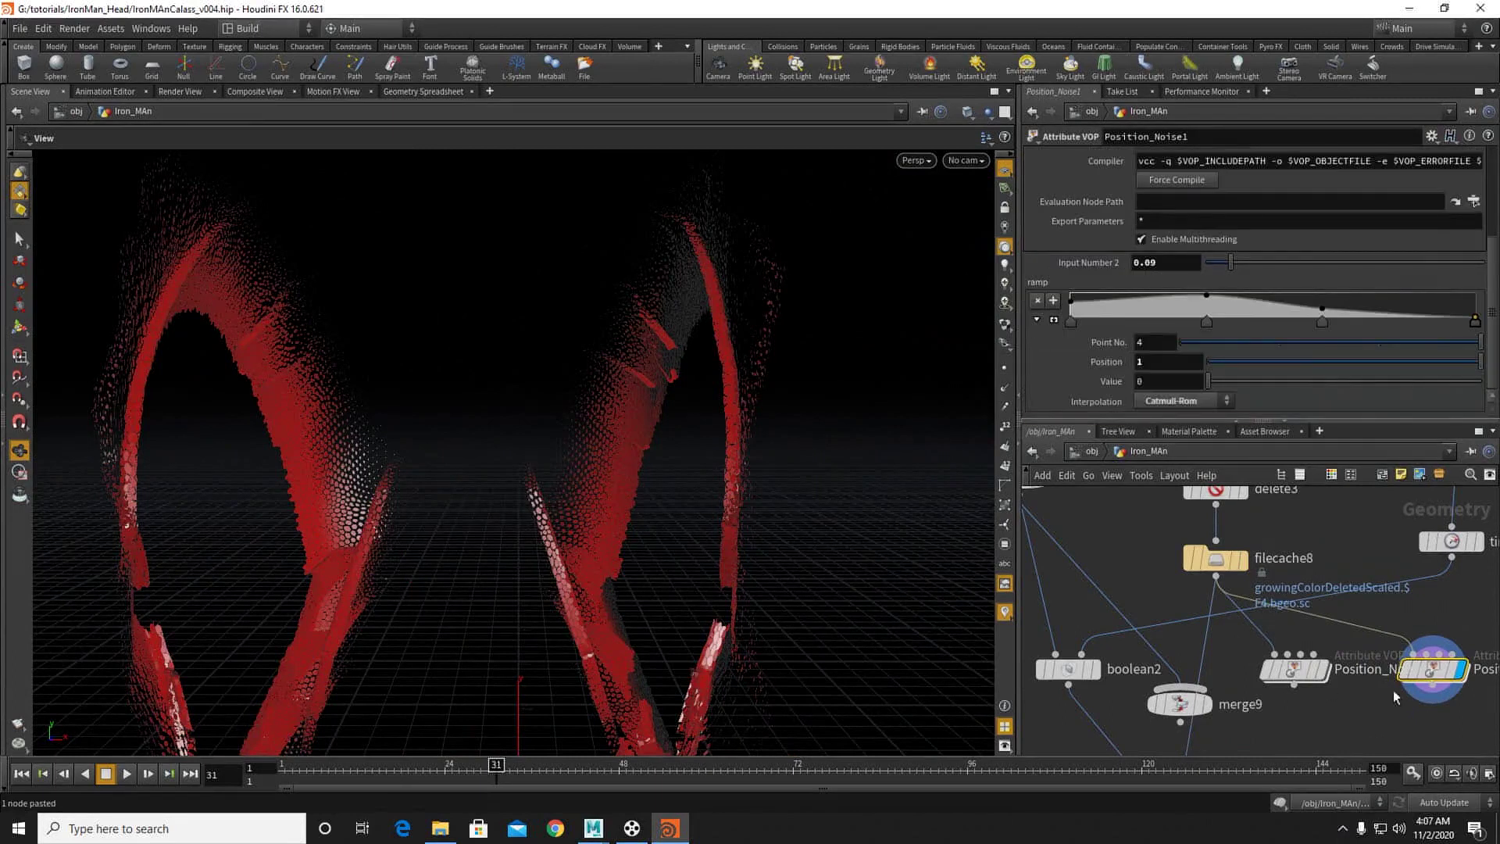
{"action": "double_click", "coordinate": [1433, 672]}
{"action": "right_click", "coordinate": [1141, 558]}
{"action": "mouse_move", "coordinate": [1173, 586]}
{"action": "left_click", "coordinate": [1327, 719]}
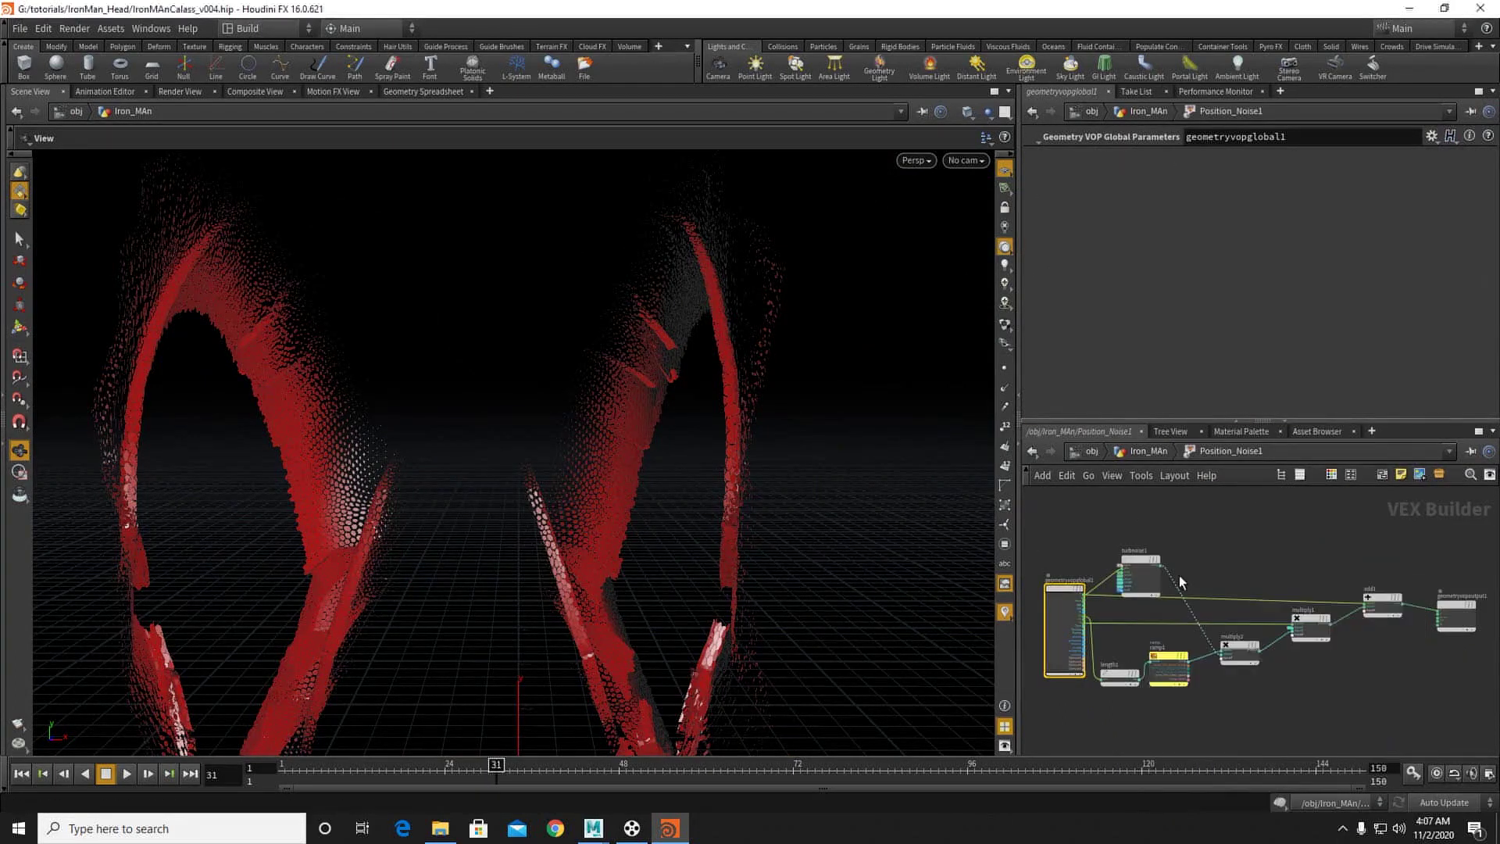
{"action": "left_click", "coordinate": [1146, 453]}
Step: Raise Position_Noise1's noise frequency to 4.4 and check the changed displacement of the hexagons
{"action": "middle_click_drag", "start_coordinate": [1365, 653], "coordinate": [1310, 630]}
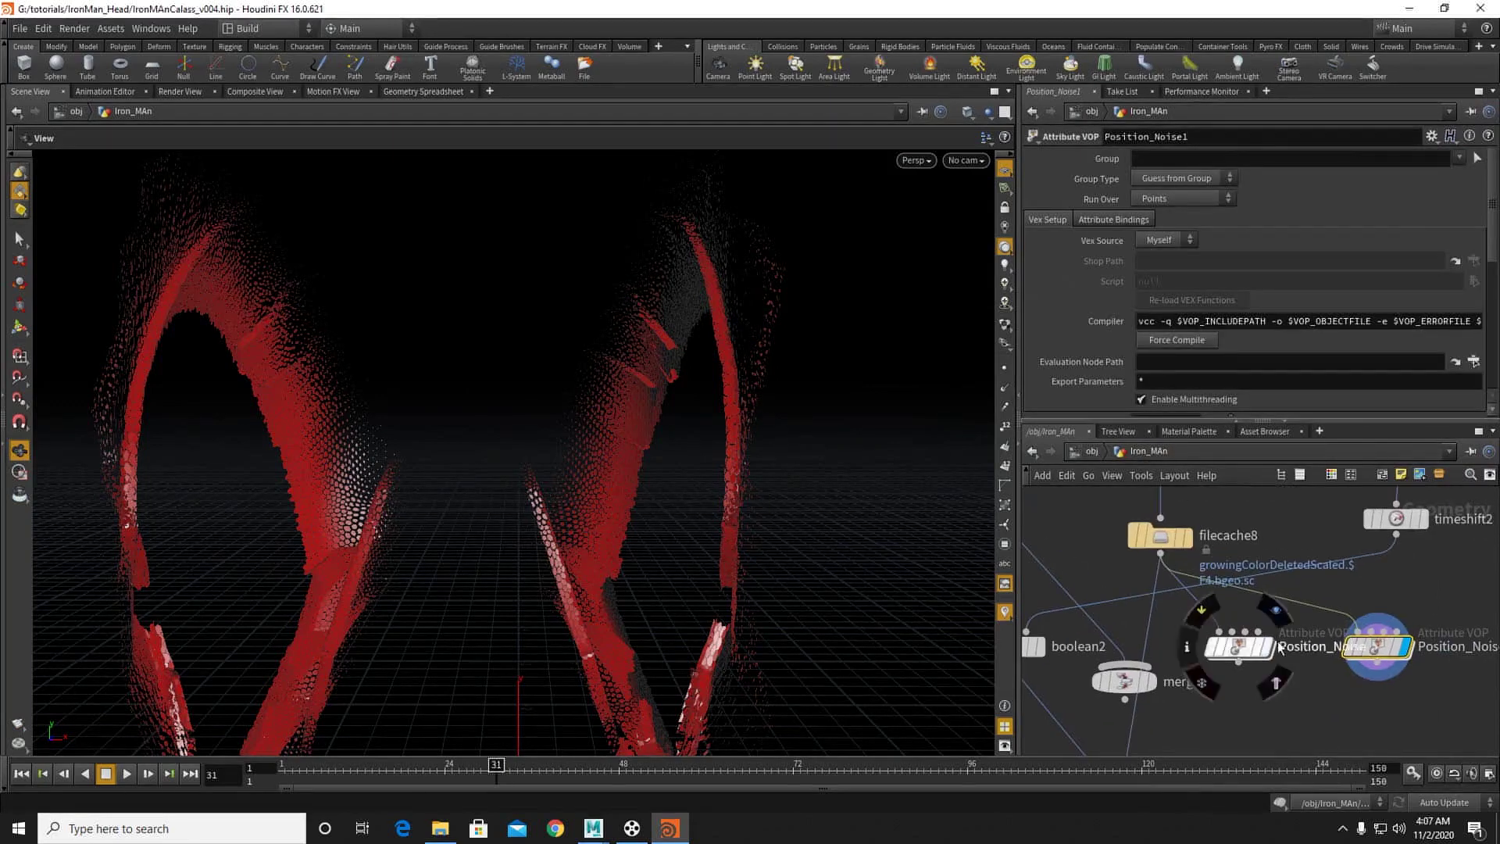
{"action": "scroll", "coordinate": [1222, 342], "scroll_direction": "down", "scroll_amount": 10}
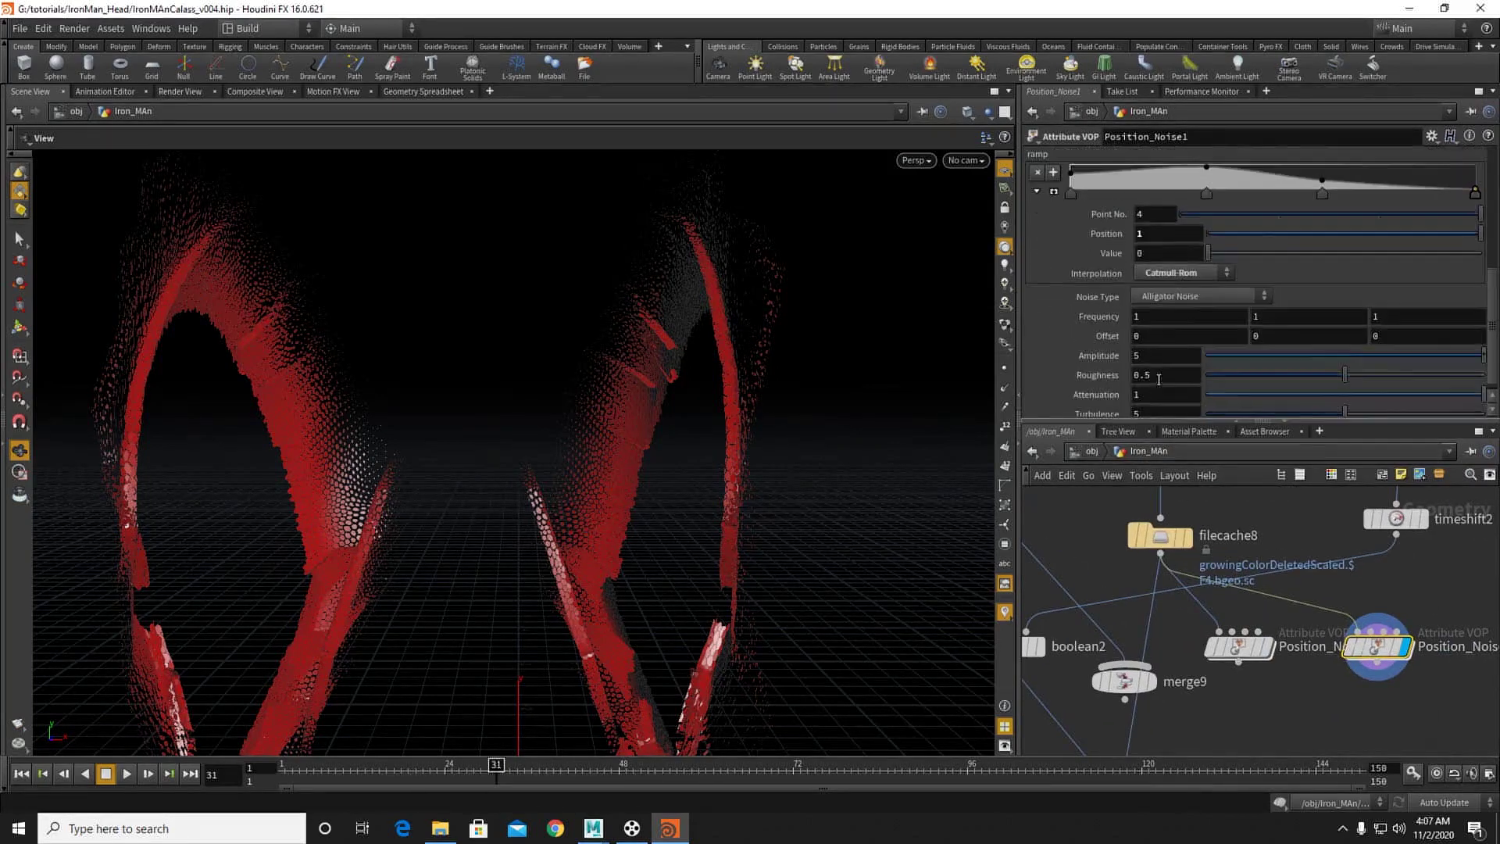
{"action": "middle_click_drag", "start_coordinate": [1119, 319], "coordinate": [1360, 331]}
{"action": "left_click_drag", "start_coordinate": [405, 344], "coordinate": [484, 344]}
{"action": "middle_click_drag", "start_coordinate": [1250, 708], "coordinate": [1248, 692]}
Step: Add a merge node below Position_Noise and Position_Noise1
{"action": "key", "text": "Tab"}
{"action": "type", "text": "m"}
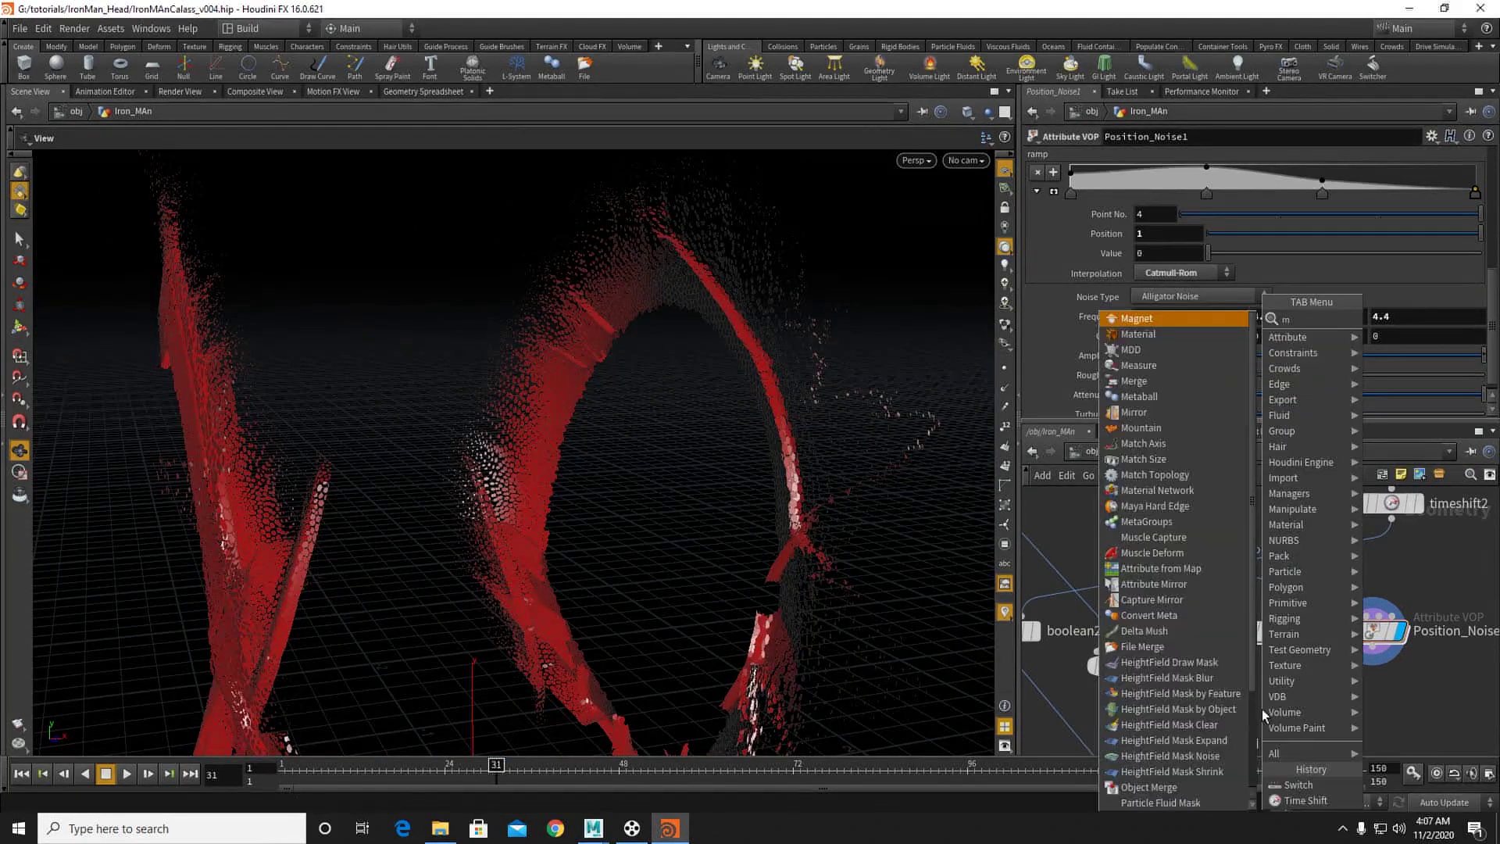
{"action": "type", "text": "erg"}
{"action": "left_click", "coordinate": [1392, 318]}
{"action": "left_click", "coordinate": [1292, 710]}
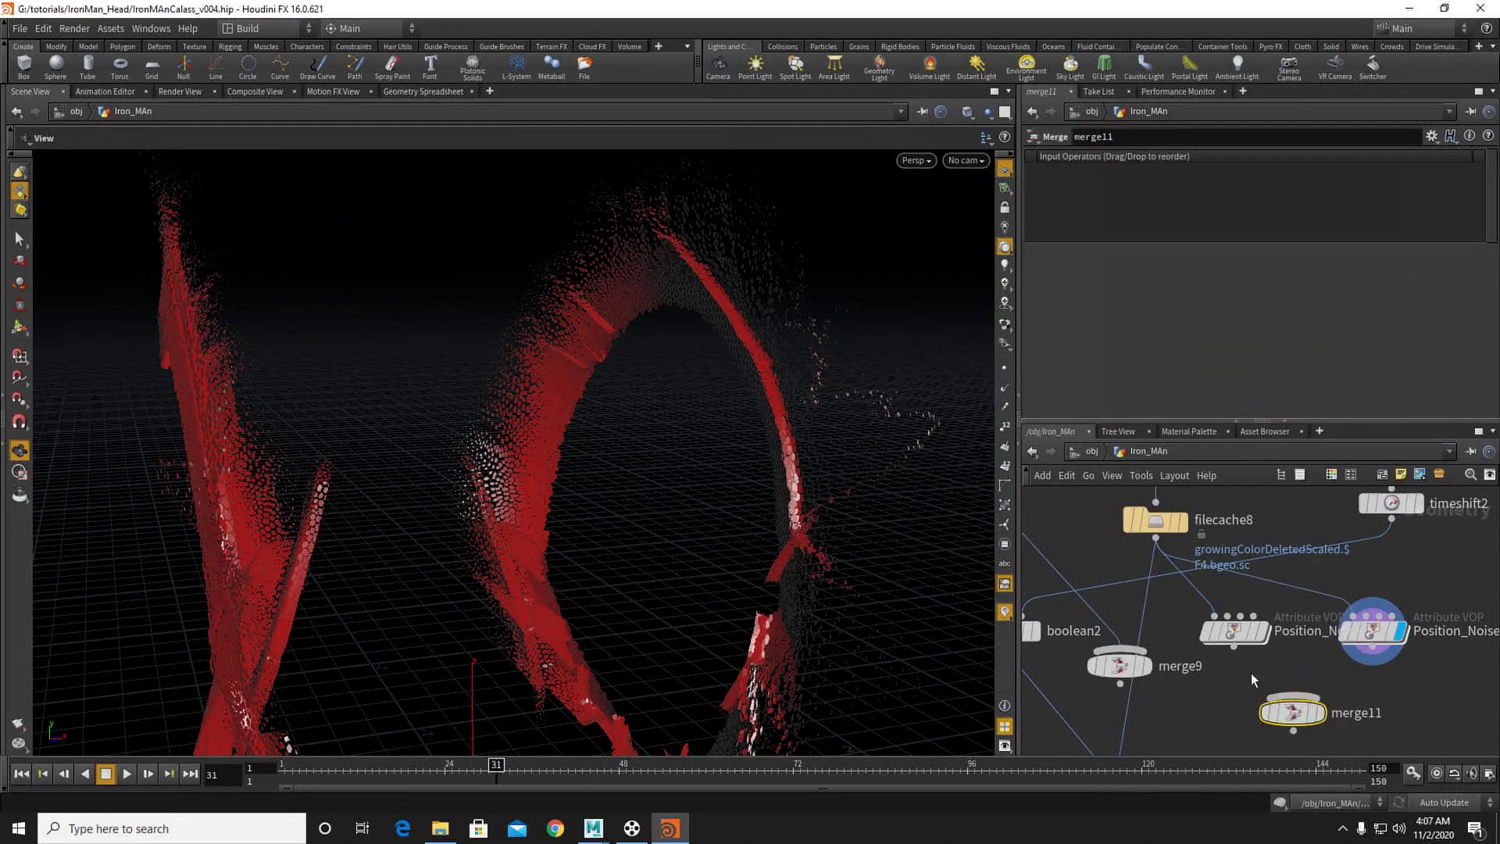
Step: Wire Position_Noise and Position_Noise1 into merge11 and display the merged result
{"action": "left_click", "coordinate": [1296, 693]}
{"action": "left_click", "coordinate": [1320, 712]}
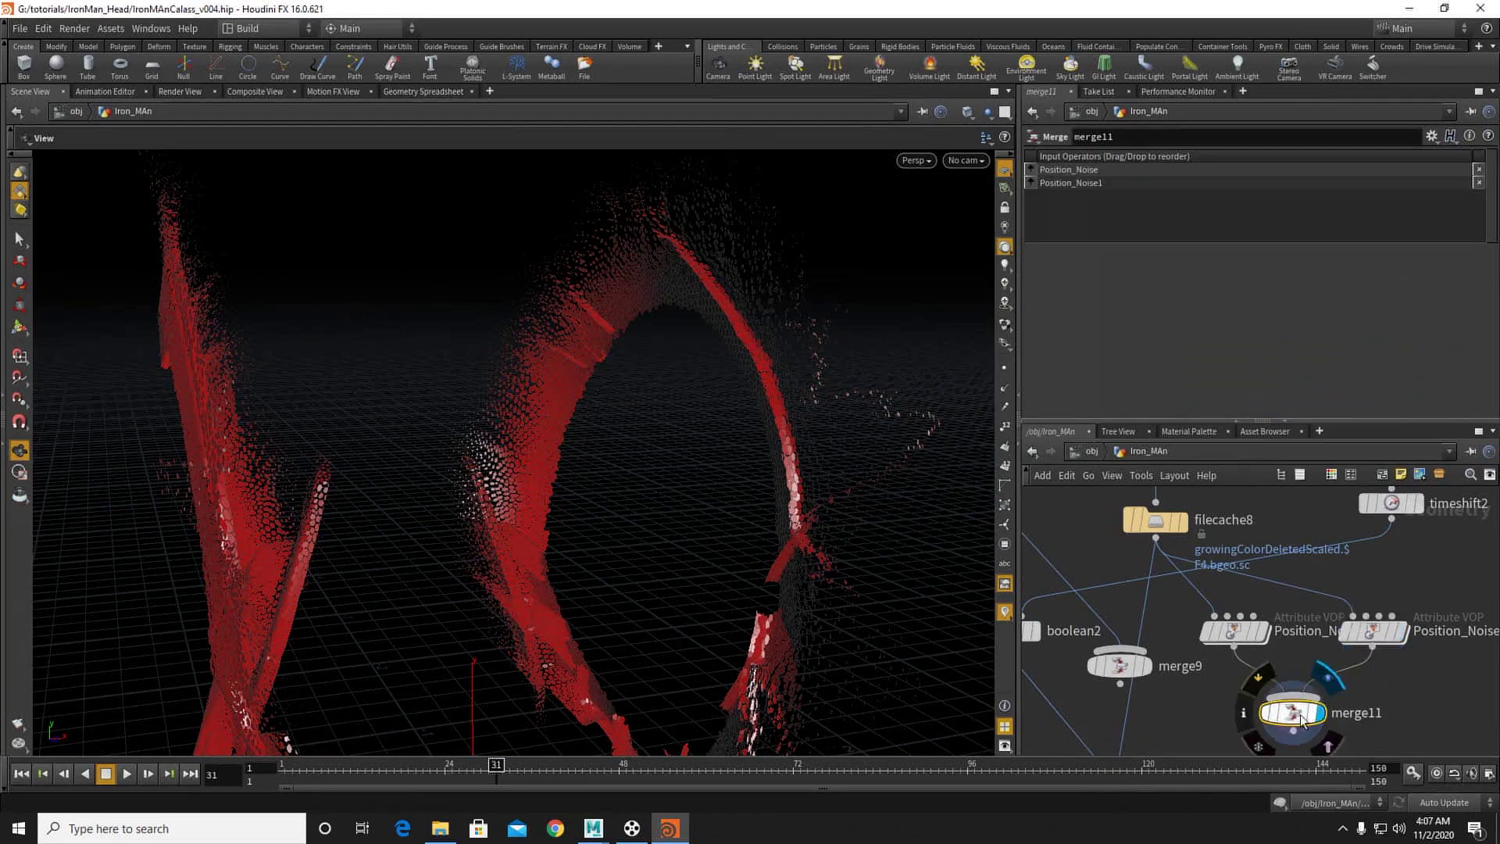
{"action": "right_click_drag", "start_coordinate": [646, 469], "coordinate": [773, 469]}
Step: Set Position_Noise1's amplitude to 3 and duplicate it into merge11 with the copy's X offset at 1.1
{"action": "left_click", "coordinate": [1377, 637]}
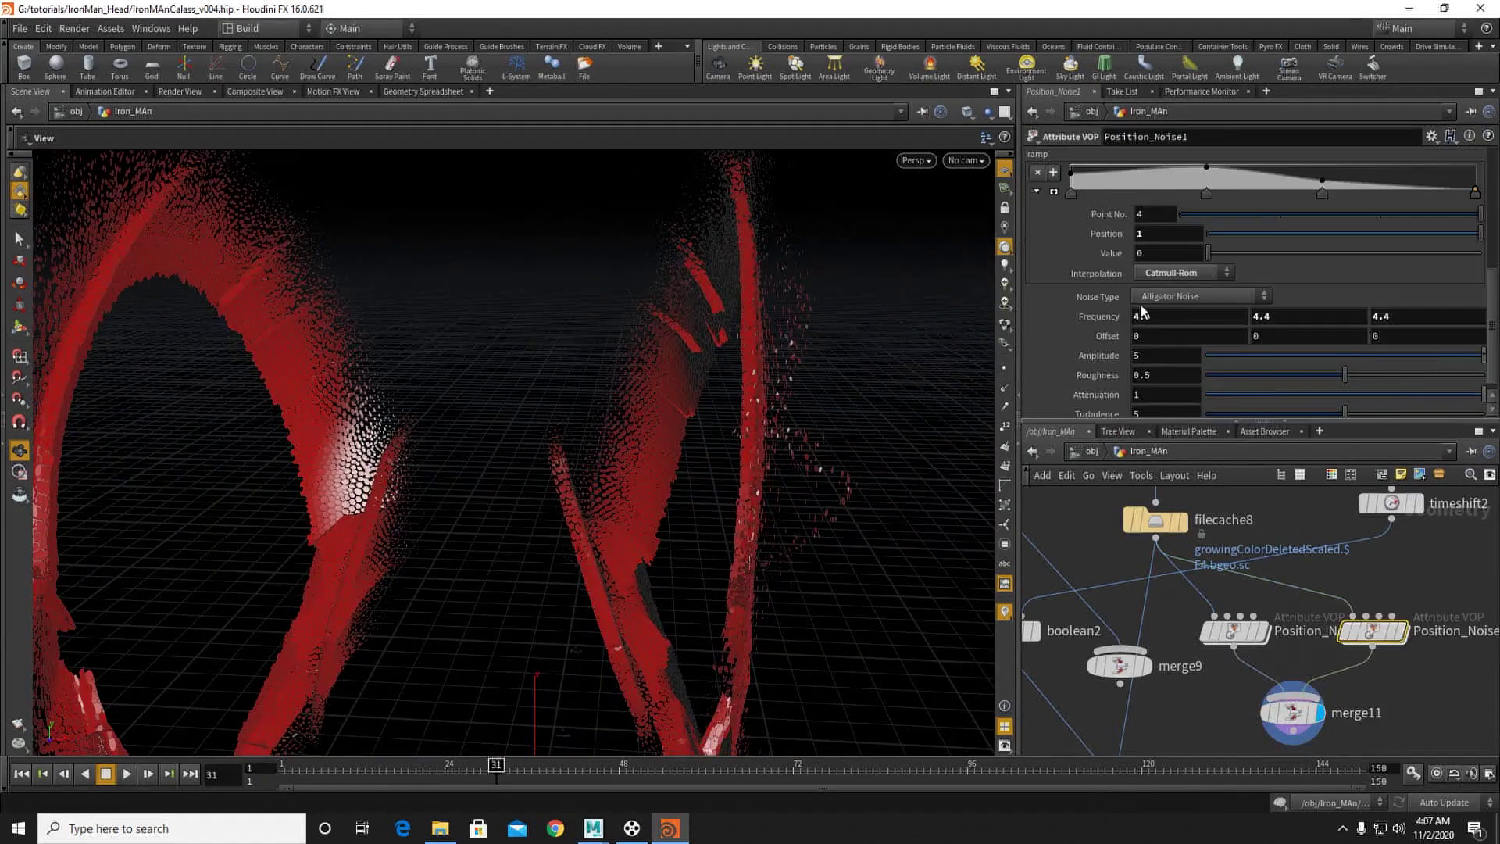
{"action": "key", "text": "Return"}
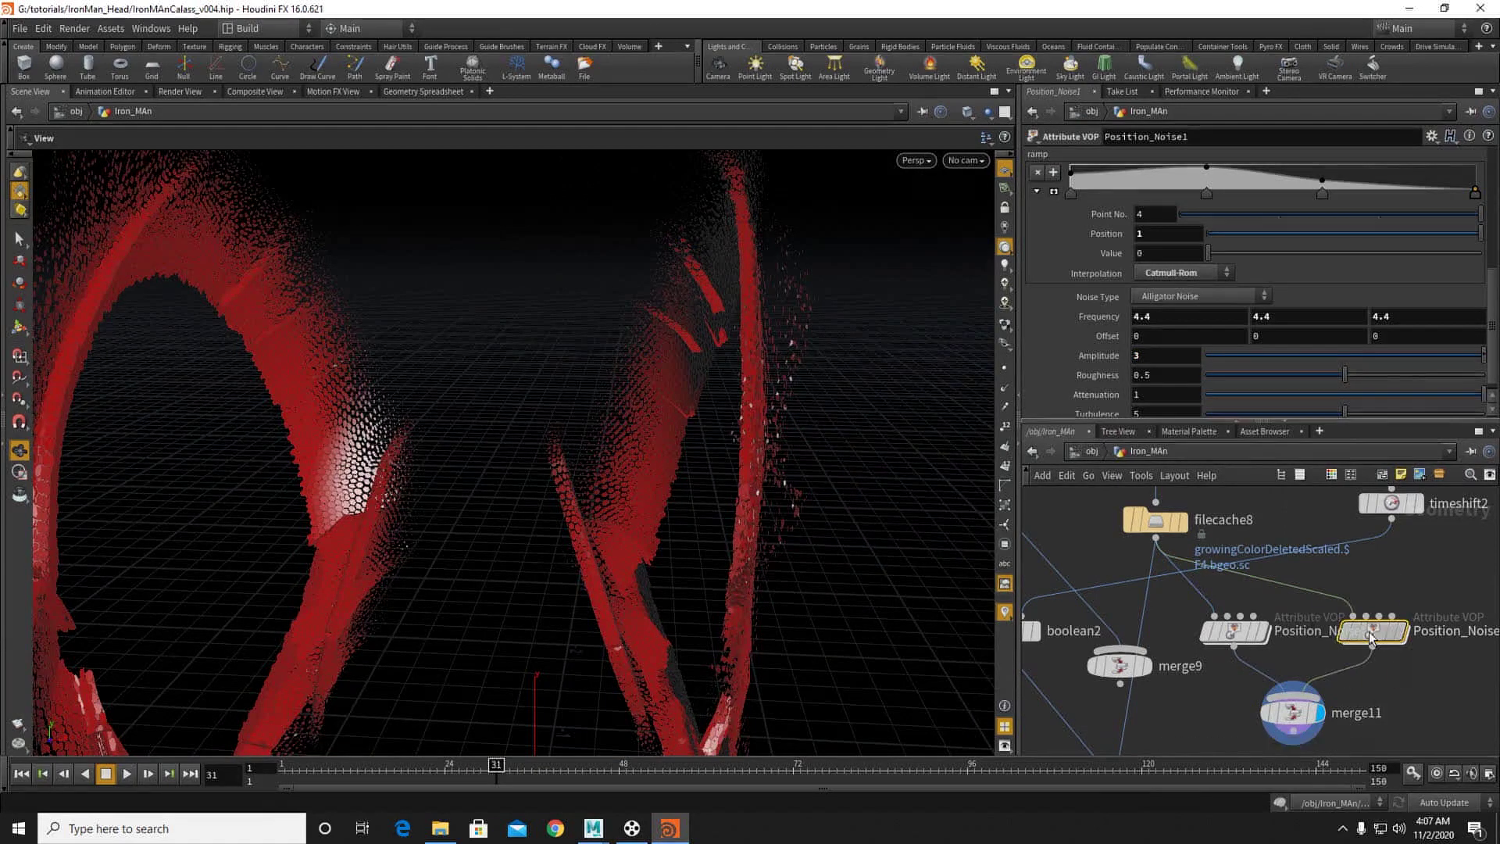
{"action": "key", "text": "ctrl+v"}
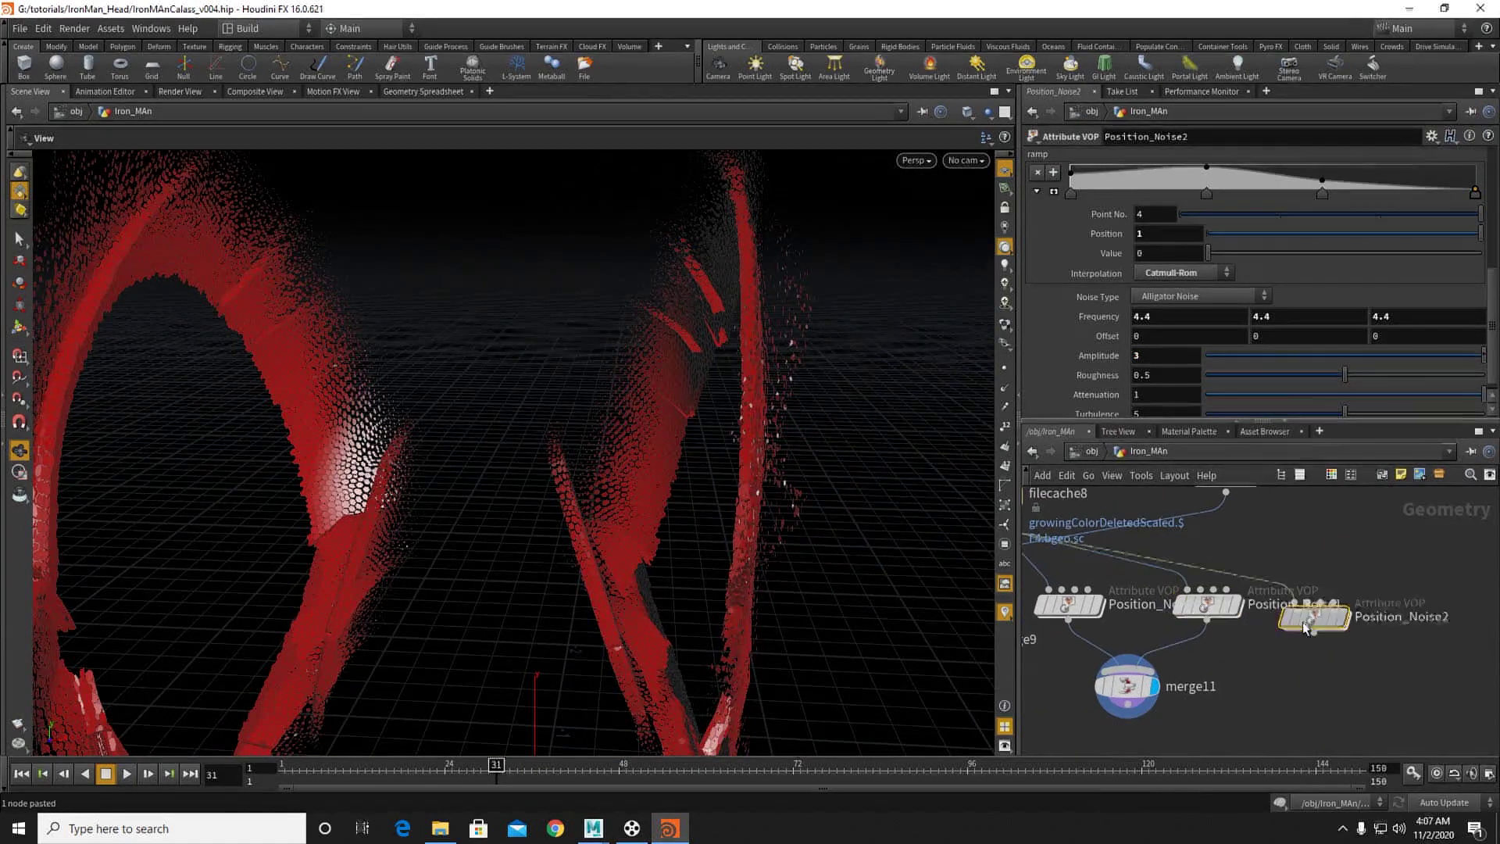
{"action": "left_click_drag", "start_coordinate": [1366, 620], "coordinate": [1323, 649]}
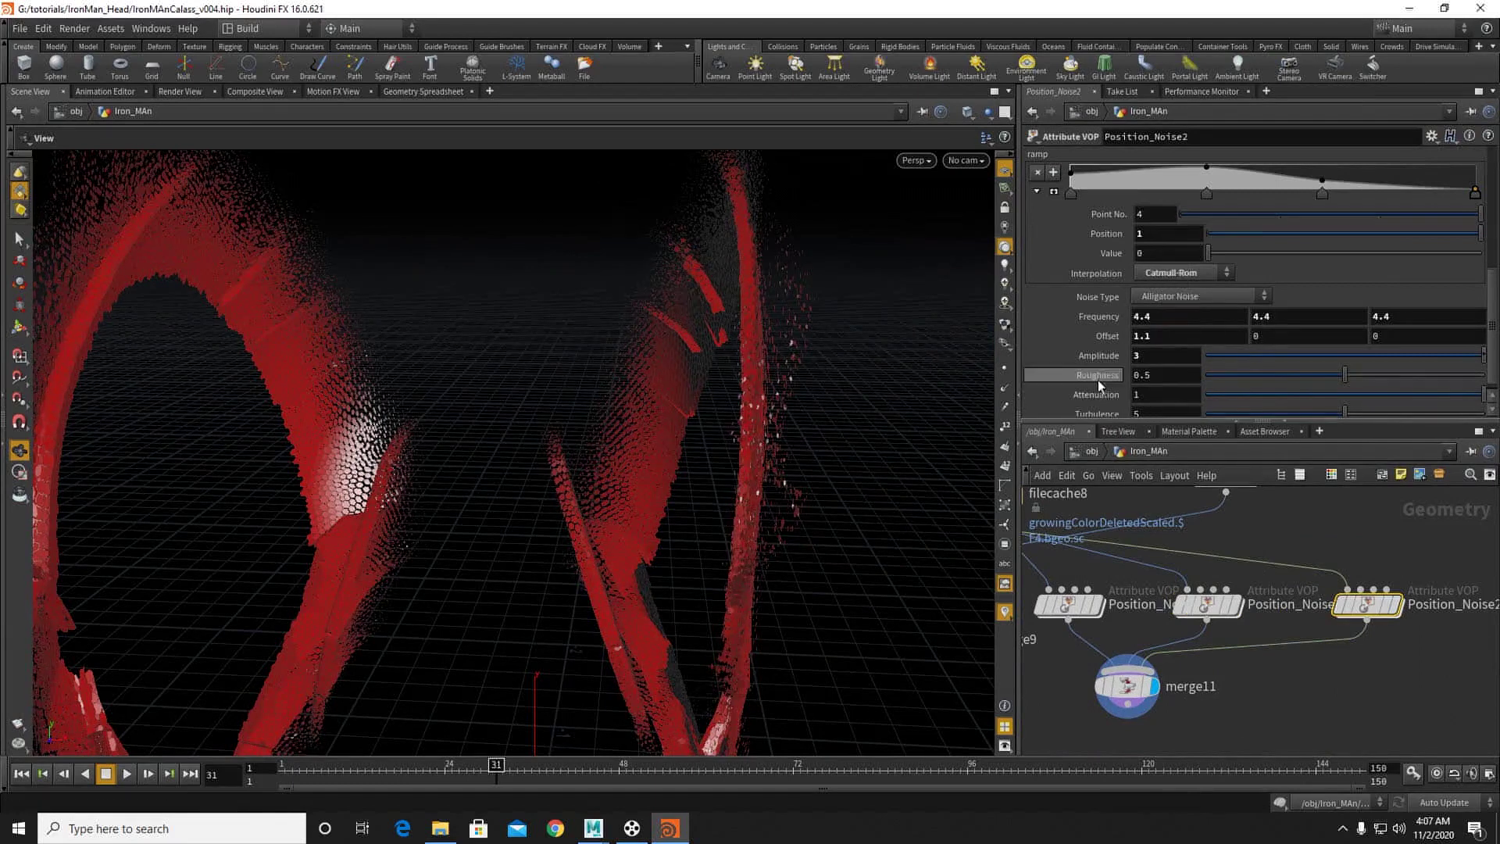
Step: Expose the turbulent noise node's inputs as parameters on the original Position_Noise VOP and return to the Iron_MAn network
{"action": "left_click", "coordinate": [1068, 604]}
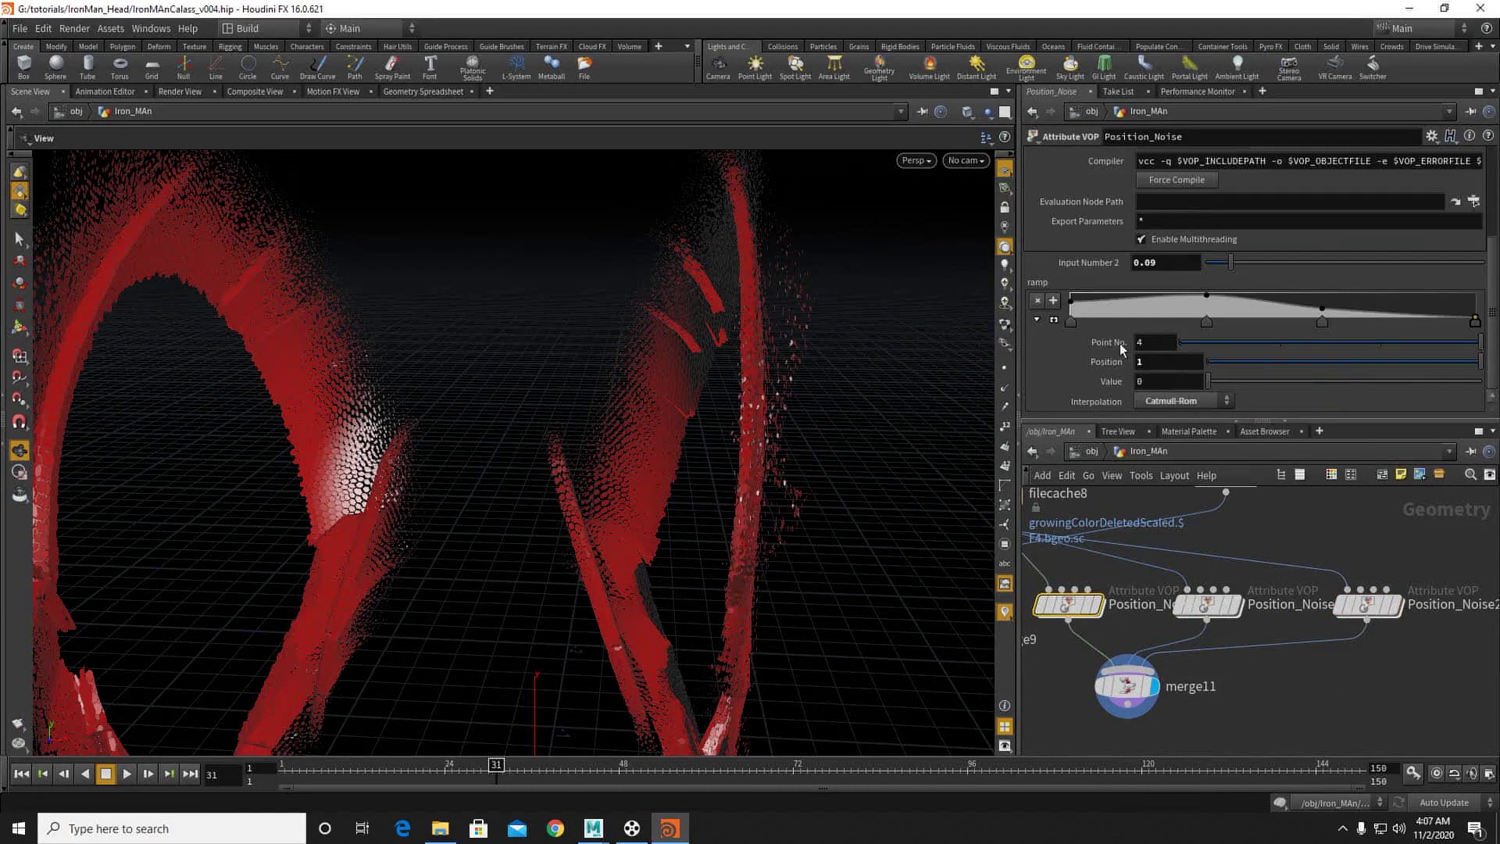
{"action": "double_click", "coordinate": [1071, 603]}
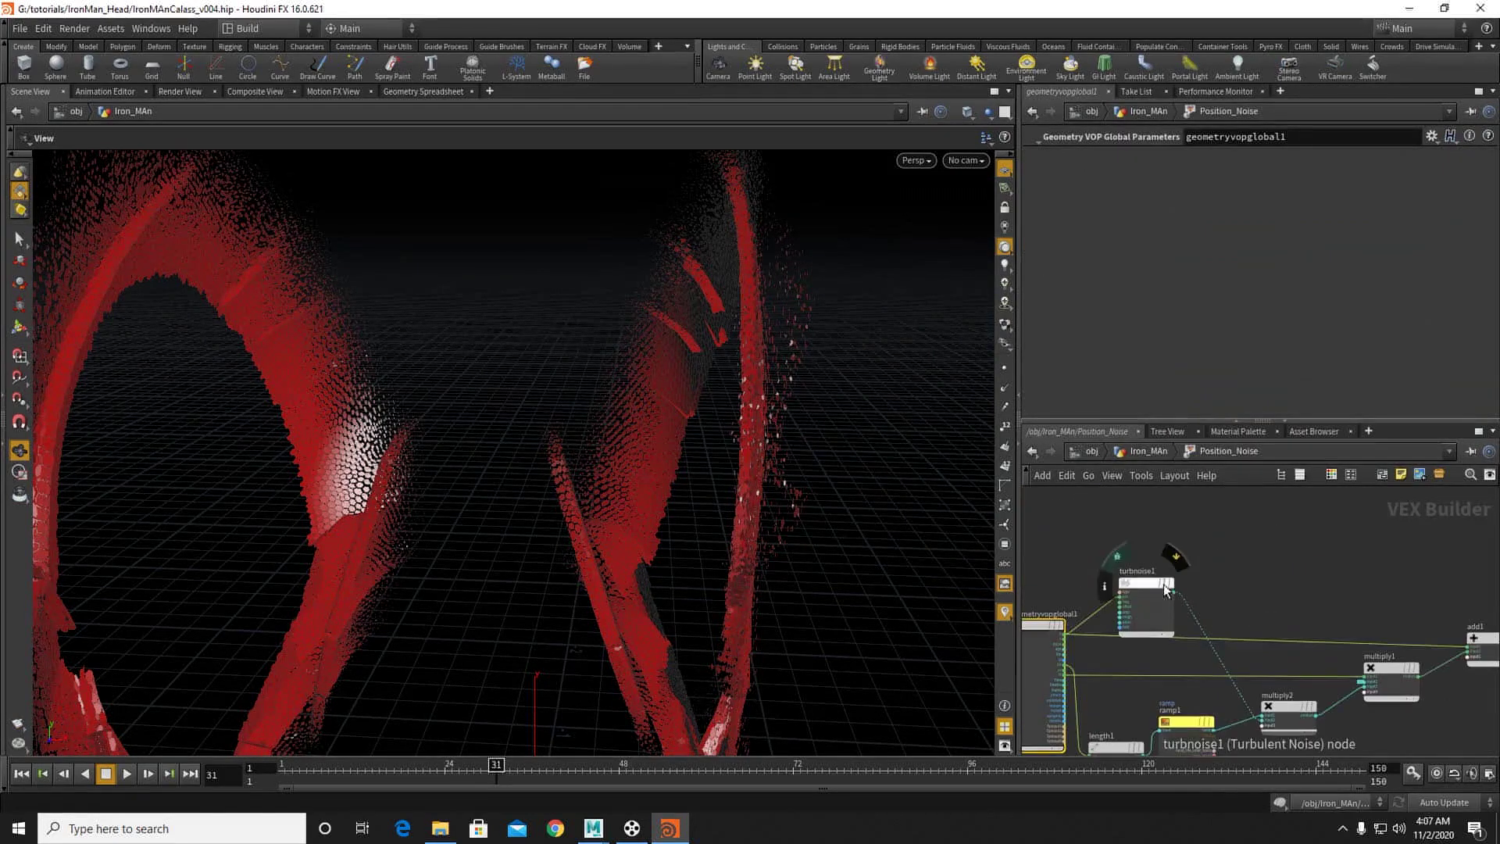
{"action": "right_click", "coordinate": [1164, 525]}
{"action": "mouse_move", "coordinate": [1169, 592]}
{"action": "mouse_move", "coordinate": [1281, 588]}
{"action": "left_click", "coordinate": [1318, 713]}
{"action": "left_click", "coordinate": [1142, 452]}
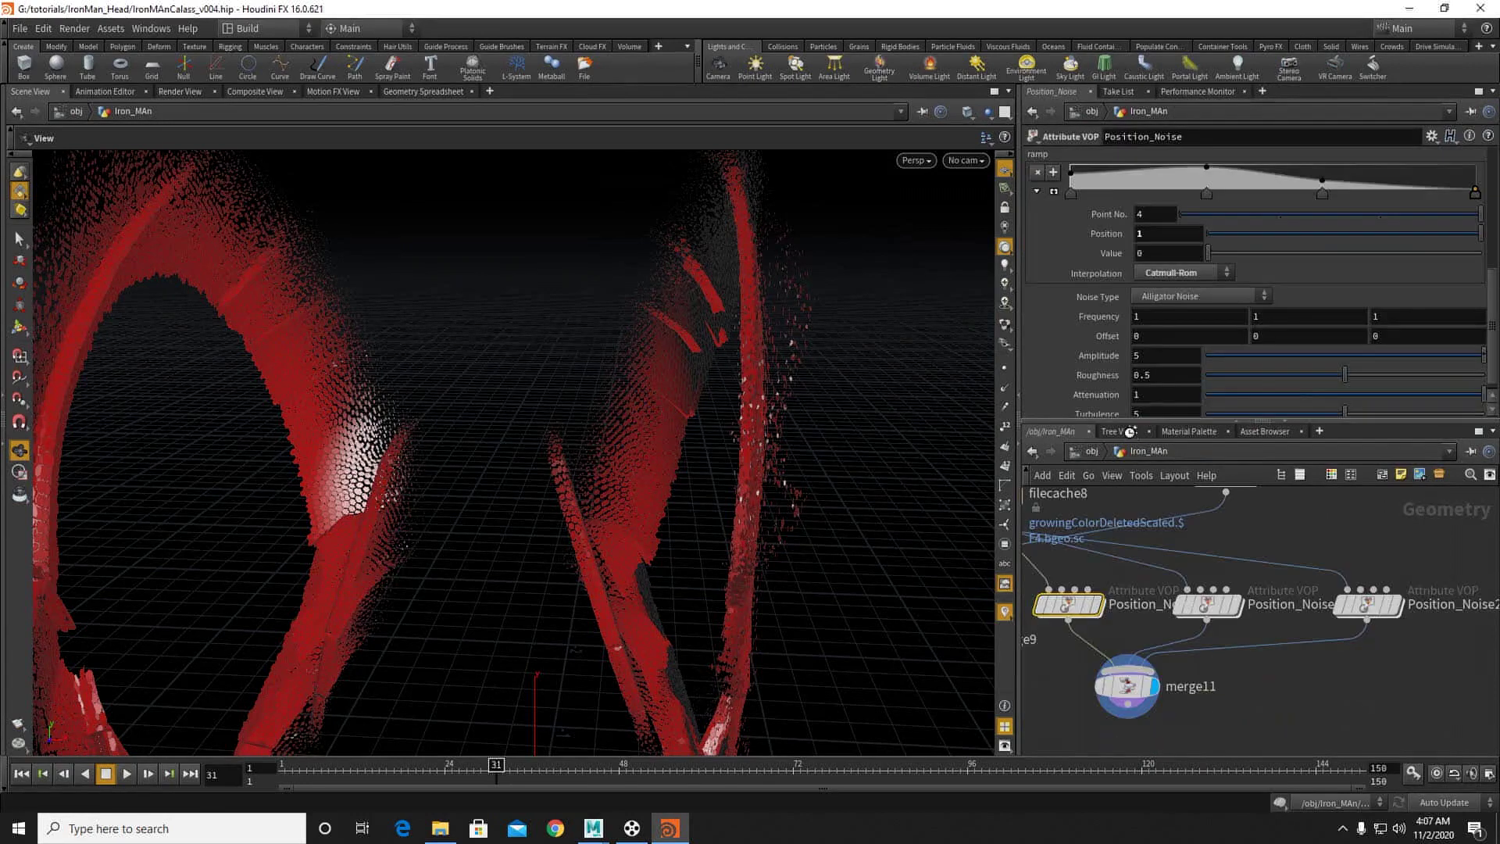
Step: Set Position_Noise's amplitude to 3 and check the merged hexagons from several angles
{"action": "type", "text": "3"}
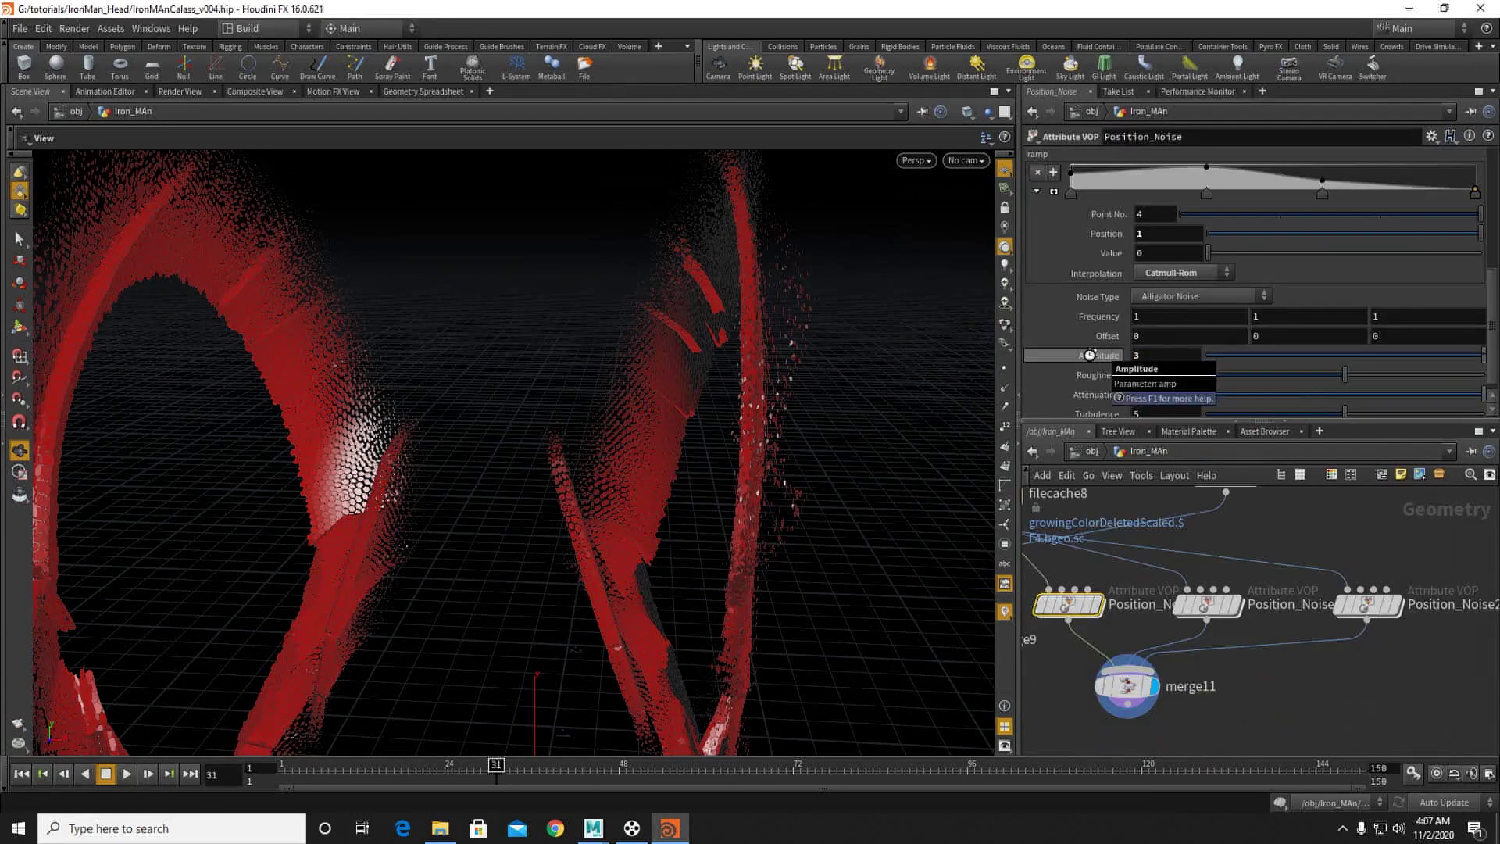
{"action": "key", "text": "Return"}
{"action": "scroll", "coordinate": [712, 313], "scroll_direction": "down", "scroll_amount": 10}
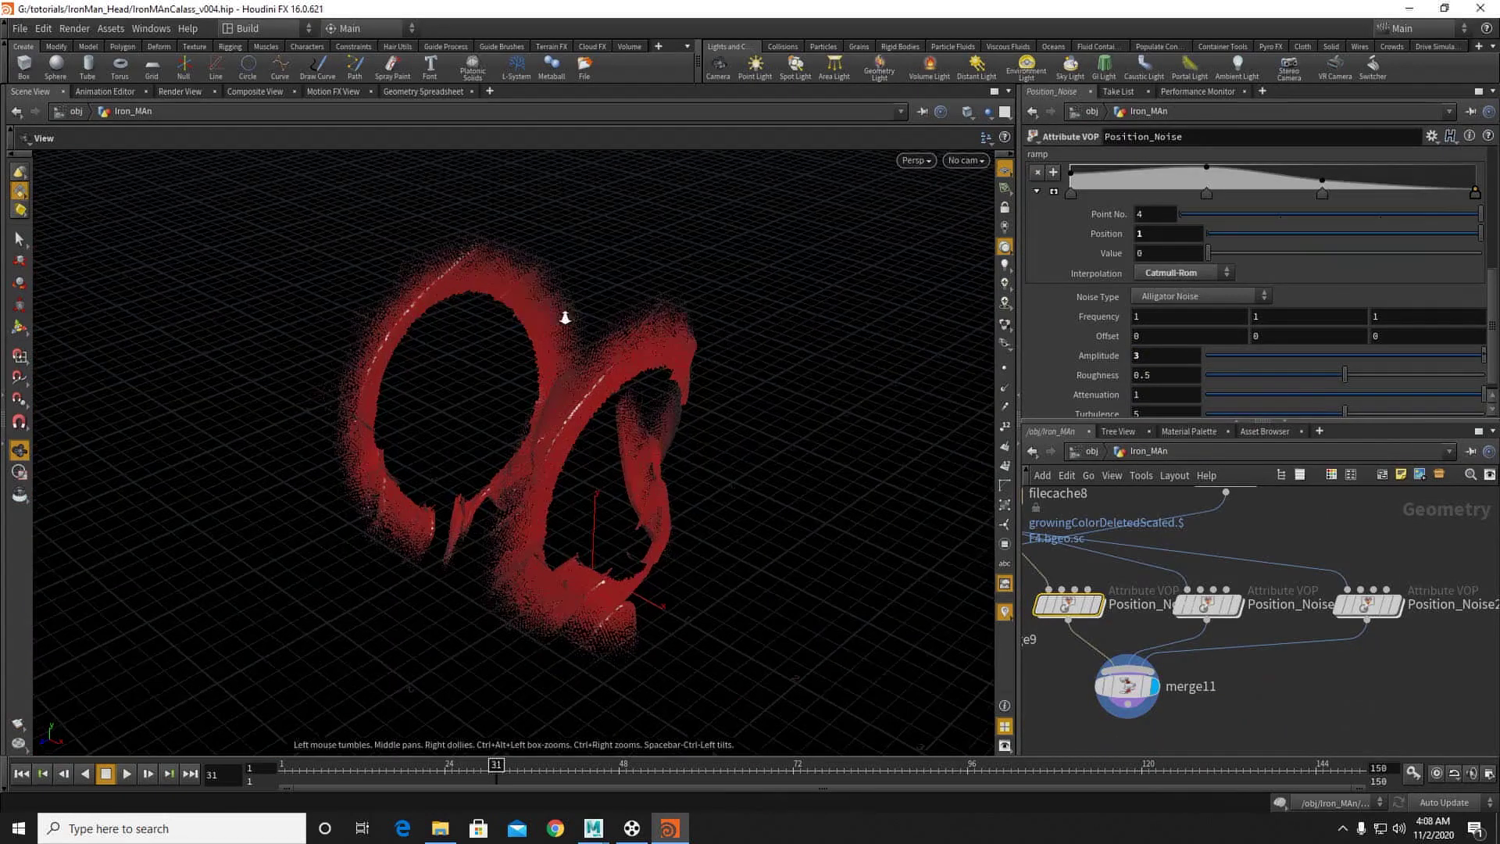
{"action": "scroll", "coordinate": [542, 312], "scroll_direction": "up", "scroll_amount": 10}
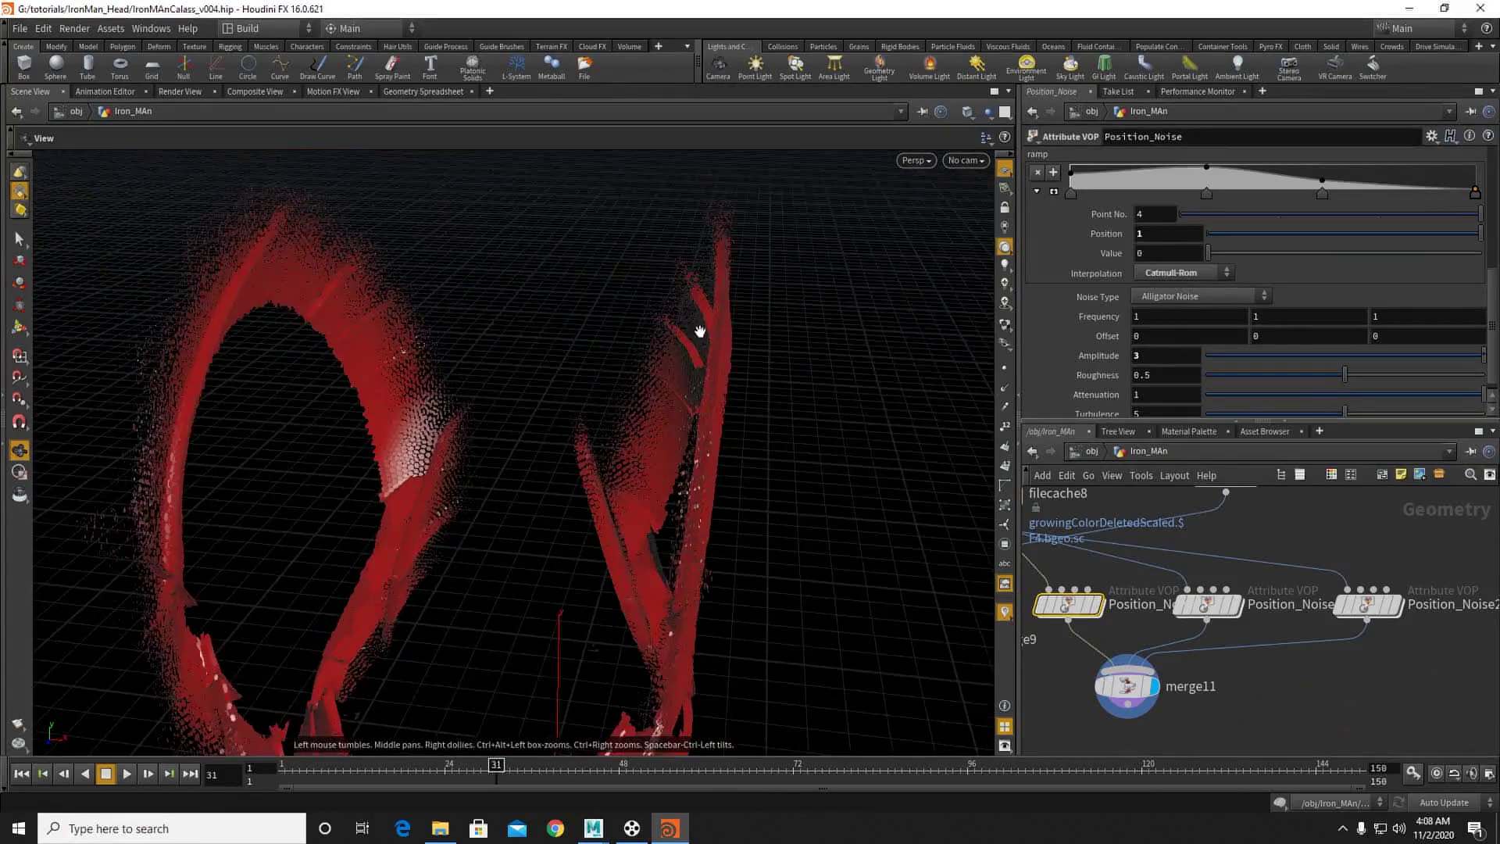
{"action": "middle_click_drag", "start_coordinate": [718, 397], "coordinate": [941, 410]}
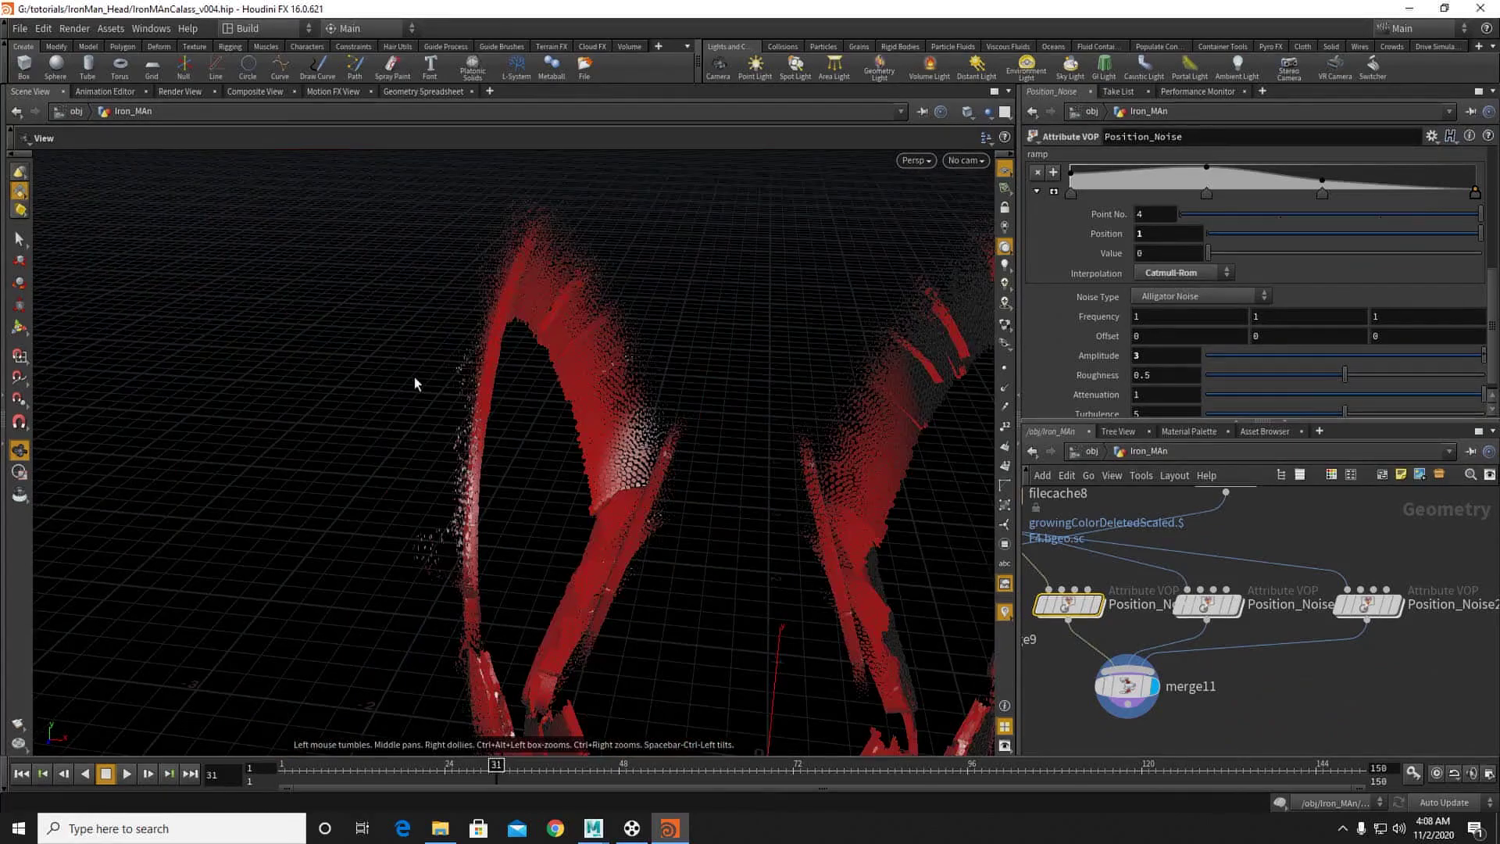
{"action": "scroll", "coordinate": [414, 383], "scroll_direction": "up", "scroll_amount": 10}
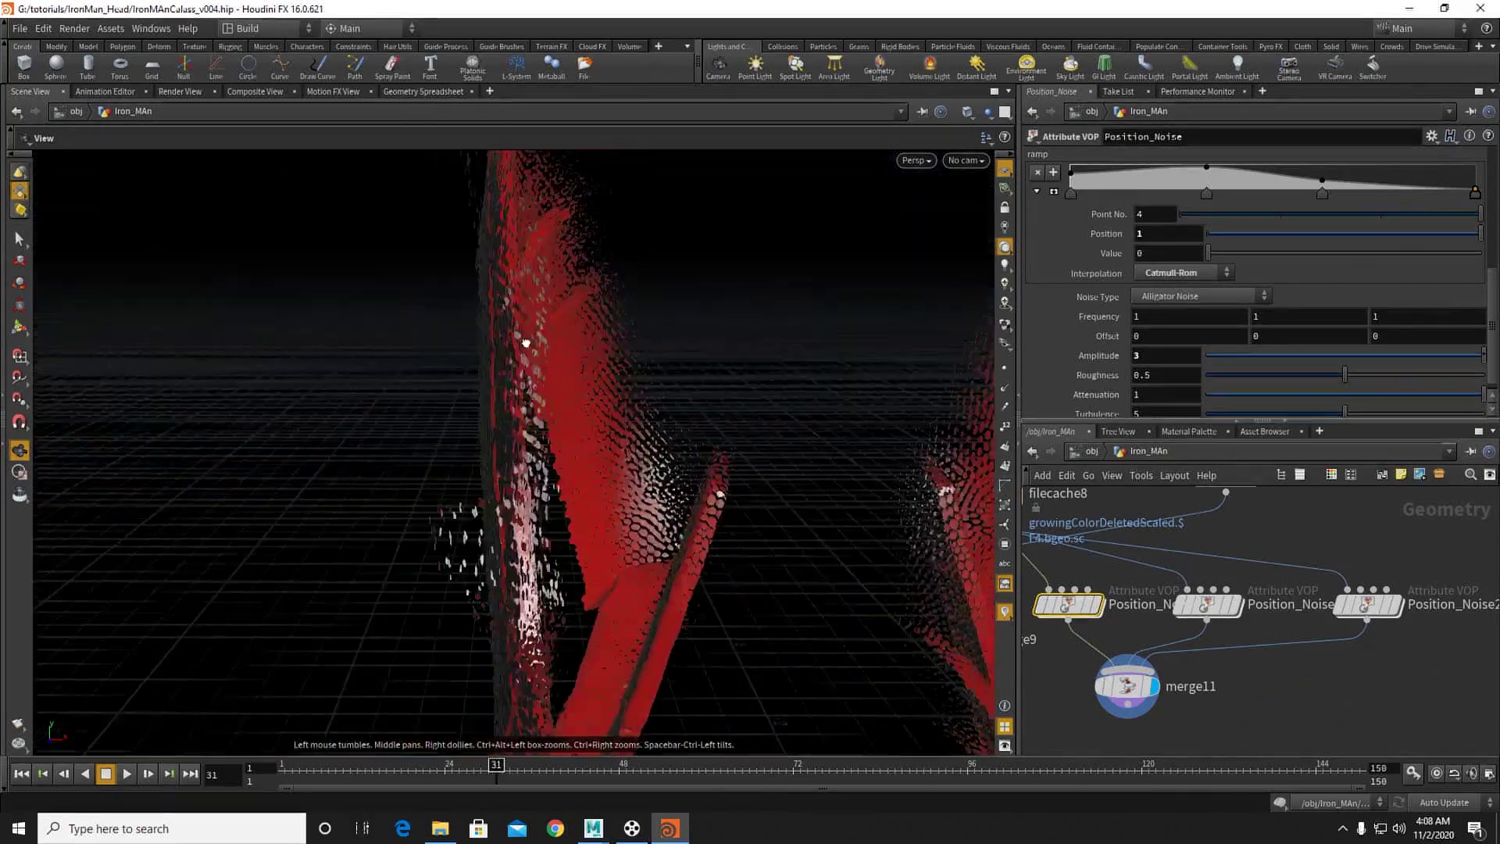
{"action": "left_click_drag", "start_coordinate": [718, 296], "coordinate": [827, 389]}
Step: Duplicate Position_Noise2 beside the original and wire the new copy into merge11
{"action": "left_click", "coordinate": [1373, 610]}
{"action": "mouse_move", "coordinate": [1376, 614]}
{"action": "left_mouse_down"}
{"action": "mouse_move", "coordinate": [1339, 629]}
{"action": "mouse_move", "coordinate": [1354, 610]}
{"action": "left_mouse_up"}
{"action": "left_click", "coordinate": [1338, 616]}
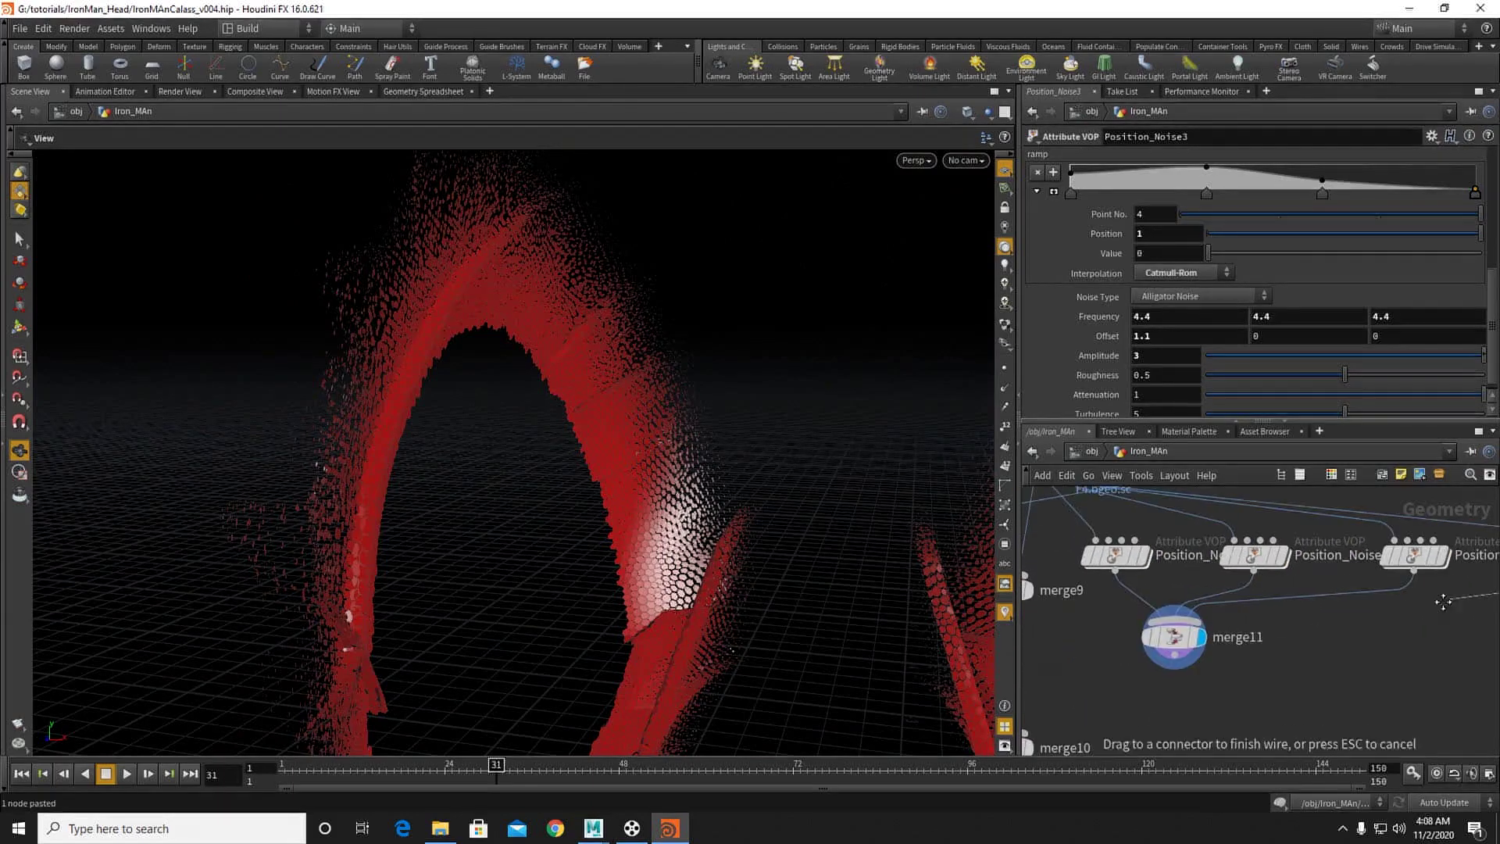
{"action": "left_click", "coordinate": [1211, 629]}
{"action": "middle_click_drag", "start_coordinate": [1216, 631], "coordinate": [1078, 636]}
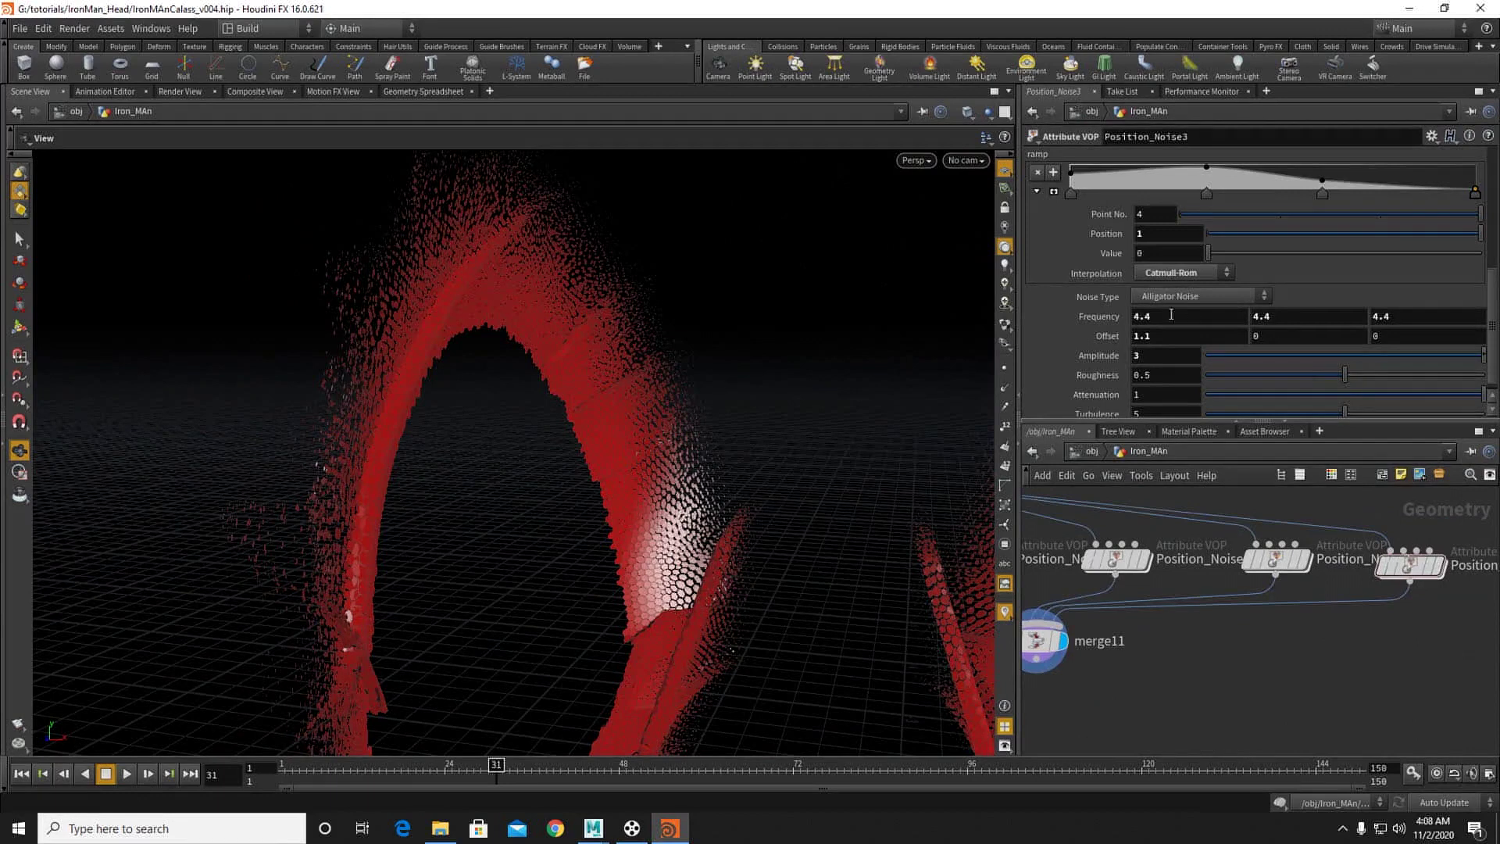
Step: Set Position_Noise3's noise frequency to 2 on all axes and its Z offset to 1.4
{"action": "type", "text": "2"}
{"action": "type", "text": "2"}
{"action": "key", "text": "Return"}
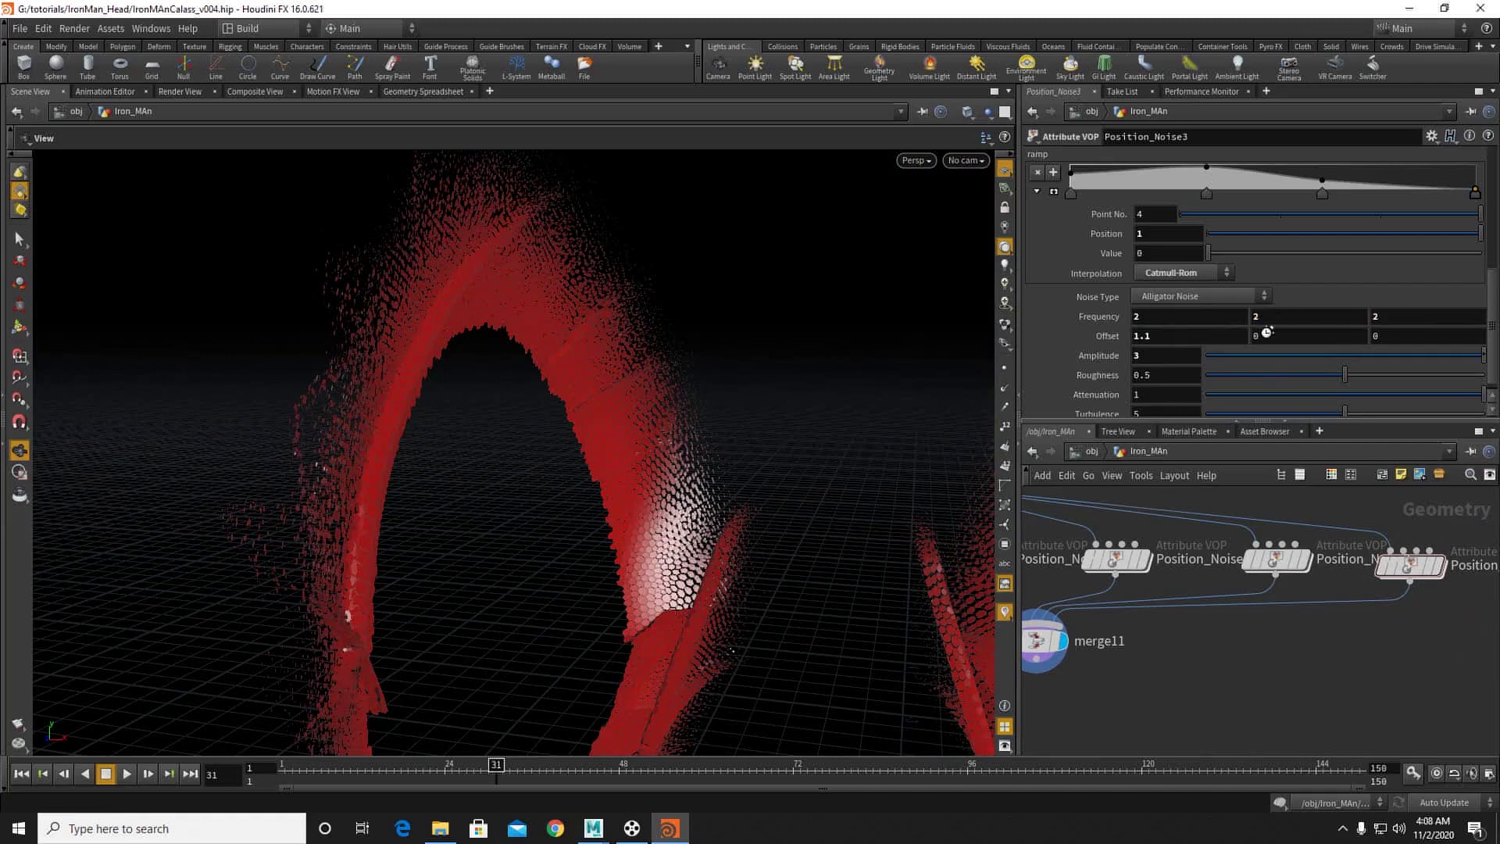
{"action": "middle_click_drag", "start_coordinate": [1389, 336], "coordinate": [699, 341]}
Step: Examine the merged hexagons up close and display Position_Noise alone for comparison
{"action": "left_click_drag", "start_coordinate": [489, 288], "coordinate": [525, 311]}
{"action": "scroll", "coordinate": [658, 332], "scroll_direction": "up", "scroll_amount": 5}
{"action": "scroll", "coordinate": [1312, 673], "scroll_direction": "down", "scroll_amount": 3}
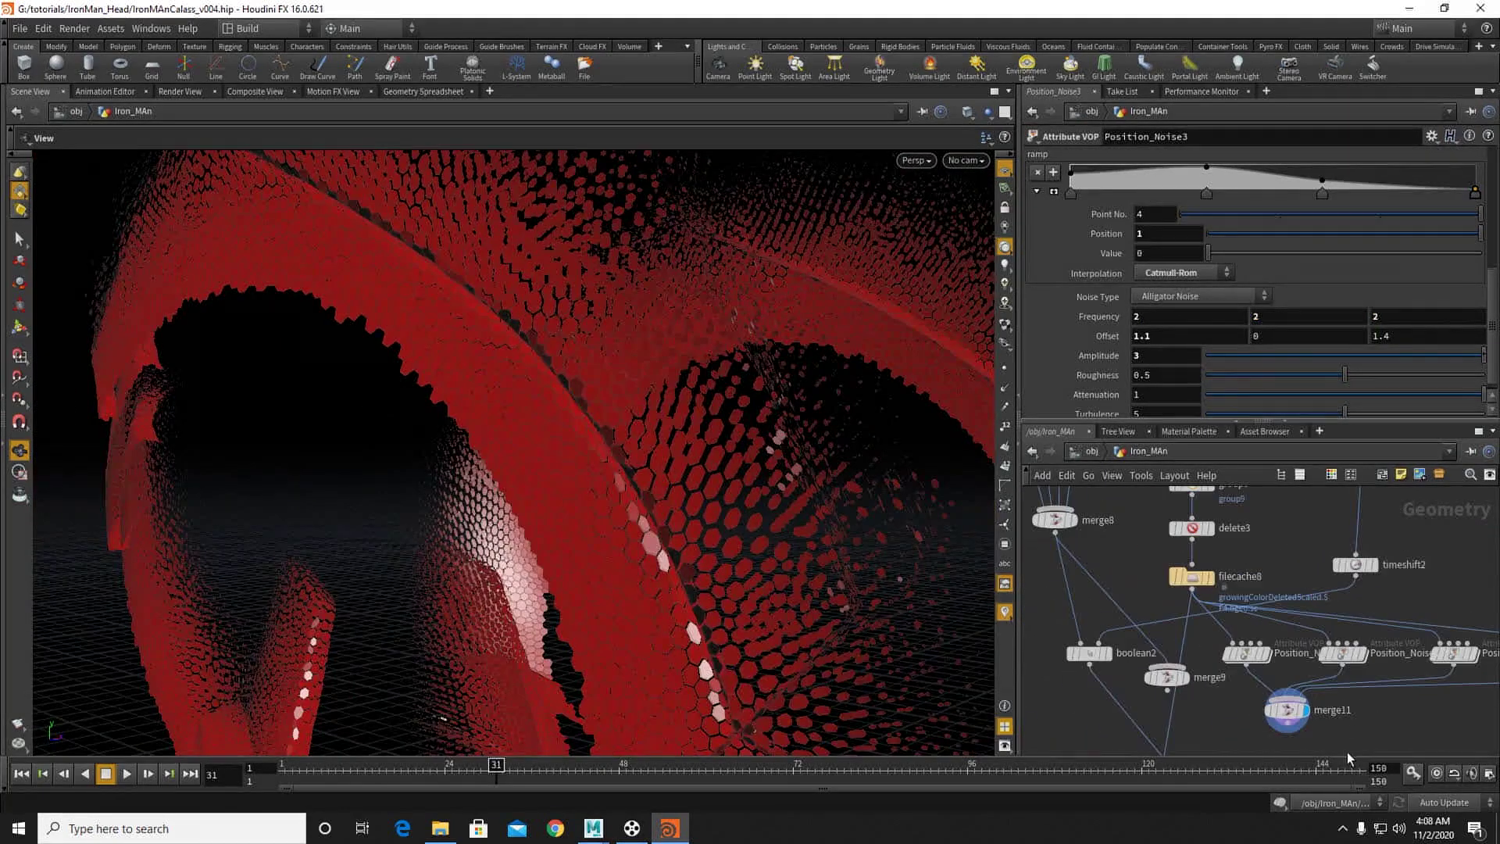
{"action": "left_click", "coordinate": [1259, 652]}
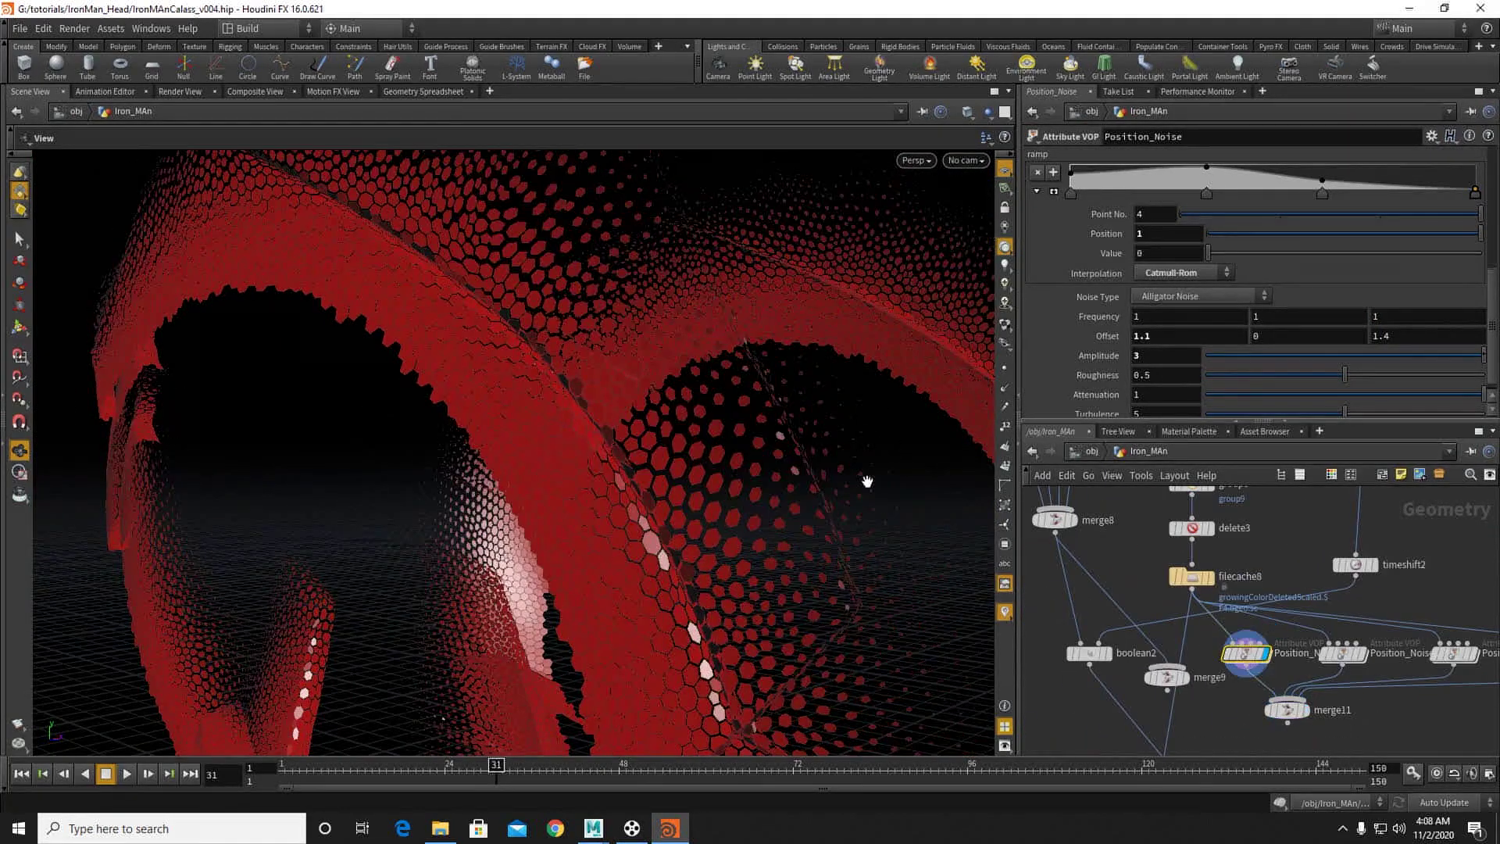
{"action": "left_click_drag", "start_coordinate": [485, 342], "coordinate": [542, 401]}
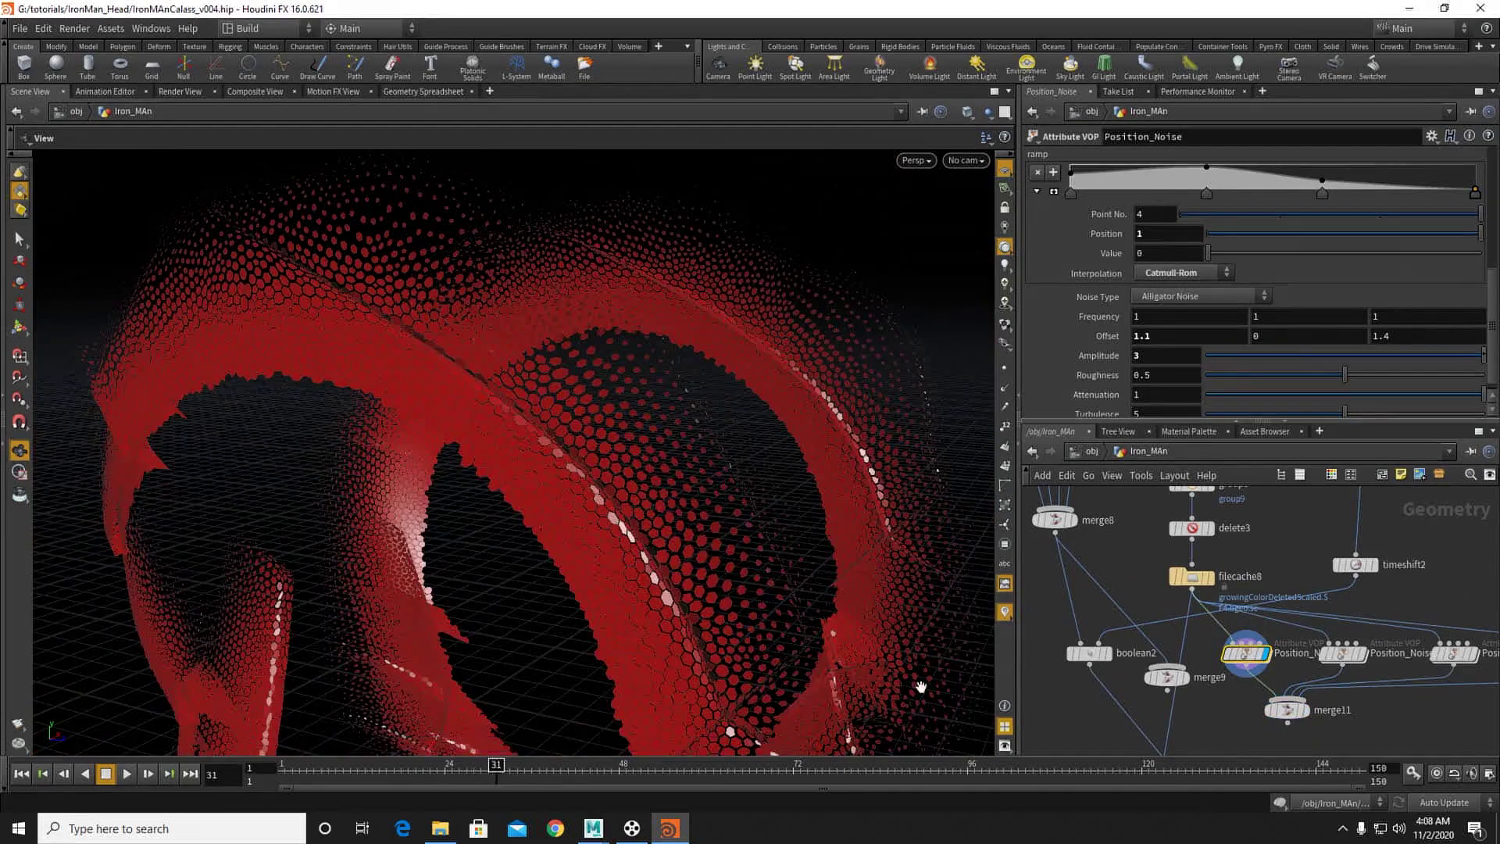
Step: Add a Delete node below filecache8 and route the three duplicated position-noise VOPs through it
{"action": "middle_click_drag", "start_coordinate": [1441, 607], "coordinate": [1340, 664]}
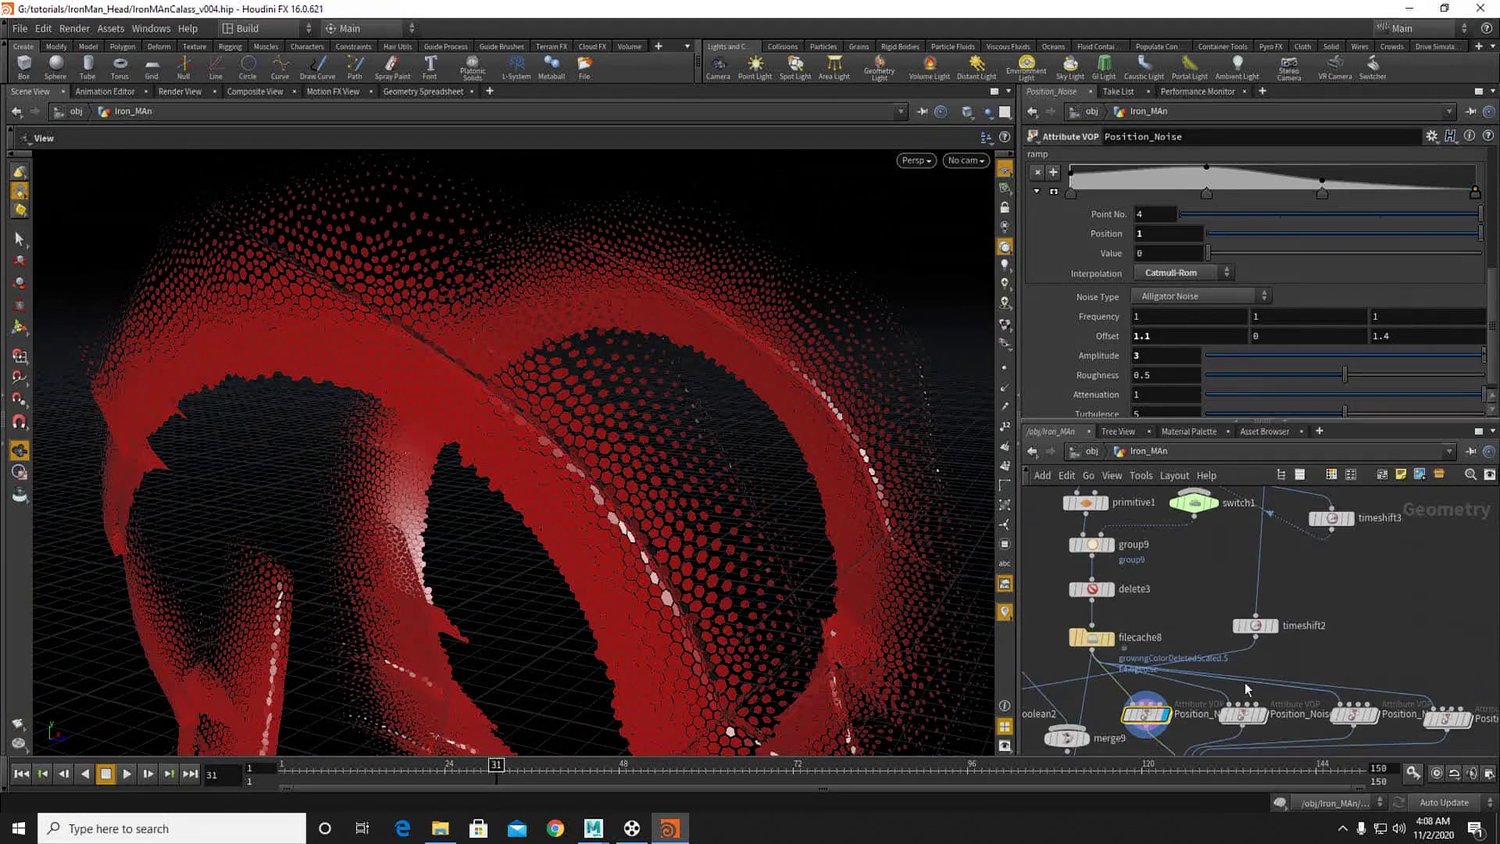
{"action": "key", "text": "Tab"}
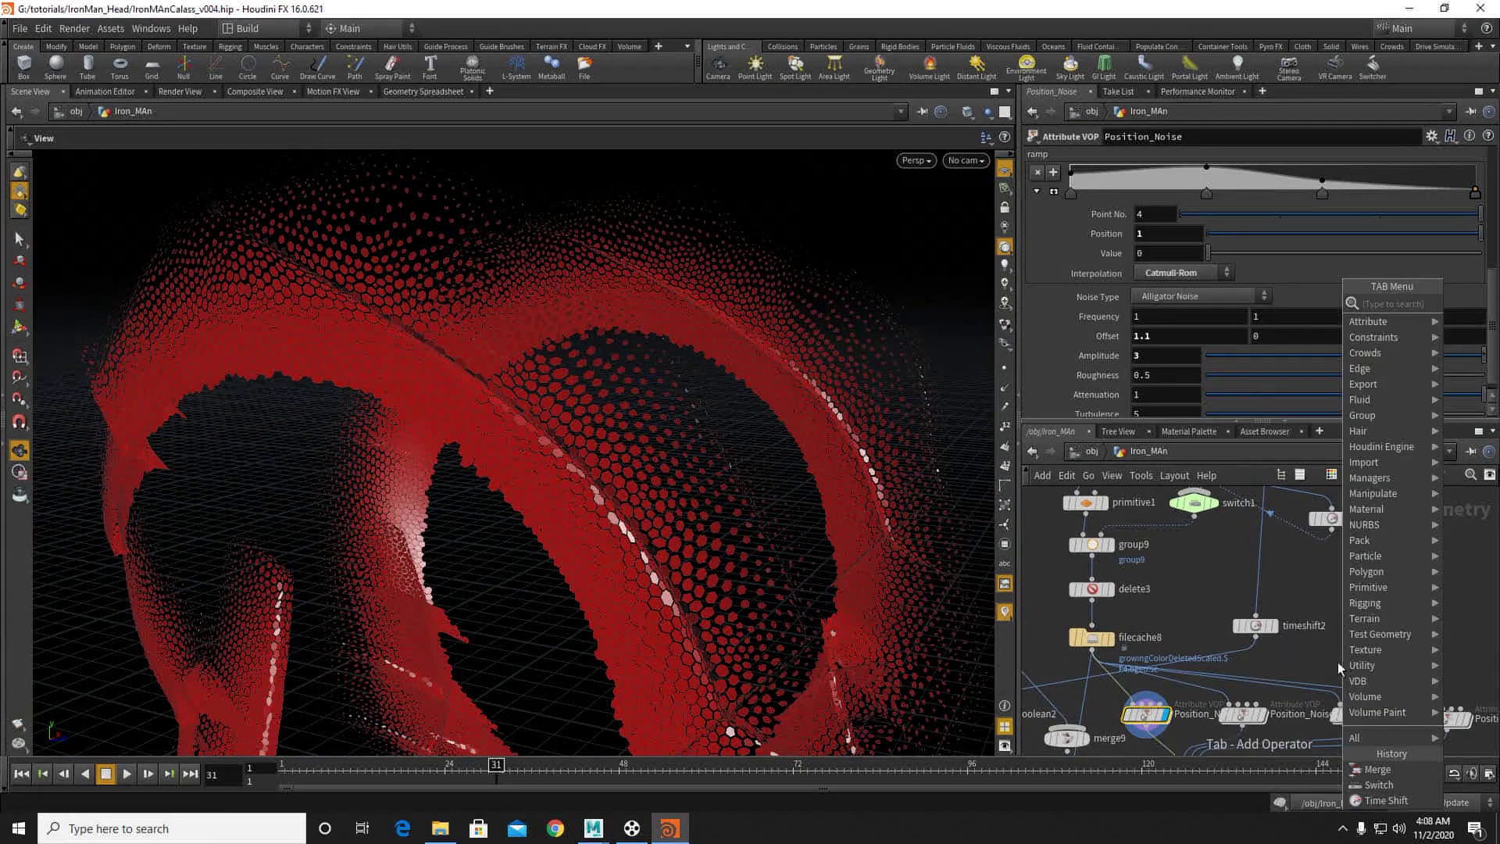
{"action": "type", "text": "del"}
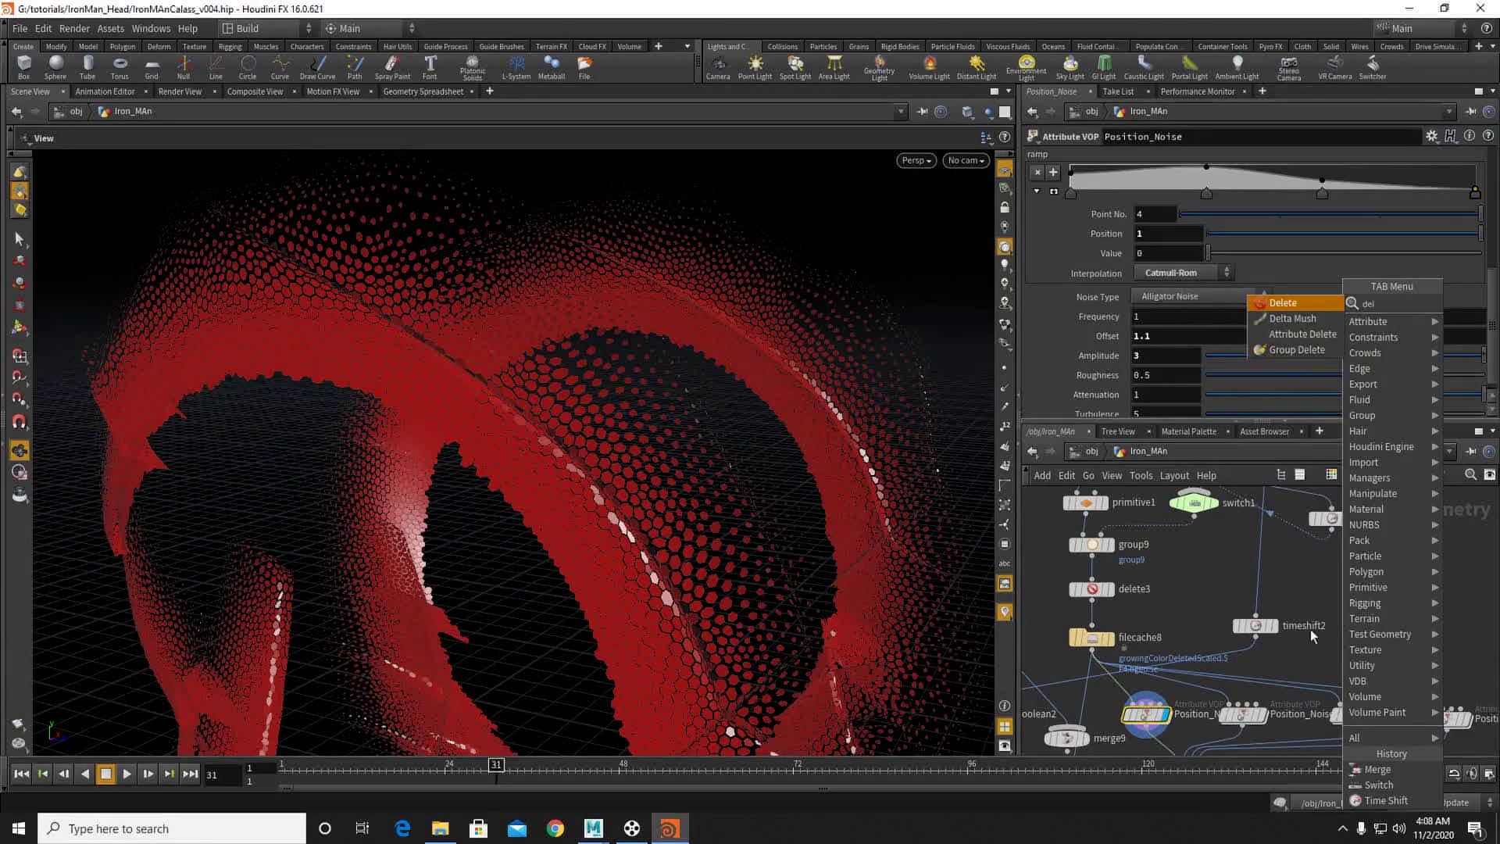
{"action": "left_click", "coordinate": [1276, 303]}
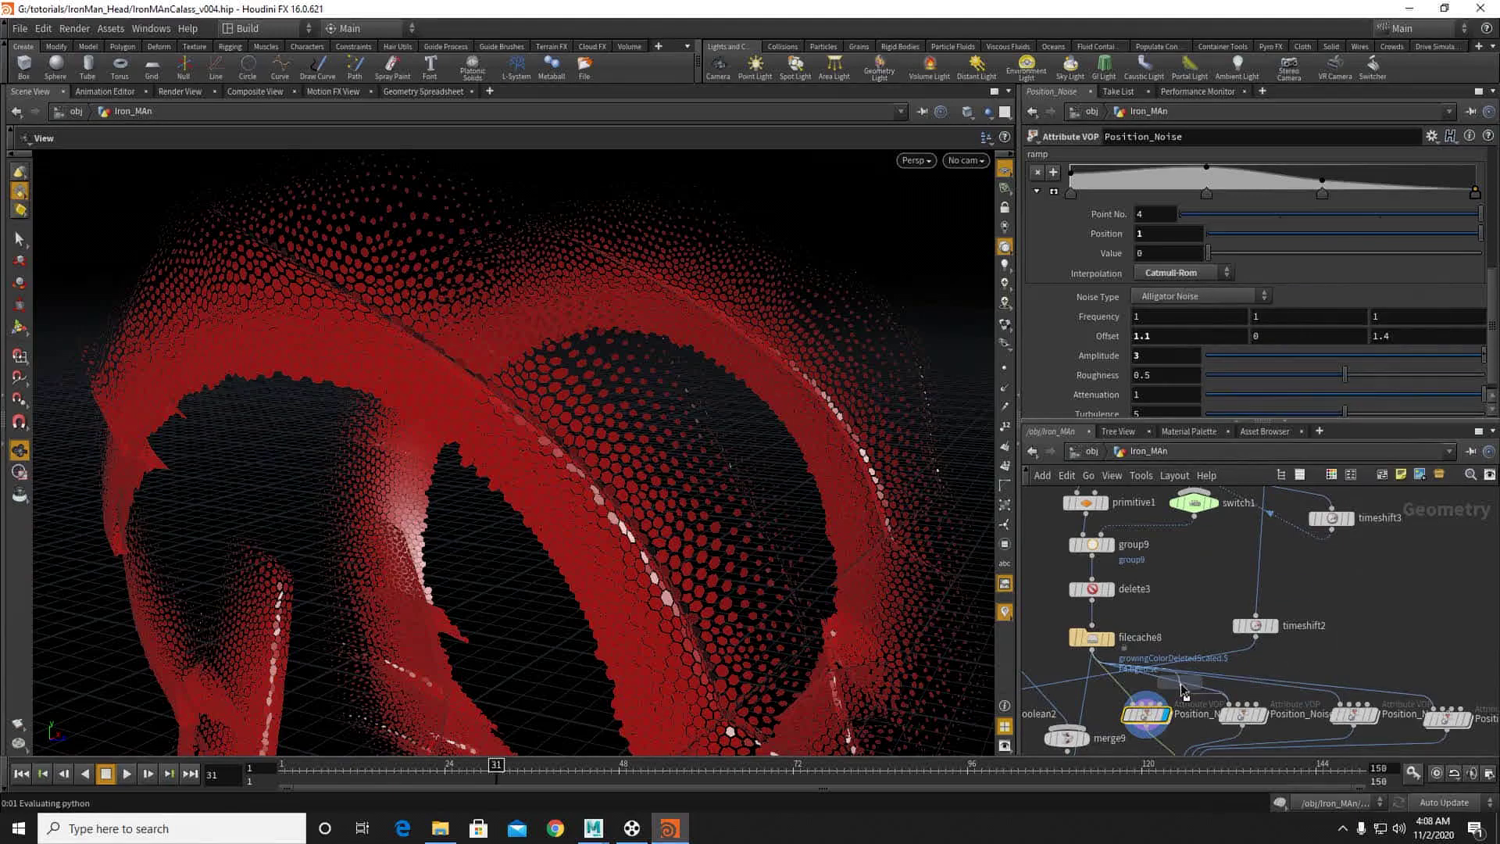
{"action": "left_click", "coordinate": [1185, 683]}
{"action": "left_click", "coordinate": [1184, 692]}
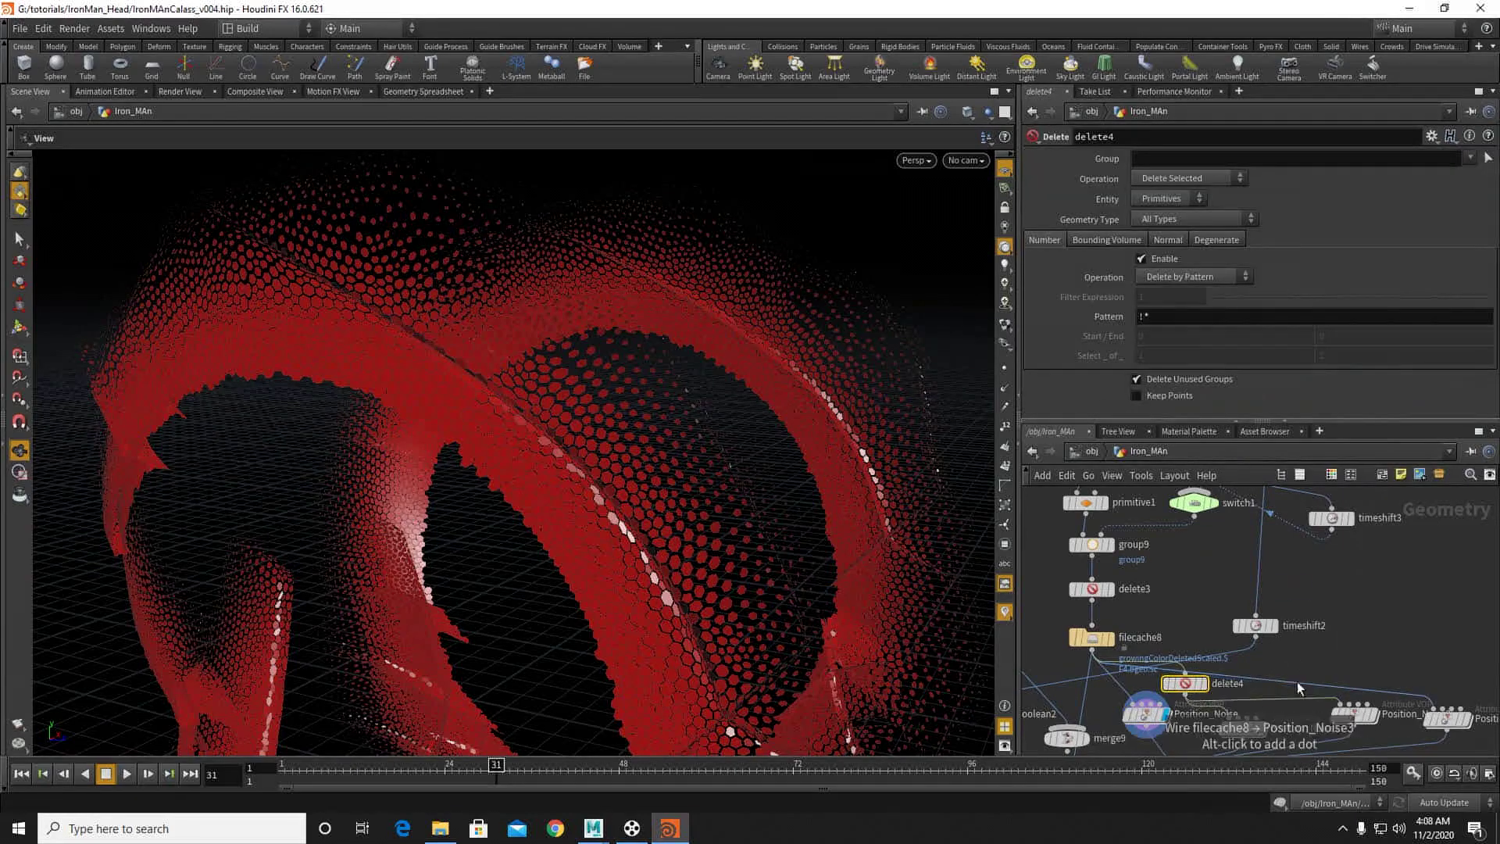
{"action": "left_click_drag", "start_coordinate": [1200, 705], "coordinate": [1186, 694]}
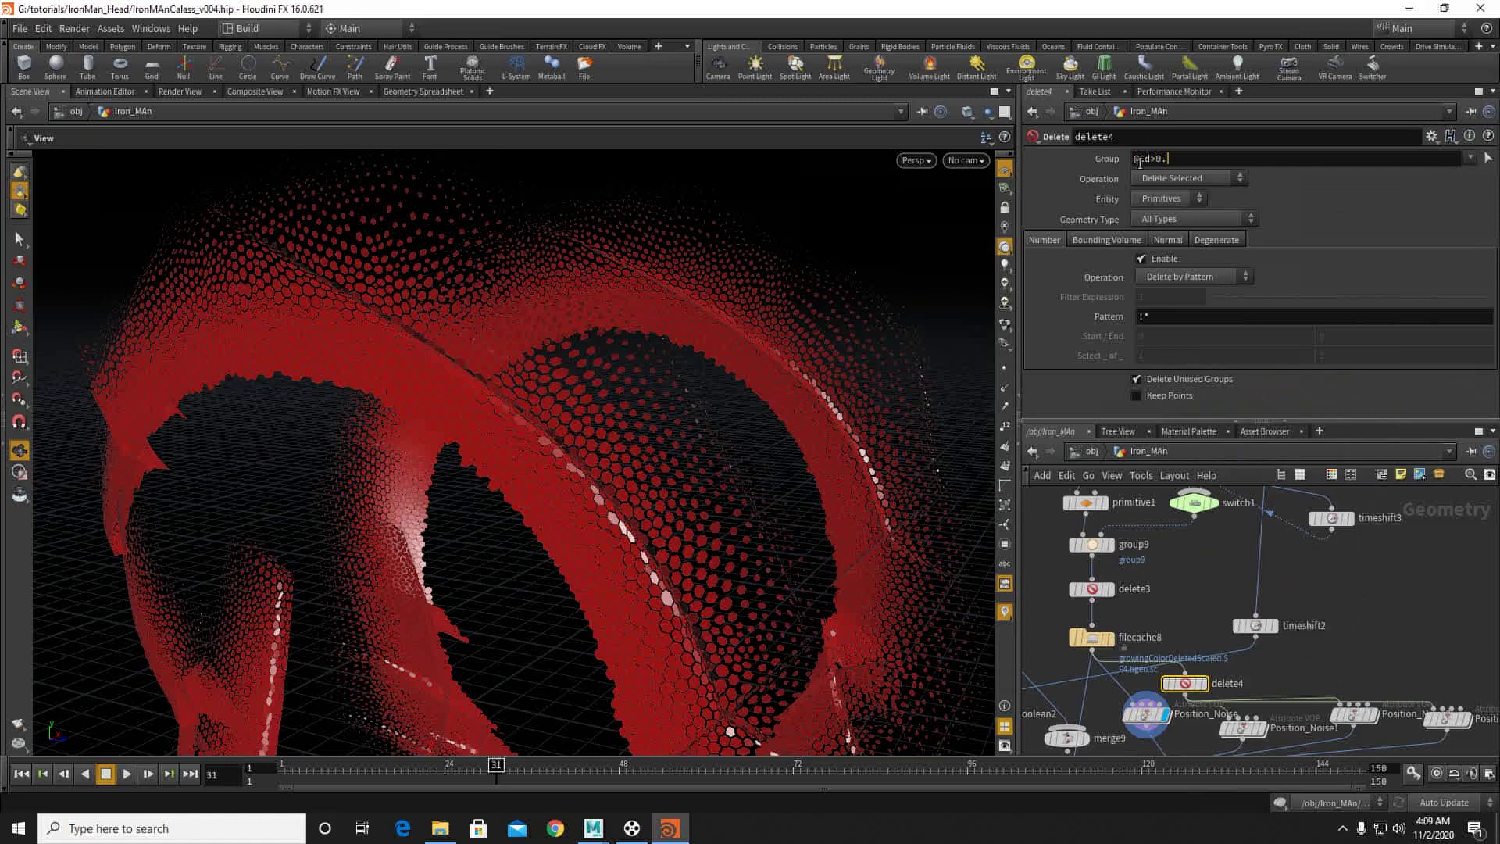
{"action": "left_click", "coordinate": [1150, 228]}
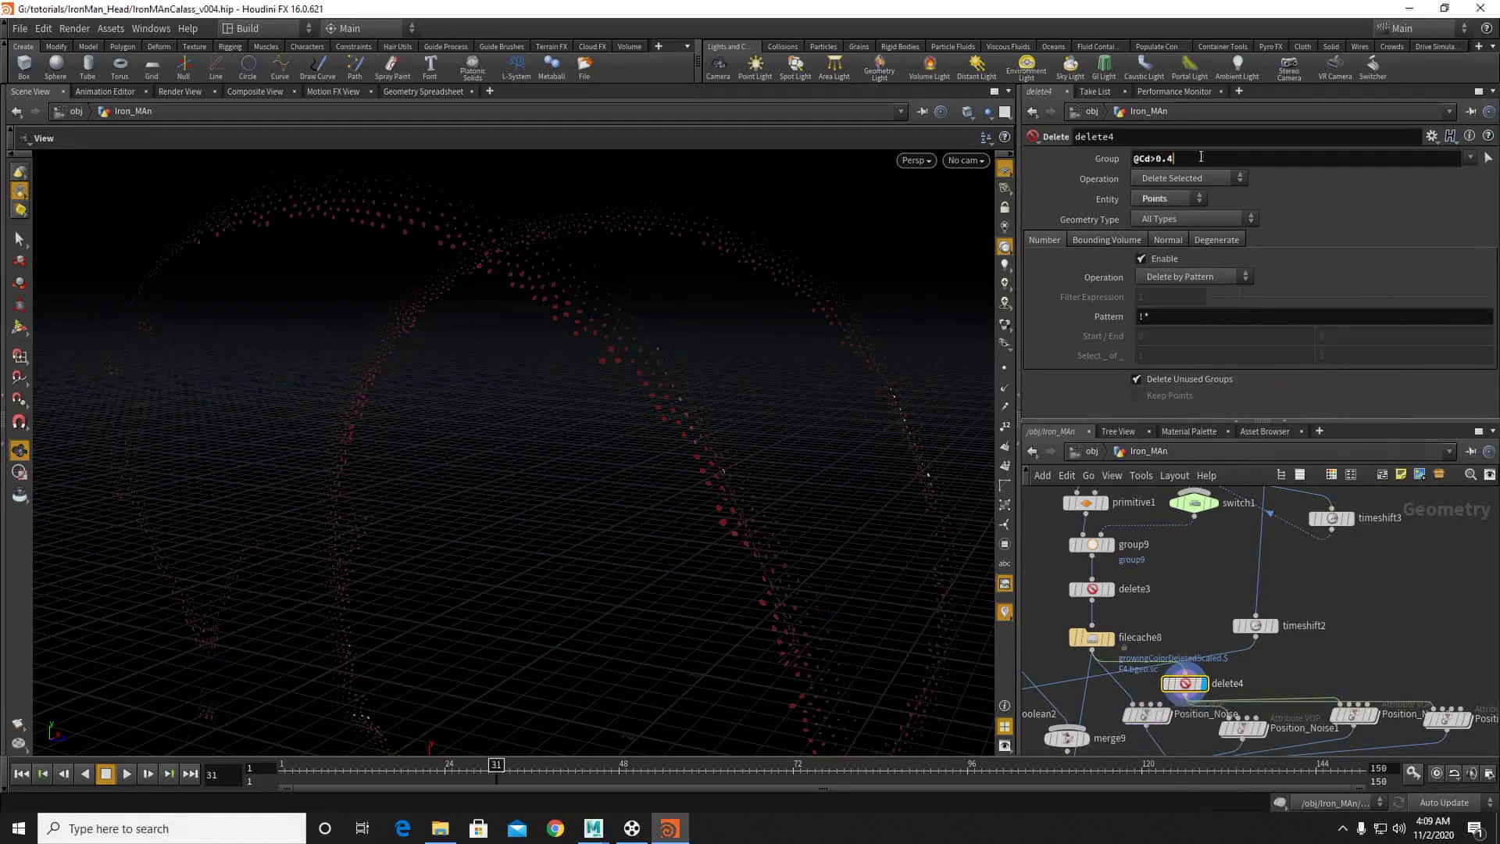
{"action": "key", "text": "Return"}
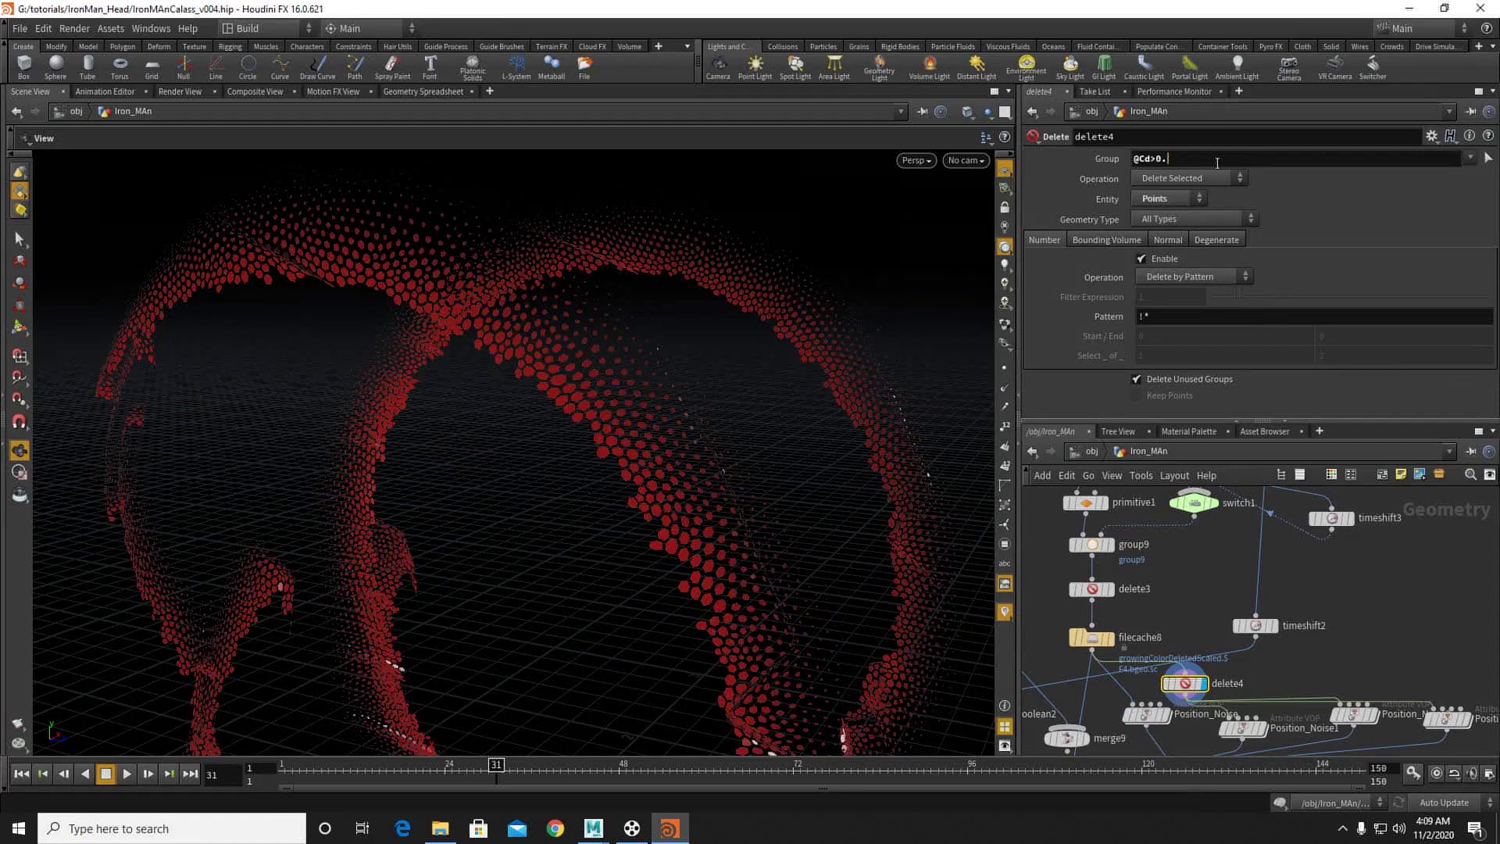
{"action": "key", "text": "Return"}
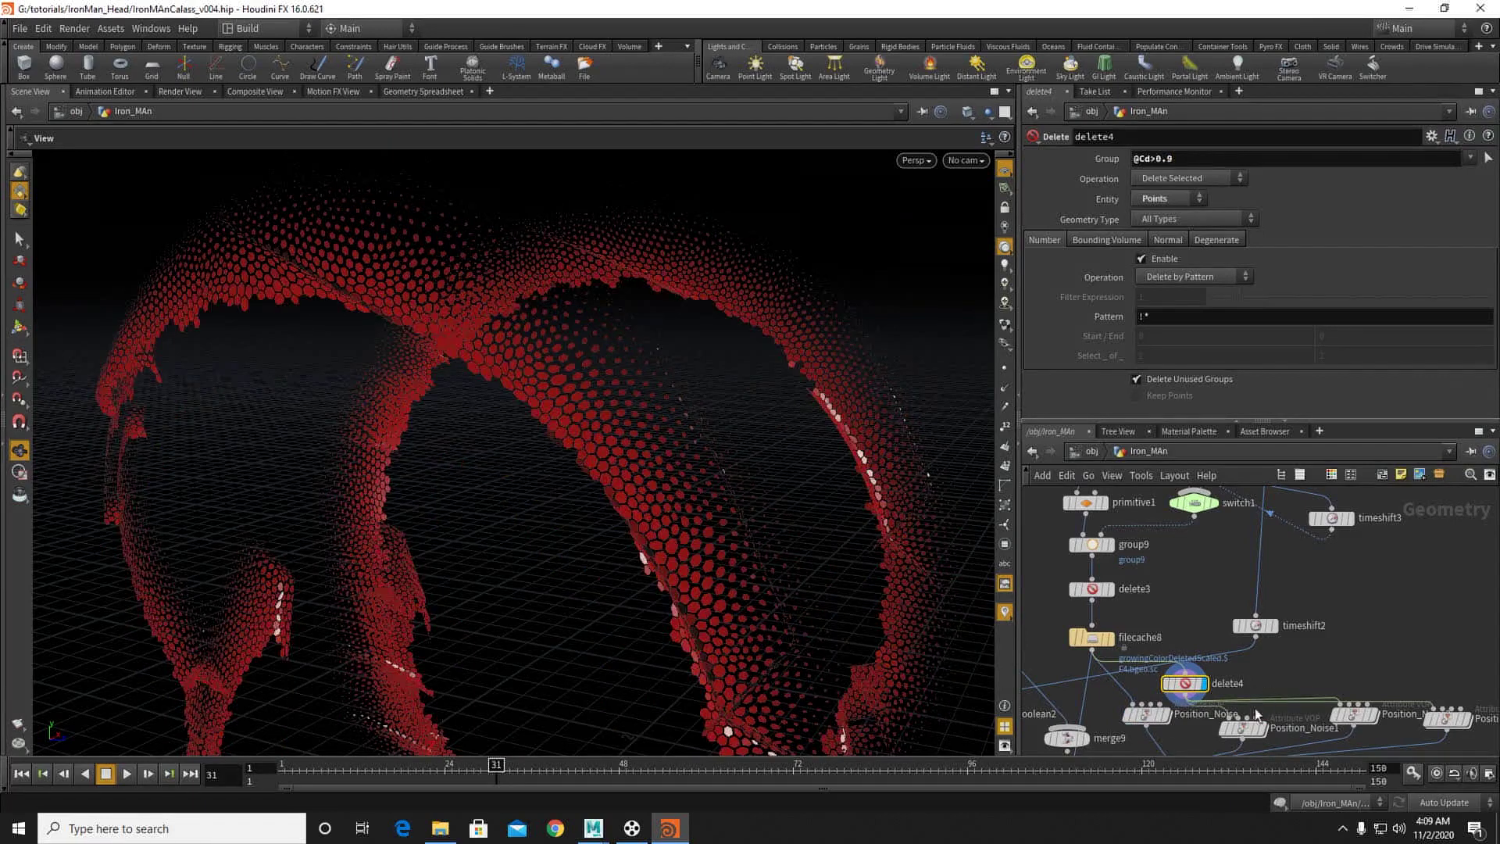
Step: Display merge11 again and inspect the combined hexagon layers around the helmet
{"action": "middle_click_drag", "start_coordinate": [1202, 727], "coordinate": [1222, 578]}
{"action": "left_click", "coordinate": [1222, 638]}
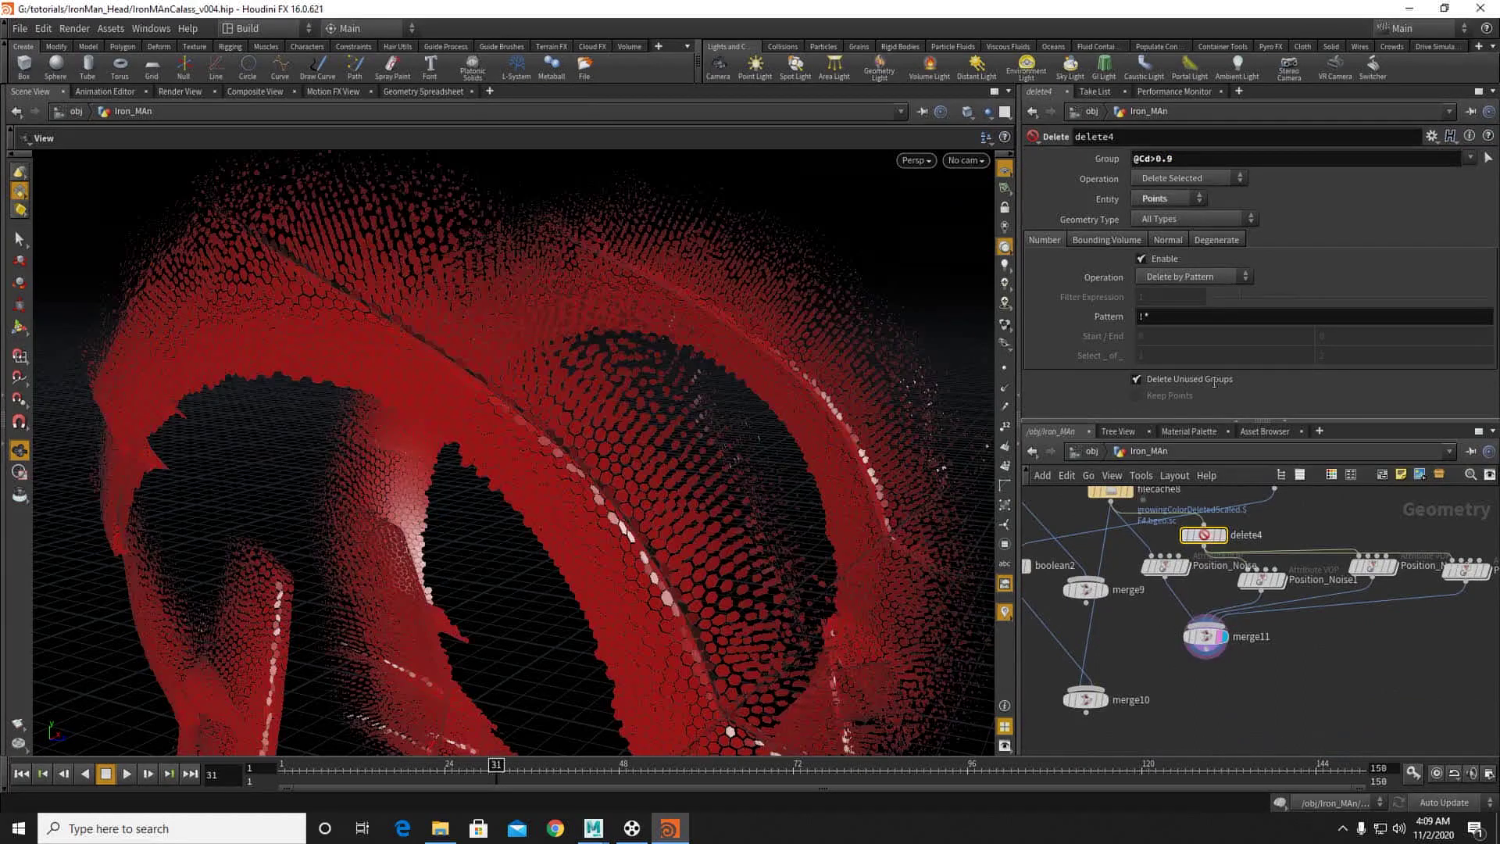
{"action": "left_click_drag", "start_coordinate": [614, 387], "coordinate": [378, 489]}
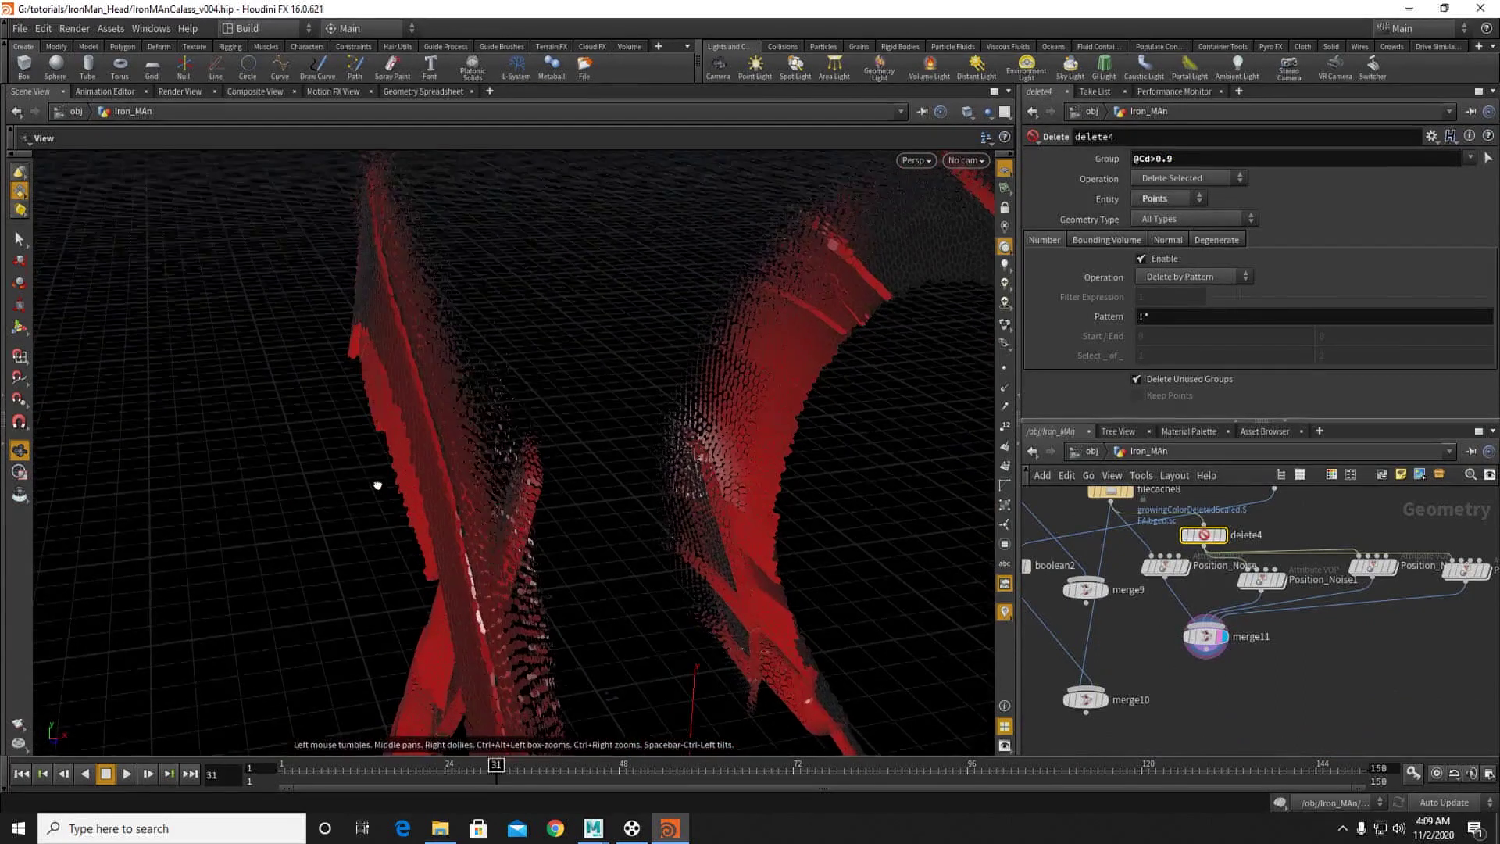
{"action": "left_click", "coordinate": [1207, 634]}
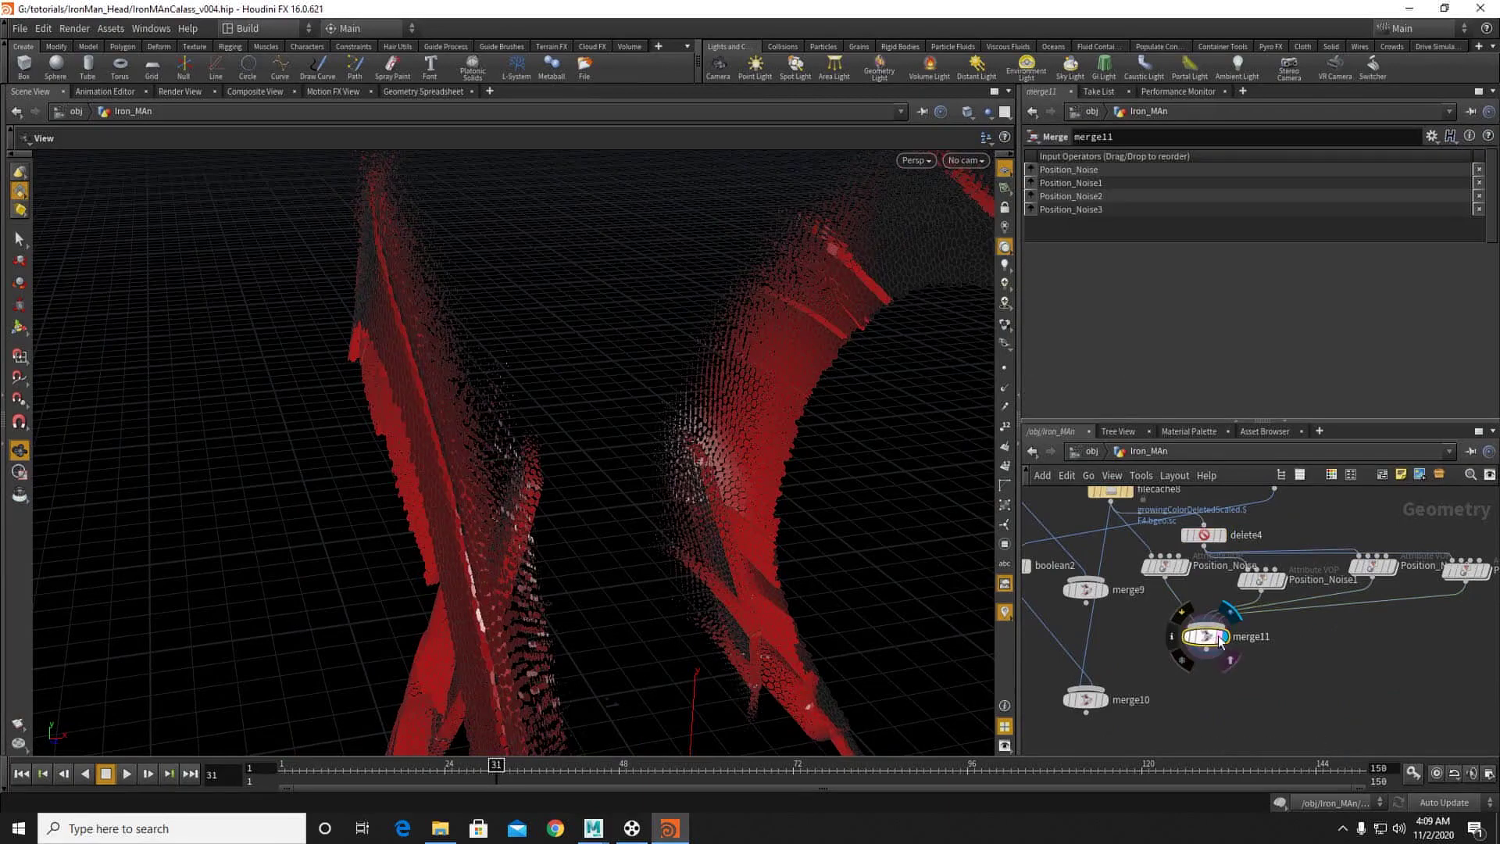
{"action": "left_click_drag", "start_coordinate": [451, 375], "coordinate": [799, 418]}
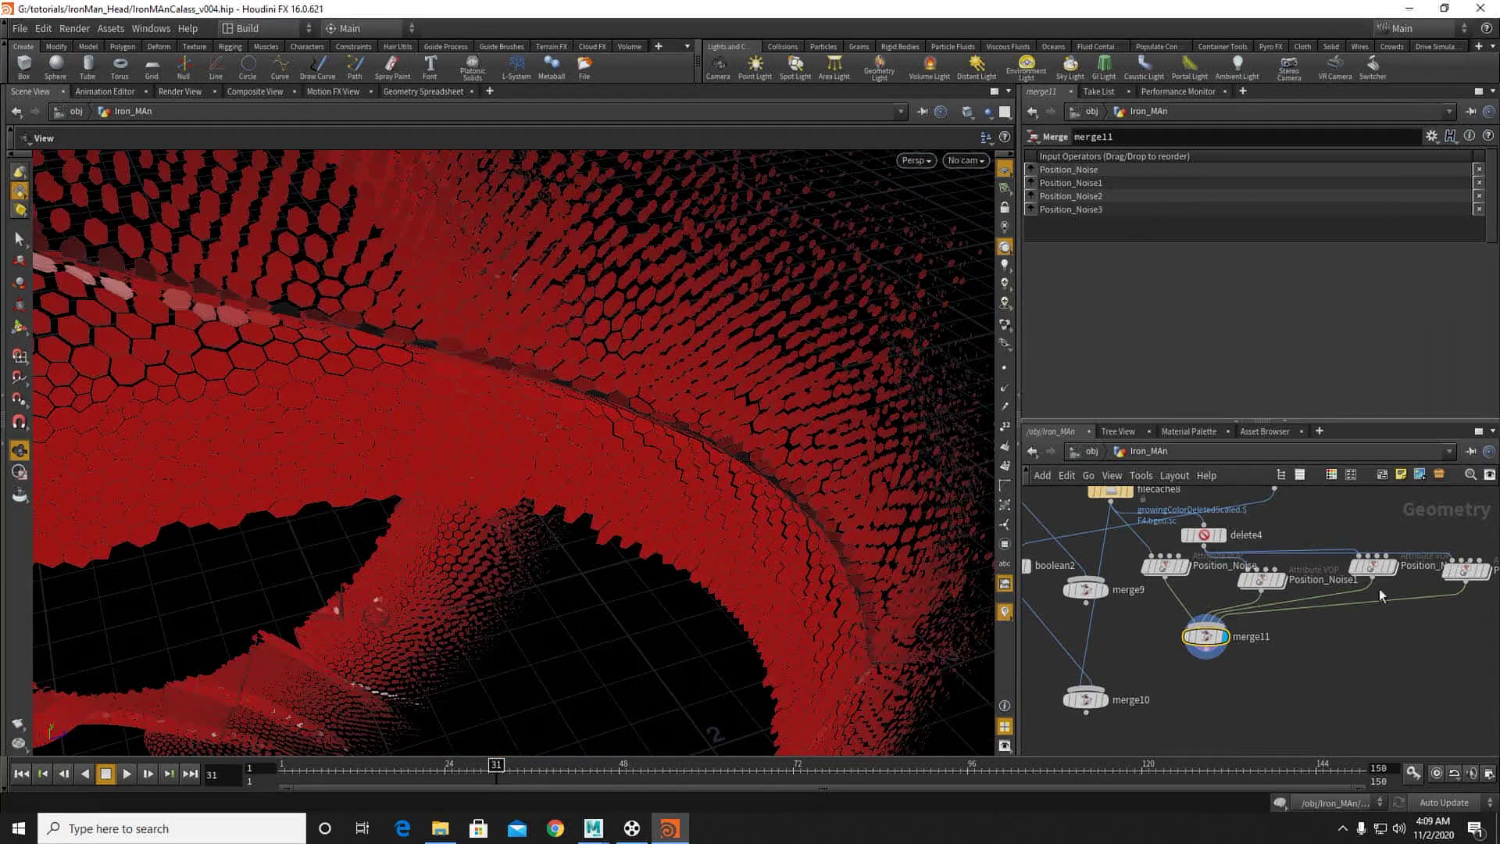
Step: Set Position_Noise1's noise frequency to 8 on all axes and check the changed displacement of the merged hexagons
{"action": "left_click", "coordinate": [1259, 579]}
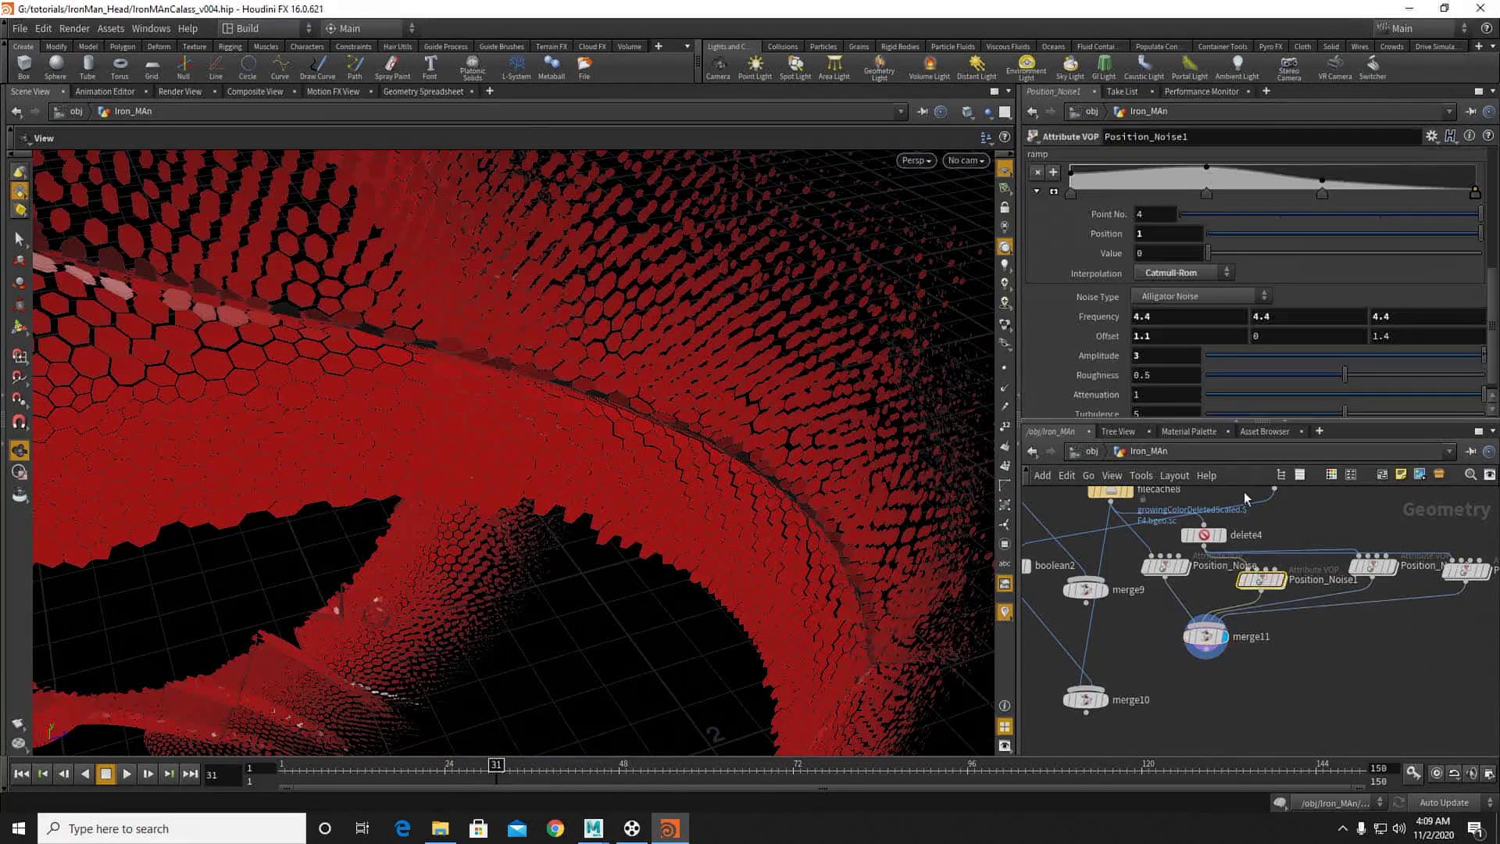
{"action": "double_click", "coordinate": [1168, 318]}
{"action": "type", "text": "8"}
{"action": "double_click", "coordinate": [1294, 316]}
{"action": "type", "text": "88"}
{"action": "key", "text": "Return"}
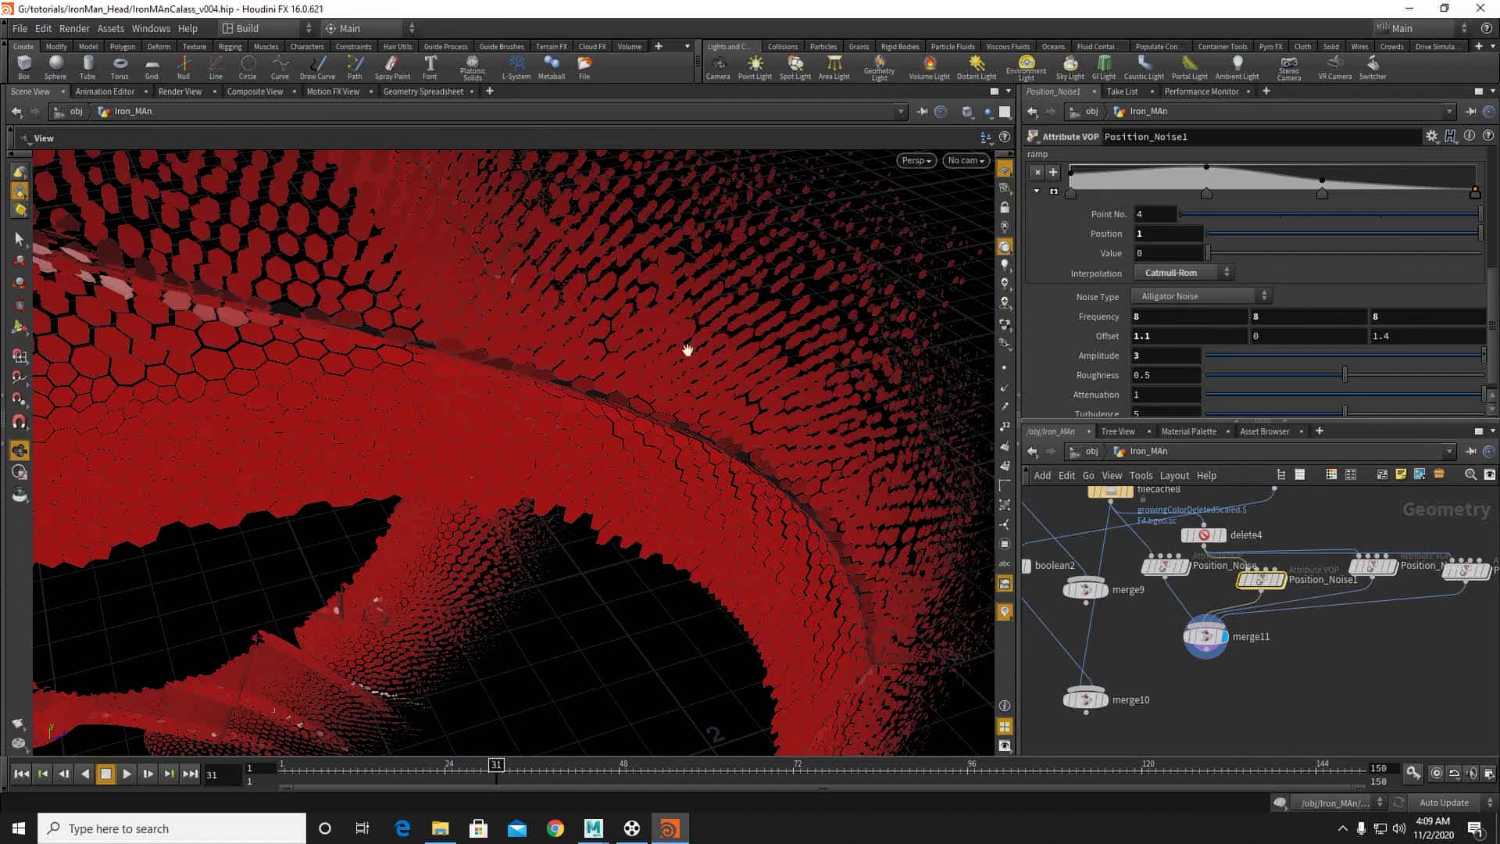
{"action": "left_click_drag", "start_coordinate": [621, 326], "coordinate": [224, 227]}
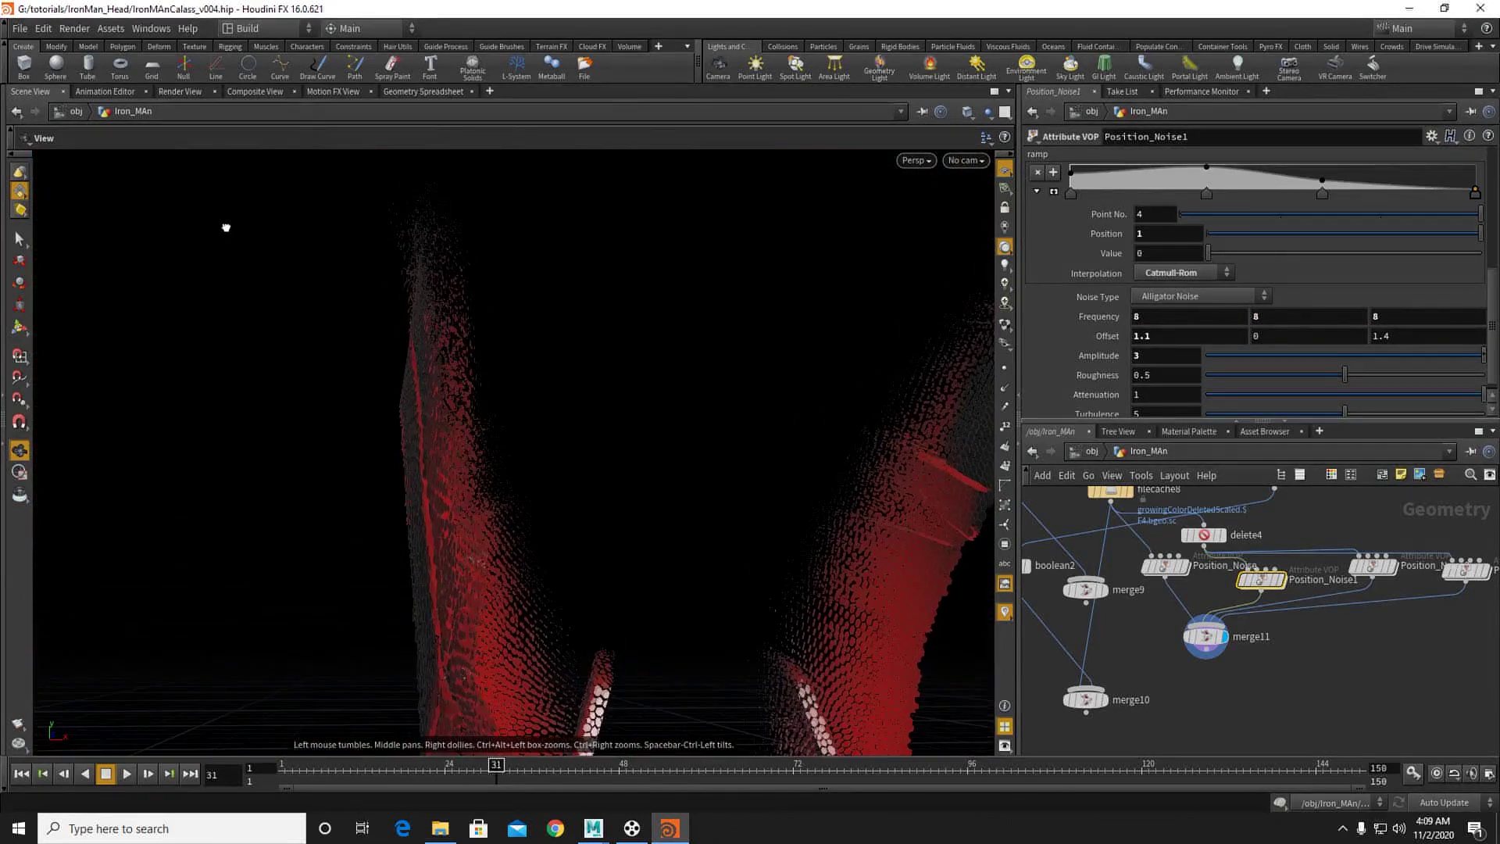
Step: Insert a Merge node between Position_Noise1 and merge11
{"action": "scroll", "coordinate": [1284, 644], "scroll_direction": "up", "scroll_amount": 3}
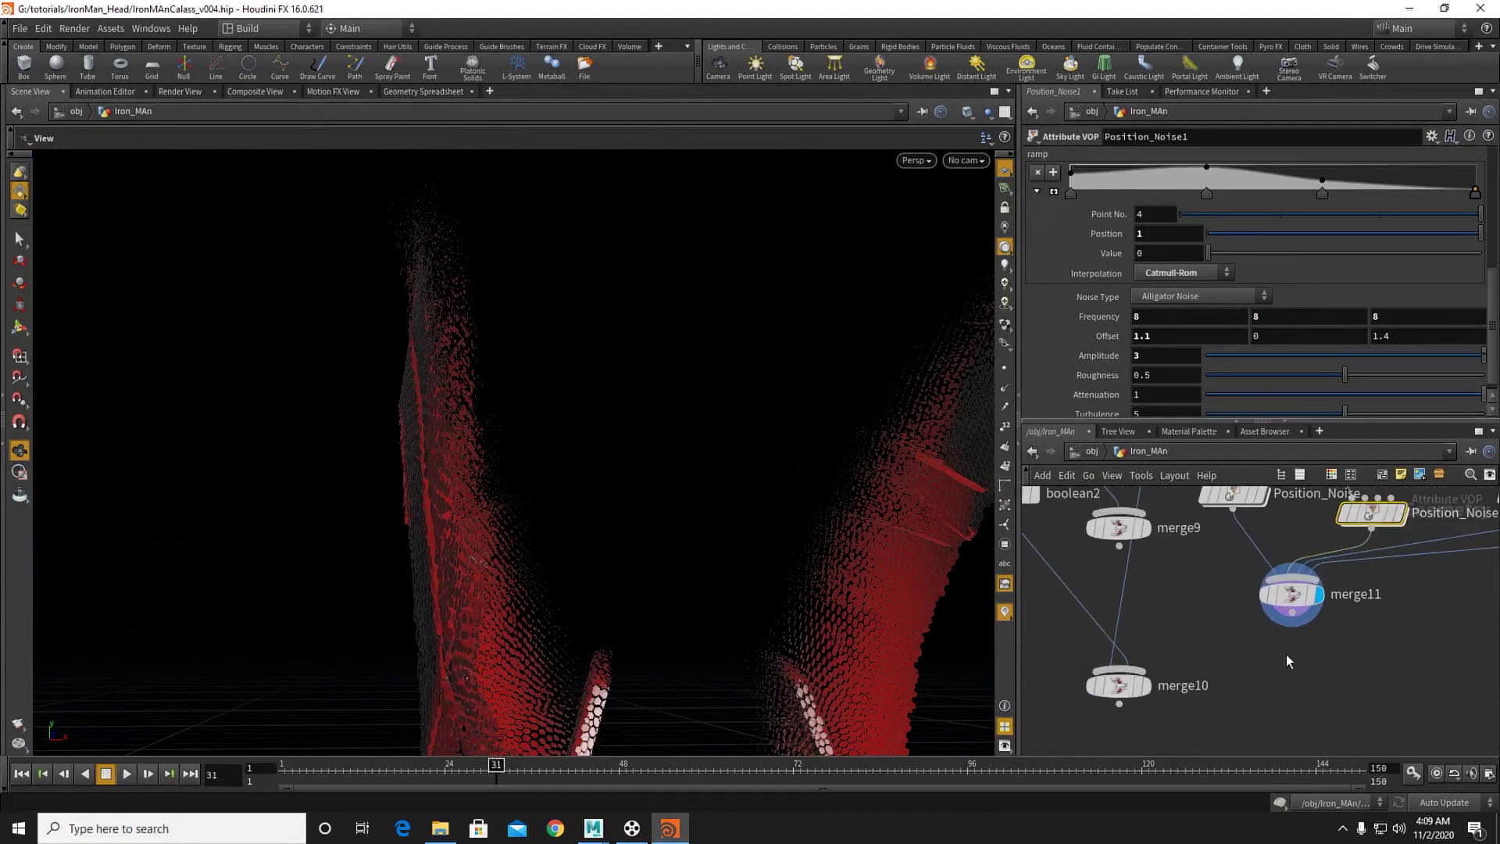
{"action": "key", "text": "Tab"}
{"action": "left_click", "coordinate": [1281, 658]}
{"action": "middle_click_drag", "start_coordinate": [1418, 605], "coordinate": [1352, 645]}
{"action": "key", "text": "Tab"}
{"action": "type", "text": "mer"}
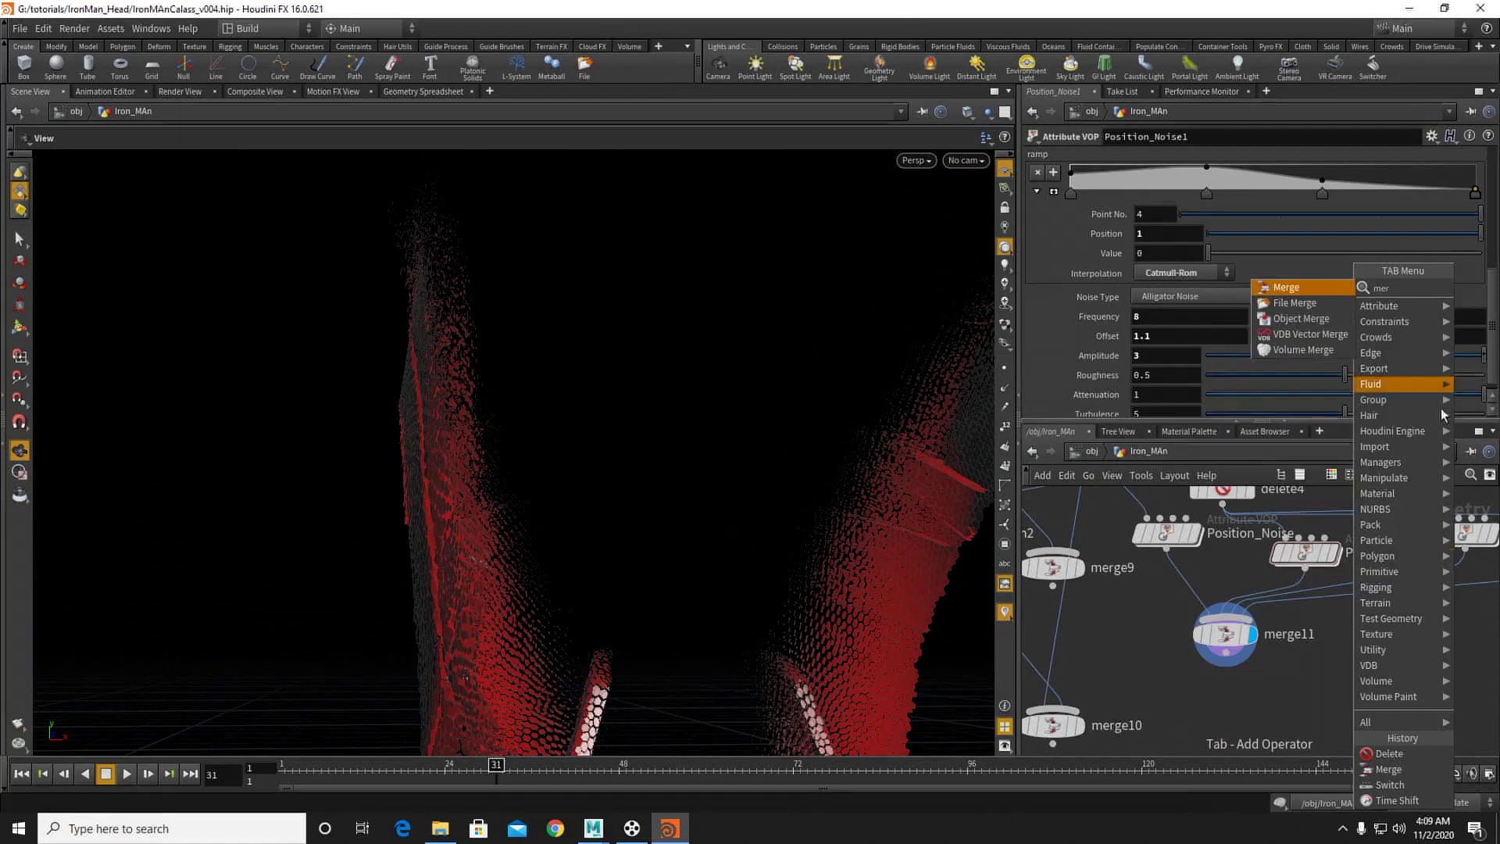
{"action": "left_click", "coordinate": [1271, 289]}
{"action": "left_click", "coordinate": [1247, 615]}
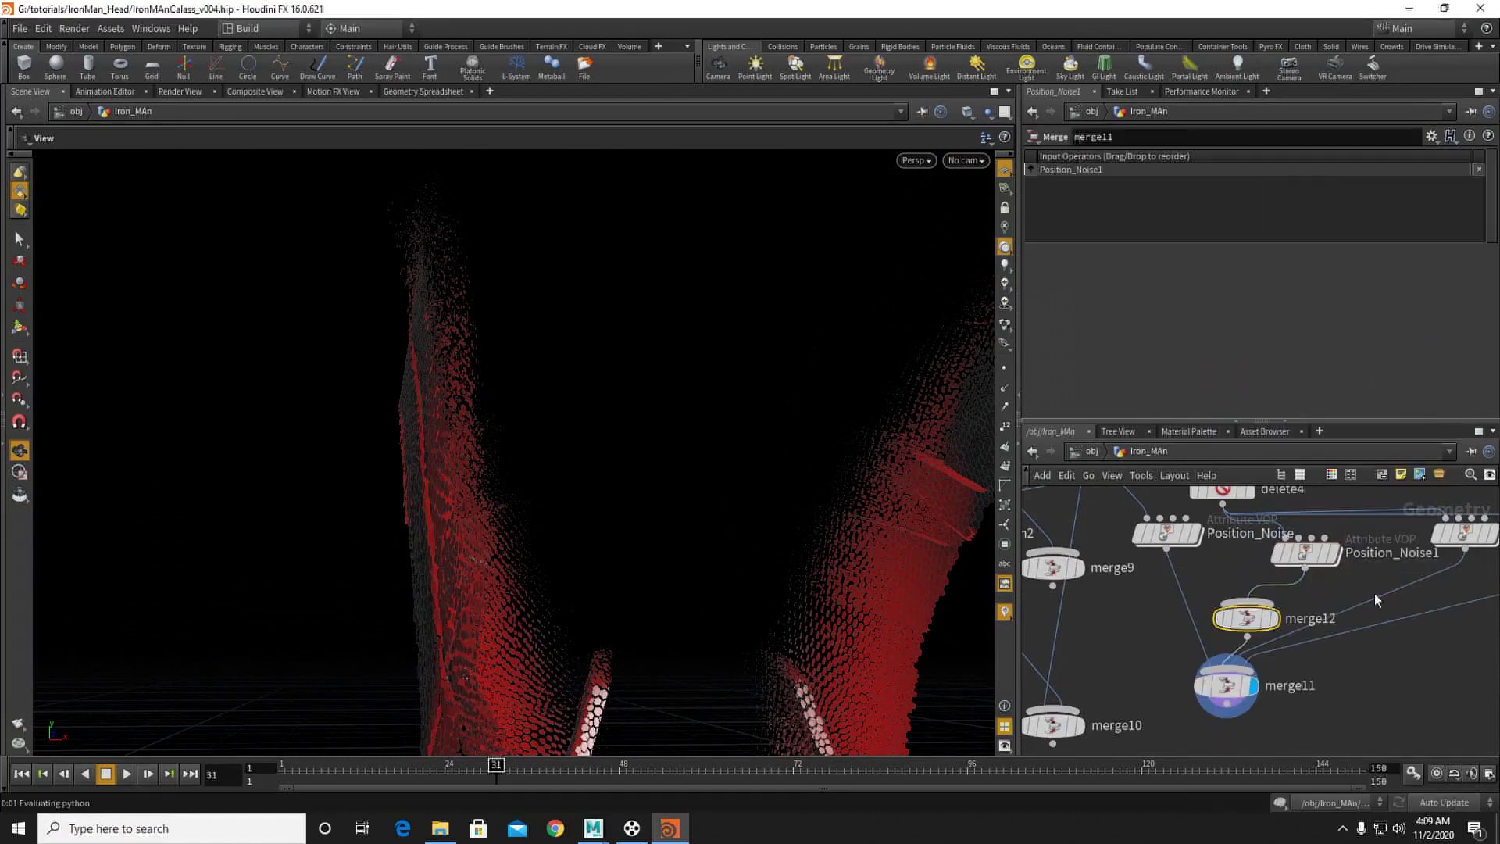
Step: Route Position_Noise2 and Position_Noise3 into merge12 as well, and display its combined result
{"action": "left_click_drag", "start_coordinate": [1338, 595], "coordinate": [1248, 602]}
{"action": "middle_click_drag", "start_coordinate": [1444, 585], "coordinate": [1298, 589]}
{"action": "left_click_drag", "start_coordinate": [1452, 560], "coordinate": [1126, 612]}
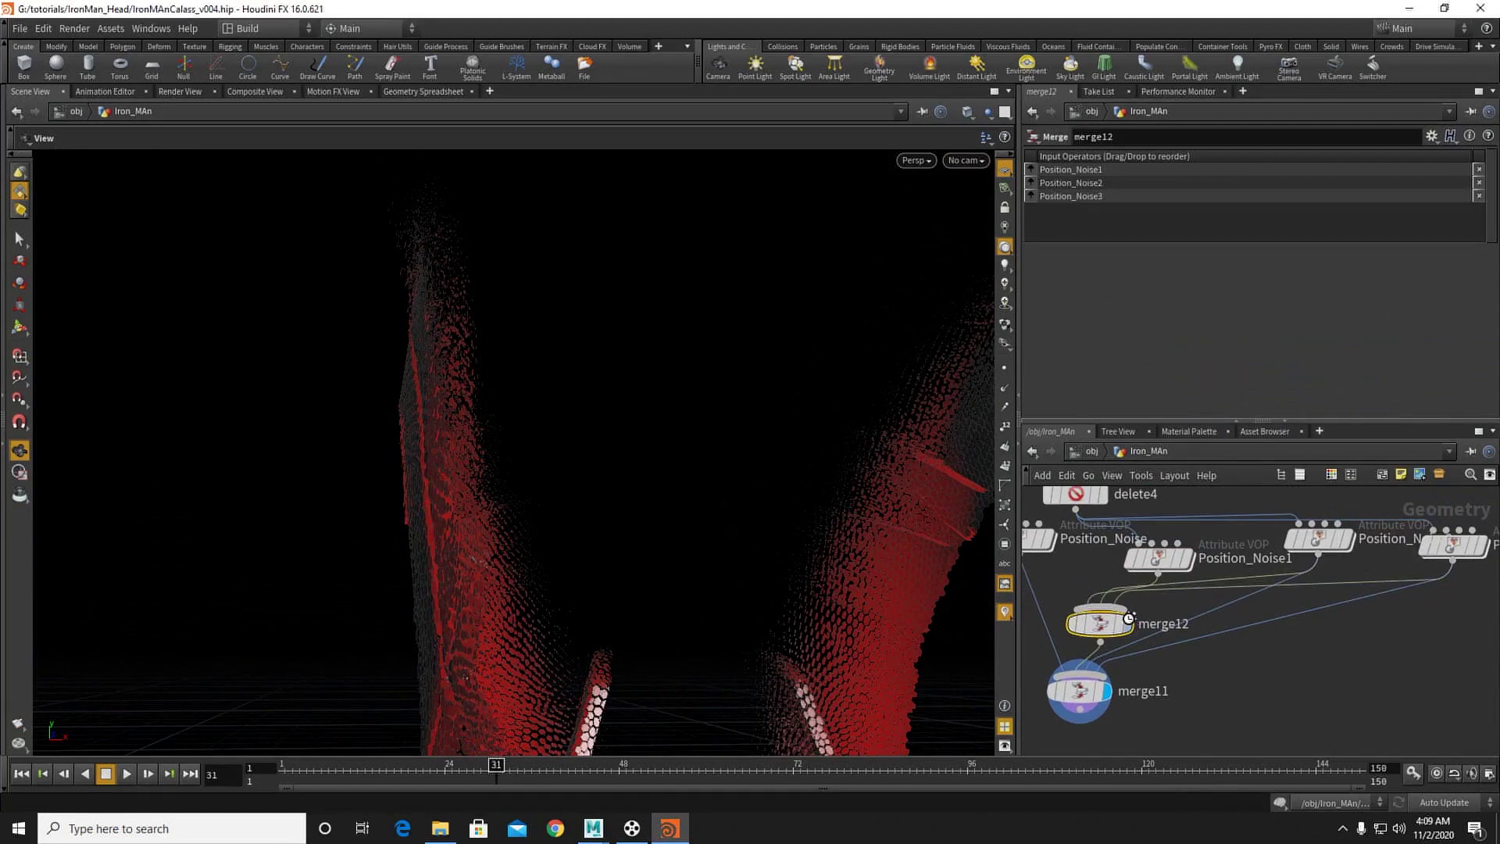
{"action": "left_click", "coordinate": [1127, 623]}
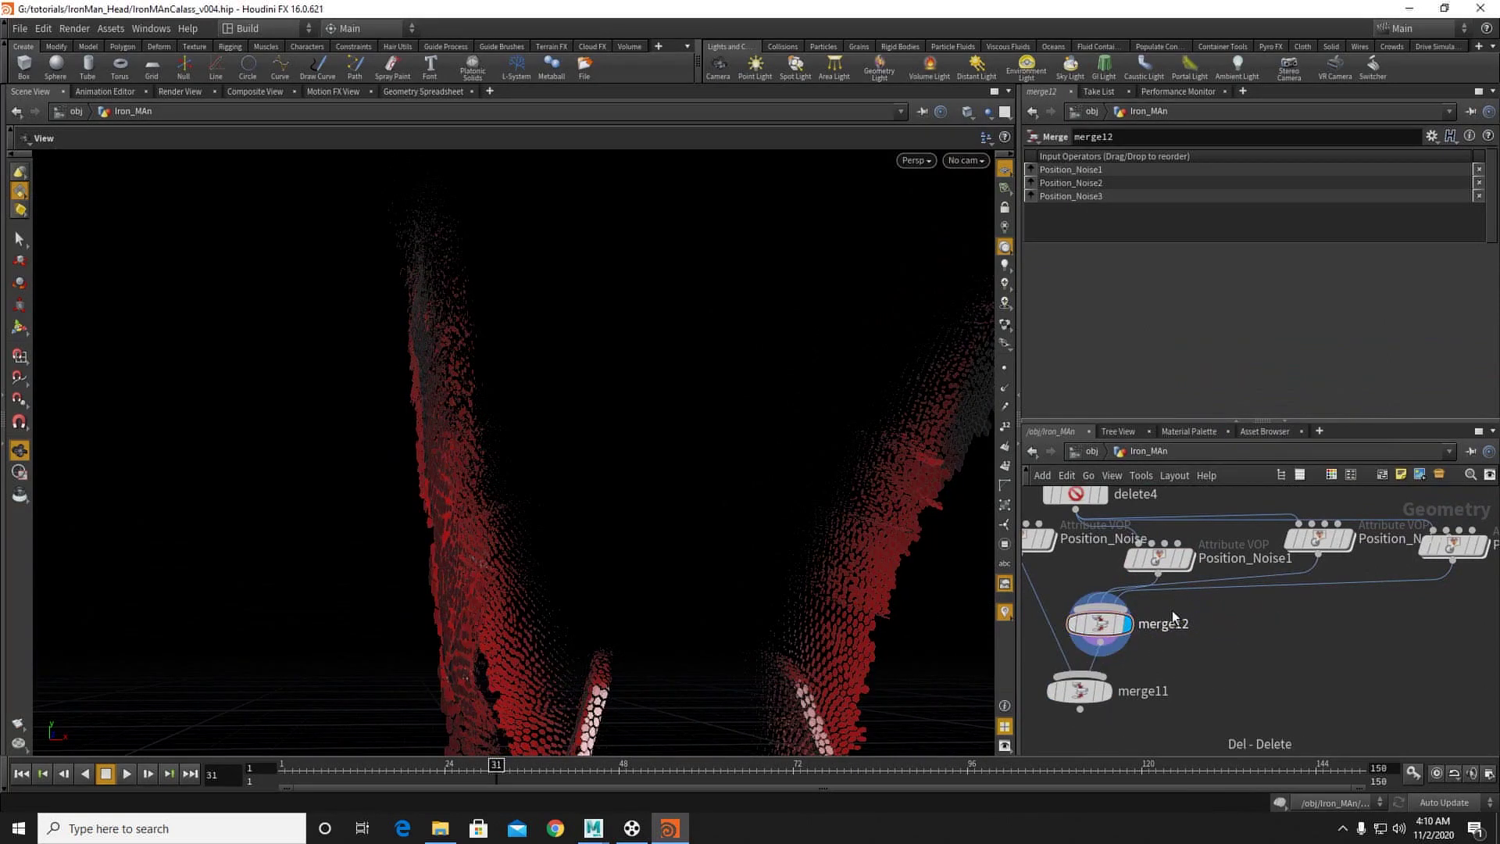
{"action": "left_click_drag", "start_coordinate": [1091, 631], "coordinate": [1136, 627]}
{"action": "left_click_drag", "start_coordinate": [378, 421], "coordinate": [581, 436]}
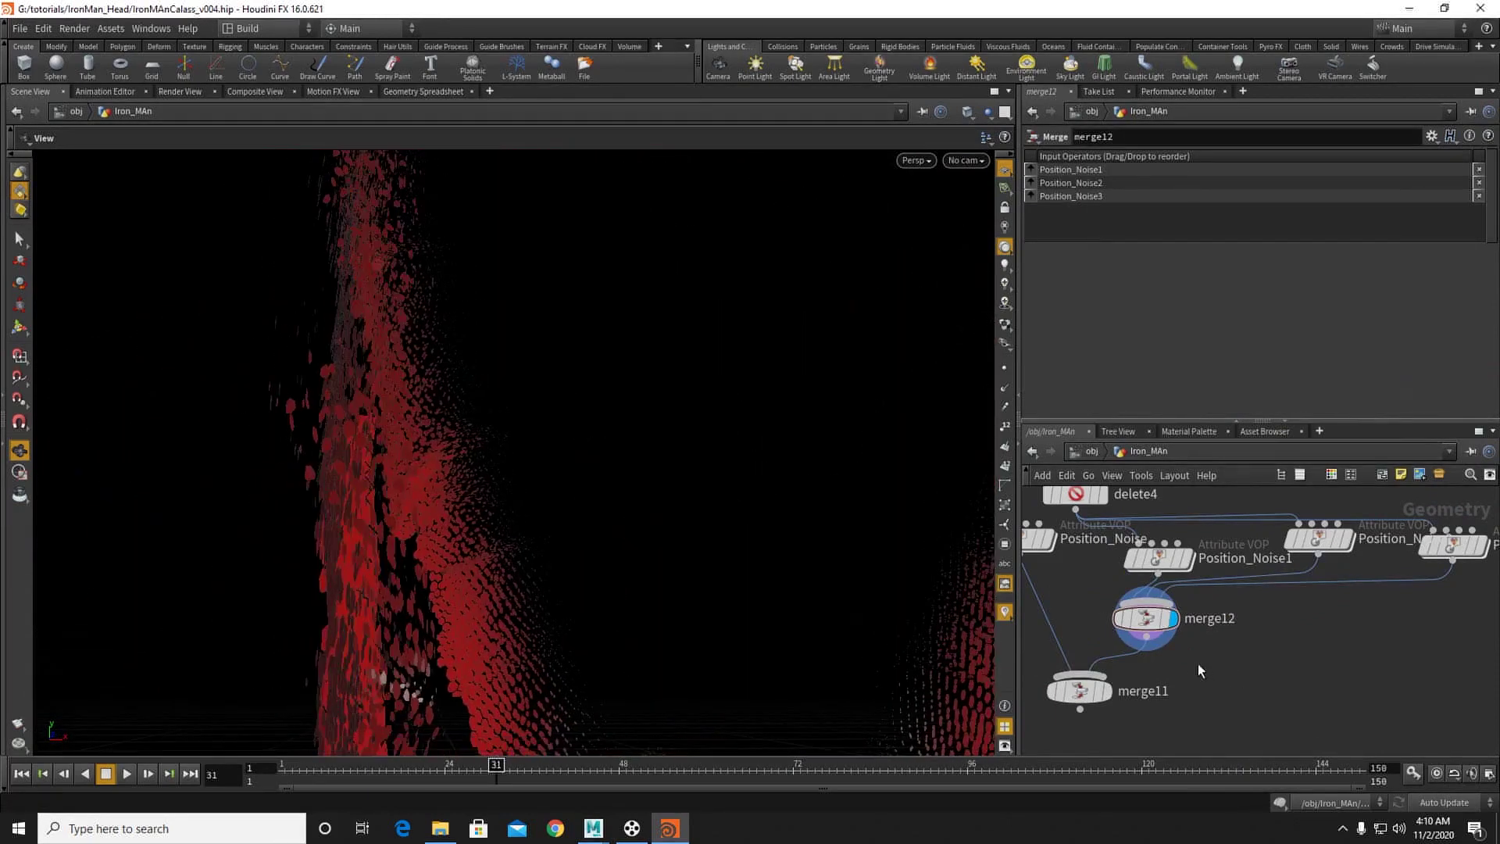
Step: Add a PolyExtrude node below merge12, display it, and set its distance to 0.01
{"action": "key", "text": "Tab"}
{"action": "key", "text": "Escape"}
{"action": "left_click", "coordinate": [1190, 666]}
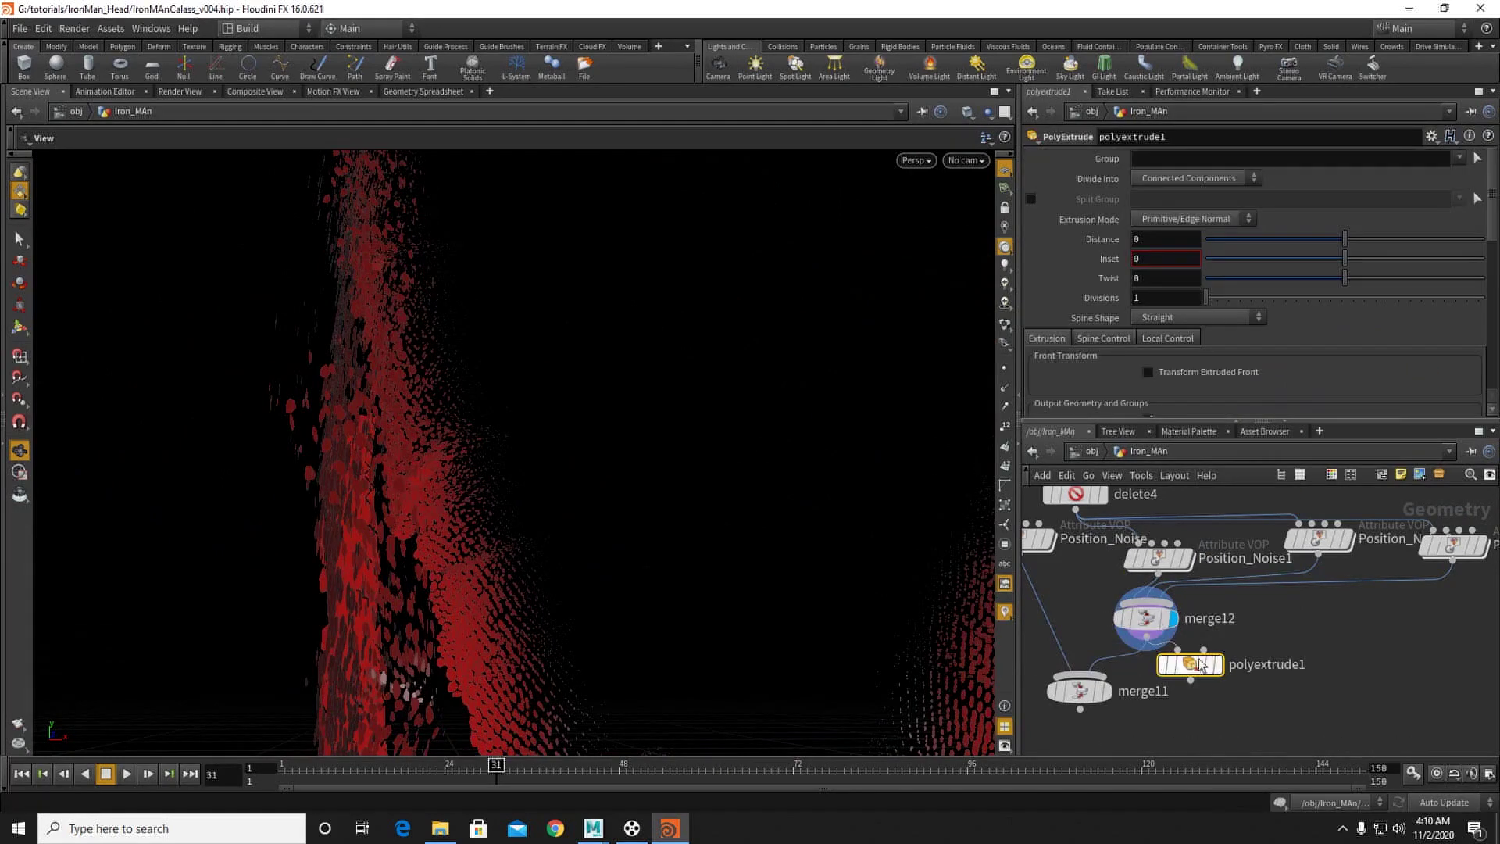
{"action": "left_click", "coordinate": [1217, 665]}
{"action": "left_click_drag", "start_coordinate": [312, 500], "coordinate": [476, 453]}
{"action": "right_click_drag", "start_coordinate": [477, 453], "coordinate": [615, 444]}
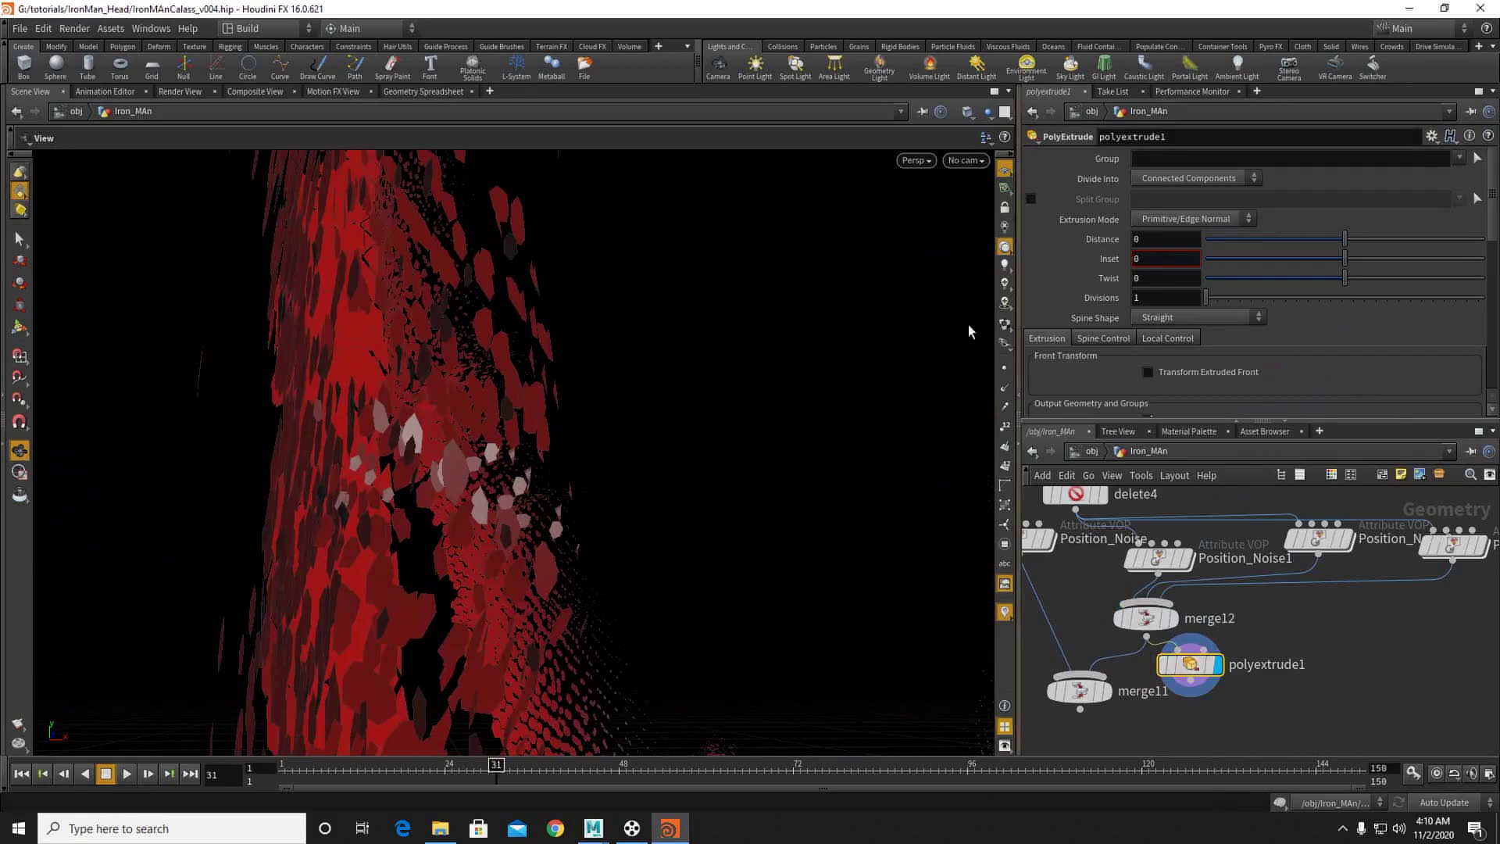
{"action": "type", "text": "0.0"}
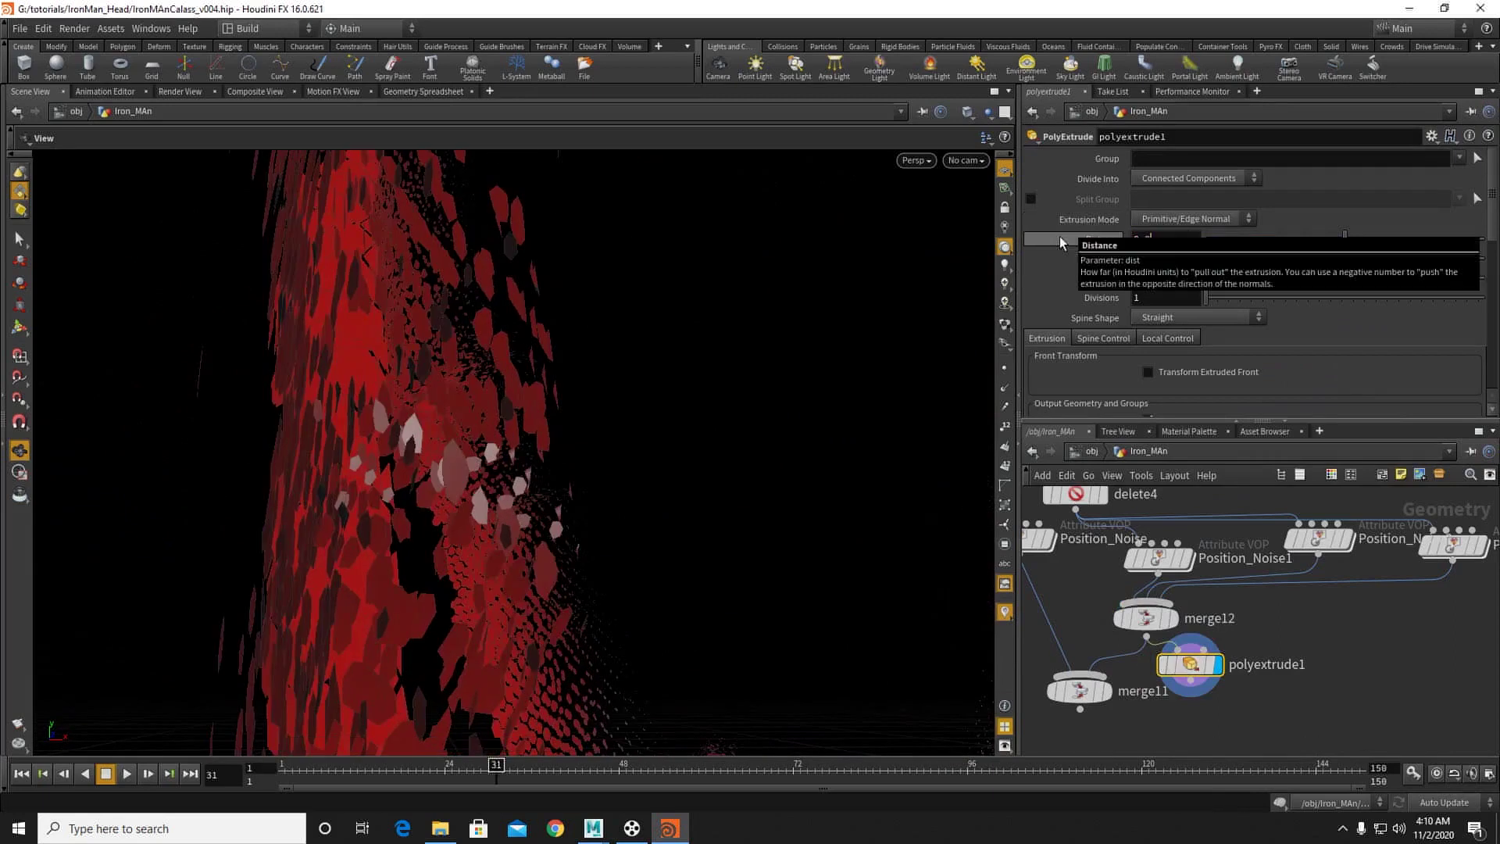
{"action": "type", "text": "1"}
{"action": "key", "text": "Tab"}
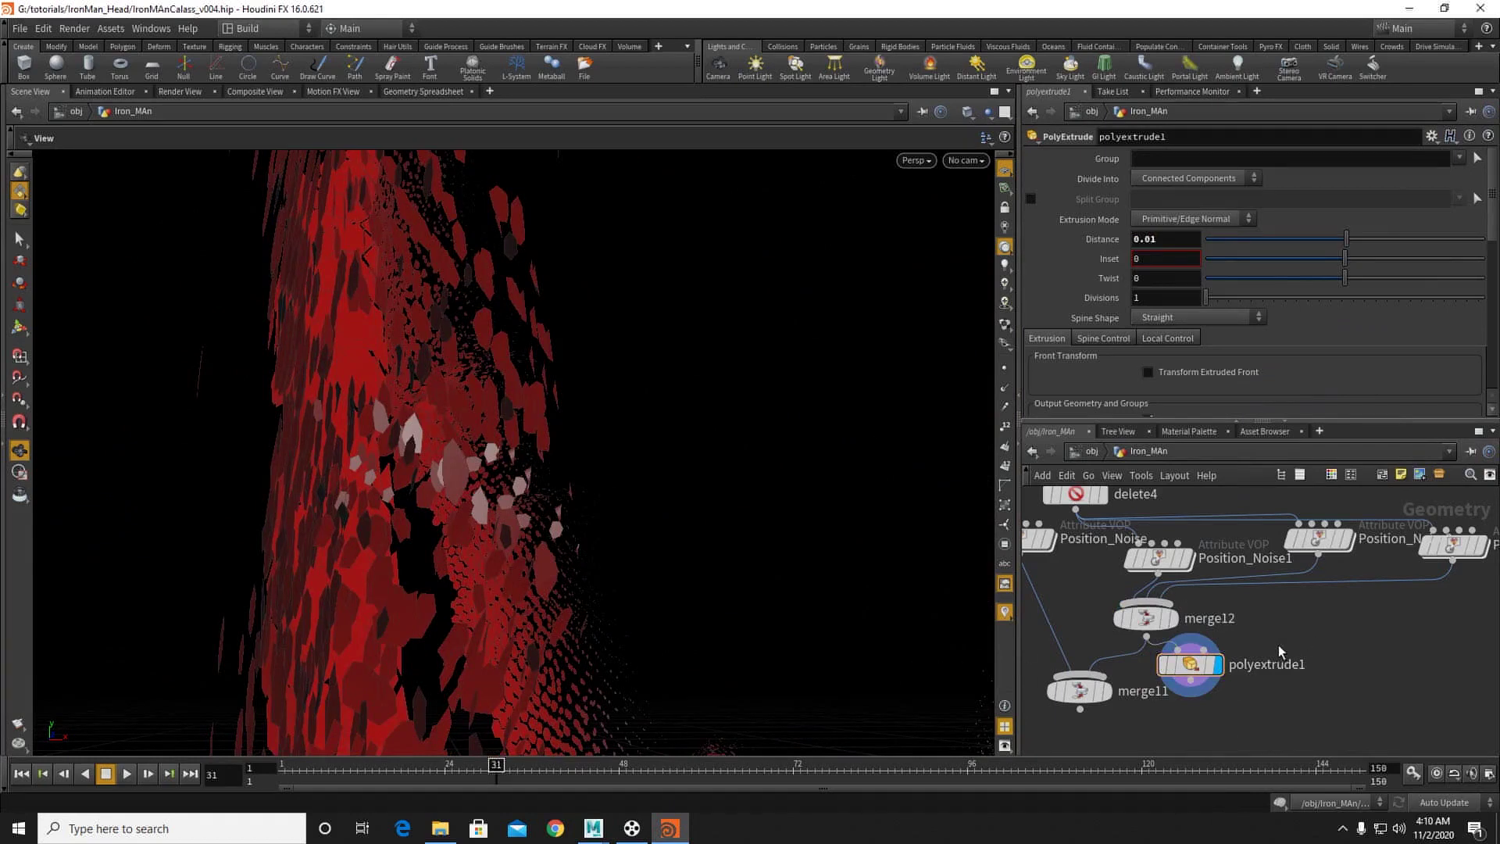
Step: Add a Convert node fed by merge12, display it, and move polyextrude1 below it
{"action": "key", "text": "Tab"}
{"action": "type", "text": "con"}
{"action": "left_click", "coordinate": [1205, 303]}
{"action": "left_click", "coordinate": [1355, 653]}
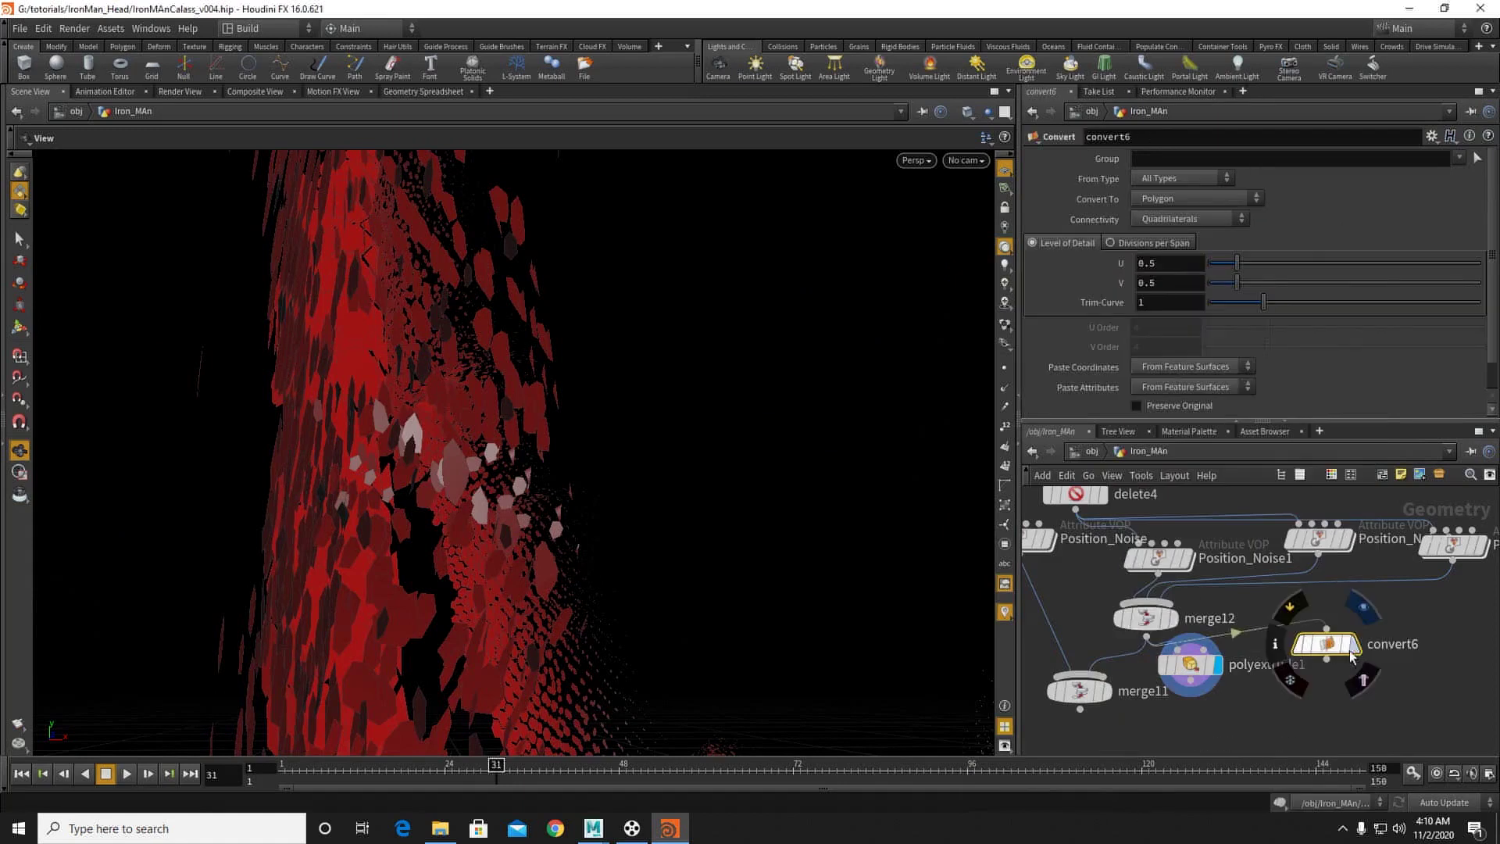
{"action": "left_click_drag", "start_coordinate": [1203, 671], "coordinate": [1306, 720]}
Step: Examine convert6's attributes in the geometry spreadsheet, sorting the values by geo_id and scale
{"action": "left_click", "coordinate": [423, 91]}
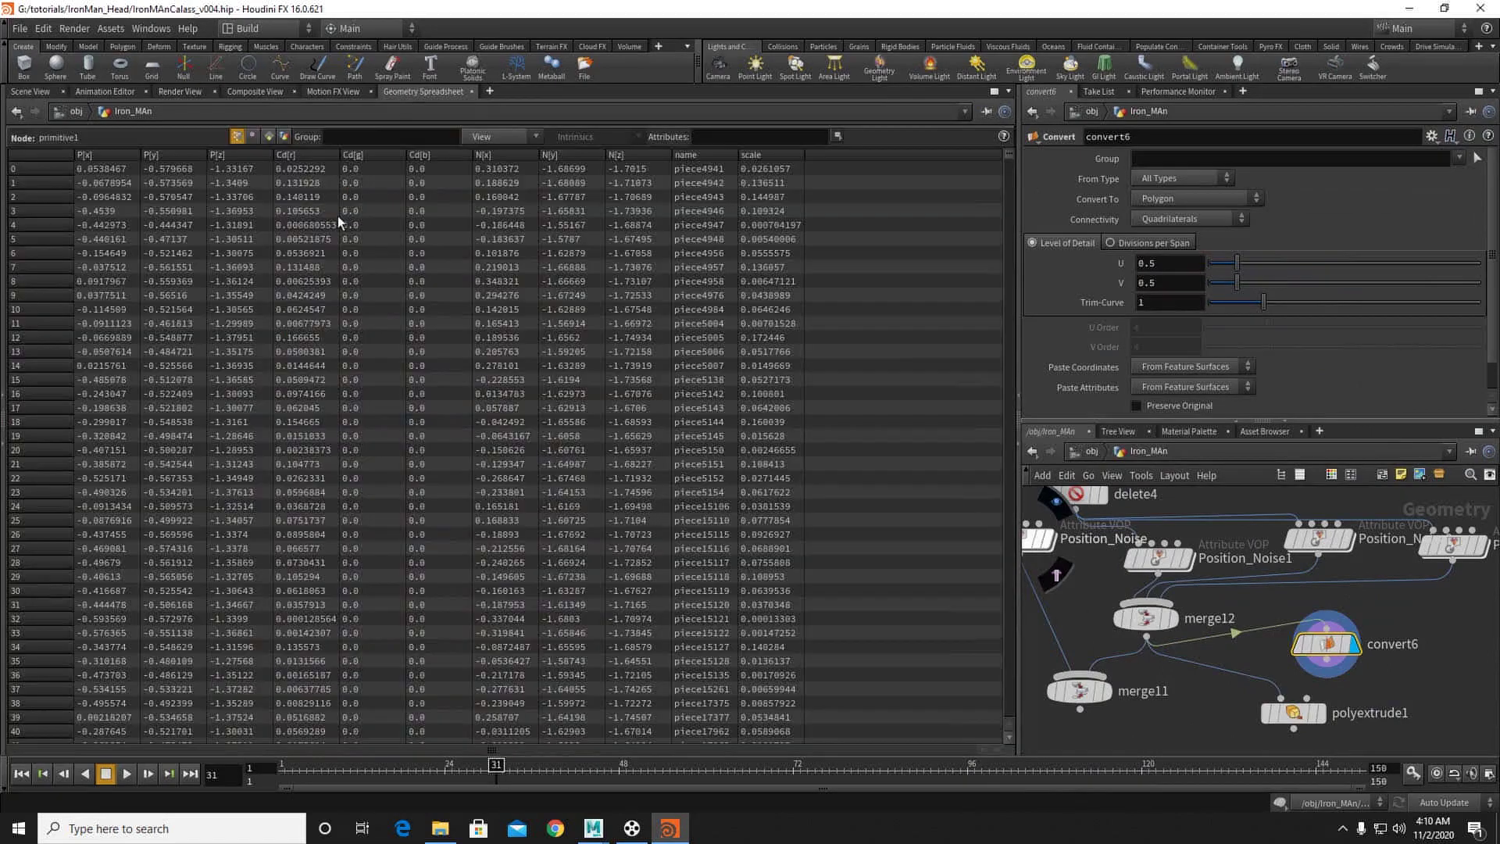
{"action": "left_click", "coordinate": [498, 155]}
{"action": "left_click", "coordinate": [497, 155]}
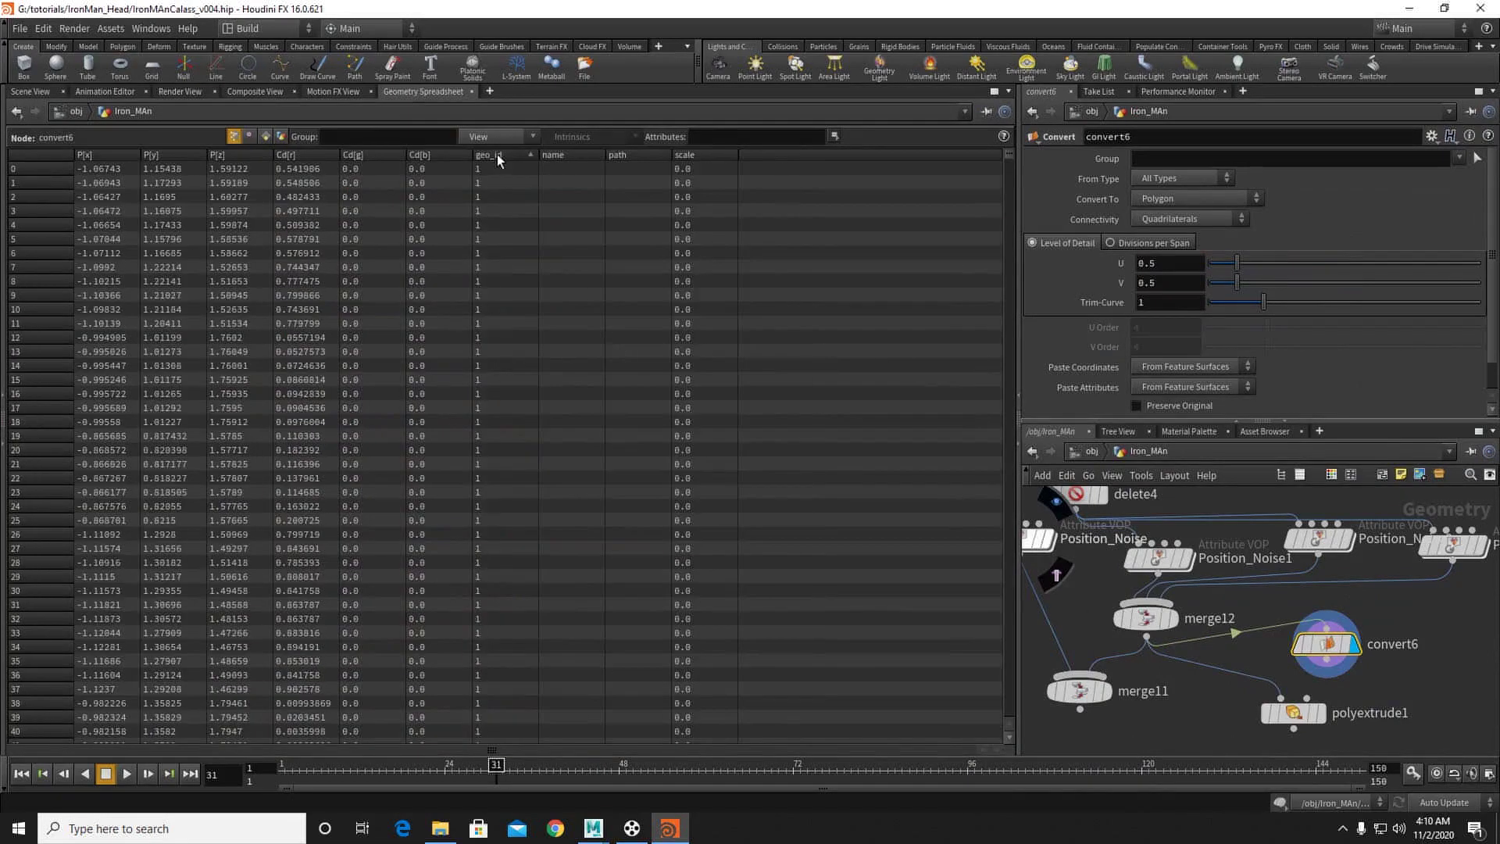
{"action": "left_click", "coordinate": [708, 155]}
{"action": "left_click", "coordinate": [712, 154]}
{"action": "left_click", "coordinate": [508, 154]}
{"action": "left_click", "coordinate": [503, 154]}
{"action": "left_click", "coordinate": [37, 91]}
Step: Feed convert6 into polyextrude1 and display the extruded hexagons
{"action": "right_click_drag", "start_coordinate": [576, 450], "coordinate": [181, 434]}
{"action": "left_click_drag", "start_coordinate": [346, 455], "coordinate": [668, 502]}
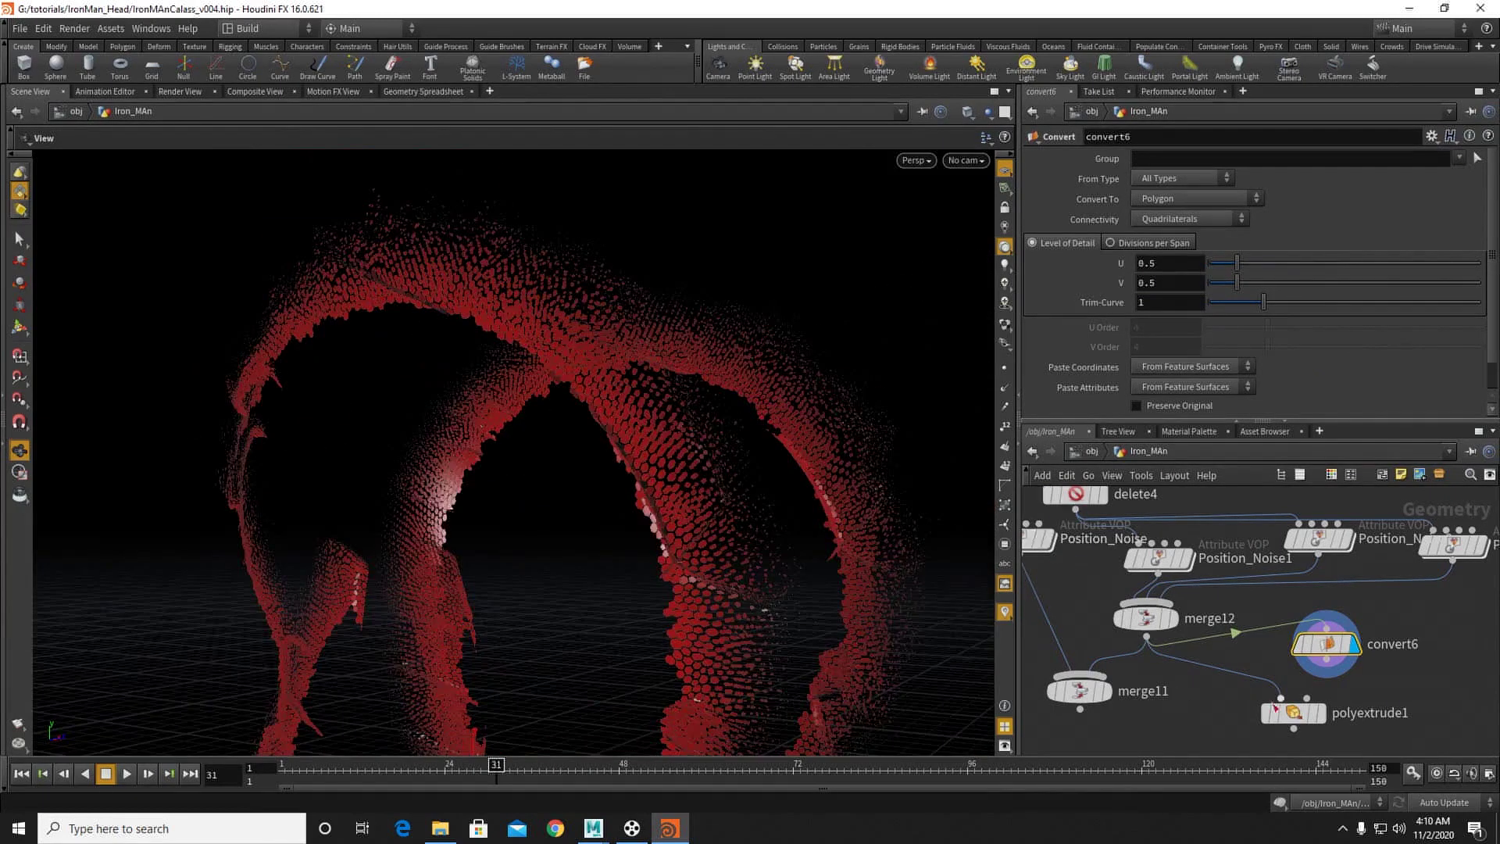
{"action": "mouse_move", "coordinate": [1299, 717]}
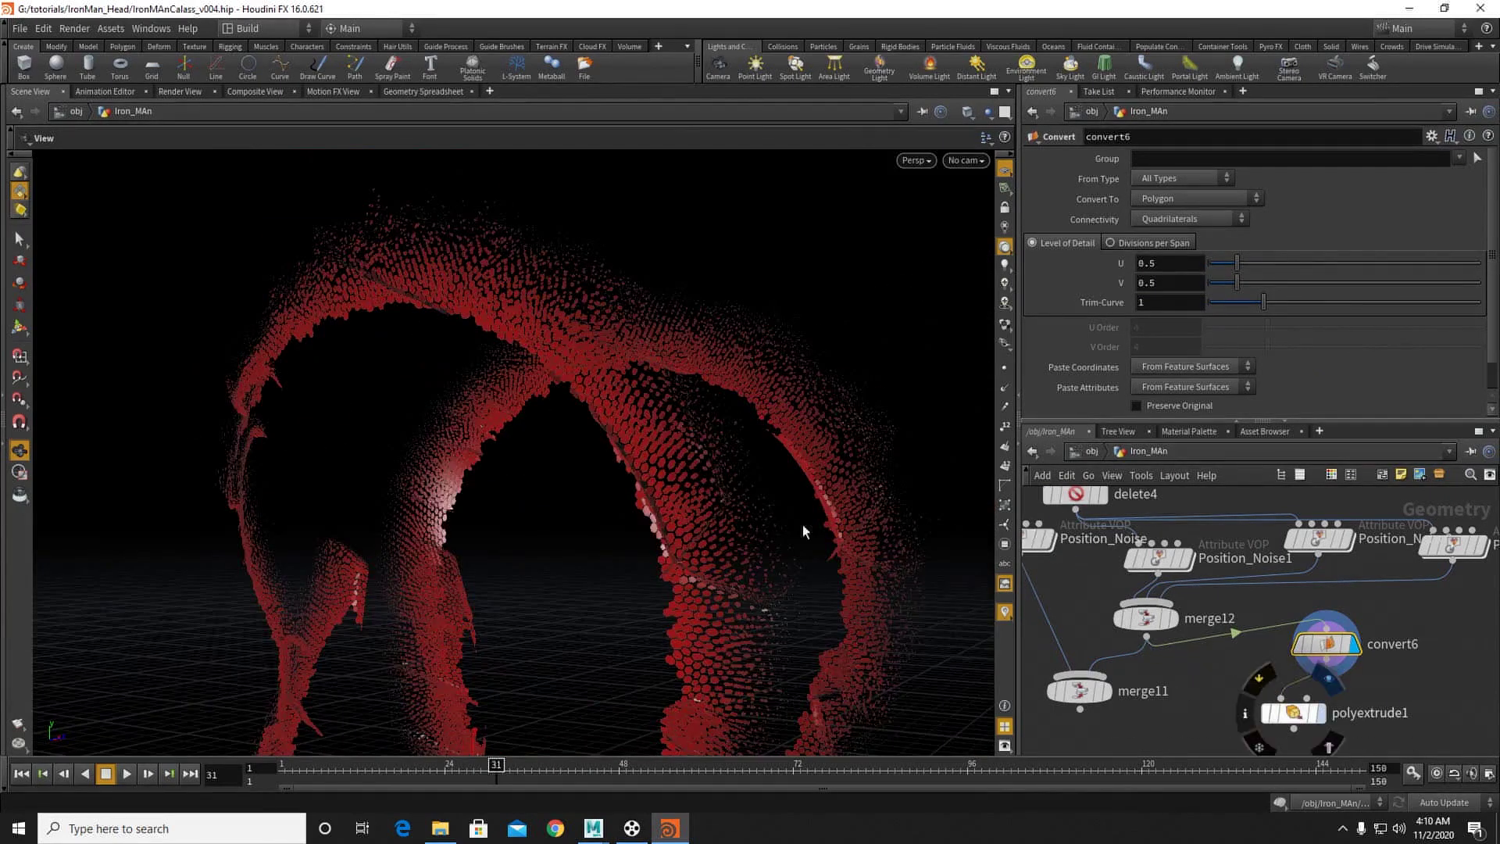
{"action": "right_click_drag", "start_coordinate": [643, 408], "coordinate": [878, 438]}
{"action": "left_click_drag", "start_coordinate": [697, 422], "coordinate": [549, 418]}
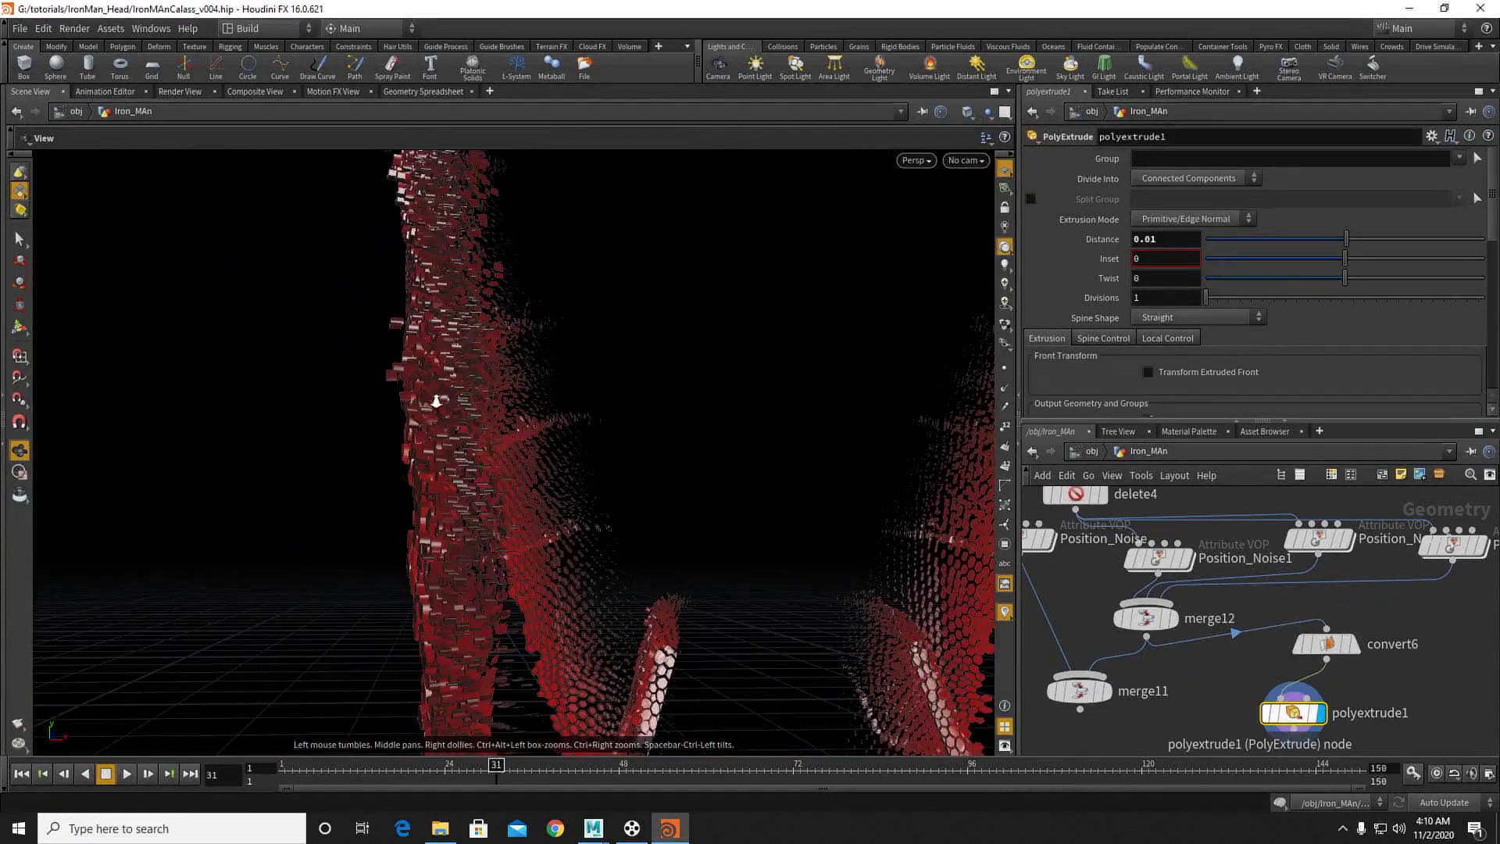
Step: Inspect the hexagon thickness up close and set polyextrude1's distance to 0.001
{"action": "right_click_drag", "start_coordinate": [438, 402], "coordinate": [513, 405]}
{"action": "middle_click_drag", "start_coordinate": [513, 406], "coordinate": [530, 490]}
{"action": "right_click_drag", "start_coordinate": [529, 489], "coordinate": [577, 460]}
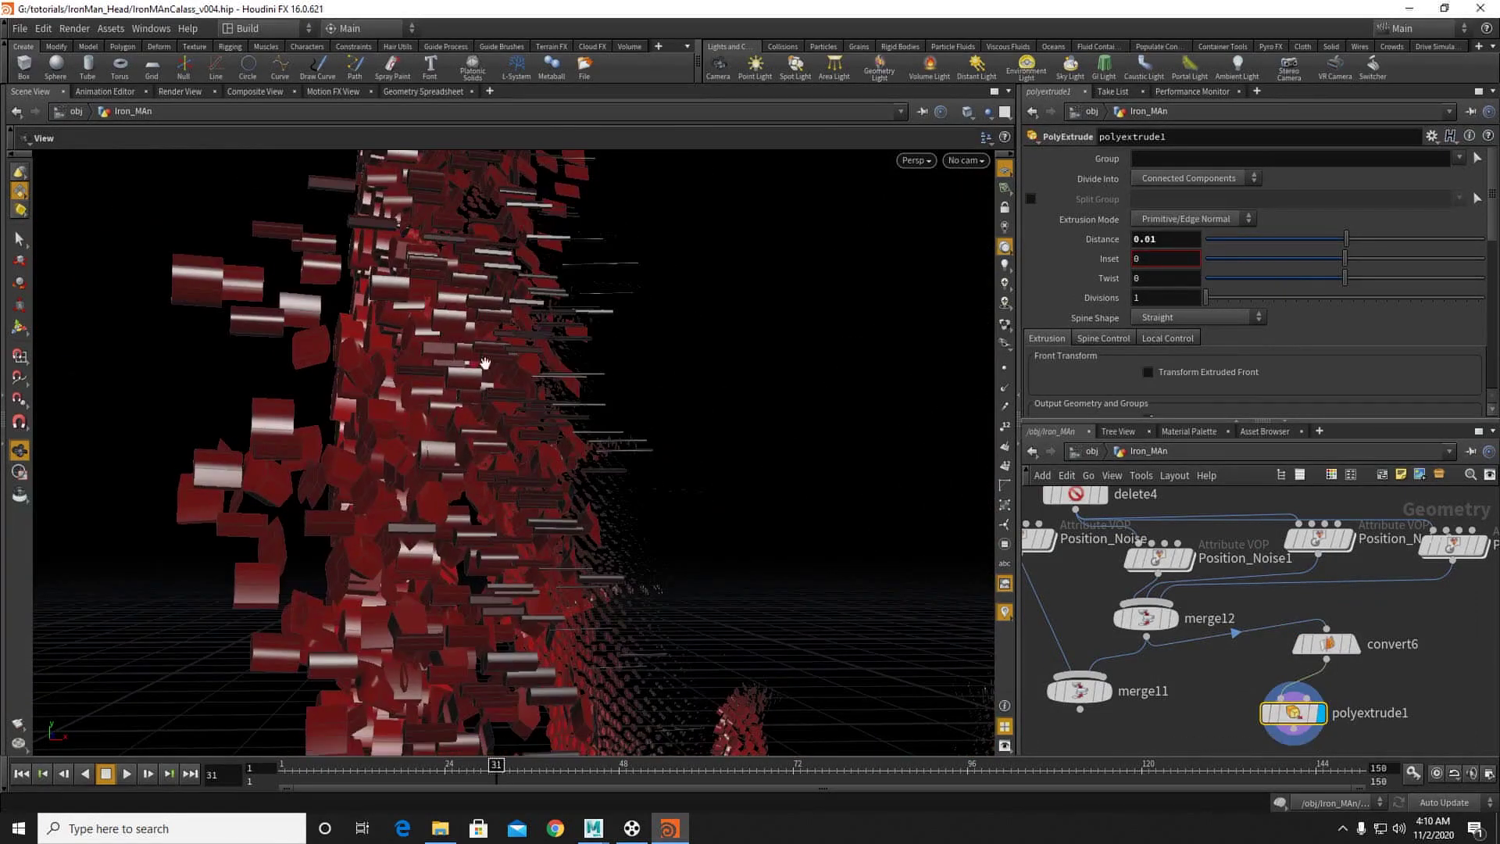
{"action": "left_click_drag", "start_coordinate": [688, 389], "coordinate": [611, 432]}
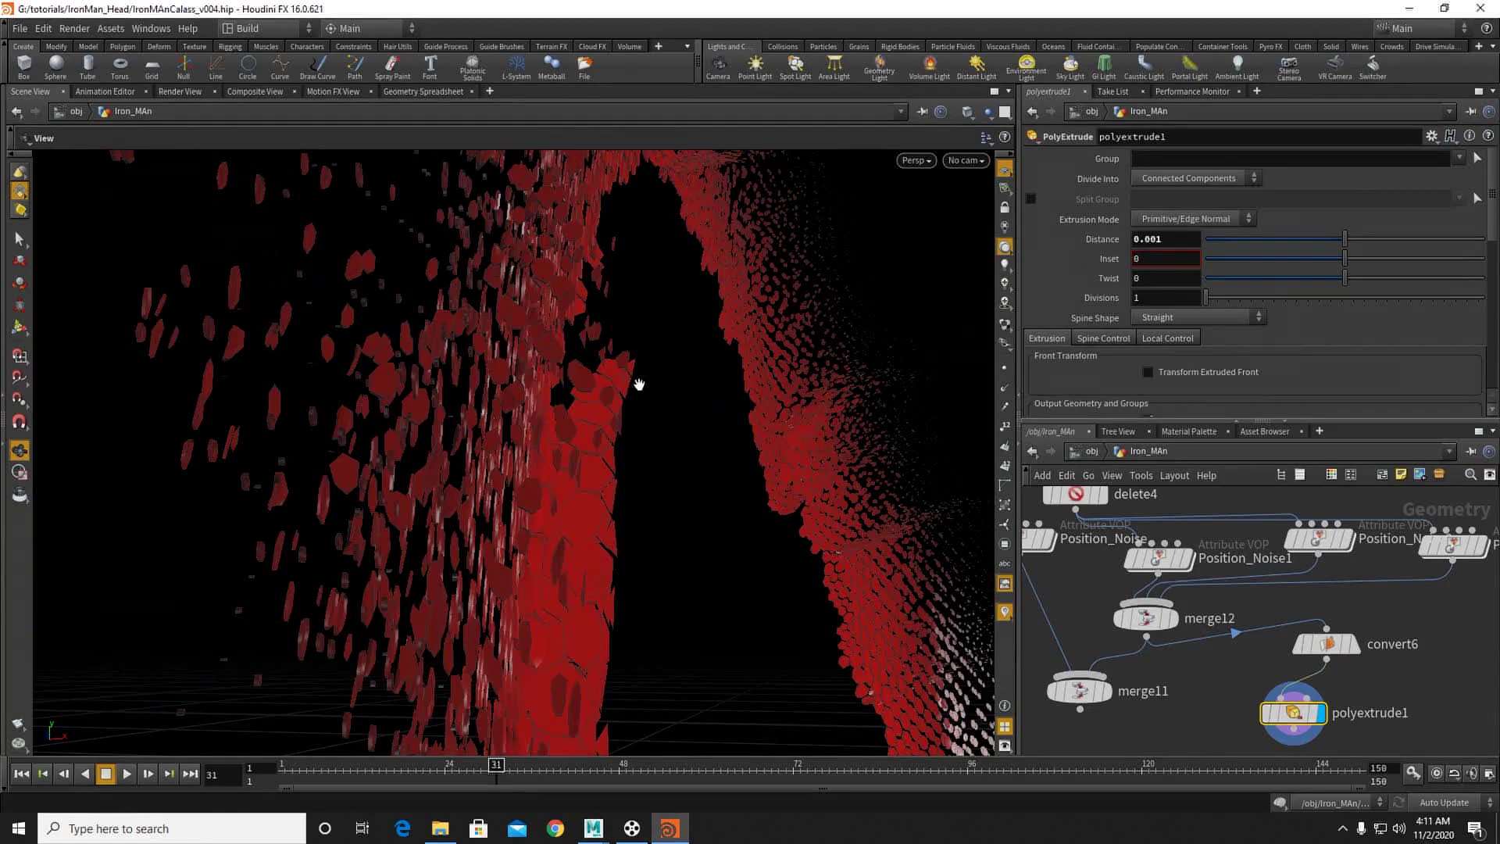
{"action": "middle_click_drag", "start_coordinate": [596, 487], "coordinate": [629, 345]}
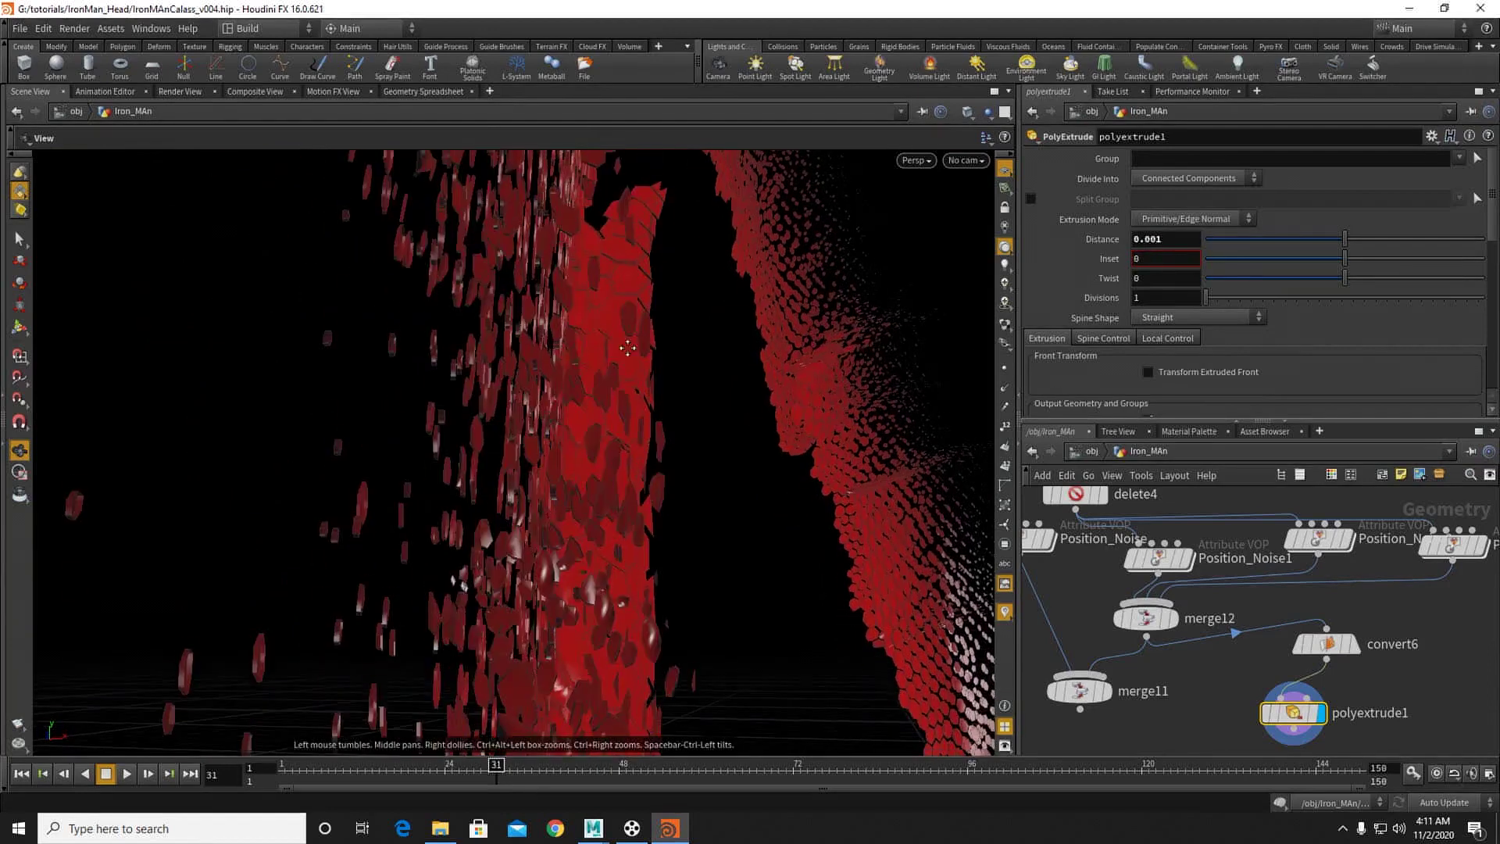
Step: Display convert6 and examine the flat, unextruded hexagons up close
{"action": "left_click", "coordinate": [1354, 643]}
{"action": "left_click_drag", "start_coordinate": [654, 400], "coordinate": [772, 431]}
{"action": "middle_click_drag", "start_coordinate": [773, 432], "coordinate": [696, 435]}
{"action": "left_click_drag", "start_coordinate": [696, 435], "coordinate": [576, 466]}
{"action": "right_click_drag", "start_coordinate": [576, 467], "coordinate": [695, 531]}
{"action": "left_click_drag", "start_coordinate": [628, 508], "coordinate": [495, 485]}
{"action": "middle_click_drag", "start_coordinate": [495, 485], "coordinate": [687, 486]}
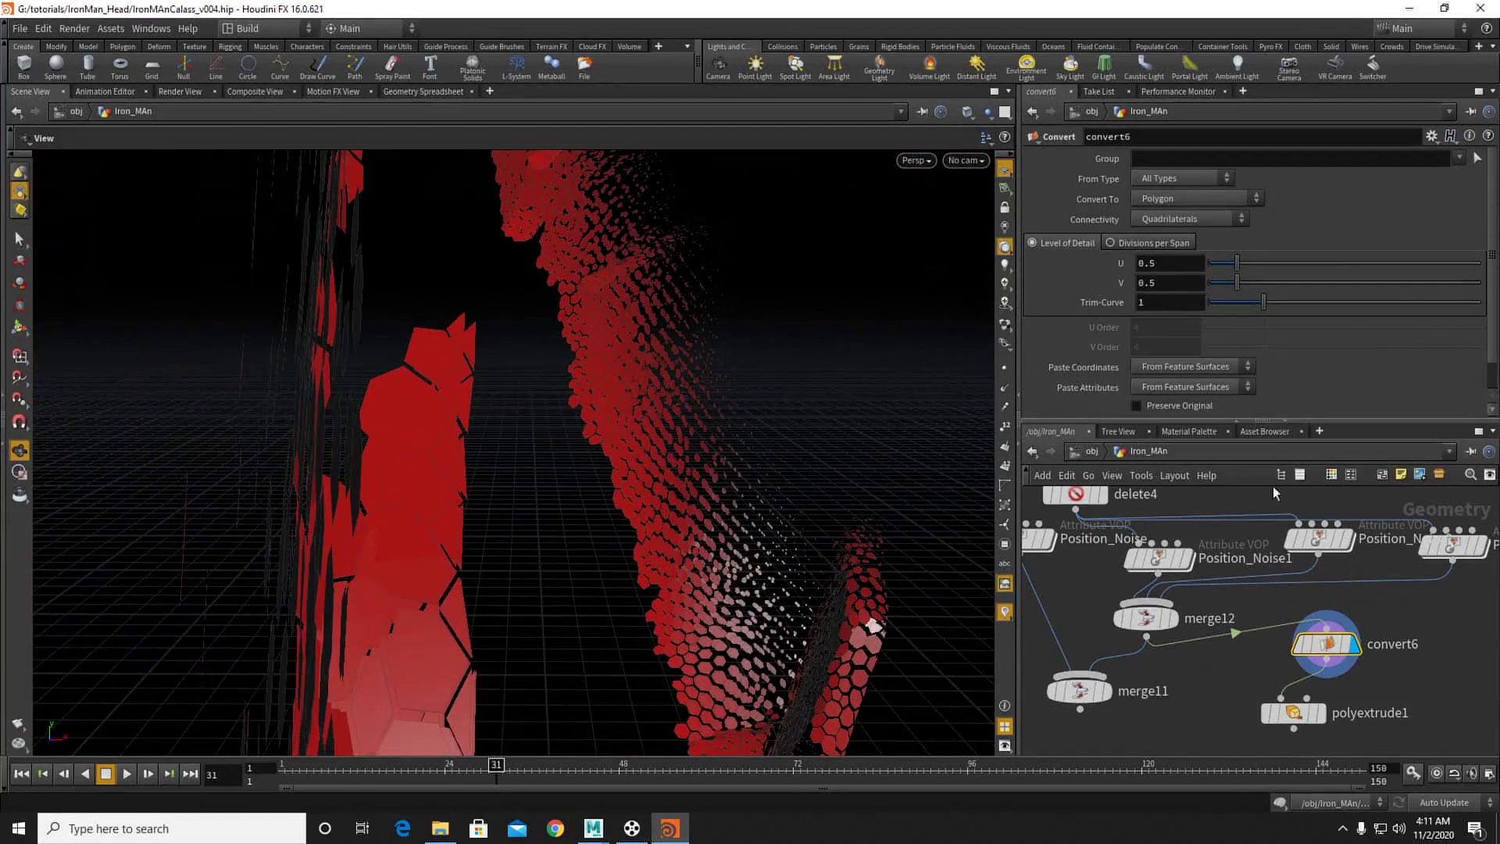
Step: Display polyextrude1 again, set its distance to -0.001, and enable Output Back
{"action": "left_click", "coordinate": [1321, 714]}
{"action": "left_click", "coordinate": [1295, 713]}
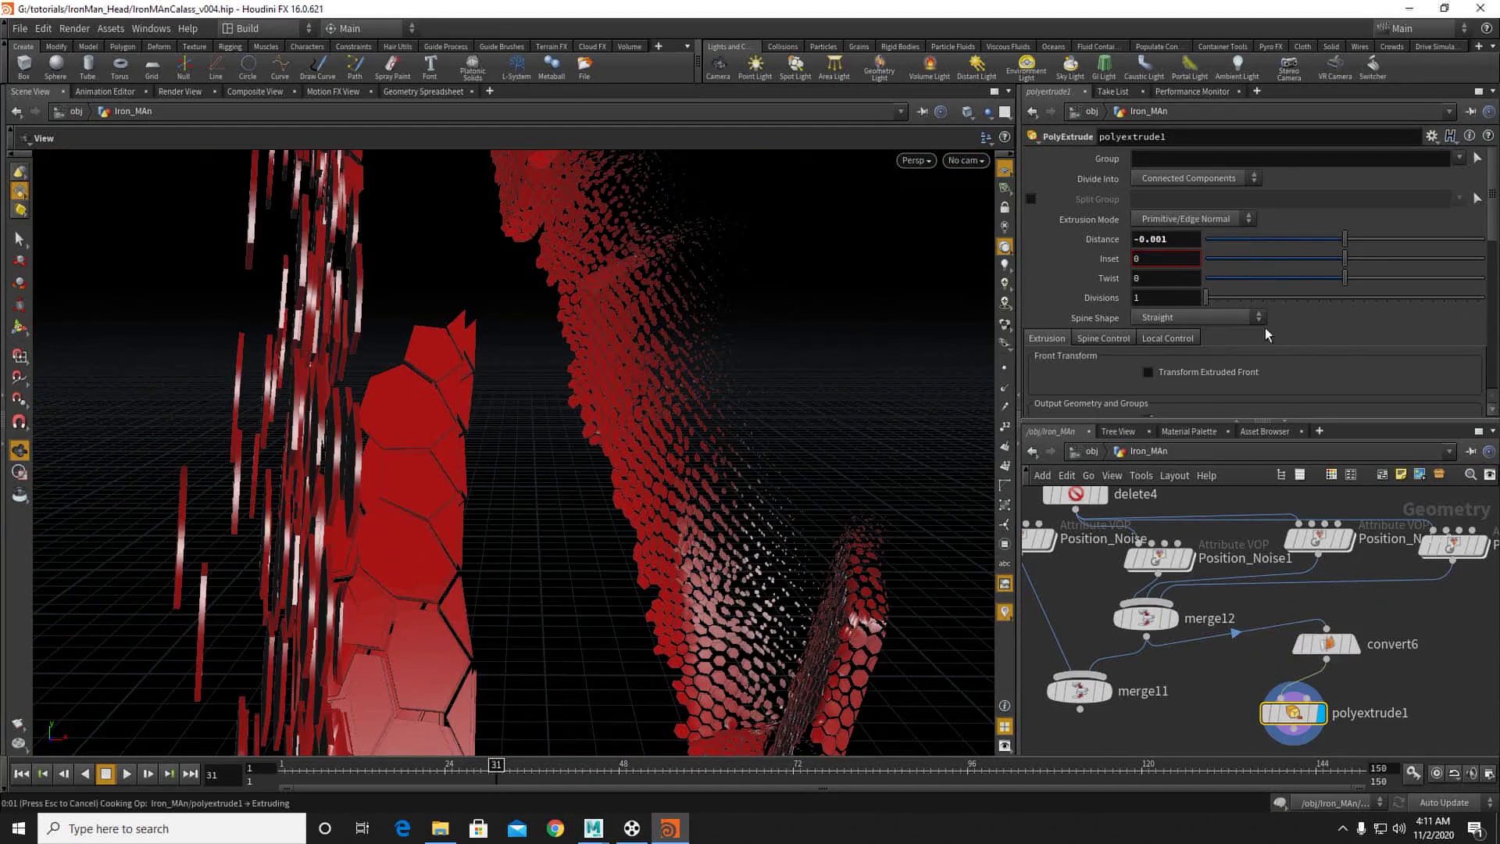
{"action": "scroll", "coordinate": [1174, 401], "scroll_direction": "down", "scroll_amount": 3}
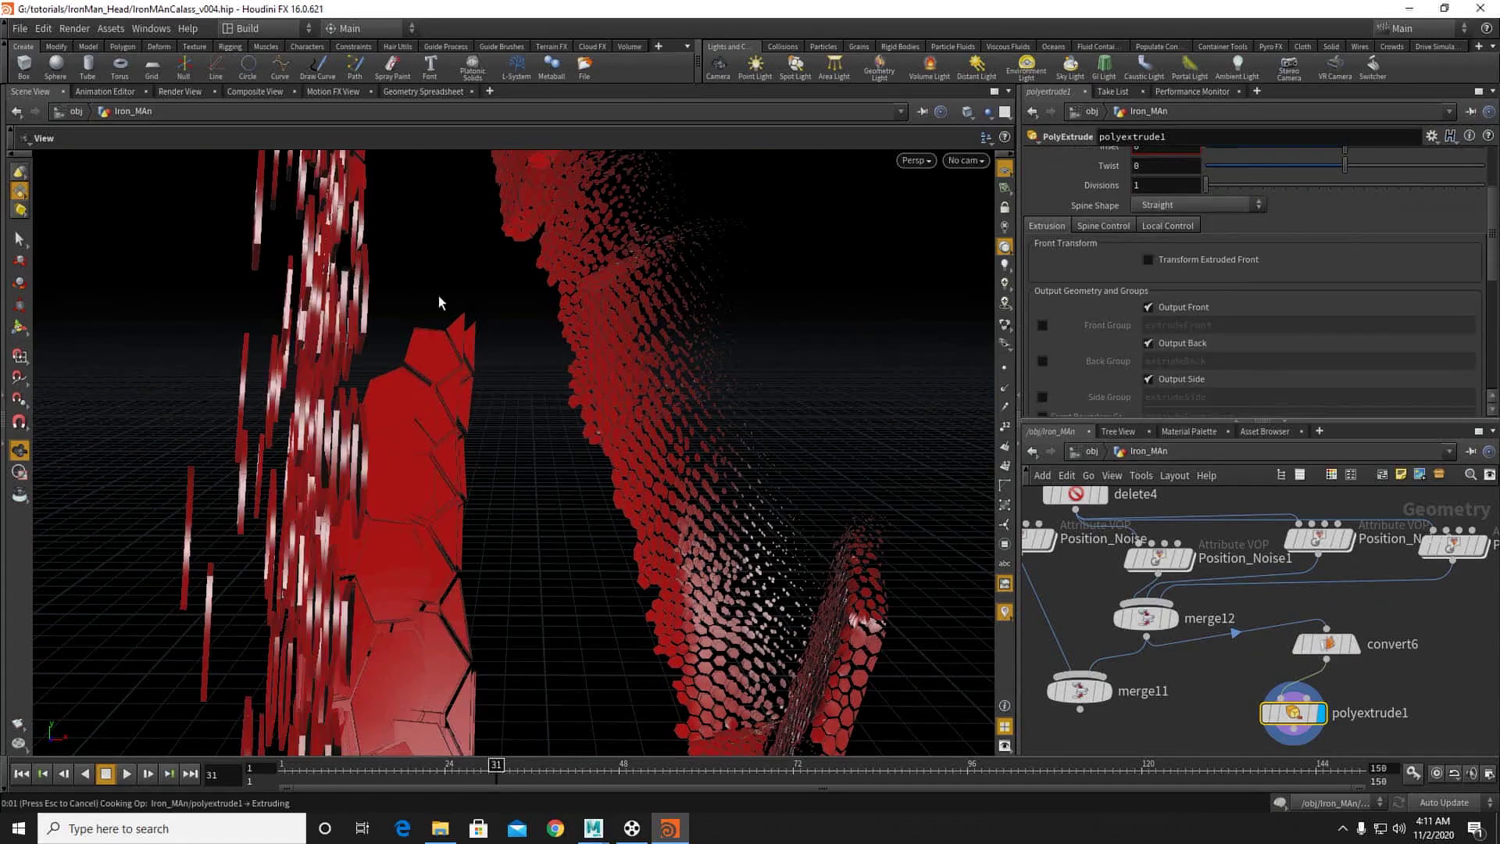
{"action": "left_click_drag", "start_coordinate": [453, 311], "coordinate": [369, 339]}
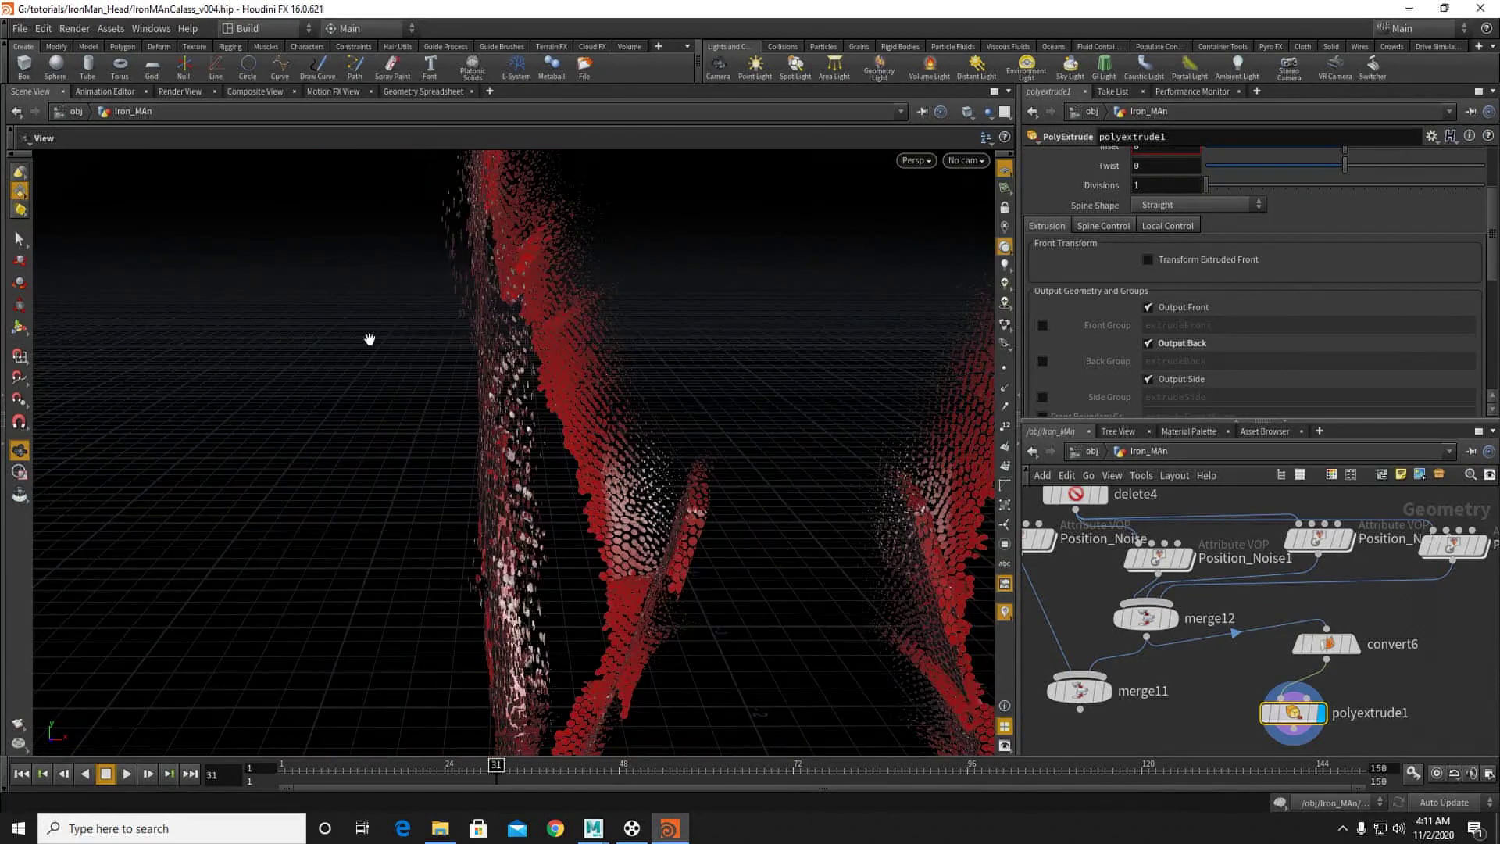
Step: Copy convert6 and polyextrude1 together and paste the pair below the original position-noise VOP
{"action": "middle_click_drag", "start_coordinate": [1106, 628], "coordinate": [1188, 595]}
{"action": "middle_click_drag", "start_coordinate": [1384, 680], "coordinate": [1367, 640]}
{"action": "left_click_drag", "start_coordinate": [1396, 700], "coordinate": [1342, 628]}
{"action": "key", "text": "ctrl+c"}
{"action": "middle_click_drag", "start_coordinate": [1118, 556], "coordinate": [1162, 610]}
{"action": "left_click", "coordinate": [1162, 609]}
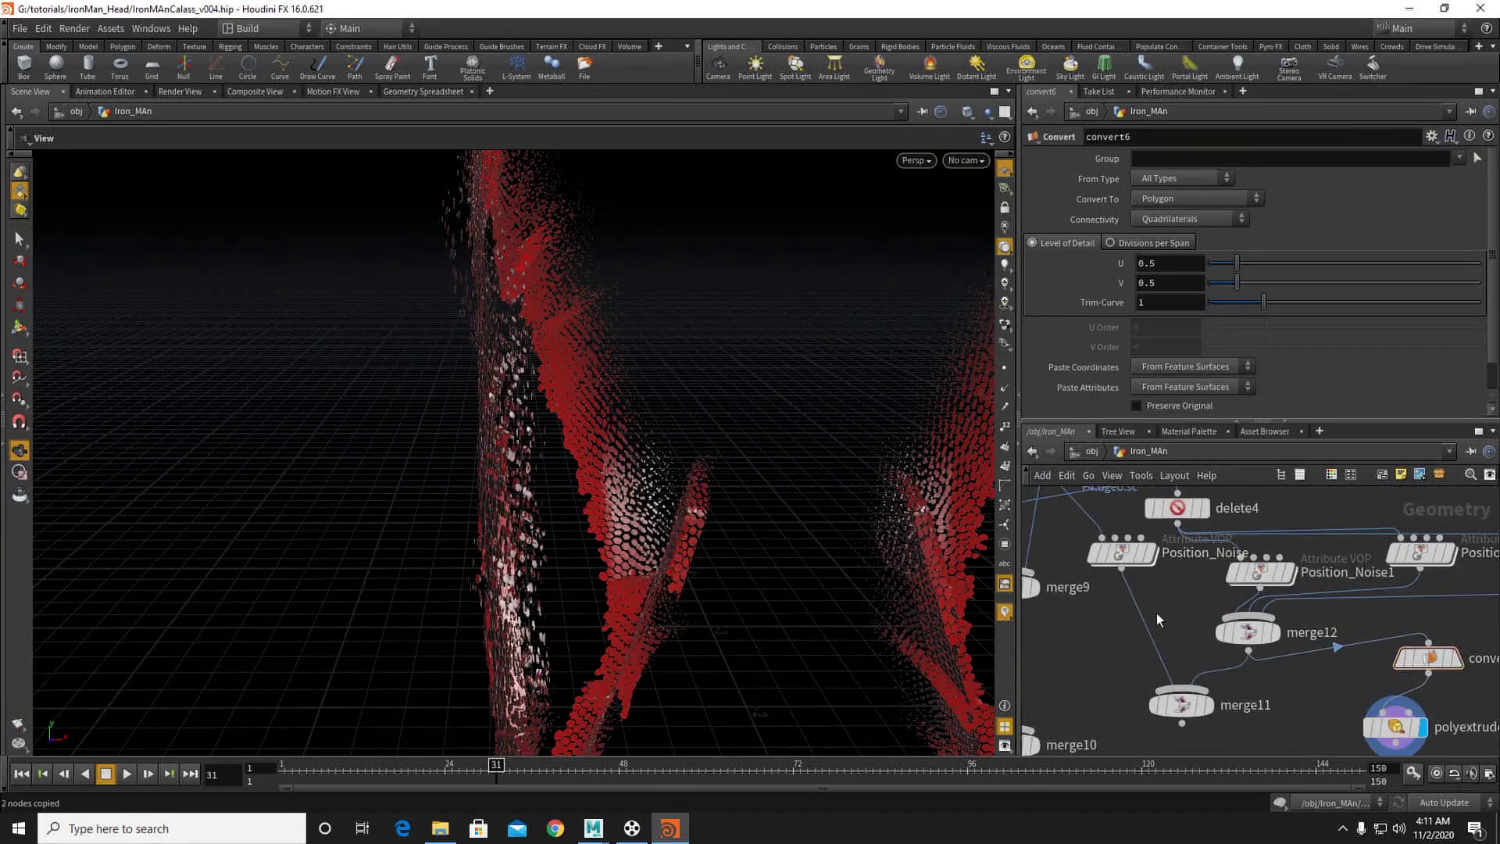
{"action": "key", "text": "ctrl+v"}
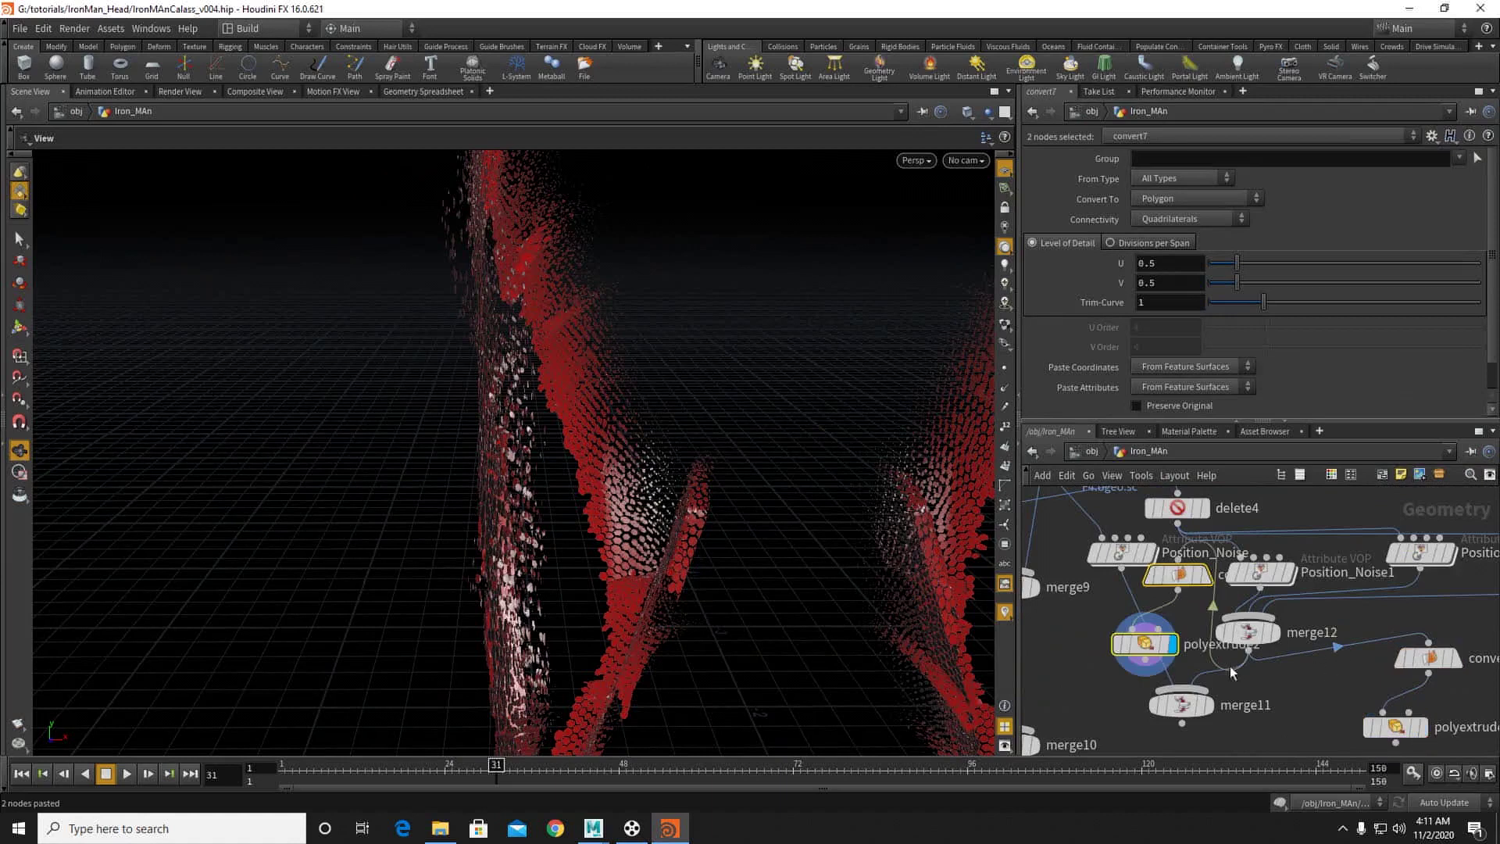
Step: Wire the original position-noise VOP into convert7 and display the extruded result of polyextrude2
{"action": "middle_click_drag", "start_coordinate": [1316, 661], "coordinate": [1302, 626]}
{"action": "left_click_drag", "start_coordinate": [1157, 528], "coordinate": [1113, 598]}
{"action": "left_click_drag", "start_coordinate": [1109, 536], "coordinate": [1113, 588]}
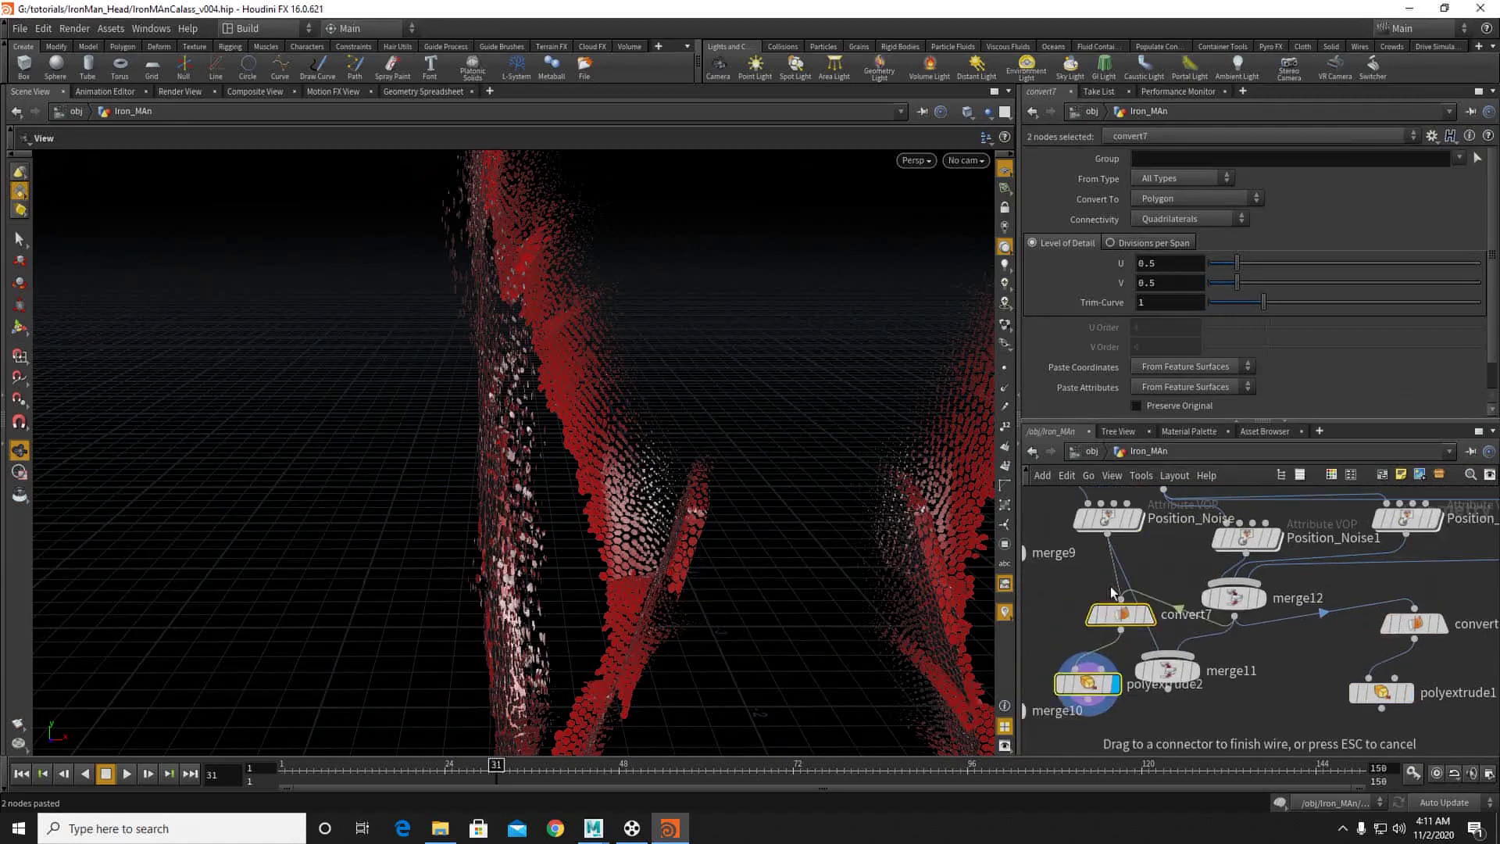
{"action": "left_click", "coordinate": [1058, 678]}
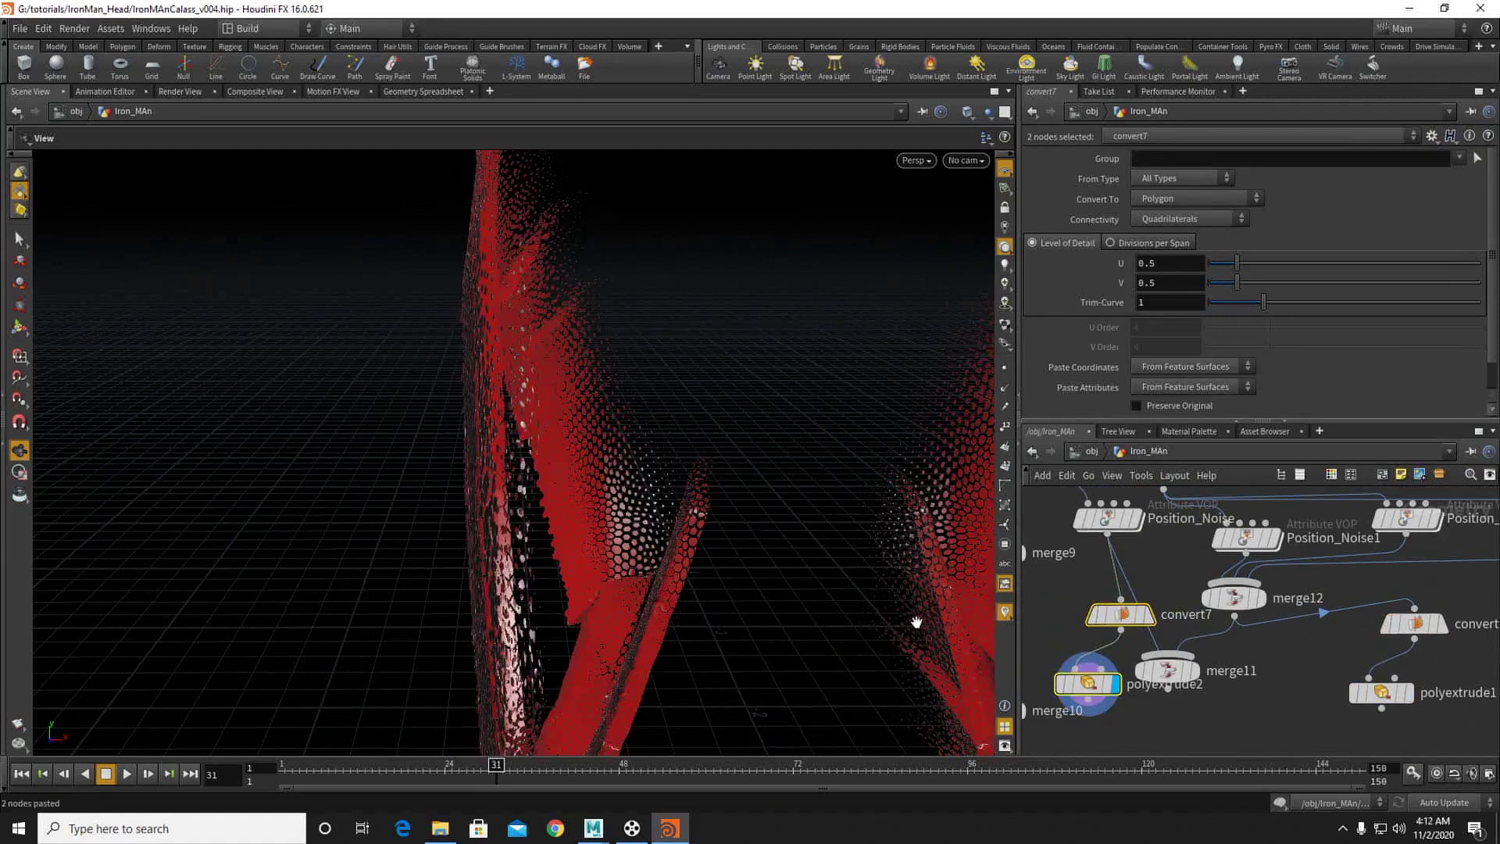
{"action": "left_click_drag", "start_coordinate": [664, 500], "coordinate": [821, 511]}
Step: Rearrange the network so merge11 sits below both the convert and extrude branches
{"action": "scroll", "coordinate": [1211, 710], "scroll_direction": "down", "scroll_amount": 1}
{"action": "middle_click_drag", "start_coordinate": [1219, 710], "coordinate": [1213, 629]}
{"action": "left_click", "coordinate": [1130, 605]}
{"action": "left_click_drag", "start_coordinate": [1130, 609], "coordinate": [1164, 650]}
{"action": "left_click_drag", "start_coordinate": [1193, 587], "coordinate": [1263, 680]}
{"action": "left_click_drag", "start_coordinate": [1408, 551], "coordinate": [1397, 699]}
{"action": "scroll", "coordinate": [1288, 606], "scroll_direction": "down", "scroll_amount": 2}
{"action": "middle_click_drag", "start_coordinate": [1288, 607], "coordinate": [1289, 630]}
{"action": "left_click_drag", "start_coordinate": [1121, 636], "coordinate": [1036, 634]}
Step: Feed merge11 only from polyextrude1 and polyextrude2, then display and inspect the merged hexagons
{"action": "left_click_drag", "start_coordinate": [734, 426], "coordinate": [576, 458]}
{"action": "middle_click_drag", "start_coordinate": [1356, 699], "coordinate": [1234, 621]}
{"action": "left_click_drag", "start_coordinate": [1153, 603], "coordinate": [1128, 650]}
{"action": "key", "text": "Delete"}
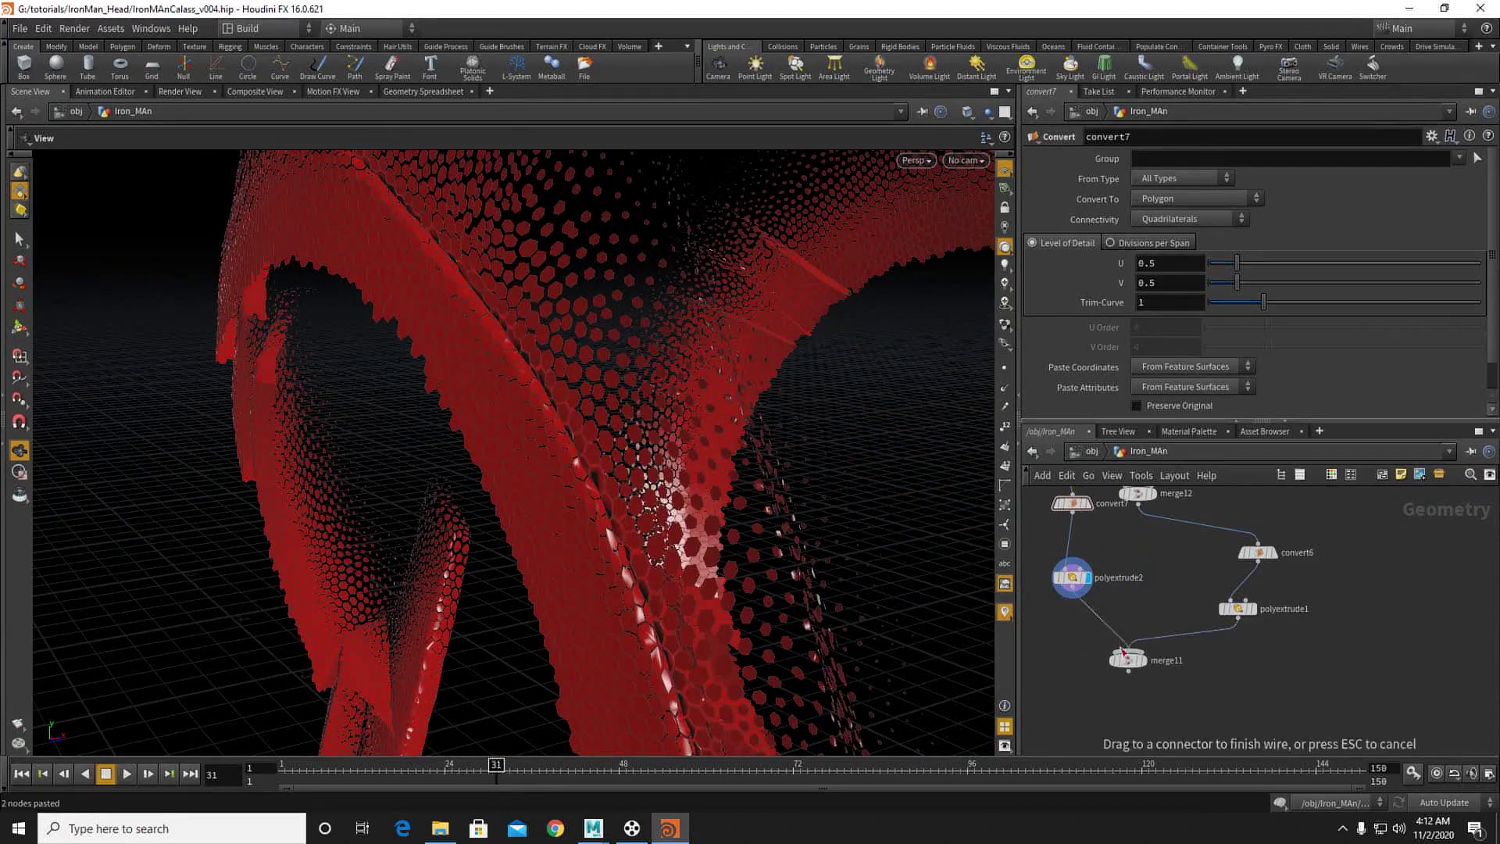
{"action": "left_click", "coordinate": [1144, 659]}
{"action": "left_click", "coordinate": [1128, 660]}
{"action": "left_click_drag", "start_coordinate": [566, 351], "coordinate": [613, 386]}
{"action": "scroll", "coordinate": [617, 397], "scroll_direction": "up", "scroll_amount": 5}
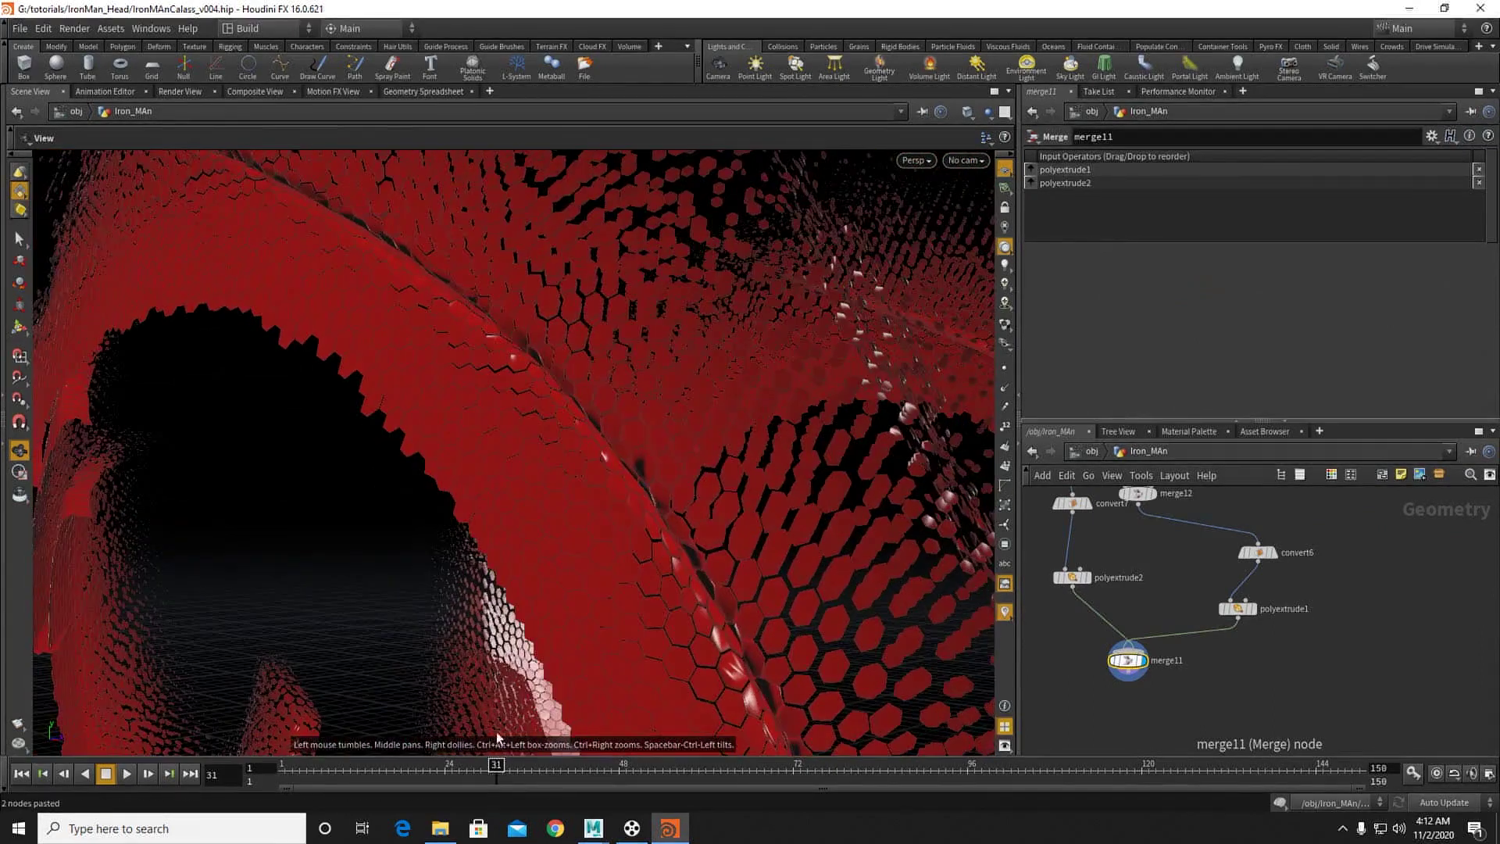
Step: Switch to djv_view and study the transformation around frames 94 to 96 of Ironman Final-2.mp4
{"action": "left_click", "coordinate": [631, 828]}
{"action": "left_click_drag", "start_coordinate": [623, 741], "coordinate": [660, 741]}
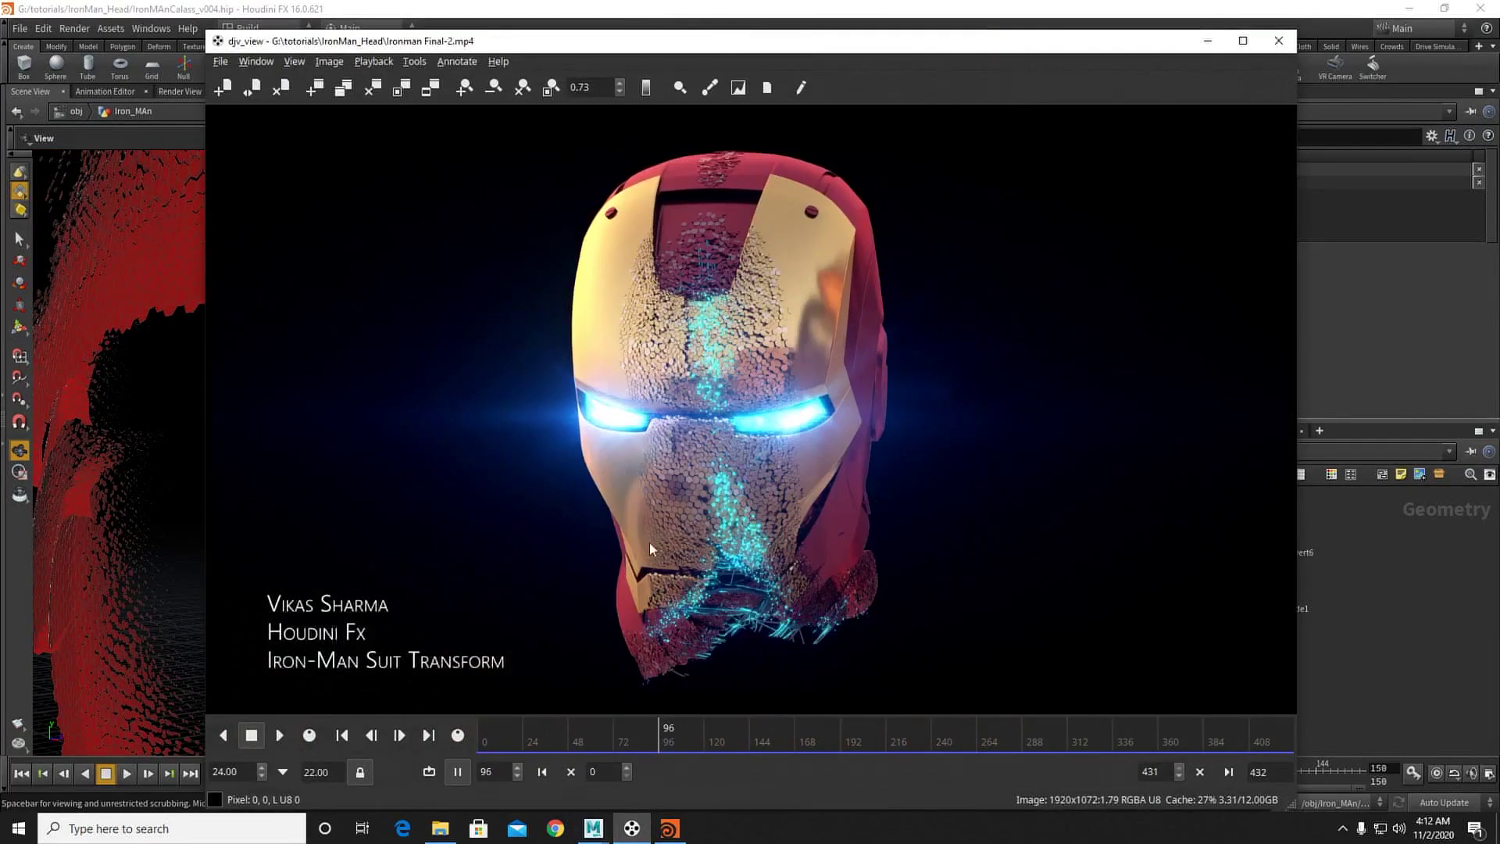
{"action": "left_click_drag", "start_coordinate": [638, 728], "coordinate": [654, 676]}
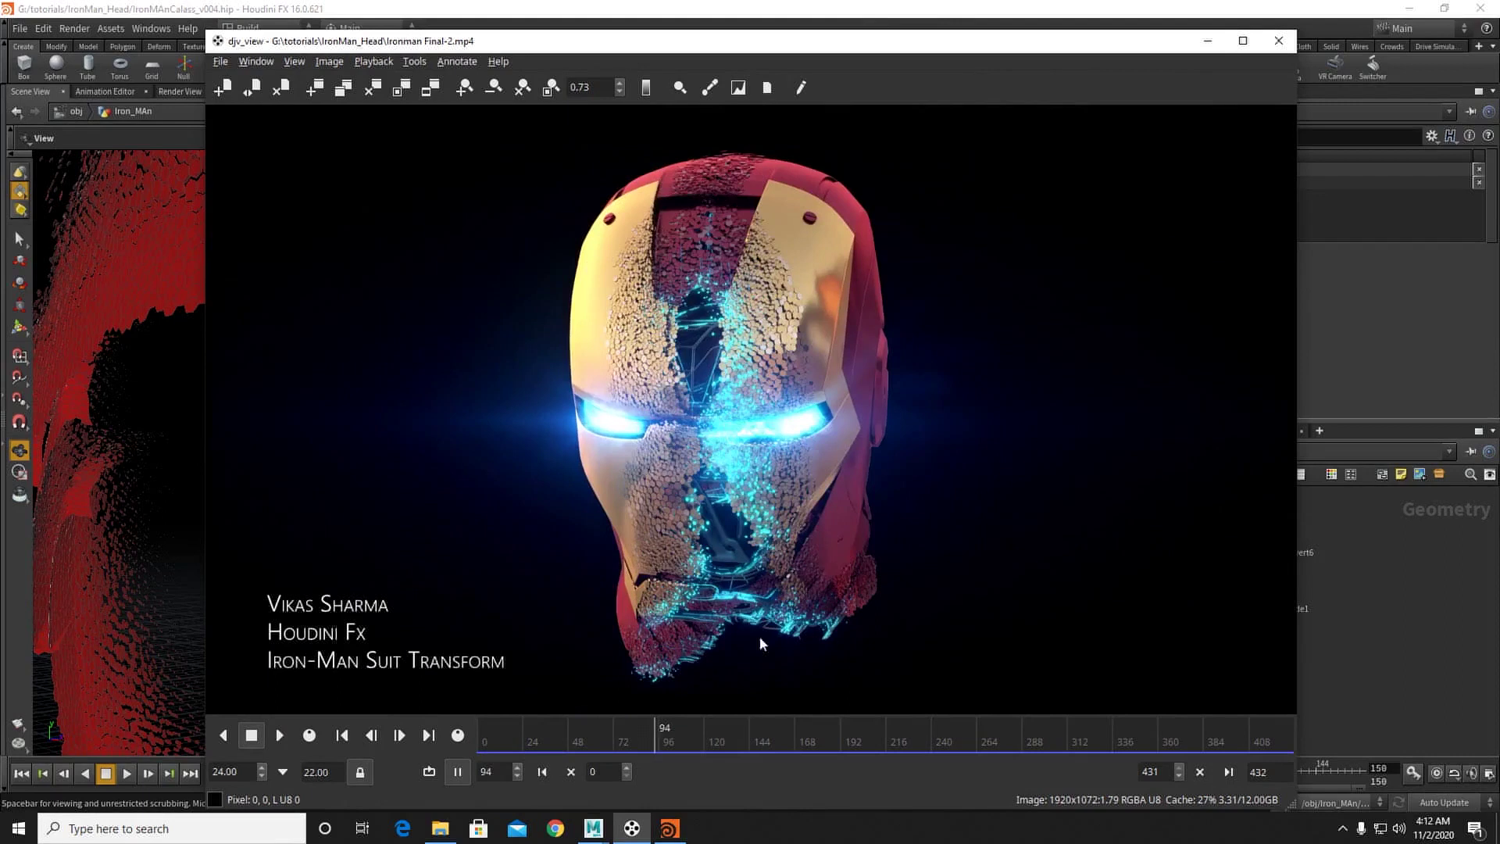
{"action": "left_click", "coordinate": [1207, 41]}
Step: Duplicate Position_Noise3 and wire the copy between delete4 and merge12
{"action": "left_click_drag", "start_coordinate": [713, 391], "coordinate": [446, 355]}
{"action": "middle_click_drag", "start_coordinate": [1183, 628], "coordinate": [1175, 694]}
{"action": "scroll", "coordinate": [1187, 580], "scroll_direction": "up", "scroll_amount": 2}
{"action": "middle_click_drag", "start_coordinate": [1188, 580], "coordinate": [1184, 693]}
{"action": "middle_click_drag", "start_coordinate": [1318, 600], "coordinate": [1188, 631]}
{"action": "left_click", "coordinate": [1255, 593]}
{"action": "key", "text": "ctrl+c"}
{"action": "key", "text": "ctrl+v"}
{"action": "left_click_drag", "start_coordinate": [1255, 593], "coordinate": [1047, 647]}
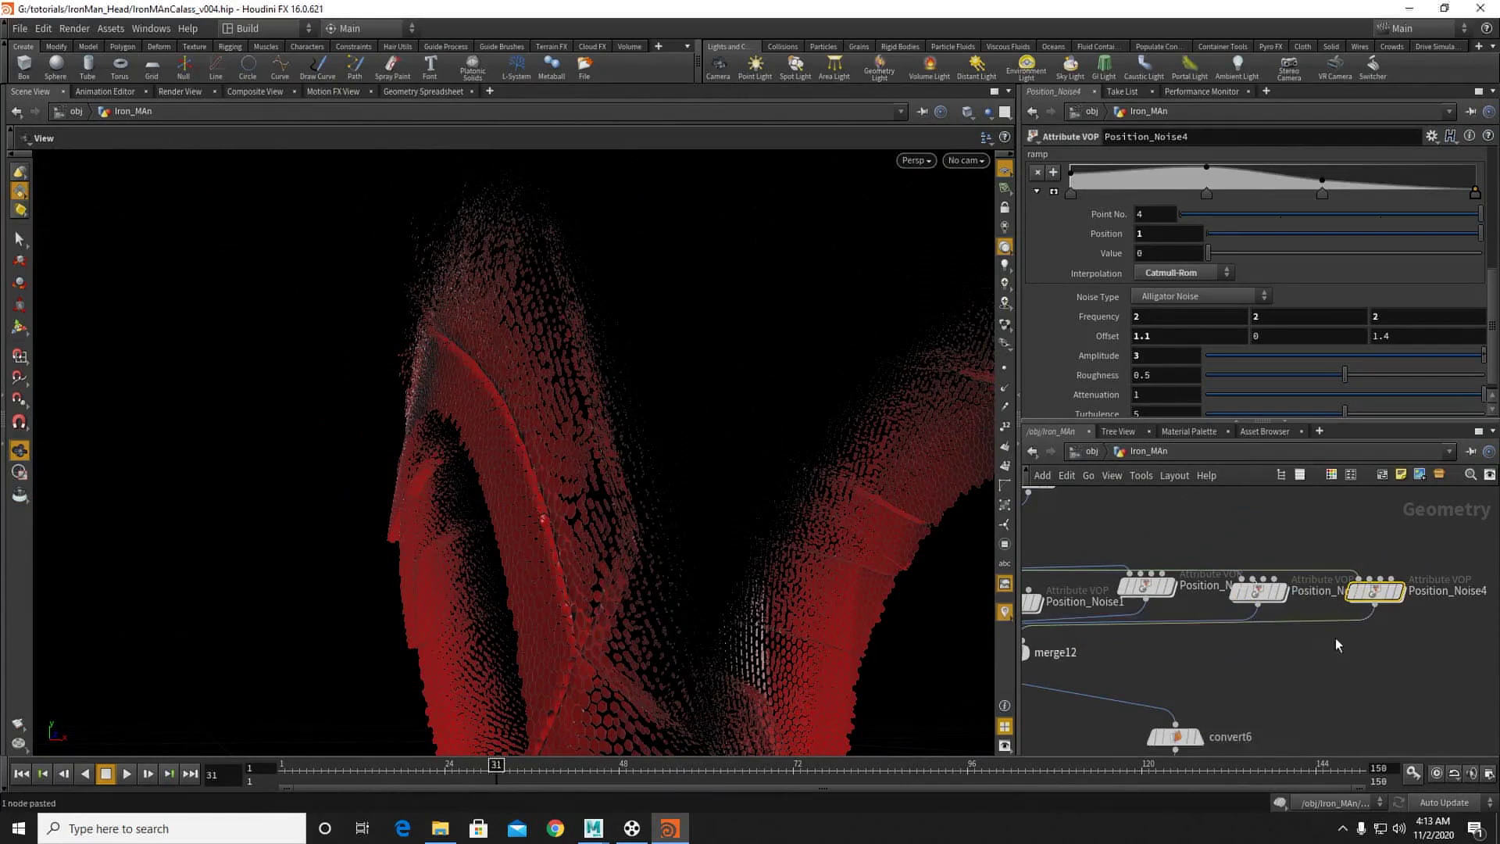
Step: Set Position_Noise4's noise frequency to 8 on all axes and its Y offset to 50
{"action": "middle_click_drag", "start_coordinate": [1344, 642], "coordinate": [1243, 640]}
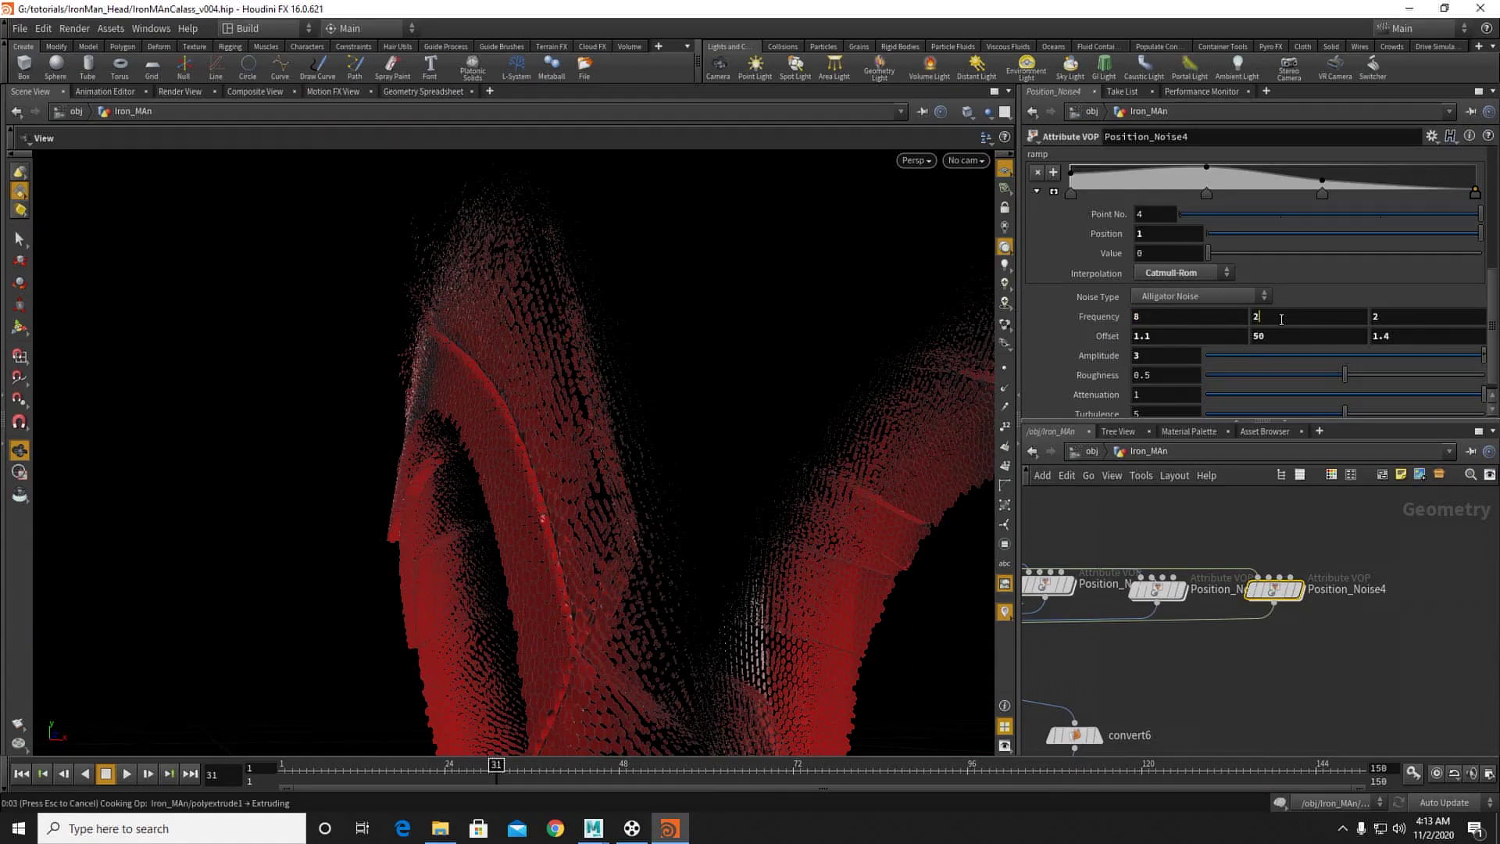
{"action": "left_click_drag", "start_coordinate": [1256, 336], "coordinate": [1170, 473]}
{"action": "type", "text": "8"}
{"action": "key", "text": "Tab"}
{"action": "type", "text": "8"}
{"action": "key", "text": "Return"}
Step: Select merge11 and inspect the denser extruded hexagon layers around the helmet
{"action": "middle_click_drag", "start_coordinate": [1224, 682], "coordinate": [1402, 492]}
{"action": "left_click", "coordinate": [1181, 599]}
{"action": "left_click_drag", "start_coordinate": [676, 412], "coordinate": [787, 440]}
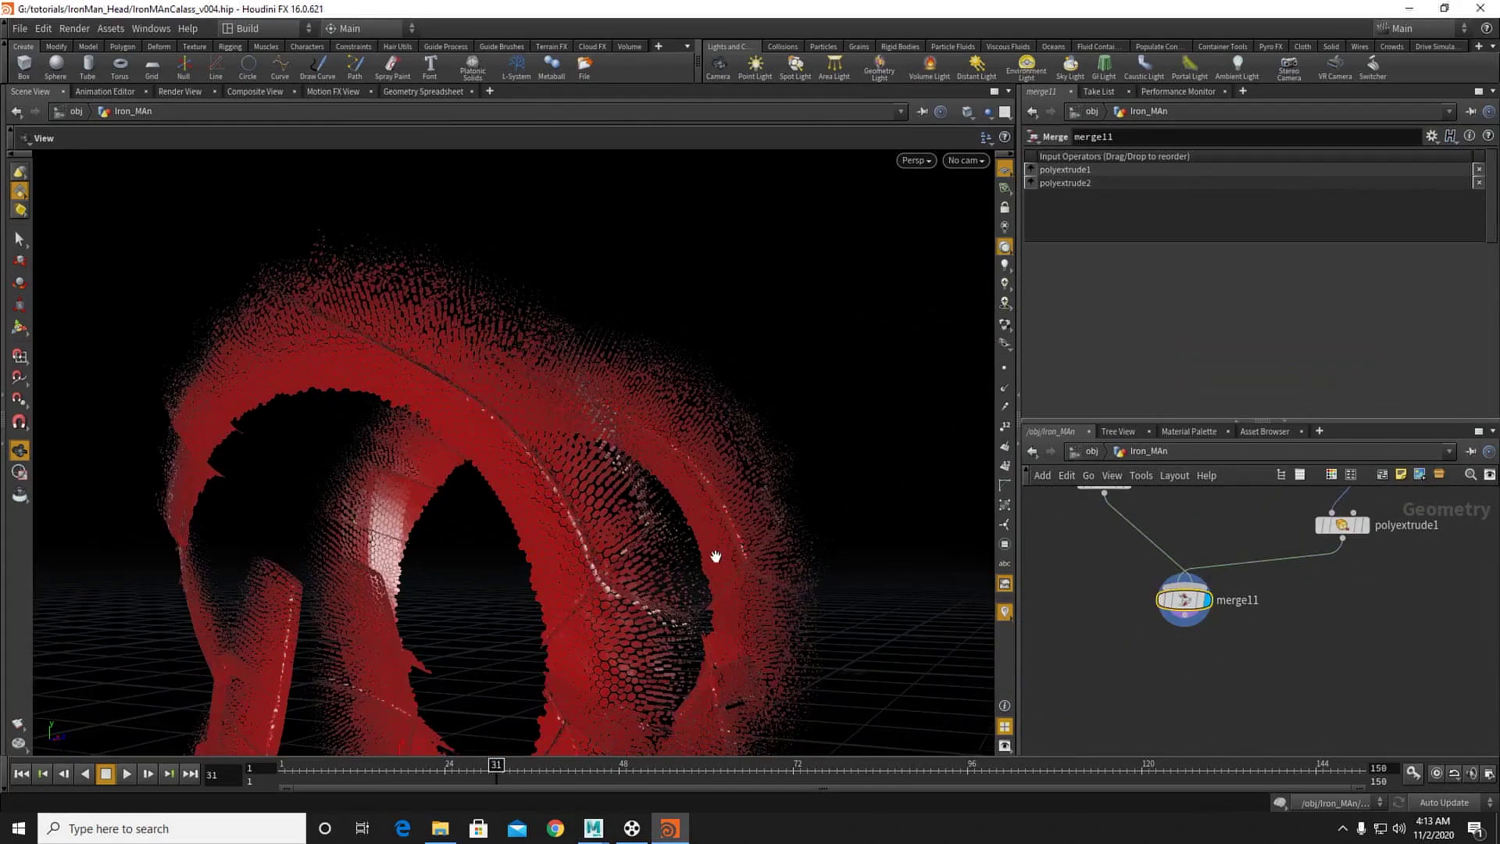
{"action": "left_click_drag", "start_coordinate": [607, 551], "coordinate": [576, 529]}
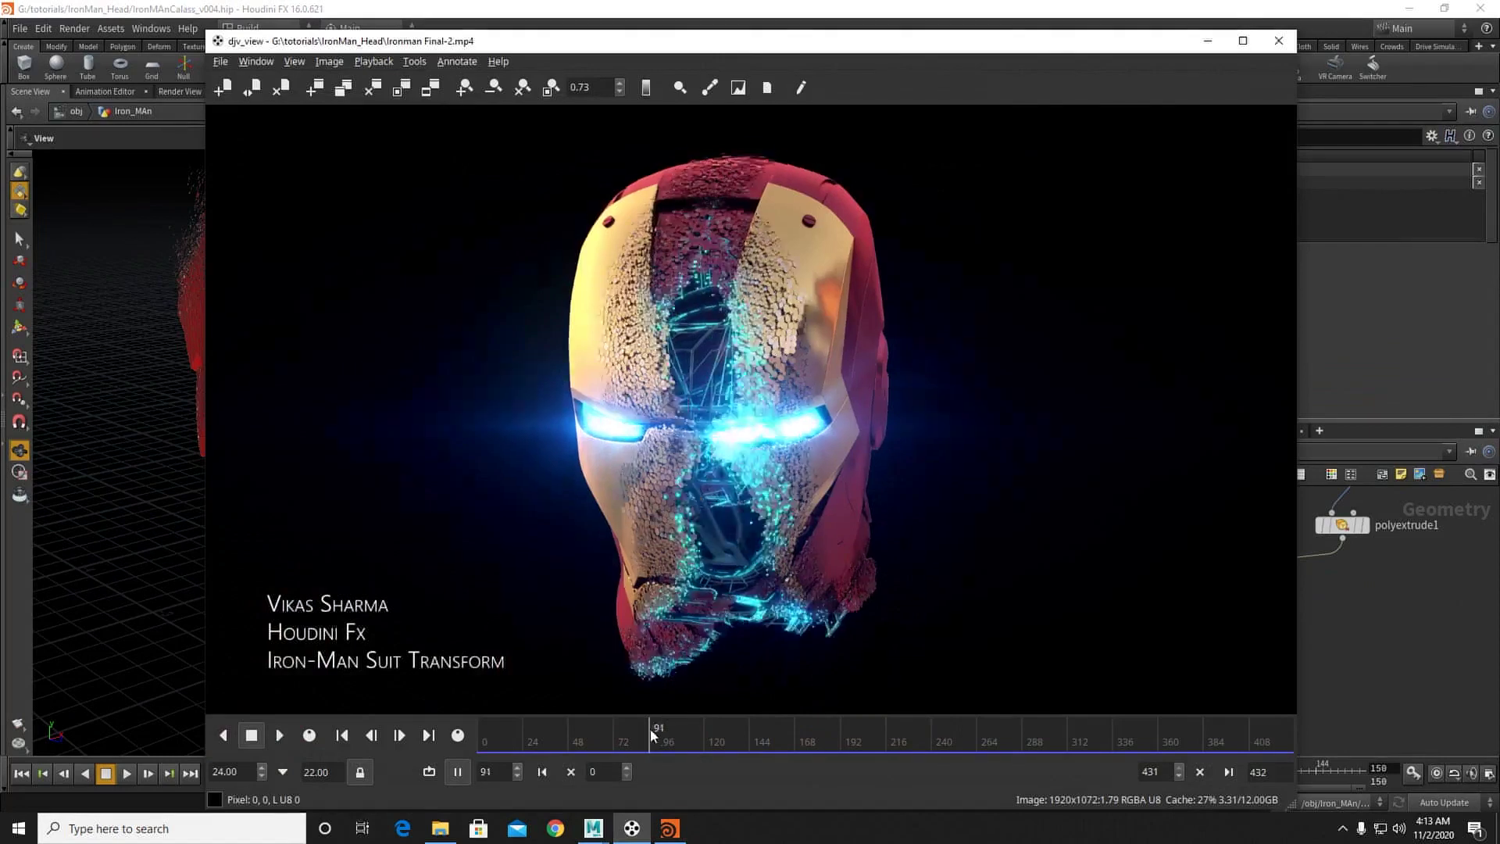
Step: Study the hexagon pieces up close between frames 71 and 91 of Ironman Final-2.mp4, and return to Houdini
{"action": "left_click_drag", "start_coordinate": [650, 728], "coordinate": [626, 730]}
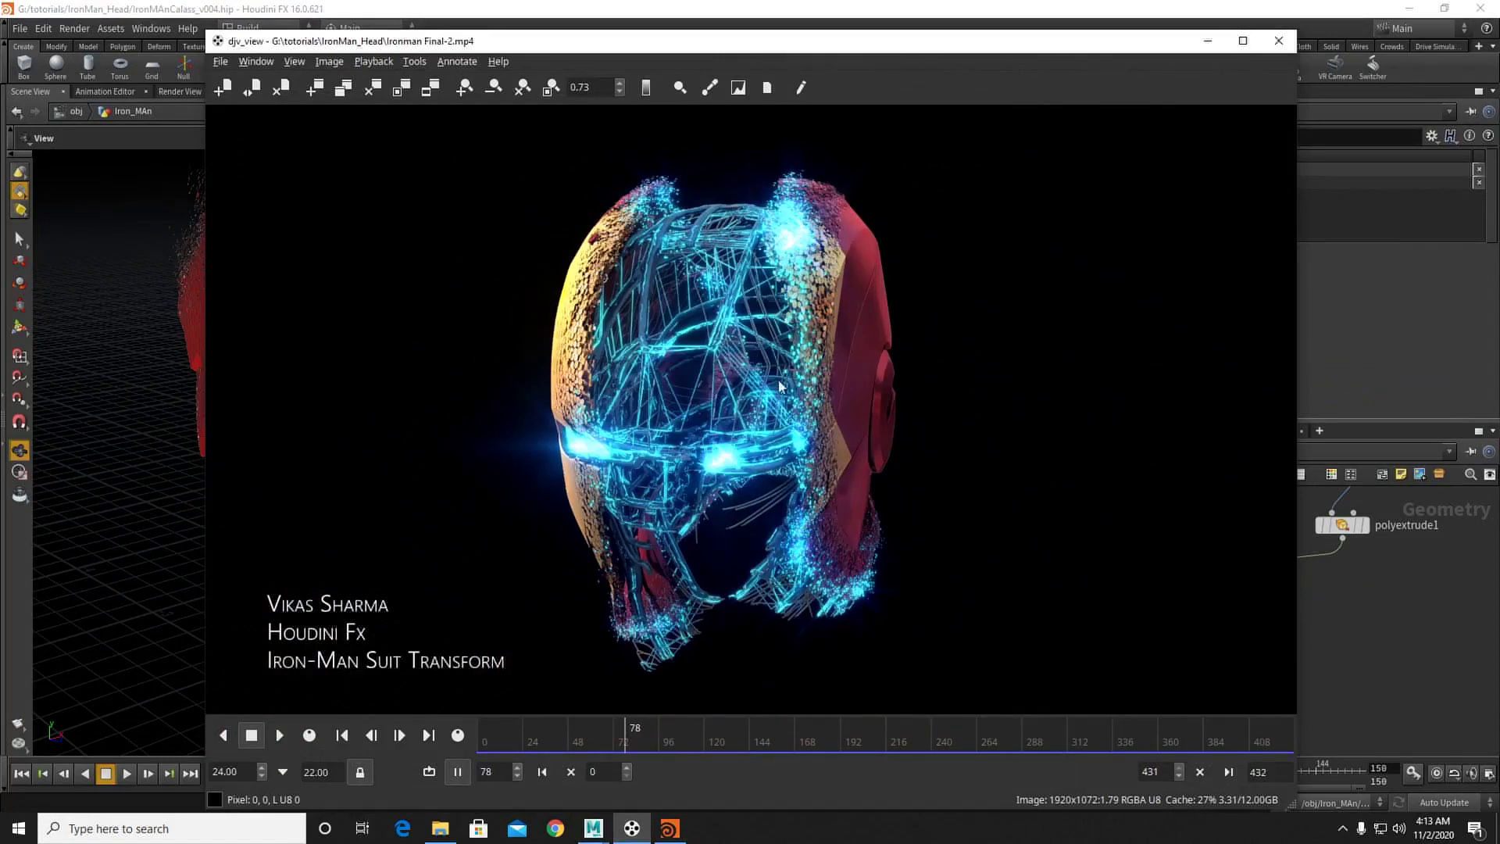
{"action": "mouse_move", "coordinate": [638, 749]}
{"action": "left_mouse_down"}
{"action": "mouse_move", "coordinate": [669, 742]}
{"action": "mouse_move", "coordinate": [611, 737]}
{"action": "left_mouse_up"}
{"action": "scroll", "coordinate": [580, 230], "scroll_direction": "up", "scroll_amount": 2}
{"action": "scroll", "coordinate": [580, 229], "scroll_direction": "up", "scroll_amount": 5}
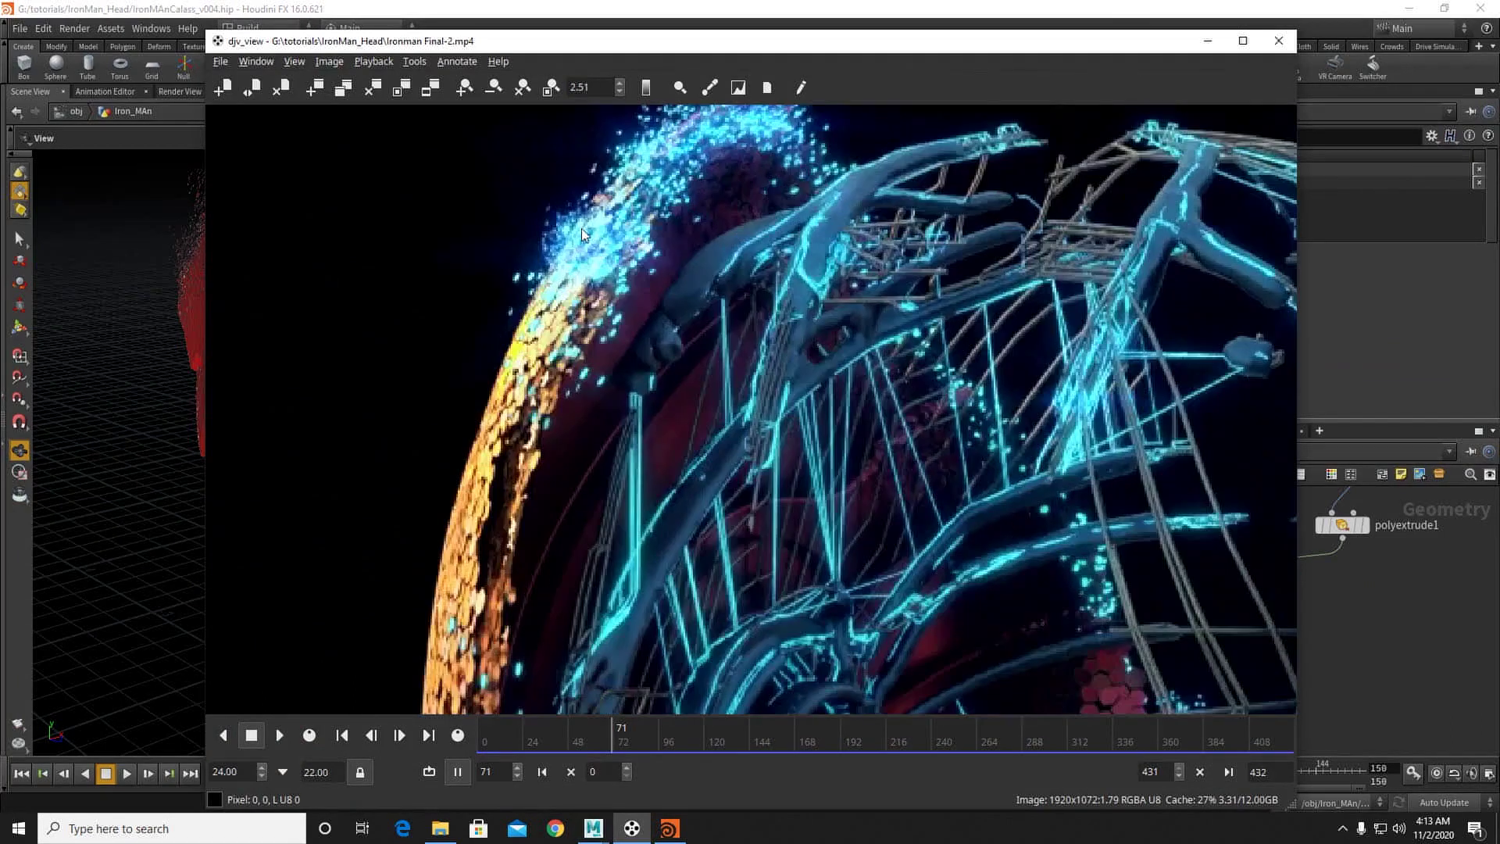
{"action": "left_click_drag", "start_coordinate": [609, 739], "coordinate": [648, 732]}
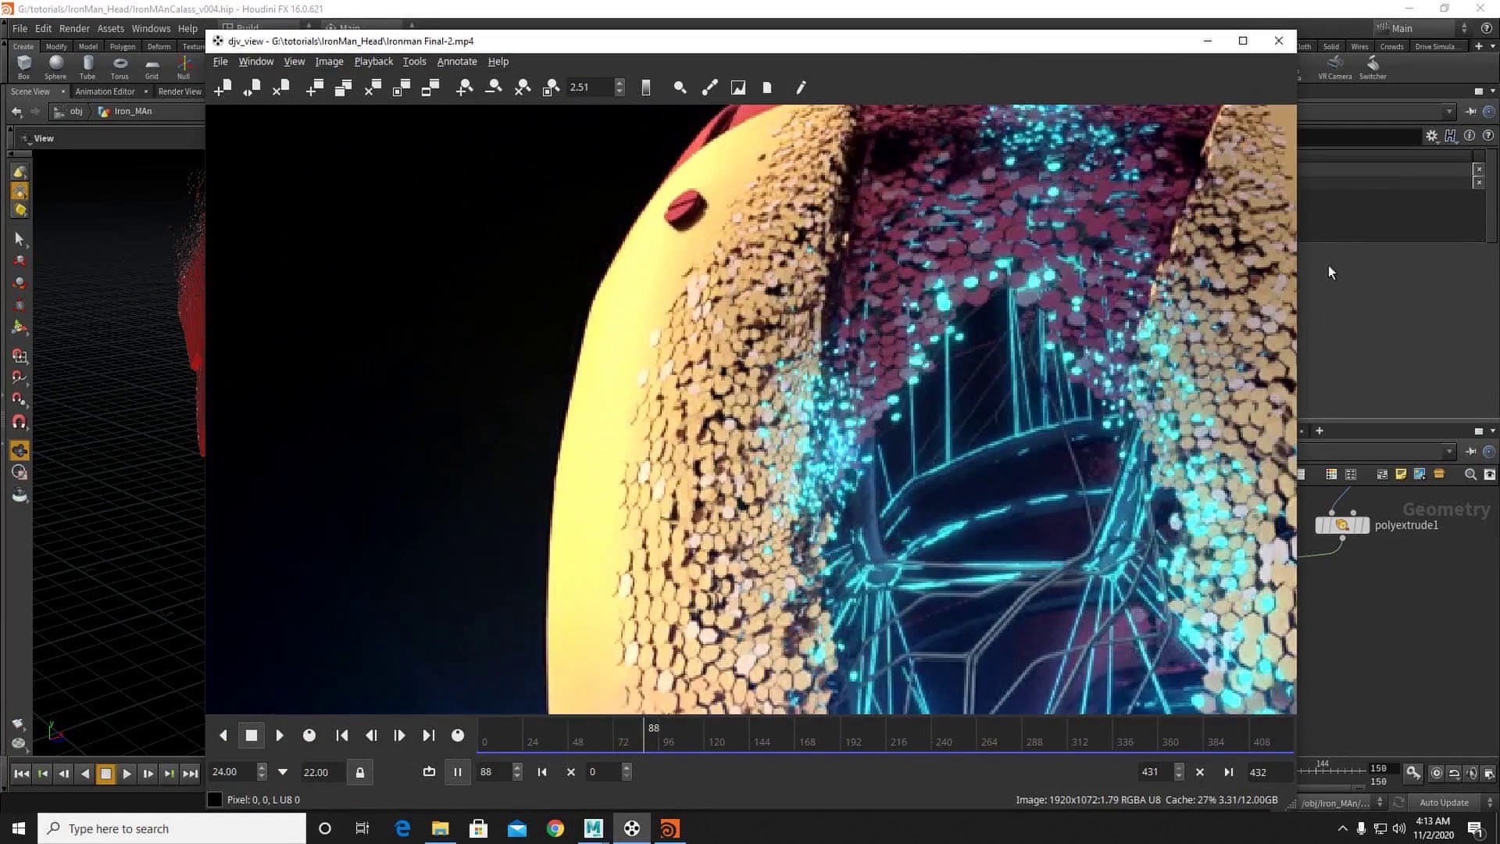
{"action": "left_click", "coordinate": [1209, 41]}
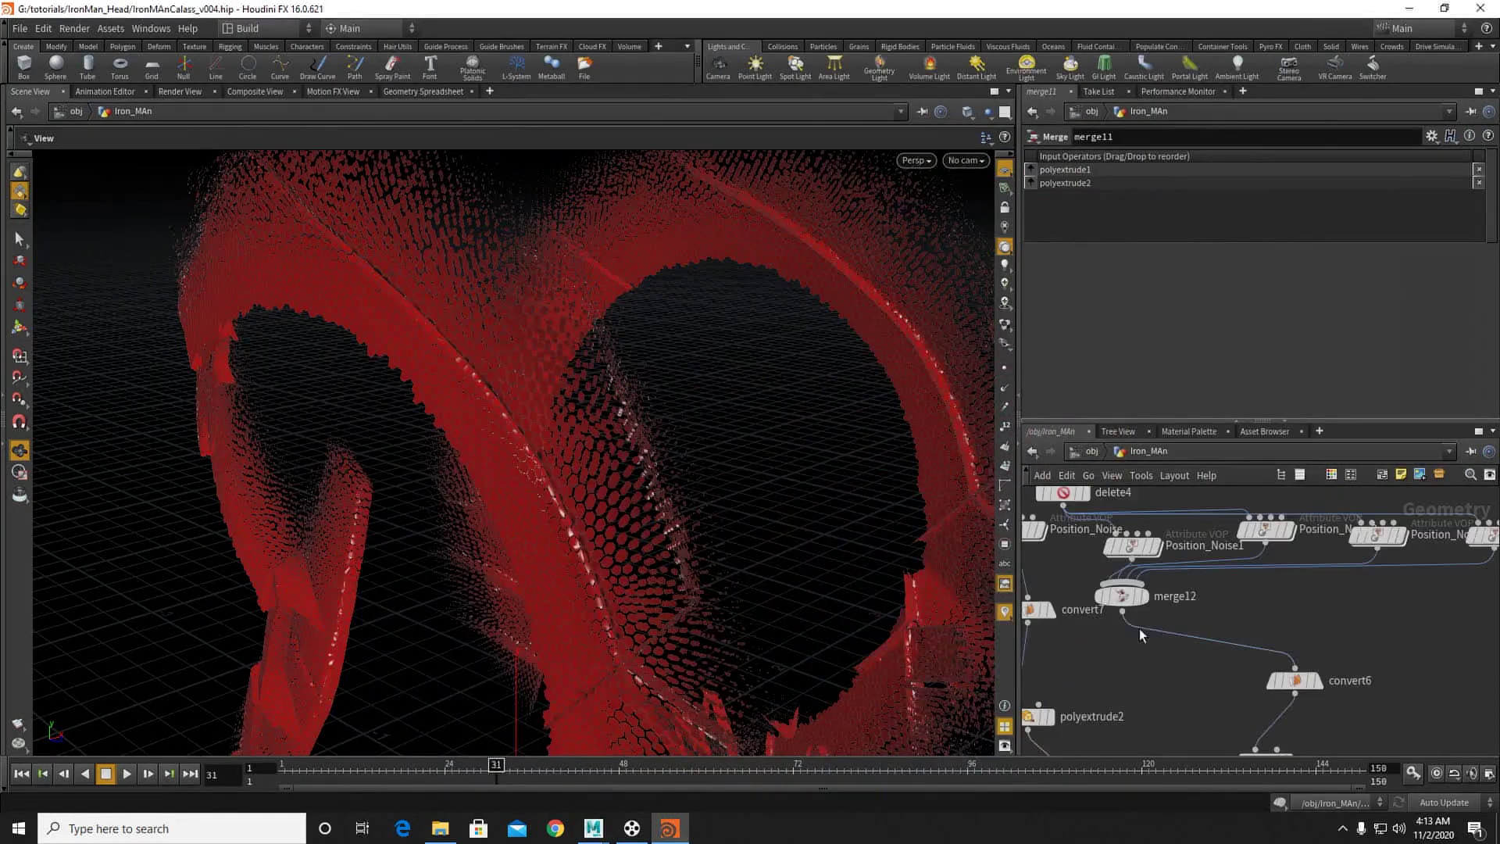
{"action": "left_click", "coordinate": [1164, 600]}
{"action": "middle_click_drag", "start_coordinate": [1155, 718], "coordinate": [1165, 636]}
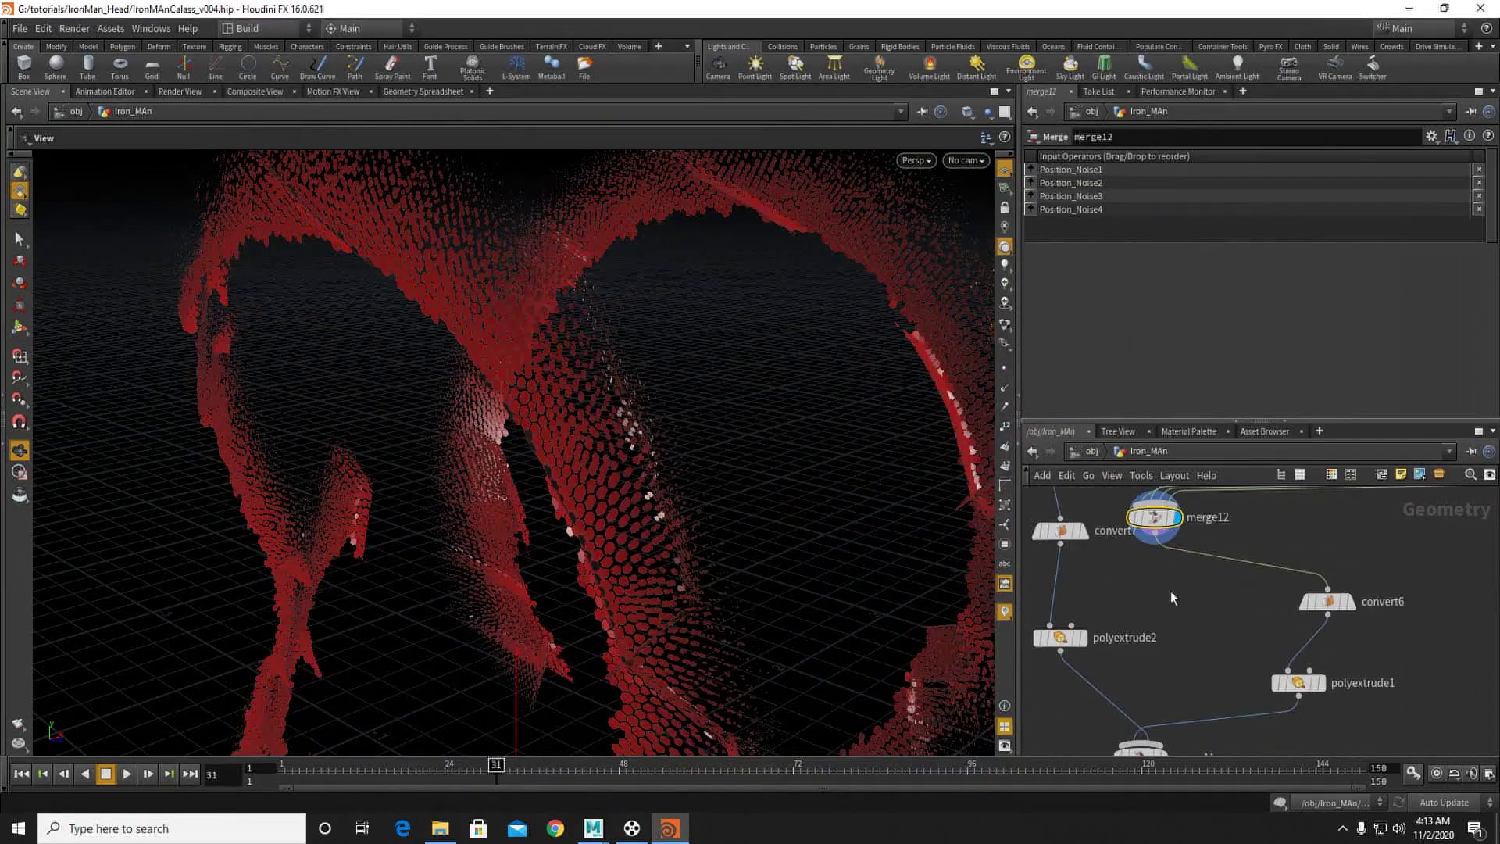
{"action": "left_click", "coordinate": [1159, 539]}
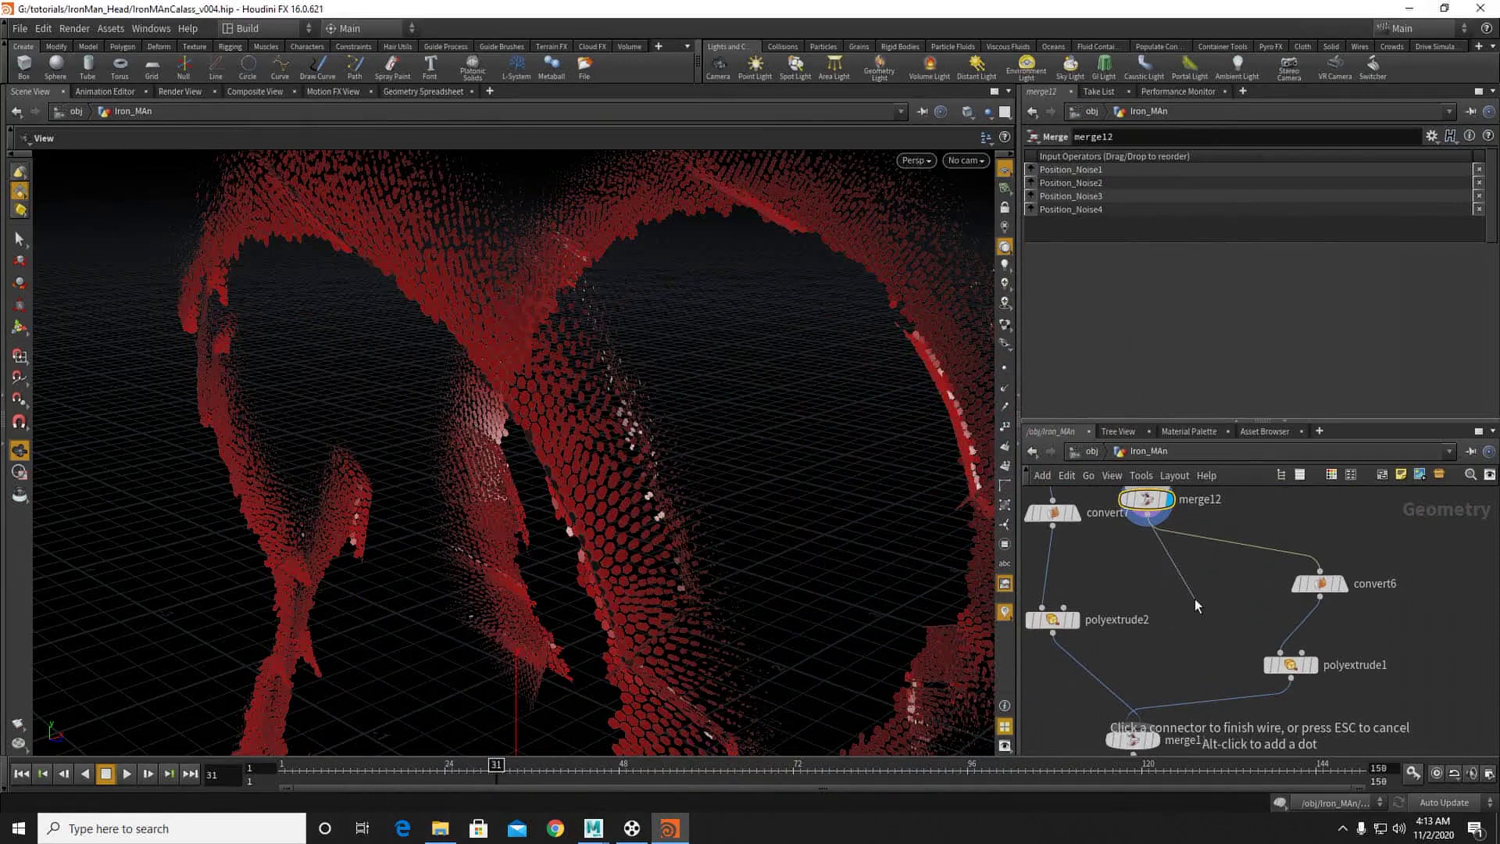
{"action": "key", "text": "Tab"}
{"action": "type", "text": "del"}
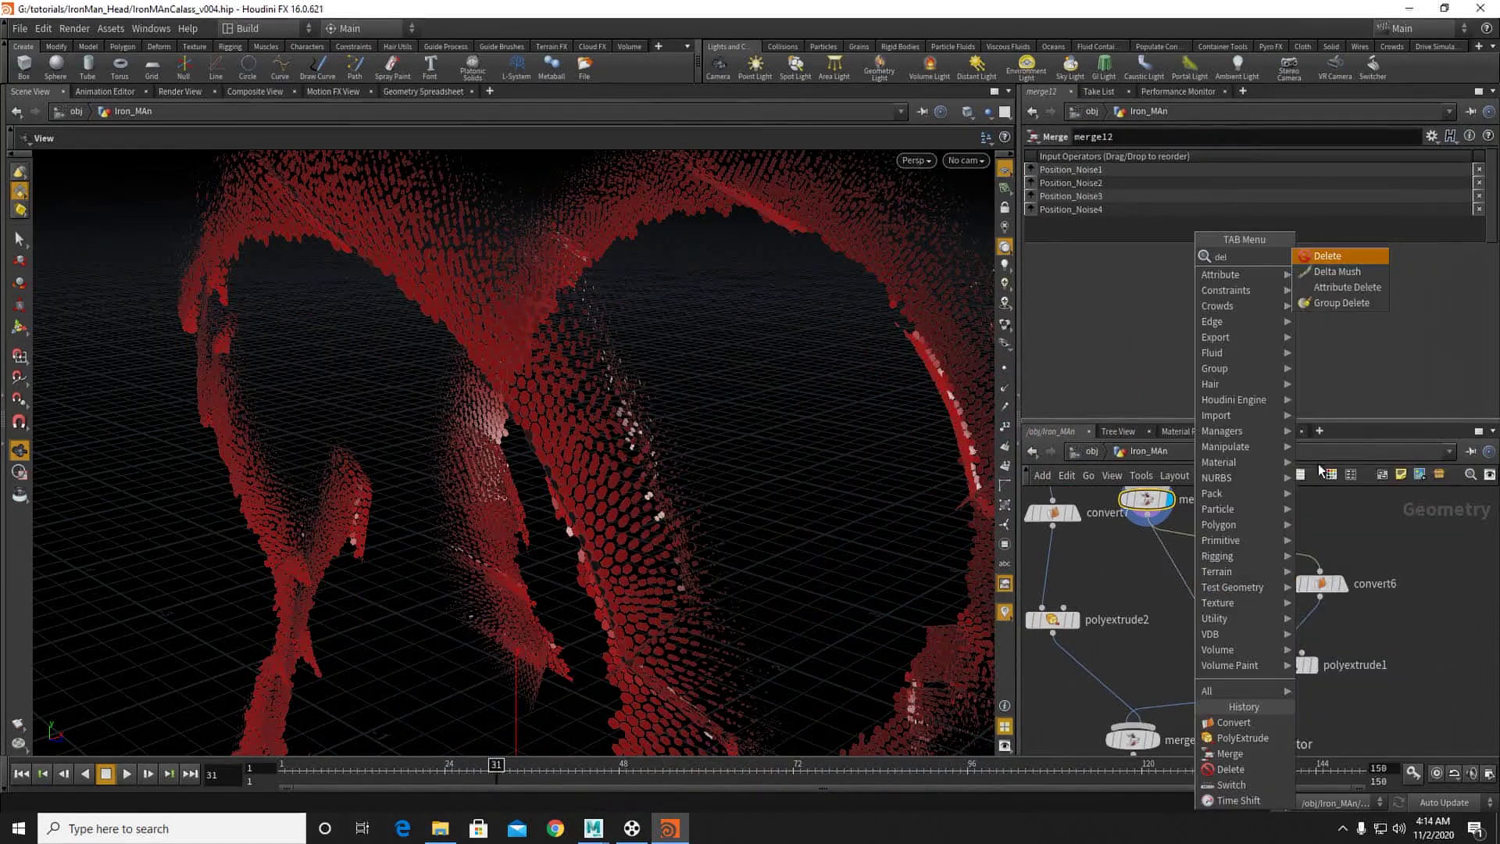
{"action": "left_click", "coordinate": [1345, 257]}
{"action": "left_click", "coordinate": [1216, 599]}
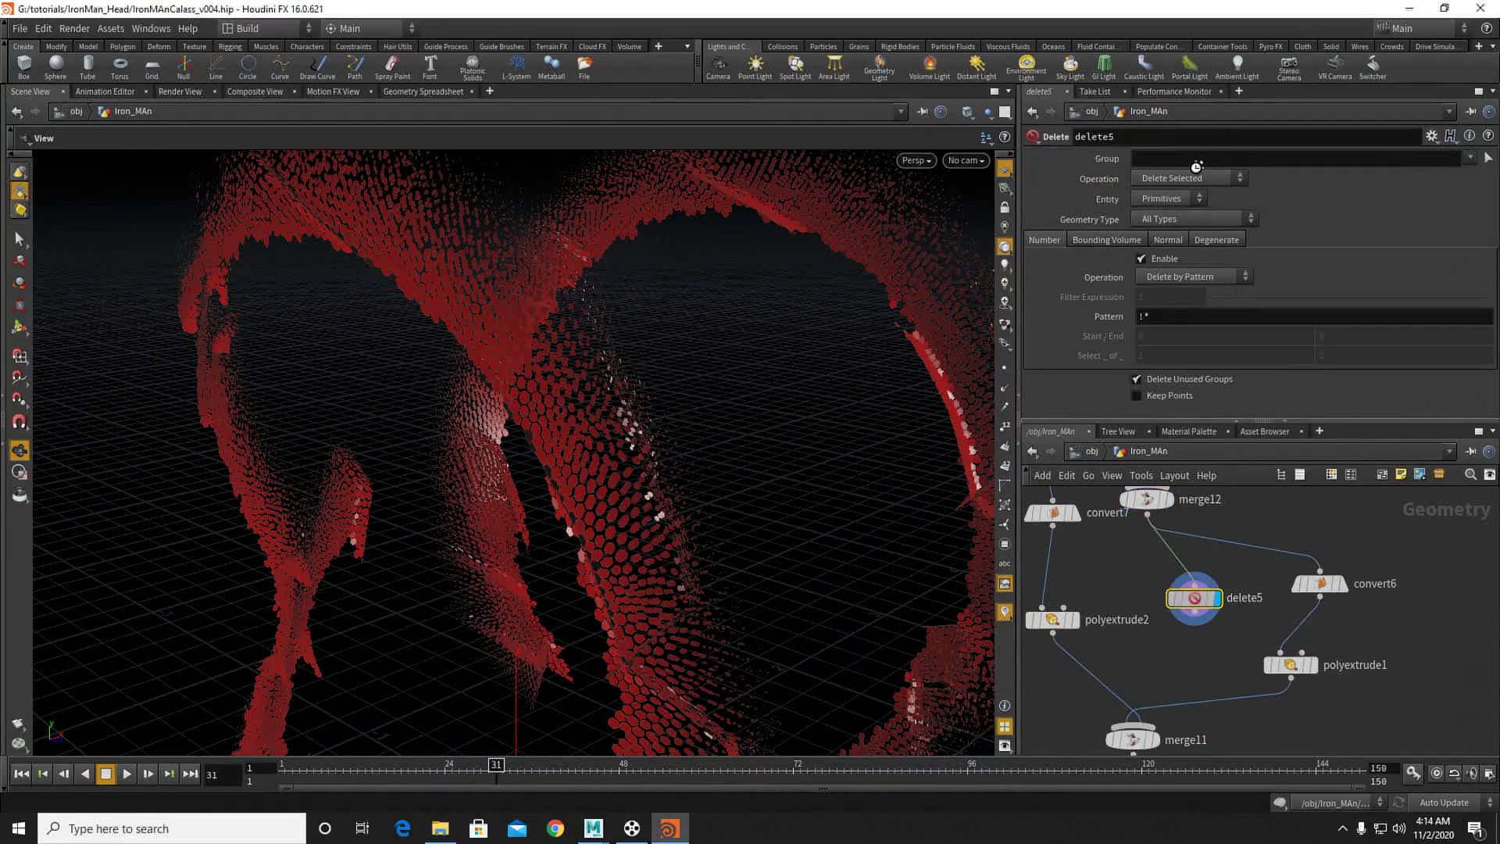
{"action": "left_click", "coordinate": [1170, 199]}
{"action": "left_click", "coordinate": [1157, 218]}
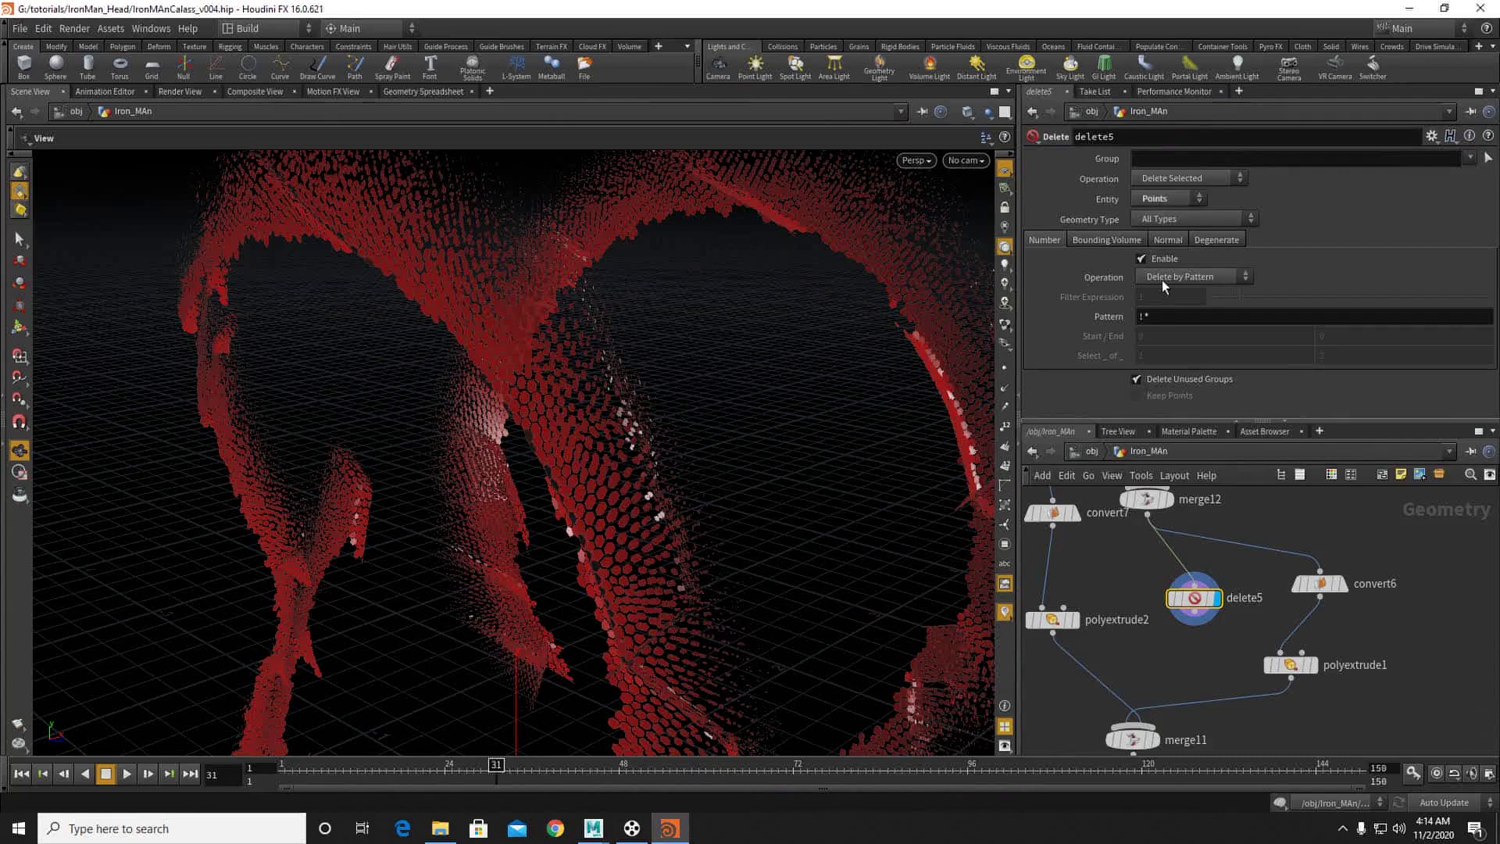
{"action": "key", "text": "Delete"}
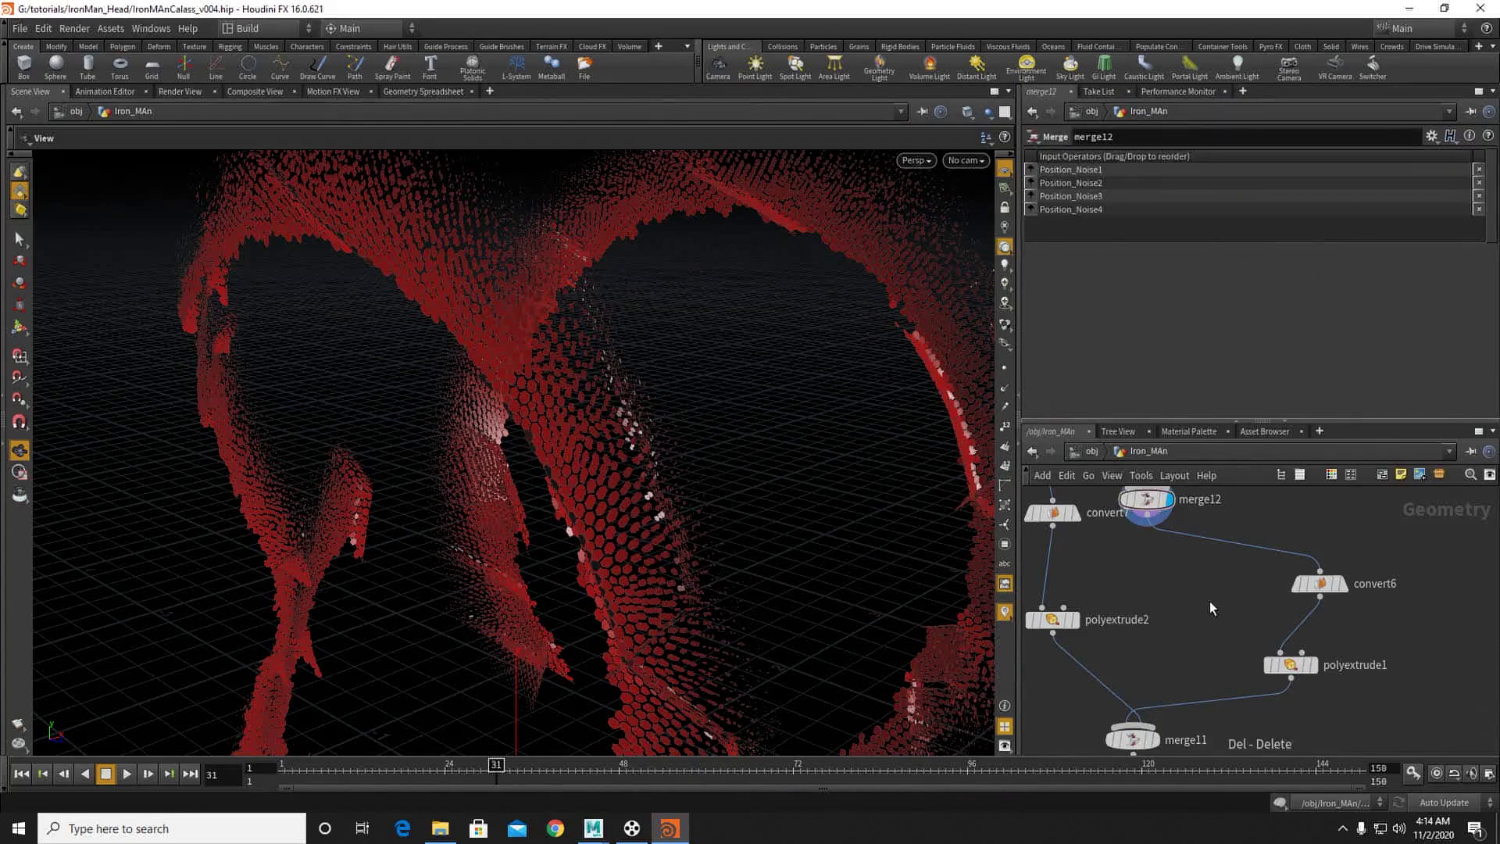
{"action": "key", "text": "Tab"}
{"action": "type", "text": "del"}
{"action": "left_click", "coordinate": [1347, 258]}
{"action": "key", "text": "Tab"}
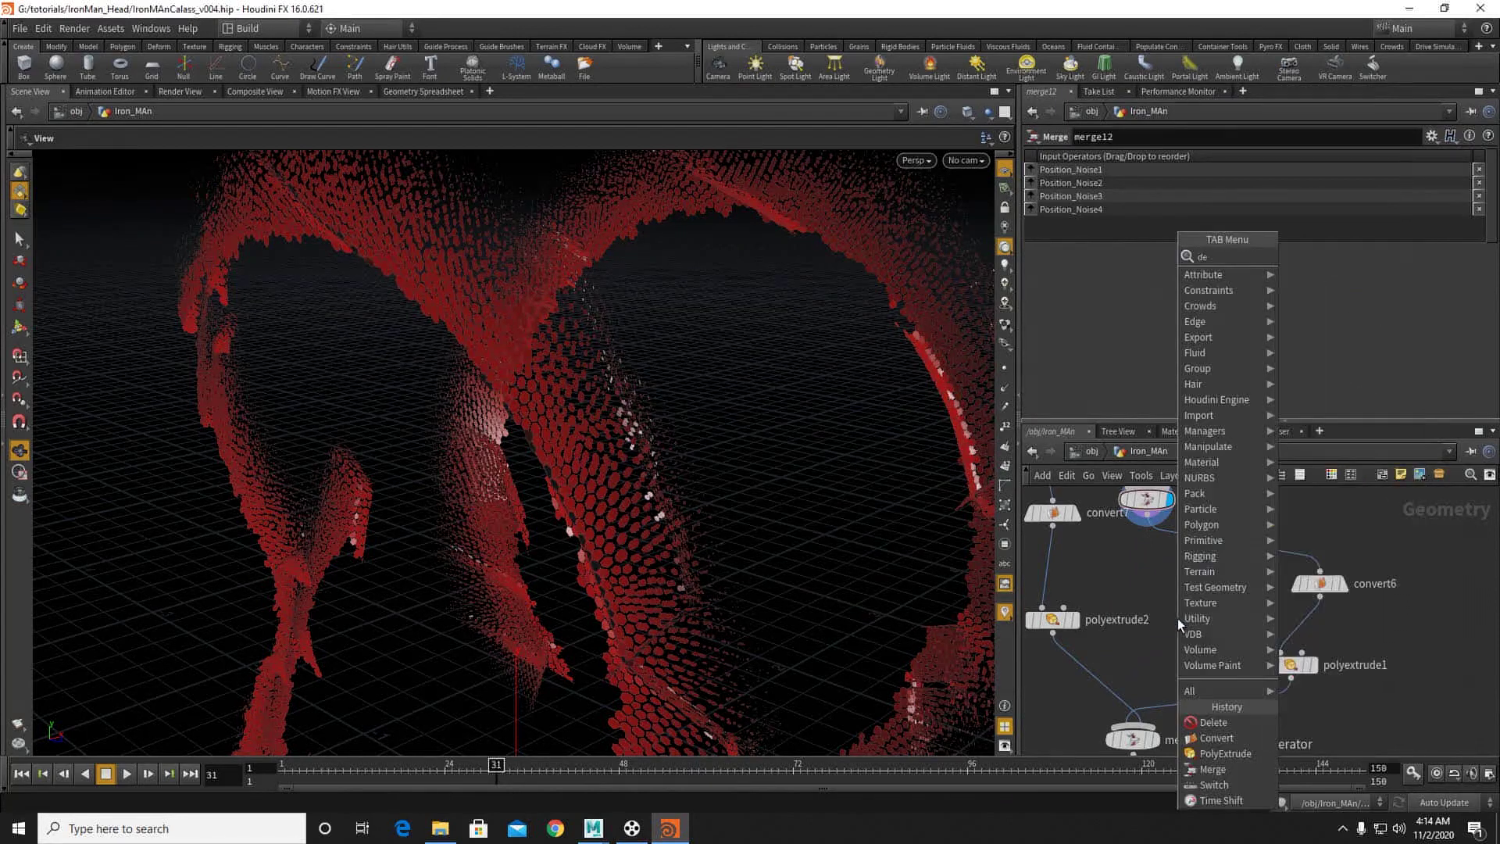
{"action": "type", "text": "de"}
{"action": "key", "text": "BackSpace"}
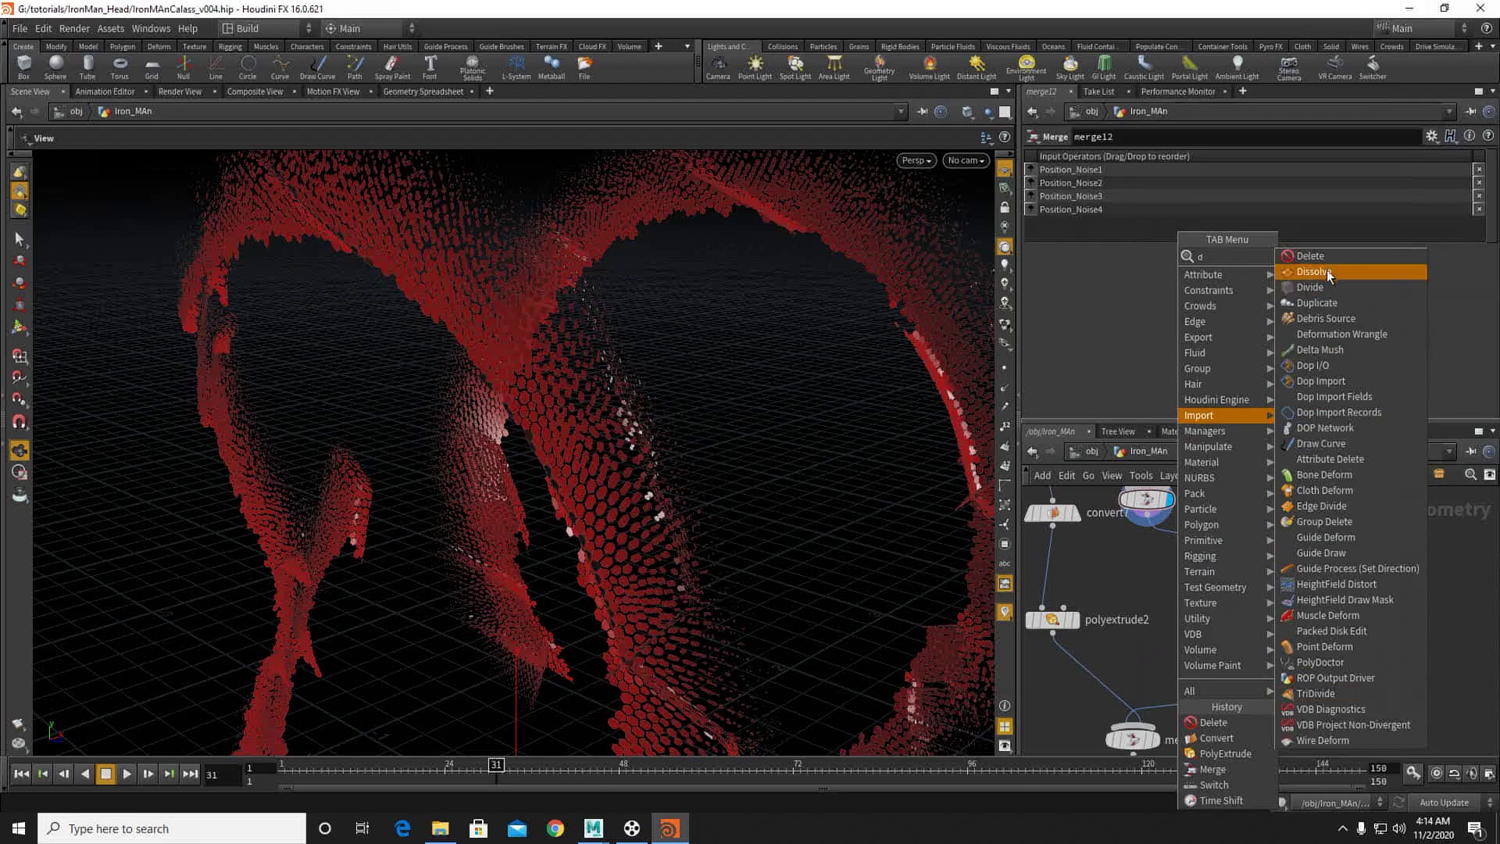
{"action": "key", "text": "Escape"}
Step: Add a Group Expression node to the network and wire it below merge12
{"action": "key", "text": "Tab"}
{"action": "type", "text": "gr"}
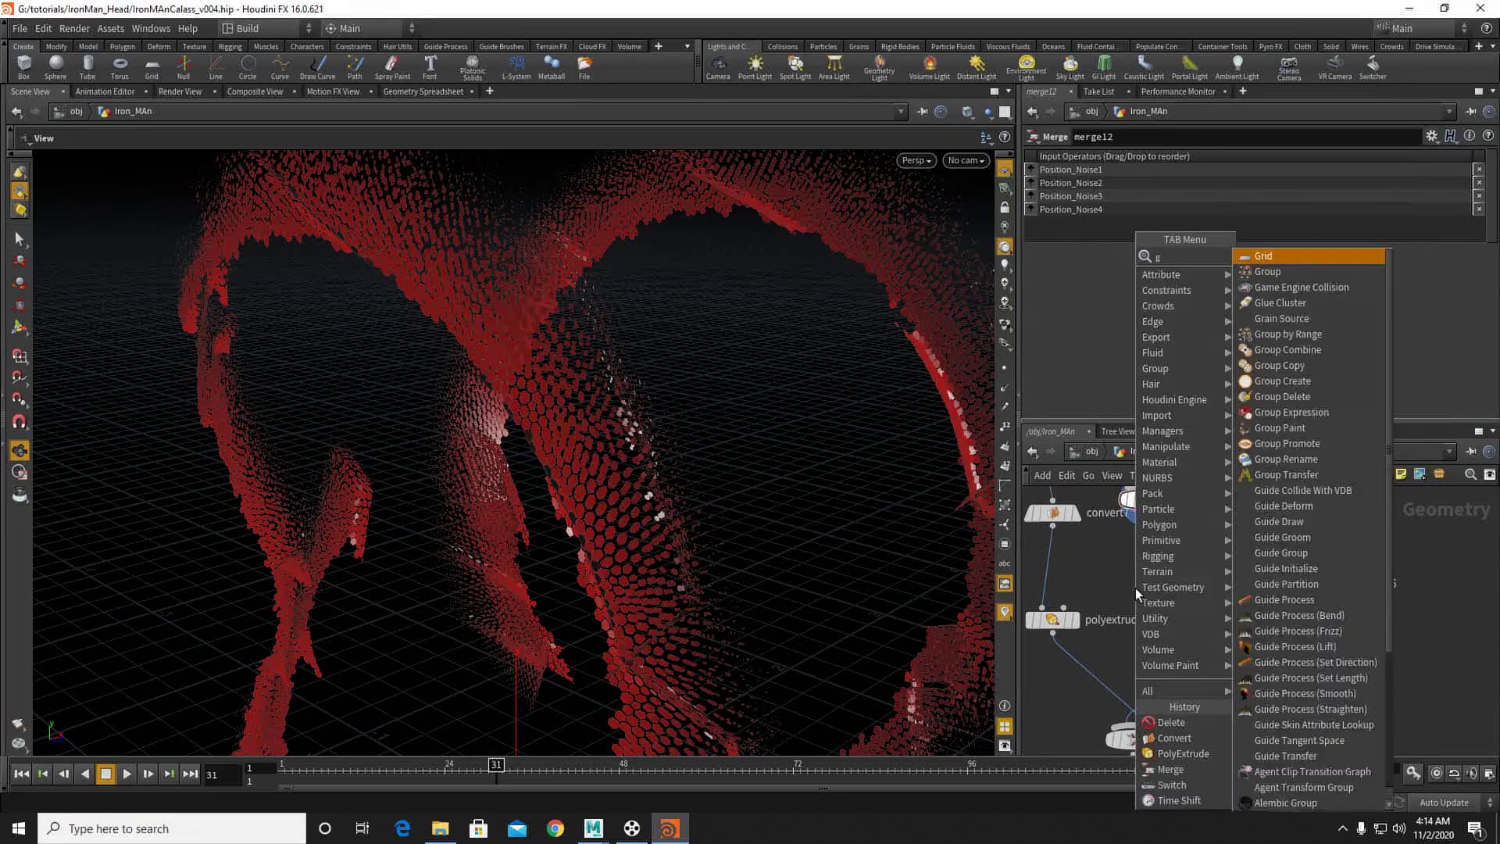
{"action": "left_click", "coordinate": [1281, 384]}
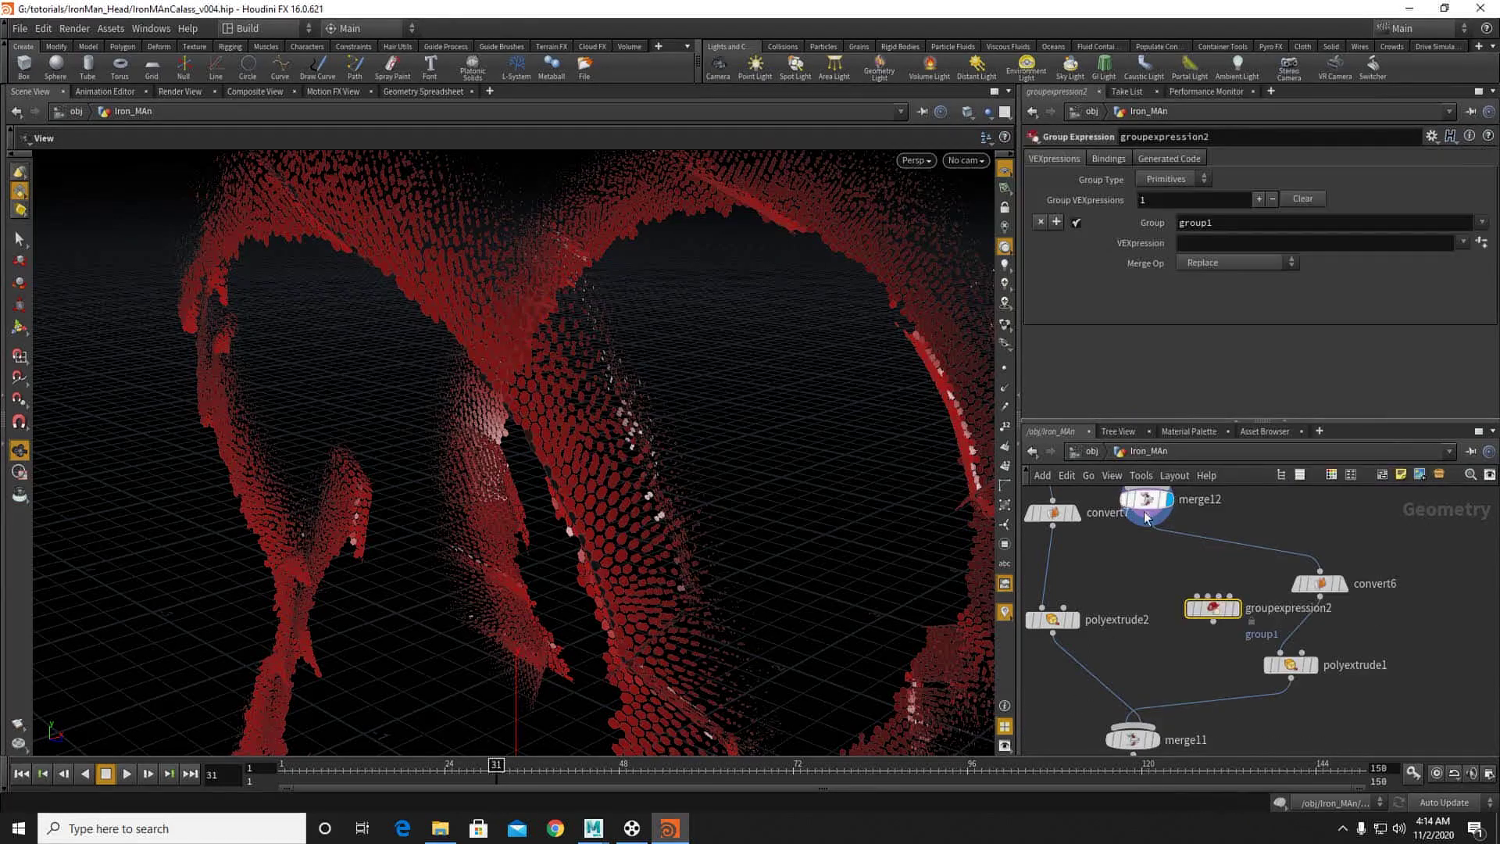
{"action": "left_click", "coordinate": [1212, 608]}
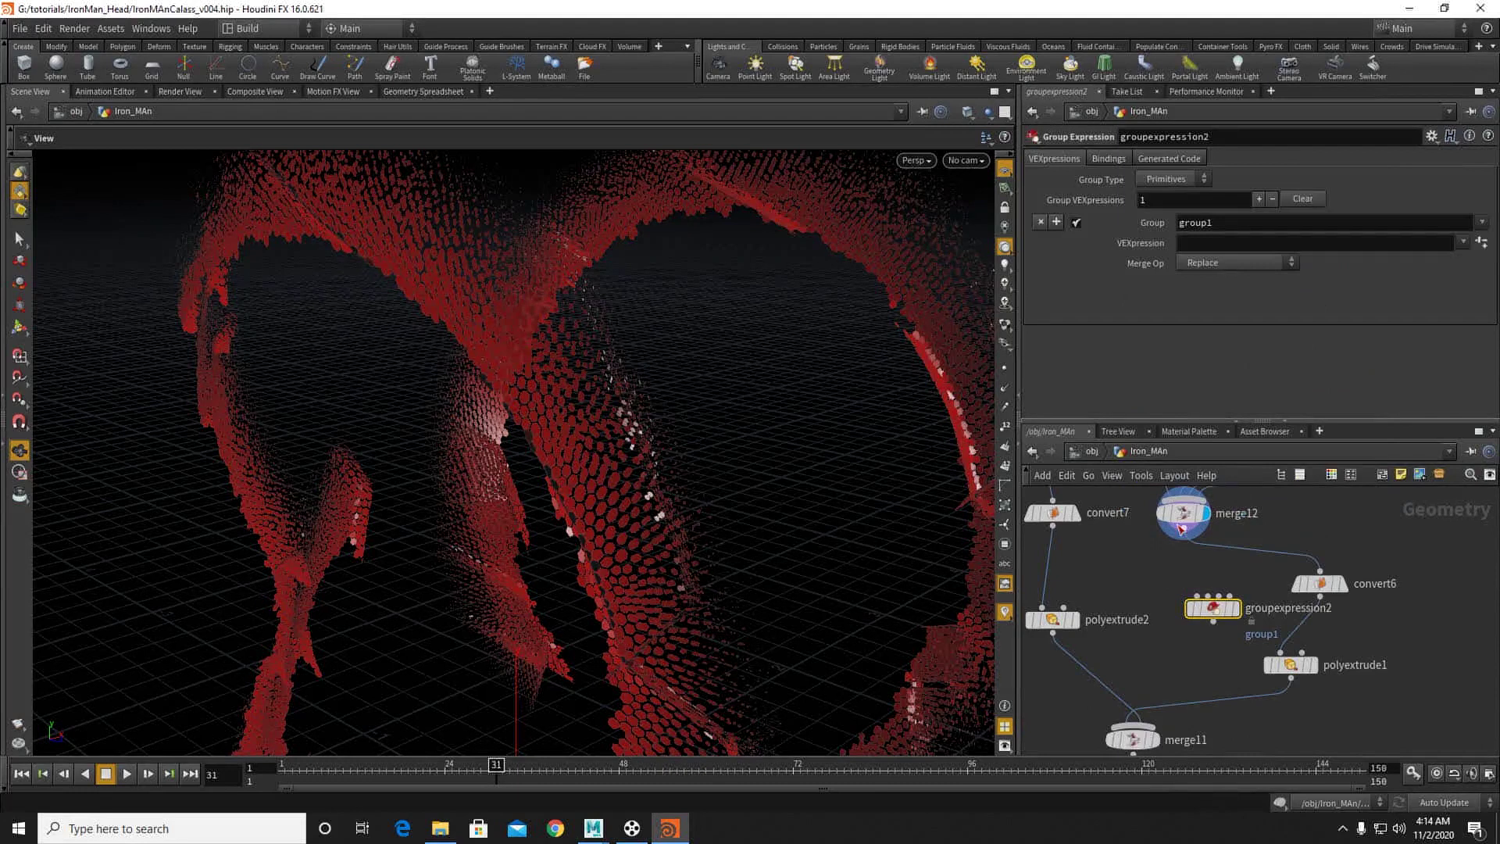
{"action": "left_click", "coordinate": [1236, 607]}
{"action": "left_click", "coordinate": [1171, 179]}
{"action": "left_click", "coordinate": [1168, 196]}
{"action": "left_click", "coordinate": [1462, 242]}
{"action": "left_click", "coordinate": [1366, 290]}
{"action": "left_click_drag", "start_coordinate": [880, 385], "coordinate": [673, 448]}
Step: Duplicate Position_Noise4 and wire the copy between delete4 and merge12
{"action": "middle_click_drag", "start_coordinate": [1200, 578], "coordinate": [1167, 639]}
{"action": "middle_click_drag", "start_coordinate": [1488, 674], "coordinate": [1263, 647]}
{"action": "left_click_drag", "start_coordinate": [1328, 665], "coordinate": [1390, 562]}
{"action": "key", "text": "ctrl+c"}
{"action": "key", "text": "ctrl+v"}
{"action": "left_click", "coordinate": [1384, 571]}
Step: Set Position_Noise5's turbulence to 8, try a lower amplitude, and inspect the grouped hexagons from other angles
{"action": "middle_click_drag", "start_coordinate": [1158, 642], "coordinate": [1095, 690]}
{"action": "scroll", "coordinate": [1391, 634], "scroll_direction": "up", "scroll_amount": 1}
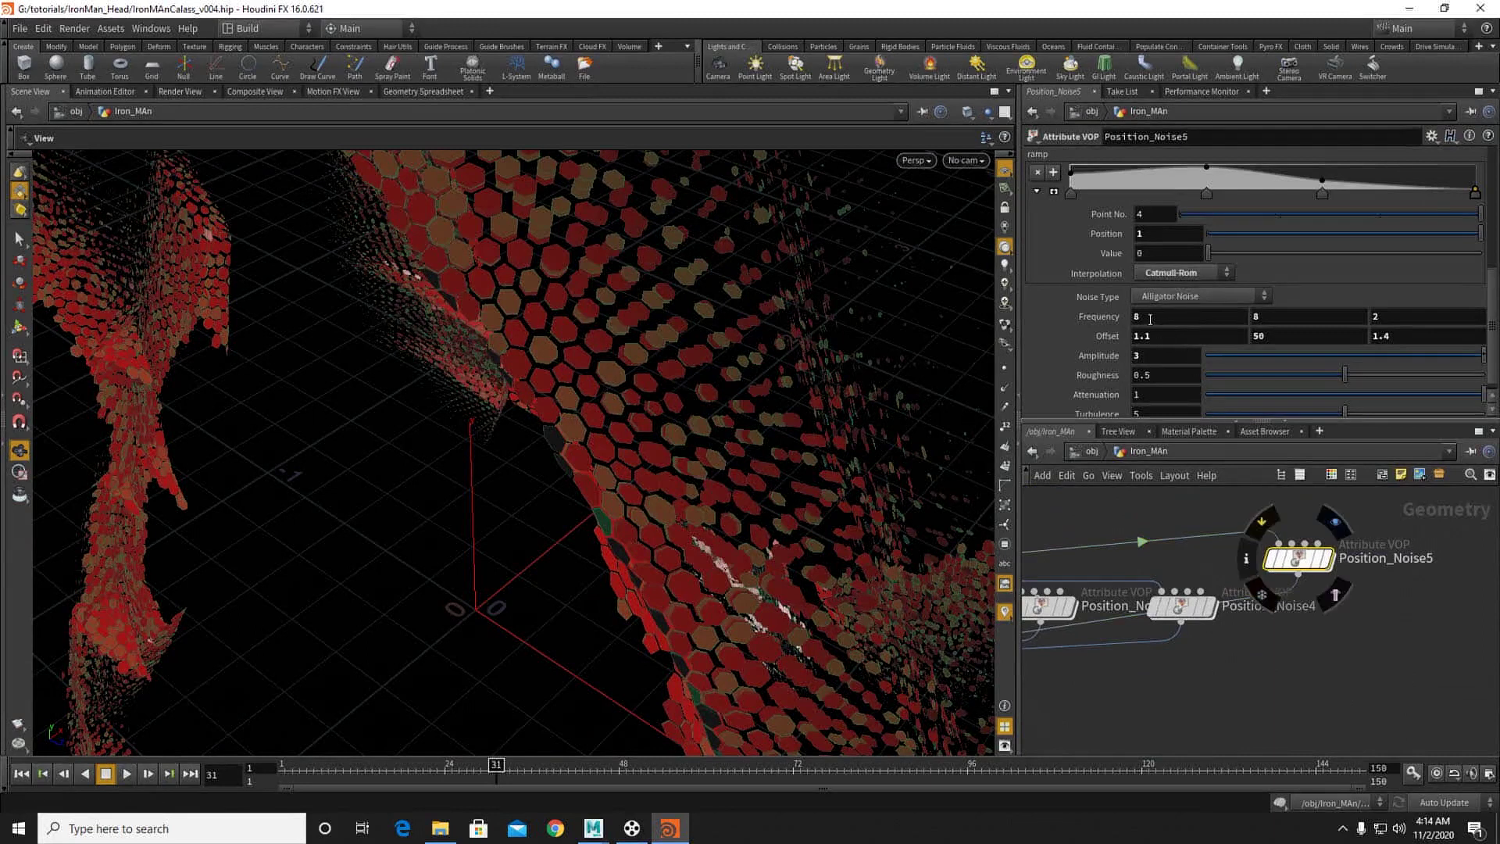
{"action": "scroll", "coordinate": [1151, 360], "scroll_direction": "down", "scroll_amount": 1}
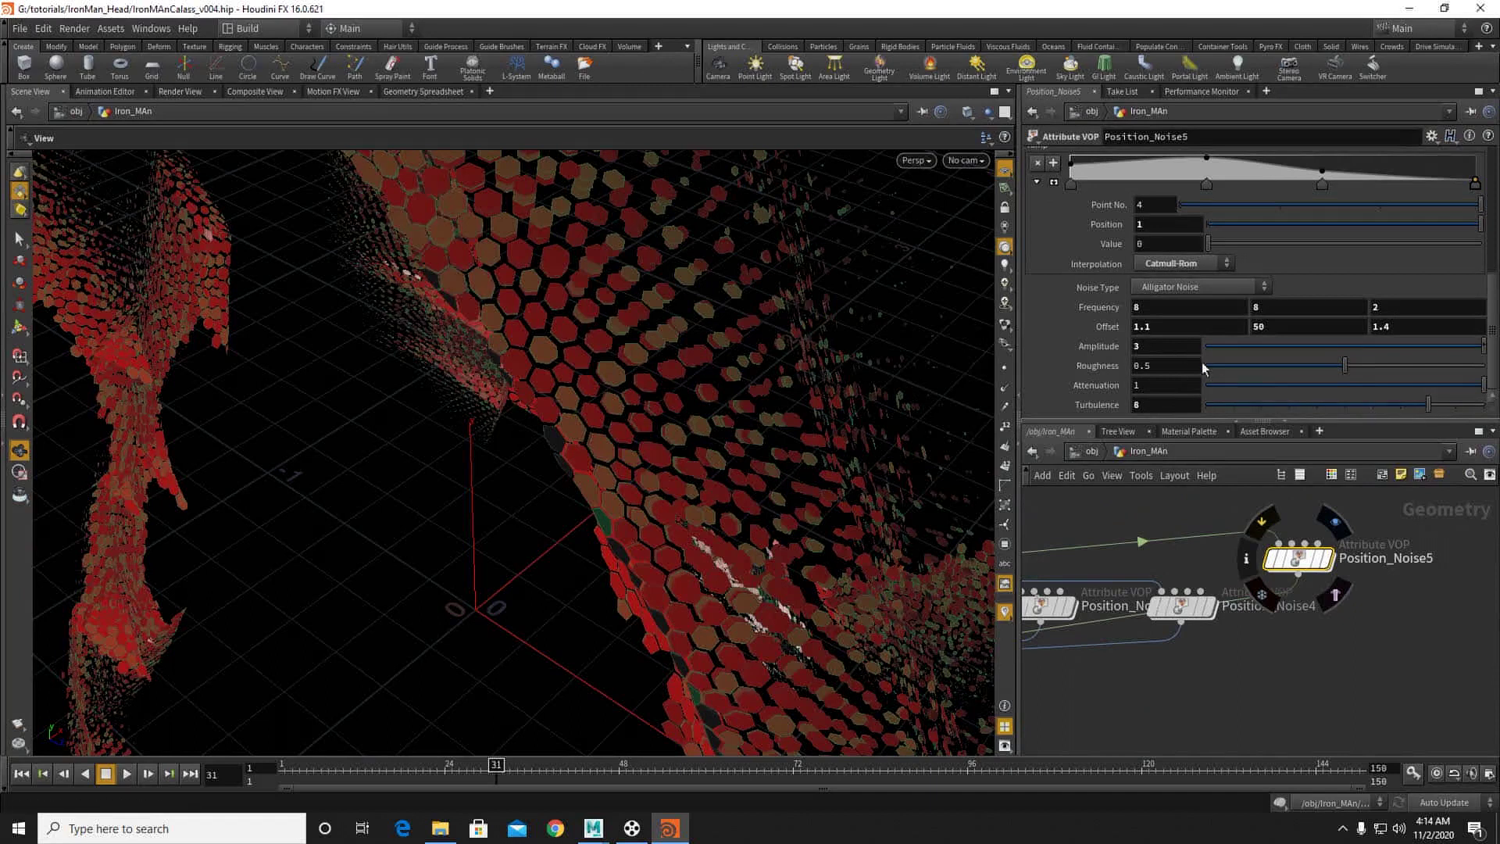
{"action": "middle_click_drag", "start_coordinate": [1178, 349], "coordinate": [1233, 338]}
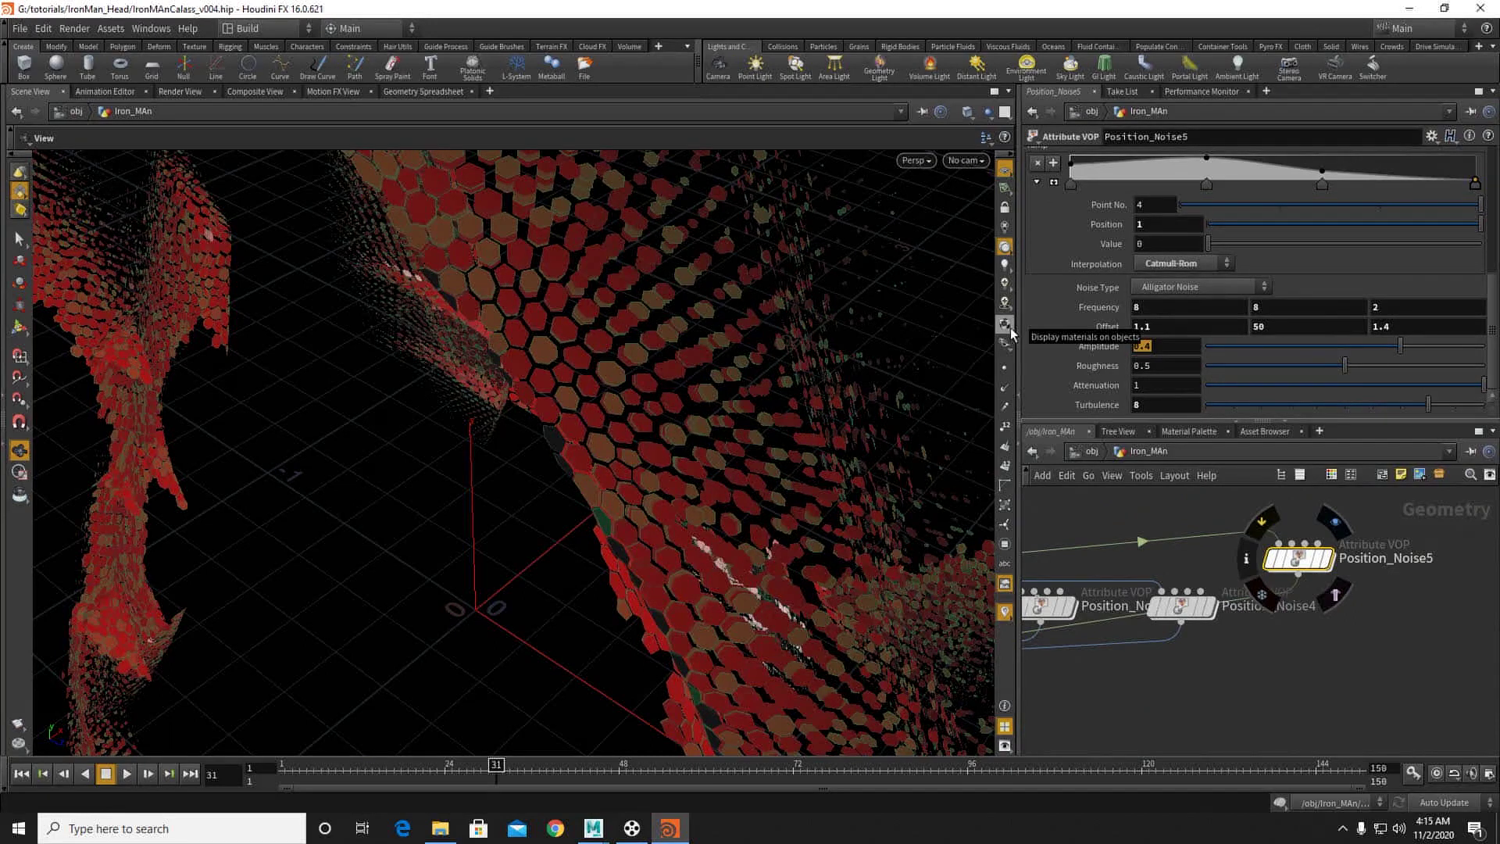
{"action": "right_click", "coordinate": [680, 293]}
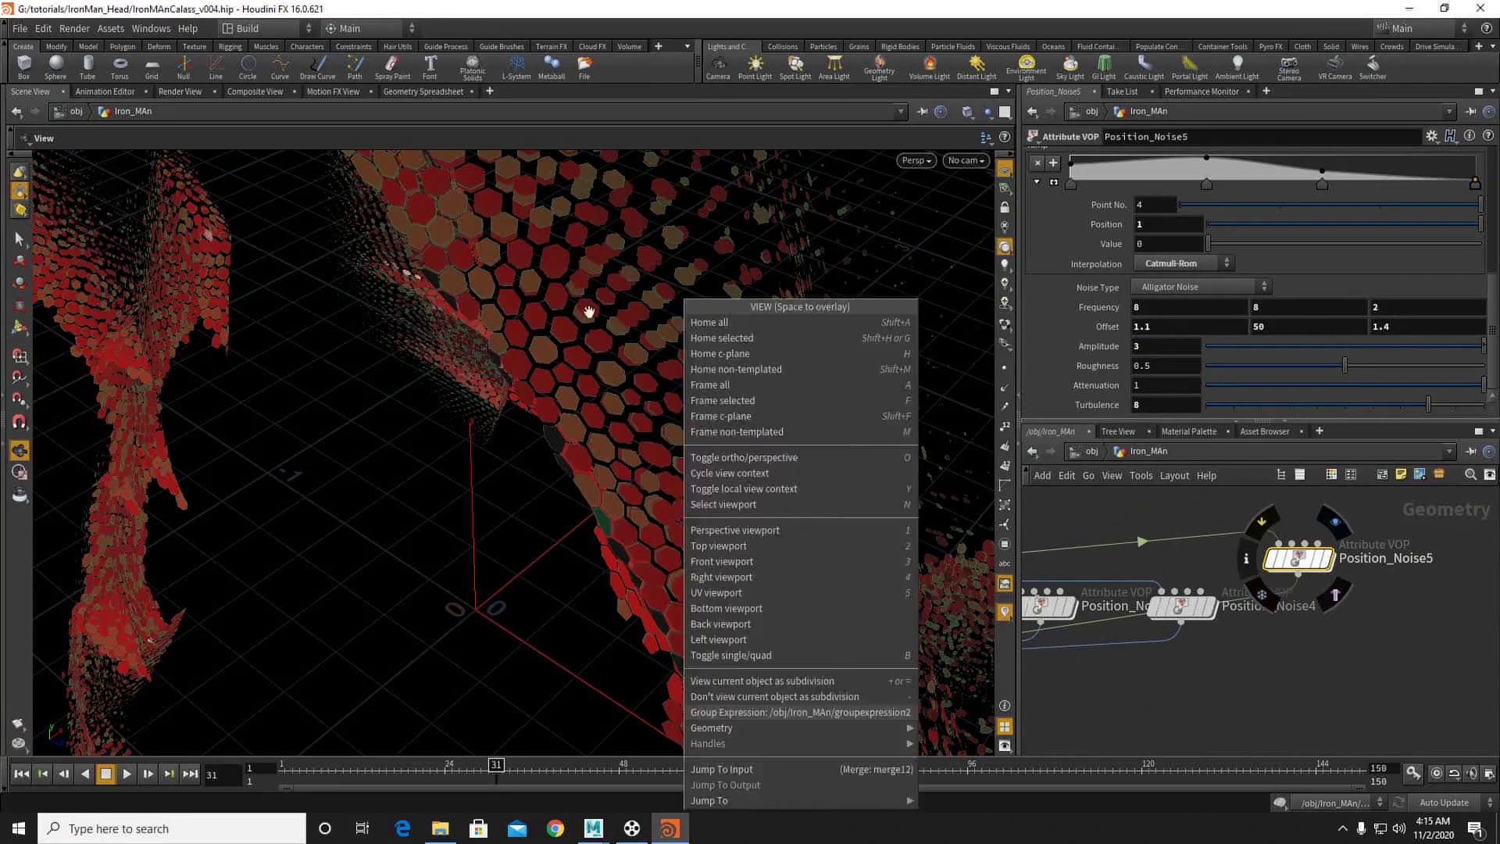
{"action": "right_click_drag", "start_coordinate": [619, 282], "coordinate": [311, 287], "text": "alt"}
{"action": "left_click_drag", "start_coordinate": [311, 286], "coordinate": [708, 386], "text": "alt"}
Step: Add a Delete node below groupexpression2 and assign group1 as its group
{"action": "middle_click_drag", "start_coordinate": [1207, 732], "coordinate": [1434, 457]}
{"action": "left_click_drag", "start_coordinate": [1170, 525], "coordinate": [1141, 663]}
{"action": "right_click", "coordinate": [1141, 663]}
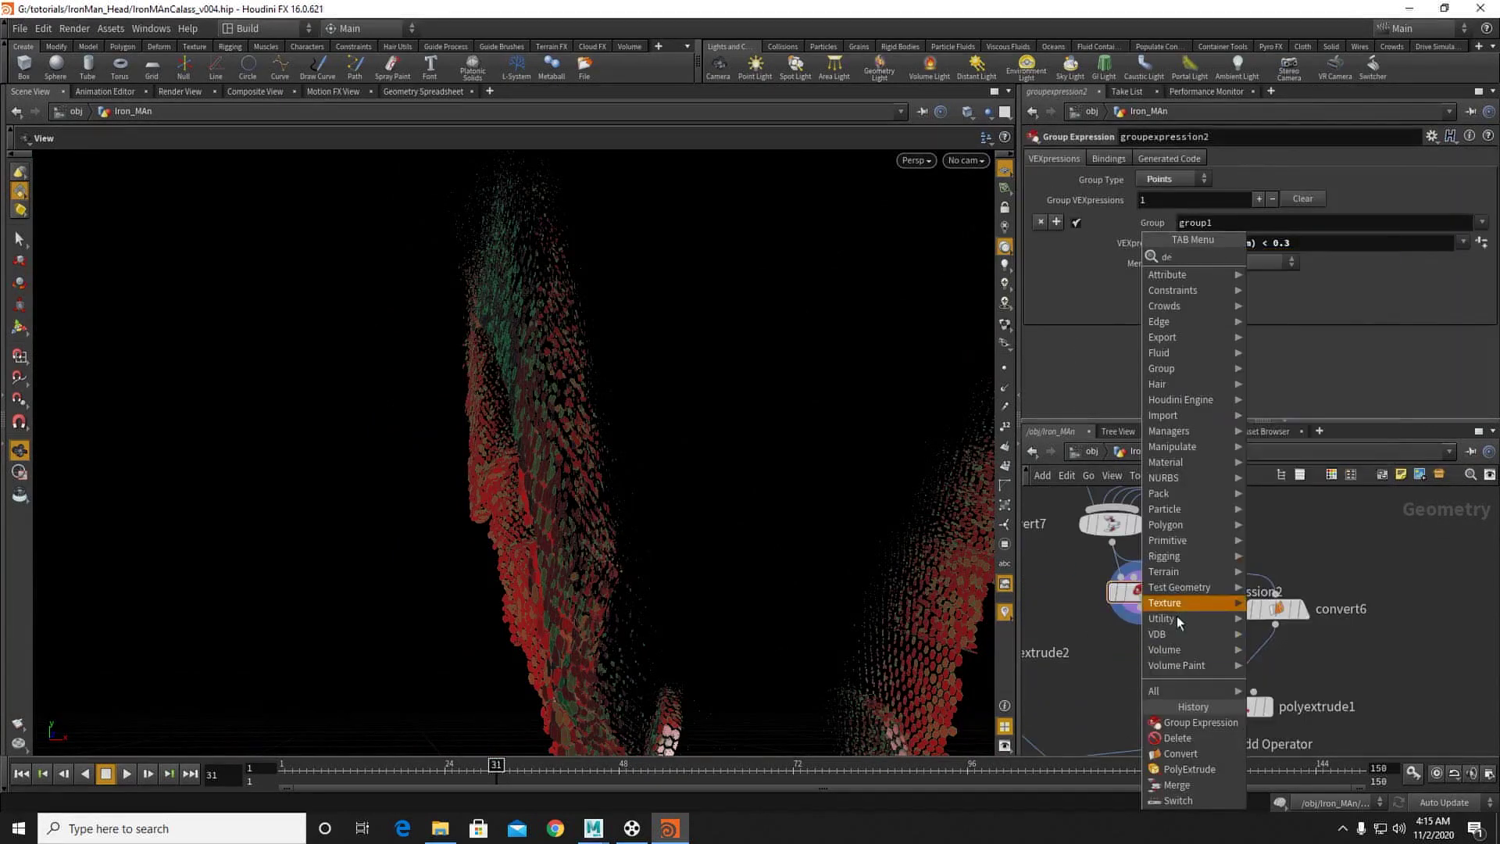
{"action": "left_click", "coordinate": [1269, 345]}
{"action": "left_click", "coordinate": [1142, 655]}
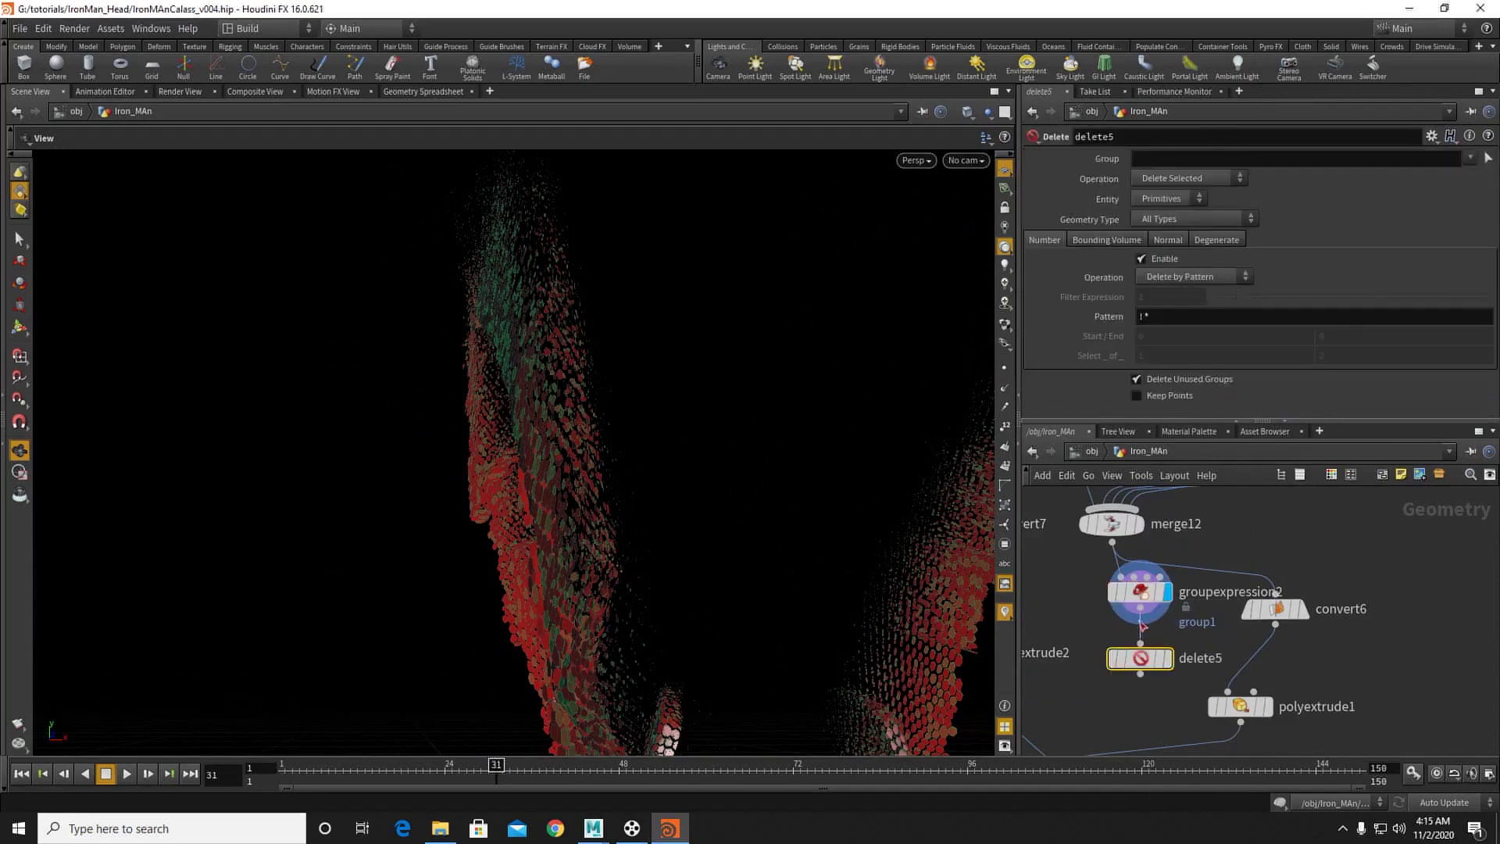
{"action": "left_click", "coordinate": [1469, 158]}
{"action": "left_click", "coordinate": [1343, 191]}
{"action": "scroll", "coordinate": [734, 360], "scroll_direction": "down", "scroll_amount": 5}
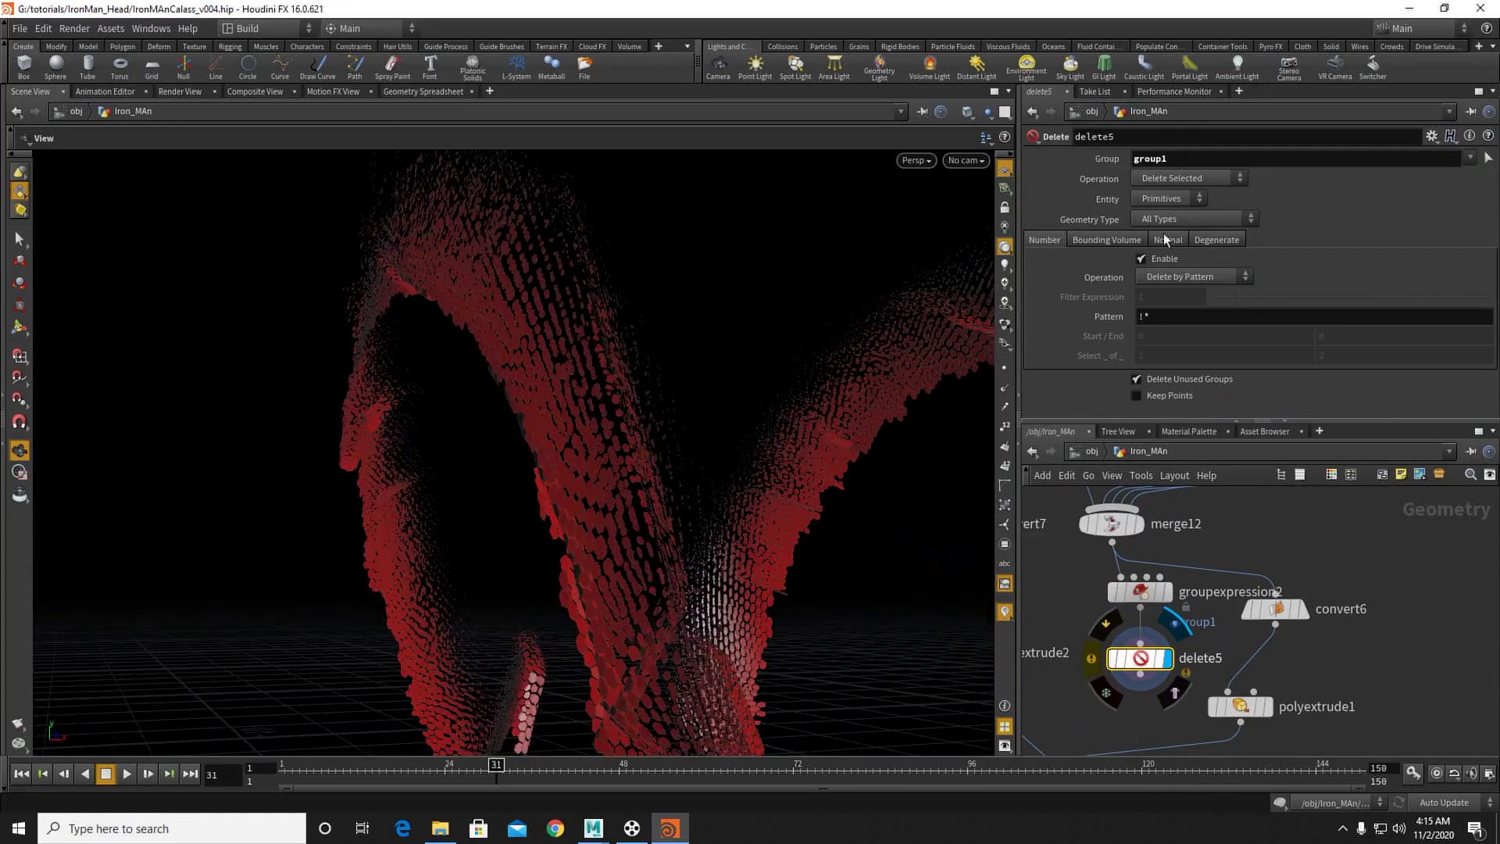
Step: Set delete5 to Delete Non-Selected with Points as the entity, and inspect the remaining hexagons
{"action": "left_click", "coordinate": [1181, 178]}
{"action": "left_click", "coordinate": [1176, 194]}
{"action": "left_click", "coordinate": [1166, 198]}
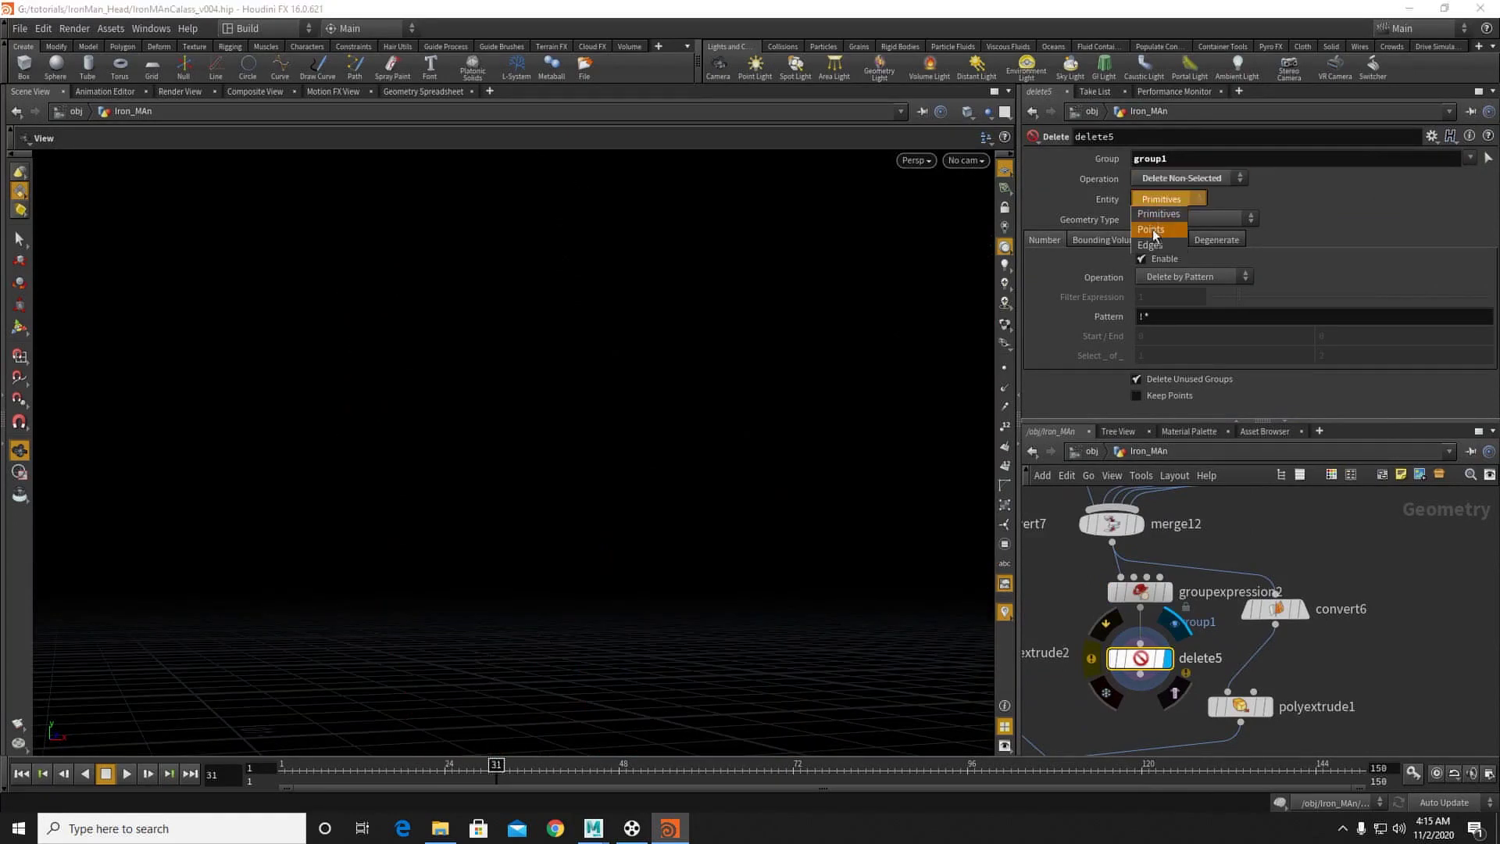
{"action": "left_click", "coordinate": [1151, 229]}
{"action": "left_click_drag", "start_coordinate": [713, 295], "coordinate": [595, 429]}
Step: Adjust the random threshold in groupexpression2's VEXpression and inspect the hexagons kept by delete5
{"action": "left_click", "coordinate": [1149, 592]}
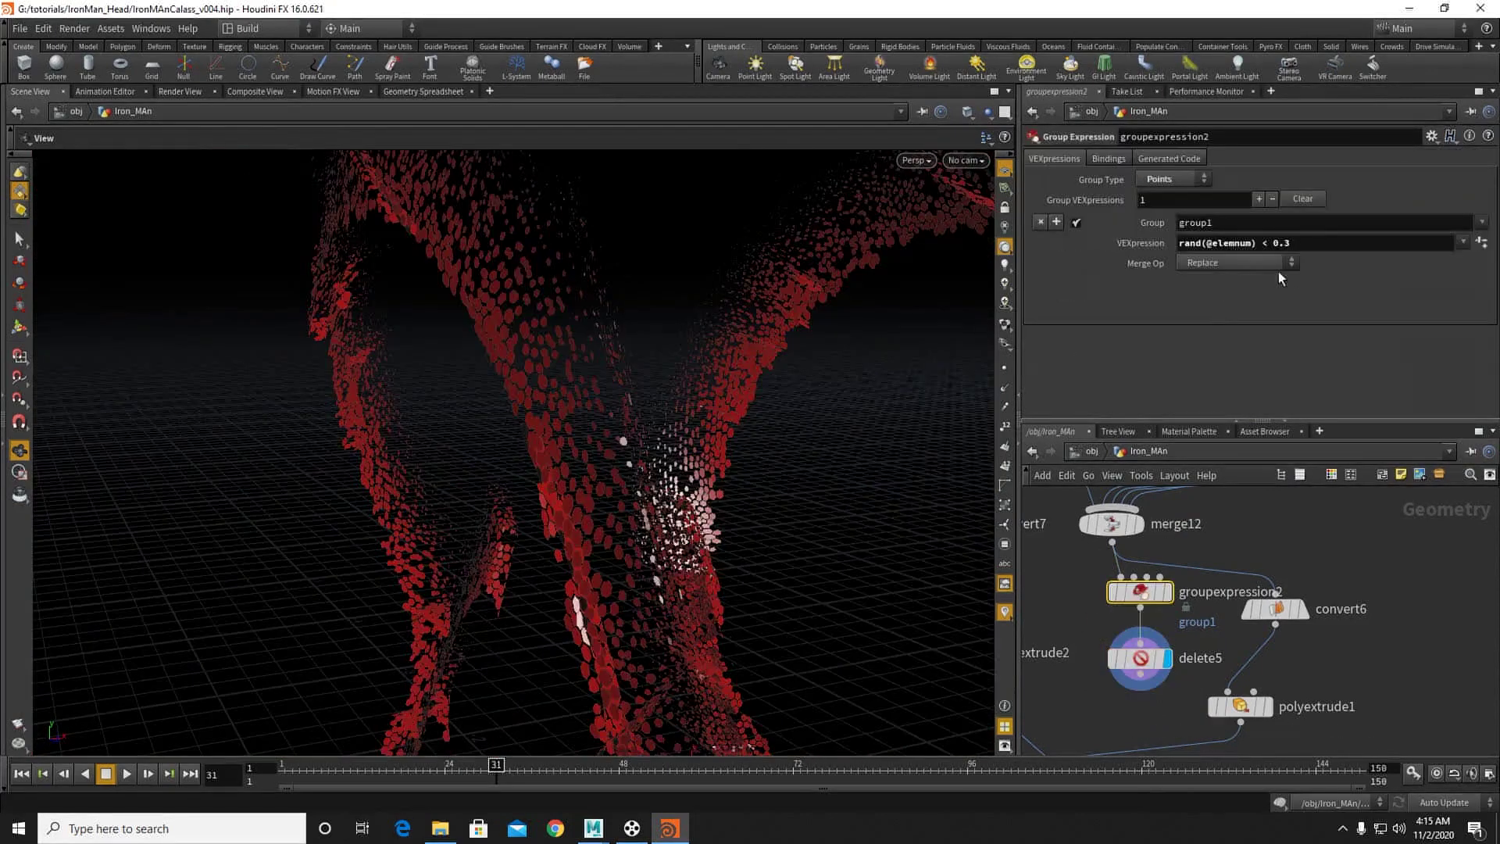
{"action": "left_click", "coordinate": [1309, 239]}
{"action": "key", "text": "Return"}
{"action": "left_click_drag", "start_coordinate": [879, 275], "coordinate": [603, 444]}
Step: Duplicate delete5, insert the copy between merge12 and convert6, and set it to Delete Selected
{"action": "left_click", "coordinate": [1150, 665]}
{"action": "key", "text": "ctrl+c"}
{"action": "left_click_drag", "start_coordinate": [1148, 664], "coordinate": [1255, 596]}
{"action": "left_click", "coordinate": [1170, 177]}
{"action": "left_click", "coordinate": [1162, 195]}
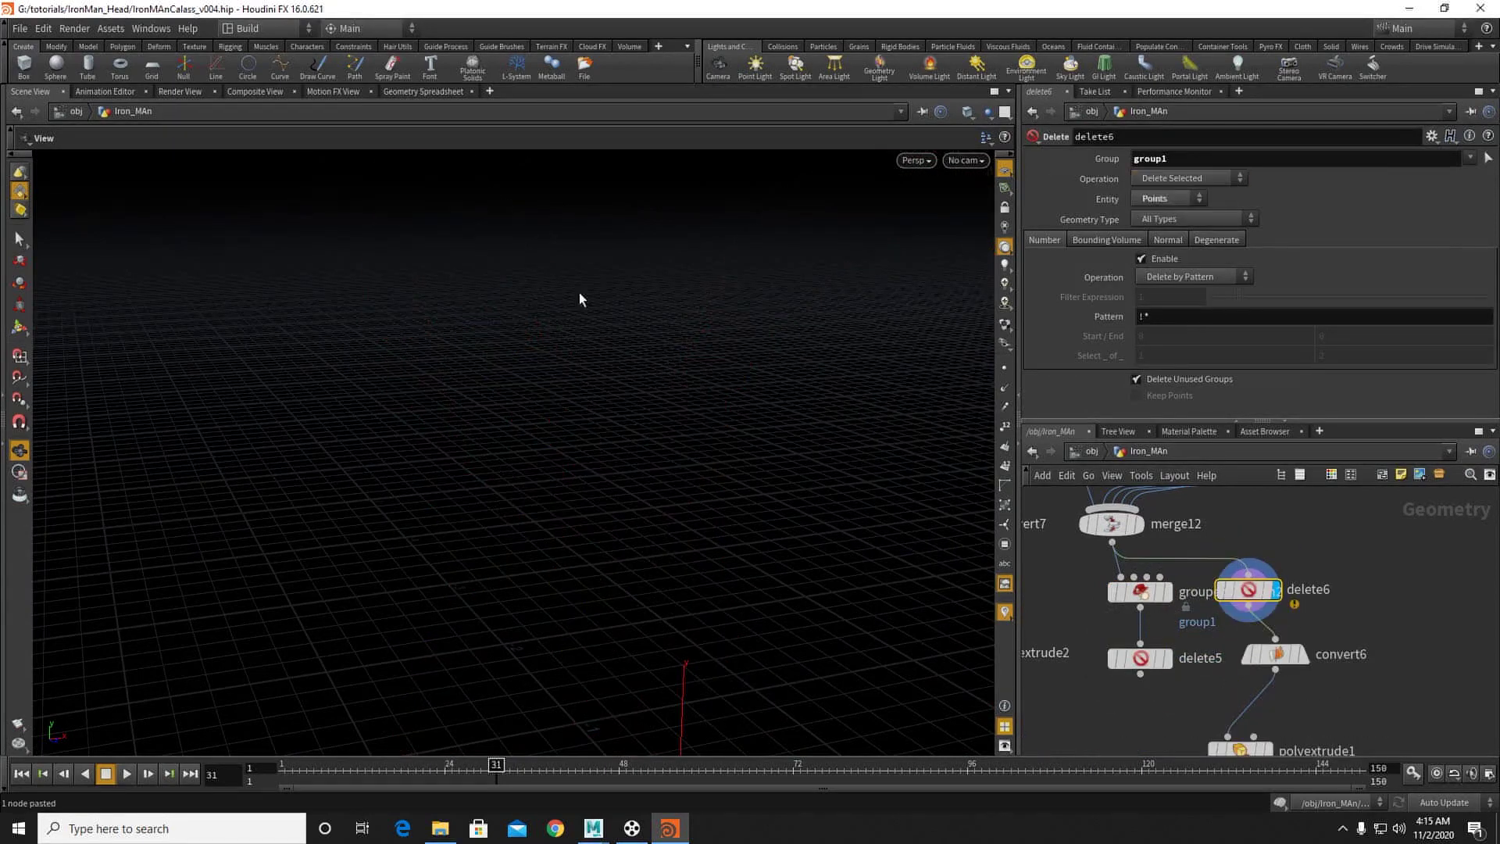
Step: Display merge11 and inspect the combined extruded hexagons around the helmet, up to frame 35
{"action": "left_click", "coordinate": [1108, 732]}
{"action": "middle_click_drag", "start_coordinate": [1080, 749], "coordinate": [1192, 561]}
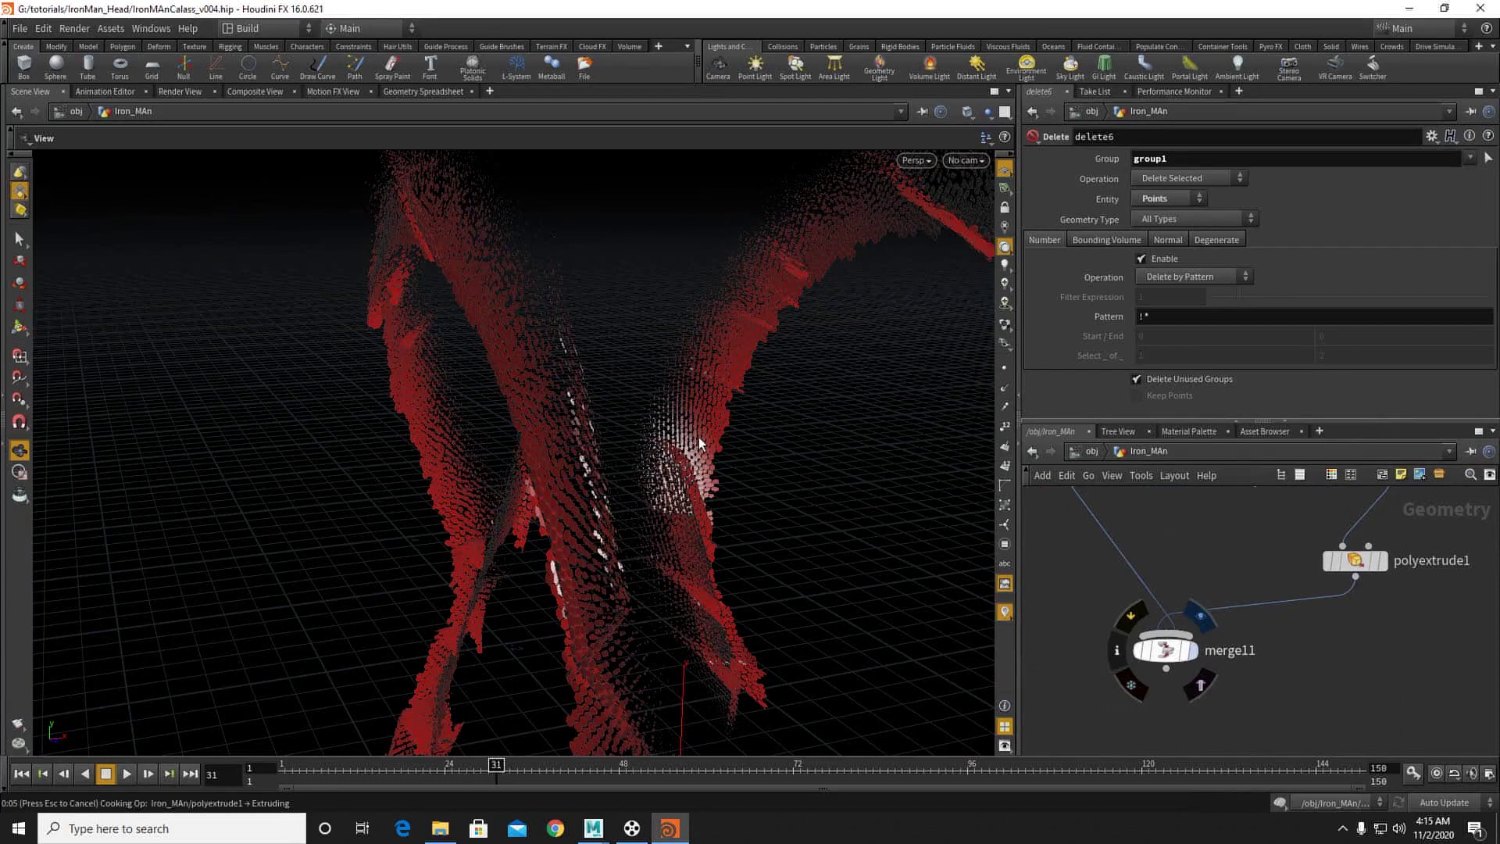
{"action": "left_click_drag", "start_coordinate": [521, 325], "coordinate": [496, 420]}
{"action": "scroll", "coordinate": [497, 420], "scroll_direction": "down", "scroll_amount": 2}
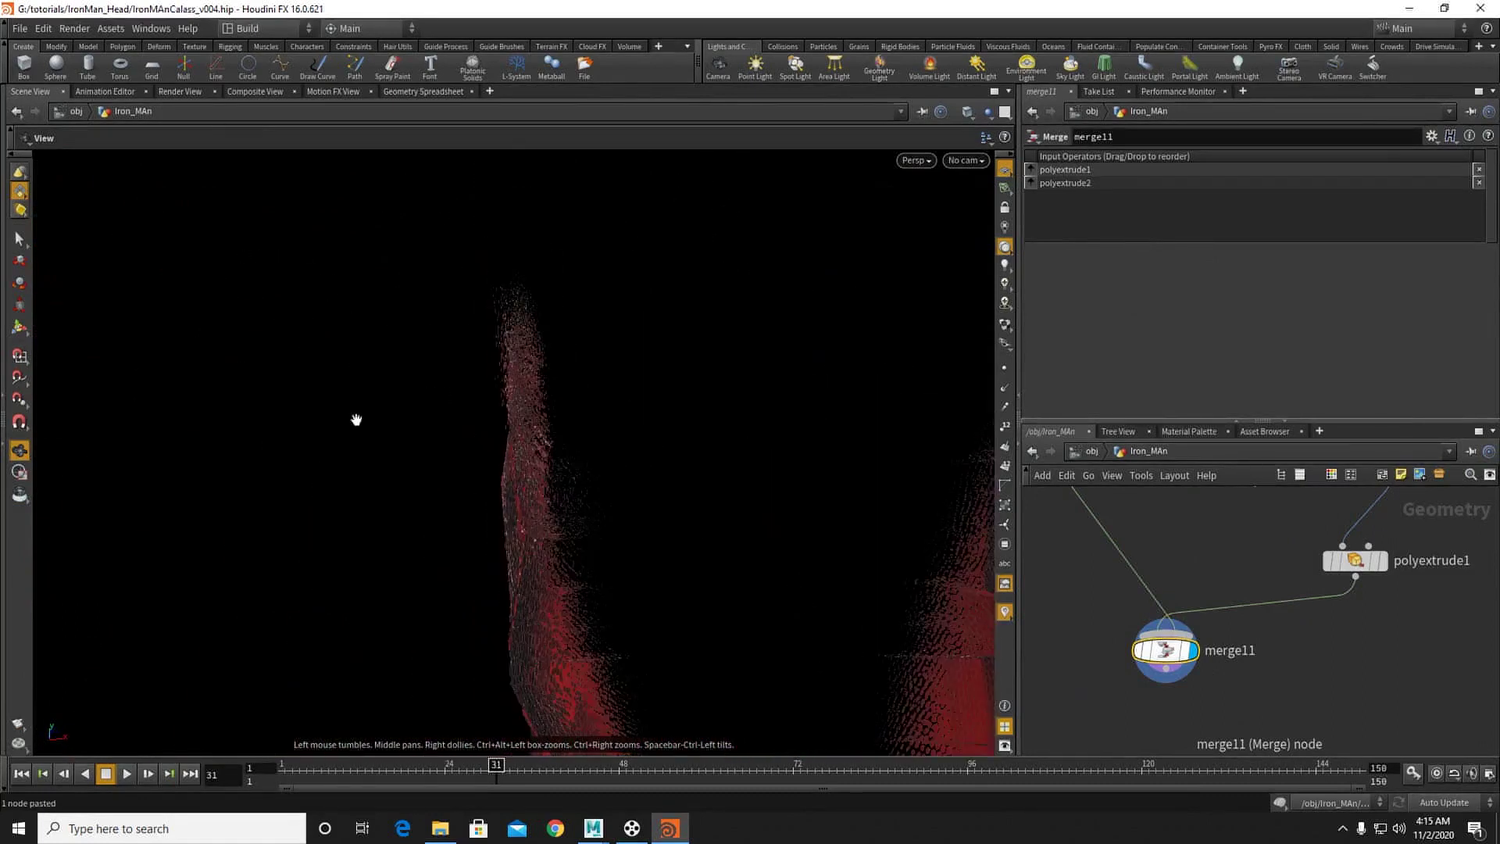
{"action": "scroll", "coordinate": [1287, 741], "scroll_direction": "down", "scroll_amount": 3}
{"action": "middle_click_drag", "start_coordinate": [1309, 645], "coordinate": [1260, 623]}
{"action": "left_click_drag", "start_coordinate": [1182, 631], "coordinate": [1262, 640]}
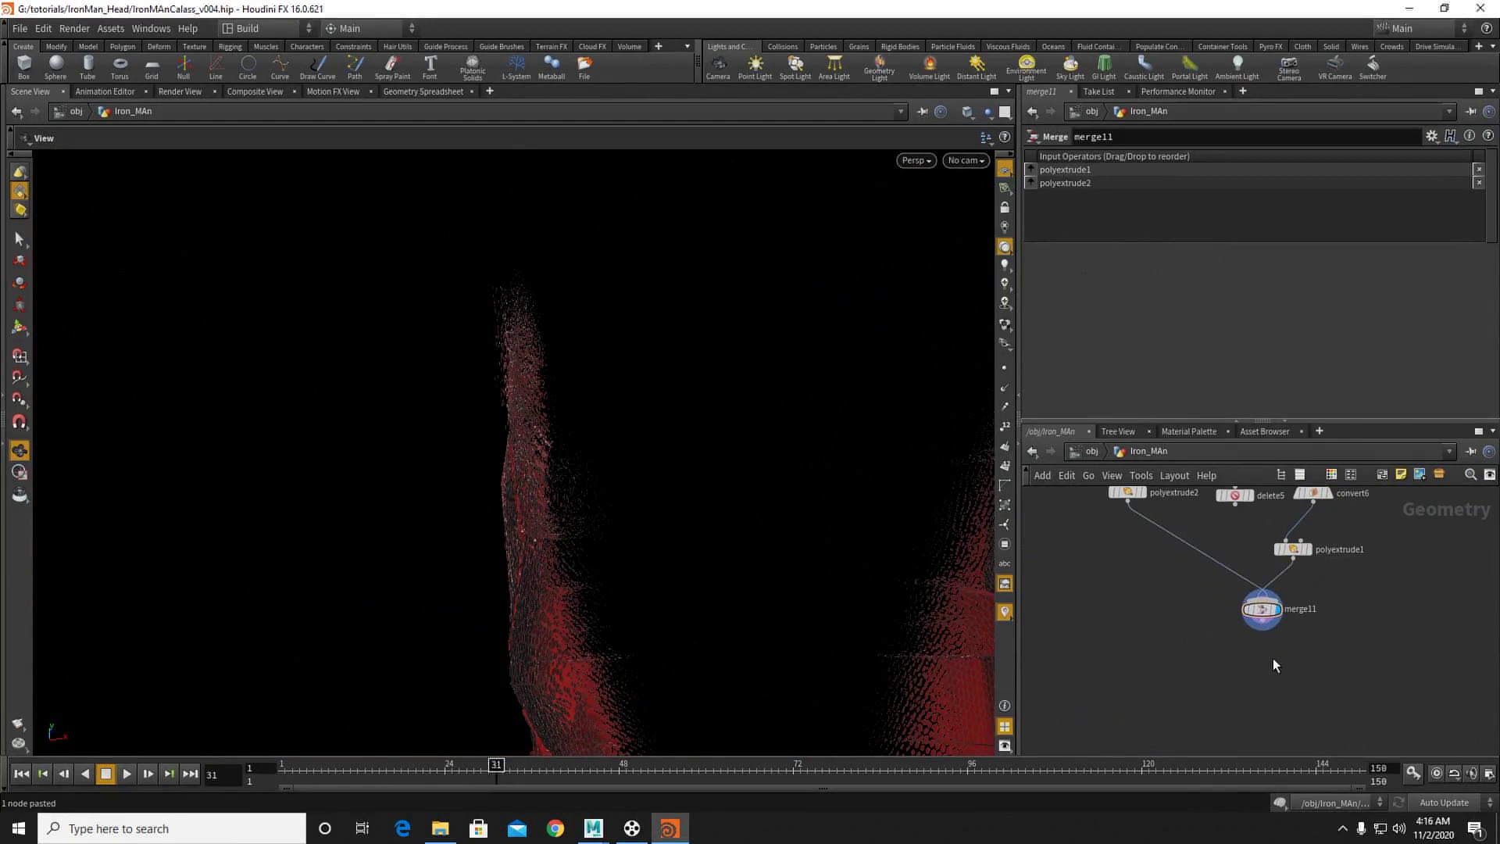
{"action": "left_click_drag", "start_coordinate": [753, 562], "coordinate": [682, 684]}
{"action": "left_click_drag", "start_coordinate": [542, 505], "coordinate": [594, 562]}
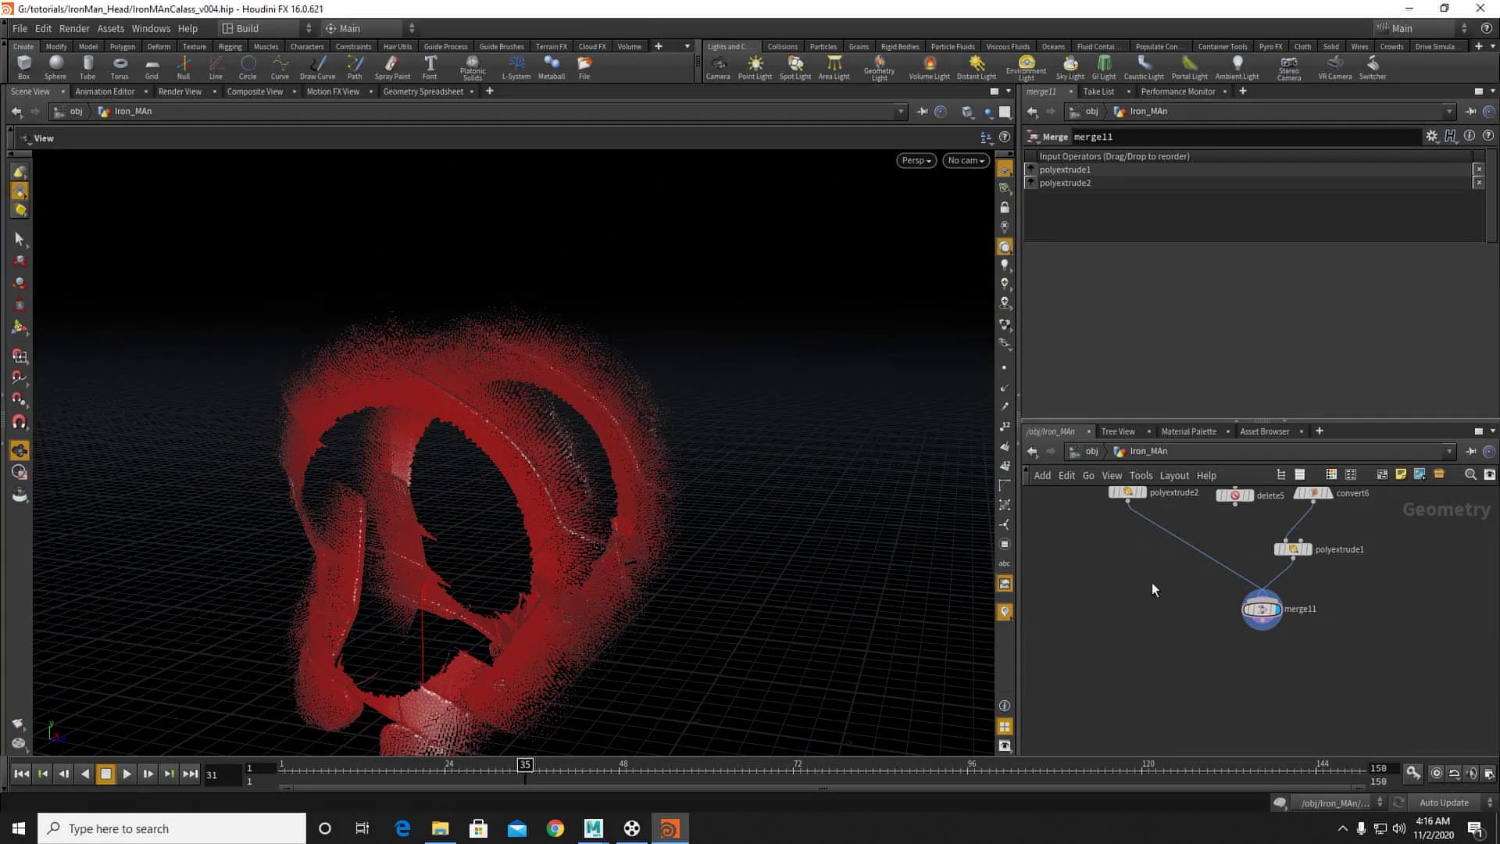
Step: Look over the upstream nodes of the Iron_MAn network
{"action": "scroll", "coordinate": [1150, 626], "scroll_direction": "down", "scroll_amount": 5}
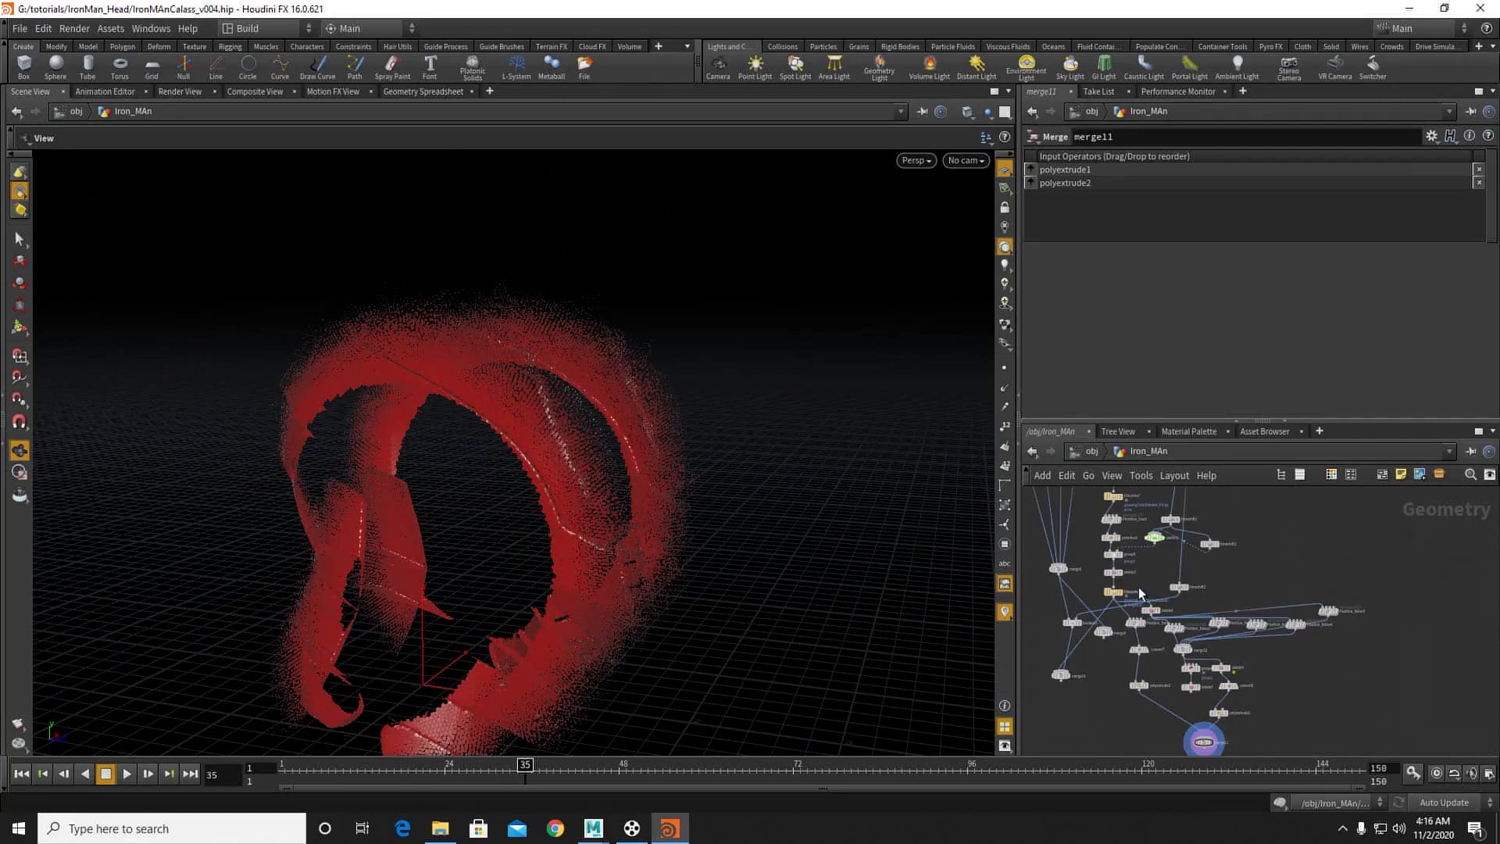
{"action": "middle_click_drag", "start_coordinate": [1146, 528], "coordinate": [1123, 695]}
{"action": "scroll", "coordinate": [1101, 634], "scroll_direction": "down", "scroll_amount": 1}
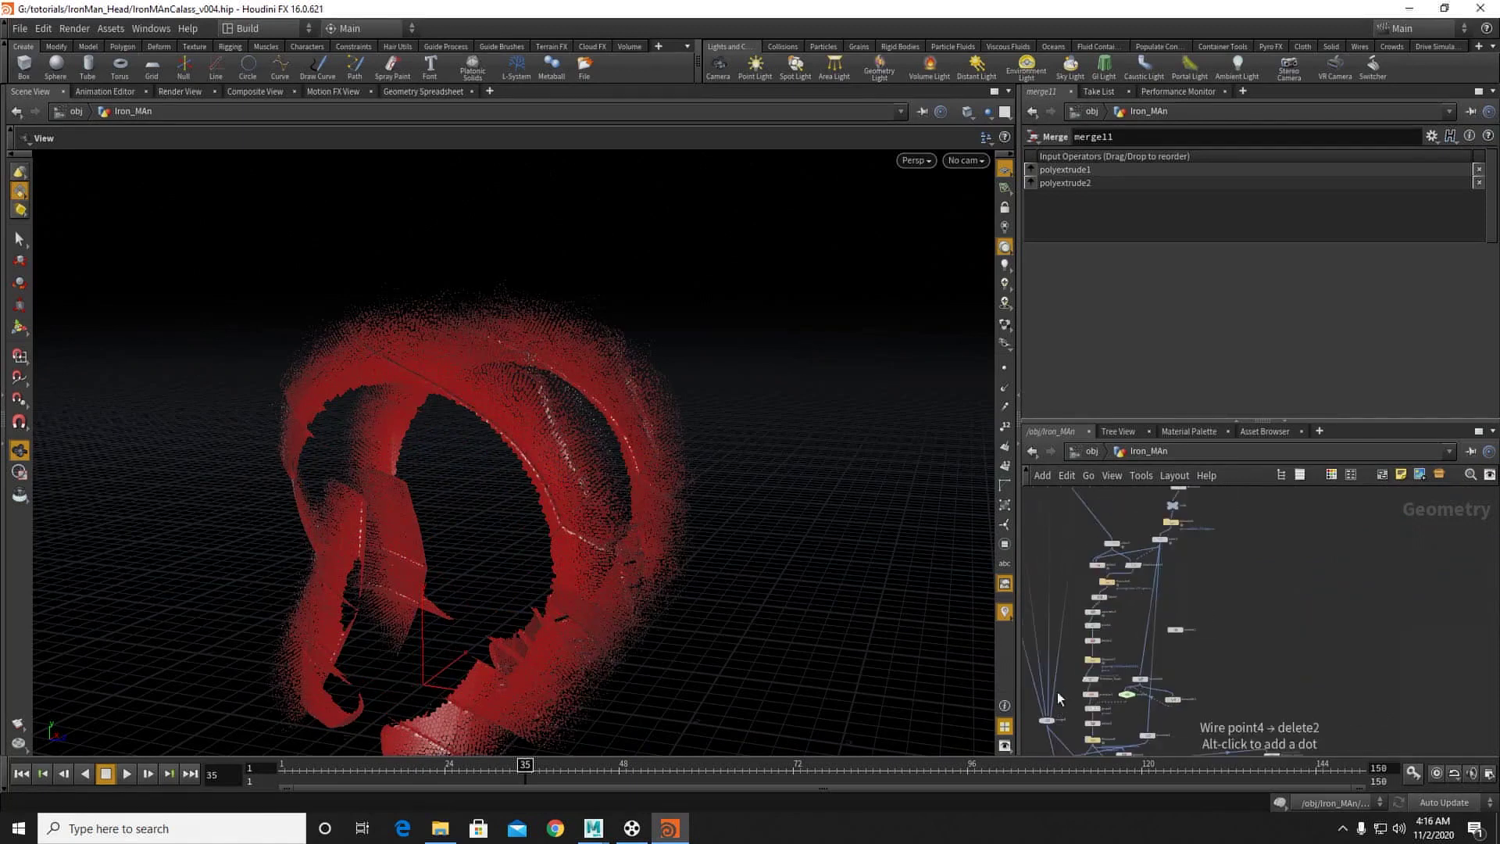
Step: Locate the merge11 node in the network and inspect its geometry data in the Geometry Spreadsheet
{"action": "scroll", "coordinate": [1112, 639], "scroll_direction": "down", "scroll_amount": 2}
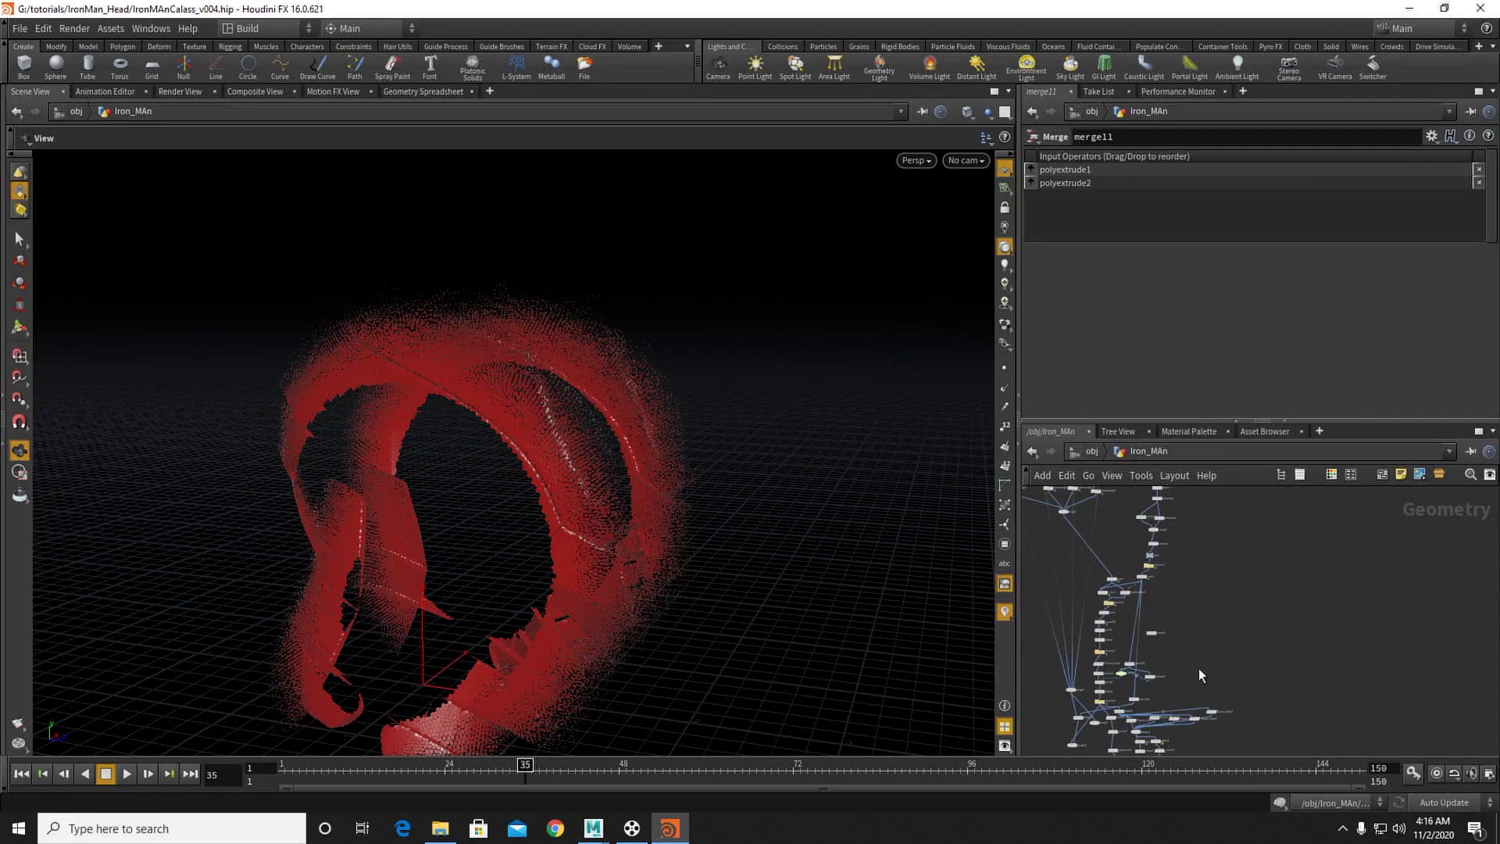
{"action": "key", "text": "f"}
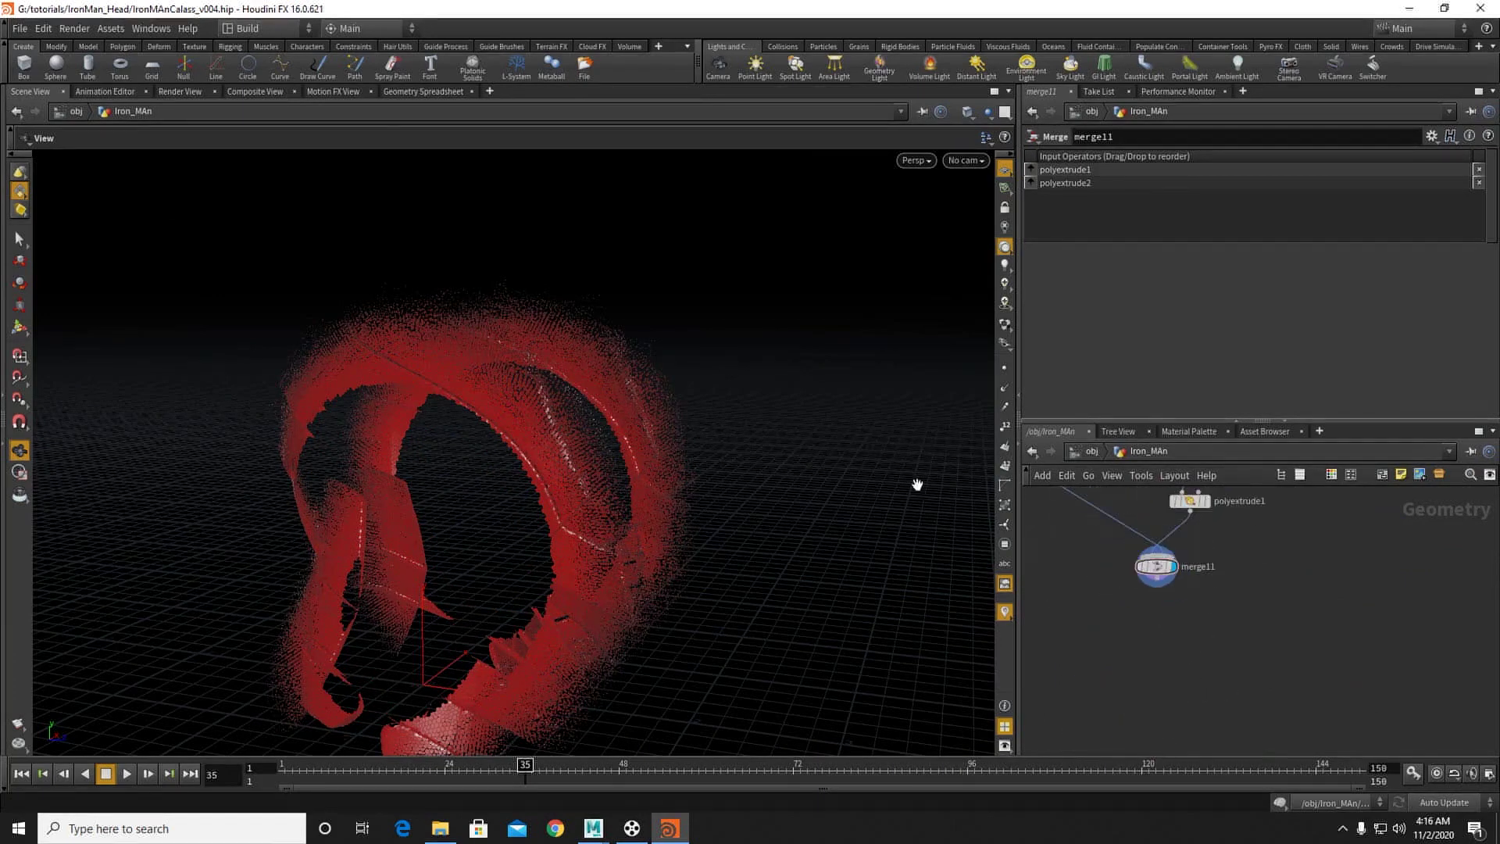
{"action": "left_click", "coordinate": [415, 93]}
{"action": "left_click", "coordinate": [488, 154]}
{"action": "left_click", "coordinate": [29, 93]}
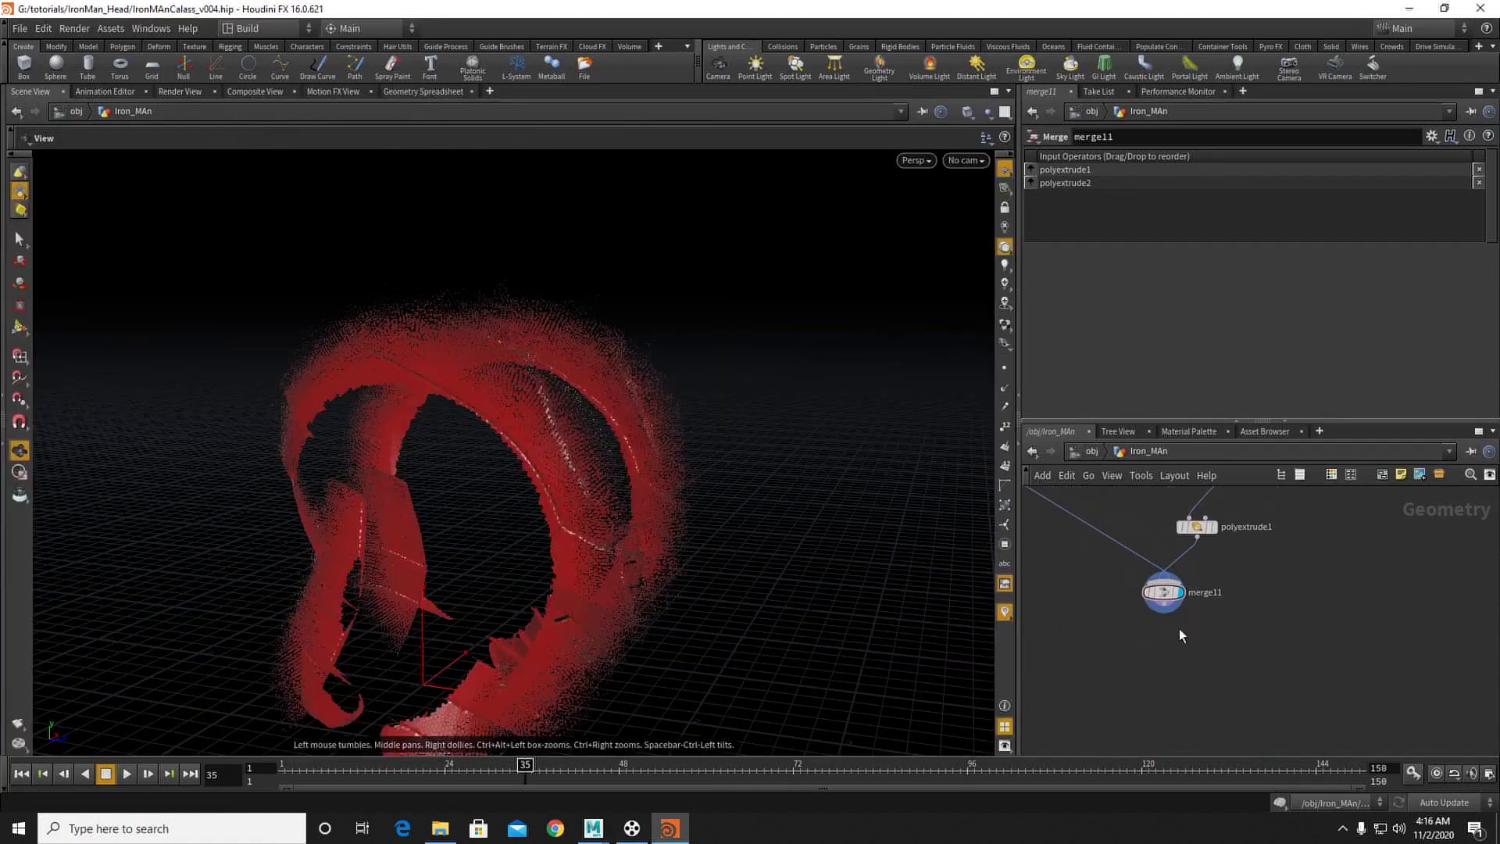
Step: Display the delete5 output and move groupexpression2 and delete5 clear of the polyextrude1 branch
{"action": "middle_click_drag", "start_coordinate": [1151, 630], "coordinate": [1150, 767]}
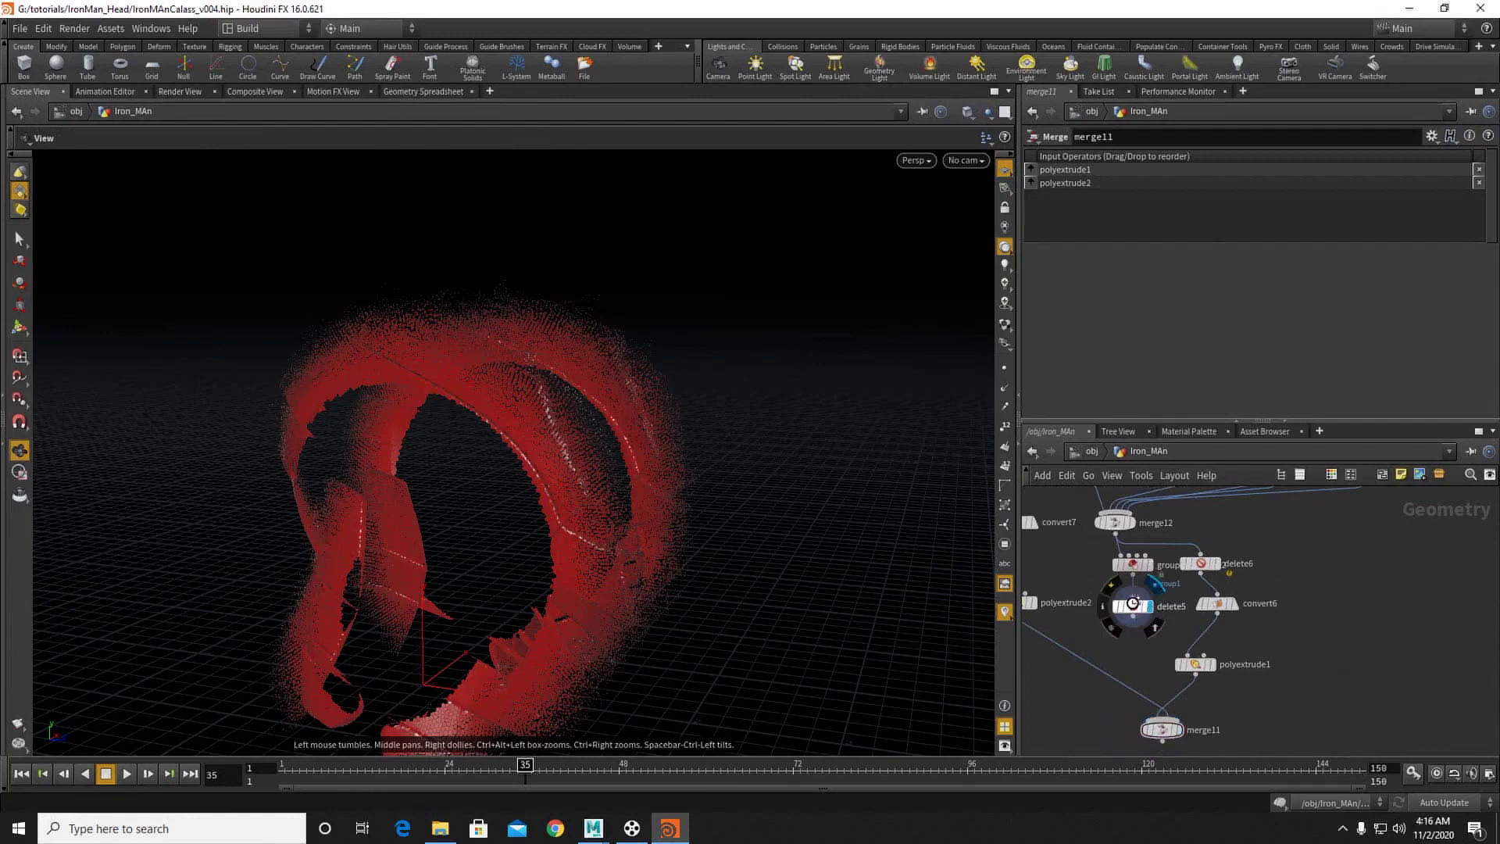
{"action": "left_click", "coordinate": [1138, 614]}
{"action": "scroll", "coordinate": [867, 429], "scroll_direction": "up", "scroll_amount": 4}
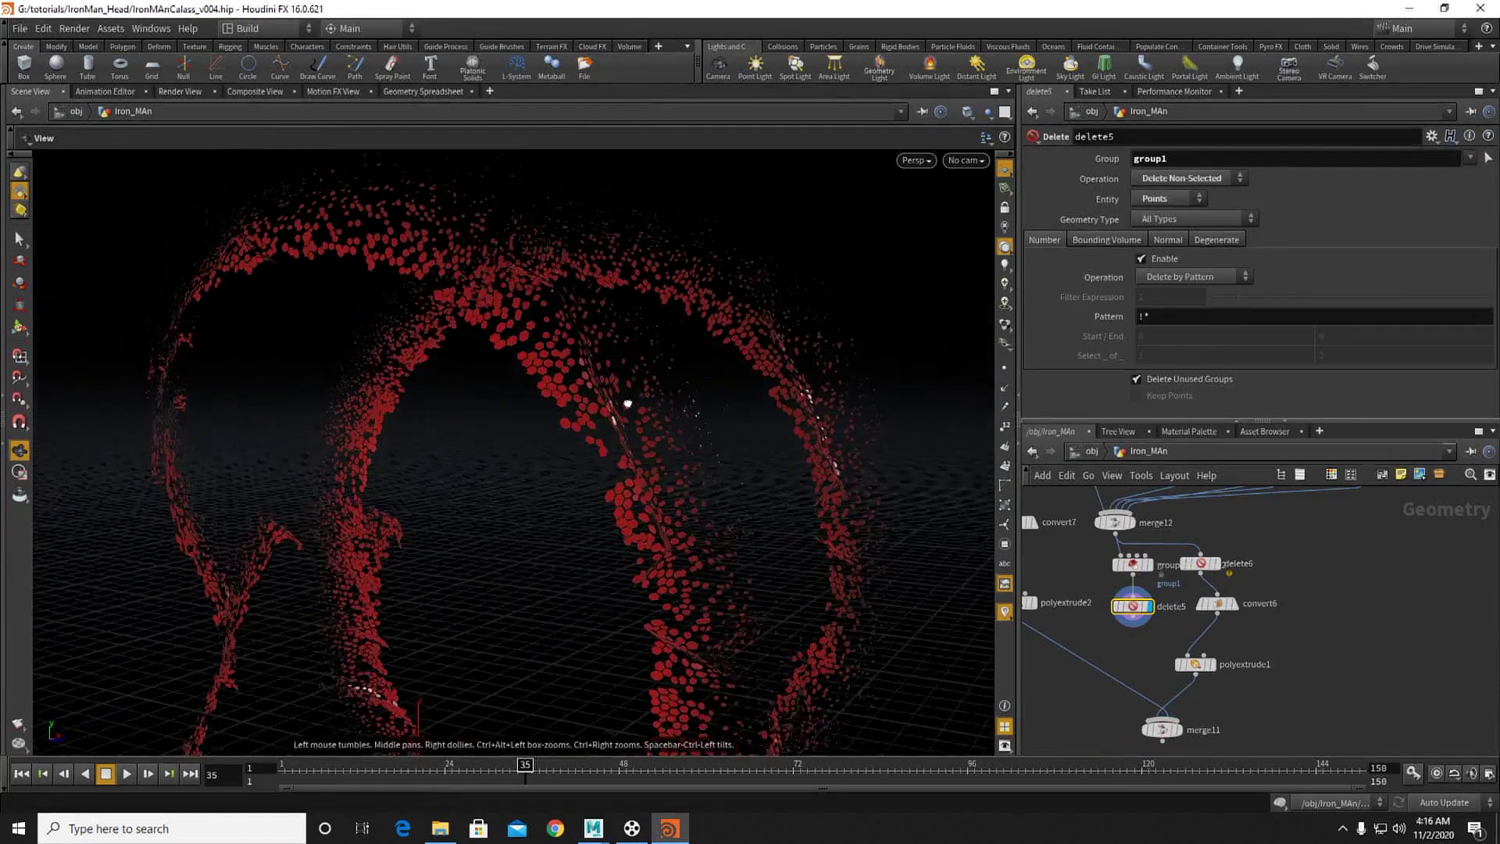
{"action": "left_click_drag", "start_coordinate": [633, 408], "coordinate": [852, 534]}
{"action": "left_click", "coordinate": [1132, 618]}
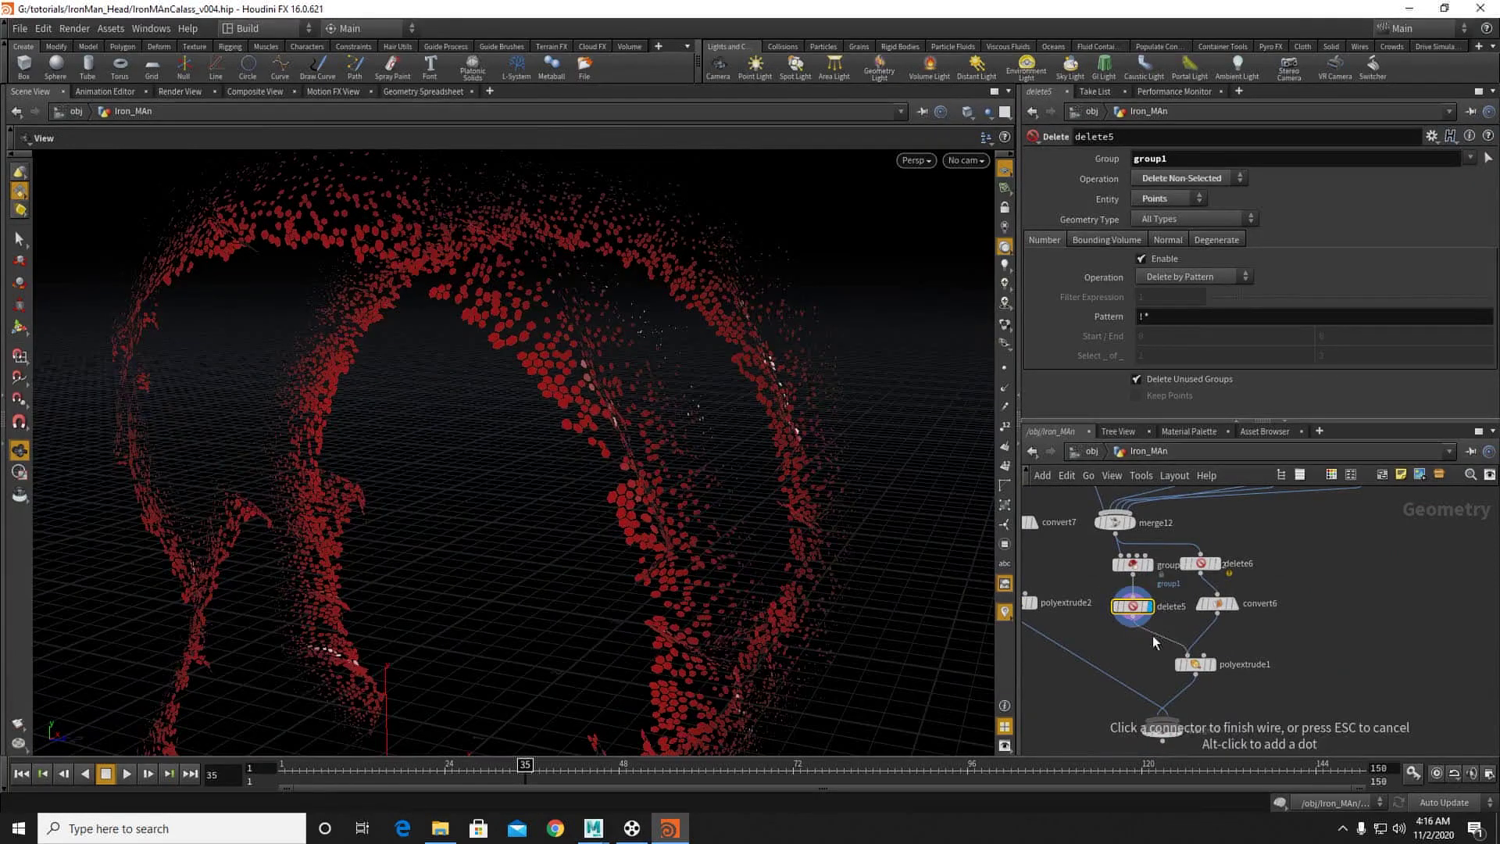
{"action": "key", "text": "Escape"}
{"action": "left_click_drag", "start_coordinate": [1092, 564], "coordinate": [1352, 616]}
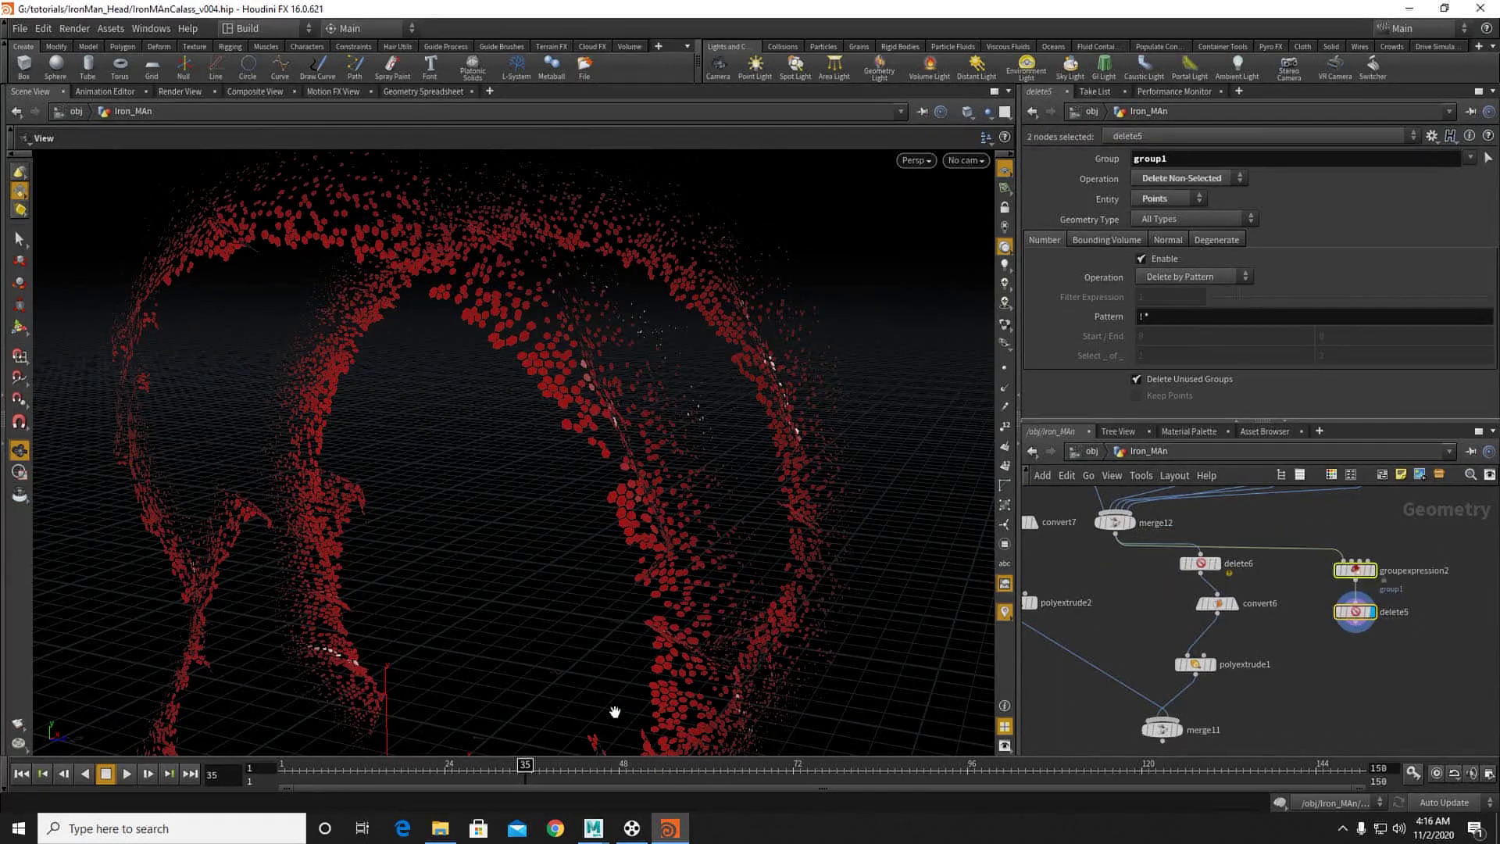
Step: Check the finished Iron Man render in djv_view as a reference, and return to Houdini
{"action": "left_click", "coordinate": [632, 827]}
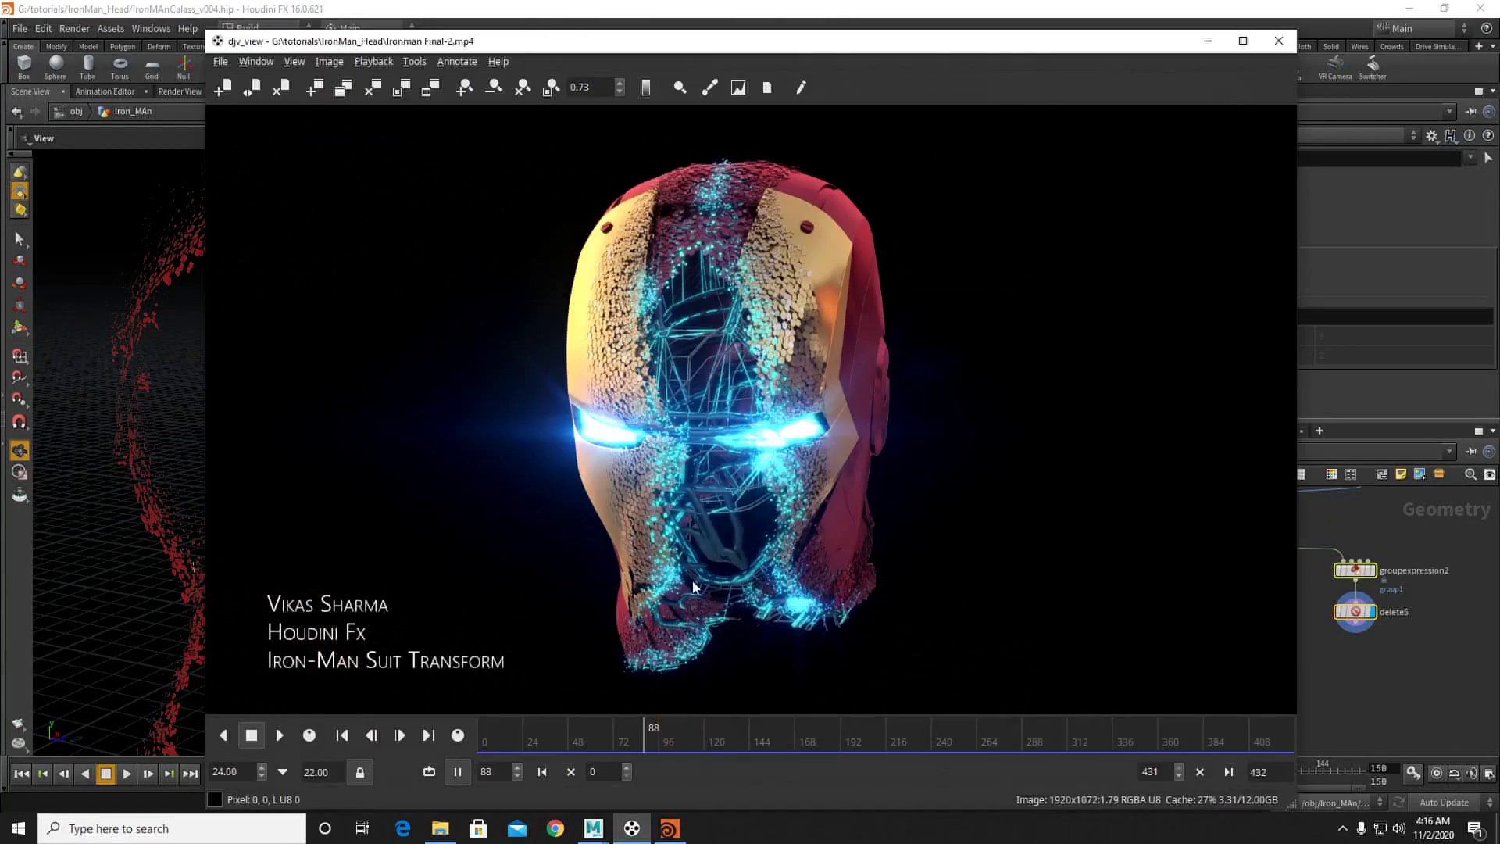
{"action": "left_click", "coordinate": [1207, 40]}
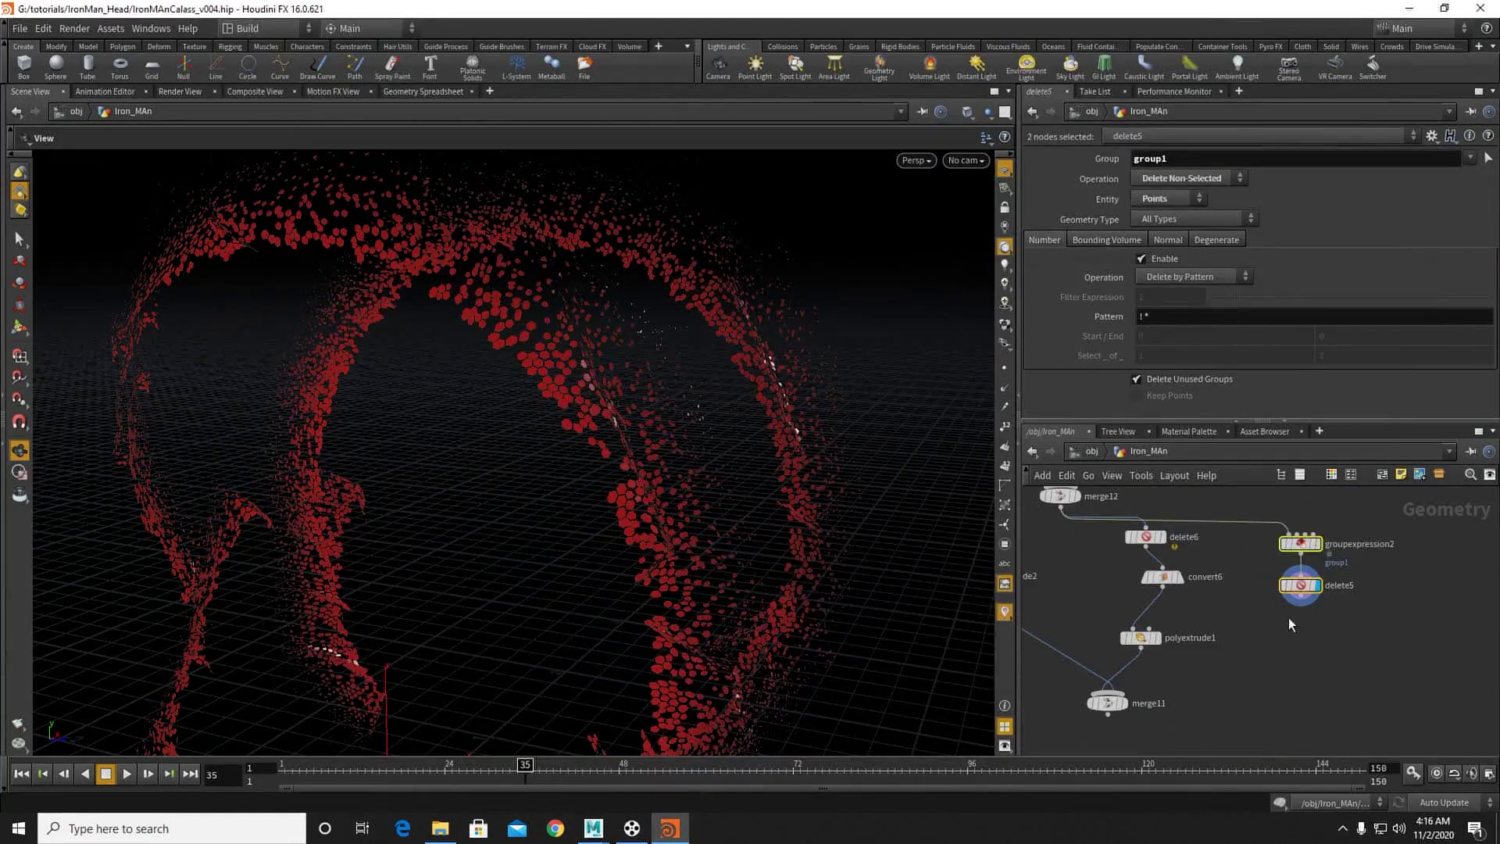
Step: Add a File Cache node directly below delete5 and display its output
{"action": "key", "text": "Tab"}
{"action": "type", "text": "d"}
{"action": "key", "text": "BackSpace"}
{"action": "type", "text": "file"}
{"action": "key", "text": "Down"}
{"action": "key", "text": "Return"}
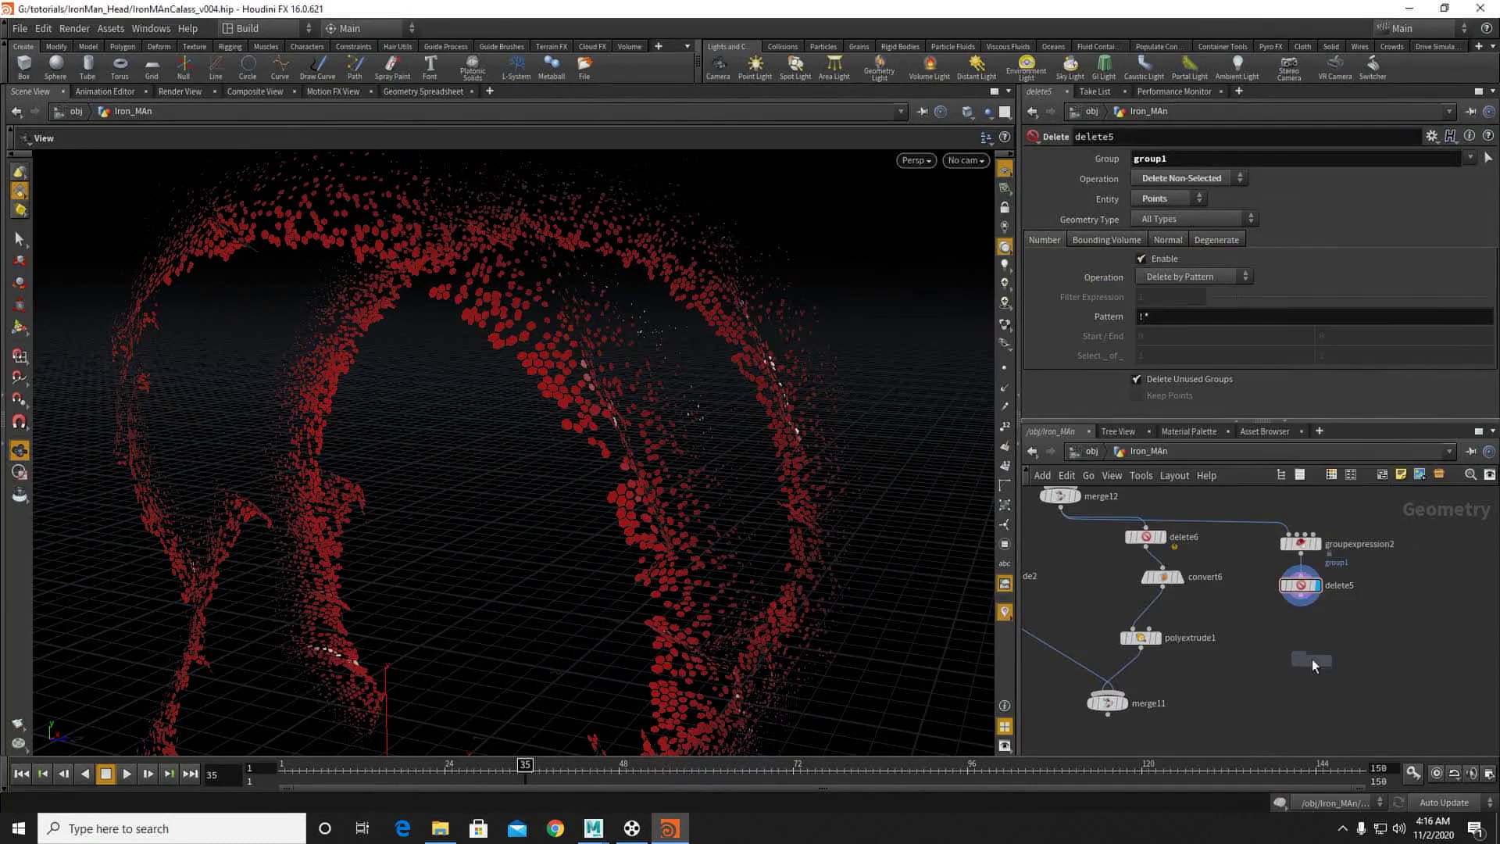
{"action": "left_click", "coordinate": [1290, 655]}
{"action": "left_click_drag", "start_coordinate": [1292, 650], "coordinate": [1301, 632]}
{"action": "left_click", "coordinate": [1309, 659]}
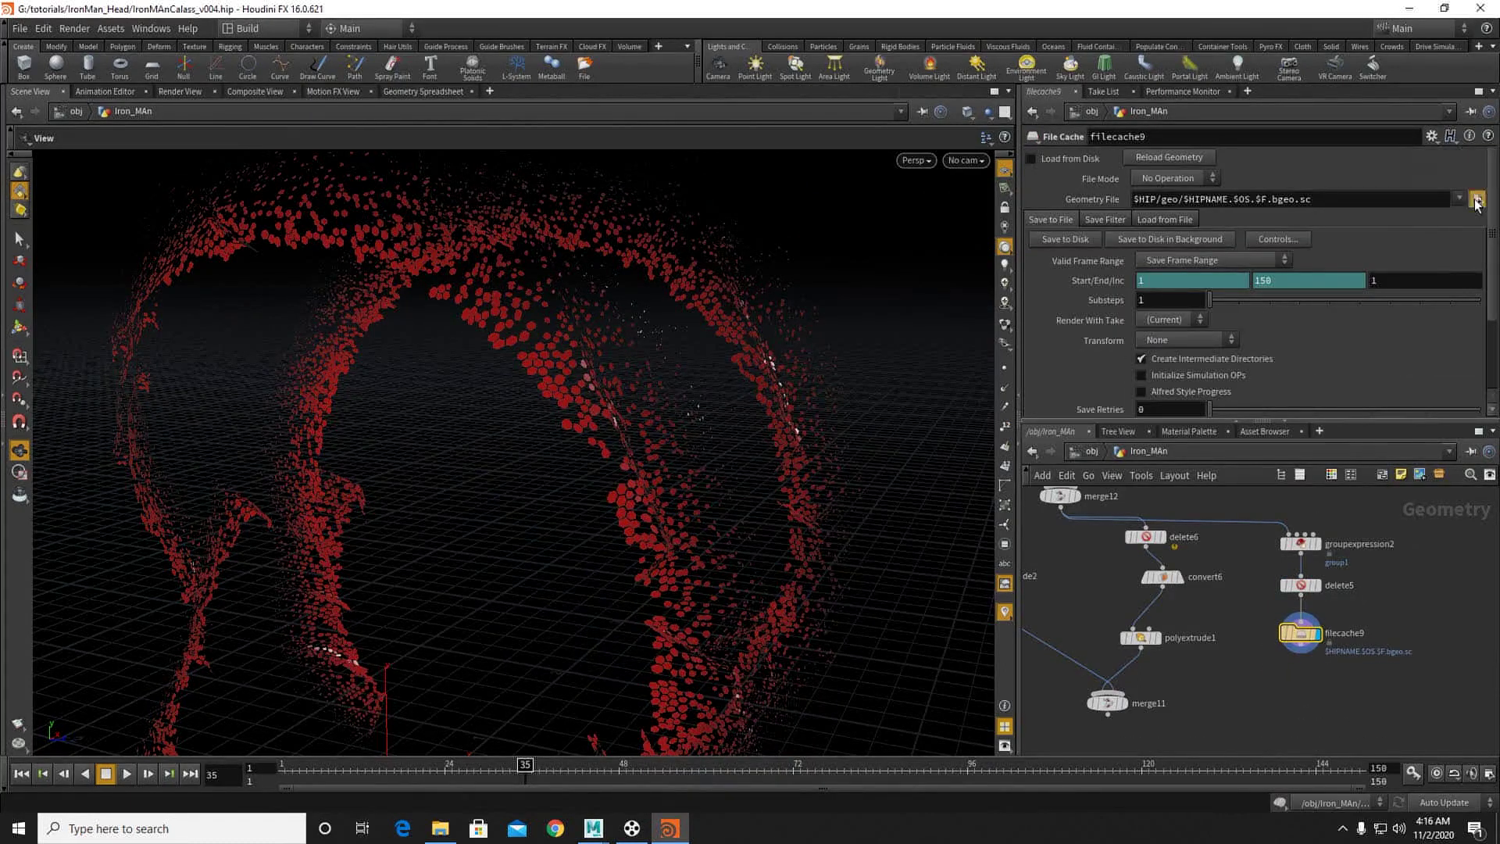
Step: Create a renderGeo folder inside IronMan_Head/cache from the geometry file browser, leaving the browser without choosing a file
{"action": "left_click", "coordinate": [1477, 199]}
{"action": "left_click", "coordinate": [1031, 266]}
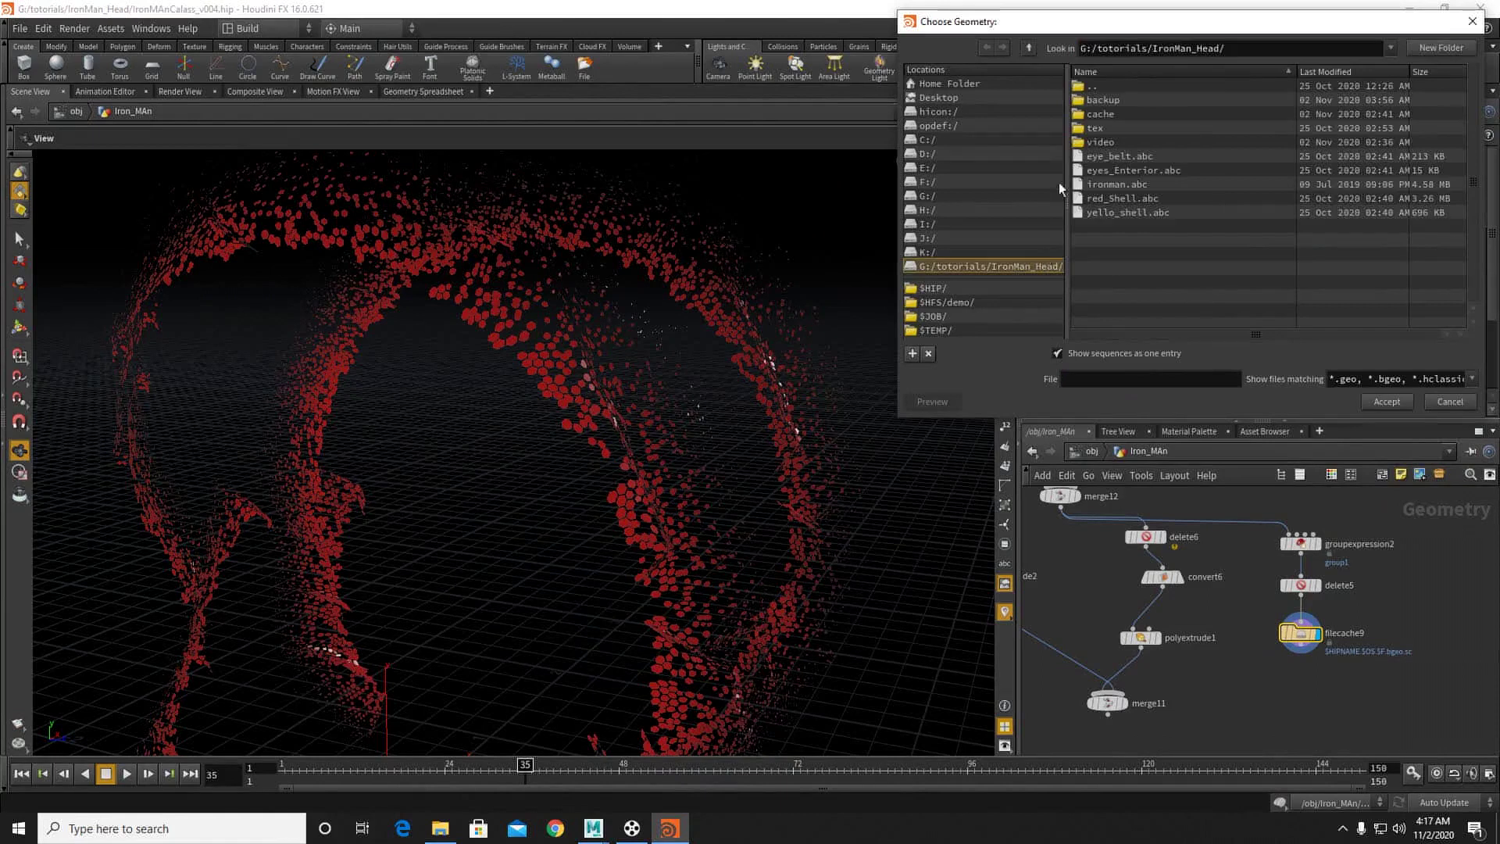
{"action": "double_click", "coordinate": [1108, 115]}
{"action": "left_click", "coordinate": [1432, 49]}
{"action": "type", "text": "renderGeo"}
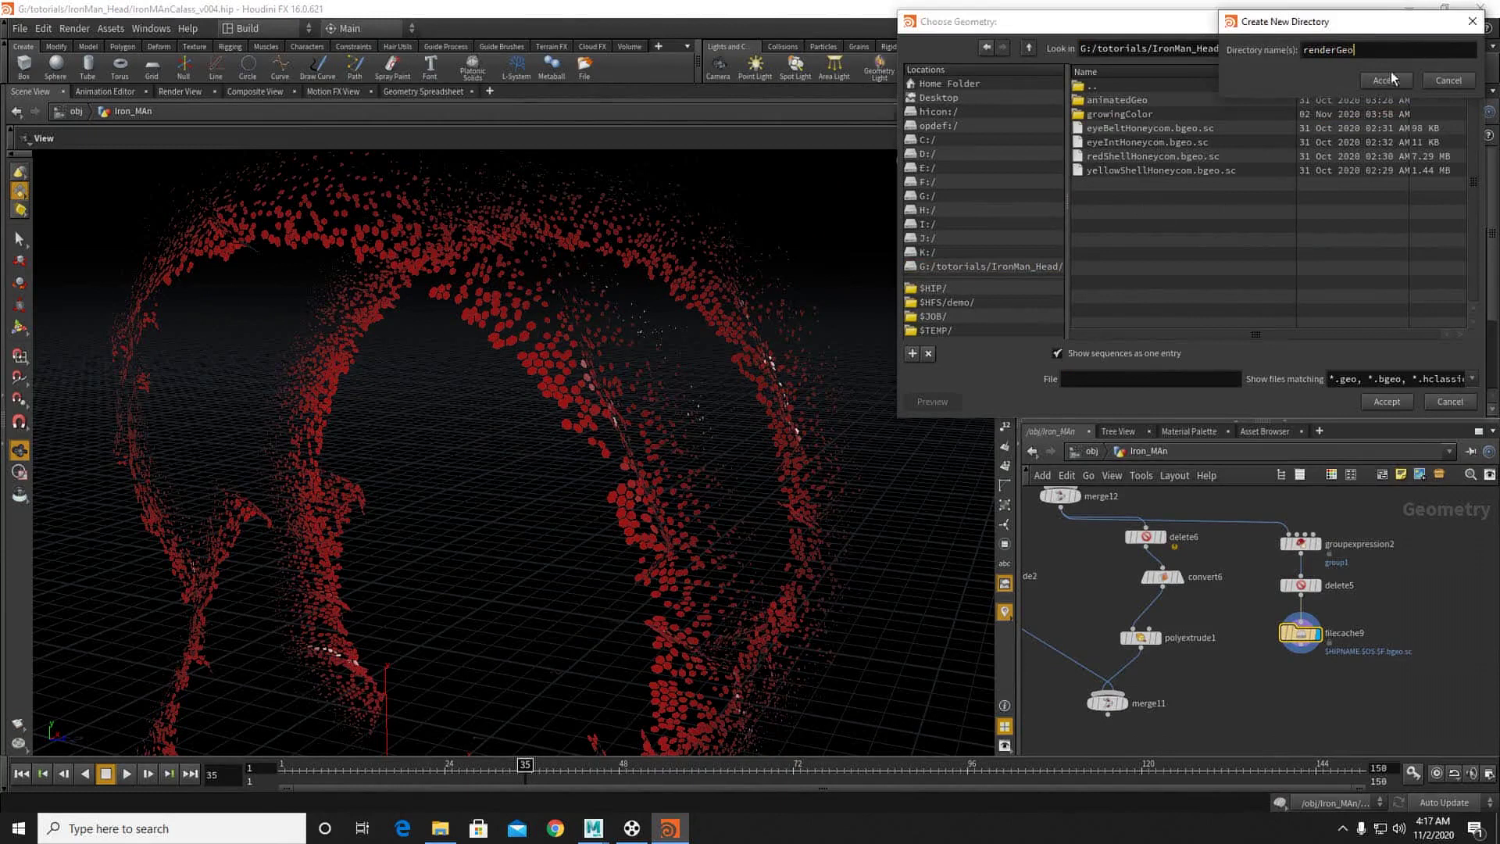
{"action": "left_click", "coordinate": [1386, 80]}
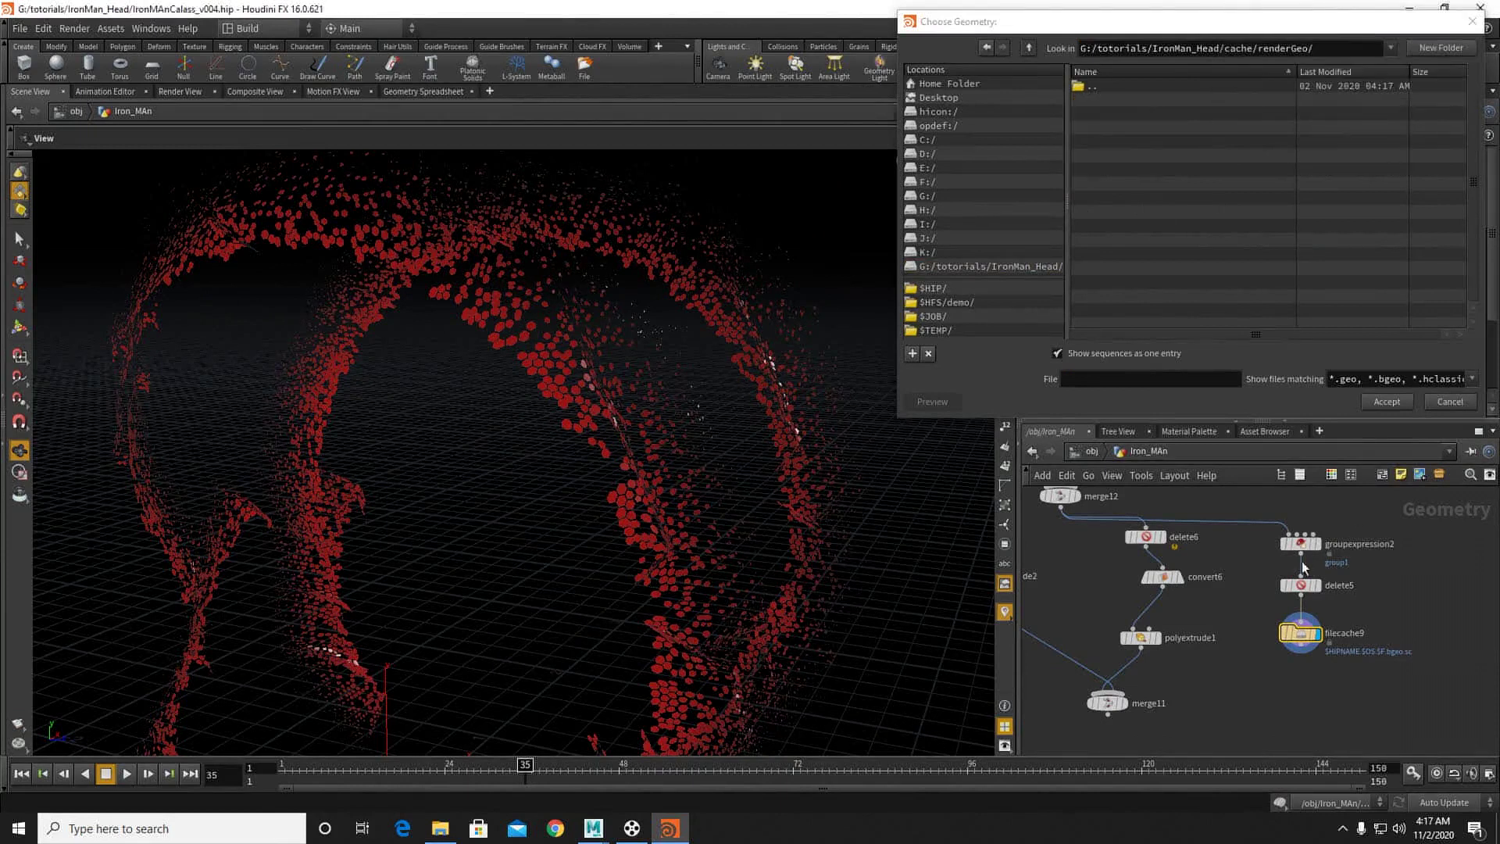
{"action": "left_click", "coordinate": [1447, 402]}
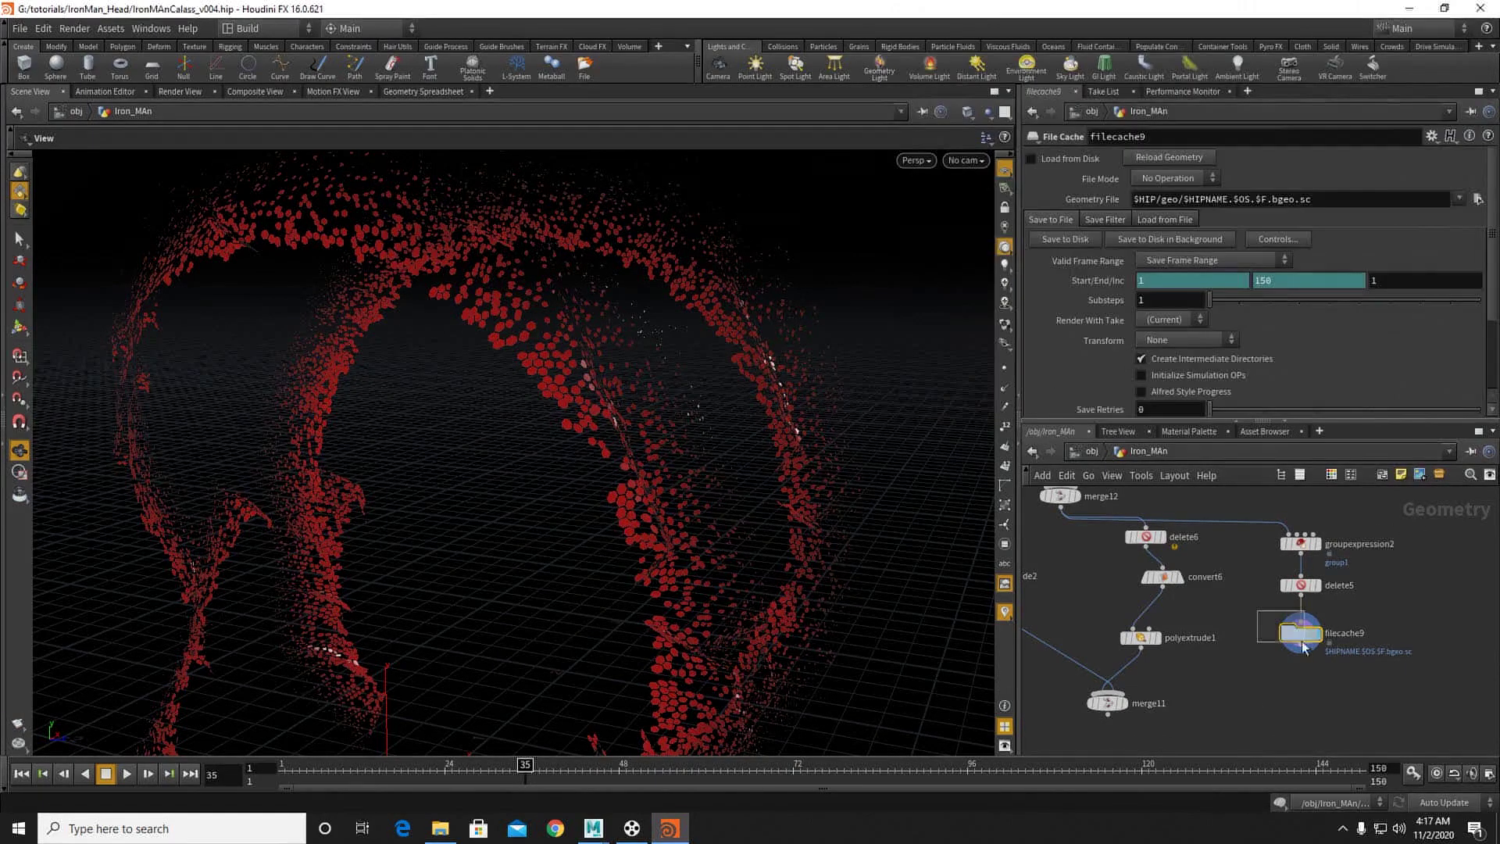
Step: Replace the File Cache node with an Attribute Delete node below delete5 and display its output
{"action": "left_click", "coordinate": [1301, 585]}
{"action": "middle_click_drag", "start_coordinate": [1323, 618], "coordinate": [1309, 638]}
{"action": "key", "text": "Tab"}
{"action": "type", "text": "at"}
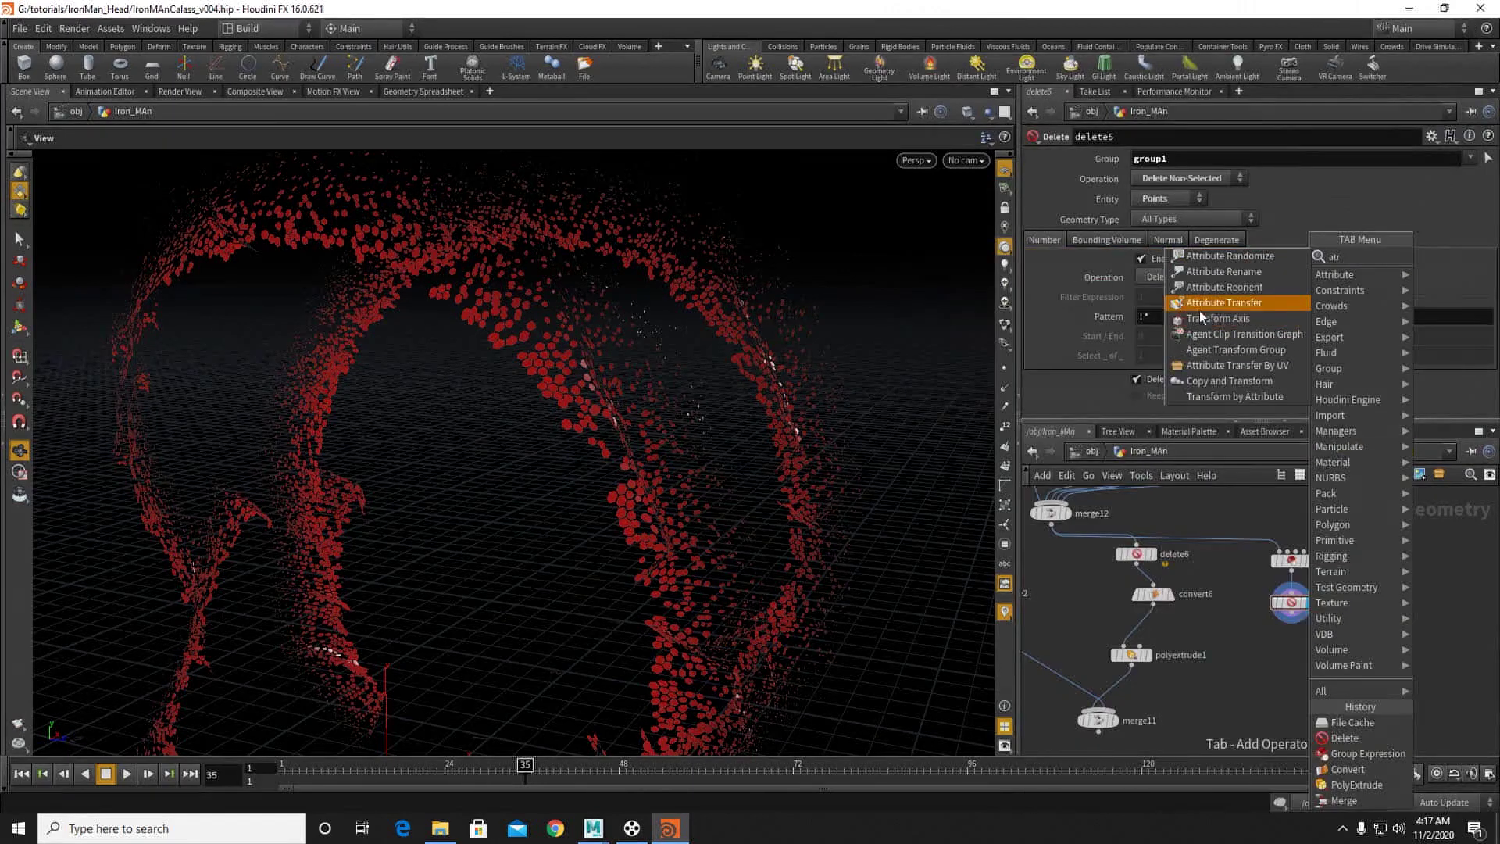
{"action": "type", "text": "t"}
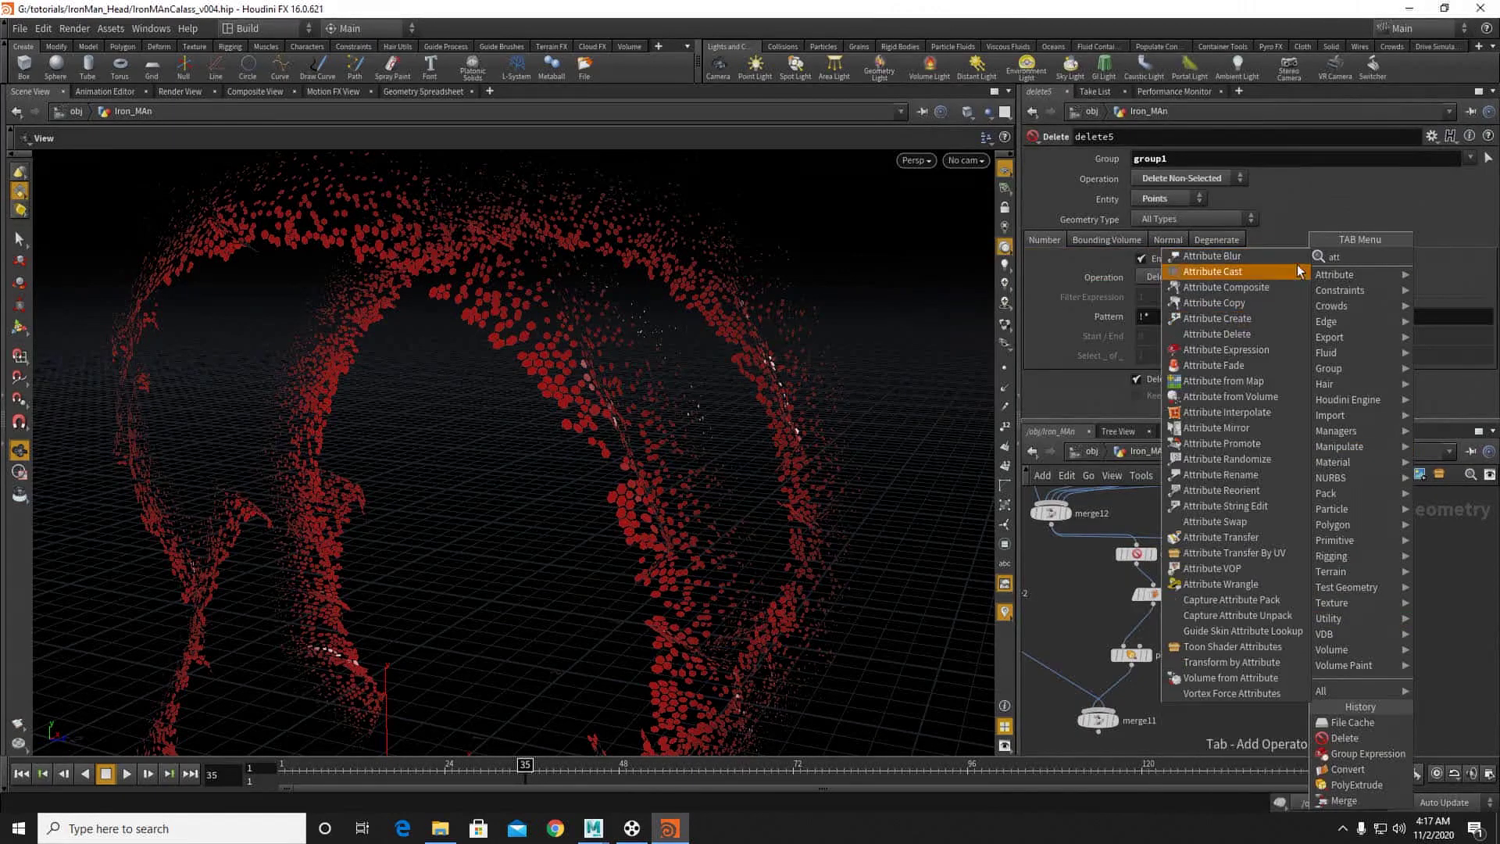
{"action": "left_click", "coordinate": [1220, 334]}
{"action": "left_click", "coordinate": [1293, 670]}
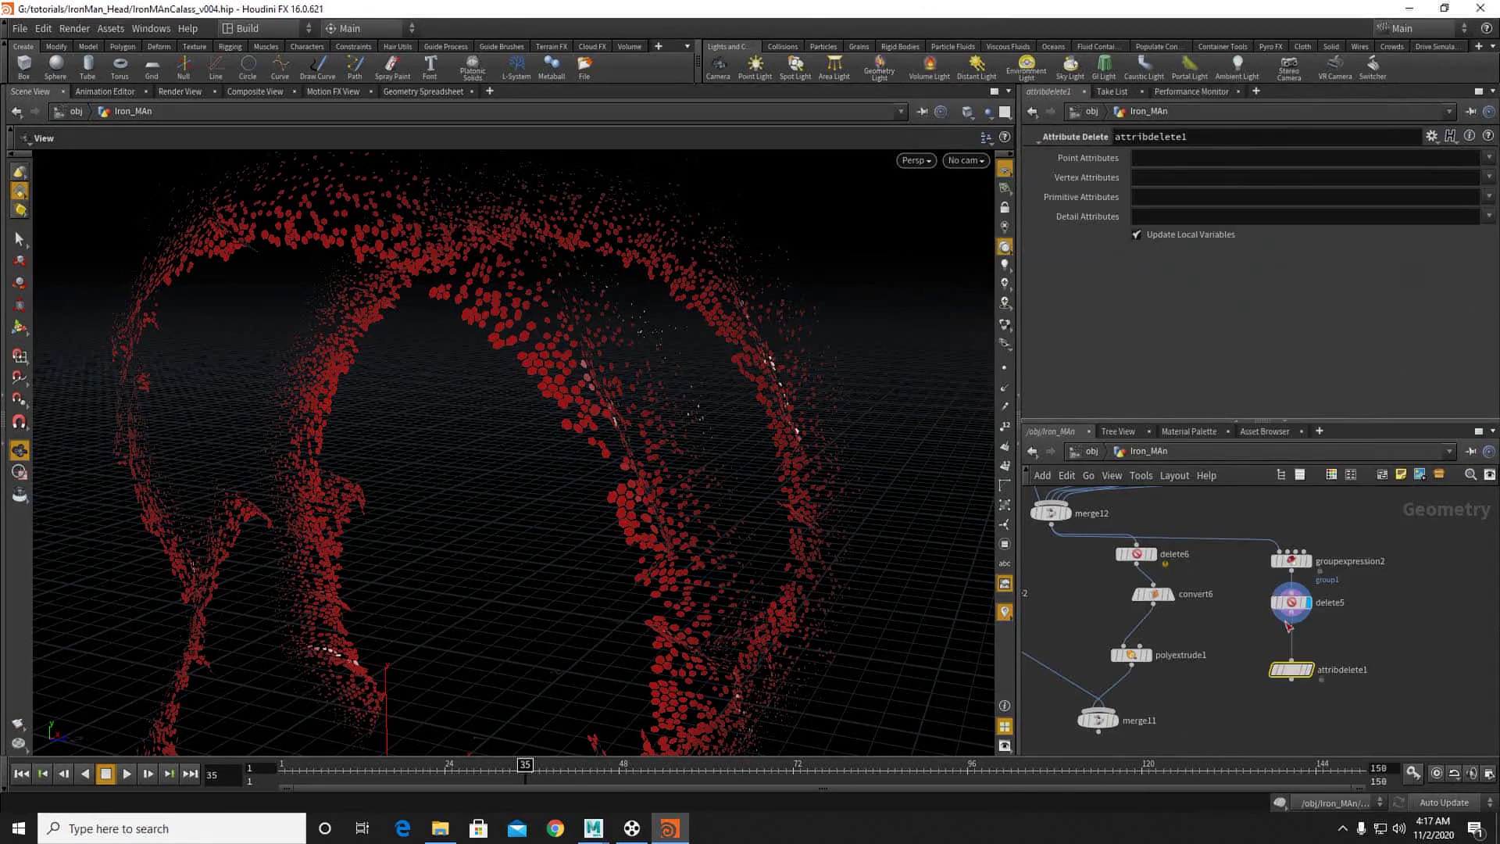
{"action": "left_click", "coordinate": [1309, 673]}
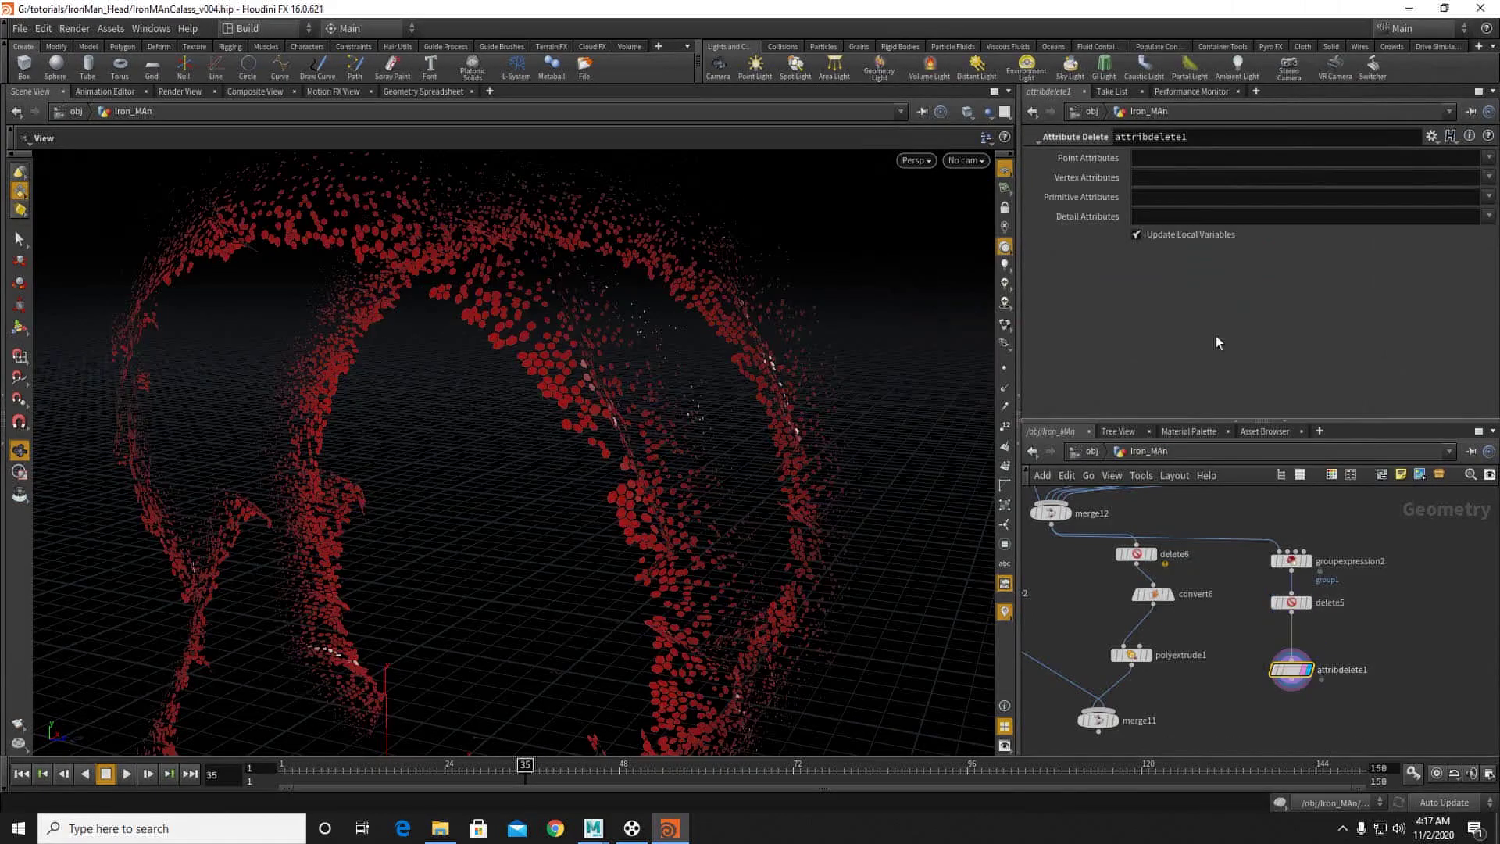
Step: Set the Attribute Delete node to remove all point, vertex, primitive and detail attributes using *
{"action": "left_click", "coordinate": [1175, 180]}
{"action": "type", "text": "*"}
{"action": "left_click", "coordinate": [1173, 193]}
{"action": "type", "text": "*"}
{"action": "middle_click_drag", "start_coordinate": [1252, 648], "coordinate": [1248, 576]}
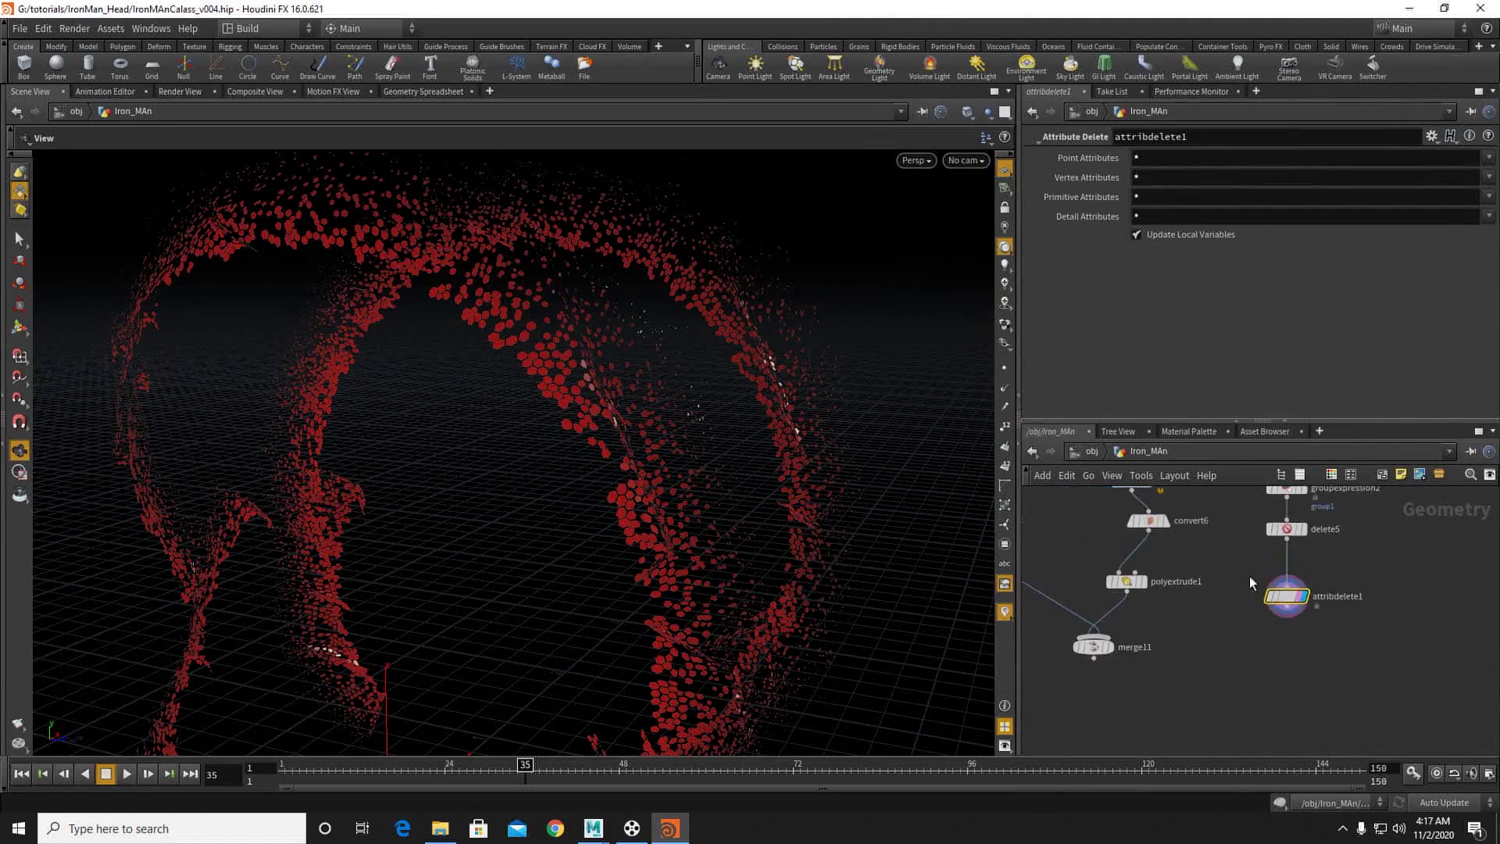
Step: Move attribdelete1 closer to delete5 and add a ROP Alembic Output node below it
{"action": "left_click", "coordinate": [1299, 598]}
{"action": "left_click_drag", "start_coordinate": [1286, 599], "coordinate": [1286, 567]}
{"action": "left_click", "coordinate": [1286, 575]}
{"action": "key", "text": "Tab"}
{"action": "key", "text": "Tab"}
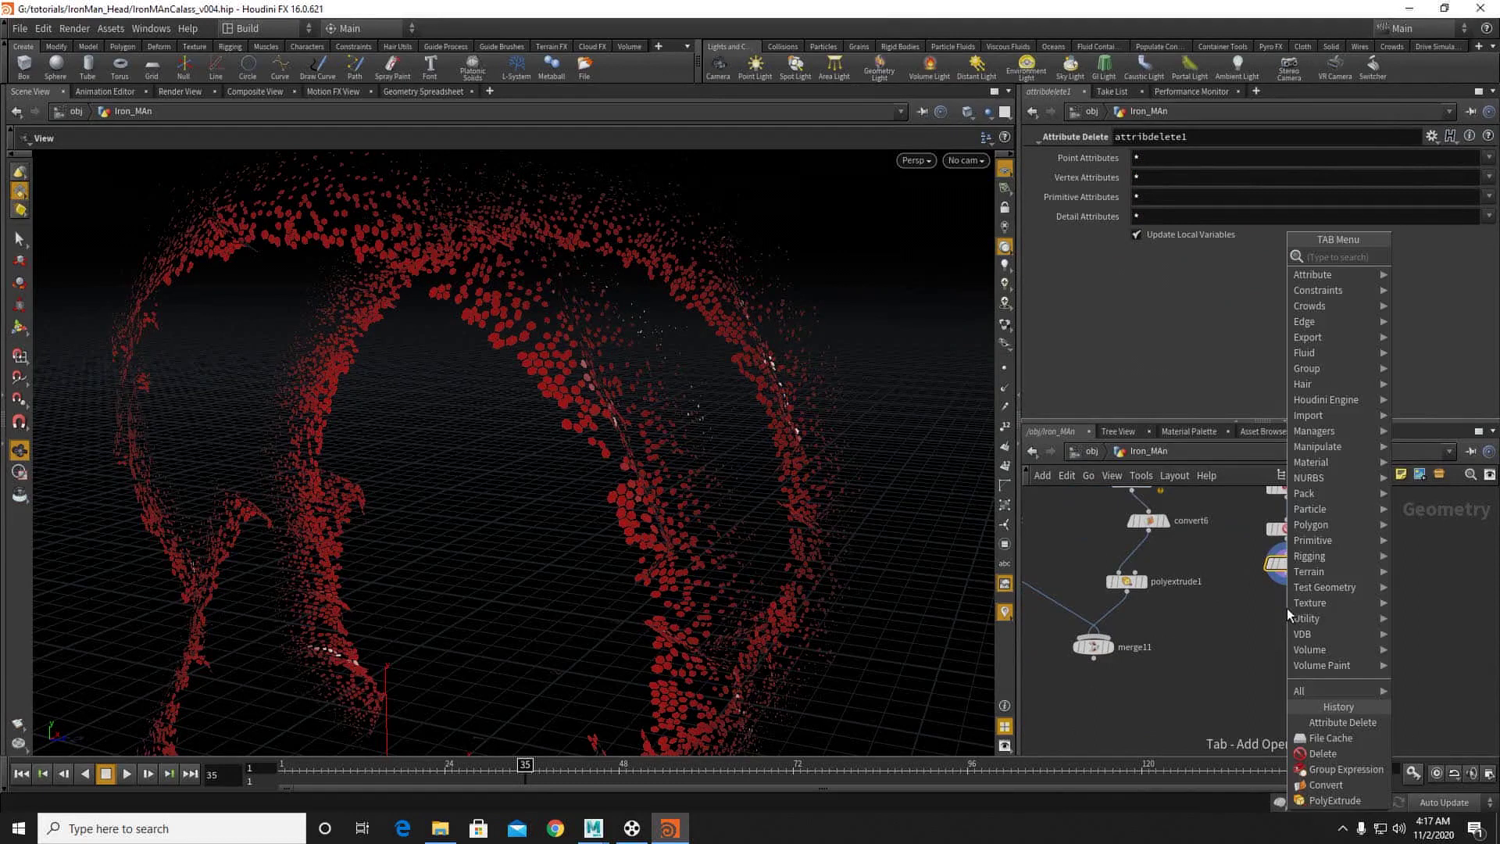
{"action": "type", "text": "ale"}
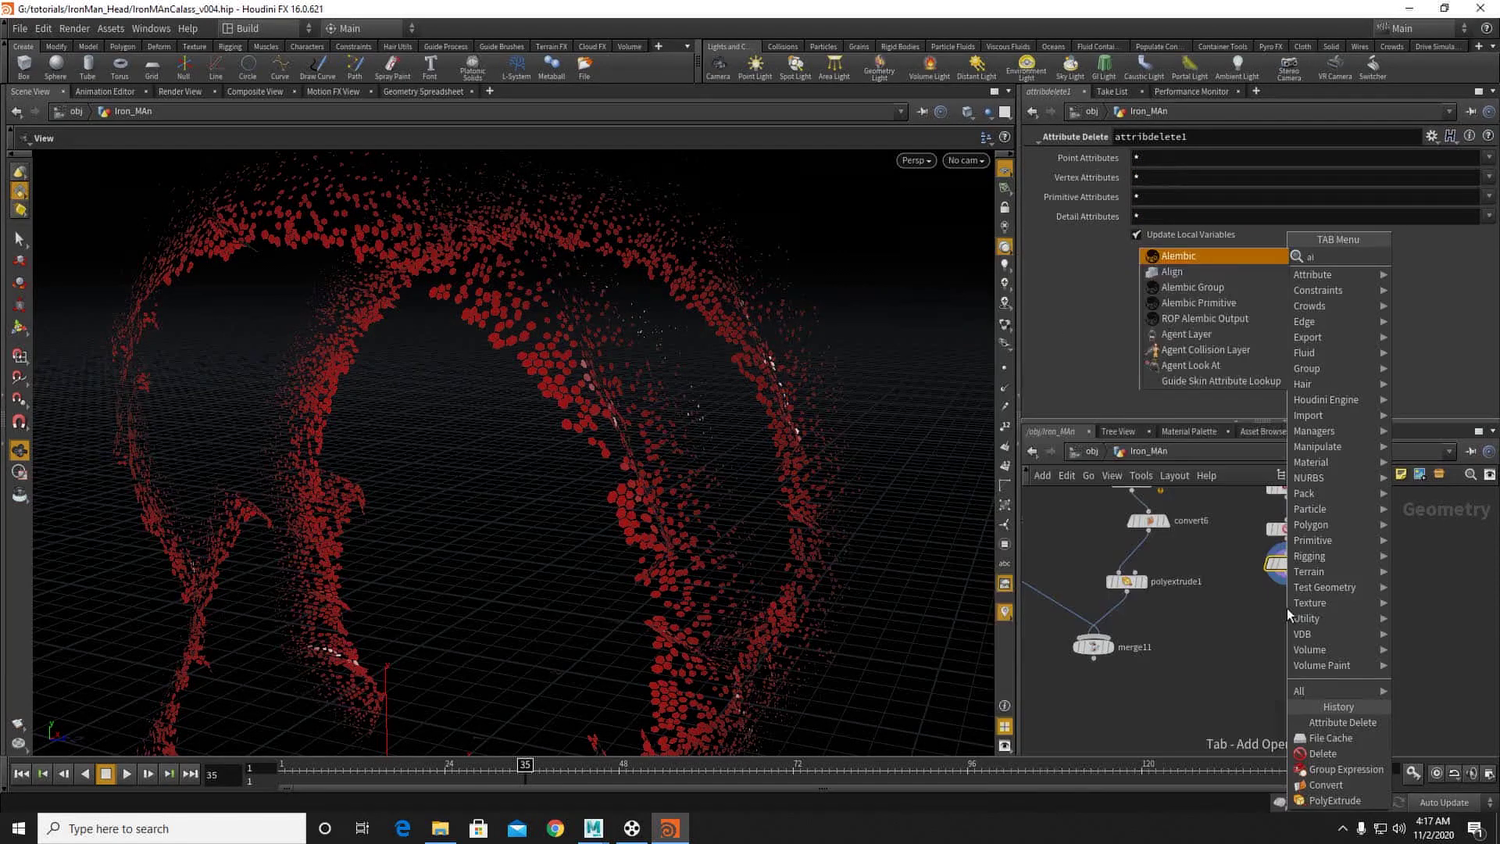
{"action": "left_click", "coordinate": [1253, 303]}
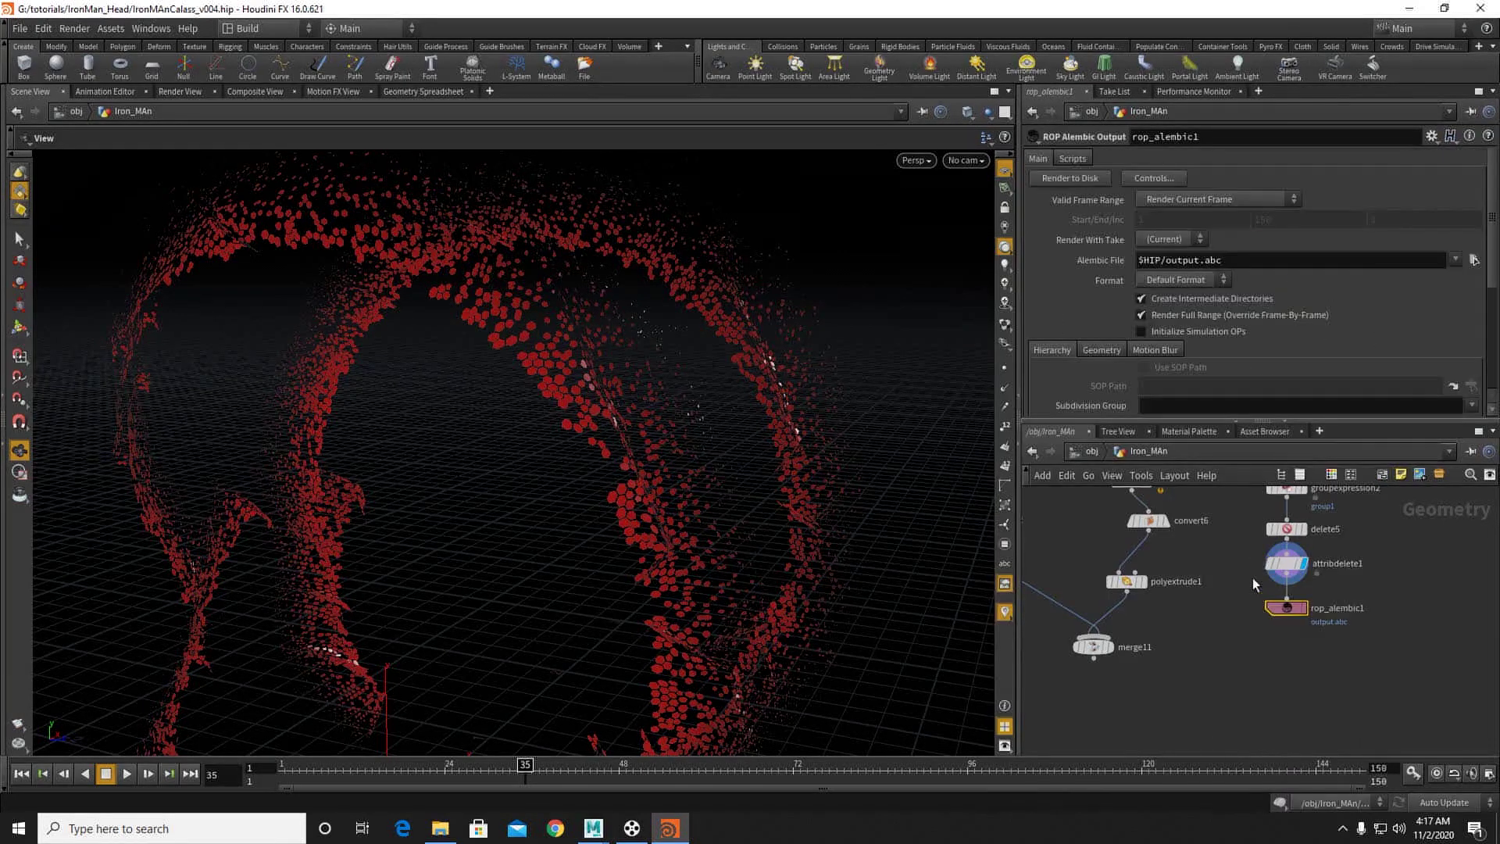
Step: Set the Alembic output to Render Frame Range and its file to $HIP/cache/renderGeo/honeyComGlowGeo.abc
{"action": "left_click", "coordinate": [1235, 198]}
{"action": "left_click", "coordinate": [1221, 230]}
{"action": "left_click", "coordinate": [1473, 260]}
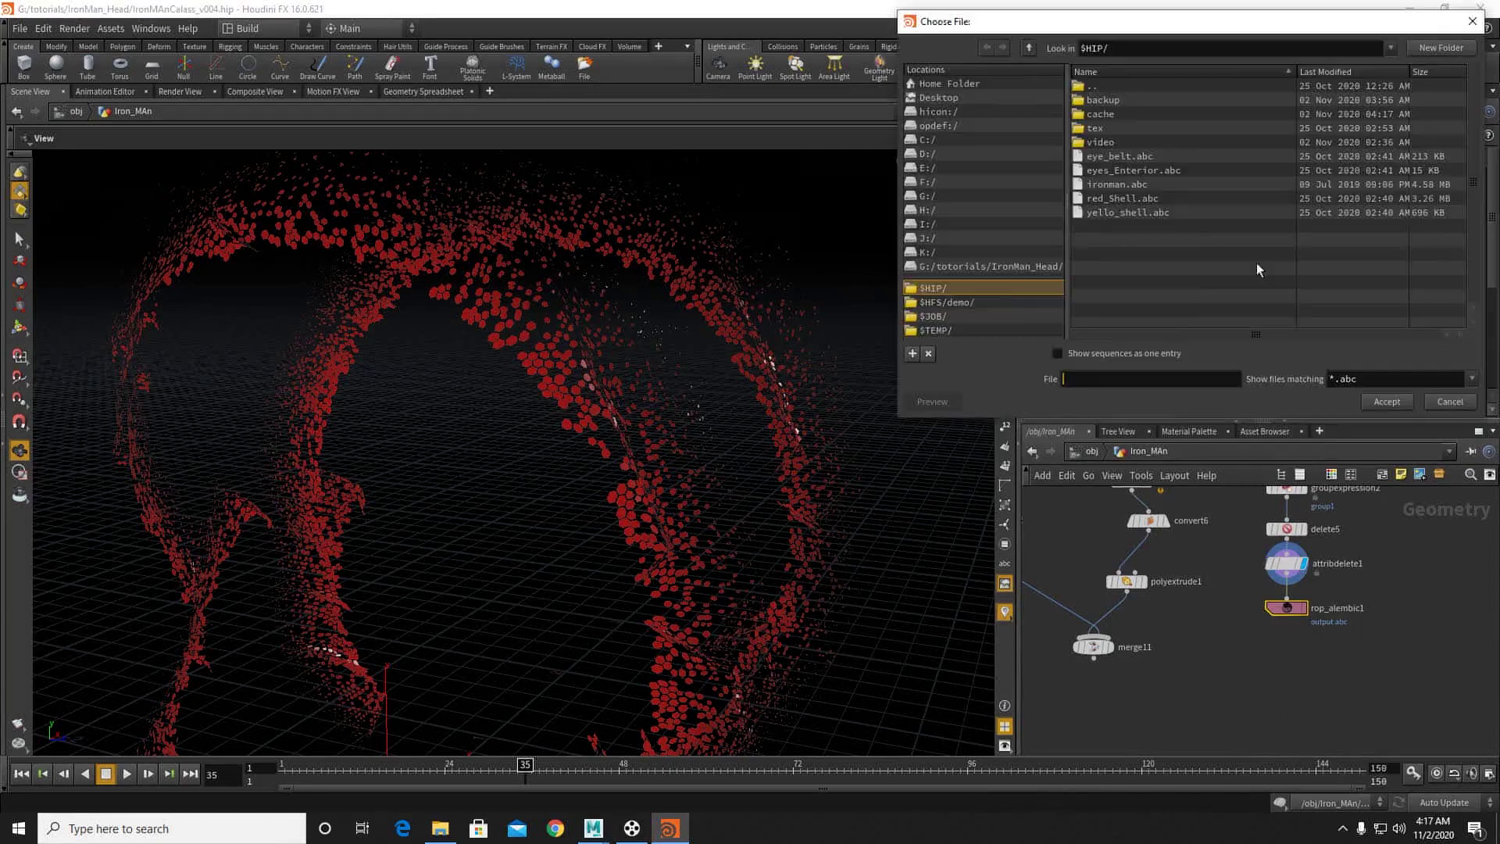
{"action": "double_click", "coordinate": [1099, 116]}
{"action": "double_click", "coordinate": [1109, 130]}
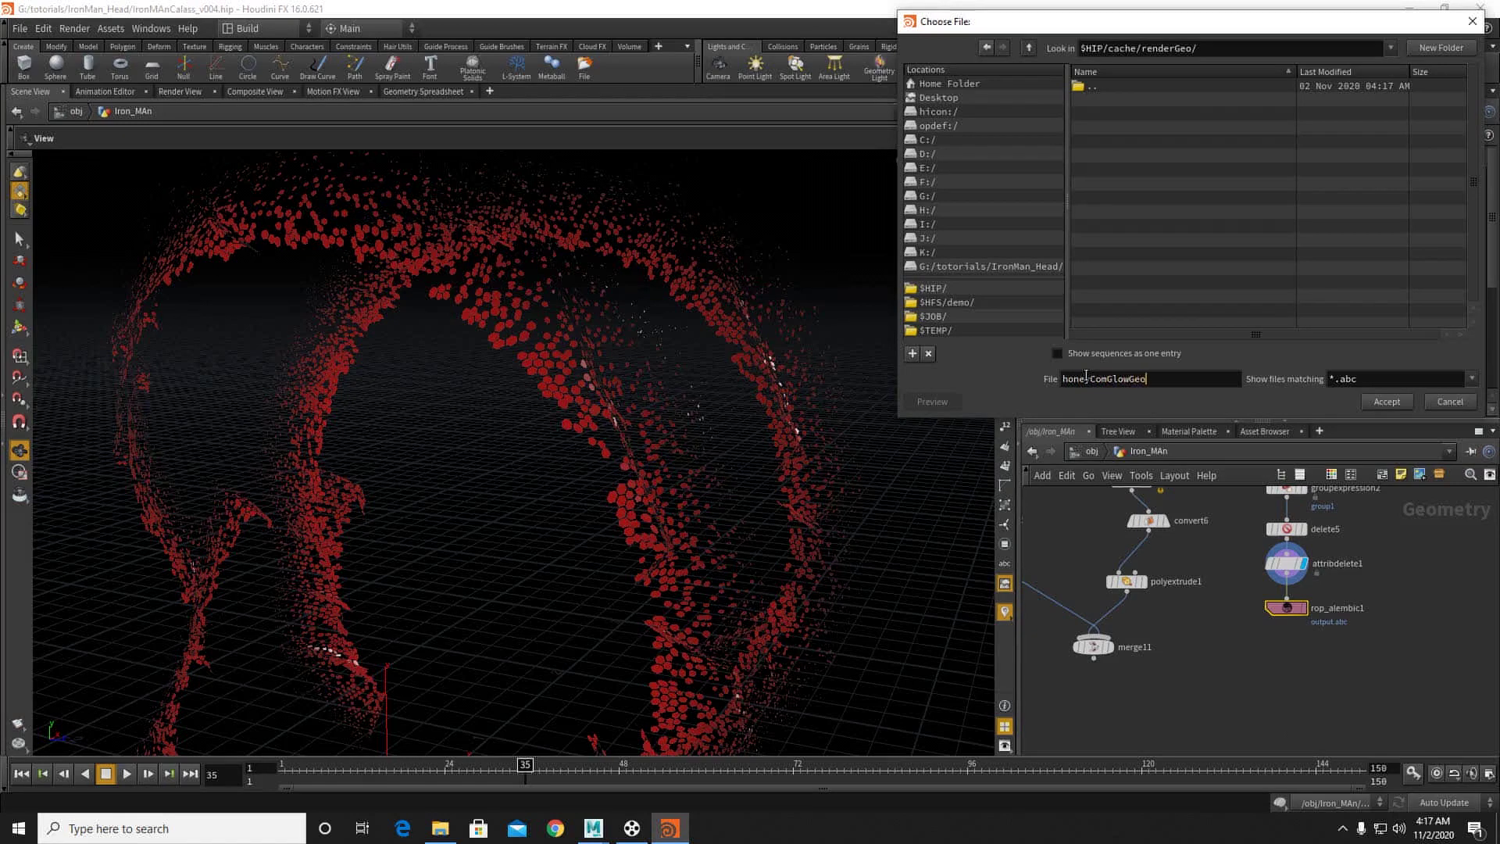
{"action": "type", "text": "c"}
{"action": "key", "text": "Return"}
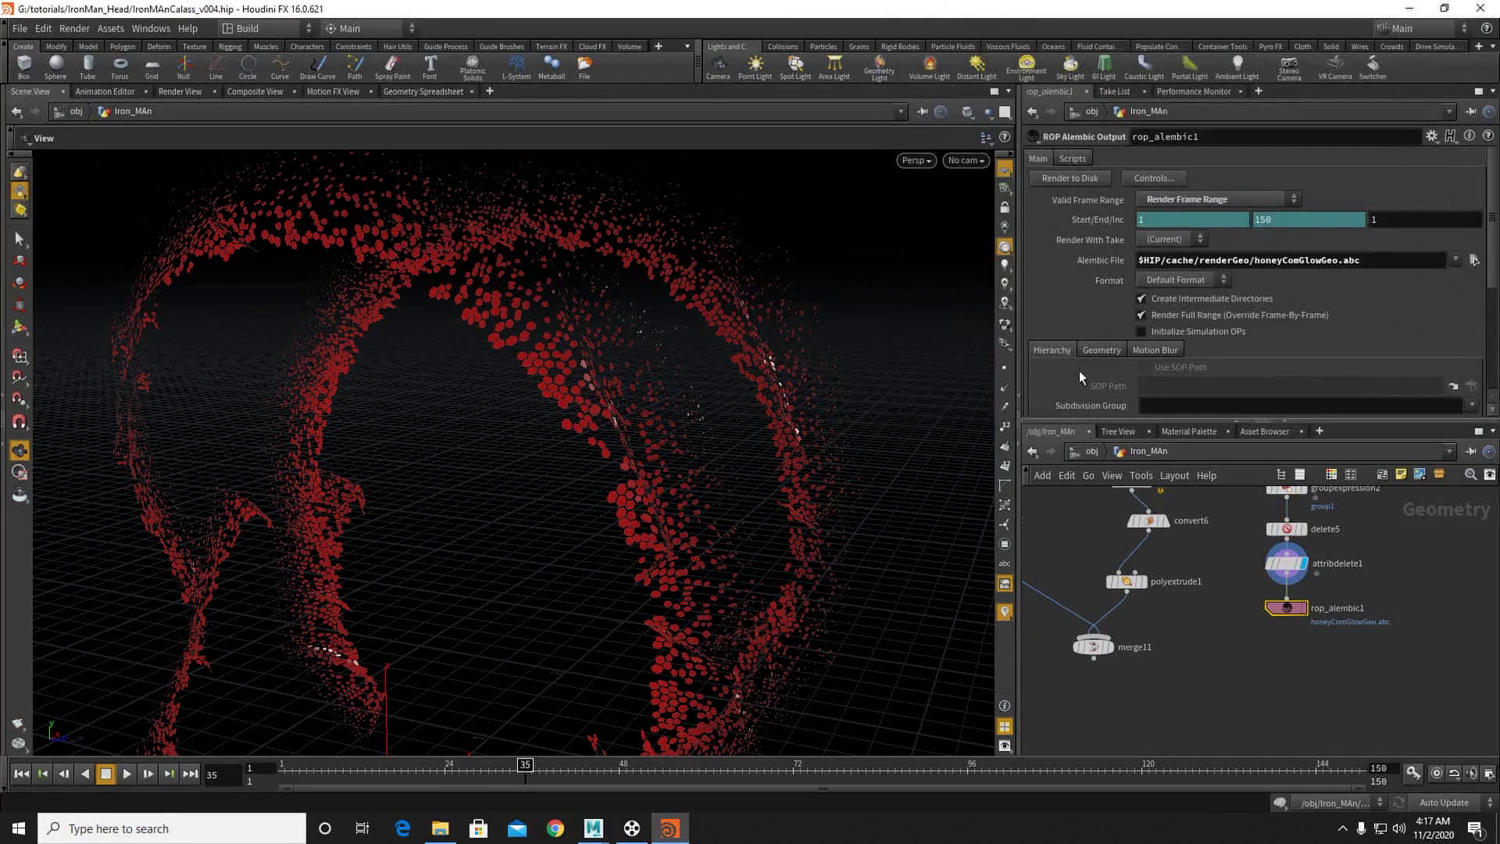
Step: Save the scene and render the honeyComGlowGeo Alembic to disk
{"action": "key", "text": "ctrl+s"}
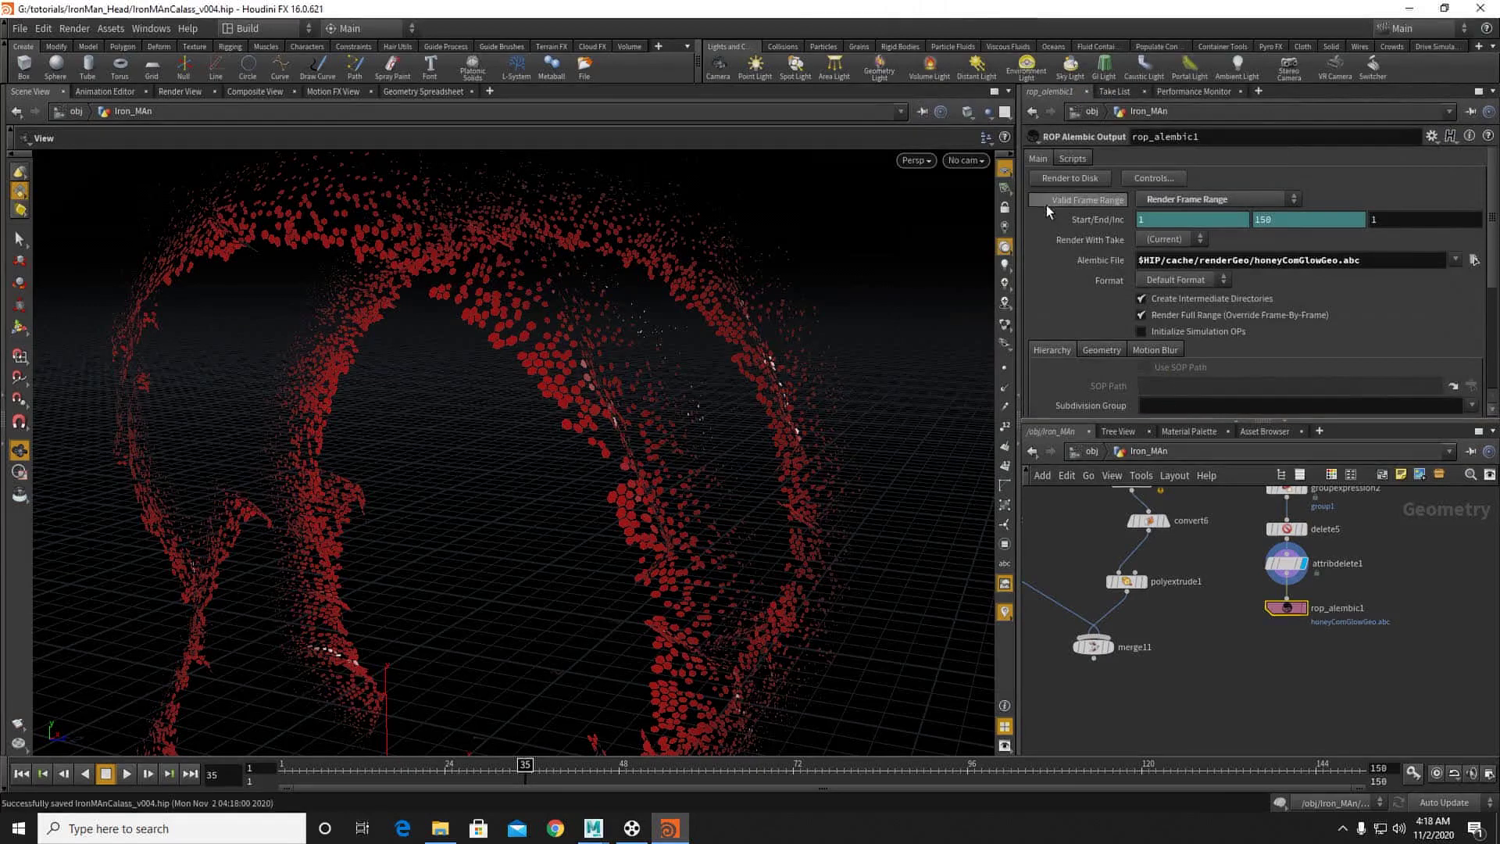
{"action": "left_click", "coordinate": [1062, 179]}
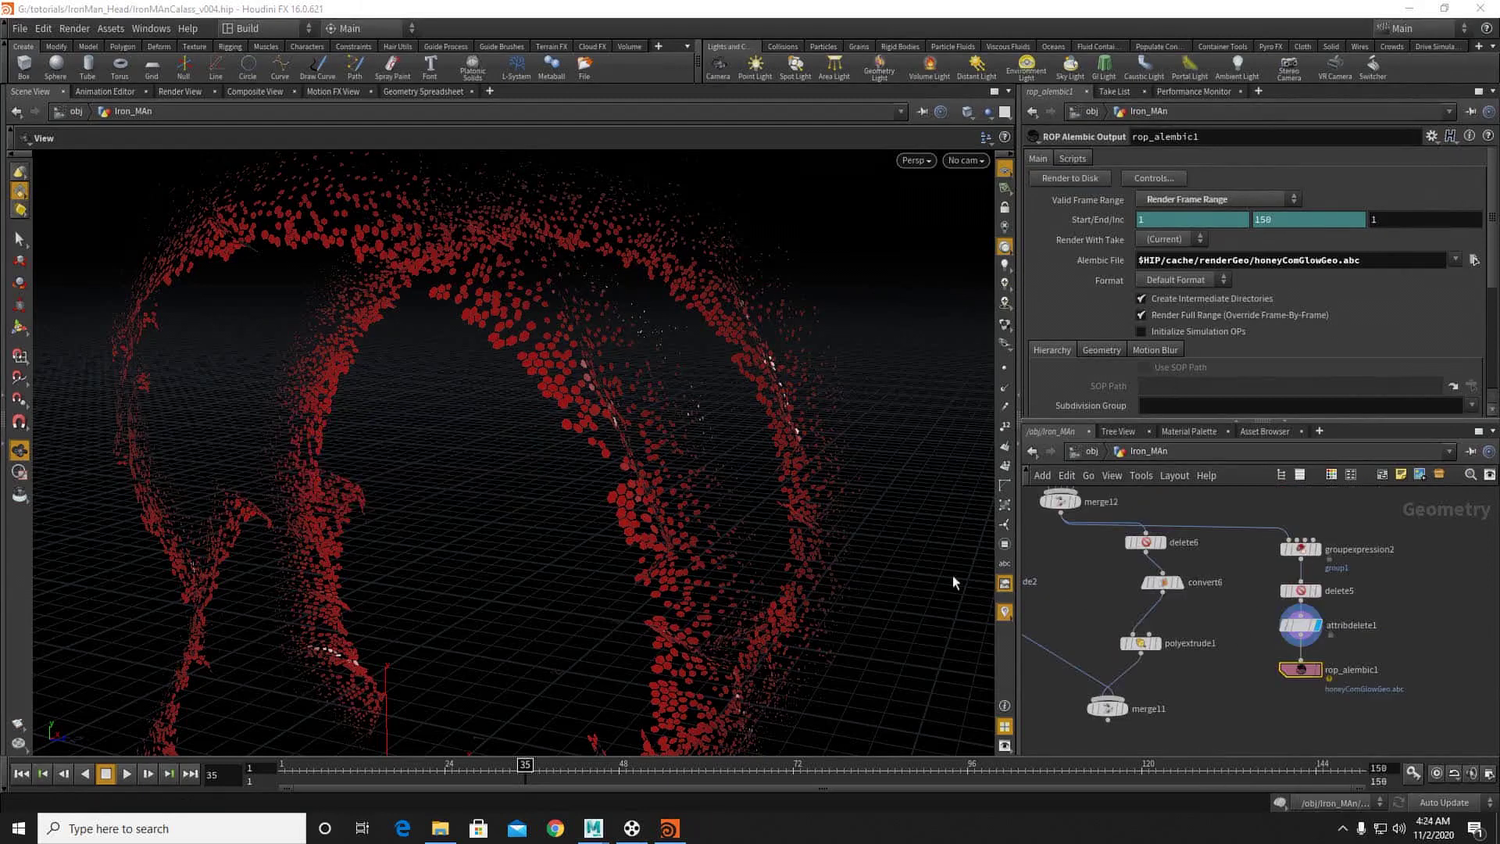
Step: Display the merge11 output and view the merged shell geometry from another angle
{"action": "middle_click_drag", "start_coordinate": [1168, 683], "coordinate": [1246, 661]}
{"action": "middle_click_drag", "start_coordinate": [1141, 612], "coordinate": [1132, 531]}
{"action": "left_click", "coordinate": [1192, 608]}
{"action": "left_click", "coordinate": [1174, 611]}
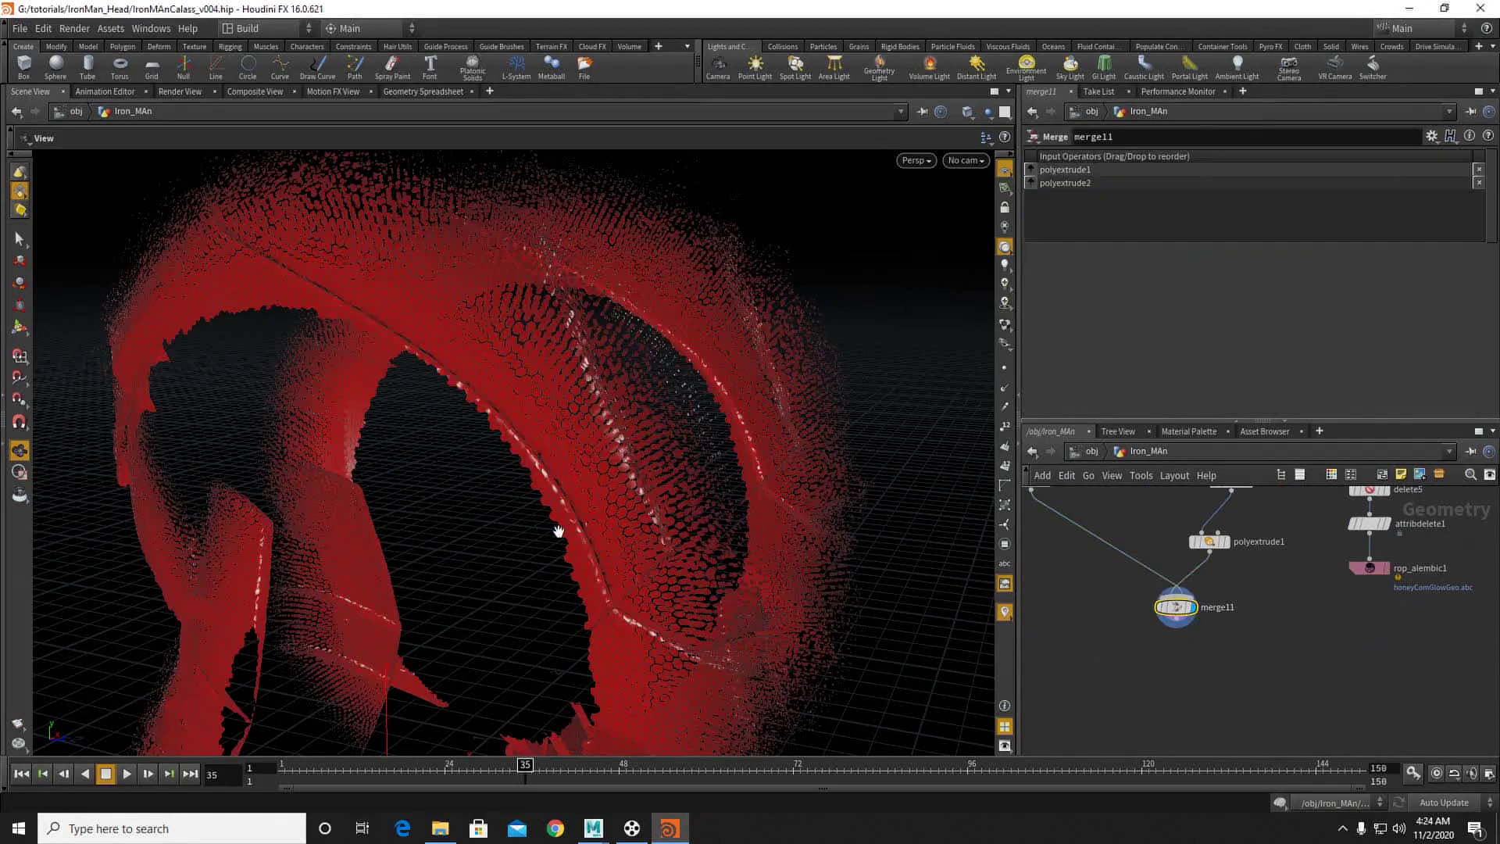
{"action": "left_click_drag", "start_coordinate": [727, 505], "coordinate": [599, 489]}
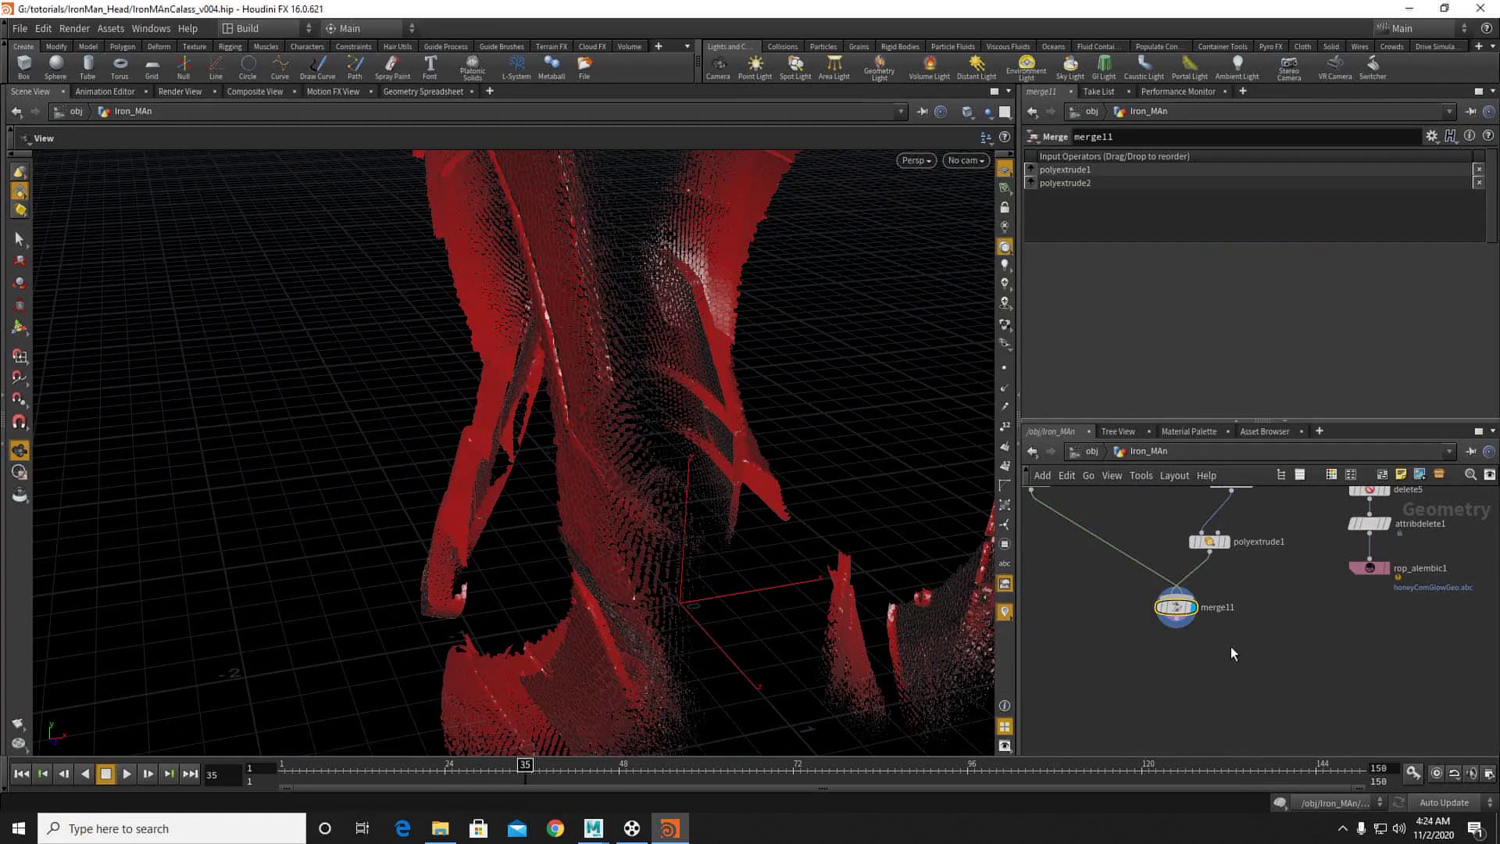
Step: Add a Delete node connected below merge11
{"action": "middle_click_drag", "start_coordinate": [1177, 636], "coordinate": [1185, 626]}
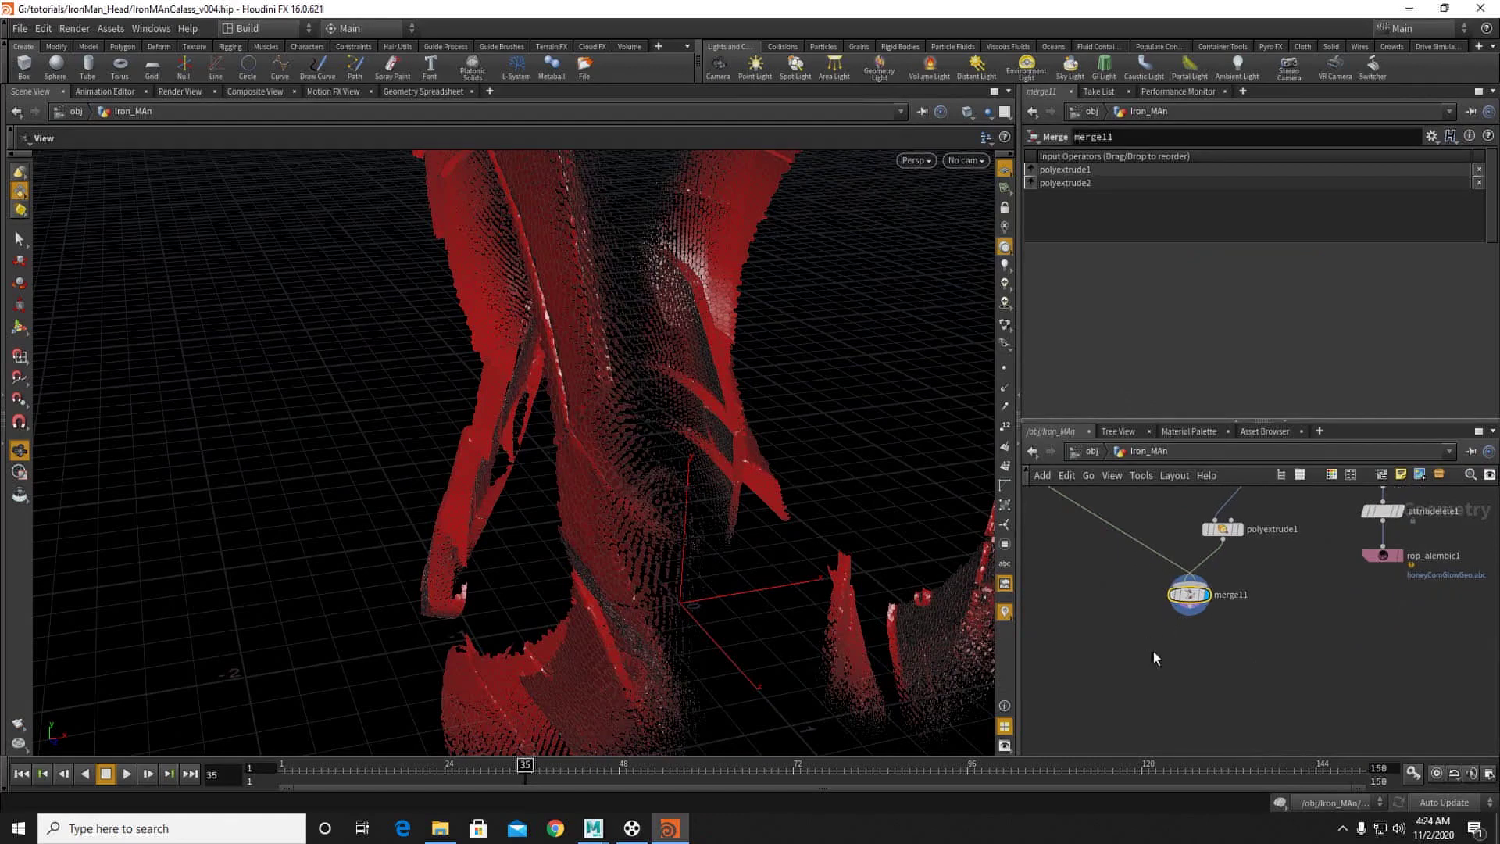
{"action": "key", "text": "Tab"}
{"action": "type", "text": "del"}
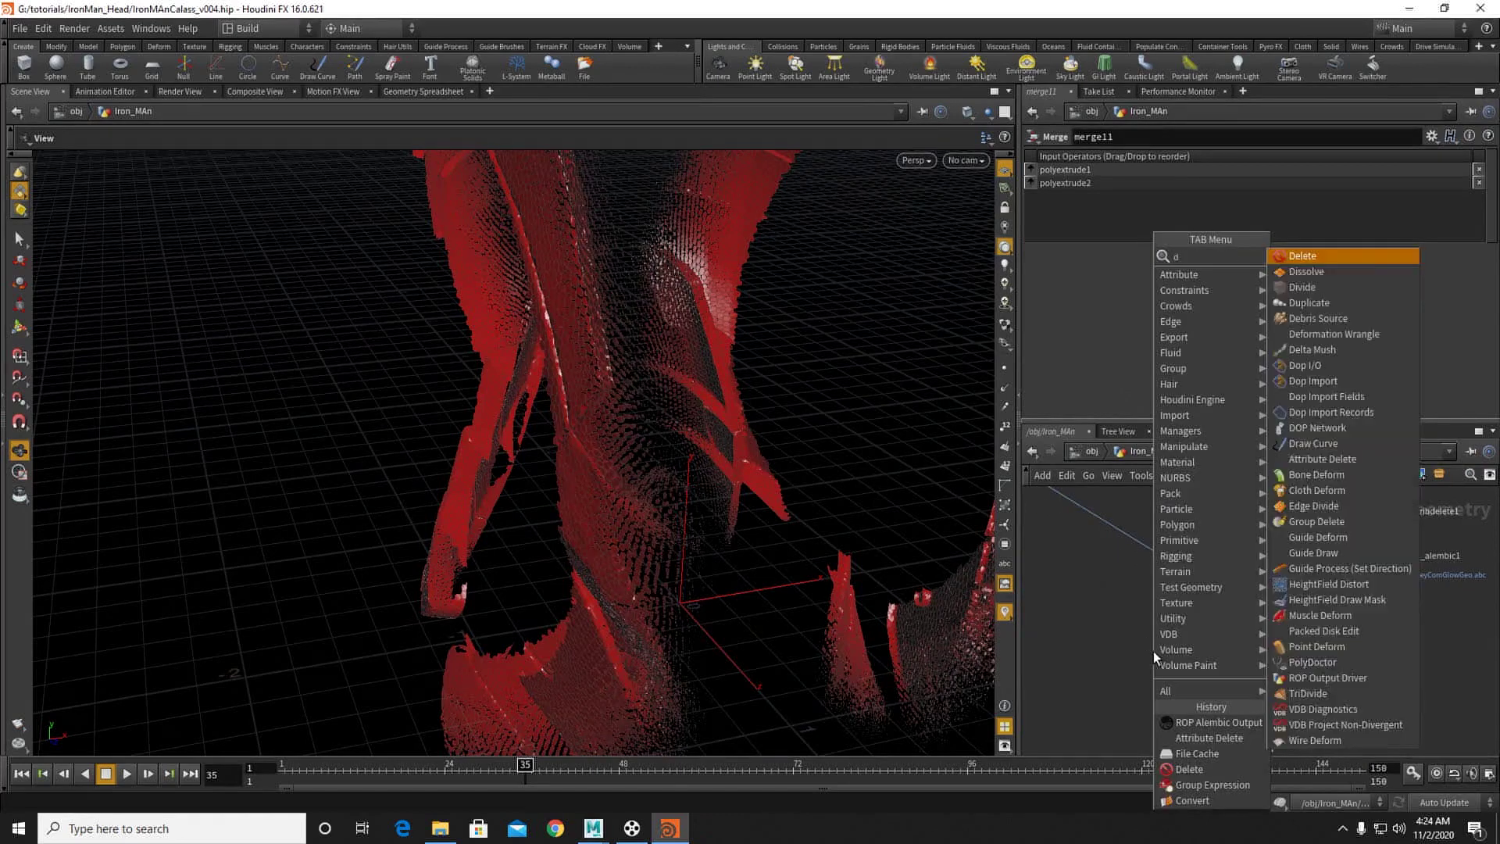
{"action": "left_click", "coordinate": [1319, 283]}
{"action": "left_click", "coordinate": [1156, 654]}
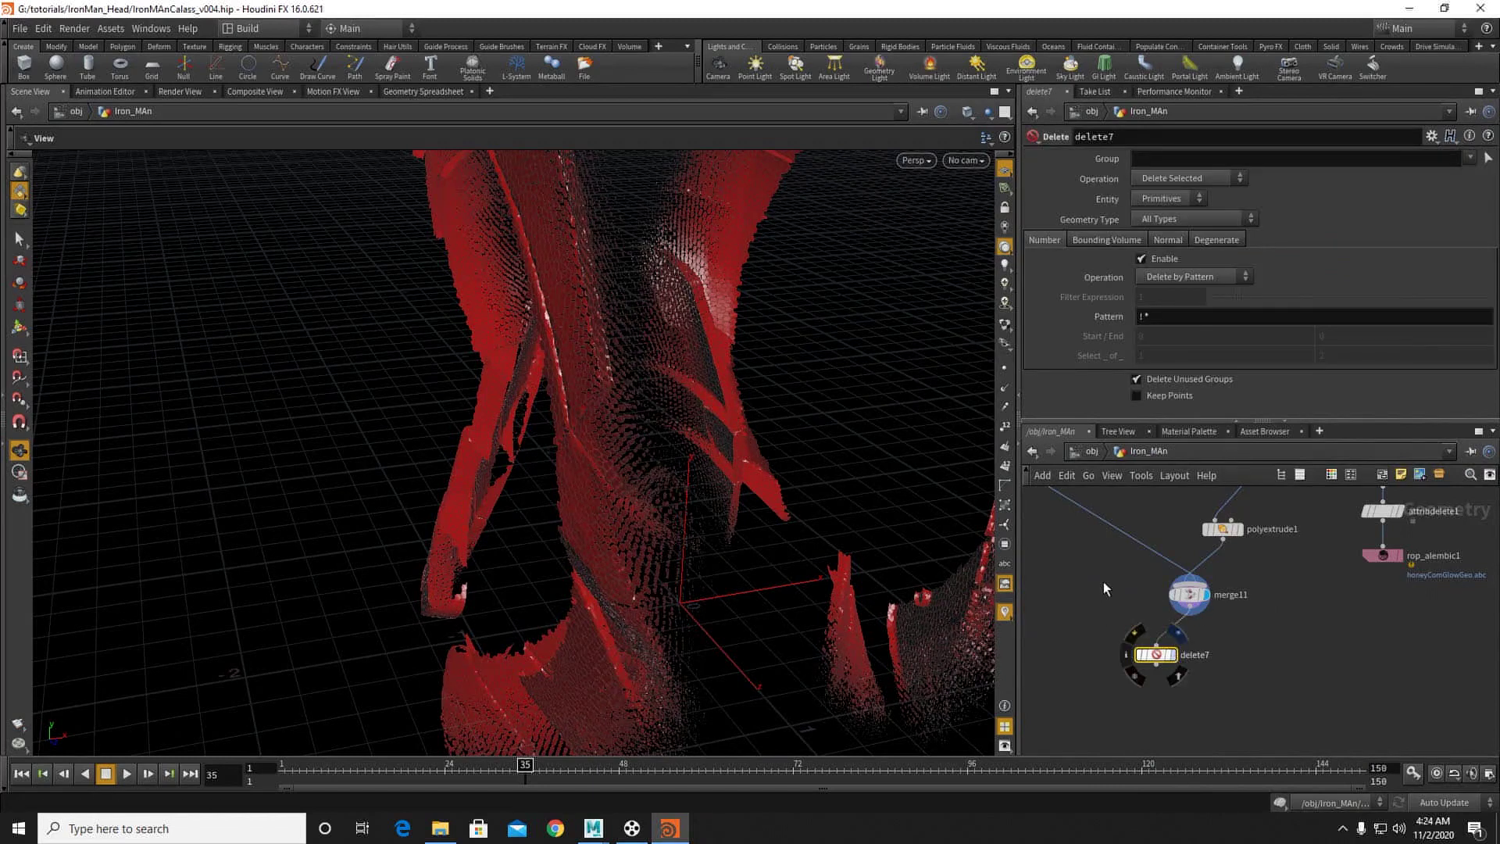
{"action": "left_click", "coordinate": [418, 92]}
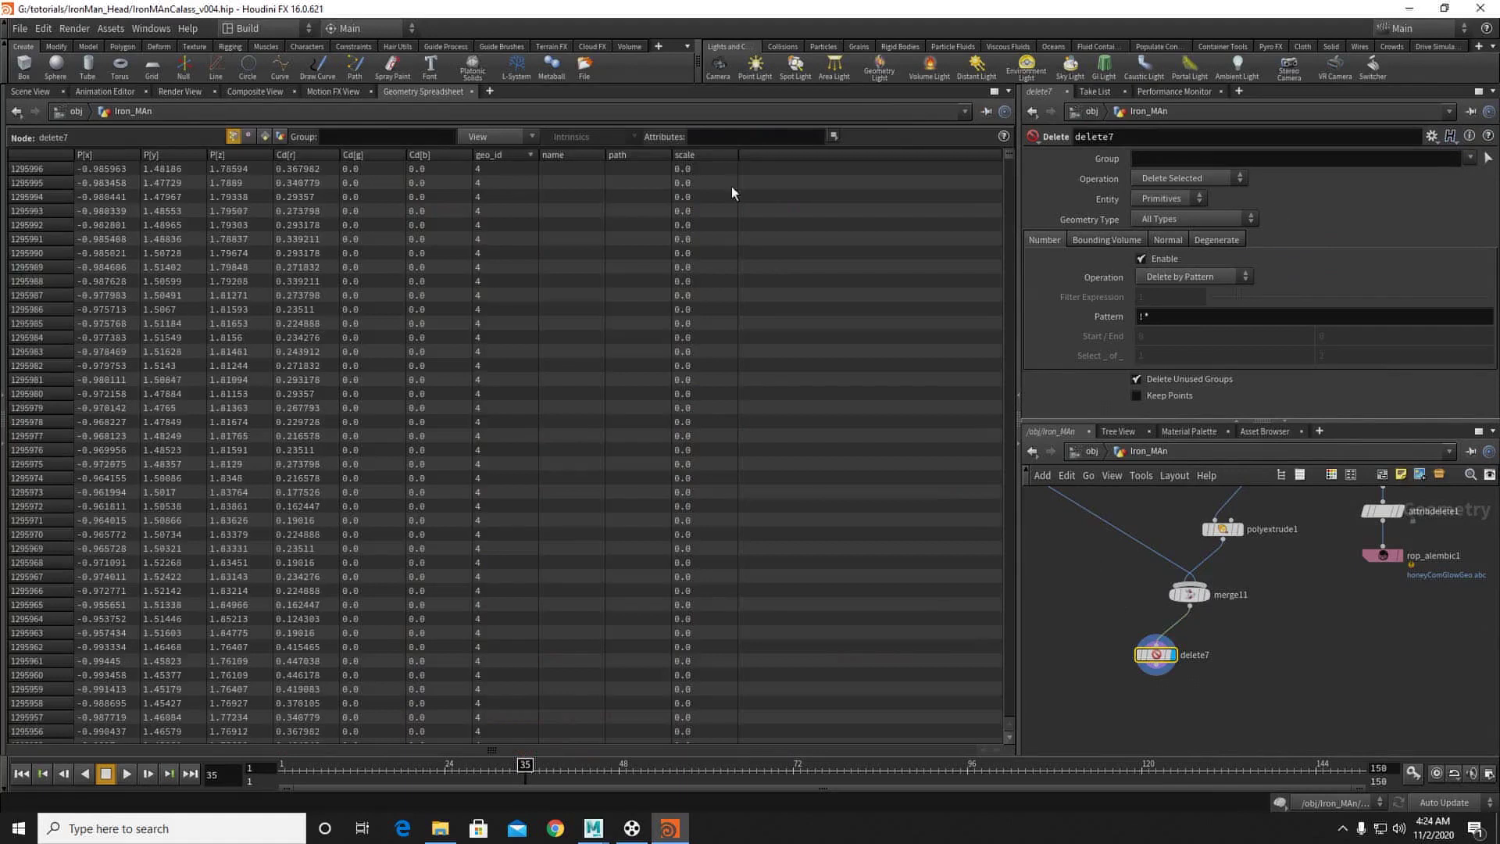
{"action": "type", "text": "@geo"}
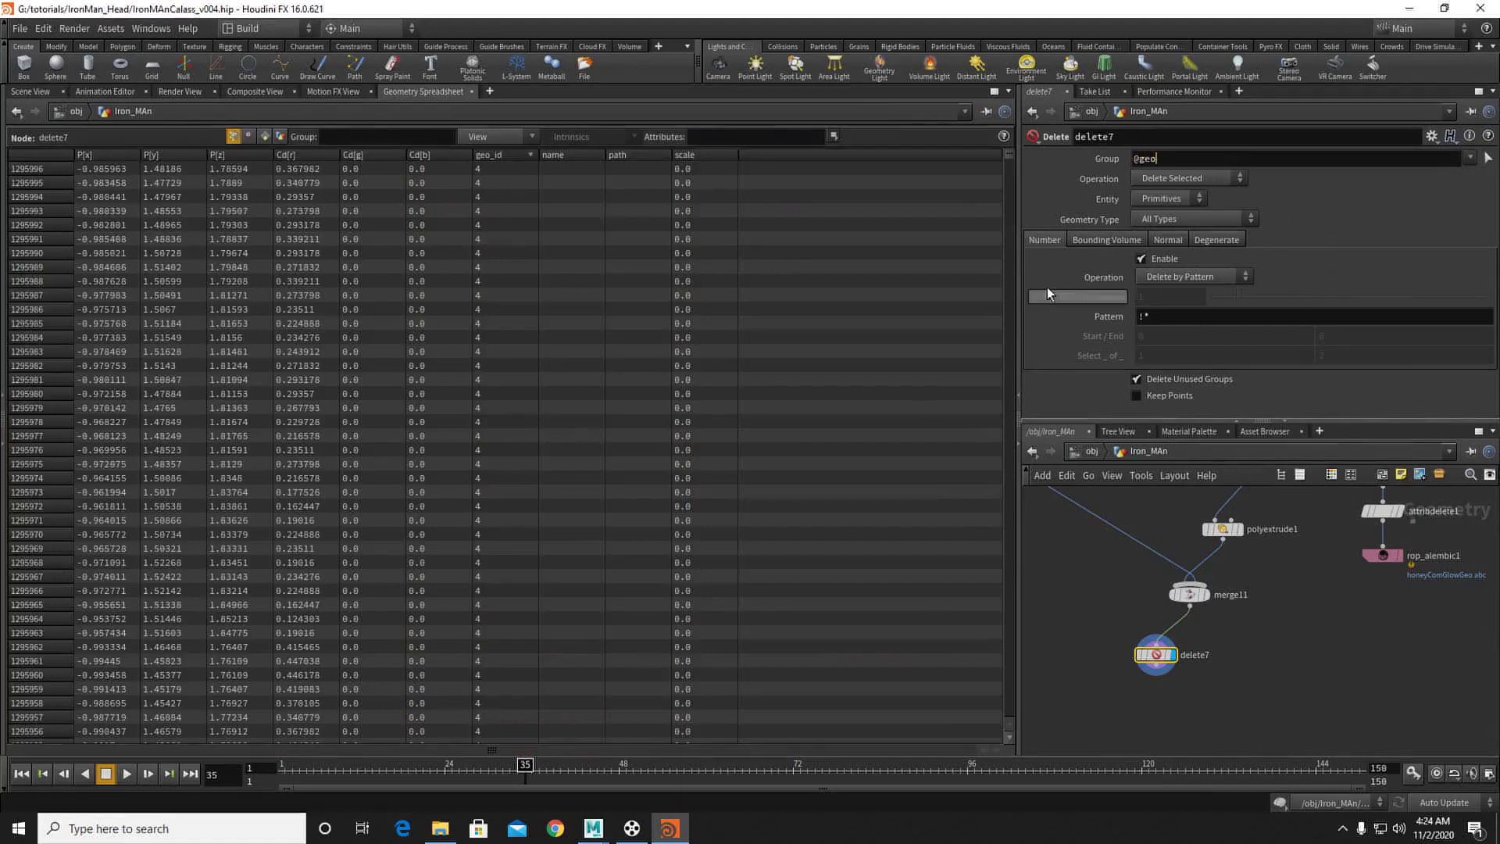
{"action": "type", "text": "_id==1"}
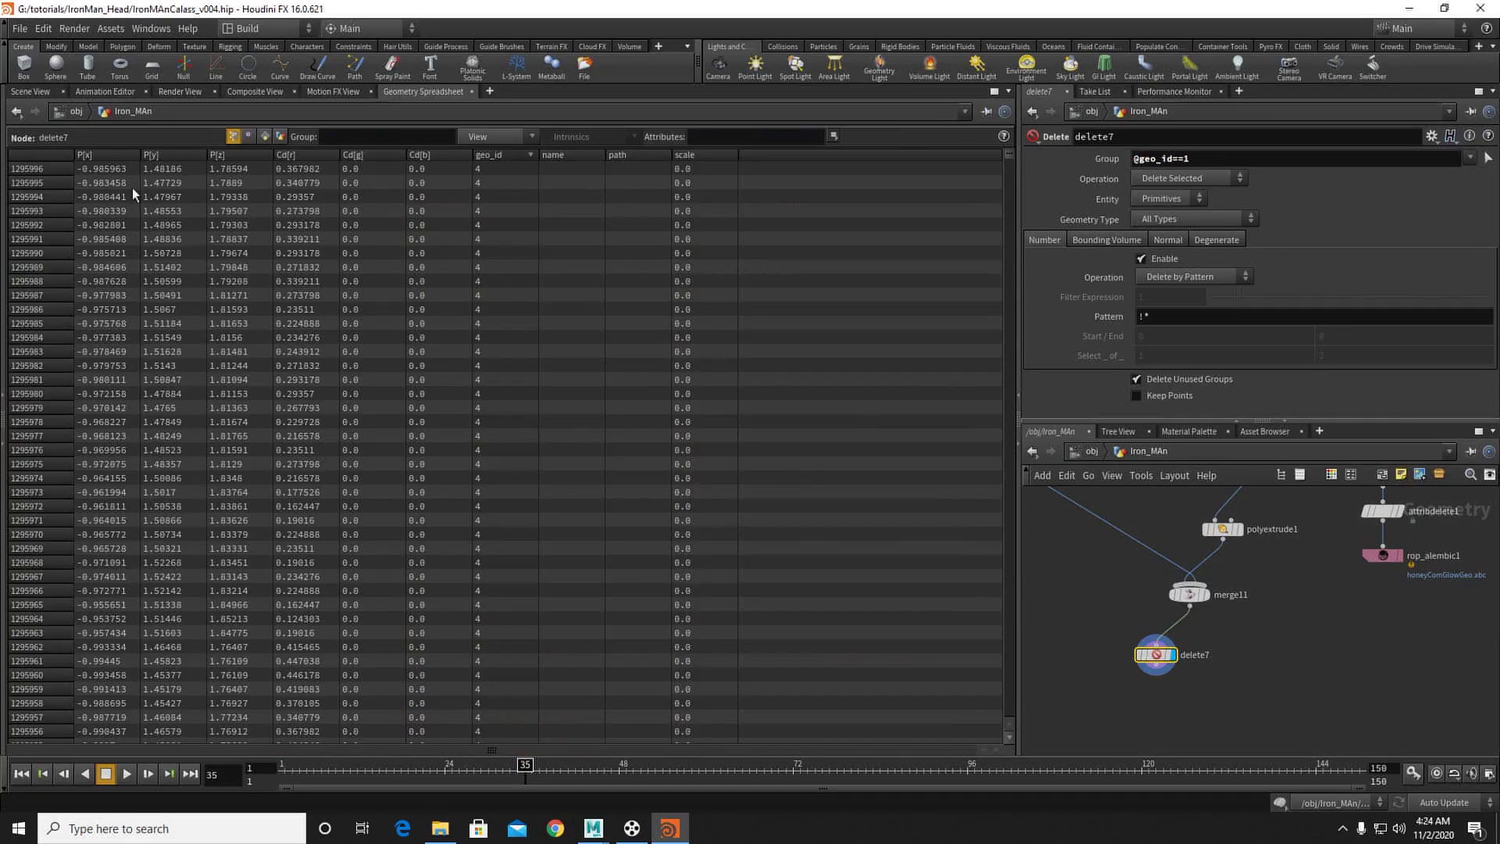
{"action": "left_click", "coordinate": [37, 93]}
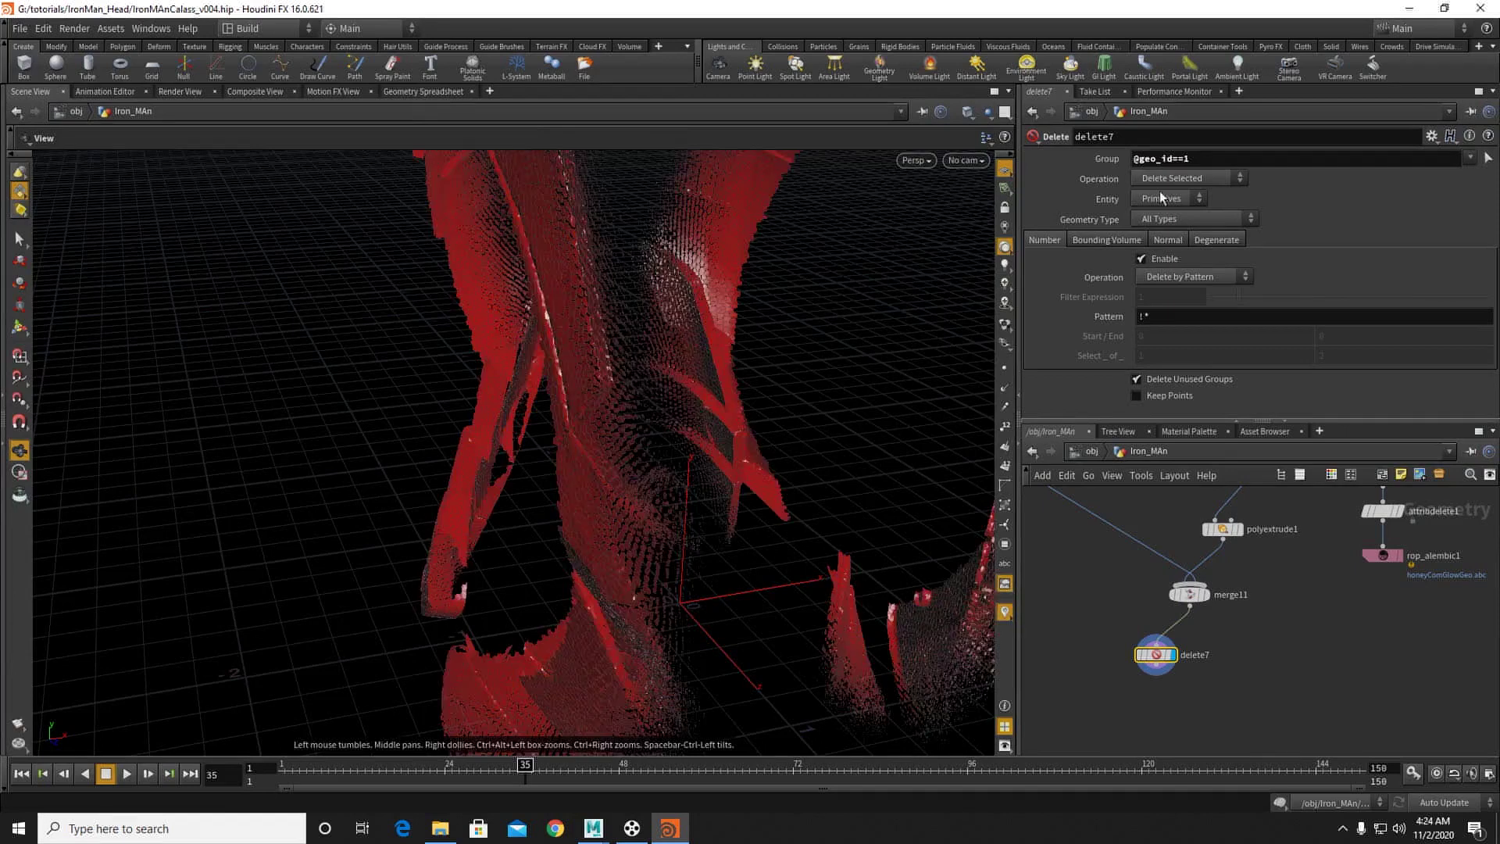
{"action": "left_click", "coordinate": [1162, 199]}
{"action": "left_click", "coordinate": [1151, 227]}
Step: Inspect the remaining shell geometry and rename the Delete node Red_Shell
{"action": "left_click_drag", "start_coordinate": [622, 312], "coordinate": [753, 314]}
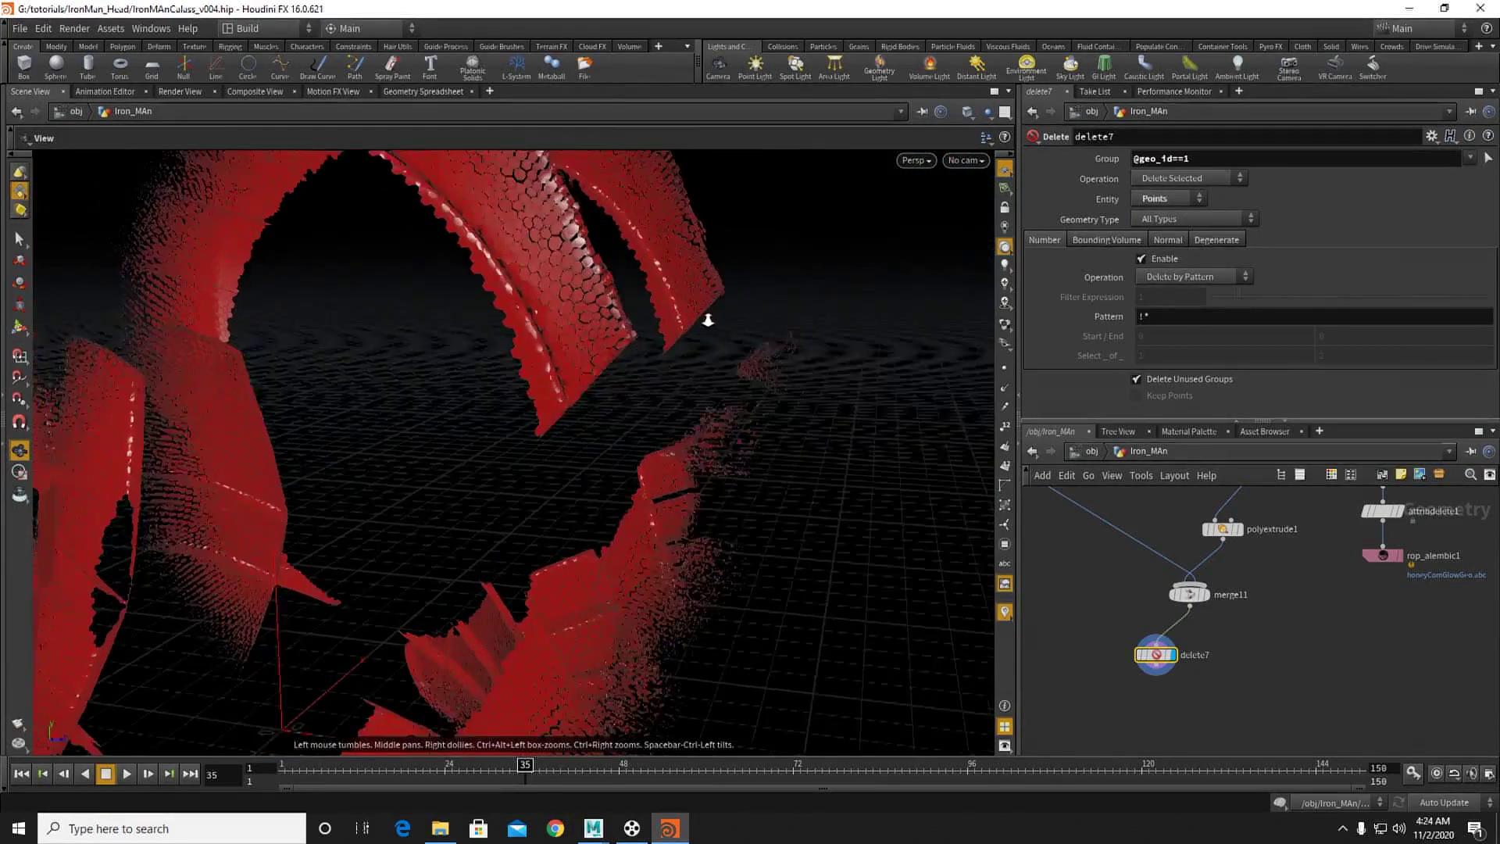
{"action": "right_click_drag", "start_coordinate": [753, 314], "coordinate": [482, 331]}
{"action": "left_click_drag", "start_coordinate": [483, 331], "coordinate": [435, 318]}
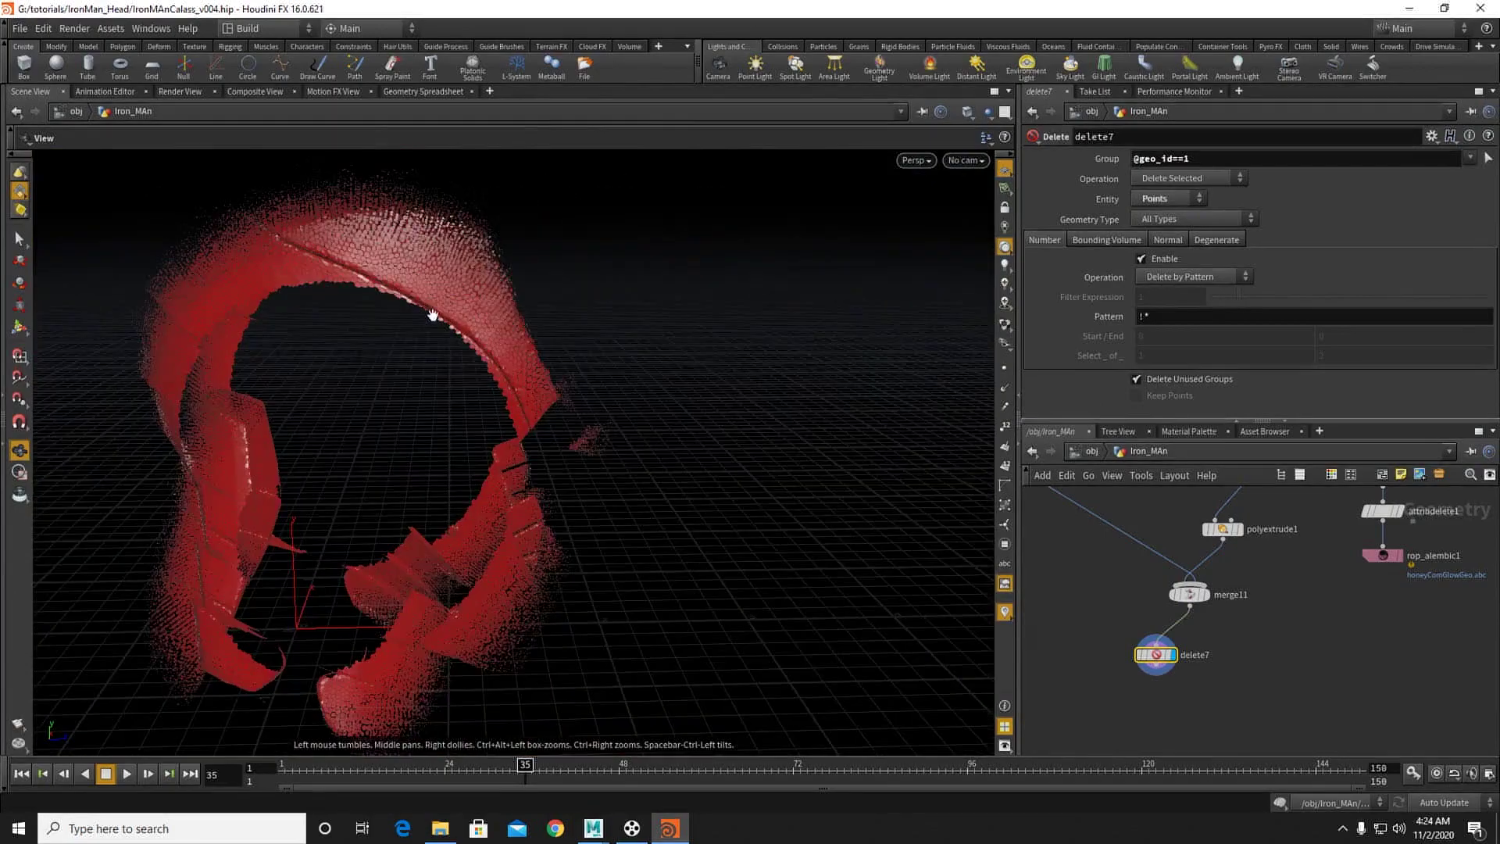
{"action": "right_click_drag", "start_coordinate": [435, 318], "coordinate": [724, 340]}
{"action": "left_click_drag", "start_coordinate": [724, 341], "coordinate": [509, 663]}
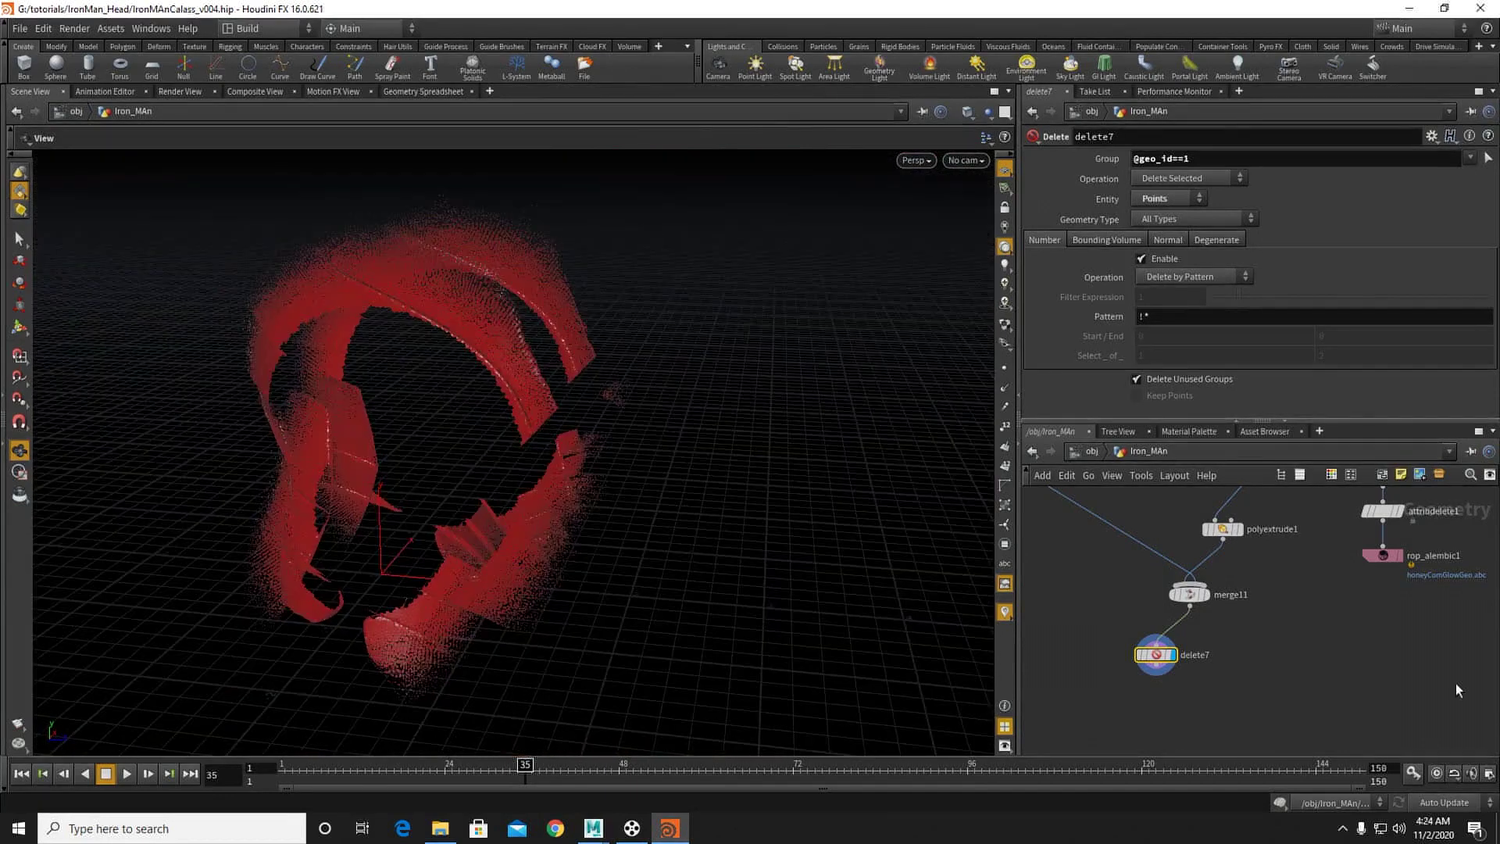
{"action": "left_click_drag", "start_coordinate": [1164, 663], "coordinate": [1128, 654]}
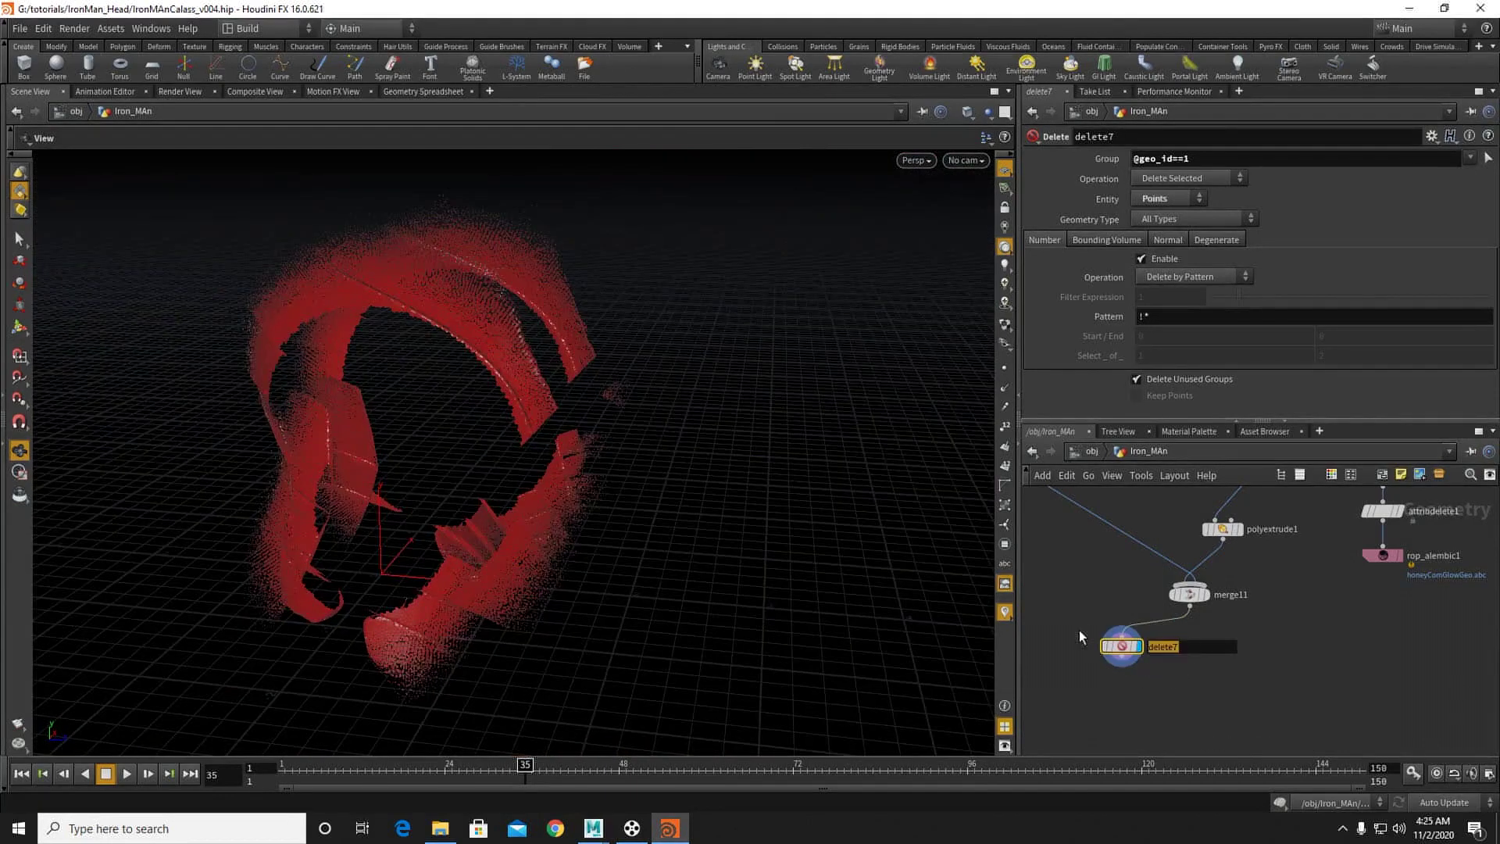
{"action": "type", "text": "Red_Shell"}
{"action": "key", "text": "Return"}
{"action": "mouse_move", "coordinate": [1125, 647]}
{"action": "key", "text": "ctrl+c"}
{"action": "key", "text": "ctrl+v"}
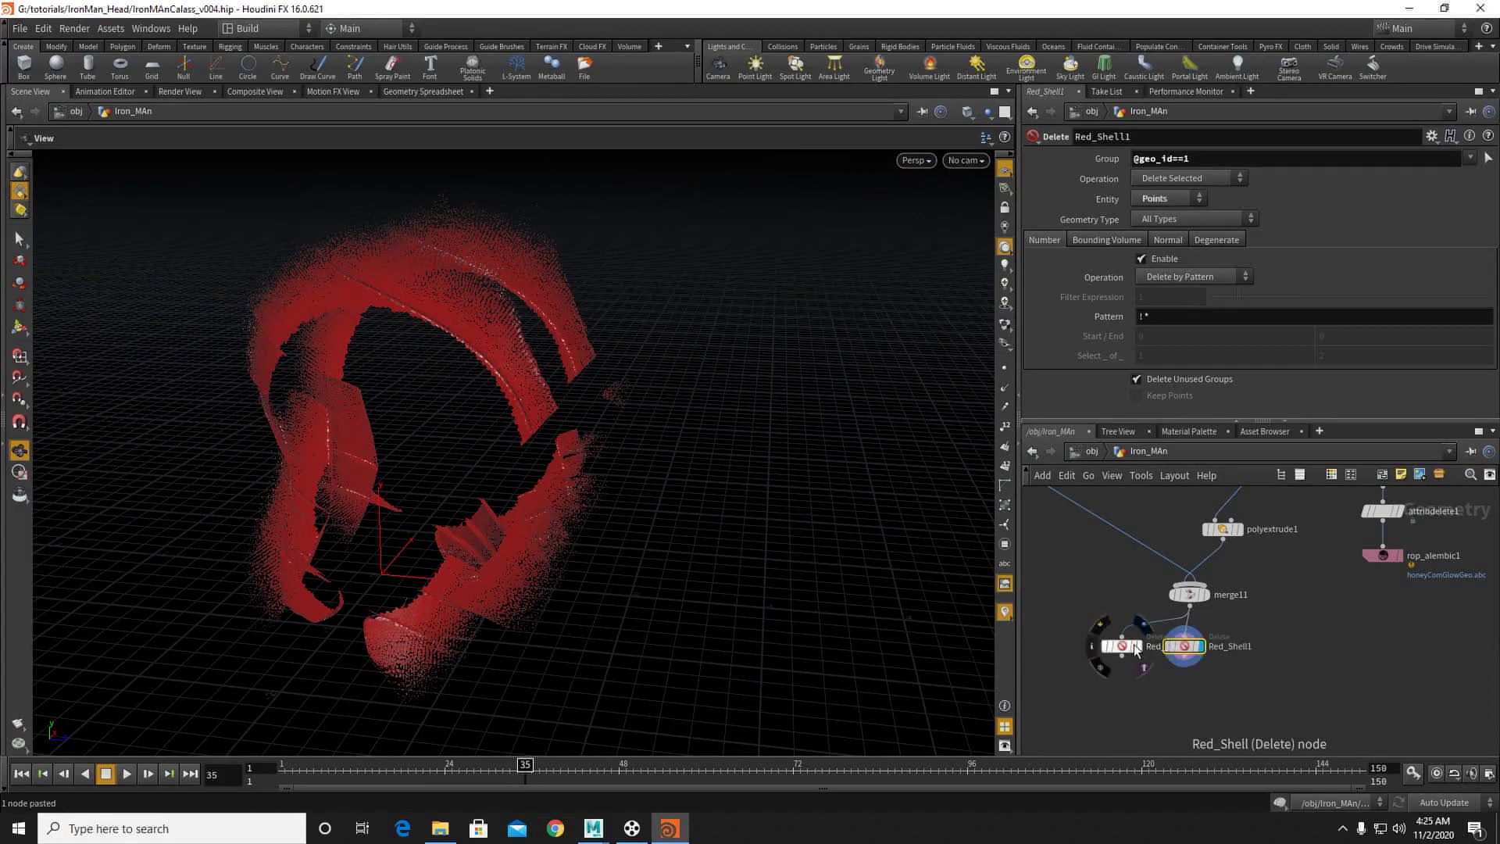
{"action": "left_click_drag", "start_coordinate": [1181, 646], "coordinate": [1208, 647]}
{"action": "left_click", "coordinate": [1195, 163]}
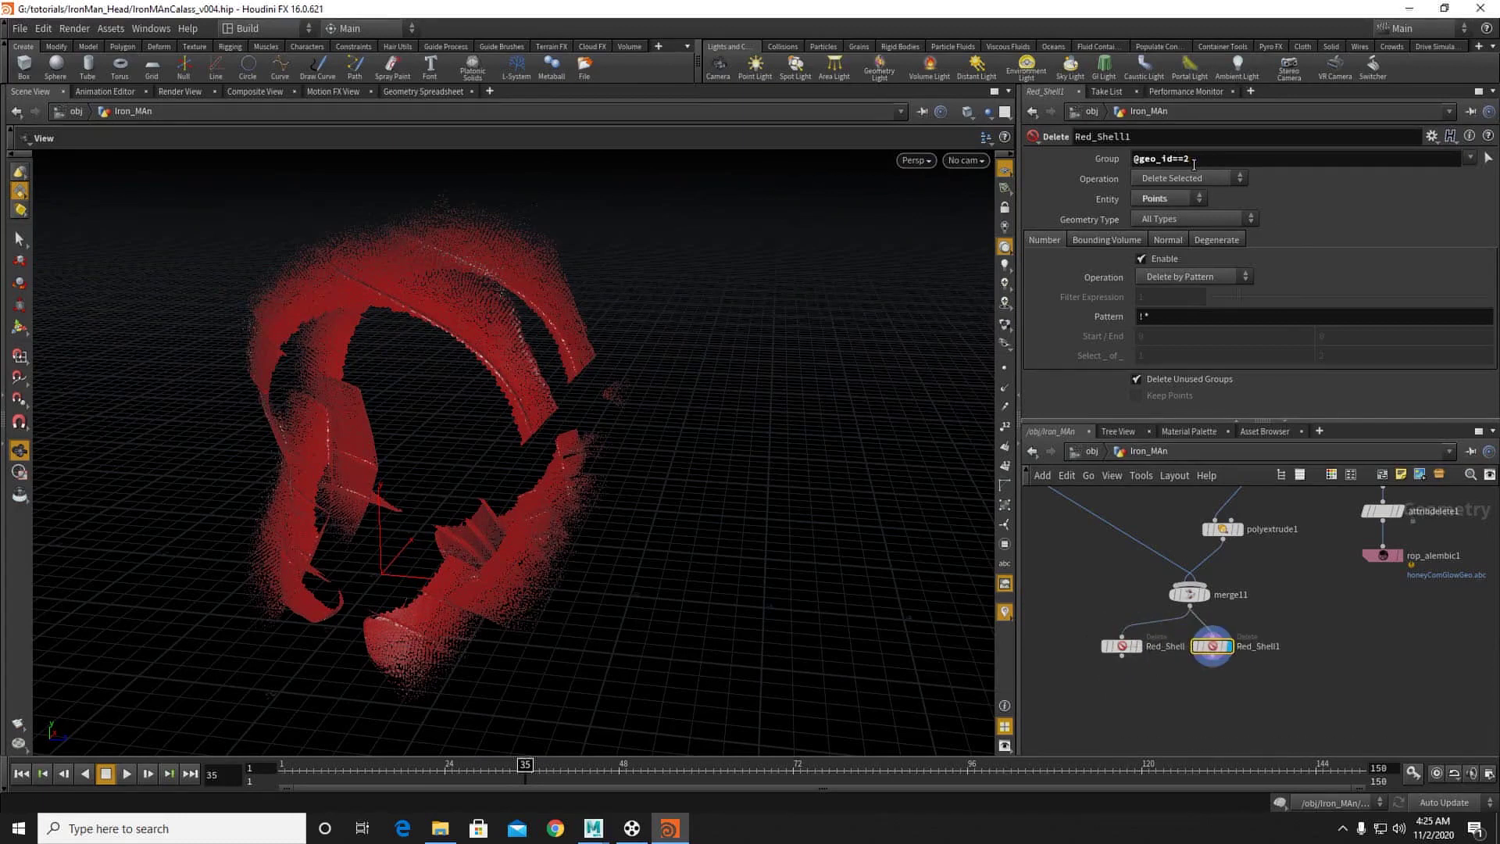
{"action": "key", "text": "BackSpace"}
{"action": "type", "text": "2"}
{"action": "key", "text": "Return"}
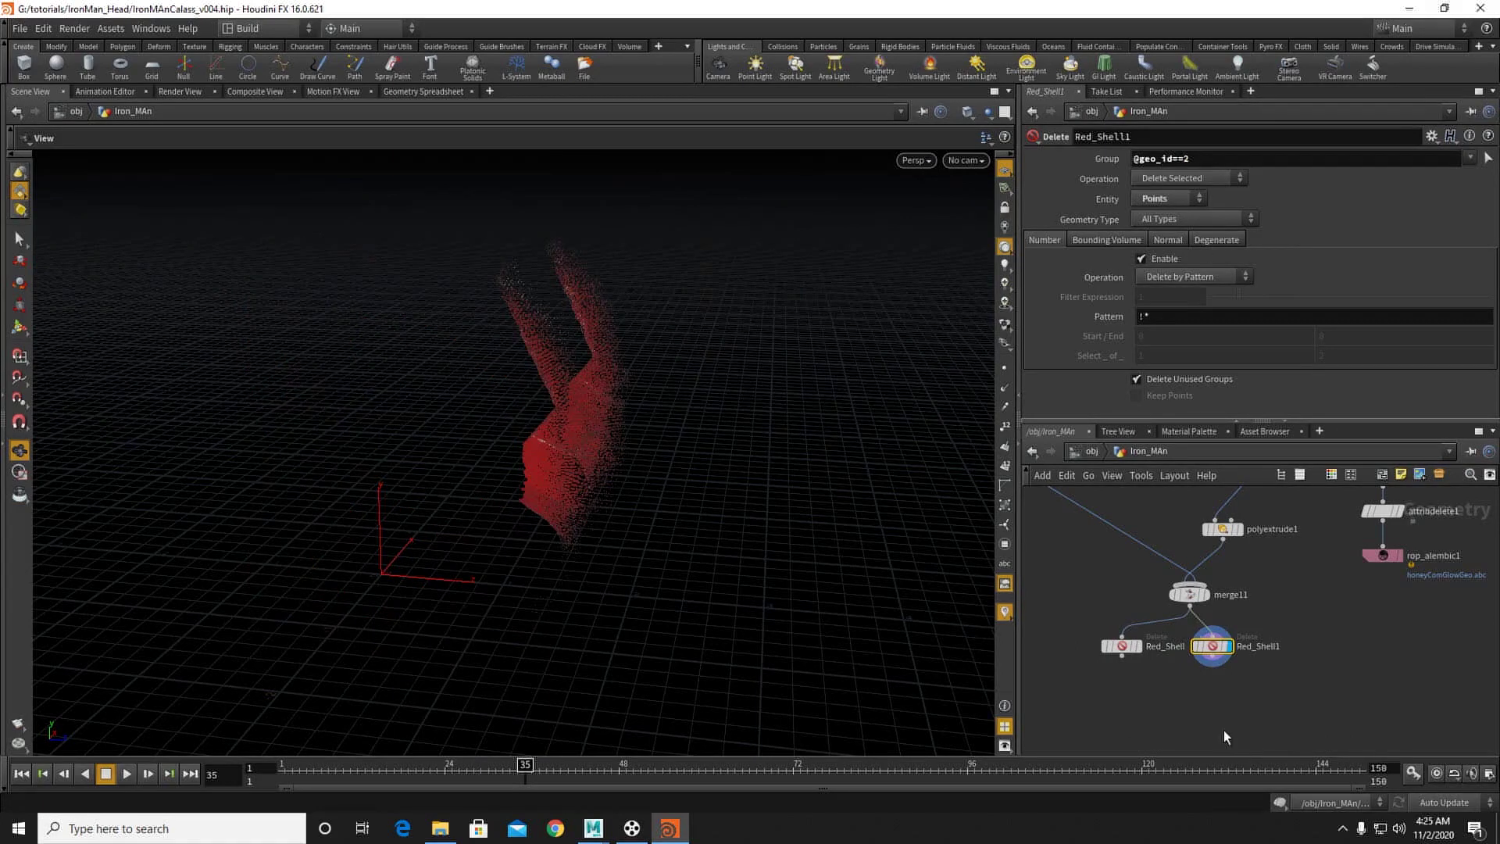
Step: Rename the duplicated Delete node Yellow_Shell
{"action": "double_click", "coordinate": [1244, 648]}
{"action": "type", "text": "Yellow"}
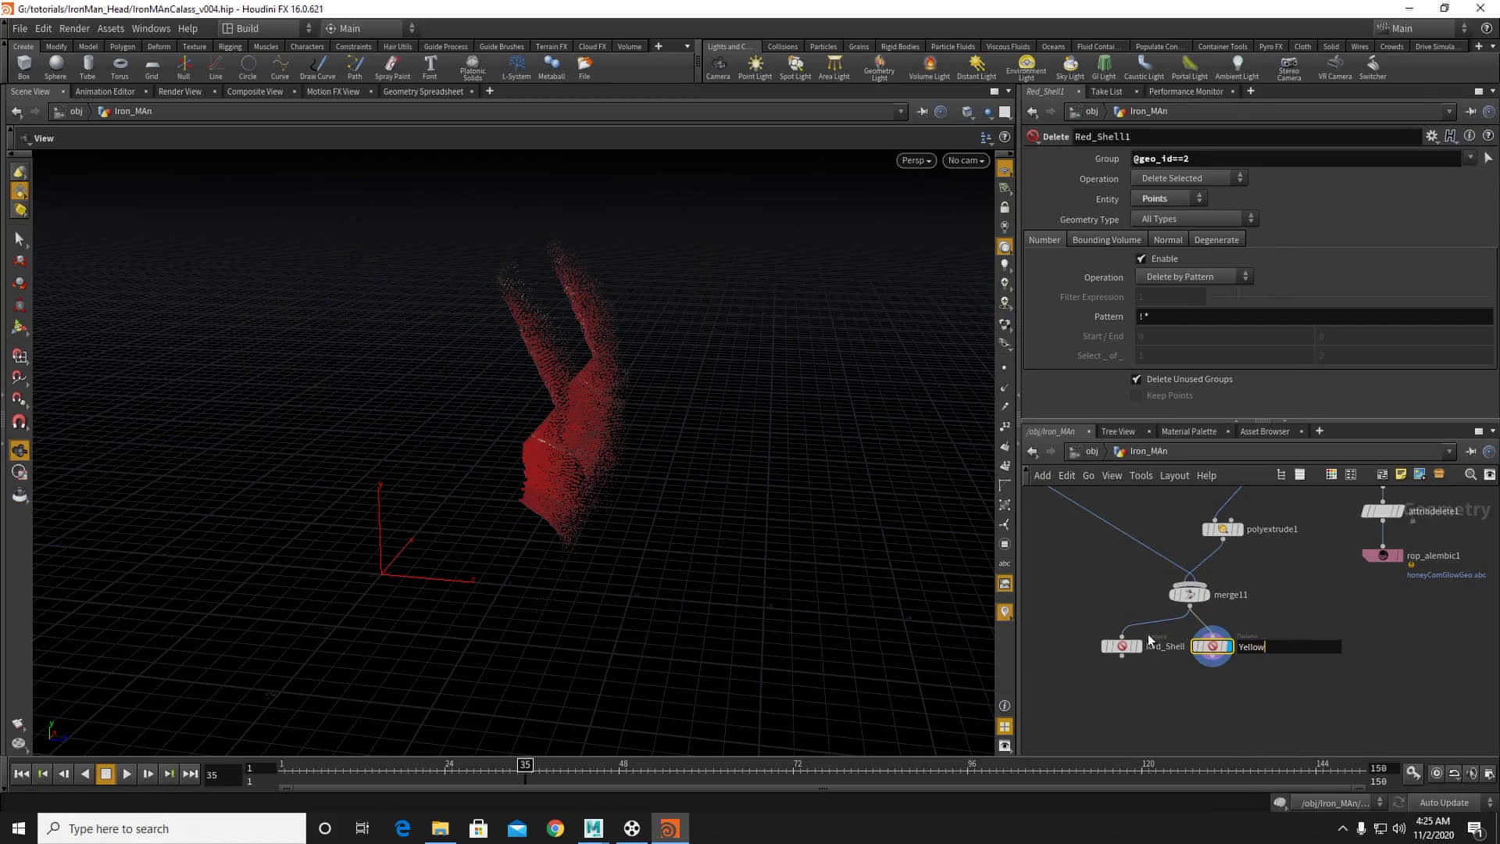
{"action": "type", "text": "_Shel"}
{"action": "key", "text": "Return"}
{"action": "double_click", "coordinate": [1259, 646]}
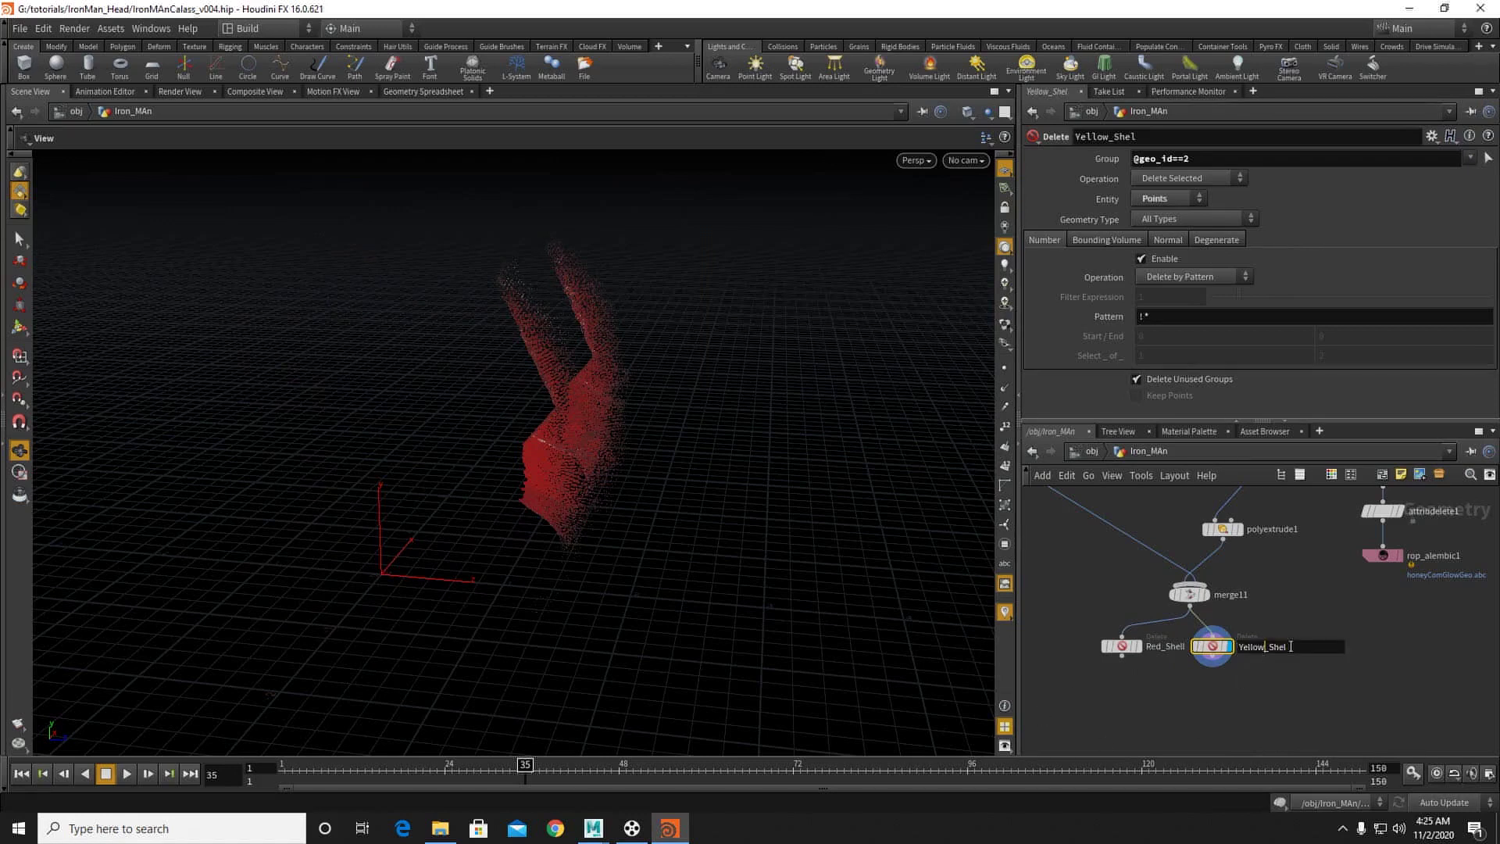
{"action": "key", "text": "End"}
{"action": "type", "text": "l"}
{"action": "key", "text": "Return"}
Step: Duplicate the Yellow_Shell node and place the copy beside it below merge11
{"action": "left_click_drag", "start_coordinate": [1073, 620], "coordinate": [1103, 650]}
{"action": "left_click", "coordinate": [1094, 649]}
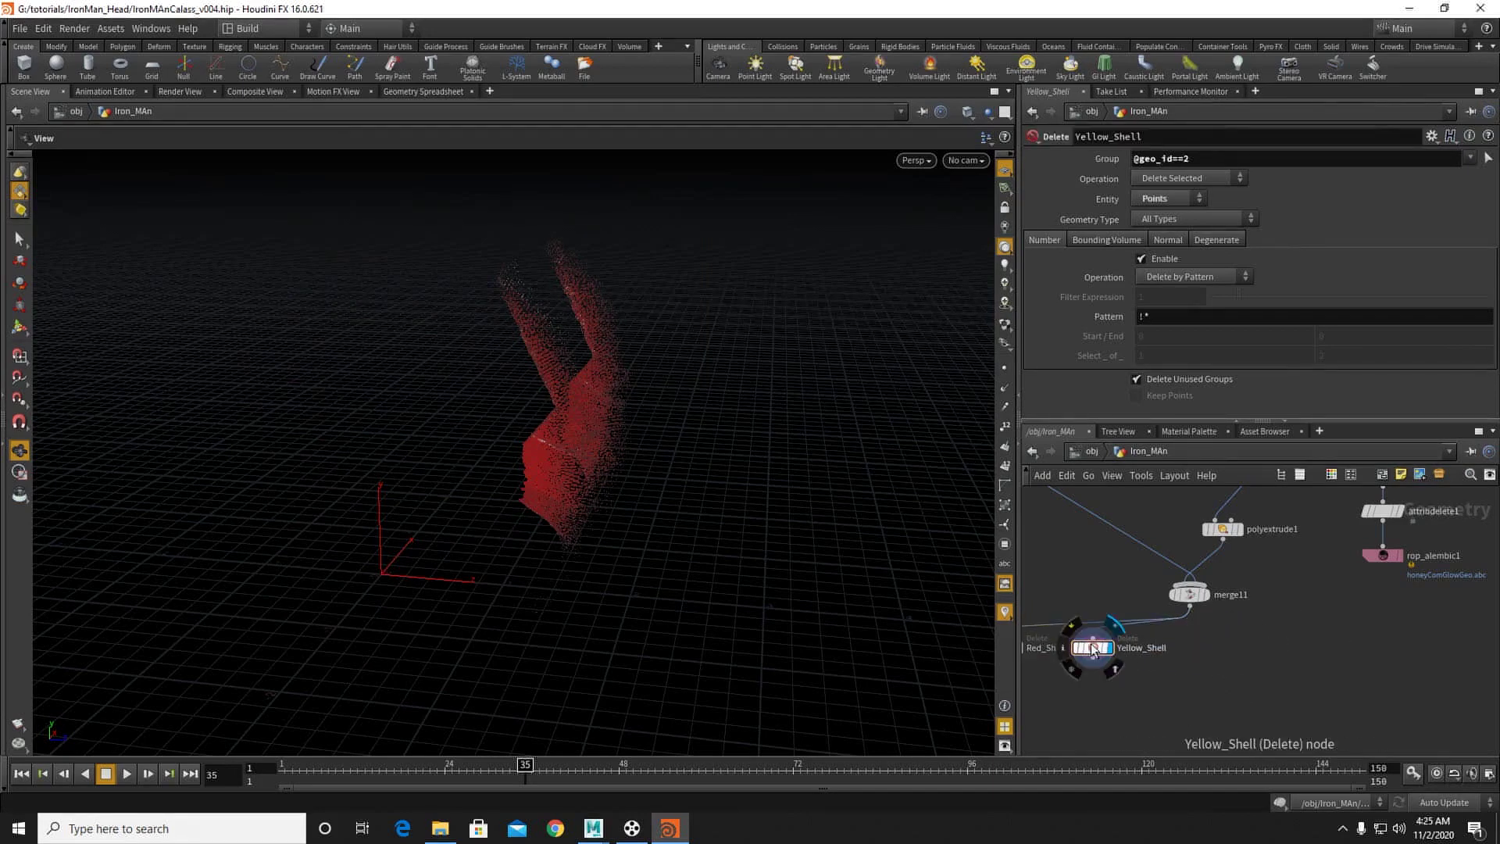
{"action": "key", "text": "ctrl+c"}
{"action": "key", "text": "ctrl+v"}
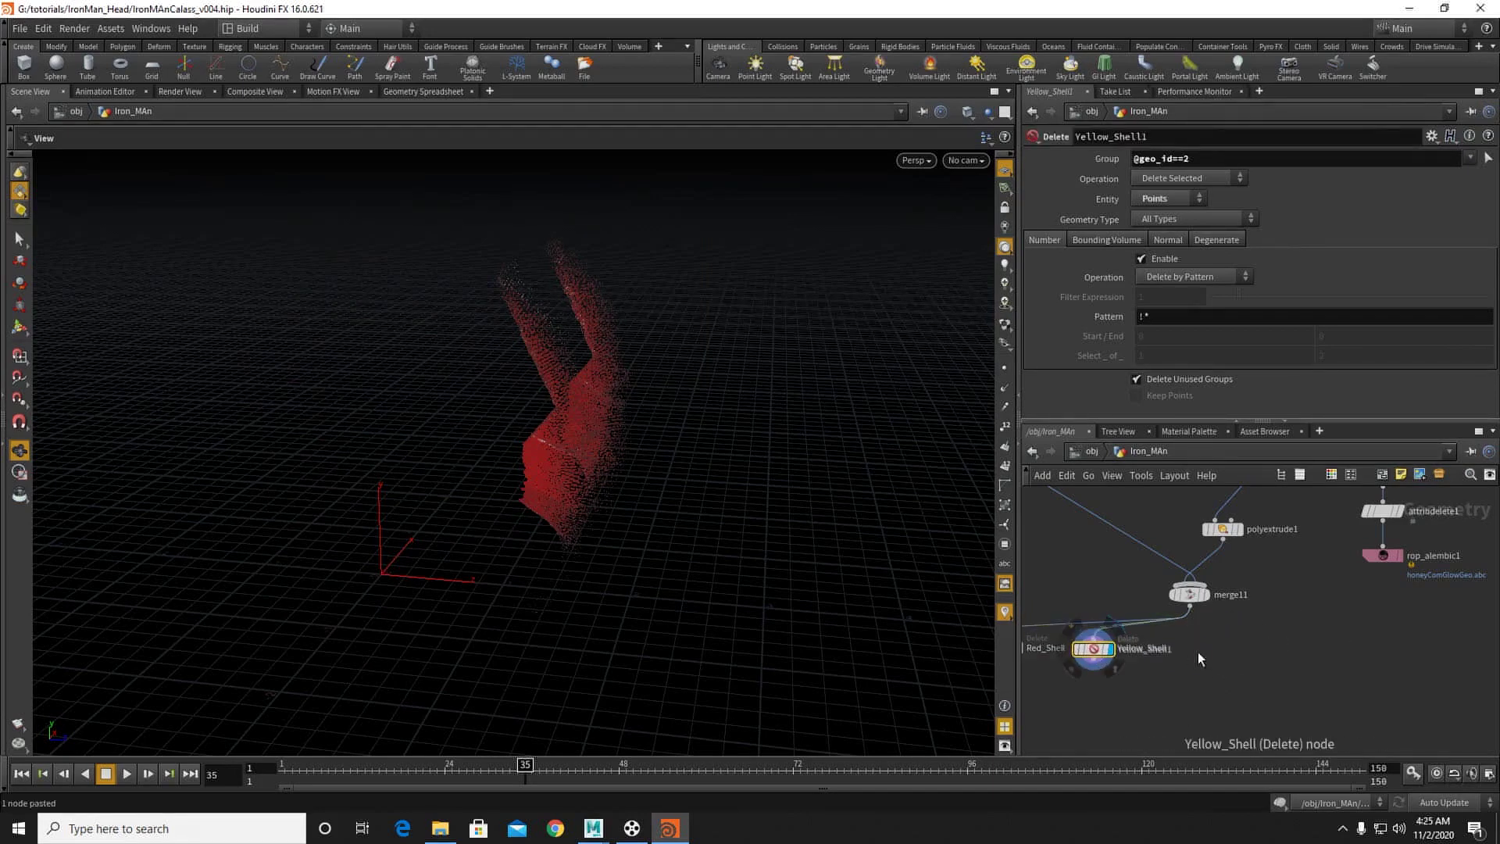
{"action": "left_click_drag", "start_coordinate": [1095, 651], "coordinate": [1205, 655]}
{"action": "left_click", "coordinate": [591, 772]}
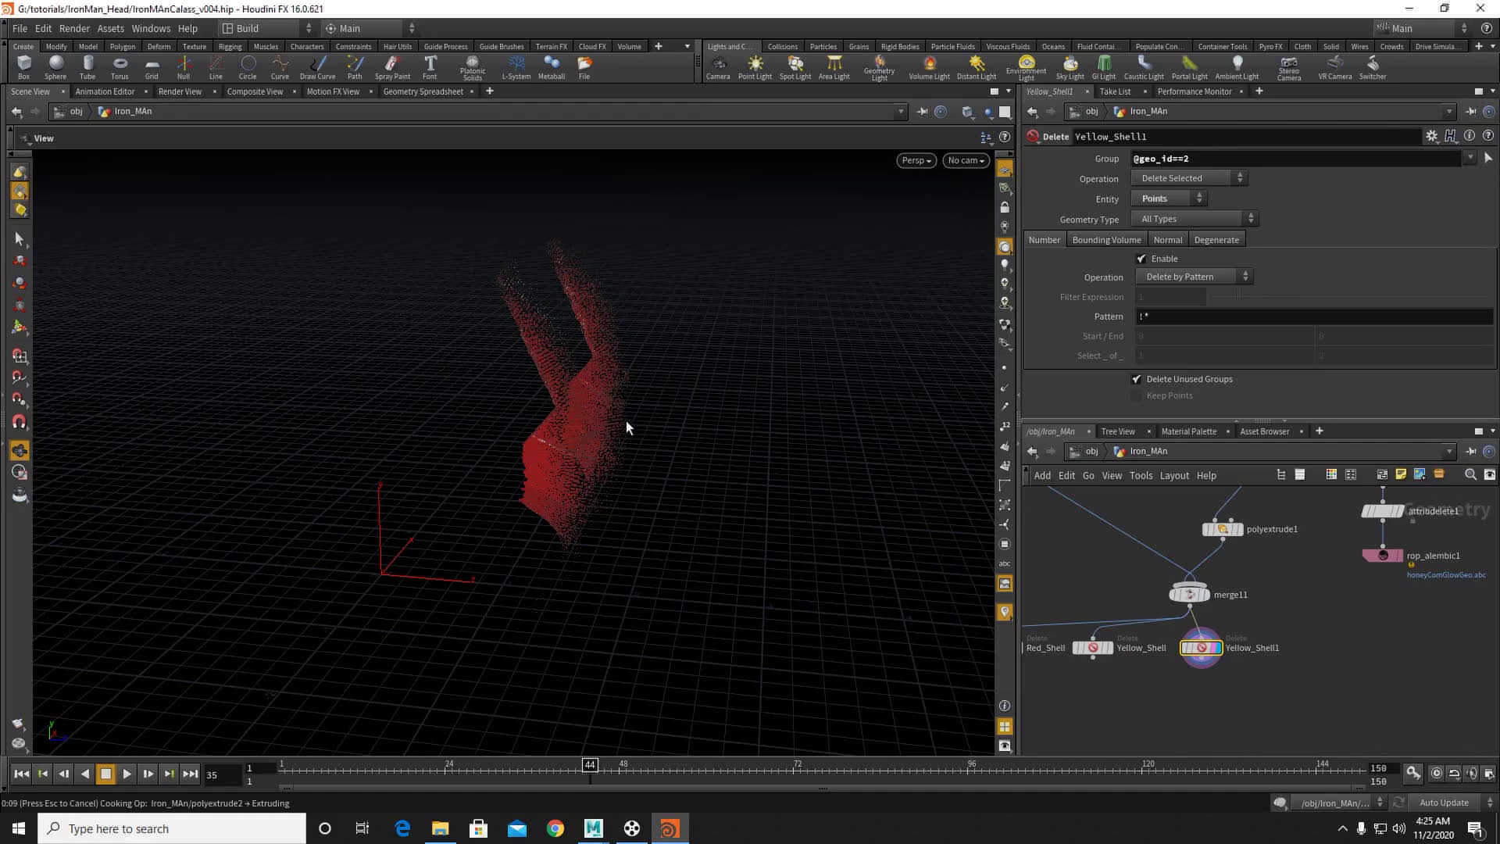
{"action": "left_click_drag", "start_coordinate": [670, 427], "coordinate": [549, 435]}
{"action": "right_click_drag", "start_coordinate": [549, 435], "coordinate": [784, 482]}
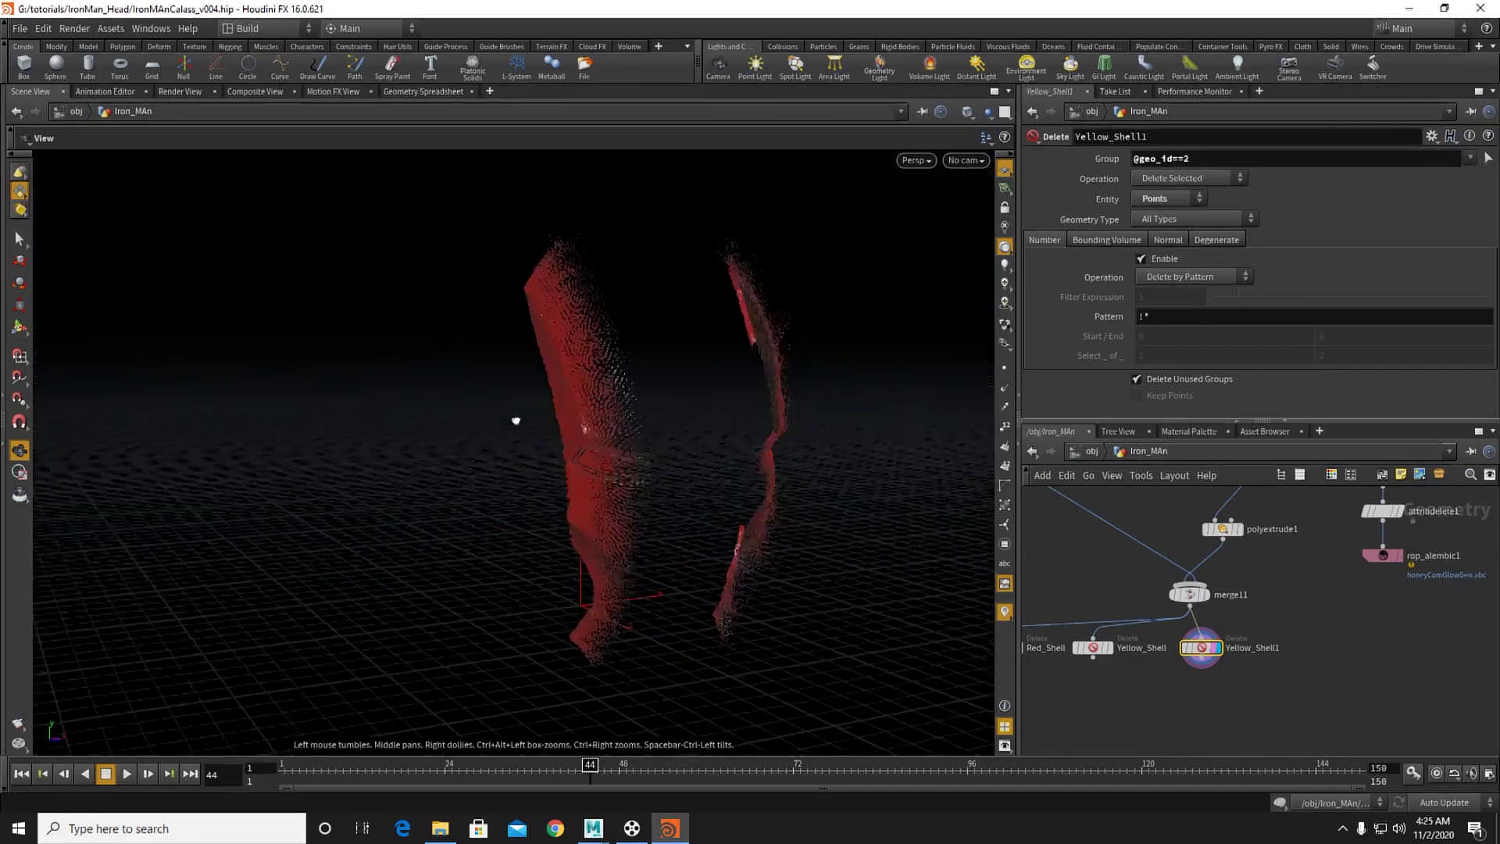
{"action": "middle_click_drag", "start_coordinate": [625, 457], "coordinate": [506, 411]}
{"action": "right_click_drag", "start_coordinate": [505, 411], "coordinate": [613, 438]}
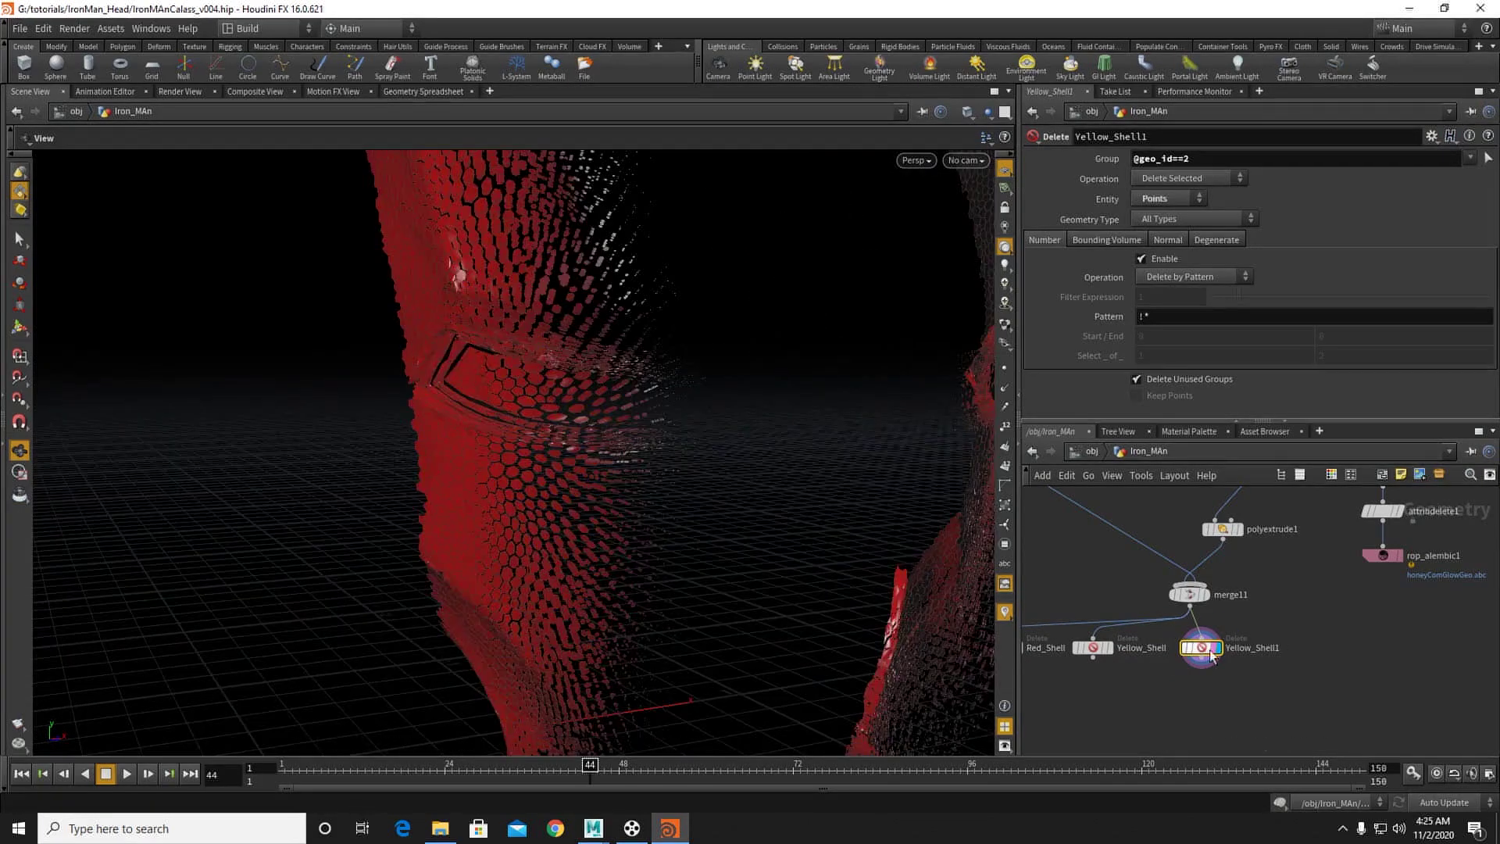
{"action": "left_click", "coordinate": [1208, 160]}
{"action": "key", "text": "Return"}
{"action": "left_click_drag", "start_coordinate": [554, 398], "coordinate": [654, 408]}
Step: Display the Red_Shell node's output and set its operation to Delete Non-Selected
{"action": "middle_click_drag", "start_coordinate": [1159, 700], "coordinate": [1325, 655]}
{"action": "left_click", "coordinate": [1184, 608]}
{"action": "left_click", "coordinate": [1185, 602]}
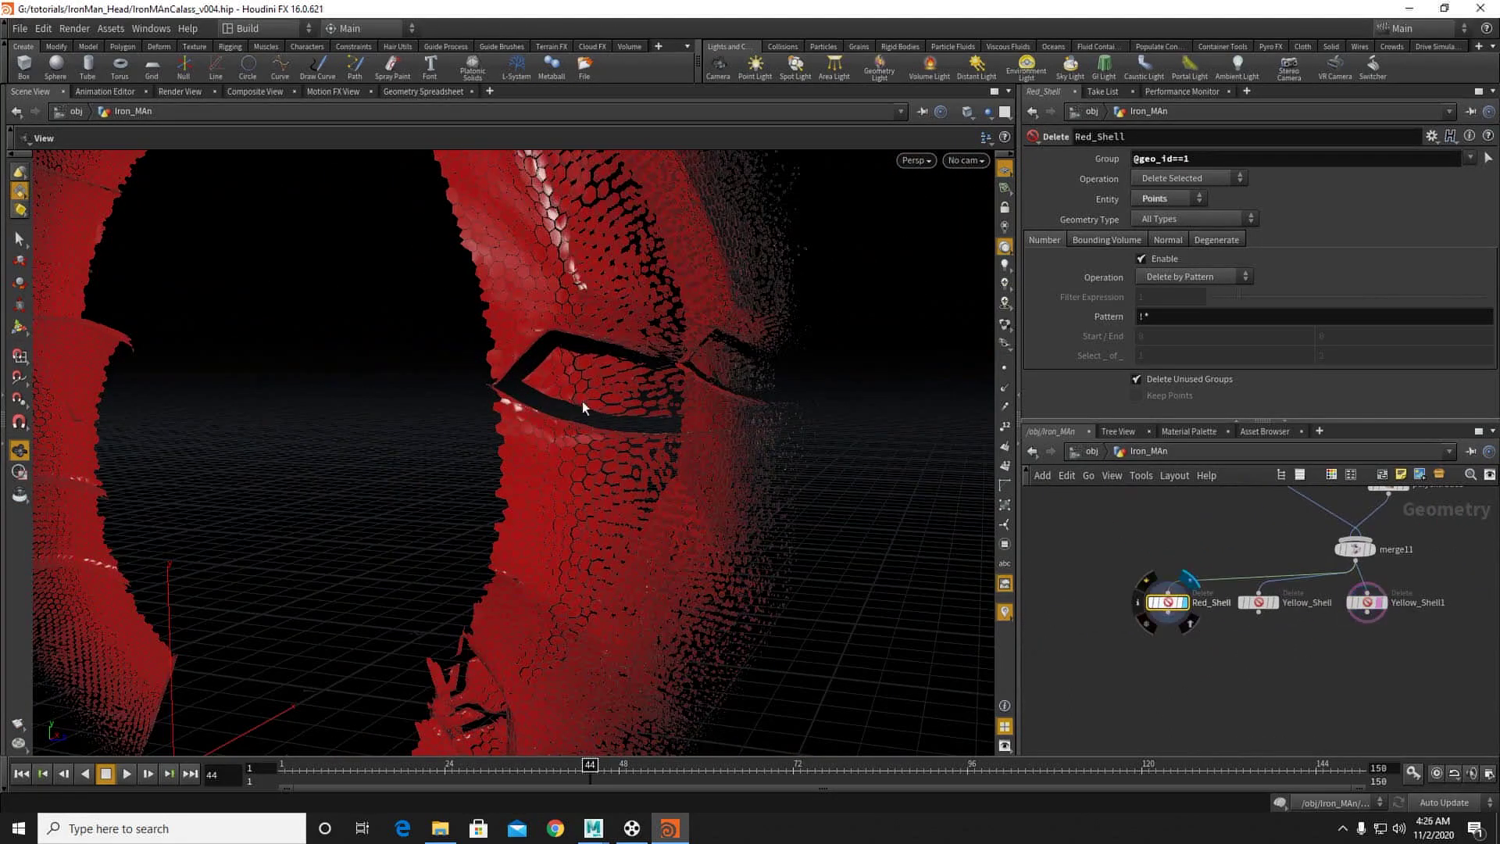
{"action": "left_click_drag", "start_coordinate": [515, 341], "coordinate": [375, 344]}
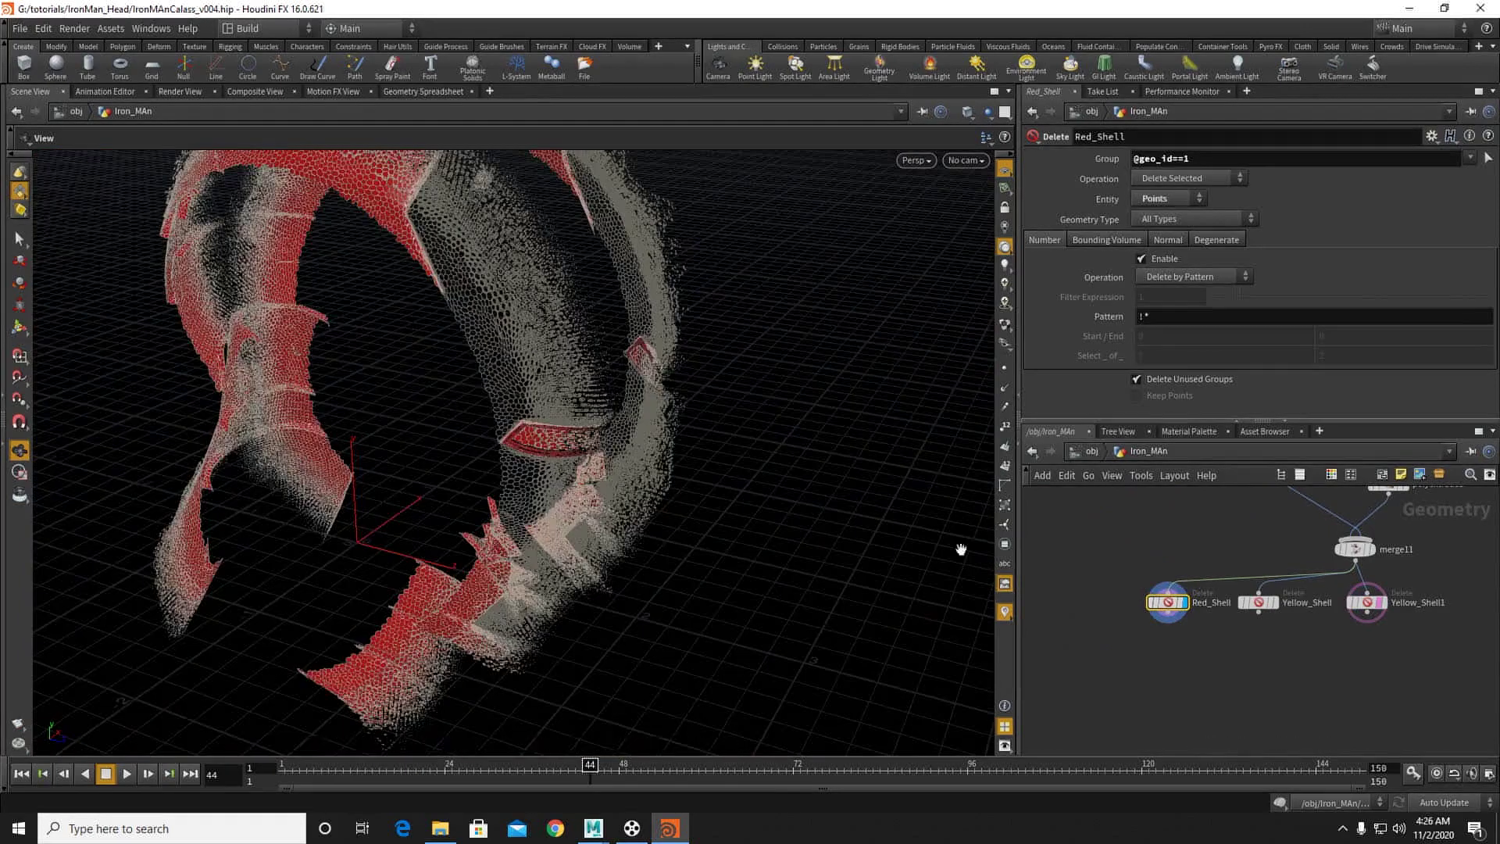
{"action": "left_click", "coordinate": [1377, 600]}
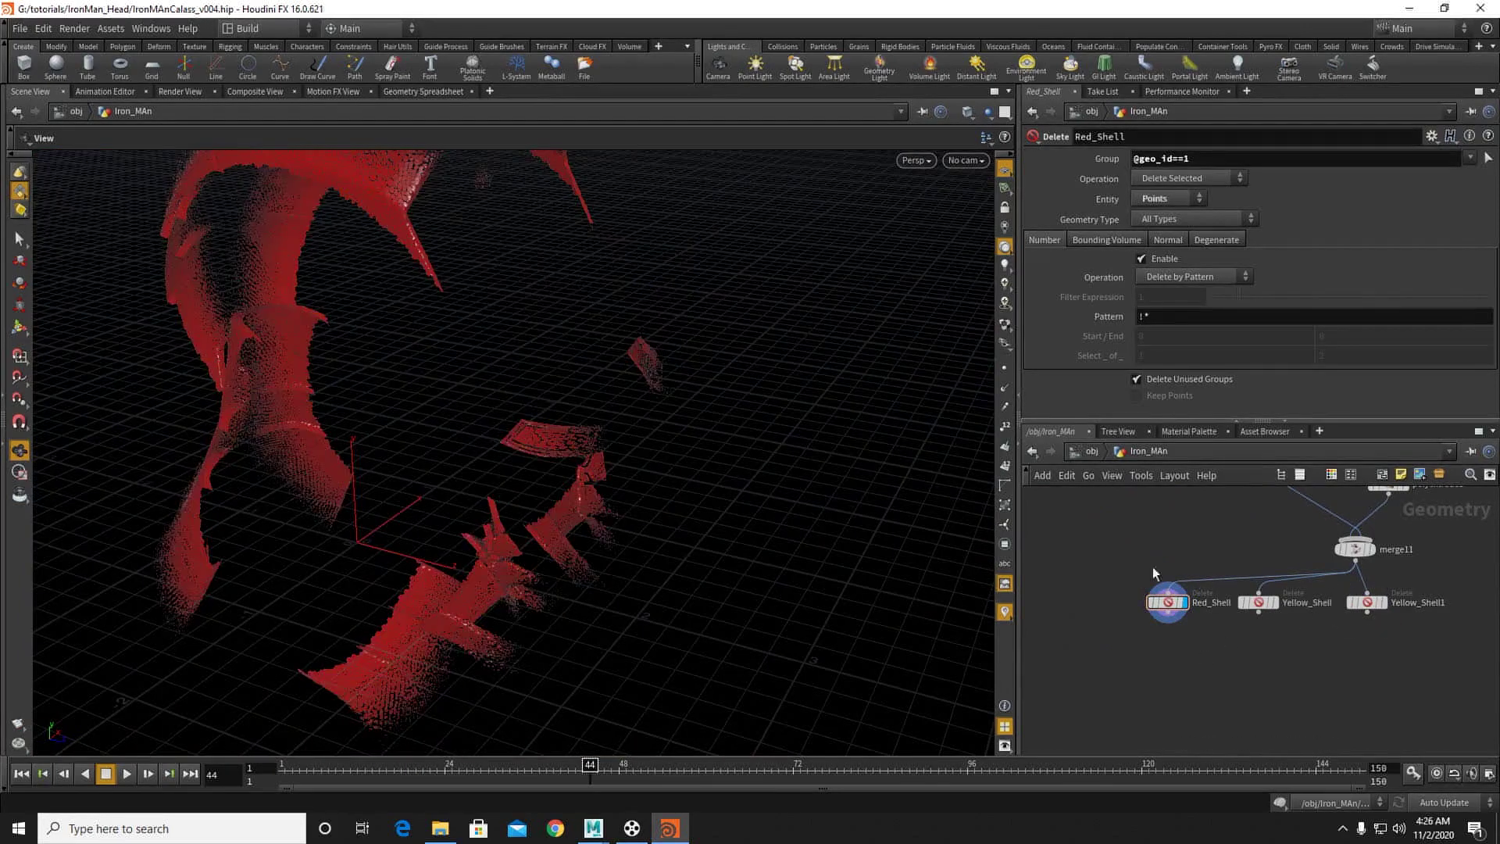
{"action": "left_click", "coordinate": [1164, 177]}
{"action": "left_click", "coordinate": [1172, 195]}
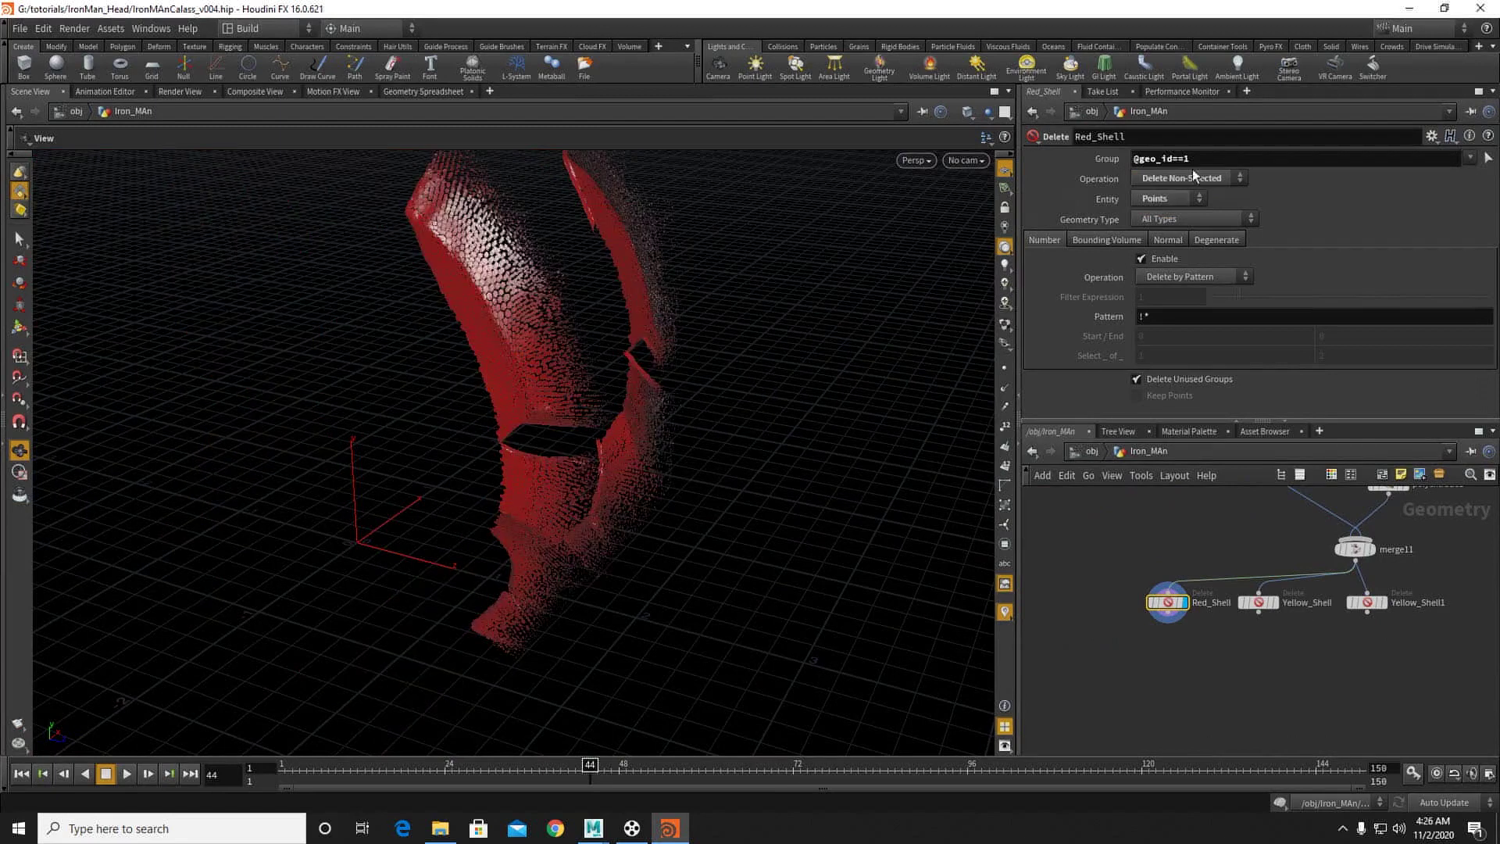
{"action": "double_click", "coordinate": [1209, 602]}
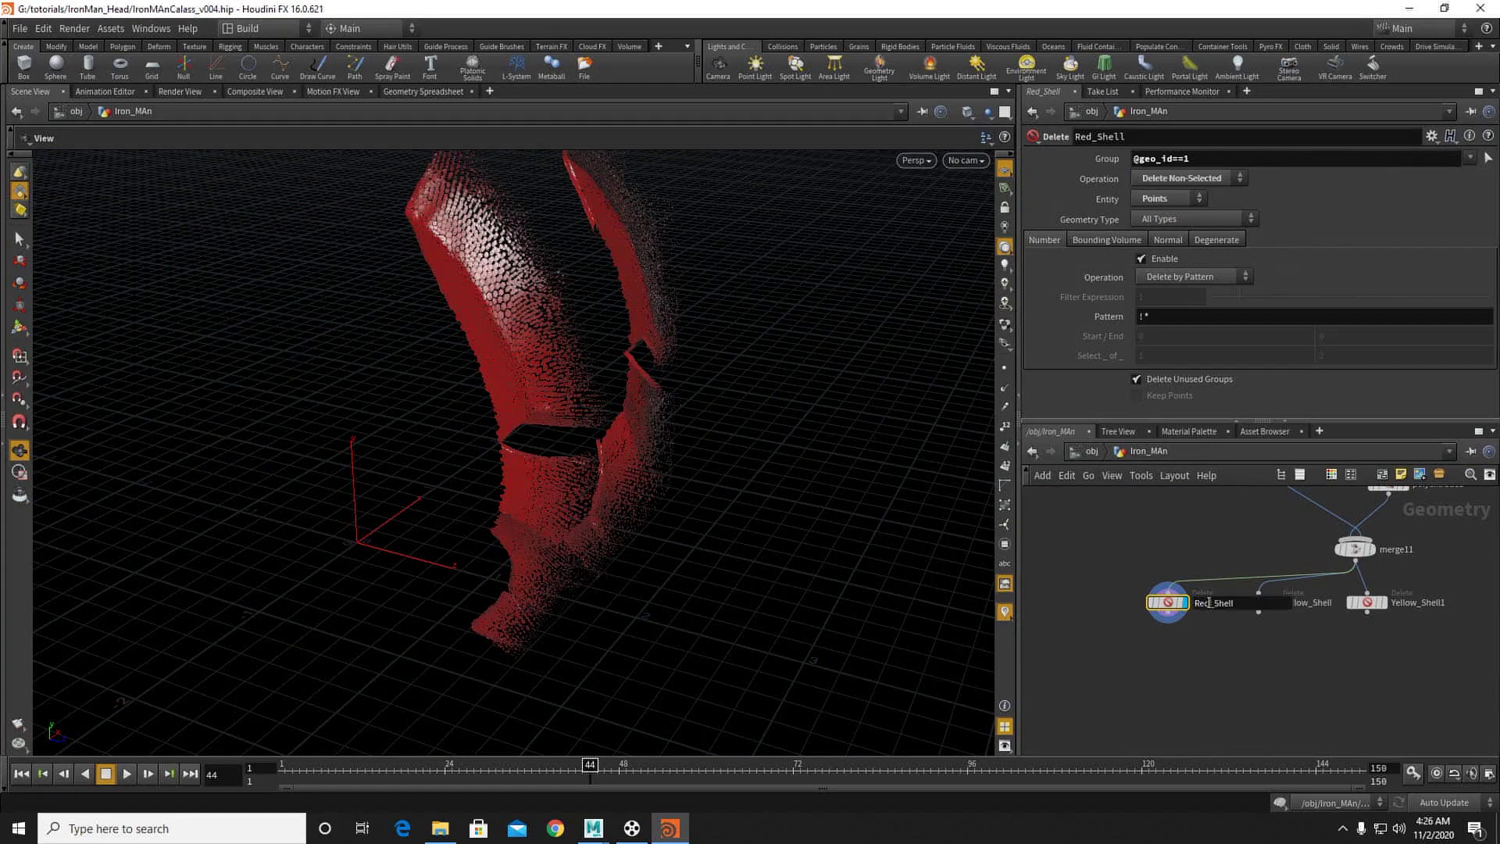
{"action": "key", "text": "BackSpace"}
{"action": "key", "text": "BackSpace"}
{"action": "type", "text": "yellow"}
{"action": "key", "text": "Return"}
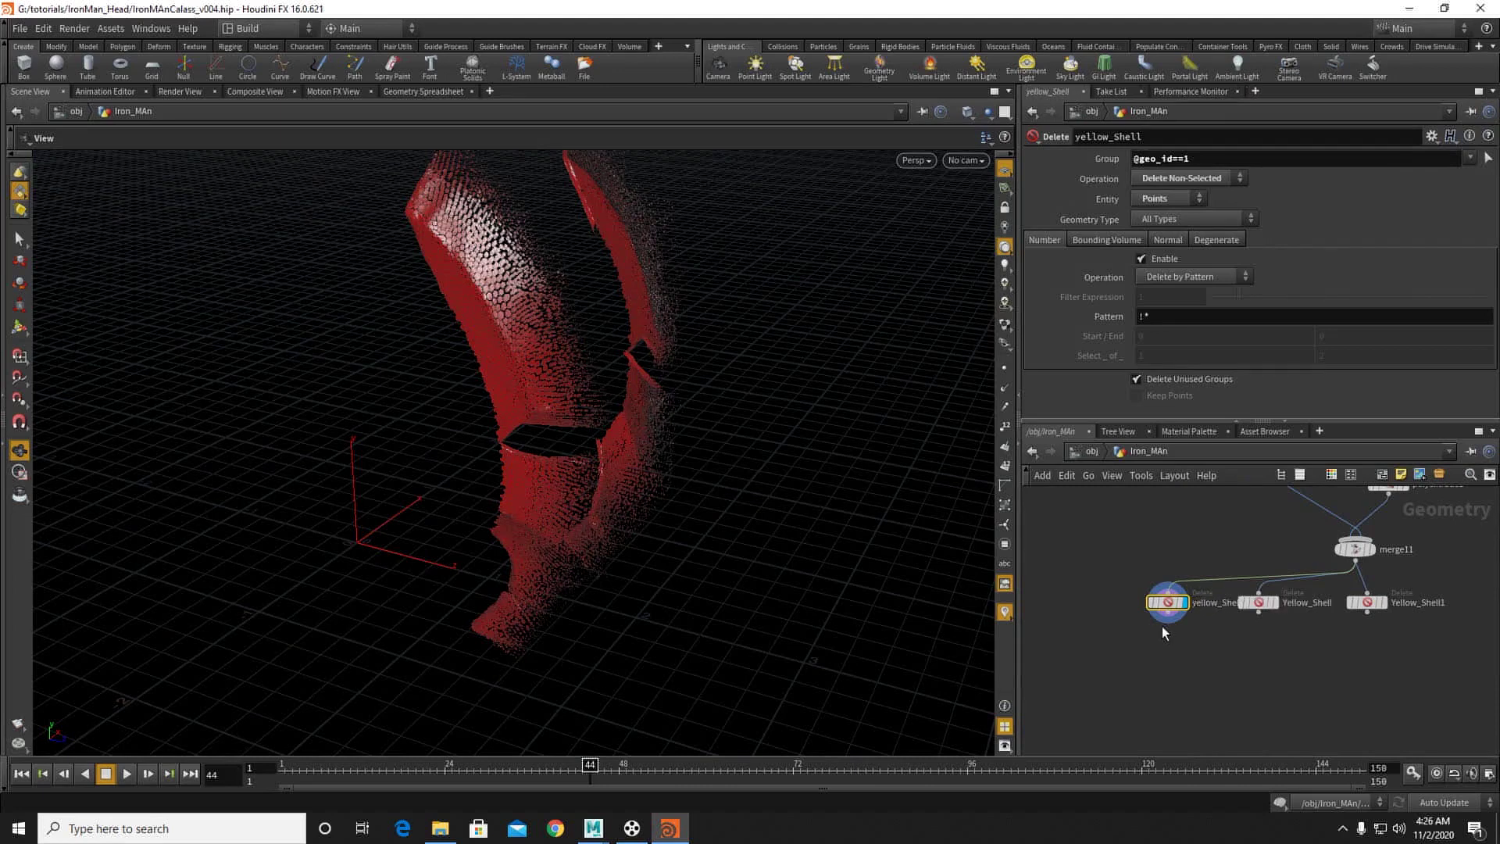
{"action": "left_click", "coordinate": [1257, 602]}
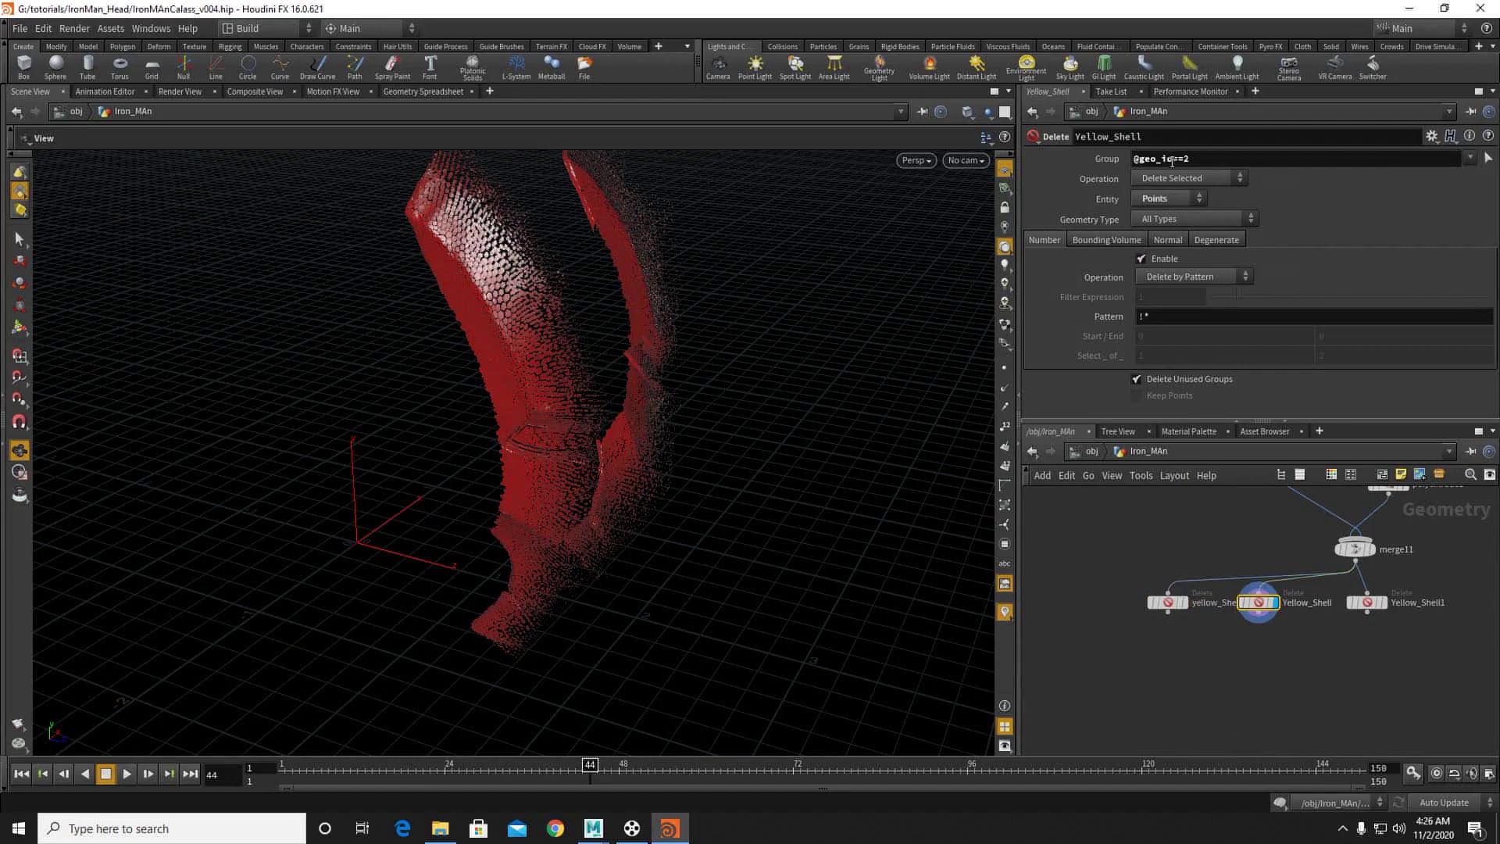
{"action": "left_click", "coordinate": [1210, 179]}
{"action": "left_click", "coordinate": [1181, 200]}
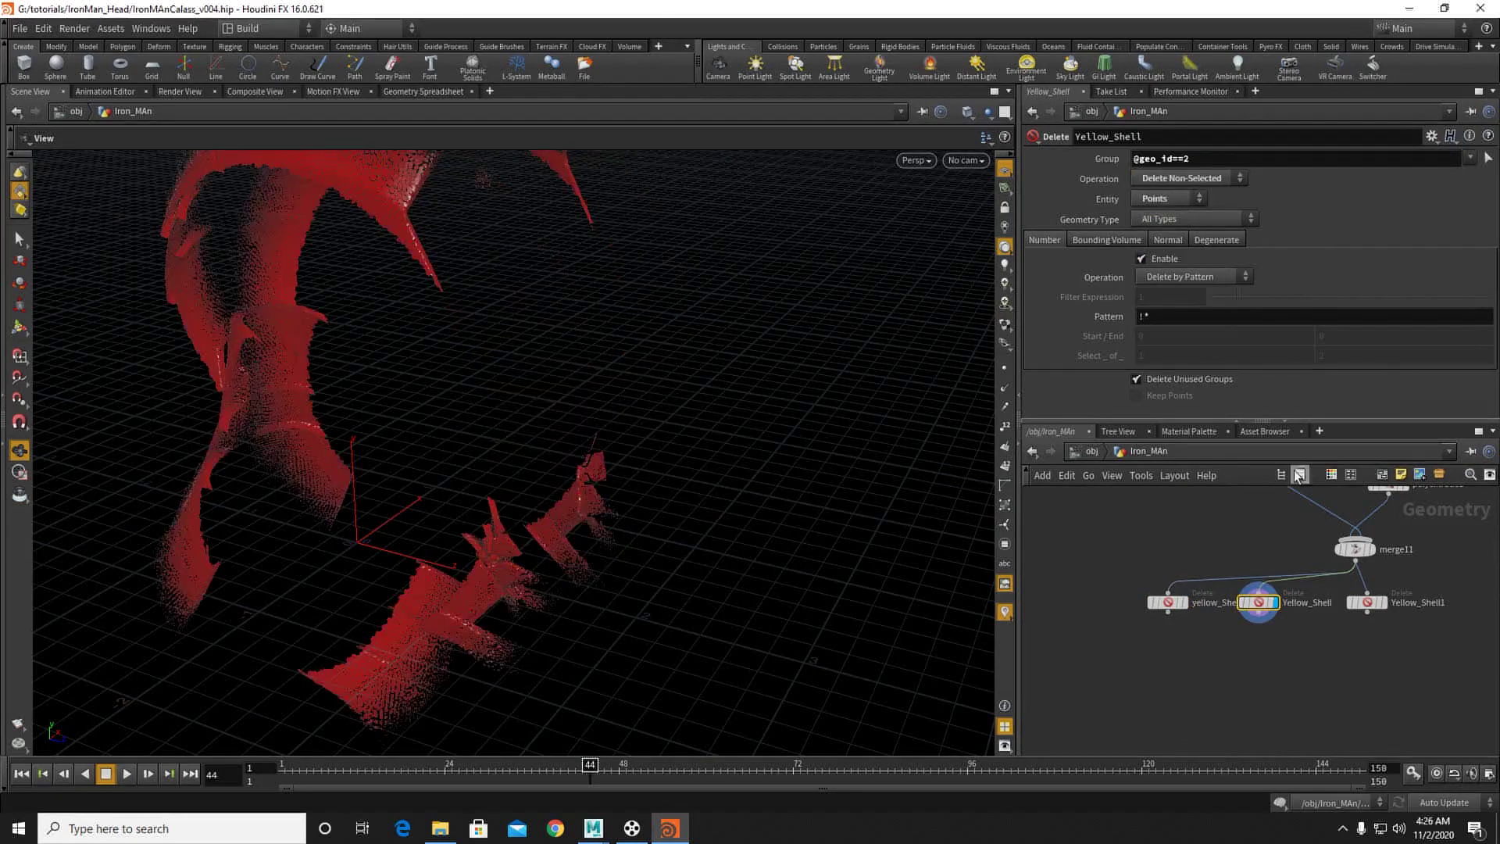
{"action": "double_click", "coordinate": [1295, 603]}
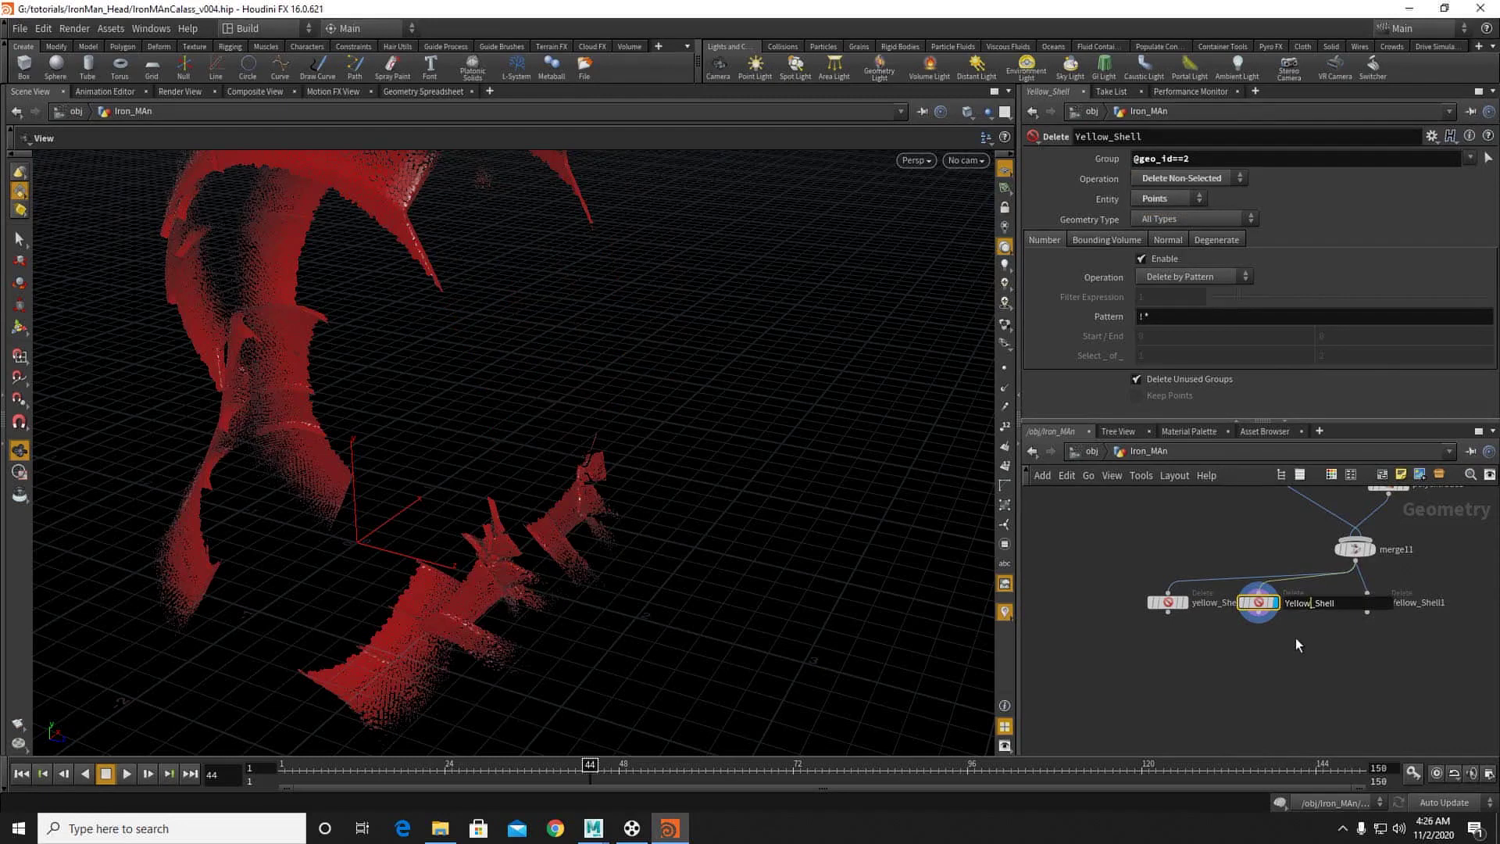
{"action": "type", "text": "red"}
{"action": "key", "text": "Return"}
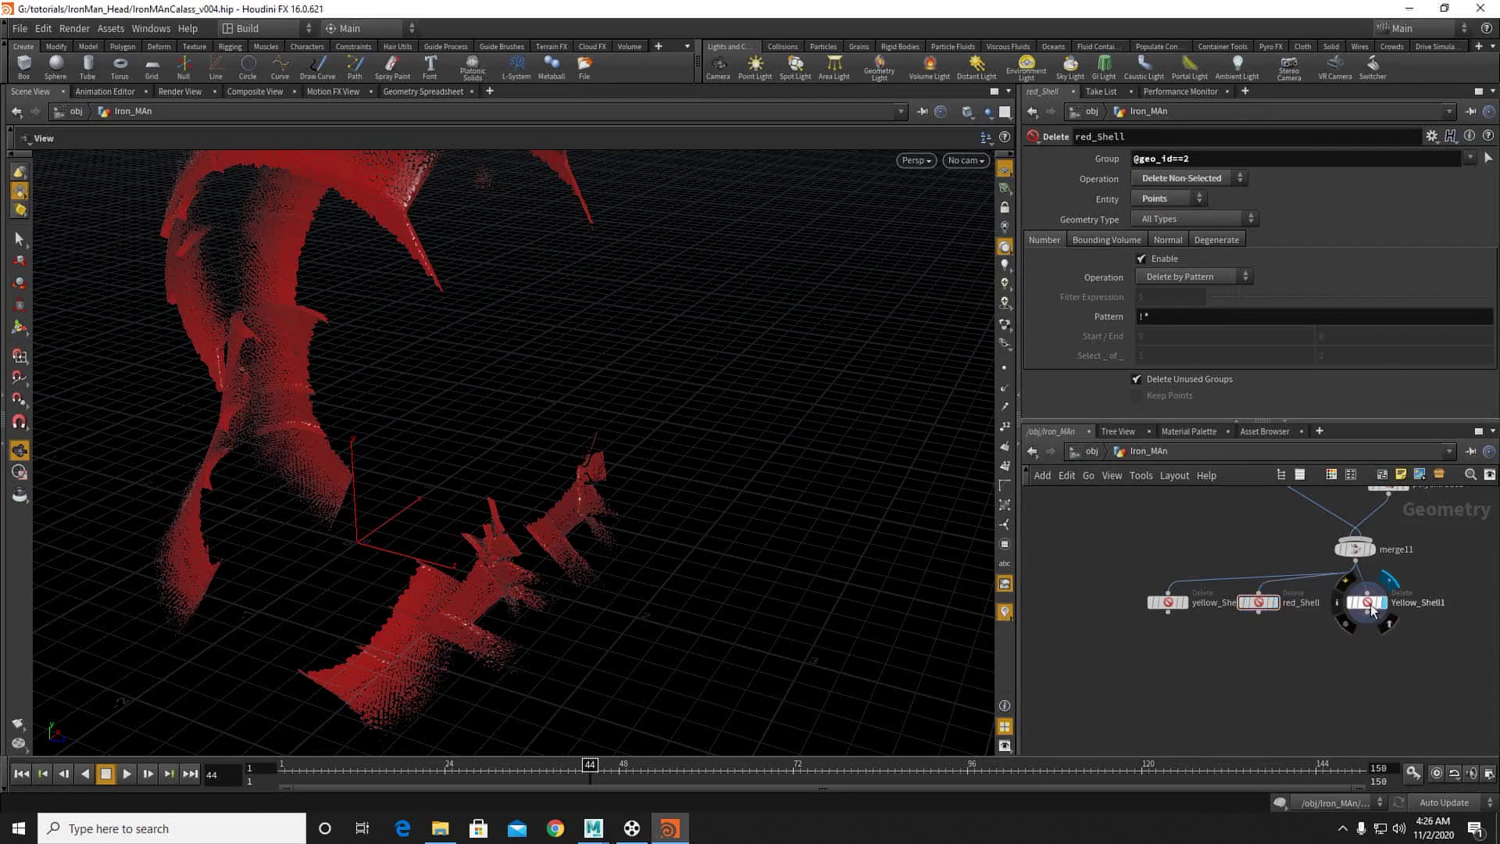
Step: Display the Yellow_Shell1 node, set its operation to Delete Non-Selected, and rename it Belt
{"action": "left_click_drag", "start_coordinate": [512, 336], "coordinate": [518, 351]}
{"action": "right_click_drag", "start_coordinate": [519, 352], "coordinate": [696, 398]}
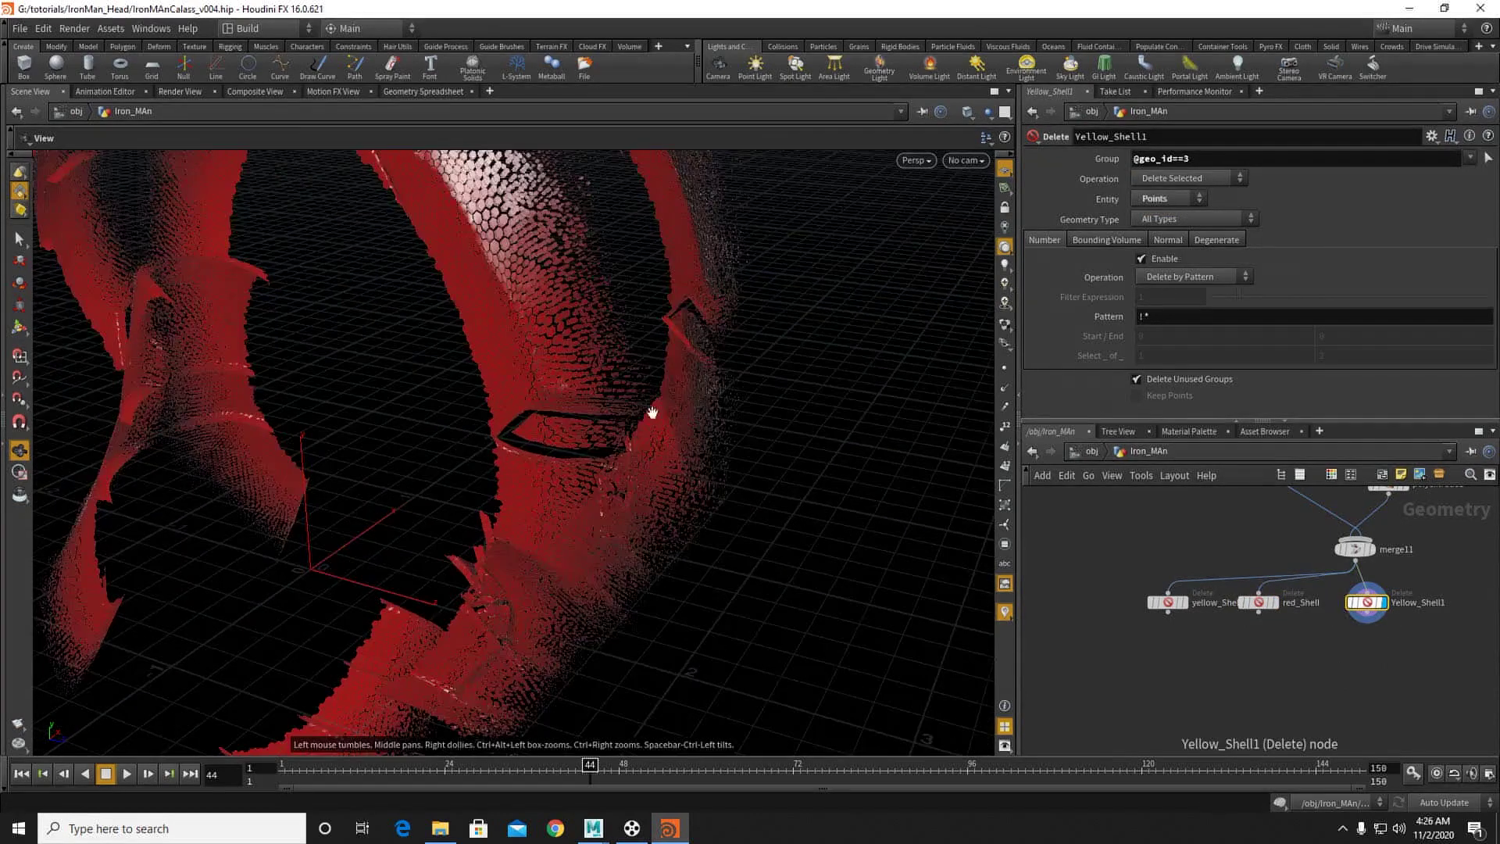
{"action": "left_click_drag", "start_coordinate": [696, 398], "coordinate": [559, 400]}
{"action": "left_click", "coordinate": [1158, 176]}
{"action": "left_click", "coordinate": [1171, 195]}
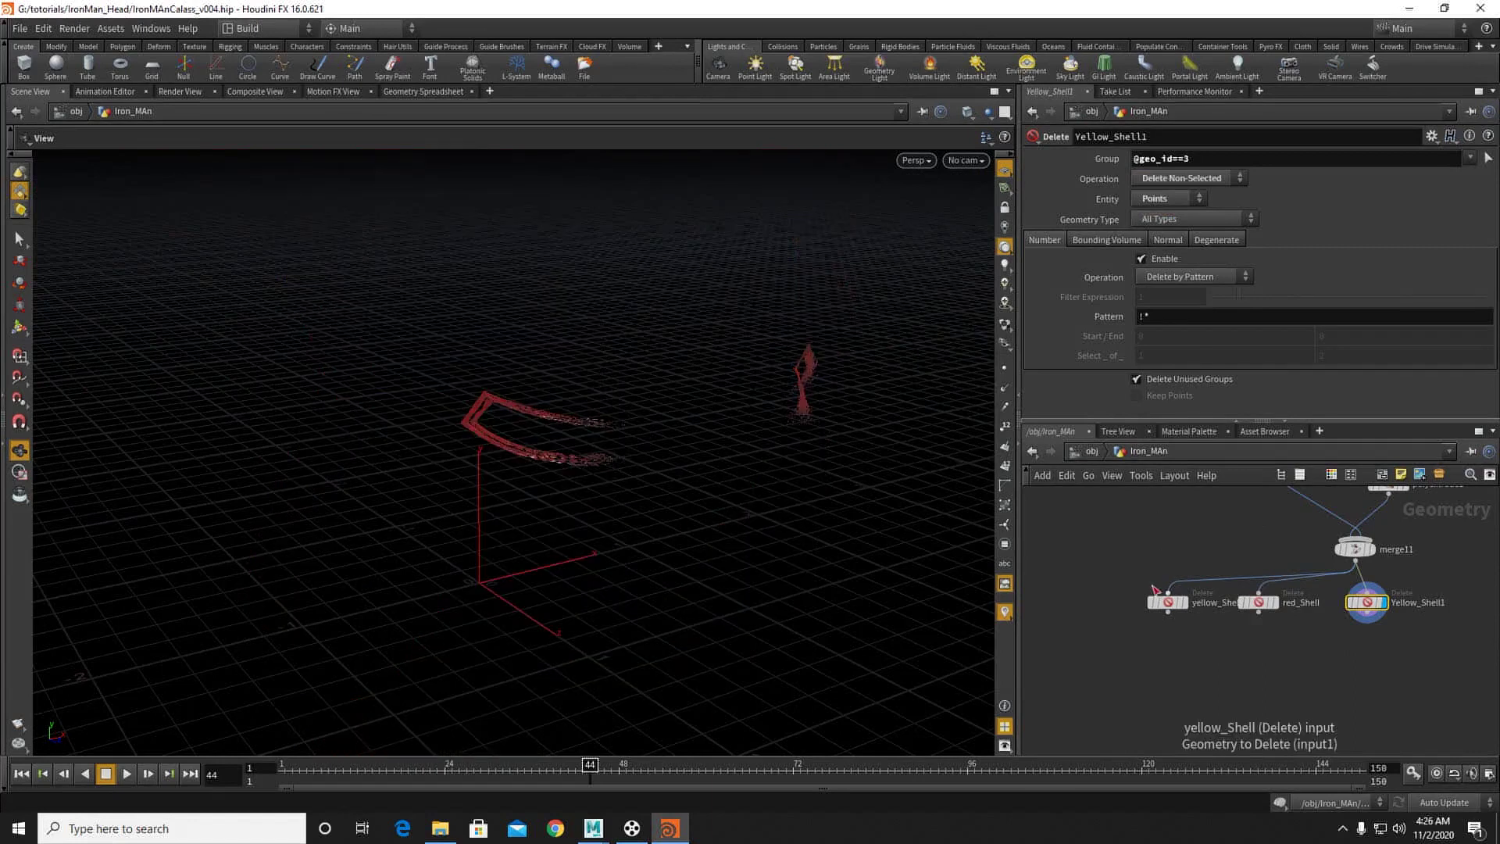
{"action": "double_click", "coordinate": [1430, 601]}
{"action": "type", "text": "Belt"}
{"action": "key", "text": "Return"}
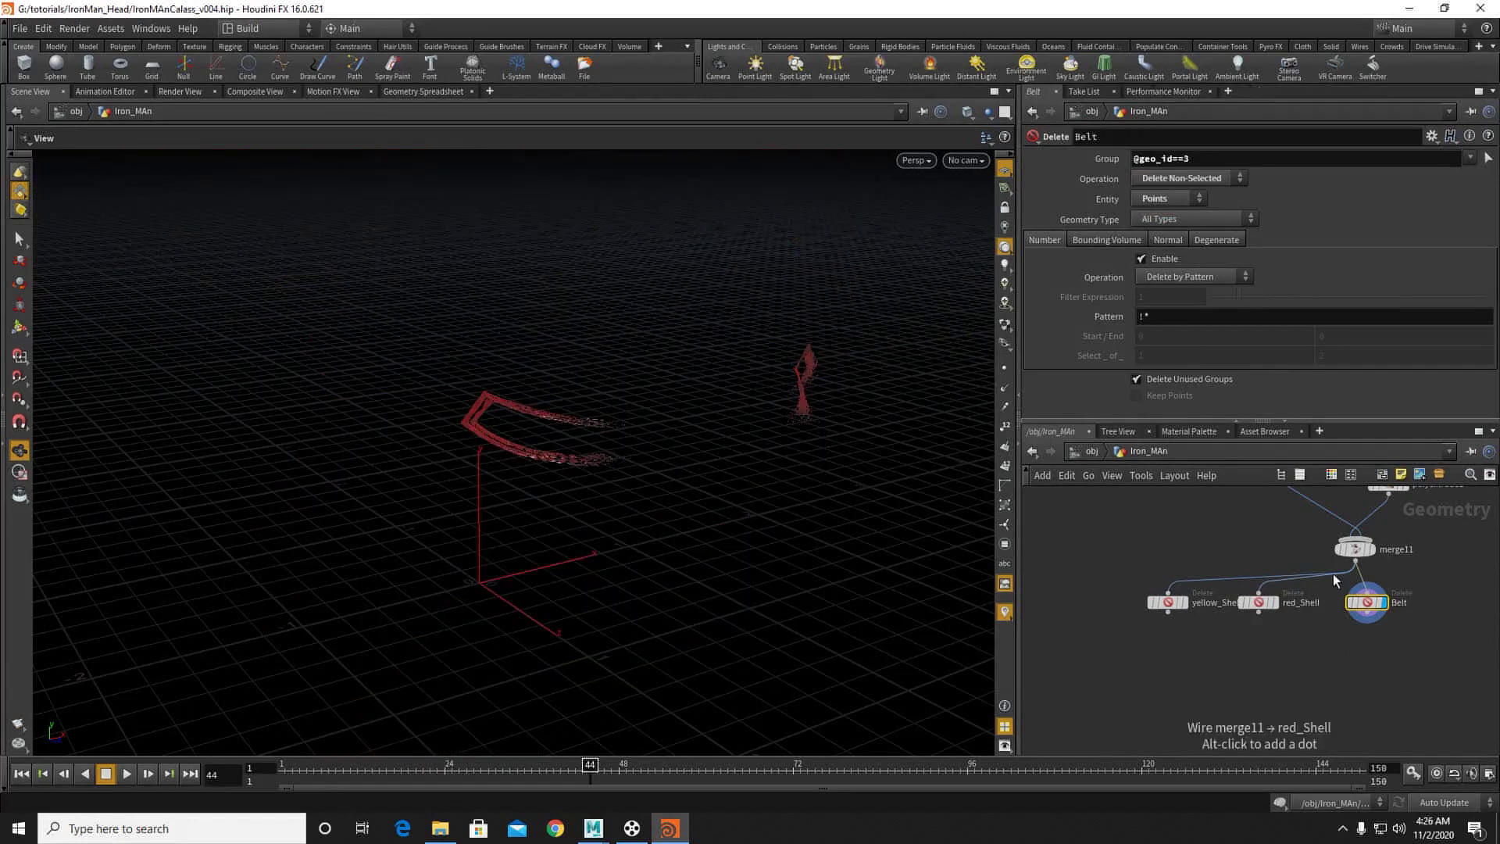
{"action": "left_click_drag", "start_coordinate": [1369, 603], "coordinate": [1359, 612]}
{"action": "key", "text": "ctrl+c"}
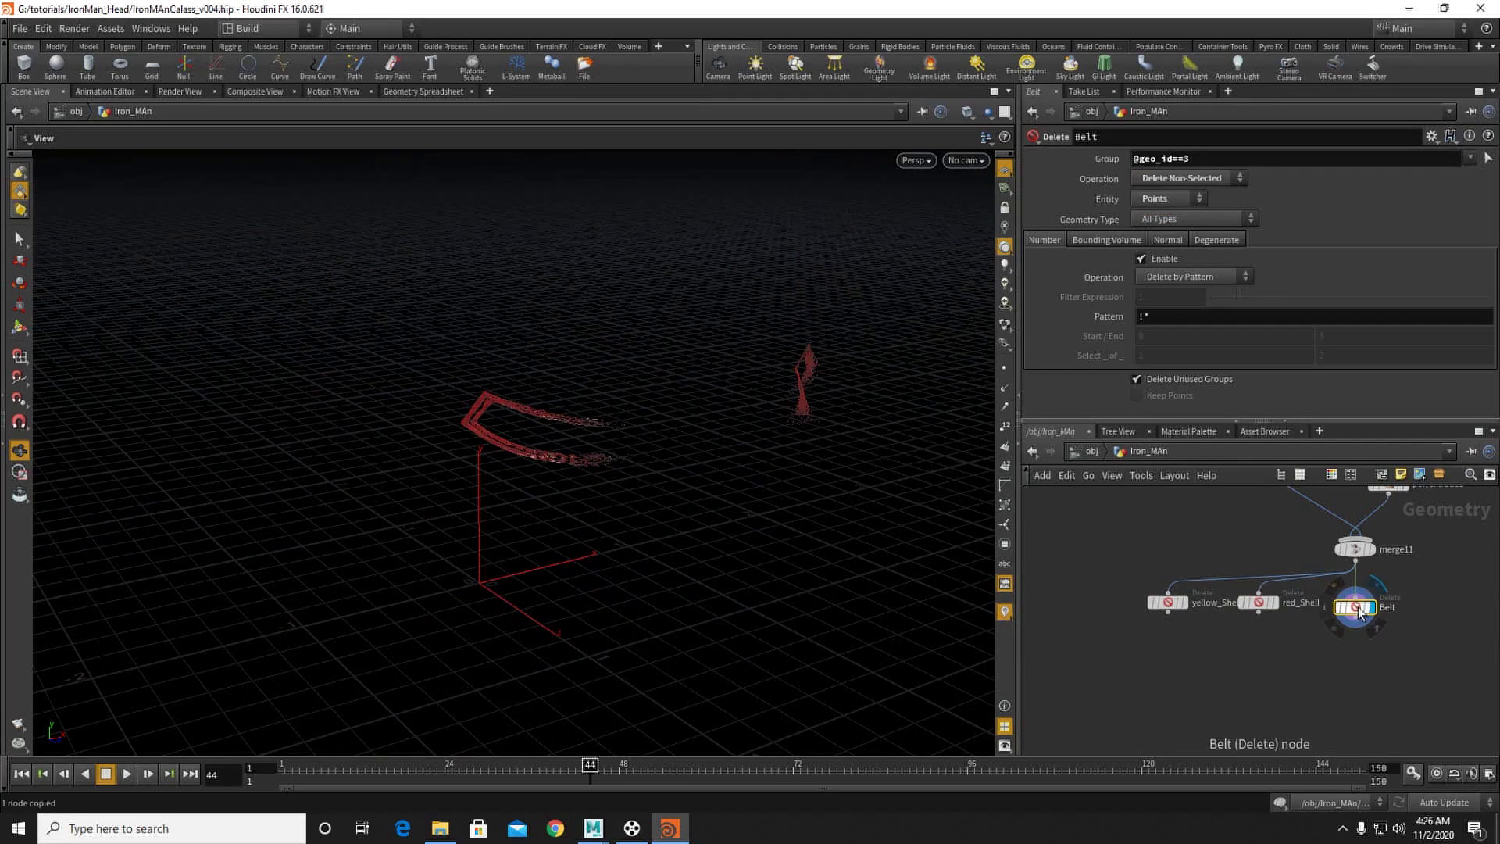
{"action": "key", "text": "ctrl+v"}
{"action": "middle_click_drag", "start_coordinate": [1375, 641], "coordinate": [1187, 638]}
{"action": "left_click_drag", "start_coordinate": [1169, 606], "coordinate": [1259, 606]}
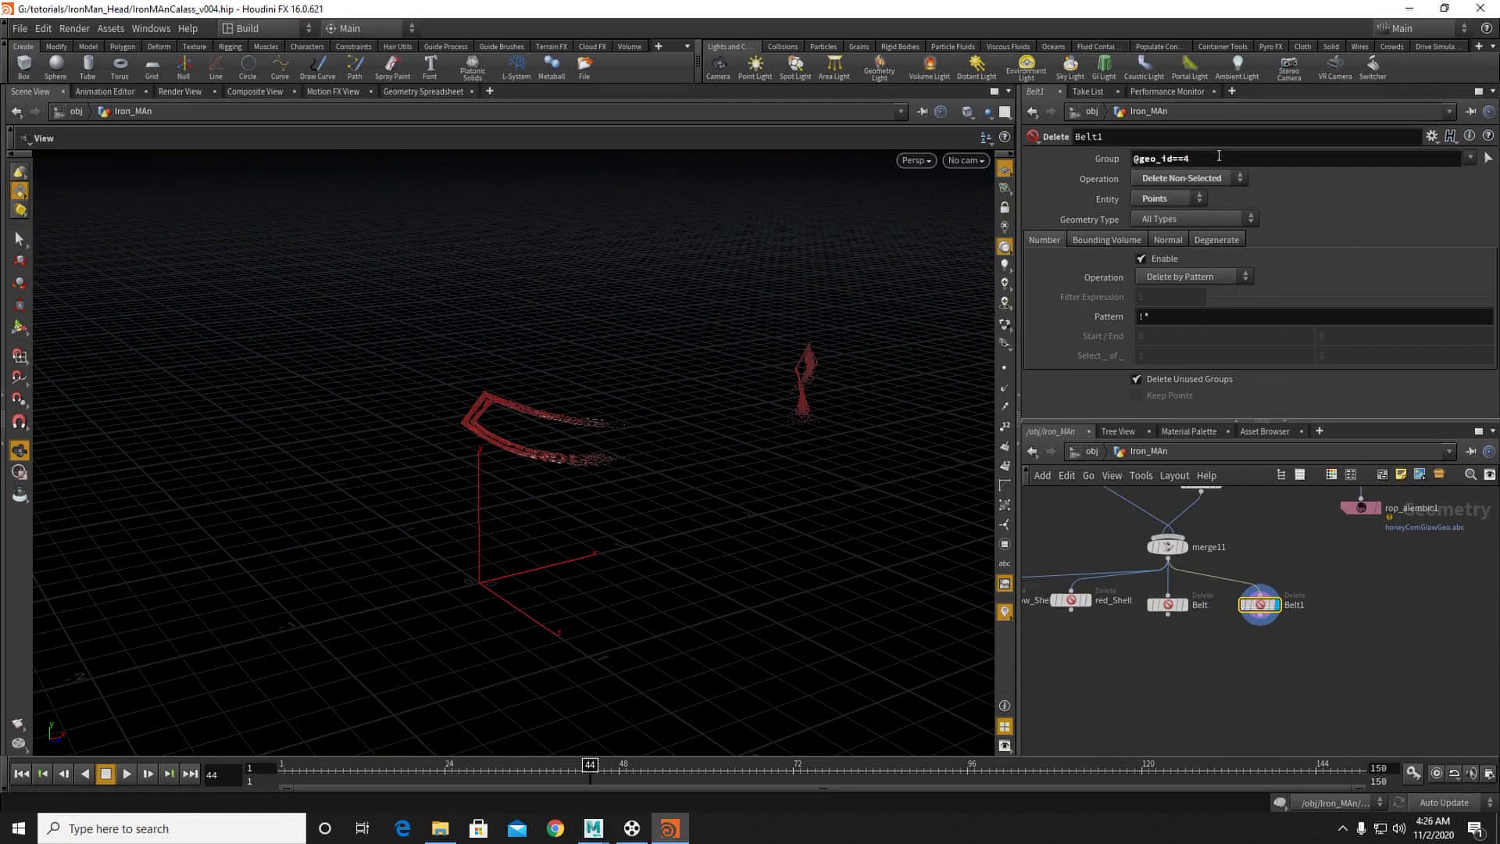
{"action": "key", "text": "Return"}
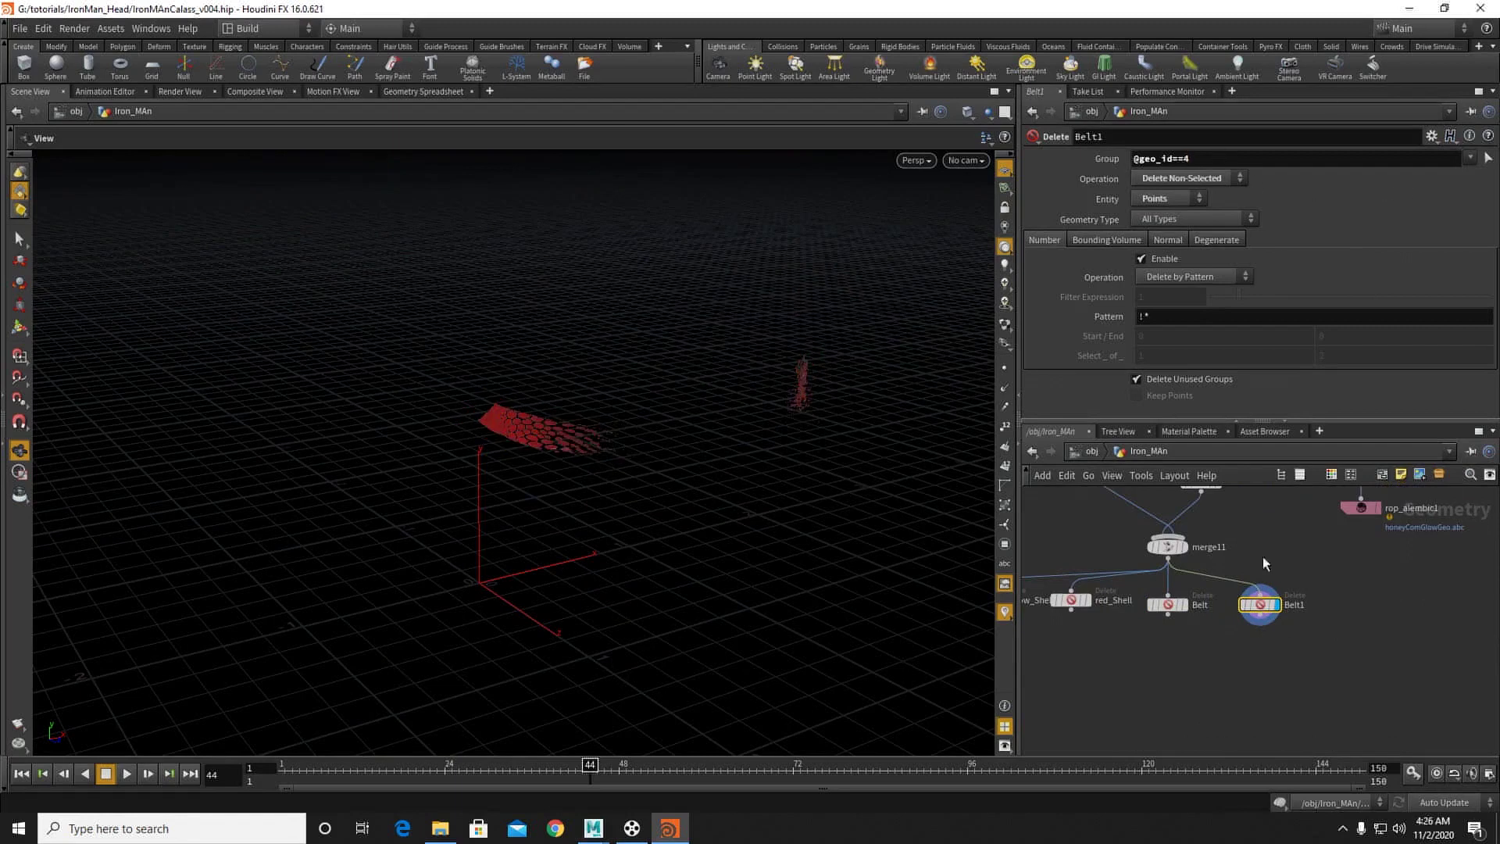
Step: Rename the duplicated Belt1 node as Int
{"action": "double_click", "coordinate": [1293, 605]}
{"action": "type", "text": "Int"}
{"action": "key", "text": "Return"}
{"action": "middle_click_drag", "start_coordinate": [1220, 661], "coordinate": [1301, 649]}
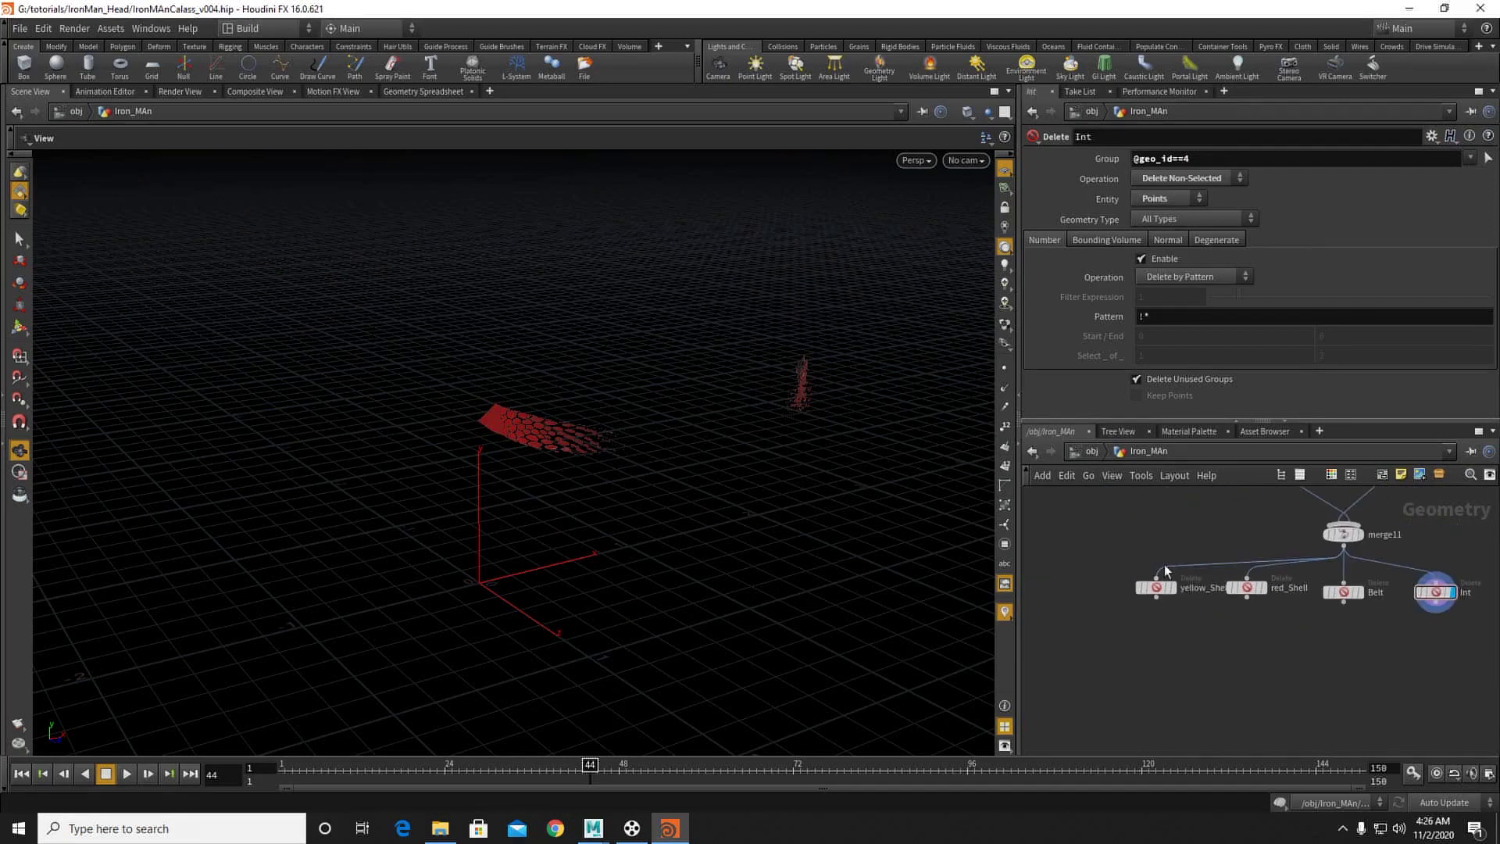
Step: Add an Alembic node below yellow_Shell and connect it to that node's output
{"action": "key", "text": "Tab"}
{"action": "type", "text": "ale"}
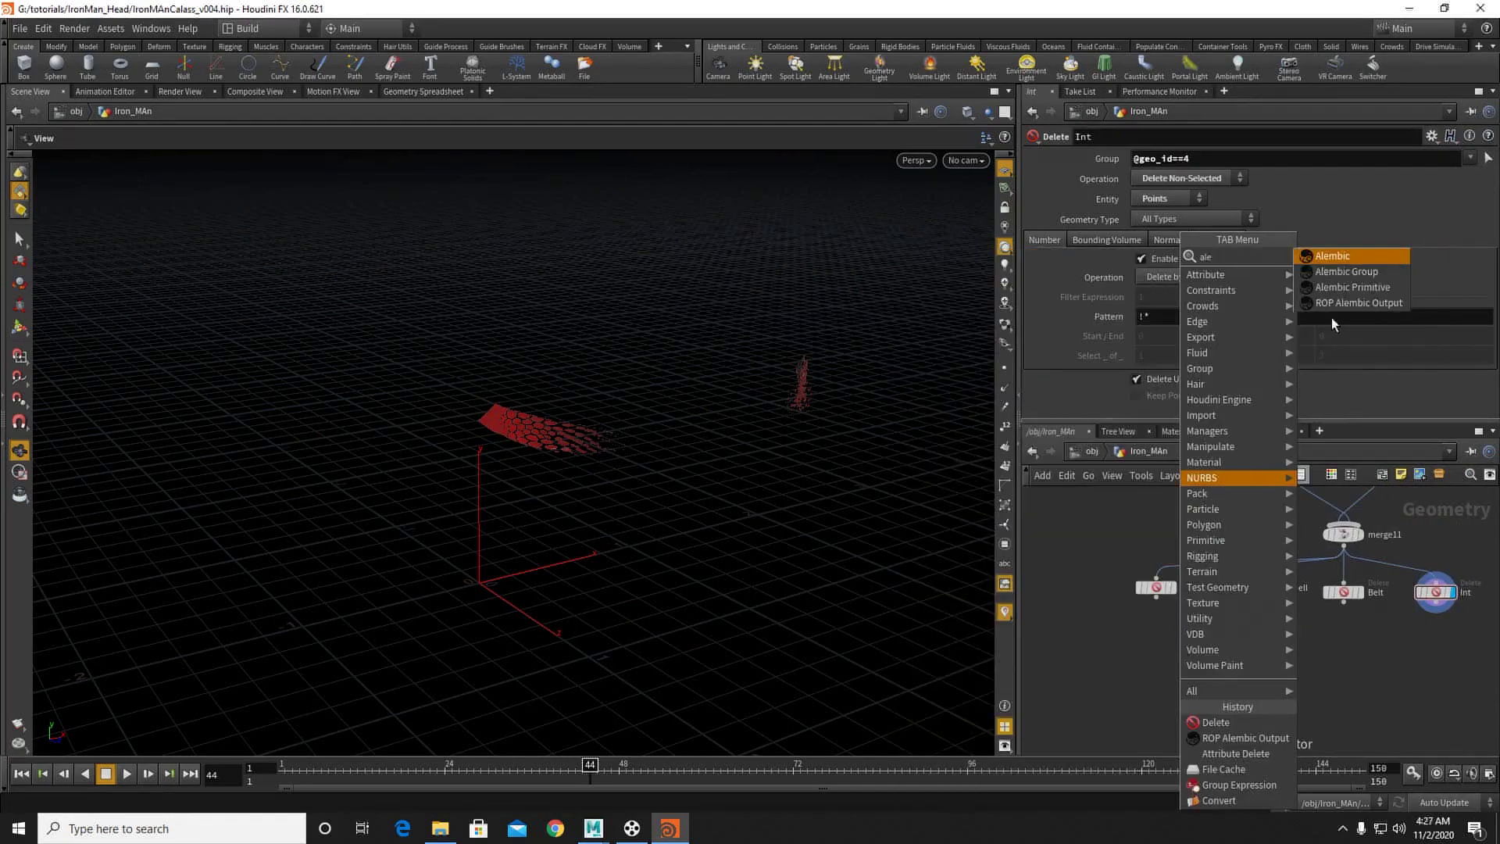
{"action": "left_click", "coordinate": [1334, 259]}
{"action": "left_click", "coordinate": [1150, 670]}
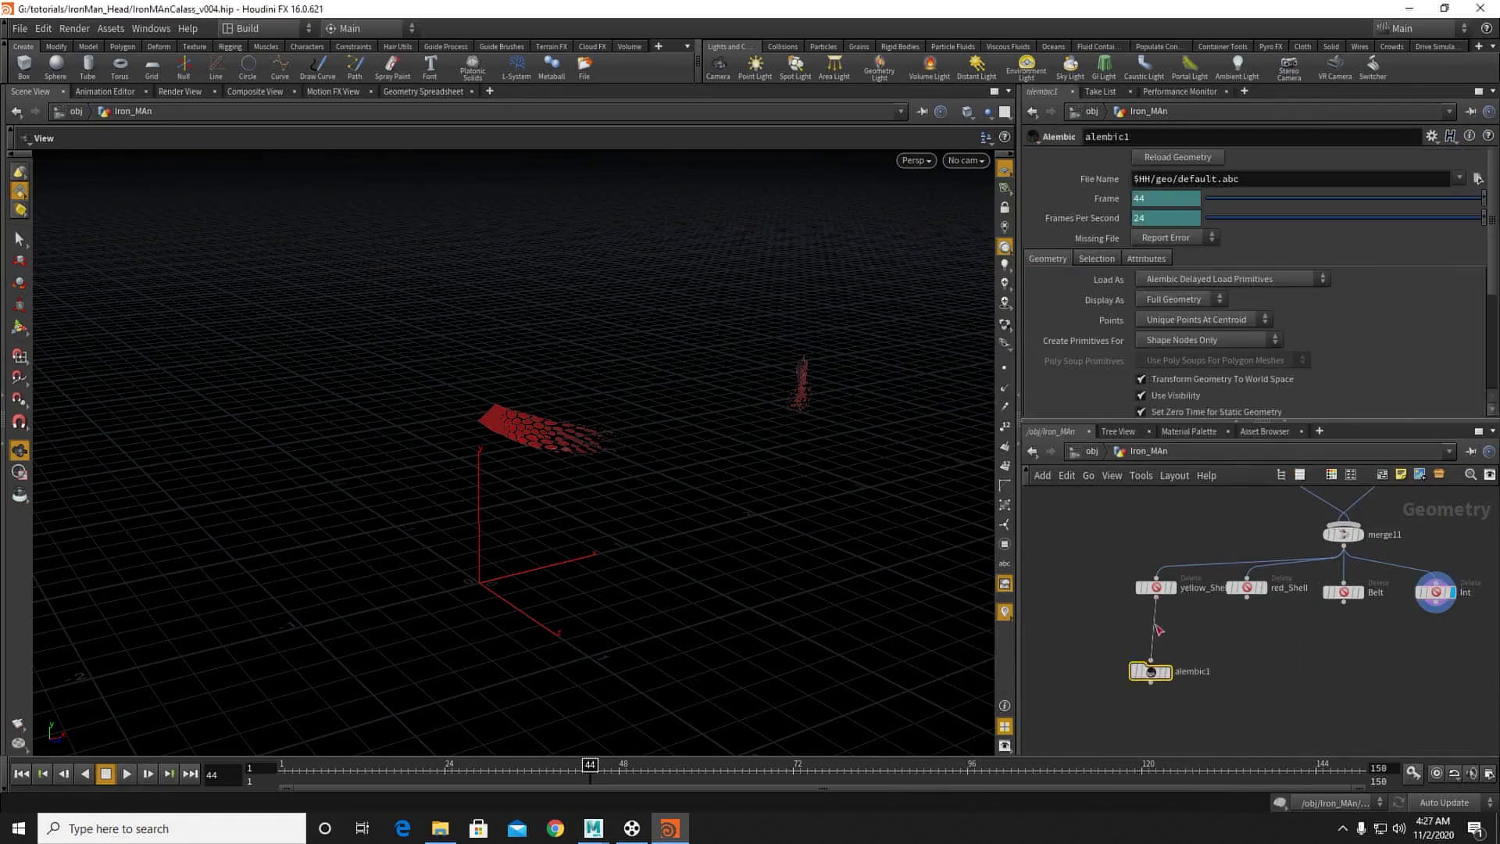
{"action": "key", "text": "Tab"}
{"action": "type", "text": "a"}
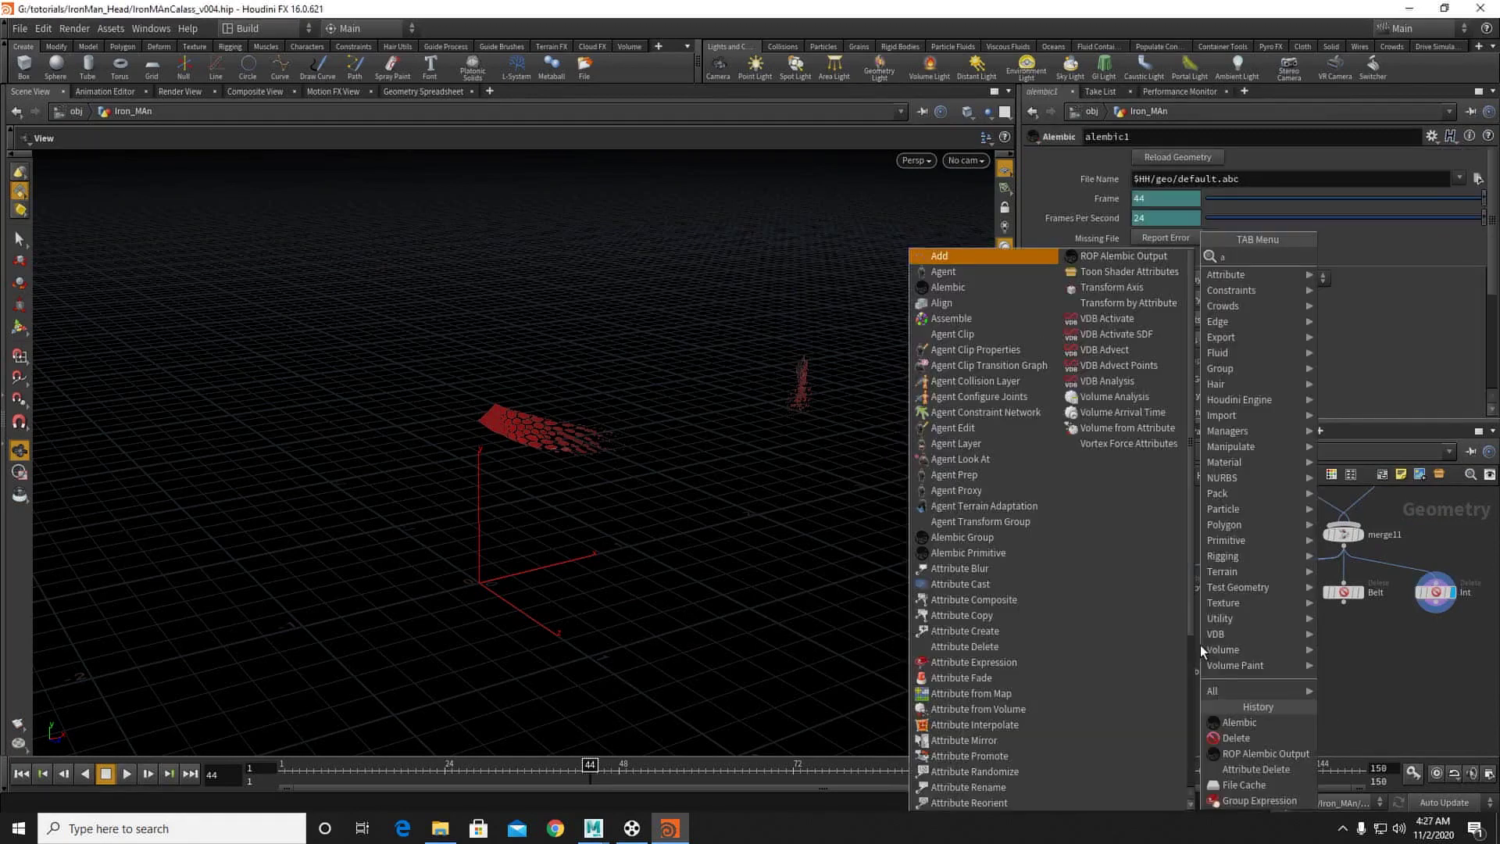
{"action": "key", "text": "BackSpace"}
{"action": "key", "text": "Escape"}
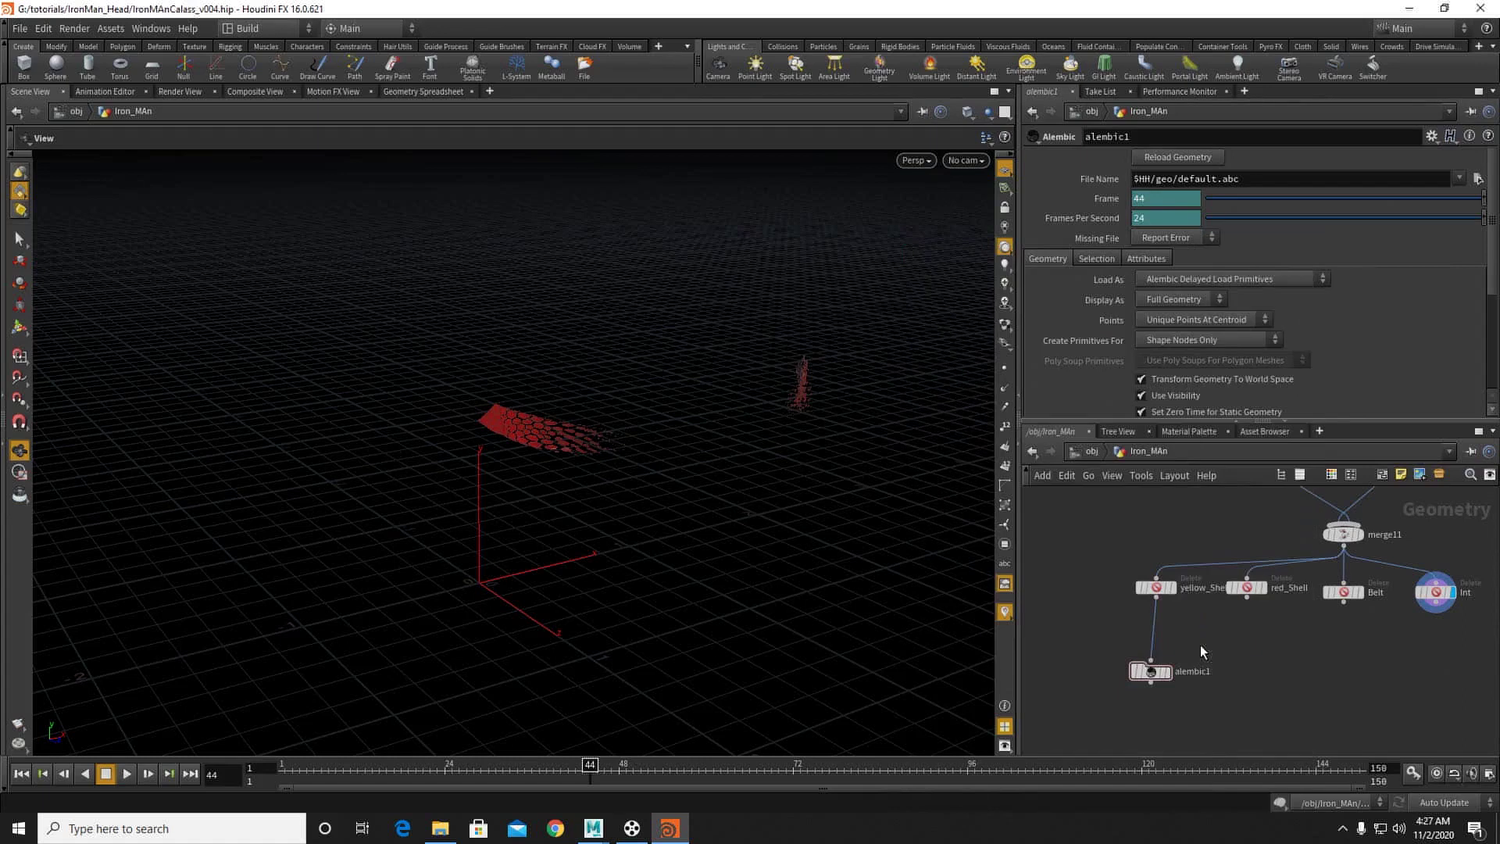
Step: Insert an Attribute Delete node between yellow_Shell and the Alembic node and display it
{"action": "key", "text": "Tab"}
{"action": "type", "text": "attr"}
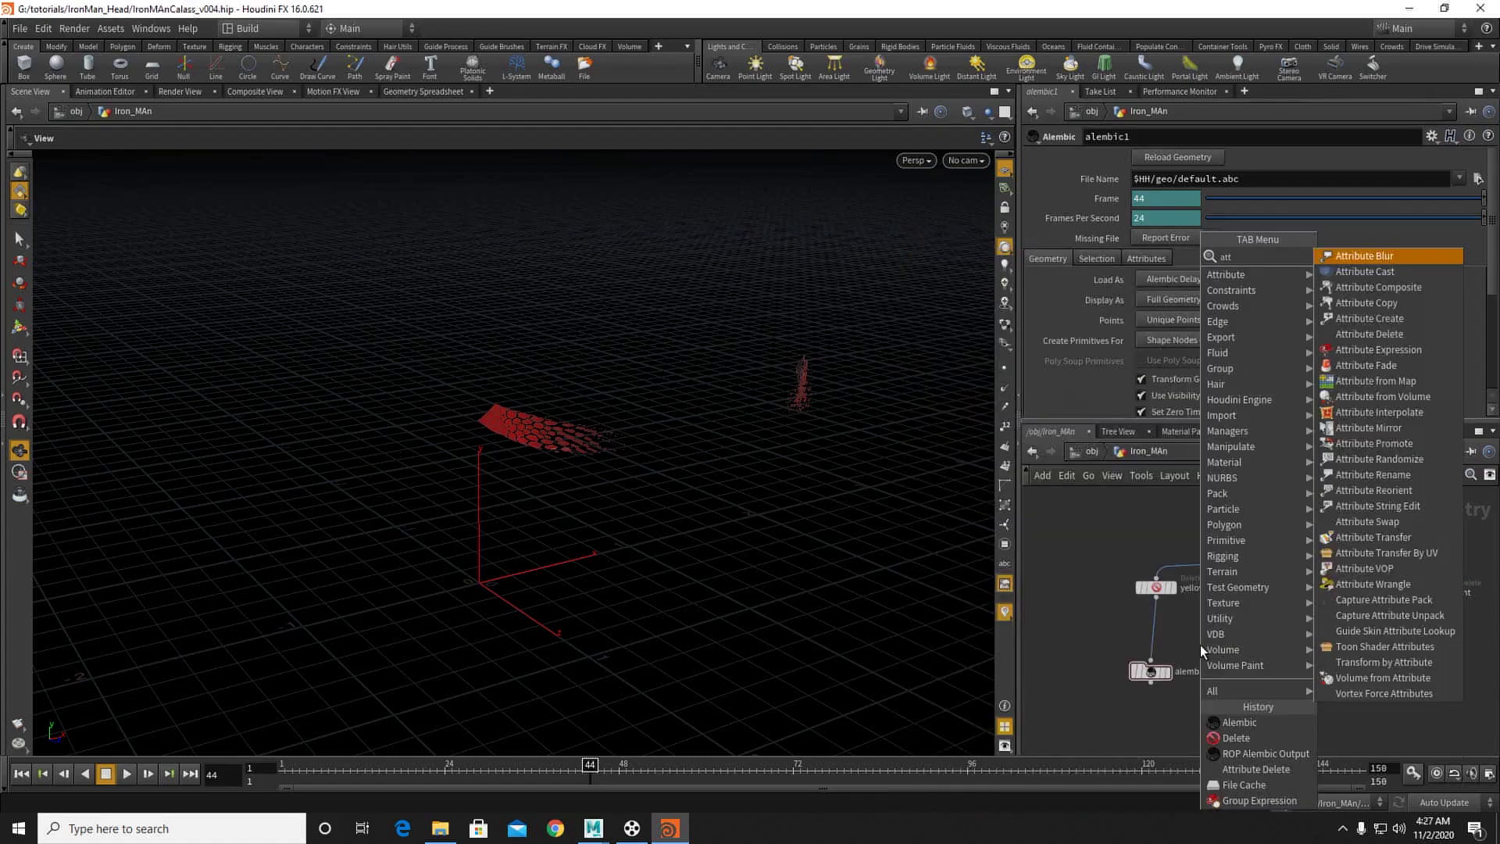
{"action": "left_click", "coordinate": [1363, 335]}
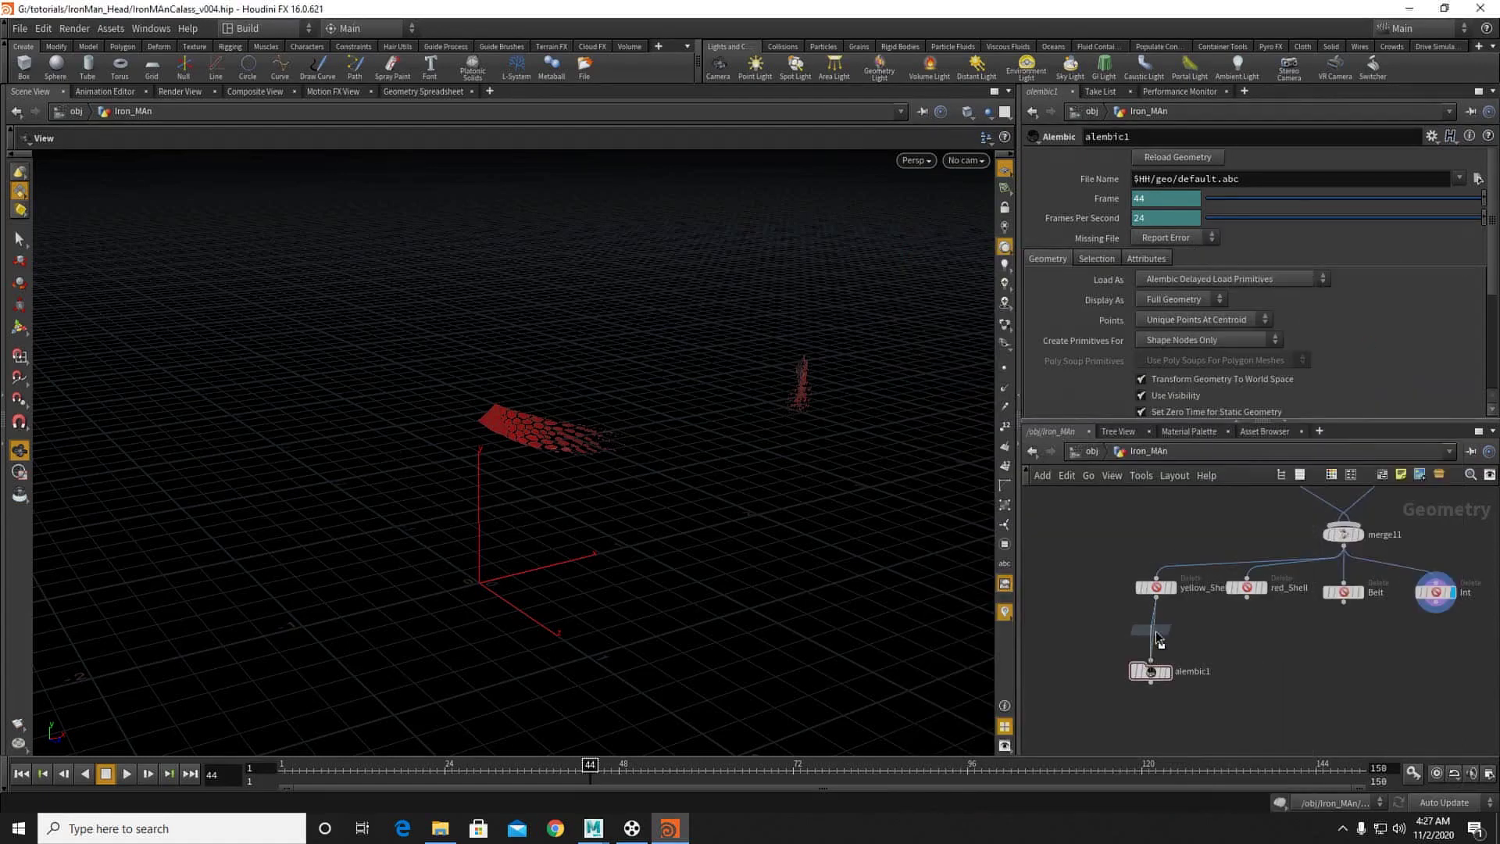
{"action": "left_click", "coordinate": [1159, 636]}
{"action": "left_click", "coordinate": [1171, 634]}
Step: Set the Attribute Delete node's Point, Primitive and Detail Attributes to *, leaving Vertex Attributes empty
{"action": "left_click", "coordinate": [1488, 157]}
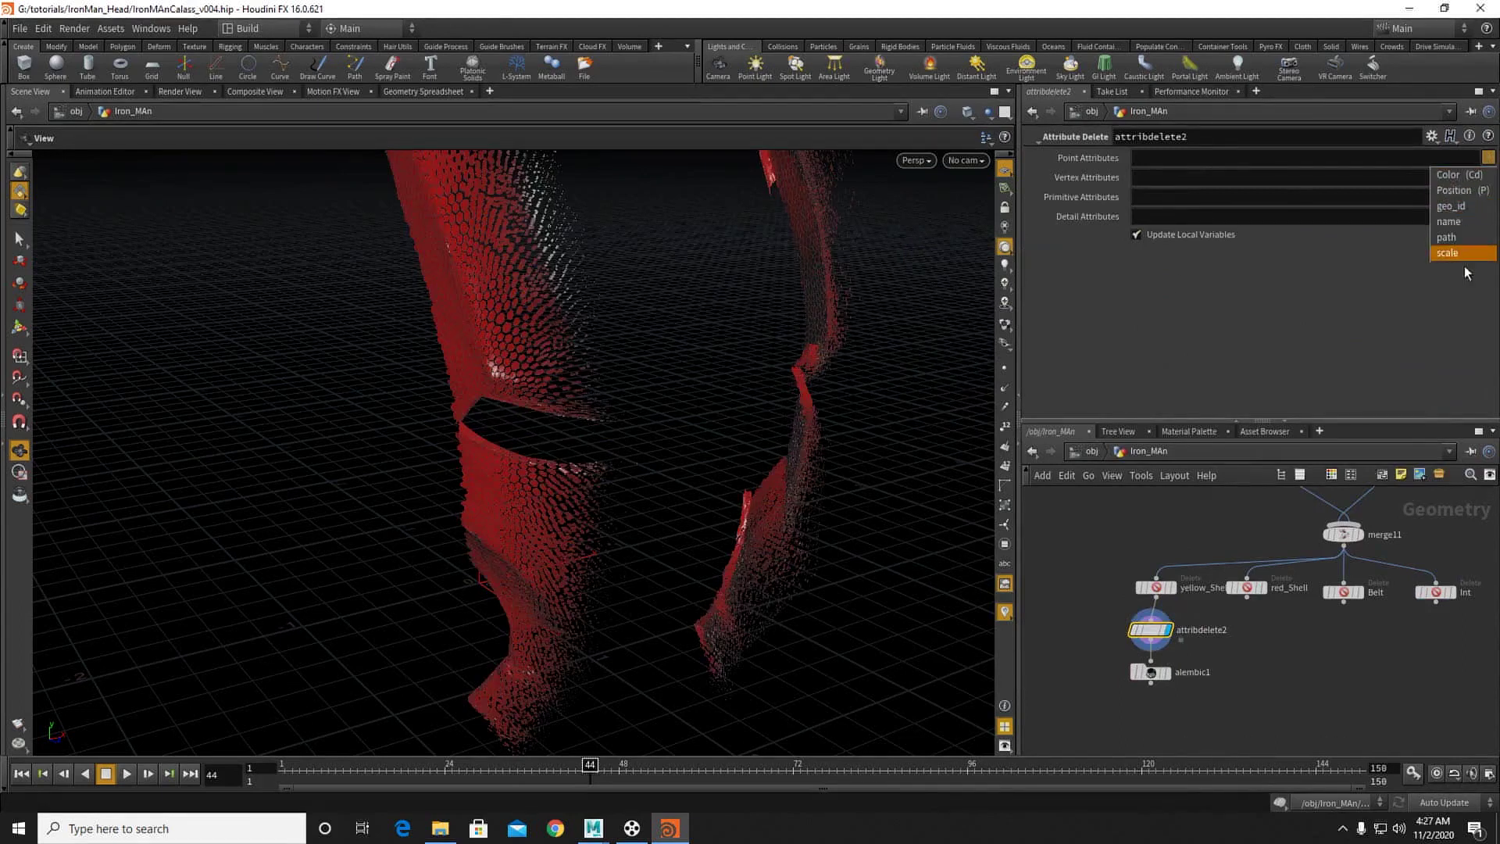
{"action": "left_click", "coordinate": [1149, 158]}
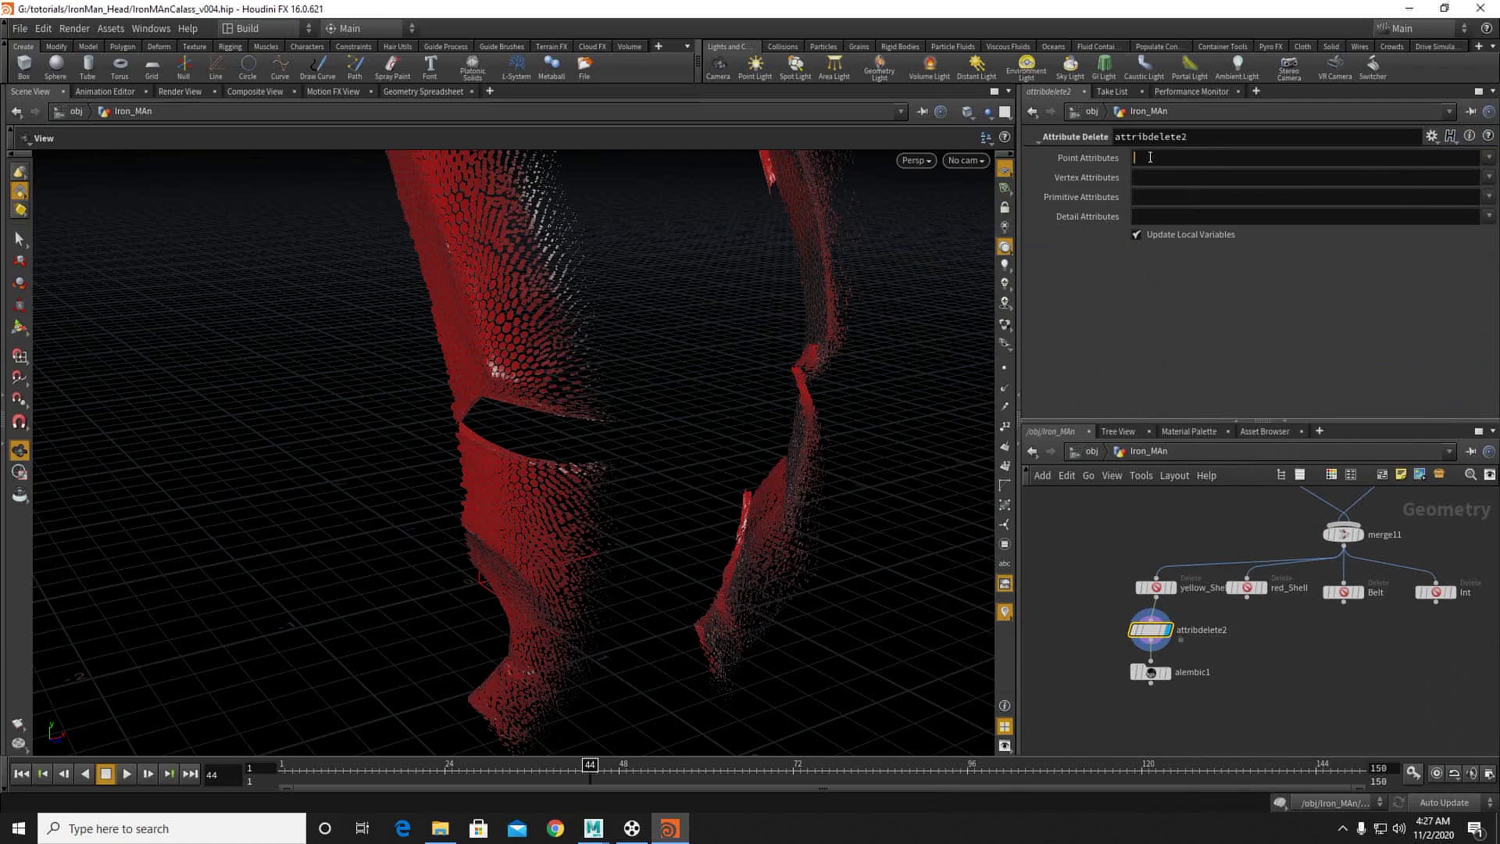
{"action": "left_click", "coordinate": [1166, 200]}
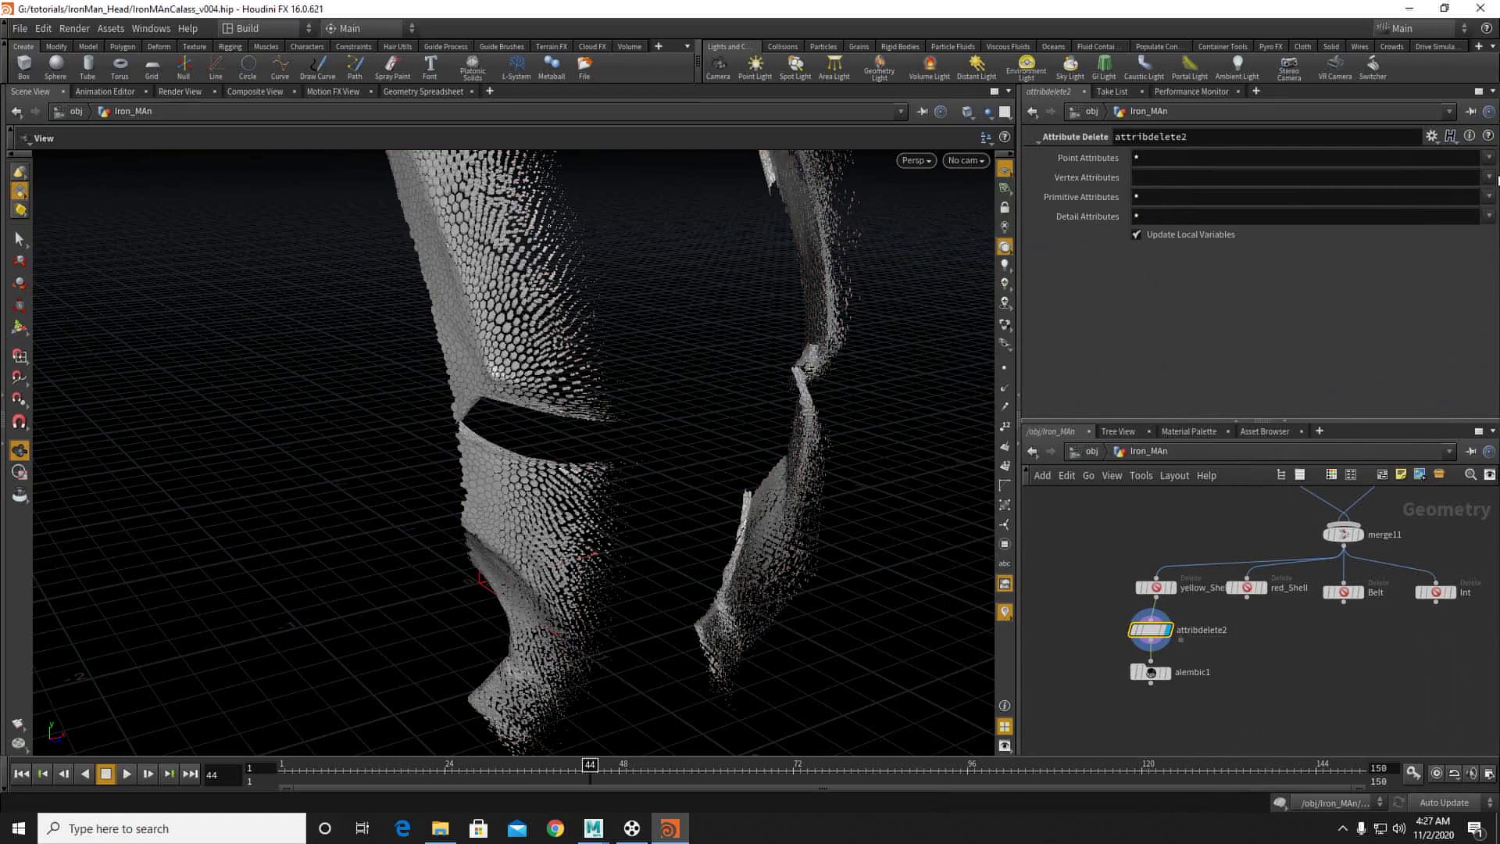
{"action": "left_click", "coordinate": [1488, 176]}
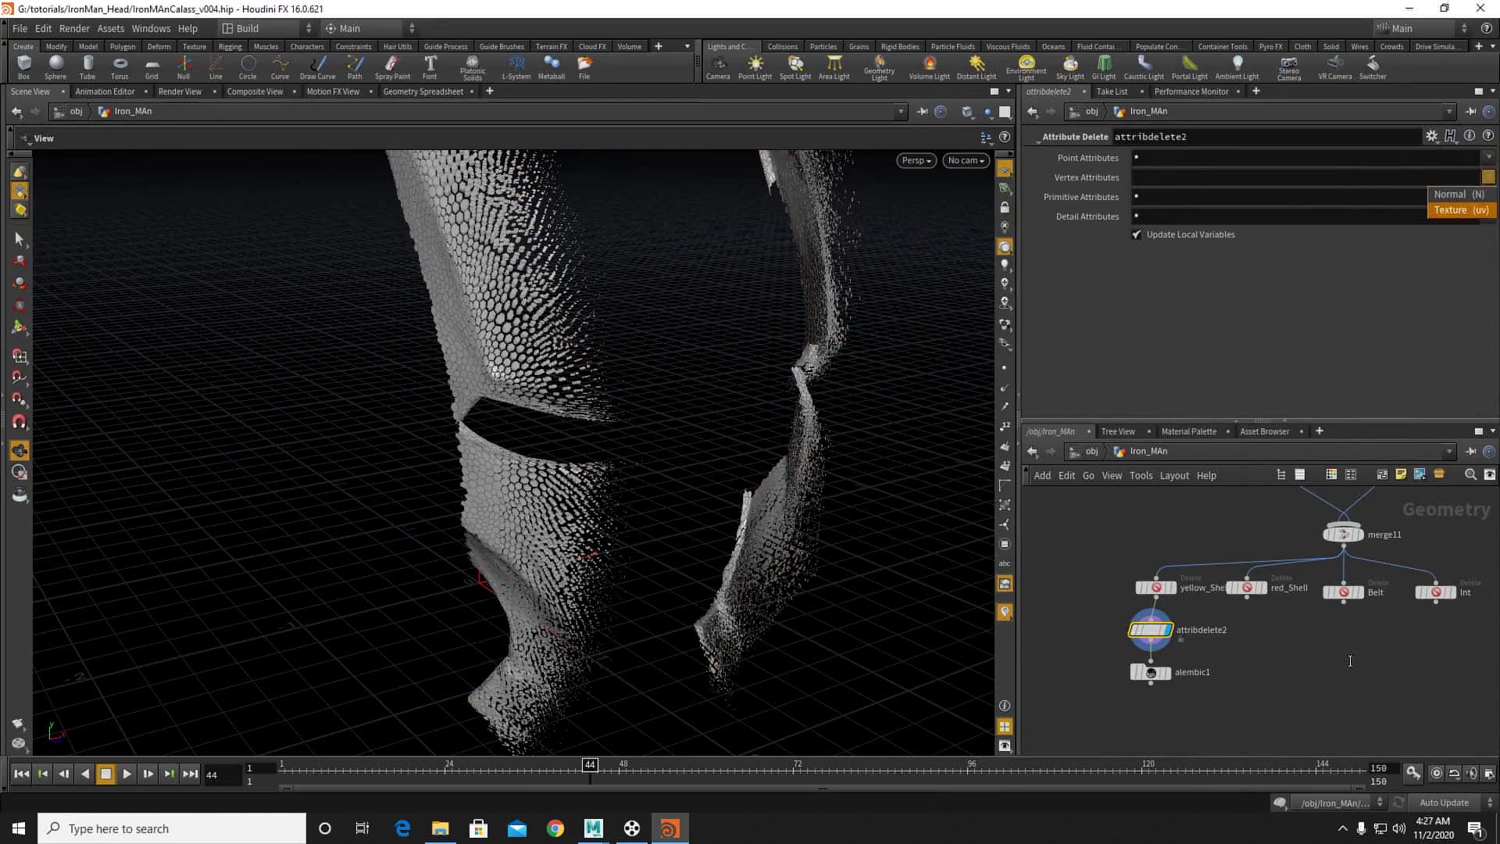
Step: Copy the Attribute Delete node and paste it three times for the red_Shell, Belt and Int branches
{"action": "left_click", "coordinate": [1350, 661]}
{"action": "key", "text": "ctrl+c"}
{"action": "key", "text": "ctrl+v"}
{"action": "key", "text": "ctrl+v"}
{"action": "key", "text": "ctrl+v"}
Step: Replace the Alembic node with a ROP Alembic Output node and duplicate it for the other branches
{"action": "left_click", "coordinate": [1150, 667]}
{"action": "key", "text": "Delete"}
{"action": "key", "text": "Tab"}
{"action": "type", "text": "alem"}
{"action": "left_click", "coordinate": [1377, 303]}
{"action": "left_click", "coordinate": [1158, 659]}
{"action": "left_click_drag", "start_coordinate": [1158, 659], "coordinate": [1445, 664], "text": "alt"}
Step: Set the Alembic File of all four ROP Alembic nodes to HoneyCOmb.abc in $HIP/cache/renderGeo
{"action": "left_click_drag", "start_coordinate": [1125, 637], "coordinate": [1483, 690]}
{"action": "left_click", "coordinate": [1461, 258]}
{"action": "double_click", "coordinate": [1106, 156]}
{"action": "left_click", "coordinate": [1089, 378]}
{"action": "type", "text": "HoneyCOmb."}
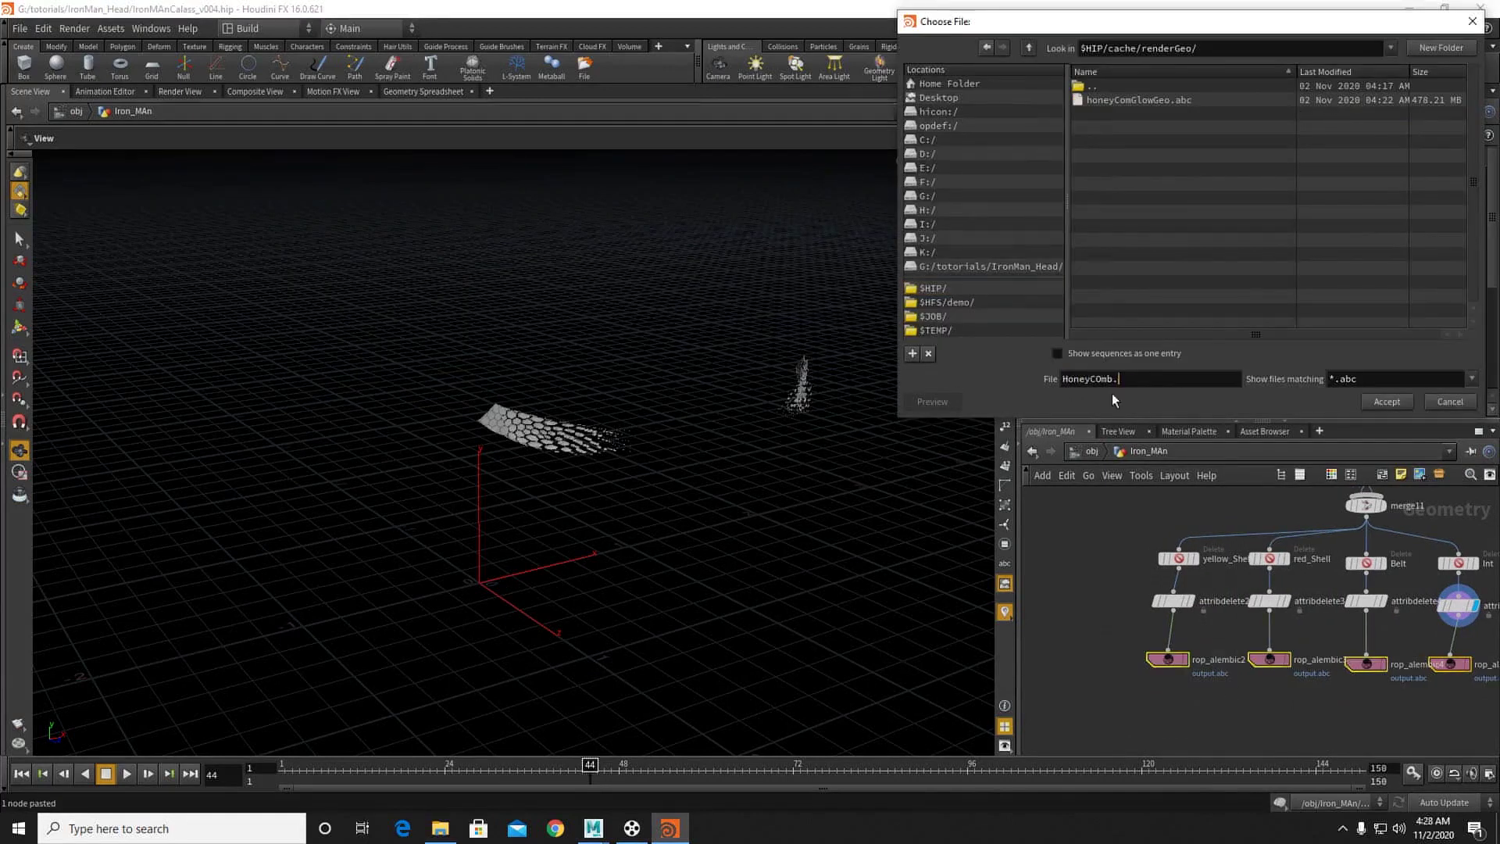
{"action": "type", "text": "abc"}
{"action": "left_click", "coordinate": [1387, 401]}
Step: Append the part name to each ROP's output file, giving HoneyCOmbyellow.abc, HoneyCOmbred.abc, HoneyCOmbbelt.abc and HoneyCOmbint.abc
{"action": "middle_click_drag", "start_coordinate": [1320, 625], "coordinate": [1244, 595]}
{"action": "left_click", "coordinate": [1091, 629]}
{"action": "left_click", "coordinate": [1306, 260]}
{"action": "type", "text": "Yellow"}
{"action": "left_click", "coordinate": [1192, 629]}
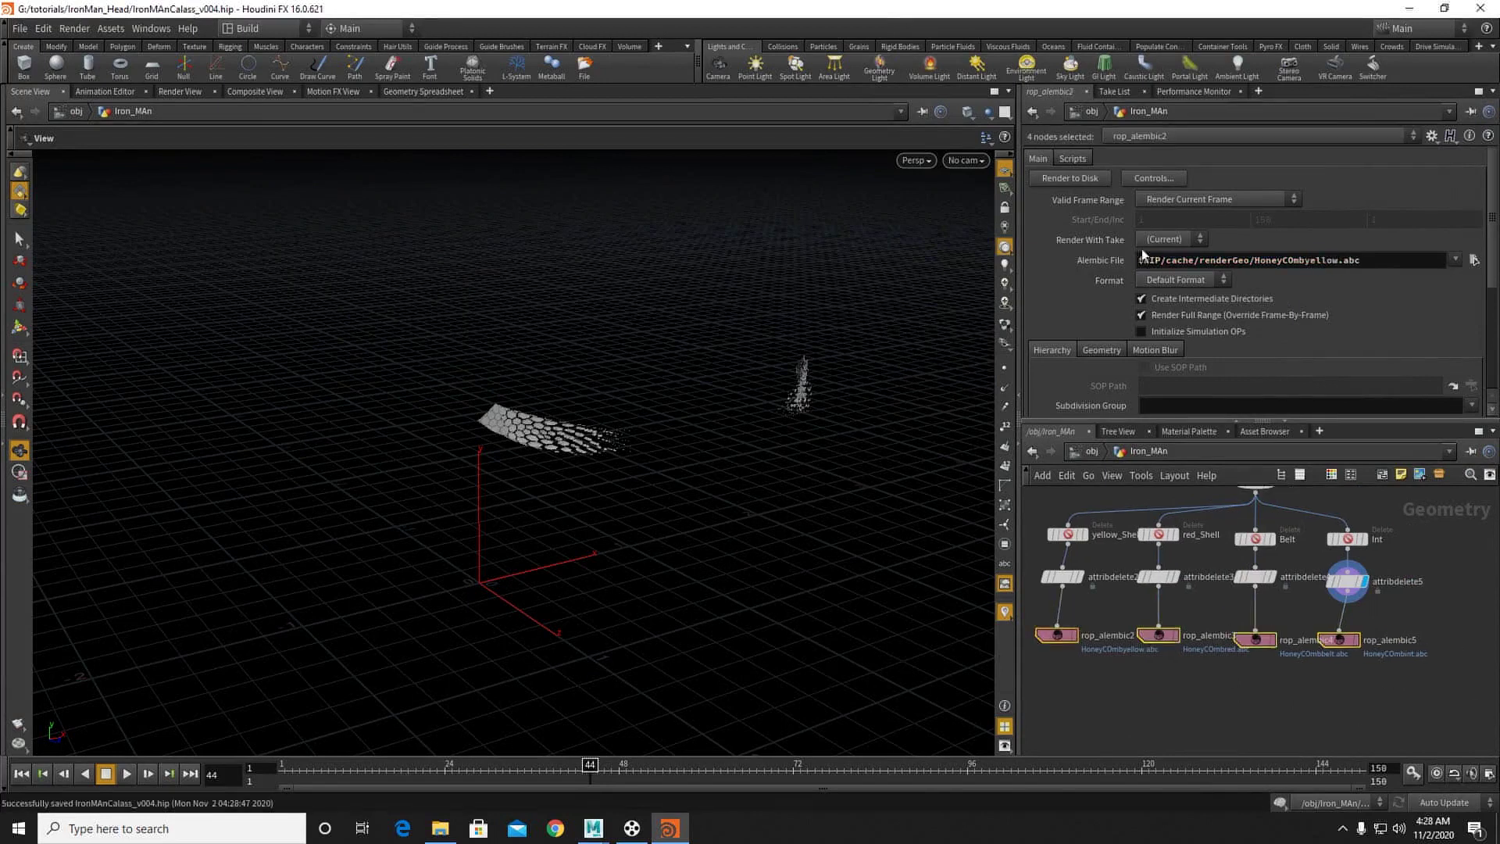
Step: Set the Valid Frame Range of the four ROP Alembic nodes to Render Frame Range and save the scene
{"action": "left_click", "coordinate": [1216, 199]}
{"action": "left_click", "coordinate": [1193, 216]}
{"action": "key", "text": "ctrl+s"}
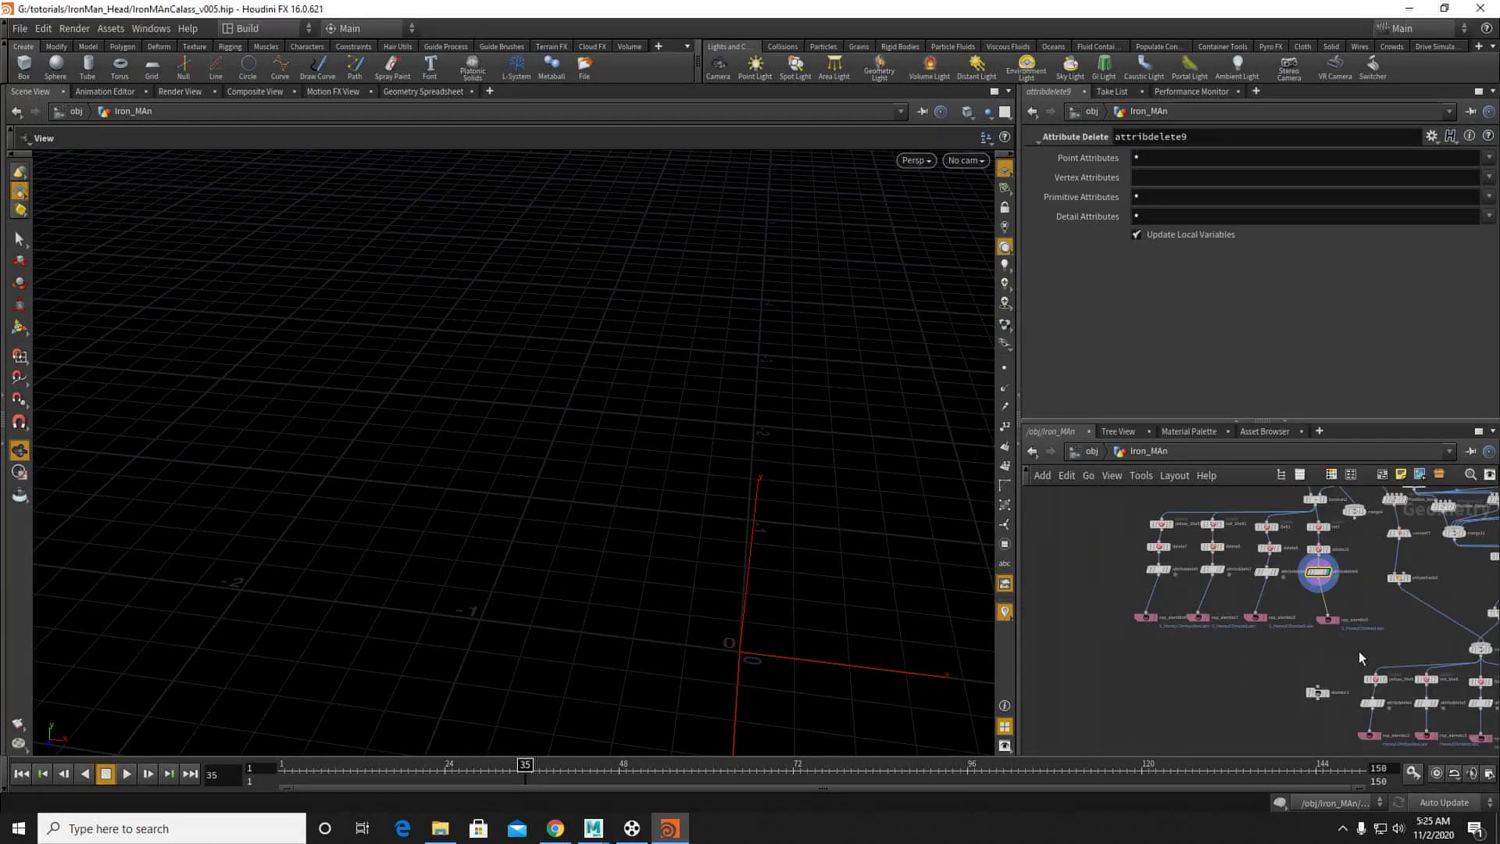
Step: Select the four ROP Alembic nodes of the second set of shell branches and check their output settings
{"action": "left_click_drag", "start_coordinate": [1359, 649], "coordinate": [1075, 609]}
{"action": "middle_click_drag", "start_coordinate": [1109, 639], "coordinate": [1243, 694]}
{"action": "scroll", "coordinate": [1199, 667], "scroll_direction": "down", "scroll_amount": 4}
{"action": "middle_click_drag", "start_coordinate": [1197, 636], "coordinate": [1170, 634]}
{"action": "middle_click_drag", "start_coordinate": [1281, 627], "coordinate": [1267, 597]}
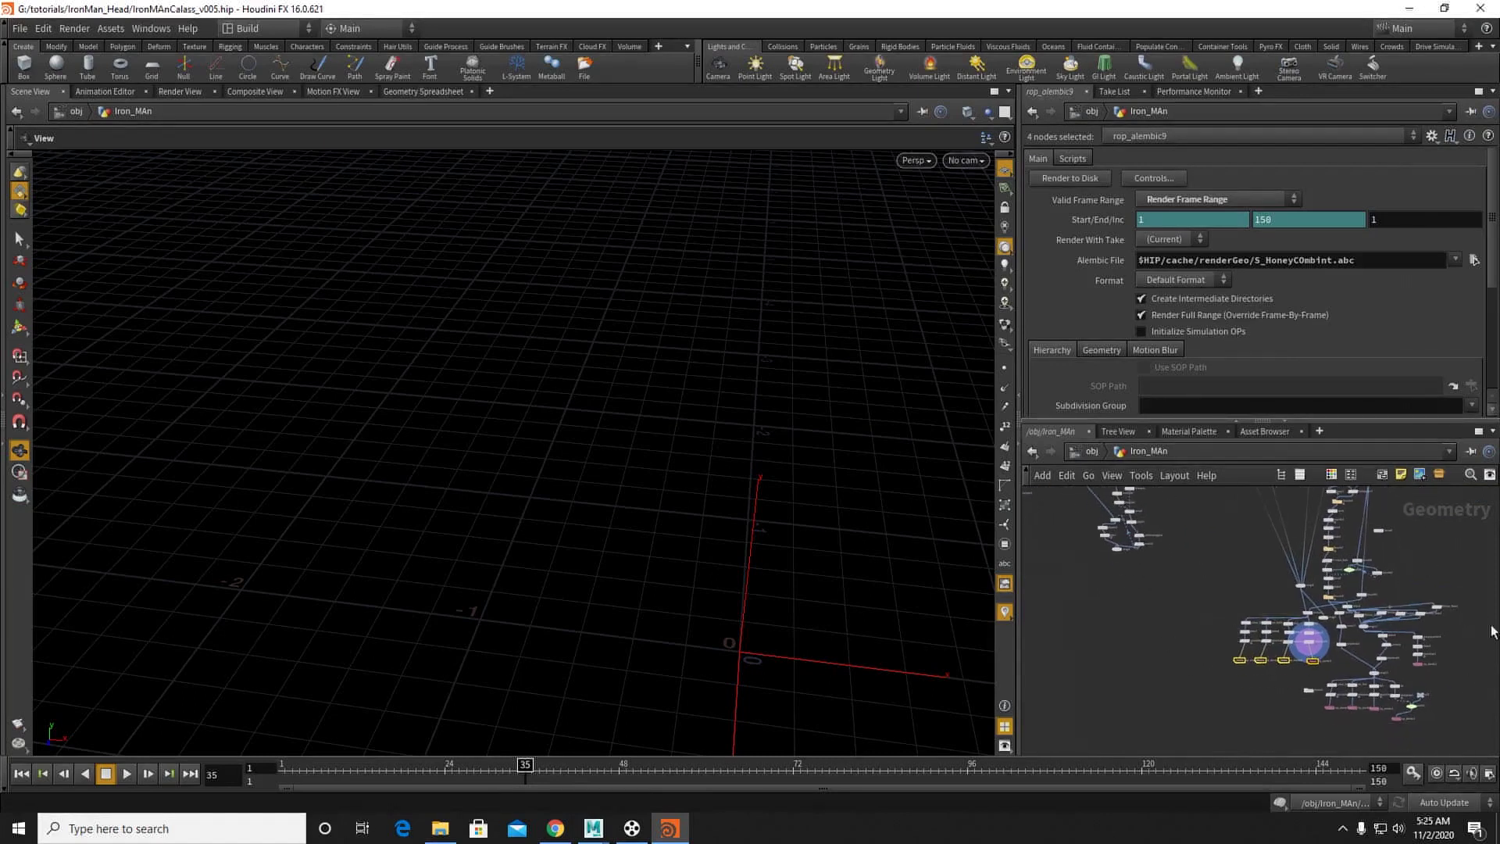
Step: Display the merge4 node to examine the combined tube and wire structure inside the head
{"action": "middle_click_drag", "start_coordinate": [1334, 660], "coordinate": [1249, 693]}
{"action": "middle_click_drag", "start_coordinate": [1181, 593], "coordinate": [1233, 725]}
{"action": "scroll", "coordinate": [1244, 673], "scroll_direction": "up", "scroll_amount": 5}
{"action": "middle_click_drag", "start_coordinate": [1200, 645], "coordinate": [1217, 684]}
{"action": "scroll", "coordinate": [1217, 684], "scroll_direction": "up", "scroll_amount": 8}
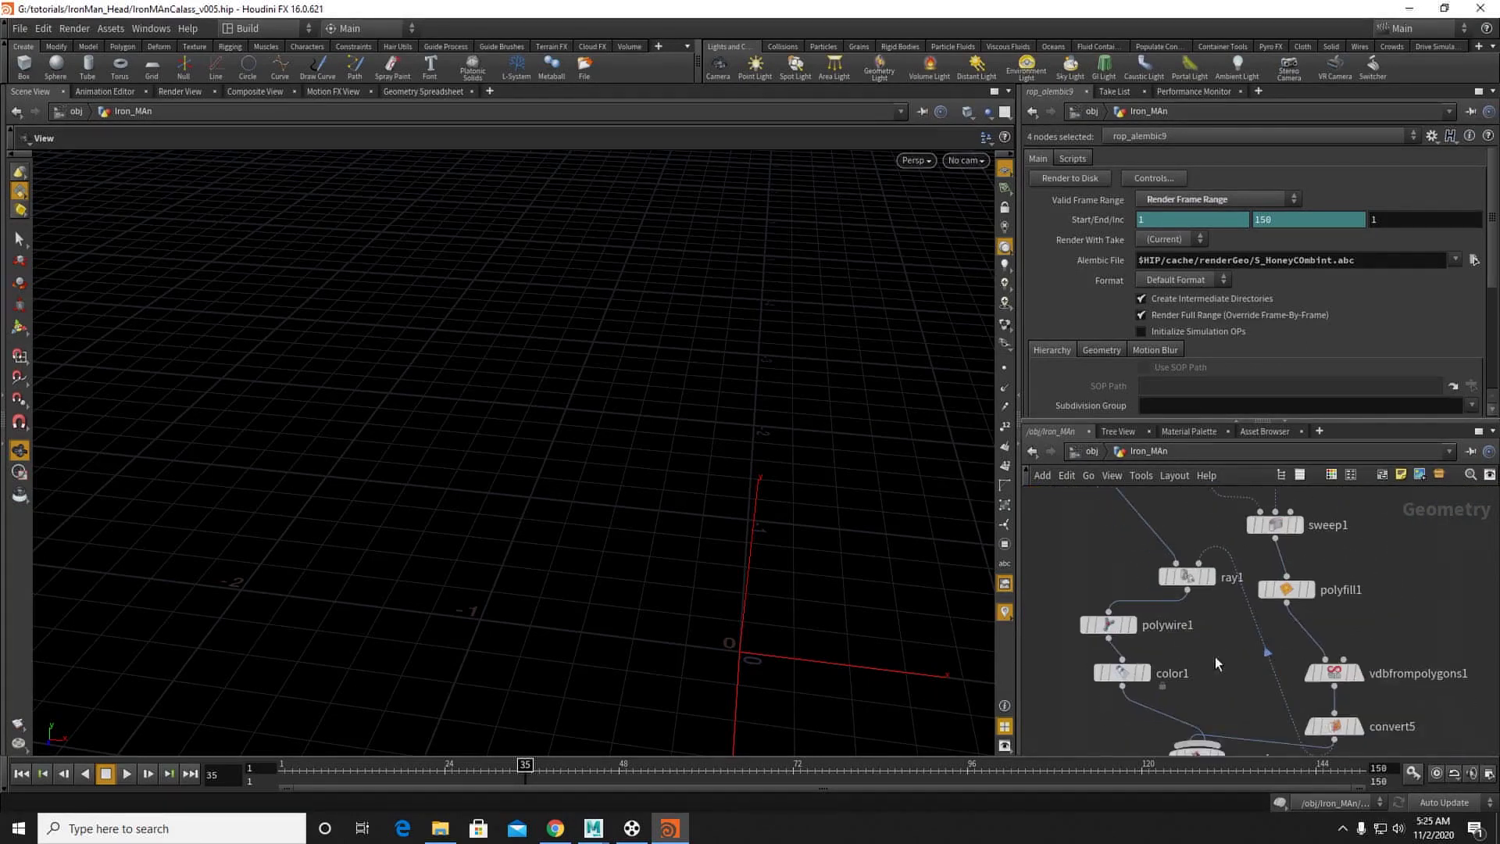
{"action": "left_click", "coordinate": [1202, 688]}
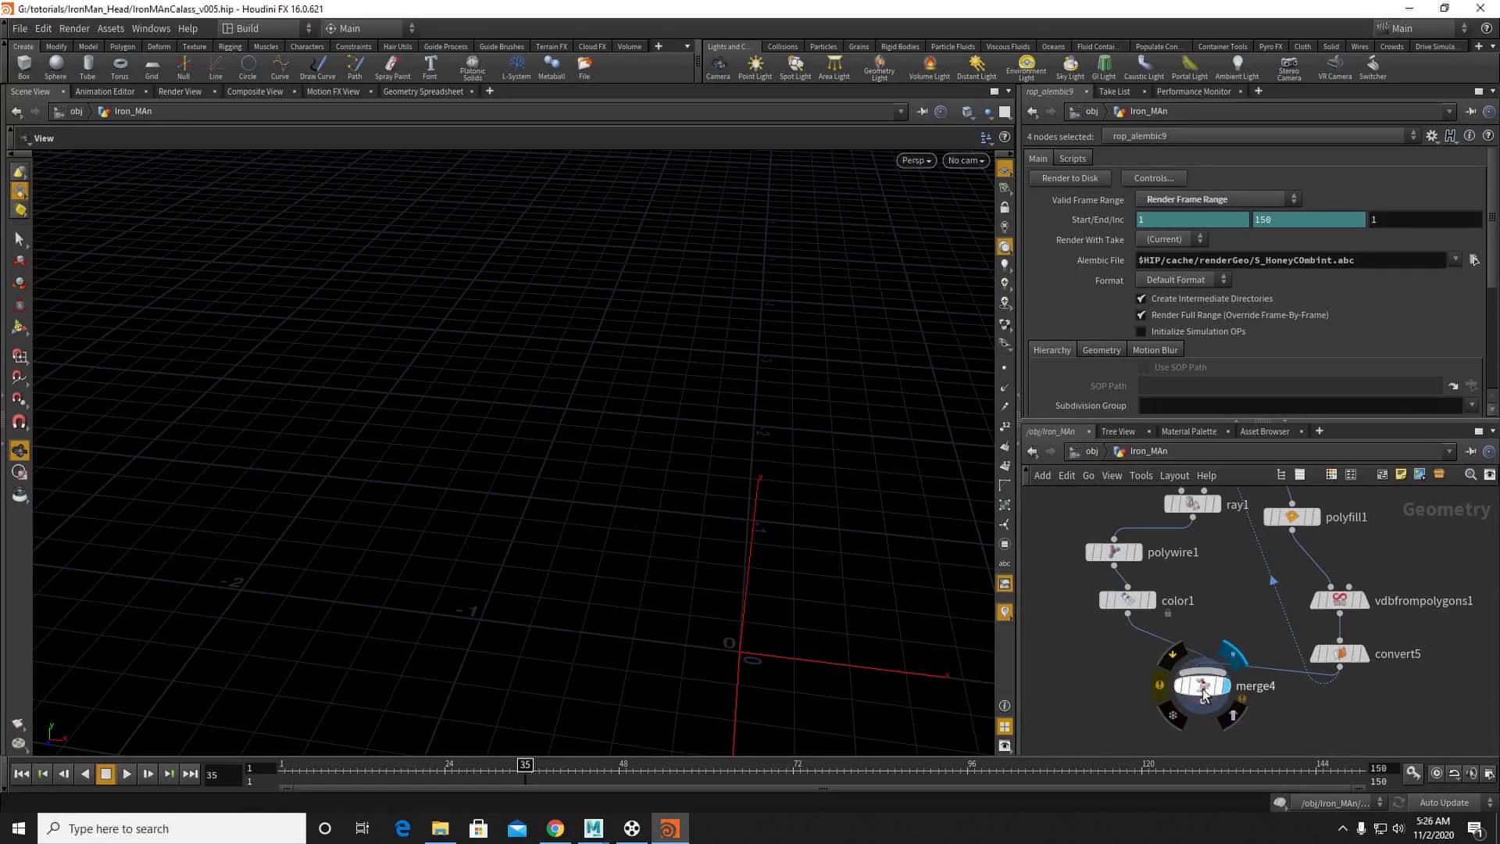
{"action": "left_click", "coordinate": [1202, 688]}
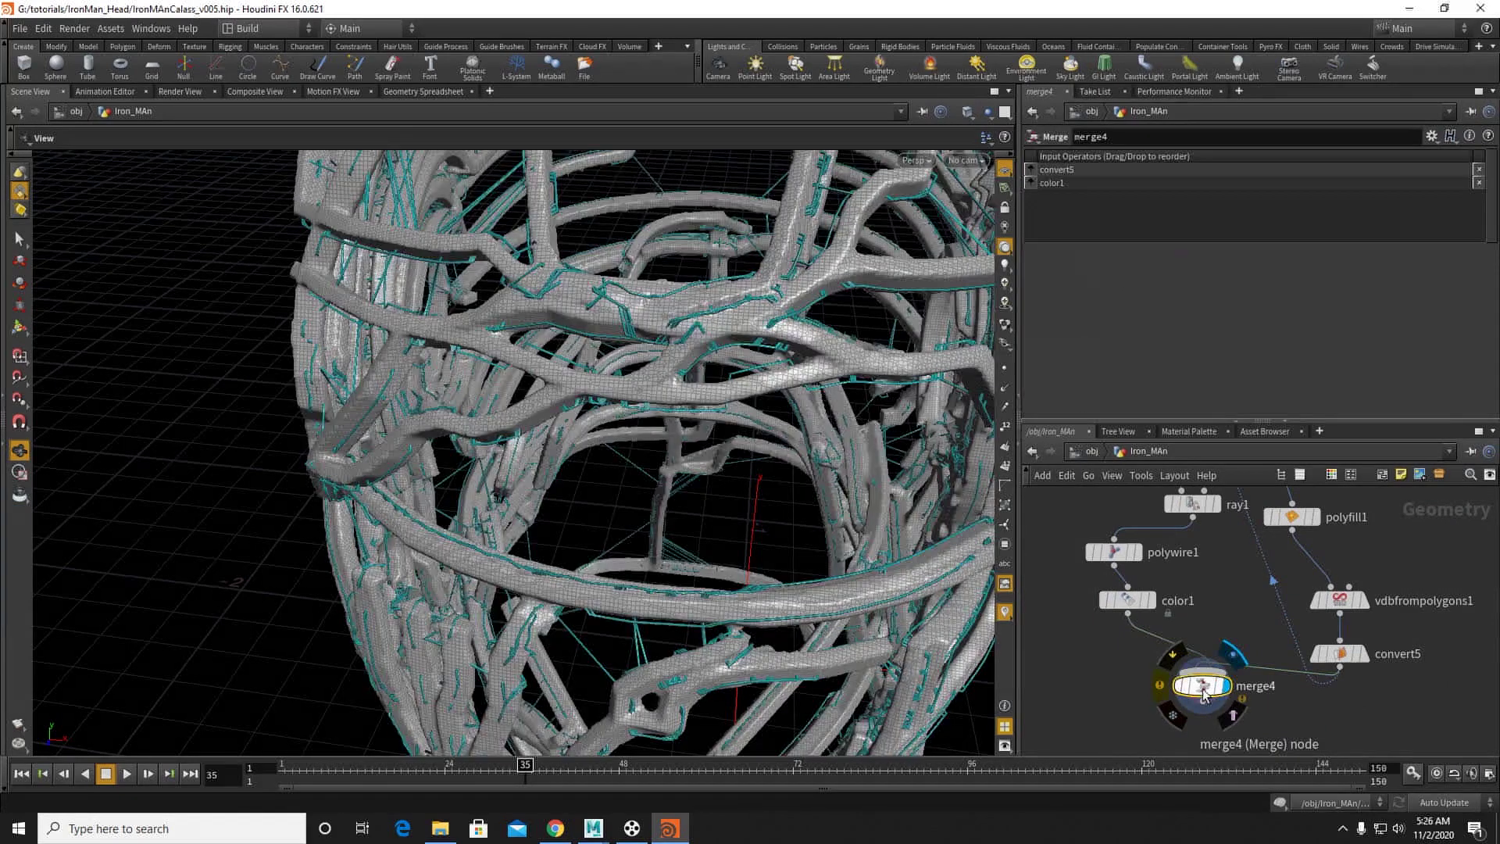
Step: Move the ray1 node in line above polywire1 and display the sweep1 node
{"action": "middle_click_drag", "start_coordinate": [1360, 727], "coordinate": [1254, 670]}
{"action": "scroll", "coordinate": [1253, 670], "scroll_direction": "down", "scroll_amount": 3}
{"action": "middle_click_drag", "start_coordinate": [1269, 579], "coordinate": [1242, 610]}
{"action": "scroll", "coordinate": [1242, 609], "scroll_direction": "up", "scroll_amount": 4}
{"action": "scroll", "coordinate": [1243, 609], "scroll_direction": "down", "scroll_amount": 3}
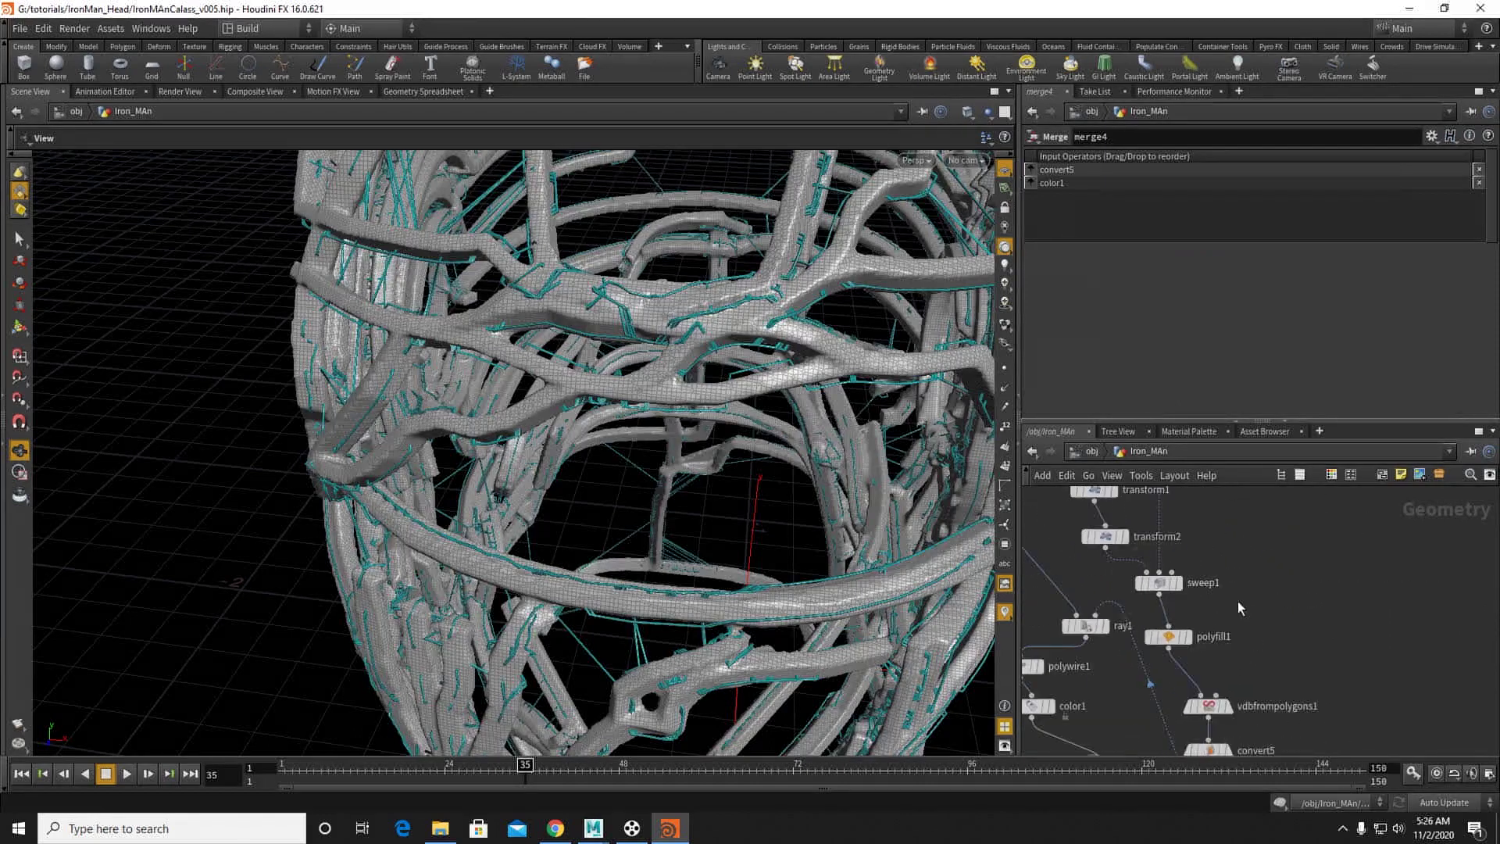
{"action": "middle_click_drag", "start_coordinate": [1227, 600], "coordinate": [1297, 606]}
{"action": "left_click_drag", "start_coordinate": [1156, 632], "coordinate": [1091, 622]}
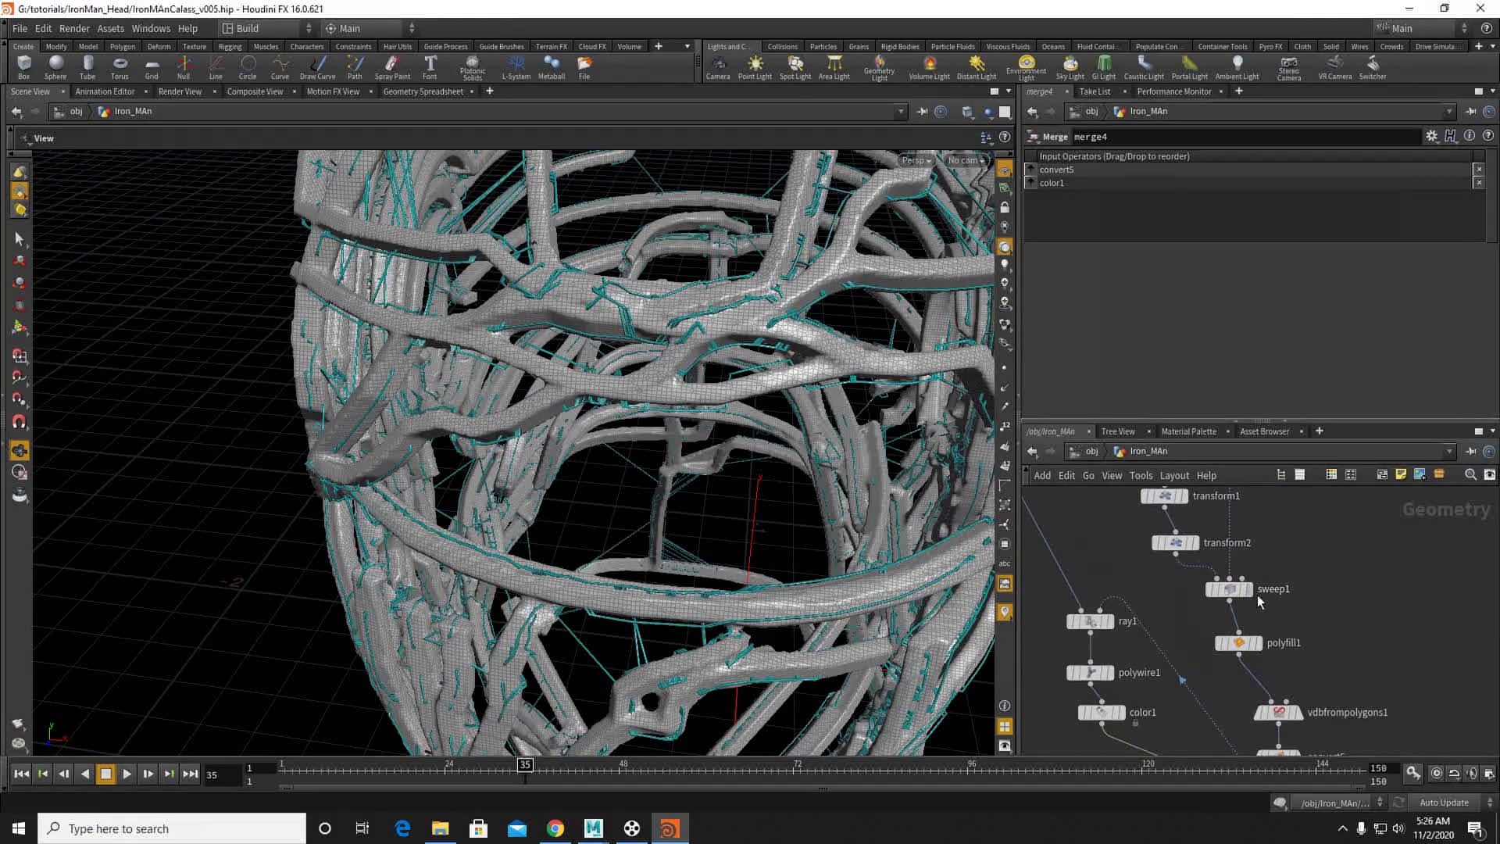
{"action": "left_click", "coordinate": [1249, 590]}
{"action": "left_click", "coordinate": [1231, 589]}
Step: Display polywire1 to examine its wires and return the display to sweep1
{"action": "middle_click_drag", "start_coordinate": [1299, 646], "coordinate": [1336, 594]}
{"action": "mouse_move", "coordinate": [1128, 617]}
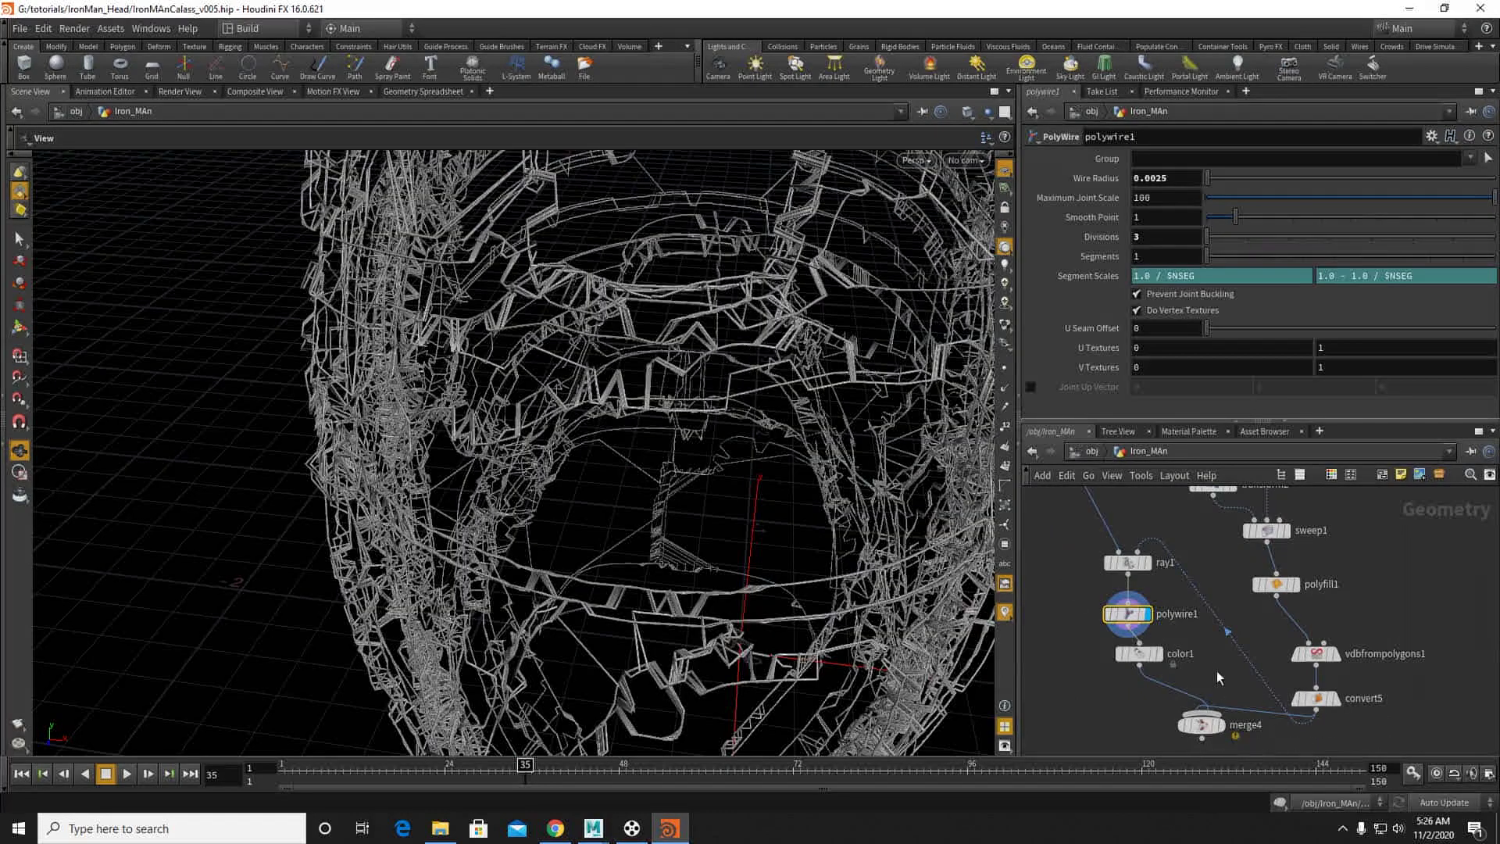
{"action": "middle_click_drag", "start_coordinate": [1257, 639], "coordinate": [1154, 651]}
{"action": "mouse_move", "coordinate": [1180, 594]}
{"action": "scroll", "coordinate": [1180, 594], "scroll_direction": "up", "scroll_amount": 2}
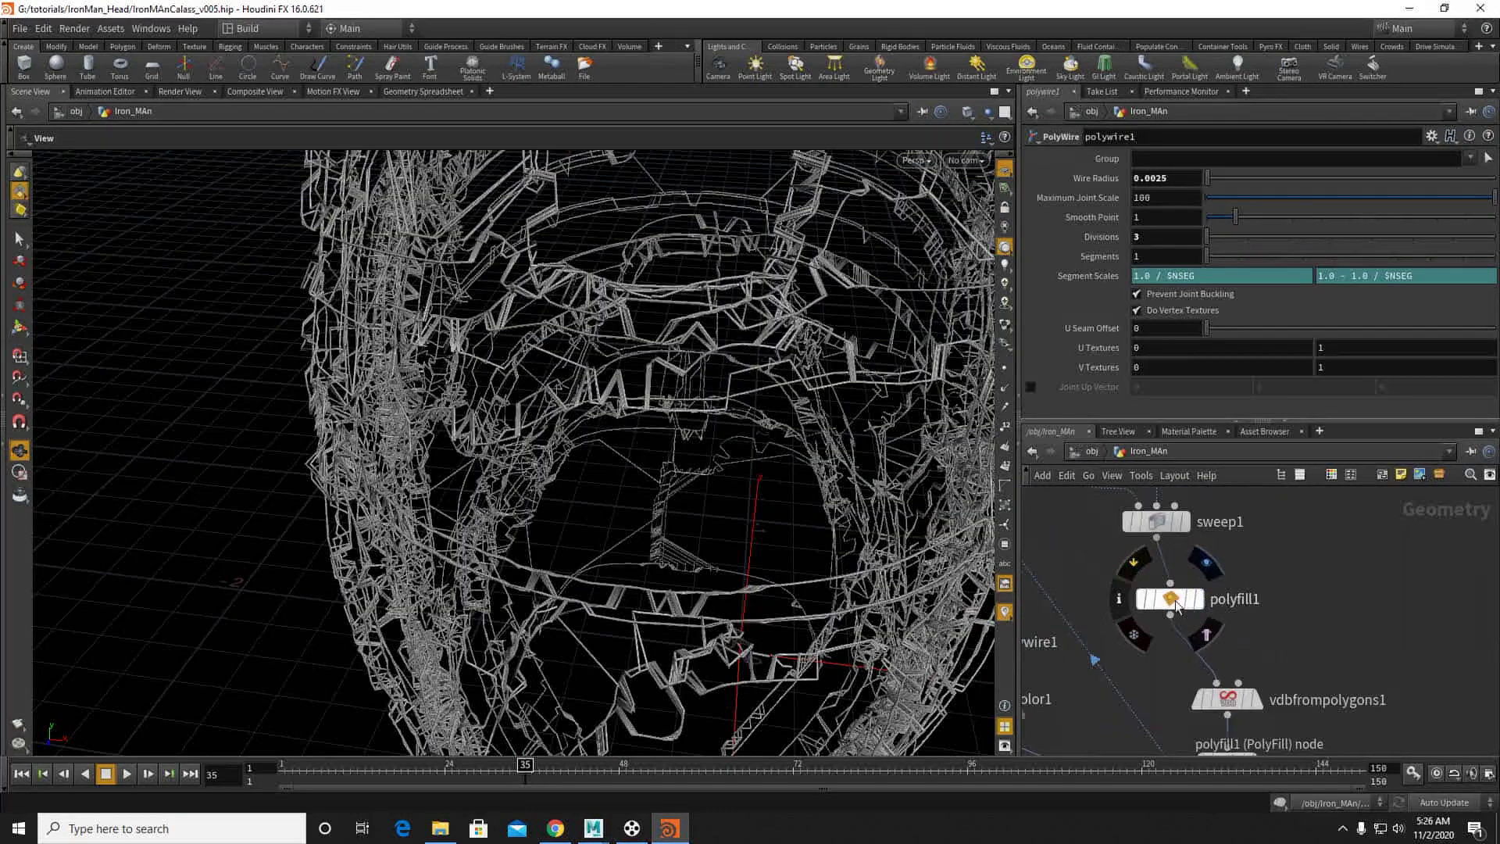
{"action": "left_click", "coordinate": [1185, 522]}
Step: Branch a new Null node off the color3 output, place it beside sweep1 and display it
{"action": "scroll", "coordinate": [672, 384], "scroll_direction": "down", "scroll_amount": 2}
{"action": "scroll", "coordinate": [672, 384], "scroll_direction": "down", "scroll_amount": 5}
{"action": "scroll", "coordinate": [1274, 578], "scroll_direction": "down", "scroll_amount": 5}
{"action": "middle_click_drag", "start_coordinate": [1457, 641], "coordinate": [1284, 645]}
{"action": "scroll", "coordinate": [1286, 575], "scroll_direction": "up", "scroll_amount": 4}
{"action": "scroll", "coordinate": [1244, 574], "scroll_direction": "up", "scroll_amount": 3}
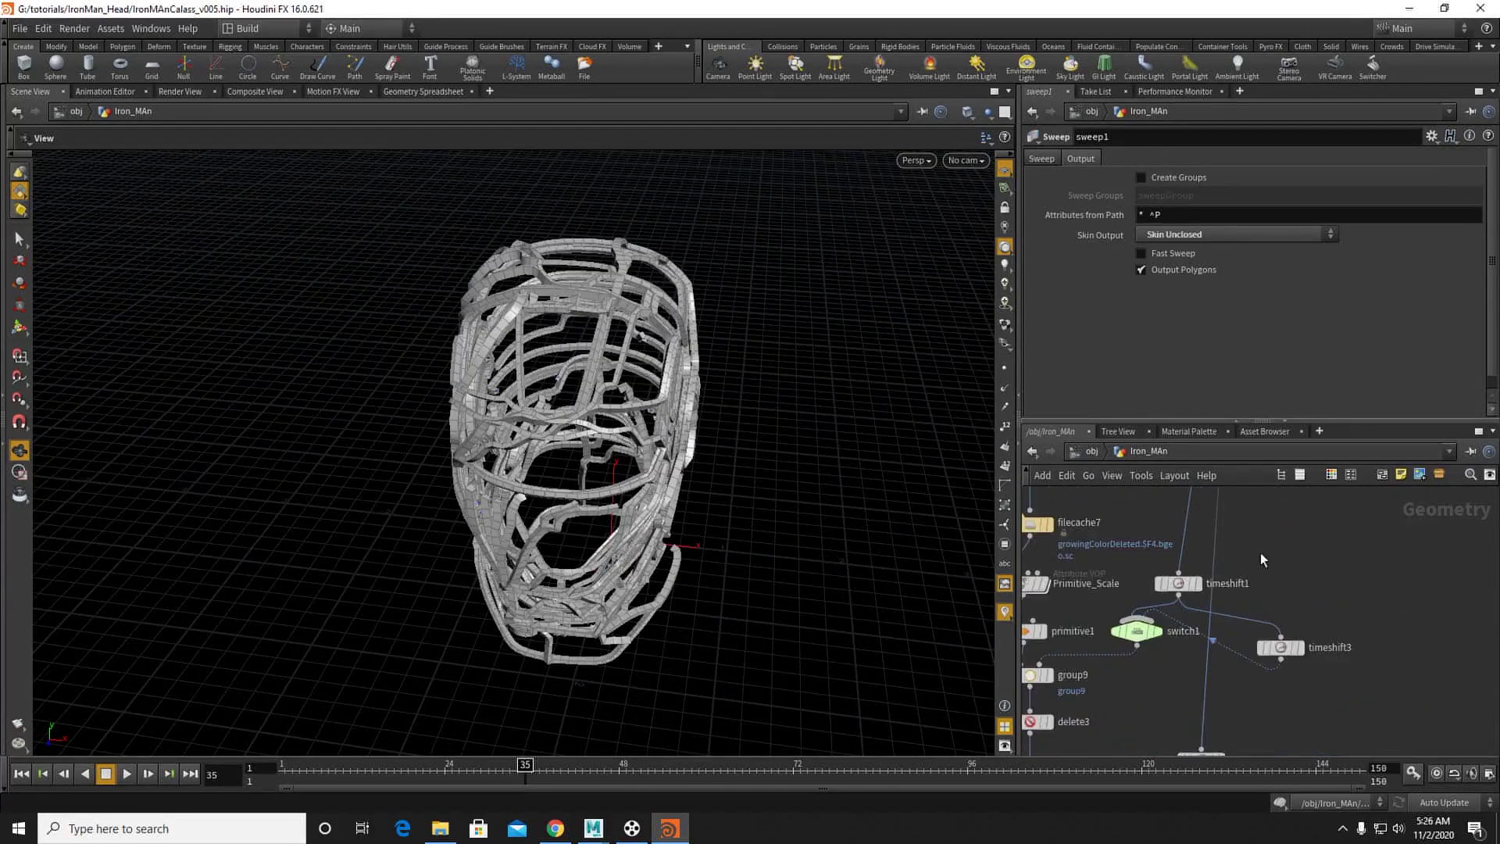
{"action": "middle_click_drag", "start_coordinate": [1243, 573], "coordinate": [1297, 659]}
{"action": "scroll", "coordinate": [1297, 659], "scroll_direction": "down", "scroll_amount": 2}
{"action": "middle_click_drag", "start_coordinate": [1237, 704], "coordinate": [1224, 840]}
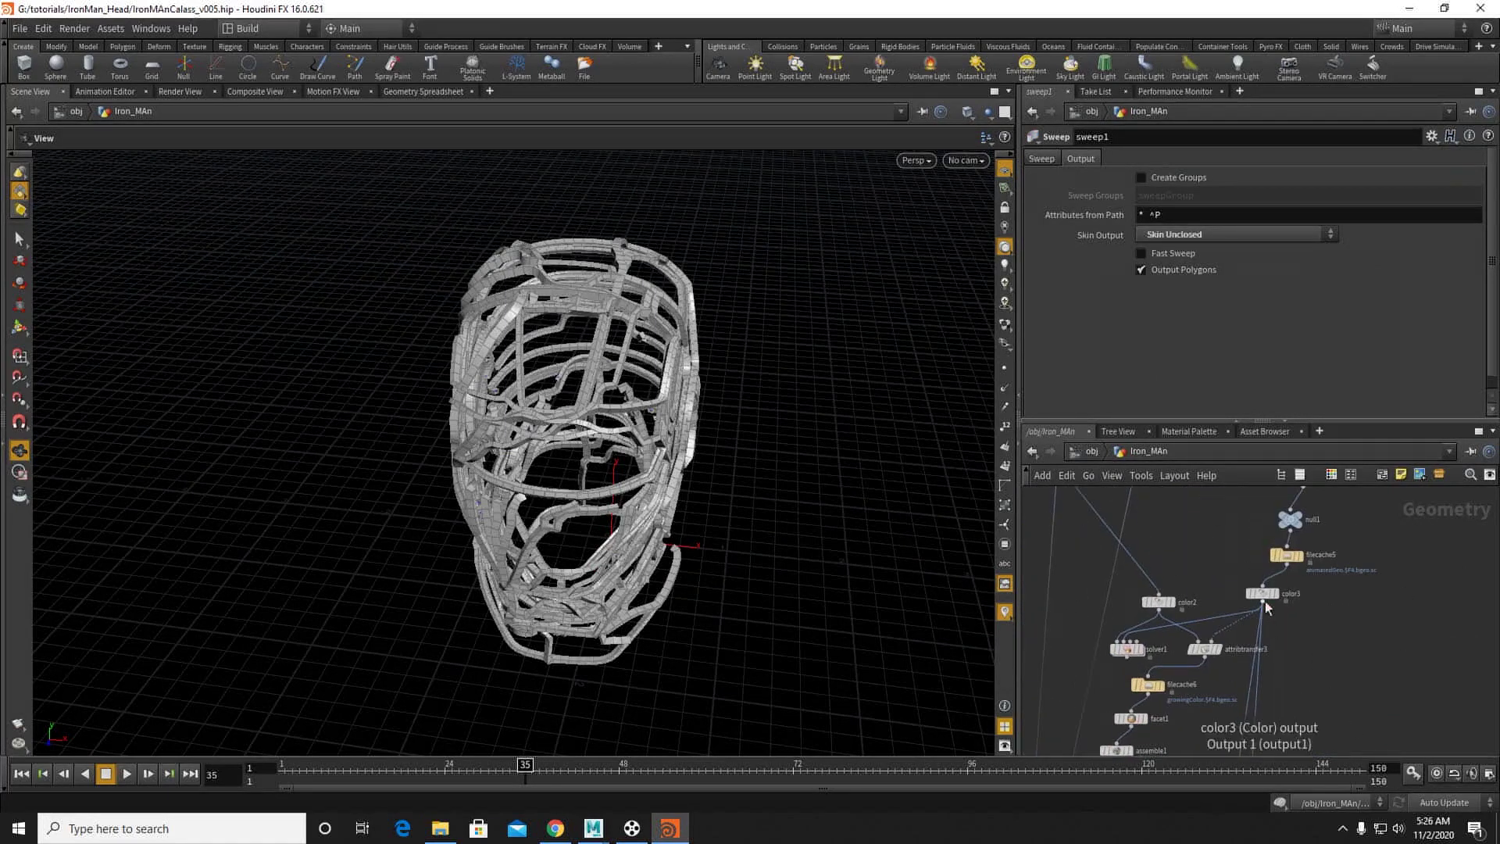
{"action": "middle_click_drag", "start_coordinate": [1264, 607], "coordinate": [1304, 411]}
{"action": "middle_click_drag", "start_coordinate": [1271, 664], "coordinate": [1290, 596]}
{"action": "scroll", "coordinate": [1277, 646], "scroll_direction": "up", "scroll_amount": 3}
{"action": "scroll", "coordinate": [1206, 631], "scroll_direction": "down", "scroll_amount": 5}
{"action": "scroll", "coordinate": [1296, 625], "scroll_direction": "up", "scroll_amount": 2}
{"action": "scroll", "coordinate": [1249, 631], "scroll_direction": "up", "scroll_amount": 3}
{"action": "key", "text": "Tab"}
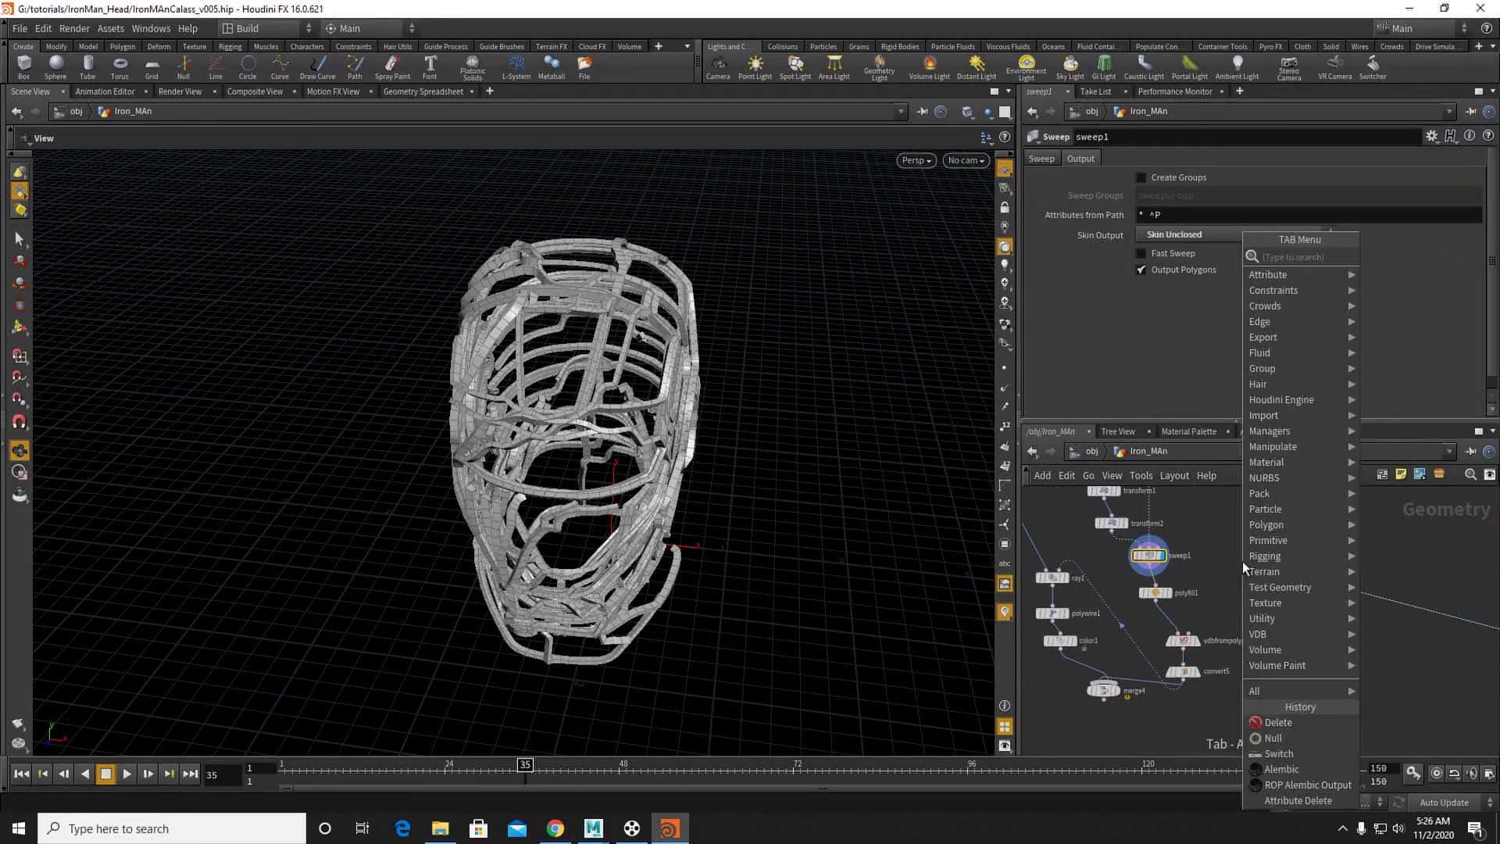
{"action": "type", "text": "null"}
{"action": "key", "text": "Return"}
{"action": "left_click", "coordinate": [1242, 561]}
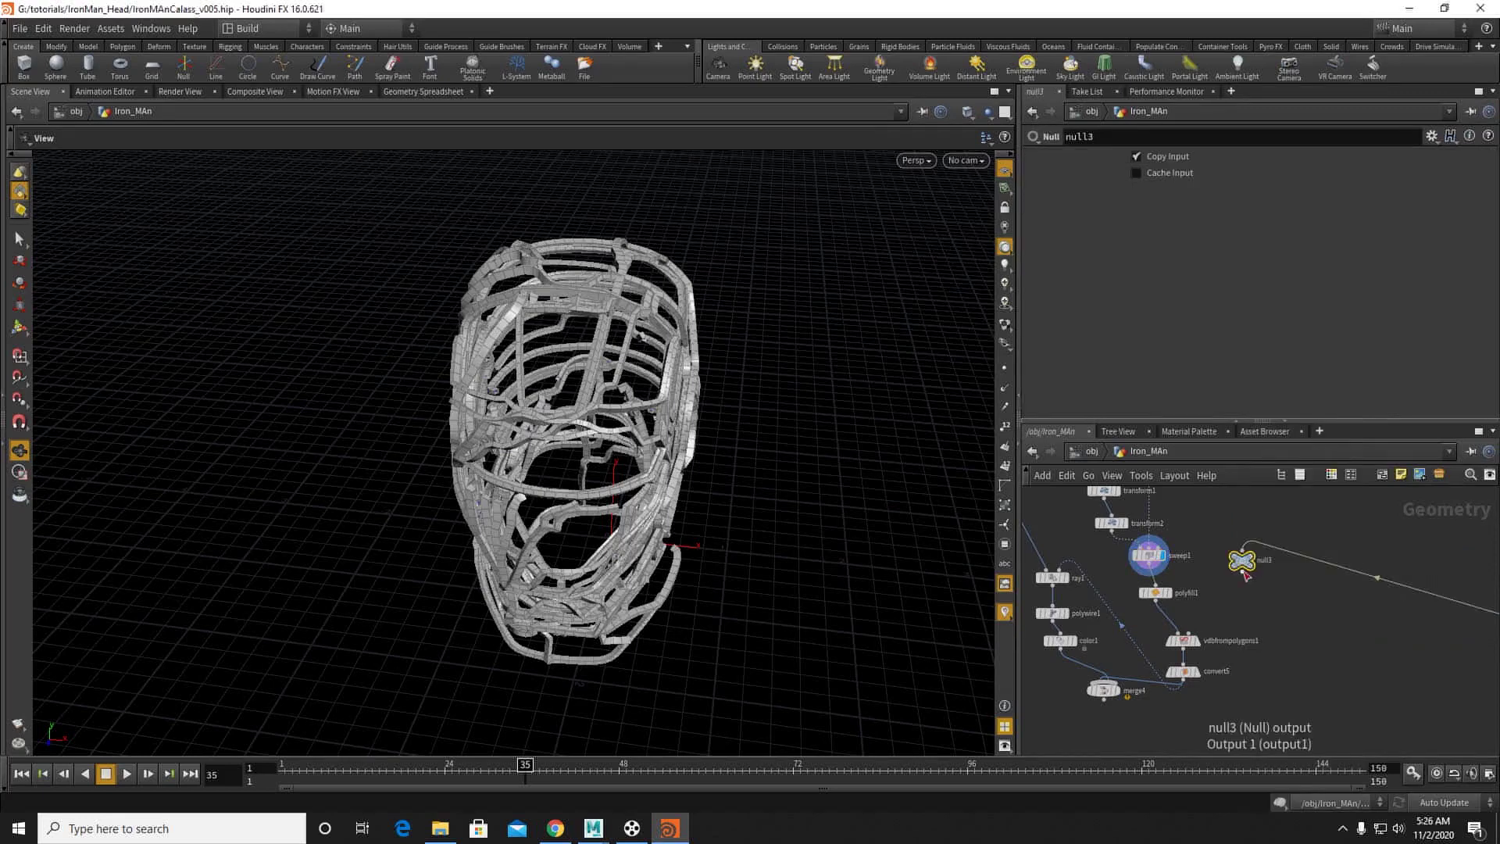
{"action": "scroll", "coordinate": [1245, 539], "scroll_direction": "up", "scroll_amount": 3}
{"action": "left_click", "coordinate": [1272, 504]}
{"action": "scroll", "coordinate": [1250, 617], "scroll_direction": "down", "scroll_amount": 3}
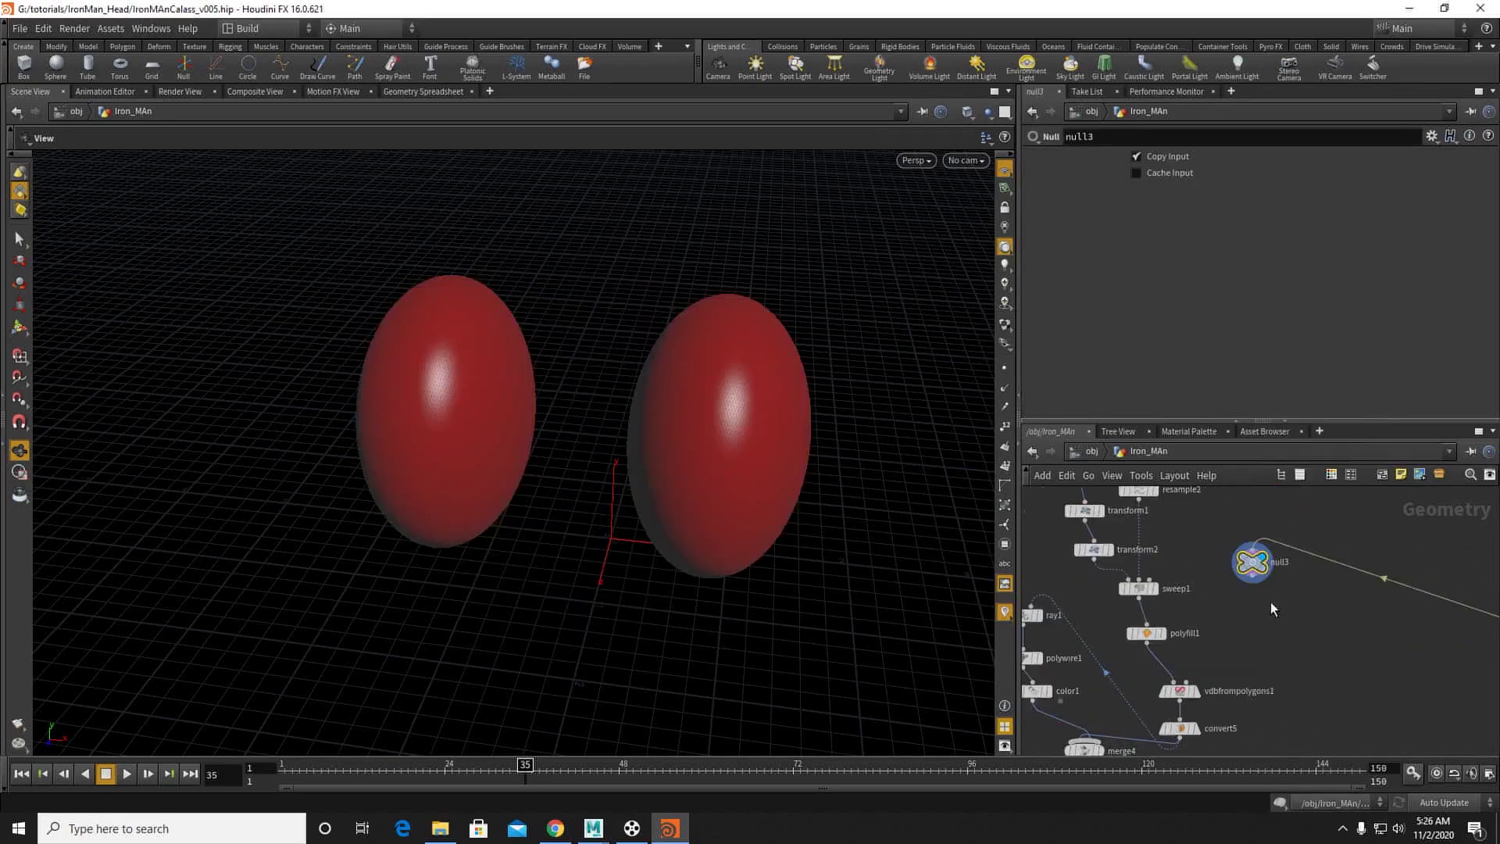
Step: Display sweep1 again, add a Boolean node near it and wire the null3 output into the Boolean
{"action": "scroll", "coordinate": [1224, 632], "scroll_direction": "up", "scroll_amount": 2}
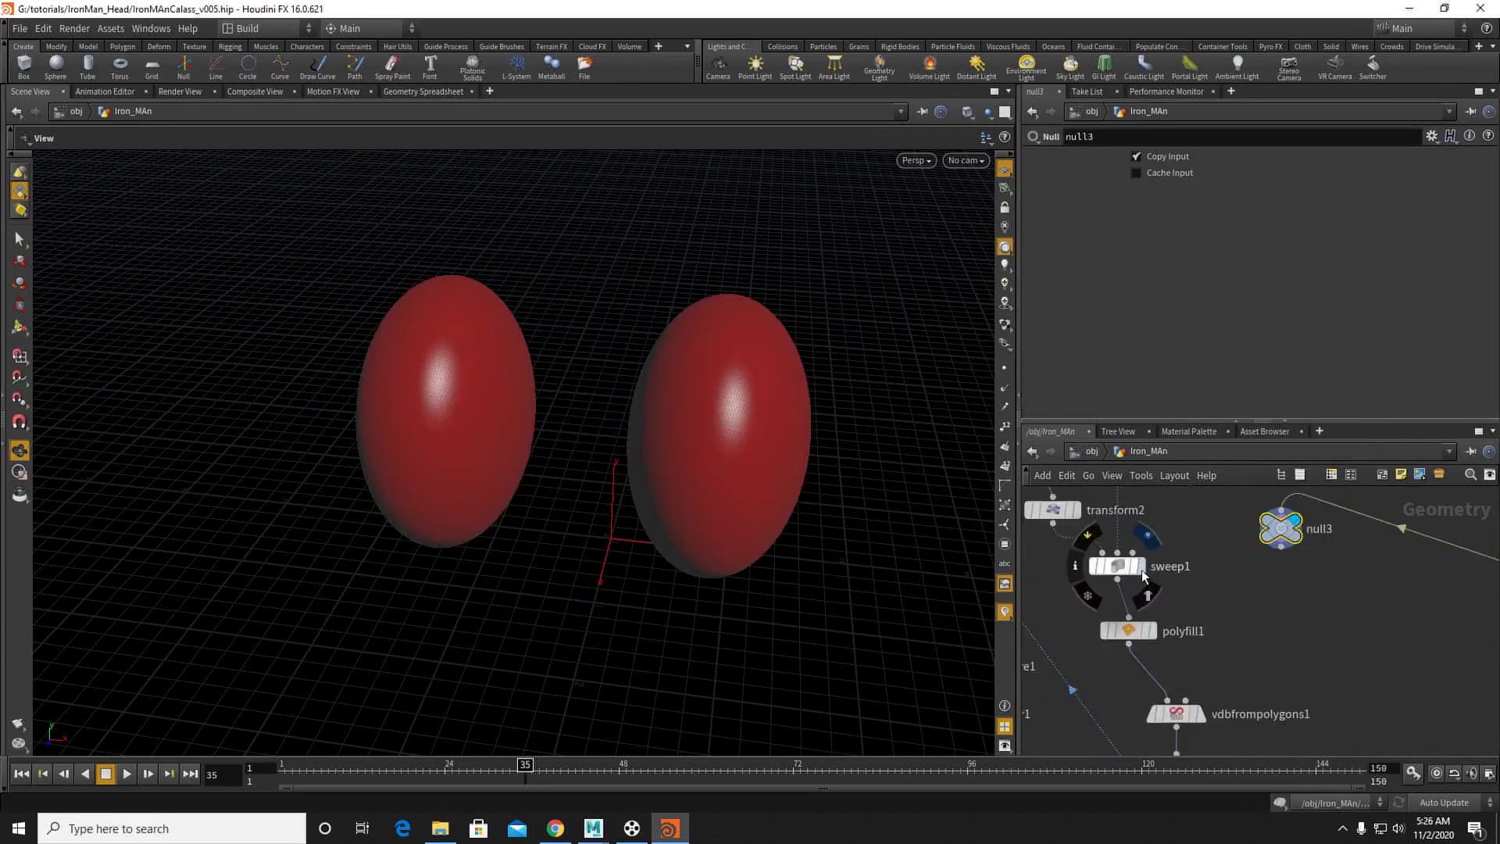
{"action": "left_click", "coordinate": [1143, 576]}
{"action": "left_click", "coordinate": [1117, 566]}
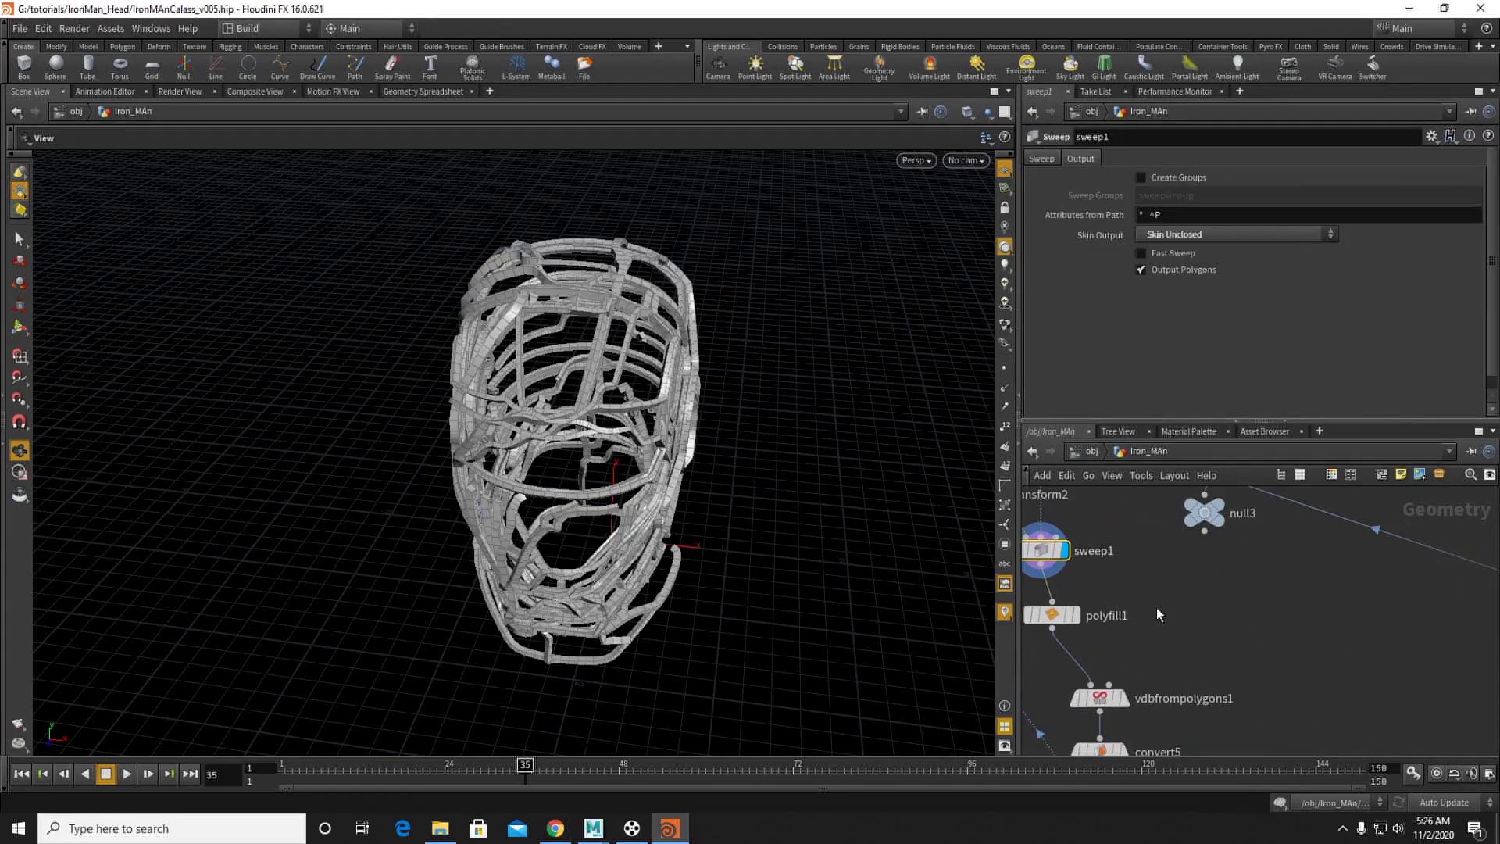
{"action": "key", "text": "Tab"}
{"action": "type", "text": "bo"}
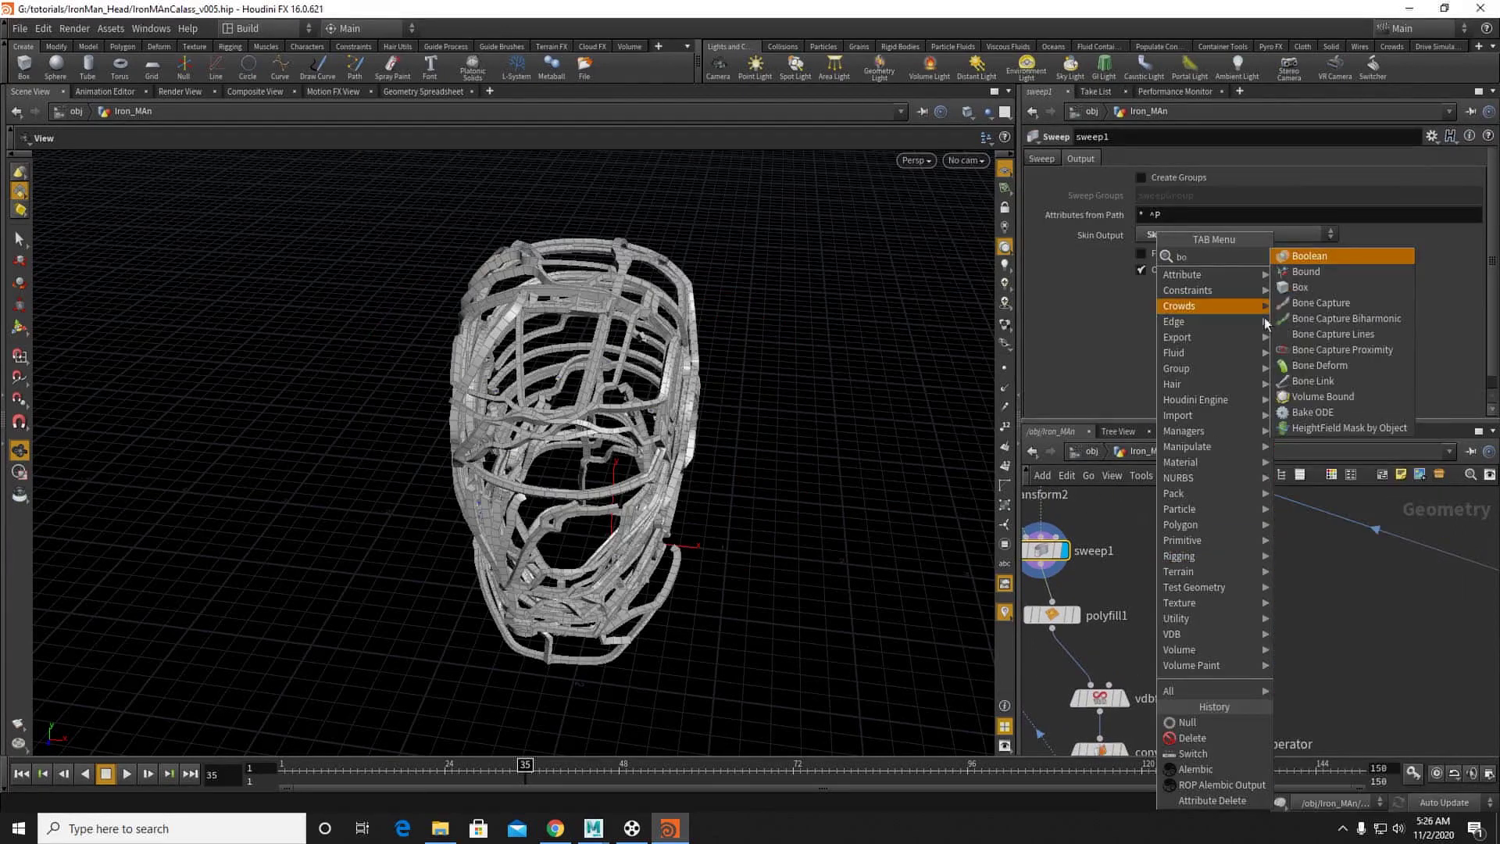
{"action": "key", "text": "Return"}
{"action": "left_click", "coordinate": [1231, 597]}
{"action": "left_click", "coordinate": [1216, 587]}
{"action": "left_click_drag", "start_coordinate": [1204, 532], "coordinate": [1269, 586]}
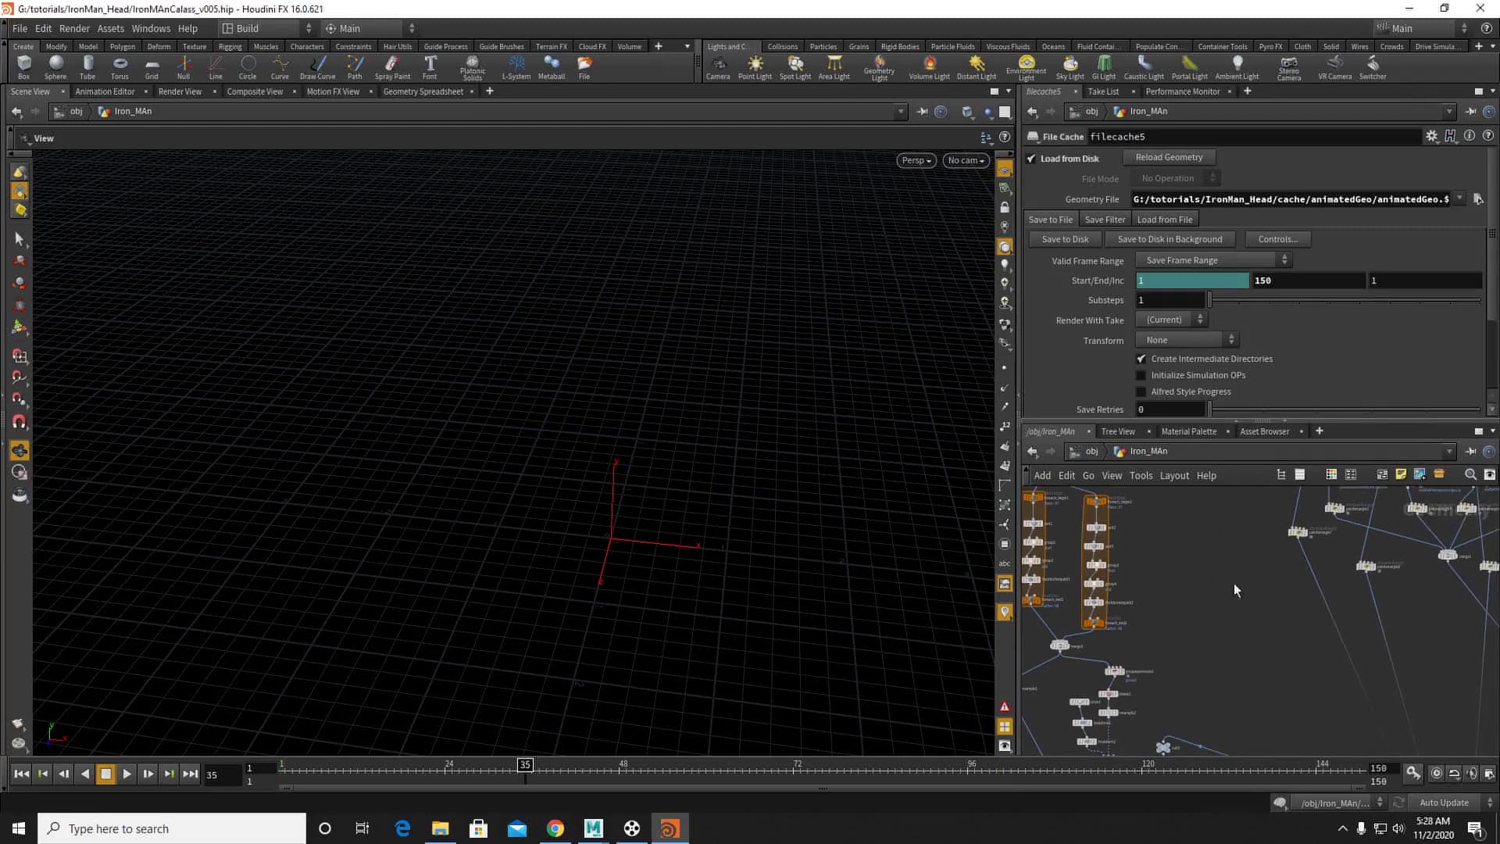
Step: Copy the eight-node animated geometry network ending in filecache5 and paste it near the Boolean node
{"action": "middle_click_drag", "start_coordinate": [1234, 582], "coordinate": [1292, 564]}
{"action": "left_click_drag", "start_coordinate": [1272, 562], "coordinate": [1334, 682]}
{"action": "key", "text": "ctrl+c"}
{"action": "middle_click_drag", "start_coordinate": [1087, 631], "coordinate": [1203, 588]}
{"action": "key", "text": "Tab"}
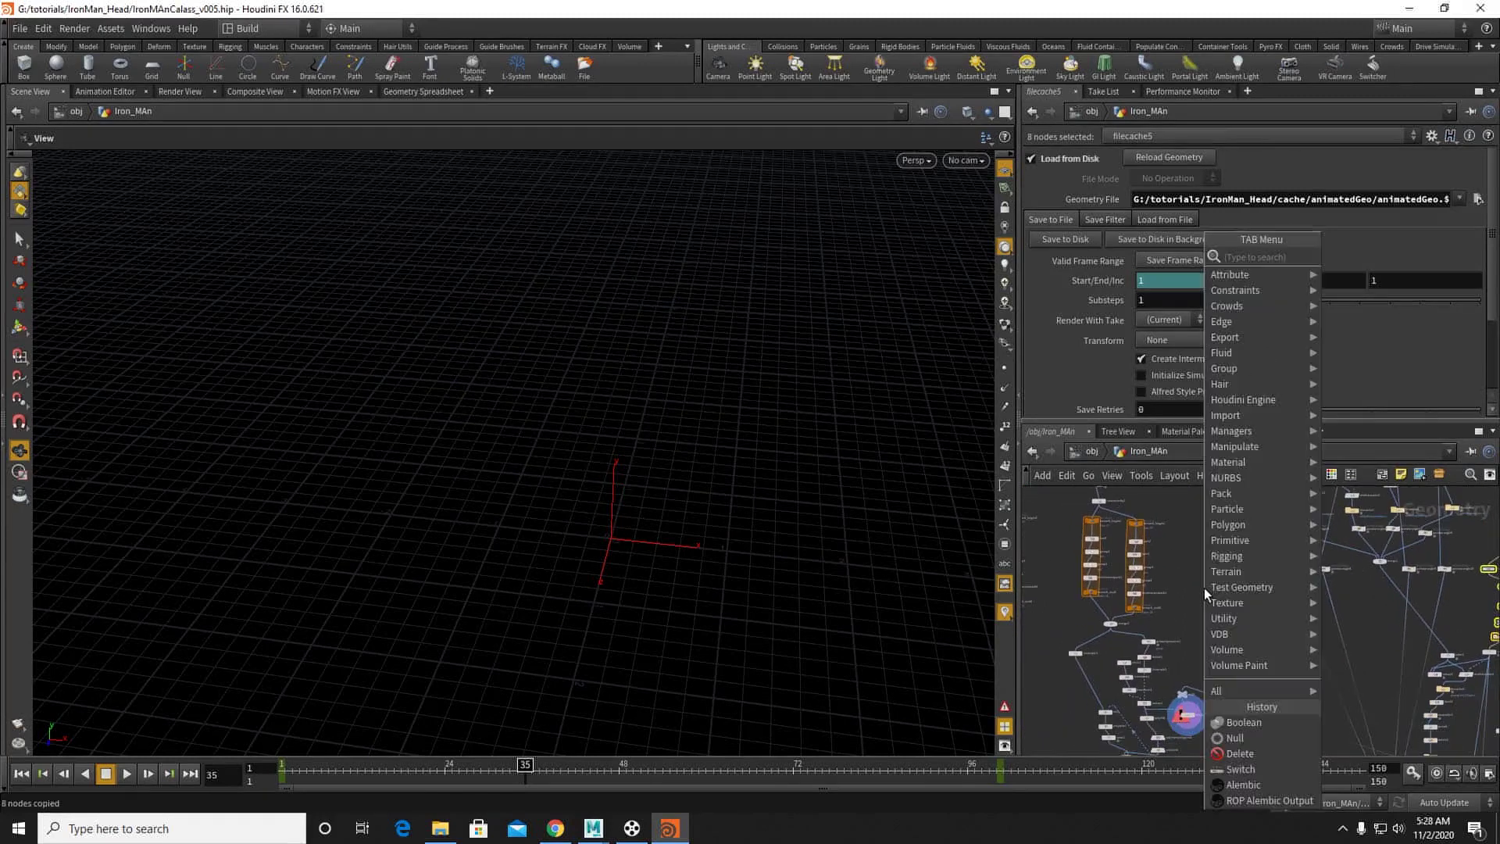
{"action": "key", "text": "Escape"}
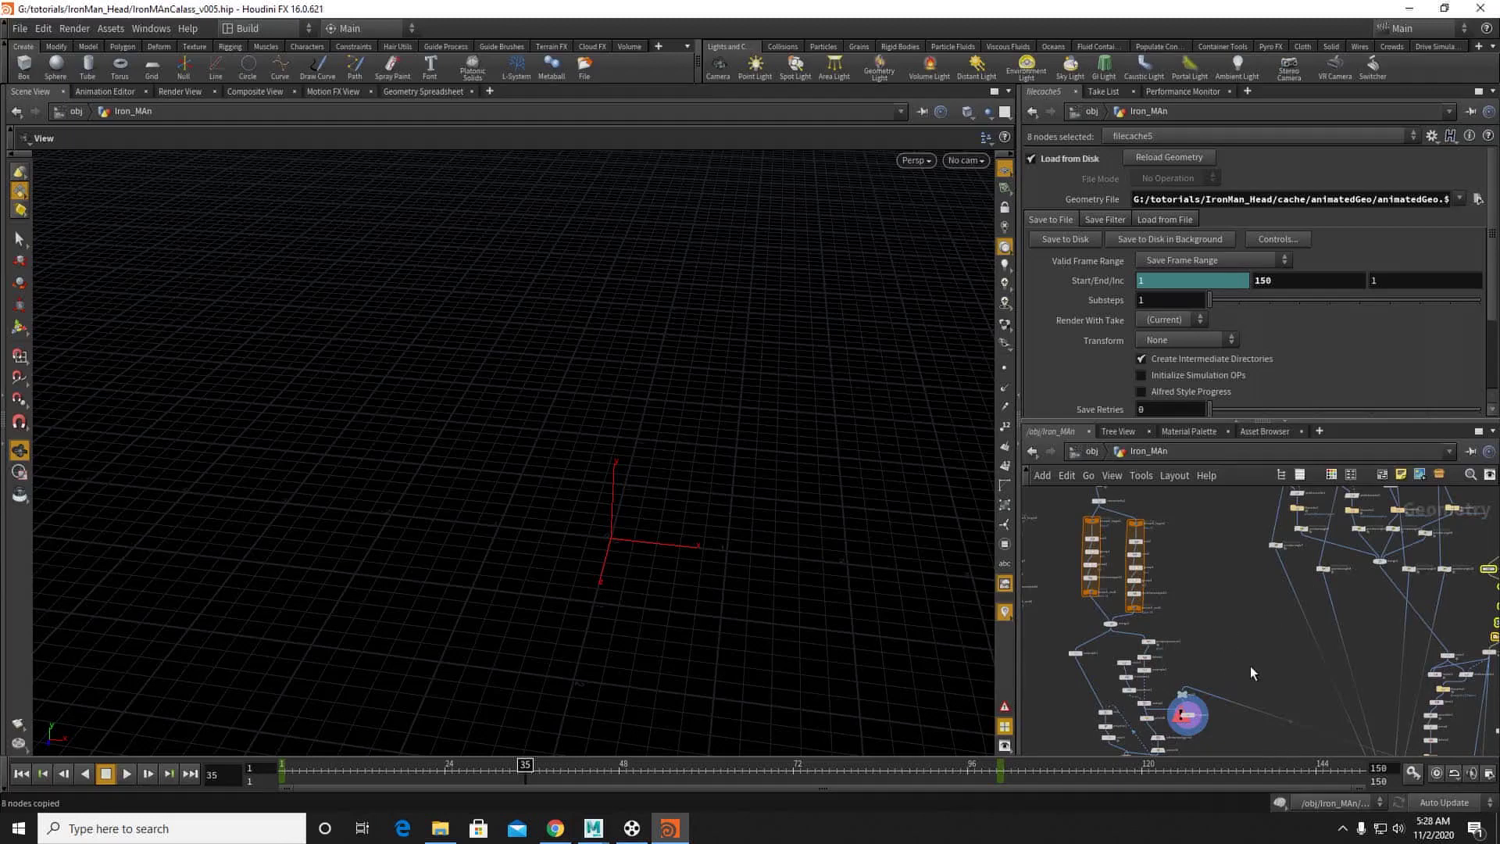
{"action": "key", "text": "ctrl+v"}
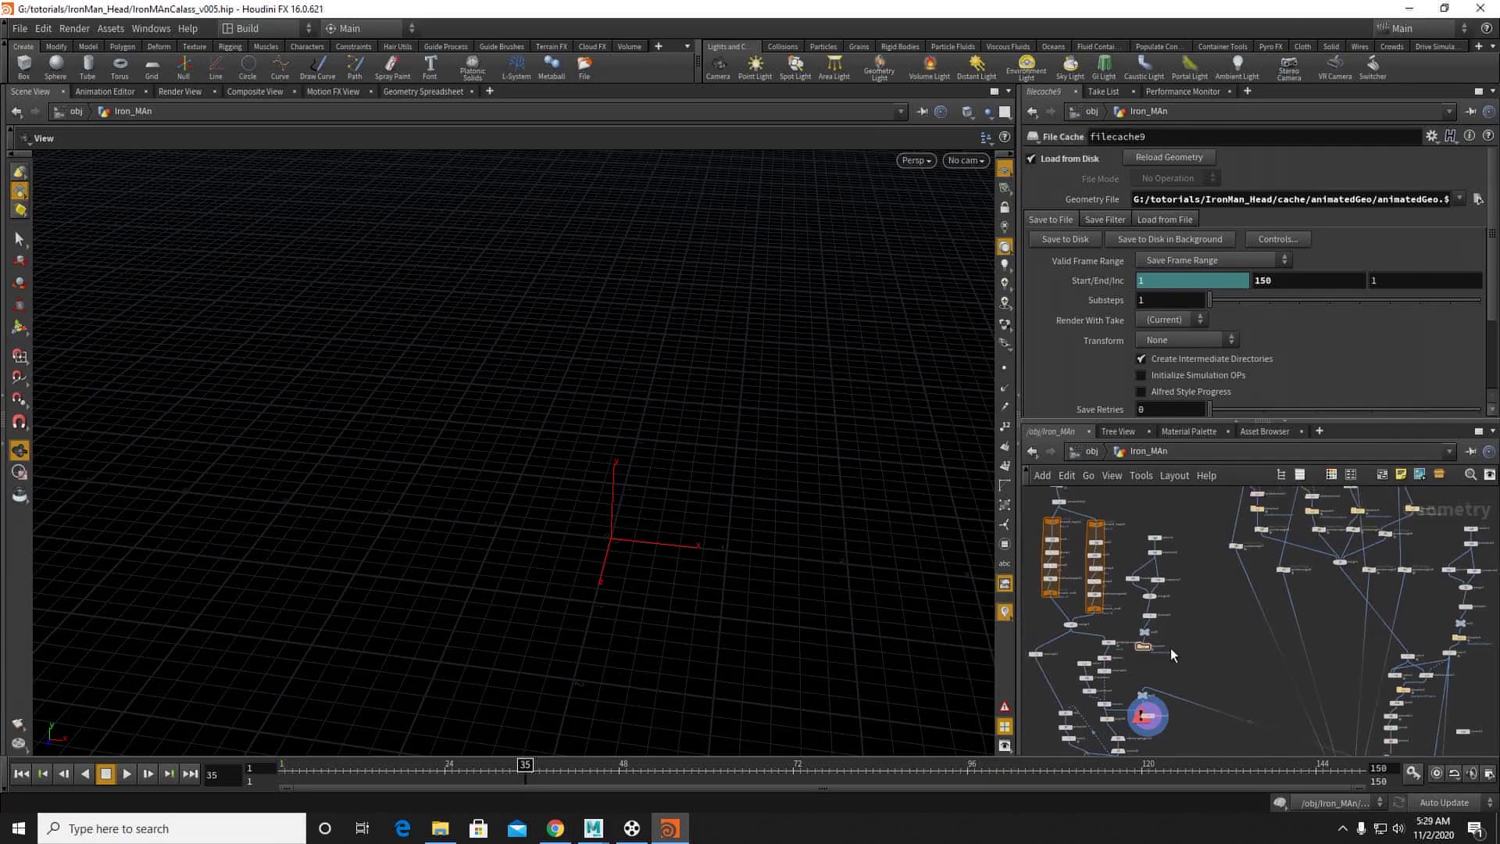
Step: Display the pasted filecache9 and null4 nodes in turn to examine the duplicated ellipsoid network
{"action": "left_click", "coordinate": [1175, 647]}
{"action": "scroll", "coordinate": [1219, 664], "scroll_direction": "up", "scroll_amount": 3}
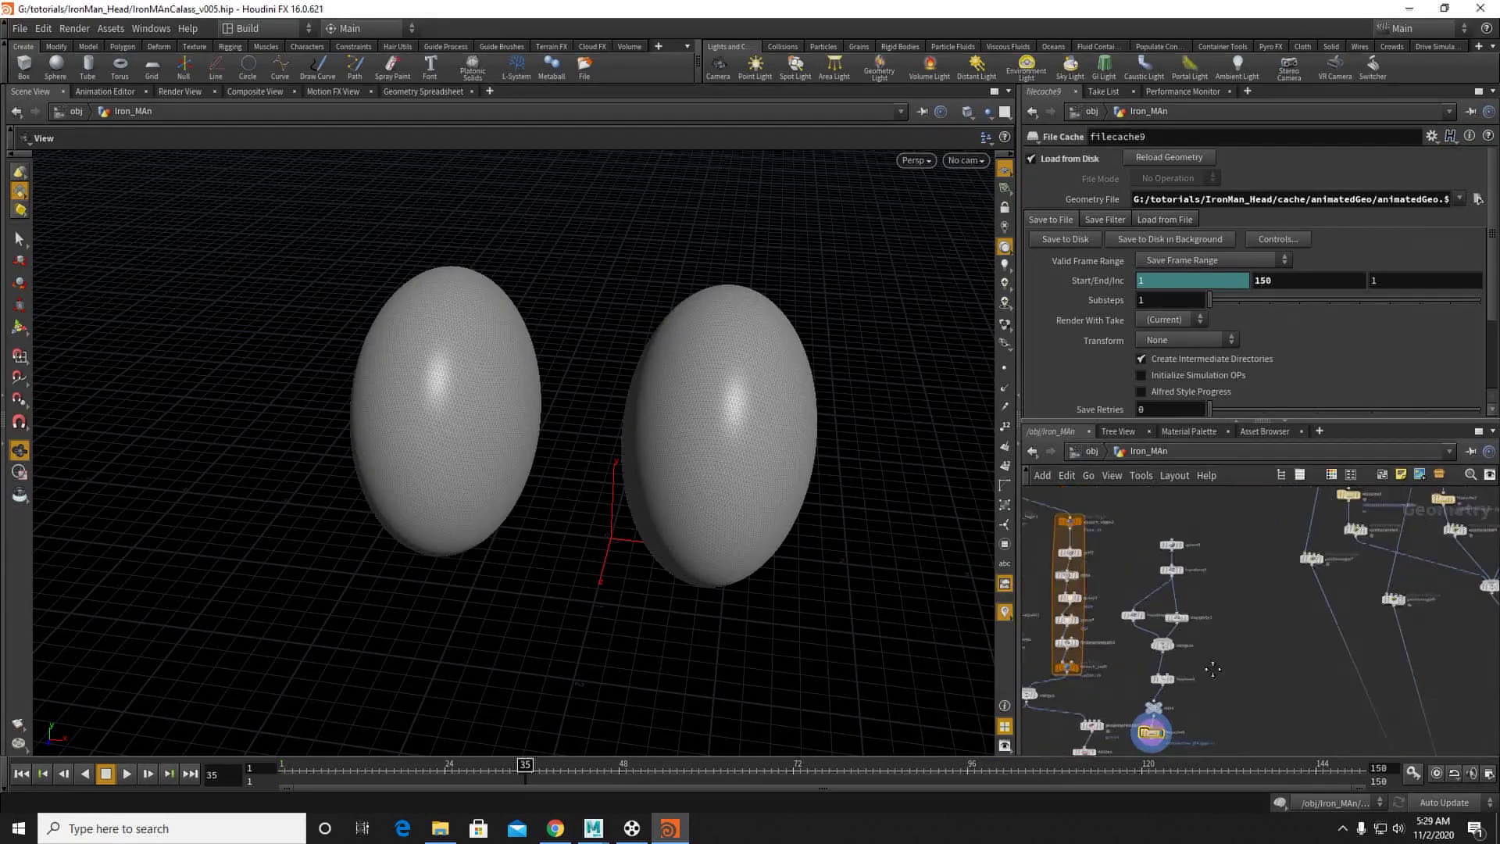
{"action": "left_click_drag", "start_coordinate": [1109, 494], "coordinate": [1175, 699]}
{"action": "left_click", "coordinate": [1225, 673]}
{"action": "middle_click_drag", "start_coordinate": [1243, 587], "coordinate": [1244, 635]}
{"action": "middle_click_drag", "start_coordinate": [1198, 716], "coordinate": [1232, 717]}
{"action": "scroll", "coordinate": [1221, 665], "scroll_direction": "up", "scroll_amount": 3}
{"action": "left_click", "coordinate": [1188, 641]}
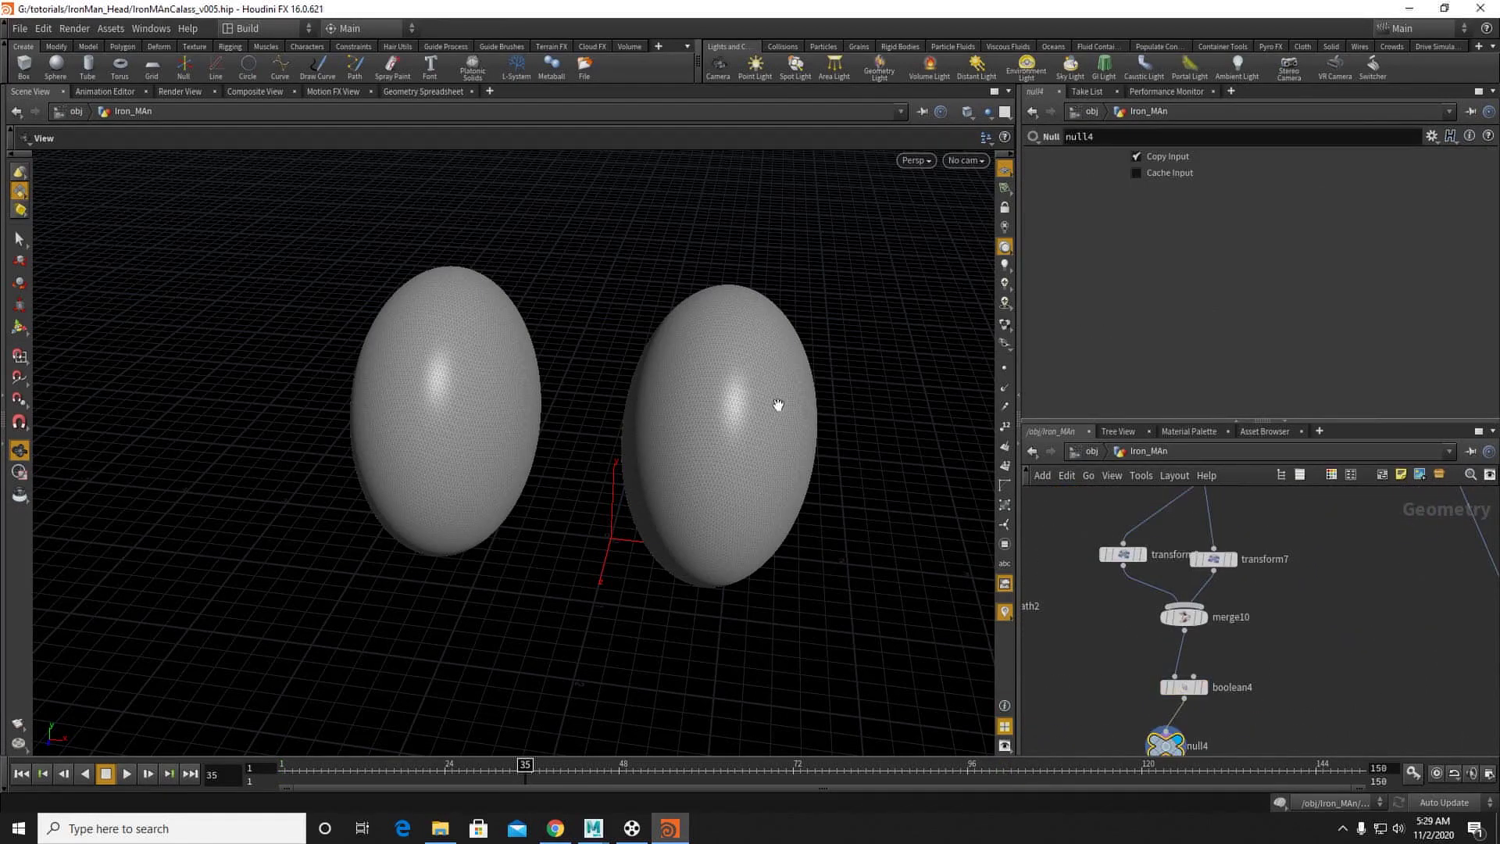
Step: Lower the frequency of the sphere2 node to coarsen the mesh of the duplicated ellipsoids
{"action": "scroll", "coordinate": [944, 462], "scroll_direction": "up", "scroll_amount": 5}
{"action": "middle_click_drag", "start_coordinate": [1263, 532], "coordinate": [1218, 727]}
{"action": "left_click", "coordinate": [1153, 605]}
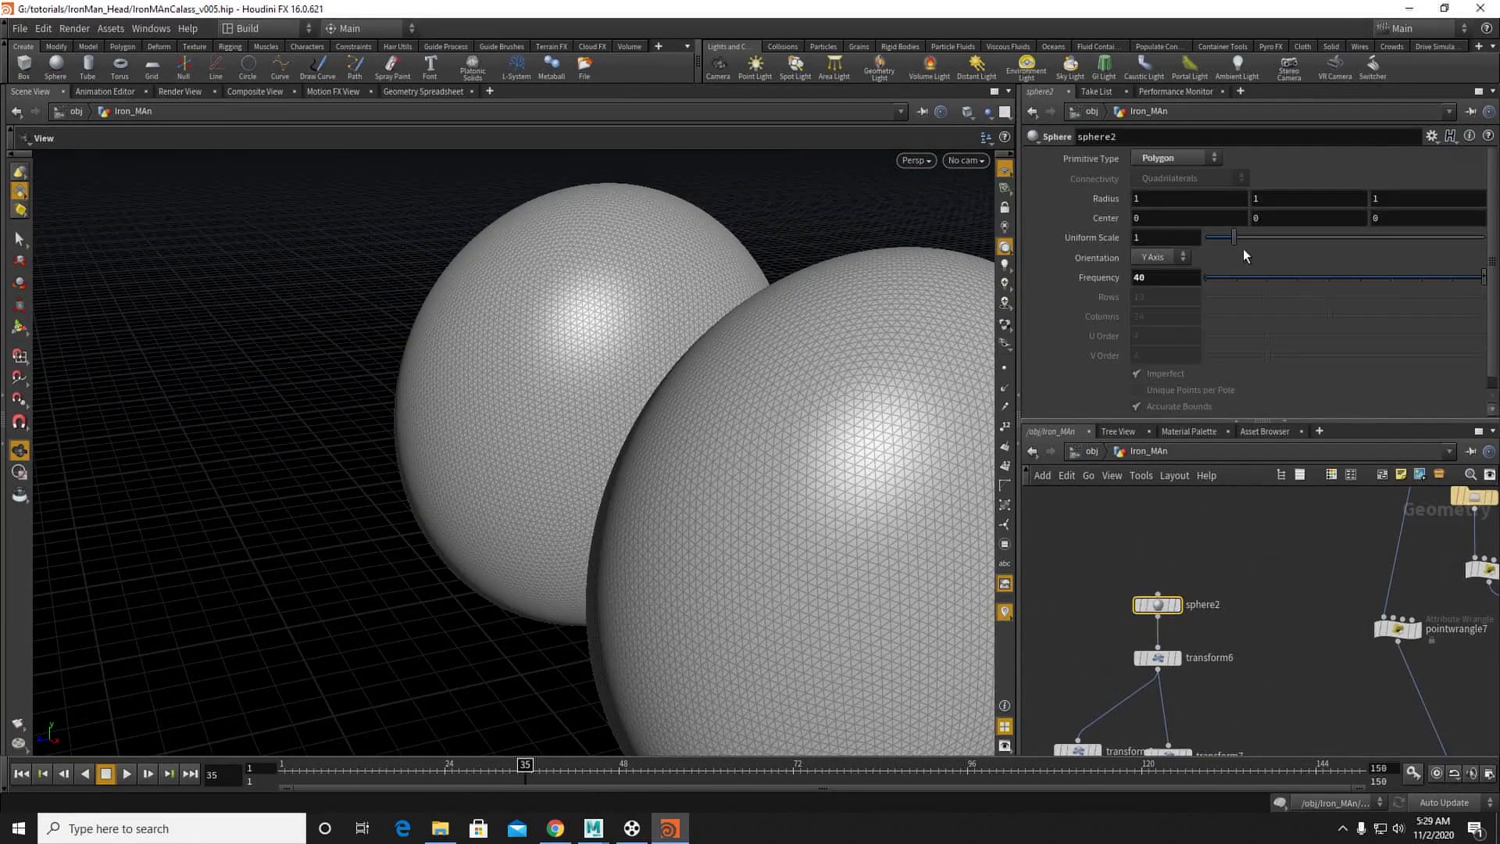
{"action": "left_click_drag", "start_coordinate": [1446, 279], "coordinate": [1333, 278]}
{"action": "right_click_drag", "start_coordinate": [687, 406], "coordinate": [464, 421]}
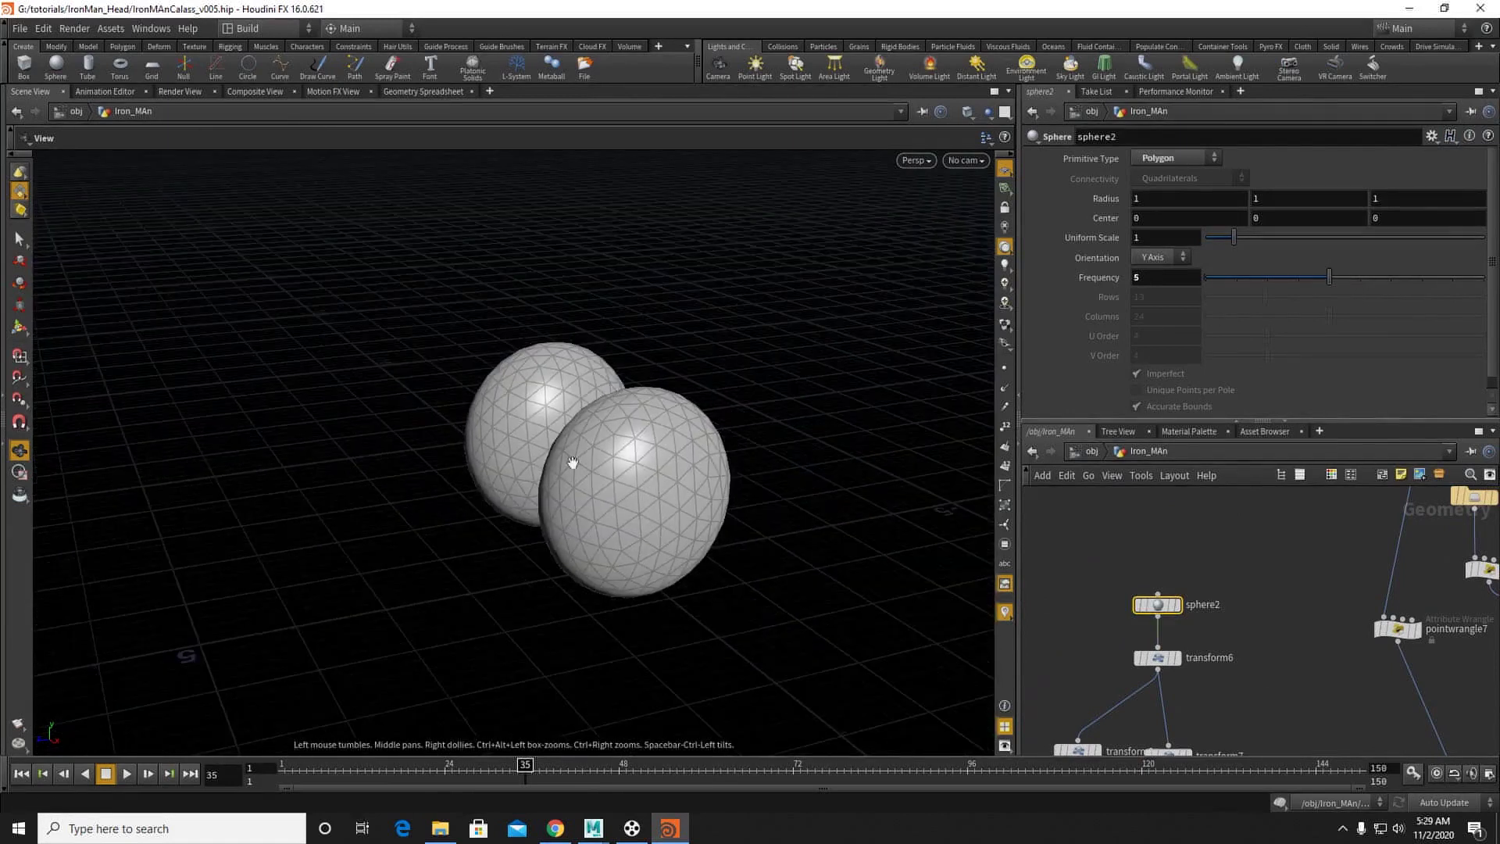
{"action": "left_click_drag", "start_coordinate": [464, 422], "coordinate": [656, 422]}
{"action": "left_click_drag", "start_coordinate": [1325, 279], "coordinate": [1358, 277]}
Step: Change the filecache9 geometry file name to the animatedGeo_v002 version and save frames 1 to 150 to disk
{"action": "middle_click_drag", "start_coordinate": [1287, 641], "coordinate": [1278, 553]}
{"action": "left_click", "coordinate": [1160, 610]}
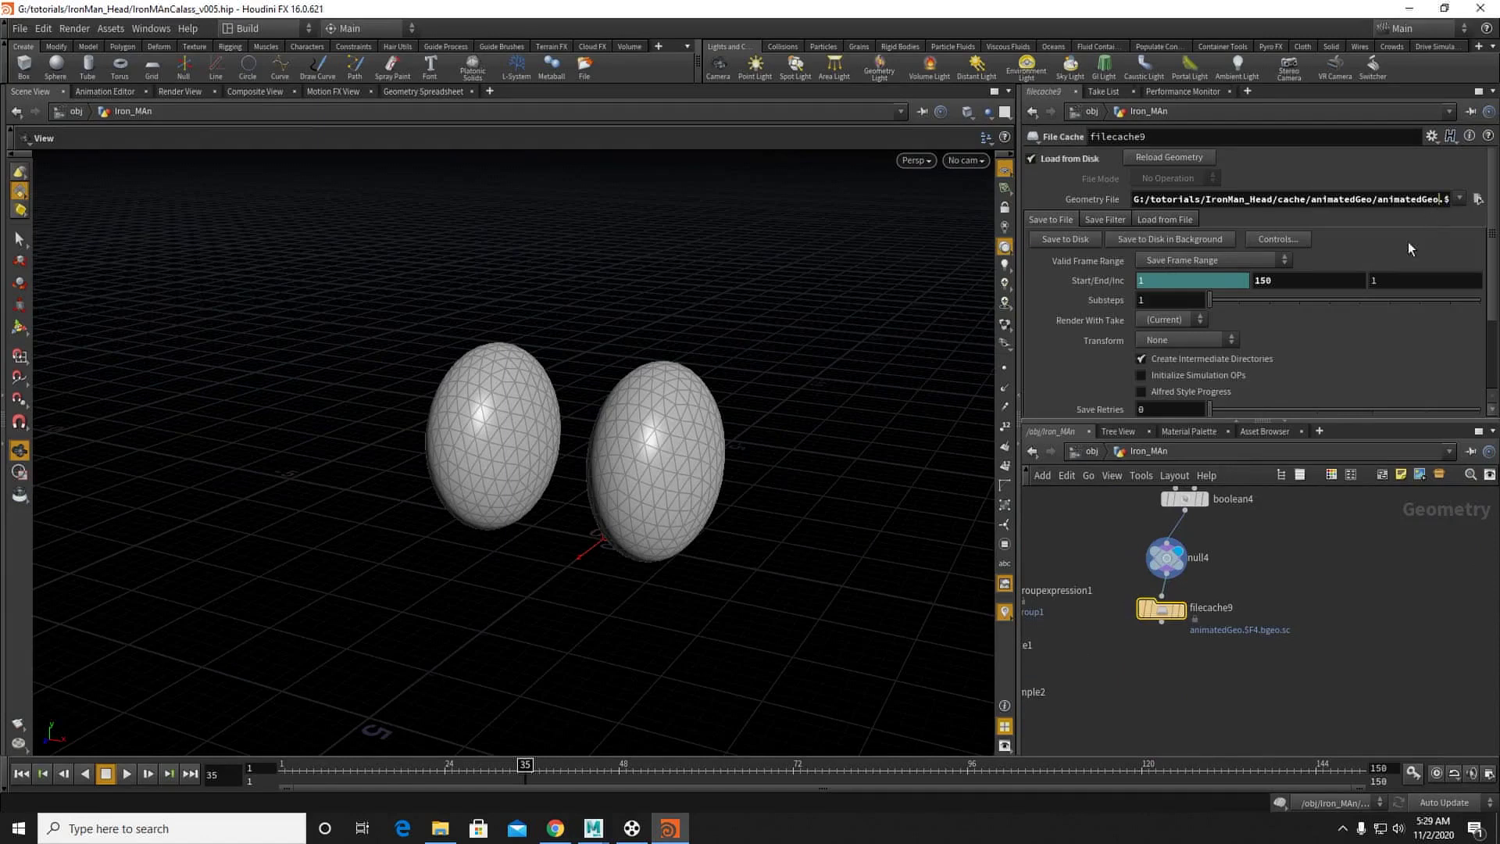
{"action": "type", "text": "_v001"}
{"action": "key", "text": "Return"}
{"action": "key", "text": "Right"}
{"action": "key", "text": "Right"}
{"action": "key", "text": "Right"}
{"action": "key", "text": "Right"}
{"action": "key", "text": "Right"}
{"action": "key", "text": "Right"}
{"action": "key", "text": "BackSpace"}
{"action": "type", "text": "2"}
{"action": "left_click", "coordinate": [1048, 238]}
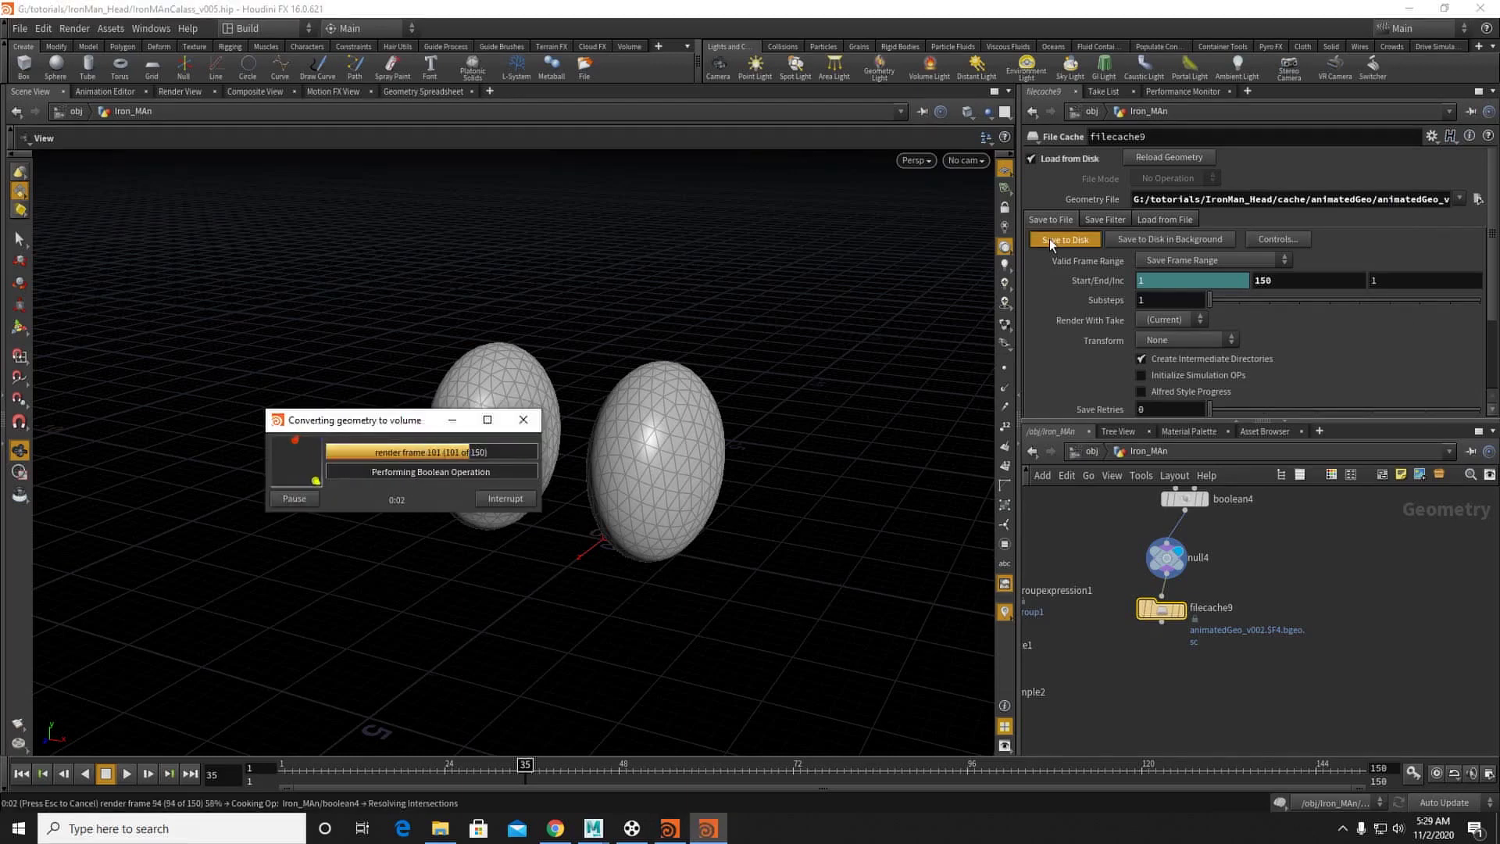
Step: Wire the displayed filecache9 output into the null above the boolean3 node and display that Boolean
{"action": "left_click", "coordinate": [1181, 611]}
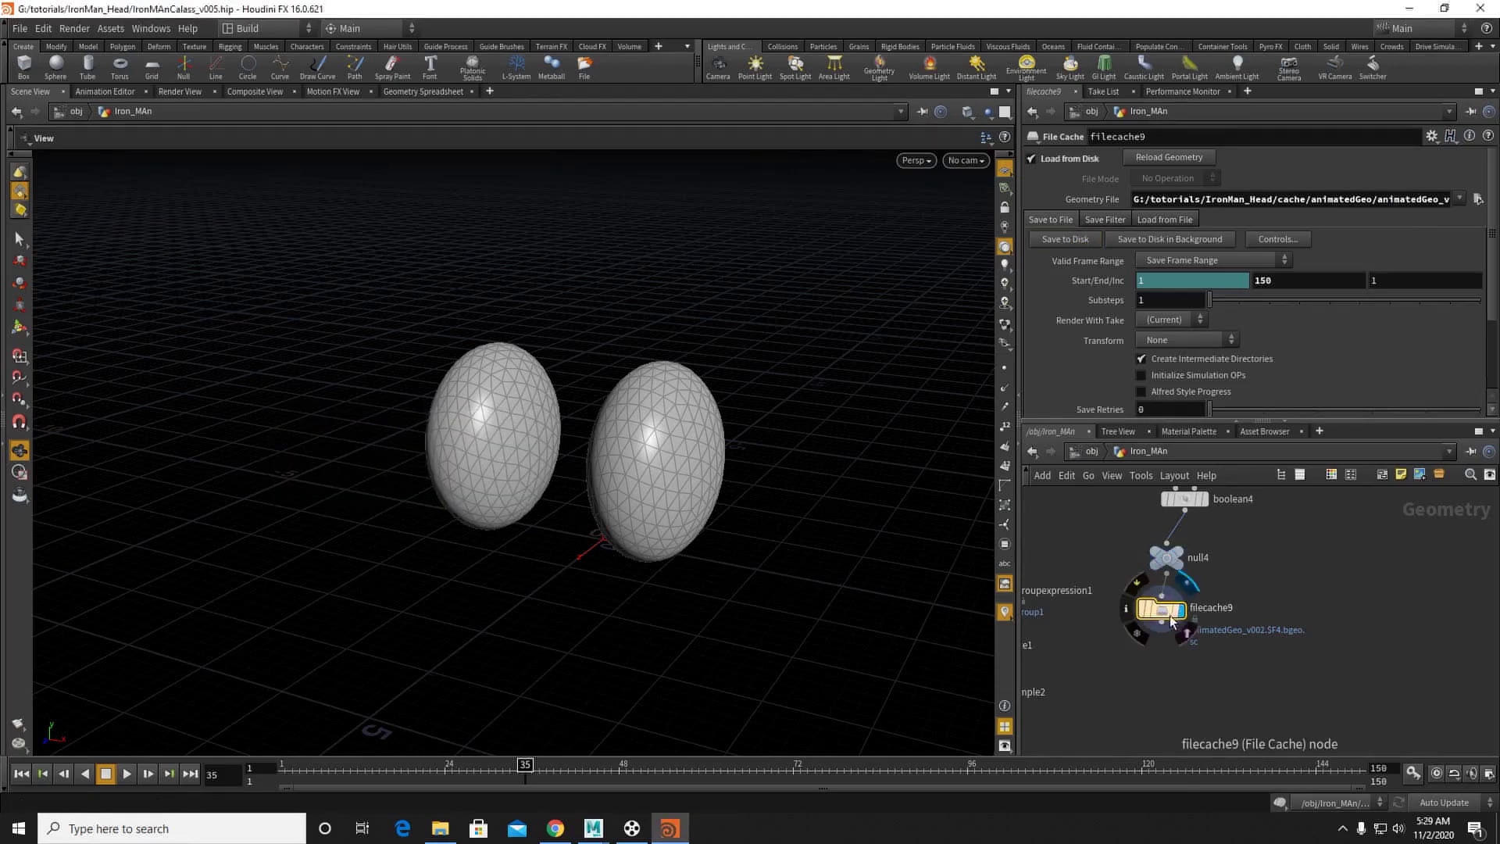
{"action": "middle_click_drag", "start_coordinate": [1166, 683], "coordinate": [1211, 615]}
{"action": "scroll", "coordinate": [1211, 616], "scroll_direction": "down", "scroll_amount": 3}
{"action": "left_click_drag", "start_coordinate": [1179, 660], "coordinate": [1207, 590]}
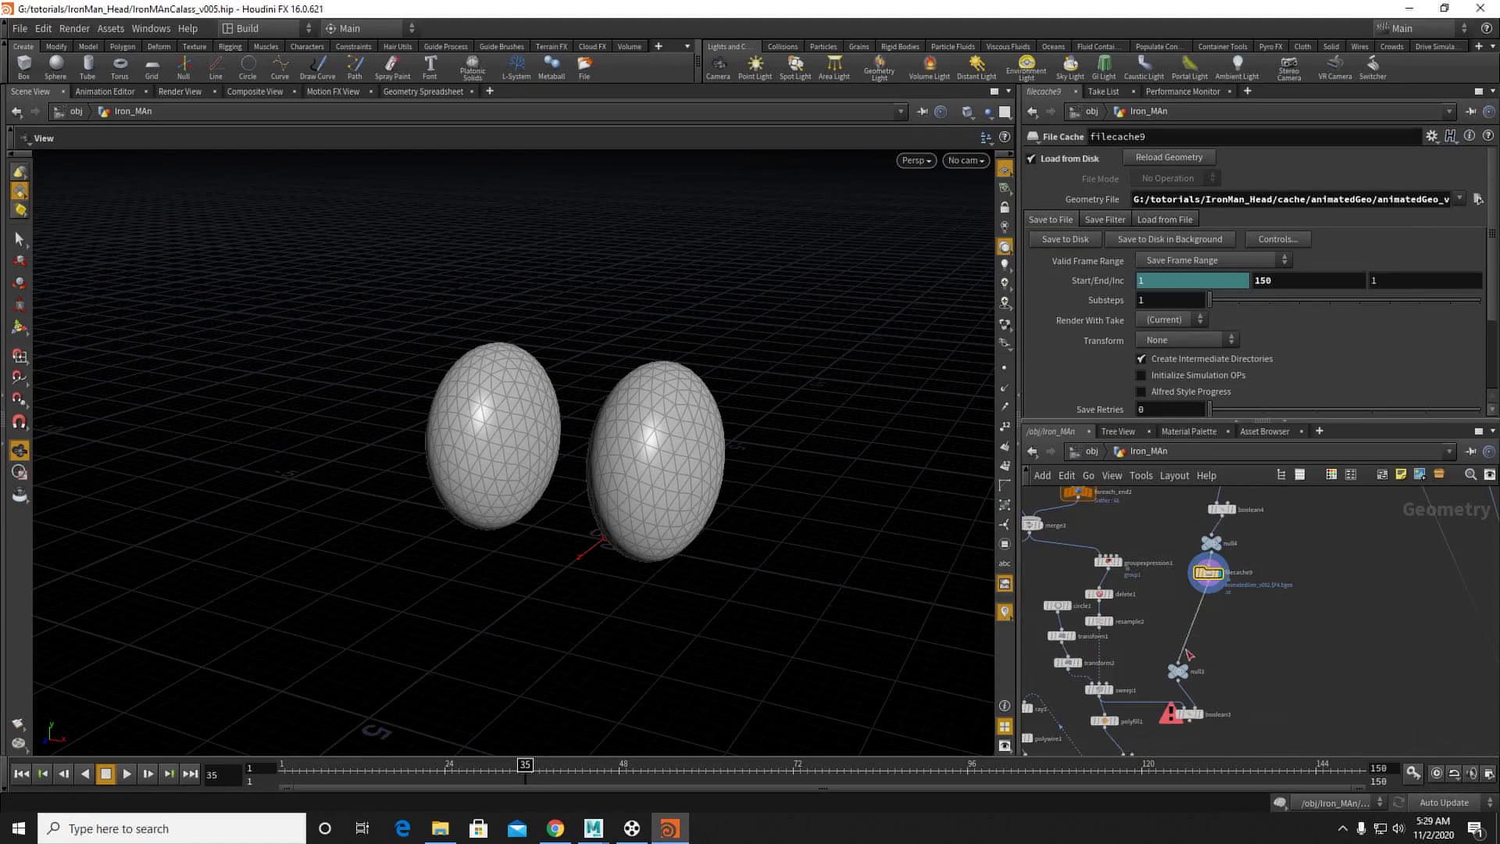
{"action": "mouse_move", "coordinate": [1190, 714]}
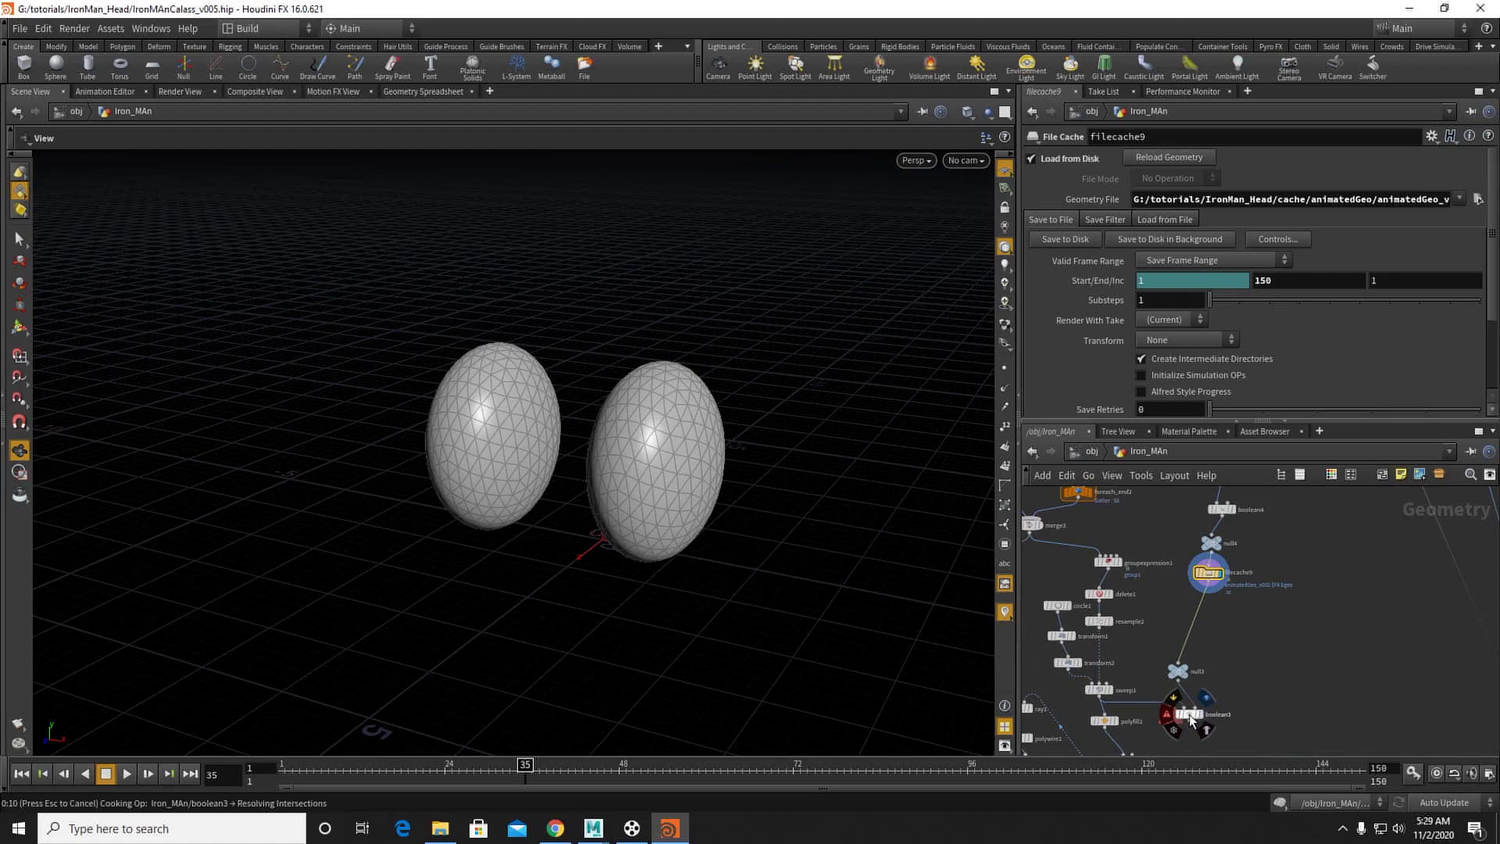
{"action": "left_click", "coordinate": [1340, 830]}
{"action": "left_click", "coordinate": [1373, 796]}
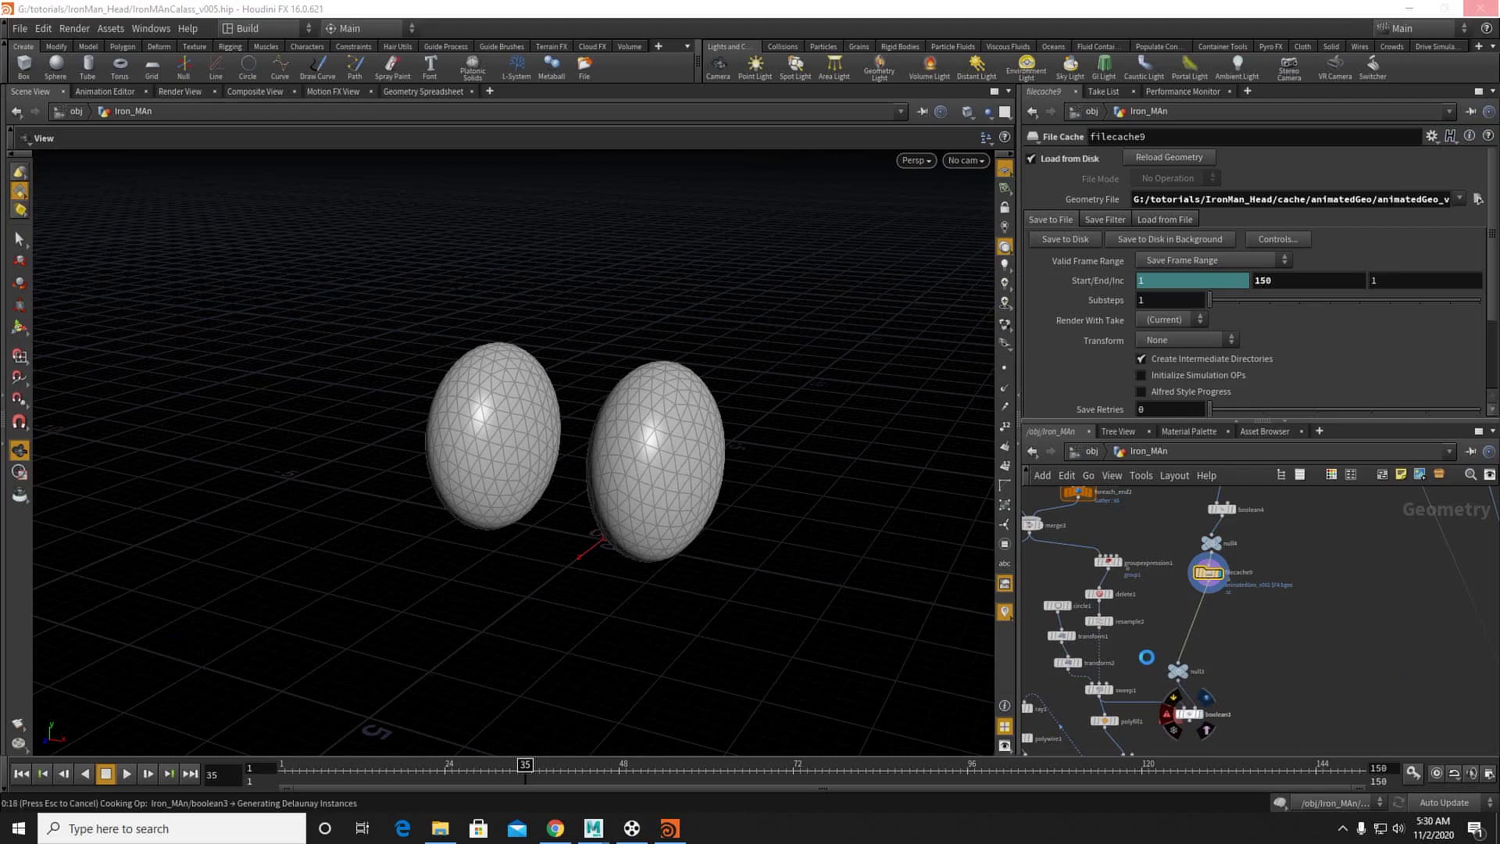
{"action": "left_click", "coordinate": [1344, 830]}
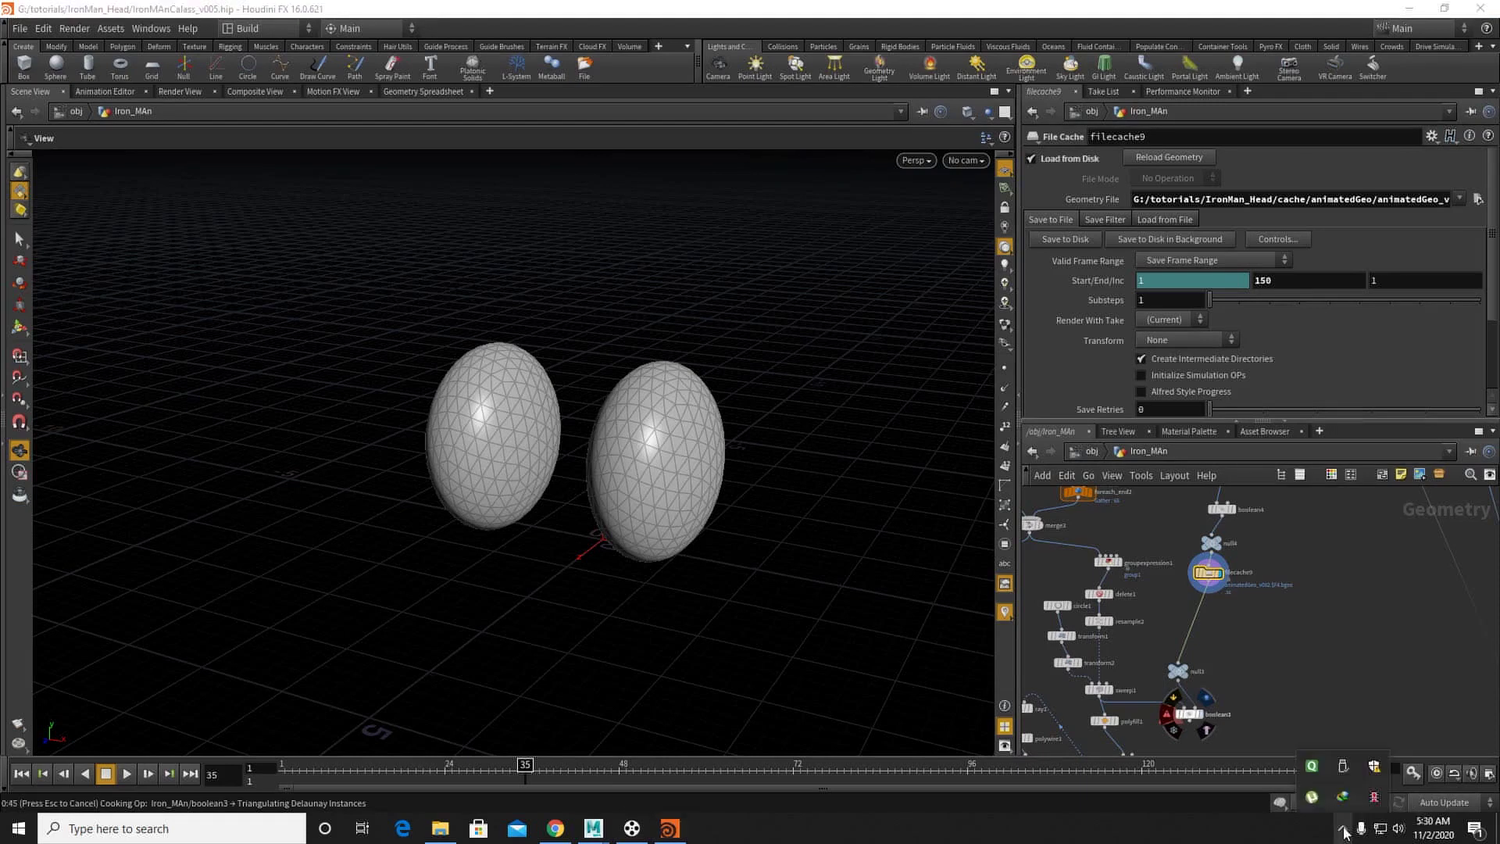
{"action": "left_click", "coordinate": [1374, 802]}
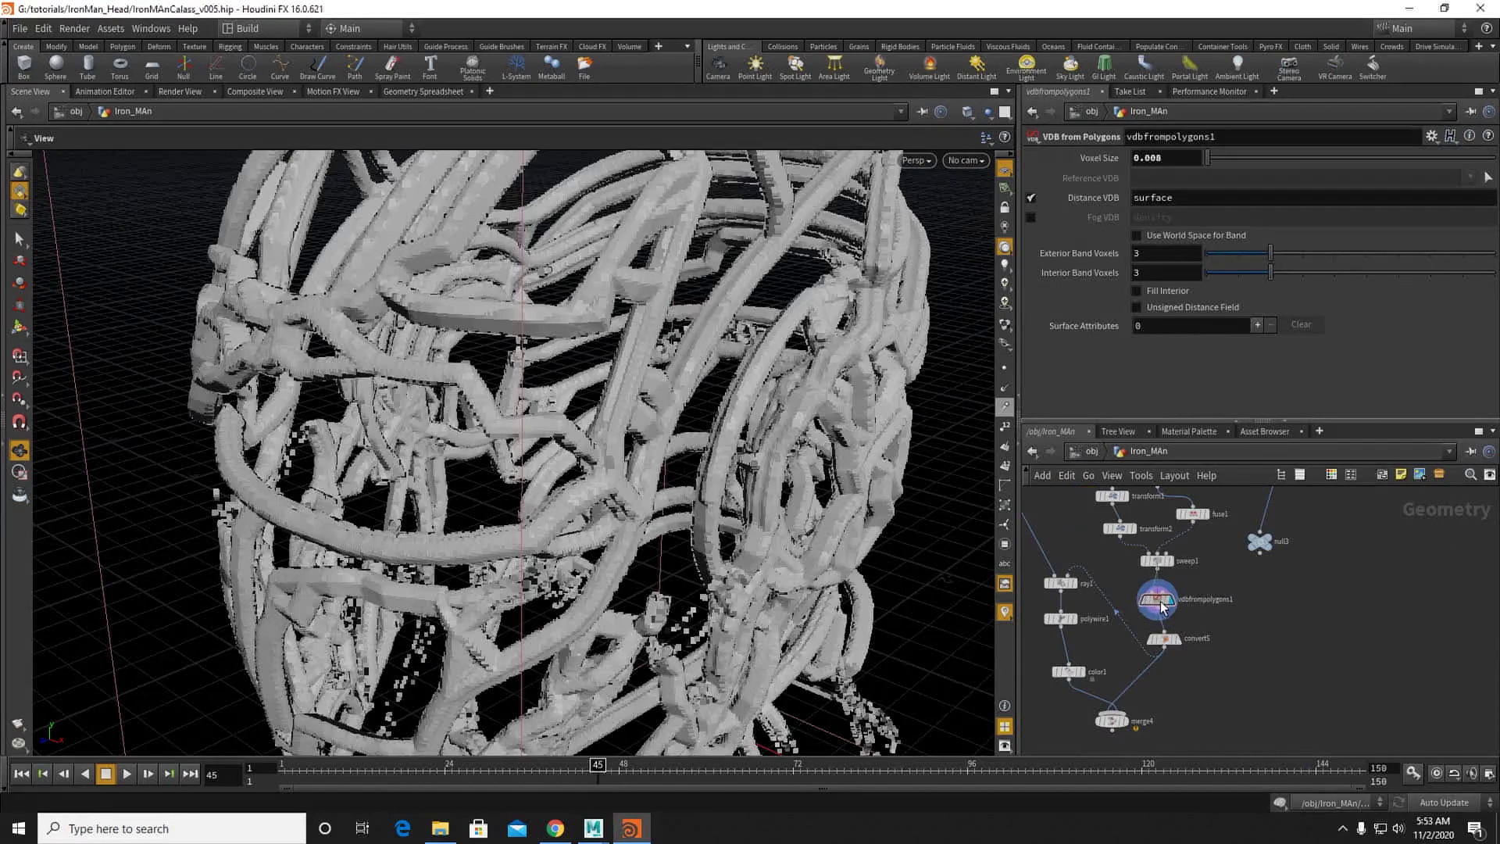
Step: Display the convert5 node and examine the tube mesh and its open ends up close
{"action": "scroll", "coordinate": [1164, 637], "scroll_direction": "up", "scroll_amount": 3}
{"action": "left_click_drag", "start_coordinate": [1168, 631], "coordinate": [1169, 624]}
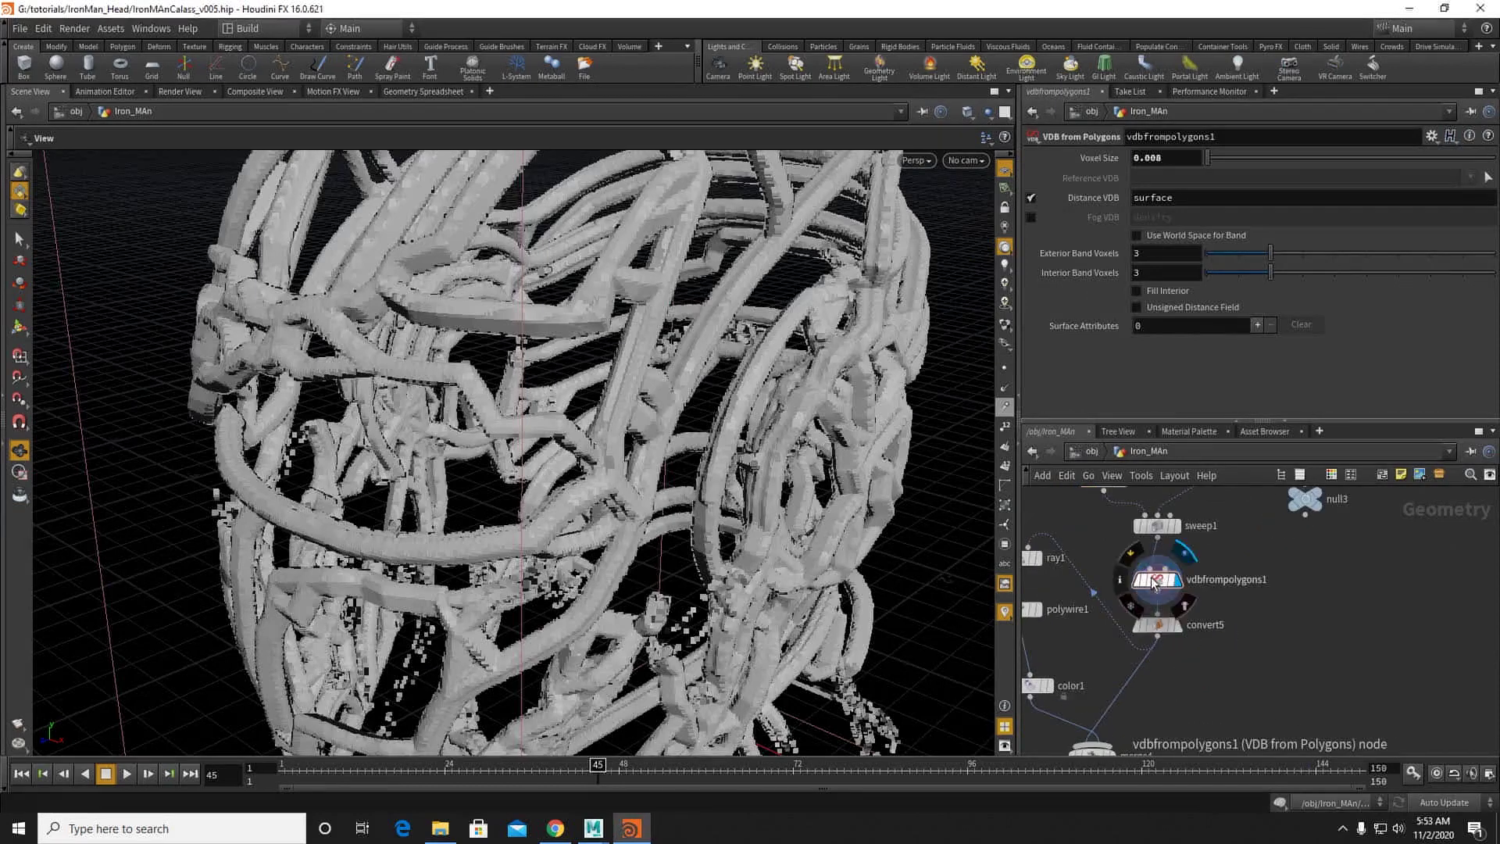
{"action": "left_click", "coordinate": [1178, 626]}
{"action": "left_click", "coordinate": [1161, 632]}
{"action": "scroll", "coordinate": [664, 380], "scroll_direction": "down", "scroll_amount": 3}
{"action": "mouse_move", "coordinate": [503, 368]}
{"action": "left_mouse_down"}
{"action": "mouse_move", "coordinate": [660, 345]}
{"action": "mouse_move", "coordinate": [536, 301]}
{"action": "mouse_move", "coordinate": [495, 359]}
{"action": "left_mouse_up"}
{"action": "scroll", "coordinate": [495, 360], "scroll_direction": "up", "scroll_amount": 3}
{"action": "left_click_drag", "start_coordinate": [664, 336], "coordinate": [657, 368]}
{"action": "right_click_drag", "start_coordinate": [529, 372], "coordinate": [743, 382]}
{"action": "left_click_drag", "start_coordinate": [605, 372], "coordinate": [509, 371]}
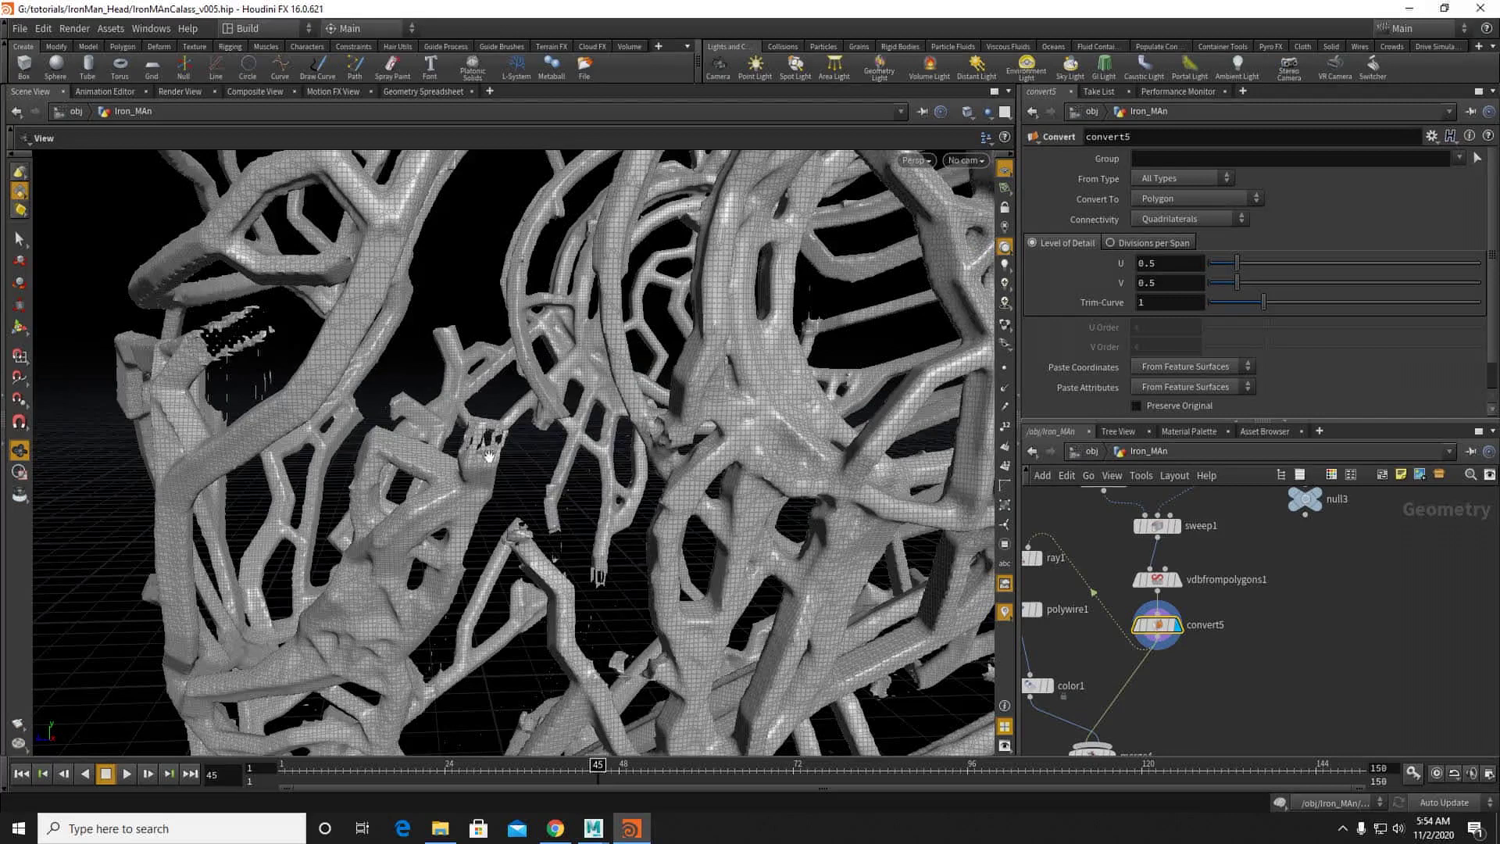
Step: Display the sweep1 node and examine the original swept tubes for comparison
{"action": "middle_click_drag", "start_coordinate": [1216, 603], "coordinate": [1219, 620]}
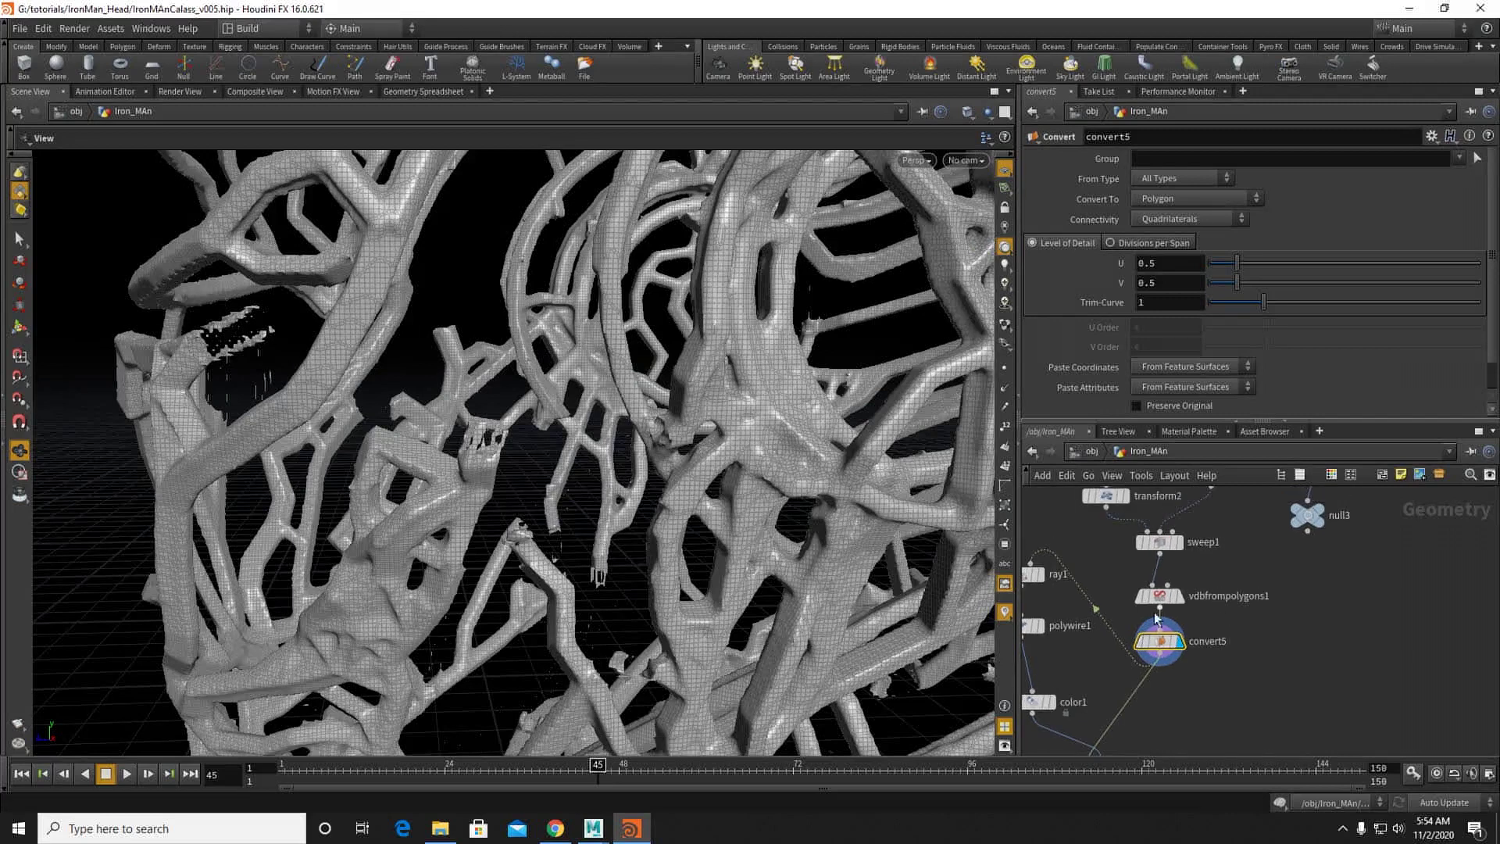
{"action": "left_click", "coordinate": [1181, 545]}
{"action": "left_click", "coordinate": [1161, 542]}
{"action": "left_click_drag", "start_coordinate": [314, 288], "coordinate": [187, 342]}
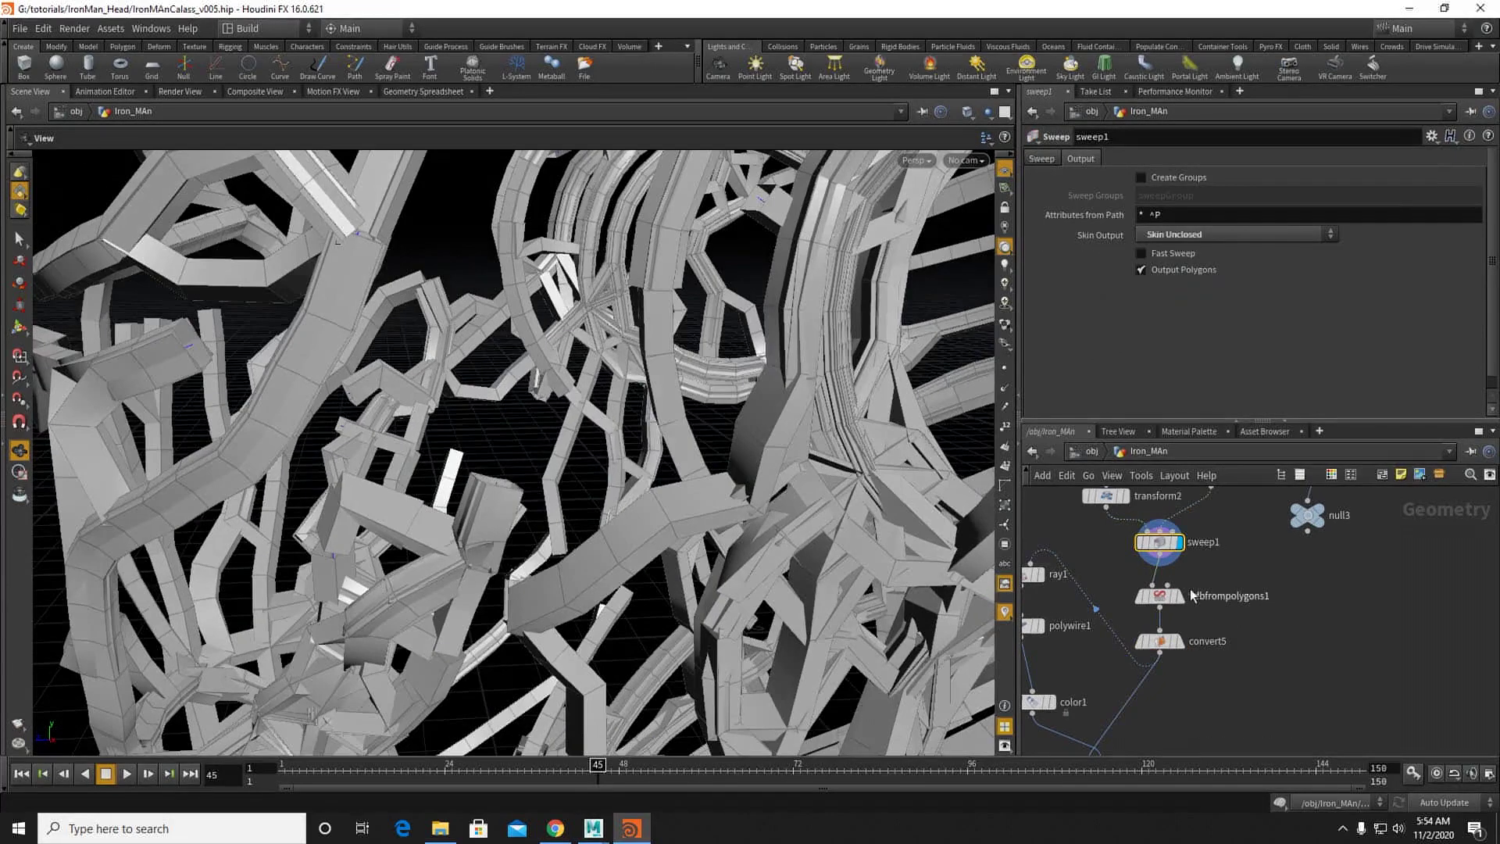
Step: Insert a PolyFill node between sweep1 and vdbfrompolygons1
{"action": "key", "text": "Tab"}
{"action": "type", "text": "f"}
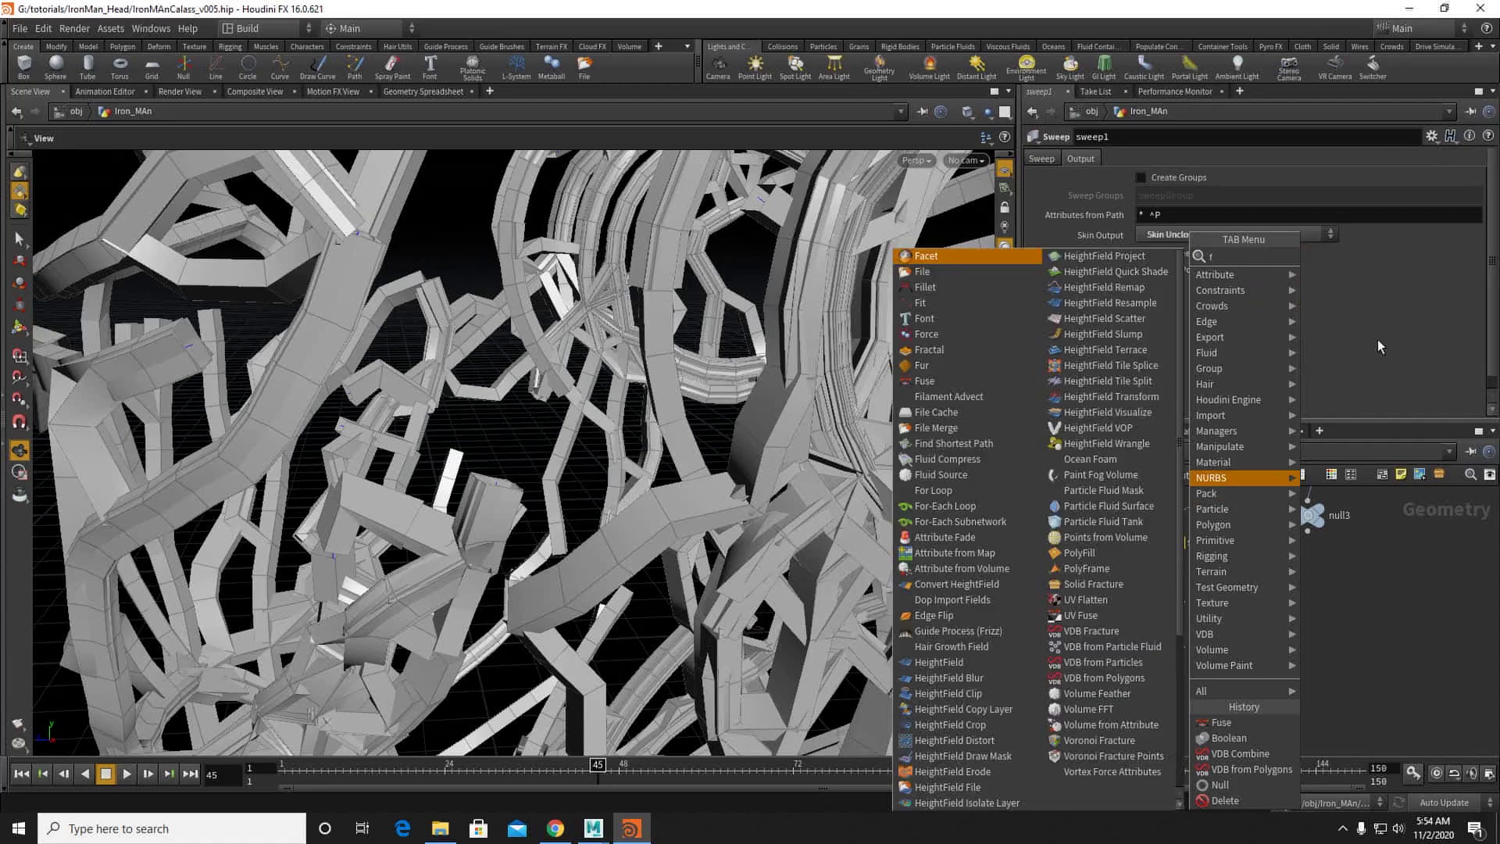
{"action": "type", "text": "ill"}
{"action": "left_click", "coordinate": [1333, 274]}
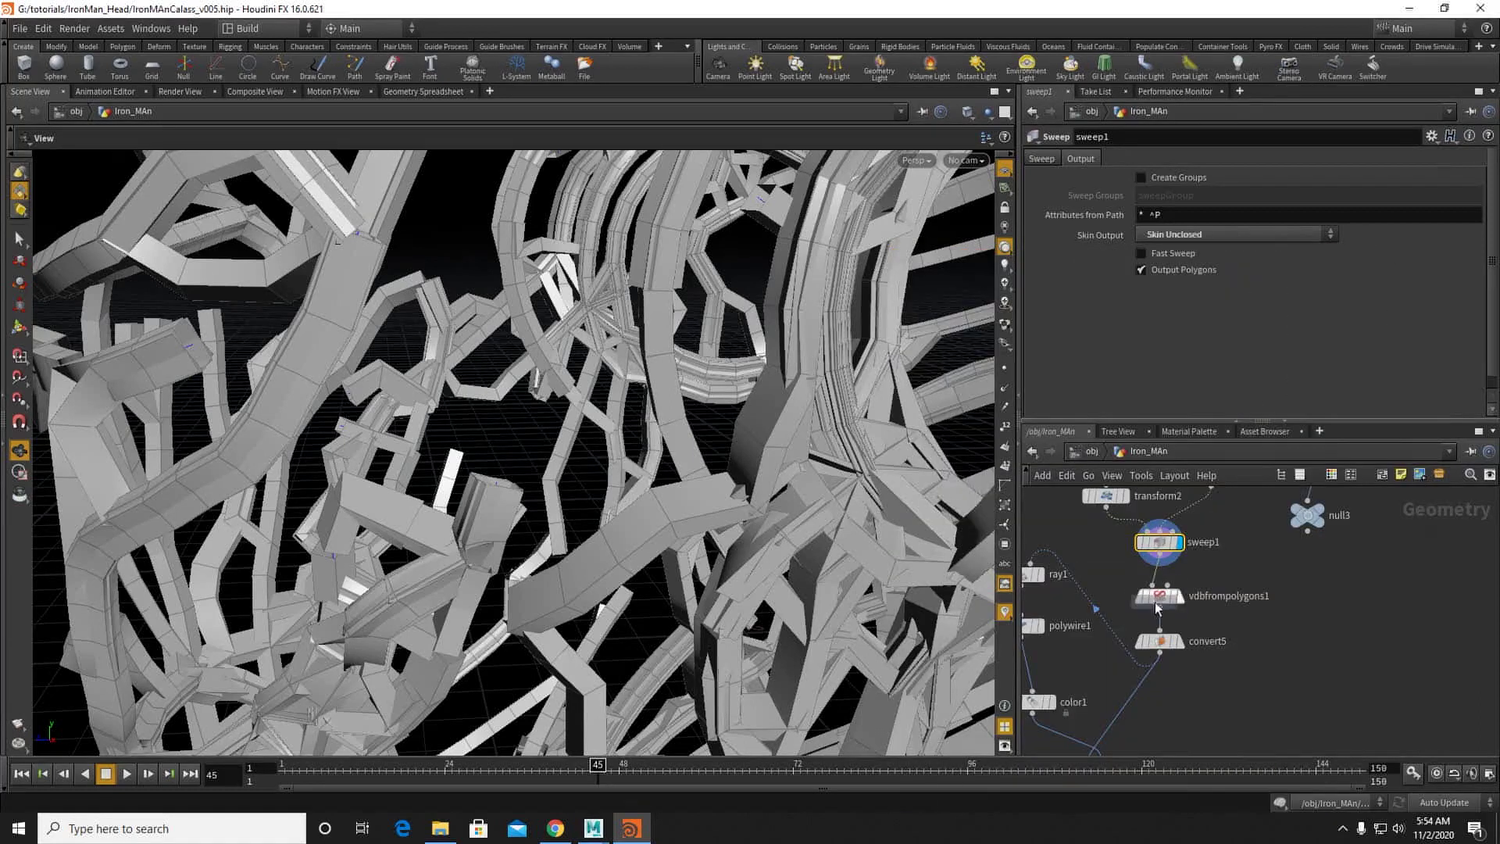
{"action": "left_click", "coordinate": [1156, 578]}
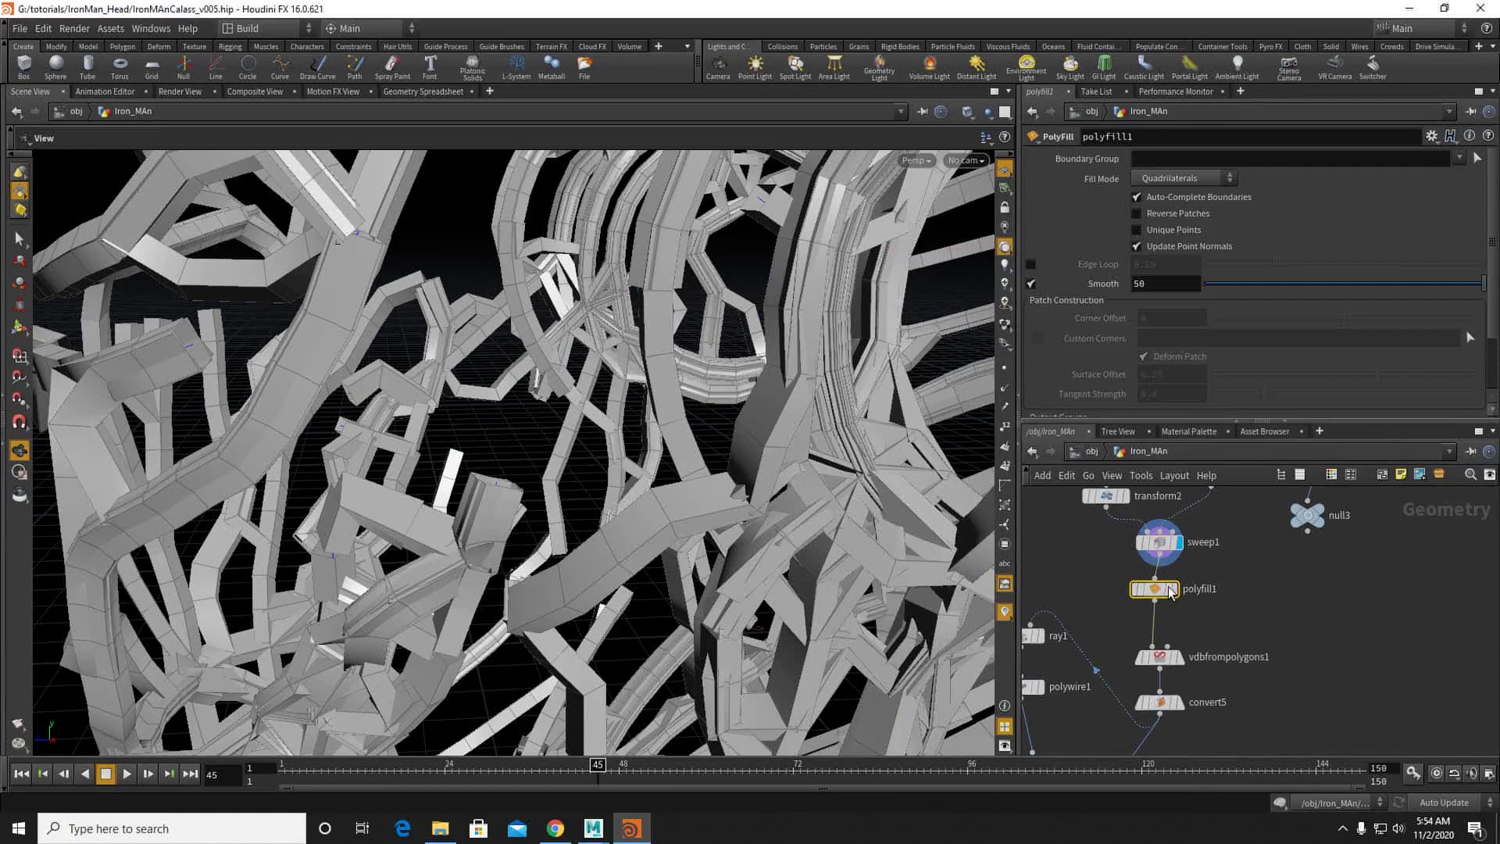
Step: Display convert5 and set the polyfill1 fill mode to Single Polygon to cap the tube ends
{"action": "left_click", "coordinate": [1181, 703]}
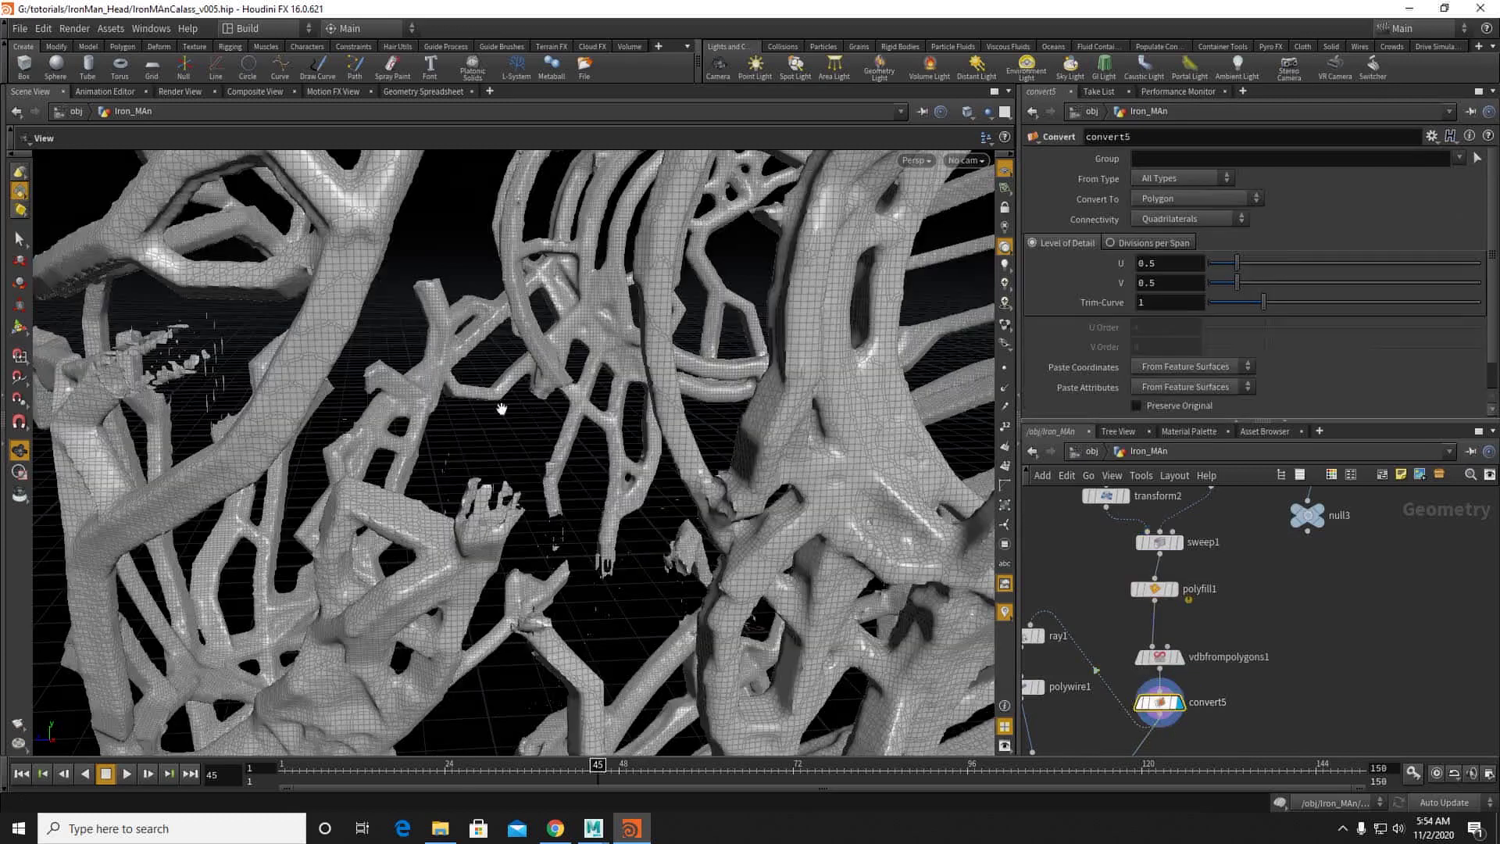
{"action": "left_click_drag", "start_coordinate": [501, 408], "coordinate": [406, 422]}
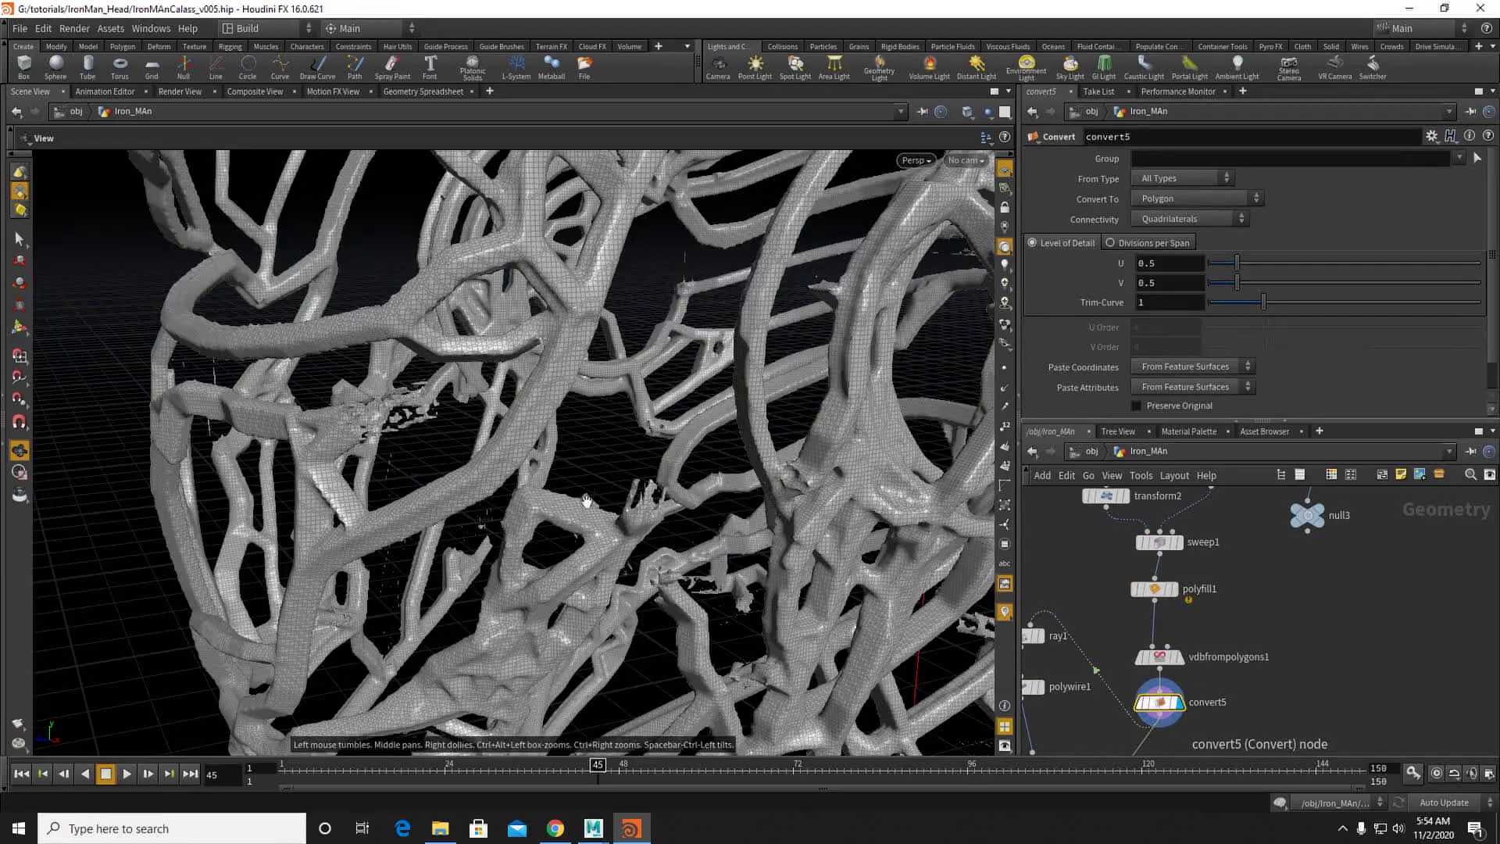
{"action": "left_click", "coordinate": [1156, 590]}
{"action": "left_click", "coordinate": [1178, 182]}
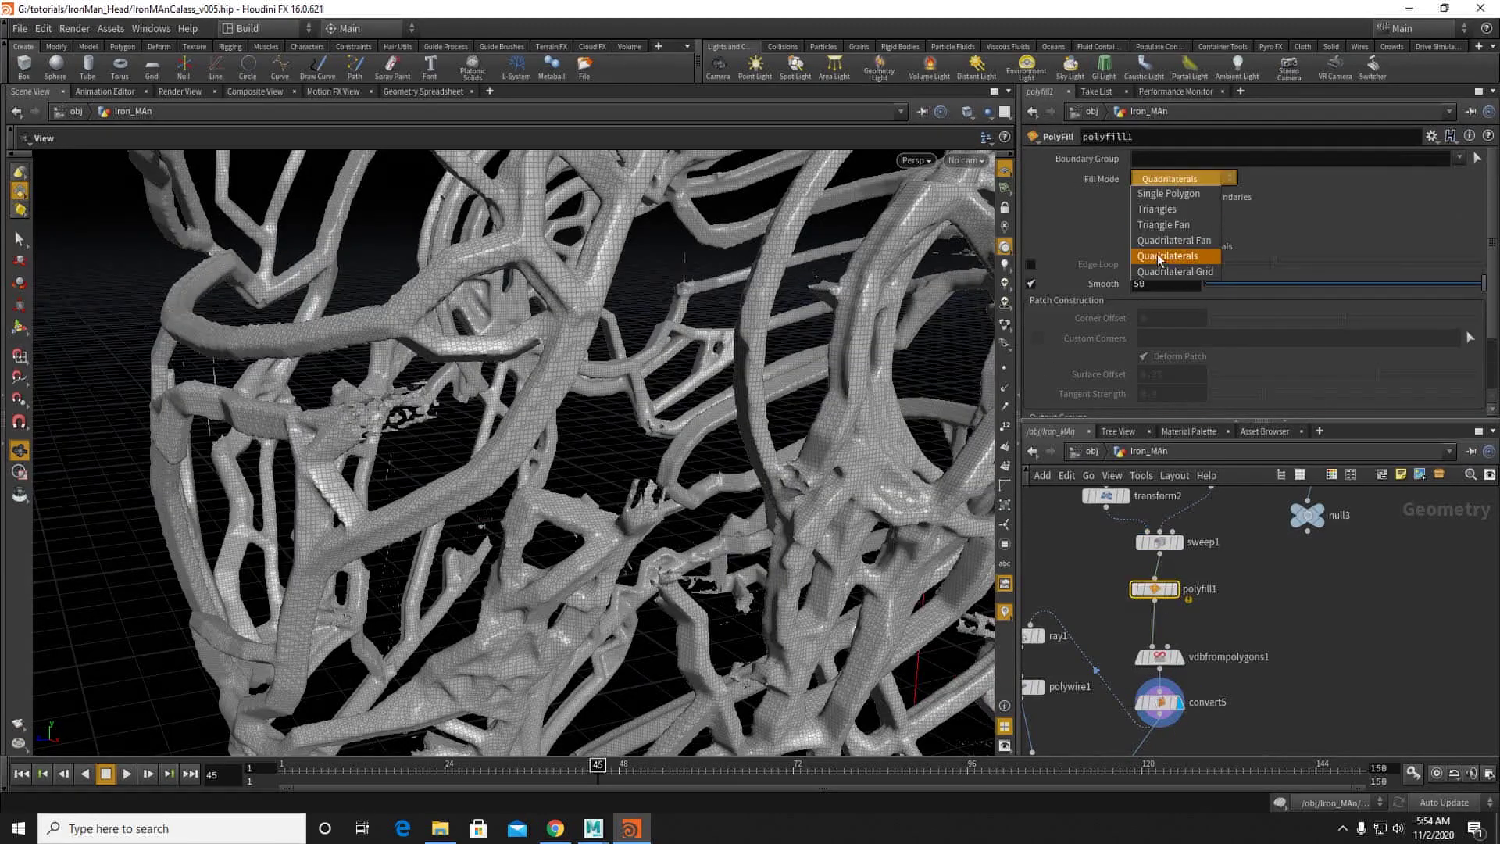
{"action": "left_click", "coordinate": [1171, 195]}
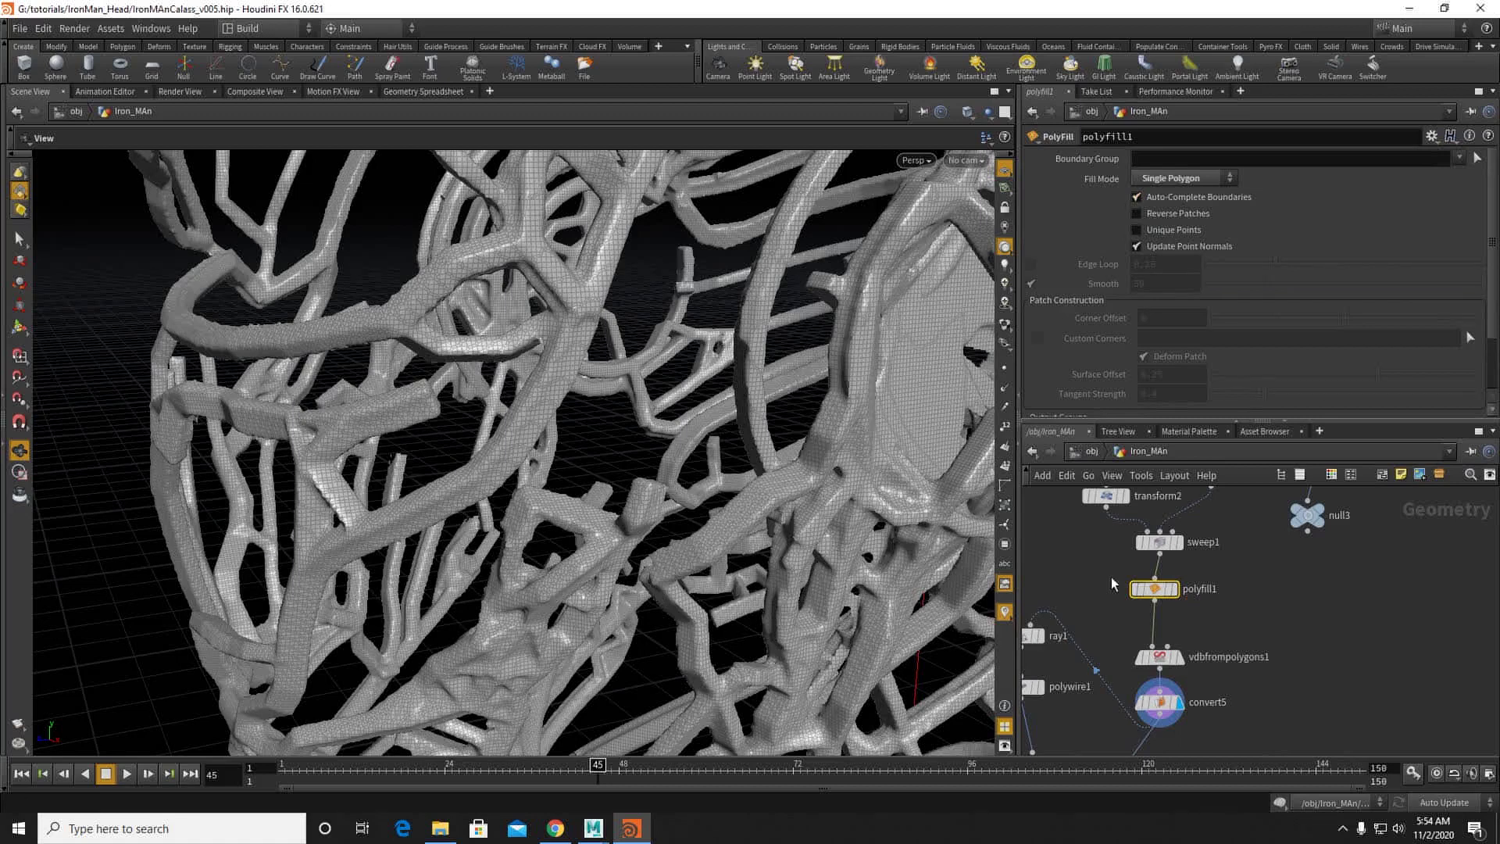
Step: Wire resample2 directly into sweep1, bypassing fuse1, and inspect the converted tubes at convert5
{"action": "middle_click_drag", "start_coordinate": [1112, 582], "coordinate": [1122, 675]}
{"action": "left_click_drag", "start_coordinate": [1223, 566], "coordinate": [1245, 567]}
{"action": "left_click_drag", "start_coordinate": [1169, 529], "coordinate": [1175, 626]}
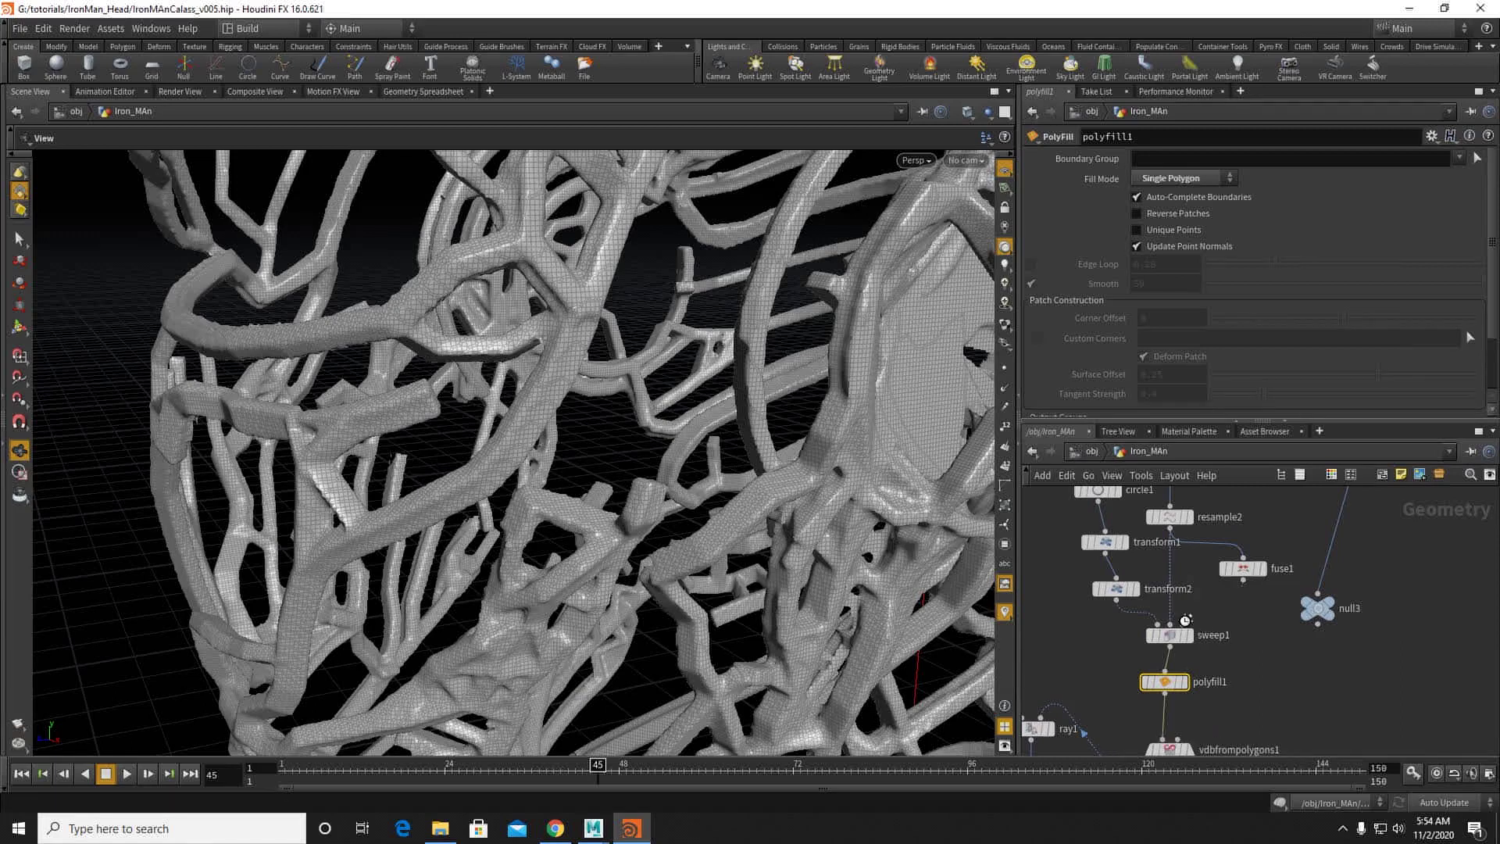
{"action": "middle_click_drag", "start_coordinate": [1215, 669], "coordinate": [1230, 555]}
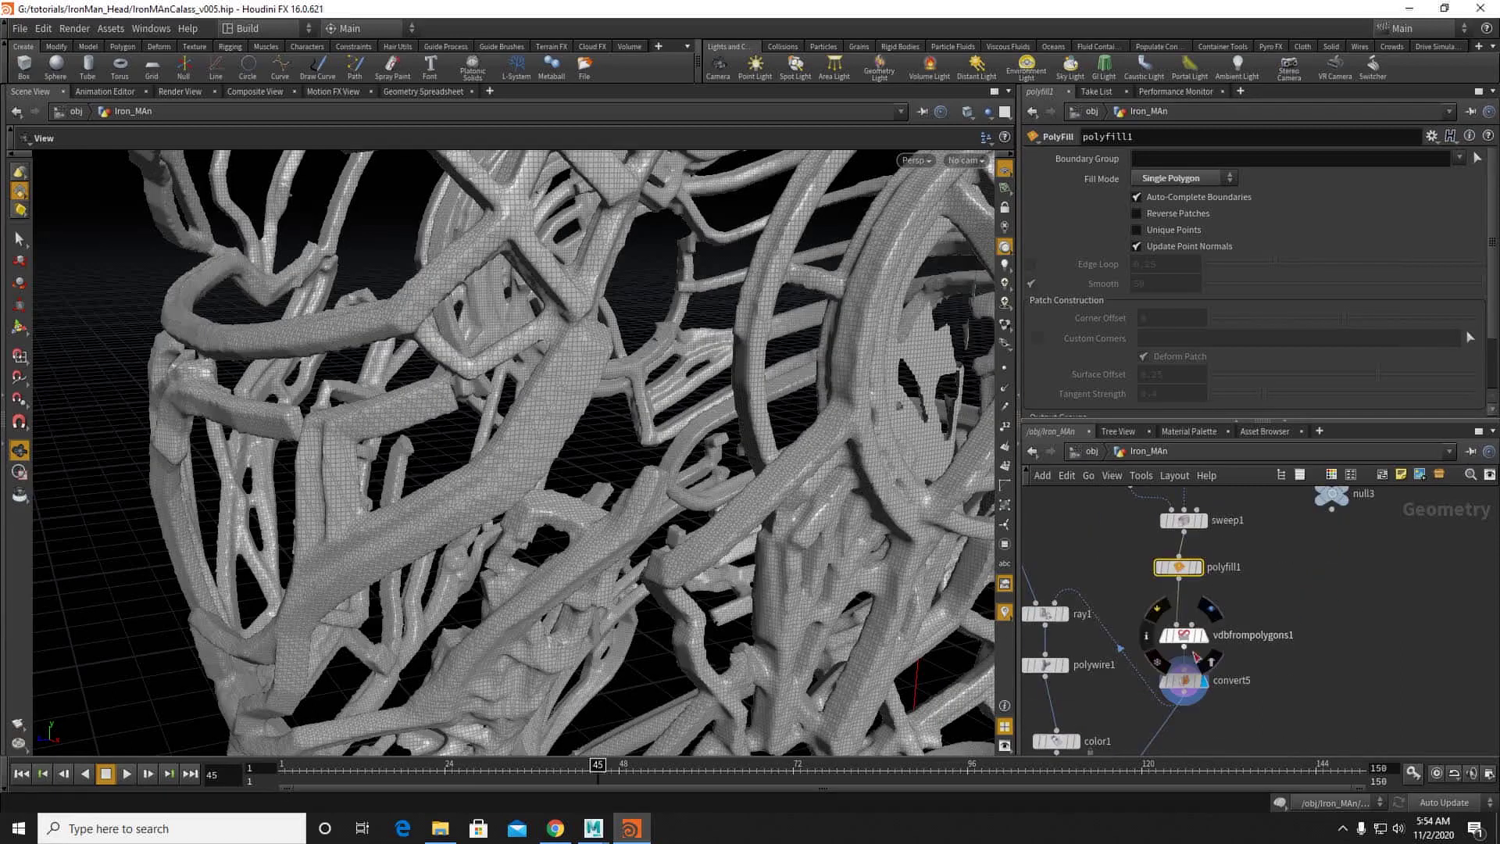
{"action": "left_click", "coordinate": [1184, 680]}
{"action": "scroll", "coordinate": [505, 357], "scroll_direction": "down", "scroll_amount": 4}
{"action": "left_click_drag", "start_coordinate": [505, 357], "coordinate": [731, 402]}
Step: Add a Boolean node below convert5 and wire convert5 and null3 into its two inputs
{"action": "middle_click_drag", "start_coordinate": [1256, 581], "coordinate": [1182, 531]}
{"action": "middle_click_drag", "start_coordinate": [1181, 601], "coordinate": [1198, 534]}
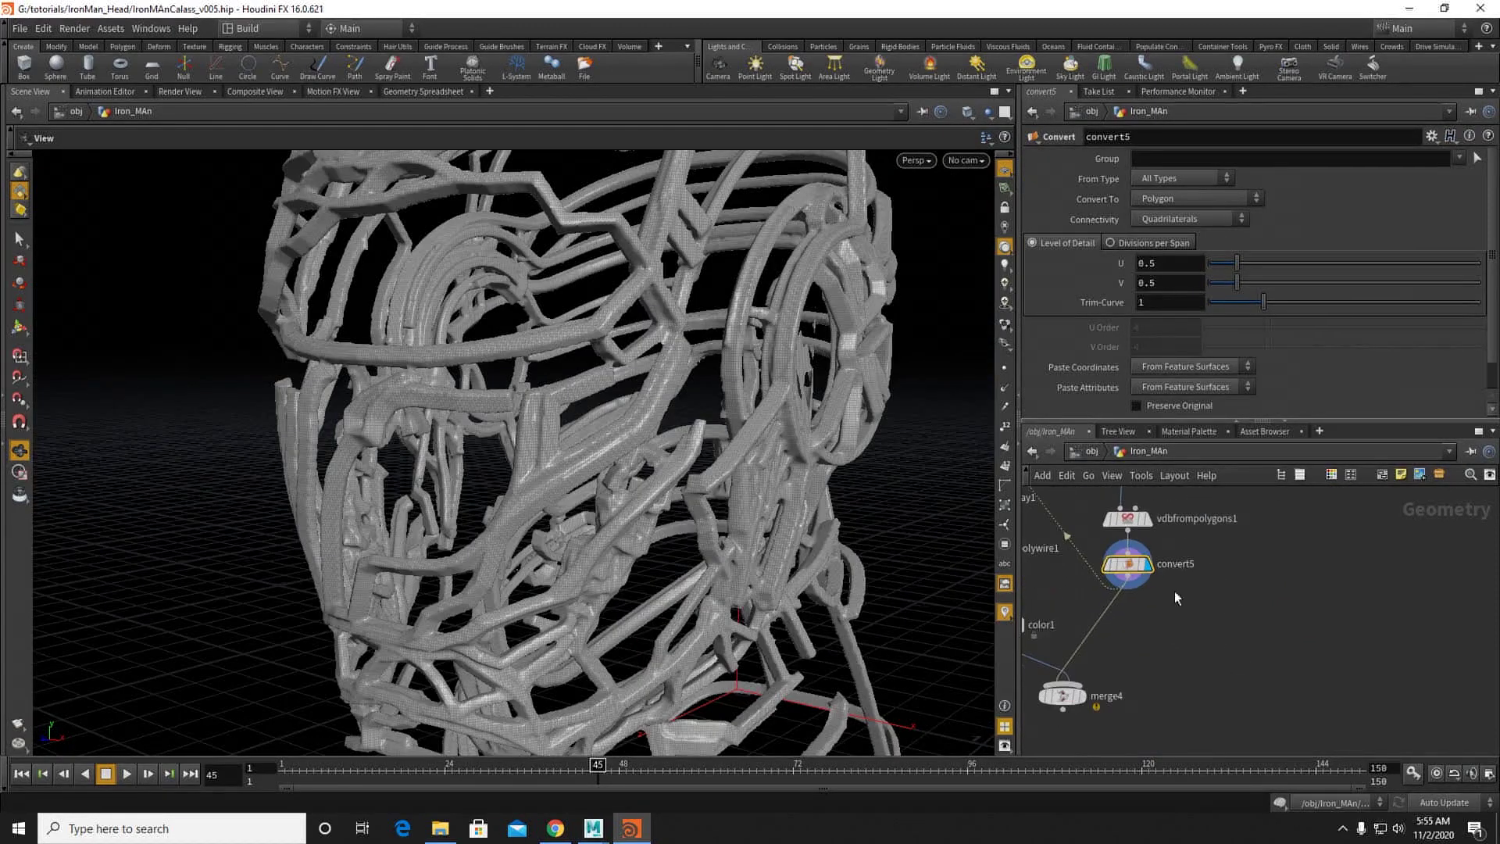
{"action": "key", "text": "Tab"}
{"action": "type", "text": "bo"}
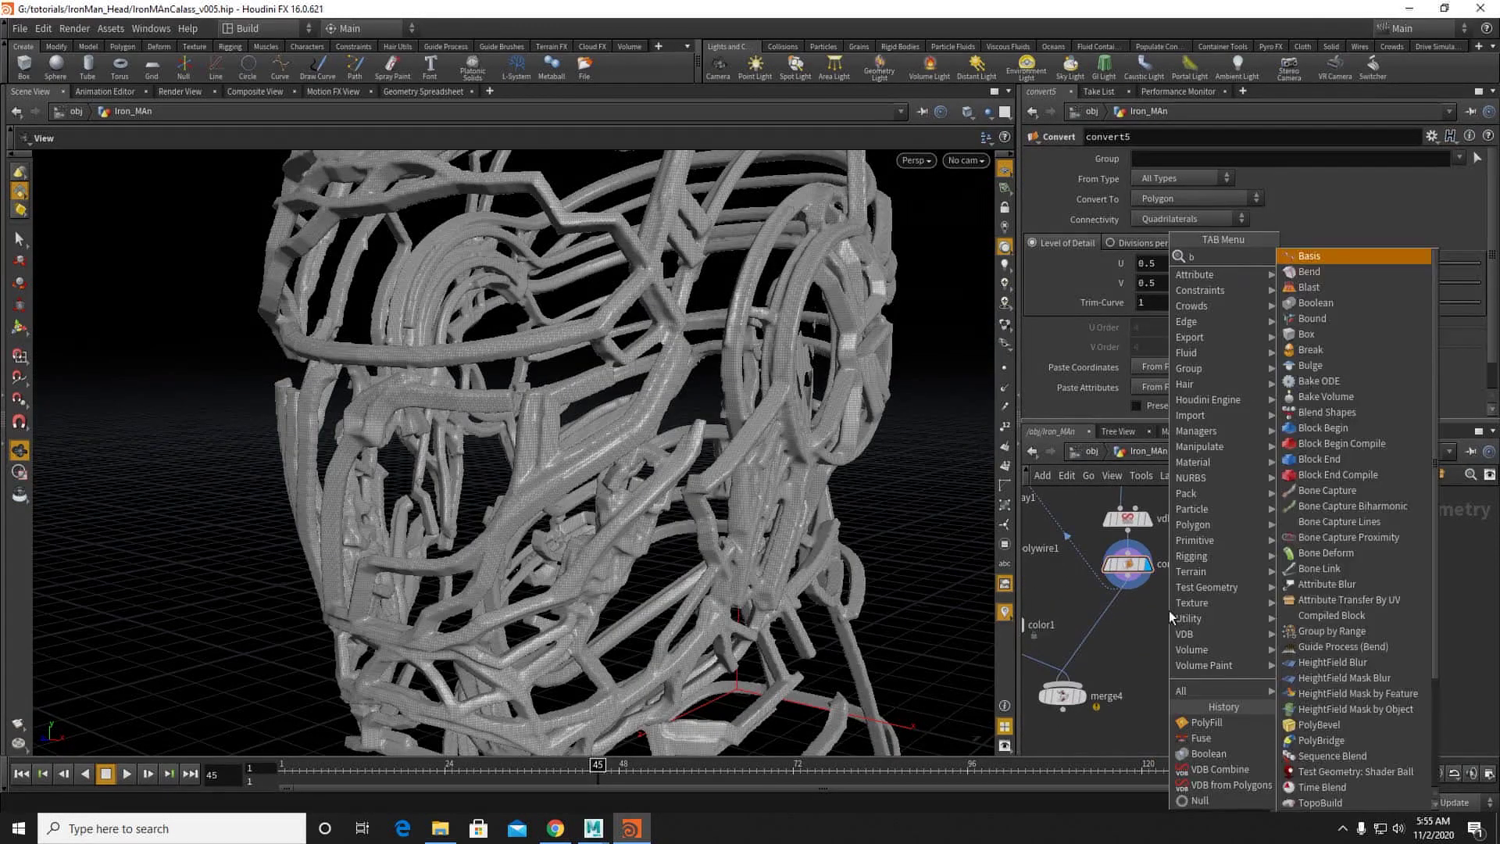
{"action": "left_click", "coordinate": [1315, 256]}
{"action": "left_click", "coordinate": [1166, 625]}
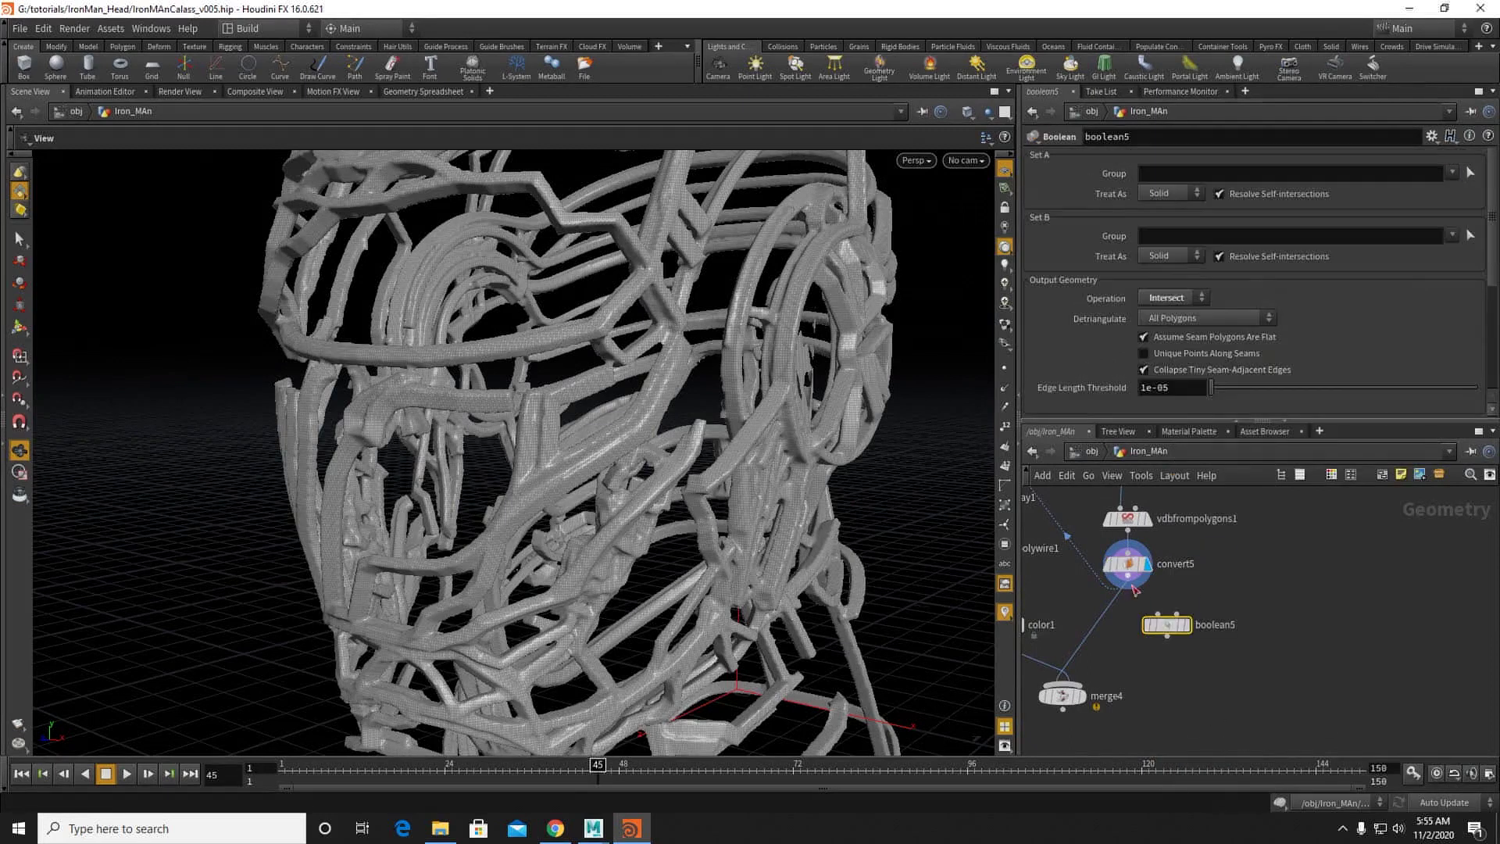
{"action": "left_click_drag", "start_coordinate": [1177, 616], "coordinate": [1194, 603]}
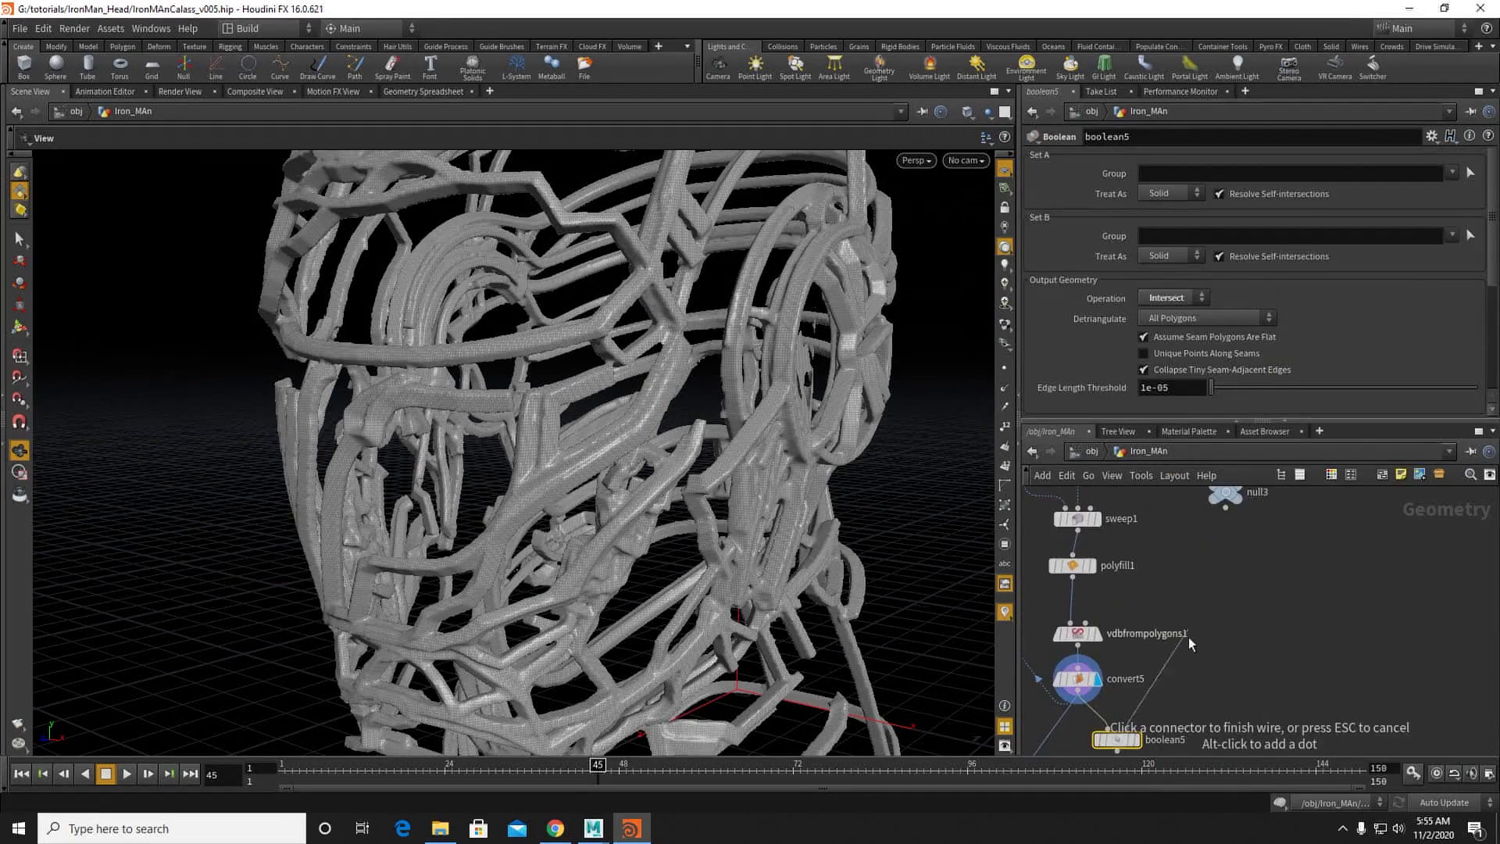
{"action": "left_click", "coordinate": [1225, 504]}
Step: Display the boolean5 node and examine the tubes cut by the ellipsoids from several angles
{"action": "scroll", "coordinate": [1125, 642], "scroll_direction": "up", "scroll_amount": 5}
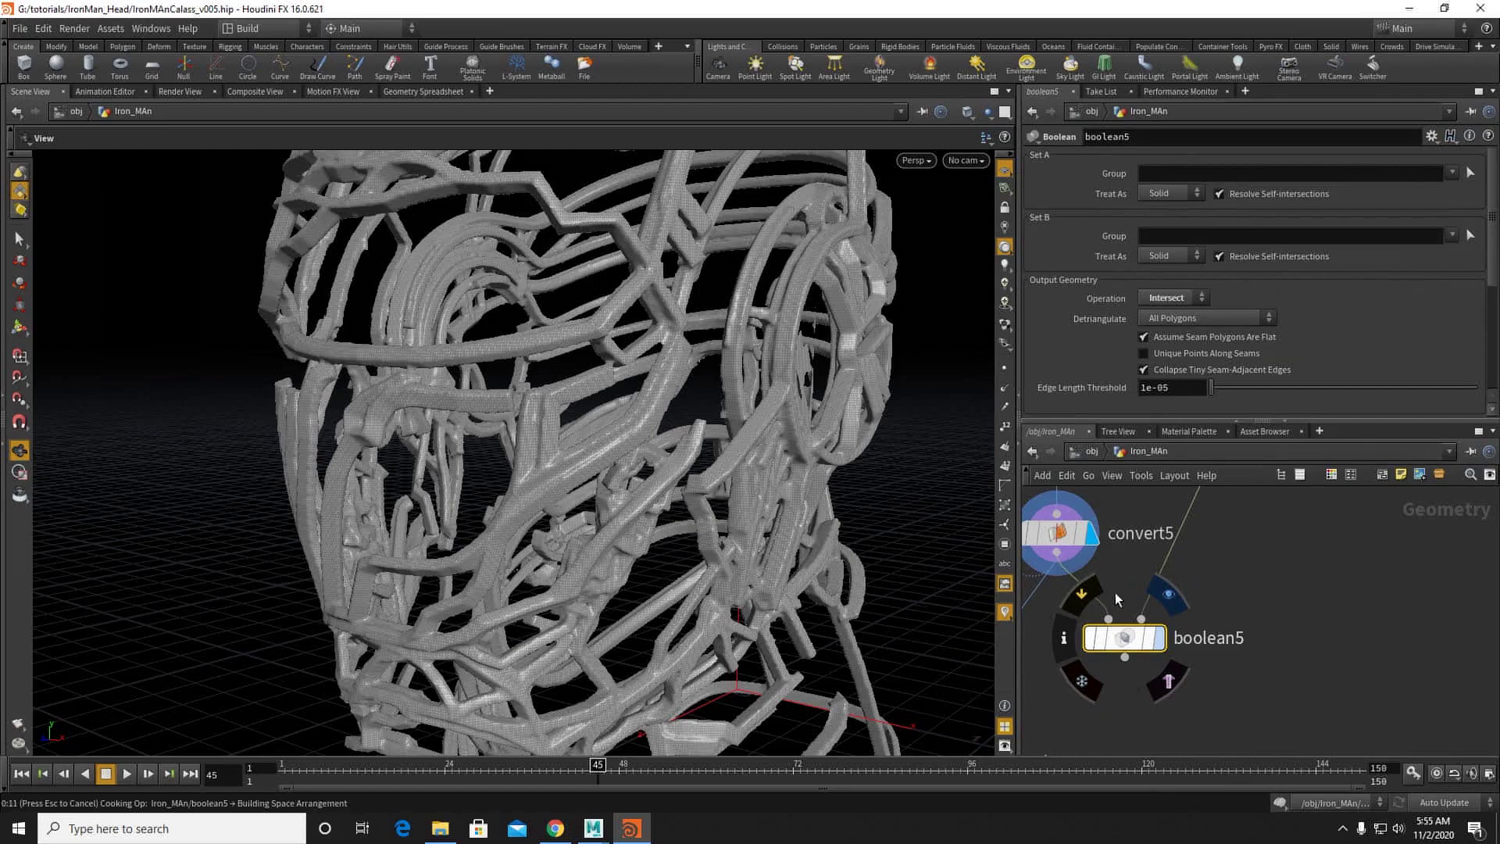
{"action": "mouse_move", "coordinate": [717, 458]}
{"action": "left_mouse_down"}
{"action": "mouse_move", "coordinate": [720, 492]}
{"action": "mouse_move", "coordinate": [737, 465]}
{"action": "left_mouse_up"}
{"action": "middle_click_drag", "start_coordinate": [737, 465], "coordinate": [659, 493]}
{"action": "right_click_drag", "start_coordinate": [660, 492], "coordinate": [833, 488]}
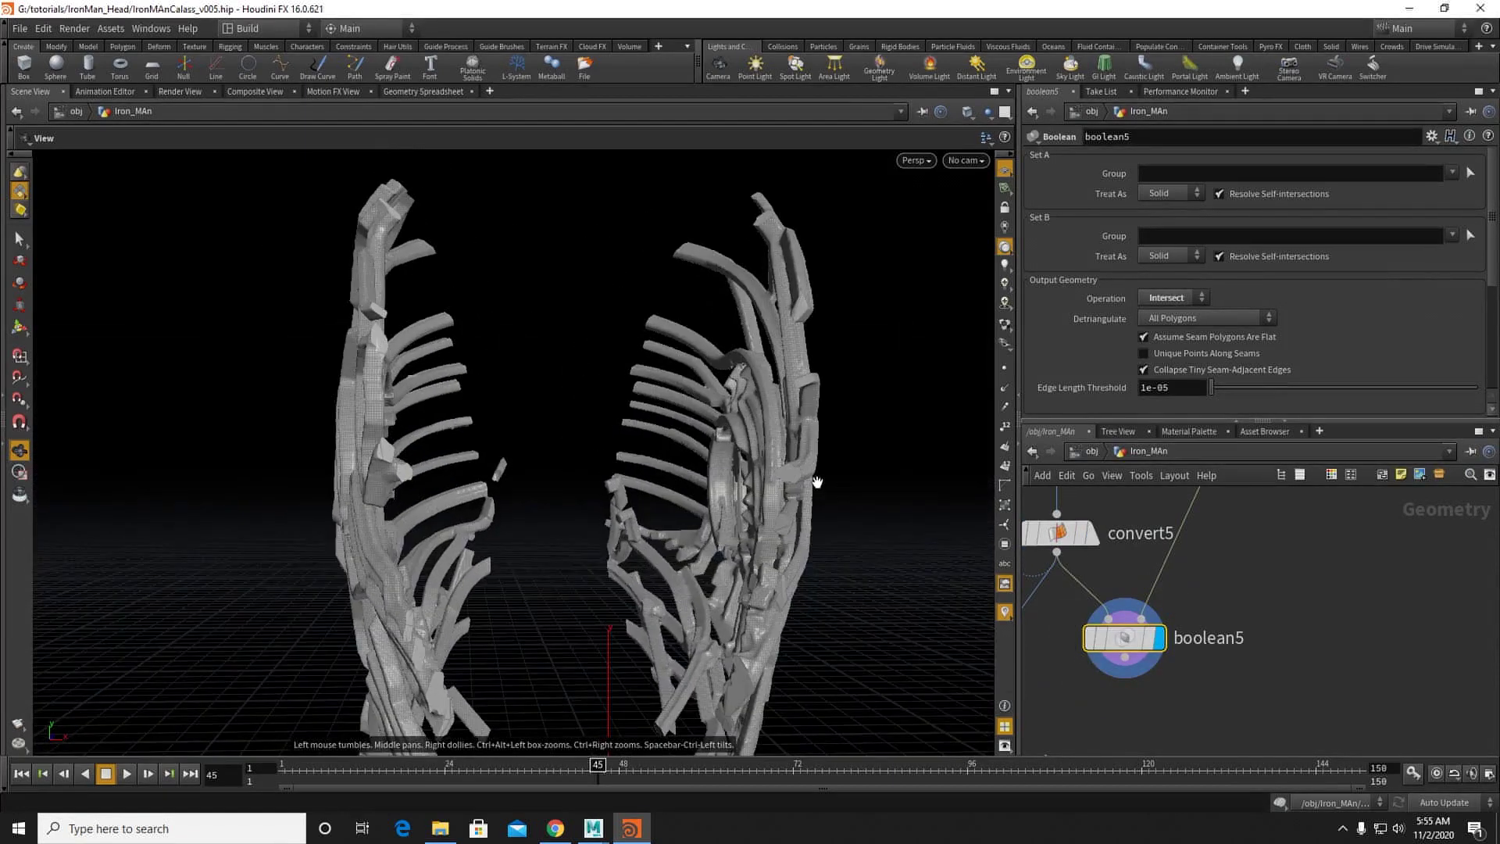
{"action": "left_click_drag", "start_coordinate": [799, 473], "coordinate": [727, 519]}
Step: Display sweep1 and examine the uncut swept tubes around the whole head and up close
{"action": "middle_click_drag", "start_coordinate": [1132, 569], "coordinate": [1135, 707]}
{"action": "middle_click_drag", "start_coordinate": [1137, 531], "coordinate": [1156, 769]}
{"action": "middle_click_drag", "start_coordinate": [1177, 707], "coordinate": [1189, 604]}
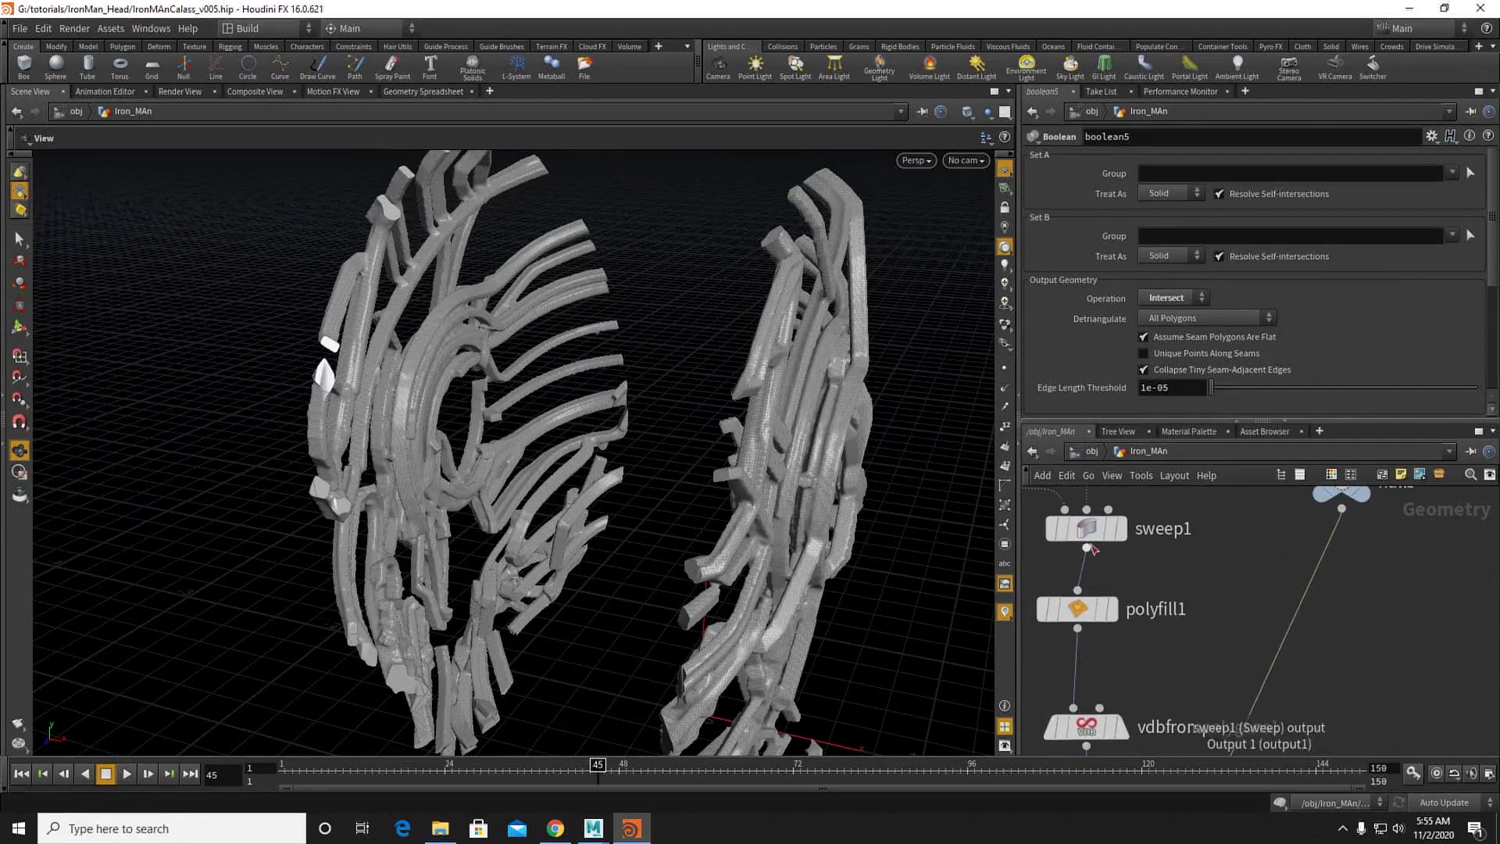
{"action": "left_click", "coordinate": [1121, 530]}
{"action": "left_click", "coordinate": [1089, 532]}
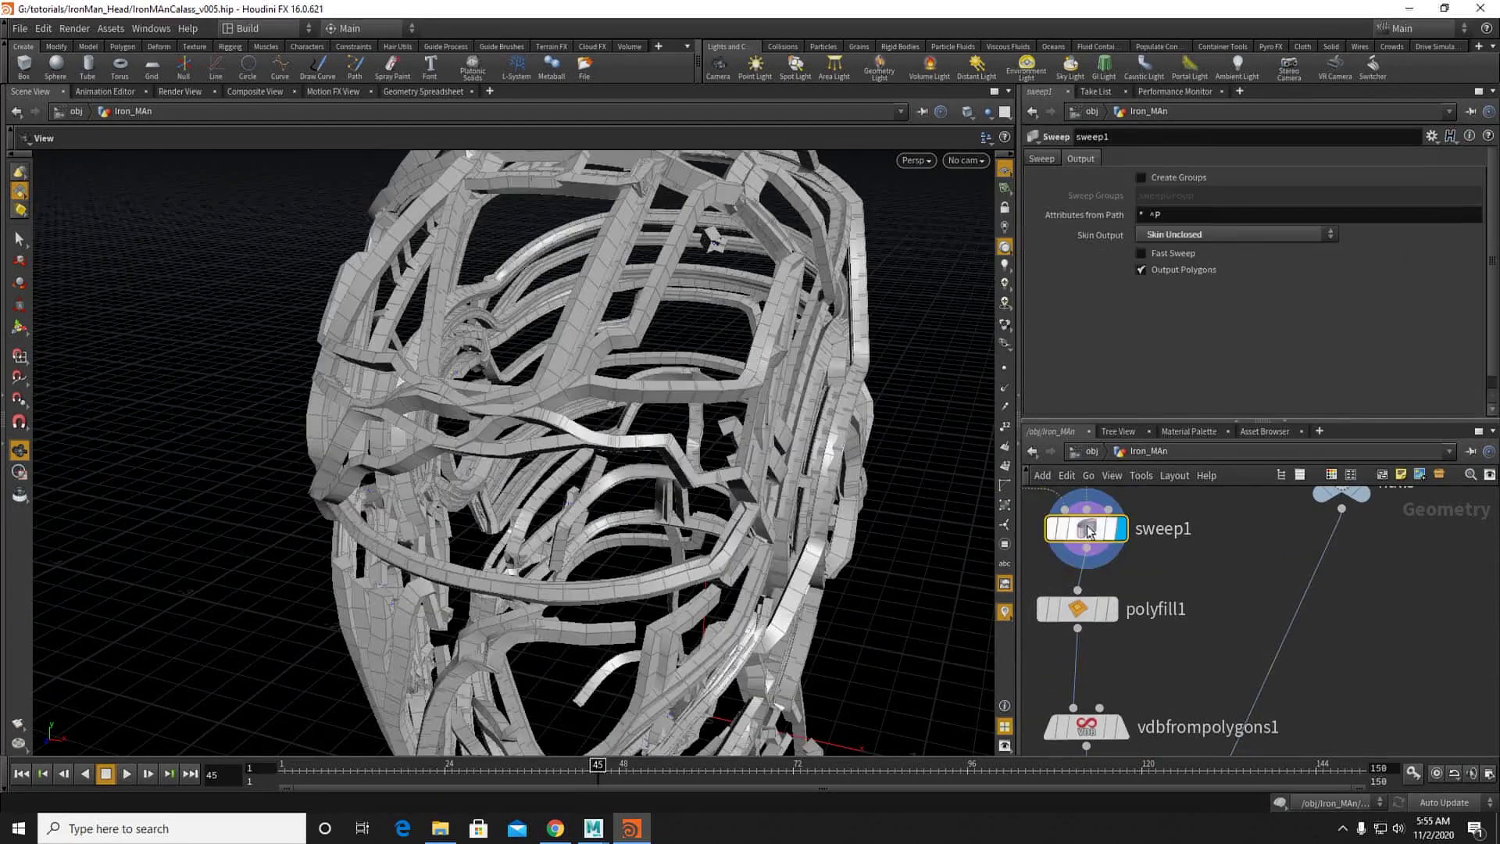
{"action": "left_click_drag", "start_coordinate": [718, 313], "coordinate": [583, 375]}
{"action": "right_click_drag", "start_coordinate": [583, 375], "coordinate": [723, 348]}
{"action": "left_click_drag", "start_coordinate": [612, 333], "coordinate": [711, 430]}
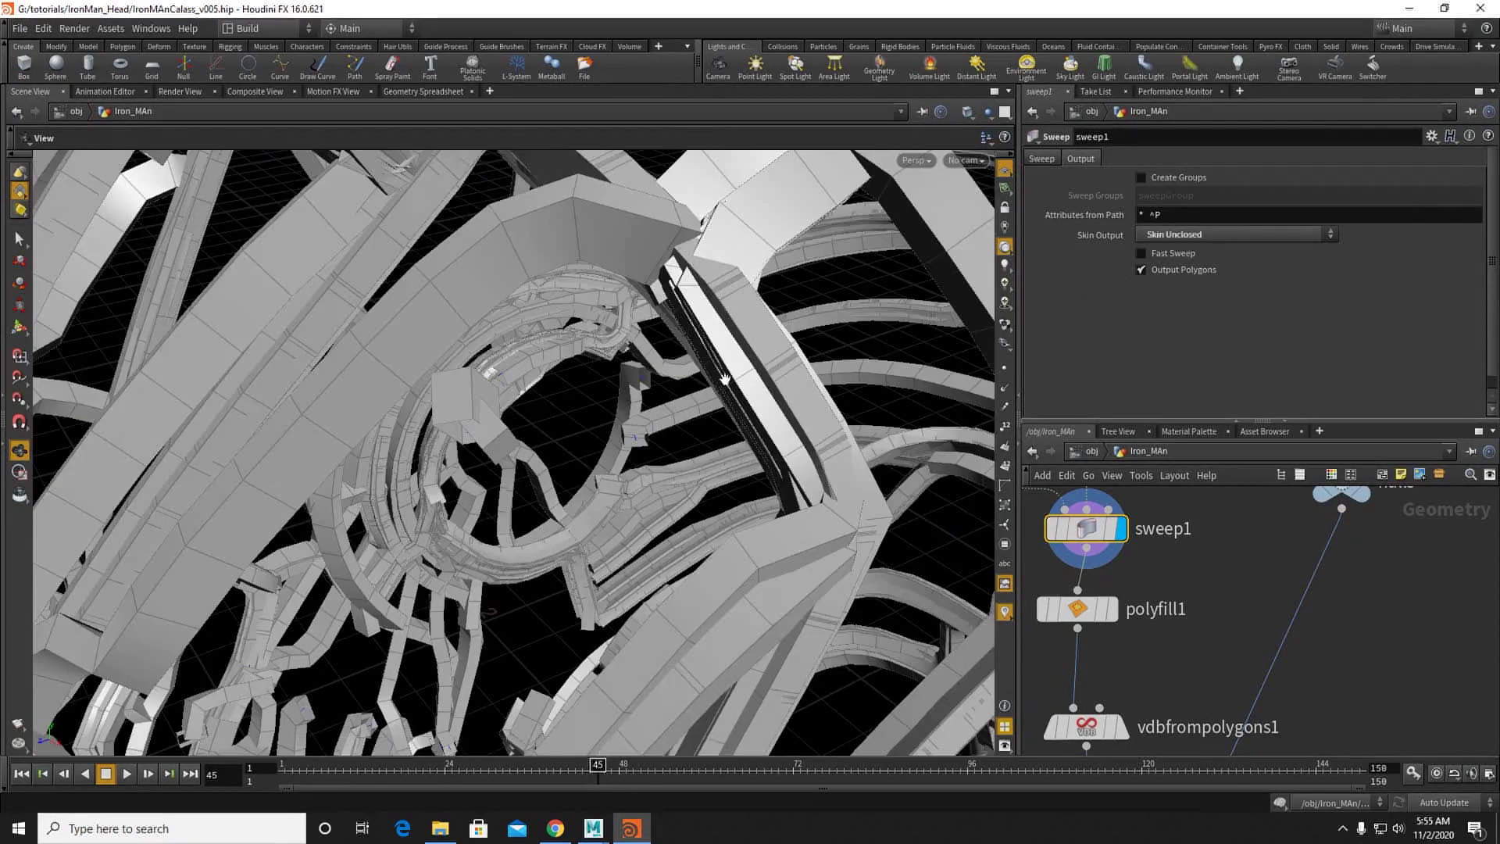
{"action": "left_click_drag", "start_coordinate": [907, 429], "coordinate": [738, 414]}
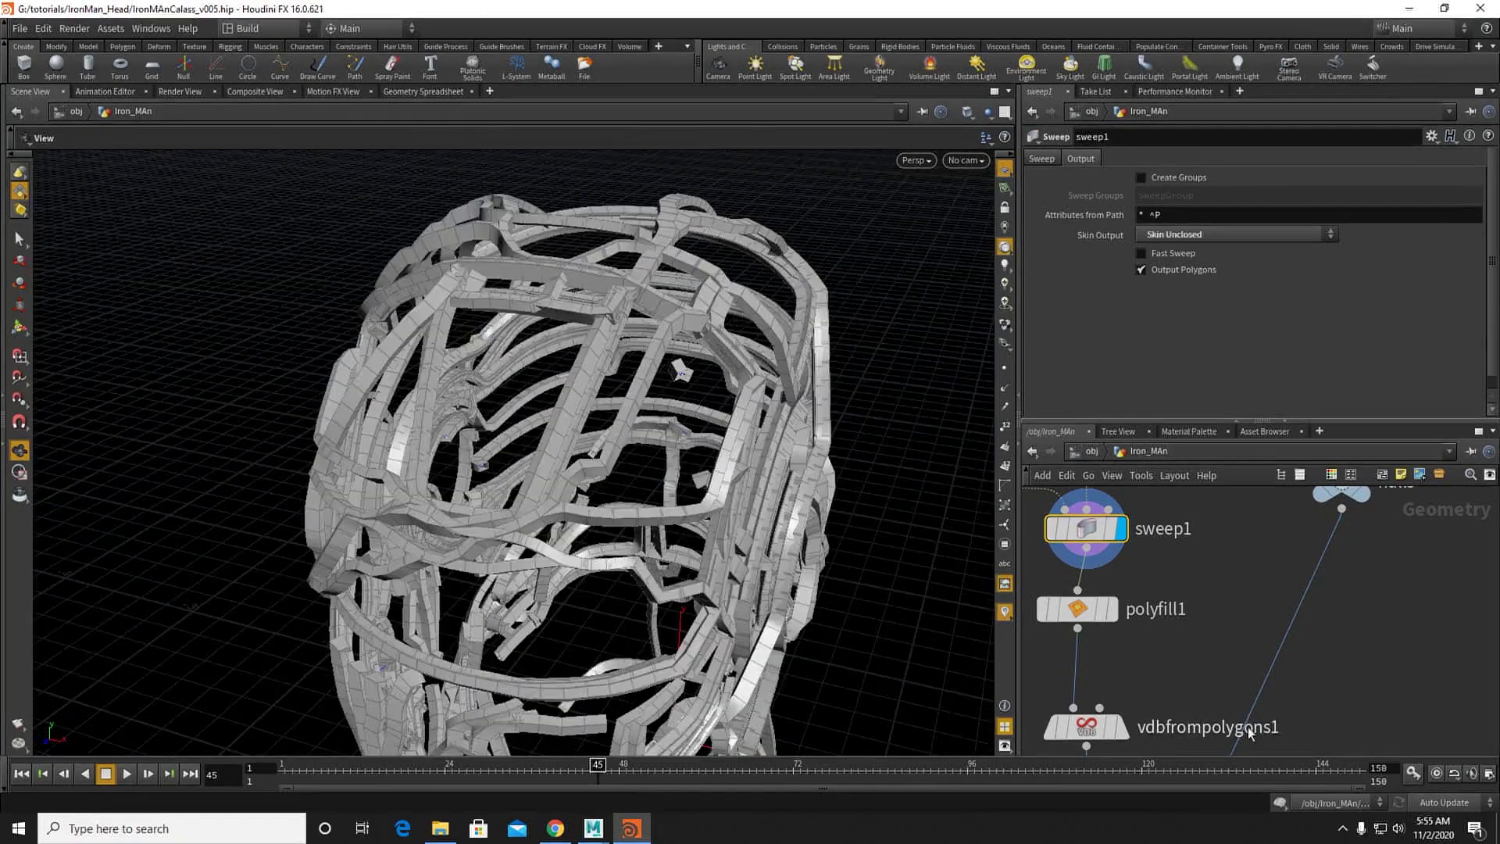
Step: Display boolean5 again and examine the intersected tubes on both sides of the head
{"action": "middle_click_drag", "start_coordinate": [1189, 727], "coordinate": [1212, 546]}
{"action": "middle_click_drag", "start_coordinate": [1182, 678], "coordinate": [1180, 550]}
{"action": "left_click", "coordinate": [1212, 609]}
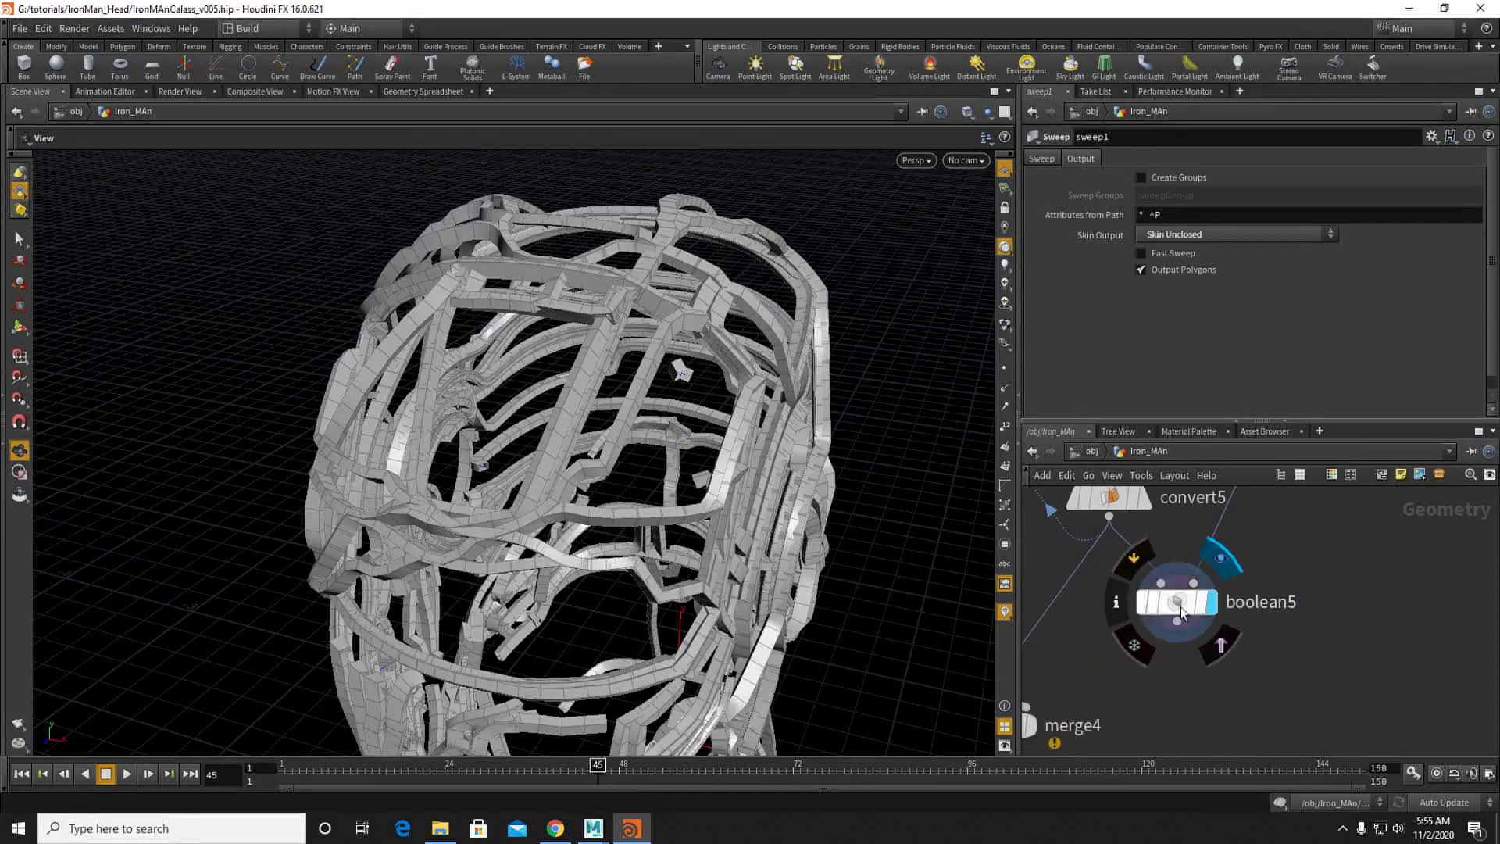
{"action": "left_click", "coordinate": [1179, 609]}
{"action": "left_click_drag", "start_coordinate": [687, 438], "coordinate": [709, 433]}
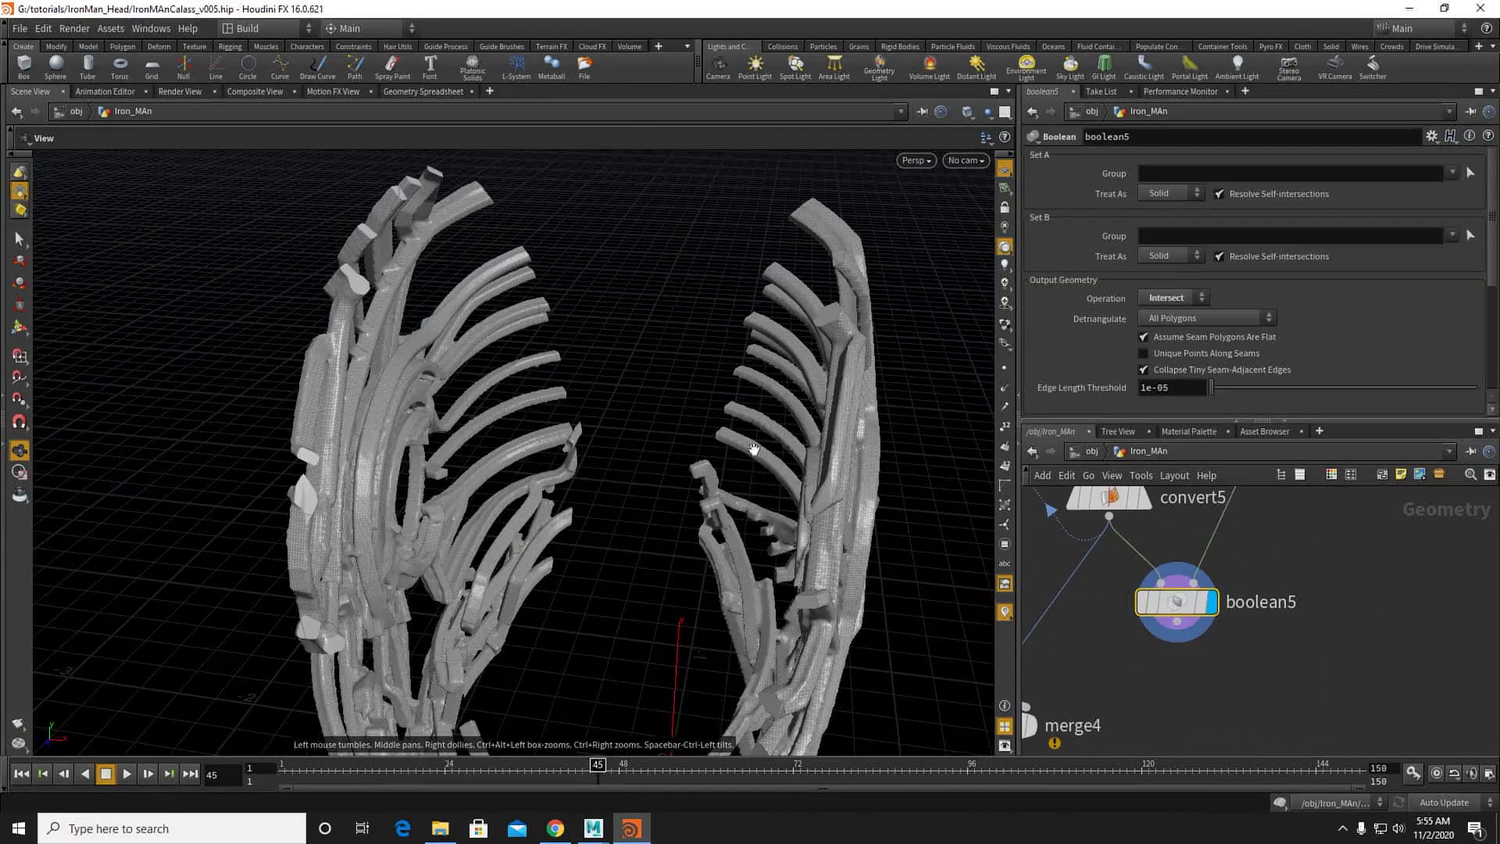
Step: Review the vdbfrompolygons1 settings and examine the intersected tubes from farther away
{"action": "middle_click_drag", "start_coordinate": [1174, 507], "coordinate": [1167, 654]}
{"action": "left_click", "coordinate": [1103, 642]}
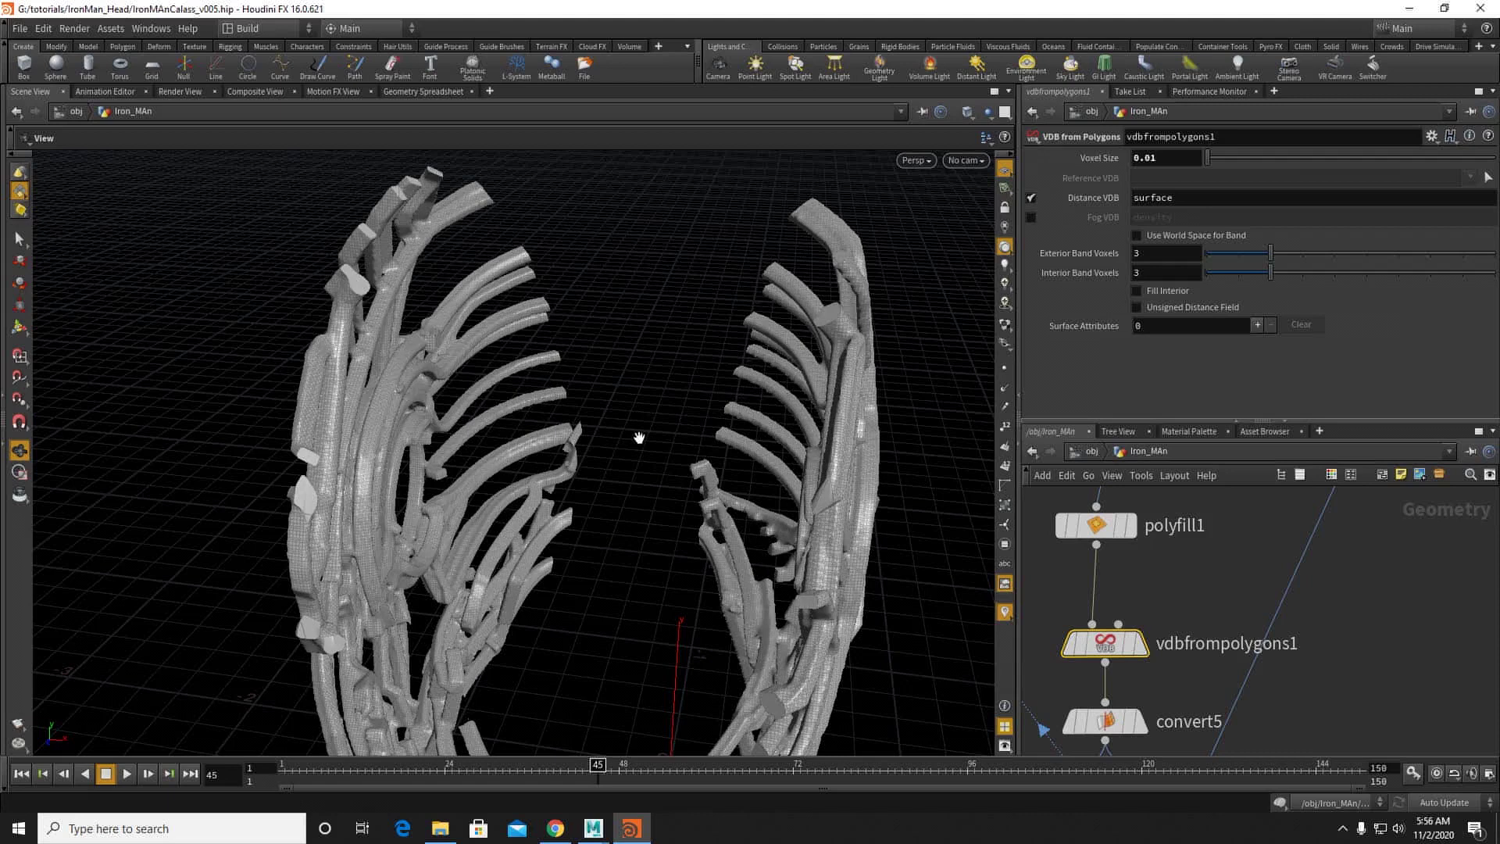
{"action": "left_click_drag", "start_coordinate": [670, 395], "coordinate": [656, 469]}
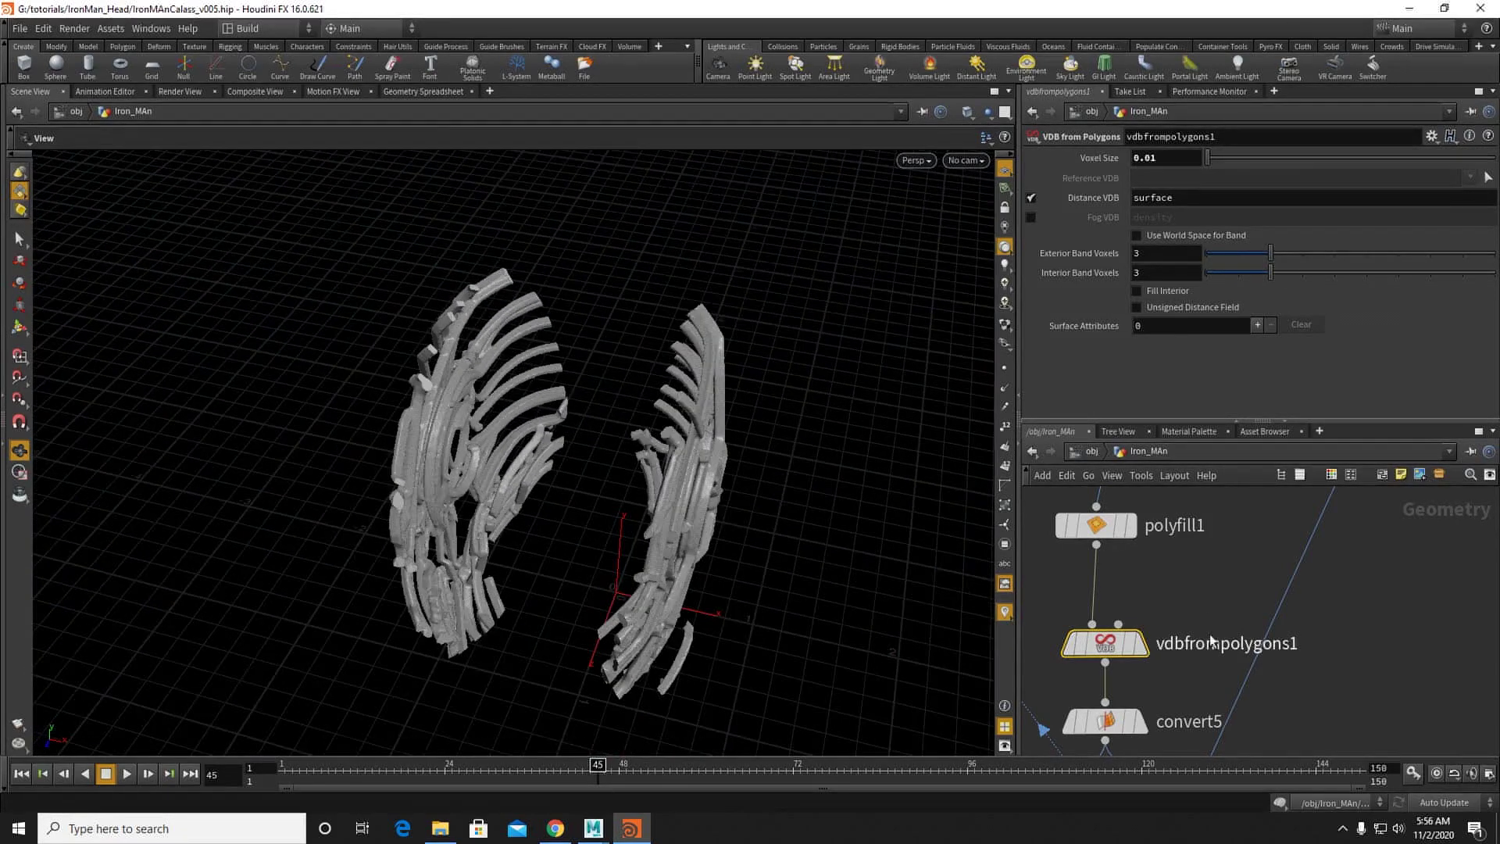
{"action": "scroll", "coordinate": [1174, 641], "scroll_direction": "down", "scroll_amount": 10}
{"action": "scroll", "coordinate": [1320, 547], "scroll_direction": "up", "scroll_amount": 10}
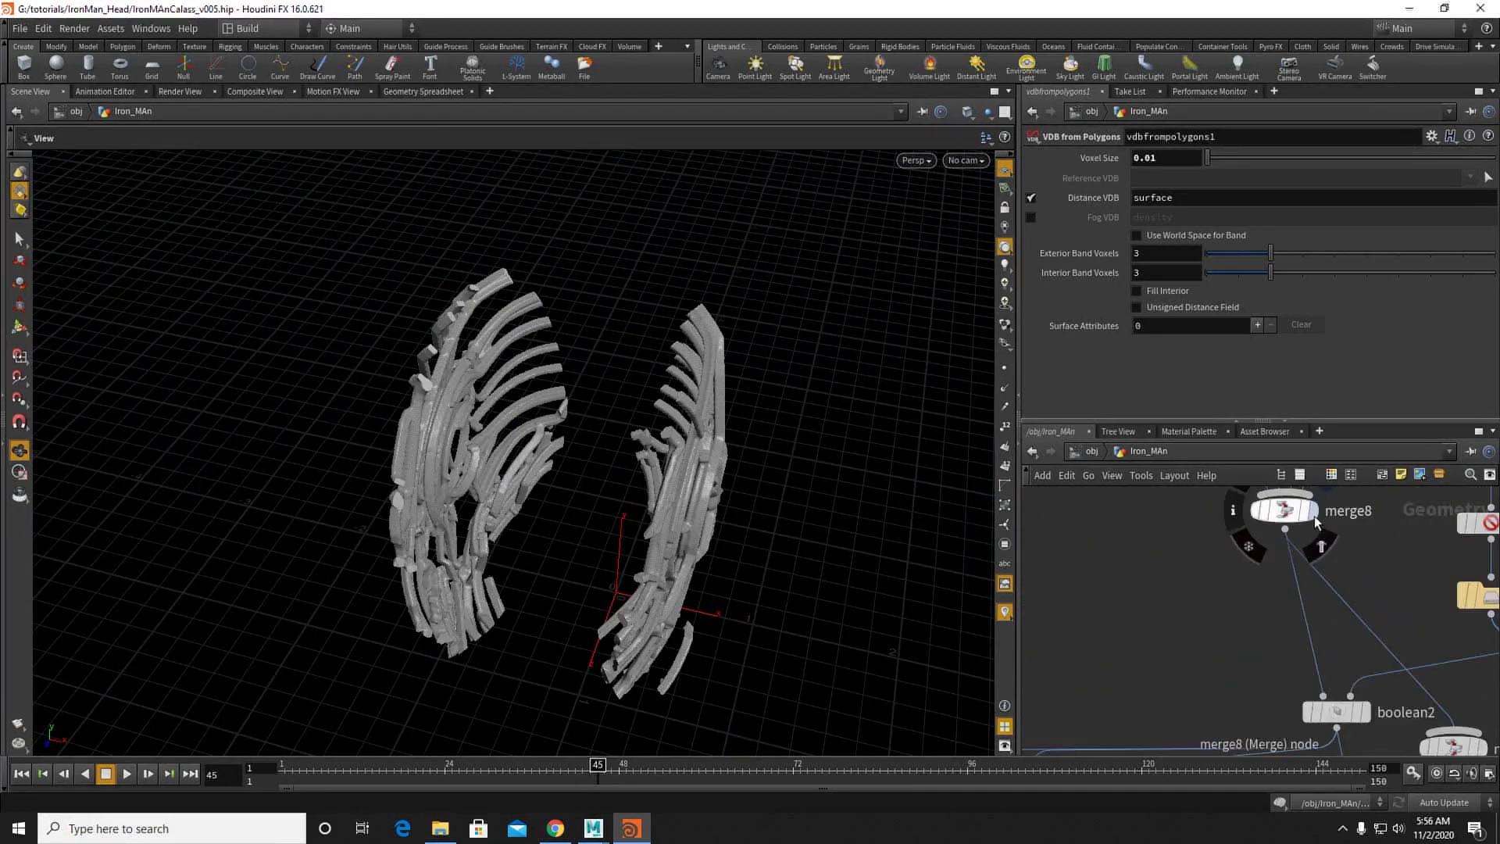
Step: Display the merge11 node and examine the extruded red shell pieces from the front
{"action": "left_click", "coordinate": [1313, 514]}
{"action": "left_click", "coordinate": [1284, 514]}
{"action": "middle_click_drag", "start_coordinate": [1138, 577], "coordinate": [1147, 508]}
{"action": "scroll", "coordinate": [1163, 554], "scroll_direction": "down", "scroll_amount": 4}
{"action": "scroll", "coordinate": [1164, 555], "scroll_direction": "down", "scroll_amount": 3}
{"action": "middle_click_drag", "start_coordinate": [1259, 688], "coordinate": [1178, 561]}
{"action": "scroll", "coordinate": [1323, 610], "scroll_direction": "up", "scroll_amount": 5}
{"action": "left_click", "coordinate": [1309, 609]}
{"action": "left_click_drag", "start_coordinate": [499, 419], "coordinate": [573, 415]}
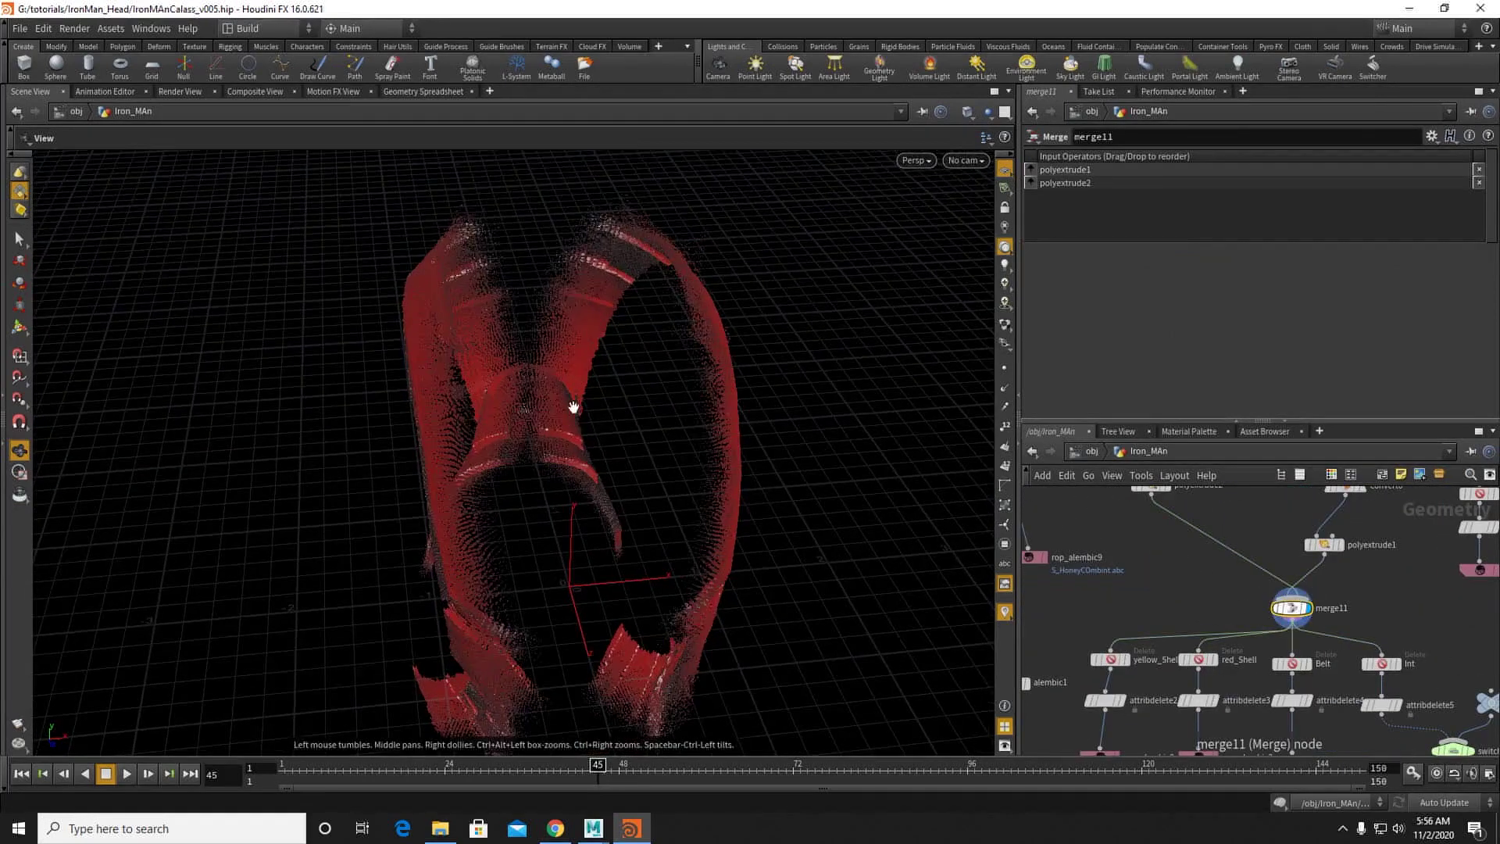
{"action": "middle_click_drag", "start_coordinate": [1137, 549], "coordinate": [1317, 596]}
{"action": "scroll", "coordinate": [1236, 599], "scroll_direction": "down", "scroll_amount": 5}
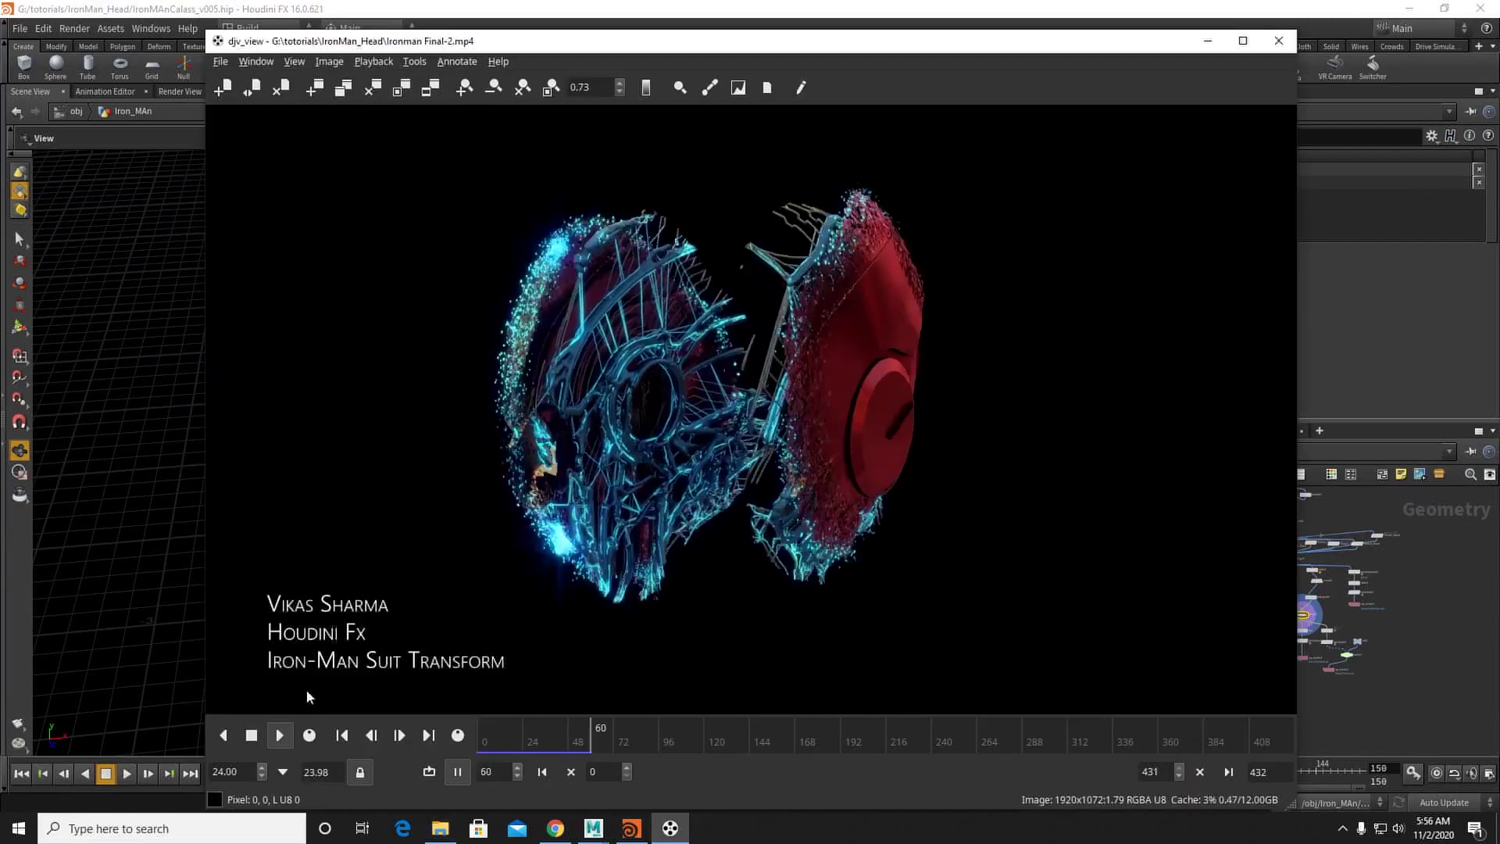
Step: Play and scrub the Ironman Final-2.mp4 reference in djv_view to frame 73 to study the tubes against the shell, and return to Houdini
{"action": "left_click", "coordinate": [252, 735]}
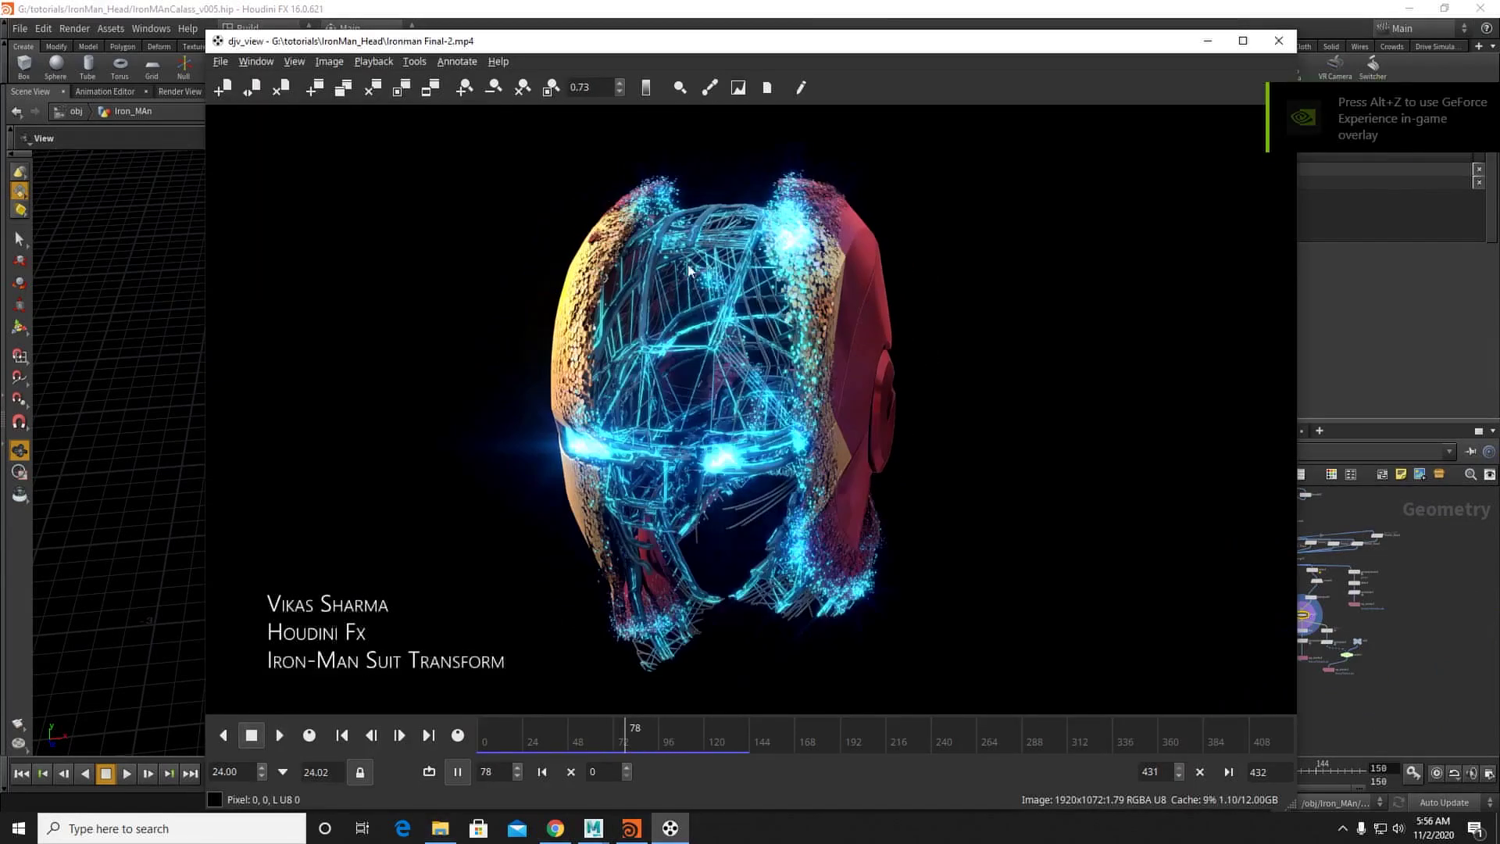
{"action": "key", "text": "space"}
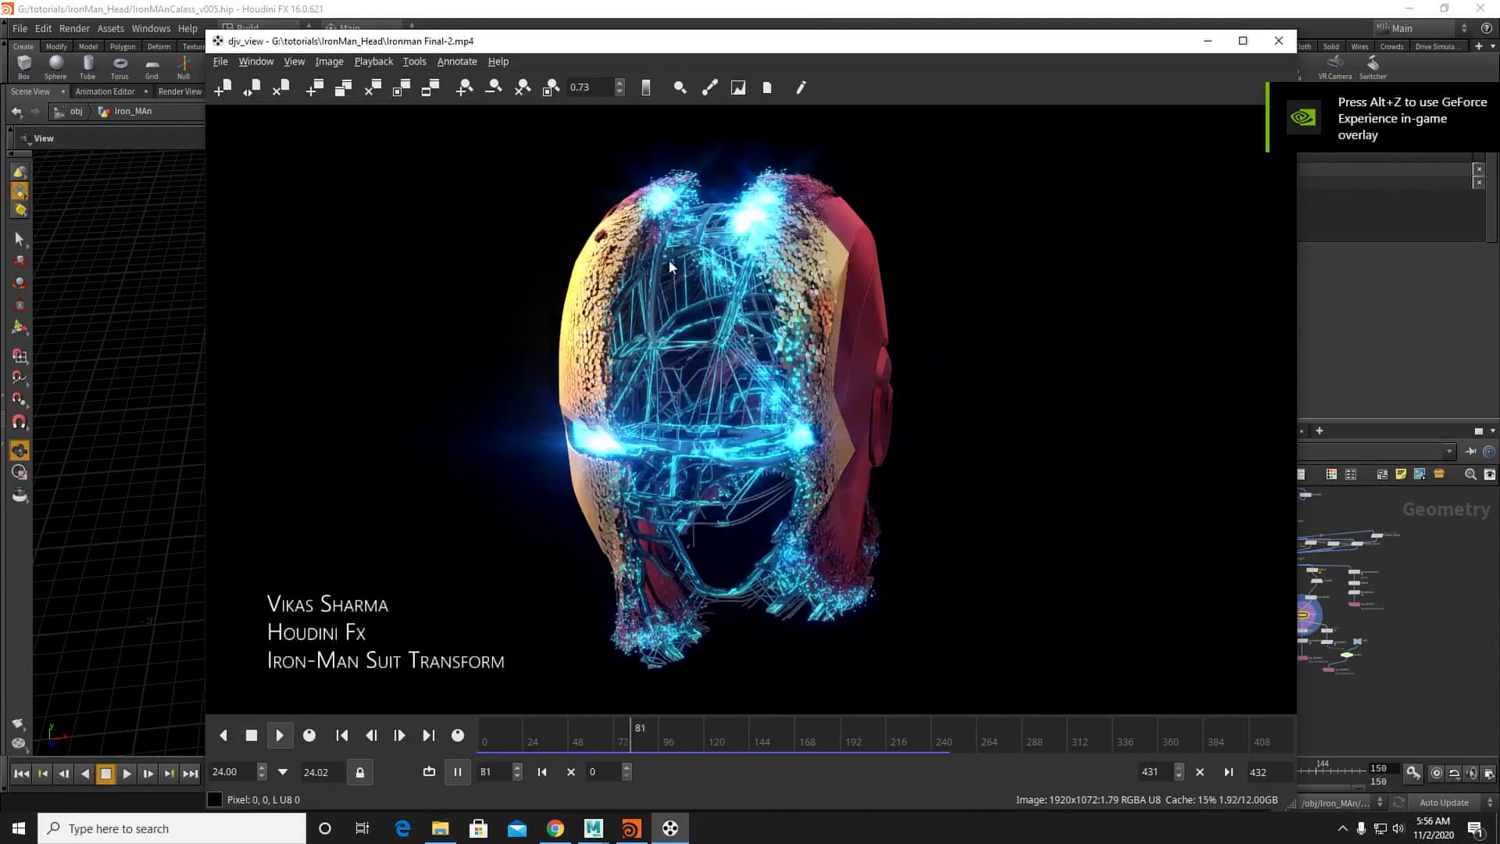
{"action": "left_click", "coordinate": [251, 736]}
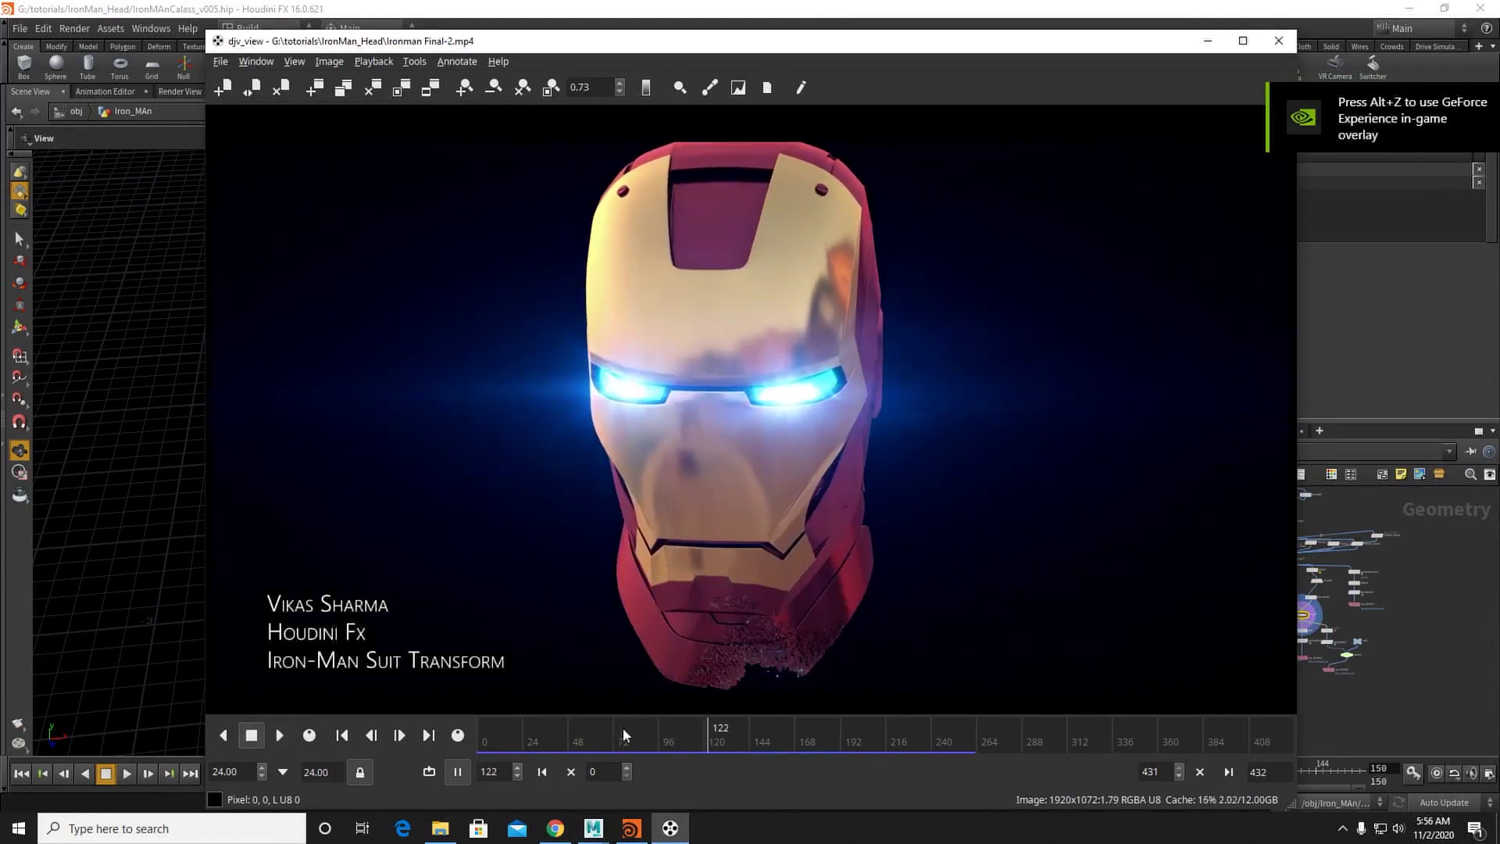
{"action": "left_click_drag", "start_coordinate": [684, 734], "coordinate": [615, 728]}
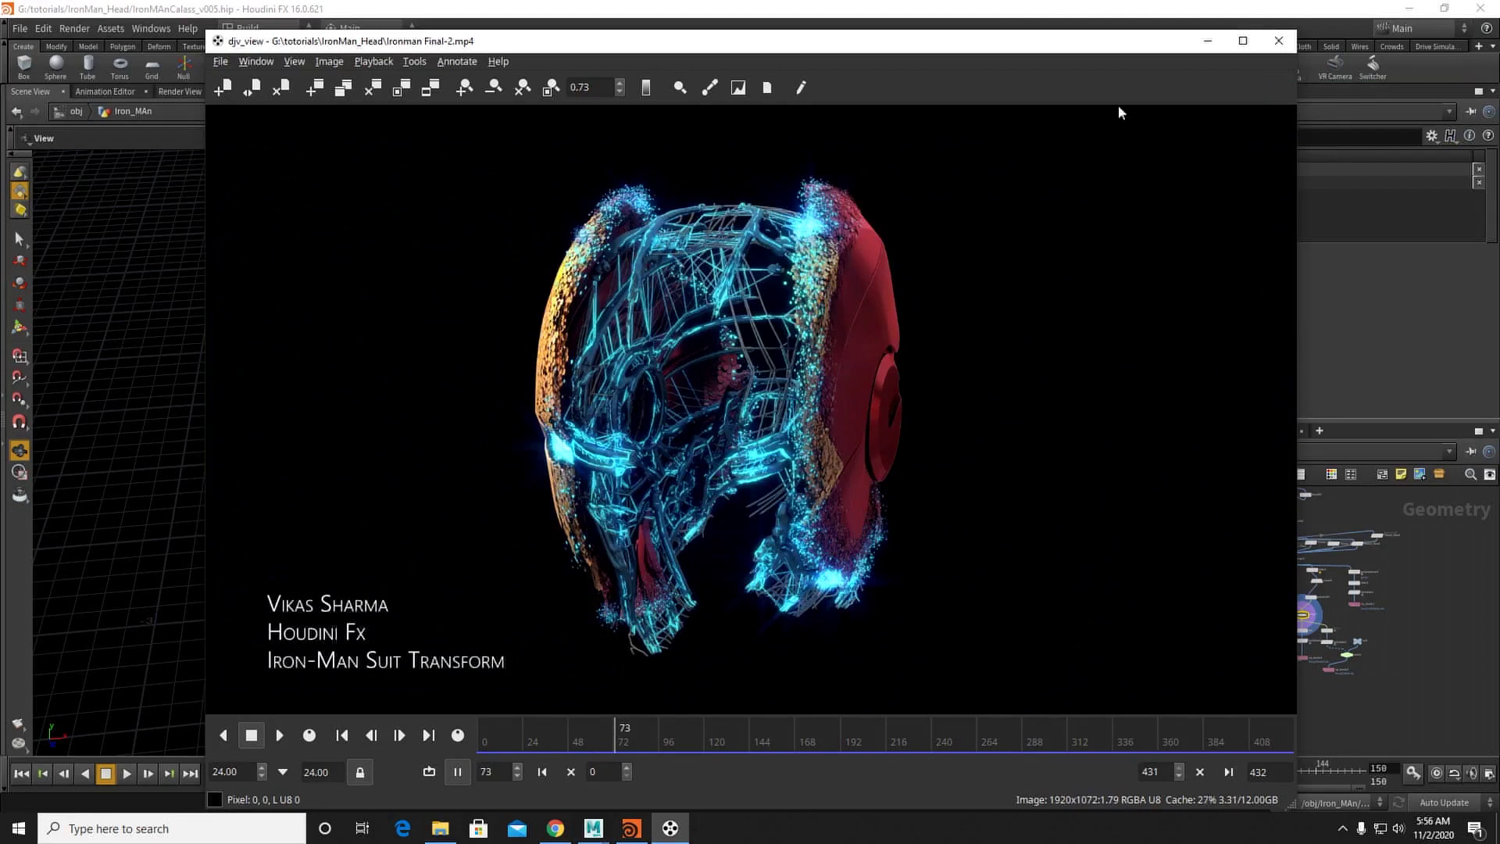
{"action": "left_click", "coordinate": [1207, 40]}
Step: Overlay boolean5 as a template on the displayed merge11 shell and compare both from the front
{"action": "middle_click_drag", "start_coordinate": [1234, 652], "coordinate": [1320, 698]}
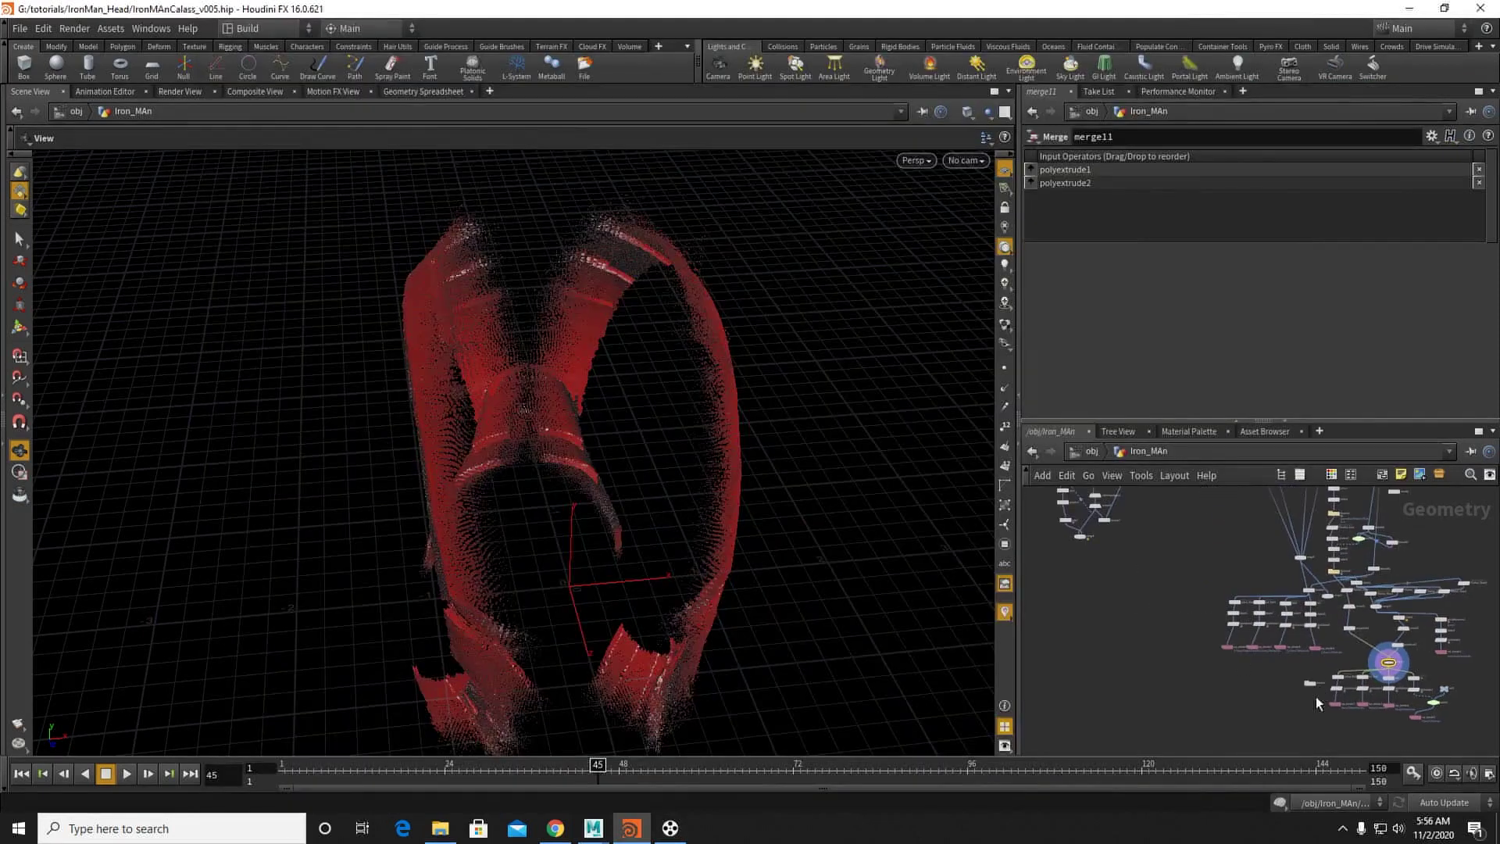
{"action": "scroll", "coordinate": [1112, 555], "scroll_direction": "up", "scroll_amount": 4}
{"action": "middle_click_drag", "start_coordinate": [1085, 525], "coordinate": [1155, 626]}
{"action": "scroll", "coordinate": [1156, 628], "scroll_direction": "up", "scroll_amount": 2}
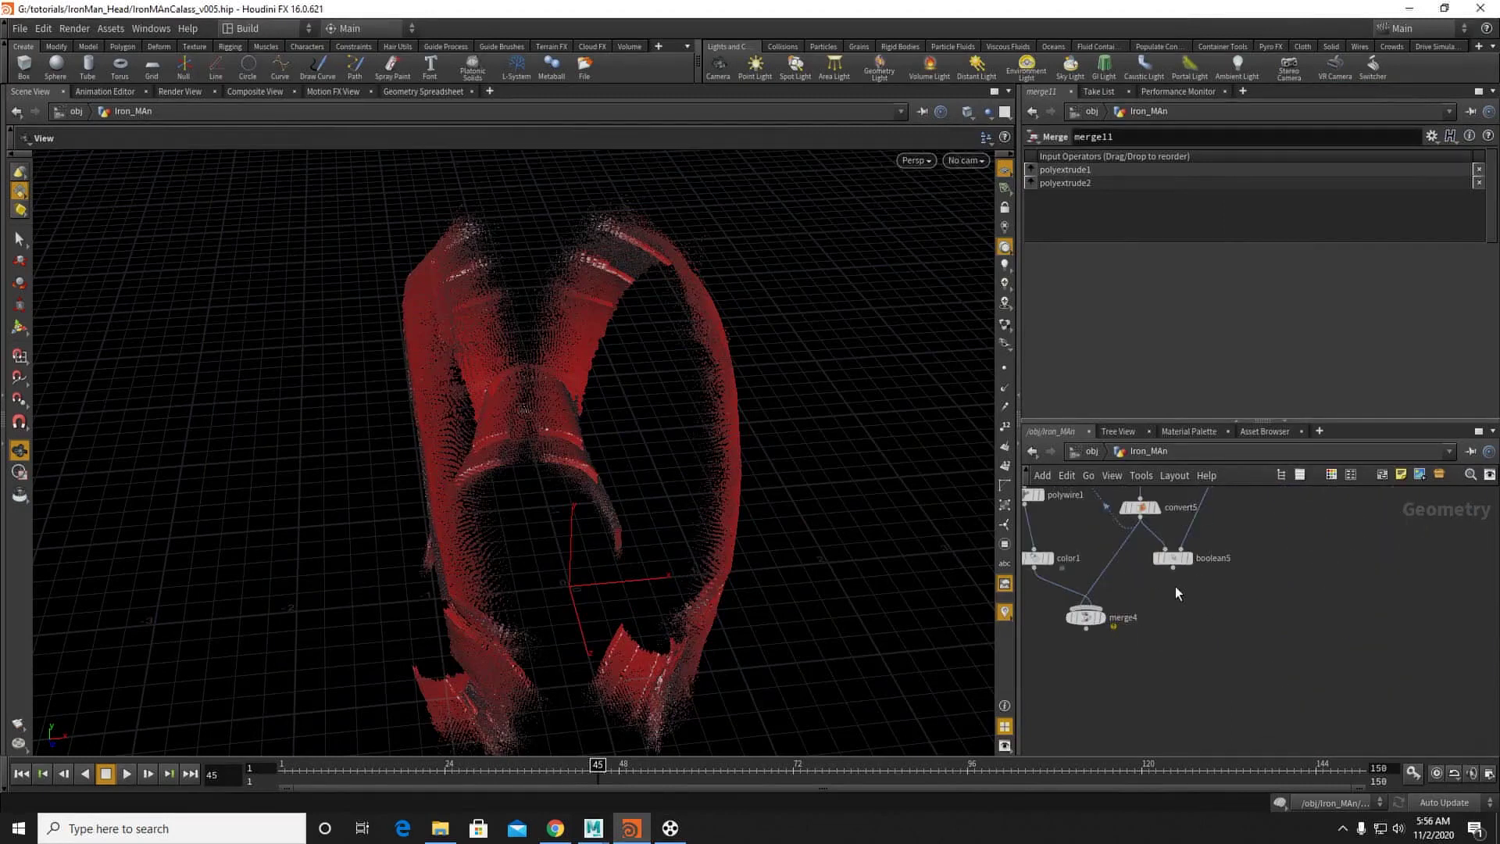
{"action": "left_click", "coordinate": [1186, 559]}
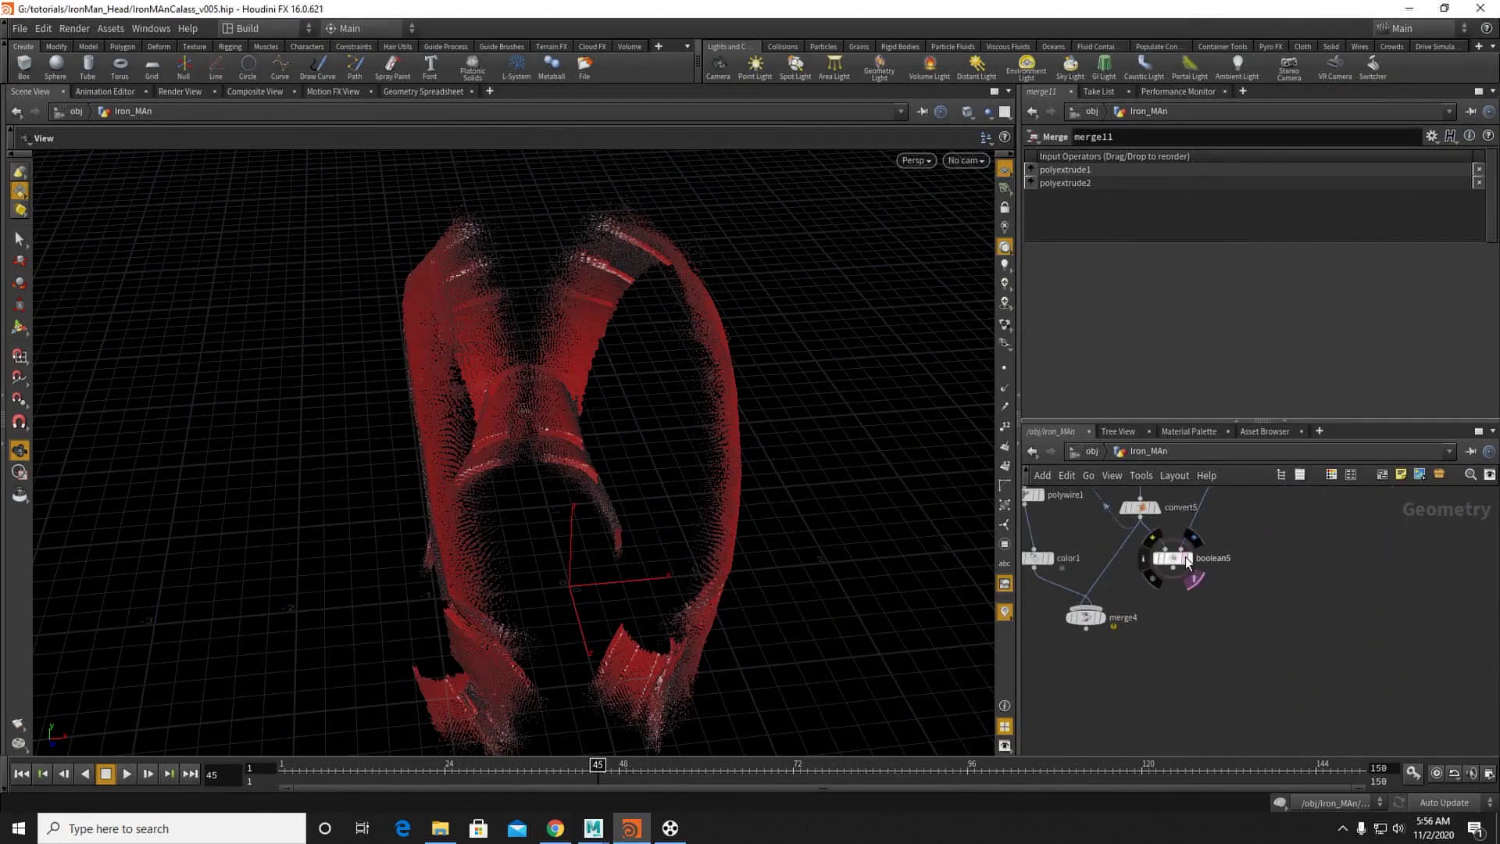
{"action": "left_click_drag", "start_coordinate": [820, 459], "coordinate": [610, 348]}
{"action": "middle_click_drag", "start_coordinate": [1292, 504], "coordinate": [1232, 629]}
Step: Insert a Time Shift node between filecache9 and null3 and set its frame to $F+13
{"action": "key", "text": "Tab"}
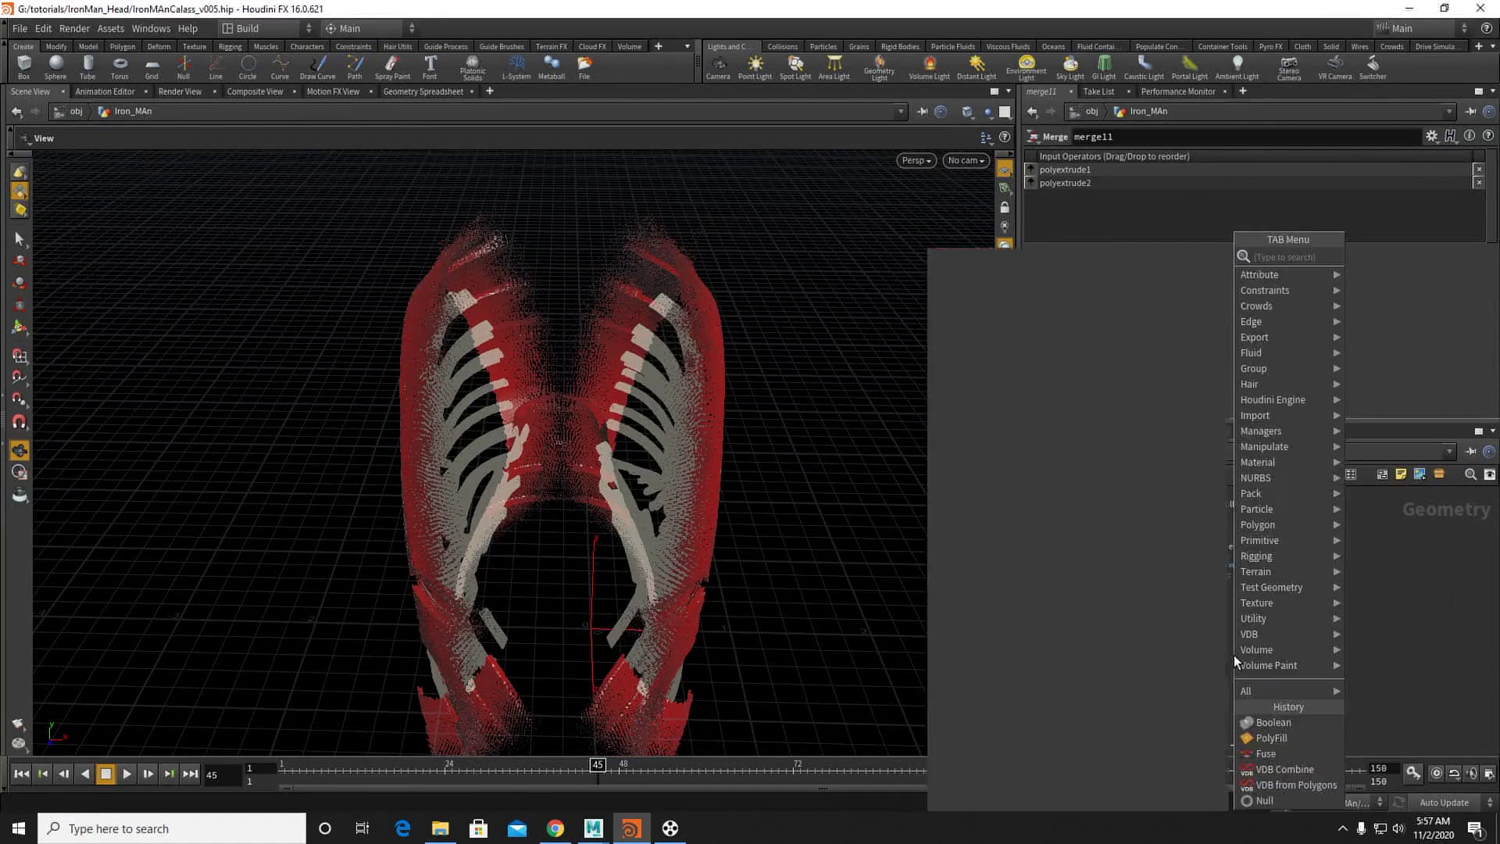
{"action": "type", "text": "time"}
{"action": "left_click", "coordinate": [1398, 274]}
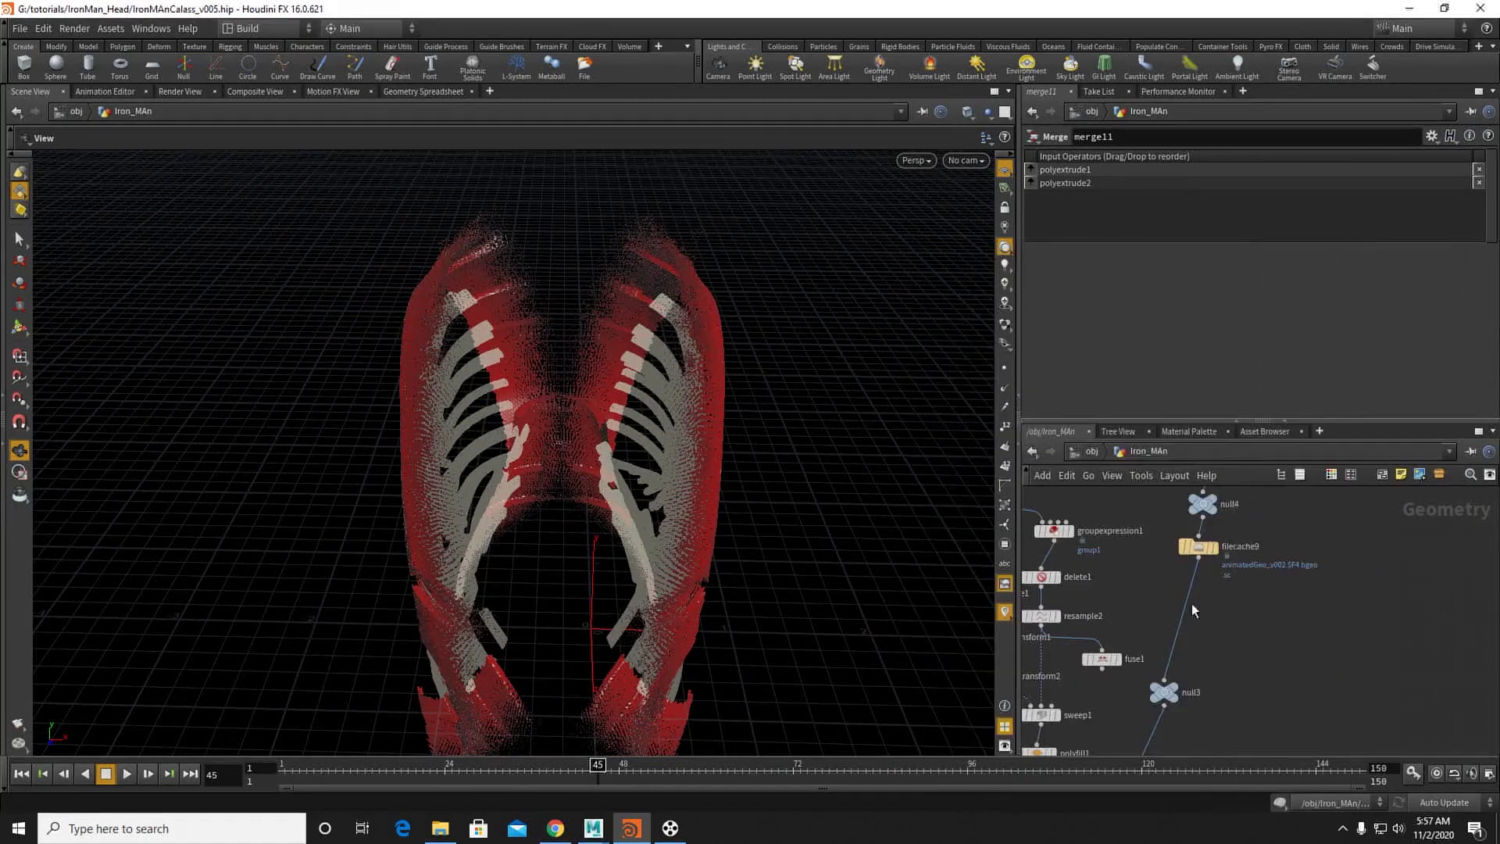
{"action": "left_click", "coordinate": [1179, 625]}
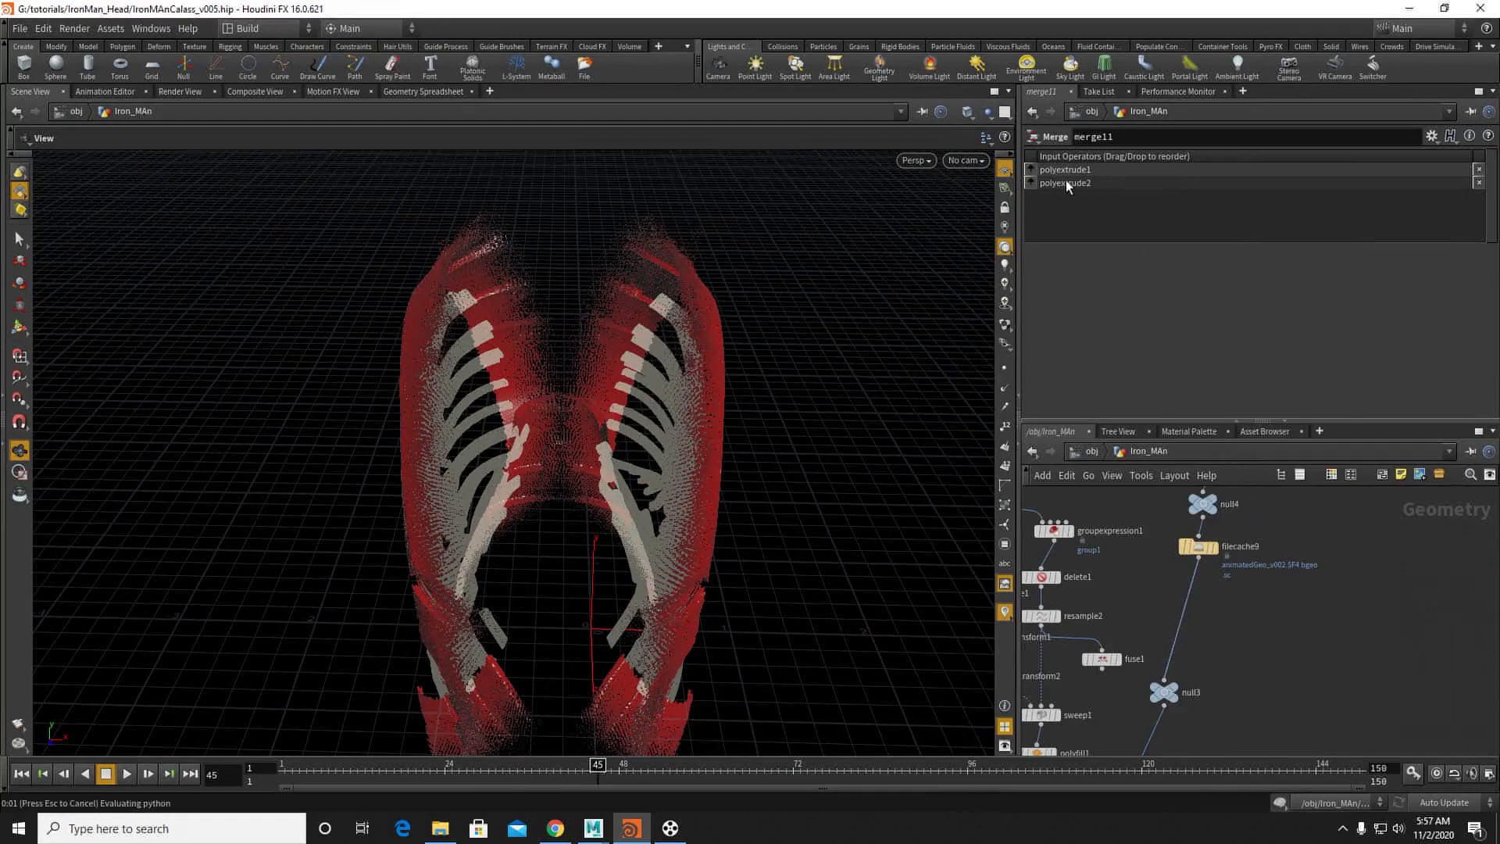
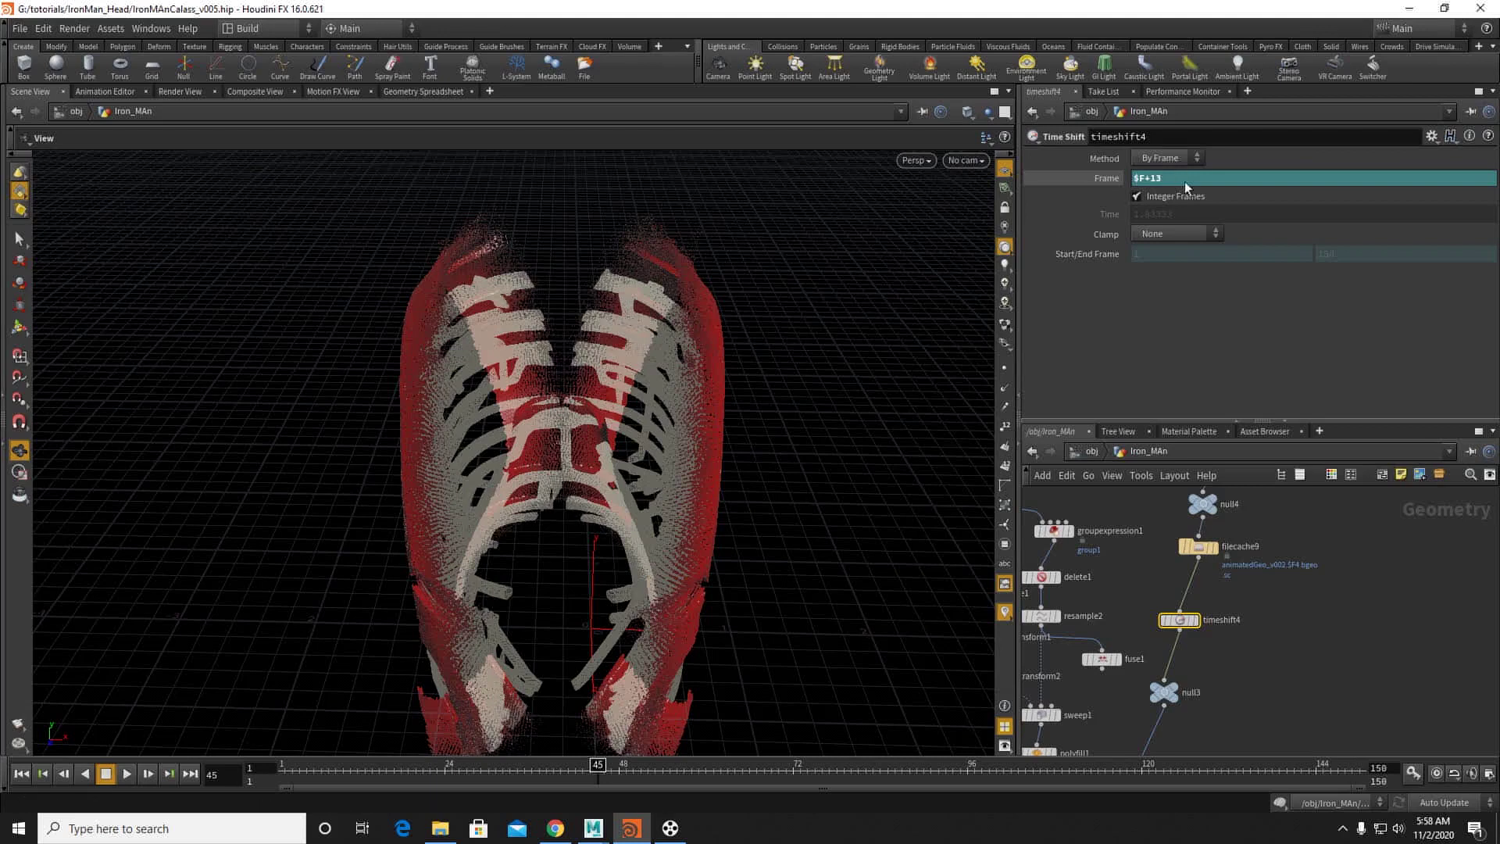
Step: Set timeshift4's frame to $F+14 and compare the templated tubes with the red shell from several angles
{"action": "middle_click_drag", "start_coordinate": [1248, 662], "coordinate": [1287, 582]}
{"action": "left_click", "coordinate": [1287, 582]}
{"action": "left_click_drag", "start_coordinate": [505, 293], "coordinate": [394, 242]}
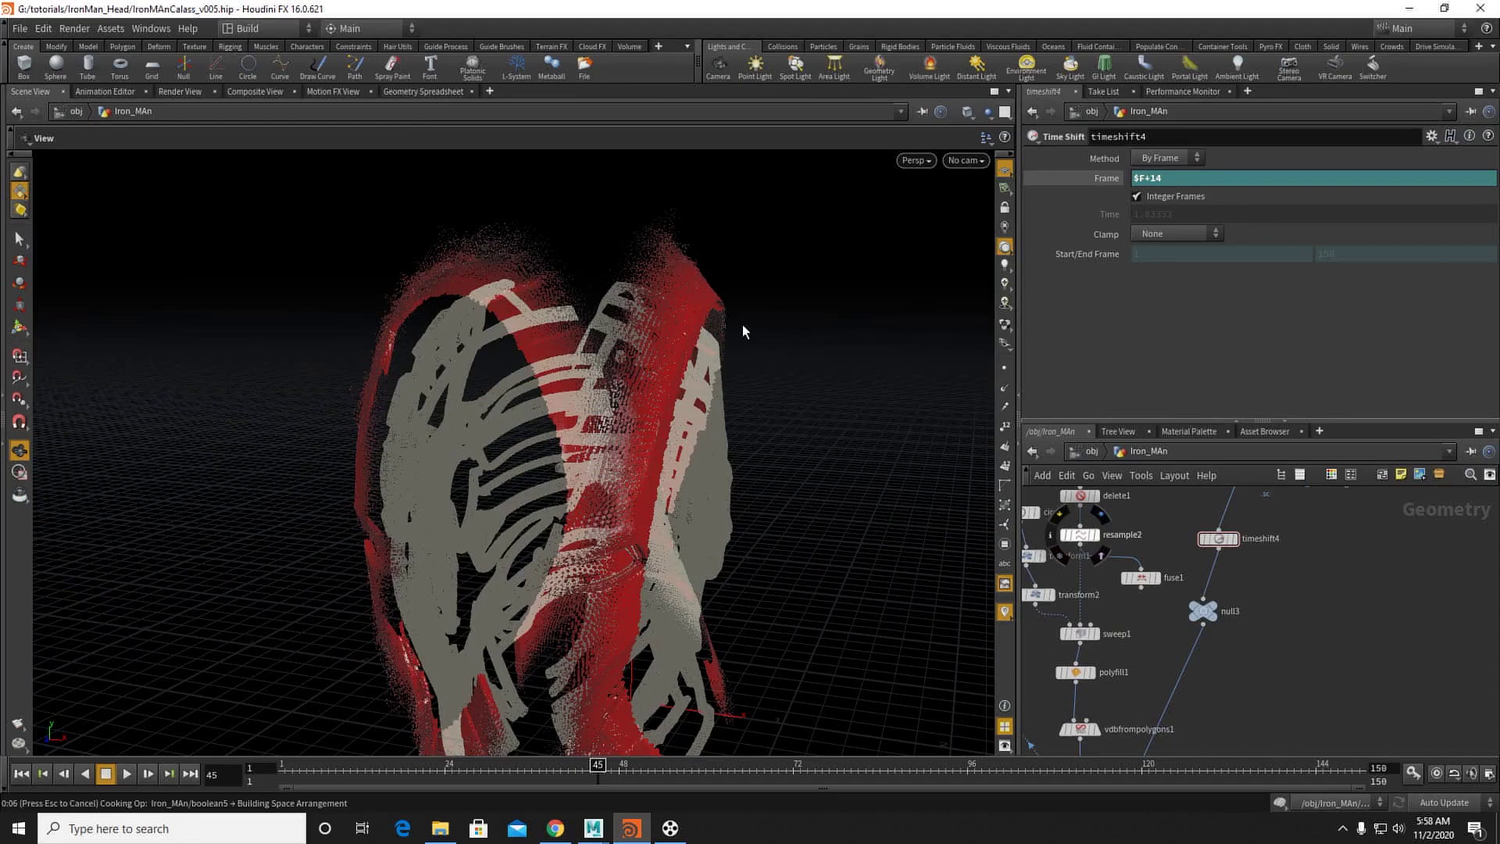
{"action": "left_click_drag", "start_coordinate": [743, 331], "coordinate": [617, 351]}
Step: Display boolean5 and examine the cut ends of the time-shifted tubes up close
{"action": "middle_click_drag", "start_coordinate": [1153, 709], "coordinate": [1236, 476]}
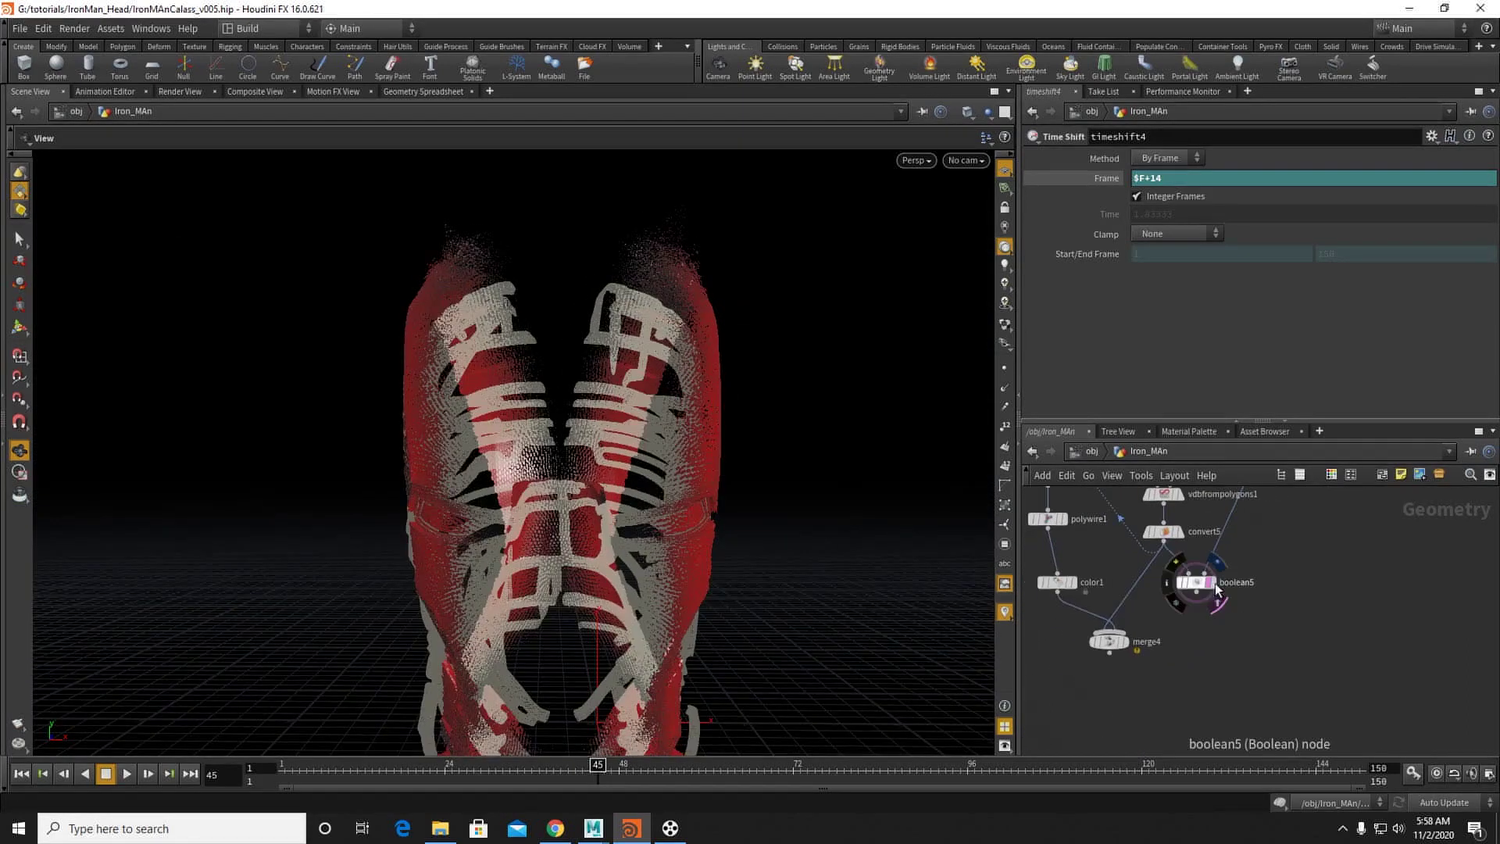
{"action": "left_click", "coordinate": [1212, 582]}
{"action": "left_click", "coordinate": [1195, 582]}
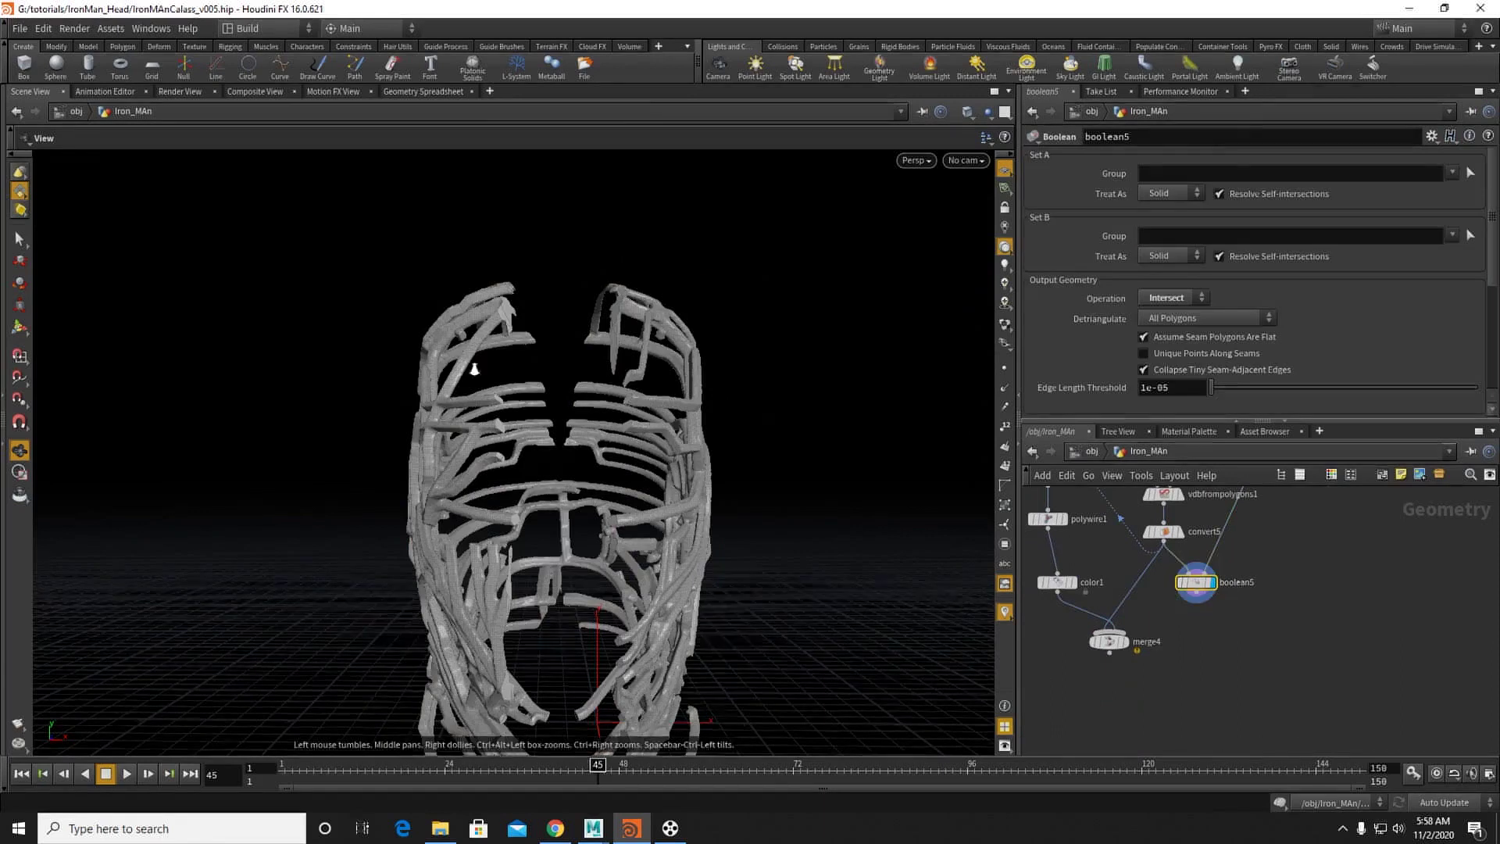
{"action": "scroll", "coordinate": [641, 430], "scroll_direction": "up", "scroll_amount": 3}
{"action": "left_click_drag", "start_coordinate": [640, 429], "coordinate": [612, 394]}
Step: Add a VDB from Polygons node below boolean5, wire it to the Boolean output and display it
{"action": "key", "text": "Tab"}
{"action": "type", "text": "vdb"}
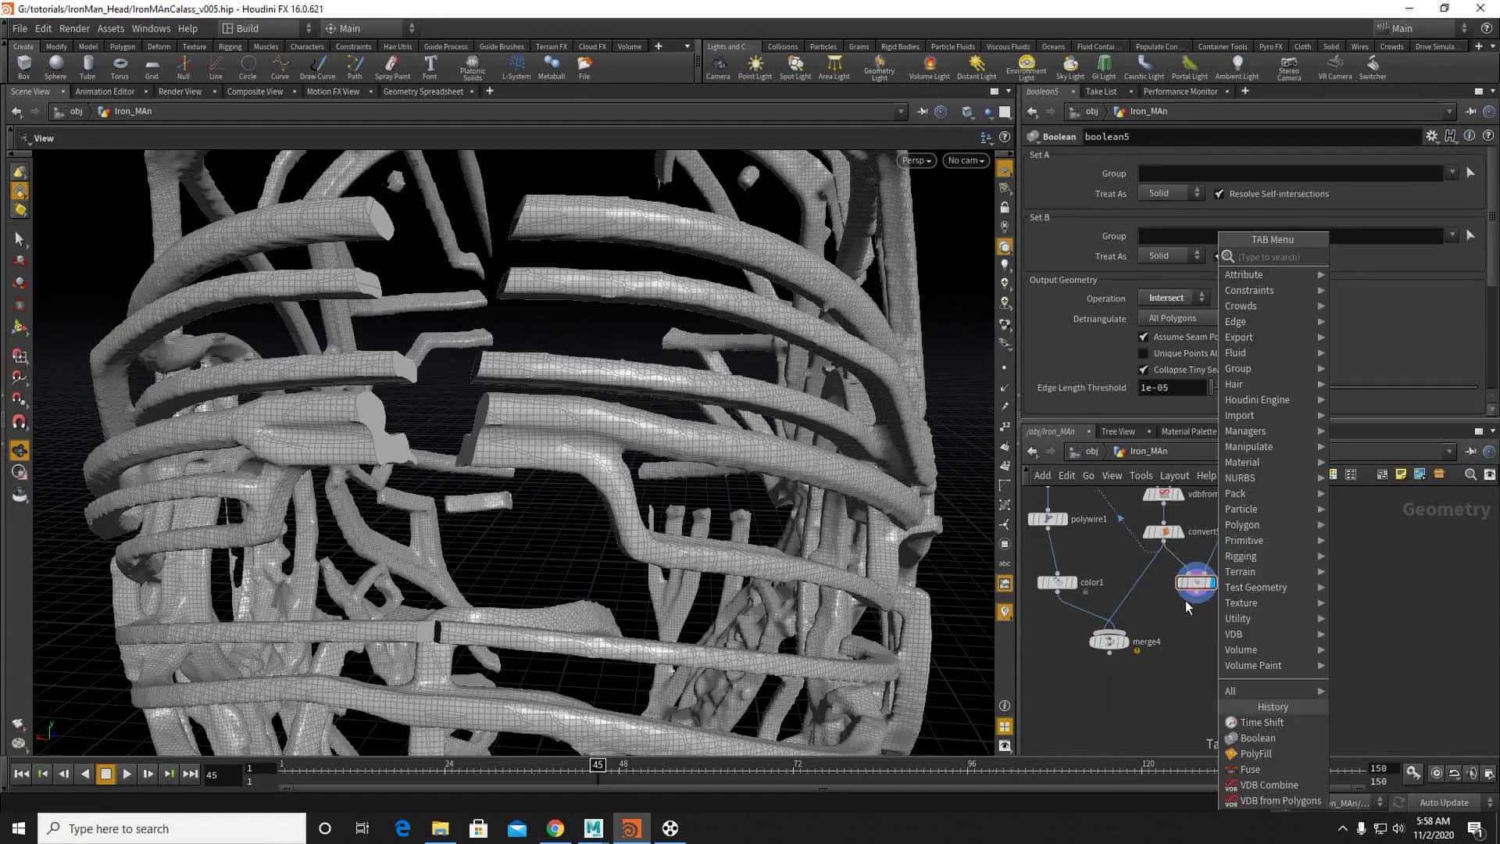
{"action": "mouse_move", "coordinate": [1320, 353]}
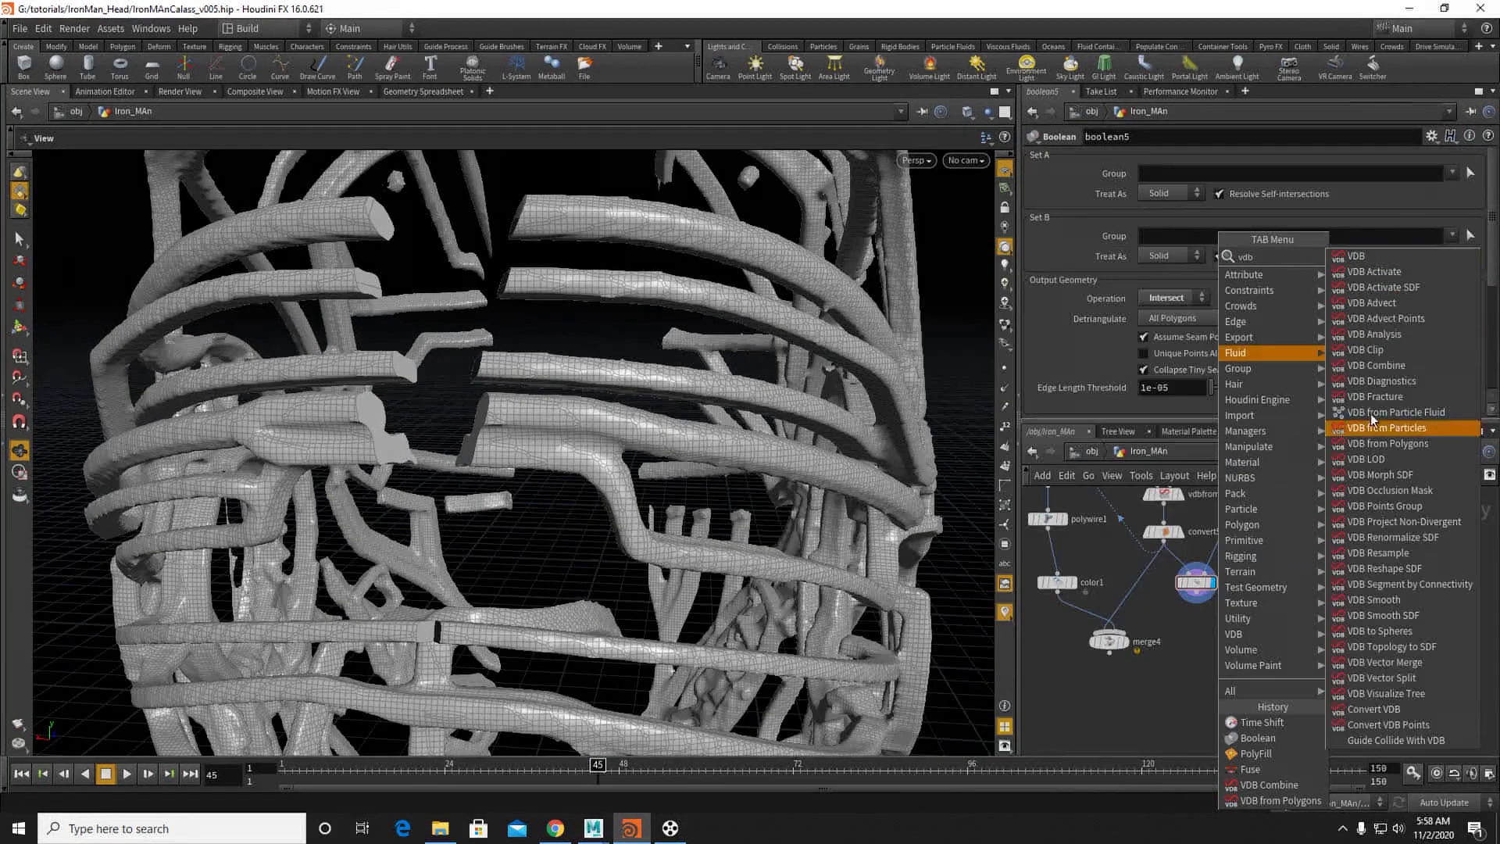
{"action": "left_click", "coordinate": [1386, 443]}
{"action": "left_click", "coordinate": [1209, 631]}
{"action": "left_click_drag", "start_coordinate": [1201, 603], "coordinate": [1208, 634]}
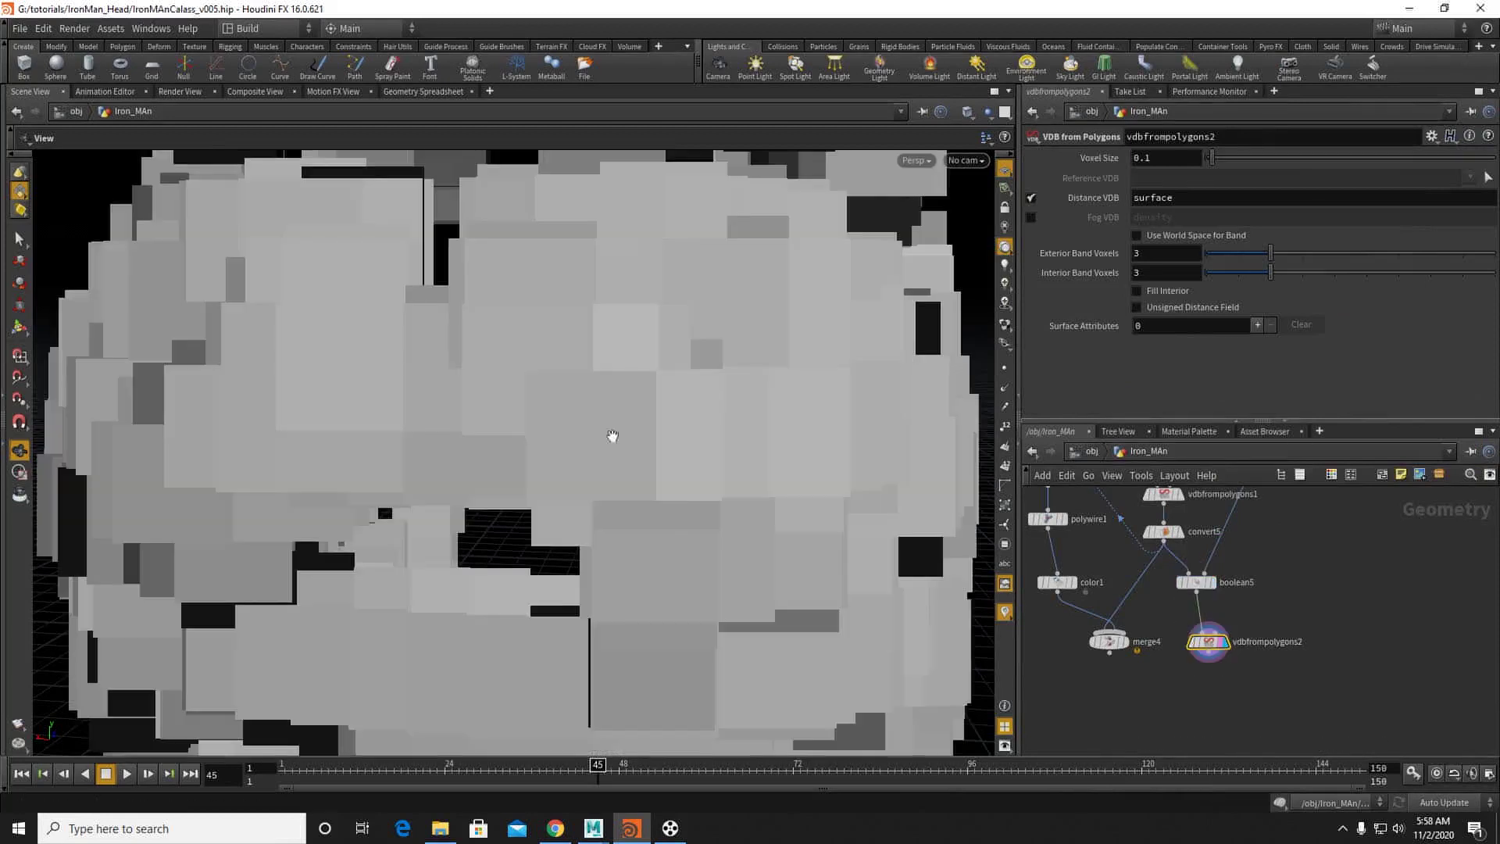
Step: Set the voxel size of vdbfrompolygons2 to 0.01 and check the resulting tubes up close
{"action": "double_click", "coordinate": [1179, 157]}
{"action": "type", "text": "00.01"}
{"action": "key", "text": "Return"}
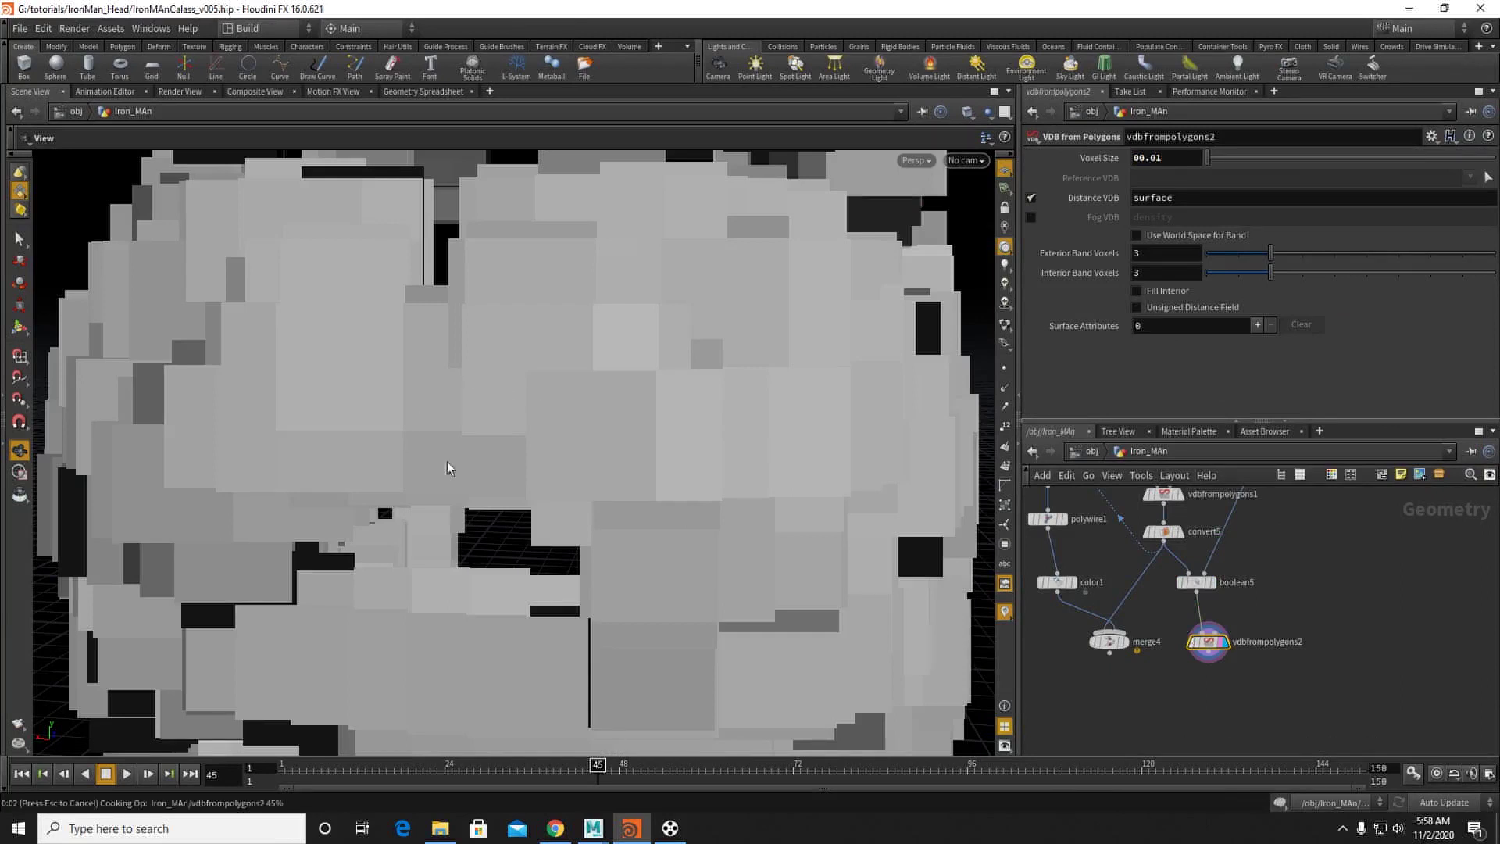
{"action": "scroll", "coordinate": [500, 402], "scroll_direction": "up", "scroll_amount": 5}
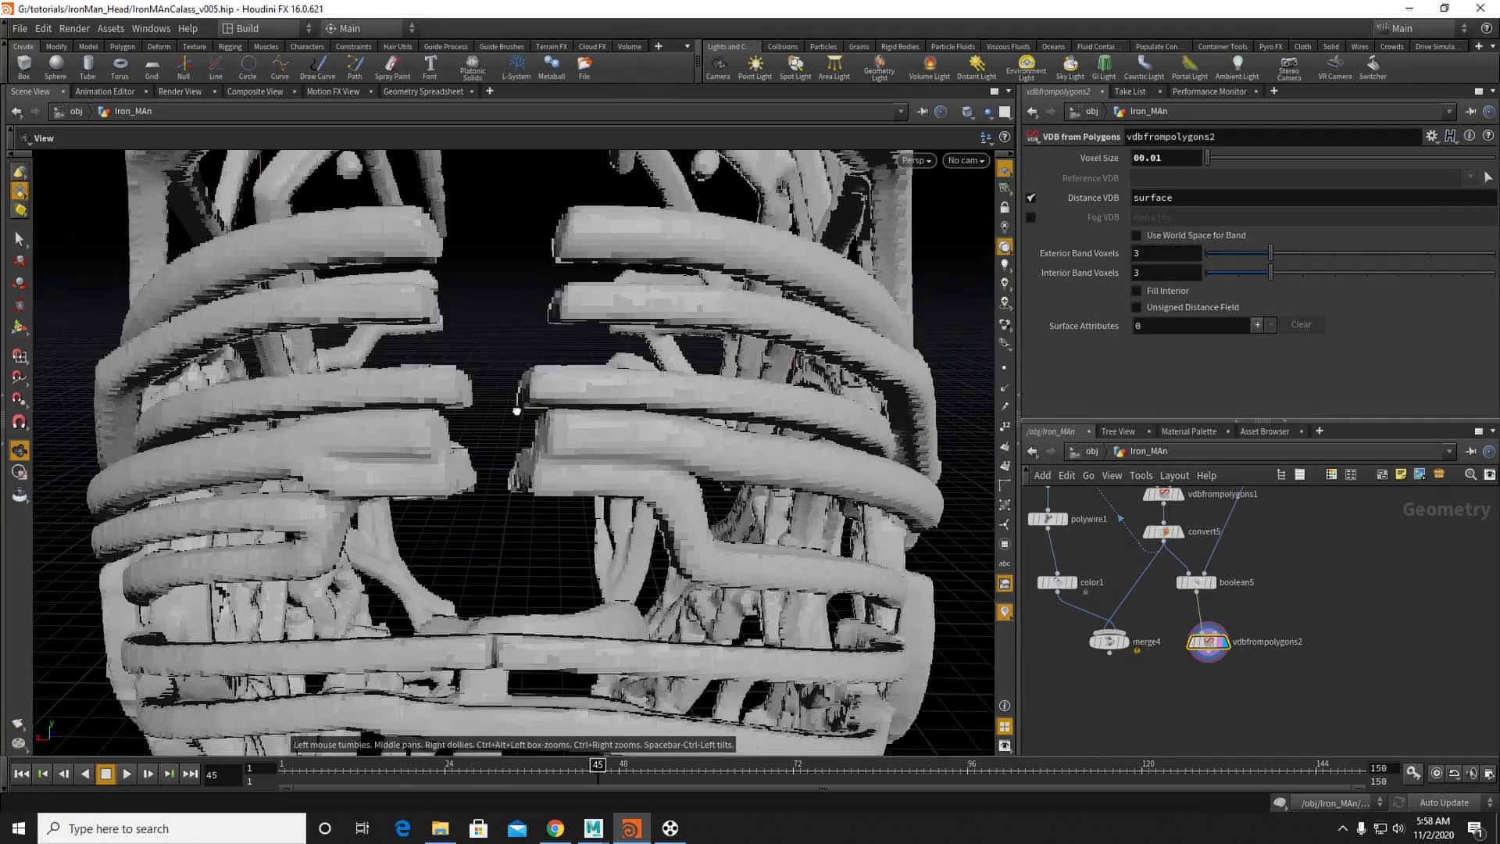
Step: Add a Convert node fed by vdbfrompolygons2 to turn the VDB into polygons
{"action": "left_click", "coordinate": [1113, 686]}
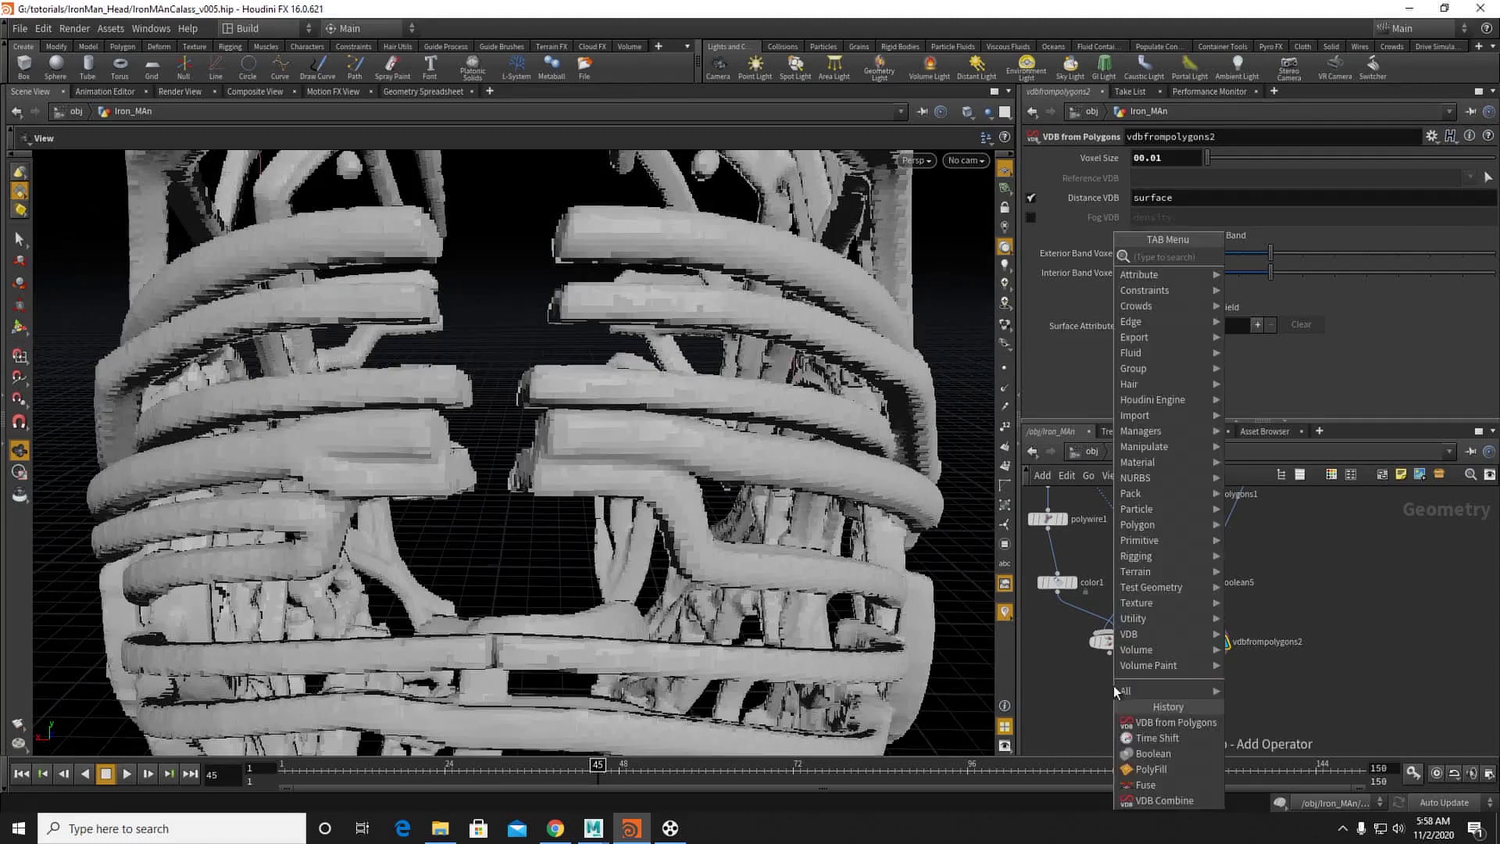
{"action": "type", "text": "con"}
{"action": "left_click", "coordinate": [1258, 287]}
{"action": "left_click", "coordinate": [1132, 684]}
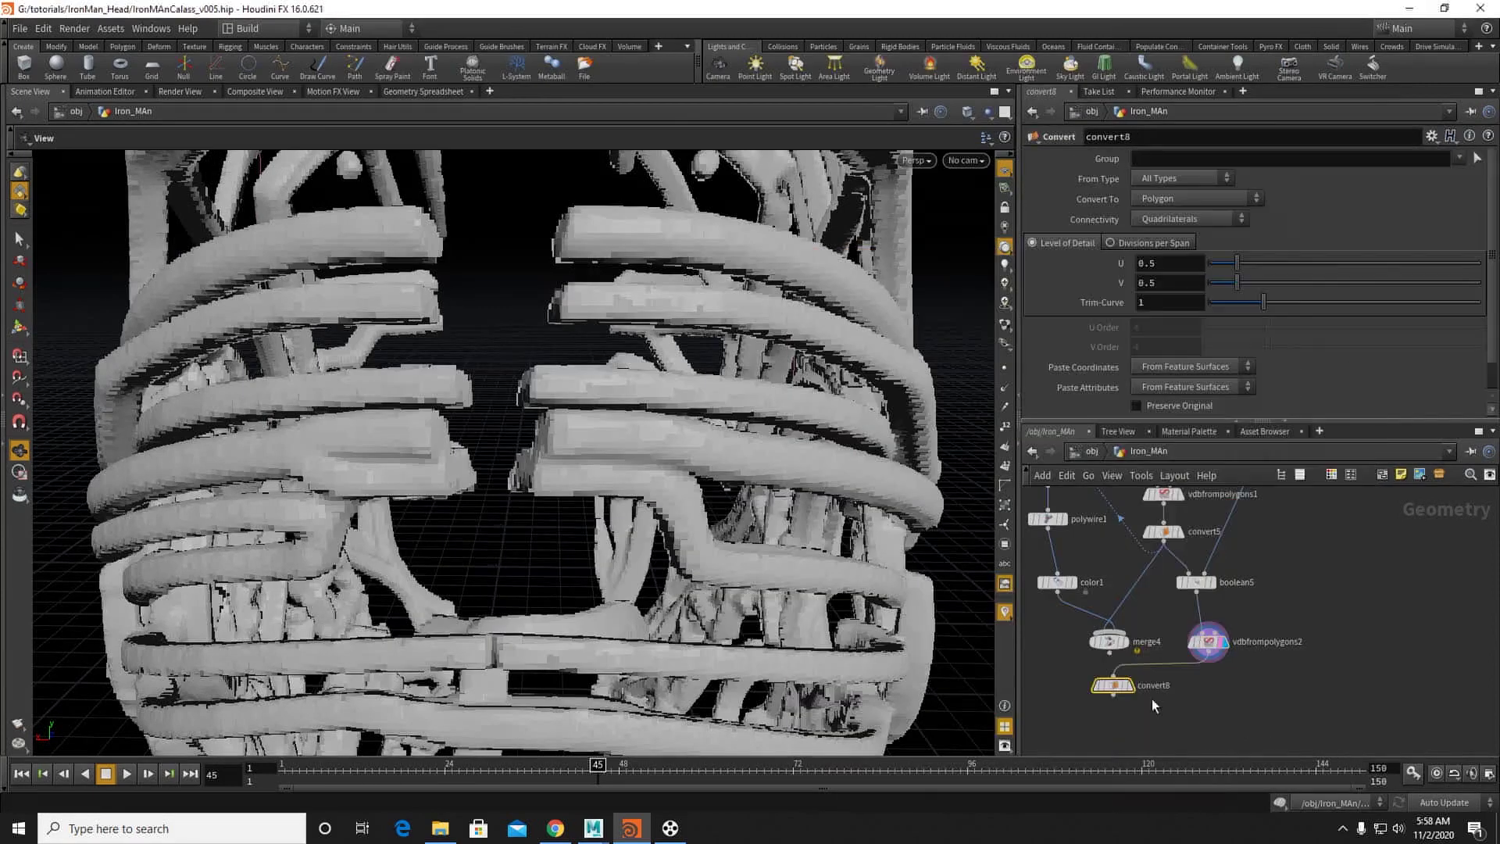
Step: Display convert8 and examine the rounded tube ends from the side and the whole front
{"action": "left_click_drag", "start_coordinate": [543, 449], "coordinate": [410, 449]}
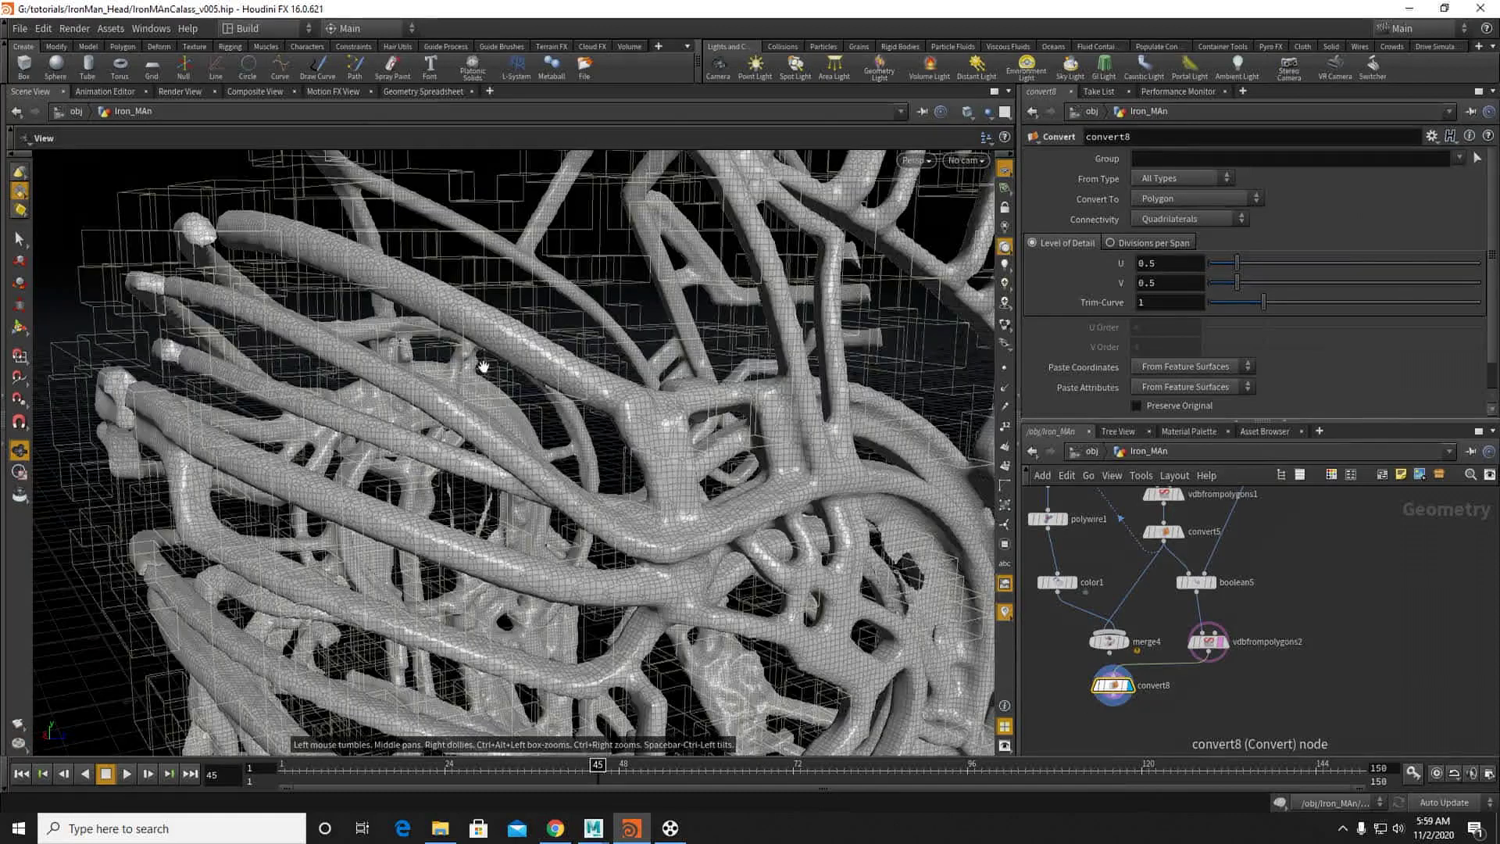
{"action": "right_click_drag", "start_coordinate": [410, 449], "coordinate": [515, 388]}
{"action": "left_click_drag", "start_coordinate": [515, 388], "coordinate": [242, 358]}
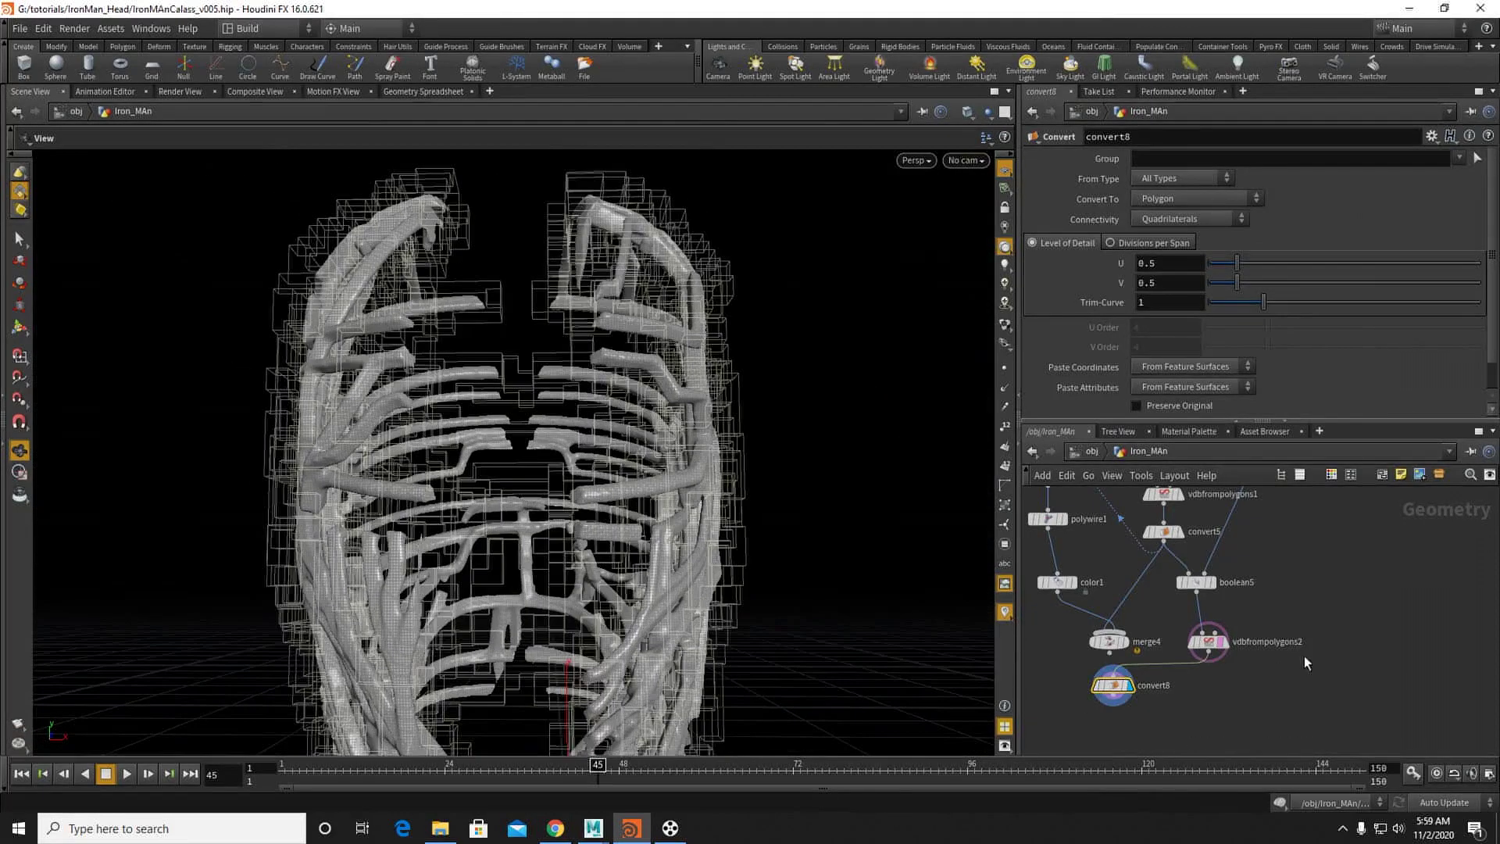
Step: Move the ray1 node away from the tube branch to make room in the network
{"action": "scroll", "coordinate": [1160, 699], "scroll_direction": "down", "scroll_amount": 4}
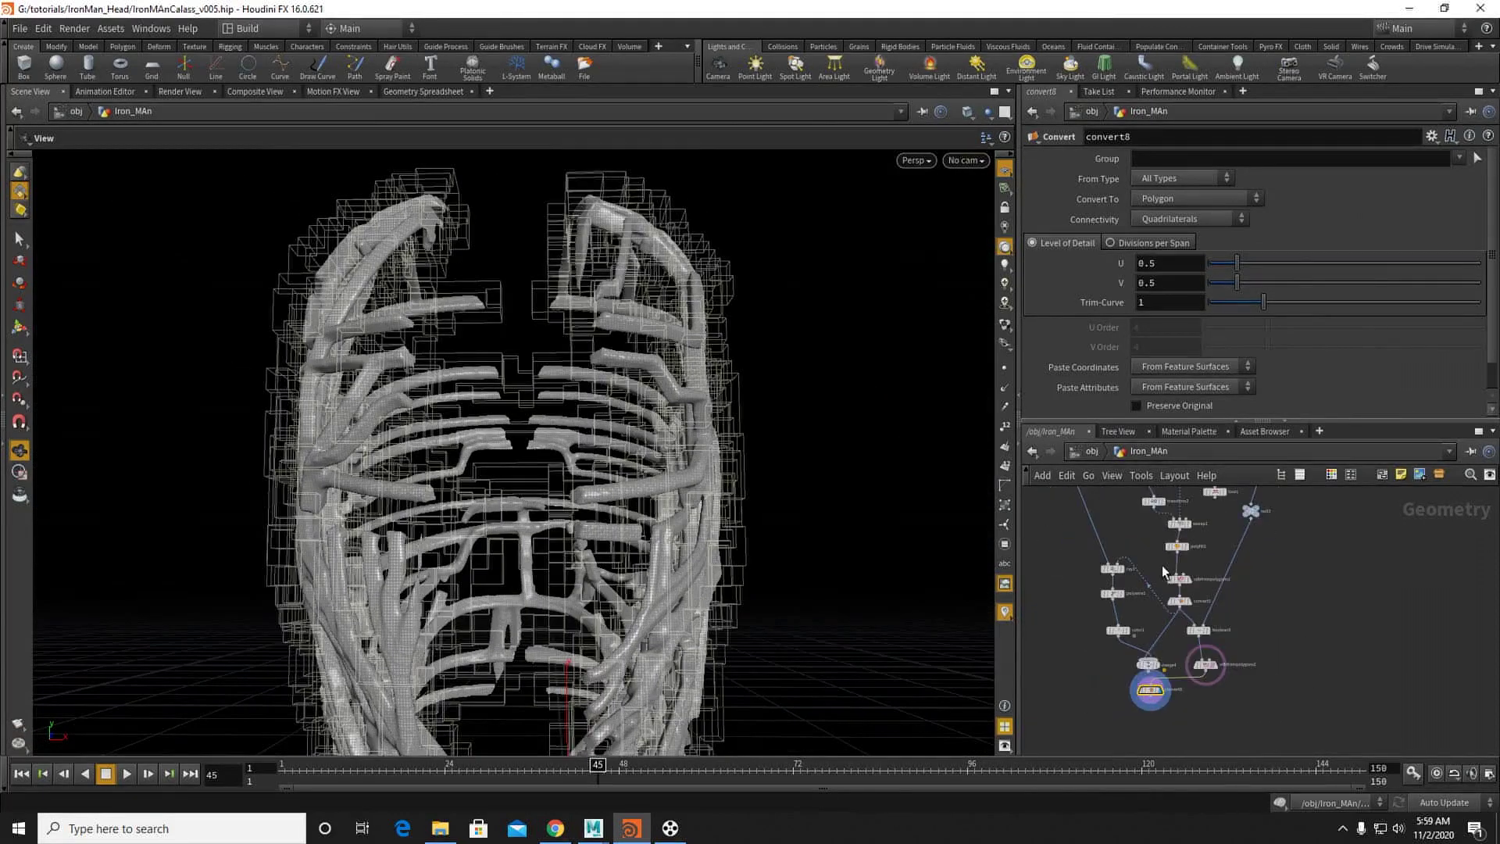
{"action": "middle_click_drag", "start_coordinate": [1159, 593], "coordinate": [1173, 653]}
{"action": "middle_click_drag", "start_coordinate": [1161, 591], "coordinate": [1157, 576]}
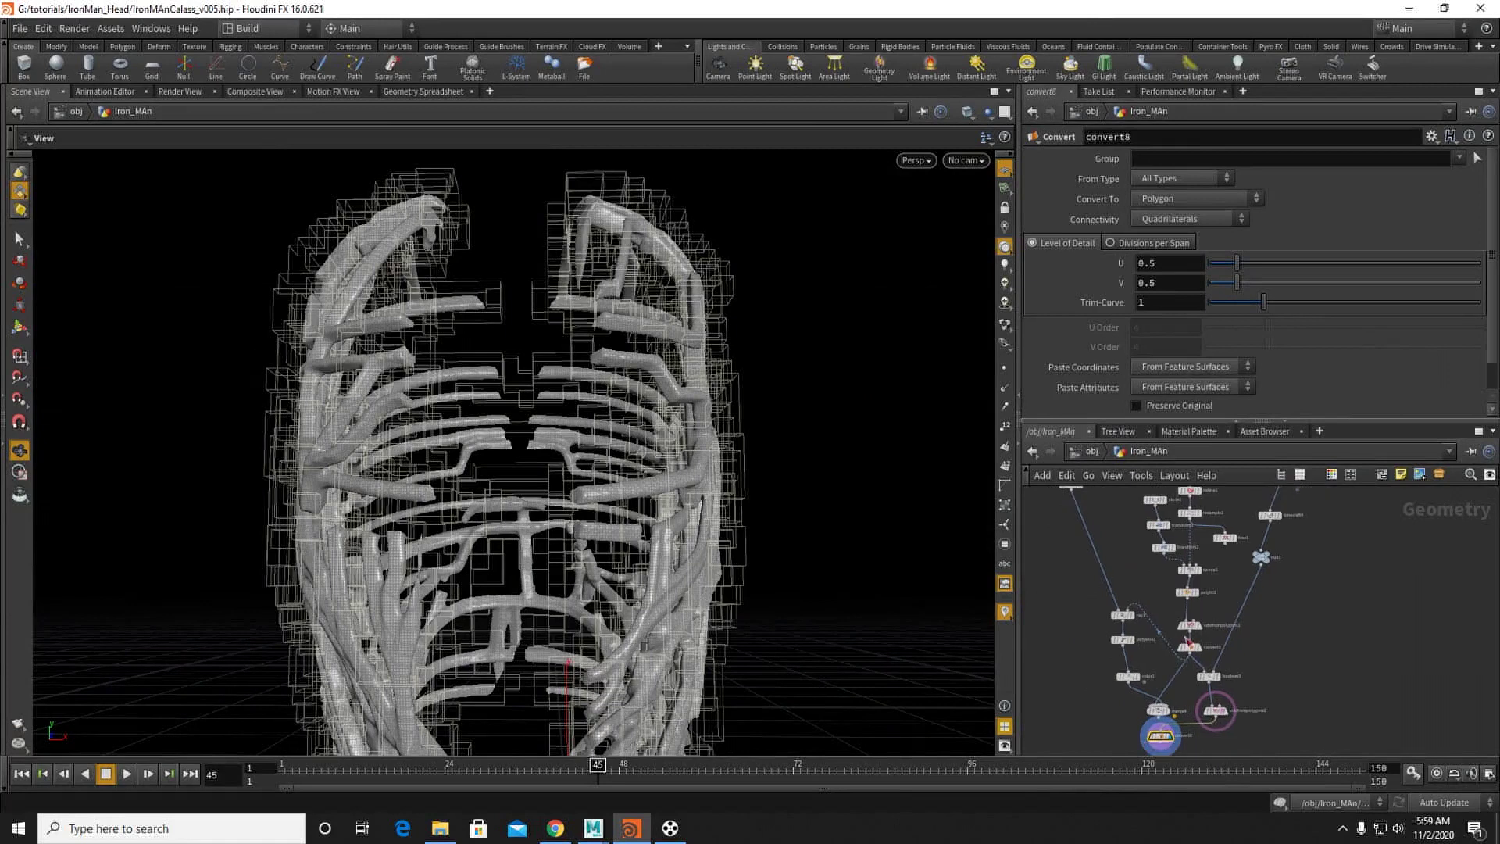
{"action": "mouse_move", "coordinate": [1125, 614]}
{"action": "left_click_drag", "start_coordinate": [1125, 614], "coordinate": [1076, 730]}
{"action": "left_click", "coordinate": [1123, 648]}
{"action": "key", "text": "Escape"}
Step: Display the resample1 node and examine the resampled head curves from above
{"action": "scroll", "coordinate": [1113, 744], "scroll_direction": "up", "scroll_amount": 5}
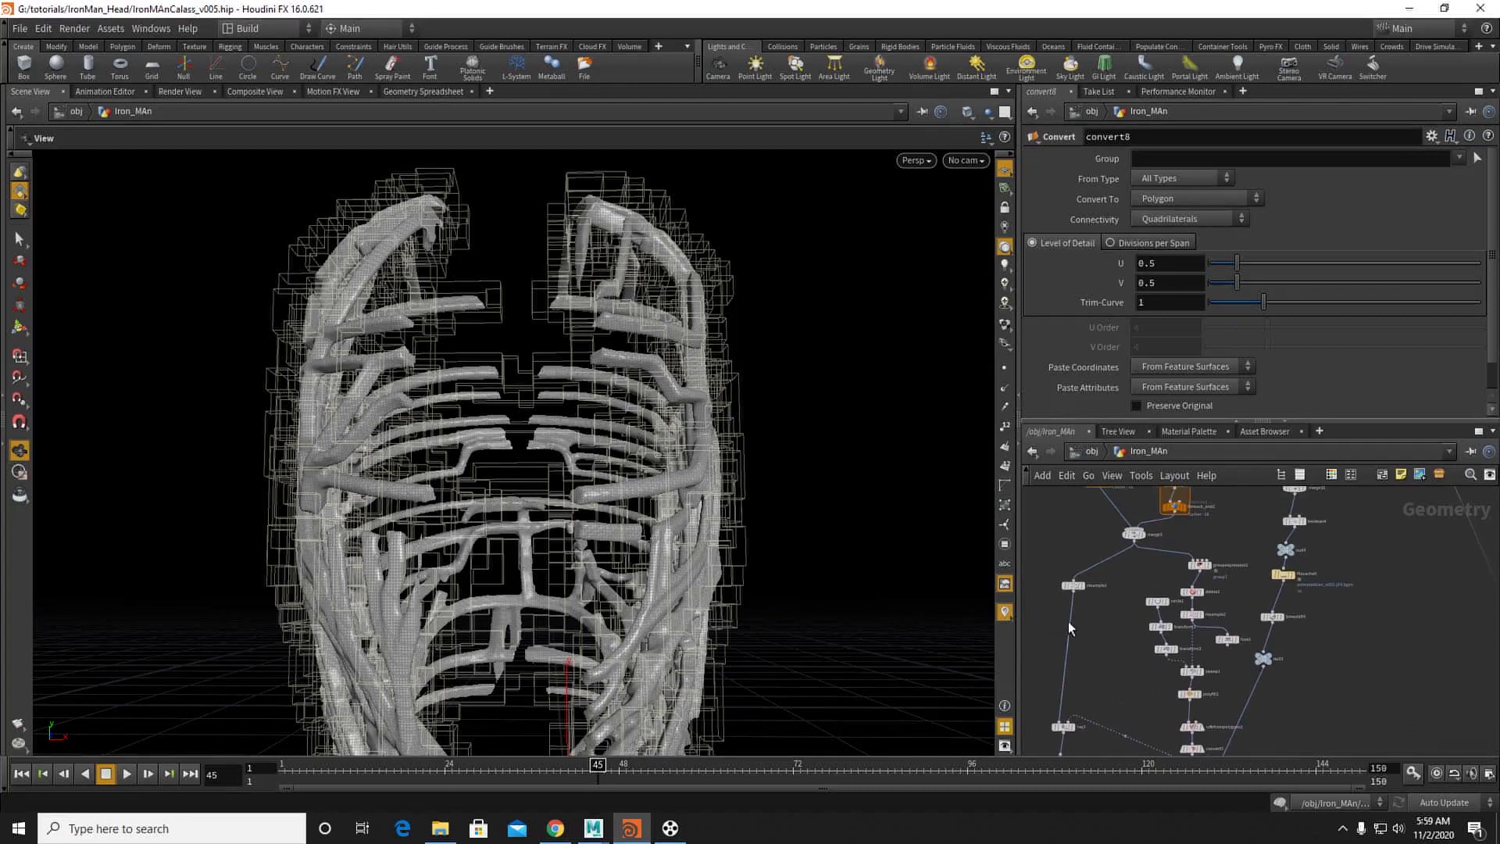
{"action": "left_click", "coordinate": [1092, 553]}
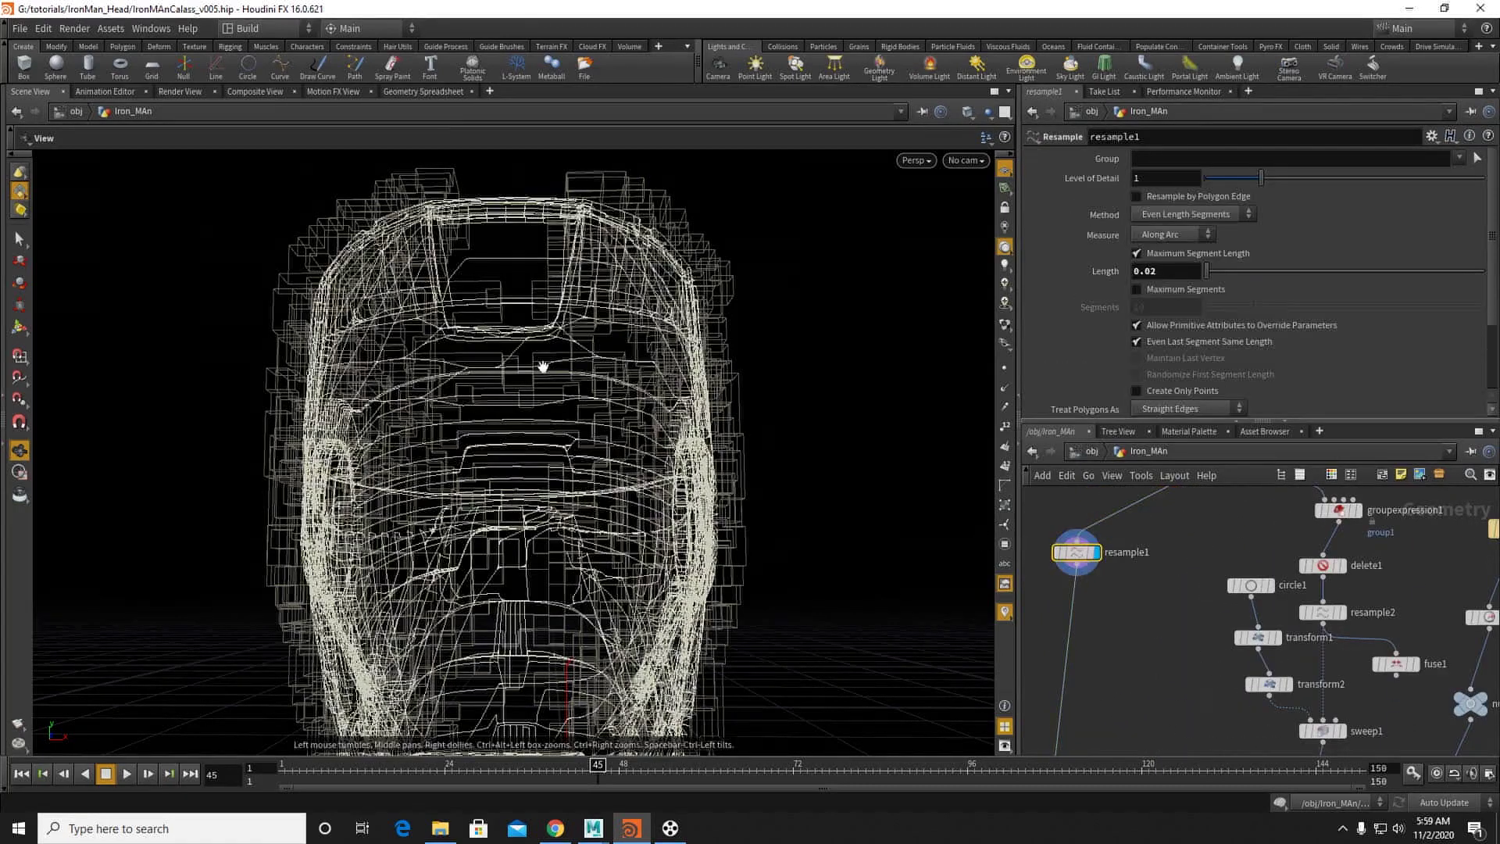
{"action": "left_click_drag", "start_coordinate": [494, 355], "coordinate": [497, 455]}
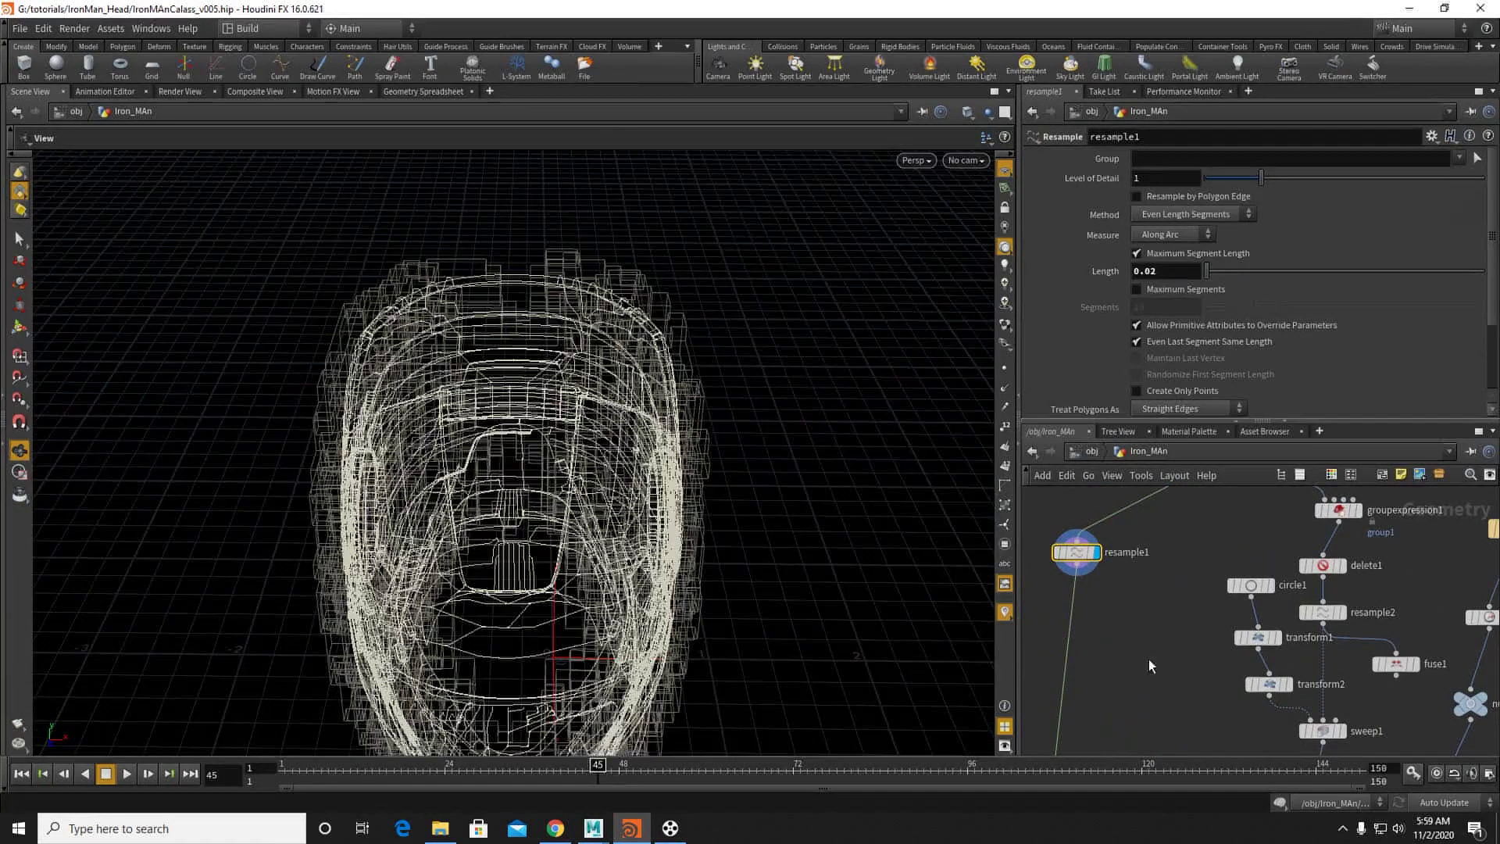
Step: Try a Boolean node fed by resample1 with null3 as its second input, and display it
{"action": "middle_click_drag", "start_coordinate": [1144, 652], "coordinate": [1120, 609]}
{"action": "scroll", "coordinate": [1120, 613], "scroll_direction": "down", "scroll_amount": 3}
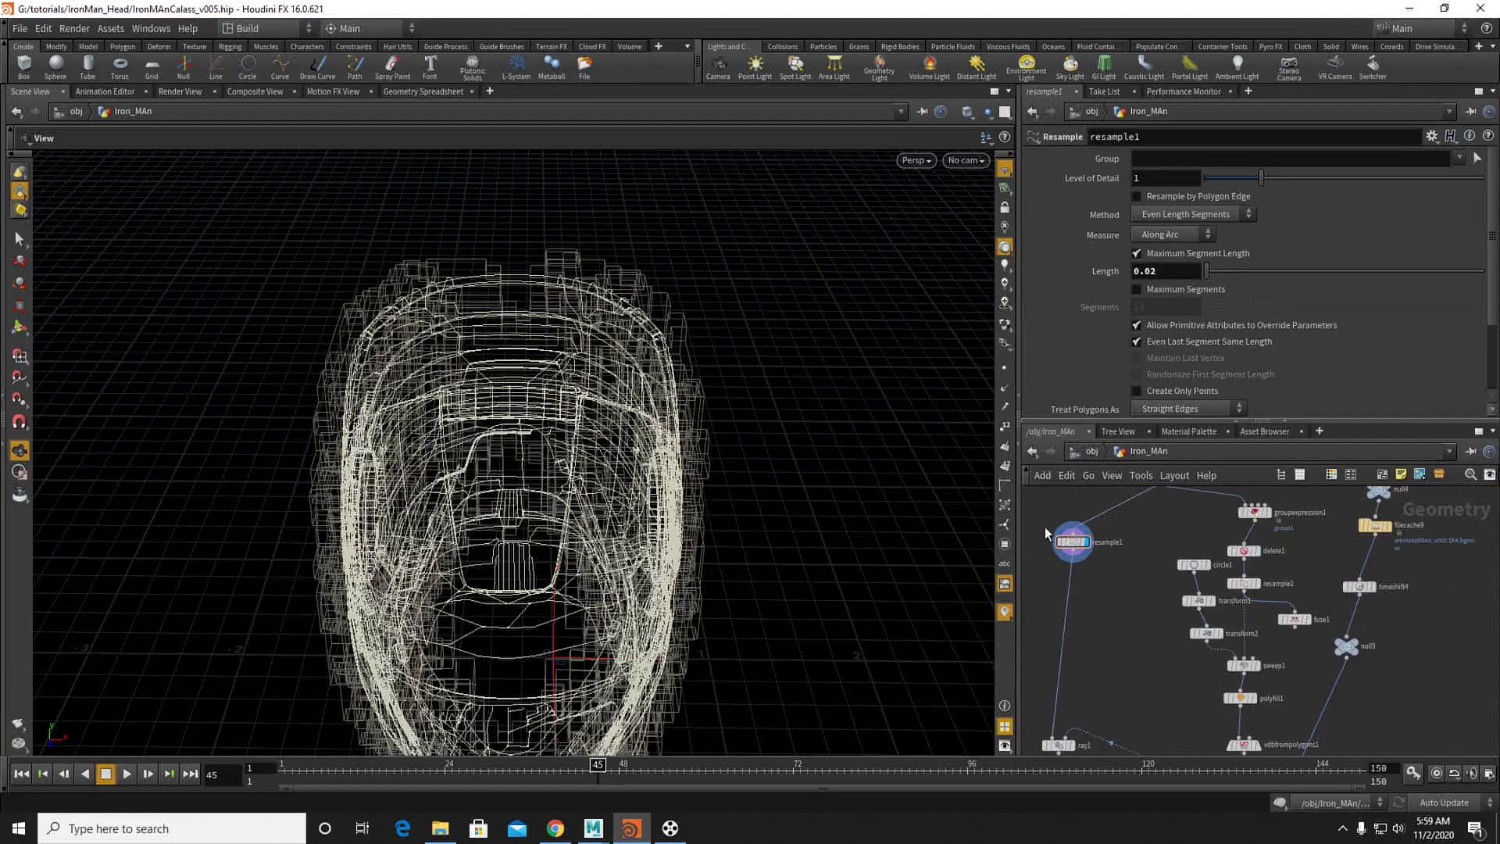
{"action": "key", "text": "Tab"}
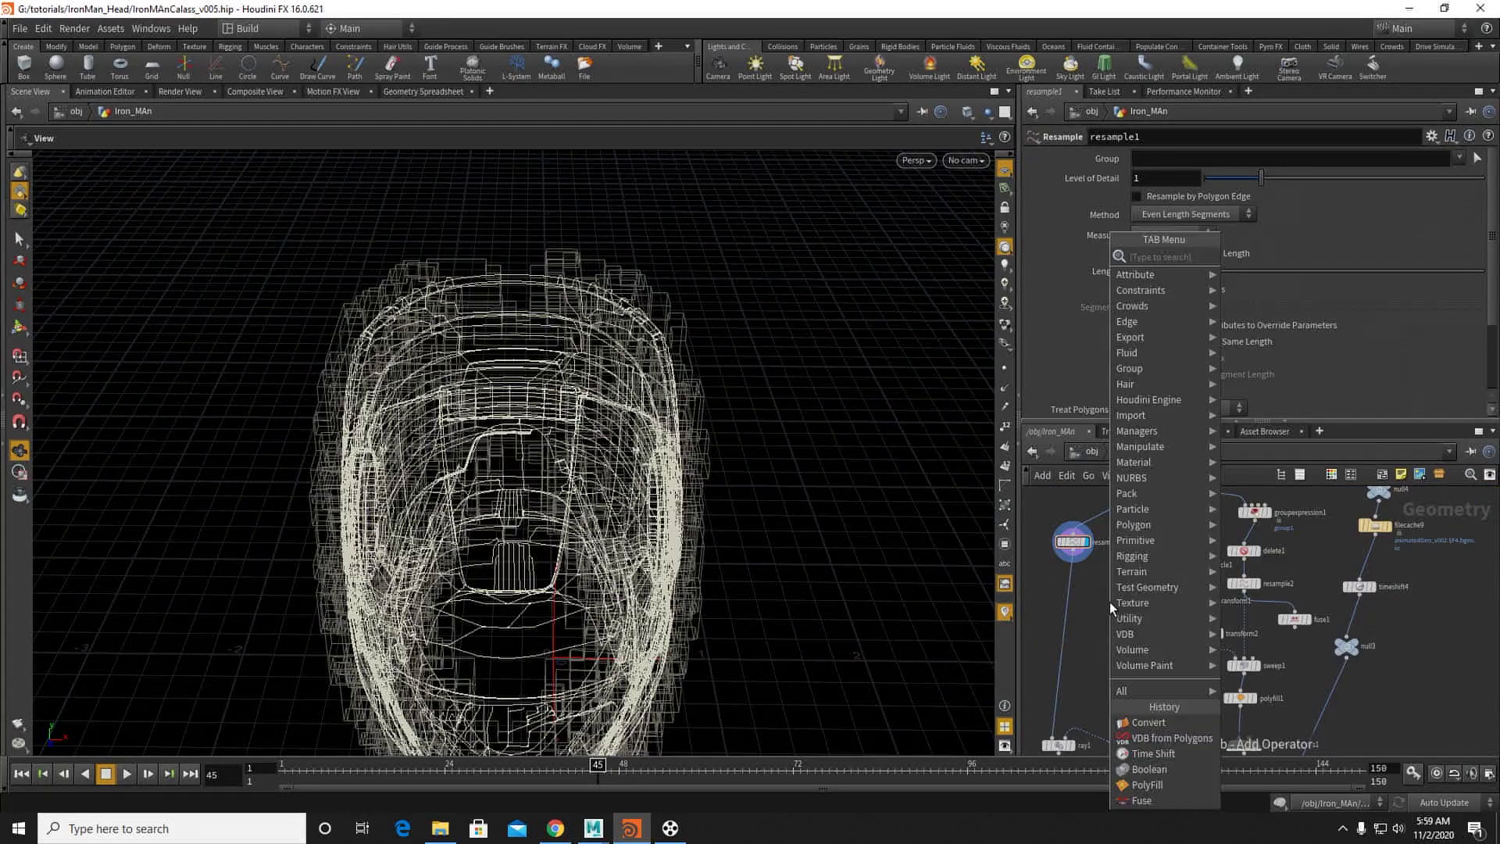
{"action": "type", "text": "boo"}
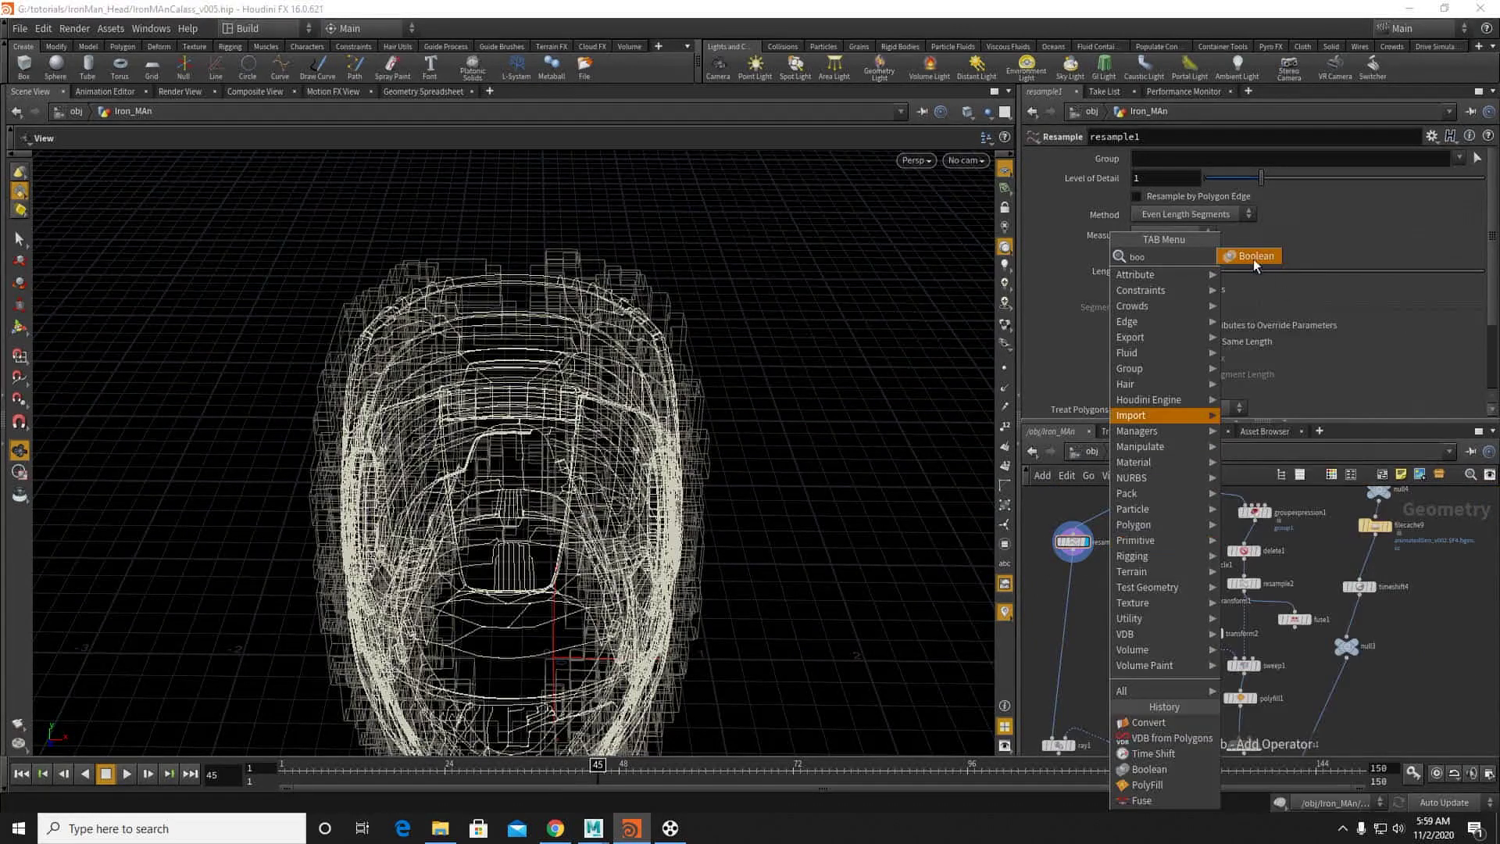
{"action": "left_click", "coordinate": [1253, 257]}
{"action": "left_click", "coordinate": [1090, 618]}
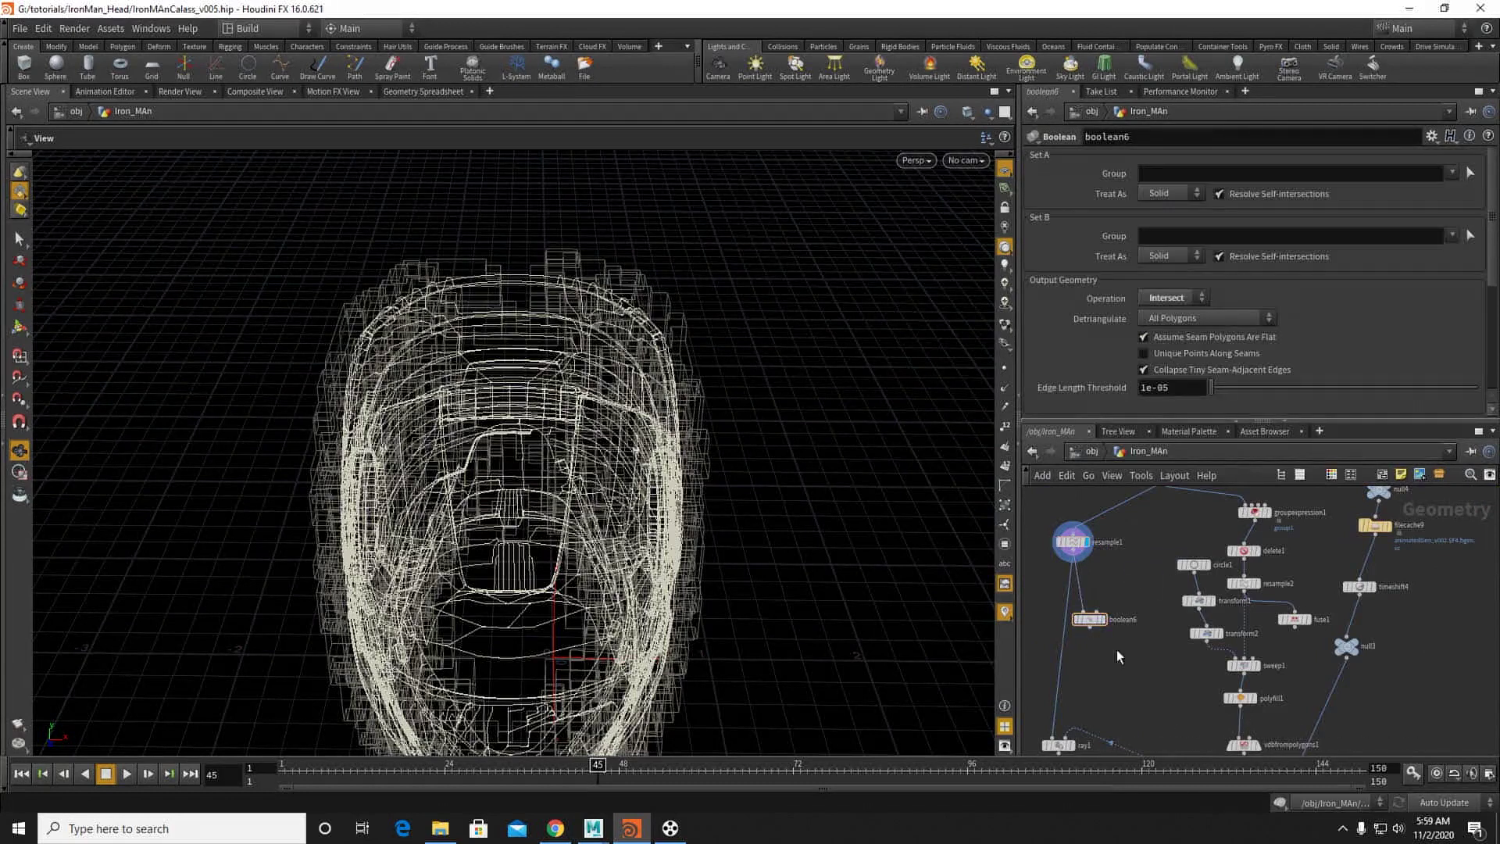
{"action": "left_click", "coordinate": [1095, 611]}
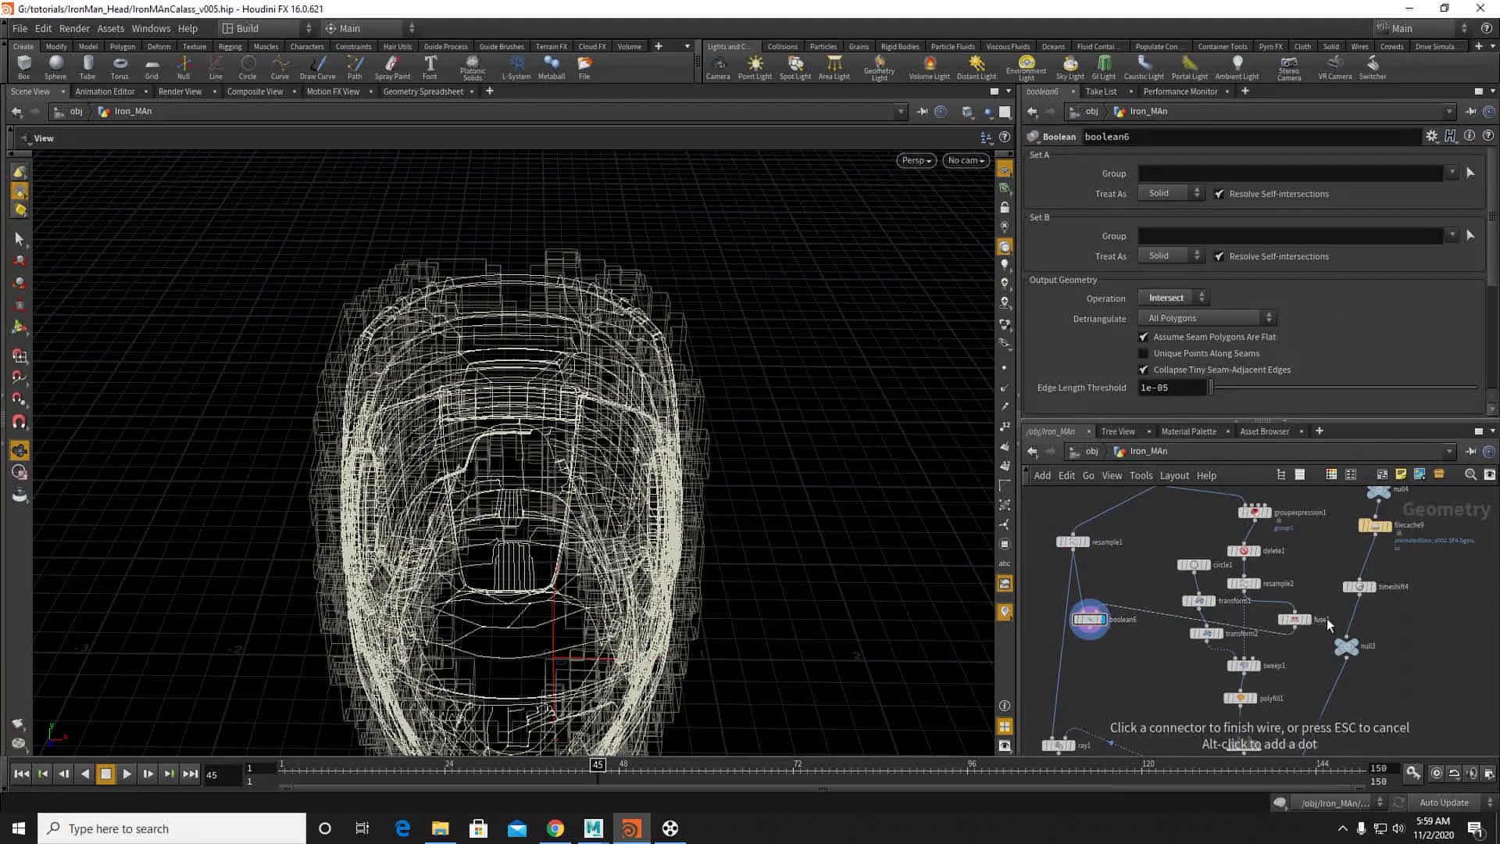
{"action": "left_click", "coordinate": [1344, 655]}
{"action": "left_click", "coordinate": [1102, 620]}
Step: Treat the Boolean's Set A as Surface and set its operation to Subtract
{"action": "scroll", "coordinate": [539, 364], "scroll_direction": "up", "scroll_amount": 3}
{"action": "left_click", "coordinate": [1180, 196]}
{"action": "left_click", "coordinate": [1161, 225]}
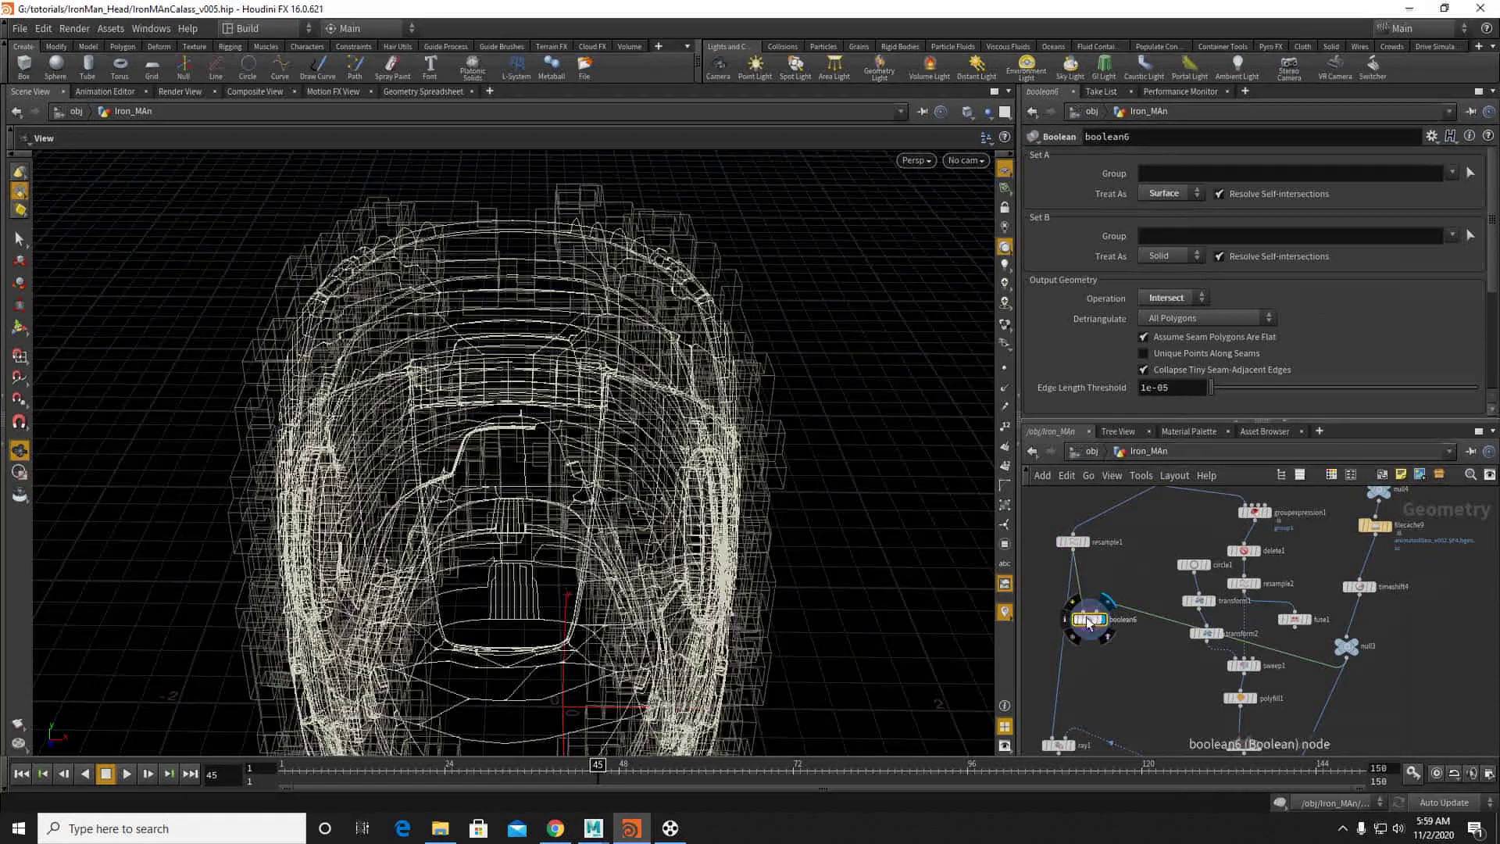
{"action": "left_click", "coordinate": [1176, 304]}
{"action": "left_click", "coordinate": [1168, 330]}
{"action": "left_click", "coordinate": [1167, 305]}
{"action": "left_click", "coordinate": [1160, 347]}
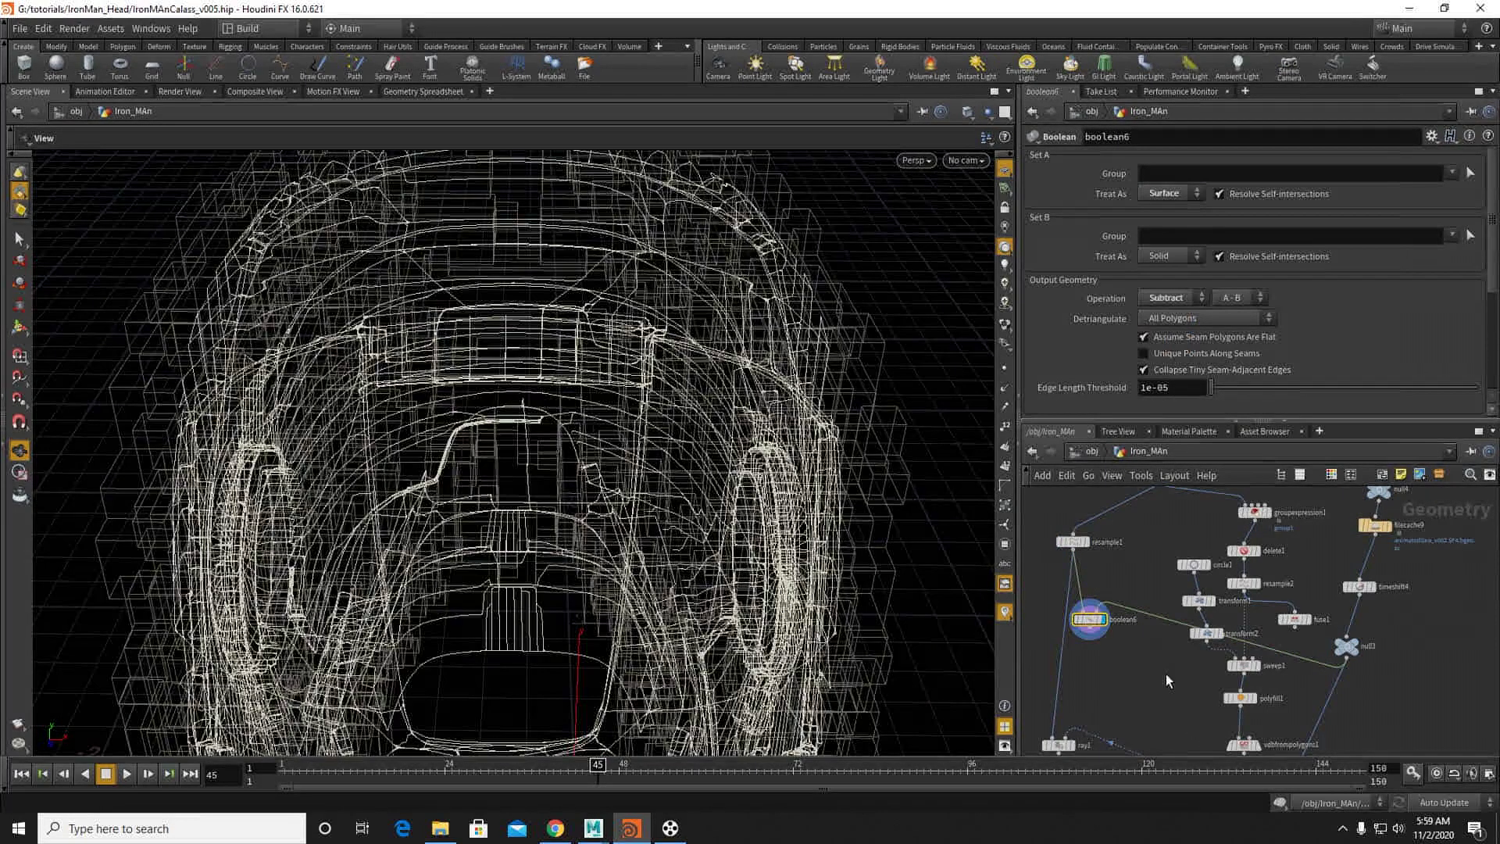
Step: Try feeding the Boolean from polywire1 with the Intersect operation, and delete the Boolean node
{"action": "middle_click_drag", "start_coordinate": [1165, 674], "coordinate": [1222, 576]}
{"action": "left_click_drag", "start_coordinate": [1113, 641], "coordinate": [1108, 575]}
{"action": "left_click_drag", "start_coordinate": [1144, 520], "coordinate": [1174, 712]}
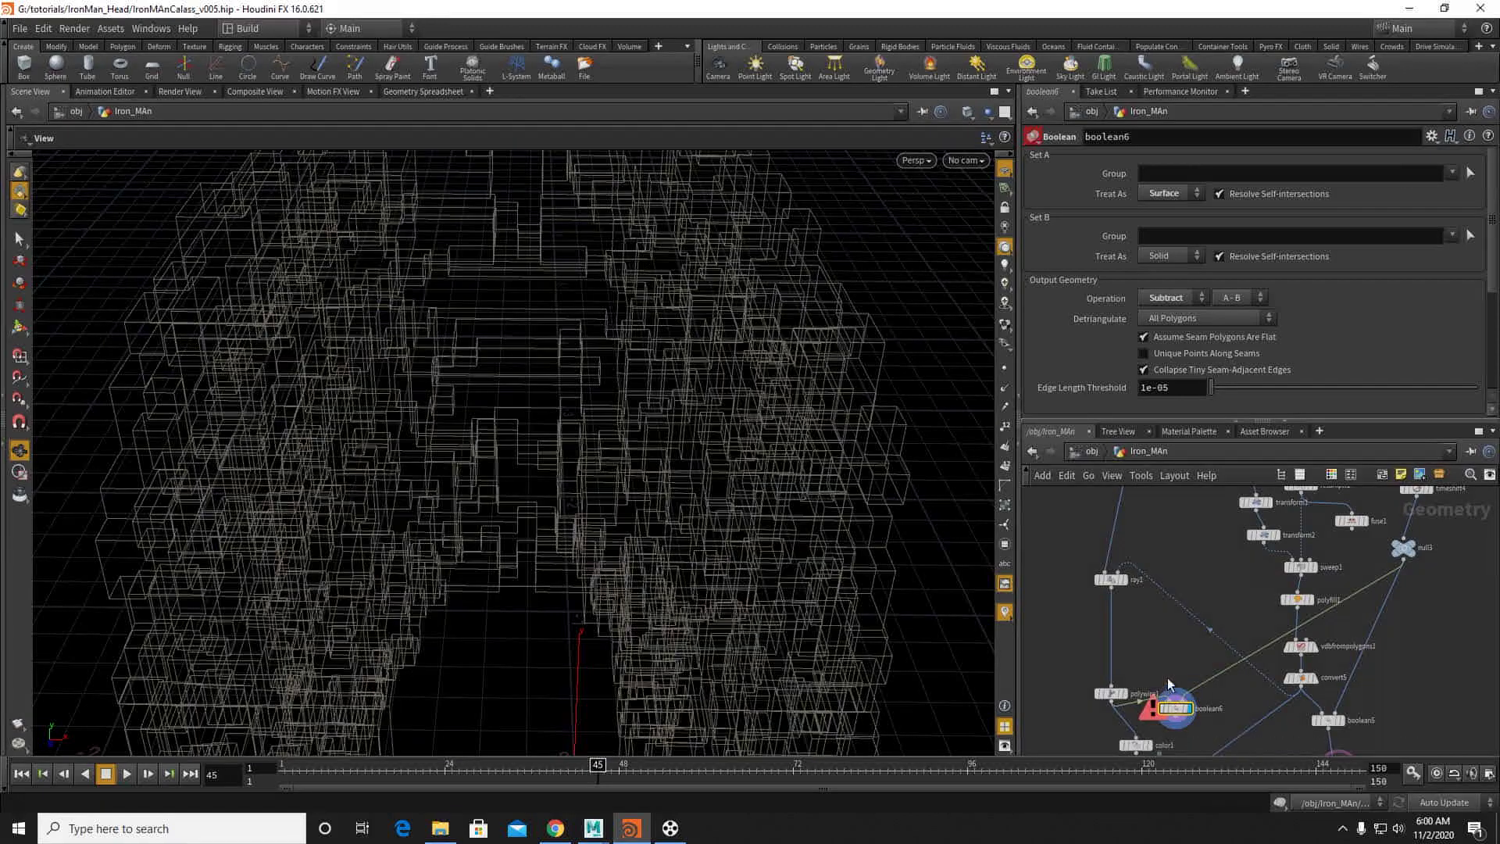
{"action": "left_click", "coordinate": [1168, 297]}
{"action": "left_click", "coordinate": [1165, 328]}
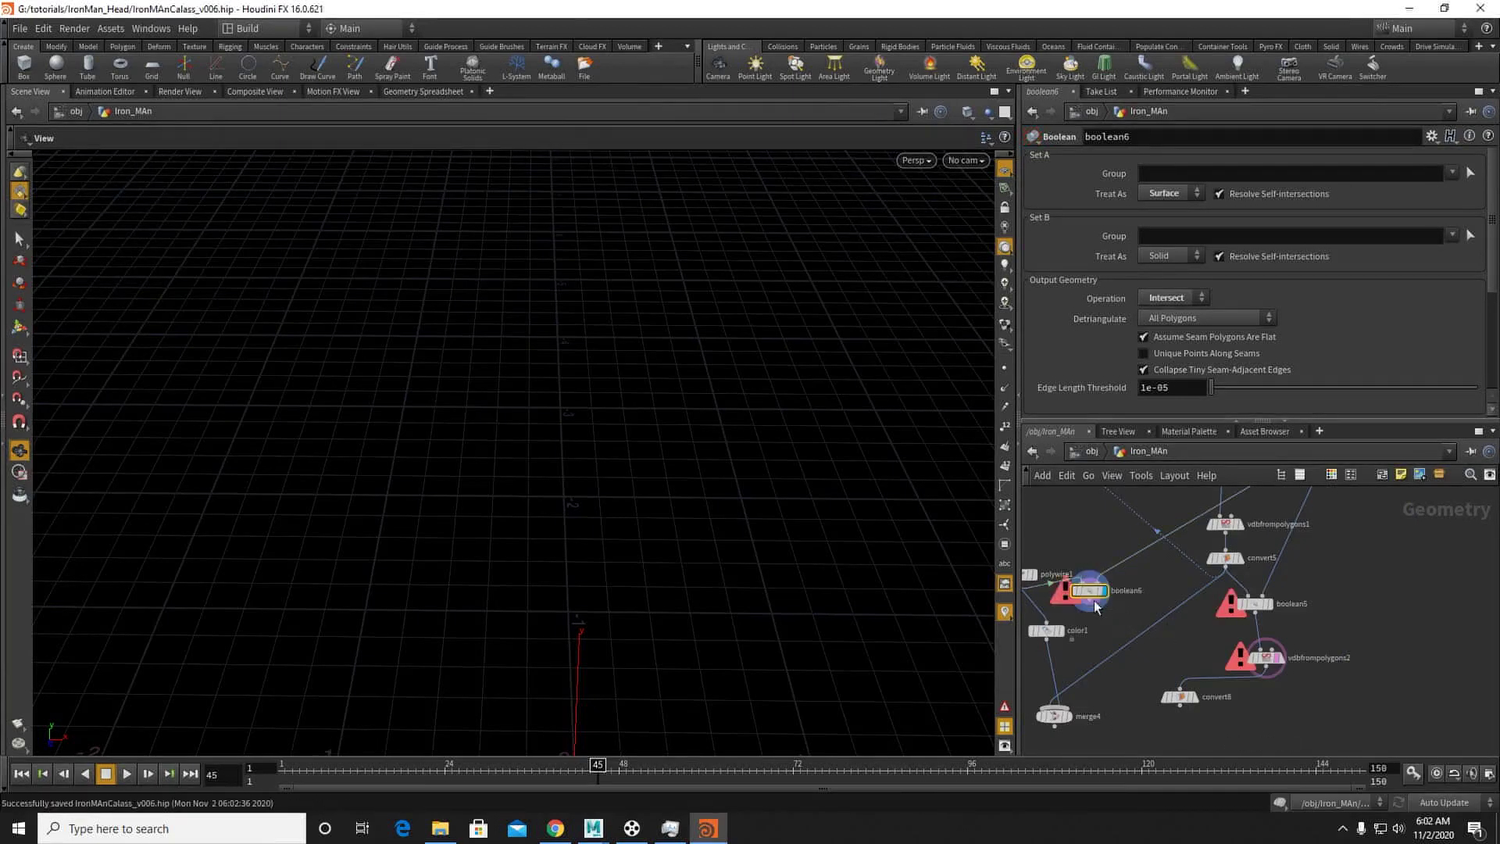
{"action": "key", "text": "Delete"}
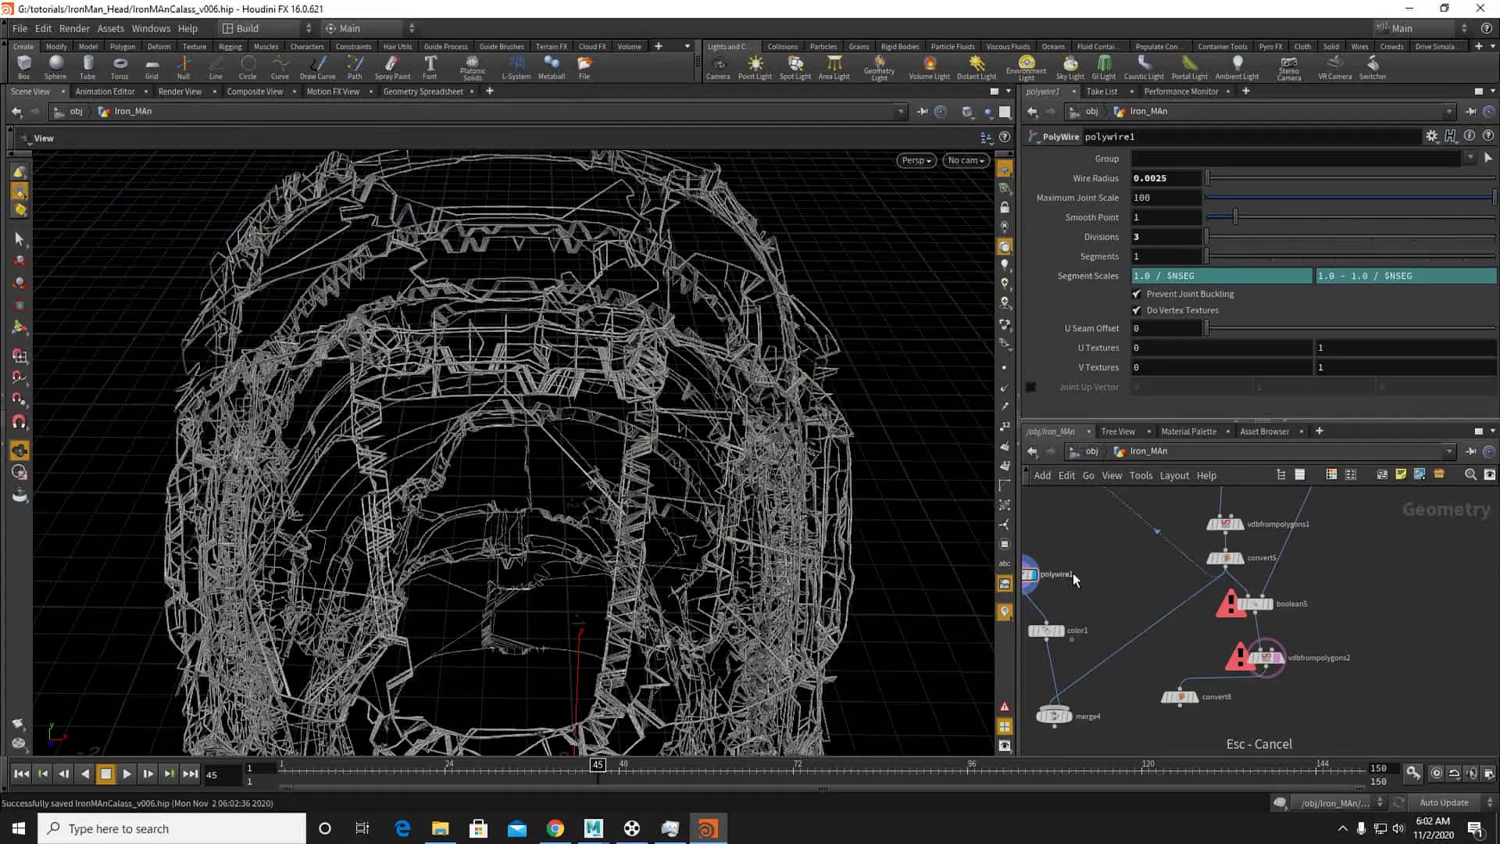
Step: Display vdbfrompolygons2 and convert8 in turn and examine the cut tubes against the wires
{"action": "right_click_drag", "start_coordinate": [475, 384], "coordinate": [719, 400]}
{"action": "right_click_drag", "start_coordinate": [538, 370], "coordinate": [536, 542]}
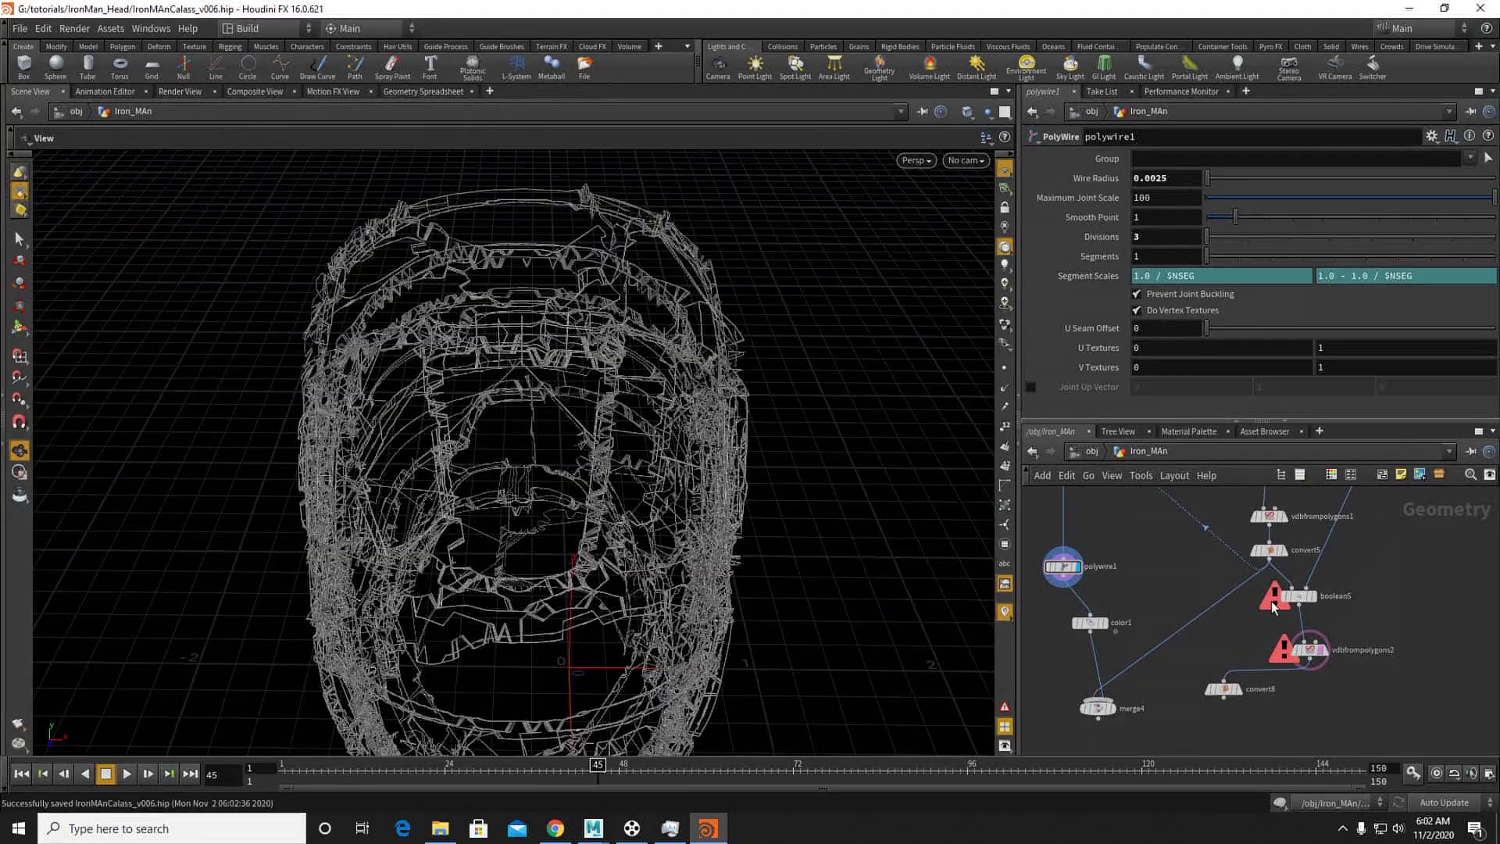
{"action": "mouse_move", "coordinate": [1314, 653]}
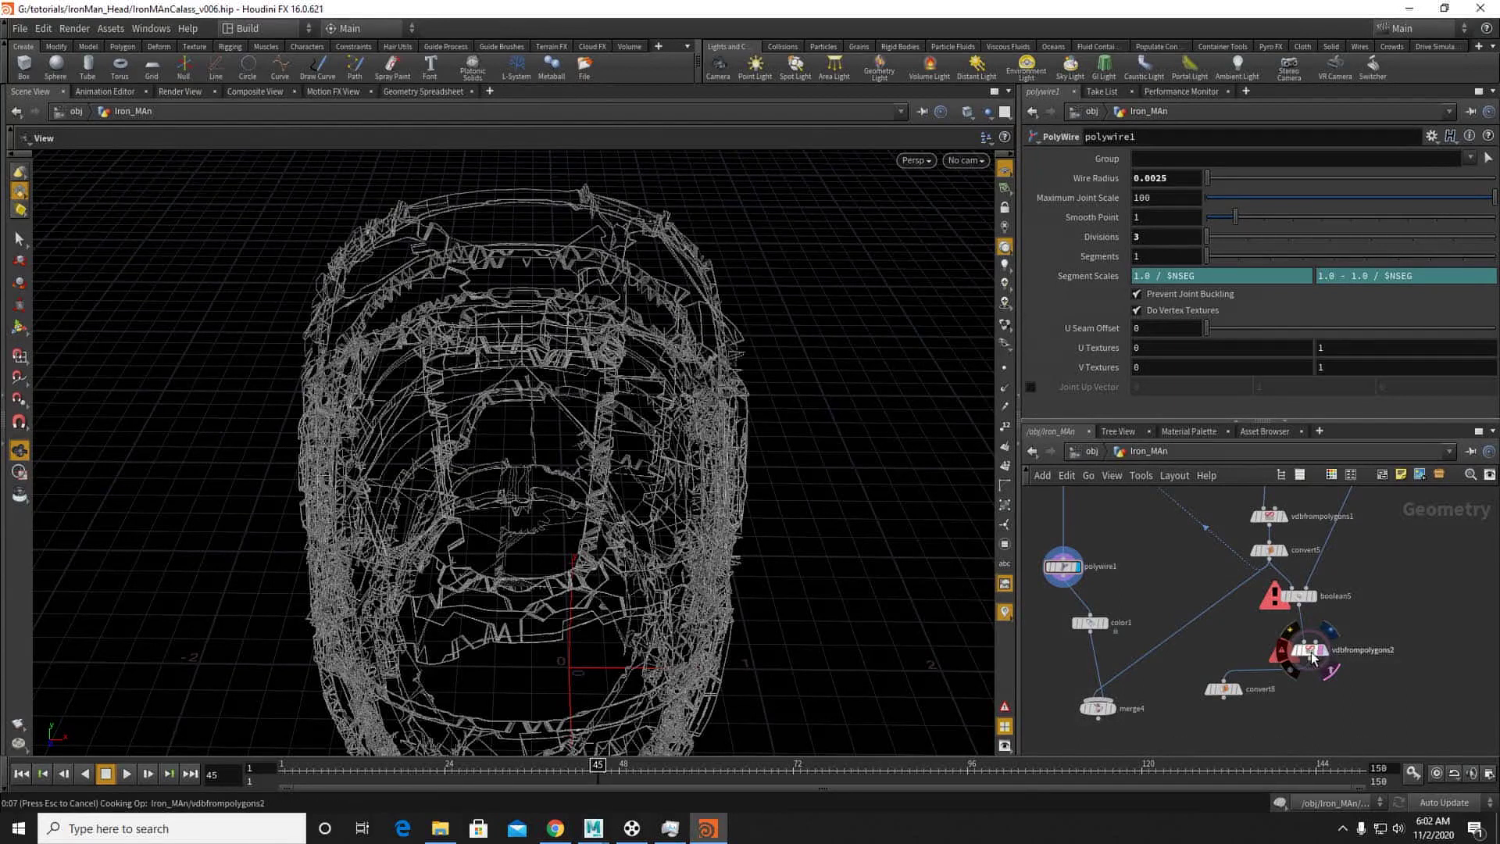
{"action": "left_click", "coordinate": [1313, 659]}
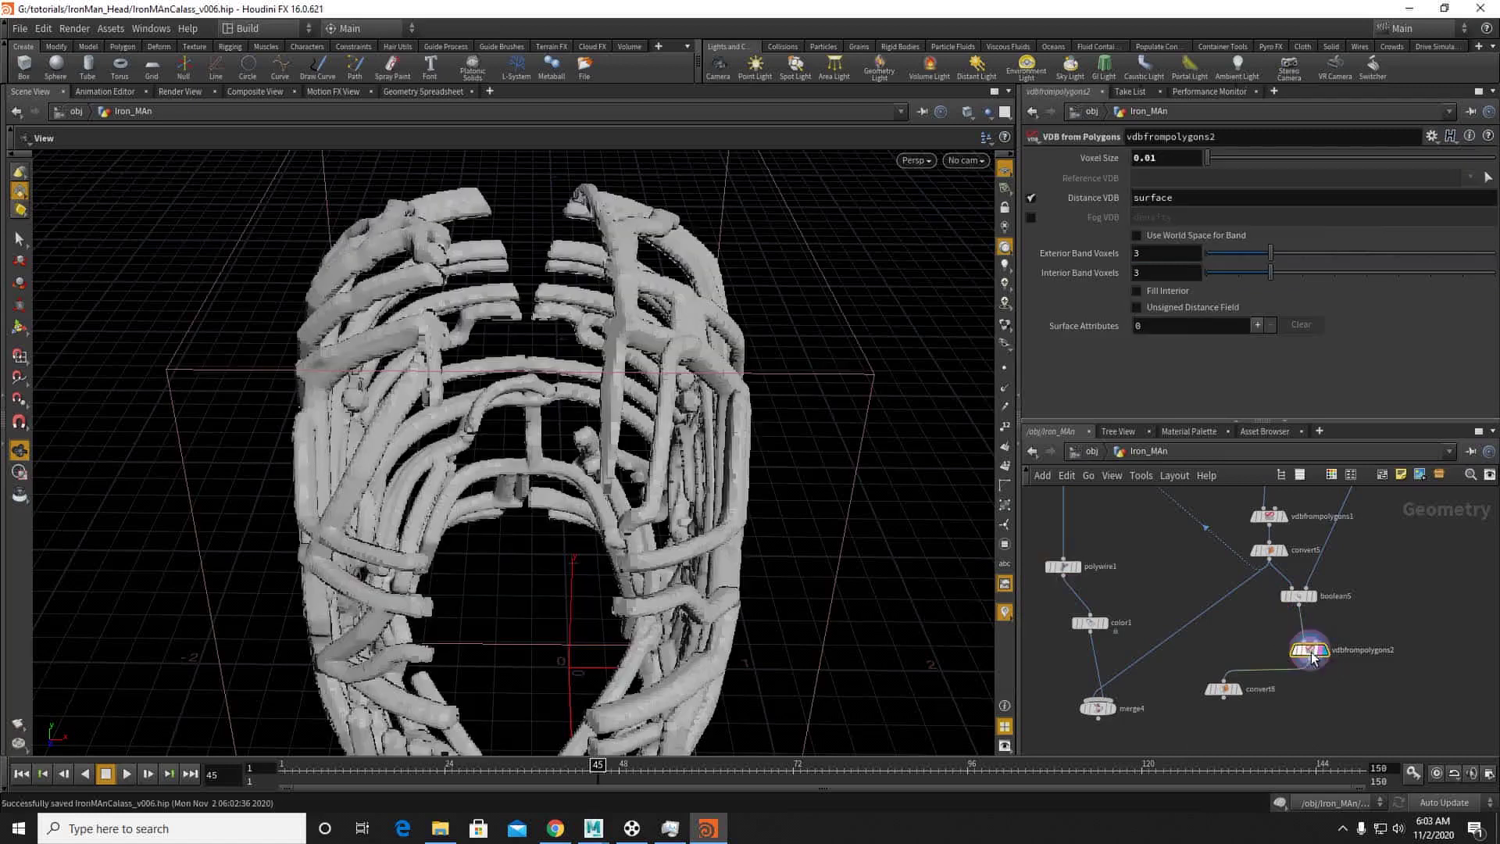
{"action": "left_click", "coordinate": [1222, 695]}
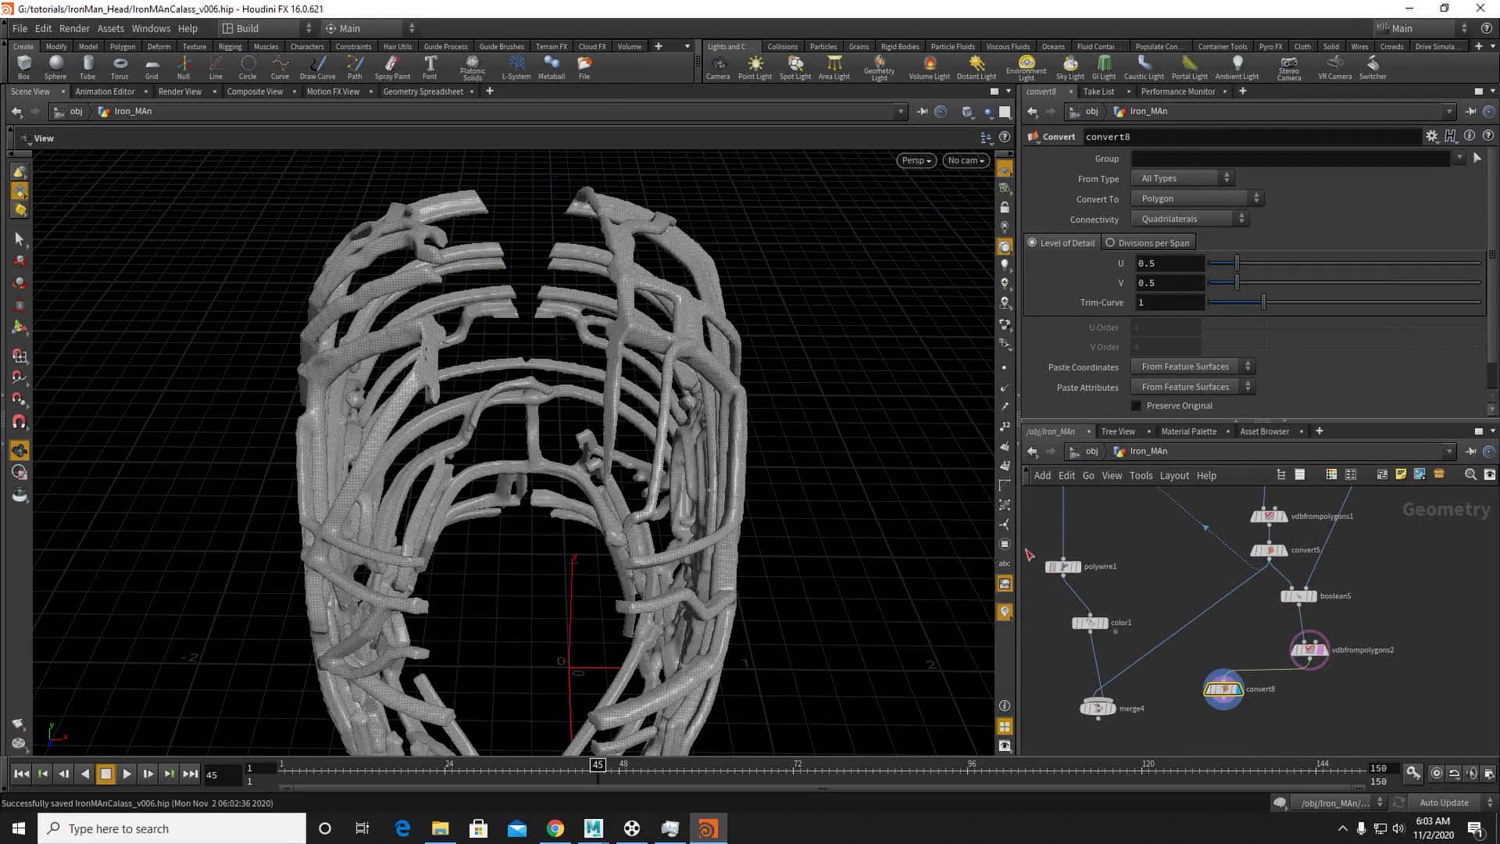
Step: Feed merge4 from convert8 instead of the earlier tube conversion, display the merge and view it at an angle
{"action": "middle_click_drag", "start_coordinate": [1121, 555], "coordinate": [1125, 623]}
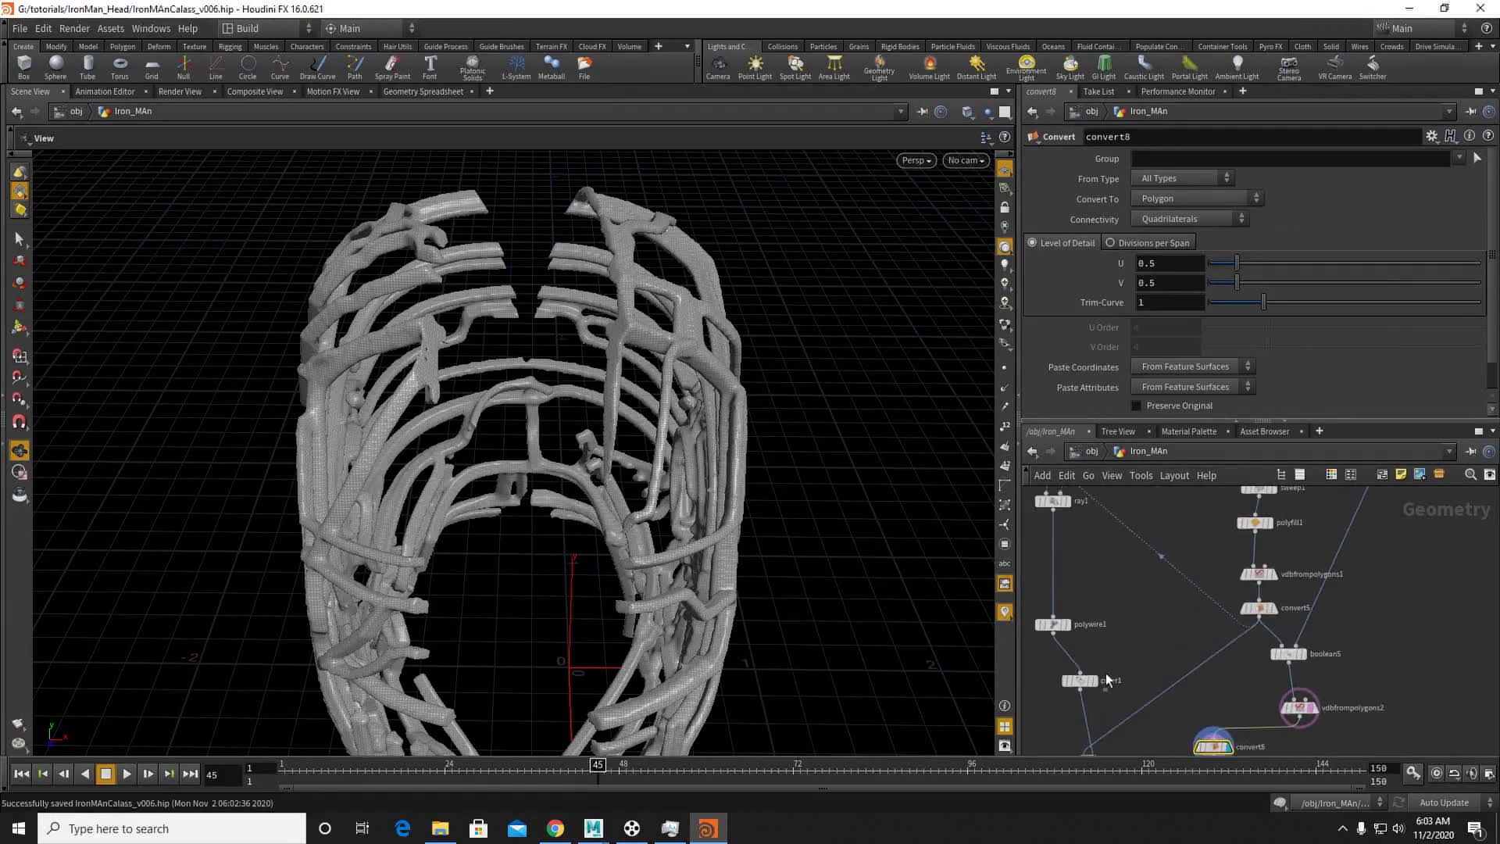
{"action": "middle_click_drag", "start_coordinate": [1112, 716], "coordinate": [1131, 589]}
{"action": "left_click_drag", "start_coordinate": [1160, 585], "coordinate": [1212, 629]}
{"action": "left_click", "coordinate": [1125, 620]}
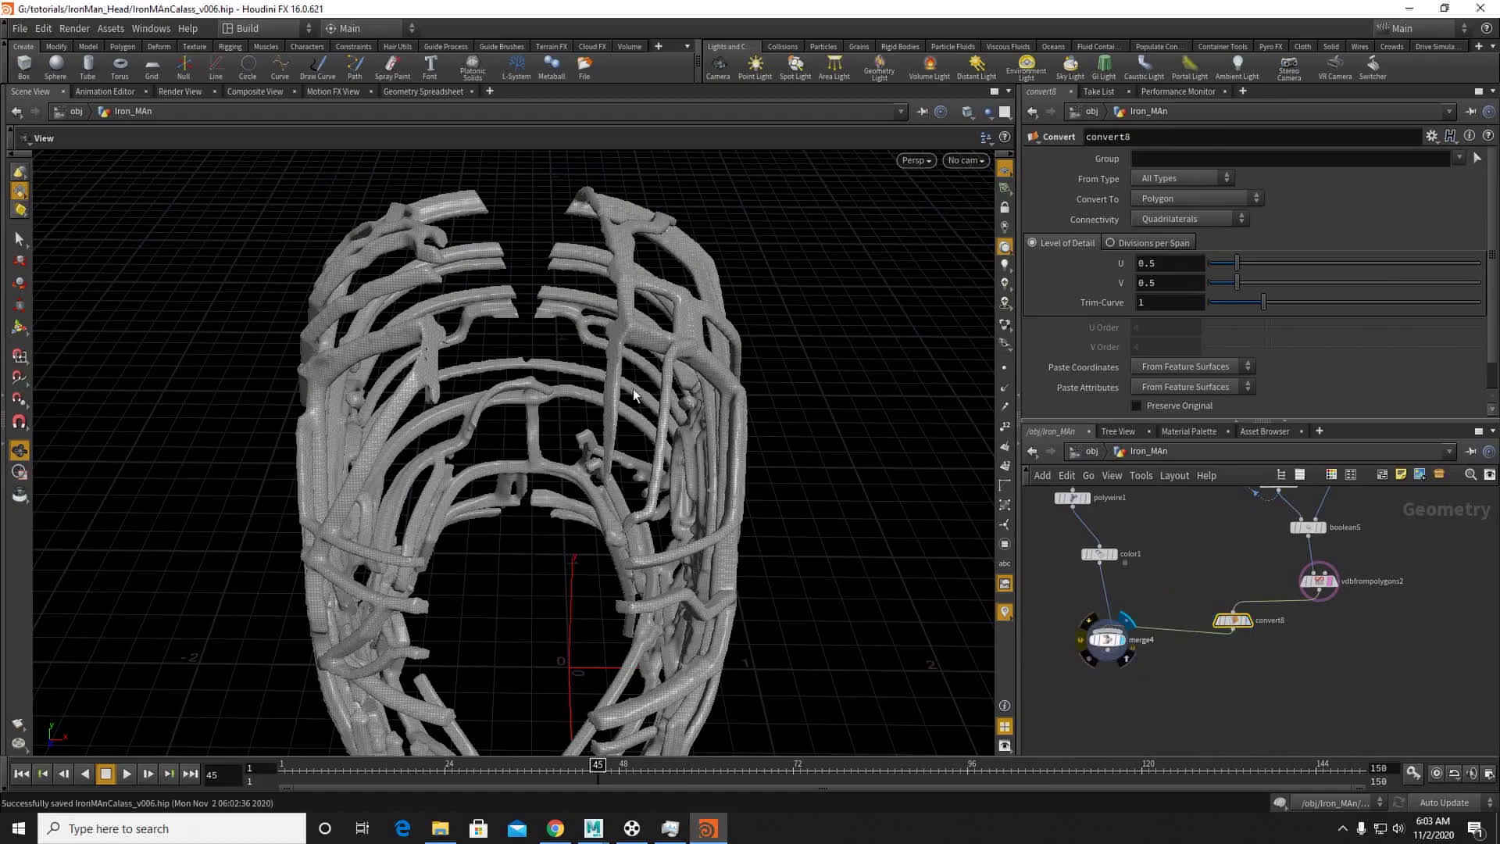
{"action": "right_click_drag", "start_coordinate": [522, 342], "coordinate": [638, 364]}
{"action": "left_click_drag", "start_coordinate": [638, 365], "coordinate": [526, 361]}
{"action": "right_click_drag", "start_coordinate": [525, 361], "coordinate": [476, 362]}
{"action": "left_click_drag", "start_coordinate": [476, 362], "coordinate": [625, 452]}
Step: Display polywire1 and ray1 in turn and examine the ray-projected curves with their points shown
{"action": "middle_click_drag", "start_coordinate": [1127, 504], "coordinate": [1138, 623]}
{"action": "middle_click_drag", "start_coordinate": [1193, 681], "coordinate": [1193, 656]}
{"action": "left_click", "coordinate": [1111, 666]}
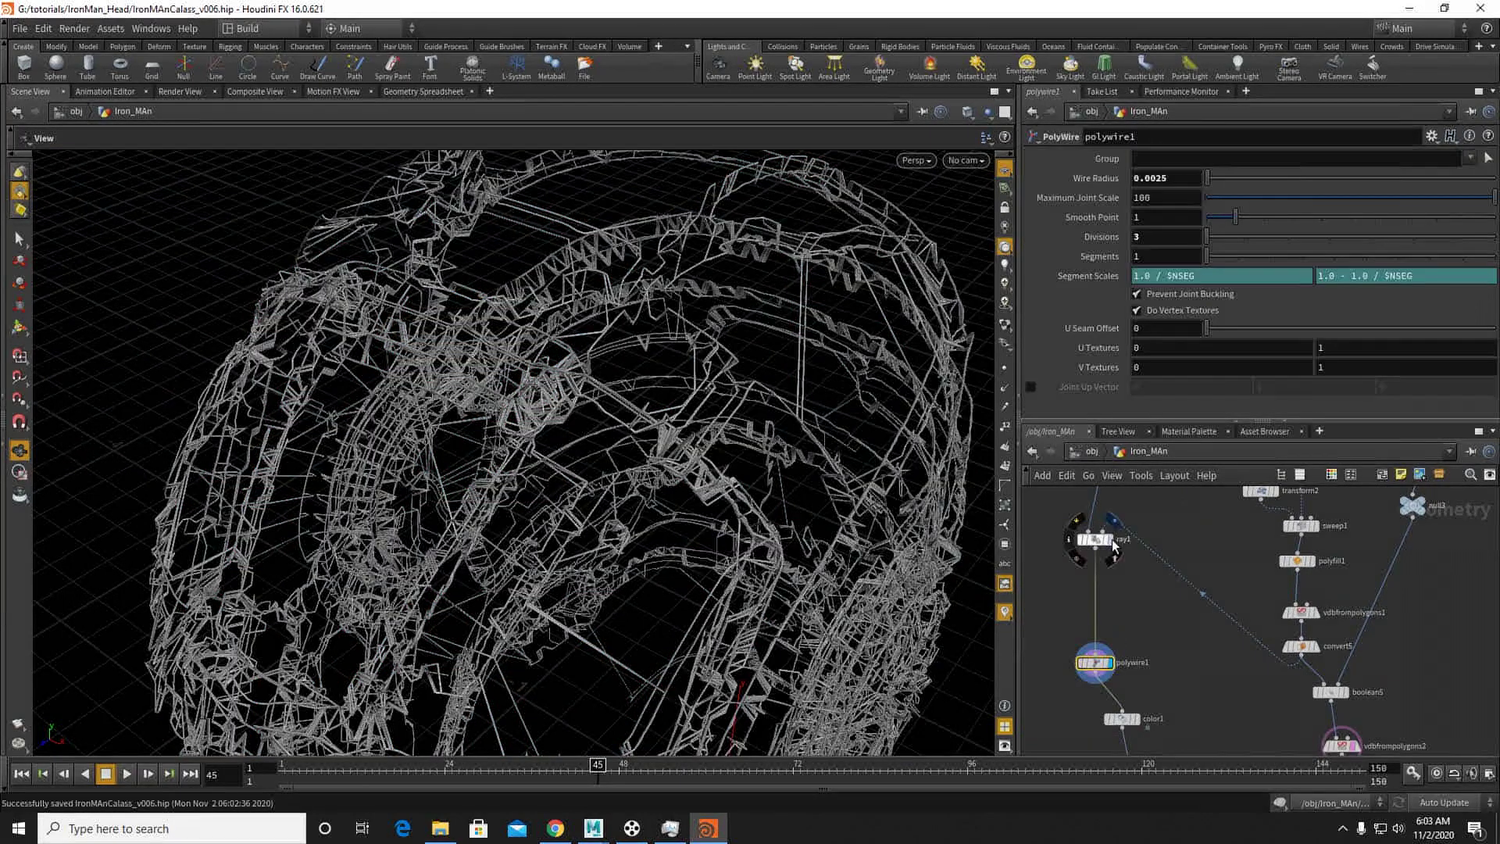
{"action": "left_click", "coordinate": [1114, 545]}
{"action": "scroll", "coordinate": [613, 388], "scroll_direction": "up", "scroll_amount": 3}
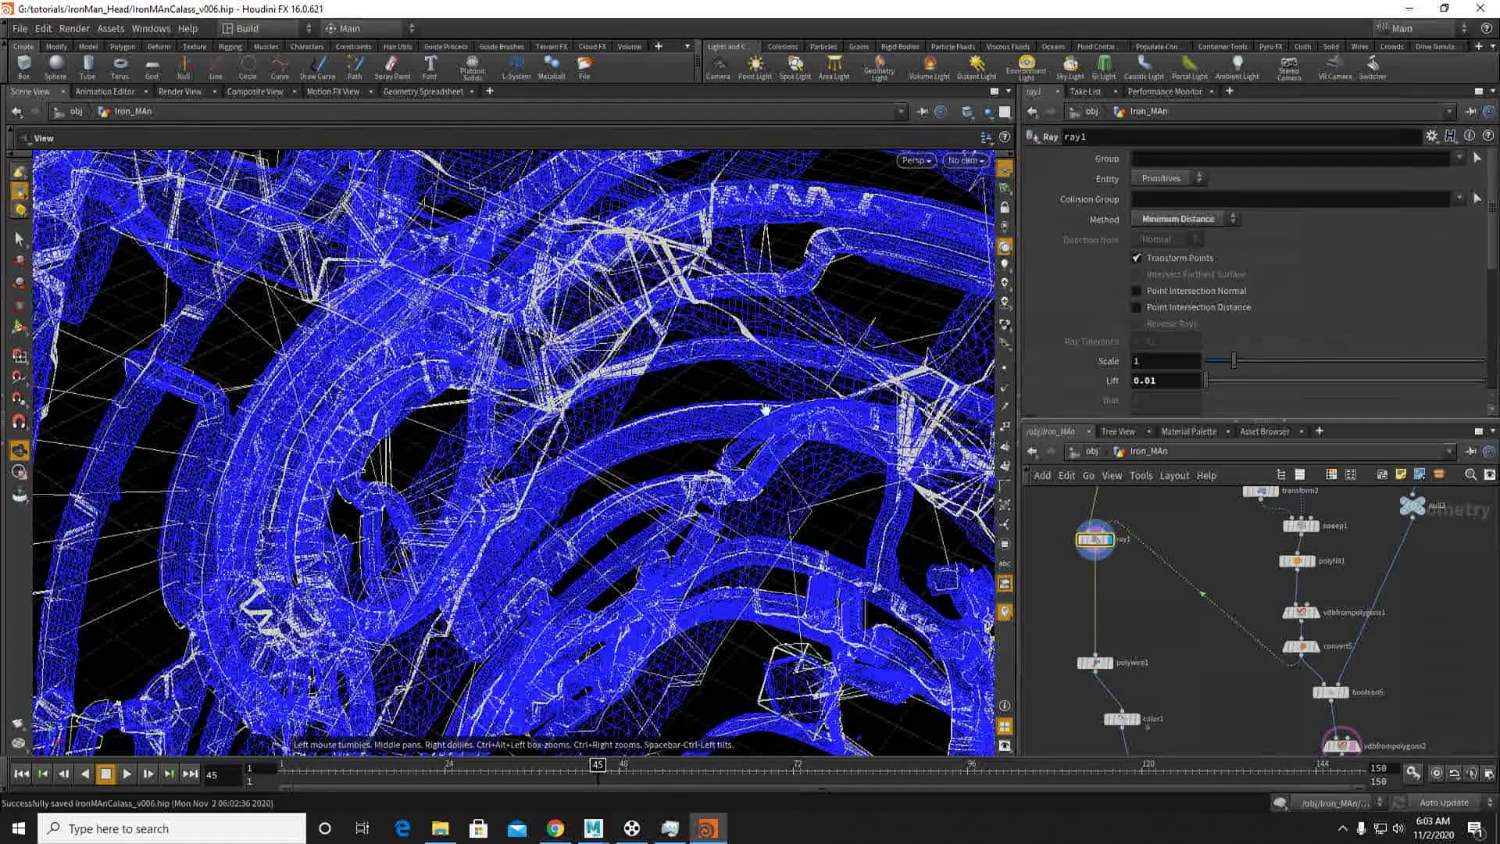
{"action": "left_click", "coordinate": [1006, 370]}
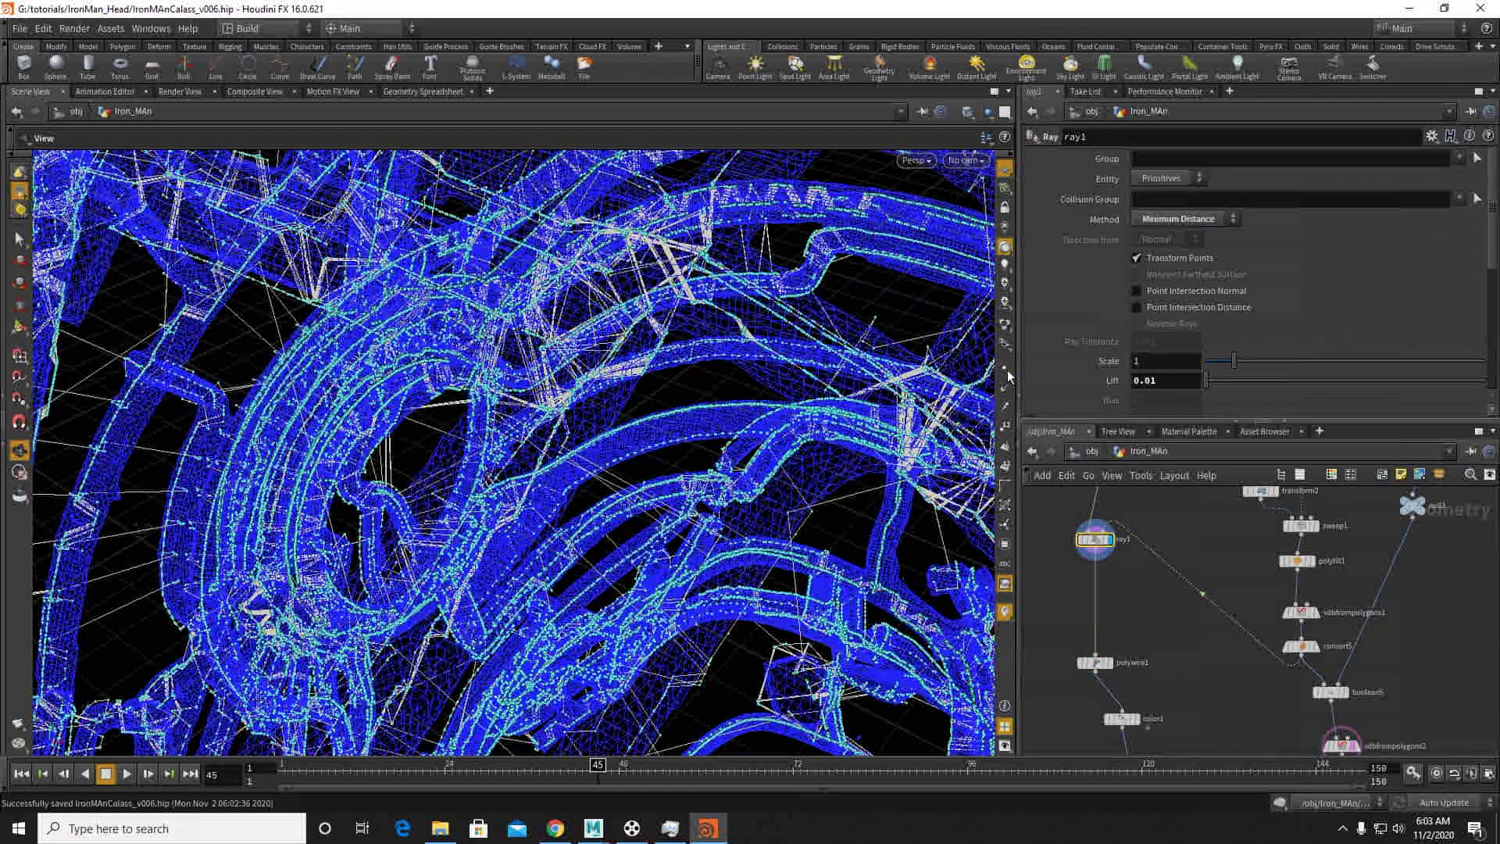
{"action": "left_click", "coordinate": [1006, 371]}
Step: Insert a Resample node between ray1 and polywire1 with a maximum segment length of 0.01
{"action": "key", "text": "Tab"}
{"action": "type", "text": "re"}
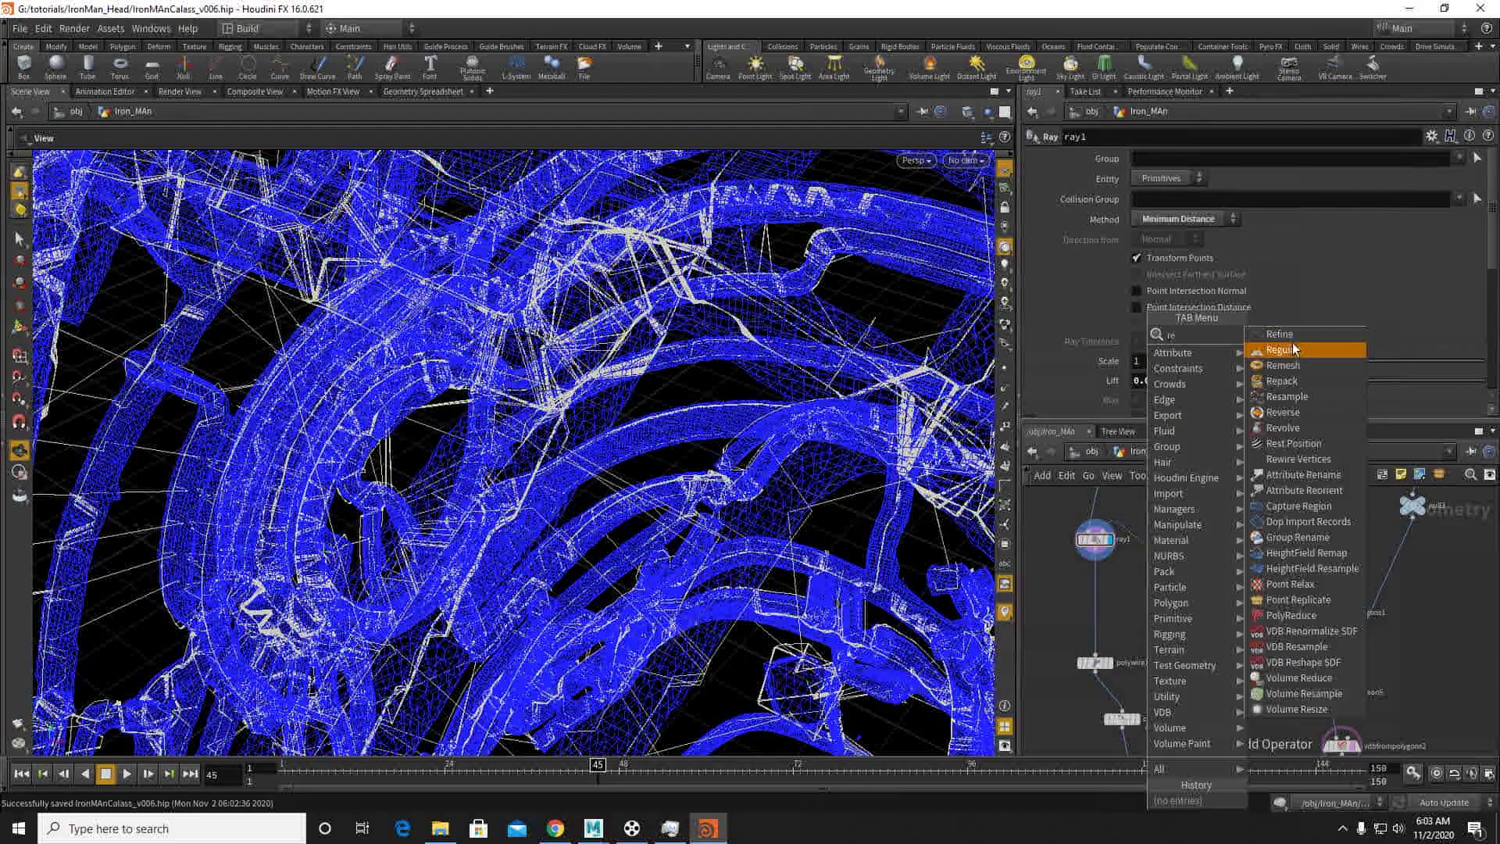
{"action": "left_click", "coordinate": [1287, 396]}
{"action": "left_click", "coordinate": [1097, 609]}
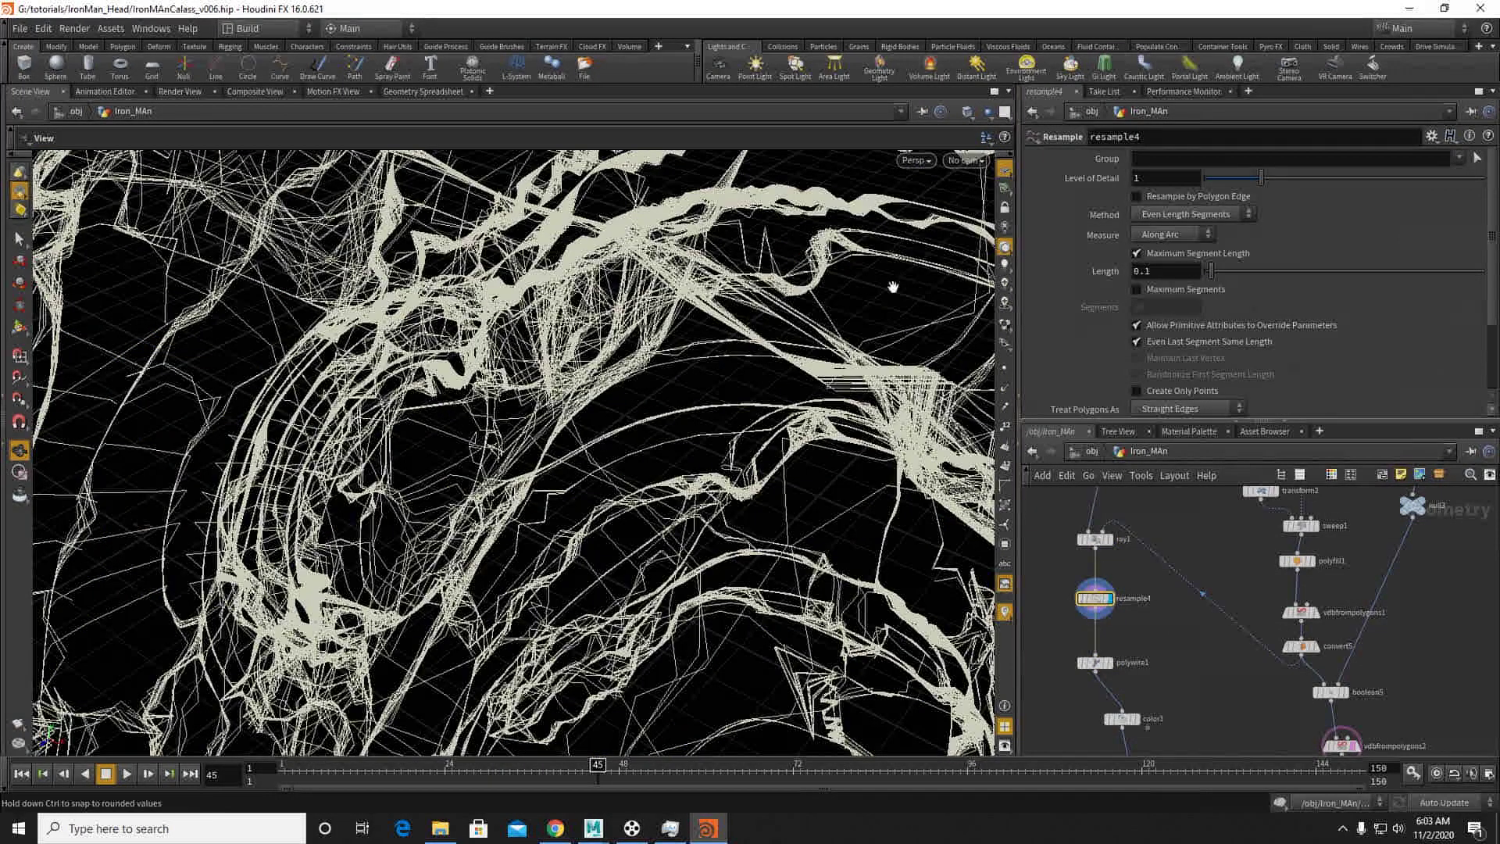
{"action": "scroll", "coordinate": [673, 300], "scroll_direction": "down", "scroll_amount": 3}
{"action": "left_click_drag", "start_coordinate": [1170, 271], "coordinate": [1097, 273]}
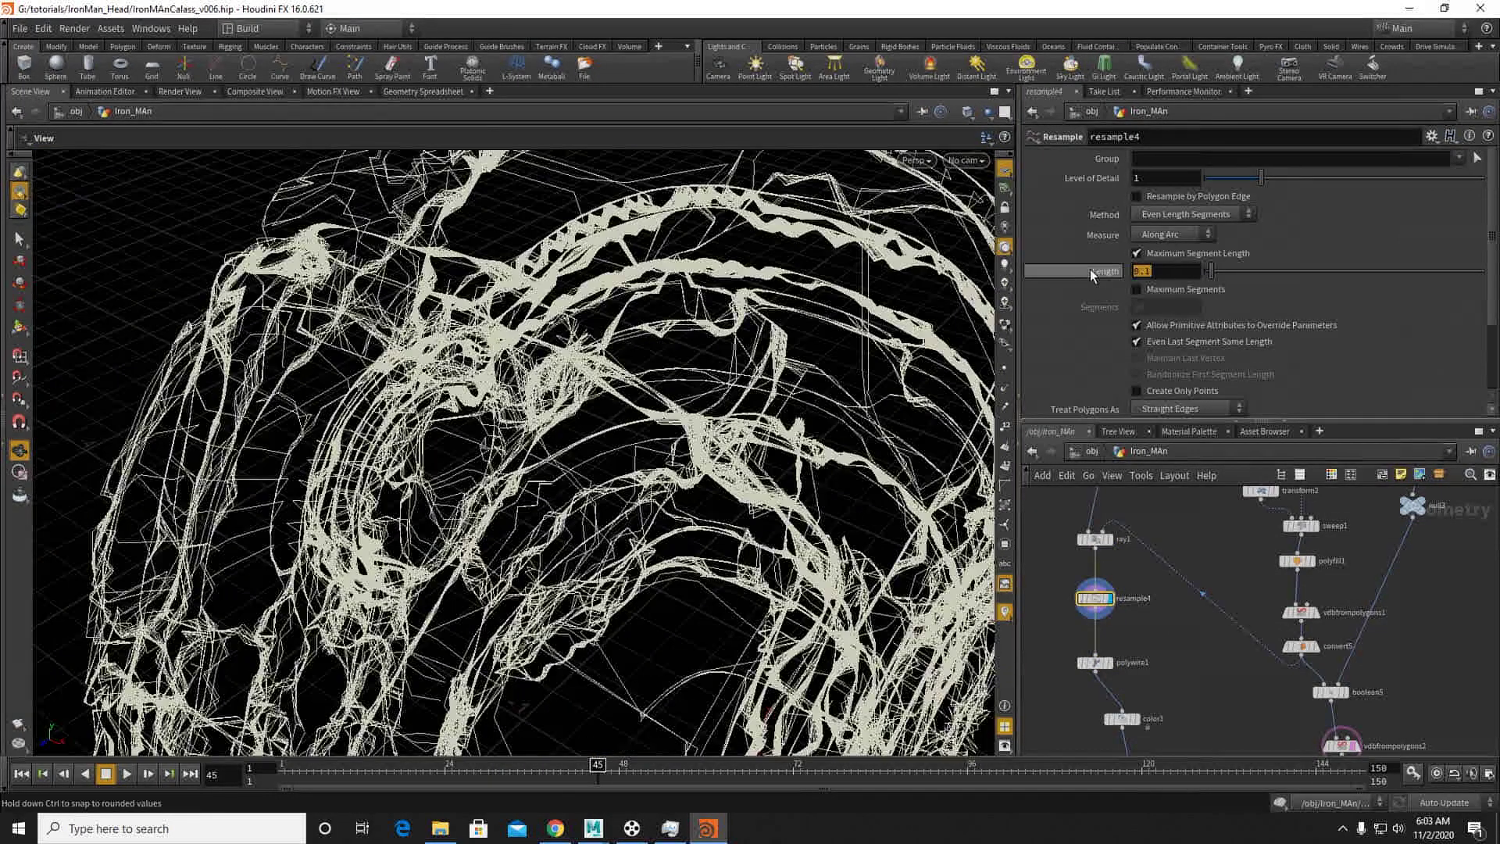
{"action": "type", "text": "0.01"}
{"action": "key", "text": "Return"}
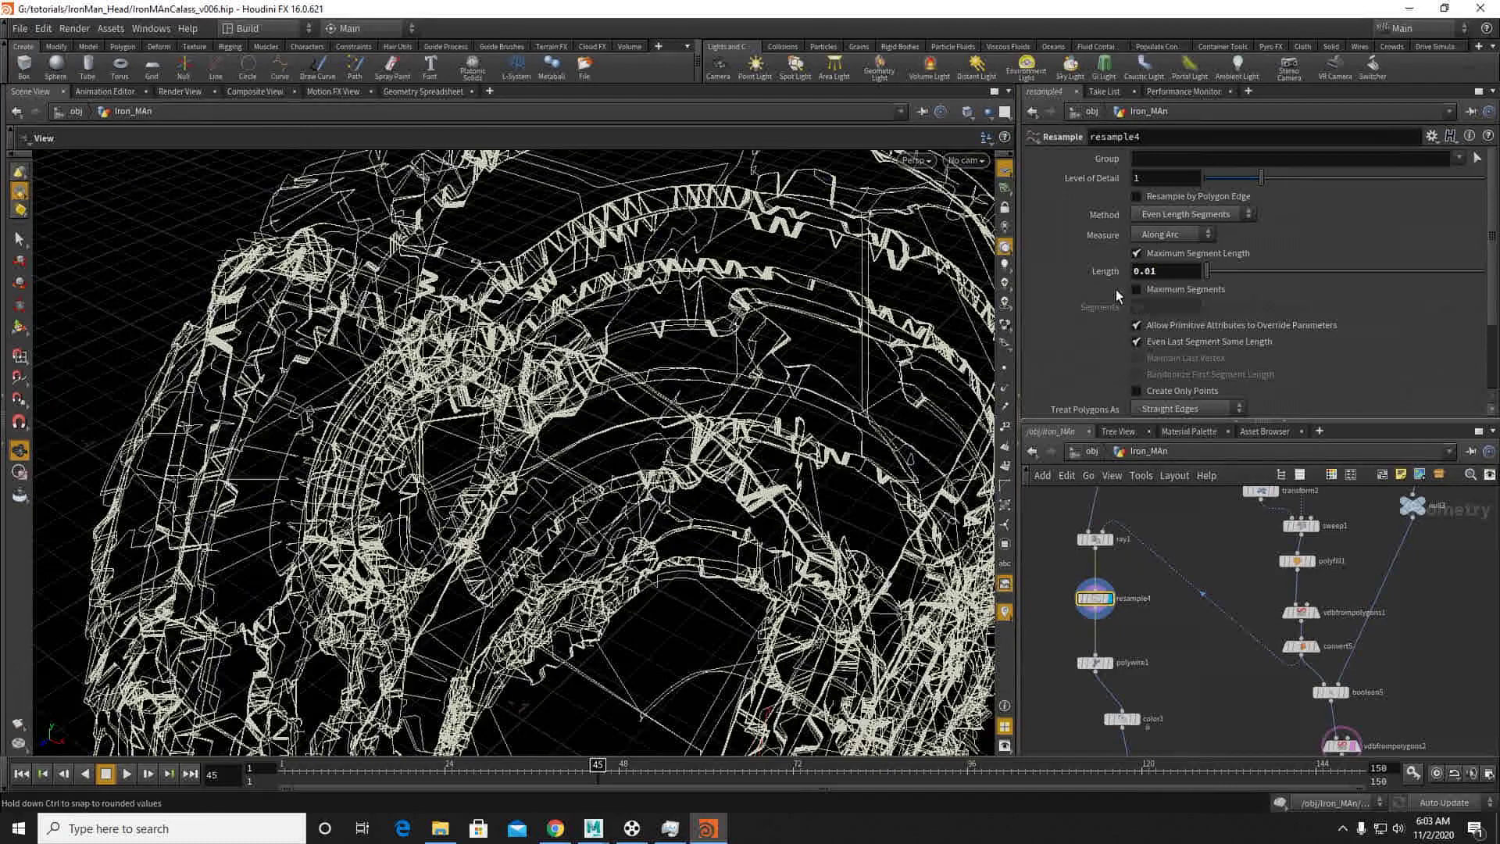
Step: Try a segment length of 0.001 on the new Resample node and examine the point density up close
{"action": "left_click_drag", "start_coordinate": [1171, 271], "coordinate": [1047, 274]}
{"action": "type", "text": "0.001"}
{"action": "key", "text": "Return"}
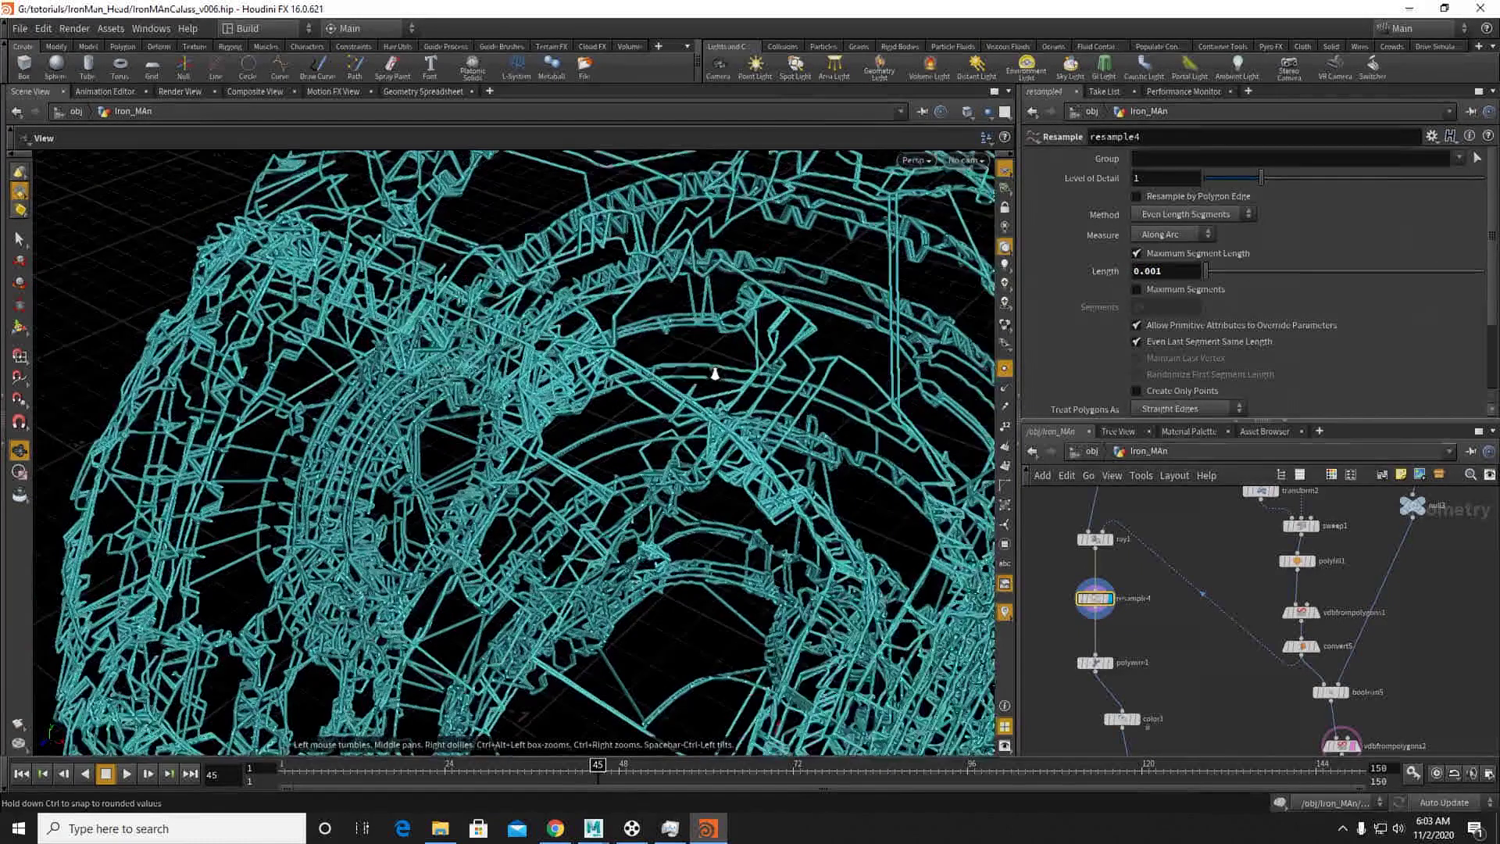
{"action": "right_click_drag", "start_coordinate": [715, 373], "coordinate": [767, 393]}
Step: Insert a Group node between resample4 and polywire1, wire null3 into its second input and display it
{"action": "middle_click_drag", "start_coordinate": [1167, 633], "coordinate": [1146, 630]}
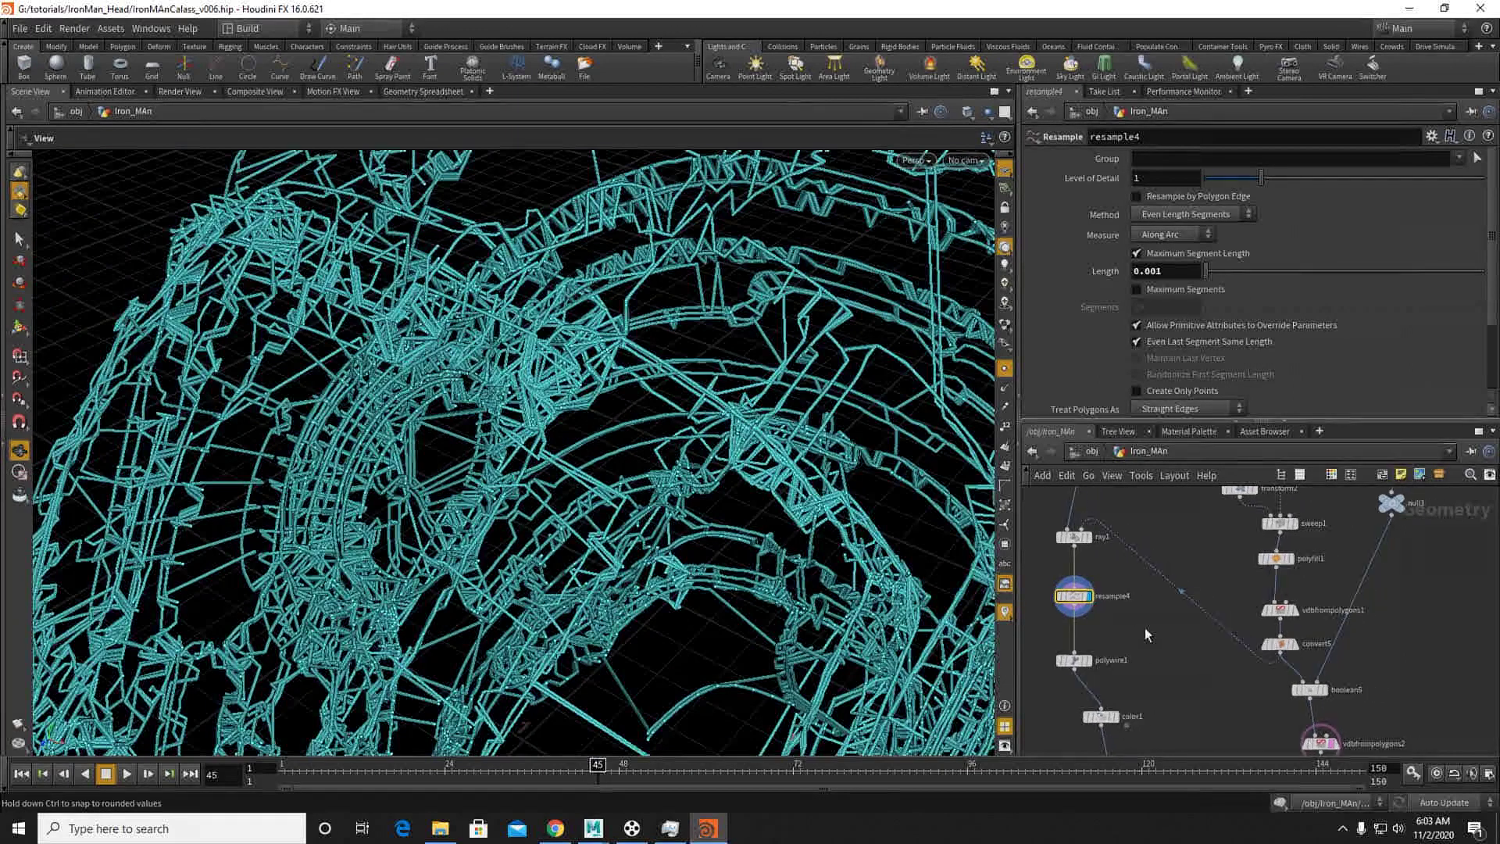
{"action": "key", "text": "Tab"}
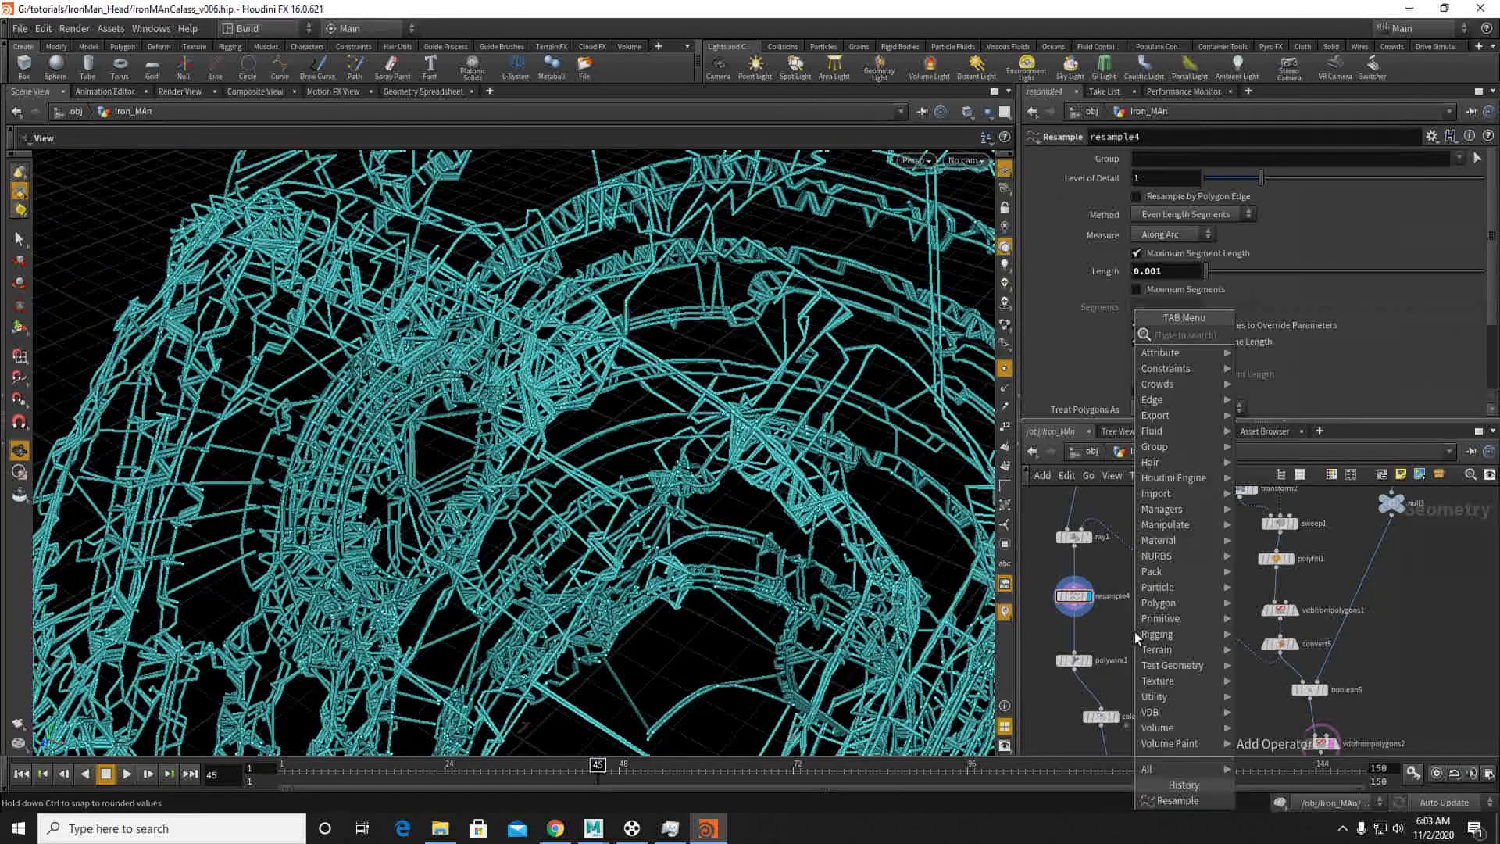
{"action": "type", "text": "gro"}
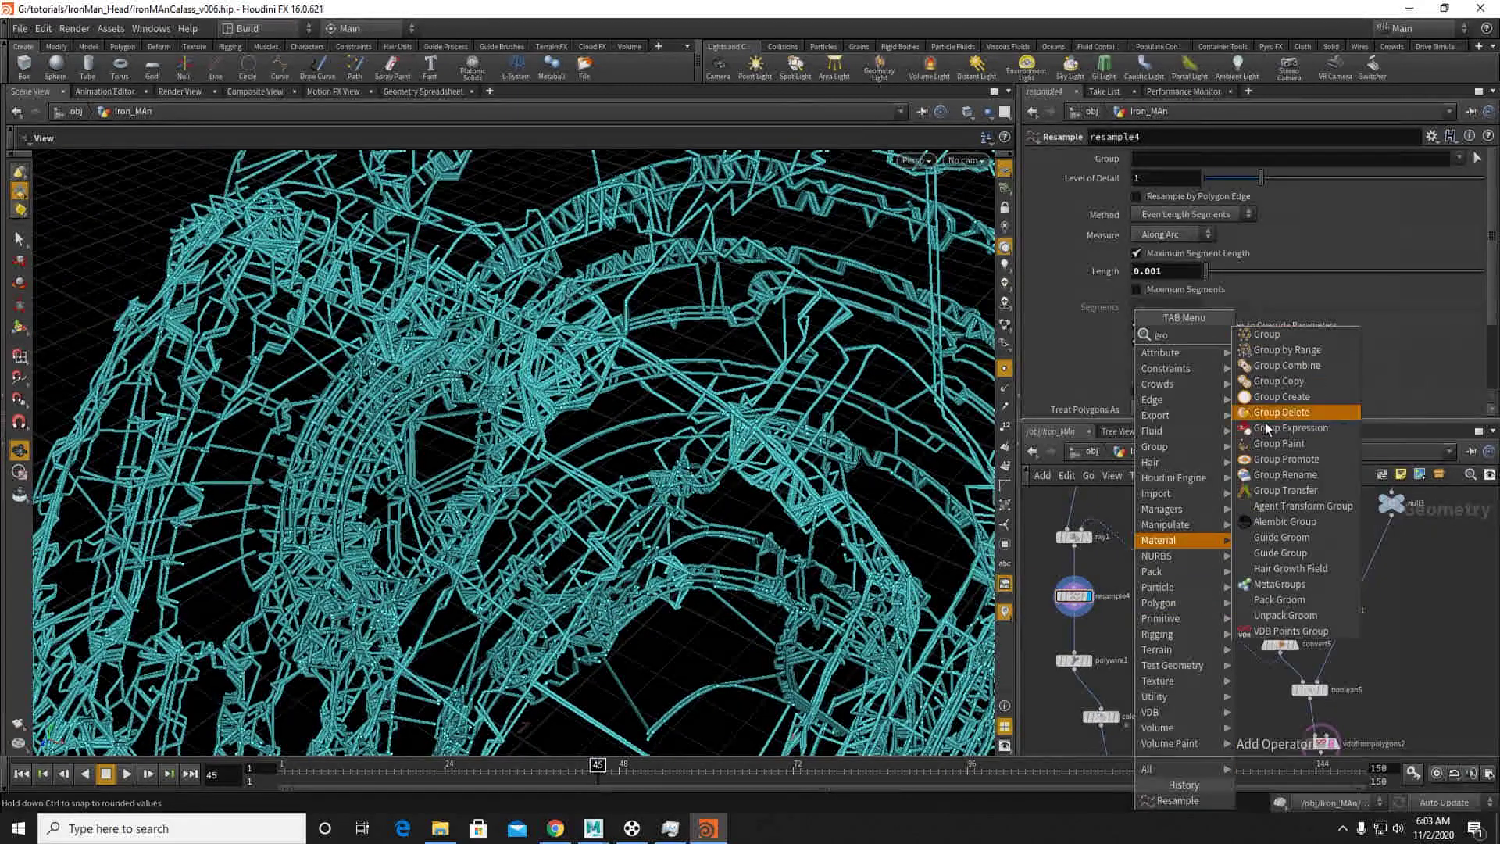
{"action": "left_click", "coordinate": [1275, 339]}
{"action": "left_click", "coordinate": [1083, 648]}
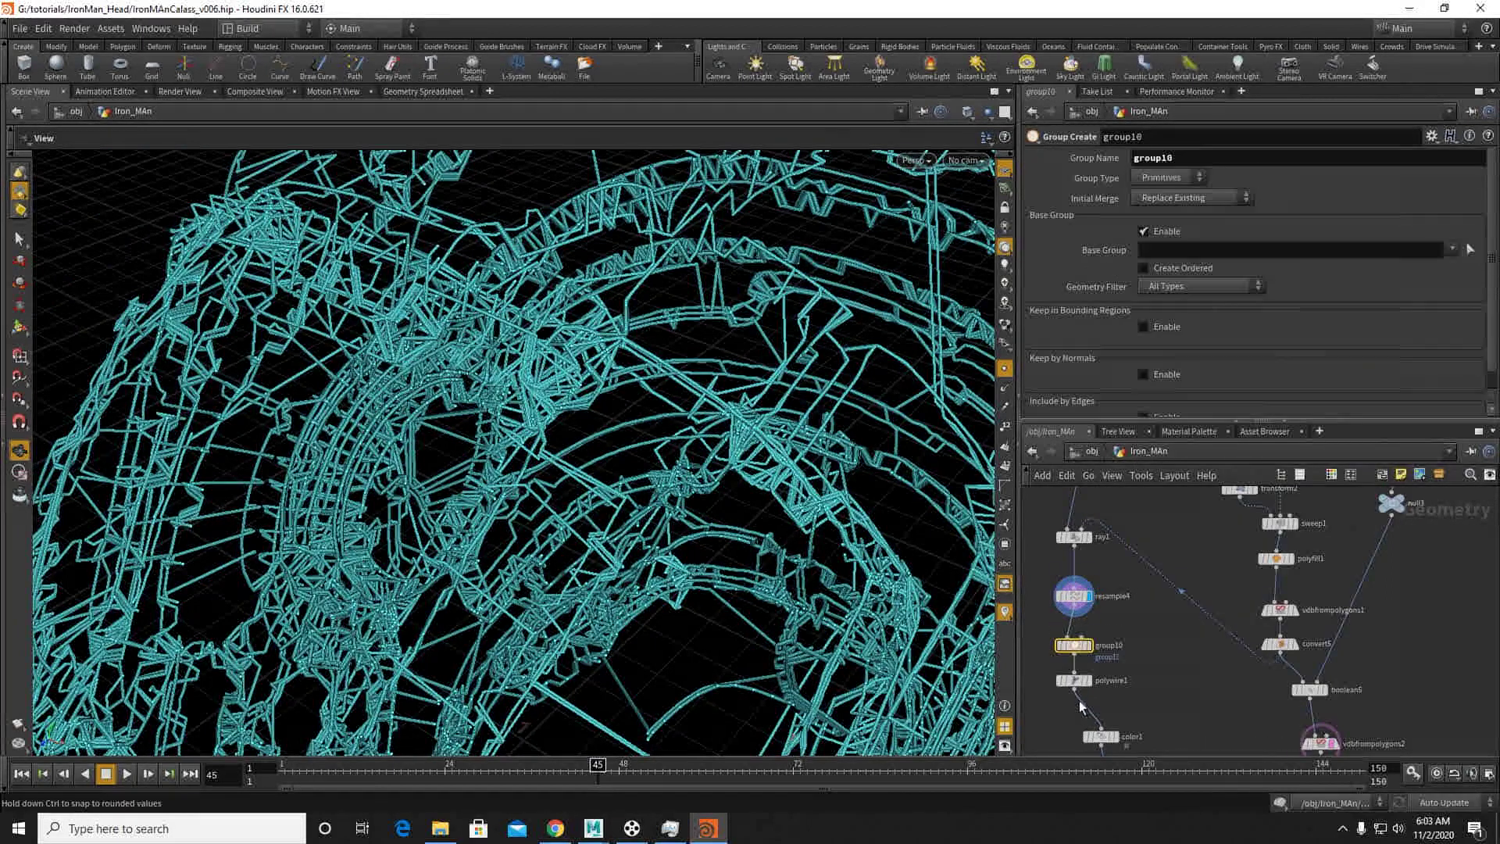
{"action": "left_click_drag", "start_coordinate": [1077, 654], "coordinate": [1391, 500]}
{"action": "left_click", "coordinate": [1088, 645]}
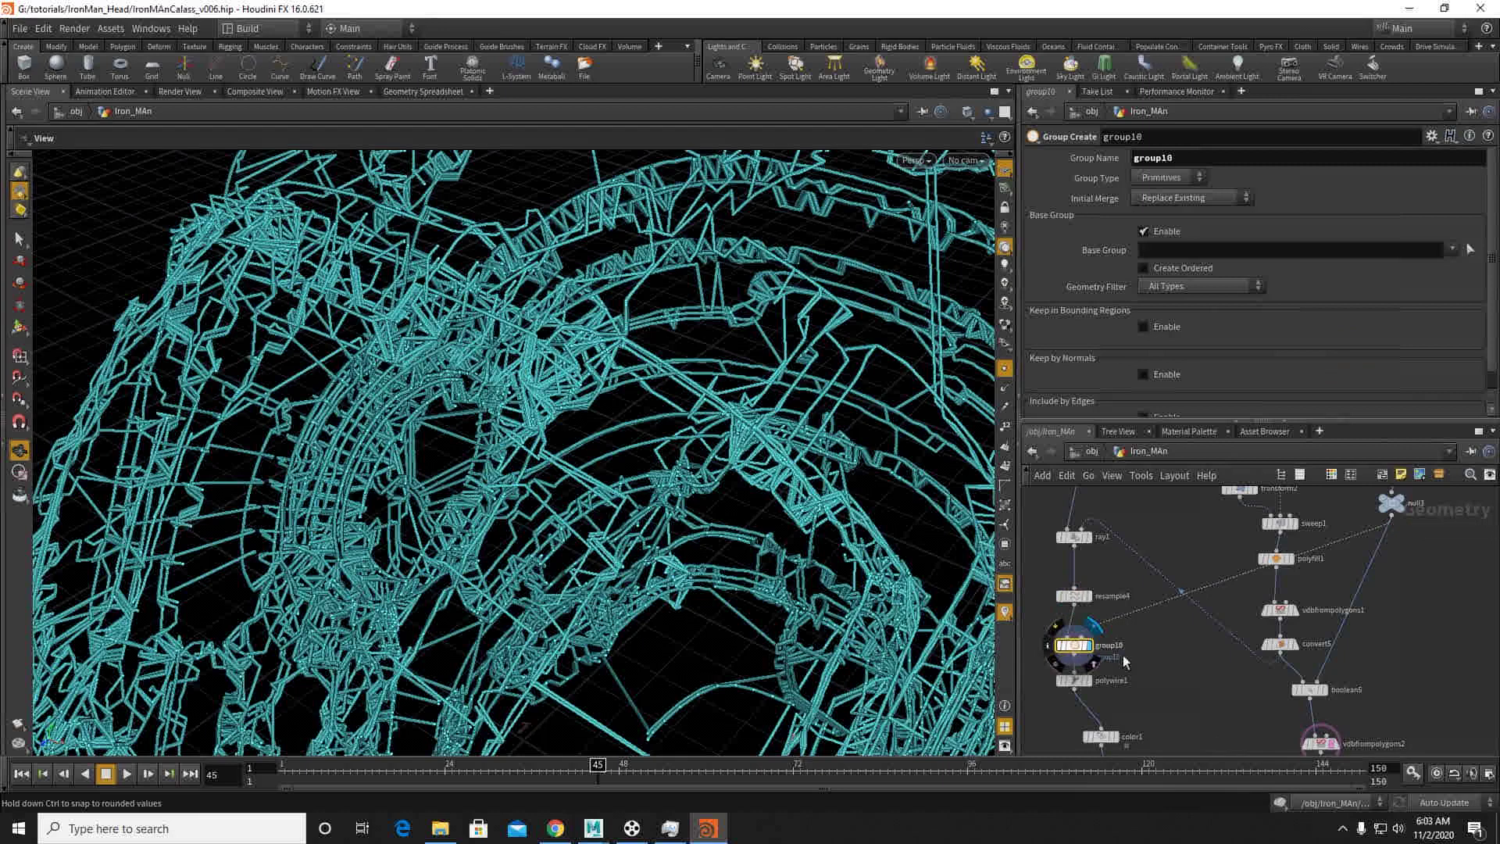
Step: Make the group a Points group kept by Bounding Object (points only), with the base group disabled
{"action": "left_click", "coordinate": [1145, 196]}
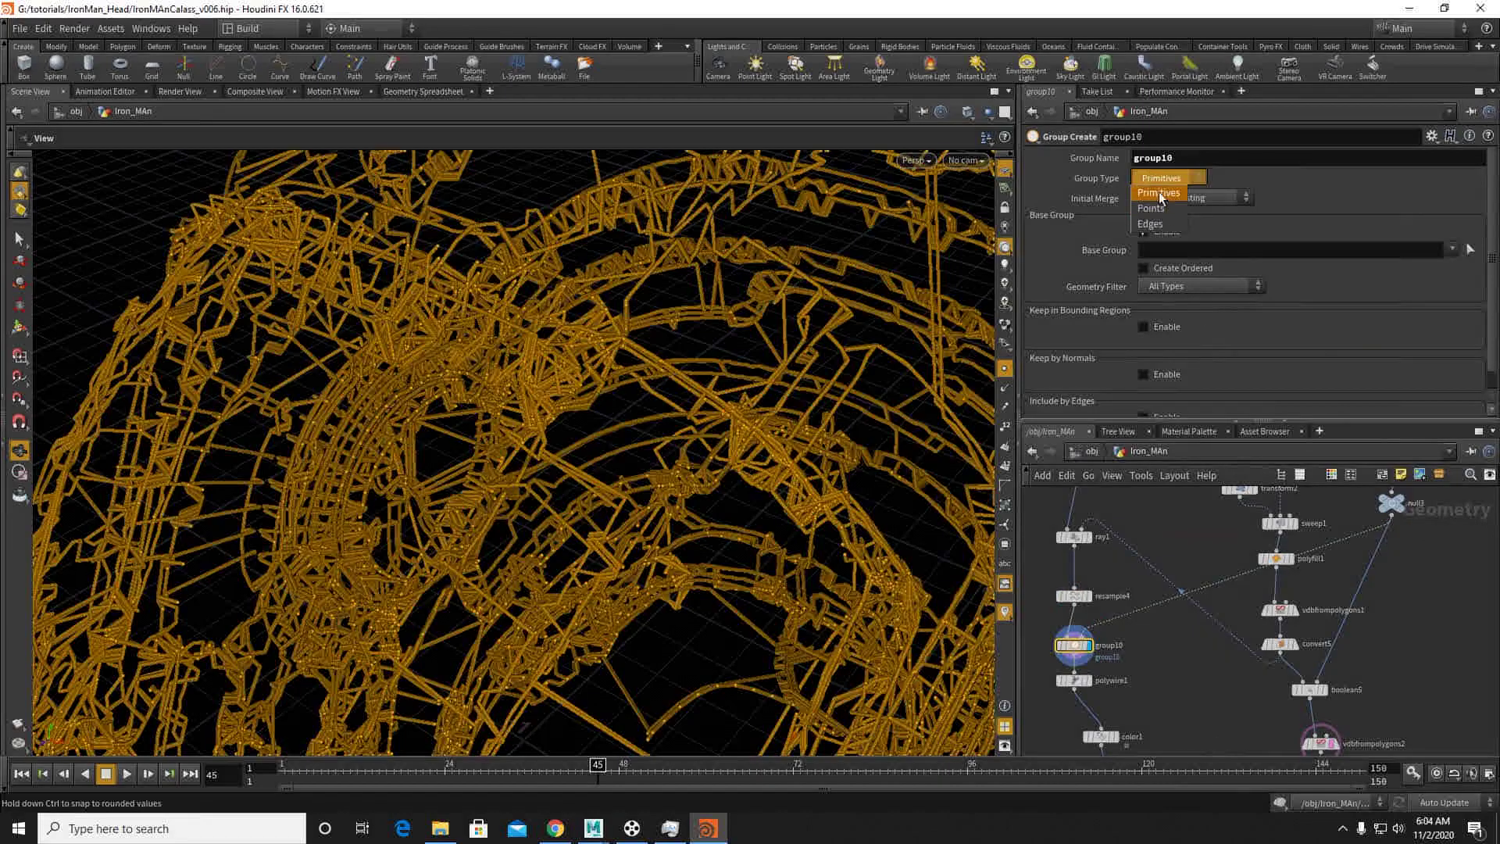
{"action": "left_click", "coordinate": [1168, 179]}
{"action": "left_click", "coordinate": [1144, 327]}
{"action": "left_click", "coordinate": [1211, 345]}
{"action": "left_click", "coordinate": [1195, 387]}
{"action": "left_click", "coordinate": [1143, 231]}
{"action": "left_click", "coordinate": [1168, 178]}
{"action": "left_click", "coordinate": [1160, 194]}
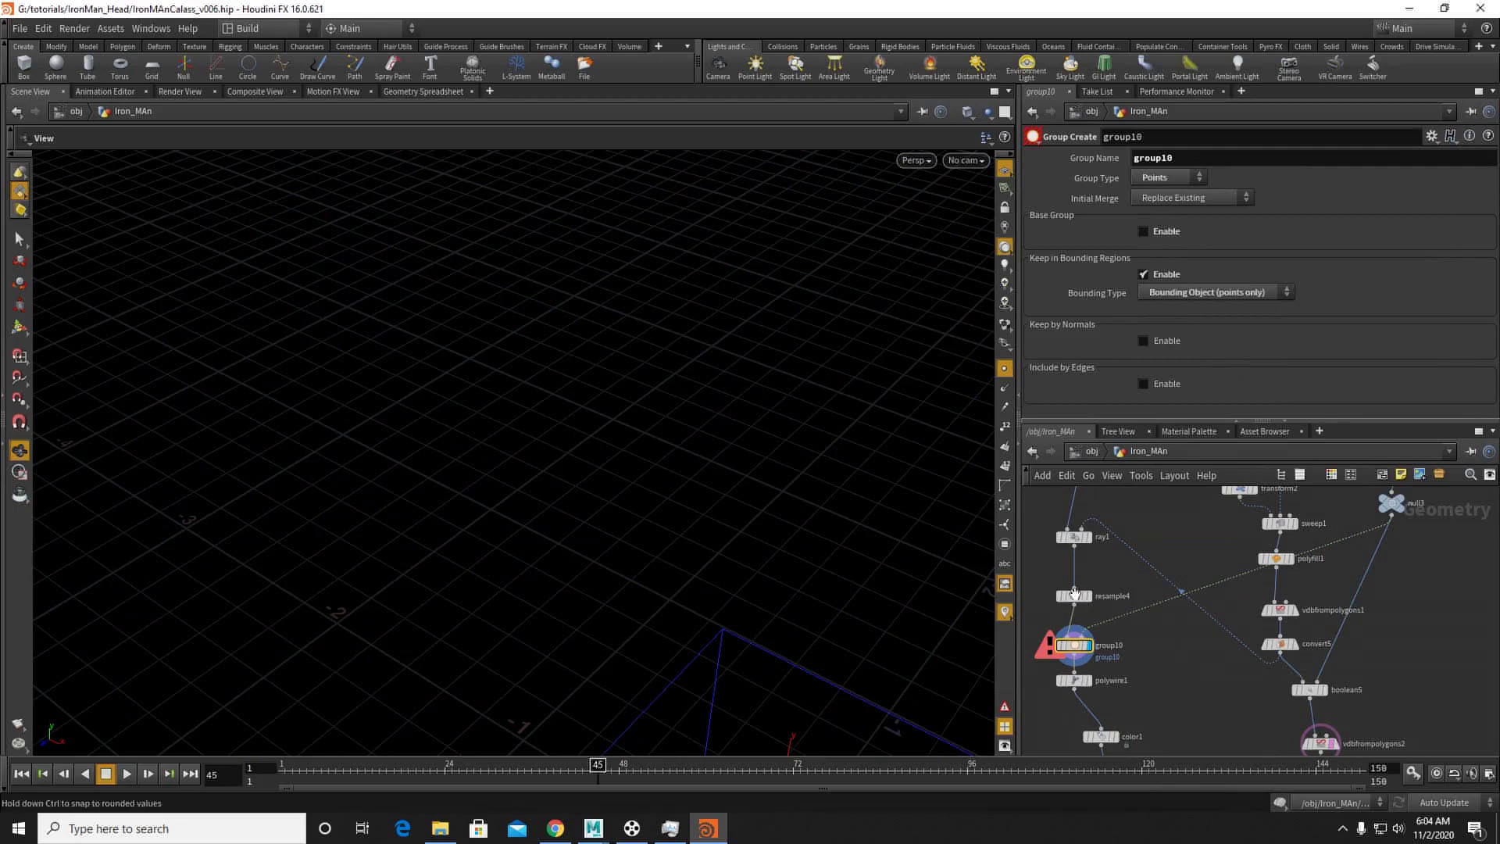
Step: Set resample4's segment length to 0.01 and examine the grouped points across the head
{"action": "left_click", "coordinate": [1075, 594]}
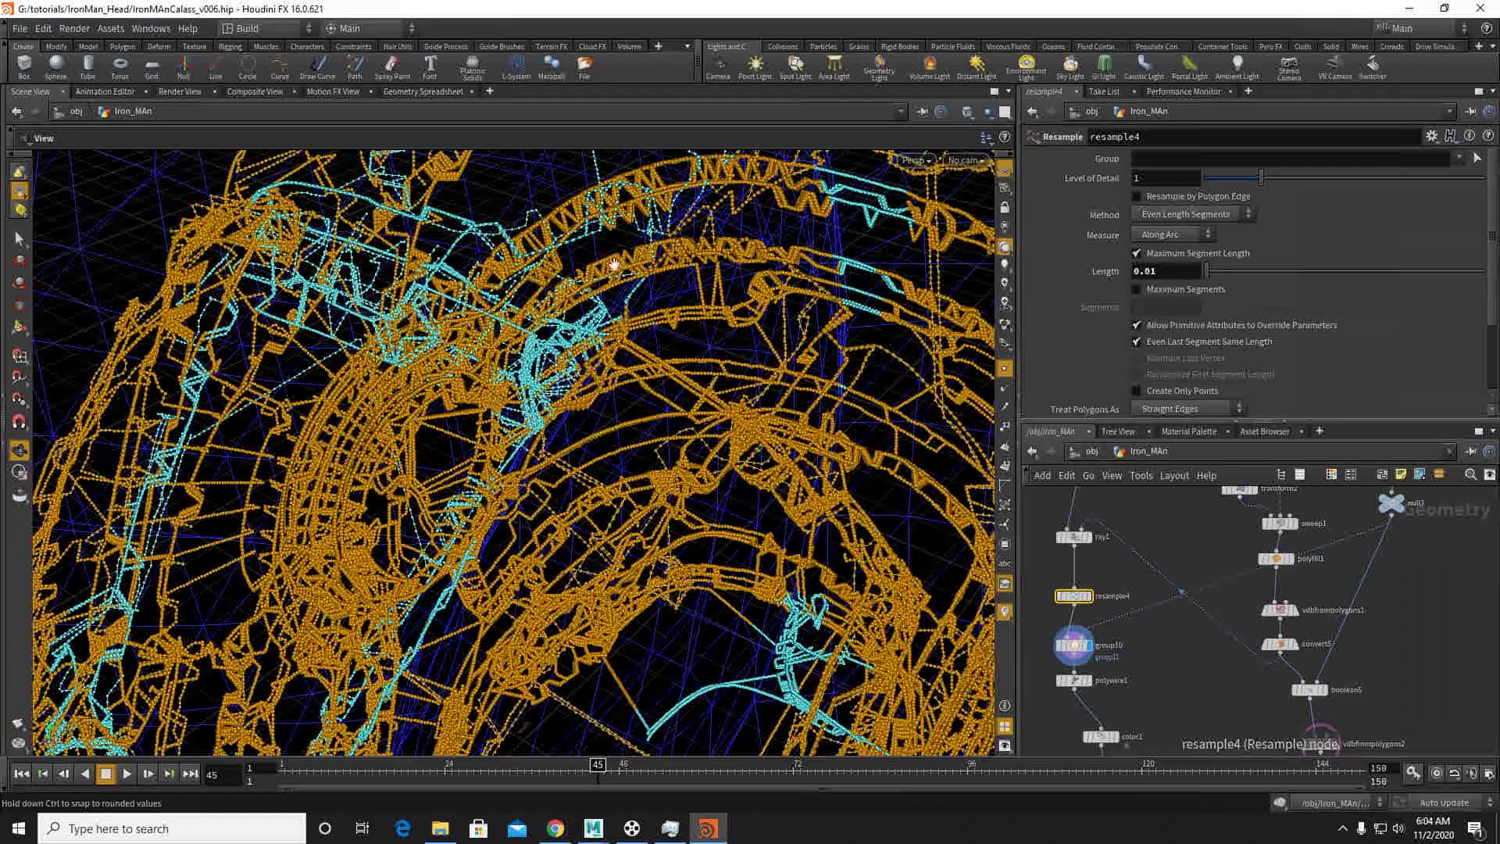
{"action": "right_click_drag", "start_coordinate": [591, 235], "coordinate": [493, 299]}
{"action": "left_click_drag", "start_coordinate": [493, 299], "coordinate": [603, 312]}
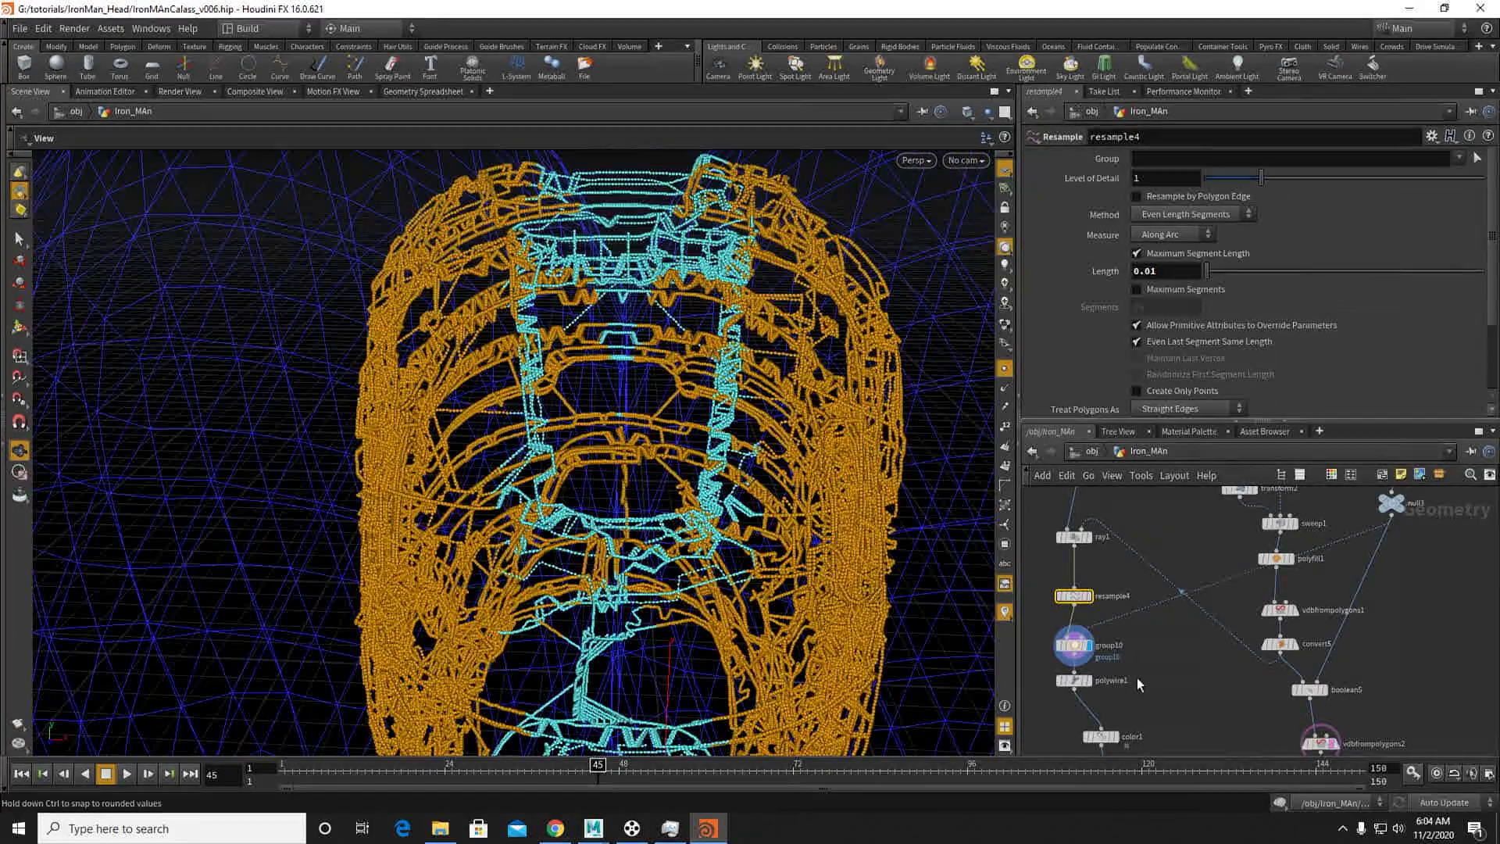
Step: Insert a Delete node between group10 and polywire1 and display it
{"action": "middle_click_drag", "start_coordinate": [1136, 677], "coordinate": [1150, 629]}
{"action": "key", "text": "Tab"}
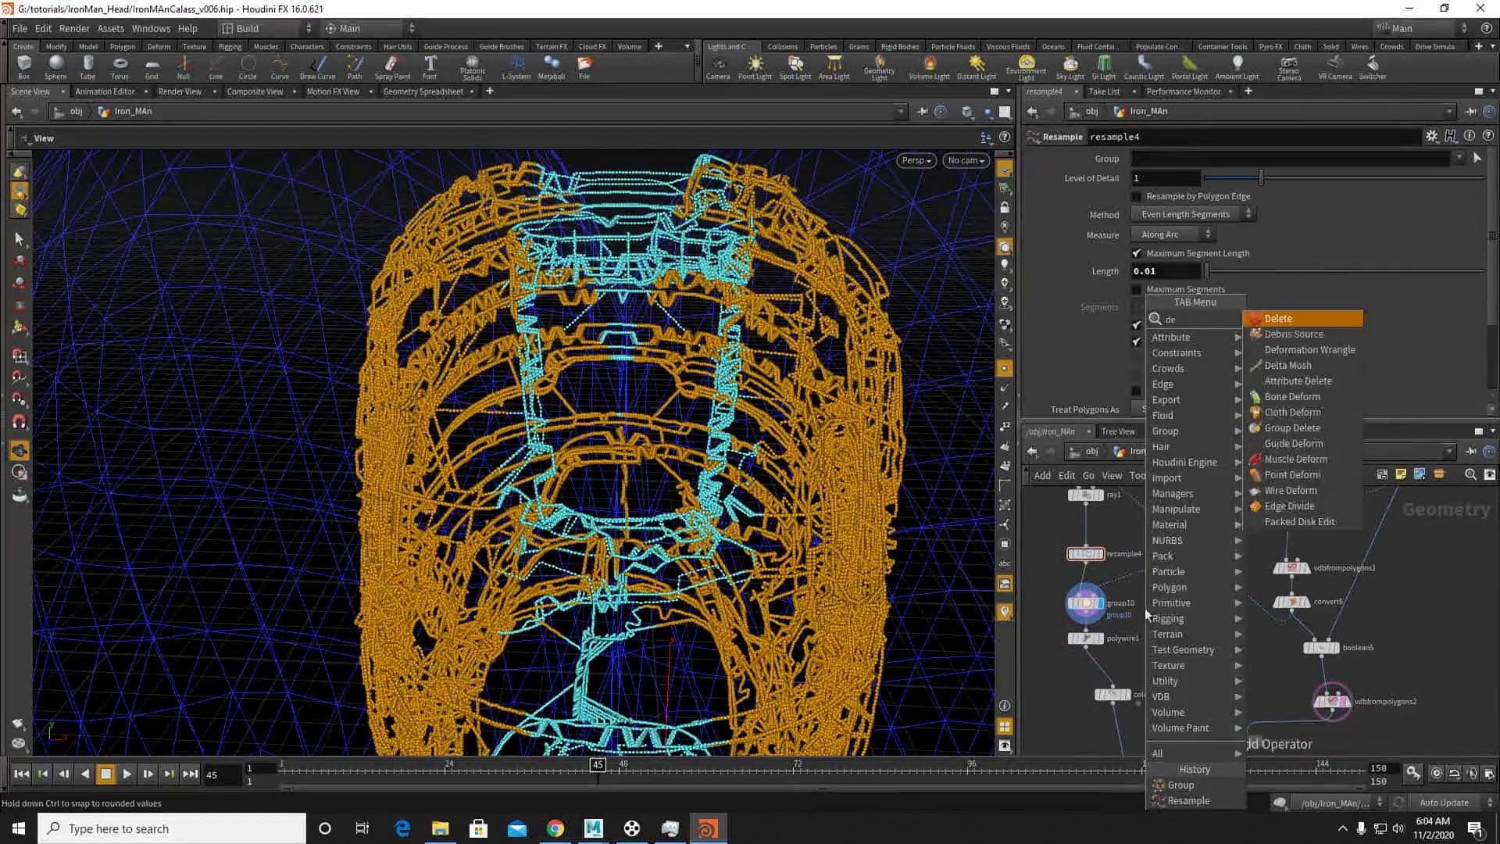
{"action": "left_click", "coordinate": [1091, 634]}
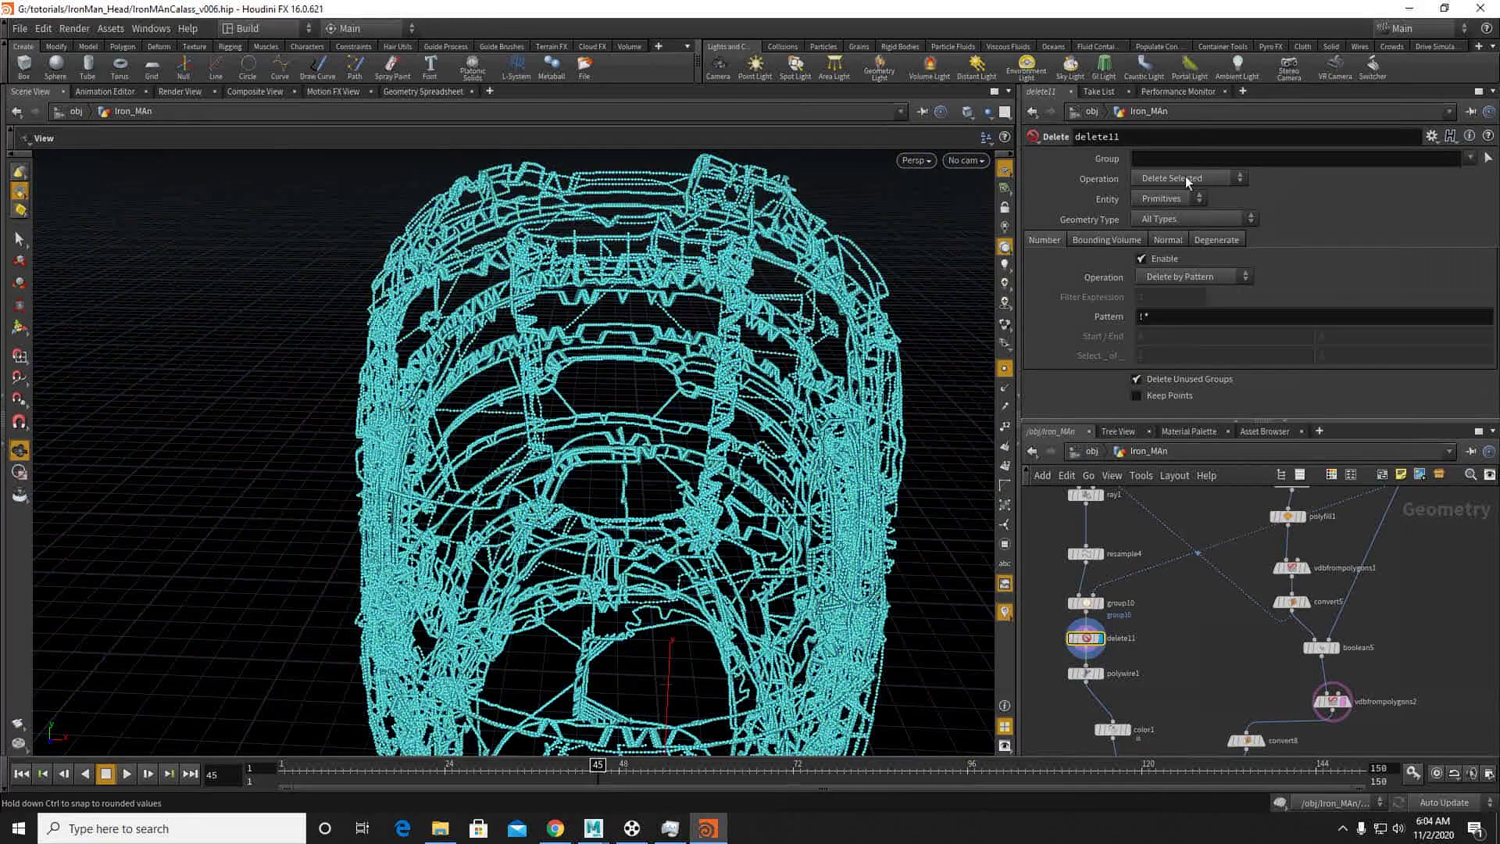
Step: Set delete11 to use group10 with the Points entity and the Delete Non-Selected operation
{"action": "left_click", "coordinate": [1469, 157]}
{"action": "left_click", "coordinate": [1452, 178]}
{"action": "left_click", "coordinate": [1169, 199]}
{"action": "left_click", "coordinate": [1149, 215]}
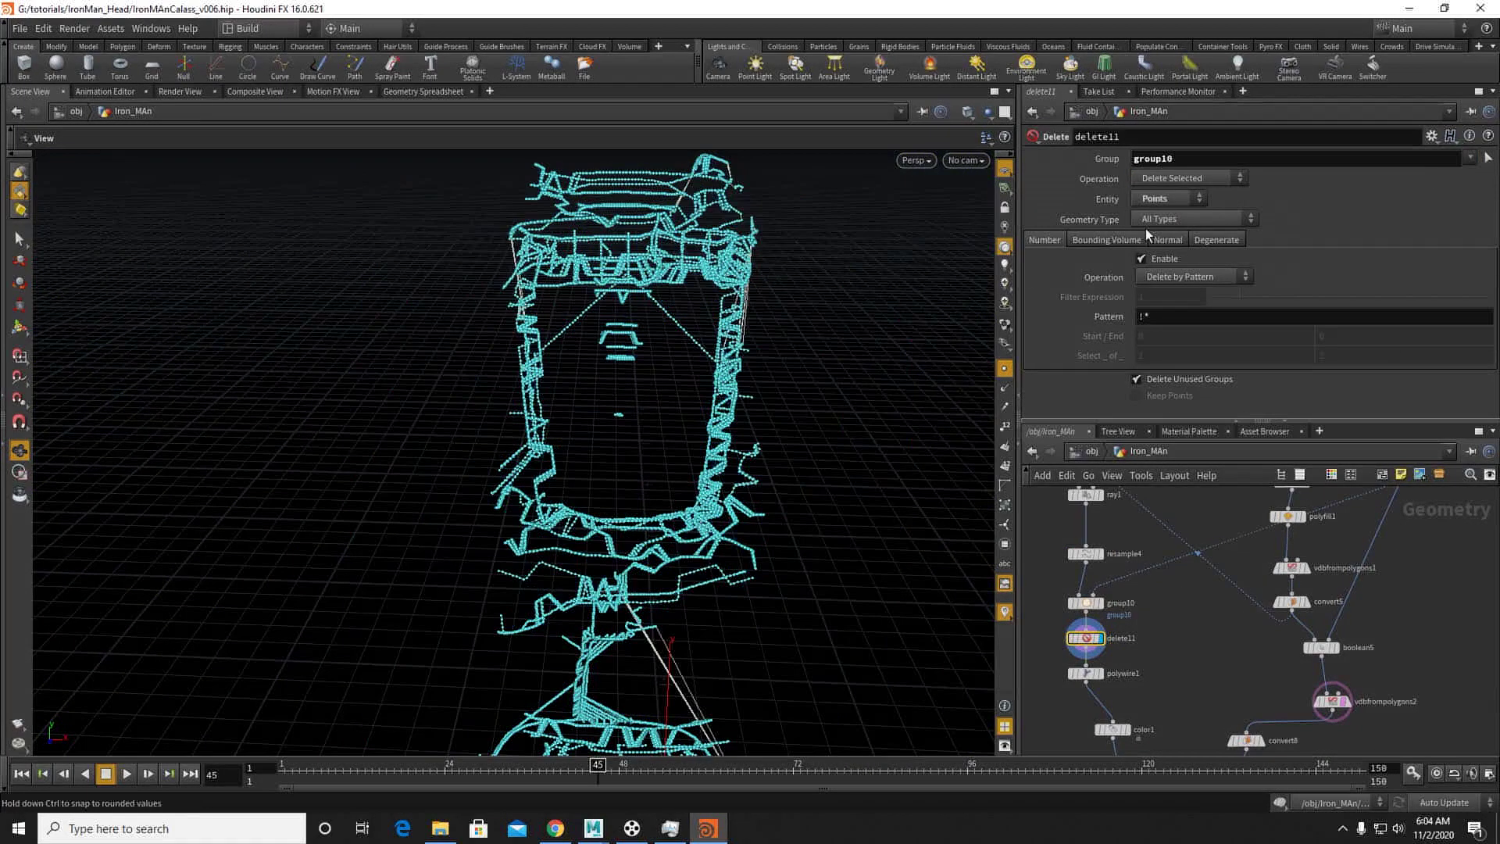
{"action": "left_click", "coordinate": [1175, 199]}
{"action": "left_click", "coordinate": [1225, 196]}
{"action": "left_click", "coordinate": [1188, 178]}
{"action": "left_click", "coordinate": [1163, 209]}
Step: Examine the remaining points and connecting lines across the head, then display polywire1 to check the wires
{"action": "left_click_drag", "start_coordinate": [649, 343], "coordinate": [646, 282]}
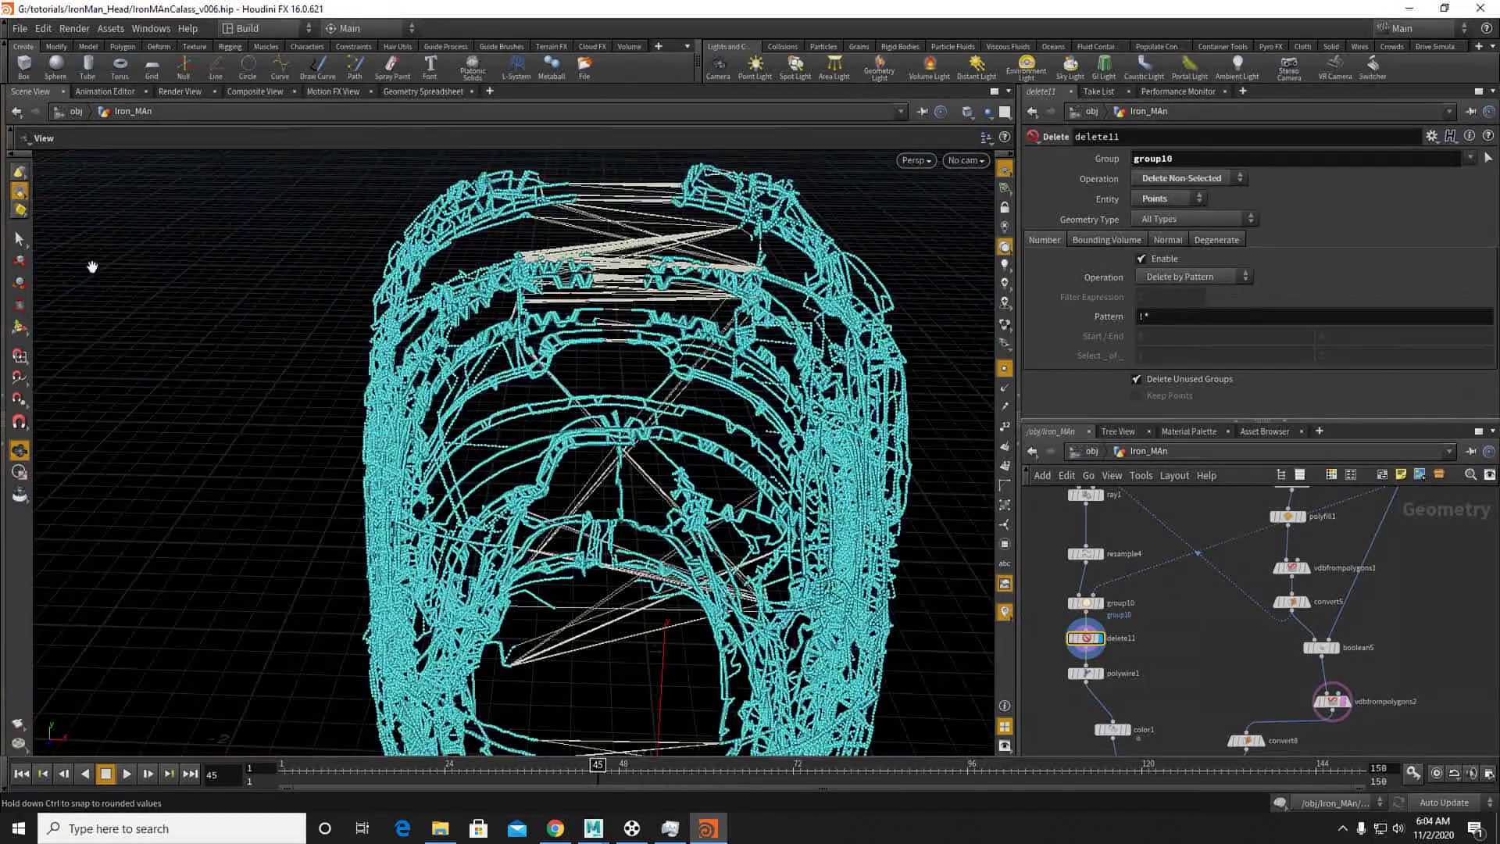
{"action": "key", "text": "s"}
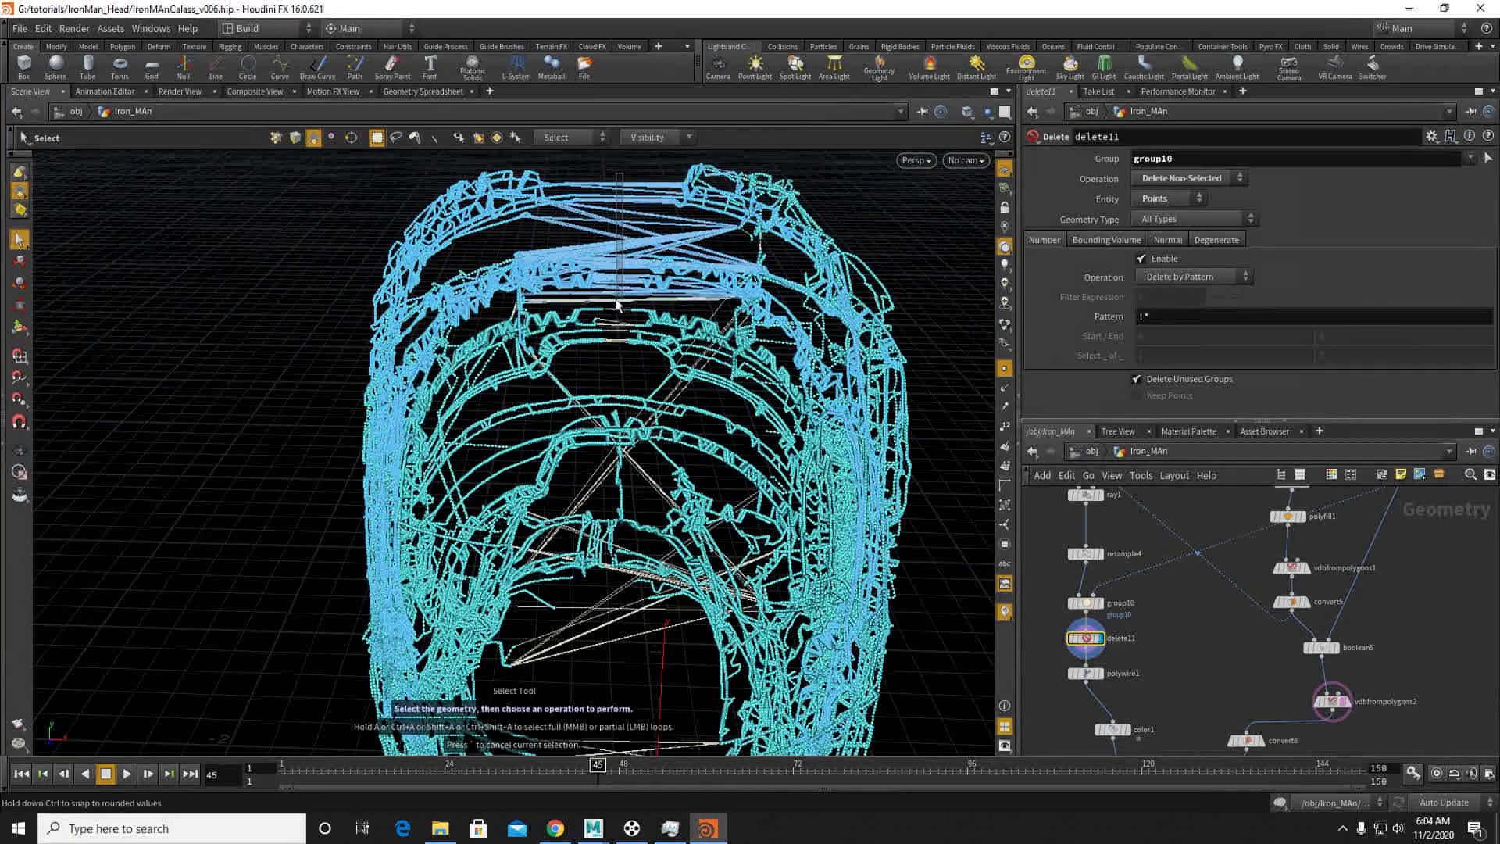
{"action": "left_click_drag", "start_coordinate": [624, 172], "coordinate": [625, 362]}
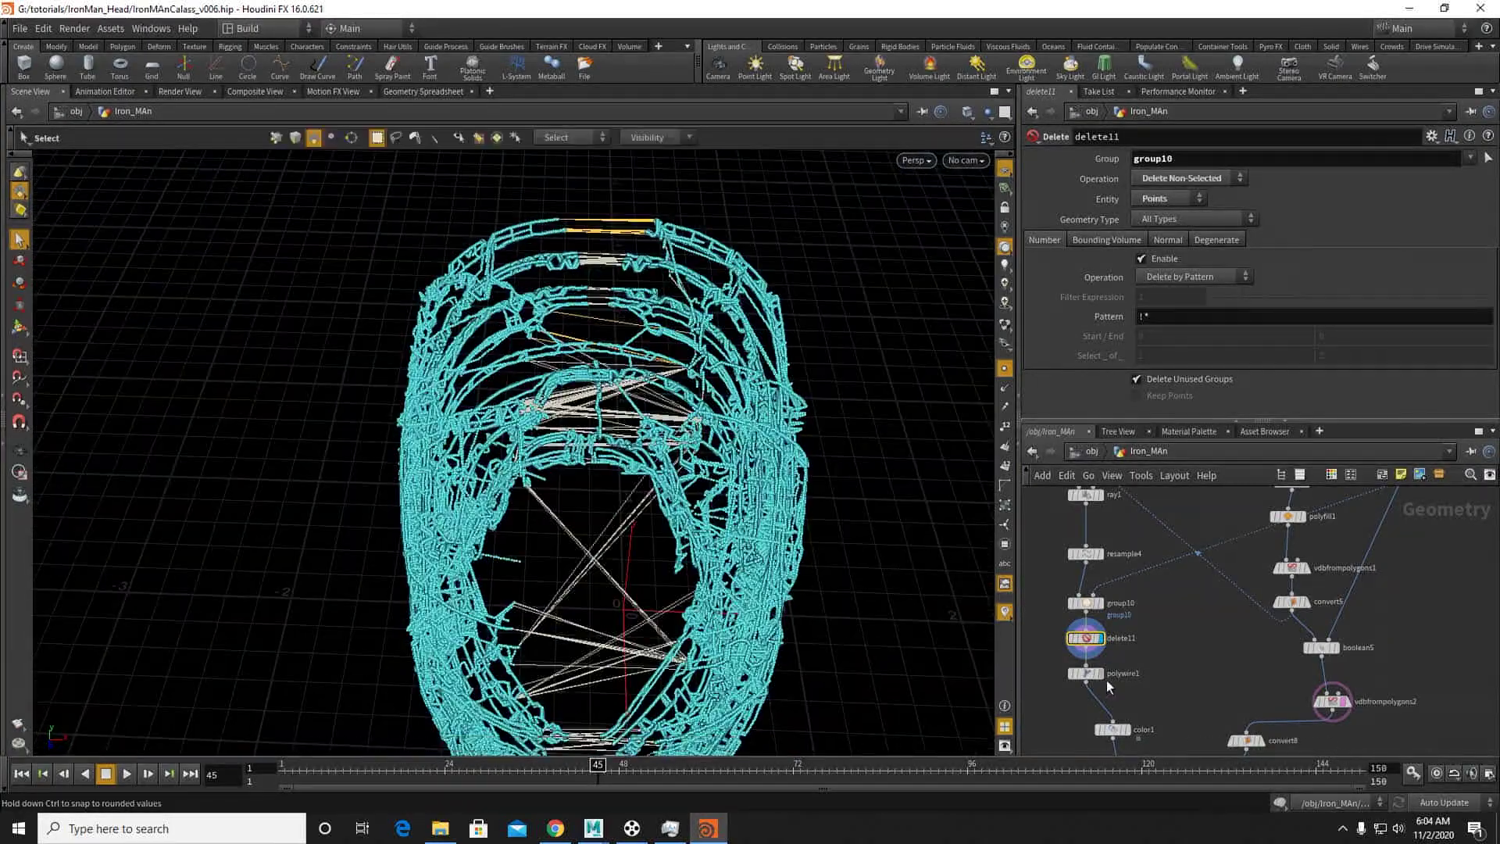
{"action": "left_click", "coordinate": [1091, 678]}
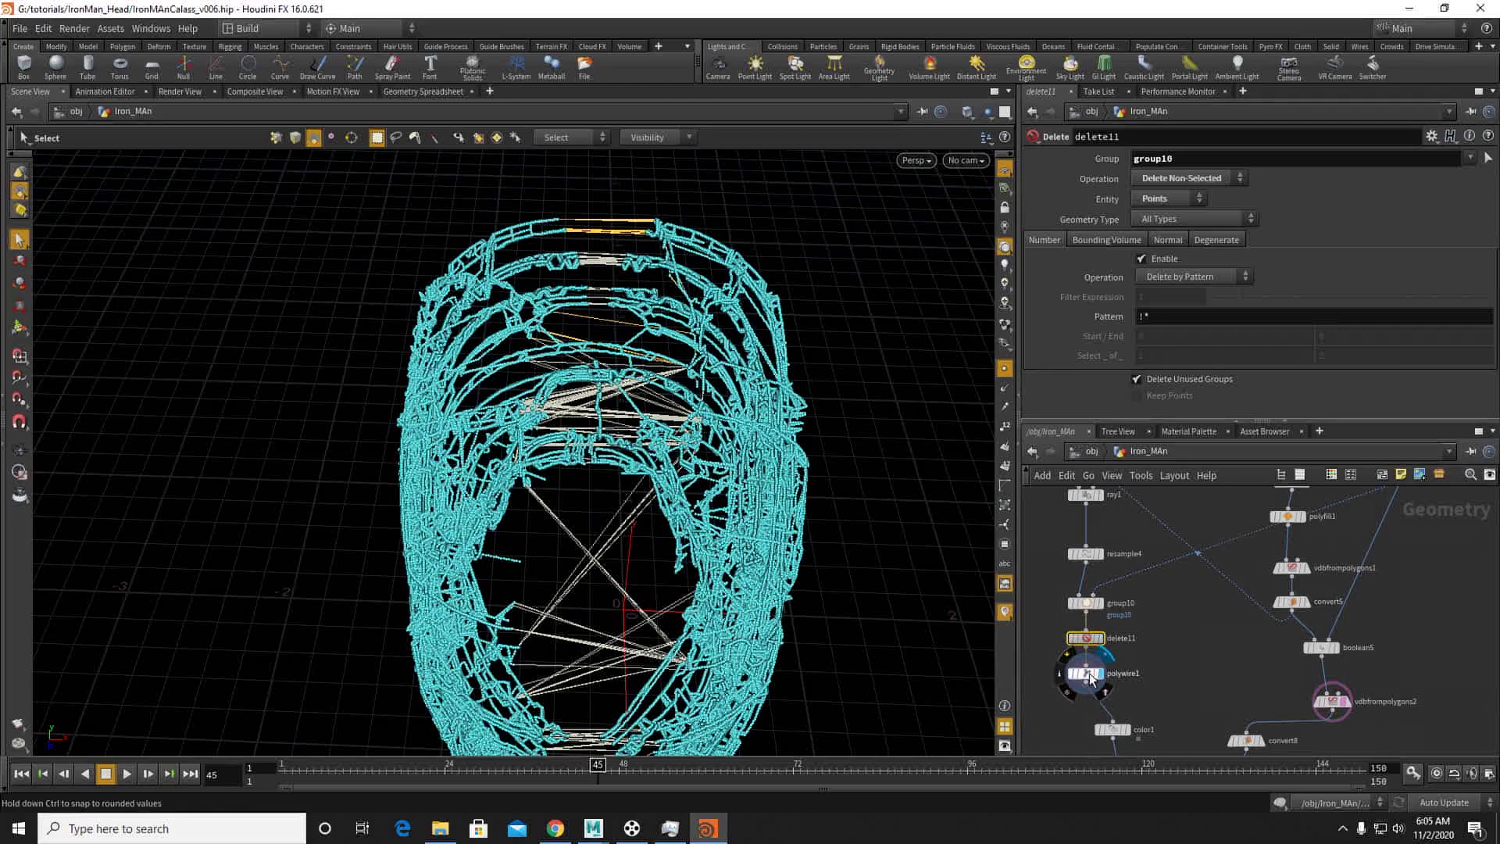
{"action": "left_click", "coordinate": [1091, 679]}
{"action": "middle_click_drag", "start_coordinate": [1162, 639], "coordinate": [1159, 671]}
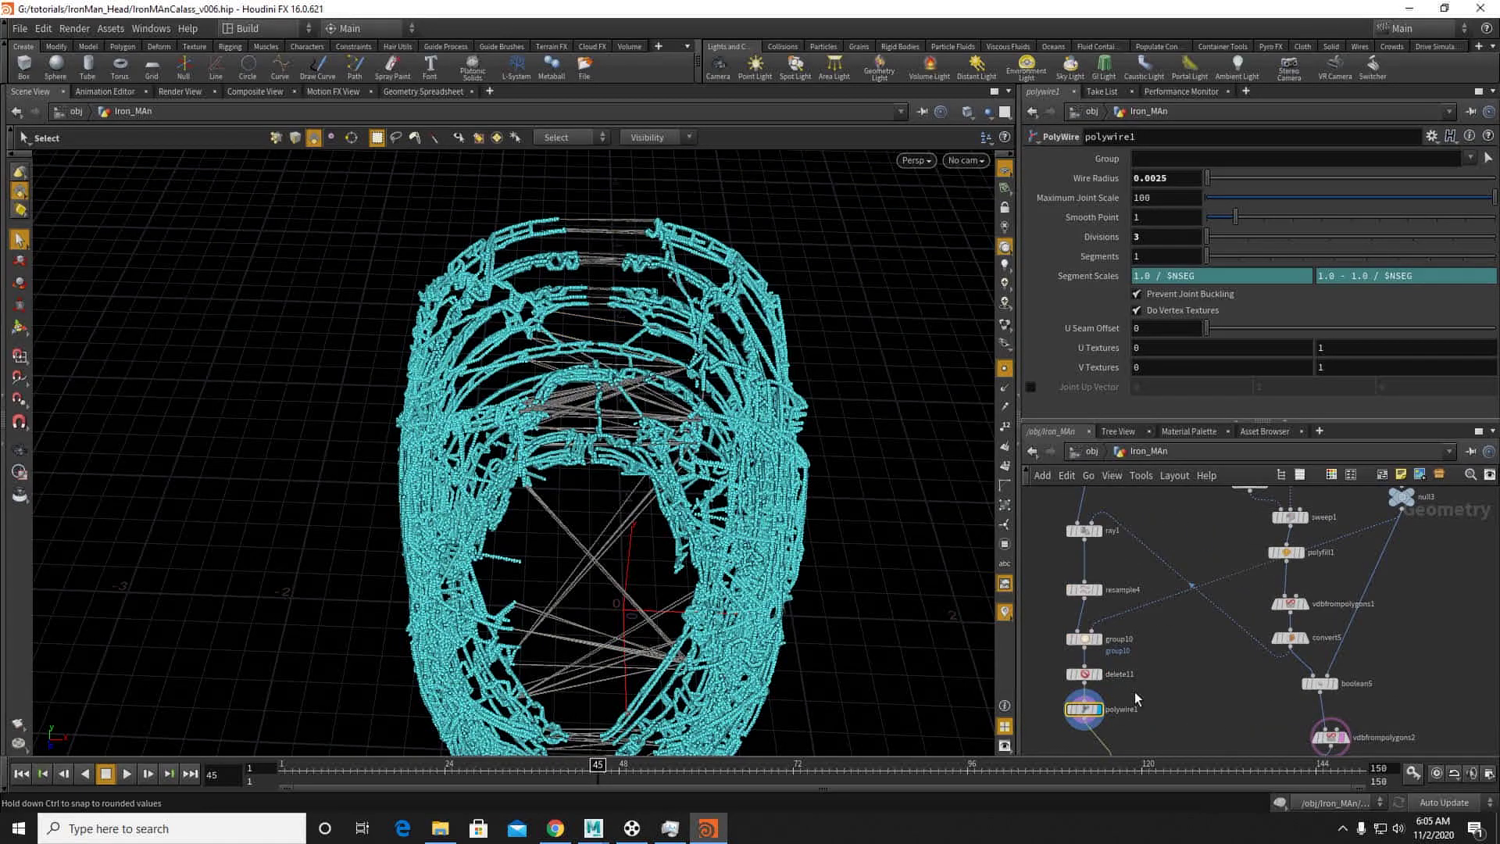
{"action": "left_click", "coordinate": [1341, 827]}
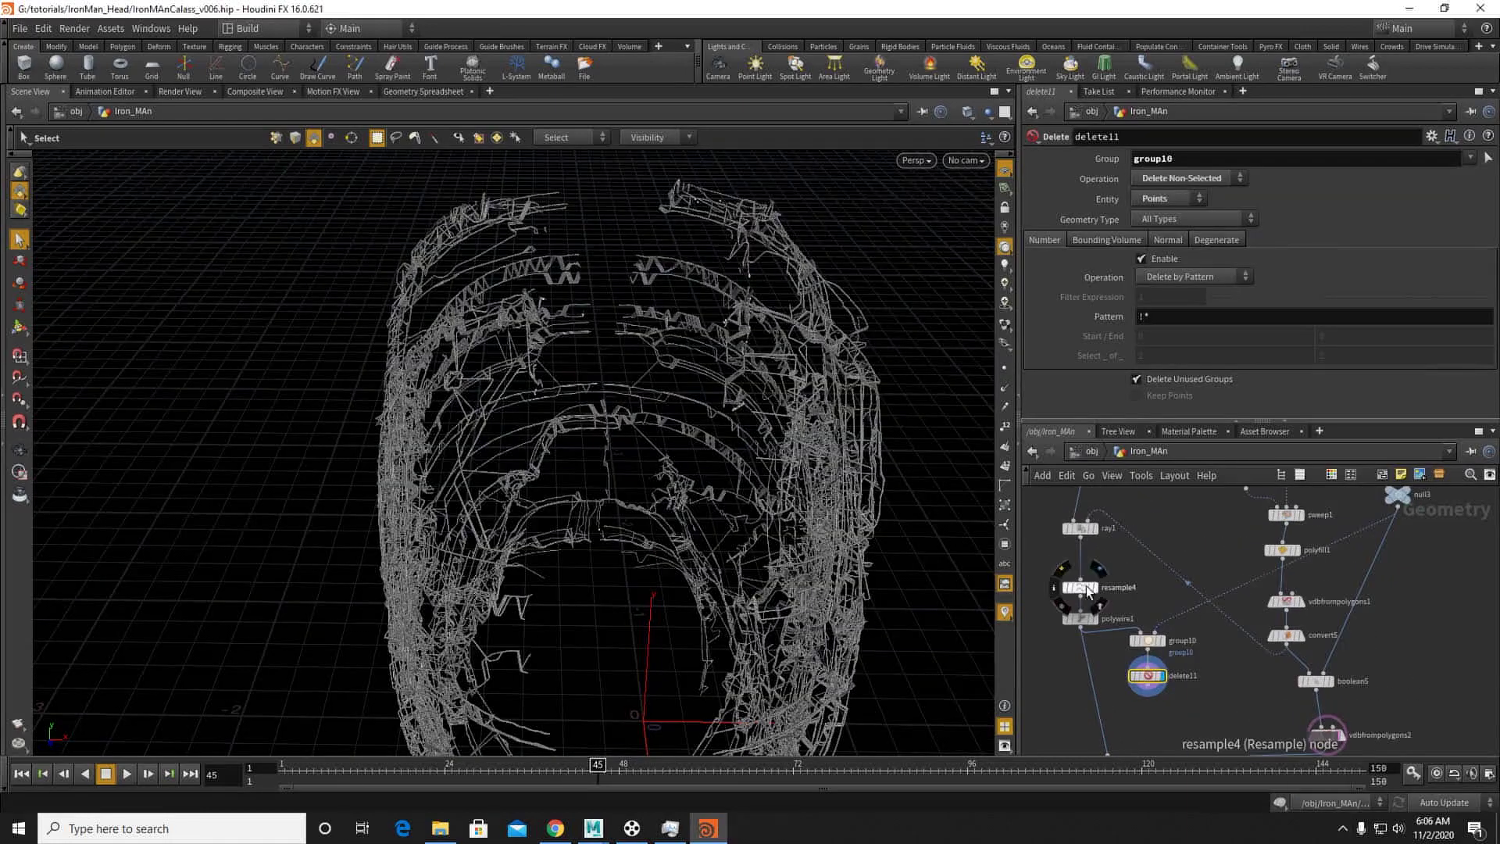
Step: Tidy resample4, polywire1, group10 and delete11 in the network and display polywire1
{"action": "mouse_move", "coordinate": [1084, 585]}
{"action": "left_mouse_down"}
{"action": "mouse_move", "coordinate": [1084, 572]}
{"action": "mouse_move", "coordinate": [1081, 608]}
{"action": "left_mouse_up"}
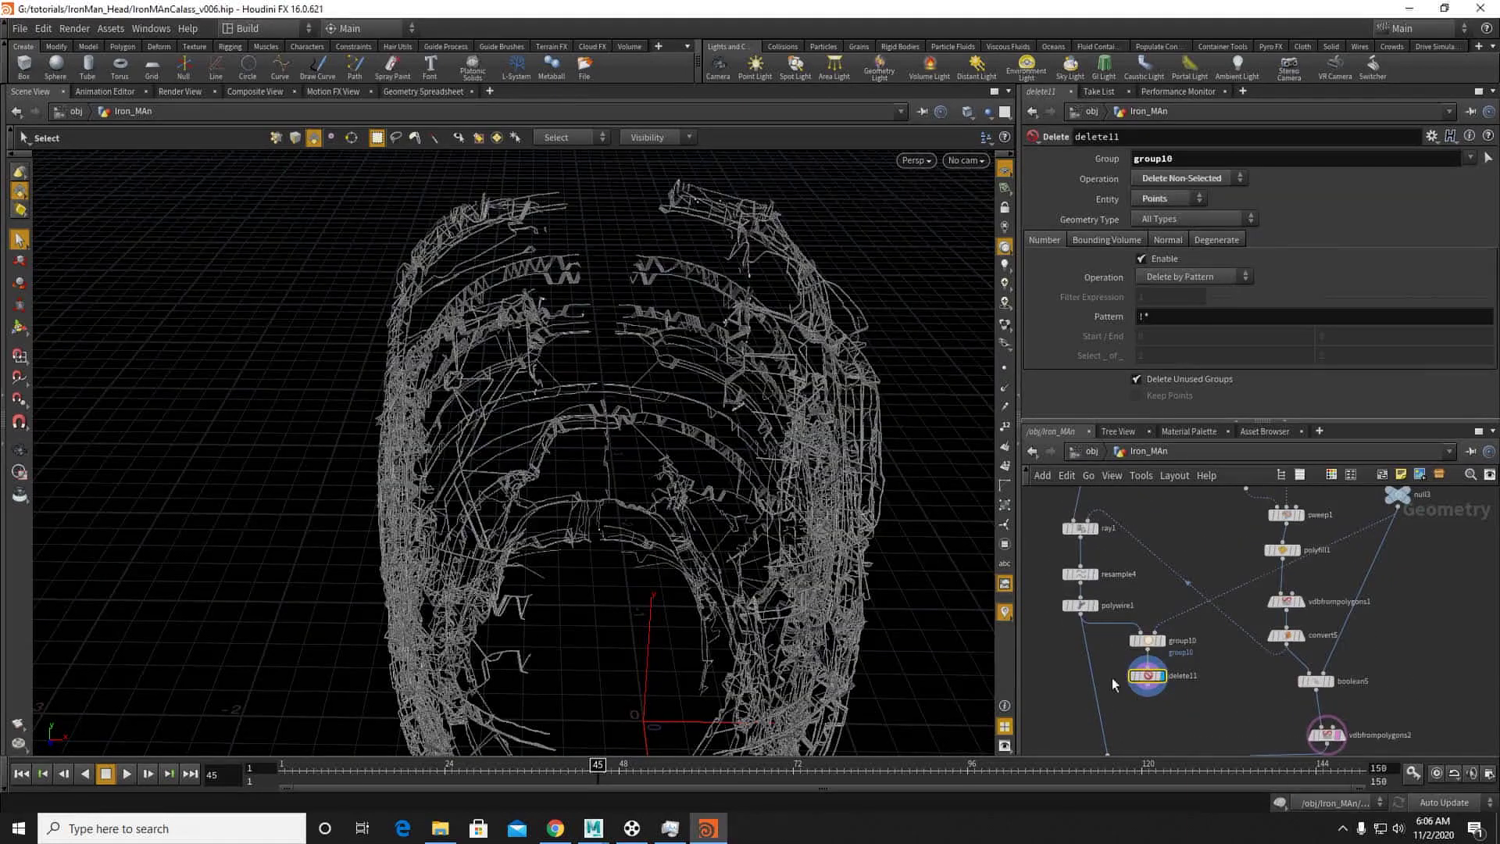
{"action": "left_click_drag", "start_coordinate": [1151, 640], "coordinate": [1133, 697]}
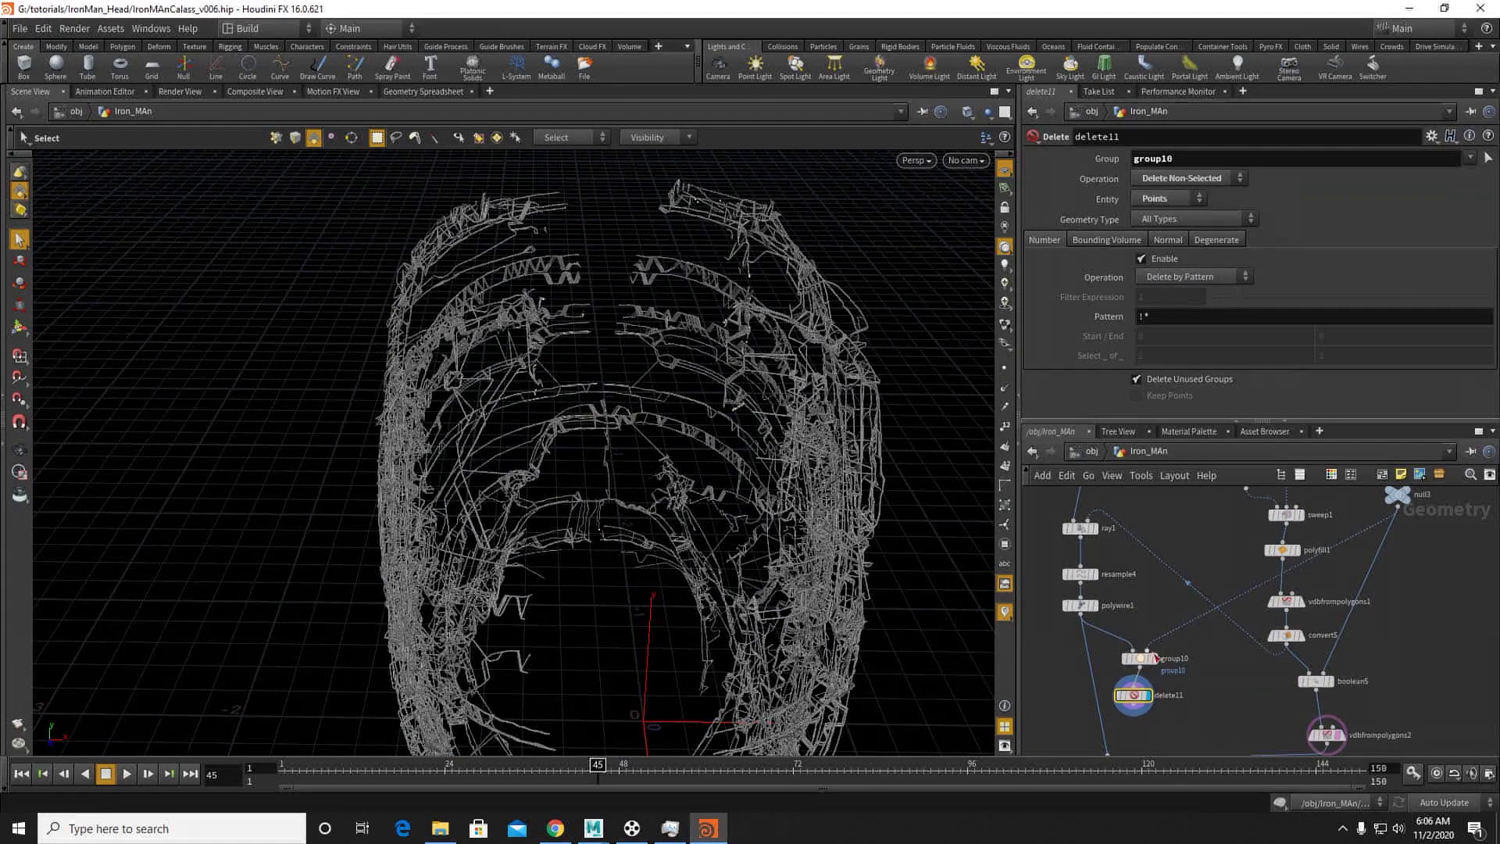
{"action": "middle_click_drag", "start_coordinate": [1140, 620], "coordinate": [1133, 638]}
{"action": "mouse_move", "coordinate": [1078, 625]}
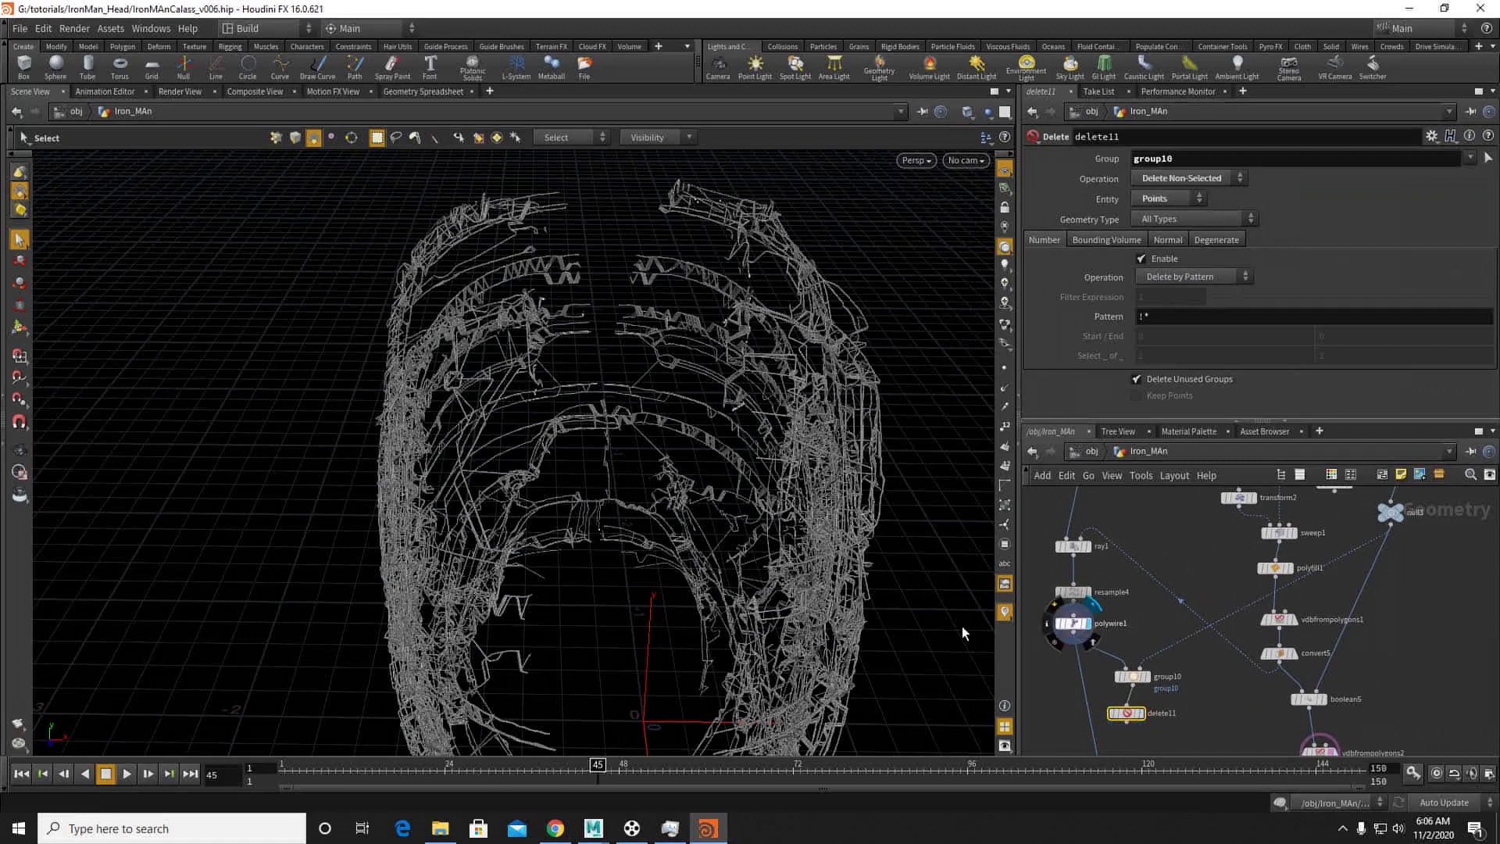
Step: Check the parameters of resample4 and polywire1, and move the timeline to frame 14
{"action": "left_click", "coordinate": [1072, 591]}
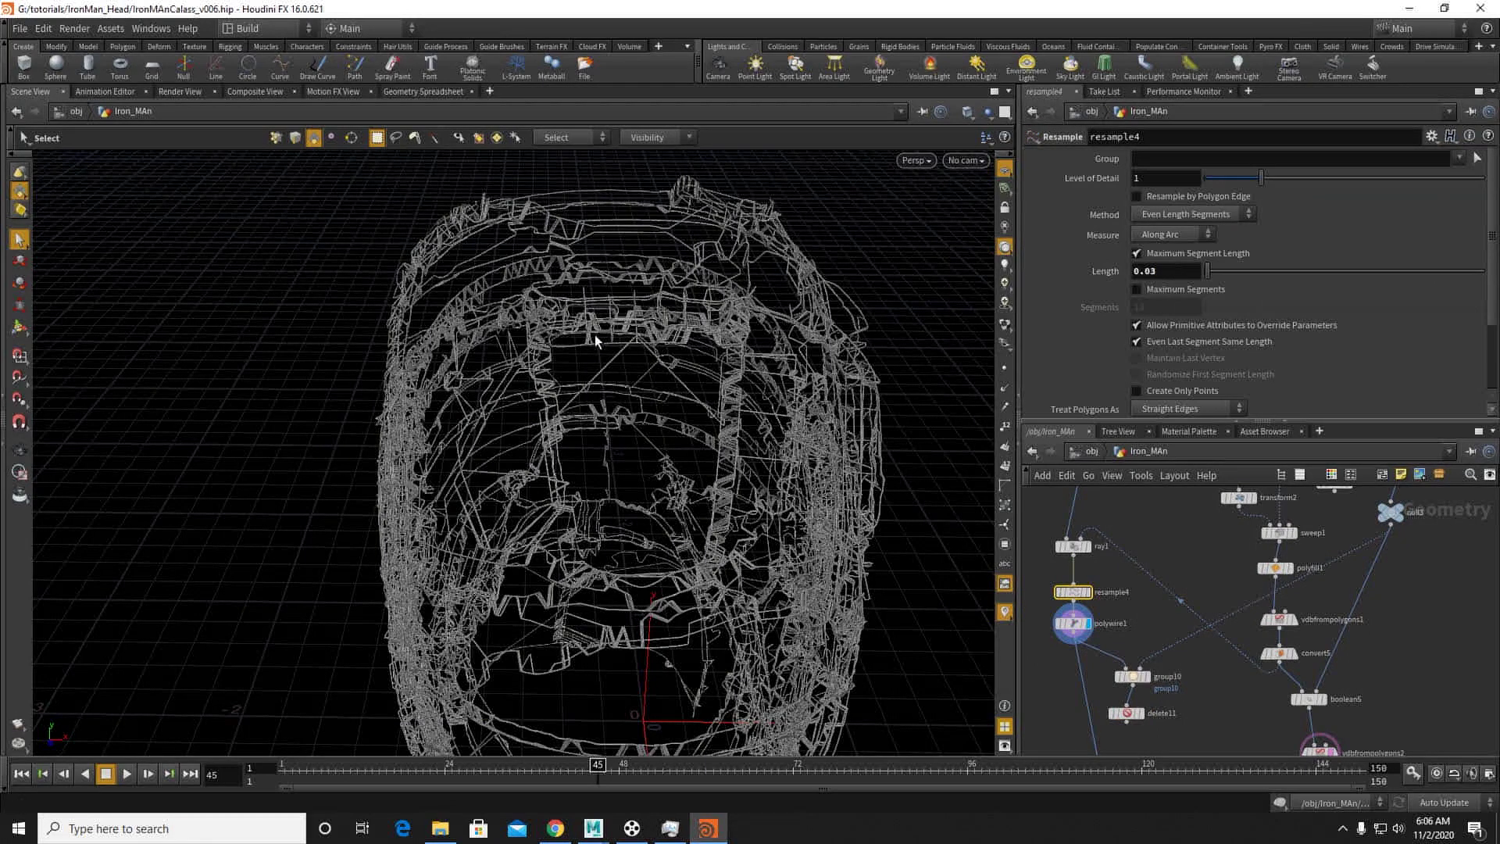
{"action": "scroll", "coordinate": [1135, 658], "scroll_direction": "up", "scroll_amount": 4}
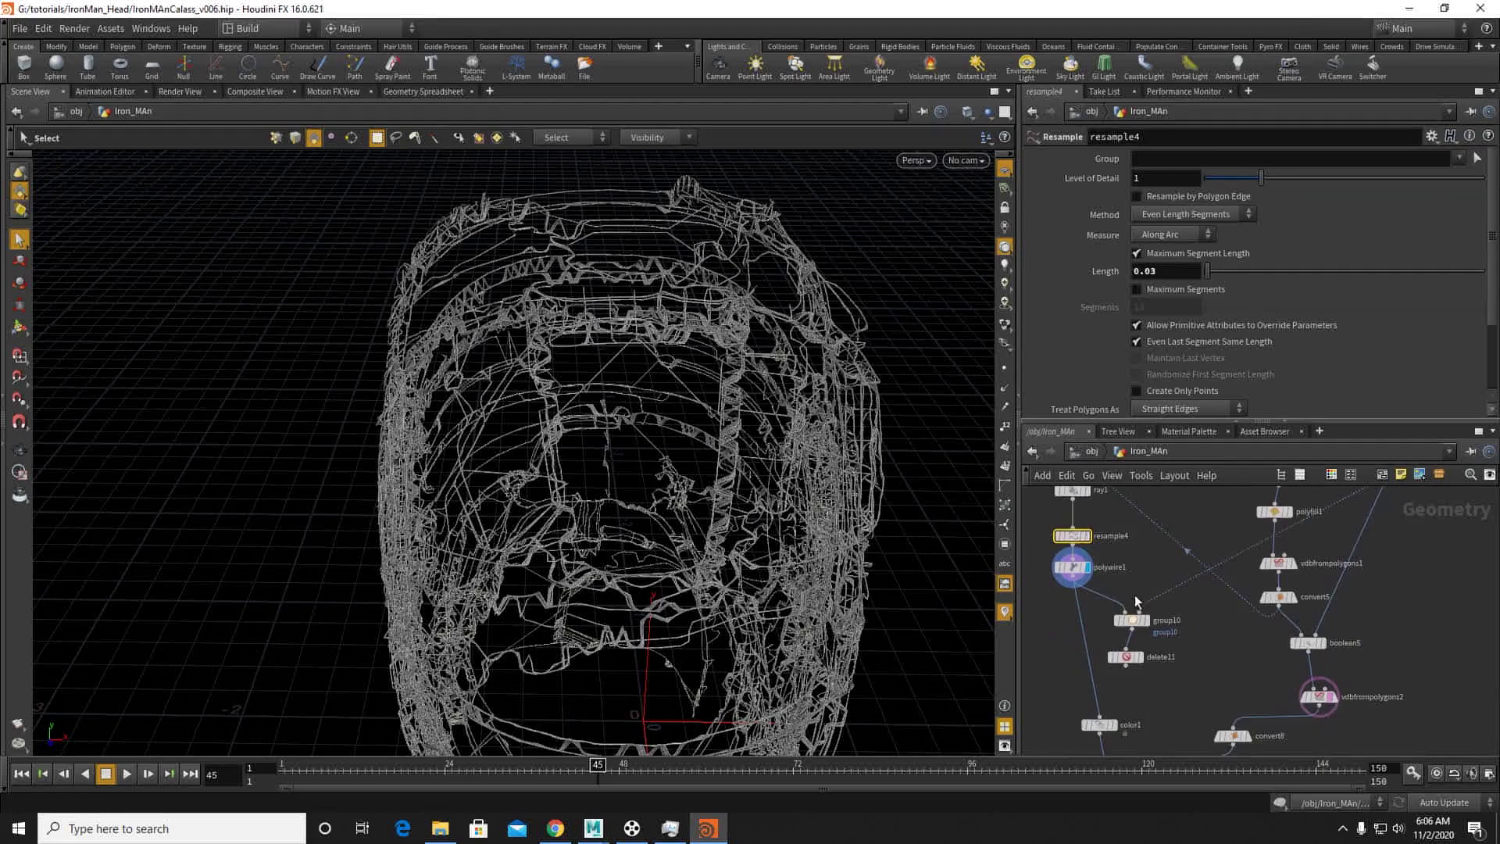
{"action": "middle_click_drag", "start_coordinate": [1086, 554], "coordinate": [1123, 594]}
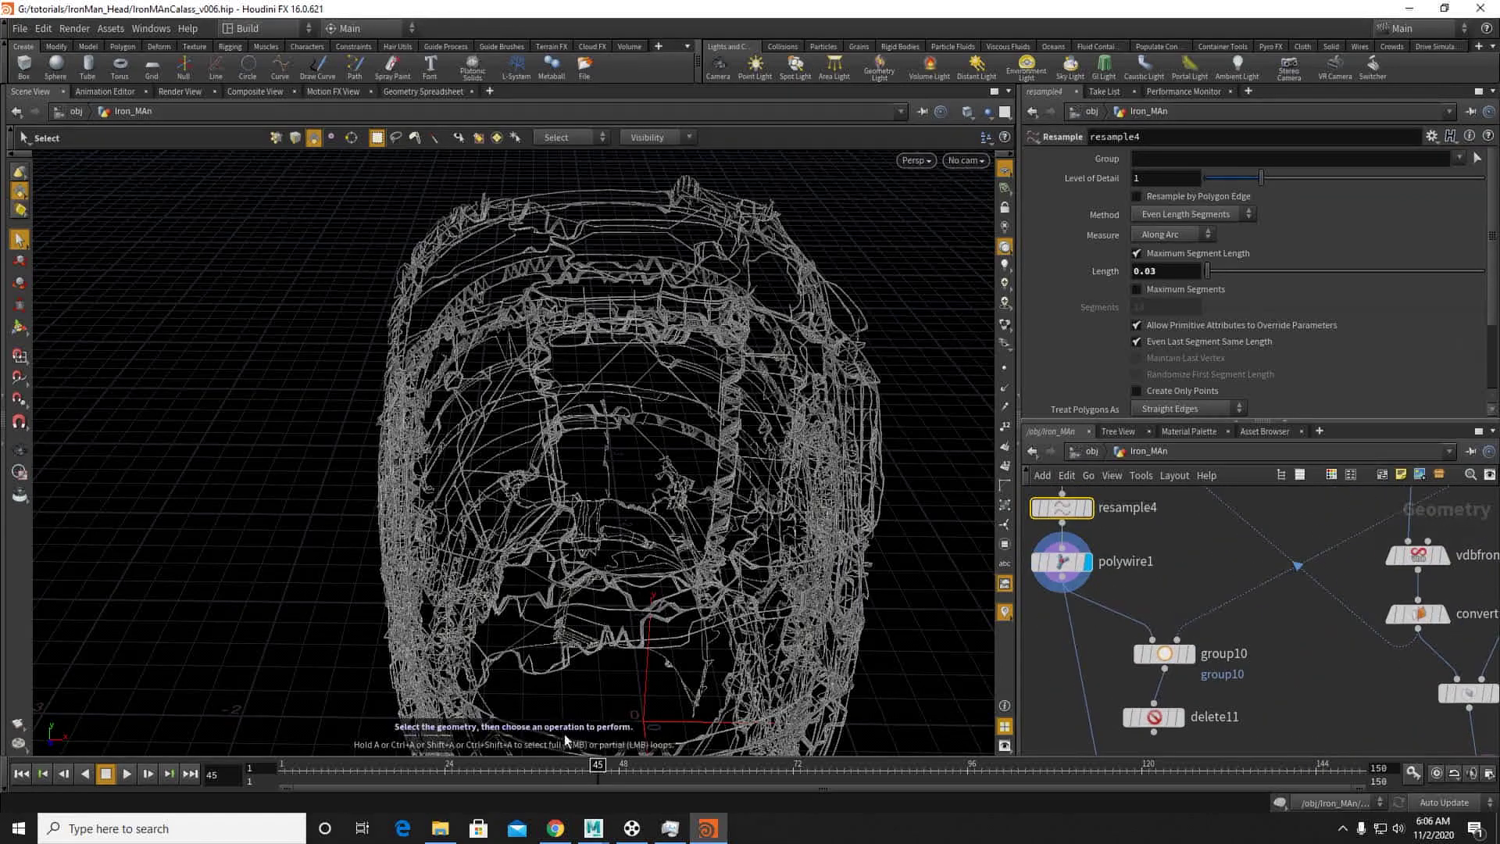
{"action": "left_click", "coordinate": [1063, 566]}
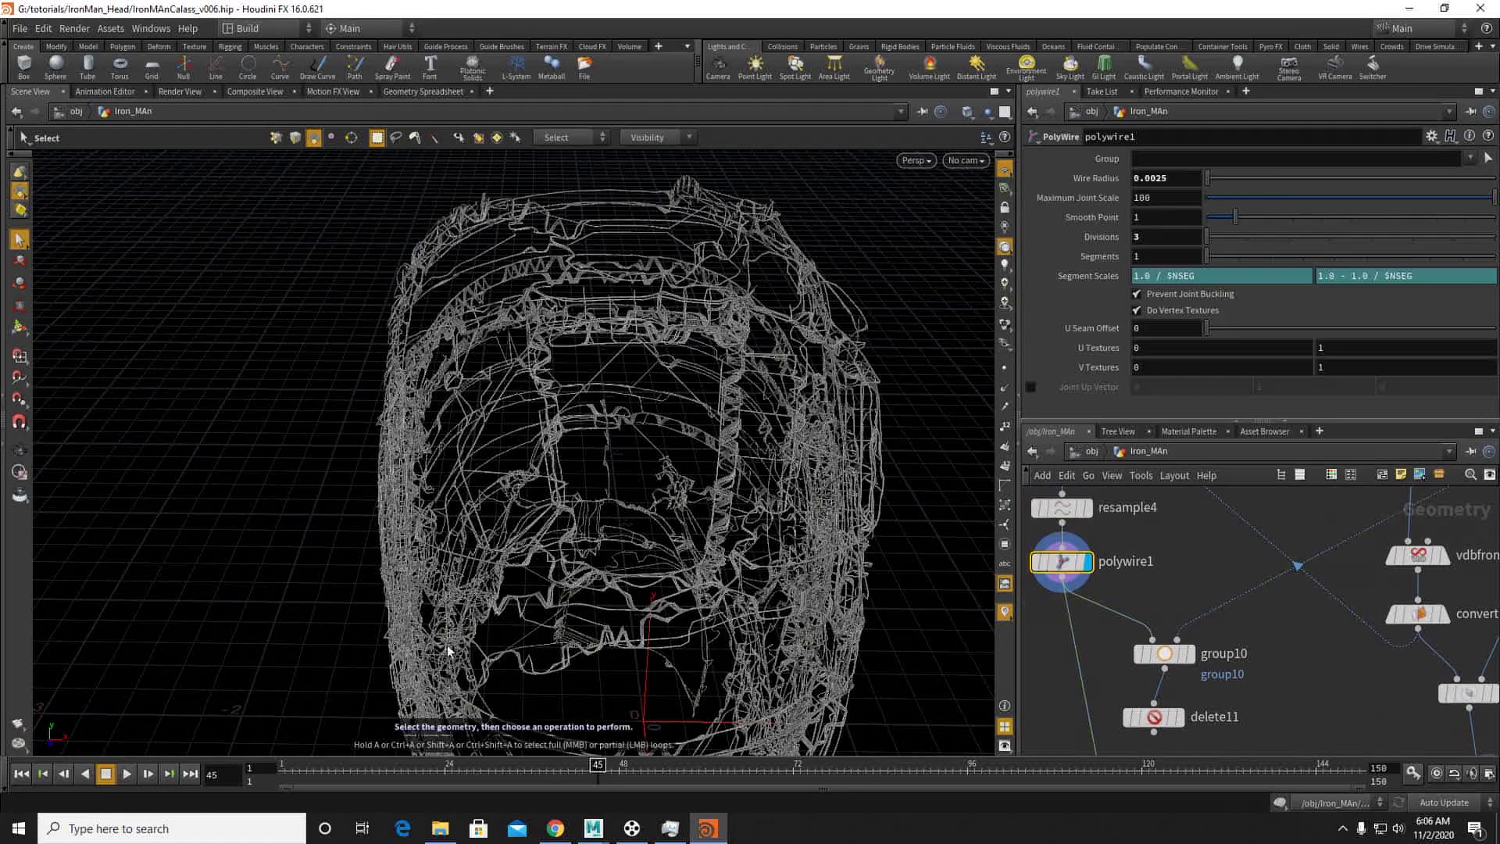
{"action": "left_click_drag", "start_coordinate": [475, 770], "coordinate": [369, 768]}
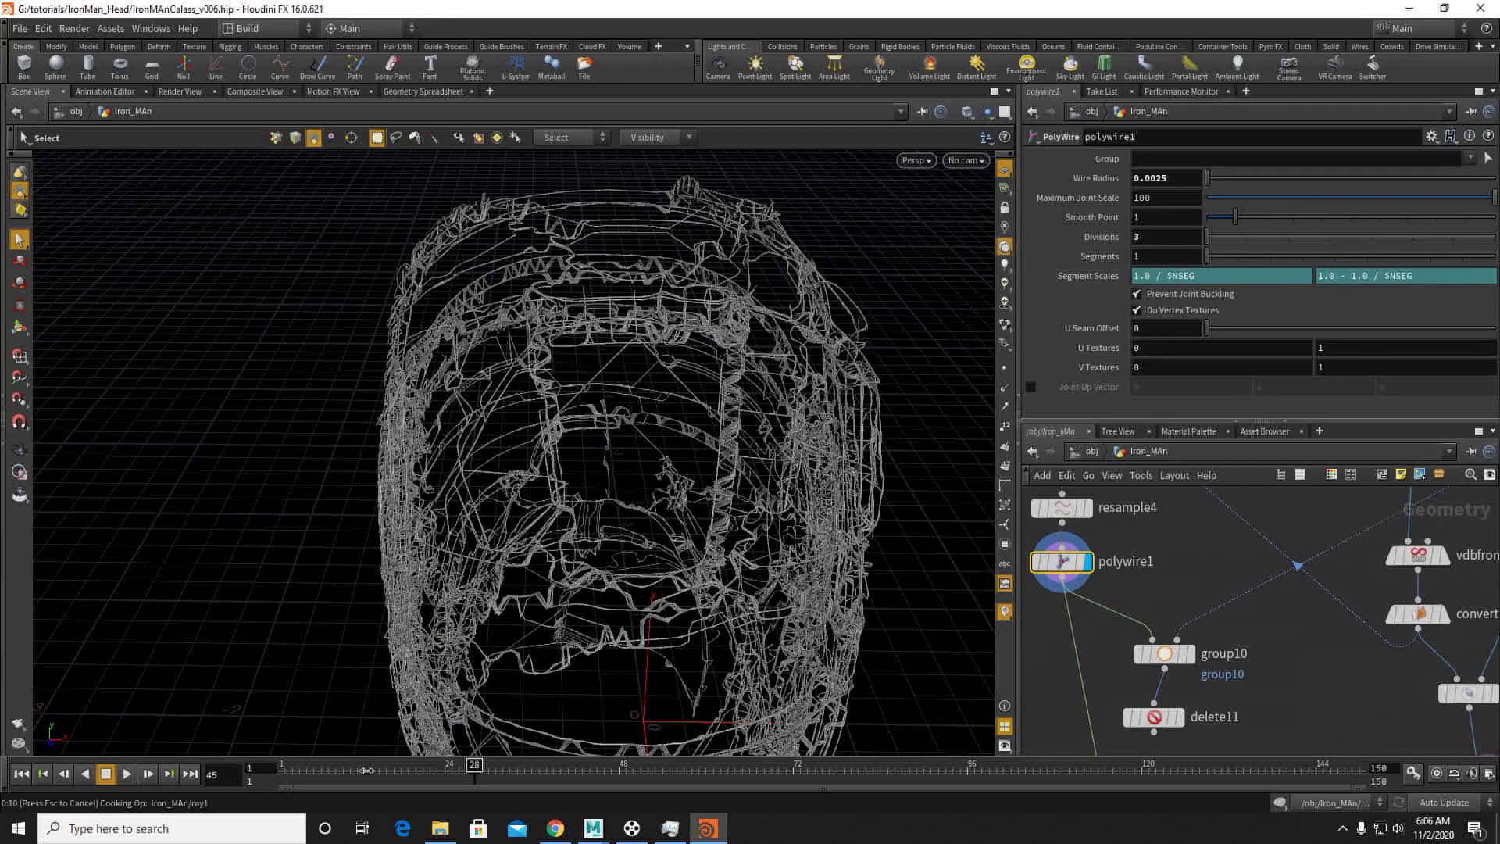
Step: Insert a File Cache node after convert5, ahead of boolean5, and display it
{"action": "scroll", "coordinate": [1163, 611], "scroll_direction": "down", "scroll_amount": 7}
{"action": "mouse_move", "coordinate": [1222, 568]}
{"action": "middle_mouse_down"}
{"action": "mouse_move", "coordinate": [1220, 605]}
{"action": "mouse_move", "coordinate": [1198, 592]}
{"action": "mouse_move", "coordinate": [1185, 636]}
{"action": "mouse_move", "coordinate": [1203, 576]}
{"action": "middle_mouse_up"}
{"action": "scroll", "coordinate": [1221, 605], "scroll_direction": "up", "scroll_amount": 4}
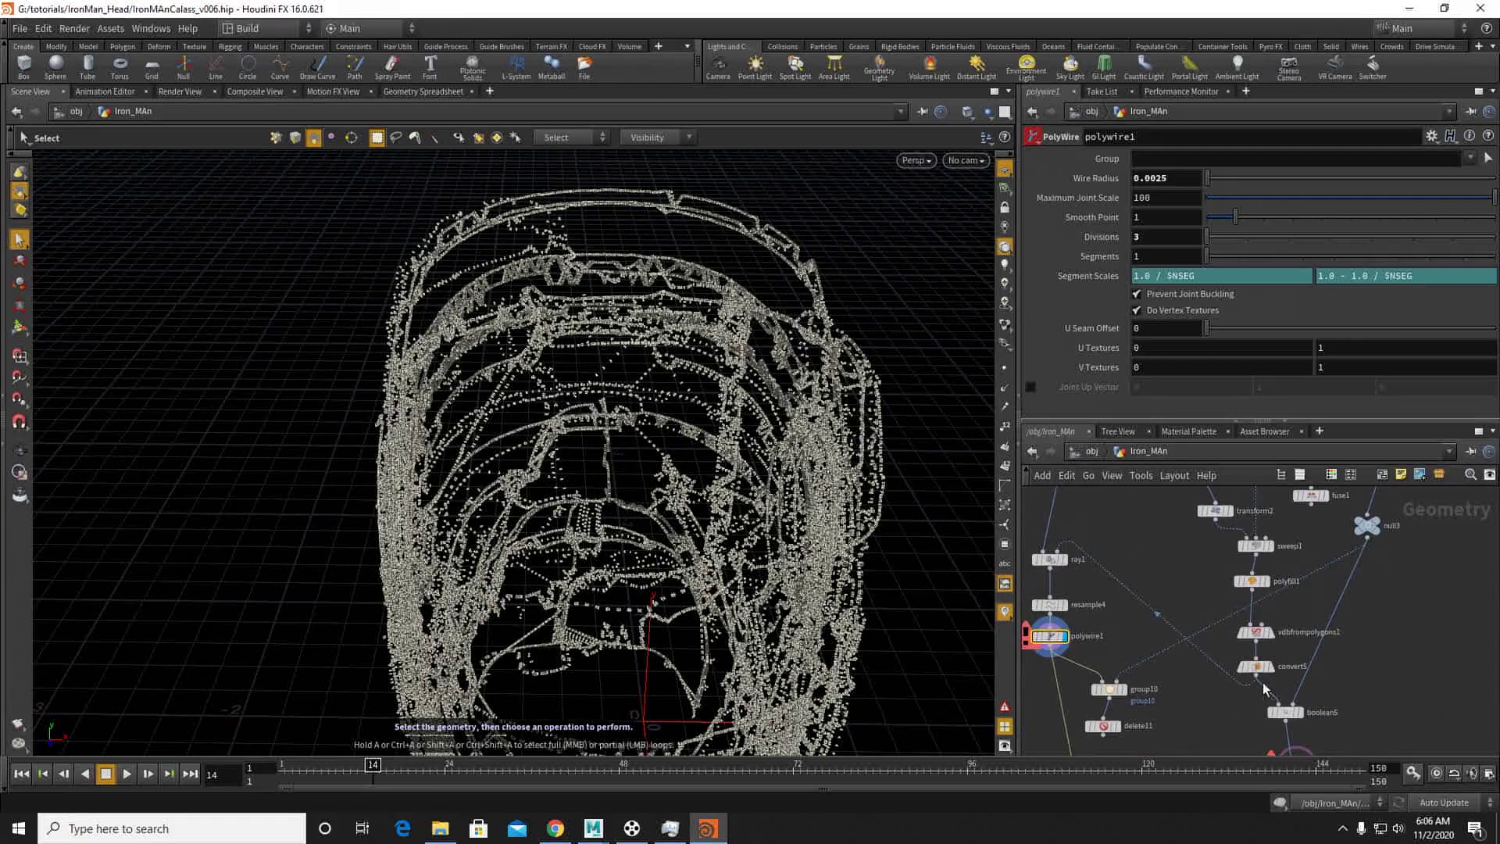
{"action": "middle_click_drag", "start_coordinate": [1270, 697], "coordinate": [1226, 656]}
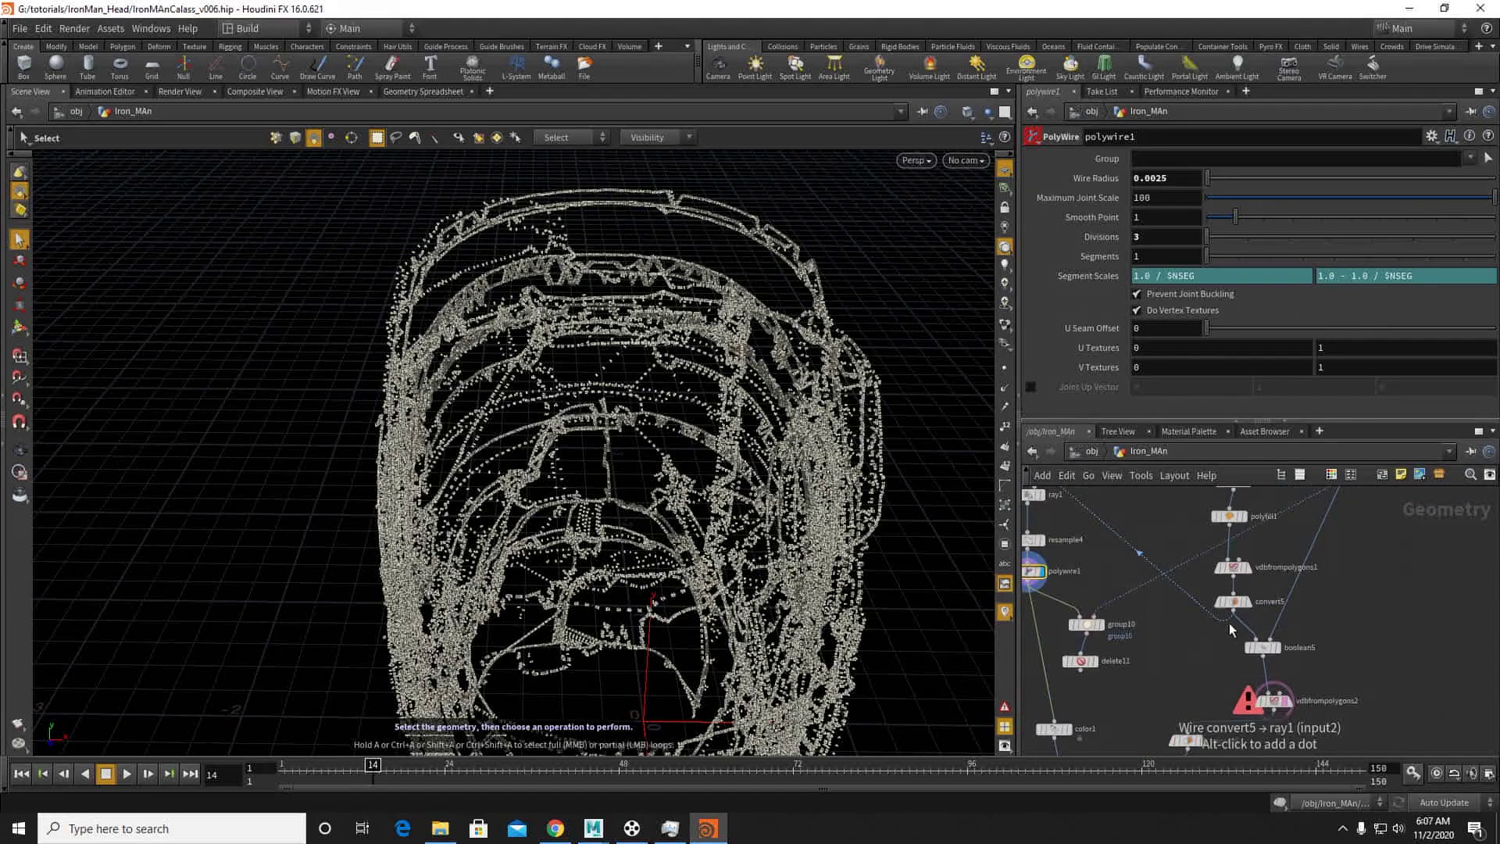
{"action": "key", "text": "Tab"}
{"action": "type", "text": "file"}
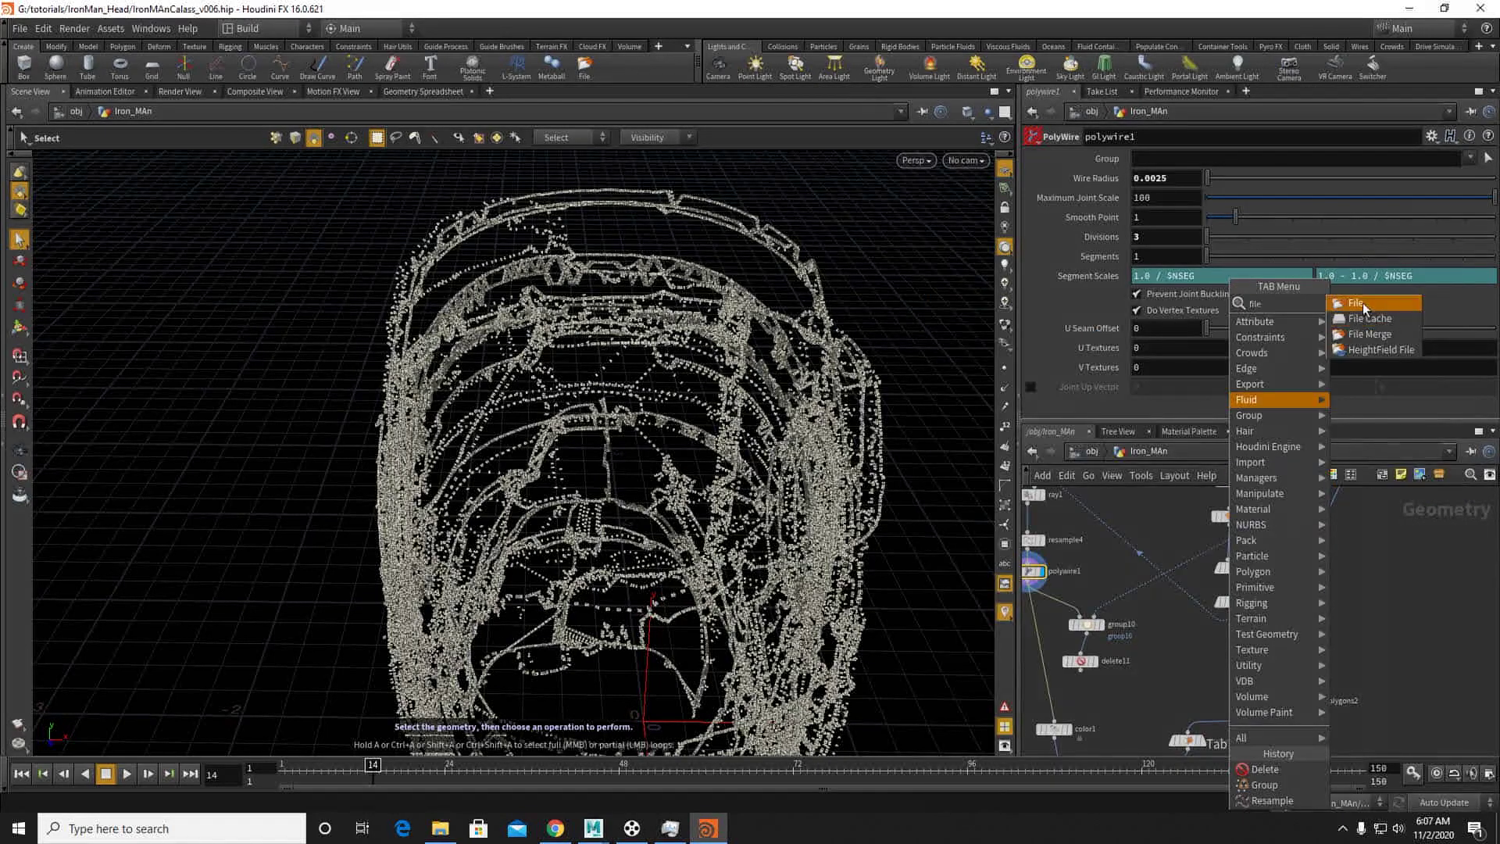
{"action": "left_click", "coordinate": [1363, 318]}
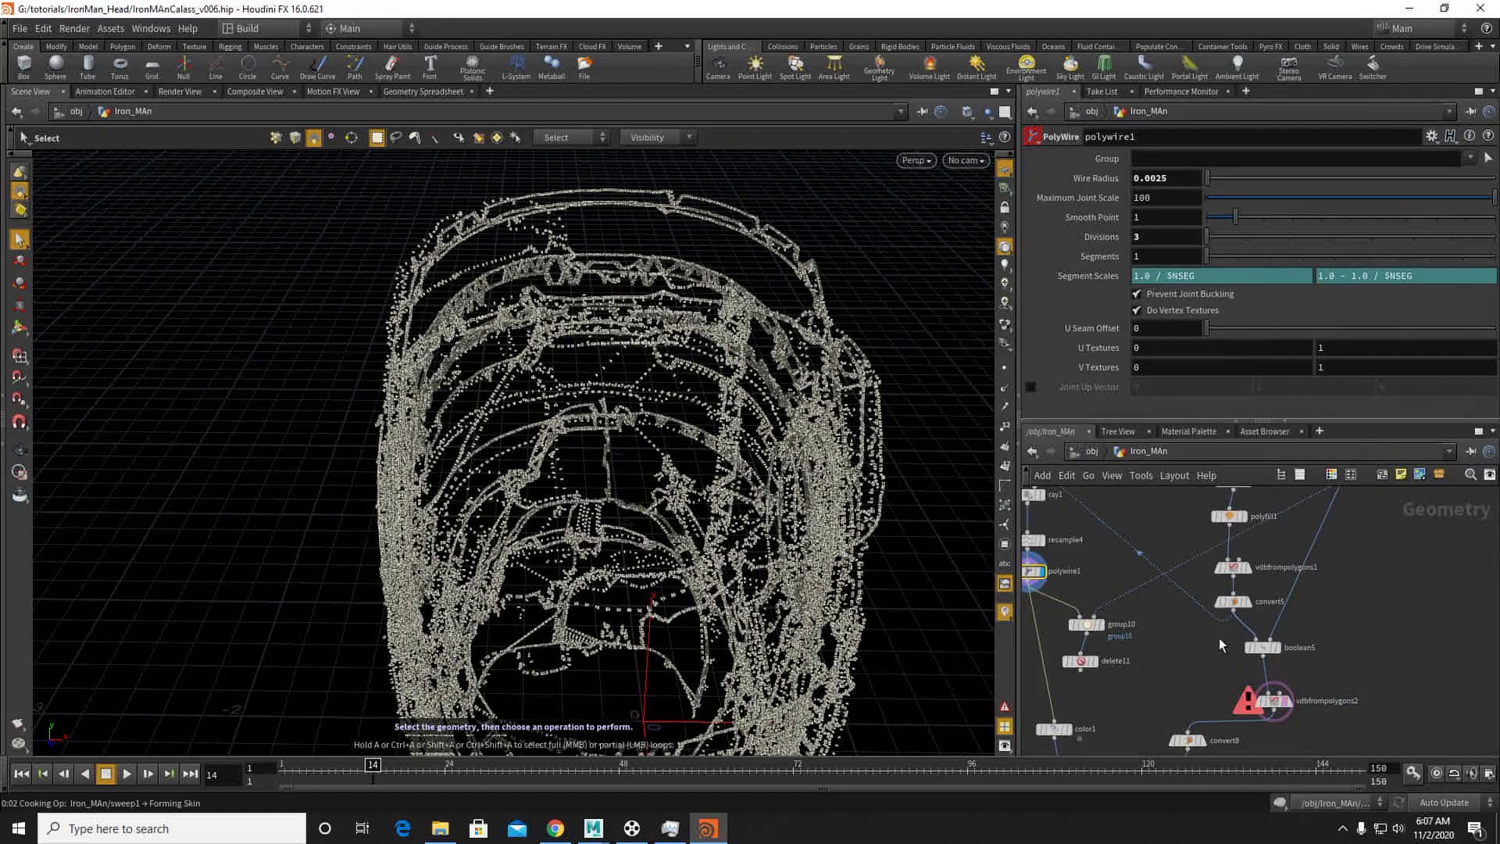
{"action": "key", "text": "Escape"}
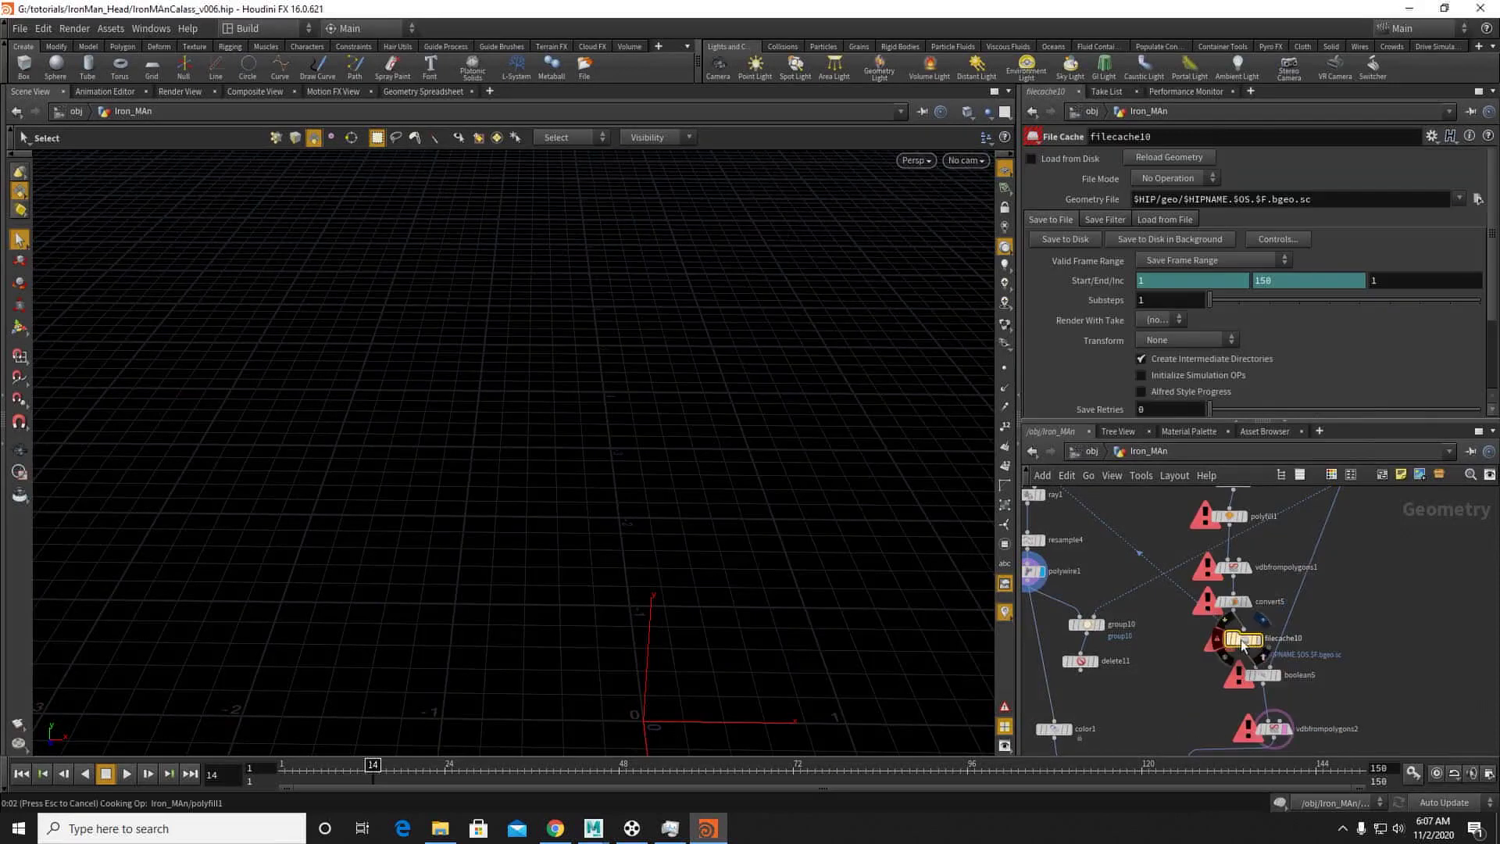
{"action": "left_click", "coordinate": [1342, 828]}
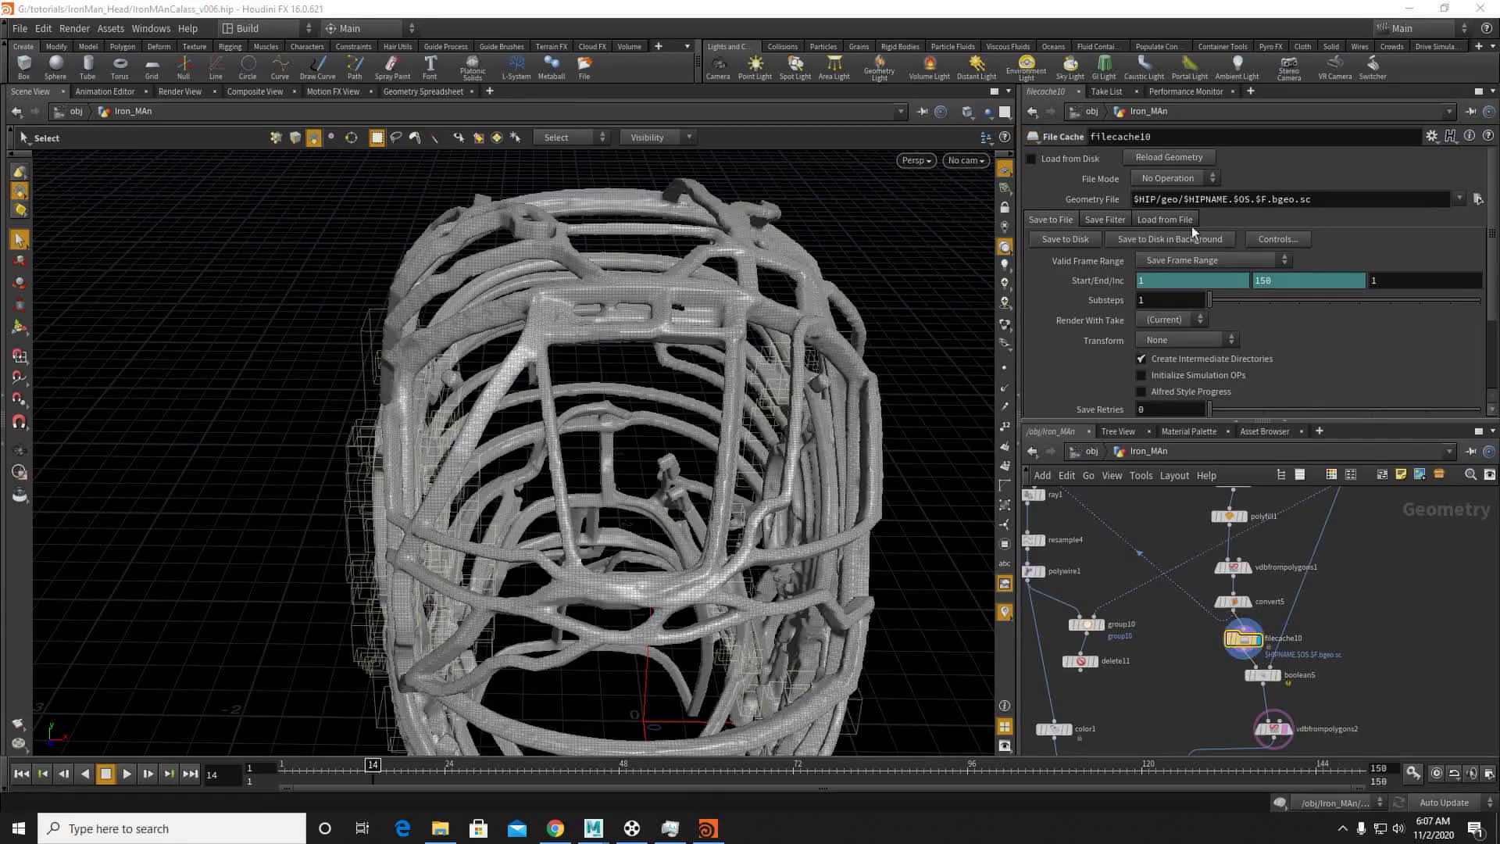
Step: Set filecache10 to save the current frame to cache/growingColor/thickwire.bgeo.sc and enable loading from disk
{"action": "left_click", "coordinate": [1184, 257]}
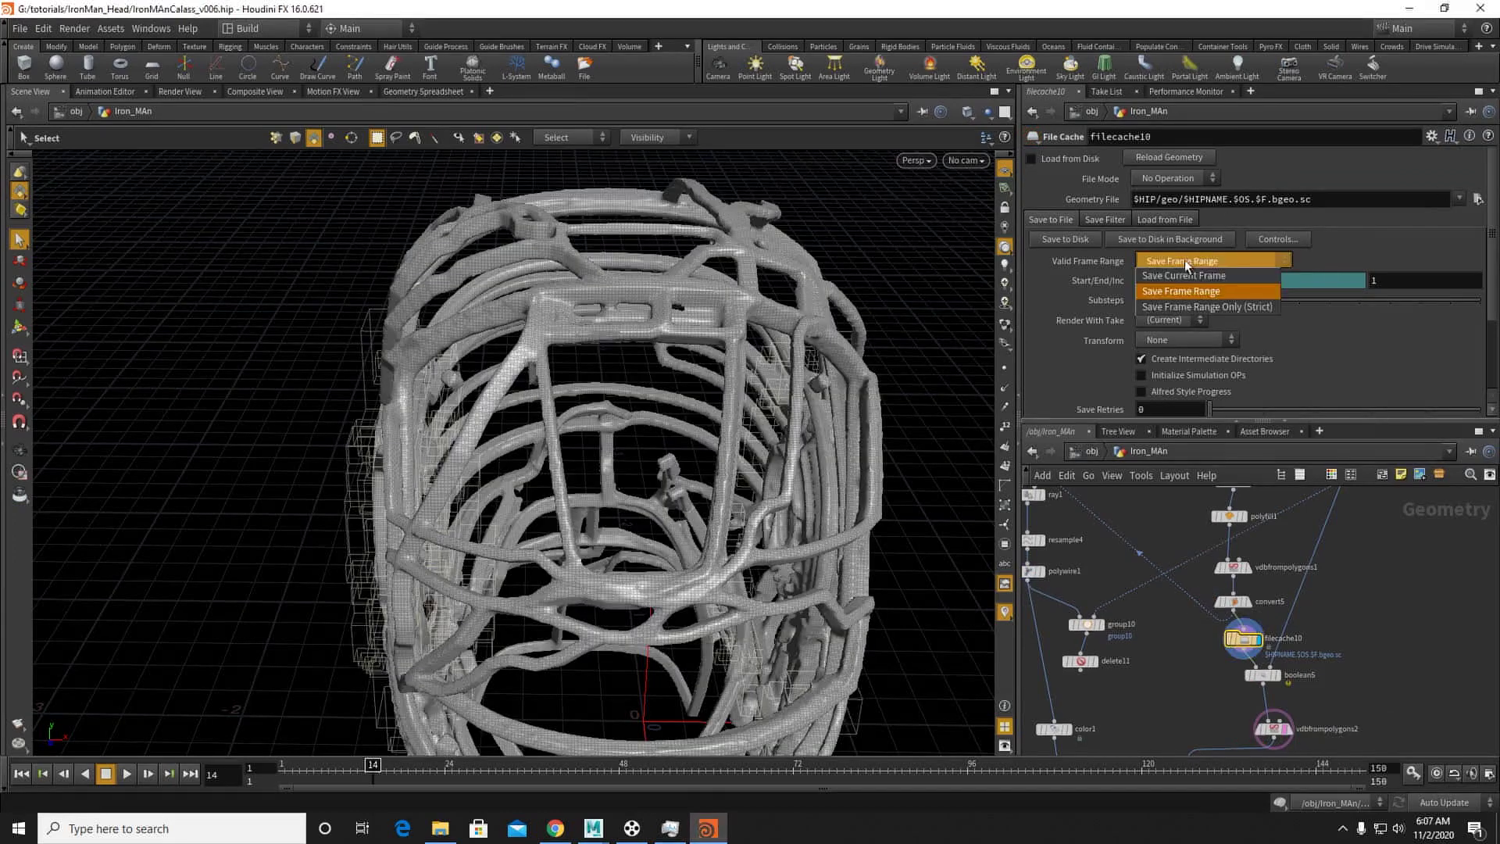
{"action": "left_click", "coordinate": [1205, 275]}
{"action": "left_click", "coordinate": [1478, 198]}
{"action": "left_click", "coordinate": [991, 267]}
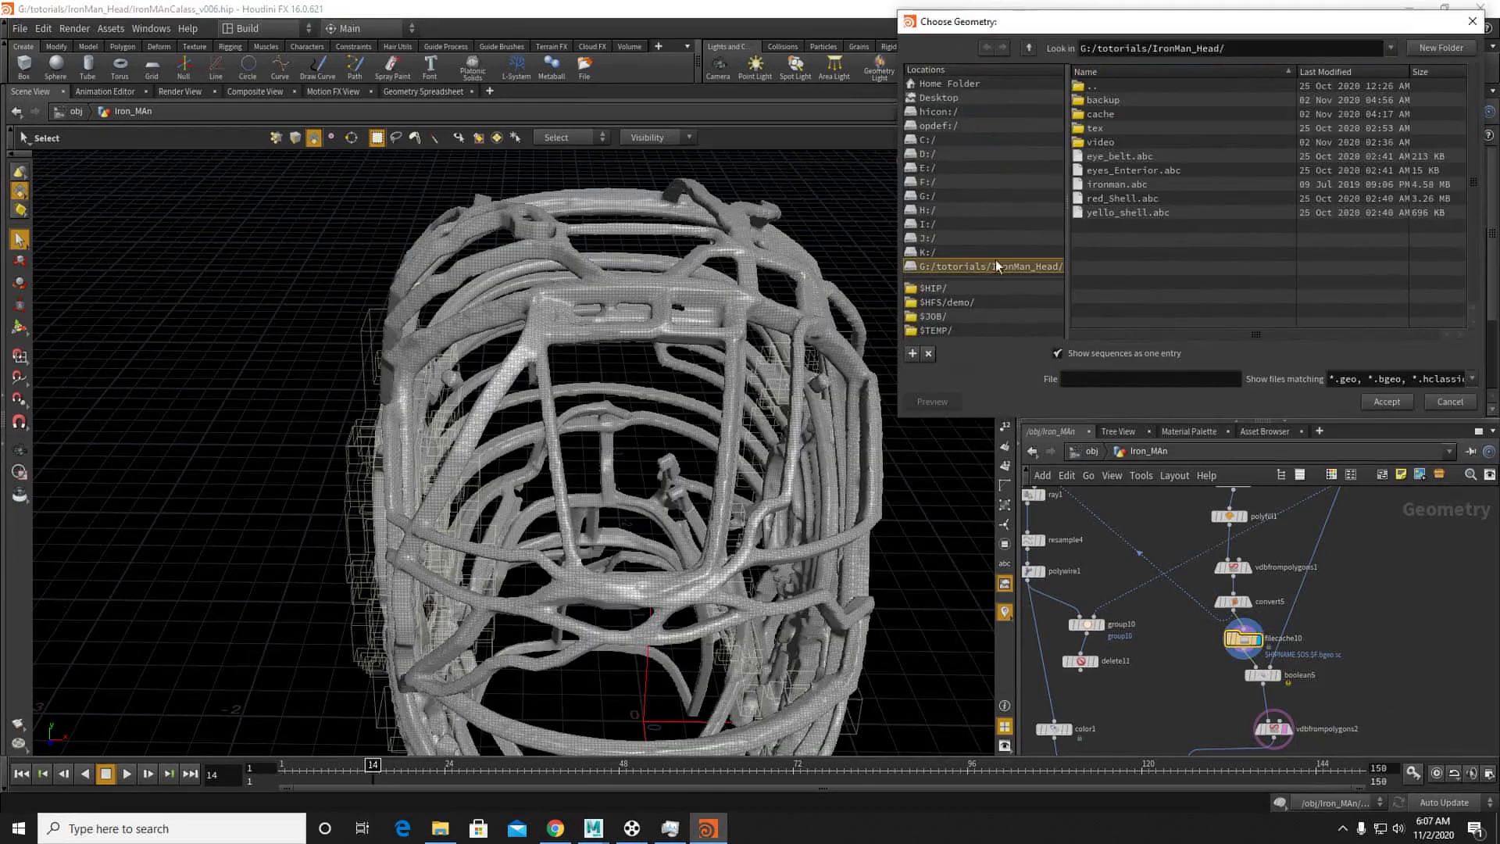
{"action": "double_click", "coordinate": [1107, 114]}
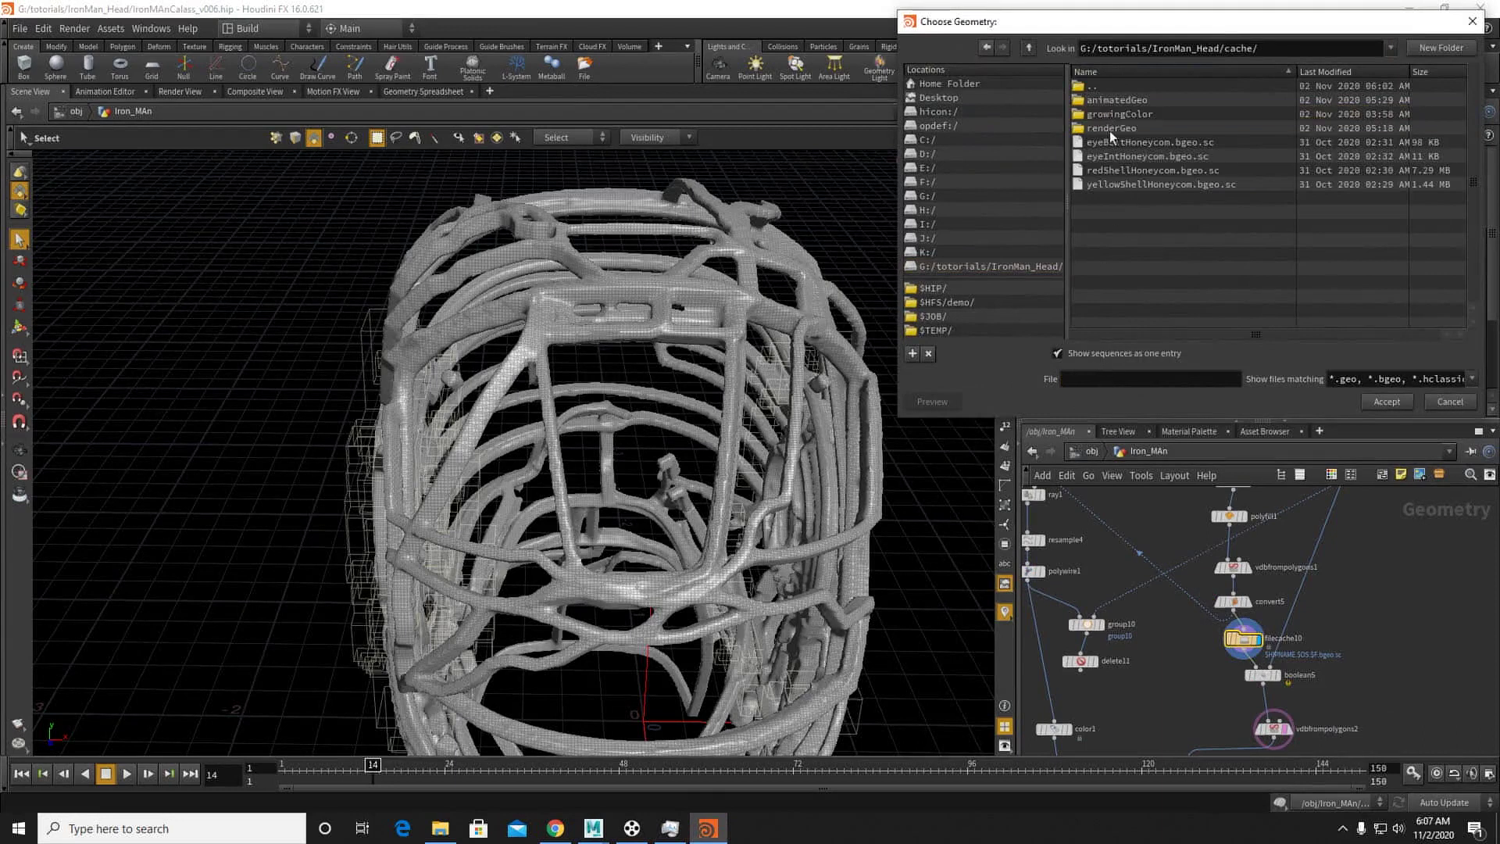
{"action": "left_click", "coordinate": [1342, 828]}
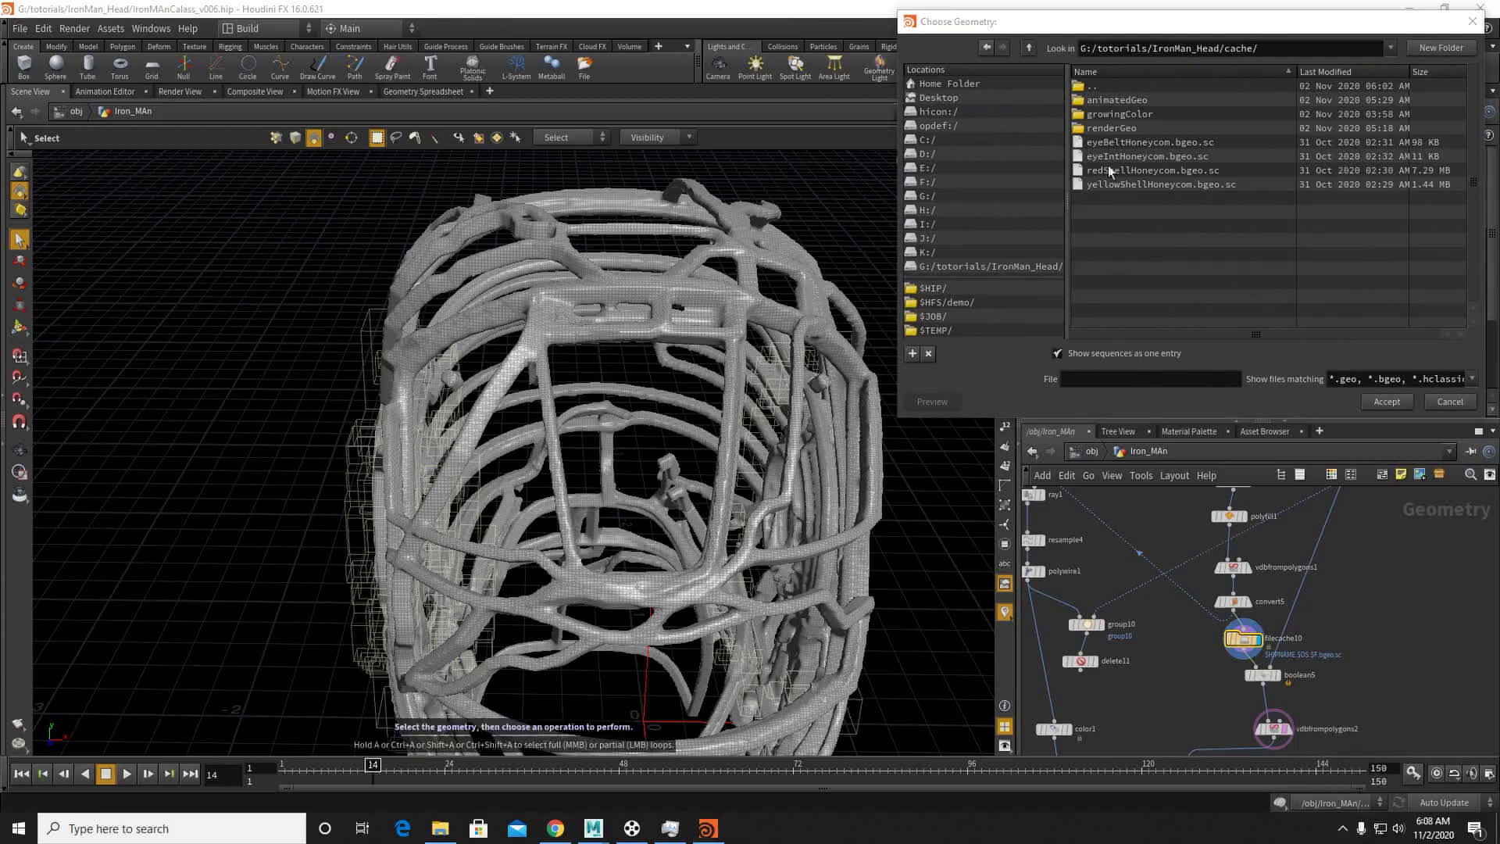
{"action": "left_click", "coordinate": [1103, 102]}
{"action": "double_click", "coordinate": [1103, 114]}
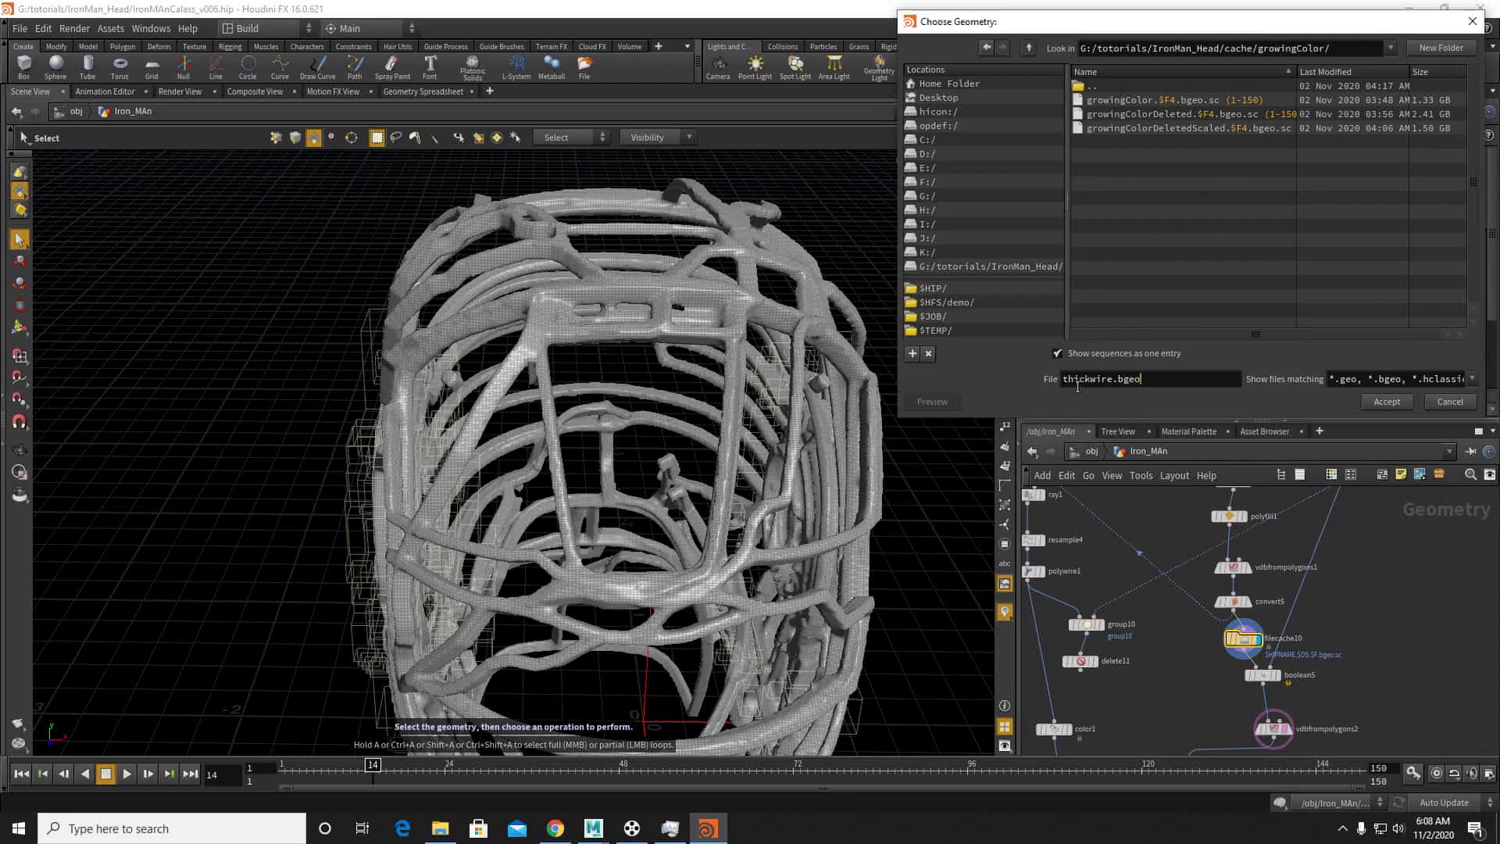
{"action": "left_click", "coordinate": [1379, 402]}
{"action": "left_click", "coordinate": [1031, 158]}
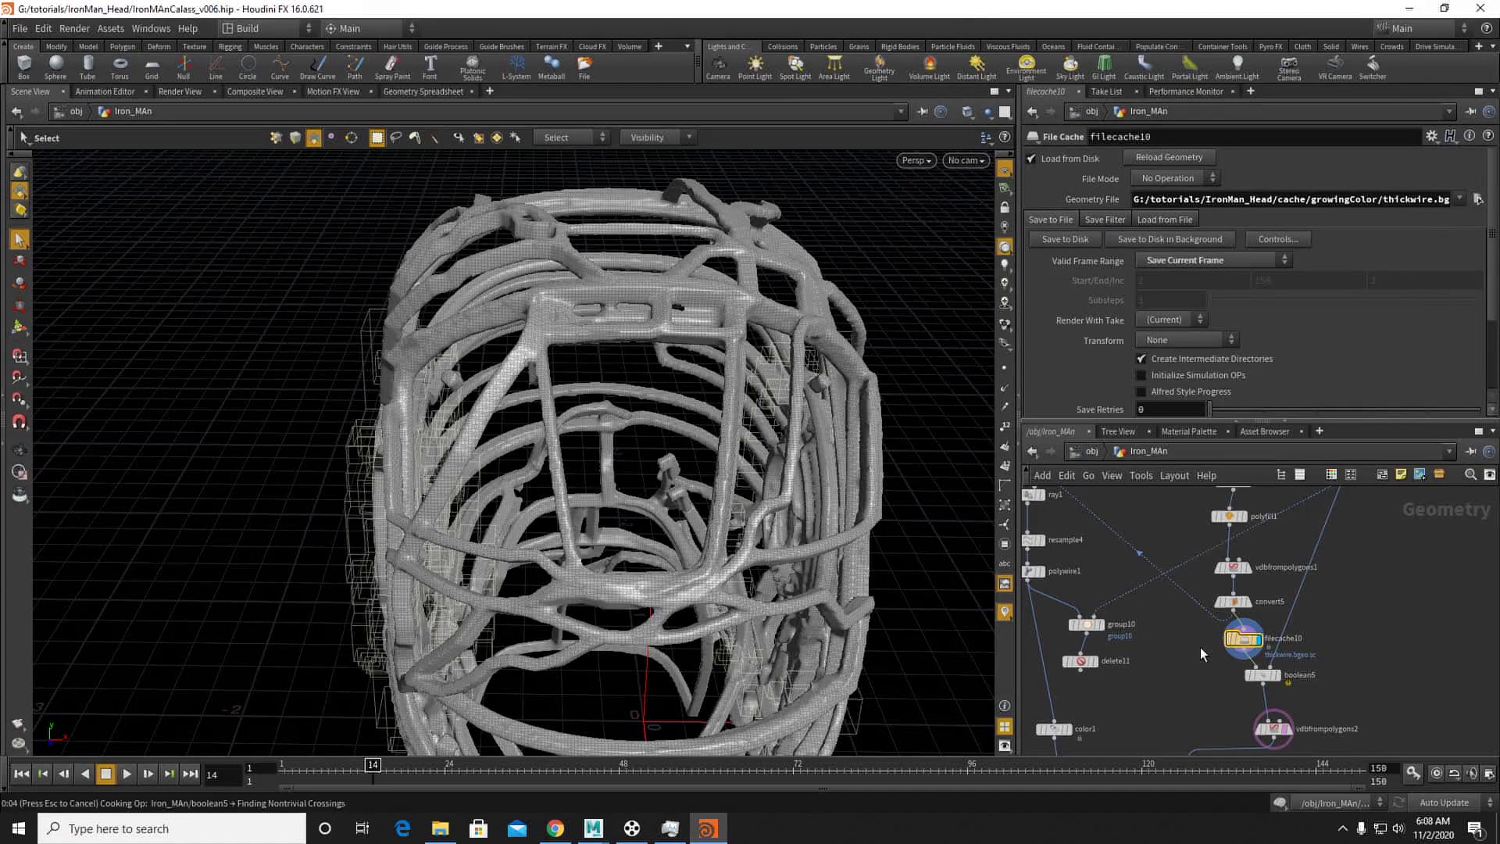
{"action": "key", "text": "Escape"}
Step: Copy filecache10, insert the duplicate between polywire1 and group10, and wire it into color1
{"action": "middle_click_drag", "start_coordinate": [1203, 651], "coordinate": [1230, 665]}
{"action": "key", "text": "ctrl+c"}
{"action": "scroll", "coordinate": [1272, 668], "scroll_direction": "down", "scroll_amount": 3}
{"action": "scroll", "coordinate": [1195, 626], "scroll_direction": "up", "scroll_amount": 3}
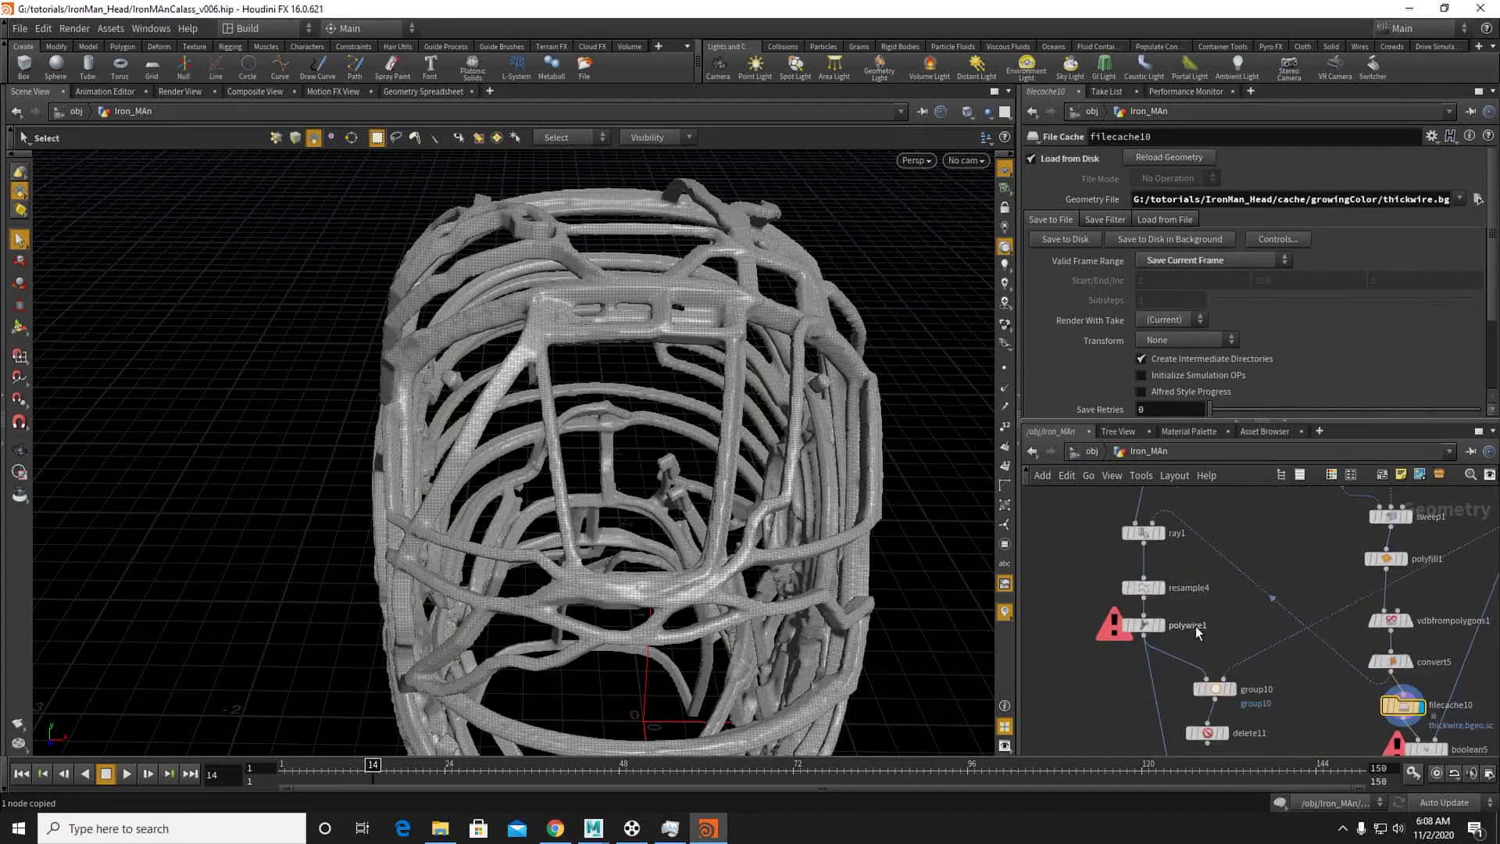
{"action": "key", "text": "ctrl+v"}
{"action": "left_click_drag", "start_coordinate": [1215, 663], "coordinate": [1176, 709]}
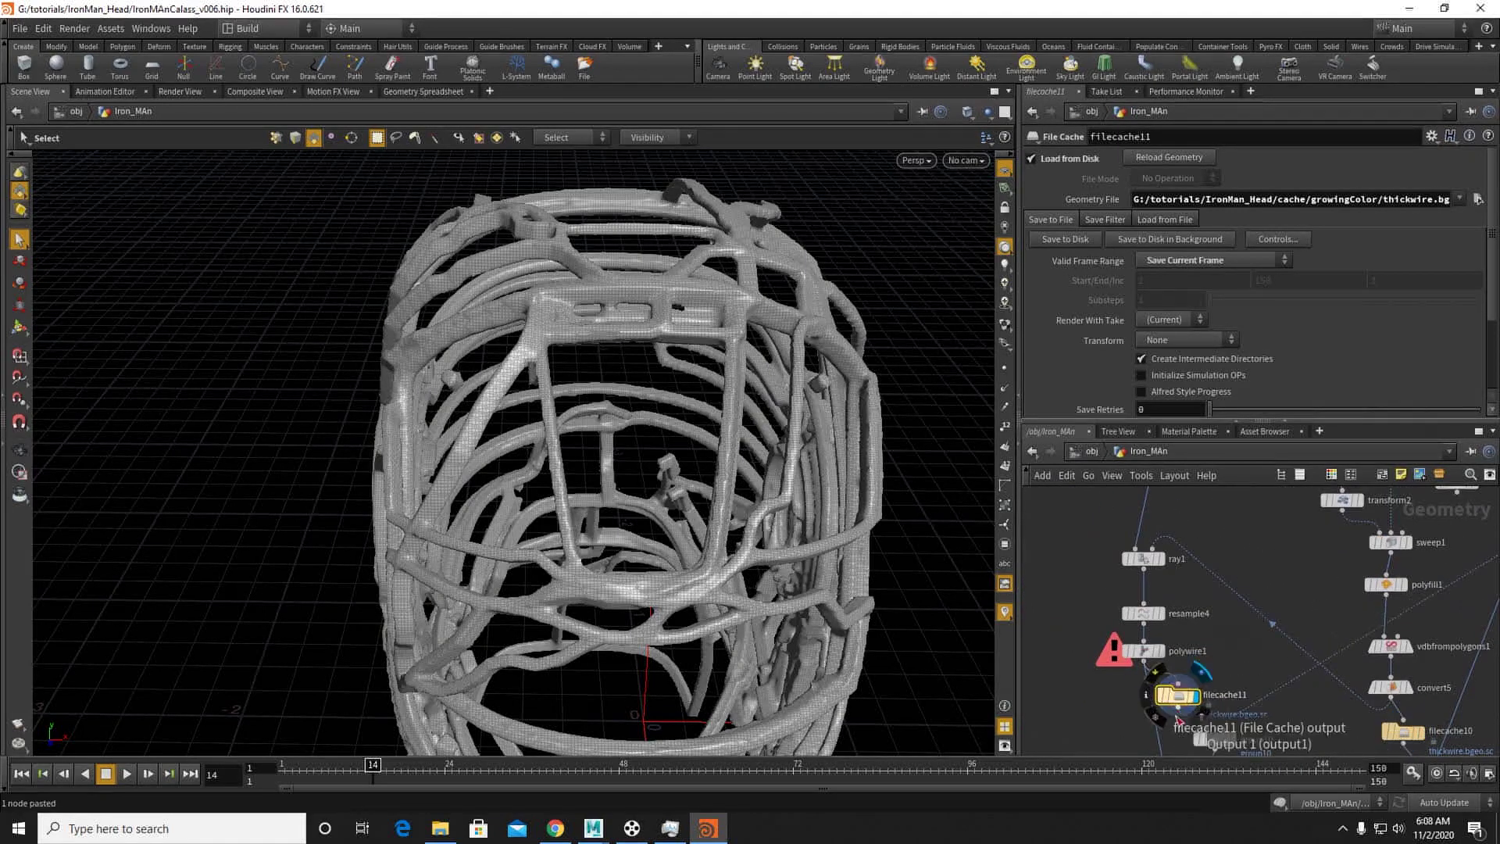
{"action": "middle_click_drag", "start_coordinate": [1179, 730], "coordinate": [1156, 581]}
{"action": "left_click_drag", "start_coordinate": [1156, 561], "coordinate": [1150, 678]}
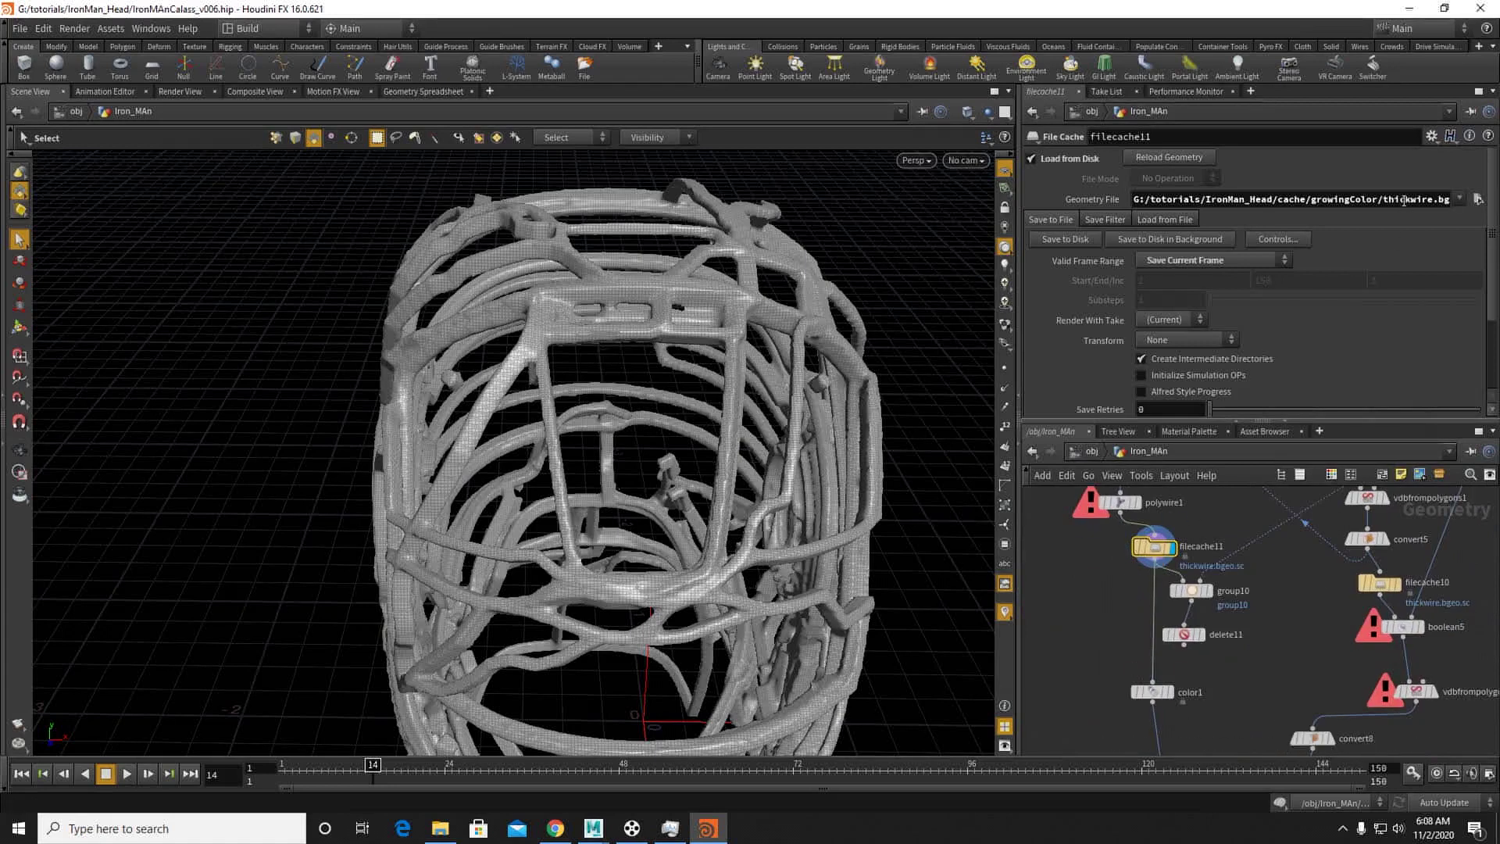
Step: Rename filecache11's geometry file to thinkwire.bgeo.sc and save the current frame to disk
{"action": "key", "text": "BackSpace"}
{"action": "key", "text": "BackSpace"}
{"action": "type", "text": "in"}
{"action": "key", "text": "Return"}
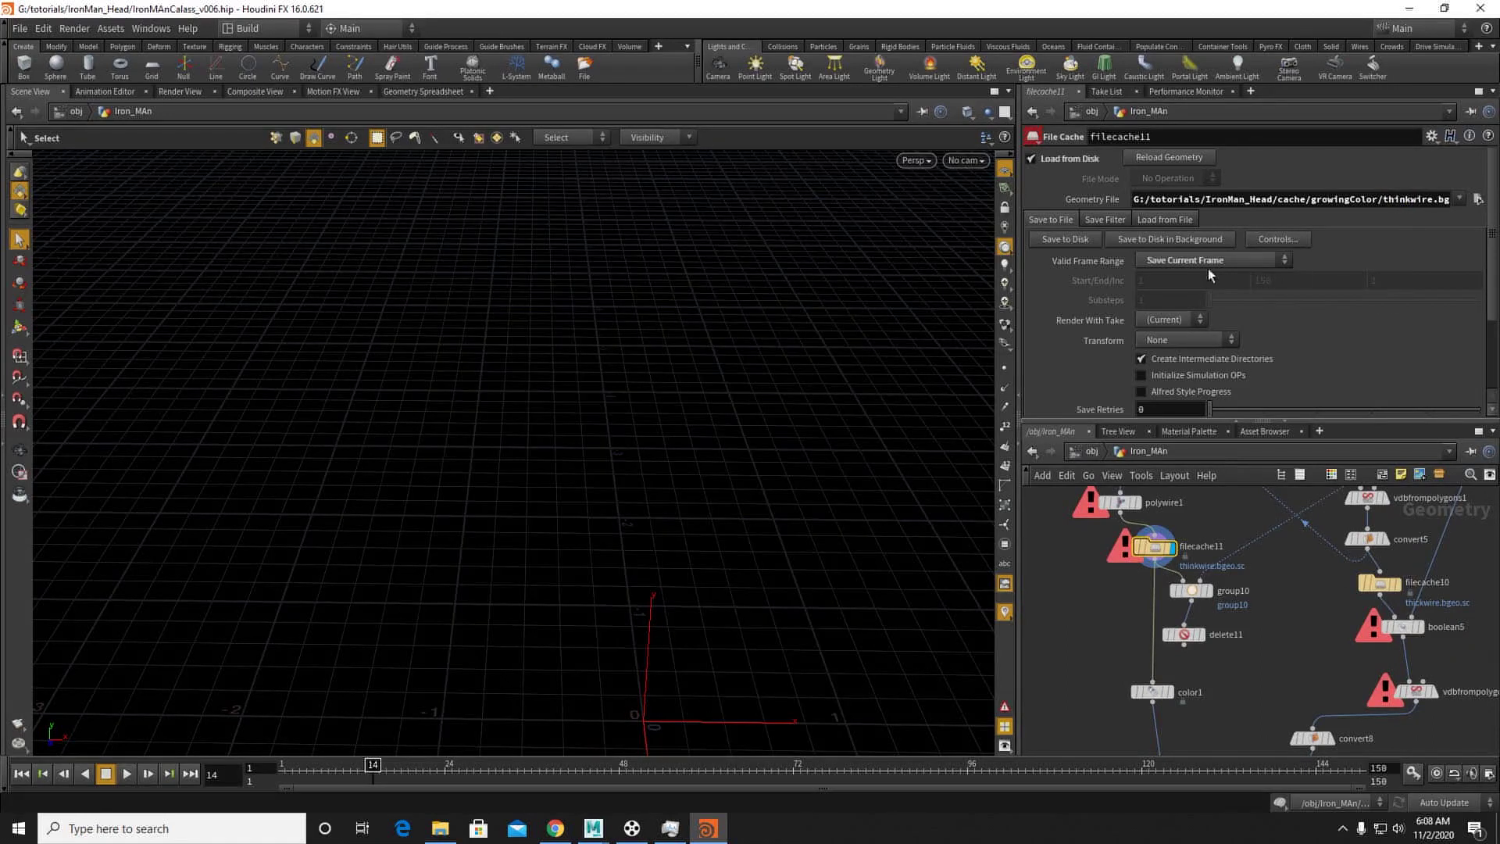
{"action": "left_click", "coordinate": [1081, 241]}
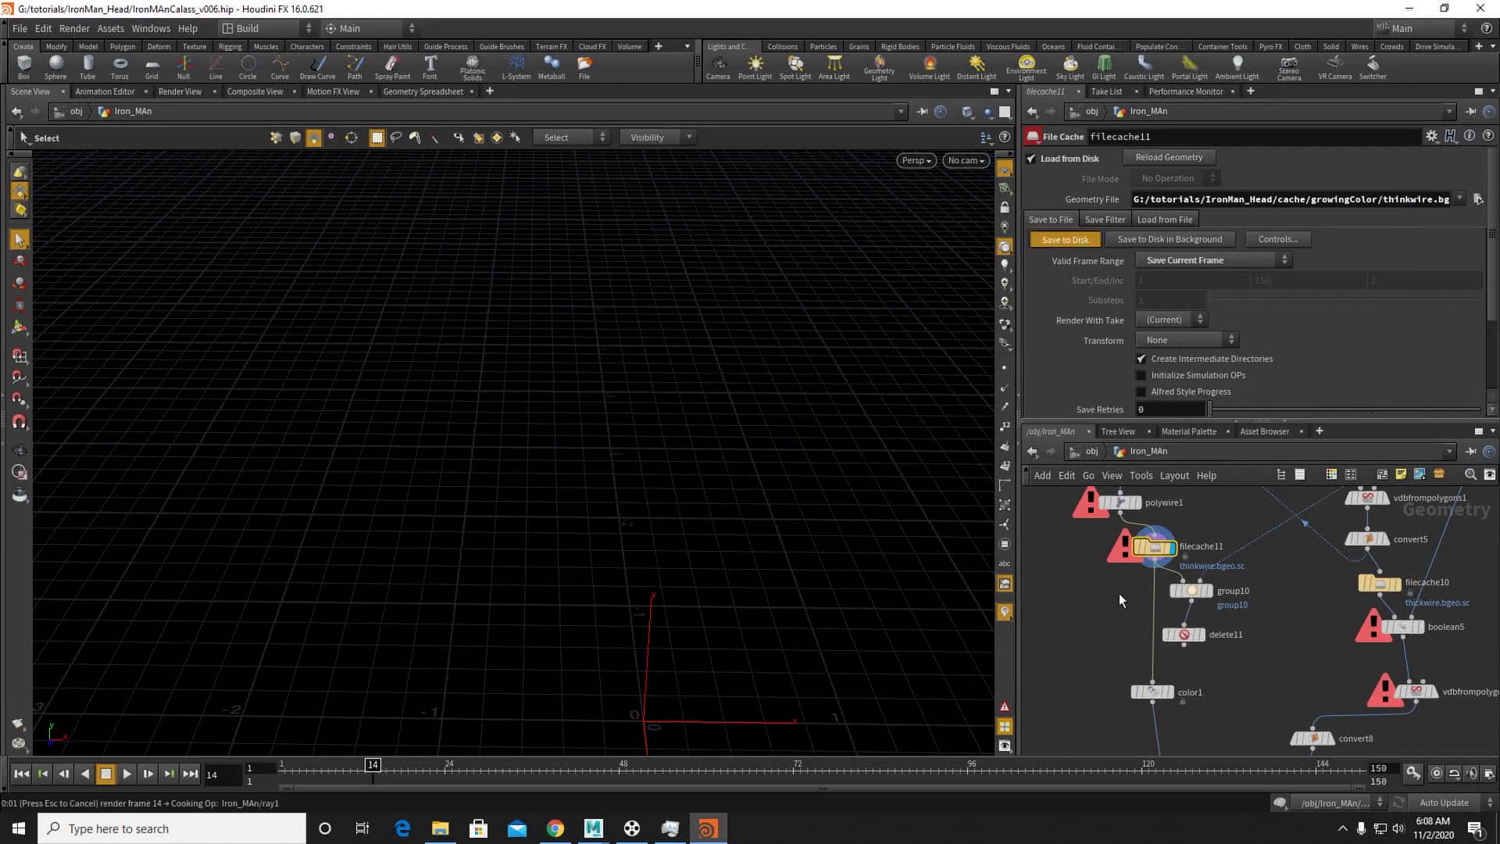
Step: Display delete11 to check the trimmed wires and wire its output into color1
{"action": "left_click", "coordinate": [1169, 617]}
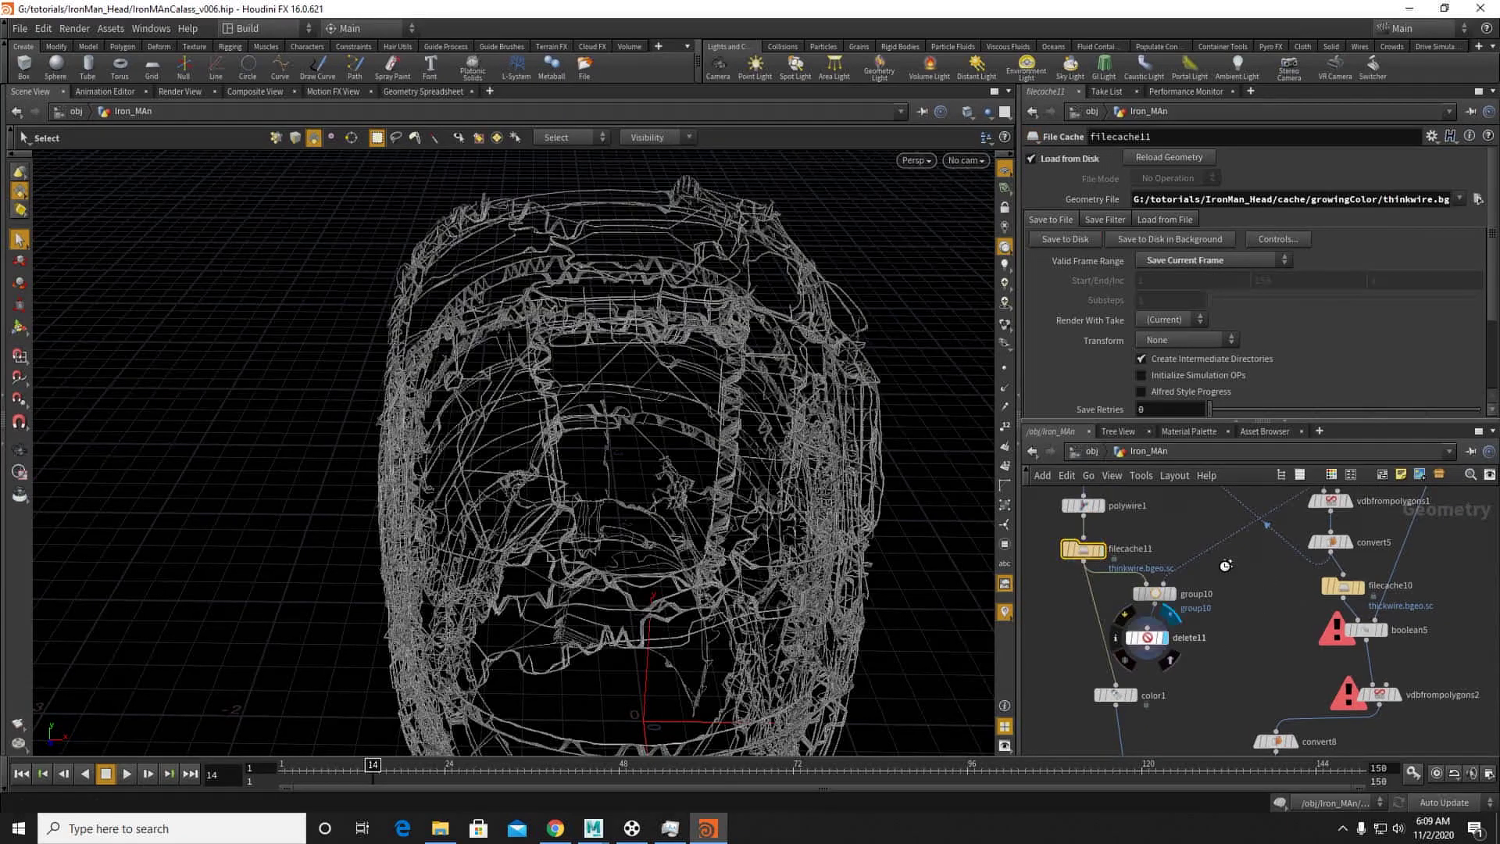
{"action": "left_click", "coordinate": [1146, 637]}
{"action": "key", "text": "Escape"}
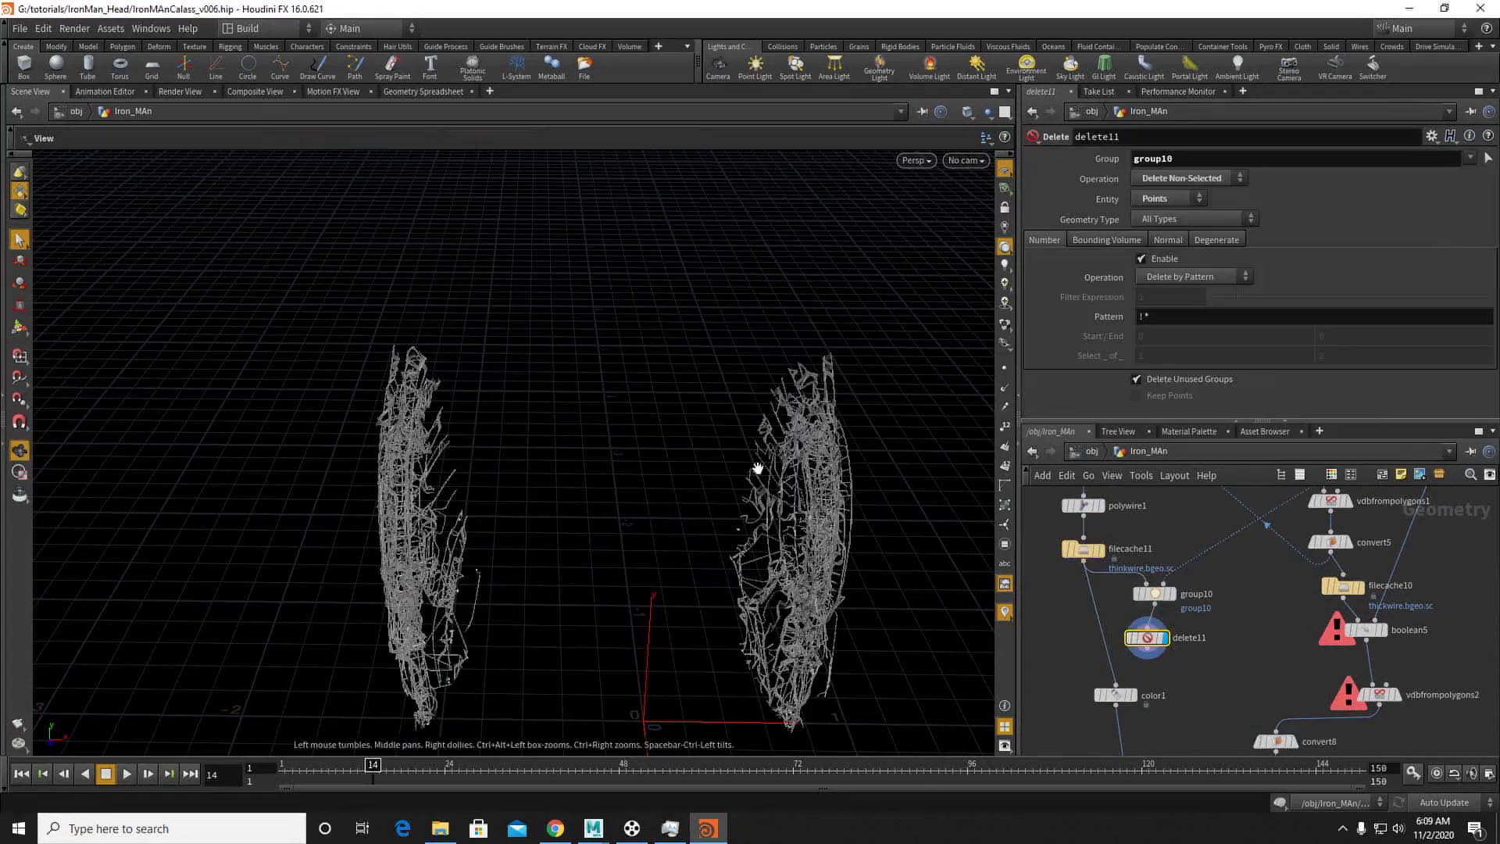
{"action": "left_click_drag", "start_coordinate": [913, 464], "coordinate": [969, 491], "text": "alt"}
{"action": "middle_click_drag", "start_coordinate": [1207, 653], "coordinate": [1185, 581]}
{"action": "left_click_drag", "start_coordinate": [1092, 583], "coordinate": [1123, 548]}
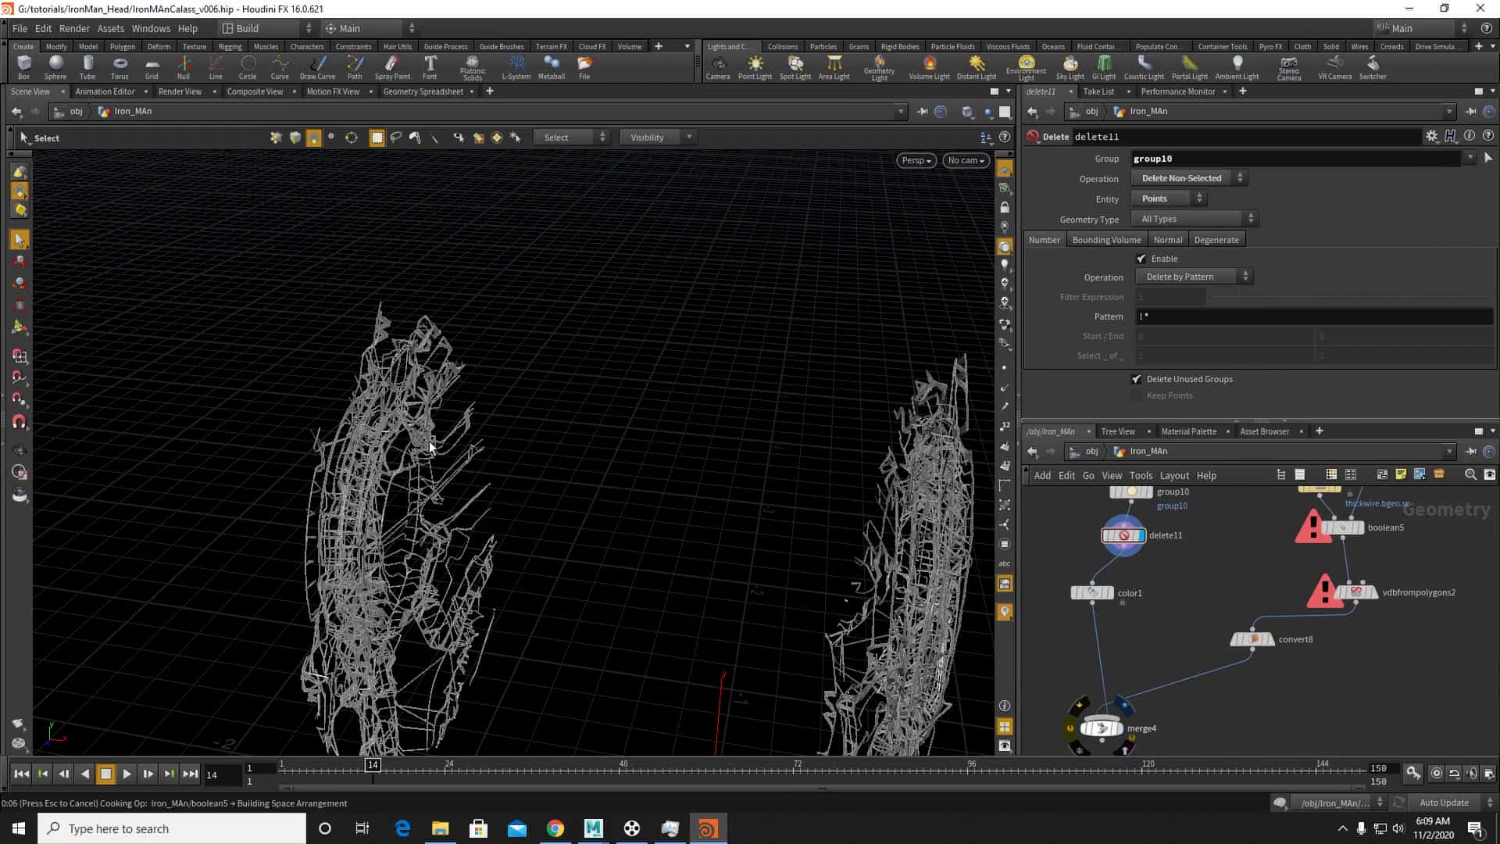
Step: Display filecache10 and boolean5 in turn to compare the full thick tubes with the Boolean-trimmed result
{"action": "right_click_drag", "start_coordinate": [424, 432], "coordinate": [624, 429], "text": "alt"}
{"action": "left_click_drag", "start_coordinate": [431, 428], "coordinate": [481, 417], "text": "alt"}
{"action": "middle_click_drag", "start_coordinate": [1217, 545], "coordinate": [1081, 635]}
{"action": "left_click", "coordinate": [1200, 578]}
{"action": "left_click", "coordinate": [1188, 582]}
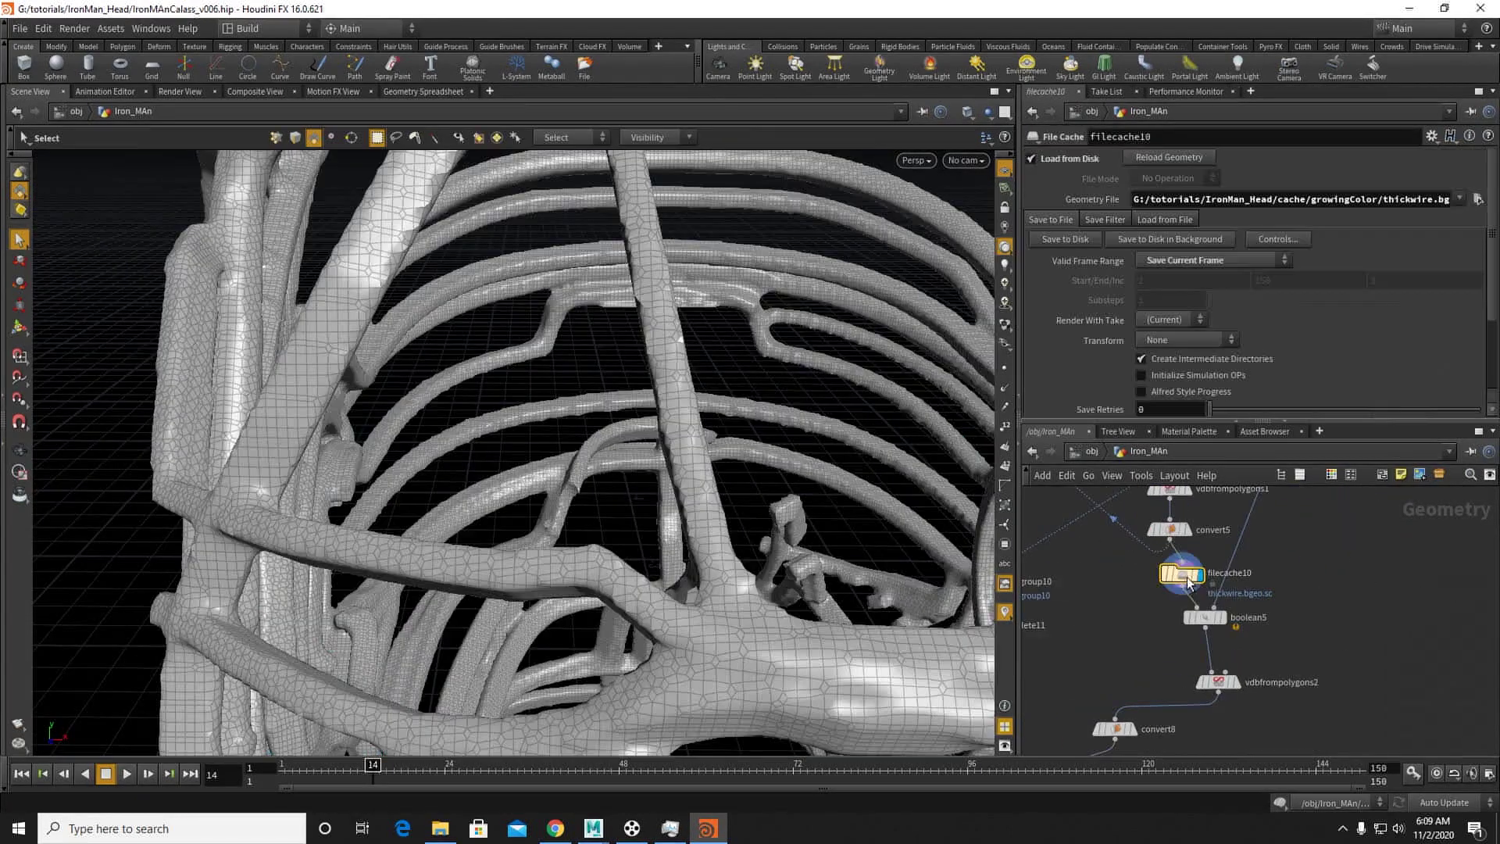
{"action": "left_click", "coordinate": [1222, 617]}
{"action": "left_click", "coordinate": [1203, 617]}
{"action": "right_click_drag", "start_coordinate": [743, 448], "coordinate": [451, 408], "text": "alt"}
{"action": "middle_click_drag", "start_coordinate": [1326, 594], "coordinate": [1253, 761]}
{"action": "scroll", "coordinate": [1244, 668], "scroll_direction": "down", "scroll_amount": 2}
{"action": "middle_click_drag", "start_coordinate": [1243, 668], "coordinate": [1218, 593]}
{"action": "scroll", "coordinate": [1218, 593], "scroll_direction": "up", "scroll_amount": 2}
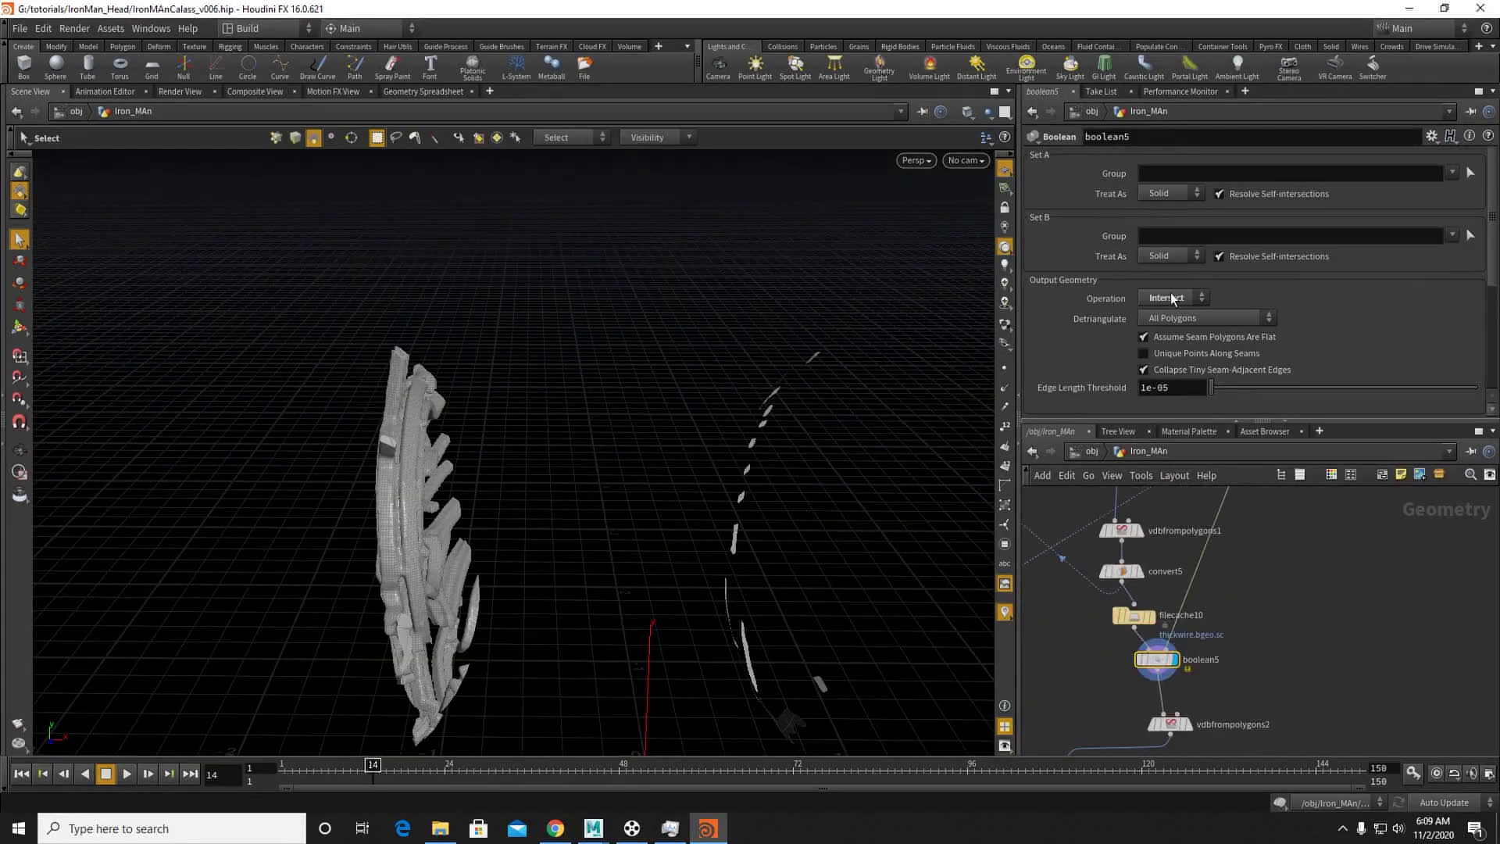
Step: Display the null3 cutting shape, and redisplay filecache10 to examine the tubes it trims
{"action": "middle_click_drag", "start_coordinate": [1184, 560], "coordinate": [1131, 739]}
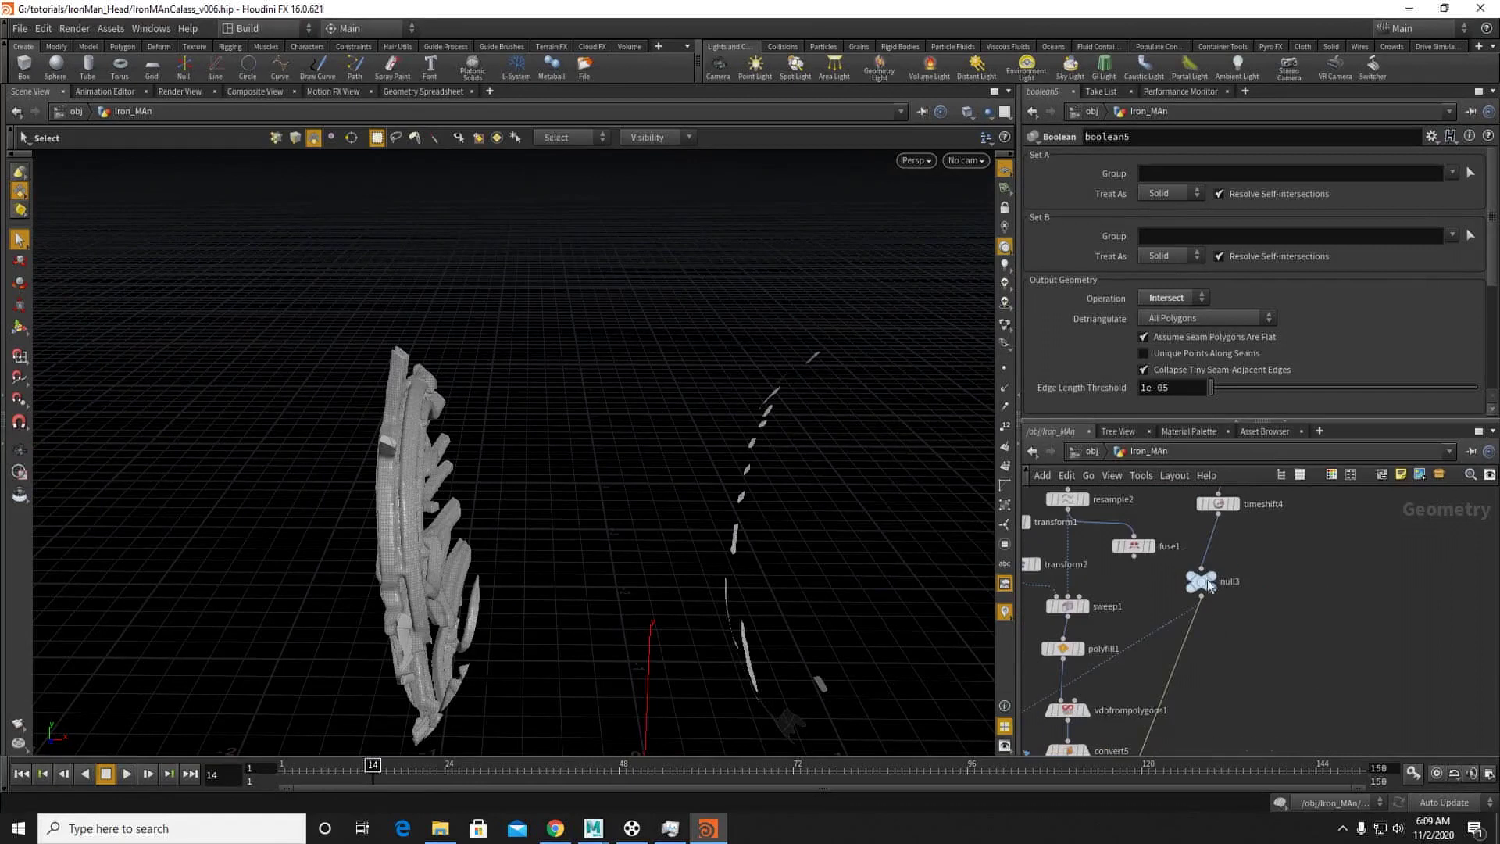
{"action": "left_click", "coordinate": [1205, 587]}
{"action": "key", "text": "Escape"}
{"action": "left_click_drag", "start_coordinate": [733, 508], "coordinate": [608, 453]}
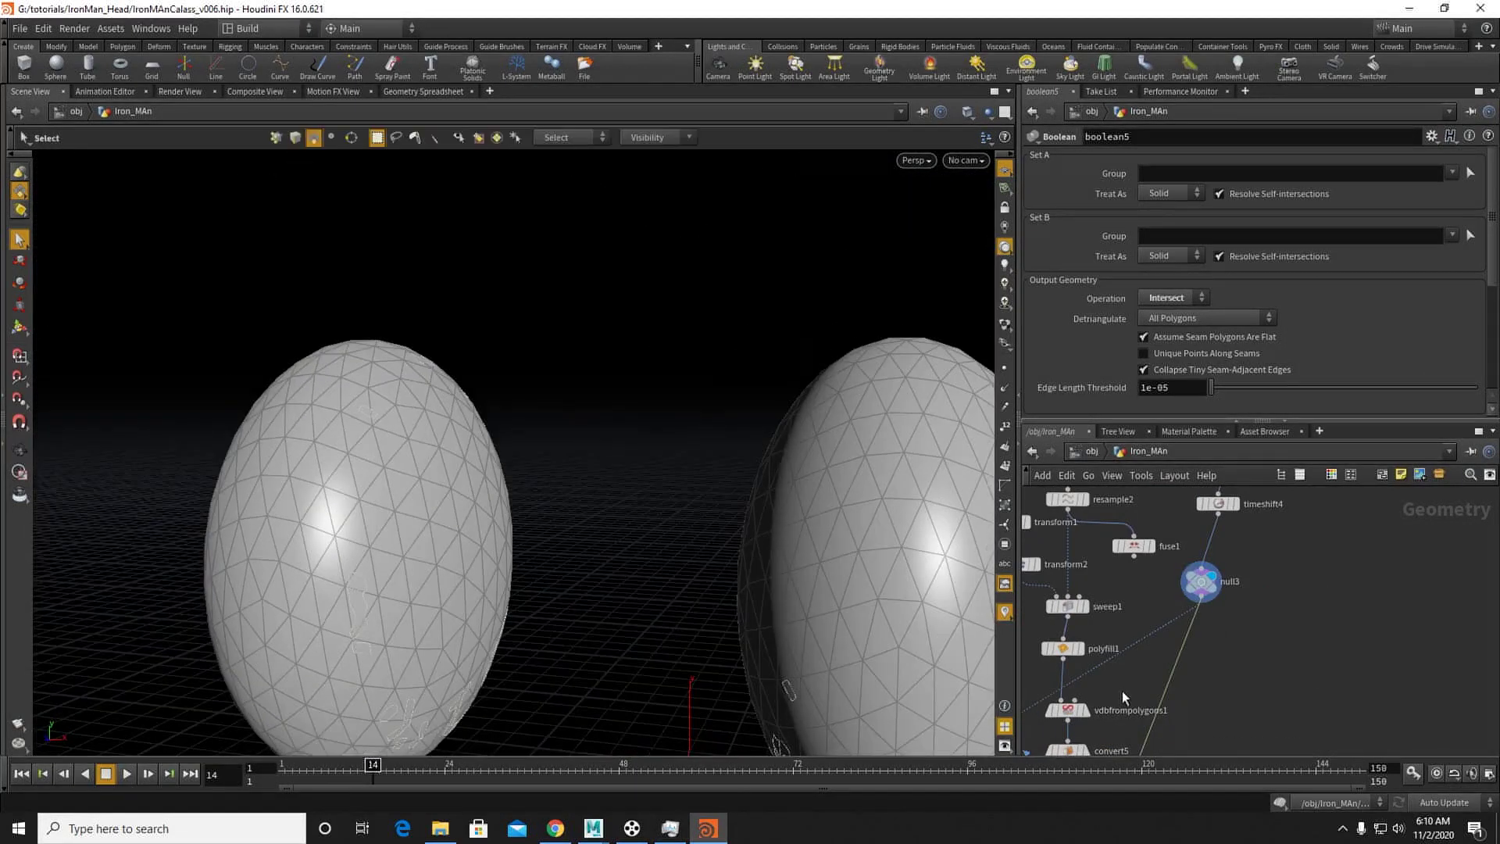
{"action": "middle_click_drag", "start_coordinate": [1122, 695], "coordinate": [1147, 635]}
{"action": "left_click", "coordinate": [1128, 621]}
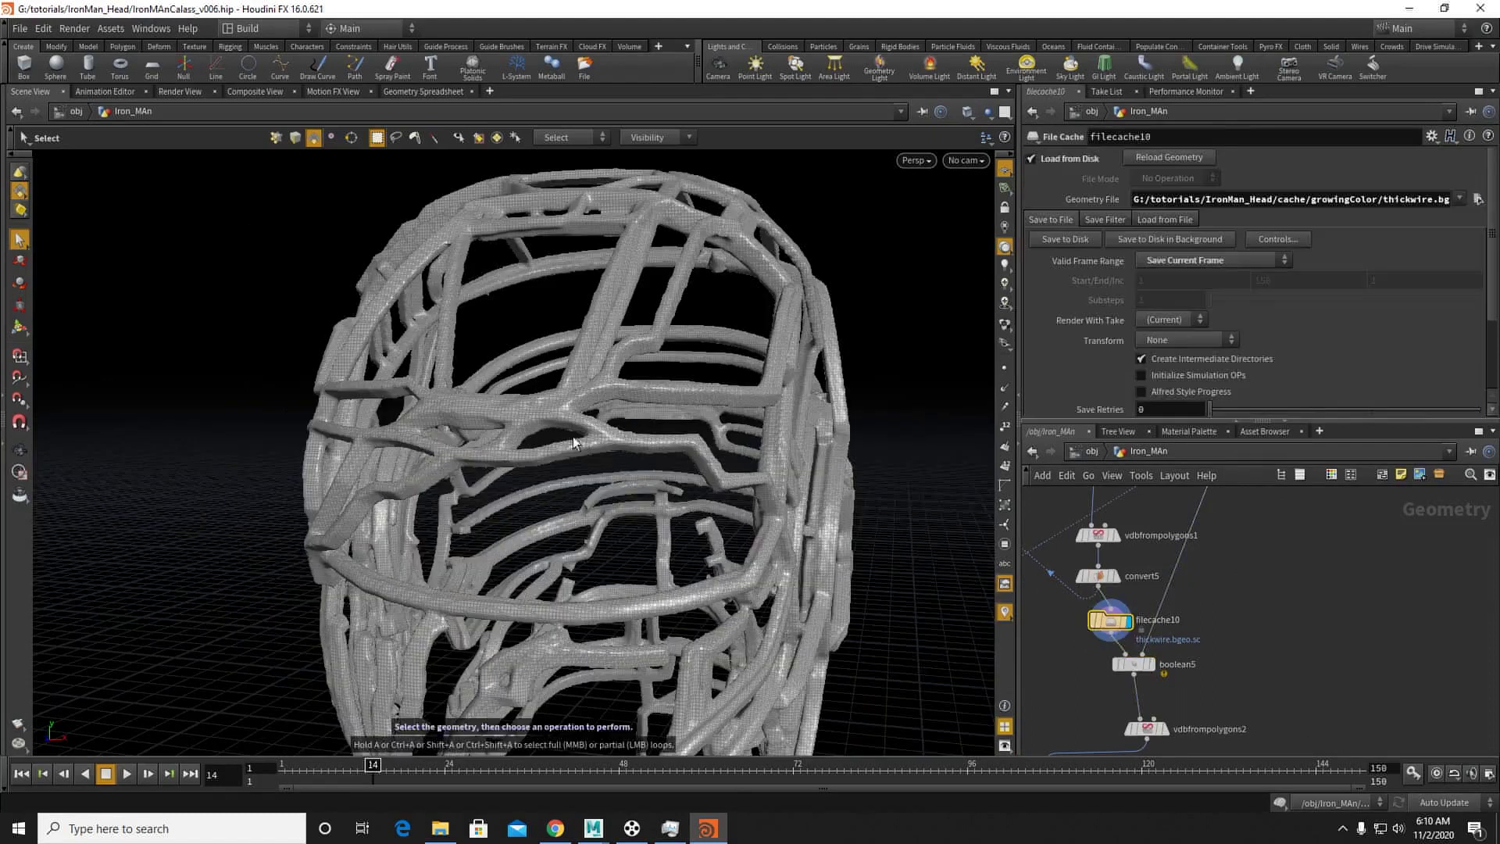
{"action": "left_click_drag", "start_coordinate": [691, 504], "coordinate": [667, 510], "text": "alt"}
{"action": "scroll", "coordinate": [612, 466], "scroll_direction": "up", "scroll_amount": 5}
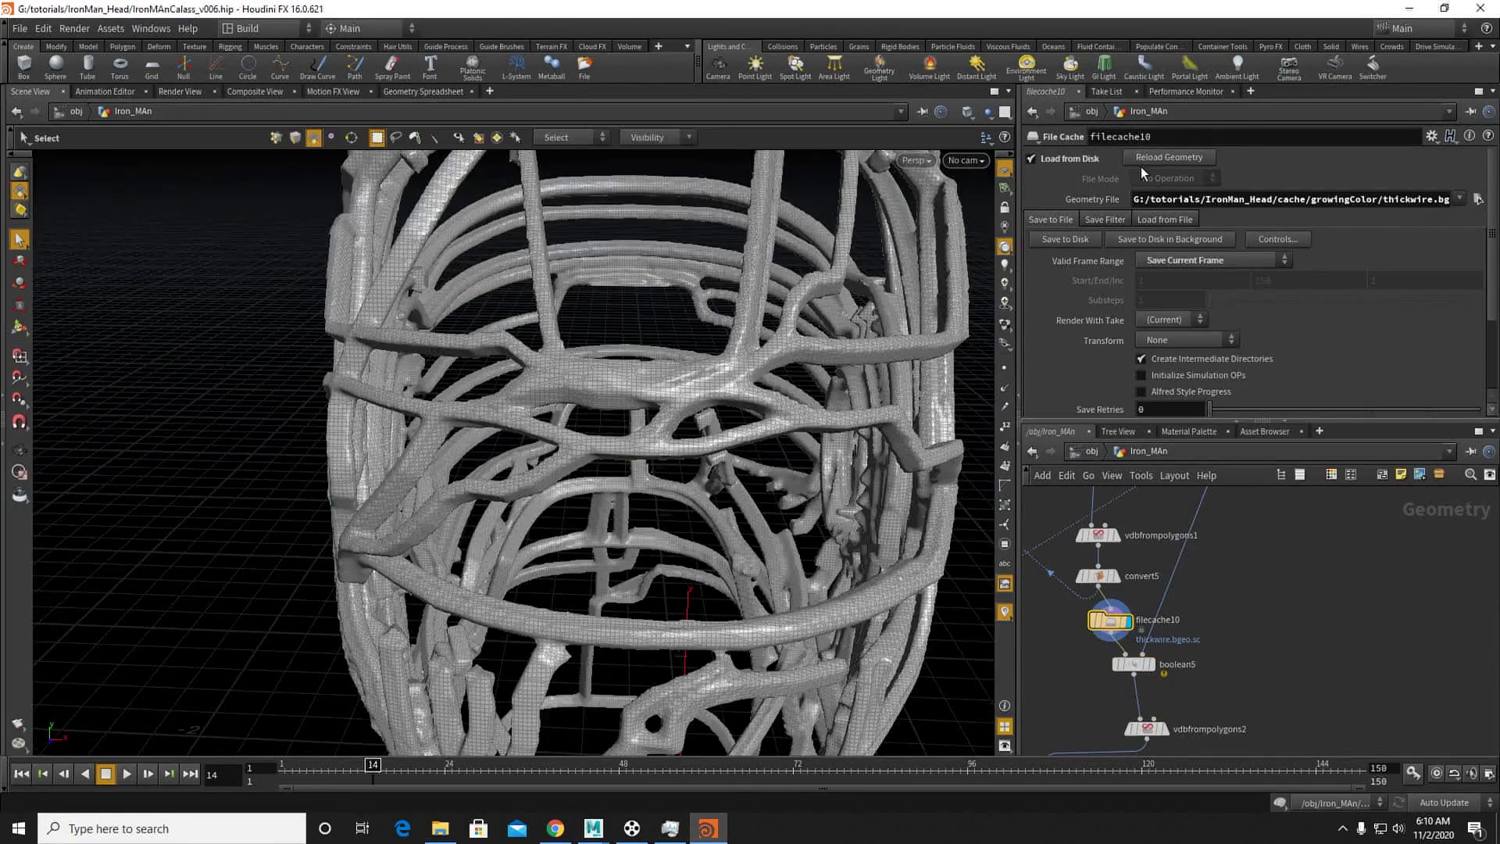
Step: Display boolean5 and treat its Set A as Surface, keeping the Intersect operation
{"action": "mouse_move", "coordinate": [1146, 673]}
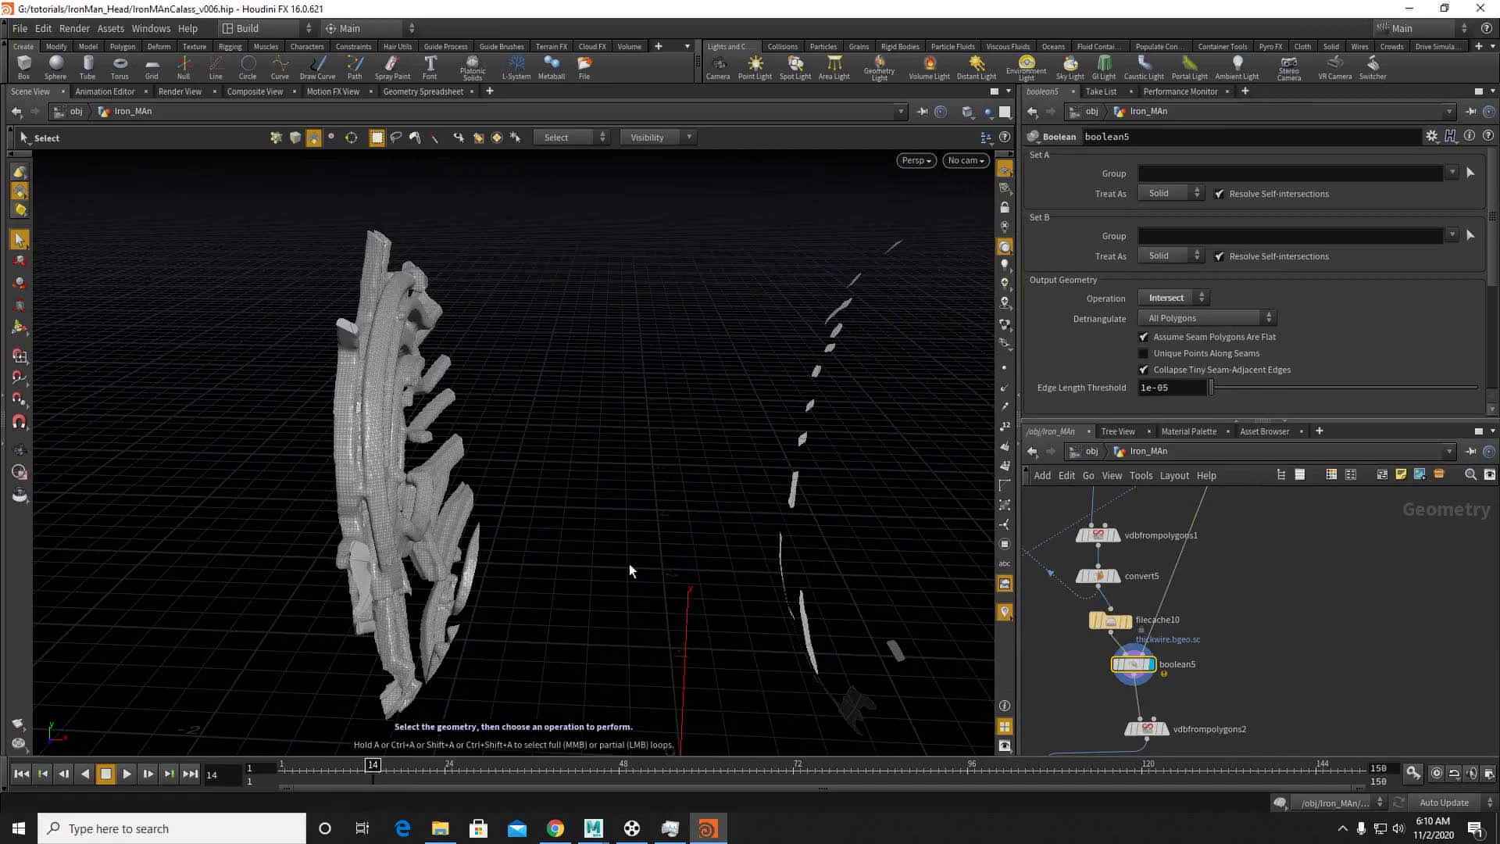
{"action": "left_click_drag", "start_coordinate": [484, 506], "coordinate": [617, 512], "text": "alt"}
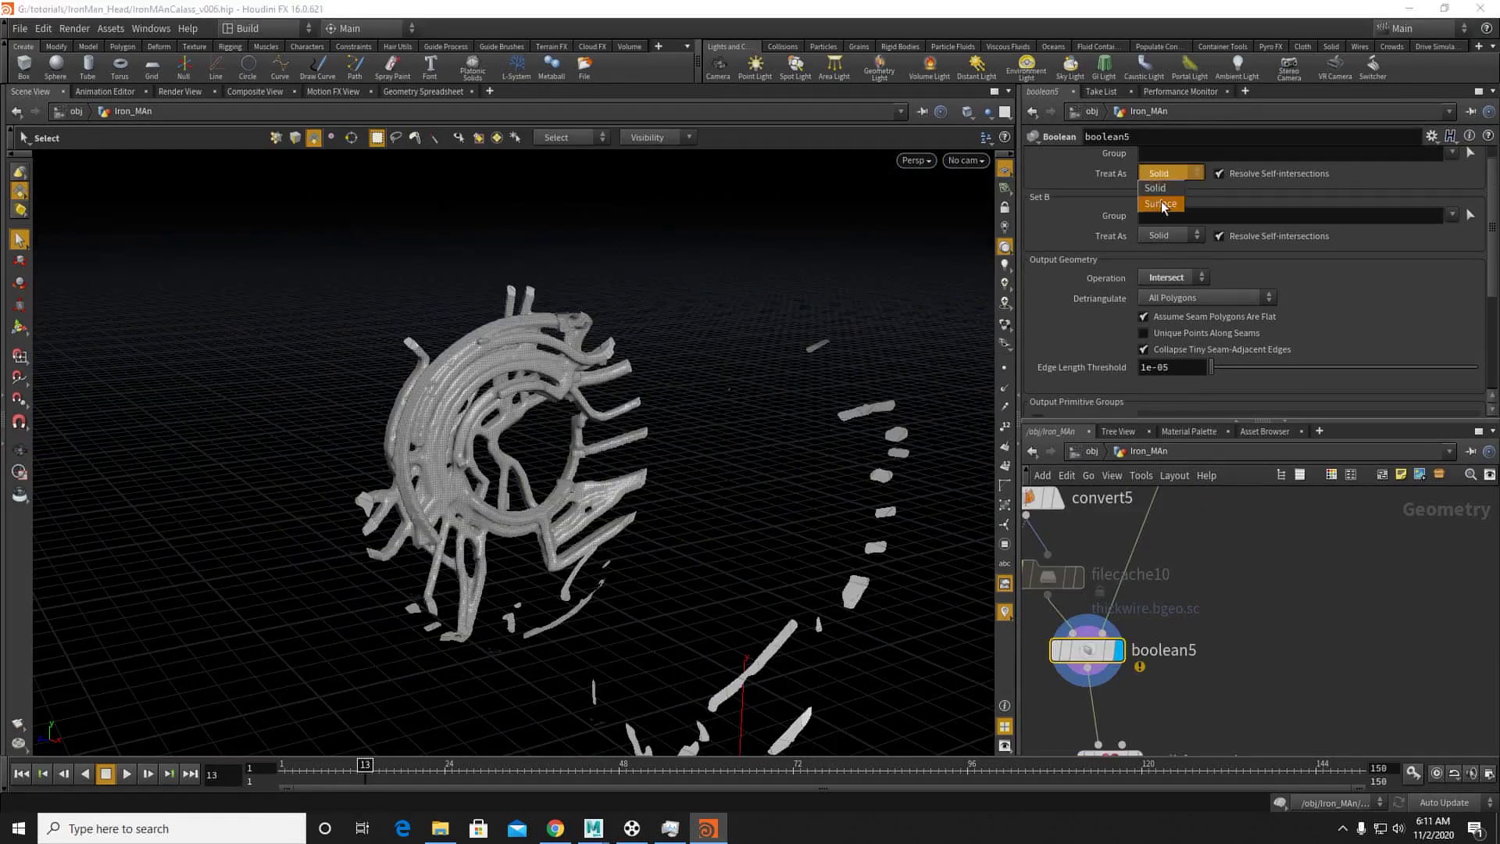
{"action": "left_click", "coordinate": [1164, 196]}
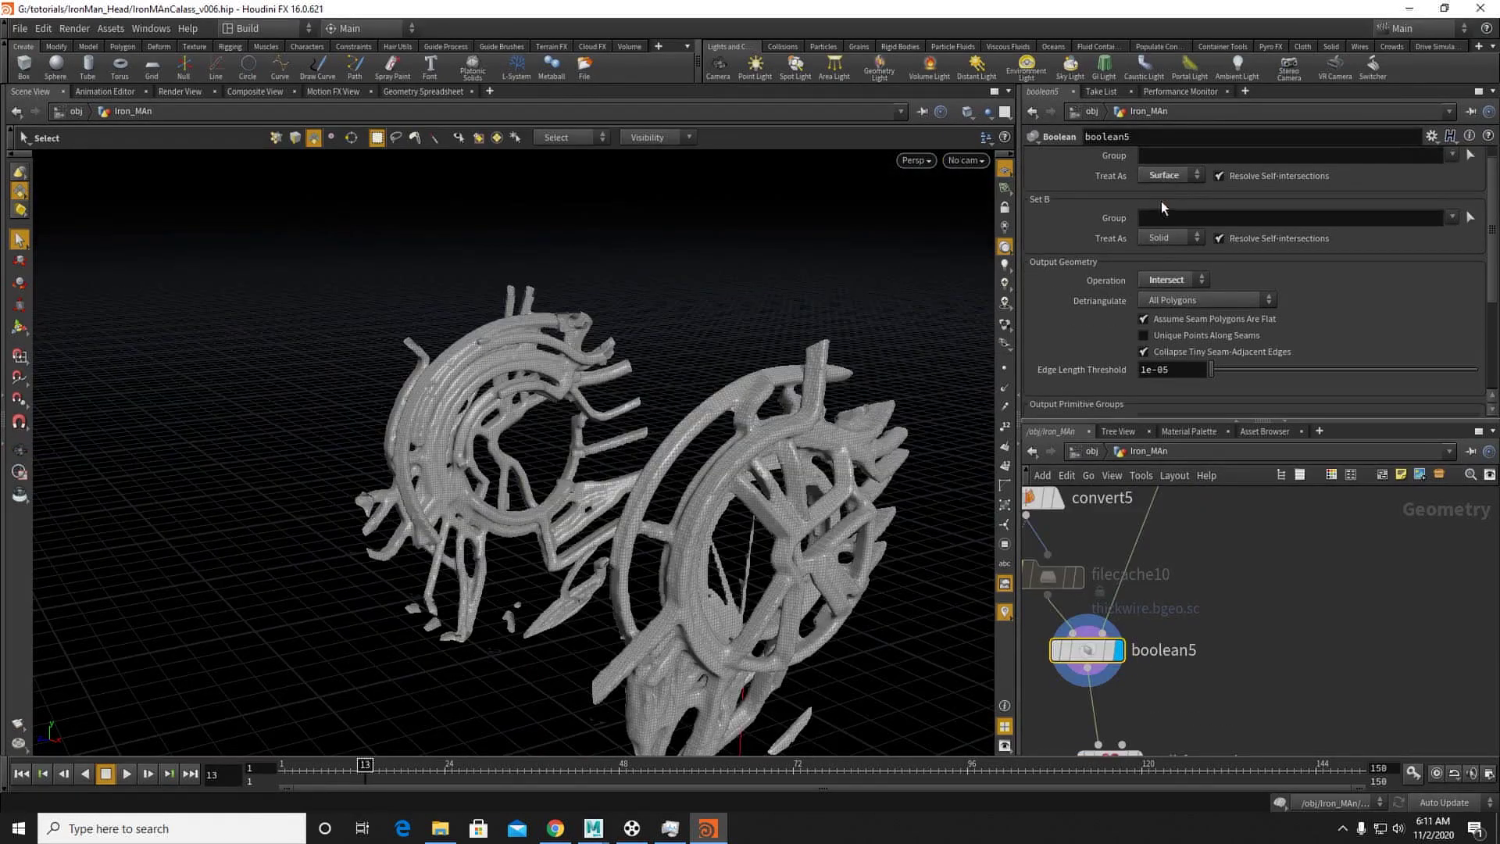
{"action": "left_click_drag", "start_coordinate": [859, 406], "coordinate": [743, 447], "text": "alt"}
{"action": "scroll", "coordinate": [744, 447], "scroll_direction": "up", "scroll_amount": 10}
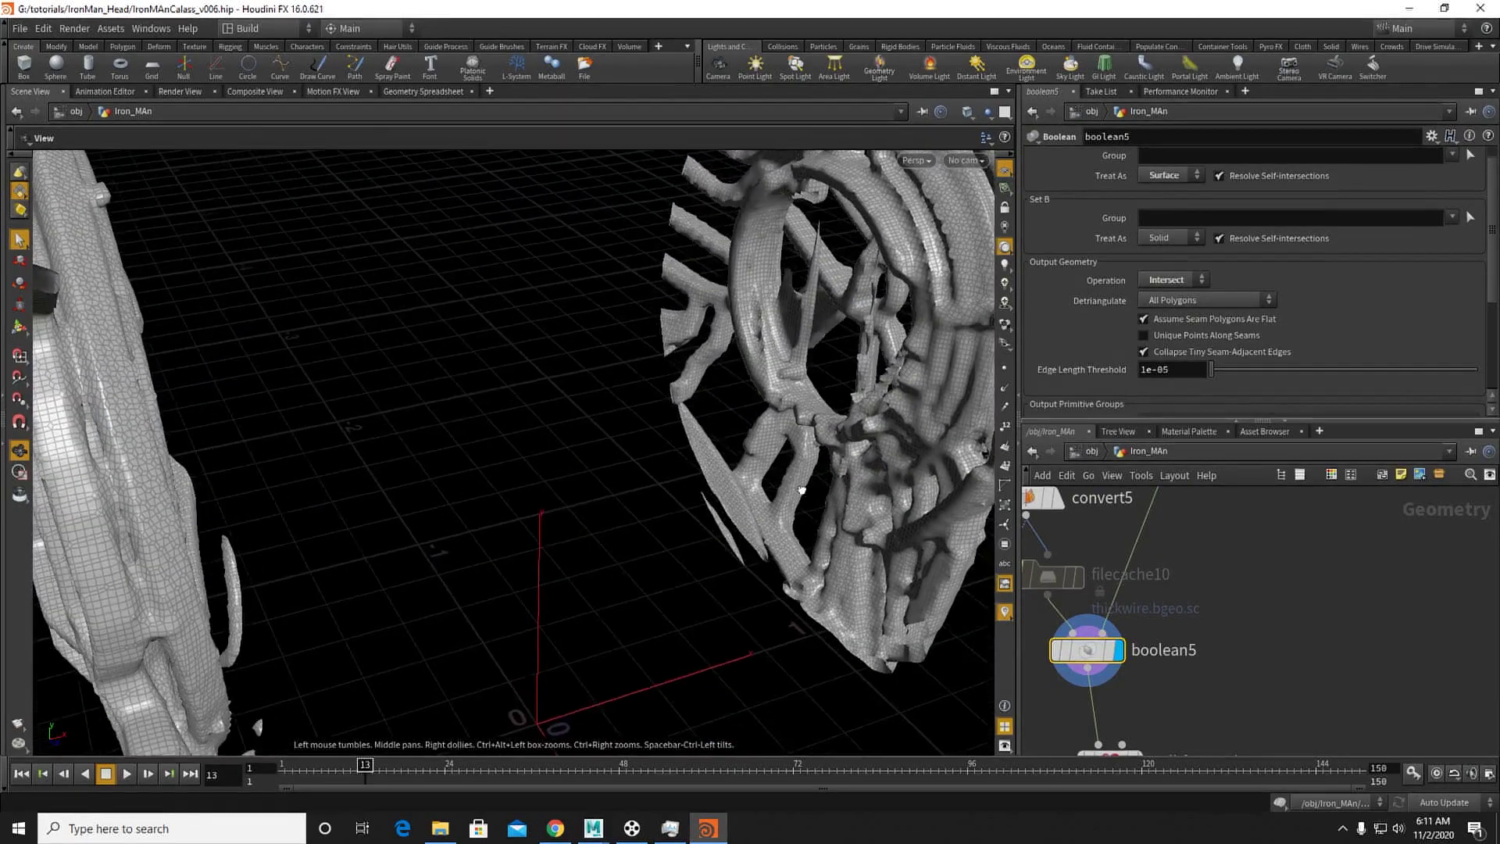
Step: Display convert5 and redisplay boolean5 to compare the uncut tubes with the surface-based intersection
{"action": "middle_click_drag", "start_coordinate": [1050, 537], "coordinate": [1088, 602]}
{"action": "left_click", "coordinate": [1097, 563]}
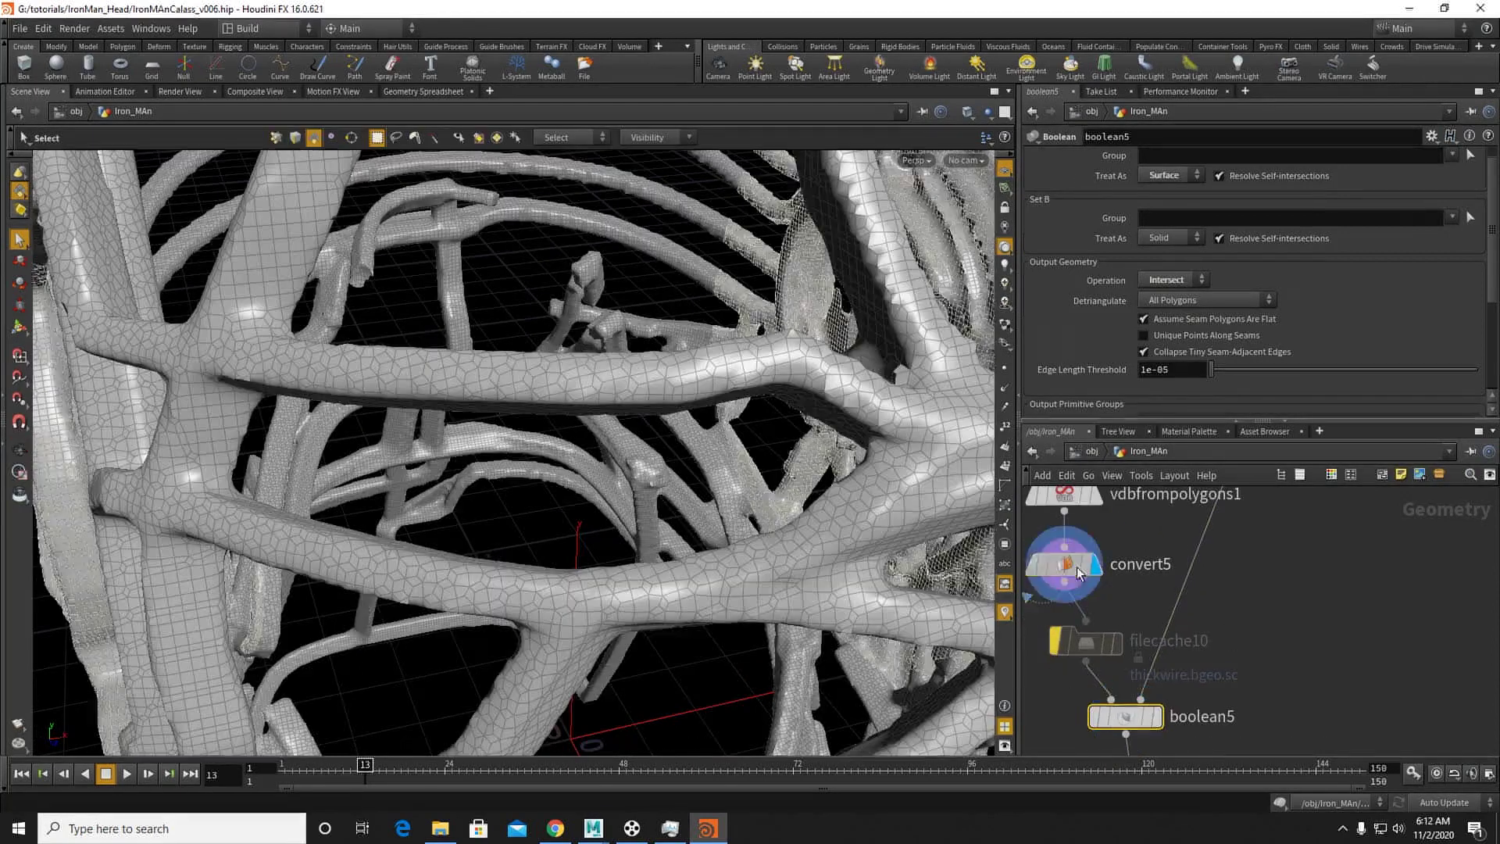
{"action": "left_click_drag", "start_coordinate": [918, 541], "coordinate": [1004, 544], "text": "alt"}
{"action": "middle_click_drag", "start_coordinate": [1161, 678], "coordinate": [1188, 561]}
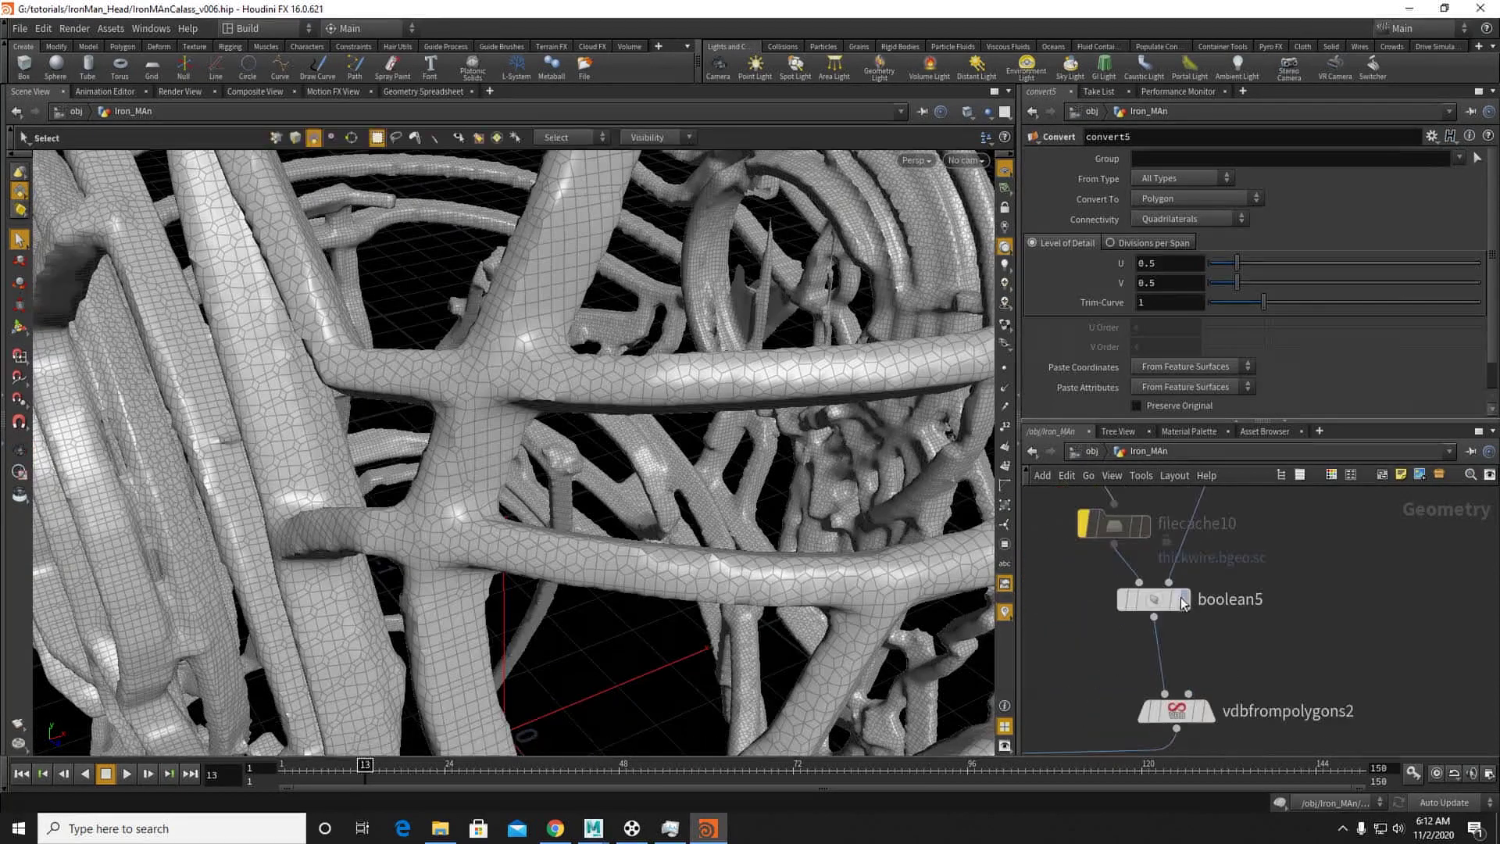
{"action": "left_click", "coordinate": [1184, 600]}
{"action": "left_click", "coordinate": [1156, 607]}
{"action": "middle_click_drag", "start_coordinate": [1227, 630], "coordinate": [1224, 670]}
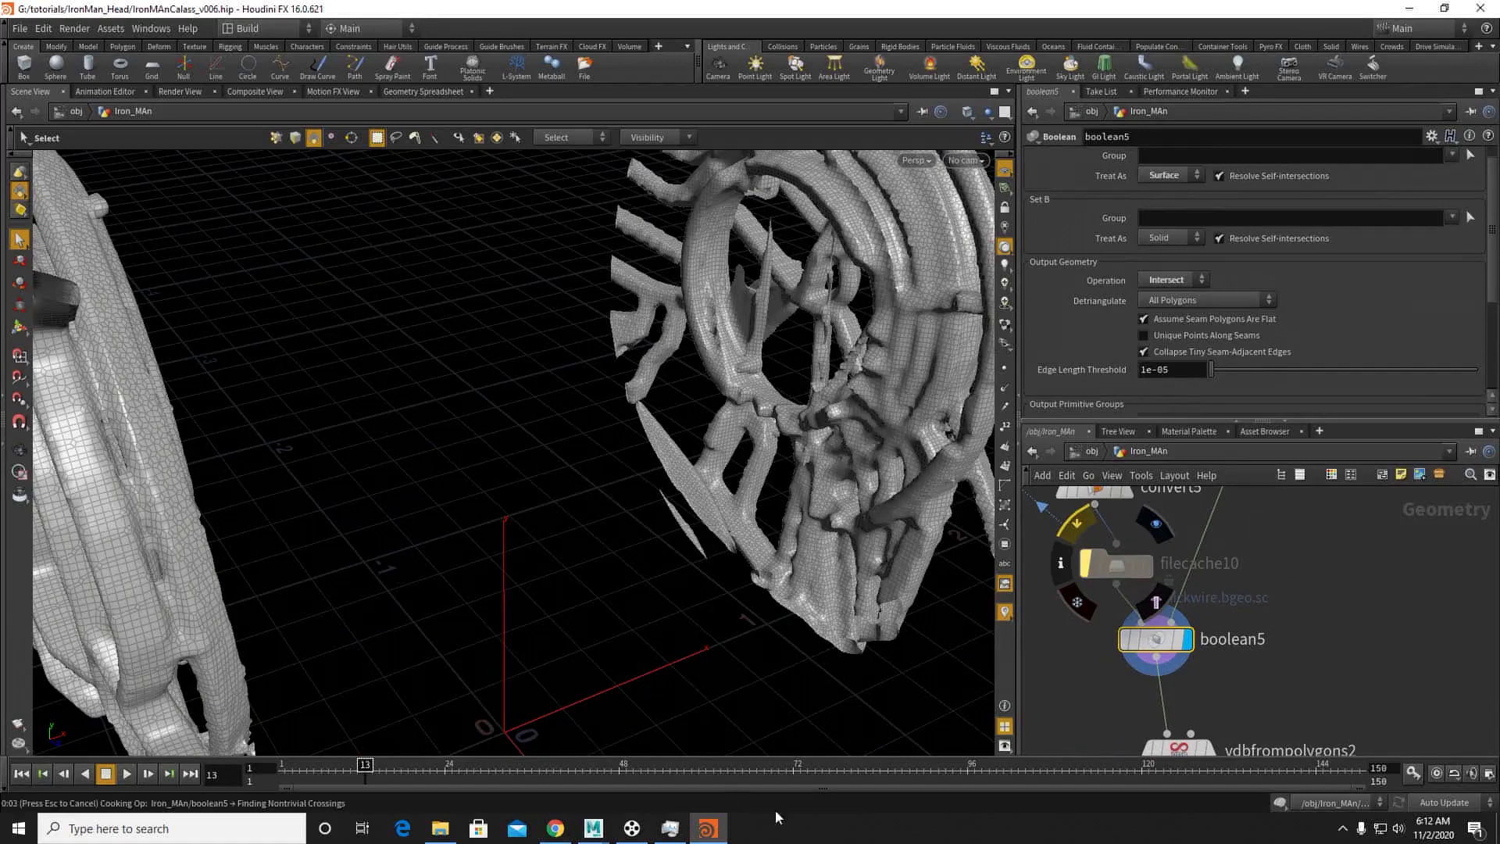
{"action": "left_click", "coordinate": [1342, 827]}
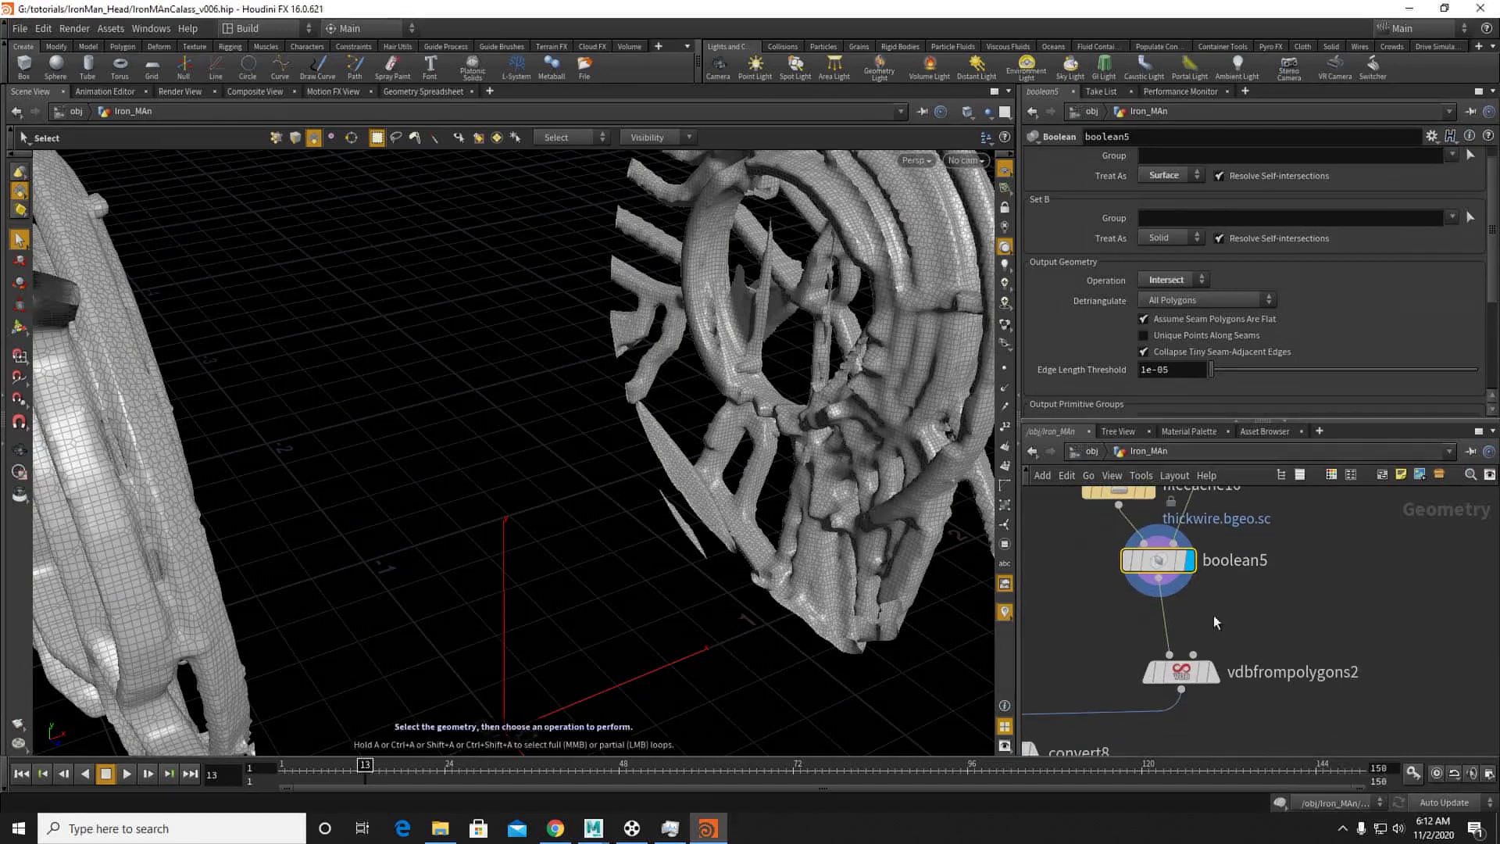
Step: Examine the vdbfrompolygons2 output and compare it with the open tube ends coming out of boolean5
{"action": "left_click", "coordinate": [1209, 671]}
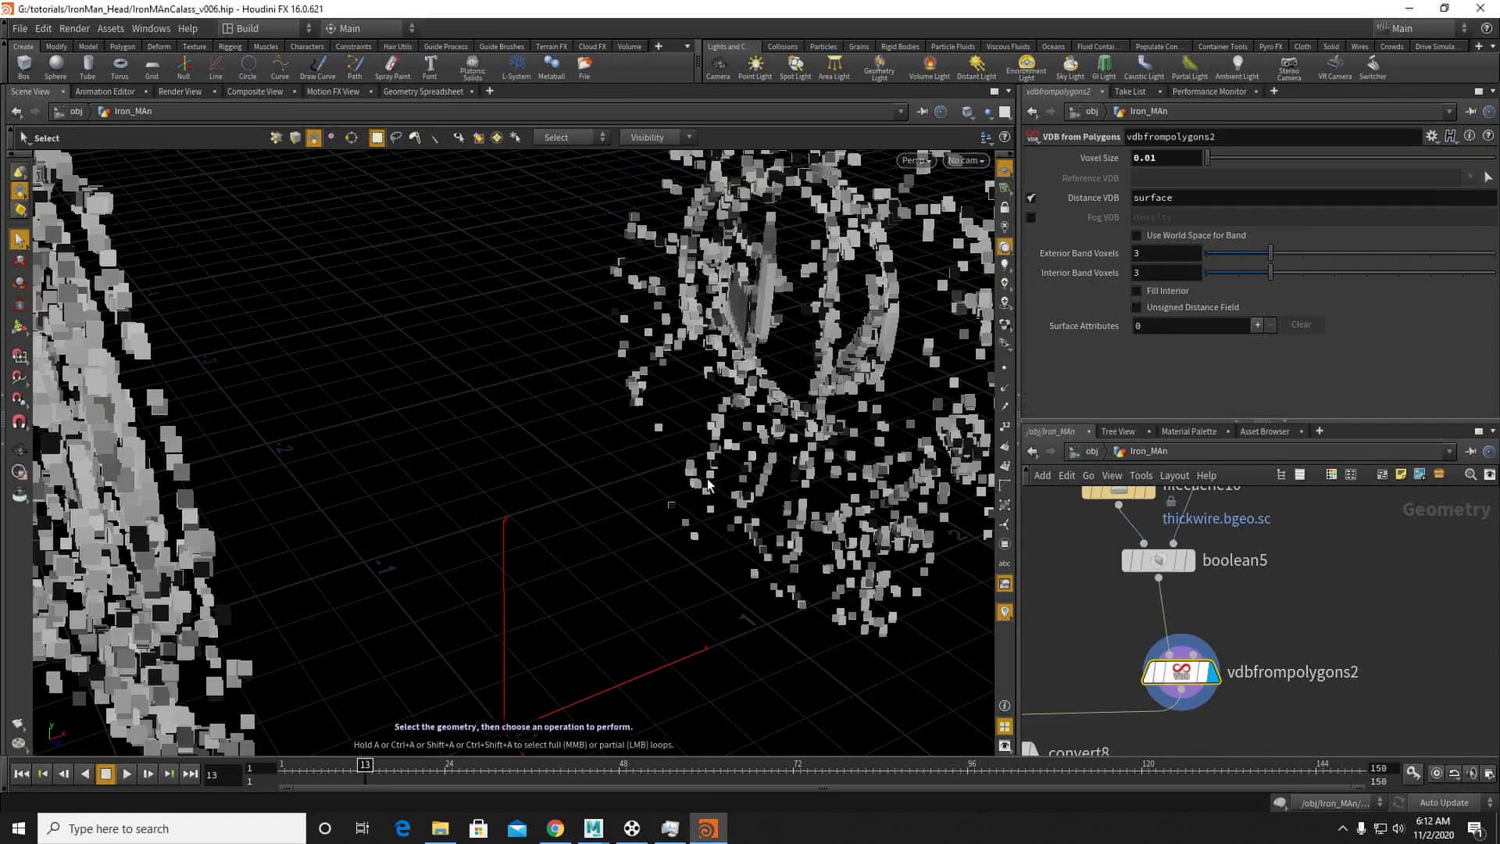
{"action": "key", "text": "Escape"}
{"action": "scroll", "coordinate": [586, 344], "scroll_direction": "down", "scroll_amount": 5}
{"action": "left_click_drag", "start_coordinate": [586, 344], "coordinate": [598, 342], "text": "alt"}
{"action": "left_click", "coordinate": [1188, 560]}
{"action": "left_click_drag", "start_coordinate": [634, 459], "coordinate": [674, 432], "text": "alt"}
{"action": "right_click_drag", "start_coordinate": [674, 432], "coordinate": [949, 459], "text": "alt"}
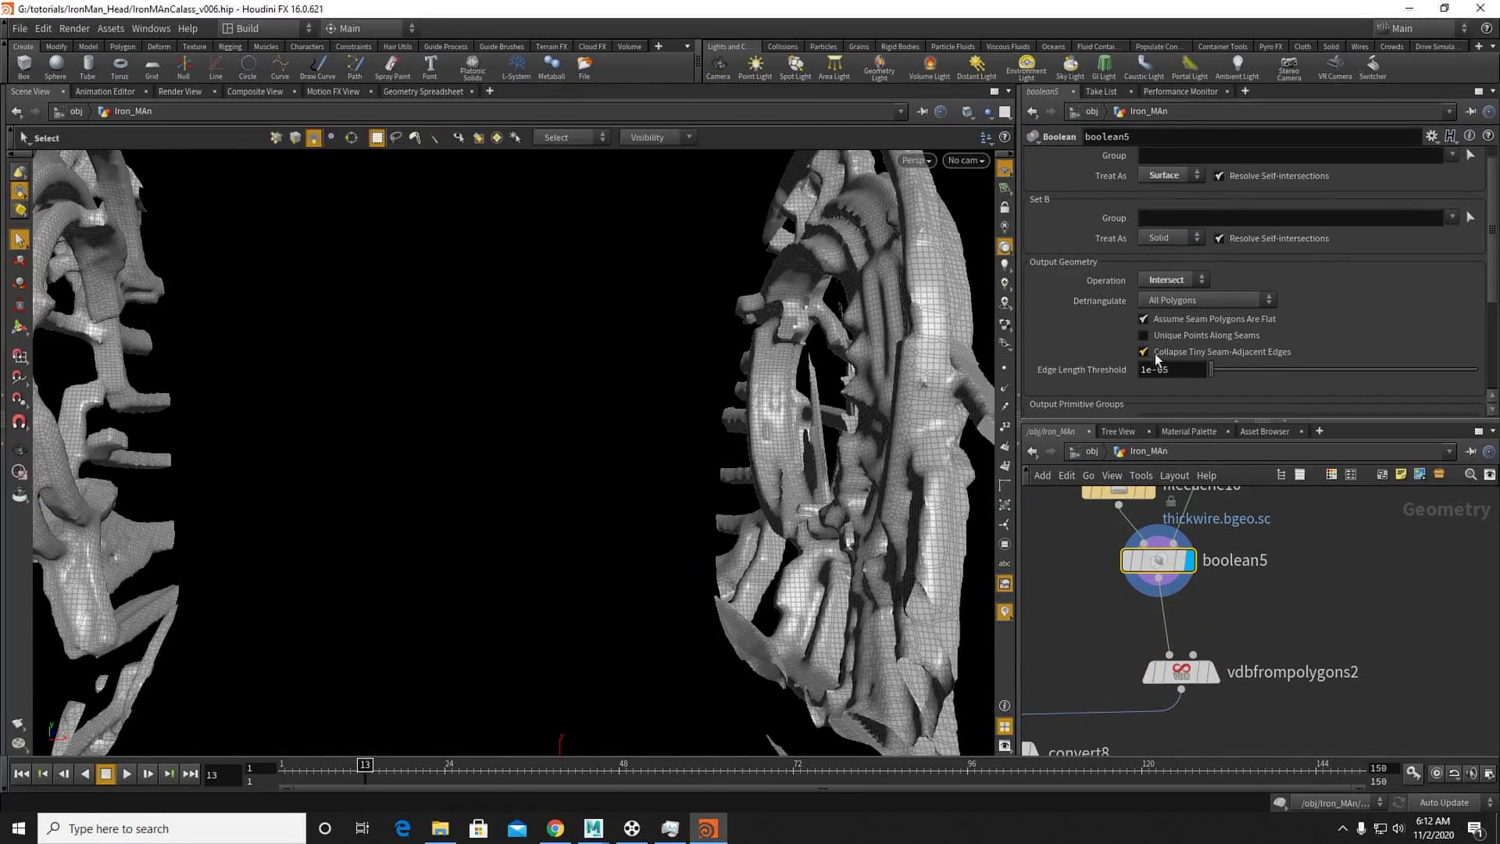
{"action": "scroll", "coordinate": [1110, 347], "scroll_direction": "down", "scroll_amount": 2}
{"action": "left_click_drag", "start_coordinate": [867, 392], "coordinate": [705, 484], "text": "alt"}
{"action": "left_click", "coordinate": [1213, 671]}
{"action": "left_click", "coordinate": [1188, 561]}
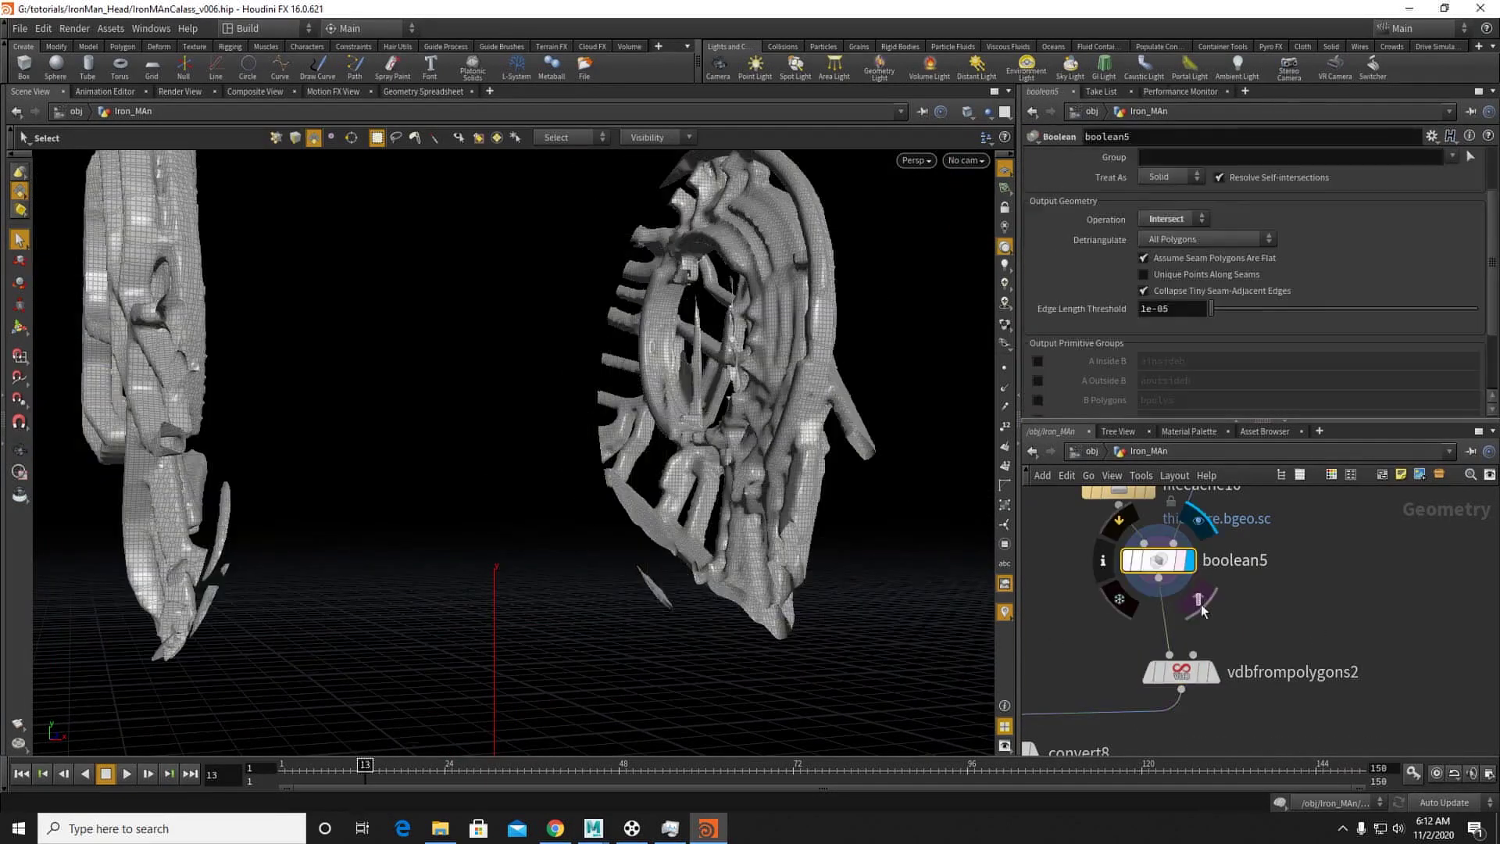
Step: Add a PolyFill node fed by boolean5 to cap the open tube ends, and display it
{"action": "key", "text": "Tab"}
{"action": "type", "text": "fil"}
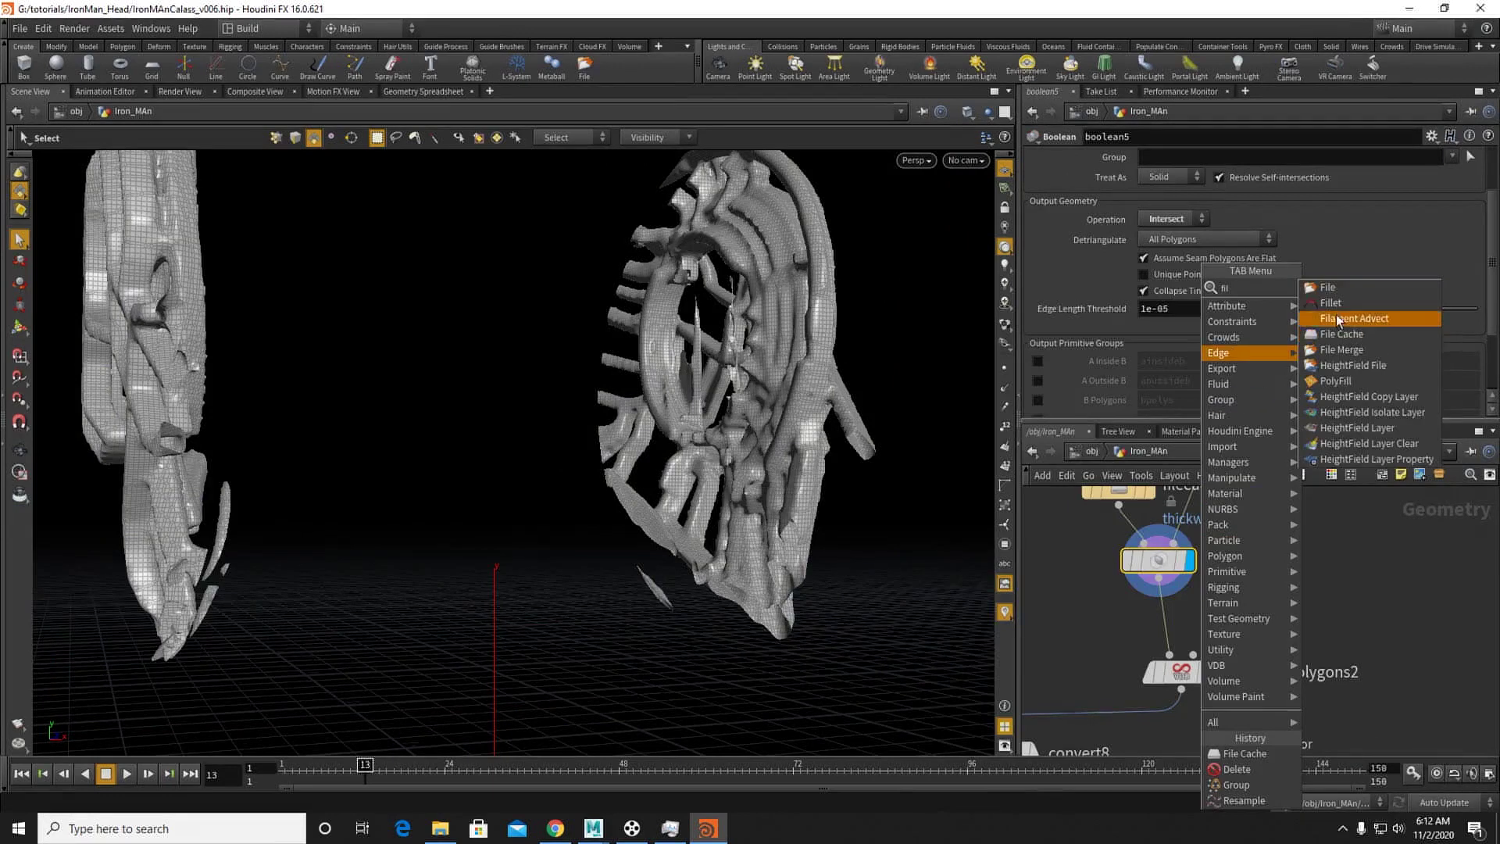
{"action": "left_click", "coordinate": [1334, 381]}
{"action": "left_click", "coordinate": [1236, 609]}
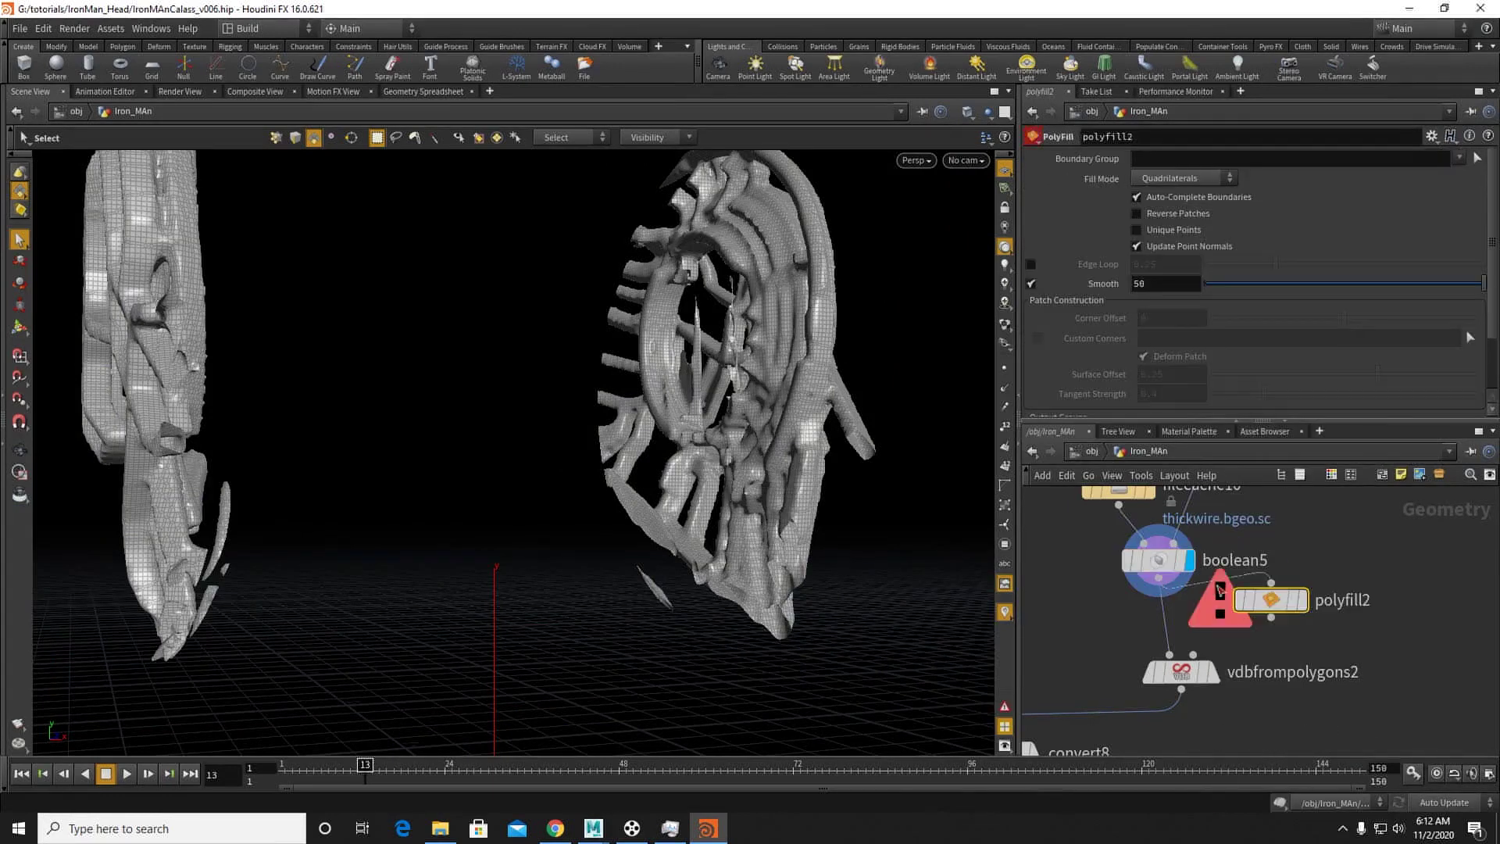
{"action": "left_click_drag", "start_coordinate": [1160, 579], "coordinate": [1271, 583]}
{"action": "left_click", "coordinate": [1302, 600]}
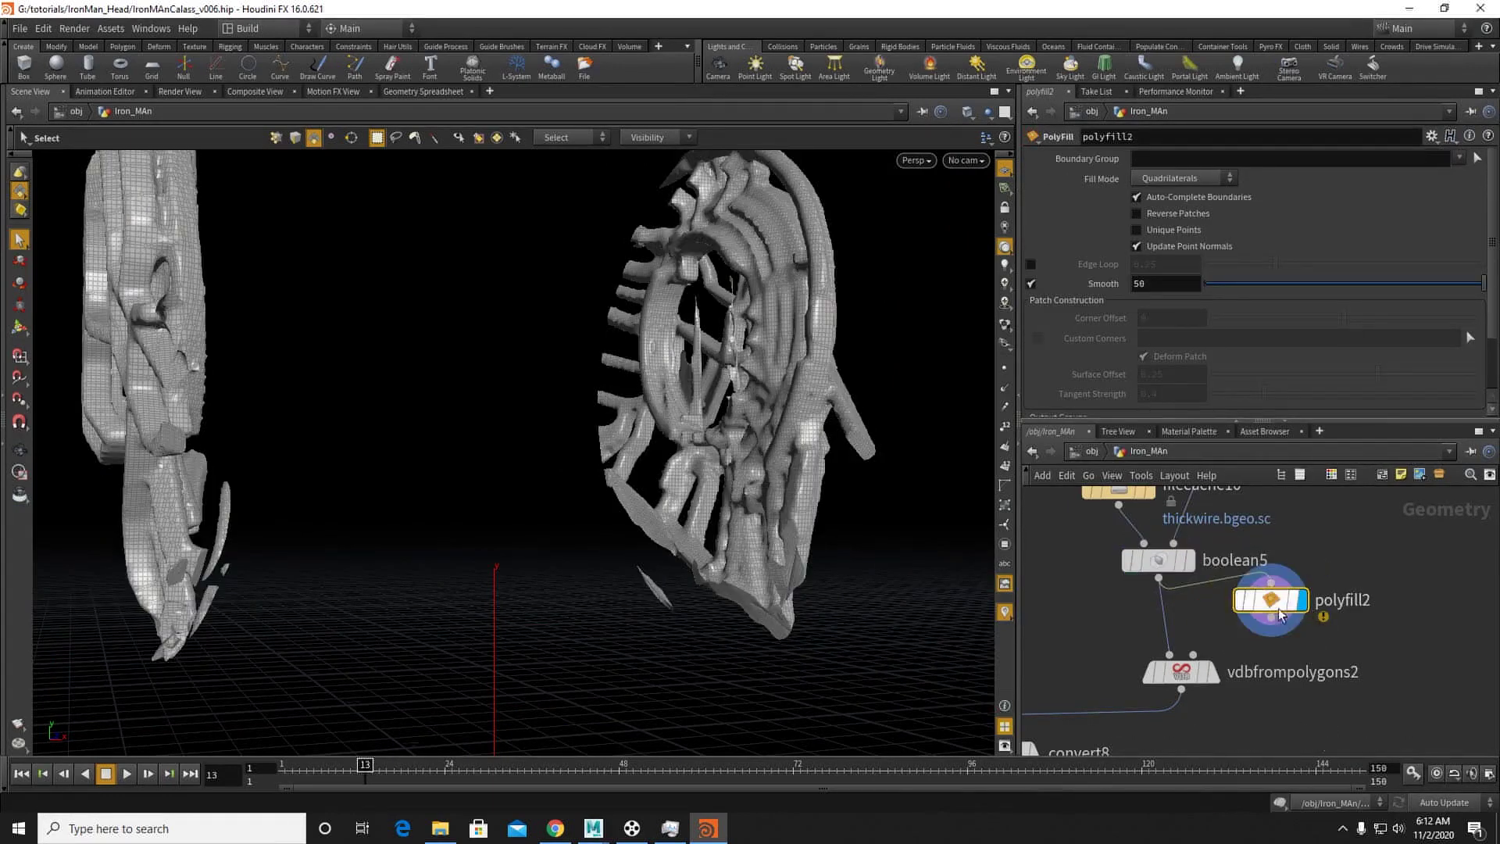
Step: Set polyfill2's fill mode to Single Polygon, wire its output into vdbfrompolygons2, and display the VDB
{"action": "left_click", "coordinate": [1174, 178]}
{"action": "left_click", "coordinate": [1167, 198]}
{"action": "key", "text": "Escape"}
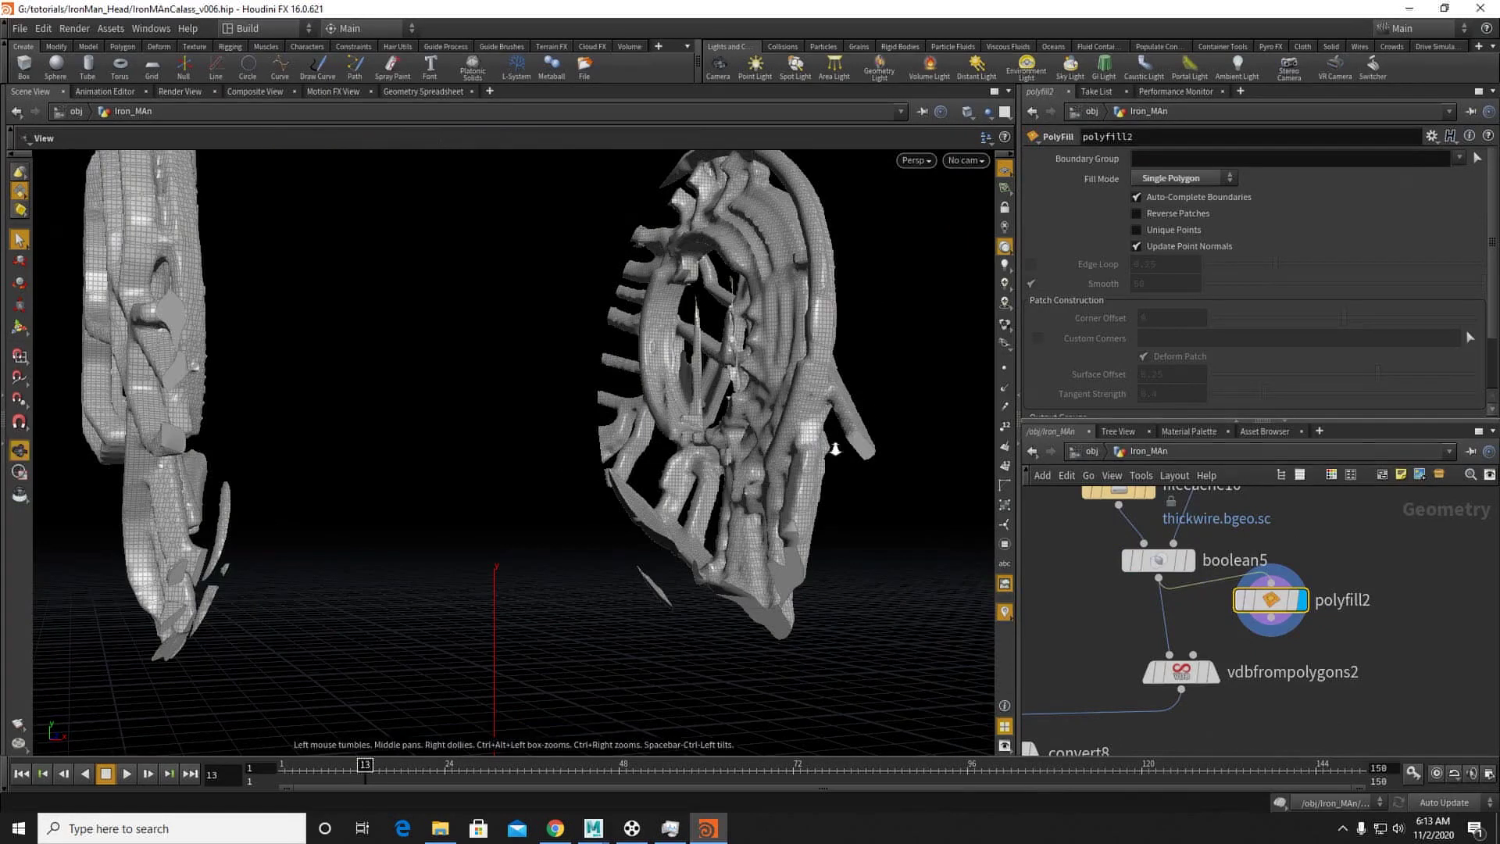
{"action": "left_click_drag", "start_coordinate": [814, 439], "coordinate": [832, 442]}
{"action": "left_click_drag", "start_coordinate": [1272, 619], "coordinate": [1170, 655]}
{"action": "left_click", "coordinate": [1212, 673]}
{"action": "right_click_drag", "start_coordinate": [693, 535], "coordinate": [624, 506], "text": "alt"}
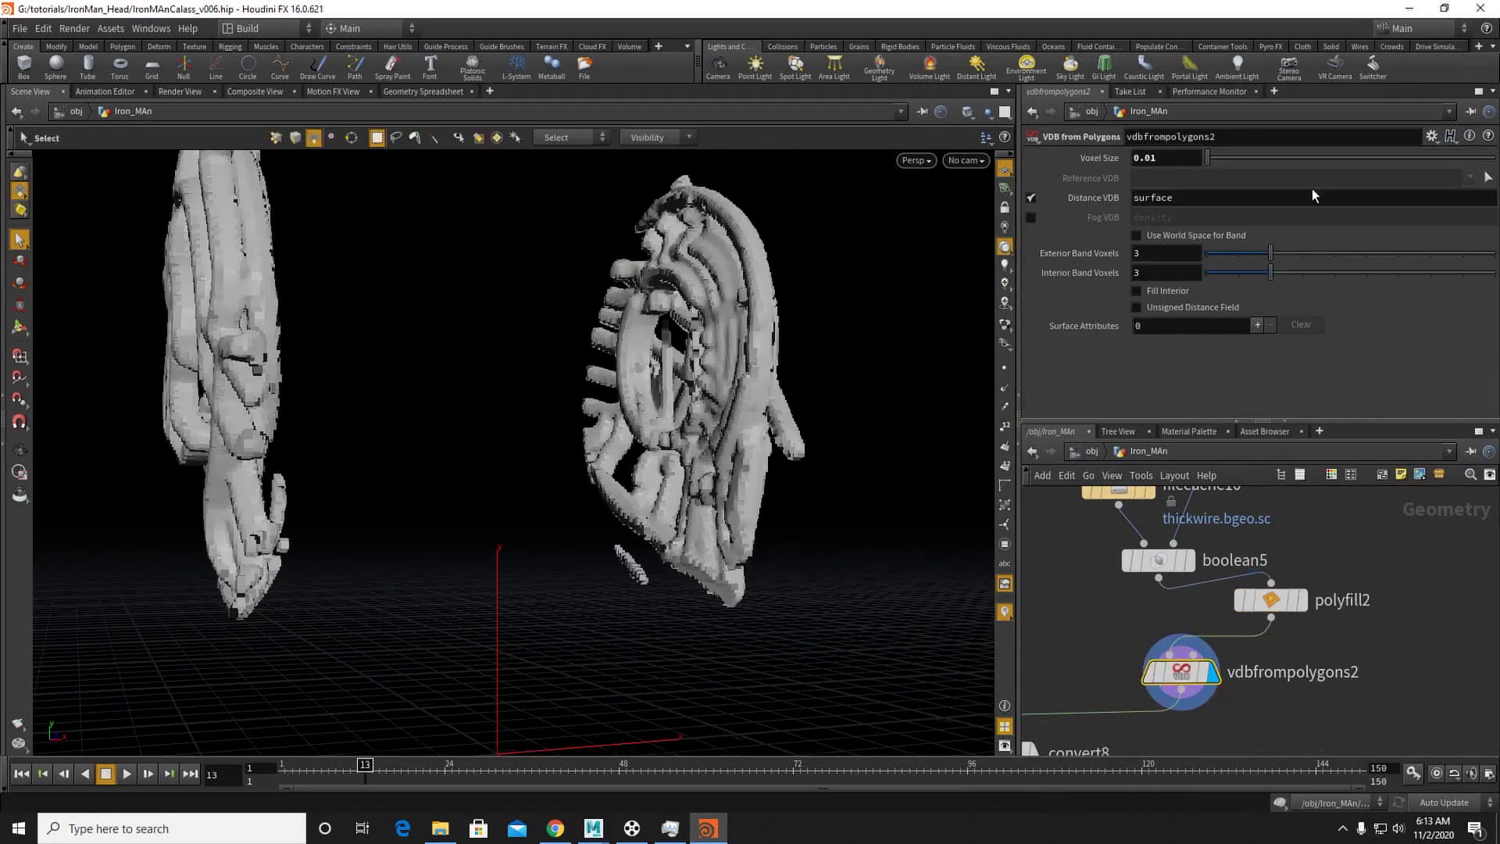
Step: Display convert8 to check the tubes converted back to polygons
{"action": "middle_click_drag", "start_coordinate": [1095, 615], "coordinate": [1222, 546]}
{"action": "left_click", "coordinate": [1176, 682]}
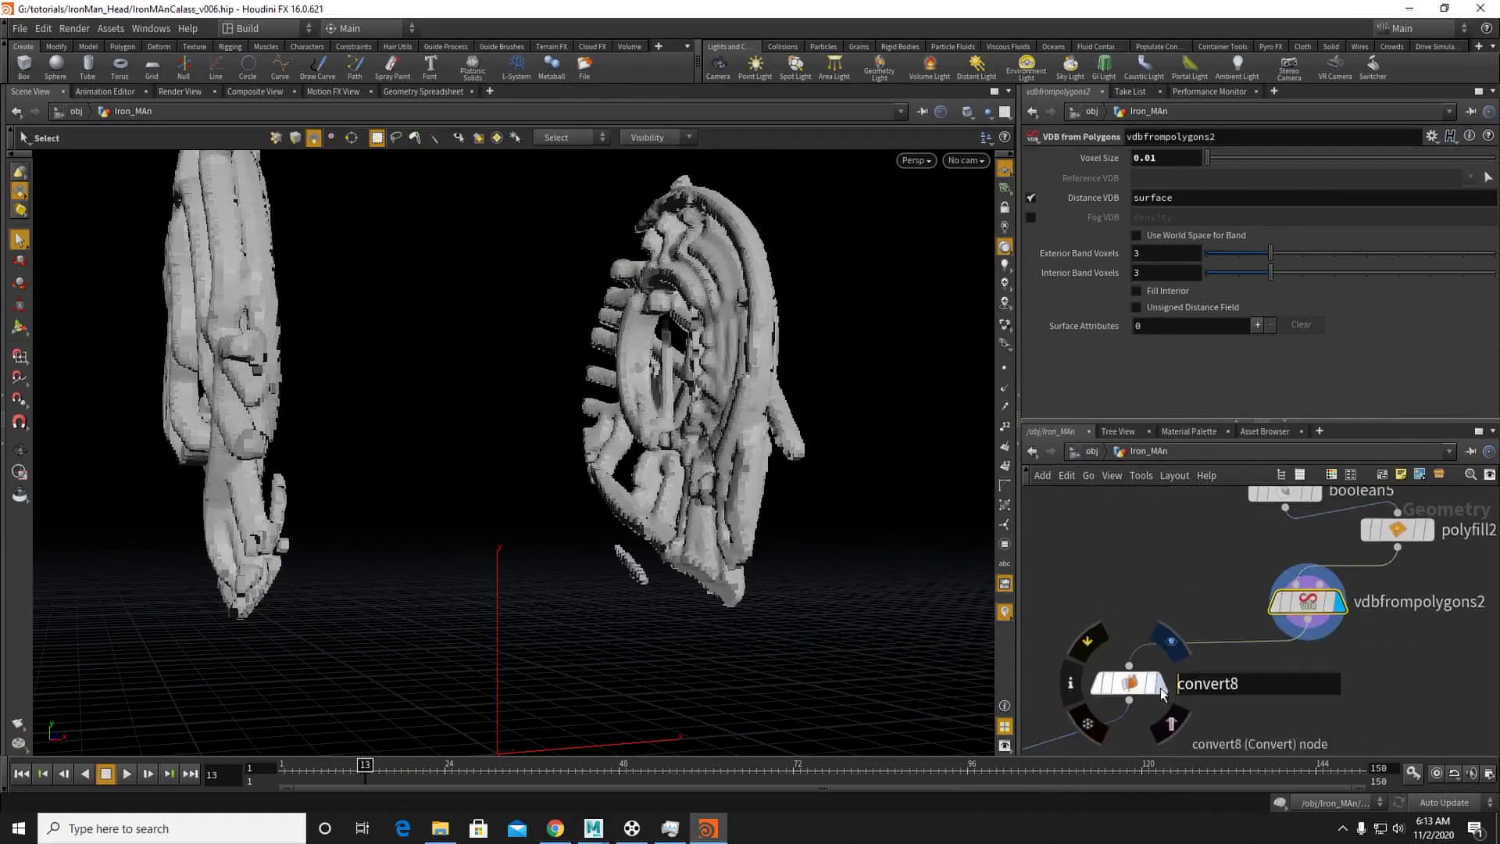
{"action": "left_click", "coordinate": [1161, 683]}
{"action": "left_click", "coordinate": [1138, 691]}
{"action": "middle_click_drag", "start_coordinate": [1131, 739], "coordinate": [1306, 554]}
{"action": "middle_click_drag", "start_coordinate": [1117, 676], "coordinate": [1192, 607]}
Step: Display merge4 and examine the trimmed thick tubes together with the coloured thin wires
{"action": "left_click", "coordinate": [1125, 561]}
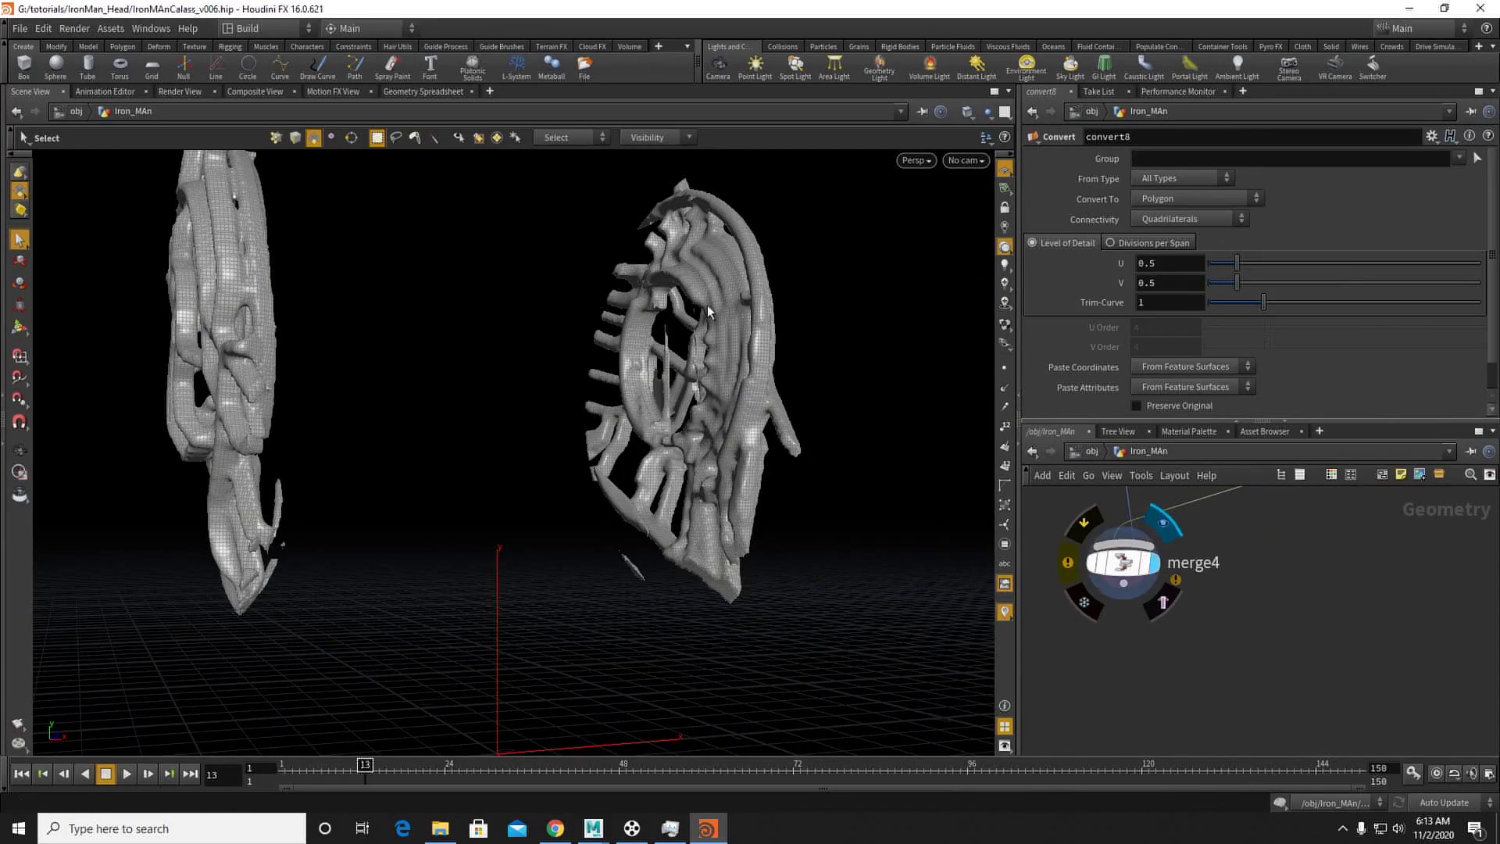
{"action": "left_click_drag", "start_coordinate": [706, 303], "coordinate": [479, 379], "text": "alt"}
{"action": "right_click_drag", "start_coordinate": [560, 342], "coordinate": [827, 341], "text": "alt"}
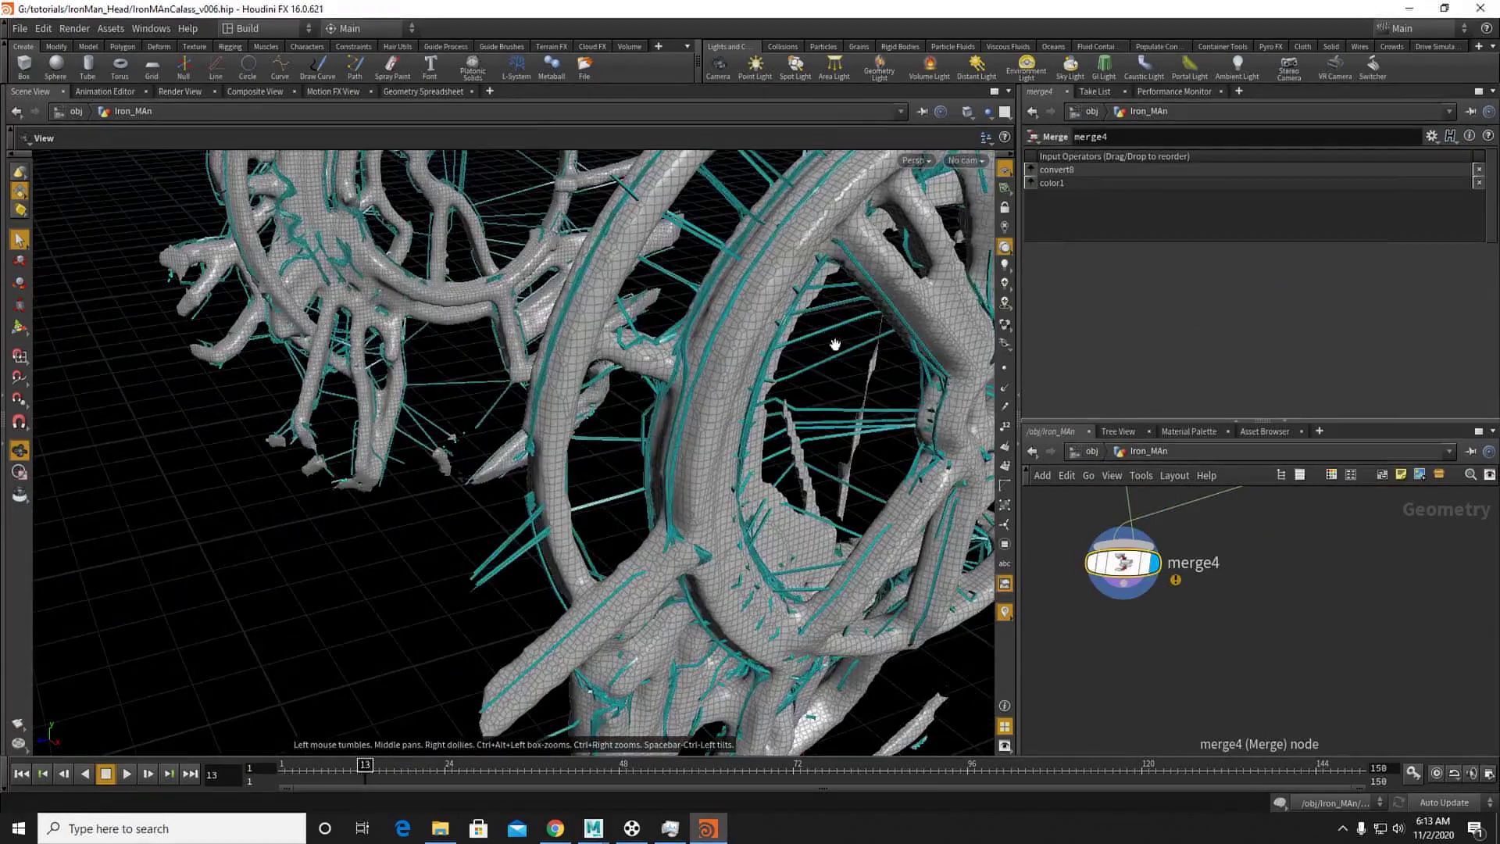
{"action": "middle_click_drag", "start_coordinate": [727, 406], "coordinate": [640, 536], "text": "alt"}
{"action": "left_click_drag", "start_coordinate": [641, 536], "coordinate": [781, 432], "text": "alt"}
{"action": "right_click_drag", "start_coordinate": [781, 431], "coordinate": [393, 384], "text": "alt"}
{"action": "left_click_drag", "start_coordinate": [436, 396], "coordinate": [476, 448], "text": "alt"}
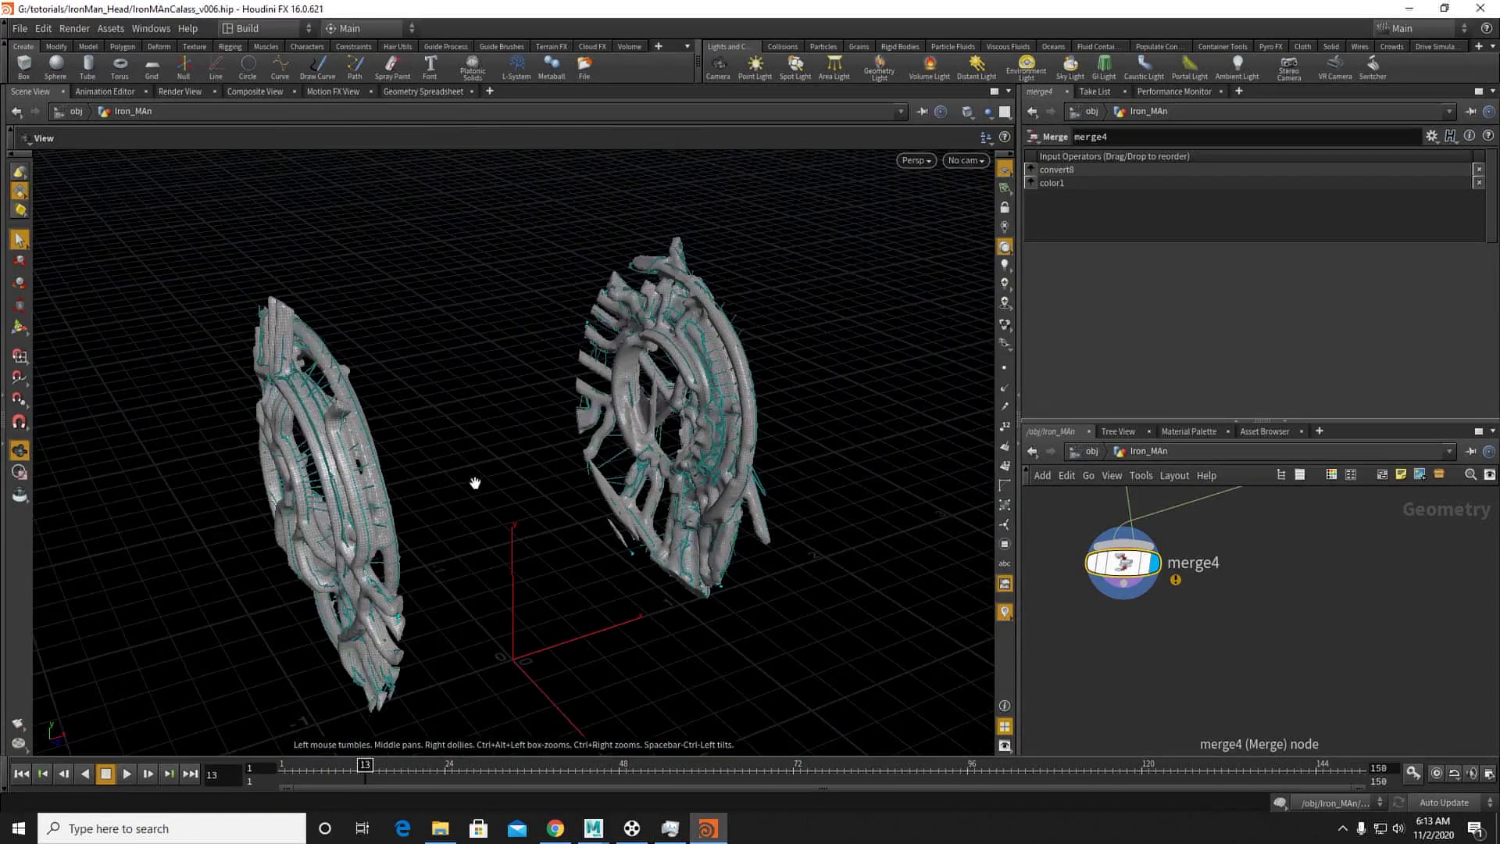
Step: Go to frame 27, check the growth of the merged tubes and wires, and save the scene
{"action": "left_click", "coordinate": [466, 770]}
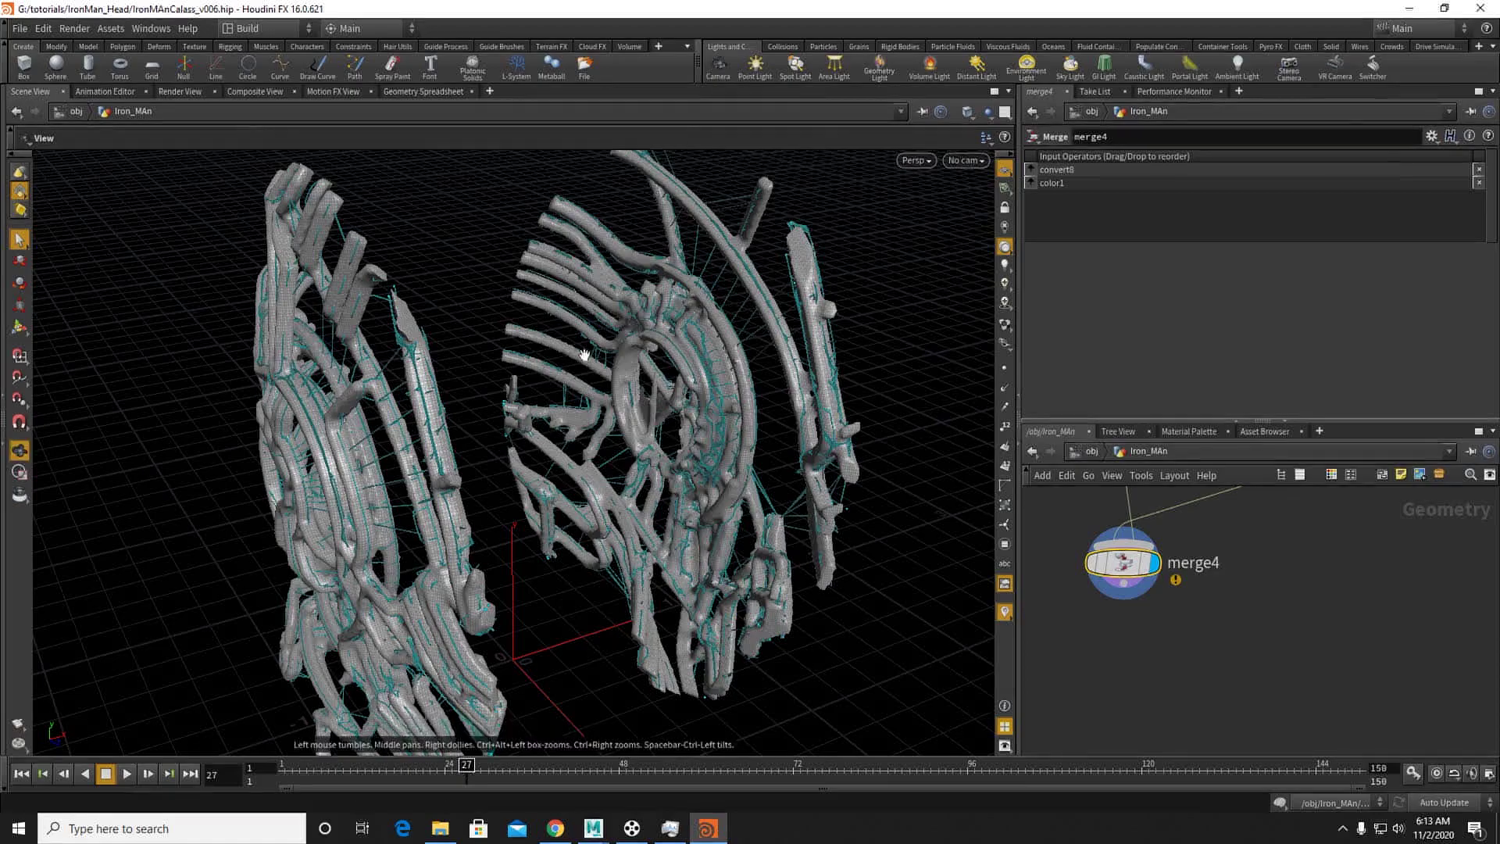
{"action": "right_click_drag", "start_coordinate": [586, 352], "coordinate": [671, 361], "text": "alt"}
{"action": "left_click_drag", "start_coordinate": [672, 361], "coordinate": [500, 426], "text": "alt"}
{"action": "middle_click_drag", "start_coordinate": [1219, 529], "coordinate": [1175, 678]}
{"action": "scroll", "coordinate": [1151, 628], "scroll_direction": "down", "scroll_amount": 3}
{"action": "key", "text": "ctrl+s"}
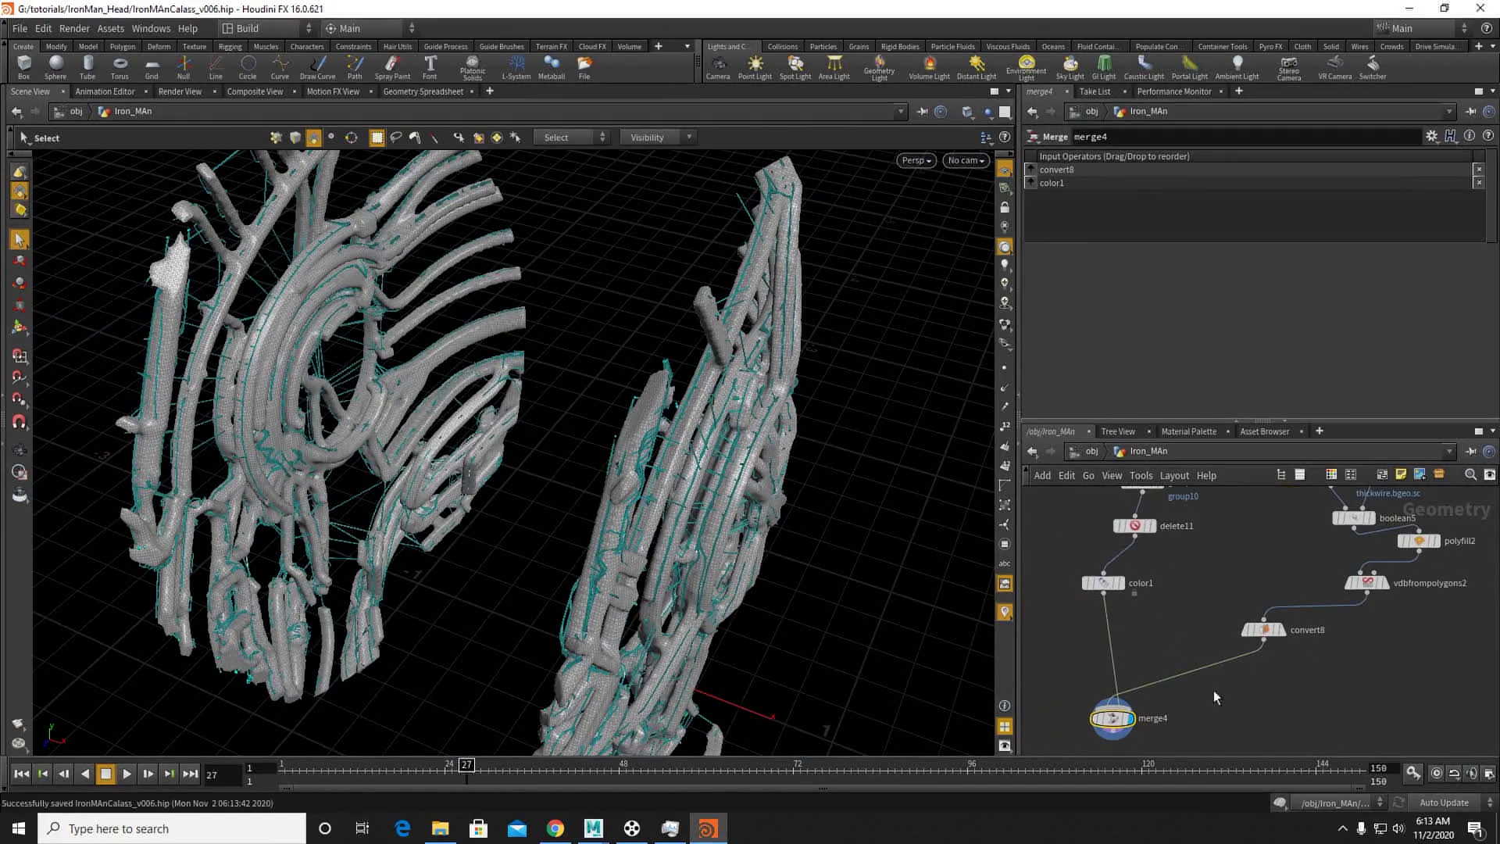
Step: Add a ROP Alembic Output node fed by convert8 and set its valid frame range to Render Frame Range
{"action": "key", "text": "Tab"}
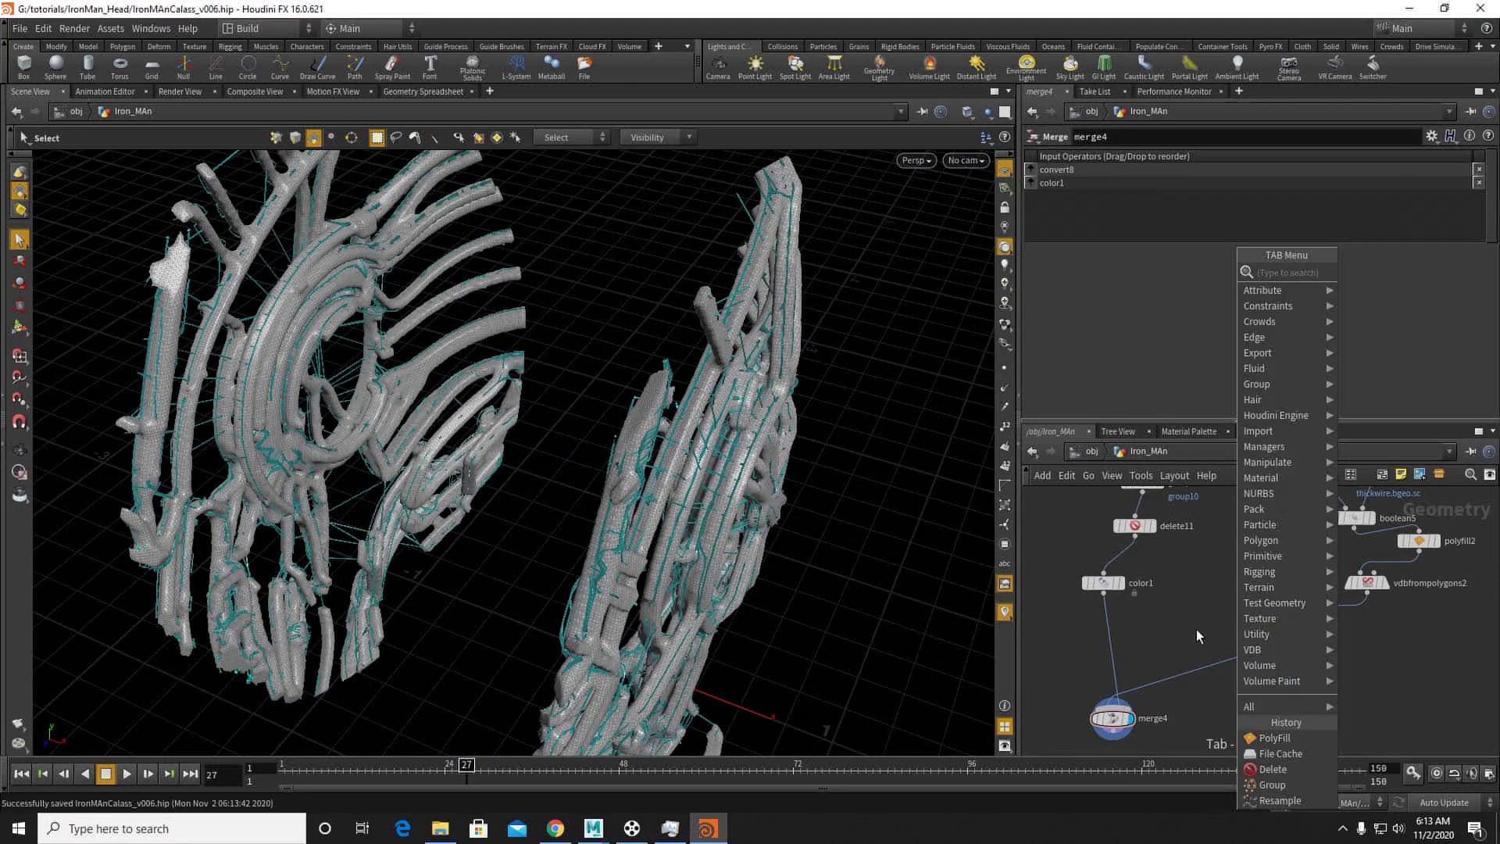
{"action": "type", "text": "a"}
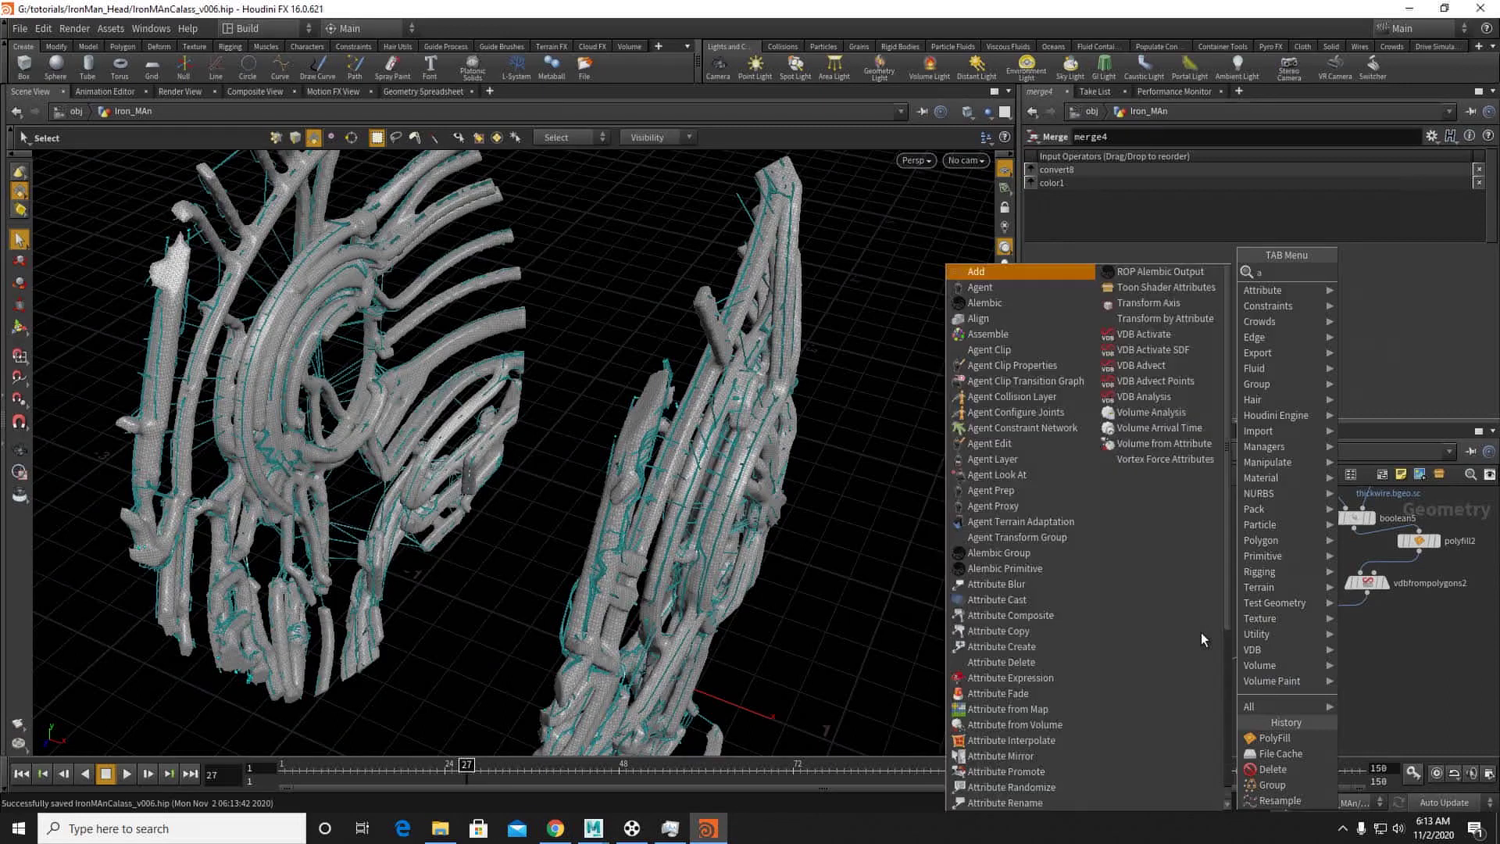
{"action": "type", "text": "le"}
{"action": "left_click", "coordinate": [1399, 319]}
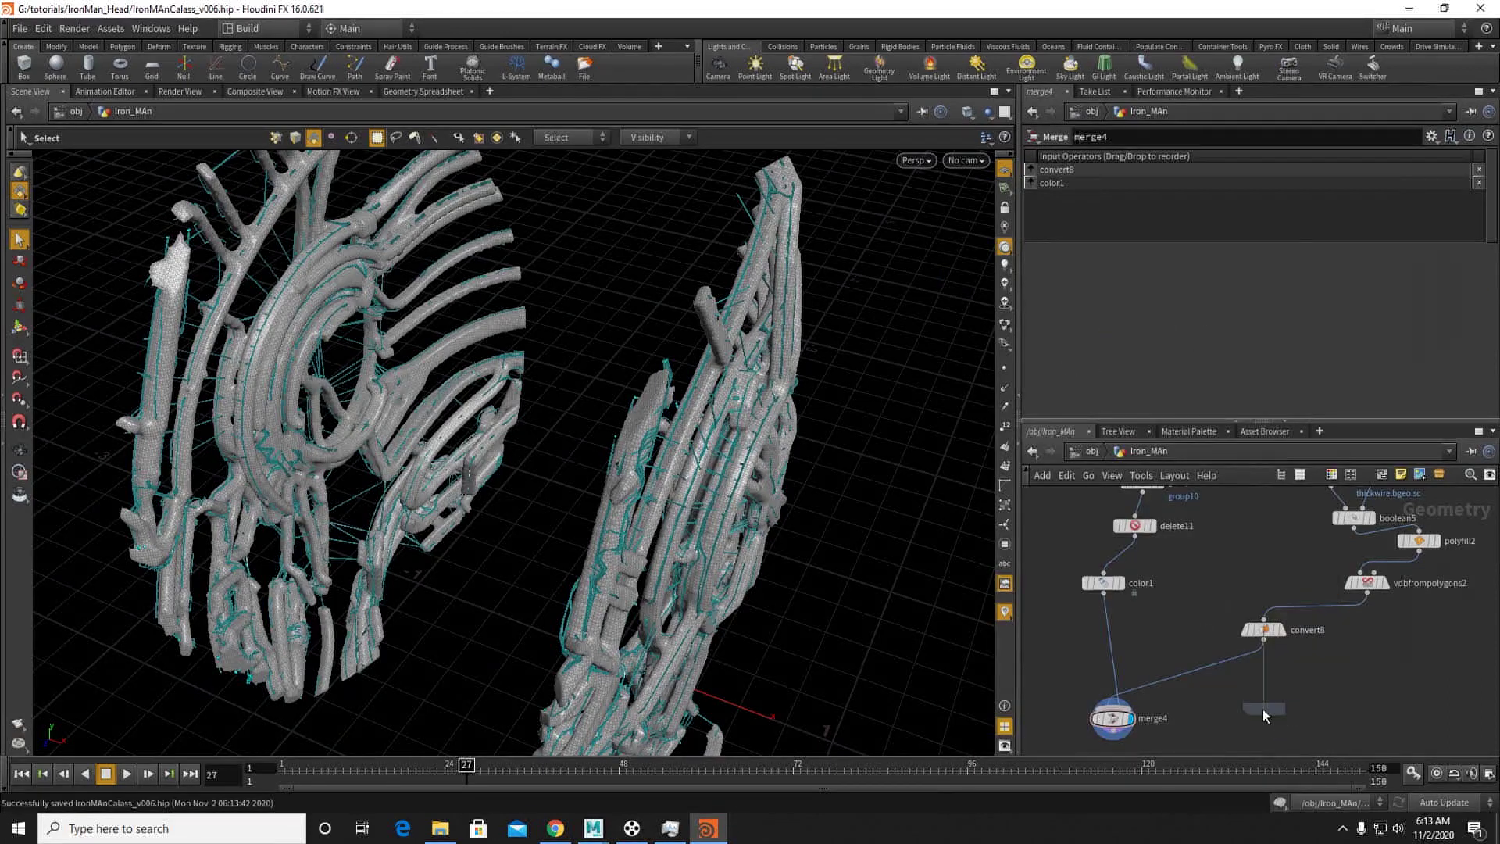
{"action": "left_click", "coordinate": [1262, 709]}
{"action": "left_click", "coordinate": [1211, 199]}
{"action": "left_click", "coordinate": [1211, 231]}
Step: Set the Alembic output file to thickWire.abc in $HIP/cache/renderGeo
{"action": "left_click", "coordinate": [1473, 260]}
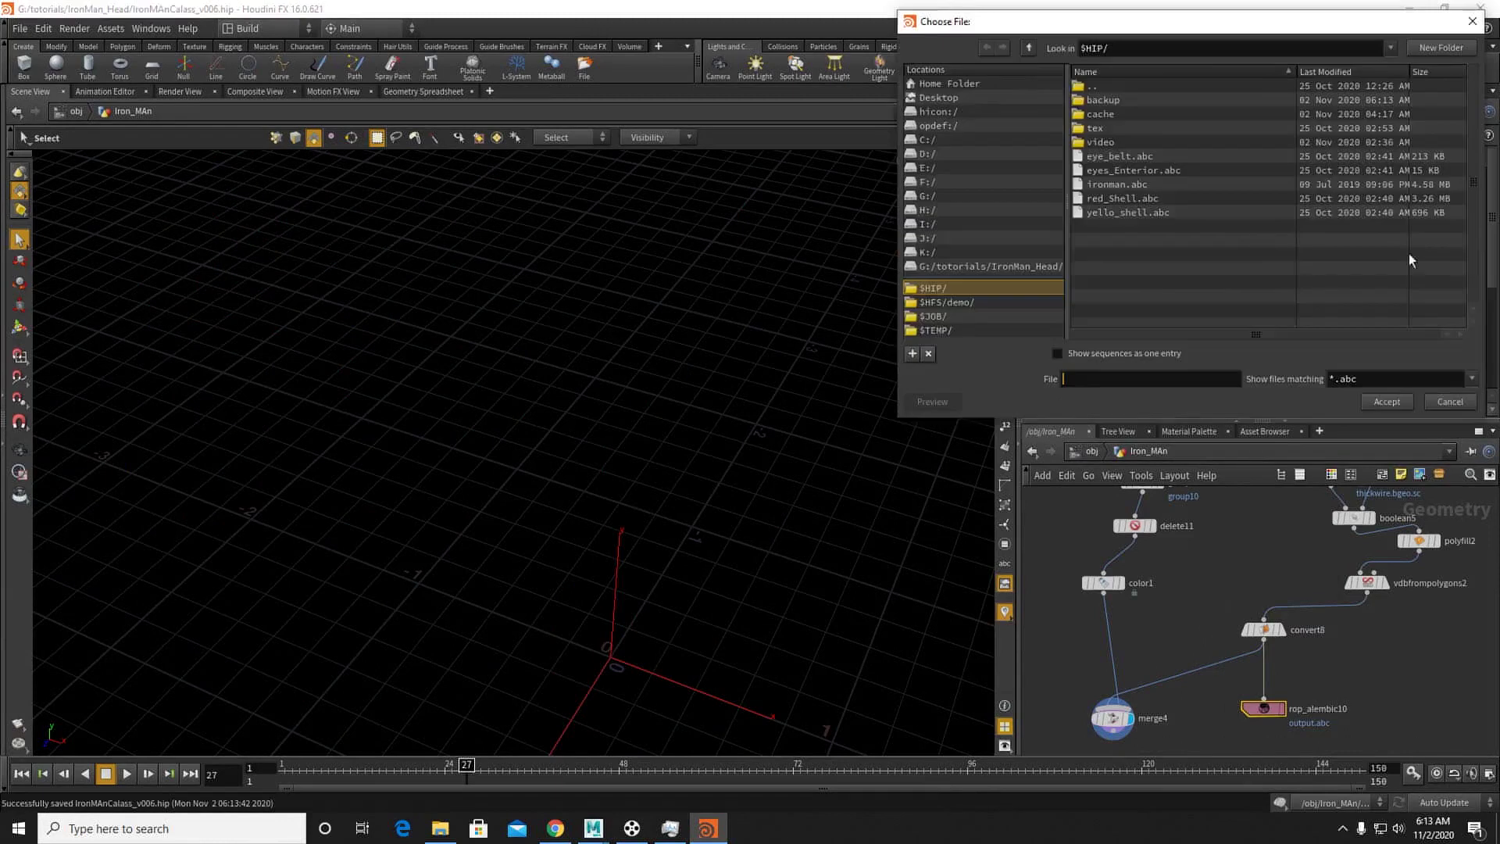
{"action": "double_click", "coordinate": [1098, 114]}
{"action": "double_click", "coordinate": [1110, 102]}
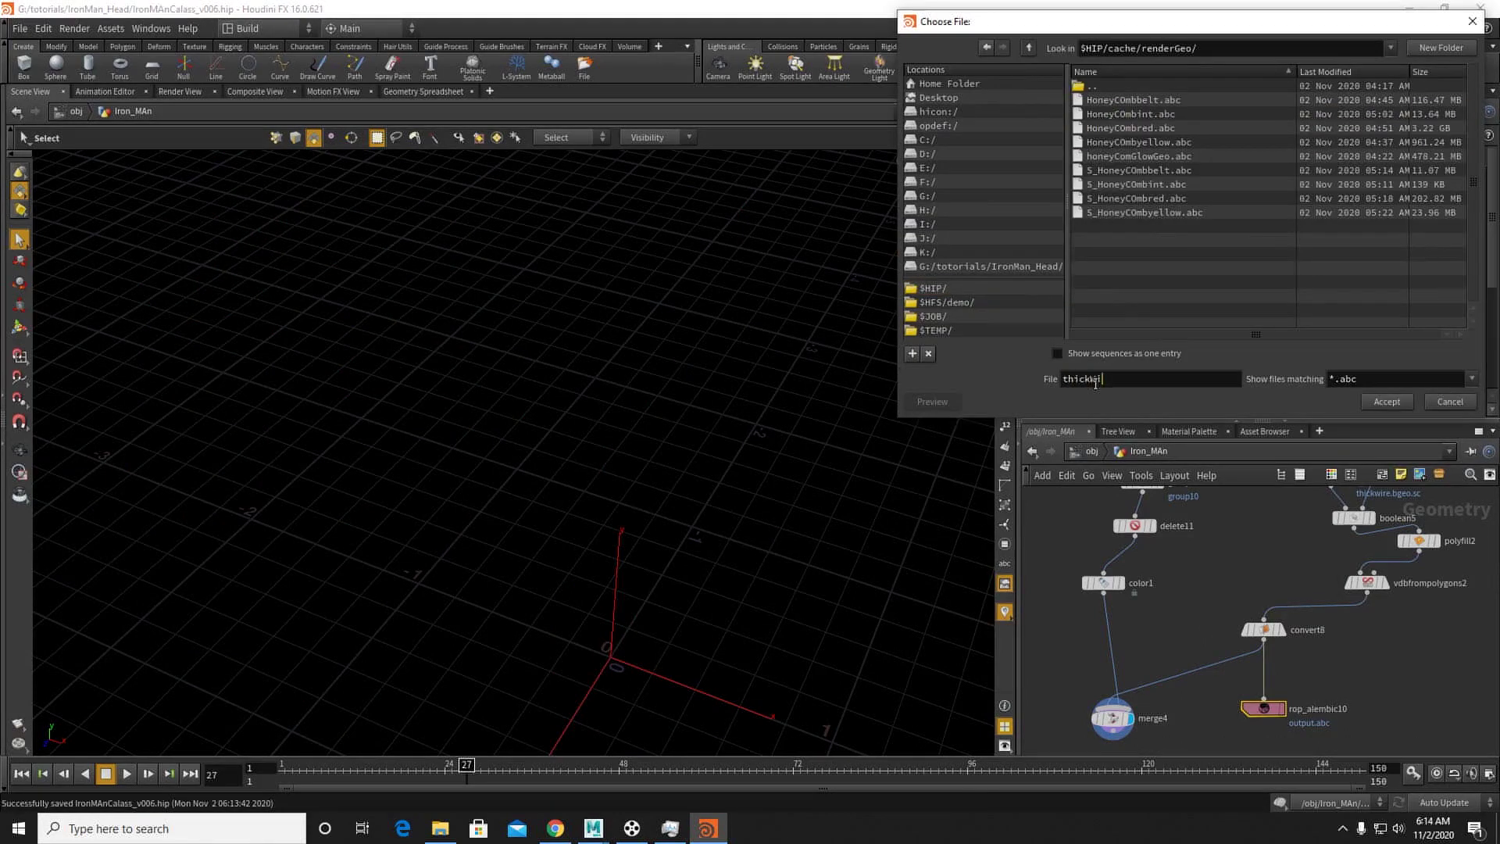
{"action": "left_click", "coordinate": [1095, 382]}
{"action": "type", "text": "thickWire.abc"}
{"action": "key", "text": "Return"}
Step: Duplicate the Alembic output node under color1 and rename the copy's output file to glowkWire.abc
{"action": "left_click_drag", "start_coordinate": [1260, 709], "coordinate": [1167, 630], "text": "alt"}
{"action": "left_click", "coordinate": [1272, 260]}
{"action": "key", "text": "BackSpace"}
{"action": "key", "text": "BackSpace"}
{"action": "key", "text": "BackSpace"}
{"action": "key", "text": "BackSpace"}
{"action": "type", "text": "glow"}
{"action": "key", "text": "Return"}
Step: Save the scene and render rop_alembic10 to disk over frames 1 to 150
{"action": "key", "text": "ctrl+s"}
{"action": "left_click", "coordinate": [1263, 708]}
{"action": "left_click", "coordinate": [1072, 179]}
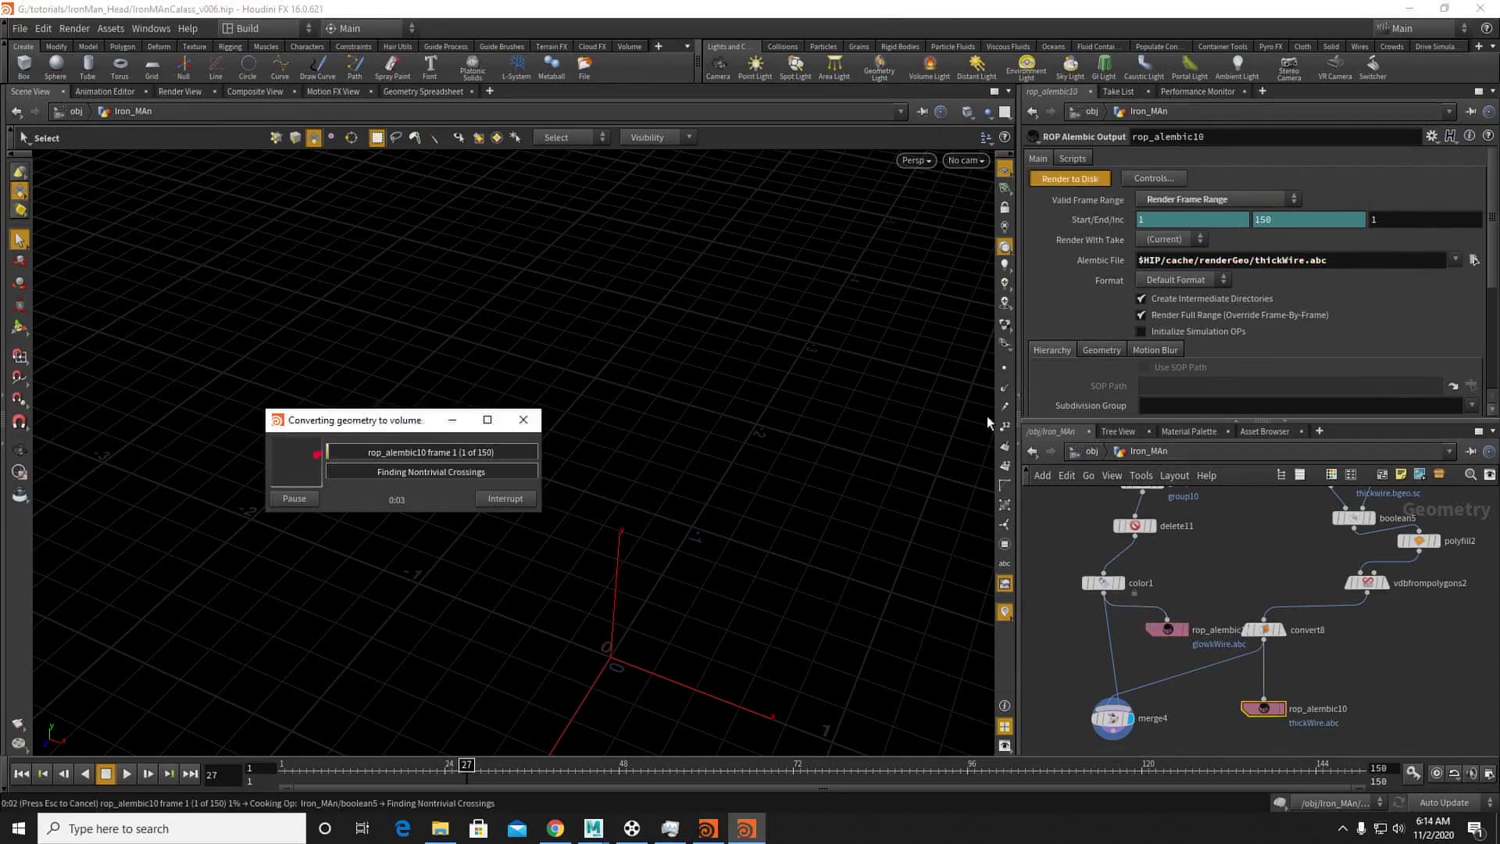
{"action": "left_click", "coordinate": [1342, 828]}
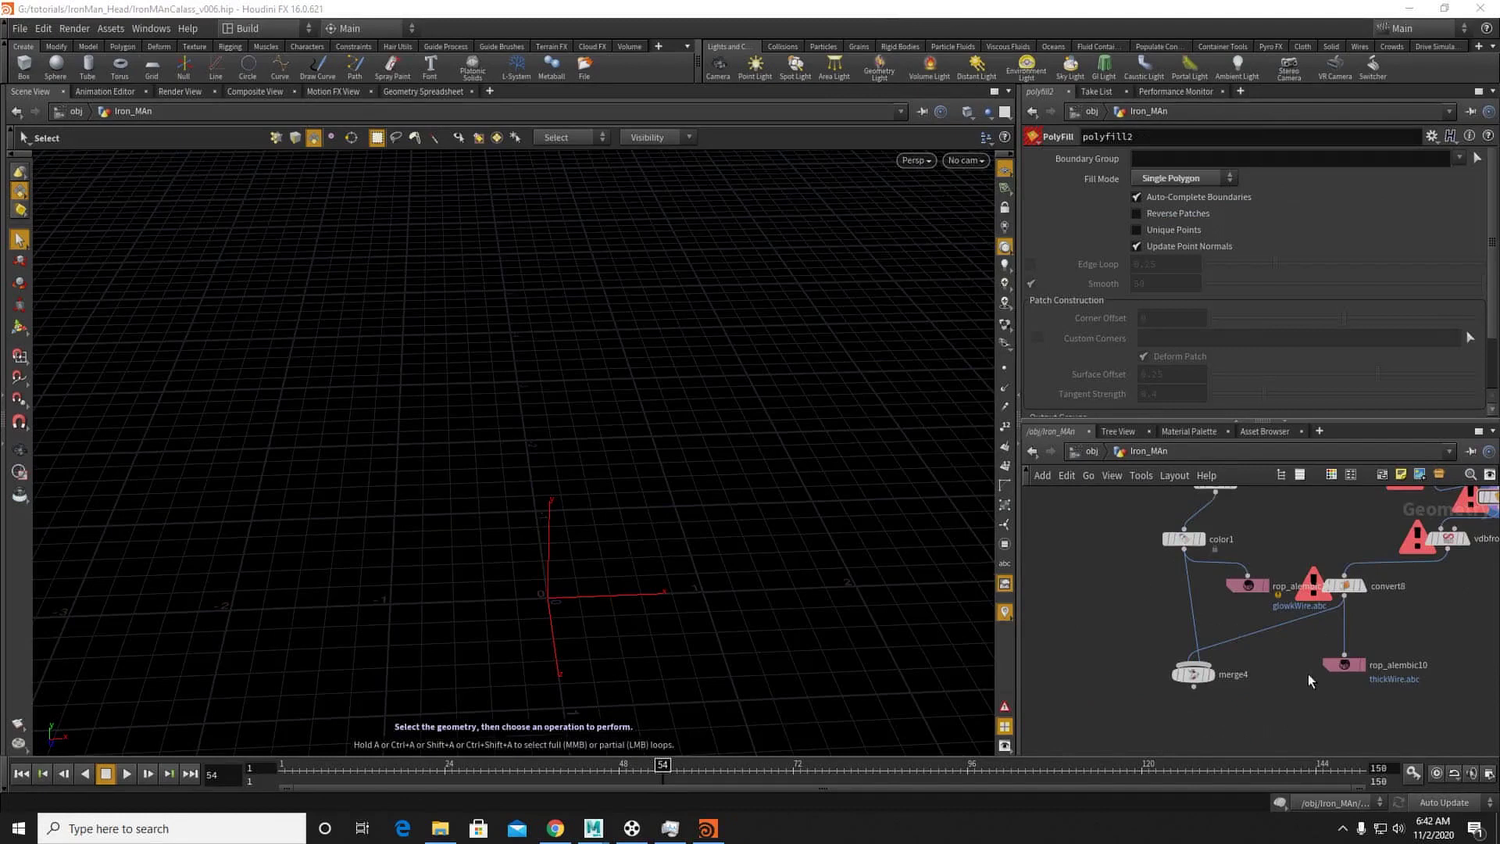
Step: Display the resample3 curves and the polywire2 wires of the head for comparison
{"action": "scroll", "coordinate": [1328, 660], "scroll_direction": "down", "scroll_amount": 6}
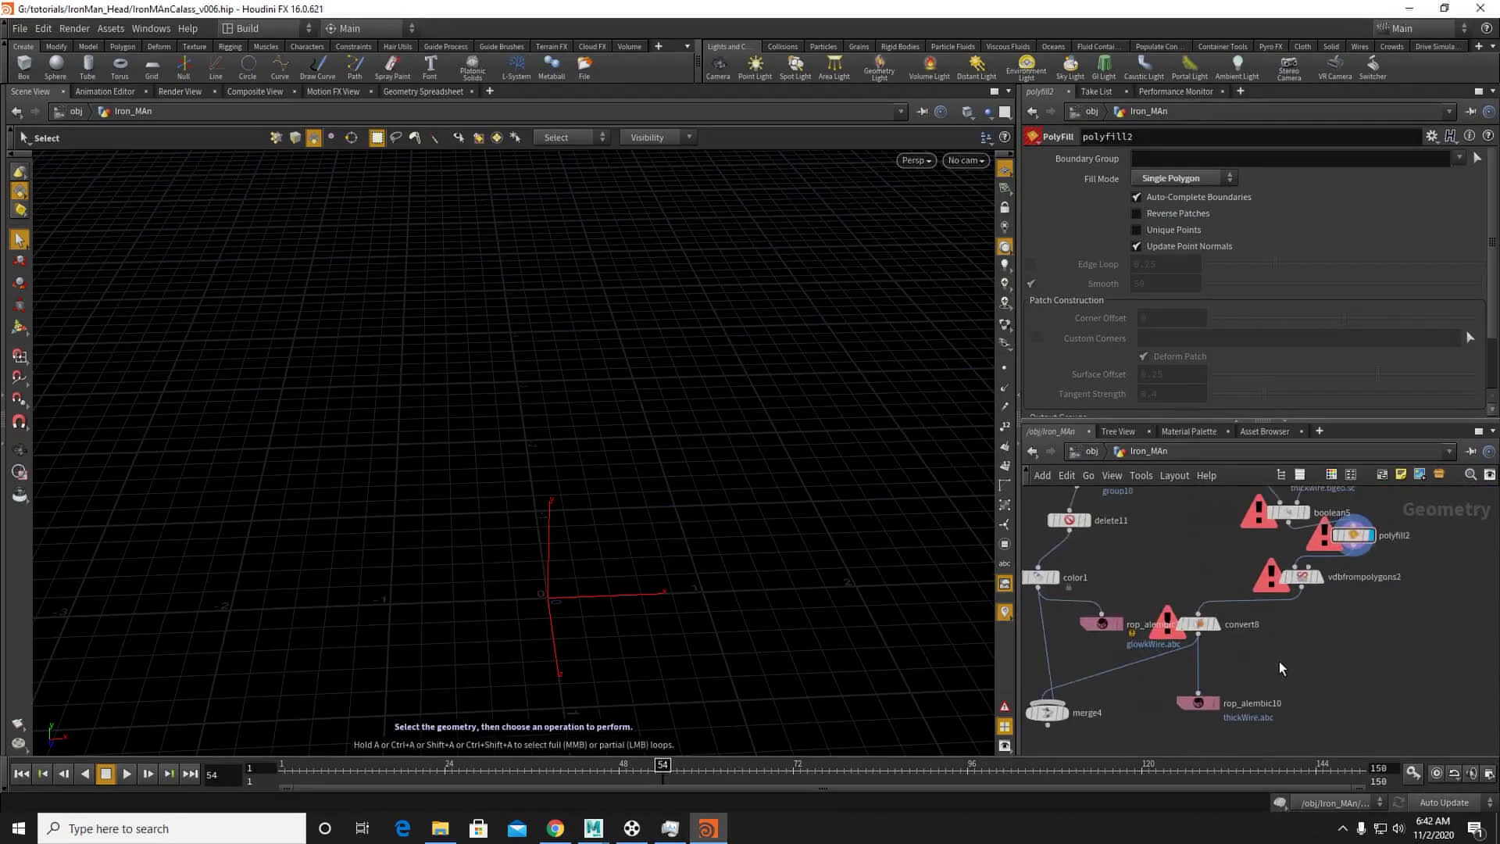
{"action": "scroll", "coordinate": [1187, 640], "scroll_direction": "up", "scroll_amount": 10}
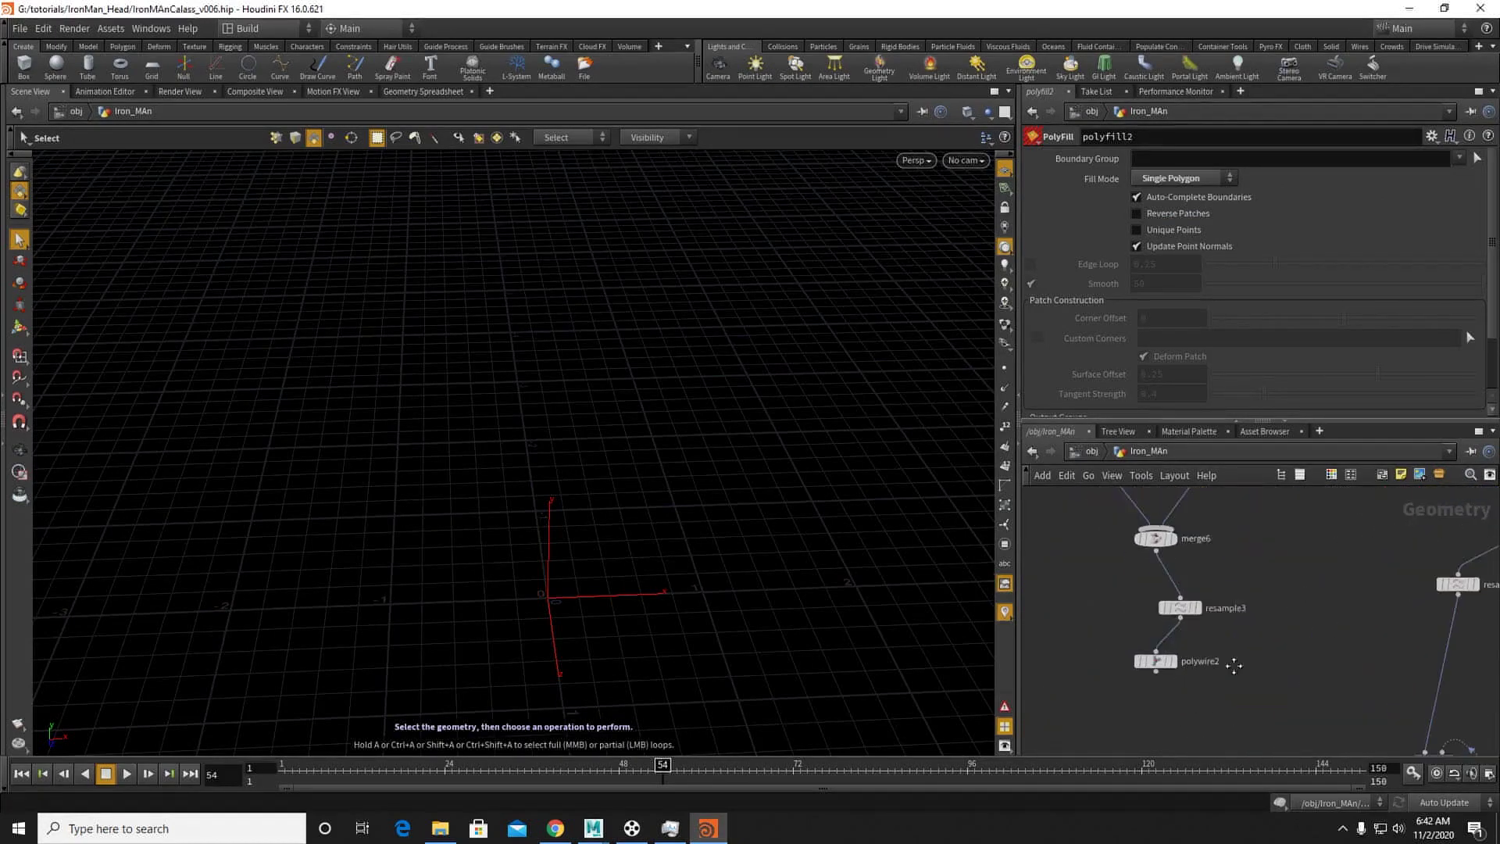
{"action": "left_click", "coordinate": [1202, 558]}
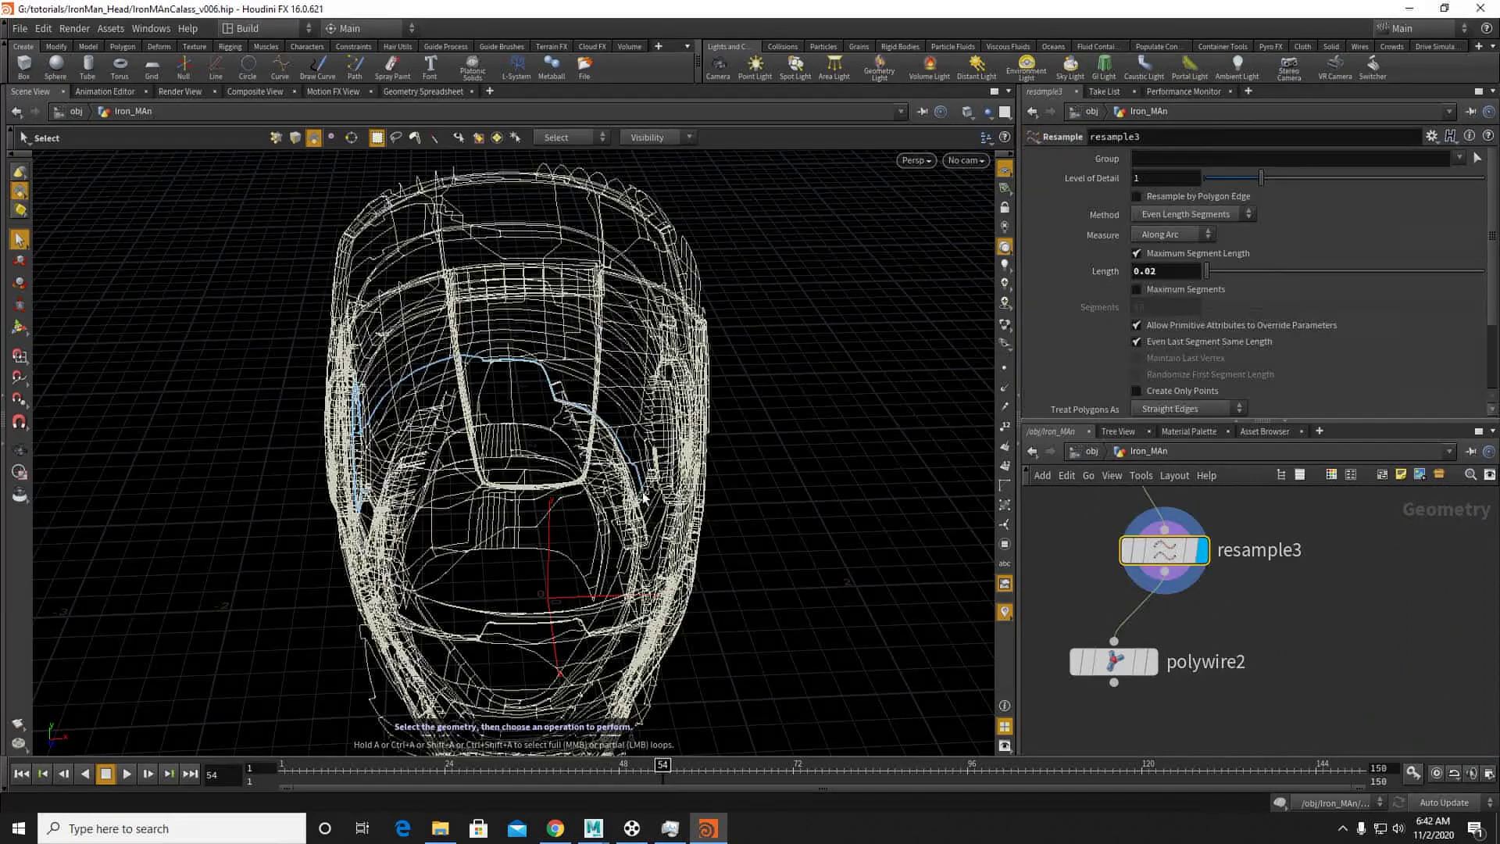
{"action": "mouse_move", "coordinate": [507, 465]}
{"action": "left_mouse_down", "text": "alt"}
{"action": "mouse_move", "coordinate": [568, 478]}
{"action": "mouse_move", "coordinate": [527, 450]}
{"action": "left_mouse_up", "text": "alt"}
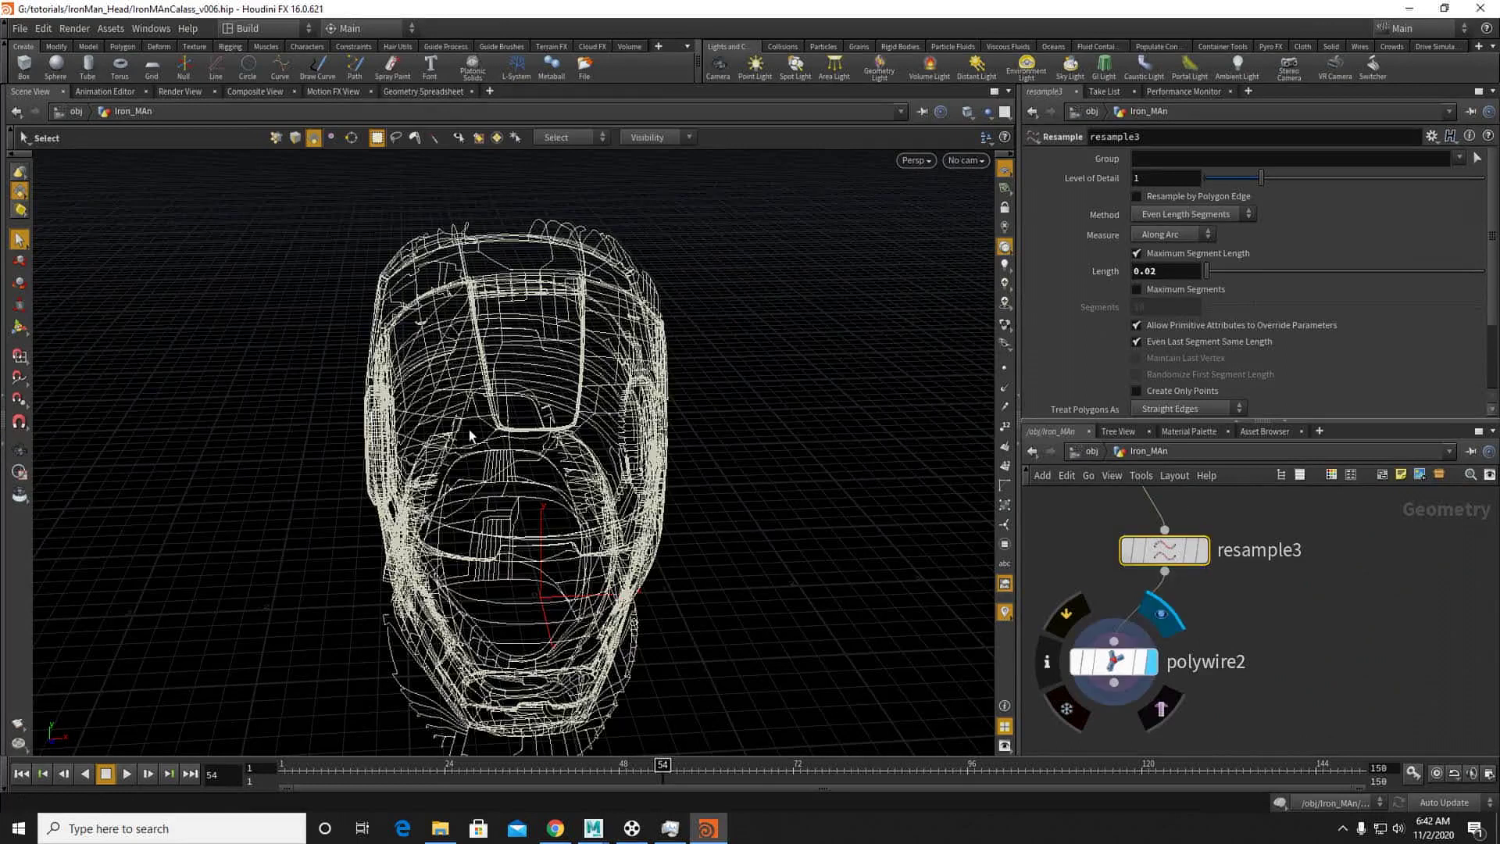
{"action": "right_click_drag", "start_coordinate": [469, 436], "coordinate": [704, 454], "text": "alt"}
{"action": "scroll", "coordinate": [1124, 573], "scroll_direction": "down", "scroll_amount": 6}
{"action": "middle_click_drag", "start_coordinate": [1343, 637], "coordinate": [1173, 603]}
{"action": "scroll", "coordinate": [1103, 568], "scroll_direction": "up", "scroll_amount": 7}
{"action": "left_click", "coordinate": [1195, 520]}
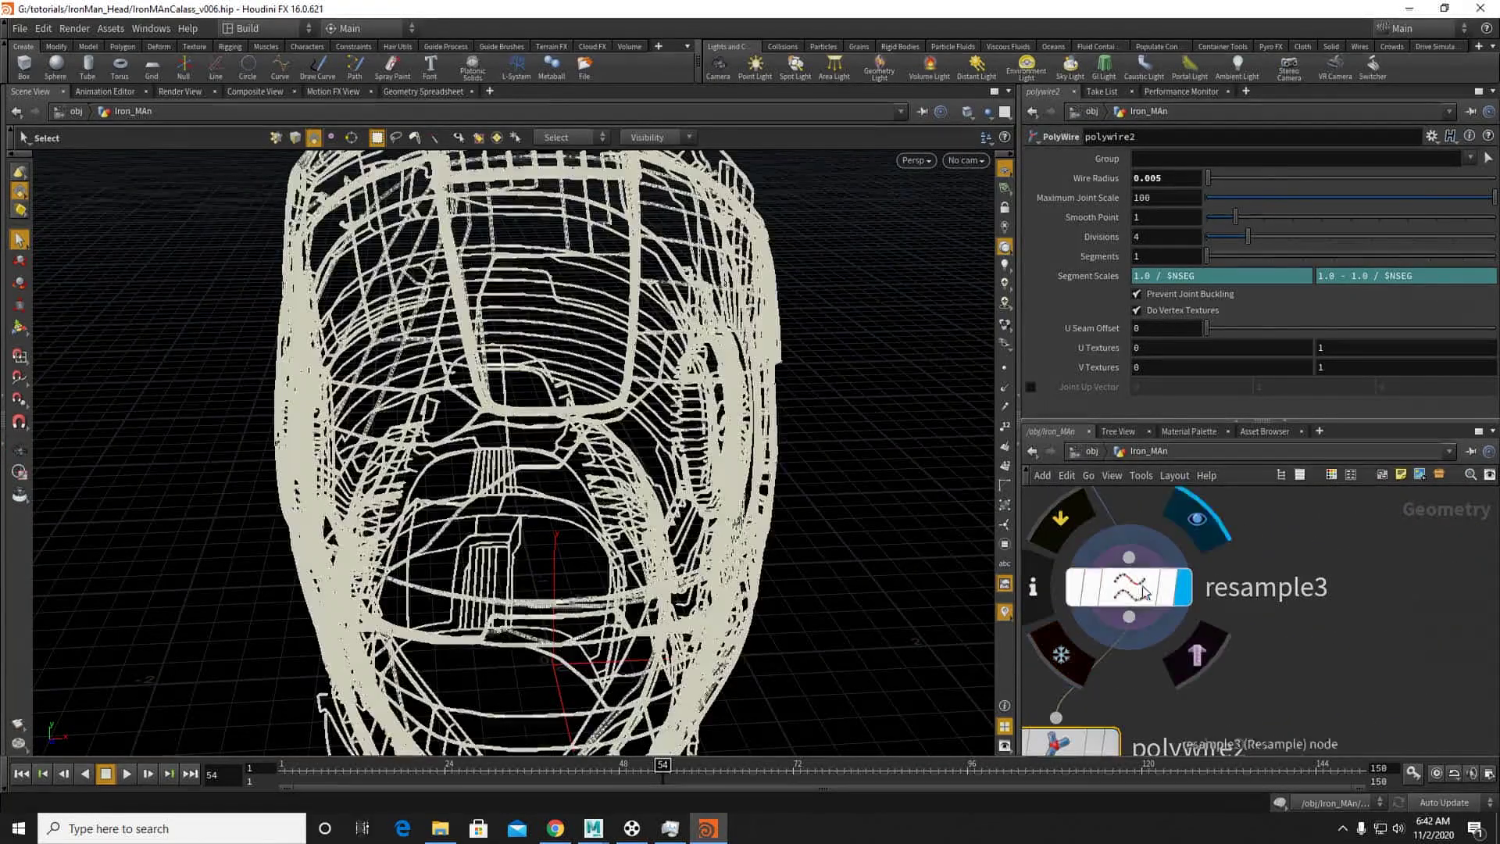
Step: Show point markers and inspect the point density on the resample3 curves and the polywire2 wires
{"action": "left_click", "coordinate": [1143, 593]}
{"action": "right_click_drag", "start_coordinate": [484, 374], "coordinate": [786, 429], "text": "alt"}
{"action": "left_click", "coordinate": [1004, 369]}
{"action": "mouse_move", "coordinate": [642, 383]}
{"action": "right_mouse_down", "text": "alt"}
{"action": "mouse_move", "coordinate": [769, 395]}
{"action": "mouse_move", "coordinate": [655, 382]}
{"action": "right_mouse_up", "text": "alt"}
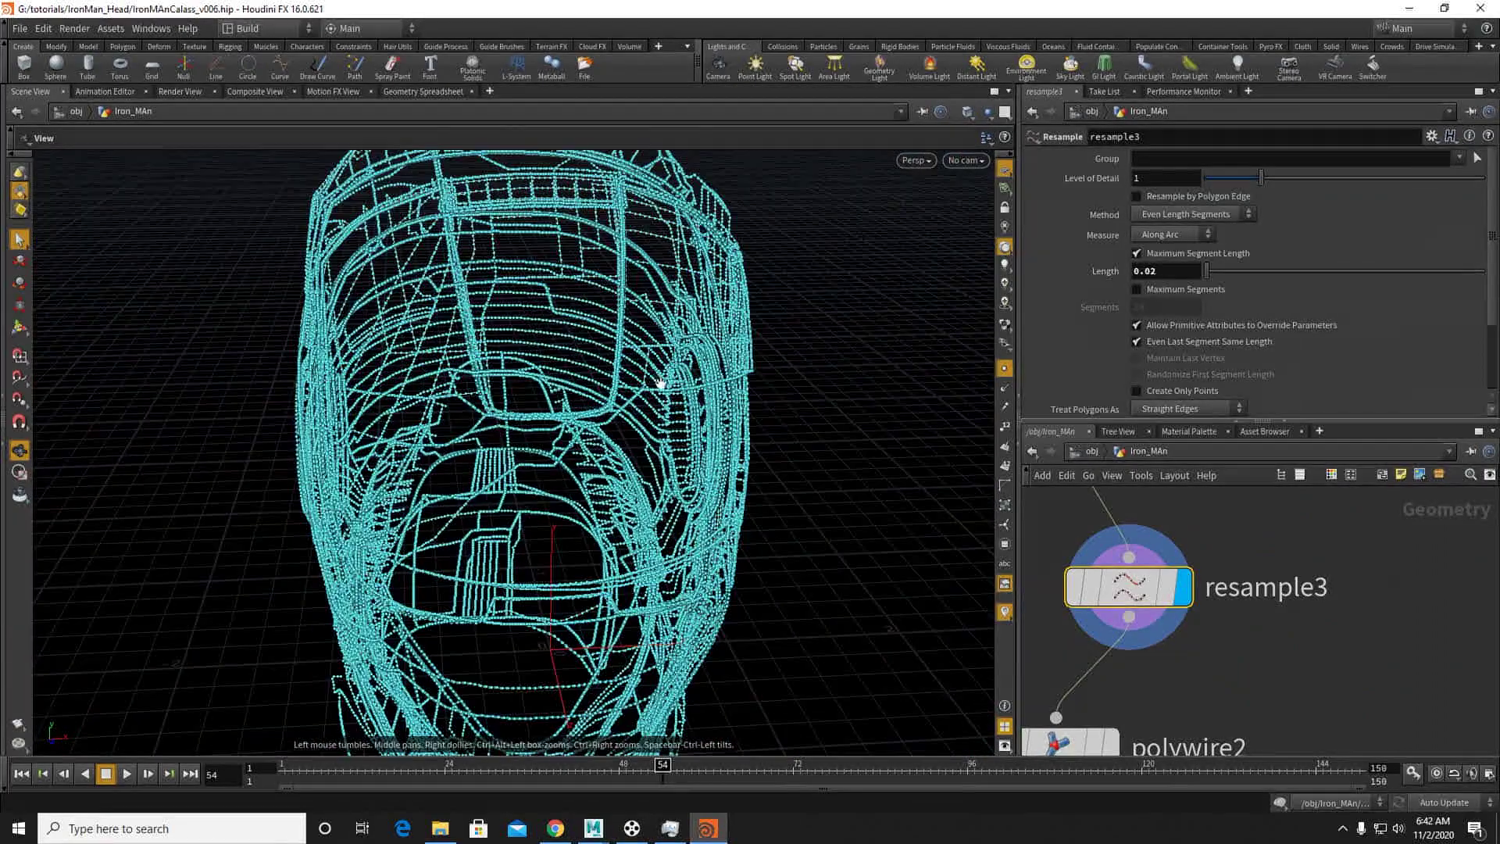
{"action": "middle_click_drag", "start_coordinate": [1123, 719], "coordinate": [1148, 602]}
{"action": "left_click", "coordinate": [1134, 631]}
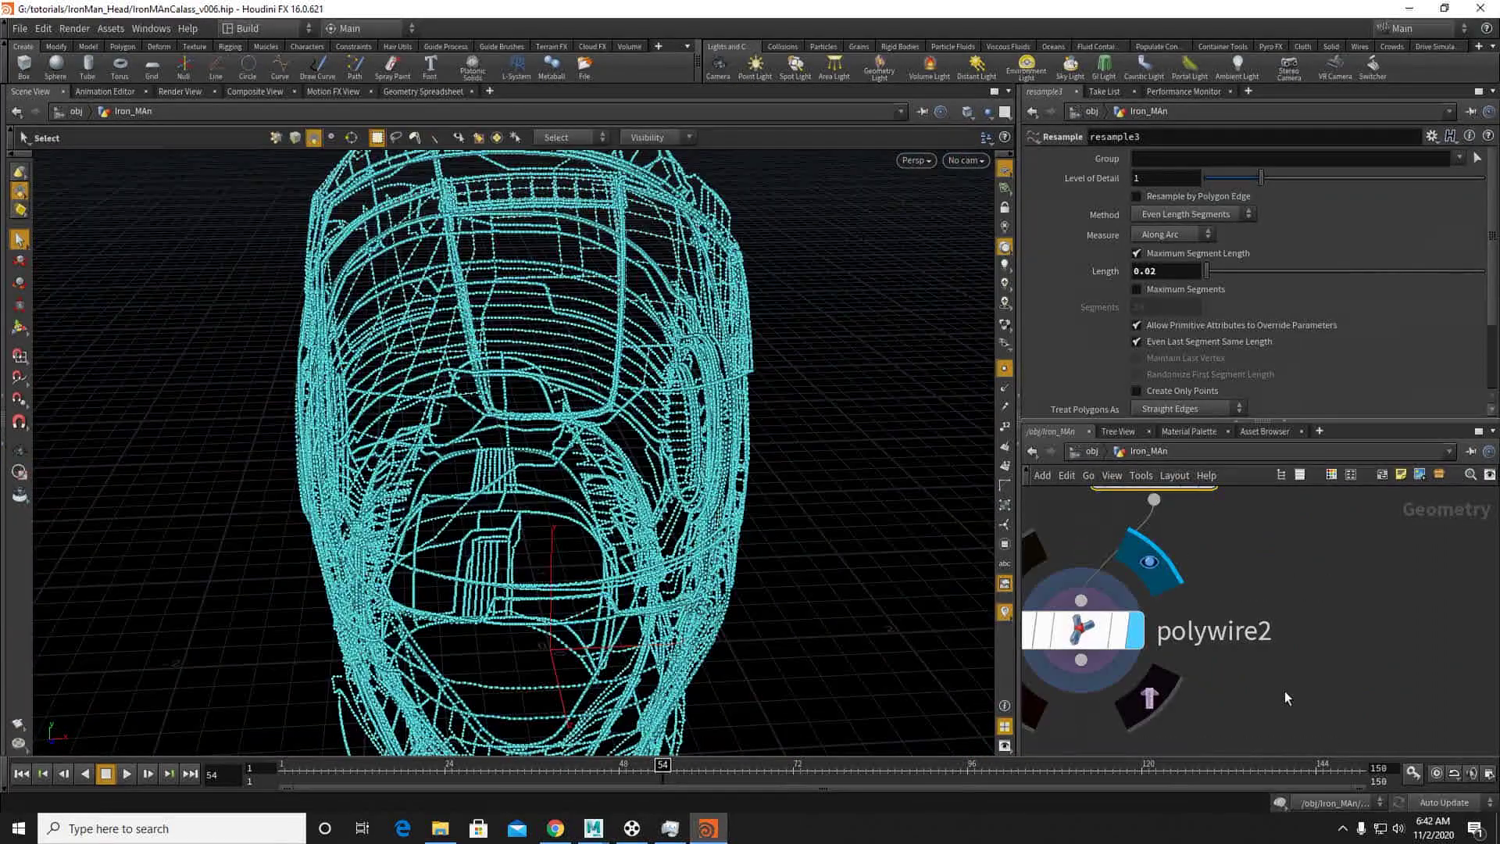
{"action": "left_click", "coordinate": [1087, 631]}
Step: Duplicate the group10 and delete11 nodes below polywire2 and feed the copied group node from polywire2
{"action": "scroll", "coordinate": [1088, 631], "scroll_direction": "down", "scroll_amount": 3}
{"action": "middle_click_drag", "start_coordinate": [1249, 692], "coordinate": [1114, 560]}
{"action": "scroll", "coordinate": [1202, 632], "scroll_direction": "down", "scroll_amount": 6}
{"action": "left_click_drag", "start_coordinate": [1277, 725], "coordinate": [1243, 720]}
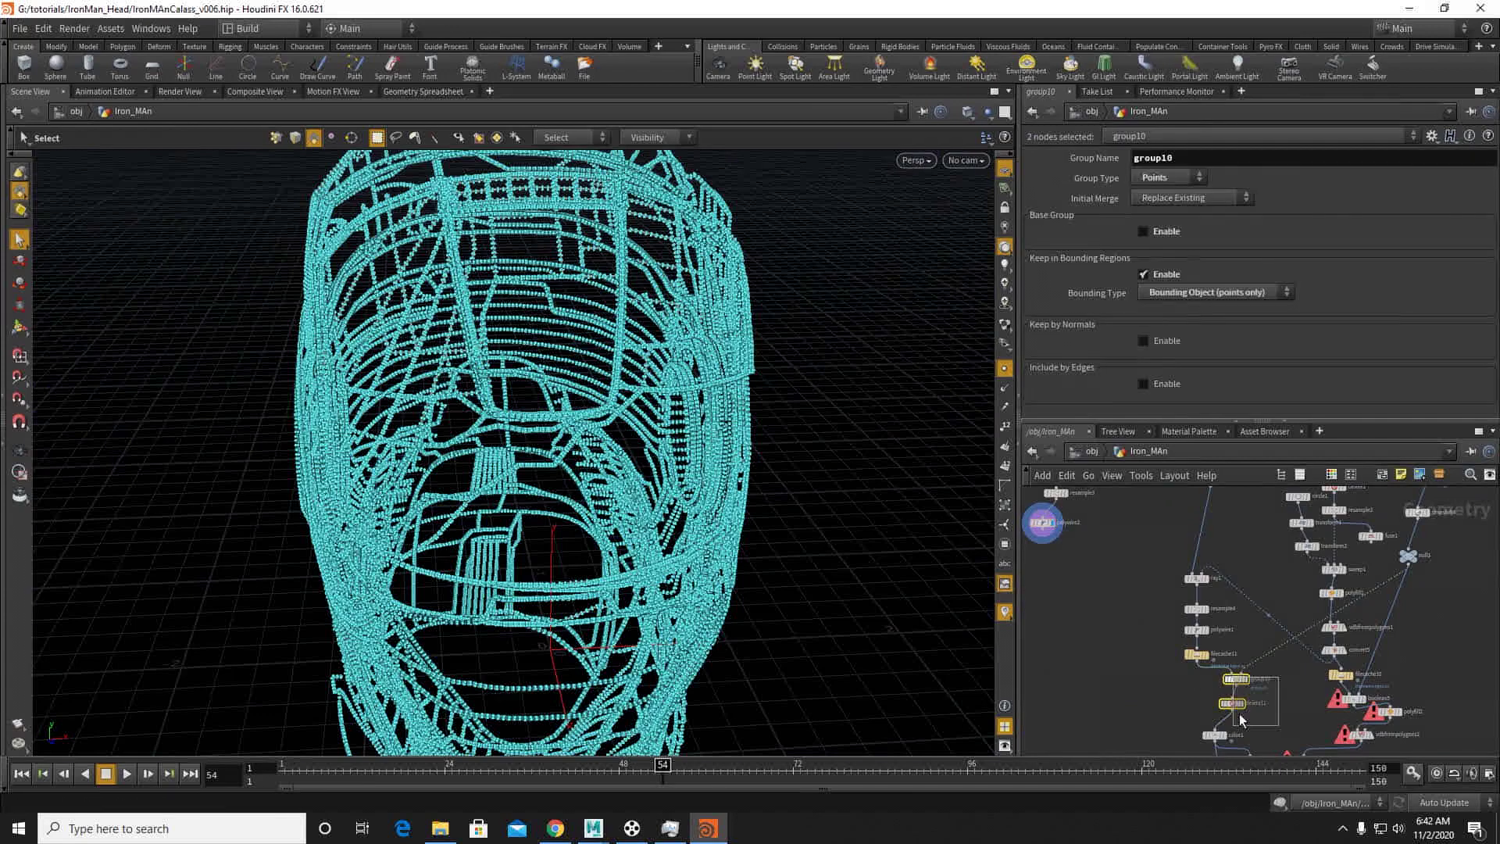
{"action": "key", "text": "ctrl+c"}
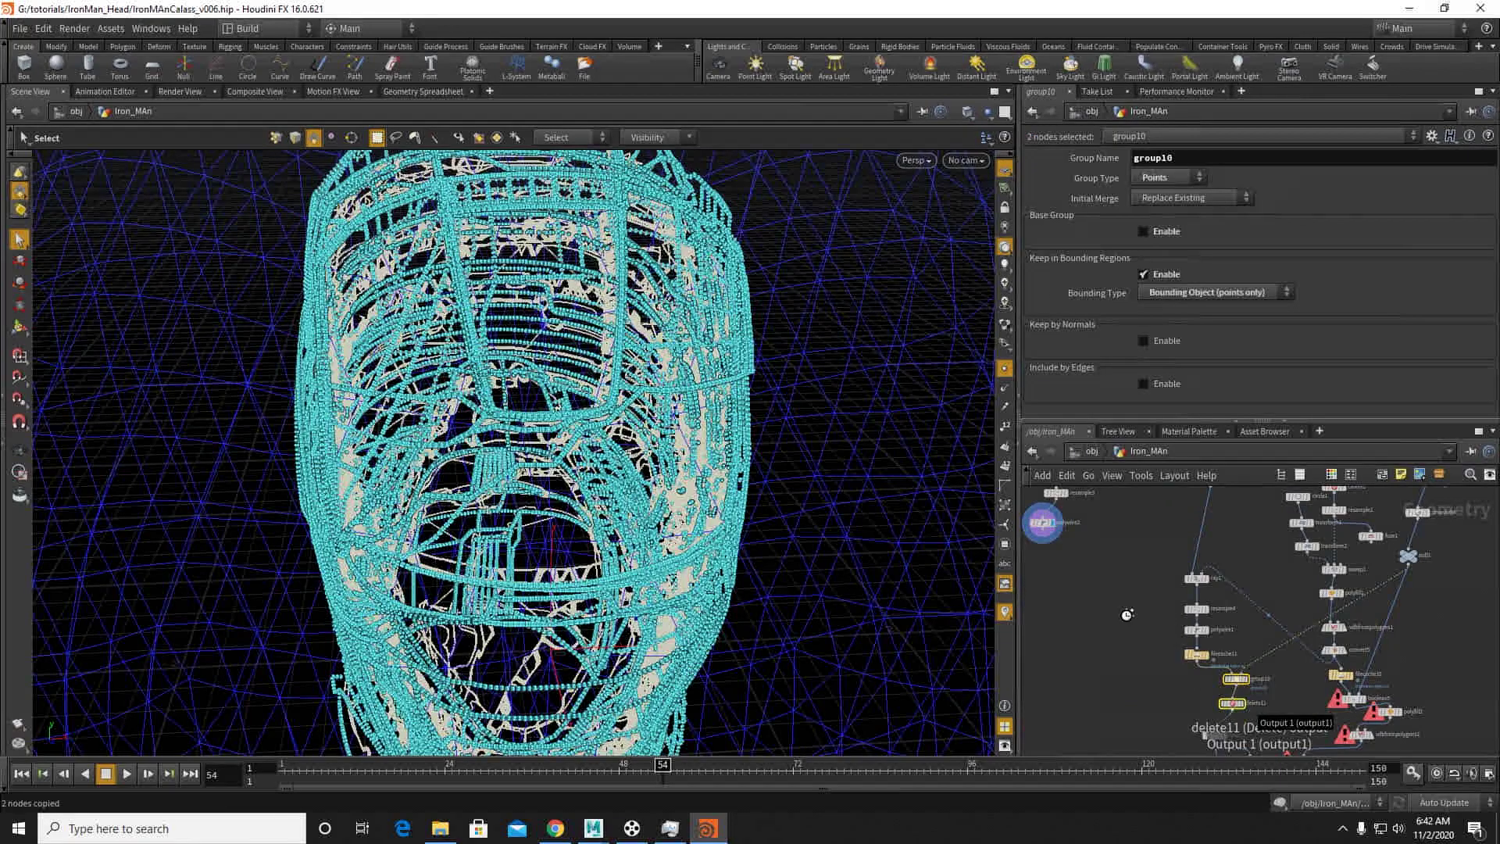
{"action": "left_click", "coordinate": [1165, 631]}
{"action": "middle_click_drag", "start_coordinate": [1094, 548], "coordinate": [1160, 612]}
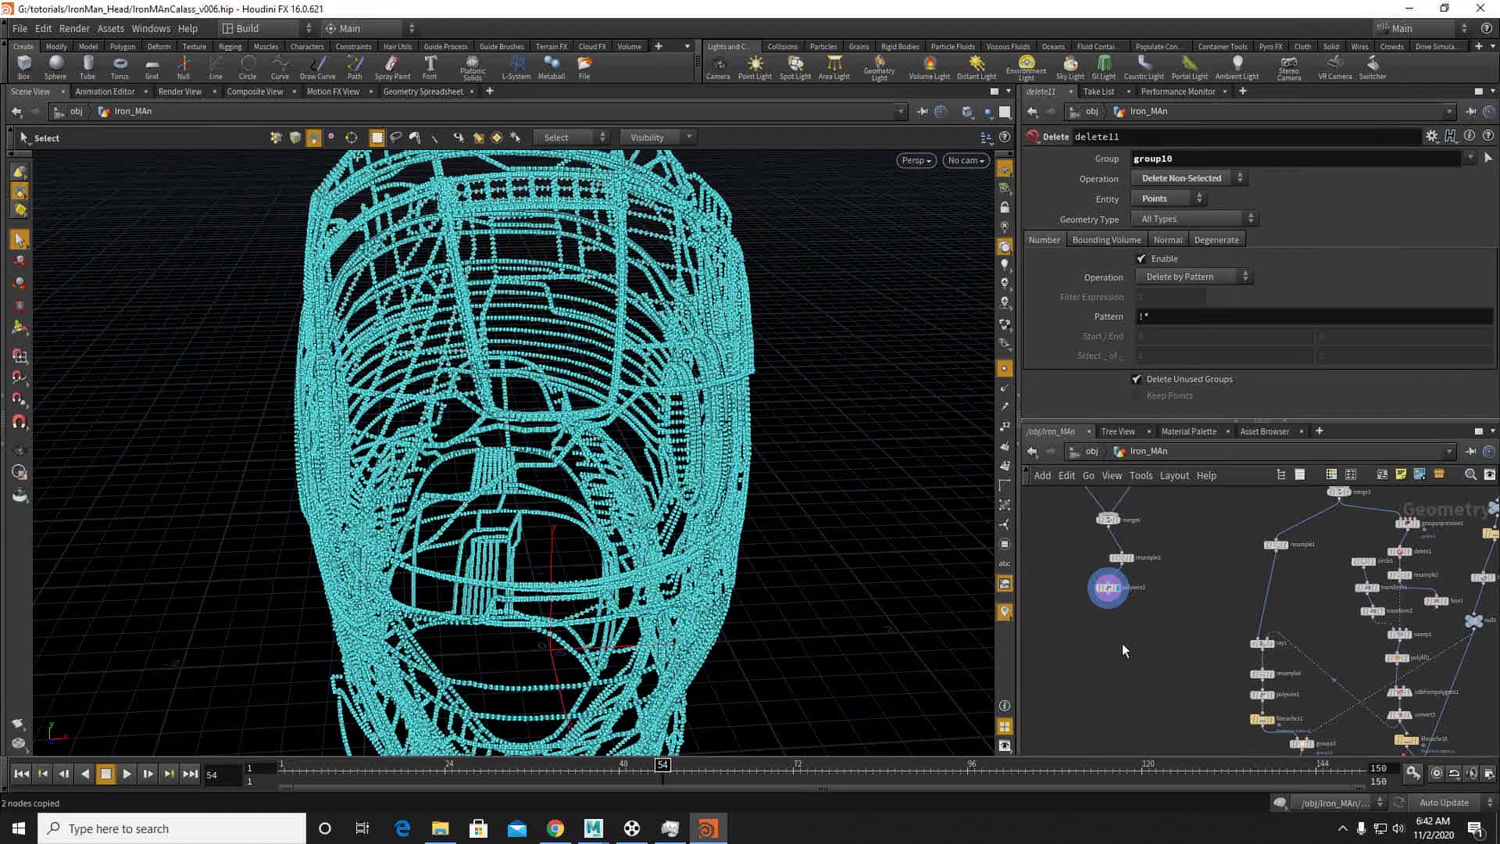
{"action": "key", "text": "ctrl+v"}
{"action": "scroll", "coordinate": [1113, 634], "scroll_direction": "up", "scroll_amount": 3}
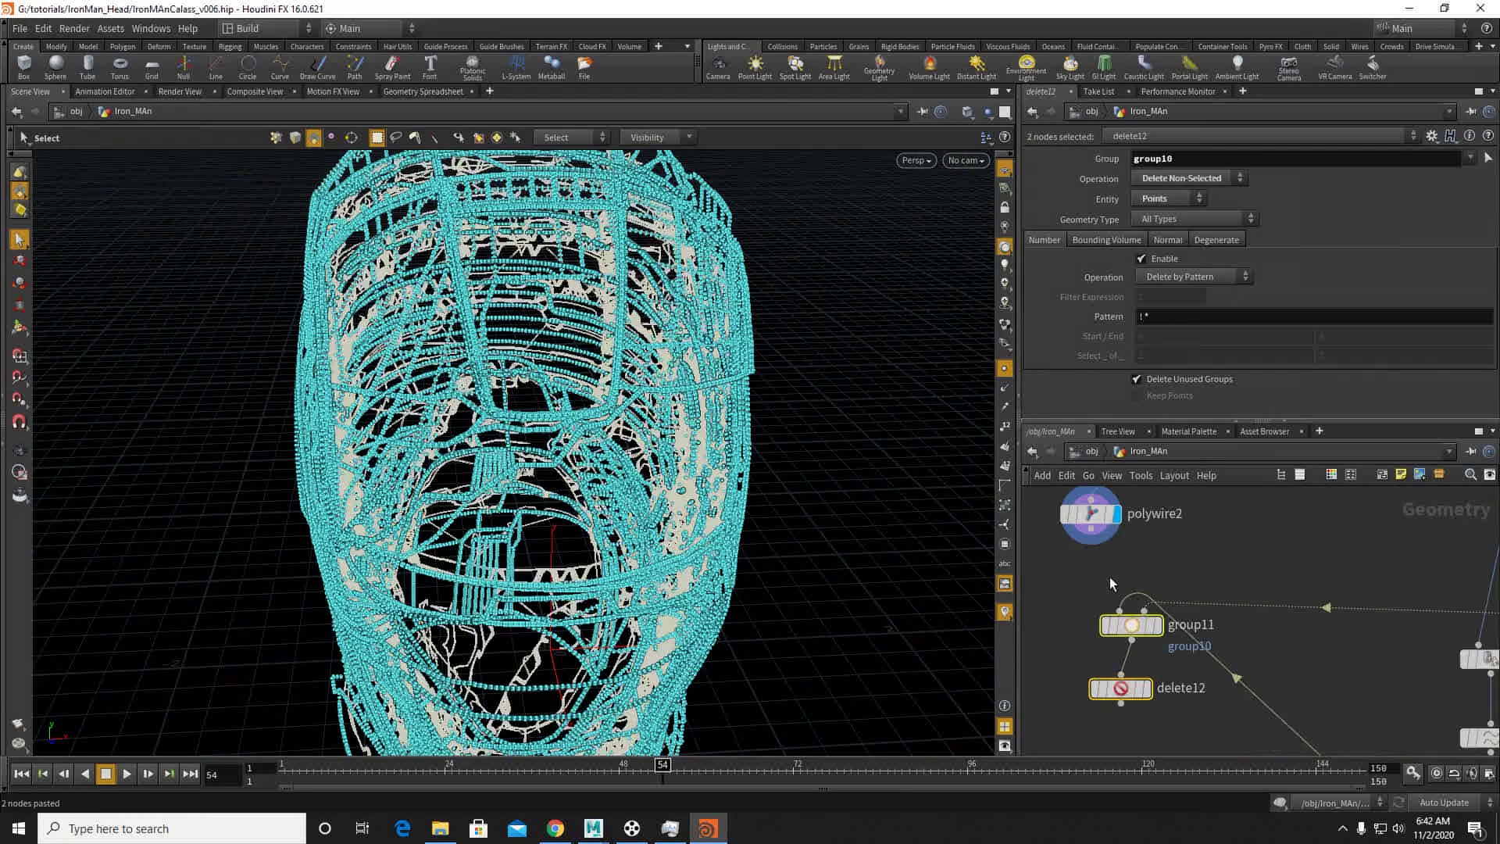
{"action": "left_click", "coordinate": [1111, 587]}
{"action": "left_click_drag", "start_coordinate": [1090, 528], "coordinate": [1120, 611]}
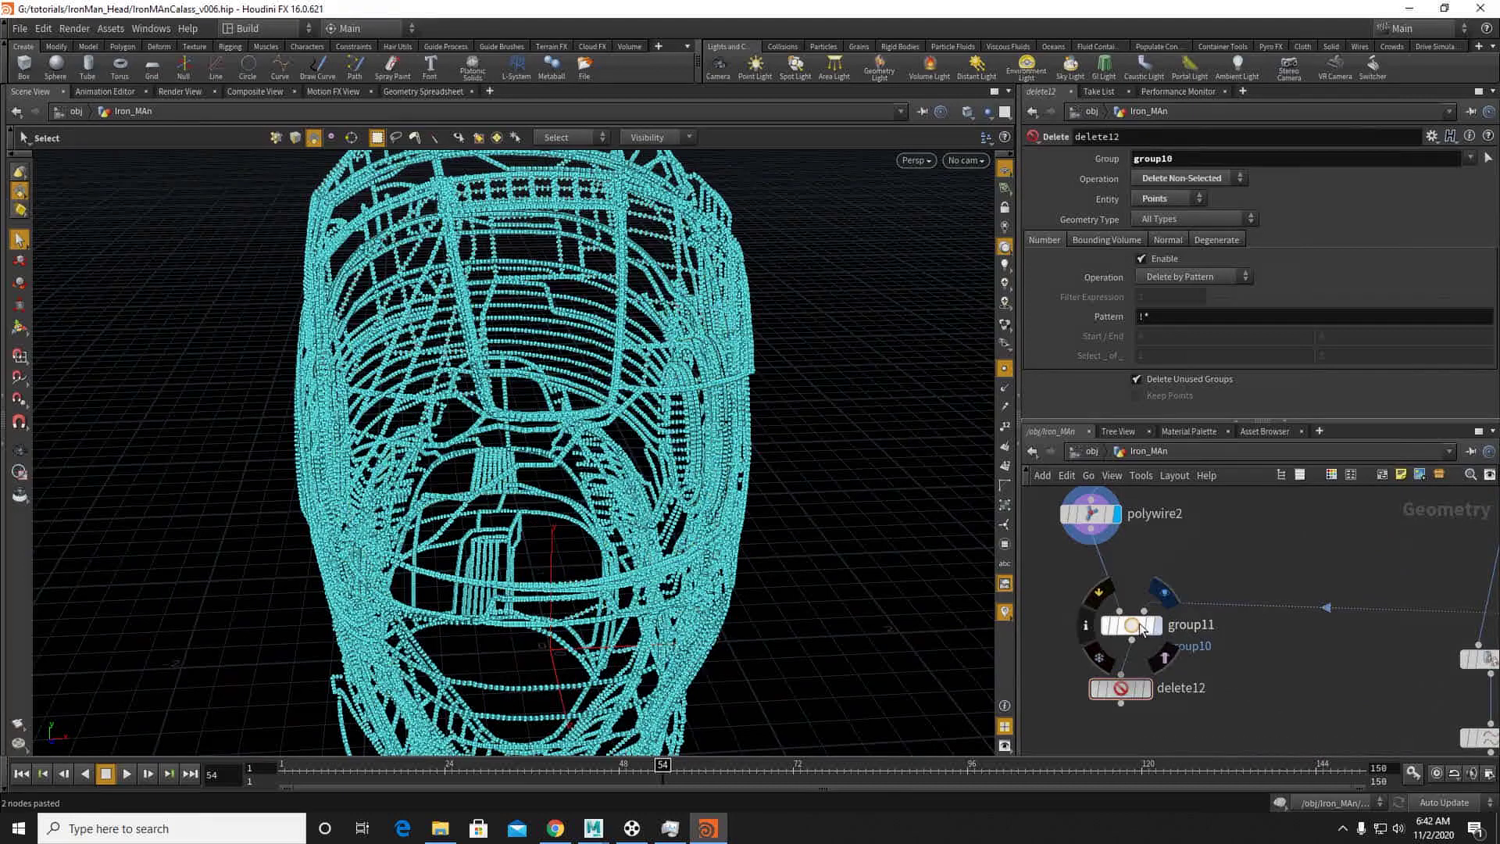
Step: Display the output of group11 and of delete12 to check the trimmed wires
{"action": "left_click", "coordinate": [1194, 650]}
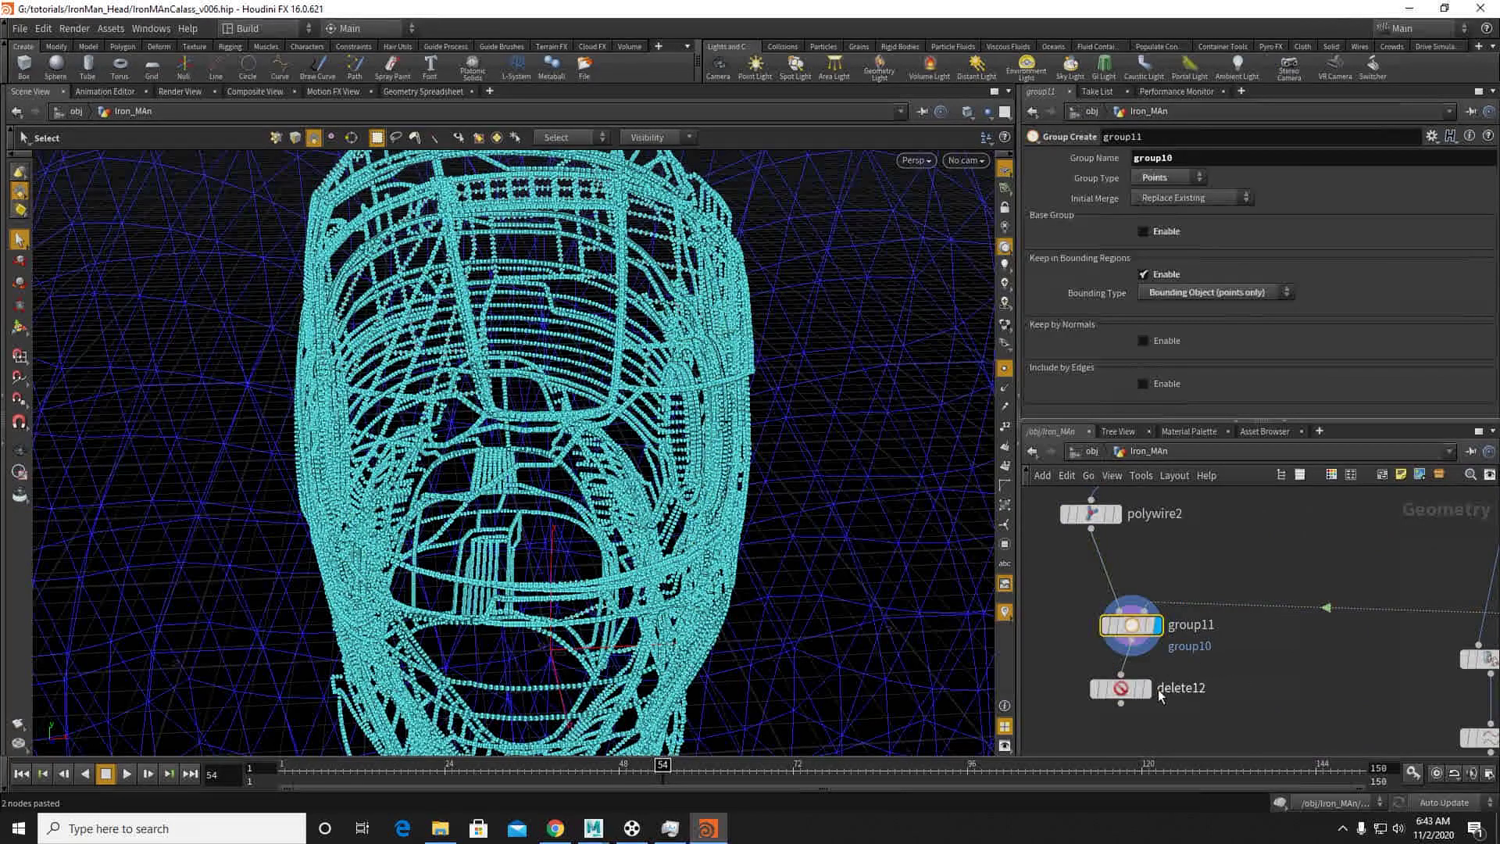
{"action": "left_click", "coordinate": [1161, 689]}
{"action": "left_click", "coordinate": [1151, 692]}
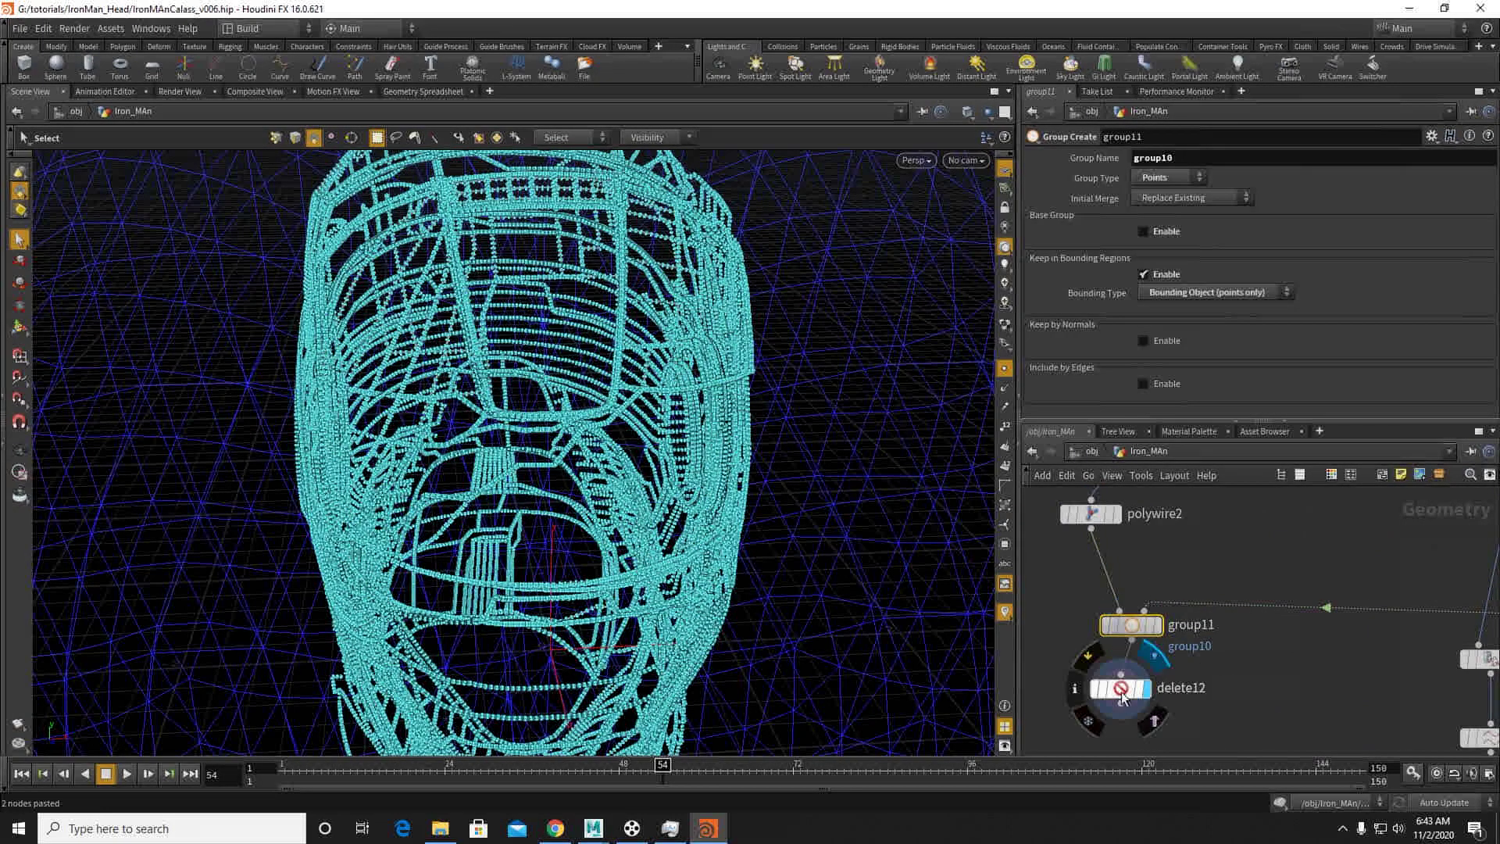
{"action": "left_click", "coordinate": [1120, 688]}
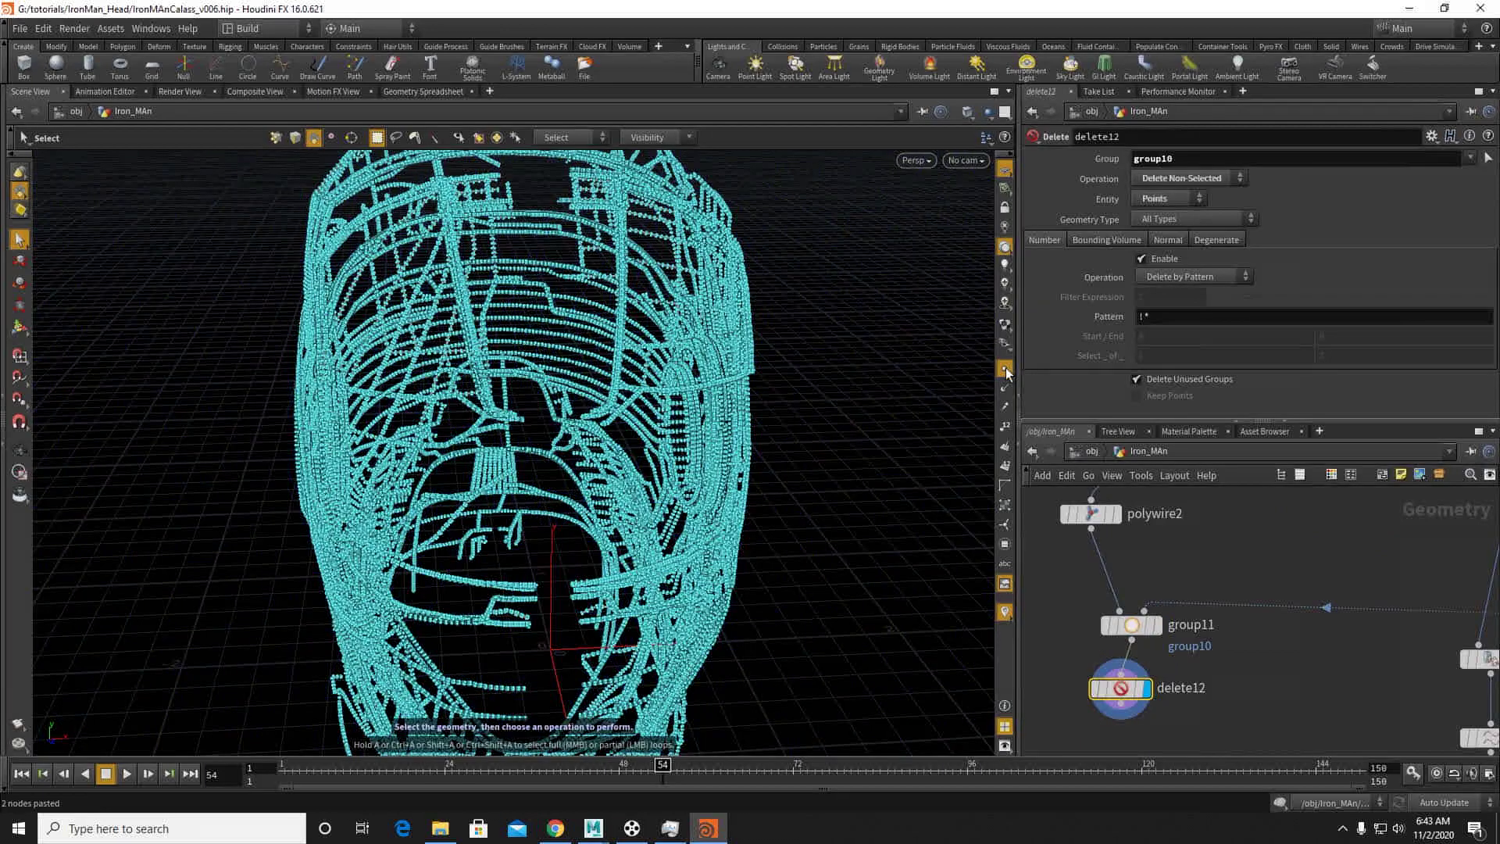
Step: Duplicate the glowkWire.abc Alembic output node and connect the copy under delete12
{"action": "scroll", "coordinate": [633, 307], "scroll_direction": "down", "scroll_amount": 3}
{"action": "scroll", "coordinate": [1297, 582], "scroll_direction": "down", "scroll_amount": 6}
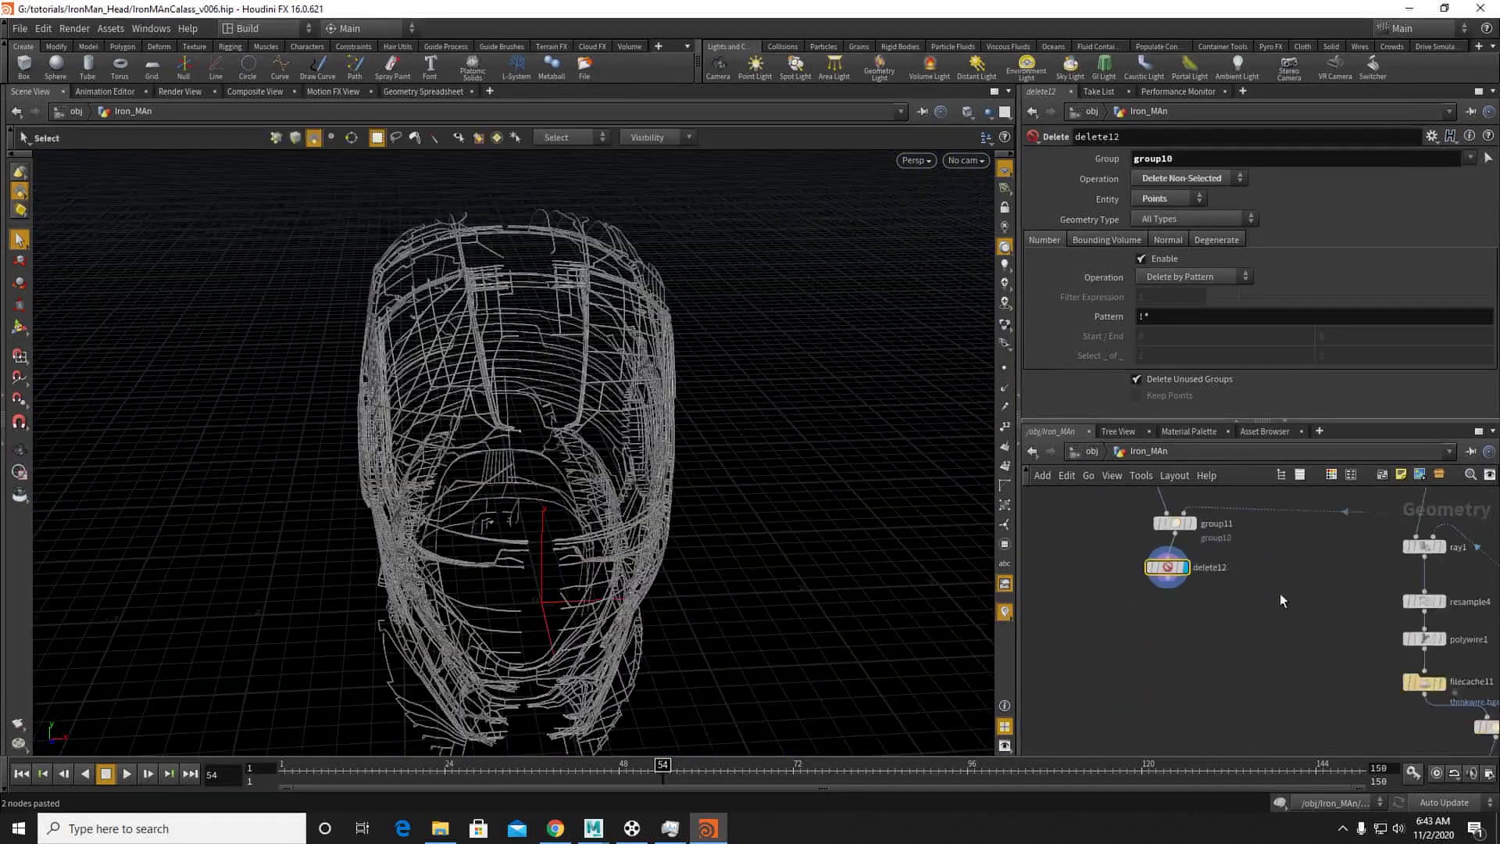
{"action": "left_click", "coordinate": [1359, 664]}
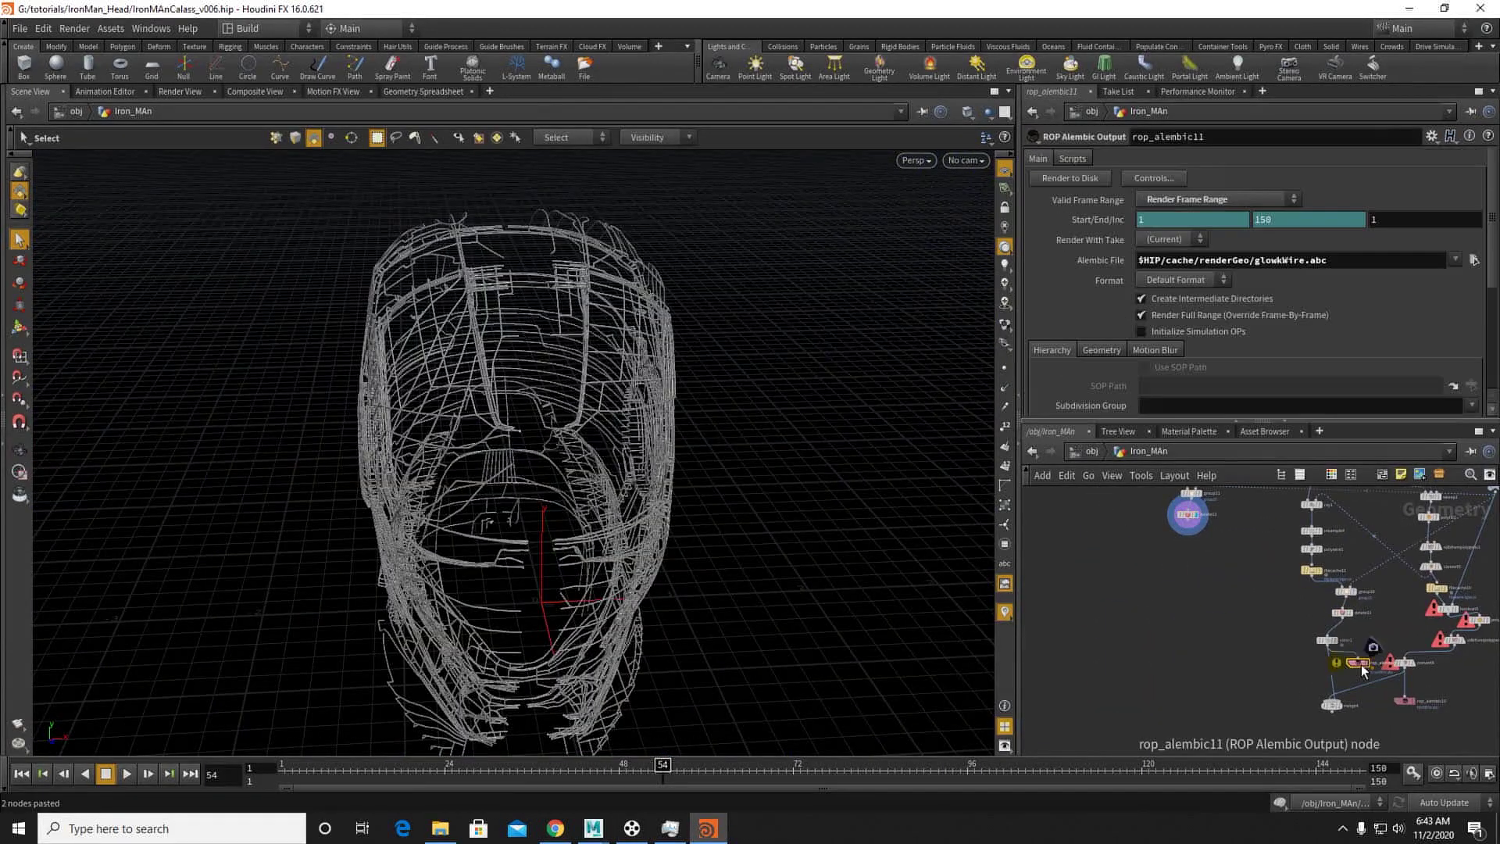
{"action": "key", "text": "ctrl+c"}
{"action": "scroll", "coordinate": [1250, 645], "scroll_direction": "up", "scroll_amount": 3}
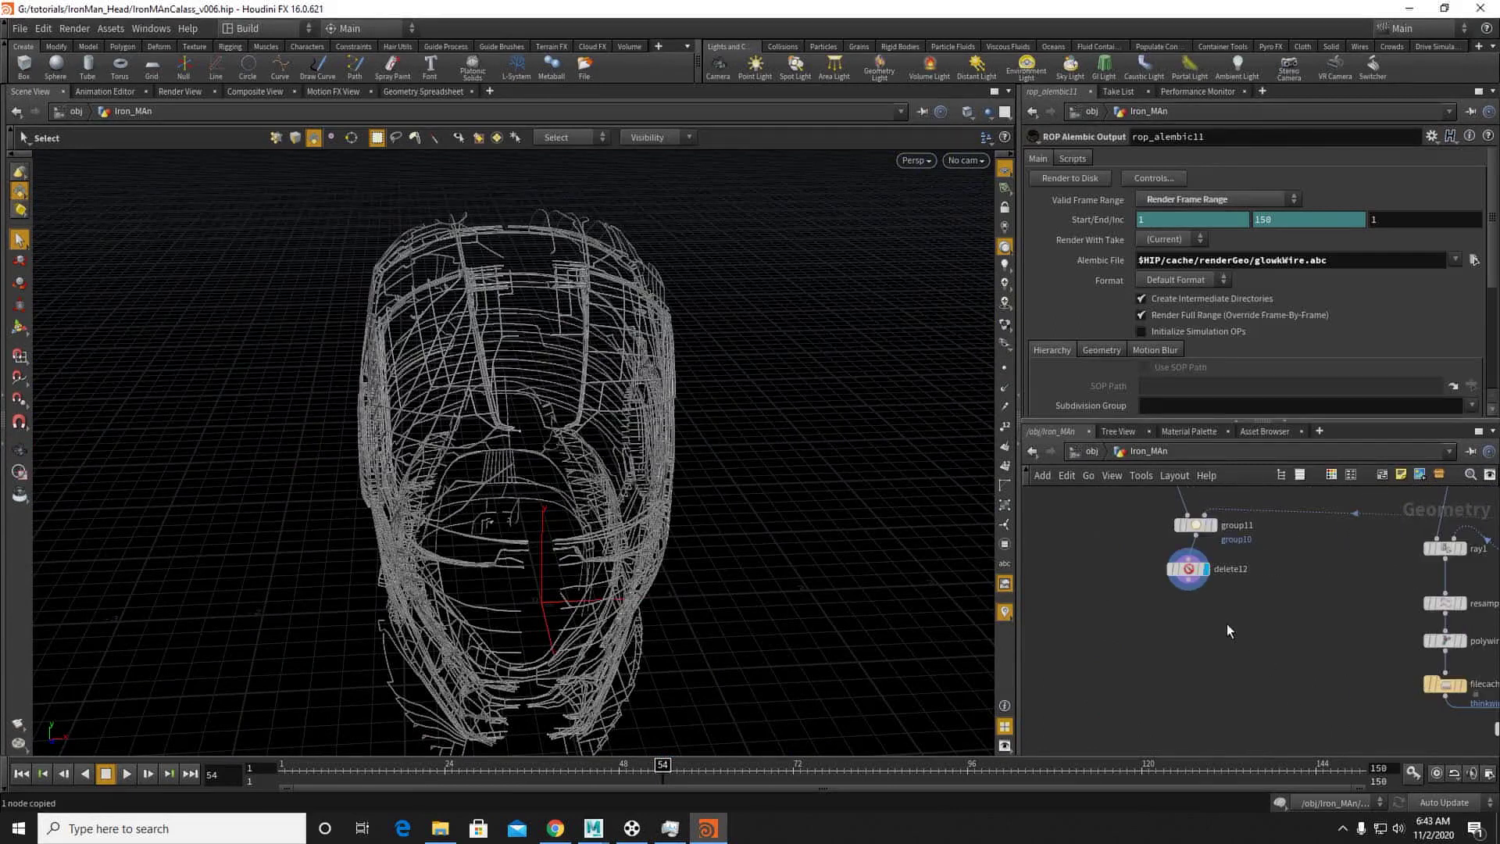
{"action": "key", "text": "ctrl+v"}
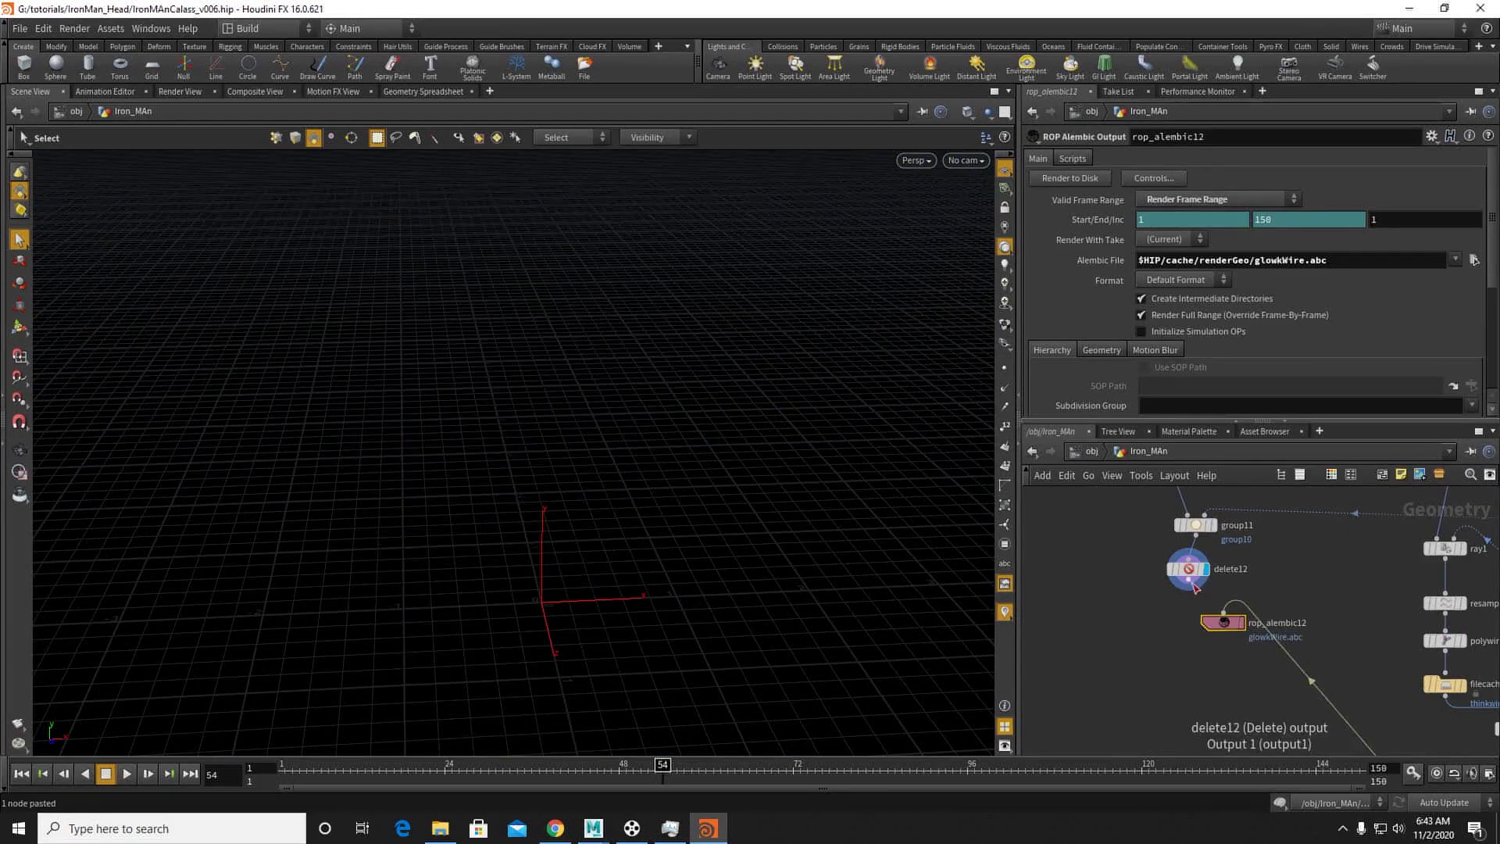
{"action": "left_click_drag", "start_coordinate": [1232, 622], "coordinate": [1197, 617]}
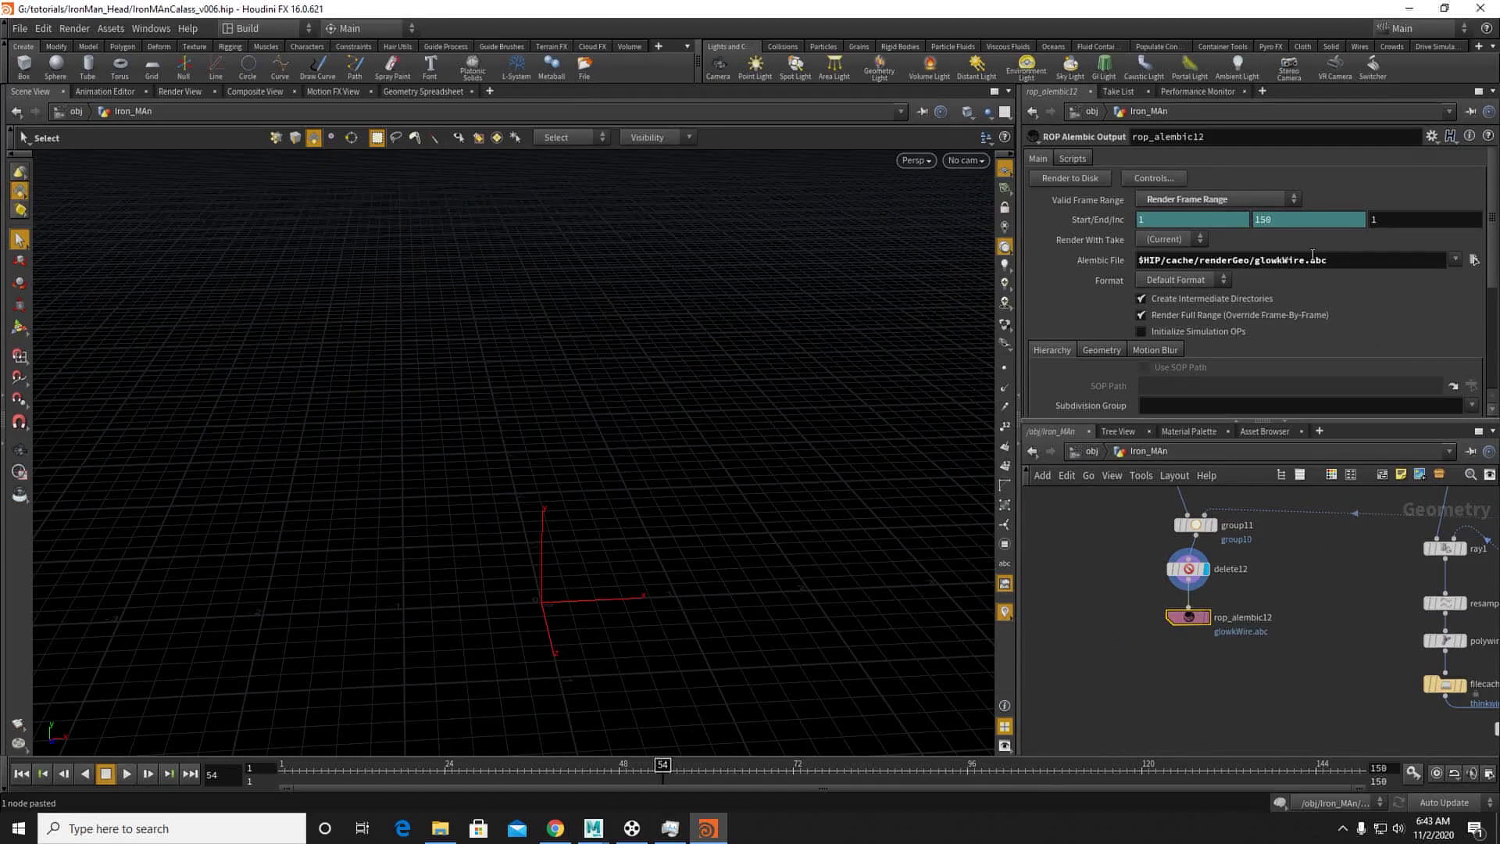
Step: Set the copied Alembic output's file to $HIP/cache/renderGeo/midWidthWire.abc and save the scene
{"action": "left_click_drag", "start_coordinate": [1303, 261], "coordinate": [1274, 262]}
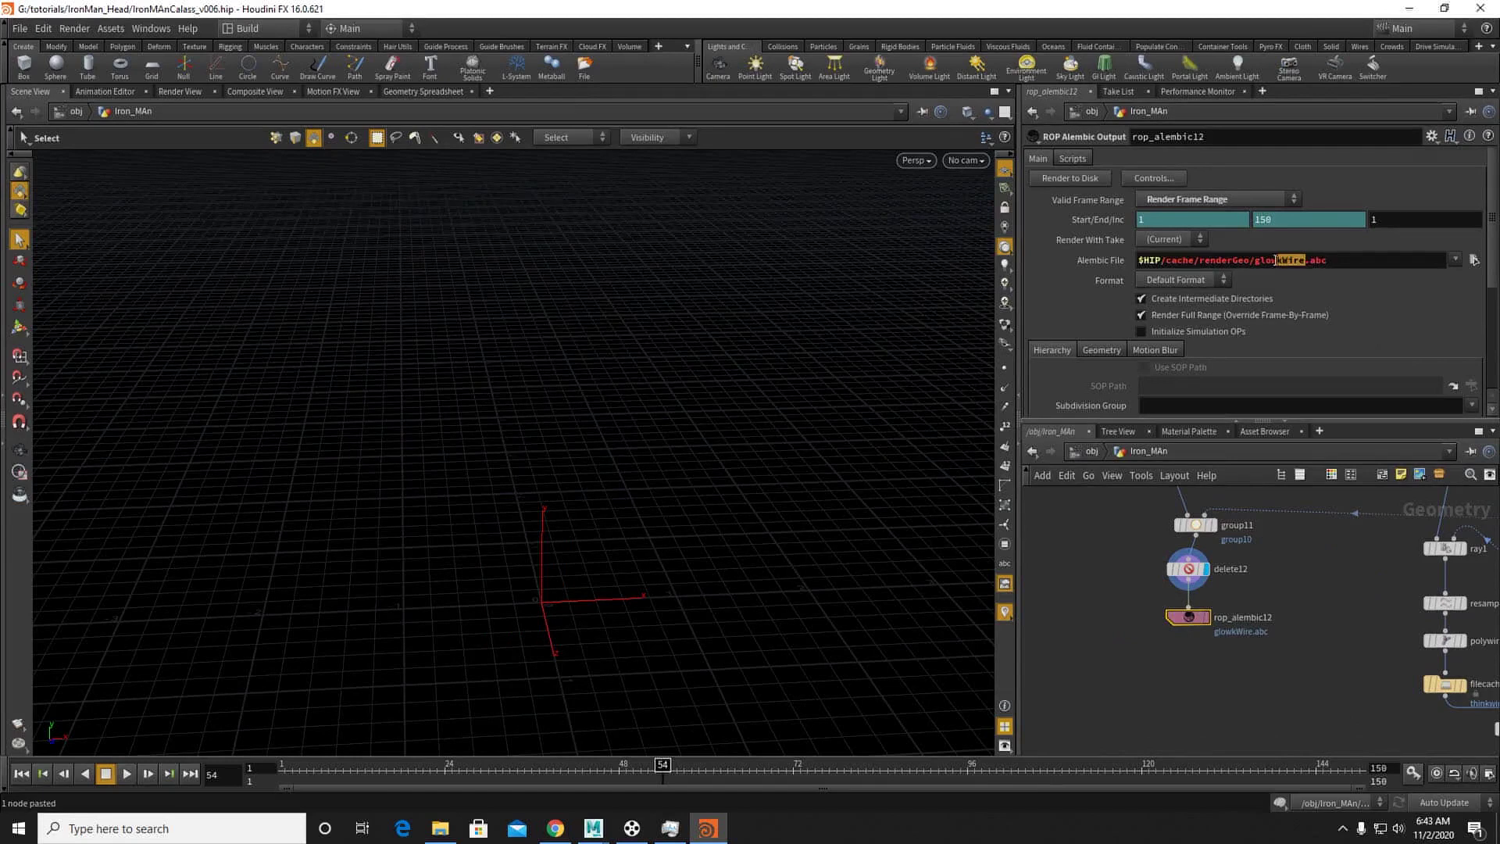
{"action": "key", "text": "BackSpace"}
{"action": "key", "text": "BackSpace"}
{"action": "key", "text": "BackSpace"}
{"action": "key", "text": "BackSpace"}
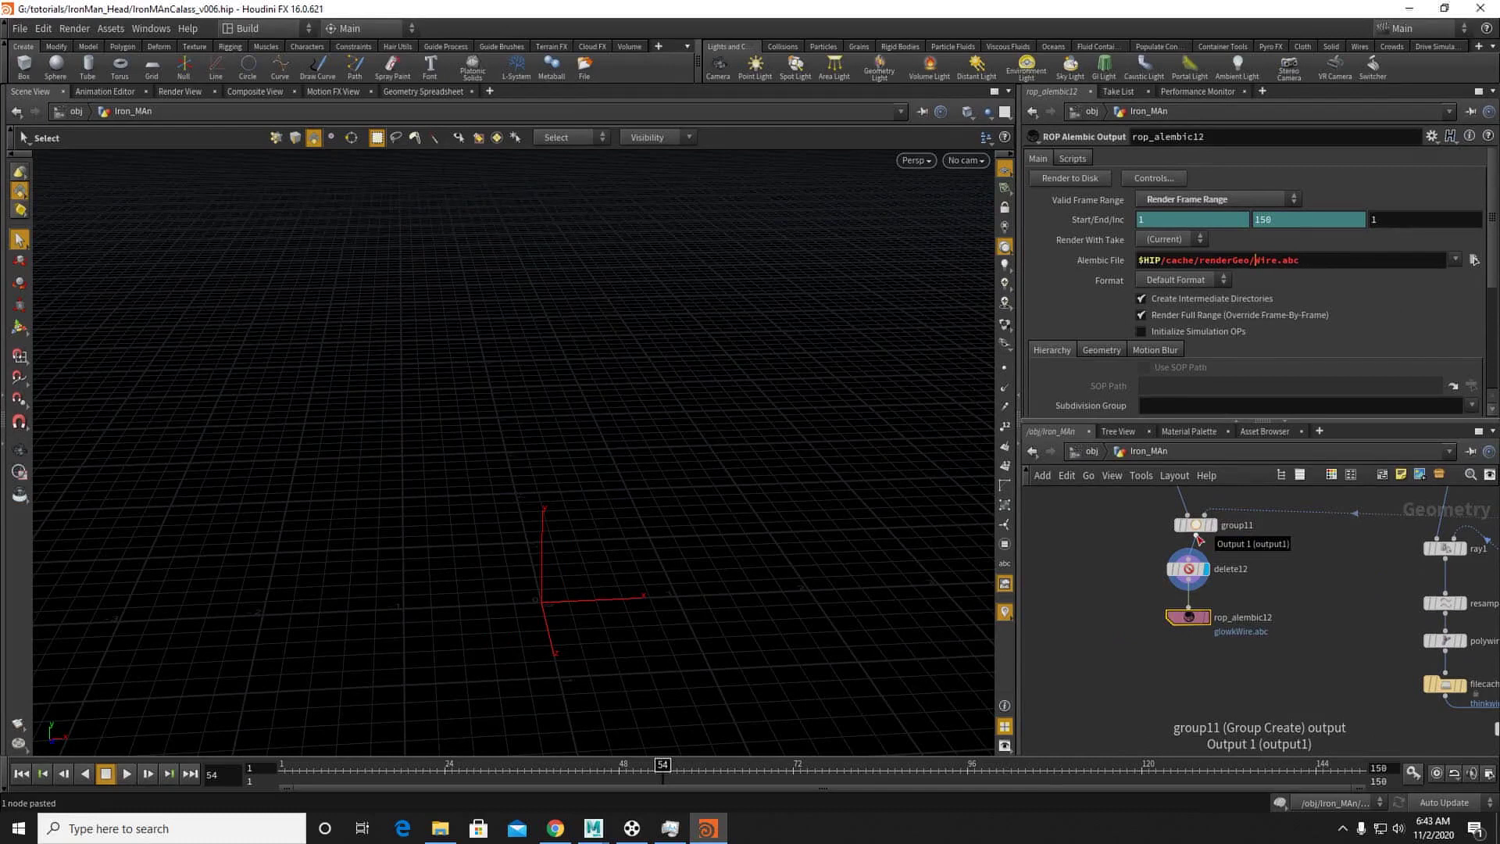
{"action": "type", "text": "mid"}
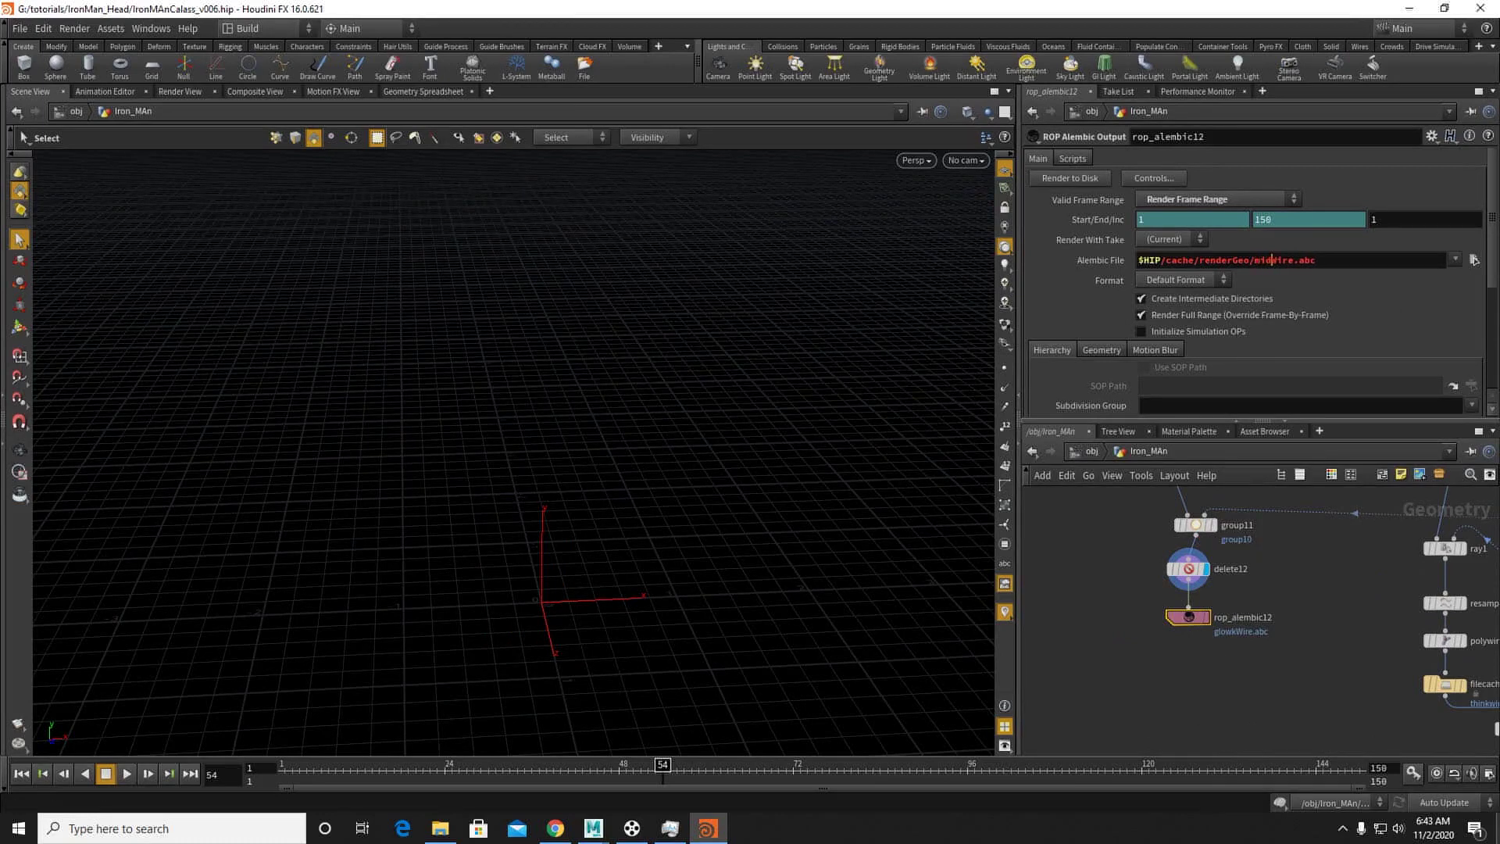
{"action": "type", "text": "Width"}
{"action": "key", "text": "Return"}
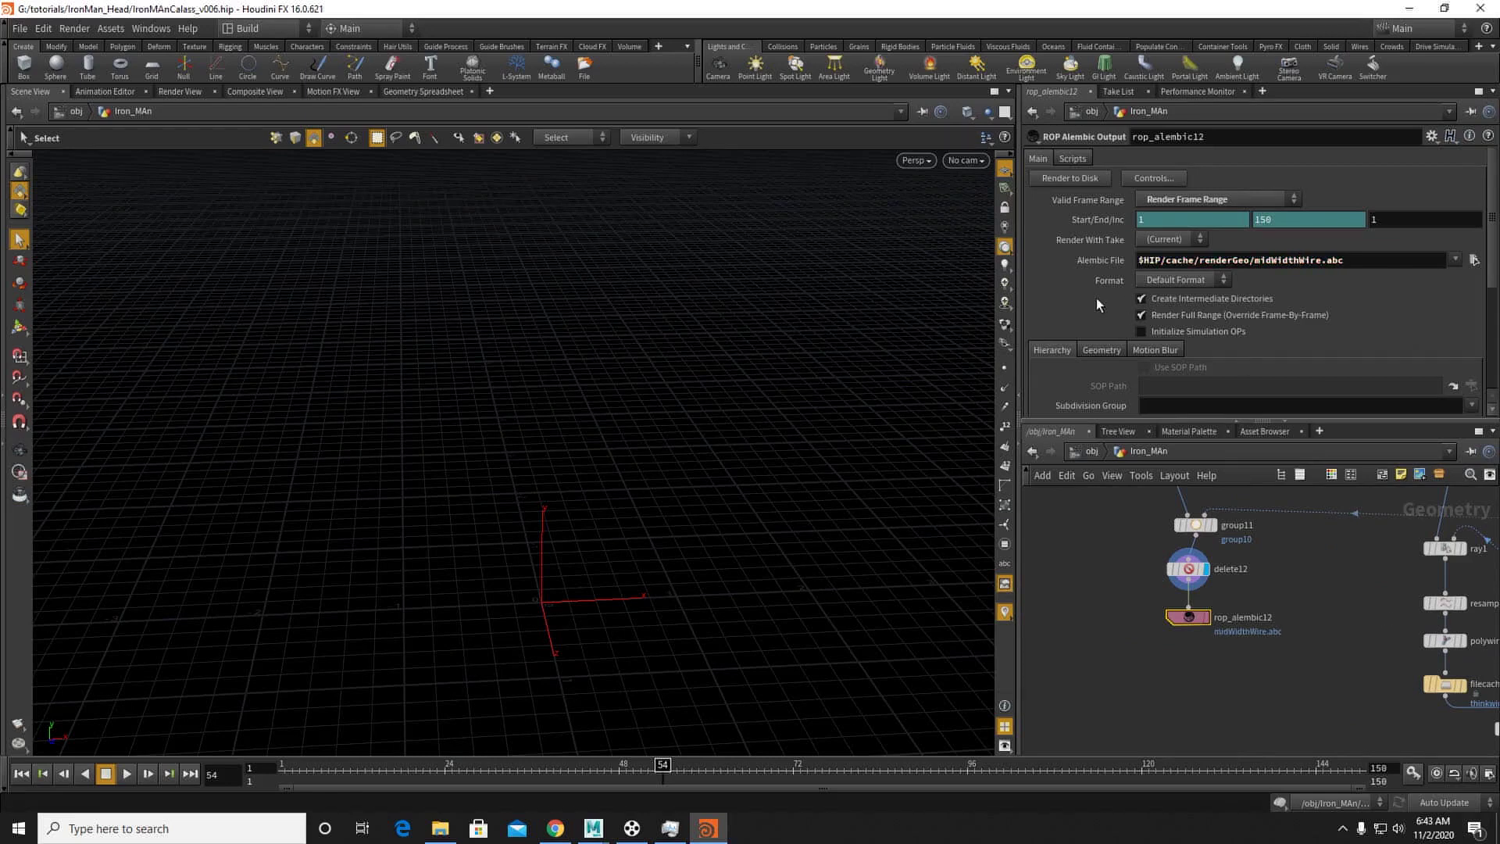
{"action": "key", "text": "ctrl+s"}
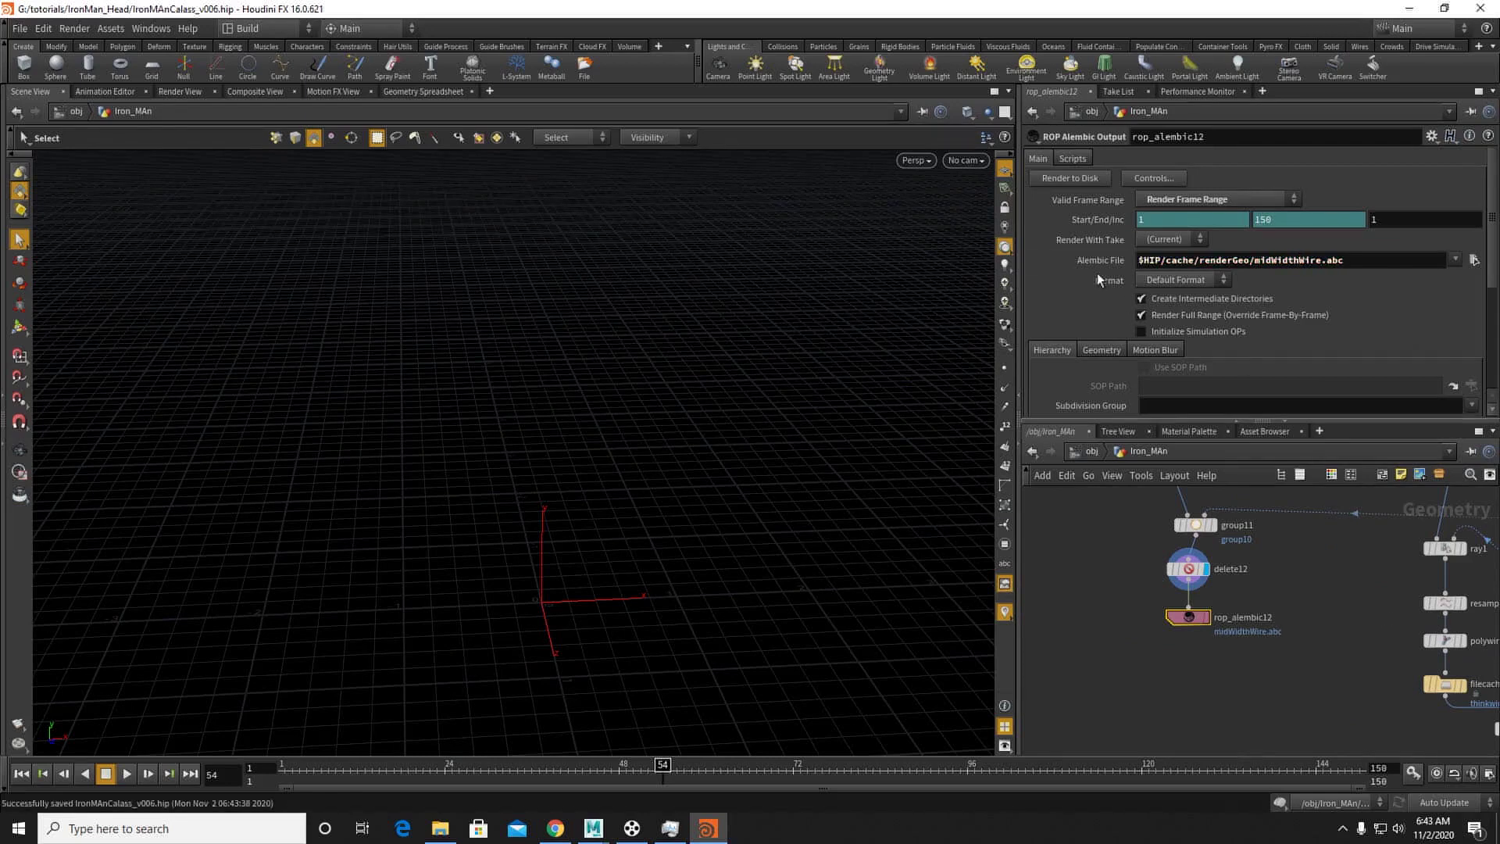
Step: Try to render rop_alembic12 to disk over frames 1 to 150
{"action": "left_click", "coordinate": [1048, 183]}
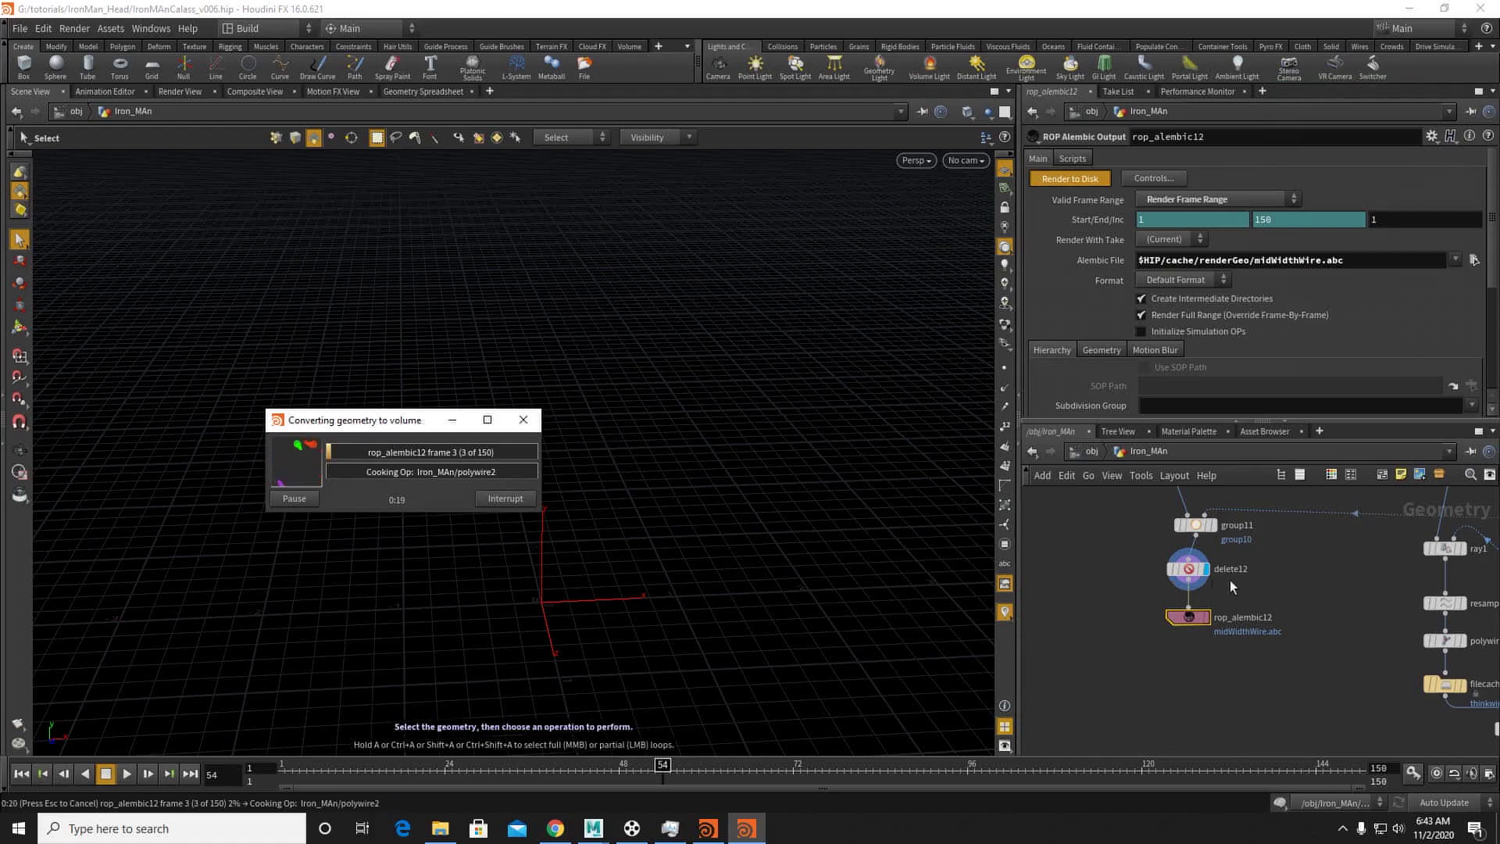
{"action": "left_click", "coordinate": [492, 499]}
Step: Insert a File Cache node between polywire2 and group11
{"action": "middle_click_drag", "start_coordinate": [1195, 499], "coordinate": [1198, 603]}
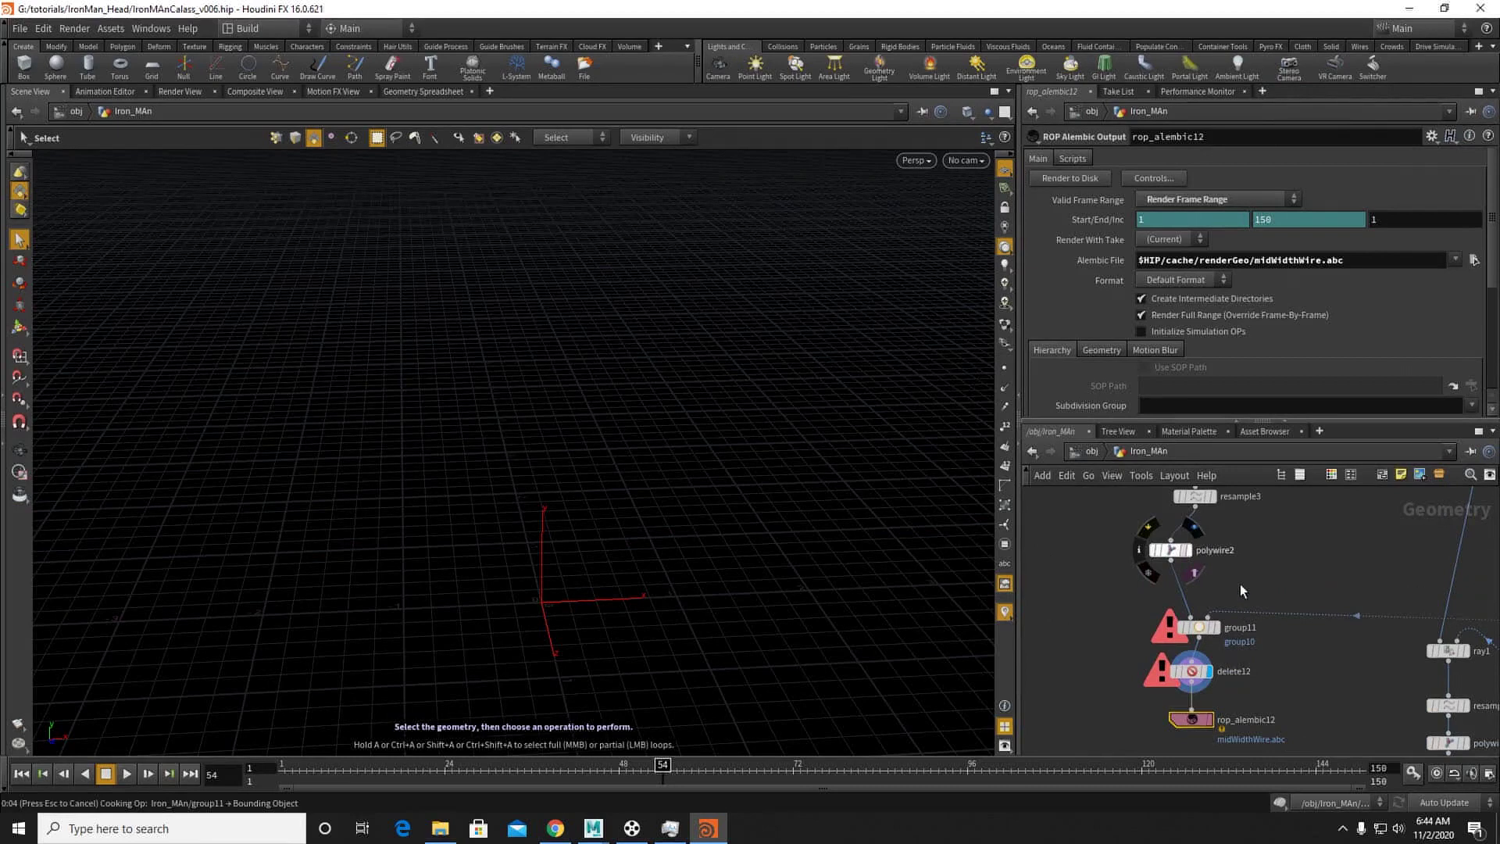
{"action": "left_click", "coordinate": [1170, 550]}
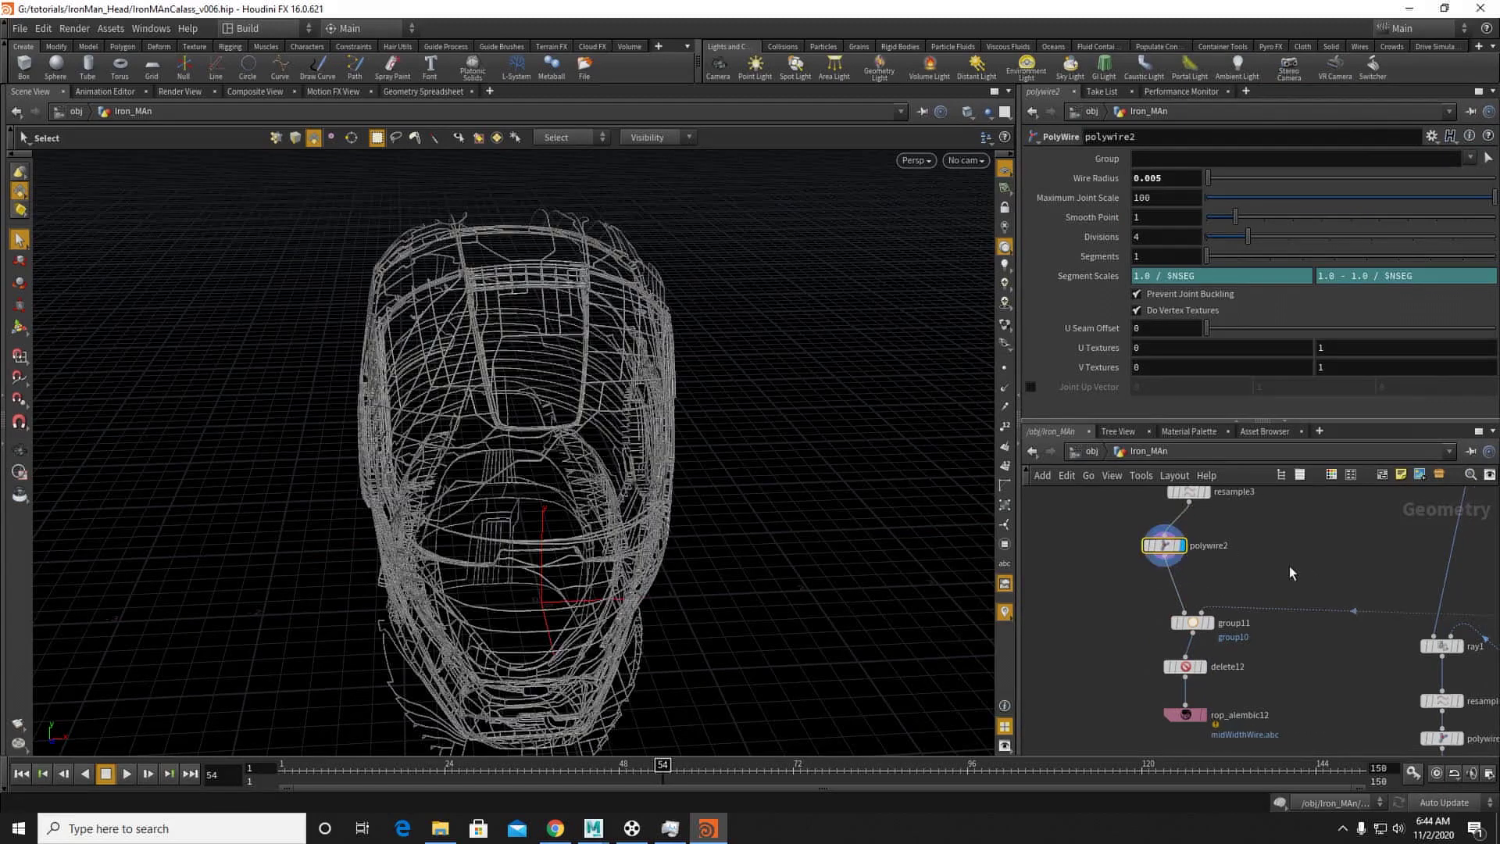
{"action": "key", "text": "Tab"}
{"action": "type", "text": "fil"}
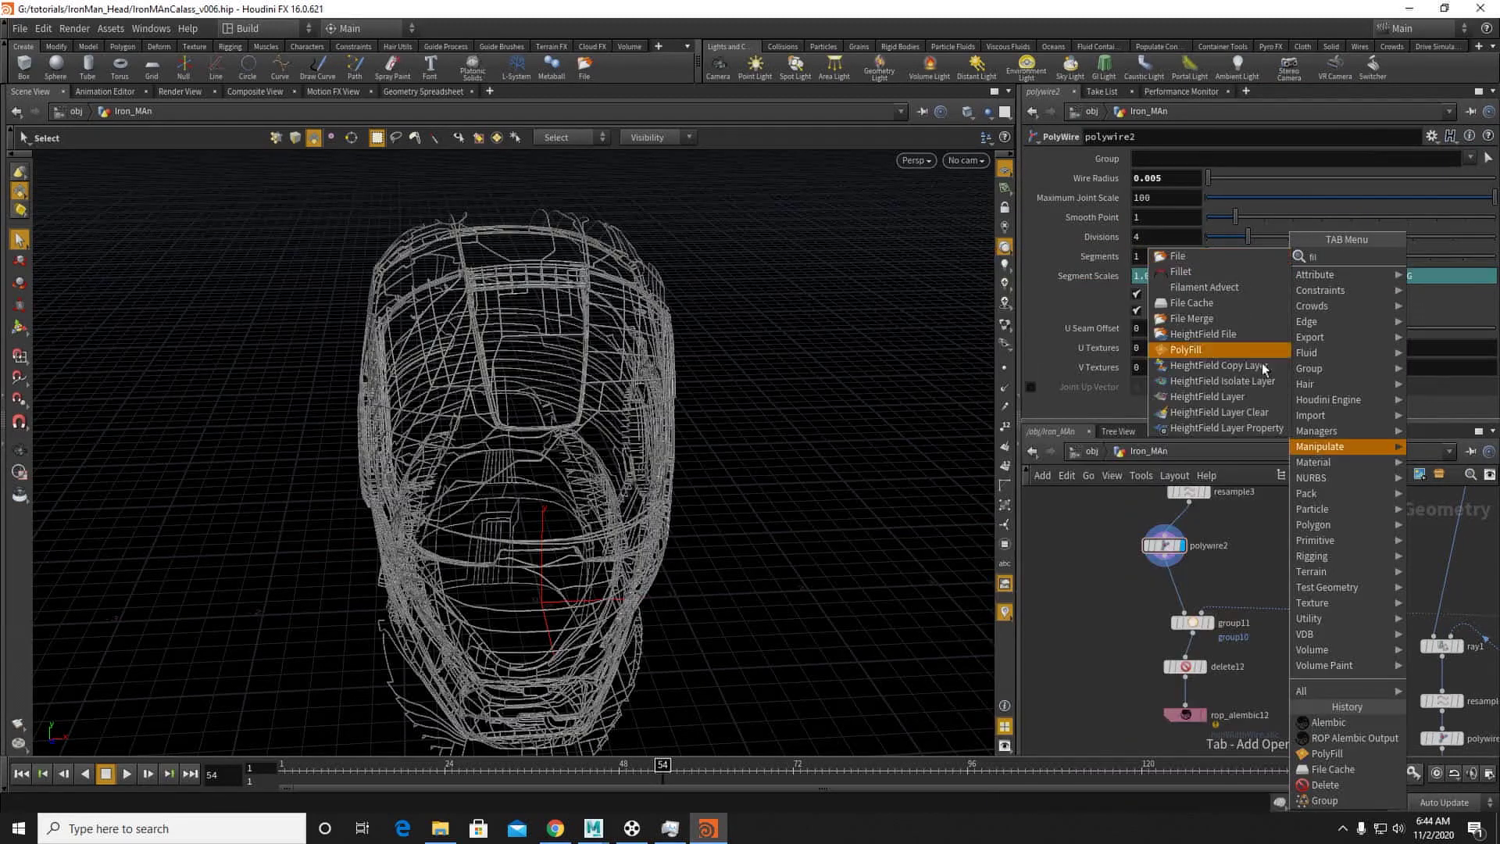
{"action": "left_click", "coordinate": [1195, 304]}
{"action": "left_click", "coordinate": [1175, 604]}
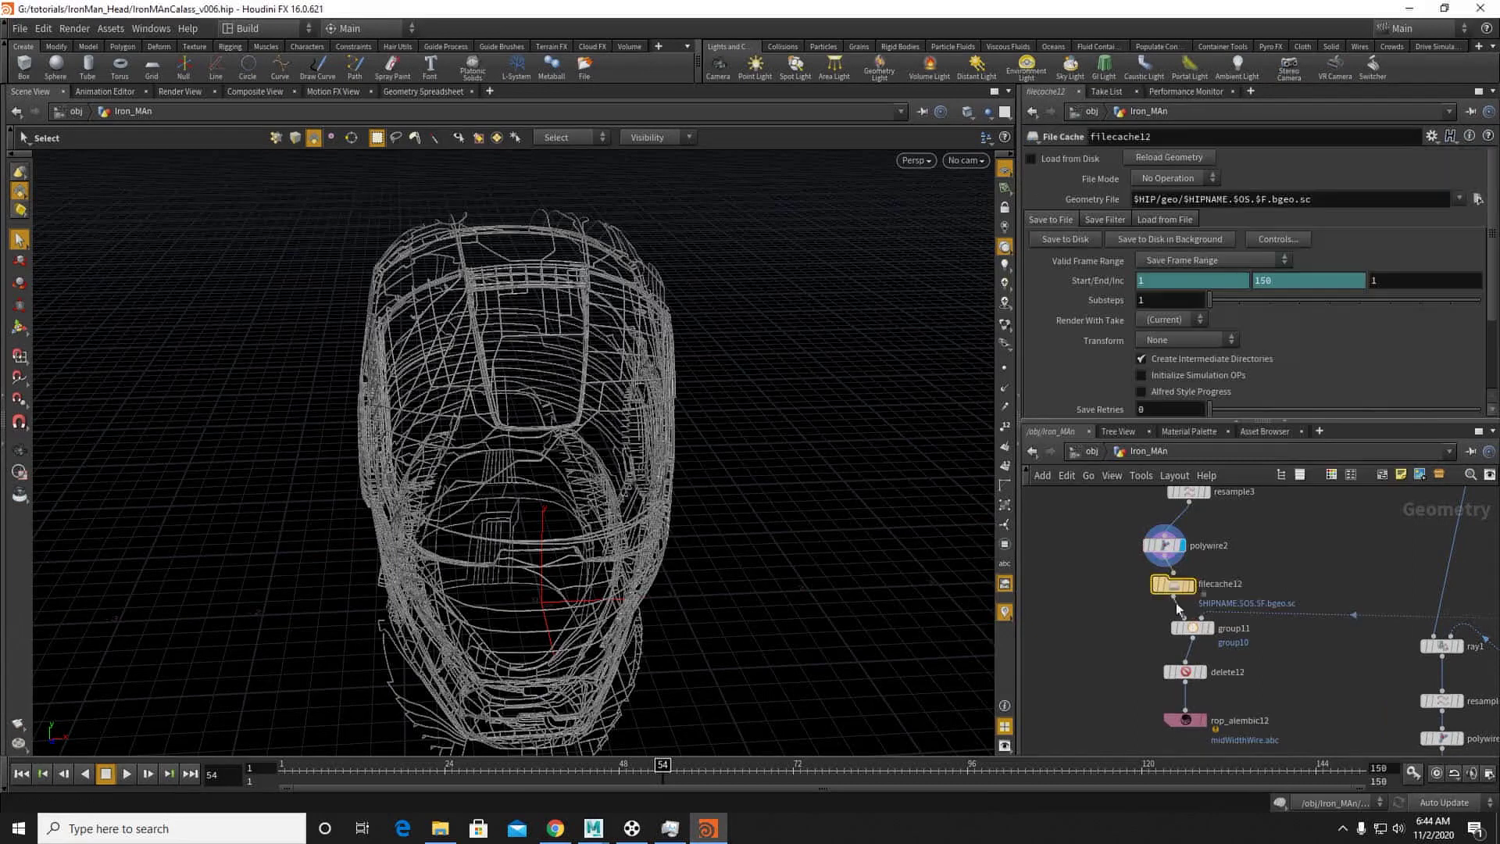
Step: Set the new file cache's geometry file to midWidthWire.bgeo.sc in the cache/growingColor folder
{"action": "left_click", "coordinate": [1477, 199]}
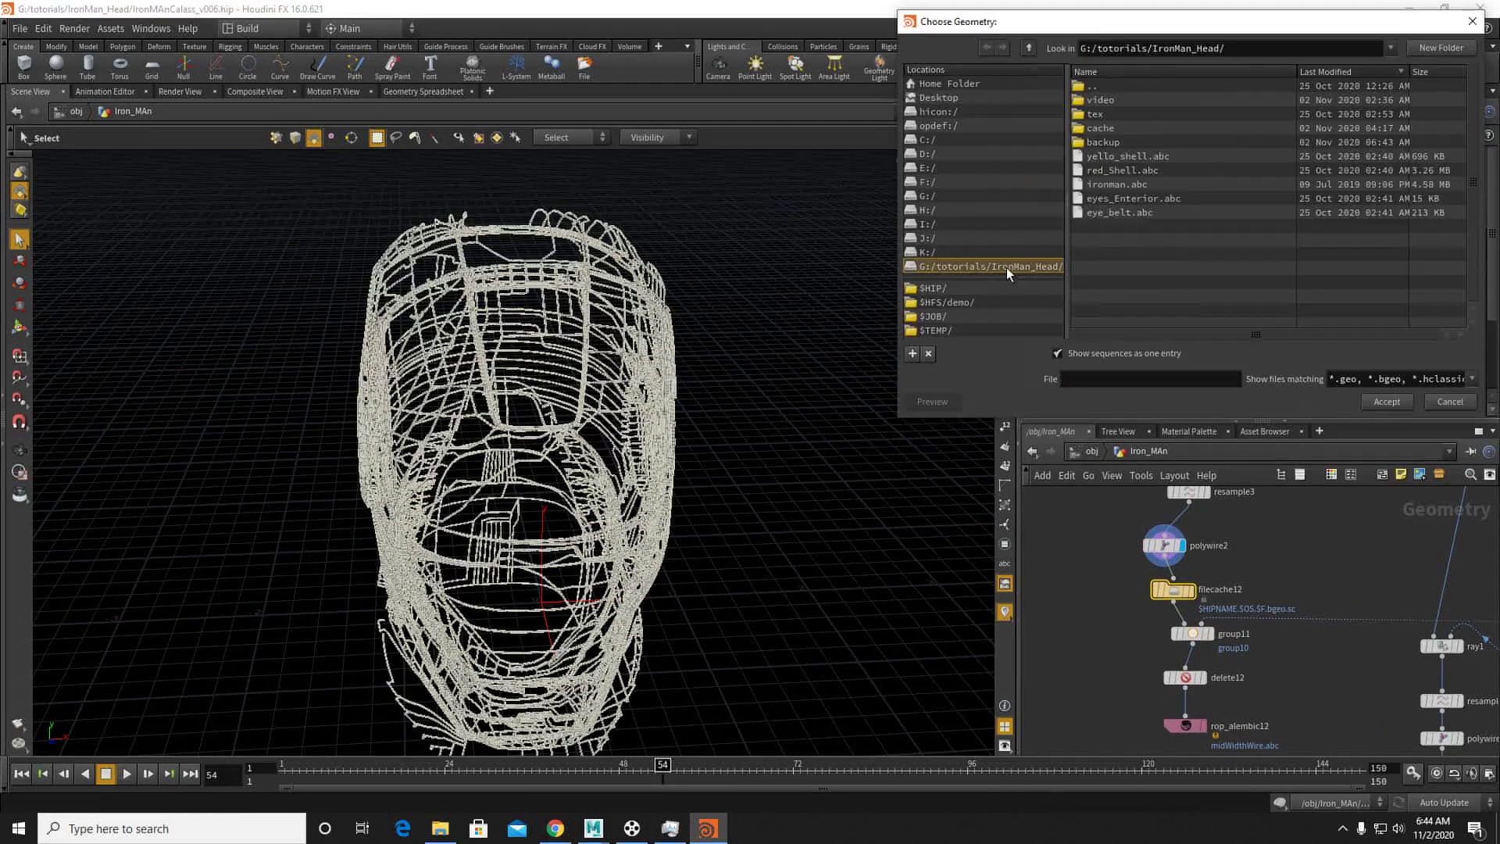
{"action": "left_click", "coordinate": [1118, 157]}
{"action": "left_click", "coordinate": [1151, 379]}
{"action": "key", "text": "BackSpace"}
{"action": "key", "text": "BackSpace"}
{"action": "key", "text": "BackSpace"}
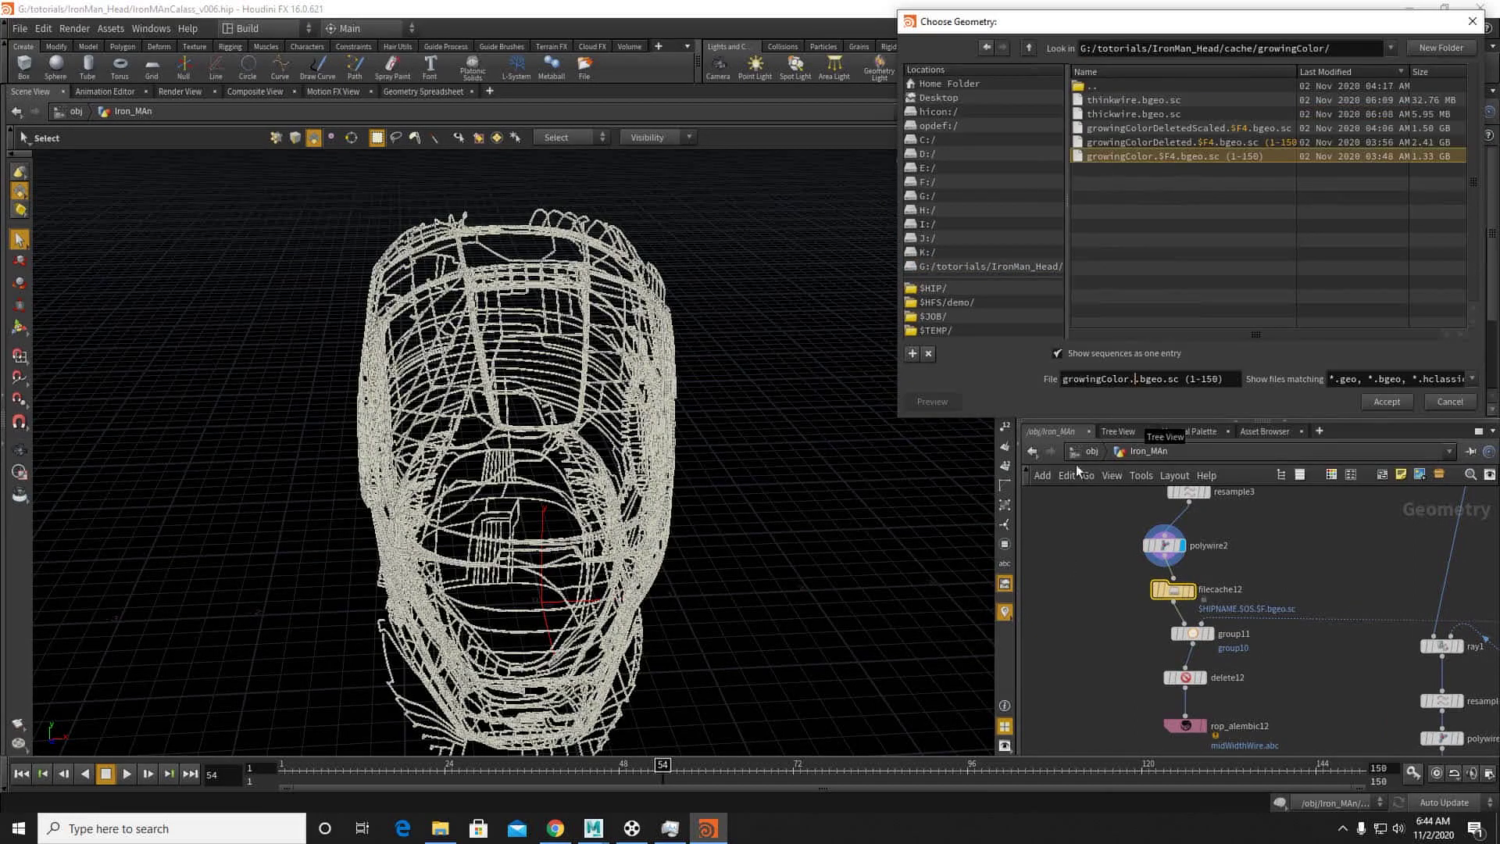
{"action": "left_click_drag", "start_coordinate": [1129, 380], "coordinate": [1054, 381]}
{"action": "type", "text": "midWidth"}
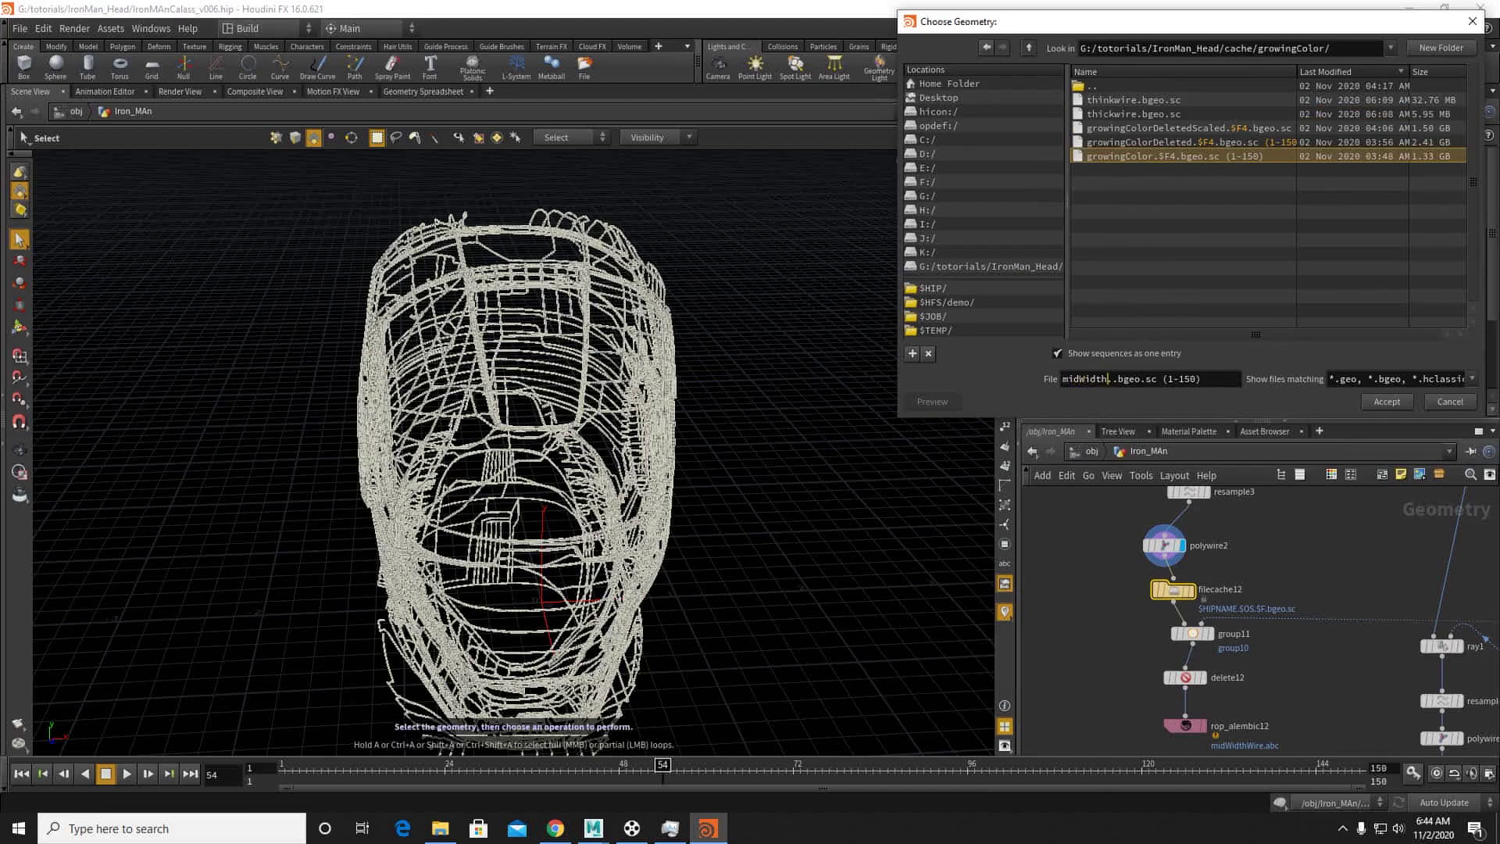
{"action": "key", "text": "Delete"}
{"action": "key", "text": "Return"}
Step: Set filecache12's valid frame range to Save Current Frame and enable Load from Disk
{"action": "left_click", "coordinate": [1145, 240]}
{"action": "left_click", "coordinate": [1278, 279]}
{"action": "left_click", "coordinate": [1207, 261]}
{"action": "left_click", "coordinate": [1203, 308]}
{"action": "left_click", "coordinate": [1172, 261]}
{"action": "left_click", "coordinate": [1165, 276]}
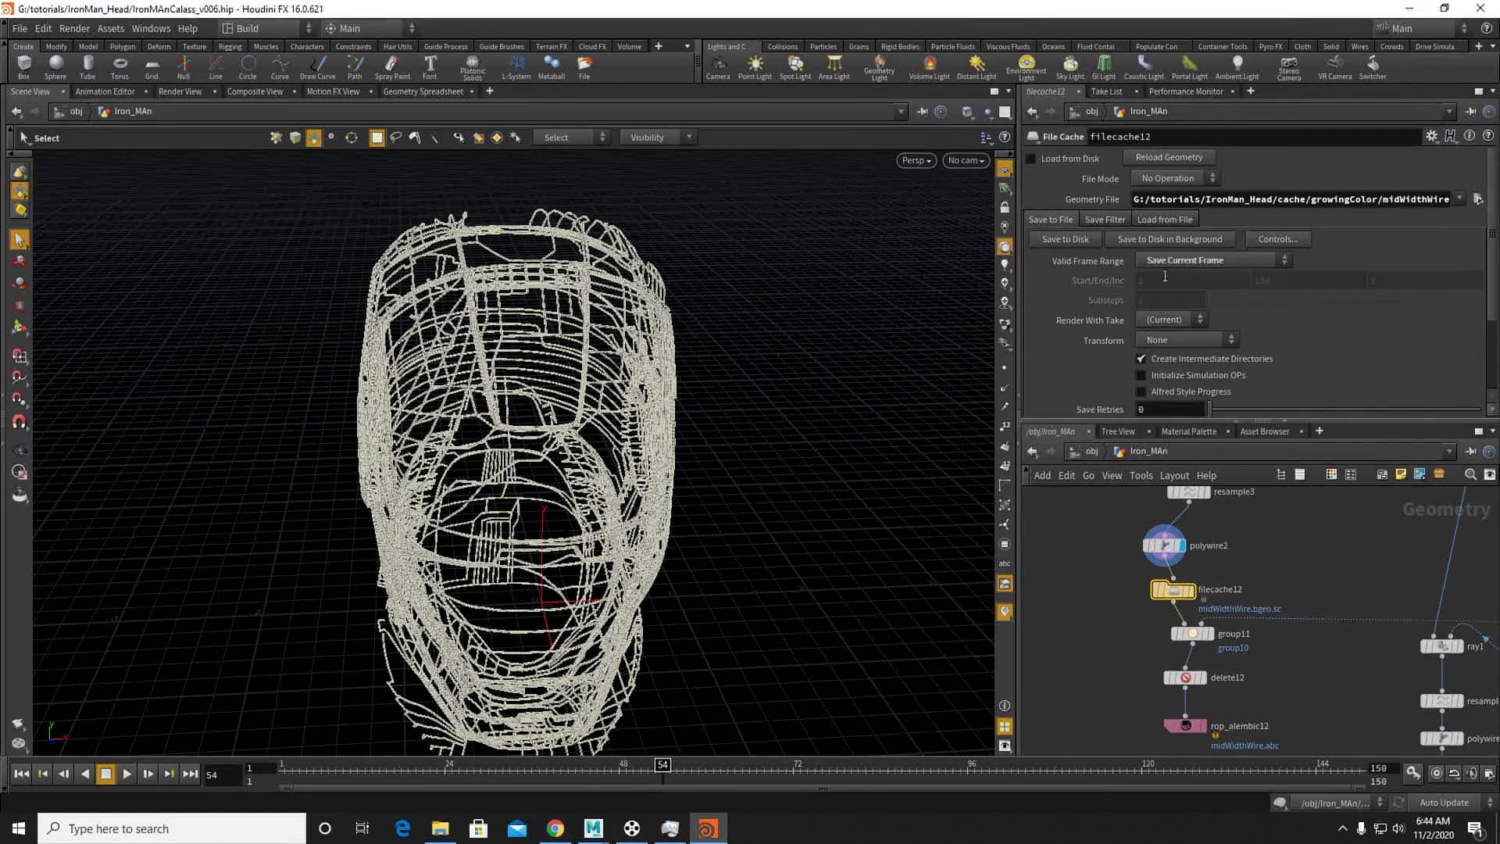
{"action": "left_click", "coordinate": [1031, 159]}
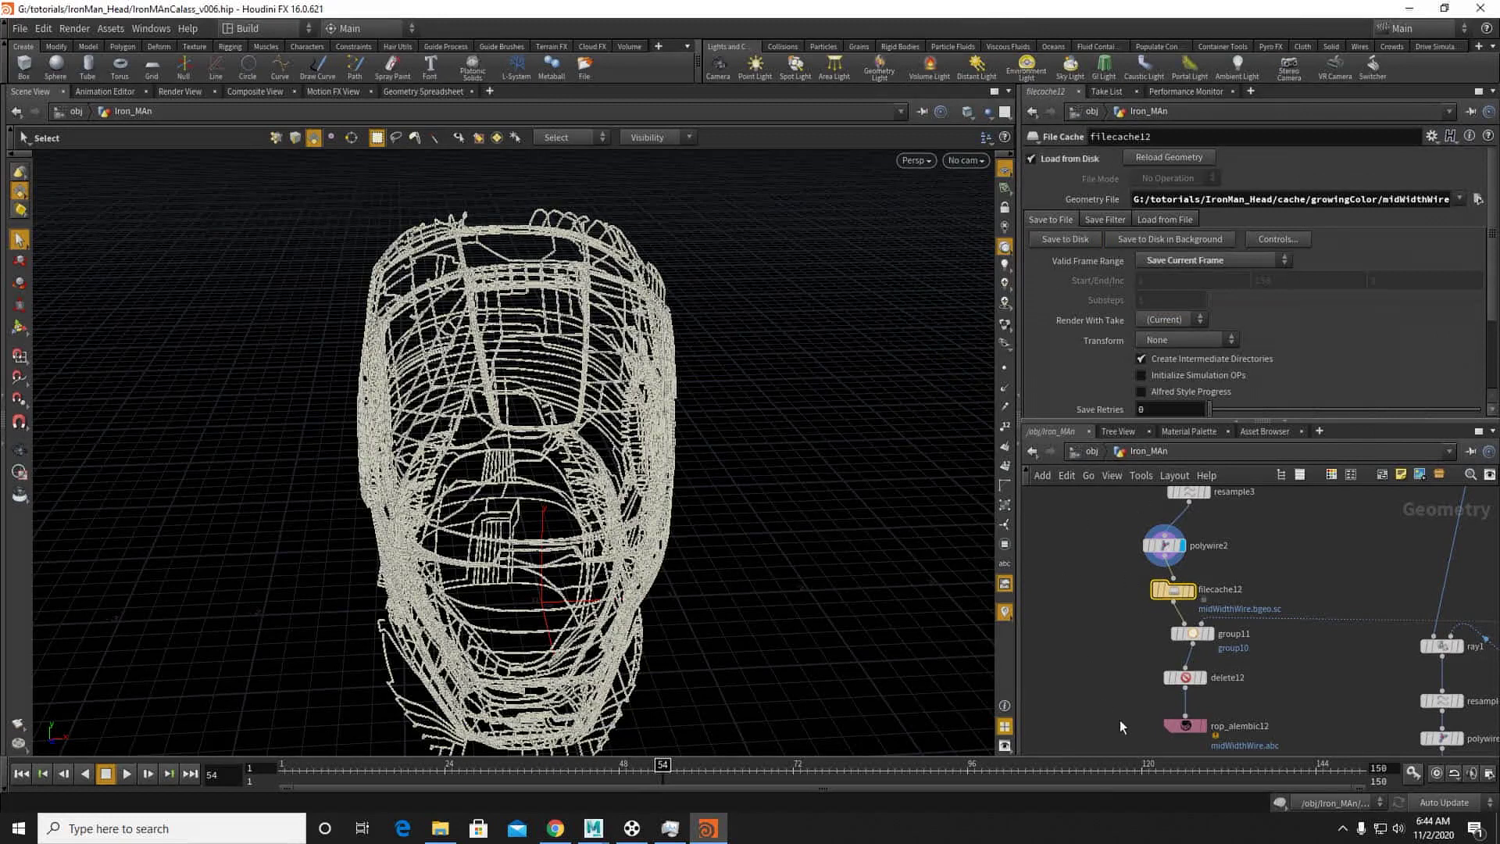
Step: Display filecache12 and render rop_alembic12 to disk over frames 1 to 150 as midWidthWire.abc
{"action": "middle_click_drag", "start_coordinate": [1114, 679], "coordinate": [1105, 646]}
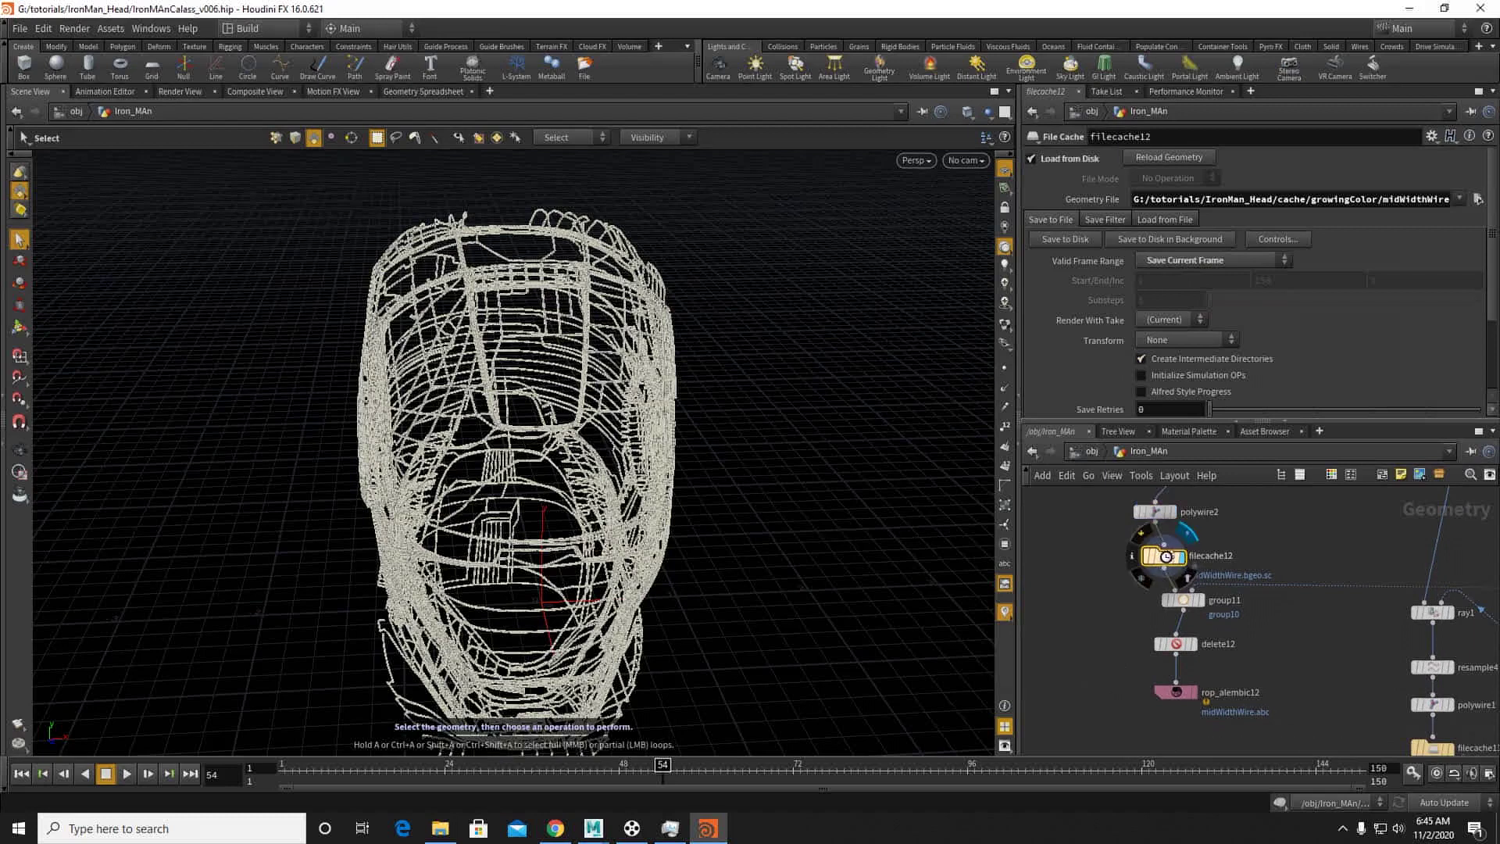
{"action": "left_click", "coordinate": [1180, 556]}
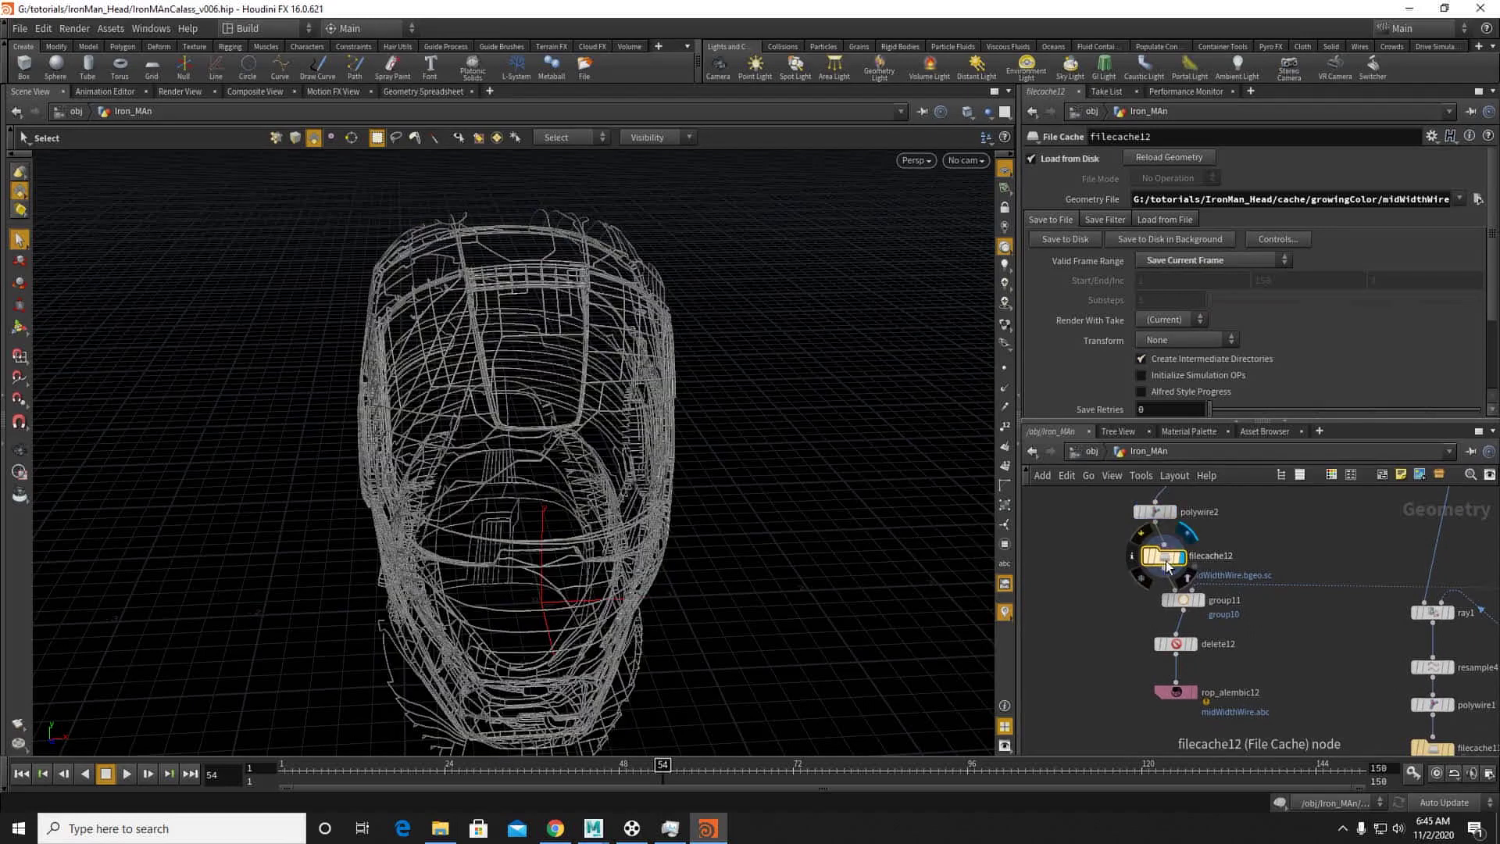
{"action": "left_click", "coordinate": [1181, 694]}
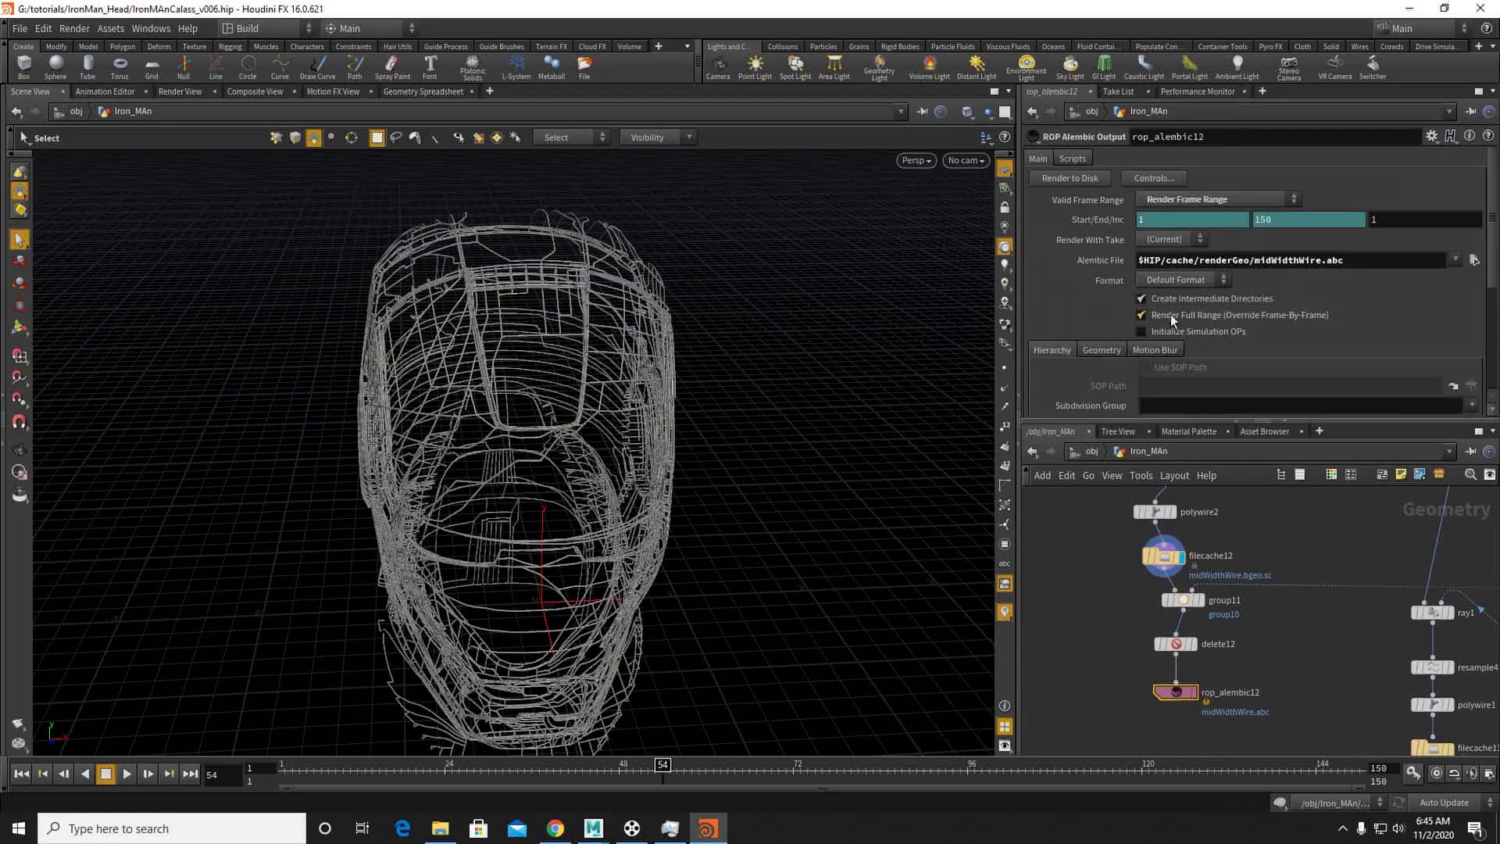
{"action": "left_click", "coordinate": [1073, 179]}
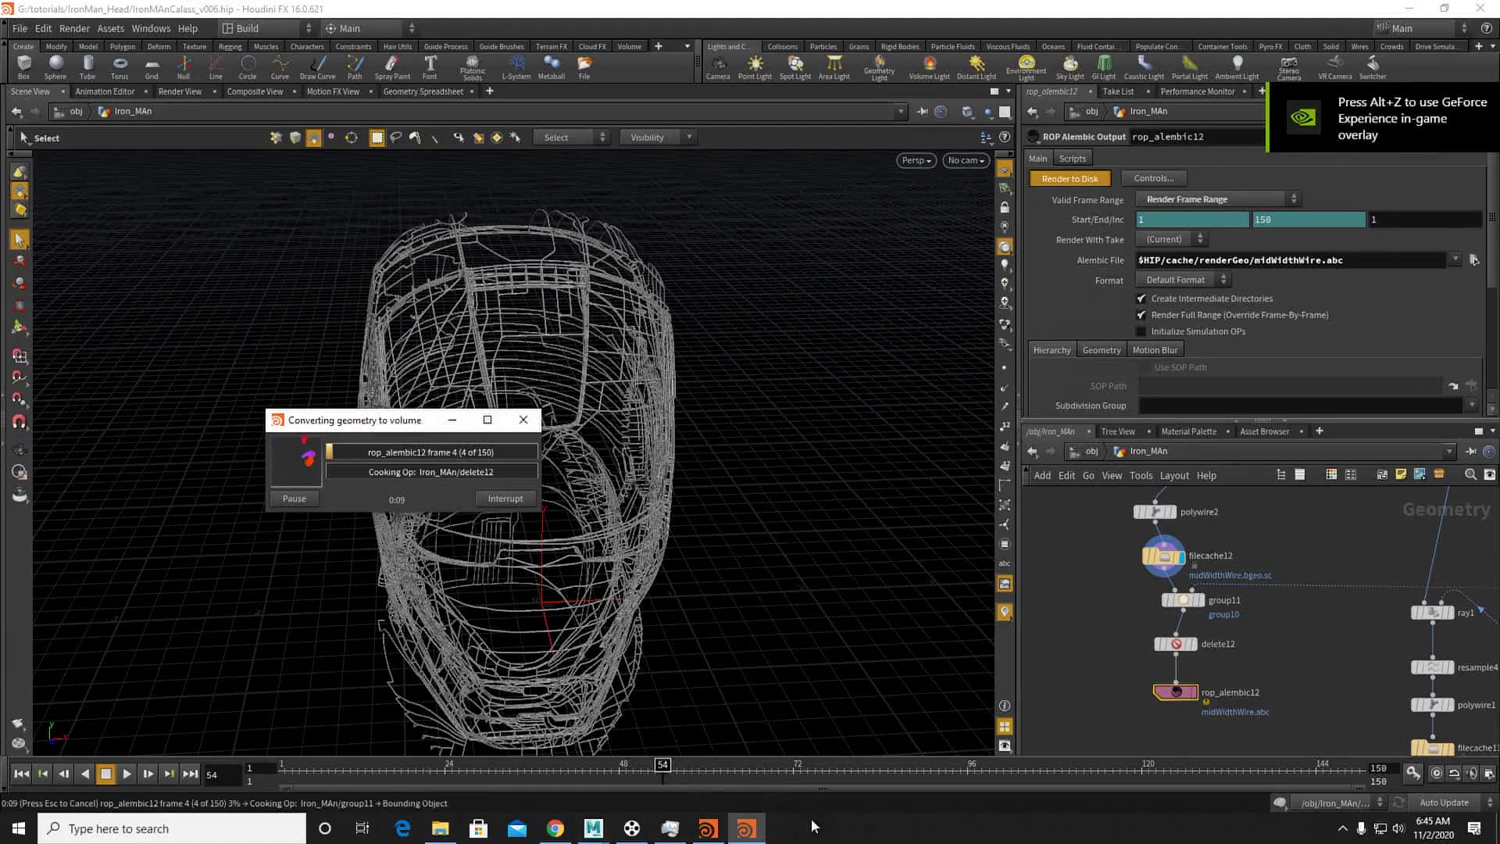
{"action": "left_click", "coordinate": [1342, 828]}
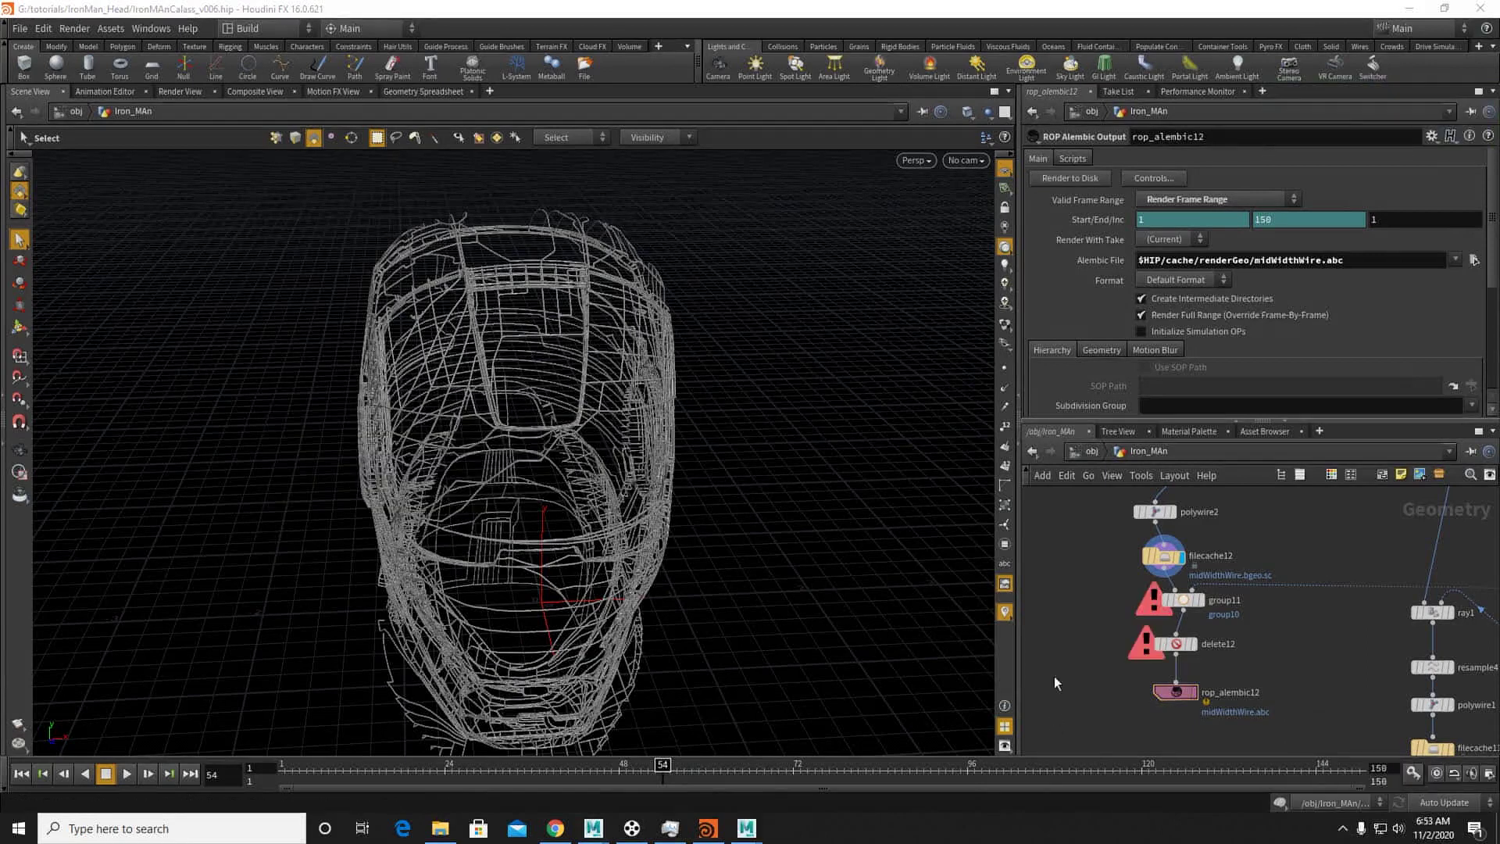
{"action": "middle_click_drag", "start_coordinate": [1133, 647], "coordinate": [1100, 614]}
{"action": "left_click_drag", "start_coordinate": [1101, 615], "coordinate": [1149, 625]}
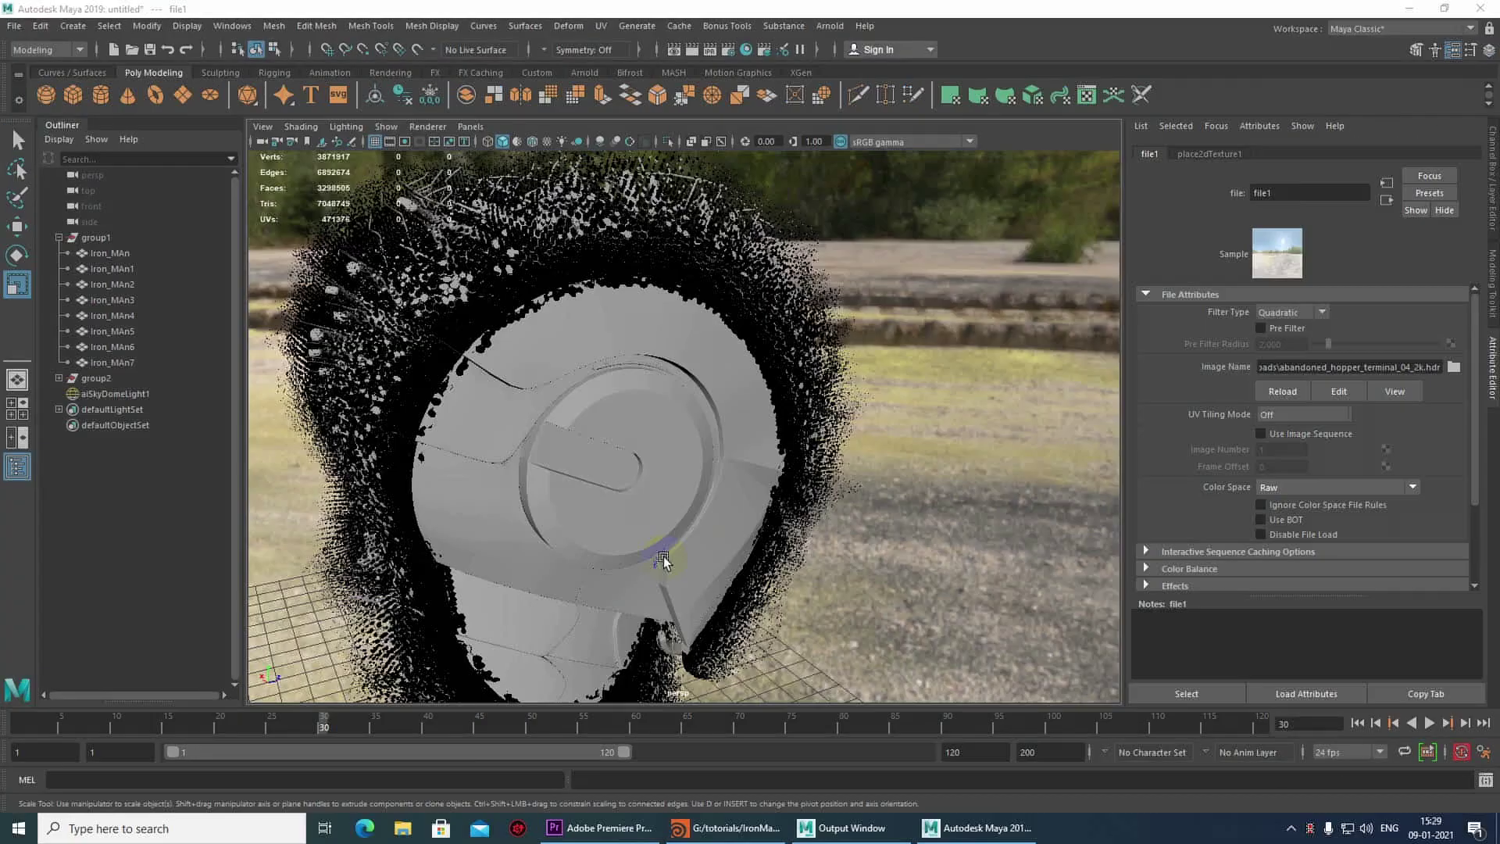
Step: In Maya, examine which part of the helmet each Iron_MAn object in group1 and group2 represents
{"action": "left_click_drag", "start_coordinate": [810, 460], "coordinate": [716, 482], "text": "alt"}
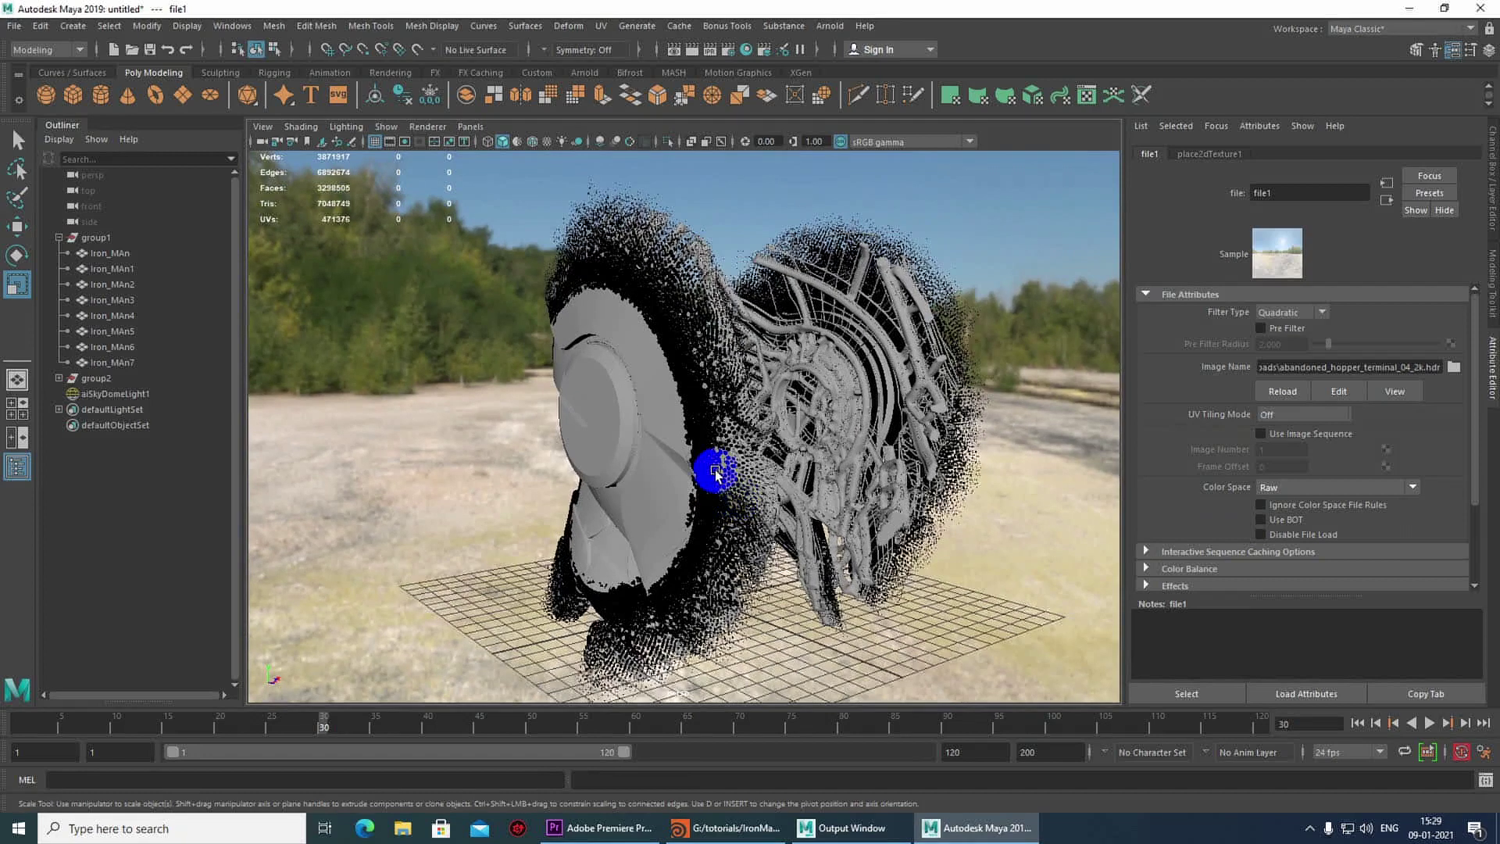
{"action": "left_click", "coordinate": [112, 284]}
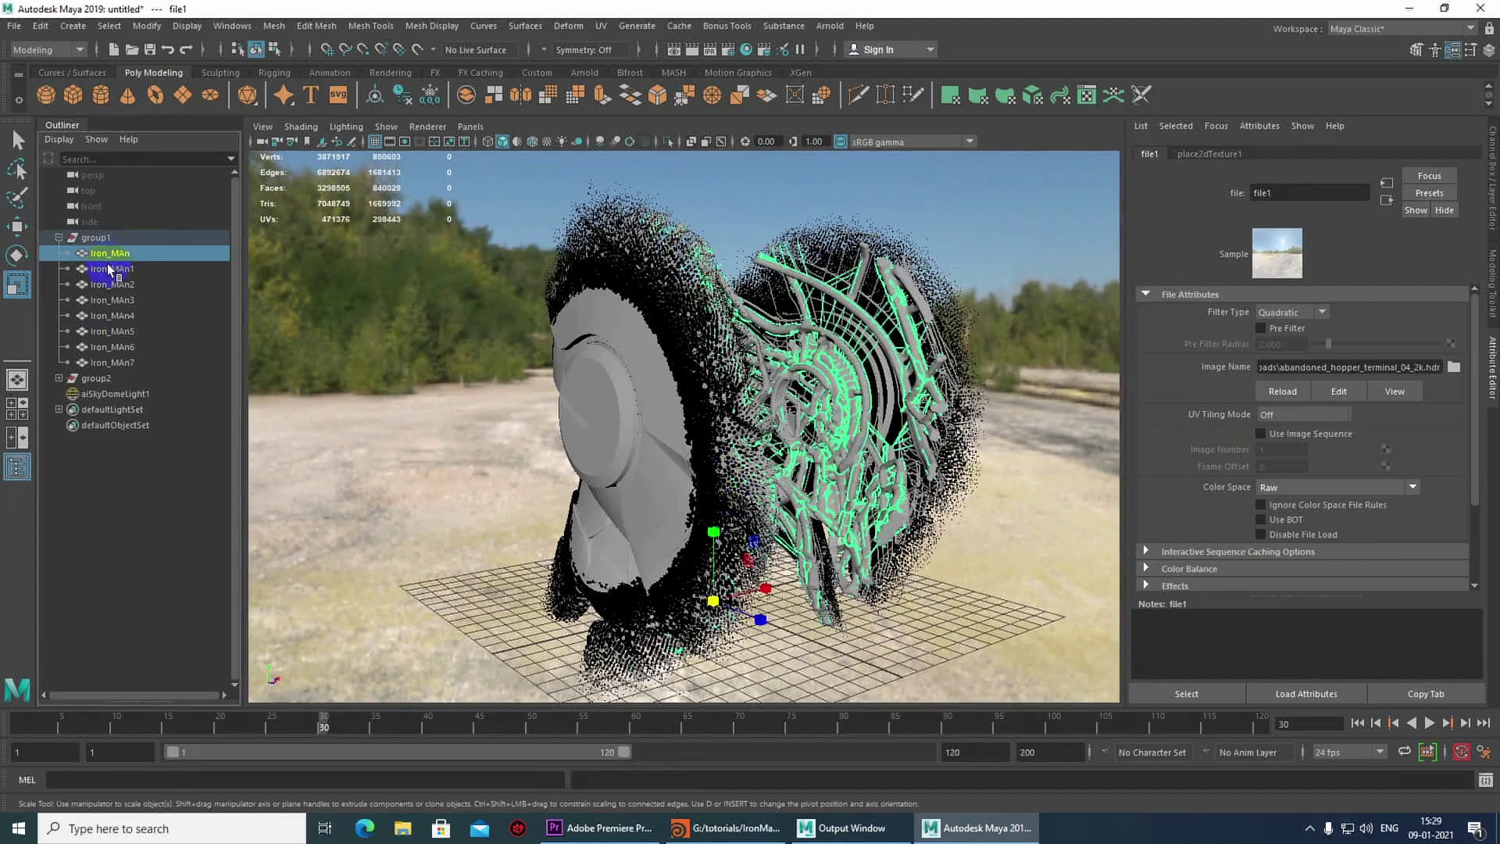
{"action": "left_click", "coordinate": [111, 303]}
{"action": "left_click", "coordinate": [112, 317]}
{"action": "left_click", "coordinate": [115, 333]}
{"action": "left_click", "coordinate": [115, 348]}
{"action": "left_click", "coordinate": [115, 363]}
{"action": "left_click", "coordinate": [59, 378]}
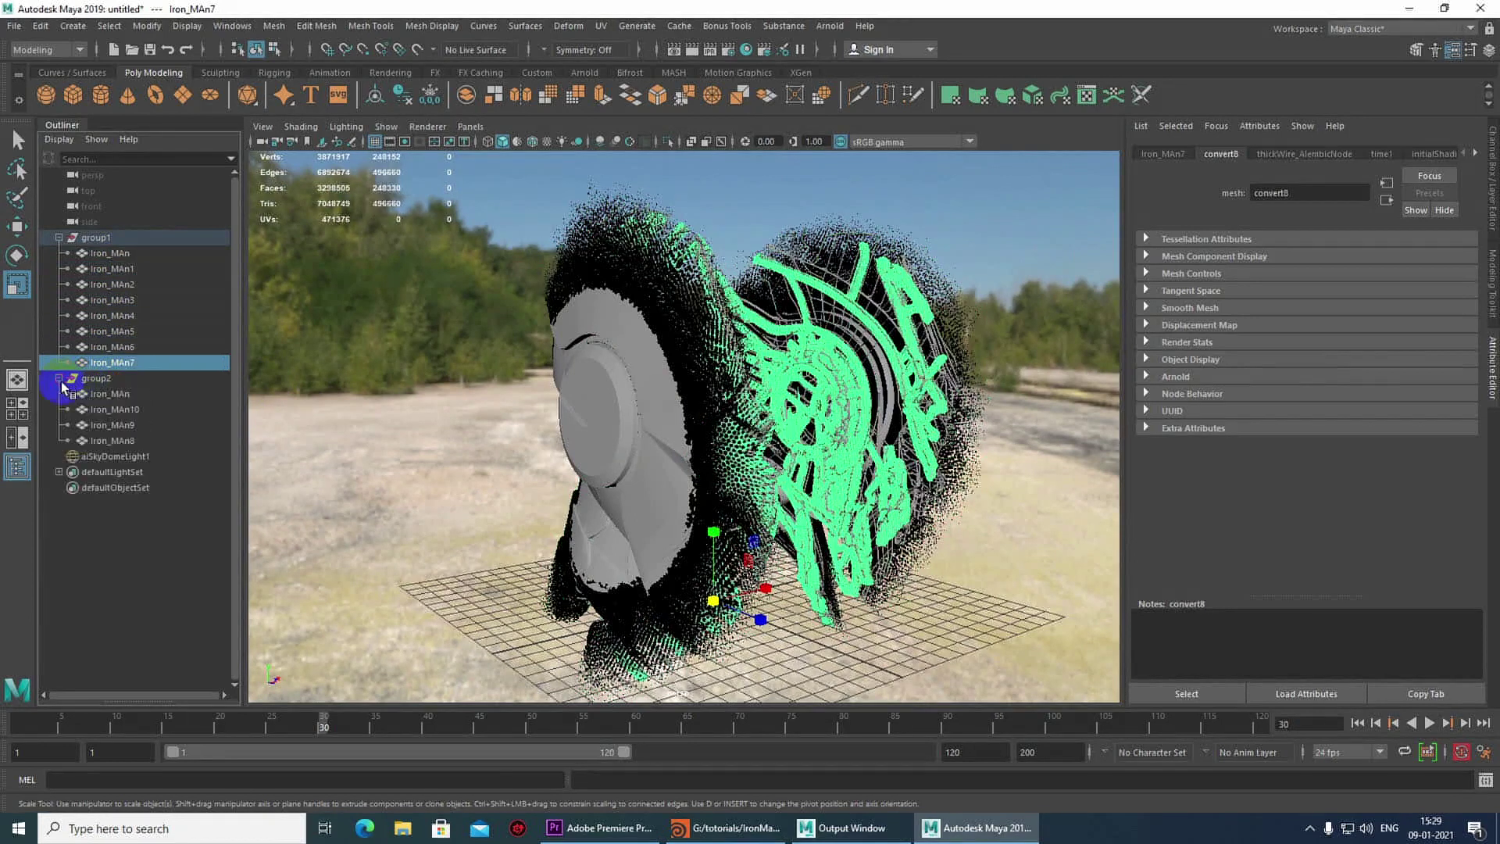
{"action": "left_click", "coordinate": [110, 409]}
{"action": "left_click", "coordinate": [105, 425]}
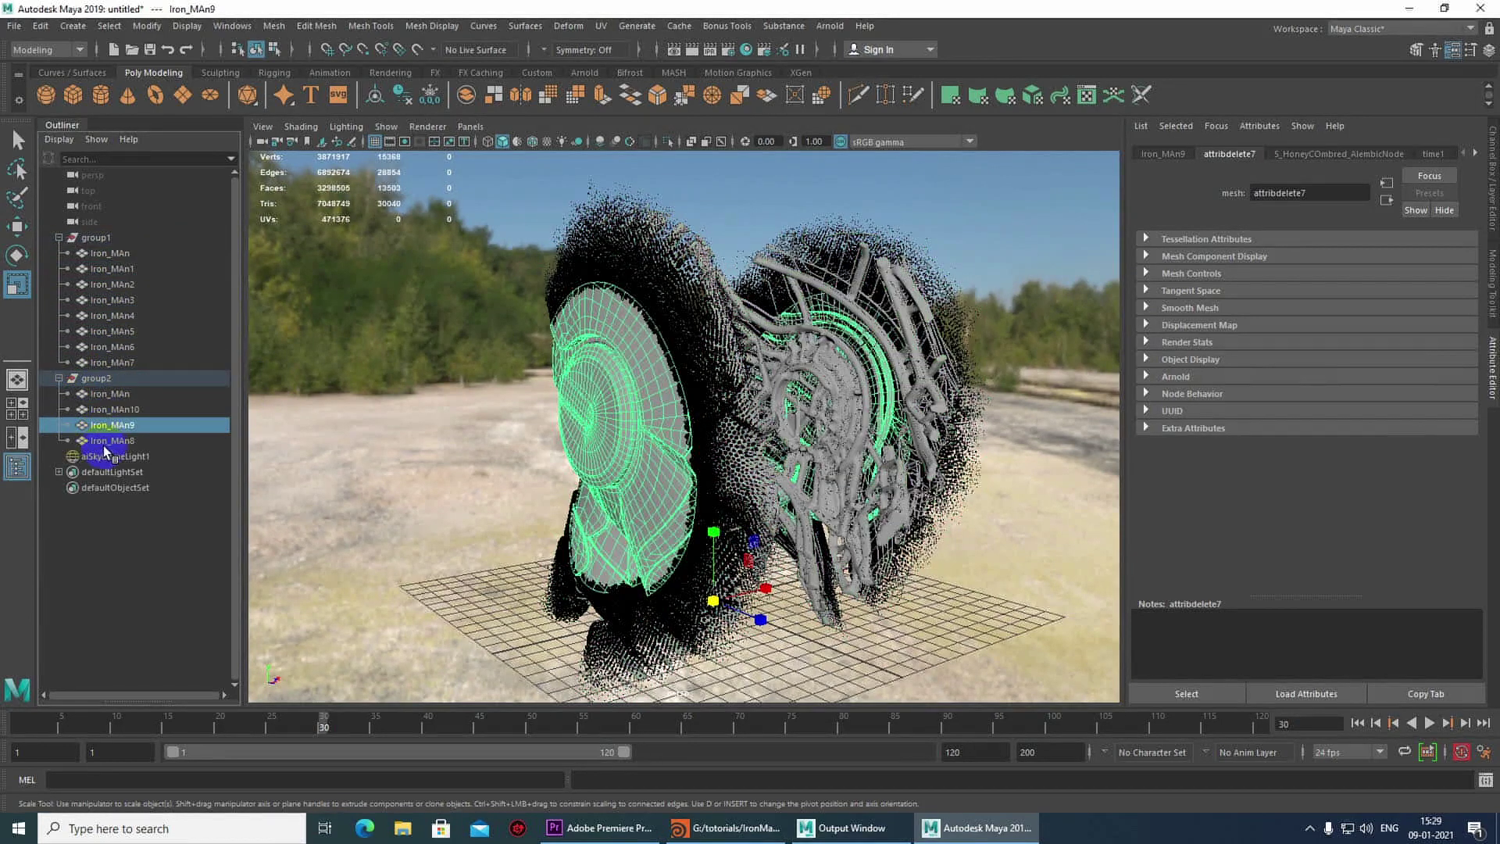
Step: Inspect the attributes of aiSkyDomeLight1 and the HDR image file connected to its color
{"action": "left_click", "coordinate": [113, 456]}
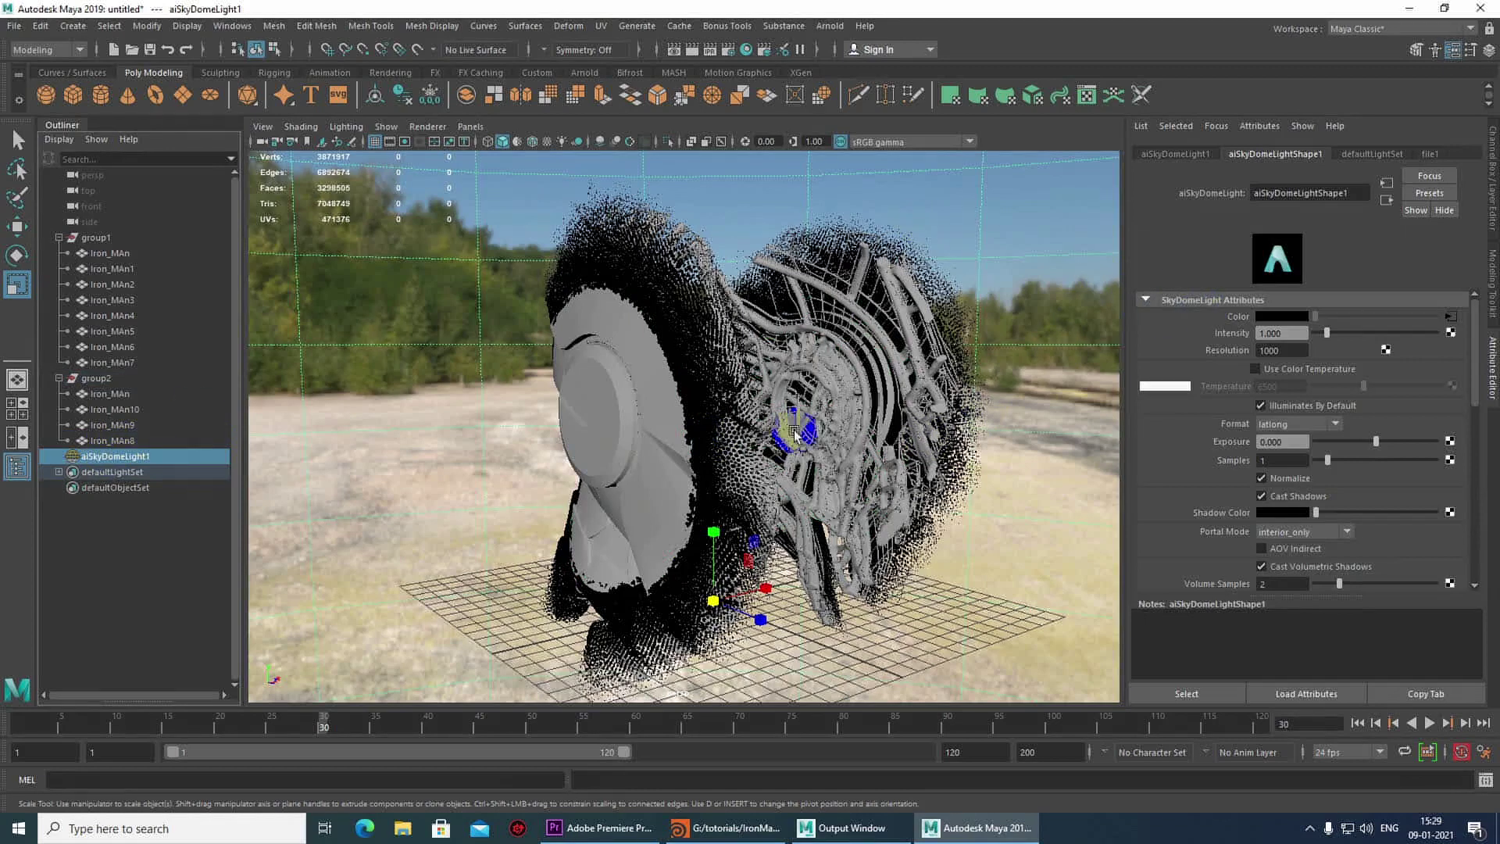
{"action": "left_click", "coordinate": [1453, 316]}
{"action": "mouse_move", "coordinate": [900, 461]}
{"action": "left_mouse_down", "text": "alt"}
{"action": "mouse_move", "coordinate": [767, 483]}
{"action": "mouse_move", "coordinate": [808, 501]}
{"action": "mouse_move", "coordinate": [890, 469]}
{"action": "left_mouse_up", "text": "alt"}
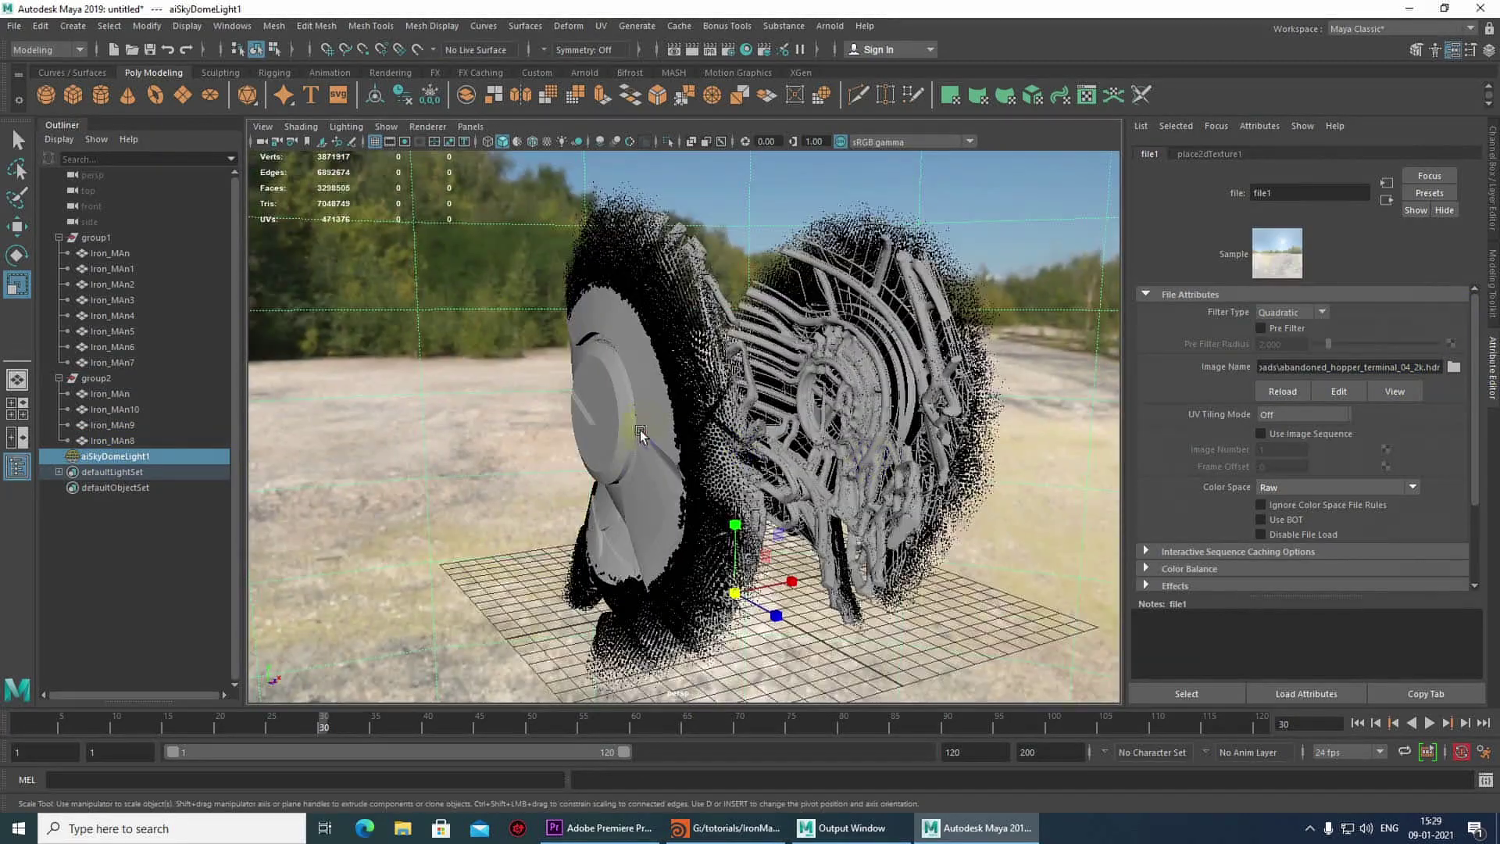
Step: Assign a new aiStandardSurface material to the outer shell Iron_MAn9 in group2
{"action": "left_click", "coordinate": [641, 421]}
{"action": "left_click_drag", "start_coordinate": [595, 474], "coordinate": [668, 507], "text": "alt"}
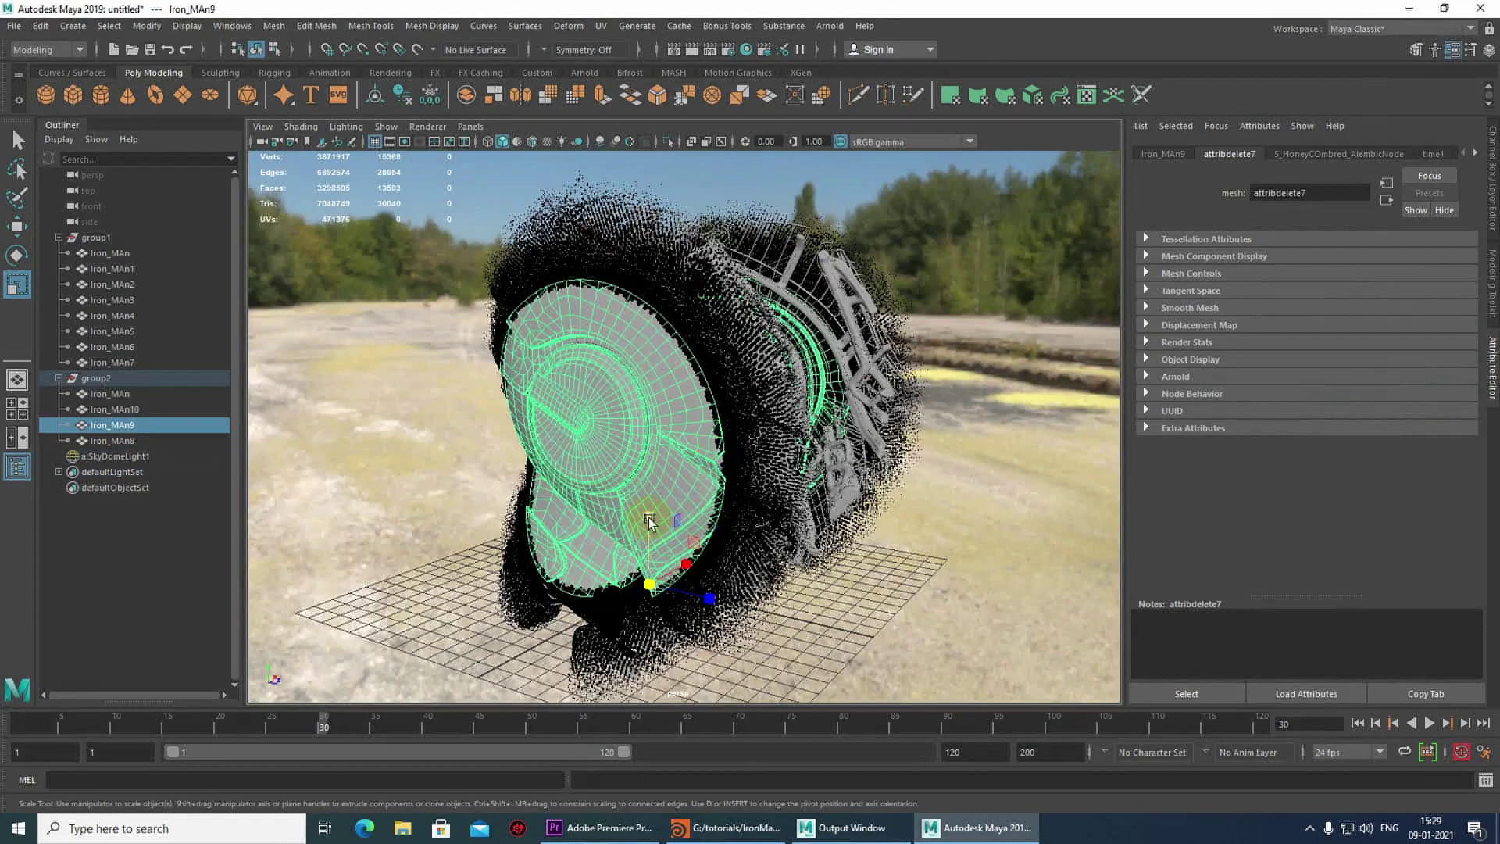
{"action": "right_click_drag", "start_coordinate": [633, 424], "coordinate": [691, 410], "text": "alt"}
{"action": "left_click_drag", "start_coordinate": [690, 410], "coordinate": [629, 421], "text": "alt"}
{"action": "mouse_move", "coordinate": [809, 377]}
{"action": "left_mouse_down", "text": "alt"}
{"action": "mouse_move", "coordinate": [633, 373]}
{"action": "mouse_move", "coordinate": [822, 367]}
{"action": "left_mouse_up", "text": "alt"}
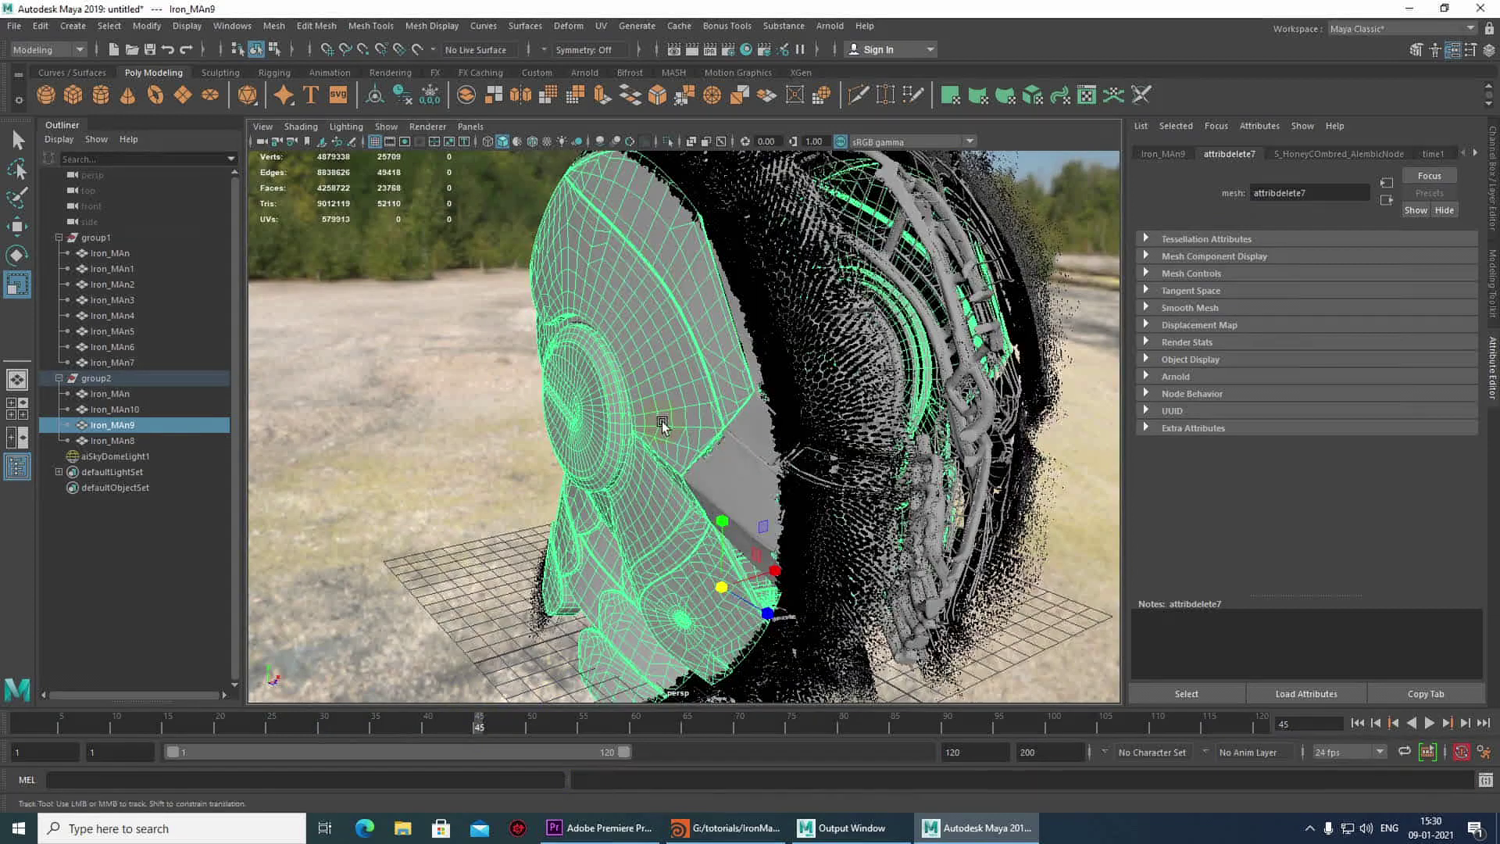
{"action": "left_click", "coordinate": [1474, 153]}
{"action": "left_click", "coordinate": [1475, 153]}
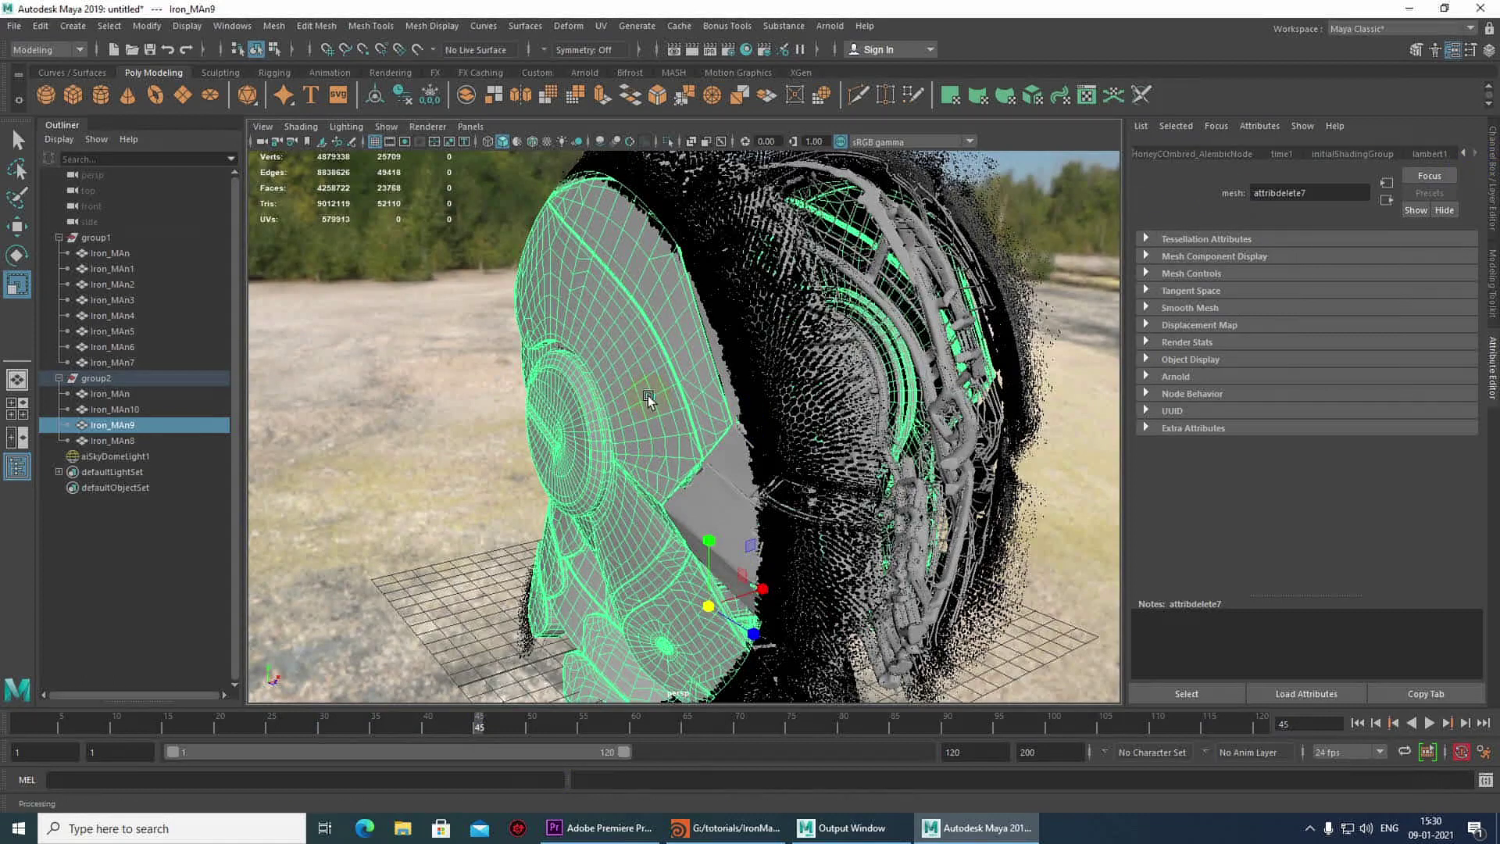
{"action": "right_click_drag", "start_coordinate": [649, 395], "coordinate": [644, 795]}
{"action": "left_click", "coordinate": [568, 414]}
{"action": "left_click", "coordinate": [651, 615]}
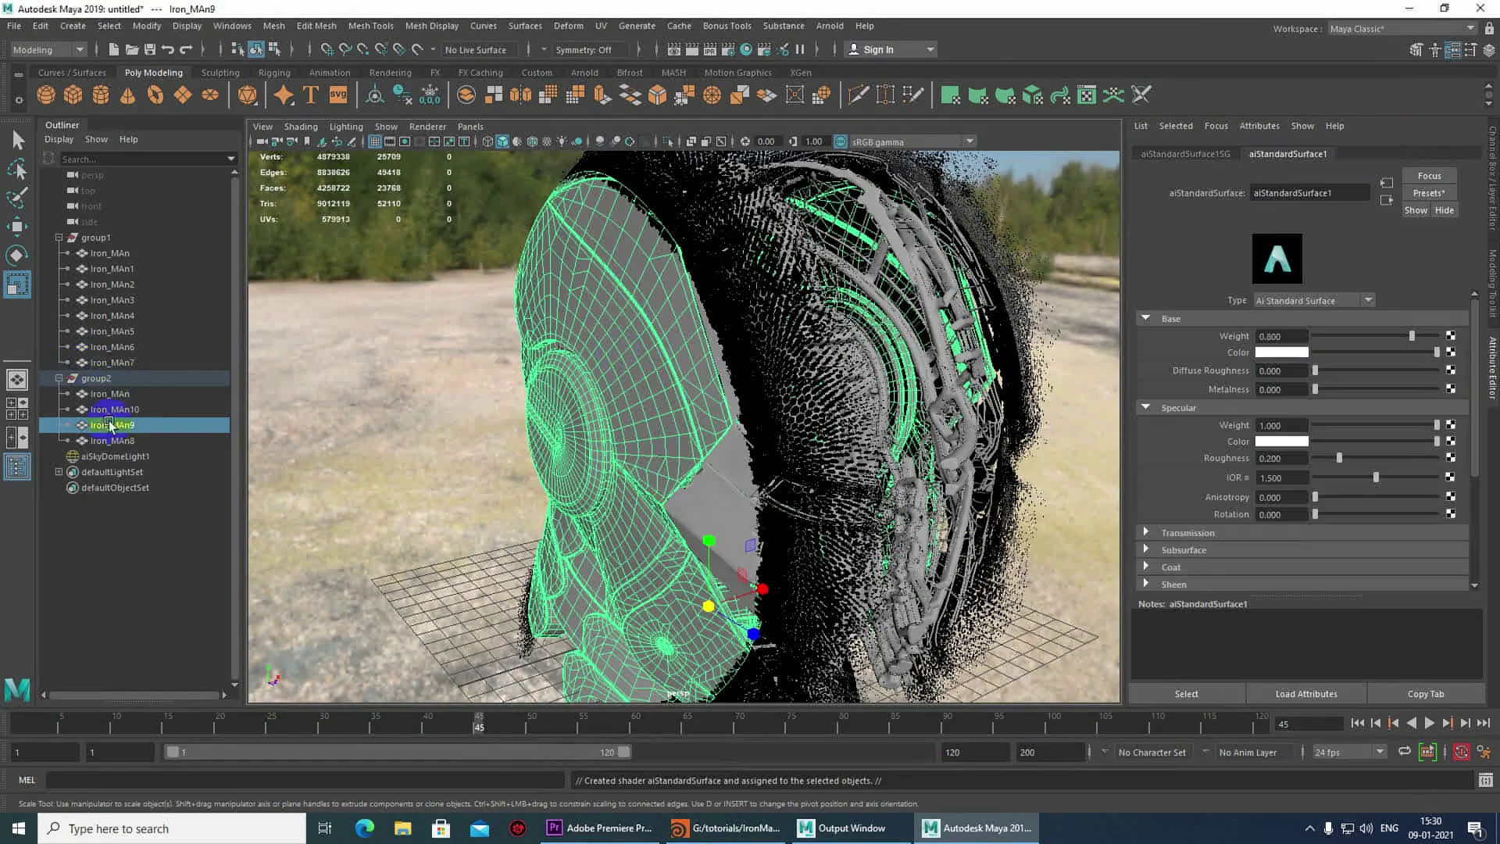
Step: Hide group1 so that only the shell objects of group2 are displayed
{"action": "left_click", "coordinate": [100, 239]}
{"action": "key", "text": "ctrl+h"}
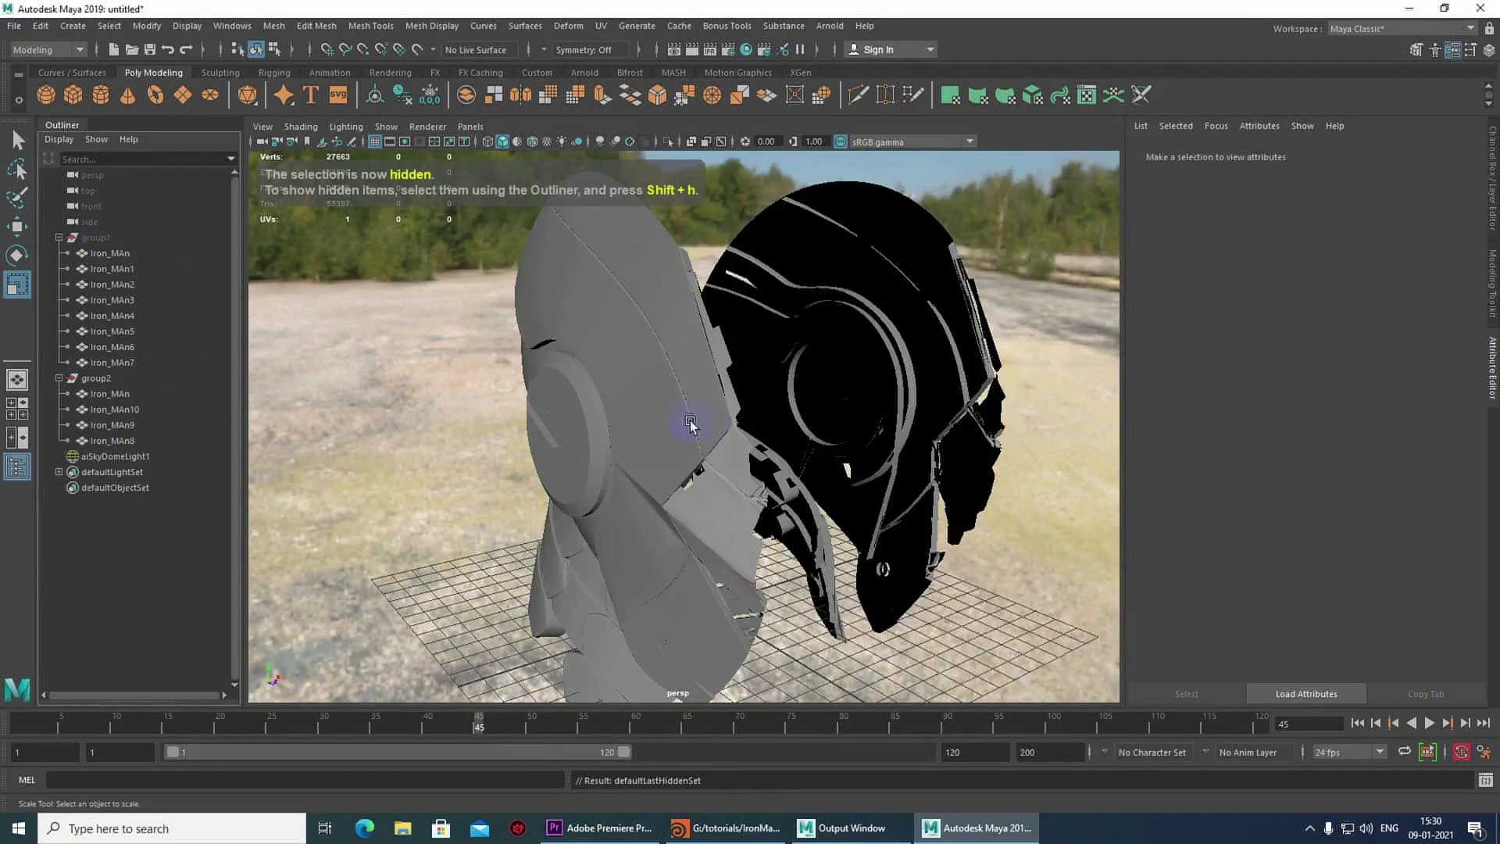
{"action": "left_click_drag", "start_coordinate": [673, 427], "coordinate": [874, 419], "text": "alt"}
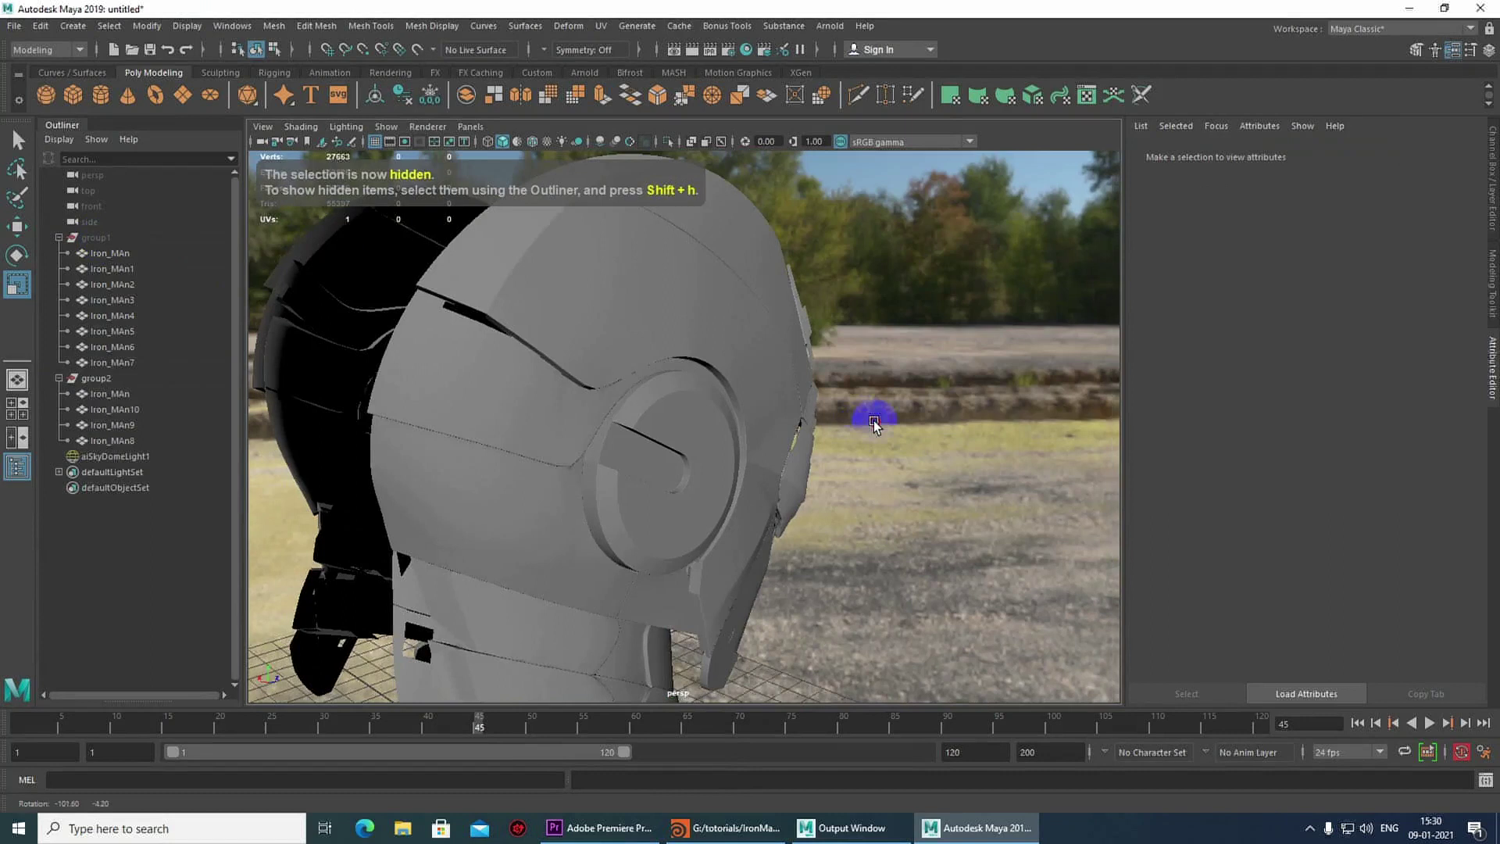
Step: Open the Arnold RenderView, shrink it beside the viewport and frame the helmet's side for the live render
{"action": "left_click", "coordinate": [829, 27]}
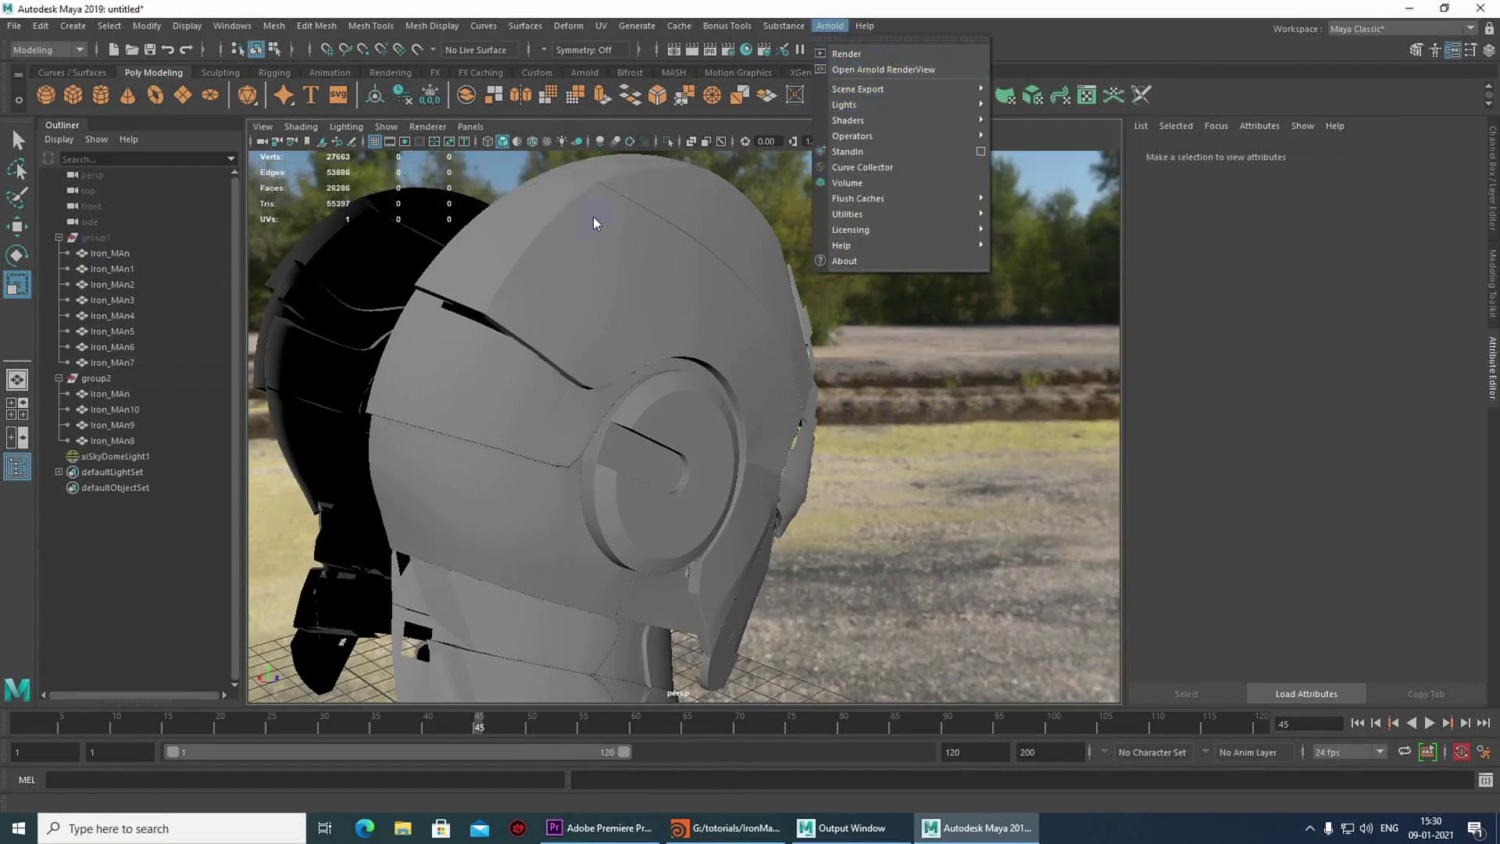
{"action": "left_click", "coordinate": [878, 70]}
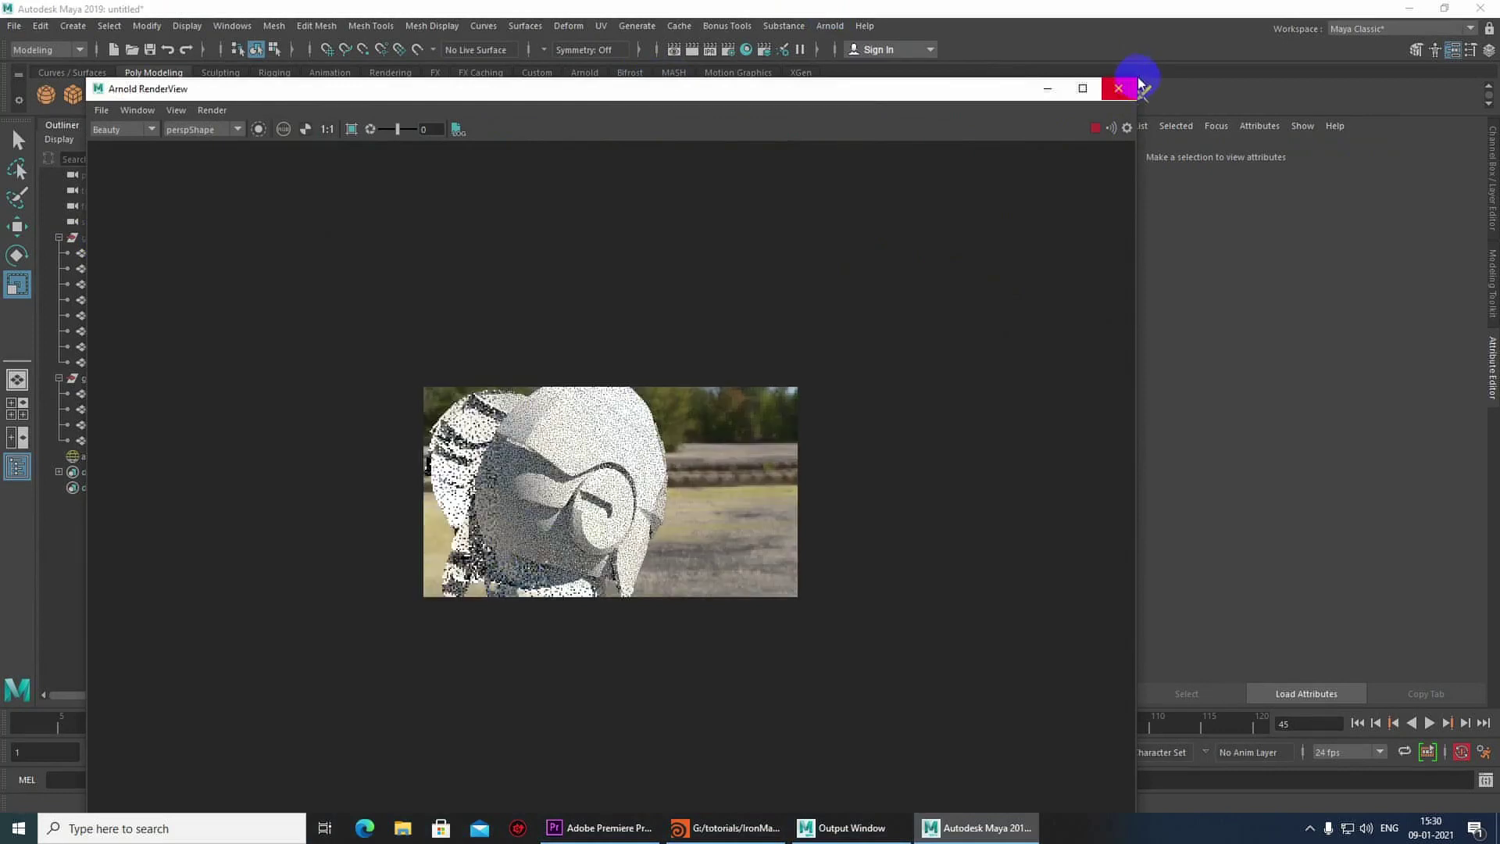
{"action": "left_click_drag", "start_coordinate": [1135, 78], "coordinate": [639, 378]}
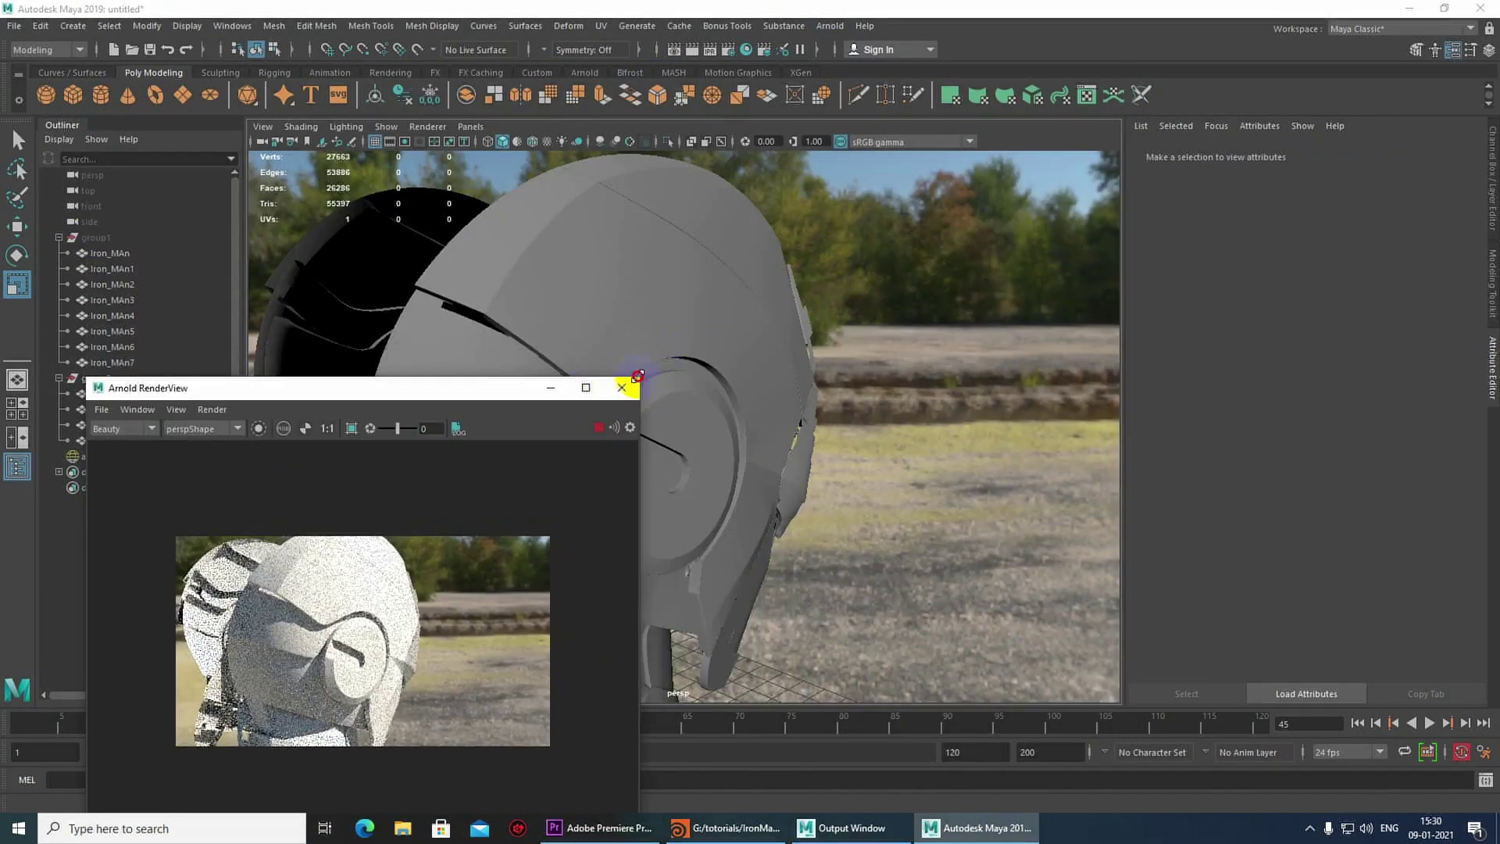
{"action": "left_click_drag", "start_coordinate": [459, 397], "coordinate": [382, 247]}
{"action": "scroll", "coordinate": [743, 335], "scroll_direction": "up", "scroll_amount": 3}
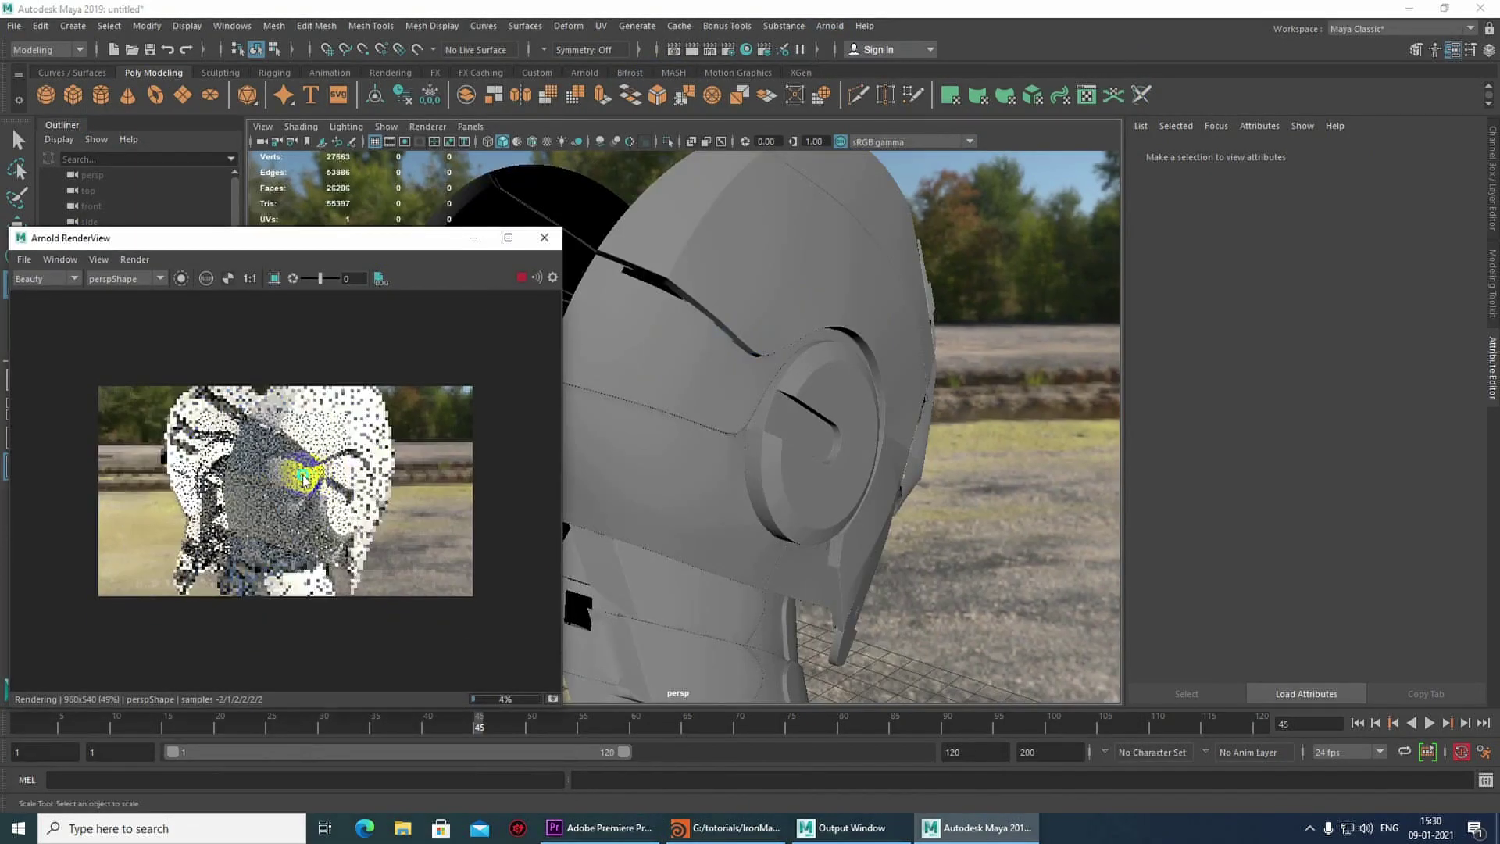
{"action": "right_click_drag", "start_coordinate": [370, 466], "coordinate": [469, 459], "text": "alt"}
{"action": "right_click_drag", "start_coordinate": [740, 448], "coordinate": [865, 438], "text": "alt"}
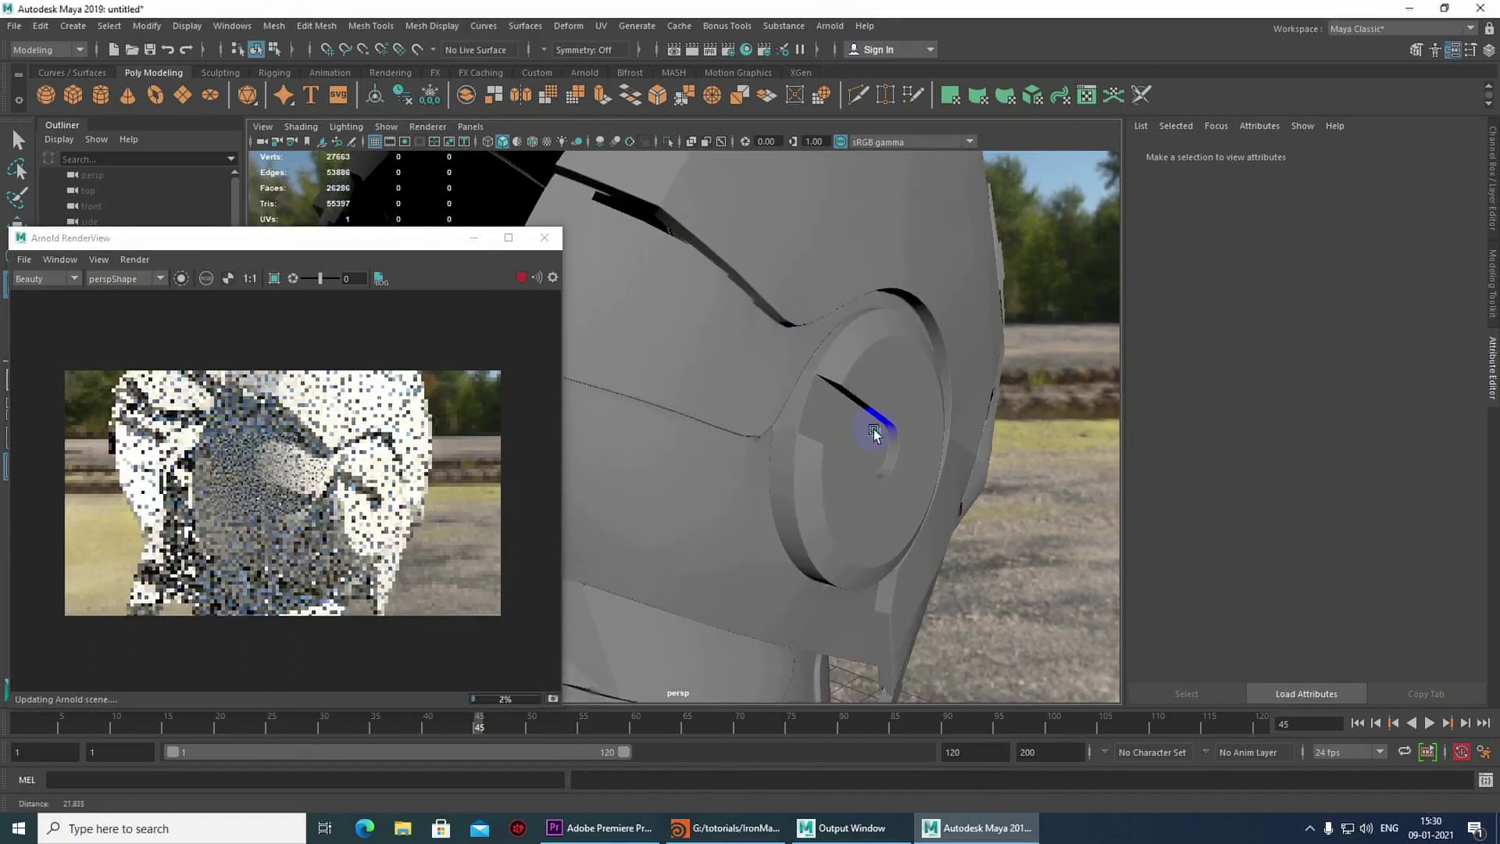
{"action": "middle_click_drag", "start_coordinate": [866, 438], "coordinate": [824, 496], "text": "alt"}
{"action": "left_click_drag", "start_coordinate": [825, 496], "coordinate": [736, 559], "text": "alt"}
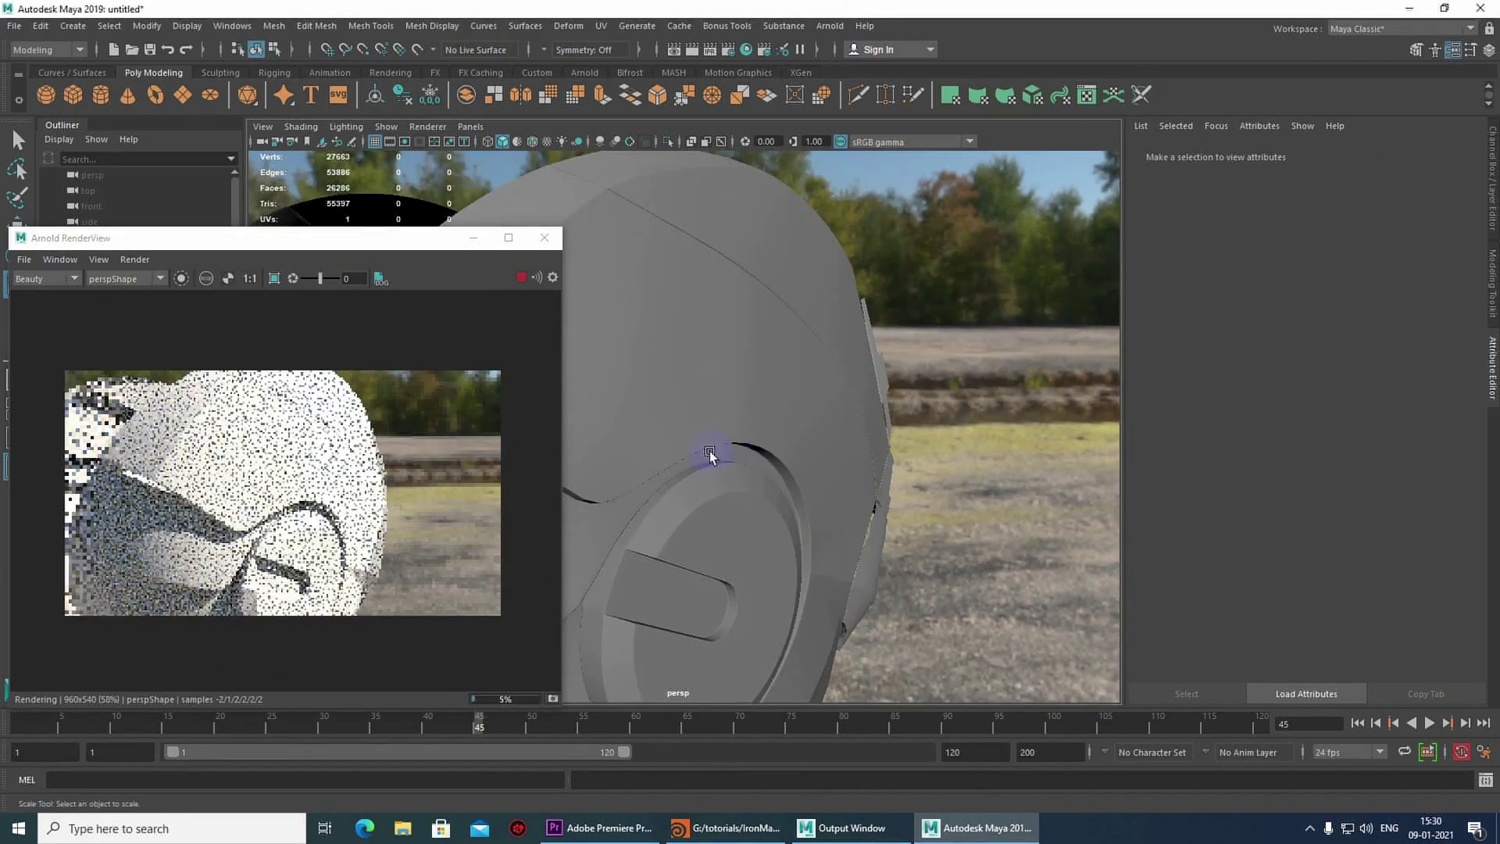
Step: Set the base weight of the Iron_MAn9 shell's aiStandardSurface1 material to 1.000
{"action": "left_click", "coordinate": [859, 331]}
{"action": "left_click", "coordinate": [1474, 154]}
{"action": "left_click", "coordinate": [1431, 156]}
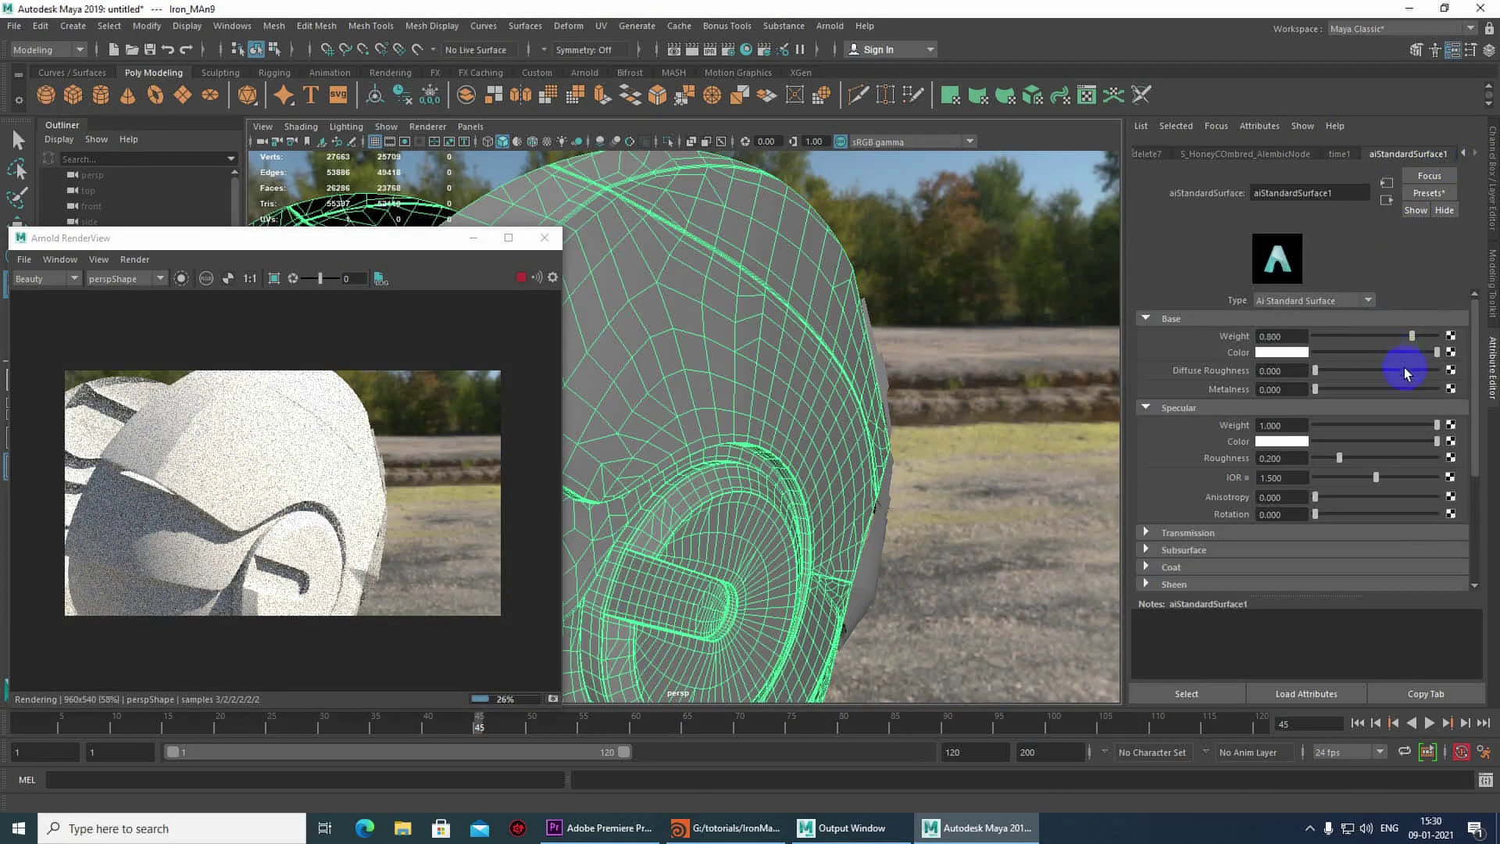
{"action": "left_click_drag", "start_coordinate": [1414, 336], "coordinate": [1493, 336]}
Step: Connect a File texture to the shell material's base color and load red_Shell_DefaultMaterial_BaseColor.png from the tex/redShell folder
{"action": "left_click", "coordinate": [1450, 353]}
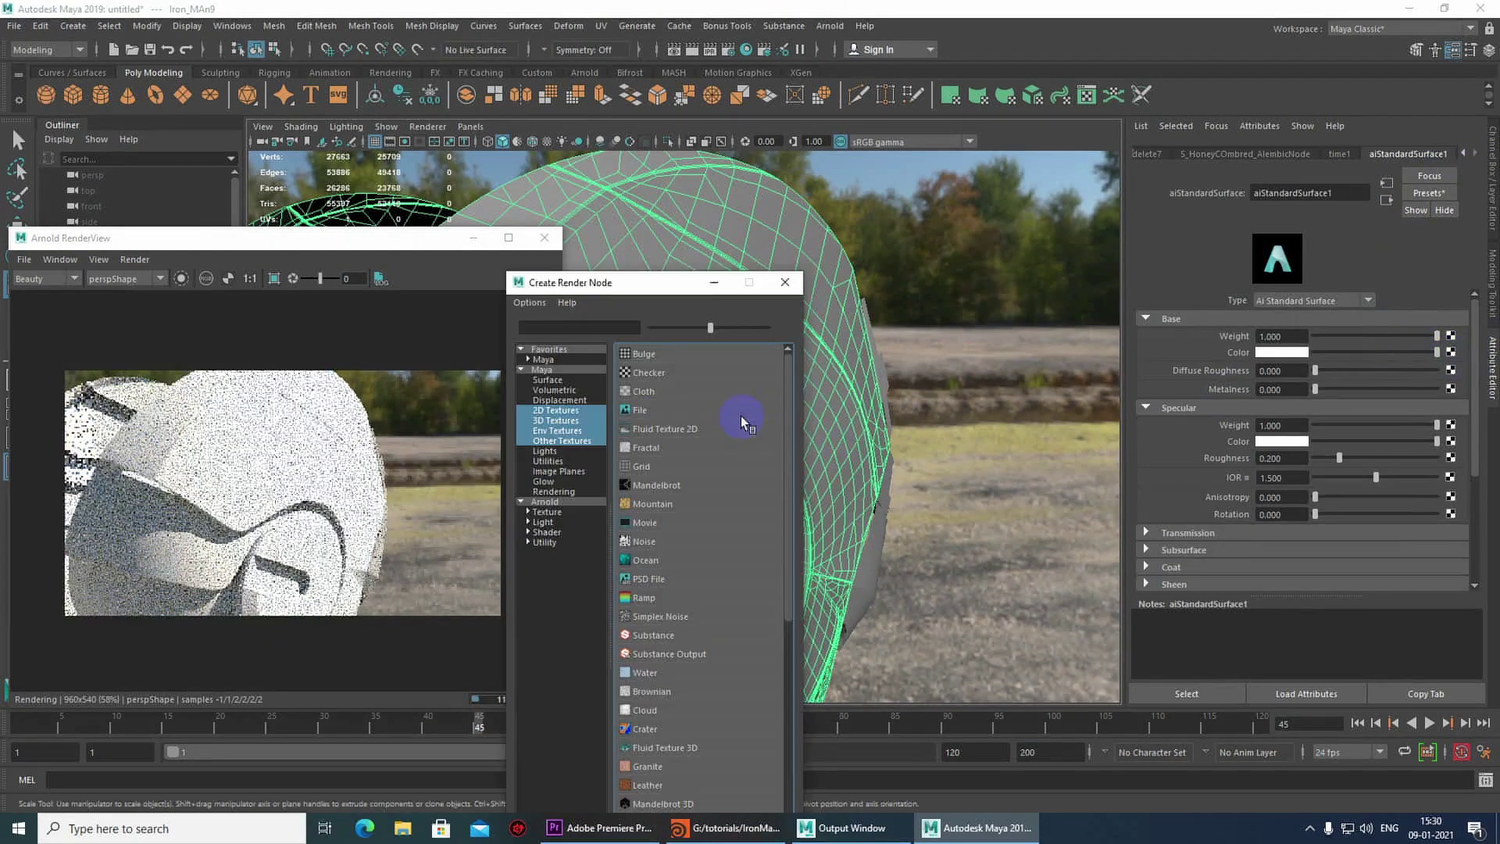
{"action": "left_click", "coordinate": [643, 411]}
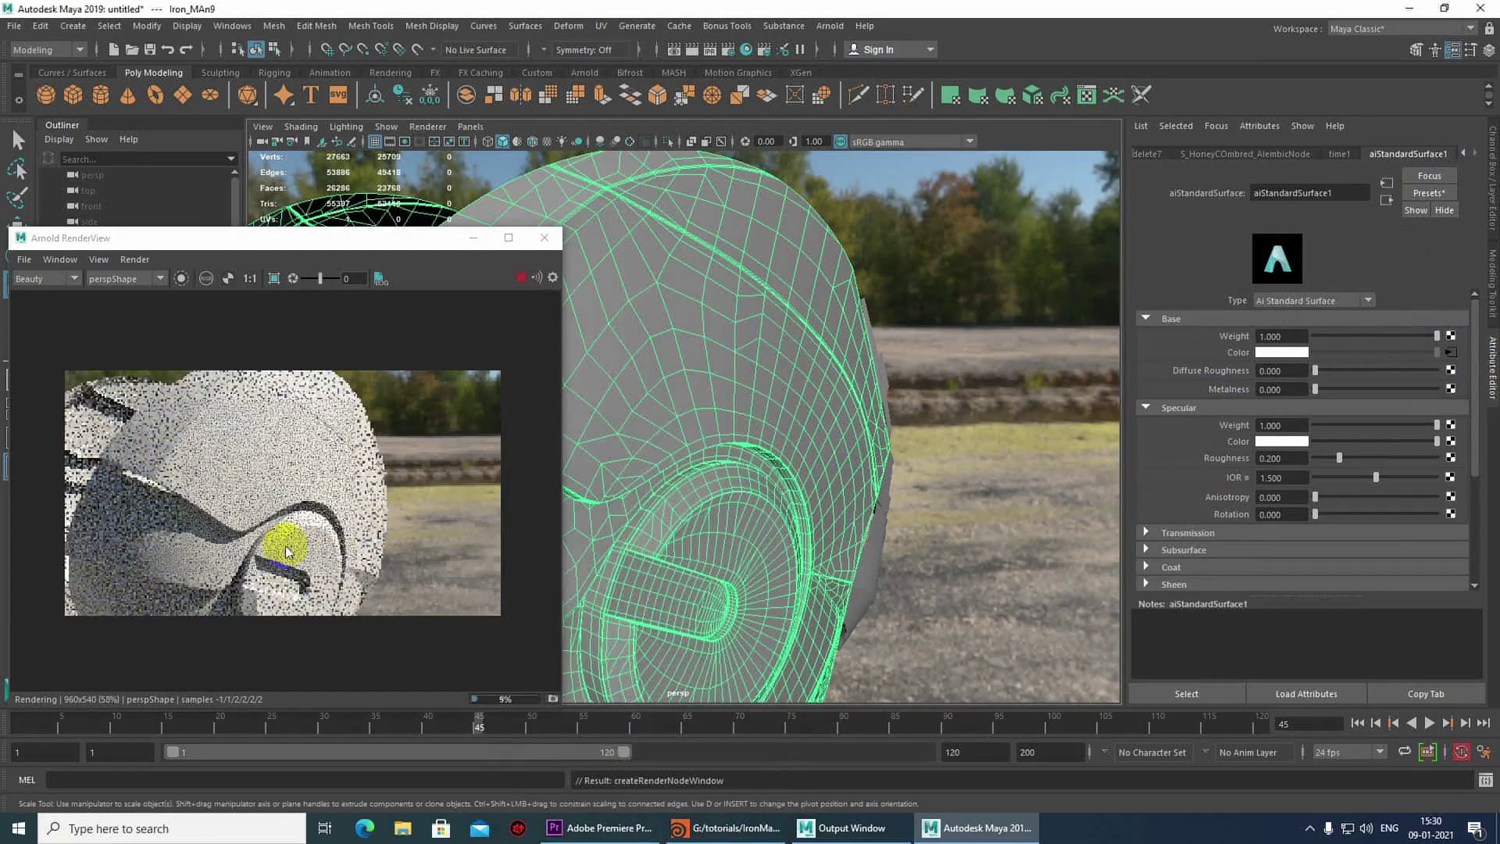
{"action": "left_click", "coordinate": [1453, 366]}
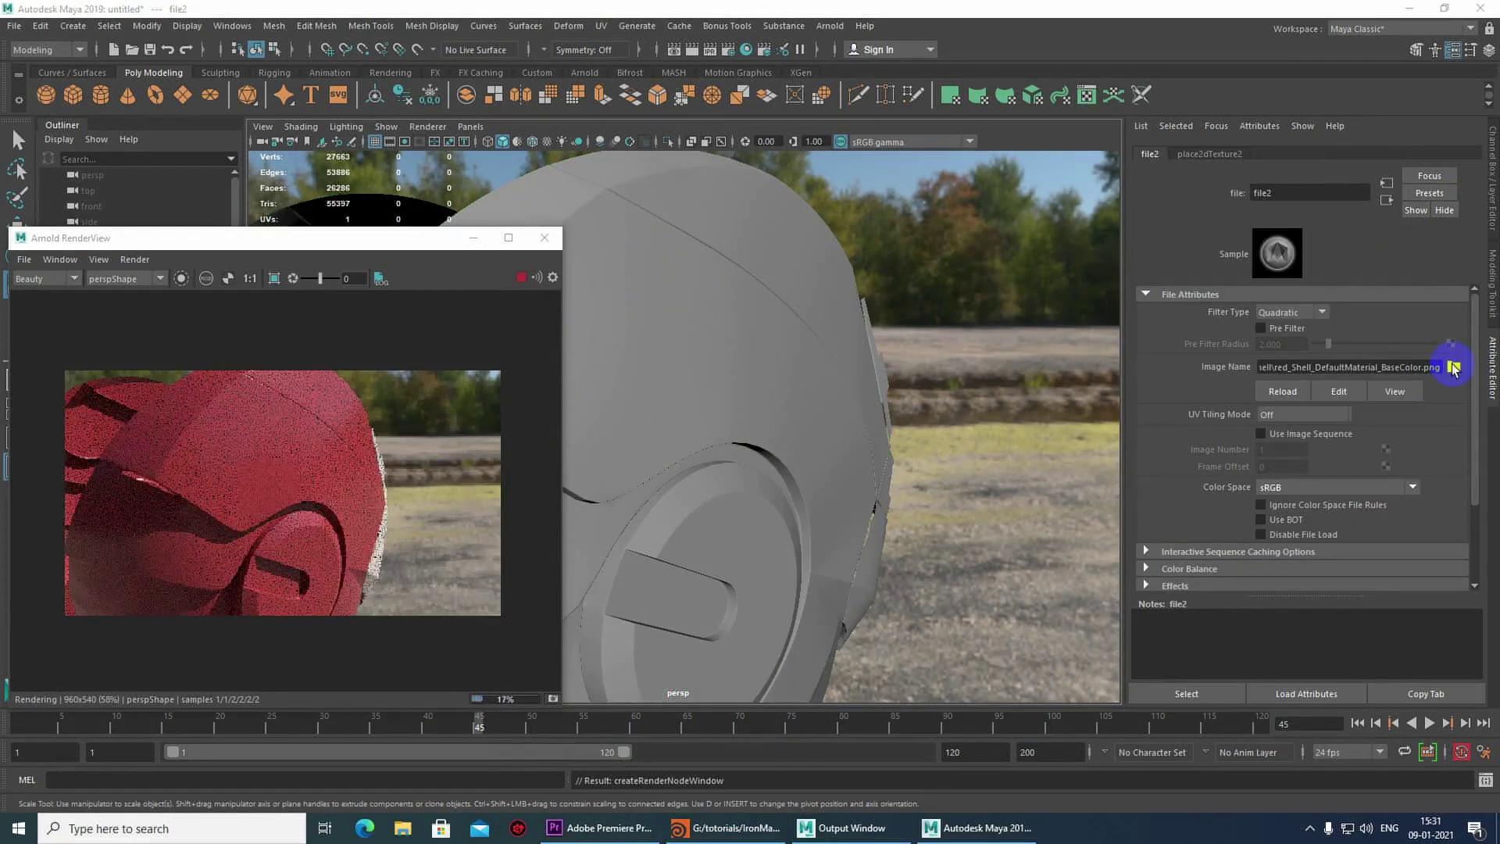
{"action": "left_click", "coordinate": [1454, 367]}
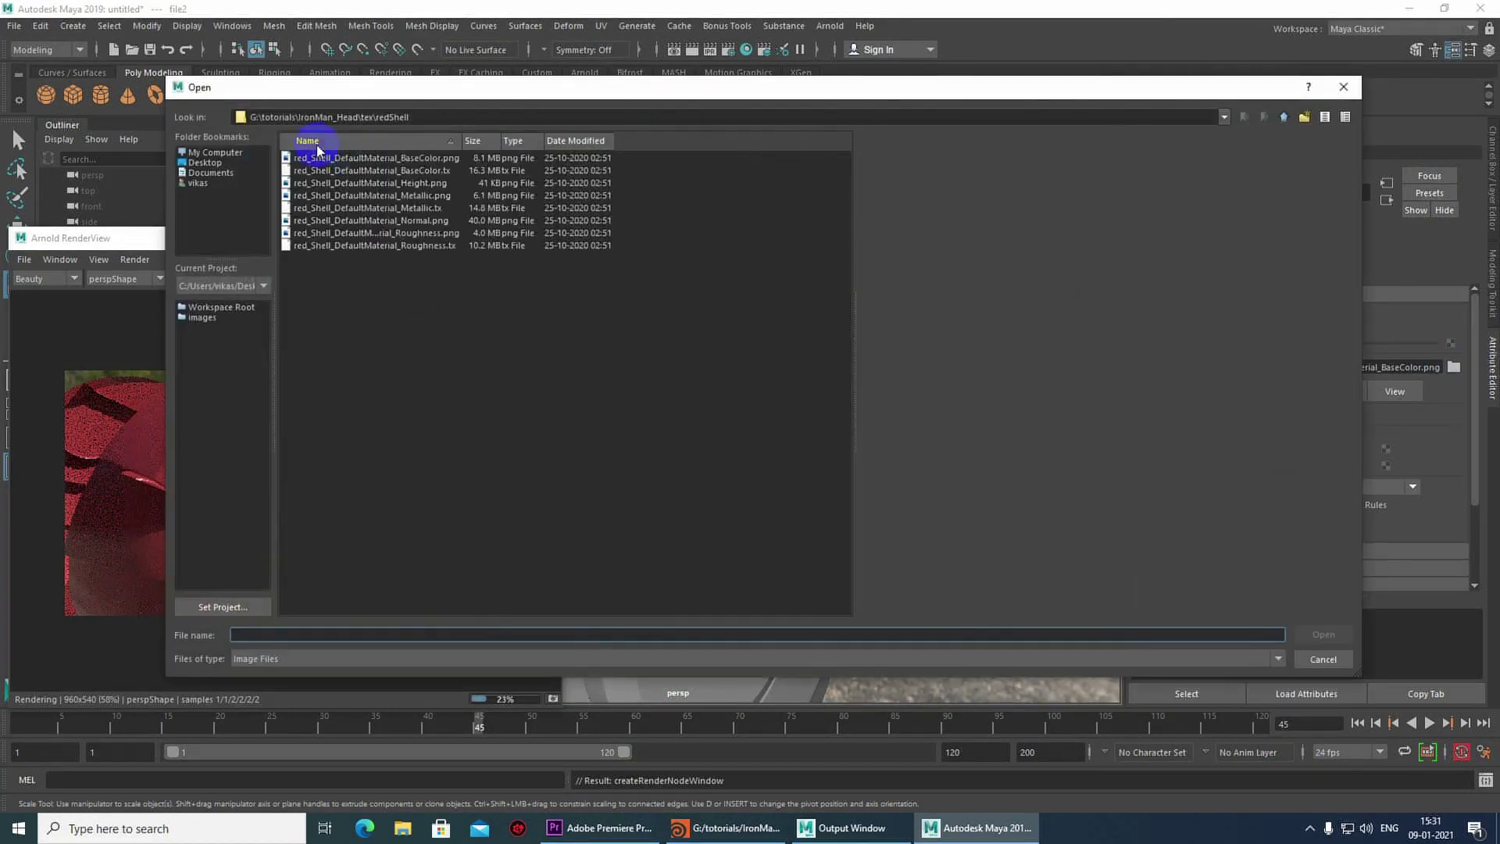
{"action": "left_click", "coordinate": [374, 159]}
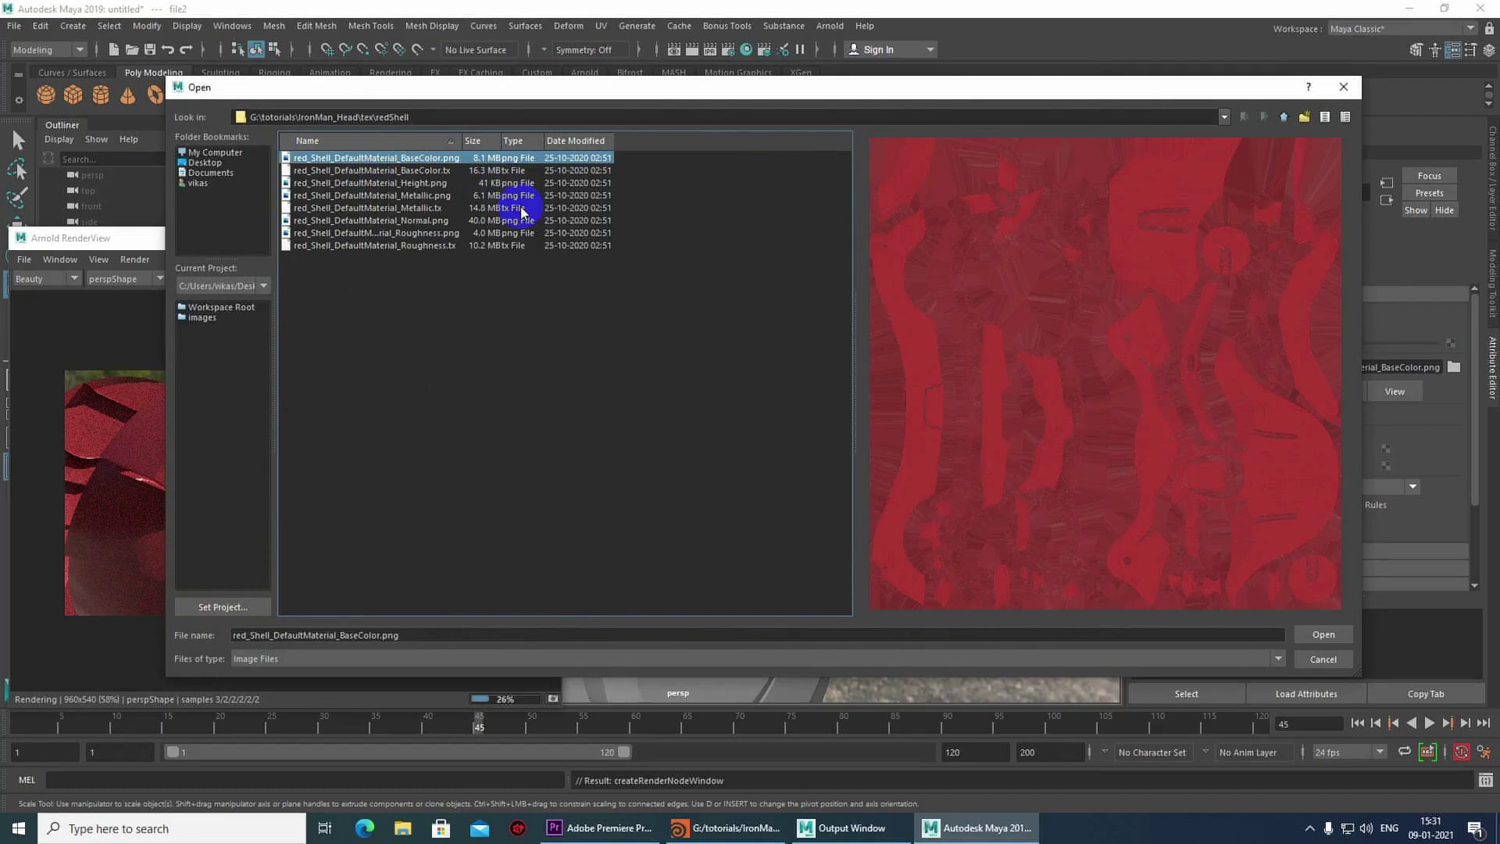
{"action": "left_click", "coordinate": [1323, 634]}
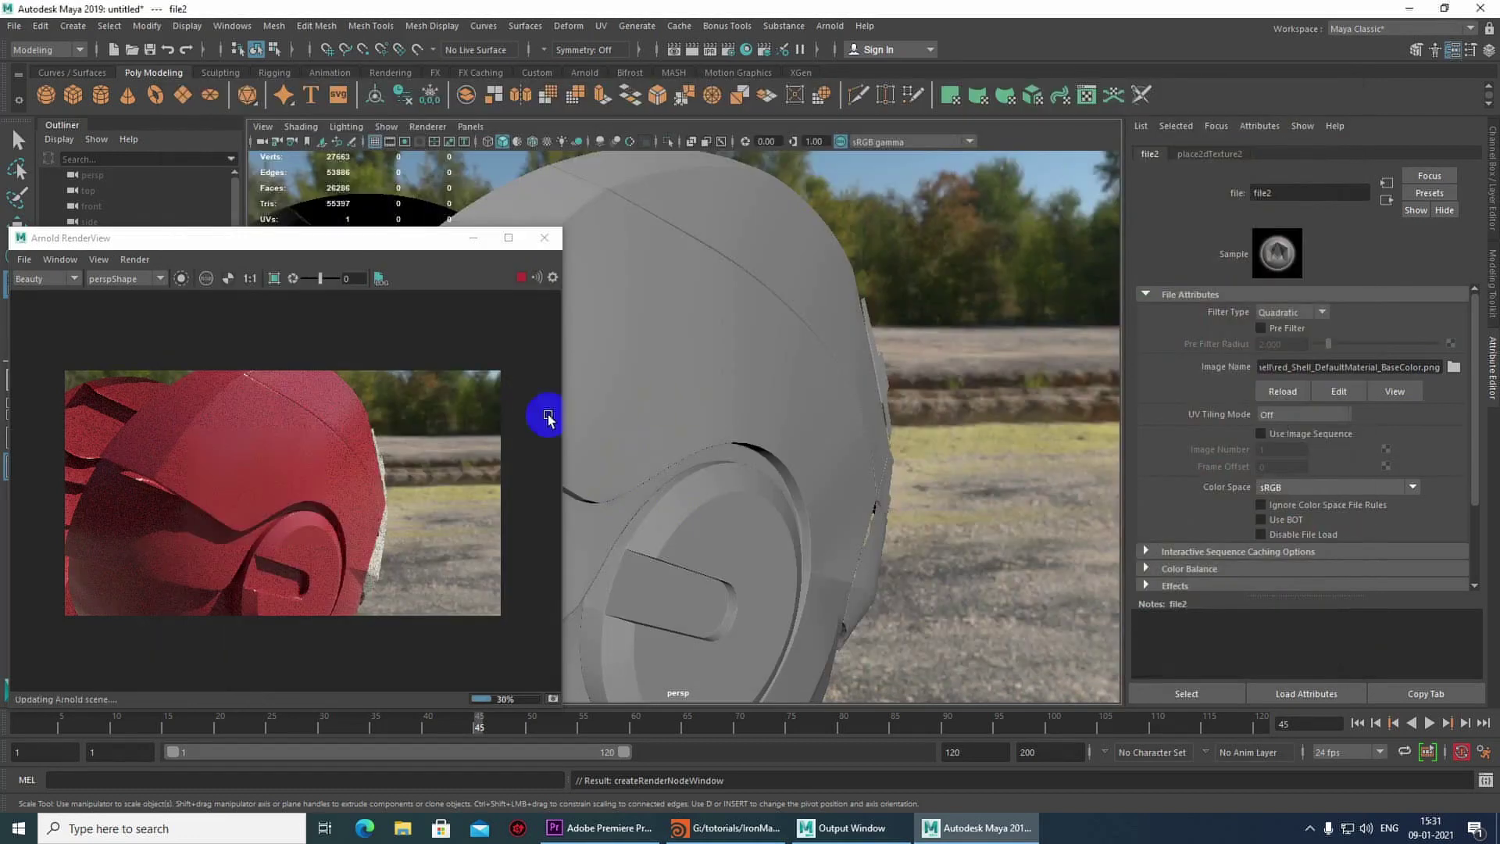
Step: Limit the live render to a crop region on the upper part of the helmet and enlarge it
{"action": "left_click_drag", "start_coordinate": [344, 244], "coordinate": [376, 233]}
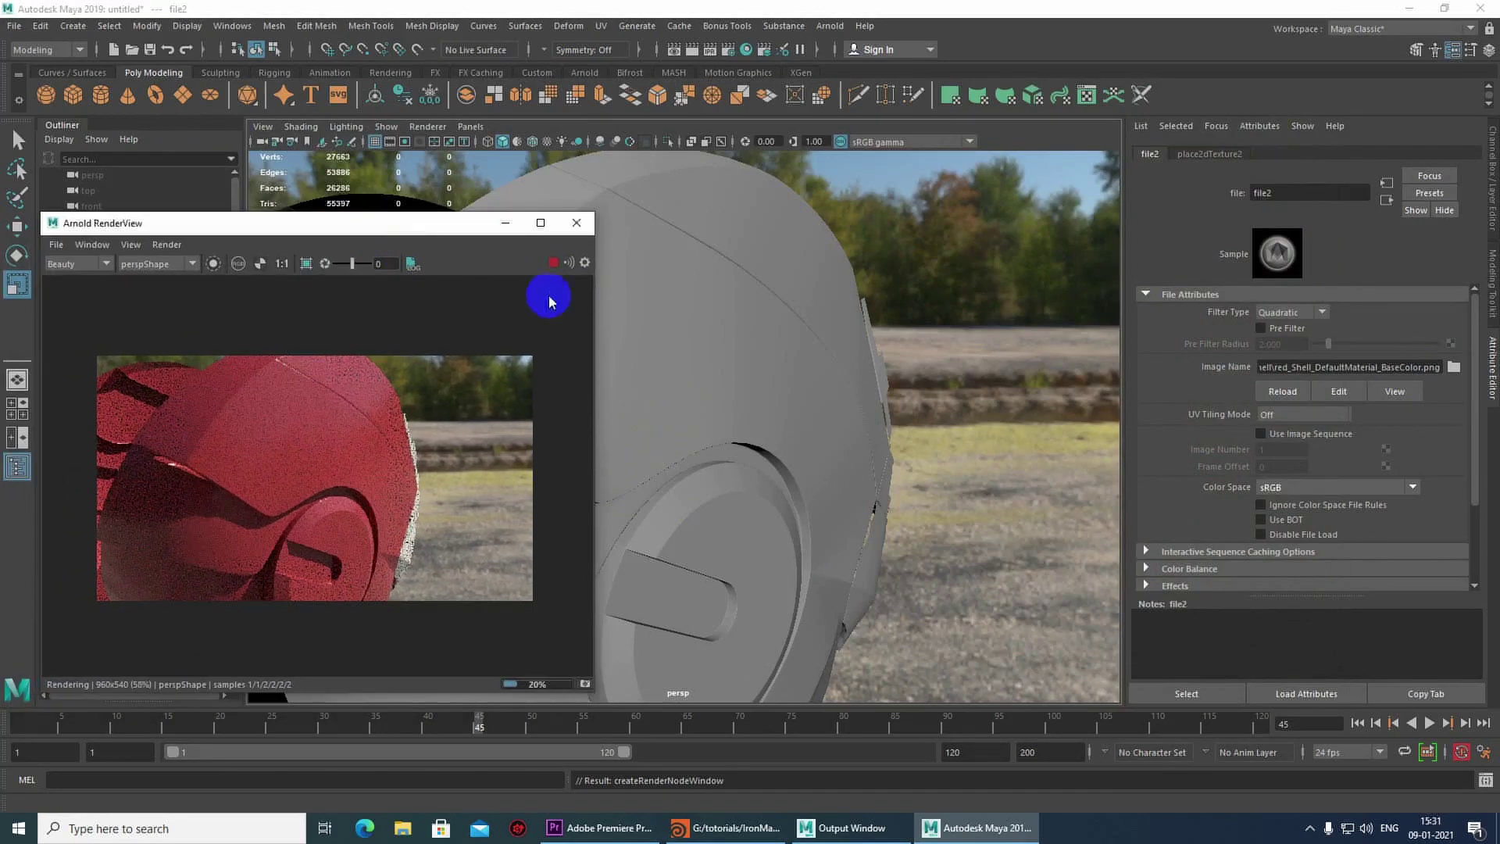
{"action": "left_click_drag", "start_coordinate": [269, 384], "coordinate": [376, 477]}
{"action": "mouse_move", "coordinate": [822, 400]}
{"action": "left_mouse_down", "text": "alt"}
{"action": "mouse_move", "coordinate": [859, 379]}
{"action": "mouse_move", "coordinate": [807, 429]}
{"action": "mouse_move", "coordinate": [759, 384]}
{"action": "mouse_move", "coordinate": [870, 358]}
{"action": "mouse_move", "coordinate": [773, 435]}
{"action": "mouse_move", "coordinate": [756, 422]}
{"action": "mouse_move", "coordinate": [773, 375]}
{"action": "mouse_move", "coordinate": [857, 359]}
{"action": "mouse_move", "coordinate": [796, 361]}
{"action": "mouse_move", "coordinate": [800, 391]}
{"action": "left_mouse_up", "text": "alt"}
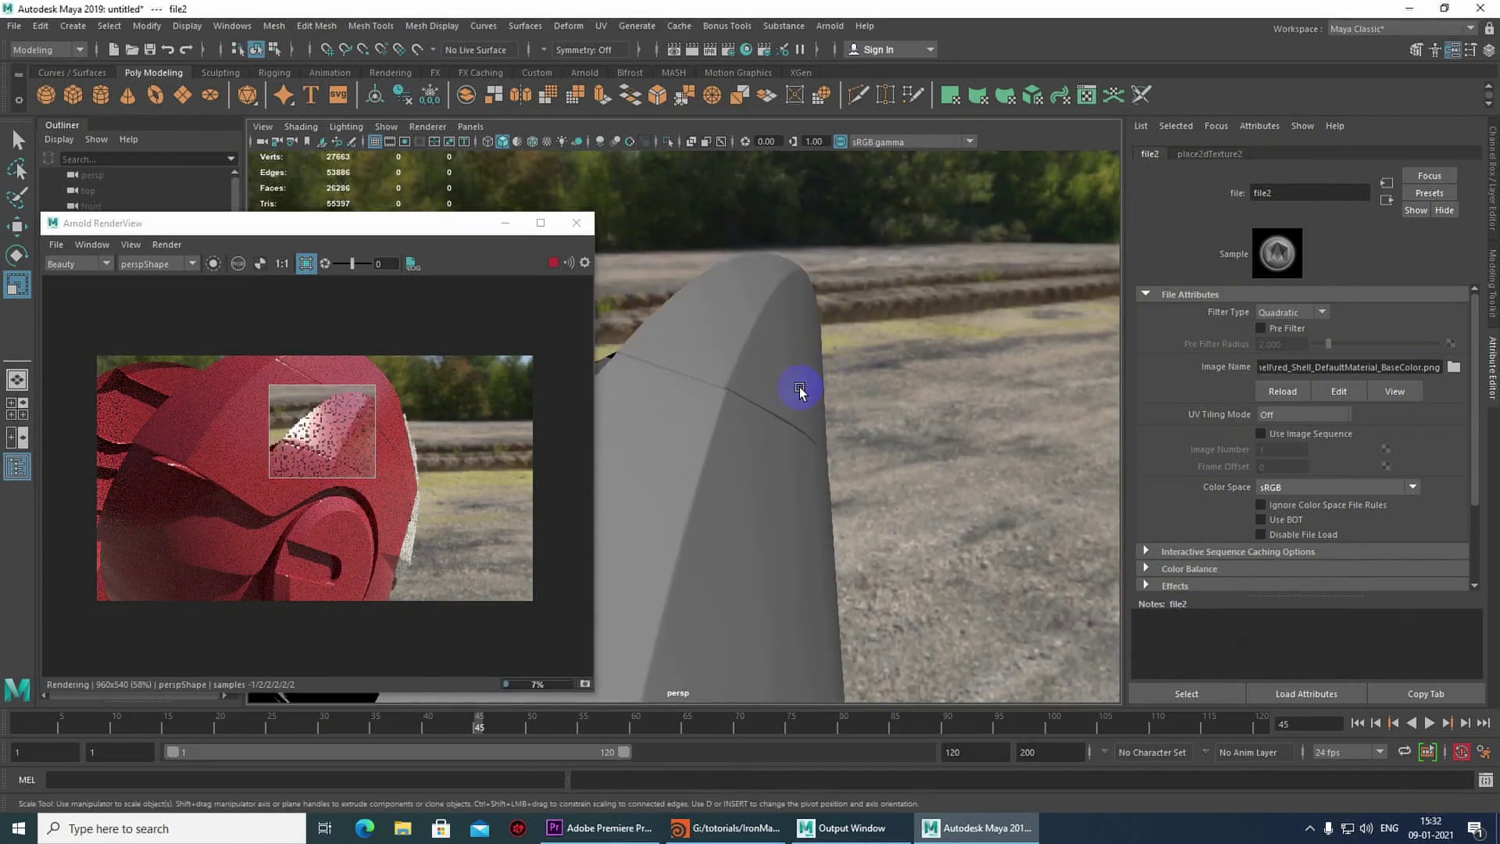
{"action": "scroll", "coordinate": [310, 440], "scroll_direction": "up", "scroll_amount": 5}
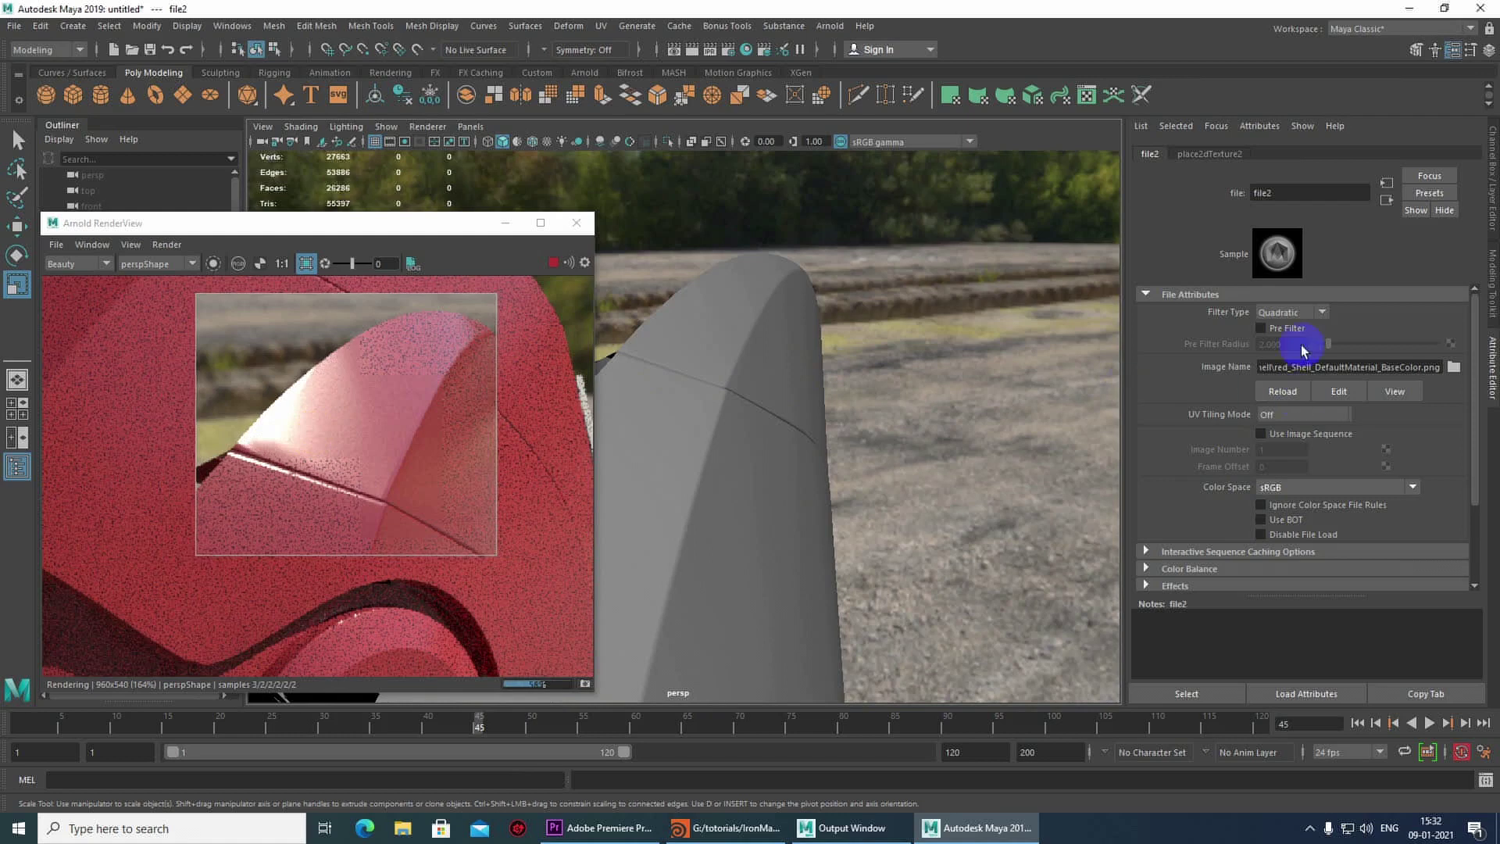
Step: Connect a File texture to the specular roughness of aiStandardSurface1 and load red_Shell_DefaultMaterial_Roughness.png
{"action": "left_click", "coordinate": [1386, 201]}
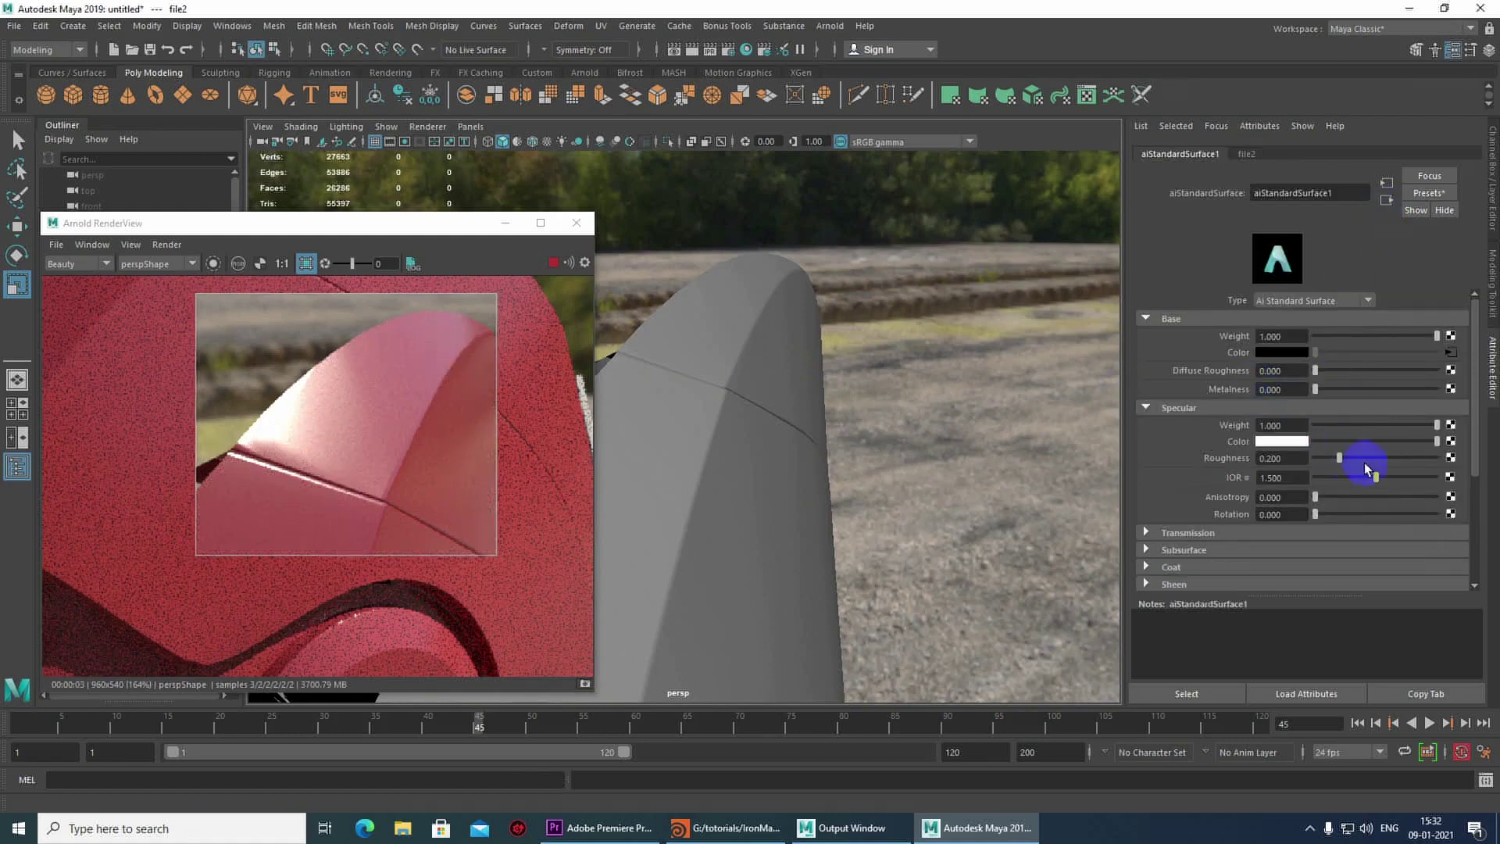
{"action": "left_click", "coordinate": [1449, 460]}
{"action": "left_click", "coordinate": [665, 426]}
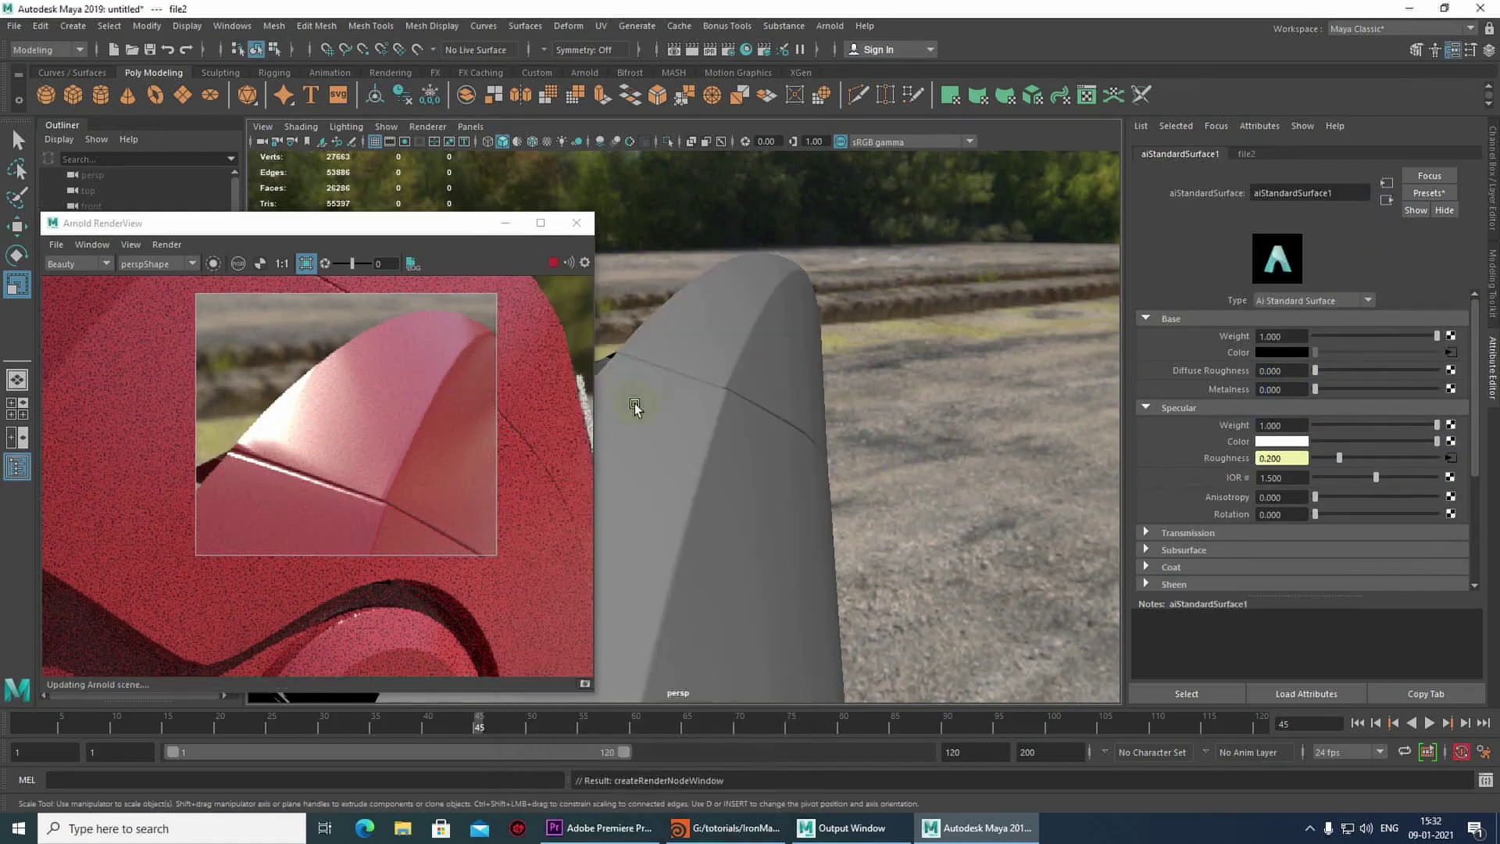
{"action": "left_click", "coordinate": [1454, 367]}
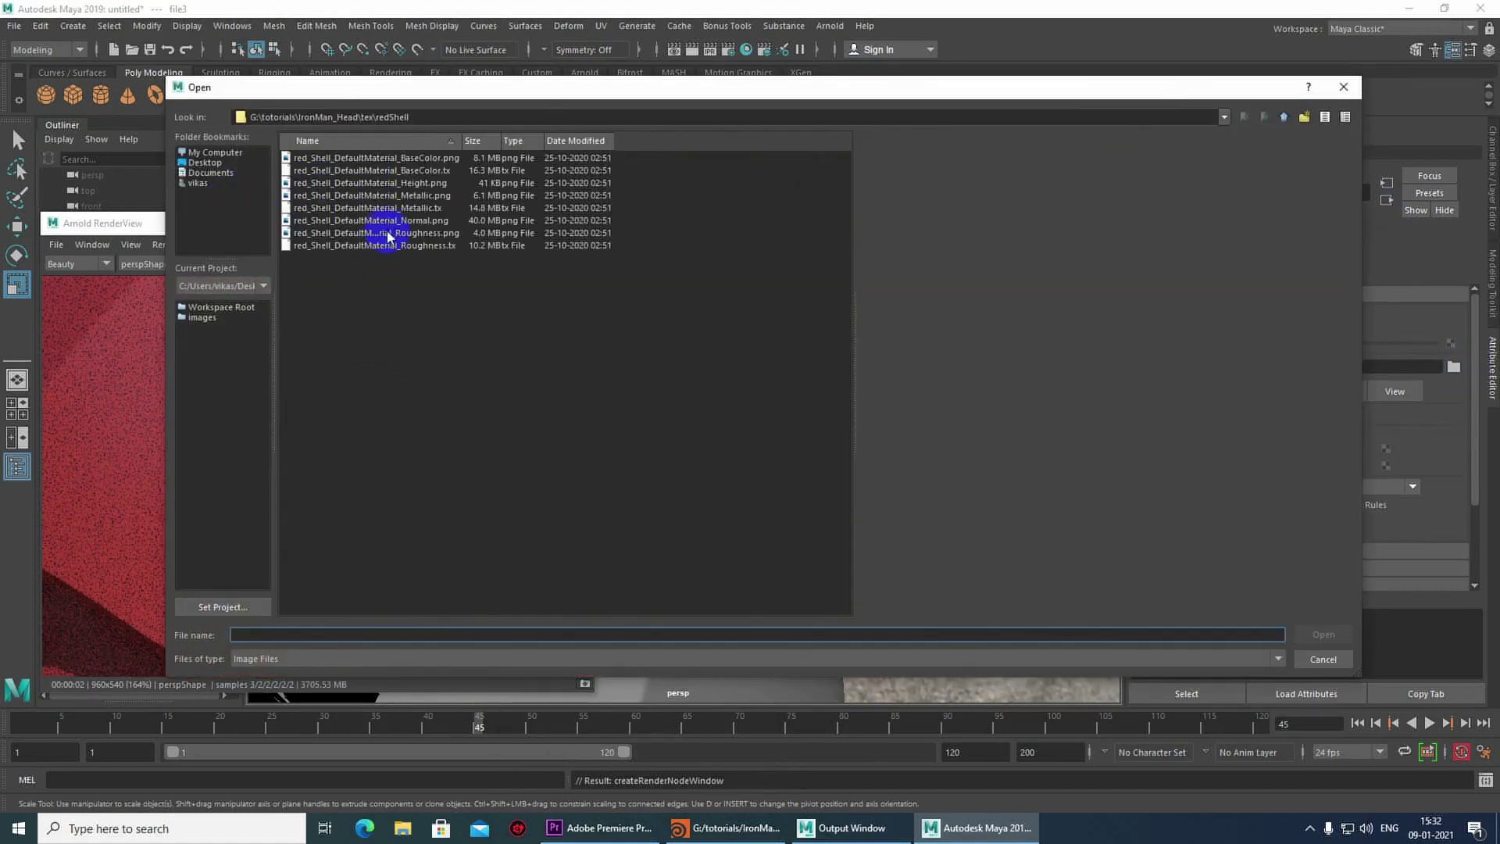
{"action": "left_click", "coordinate": [389, 236]}
{"action": "double_click", "coordinate": [365, 236]}
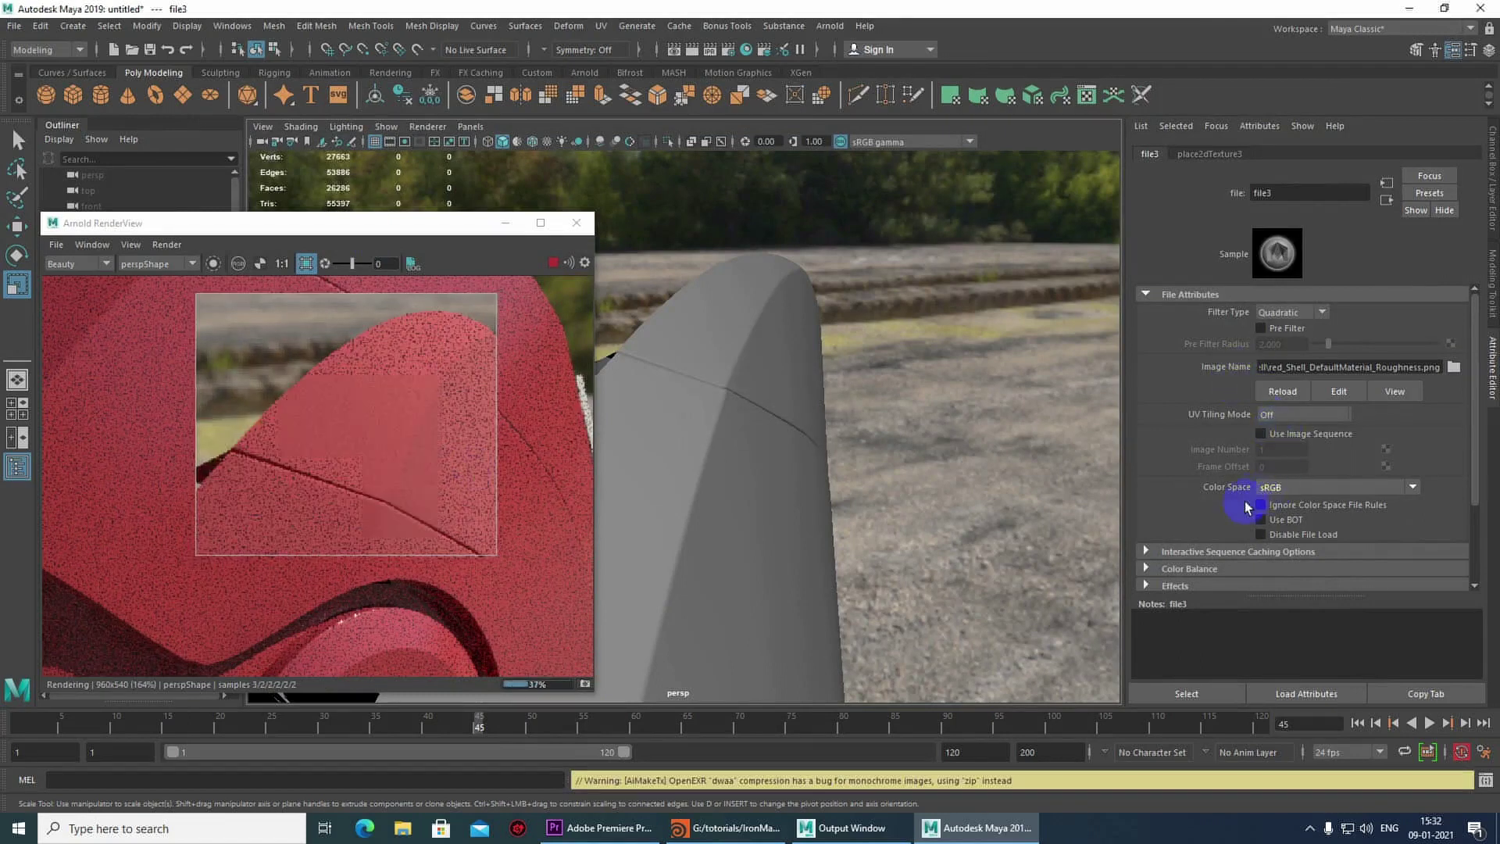
Step: Set the roughness texture's color space to Raw and enable Alpha Is Luminance in its color balance
{"action": "left_click", "coordinate": [1268, 490]}
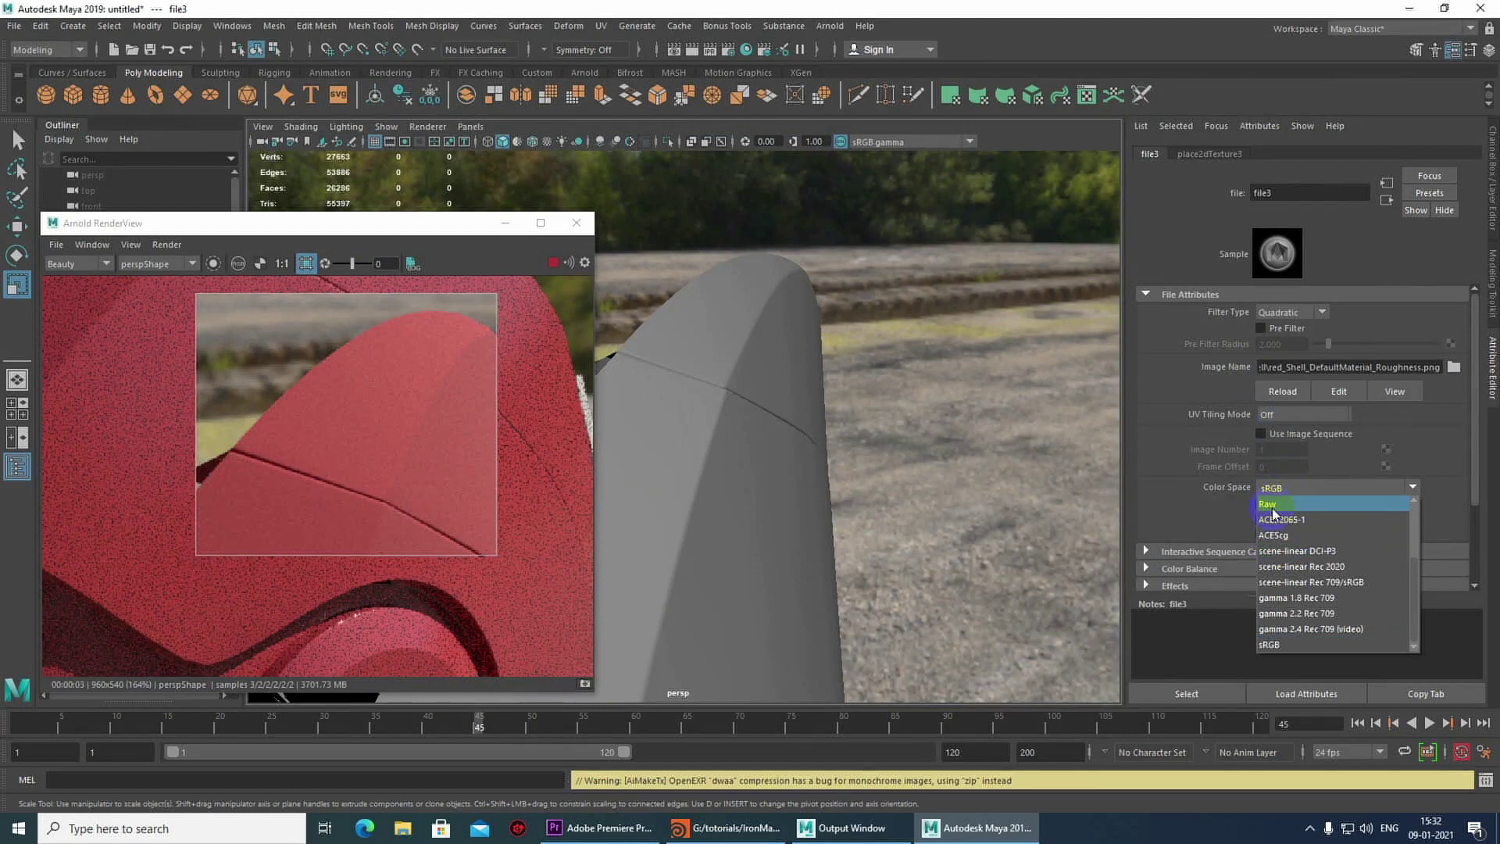
{"action": "left_click", "coordinate": [1273, 506]}
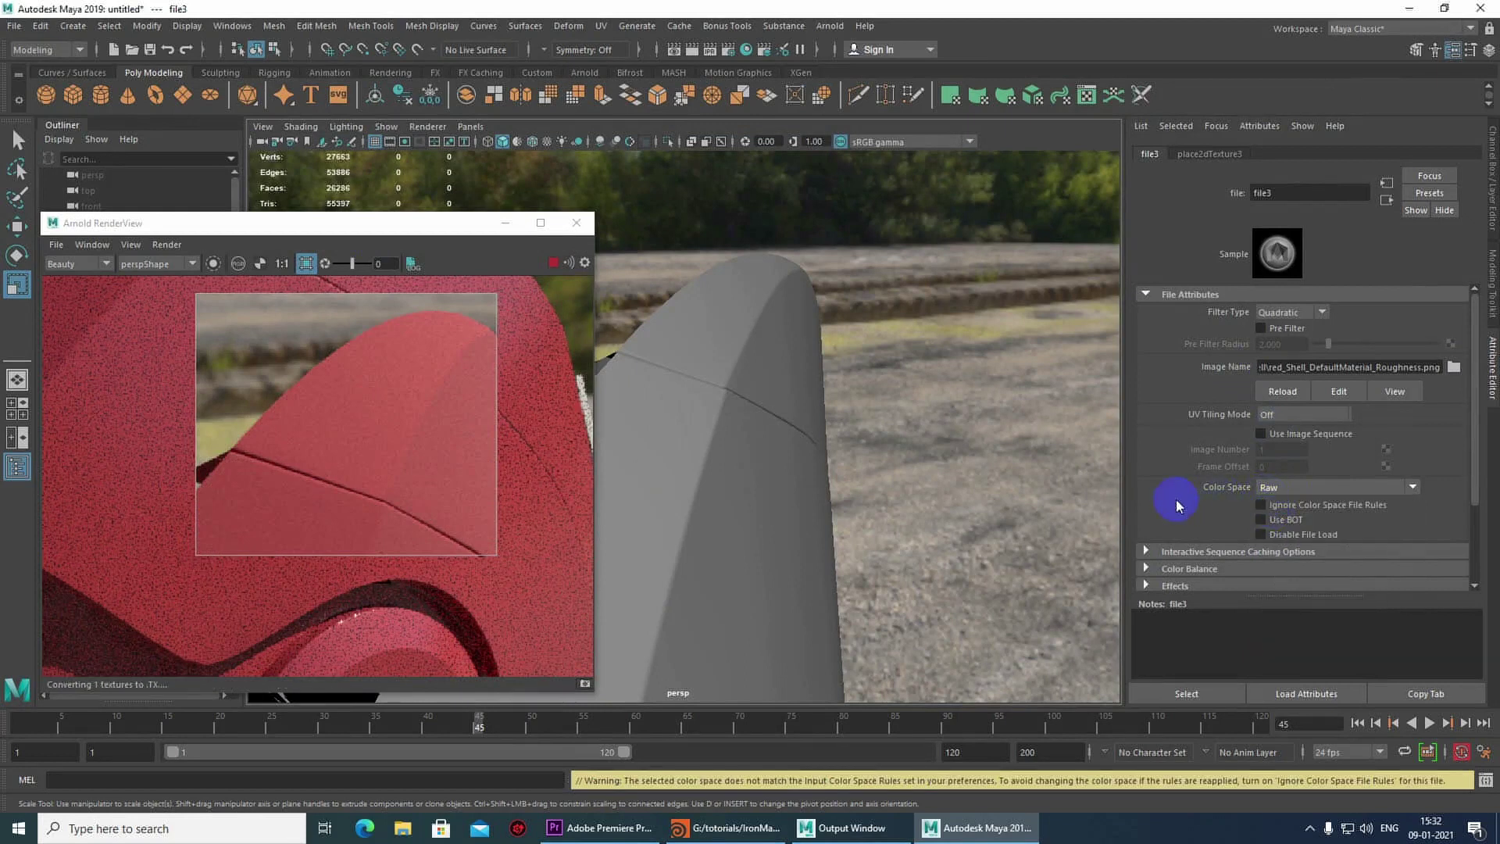
{"action": "left_click", "coordinate": [1157, 552]}
{"action": "left_click", "coordinate": [1158, 462]}
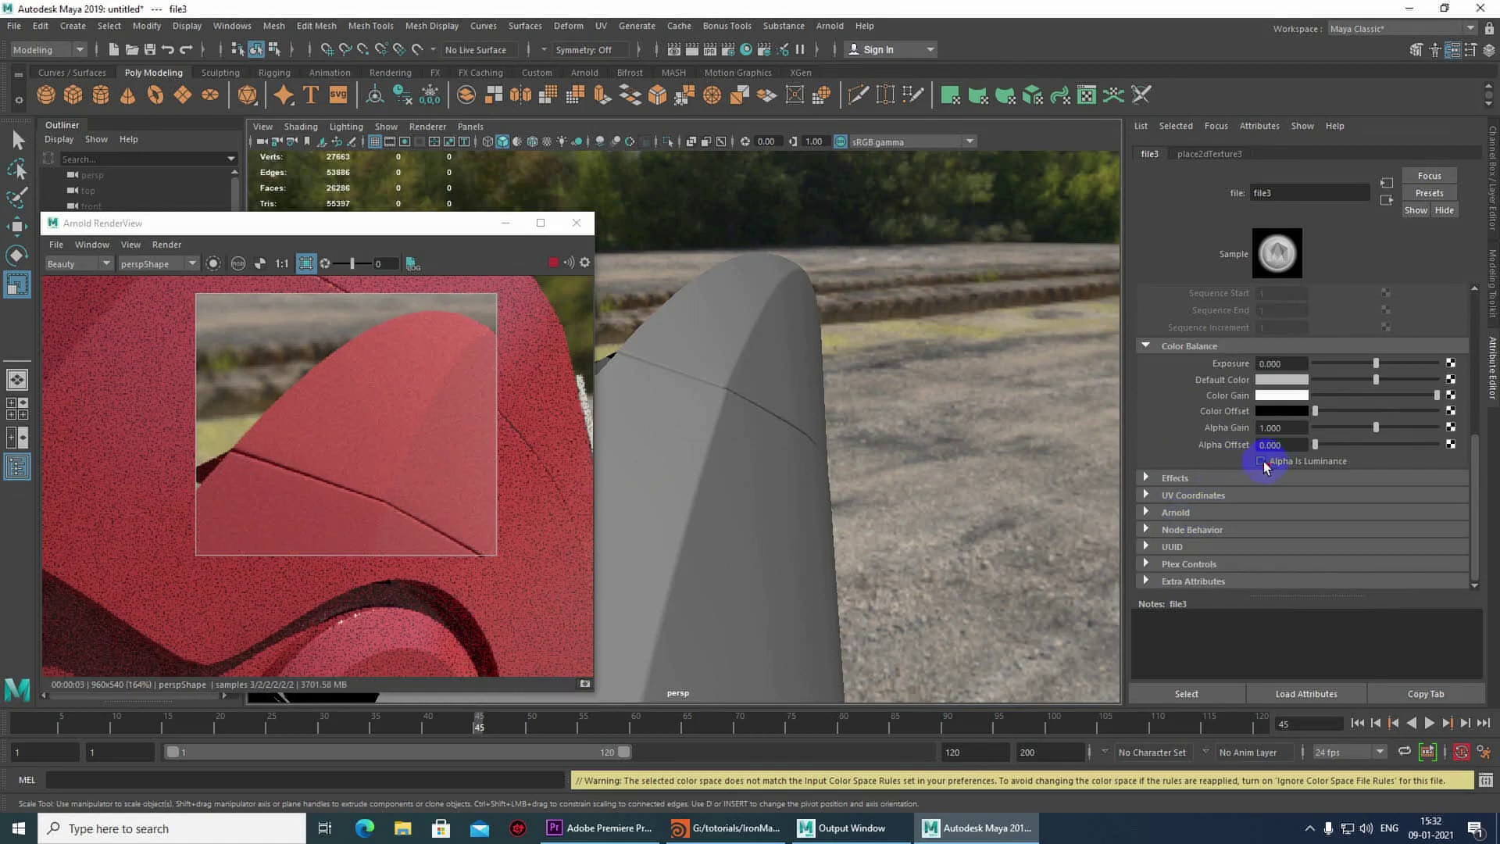
{"action": "left_click", "coordinate": [1261, 462]}
{"action": "left_click_drag", "start_coordinate": [710, 439], "coordinate": [603, 468], "text": "alt"}
{"action": "middle_click_drag", "start_coordinate": [603, 469], "coordinate": [551, 387], "text": "alt"}
{"action": "middle_click_drag", "start_coordinate": [557, 390], "coordinate": [593, 438], "text": "alt"}
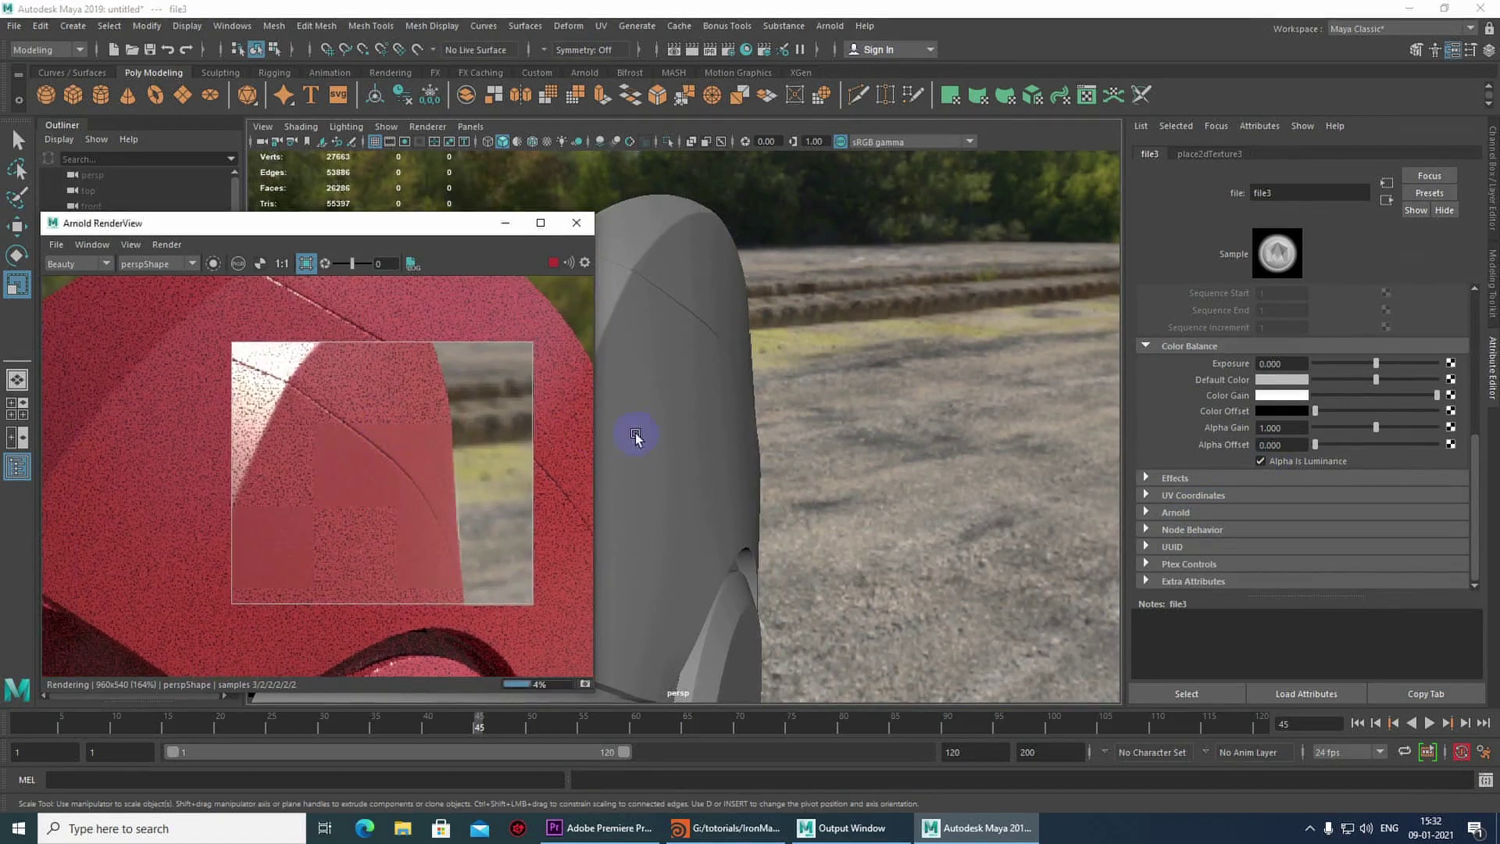
{"action": "left_click_drag", "start_coordinate": [633, 443], "coordinate": [686, 458], "text": "alt"}
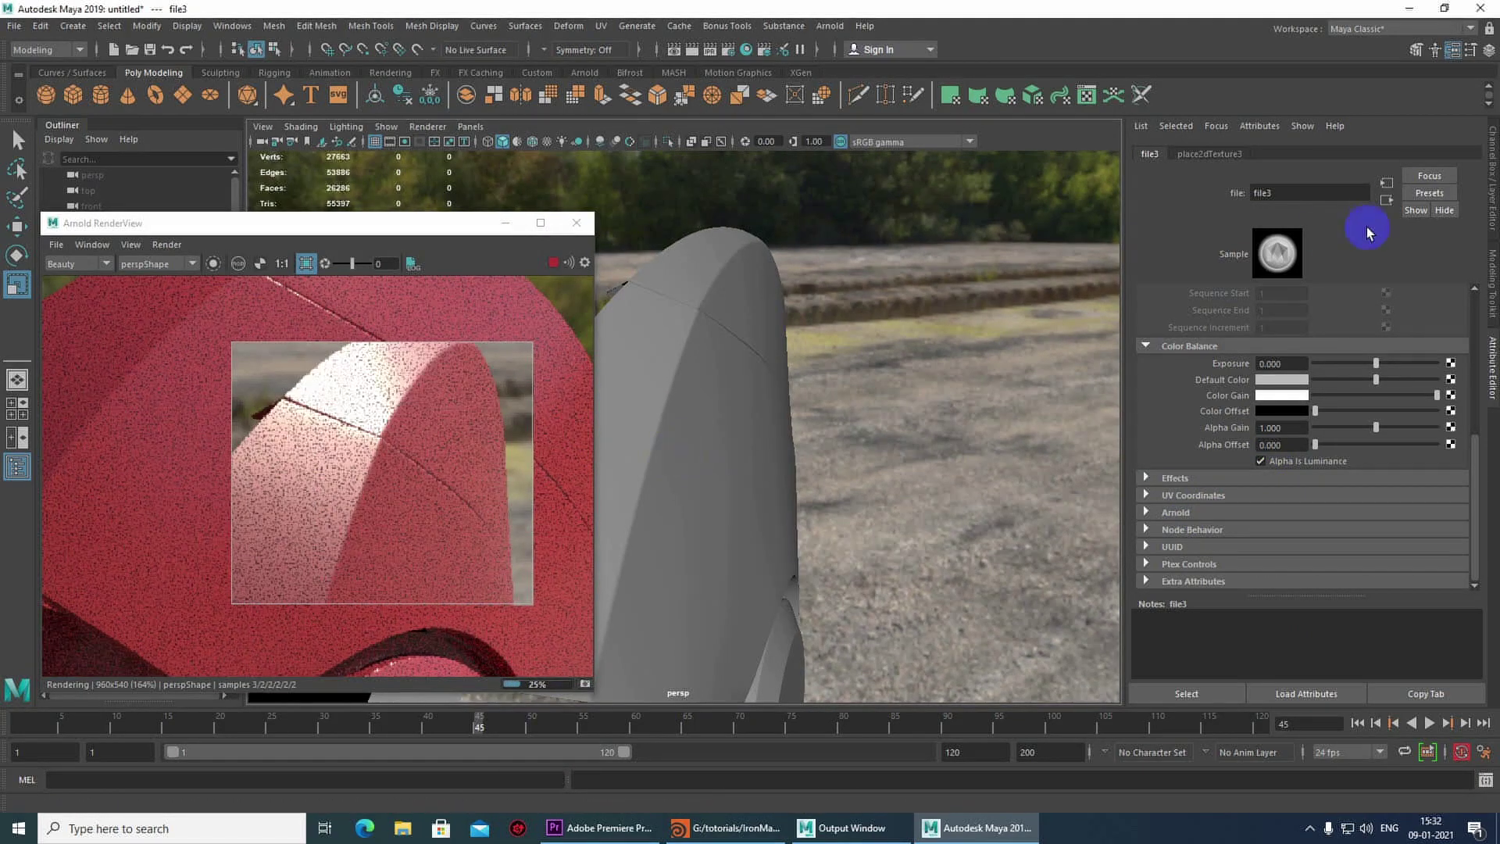
Step: Connect a File texture to the metalness of aiStandardSurface1 and load red_Shell_DefaultMaterial_Metallic.png
{"action": "left_click", "coordinate": [1386, 200]}
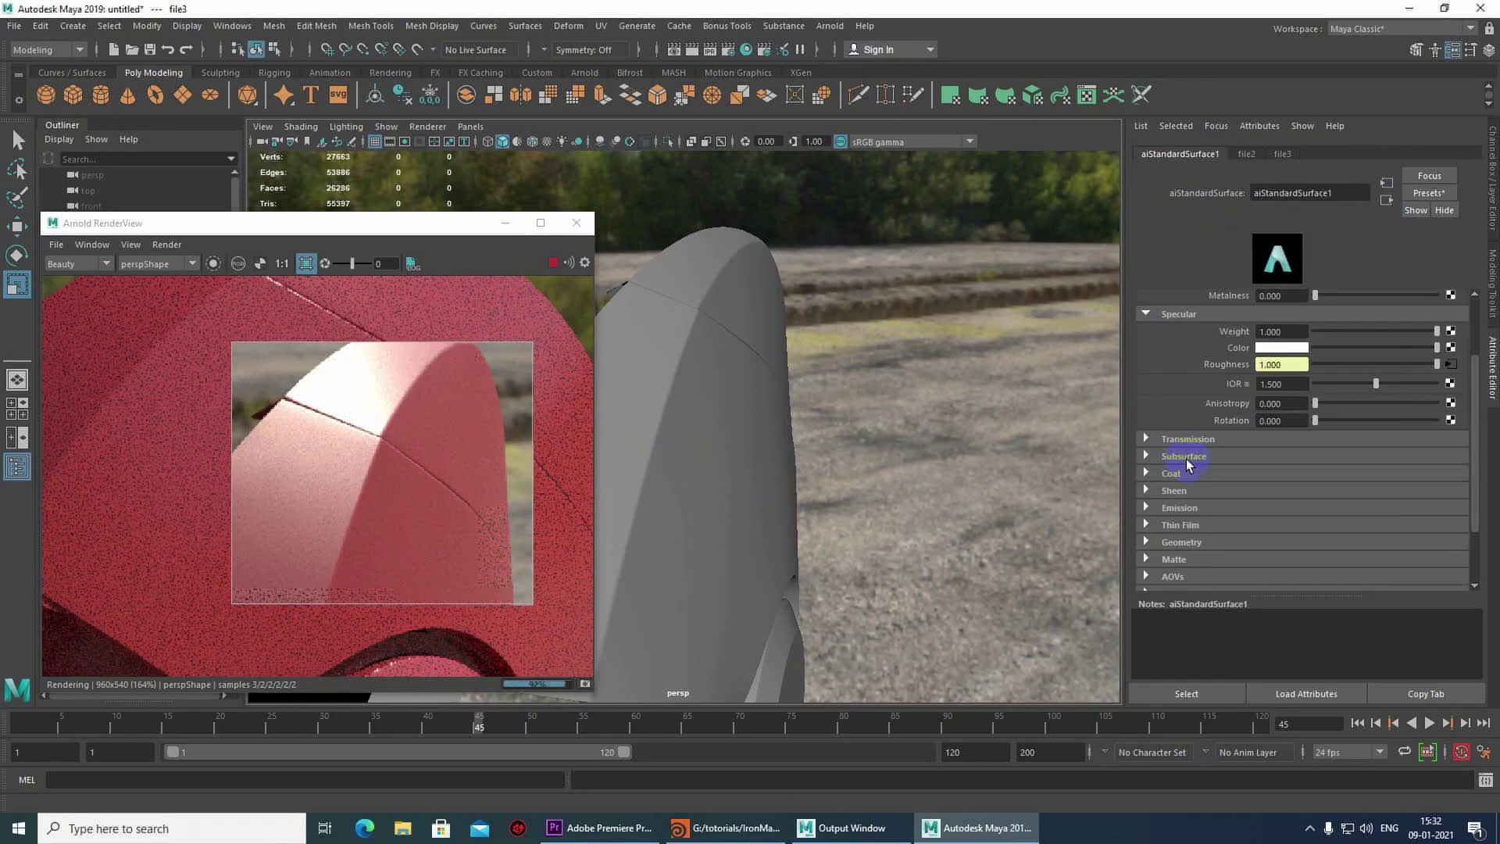
{"action": "scroll", "coordinate": [1272, 400], "scroll_direction": "up", "scroll_amount": 3}
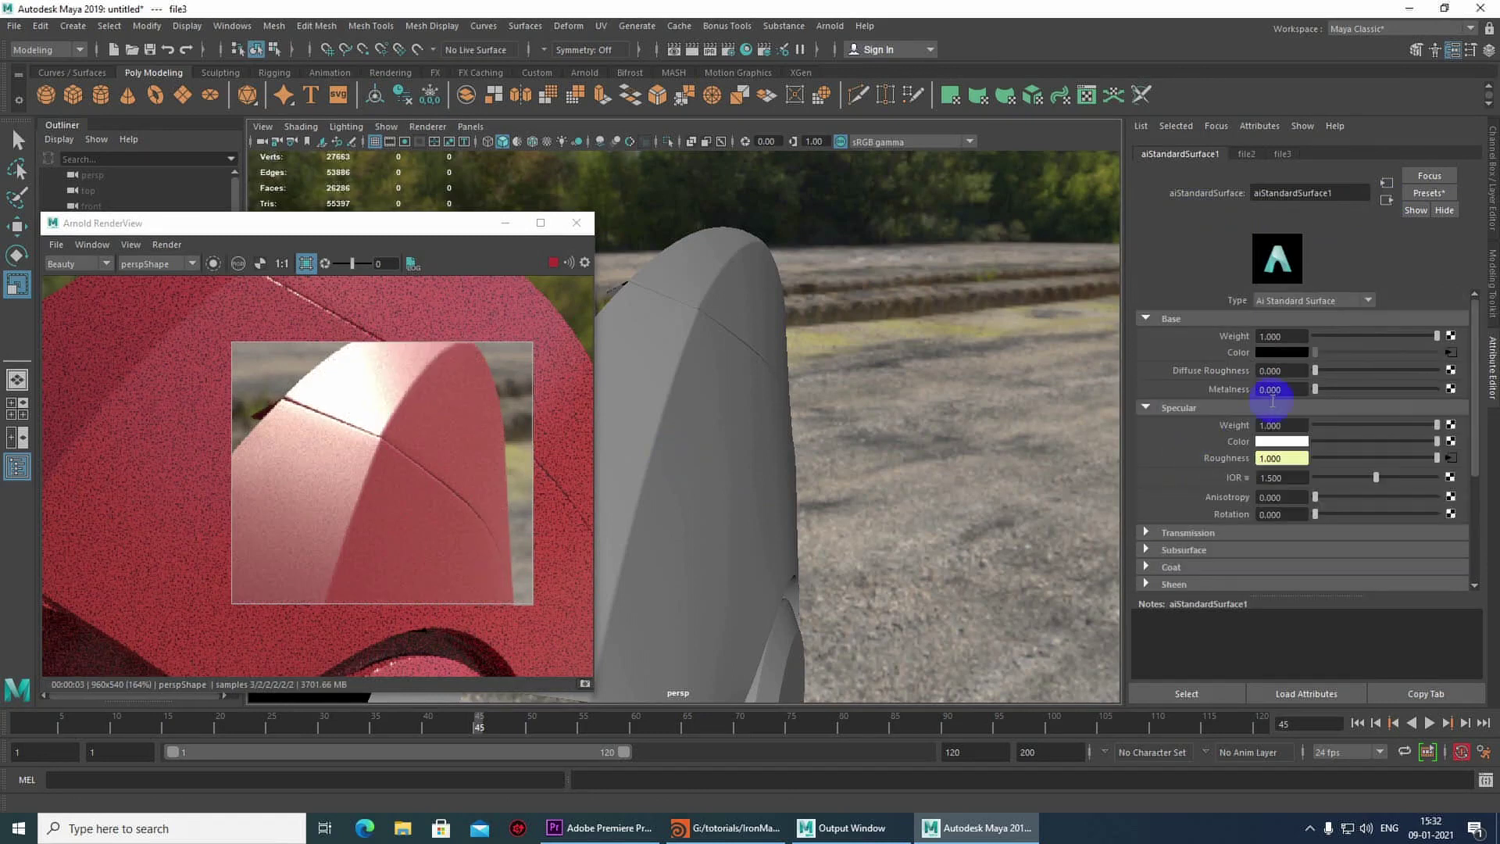
{"action": "left_click", "coordinate": [1452, 390]}
{"action": "left_click", "coordinate": [641, 410]}
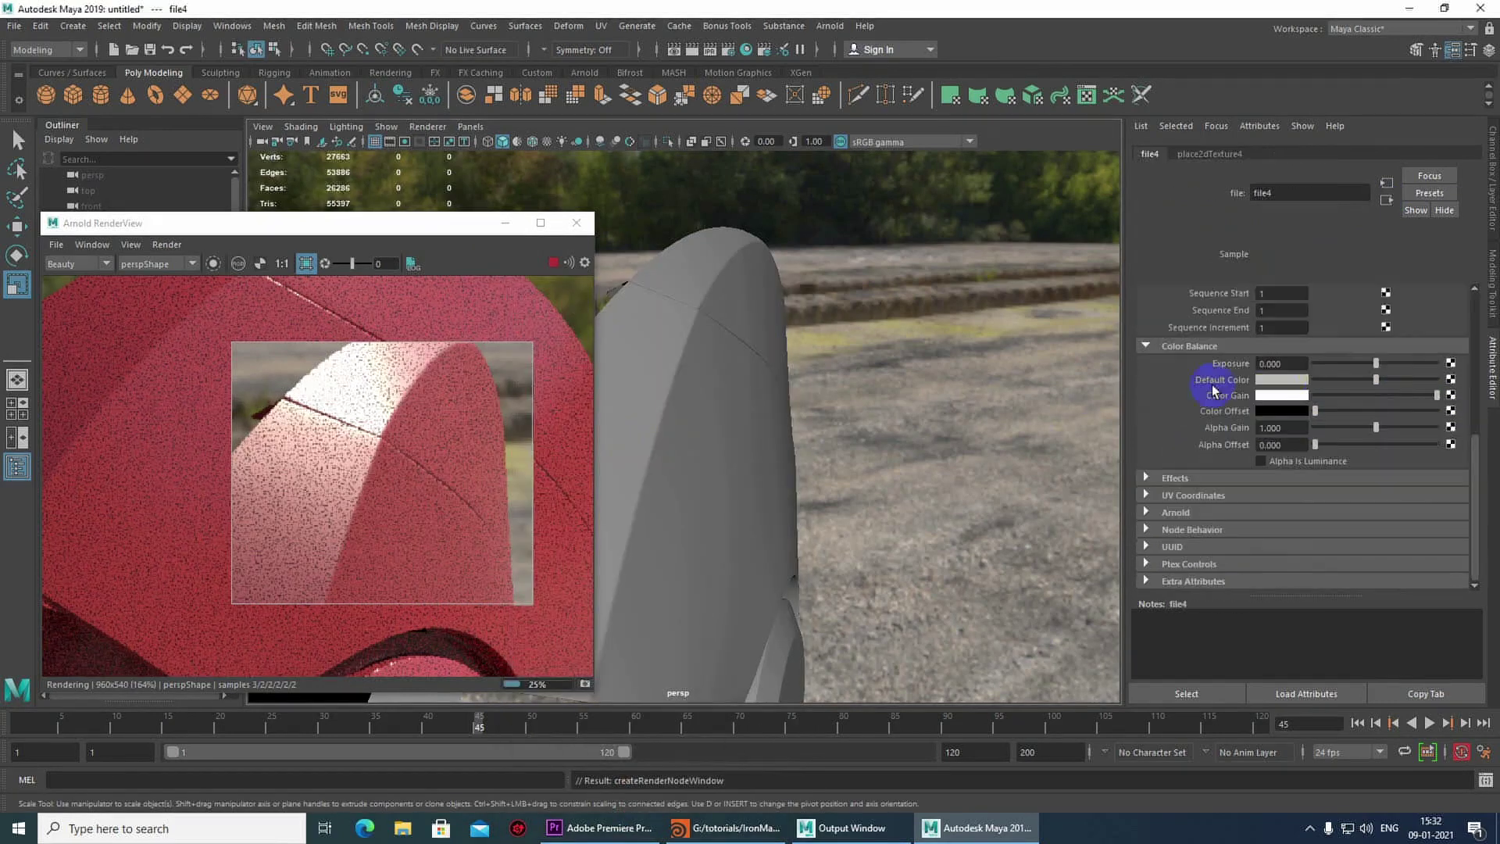
{"action": "scroll", "coordinate": [1398, 383], "scroll_direction": "down", "scroll_amount": 5}
{"action": "scroll", "coordinate": [1395, 399], "scroll_direction": "up", "scroll_amount": 4}
{"action": "left_click", "coordinate": [1453, 366]}
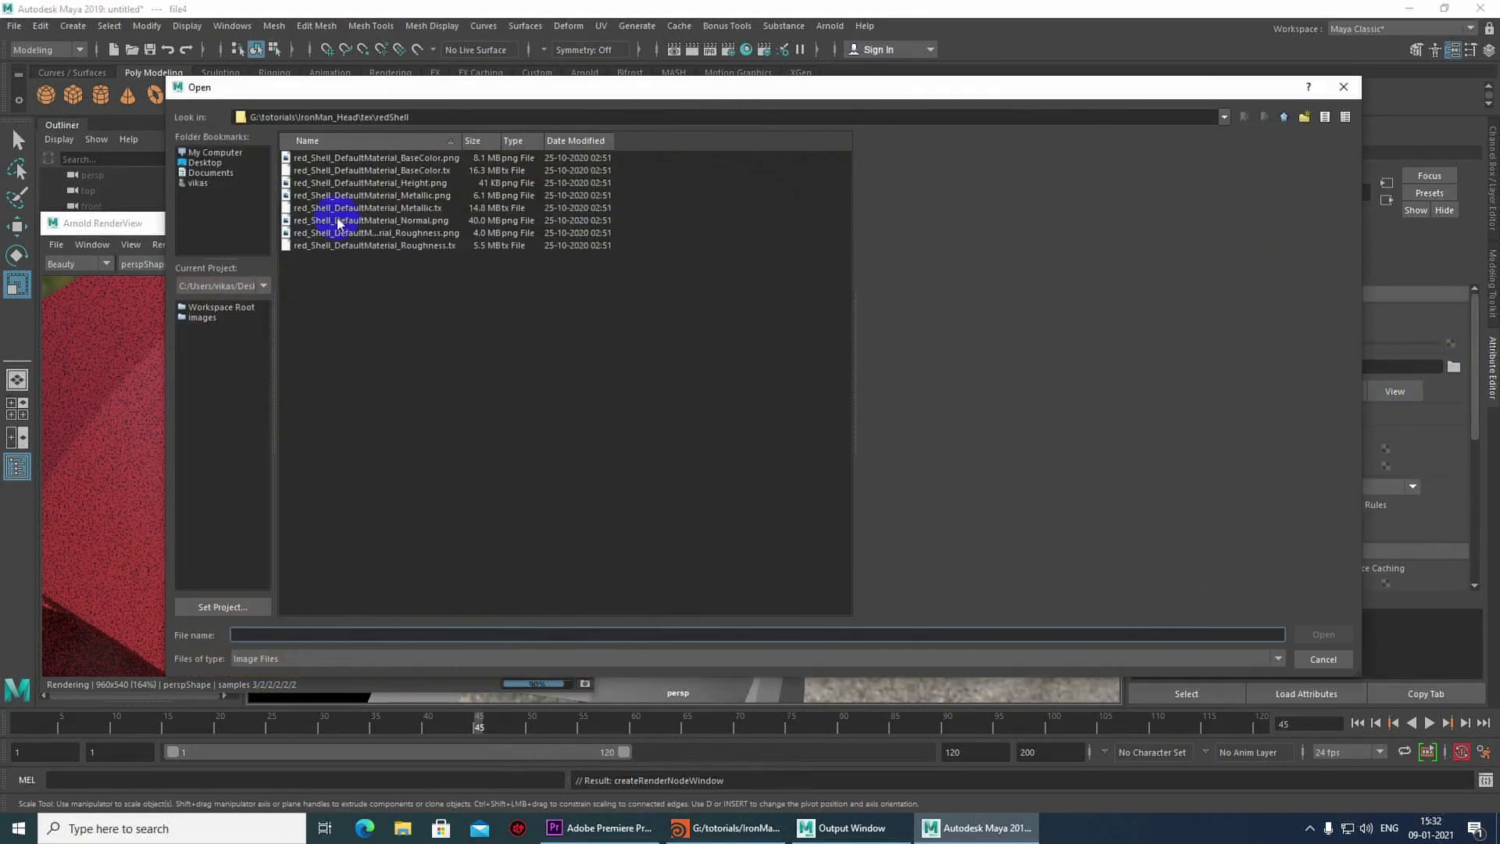
{"action": "left_click", "coordinate": [387, 196]}
{"action": "double_click", "coordinate": [387, 196]}
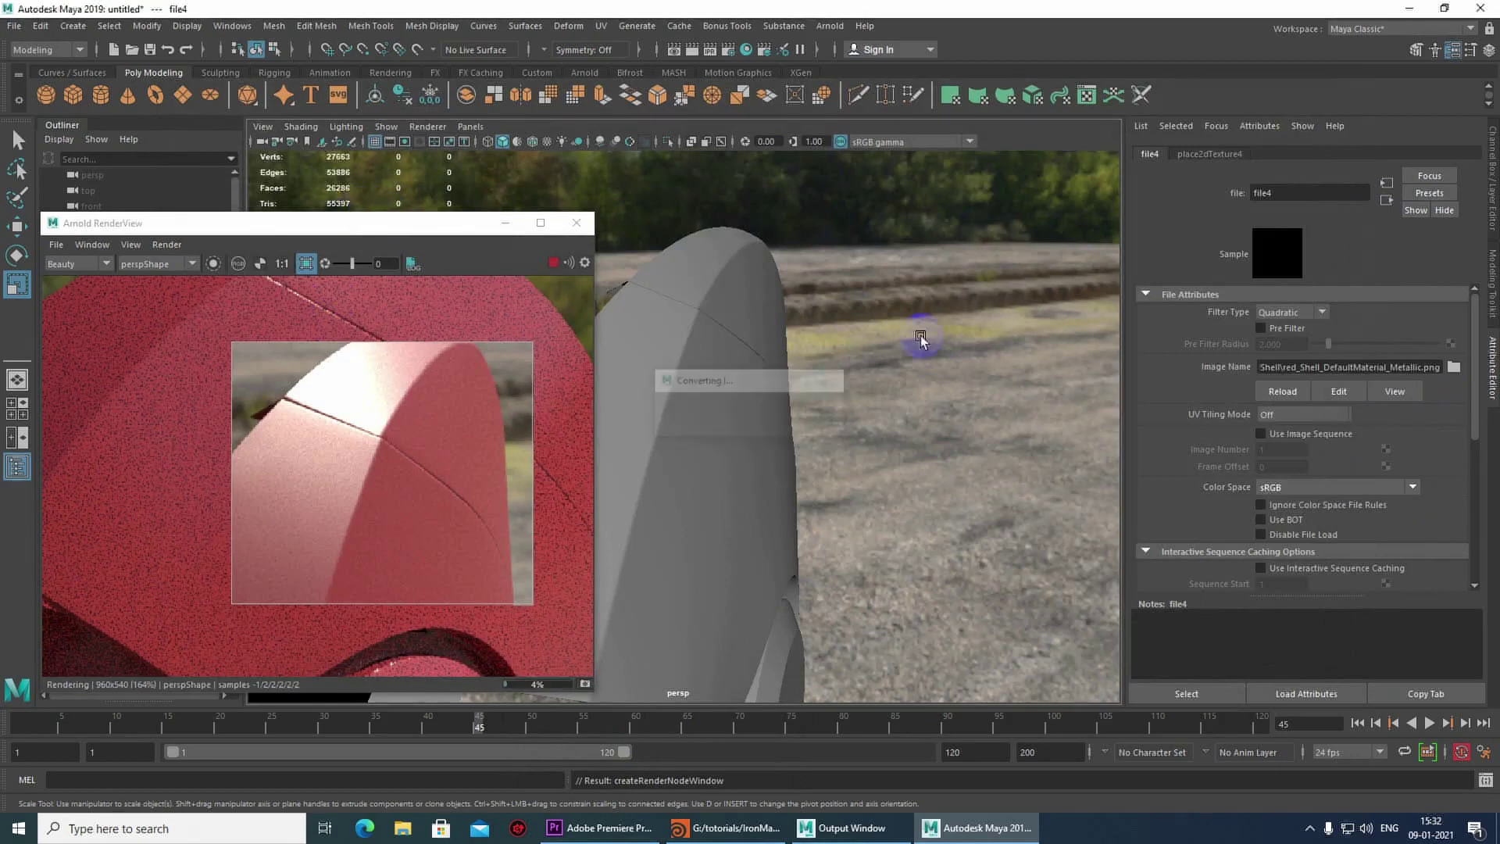
Step: Set the metallic texture's color space to Raw and return to the aiStandardSurface1 material's attributes
{"action": "left_click", "coordinate": [1297, 488]}
{"action": "left_click", "coordinate": [1274, 510]}
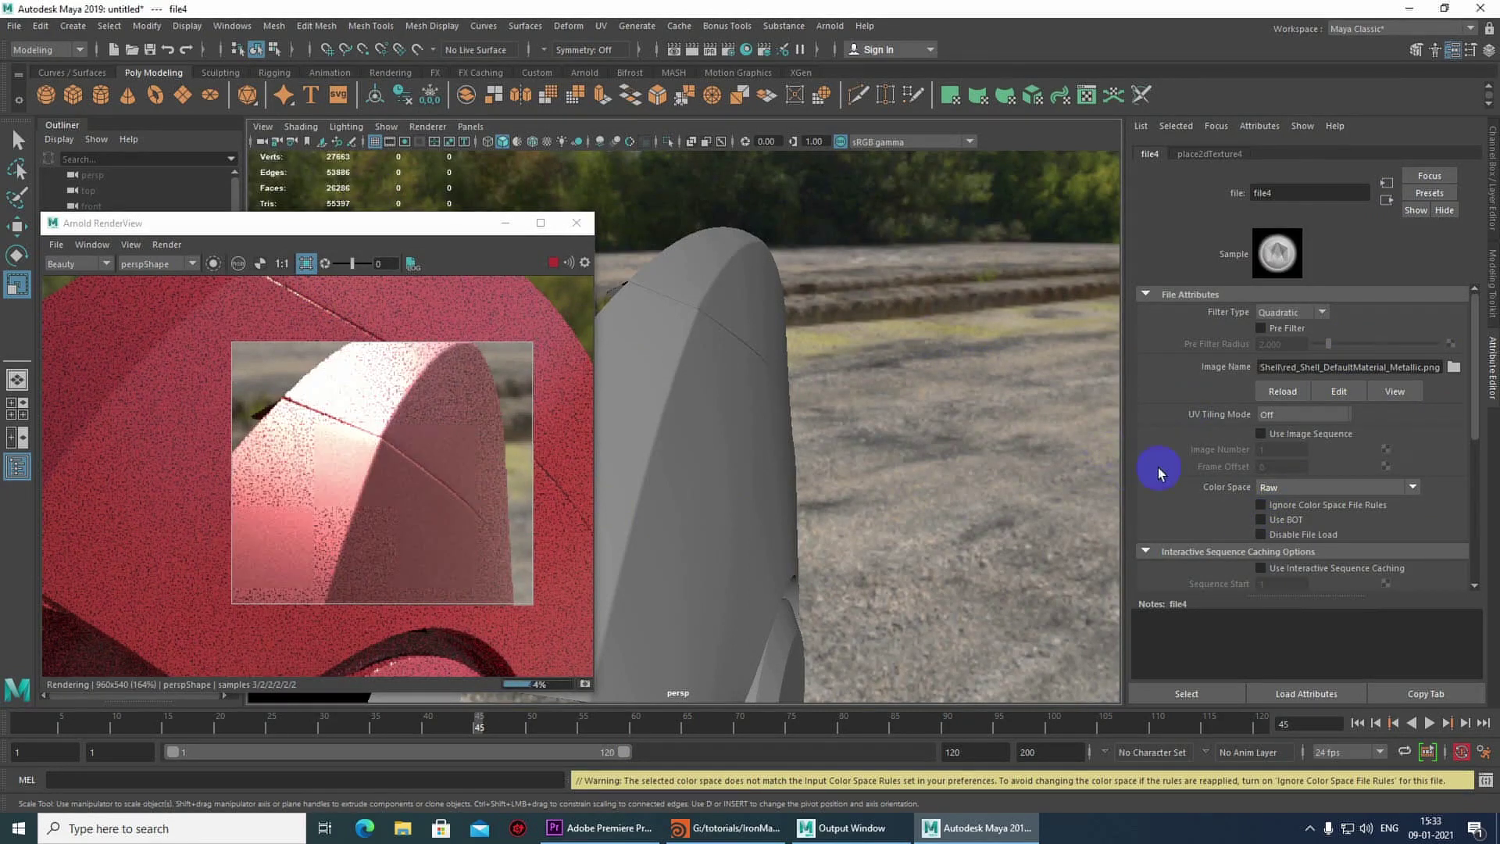
{"action": "left_click", "coordinate": [1385, 201]}
Step: Examine the textured helmet shell in the live render and review the material presets for its specular IOR
{"action": "right_click_drag", "start_coordinate": [766, 452], "coordinate": [643, 479], "text": "alt"}
{"action": "middle_click_drag", "start_coordinate": [640, 476], "coordinate": [724, 292], "text": "alt"}
{"action": "right_click_drag", "start_coordinate": [731, 402], "coordinate": [617, 407], "text": "alt"}
{"action": "left_click_drag", "start_coordinate": [719, 425], "coordinate": [602, 414], "text": "alt"}
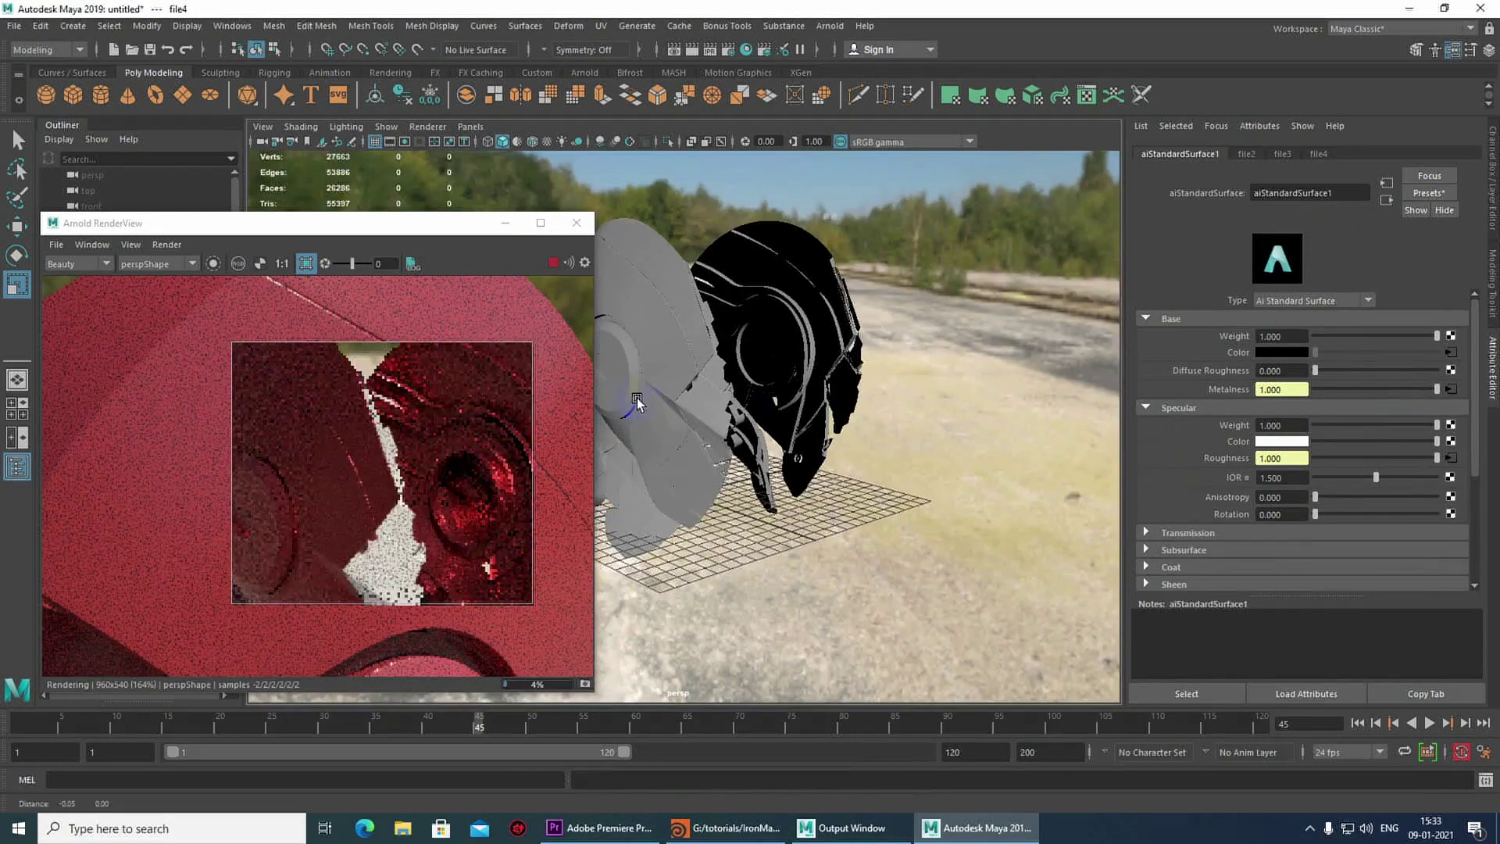
{"action": "middle_click_drag", "start_coordinate": [633, 406], "coordinate": [659, 415], "text": "alt"}
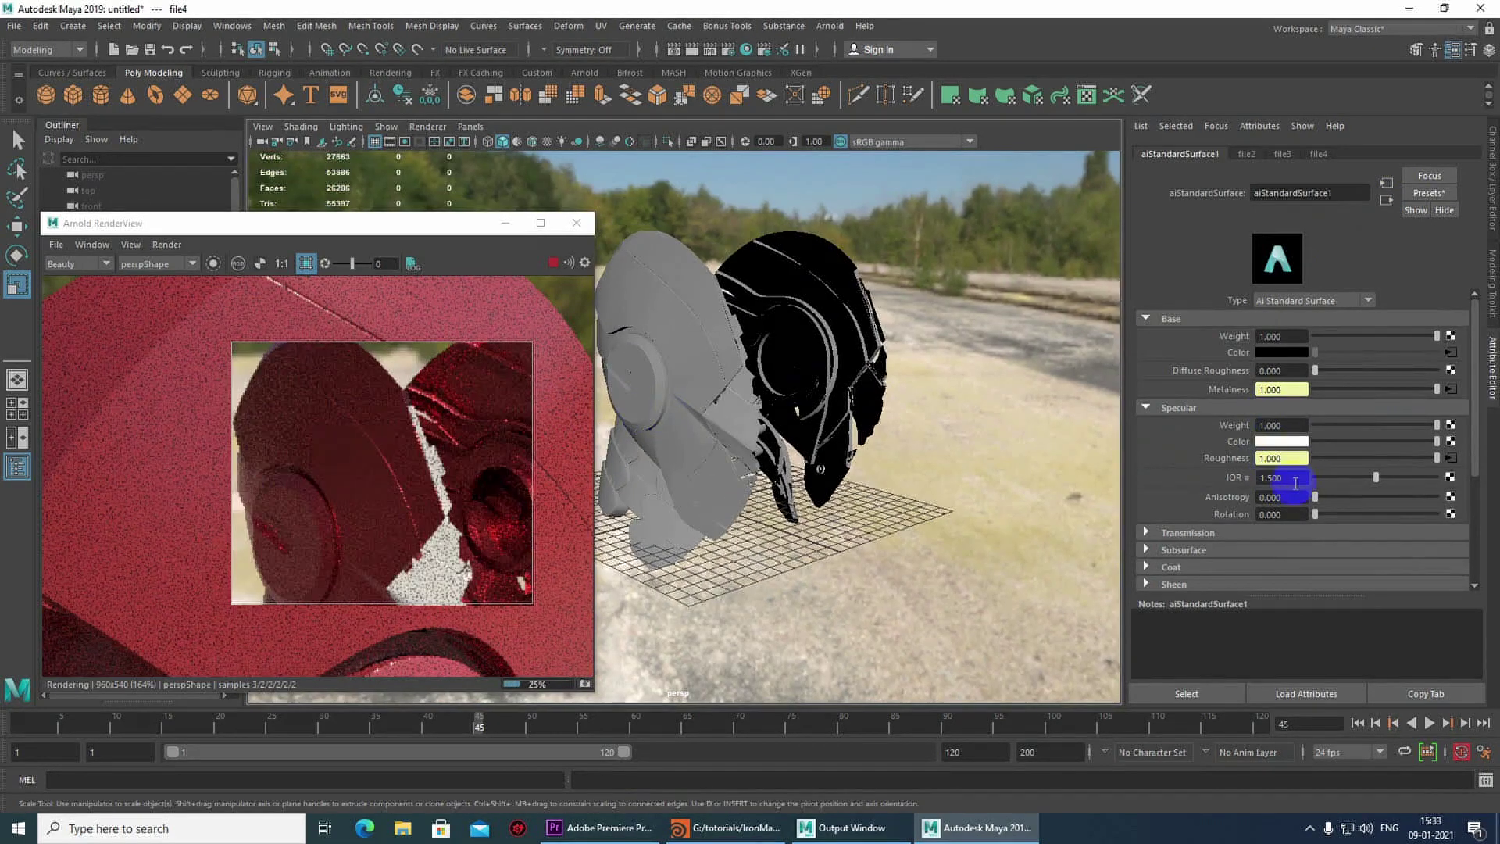
{"action": "right_click", "coordinate": [1247, 479]}
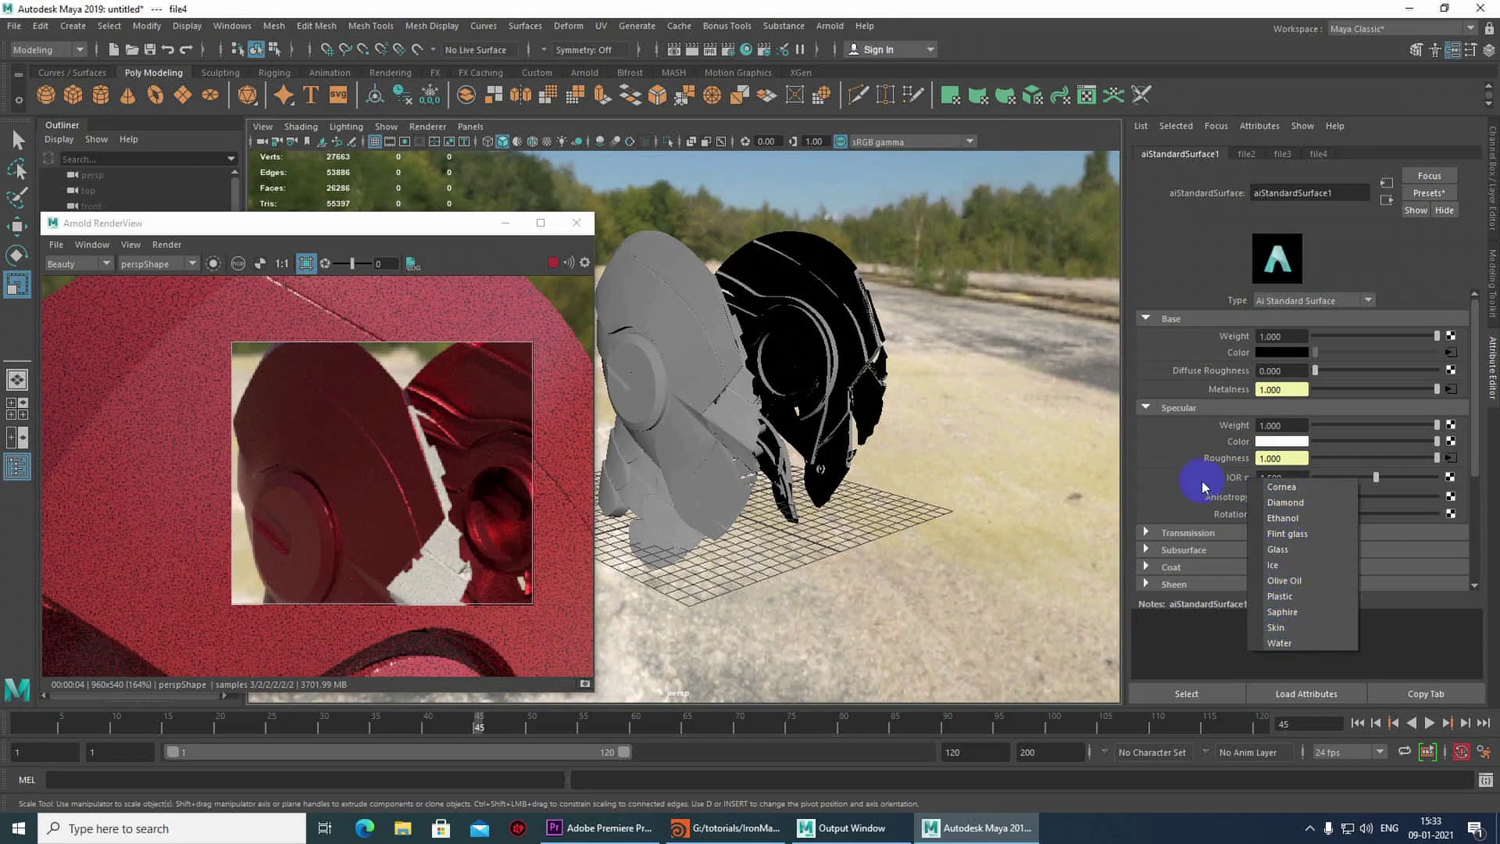
{"action": "left_click", "coordinate": [1161, 454]}
{"action": "left_click_drag", "start_coordinate": [674, 406], "coordinate": [682, 388], "text": "alt"}
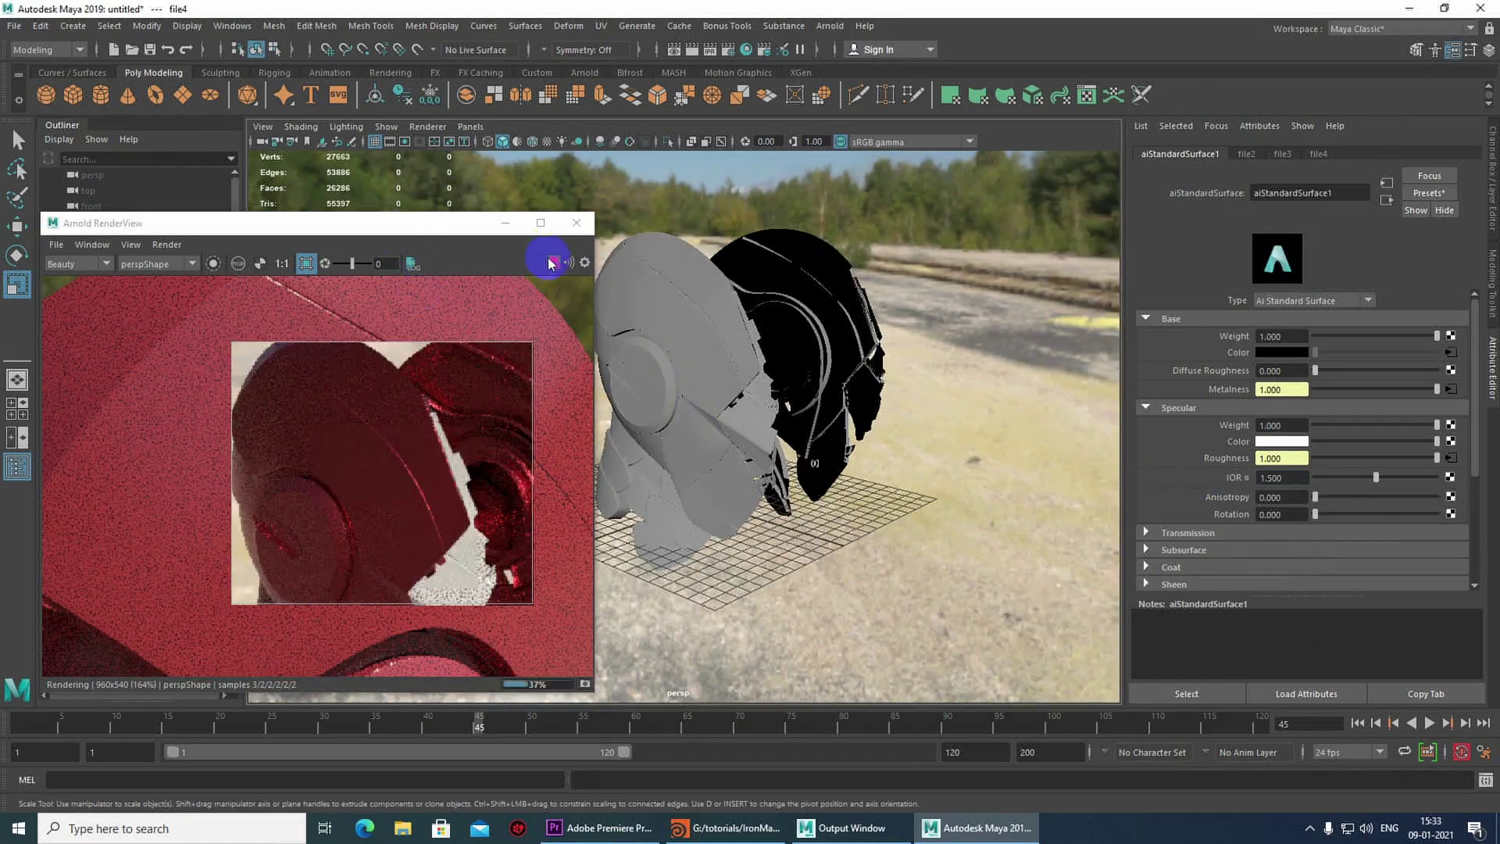
Step: Assign a new aiStandardSurface material to the Iron_MAn10 part and open the texture choices for its base color
{"action": "left_click_drag", "start_coordinate": [445, 227], "coordinate": [626, 208]}
{"action": "left_click", "coordinate": [93, 238]}
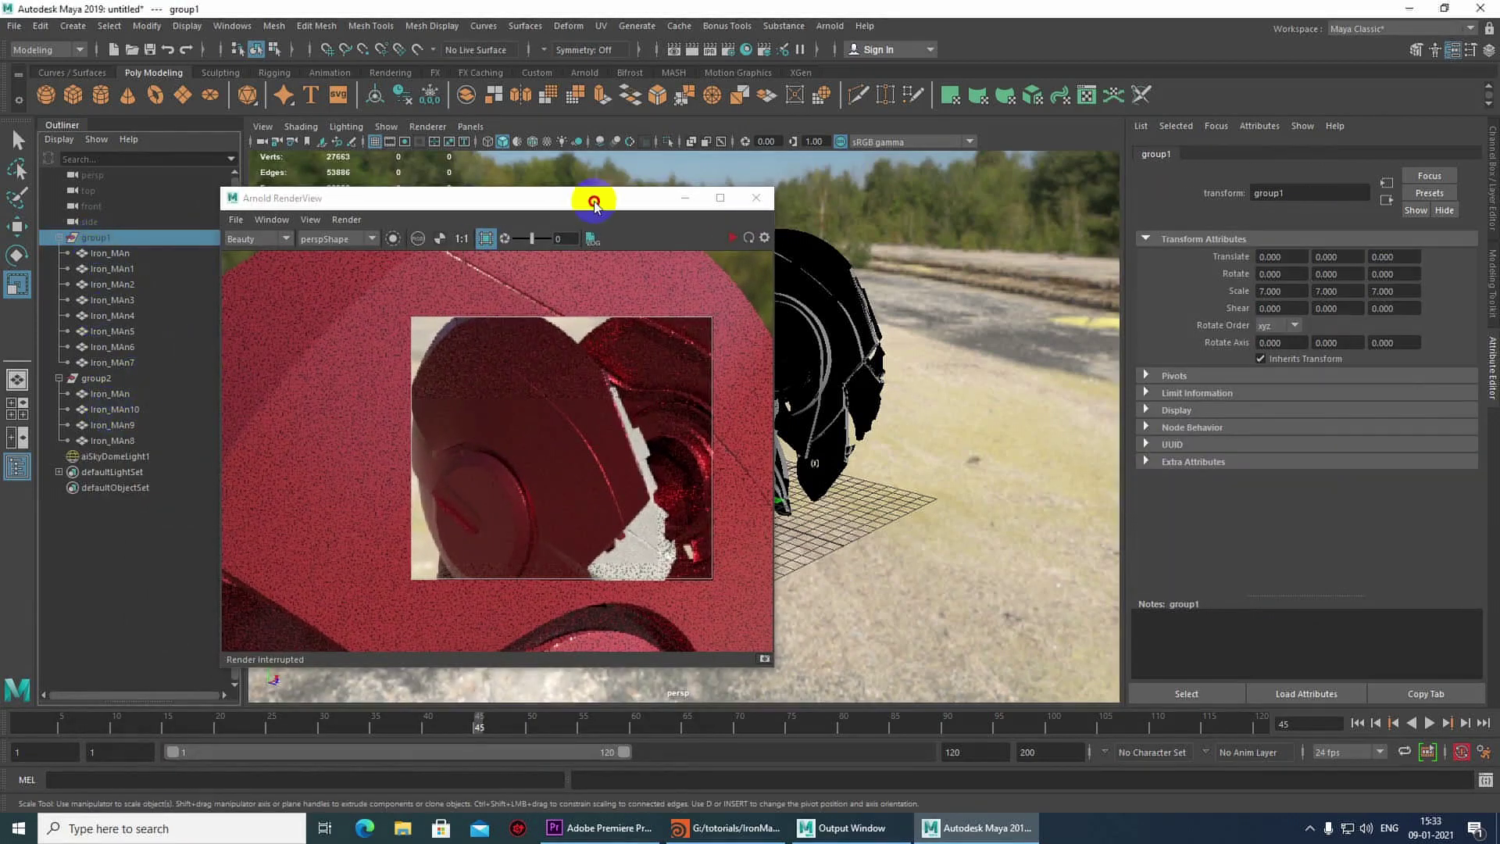
{"action": "left_click_drag", "start_coordinate": [593, 205], "coordinate": [464, 196]}
{"action": "left_click", "coordinate": [769, 419]}
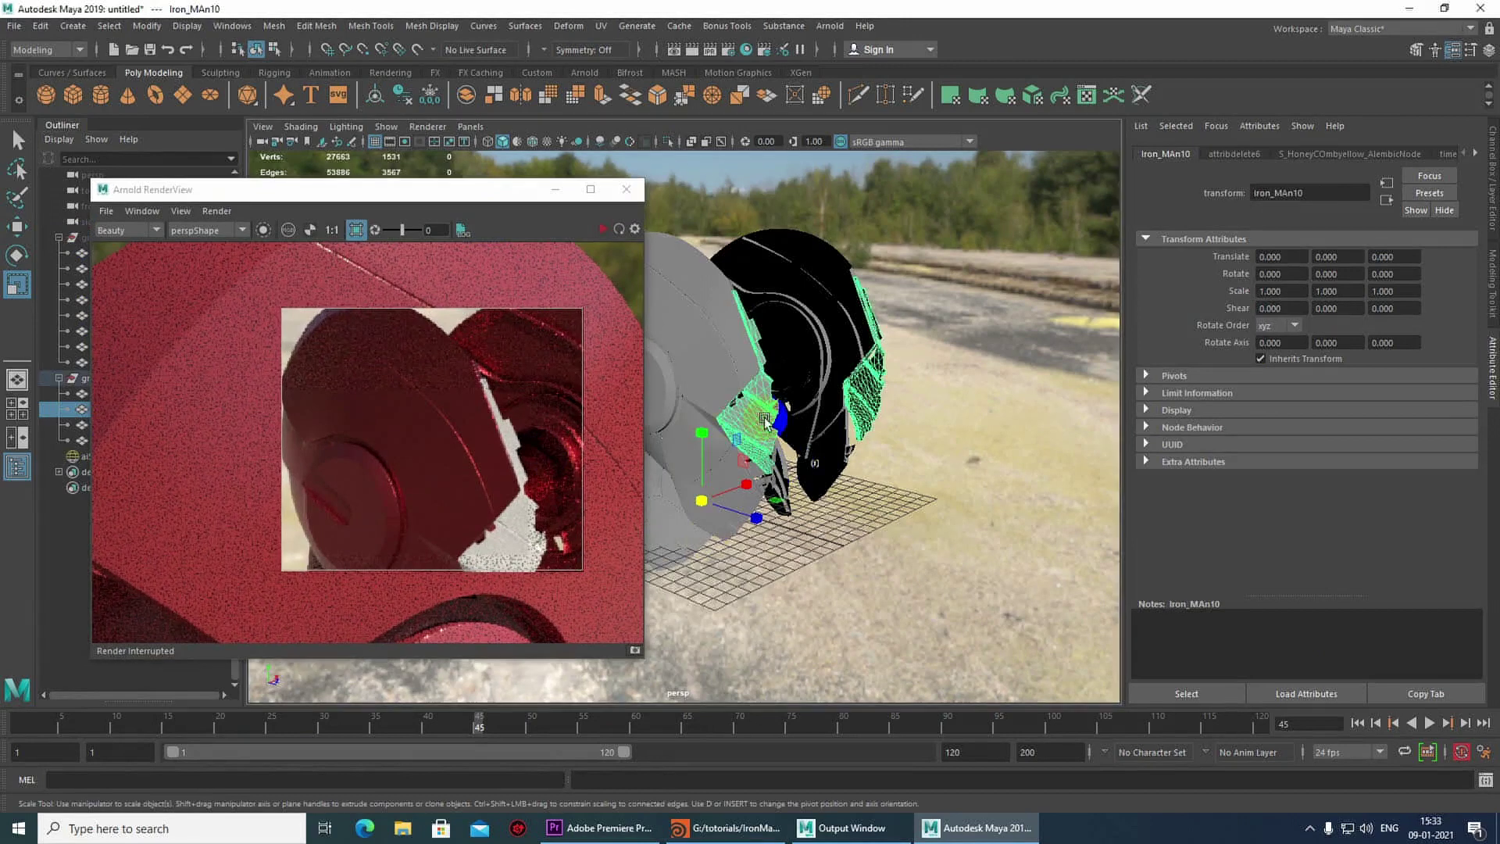
{"action": "left_click_drag", "start_coordinate": [779, 451], "coordinate": [702, 395], "text": "alt"}
{"action": "scroll", "coordinate": [702, 395], "scroll_direction": "up", "scroll_amount": 2}
{"action": "right_click_drag", "start_coordinate": [702, 393], "coordinate": [691, 794]}
{"action": "left_click", "coordinate": [547, 409]}
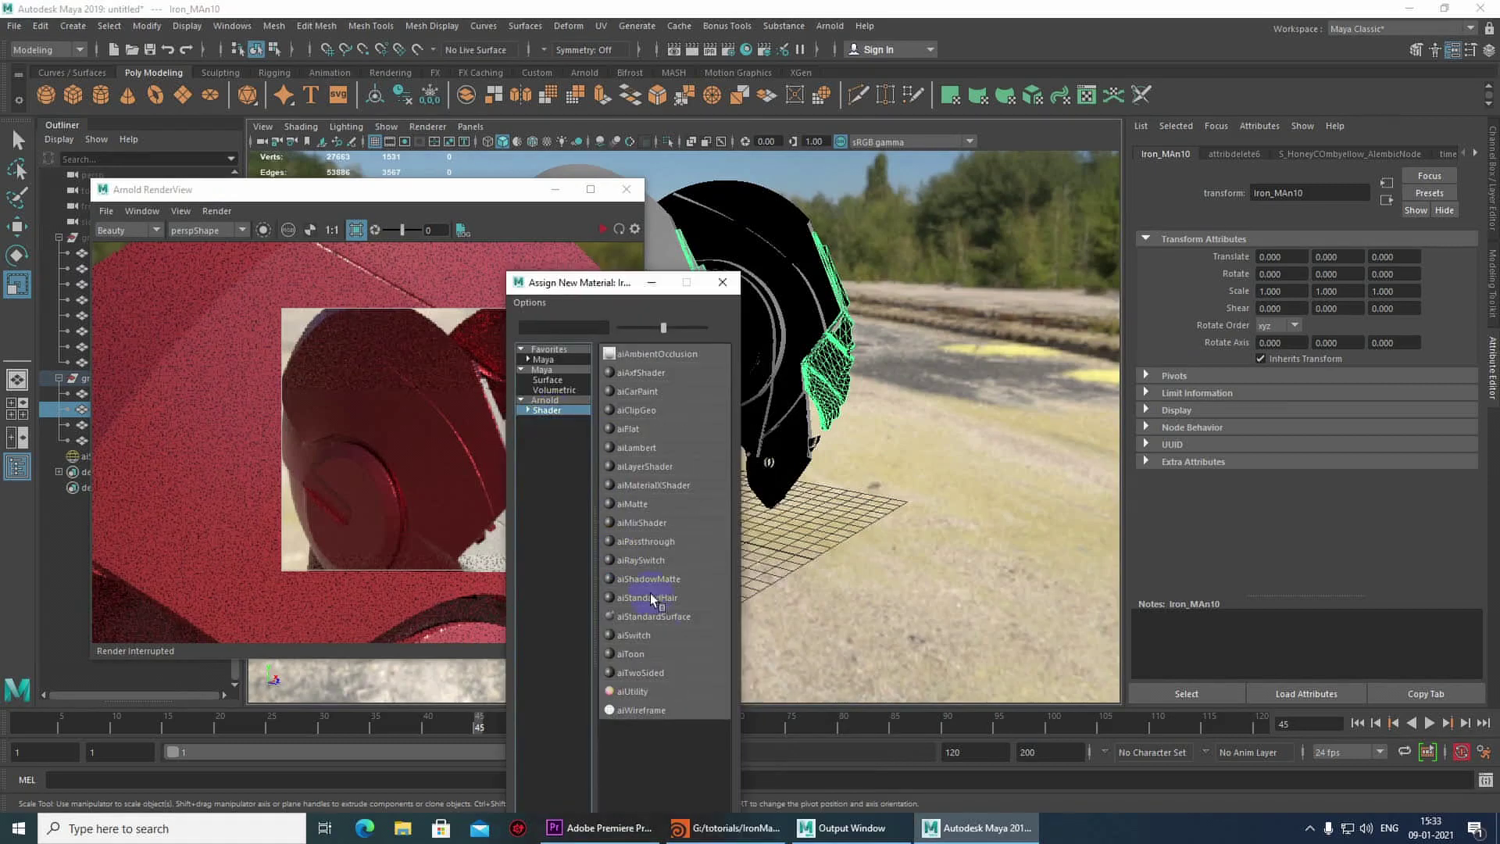
{"action": "left_click", "coordinate": [651, 615]}
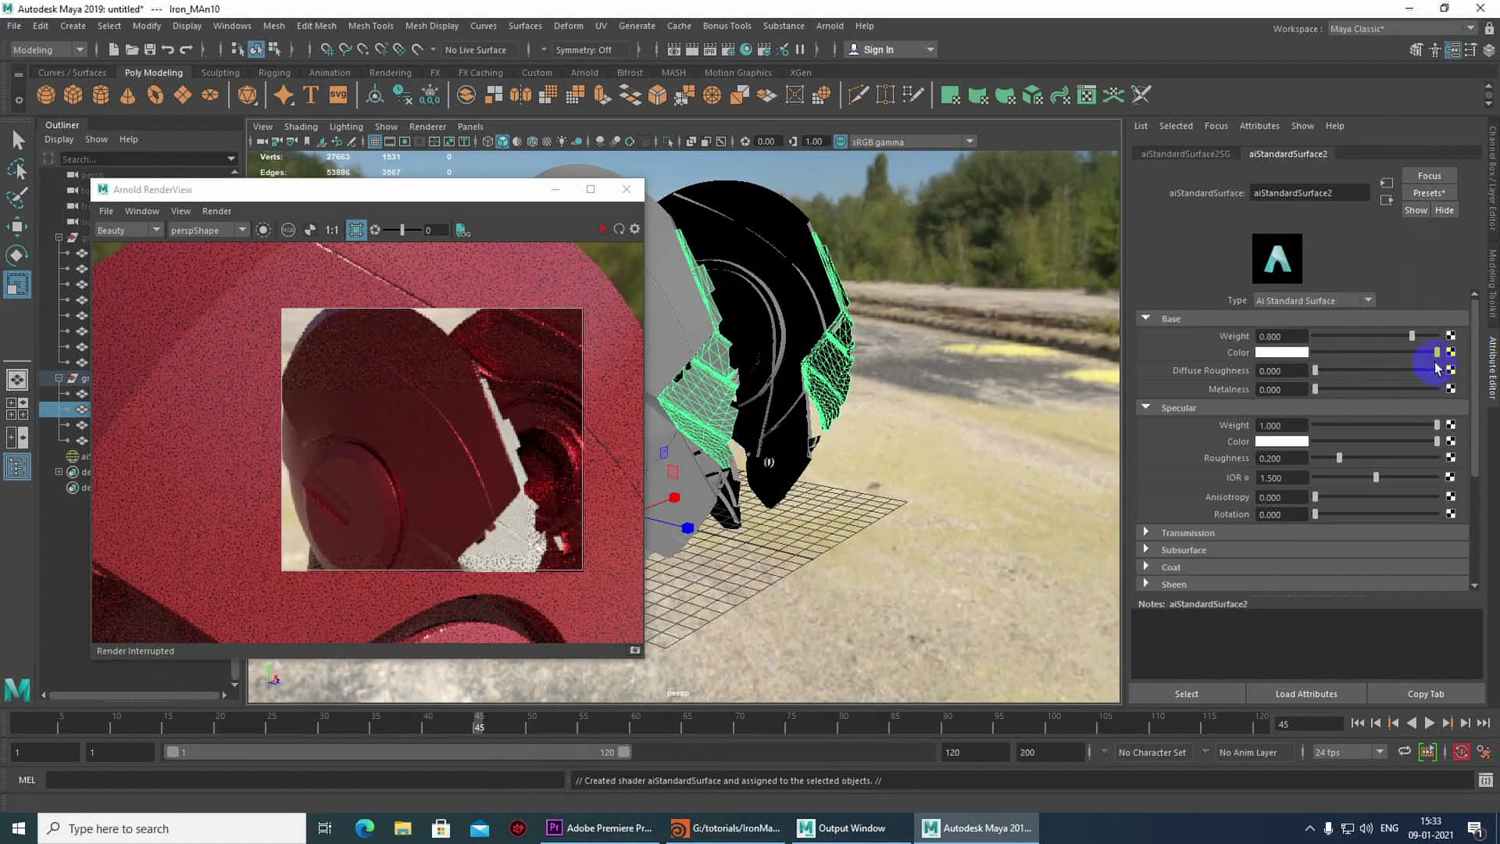
{"action": "left_click", "coordinate": [1451, 355]}
Step: Unhide the group1 meshes
{"action": "left_click", "coordinate": [781, 282]}
{"action": "left_click", "coordinate": [768, 288]}
{"action": "left_click", "coordinate": [95, 235]}
{"action": "left_click_drag", "start_coordinate": [375, 190], "coordinate": [436, 190]}
{"action": "key", "text": "shift+h"}
Step: Examine the honeycomb and wire meshes in group1, selecting individual parts to identify them
{"action": "left_click_drag", "start_coordinate": [742, 289], "coordinate": [636, 258], "text": "alt"}
{"action": "left_click", "coordinate": [722, 328]}
{"action": "left_click_drag", "start_coordinate": [722, 328], "coordinate": [737, 298], "text": "alt"}
{"action": "left_click_drag", "start_coordinate": [484, 191], "coordinate": [530, 345]}
{"action": "left_click", "coordinate": [742, 266]}
{"action": "left_click_drag", "start_coordinate": [742, 266], "coordinate": [429, 282], "text": "alt"}
{"action": "left_click", "coordinate": [686, 294], "text": "shift"}
{"action": "left_click", "coordinate": [762, 363]}
{"action": "middle_click_drag", "start_coordinate": [762, 363], "coordinate": [798, 176], "text": "alt"}
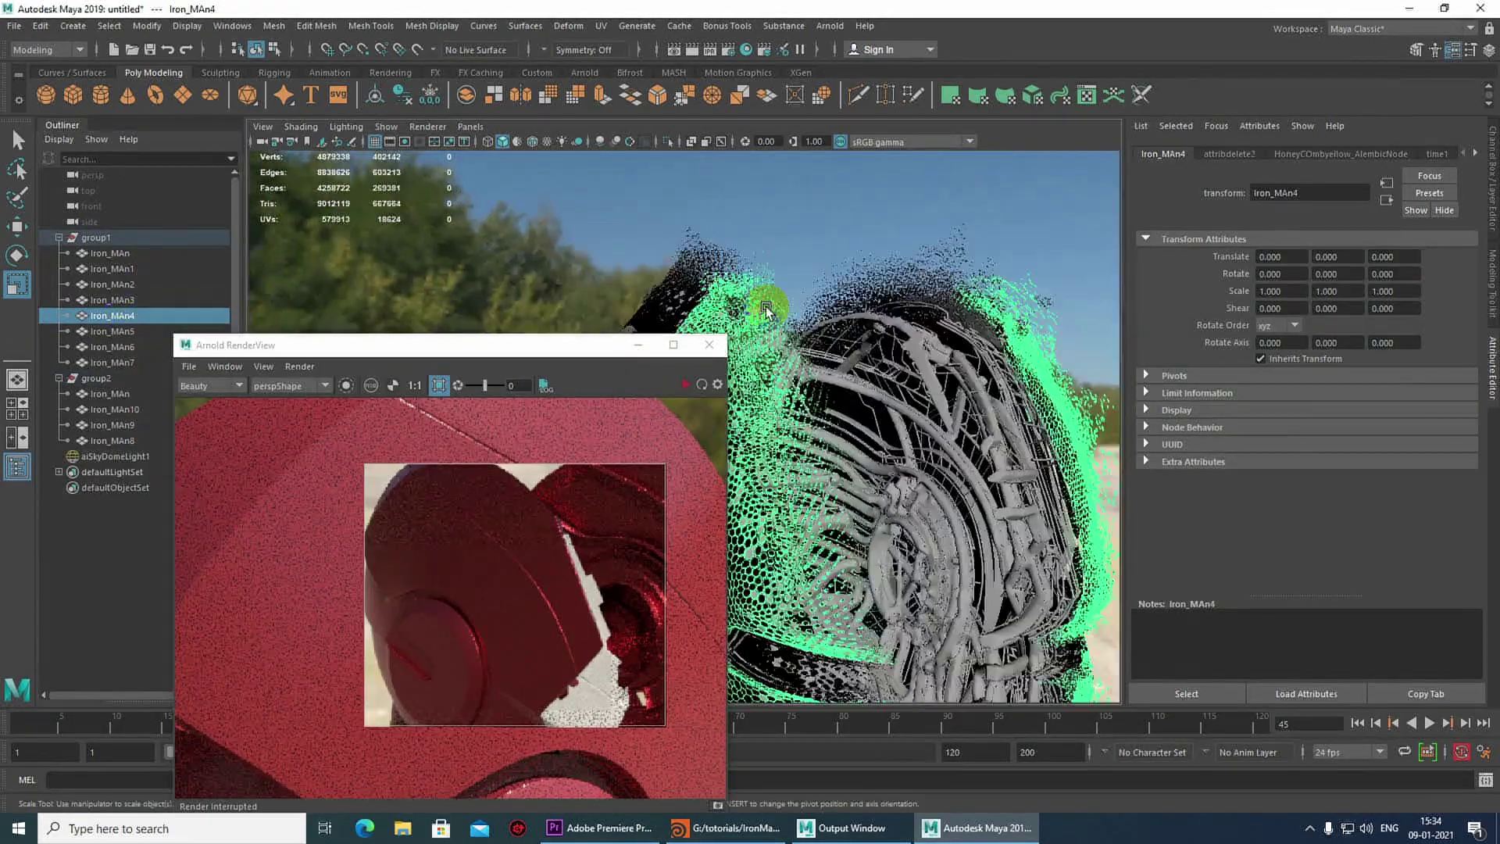
Step: Go to frame 41 and assign the existing aiStandardSurface1 material to the red honeycomb mesh Iron_MAn3
{"action": "right_click_drag", "start_coordinate": [798, 176], "coordinate": [687, 266], "text": "alt"}
{"action": "left_click_drag", "start_coordinate": [609, 347], "coordinate": [570, 173]}
{"action": "left_click", "coordinate": [442, 724]}
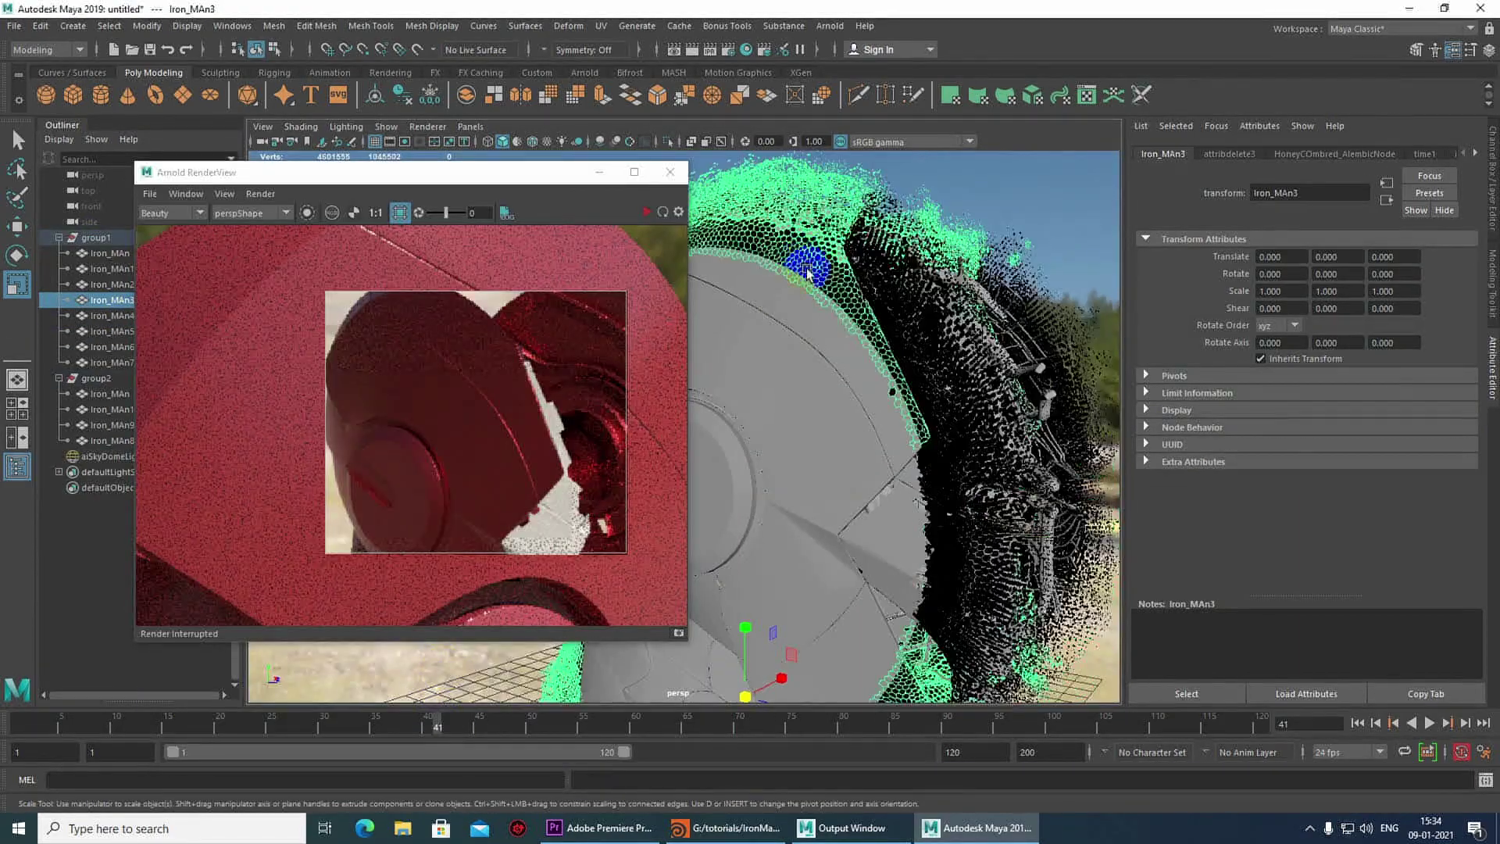
{"action": "middle_click_drag", "start_coordinate": [800, 261], "coordinate": [844, 313], "text": "alt"}
{"action": "left_click", "coordinate": [843, 309]}
{"action": "left_click_drag", "start_coordinate": [404, 171], "coordinate": [418, 205]}
{"action": "right_click_drag", "start_coordinate": [794, 272], "coordinate": [916, 708]}
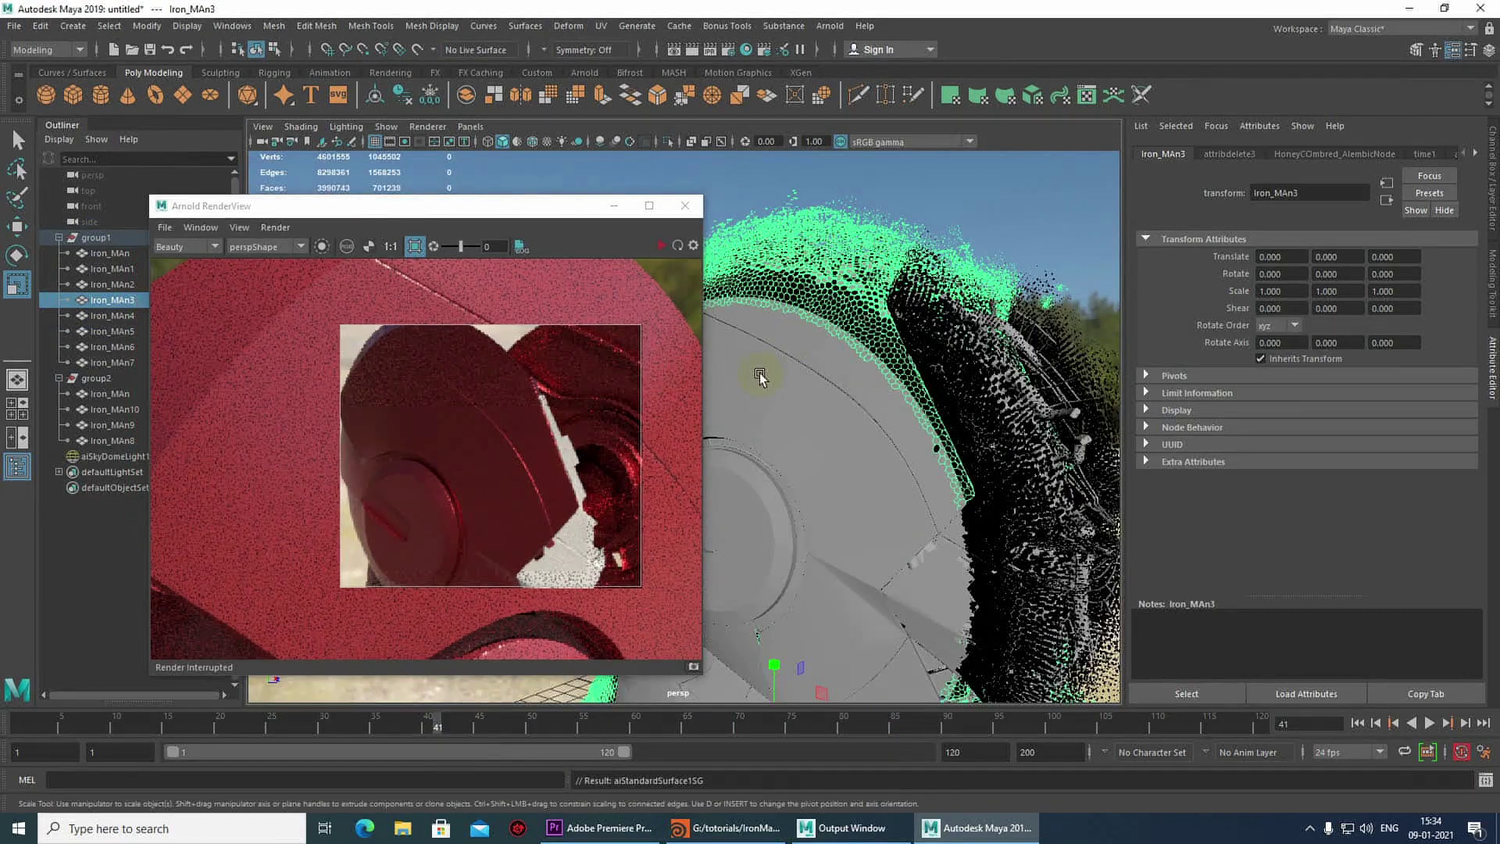
Step: Assign the existing aiStandardSurface2 material to the yellow honeycomb mesh Iron_MAn4
{"action": "middle_click_drag", "start_coordinate": [957, 555], "coordinate": [980, 520], "text": "alt"}
{"action": "left_click", "coordinate": [987, 498]}
{"action": "right_click_drag", "start_coordinate": [976, 395], "coordinate": [1089, 773]}
{"action": "left_click", "coordinate": [909, 485]}
Step: Turn on textured viewport display and load an image through a File texture into the base color of aiStandardSurface2
{"action": "left_click", "coordinate": [546, 141]}
{"action": "left_click", "coordinate": [1474, 153]}
{"action": "left_click", "coordinate": [1395, 154]}
{"action": "left_click", "coordinate": [1450, 350]}
{"action": "left_click", "coordinate": [658, 407]}
{"action": "left_click", "coordinate": [1452, 366]}
{"action": "double_click", "coordinate": [329, 162]}
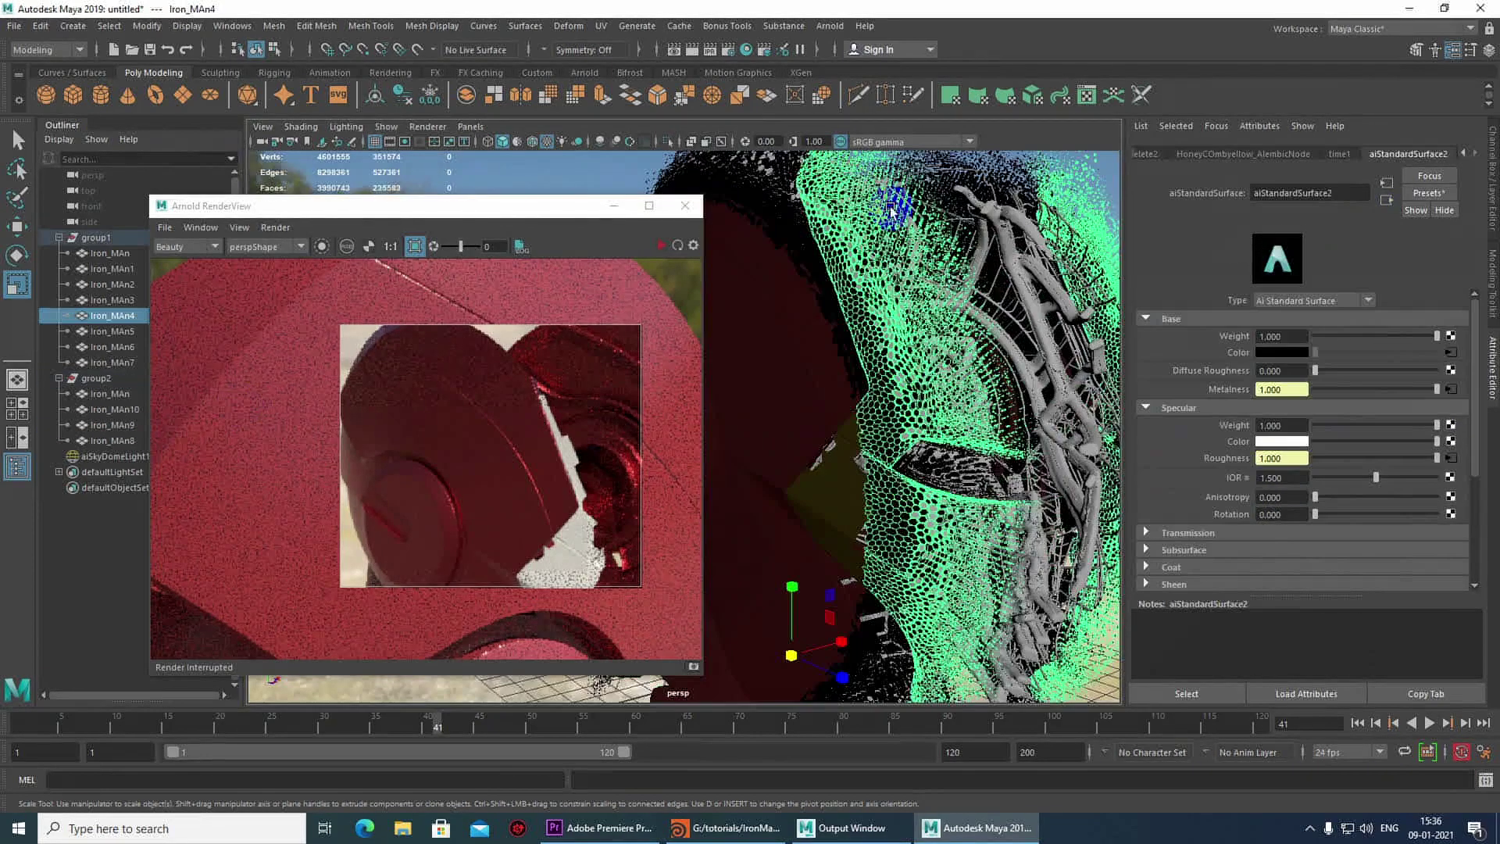
Step: Assign a new aiStandardSurface material to Iron_MAn5, with emission weight 1.000 and a cyan emission color
{"action": "right_click_drag", "start_coordinate": [825, 291], "coordinate": [828, 692]}
{"action": "left_click", "coordinate": [656, 615]}
{"action": "scroll", "coordinate": [1161, 561], "scroll_direction": "down", "scroll_amount": 3}
{"action": "left_click", "coordinate": [1181, 443]}
{"action": "left_click", "coordinate": [1181, 428]}
{"action": "left_click_drag", "start_coordinate": [1316, 444], "coordinate": [1494, 453]}
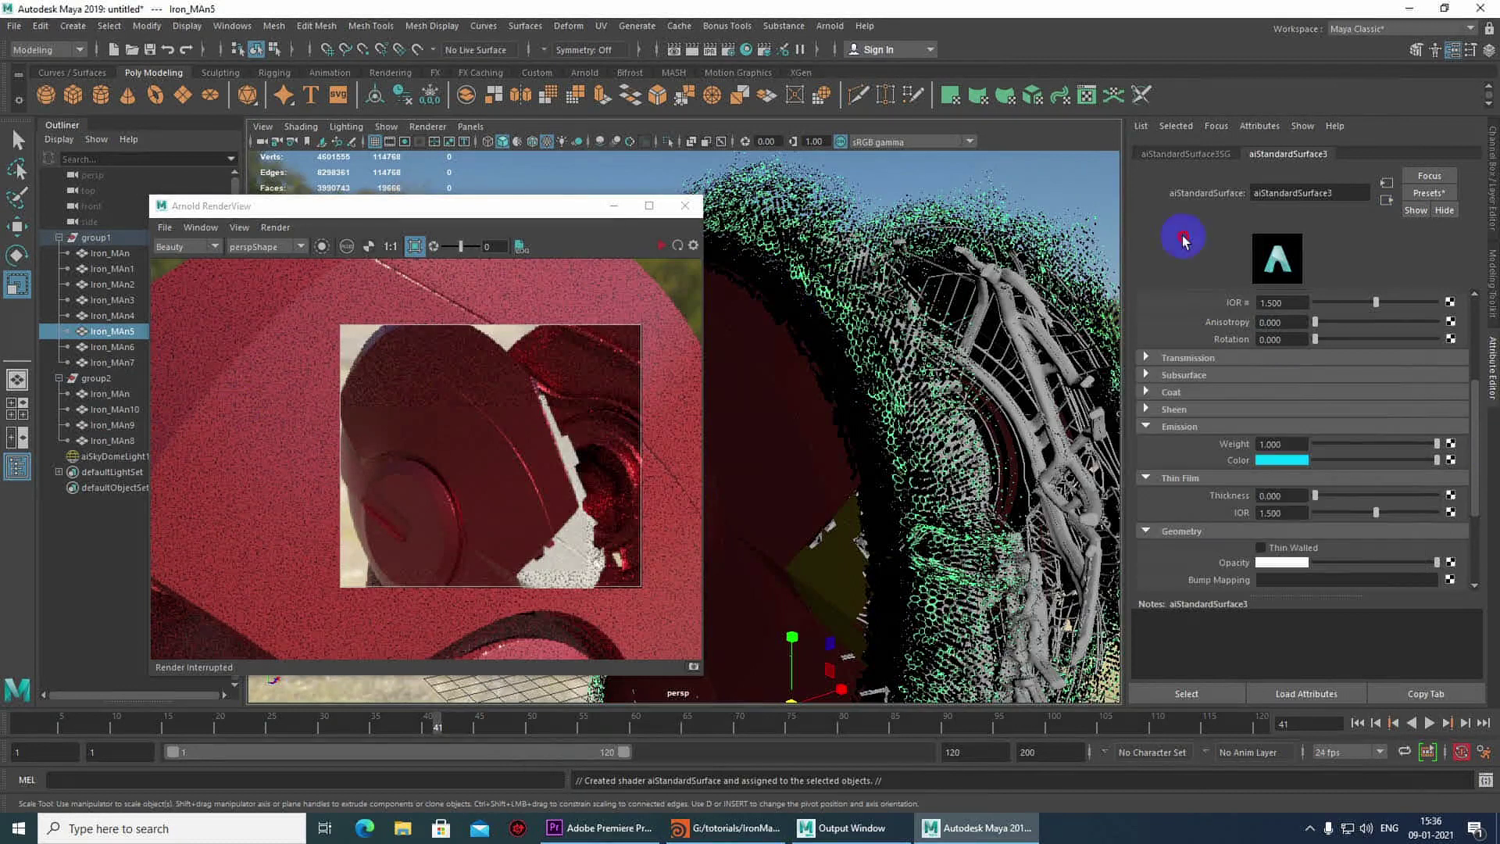
Step: Go to frame 47 and assign a new aiStandardSurface material to Iron_MAn1 and Iron_MAn8 together
{"action": "left_click_drag", "start_coordinate": [656, 688], "coordinate": [631, 694], "text": "alt"}
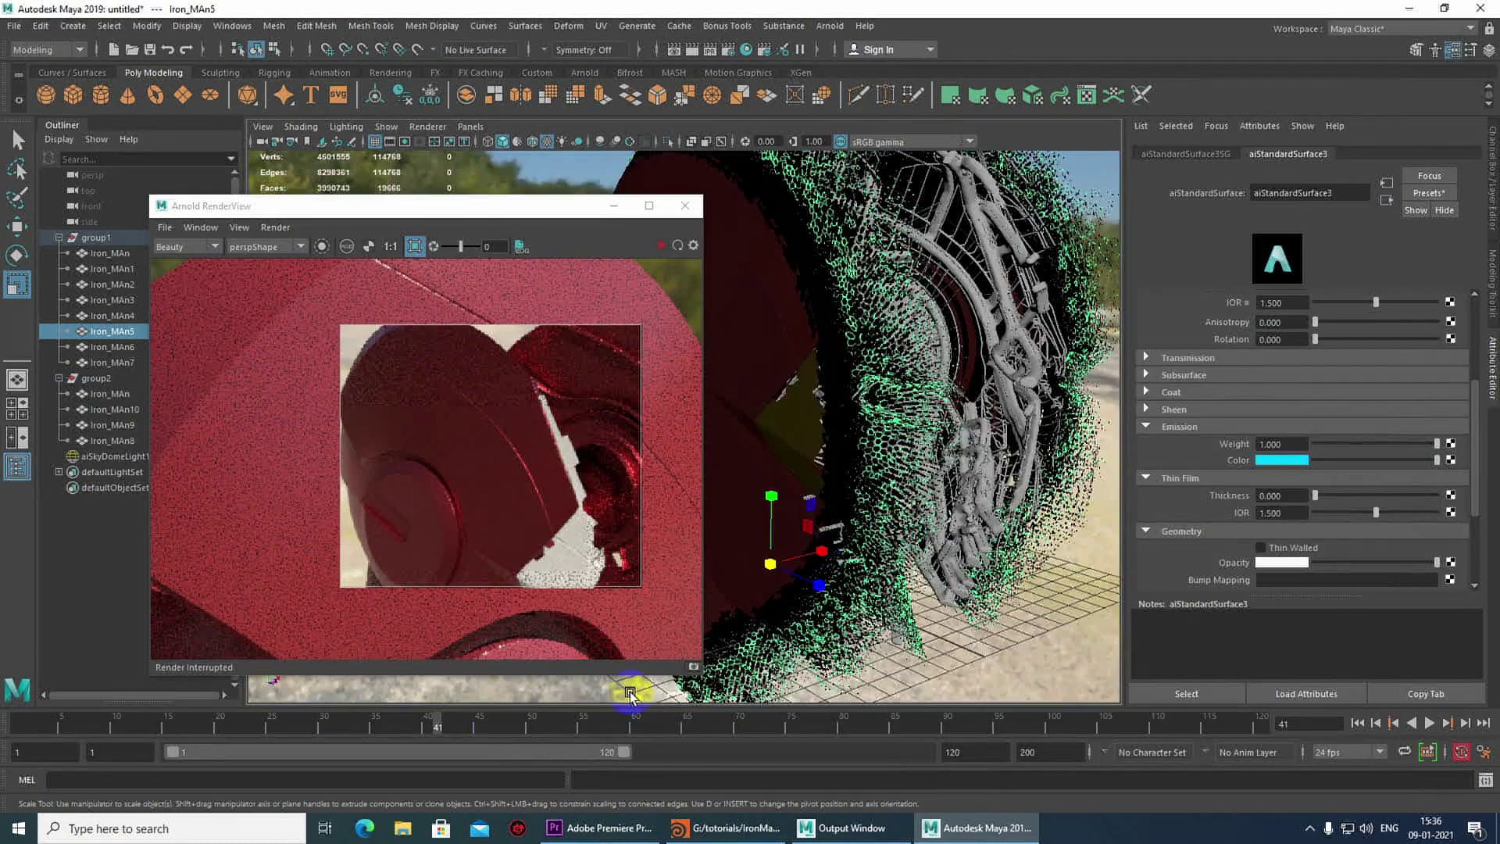
{"action": "left_click", "coordinate": [497, 731]}
{"action": "left_click", "coordinate": [860, 397]}
{"action": "right_click_drag", "start_coordinate": [860, 397], "coordinate": [908, 414], "text": "alt"}
{"action": "left_click", "coordinate": [906, 412]}
{"action": "left_click", "coordinate": [904, 414]}
{"action": "left_click", "coordinate": [856, 461], "text": "shift"}
{"action": "right_click_drag", "start_coordinate": [855, 461], "coordinate": [859, 812]}
{"action": "left_click", "coordinate": [617, 615]}
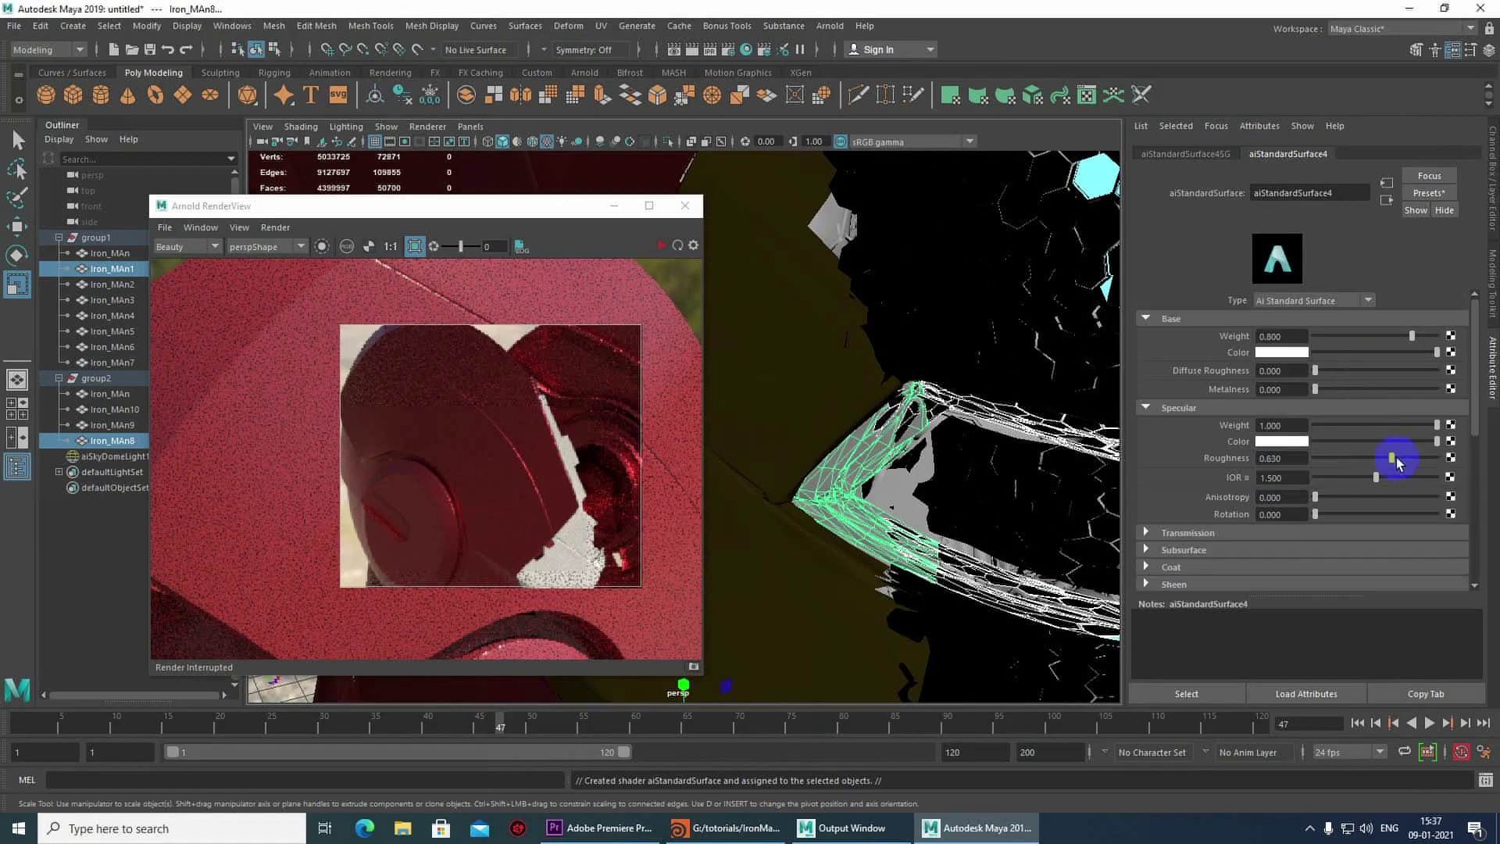
Step: Assign a new aiStandardSurface material to the eye meshes Iron_MAn2 and group2's Iron_MAn, with emission weight 1.000 and a blue emission color
{"action": "left_click", "coordinate": [763, 395]}
{"action": "right_click_drag", "start_coordinate": [763, 395], "coordinate": [749, 771]}
{"action": "left_click", "coordinate": [617, 614]}
{"action": "left_click", "coordinate": [1414, 344]}
{"action": "left_click_drag", "start_coordinate": [1194, 412], "coordinate": [1289, 413]}
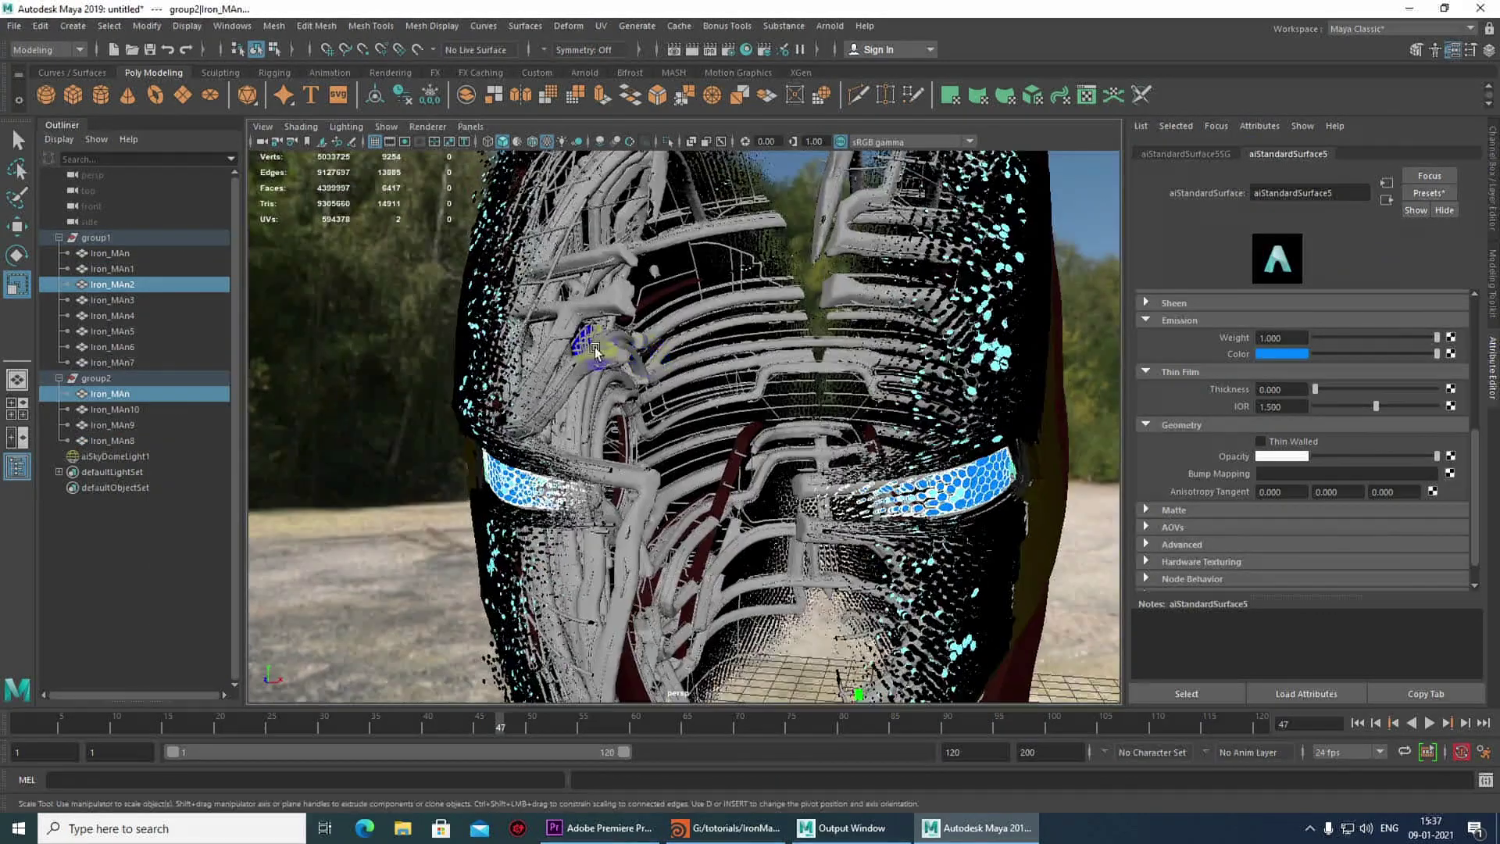
Step: Assign a new aiStandardSurface material to the thick gray wires and darken its color
{"action": "left_click", "coordinate": [635, 378]}
{"action": "right_click_drag", "start_coordinate": [634, 378], "coordinate": [625, 754]}
{"action": "left_click", "coordinate": [617, 615]}
{"action": "left_click", "coordinate": [1316, 402]}
{"action": "left_click_drag", "start_coordinate": [1273, 433], "coordinate": [1176, 434]}
Step: Assign a new aiStandardSurface material to the mid-width wires Iron_MAn6 and open its material presets
{"action": "left_click", "coordinate": [546, 414]}
{"action": "right_click_drag", "start_coordinate": [546, 414], "coordinate": [538, 715]}
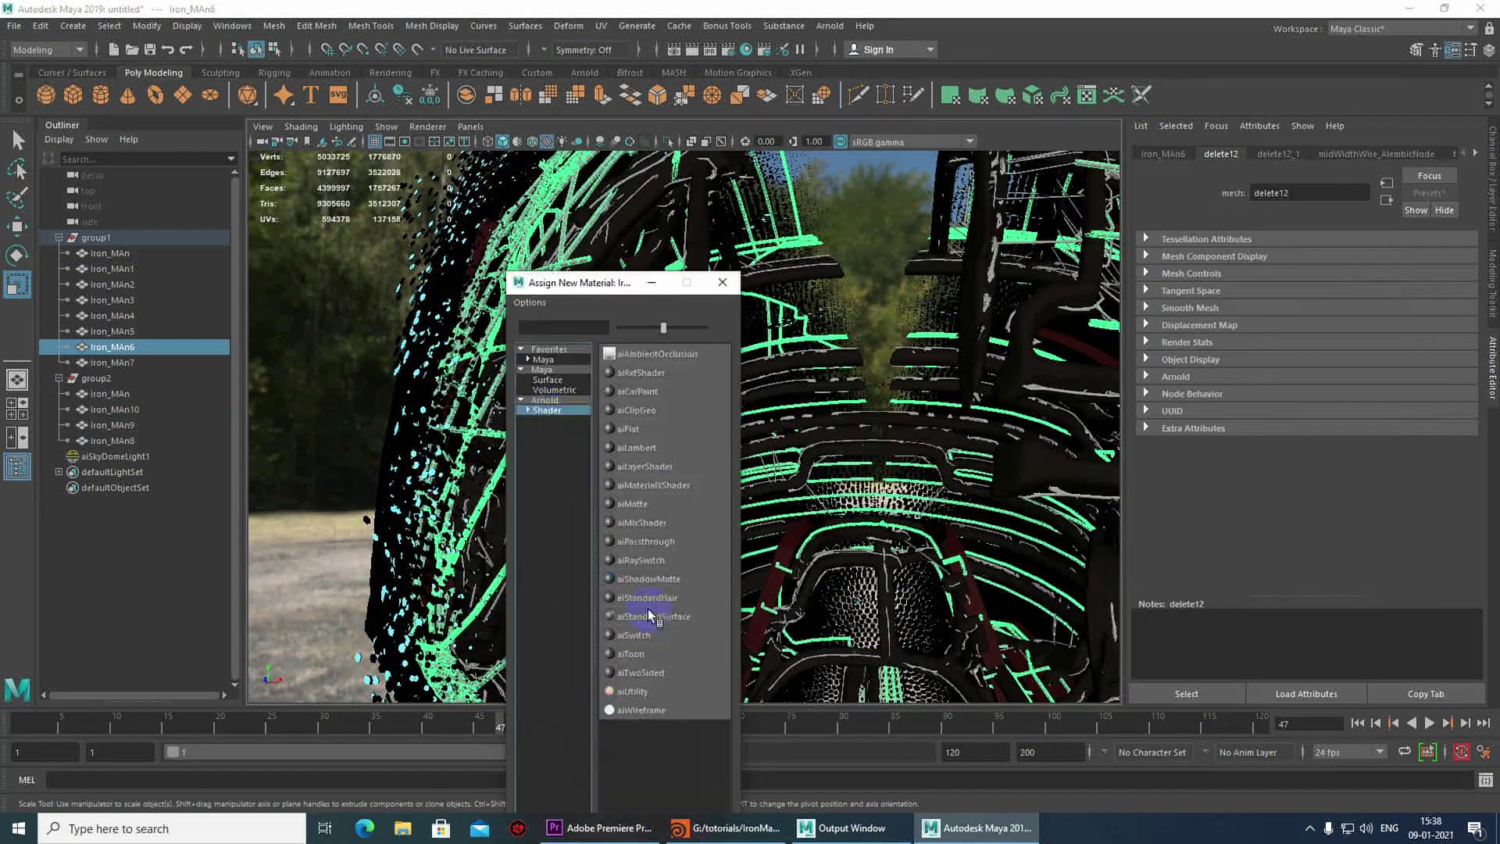
{"action": "left_click", "coordinate": [653, 617]}
{"action": "left_click", "coordinate": [1429, 193]}
Step: Assign a new aiStandardSurface material to the thin wires Iron_MAn in group1, with blue emission at weight 1.000
{"action": "left_click", "coordinate": [629, 293]}
{"action": "right_click_drag", "start_coordinate": [631, 287], "coordinate": [631, 686]}
{"action": "left_click", "coordinate": [648, 617]}
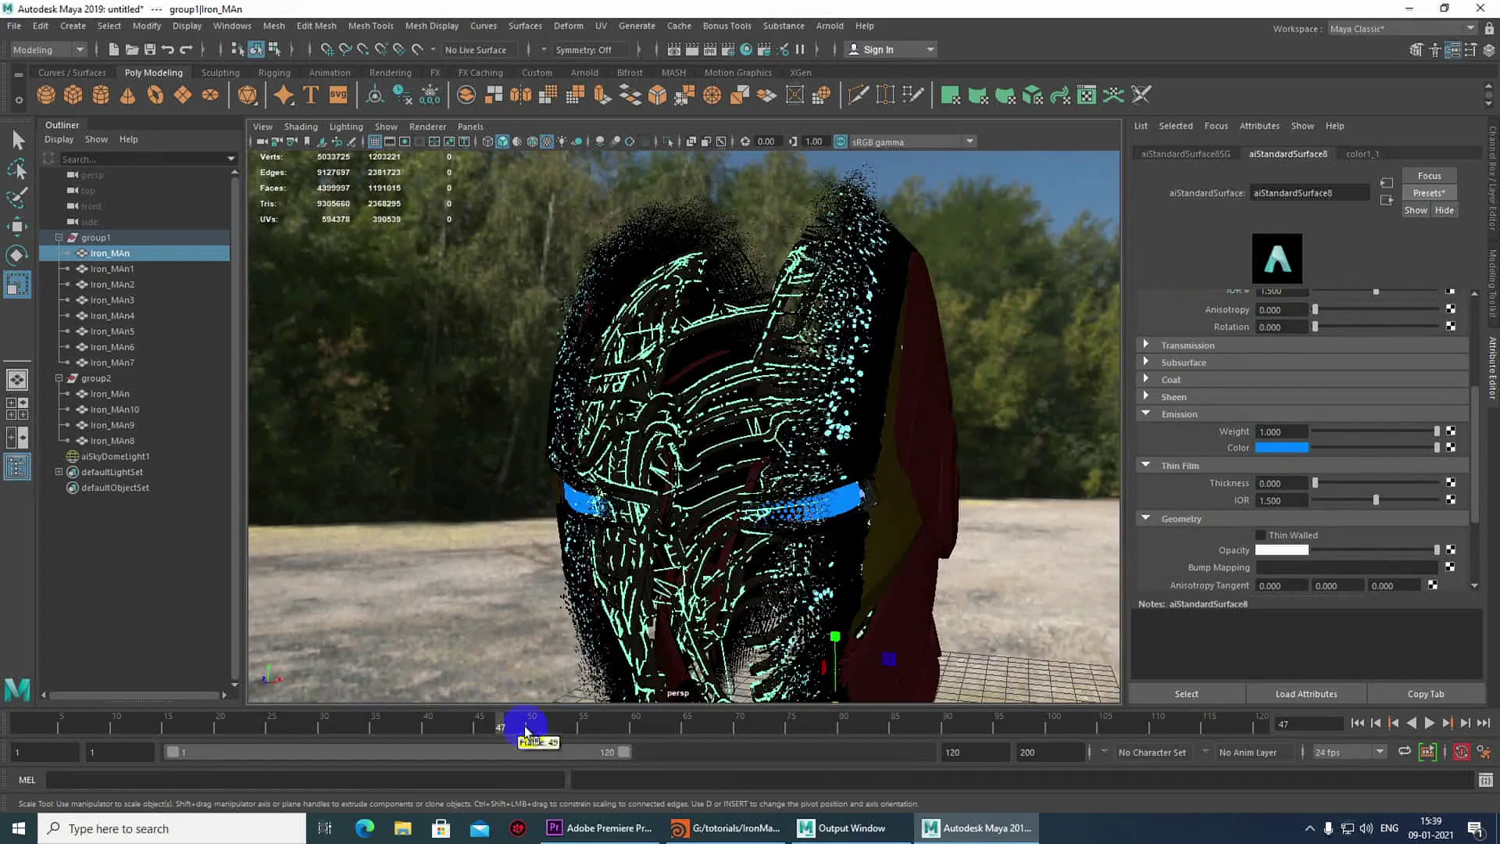
Step: Go to frame 49, open the Arnold RenderView and start a live render of the shaded helmet
{"action": "left_click", "coordinate": [525, 728]}
{"action": "left_click", "coordinate": [830, 25]}
{"action": "left_click", "coordinate": [846, 71]}
{"action": "left_click", "coordinate": [659, 246]}
{"action": "left_click_drag", "start_coordinate": [537, 183], "coordinate": [538, 180]}
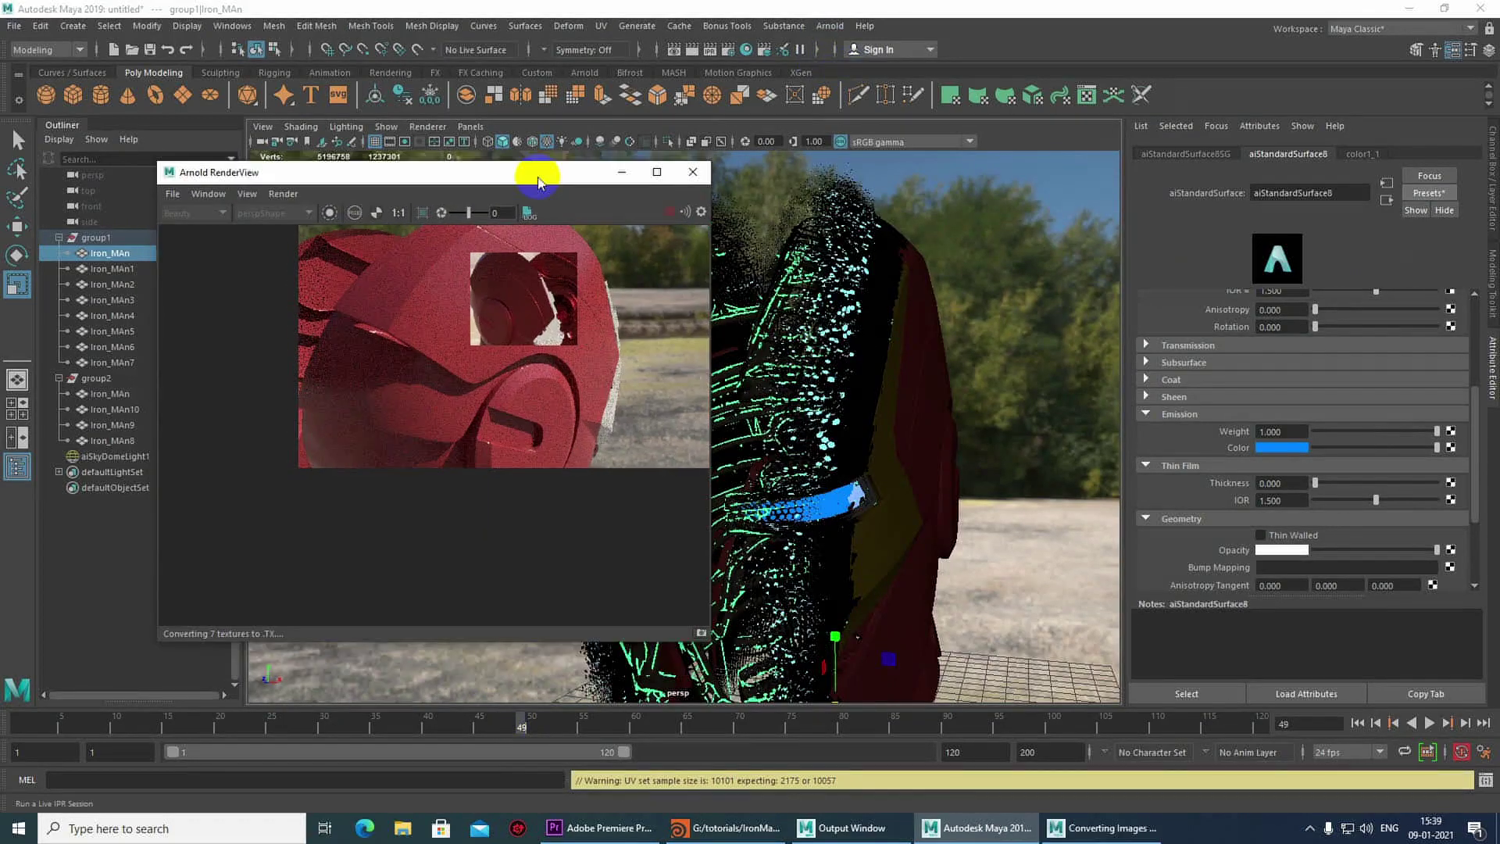